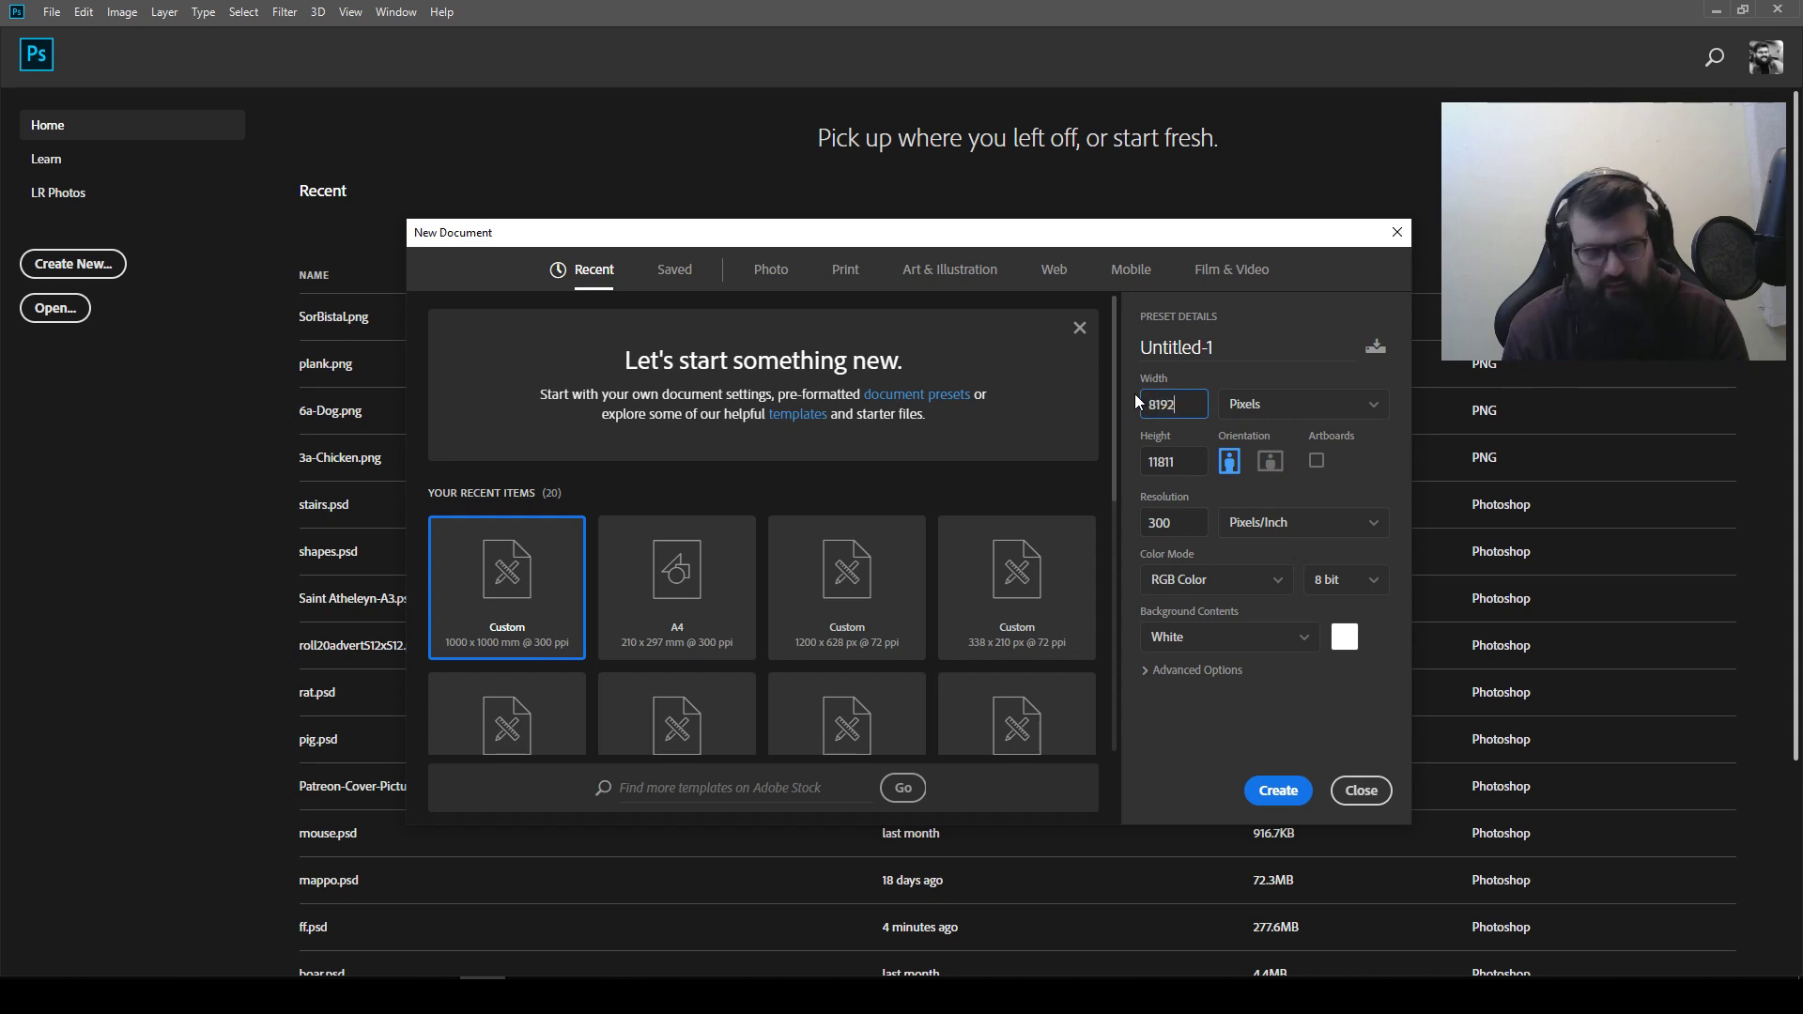
Create the 8192-pixel-wide document with a height of 5794 pixels, 72 pixels/inch resolution and a black (000000) background
{"action": "key", "text": "Tab"}
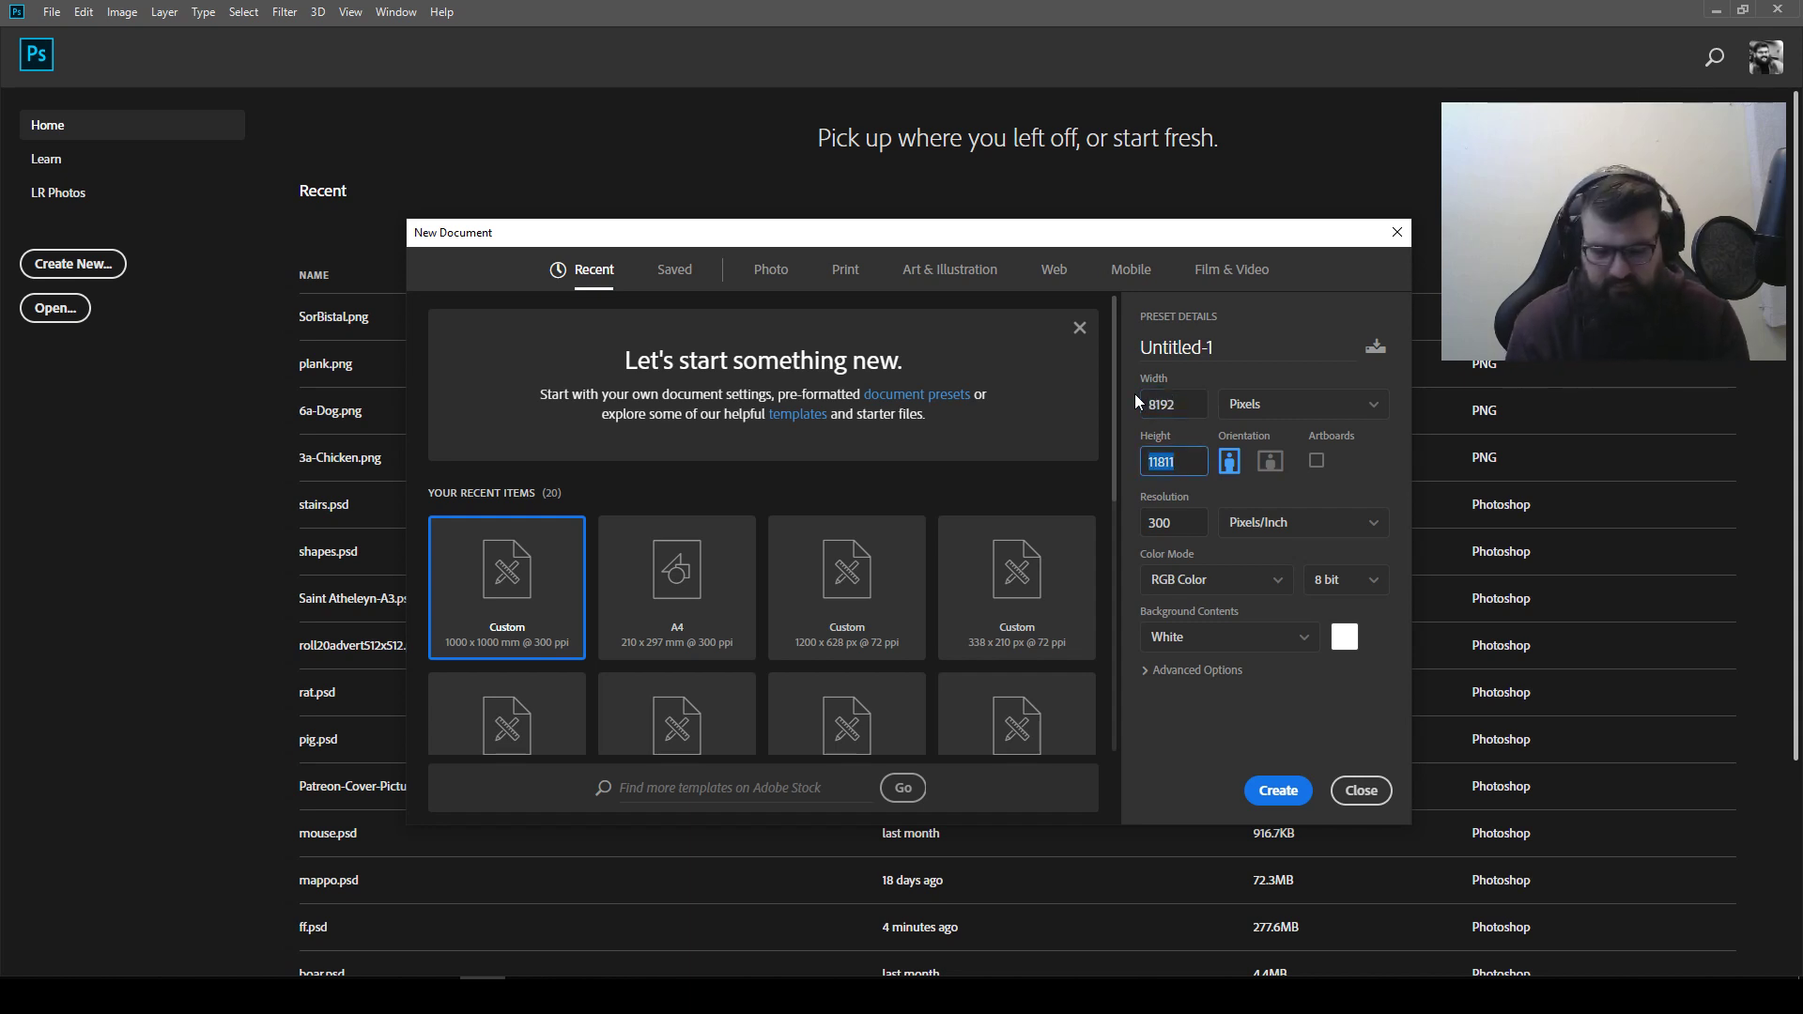
{"action": "type", "text": "57"}
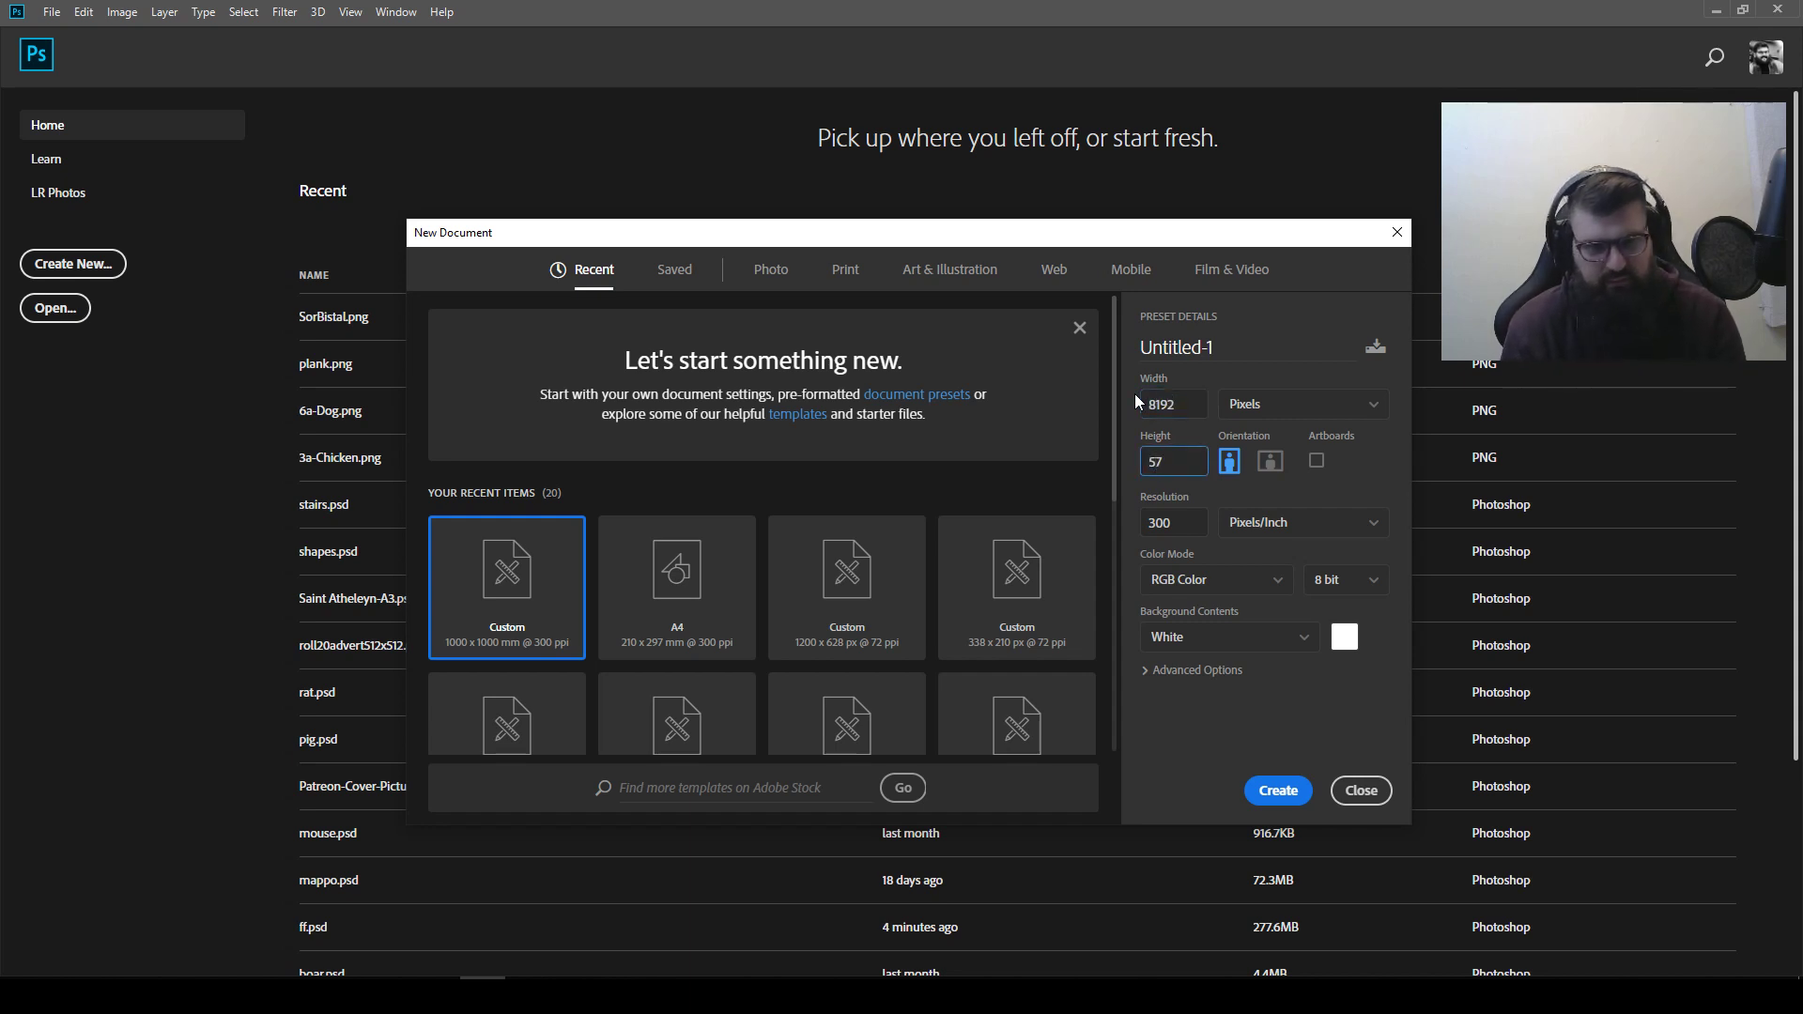
{"action": "type", "text": "94"}
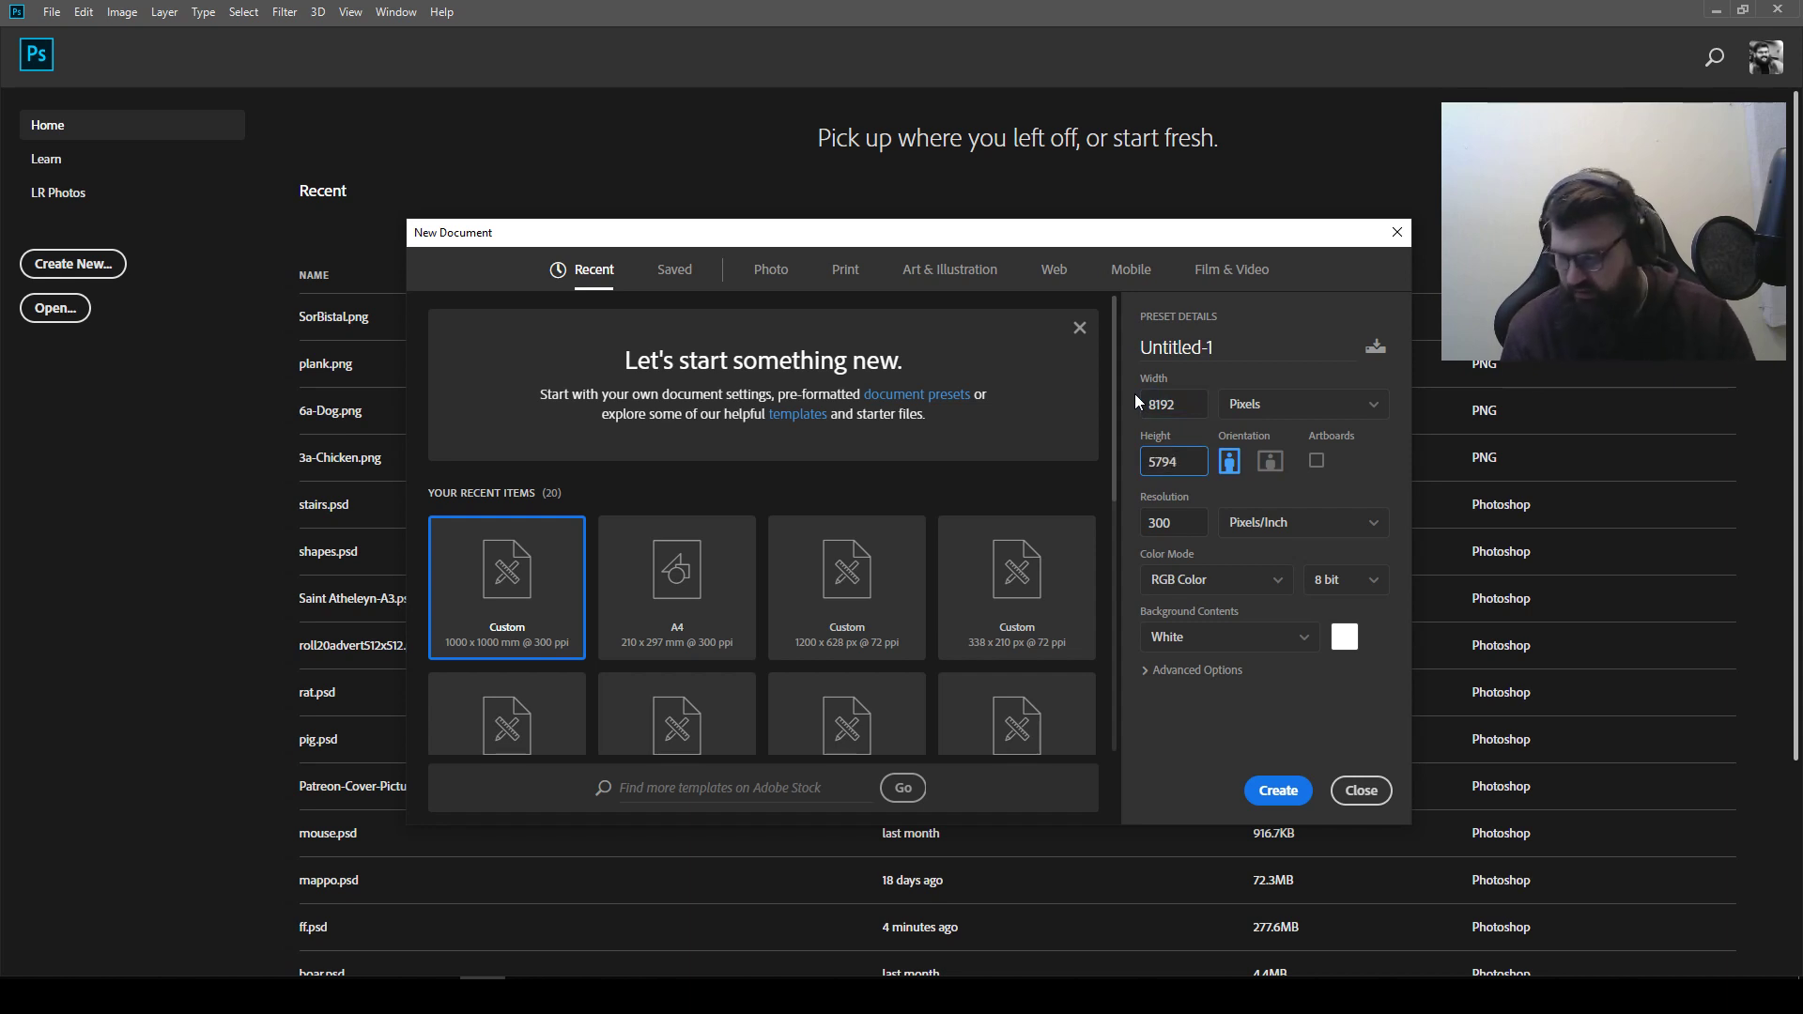
{"action": "key", "text": "Tab"}
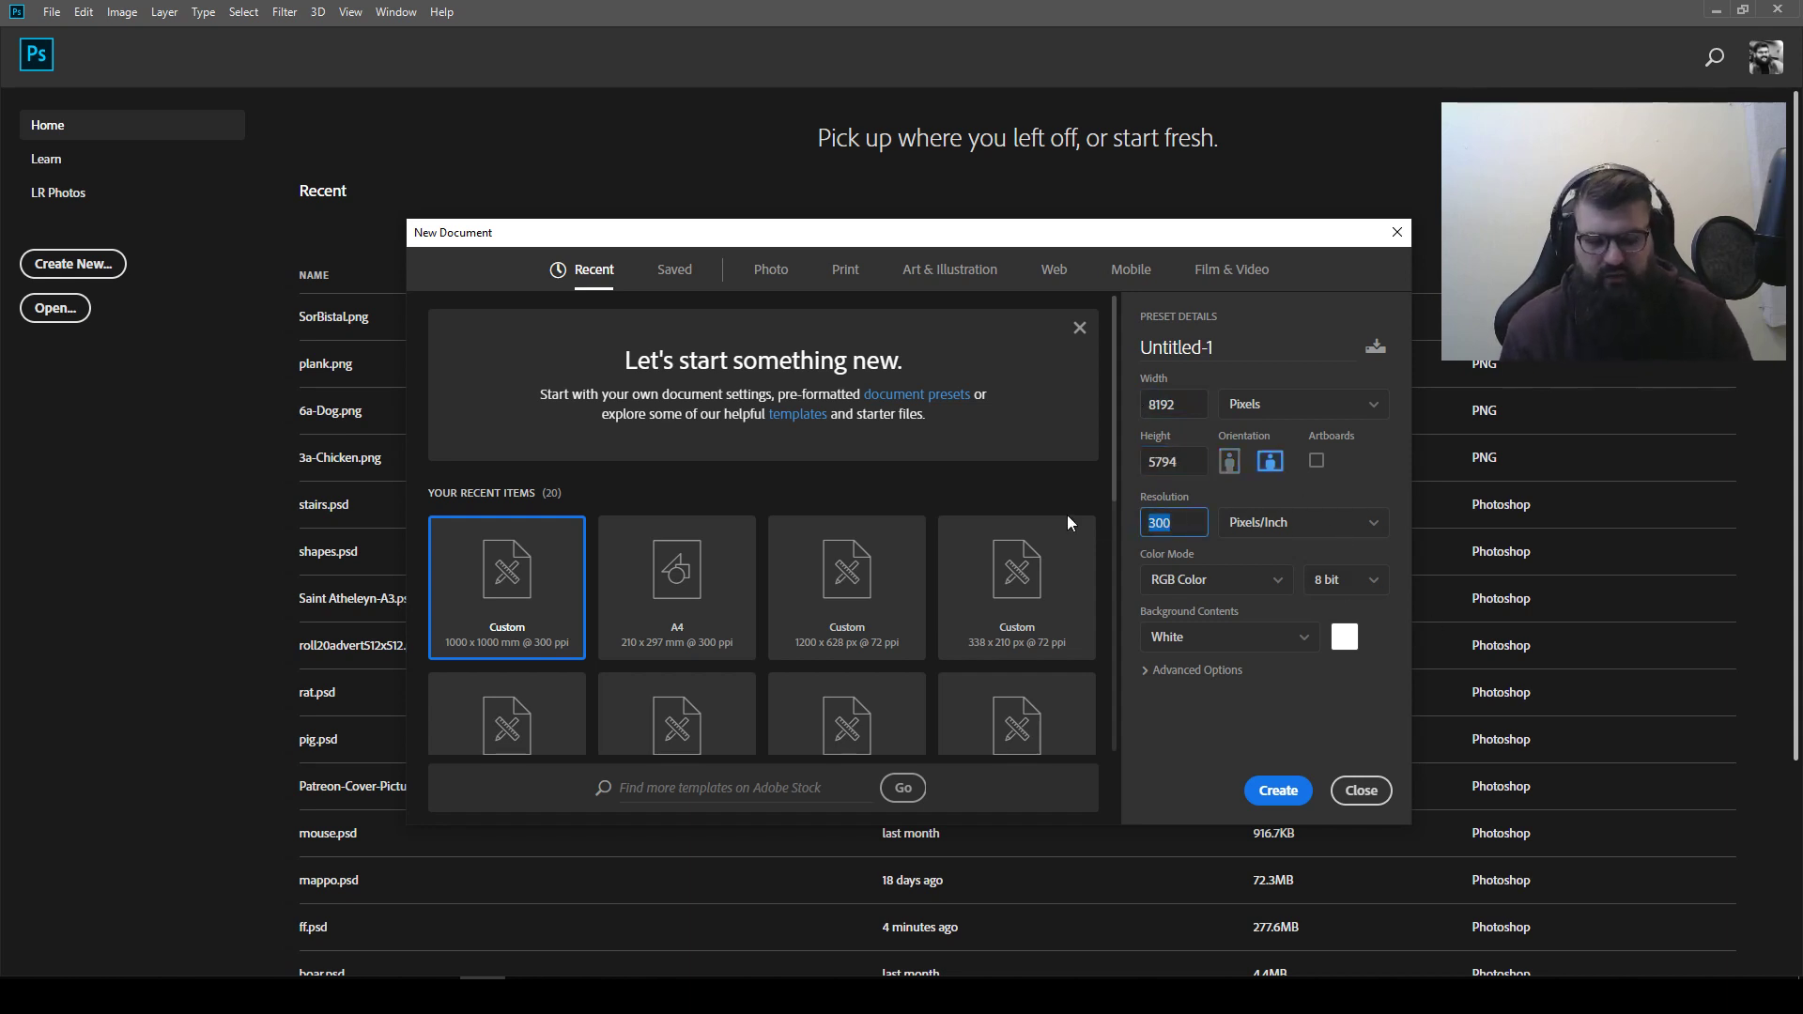
{"action": "type", "text": "72"}
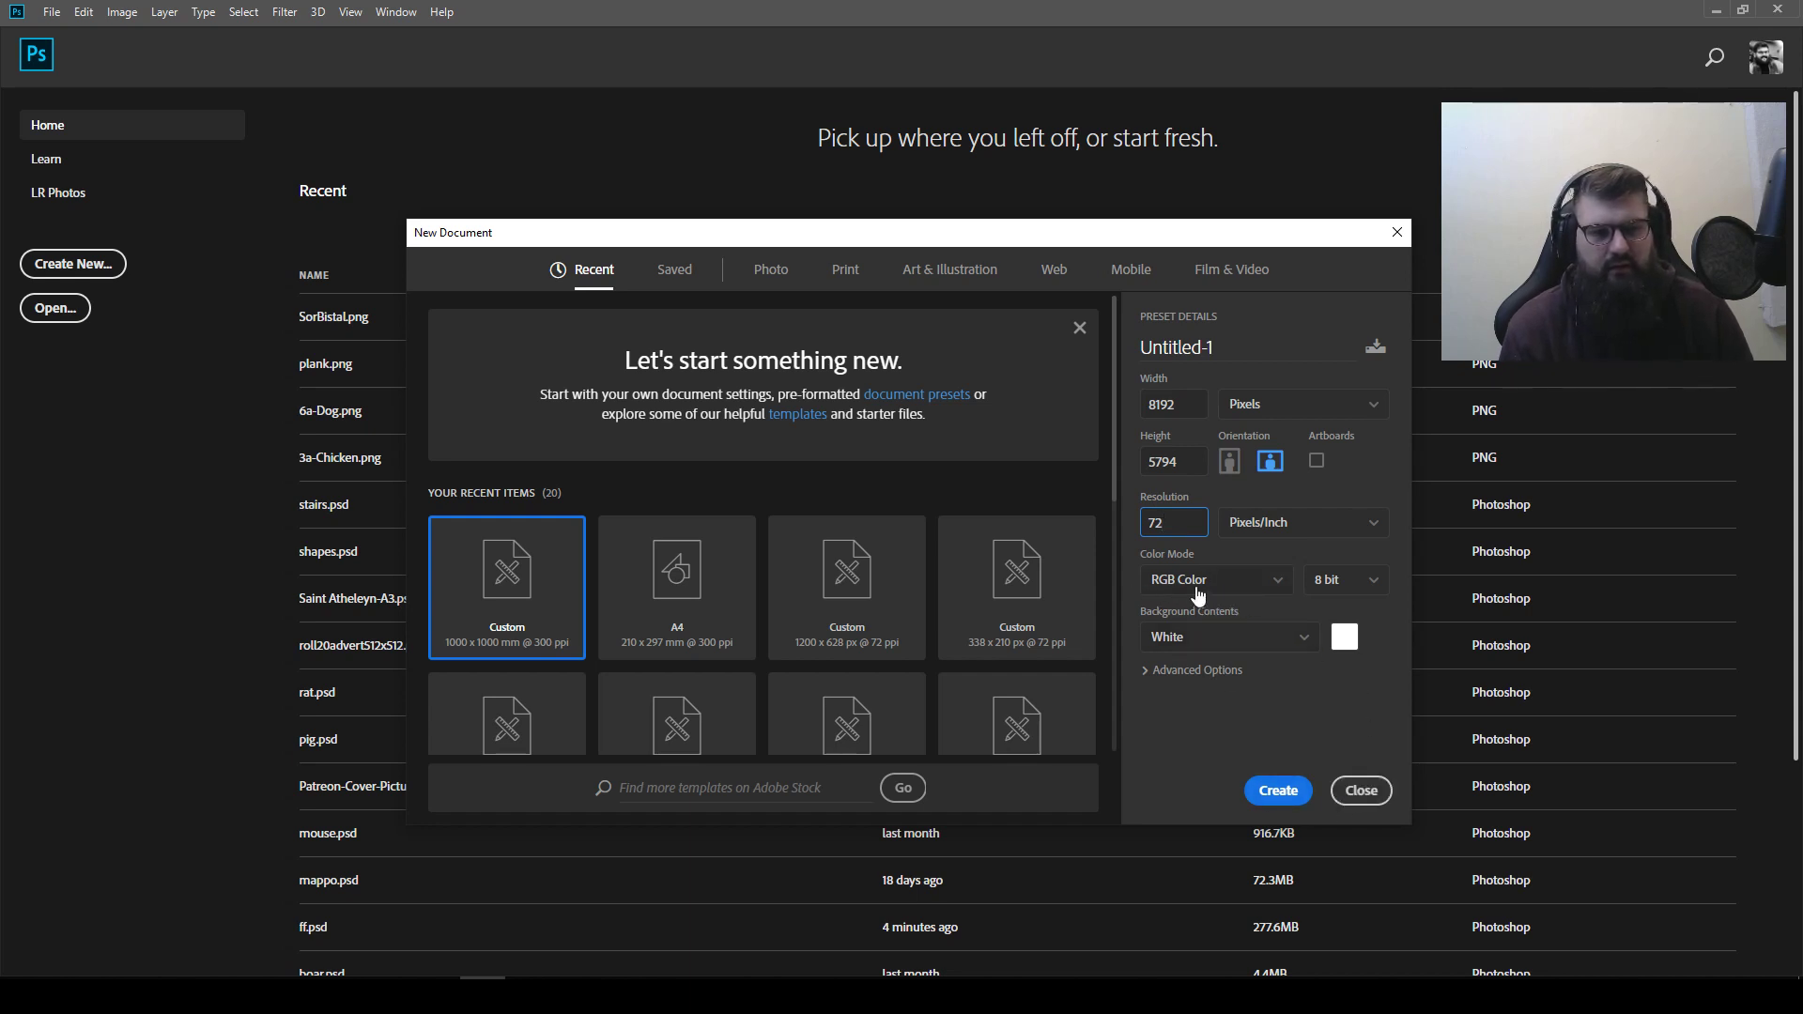
{"action": "left_click", "coordinate": [1353, 641]}
{"action": "type", "text": "000000"}
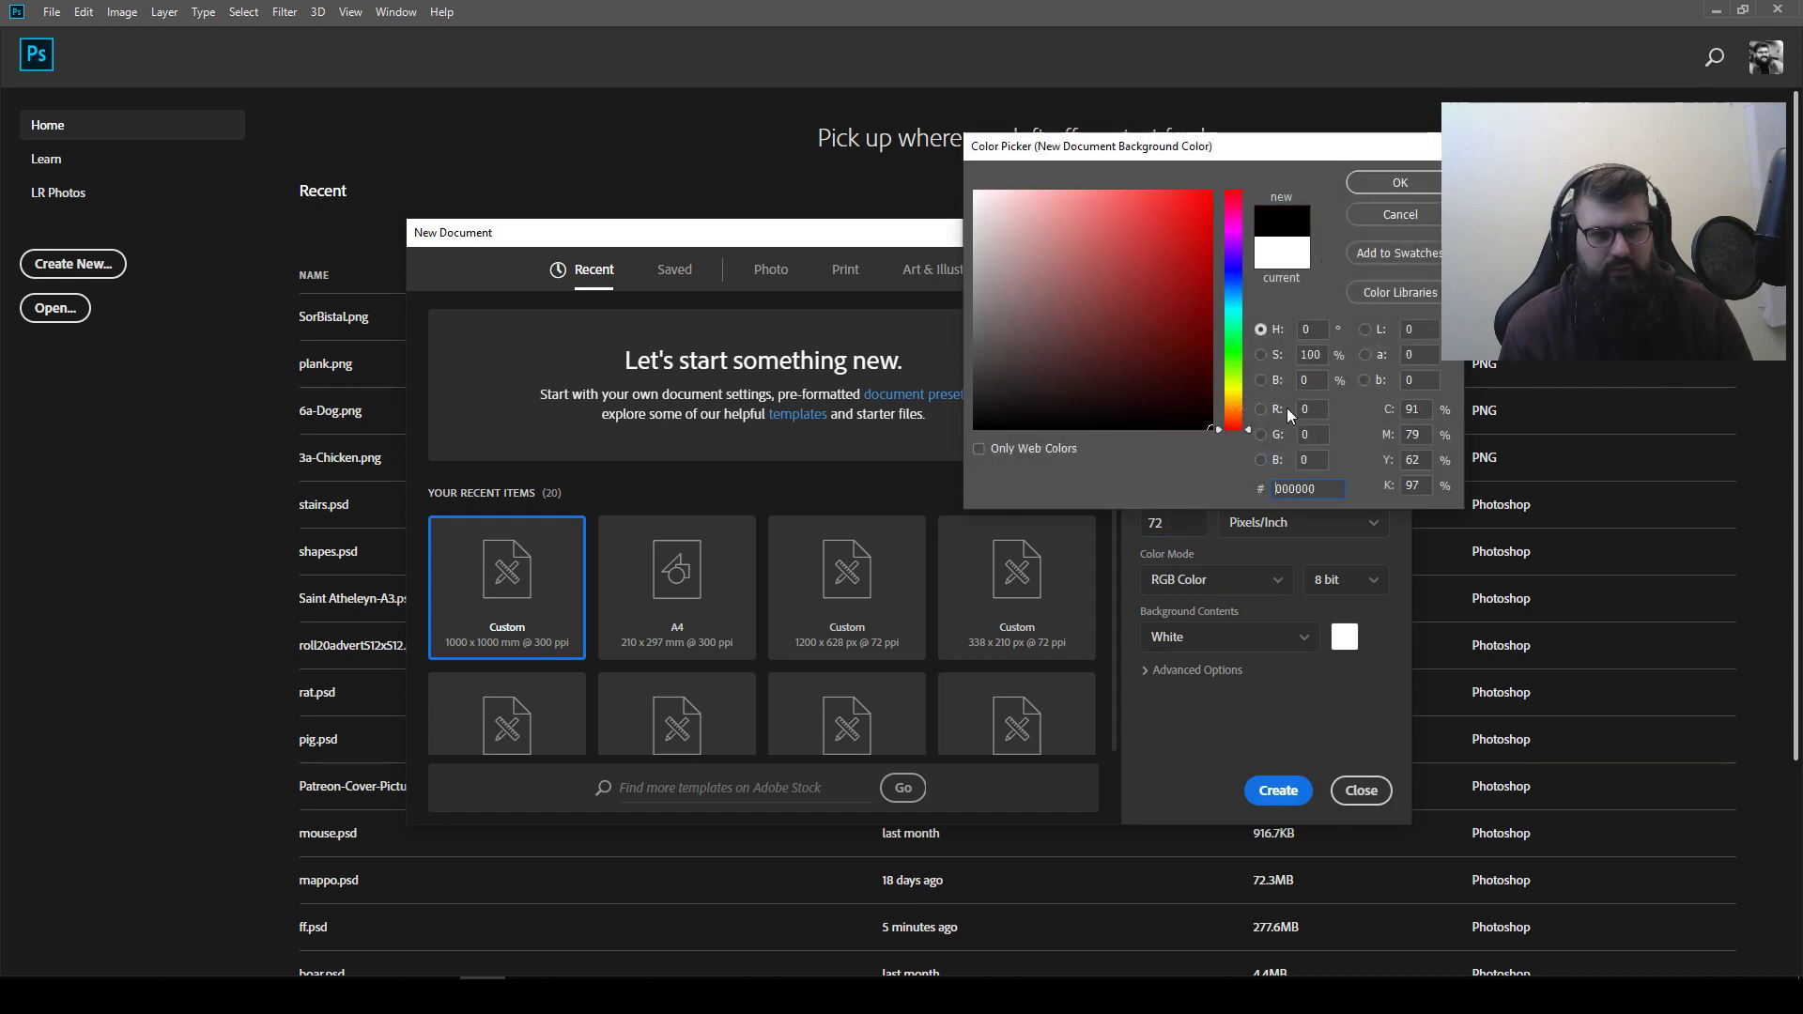
{"action": "left_click", "coordinate": [1399, 182]}
{"action": "left_click", "coordinate": [1278, 790]}
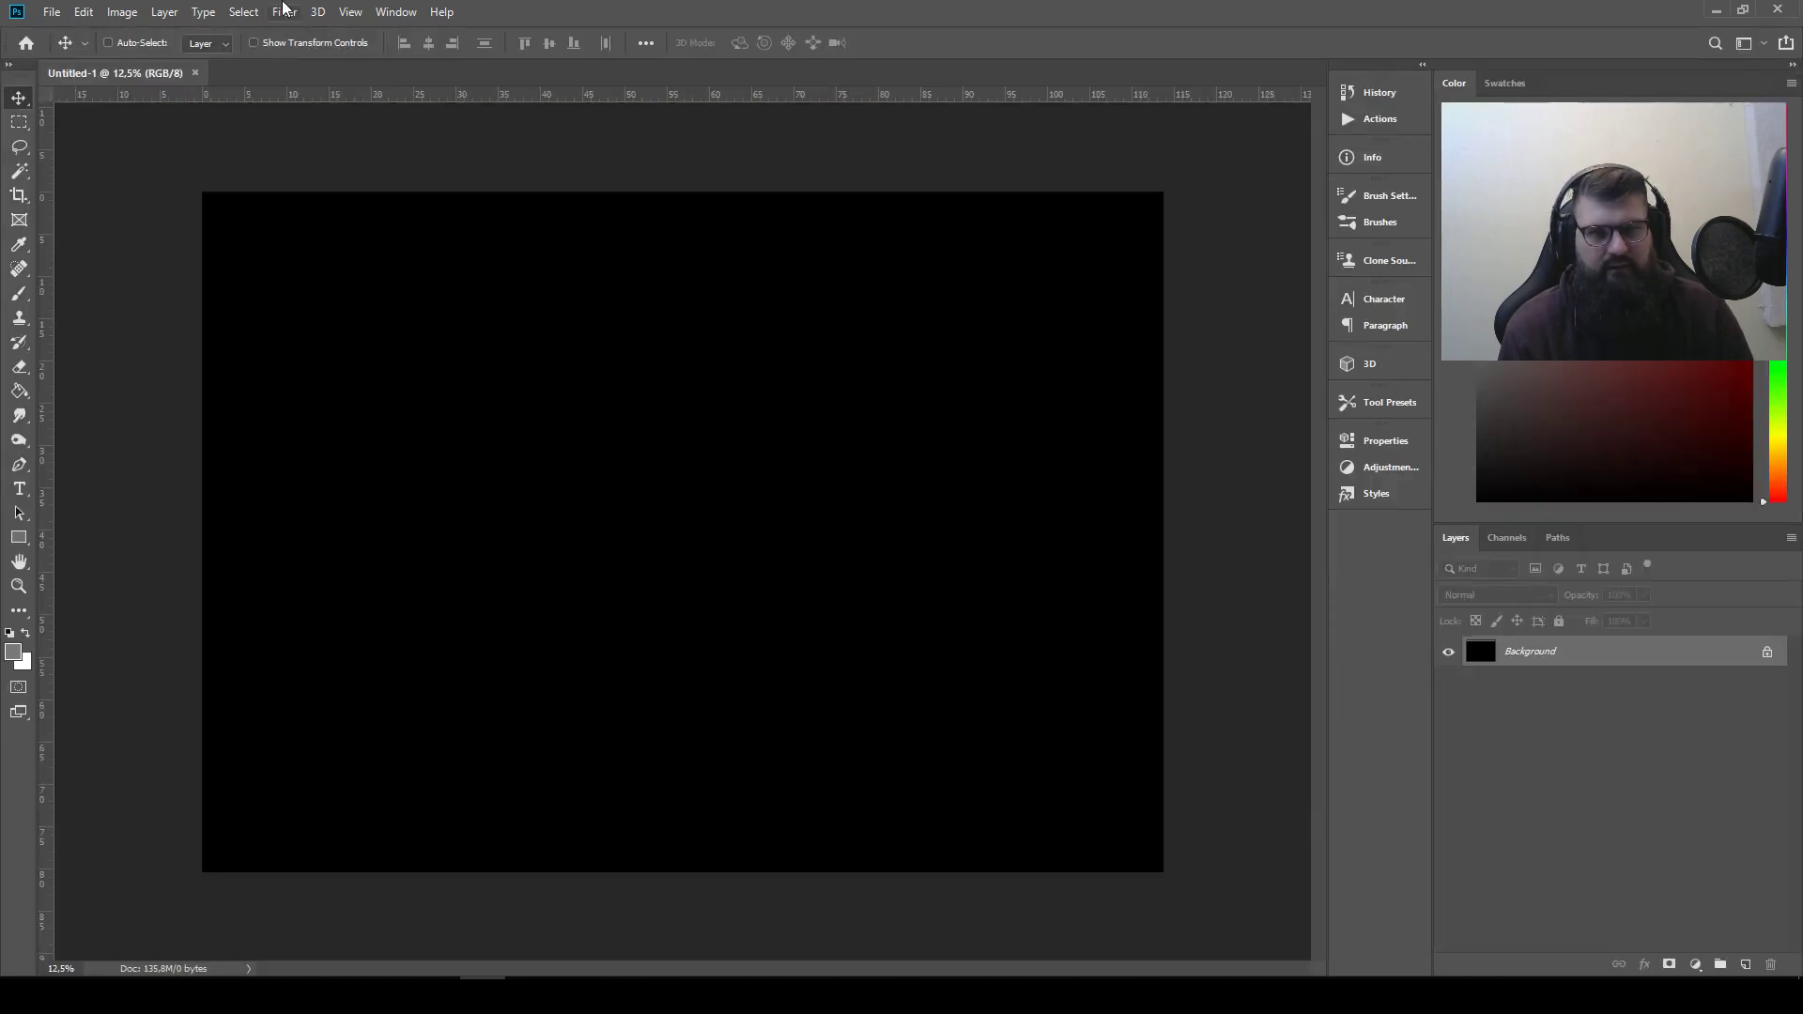
Save the document to the desktop as shapes.psd, replacing the existing file of that name
{"action": "left_click", "coordinate": [51, 11]}
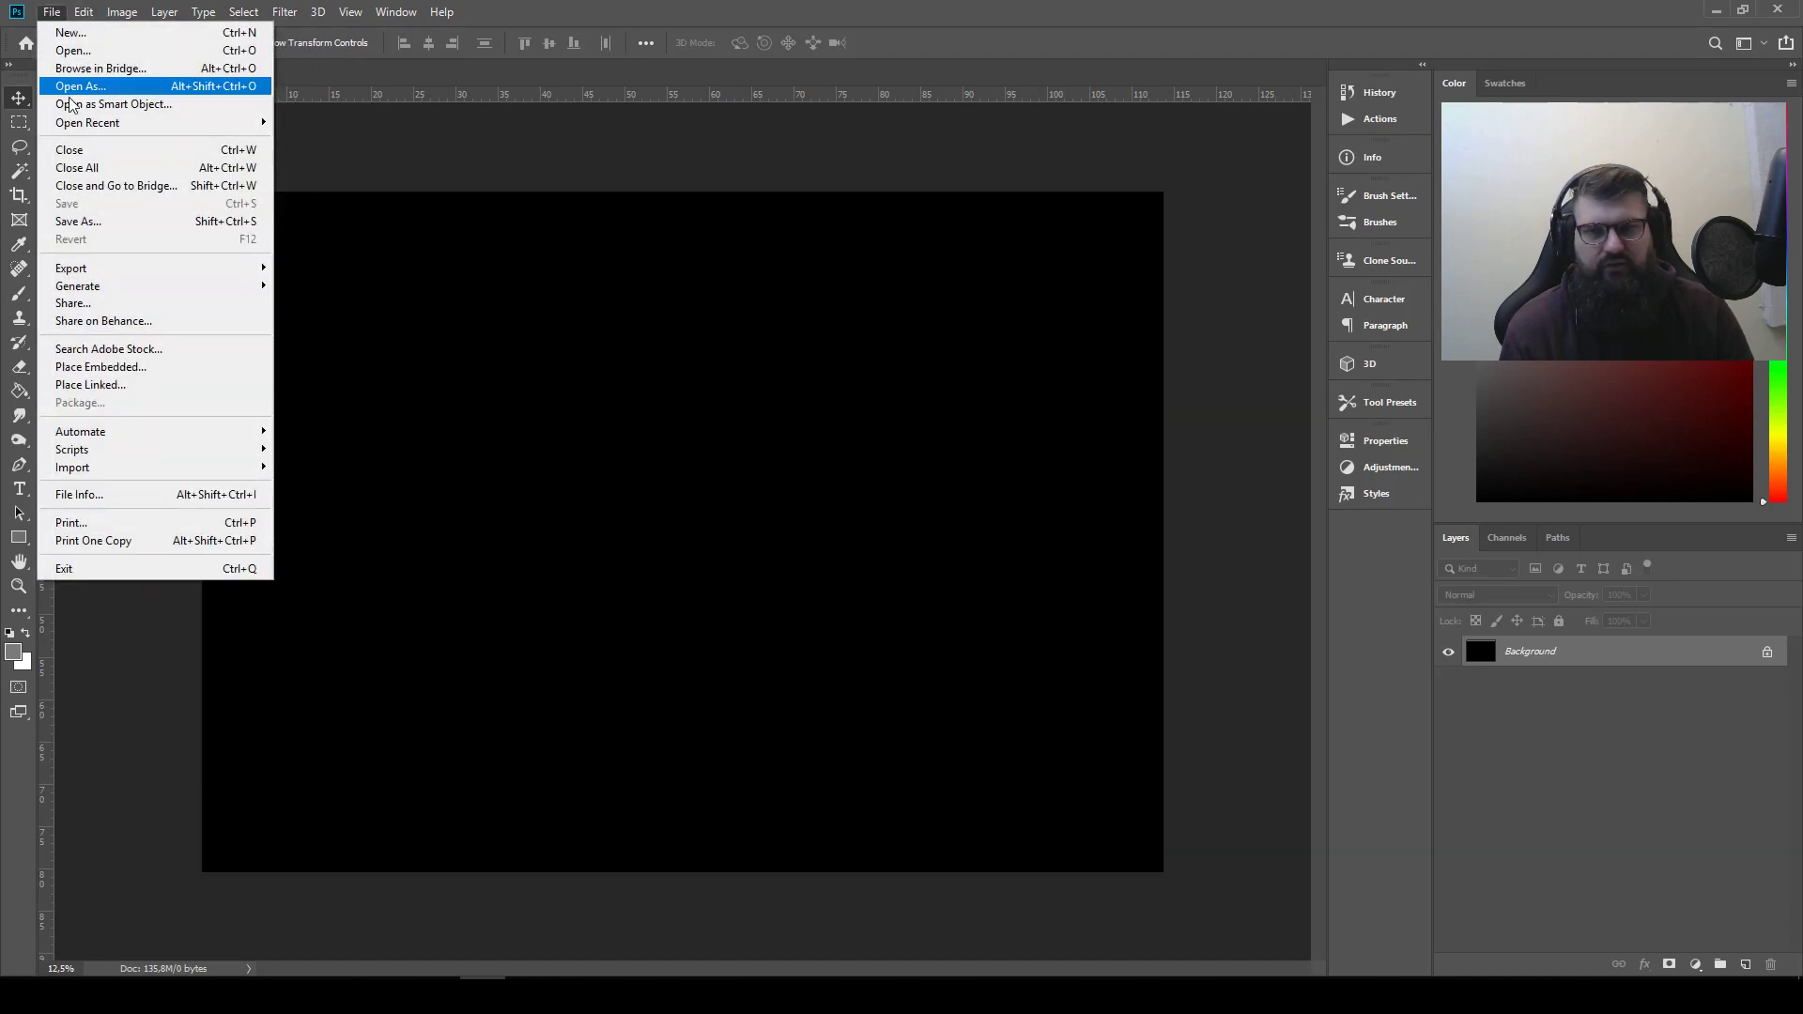
{"action": "left_click", "coordinate": [125, 222]}
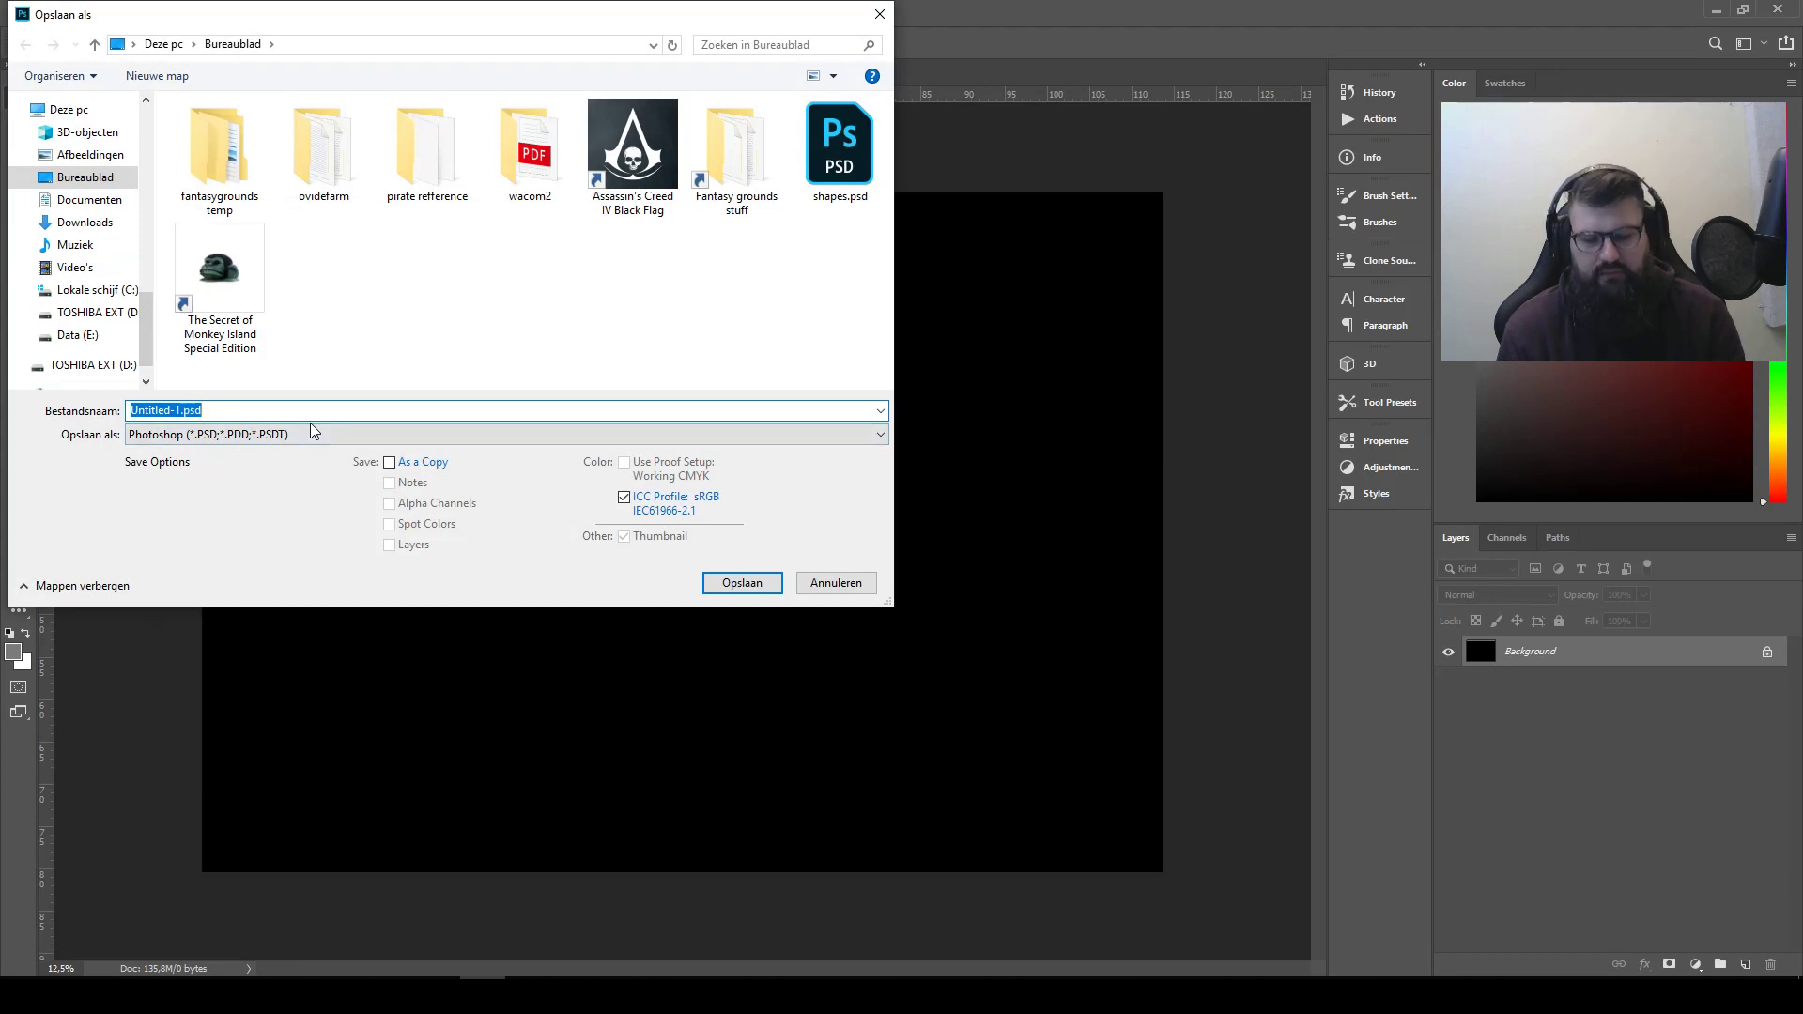
{"action": "left_click", "coordinate": [840, 150]}
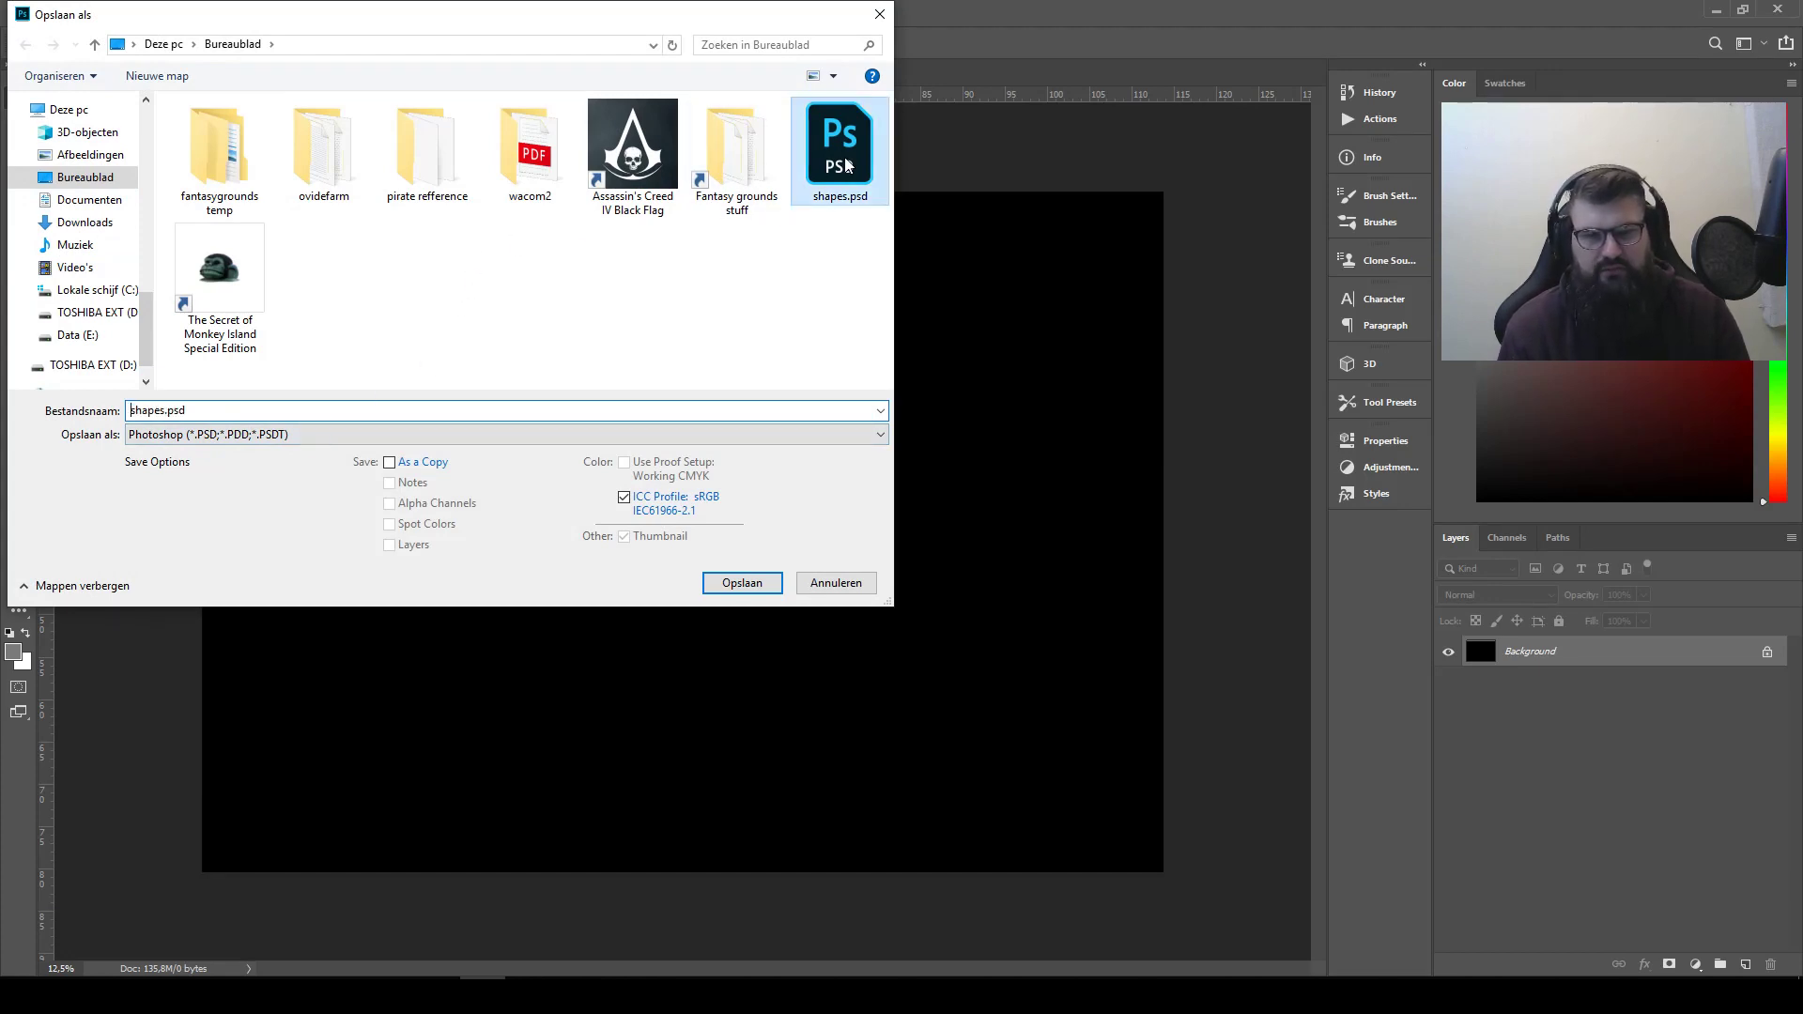
{"action": "left_click", "coordinate": [753, 580]}
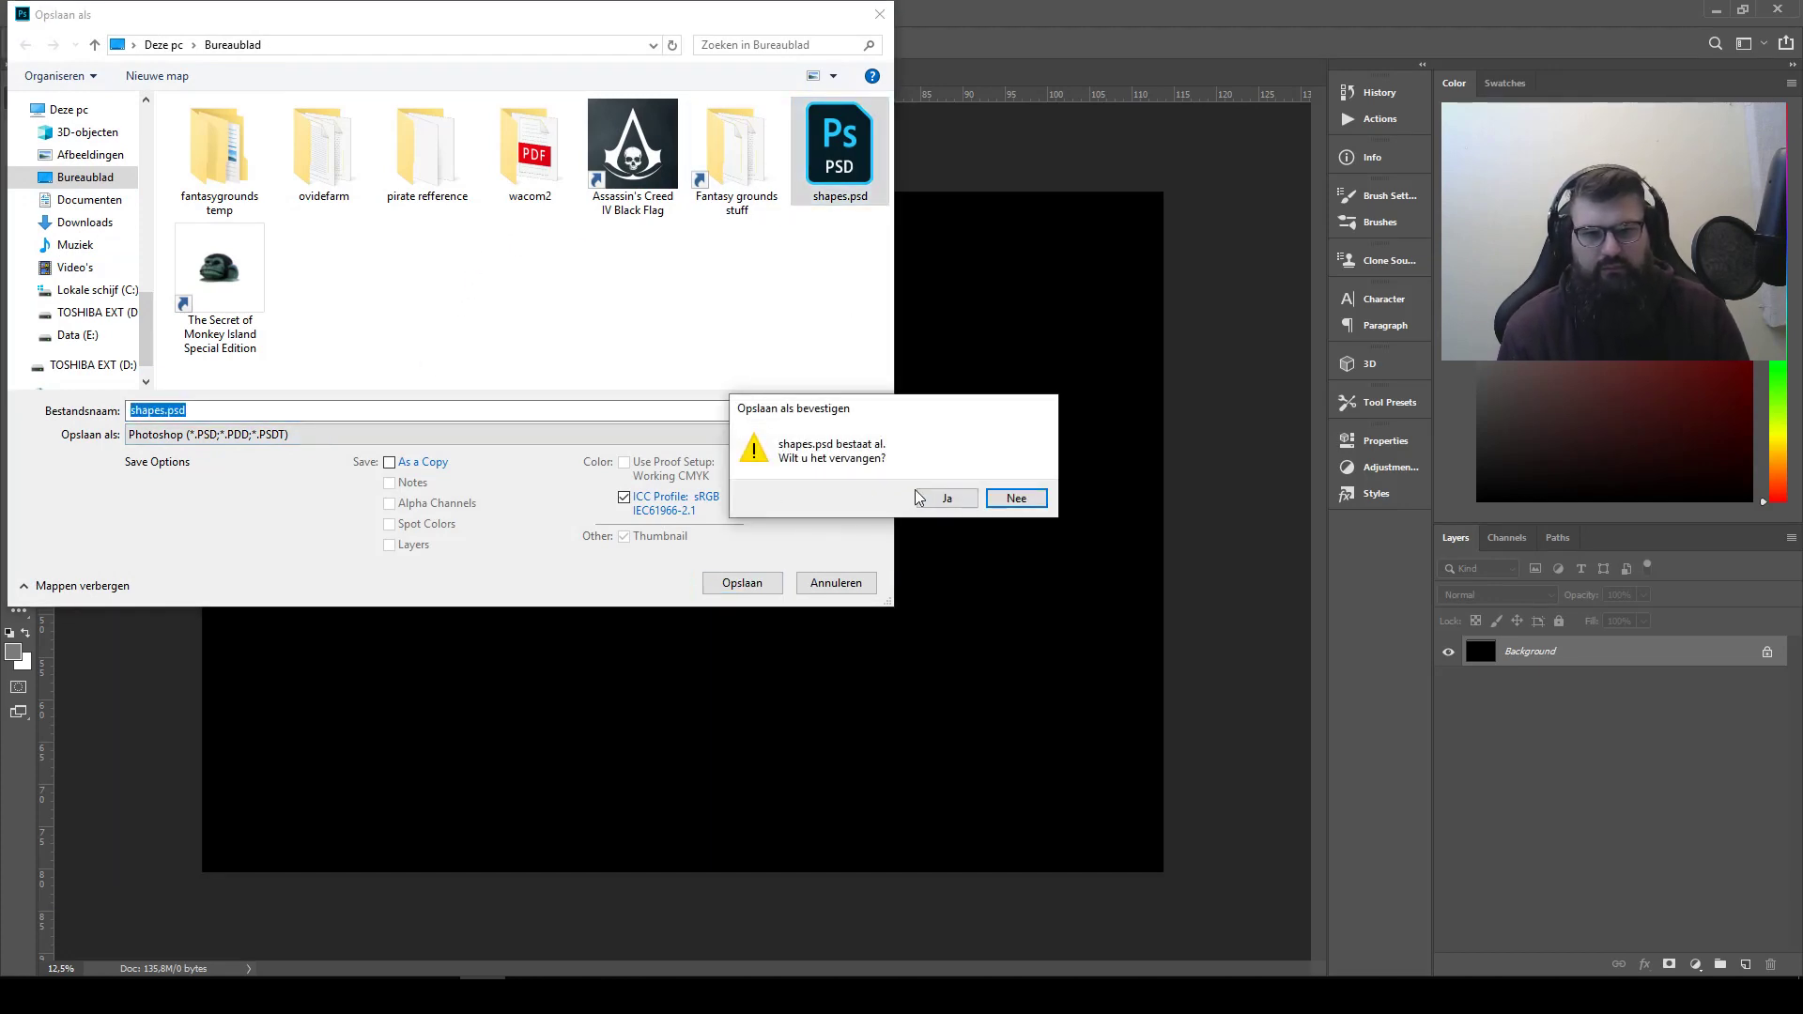
{"action": "left_click", "coordinate": [942, 498]}
Save the document again in the same folder under the name thumbnails in Photoshop format
{"action": "left_click", "coordinate": [52, 11]}
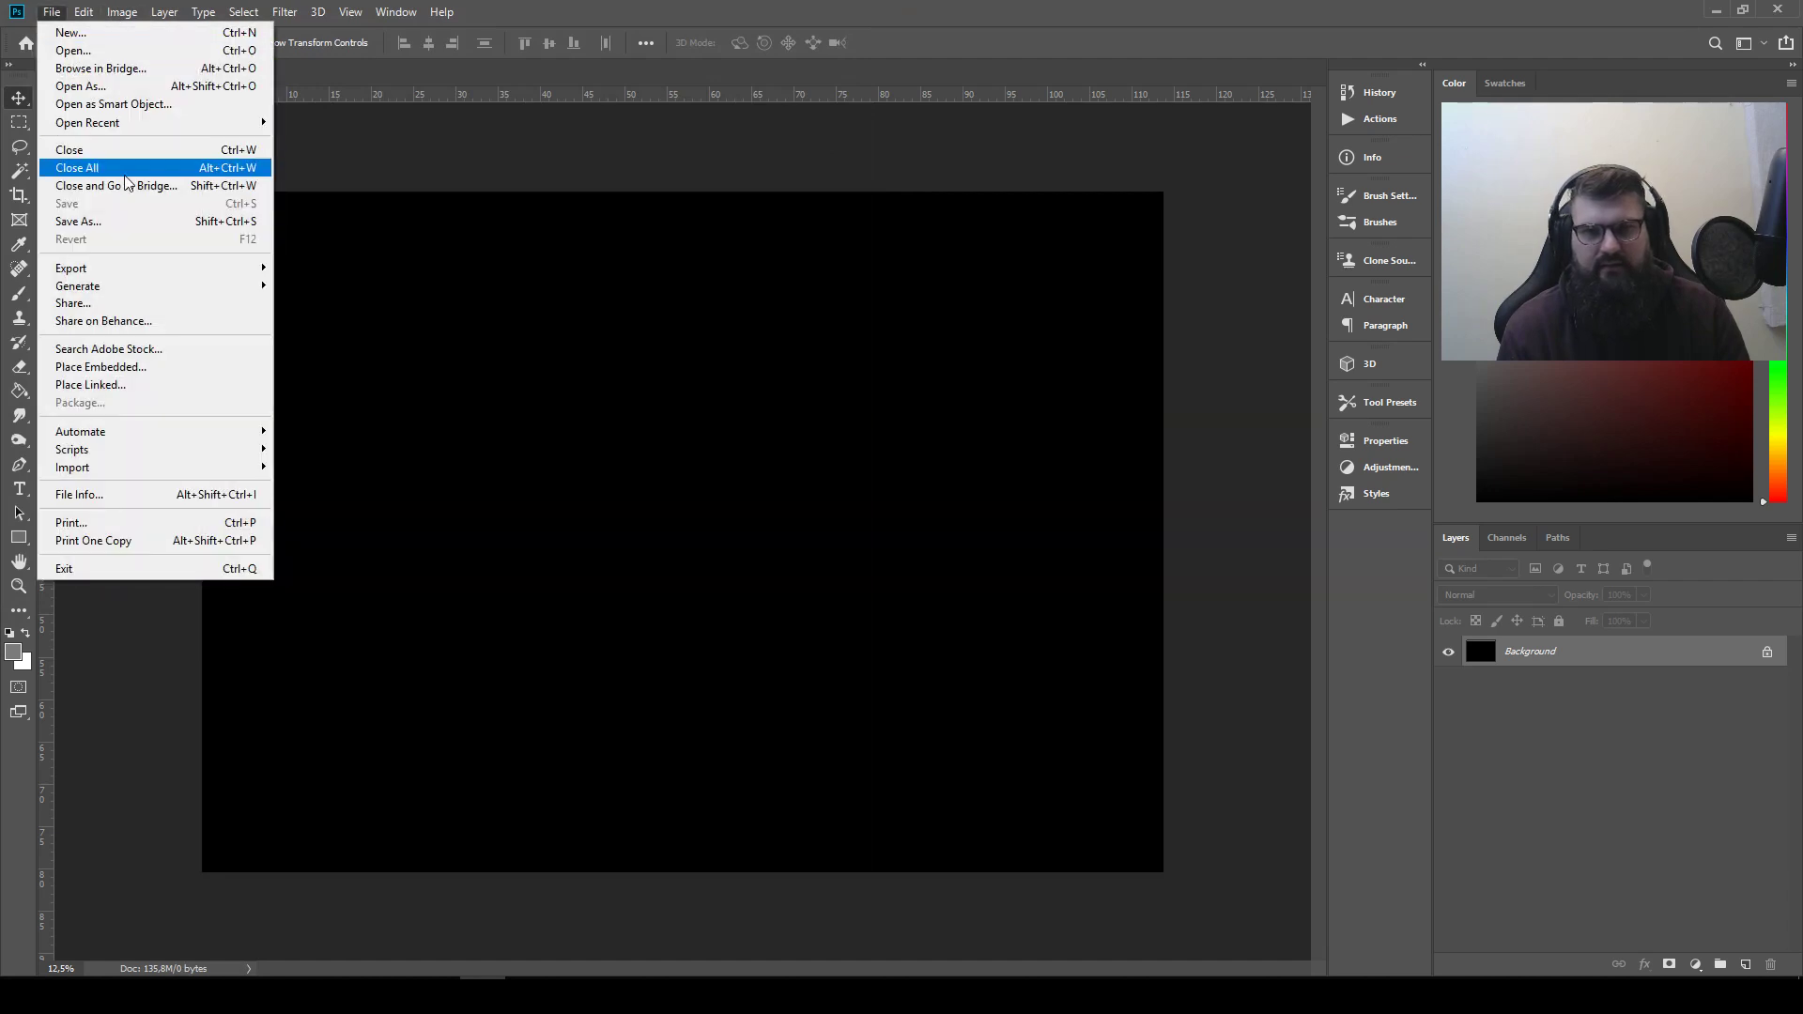
{"action": "left_click", "coordinate": [131, 222]}
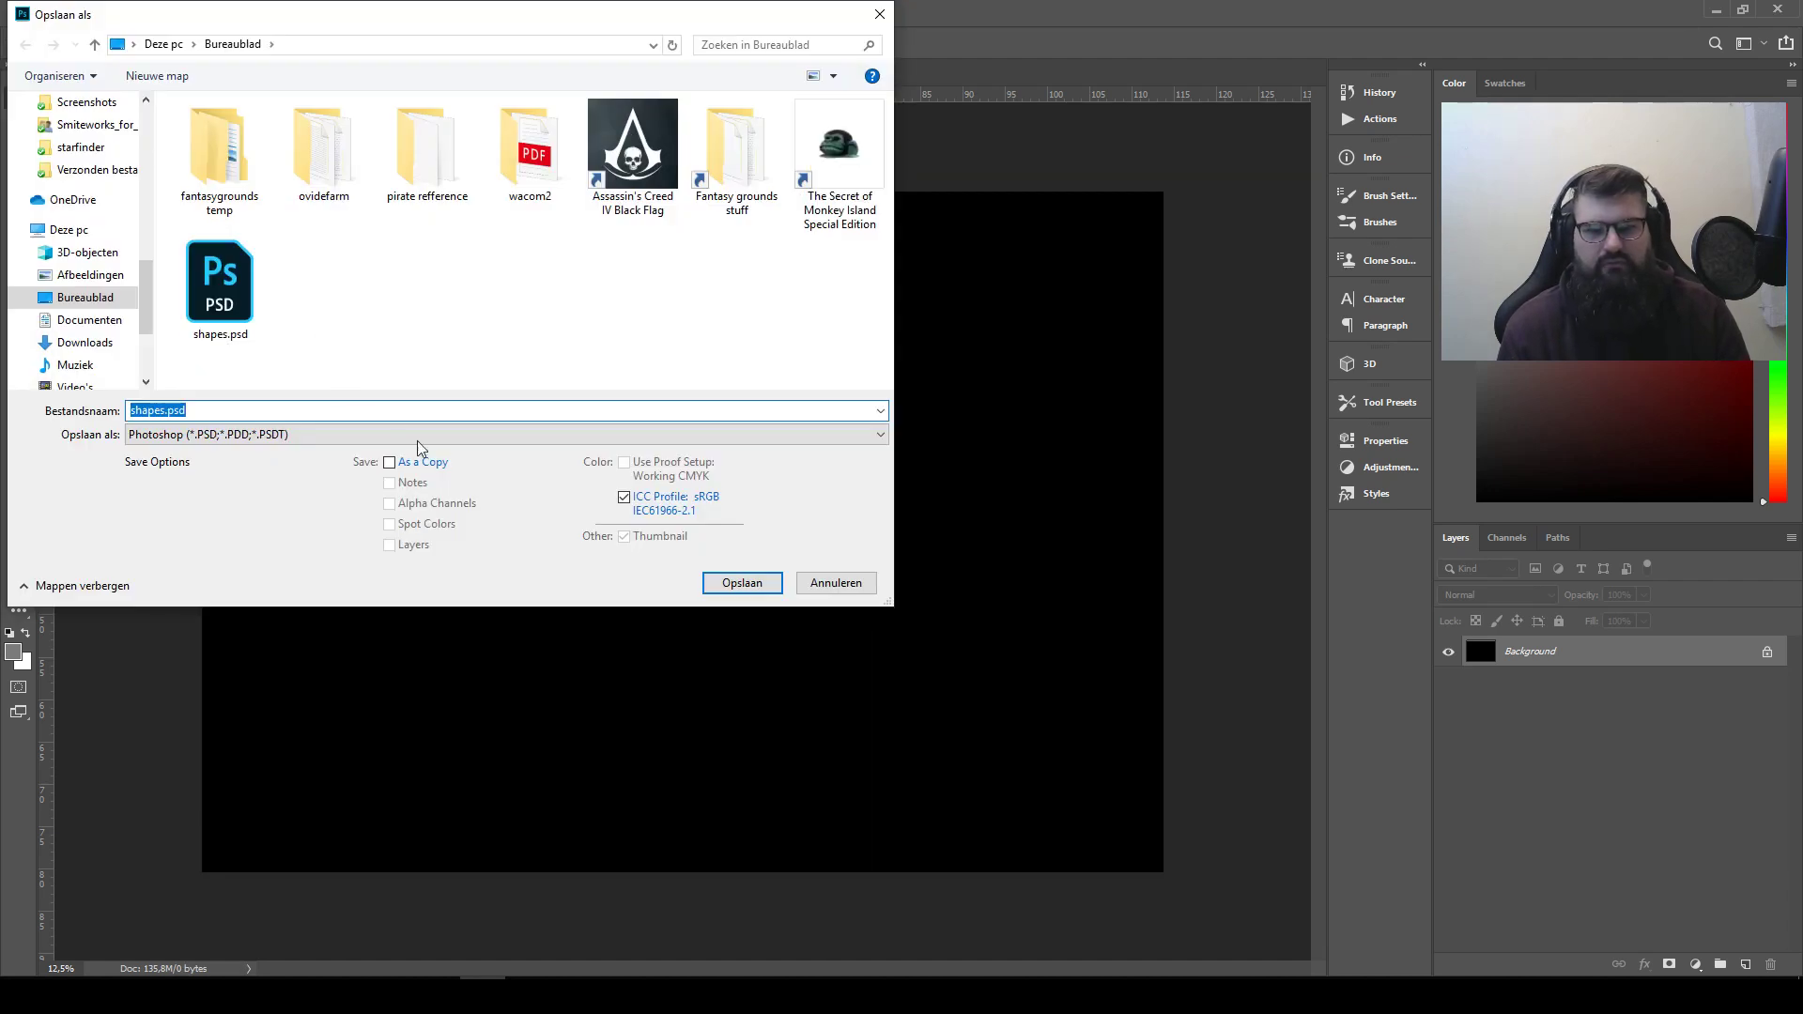
{"action": "type", "text": "thum"}
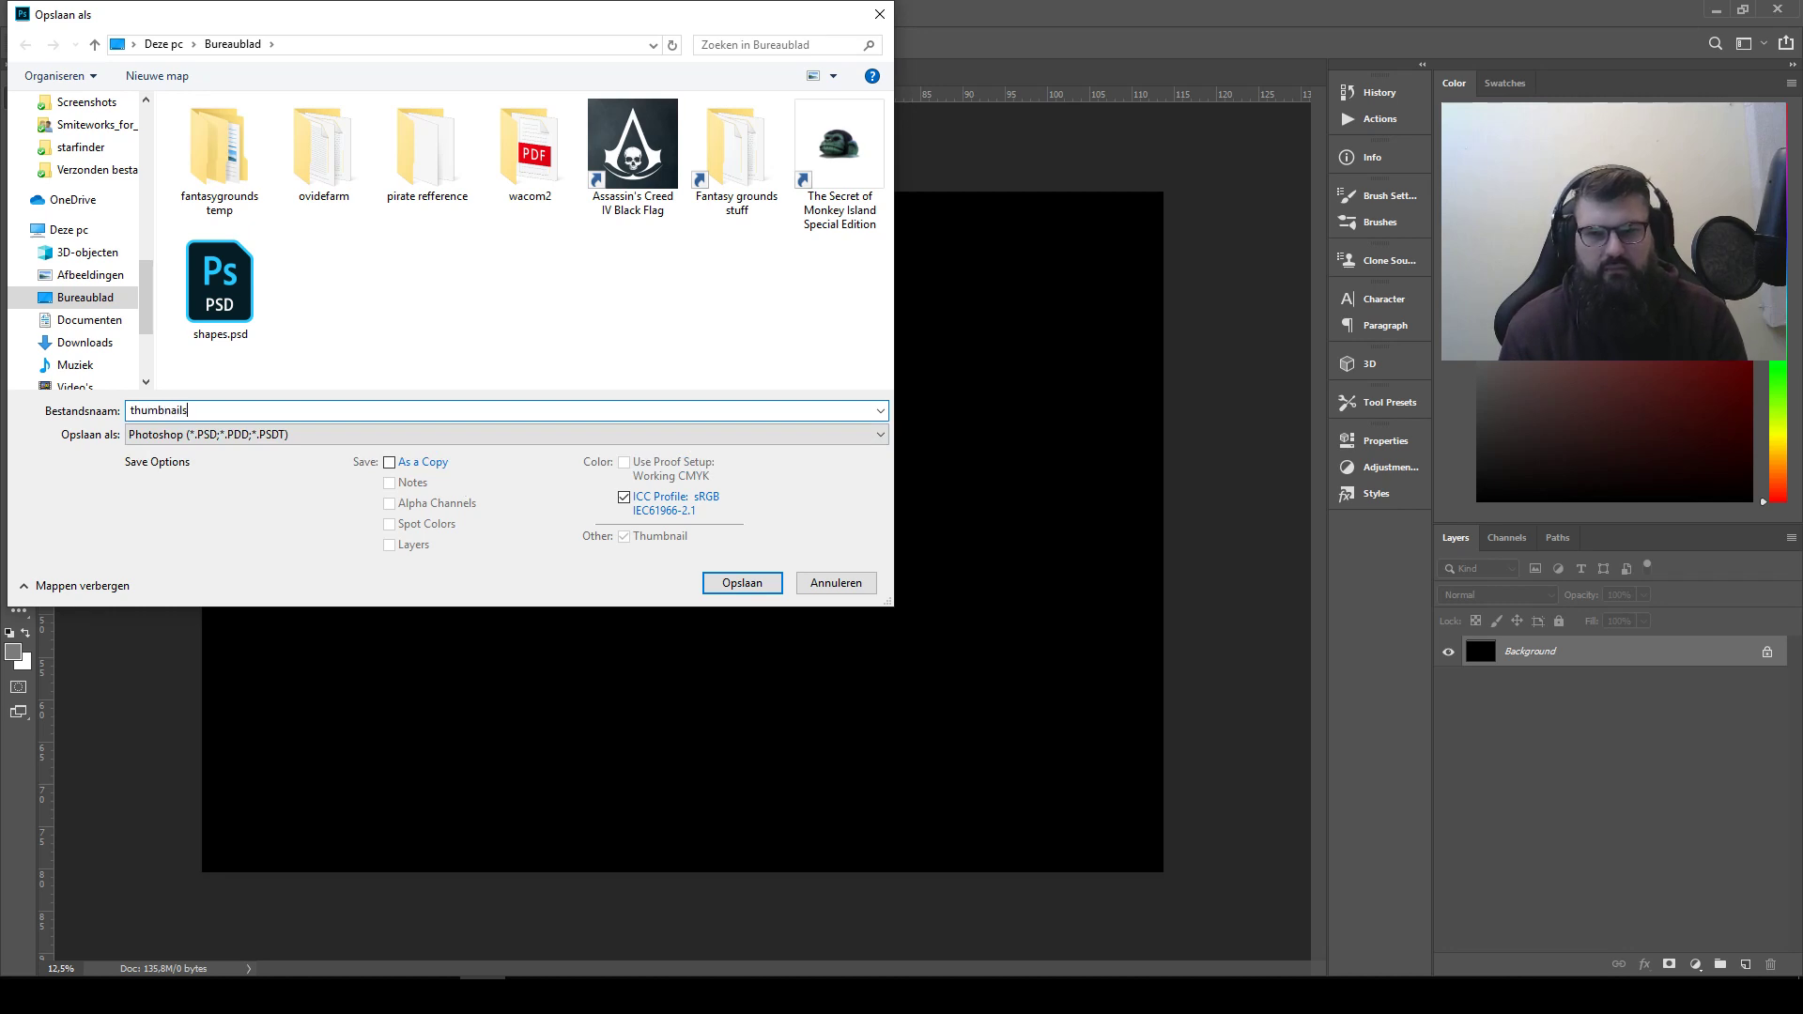
{"action": "type", "text": "bnails"}
{"action": "key", "text": "Return"}
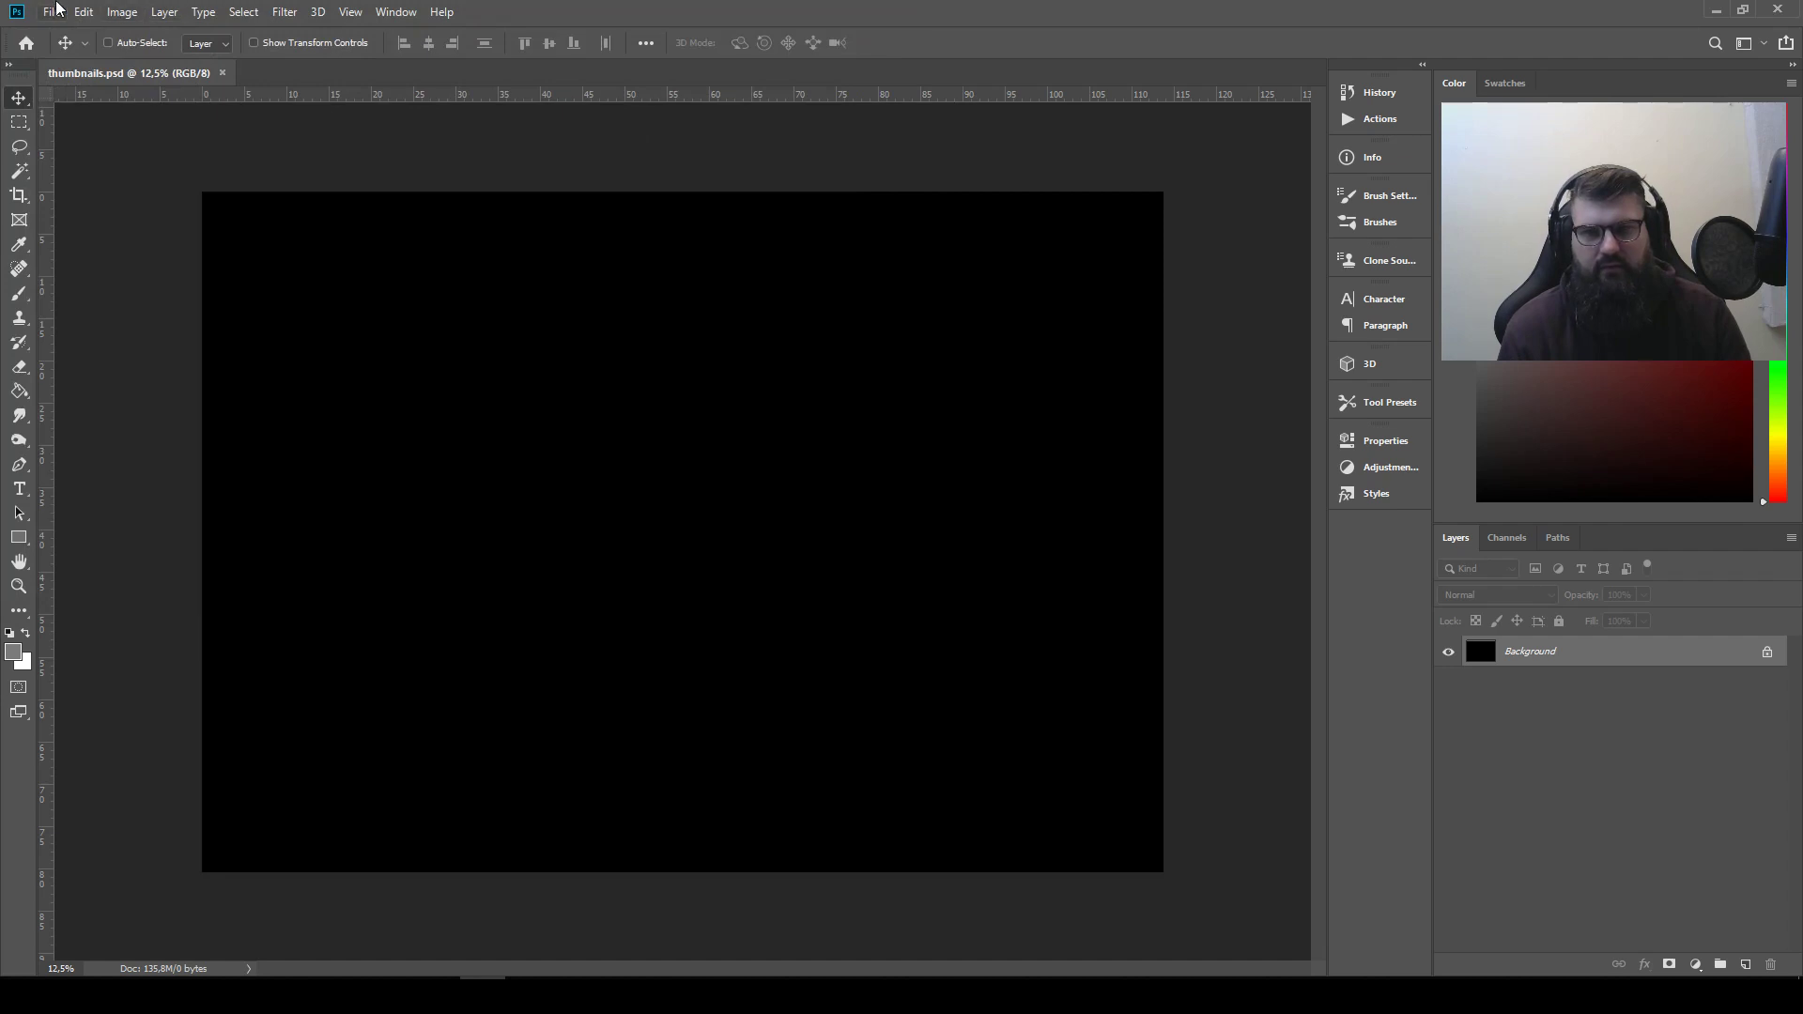
Reopen the recently saved shapes.psd alongside the thumbnails document
{"action": "left_click", "coordinate": [52, 11]}
{"action": "mouse_move", "coordinate": [106, 123]}
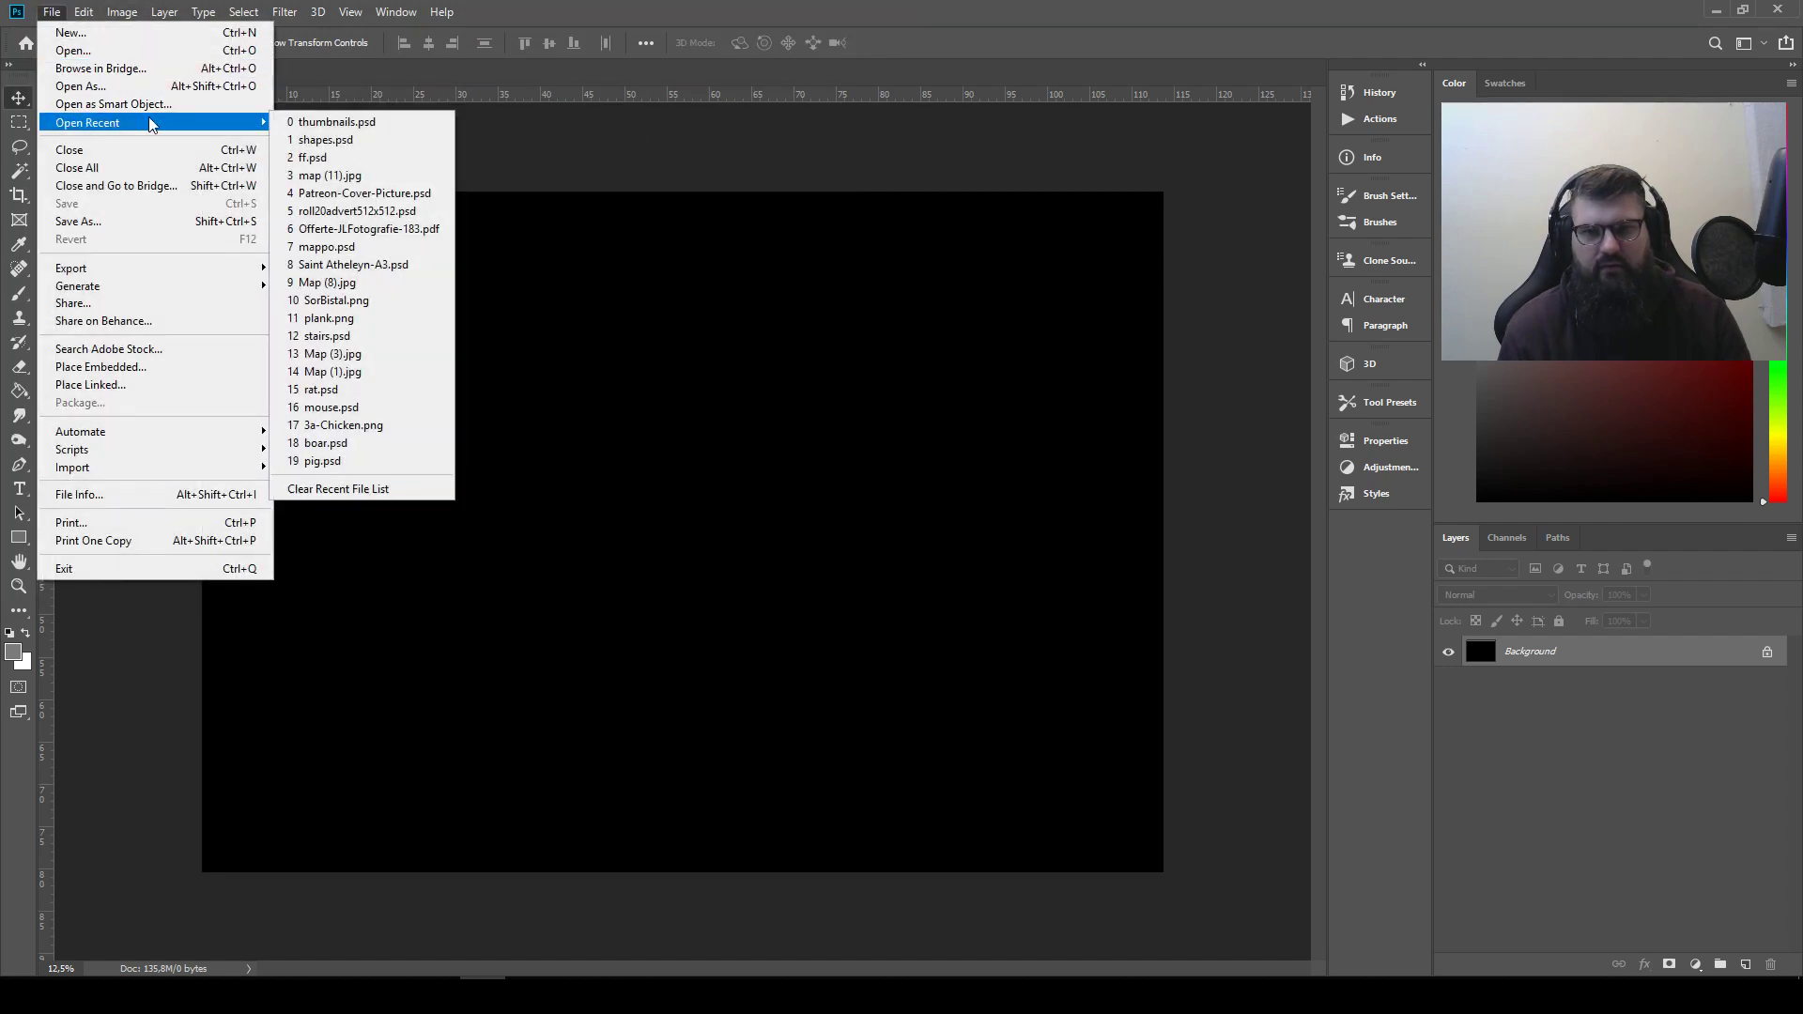
{"action": "left_click", "coordinate": [328, 139]}
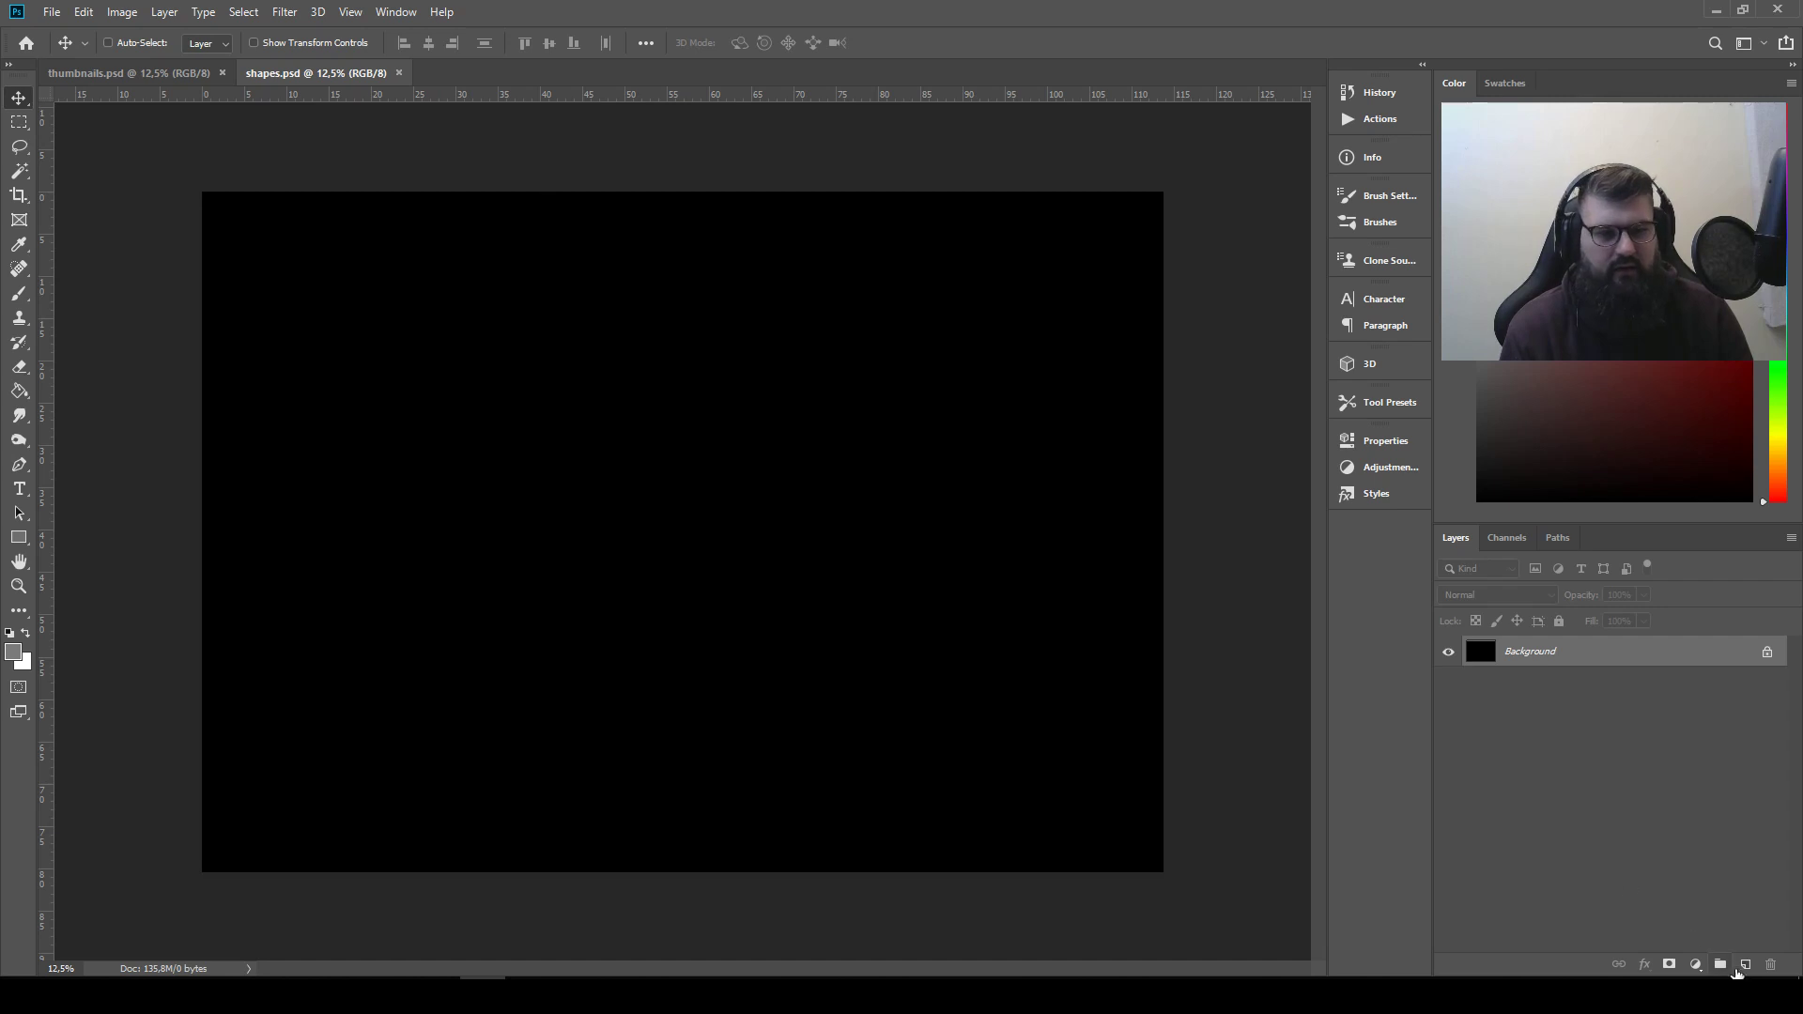
Add a new layer above the background in shapes.psd and fill it with the Clouds render filter
{"action": "left_click", "coordinate": [1746, 965]}
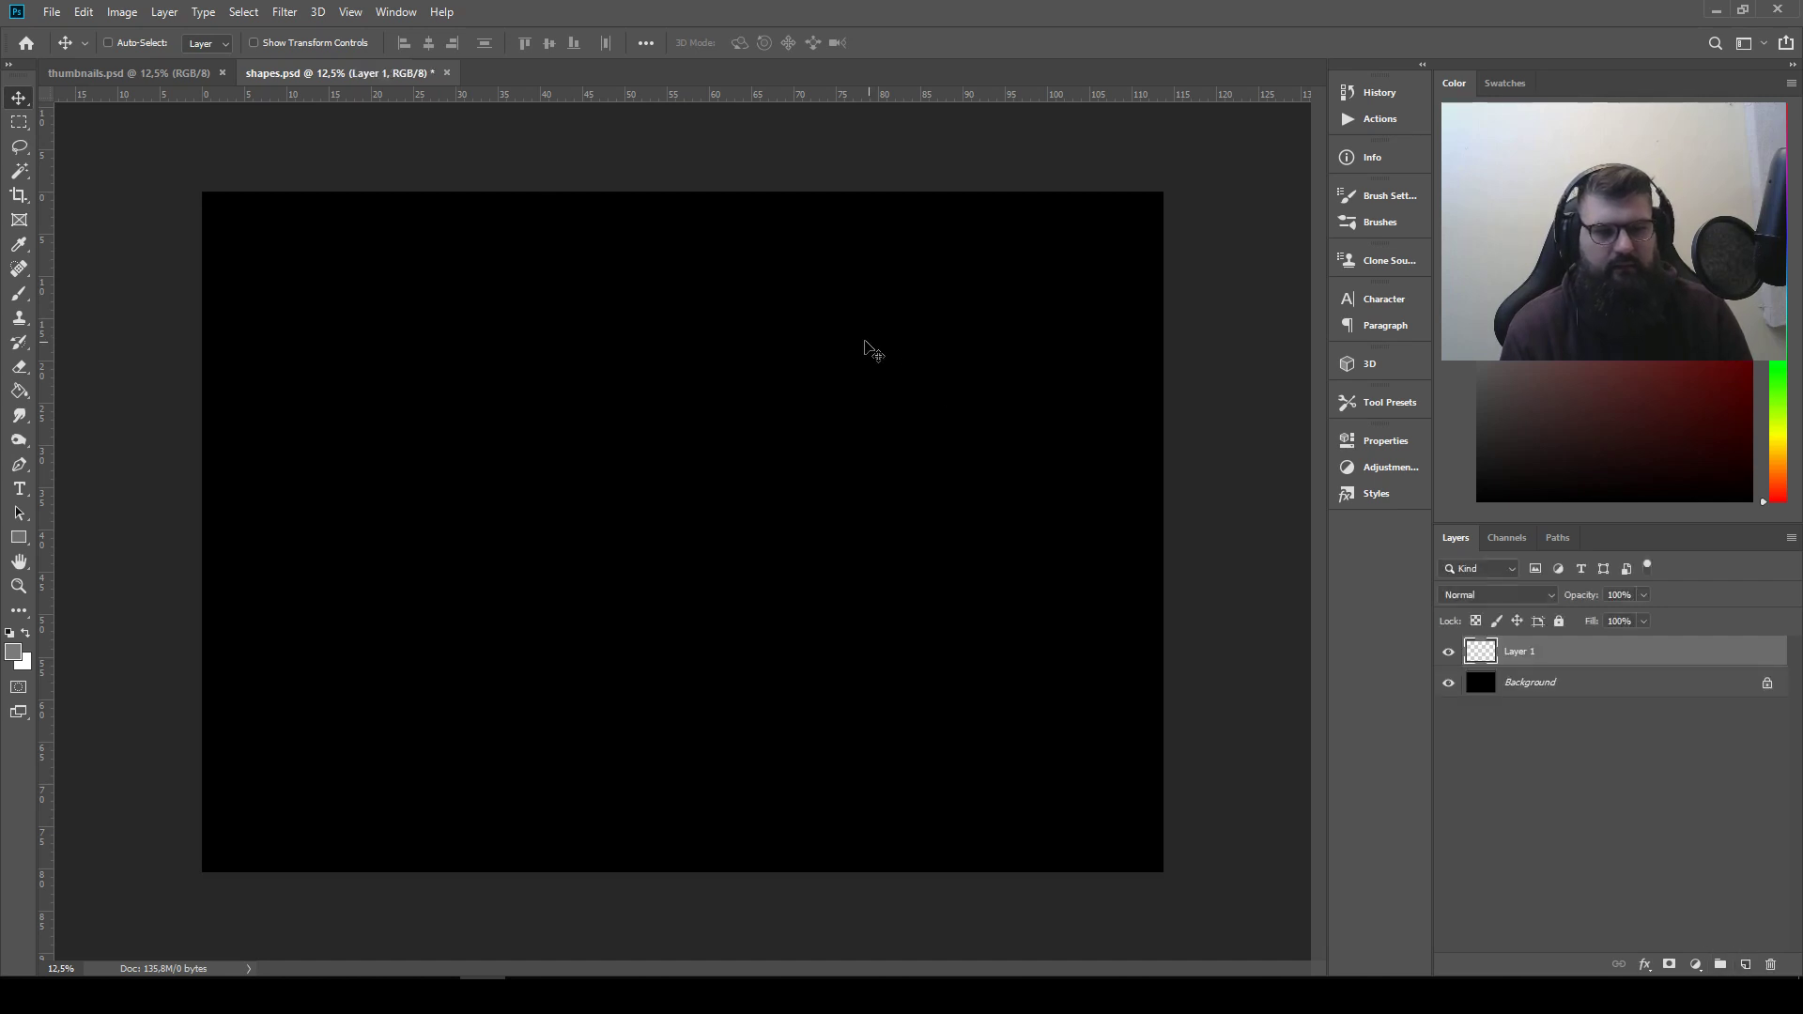
{"action": "left_click", "coordinate": [289, 13]}
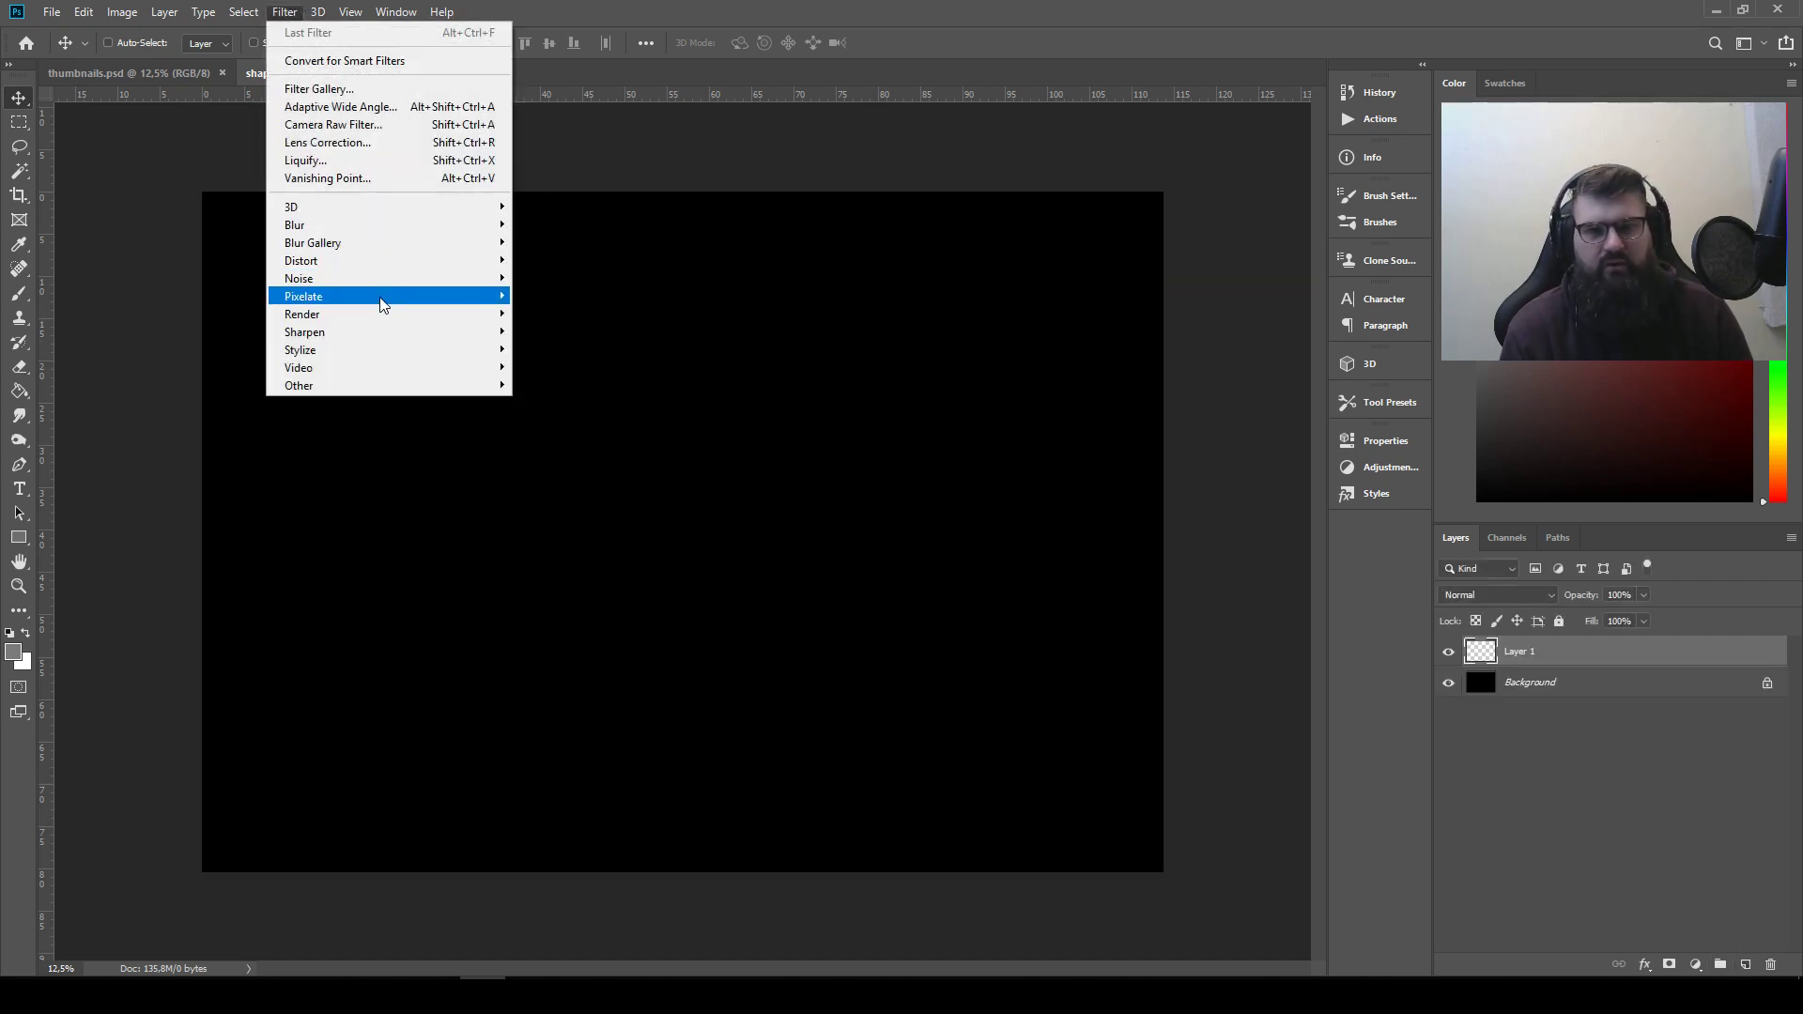
{"action": "mouse_move", "coordinate": [382, 314]}
{"action": "left_click", "coordinate": [589, 362]}
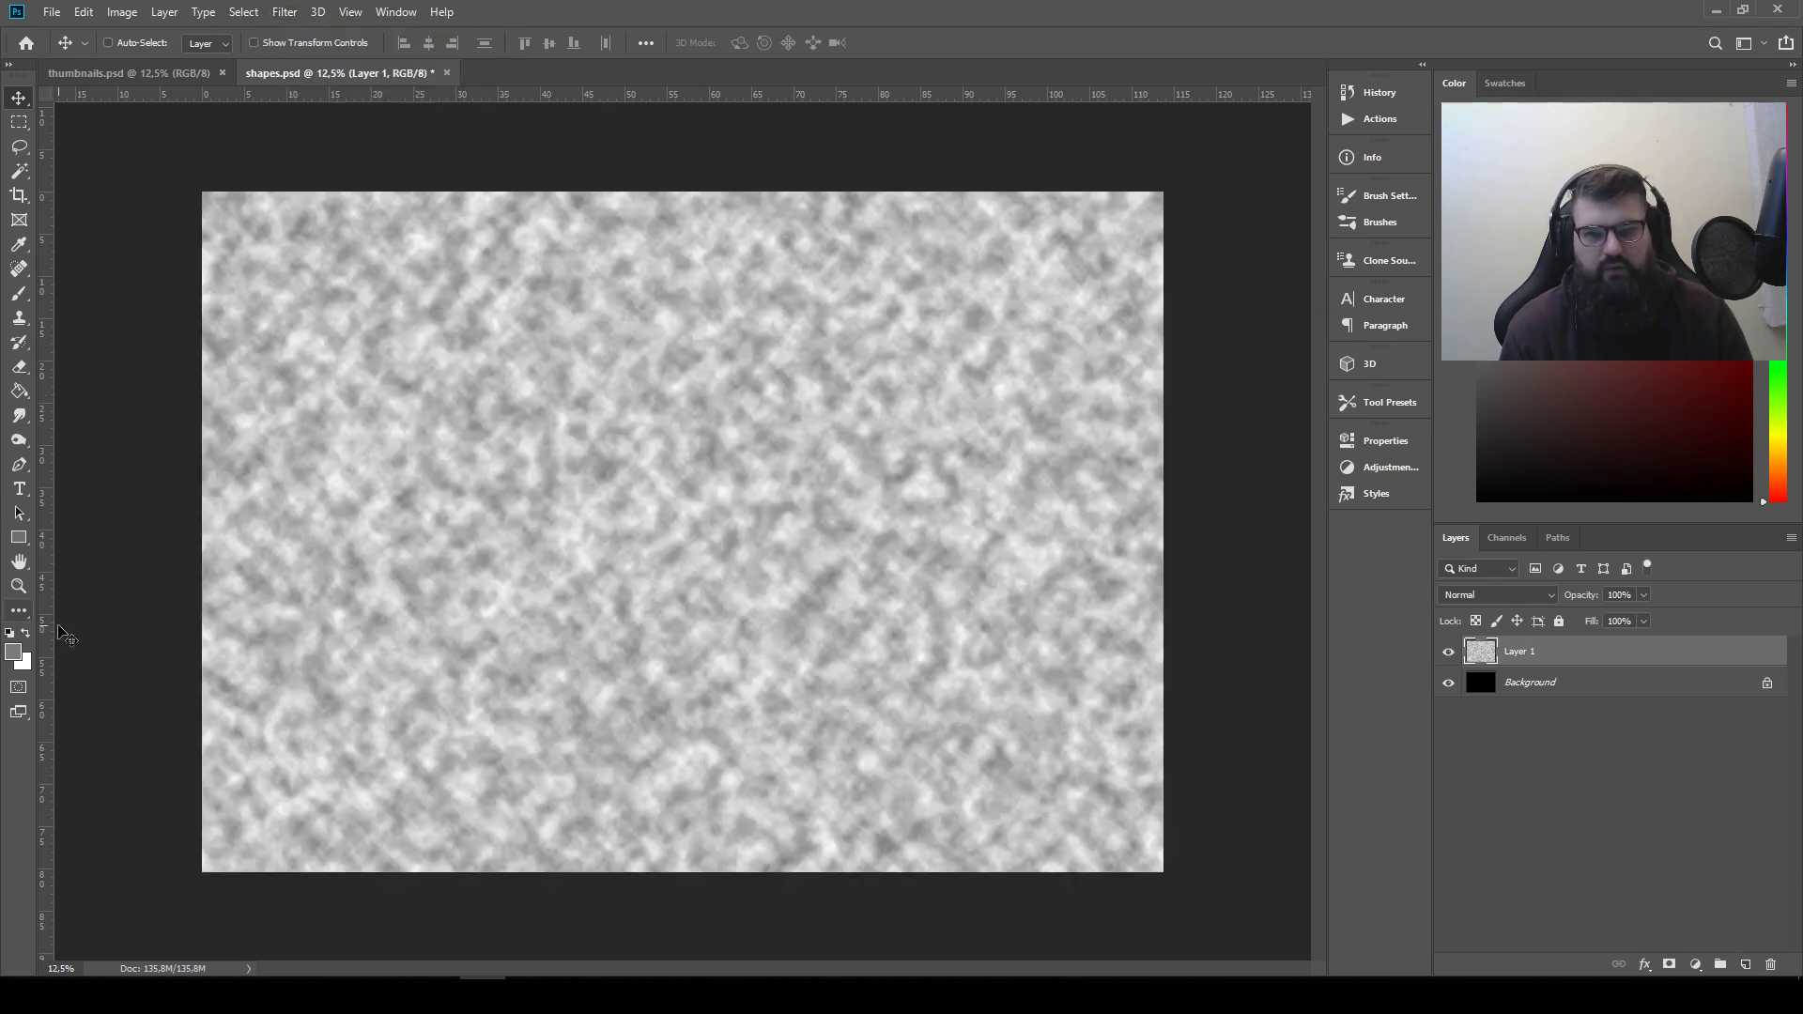
Reset the foreground and background colors to default black and white and reapply the Clouds filter to the new layer
{"action": "left_click", "coordinate": [9, 635]}
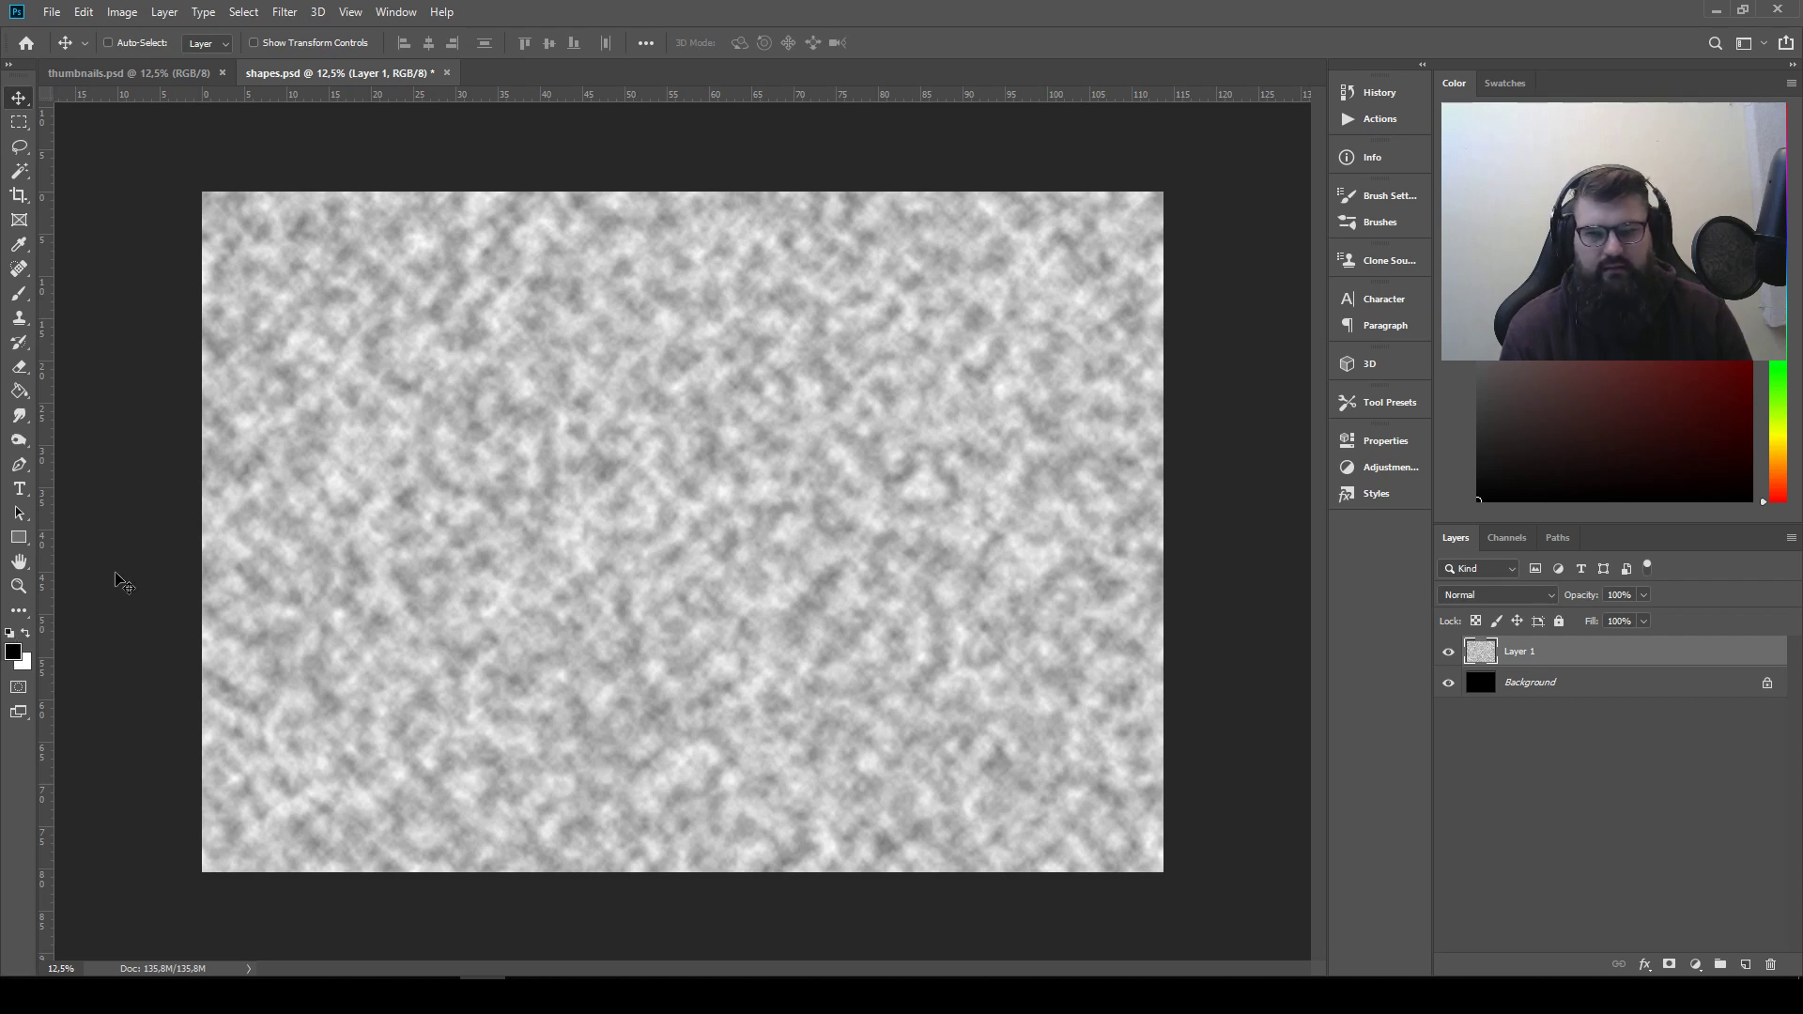
{"action": "left_click", "coordinate": [291, 12]}
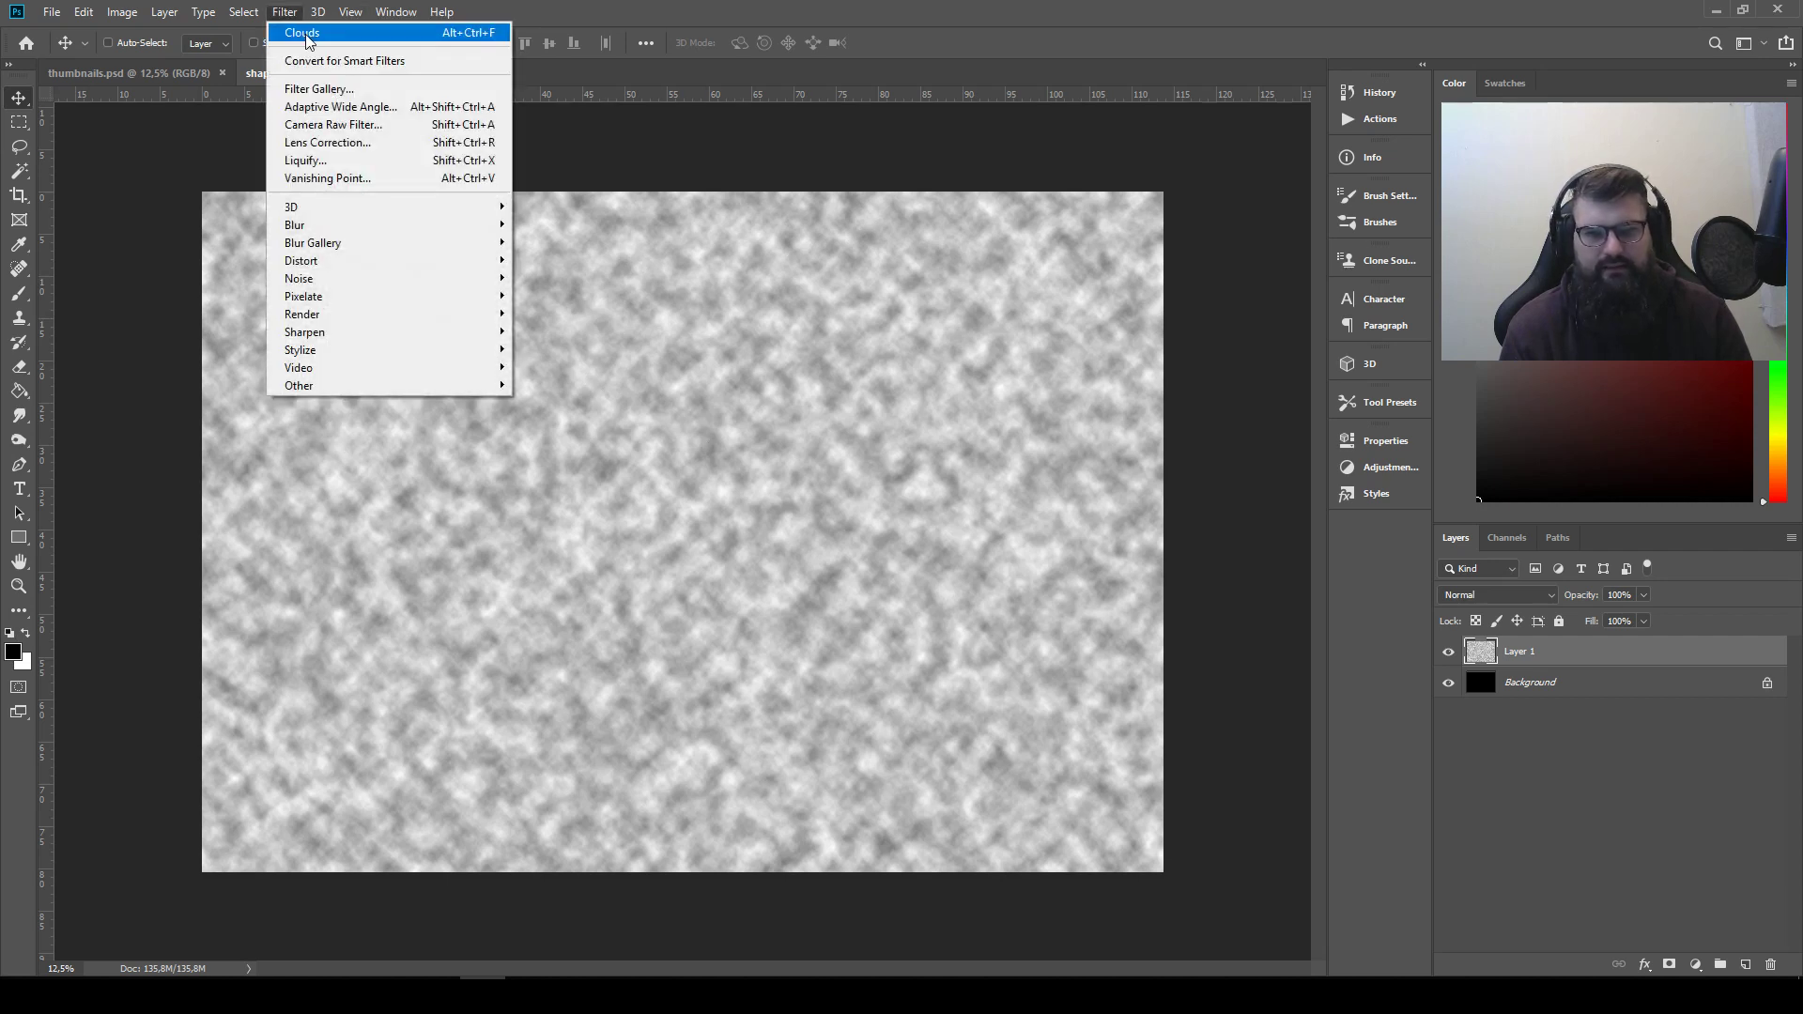
{"action": "left_click", "coordinate": [306, 34]}
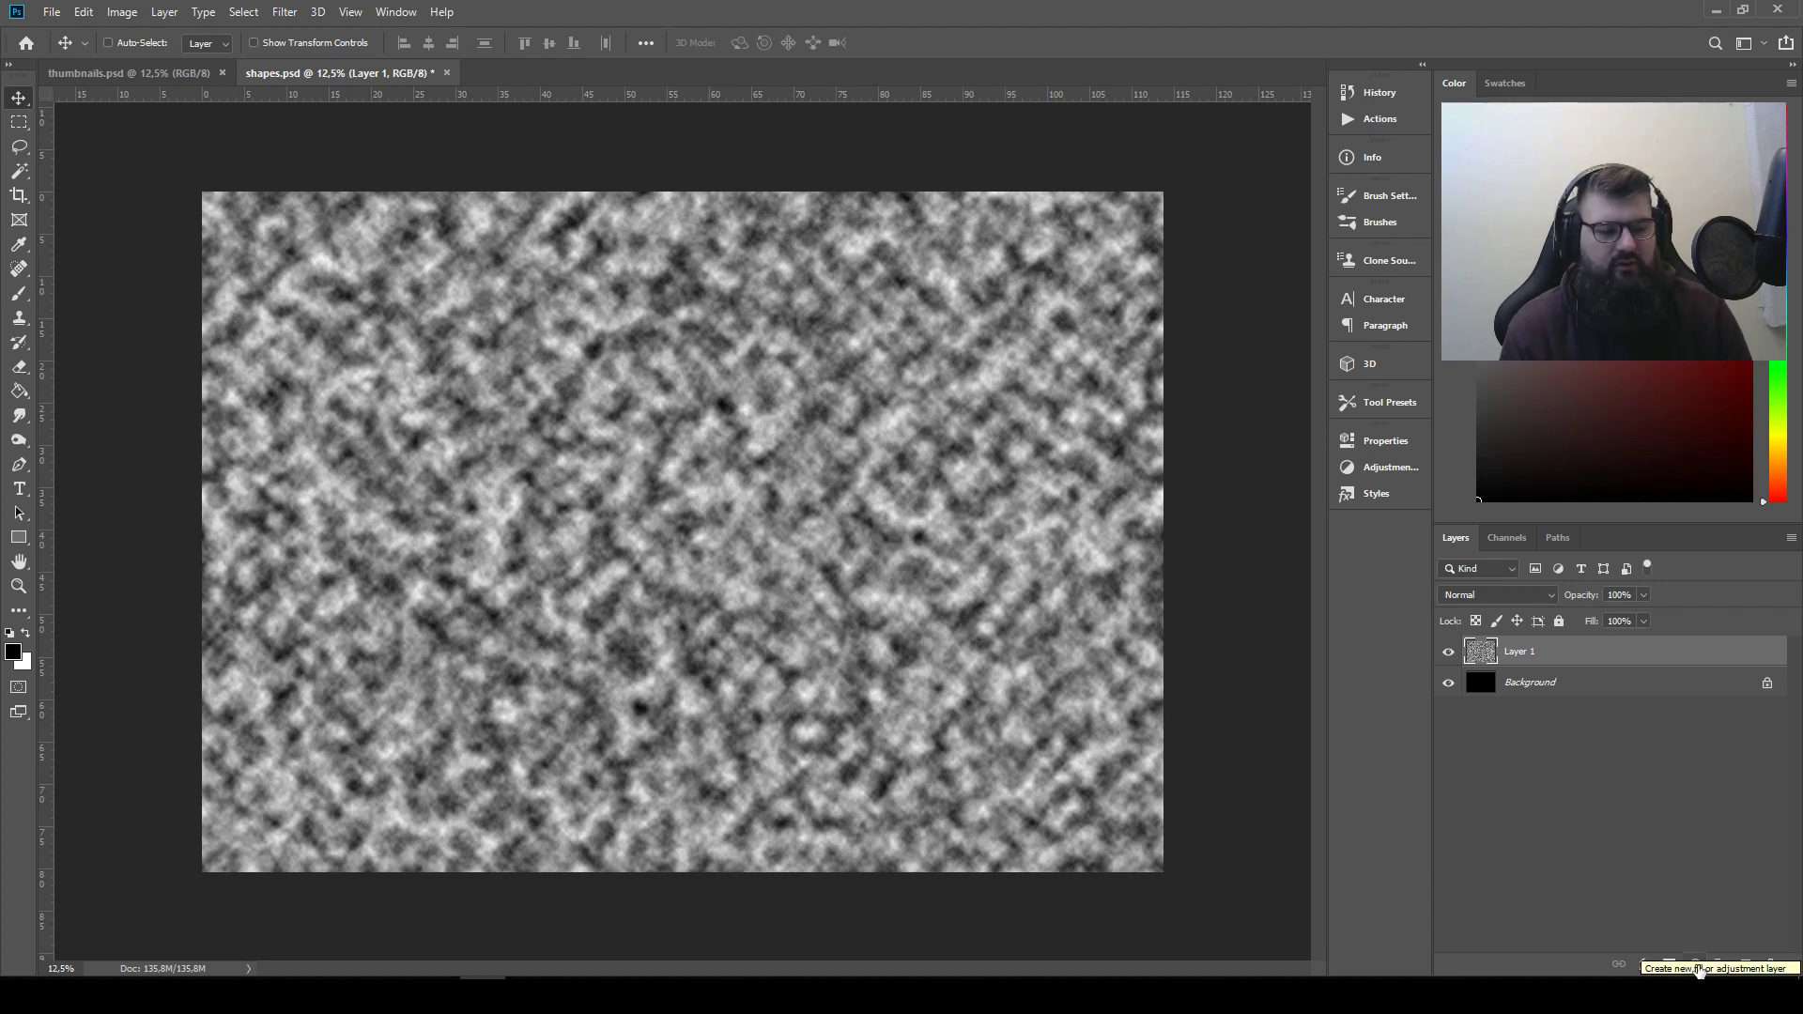
Add a Threshold adjustment layer above the clouds layer and set its threshold level to 136
{"action": "left_click", "coordinate": [1696, 966]}
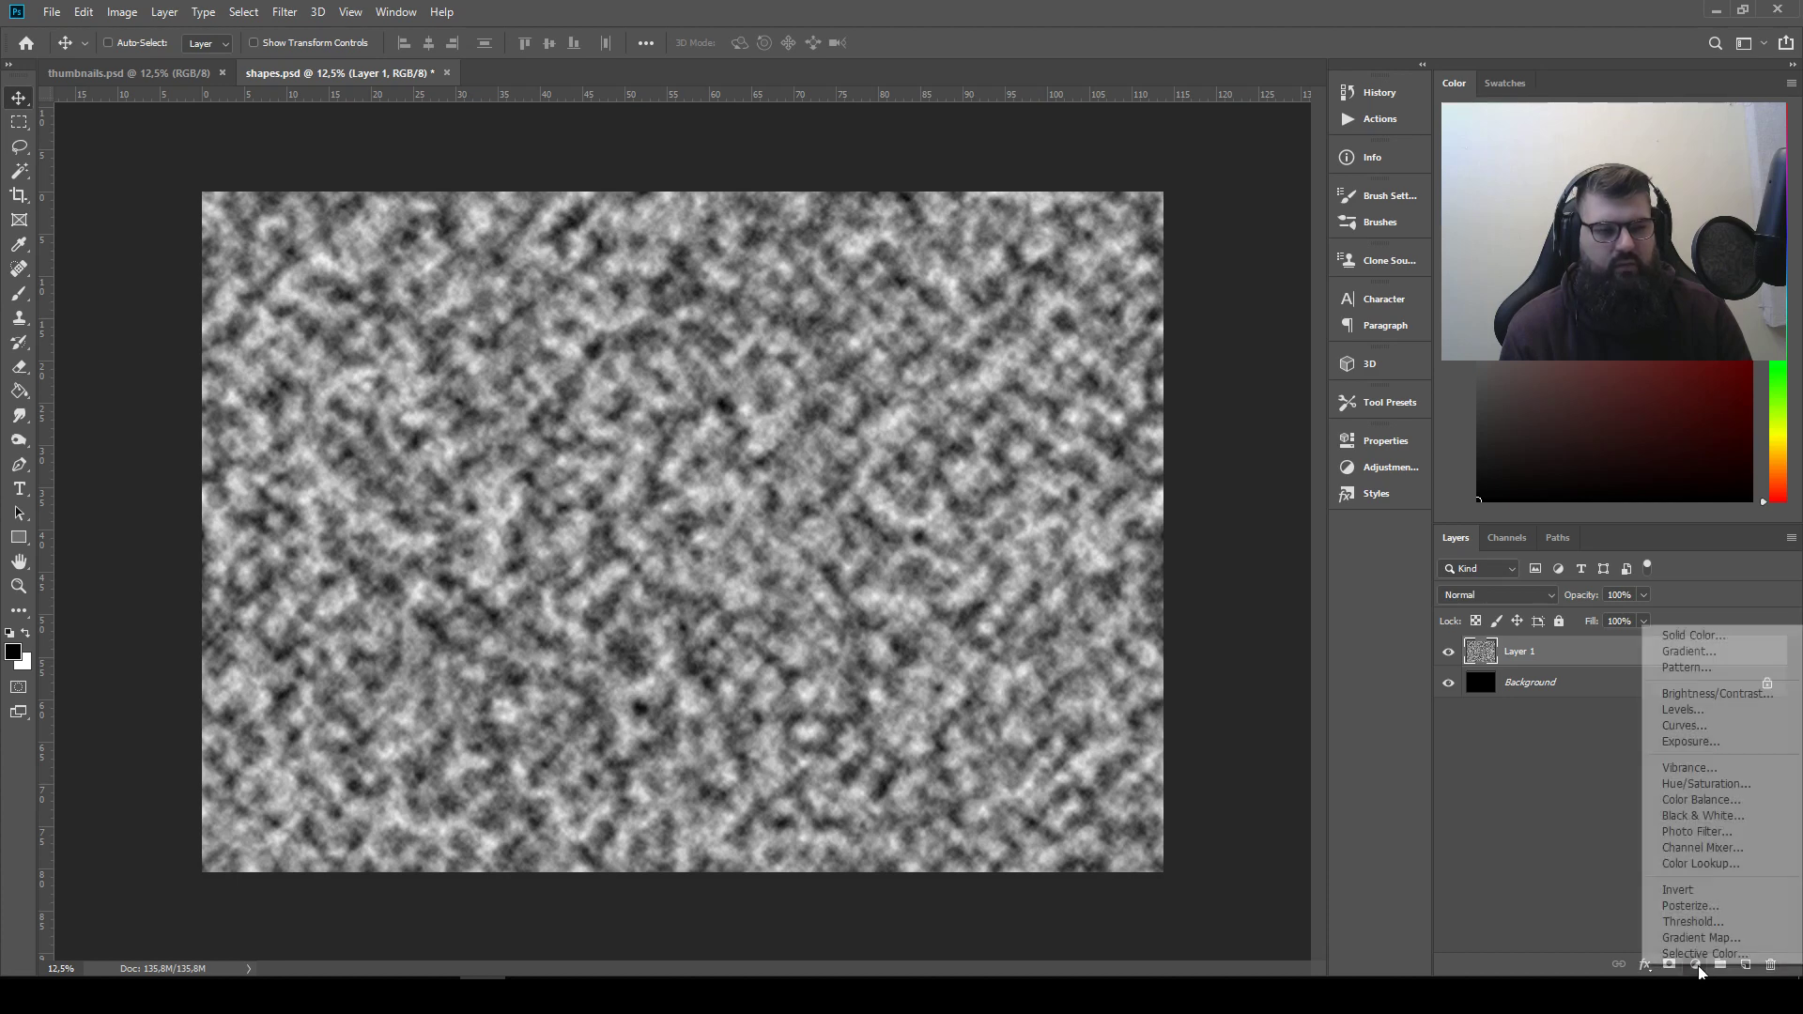
{"action": "left_click", "coordinate": [1722, 925]}
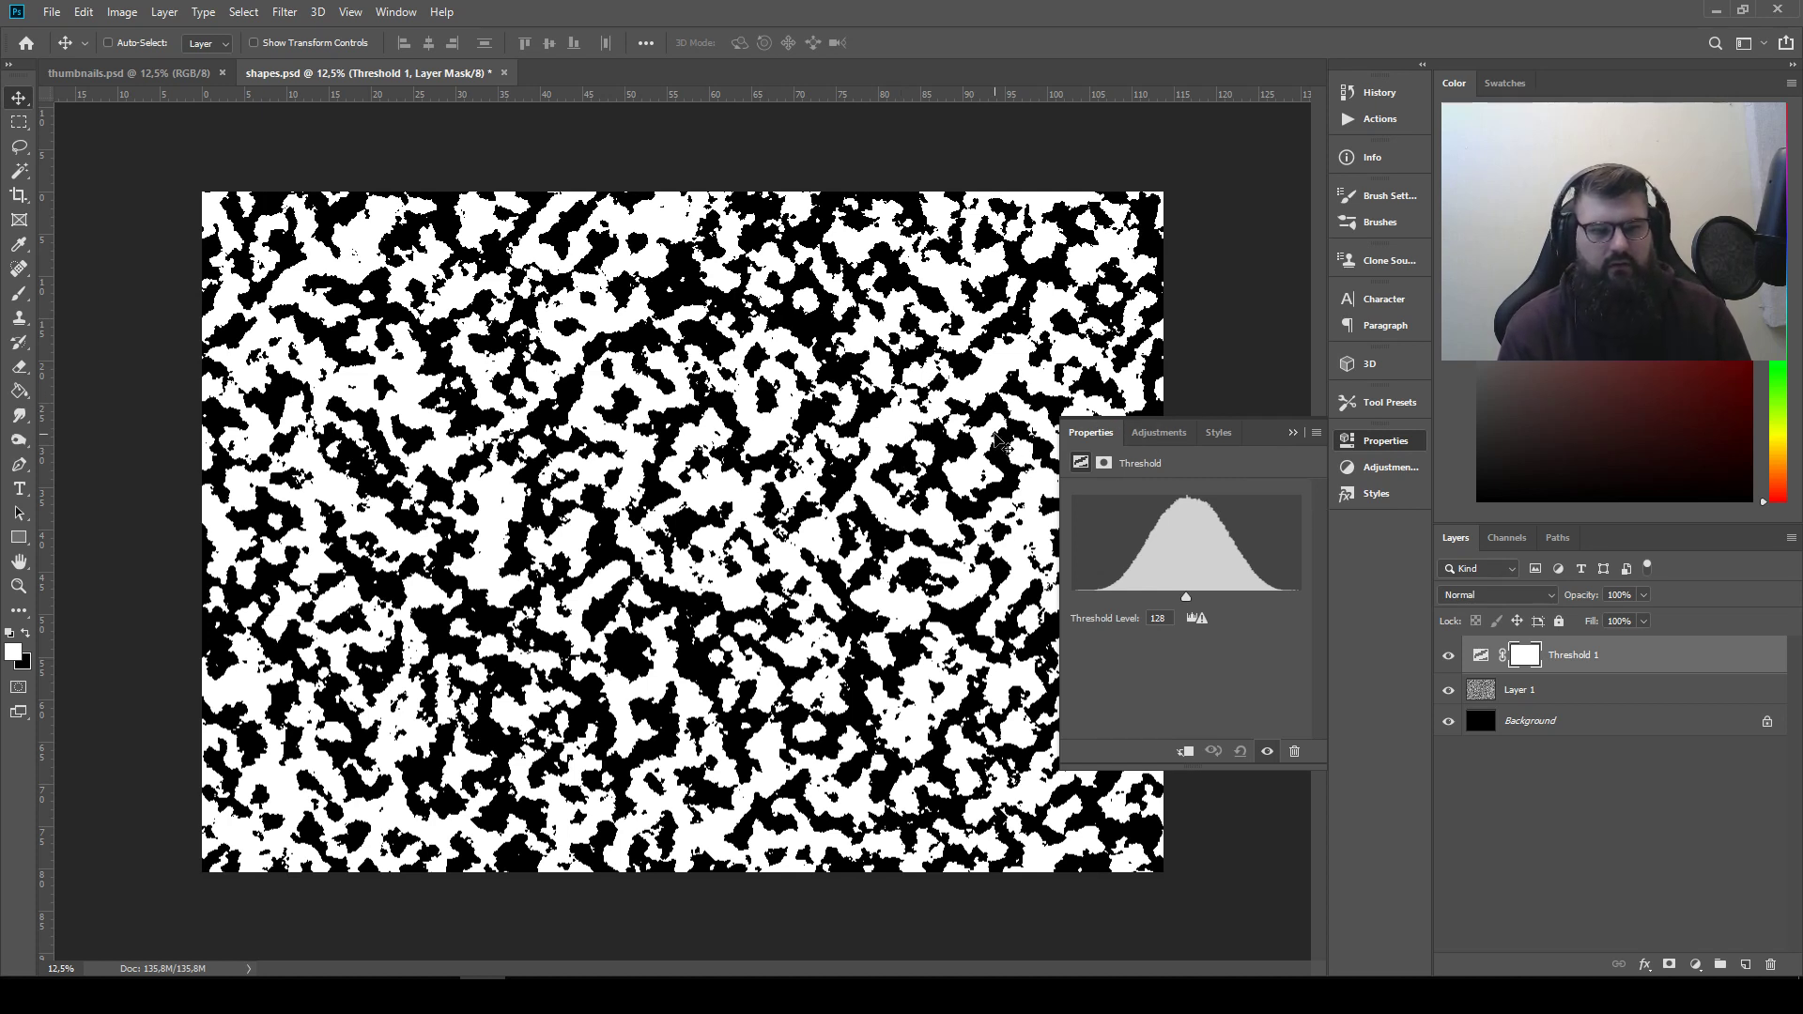
{"action": "left_click", "coordinate": [1293, 434]}
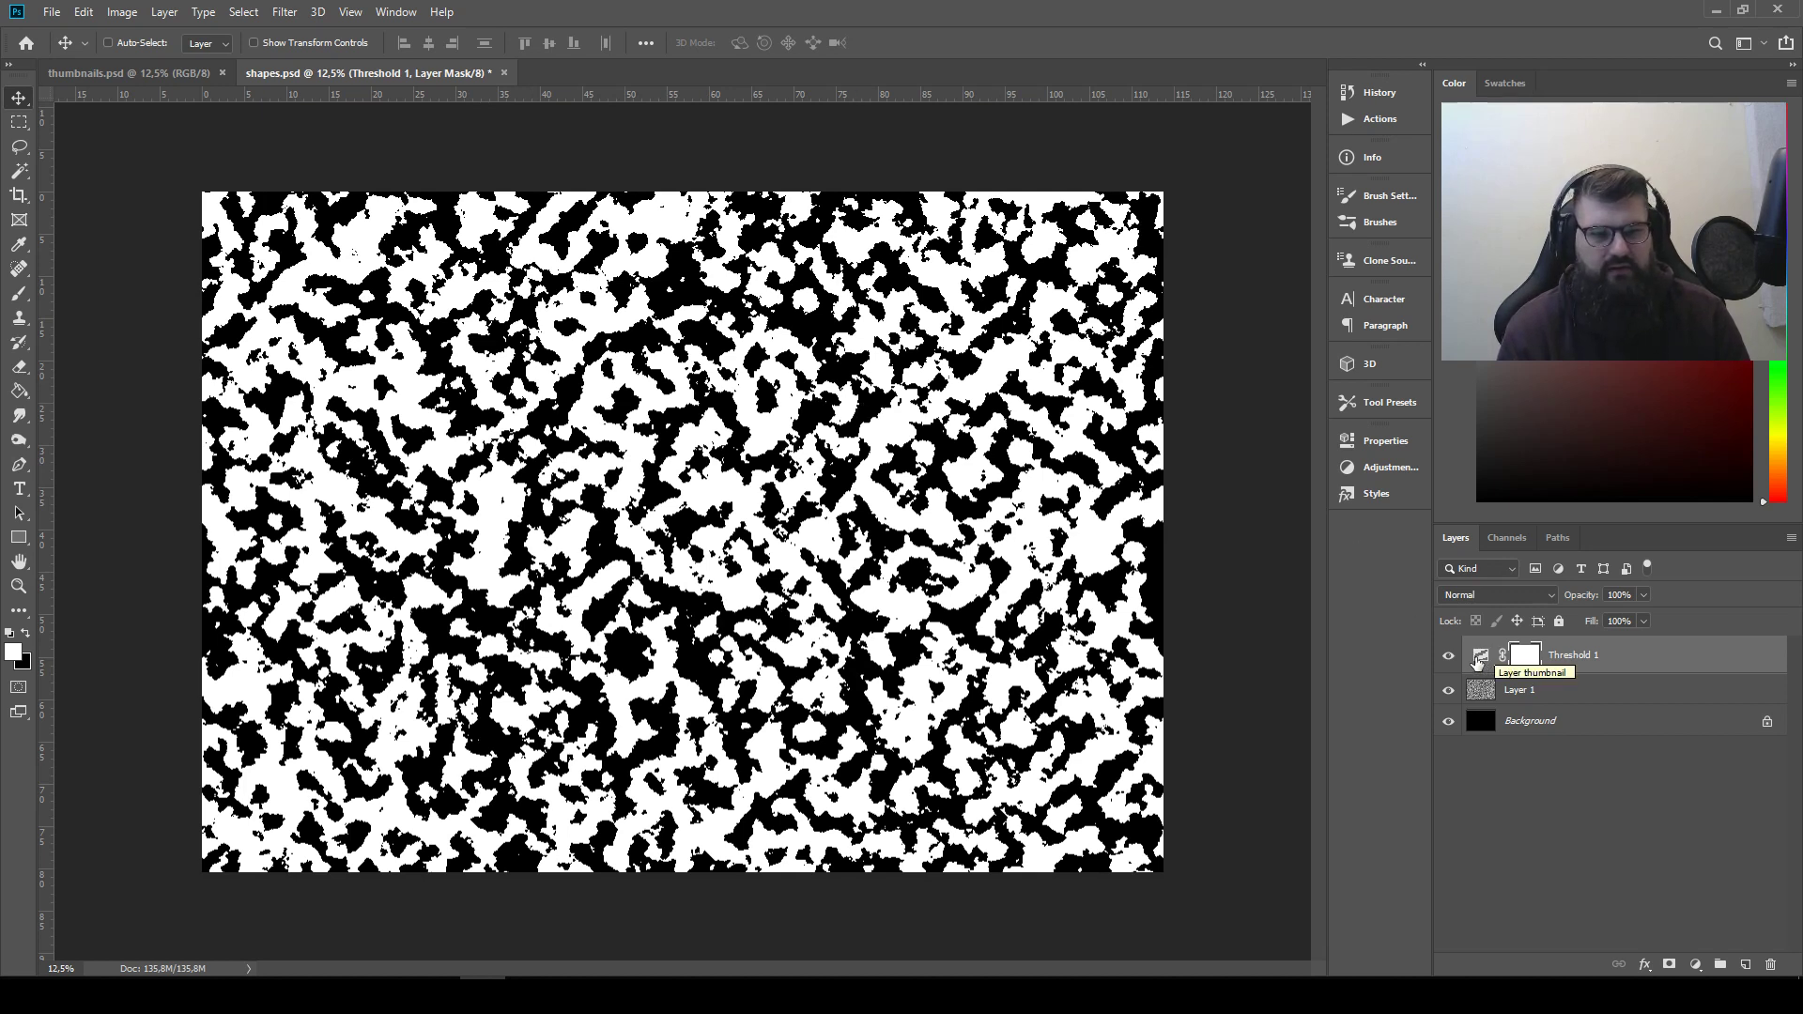
{"action": "double_click", "coordinate": [1489, 663]}
{"action": "mouse_move", "coordinate": [1188, 601]}
{"action": "left_mouse_down"}
{"action": "mouse_move", "coordinate": [1086, 601]}
{"action": "mouse_move", "coordinate": [1279, 607]}
{"action": "mouse_move", "coordinate": [1193, 606]}
{"action": "left_mouse_up"}
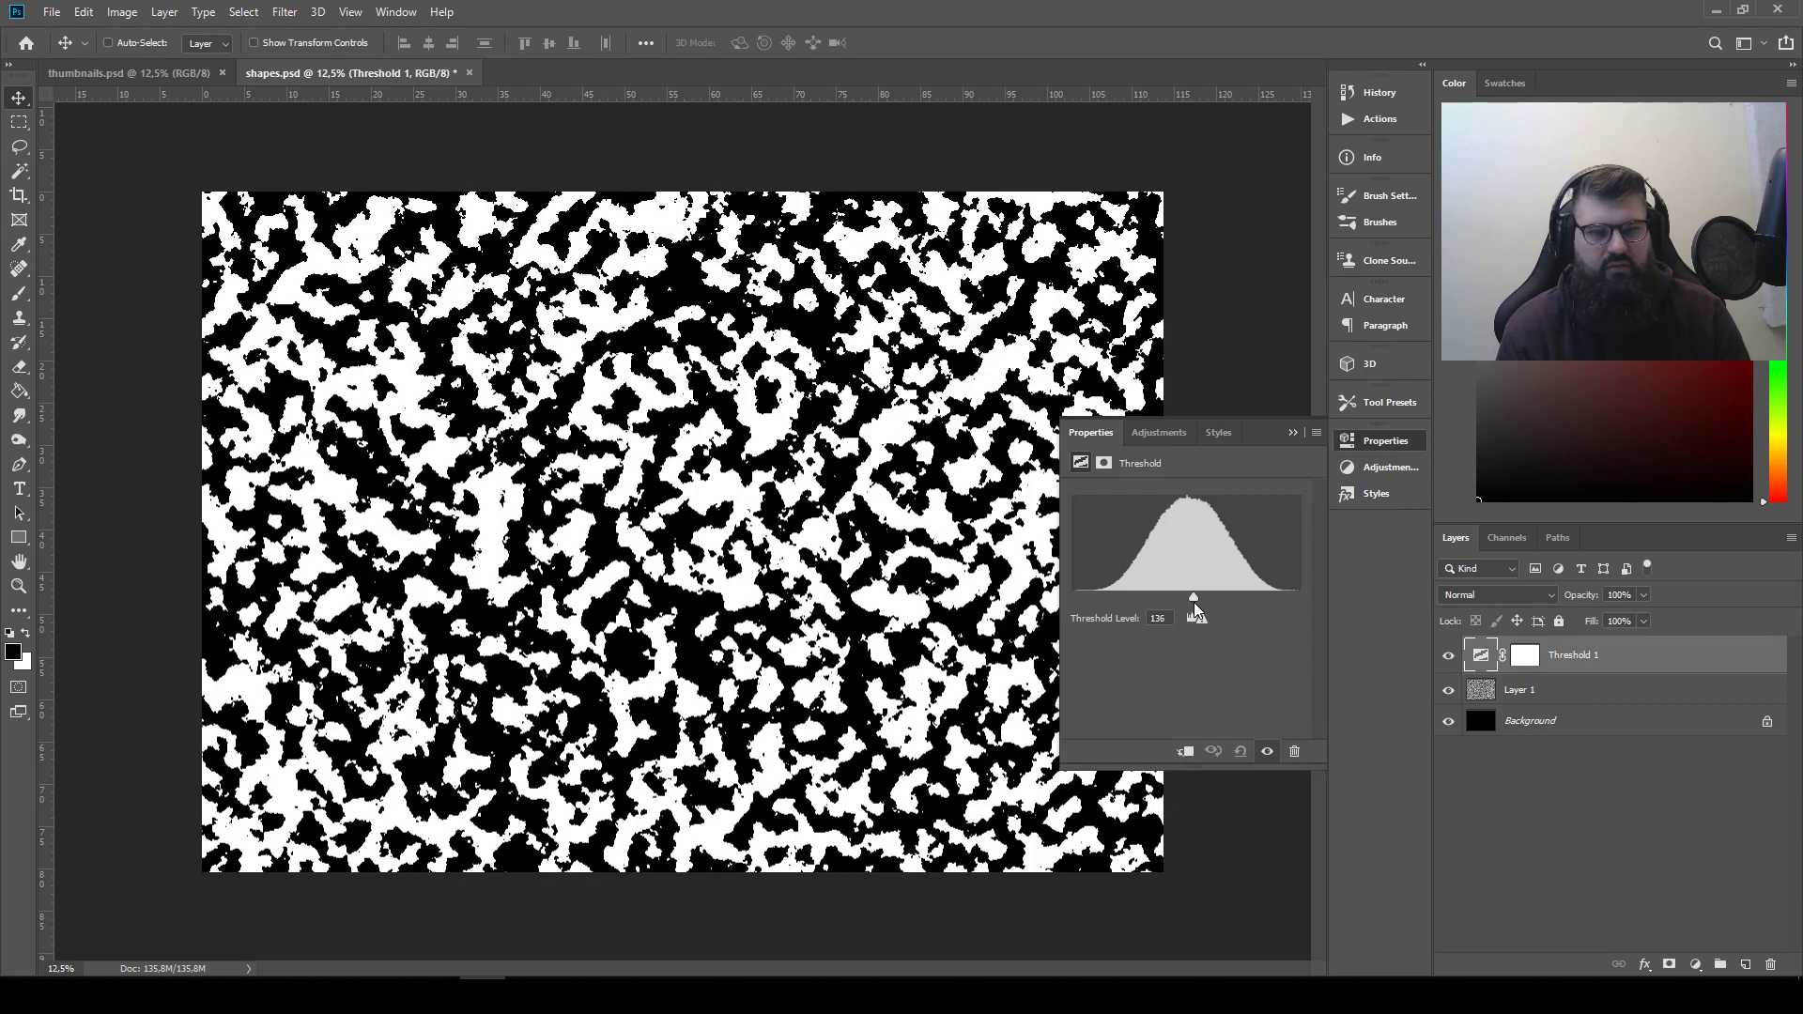
{"action": "left_click", "coordinate": [1293, 432]}
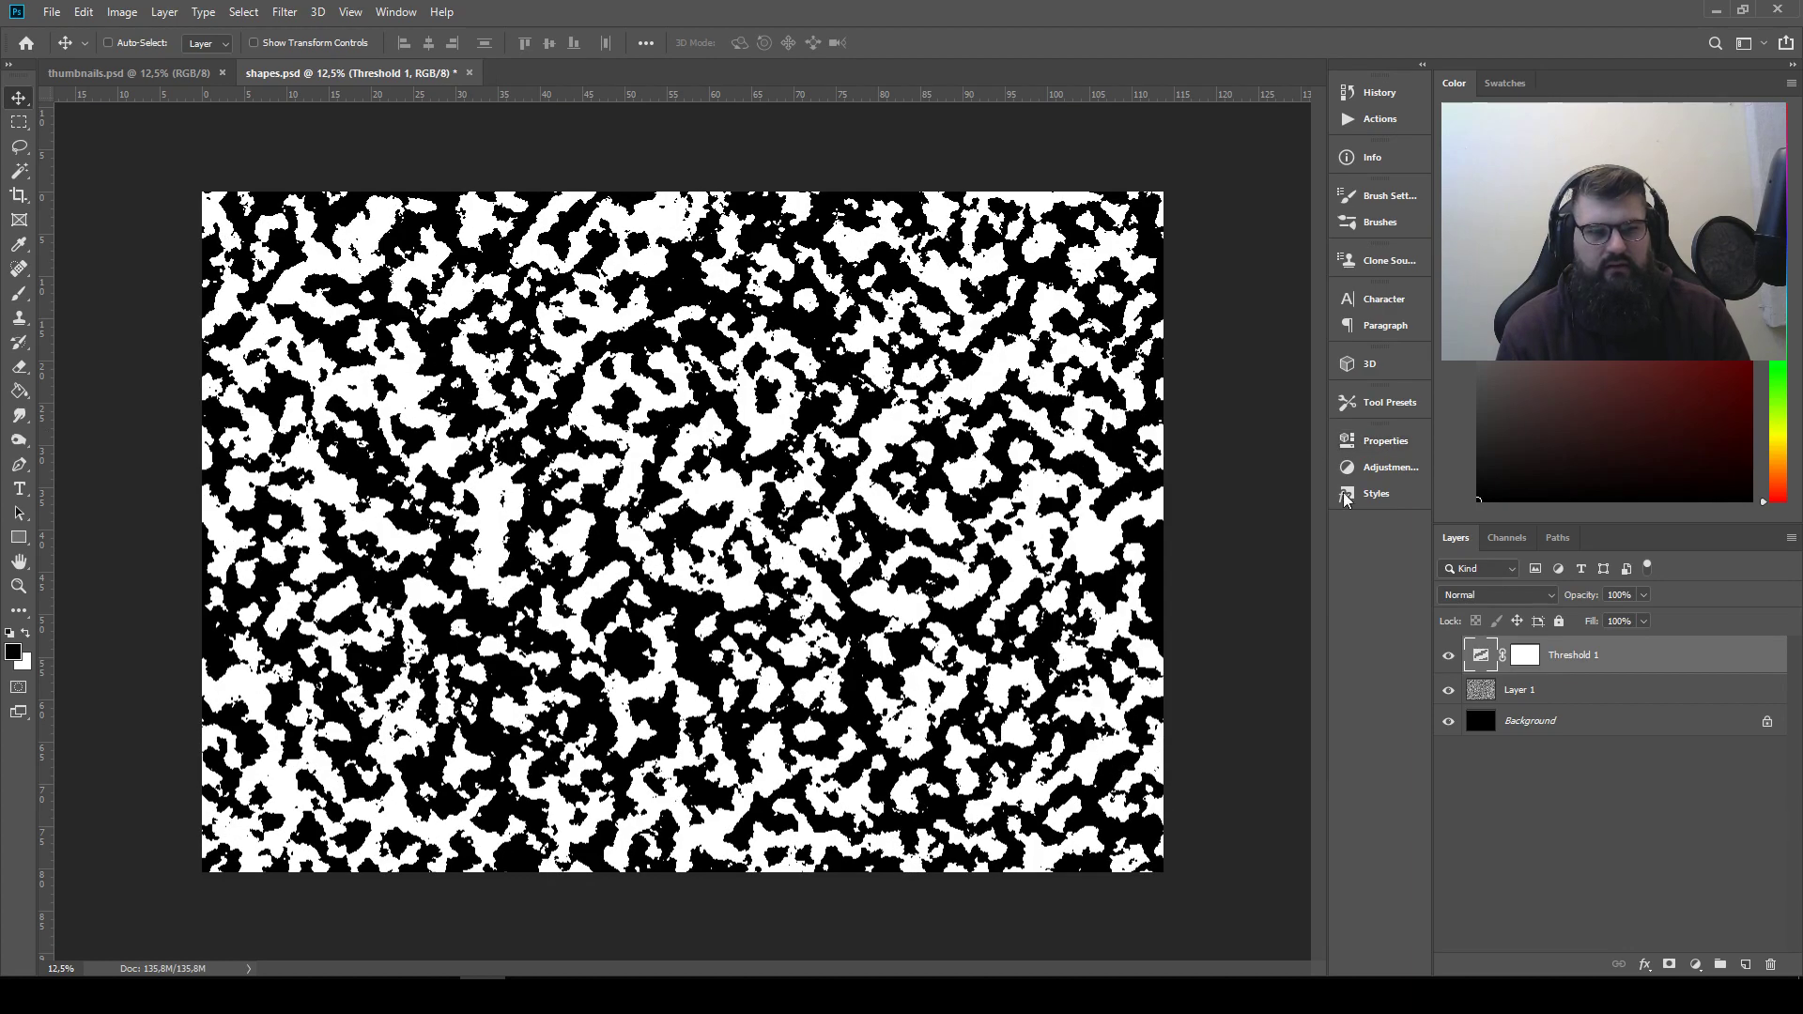
Rename the clouds layer to "shapes 1"
{"action": "left_click", "coordinate": [1523, 694]}
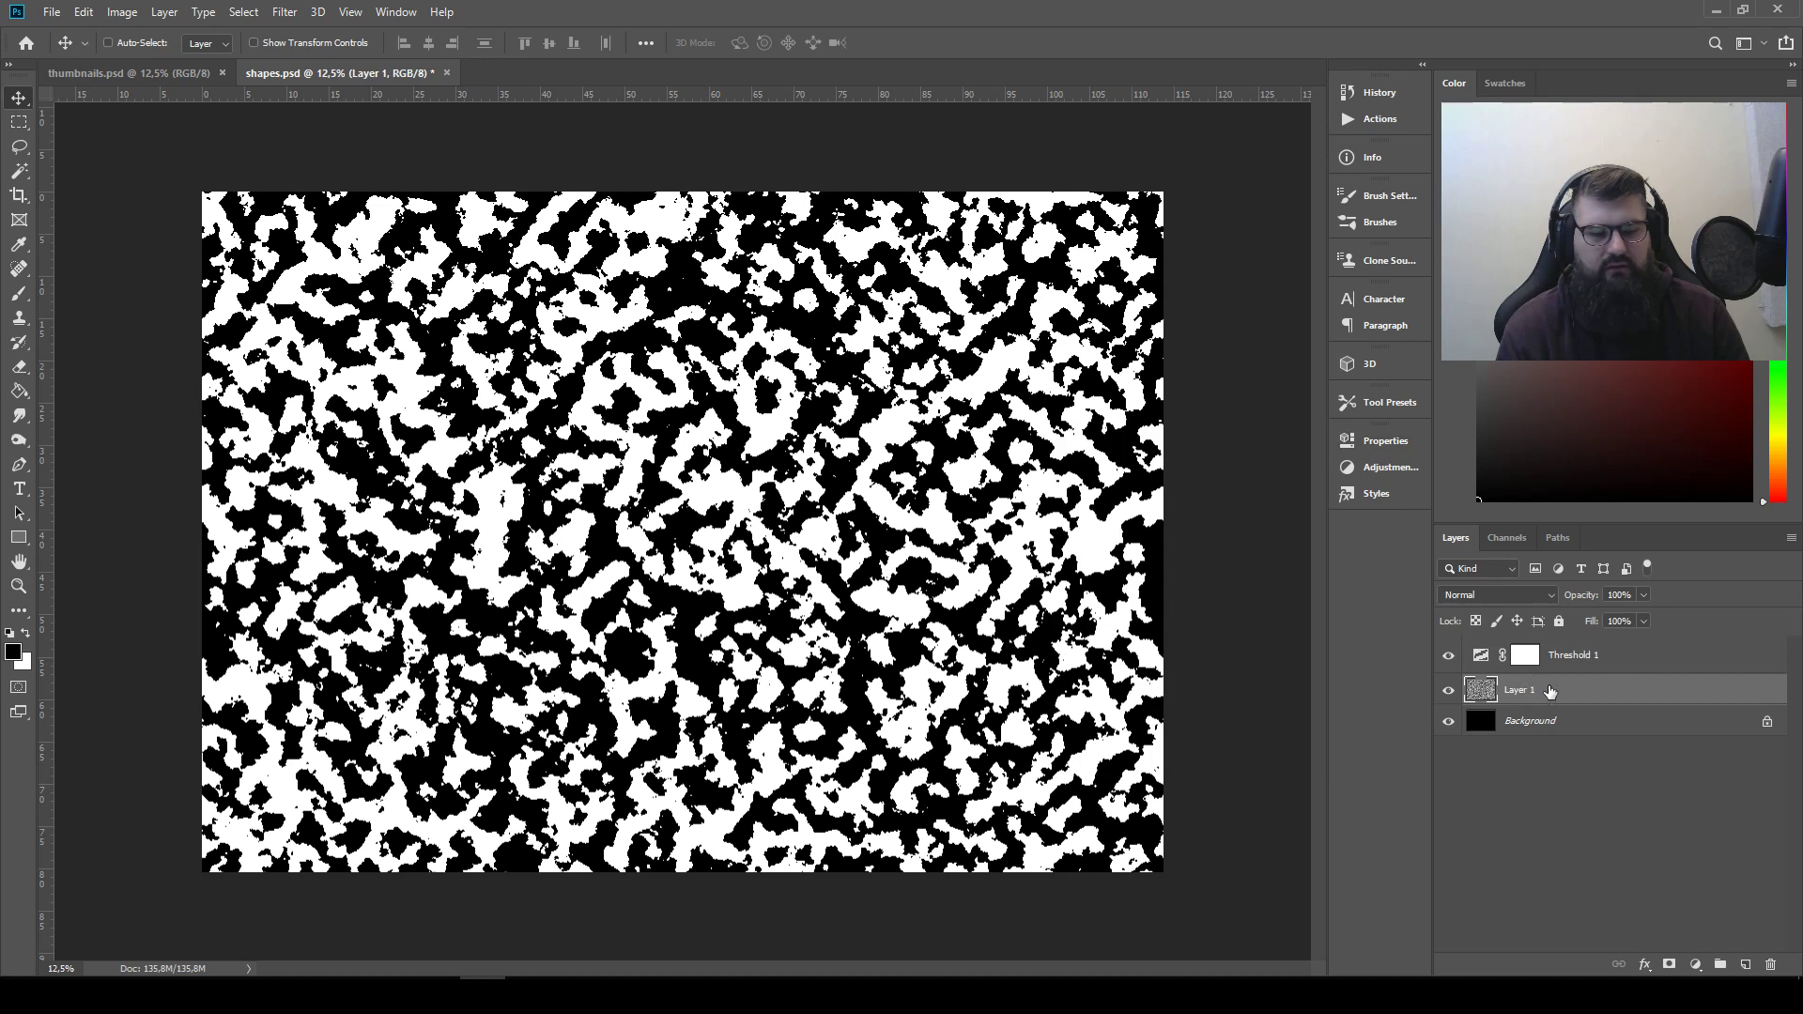
{"action": "double_click", "coordinate": [1523, 693]}
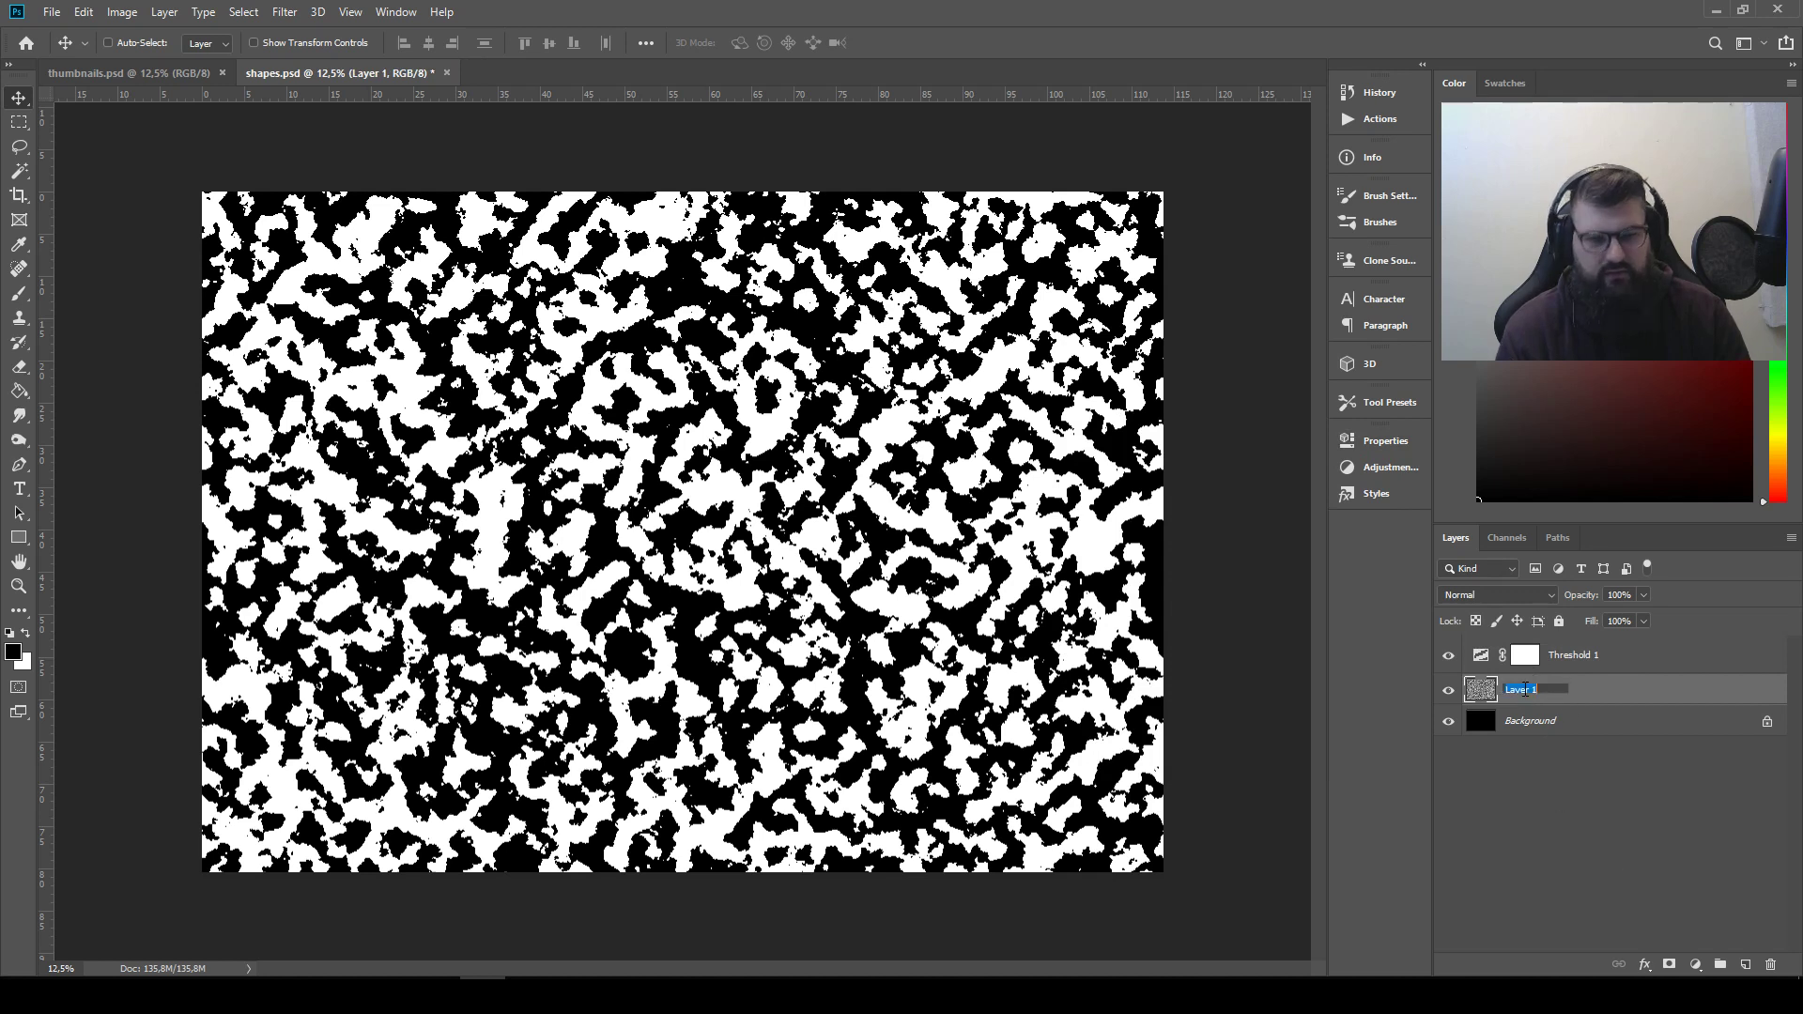
{"action": "type", "text": "shapes 1"}
{"action": "key", "text": "Return"}
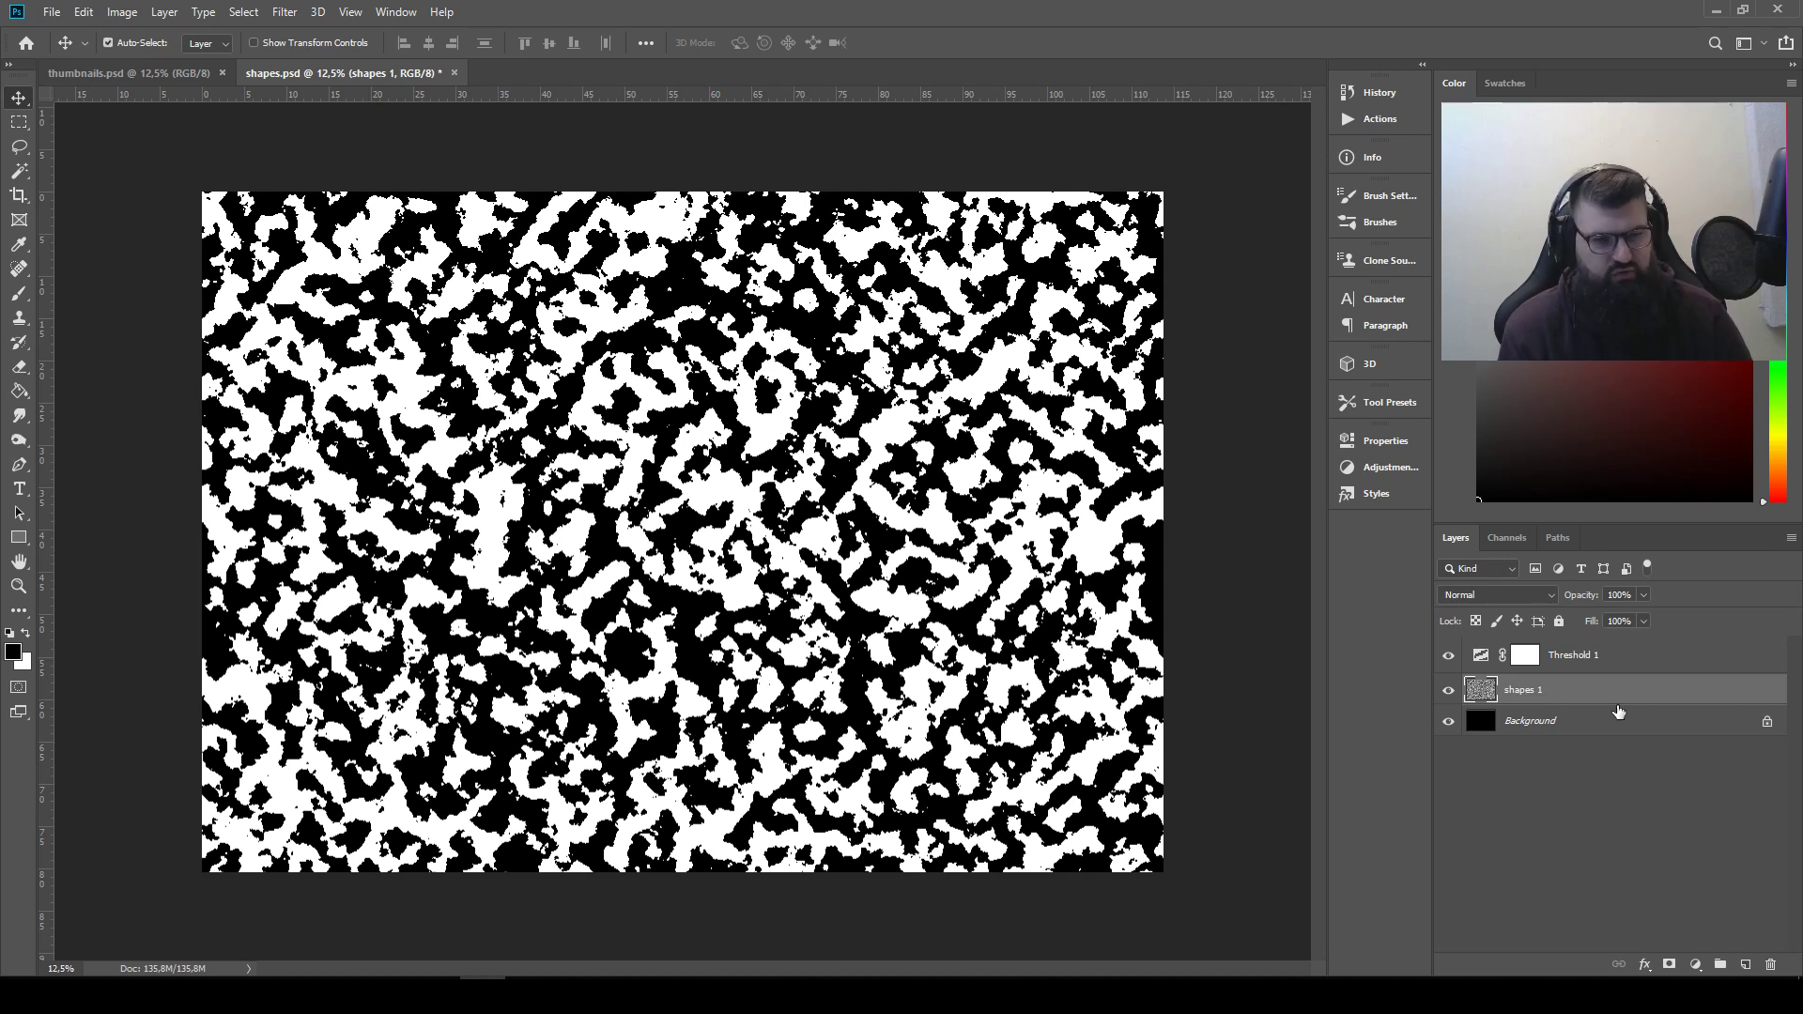
Duplicate the "shapes 1" layer and rename the copy "shapes 2"
{"action": "key", "text": "ctrl+j"}
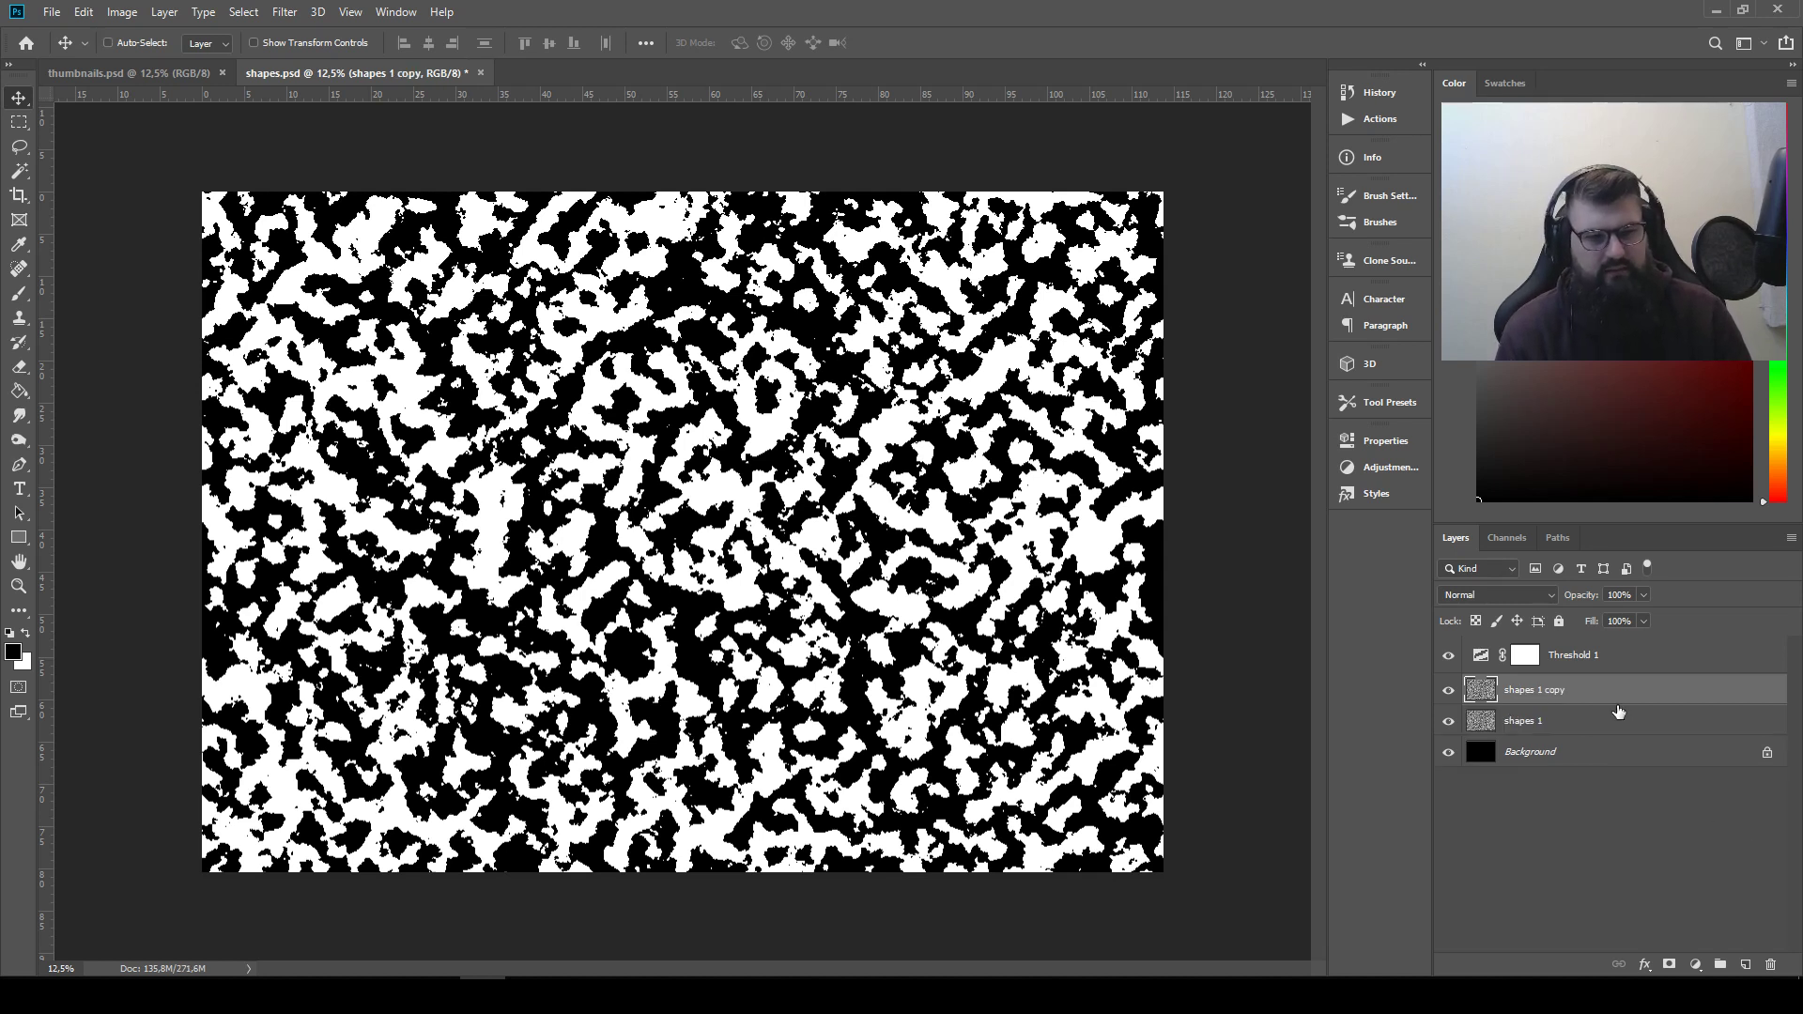
{"action": "double_click", "coordinate": [1540, 691]}
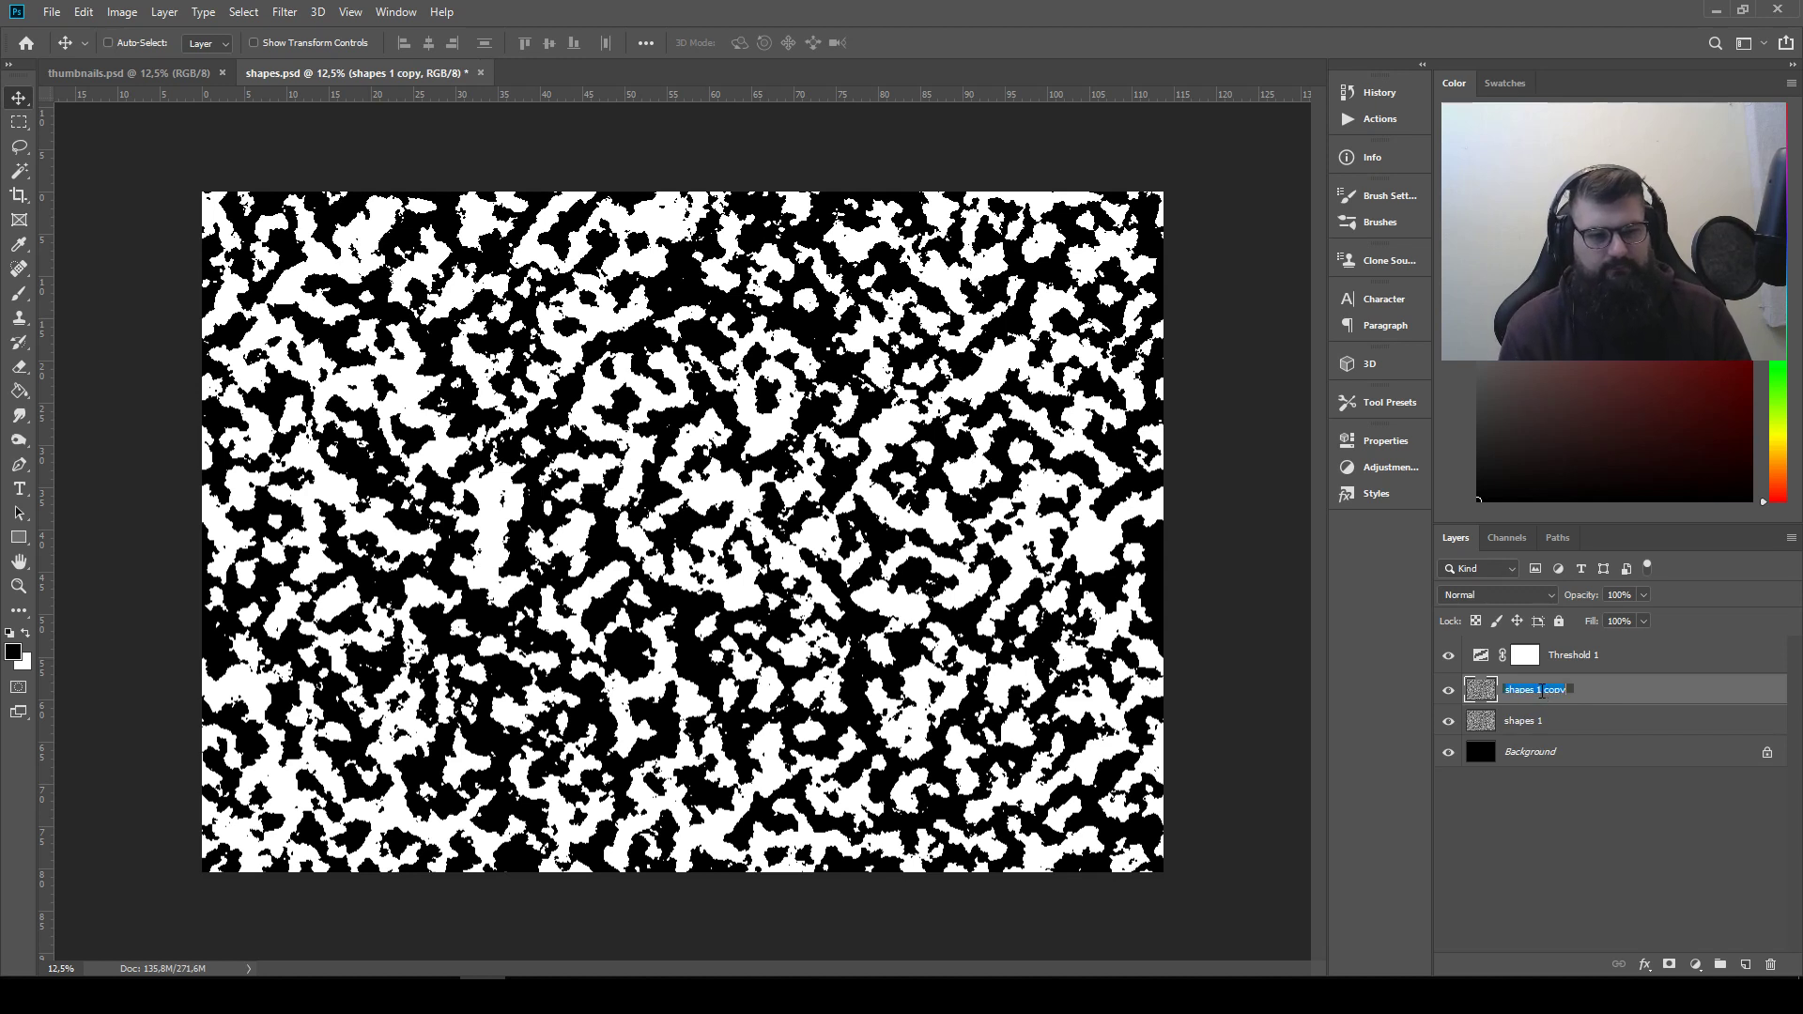
{"action": "type", "text": "shapes 2"}
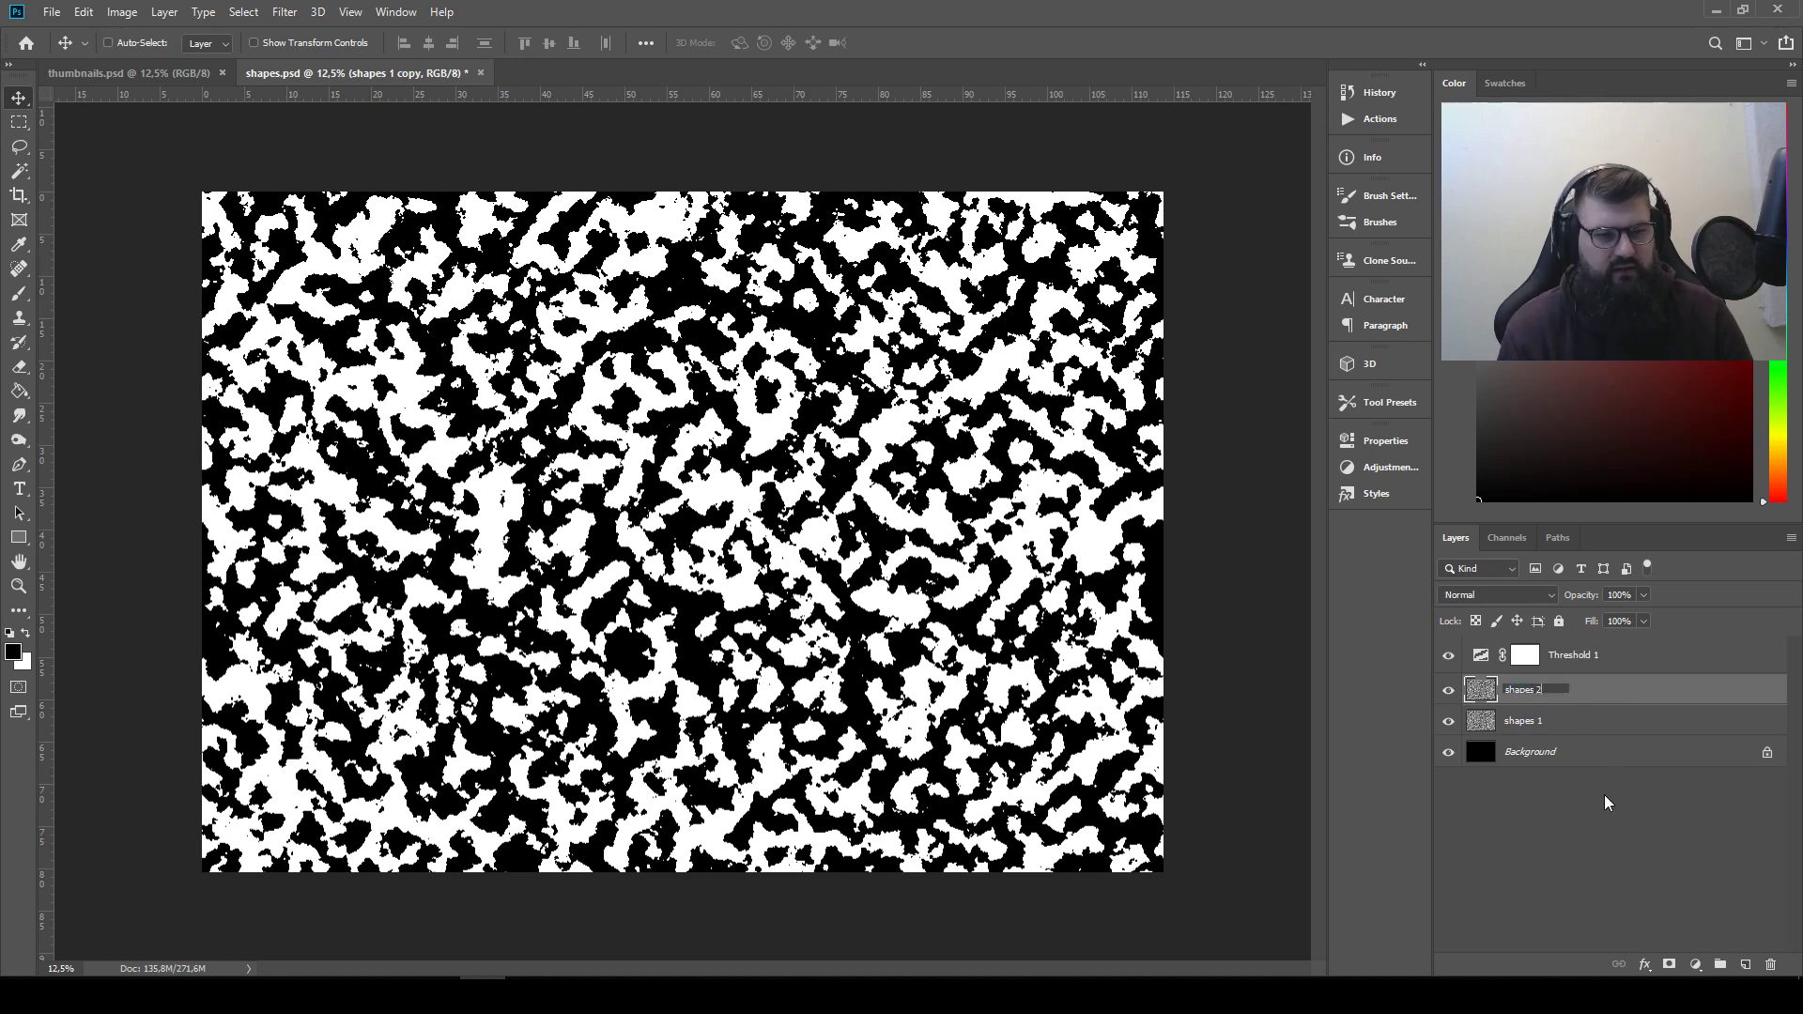
{"action": "key", "text": "Return"}
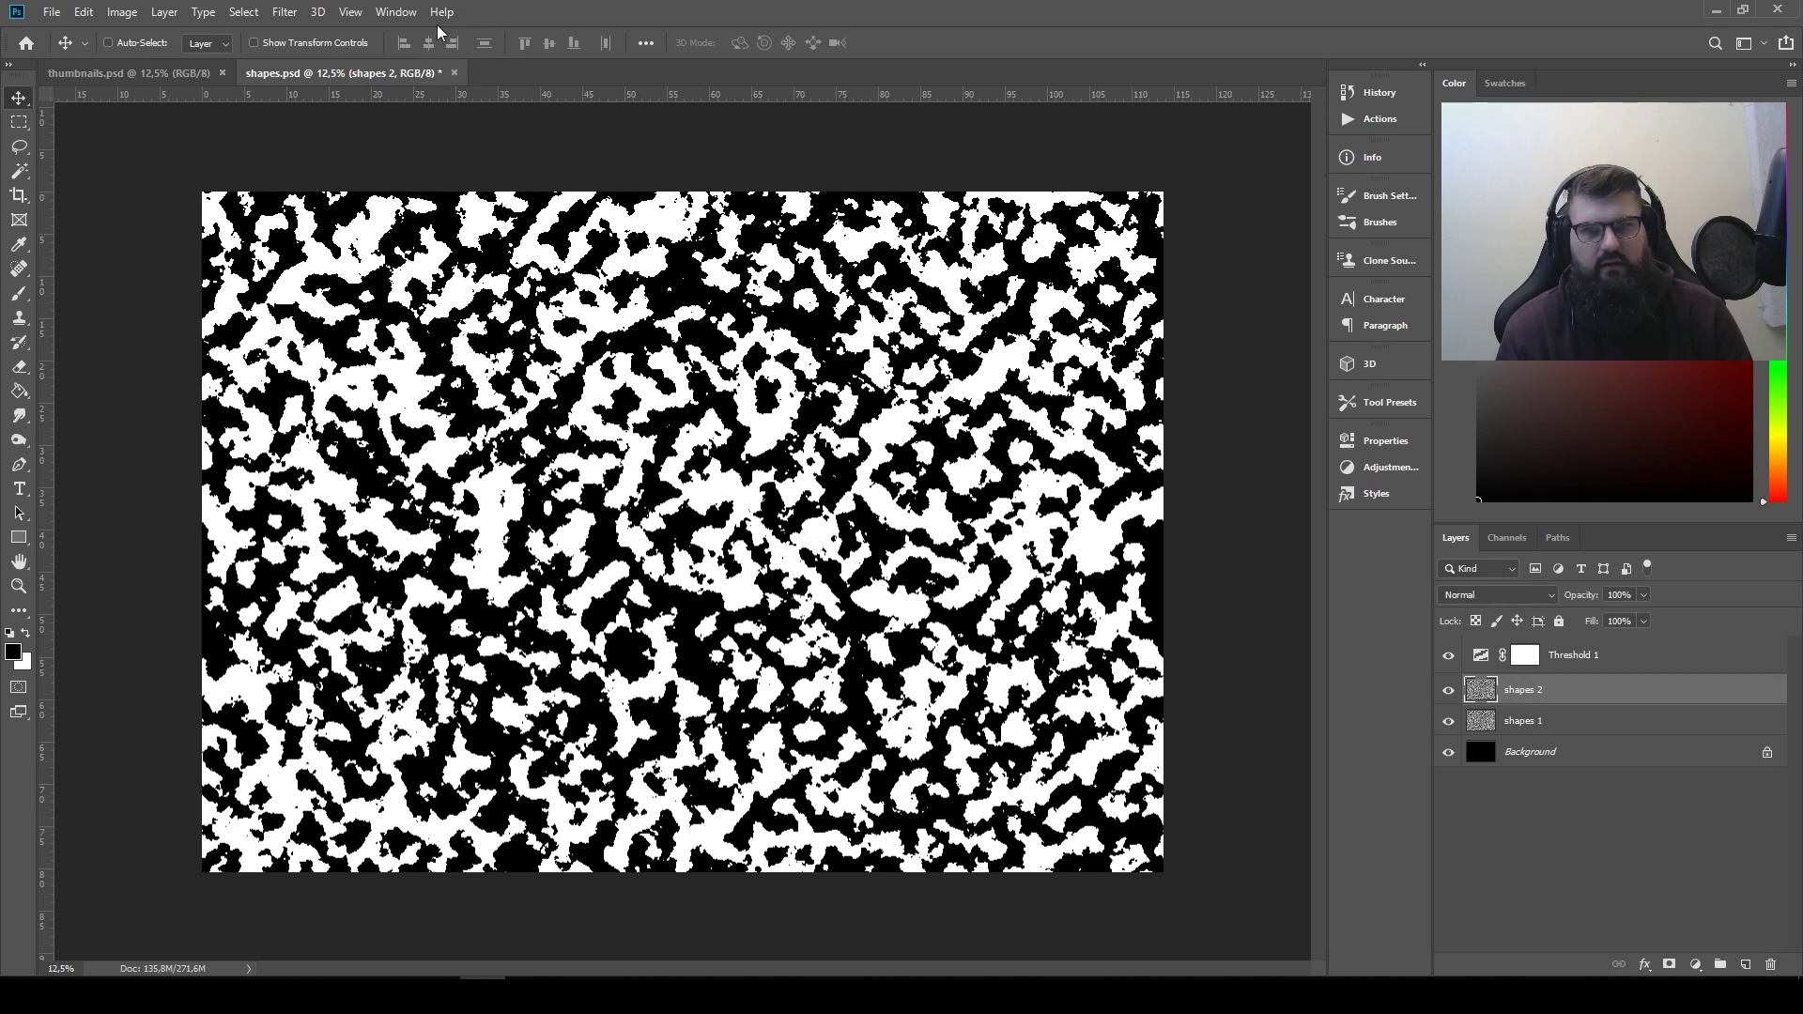
Reapply the Clouds filter to the "shapes 2" layer and set its blend mode to Multiply
{"action": "left_click", "coordinate": [285, 12]}
{"action": "left_click", "coordinate": [357, 28]}
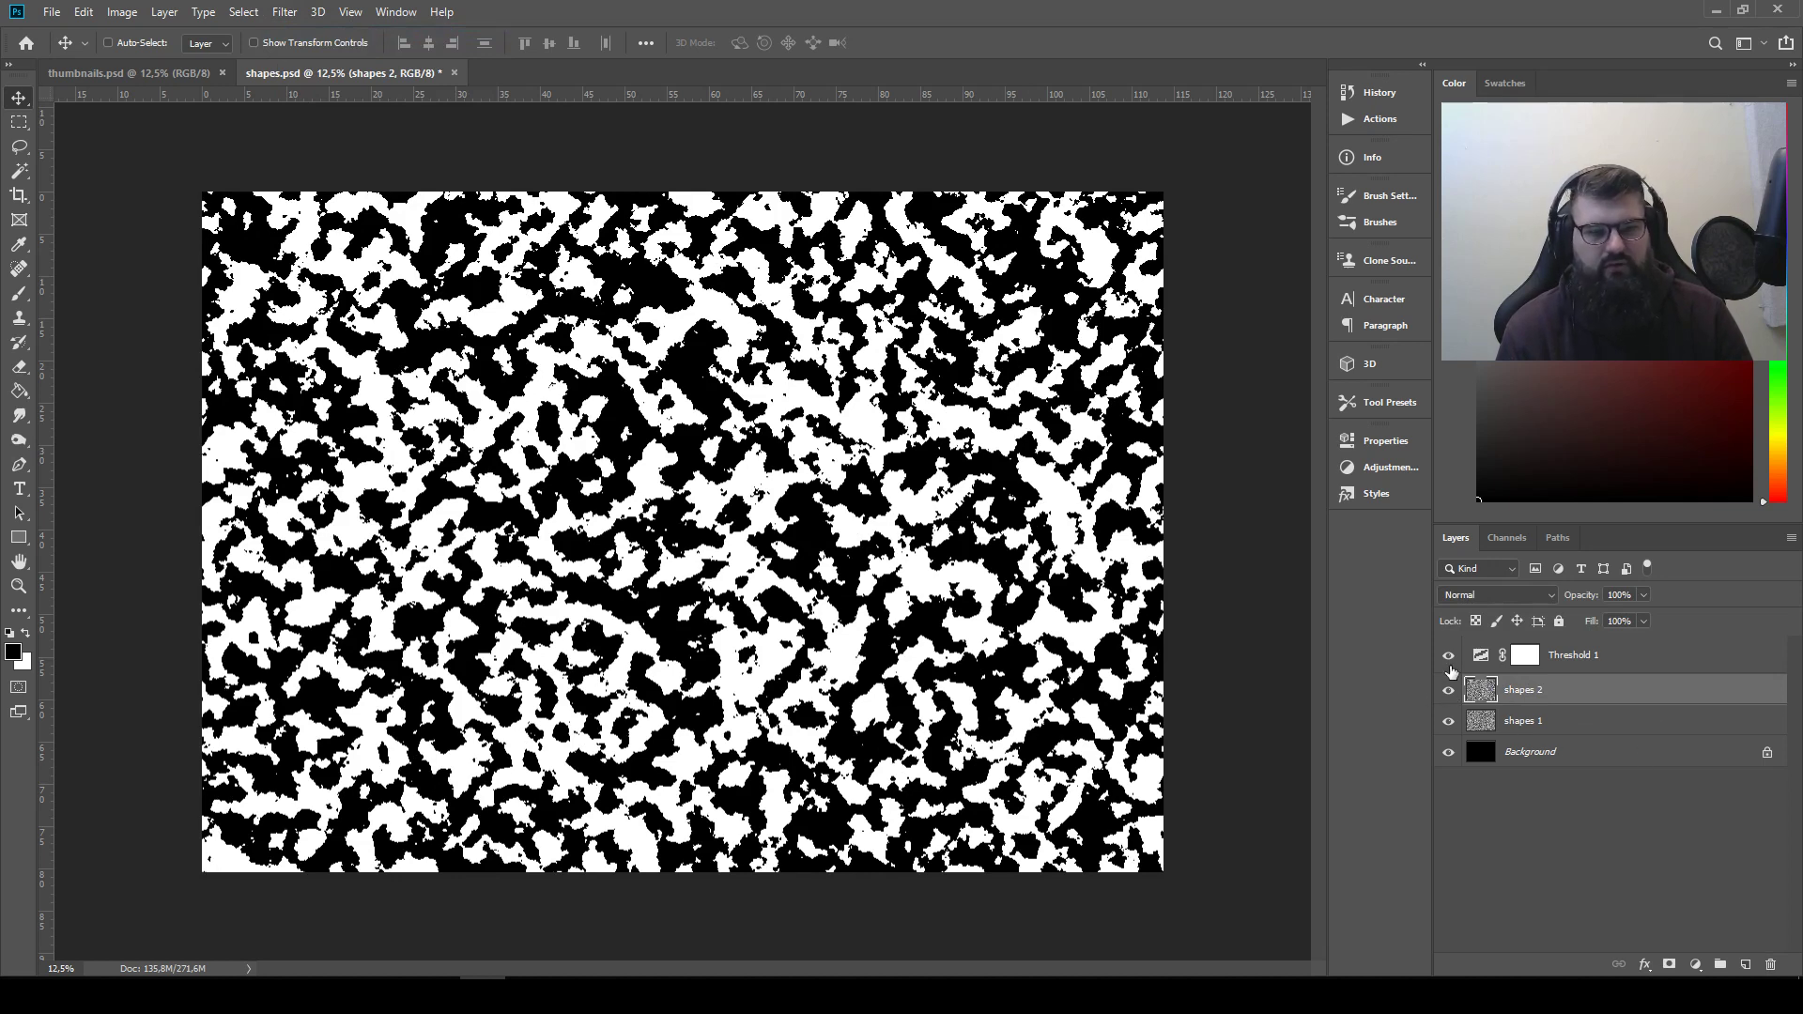
{"action": "left_click", "coordinate": [1514, 601]}
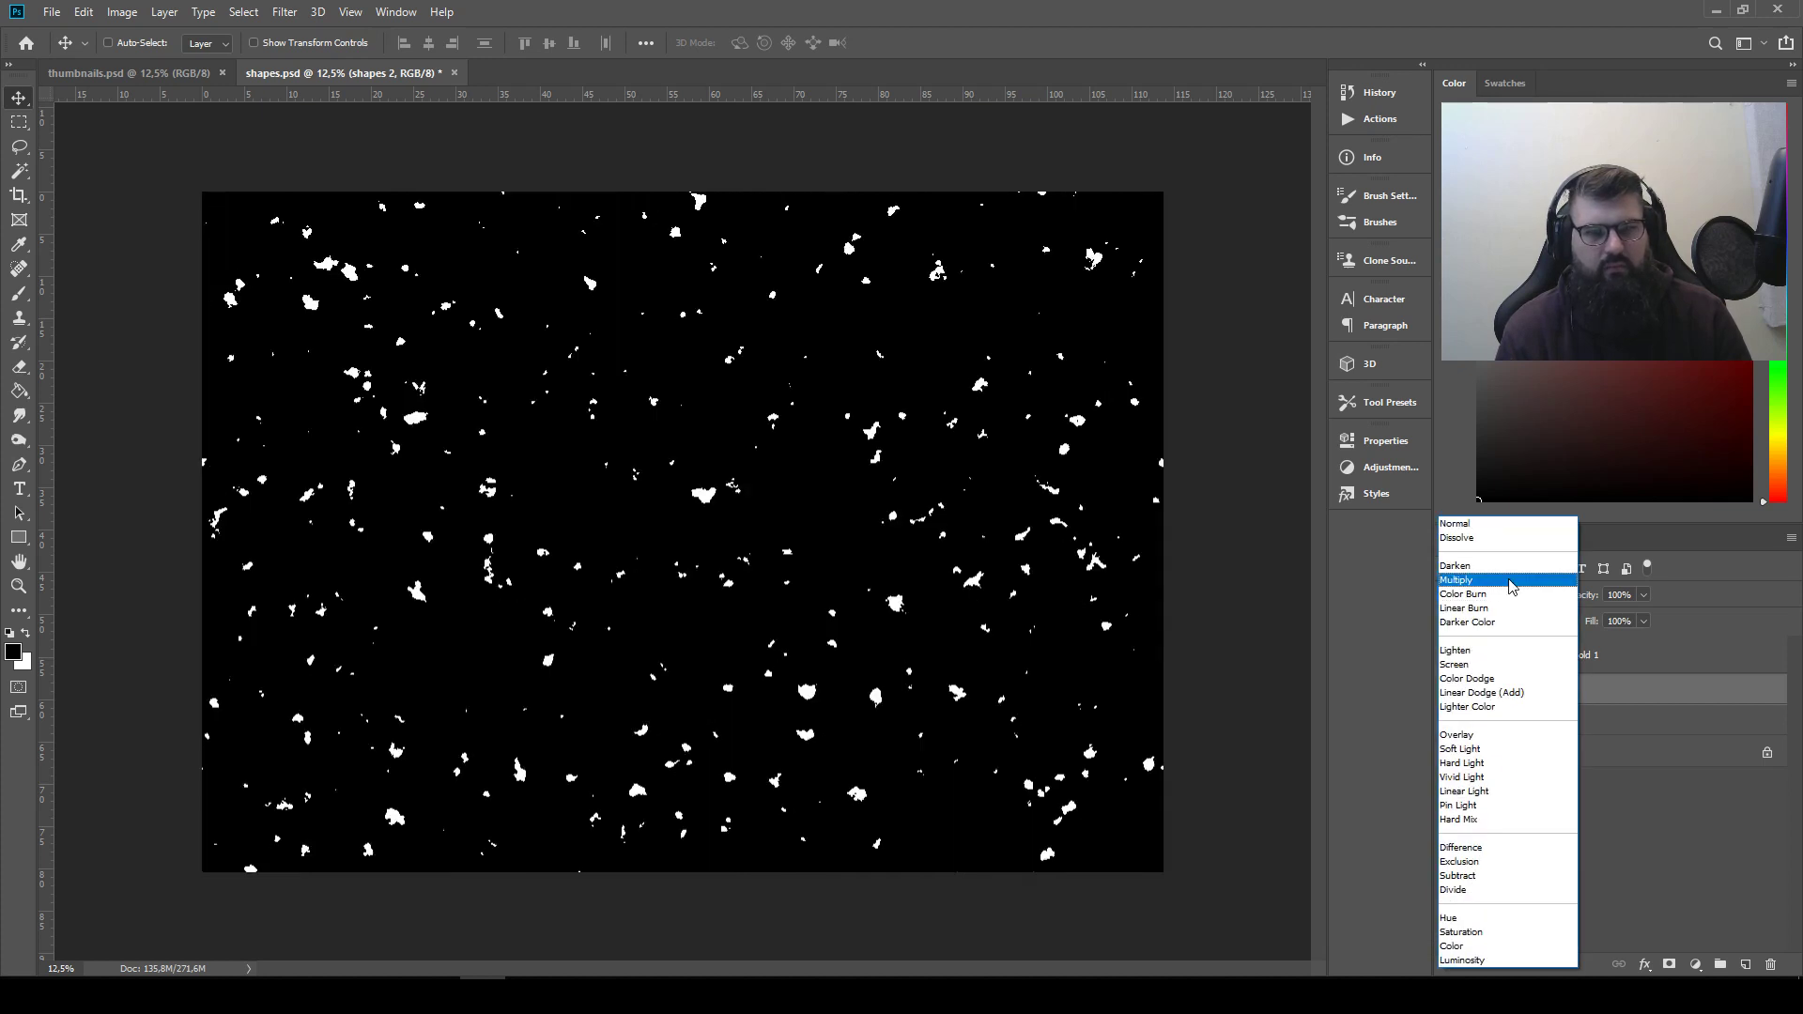
{"action": "left_click", "coordinate": [1512, 582]}
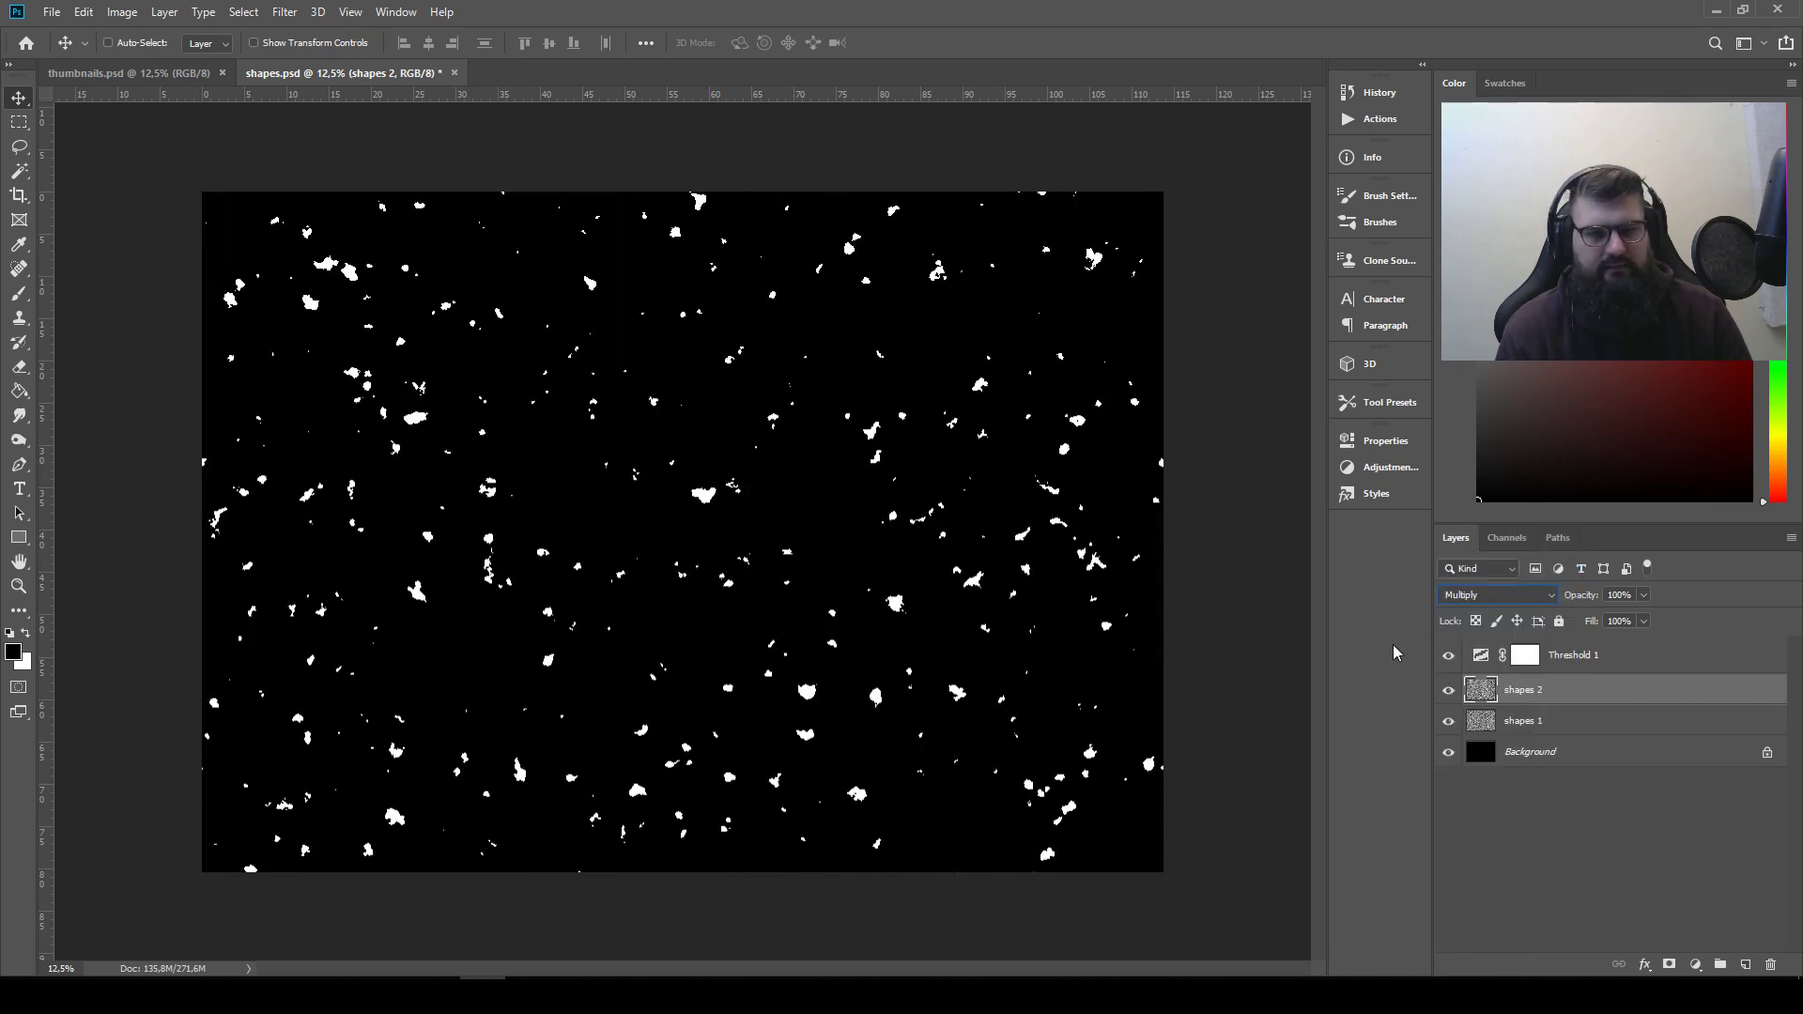
Fine-tune the Threshold adjustment's level with the "shapes 2" layer hidden, and show and reselect that layer
{"action": "left_click", "coordinate": [1447, 691]}
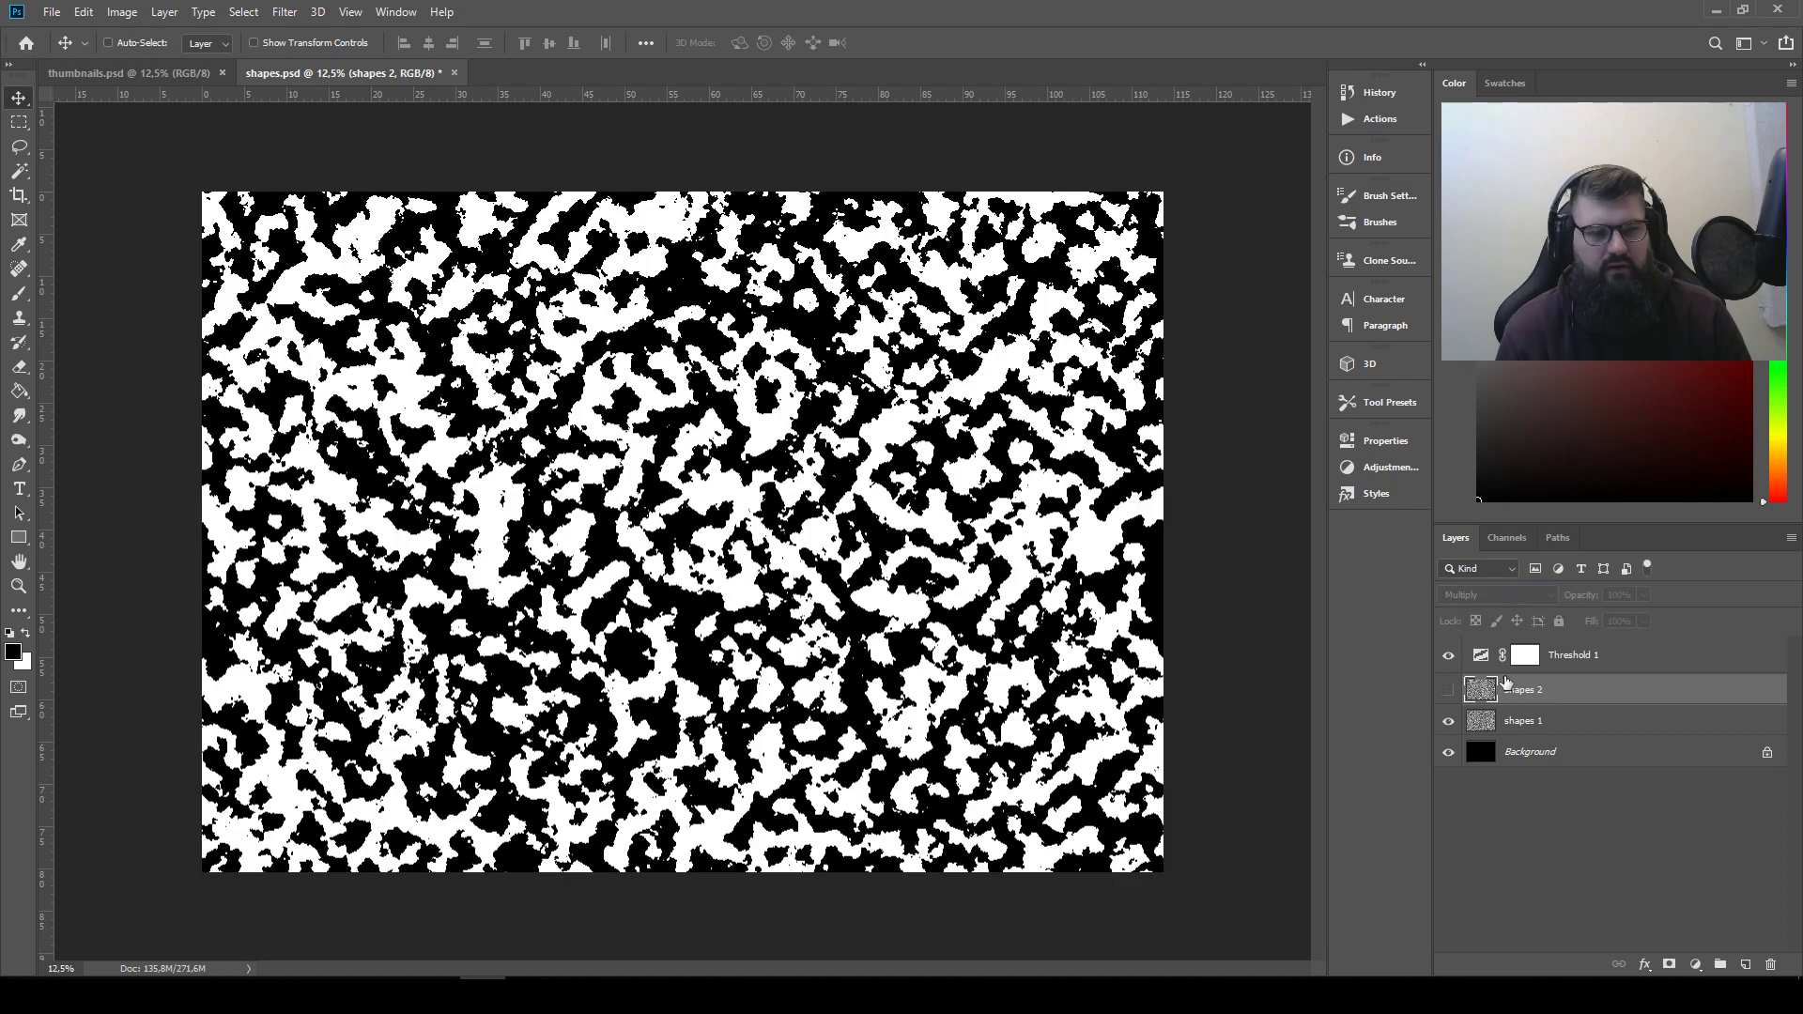
{"action": "left_click", "coordinate": [1525, 655]}
{"action": "left_click", "coordinate": [1385, 440]}
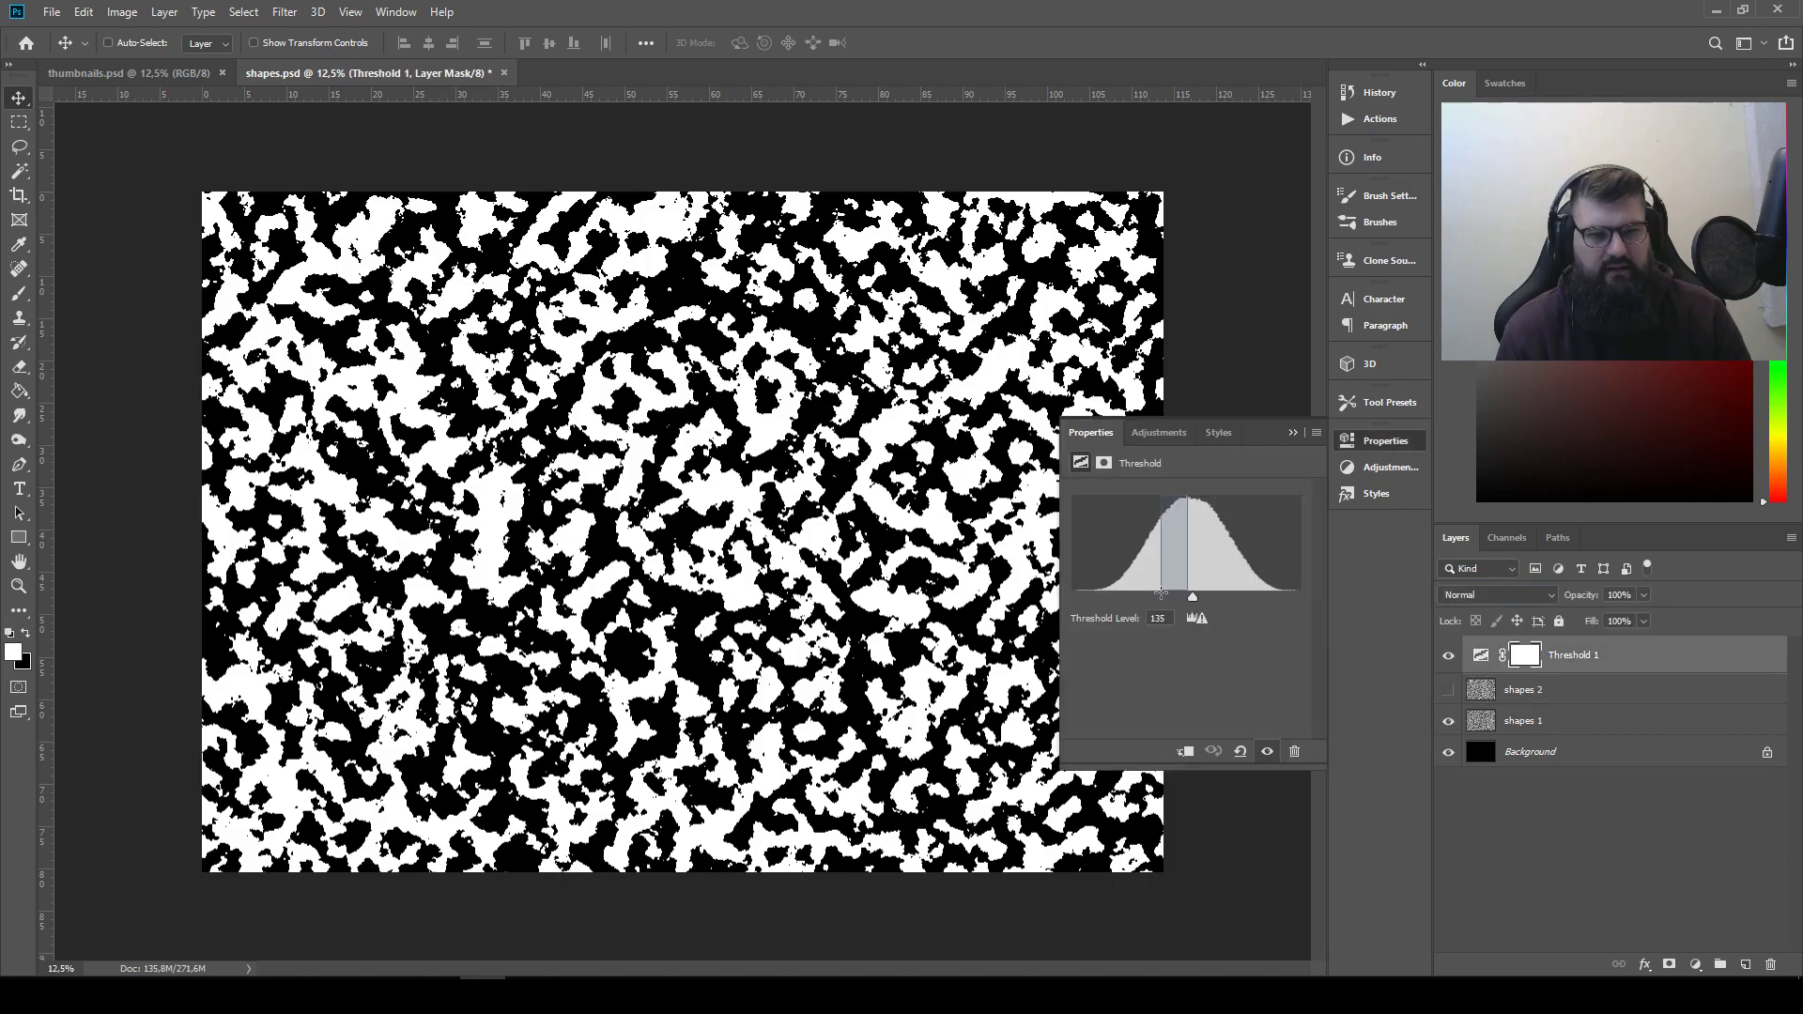
{"action": "mouse_move", "coordinate": [1189, 596]}
{"action": "left_mouse_down"}
{"action": "mouse_move", "coordinate": [1142, 598]}
{"action": "mouse_move", "coordinate": [1253, 604]}
{"action": "mouse_move", "coordinate": [1190, 607]}
{"action": "left_mouse_up"}
{"action": "left_click", "coordinate": [1293, 432]}
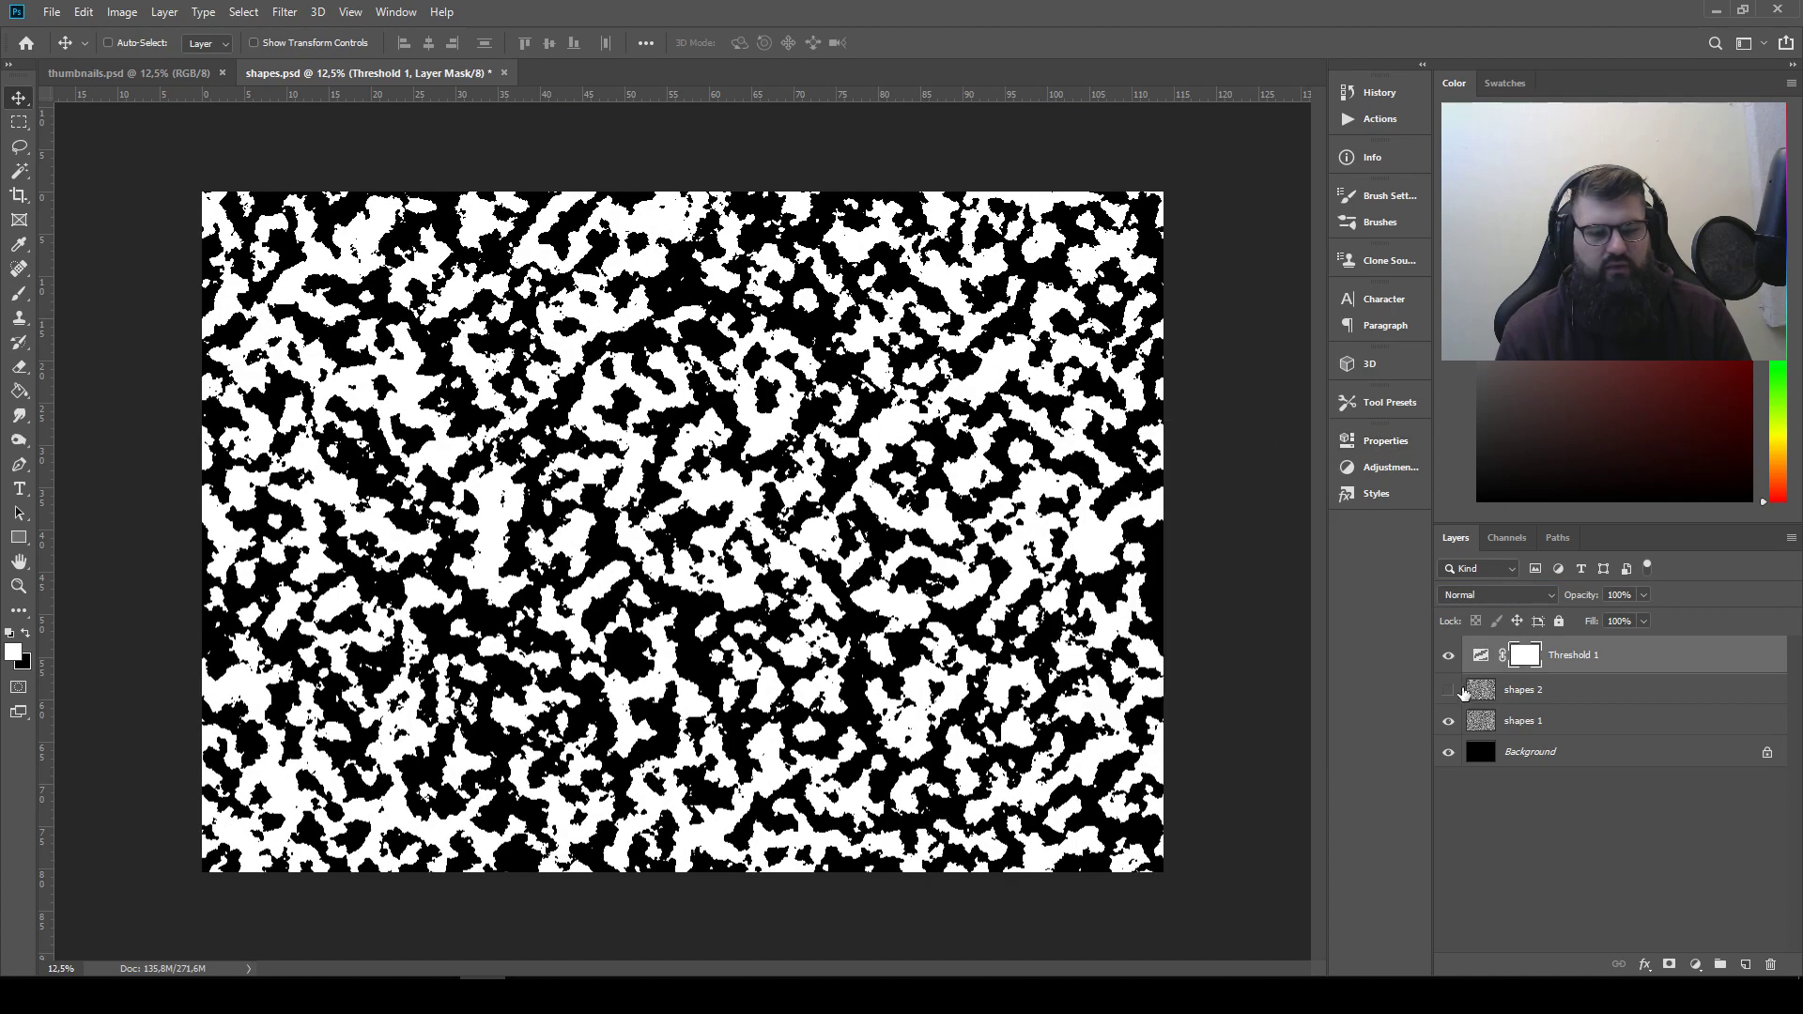
{"action": "left_click", "coordinate": [1447, 689]}
{"action": "left_click", "coordinate": [1532, 697]}
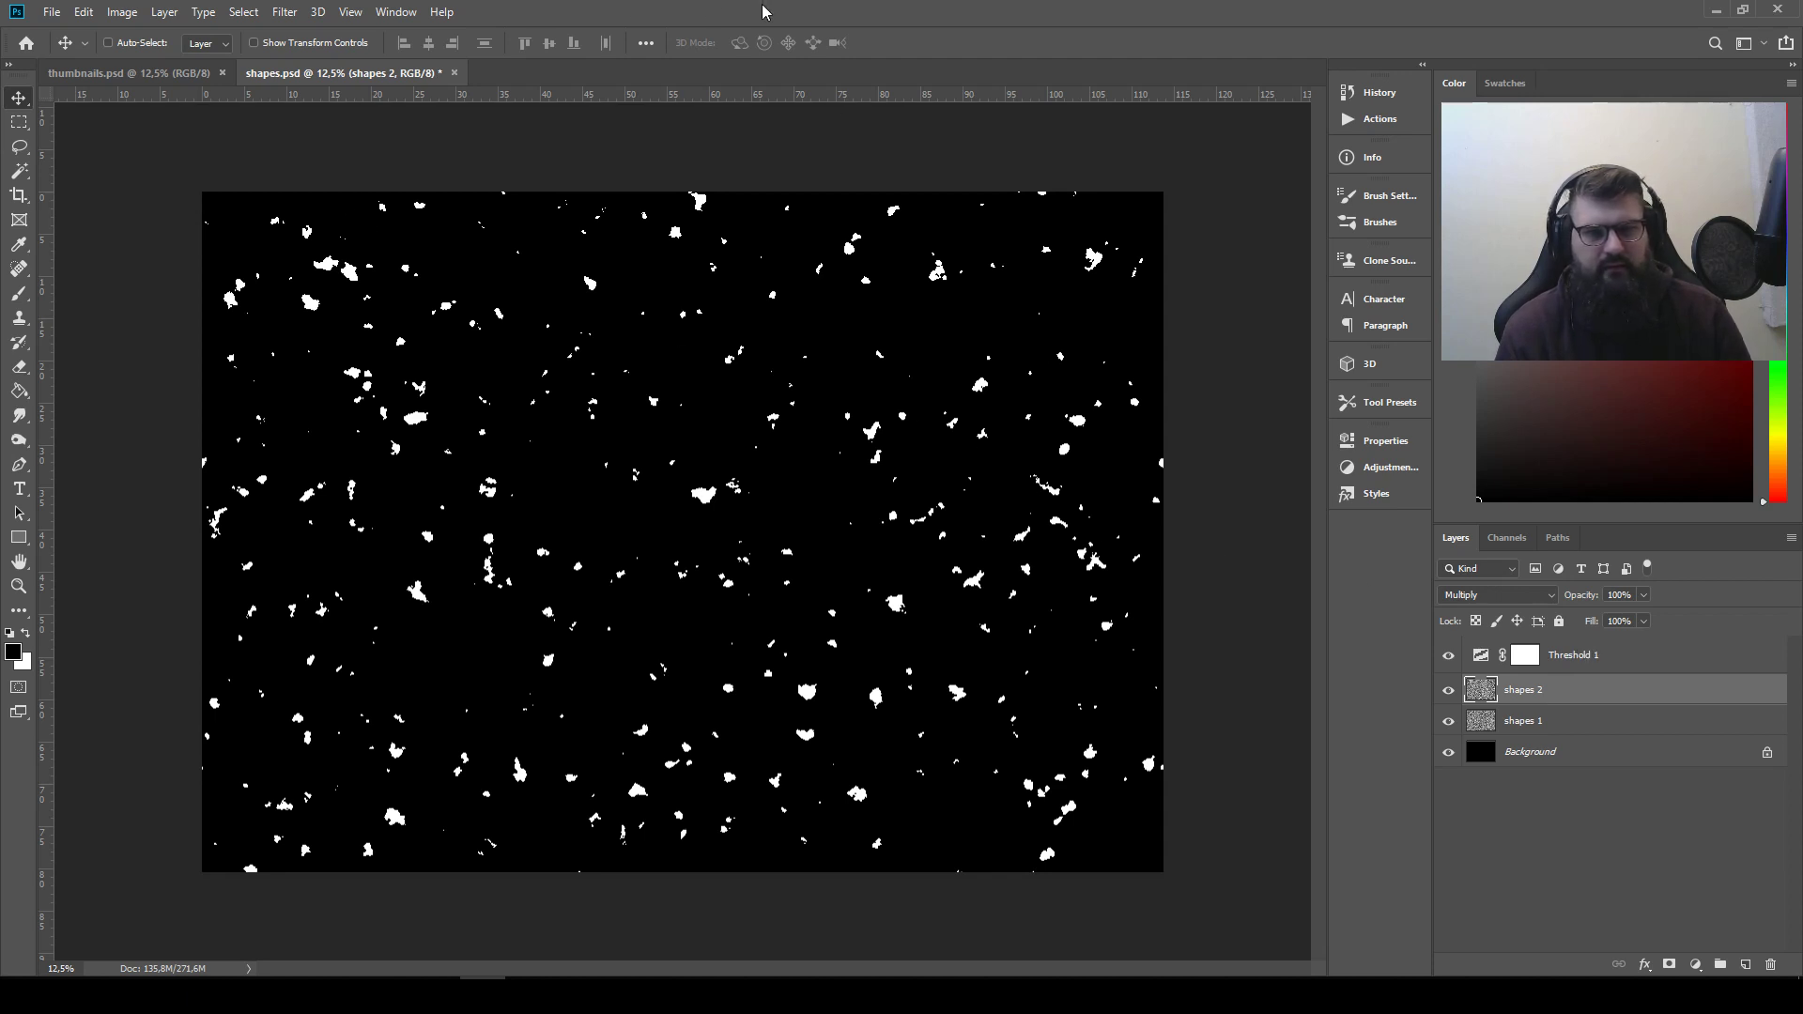
Lasso-select the large white shape near the center of the canvas, leaving a loose black margin around it
{"action": "scroll", "coordinate": [704, 449], "scroll_direction": "up", "scroll_amount": 5}
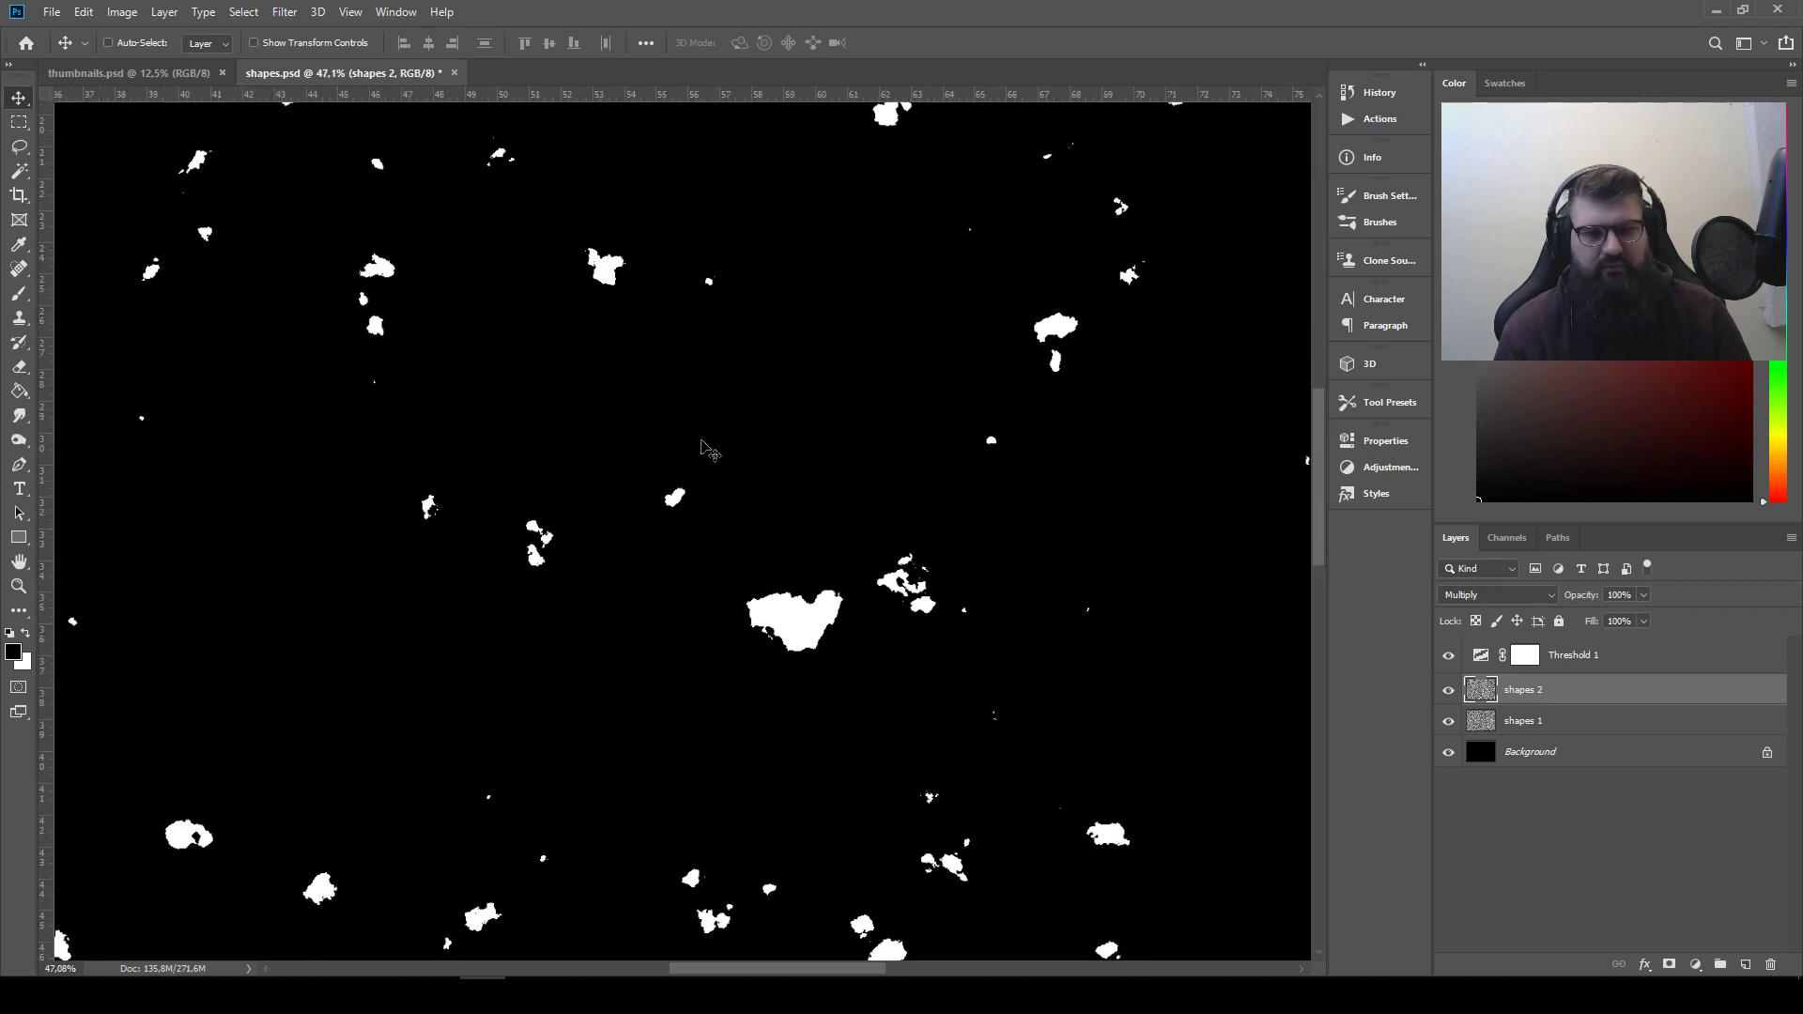
{"action": "left_click_drag", "start_coordinate": [735, 584], "coordinate": [535, 395]}
{"action": "left_click_drag", "start_coordinate": [629, 357], "coordinate": [631, 402]}
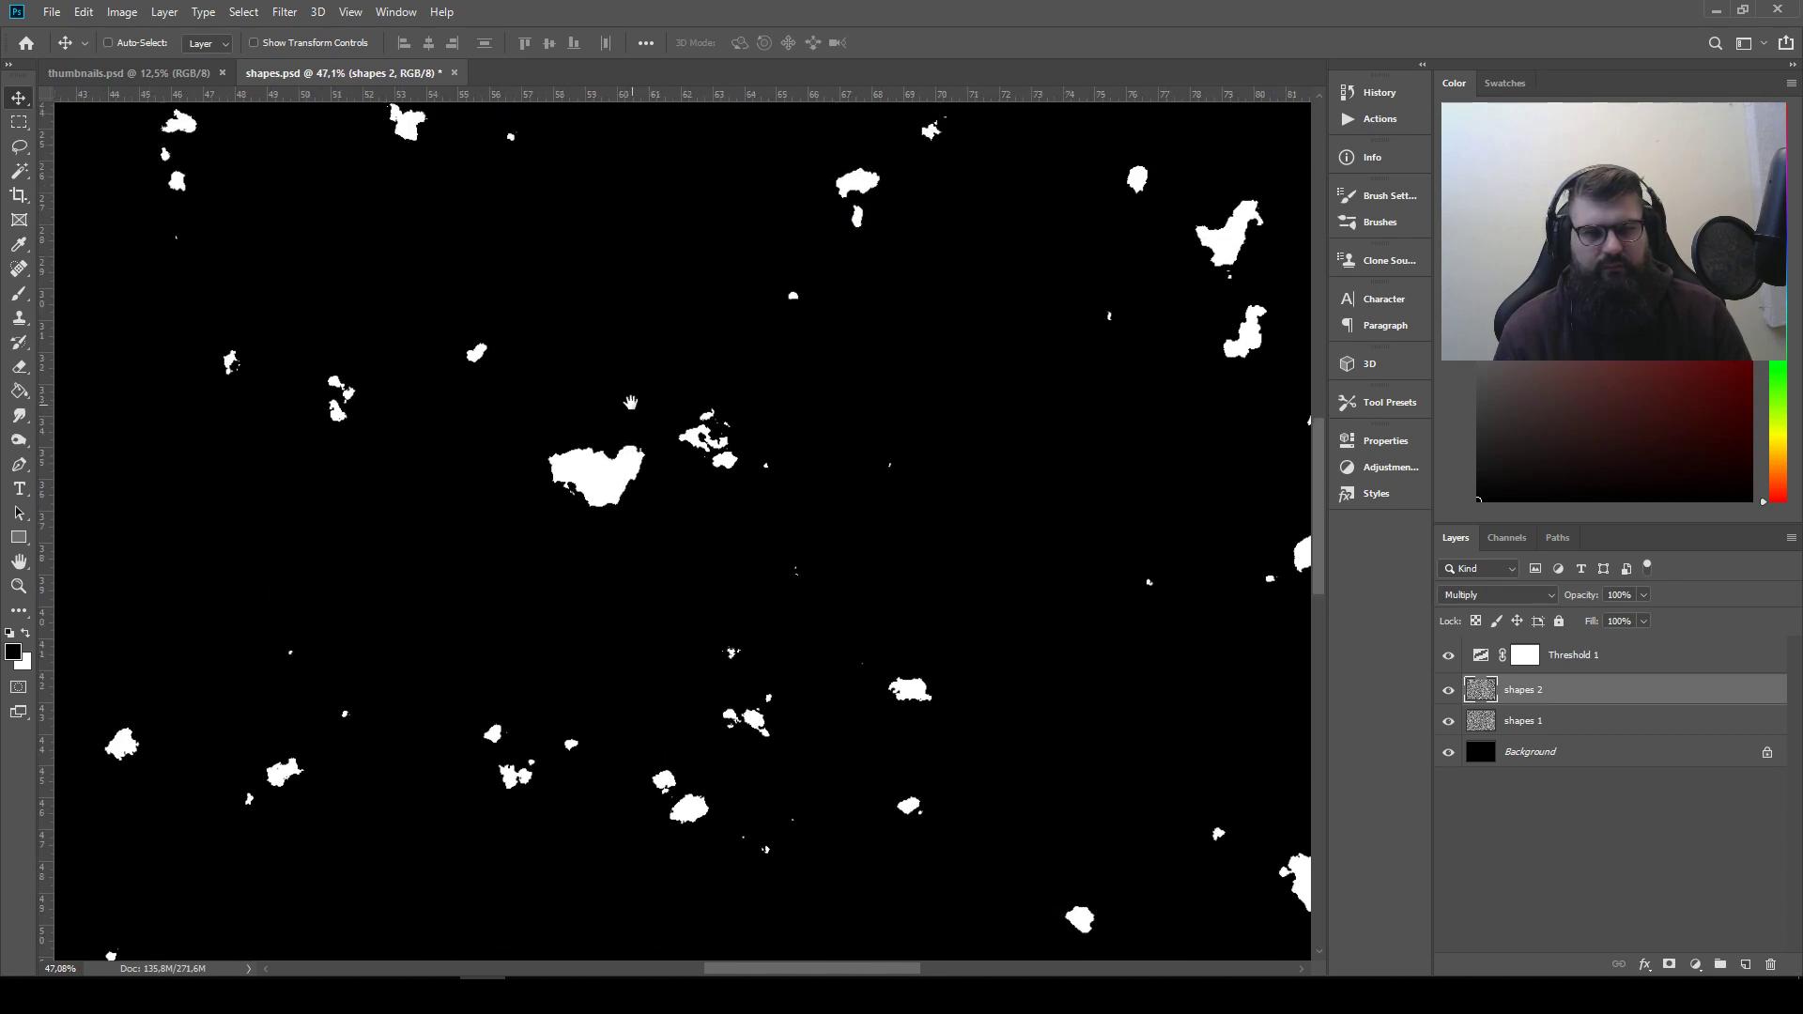
{"action": "scroll", "coordinate": [625, 404], "scroll_direction": "up", "scroll_amount": 1}
{"action": "left_click_drag", "start_coordinate": [586, 473], "coordinate": [680, 447]}
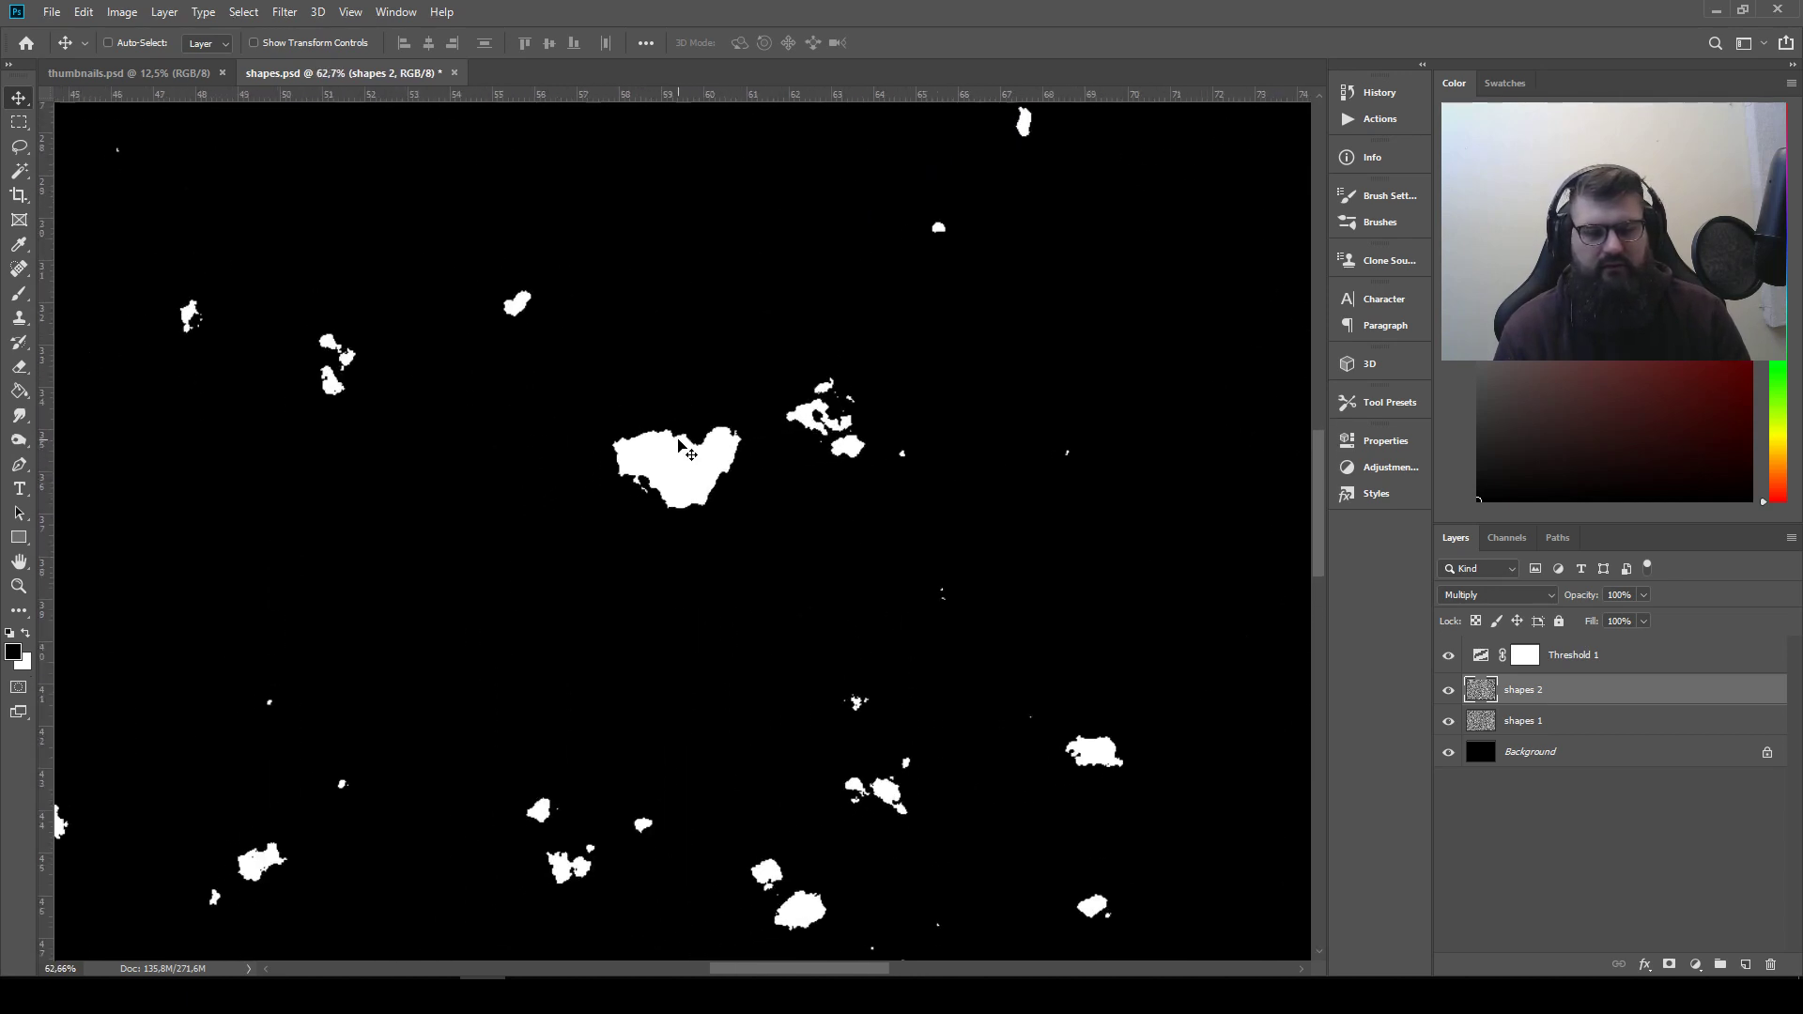
{"action": "left_click", "coordinate": [18, 146]}
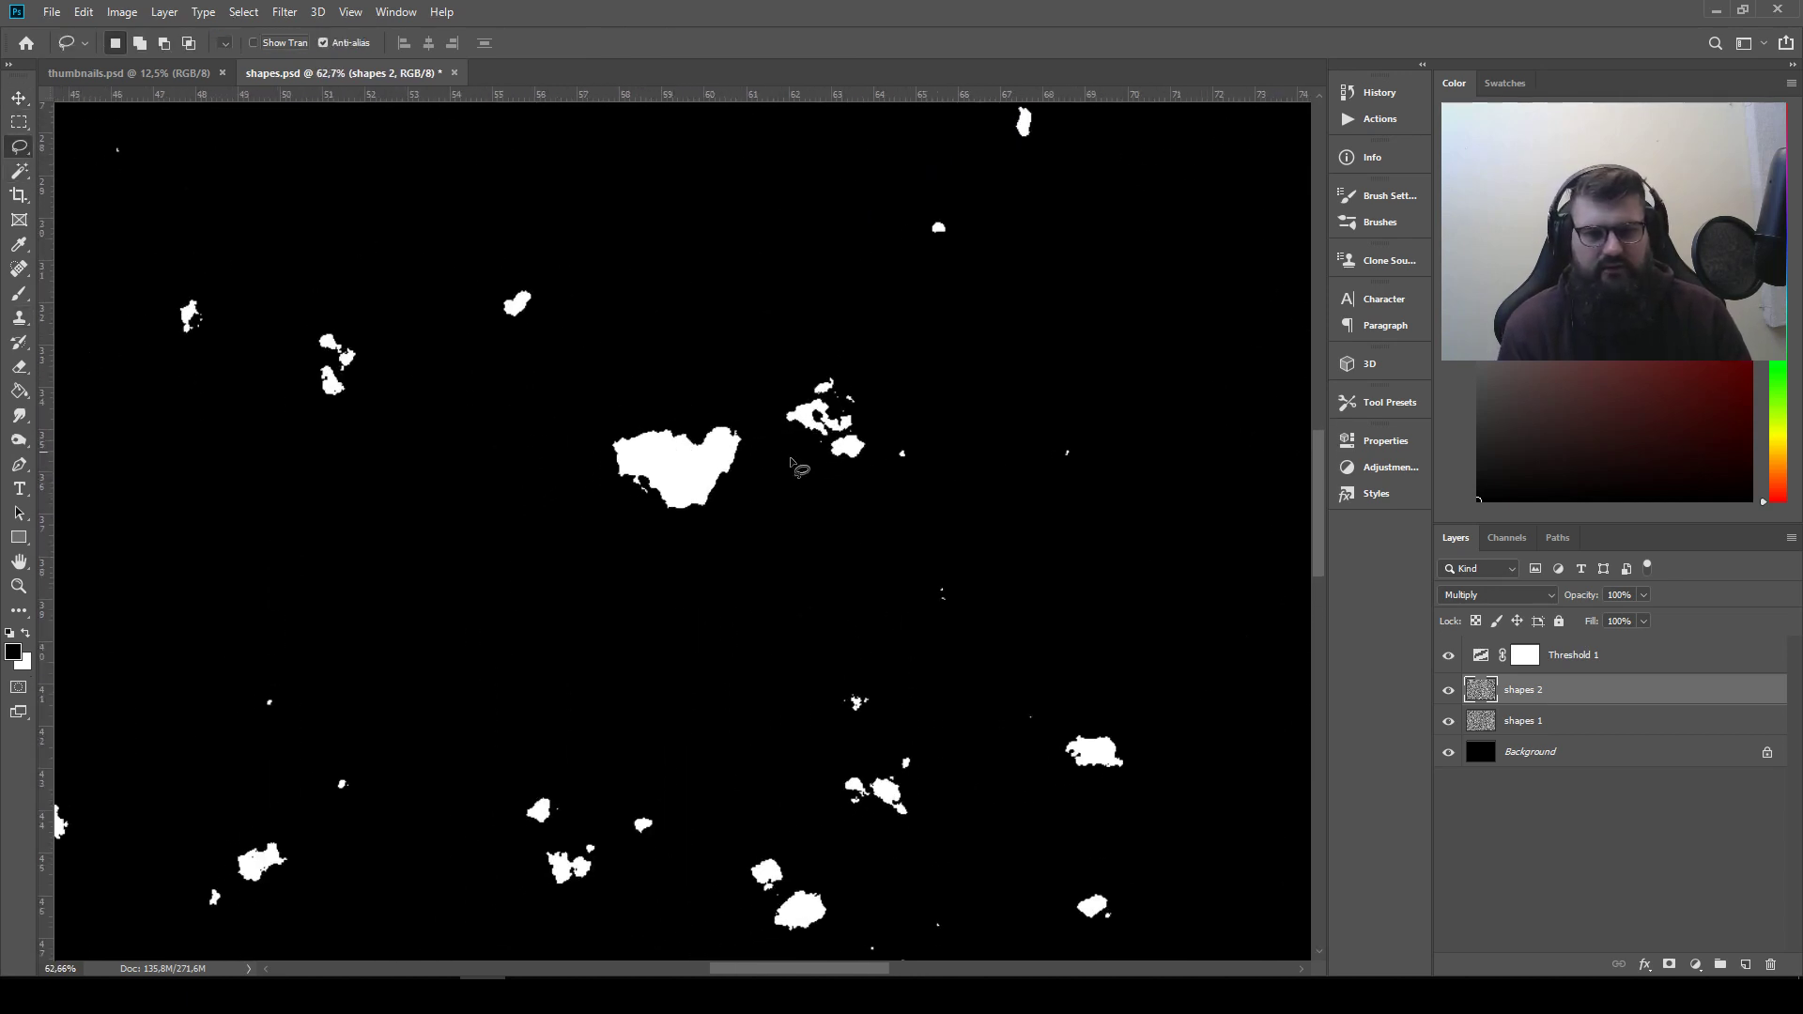
{"action": "left_click_drag", "start_coordinate": [706, 445], "coordinate": [802, 491]}
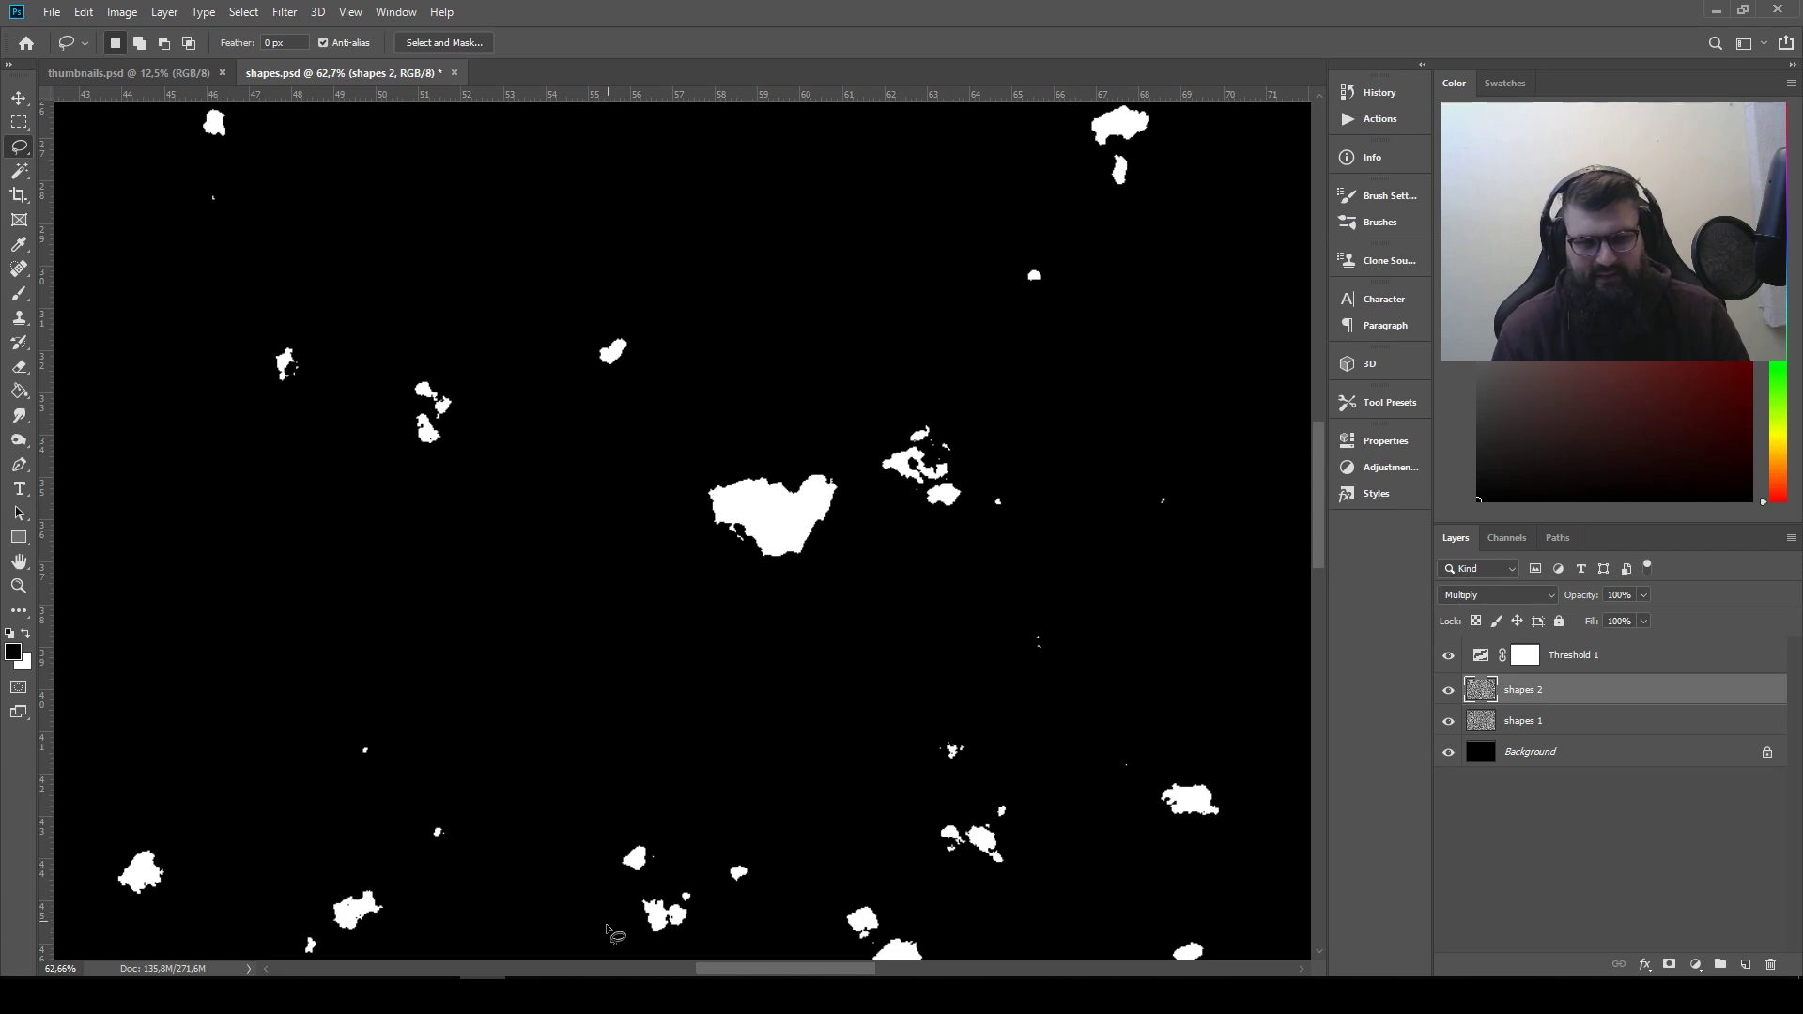
{"action": "mouse_move", "coordinate": [708, 967]}
{"action": "left_mouse_down"}
{"action": "mouse_move", "coordinate": [658, 963]}
{"action": "mouse_move", "coordinate": [723, 965]}
{"action": "mouse_move", "coordinate": [678, 960]}
{"action": "mouse_move", "coordinate": [693, 966]}
{"action": "left_mouse_up"}
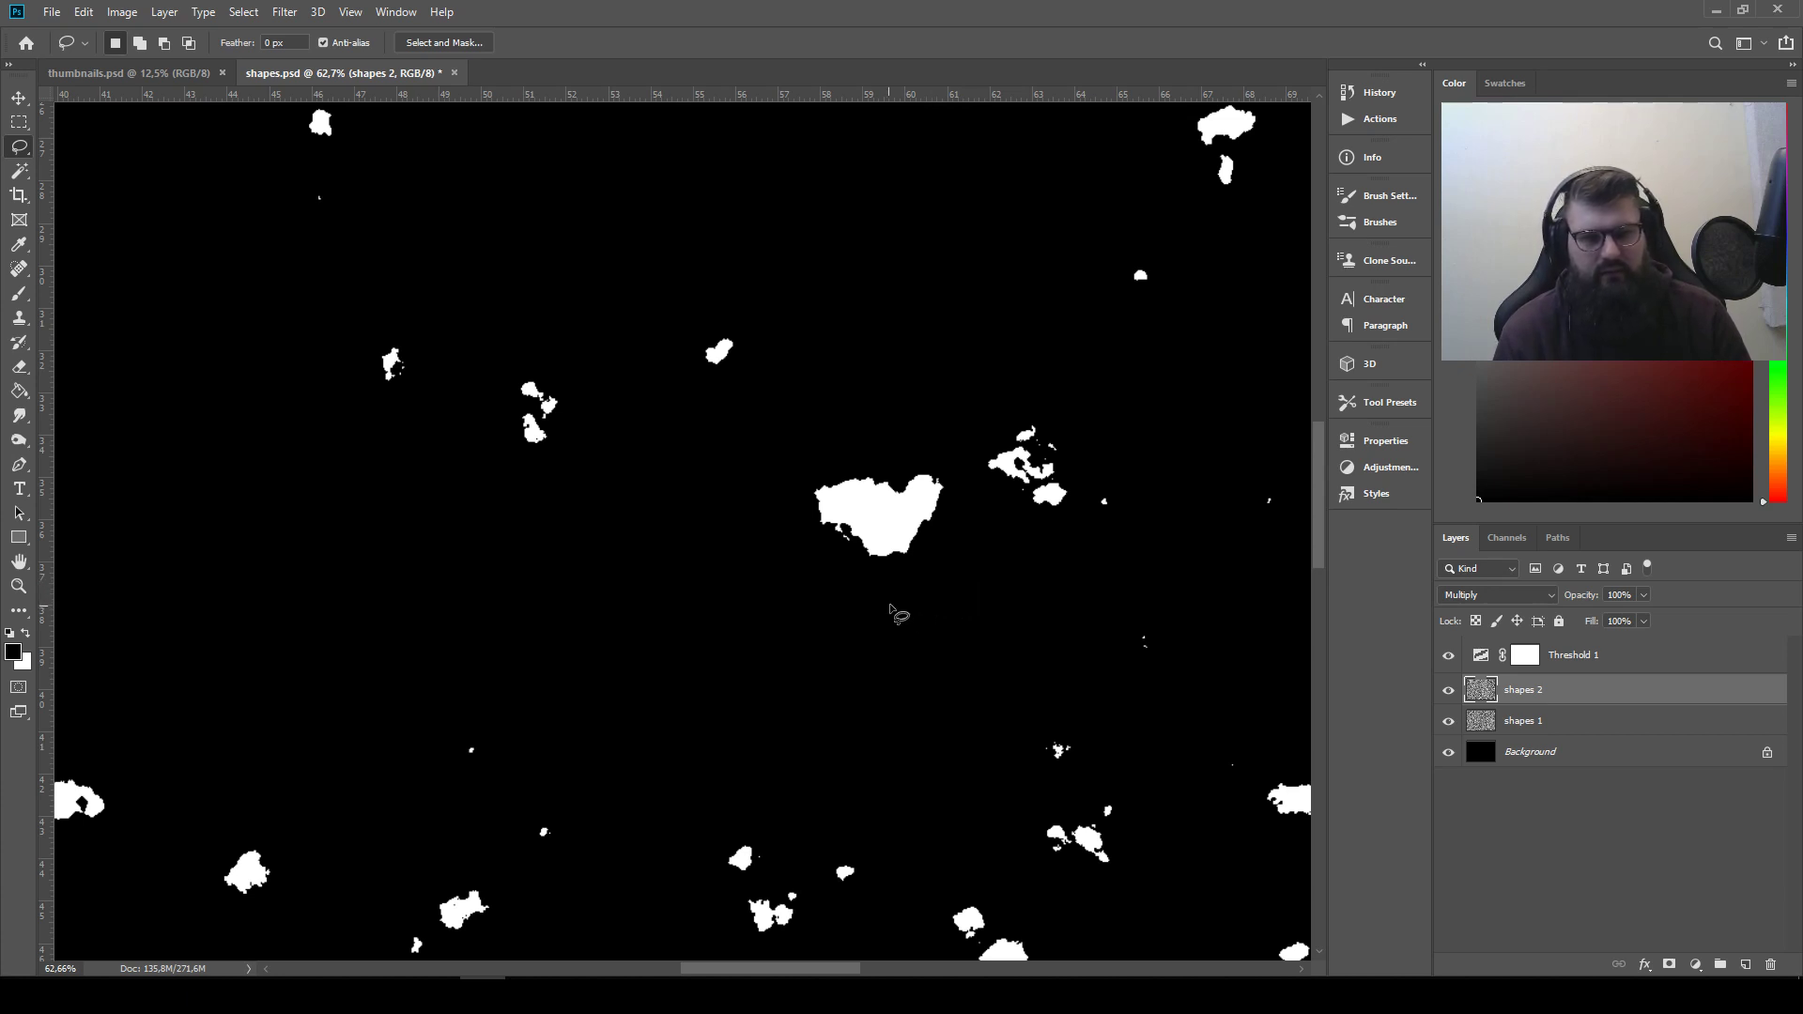
{"action": "mouse_move", "coordinate": [963, 549]}
{"action": "left_mouse_down"}
{"action": "mouse_move", "coordinate": [904, 431]}
{"action": "mouse_move", "coordinate": [811, 450]}
{"action": "mouse_move", "coordinate": [784, 542]}
{"action": "mouse_move", "coordinate": [846, 570]}
{"action": "left_mouse_up"}
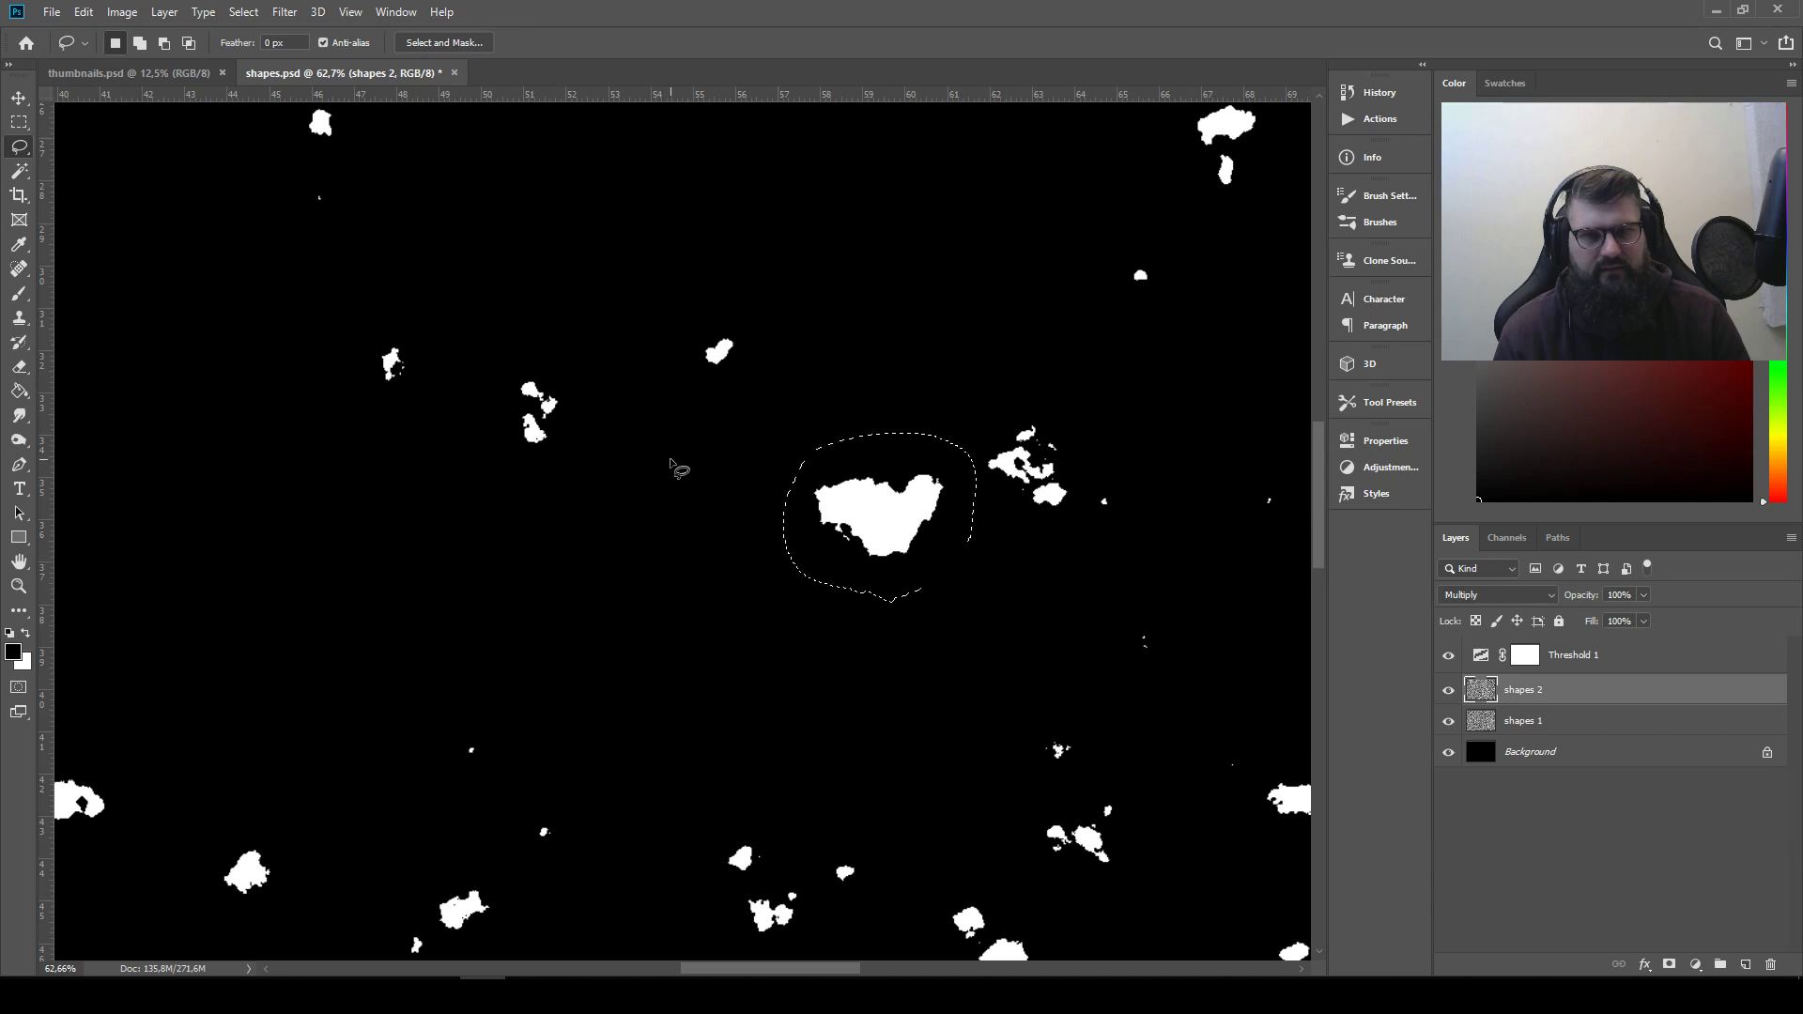
Try to copy the selected area from the "shapes 2" layer alone and paste it into thumbnails.psd
{"action": "left_click", "coordinate": [81, 12]}
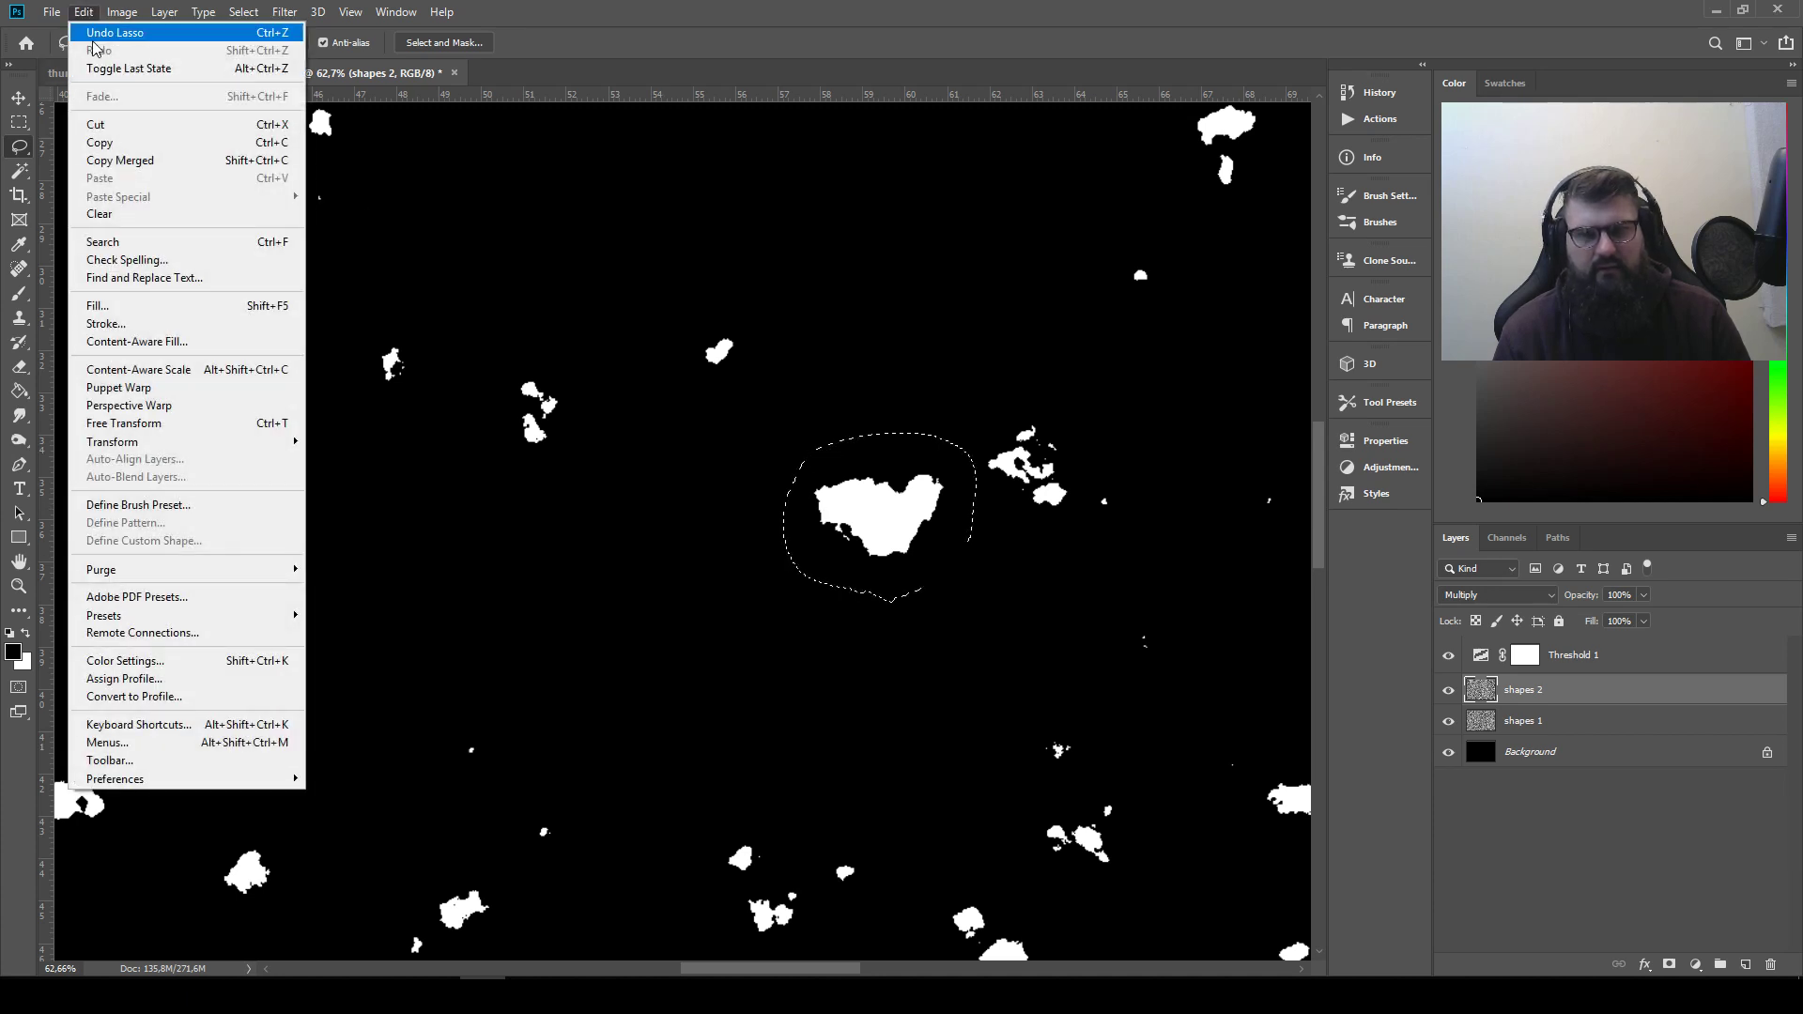
{"action": "left_click", "coordinate": [134, 148]}
{"action": "left_click", "coordinate": [138, 72]}
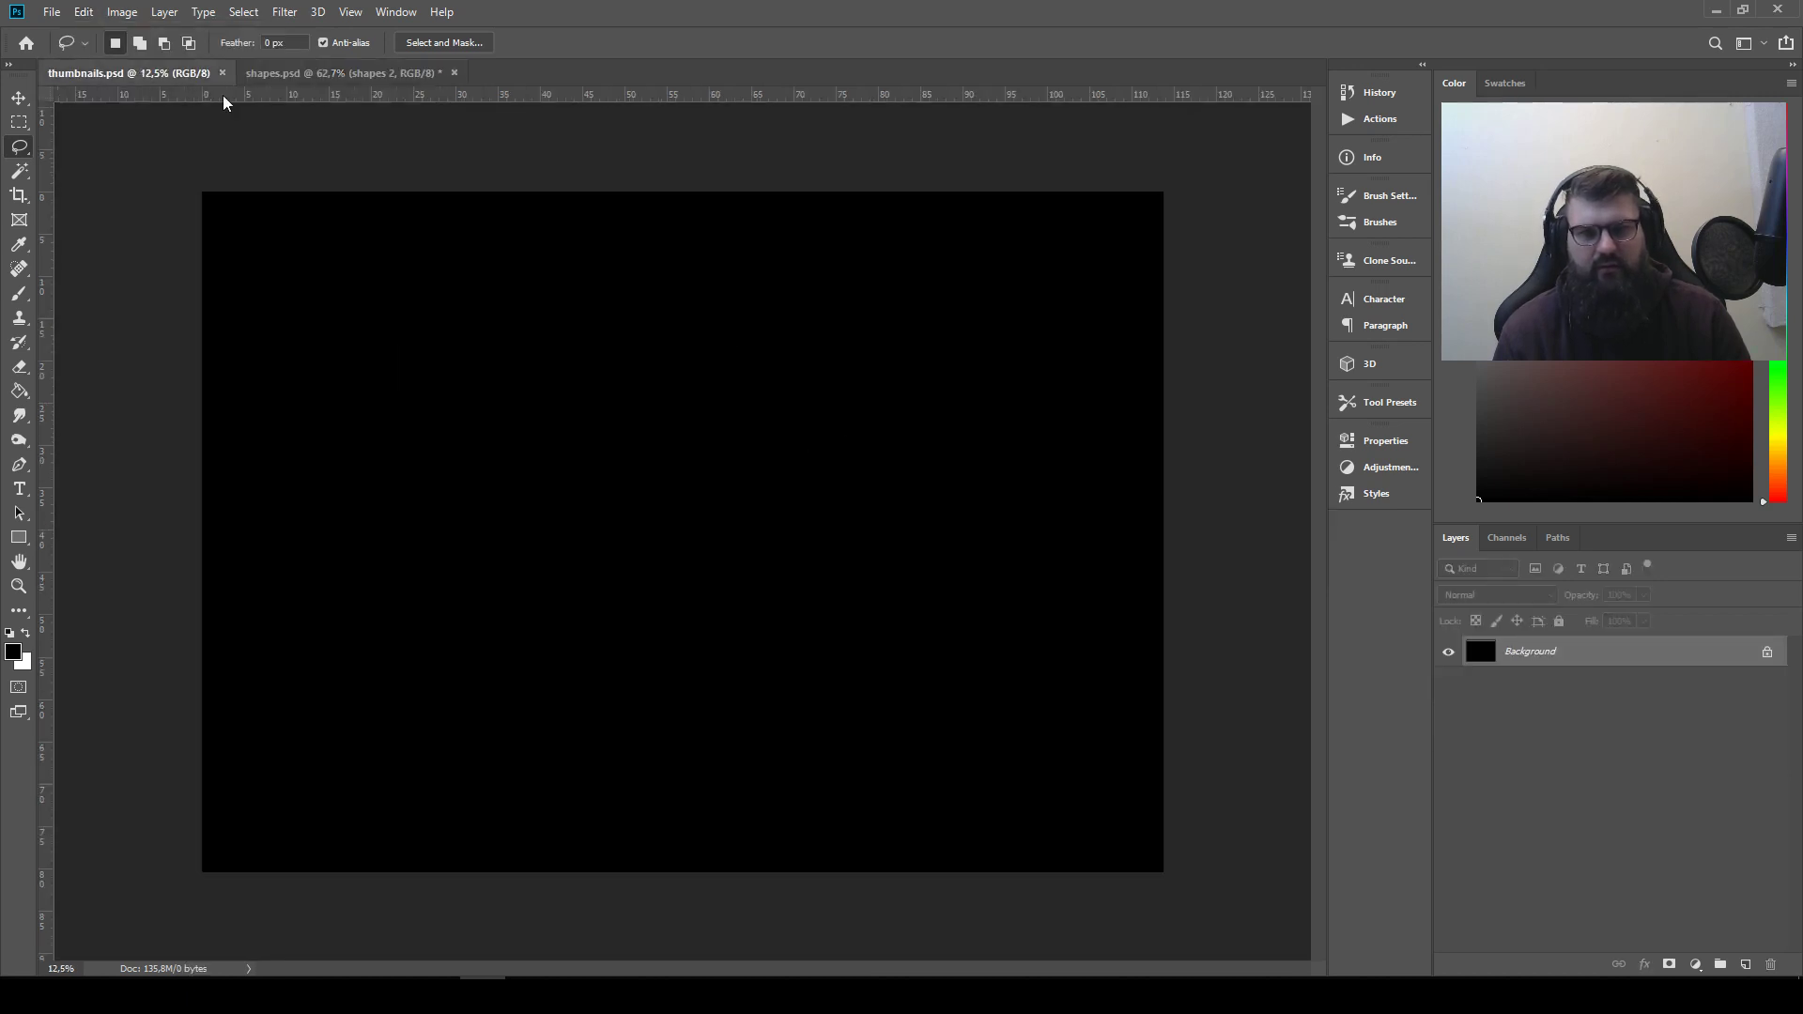
{"action": "key", "text": "ctrl+v"}
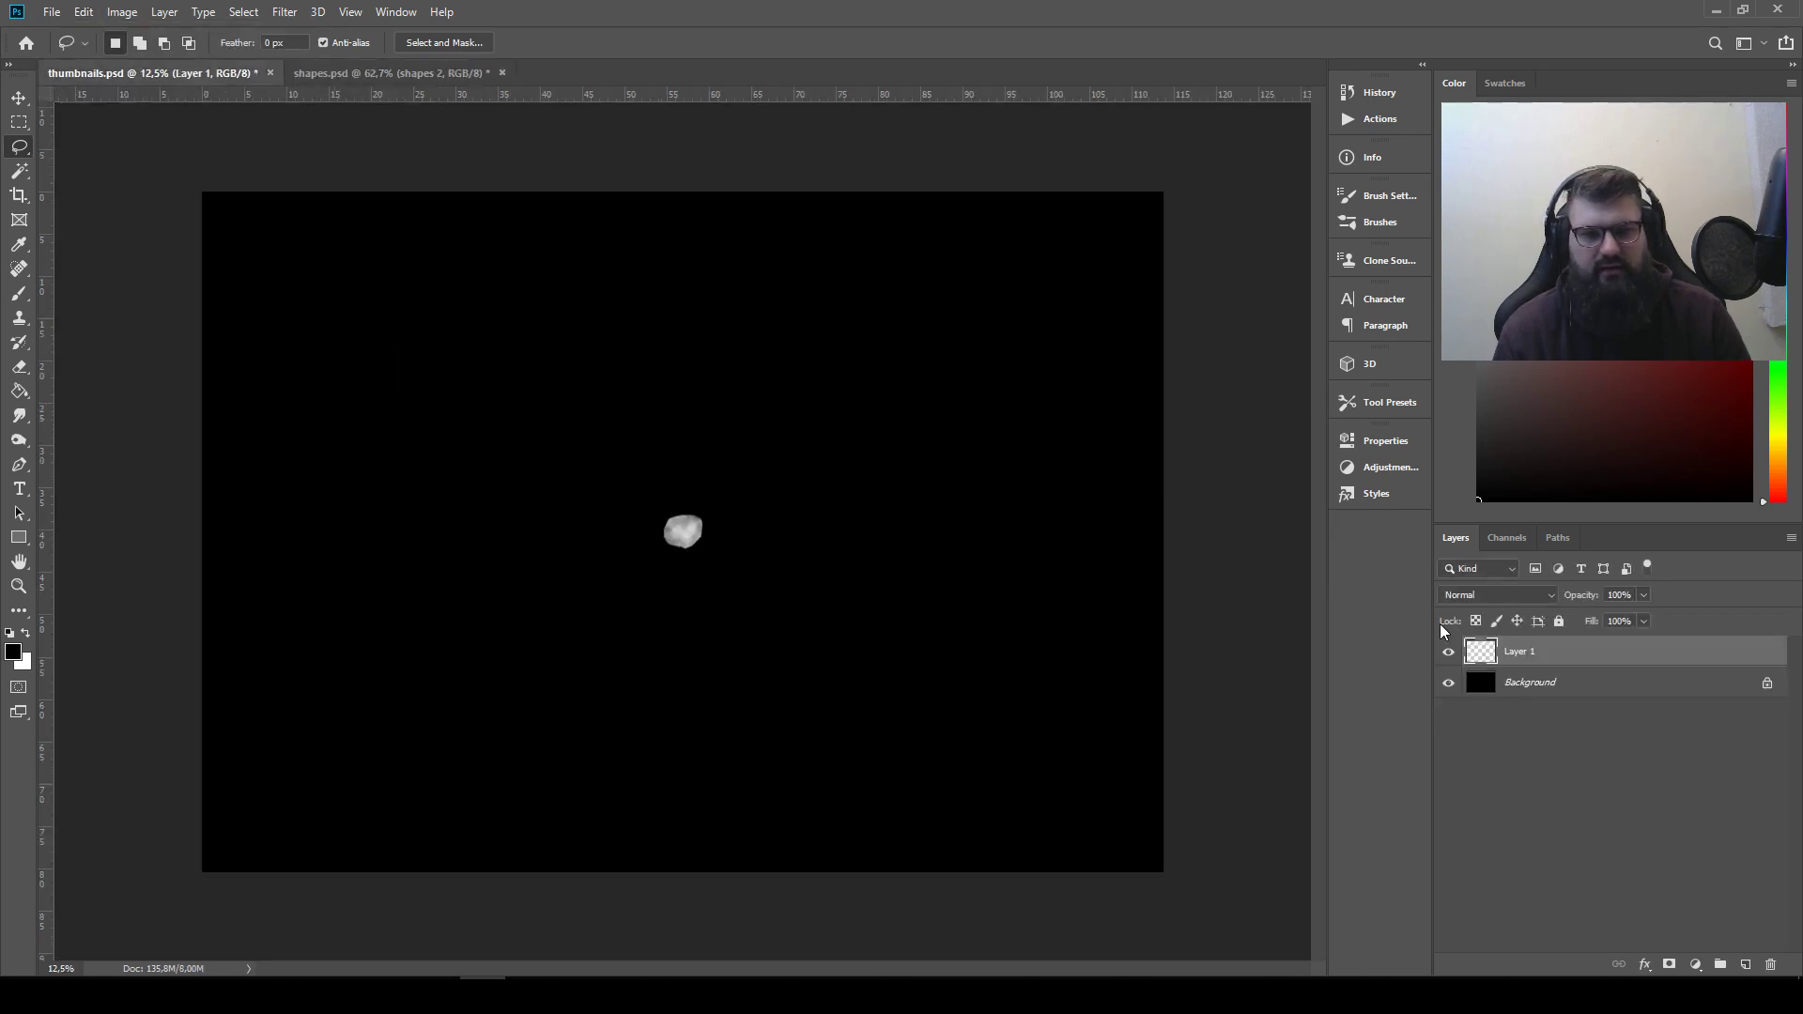
{"action": "scroll", "coordinate": [658, 502], "scroll_direction": "up", "scroll_amount": 6}
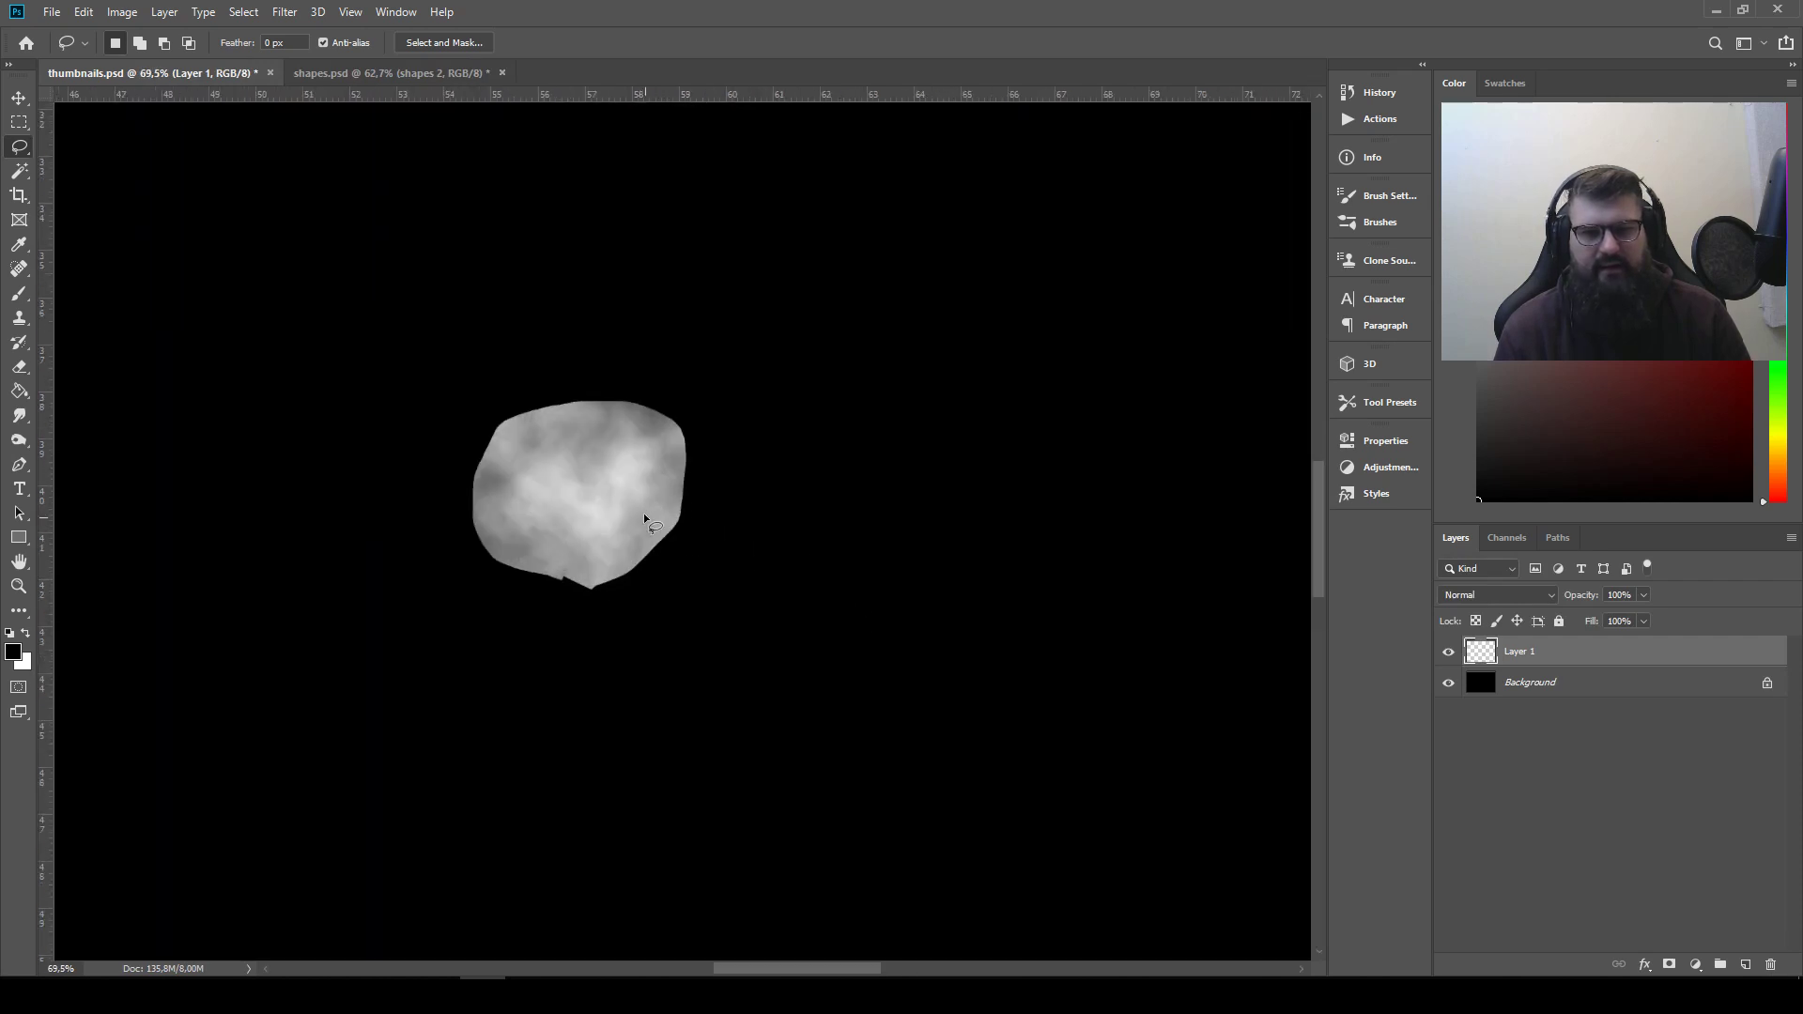
{"action": "scroll", "coordinate": [622, 511], "scroll_direction": "down", "scroll_amount": 6}
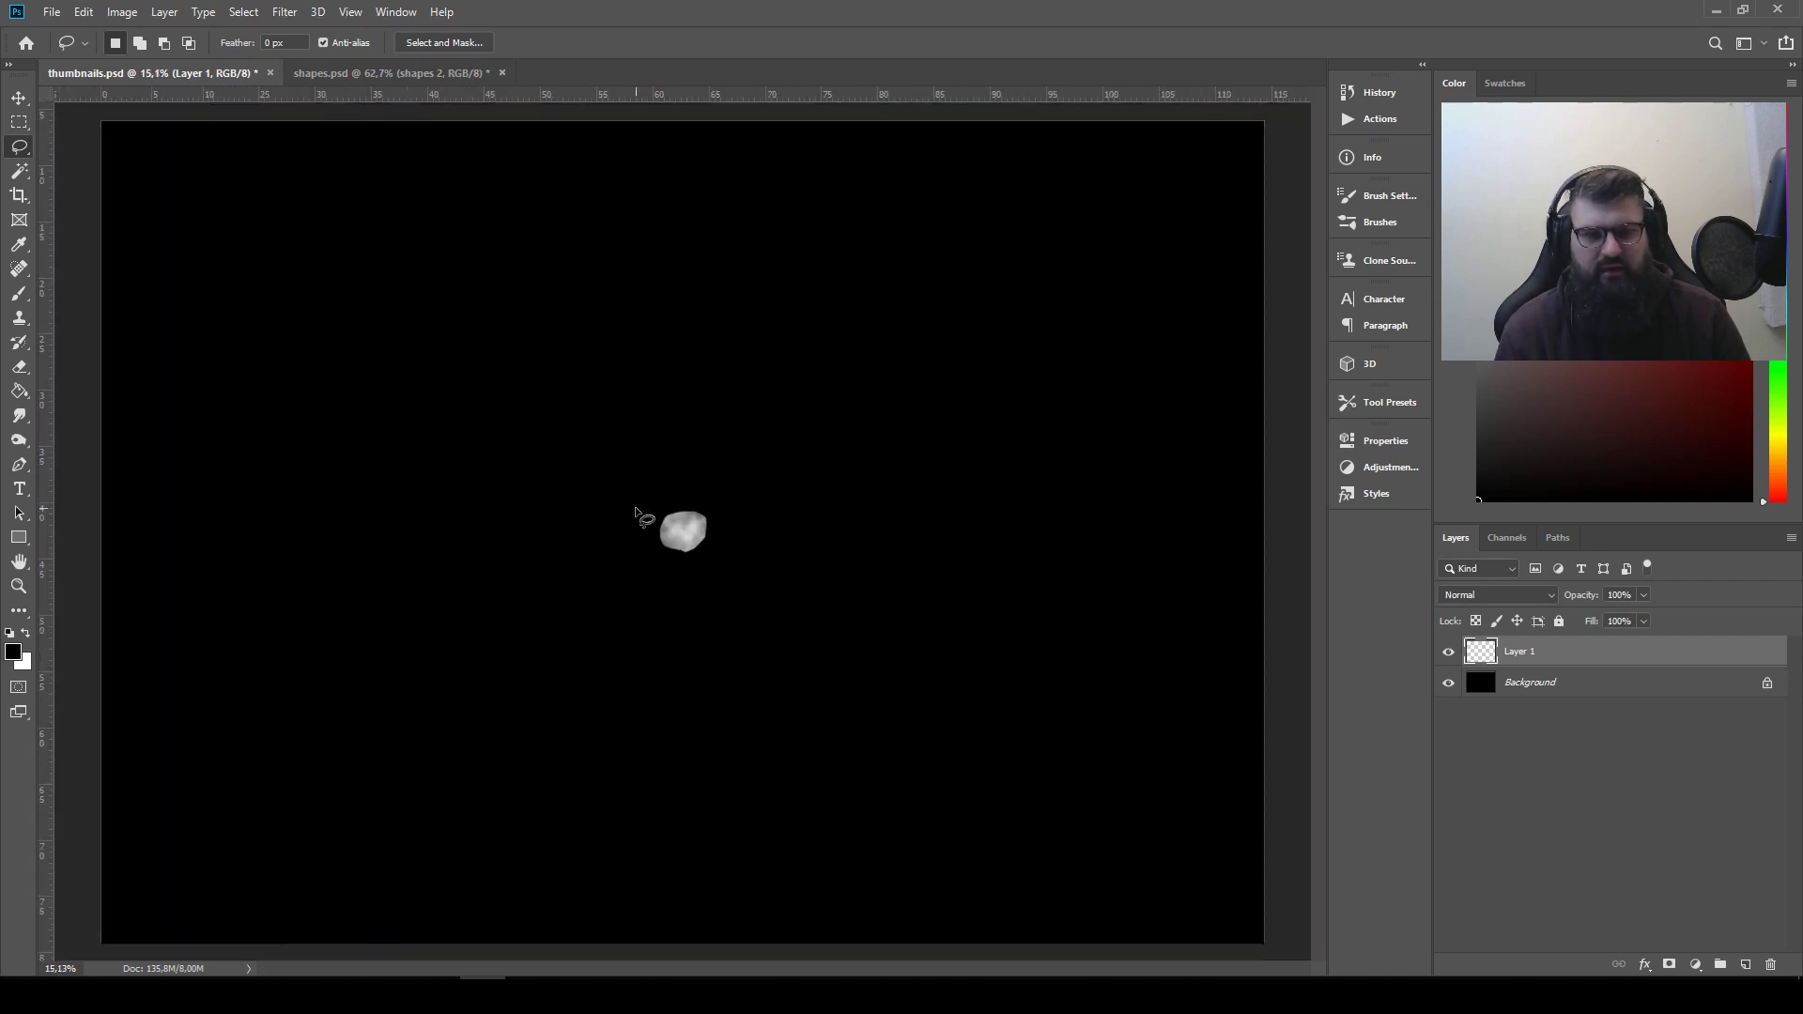
{"action": "key", "text": "ctrl+z"}
Copy the selected shape merged from shapes.psd, paste it into thumbnails.psd and place it in the canvas's upper-left corner
{"action": "left_click", "coordinate": [273, 73]}
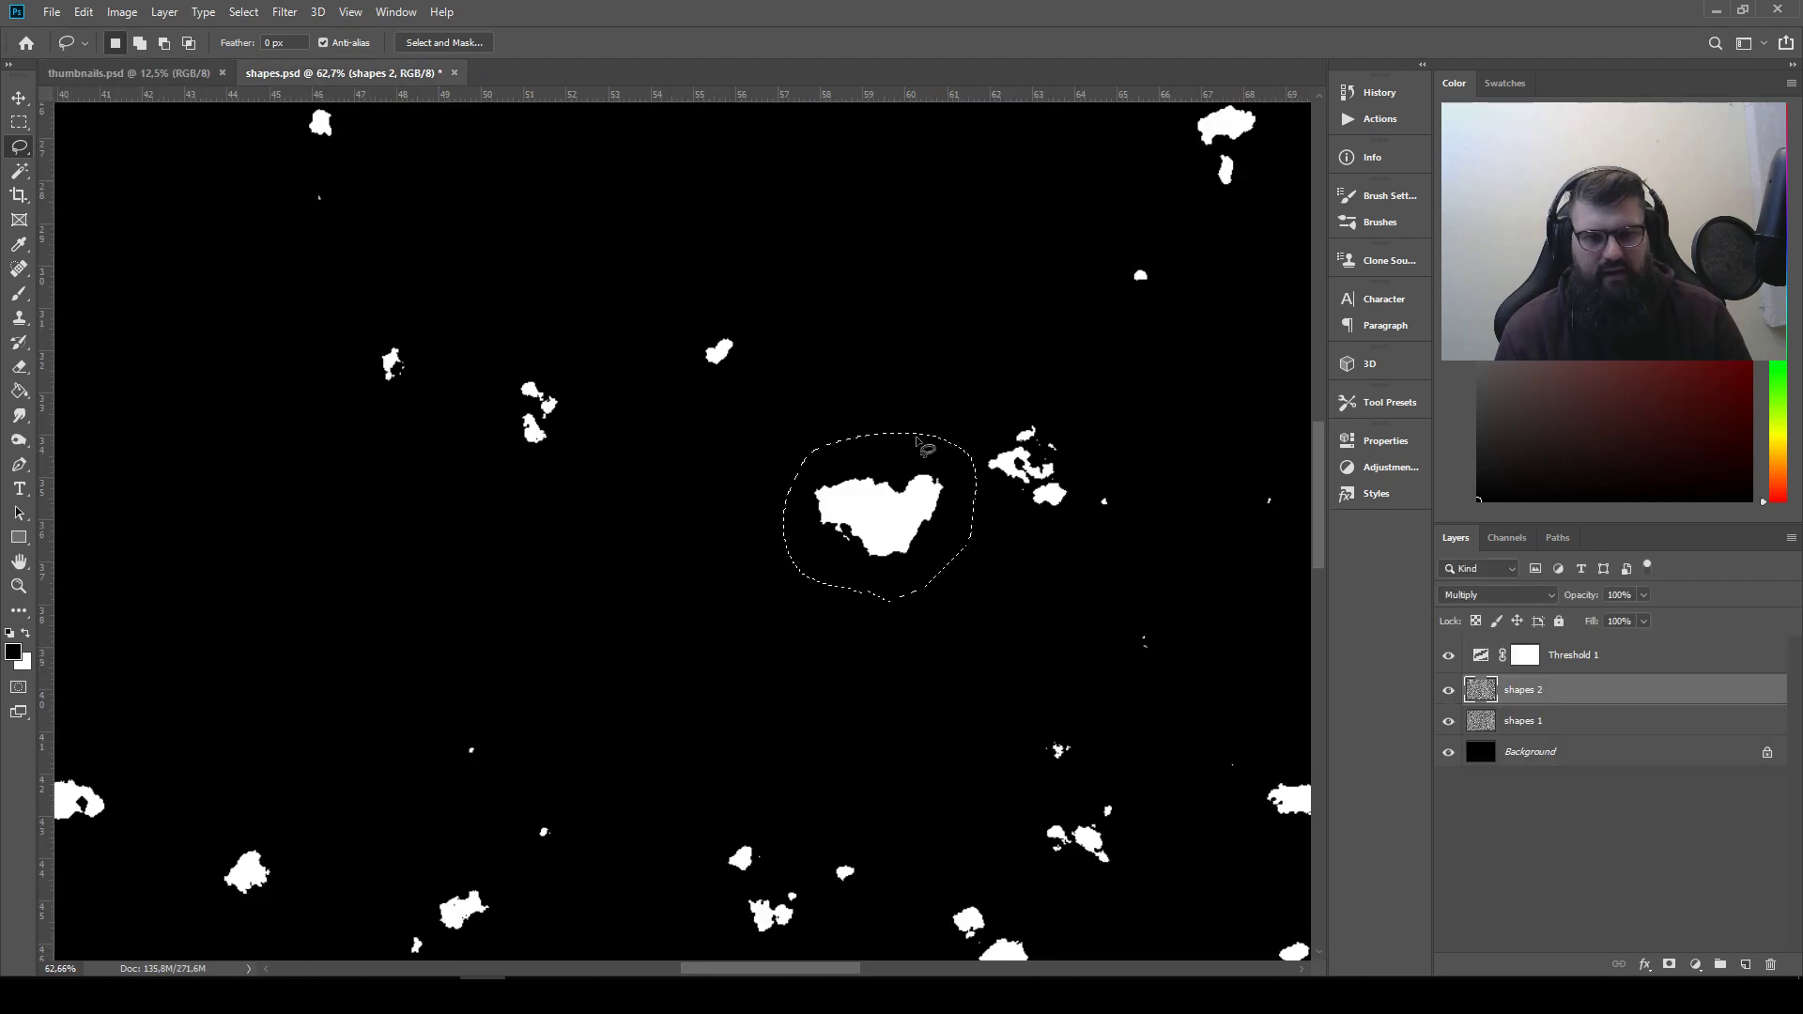
{"action": "left_click", "coordinate": [83, 12]}
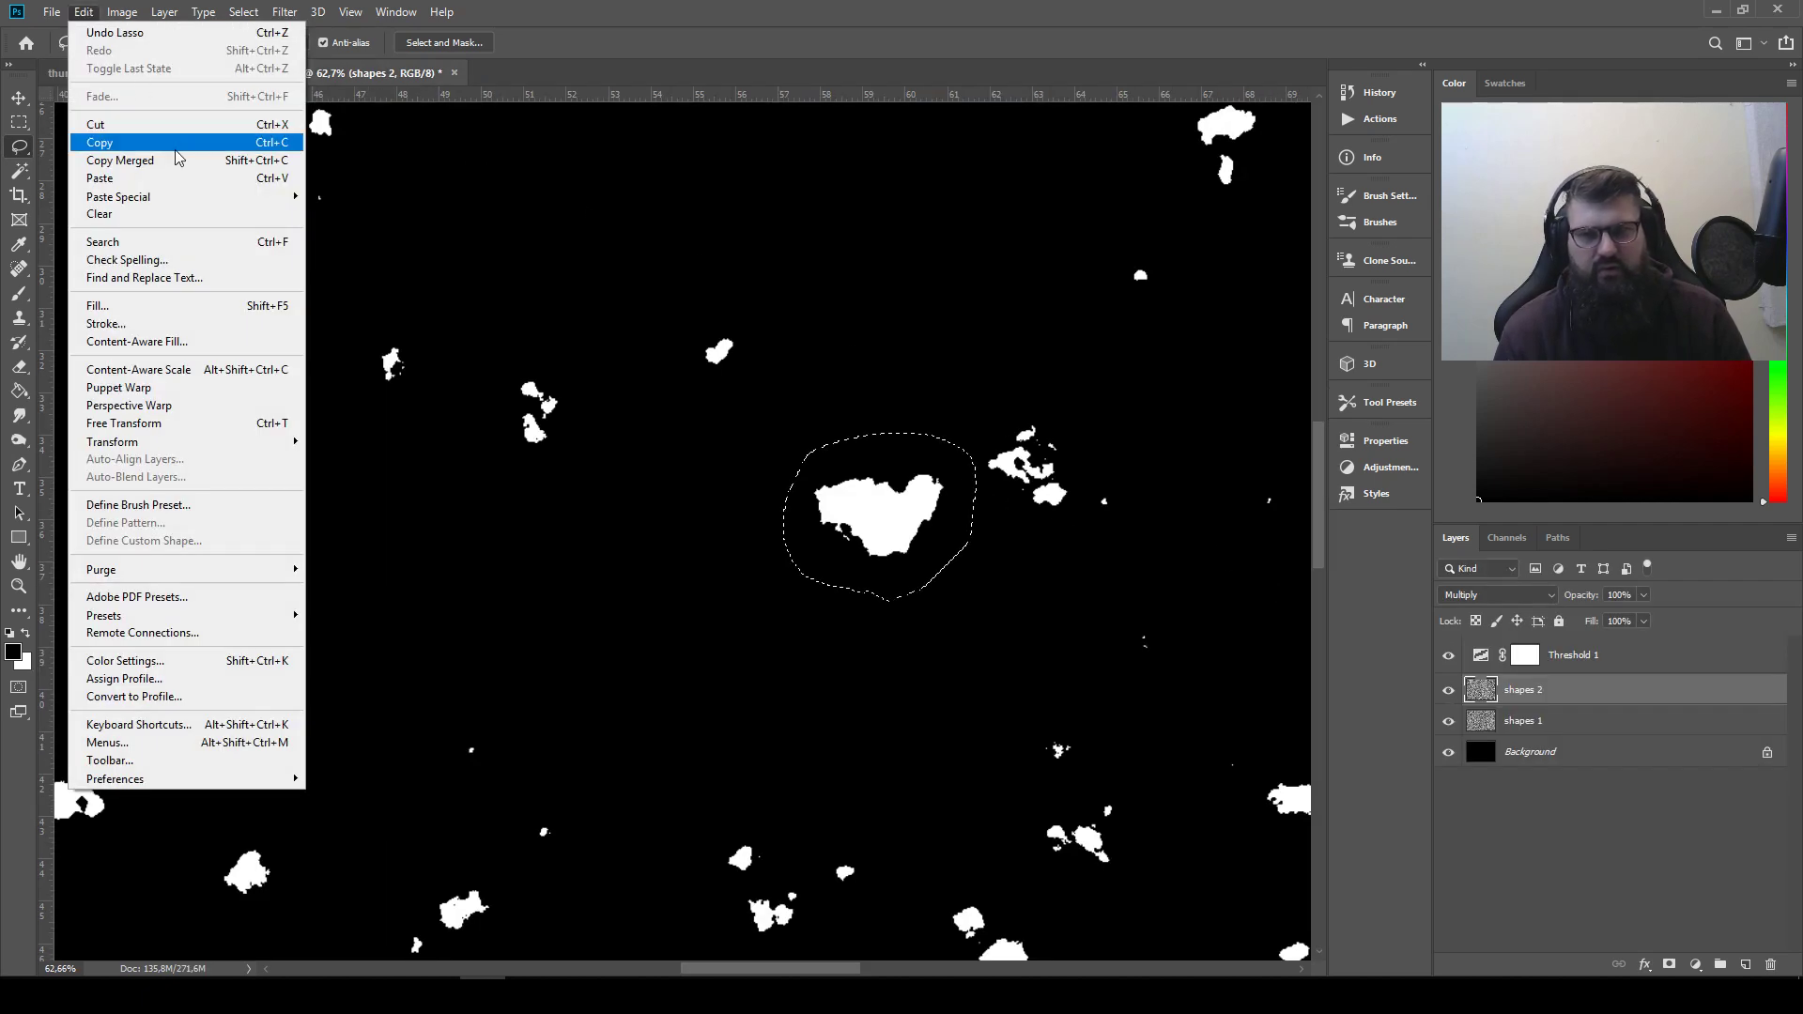
{"action": "left_click", "coordinate": [273, 163]}
{"action": "left_click", "coordinate": [150, 73]}
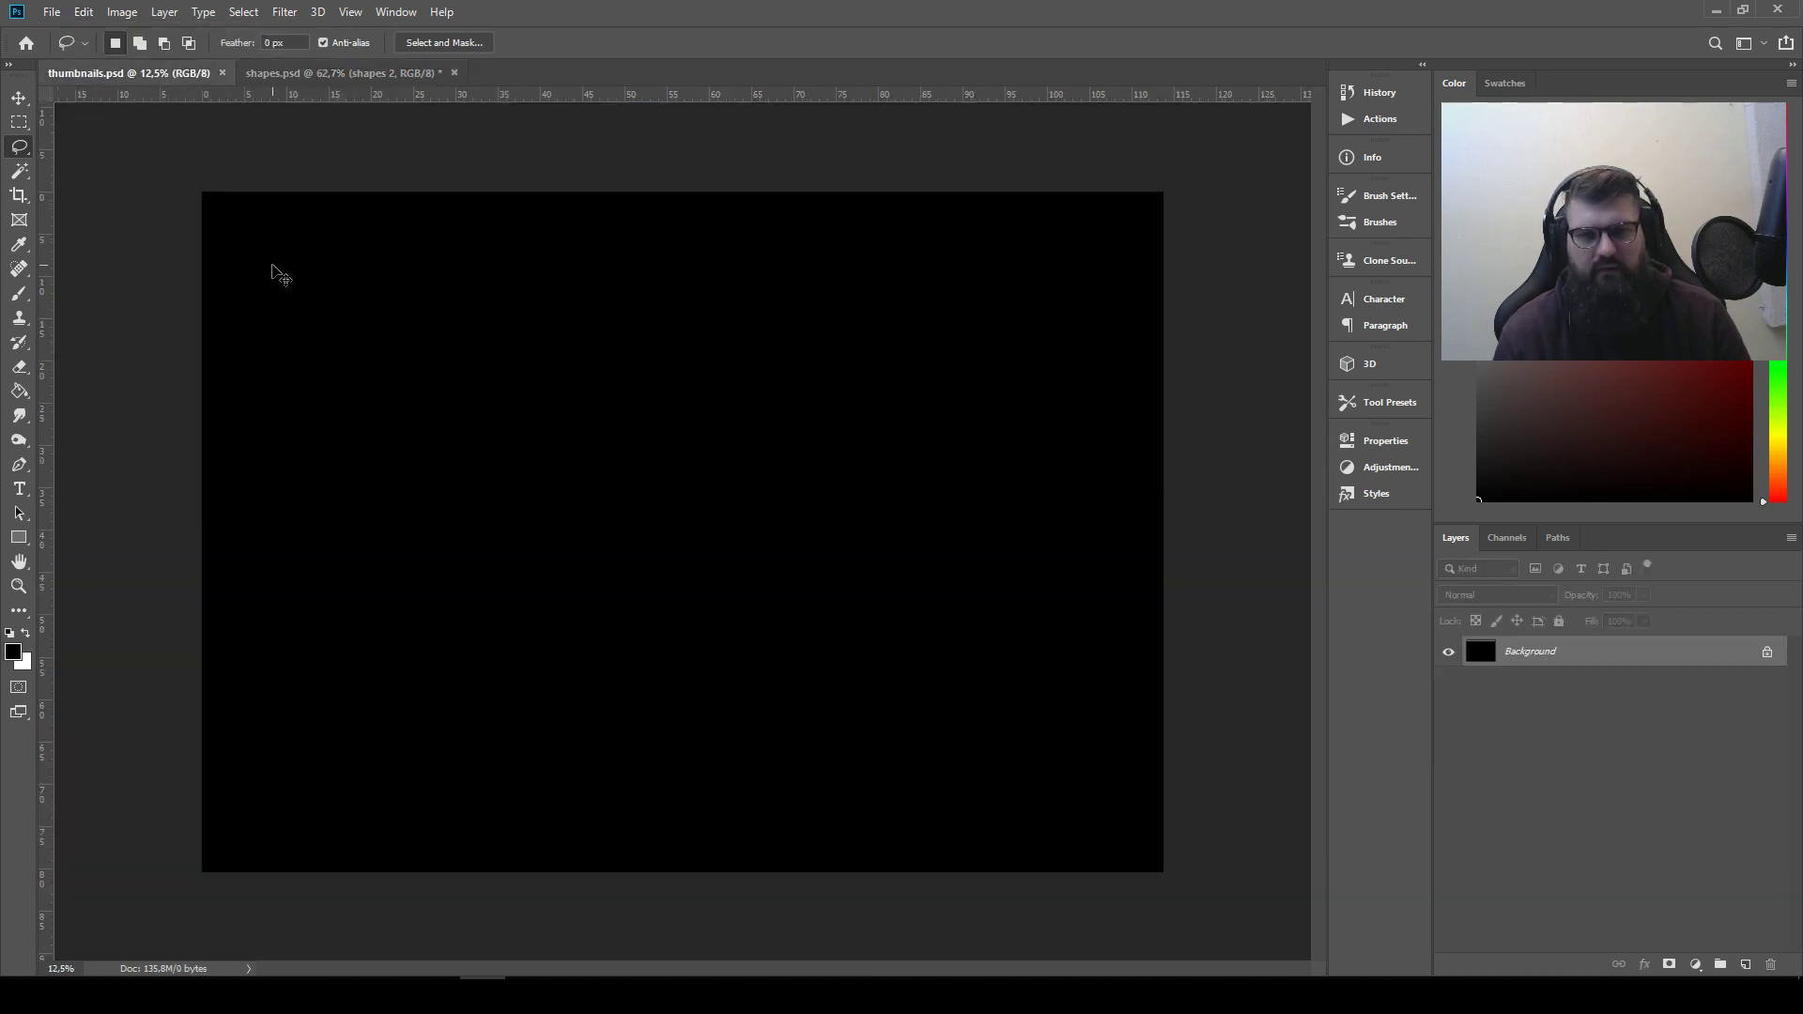
{"action": "key", "text": "ctrl+v"}
{"action": "left_click", "coordinate": [18, 98]}
{"action": "left_click_drag", "start_coordinate": [685, 524], "coordinate": [235, 209]}
Save shapes.psd, accepting the Photoshop Format Options
{"action": "left_click", "coordinate": [388, 73]}
{"action": "key", "text": "ctrl+s"}
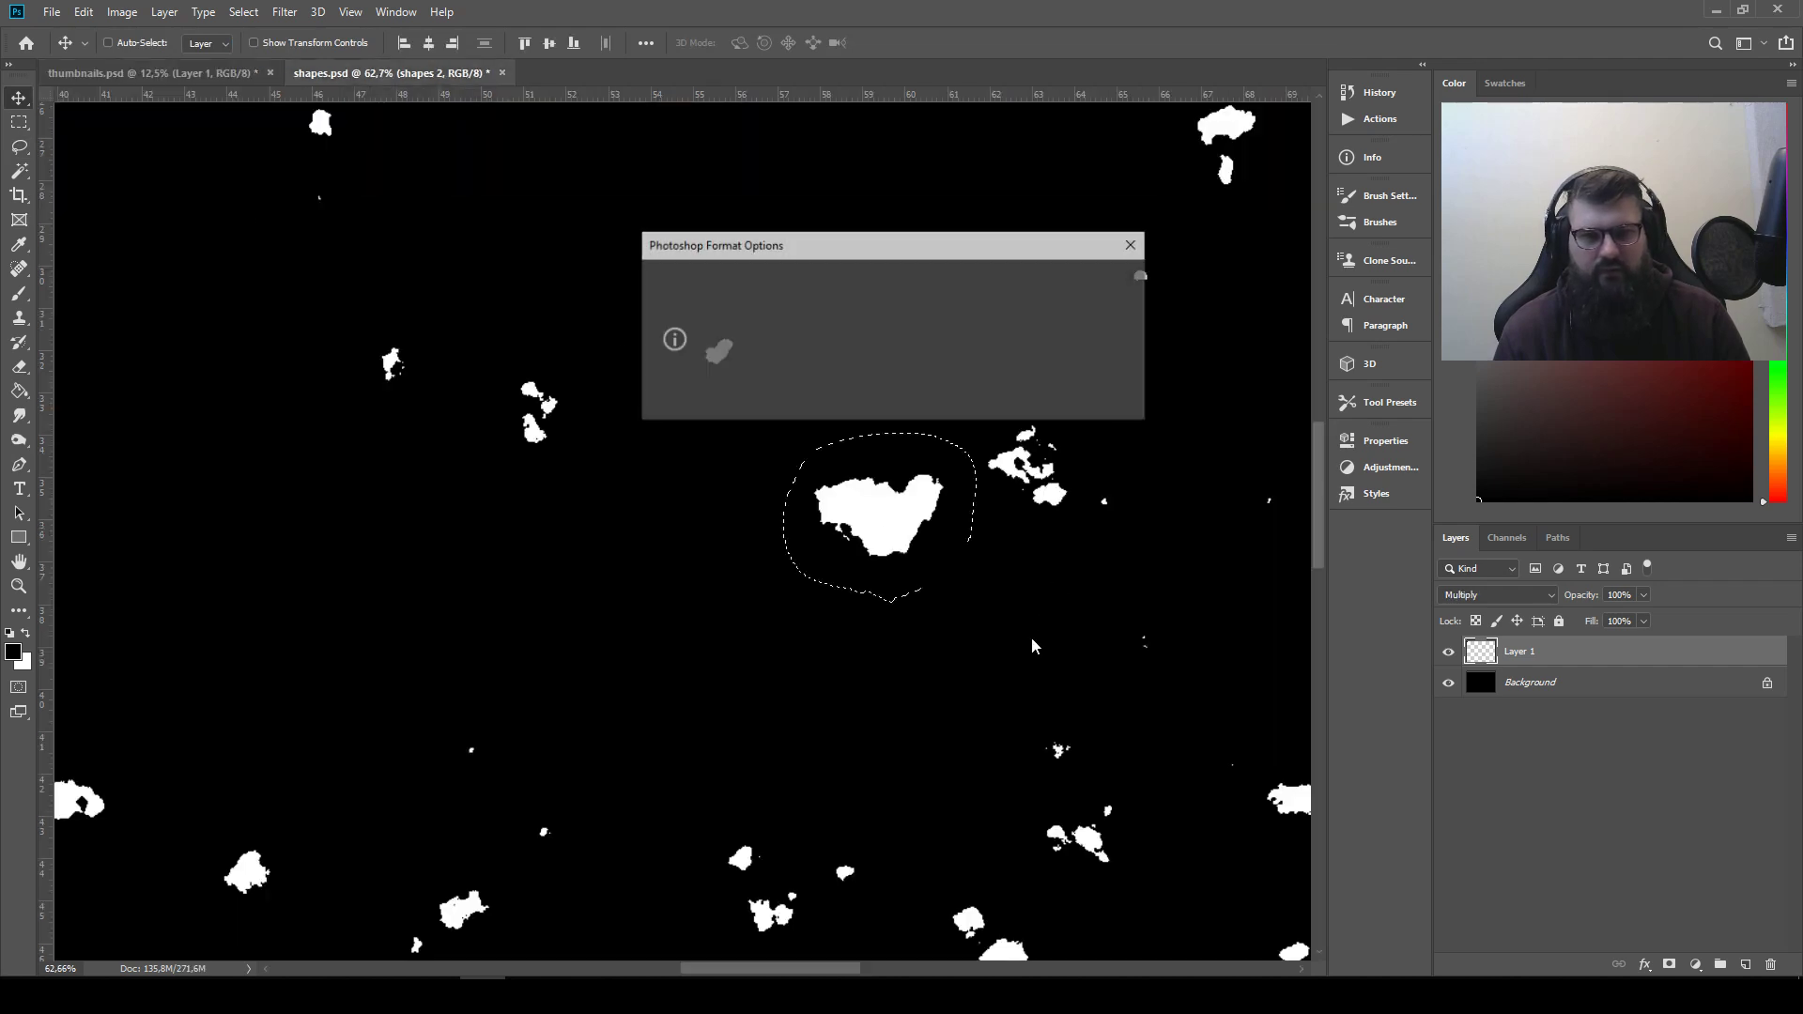
{"action": "left_click", "coordinate": [1107, 281]}
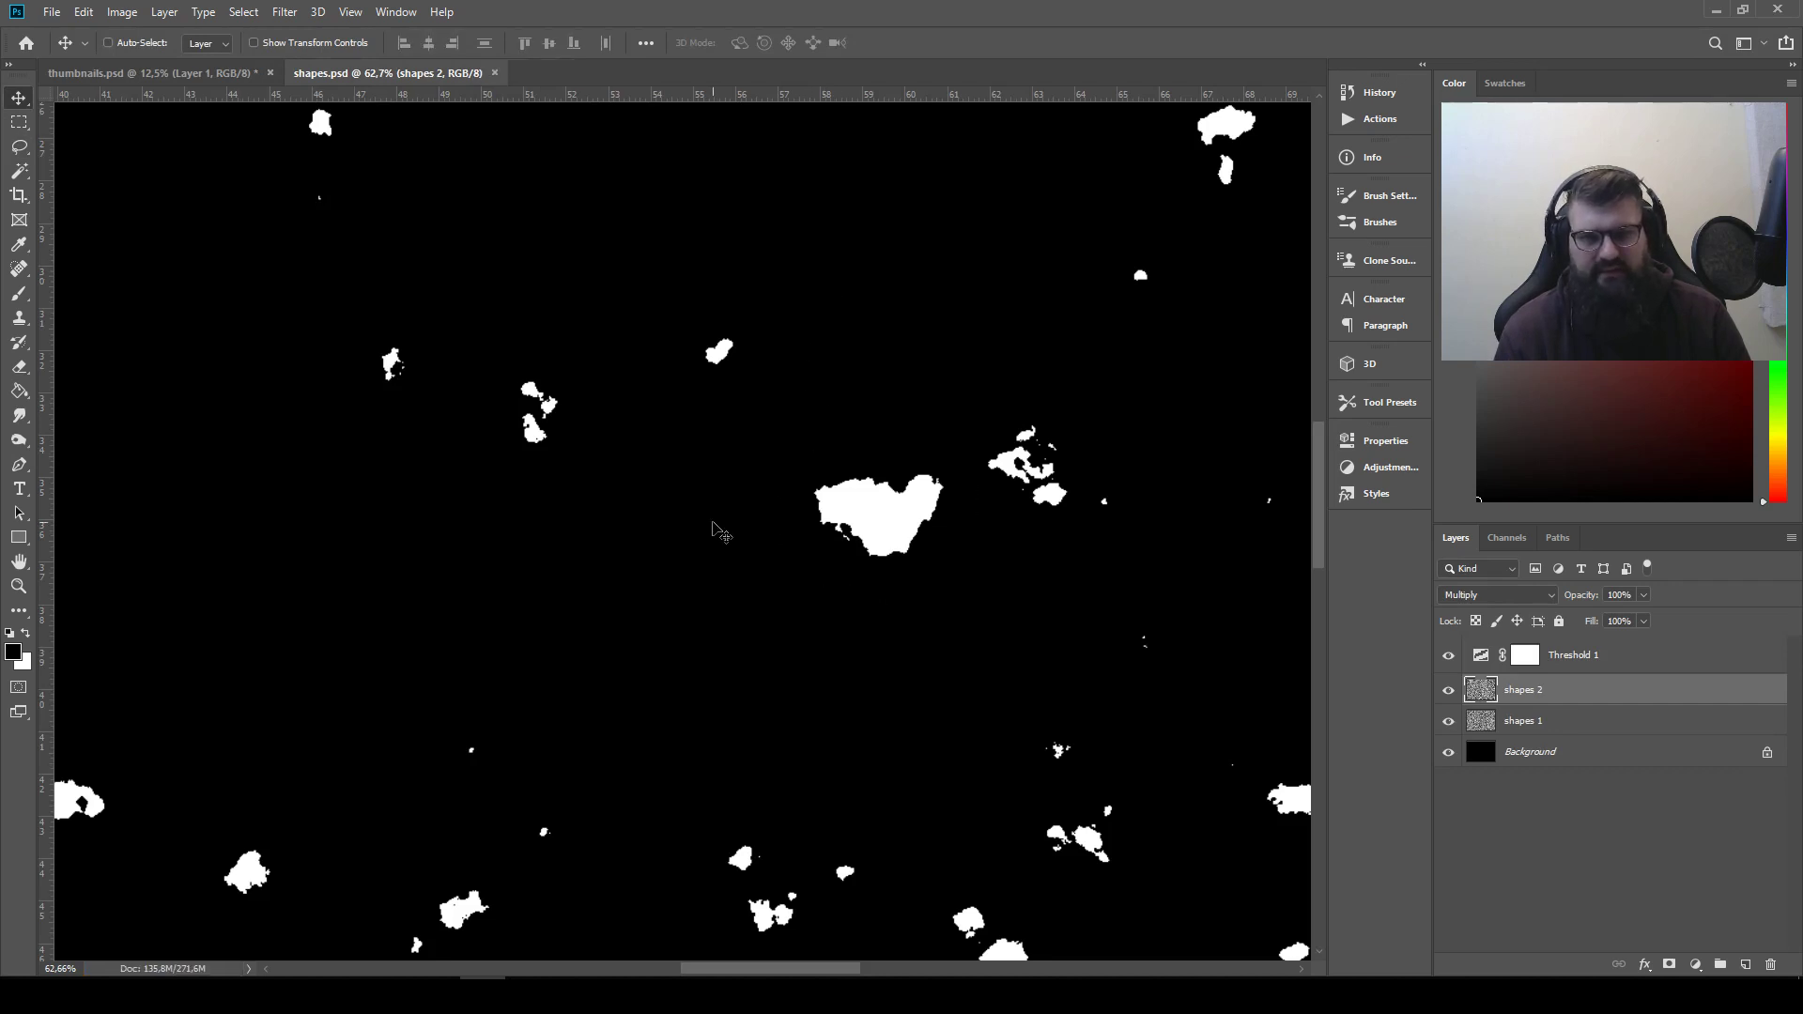
Lasso-select the bird-like white shape that lies above and to the right of the first copied shape in shapes.psd
{"action": "left_click_drag", "start_coordinate": [960, 625], "coordinate": [448, 521]}
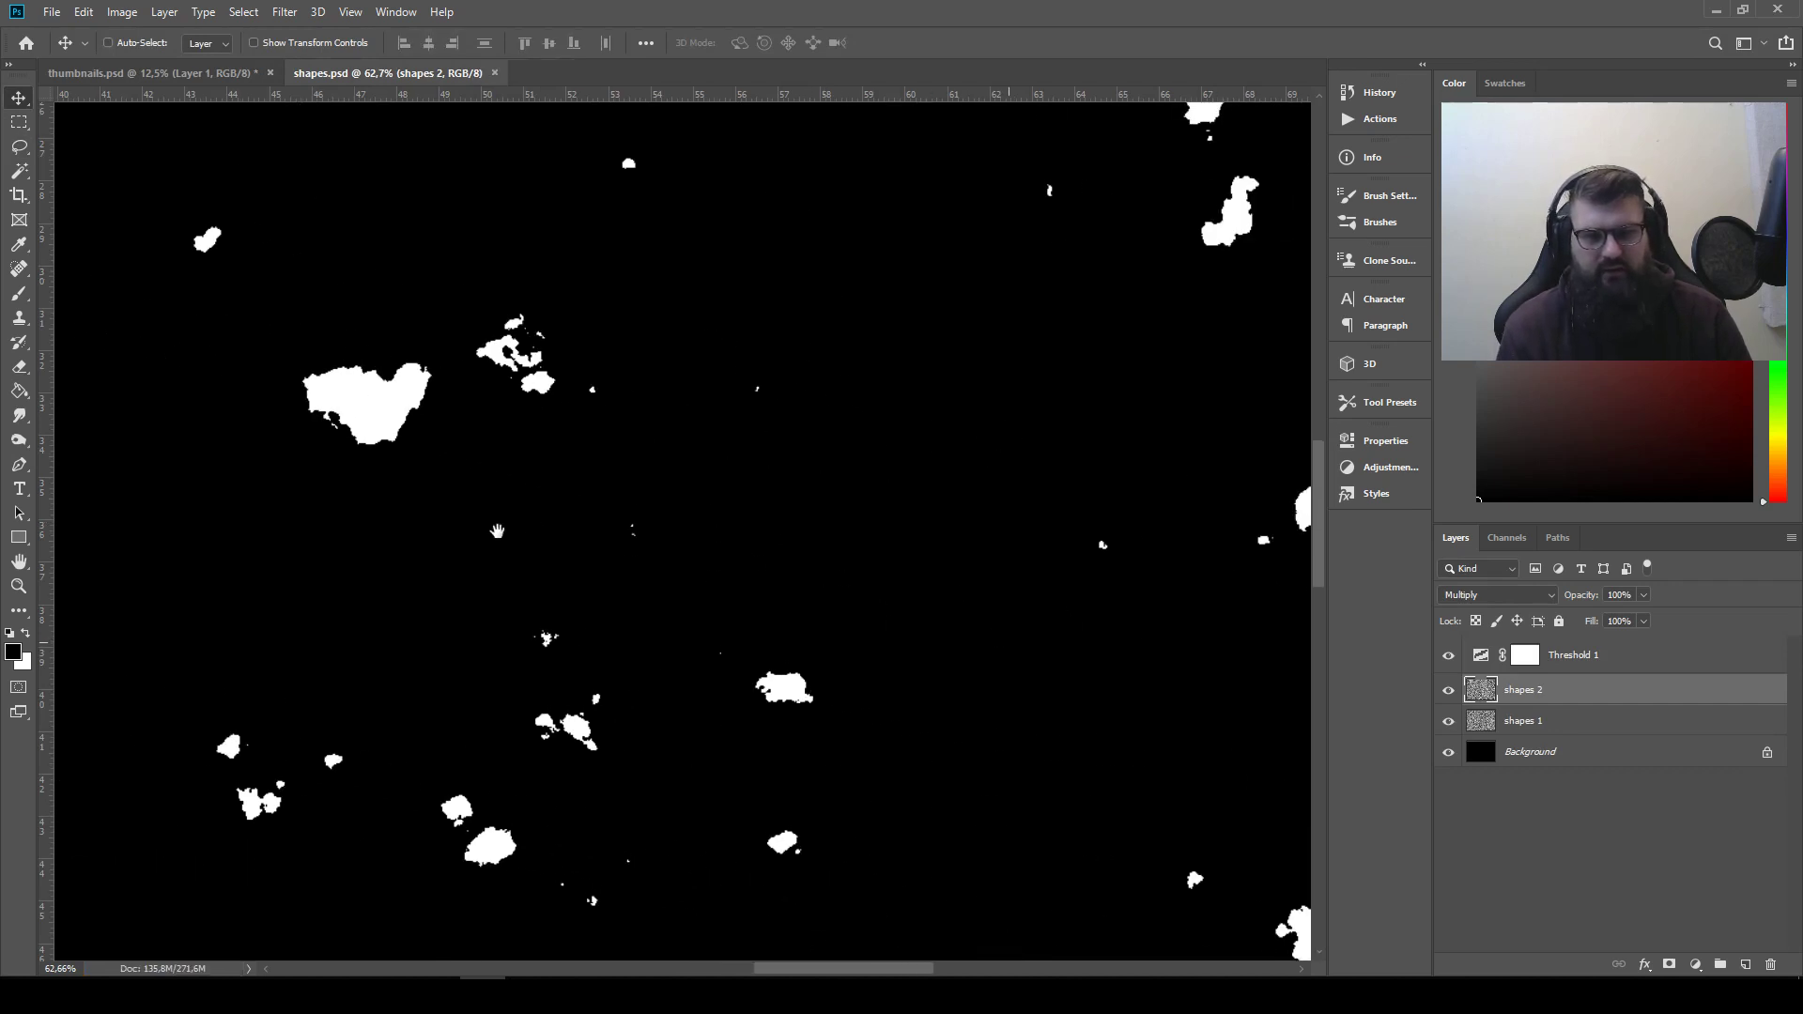
{"action": "left_click_drag", "start_coordinate": [759, 511], "coordinate": [747, 850]}
{"action": "left_click_drag", "start_coordinate": [822, 555], "coordinate": [417, 635]}
{"action": "left_click_drag", "start_coordinate": [727, 467], "coordinate": [803, 513]}
{"action": "key", "text": "ctrl+z"}
{"action": "key", "text": "ctrl+z"}
{"action": "left_click", "coordinate": [20, 145]}
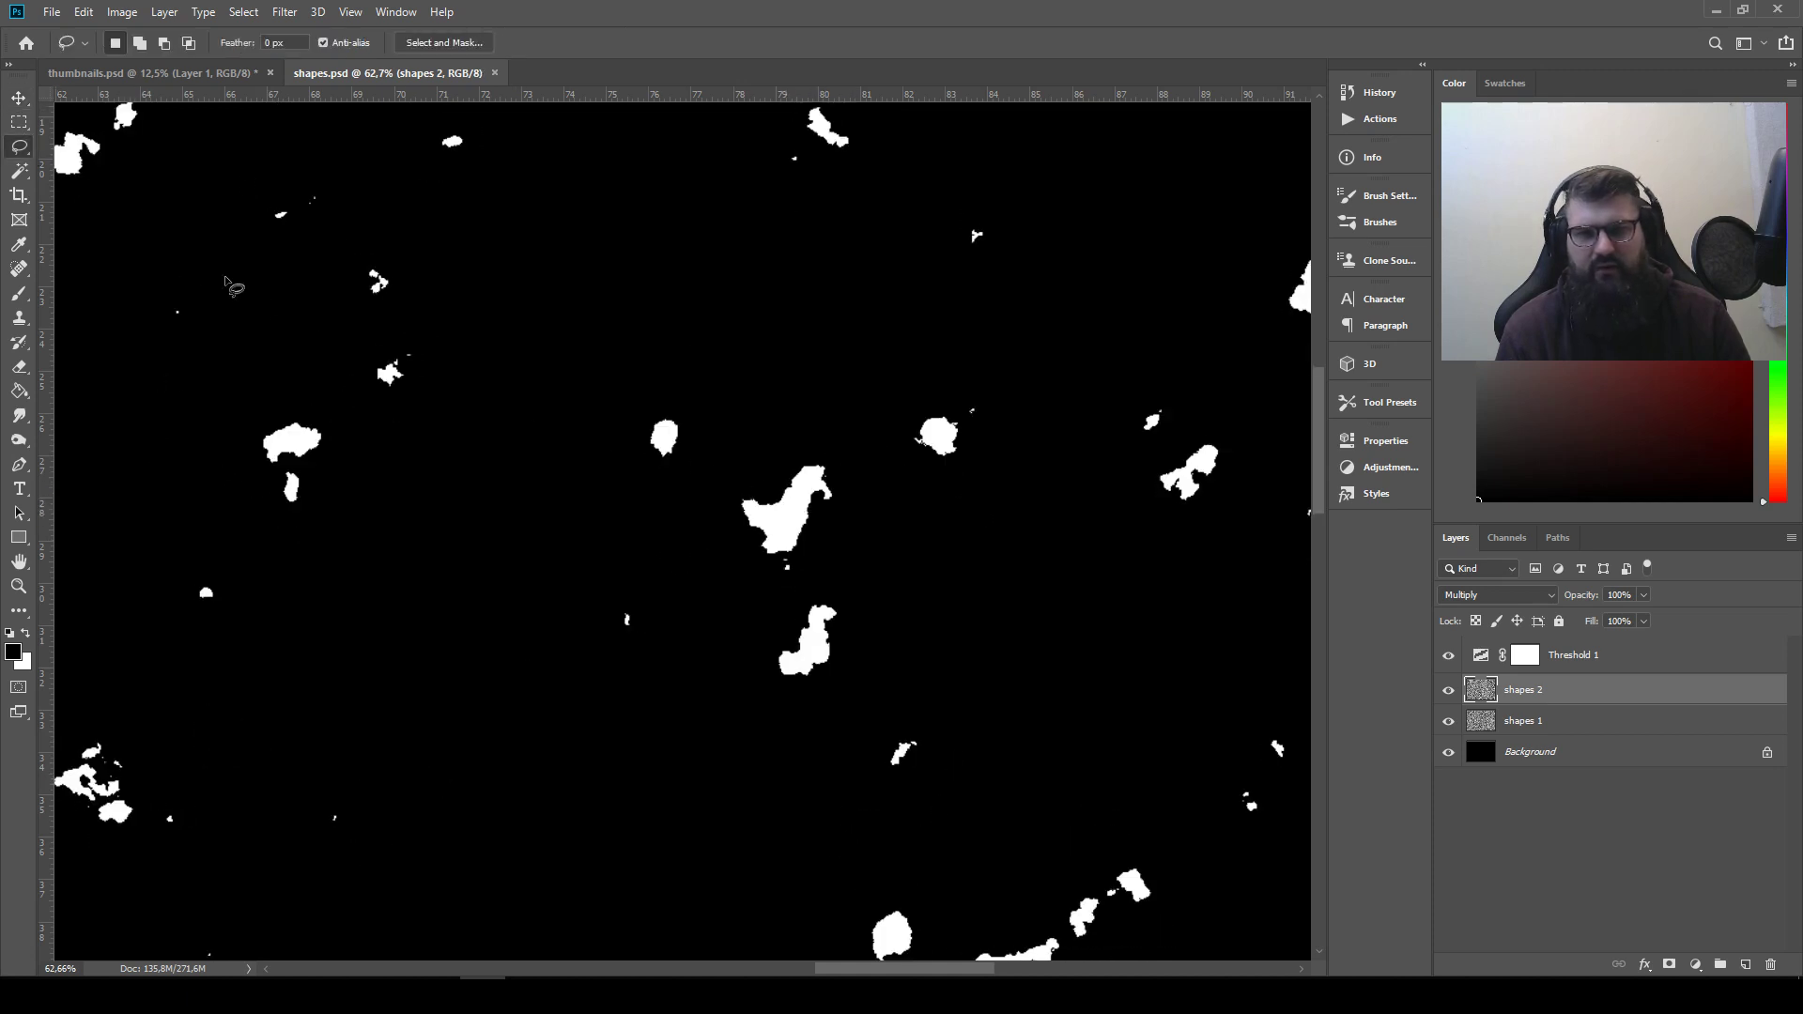
{"action": "left_click_drag", "start_coordinate": [723, 502], "coordinate": [765, 565]}
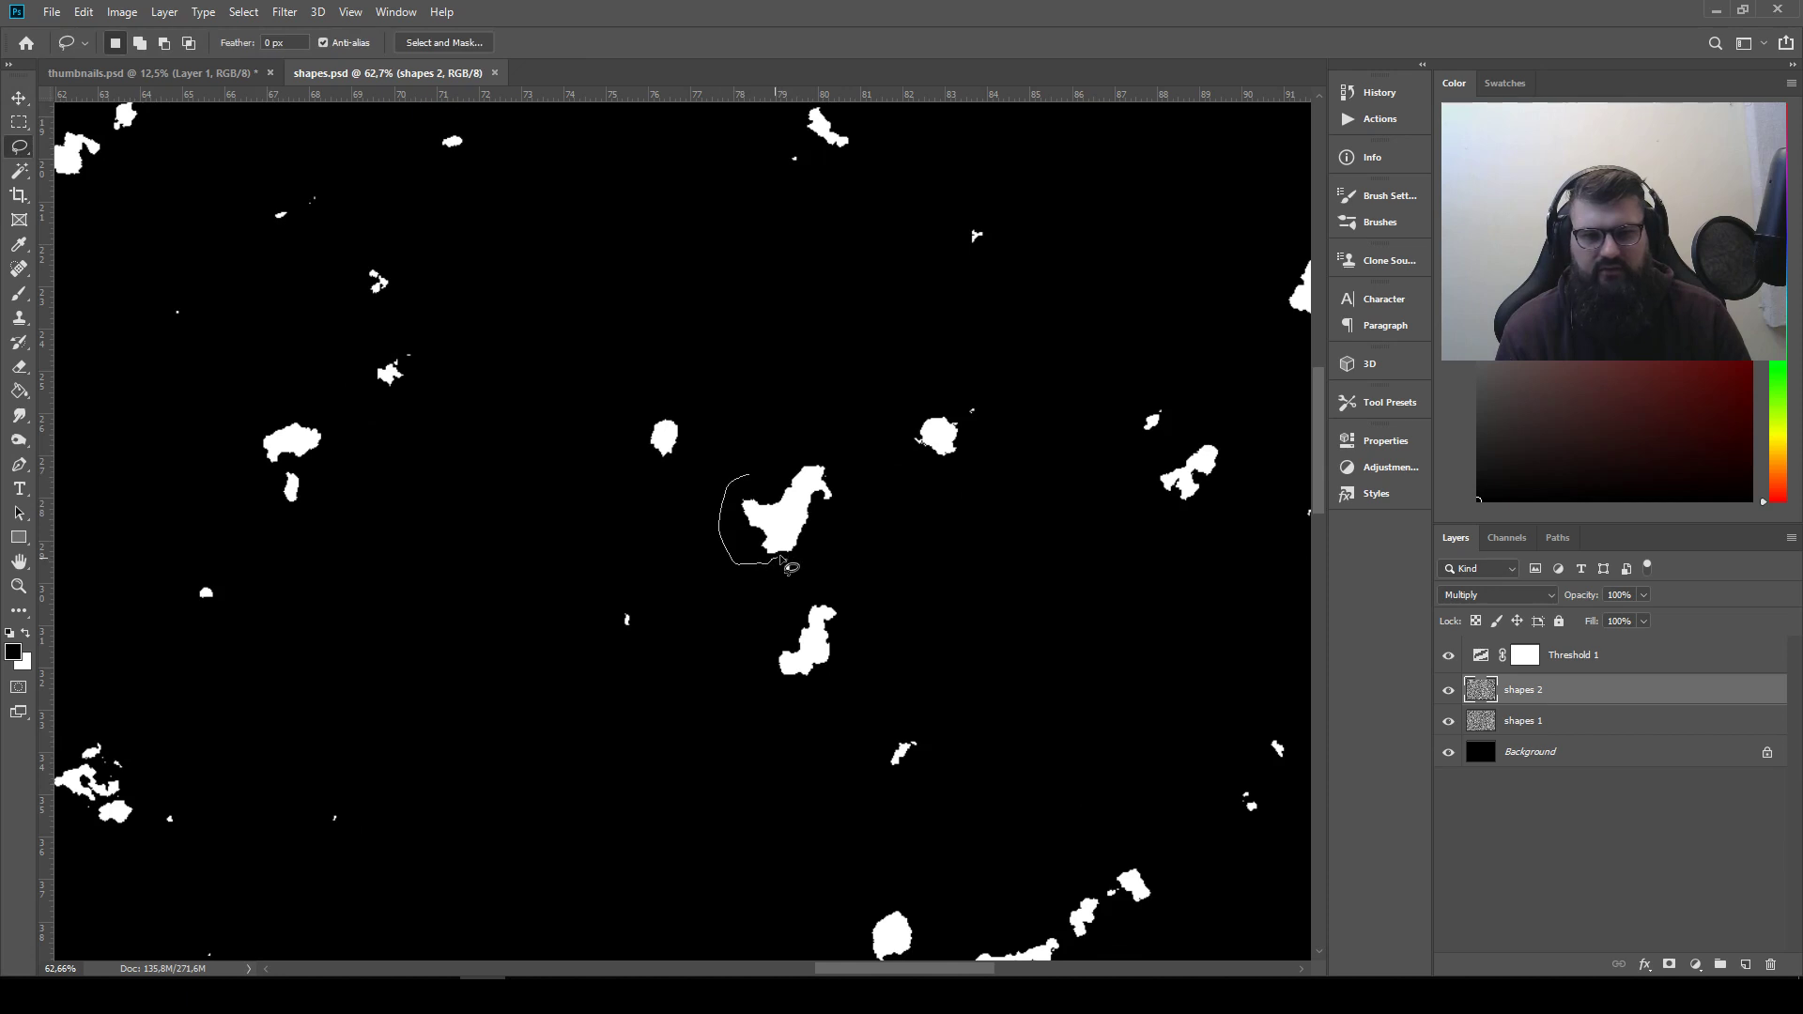
{"action": "mouse_move", "coordinate": [854, 508]}
{"action": "left_mouse_down"}
{"action": "mouse_move", "coordinate": [837, 428]}
{"action": "mouse_move", "coordinate": [752, 436]}
{"action": "left_mouse_up"}
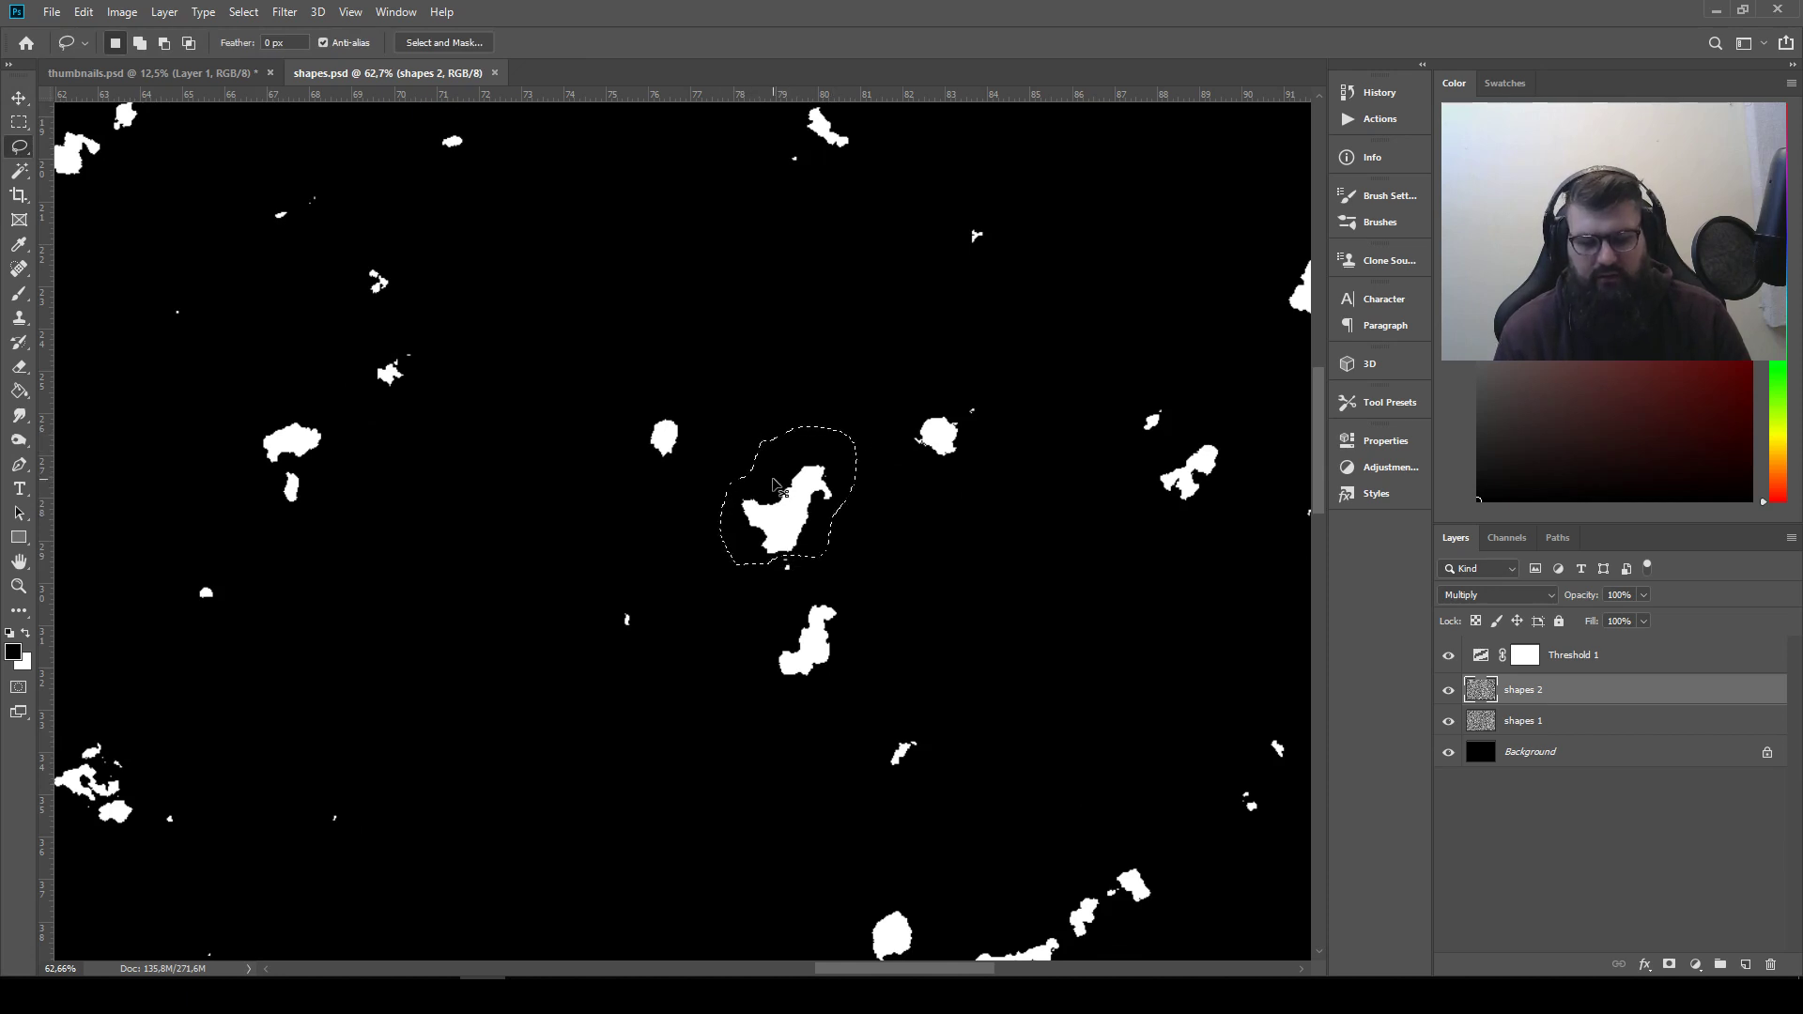
Copy the selected bird-like shape merged into thumbnails.psd and place it just to the right of the first shape
{"action": "key", "text": "ctrl+c"}
{"action": "left_click", "coordinate": [150, 72]}
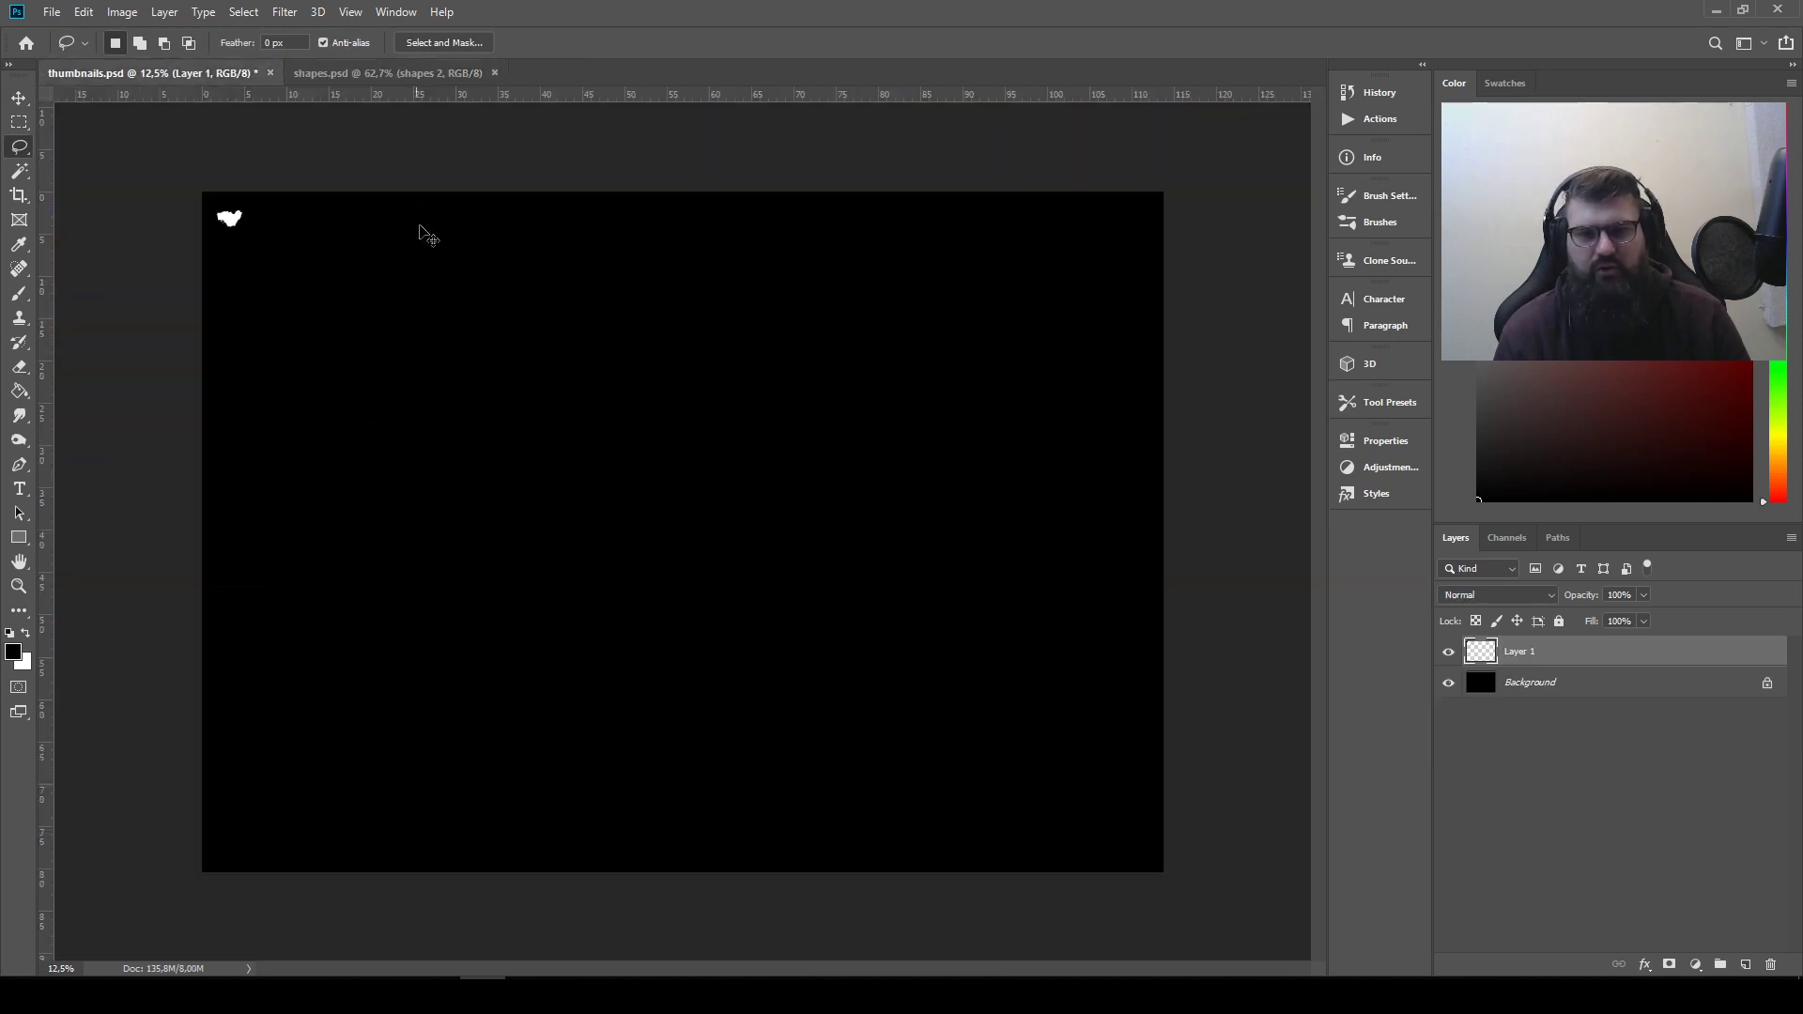
{"action": "key", "text": "ctrl+v"}
{"action": "key", "text": "v"}
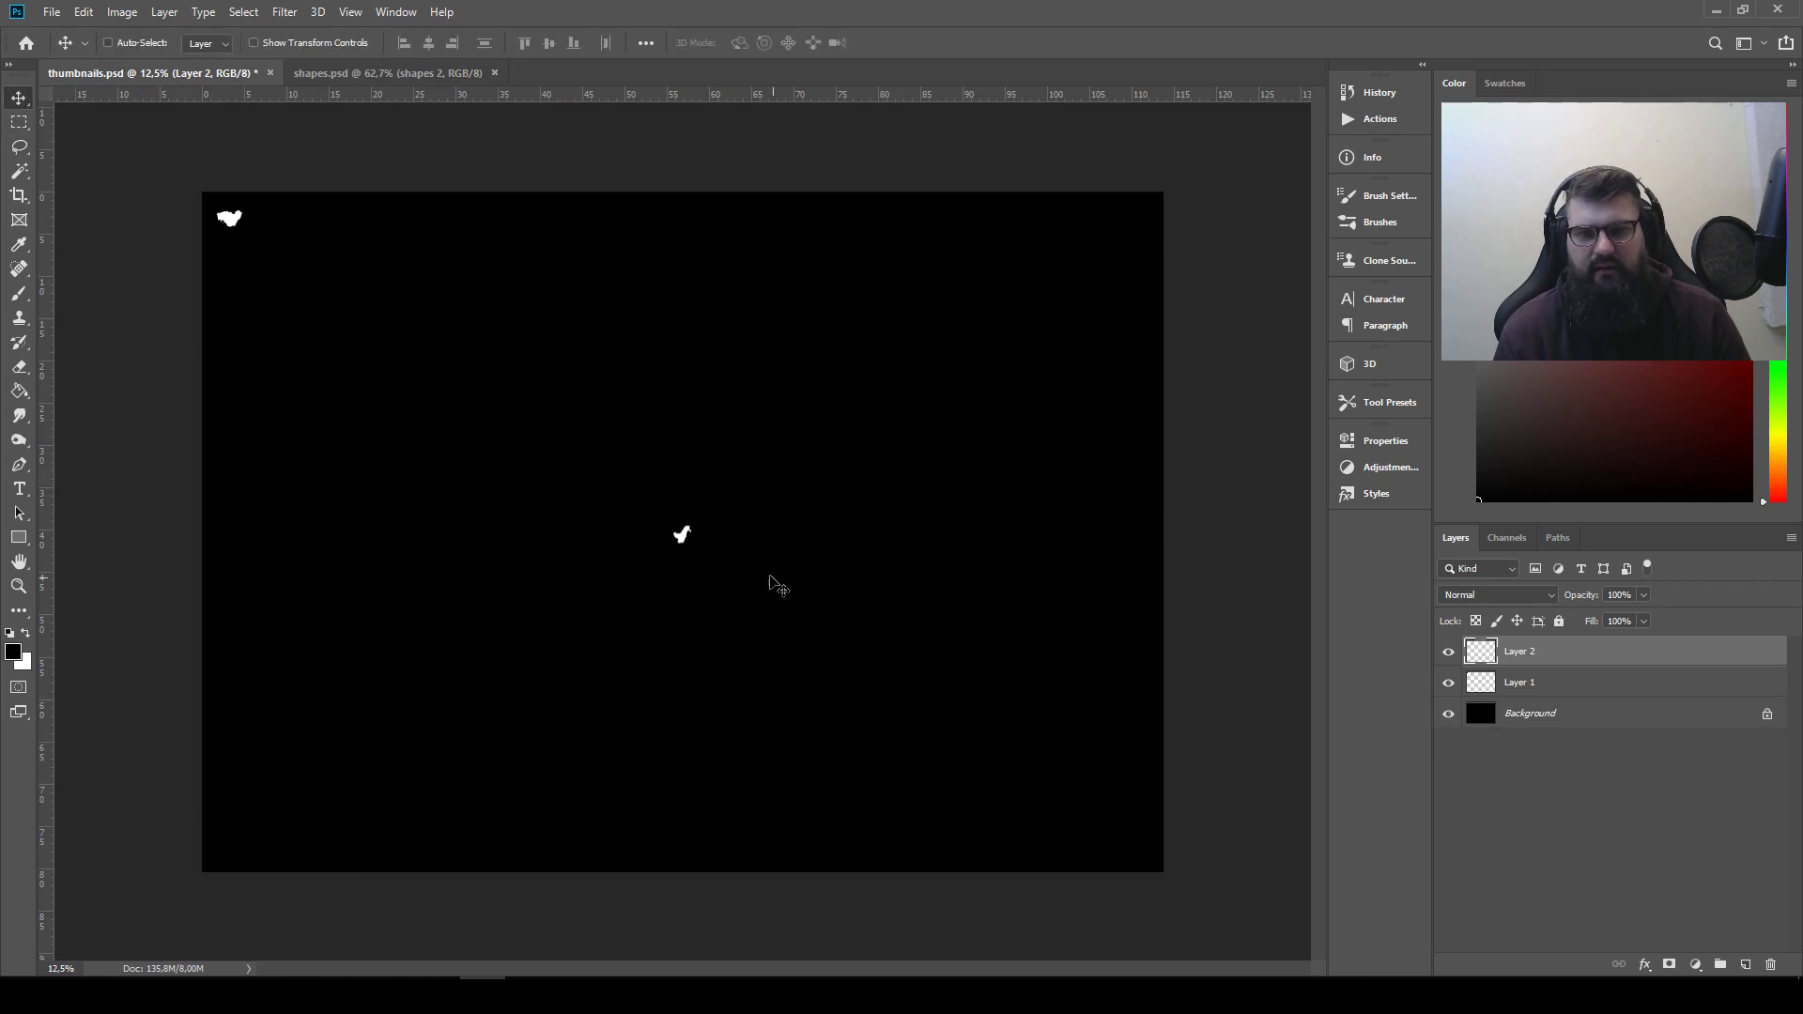
{"action": "left_click_drag", "start_coordinate": [777, 586], "coordinate": [347, 257]}
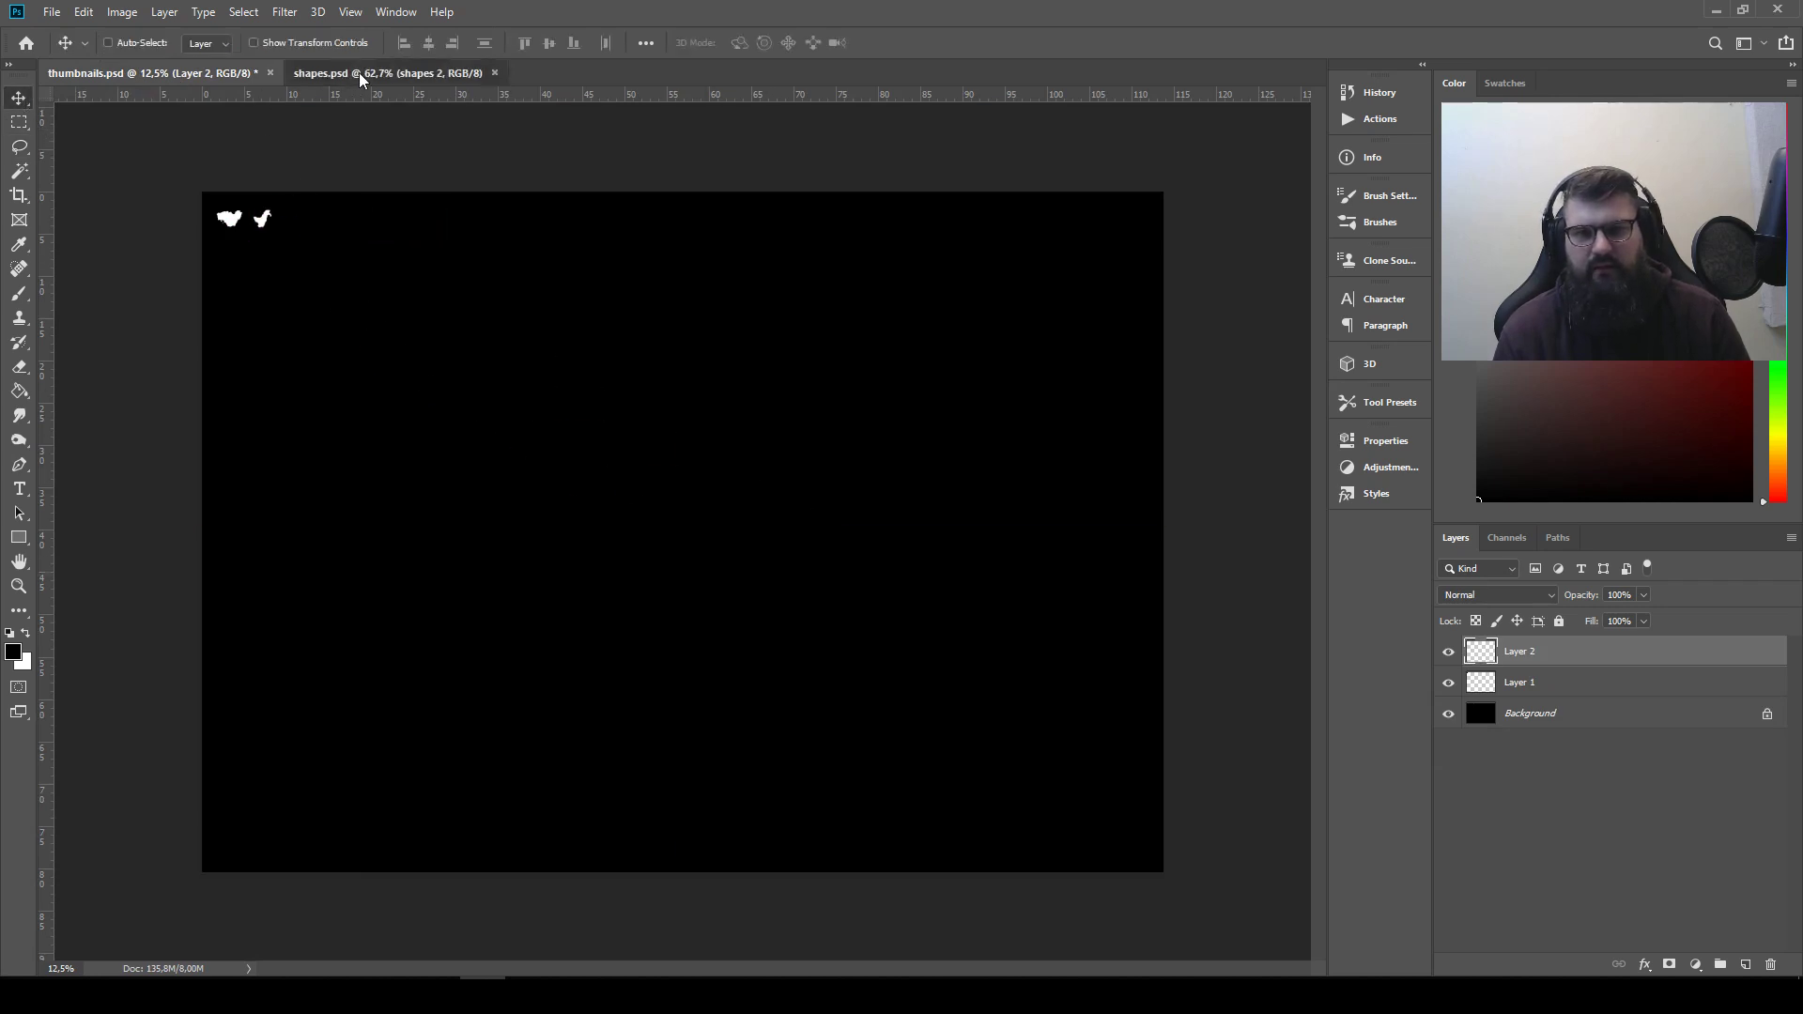
Clear the old selection in shapes.psd and lasso the dome-like white shape up and to the right of the bird-like one
{"action": "left_click", "coordinate": [358, 73]}
{"action": "left_click_drag", "start_coordinate": [1301, 308], "coordinate": [727, 343]}
{"action": "left_click_drag", "start_coordinate": [746, 265], "coordinate": [717, 290]}
{"action": "key", "text": "ctrl+d"}
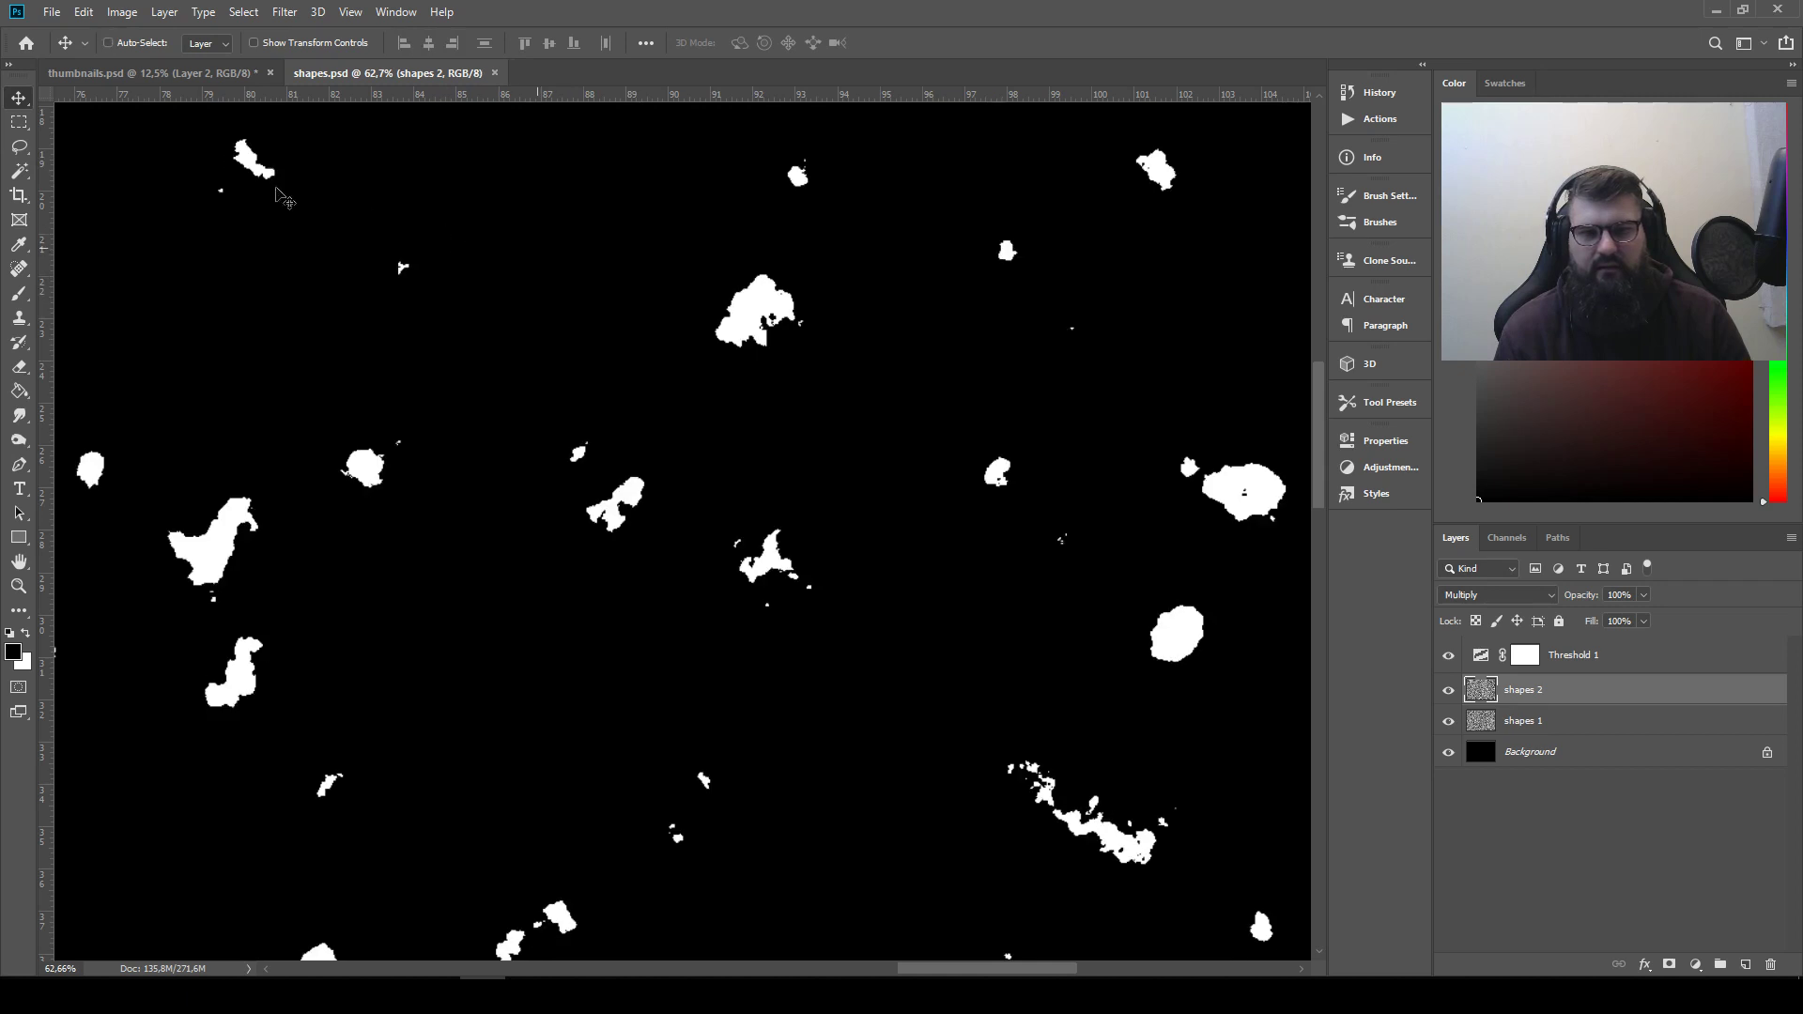
{"action": "left_click", "coordinate": [20, 148]}
{"action": "mouse_move", "coordinate": [726, 271]}
{"action": "left_mouse_down"}
{"action": "mouse_move", "coordinate": [831, 330]}
{"action": "mouse_move", "coordinate": [757, 264]}
{"action": "left_mouse_up"}
Paste the dome-like shape into thumbnails.psd and move it up near the first two shapes
{"action": "left_click", "coordinate": [228, 74]}
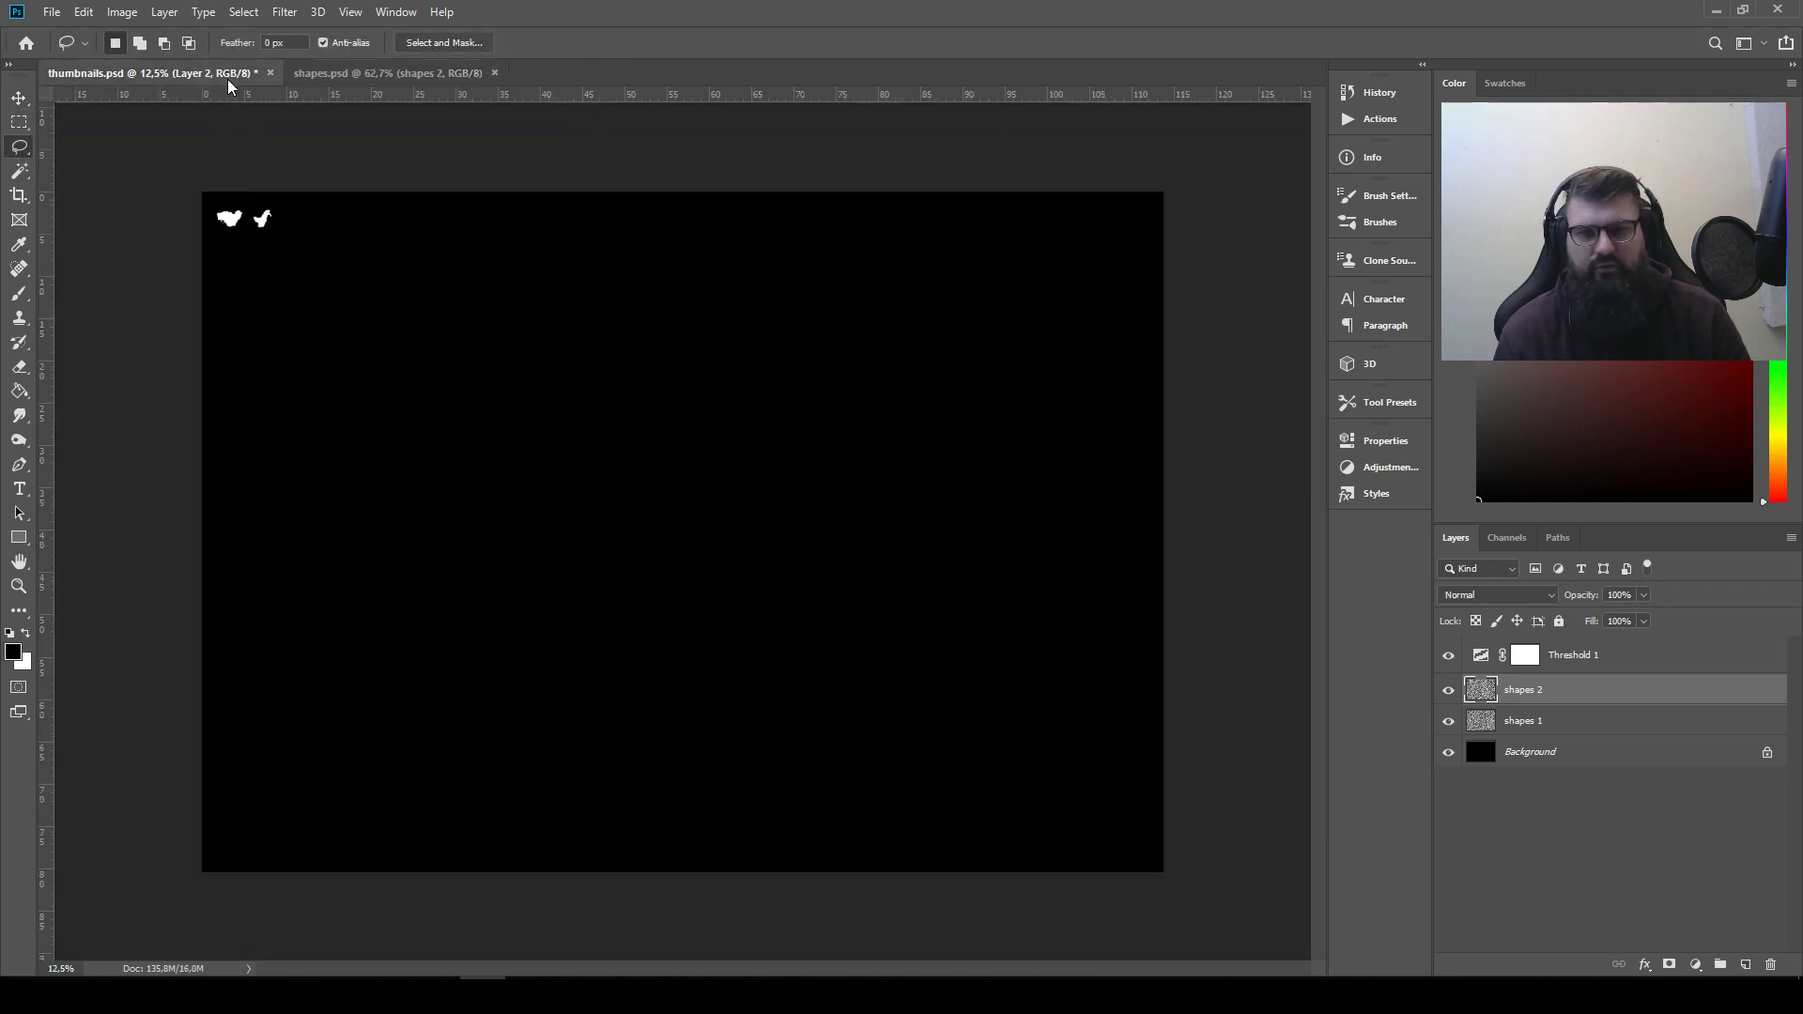
{"action": "key", "text": "ctrl+v"}
{"action": "key", "text": "v"}
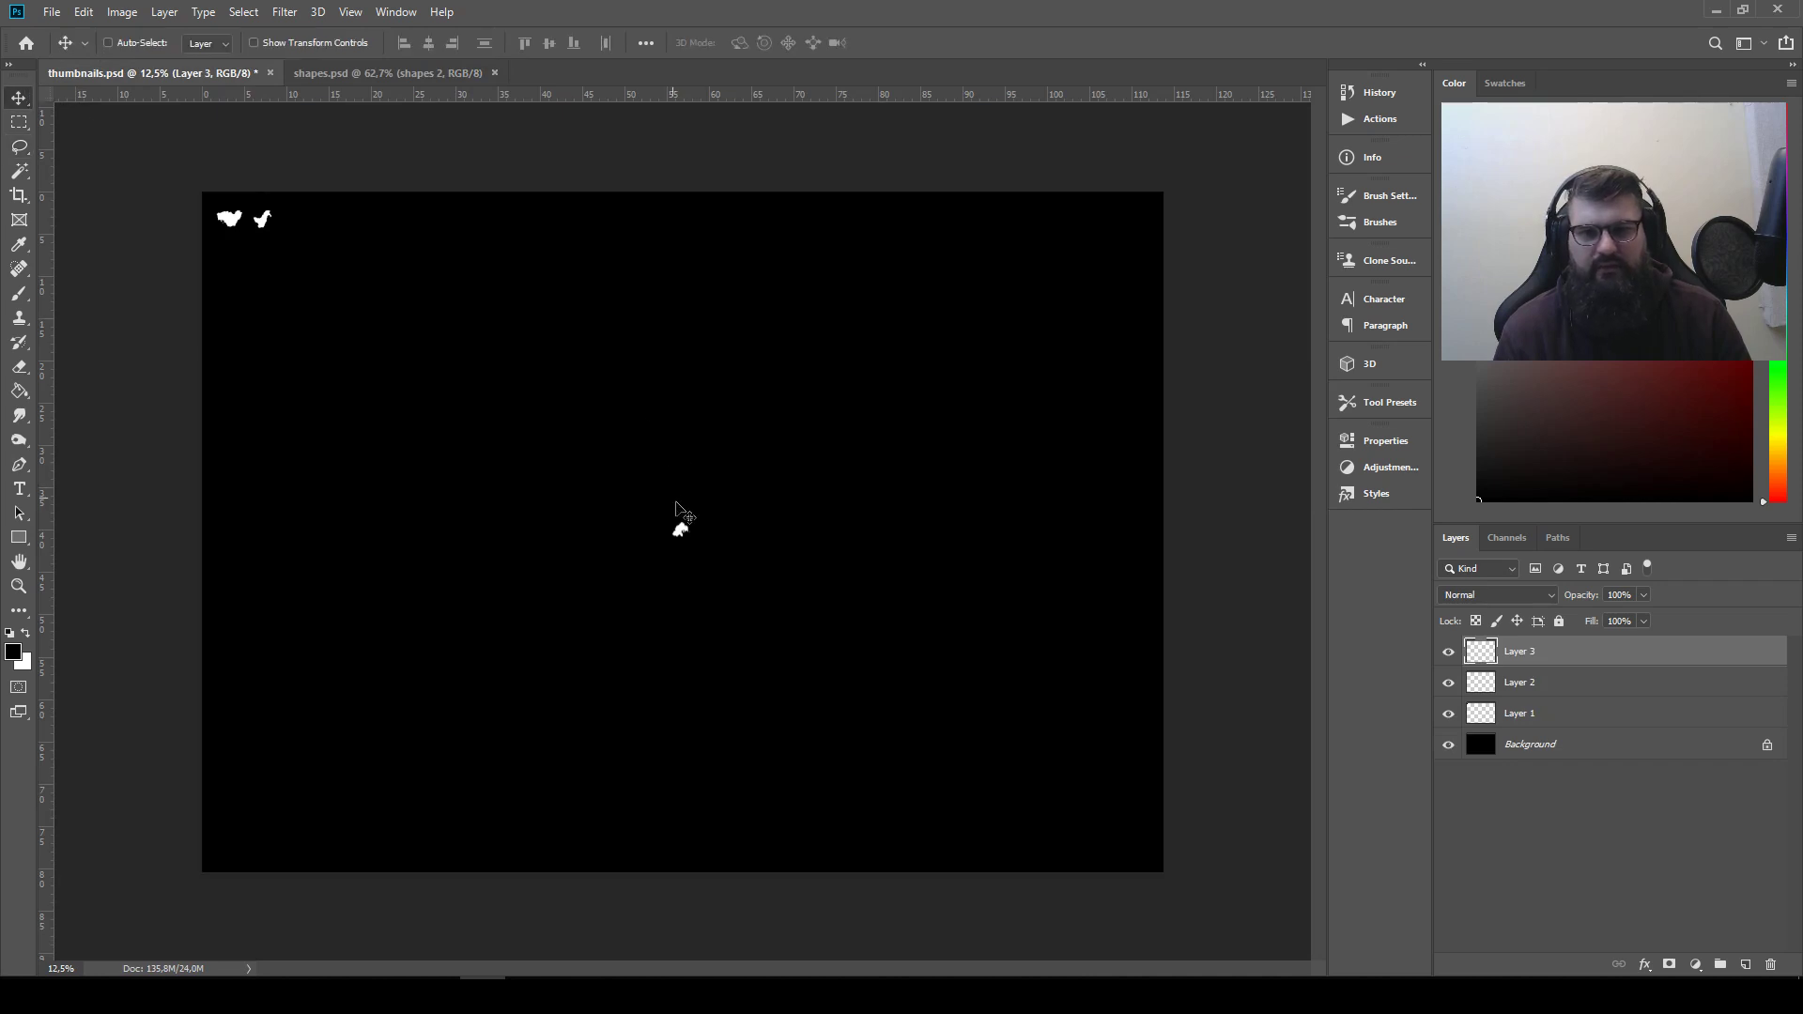
{"action": "left_click_drag", "start_coordinate": [676, 502], "coordinate": [346, 235]}
Lasso-select the large animal-like white shape beside the small arch-shaped one in shapes.psd
{"action": "left_click", "coordinate": [358, 73]}
{"action": "left_click_drag", "start_coordinate": [621, 599], "coordinate": [572, 269]}
{"action": "left_click_drag", "start_coordinate": [92, 682], "coordinate": [183, 178]}
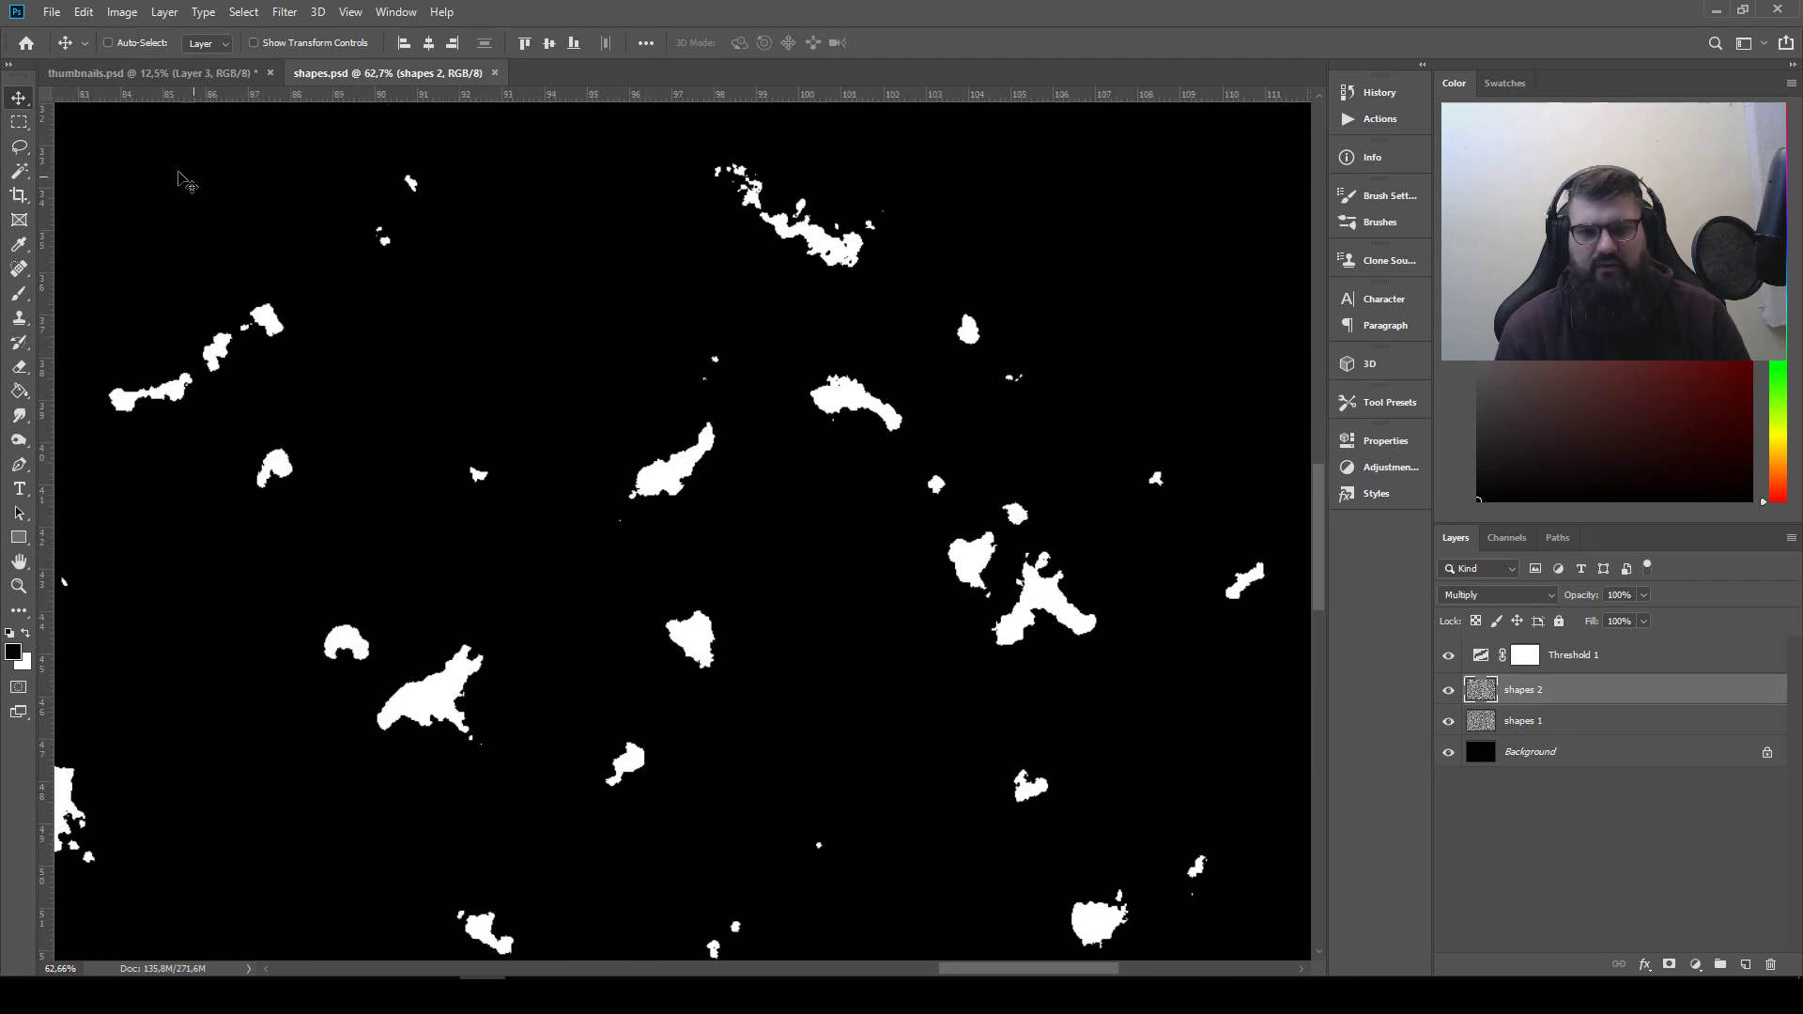
{"action": "left_click", "coordinate": [22, 151]}
{"action": "left_click_drag", "start_coordinate": [463, 644], "coordinate": [584, 506]}
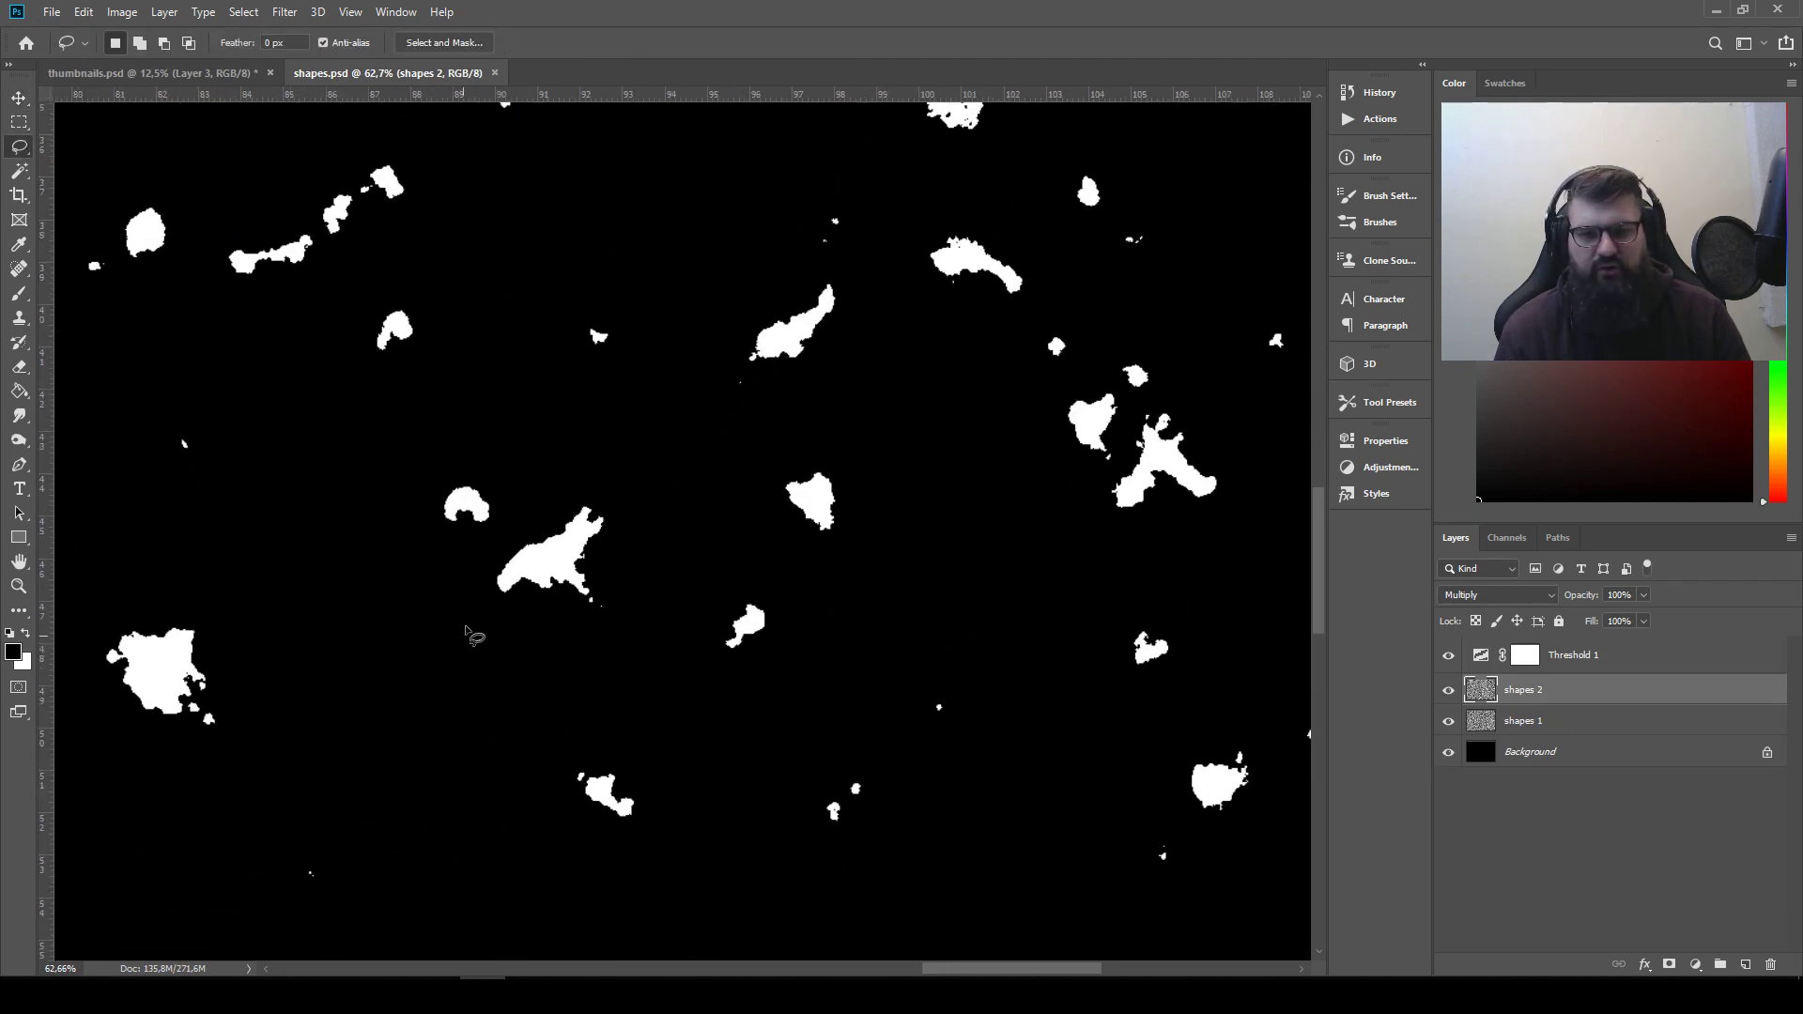
{"action": "mouse_move", "coordinate": [576, 628]}
{"action": "left_mouse_down"}
{"action": "mouse_move", "coordinate": [630, 587]}
{"action": "mouse_move", "coordinate": [621, 481]}
{"action": "left_mouse_up"}
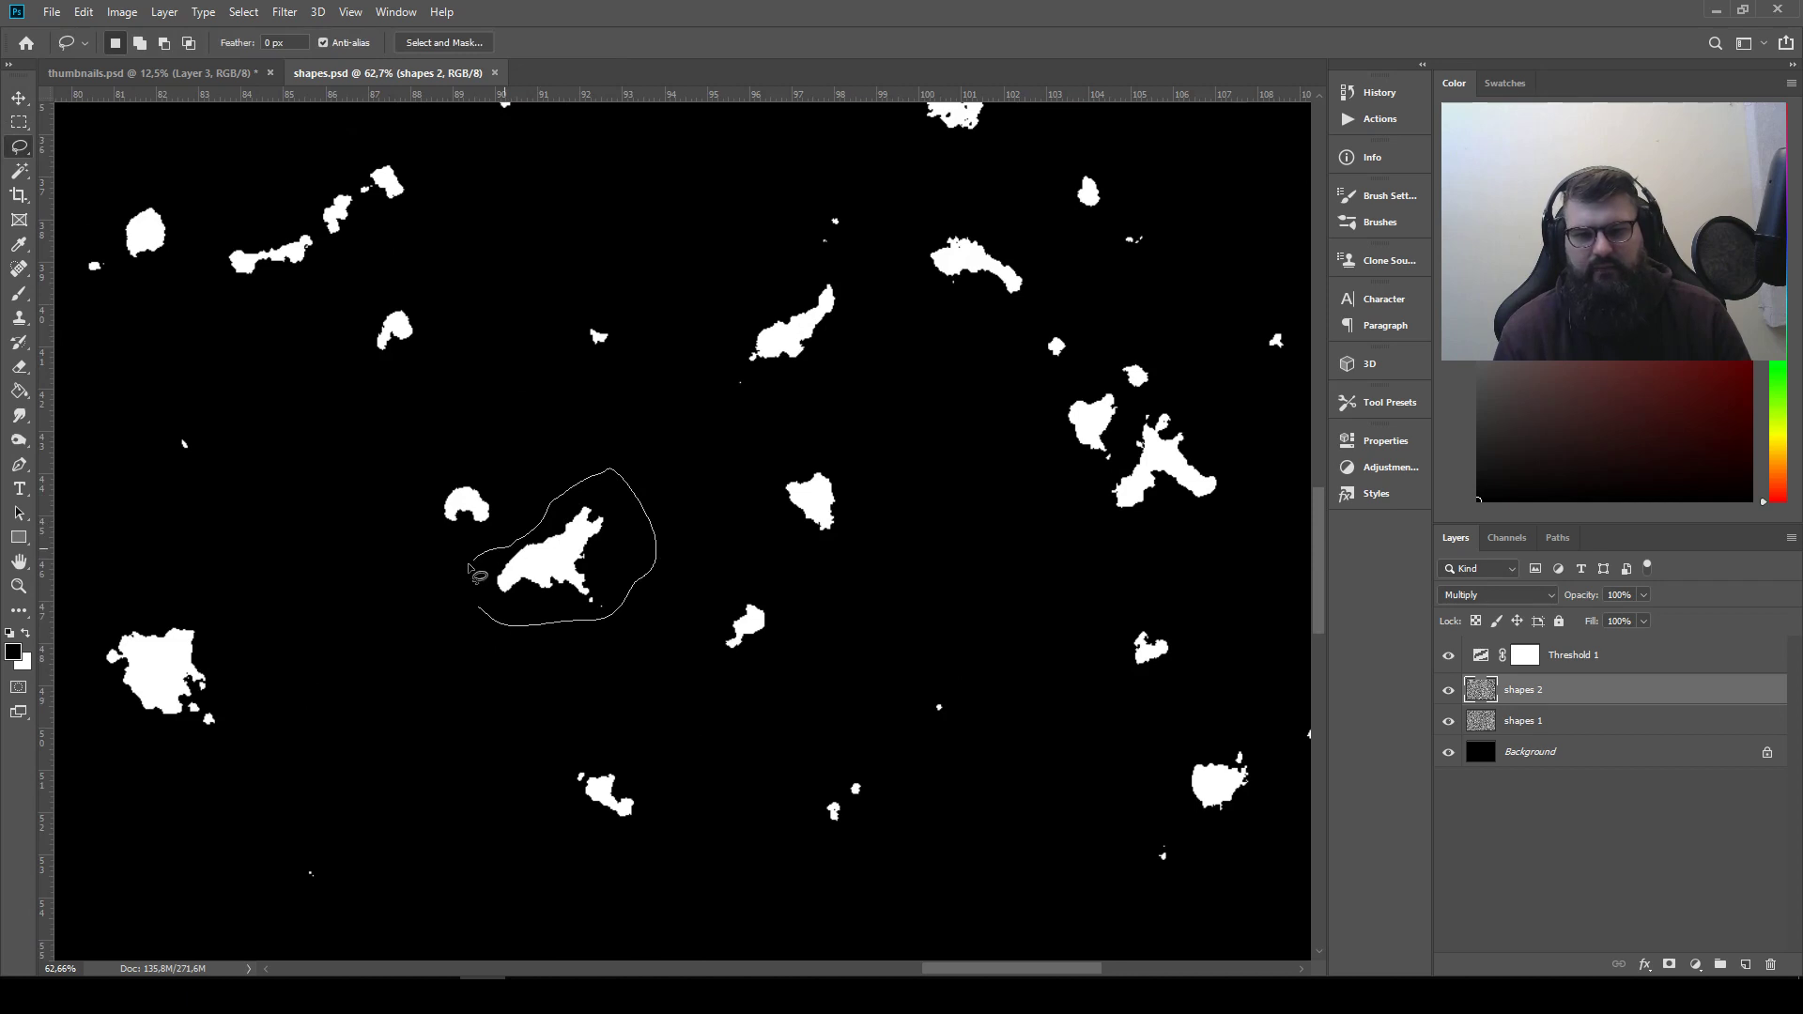
{"action": "left_click_drag", "start_coordinate": [469, 565], "coordinate": [470, 531]}
Copy the selected animal-like shape into thumbnails.psd and place it to the right of the third shape in the row
{"action": "key", "text": "ctrl+c"}
{"action": "left_click", "coordinate": [151, 73]}
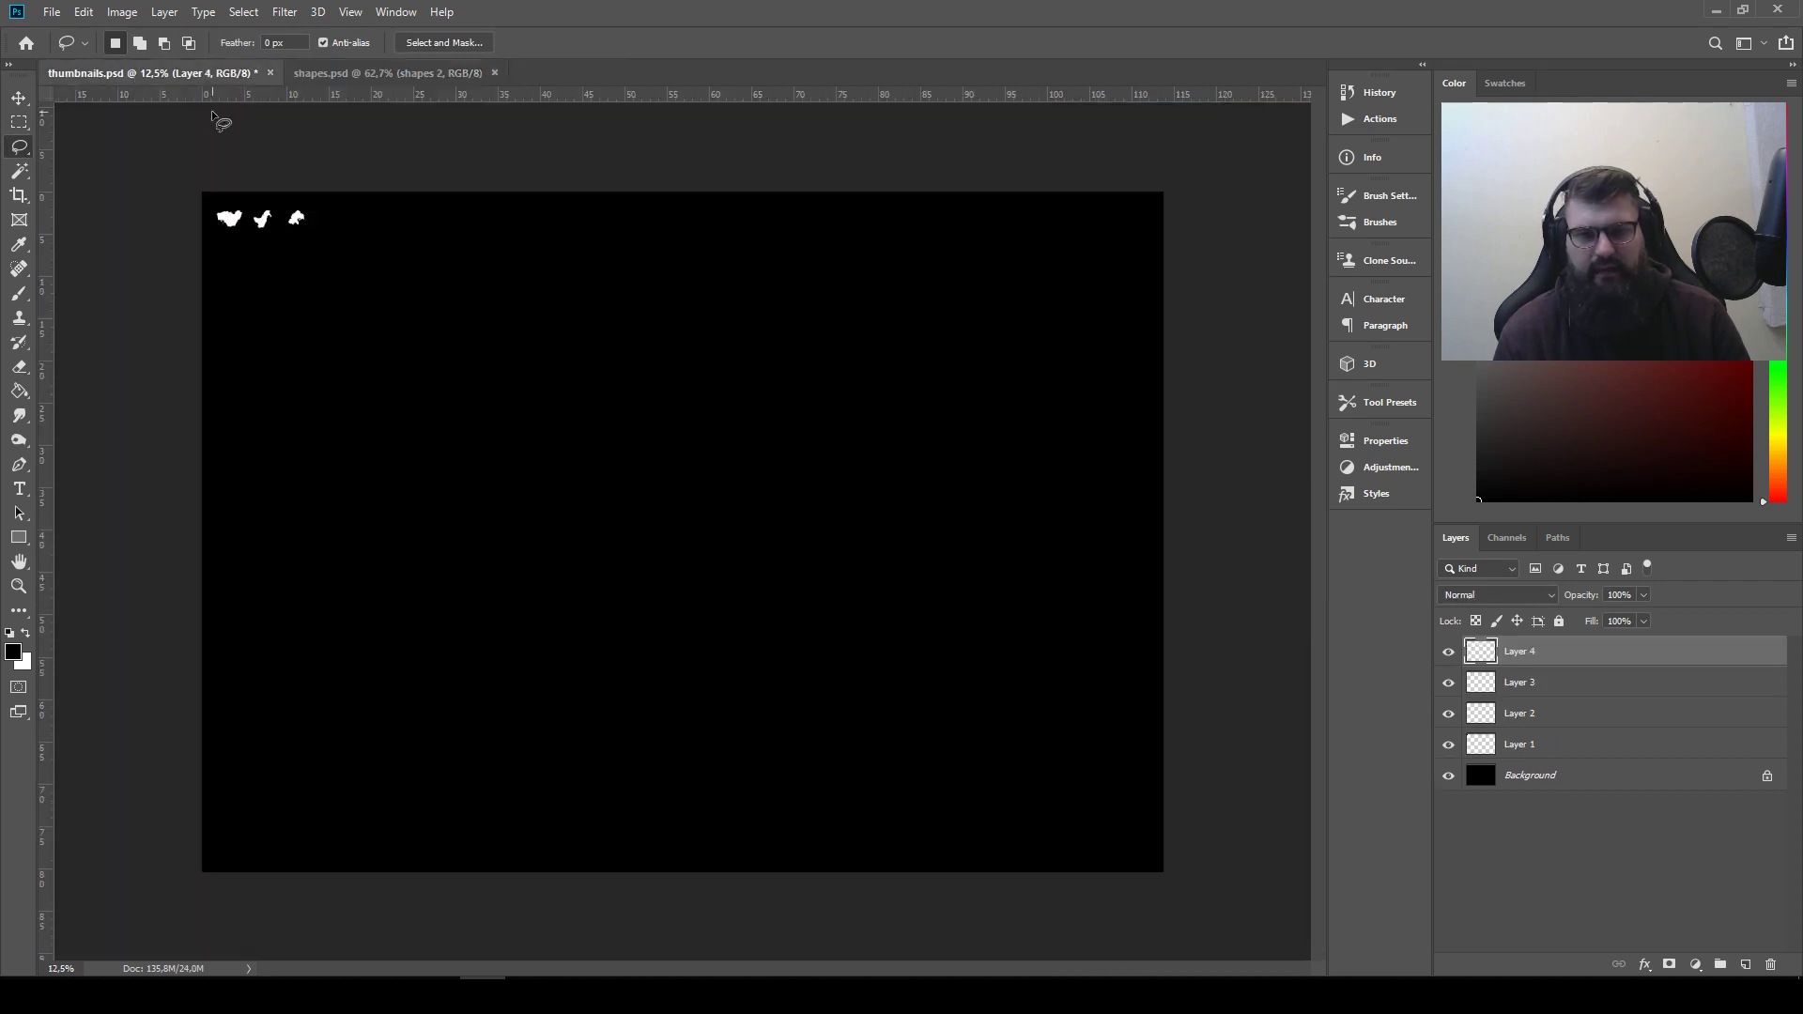
{"action": "key", "text": "ctrl+v"}
{"action": "left_click", "coordinate": [19, 96]}
{"action": "left_click_drag", "start_coordinate": [716, 540], "coordinate": [366, 227]}
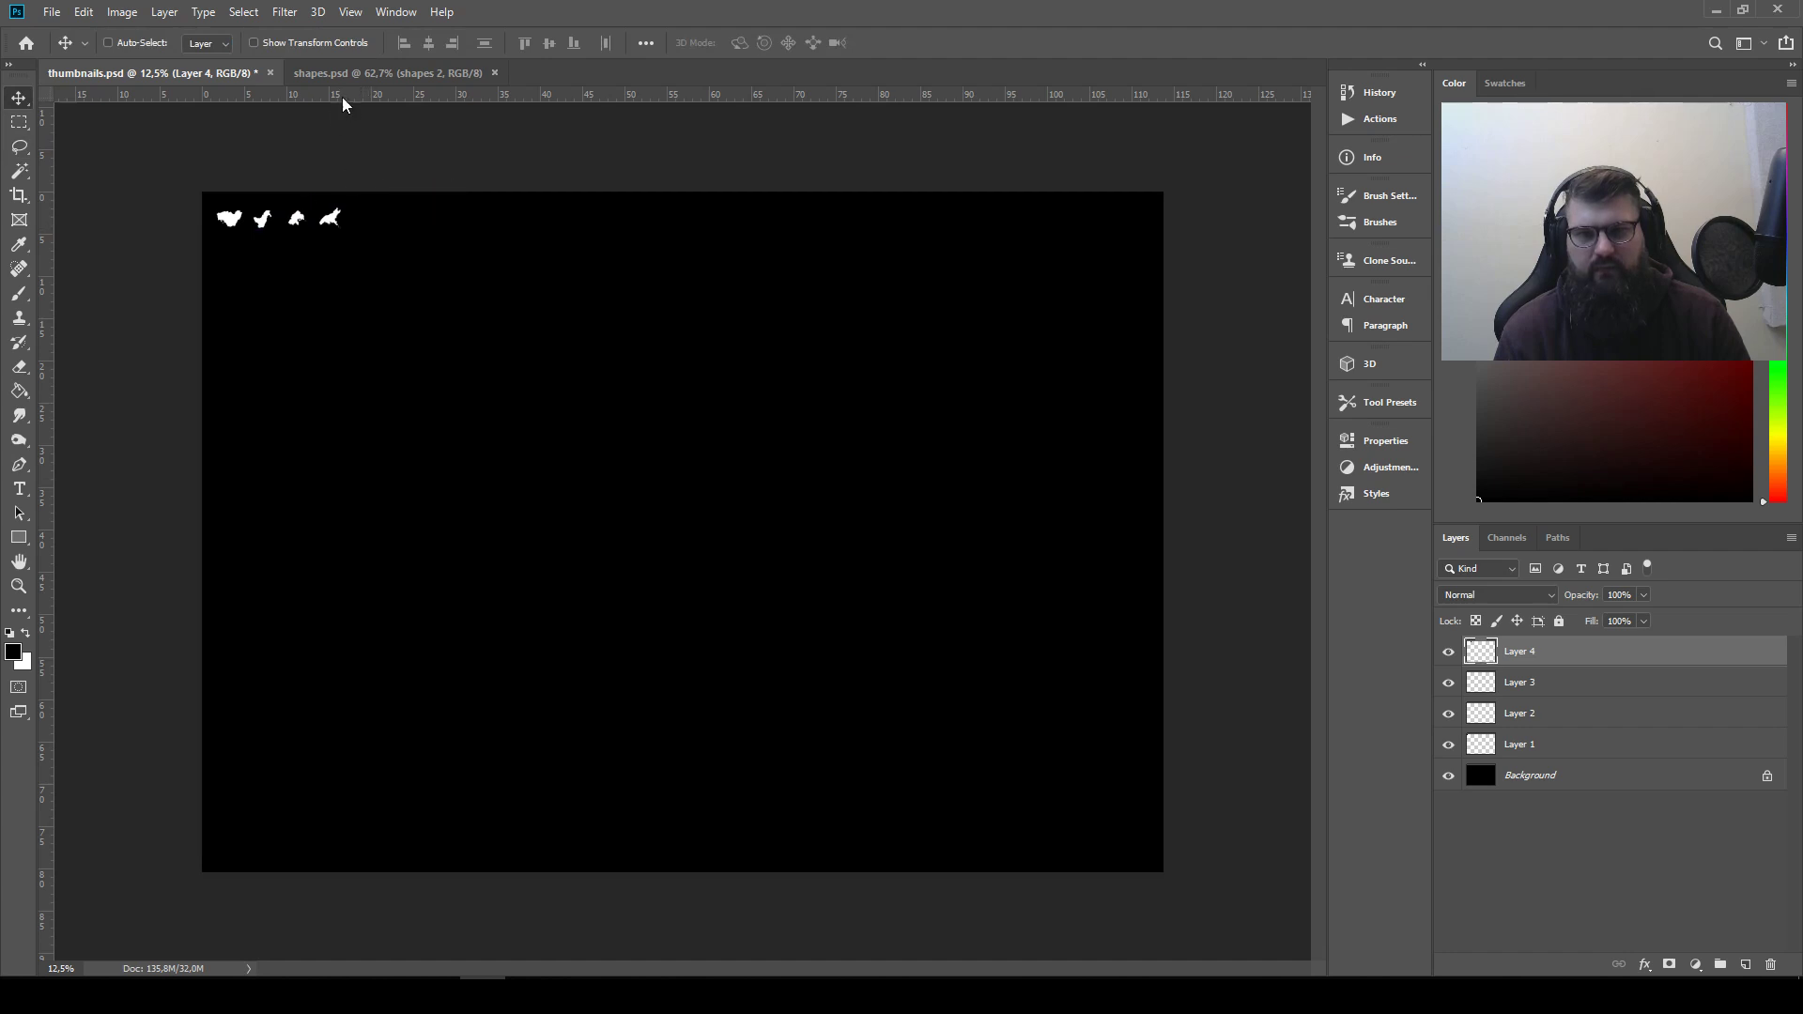
Lasso-select the small ragged upright shape near the lower edge of the shapes.psd canvas, below the large notched blob
{"action": "left_click", "coordinate": [346, 73]}
{"action": "left_click_drag", "start_coordinate": [491, 612], "coordinate": [855, 270]}
{"action": "left_click_drag", "start_coordinate": [553, 695], "coordinate": [895, 307]}
{"action": "left_click_drag", "start_coordinate": [739, 650], "coordinate": [344, 258]}
{"action": "left_click", "coordinate": [21, 148]}
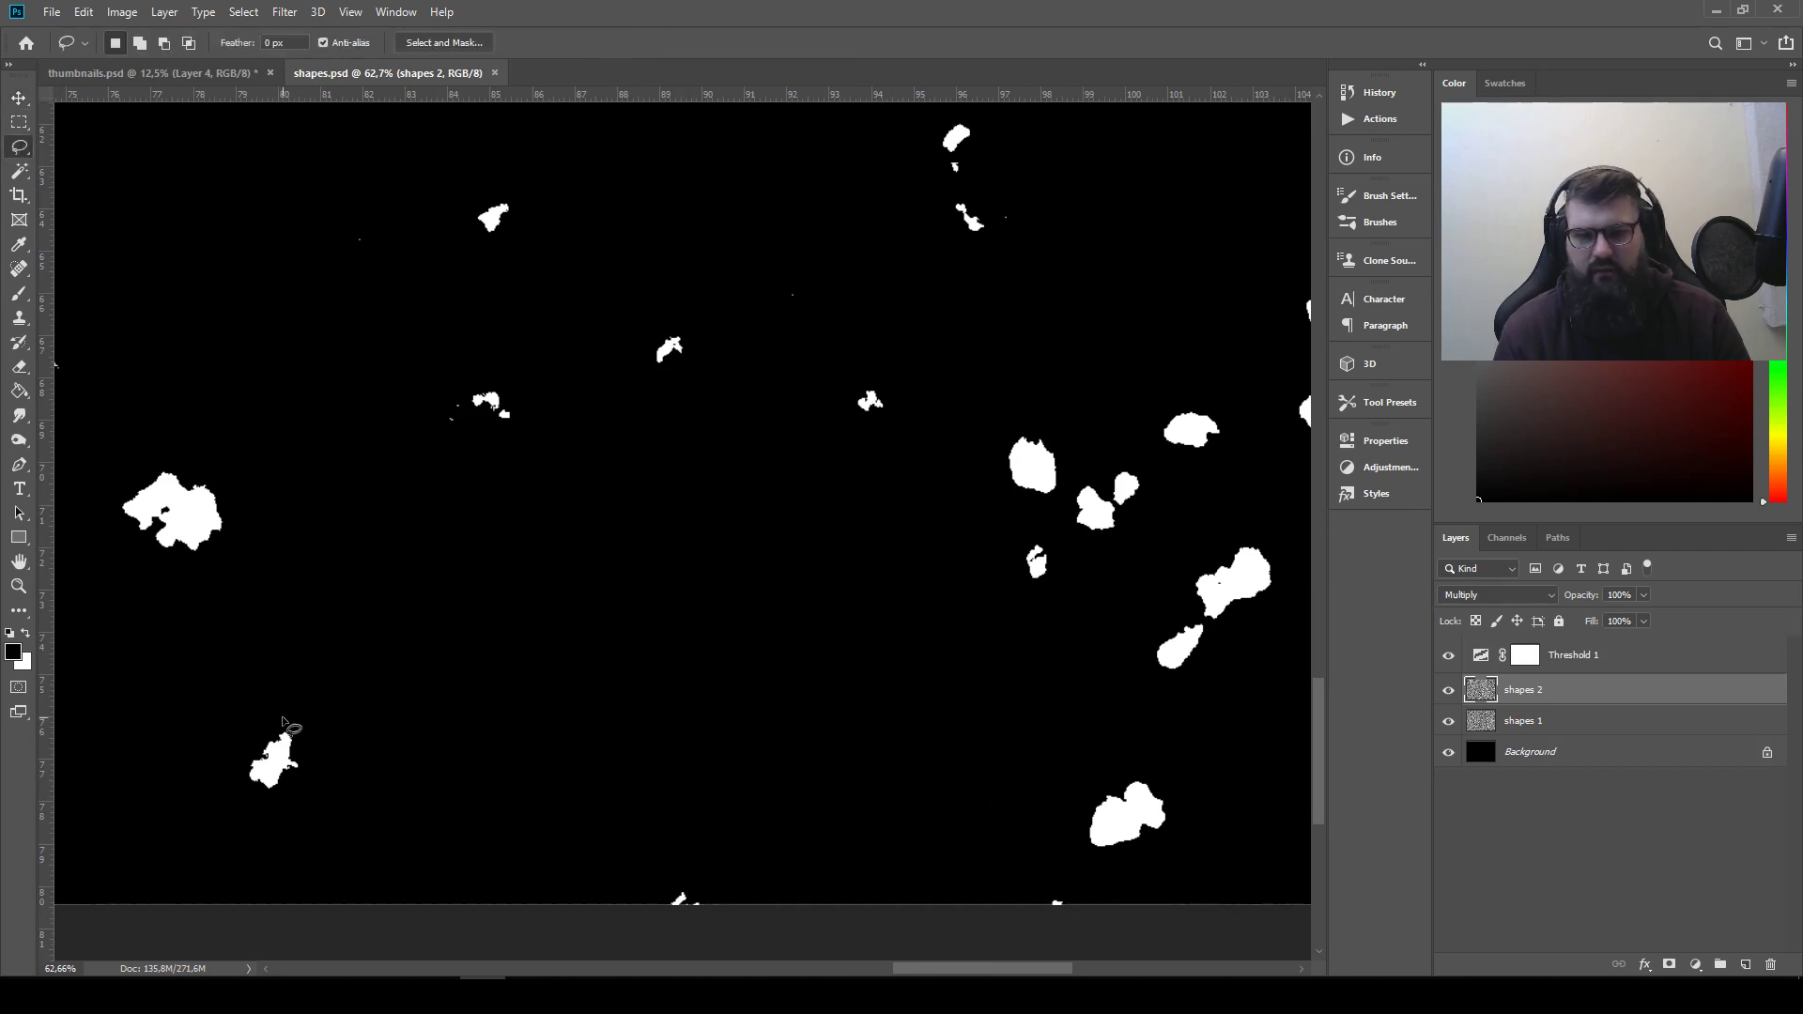
{"action": "left_click_drag", "start_coordinate": [289, 700], "coordinate": [294, 703]}
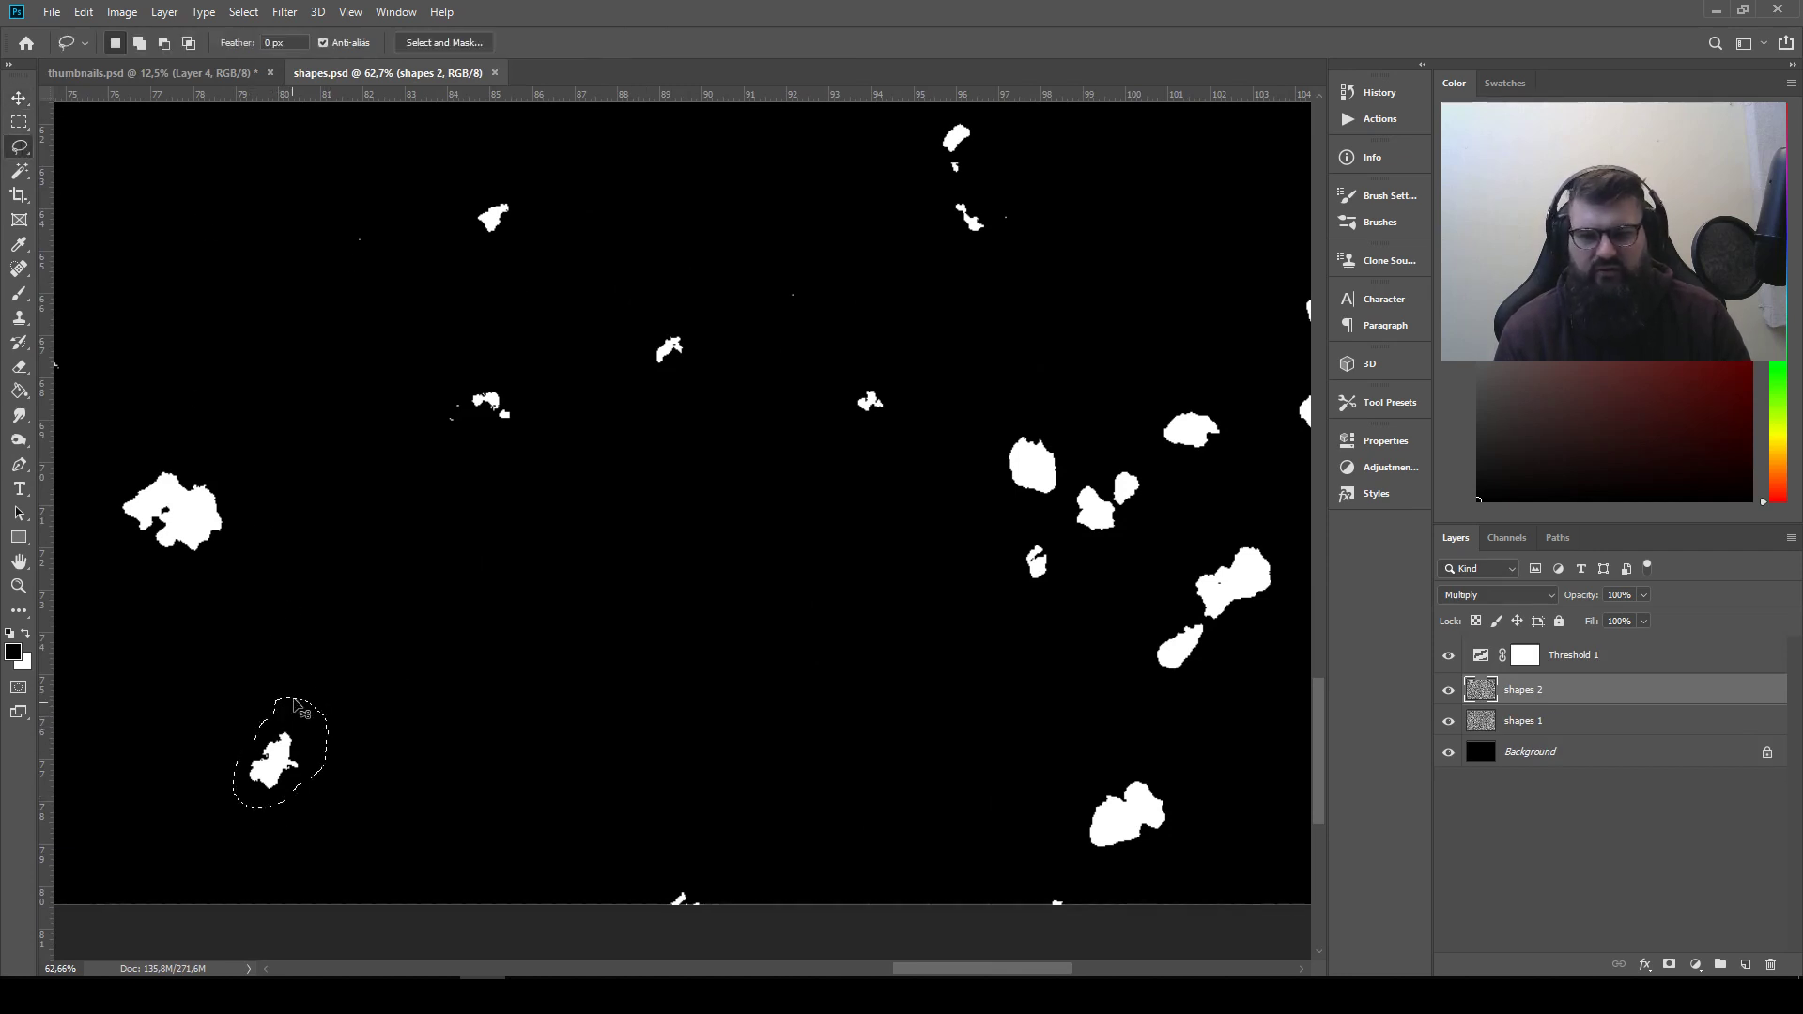
Copy the small ragged shape into thumbnails.psd and place it as the fifth shape in the row
{"action": "key", "text": "ctrl+c"}
{"action": "left_click", "coordinate": [173, 73]}
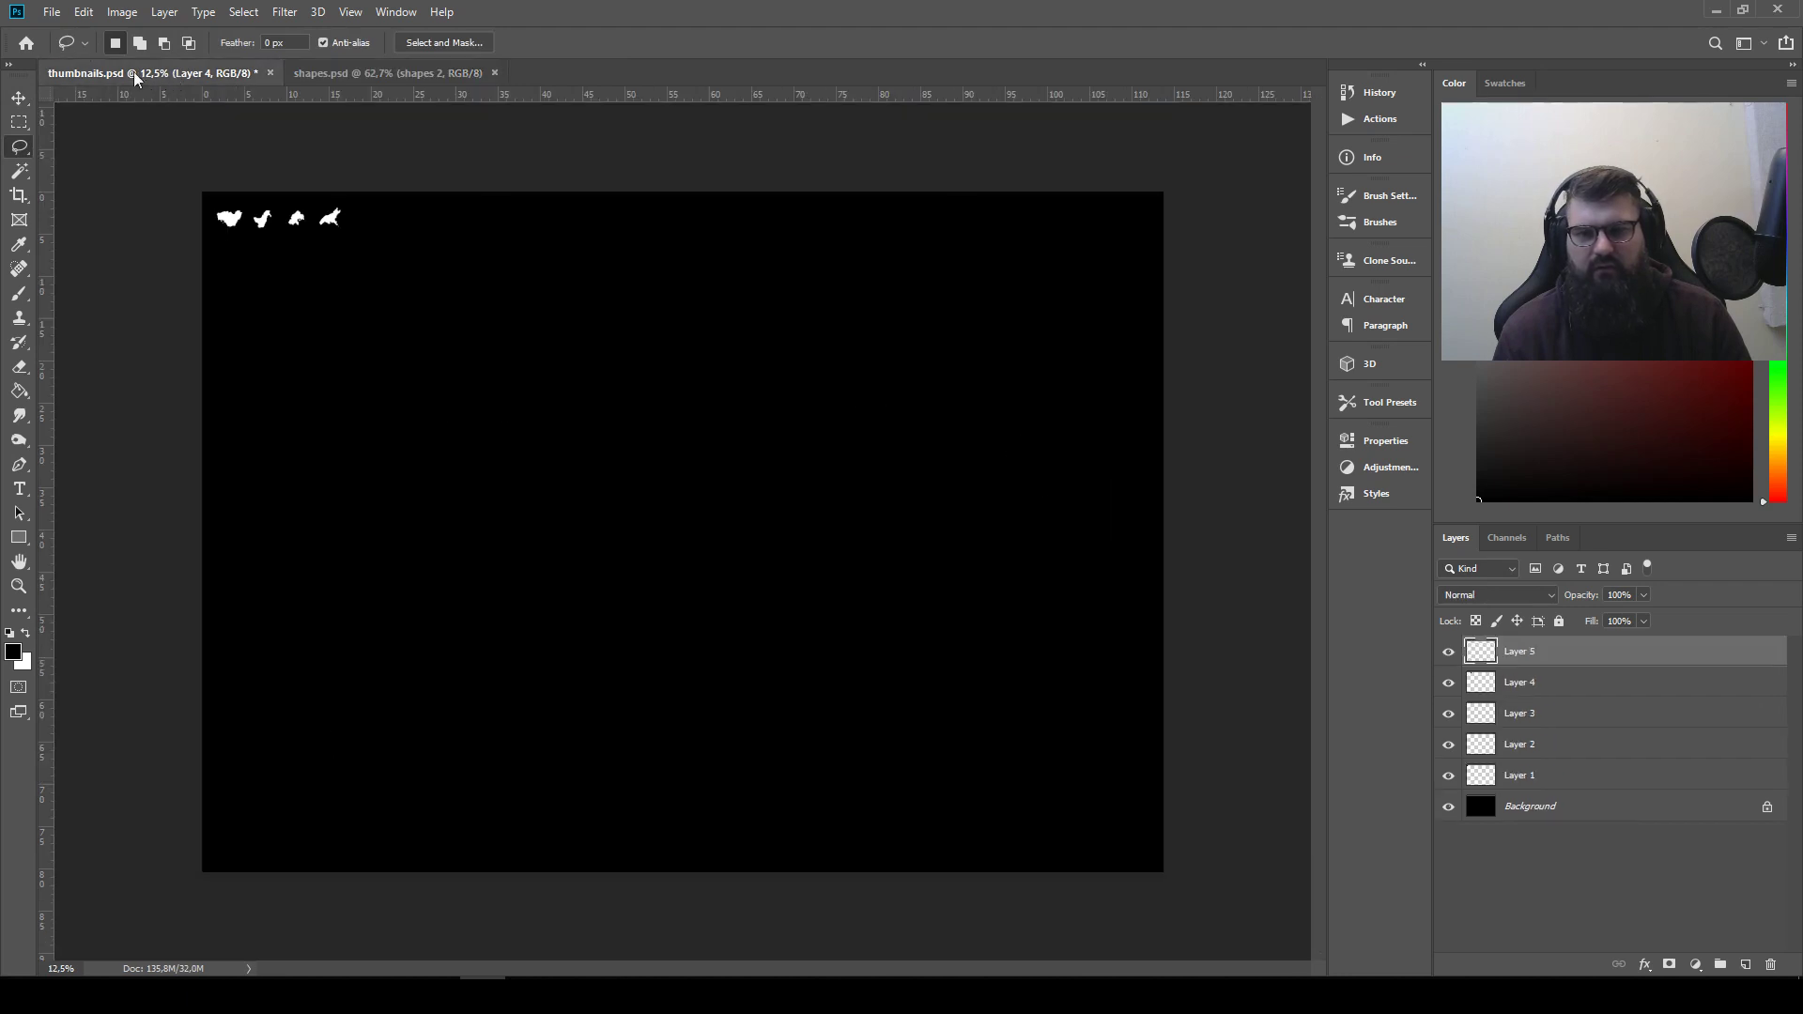
{"action": "key", "text": "ctrl+v"}
{"action": "left_click", "coordinate": [18, 98]}
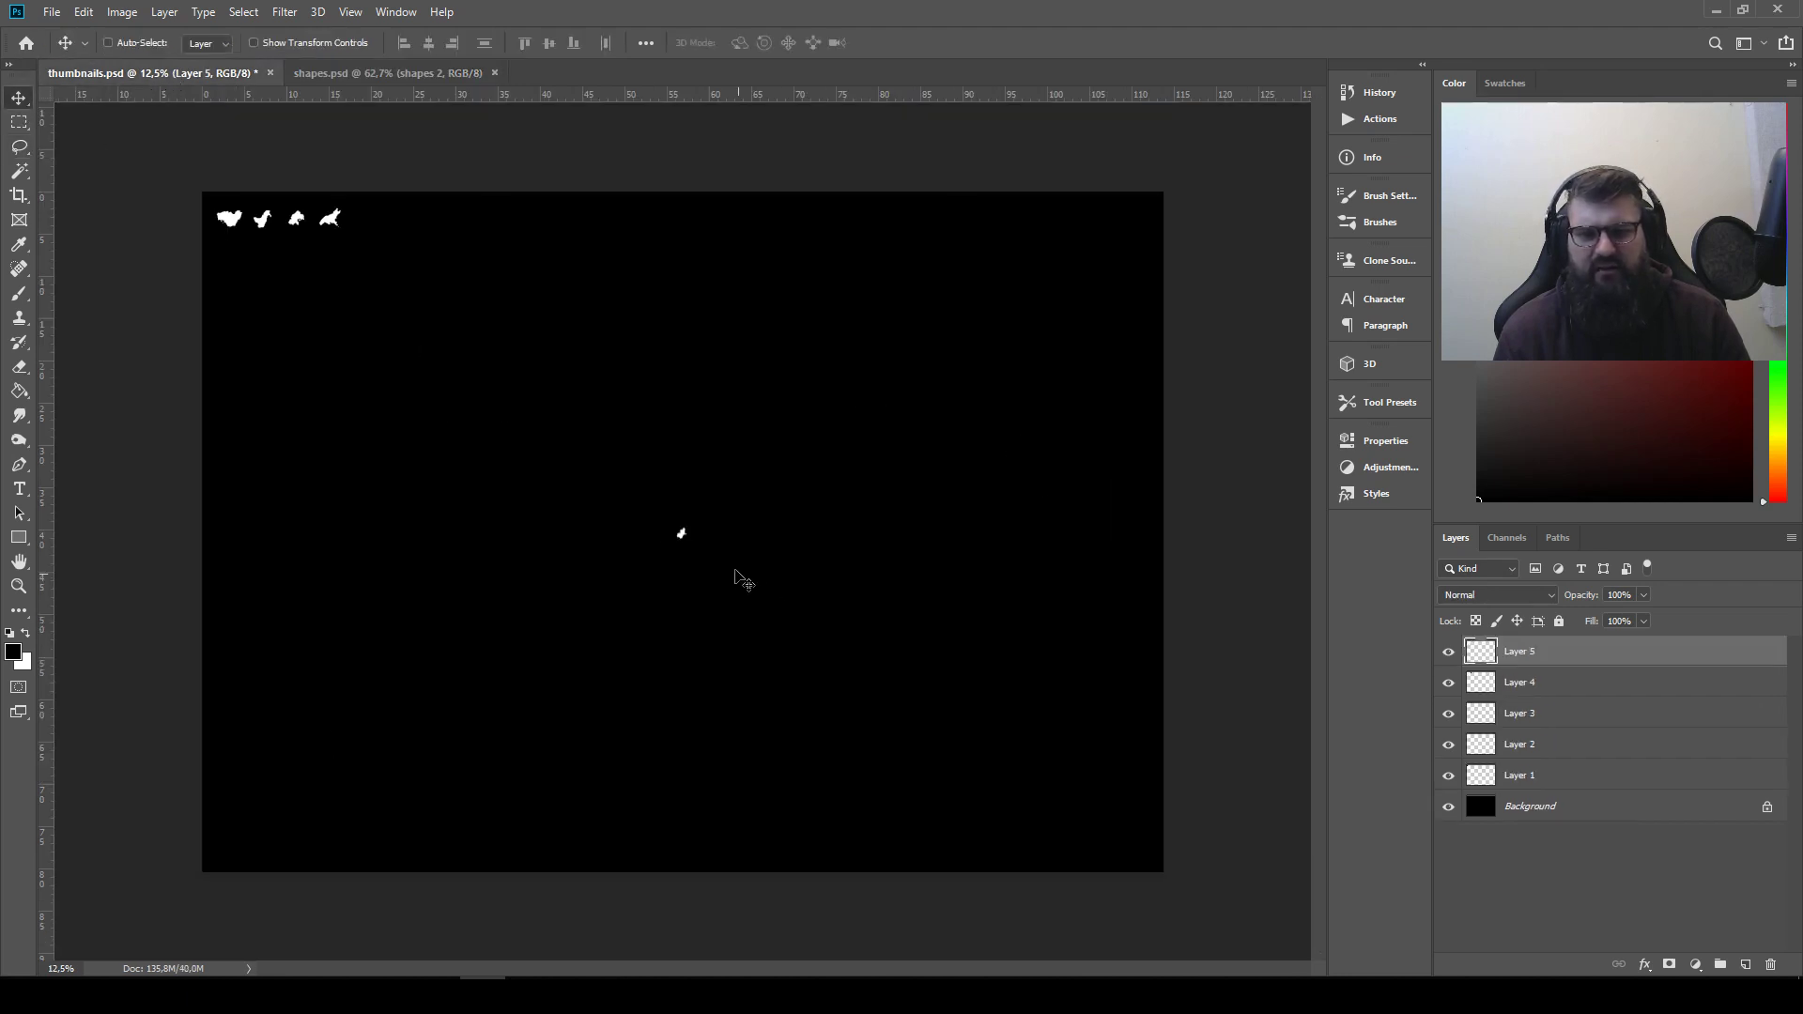
{"action": "left_click_drag", "start_coordinate": [736, 571], "coordinate": [415, 258]}
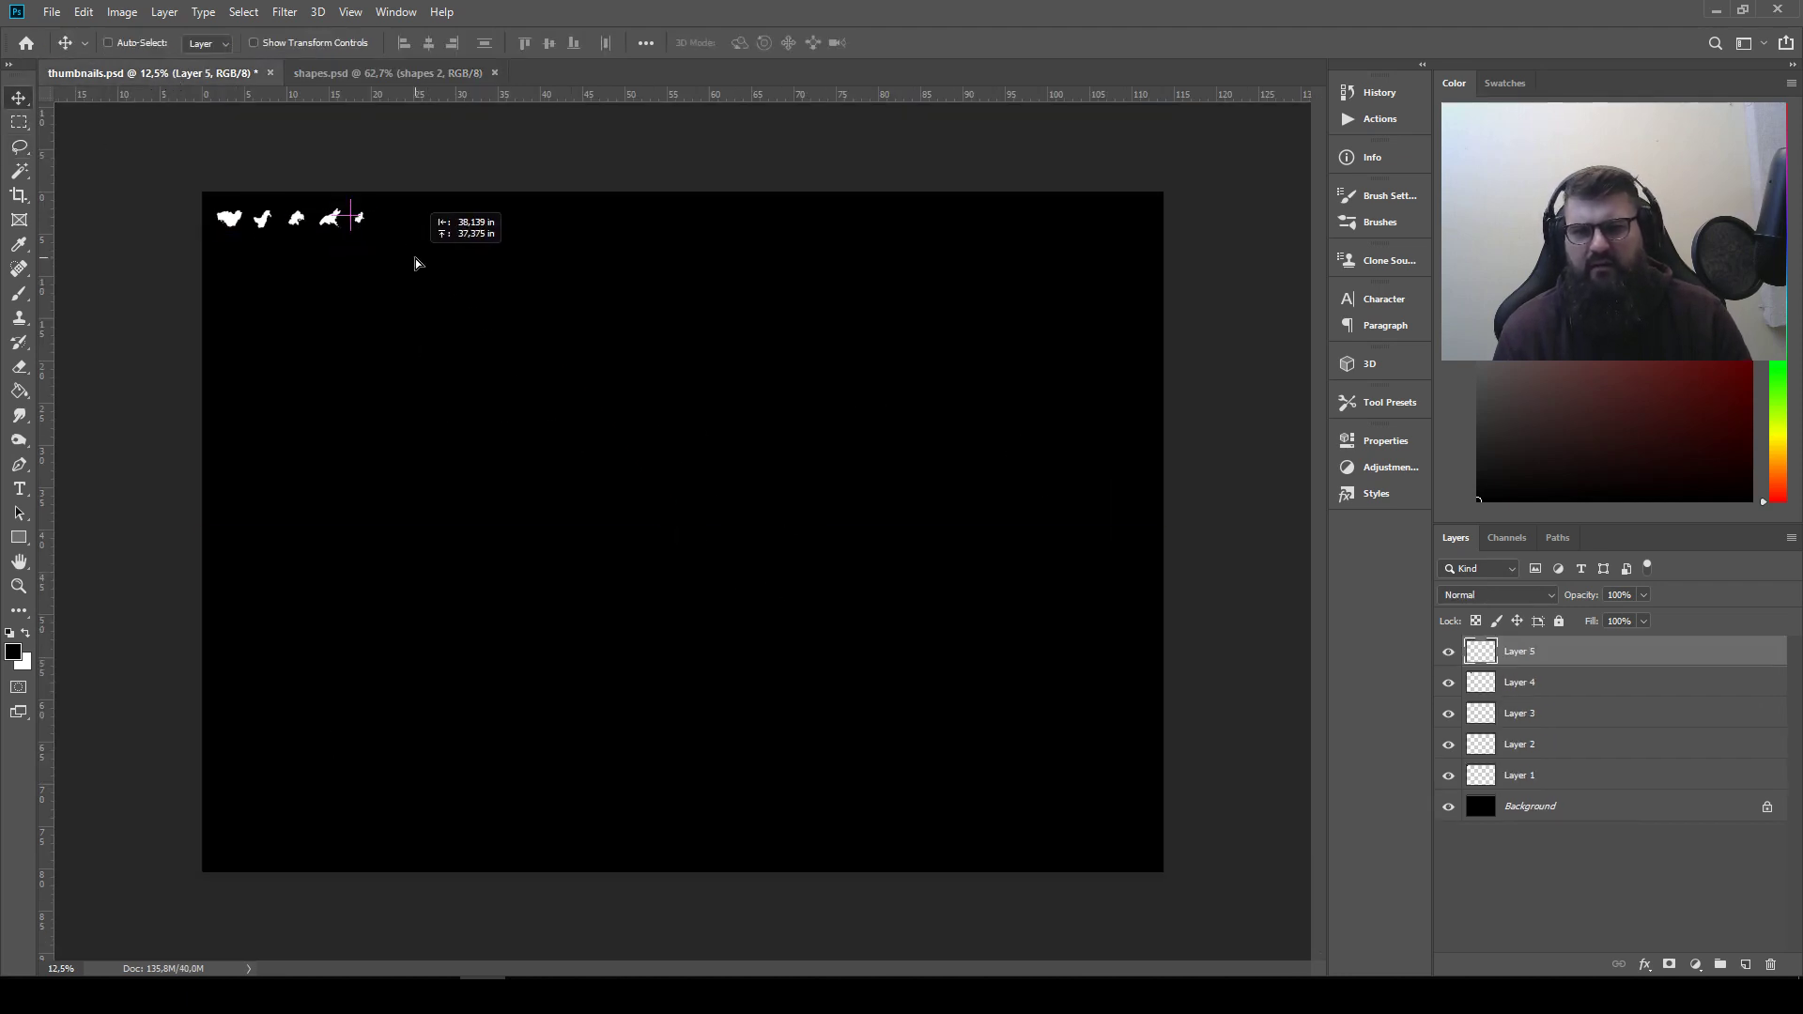
Examine the remaining areas of the shapes.psd canvas for further interesting white shapes
{"action": "left_click", "coordinate": [362, 79]}
{"action": "left_click_drag", "start_coordinate": [949, 582], "coordinate": [538, 470]}
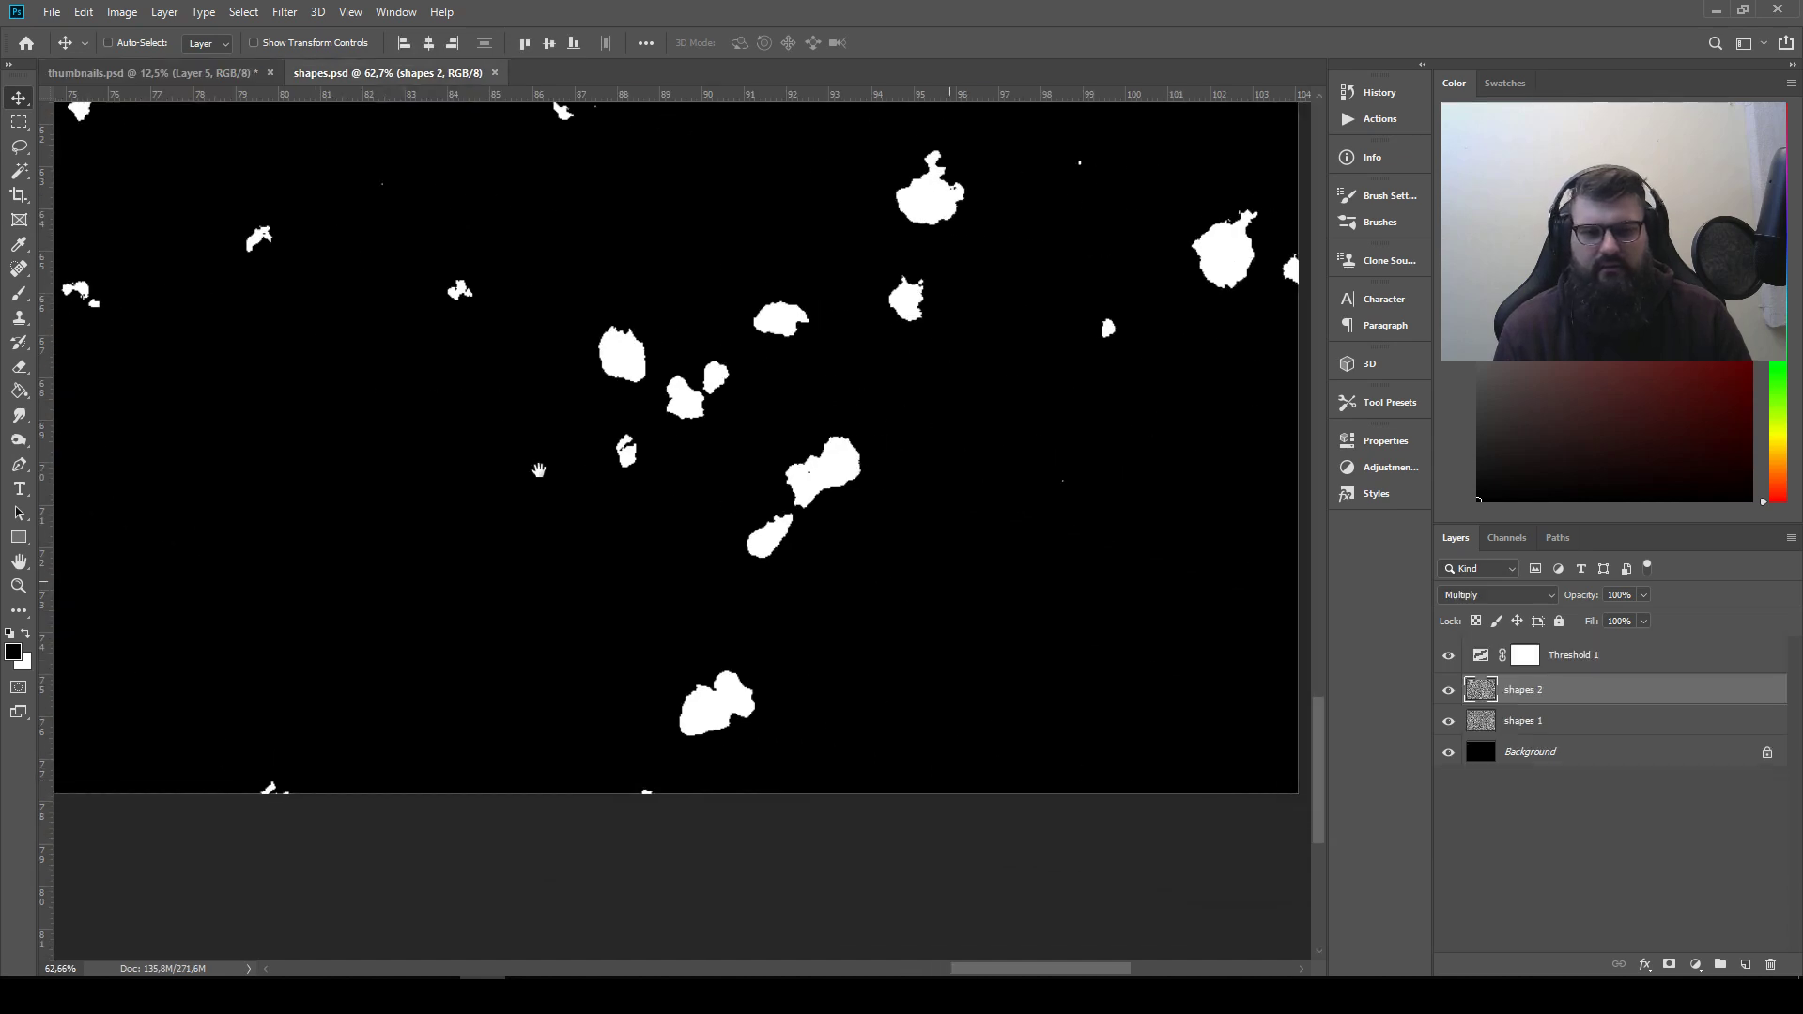
{"action": "left_click_drag", "start_coordinate": [930, 418], "coordinate": [626, 532]}
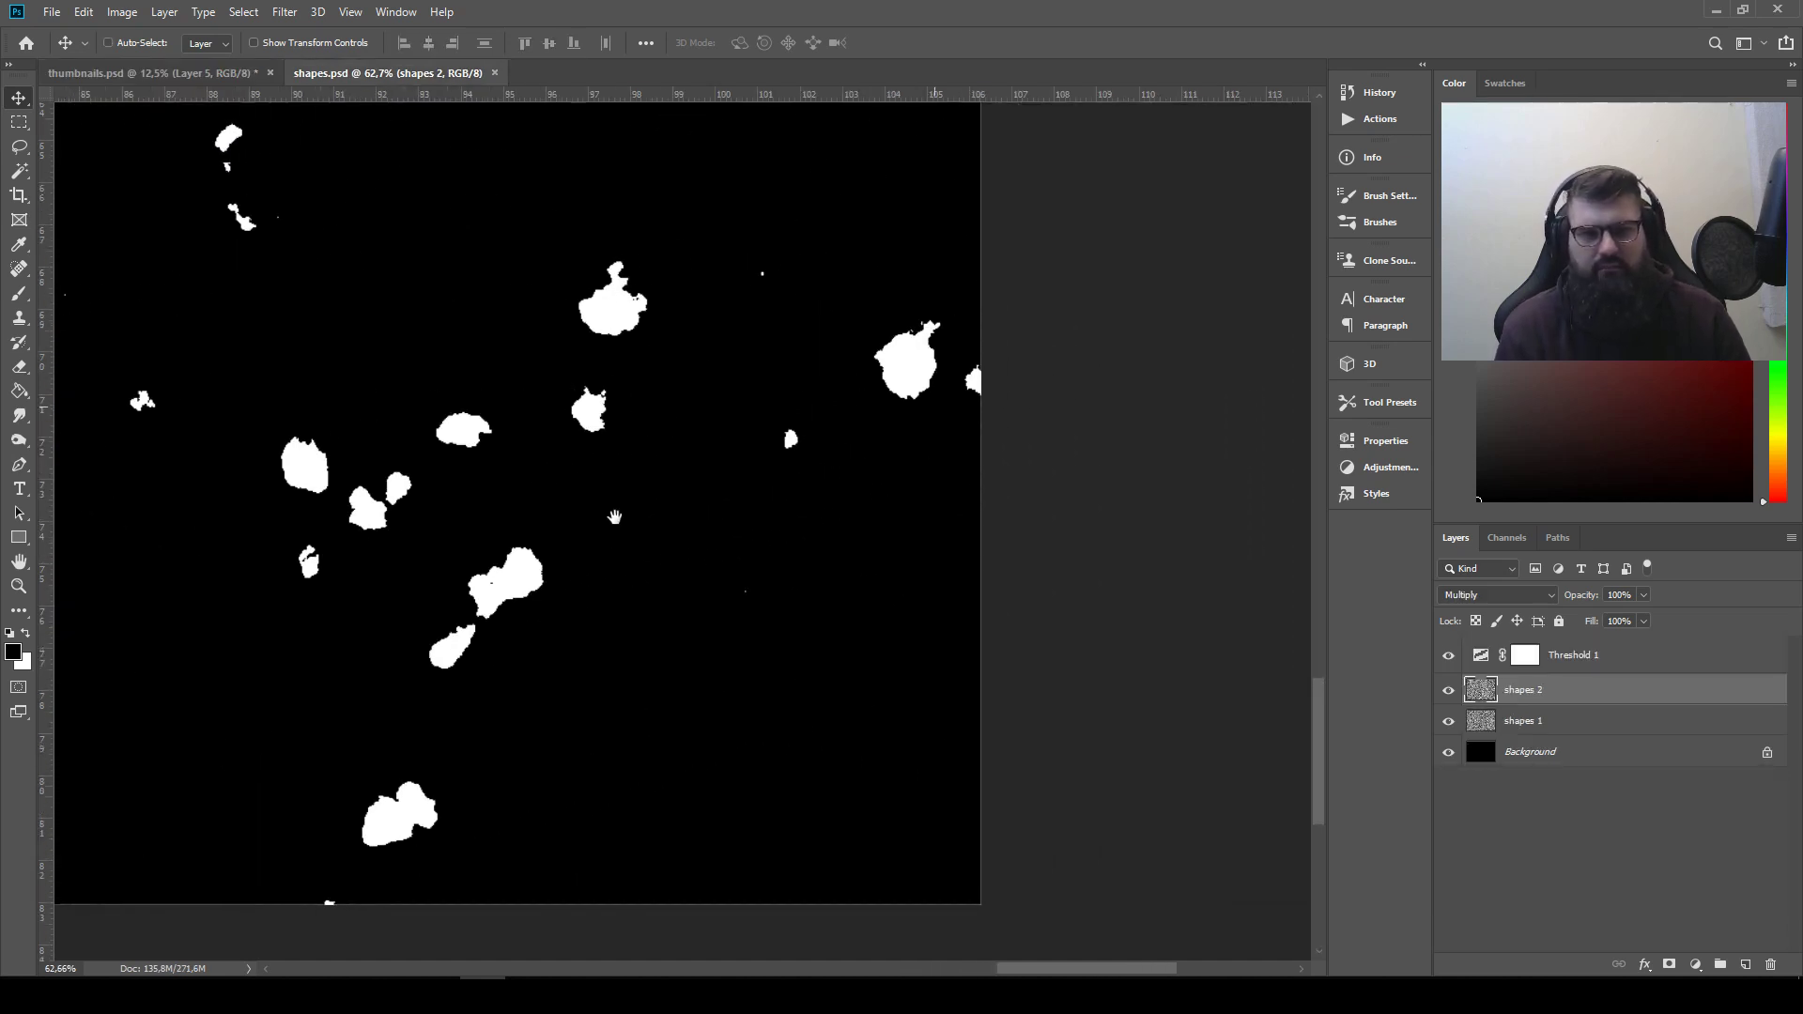
{"action": "left_click_drag", "start_coordinate": [592, 463], "coordinate": [905, 625]}
{"action": "left_click_drag", "start_coordinate": [695, 560], "coordinate": [949, 697]}
{"action": "left_click_drag", "start_coordinate": [536, 190], "coordinate": [690, 386]}
{"action": "left_click_drag", "start_coordinate": [419, 326], "coordinate": [822, 425]}
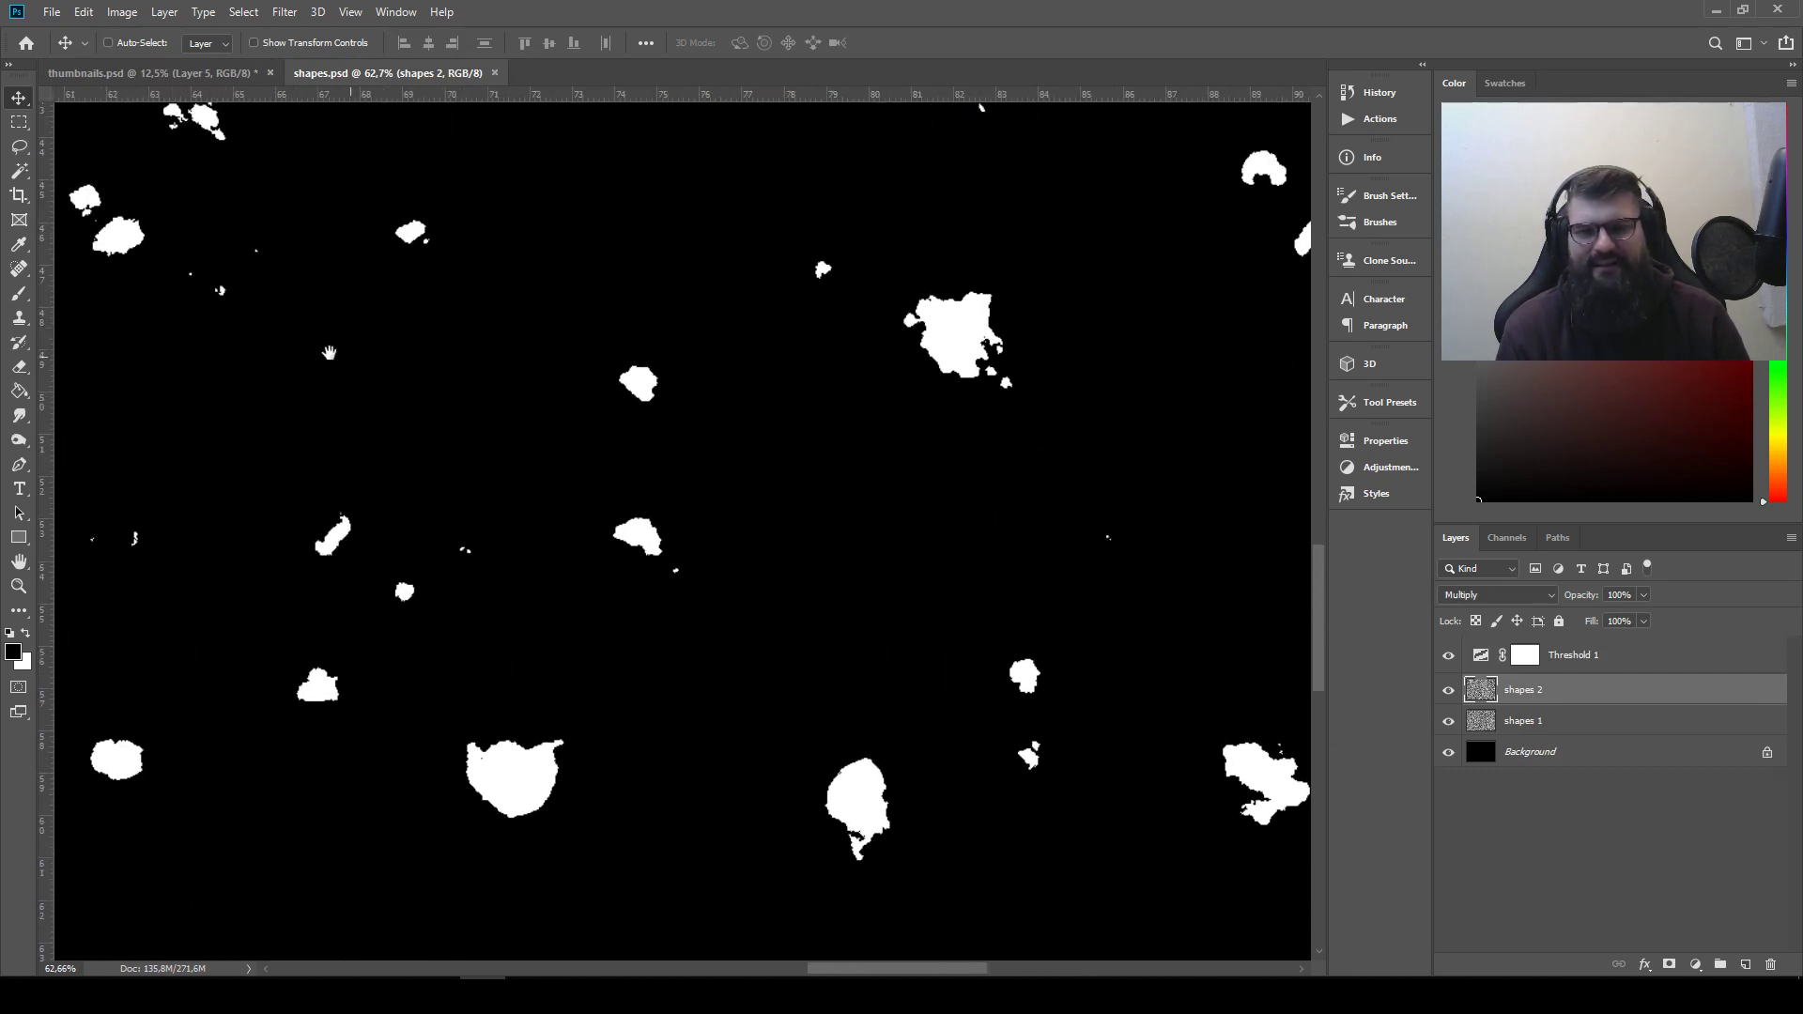
{"action": "left_click_drag", "start_coordinate": [340, 357], "coordinate": [785, 524]}
{"action": "left_click_drag", "start_coordinate": [297, 331], "coordinate": [663, 462]}
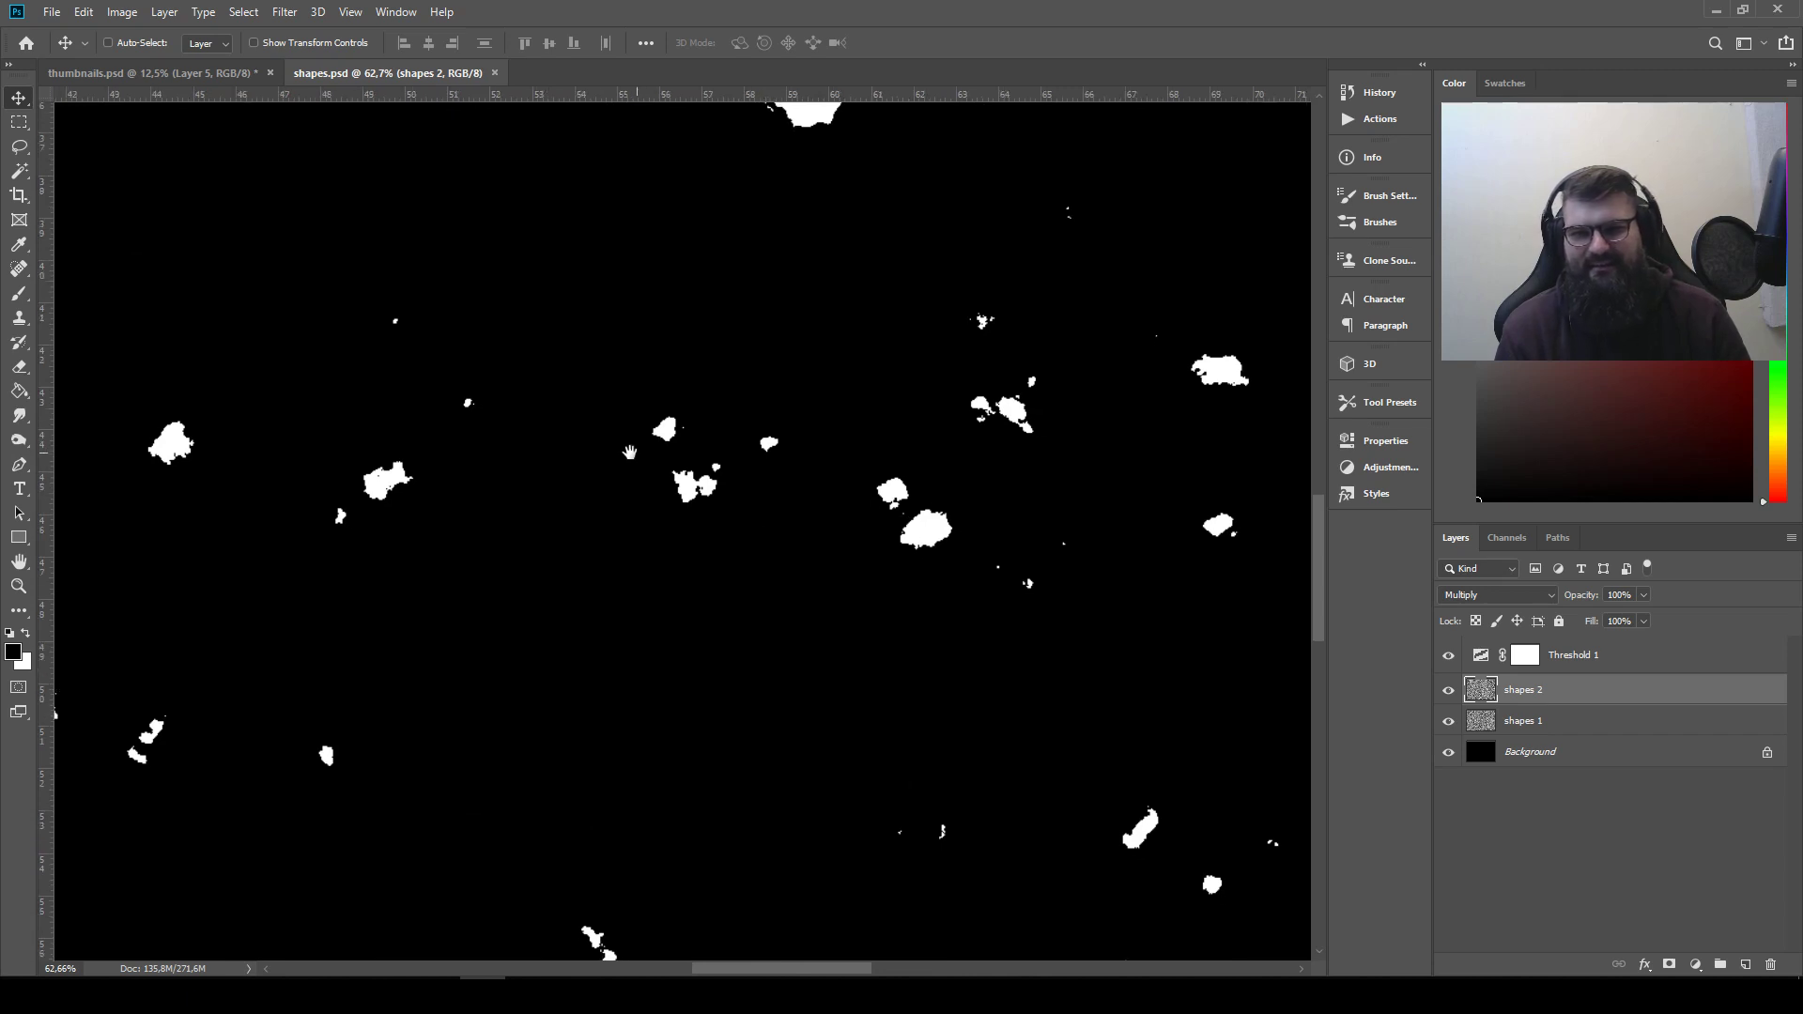
{"action": "left_click_drag", "start_coordinate": [629, 196], "coordinate": [462, 759]}
{"action": "left_click_drag", "start_coordinate": [395, 408], "coordinate": [402, 688]}
{"action": "left_click_drag", "start_coordinate": [680, 532], "coordinate": [413, 524]}
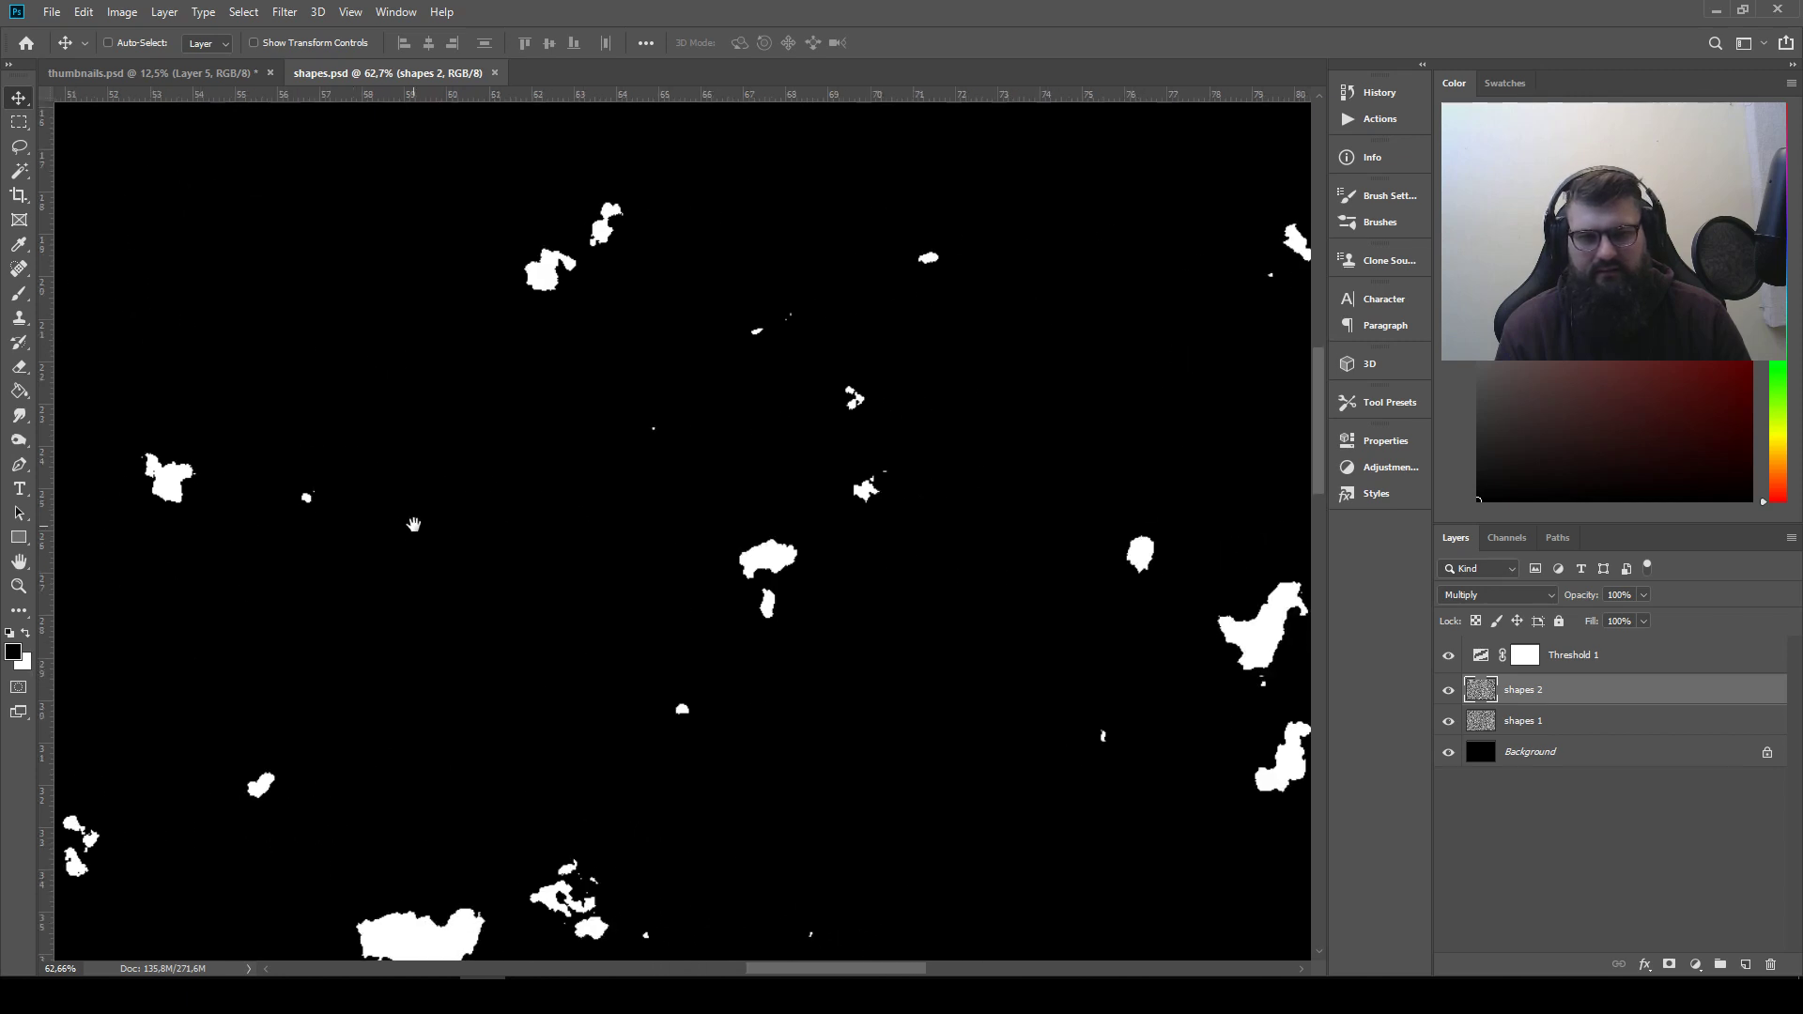
{"action": "left_click_drag", "start_coordinate": [1134, 615], "coordinate": [779, 540]}
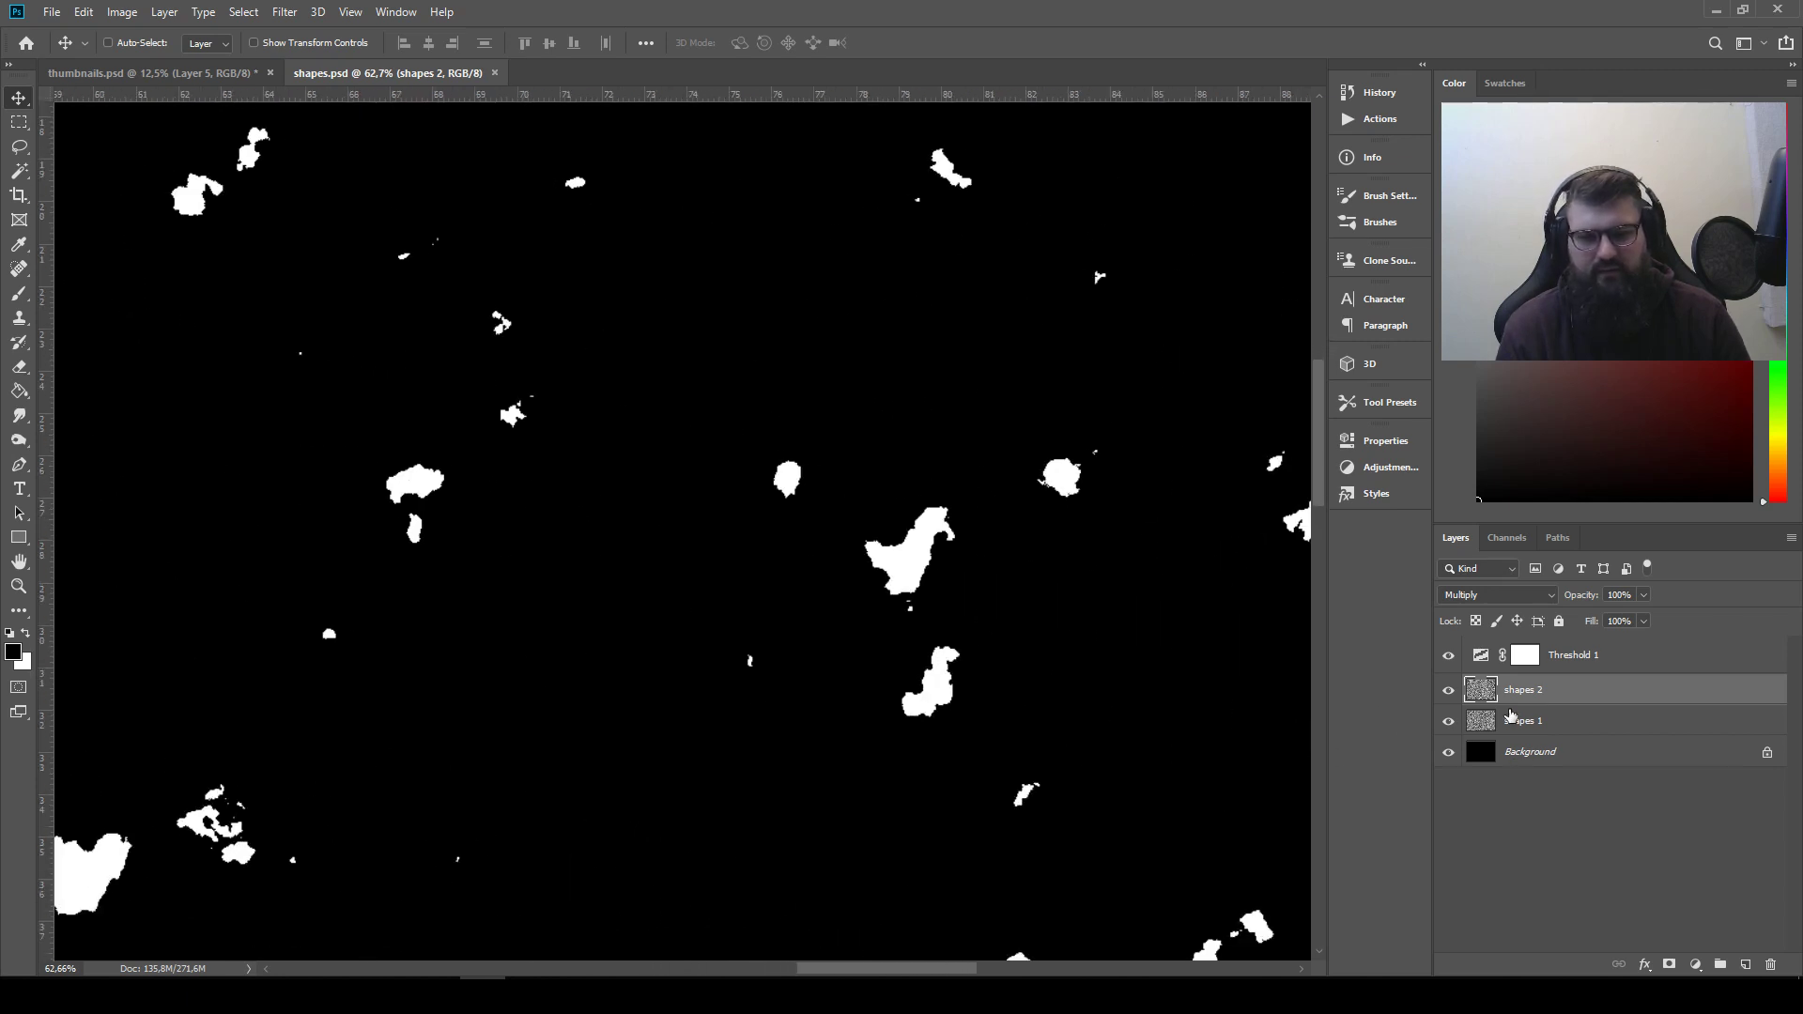
Reapply the Clouds filter to the shapes 1 layer to generate a new set of random shapes
{"action": "left_click", "coordinate": [1491, 732]}
{"action": "left_click", "coordinate": [285, 11]}
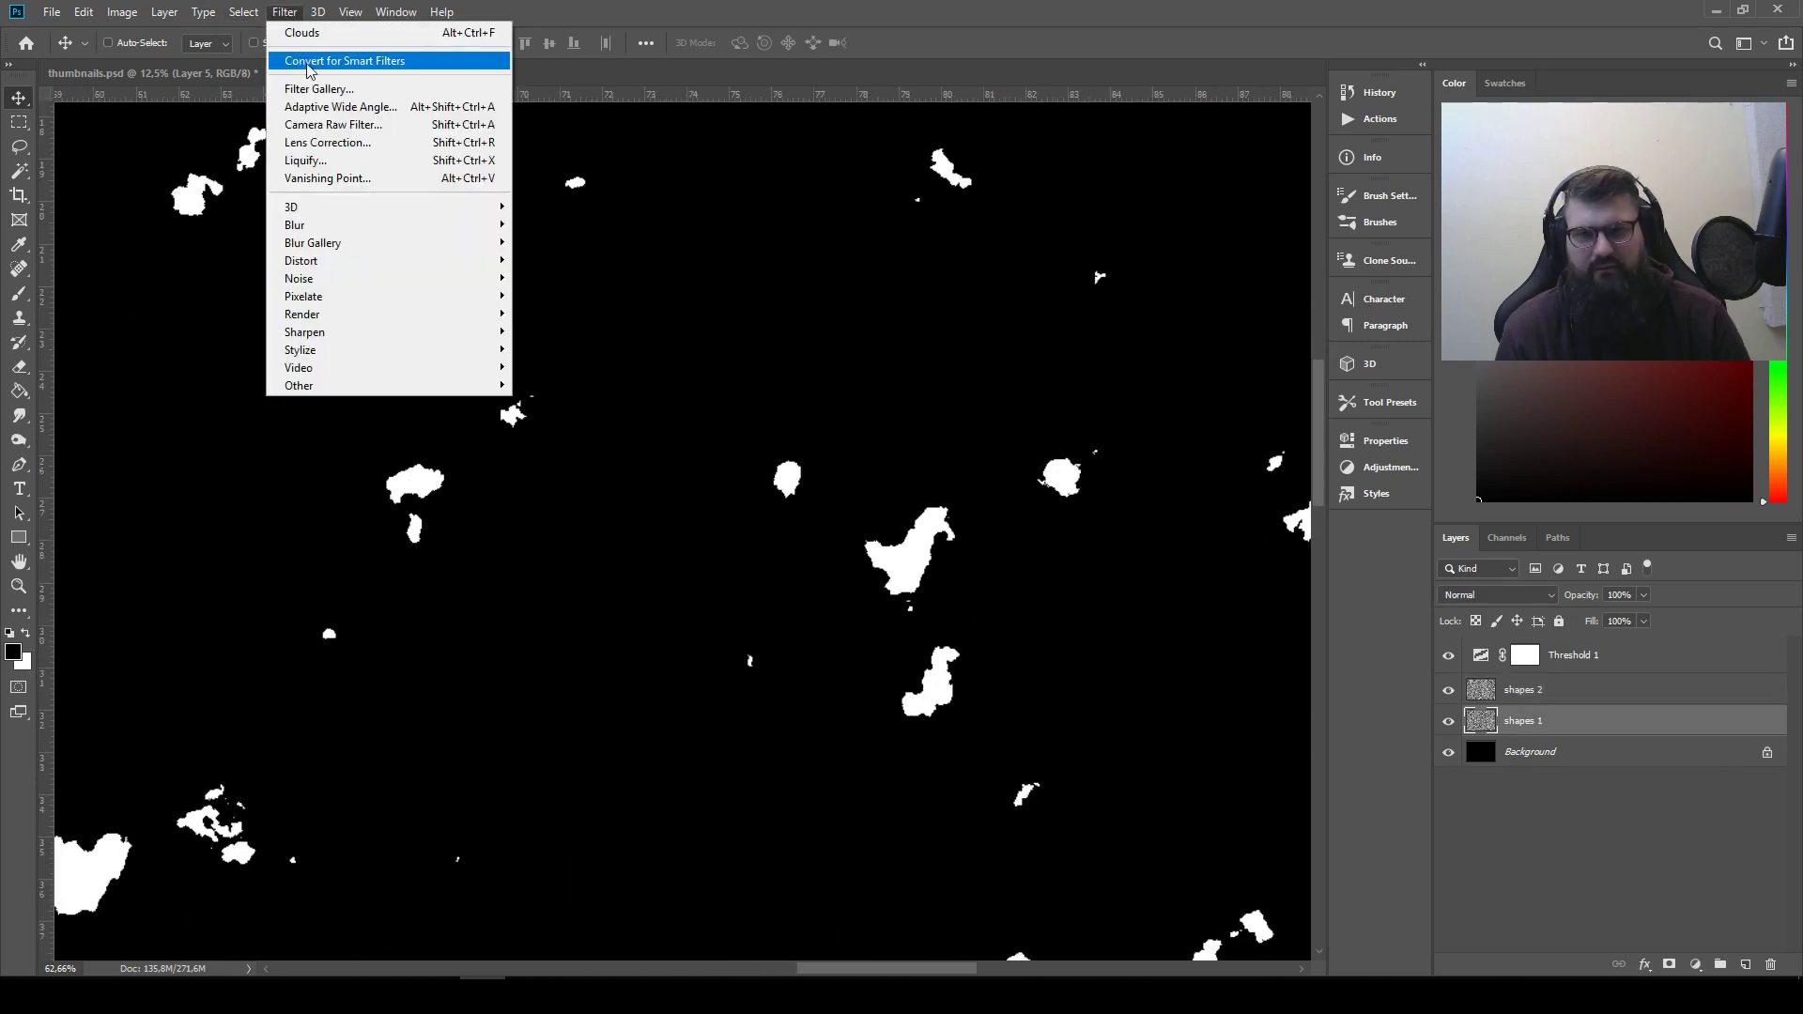
{"action": "left_click", "coordinate": [302, 34]}
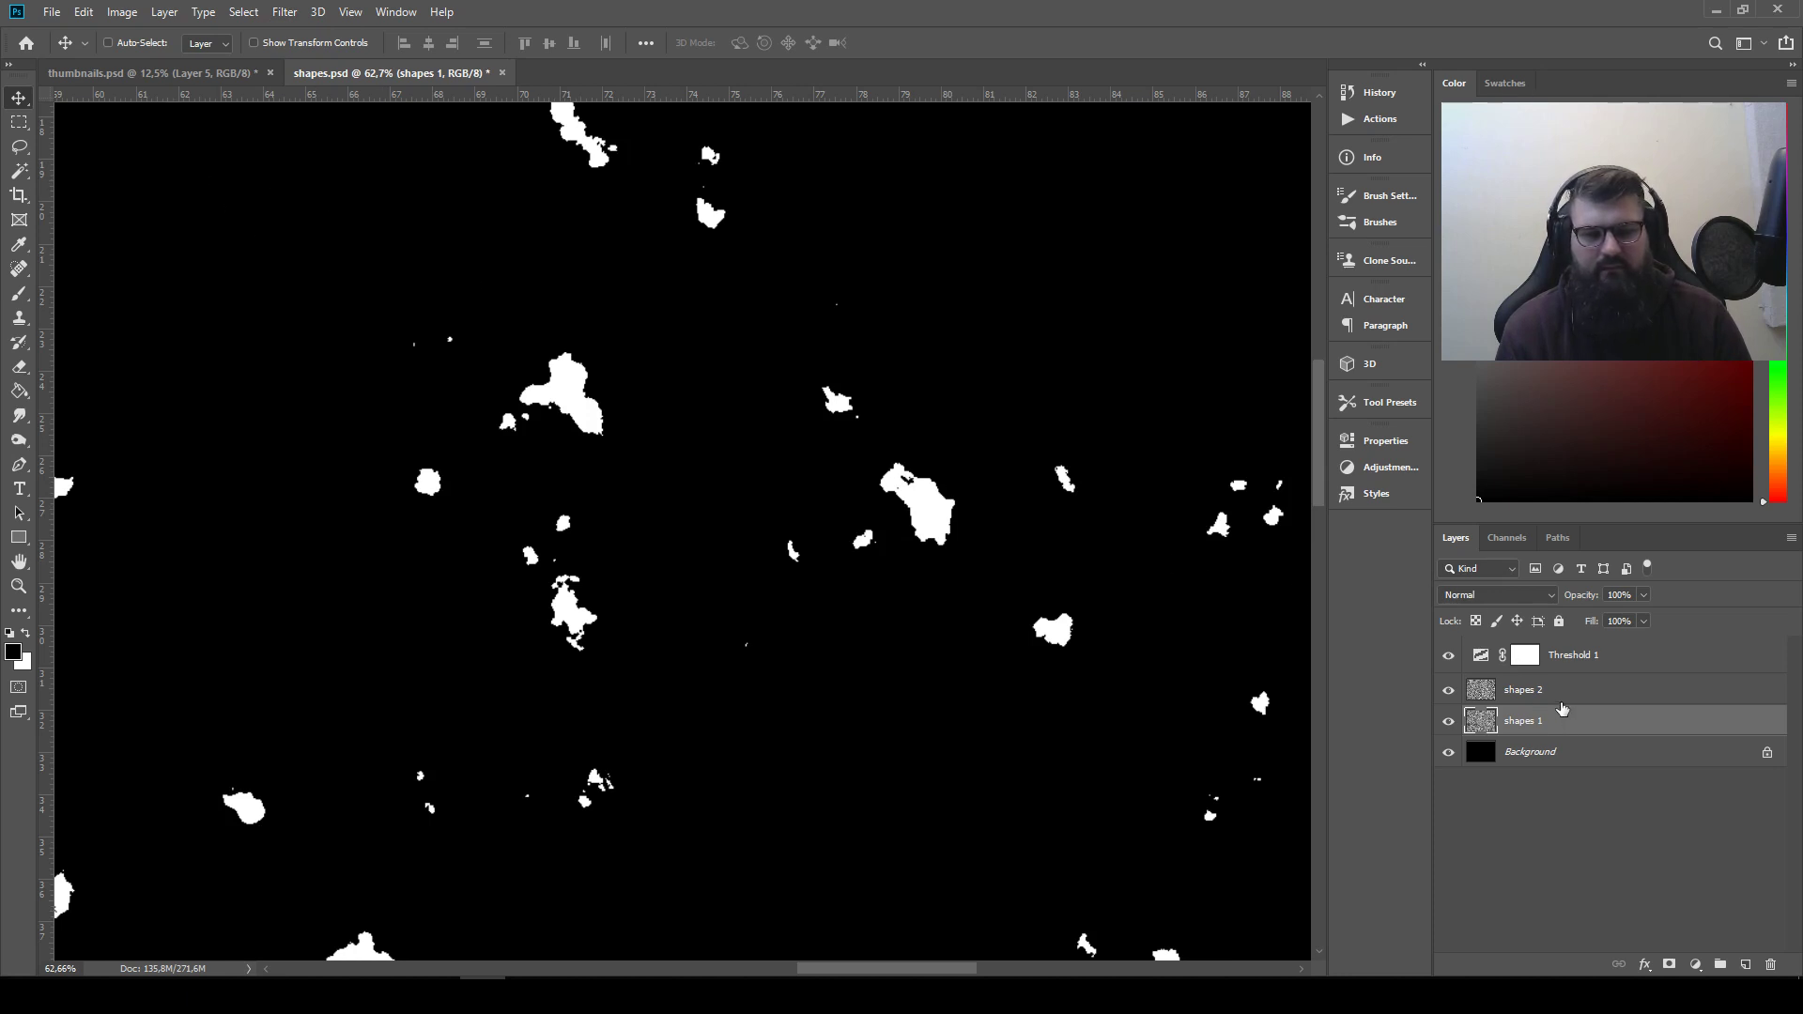
{"action": "left_click", "coordinate": [280, 13]}
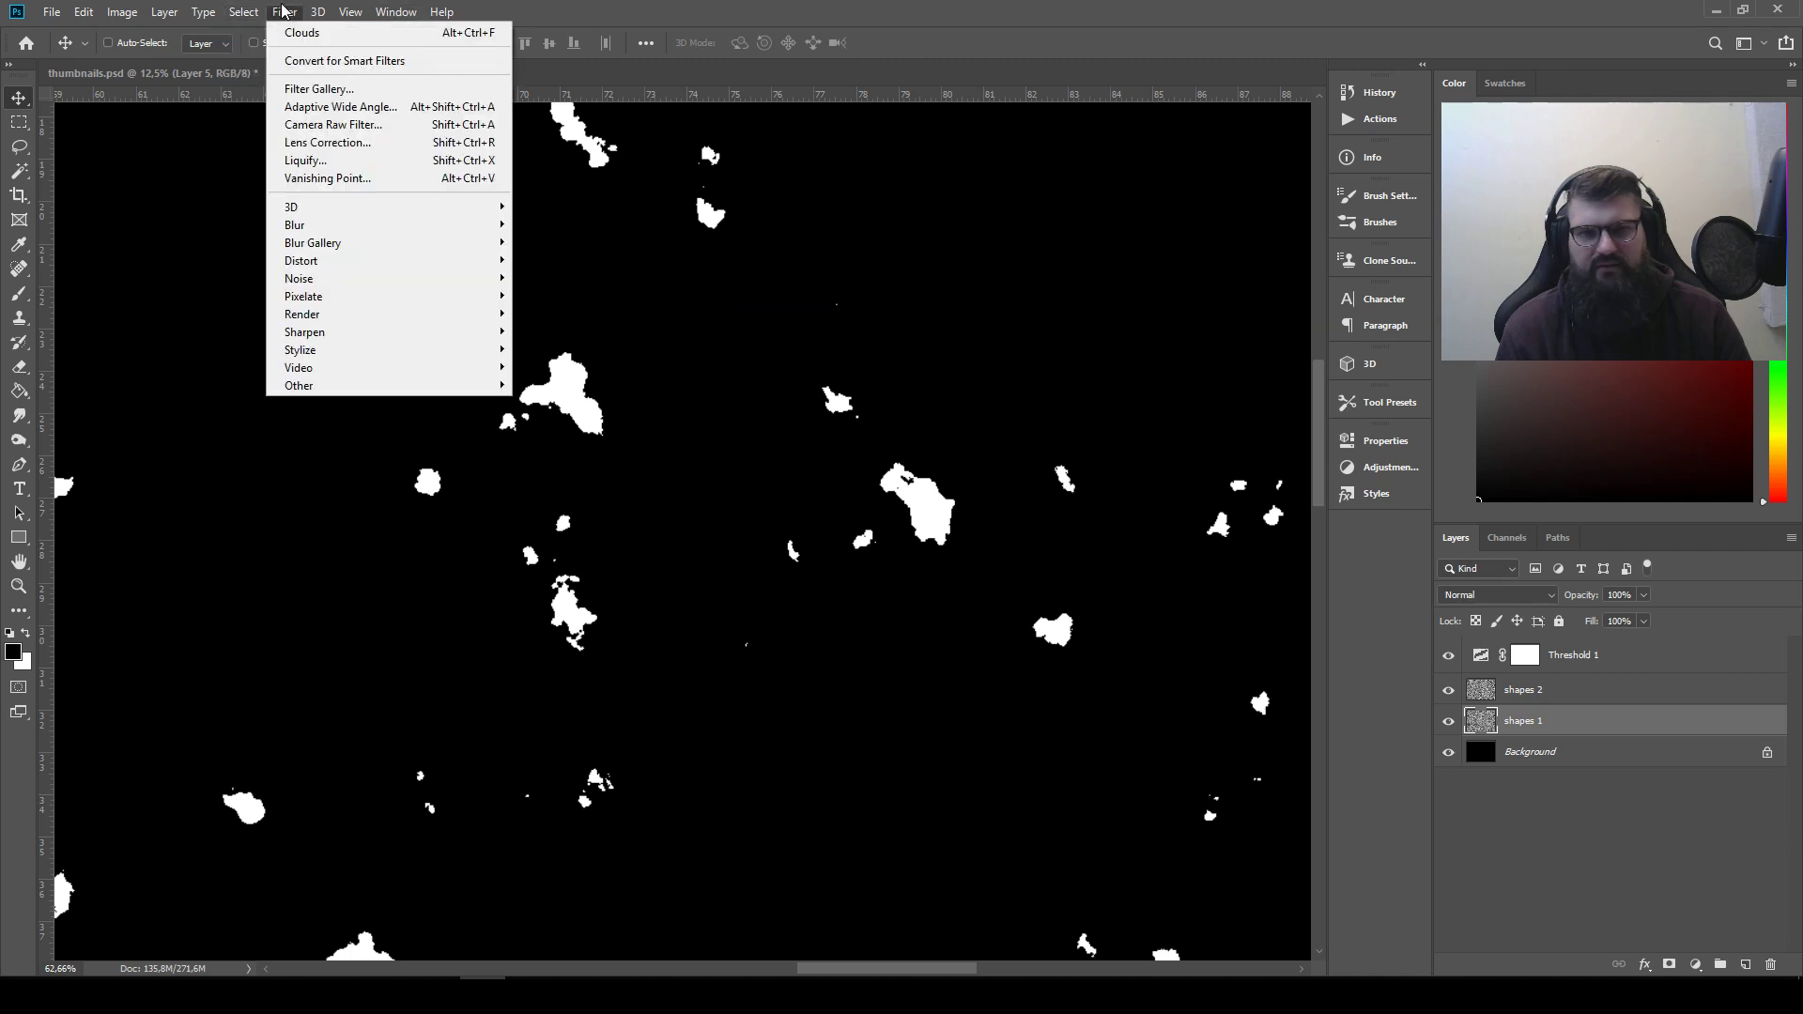
{"action": "left_click", "coordinate": [768, 18]}
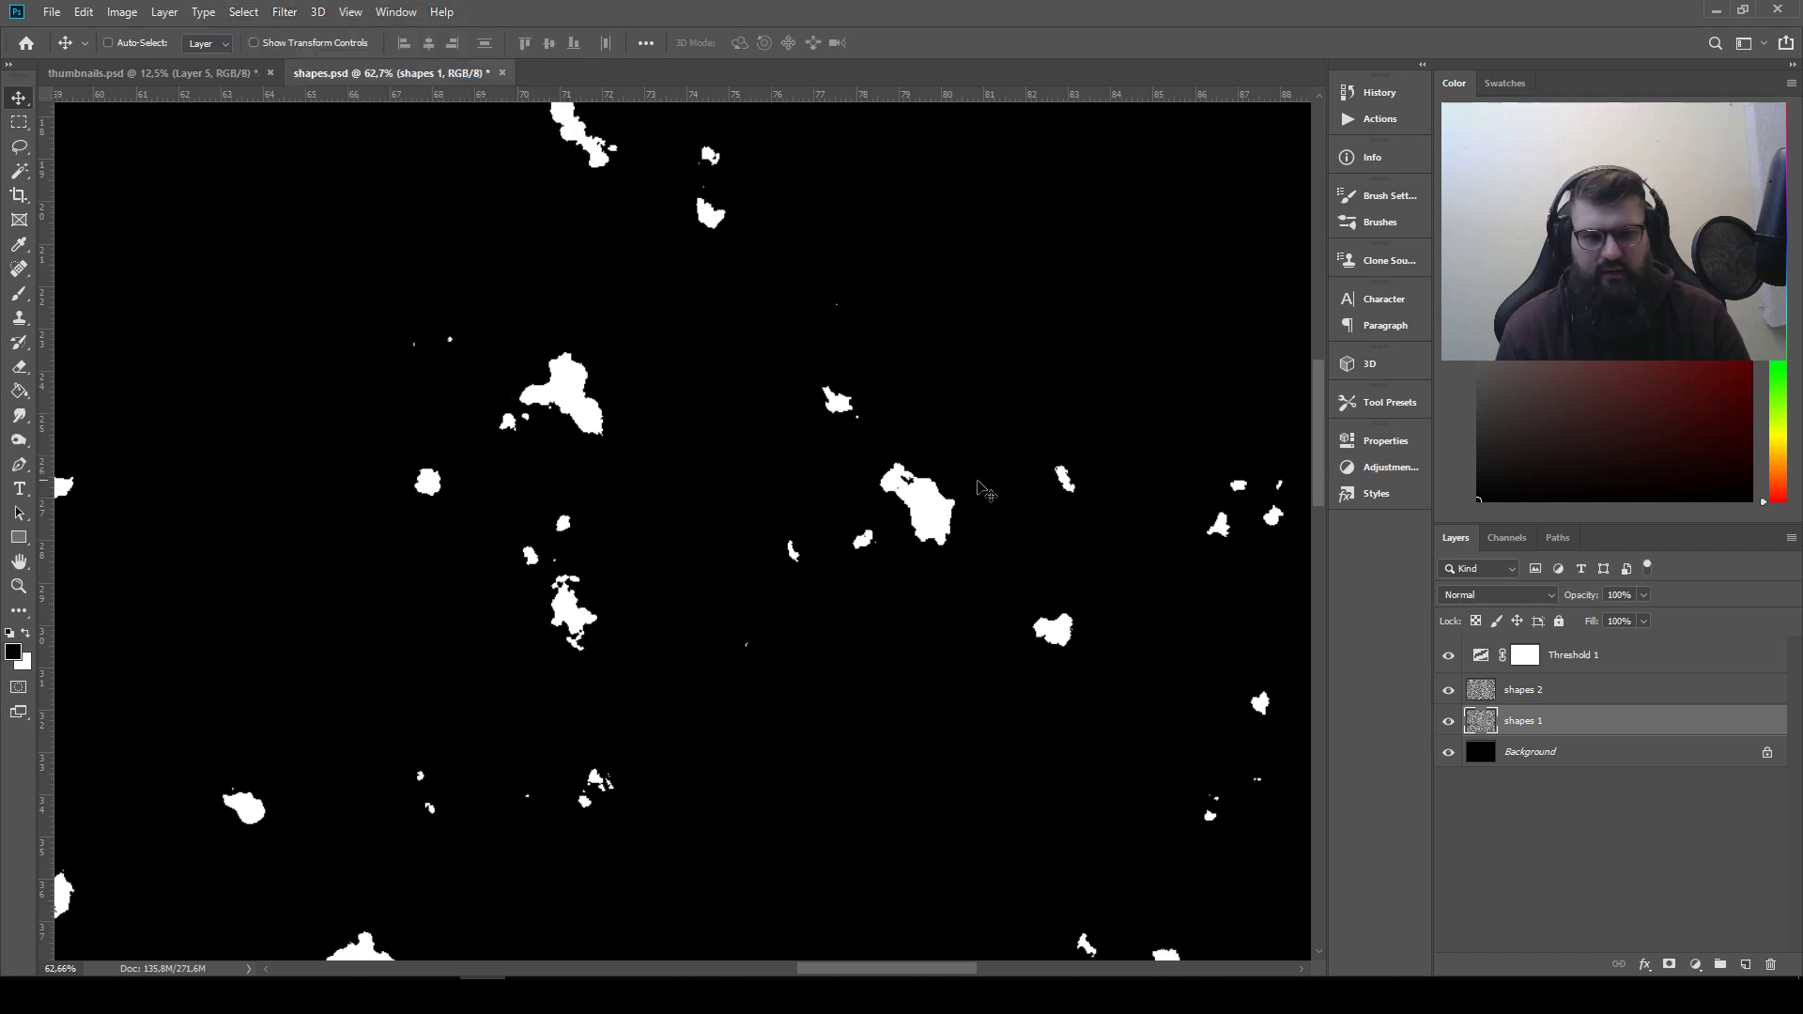
Lasso-select the long diagonal shape with the small knob at its lower end in shapes.psd
{"action": "left_click_drag", "start_coordinate": [1002, 465], "coordinate": [355, 468]}
{"action": "left_click_drag", "start_coordinate": [849, 717], "coordinate": [691, 632]}
{"action": "left_click", "coordinate": [19, 146]}
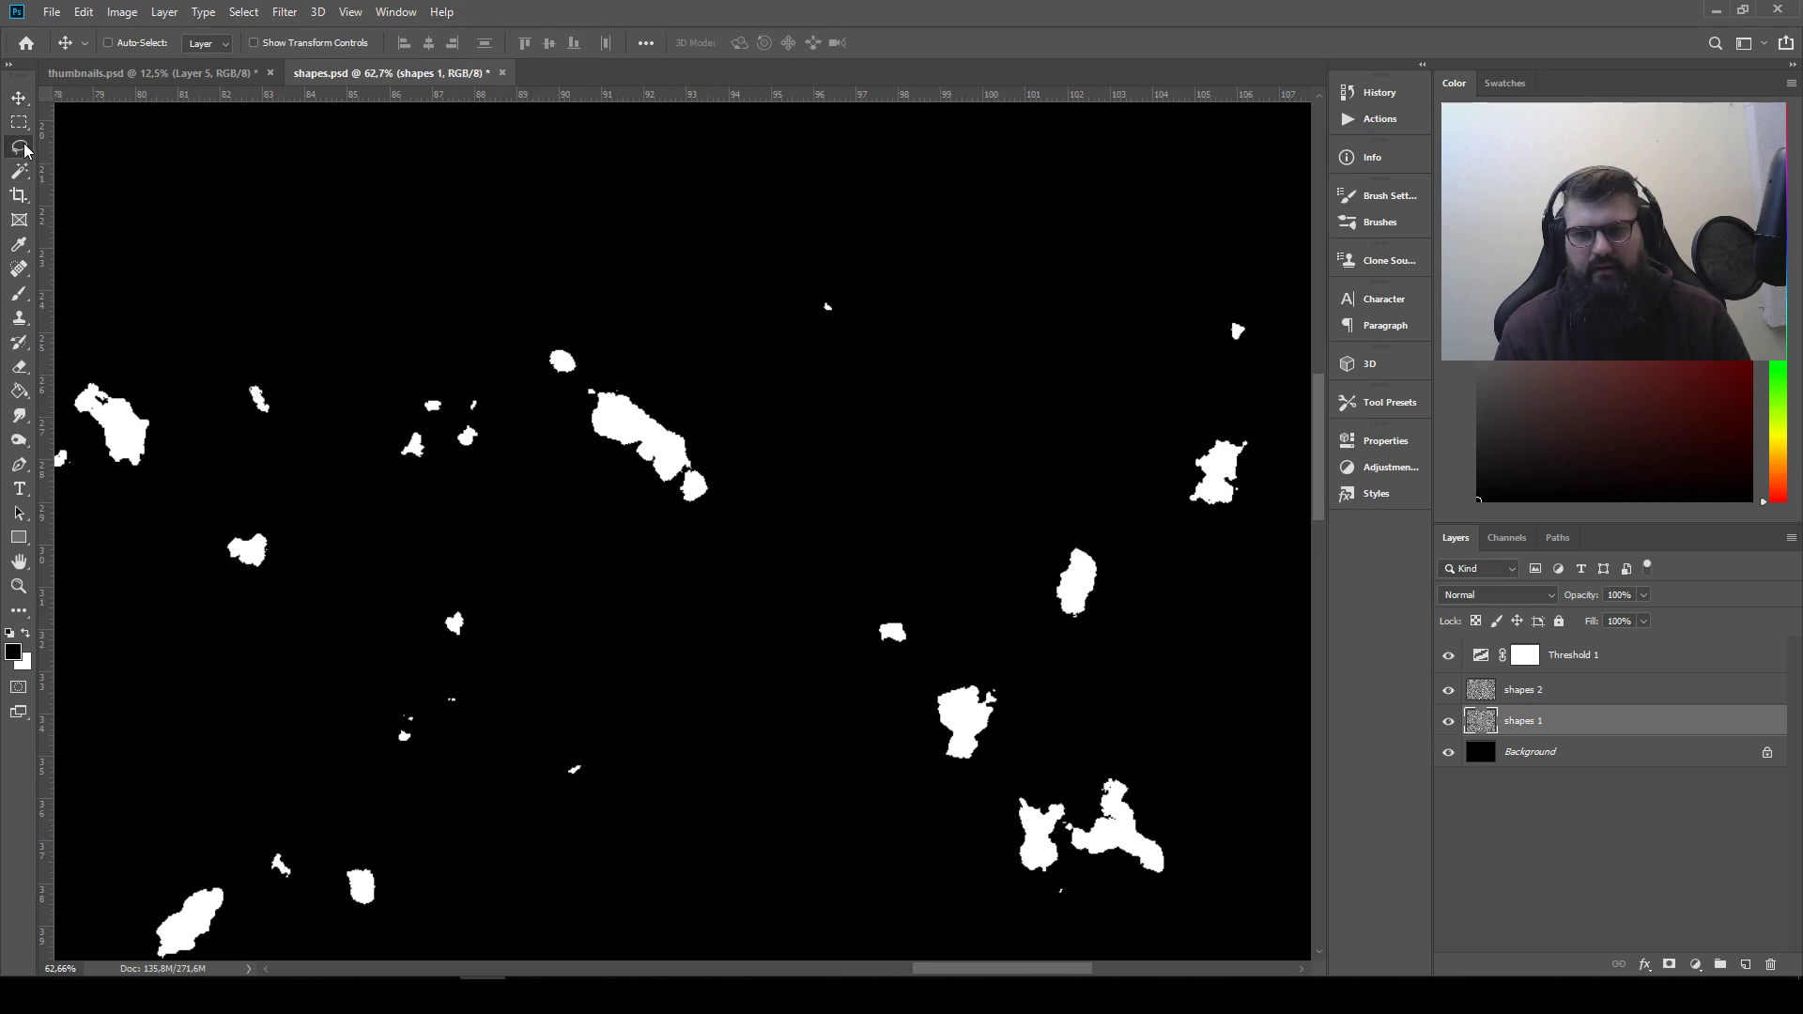
{"action": "mouse_move", "coordinate": [617, 363]}
{"action": "left_mouse_down"}
{"action": "mouse_move", "coordinate": [558, 389]}
{"action": "mouse_move", "coordinate": [656, 503]}
{"action": "mouse_move", "coordinate": [755, 484]}
{"action": "mouse_move", "coordinate": [637, 366]}
{"action": "left_mouse_up"}
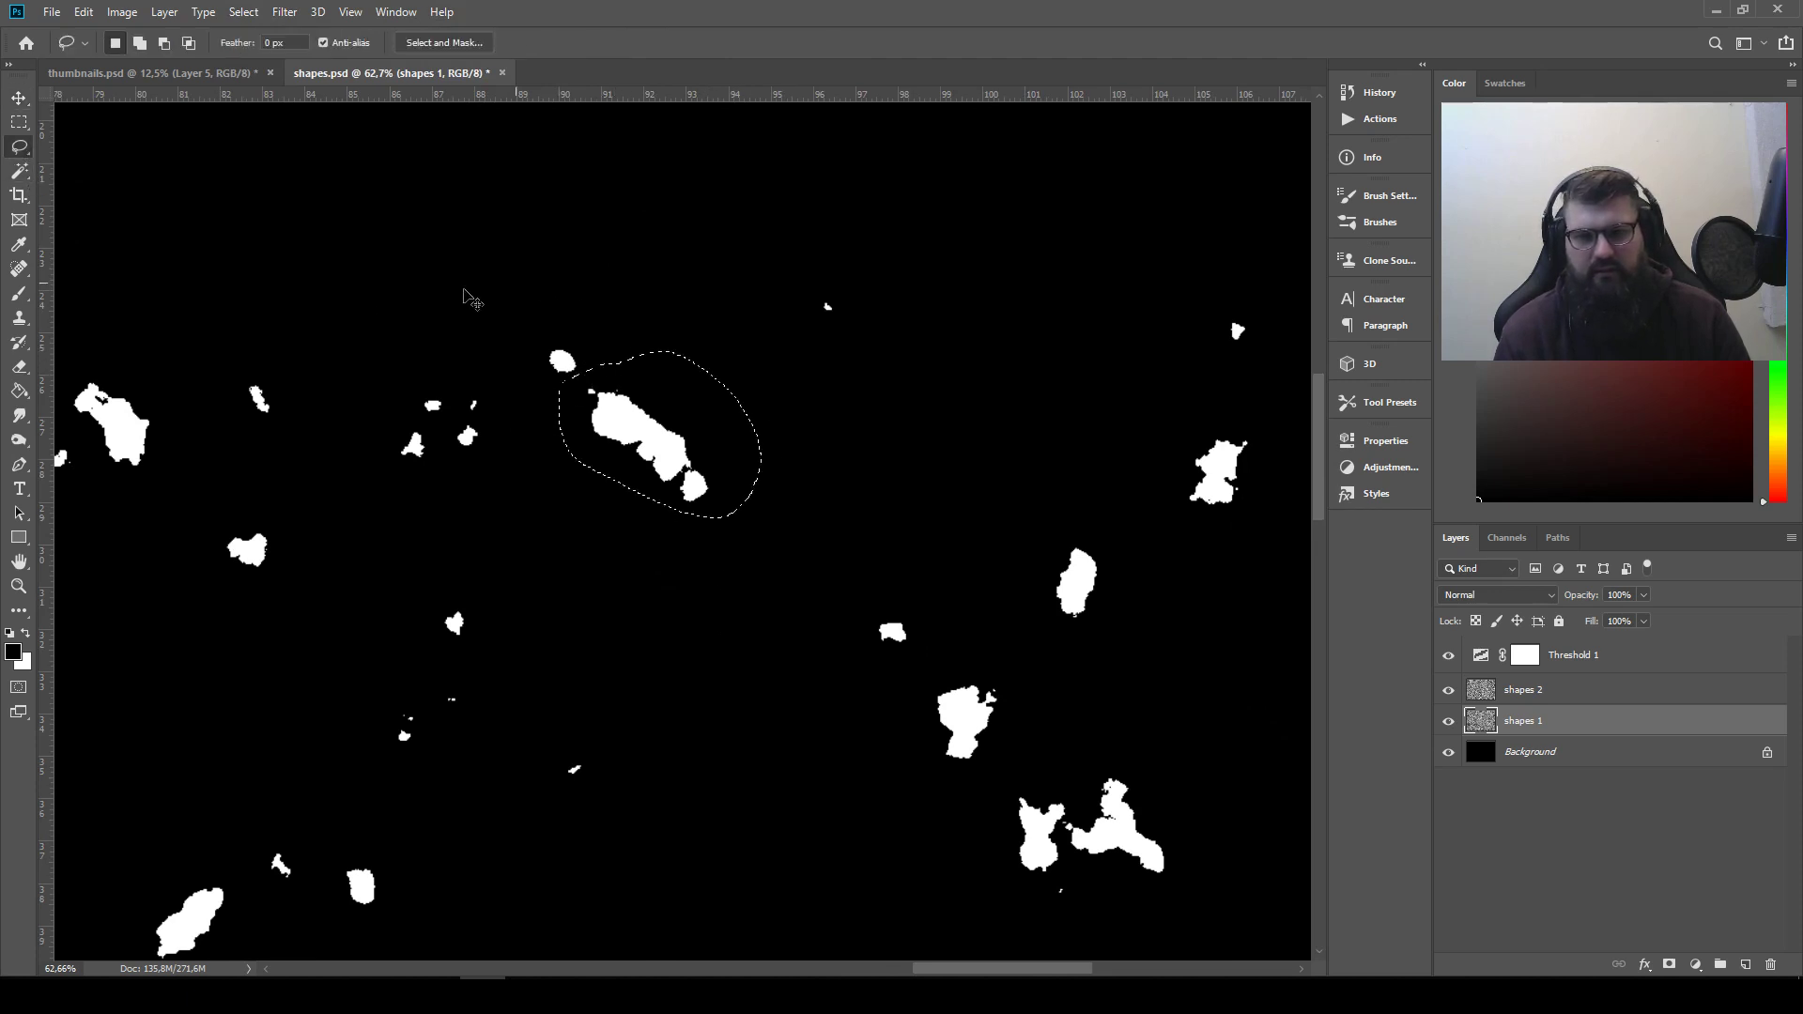
Paste the long diagonal shape into thumbnails.psd and place it as the sixth shape in the row
{"action": "left_click", "coordinate": [199, 75]}
{"action": "key", "text": "ctrl+v"}
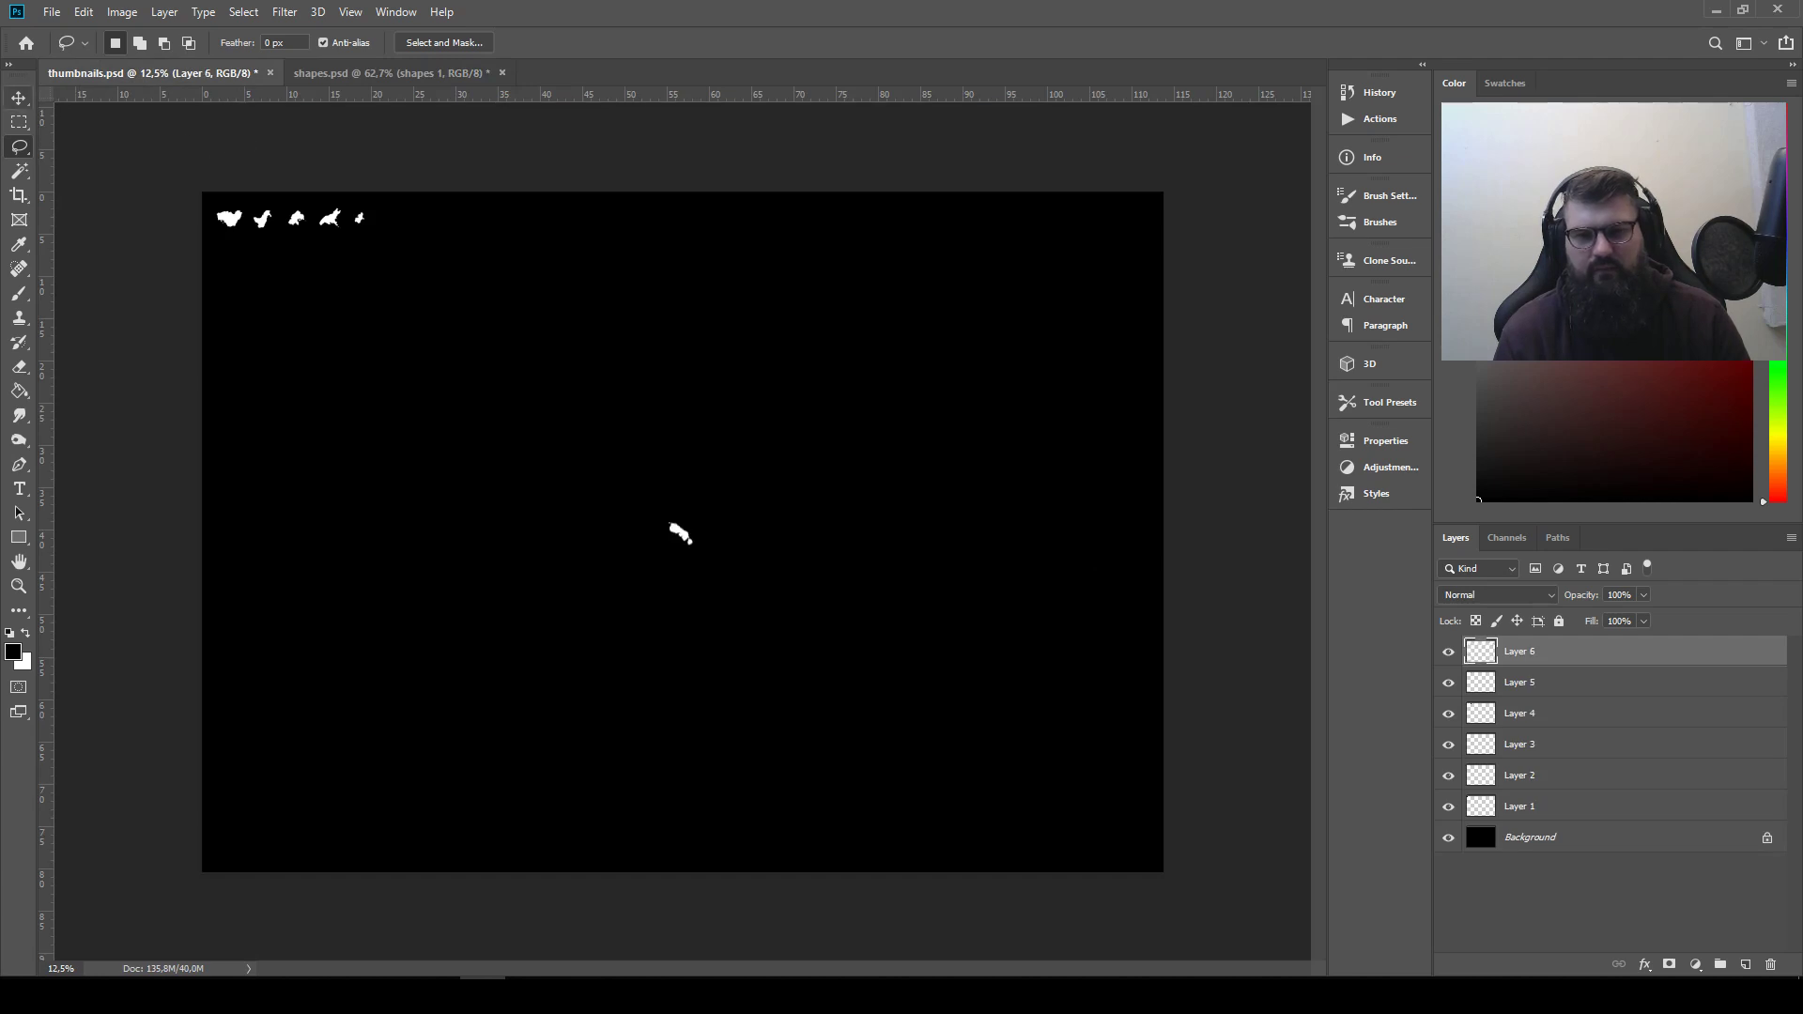
{"action": "left_click", "coordinate": [19, 98]}
{"action": "left_click_drag", "start_coordinate": [732, 620], "coordinate": [433, 275]}
Clear the old selection in shapes.psd and lasso the two stacked shapes near the canvas's right edge
{"action": "left_click", "coordinate": [370, 72]}
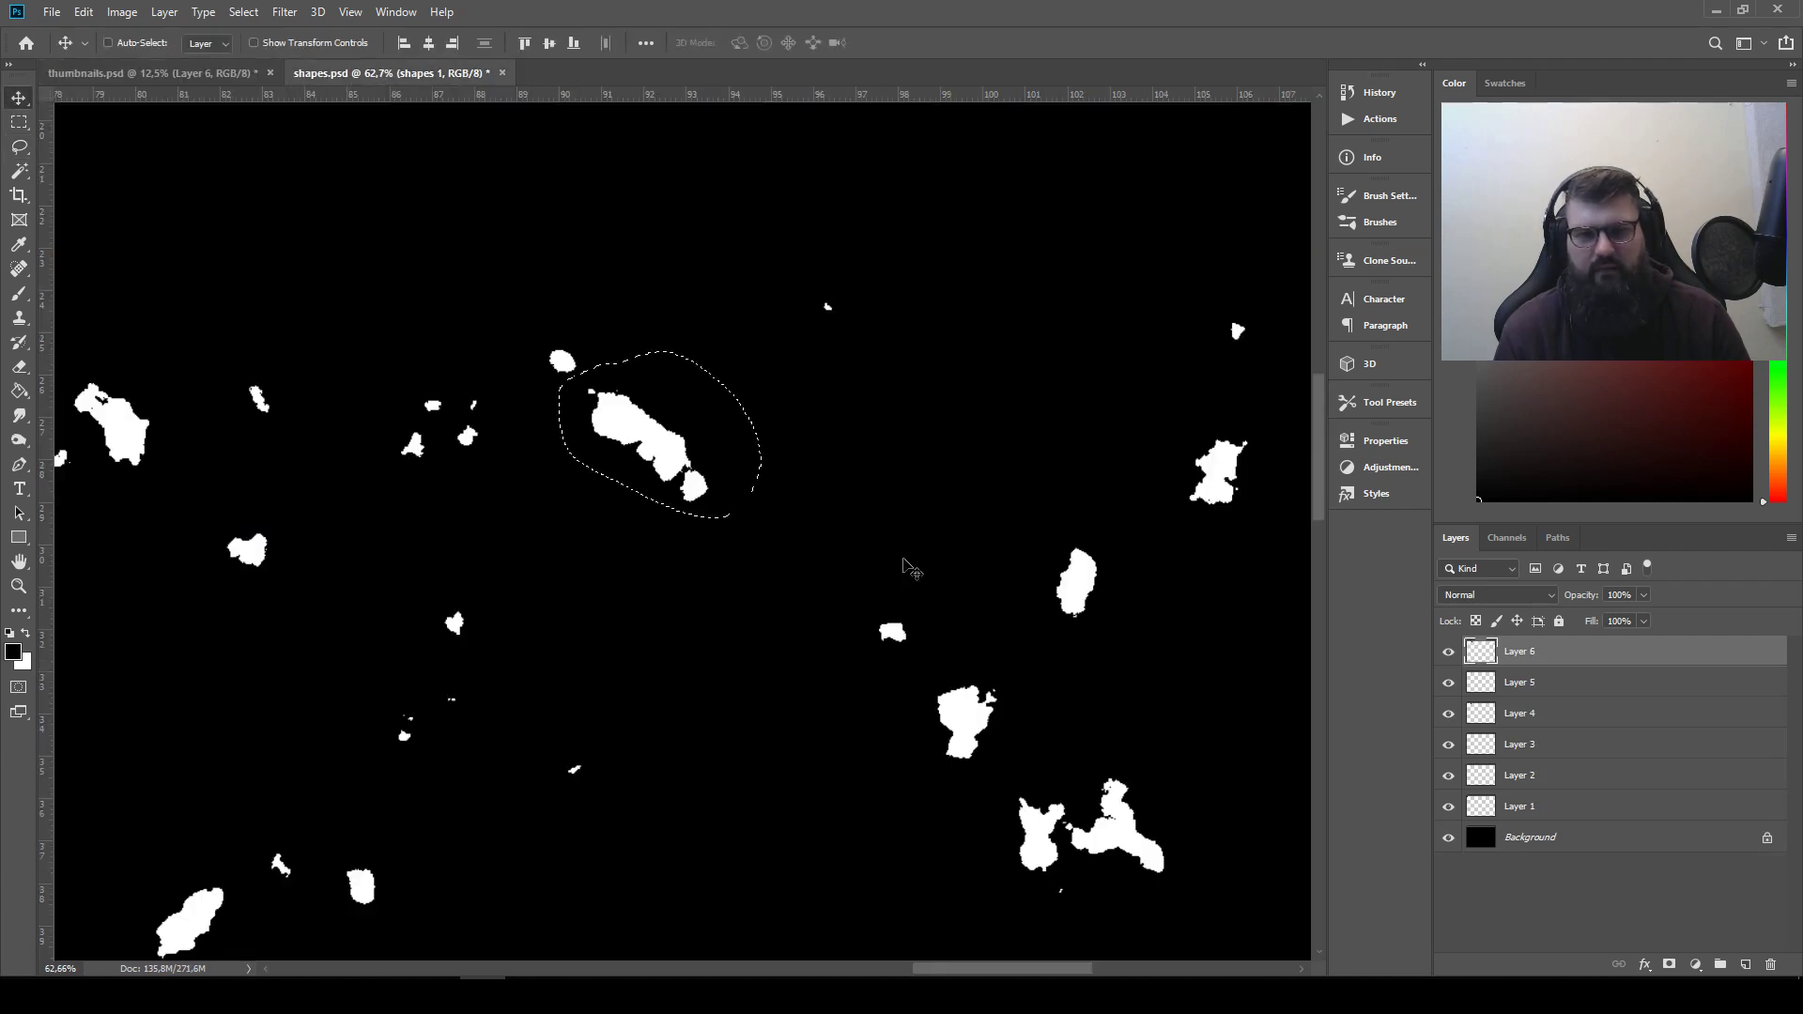
{"action": "left_click_drag", "start_coordinate": [920, 574], "coordinate": [437, 240]}
{"action": "key", "text": "ctrl+d"}
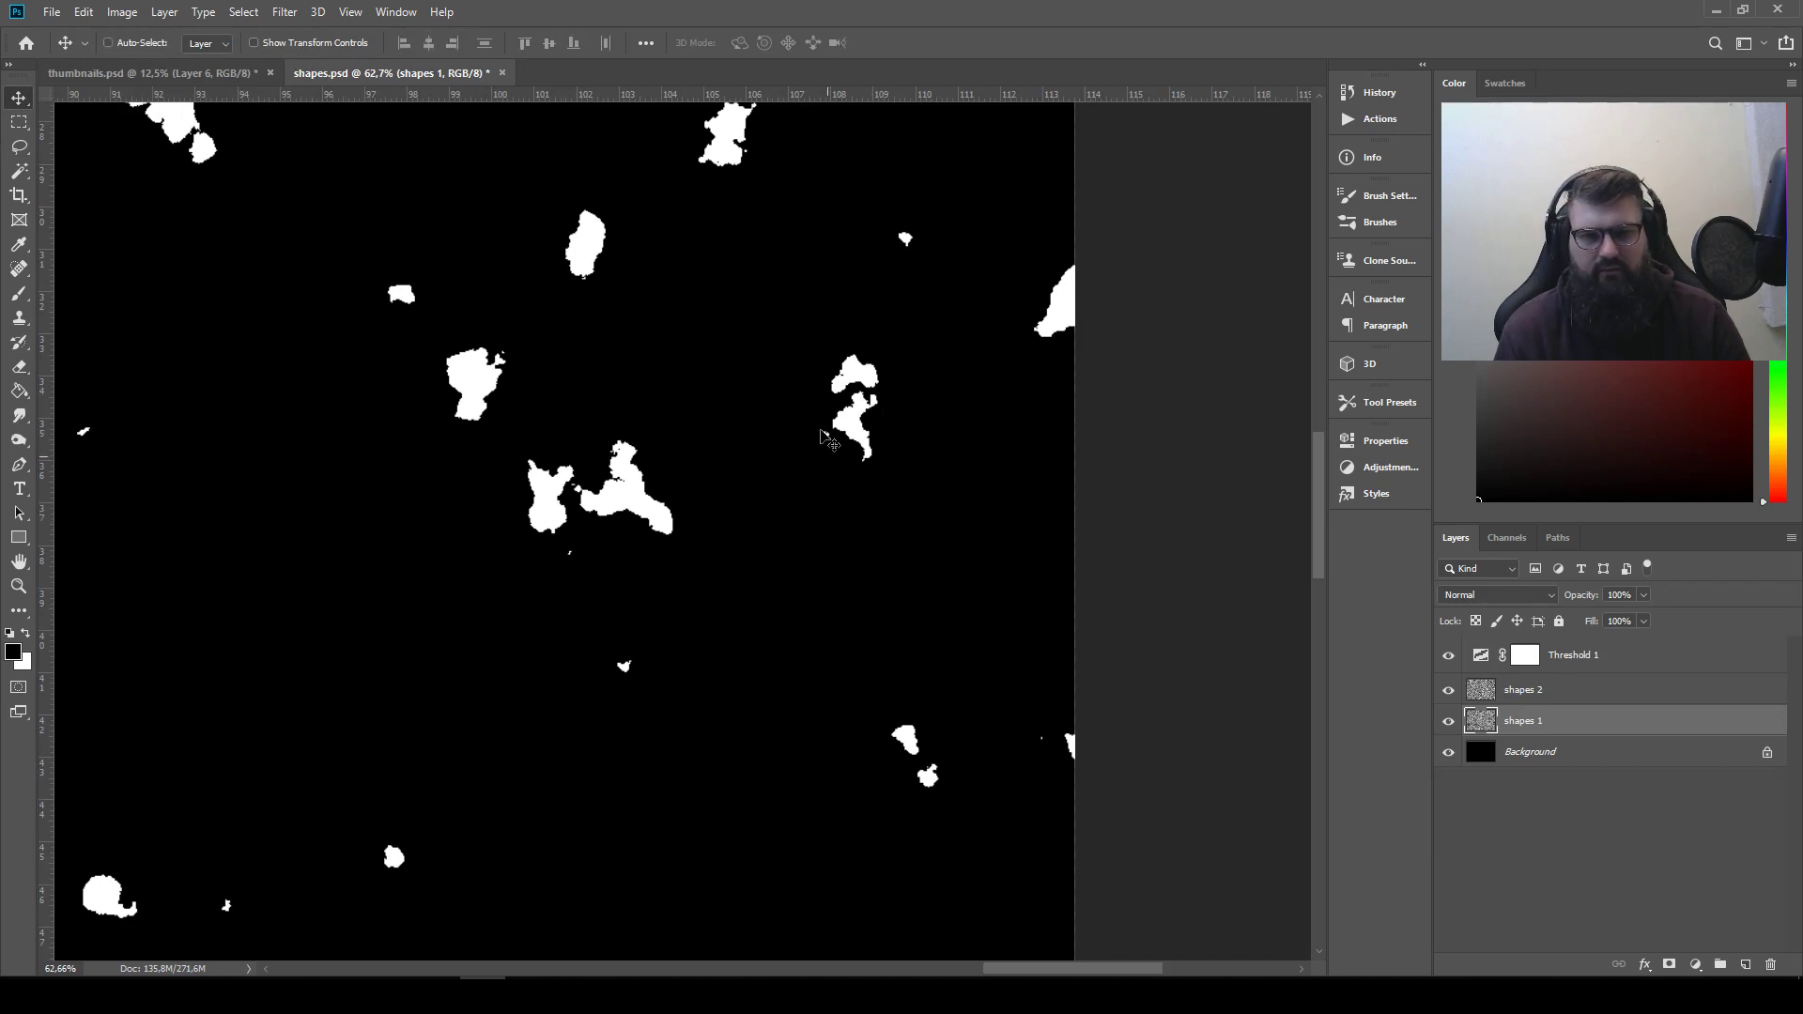
{"action": "left_click", "coordinate": [18, 150]}
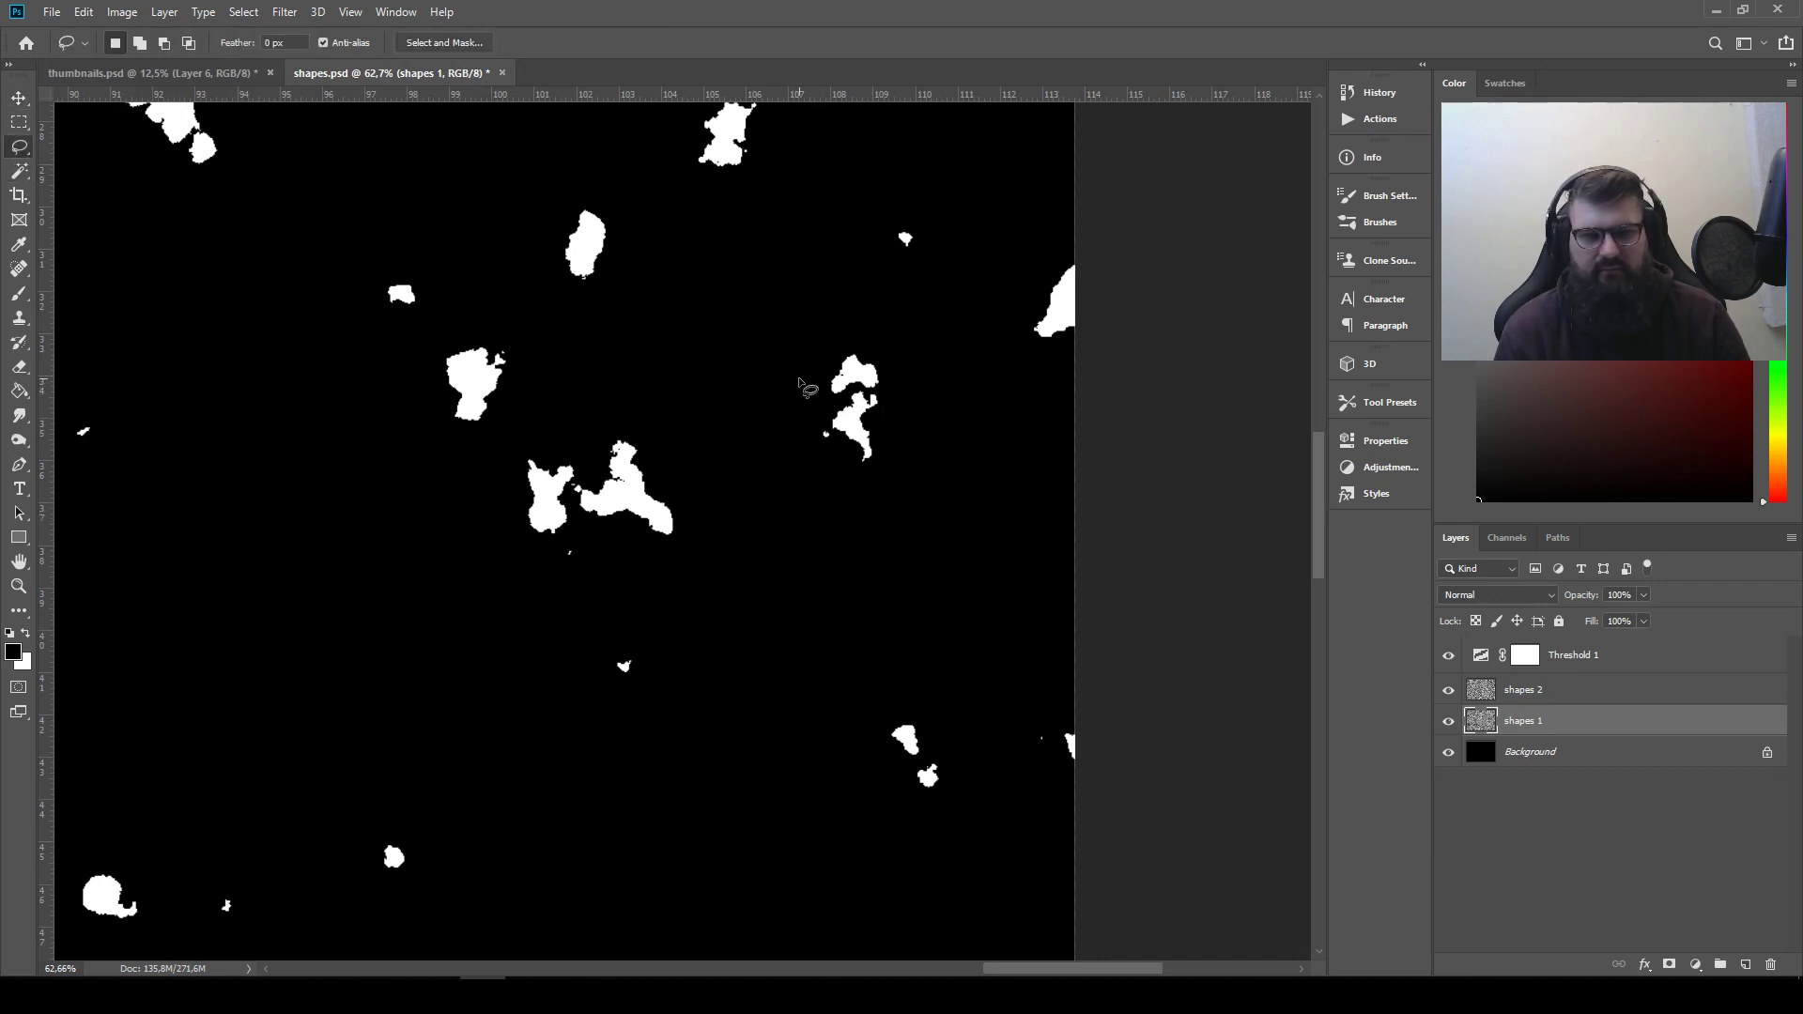
{"action": "mouse_move", "coordinate": [869, 477]}
{"action": "left_mouse_down"}
{"action": "mouse_move", "coordinate": [903, 445]}
{"action": "mouse_move", "coordinate": [903, 370]}
{"action": "mouse_move", "coordinate": [837, 329]}
{"action": "mouse_move", "coordinate": [810, 357]}
{"action": "left_mouse_up"}
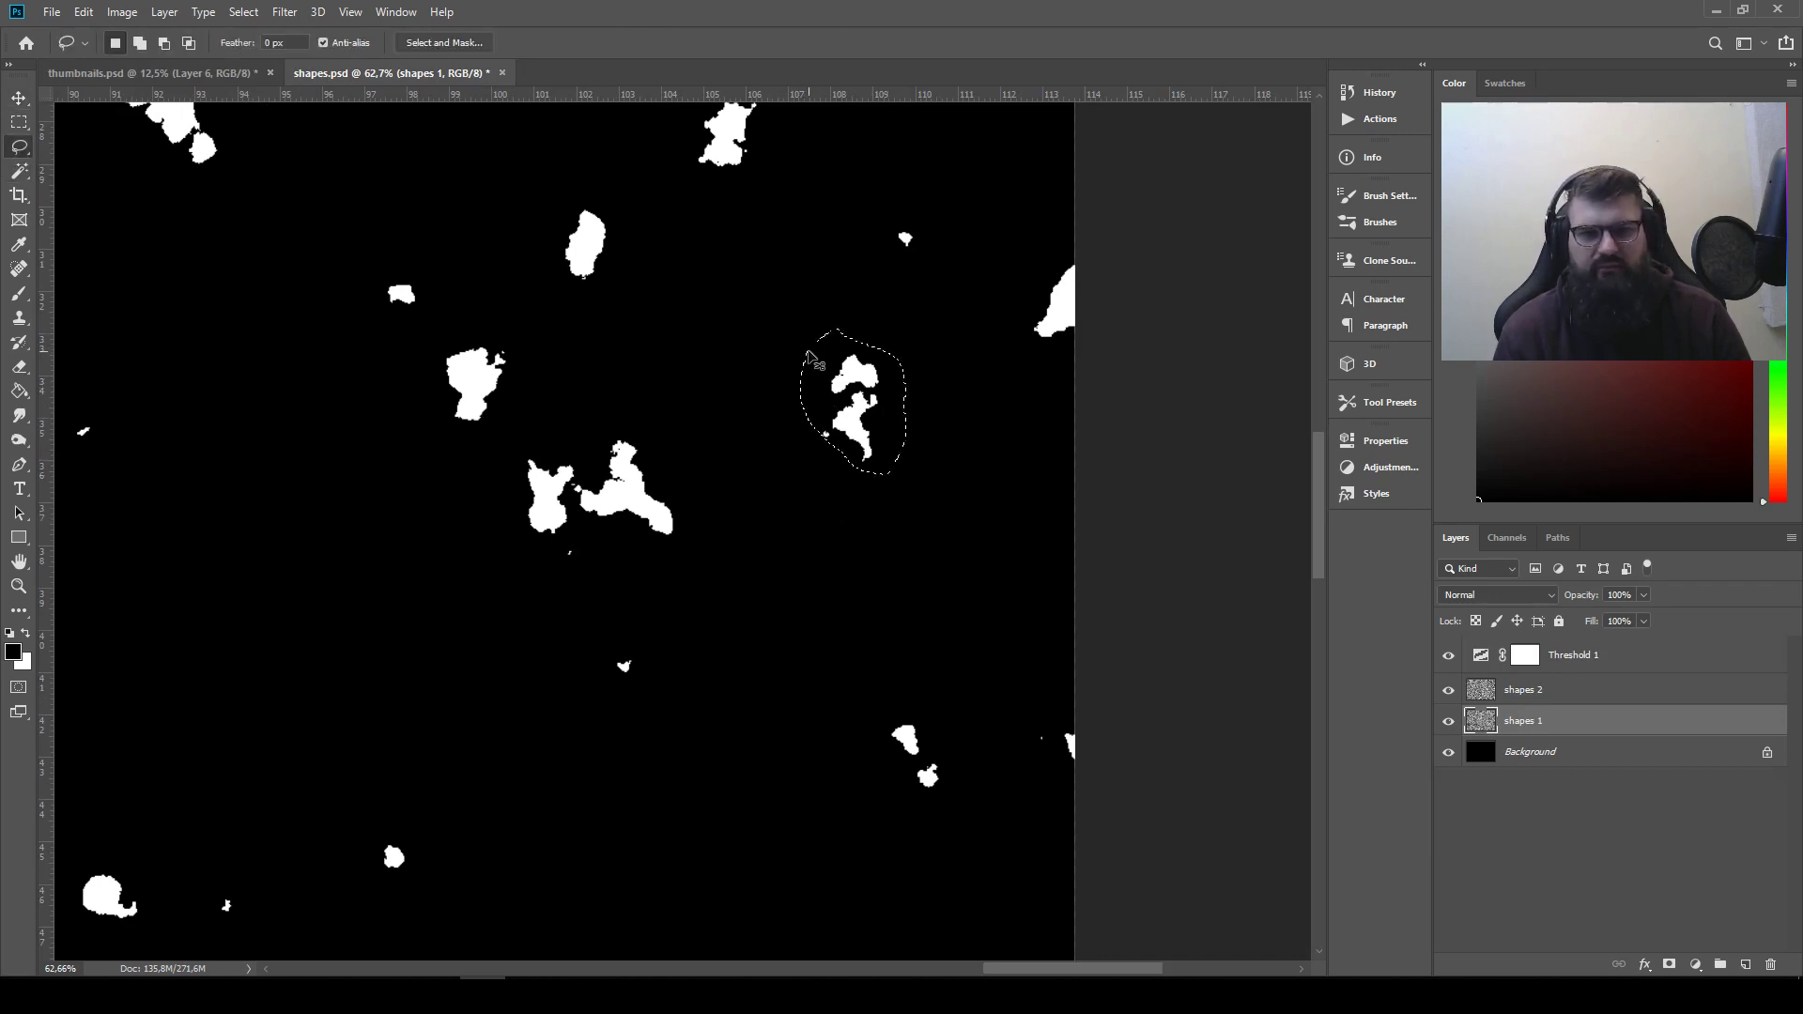
Copy the two stacked shapes into thumbnails.psd and place them as the seventh item in the row
{"action": "key", "text": "ctrl+c"}
{"action": "left_click", "coordinate": [151, 72]}
{"action": "key", "text": "ctrl+v"}
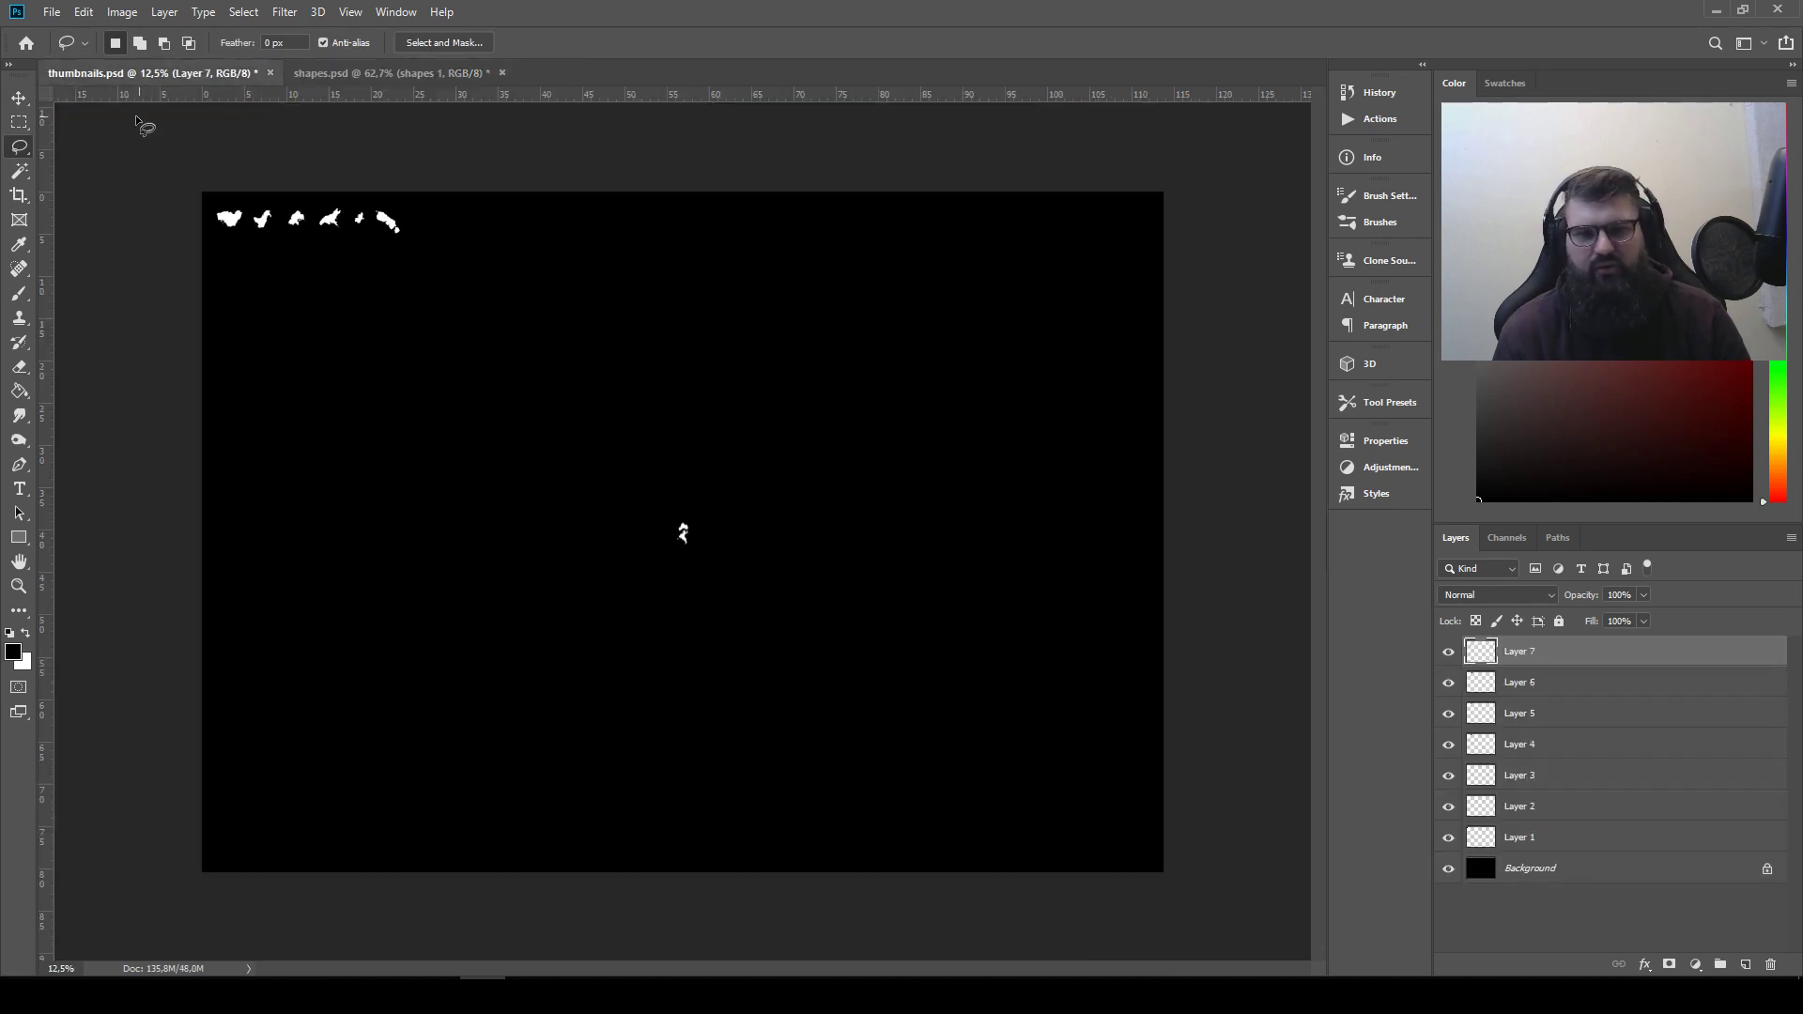
{"action": "left_click", "coordinate": [19, 98]}
{"action": "left_click_drag", "start_coordinate": [741, 556], "coordinate": [470, 240]}
Lasso-select the wide wedge-like shape in the lower right area of the shapes.psd canvas
{"action": "left_click", "coordinate": [332, 75]}
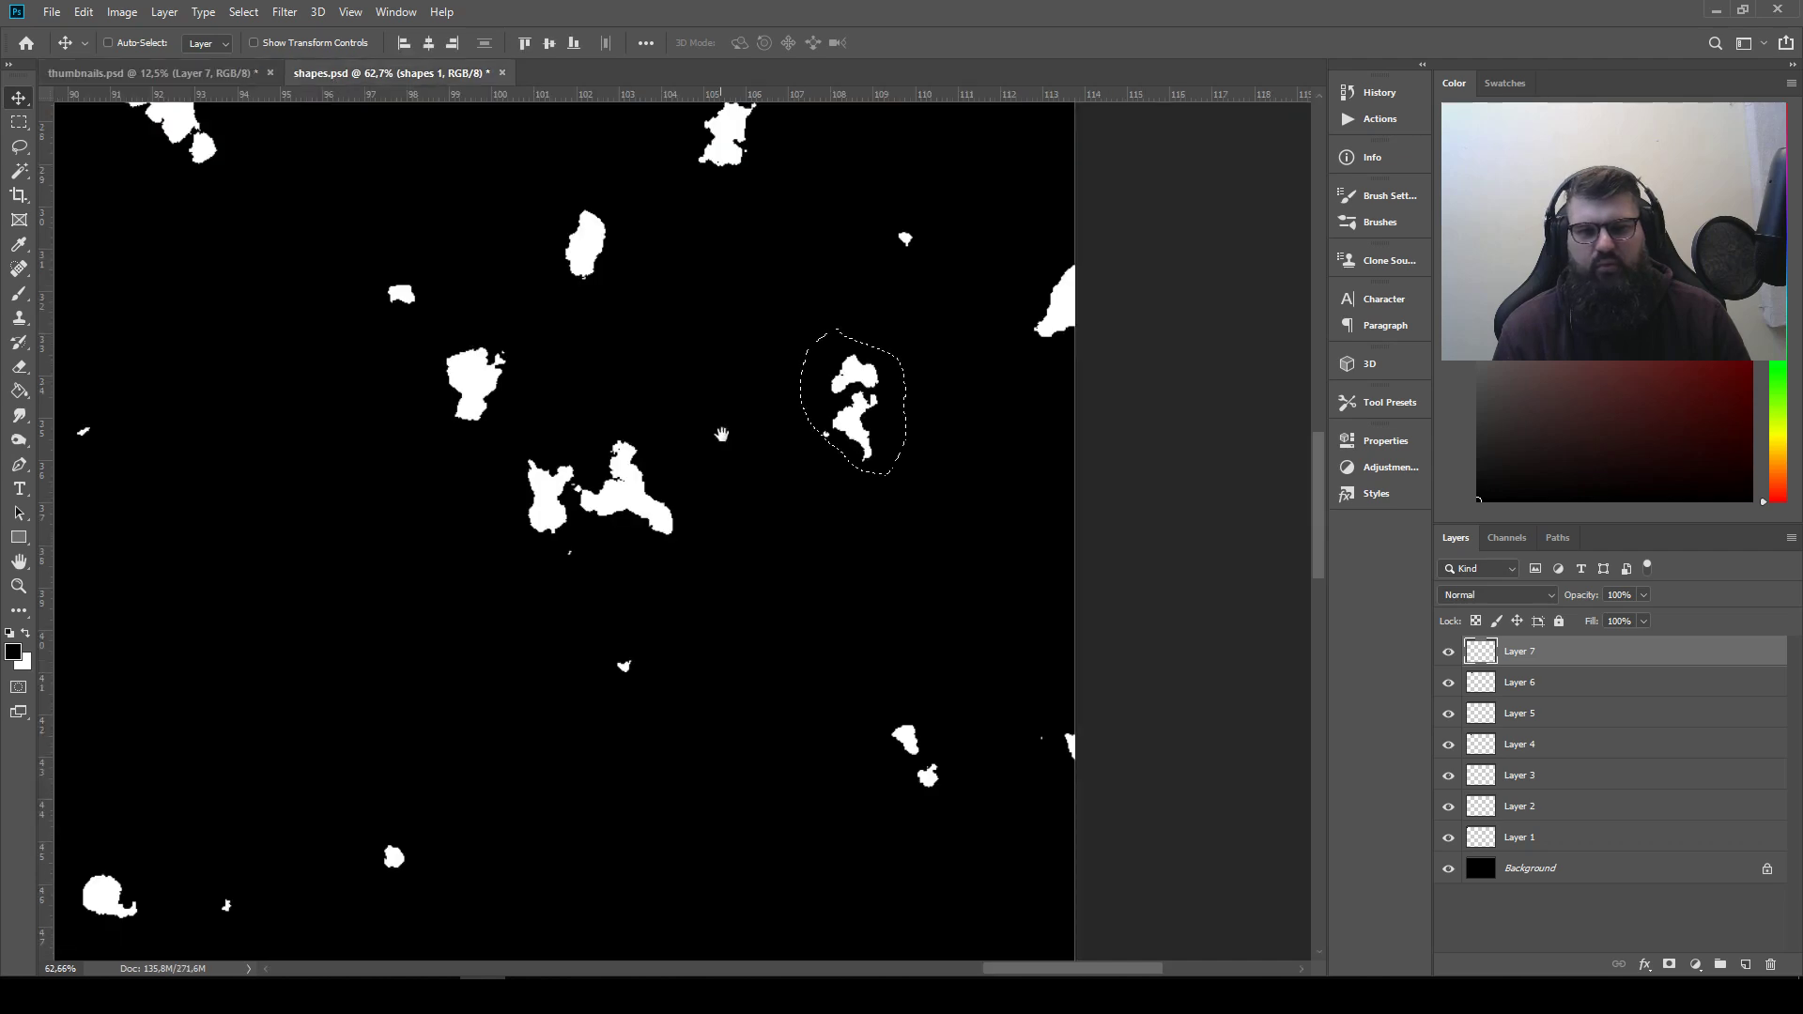
{"action": "left_click_drag", "start_coordinate": [784, 601], "coordinate": [639, 235]}
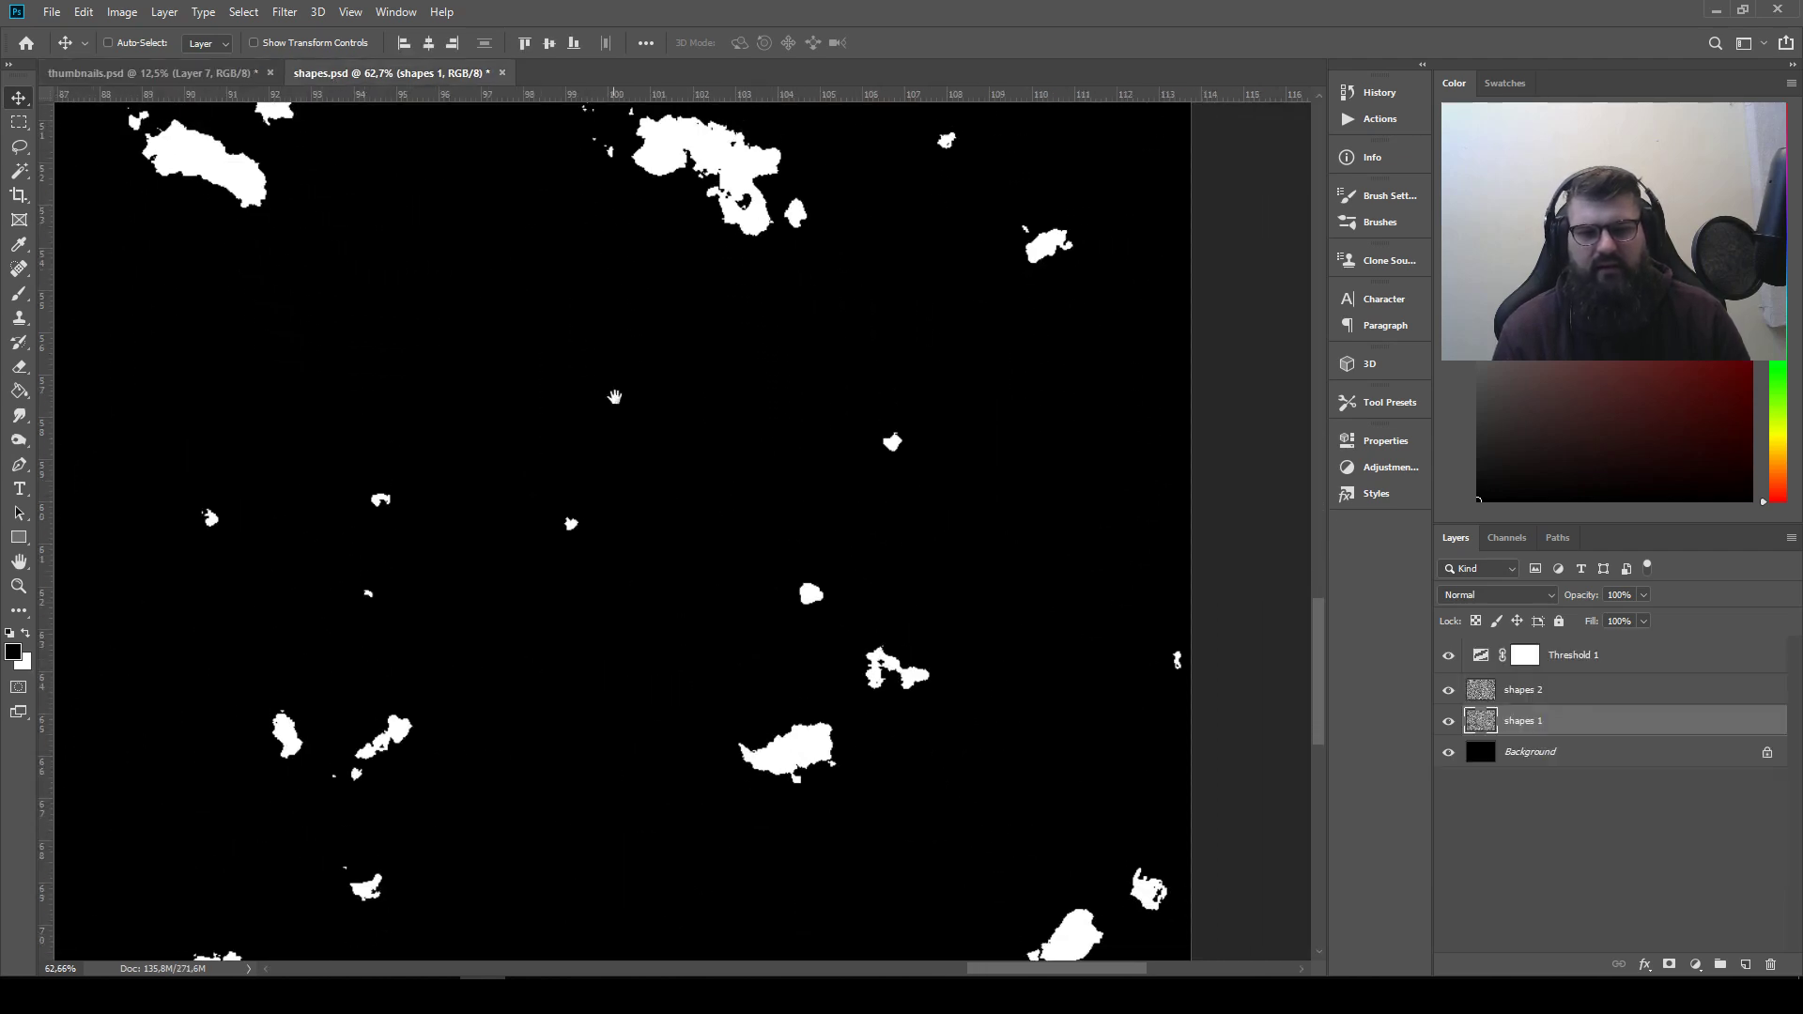
{"action": "left_click_drag", "start_coordinate": [647, 550], "coordinate": [612, 263]}
{"action": "left_click", "coordinate": [18, 146]}
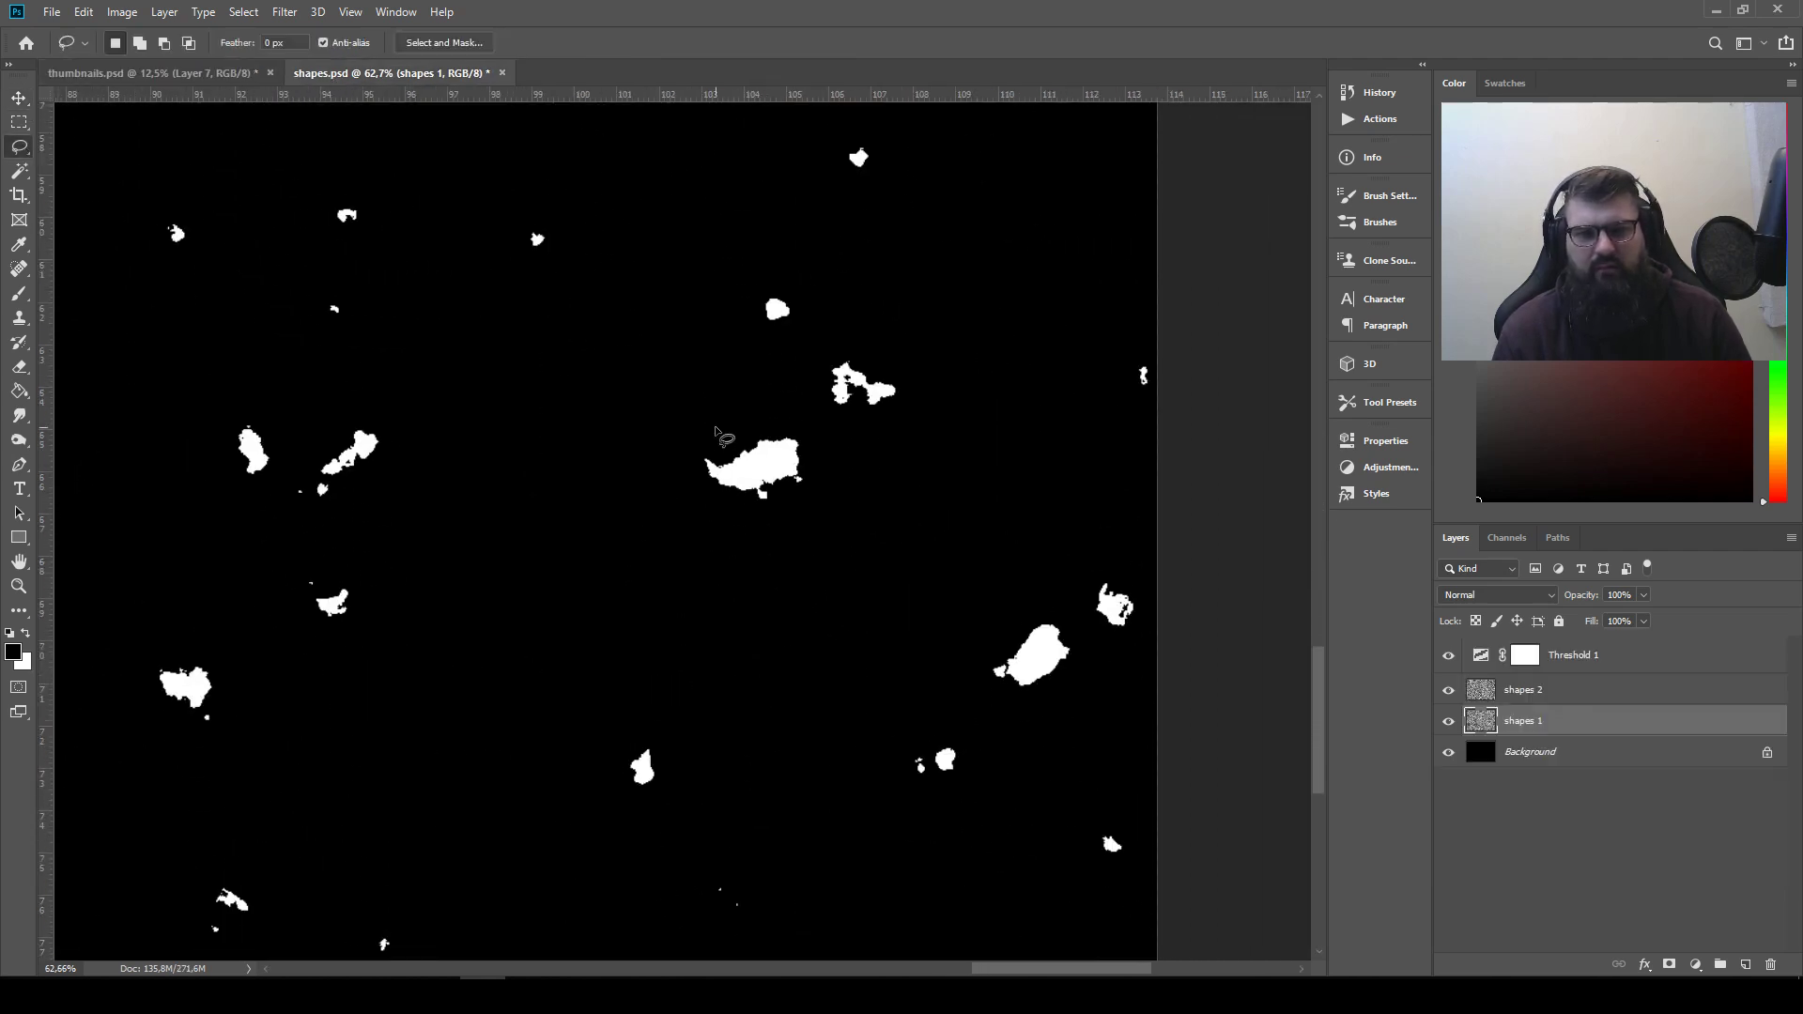
{"action": "mouse_move", "coordinate": [715, 435]}
{"action": "left_mouse_down"}
{"action": "mouse_move", "coordinate": [709, 517]}
{"action": "mouse_move", "coordinate": [853, 455]}
{"action": "mouse_move", "coordinate": [711, 410]}
{"action": "left_mouse_up"}
Copy the wedge-like shape into thumbnails.psd and move it to the end of the row as the eighth shape
{"action": "key", "text": "ctrl+c"}
{"action": "left_click", "coordinate": [195, 72]}
{"action": "key", "text": "ctrl+v"}
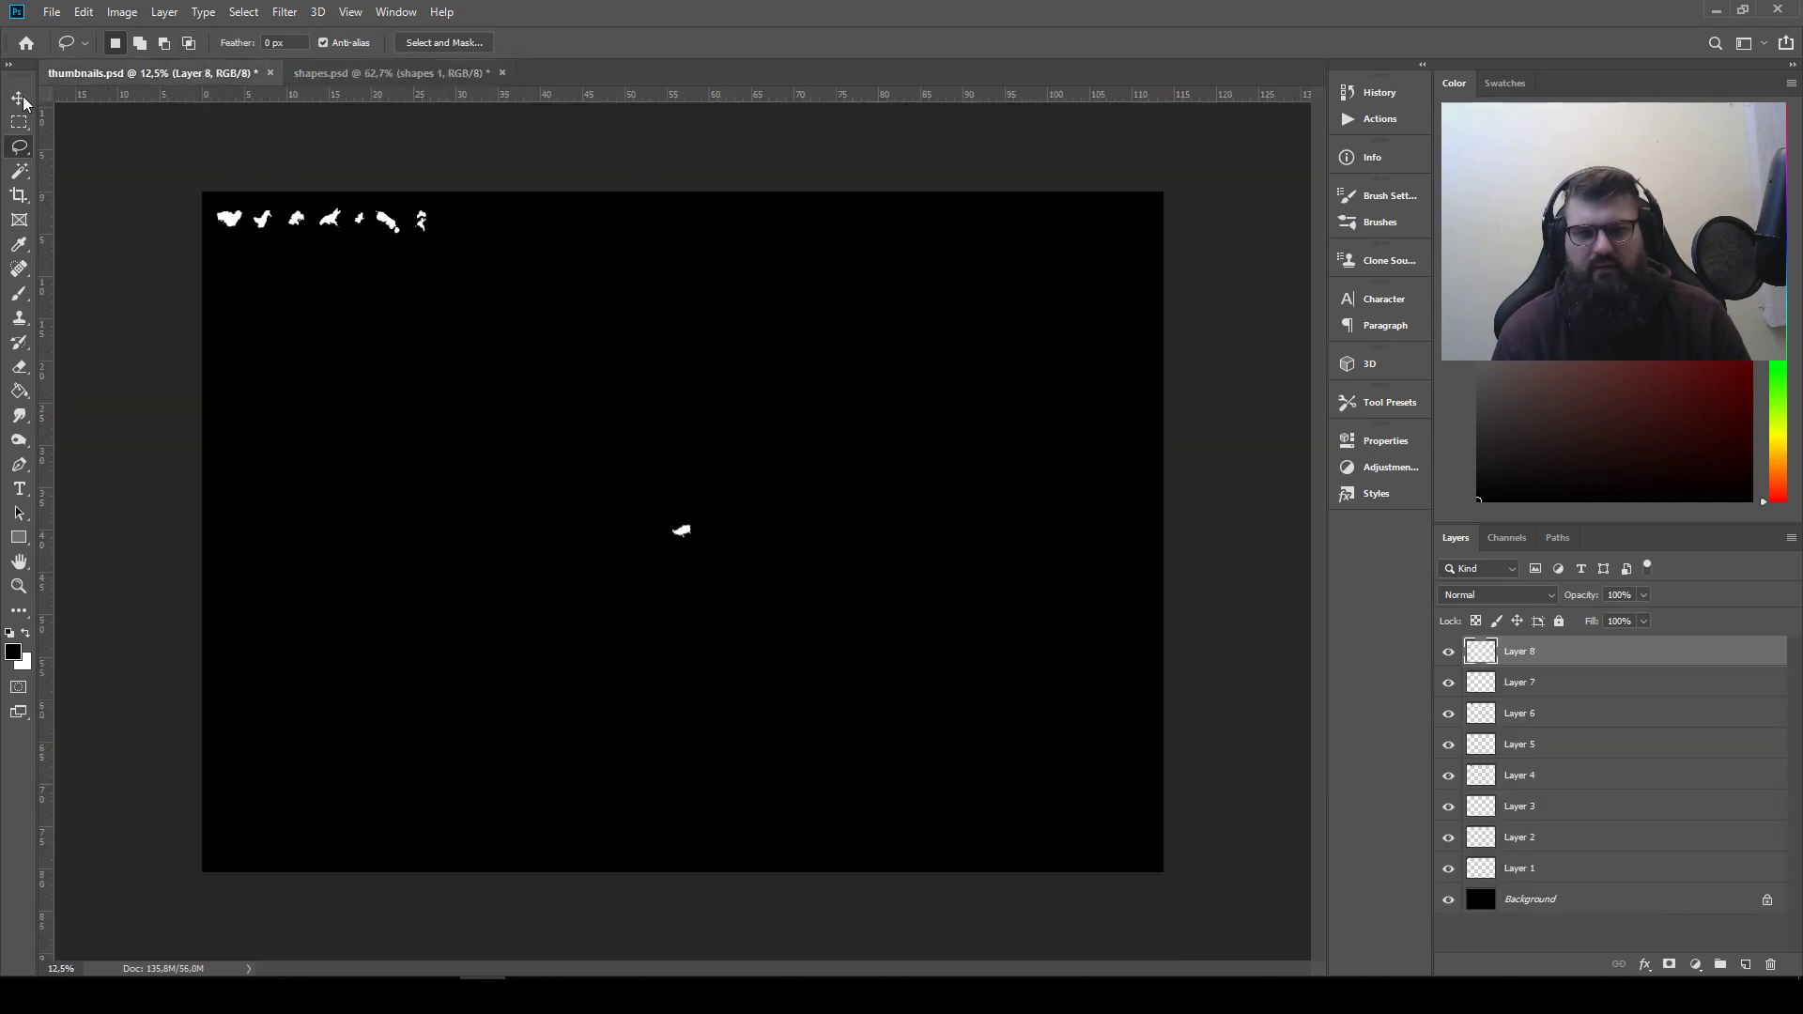
{"action": "left_click", "coordinate": [19, 99]}
{"action": "left_click_drag", "start_coordinate": [669, 541], "coordinate": [449, 226]}
Lasso-select the slanted shape with the narrow upper tip near the lower edge of the shapes.psd canvas
{"action": "left_click", "coordinate": [404, 73]}
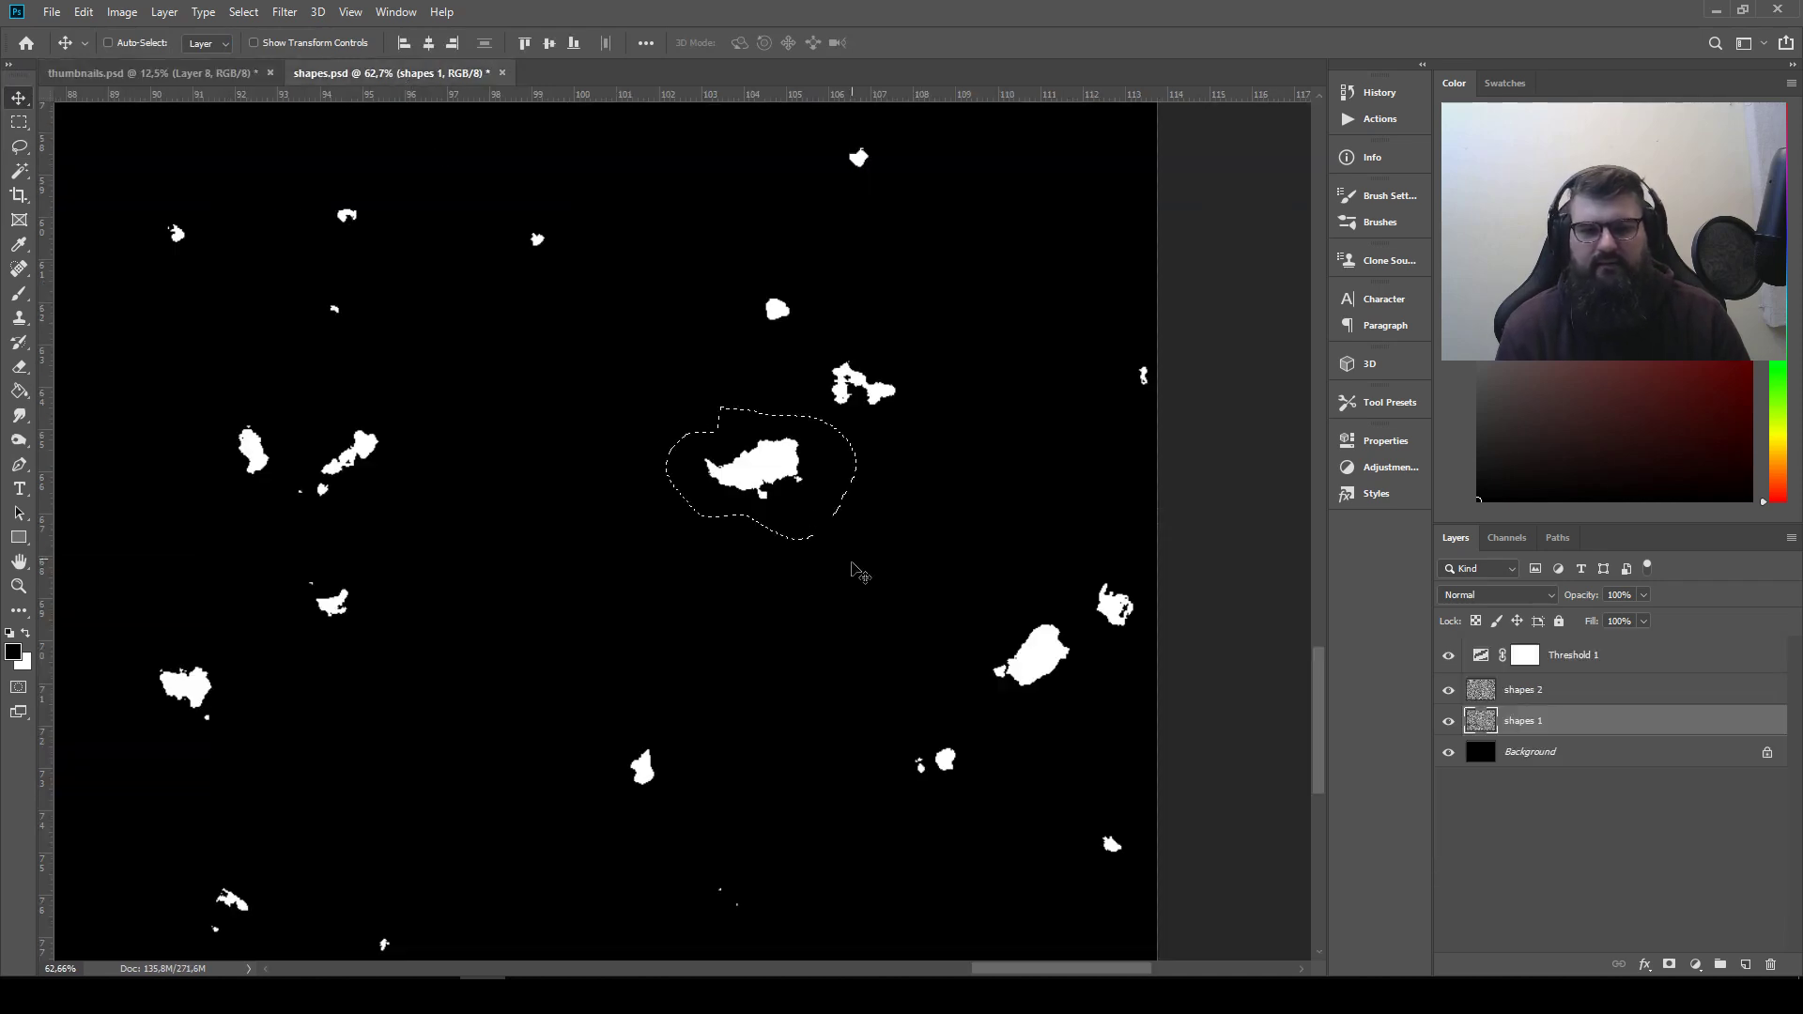
{"action": "left_click_drag", "start_coordinate": [498, 674], "coordinate": [641, 357]}
{"action": "left_click_drag", "start_coordinate": [500, 394], "coordinate": [754, 437]}
{"action": "left_click_drag", "start_coordinate": [957, 455], "coordinate": [1055, 450]}
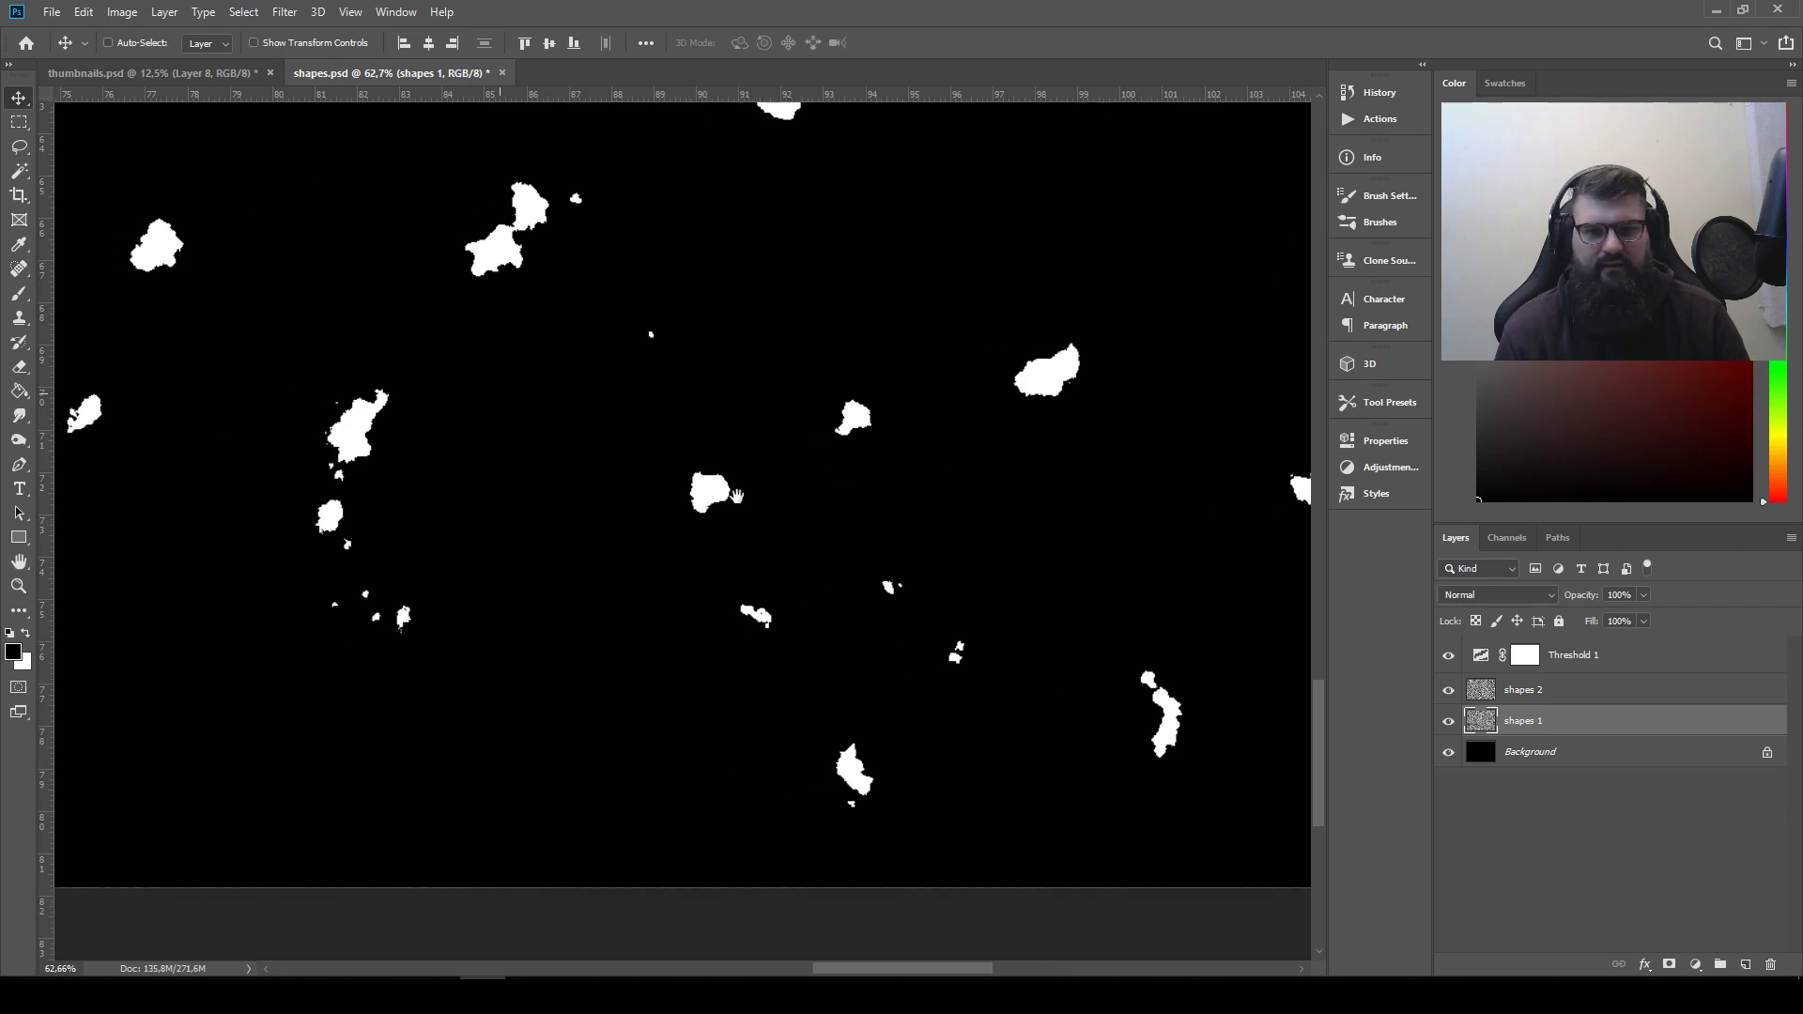
{"action": "left_click_drag", "start_coordinate": [493, 413], "coordinate": [652, 394]}
{"action": "left_click", "coordinate": [19, 148]}
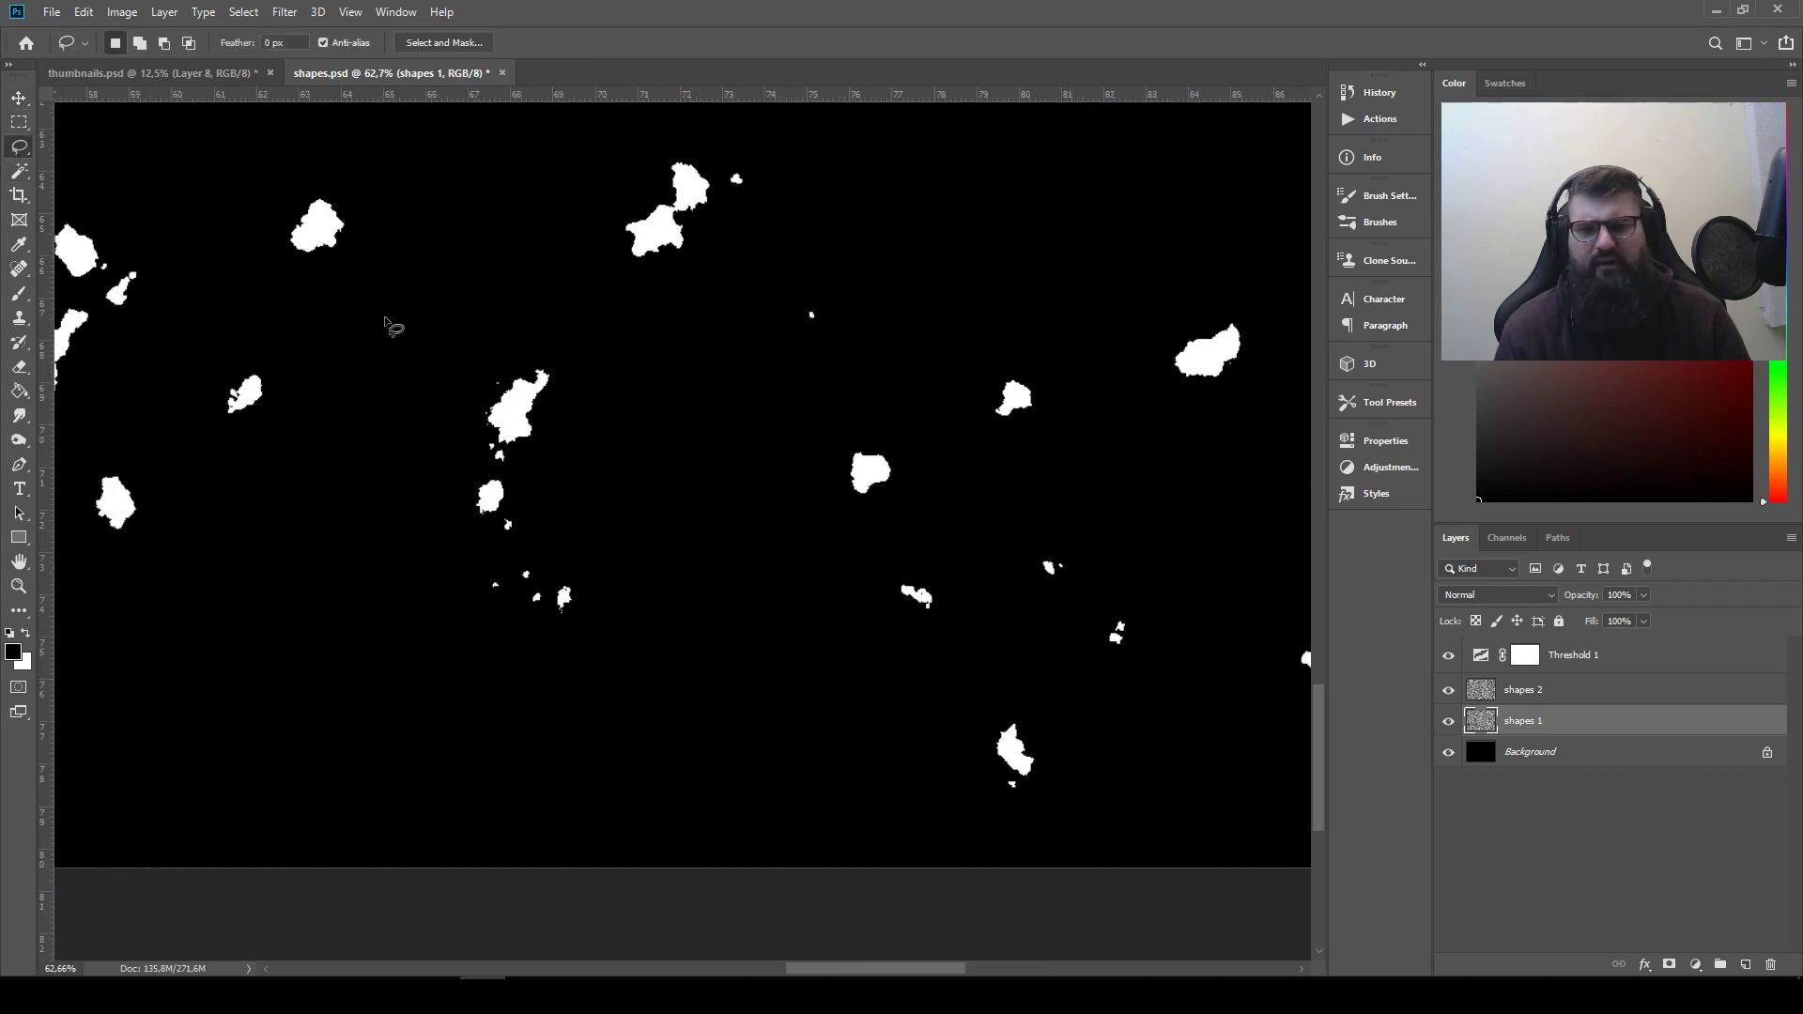
{"action": "left_click_drag", "start_coordinate": [345, 391], "coordinate": [434, 395]}
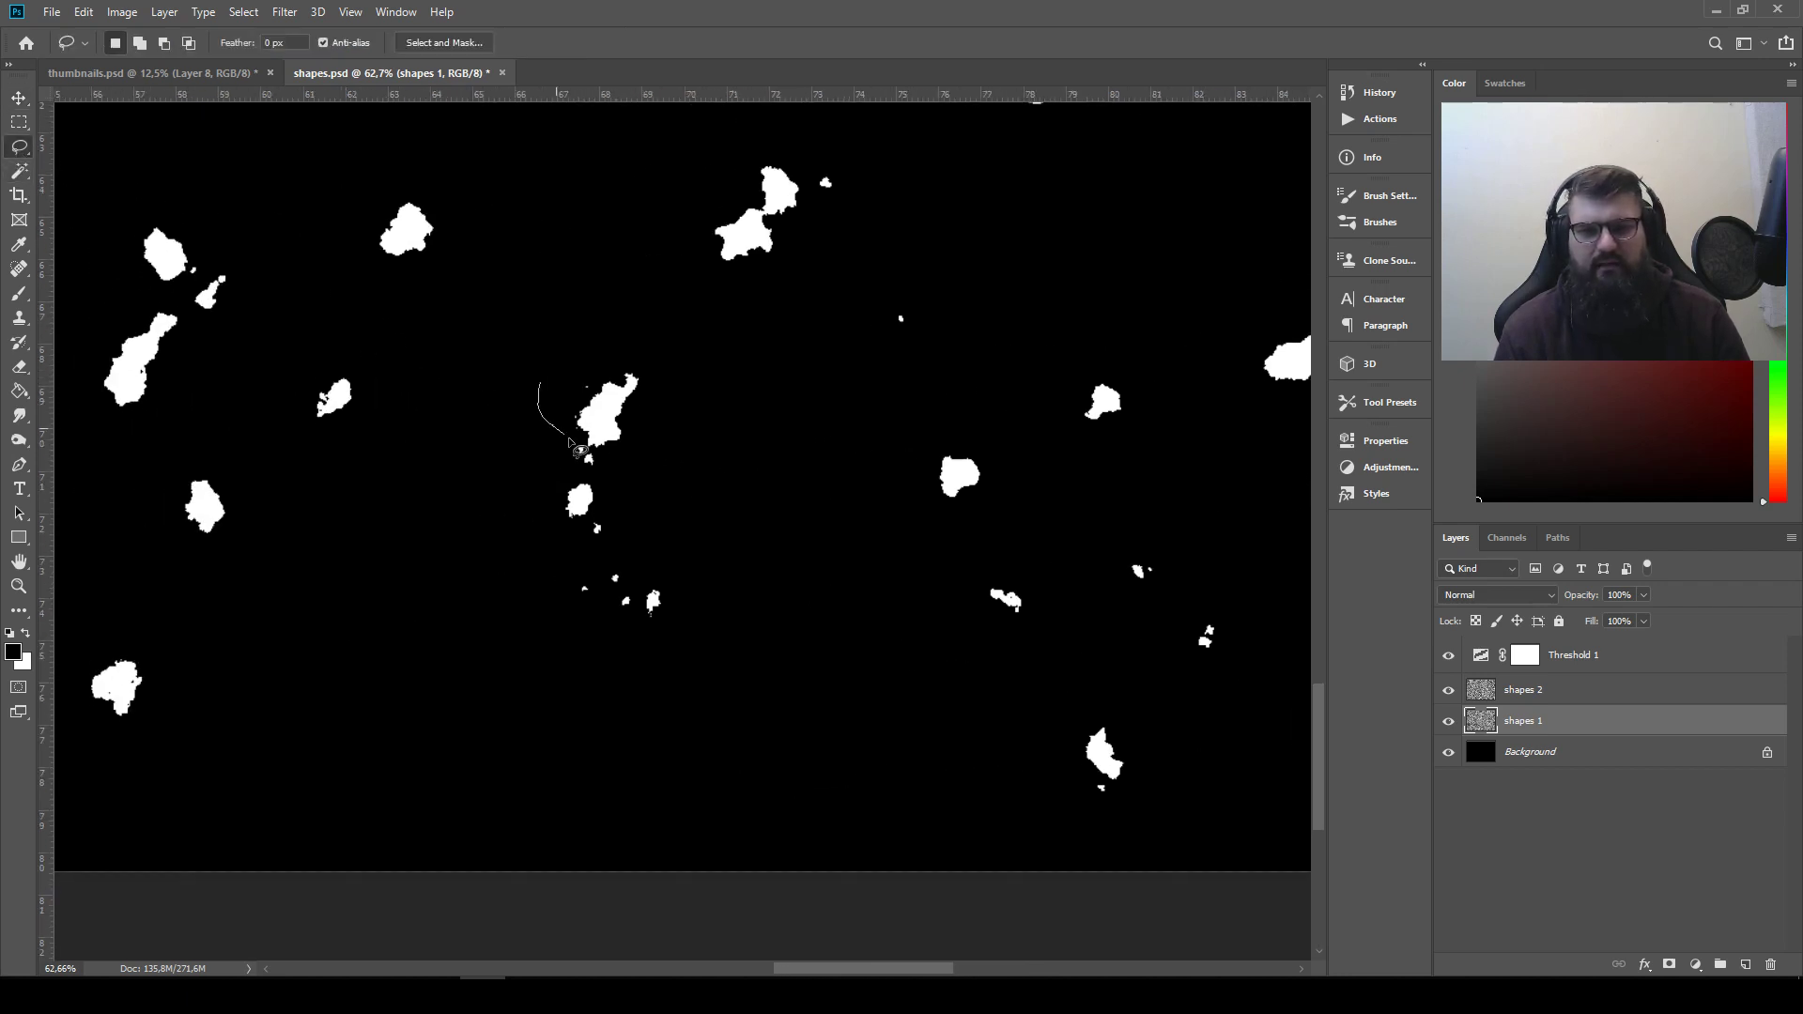
{"action": "left_click_drag", "start_coordinate": [668, 350], "coordinate": [559, 360]}
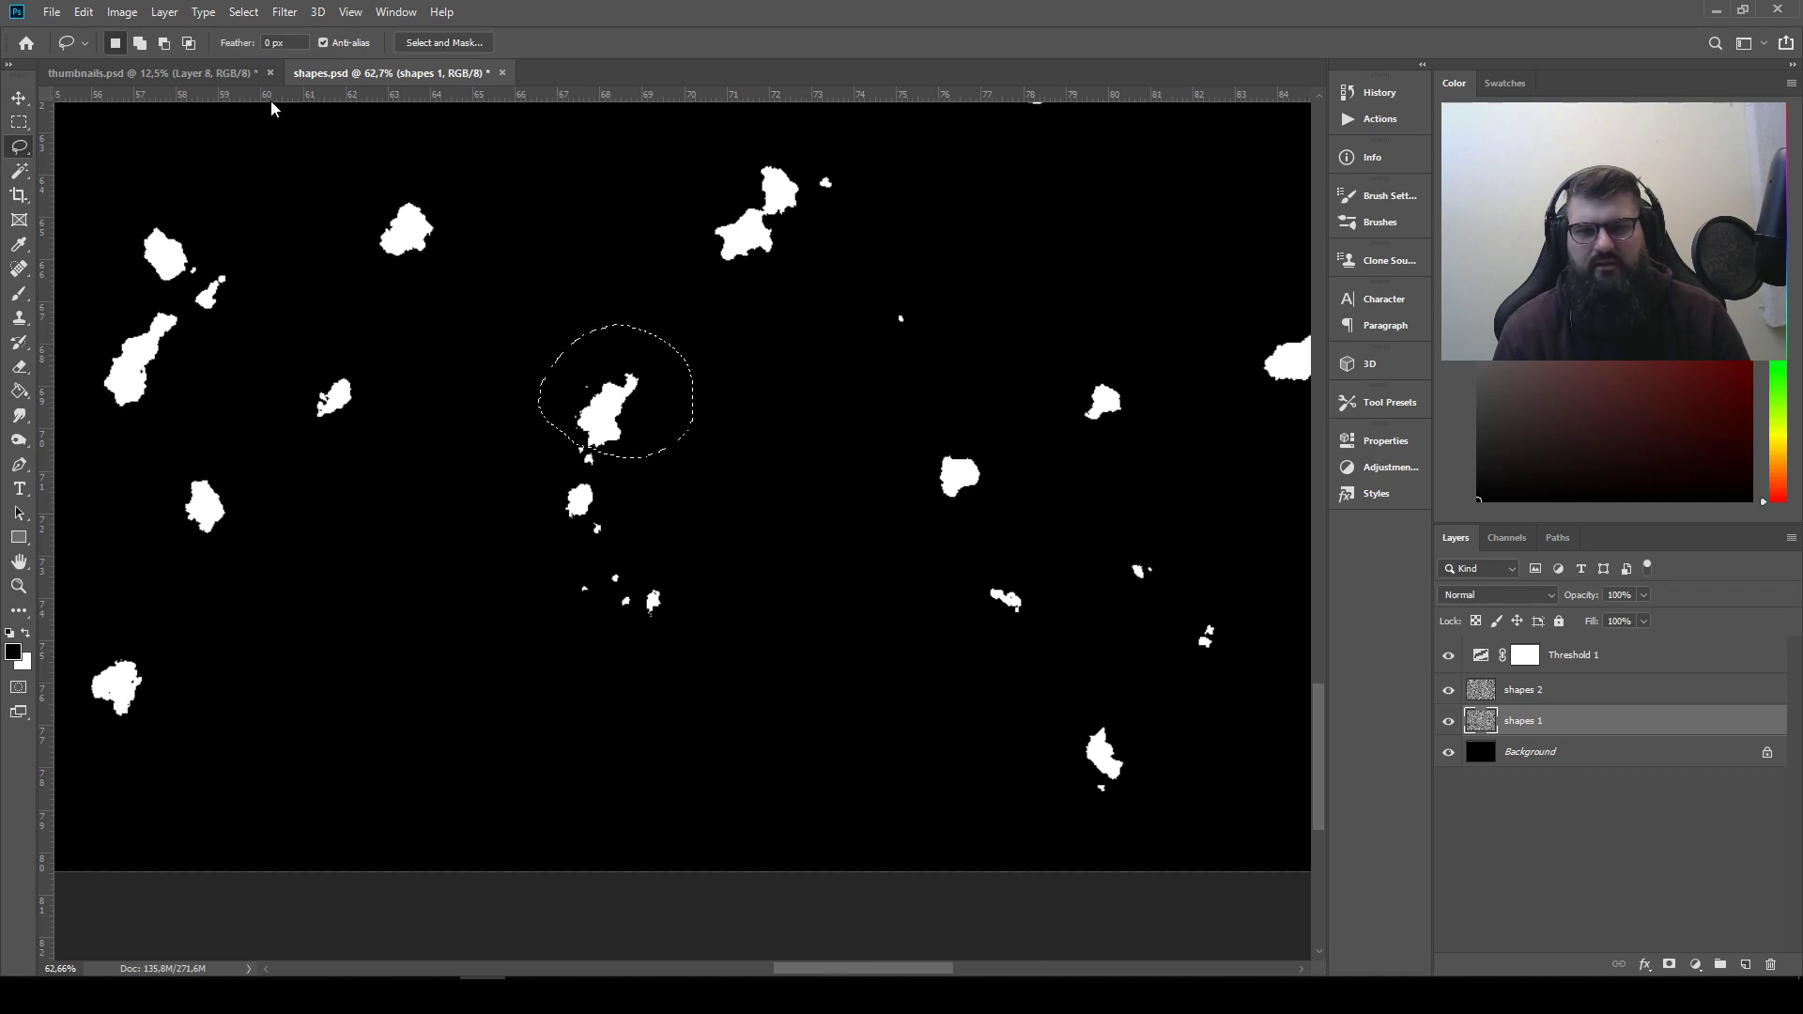
Paste the slanted shape into thumbnails.psd and move it to the end of the row as the ninth shape
{"action": "left_click", "coordinate": [199, 71]}
{"action": "key", "text": "ctrl+v"}
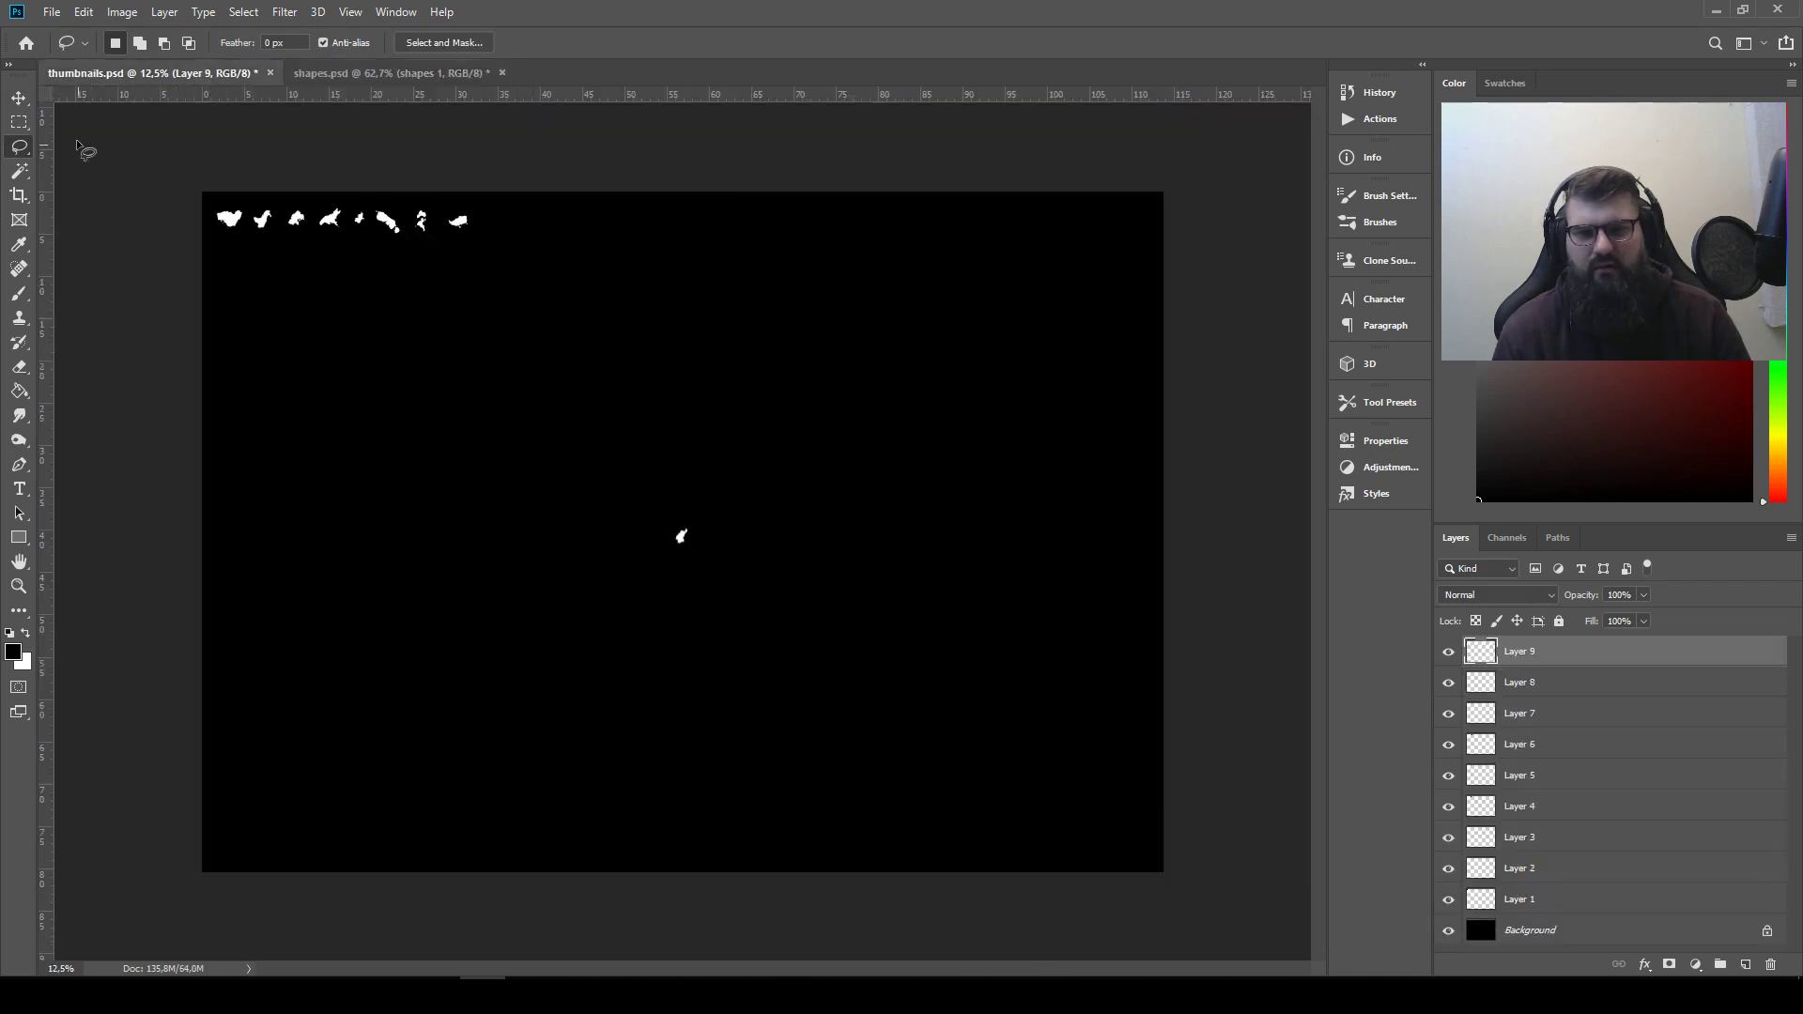
{"action": "key", "text": "v"}
{"action": "left_click_drag", "start_coordinate": [752, 595], "coordinate": [543, 267]}
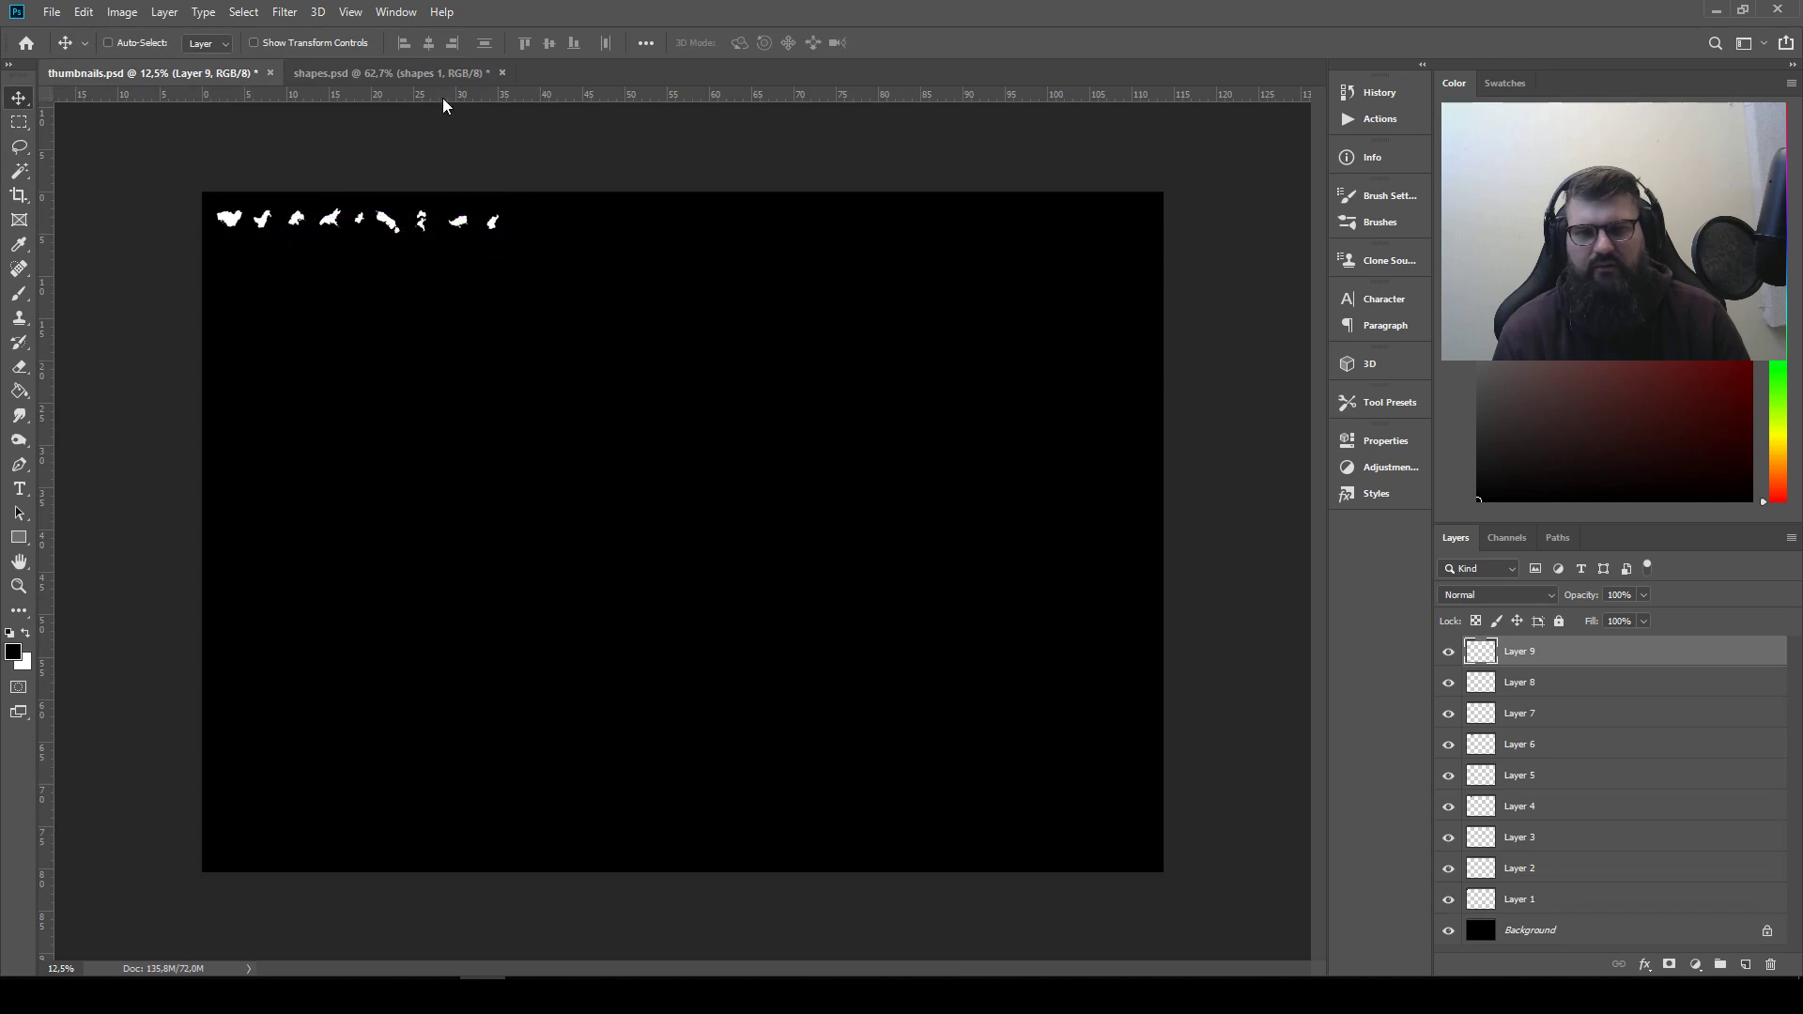
Clear the old selection in shapes.psd, then lasso and copy the large rounded blob in the lower middle of the canvas
{"action": "left_click", "coordinate": [436, 82]}
{"action": "mouse_move", "coordinate": [616, 406]}
{"action": "left_mouse_down"}
{"action": "mouse_move", "coordinate": [716, 608]}
{"action": "mouse_move", "coordinate": [728, 542]}
{"action": "left_mouse_up"}
{"action": "key", "text": "l"}
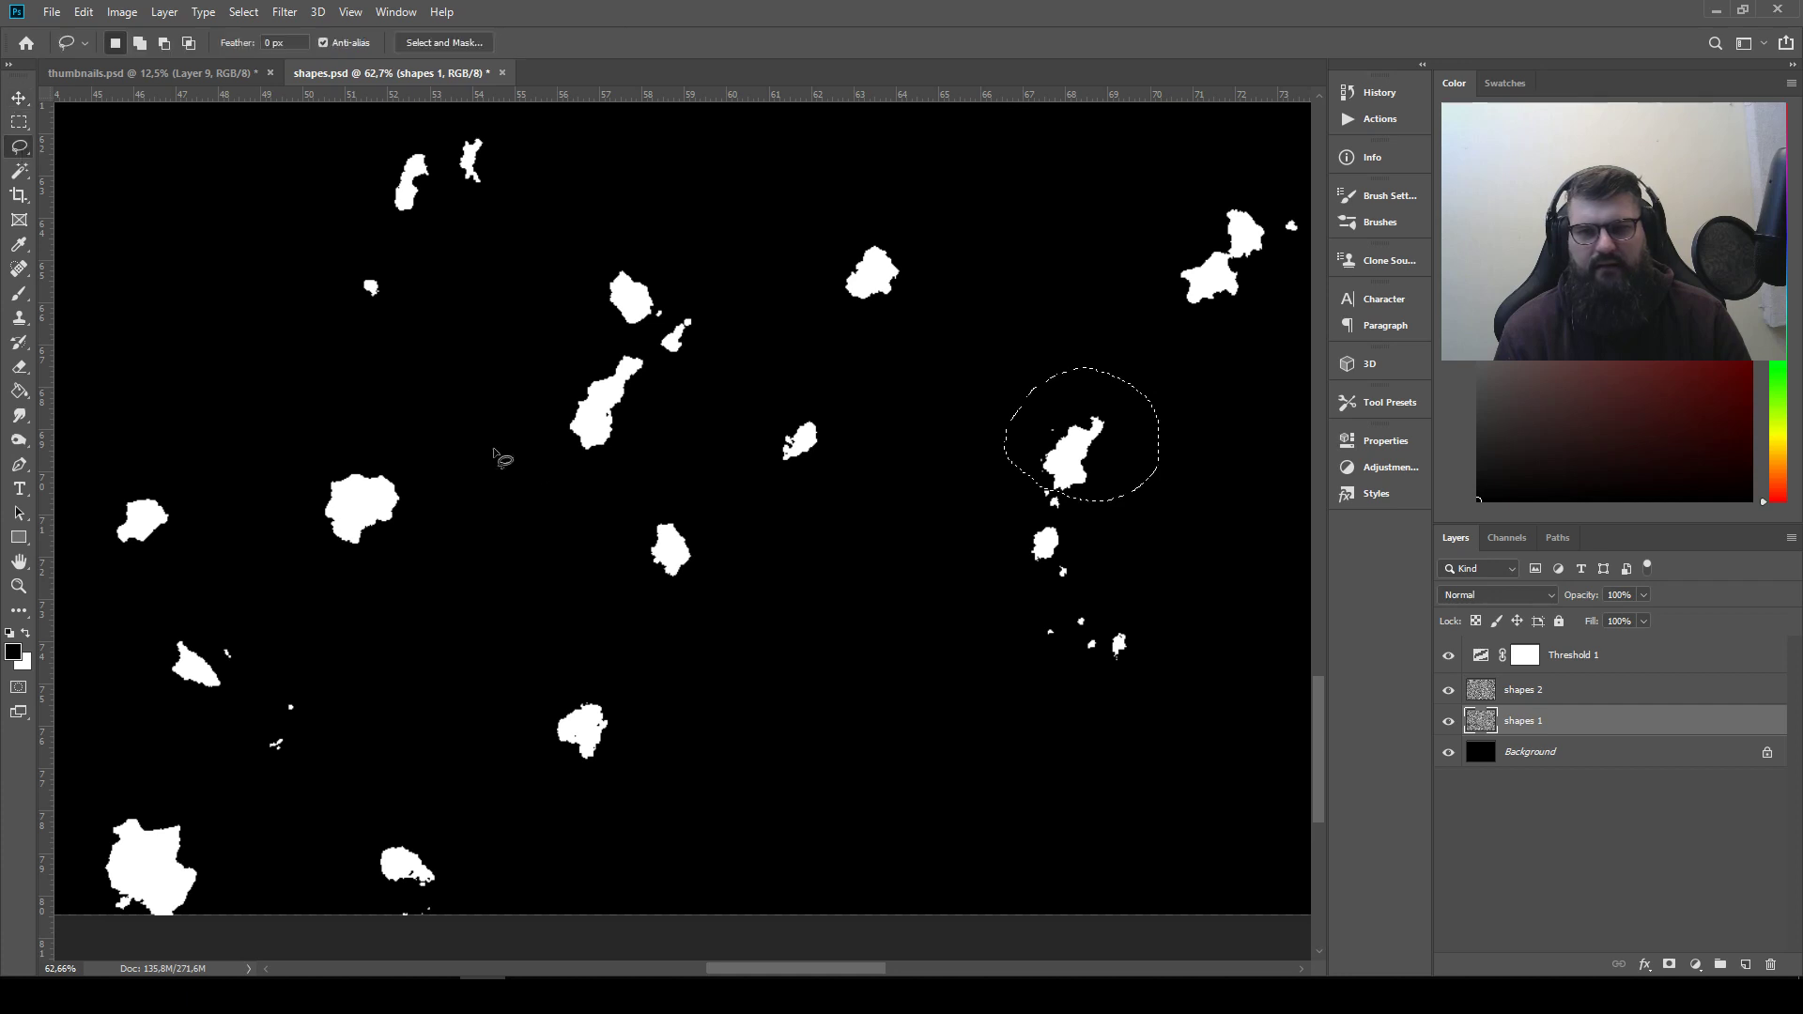
{"action": "key", "text": "ctrl+d"}
{"action": "mouse_move", "coordinate": [348, 404]}
{"action": "left_mouse_down"}
{"action": "mouse_move", "coordinate": [529, 398]}
{"action": "mouse_move", "coordinate": [515, 439]}
{"action": "left_mouse_up"}
{"action": "key", "text": "ctrl+c"}
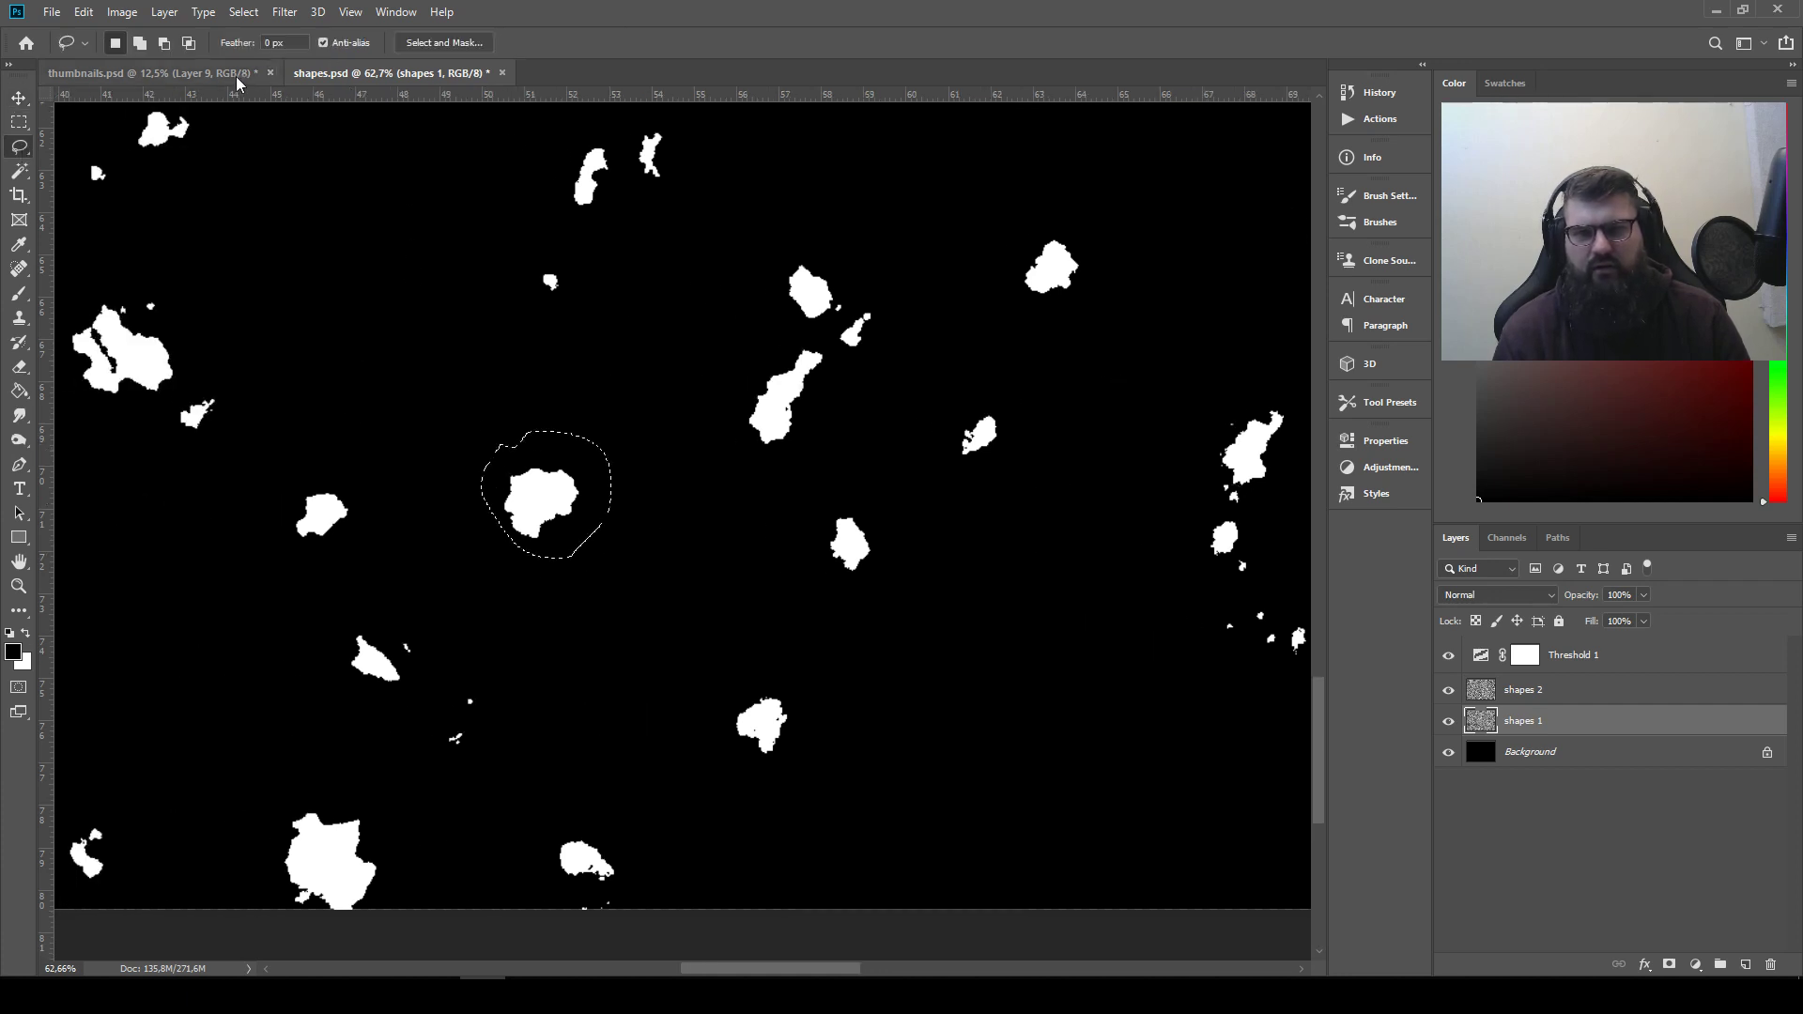
Paste the rounded blob into thumbnails.psd and place it as the tenth shape in the row
{"action": "left_click", "coordinate": [229, 77]}
{"action": "key", "text": "ctrl+v"}
{"action": "left_click", "coordinate": [19, 98]}
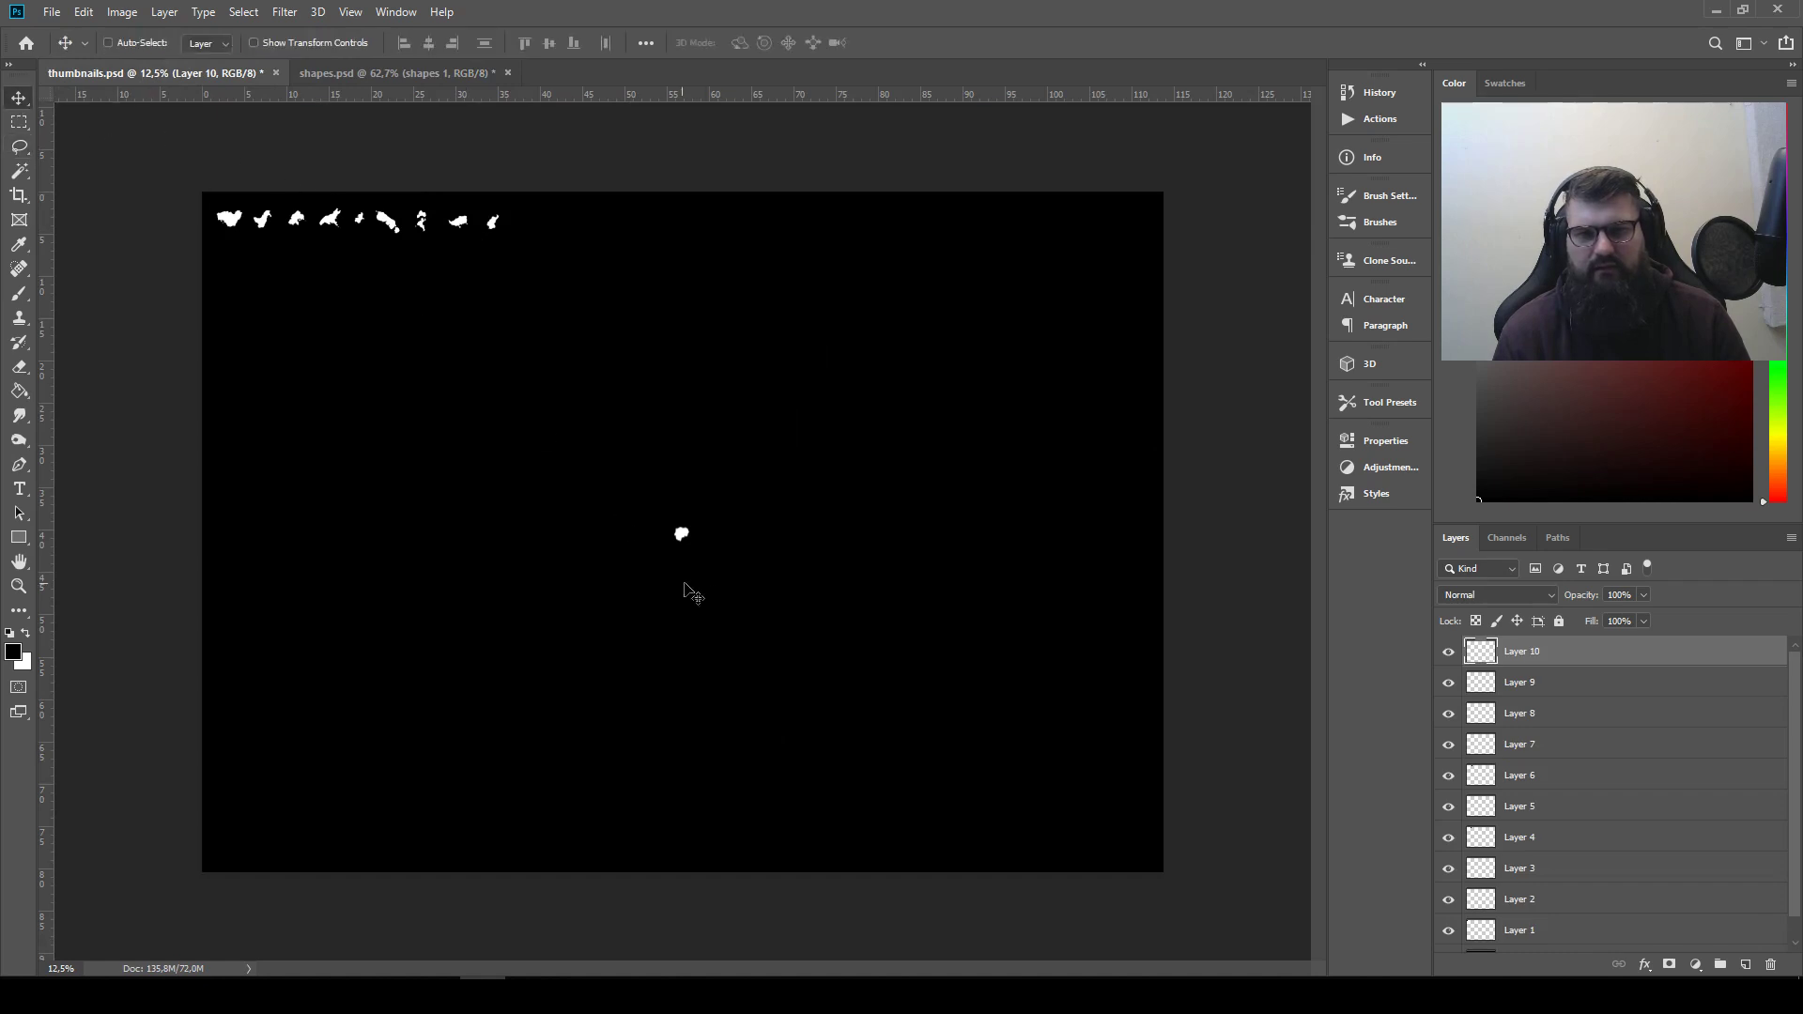
{"action": "left_click_drag", "start_coordinate": [684, 591], "coordinate": [599, 293]}
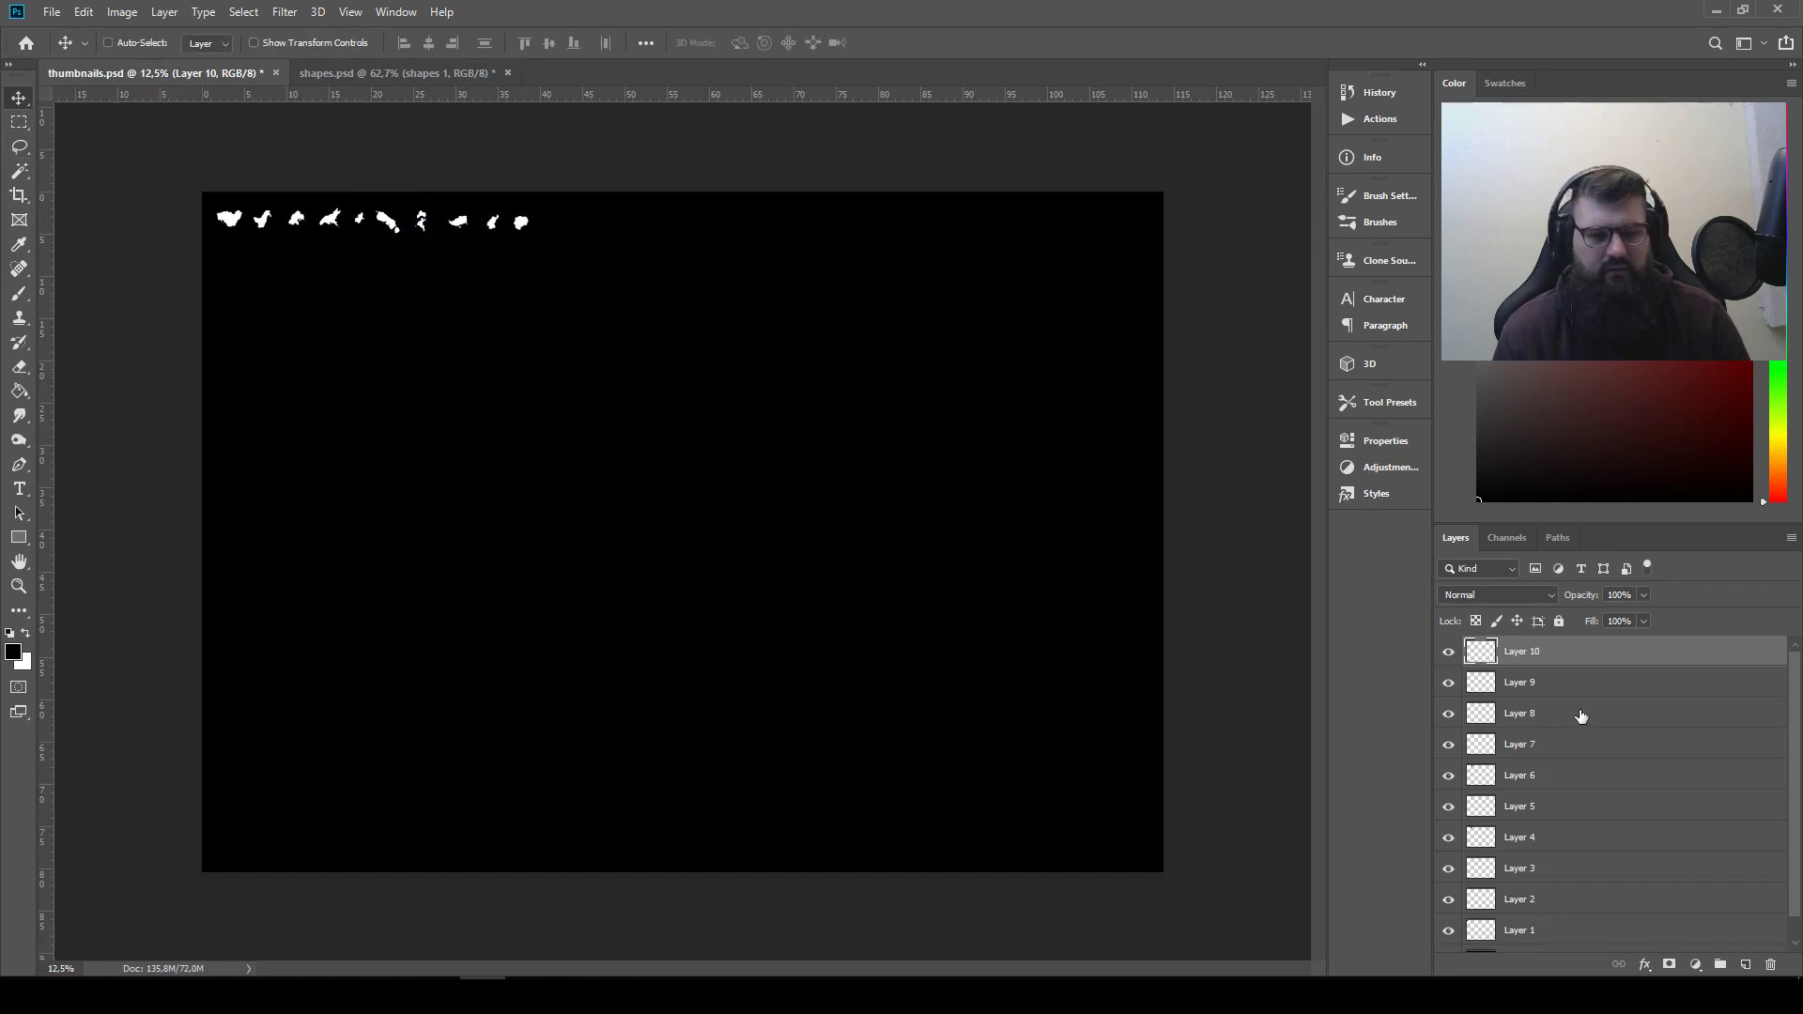
Deselect in shapes.psd and re-render Clouds on the shapes 2 and shapes 1 layers to generate new shapes
{"action": "left_click", "coordinate": [335, 74]}
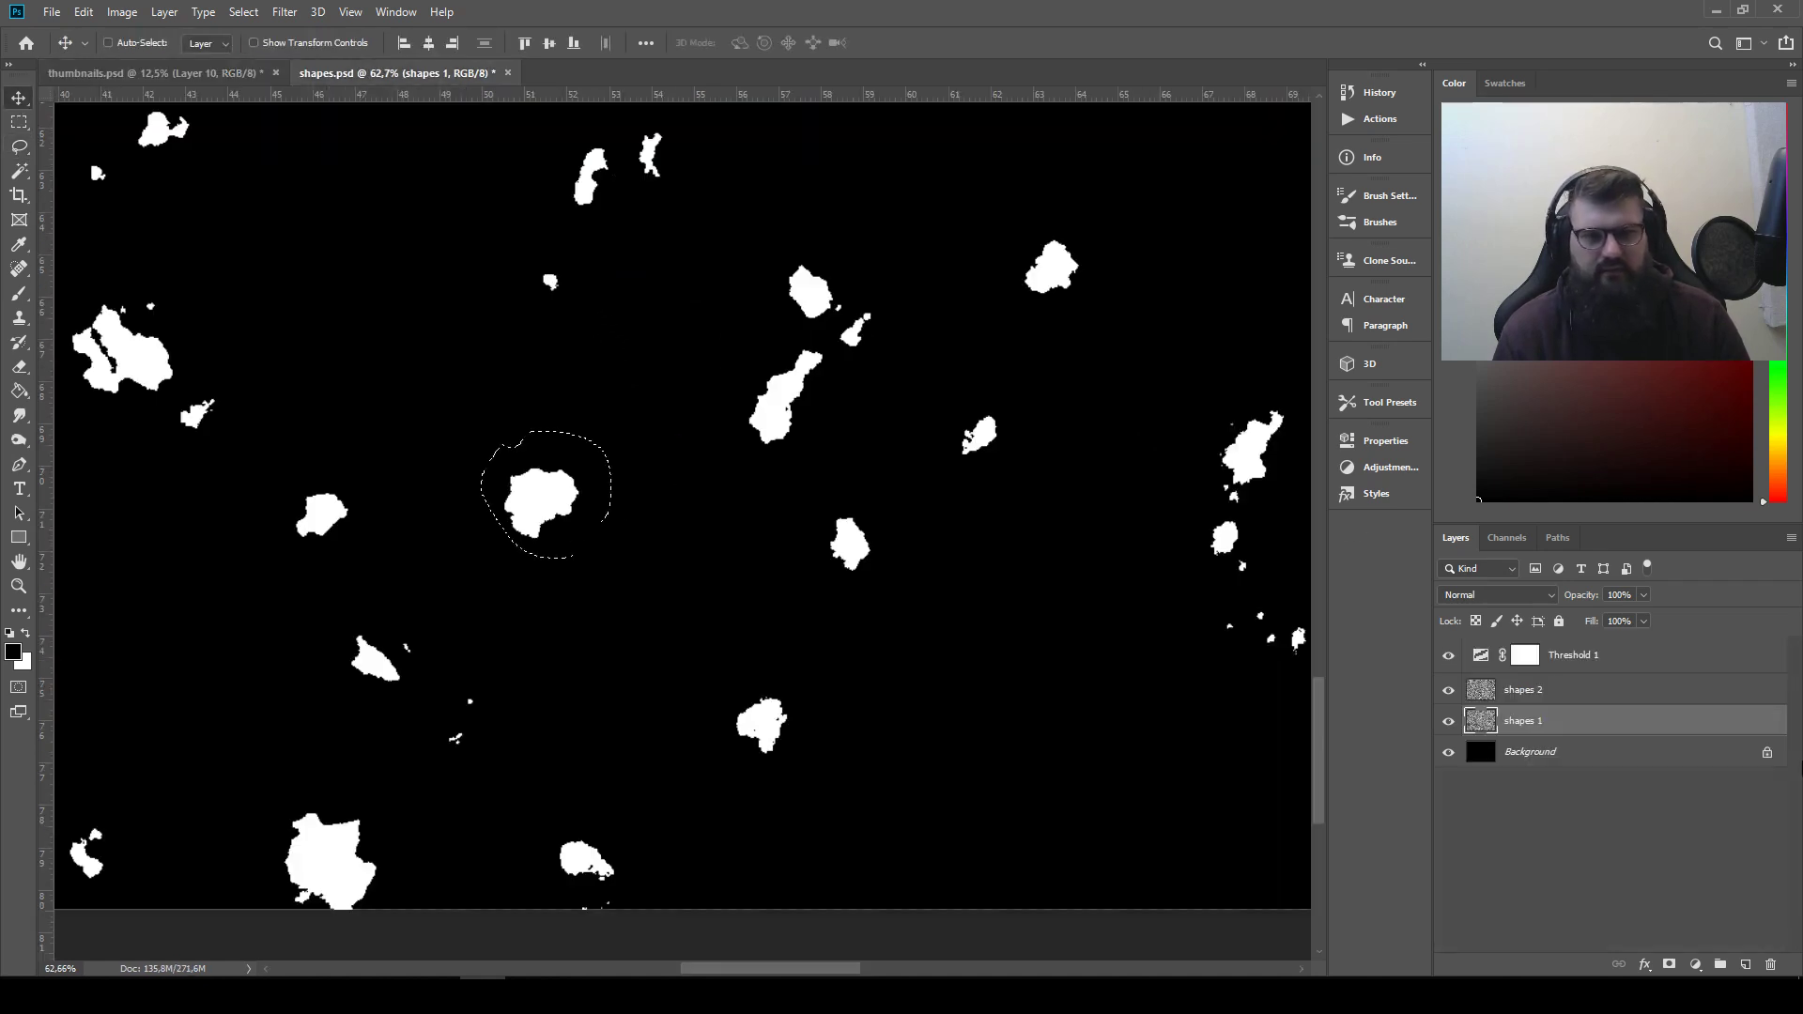
{"action": "left_click", "coordinate": [1577, 693]}
{"action": "key", "text": "ctrl+d"}
{"action": "left_click", "coordinate": [281, 11]}
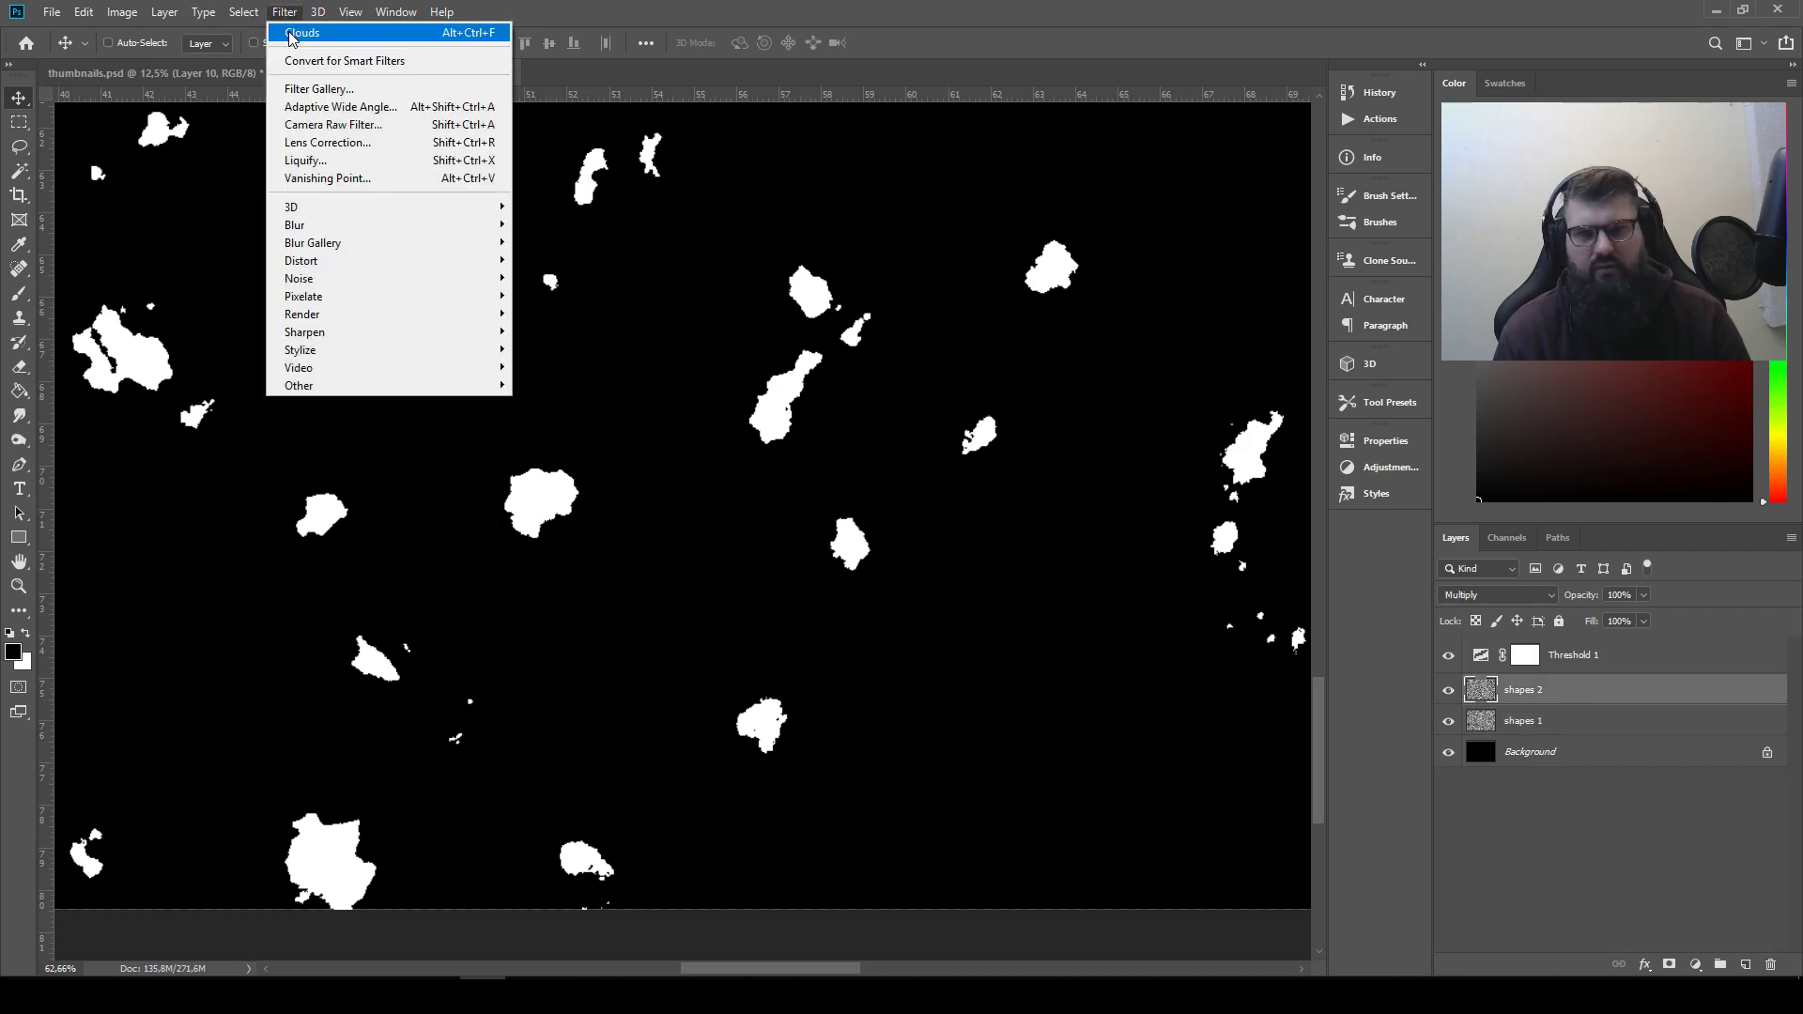
{"action": "key", "text": "Escape"}
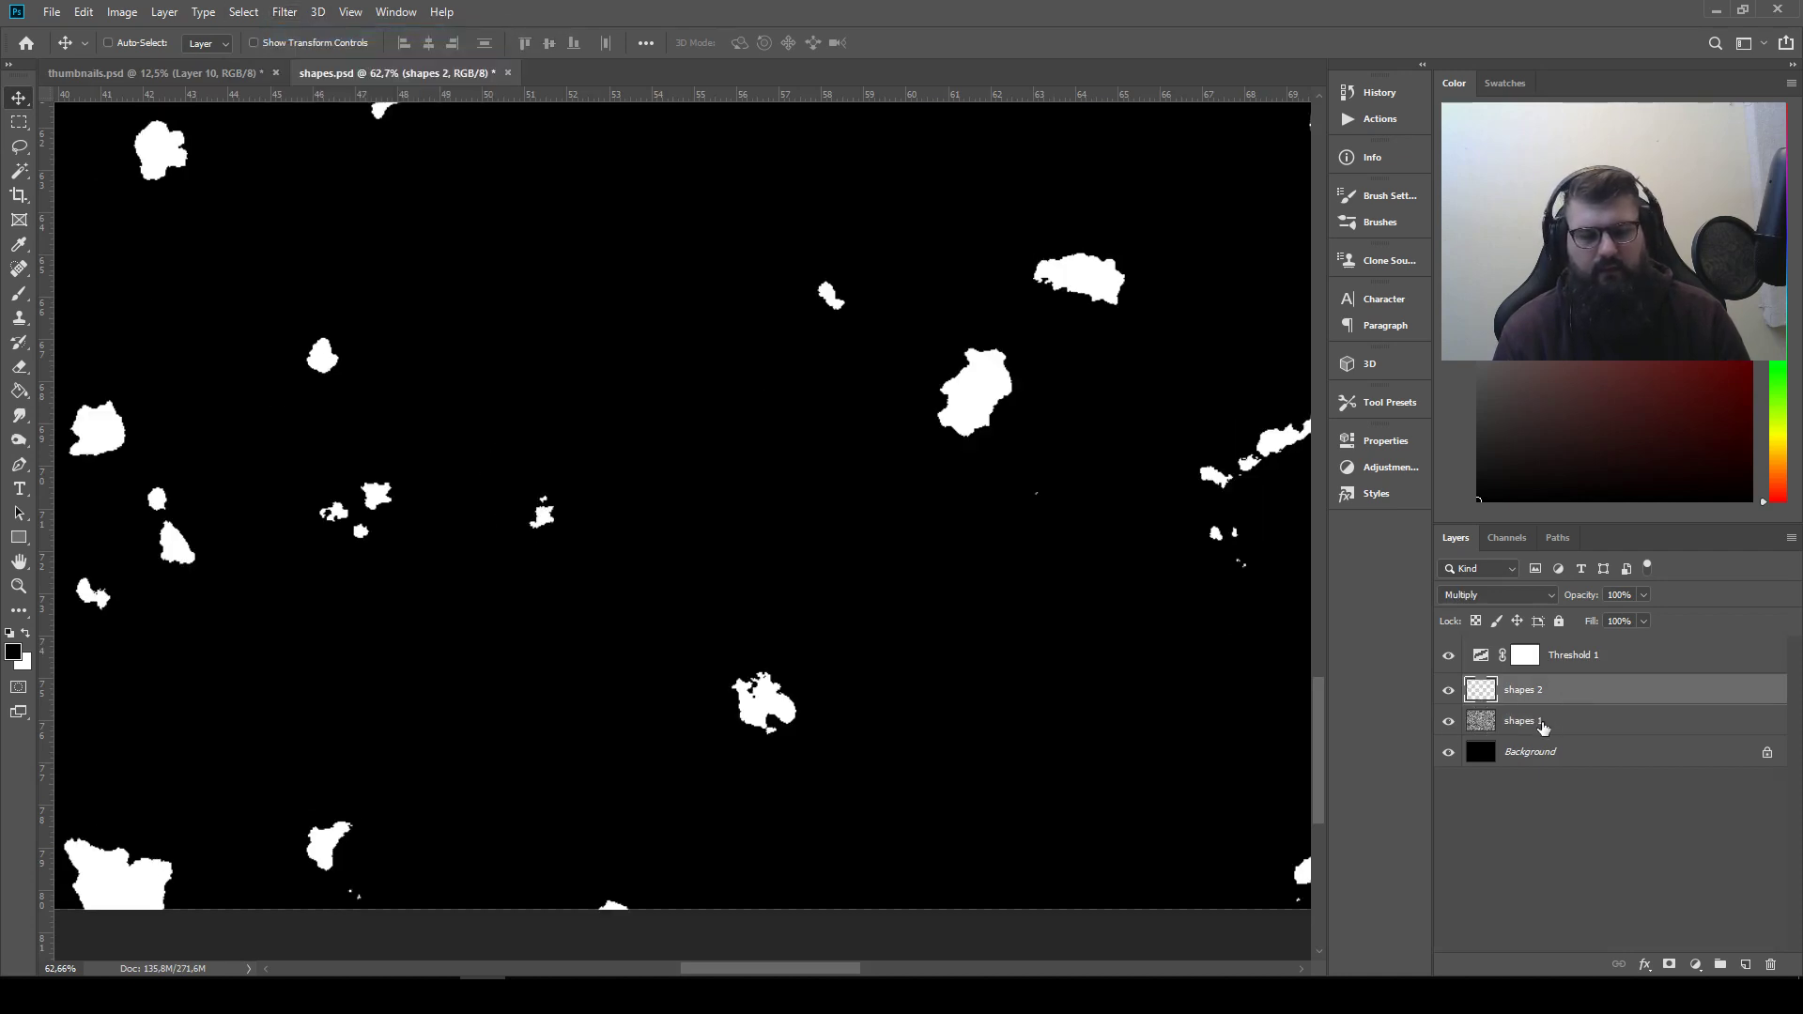
{"action": "left_click", "coordinate": [1543, 727]}
{"action": "left_click", "coordinate": [285, 12]}
{"action": "left_click", "coordinate": [376, 31]}
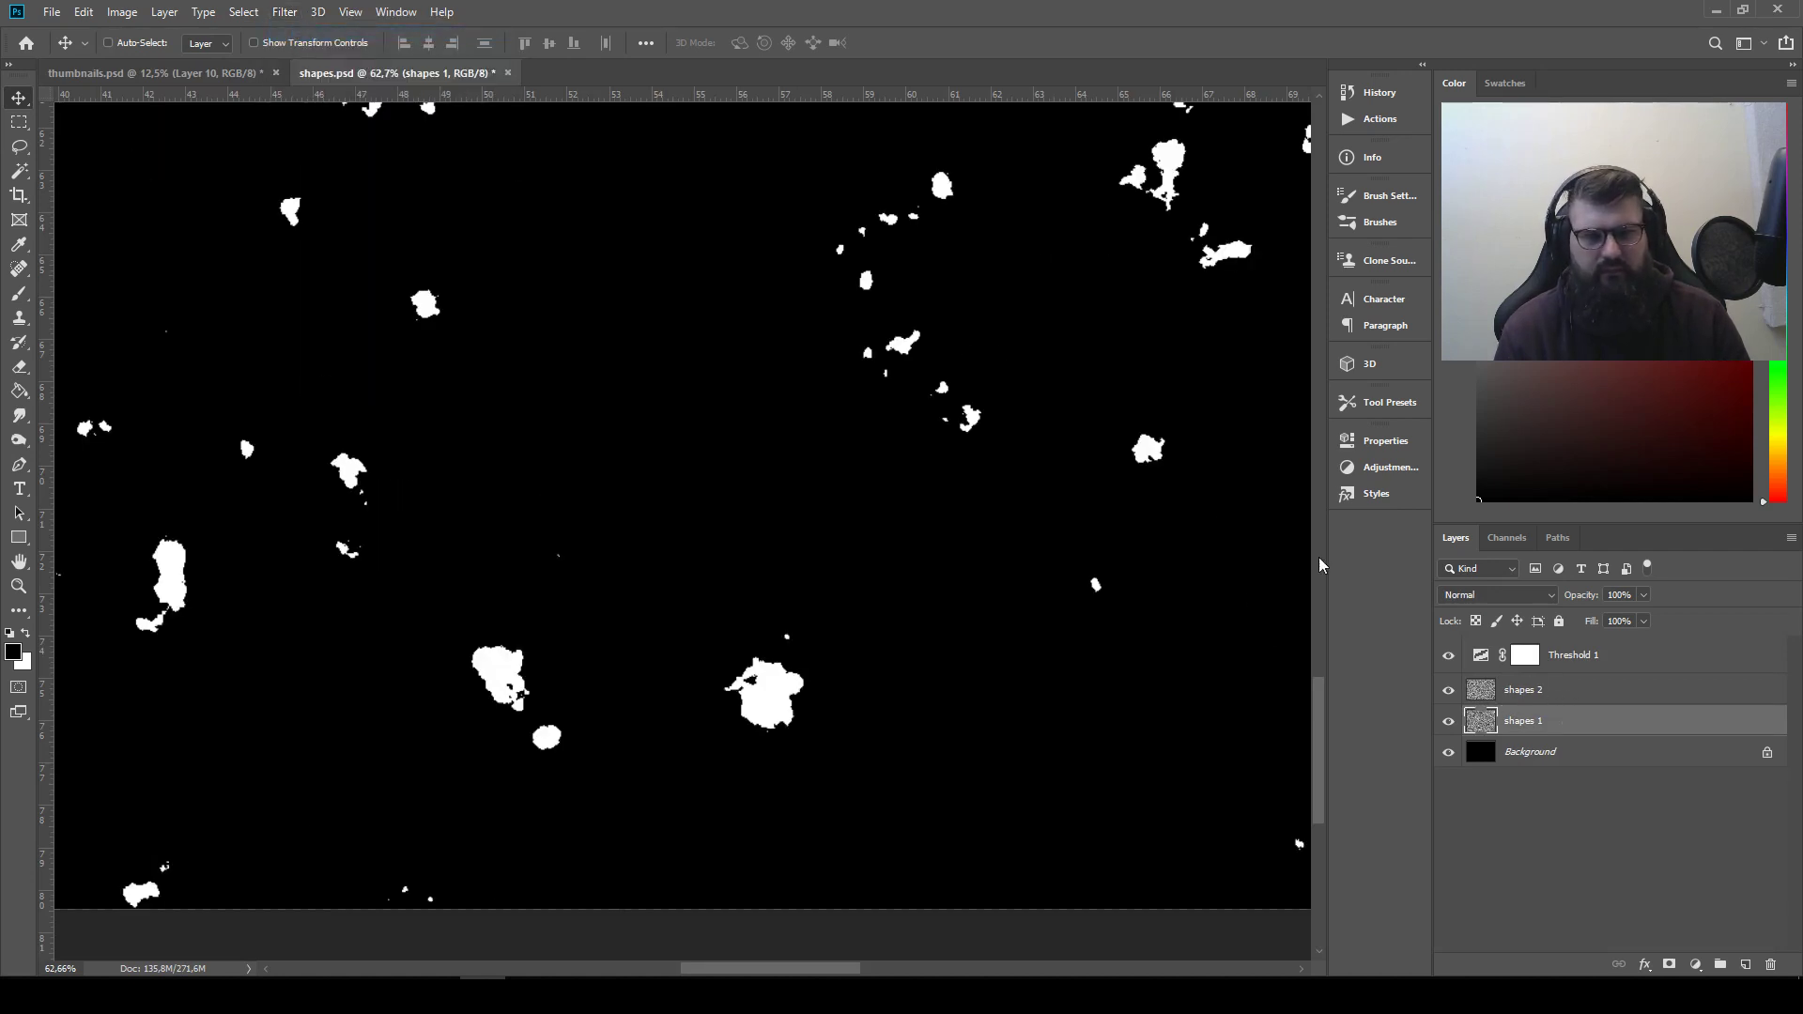
Lasso-select the crescent-like shape, leaving out the small fragment beside its upper end
{"action": "left_click_drag", "start_coordinate": [977, 287], "coordinate": [450, 678]}
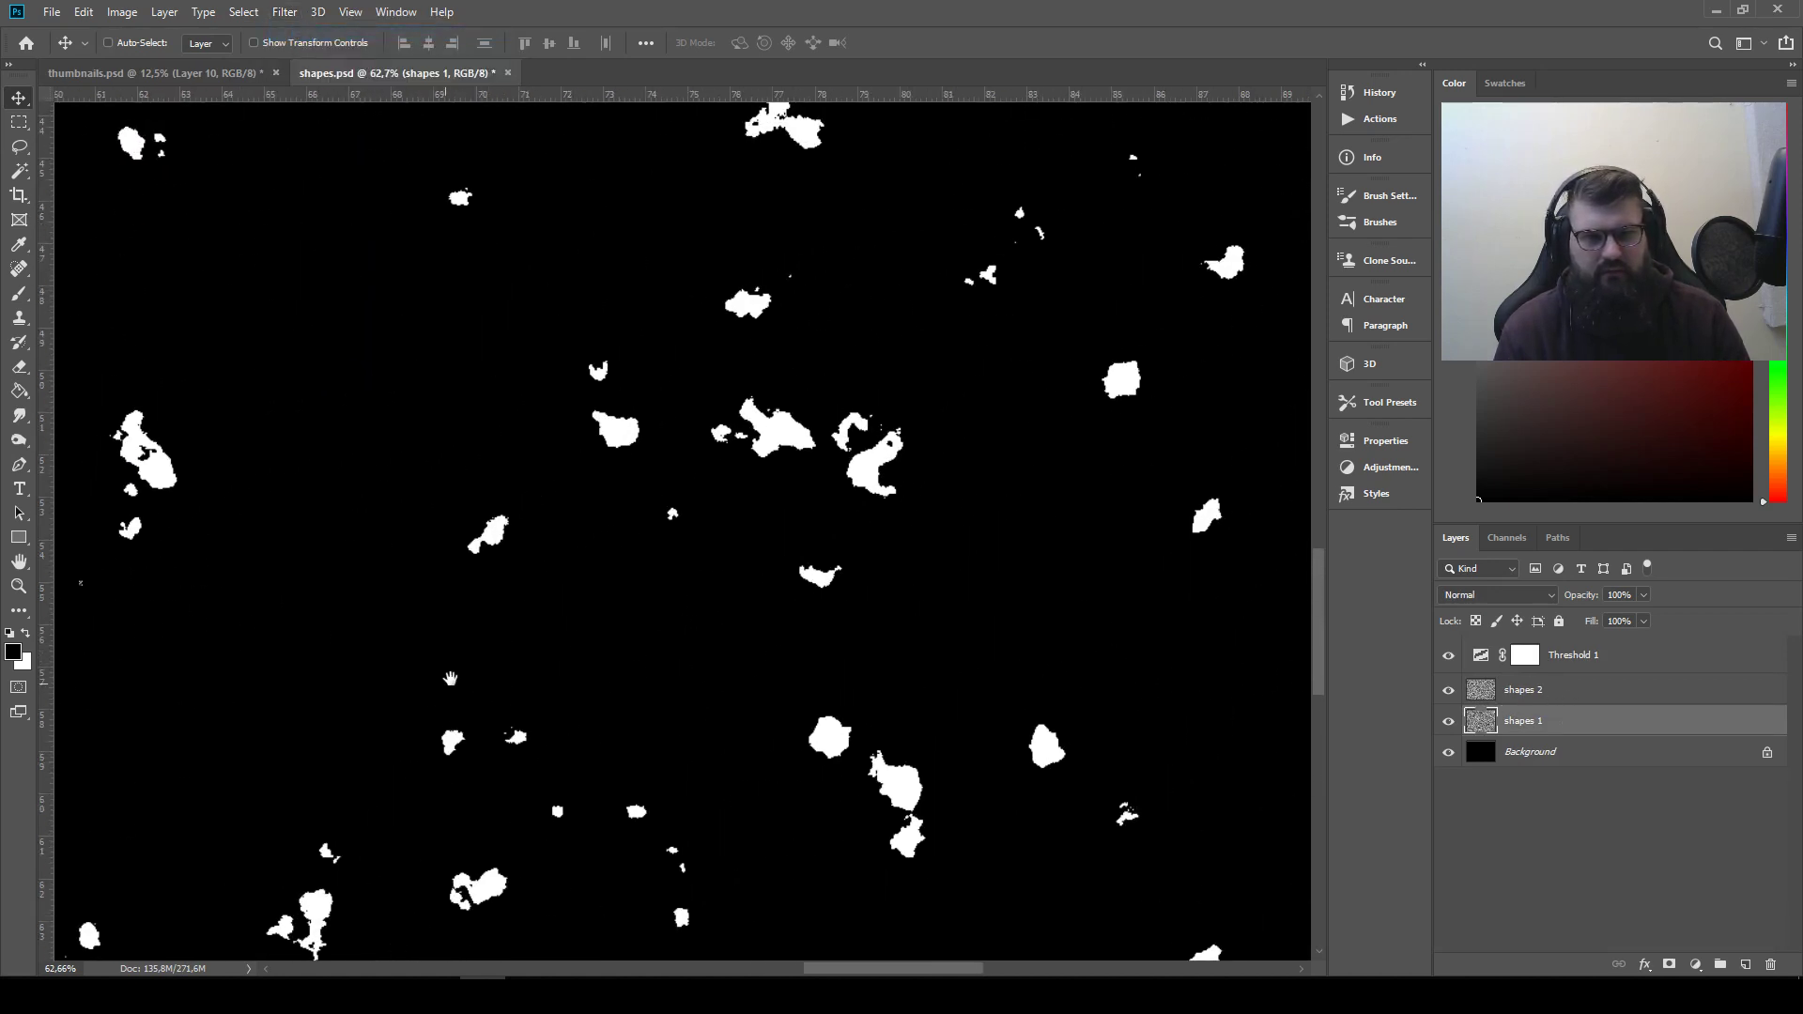
{"action": "left_click", "coordinate": [18, 148]}
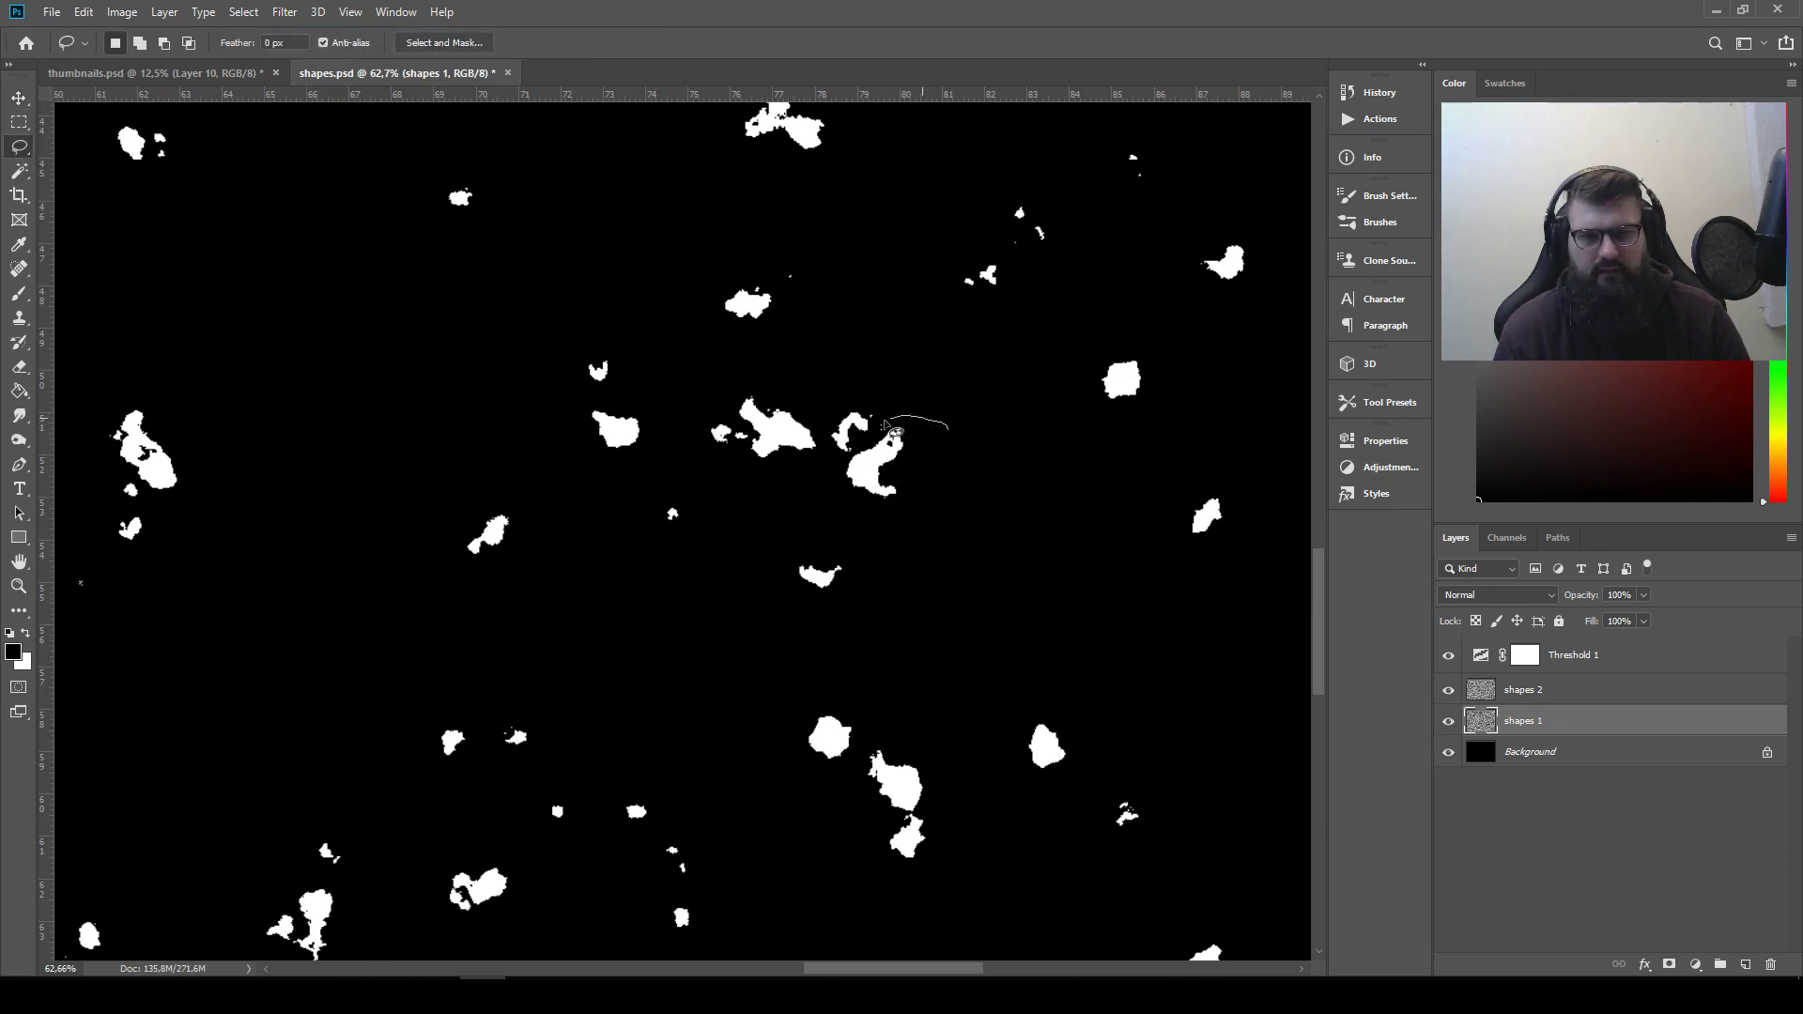
{"action": "left_click_drag", "start_coordinate": [859, 524], "coordinate": [955, 430]}
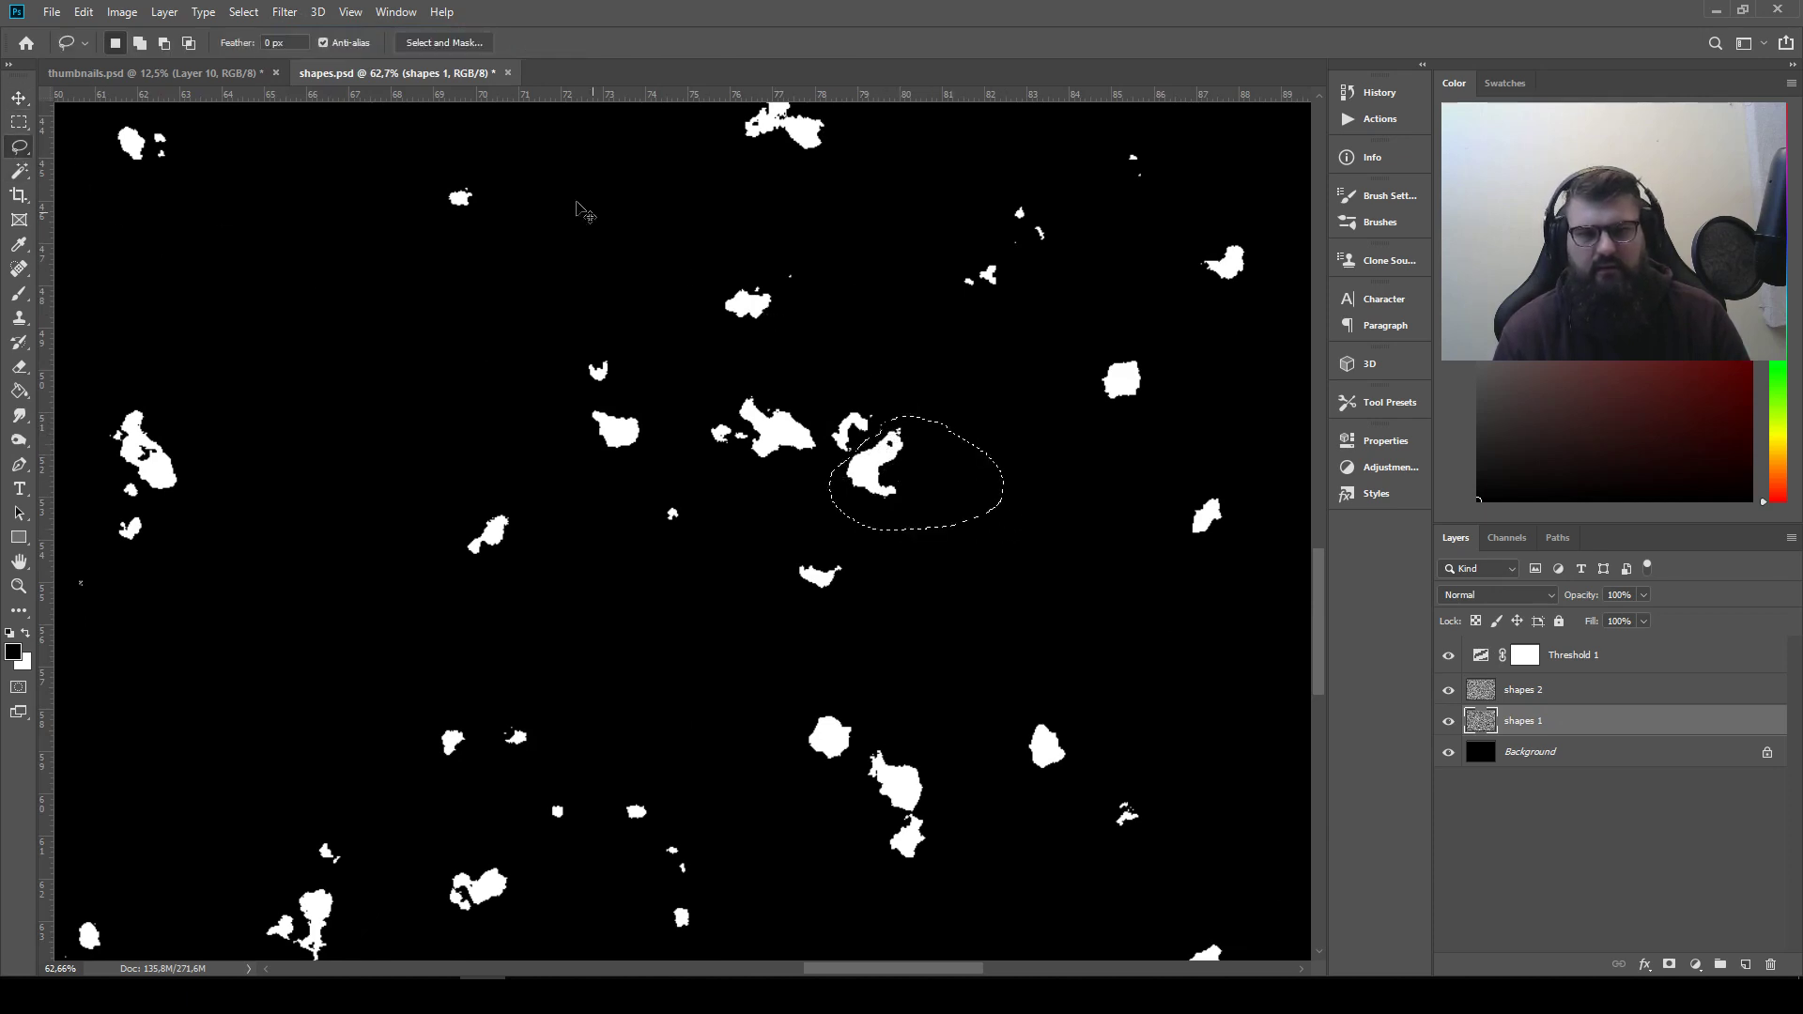
Copy the crescent-like shape into thumbnails.psd and place it as the eleventh shape in the row
{"action": "left_click", "coordinate": [201, 72]}
{"action": "key", "text": "v"}
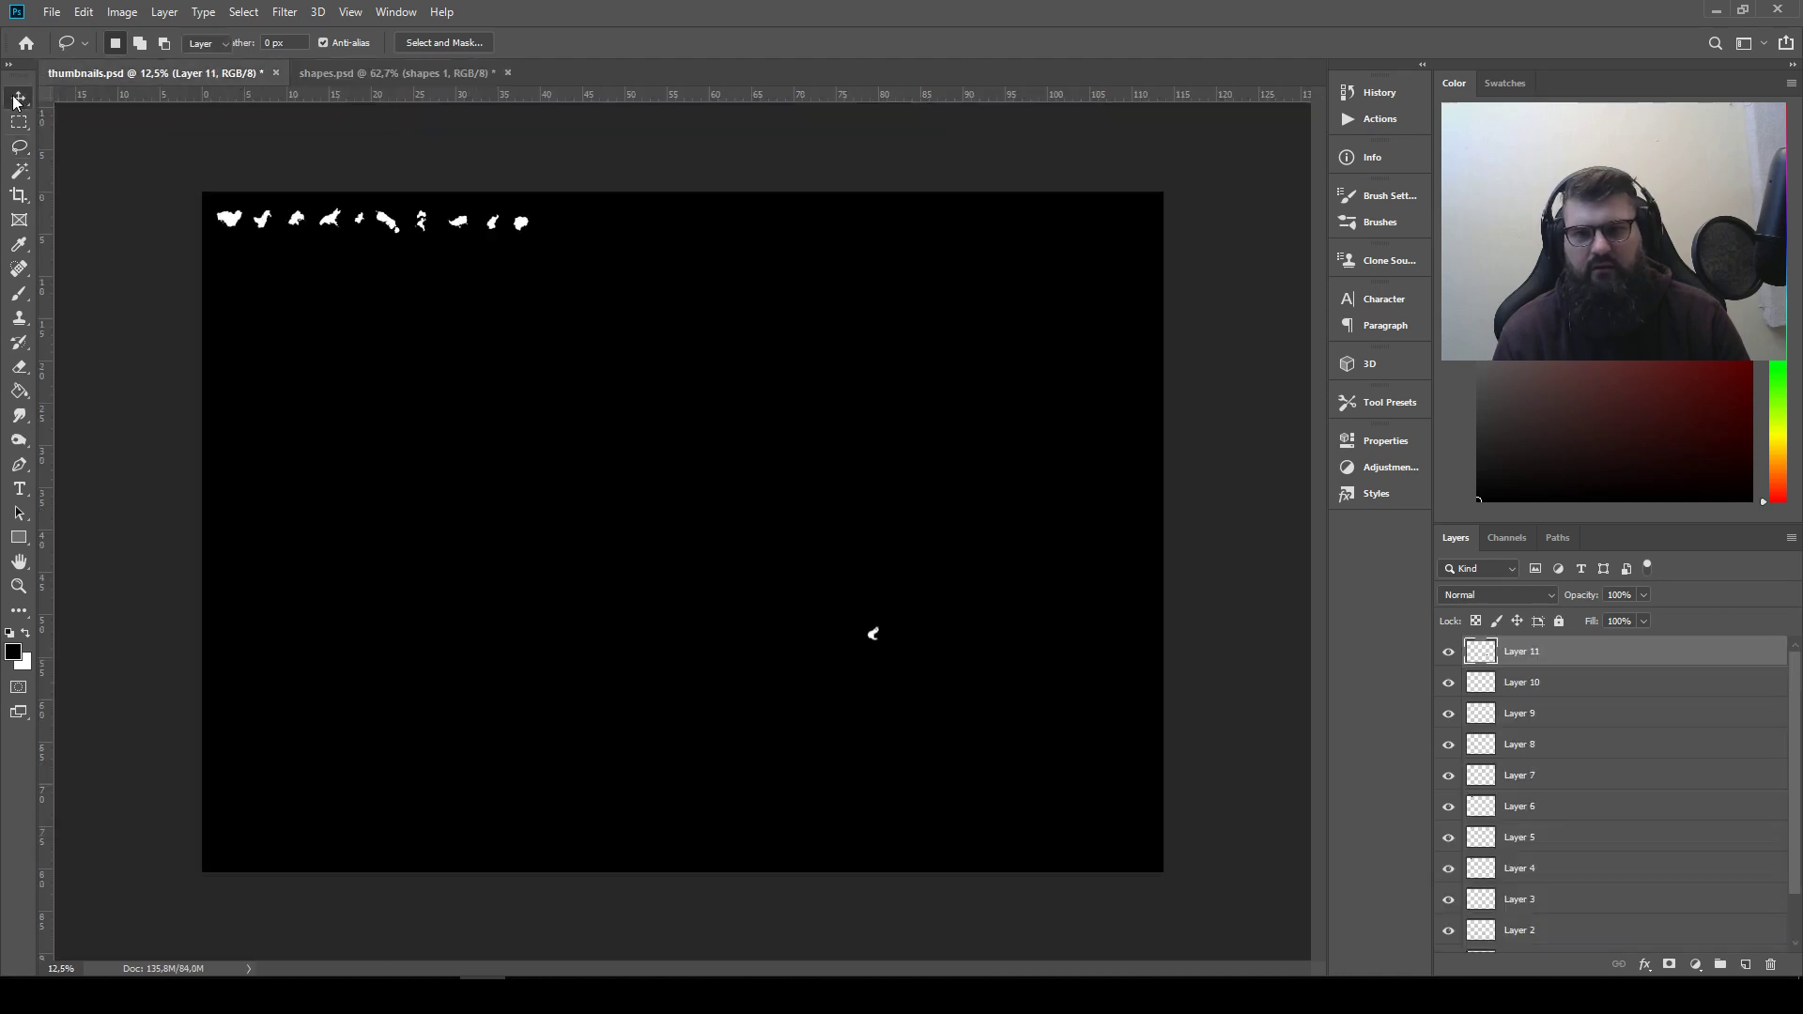
{"action": "left_click_drag", "start_coordinate": [910, 657], "coordinate": [588, 243]}
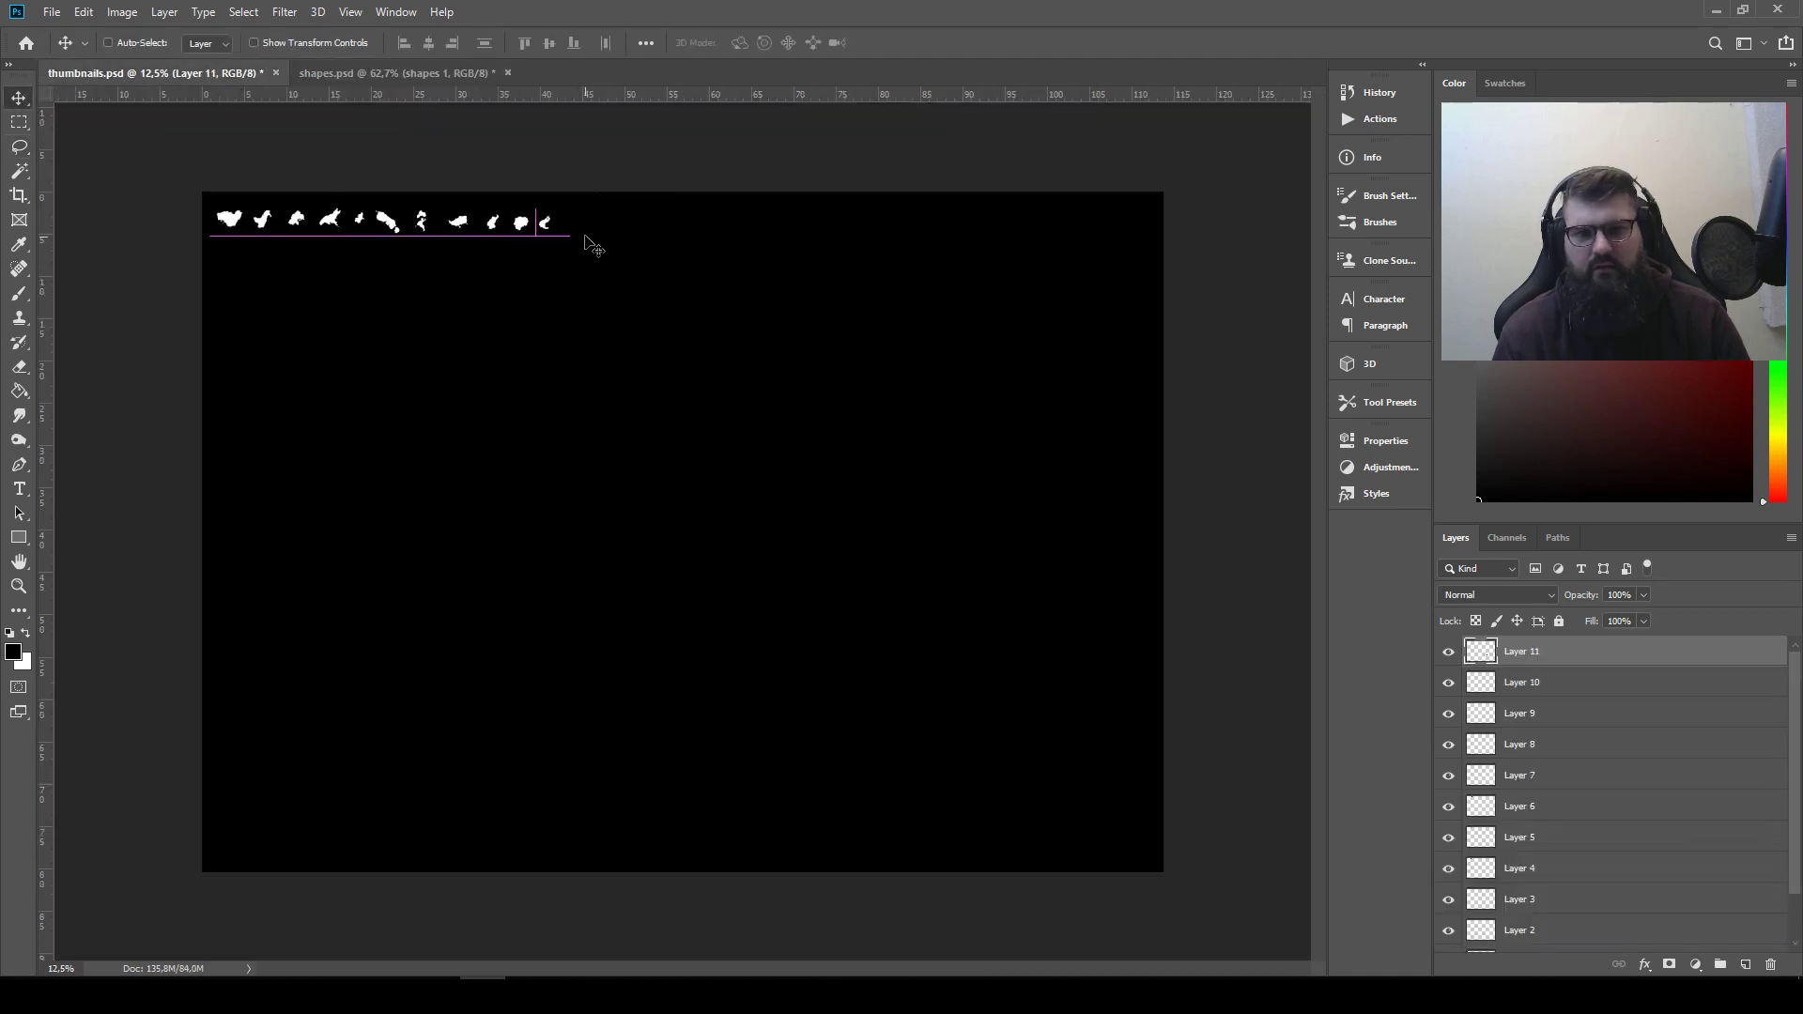
Lasso-select the branching, bird-like shape in the lower right area of the shapes.psd canvas
{"action": "left_click", "coordinate": [344, 73]}
{"action": "left_click_drag", "start_coordinate": [782, 361], "coordinate": [635, 152]}
{"action": "left_click_drag", "start_coordinate": [895, 482], "coordinate": [567, 329]}
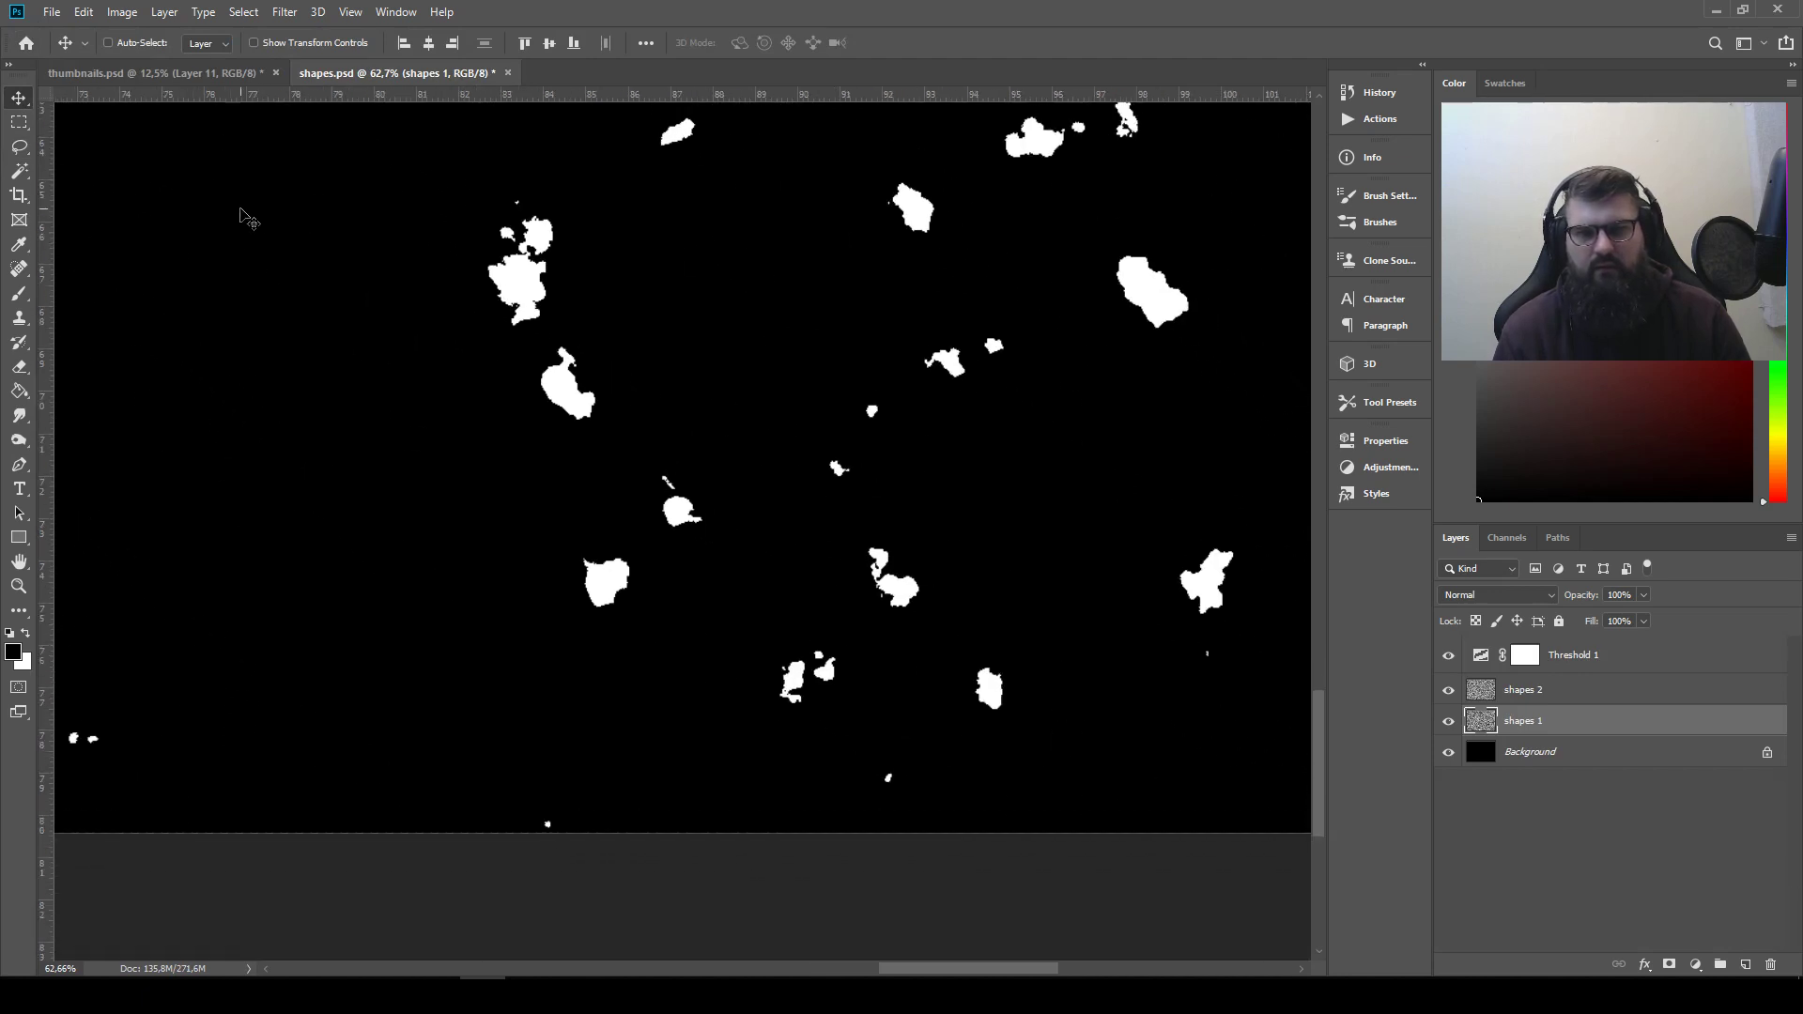
{"action": "left_click", "coordinate": [9, 146]}
{"action": "left_click_drag", "start_coordinate": [611, 415], "coordinate": [549, 452]}
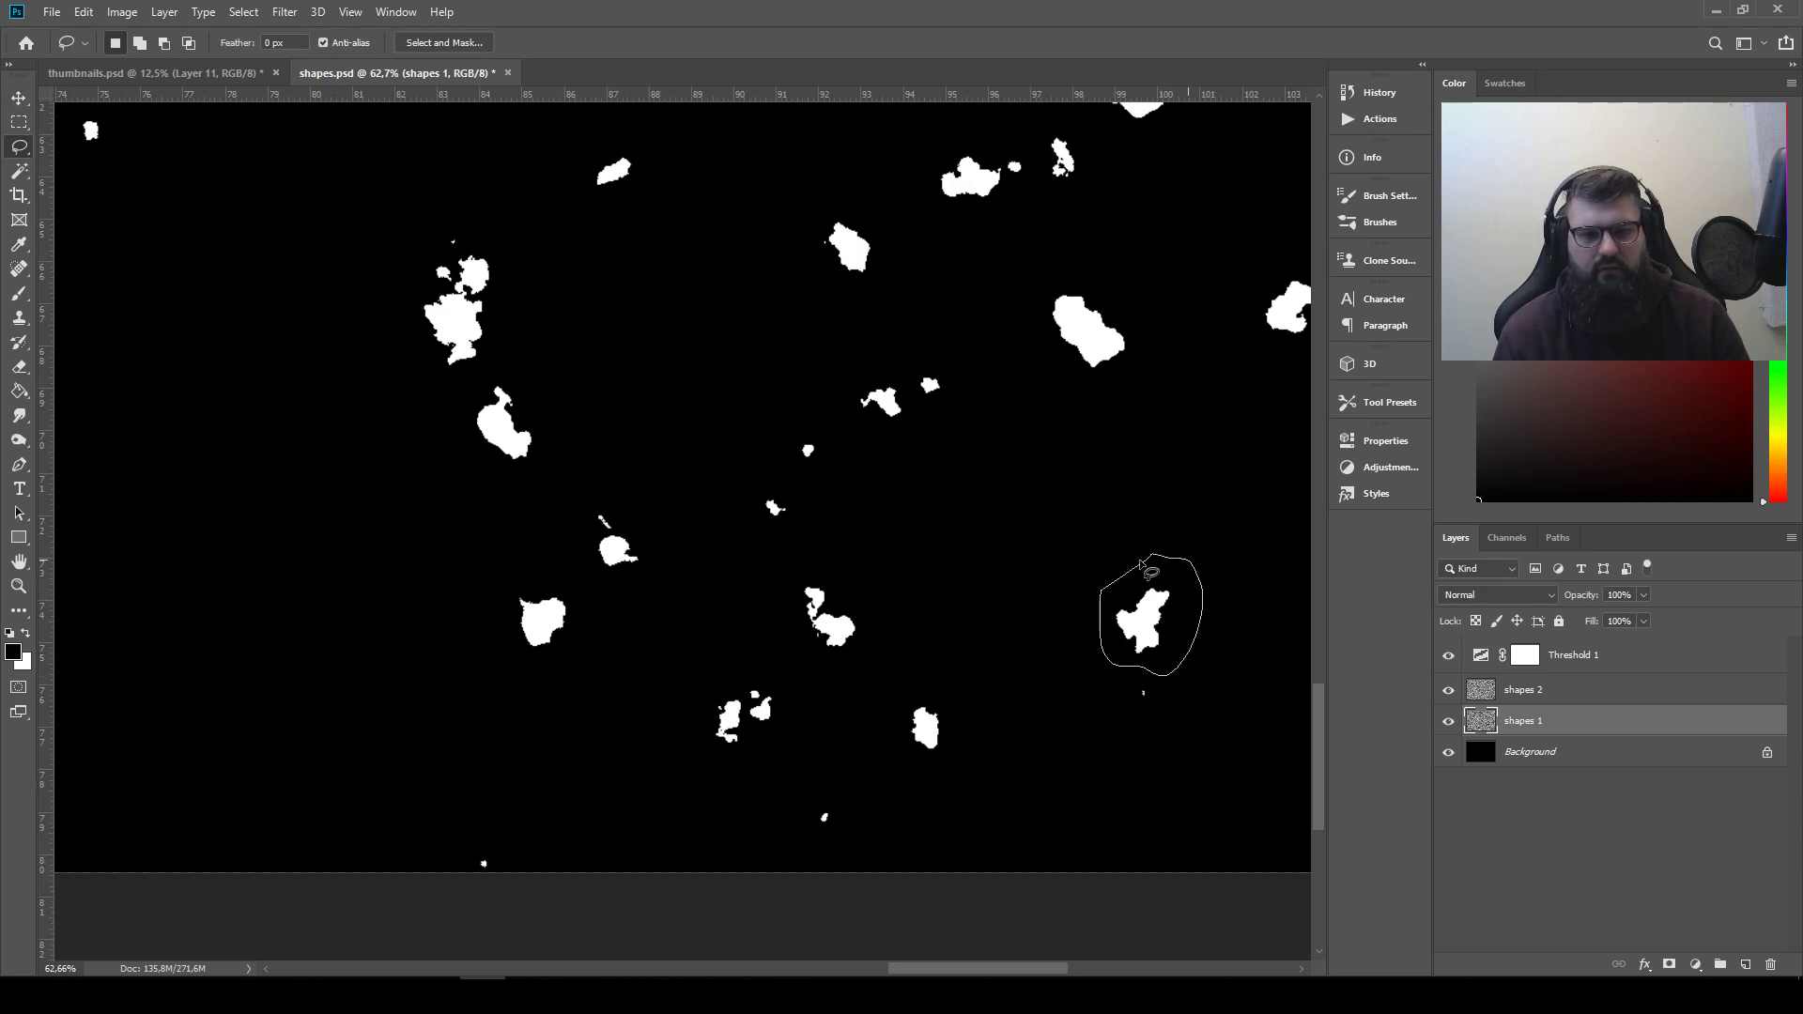
{"action": "left_click_drag", "start_coordinate": [1142, 563], "coordinate": [1151, 558]}
Copy the branching shape into thumbnails.psd and place it as the twelfth shape in the row
{"action": "left_click", "coordinate": [42, 73]}
{"action": "key", "text": "ctrl+v"}
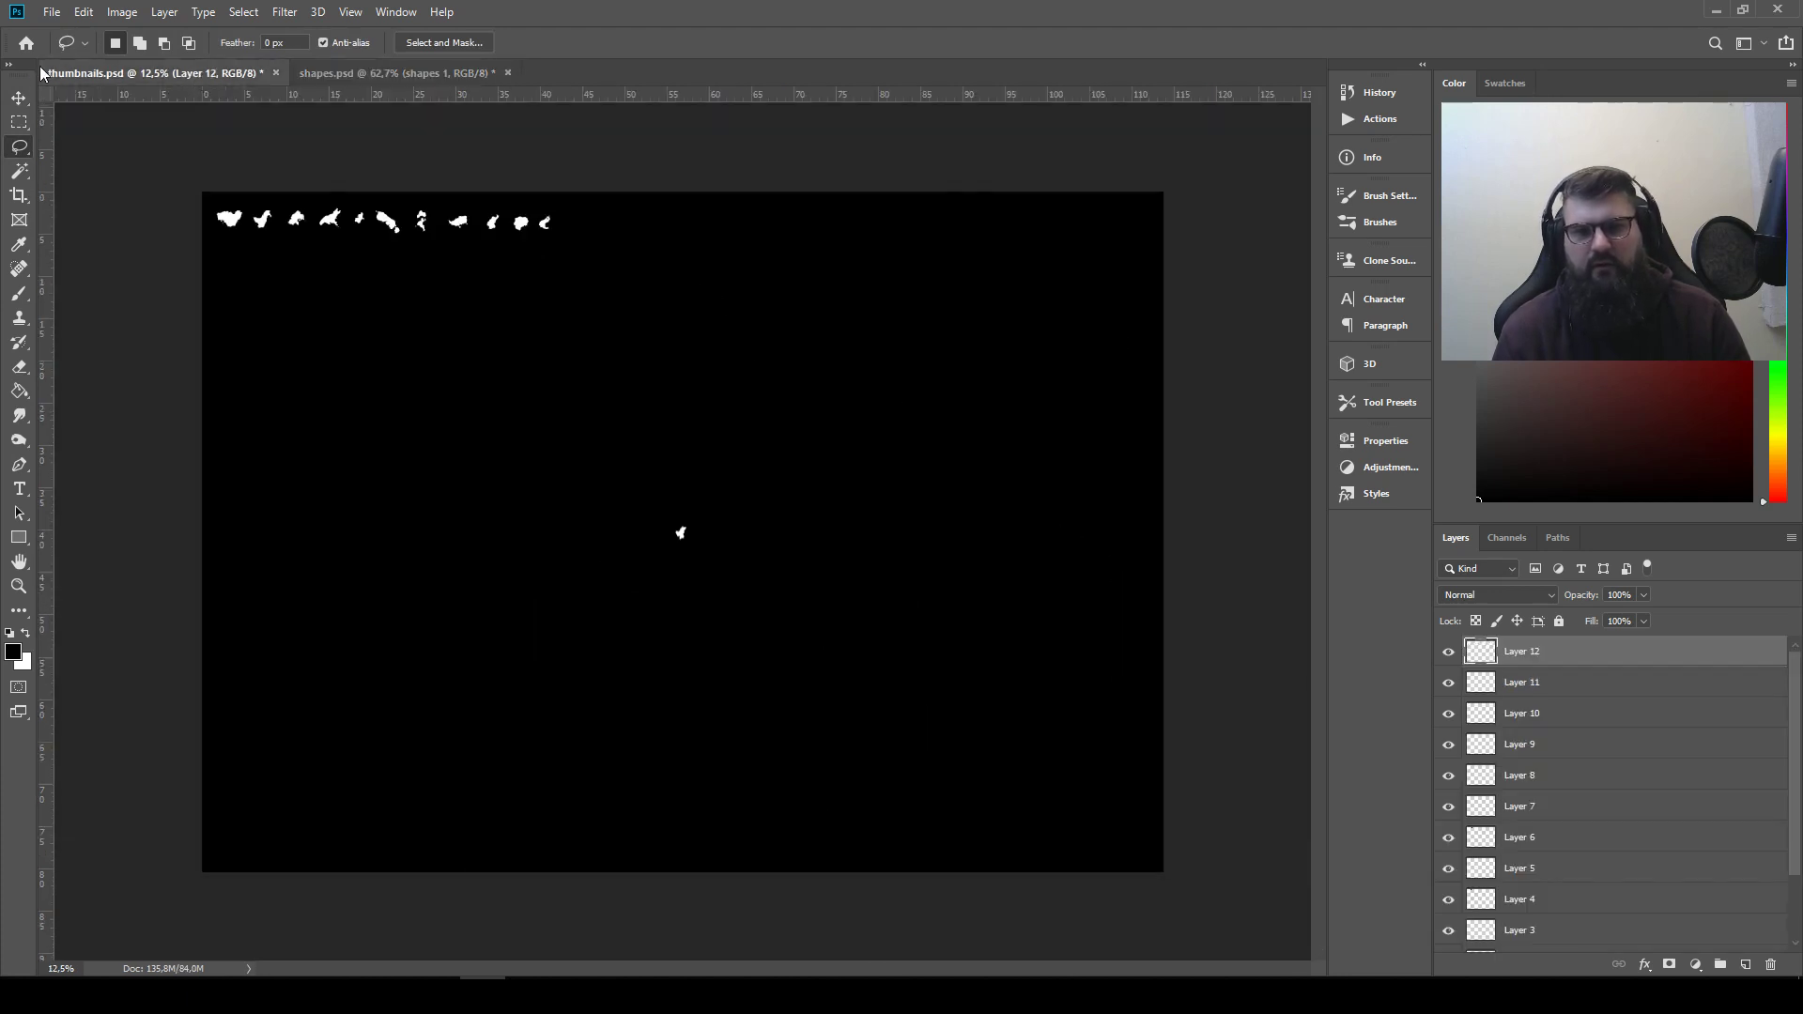
{"action": "left_click", "coordinate": [18, 97]}
{"action": "left_click_drag", "start_coordinate": [683, 531], "coordinate": [565, 216]}
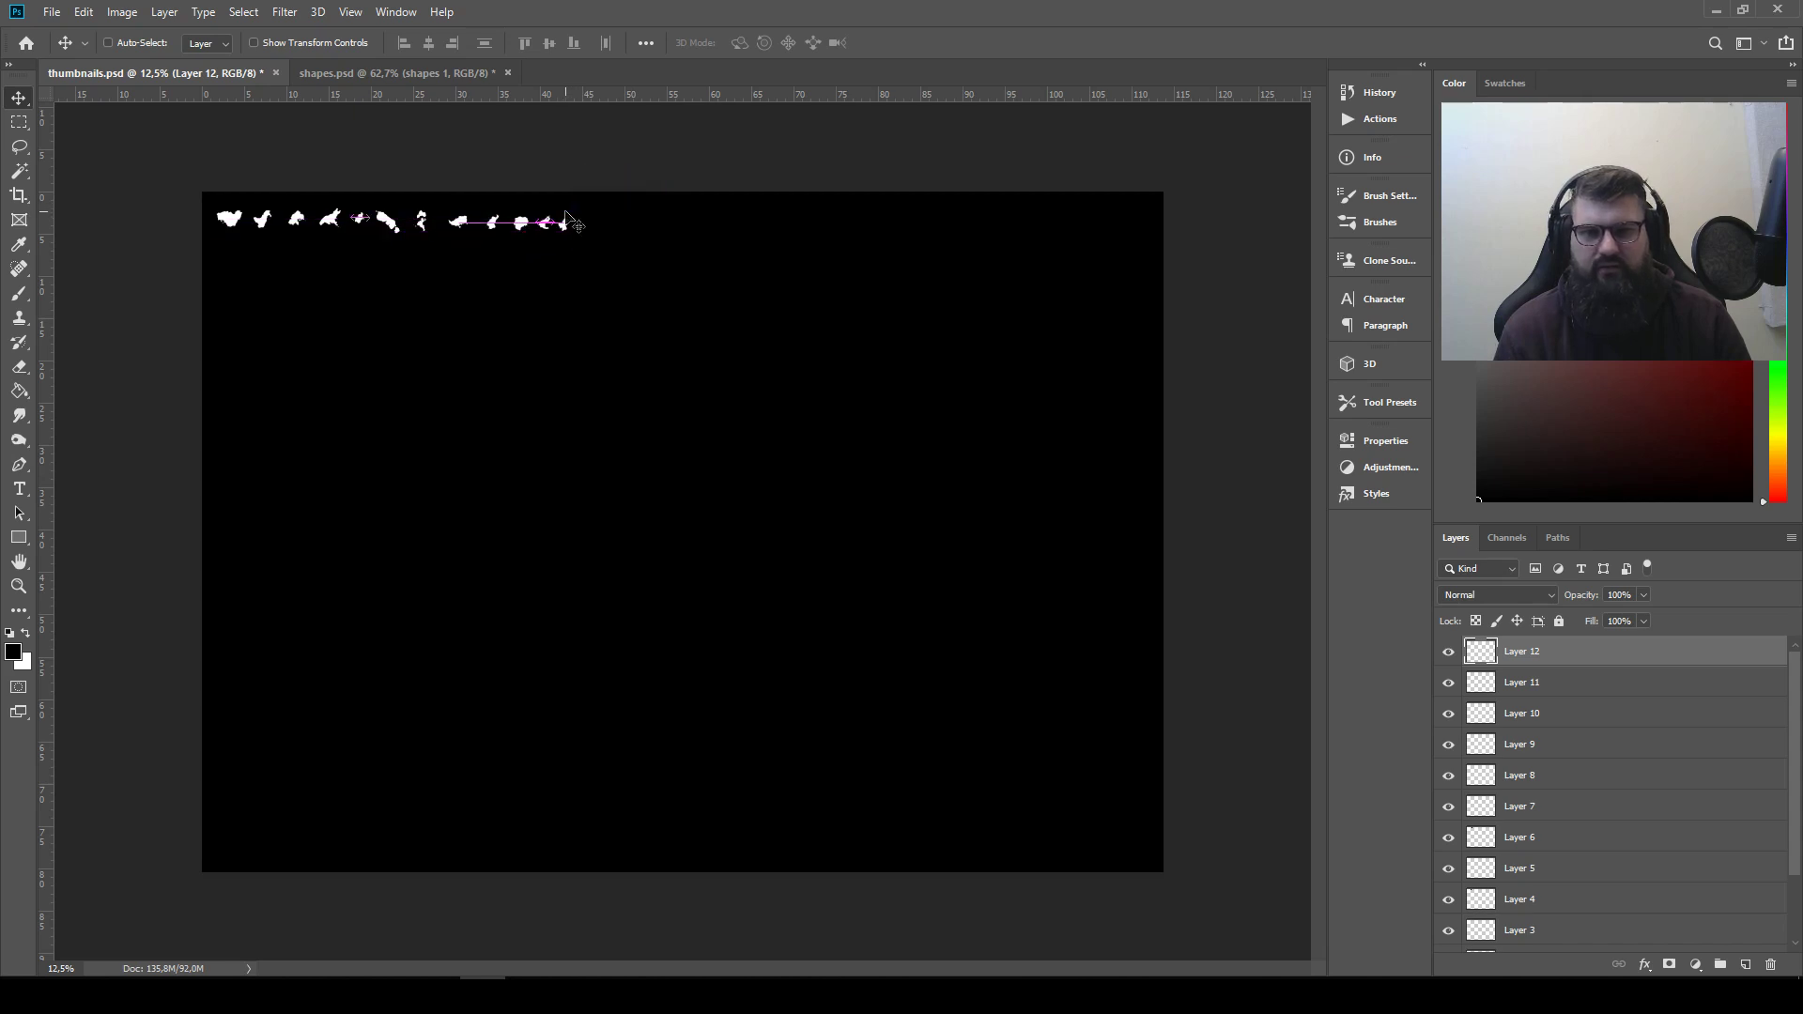
Lasso-select the solid triangular shape on the right side of the shapes.psd canvas, above the middle
{"action": "left_click", "coordinate": [347, 75]}
{"action": "left_click_drag", "start_coordinate": [1248, 169], "coordinate": [755, 777]}
{"action": "left_click_drag", "start_coordinate": [721, 456], "coordinate": [615, 698]}
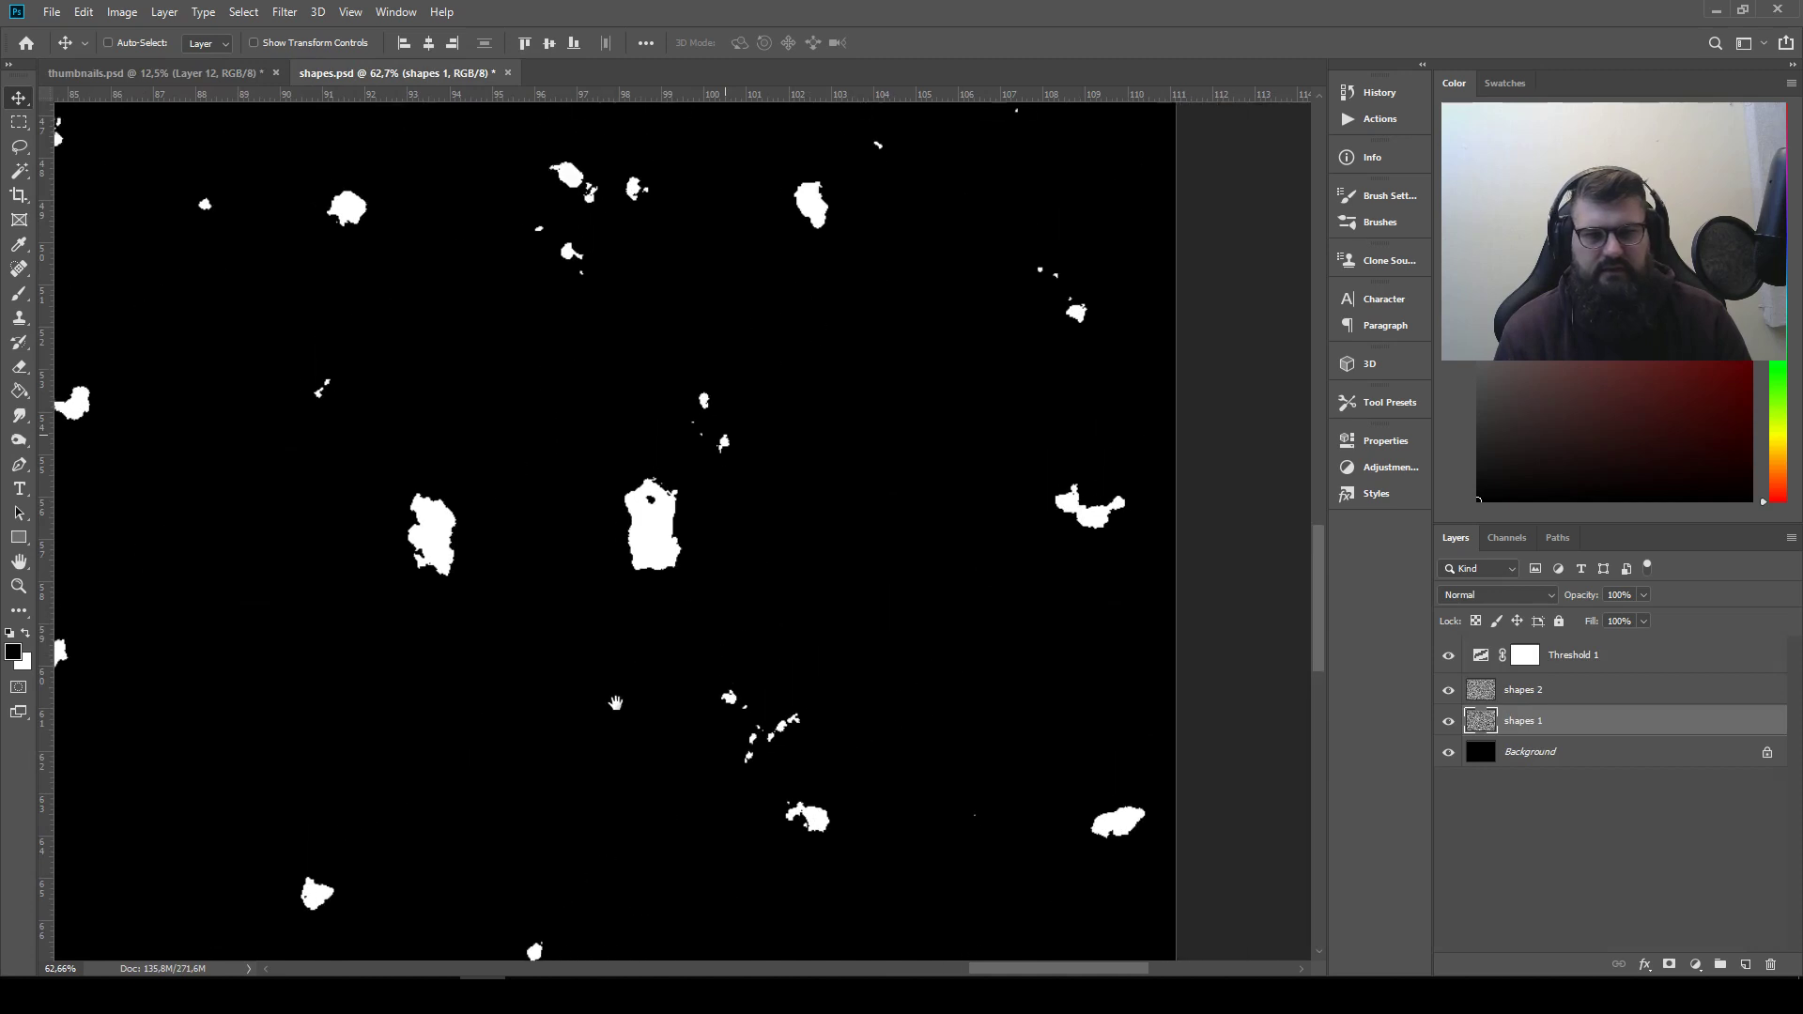
{"action": "left_click_drag", "start_coordinate": [646, 468], "coordinate": [773, 610]}
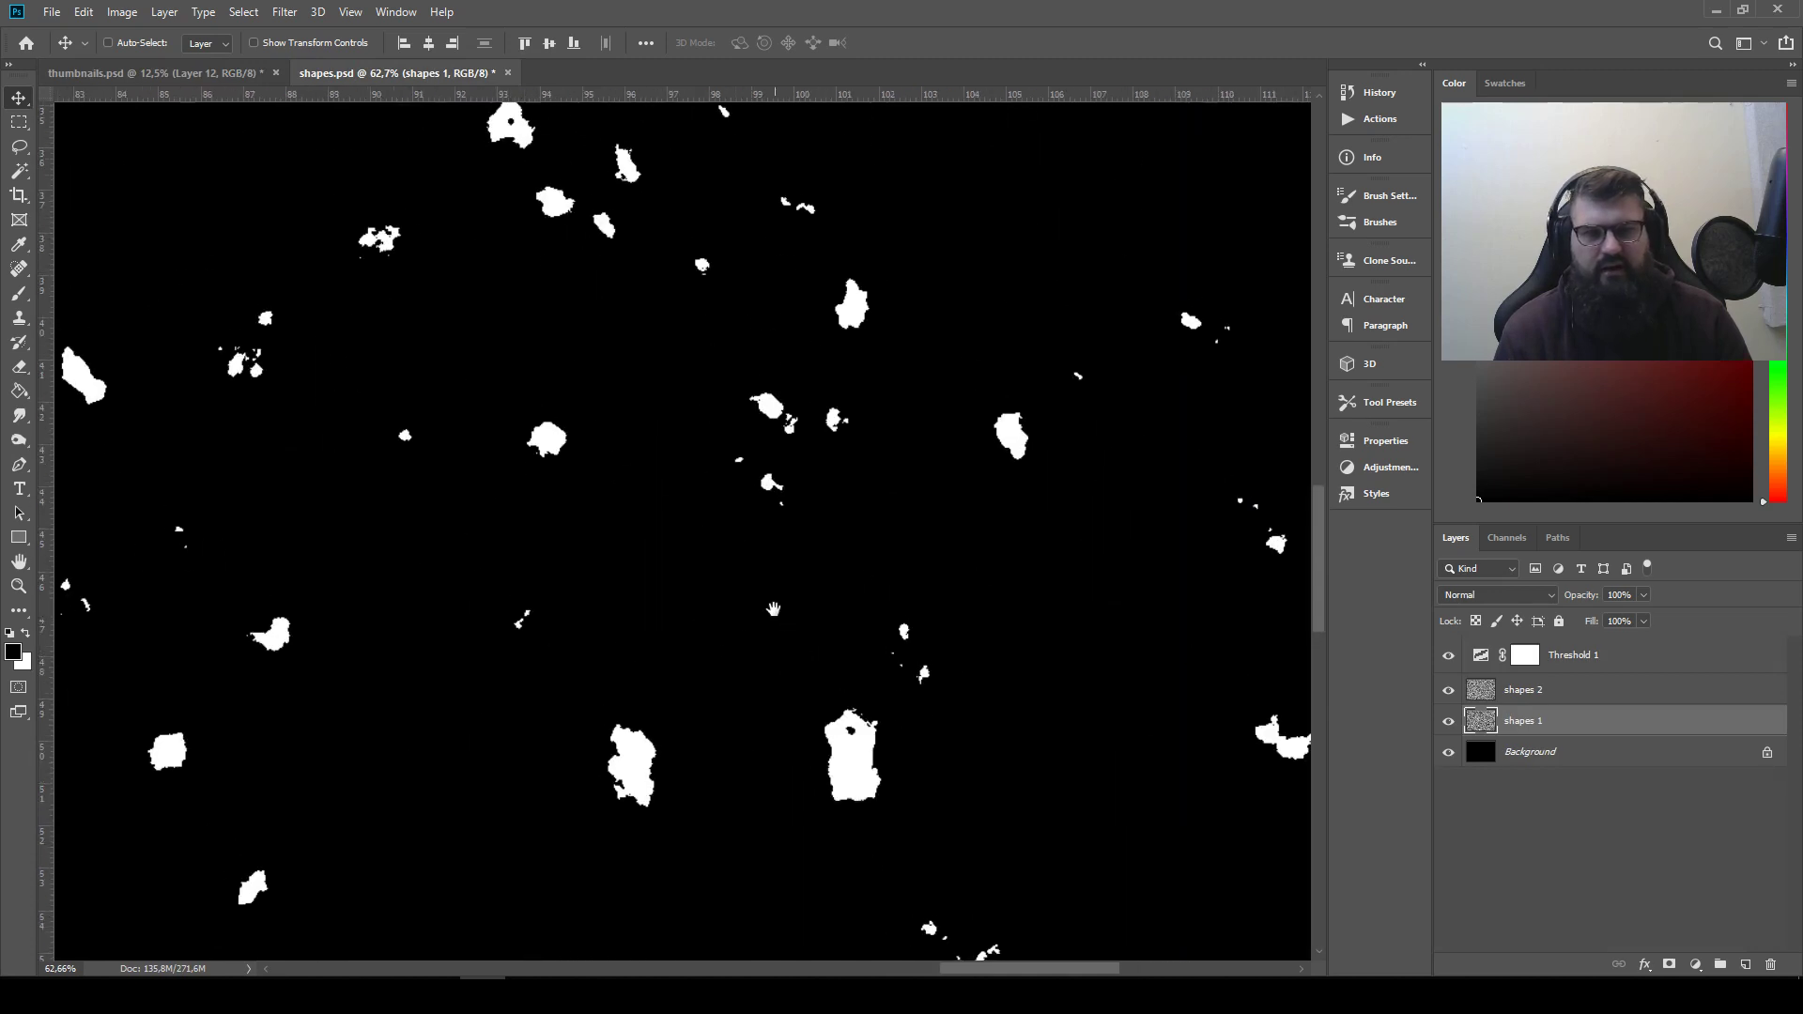
{"action": "left_click", "coordinate": [13, 148]}
{"action": "mouse_move", "coordinate": [489, 324]}
{"action": "left_mouse_down"}
{"action": "mouse_move", "coordinate": [829, 605]}
{"action": "mouse_move", "coordinate": [684, 733]}
{"action": "left_mouse_up"}
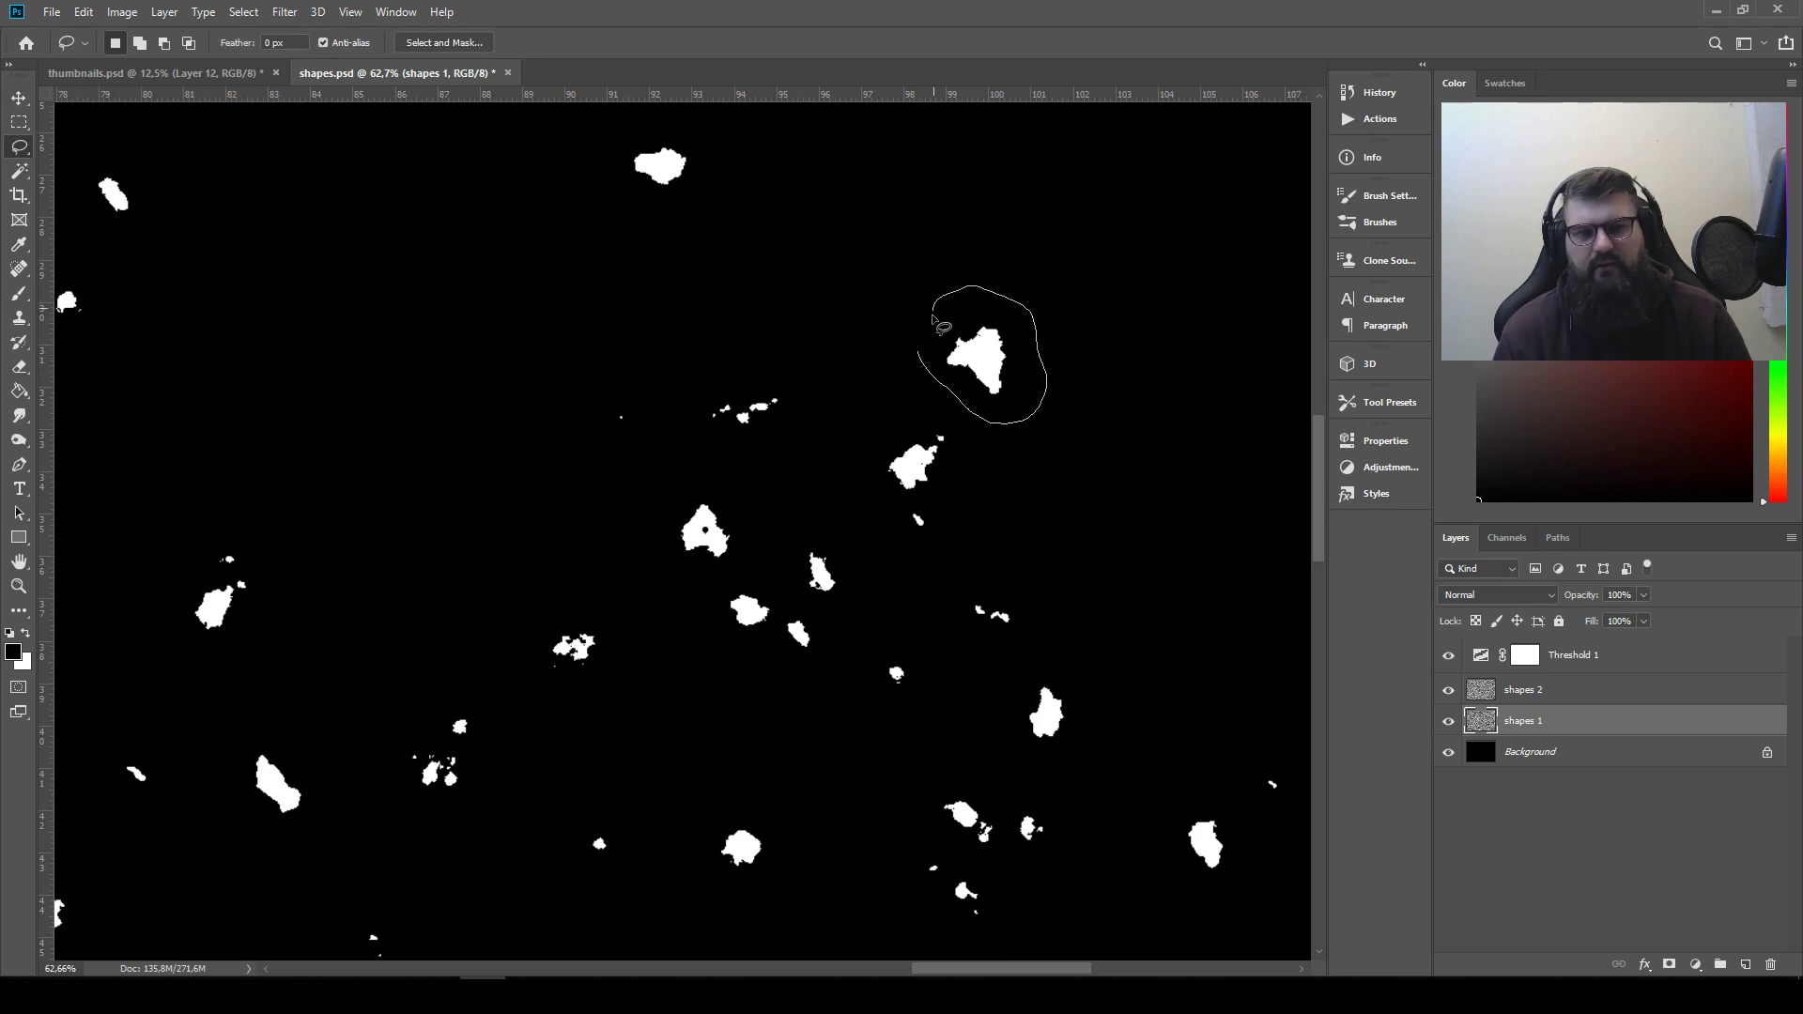
{"action": "left_click_drag", "start_coordinate": [939, 326], "coordinate": [924, 340]}
Copy the triangular shape into thumbnails.psd and place it as the thirteenth shape in the row
{"action": "left_click", "coordinate": [191, 74]}
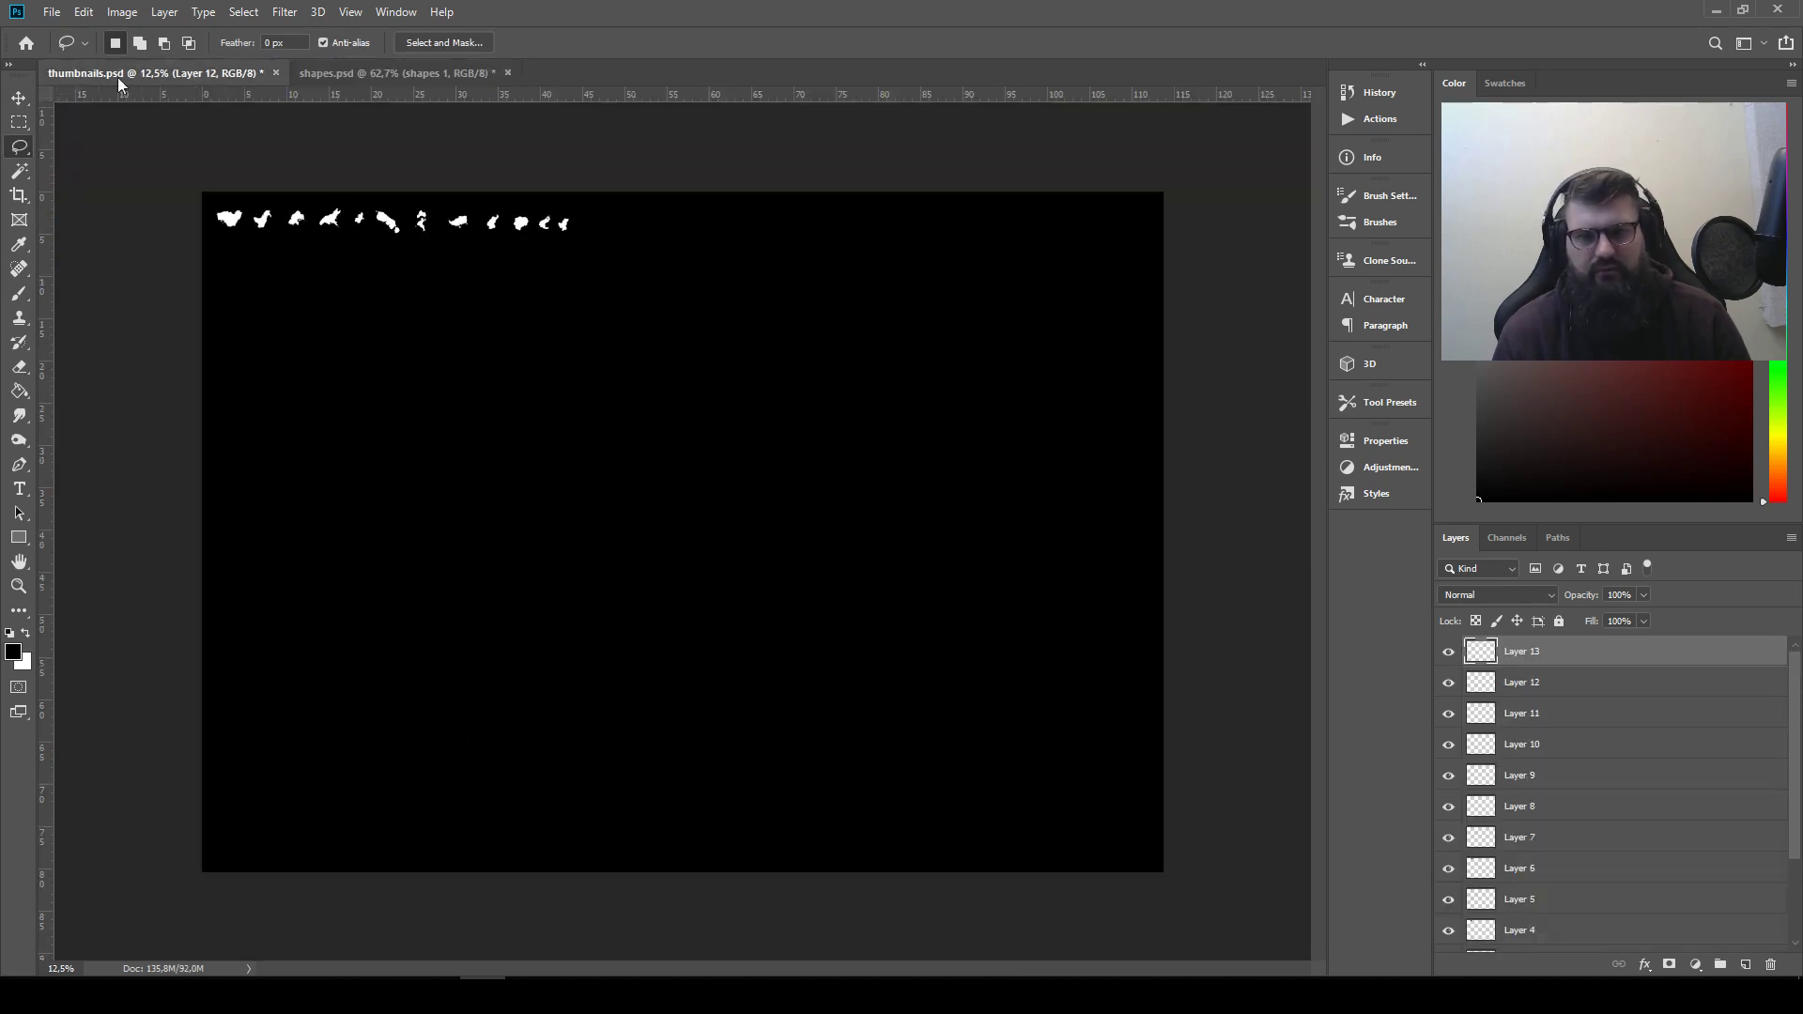
{"action": "left_click", "coordinate": [18, 98]}
{"action": "left_click_drag", "start_coordinate": [694, 560], "coordinate": [598, 248]}
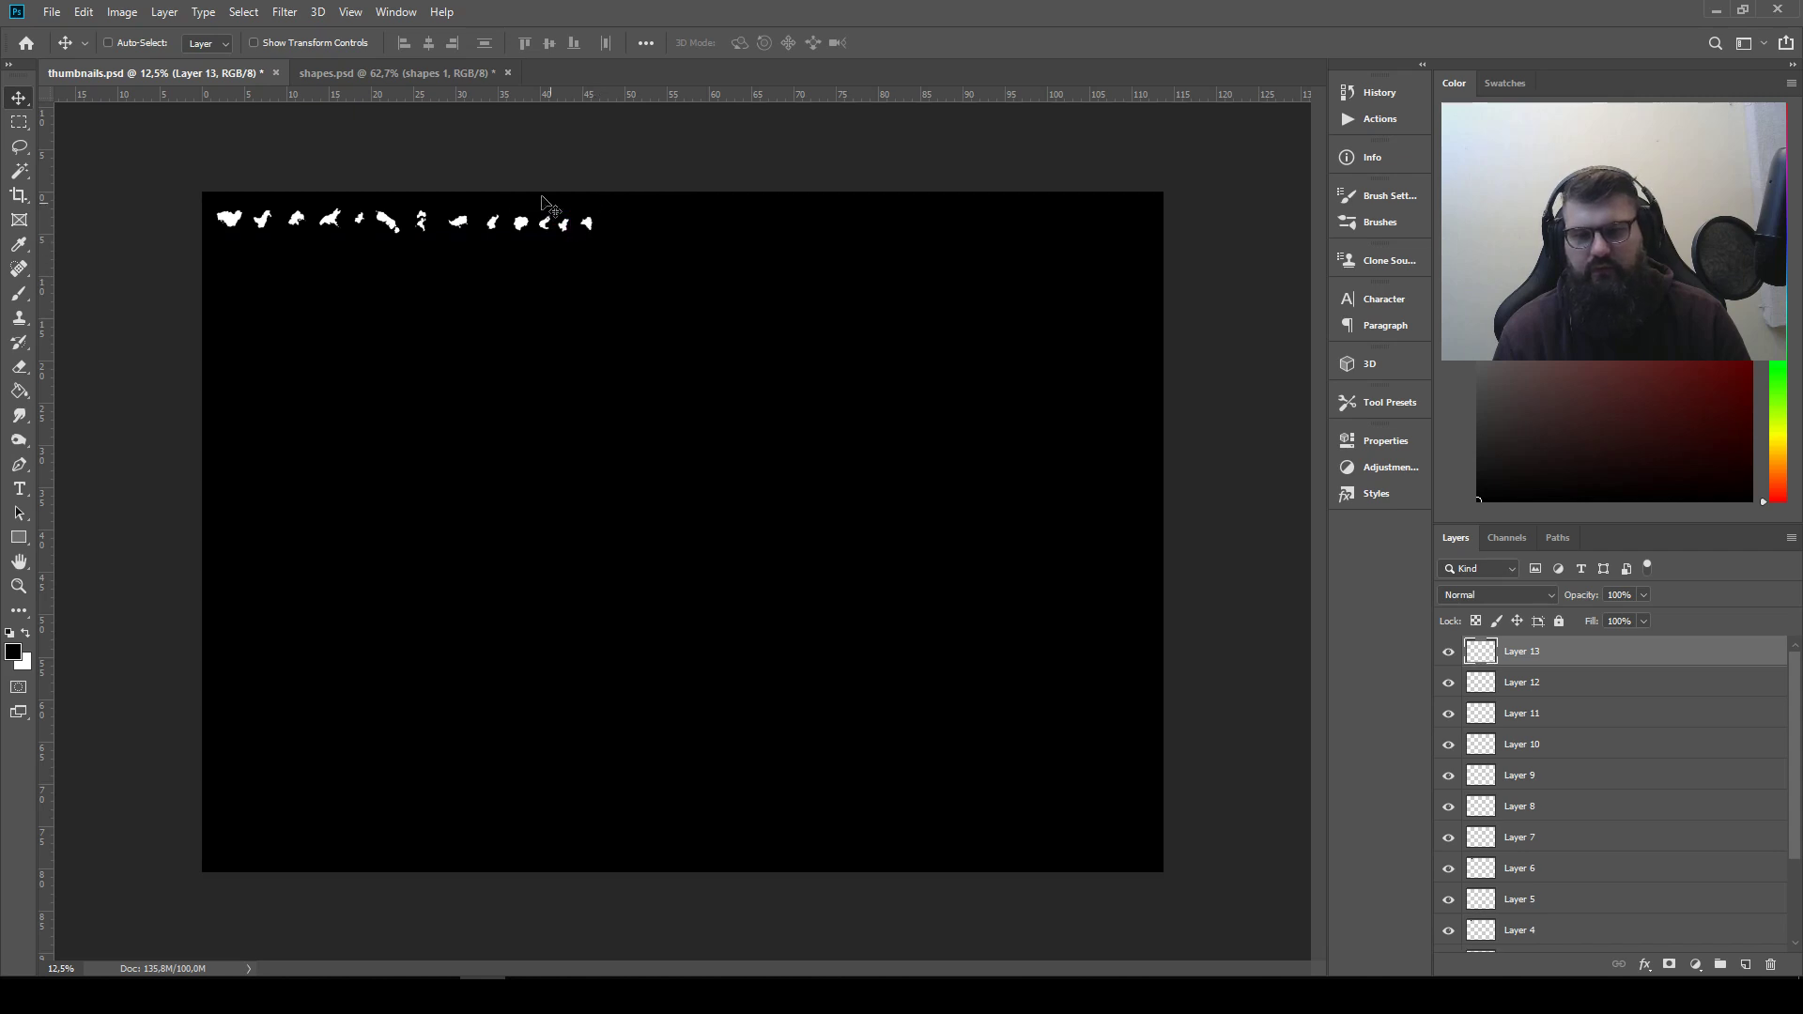
Lasso-select the star-like shape with its small side fragment in the upper part of the shapes.psd canvas
{"action": "left_click", "coordinate": [357, 73]}
{"action": "left_click_drag", "start_coordinate": [298, 409], "coordinate": [827, 474]}
{"action": "left_click_drag", "start_coordinate": [614, 489], "coordinate": [742, 683]}
{"action": "left_click", "coordinate": [20, 148]}
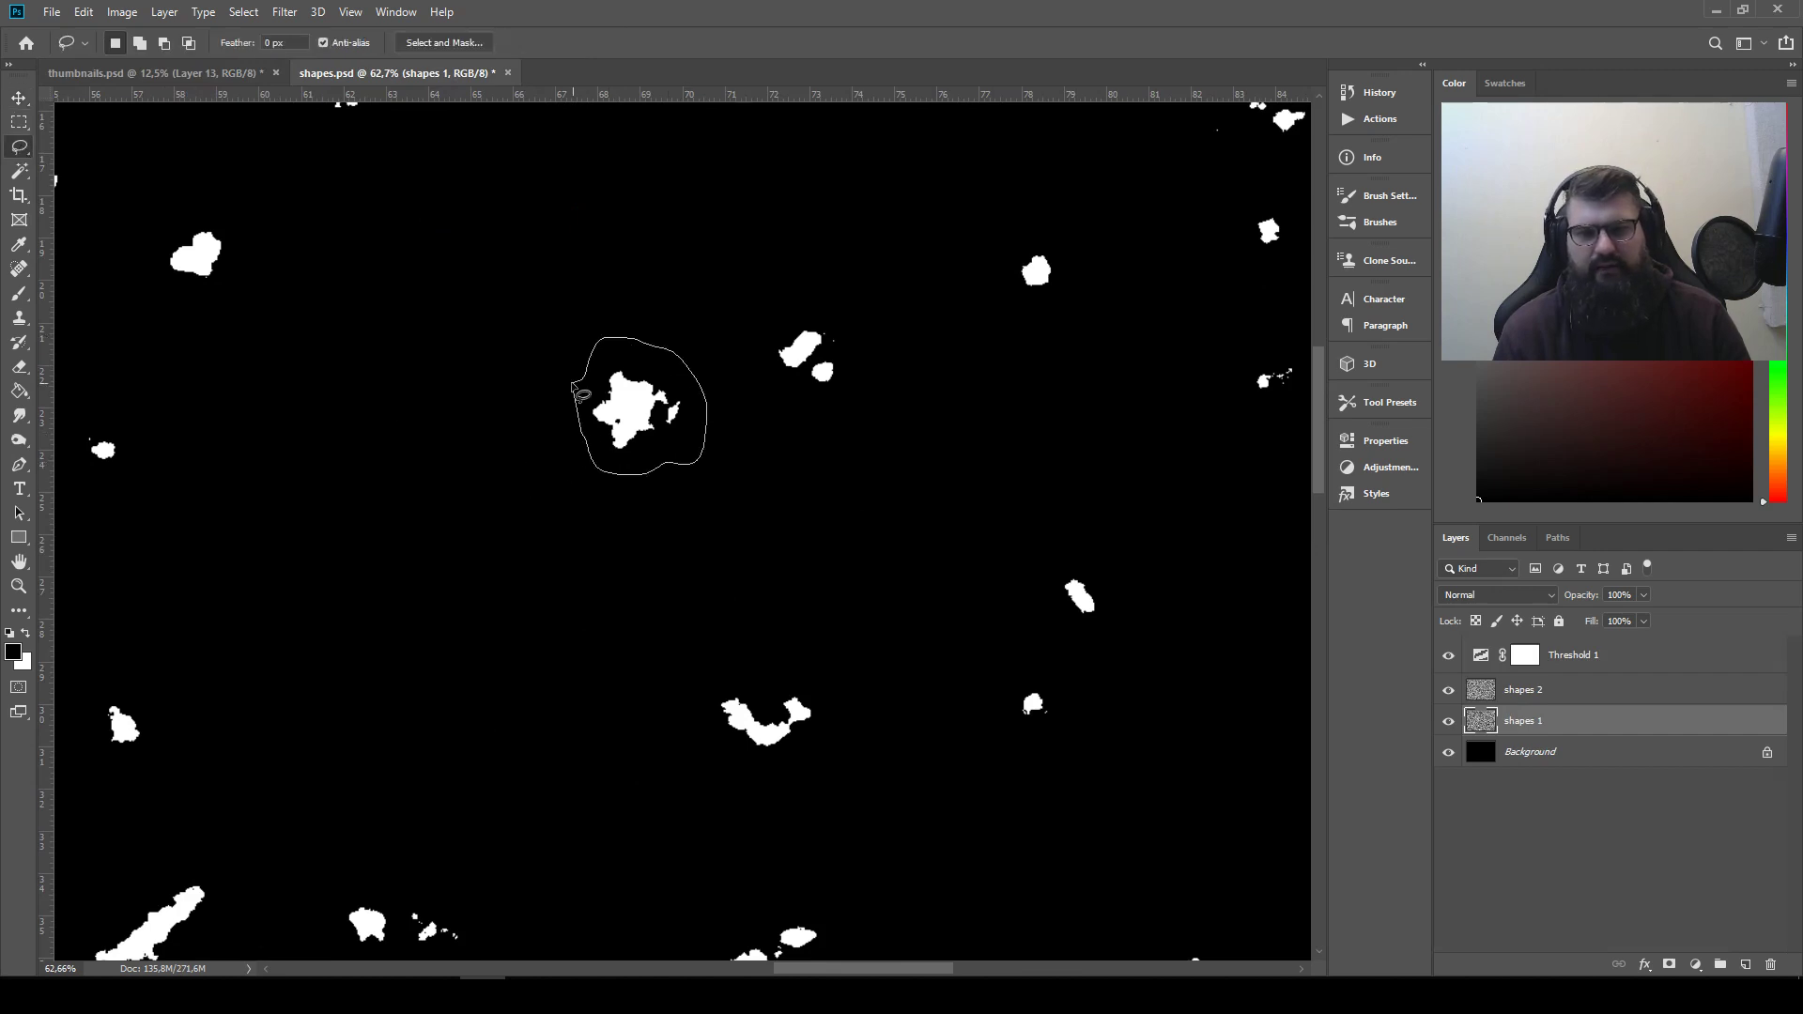
{"action": "left_click_drag", "start_coordinate": [572, 384], "coordinate": [572, 385]}
Copy the star-like shape into thumbnails.psd and place it as the fourteenth shape in the row
{"action": "left_click", "coordinate": [218, 75]}
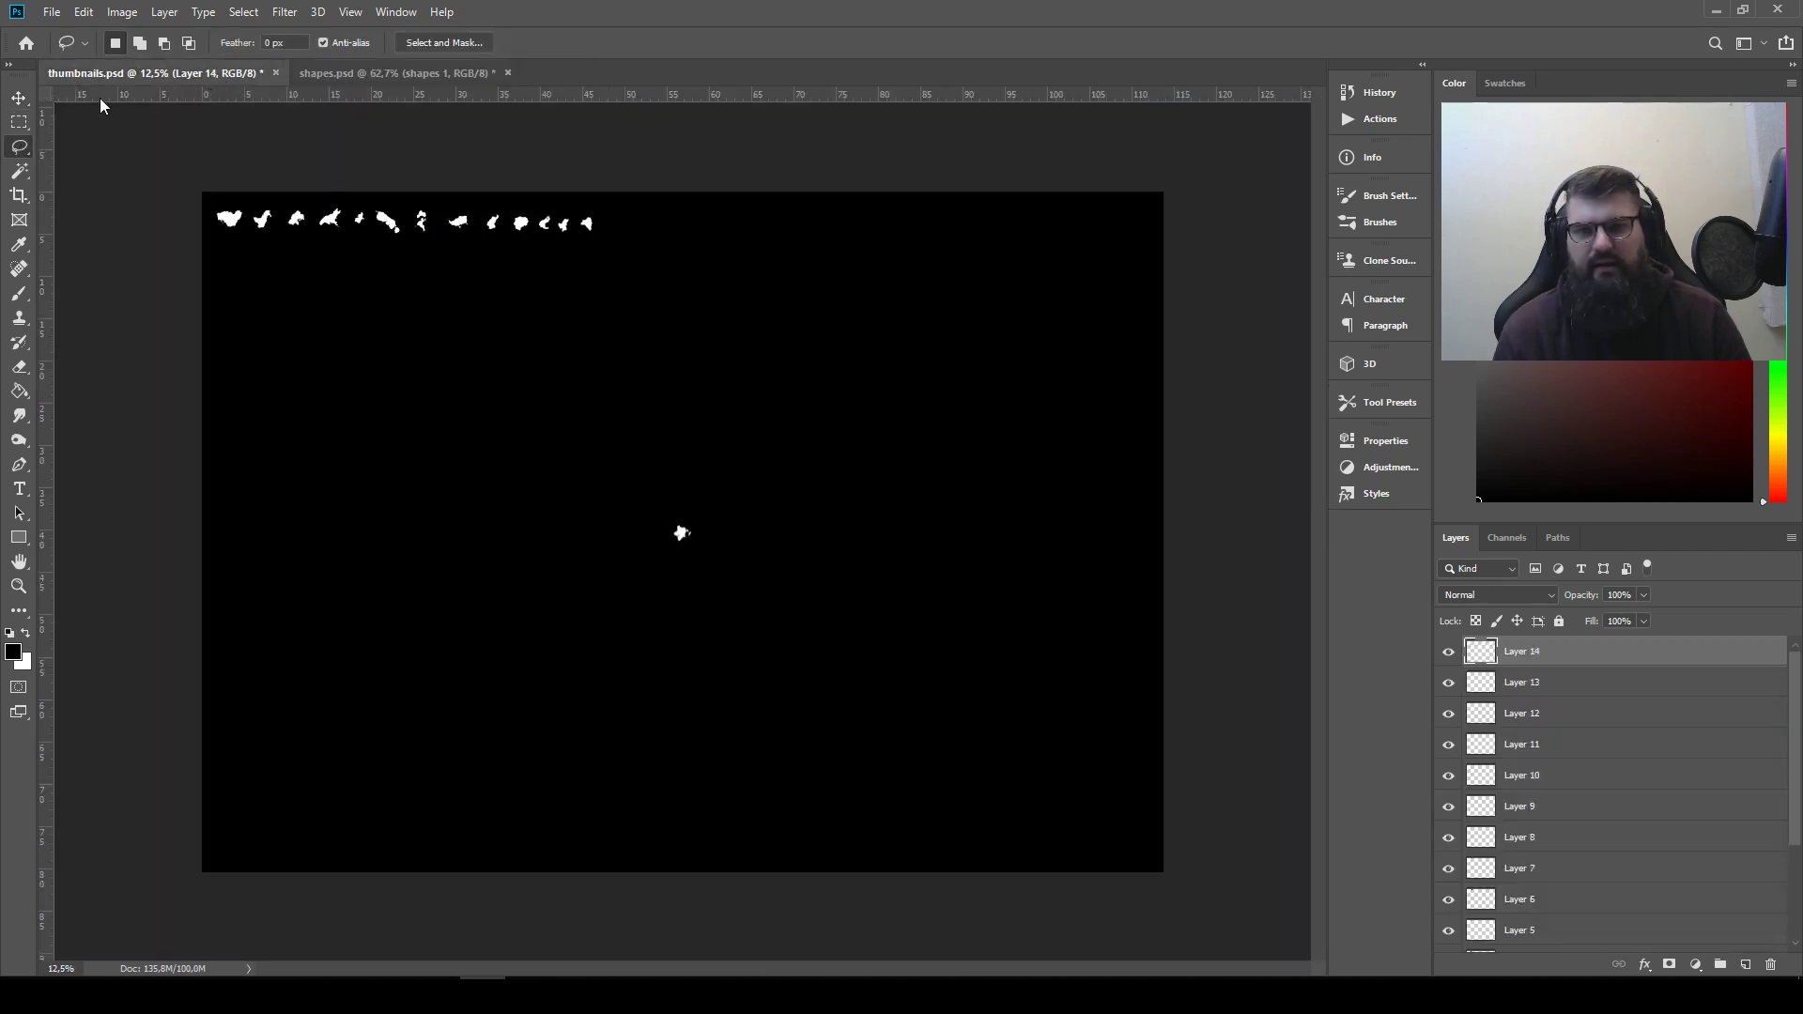
{"action": "left_click", "coordinate": [18, 97]}
{"action": "left_click_drag", "start_coordinate": [717, 524], "coordinate": [648, 221]}
Lasso and copy the tall shape with the narrow tail near the top edge of the shapes.psd canvas
{"action": "left_click", "coordinate": [365, 76]}
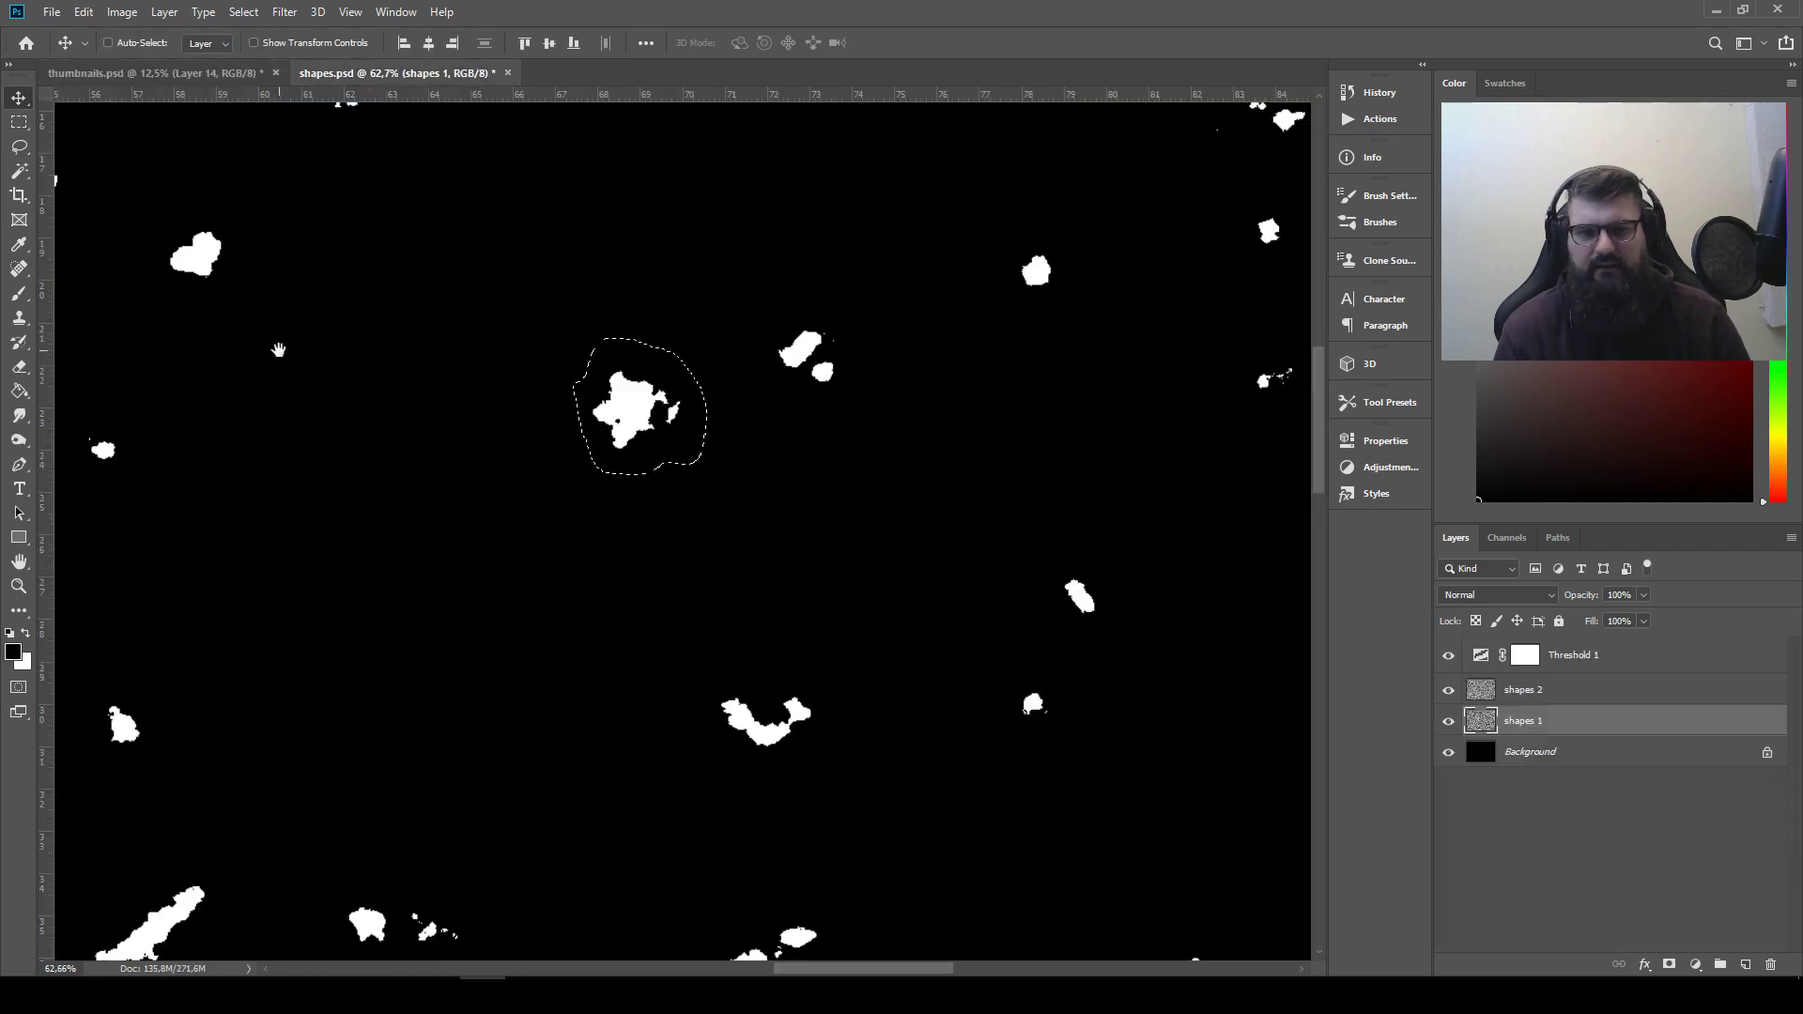
{"action": "left_click_drag", "start_coordinate": [279, 350], "coordinate": [1247, 718]}
{"action": "left_click_drag", "start_coordinate": [826, 533], "coordinate": [587, 923]}
{"action": "left_click", "coordinate": [20, 146]}
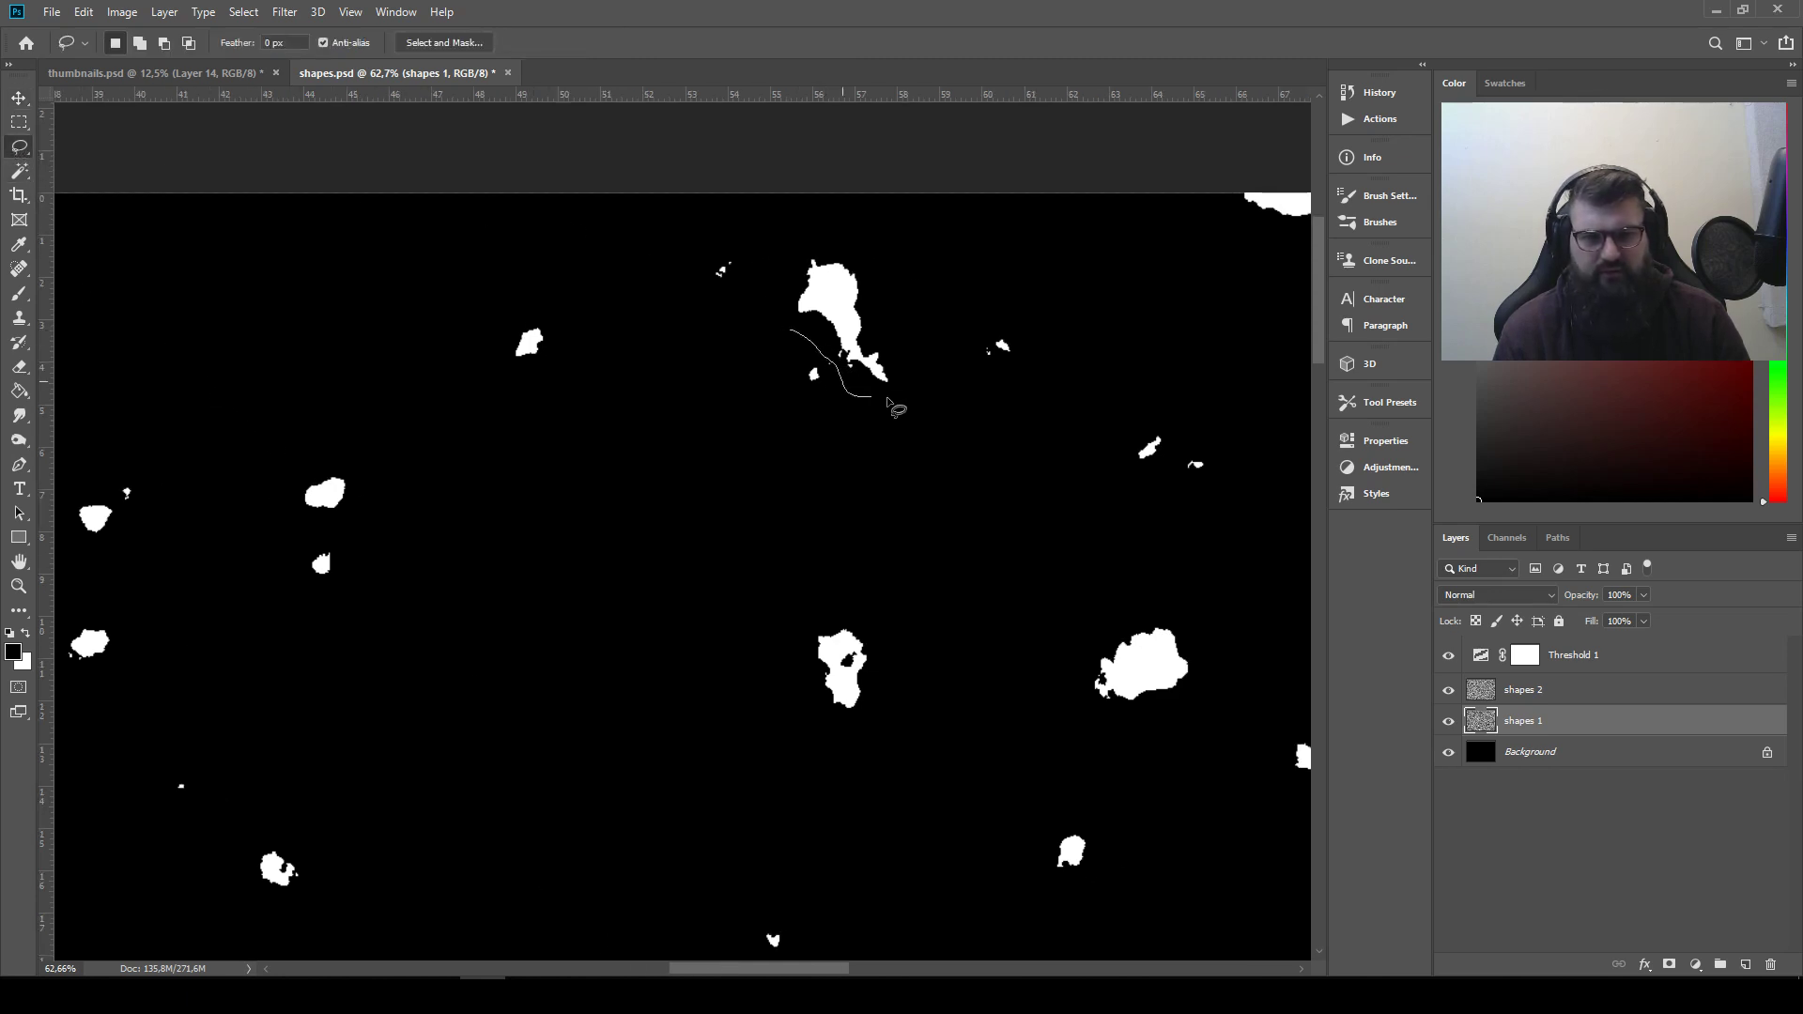
{"action": "left_click_drag", "start_coordinate": [784, 273], "coordinate": [789, 267]}
{"action": "key", "text": "ctrl+c"}
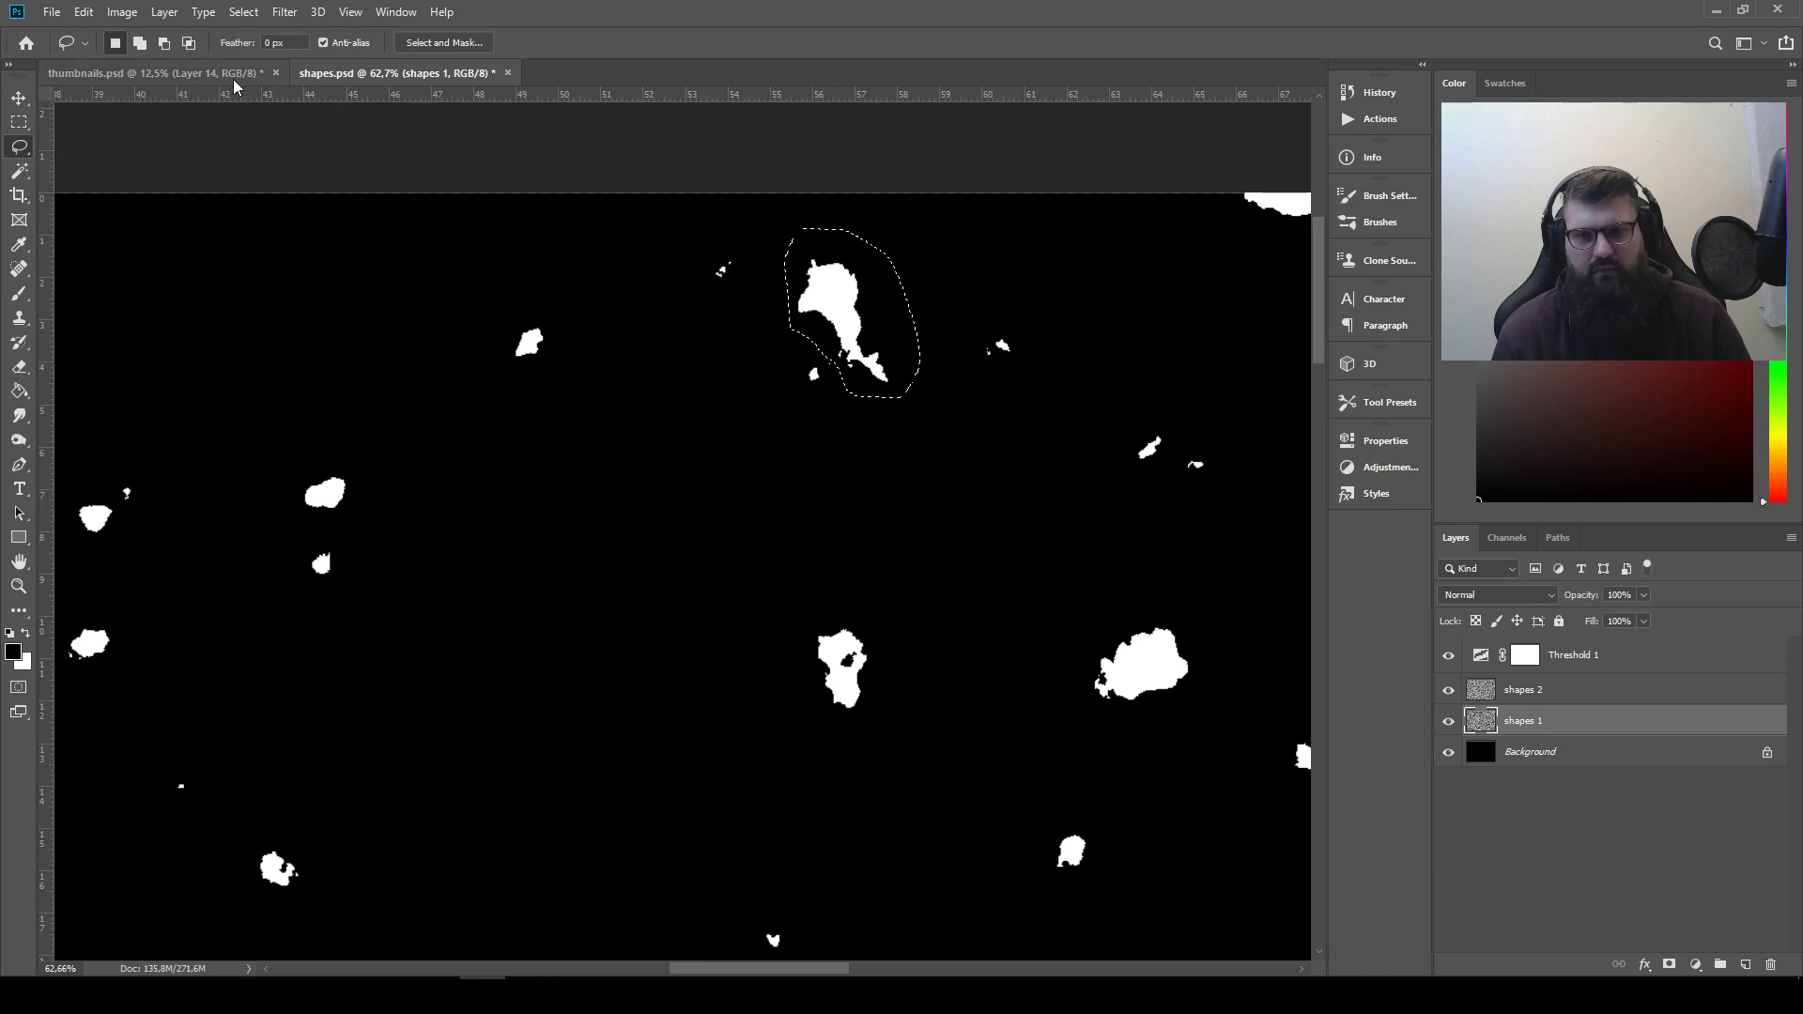
Paste the copied narrow-tailed shape into thumbnails.psd and place it as the fifteenth shape in the row
{"action": "left_click", "coordinate": [224, 75]}
{"action": "key", "text": "ctrl+v"}
{"action": "left_click", "coordinate": [26, 98]}
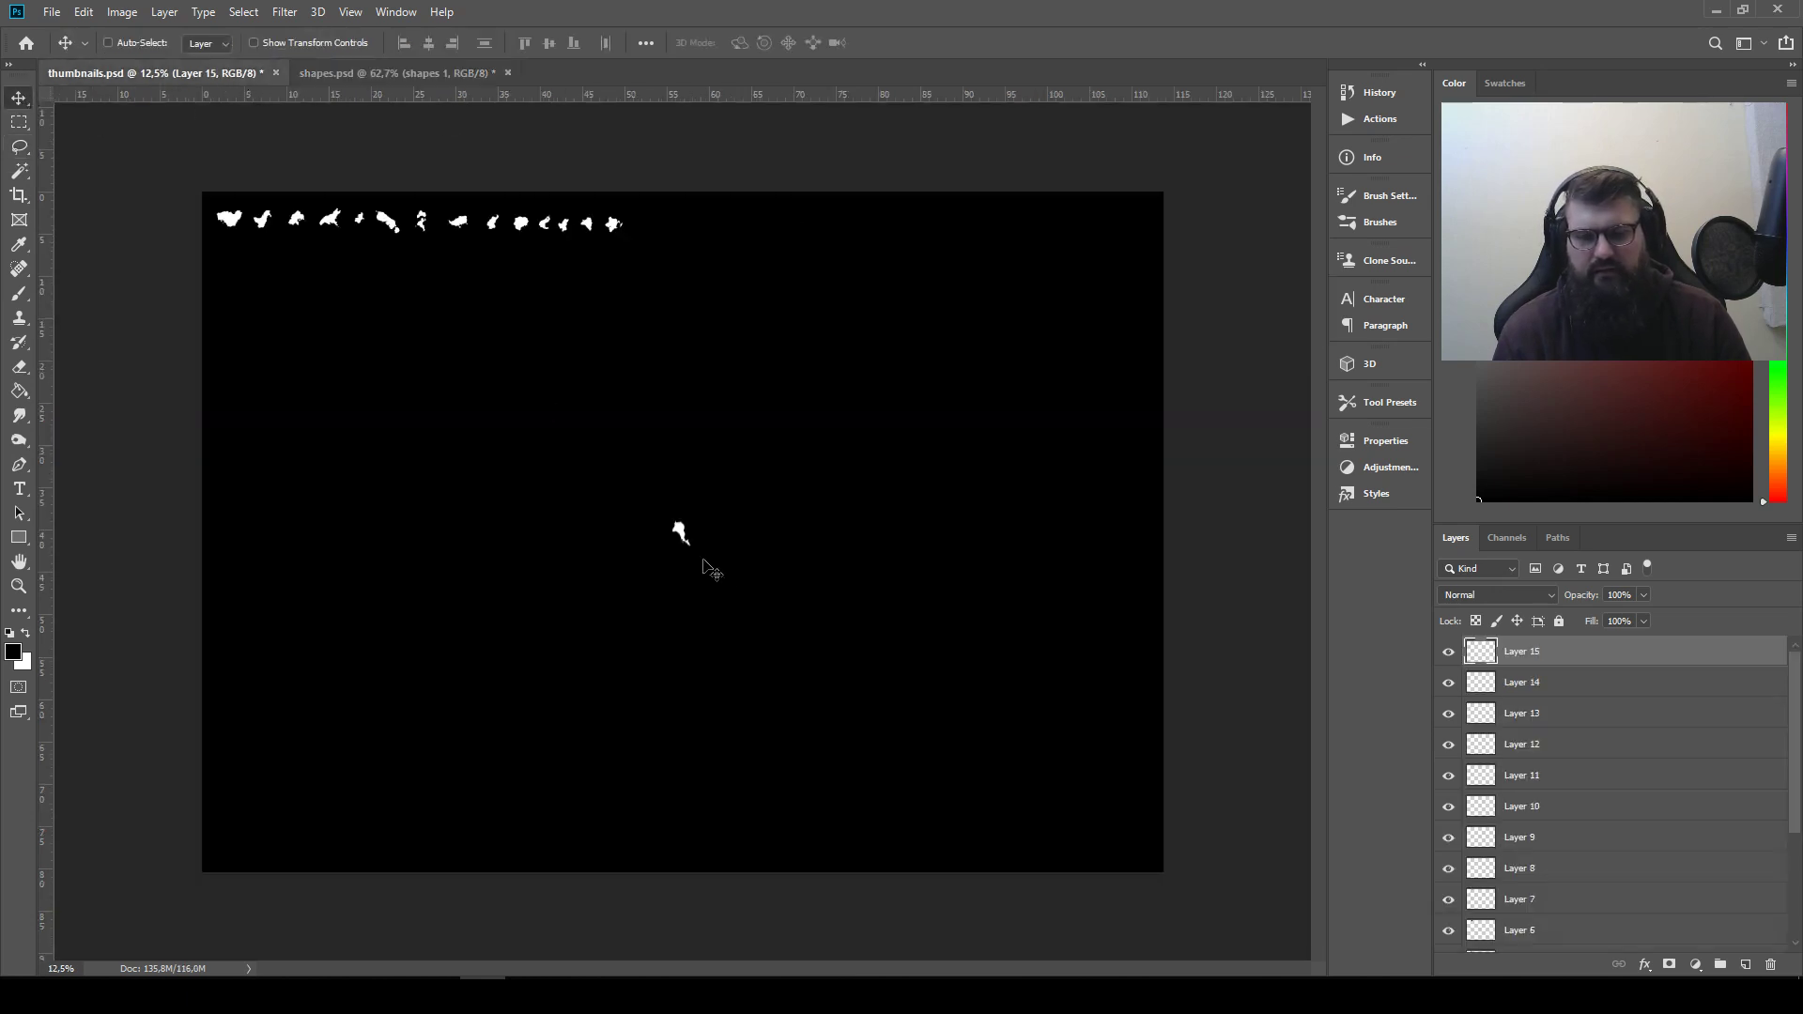
{"action": "left_click_drag", "start_coordinate": [709, 534], "coordinate": [674, 226]}
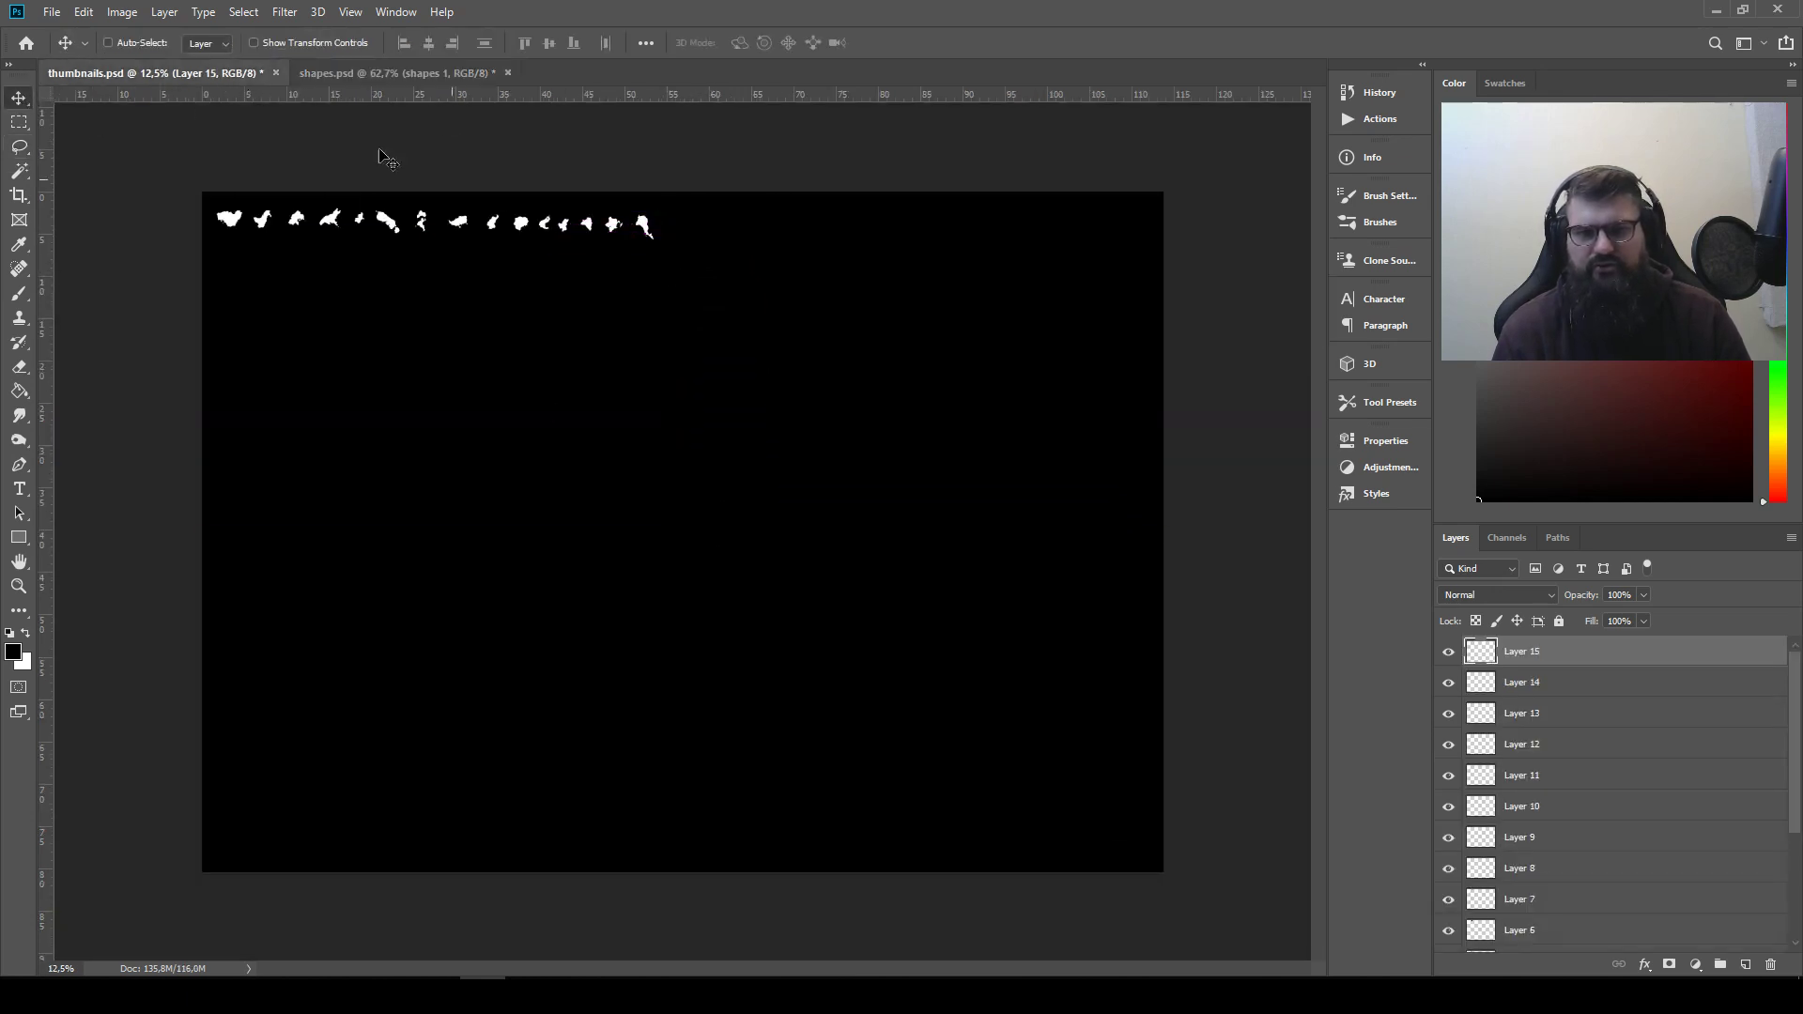
Lasso and copy the two-lobed shape with the notch on its underside in the right part of the shapes.psd canvas
{"action": "left_click", "coordinate": [375, 75]}
{"action": "left_click_drag", "start_coordinate": [672, 536], "coordinate": [109, 294]}
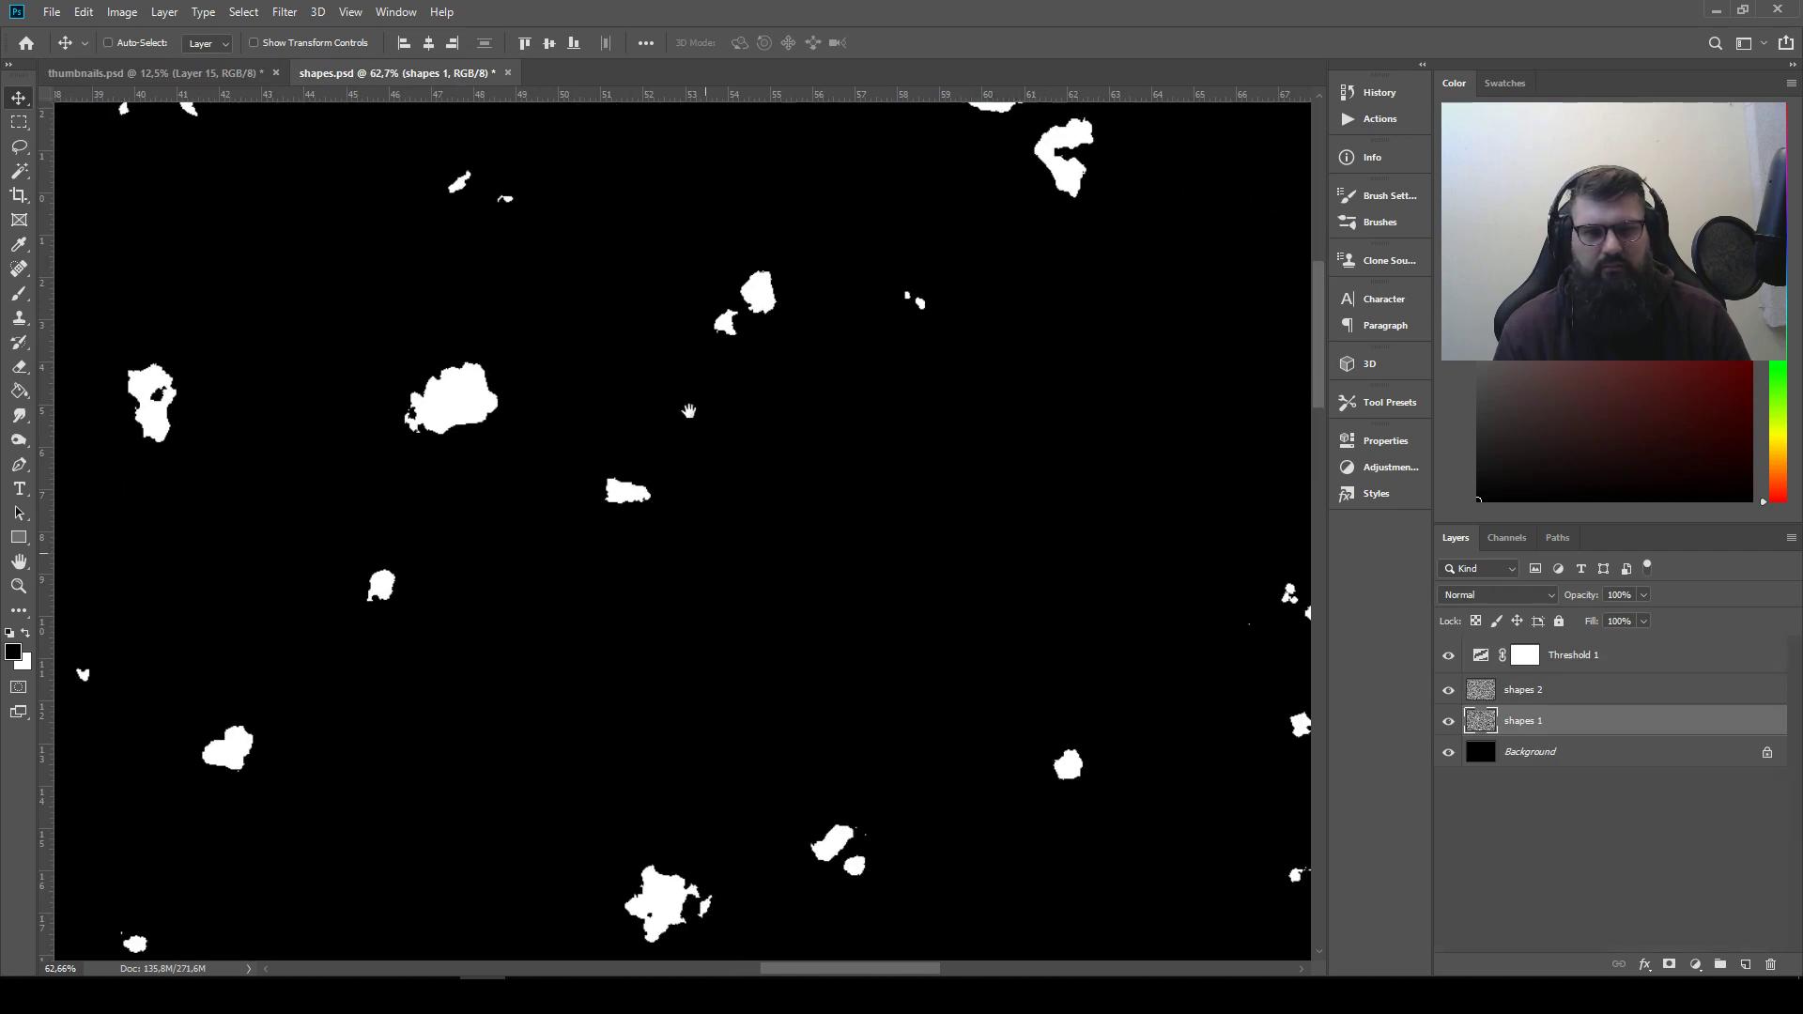
{"action": "left_click_drag", "start_coordinate": [699, 406], "coordinate": [50, 442]}
{"action": "left_click_drag", "start_coordinate": [785, 487], "coordinate": [161, 352]}
{"action": "left_click_drag", "start_coordinate": [605, 766], "coordinate": [747, 294]}
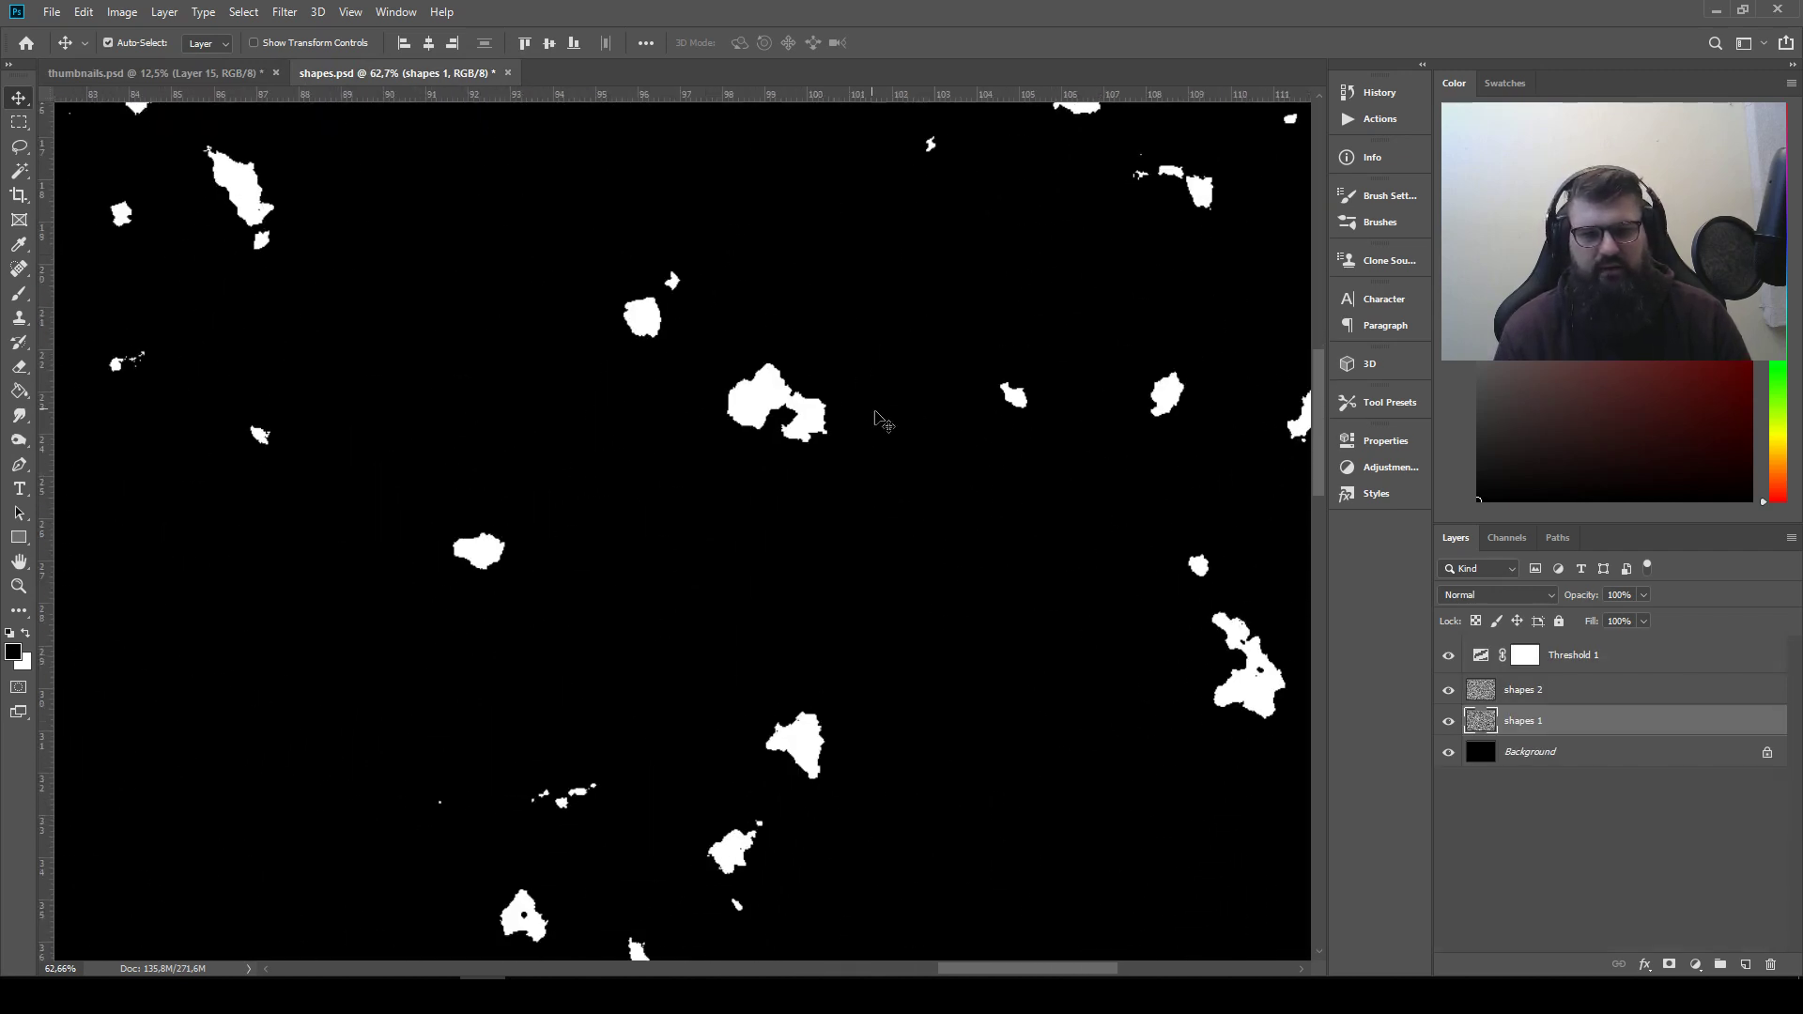
{"action": "left_click", "coordinate": [19, 152]}
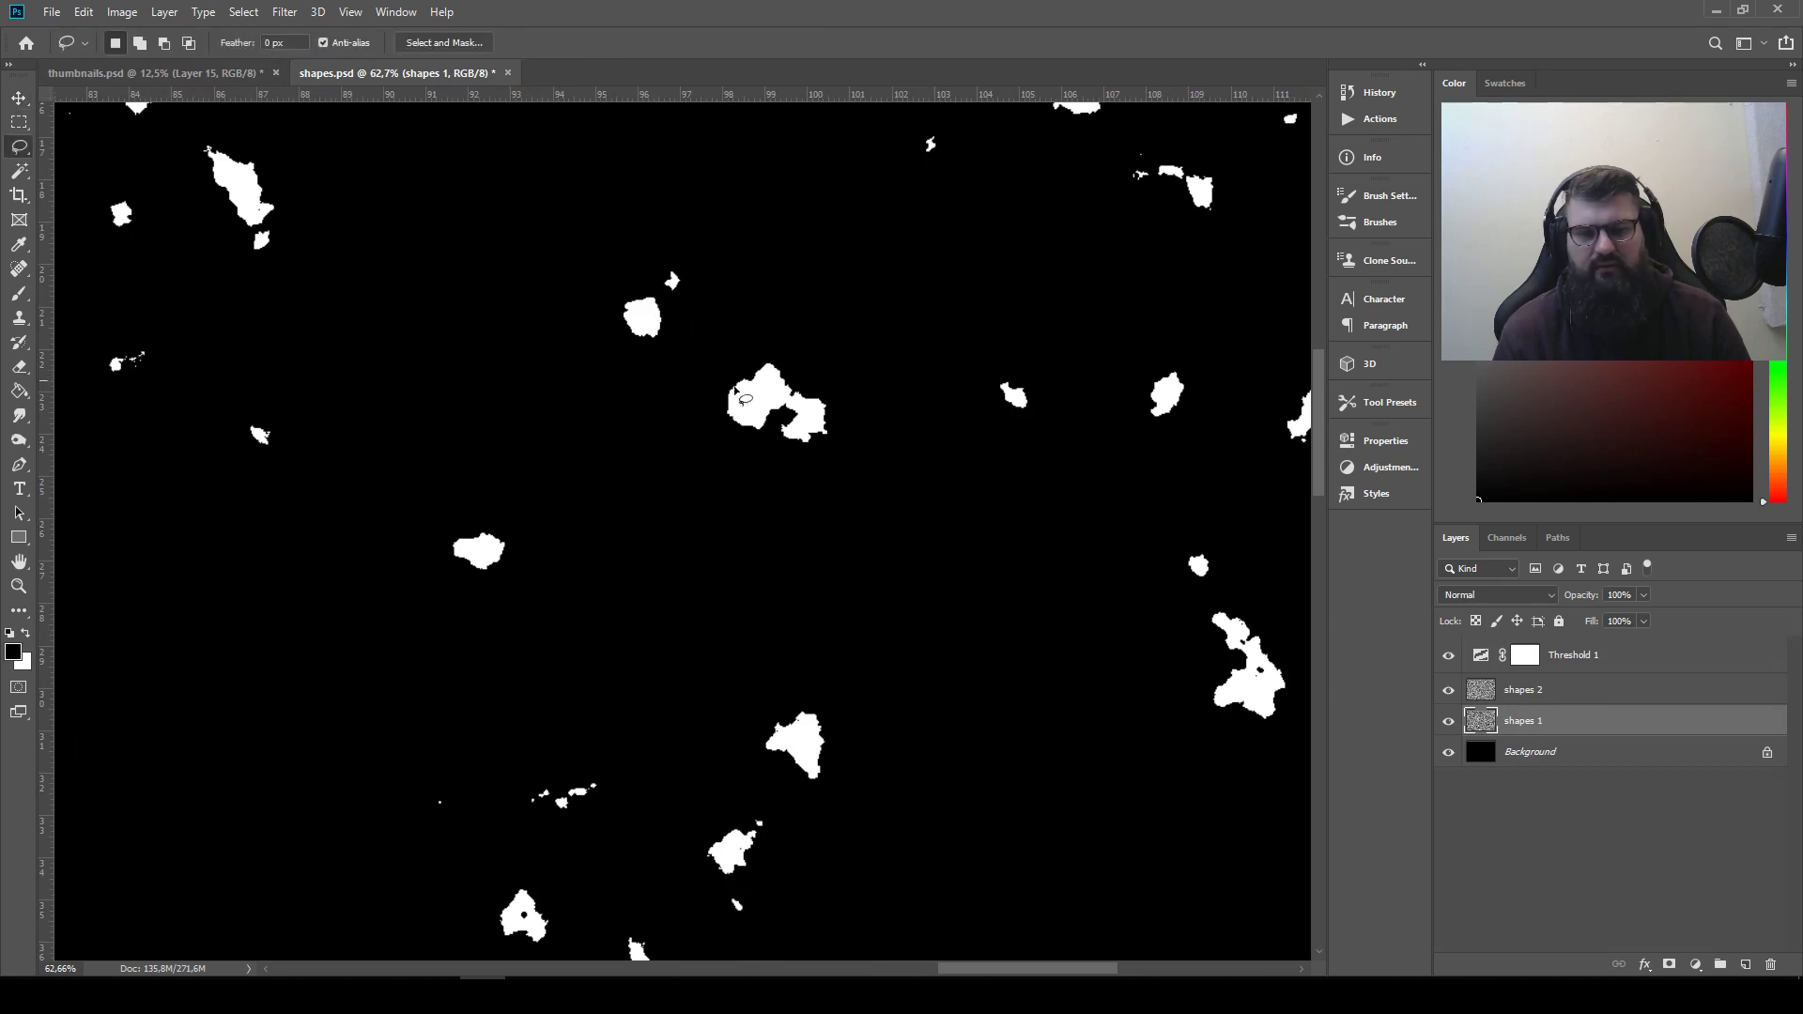
{"action": "left_click_drag", "start_coordinate": [850, 454], "coordinate": [803, 377]}
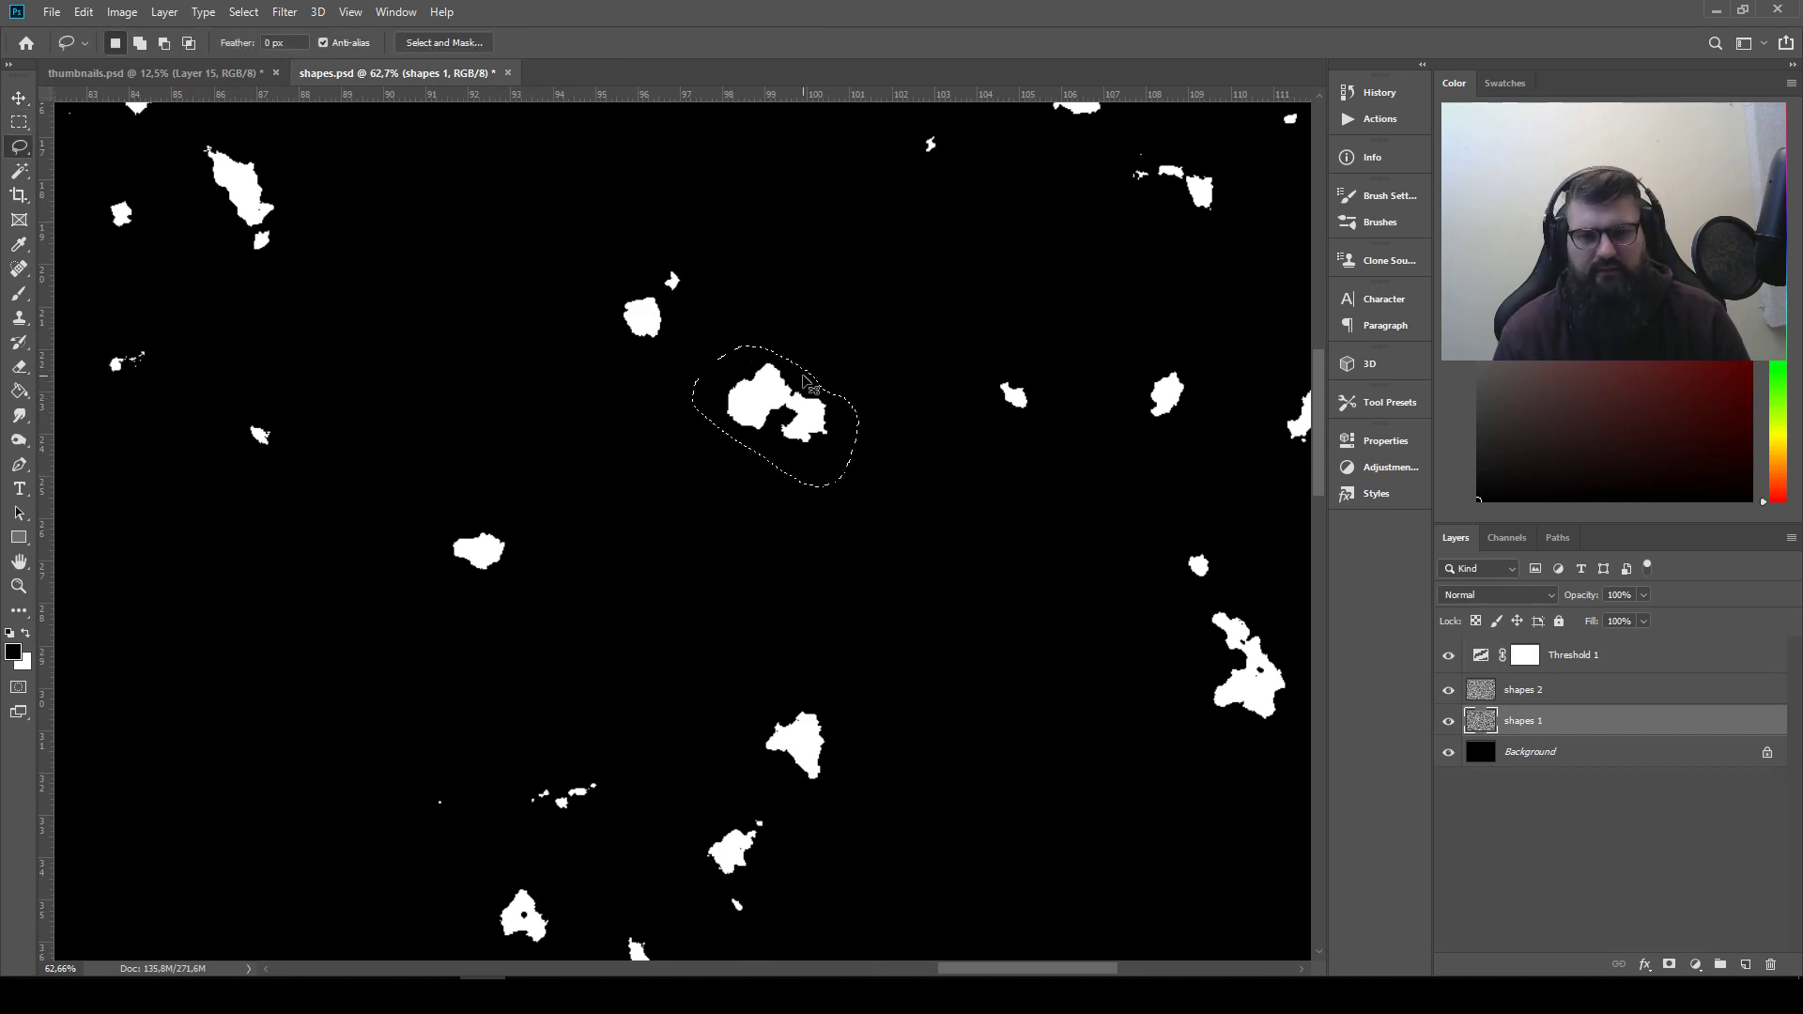
{"action": "key", "text": "ctrl+c"}
Paste the two-lobed shape into thumbnails.psd and place it as the sixteenth shape in the row
{"action": "left_click", "coordinate": [98, 73]}
{"action": "key", "text": "ctrl+v"}
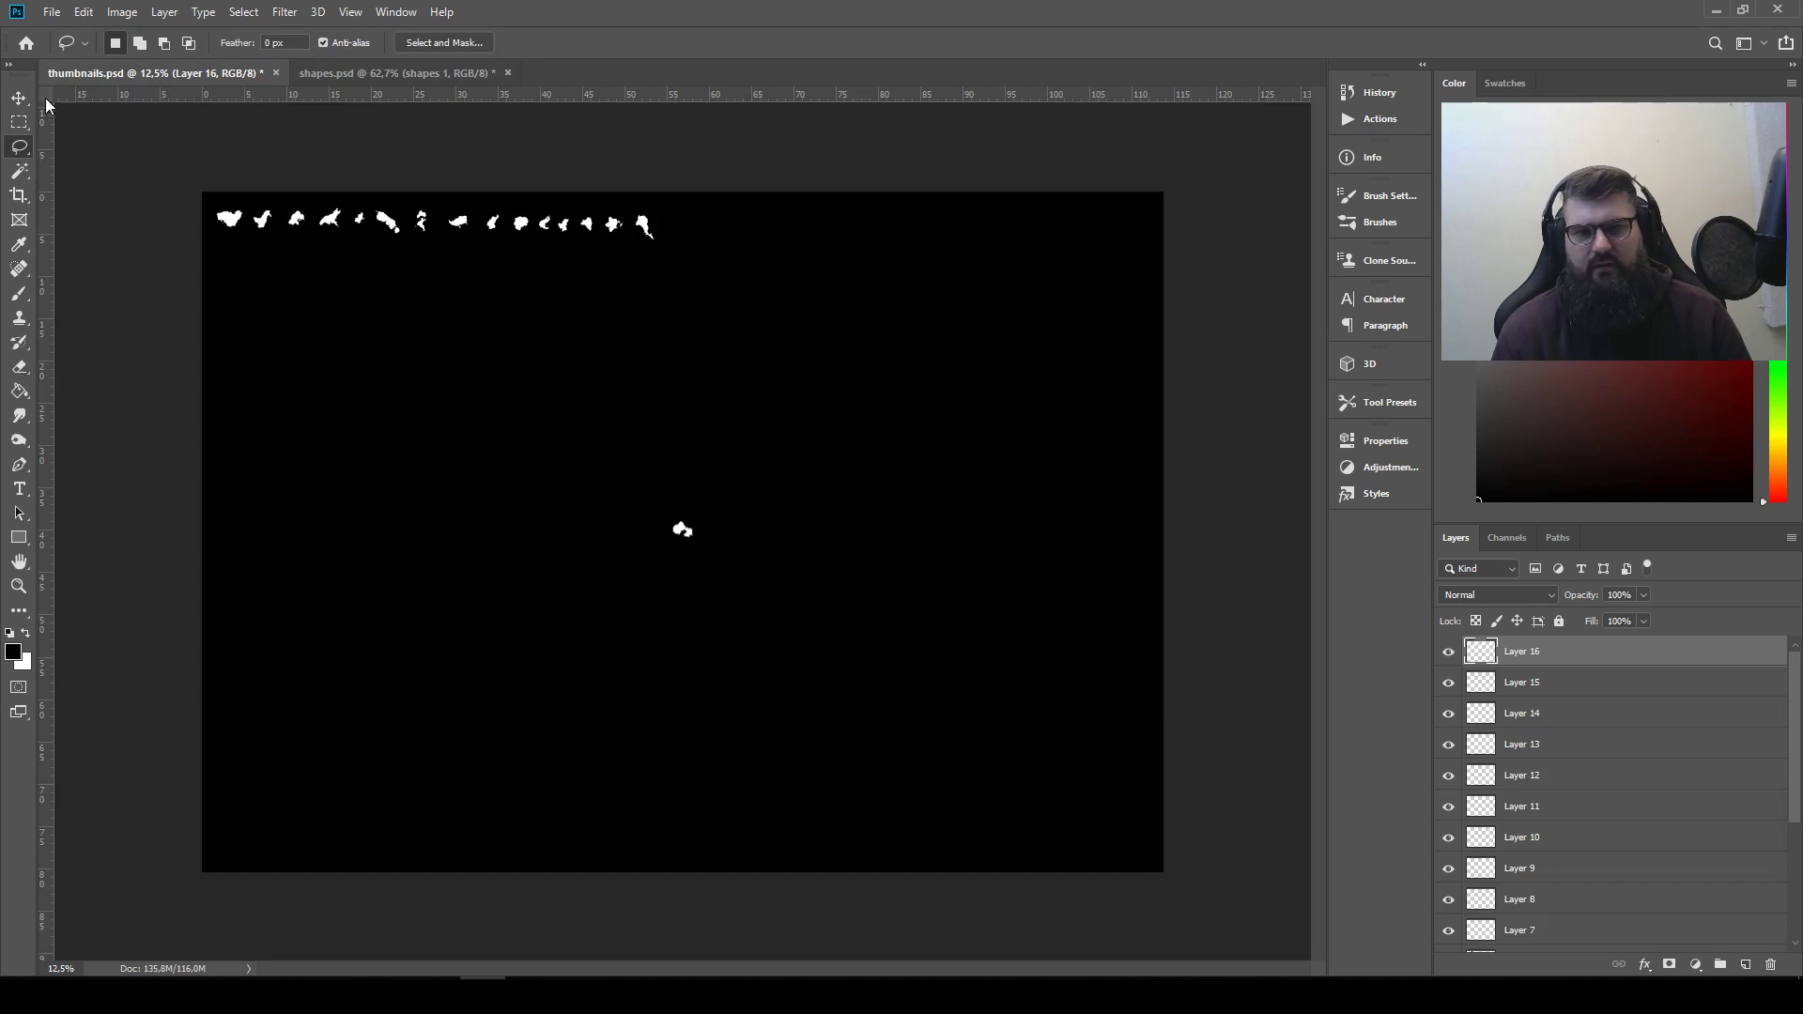
{"action": "key", "text": "v"}
{"action": "left_click_drag", "start_coordinate": [690, 549], "coordinate": [699, 250]}
Try to re-render Clouds on the shapes 1 and shapes 2 layers of shapes.psd
{"action": "left_click", "coordinate": [401, 69]}
{"action": "left_click_drag", "start_coordinate": [924, 739], "coordinate": [1012, 308]}
{"action": "left_click", "coordinate": [284, 12]}
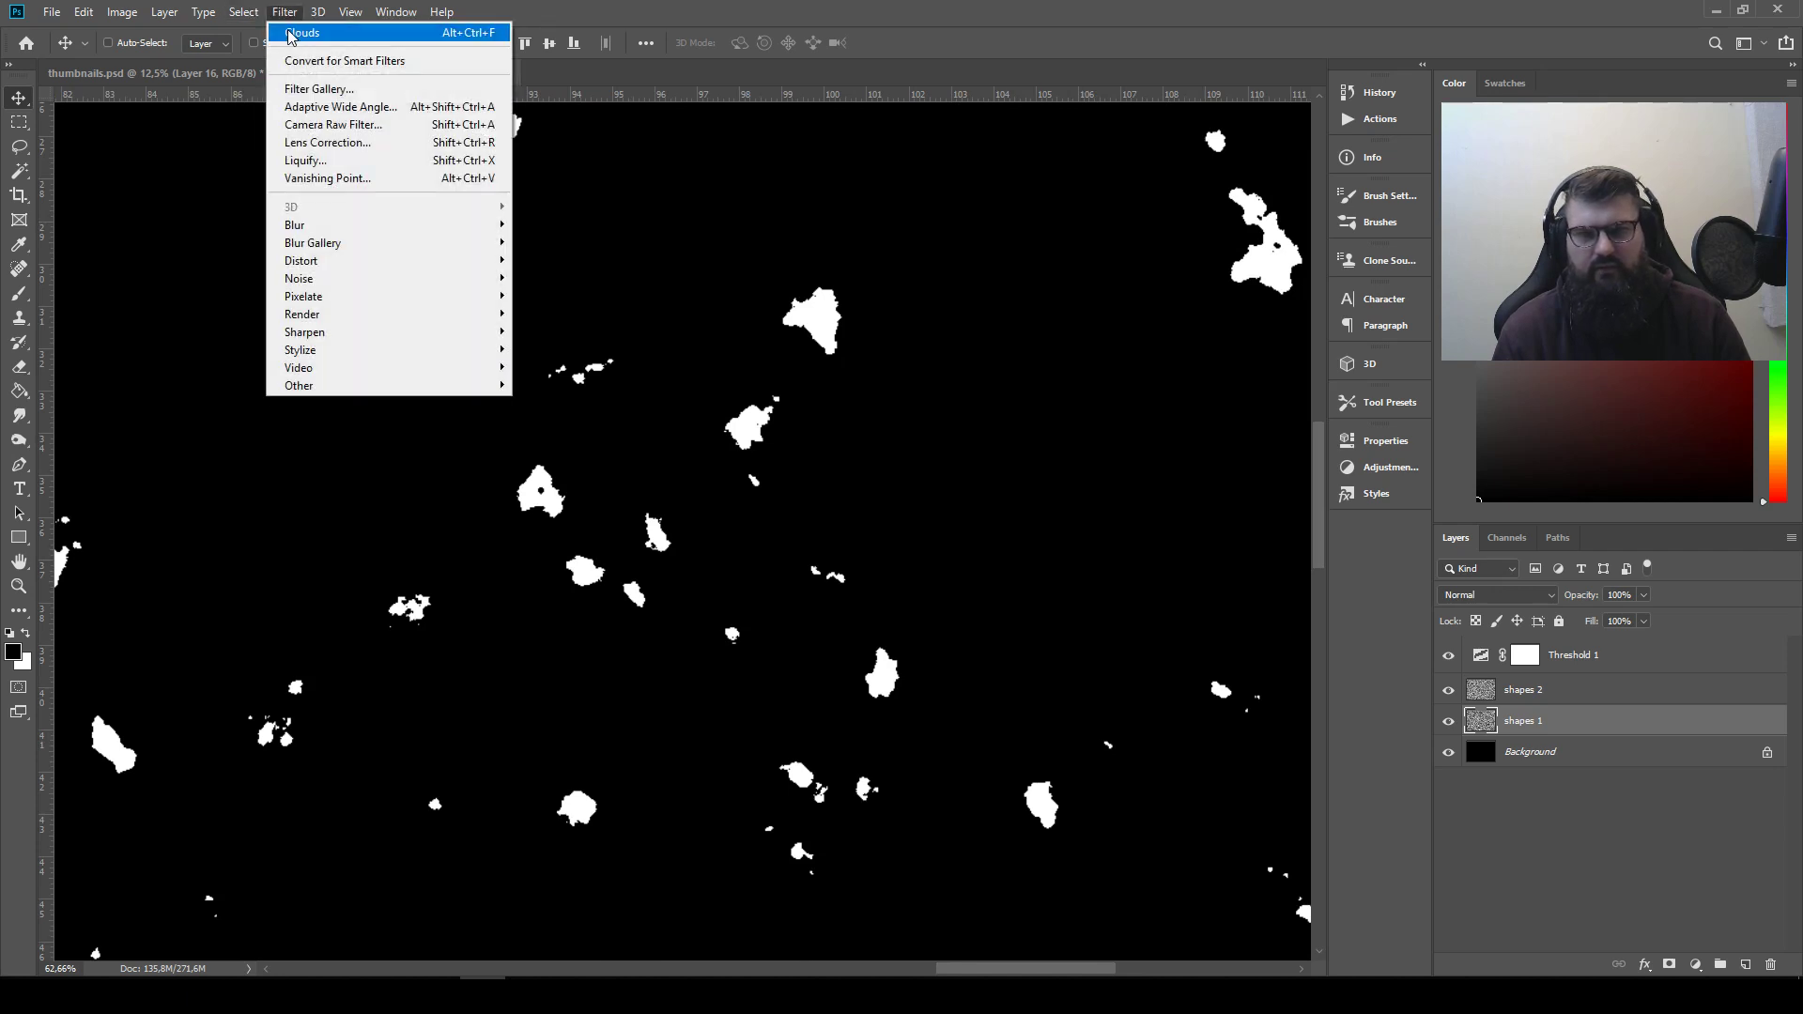
{"action": "left_click", "coordinate": [1383, 602]}
{"action": "left_click", "coordinate": [1555, 697]}
{"action": "left_click", "coordinate": [285, 11]}
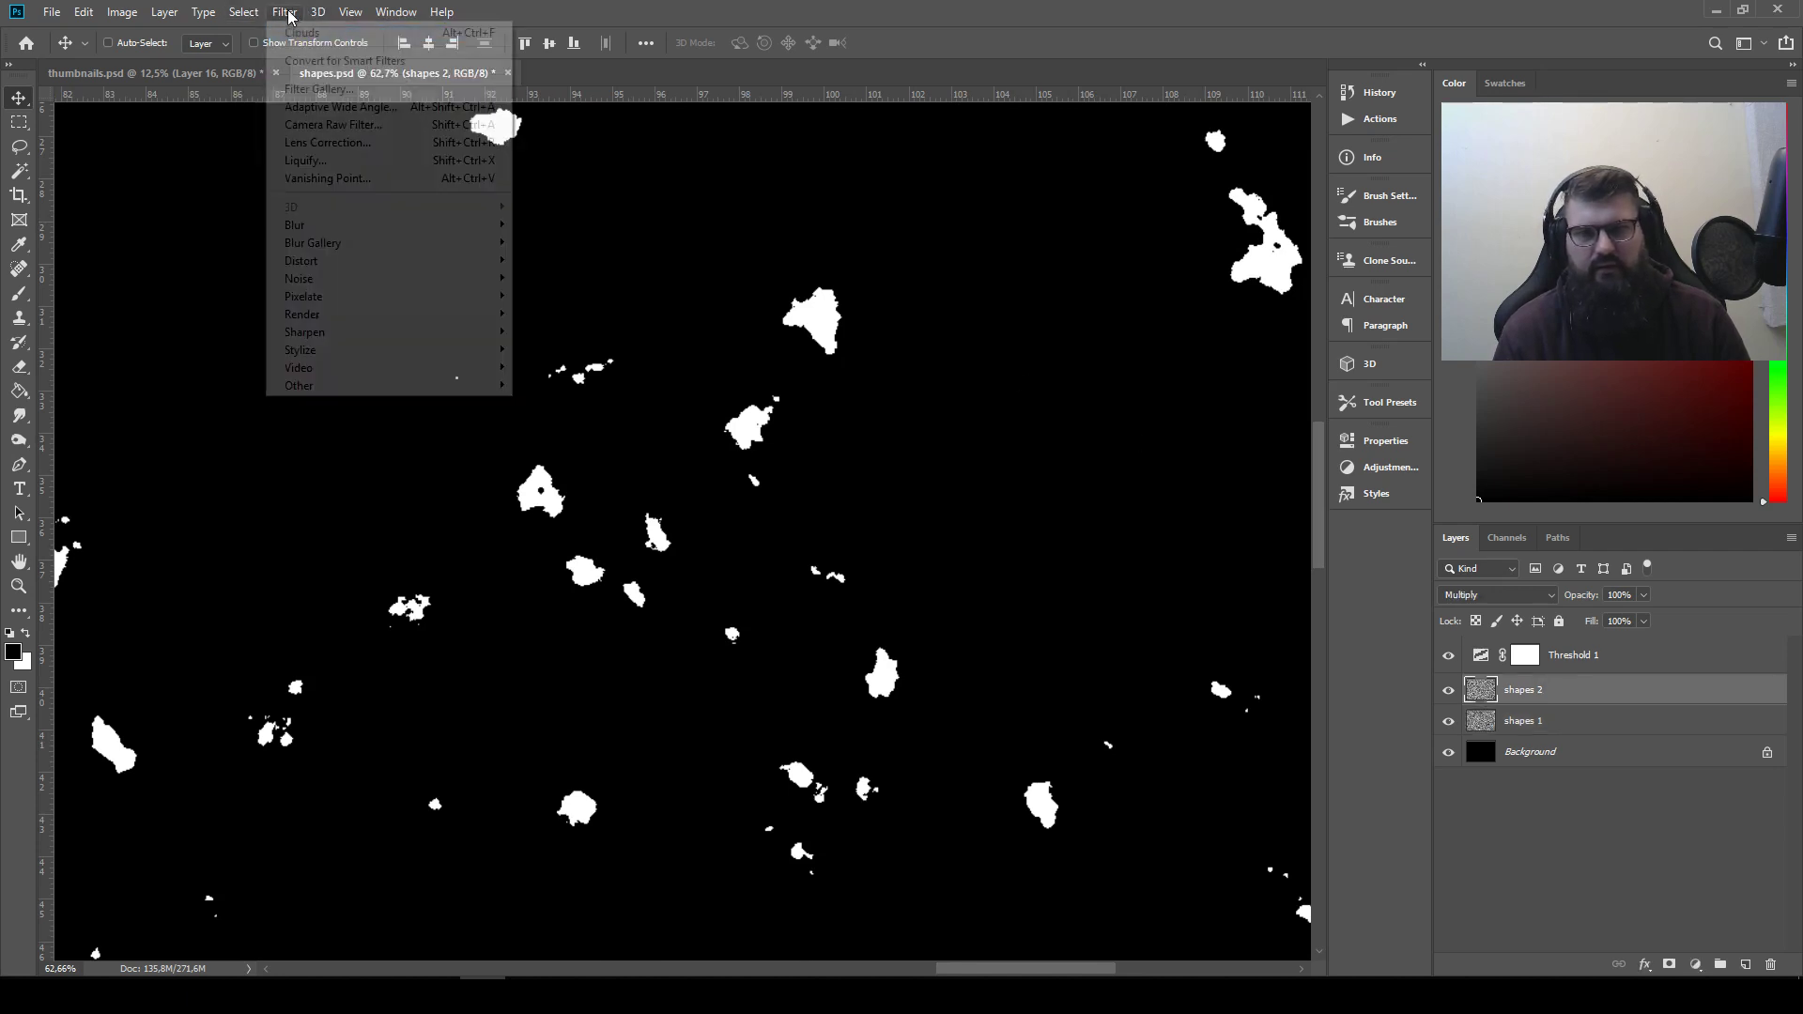
{"action": "left_click", "coordinate": [120, 145]}
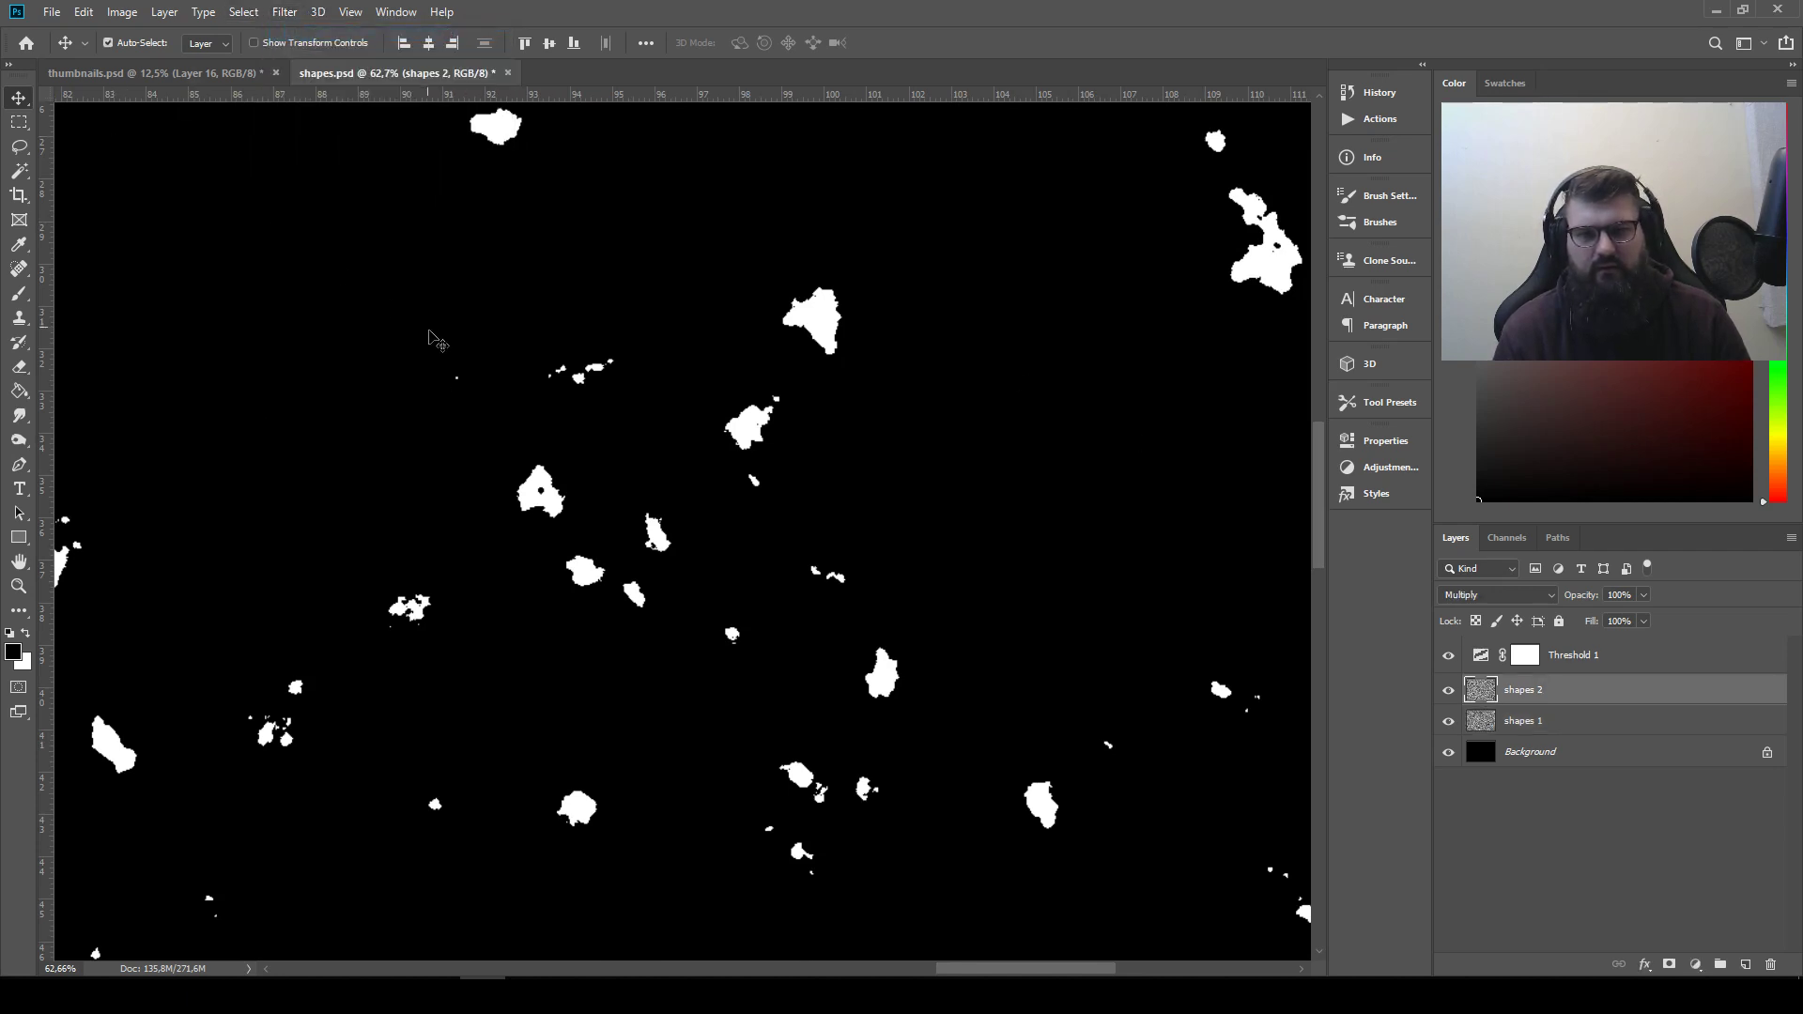
Re-render Clouds across the whole canvas of shapes.psd on the shapes 2 layer and on the shapes 1 layer
{"action": "scroll", "coordinate": [770, 240], "scroll_direction": "down", "scroll_amount": 4}
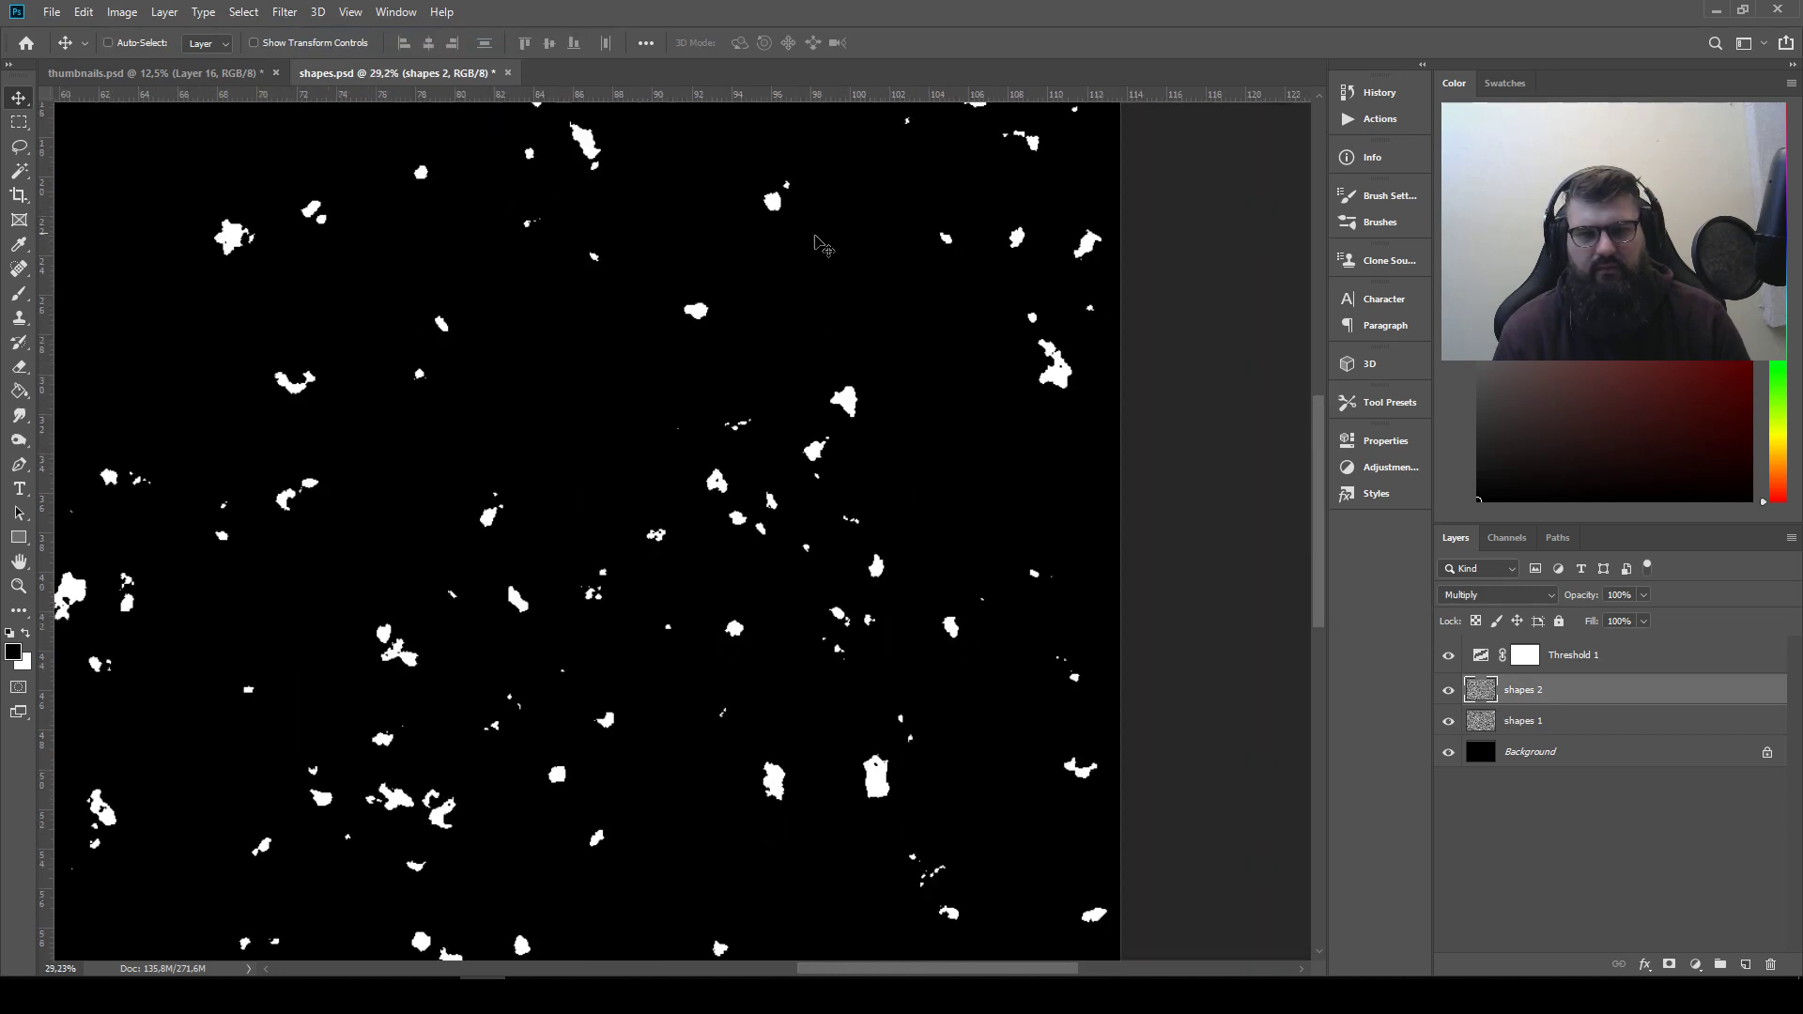
{"action": "left_click_drag", "start_coordinate": [748, 289], "coordinate": [862, 319]}
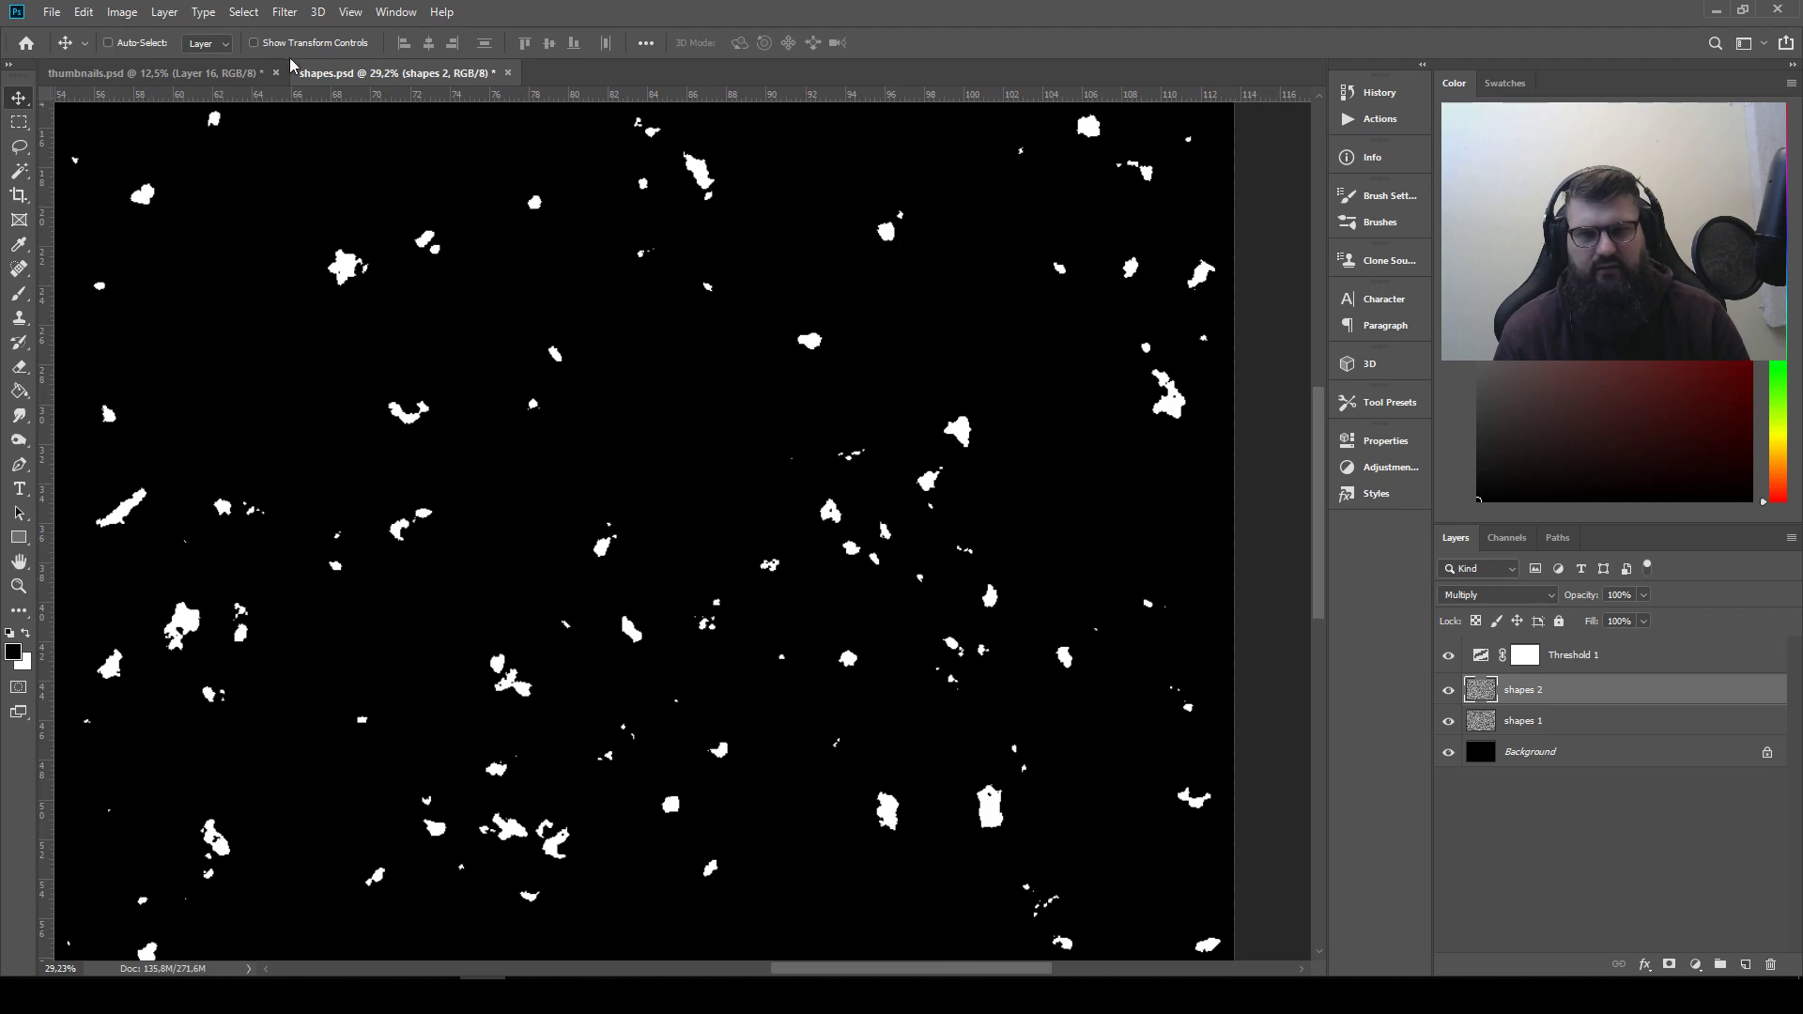
{"action": "left_click", "coordinate": [285, 11]}
{"action": "left_click", "coordinate": [309, 32]}
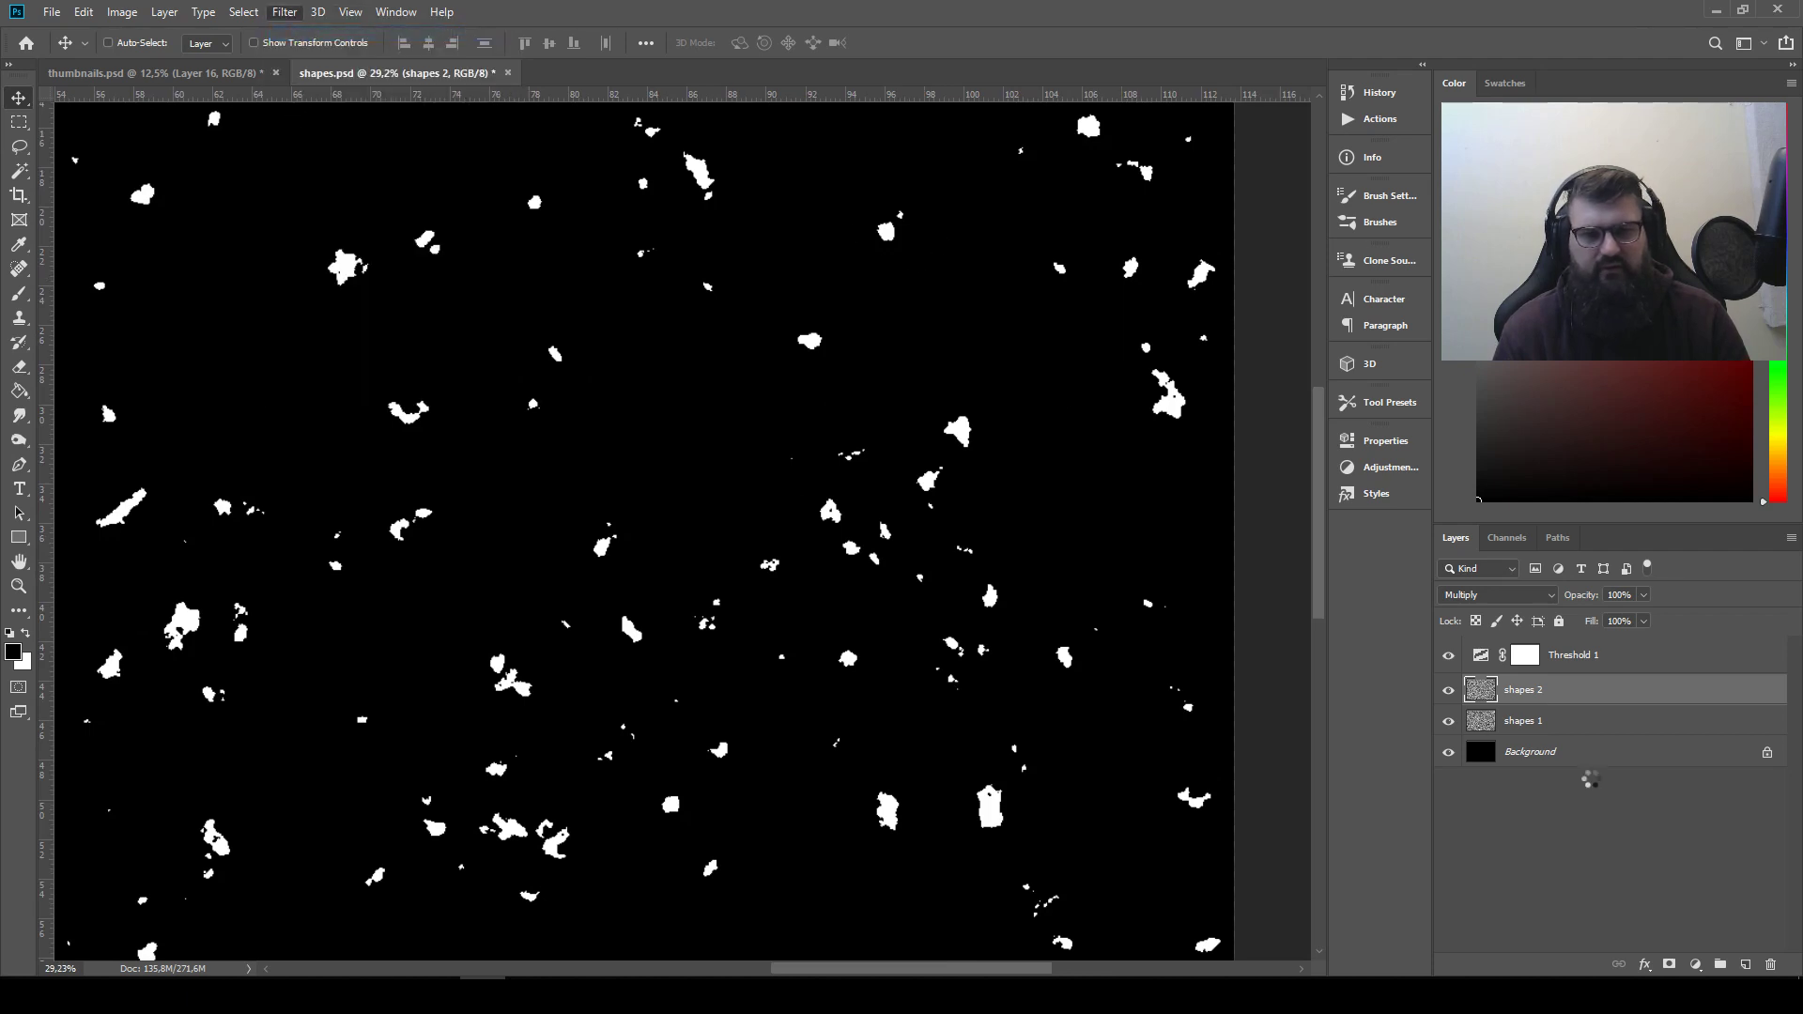
{"action": "left_click", "coordinate": [1534, 721]}
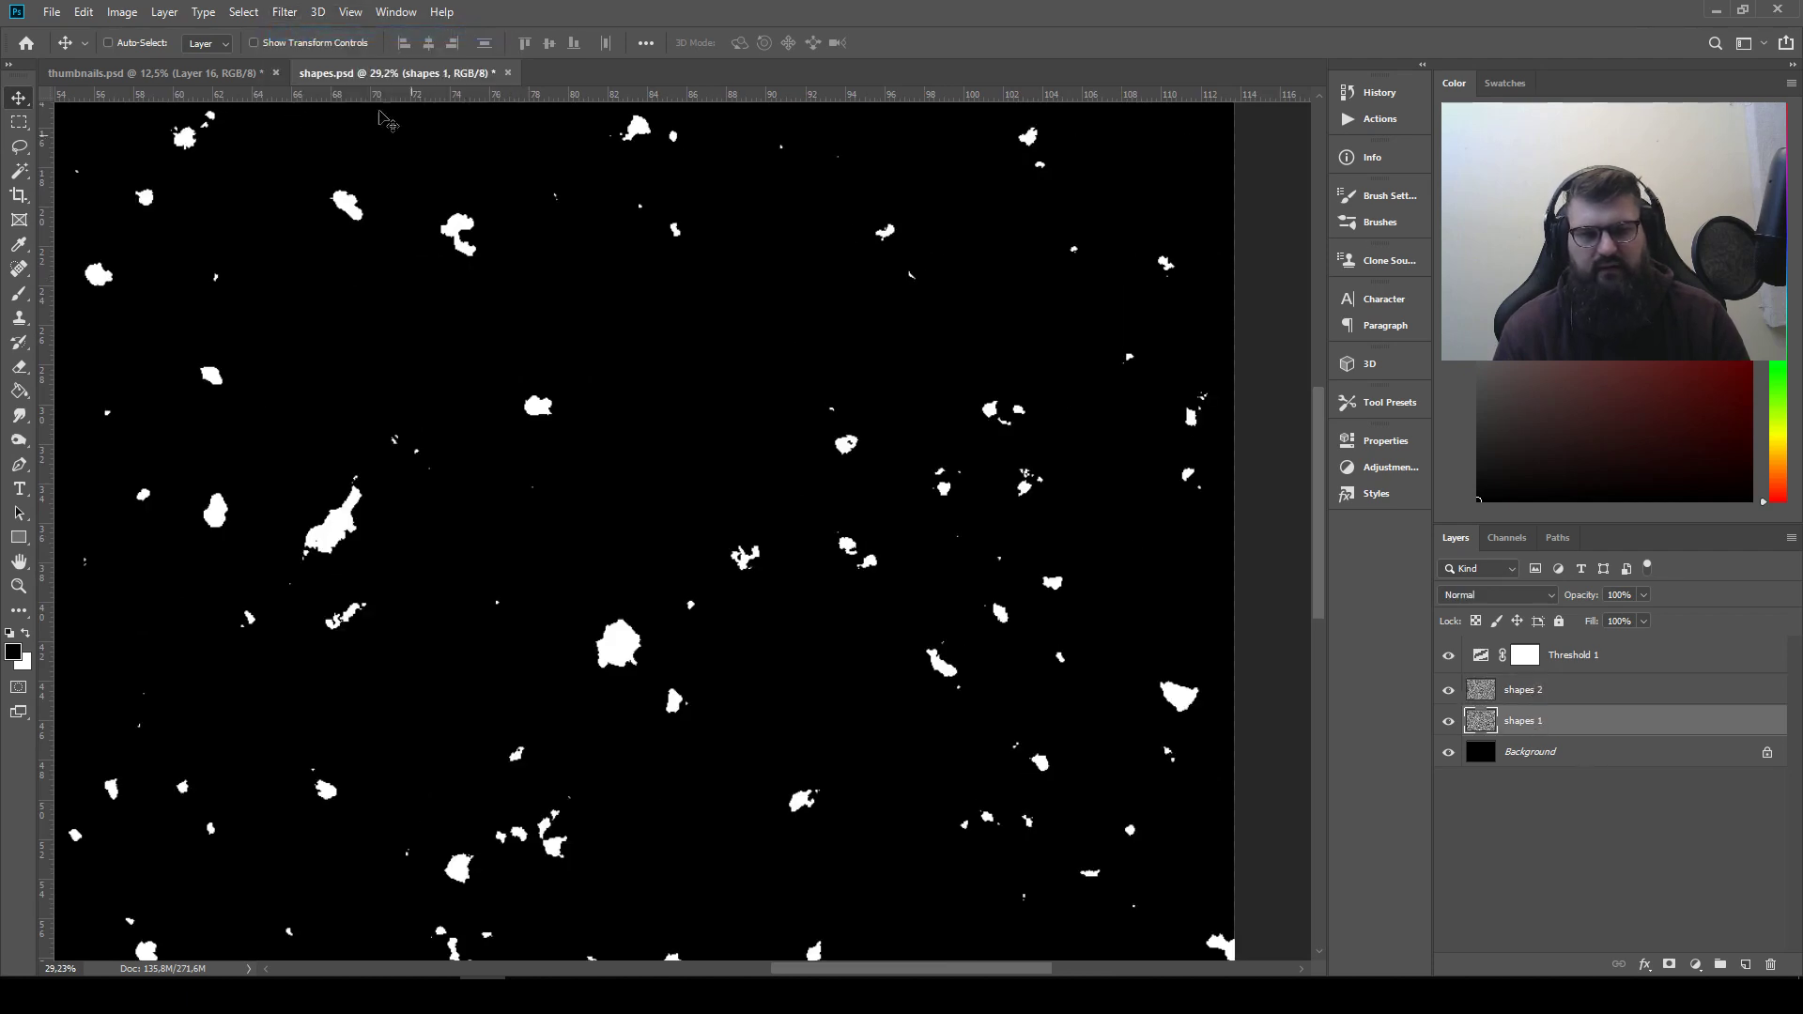
{"action": "left_click", "coordinate": [284, 14]}
{"action": "left_click", "coordinate": [301, 32]}
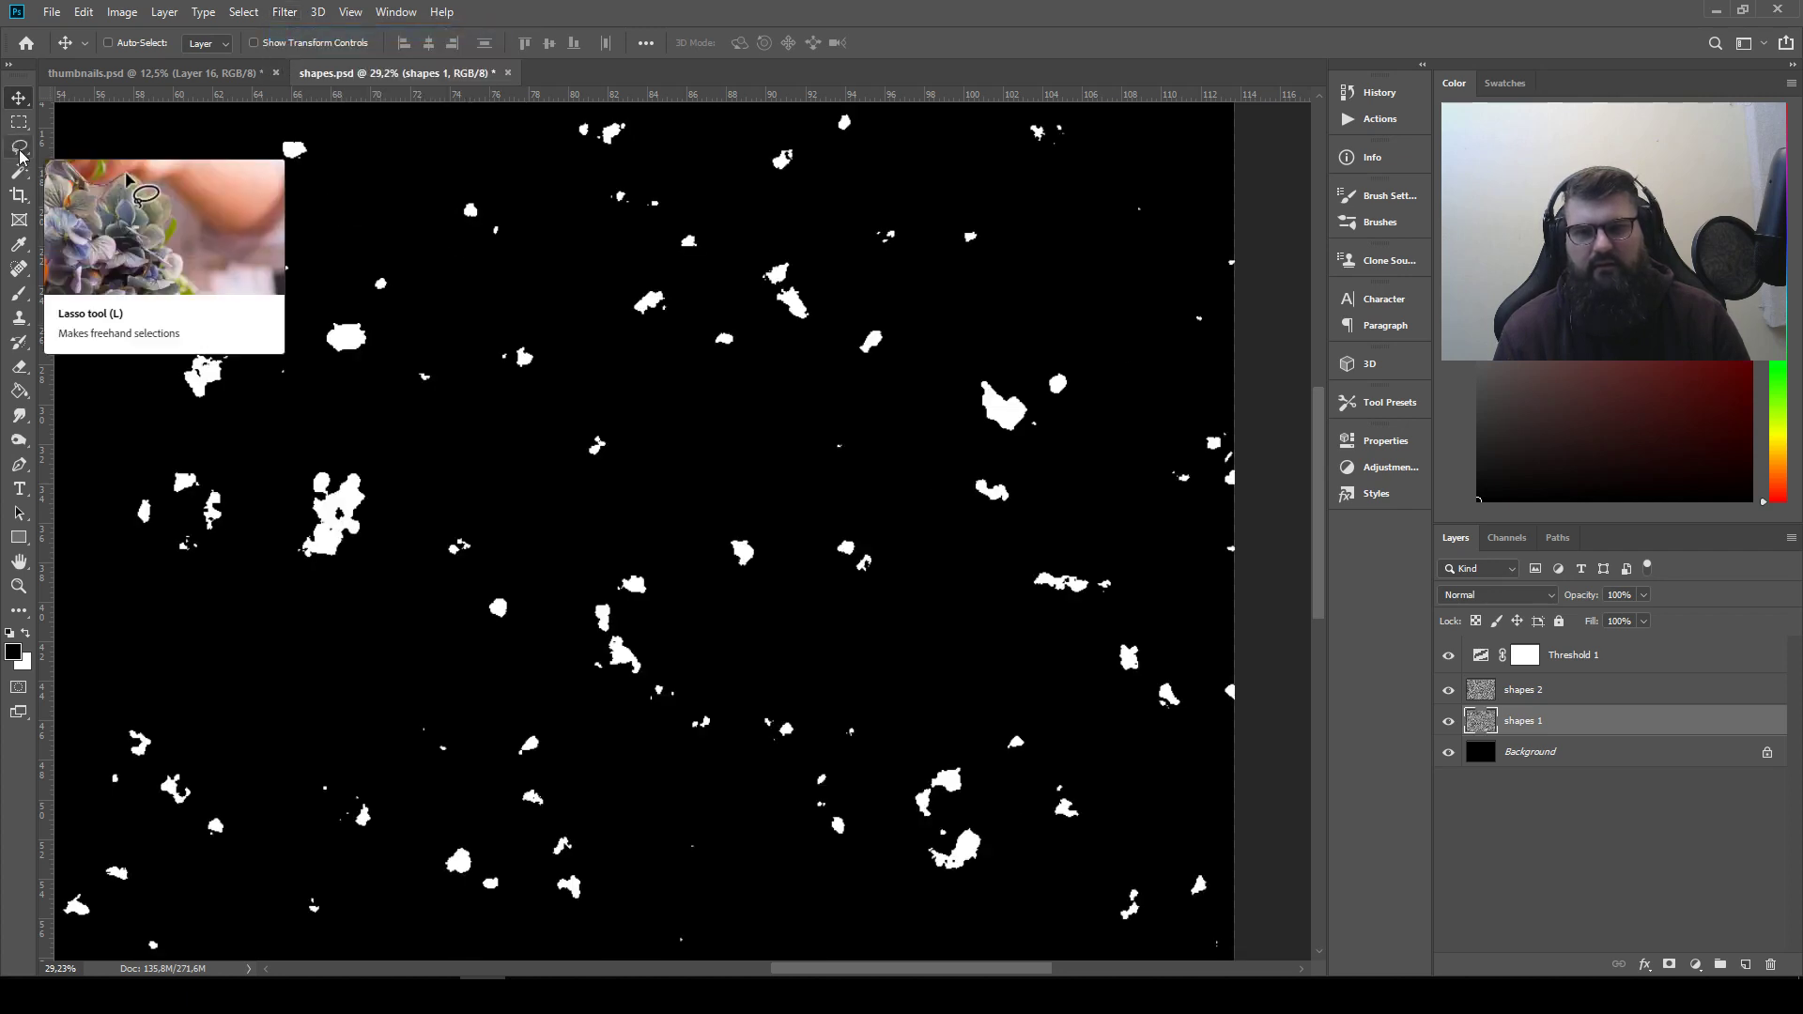
Lasso and copy the large blob with the thin downward tail in shapes.psd, leaving out the small blob above it
{"action": "left_click", "coordinate": [21, 154]}
{"action": "mouse_move", "coordinate": [197, 306]}
{"action": "left_mouse_down"}
{"action": "mouse_move", "coordinate": [910, 554]}
{"action": "mouse_move", "coordinate": [915, 770]}
{"action": "mouse_move", "coordinate": [699, 496]}
{"action": "left_mouse_up"}
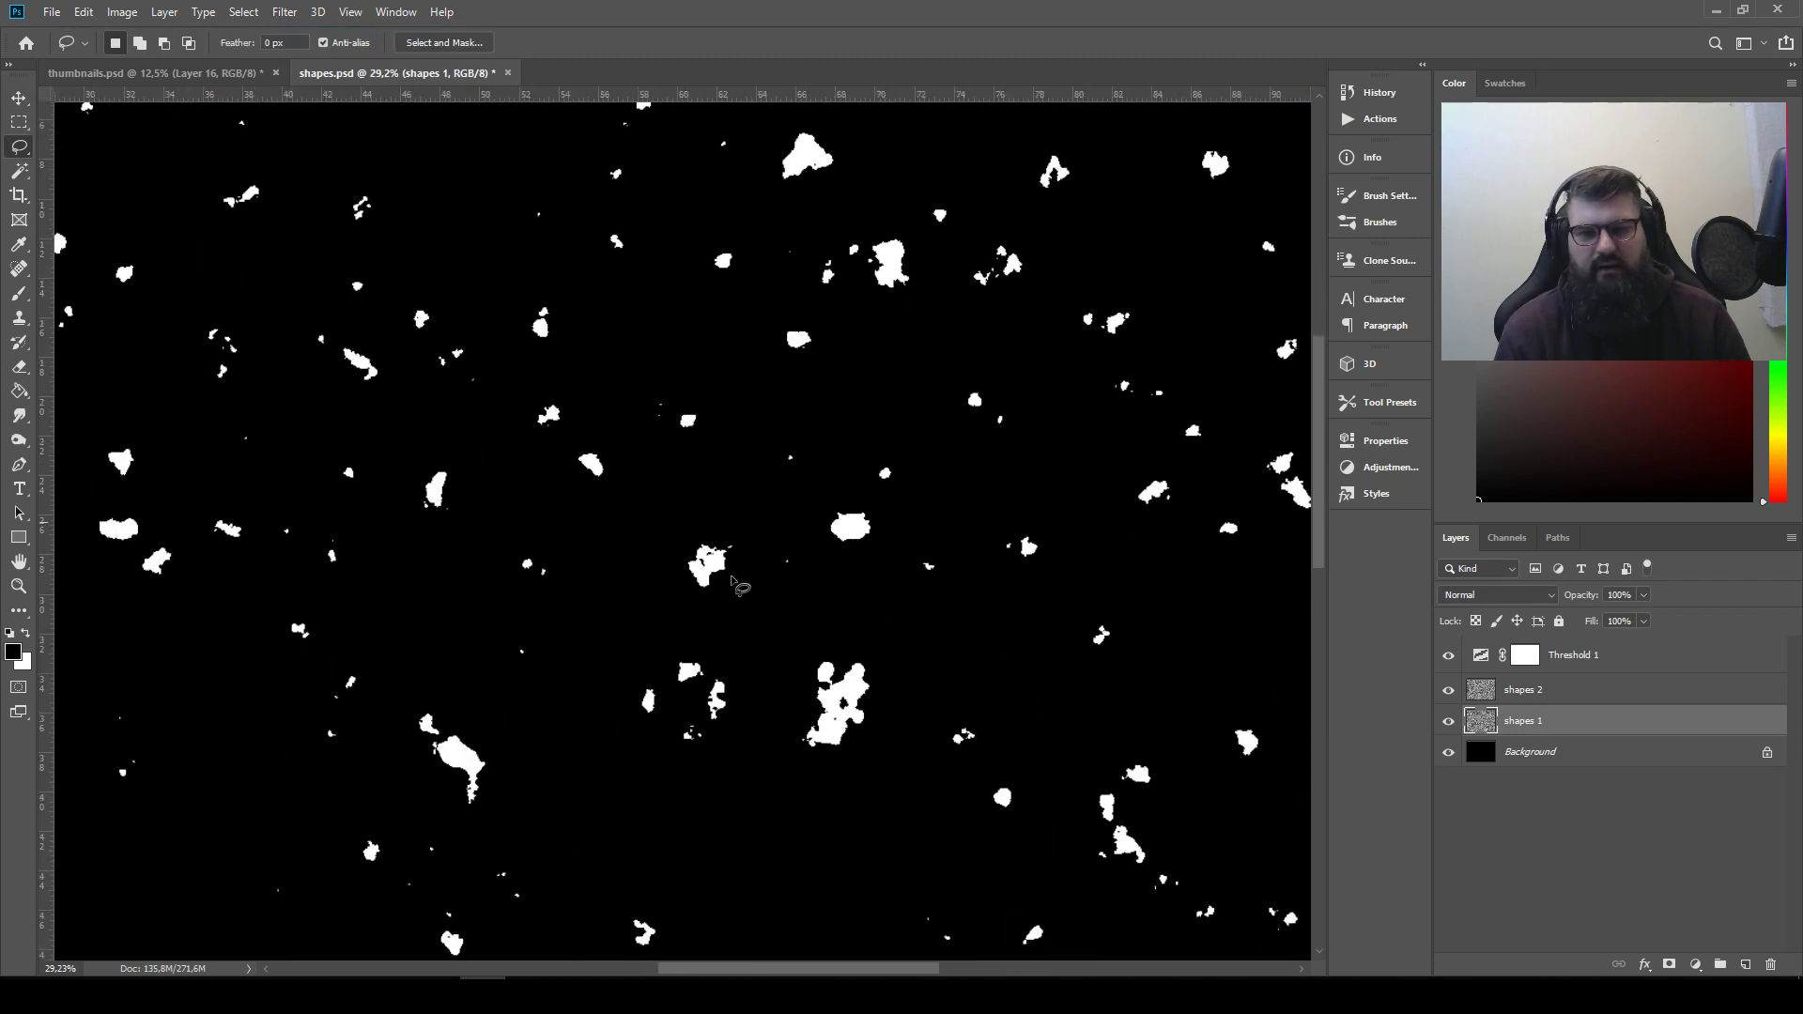
{"action": "scroll", "coordinate": [622, 620], "scroll_direction": "up", "scroll_amount": 4}
{"action": "scroll", "coordinate": [566, 621], "scroll_direction": "up", "scroll_amount": 3}
{"action": "mouse_move", "coordinate": [528, 662]}
{"action": "left_mouse_down"}
{"action": "mouse_move", "coordinate": [496, 312]}
{"action": "mouse_move", "coordinate": [777, 137]}
{"action": "mouse_move", "coordinate": [877, 132]}
{"action": "left_mouse_up"}
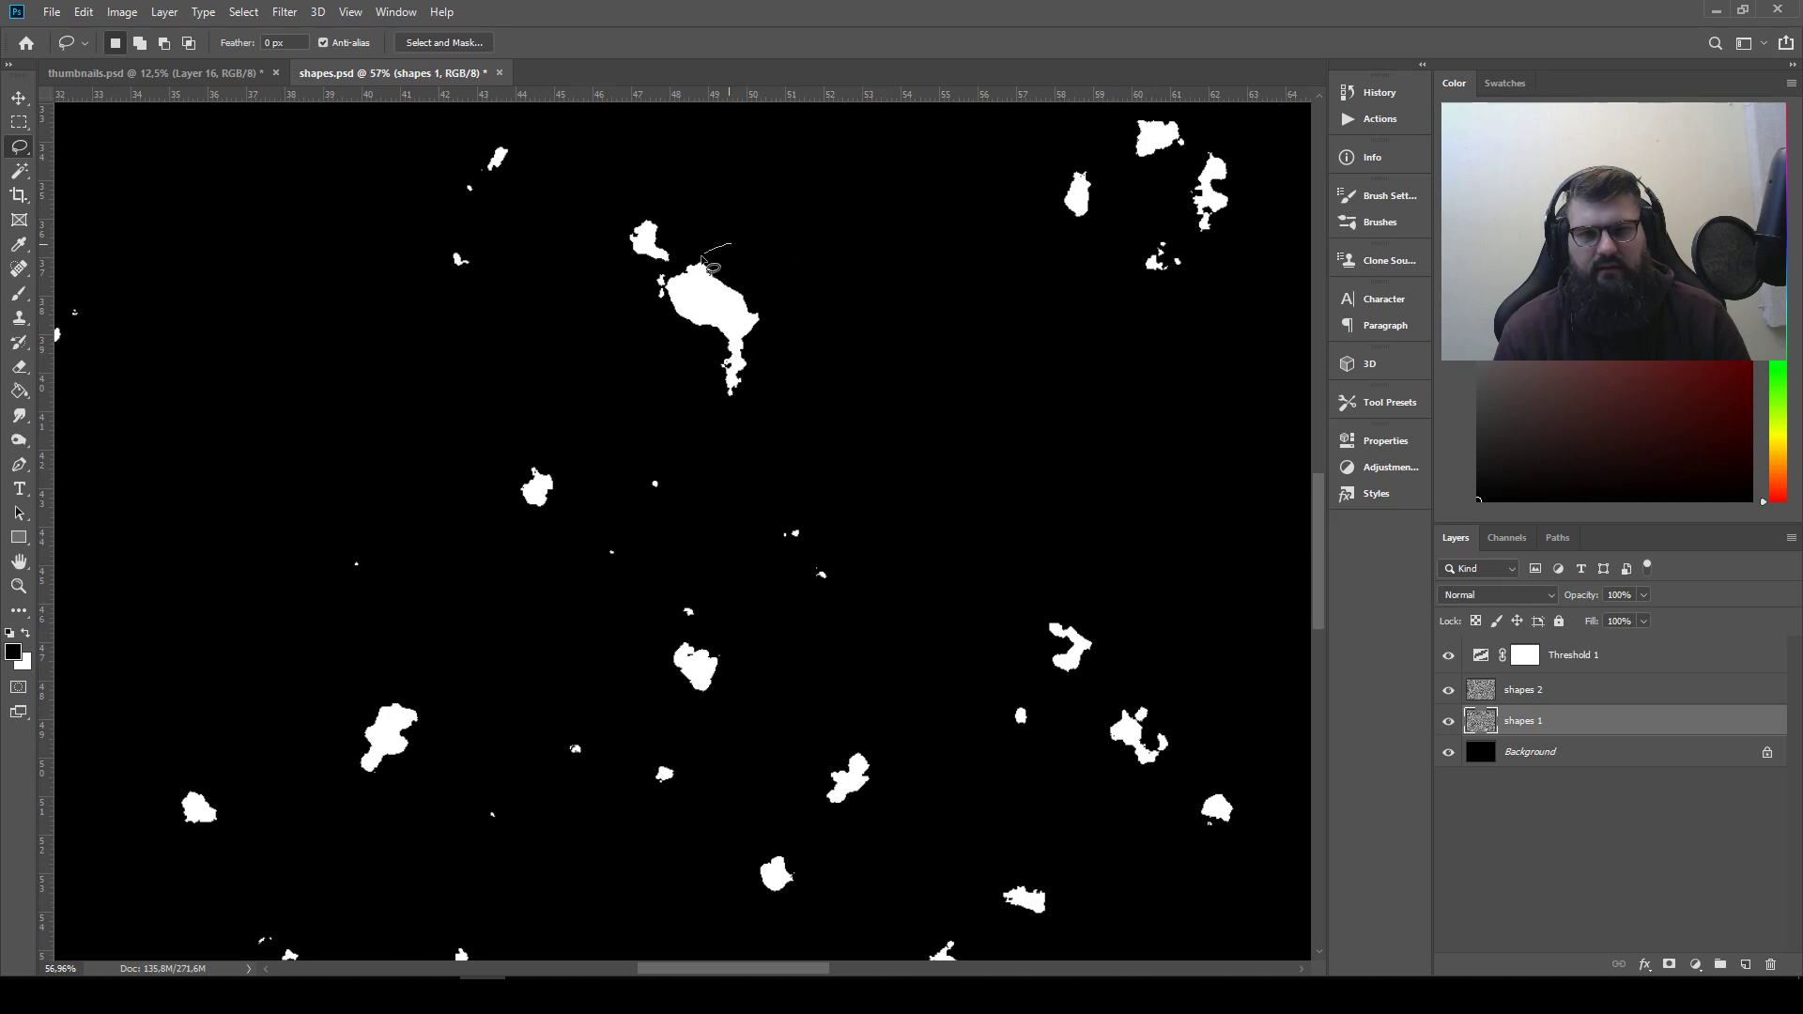
{"action": "left_click_drag", "start_coordinate": [789, 371], "coordinate": [728, 242]}
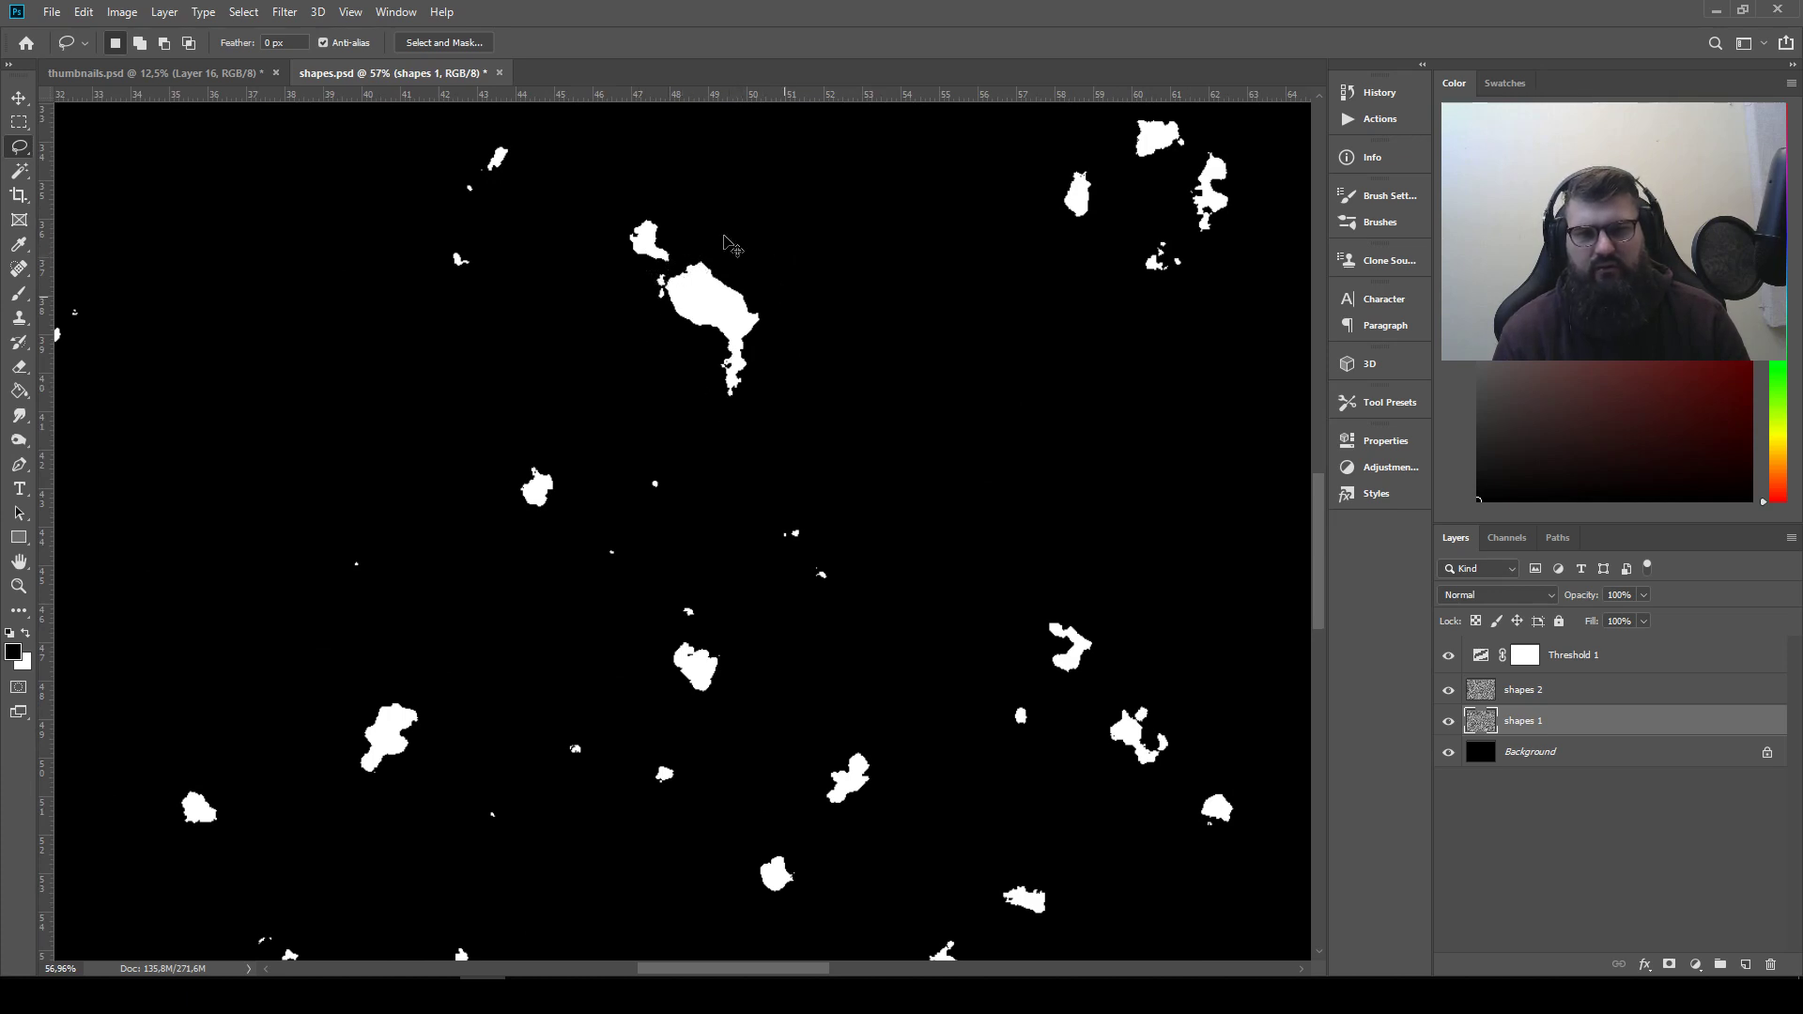
{"action": "key", "text": "ctrl+c"}
Paste the tailed blob into thumbnails.psd and place it as the first shape of a second row
{"action": "left_click", "coordinate": [155, 73]}
{"action": "key", "text": "ctrl+v"}
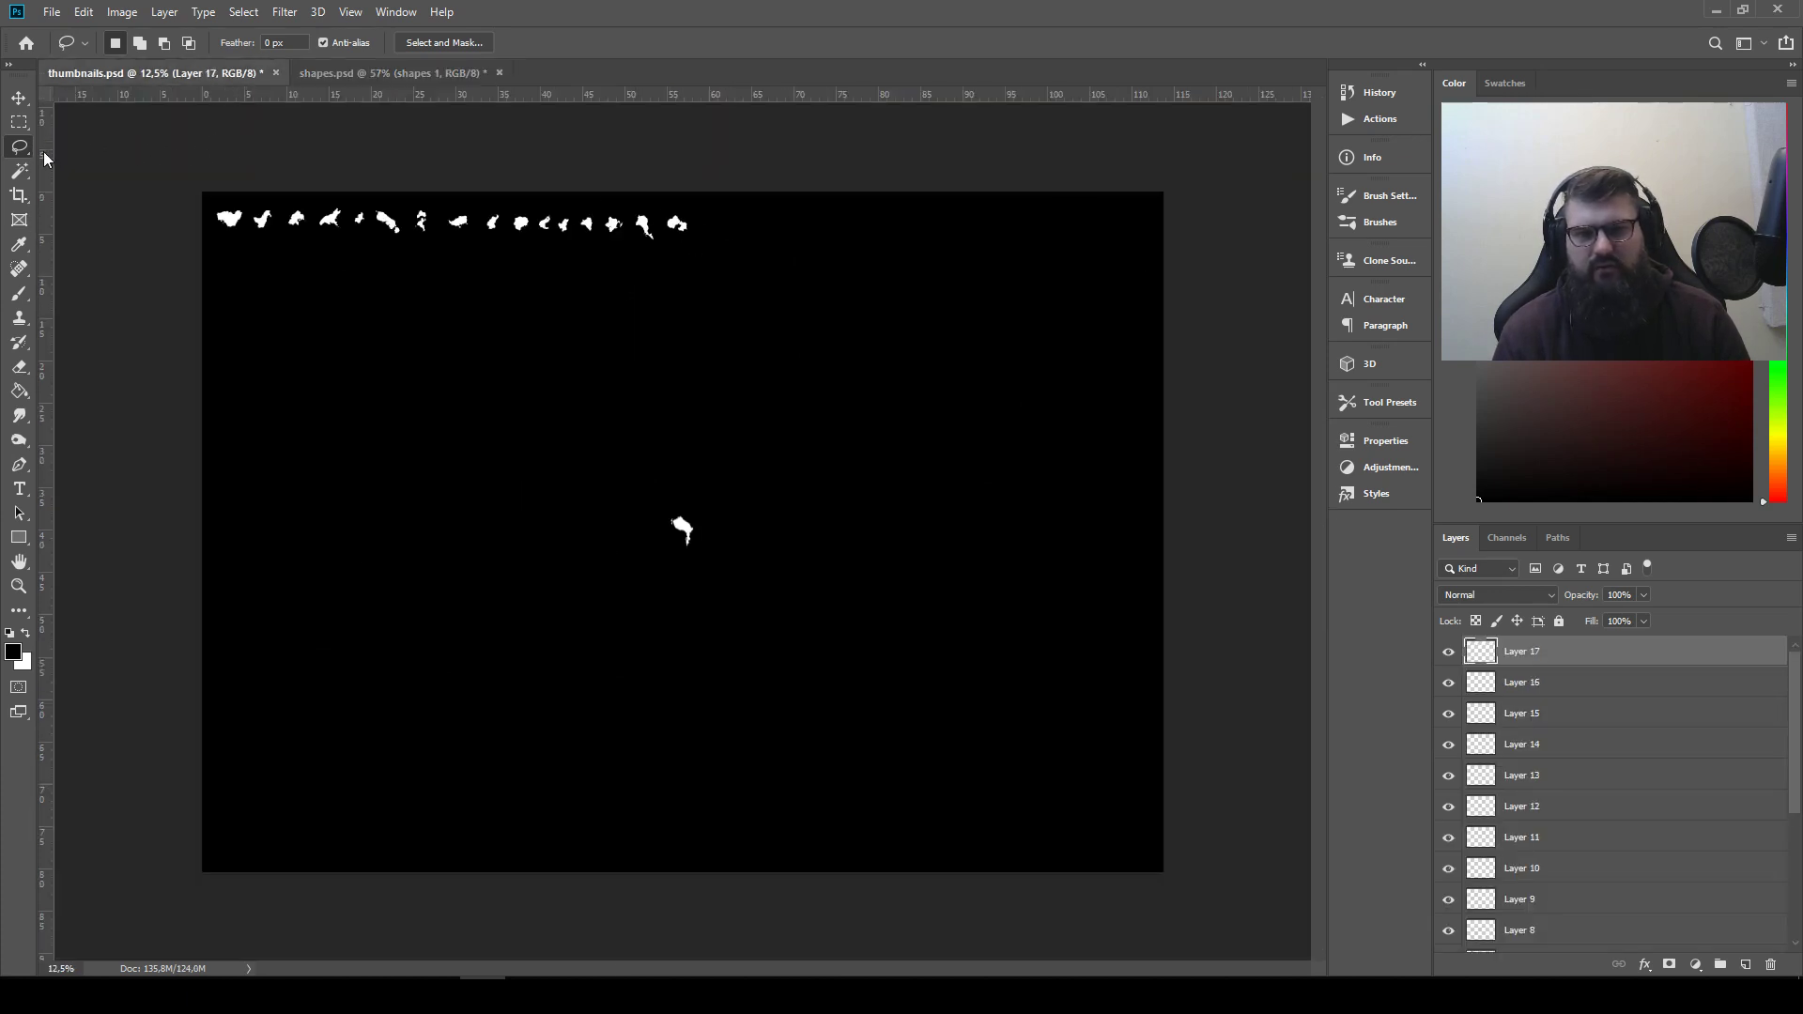
{"action": "left_click", "coordinate": [18, 99]}
{"action": "left_click_drag", "start_coordinate": [644, 597], "coordinate": [234, 319]}
Copy the jagged shape with the ragged upper edge from shapes.psd into thumbnails.psd, placing it second in the second row
{"action": "left_click", "coordinate": [386, 73]}
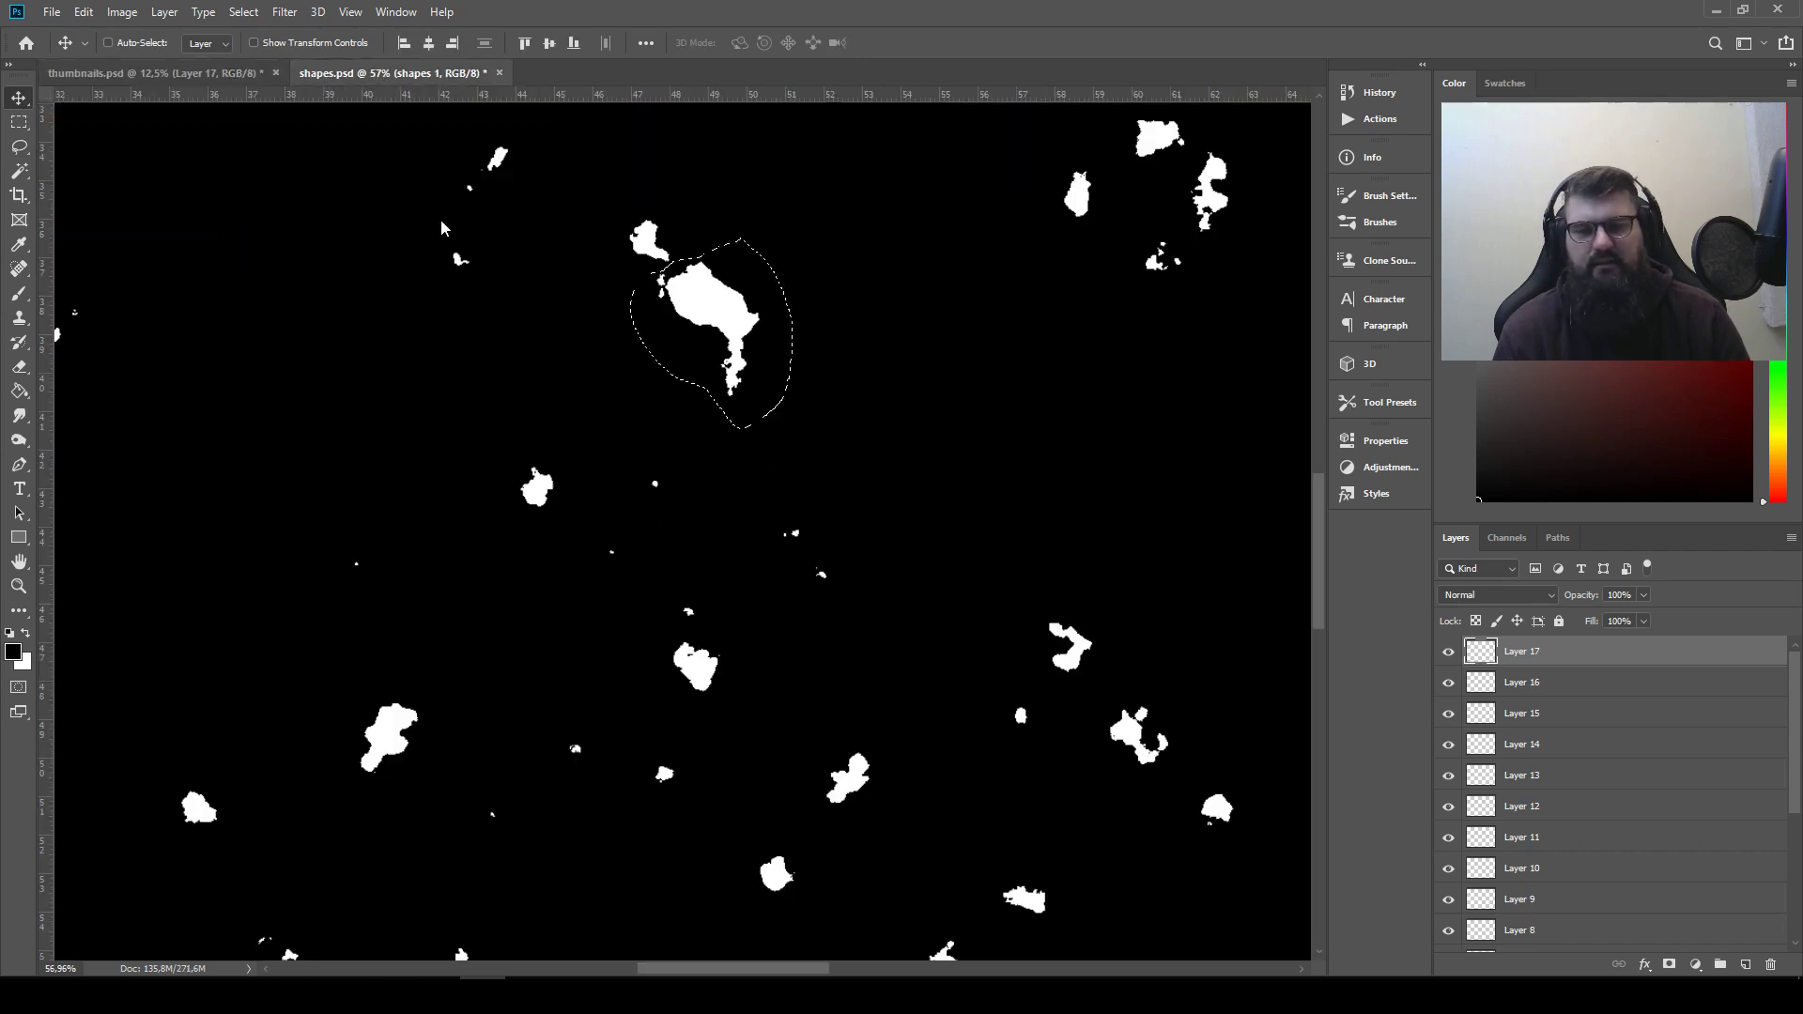
{"action": "left_click_drag", "start_coordinate": [513, 402], "coordinate": [586, 505]}
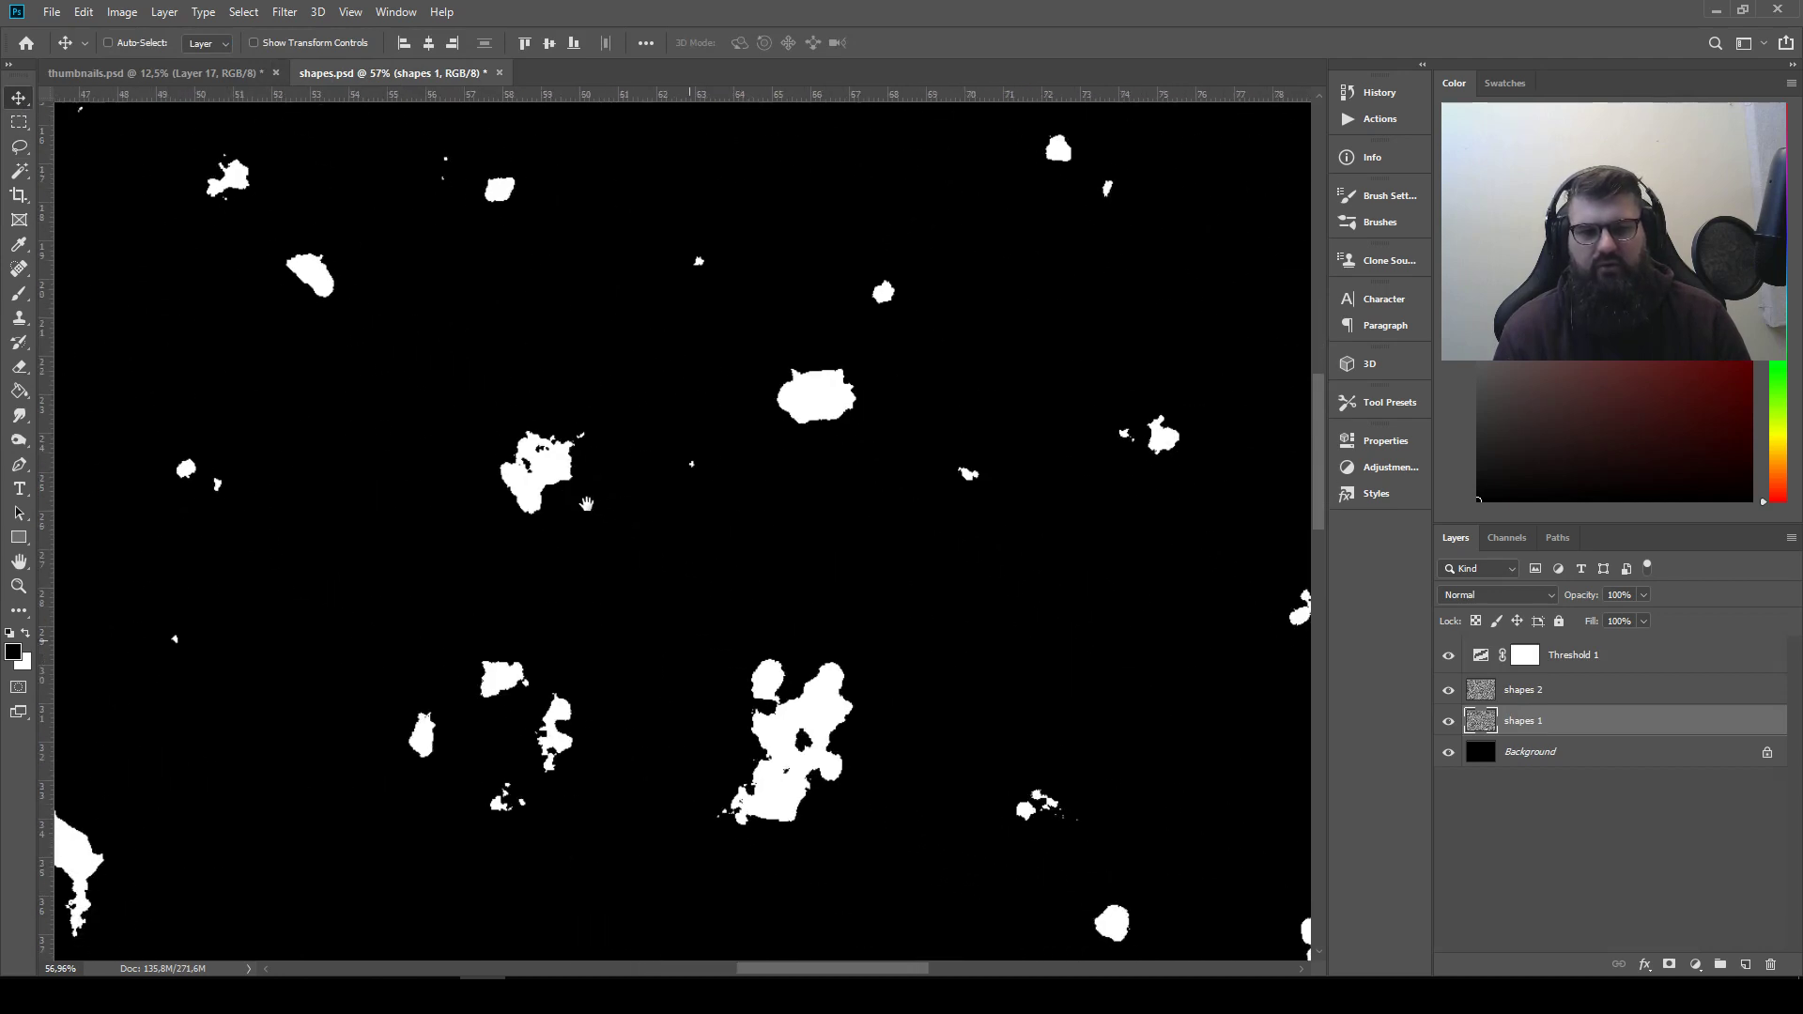
{"action": "left_click", "coordinate": [19, 146]}
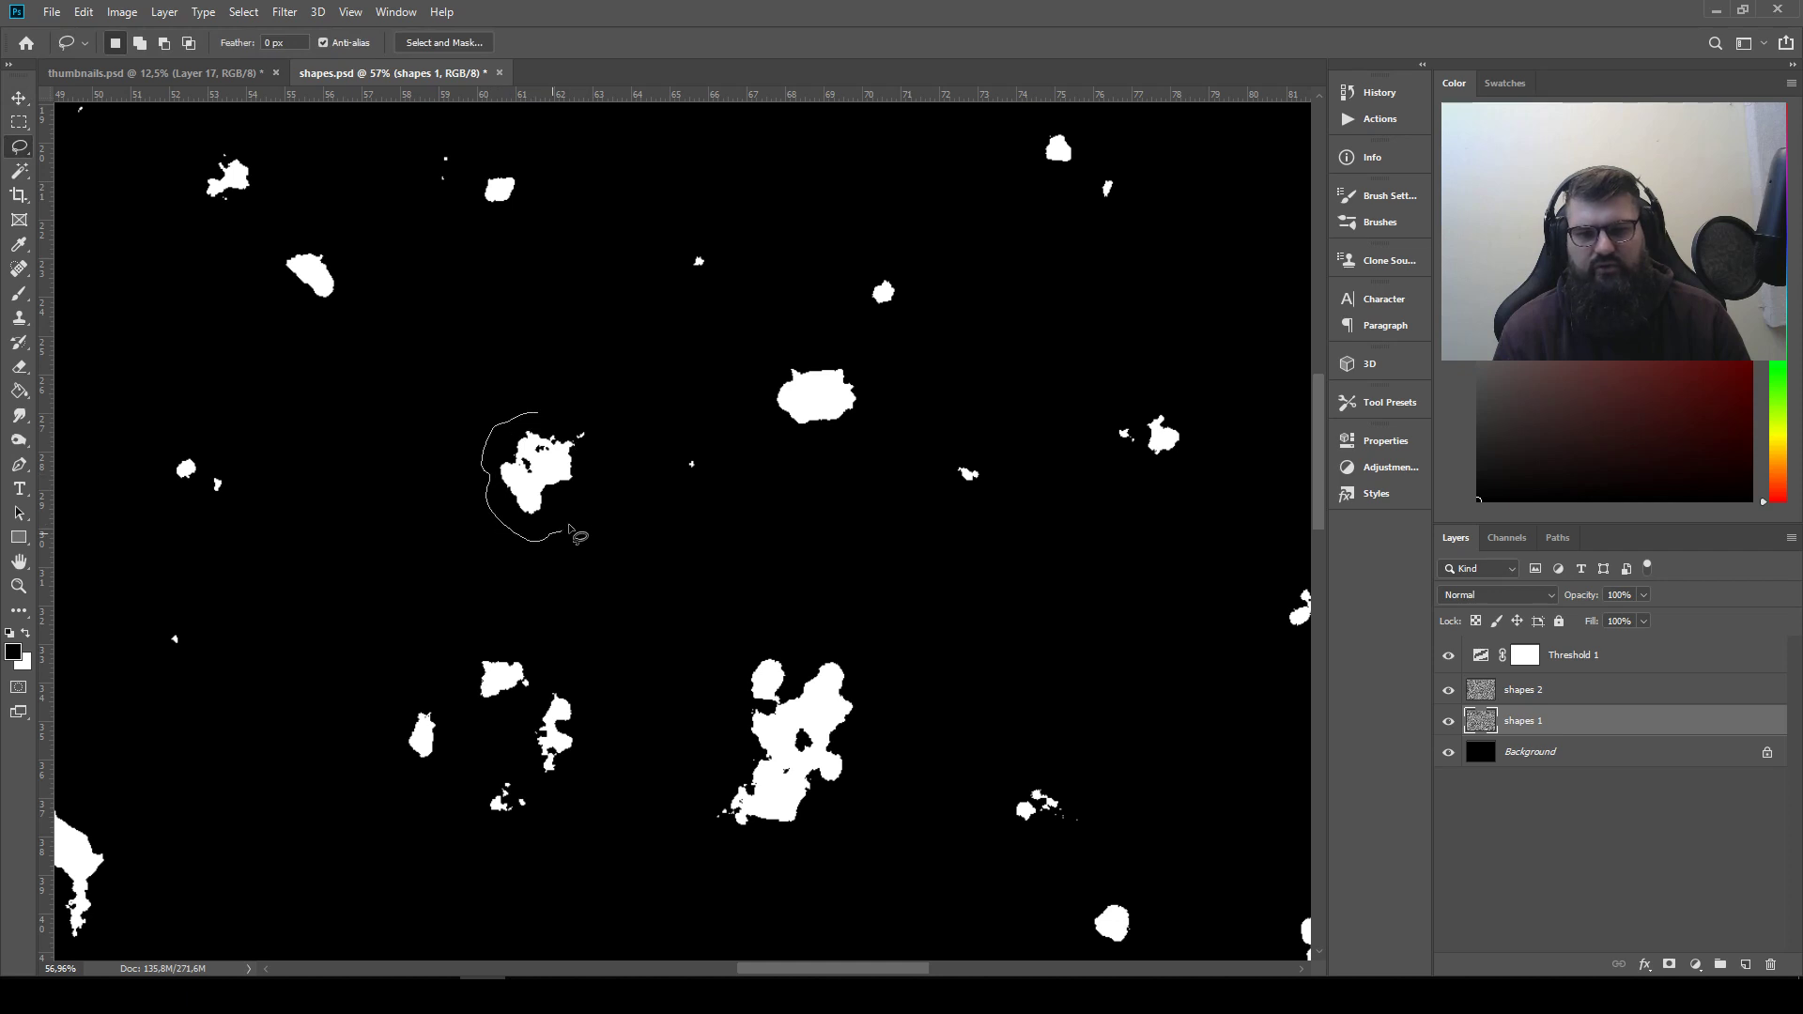
{"action": "left_click_drag", "start_coordinate": [608, 425], "coordinate": [564, 413]}
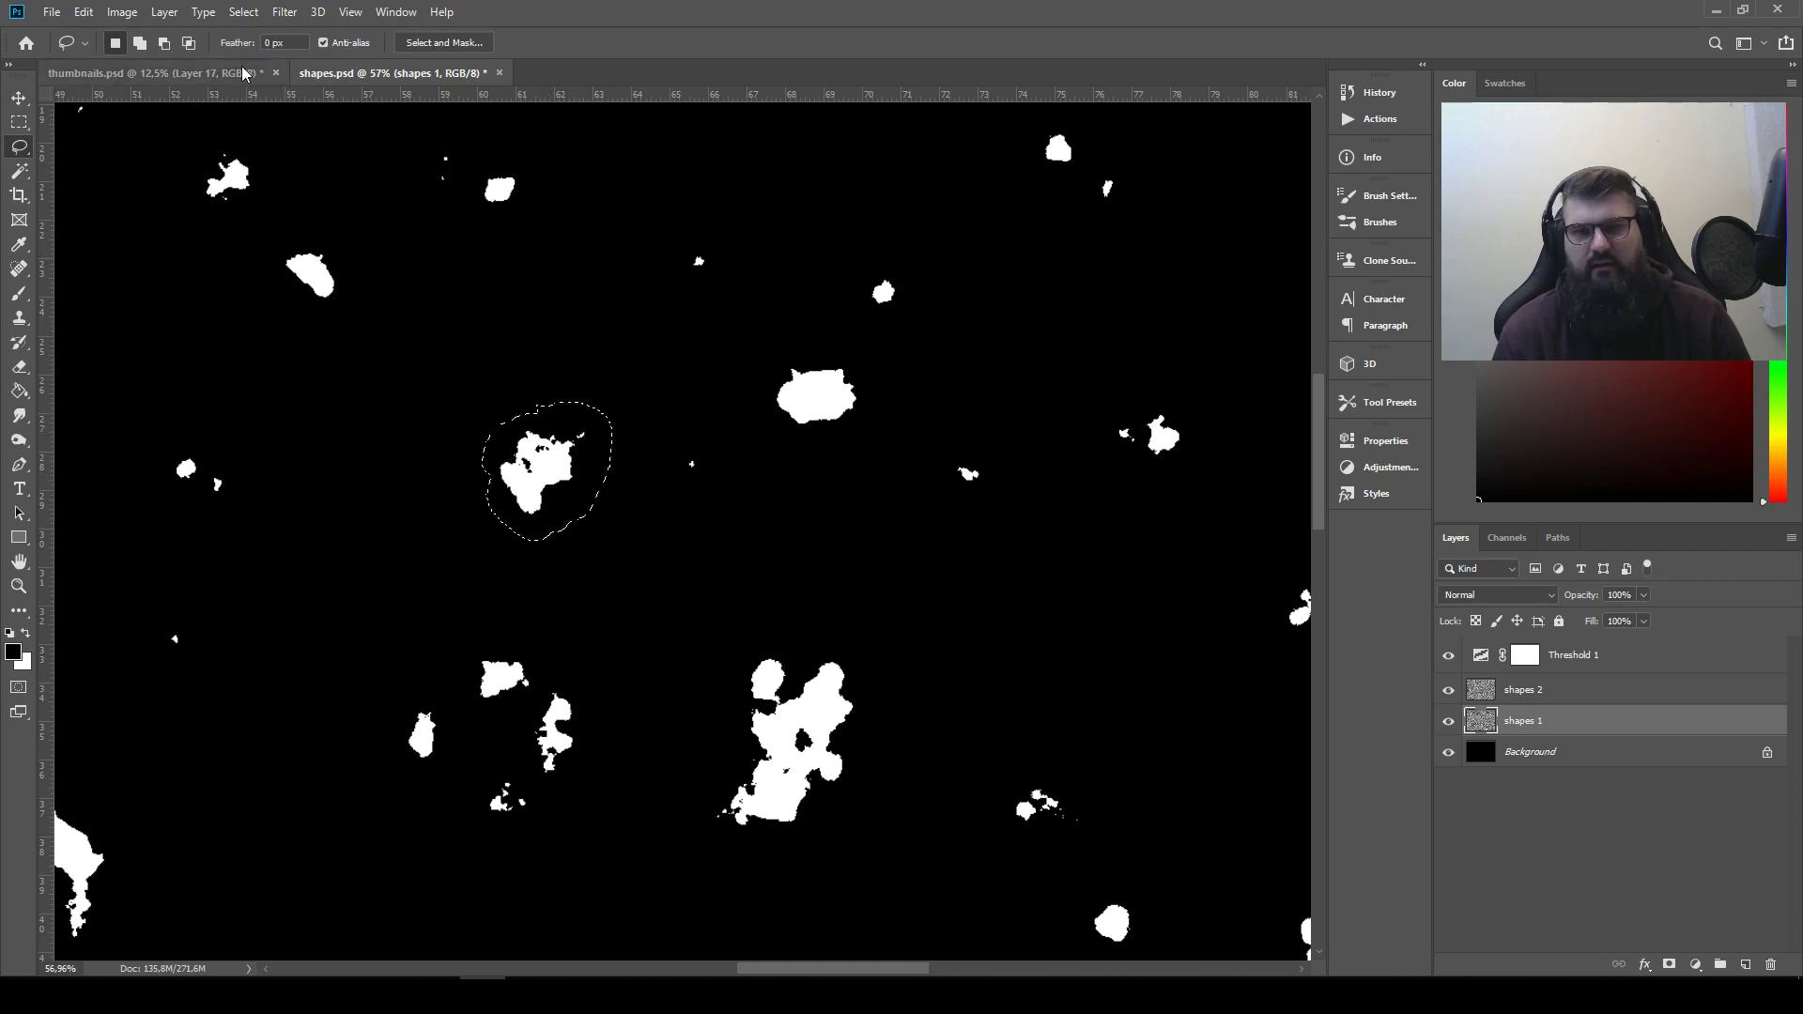
{"action": "left_click", "coordinate": [78, 64]}
{"action": "left_click", "coordinate": [18, 96]}
{"action": "left_click_drag", "start_coordinate": [719, 528], "coordinate": [309, 250]}
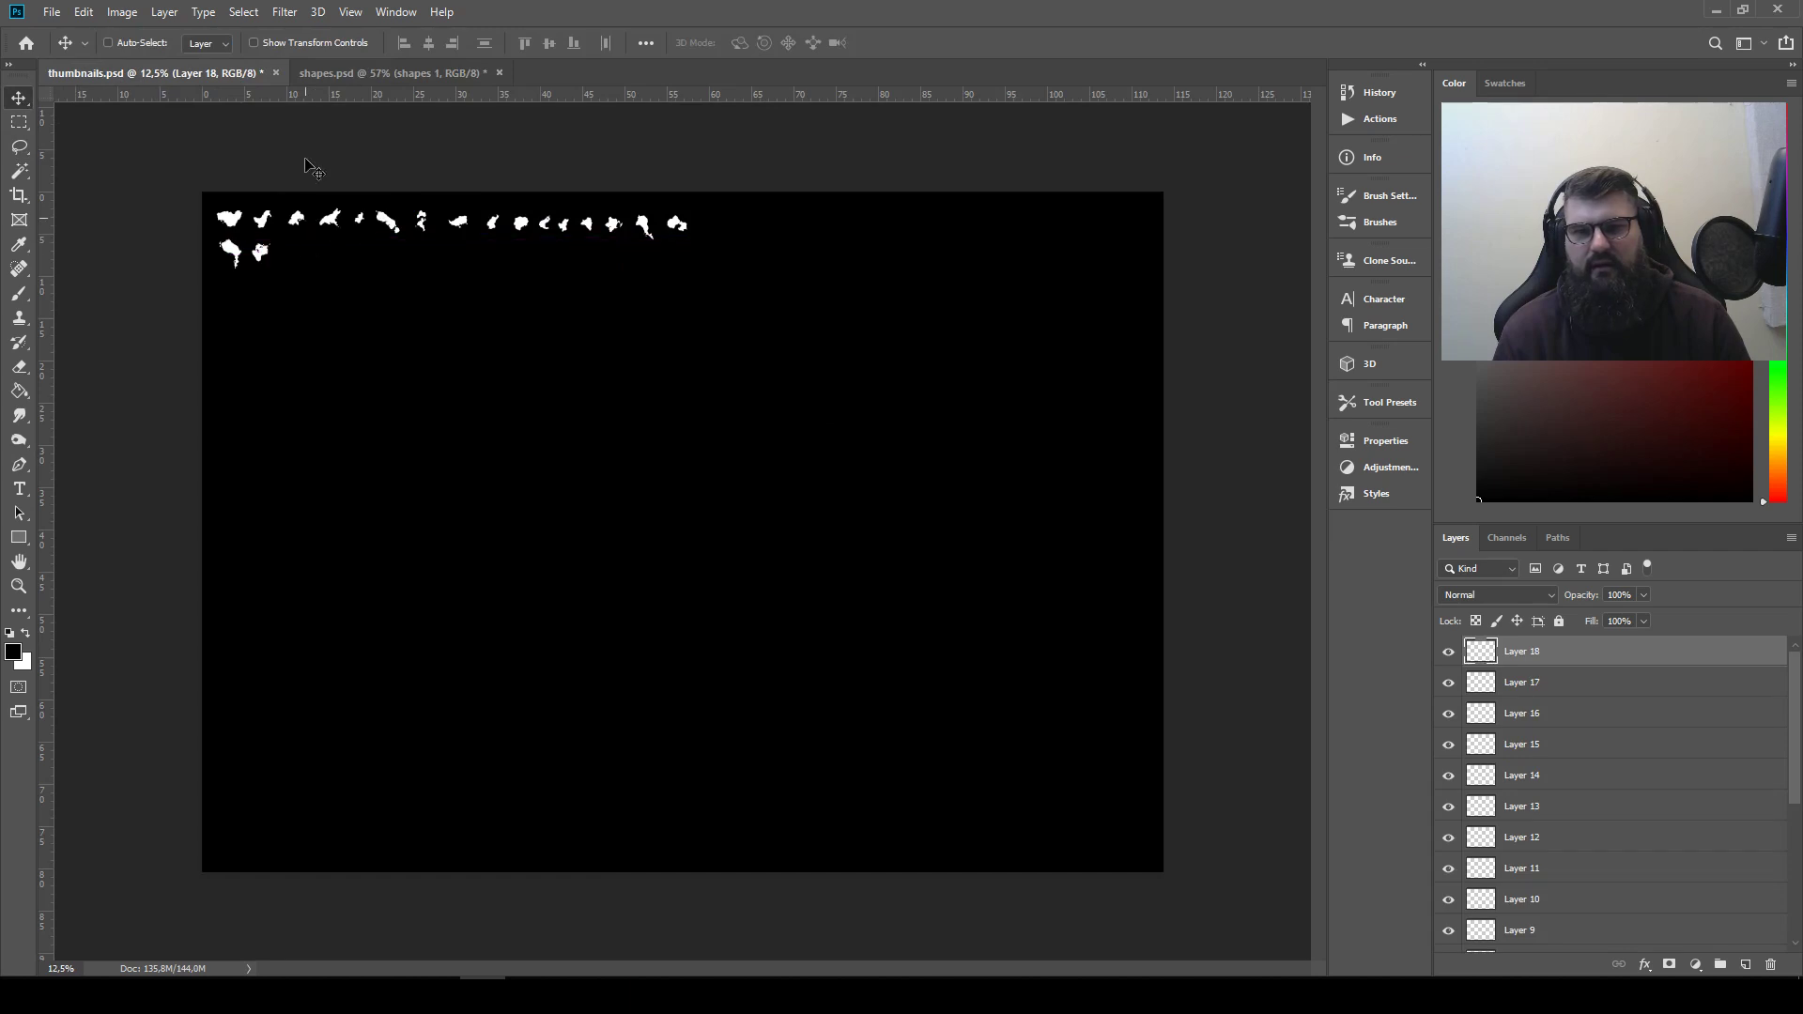
Copy the tall chunky shape with the uneven base from shapes.psd into thumbnails.psd, placing it third in the second row
{"action": "left_click", "coordinate": [351, 73]}
{"action": "left_click_drag", "start_coordinate": [422, 548], "coordinate": [482, 784]}
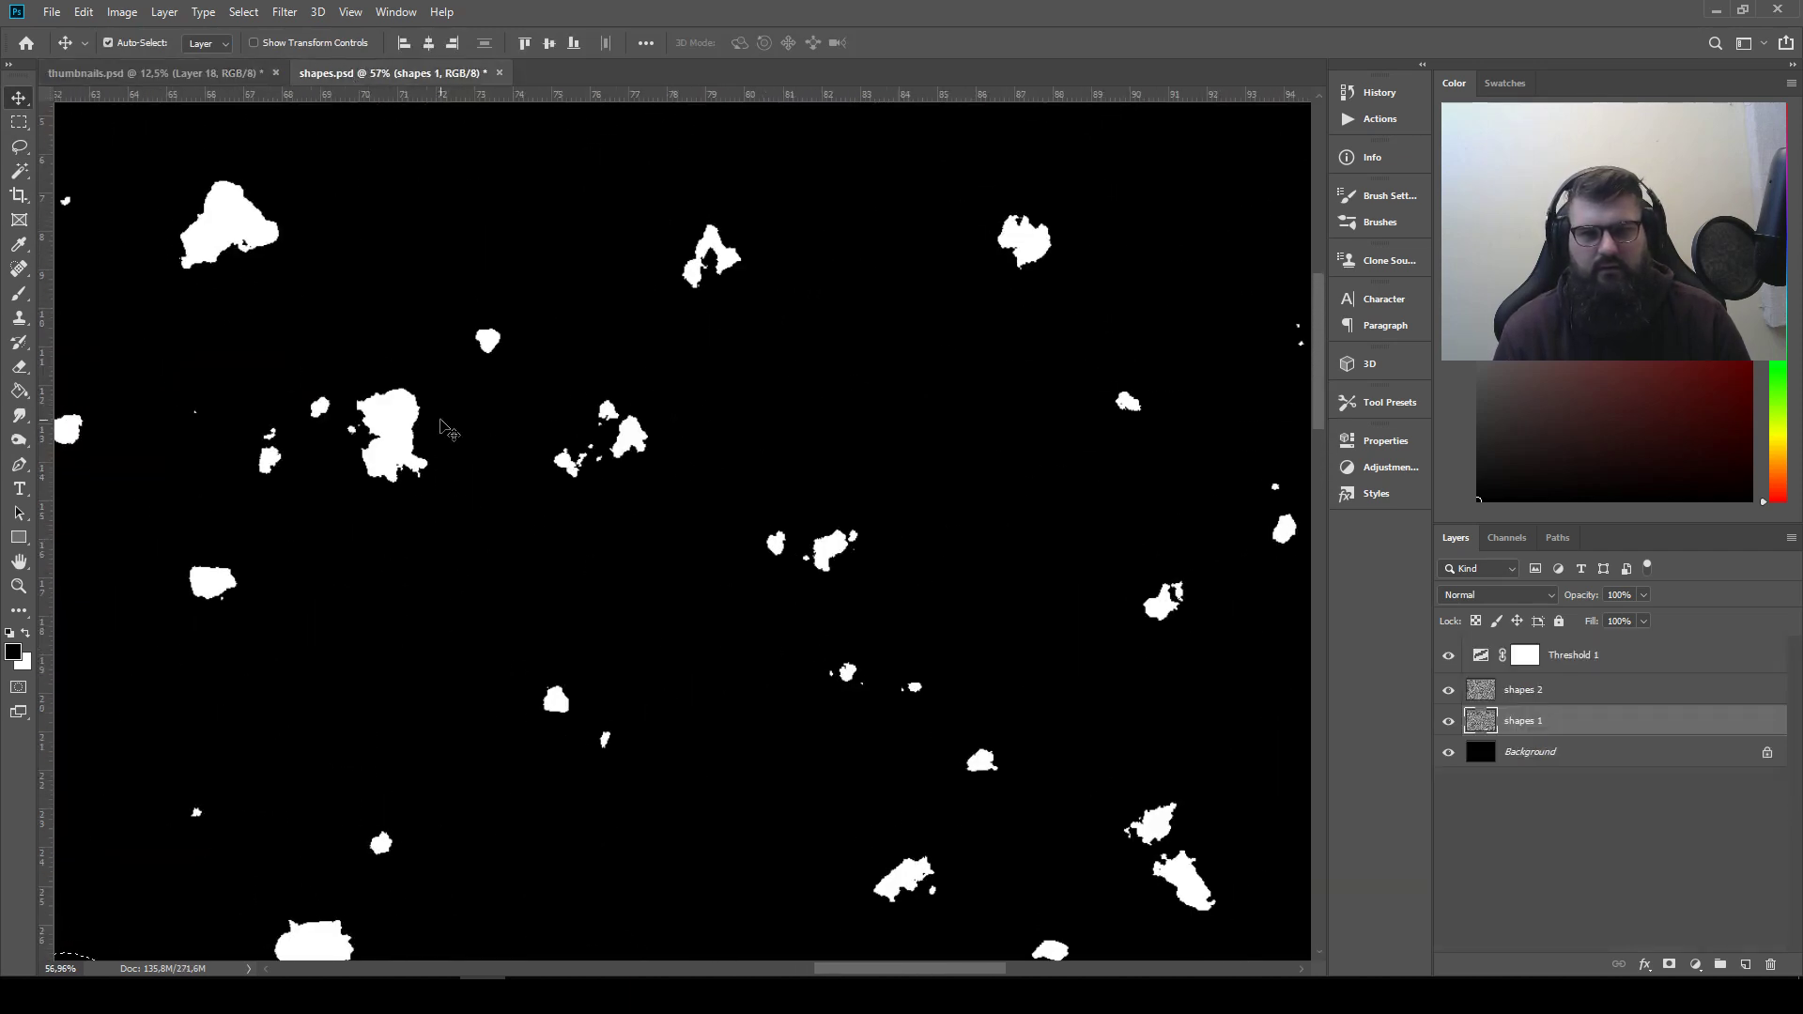
{"action": "key", "text": "l"}
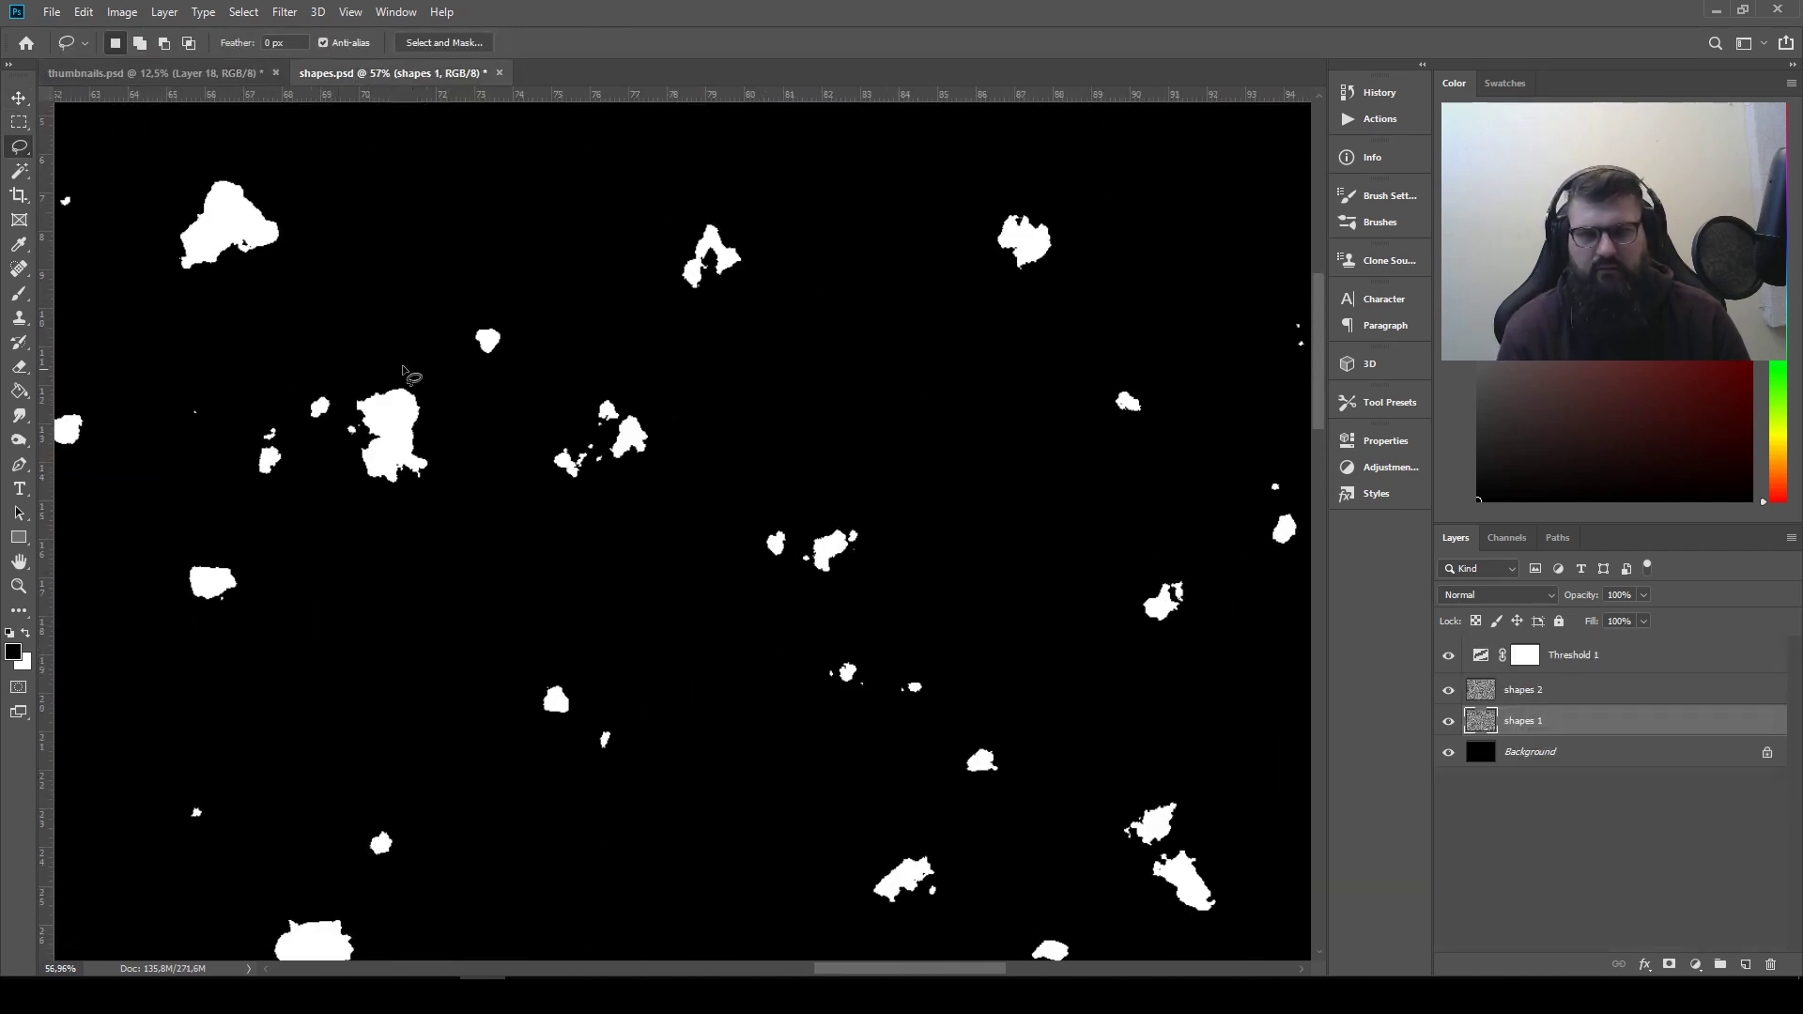
{"action": "left_click_drag", "start_coordinate": [452, 402], "coordinate": [414, 361]}
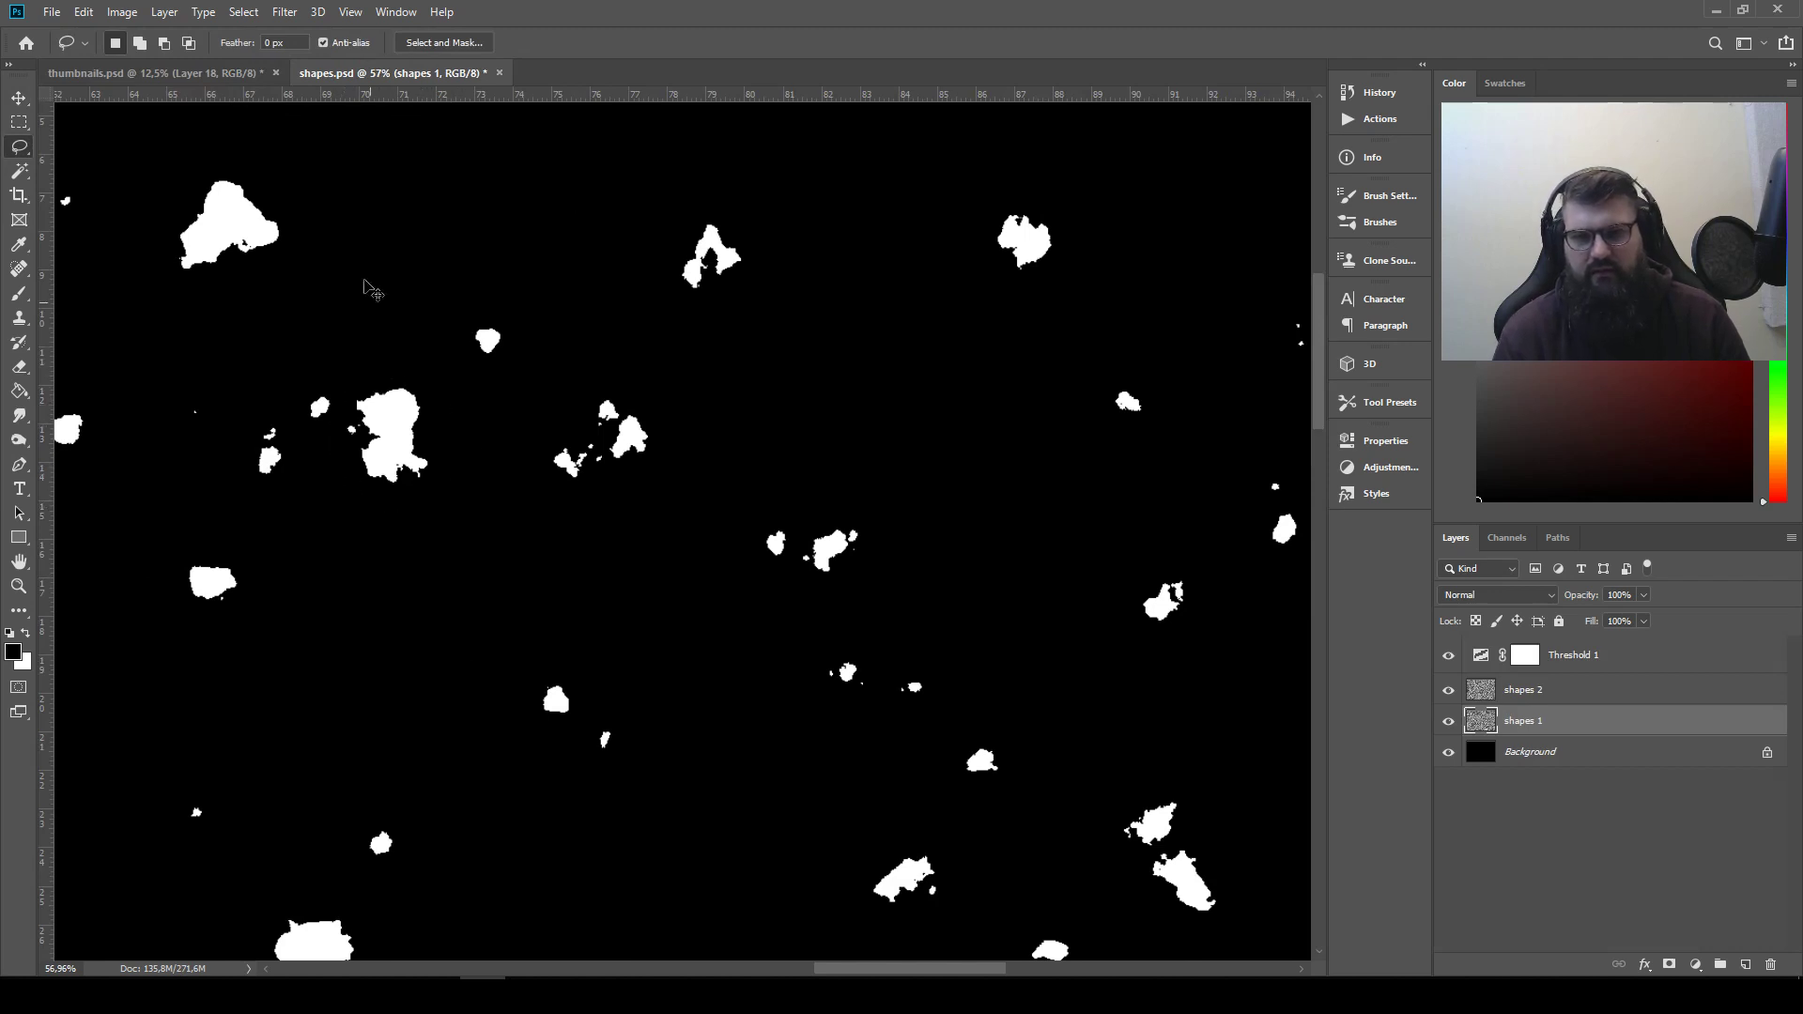
{"action": "left_click", "coordinate": [214, 73]}
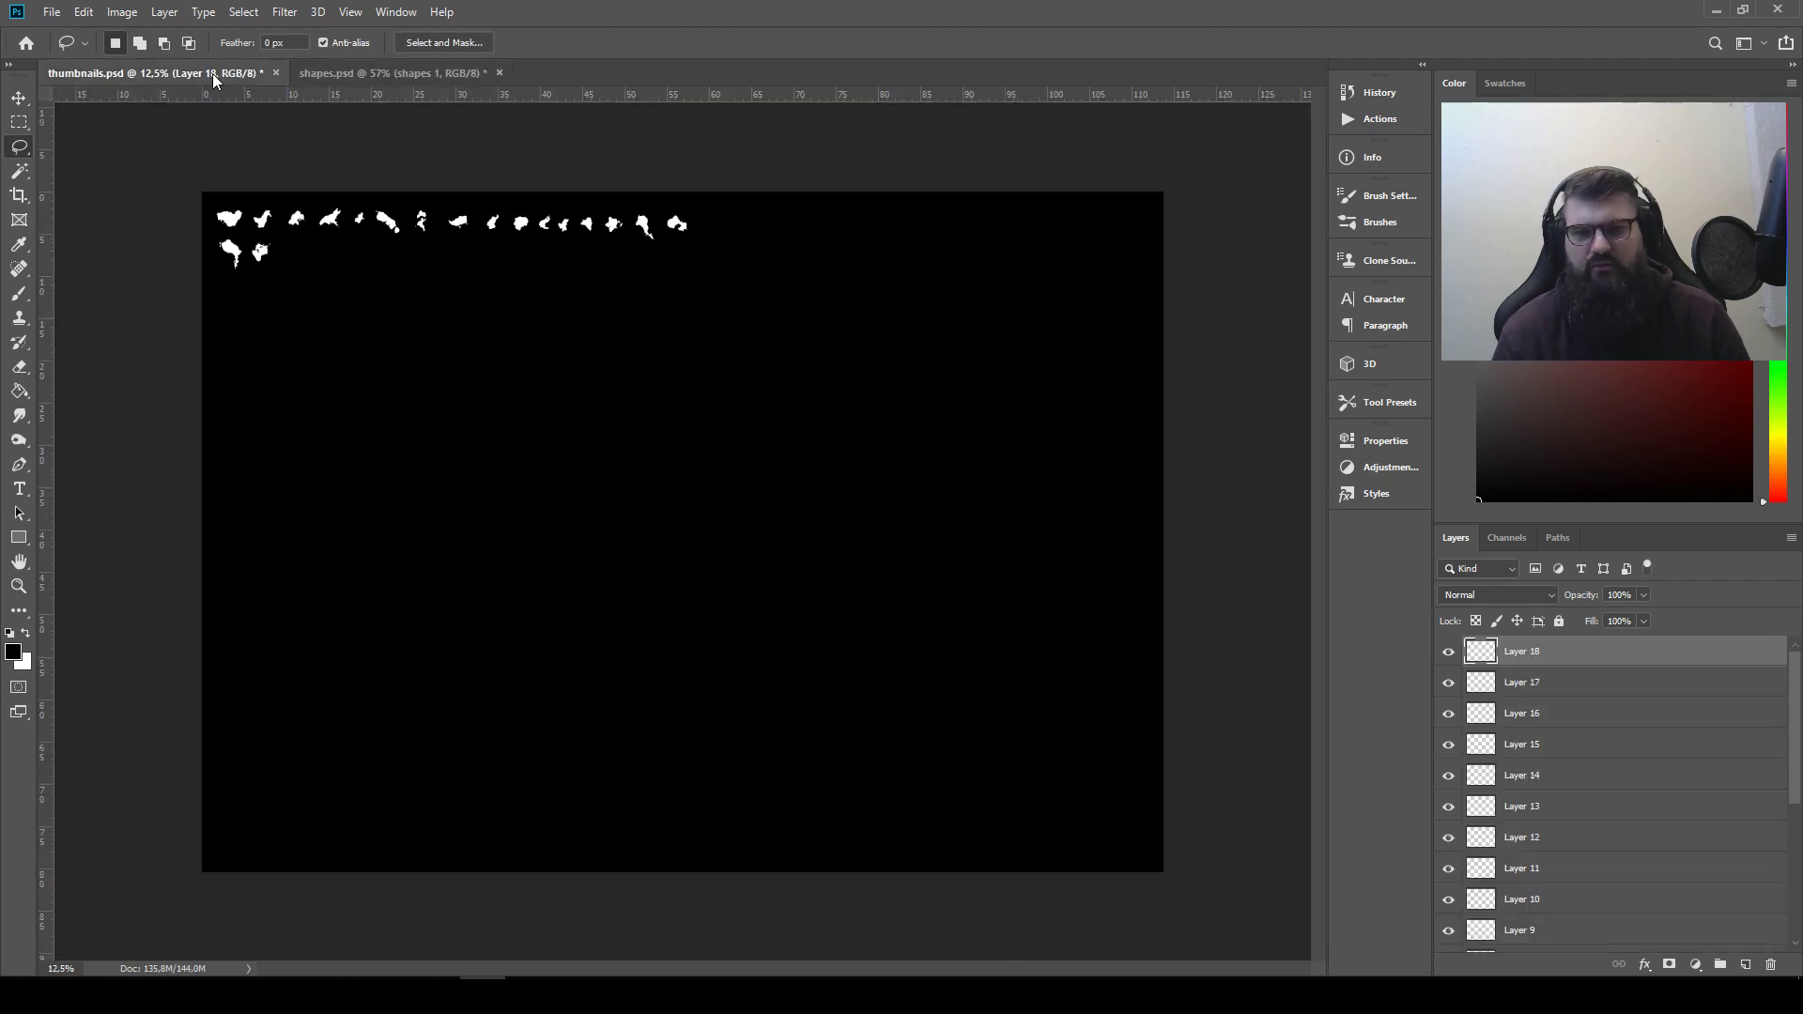
{"action": "left_click", "coordinate": [21, 98]}
{"action": "mouse_move", "coordinate": [721, 527]}
{"action": "left_mouse_down"}
{"action": "mouse_move", "coordinate": [458, 313]}
{"action": "mouse_move", "coordinate": [325, 244]}
{"action": "left_mouse_up"}
Lasso the small curved shape with its tiny fragments near the right edge of the shapes.psd canvas
{"action": "left_click", "coordinate": [366, 74]}
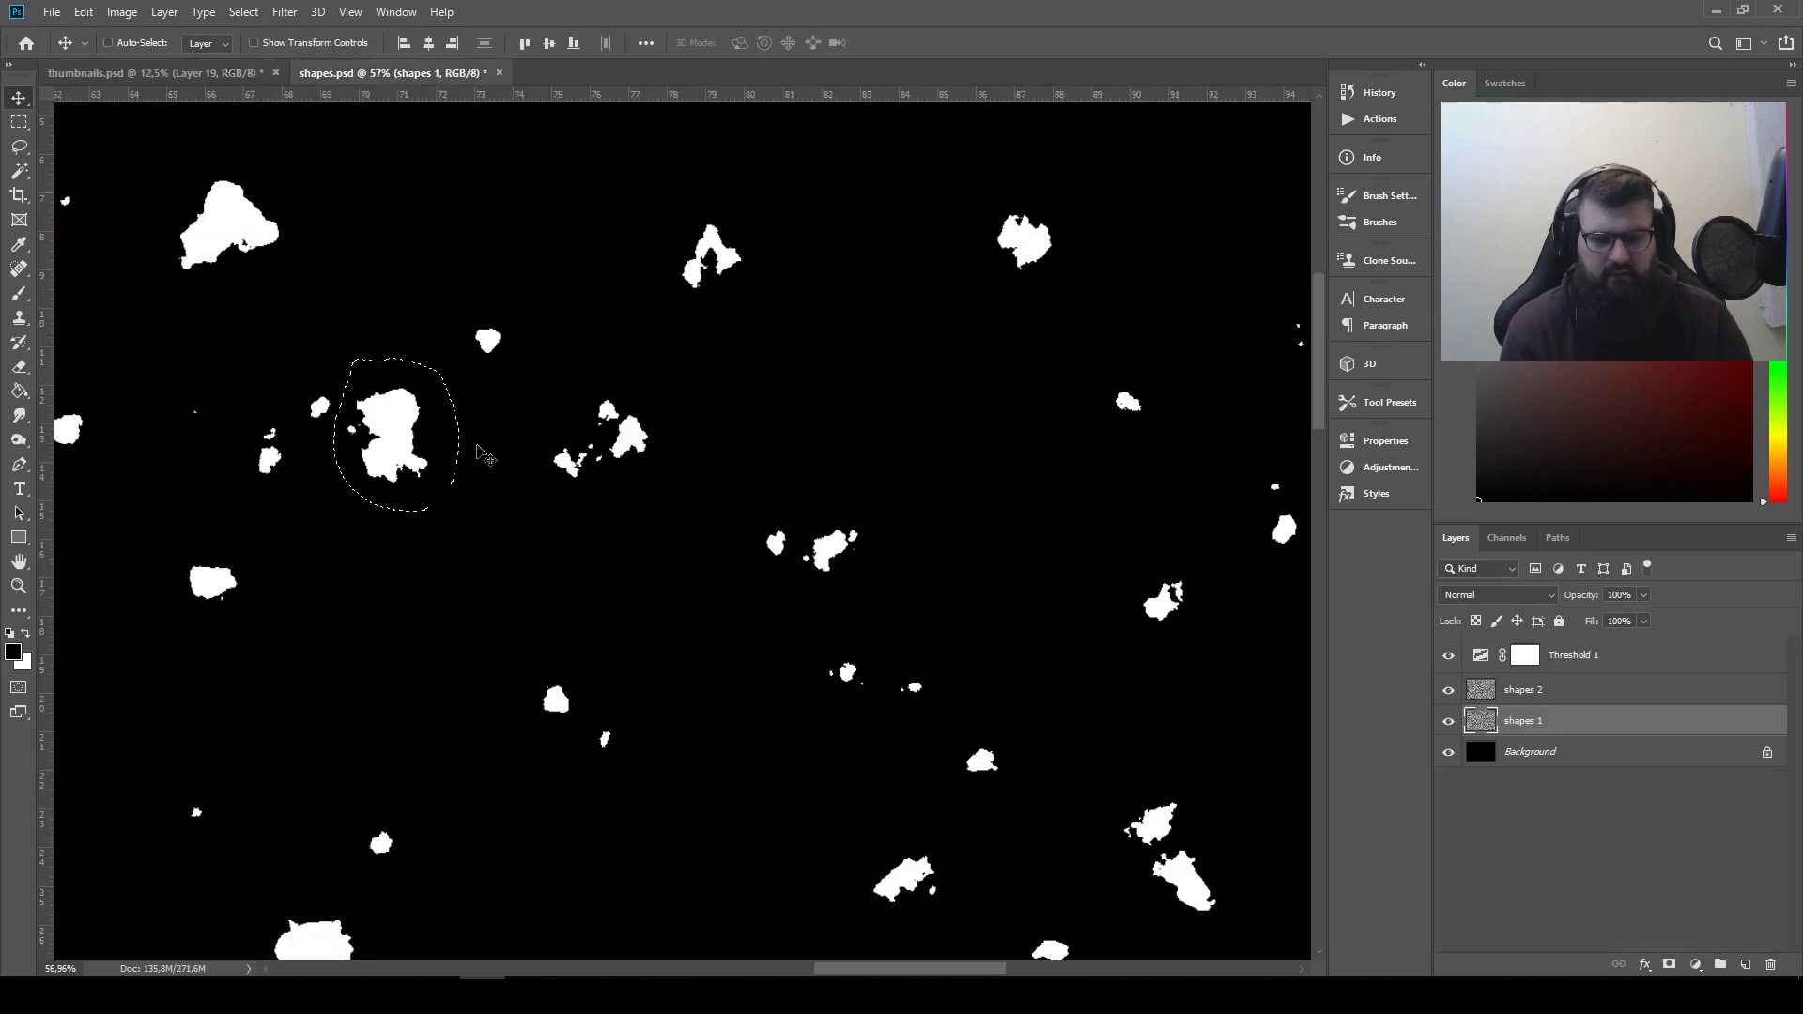
{"action": "key", "text": "l"}
{"action": "left_click_drag", "start_coordinate": [601, 432], "coordinate": [254, 597]}
{"action": "mouse_move", "coordinate": [699, 134]}
{"action": "left_mouse_down"}
{"action": "mouse_move", "coordinate": [570, 363]}
{"action": "mouse_move", "coordinate": [246, 279]}
{"action": "left_mouse_up"}
{"action": "left_click_drag", "start_coordinate": [816, 798], "coordinate": [1004, 620]}
{"action": "left_click_drag", "start_coordinate": [993, 755], "coordinate": [639, 336]}
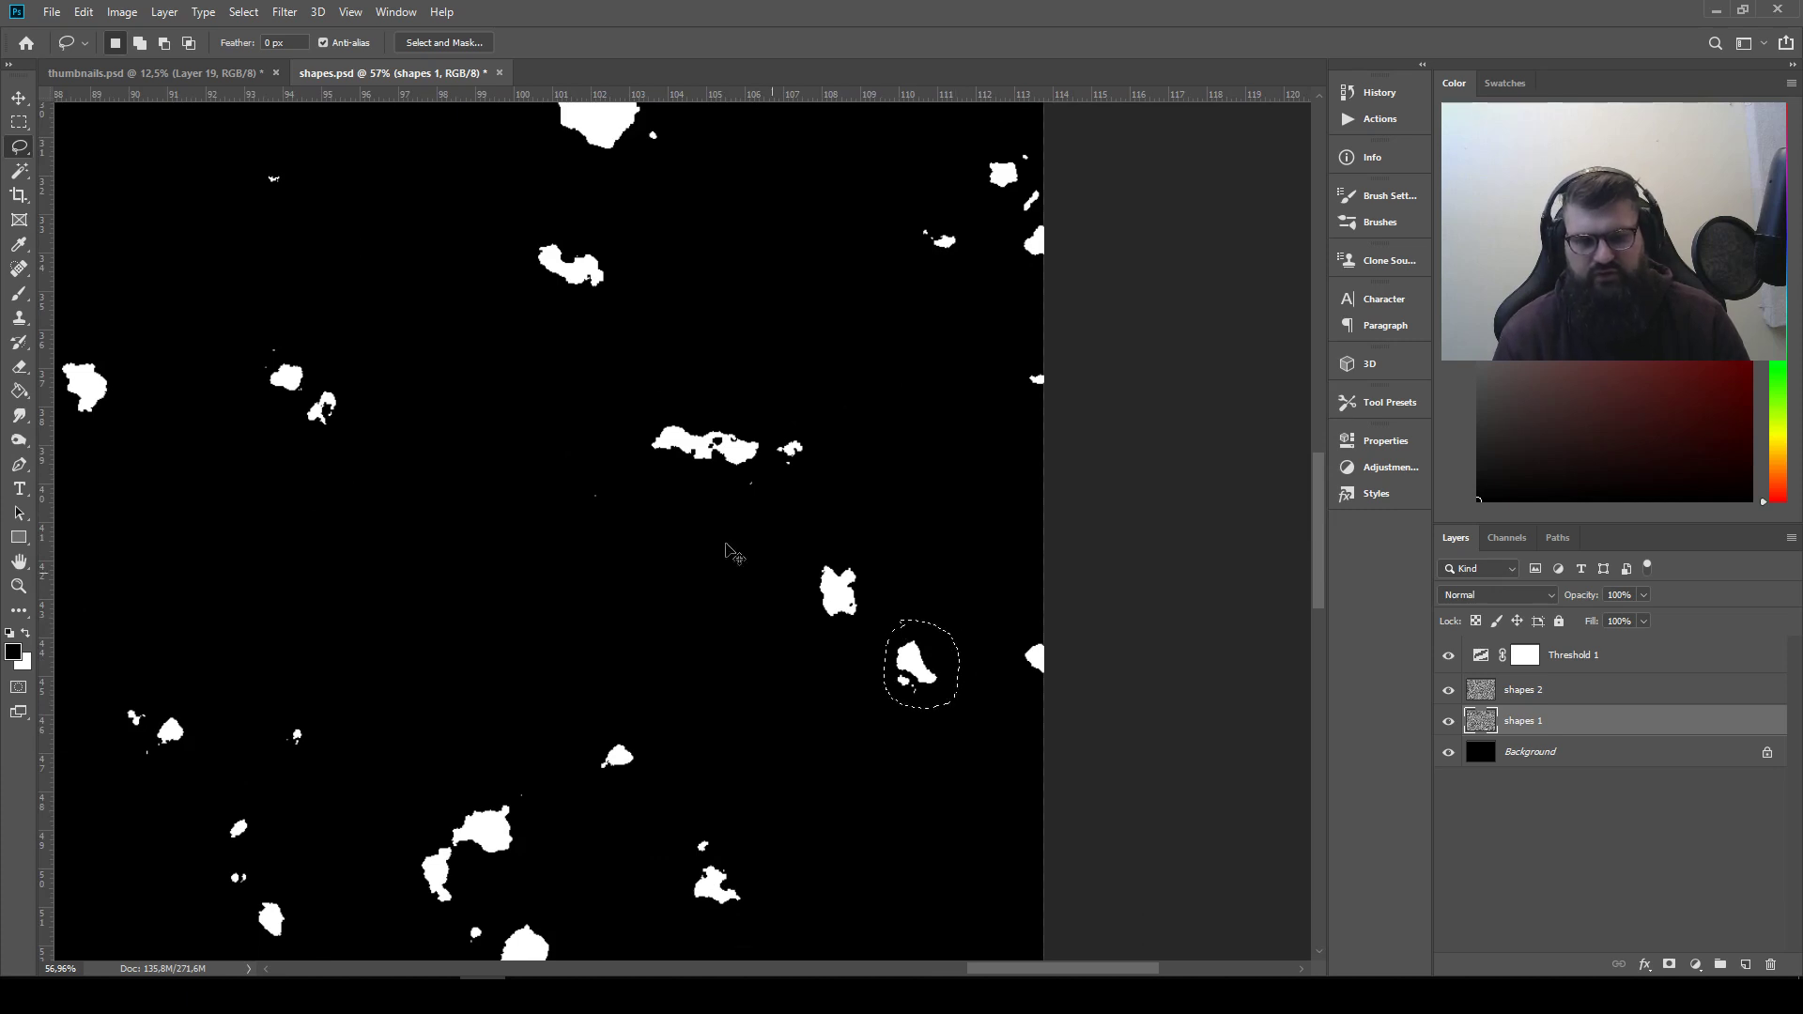
Copy the small curved shape into thumbnails.psd and place it after the third shape of the second row
{"action": "left_click", "coordinate": [201, 71]}
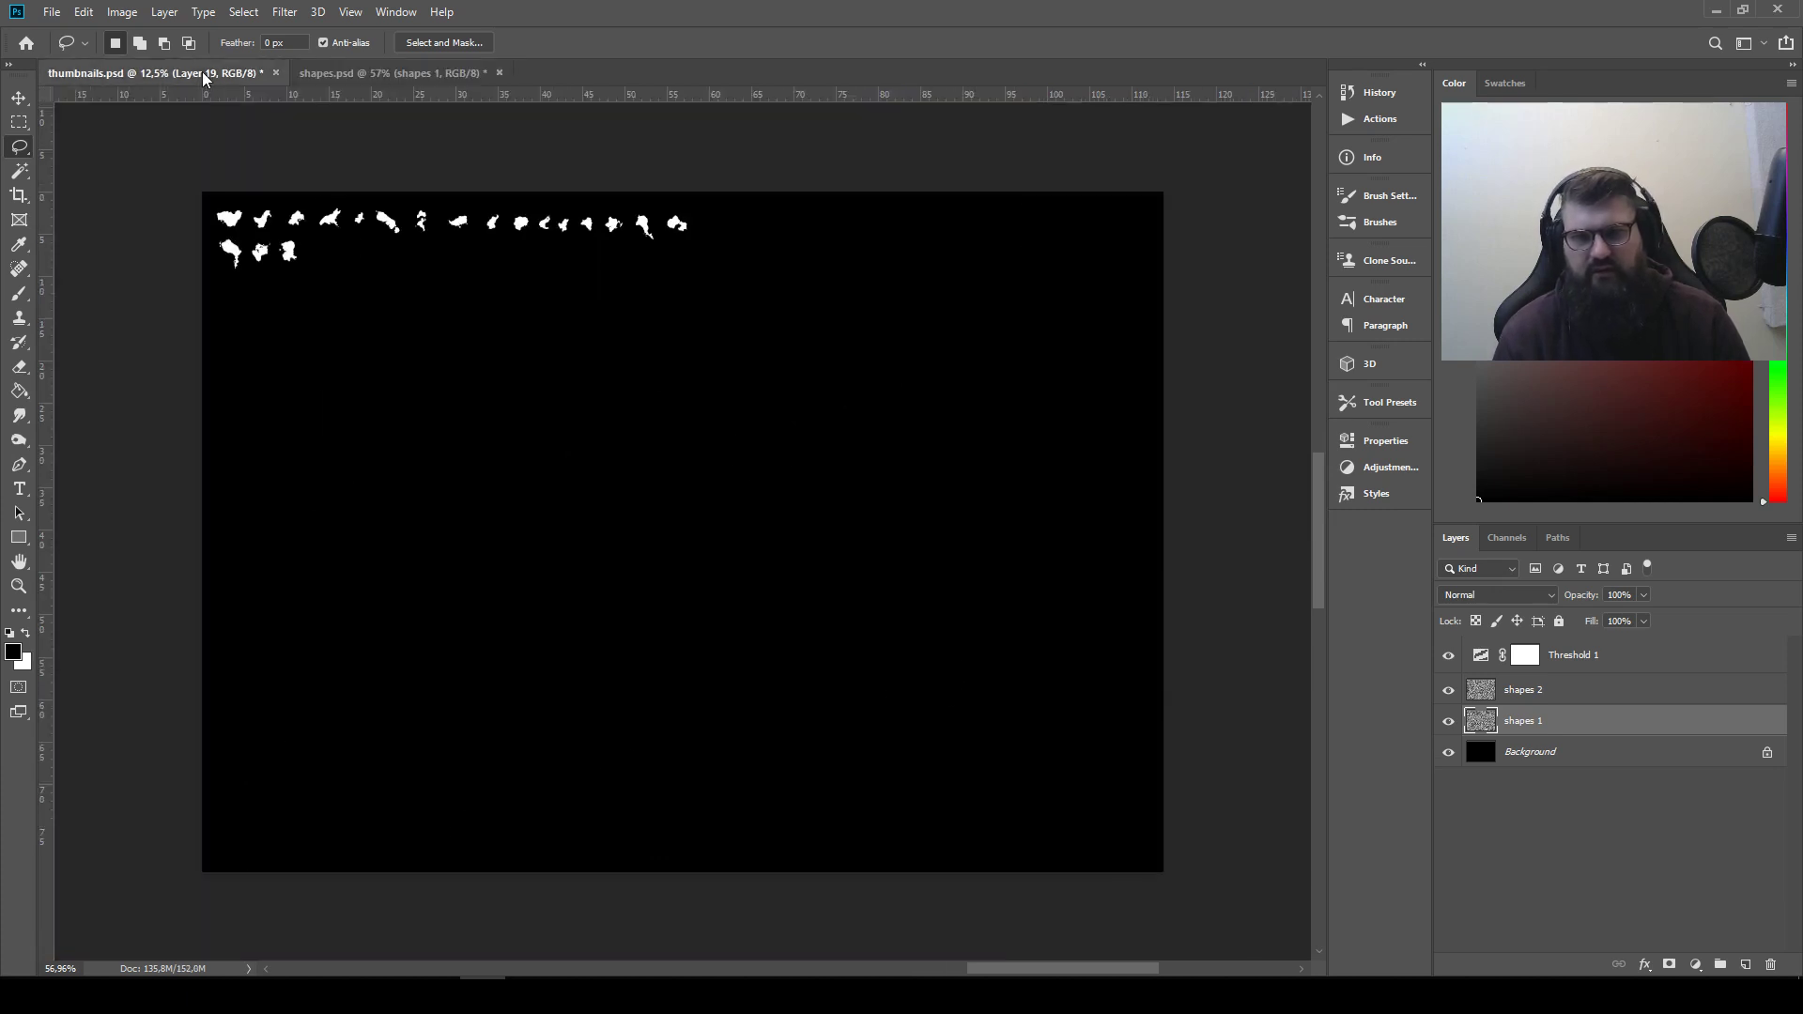
{"action": "left_click", "coordinate": [19, 98]}
{"action": "left_click_drag", "start_coordinate": [680, 532], "coordinate": [374, 300]}
Return to shapes.psd and re-render Clouds on the shapes 1 layer and on the shapes 2 layer
{"action": "left_click", "coordinate": [310, 73]}
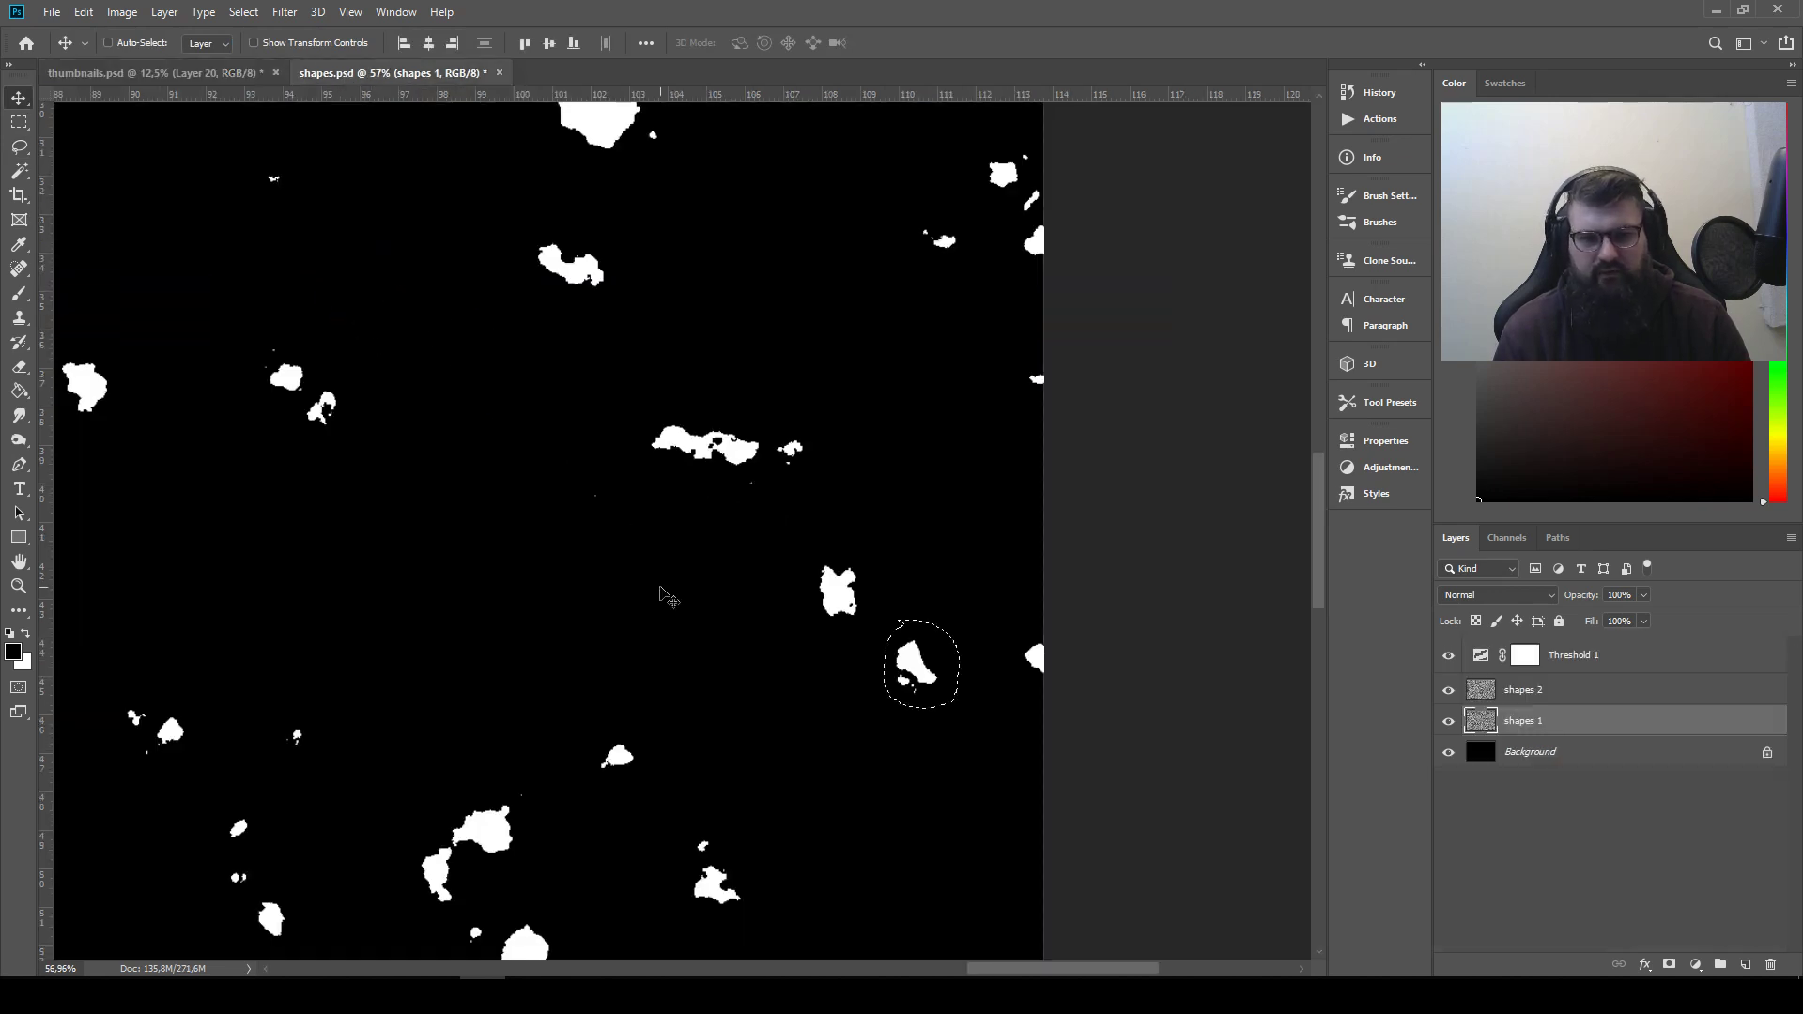
{"action": "key", "text": "l"}
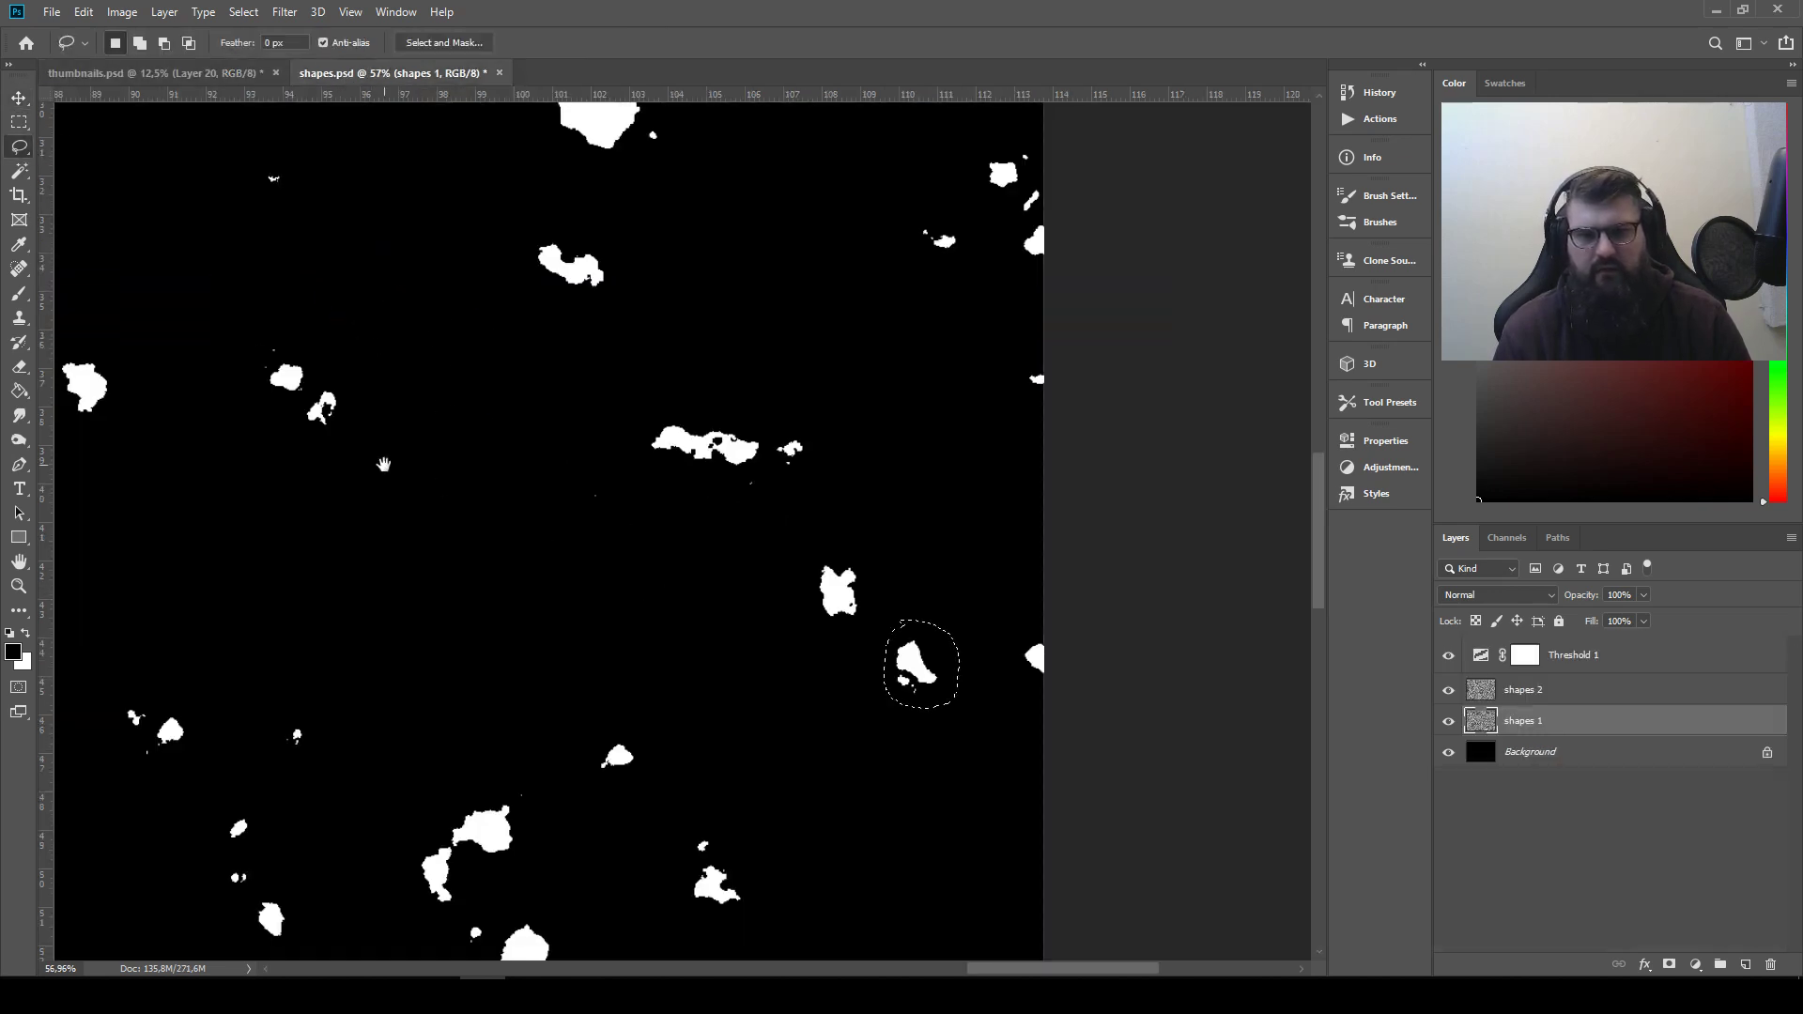
{"action": "left_click_drag", "start_coordinate": [385, 465], "coordinate": [770, 646]}
{"action": "left_click", "coordinate": [284, 12]}
{"action": "key", "text": "Escape"}
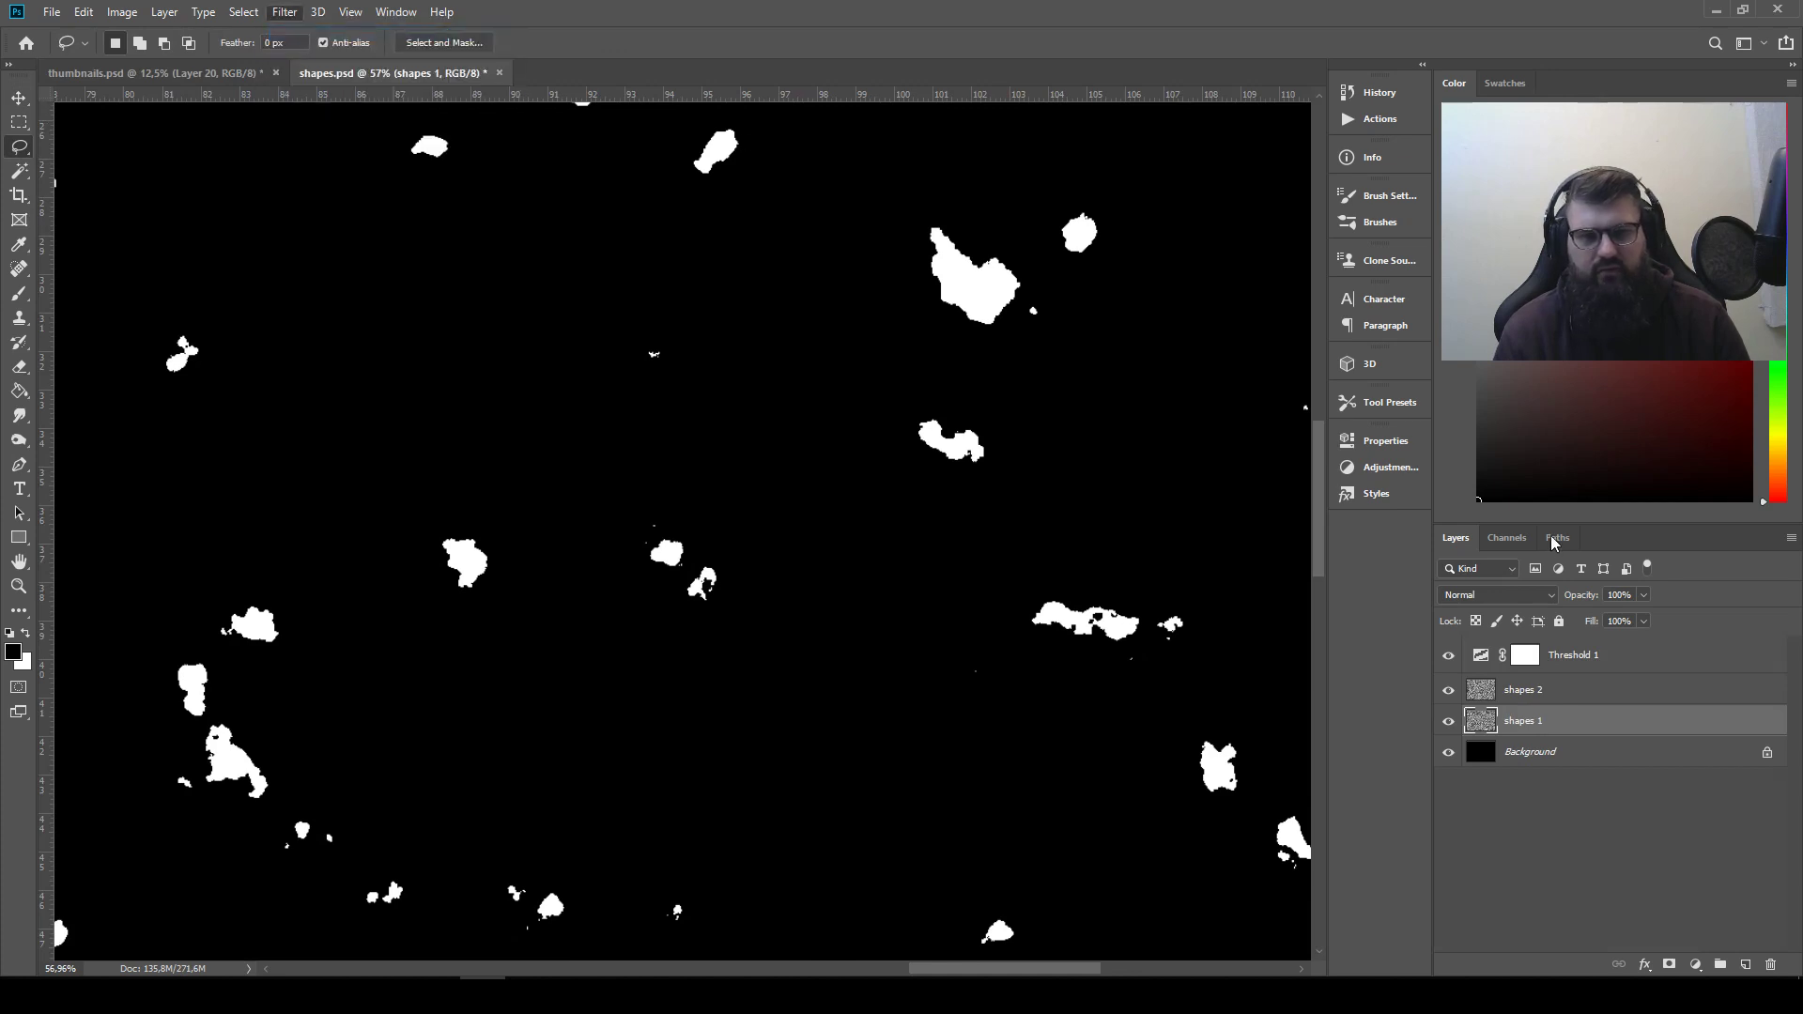
{"action": "left_click", "coordinate": [1530, 690]}
{"action": "left_click", "coordinate": [290, 12]}
{"action": "left_click", "coordinate": [297, 31]}
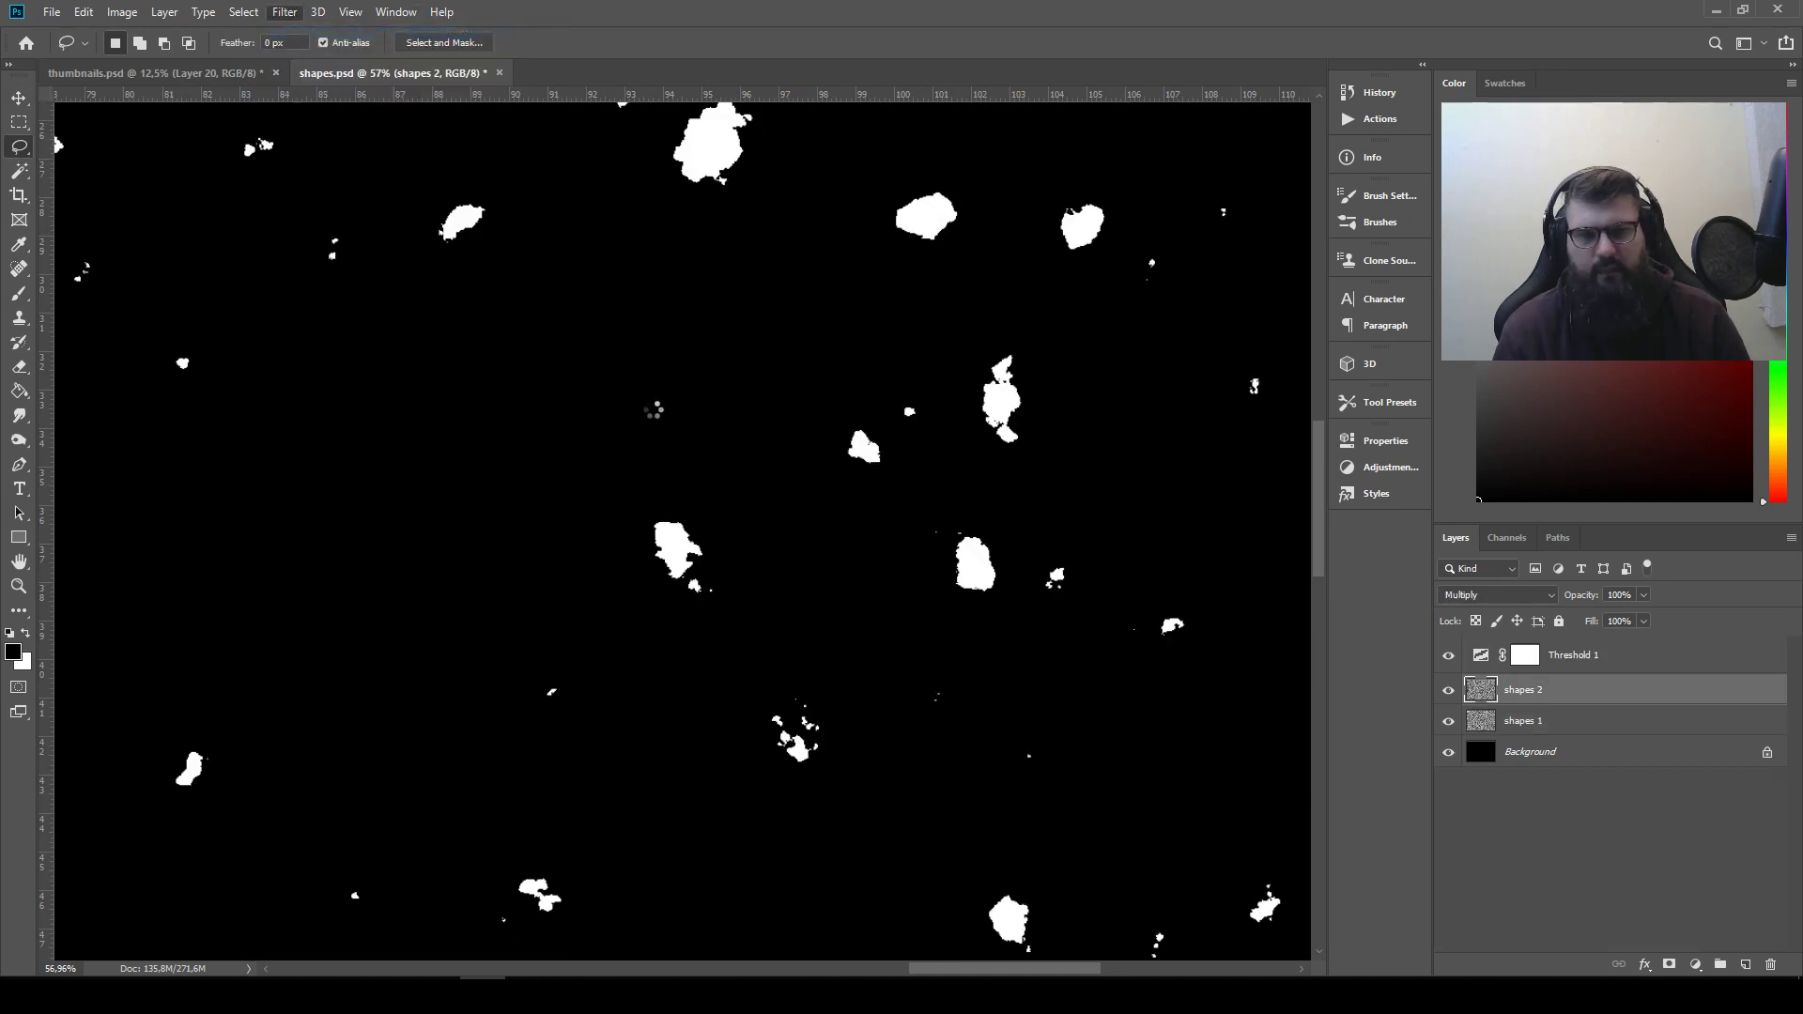
Lasso the broad chunky shape with the bump on its upper left in shapes.psd, leaving out the small fragments beside it
{"action": "left_click_drag", "start_coordinate": [385, 380], "coordinate": [617, 701]}
{"action": "mouse_move", "coordinate": [734, 356]}
{"action": "left_mouse_down"}
{"action": "mouse_move", "coordinate": [652, 563]}
{"action": "mouse_move", "coordinate": [568, 634]}
{"action": "mouse_move", "coordinate": [394, 613]}
{"action": "mouse_move", "coordinate": [427, 579]}
{"action": "left_mouse_up"}
{"action": "left_click_drag", "start_coordinate": [402, 444], "coordinate": [441, 523]}
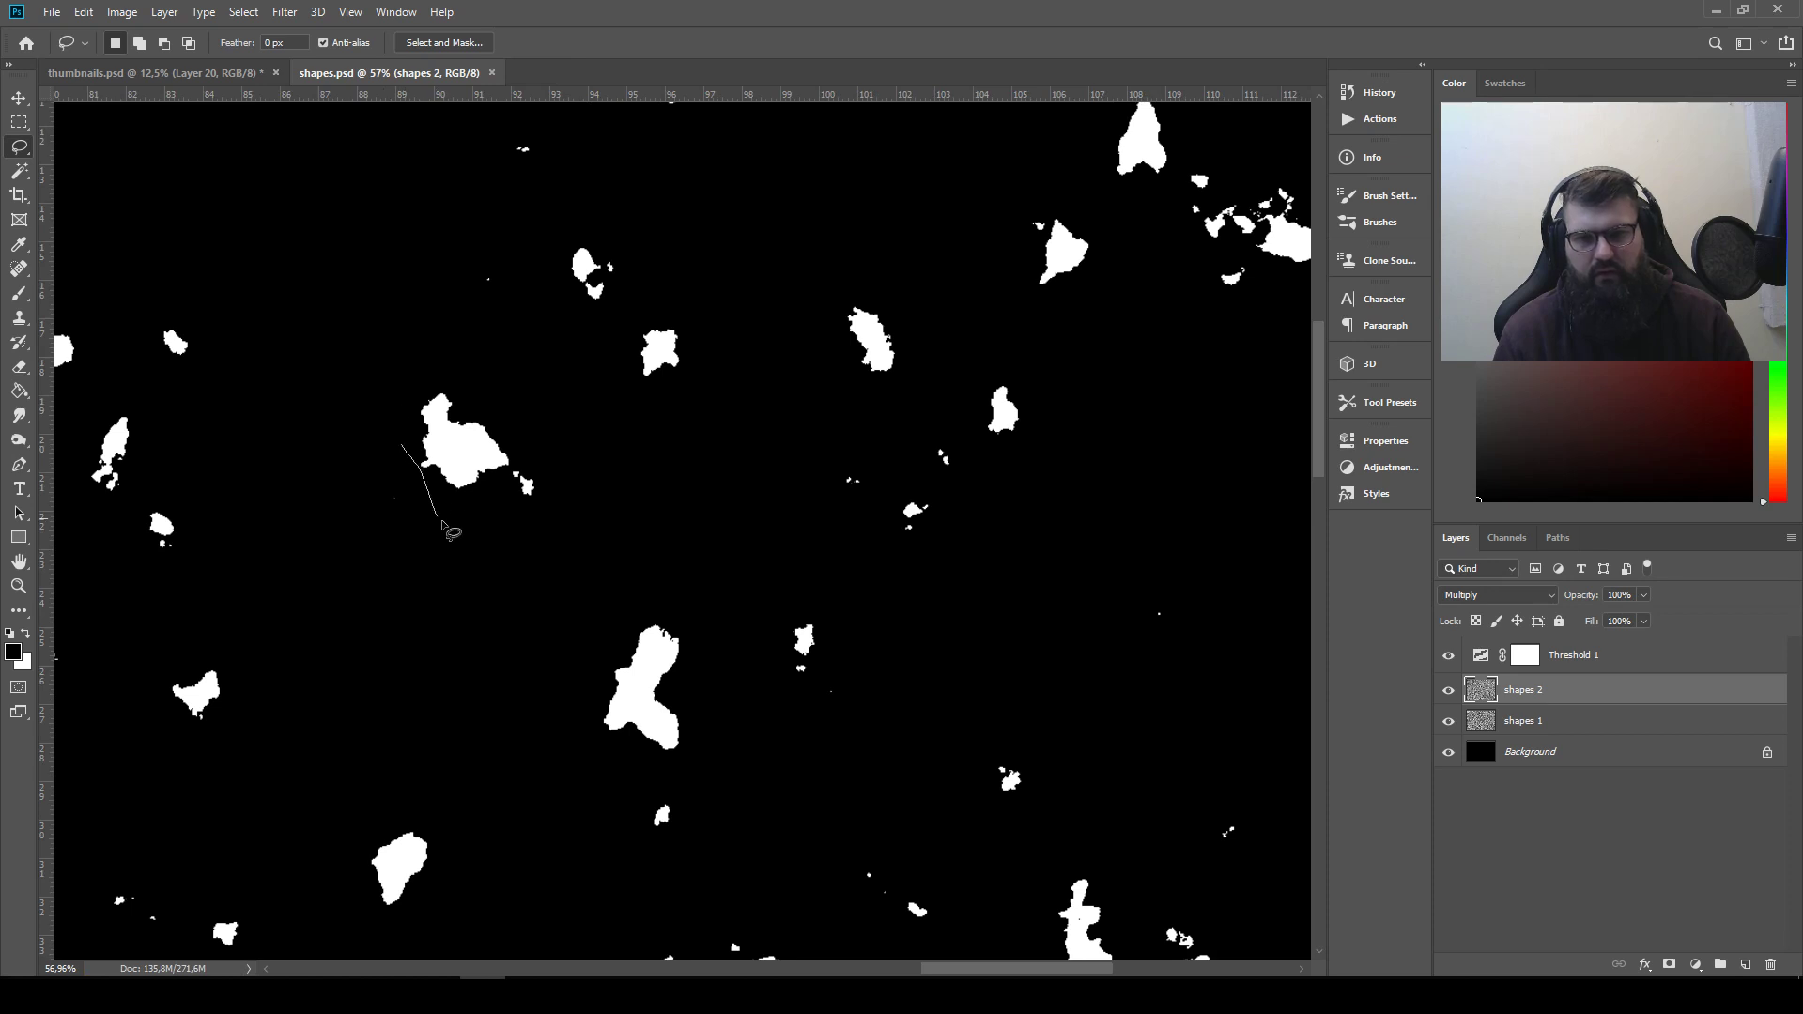
{"action": "left_click_drag", "start_coordinate": [476, 371], "coordinate": [400, 442]}
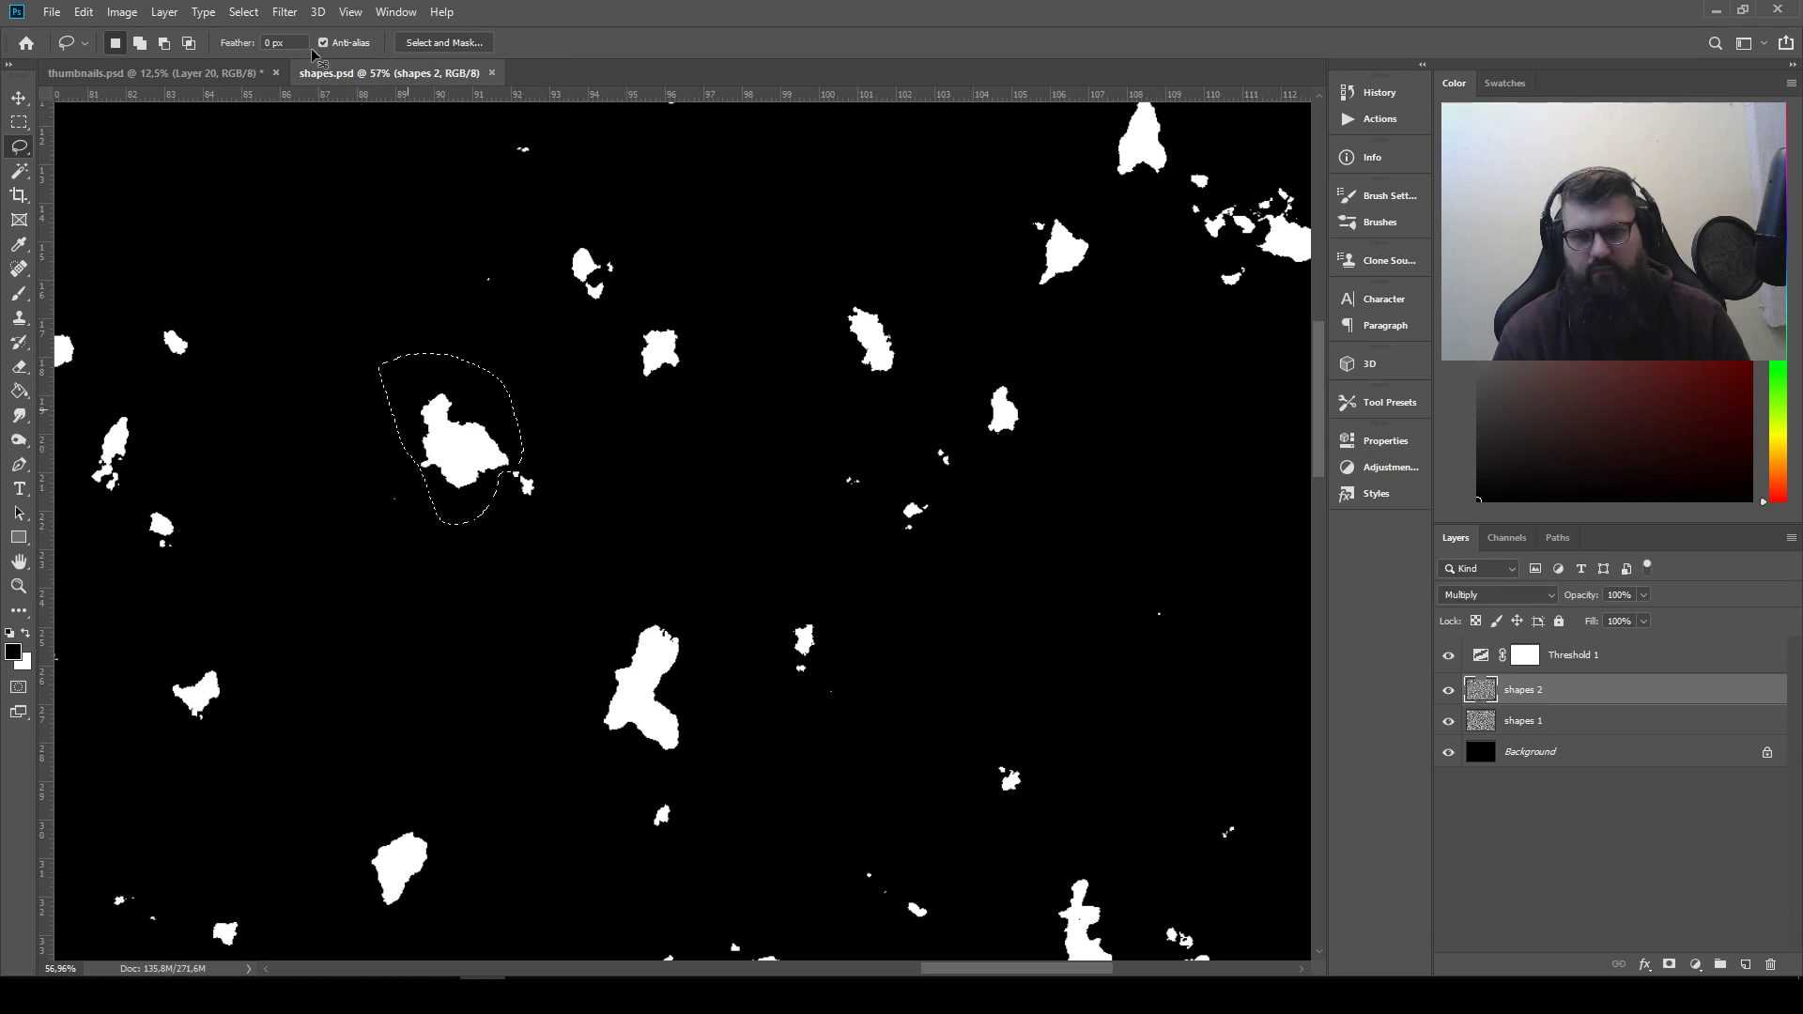
Copy the lassoed chunky shape into thumbnails.psd, placing it fifth in the second row
{"action": "key", "text": "ctrl+shift+alt+n"}
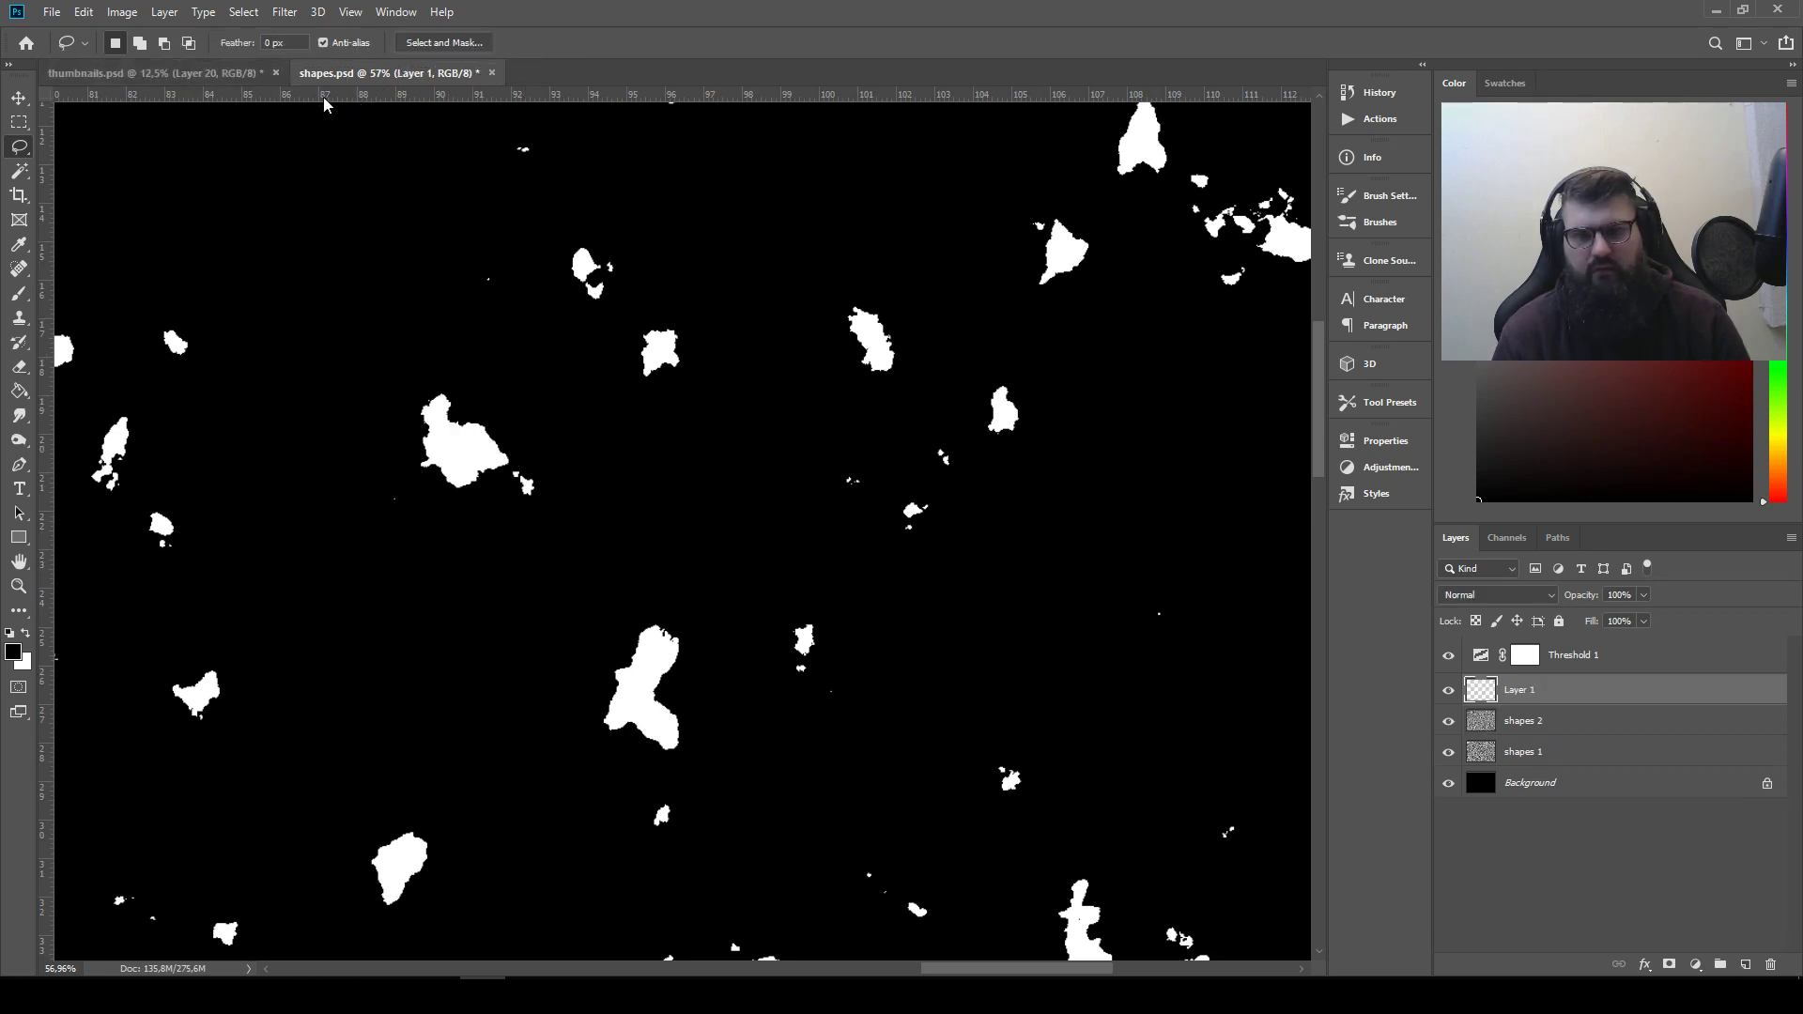
{"action": "left_click", "coordinate": [188, 73]}
{"action": "key", "text": "v"}
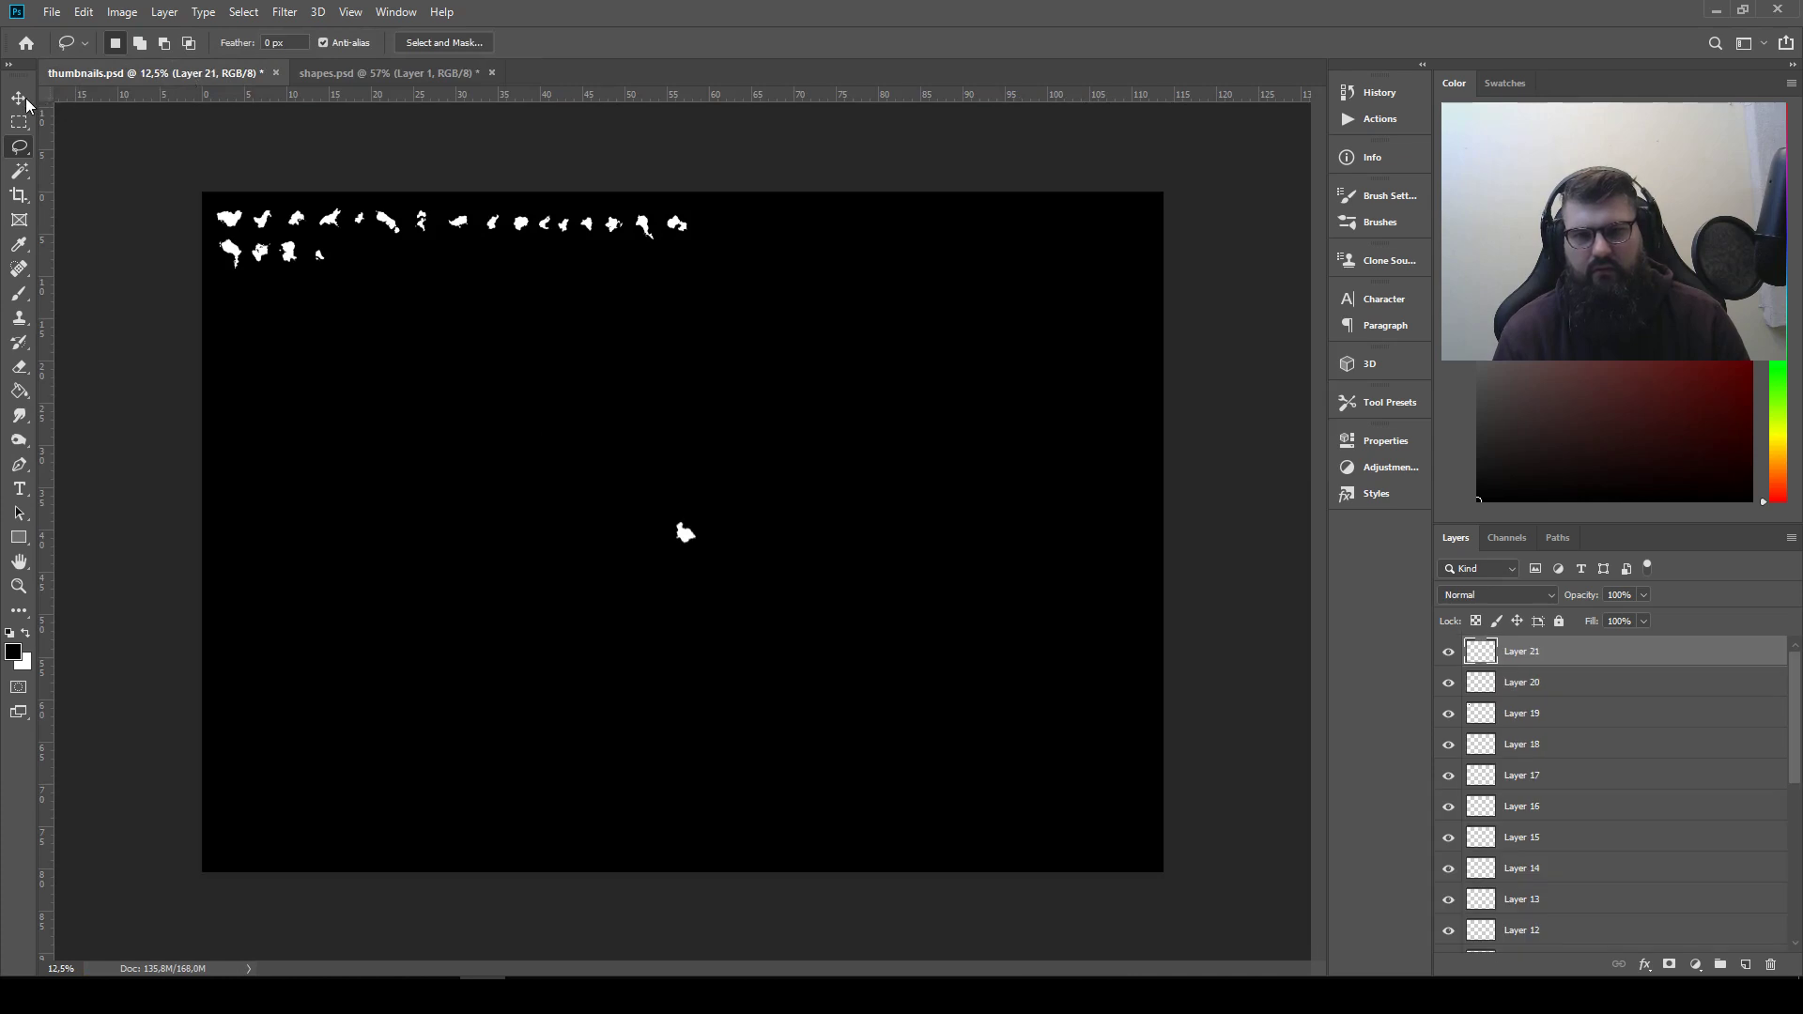
{"action": "key", "text": "ctrl+v"}
{"action": "left_click_drag", "start_coordinate": [684, 526], "coordinate": [425, 259]}
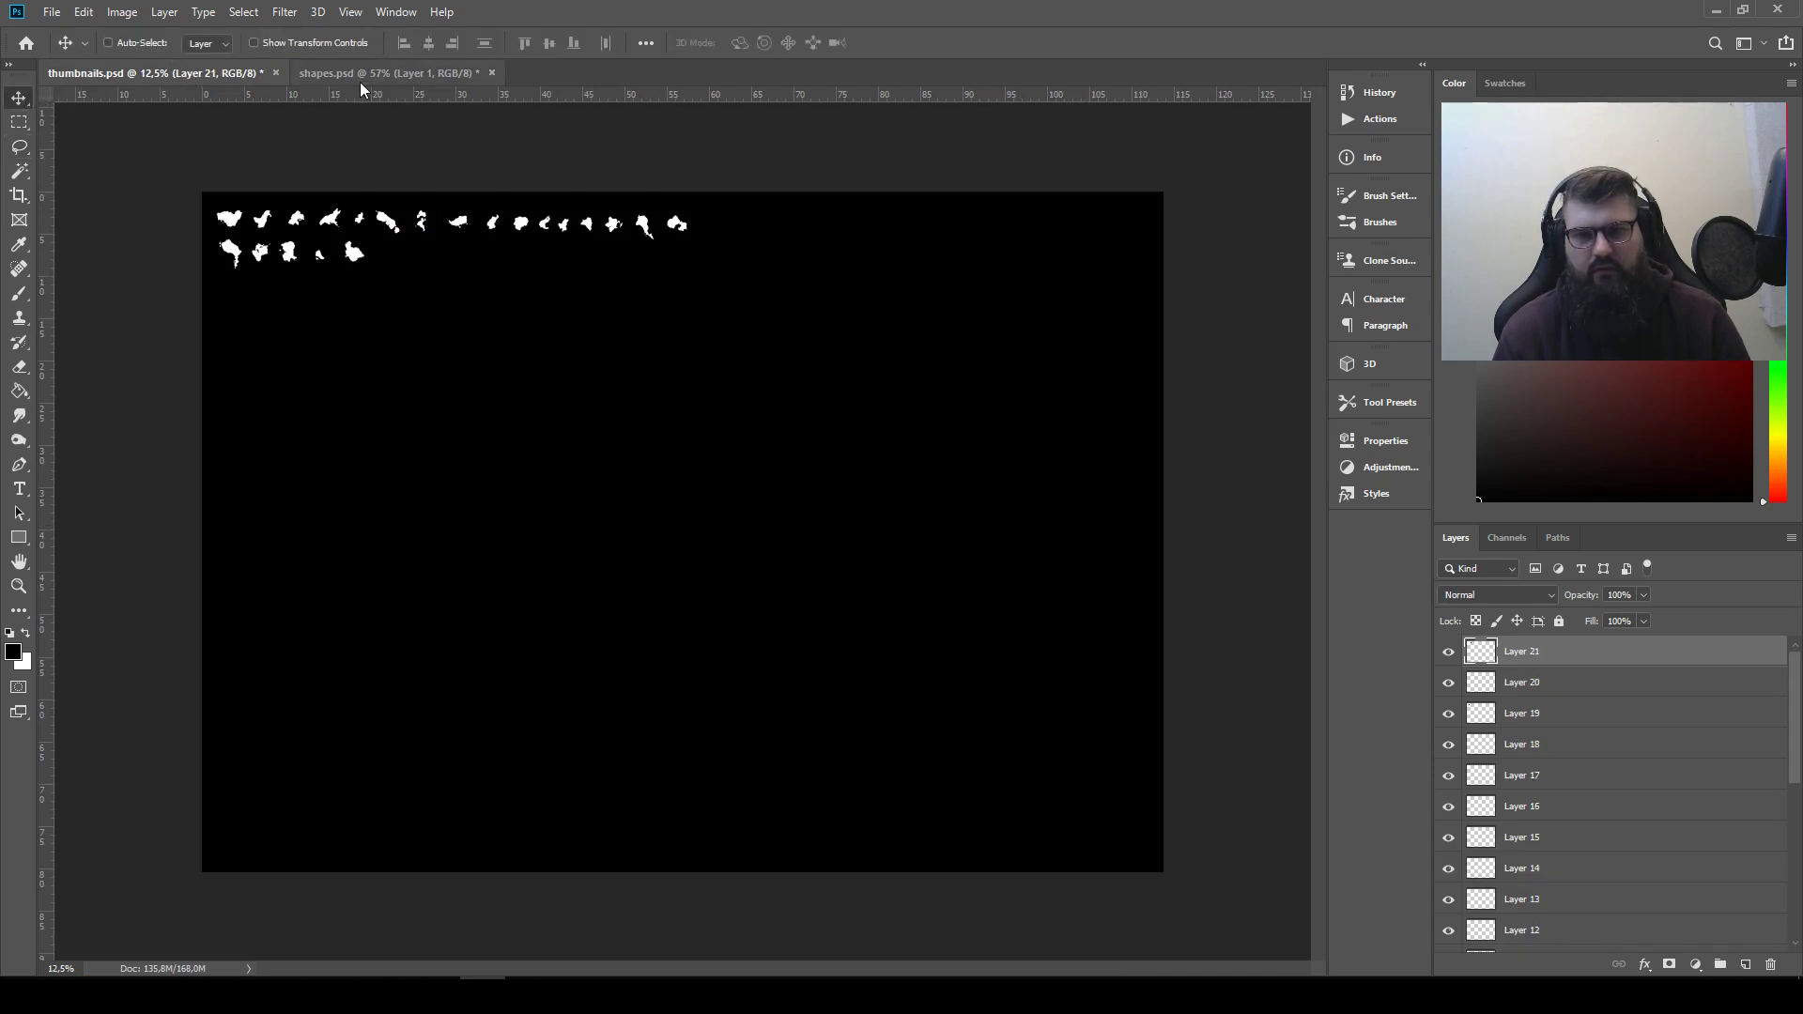
Copy the small oval shape near the upper canvas edge of shapes.psd into thumbnails.psd, placing it sixth in the second row
{"action": "left_click", "coordinate": [366, 73]}
{"action": "left_click_drag", "start_coordinate": [422, 328], "coordinate": [598, 598]}
{"action": "left_click", "coordinate": [19, 146]}
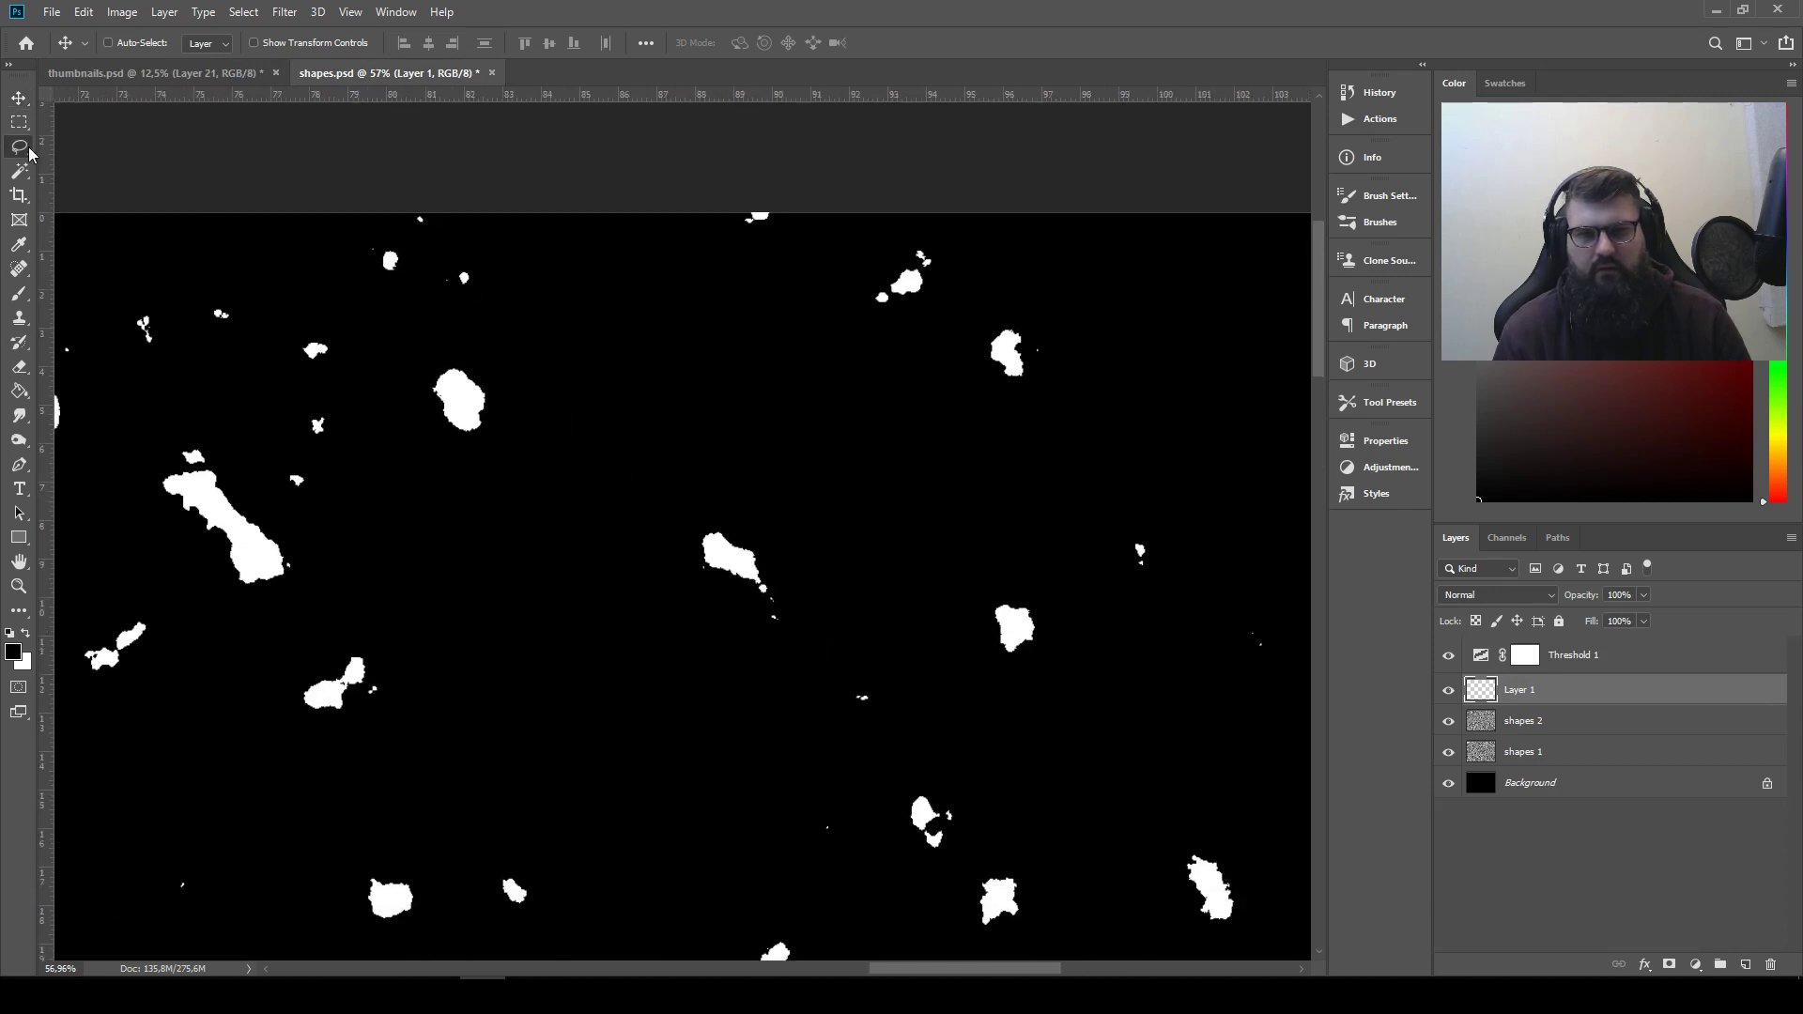
{"action": "mouse_move", "coordinate": [428, 413]}
{"action": "left_mouse_down"}
{"action": "mouse_move", "coordinate": [500, 375]}
{"action": "mouse_move", "coordinate": [446, 332]}
{"action": "mouse_move", "coordinate": [430, 399]}
{"action": "left_mouse_up"}
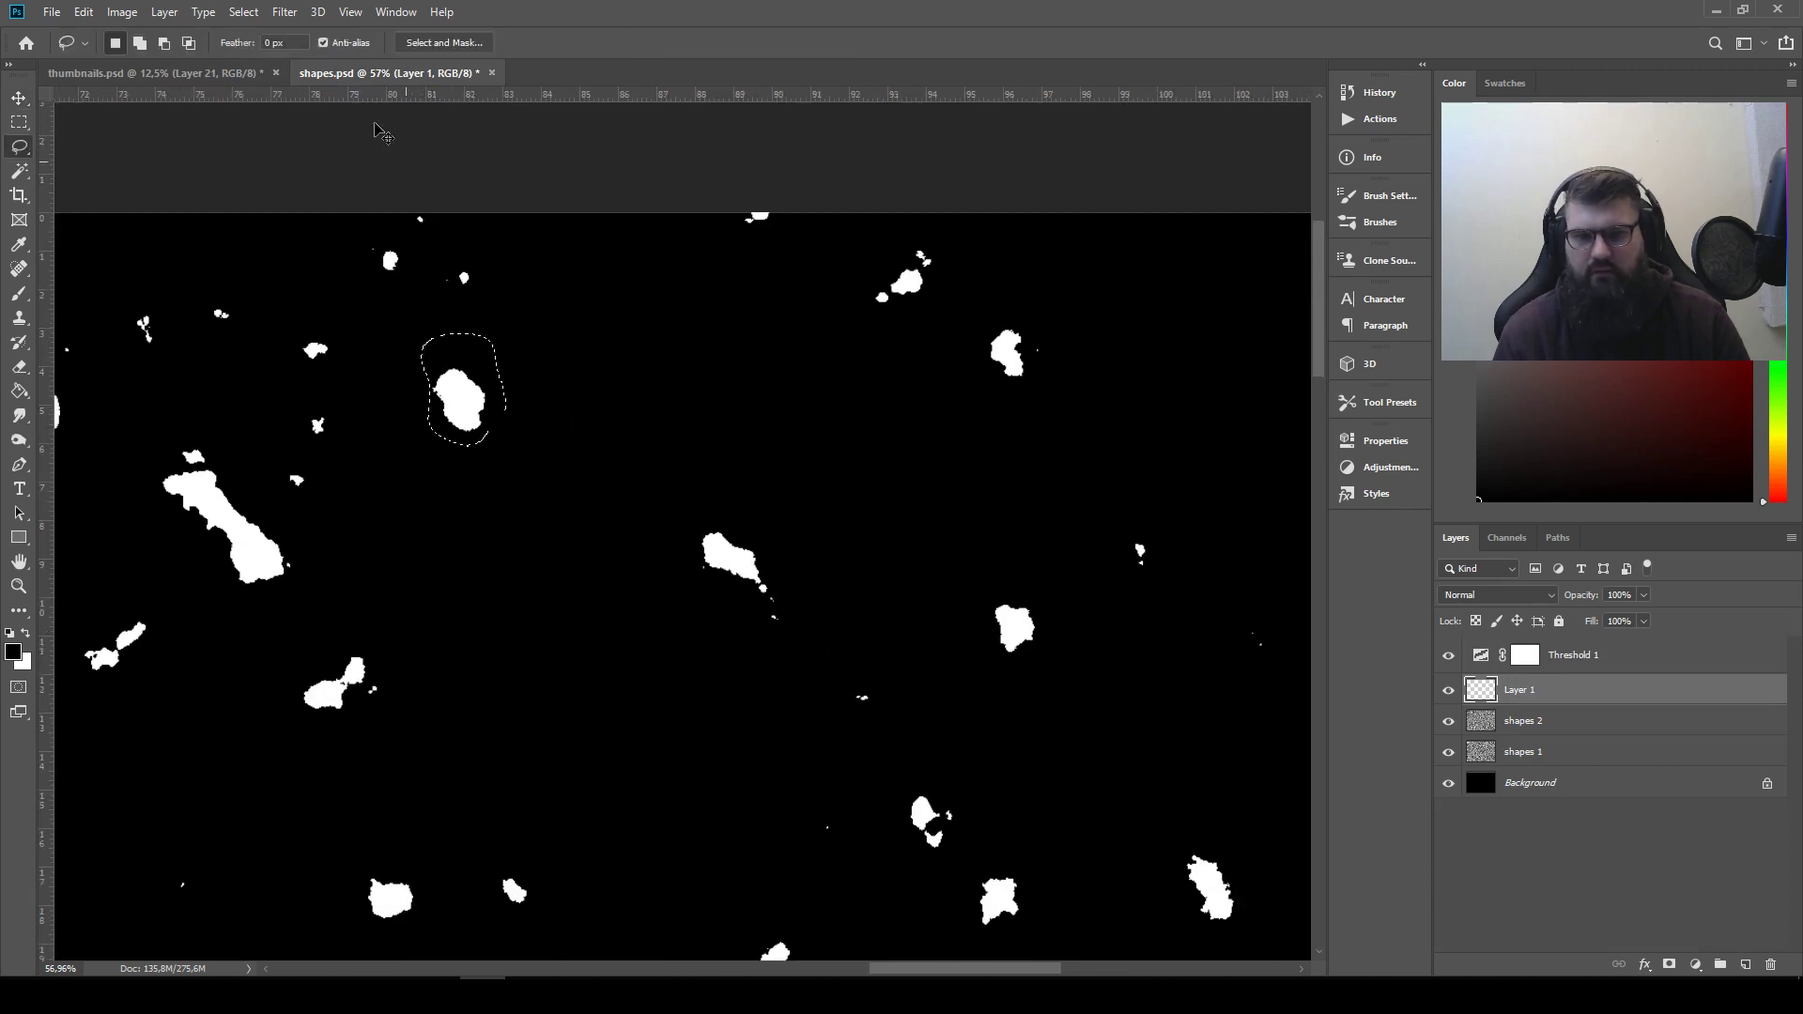
{"action": "left_click", "coordinate": [226, 75]}
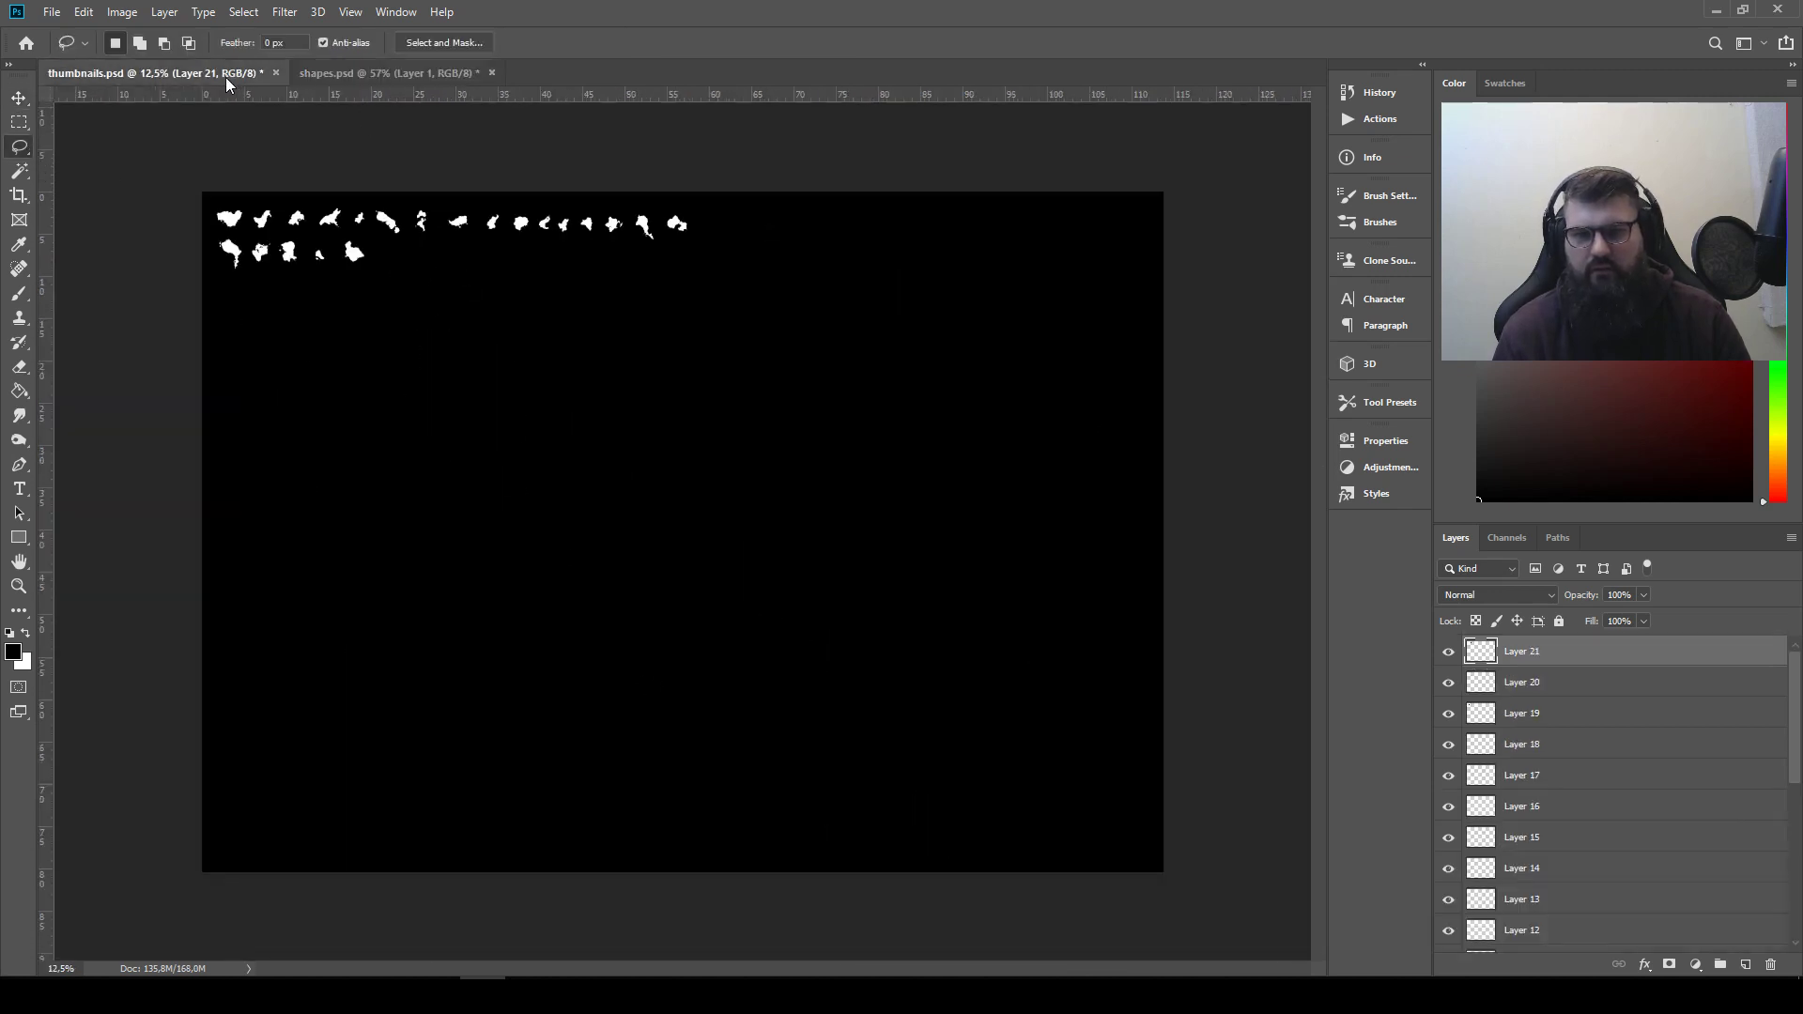
{"action": "left_click", "coordinate": [22, 99]}
{"action": "mouse_move", "coordinate": [664, 560]}
{"action": "left_mouse_down"}
{"action": "mouse_move", "coordinate": [422, 301]}
{"action": "mouse_move", "coordinate": [366, 280]}
{"action": "left_mouse_up"}
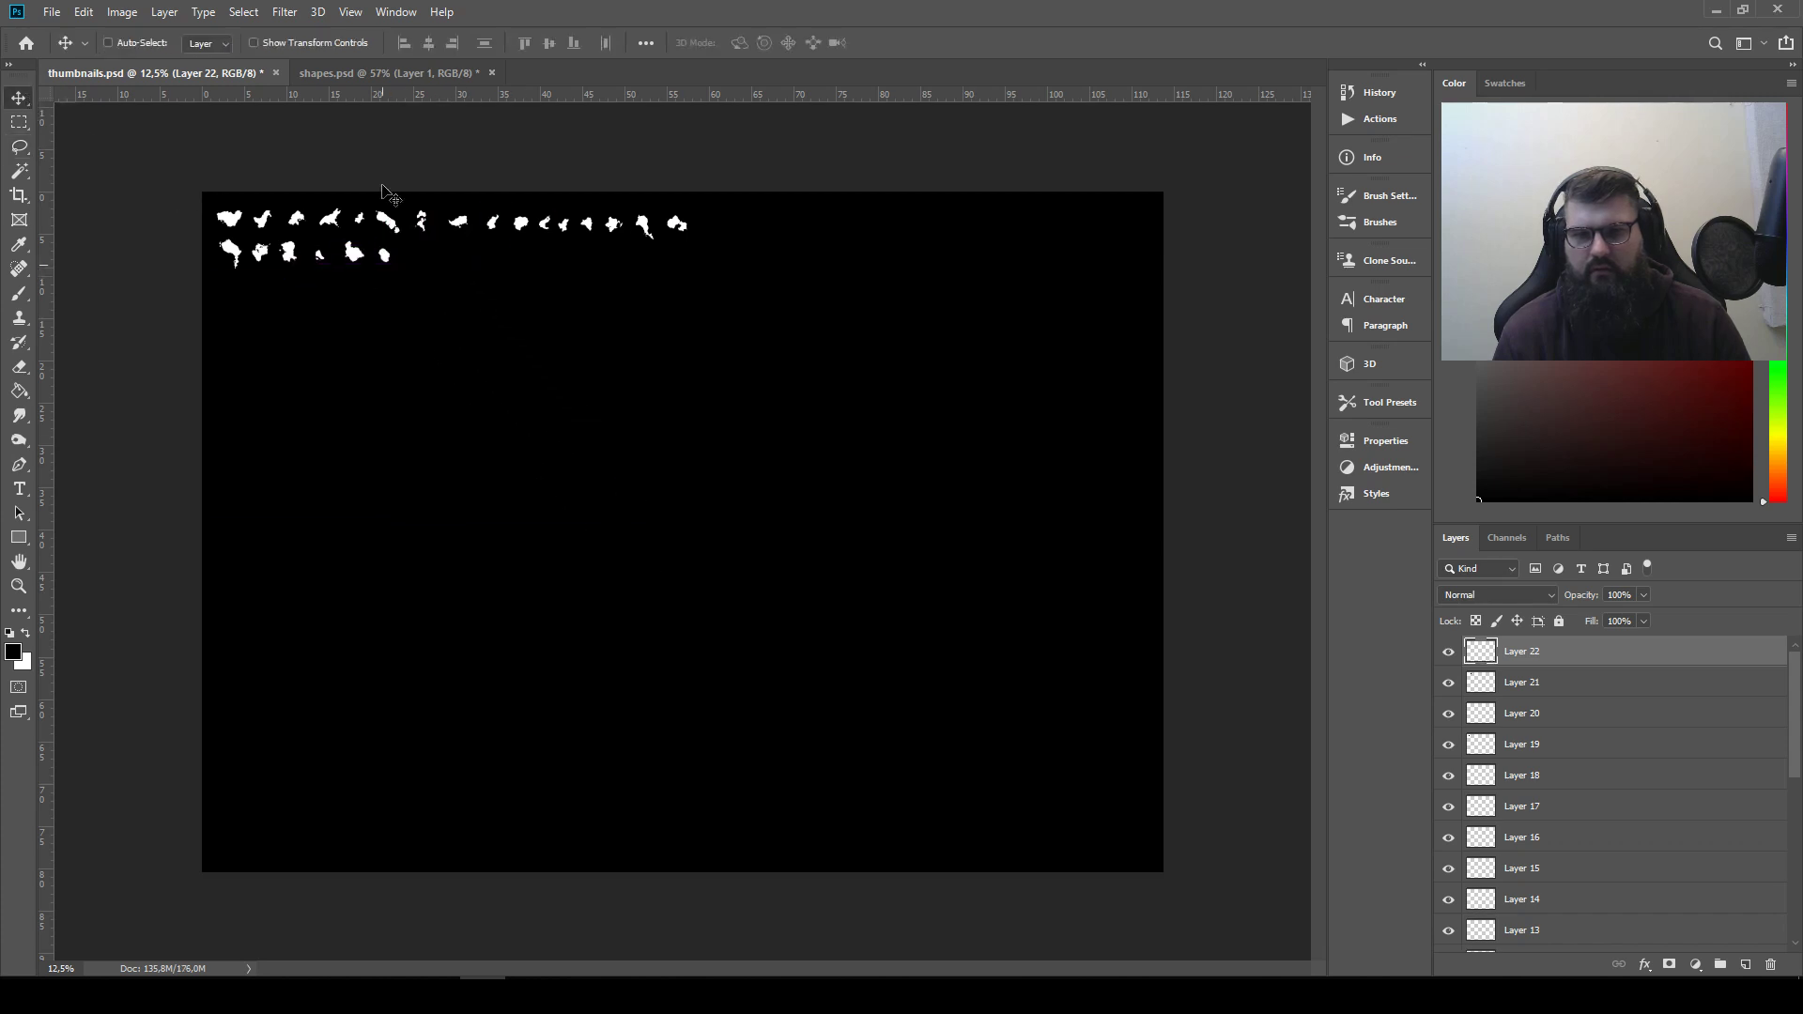
Lasso the rounded shape with a small knob on top in shapes.psd and copy it into thumbnails.psd
{"action": "left_click", "coordinate": [390, 73]}
{"action": "left_click_drag", "start_coordinate": [376, 601], "coordinate": [867, 231]}
{"action": "left_click_drag", "start_coordinate": [662, 638], "coordinate": [714, 452]}
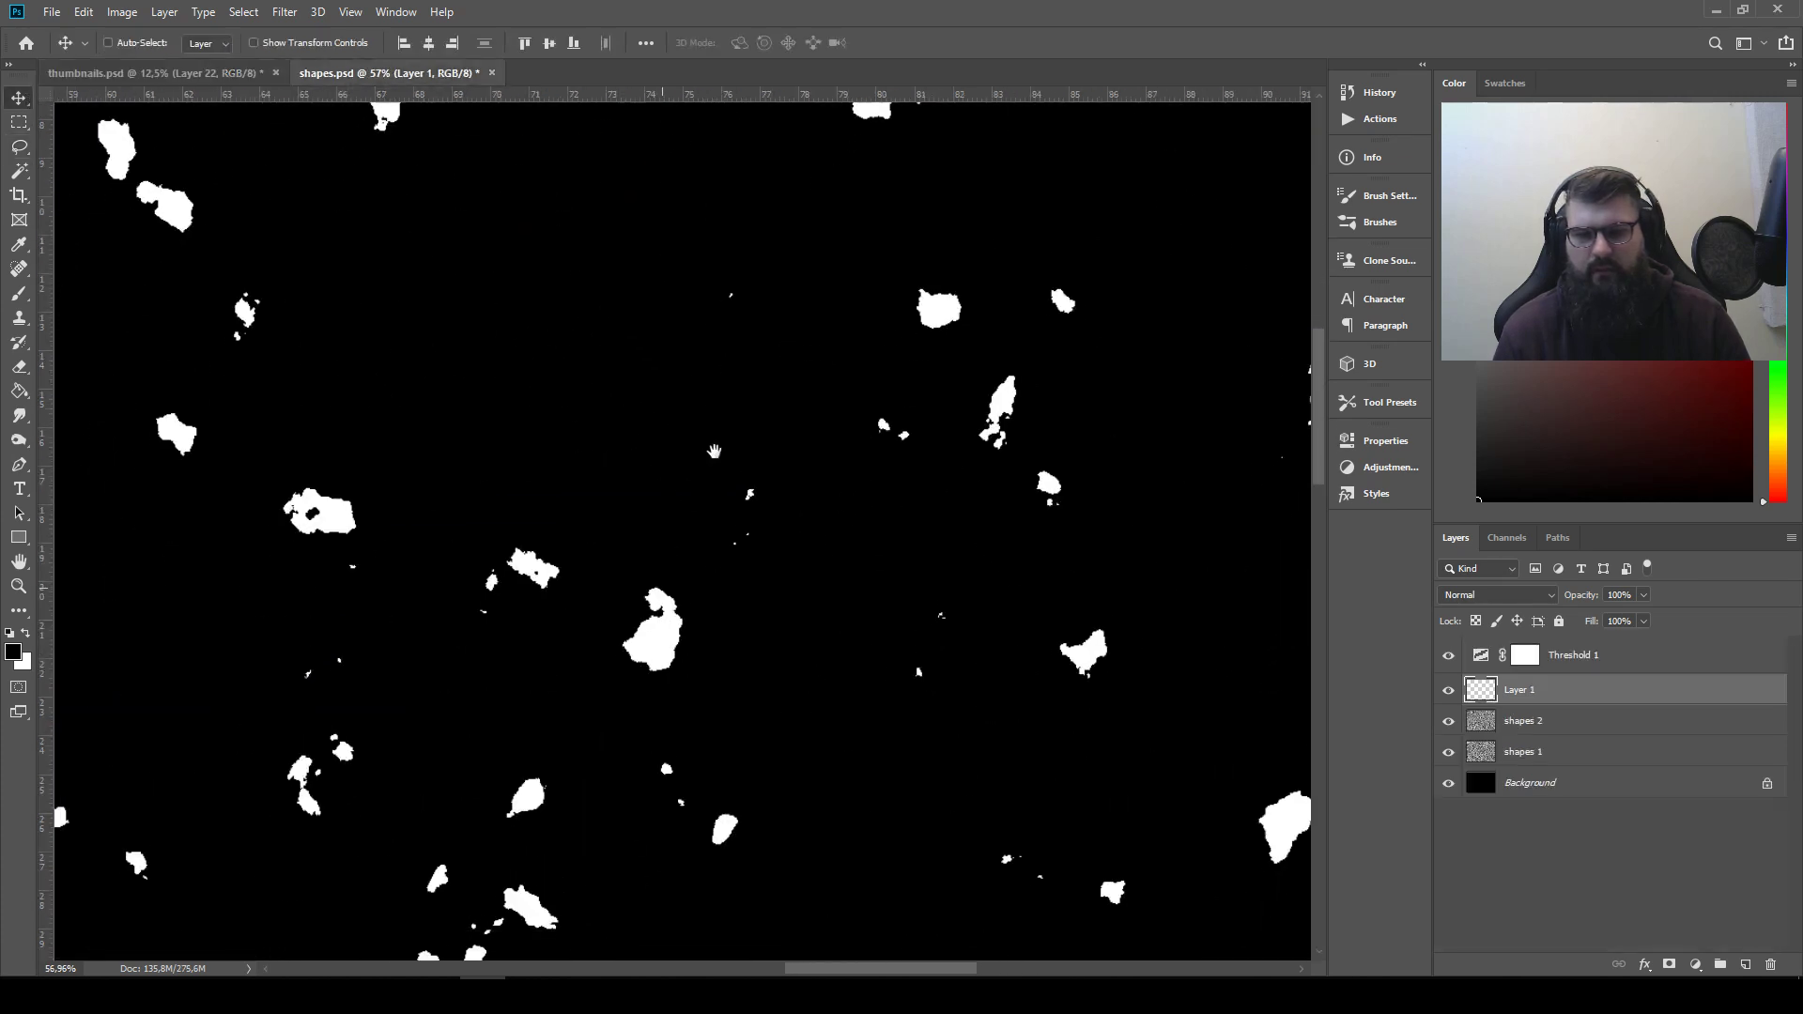
{"action": "left_click", "coordinate": [20, 148]}
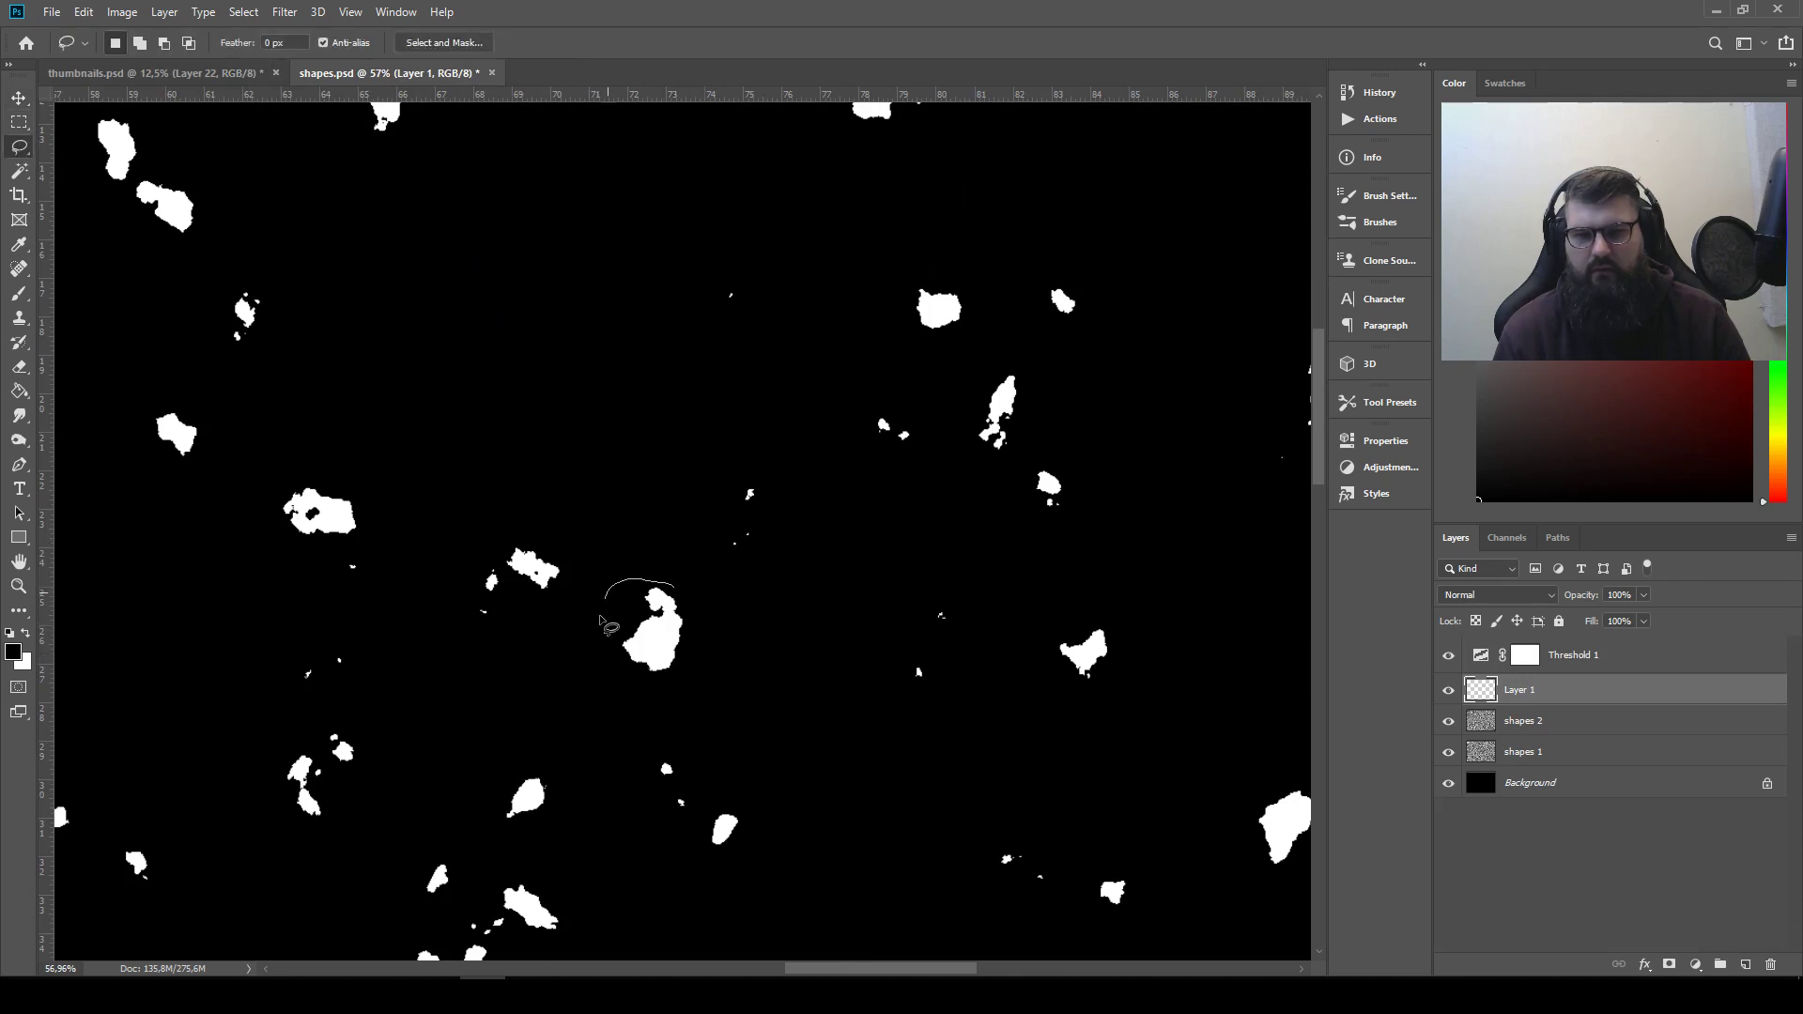
{"action": "mouse_move", "coordinate": [702, 668]}
{"action": "left_mouse_down"}
{"action": "mouse_move", "coordinate": [674, 584]}
{"action": "mouse_move", "coordinate": [732, 527]}
{"action": "mouse_move", "coordinate": [496, 292]}
{"action": "left_mouse_up"}
{"action": "key", "text": "ctrl+c"}
{"action": "left_click", "coordinate": [150, 72]}
{"action": "key", "text": "ctrl+v"}
{"action": "left_click", "coordinate": [19, 98]}
Return to shapes.psd, clear the selection and delete Layer 1
{"action": "left_click", "coordinate": [348, 73]}
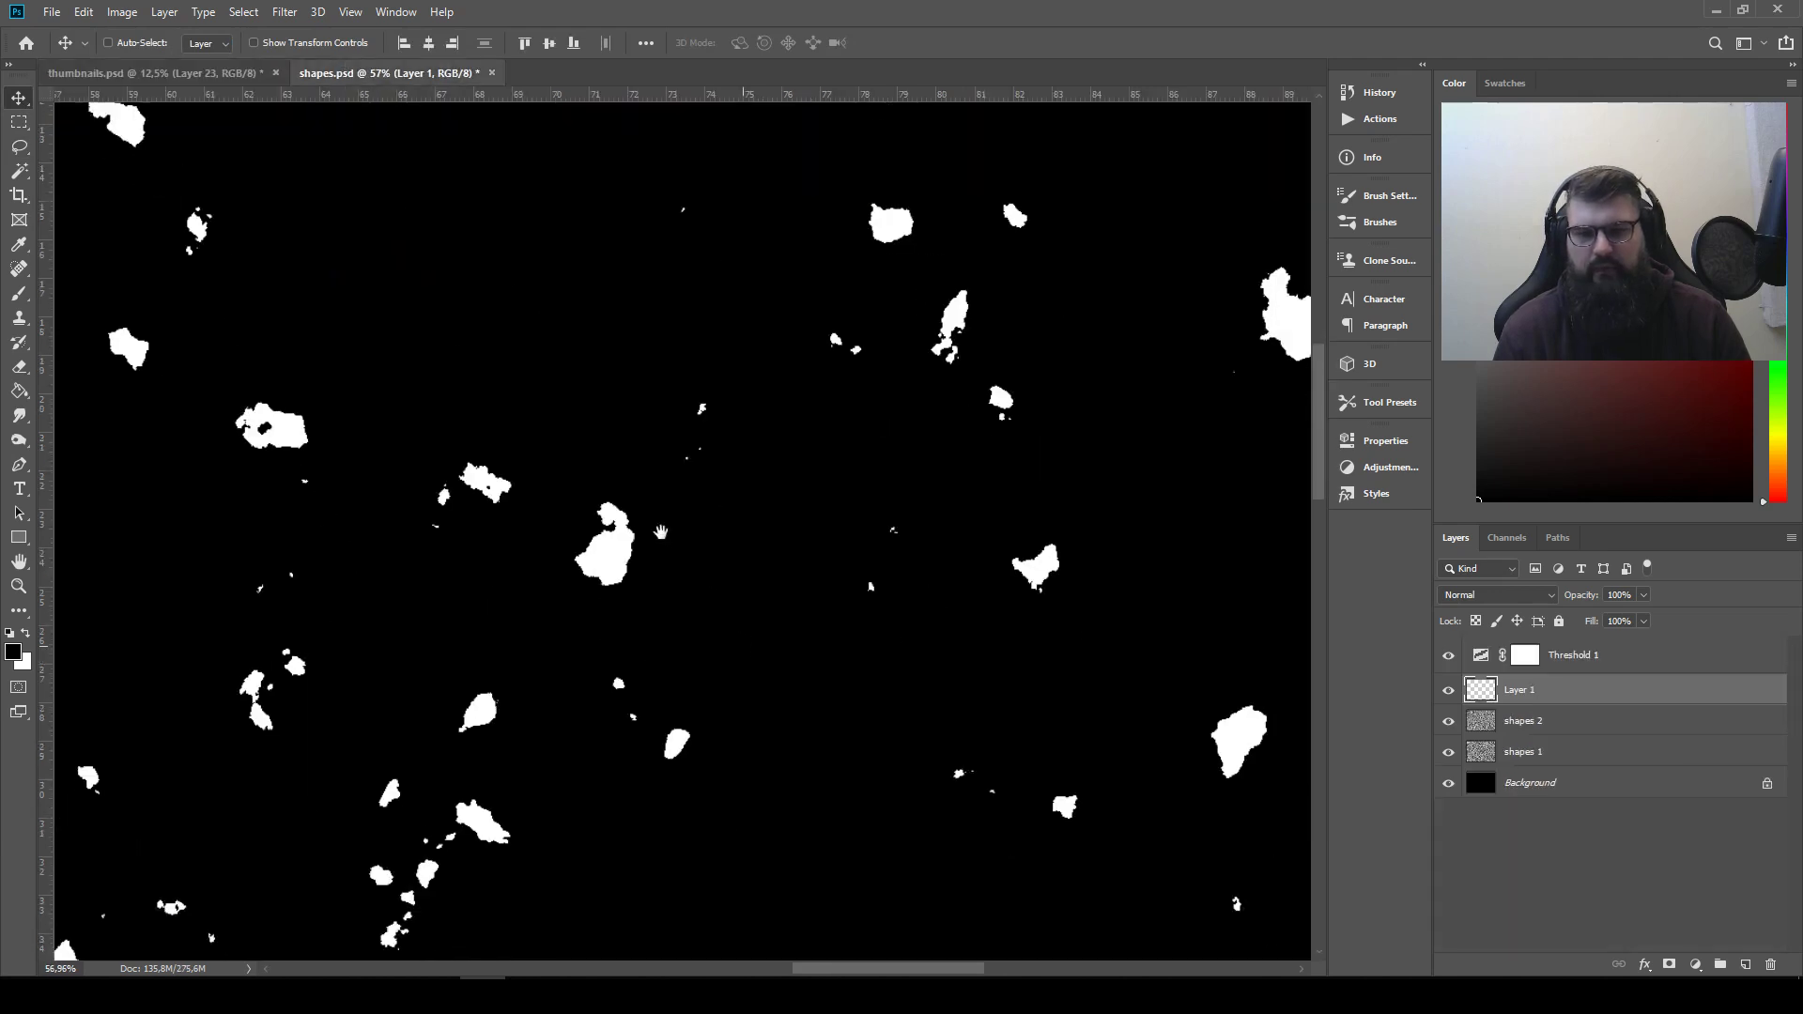
{"action": "key", "text": "ctrl+d"}
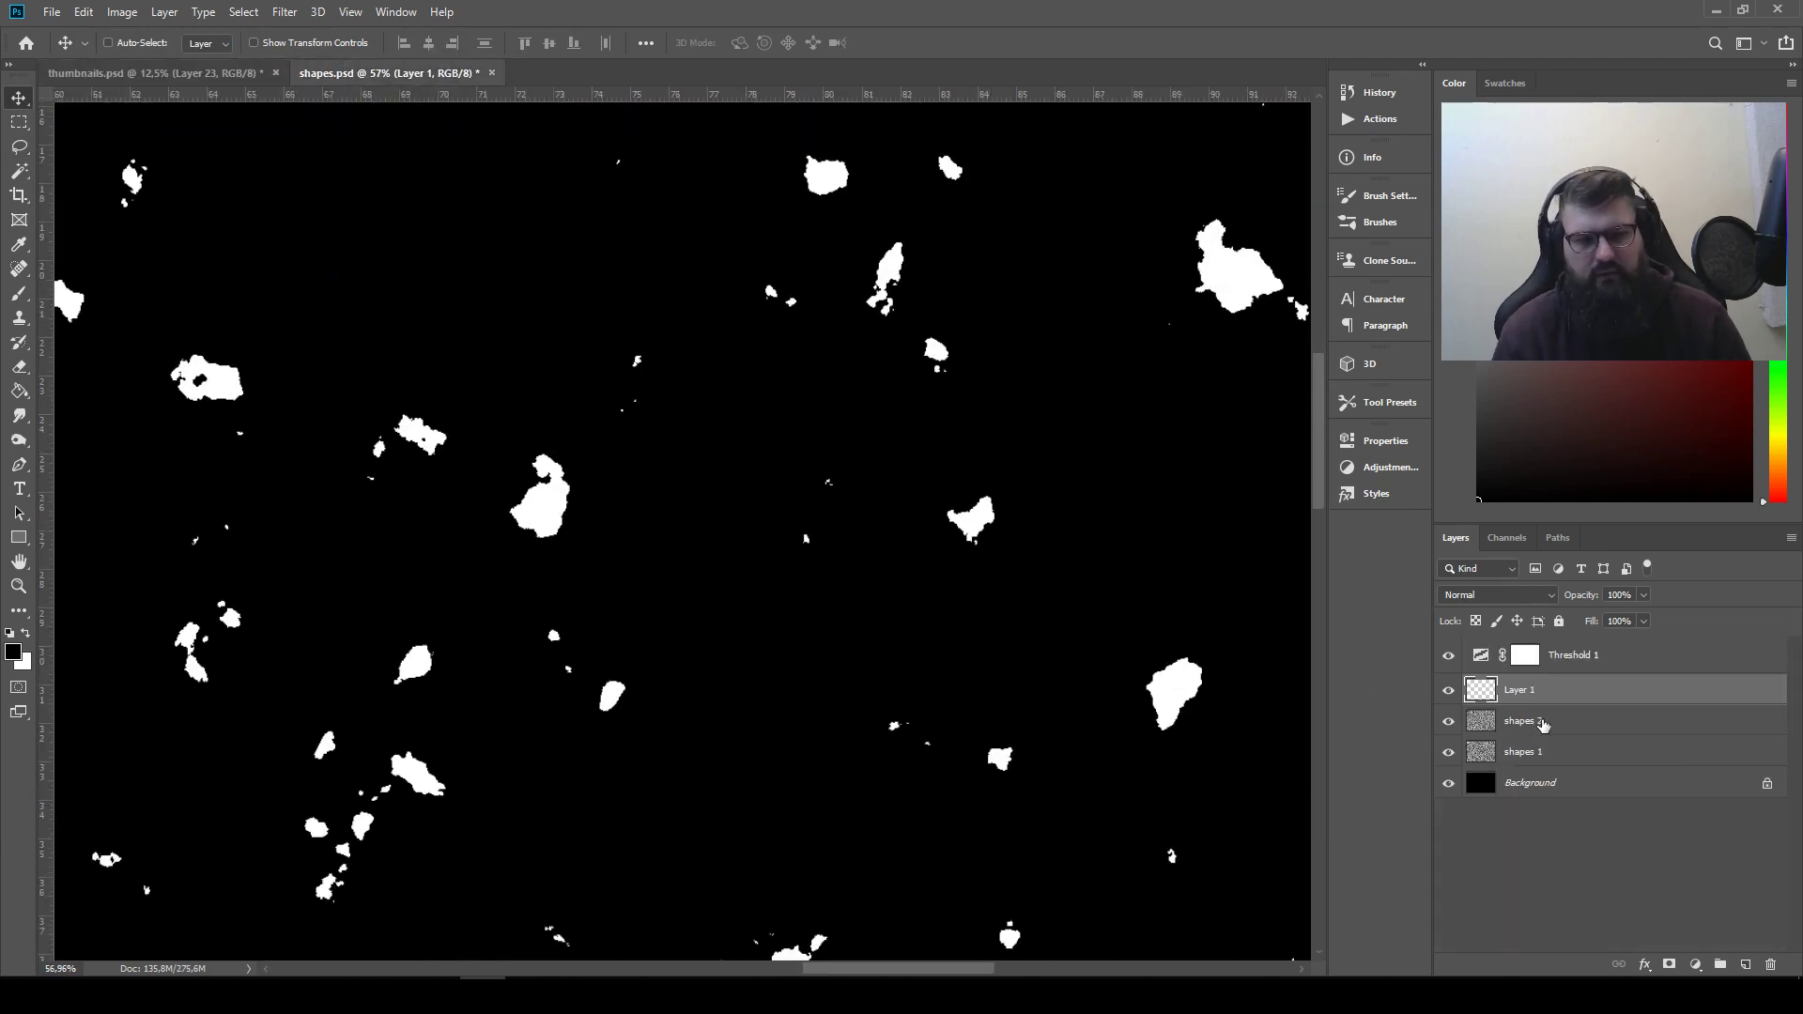
{"action": "mouse_move", "coordinate": [1550, 692]}
{"action": "left_mouse_down"}
{"action": "mouse_move", "coordinate": [1796, 943]}
{"action": "mouse_move", "coordinate": [1770, 964]}
{"action": "left_mouse_up"}
{"action": "scroll", "coordinate": [1139, 596], "scroll_direction": "down", "scroll_amount": 5}
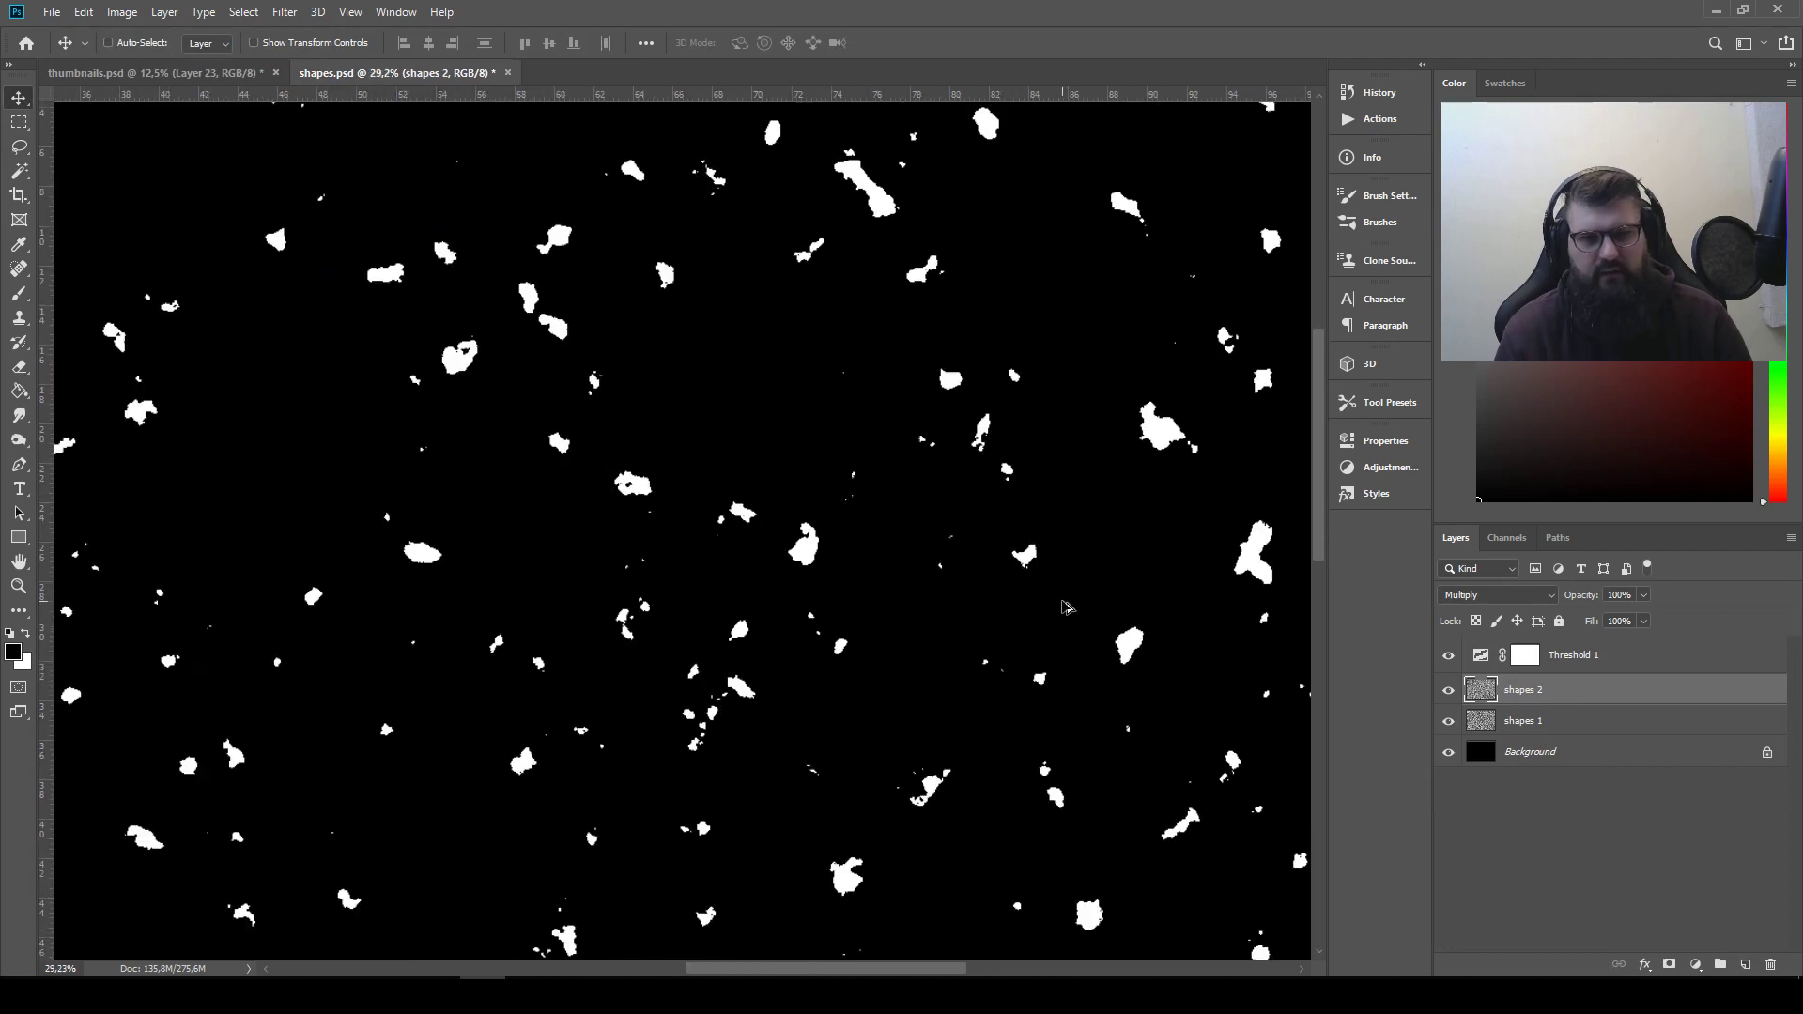
{"action": "scroll", "coordinate": [1070, 611], "scroll_direction": "down", "scroll_amount": 2}
{"action": "scroll", "coordinate": [1080, 616], "scroll_direction": "up", "scroll_amount": 4}
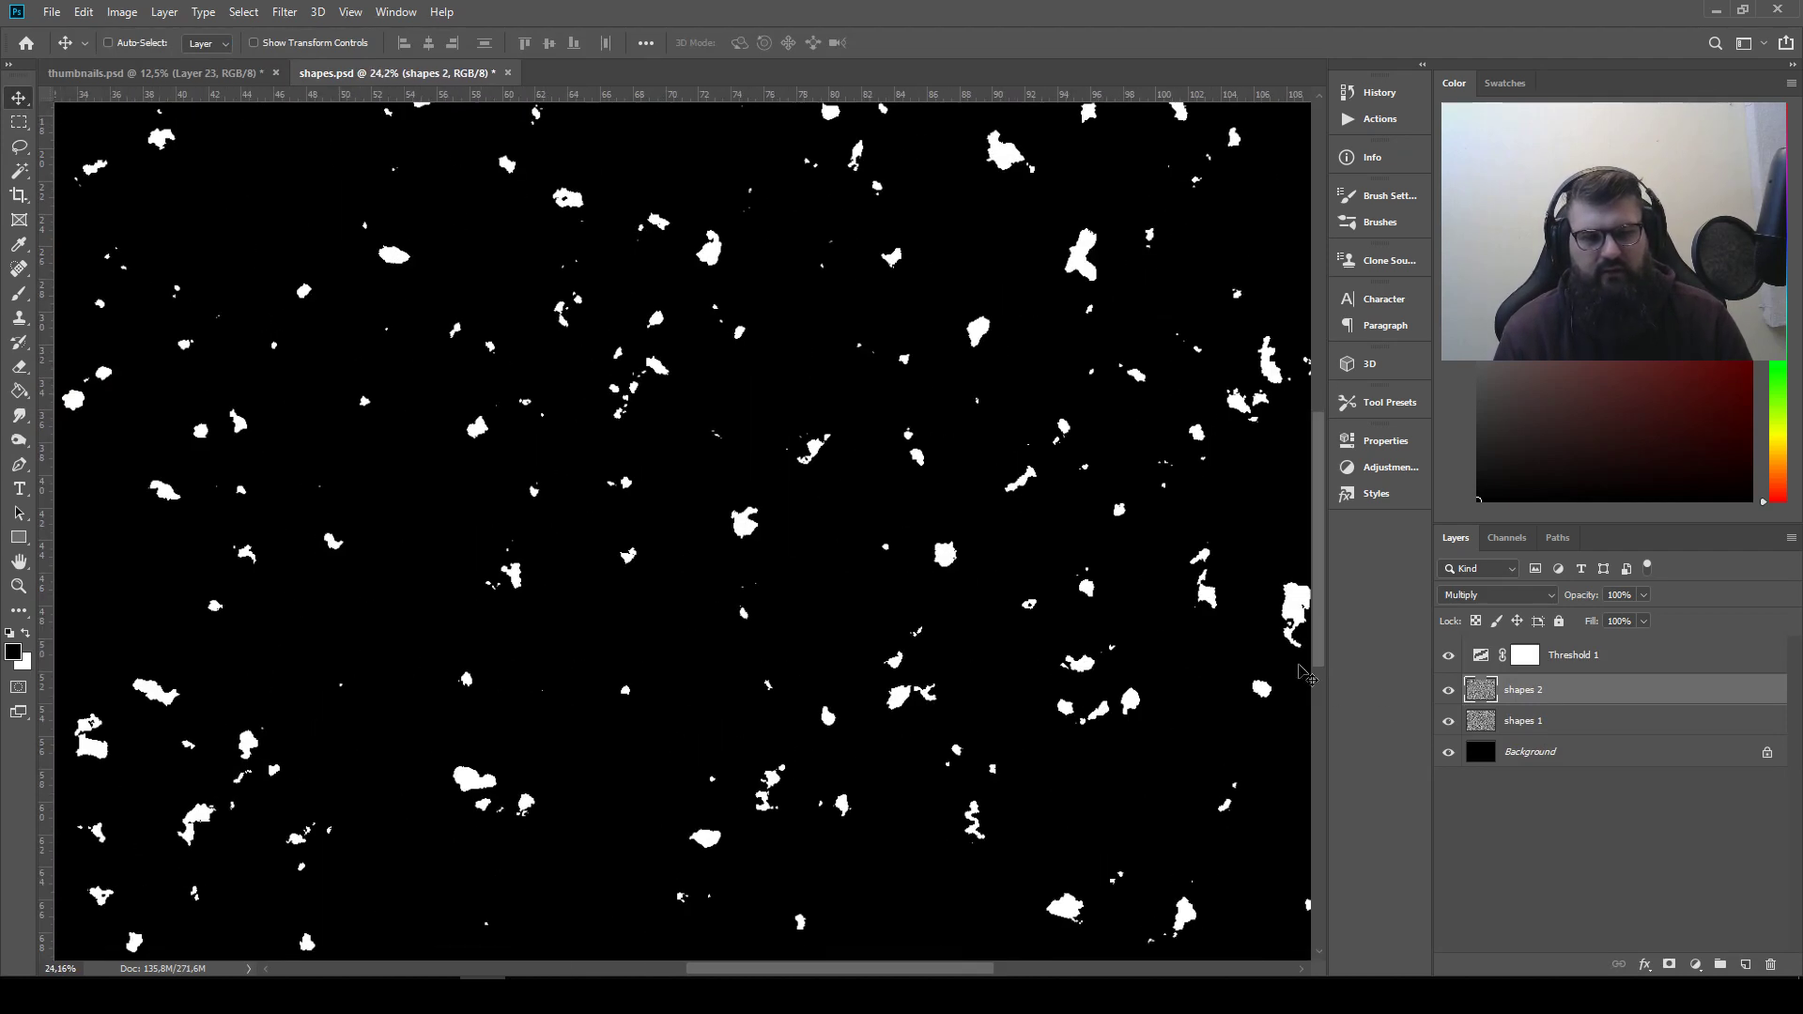
Invert the shapes 2 layer with Threshold 1 hidden and the layer's blend mode set to Normal
{"action": "left_click", "coordinate": [1446, 658]}
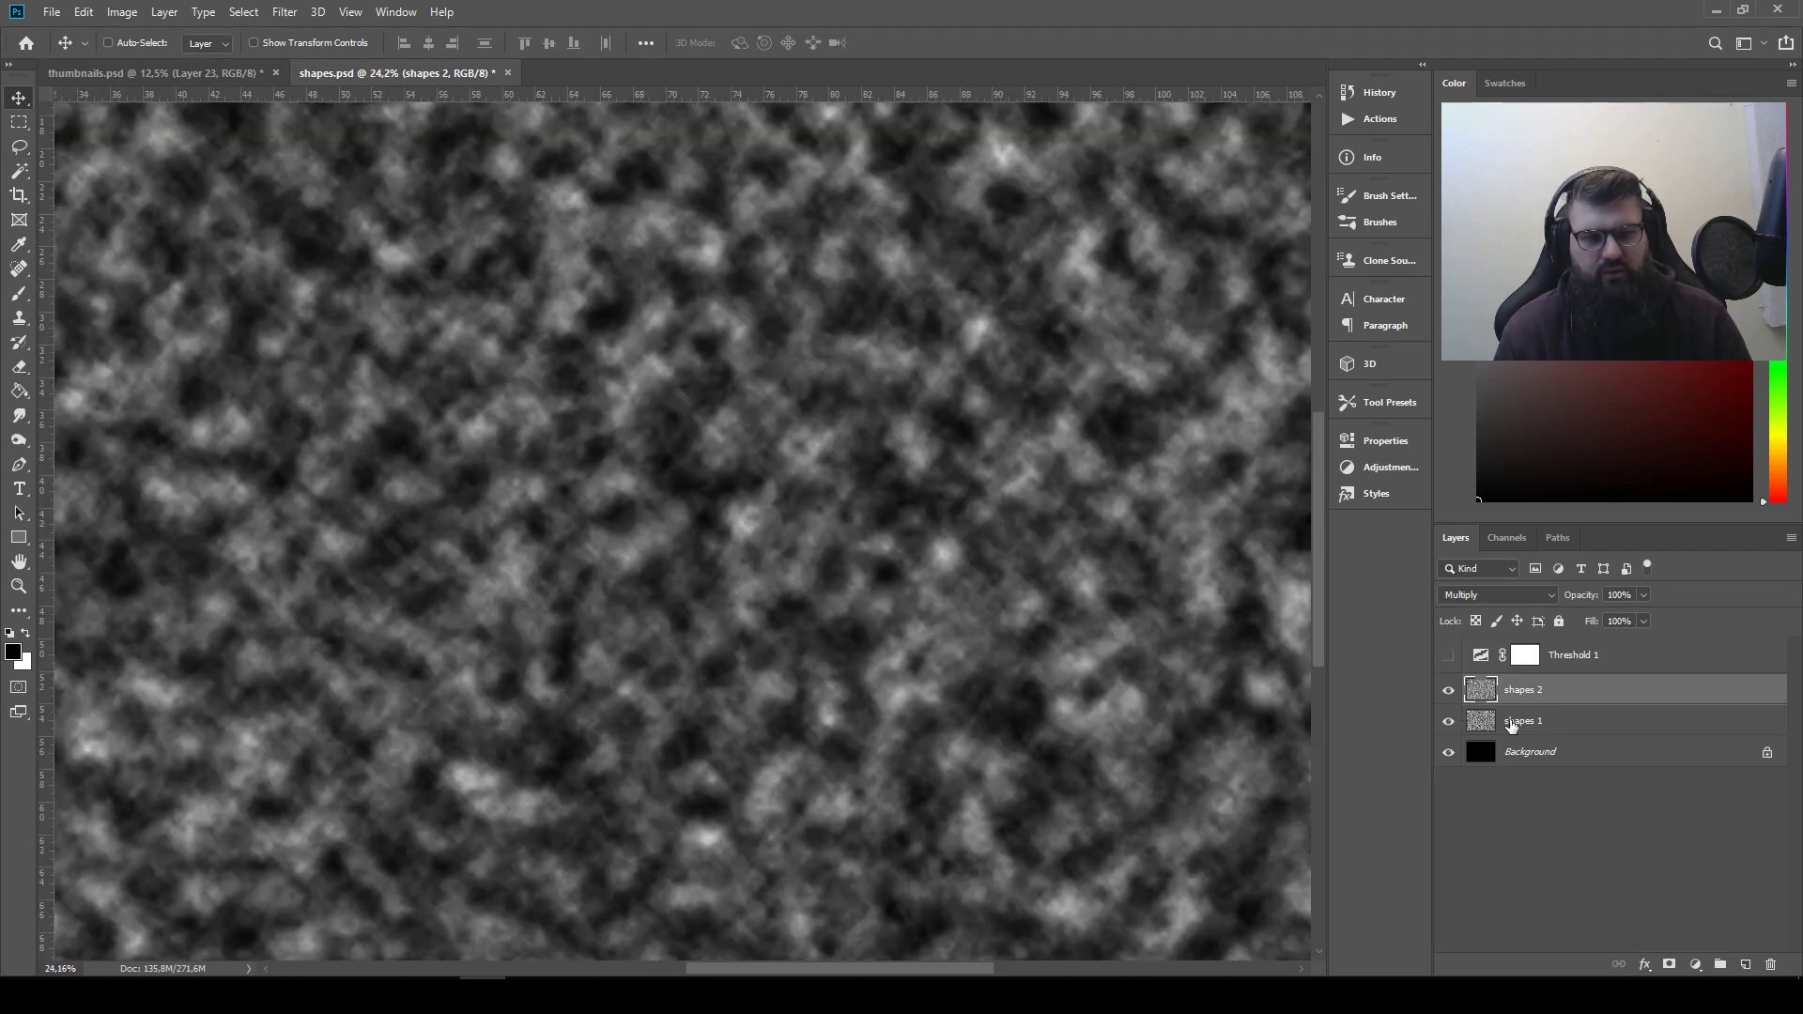
{"action": "left_click", "coordinate": [1544, 594]}
{"action": "left_click", "coordinate": [1717, 669]}
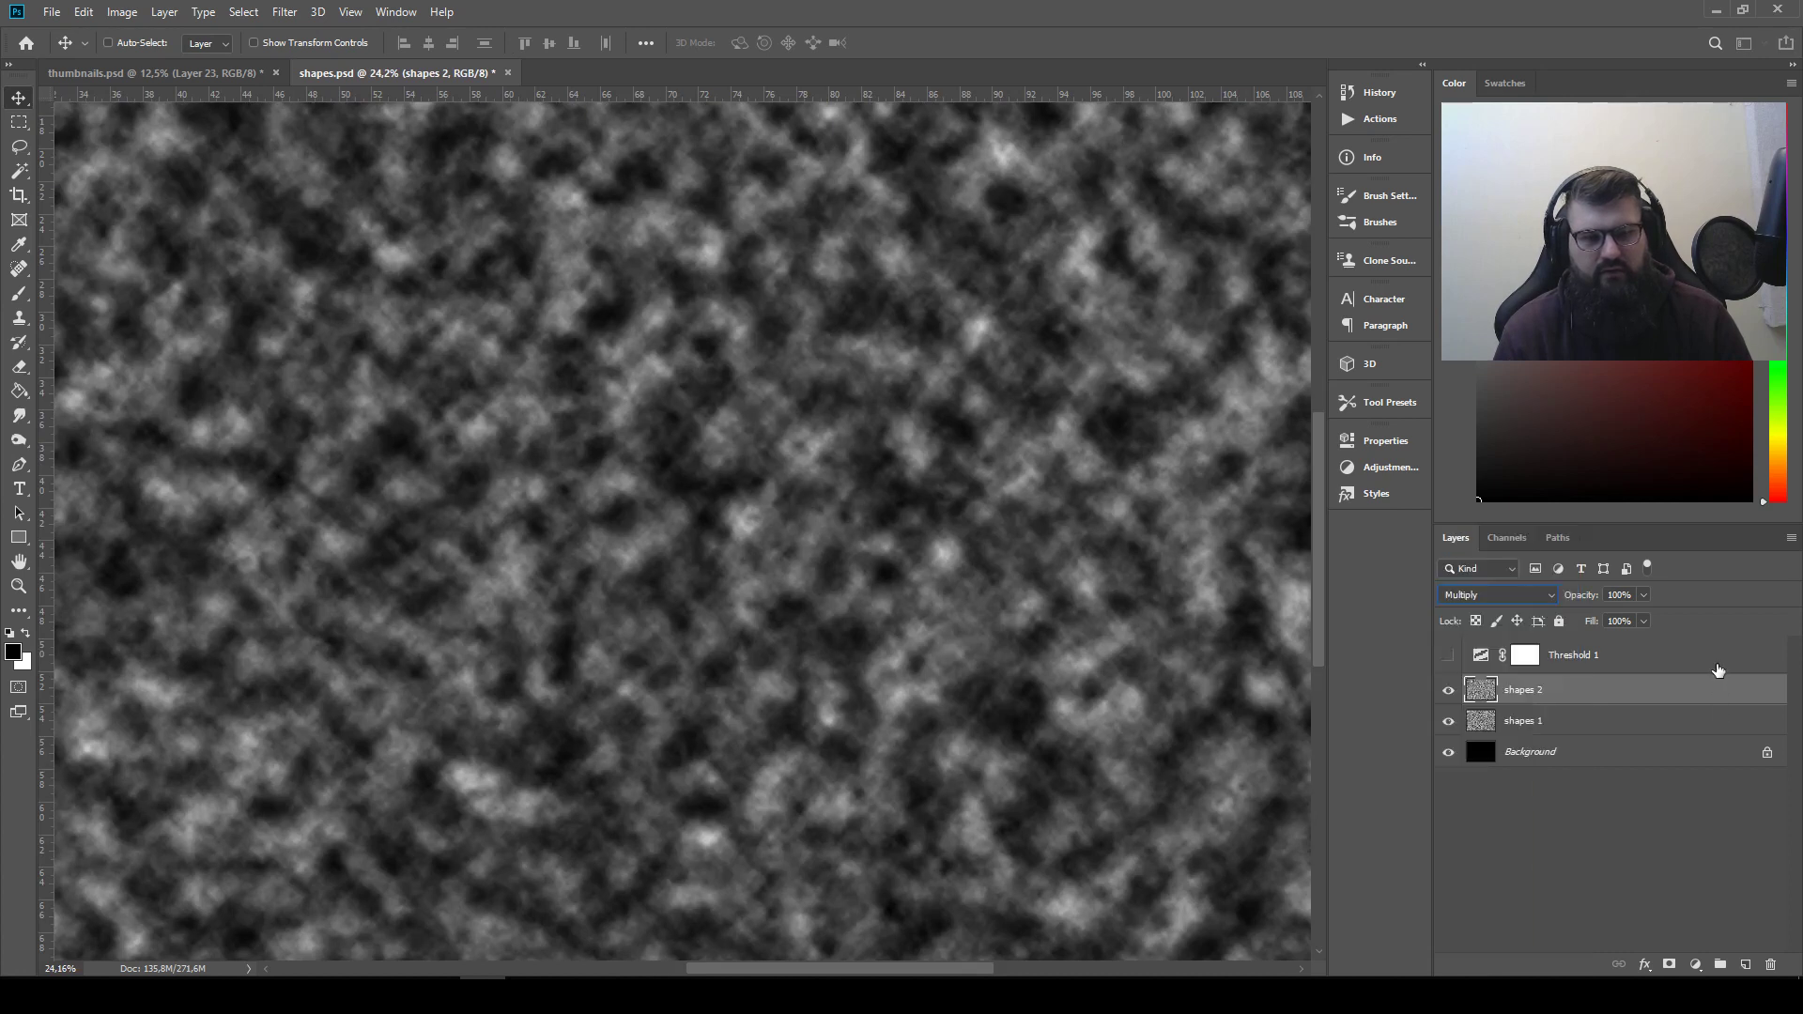
{"action": "left_click", "coordinate": [1493, 594]}
{"action": "left_click", "coordinate": [1519, 527]}
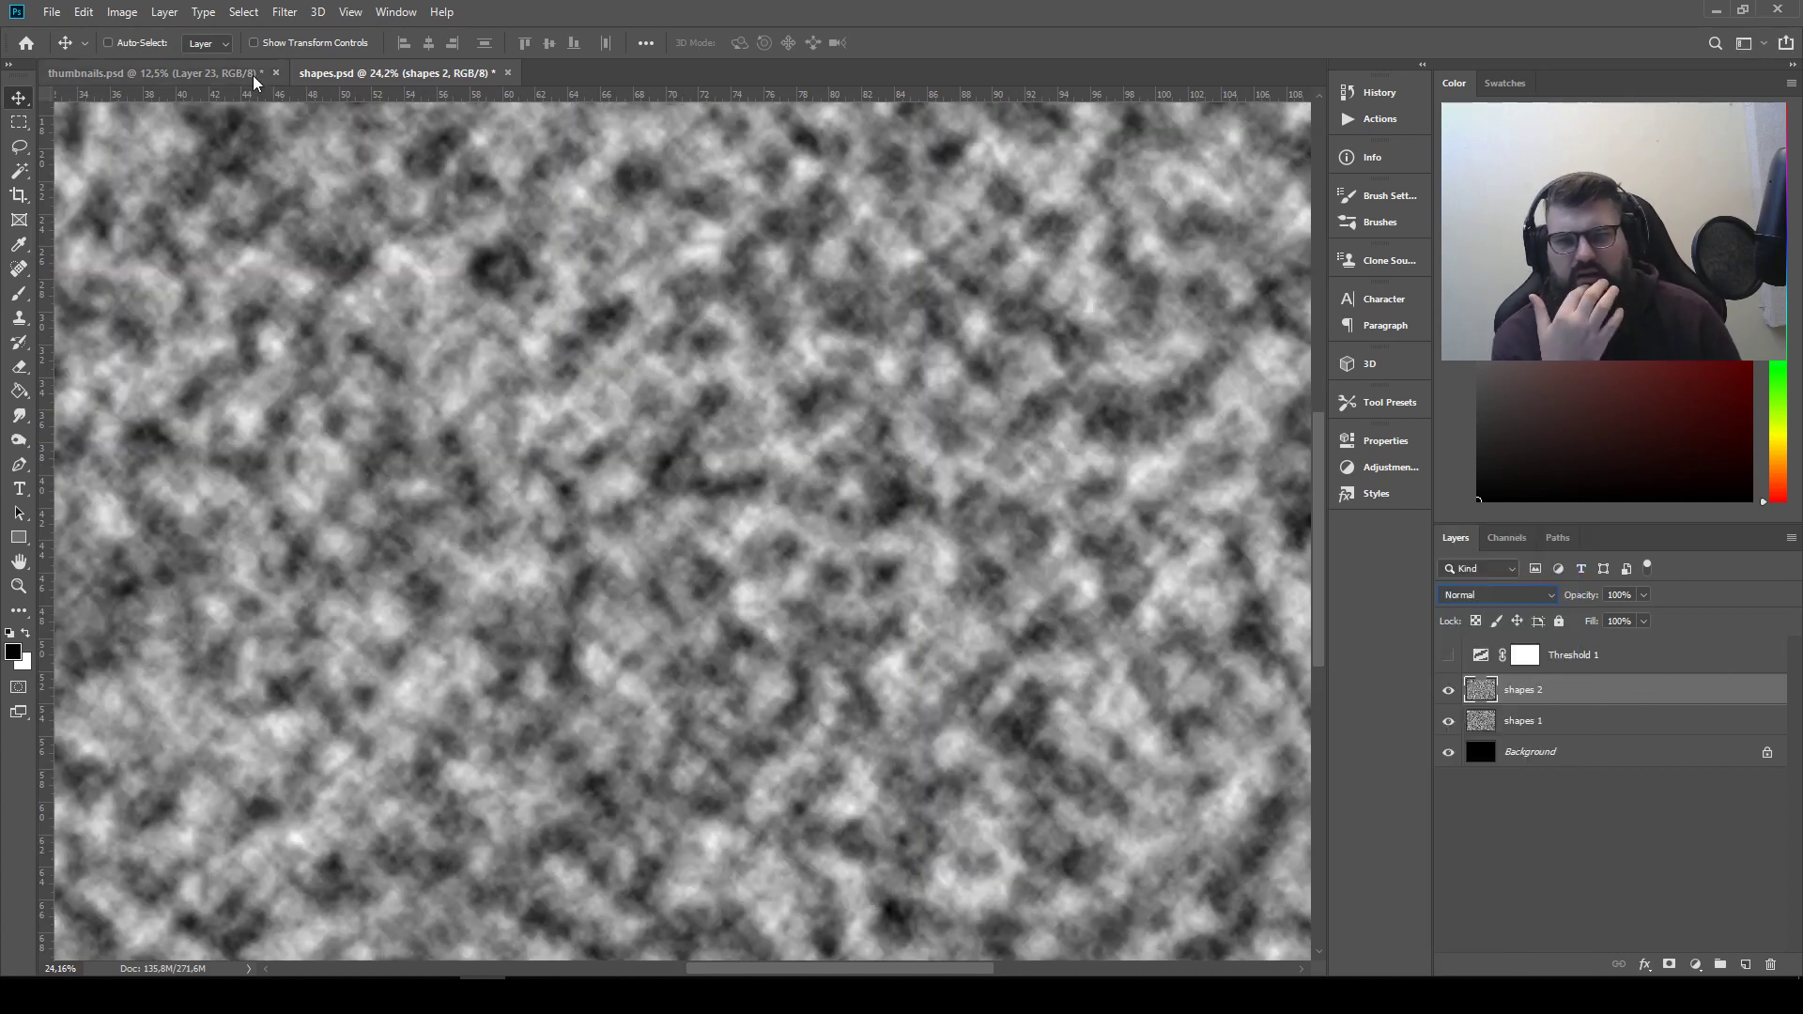
{"action": "left_click", "coordinate": [122, 12]}
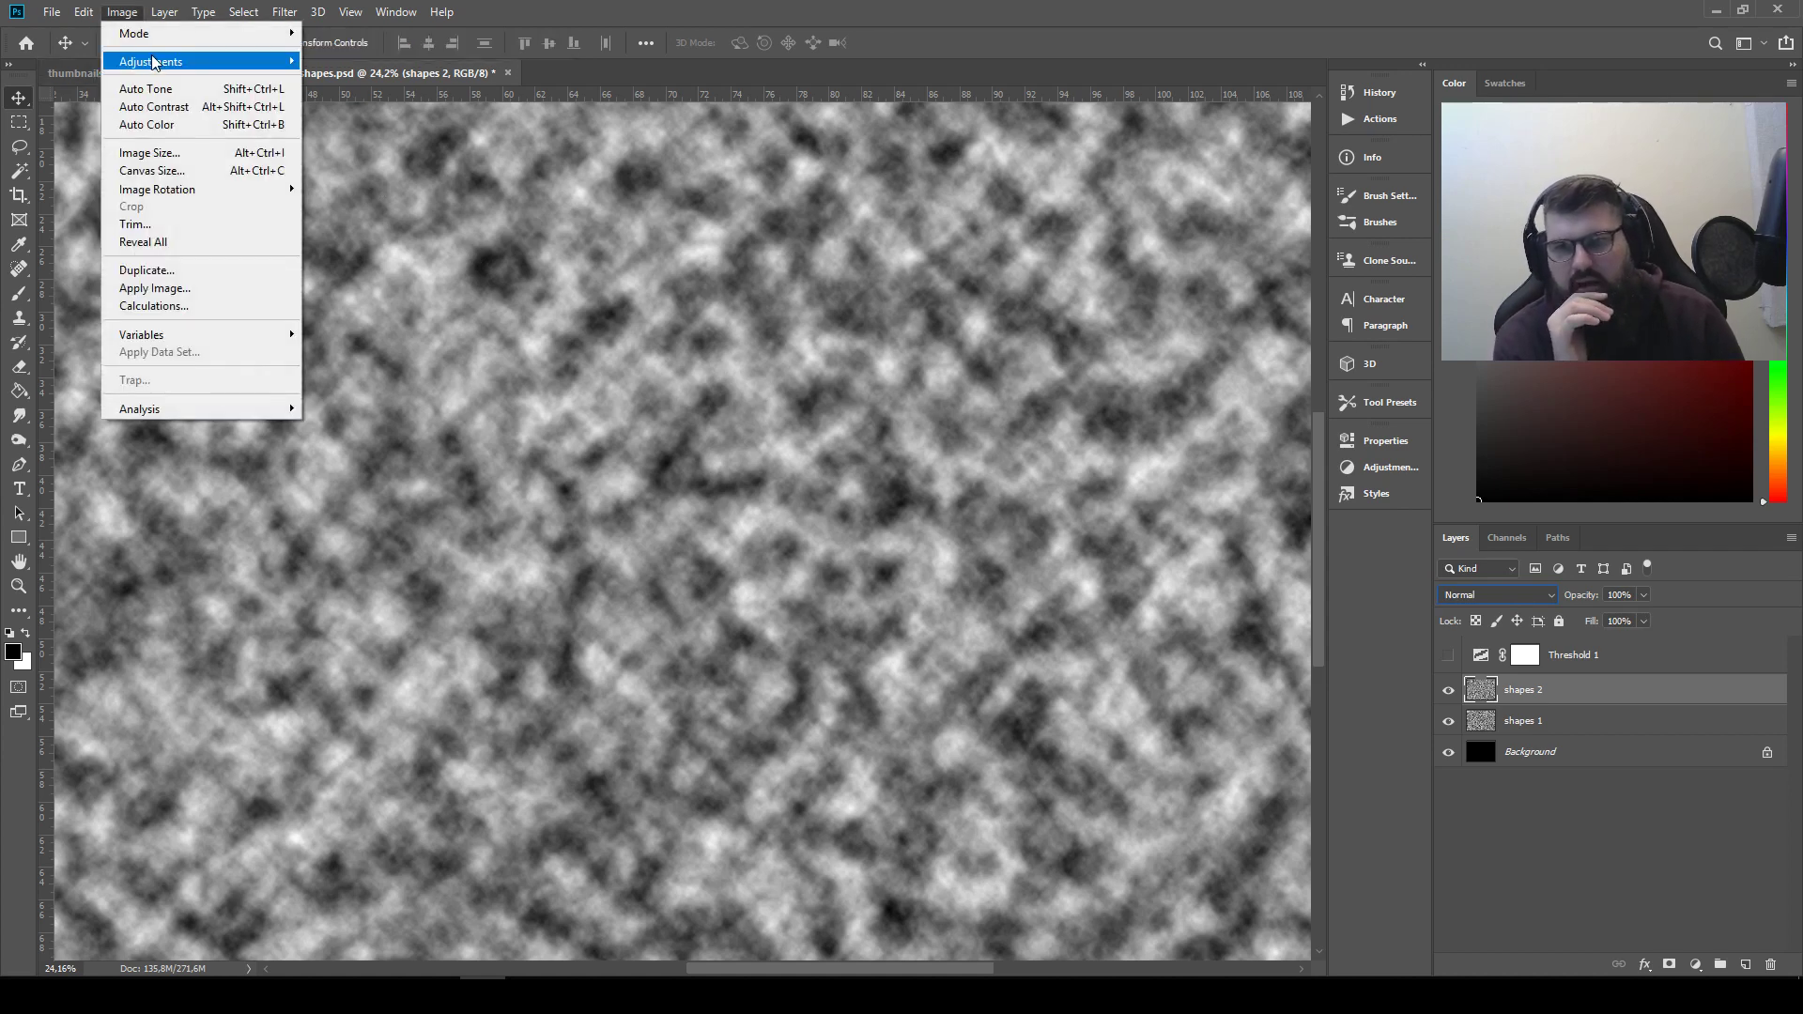
{"action": "mouse_move", "coordinate": [150, 61]}
{"action": "left_click", "coordinate": [394, 282]}
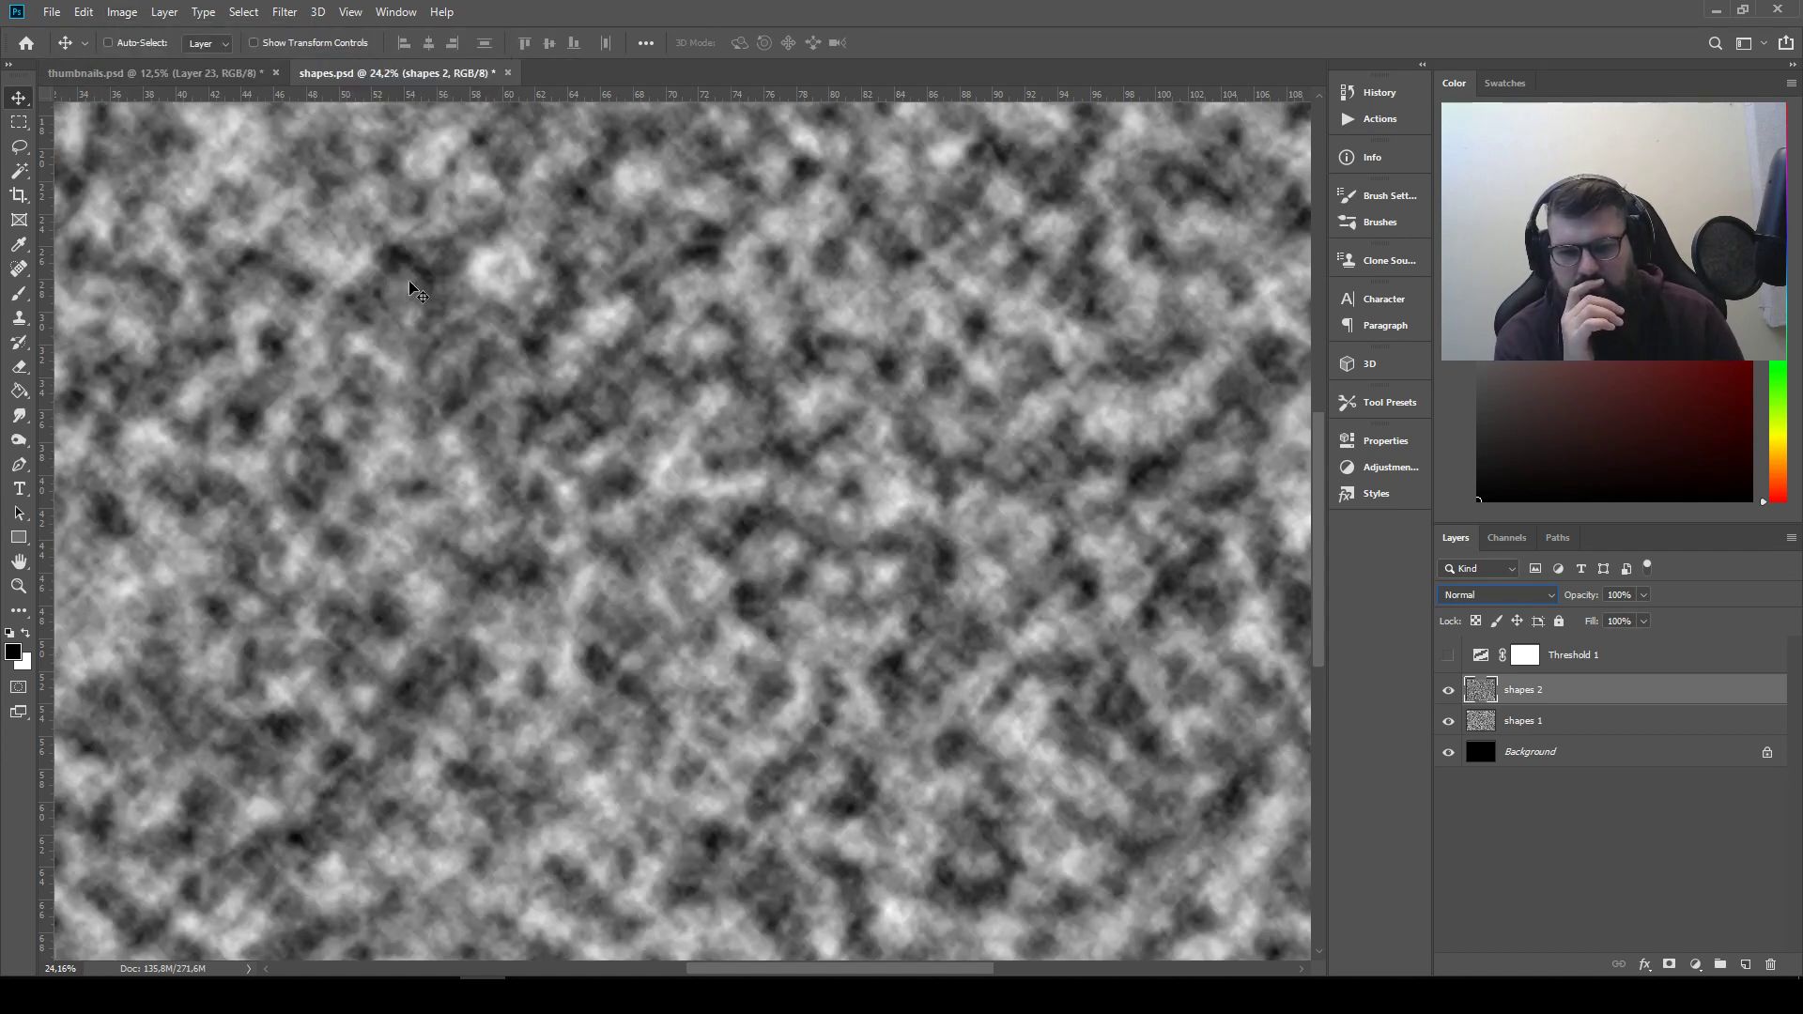
Show Threshold 1 again and set the shapes 2 layer's blend mode to Multiply
{"action": "left_click", "coordinate": [1449, 656]}
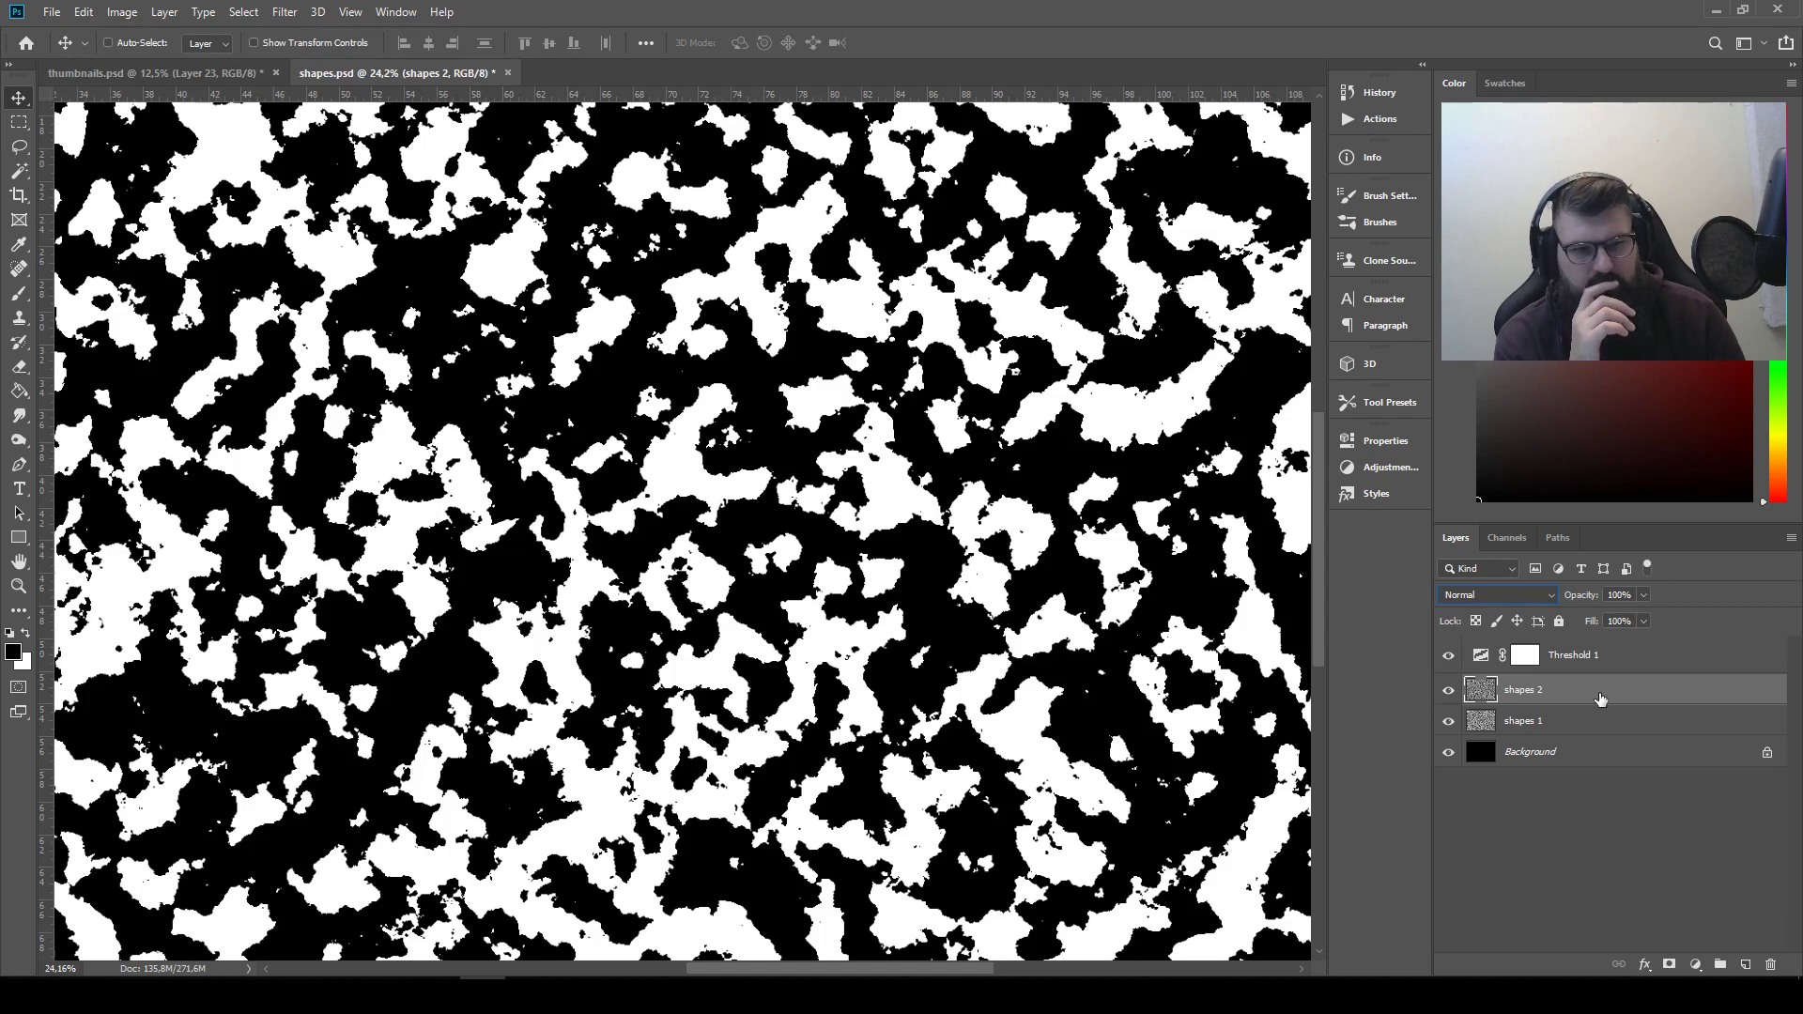
{"action": "left_click", "coordinate": [1532, 597]}
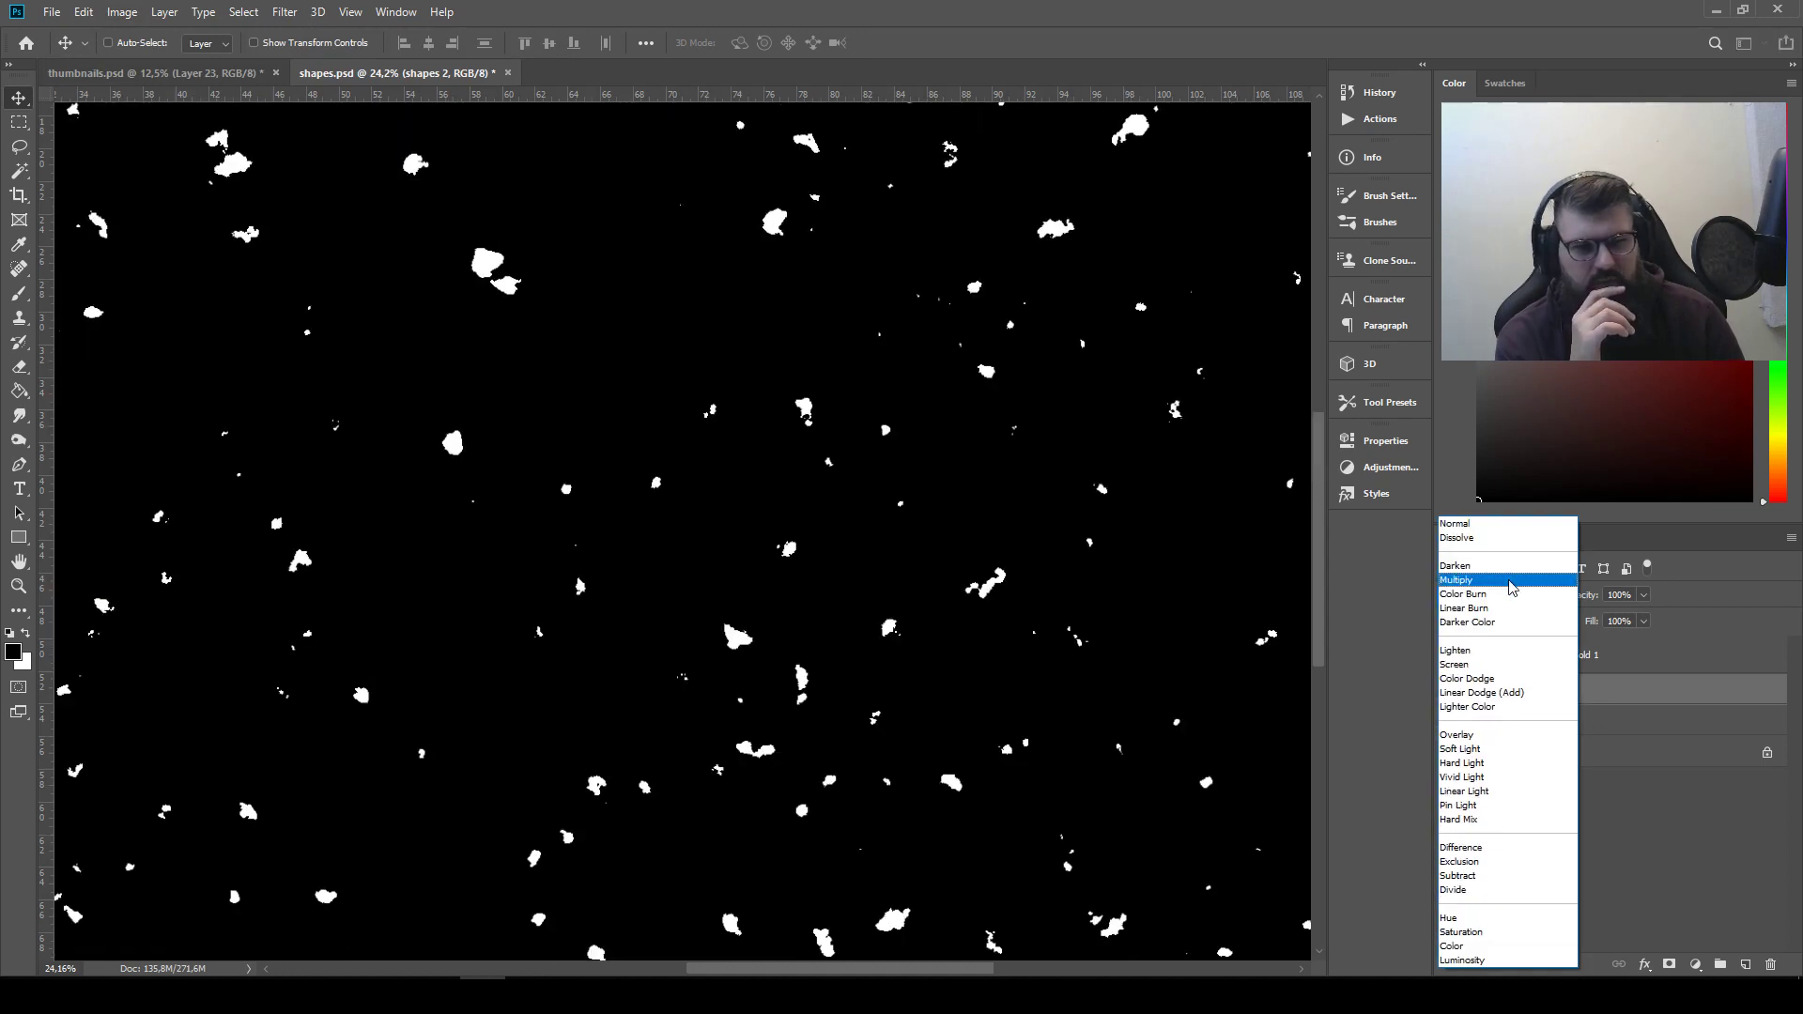
{"action": "left_click", "coordinate": [1540, 603]}
{"action": "left_click", "coordinate": [1643, 595]}
{"action": "left_click_drag", "start_coordinate": [1648, 616], "coordinate": [1602, 622]}
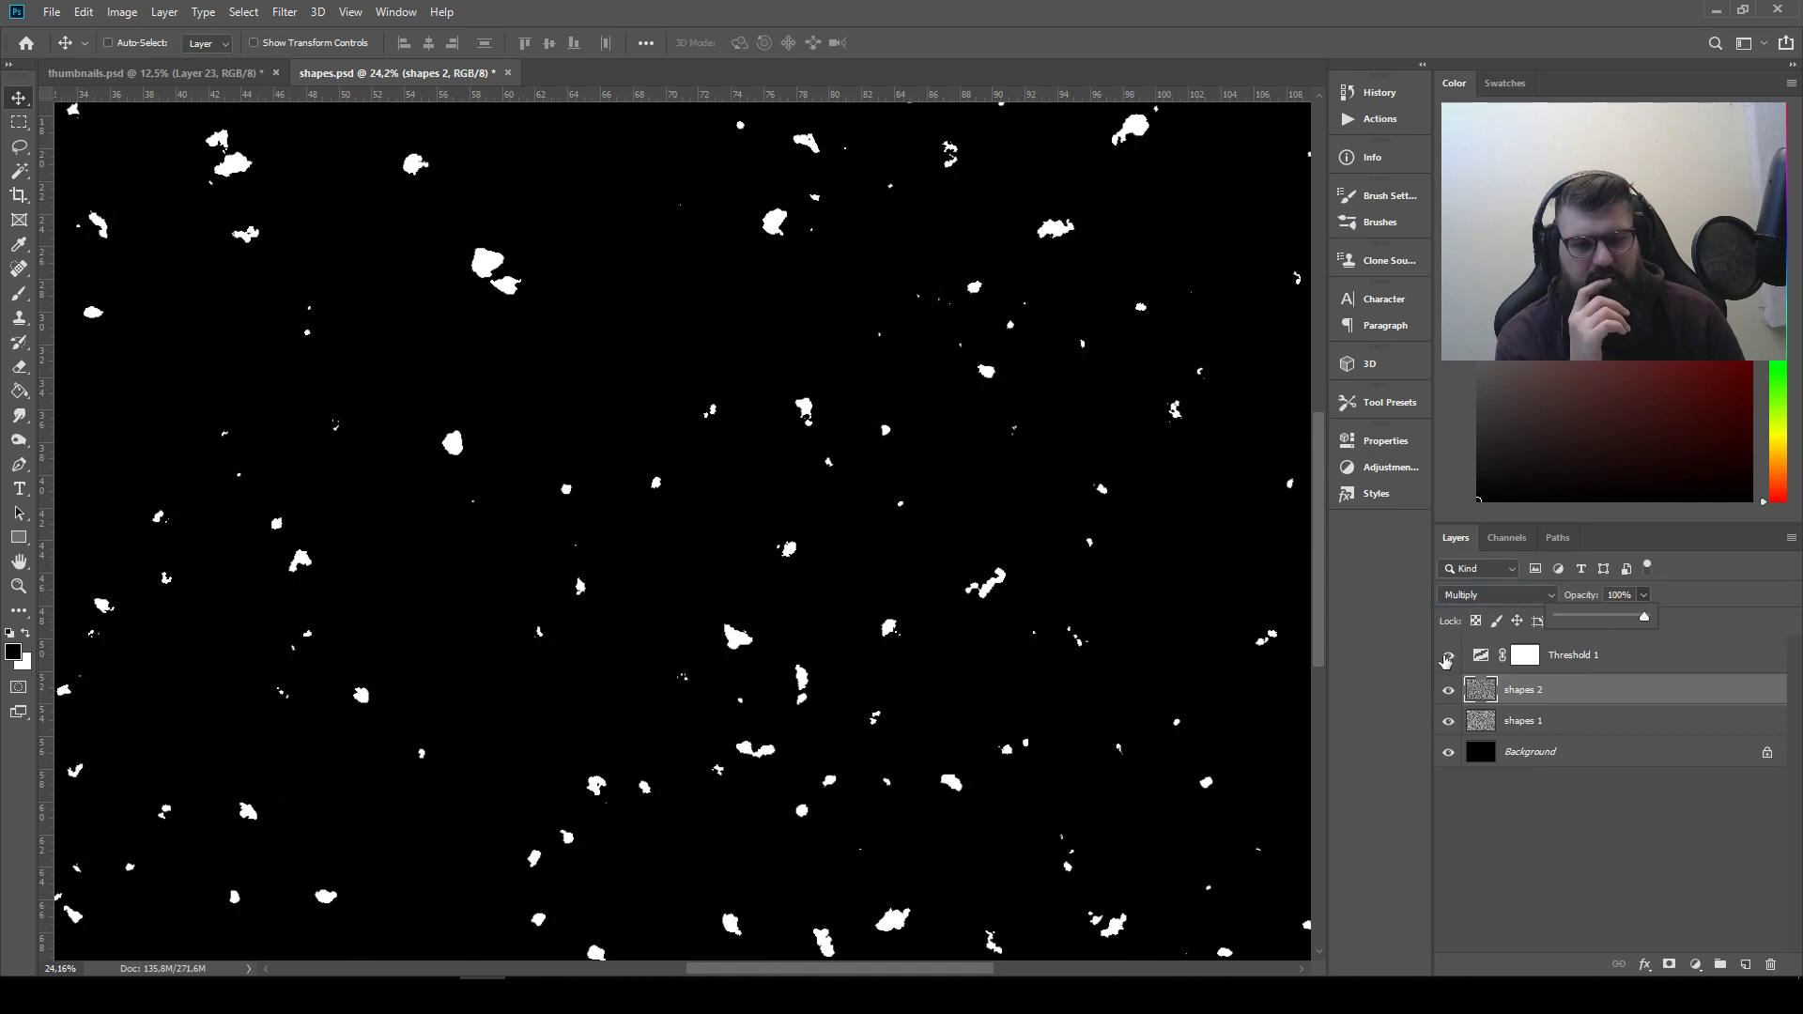
Render Difference Clouds on the shapes 2 layer with Threshold 1 hidden and the blend mode set to Normal
{"action": "left_click", "coordinate": [1447, 656]}
{"action": "left_click", "coordinate": [1498, 595]}
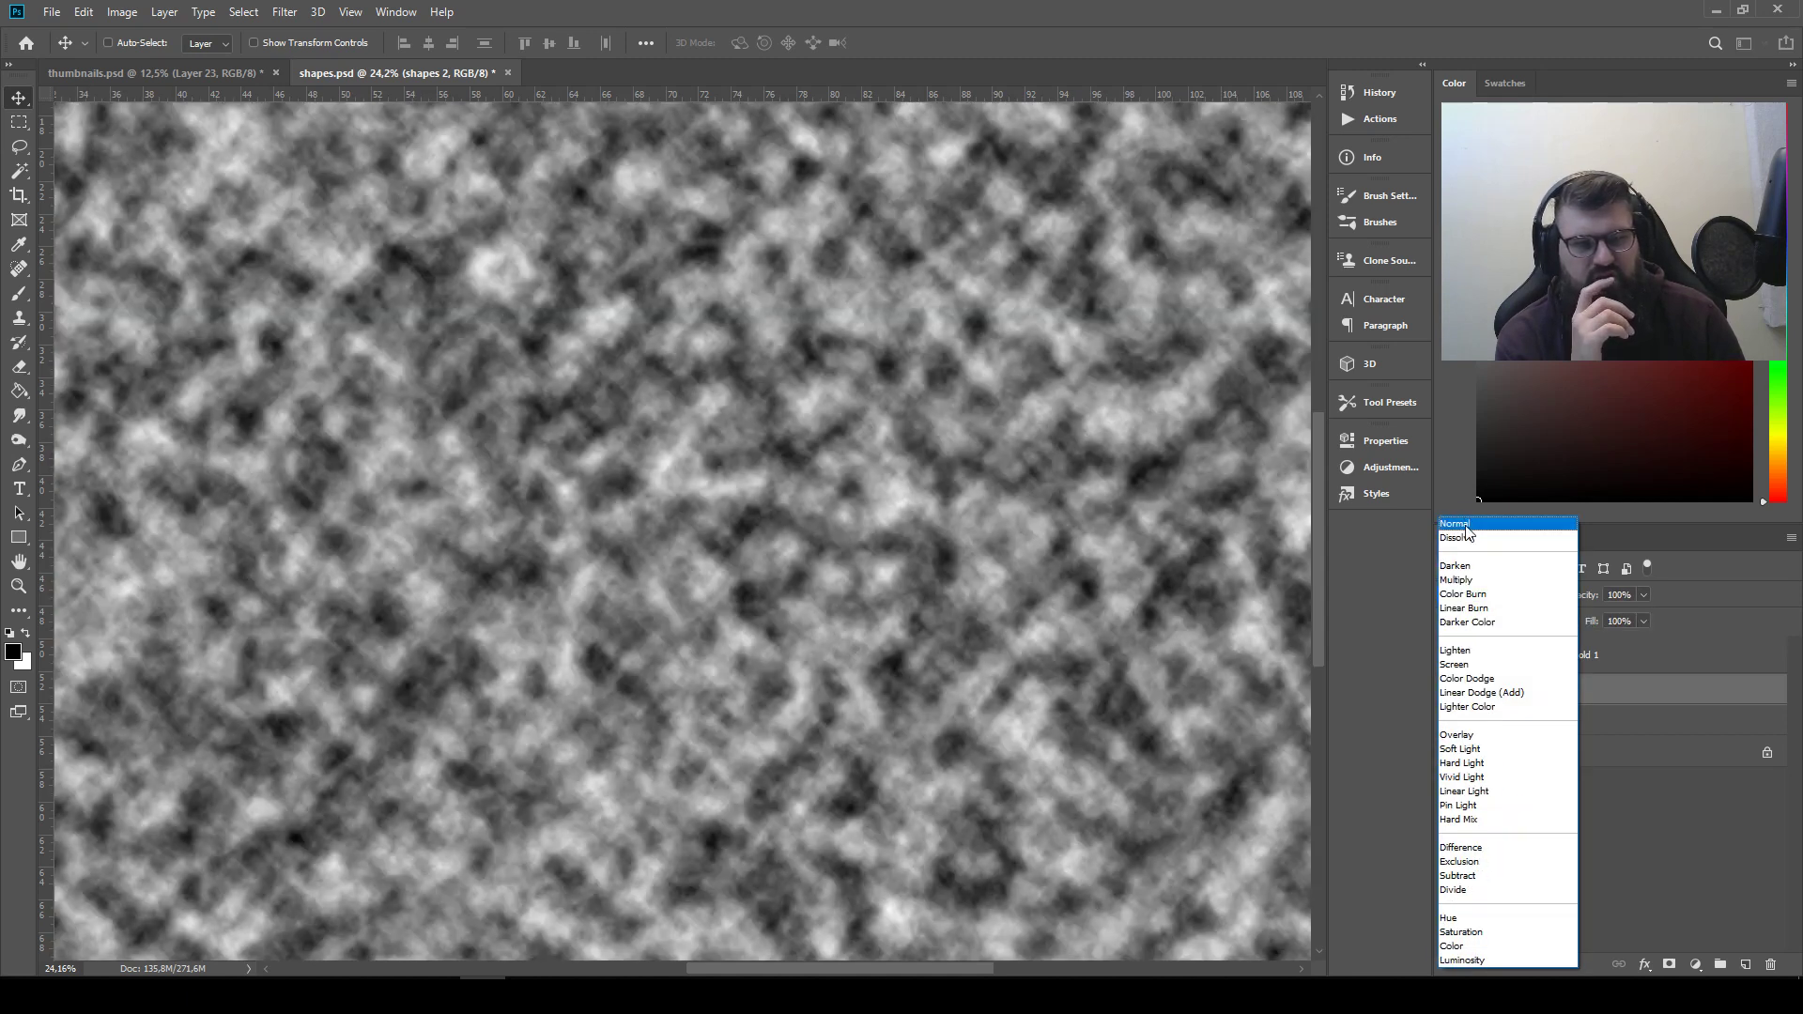
{"action": "left_click", "coordinate": [1466, 524]}
{"action": "left_click", "coordinate": [352, 11]}
{"action": "mouse_move", "coordinate": [283, 11]}
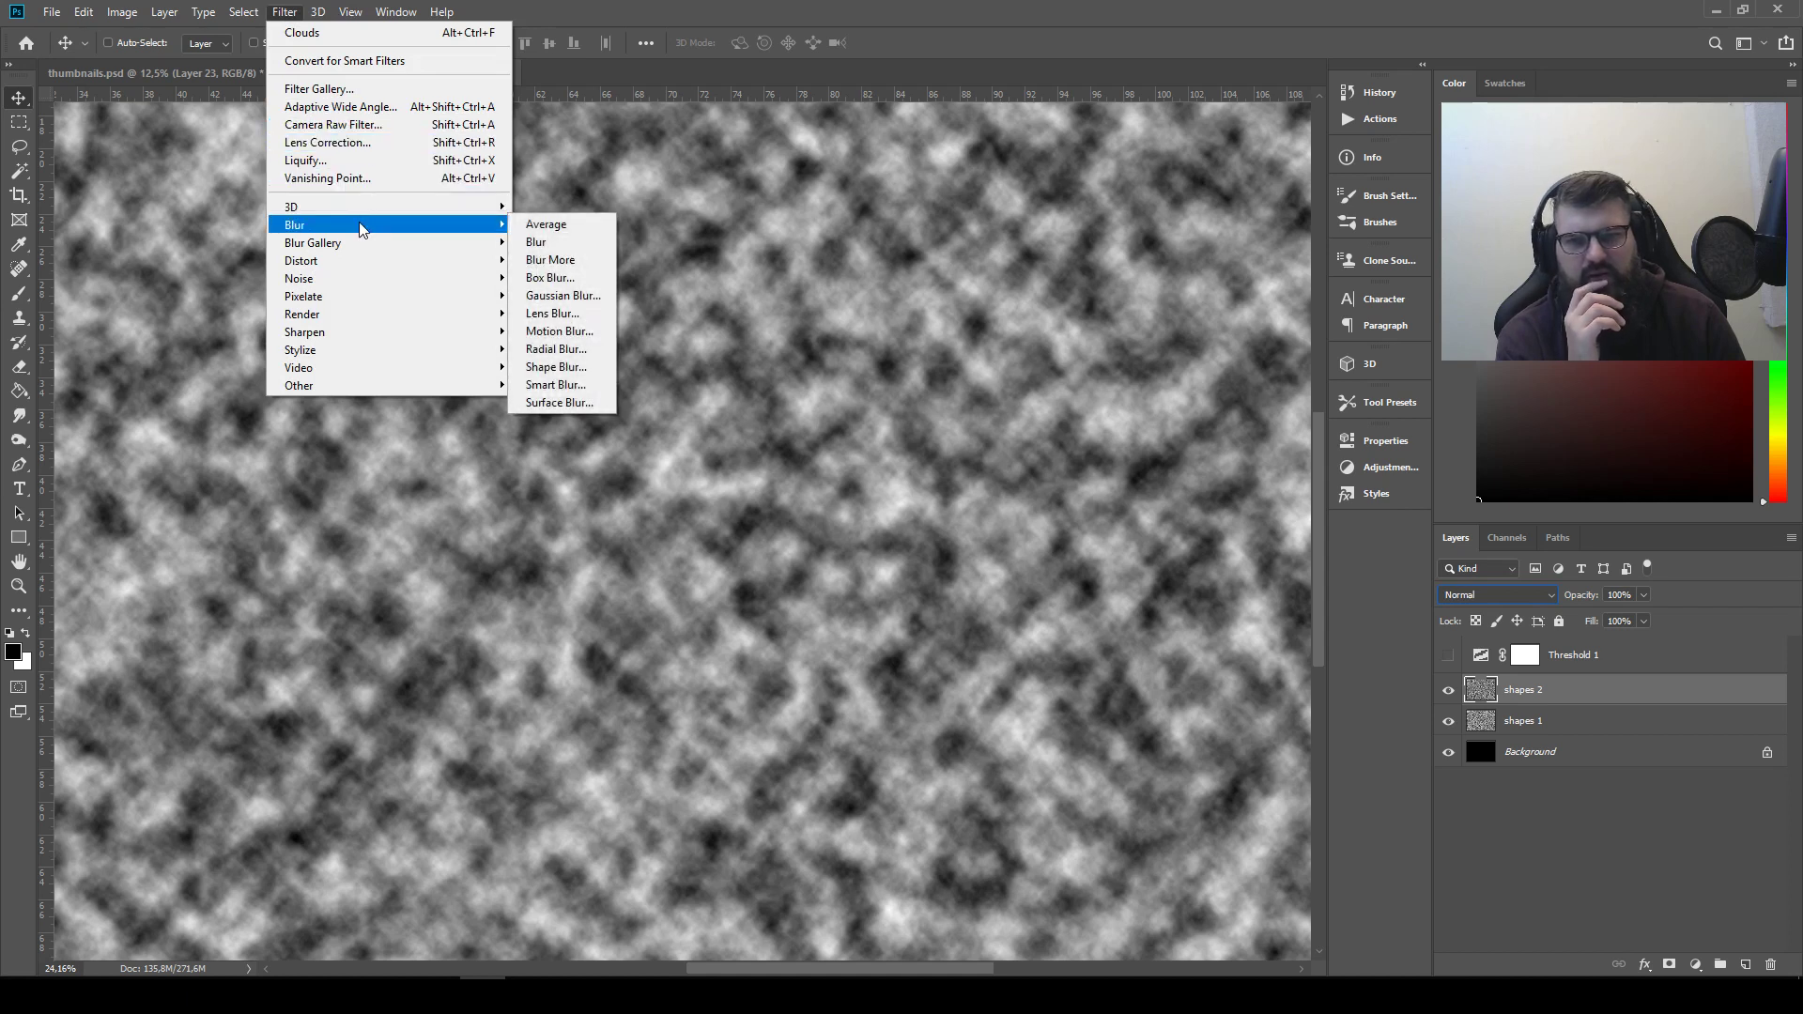
{"action": "mouse_move", "coordinate": [465, 320]}
{"action": "left_click", "coordinate": [587, 395]}
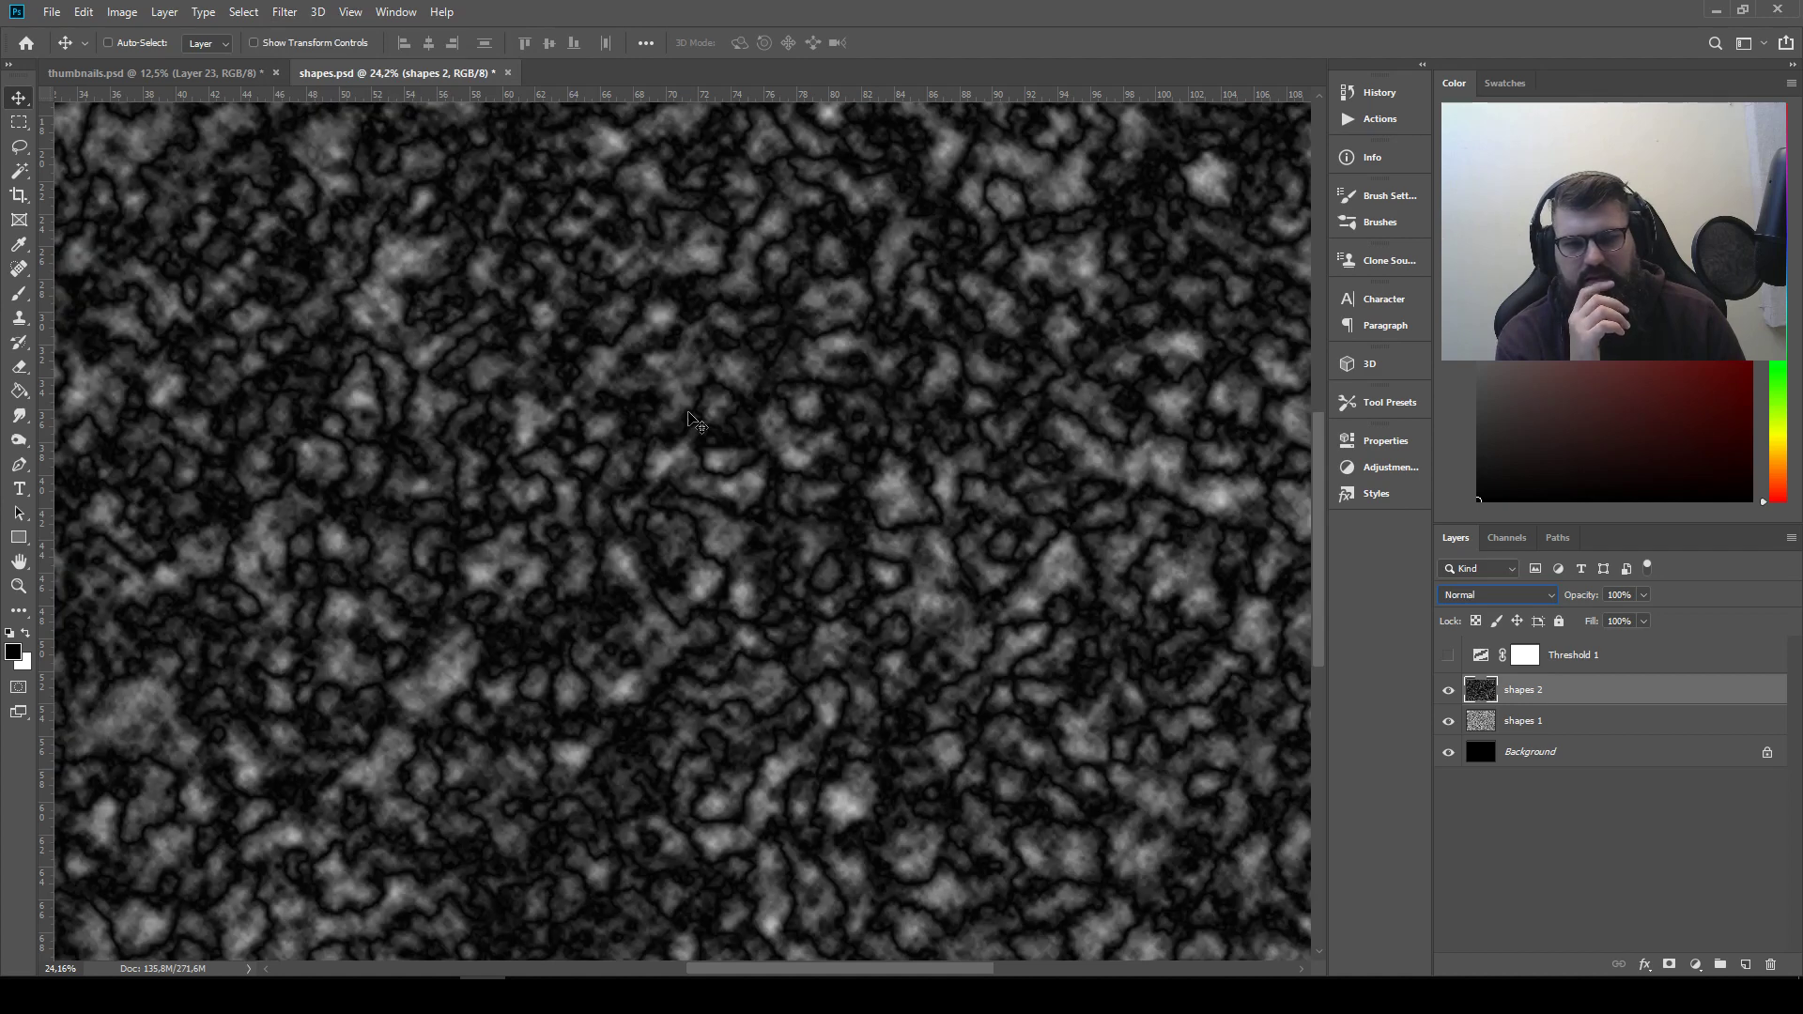
Turn Threshold 1 back on and switch the shapes 2 layer to Multiply blending
{"action": "left_click", "coordinate": [1449, 657]}
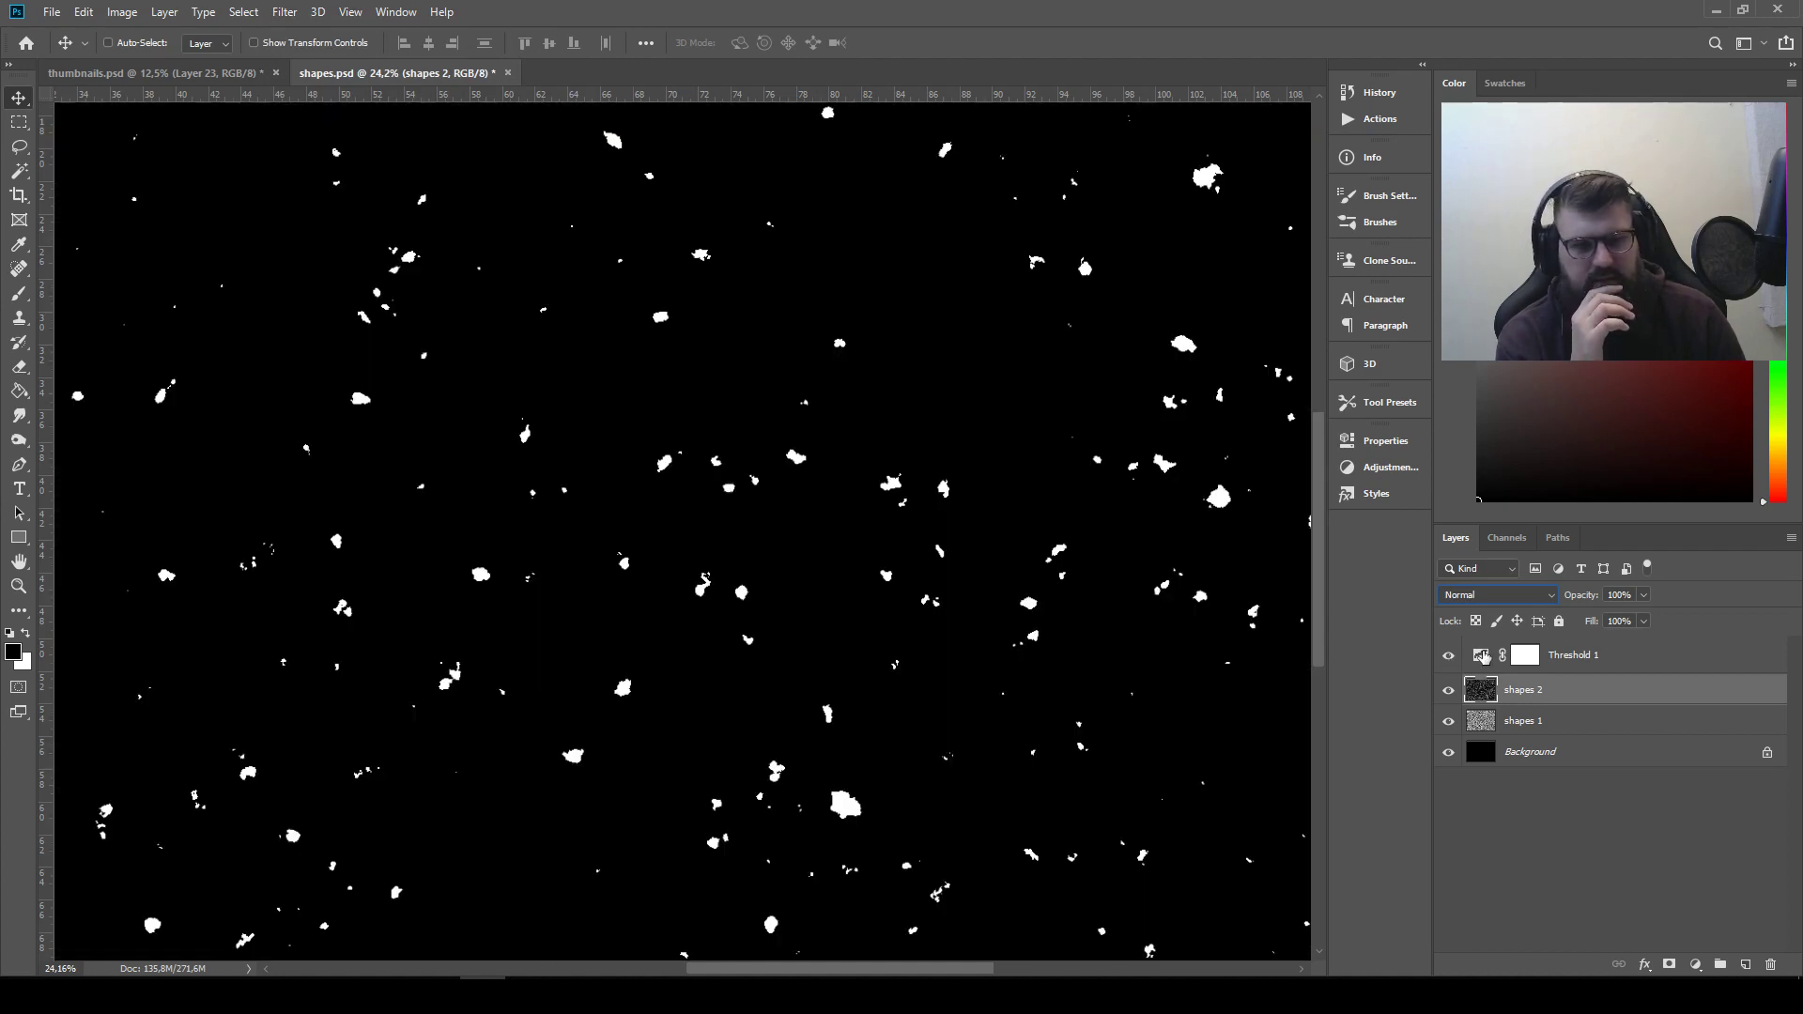
{"action": "left_click", "coordinate": [1485, 597]}
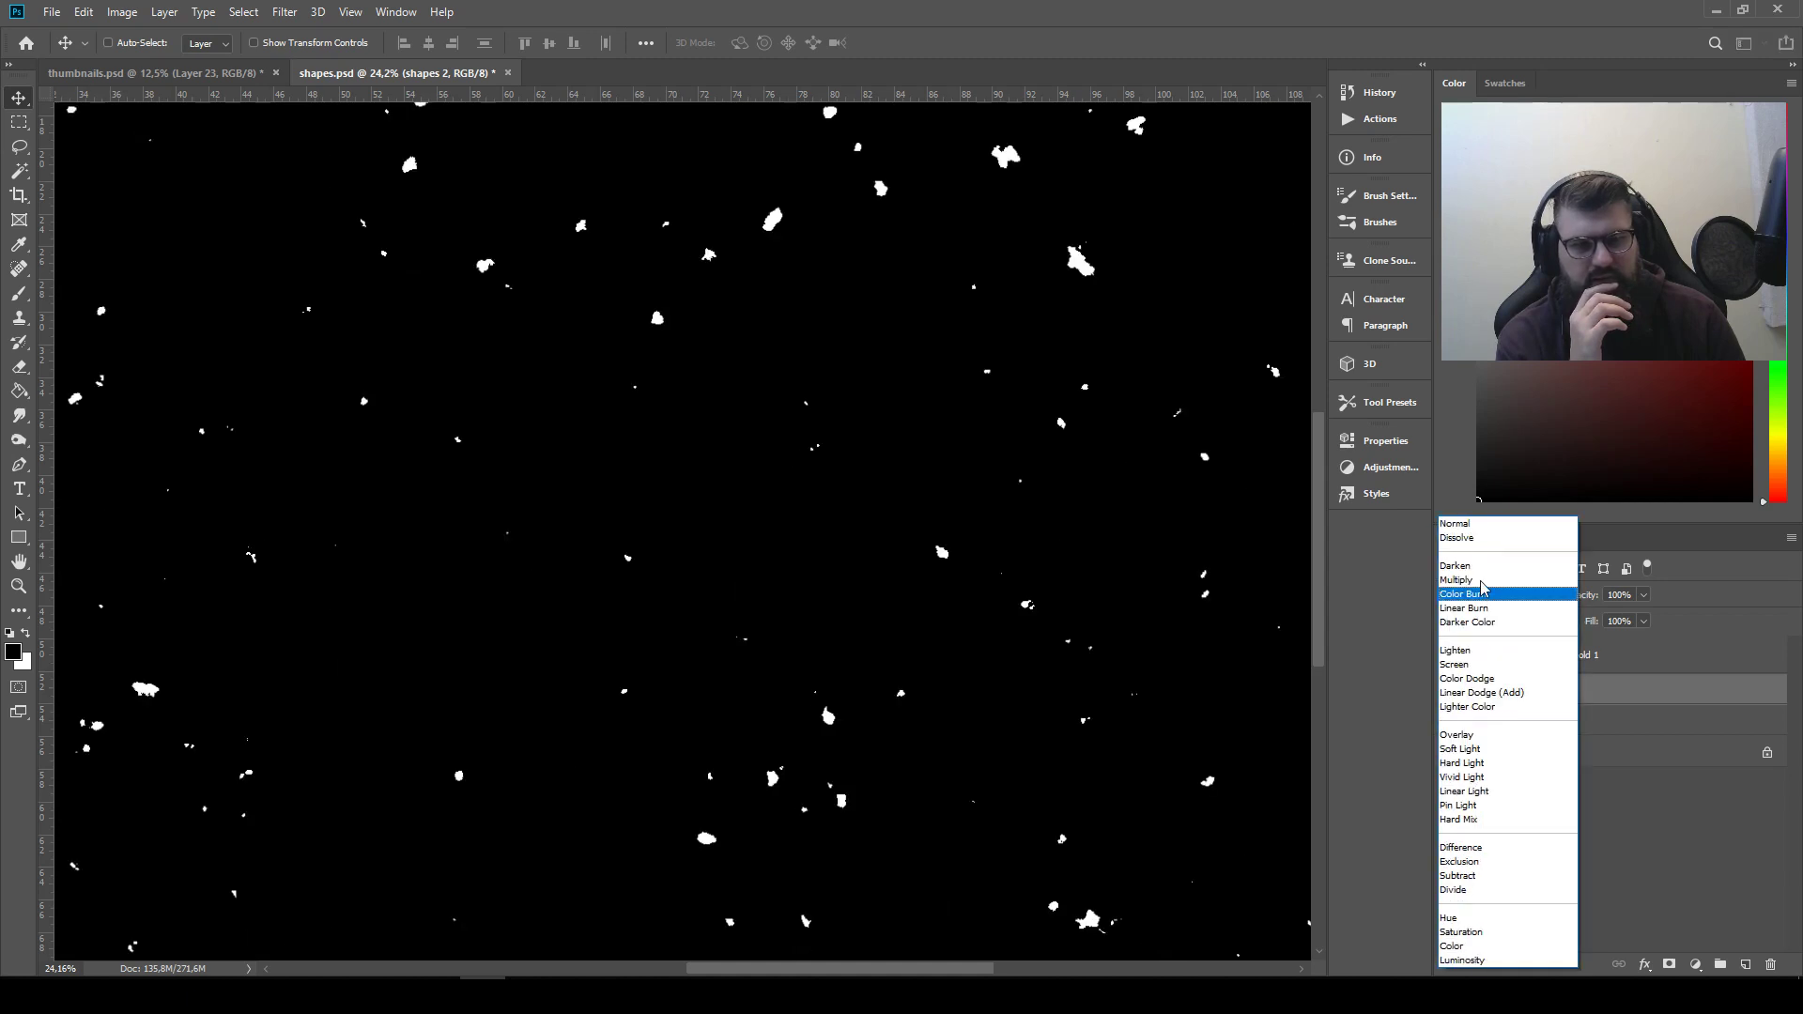
{"action": "left_click", "coordinate": [1482, 581]}
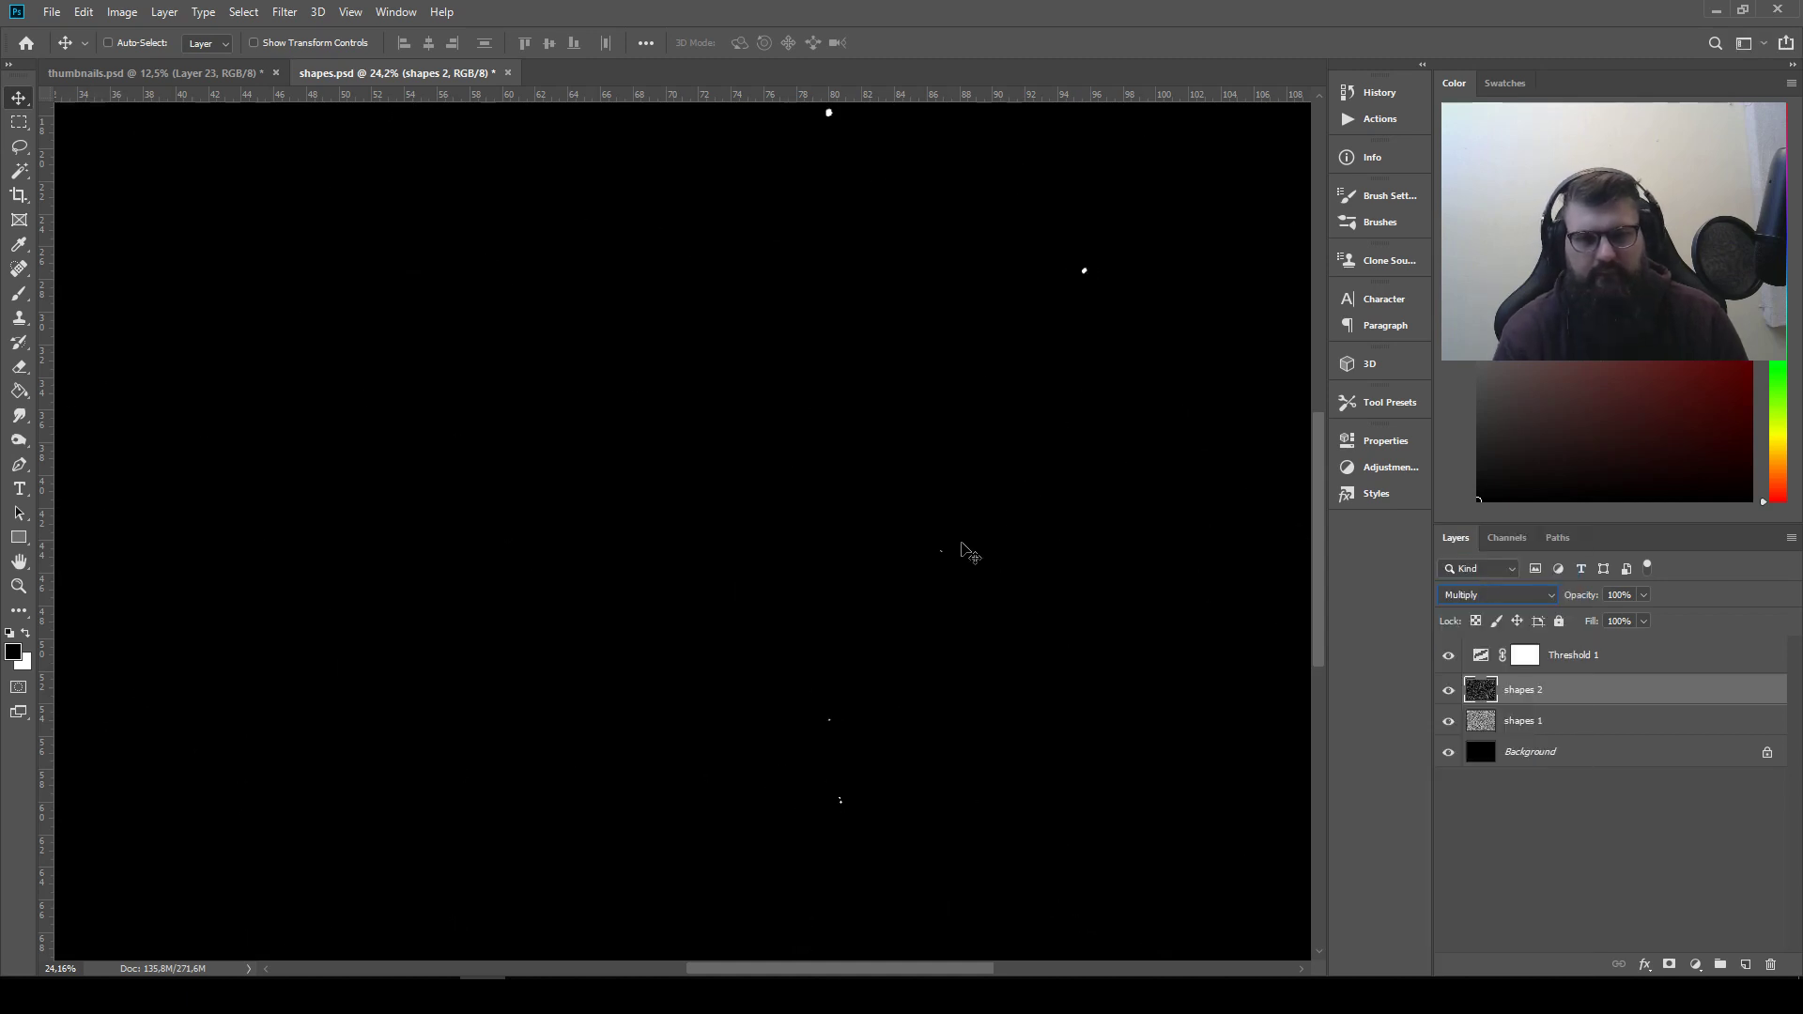
Lower the threshold level of the Threshold 1 adjustment to 61
{"action": "left_click_drag", "start_coordinate": [862, 478], "coordinate": [846, 685]}
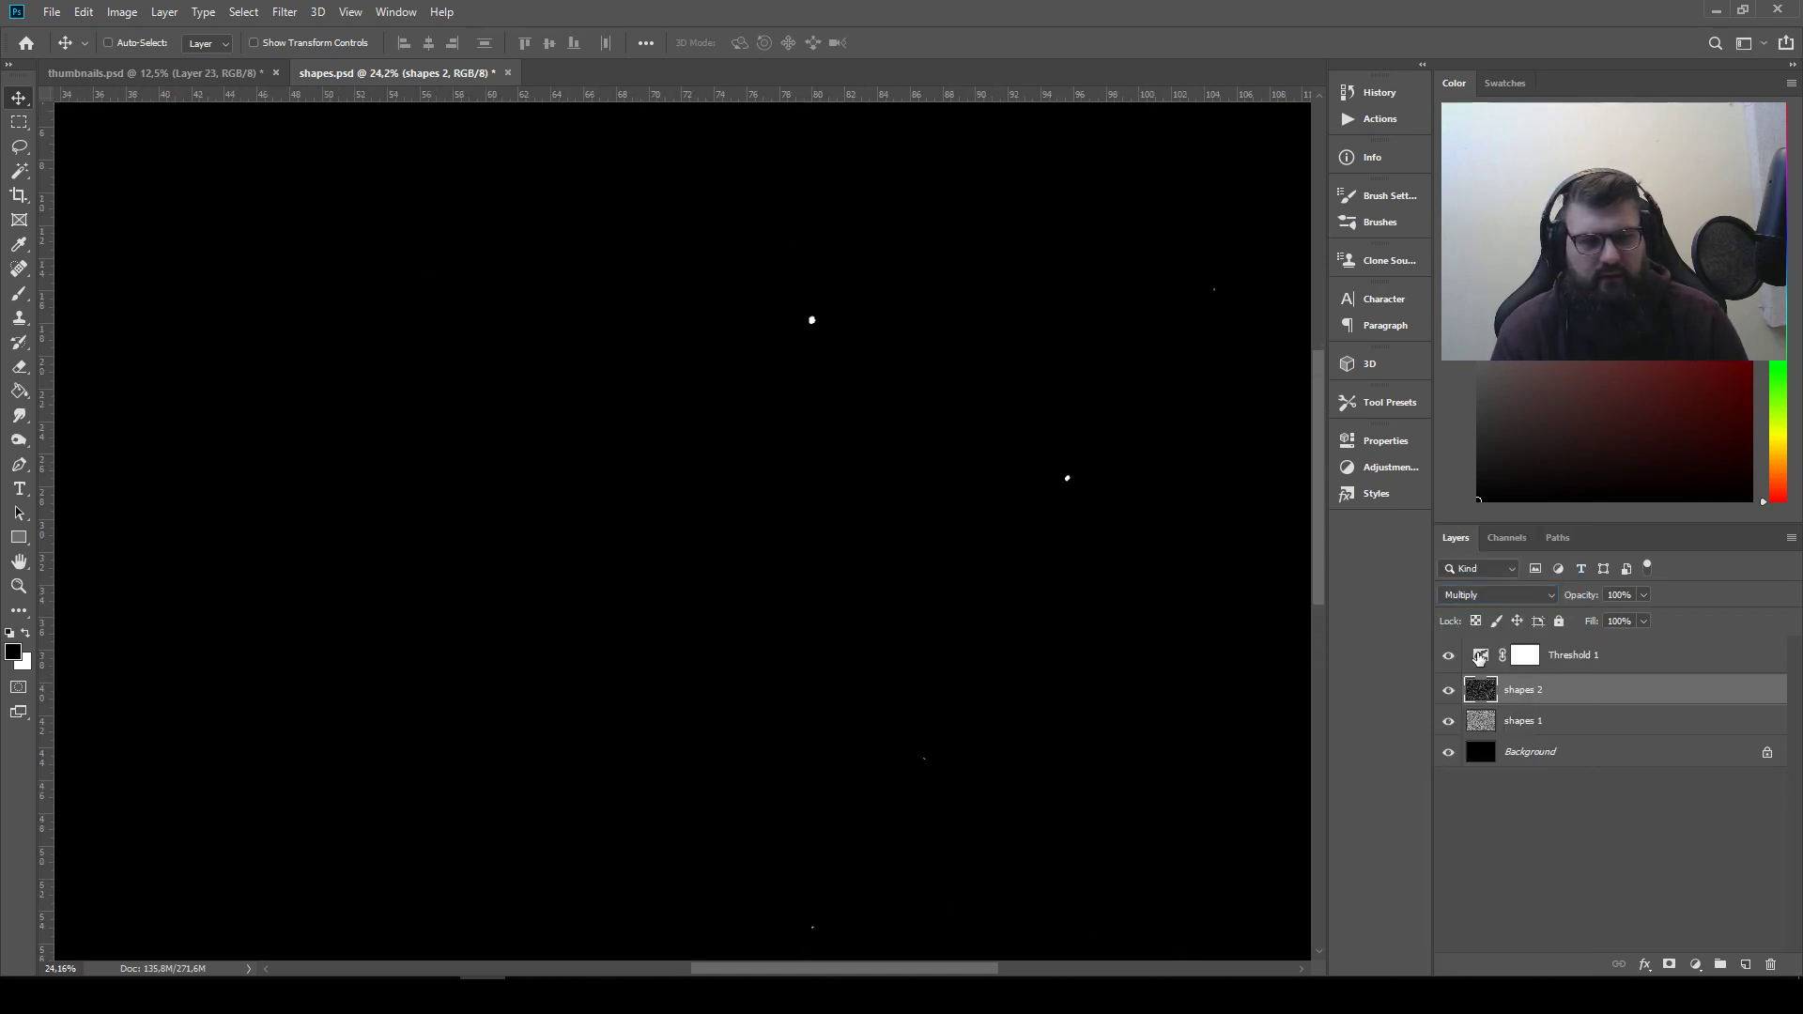
{"action": "double_click", "coordinate": [1478, 656]}
{"action": "left_click_drag", "start_coordinate": [1166, 592], "coordinate": [1128, 595]}
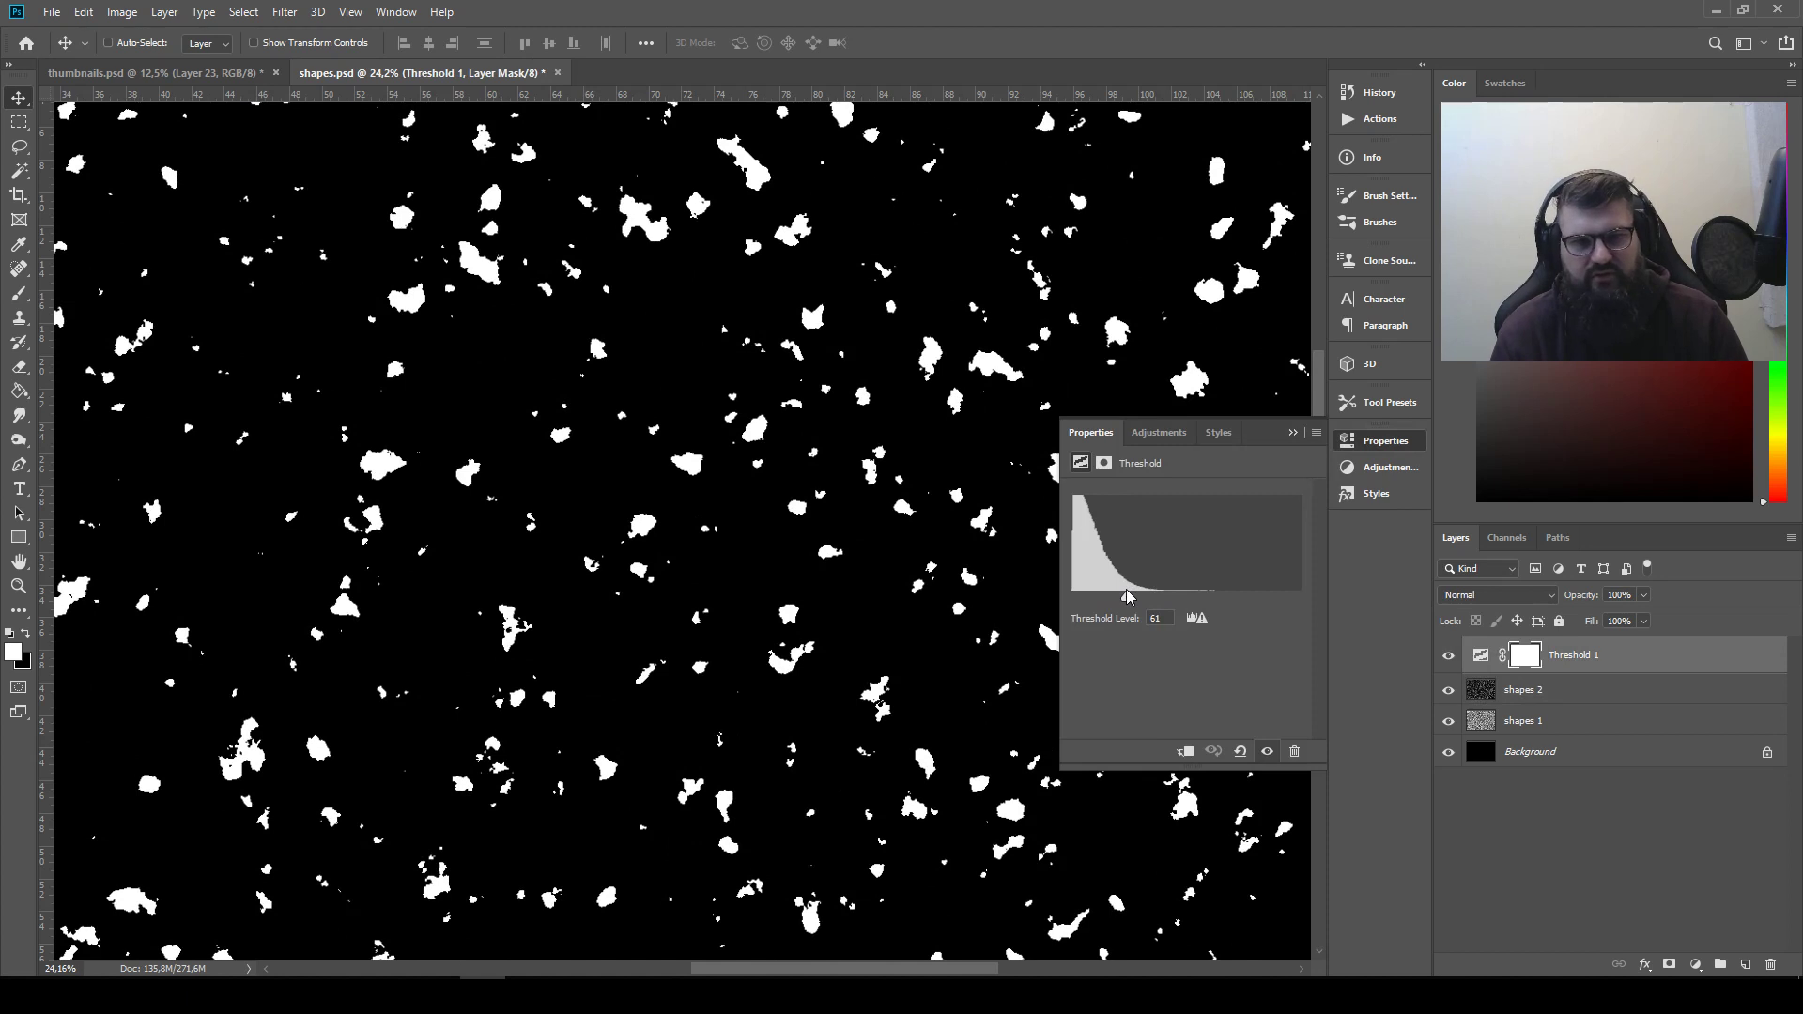
{"action": "left_click", "coordinate": [1293, 434]}
Reapply Difference Clouds to the shapes 2 layer and look over the new shapes across the canvas
{"action": "key", "text": "alt+bracketleft"}
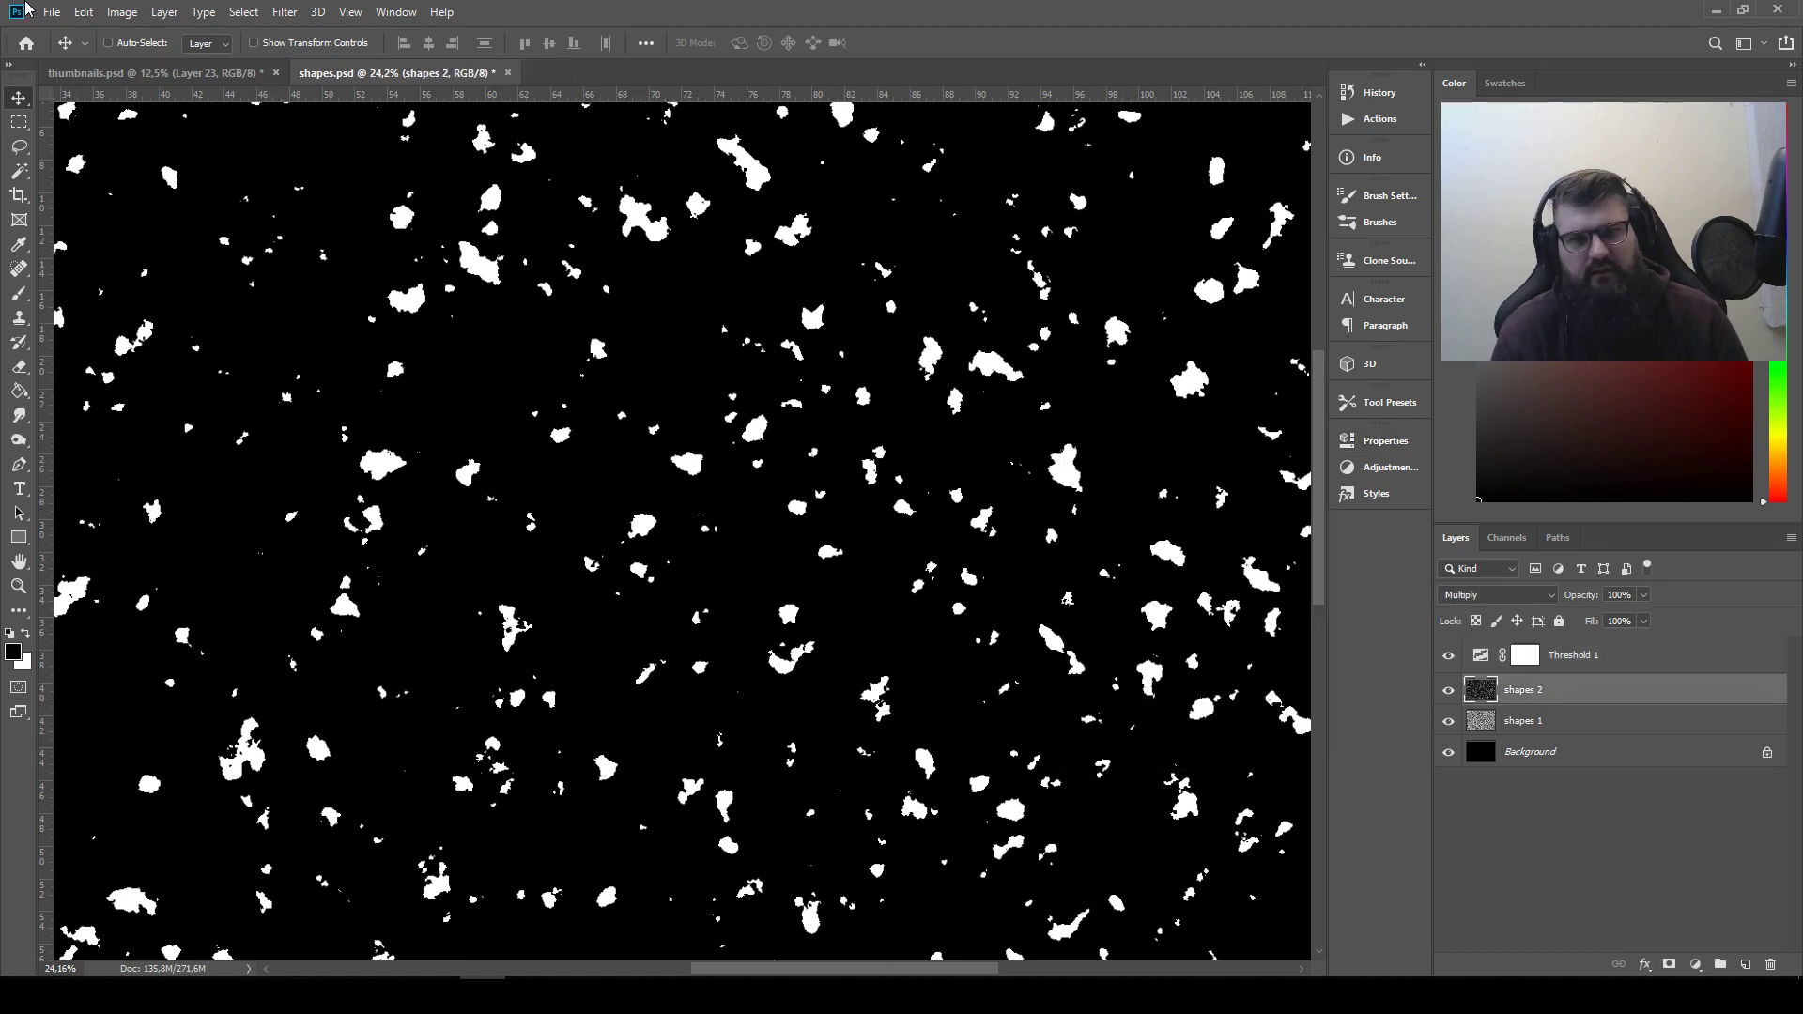
{"action": "left_click", "coordinate": [285, 12]}
{"action": "left_click", "coordinate": [291, 51]}
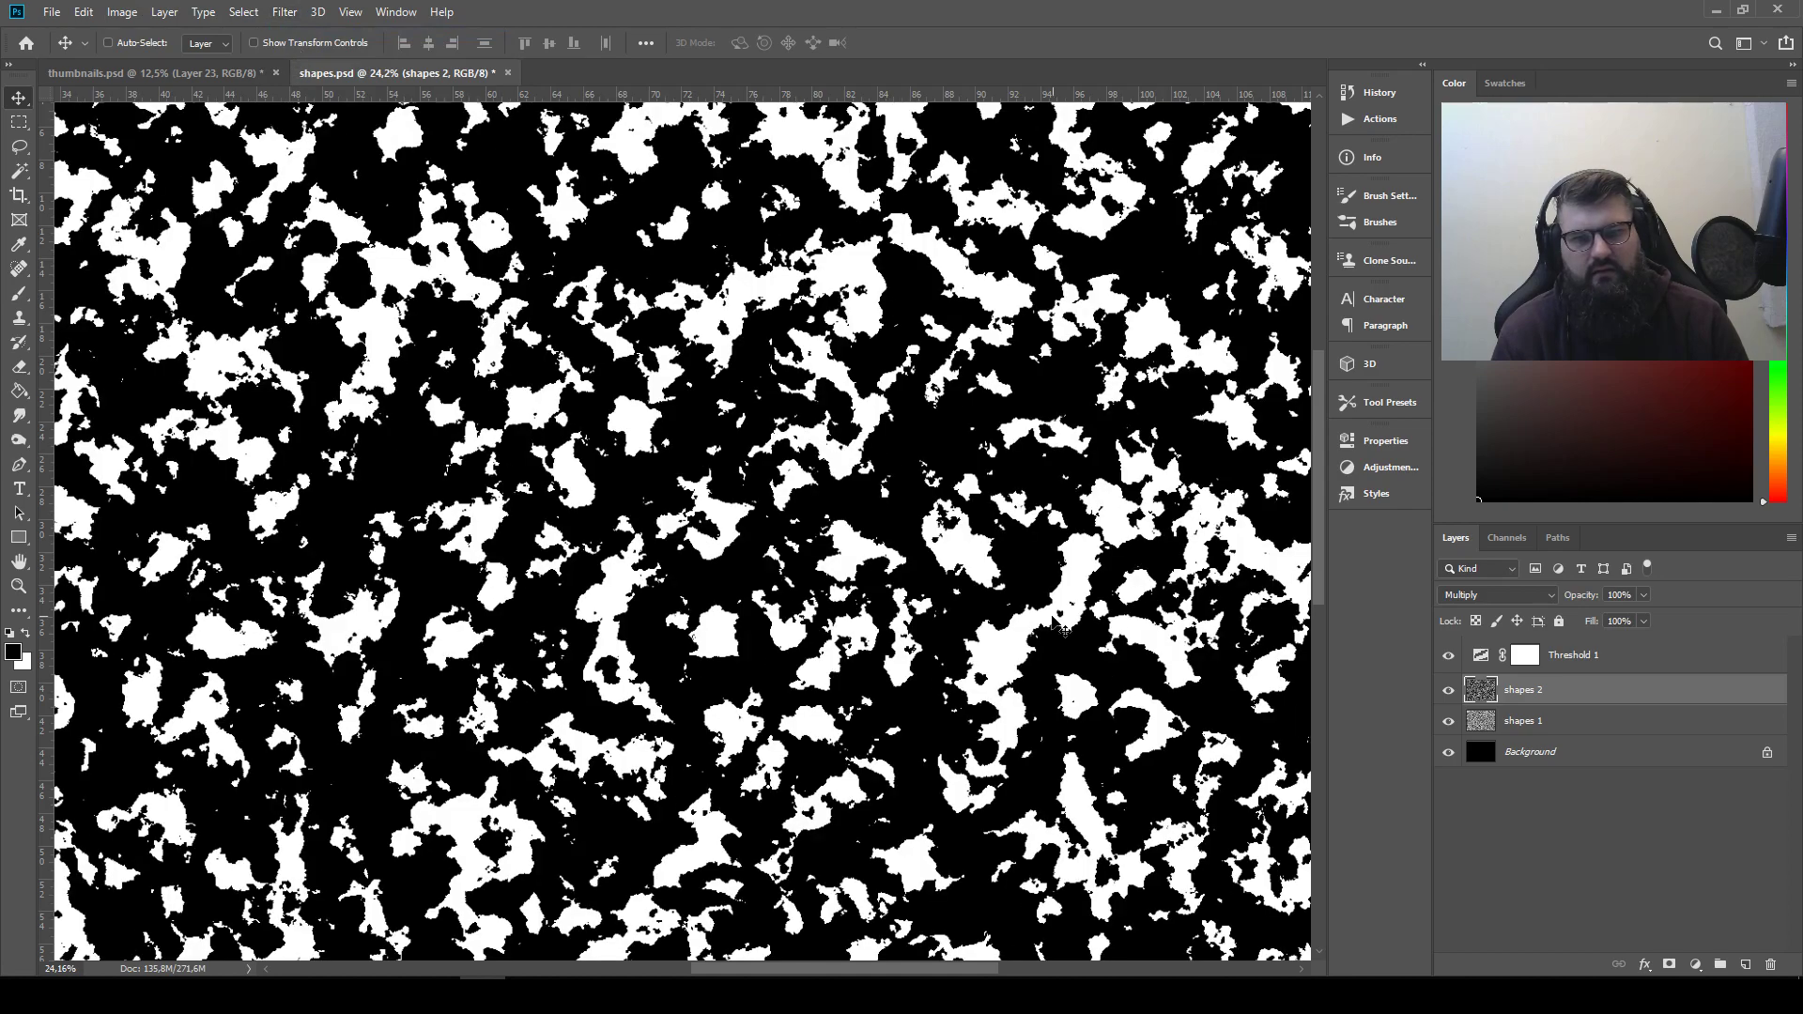
{"action": "left_click_drag", "start_coordinate": [1045, 547], "coordinate": [1315, 319]}
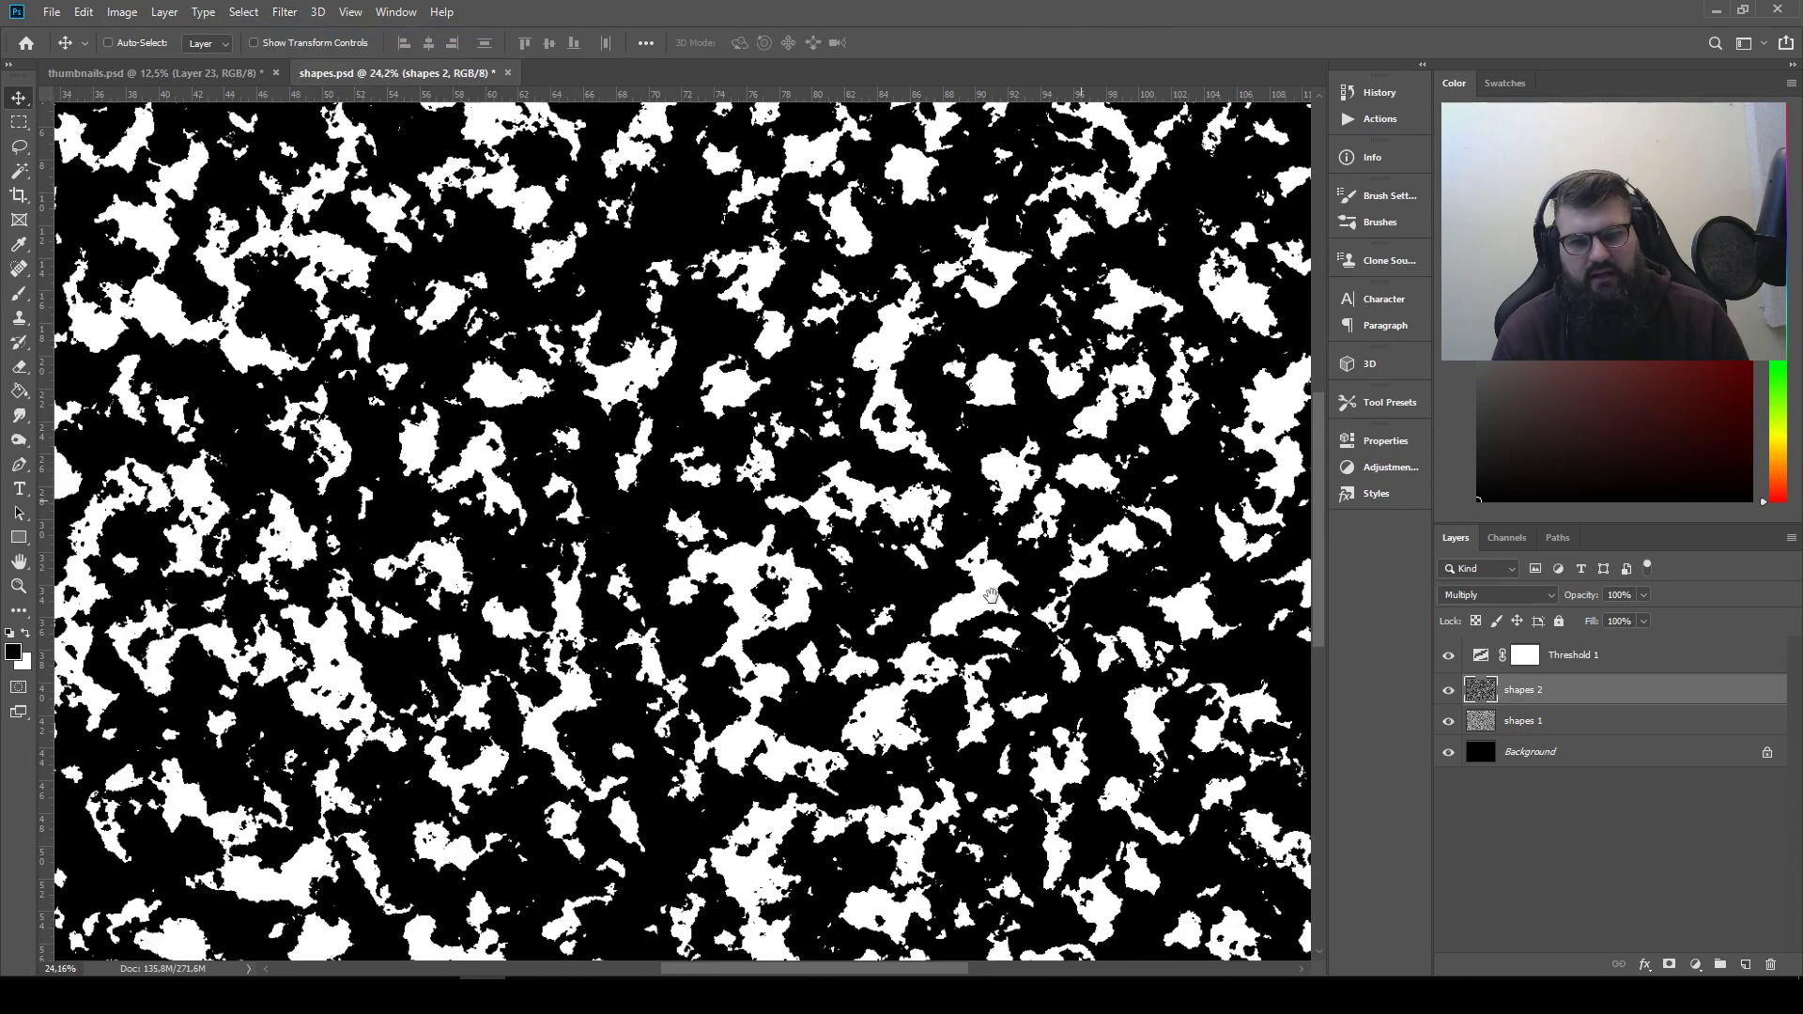
{"action": "left_click_drag", "start_coordinate": [962, 601], "coordinate": [1031, 483]}
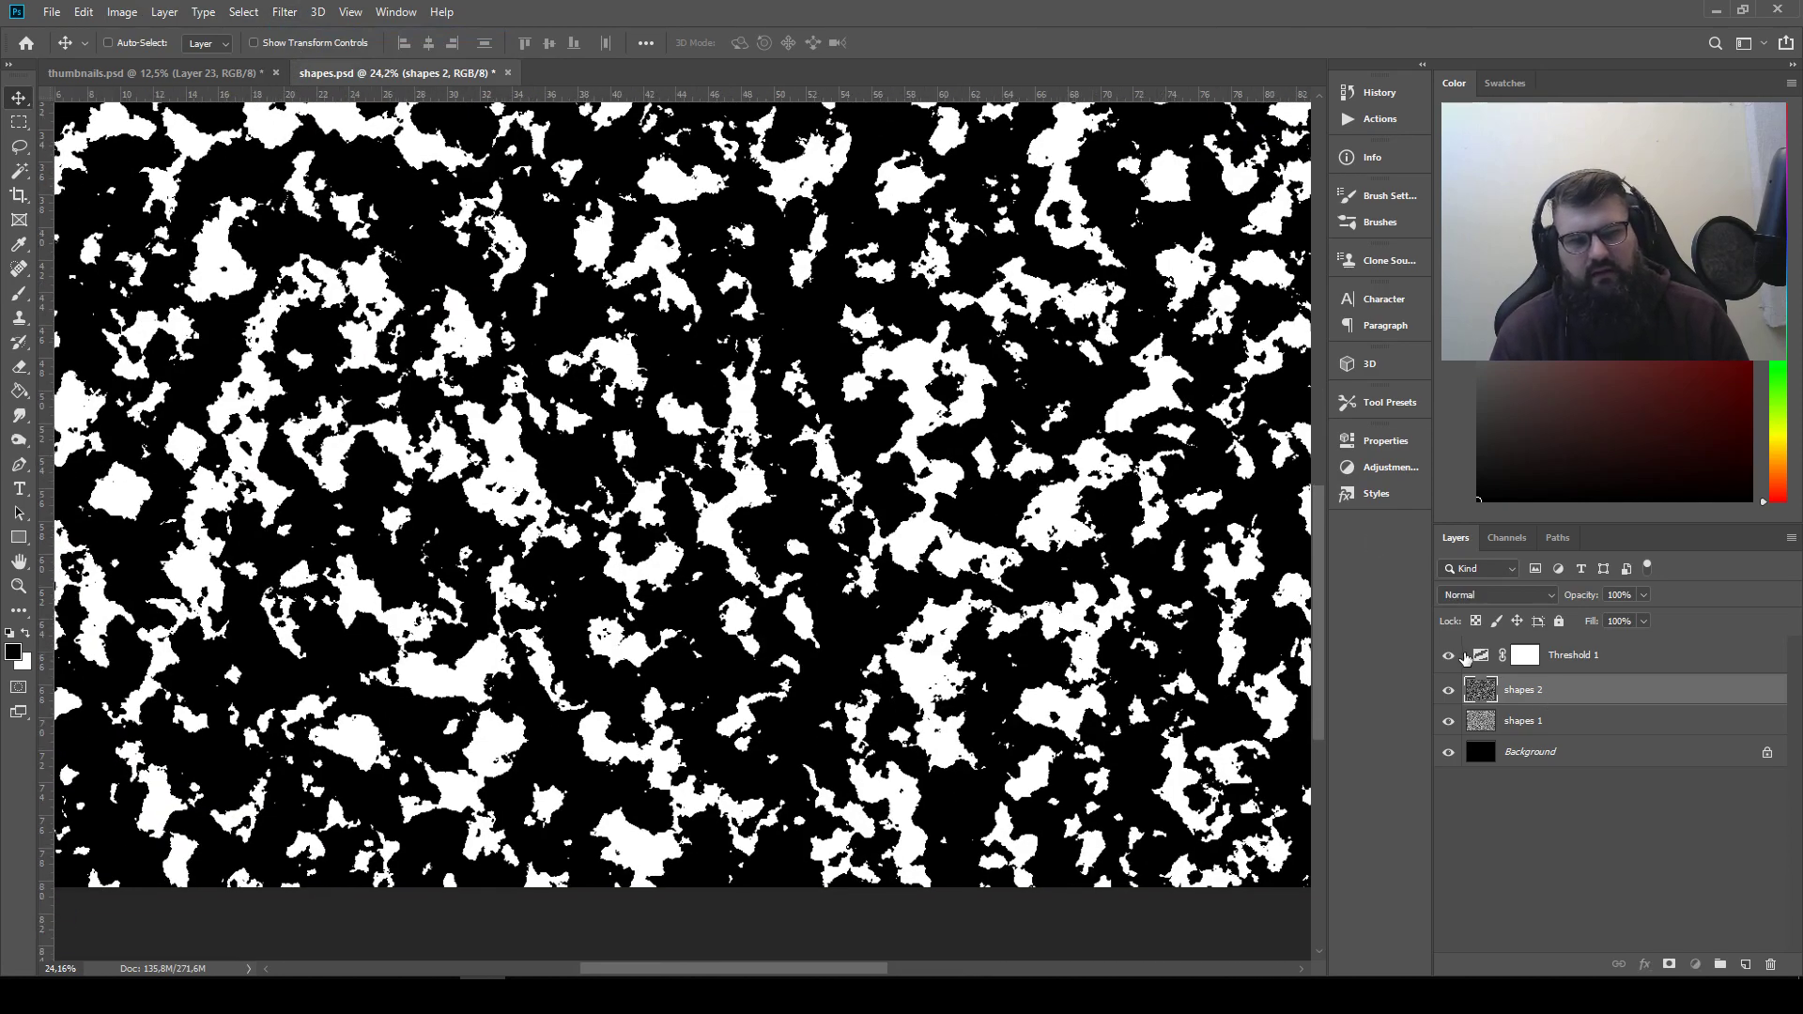
Raise the threshold level of the Threshold 1 adjustment to shrink the white areas into smaller, separate shapes
{"action": "double_click", "coordinate": [1479, 655]}
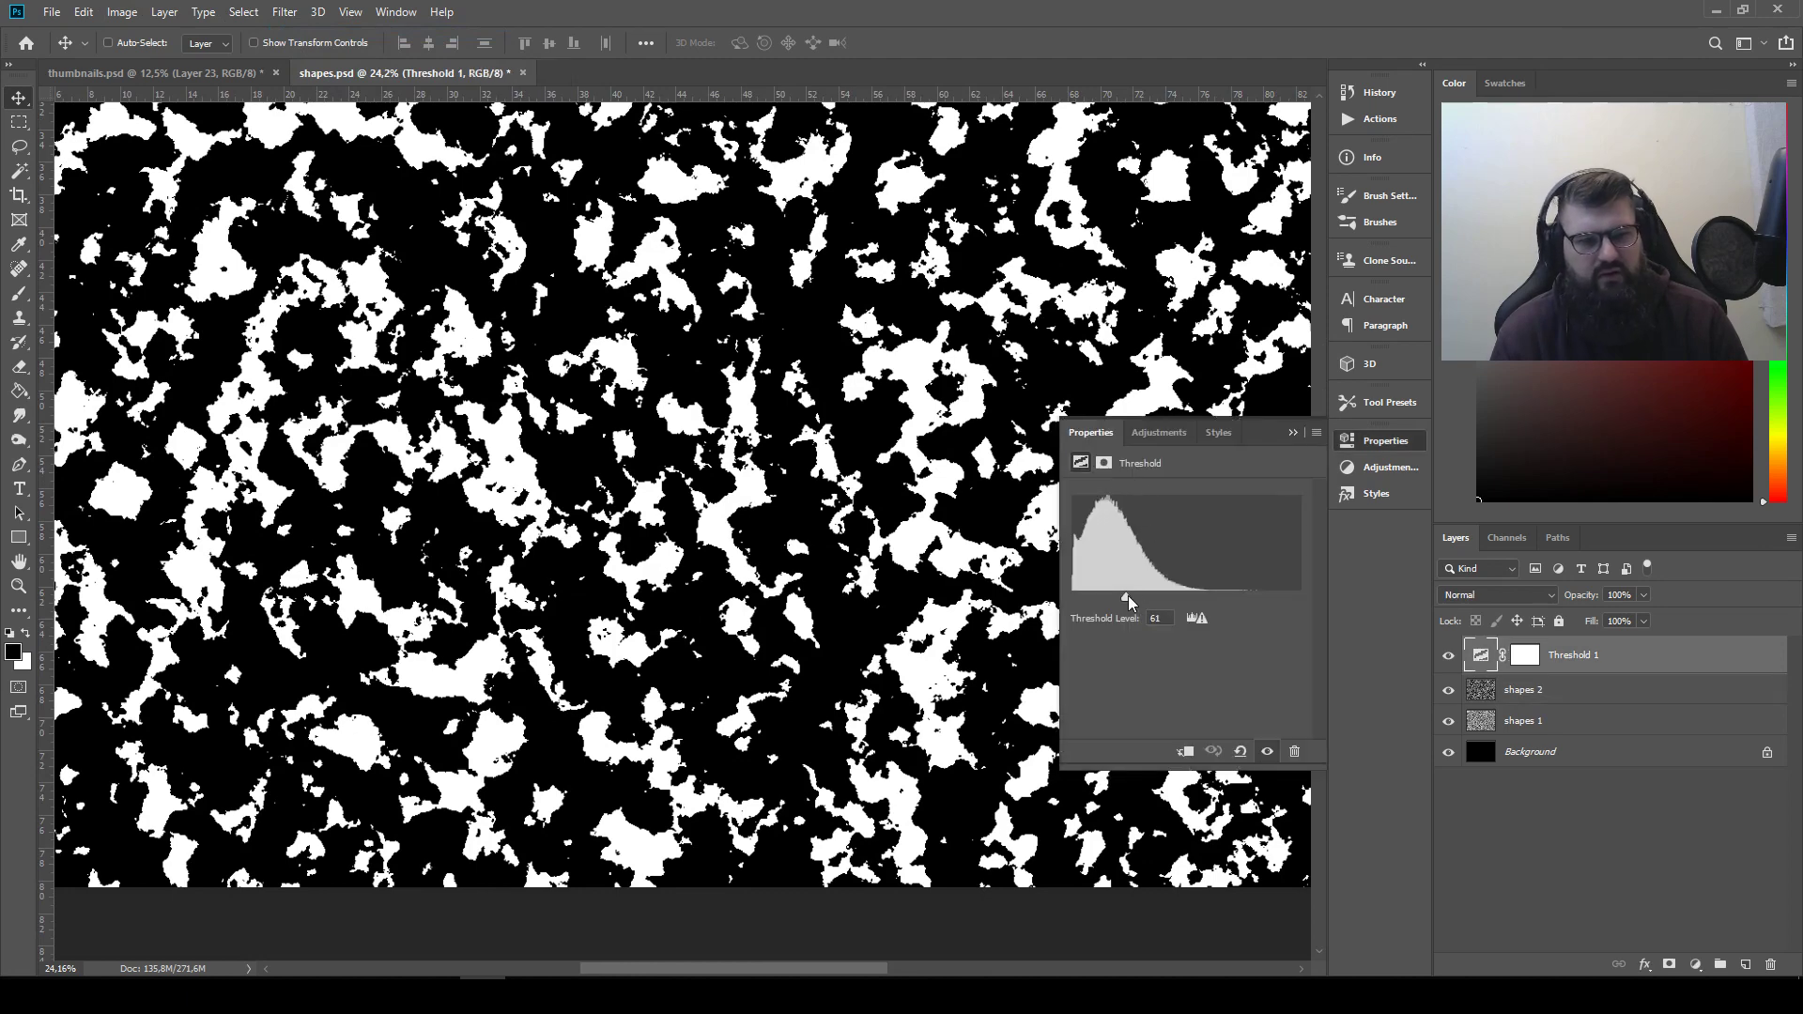
{"action": "left_click_drag", "start_coordinate": [1129, 595], "coordinate": [1145, 594]}
{"action": "left_click", "coordinate": [1292, 434]}
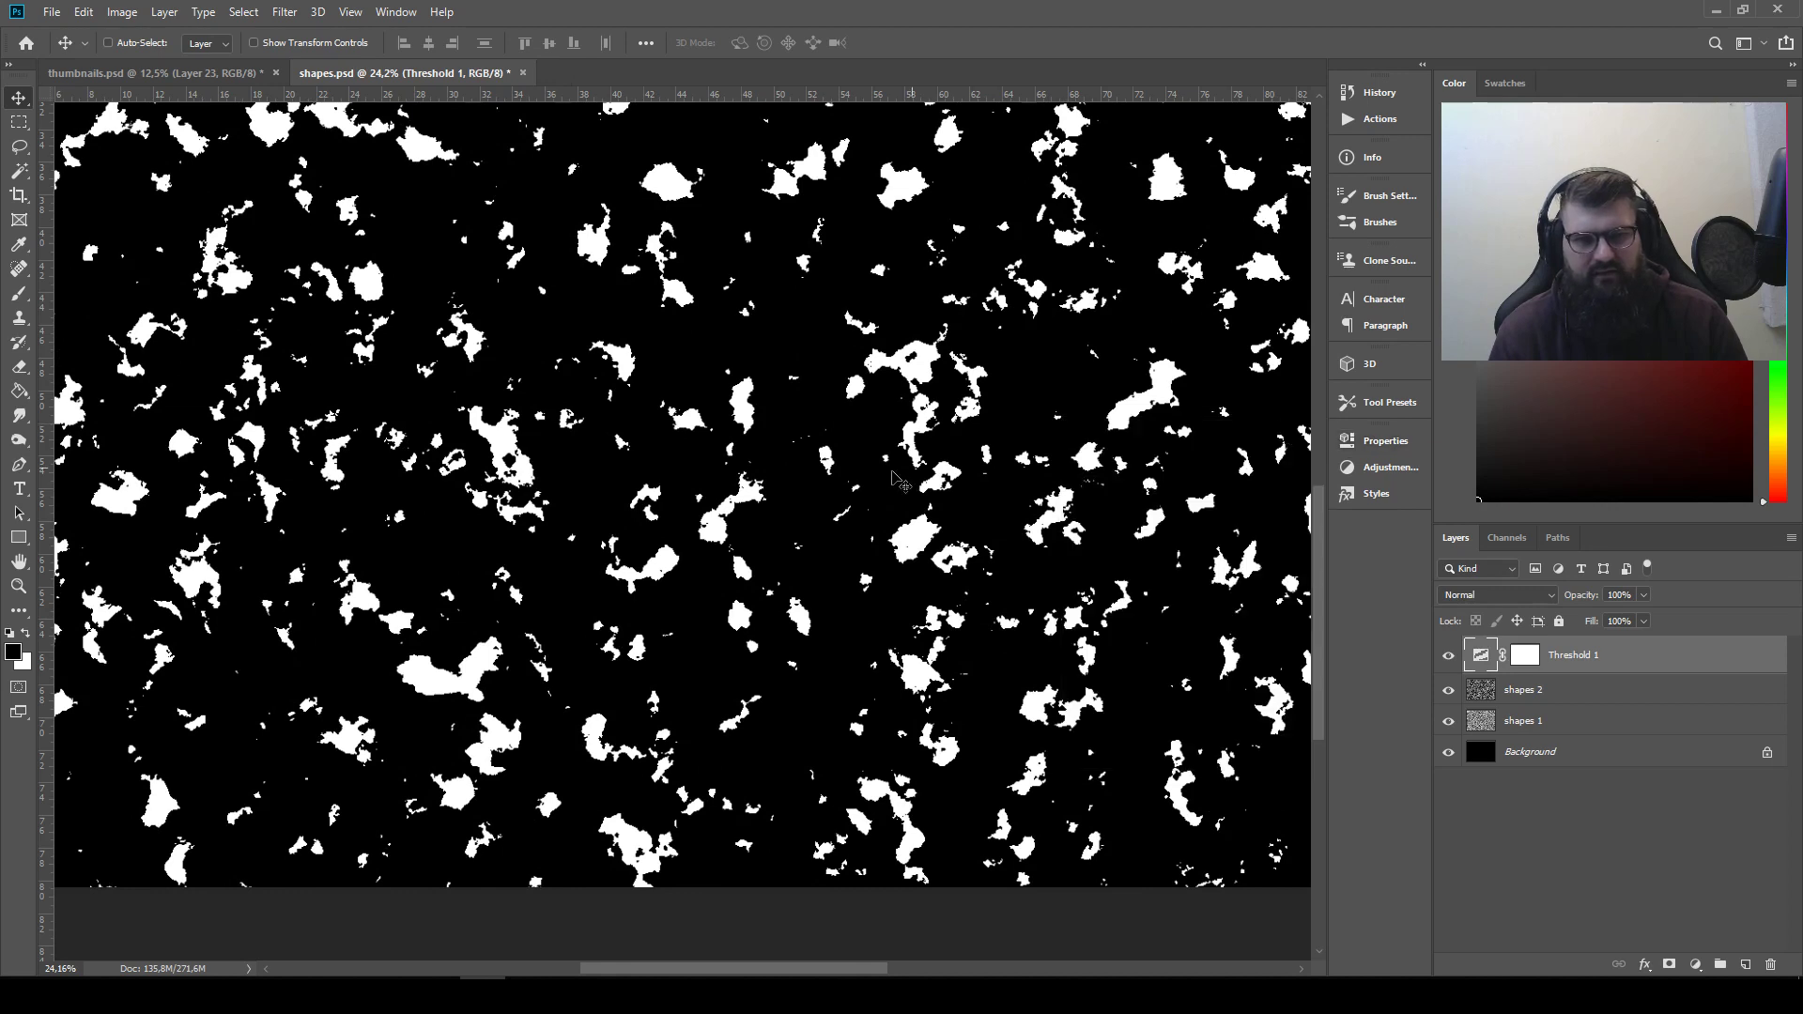
Lasso the elongated white blob with a tapering tail in the upper part of shapes.psd and copy it
{"action": "mouse_move", "coordinate": [556, 378]}
{"action": "left_mouse_down"}
{"action": "mouse_move", "coordinate": [838, 457]}
{"action": "mouse_move", "coordinate": [919, 454]}
{"action": "mouse_move", "coordinate": [786, 363]}
{"action": "left_mouse_up"}
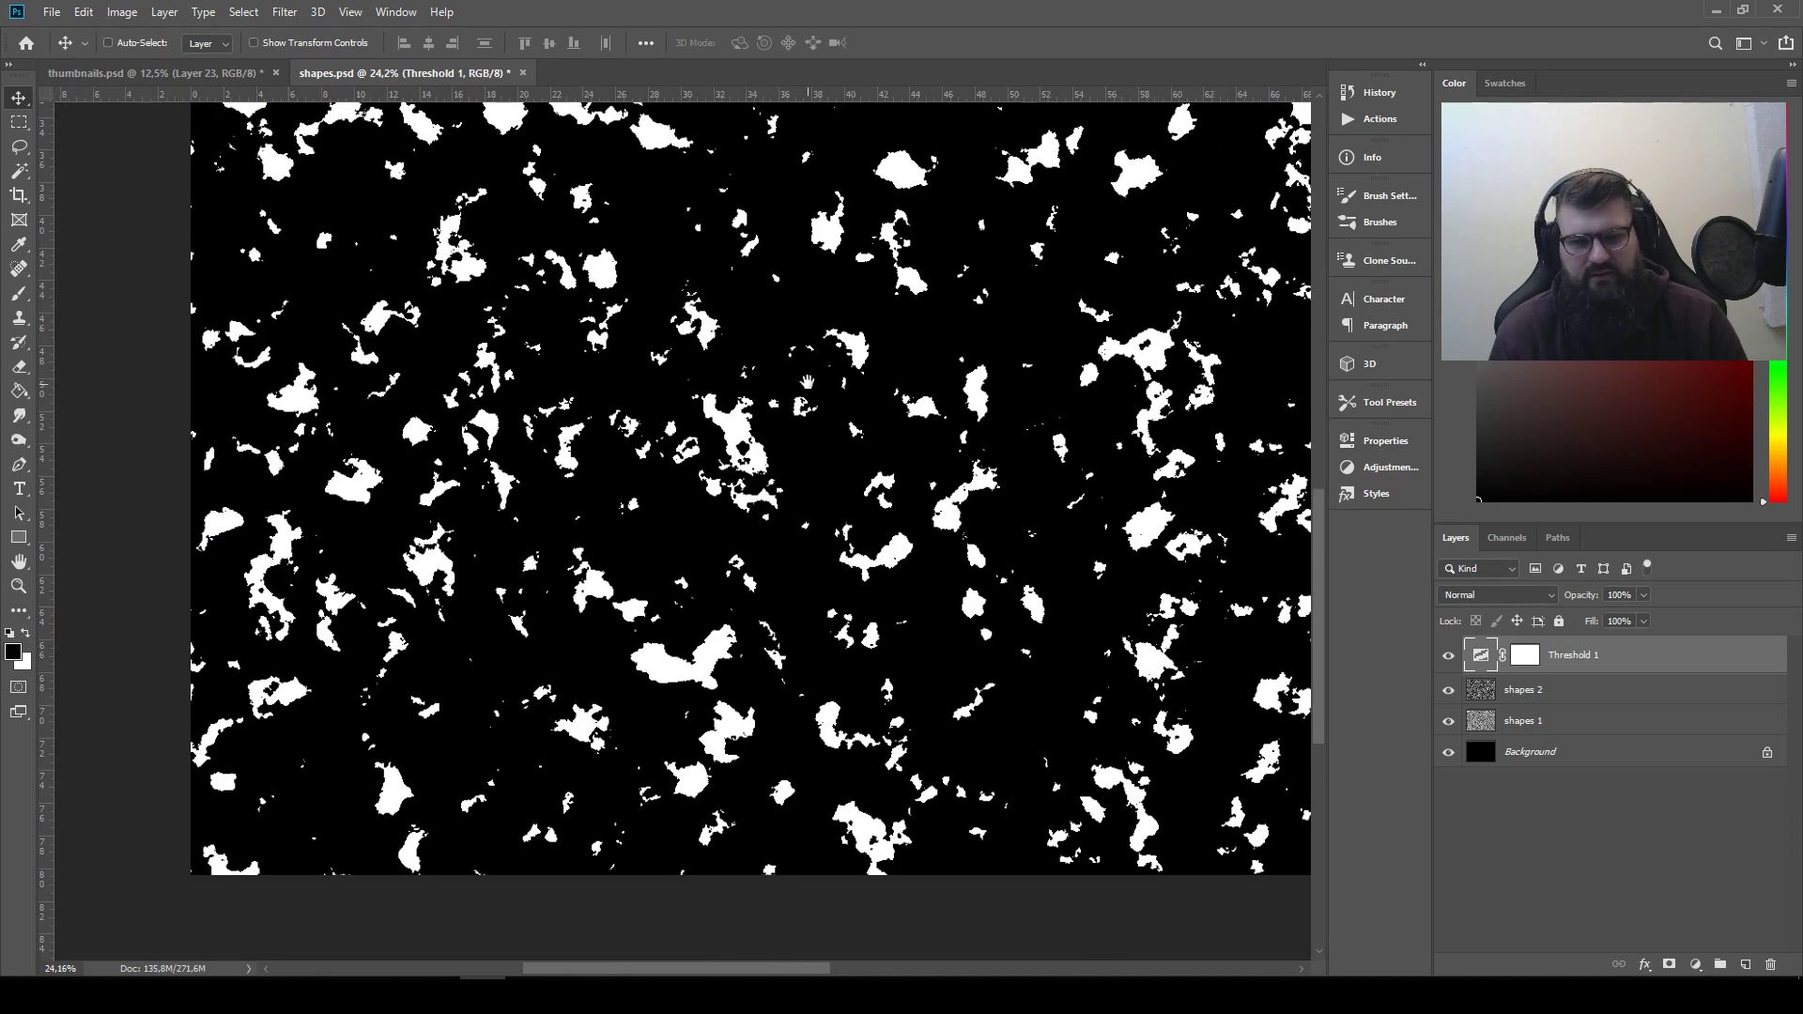
{"action": "left_click_drag", "start_coordinate": [668, 273], "coordinate": [765, 513]}
{"action": "scroll", "coordinate": [766, 515], "scroll_direction": "up", "scroll_amount": 6}
{"action": "scroll", "coordinate": [765, 515], "scroll_direction": "up", "scroll_amount": 5}
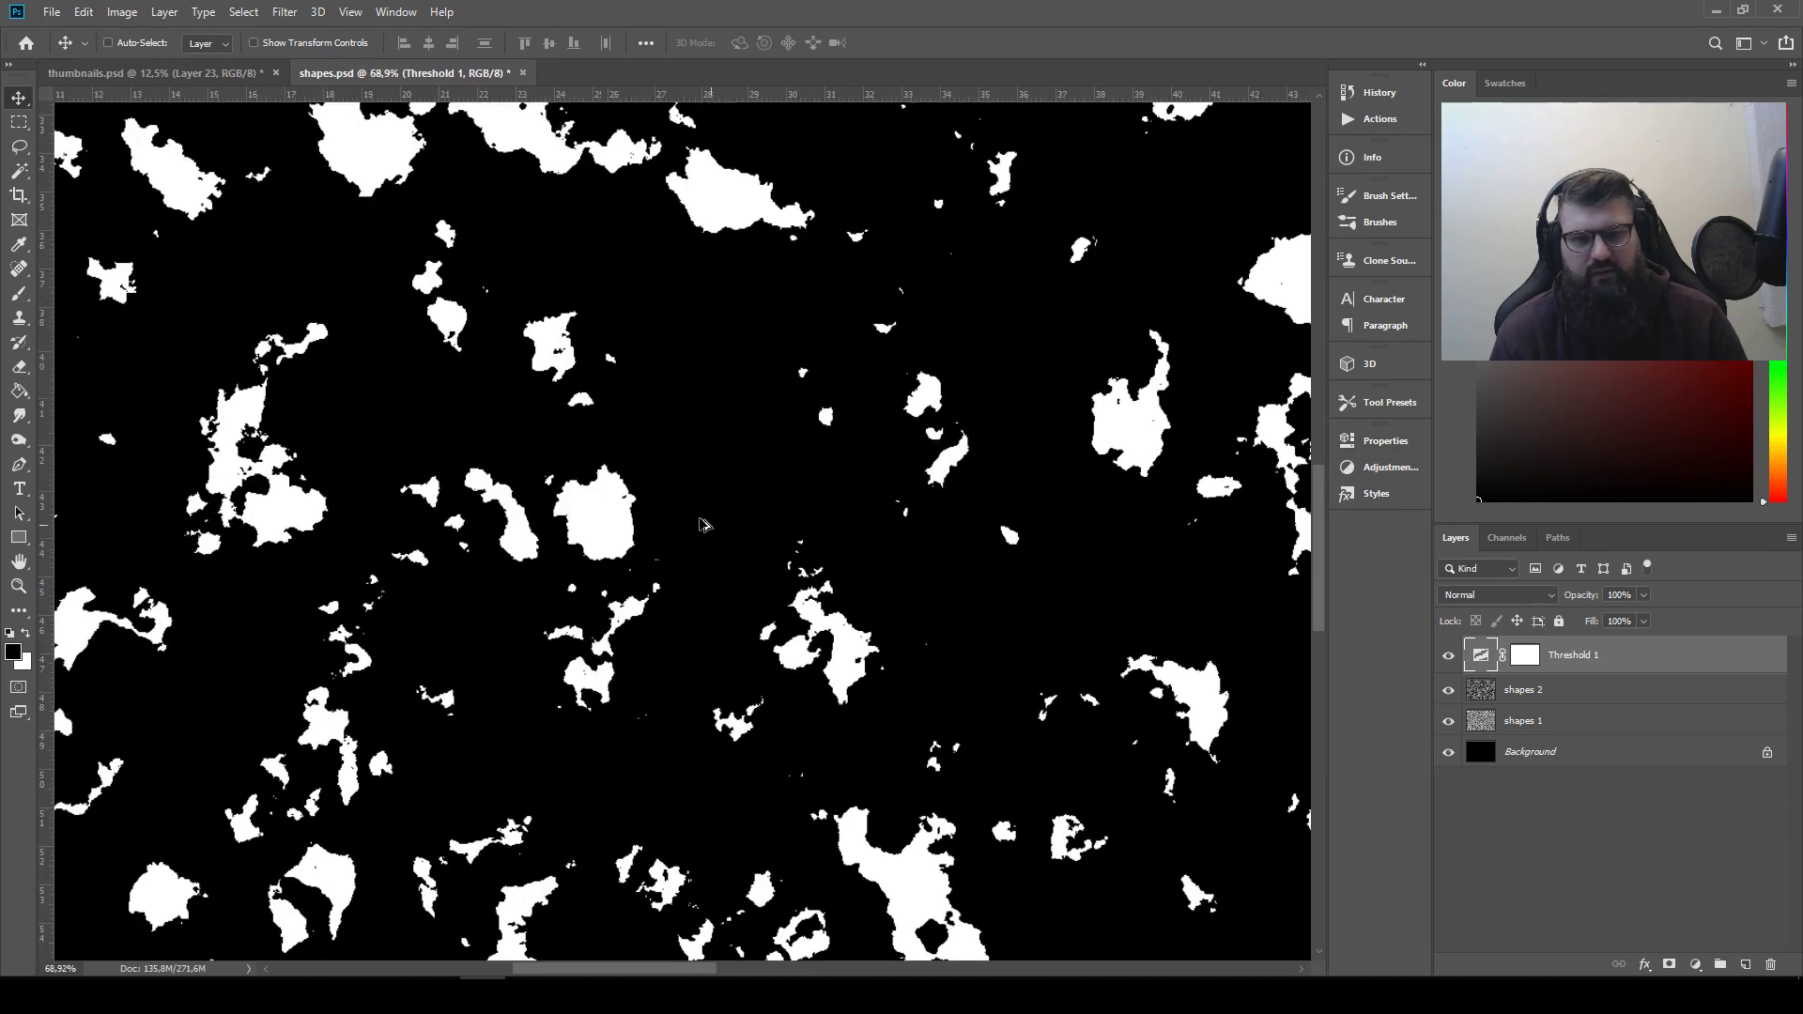
{"action": "left_click", "coordinate": [19, 146]}
{"action": "left_click_drag", "start_coordinate": [602, 411], "coordinate": [823, 505]}
{"action": "mouse_move", "coordinate": [903, 176]}
{"action": "left_mouse_down"}
{"action": "mouse_move", "coordinate": [712, 406]}
{"action": "mouse_move", "coordinate": [715, 426]}
{"action": "left_mouse_up"}
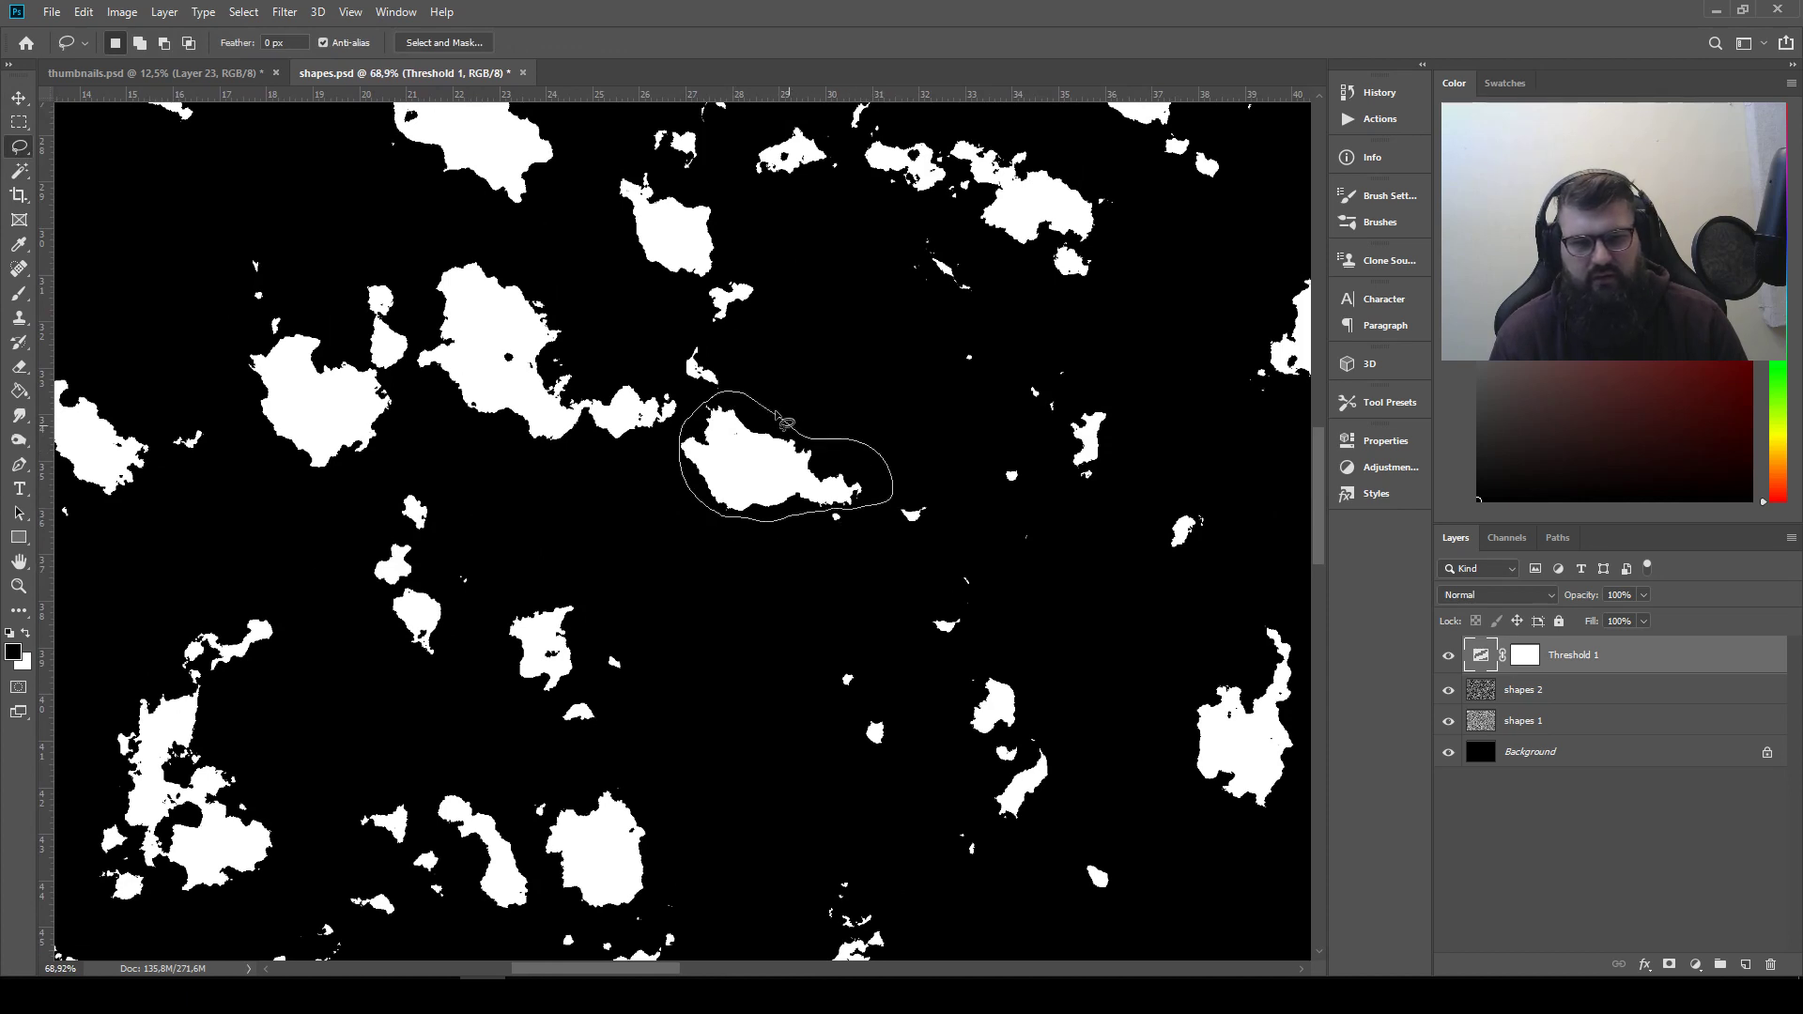
{"action": "left_click_drag", "start_coordinate": [776, 414], "coordinate": [779, 410]}
{"action": "key", "text": "ctrl+c"}
Paste the tapered blob into thumbnails.psd and place it at the end of the second row
{"action": "left_click", "coordinate": [155, 73]}
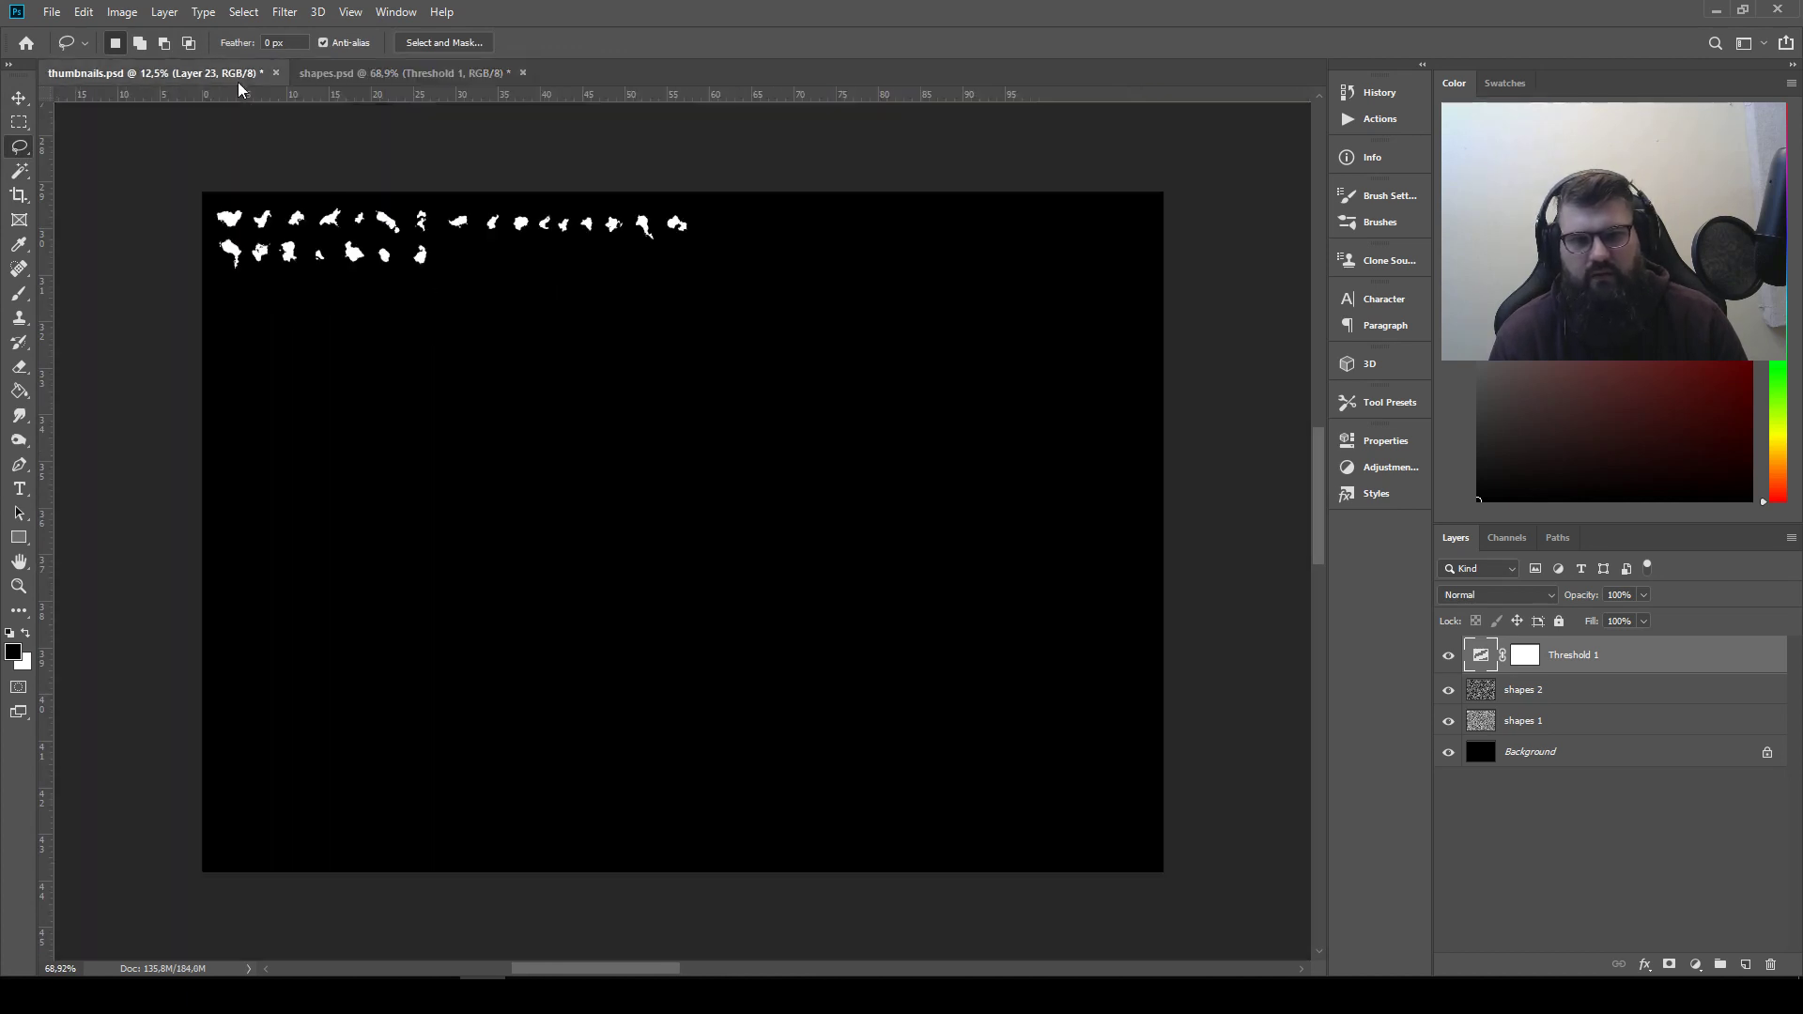
{"action": "key", "text": "ctrl+v"}
{"action": "key", "text": "v"}
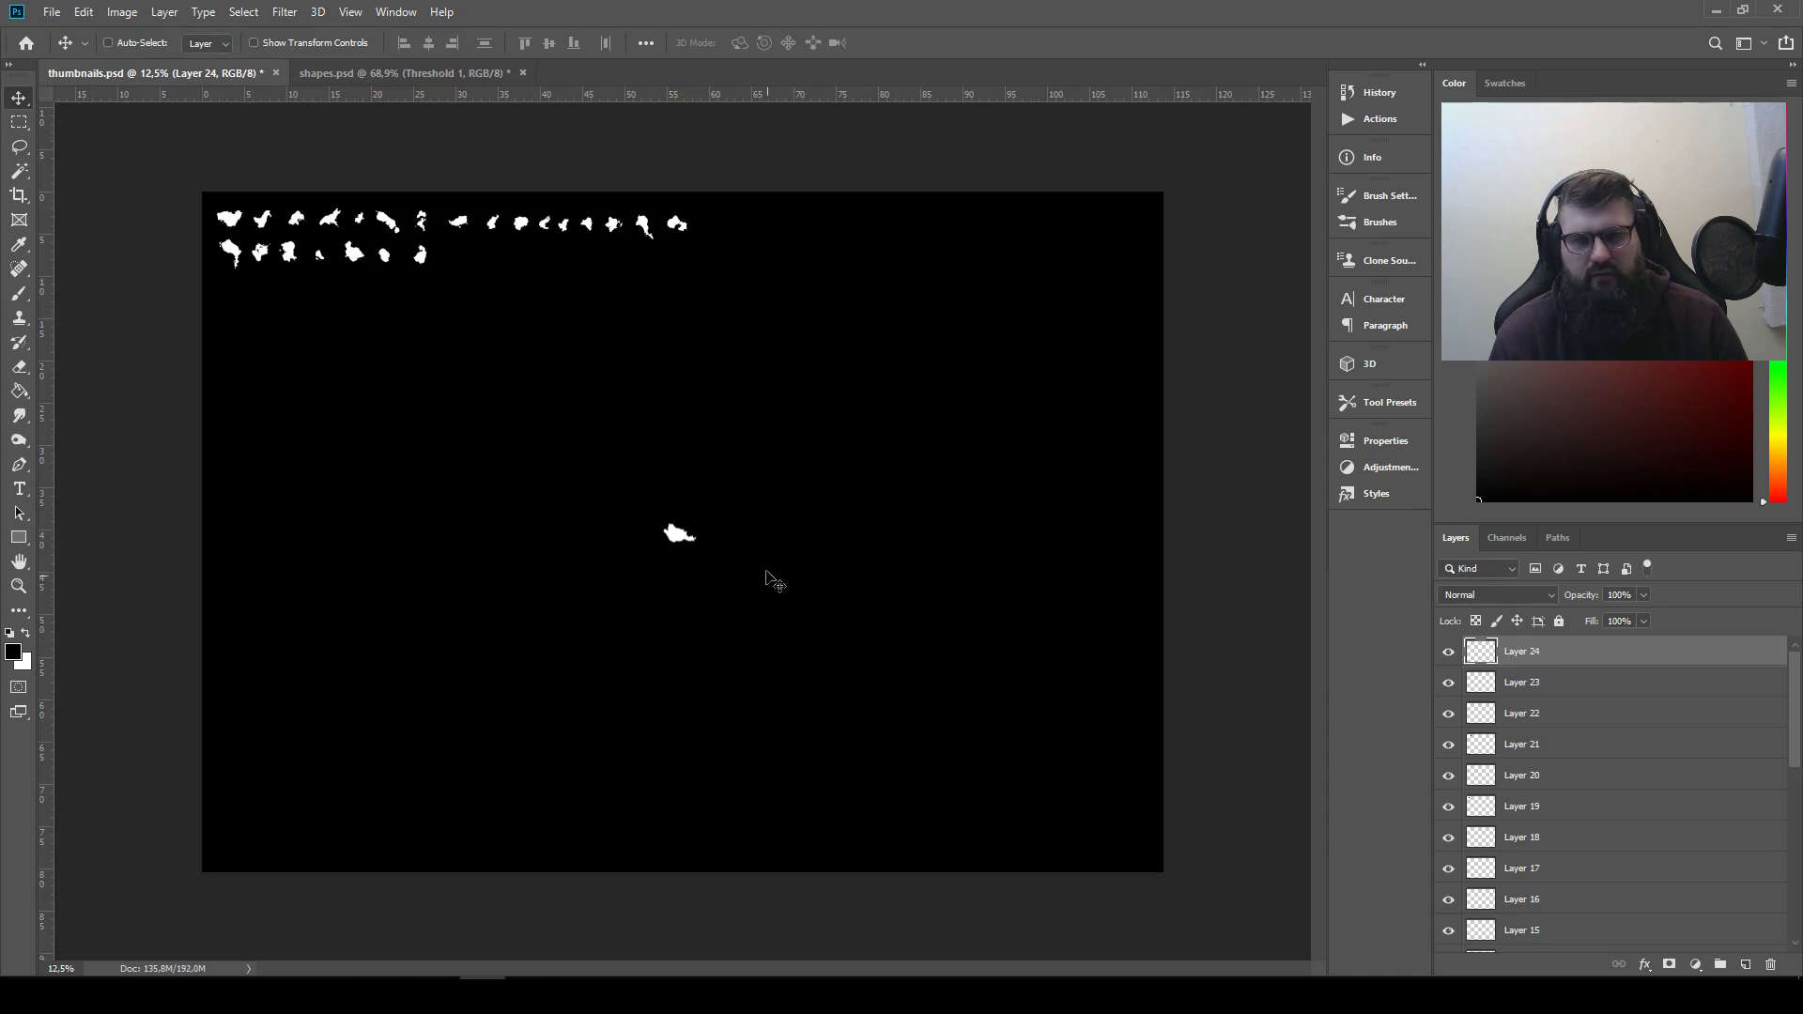
{"action": "left_click_drag", "start_coordinate": [775, 582], "coordinate": [547, 289]}
Back in shapes.psd, clear the selection and lasso the wide-based shape with an upward spike near the canvas's left edge
{"action": "left_click", "coordinate": [324, 74]}
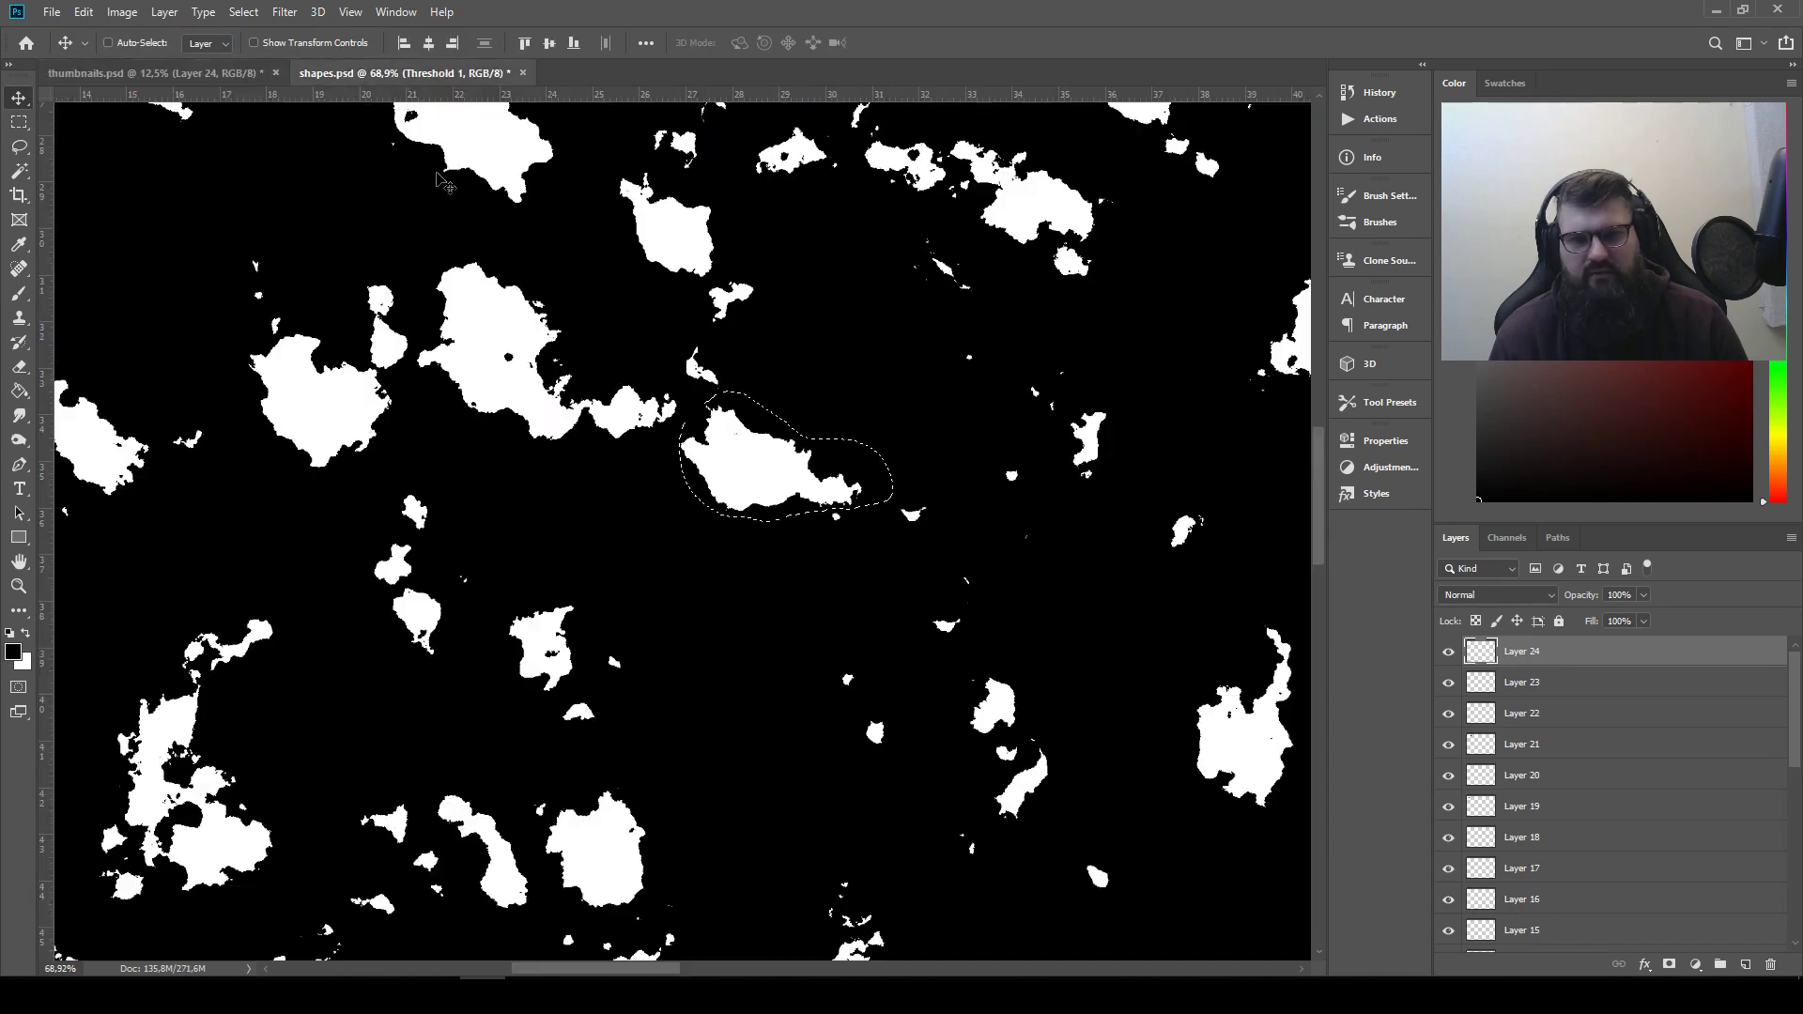
{"action": "key", "text": "ctrl+d"}
{"action": "left_click_drag", "start_coordinate": [540, 672], "coordinate": [910, 233]}
{"action": "mouse_move", "coordinate": [430, 655]}
{"action": "left_mouse_down"}
{"action": "mouse_move", "coordinate": [708, 532]}
{"action": "mouse_move", "coordinate": [821, 416]}
{"action": "mouse_move", "coordinate": [745, 302]}
{"action": "left_mouse_up"}
{"action": "left_click", "coordinate": [19, 148]}
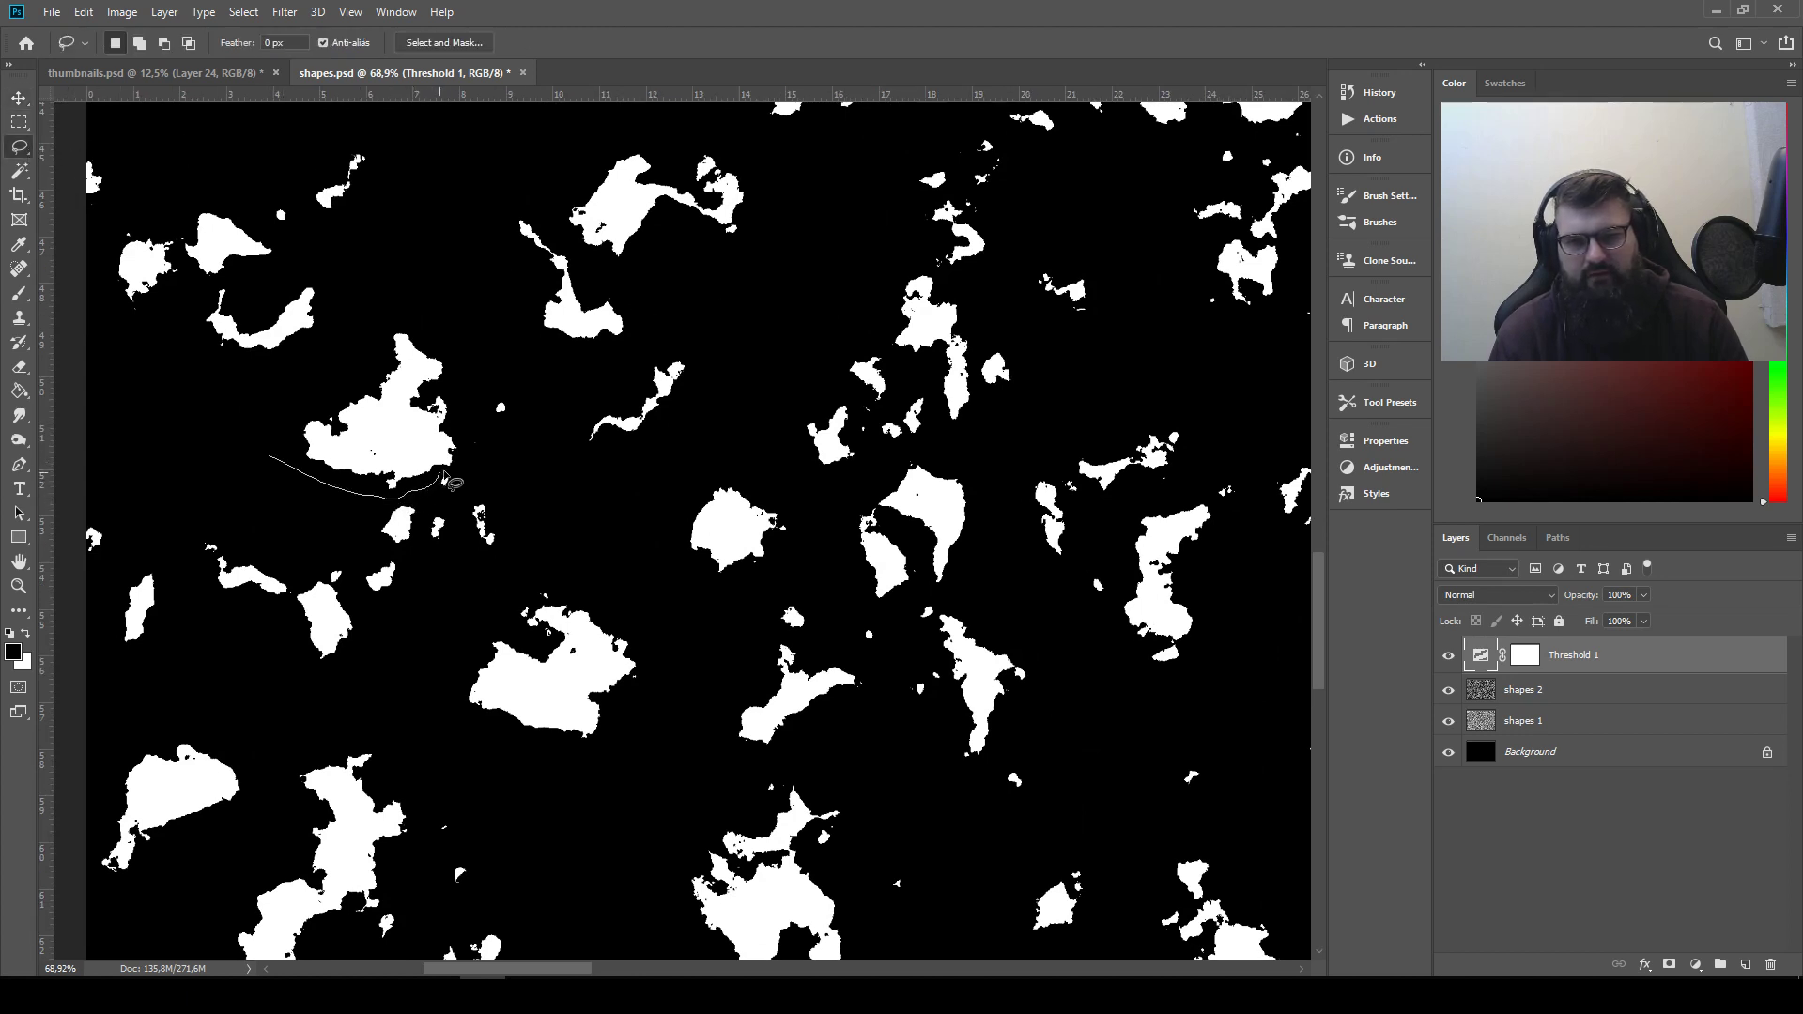
{"action": "mouse_move", "coordinate": [467, 384]}
{"action": "left_mouse_down"}
{"action": "mouse_move", "coordinate": [330, 360]}
{"action": "mouse_move", "coordinate": [269, 449]}
{"action": "left_mouse_up"}
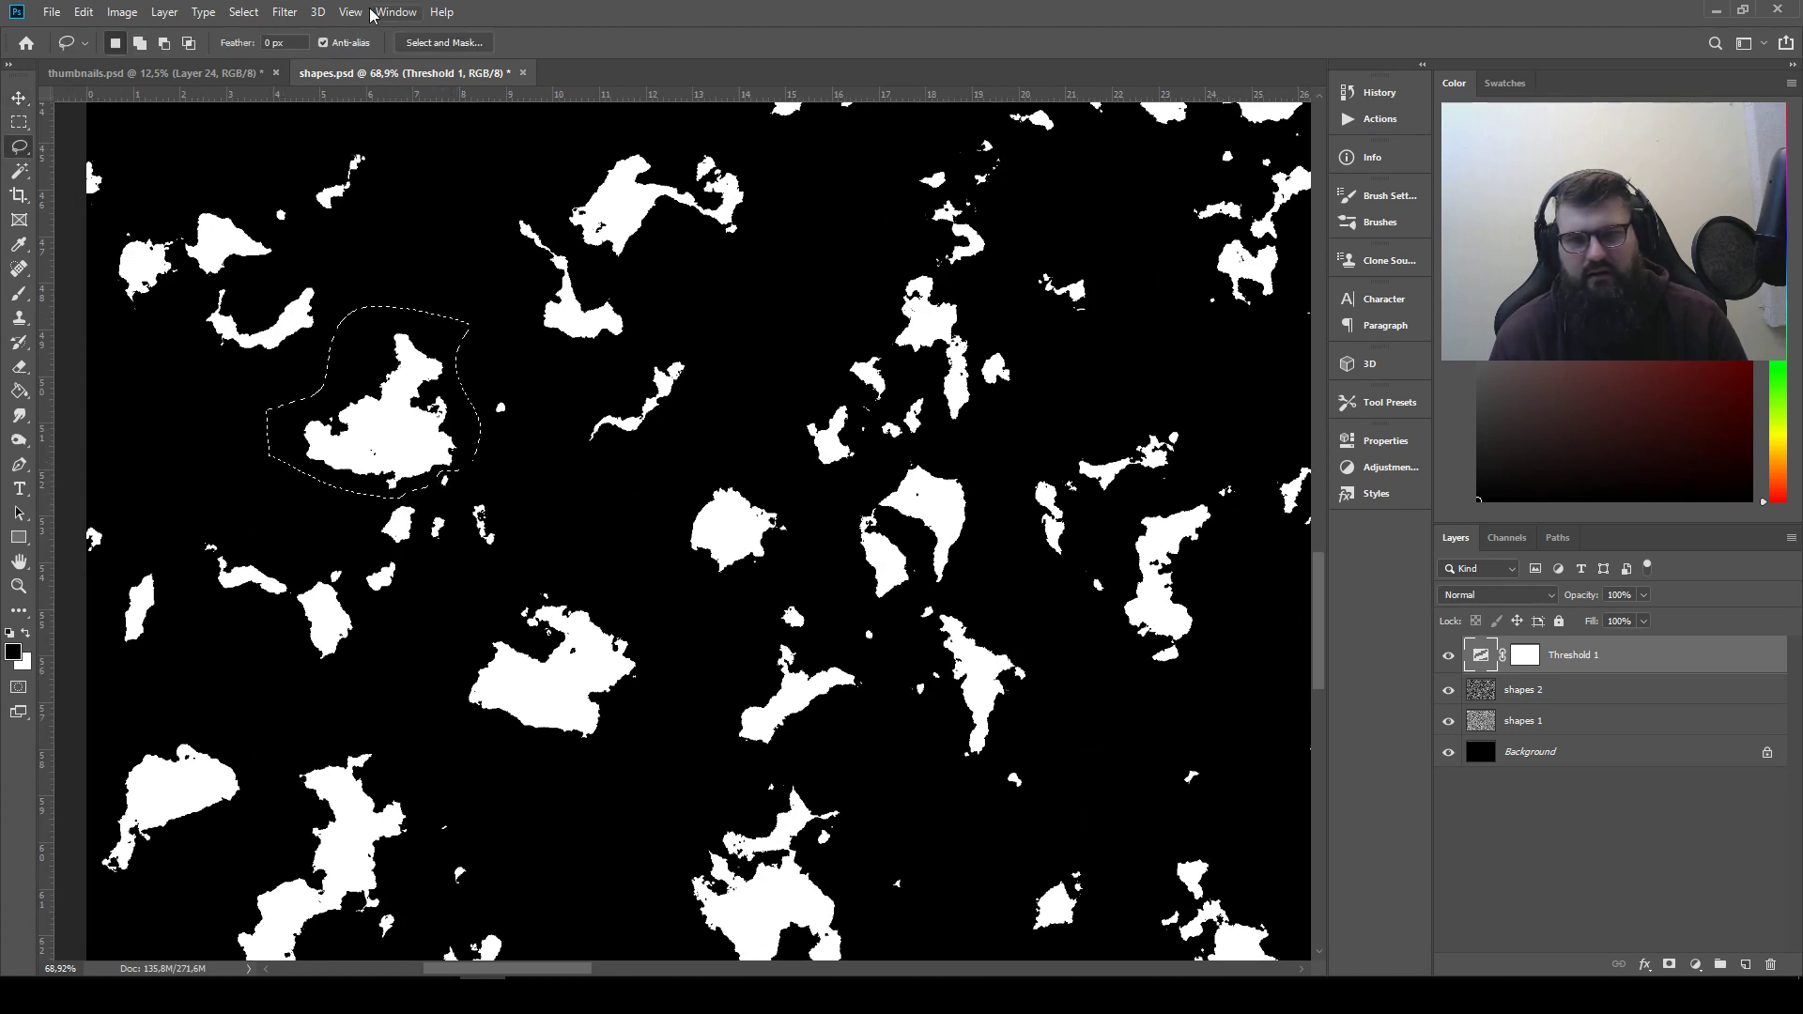
Paste the spiked shape into thumbnails.psd and position it after the tapered blob in the second row
{"action": "left_click", "coordinate": [208, 75]}
{"action": "key", "text": "ctrl+v"}
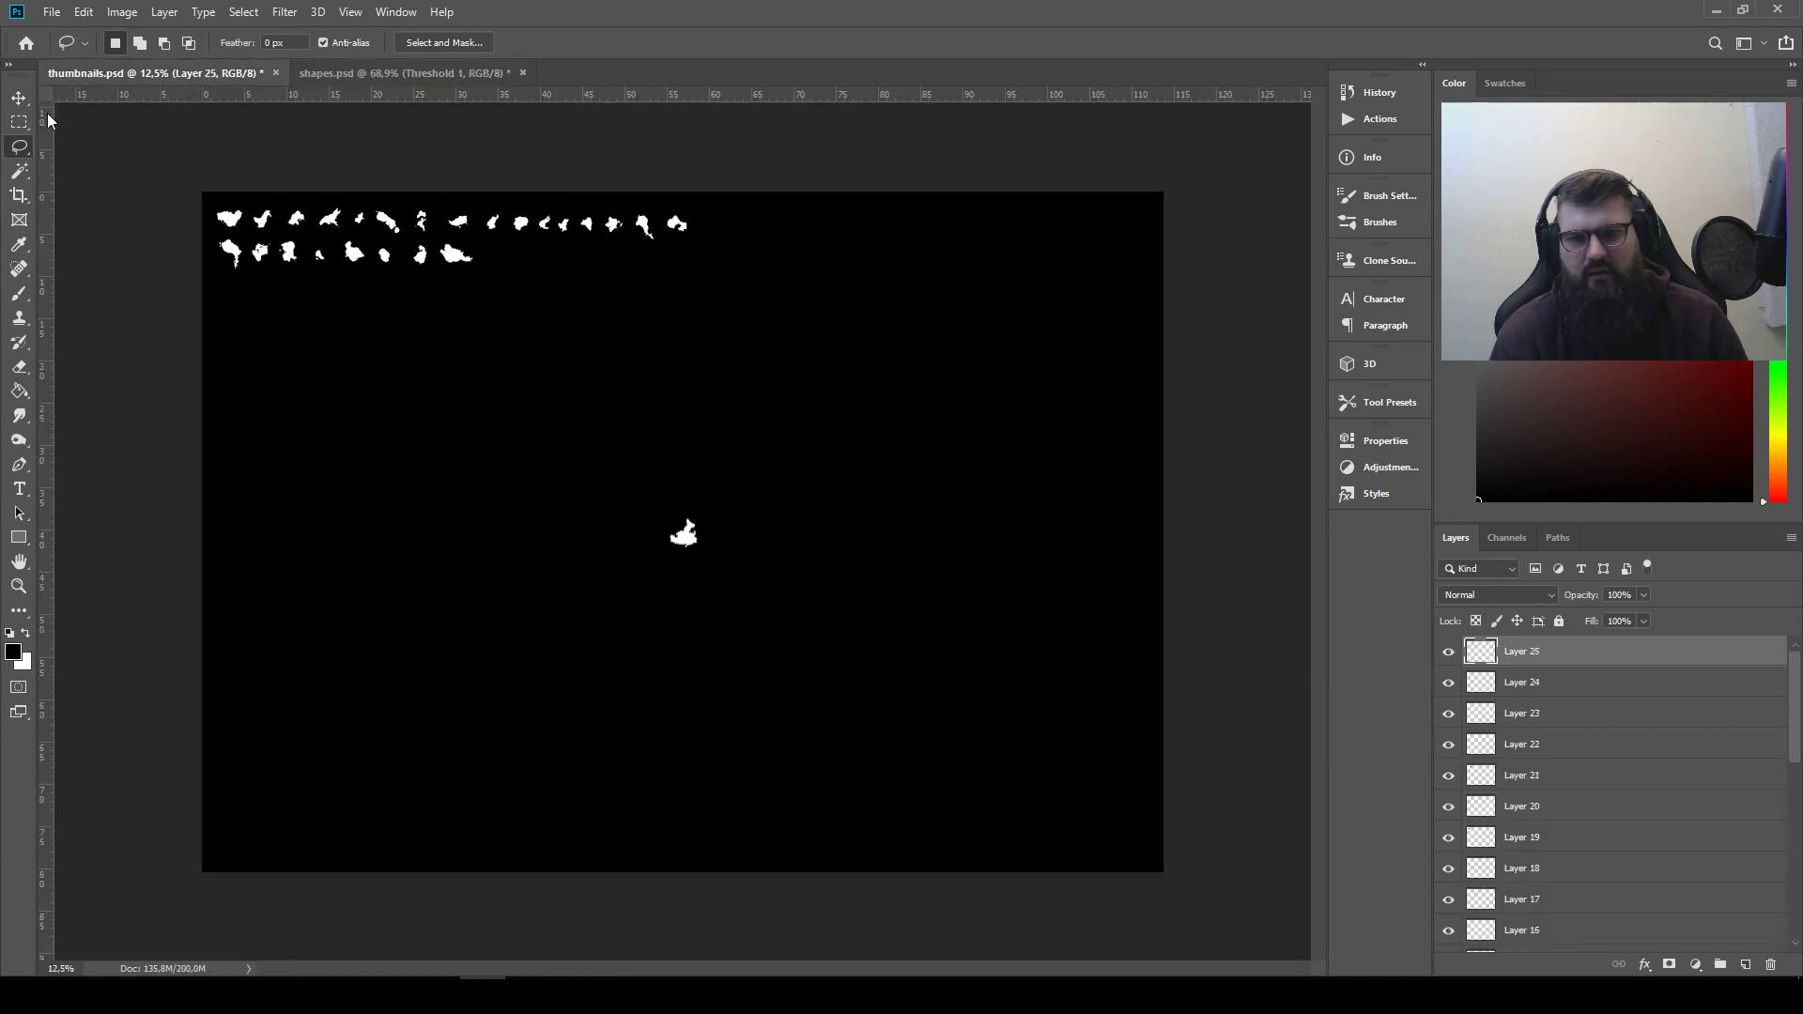
{"action": "key", "text": "v"}
{"action": "left_click_drag", "start_coordinate": [706, 543], "coordinate": [514, 264]}
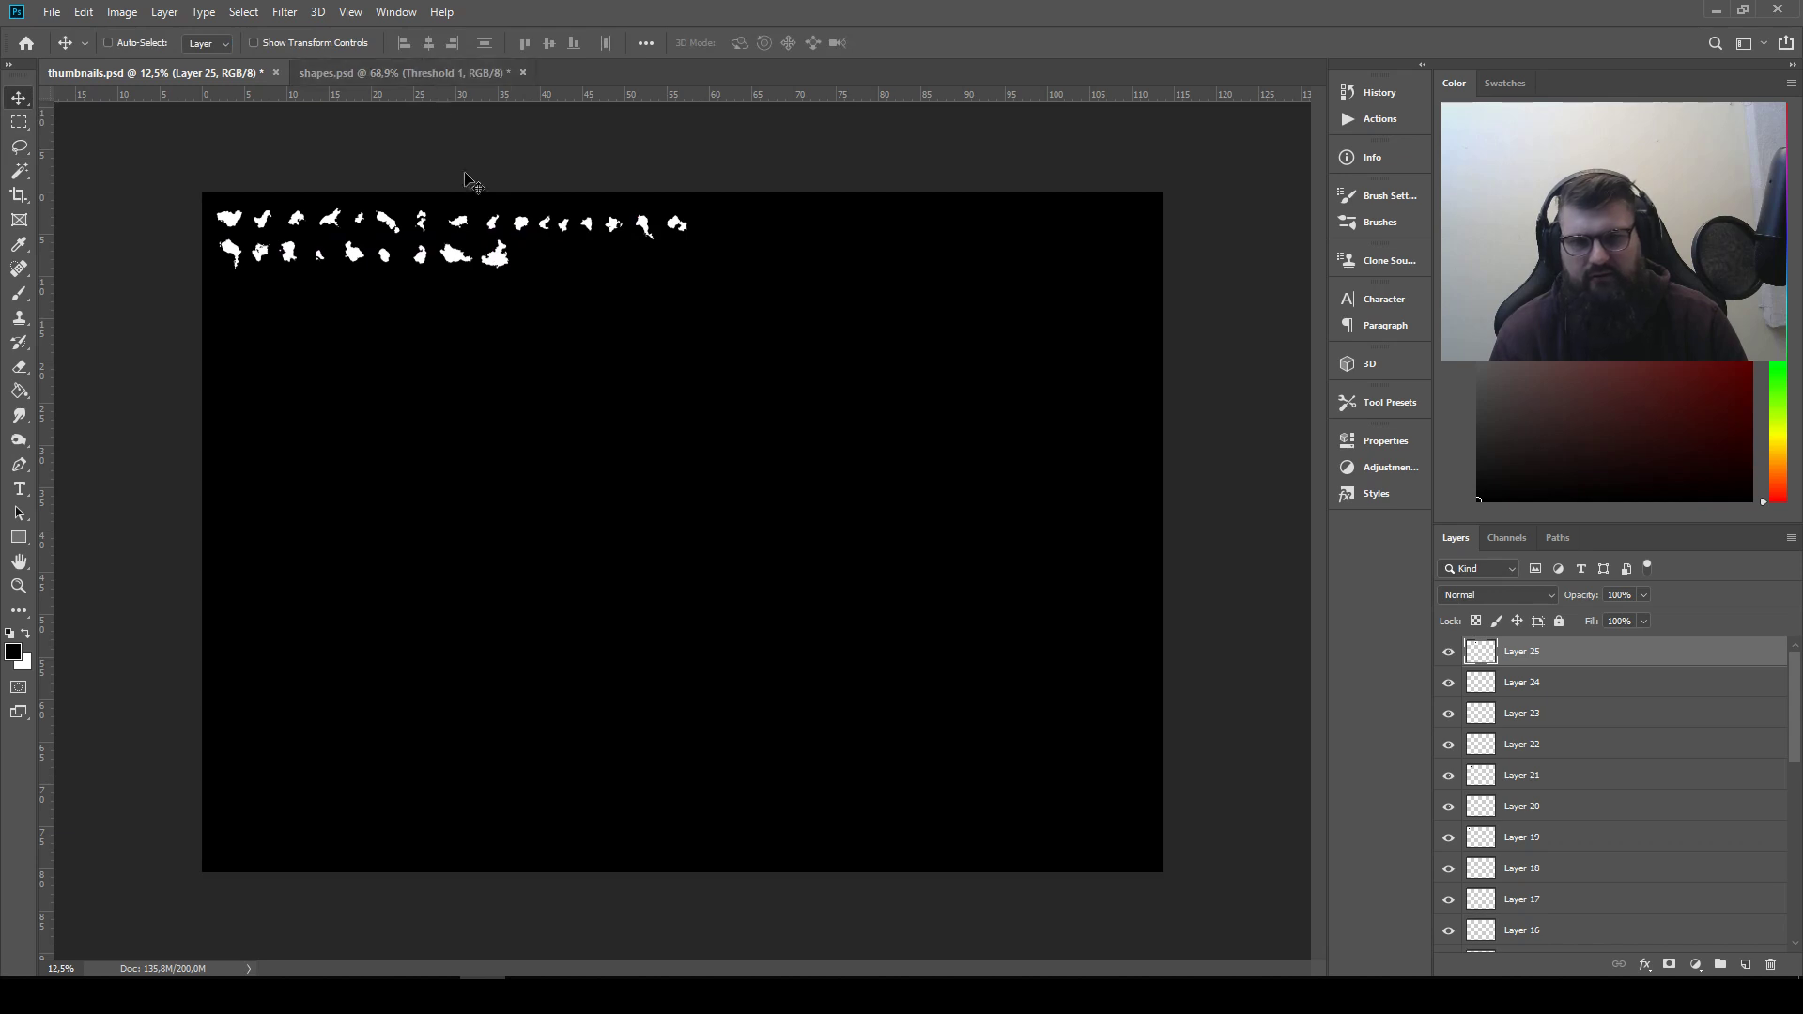
Return to shapes.psd and get the Lasso tool ready over the shapes near the canvas's lower edge
{"action": "left_click", "coordinate": [438, 73]}
{"action": "left_click_drag", "start_coordinate": [601, 521], "coordinate": [255, 210]}
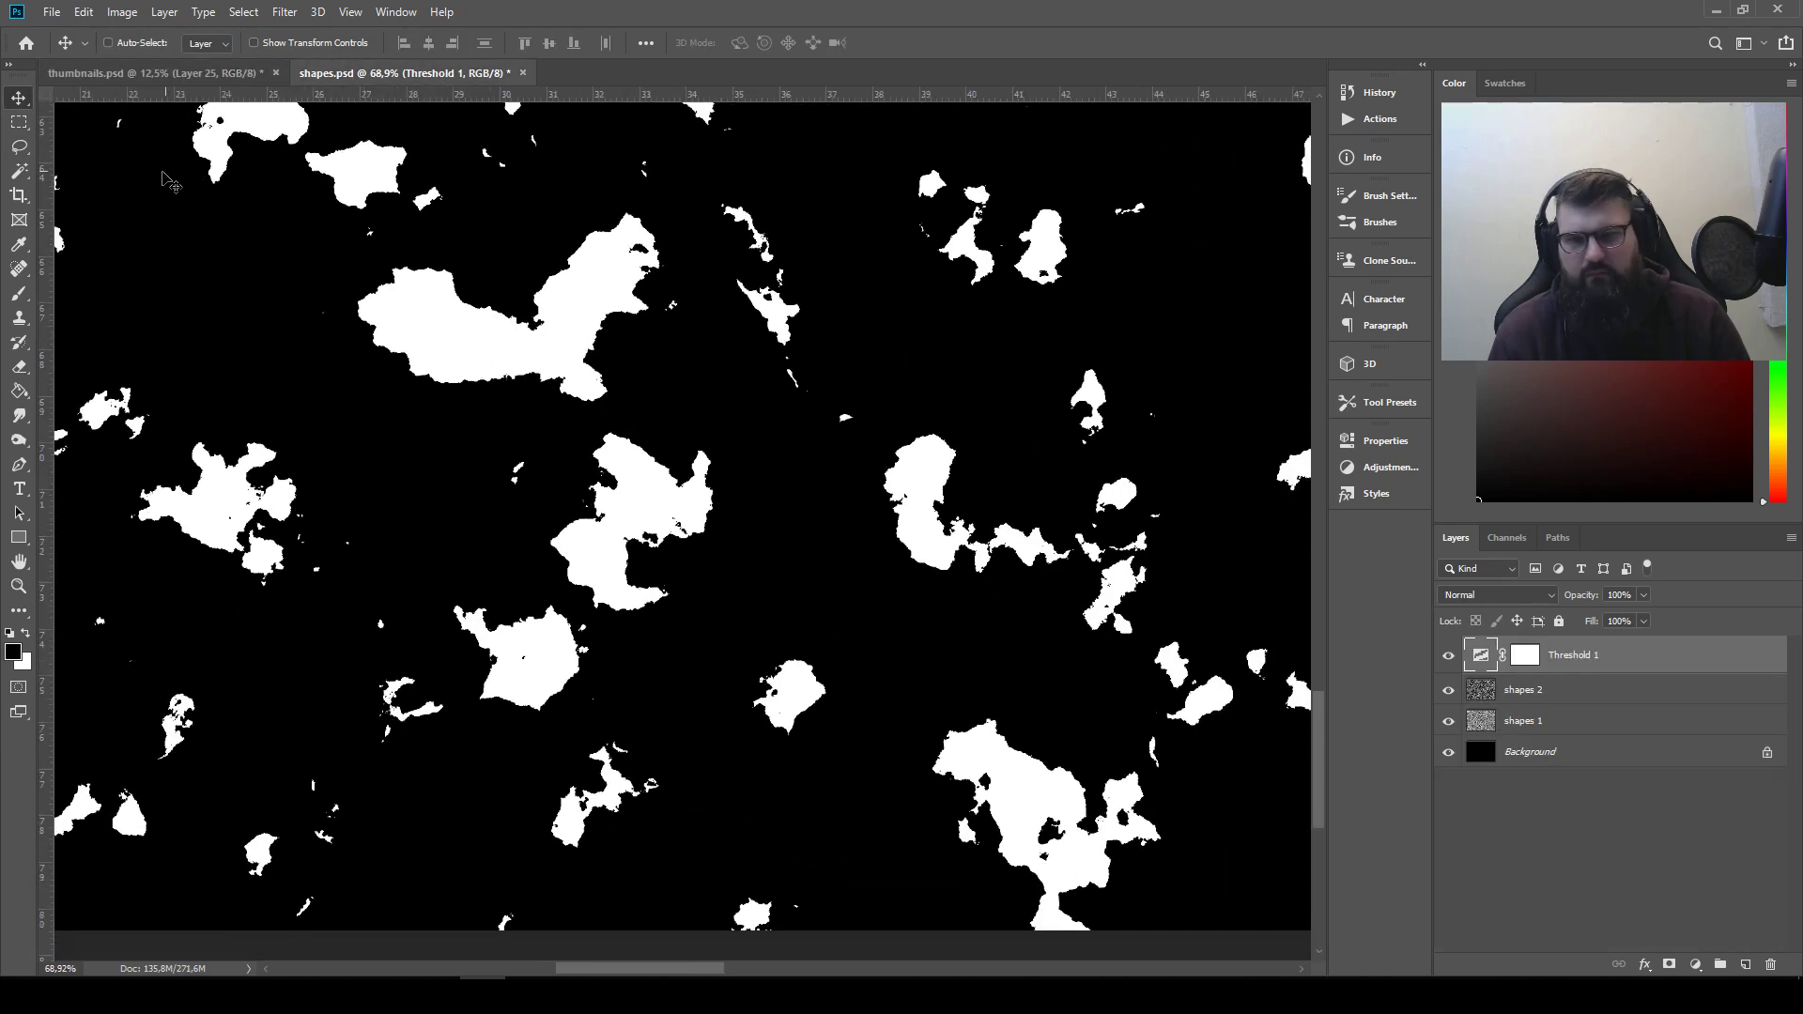
{"action": "left_click", "coordinate": [18, 146]}
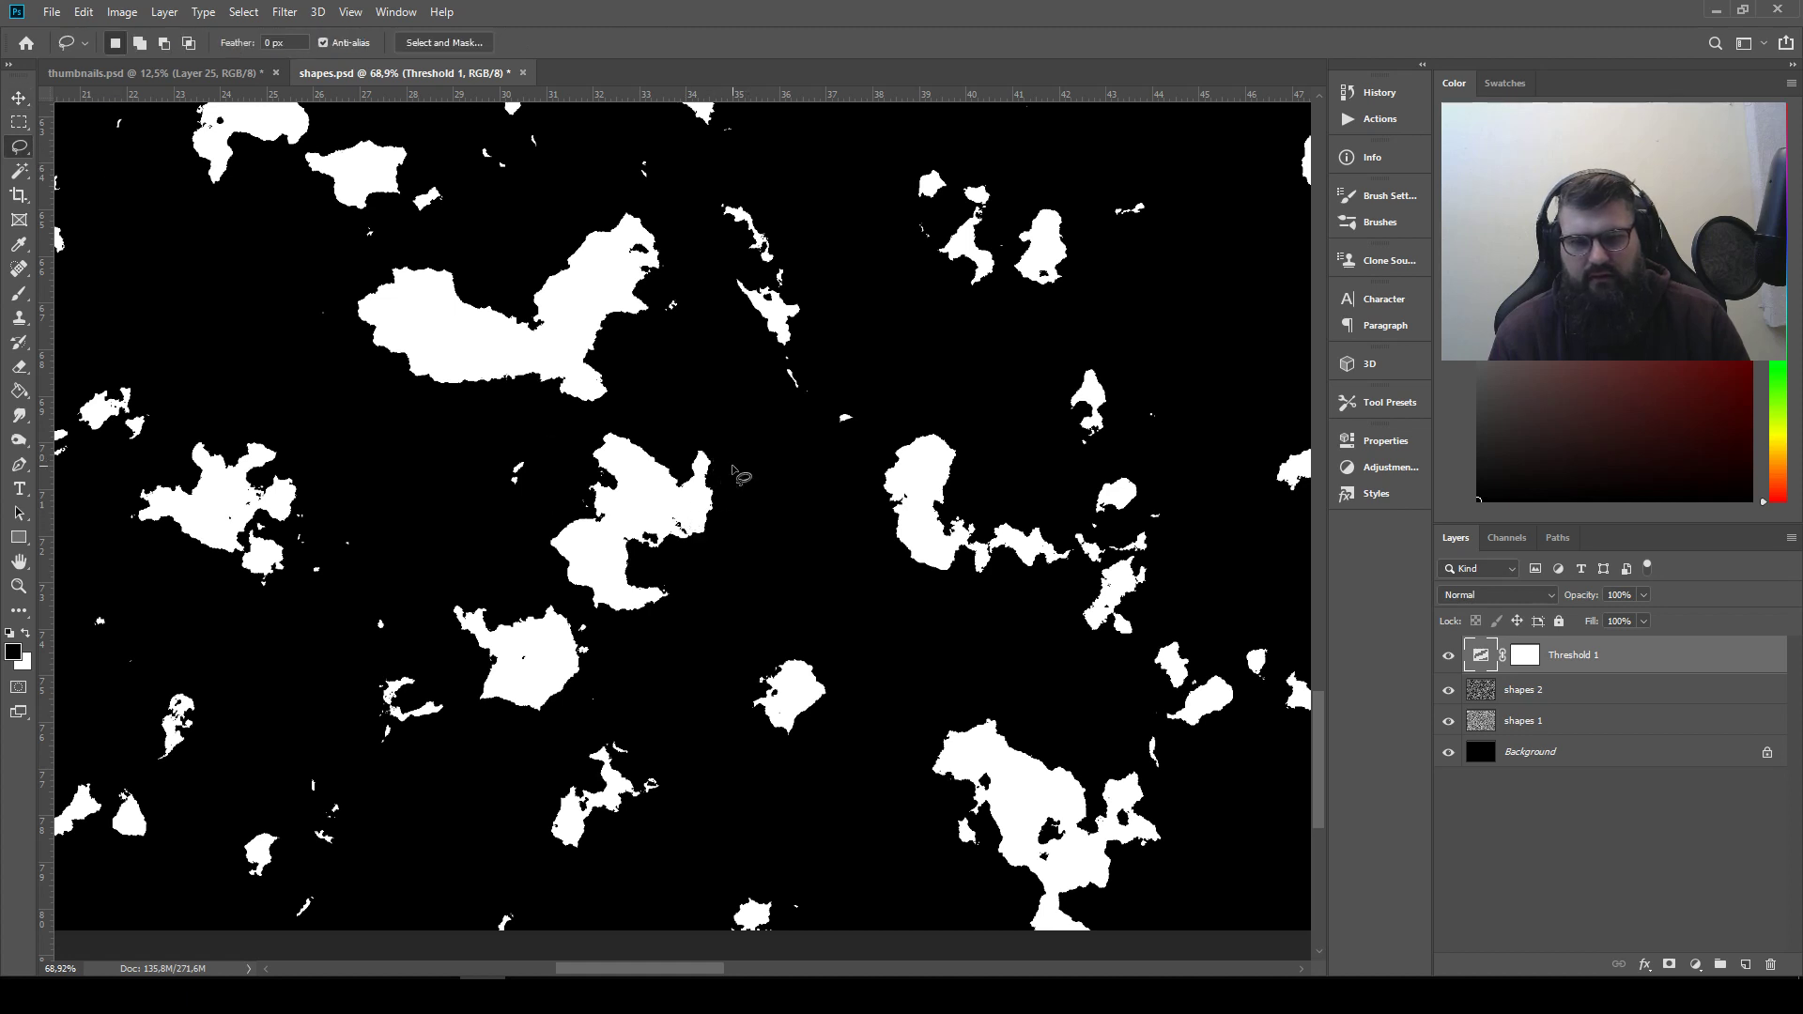
{"action": "left_click_drag", "start_coordinate": [565, 445], "coordinate": [563, 465]}
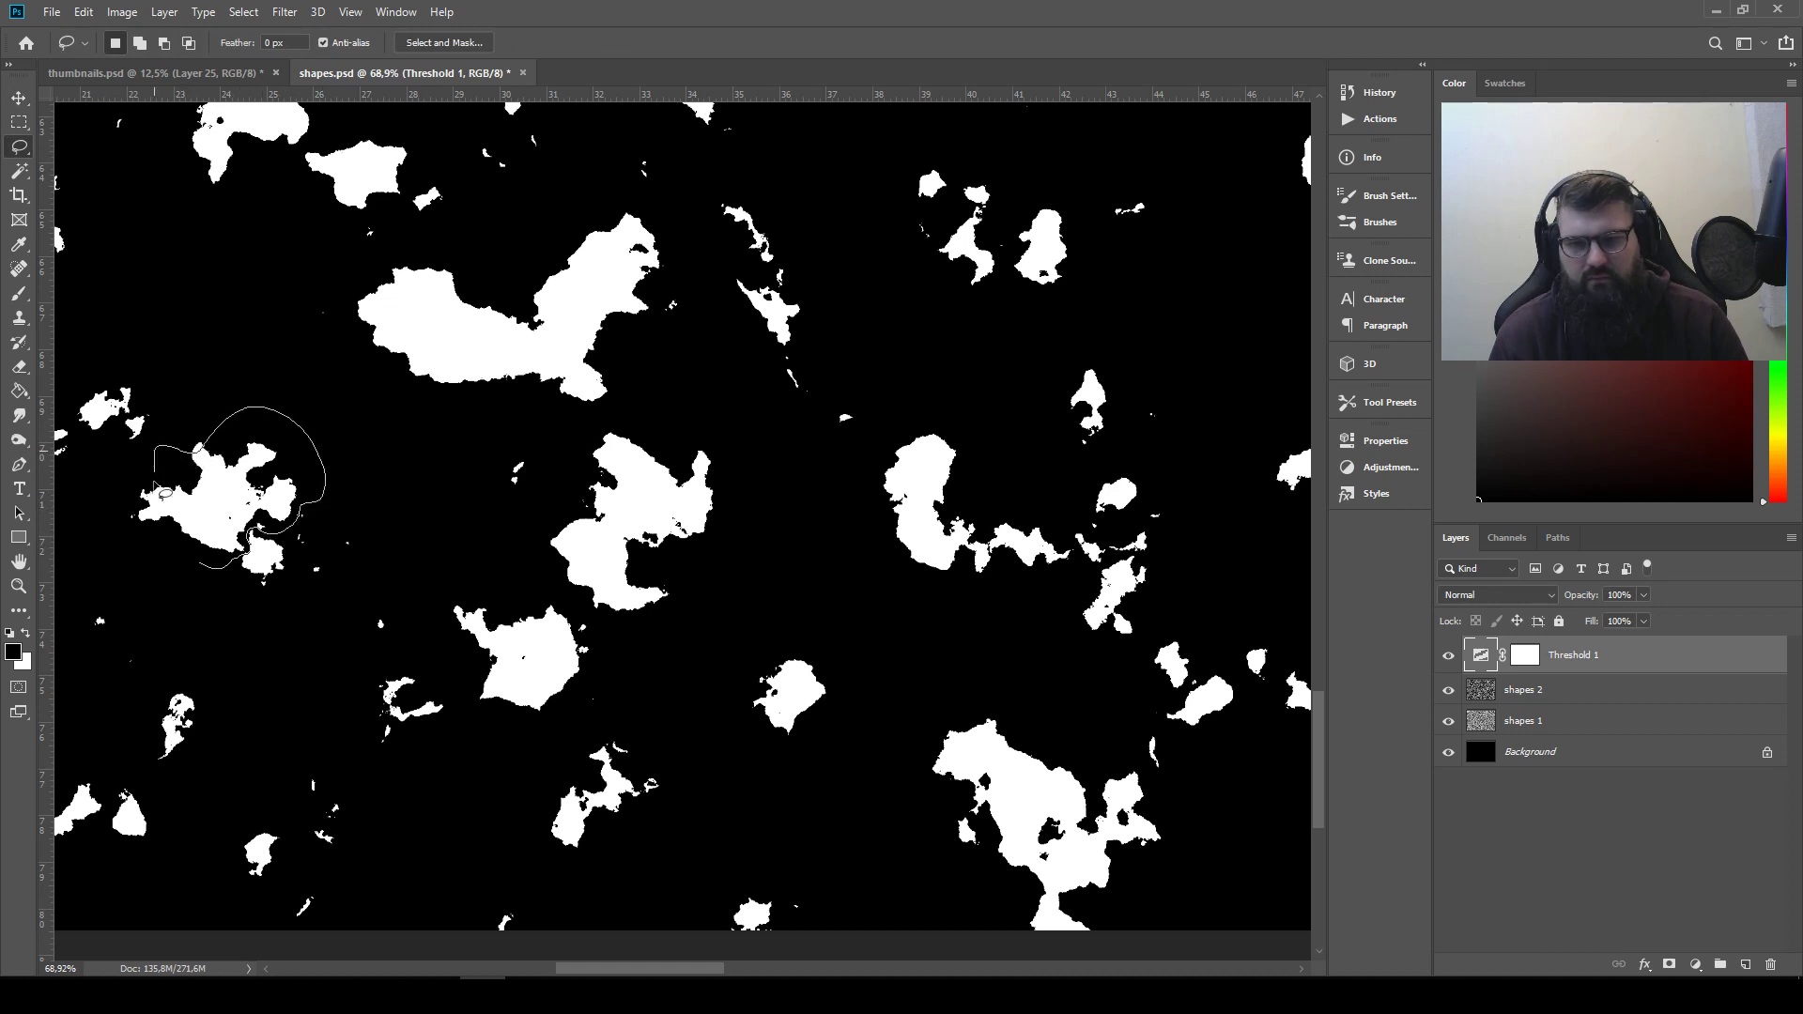
{"action": "mouse_move", "coordinate": [155, 484]}
{"action": "left_mouse_down"}
{"action": "mouse_move", "coordinate": [109, 496]}
{"action": "mouse_move", "coordinate": [150, 557]}
{"action": "left_mouse_up"}
{"action": "left_click_drag", "start_coordinate": [215, 442], "coordinate": [166, 471]}
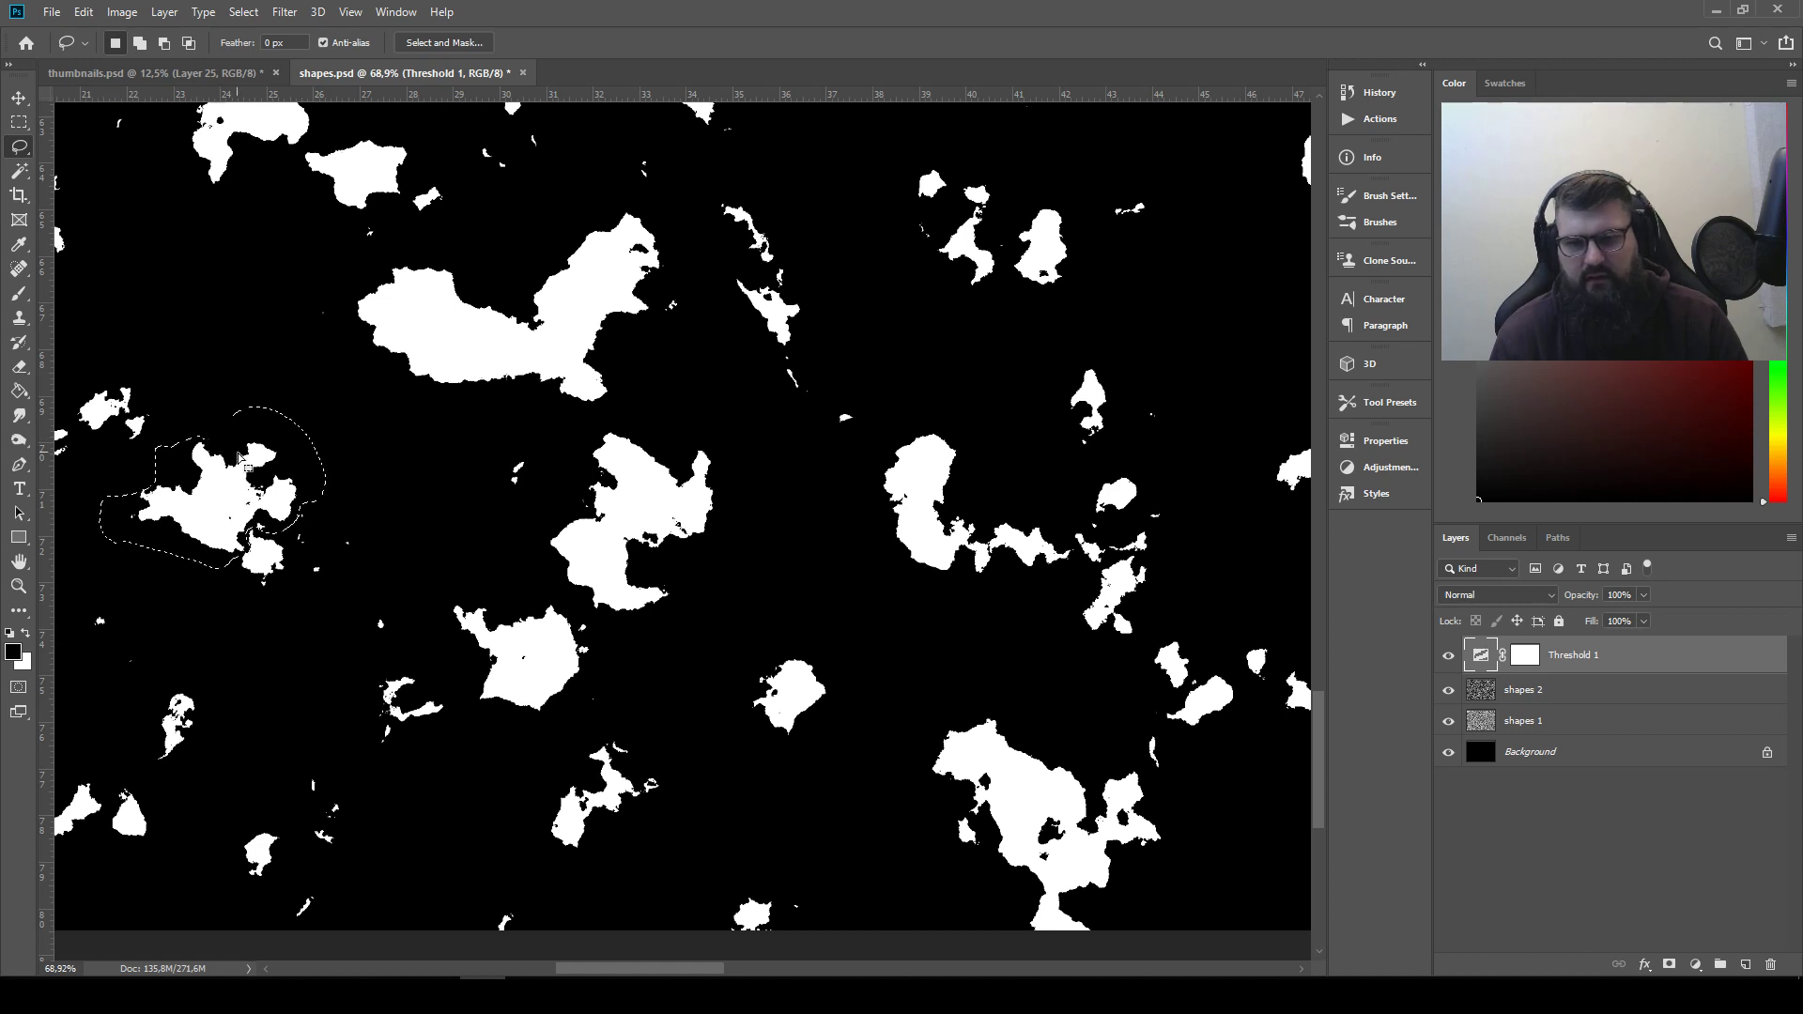
{"action": "left_click", "coordinate": [222, 360]}
Lasso the branching, multi-lobed shape near the lower edge, refine the selection around its lobes, and copy it
{"action": "mouse_move", "coordinate": [144, 514]}
{"action": "left_mouse_down"}
{"action": "mouse_move", "coordinate": [165, 586]}
{"action": "mouse_move", "coordinate": [213, 554]}
{"action": "left_mouse_up"}
{"action": "left_click_drag", "start_coordinate": [223, 437], "coordinate": [198, 434]}
{"action": "left_click_drag", "start_coordinate": [224, 513], "coordinate": [401, 504]}
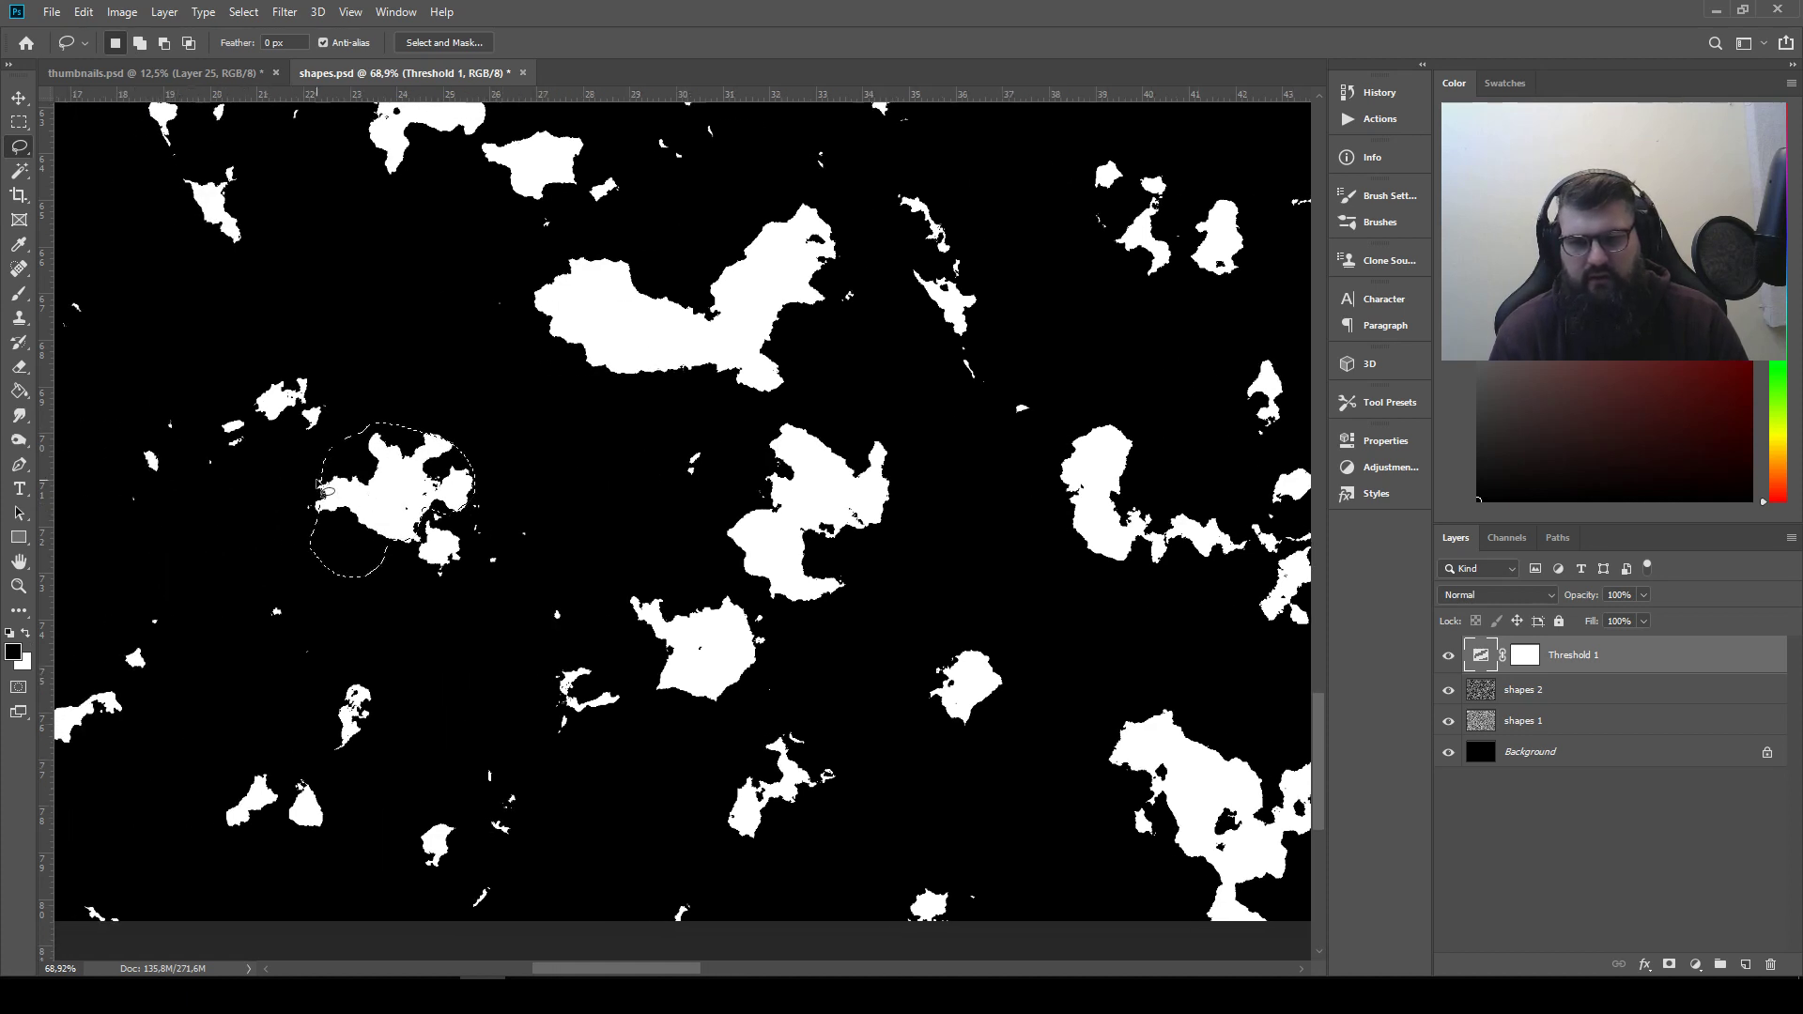
{"action": "mouse_move", "coordinate": [310, 456]}
{"action": "left_mouse_down"}
{"action": "mouse_move", "coordinate": [293, 497]}
{"action": "mouse_move", "coordinate": [332, 530]}
{"action": "mouse_move", "coordinate": [321, 439]}
{"action": "left_mouse_up"}
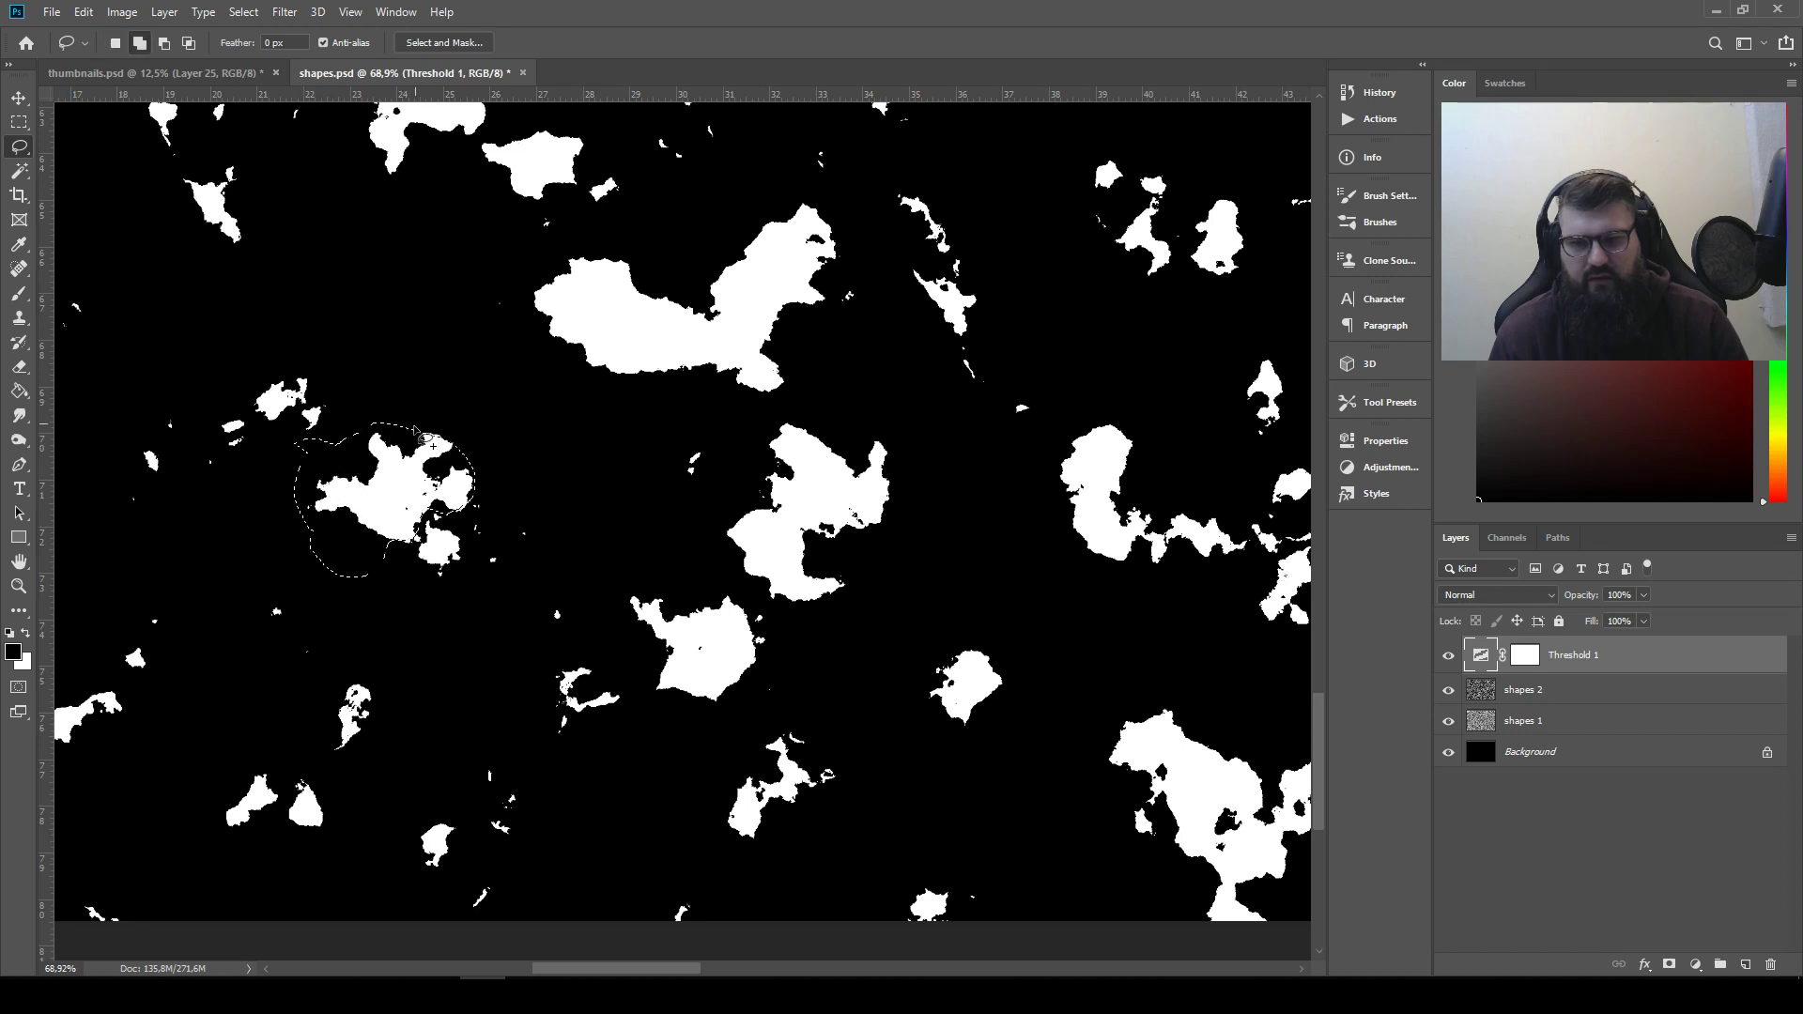
{"action": "mouse_move", "coordinate": [440, 480]}
{"action": "left_mouse_down"}
{"action": "mouse_move", "coordinate": [470, 480]}
{"action": "mouse_move", "coordinate": [402, 552]}
{"action": "left_mouse_up"}
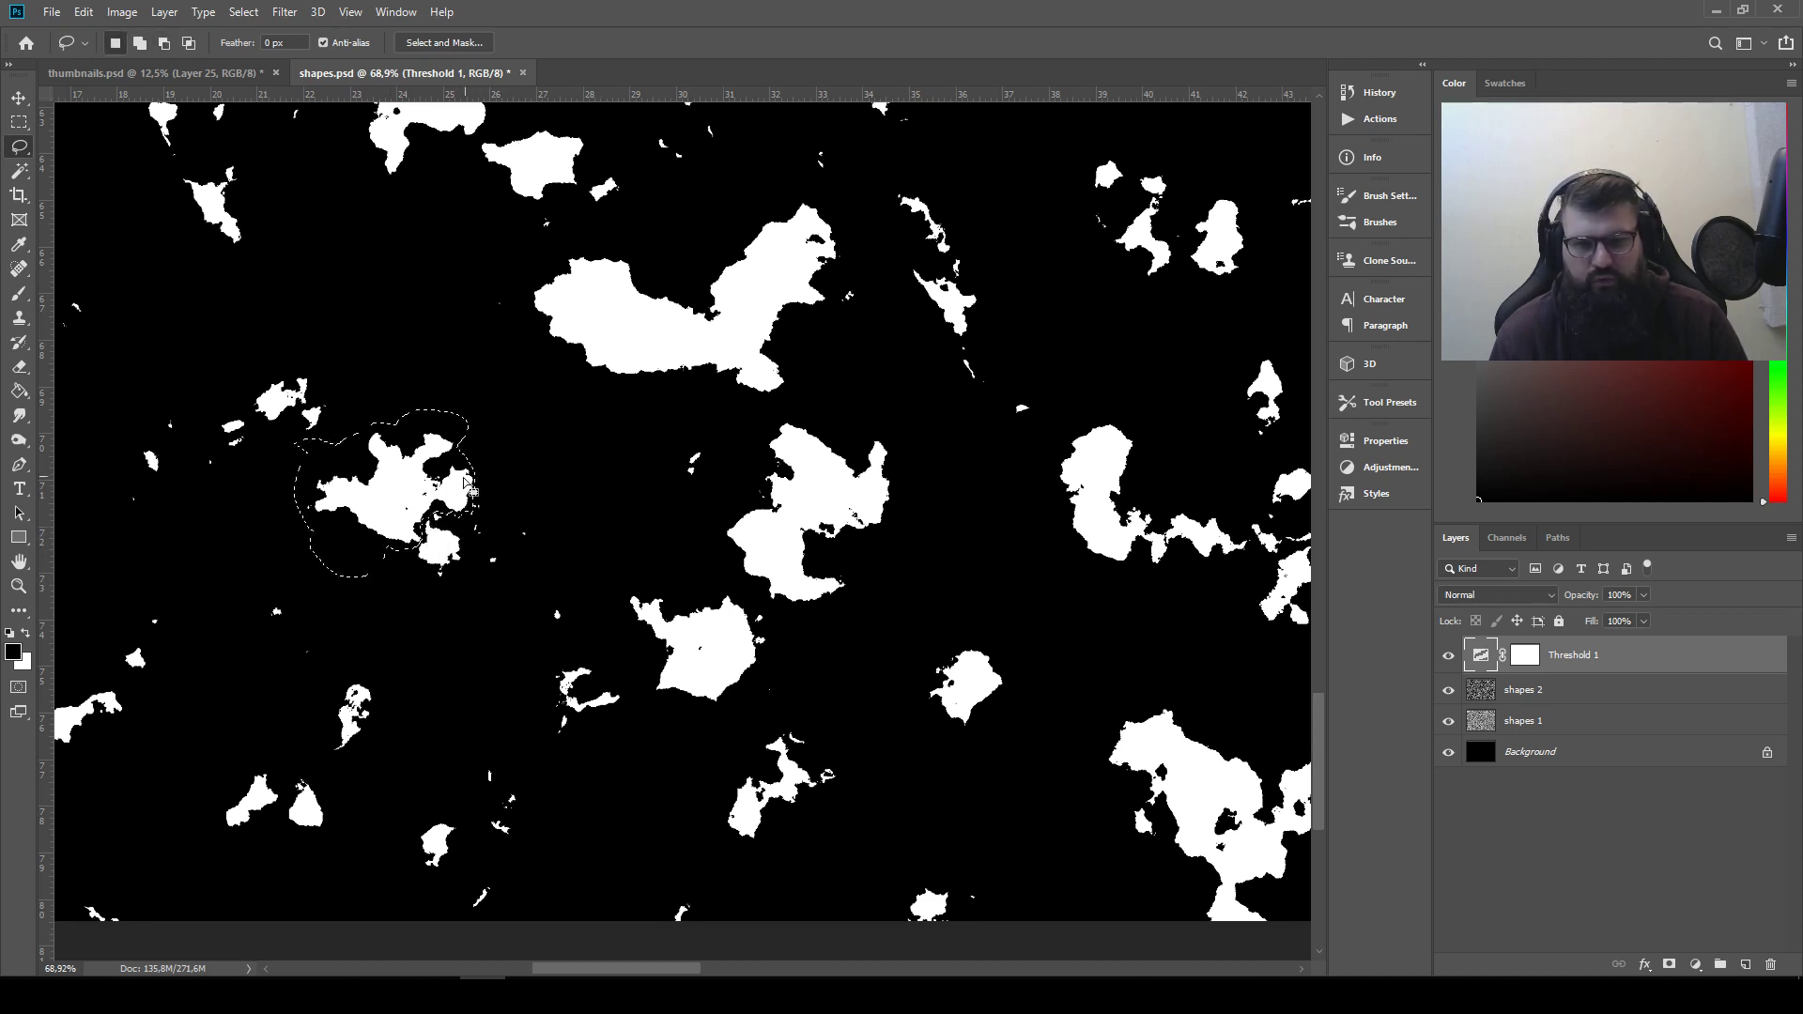
{"action": "key", "text": "ctrl+c"}
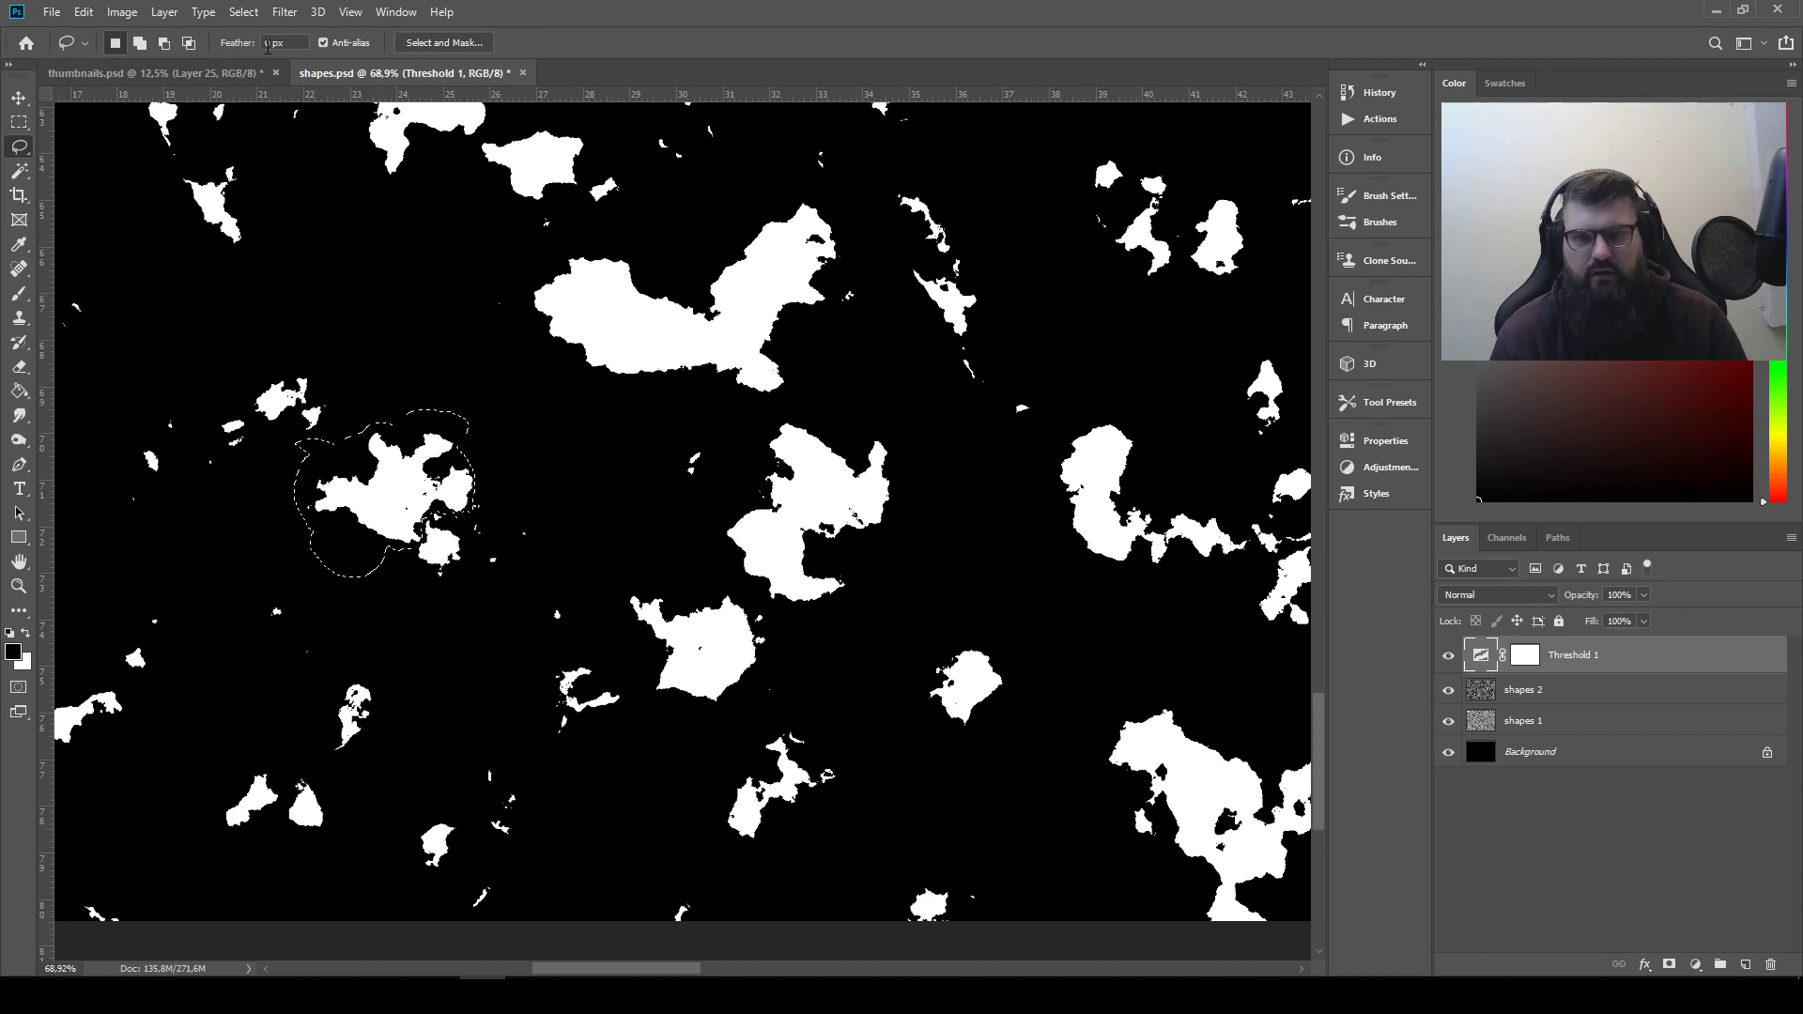
Paste the branching shape into thumbnails.psd and place it next to the spiked shape in the second row
{"action": "left_click", "coordinate": [155, 72]}
{"action": "key", "text": "ctrl+v"}
{"action": "left_click", "coordinate": [19, 98]}
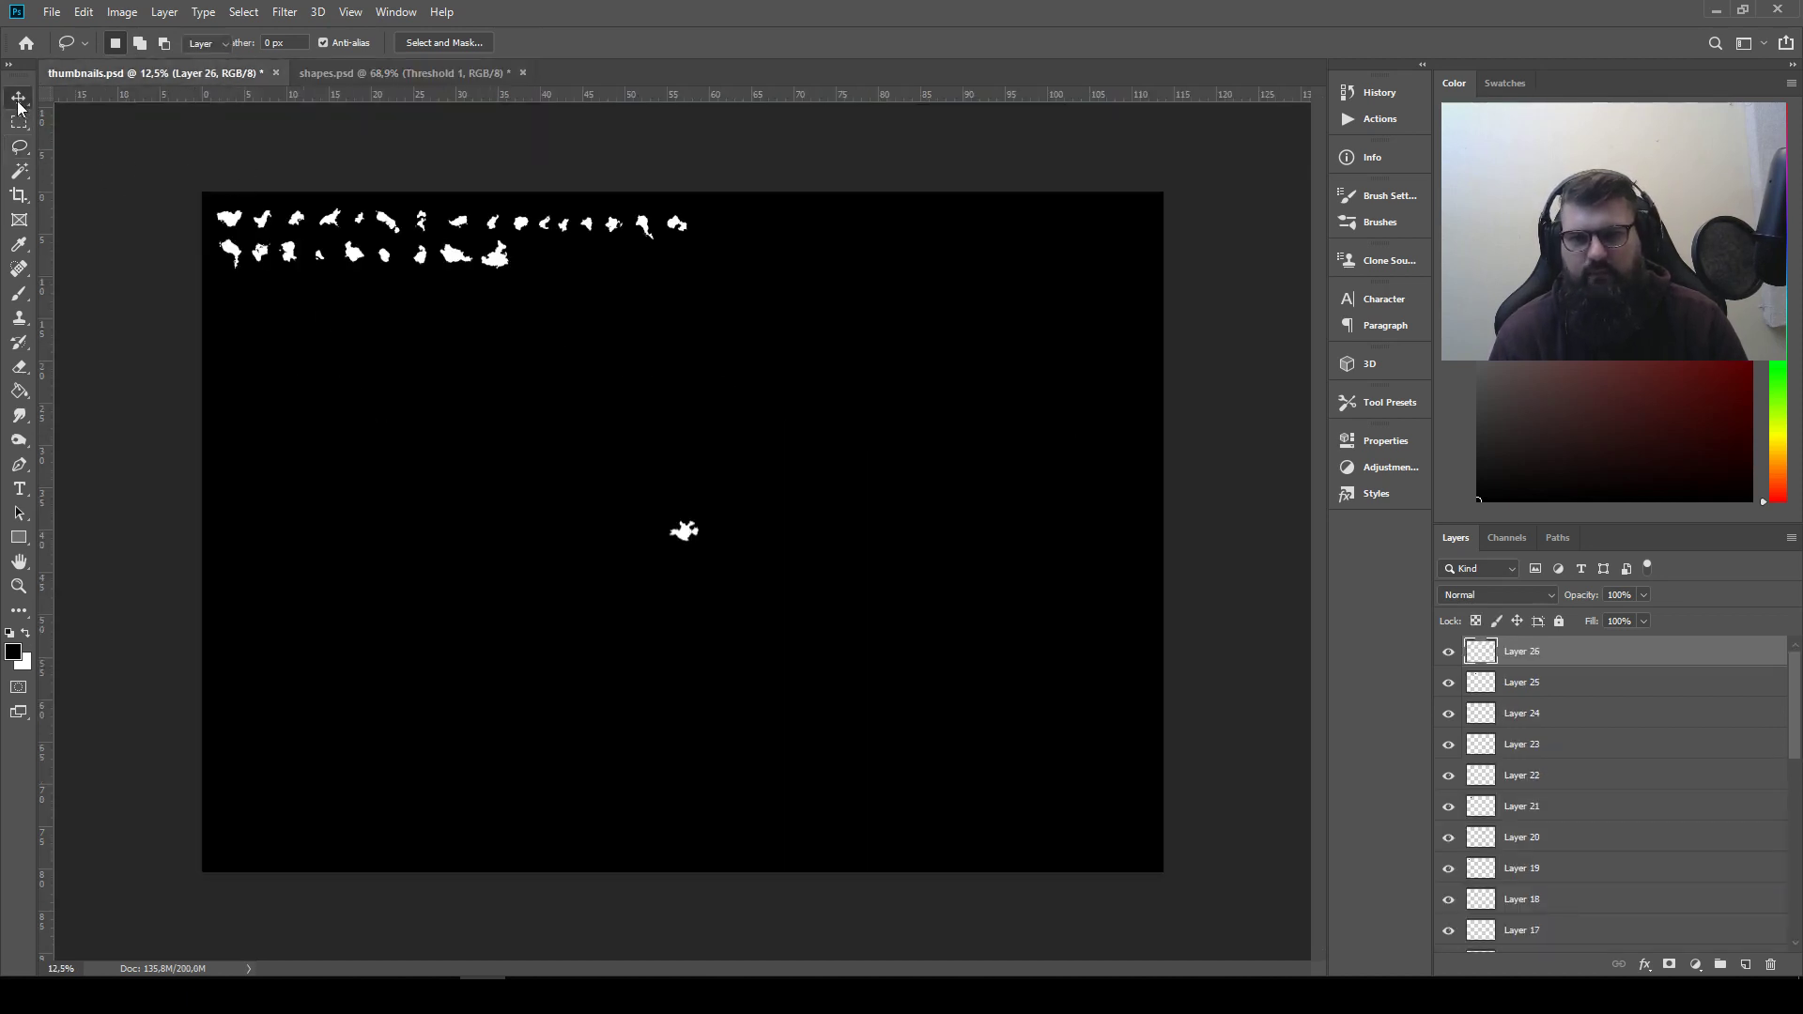
{"action": "left_click_drag", "start_coordinate": [690, 526], "coordinate": [545, 250]}
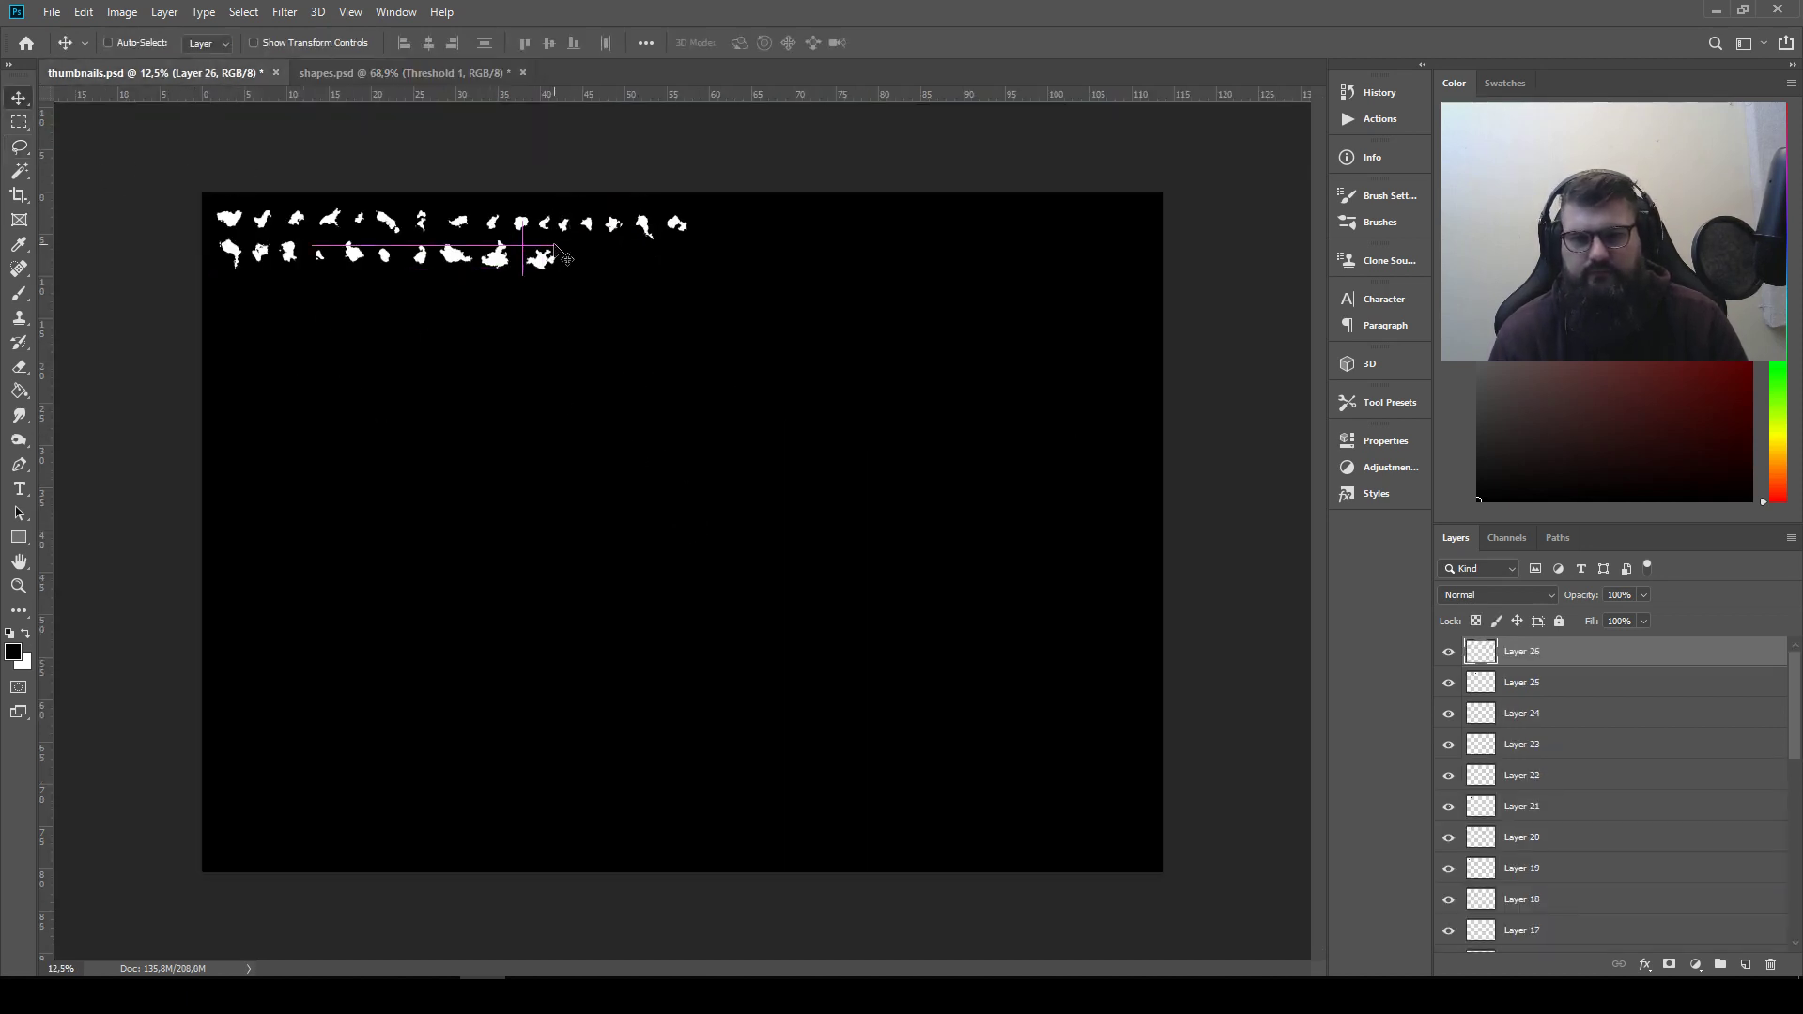
In shapes.psd, clear the selection and rotate the shapes 2 layer 180° to produce a new shape pattern
{"action": "left_click", "coordinate": [352, 73]}
{"action": "key", "text": "ctrl+d"}
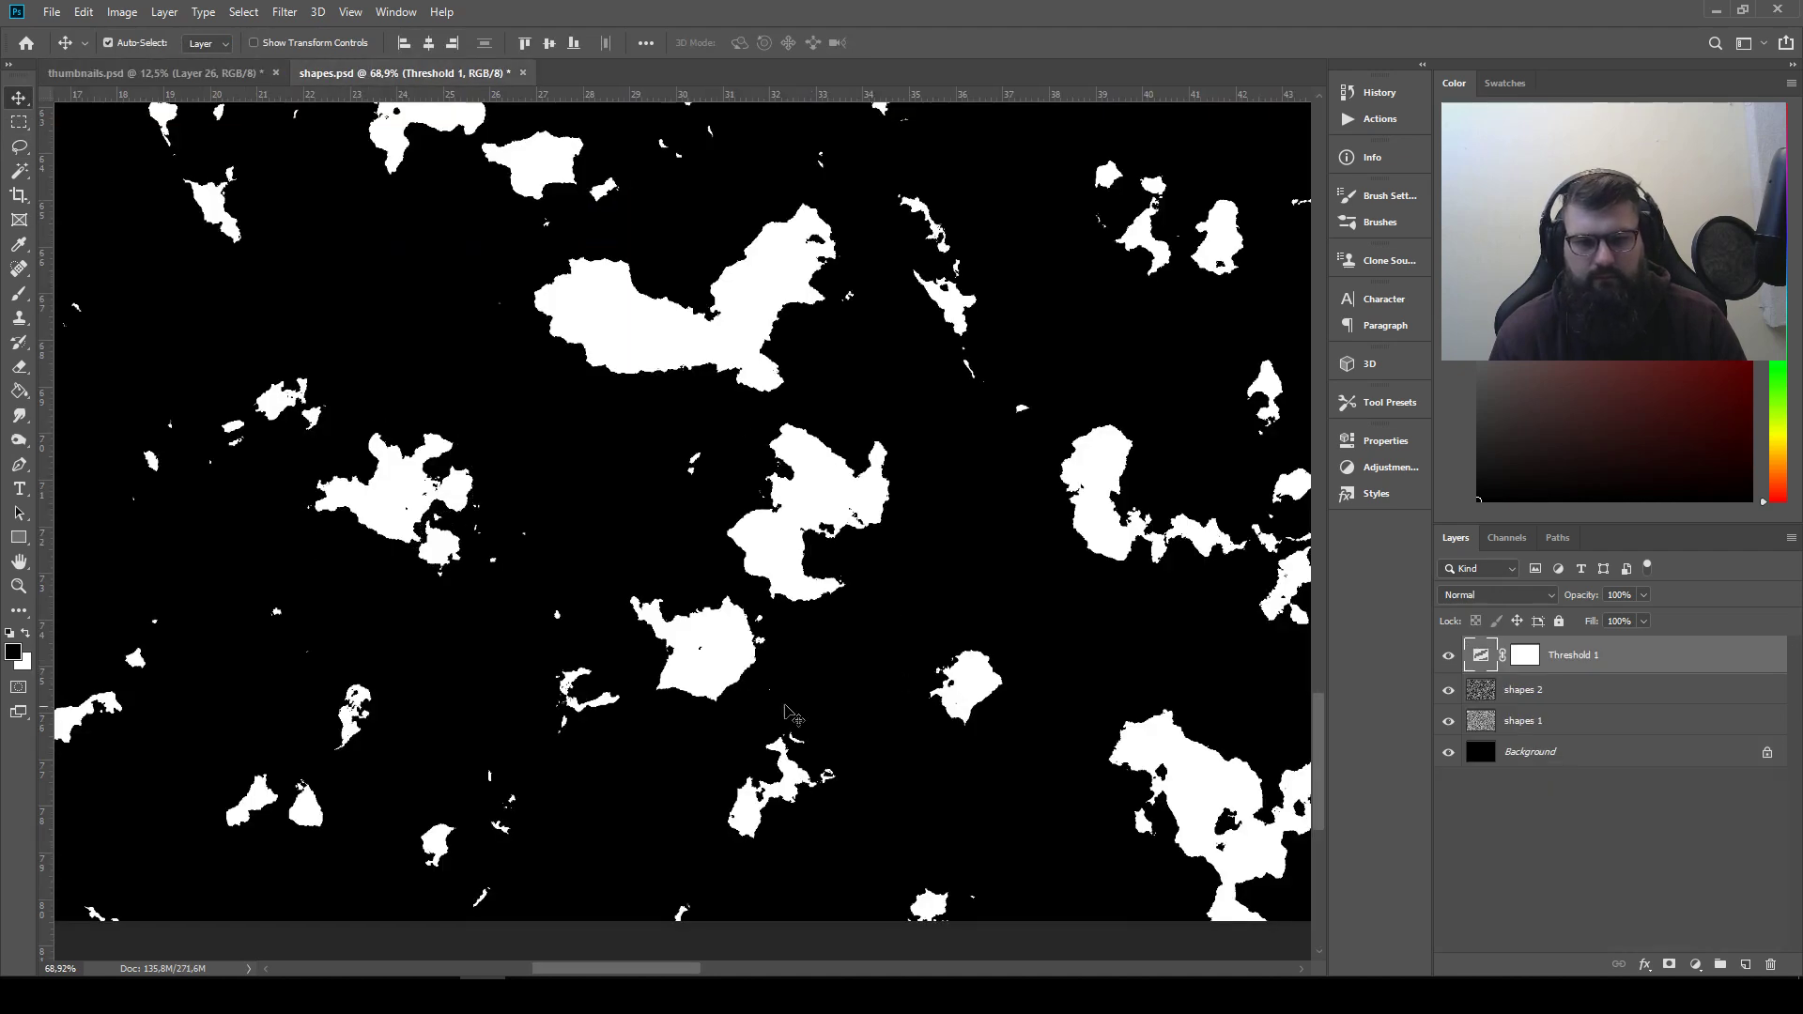
{"action": "mouse_move", "coordinate": [506, 555]}
{"action": "left_mouse_down"}
{"action": "mouse_move", "coordinate": [1040, 826]}
{"action": "mouse_move", "coordinate": [984, 873]}
{"action": "mouse_move", "coordinate": [1122, 890]}
{"action": "left_mouse_up"}
{"action": "scroll", "coordinate": [1106, 779], "scroll_direction": "down", "scroll_amount": 6}
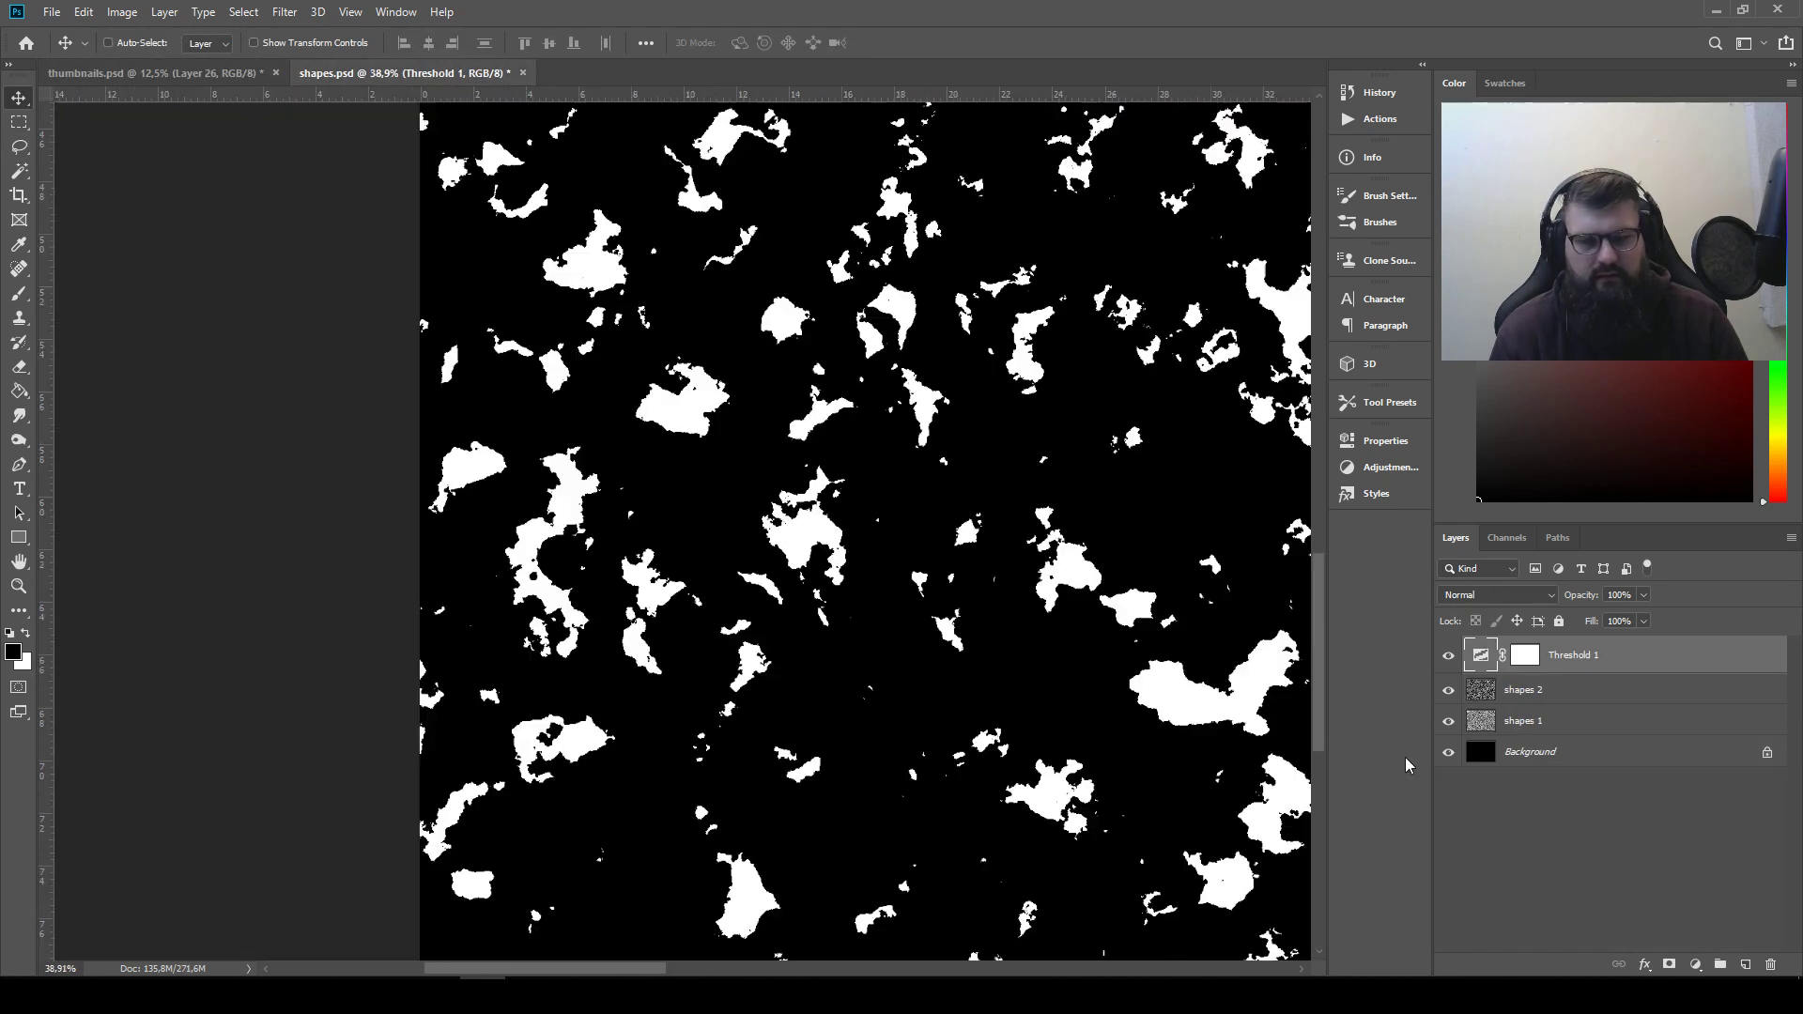
{"action": "left_click", "coordinate": [1597, 700]}
{"action": "left_click_drag", "start_coordinate": [1049, 584], "coordinate": [631, 487]}
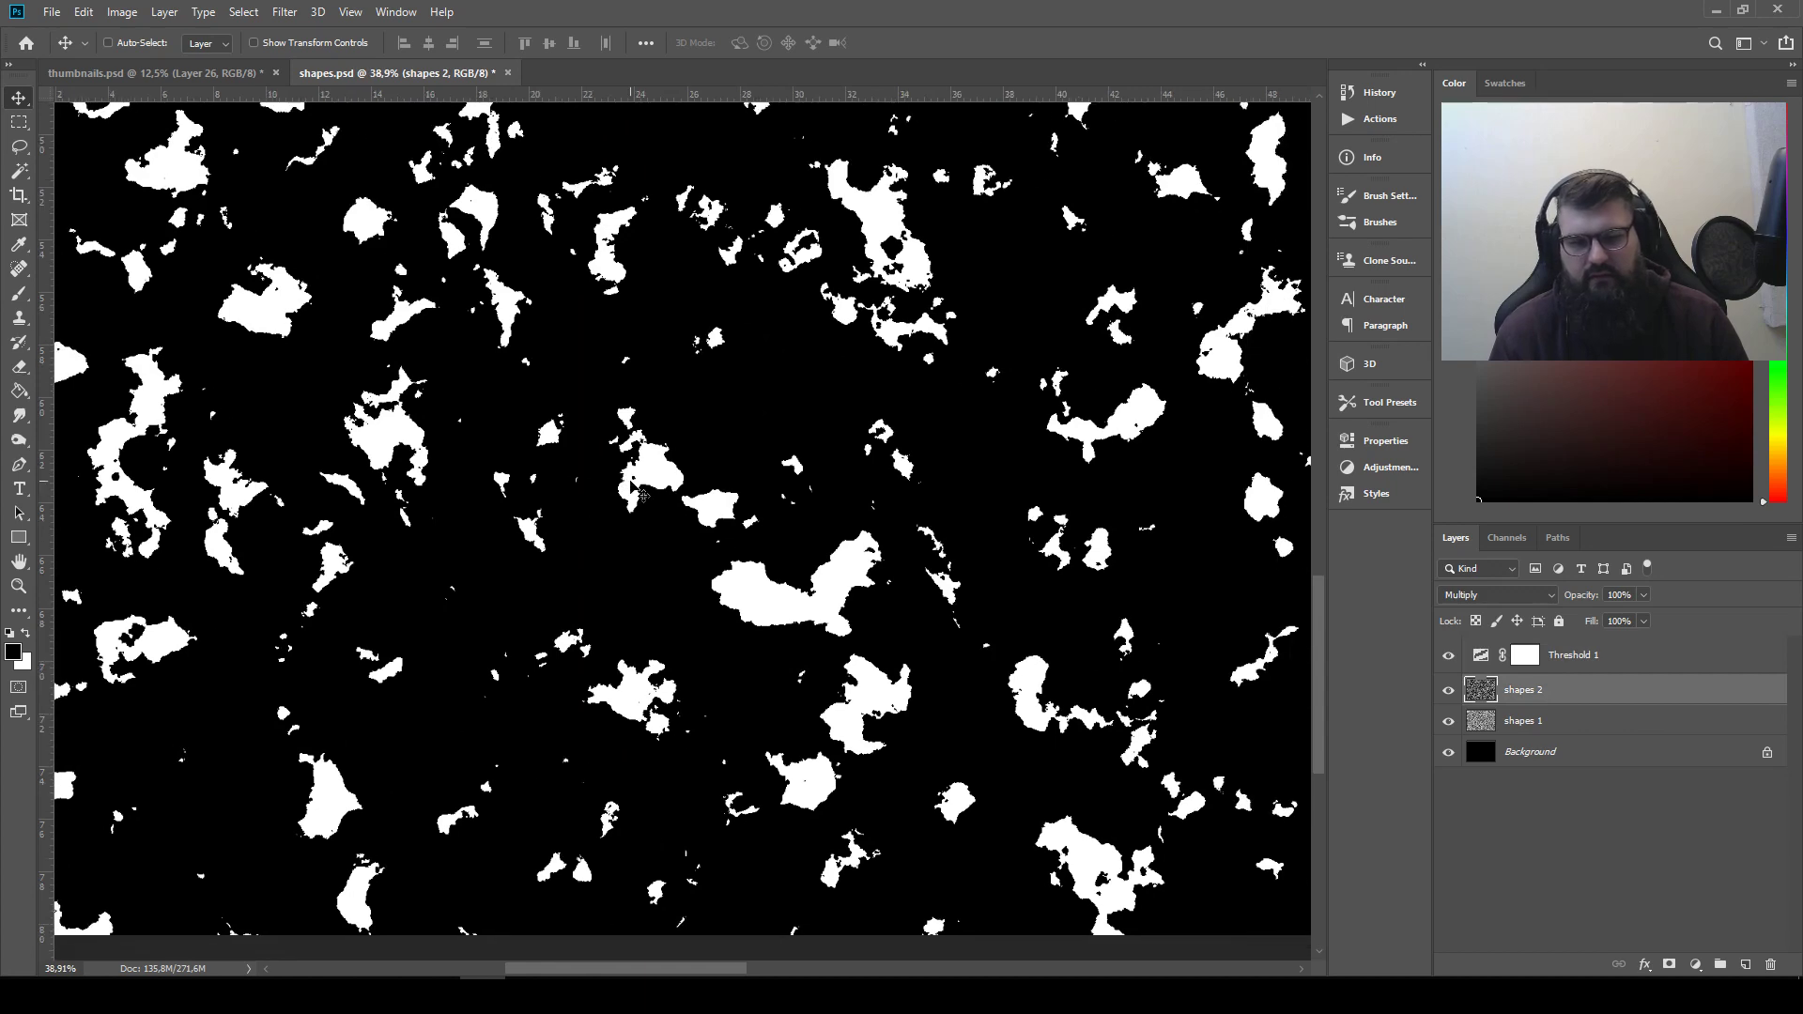
{"action": "left_click", "coordinate": [122, 11]}
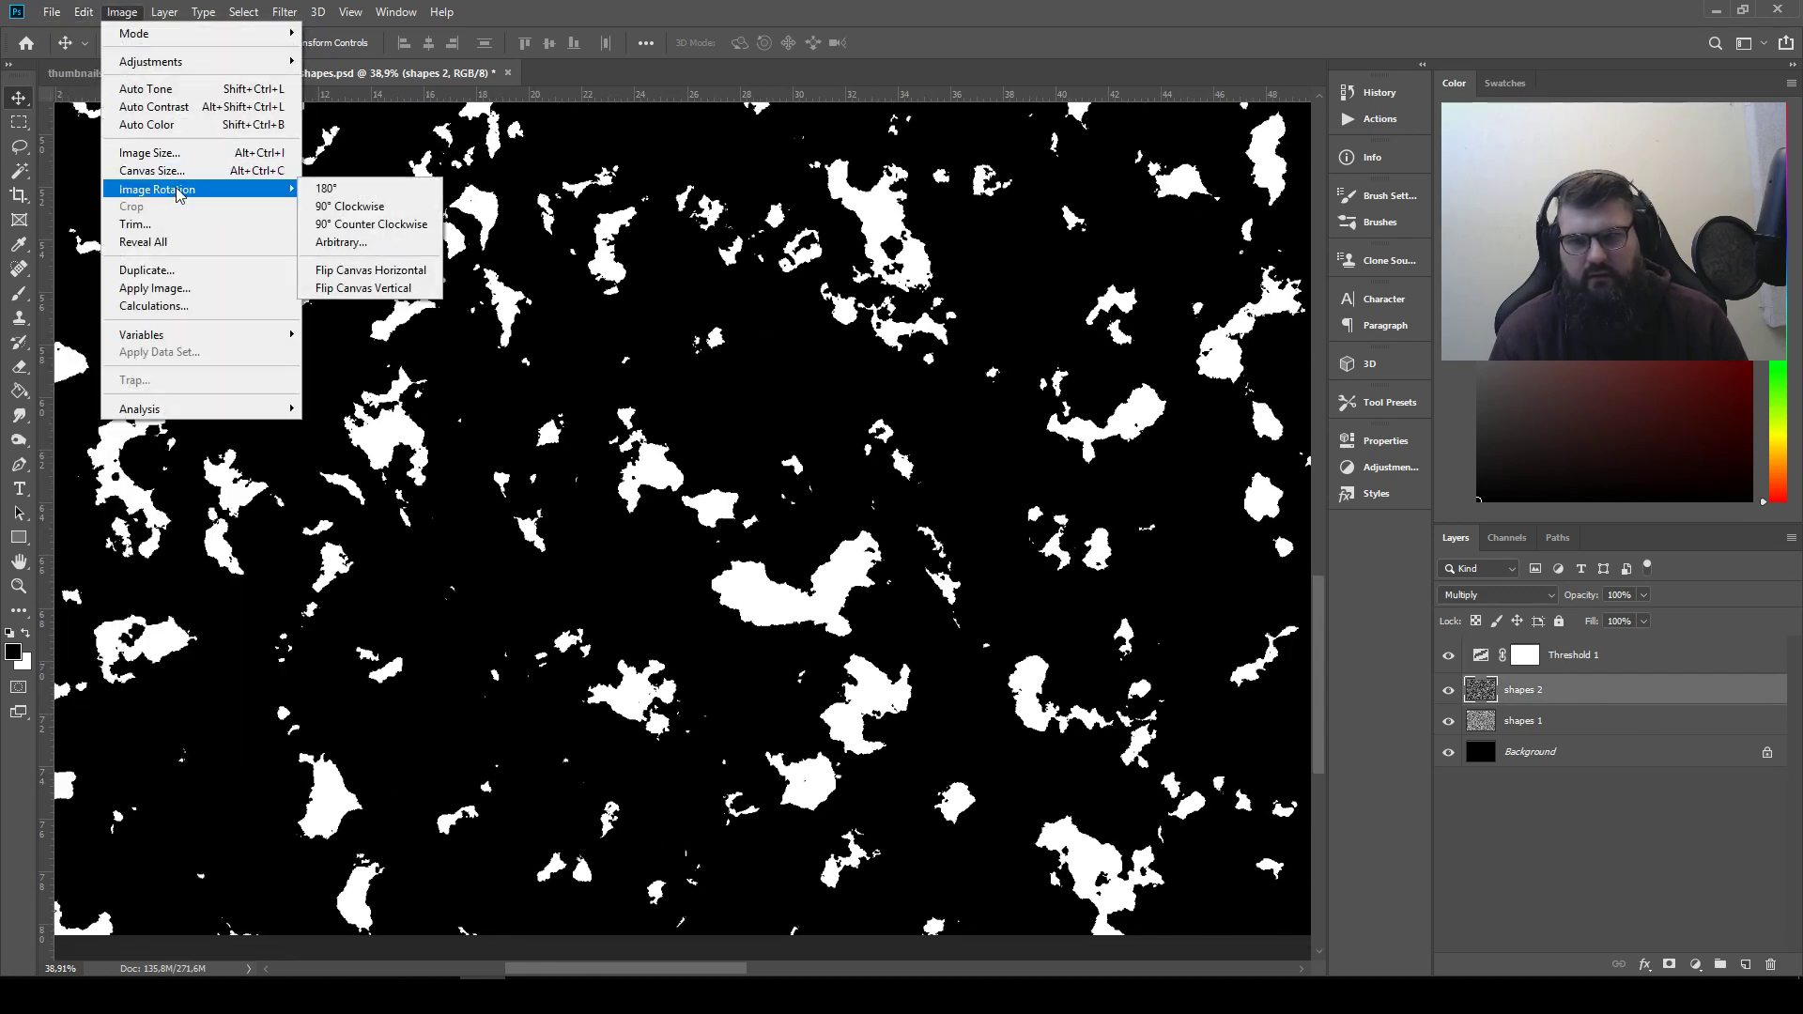
{"action": "mouse_move", "coordinate": [79, 7]}
{"action": "mouse_move", "coordinate": [211, 444]}
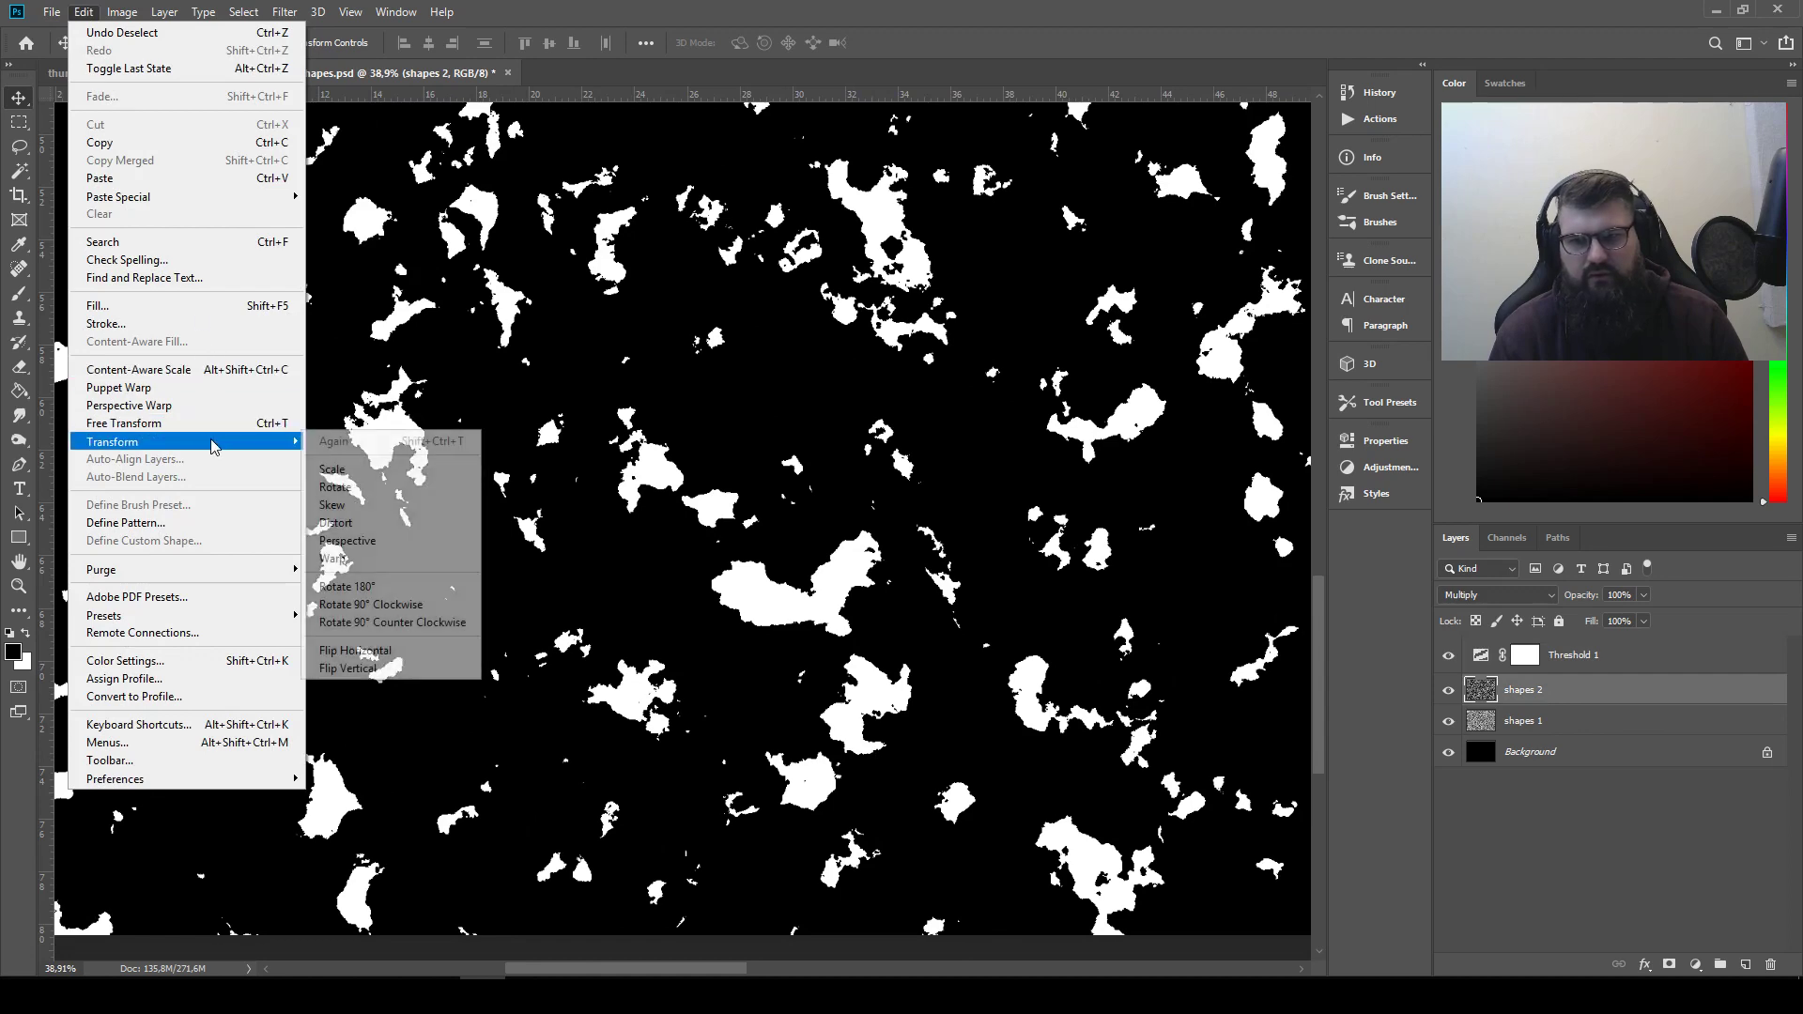
{"action": "left_click", "coordinate": [402, 587]}
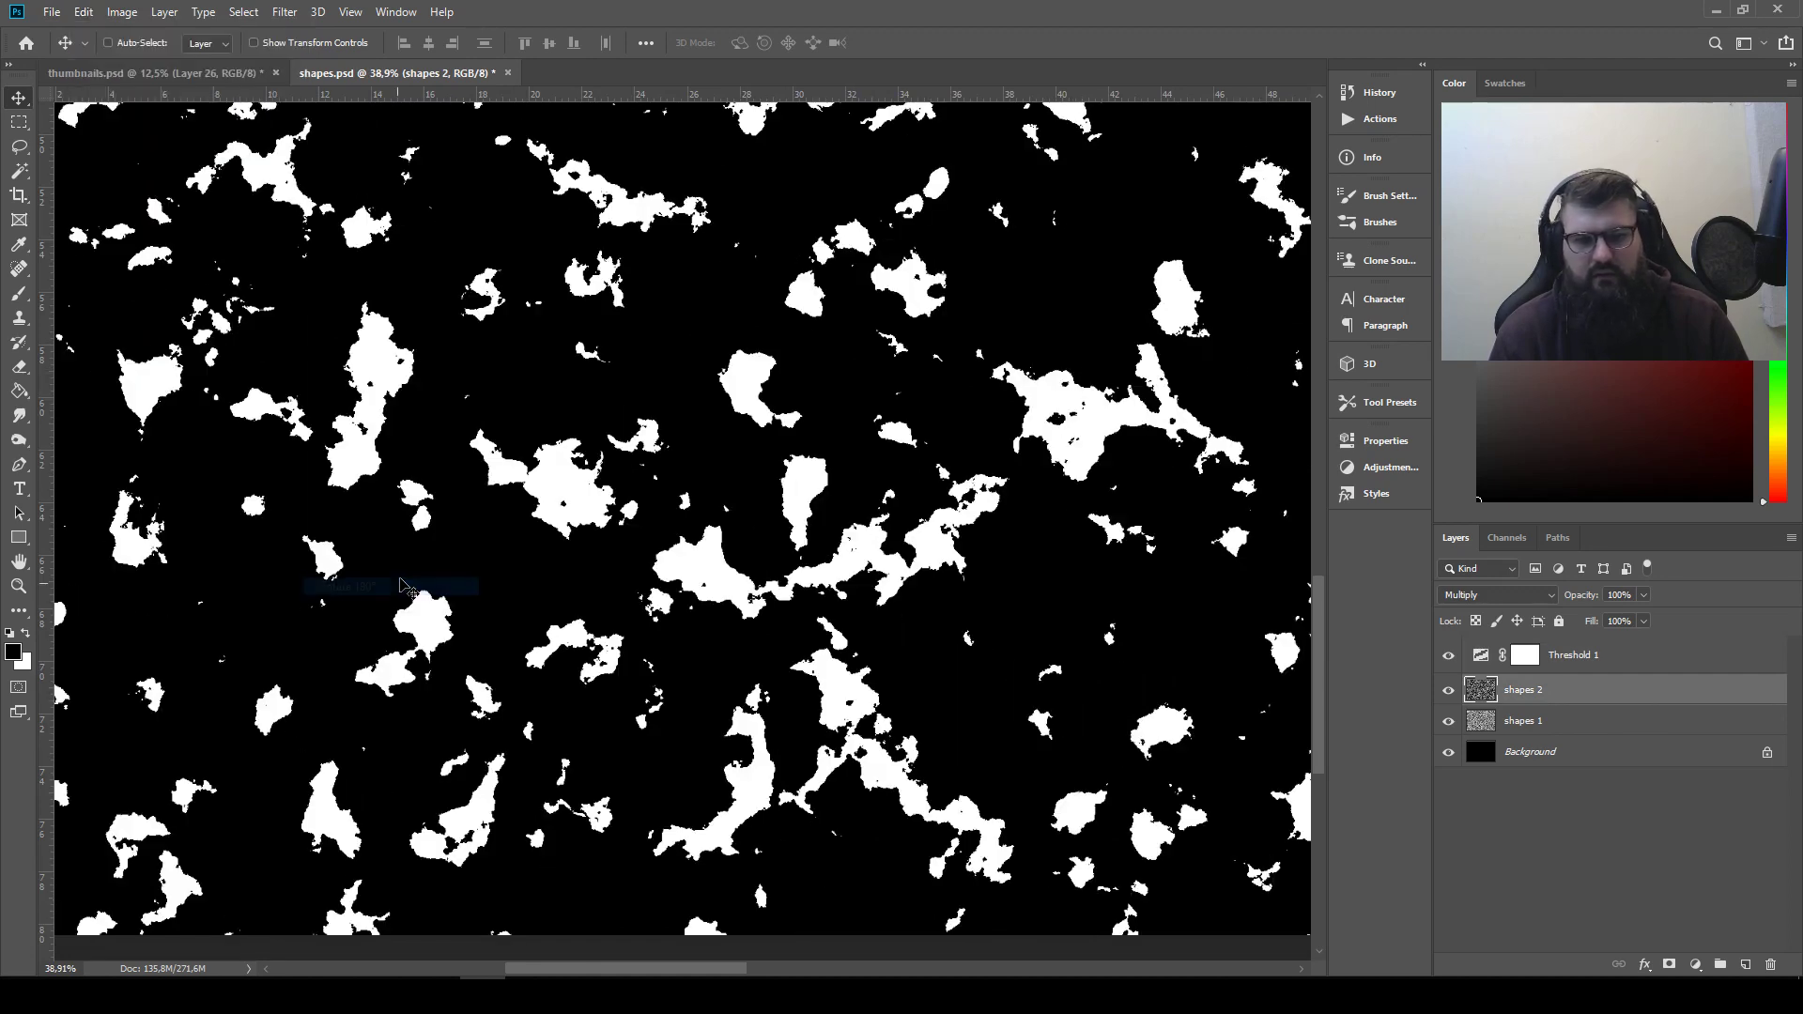
Lasso the compact wedge-shaped blob in the middle of the new pattern, leaving out the small fragments beside it, and copy it
{"action": "left_click_drag", "start_coordinate": [892, 498], "coordinate": [882, 851]}
{"action": "scroll", "coordinate": [609, 544], "scroll_direction": "up", "scroll_amount": 6}
{"action": "left_click_drag", "start_coordinate": [781, 487], "coordinate": [402, 768]}
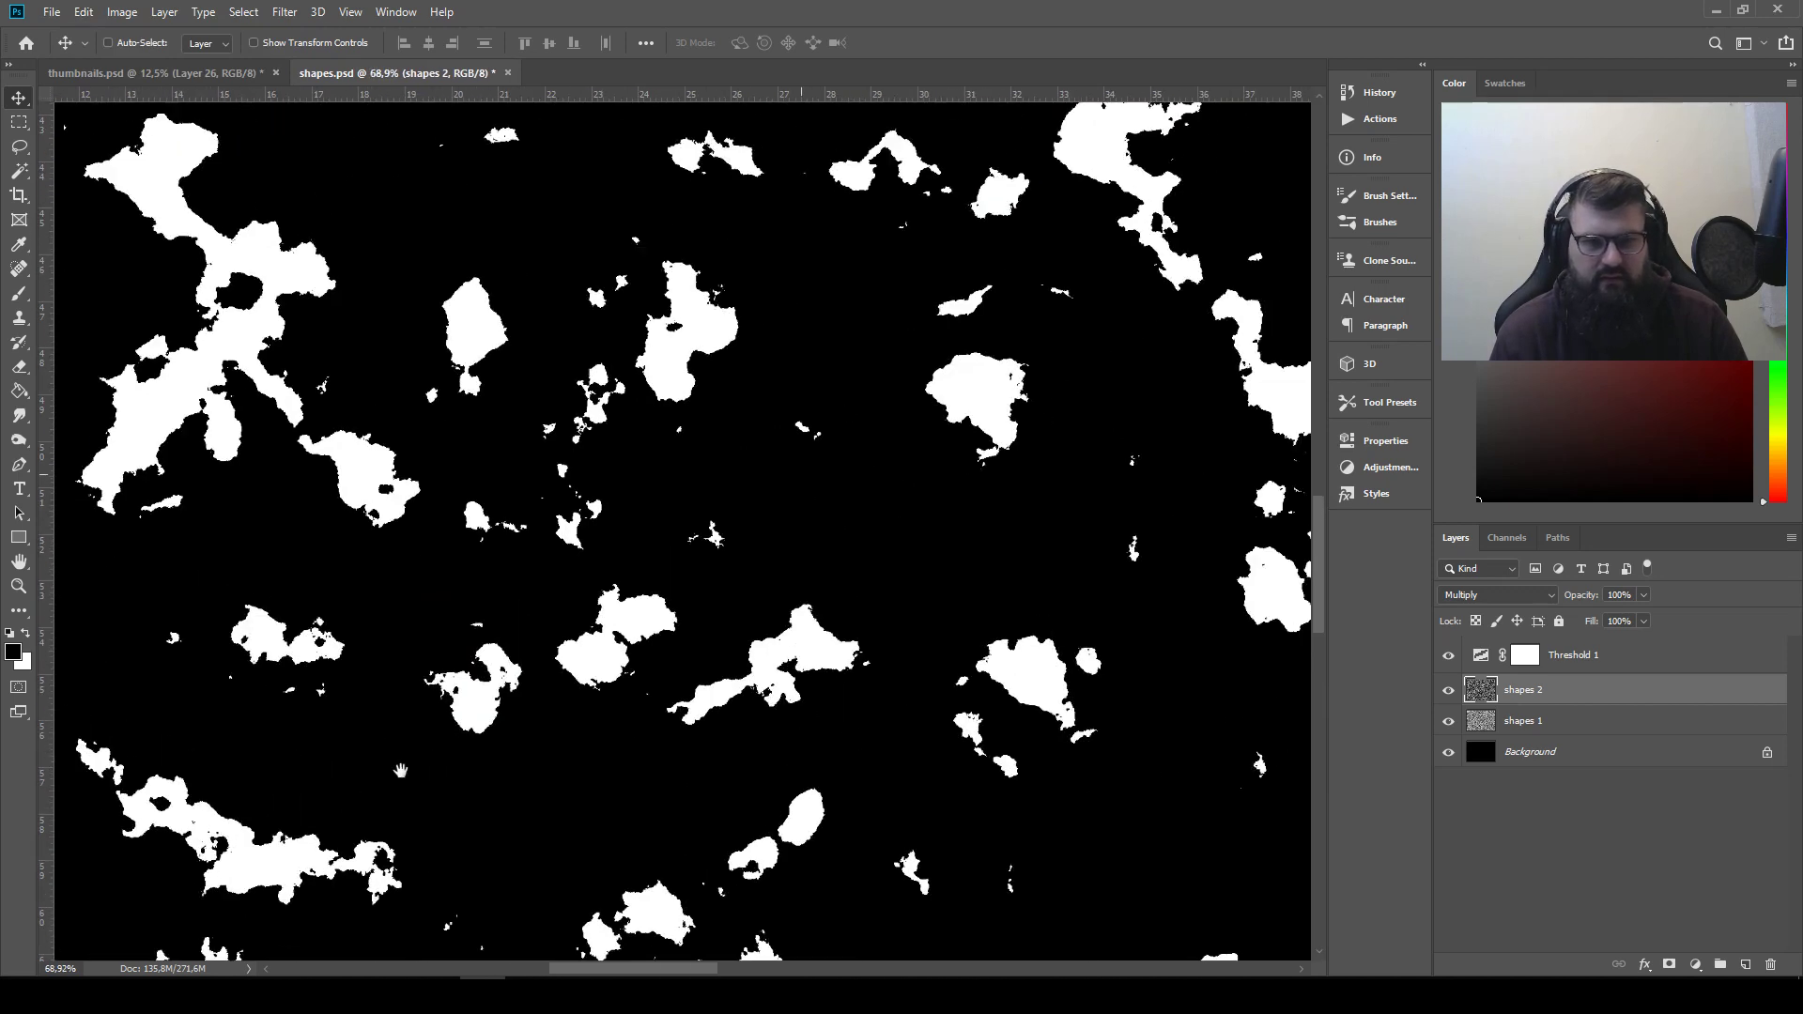
{"action": "left_click_drag", "start_coordinate": [869, 484], "coordinate": [410, 365]}
{"action": "left_click_drag", "start_coordinate": [576, 599], "coordinate": [595, 404]}
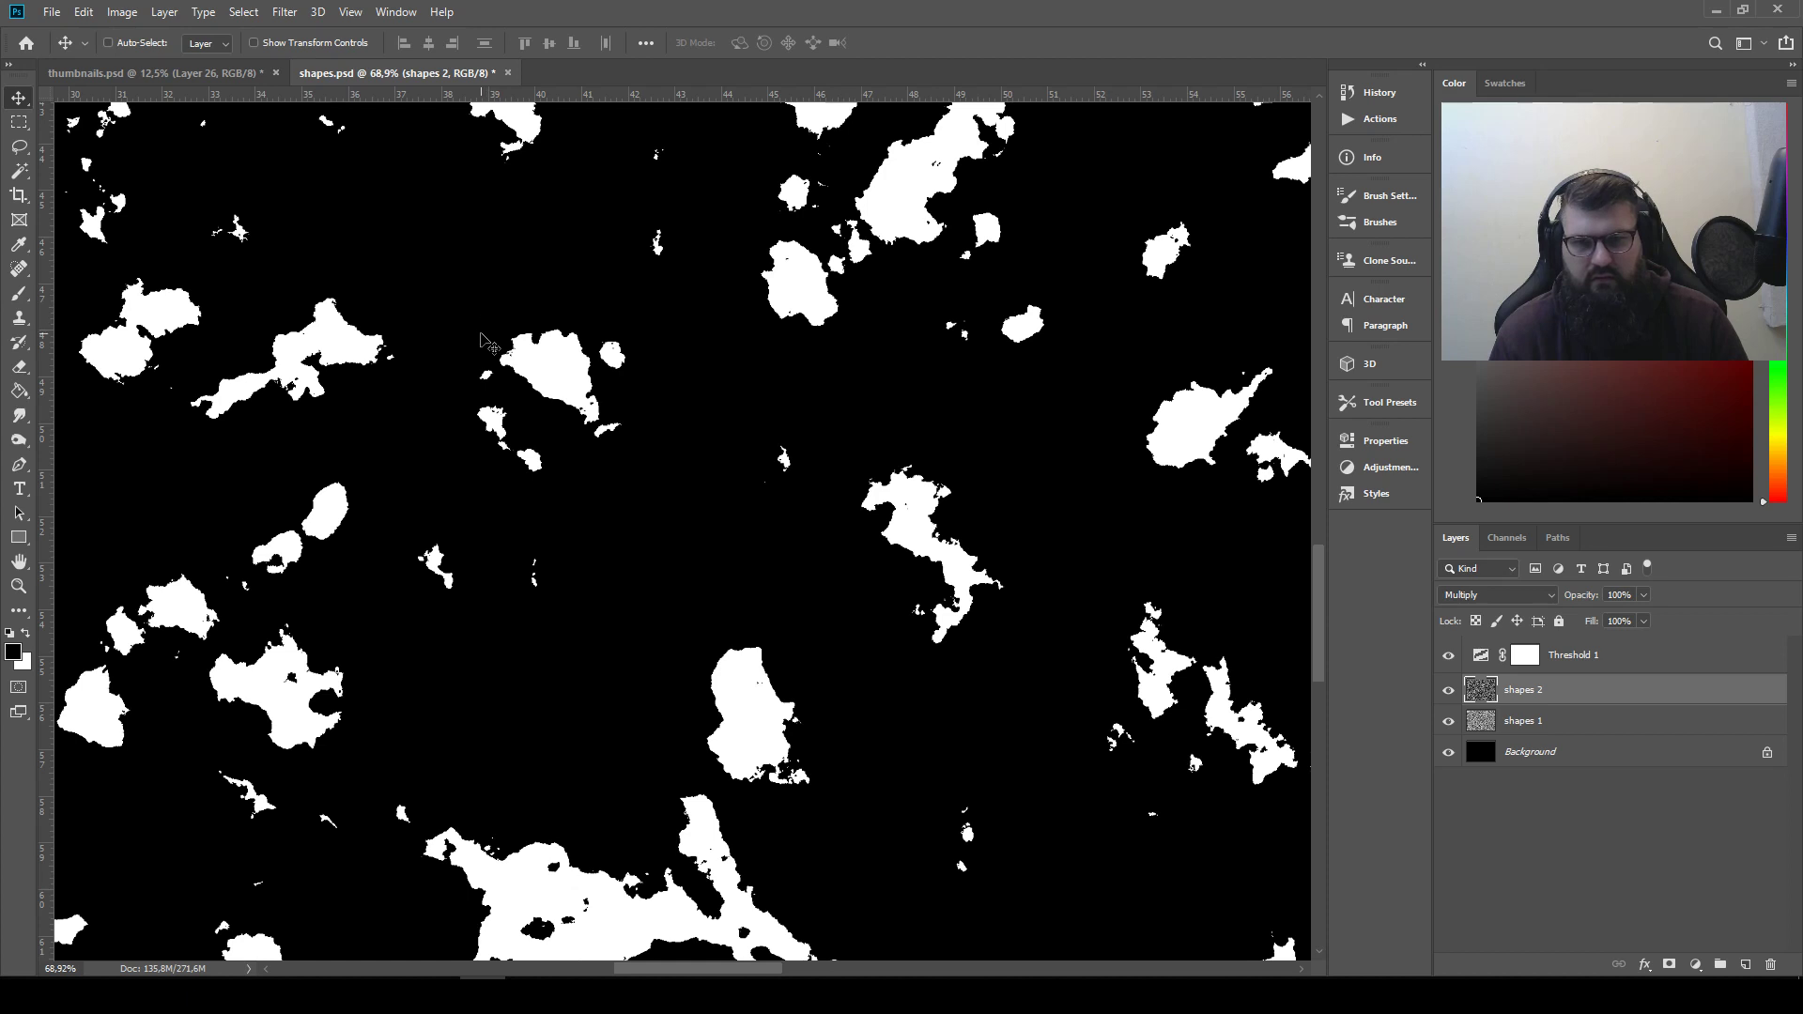
{"action": "key", "text": "l"}
{"action": "mouse_move", "coordinate": [484, 345]}
{"action": "left_mouse_down"}
{"action": "mouse_move", "coordinate": [576, 428]}
{"action": "mouse_move", "coordinate": [615, 413]}
{"action": "mouse_move", "coordinate": [599, 370]}
{"action": "mouse_move", "coordinate": [521, 318]}
{"action": "mouse_move", "coordinate": [488, 342]}
{"action": "left_mouse_up"}
{"action": "key", "text": "ctrl+c"}
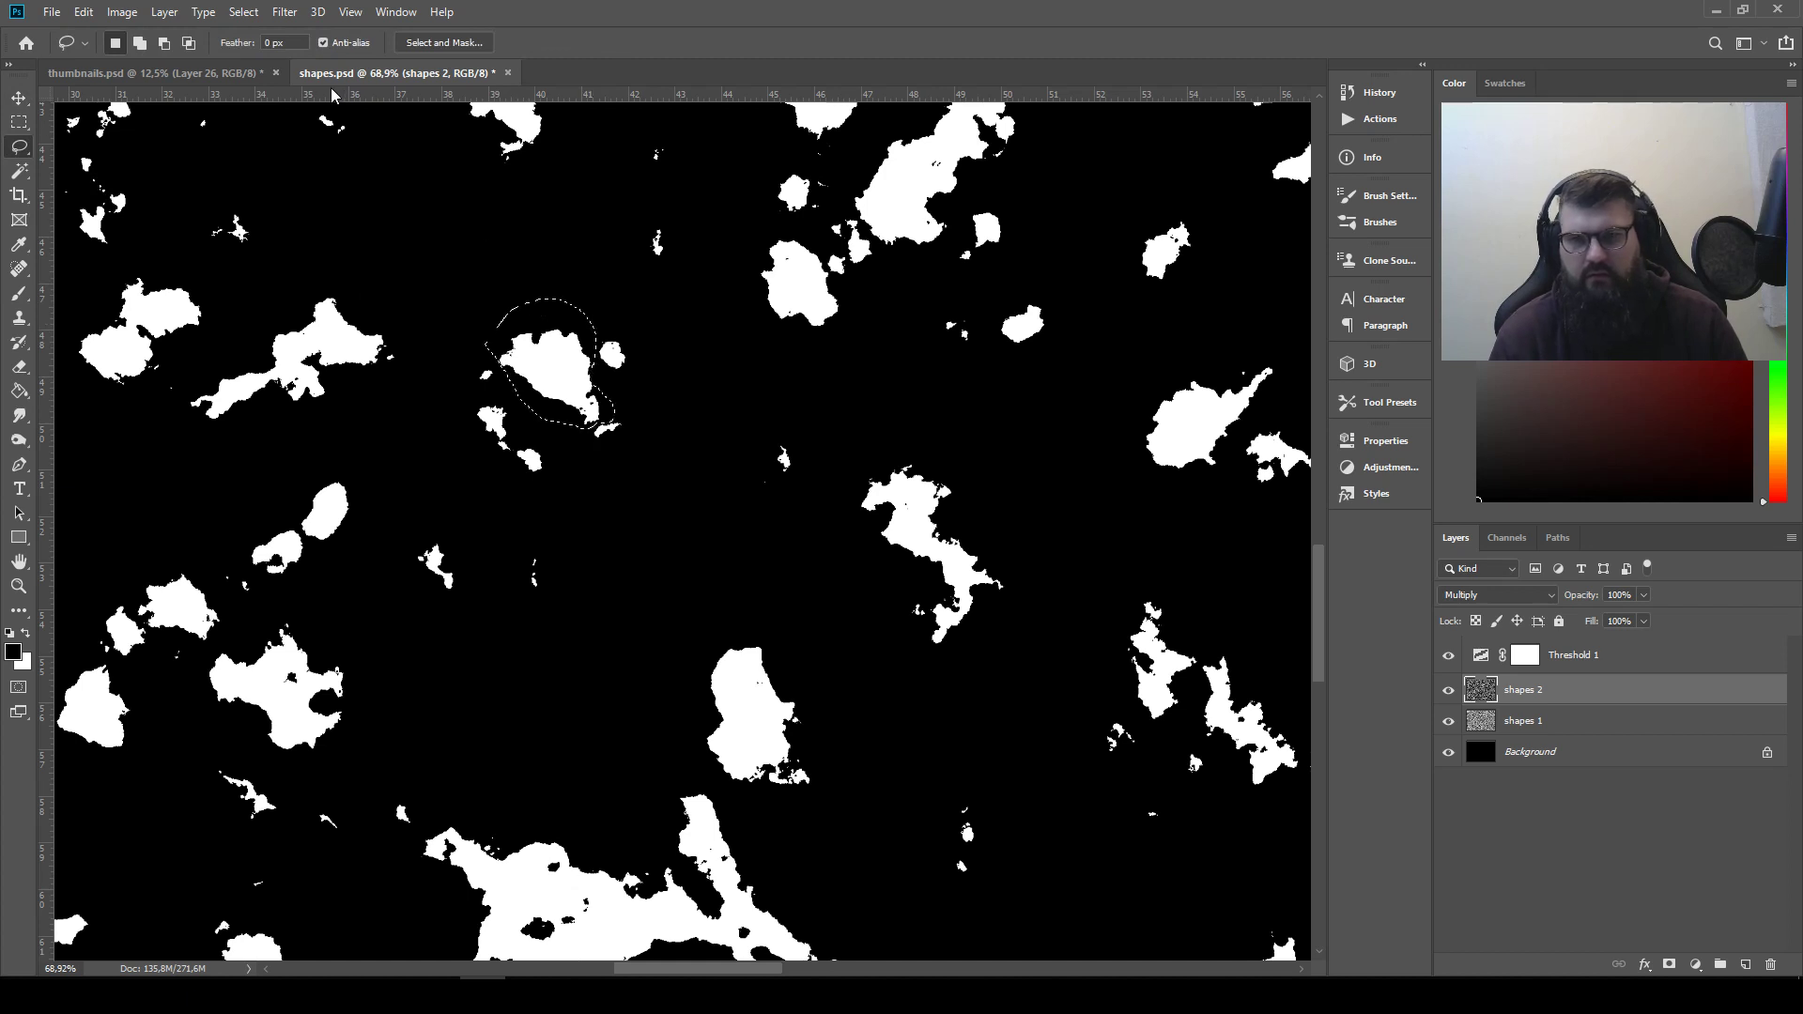
Paste the wedge-shaped blob into thumbnails.psd and add it to the end of the second row
{"action": "left_click", "coordinate": [150, 72]}
{"action": "key", "text": "ctrl+v"}
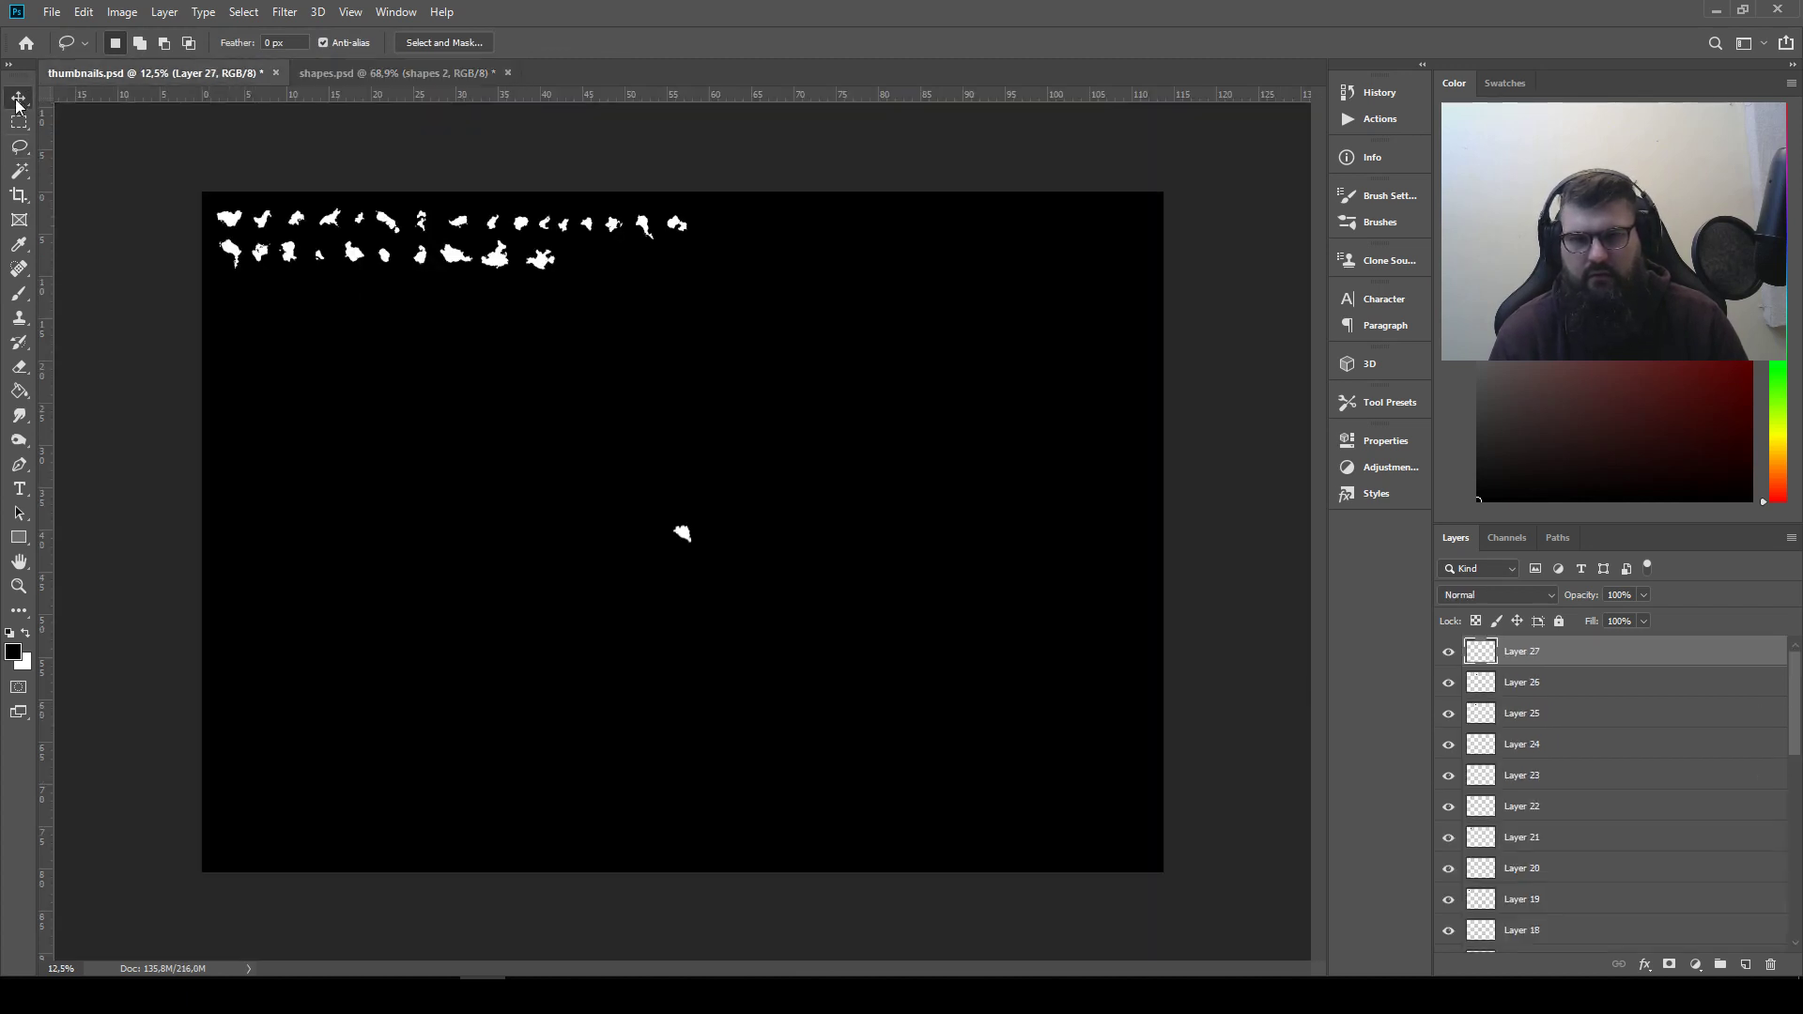
{"action": "key", "text": "v"}
{"action": "left_click_drag", "start_coordinate": [741, 516], "coordinate": [616, 258]}
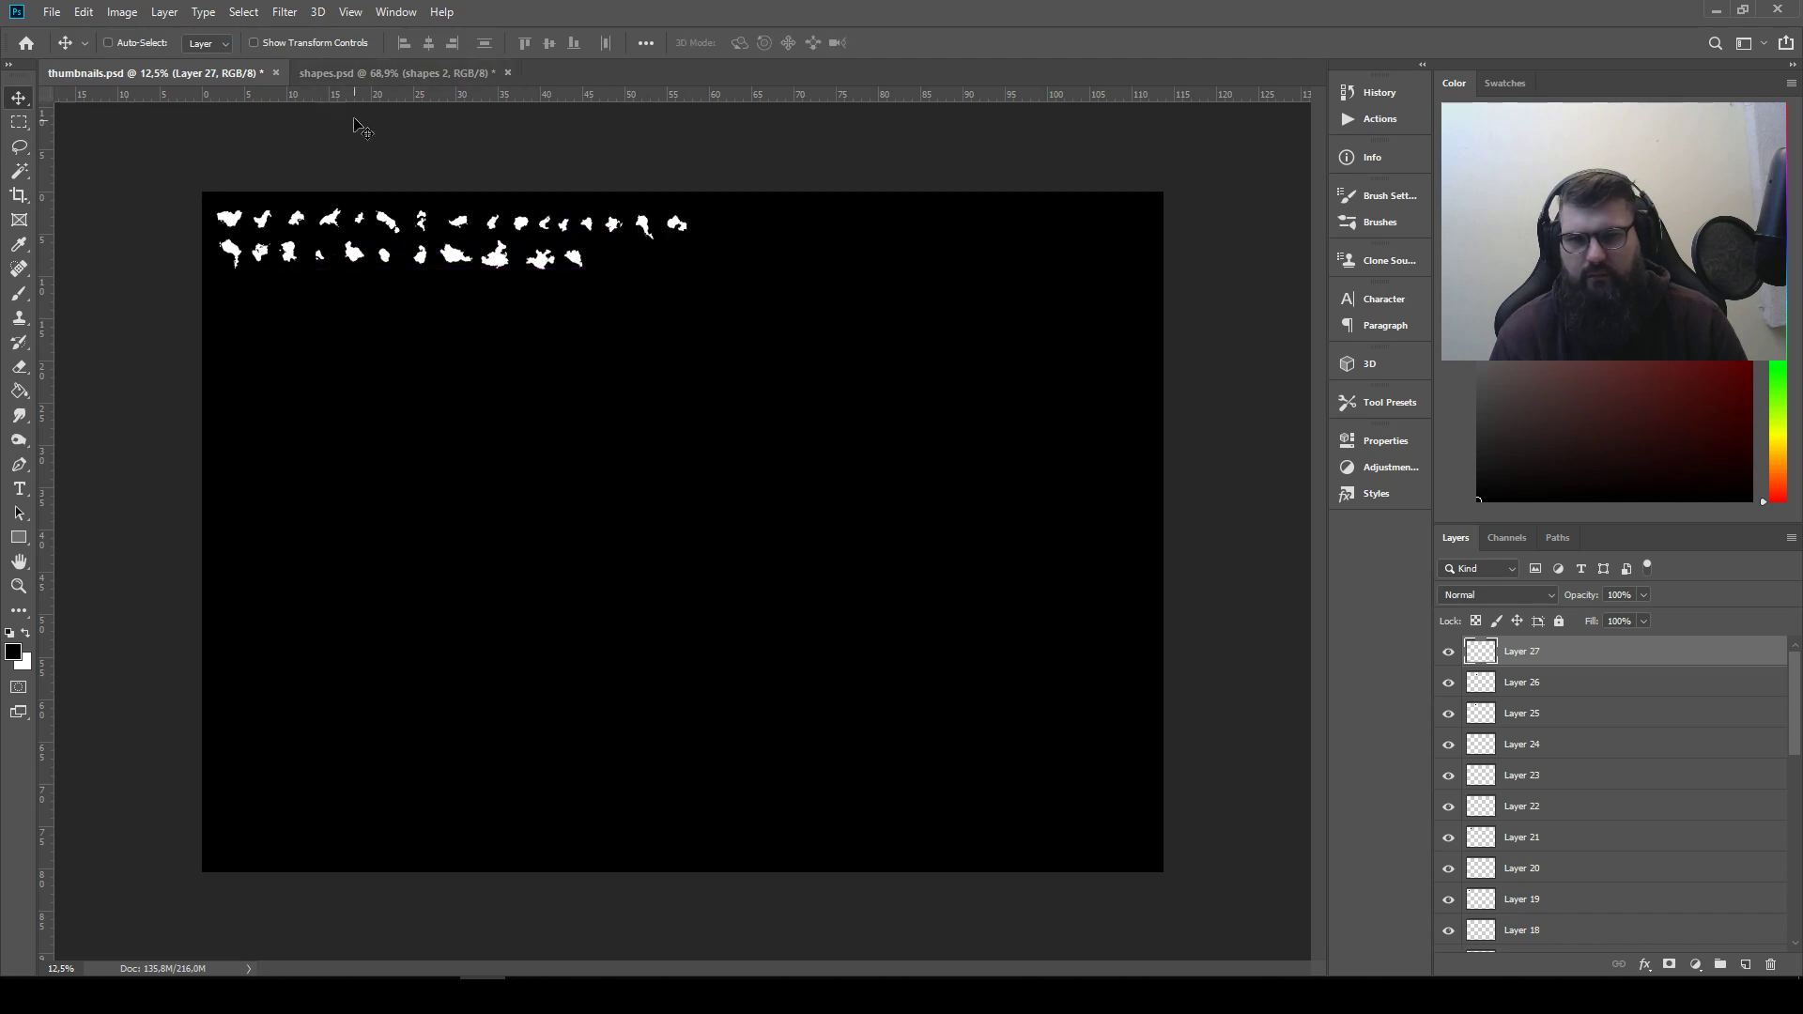
In shapes.psd, lasso the long, jagged diagonal shape near the middle of the view and copy it
{"action": "left_click", "coordinate": [363, 72]}
{"action": "left_click_drag", "start_coordinate": [488, 680], "coordinate": [1018, 775]}
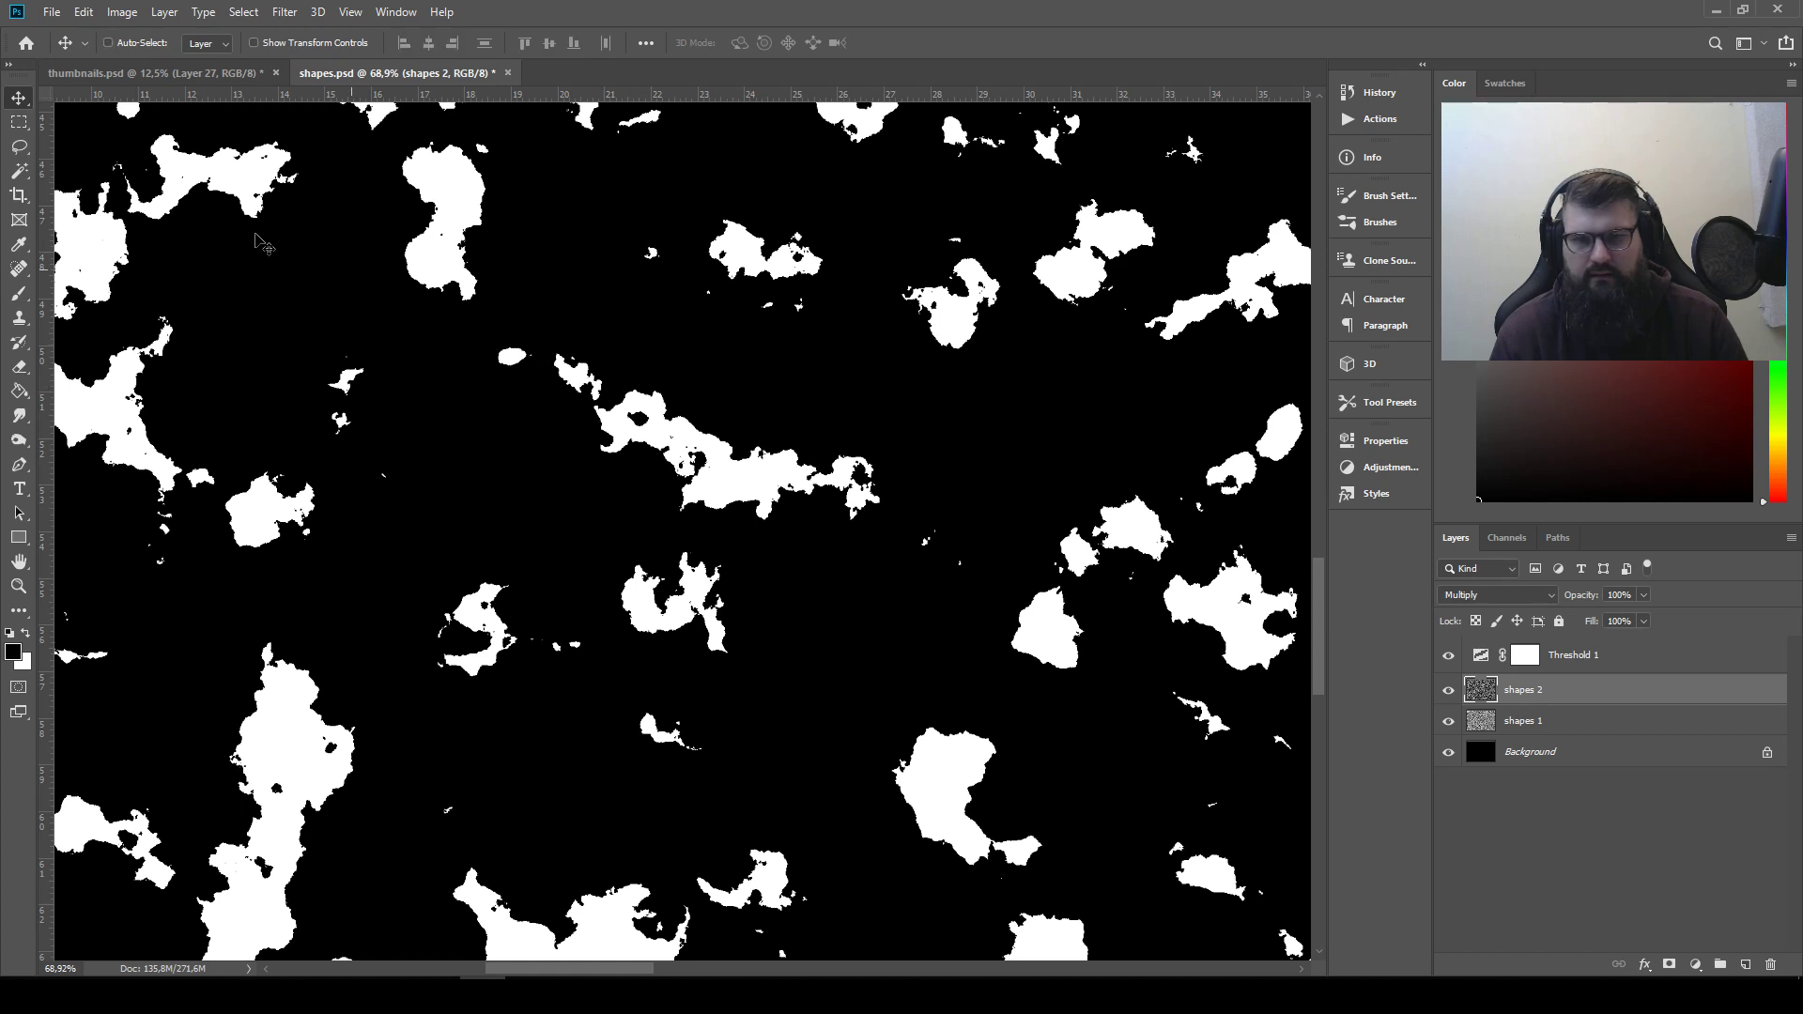
{"action": "left_click", "coordinate": [23, 146]}
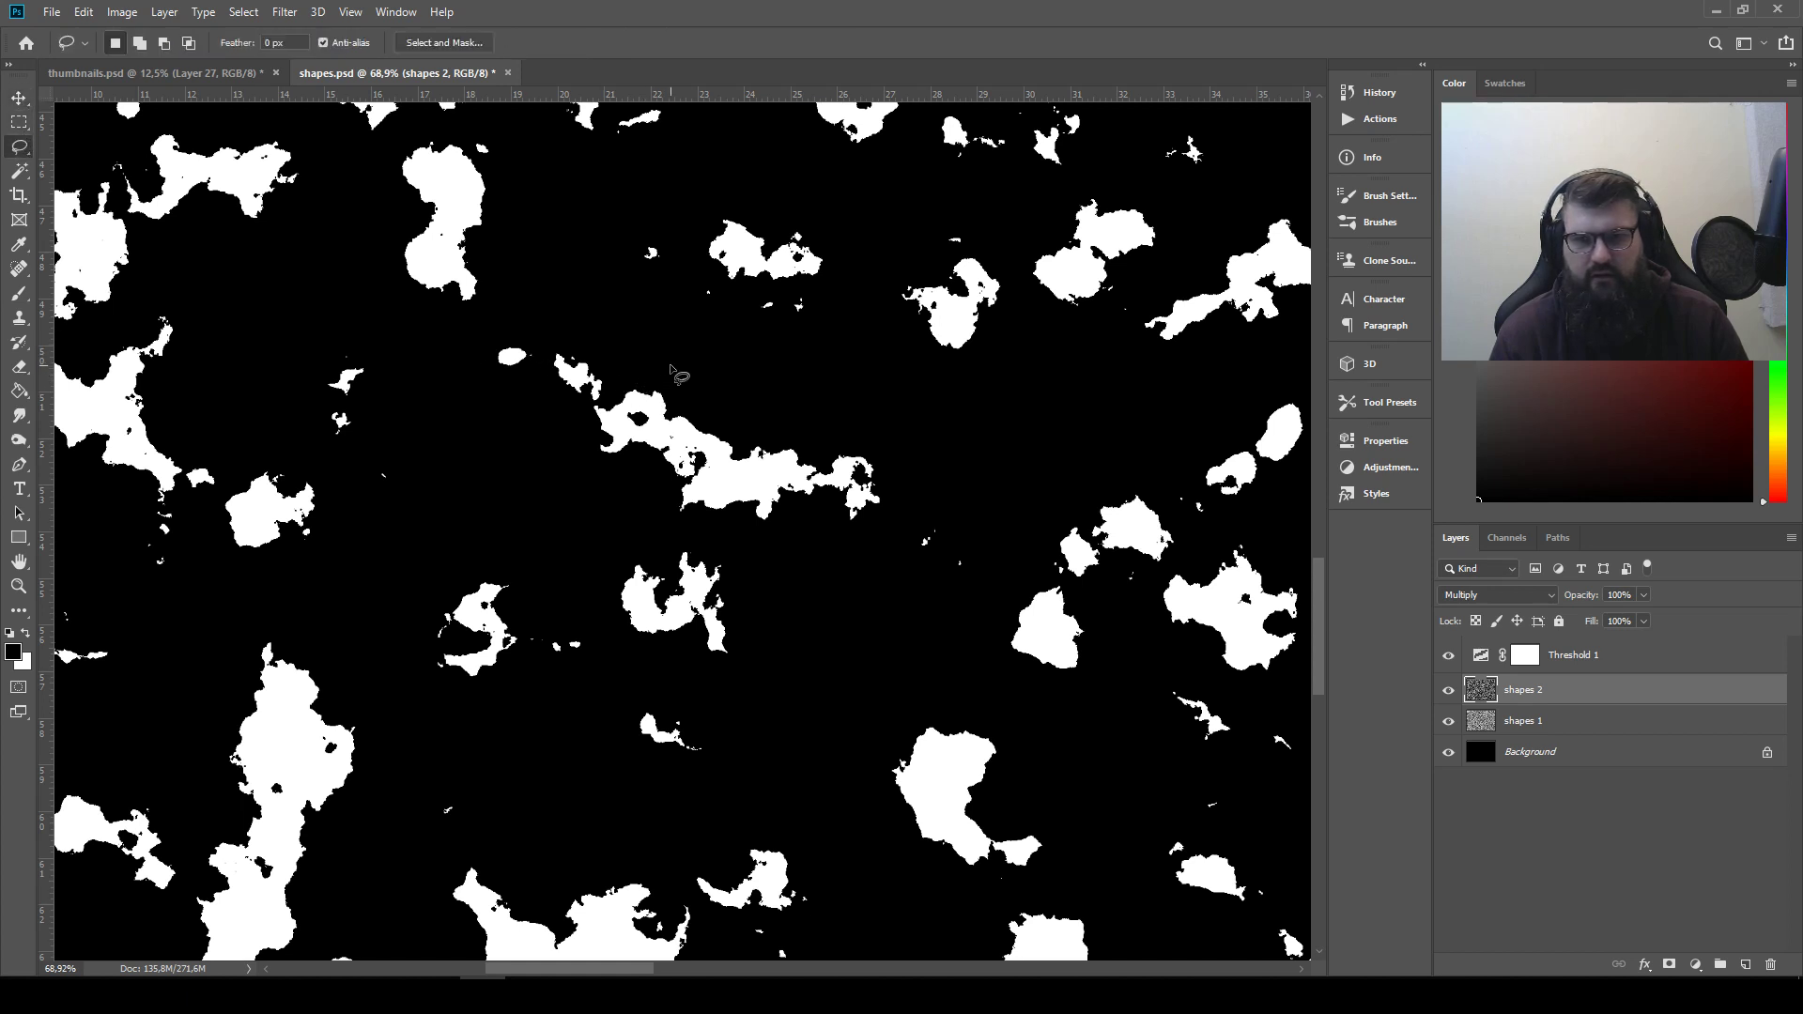
{"action": "mouse_move", "coordinate": [662, 362]}
{"action": "left_mouse_down"}
{"action": "mouse_move", "coordinate": [553, 333]}
{"action": "mouse_move", "coordinate": [540, 365]}
{"action": "mouse_move", "coordinate": [586, 458]}
{"action": "mouse_move", "coordinate": [642, 510]}
{"action": "mouse_move", "coordinate": [766, 546]}
{"action": "mouse_move", "coordinate": [844, 541]}
{"action": "mouse_move", "coordinate": [897, 497]}
{"action": "mouse_move", "coordinate": [868, 431]}
{"action": "mouse_move", "coordinate": [732, 405]}
{"action": "left_mouse_up"}
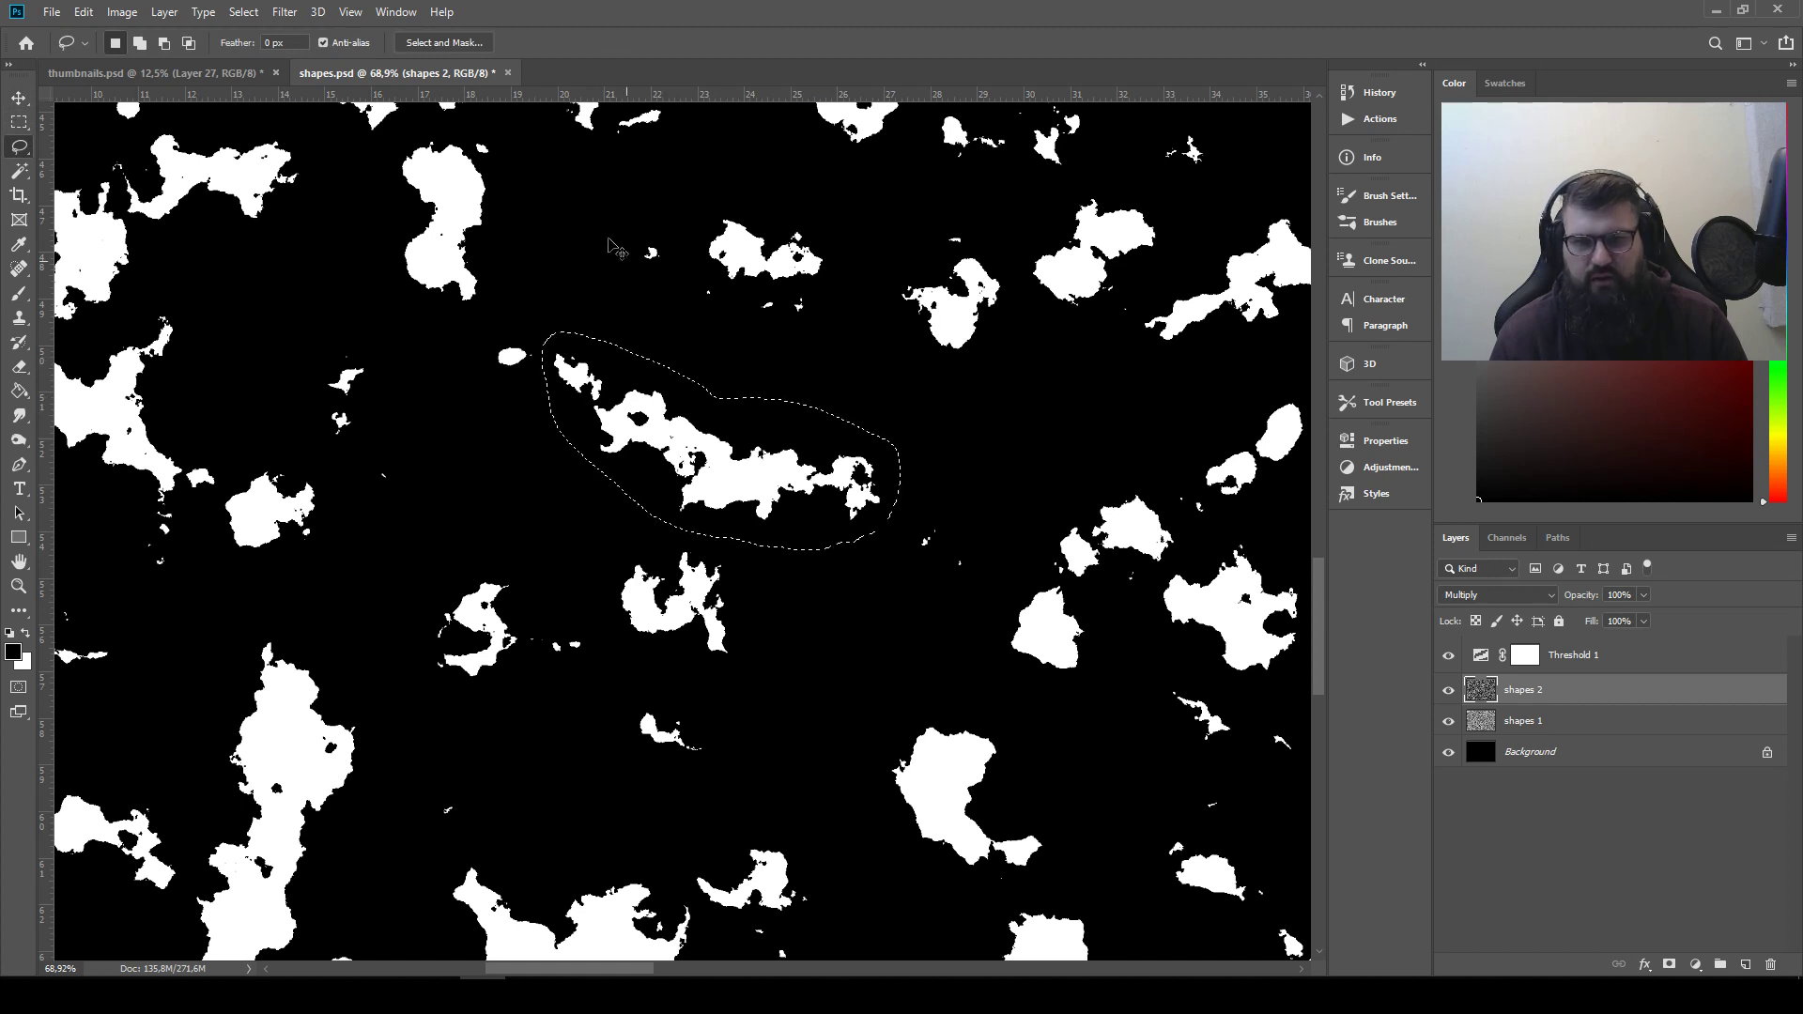
{"action": "key", "text": "ctrl+c"}
Paste the long diagonal shape into thumbnails.psd and place it after the wedge-shaped blob in the second row
{"action": "left_click", "coordinate": [84, 74]}
{"action": "key", "text": "ctrl+v"}
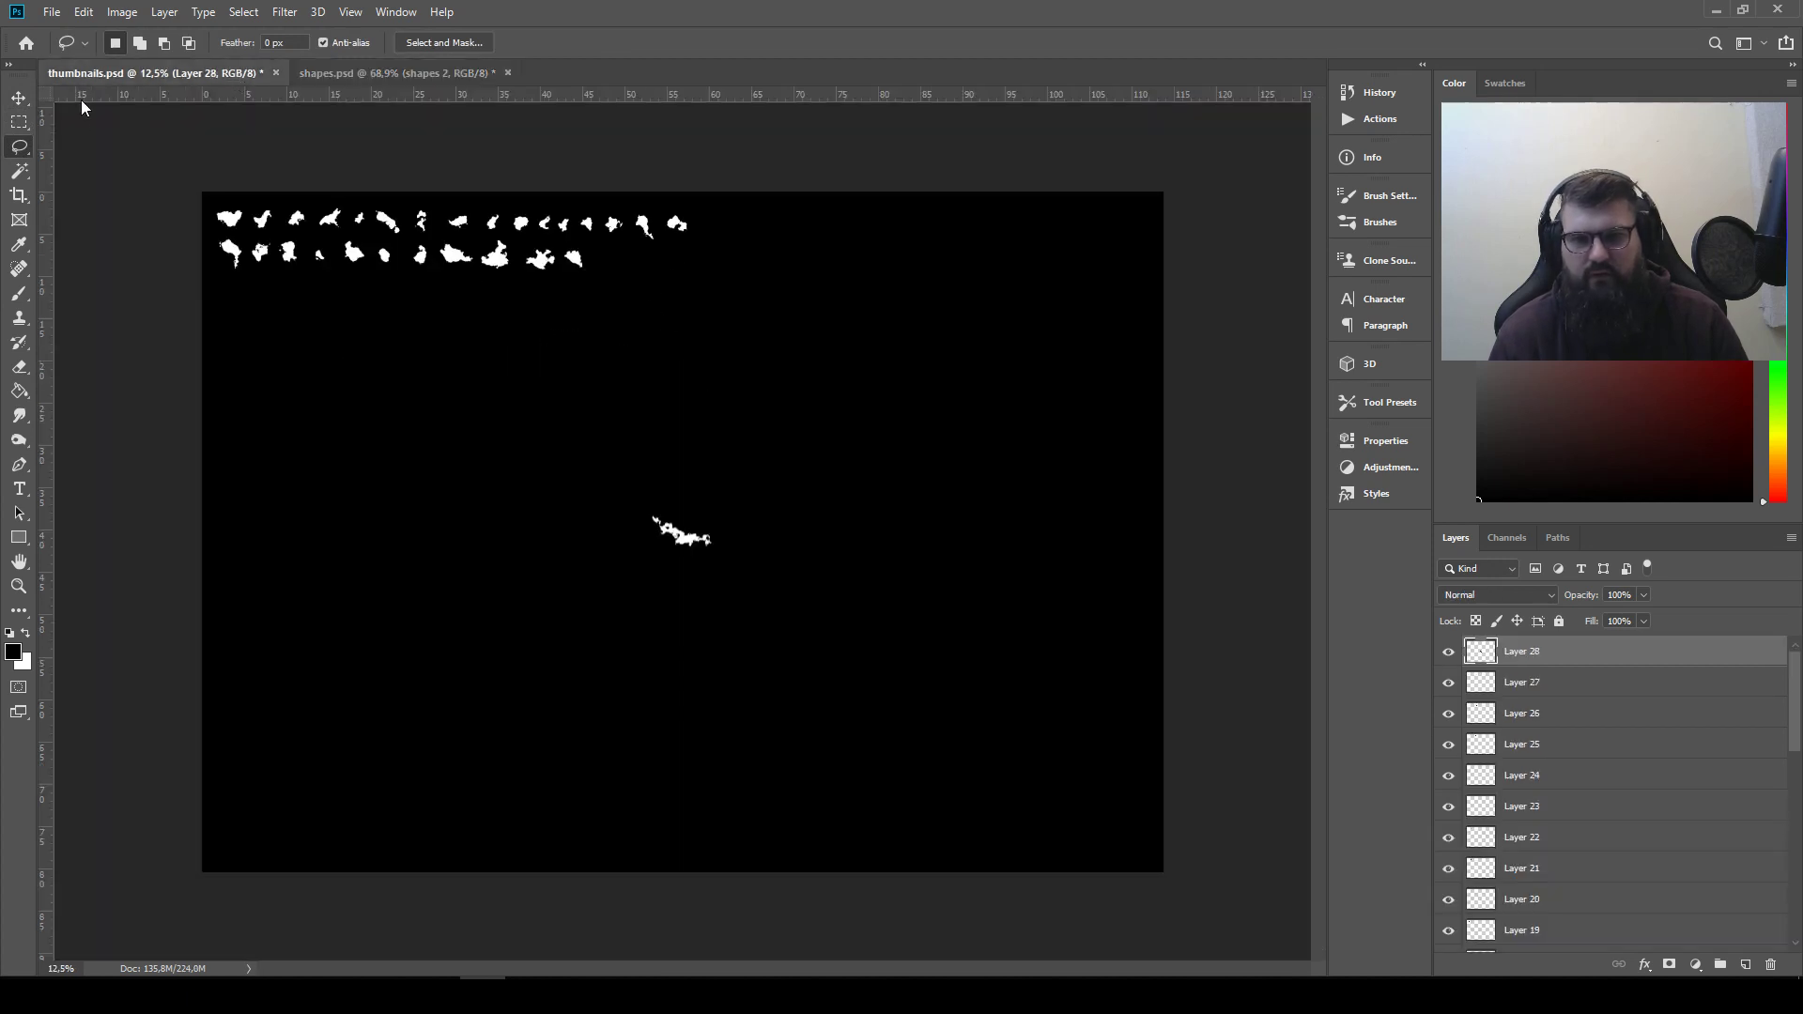
{"action": "left_click", "coordinate": [21, 99]}
{"action": "left_click_drag", "start_coordinate": [699, 533], "coordinate": [665, 292]}
In shapes.psd, clear the selection, lasso the three-armed shape without the small blob at its end, and copy it
{"action": "left_click", "coordinate": [314, 73]}
{"action": "mouse_move", "coordinate": [290, 417]}
{"action": "left_mouse_down"}
{"action": "mouse_move", "coordinate": [684, 462]}
{"action": "mouse_move", "coordinate": [797, 403]}
{"action": "left_mouse_up"}
{"action": "key", "text": "ctrl+d"}
{"action": "mouse_move", "coordinate": [484, 351]}
{"action": "left_mouse_down"}
{"action": "mouse_move", "coordinate": [499, 371]}
{"action": "mouse_move", "coordinate": [478, 340]}
{"action": "left_mouse_up"}
{"action": "left_click", "coordinate": [19, 147]}
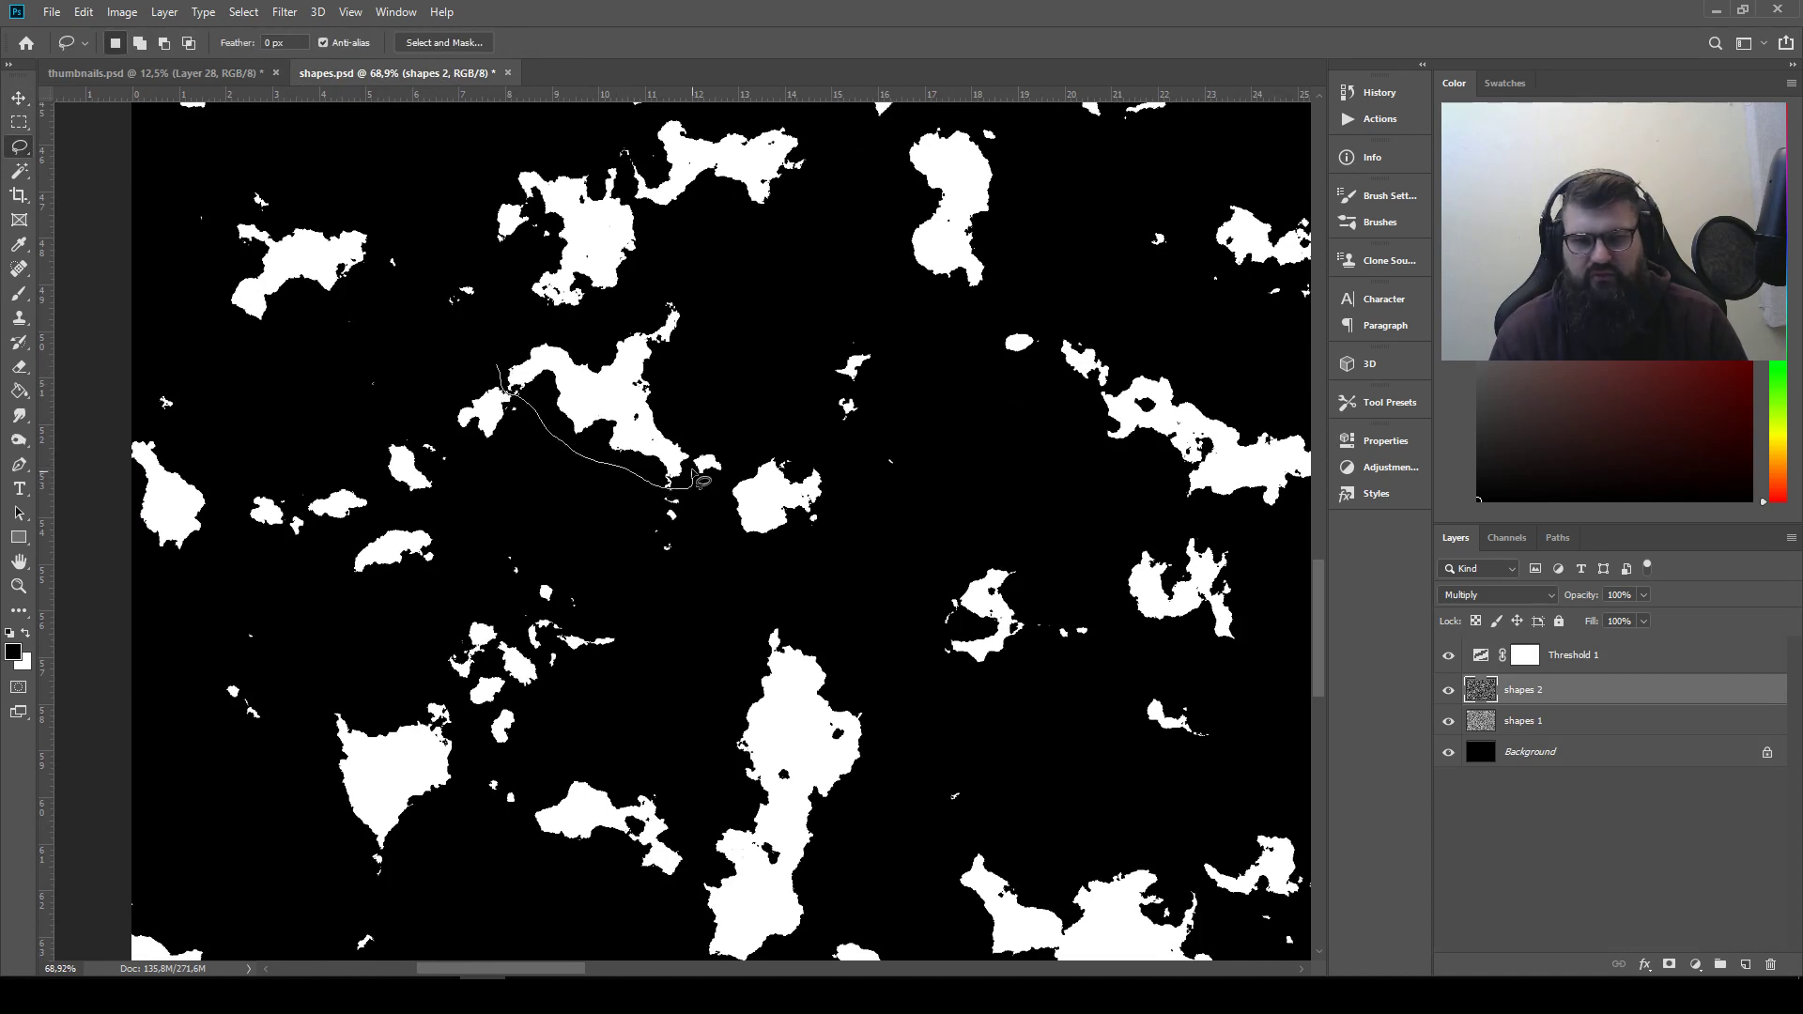
{"action": "mouse_move", "coordinate": [702, 482]}
{"action": "left_mouse_down"}
{"action": "mouse_move", "coordinate": [718, 349]}
{"action": "mouse_move", "coordinate": [699, 288]}
{"action": "mouse_move", "coordinate": [602, 326]}
{"action": "mouse_move", "coordinate": [518, 327]}
{"action": "mouse_move", "coordinate": [474, 336]}
{"action": "left_mouse_up"}
{"action": "key", "text": "ctrl+c"}
Paste the three-armed shape into thumbnails.psd and place it at the end of the second row
{"action": "left_click", "coordinate": [155, 73]}
{"action": "key", "text": "ctrl+v"}
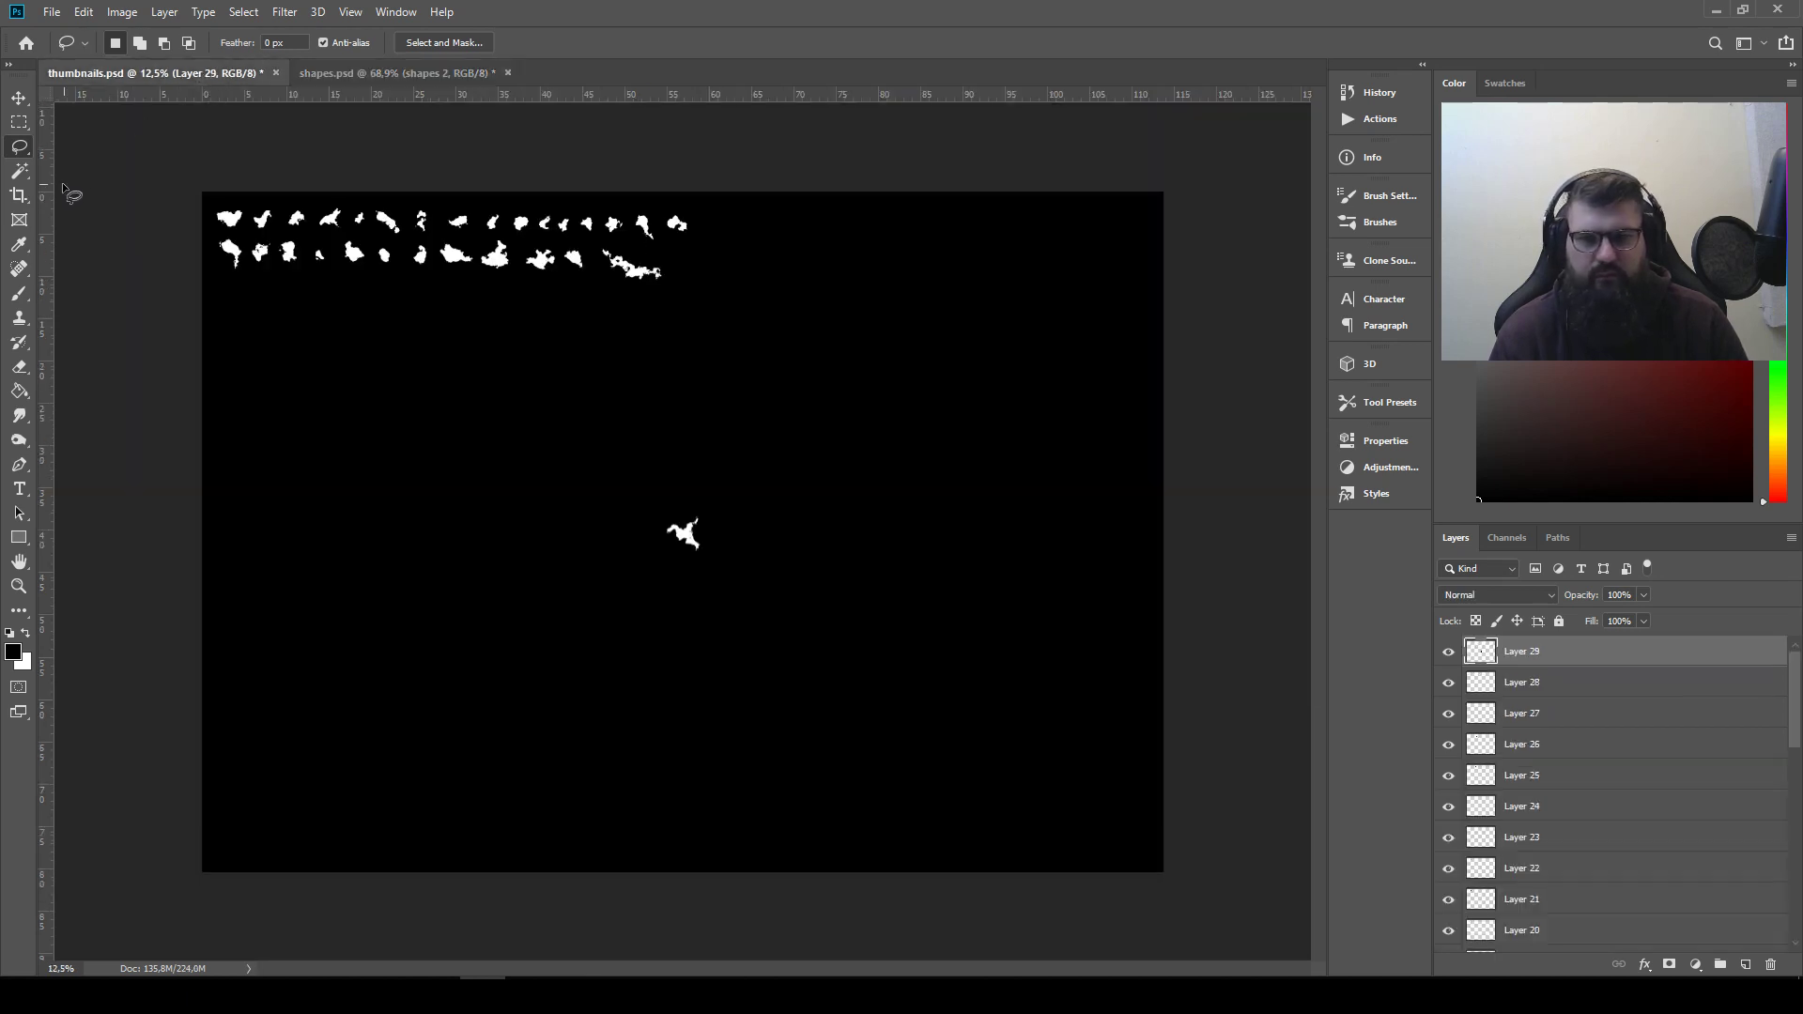
{"action": "left_click", "coordinate": [19, 99]}
{"action": "left_click_drag", "start_coordinate": [704, 561], "coordinate": [697, 276]}
In shapes.psd, lasso the heart-shaped blob with the pointed lower tip near the canvas edge and copy it
{"action": "left_click", "coordinate": [330, 72]}
{"action": "left_click_drag", "start_coordinate": [404, 713], "coordinate": [563, 542]}
{"action": "left_click_drag", "start_coordinate": [593, 723], "coordinate": [582, 571]}
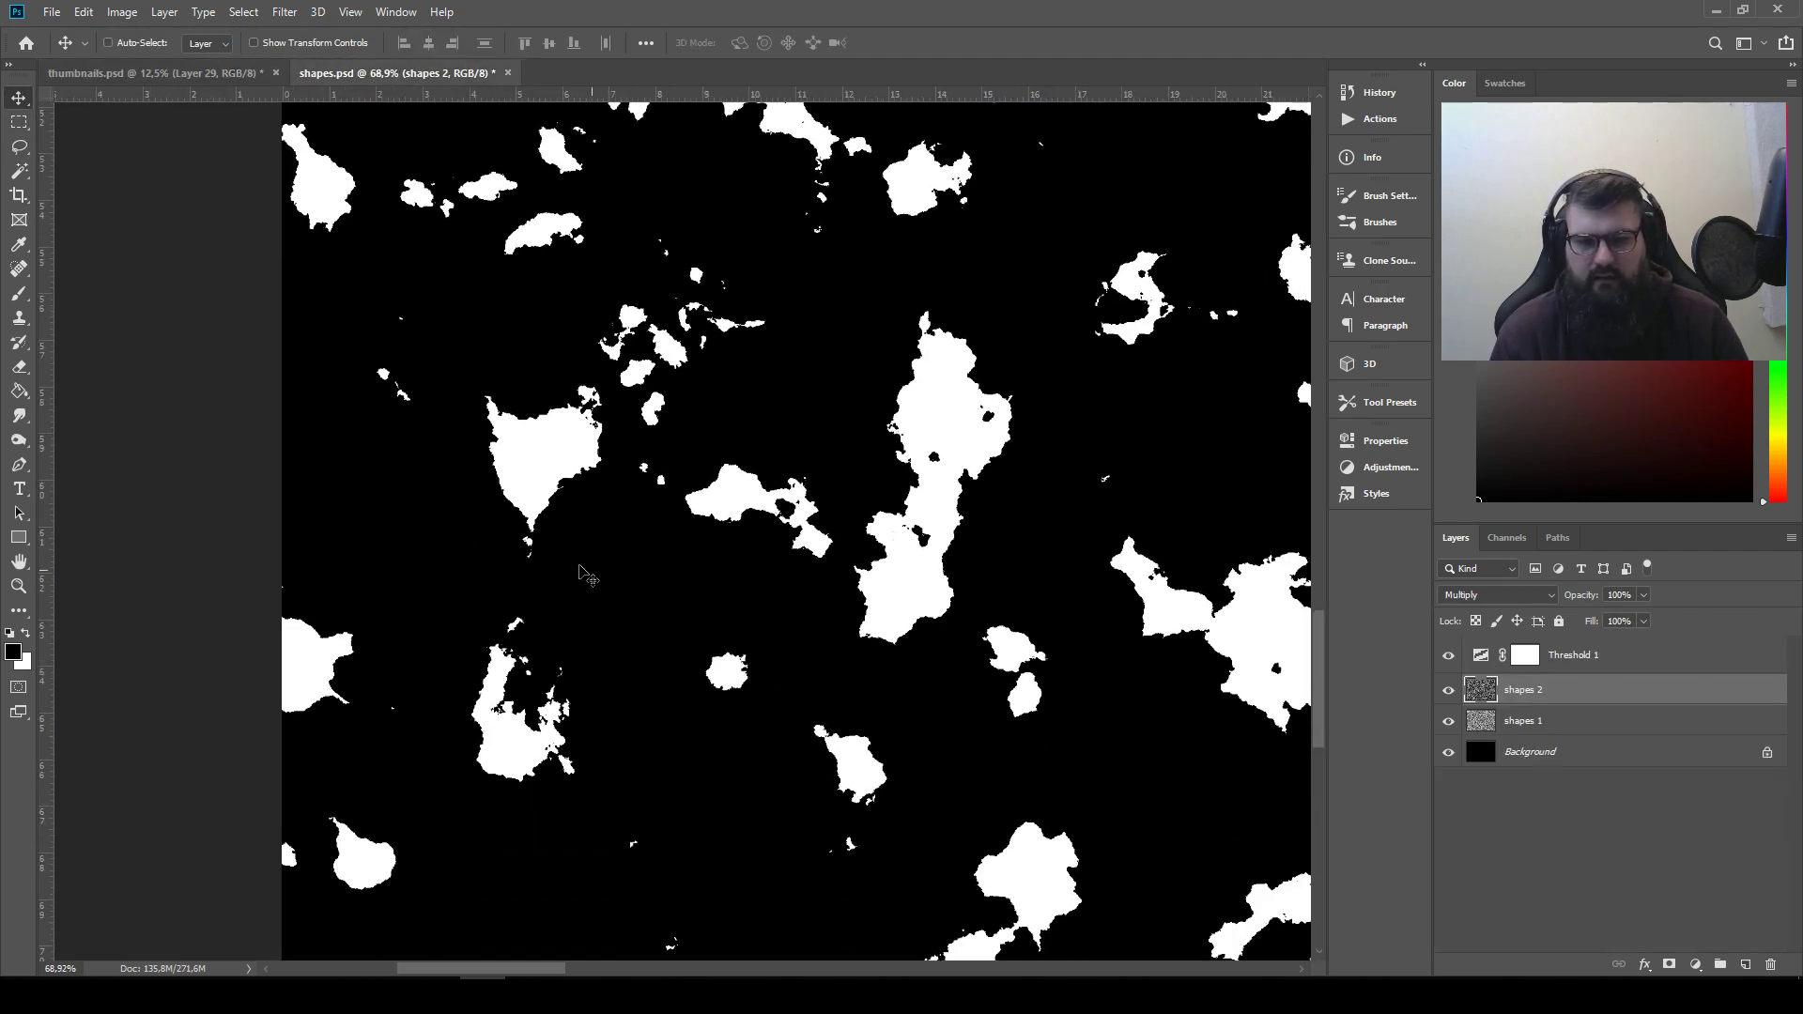
{"action": "left_click", "coordinate": [18, 146]}
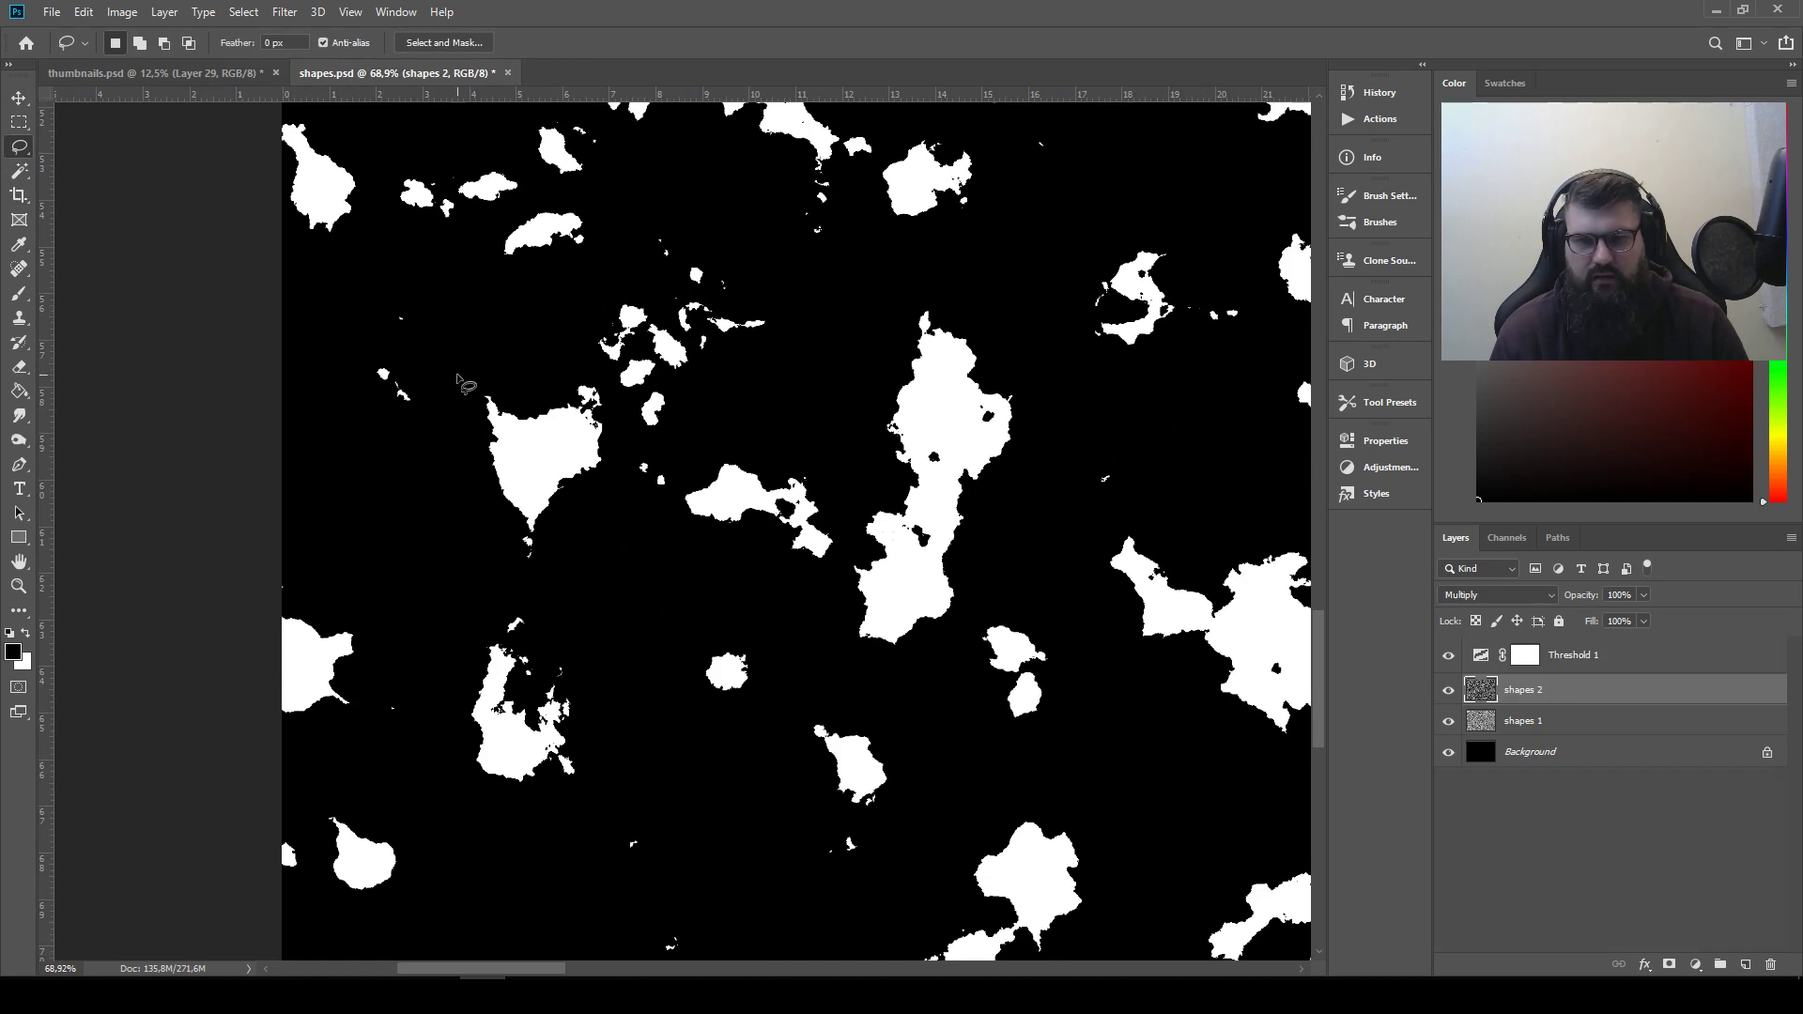
{"action": "mouse_move", "coordinate": [460, 380]}
{"action": "left_mouse_down"}
{"action": "mouse_move", "coordinate": [536, 581]}
{"action": "mouse_move", "coordinate": [588, 533]}
{"action": "mouse_move", "coordinate": [623, 418]}
{"action": "mouse_move", "coordinate": [591, 372]}
{"action": "mouse_move", "coordinate": [448, 364]}
{"action": "left_mouse_up"}
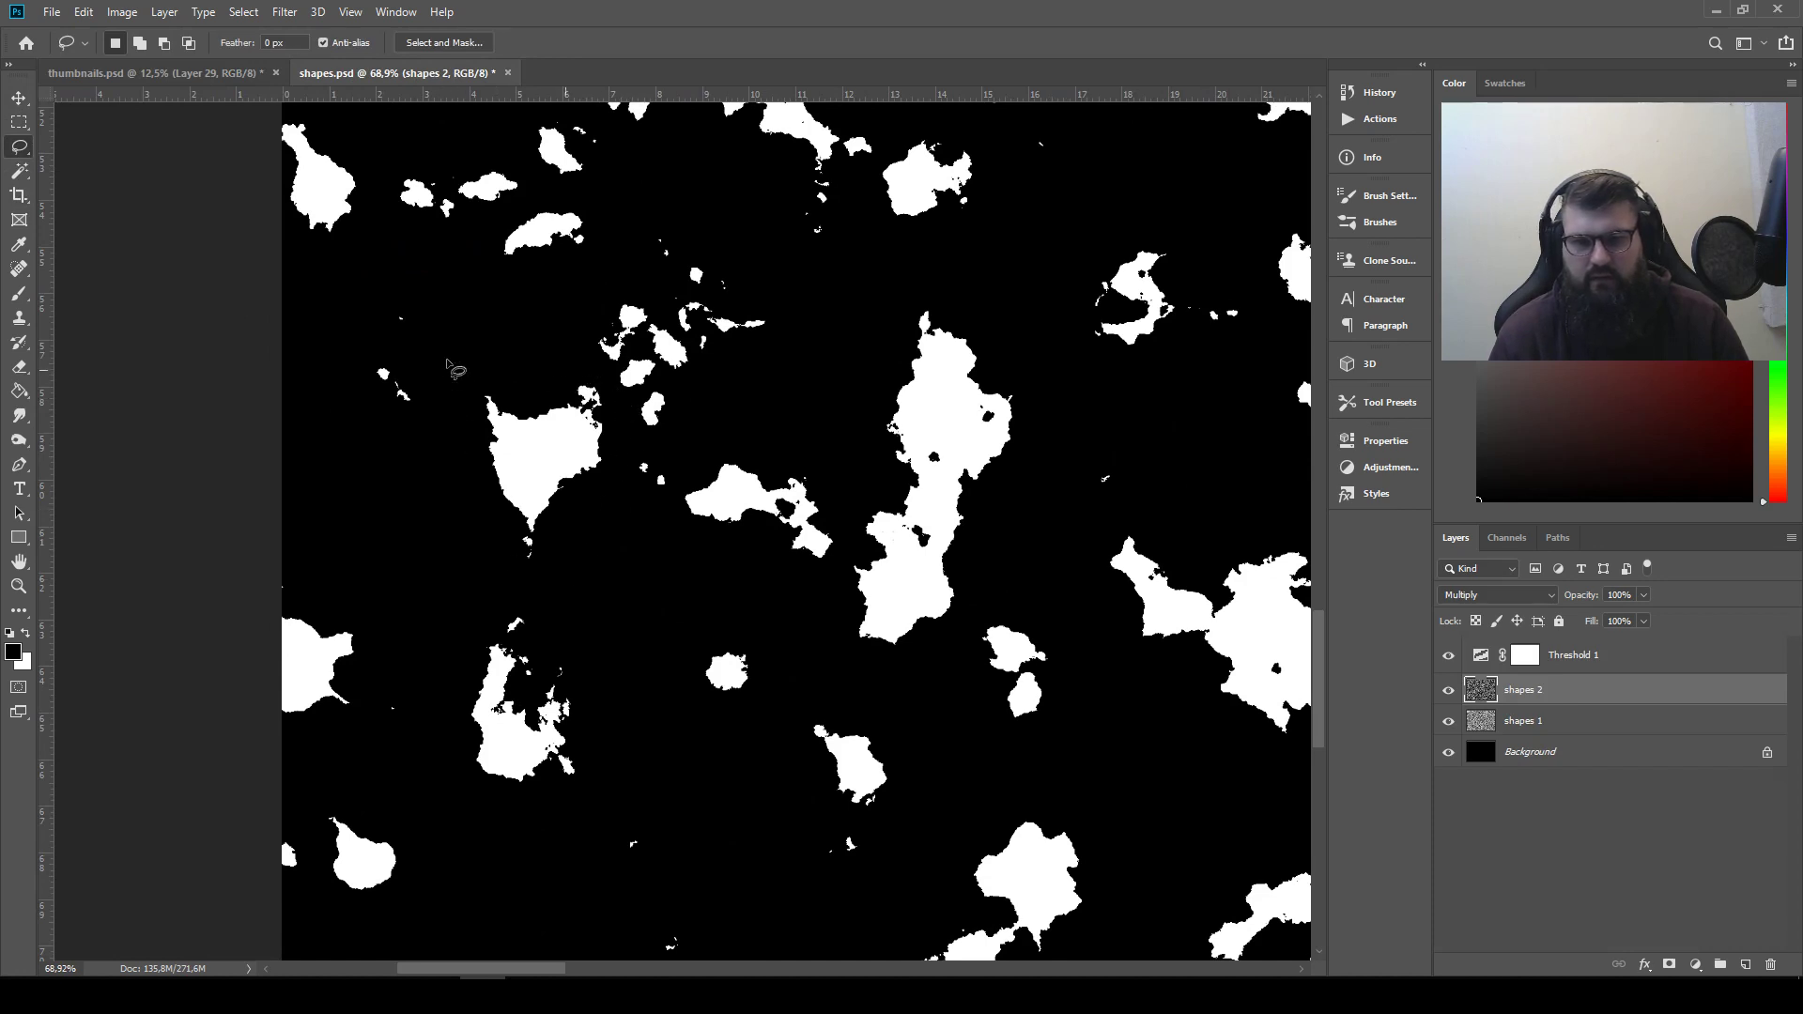
{"action": "key", "text": "ctrl+c"}
Paste the heart-shaped blob into thumbnails.psd and place it at the end of the first row
{"action": "left_click", "coordinate": [199, 72]}
{"action": "key", "text": "ctrl+v"}
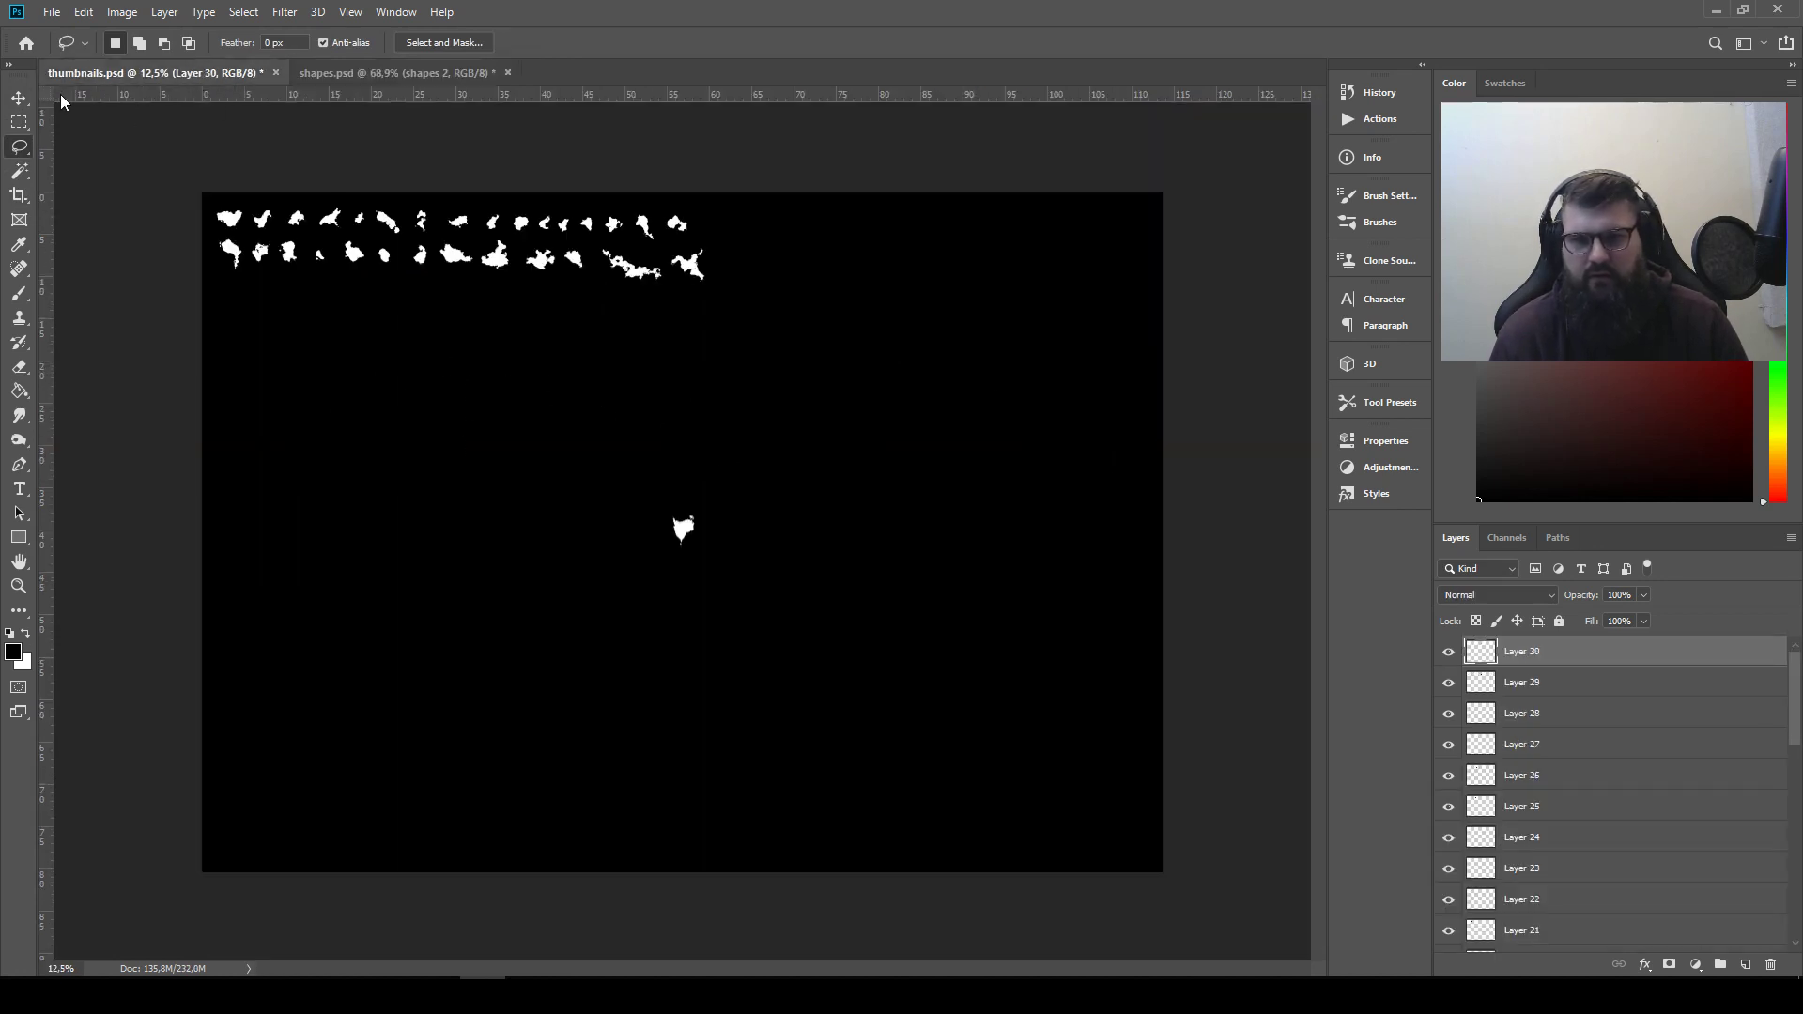
{"action": "left_click", "coordinate": [19, 98]}
{"action": "left_click_drag", "start_coordinate": [687, 535], "coordinate": [713, 227]}
Clear the selection in shapes.psd and close that document
{"action": "left_click", "coordinate": [392, 71]}
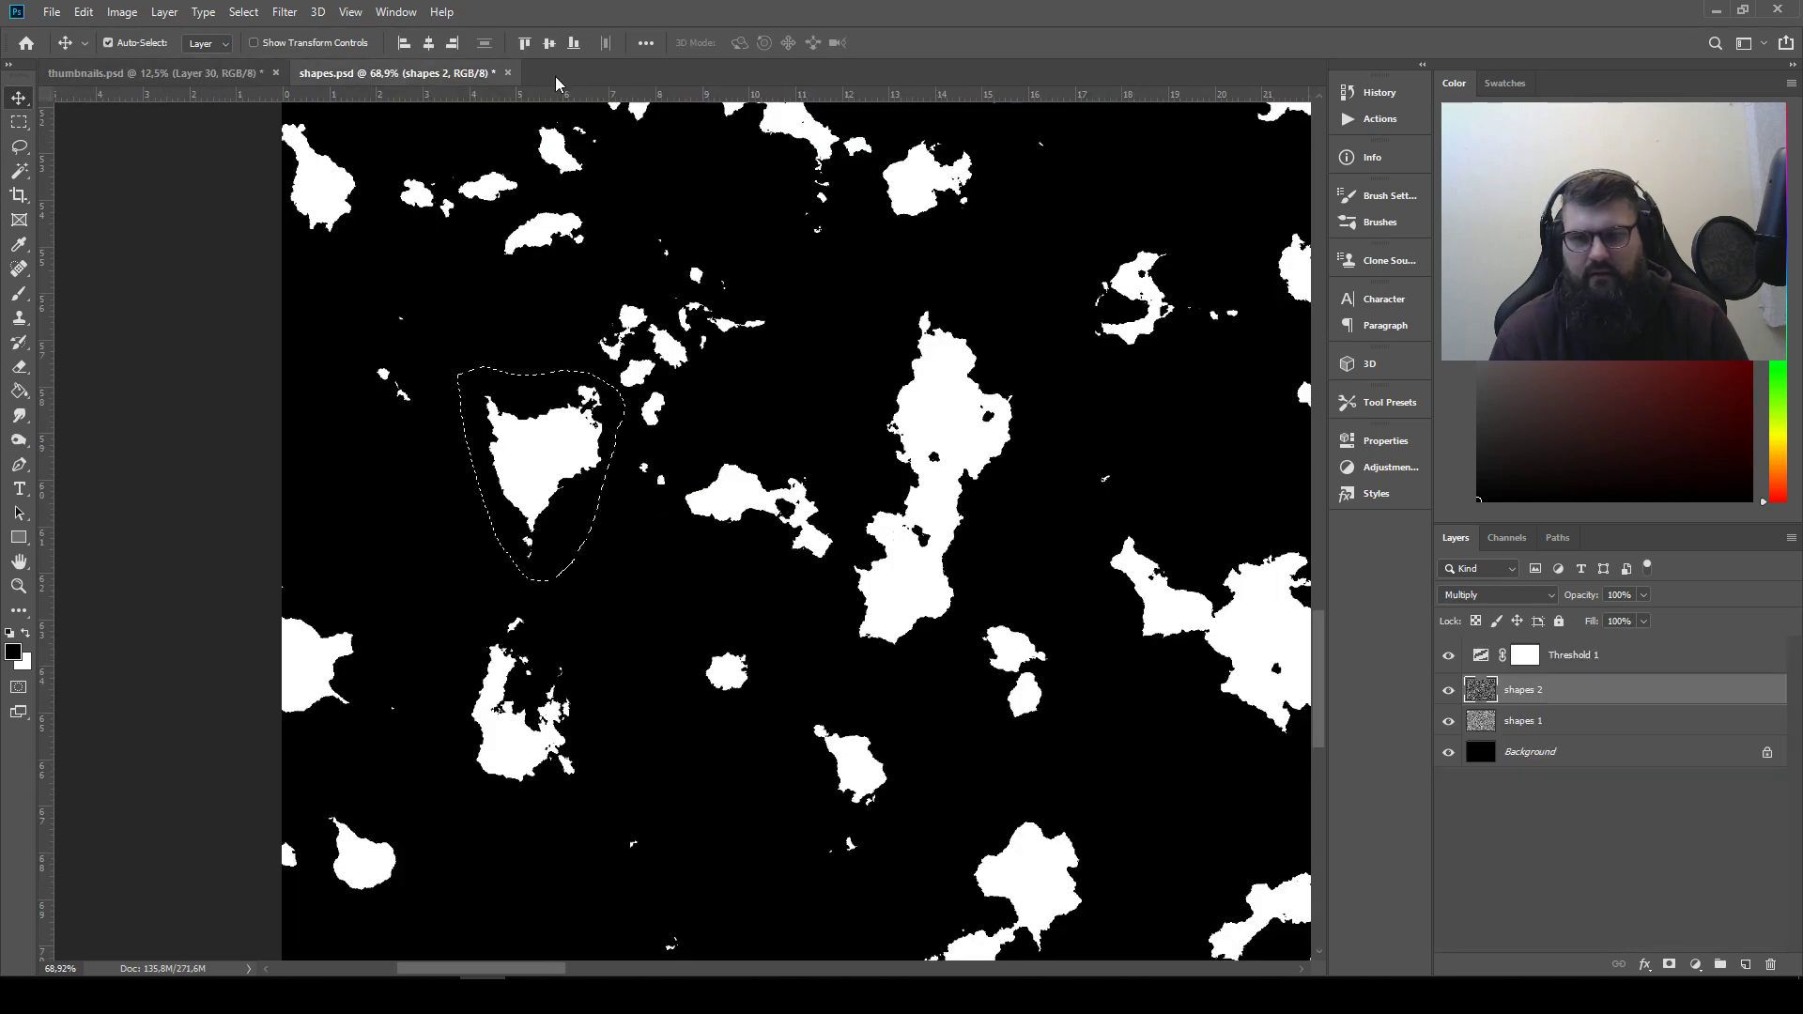
{"action": "key", "text": "ctrl+d"}
{"action": "left_click", "coordinate": [508, 72]}
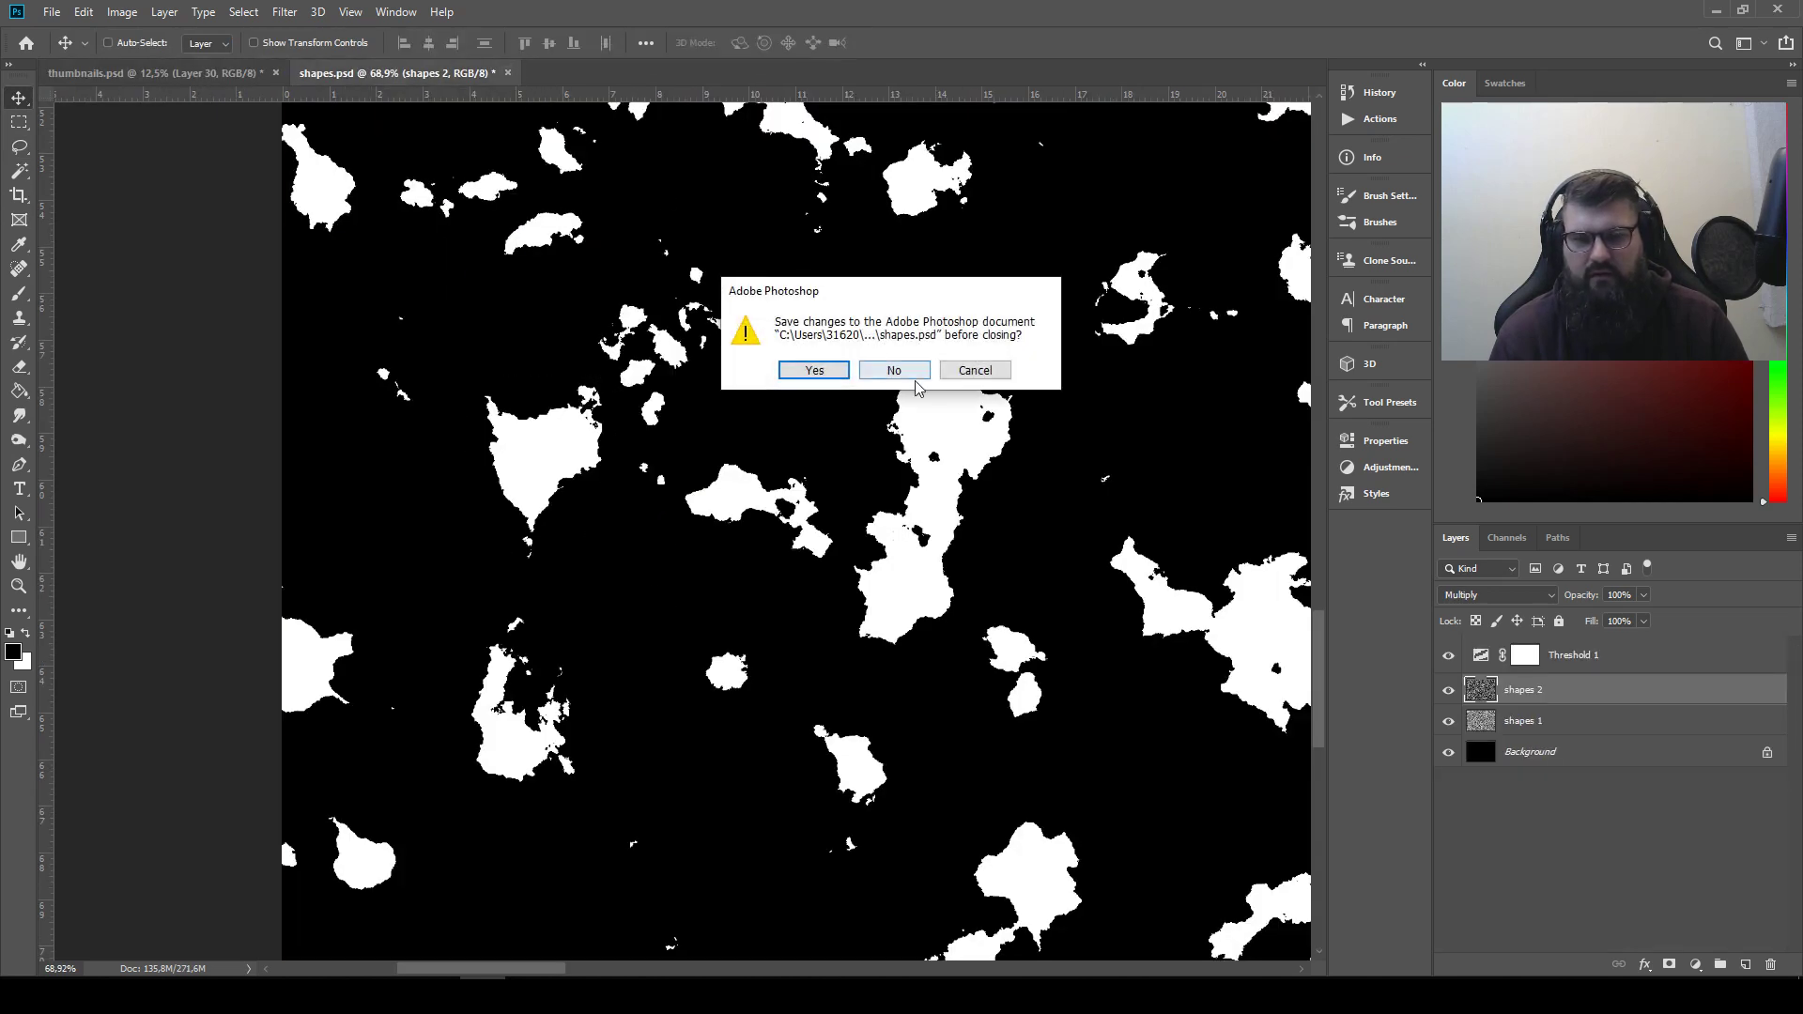
{"action": "key", "text": "Return"}
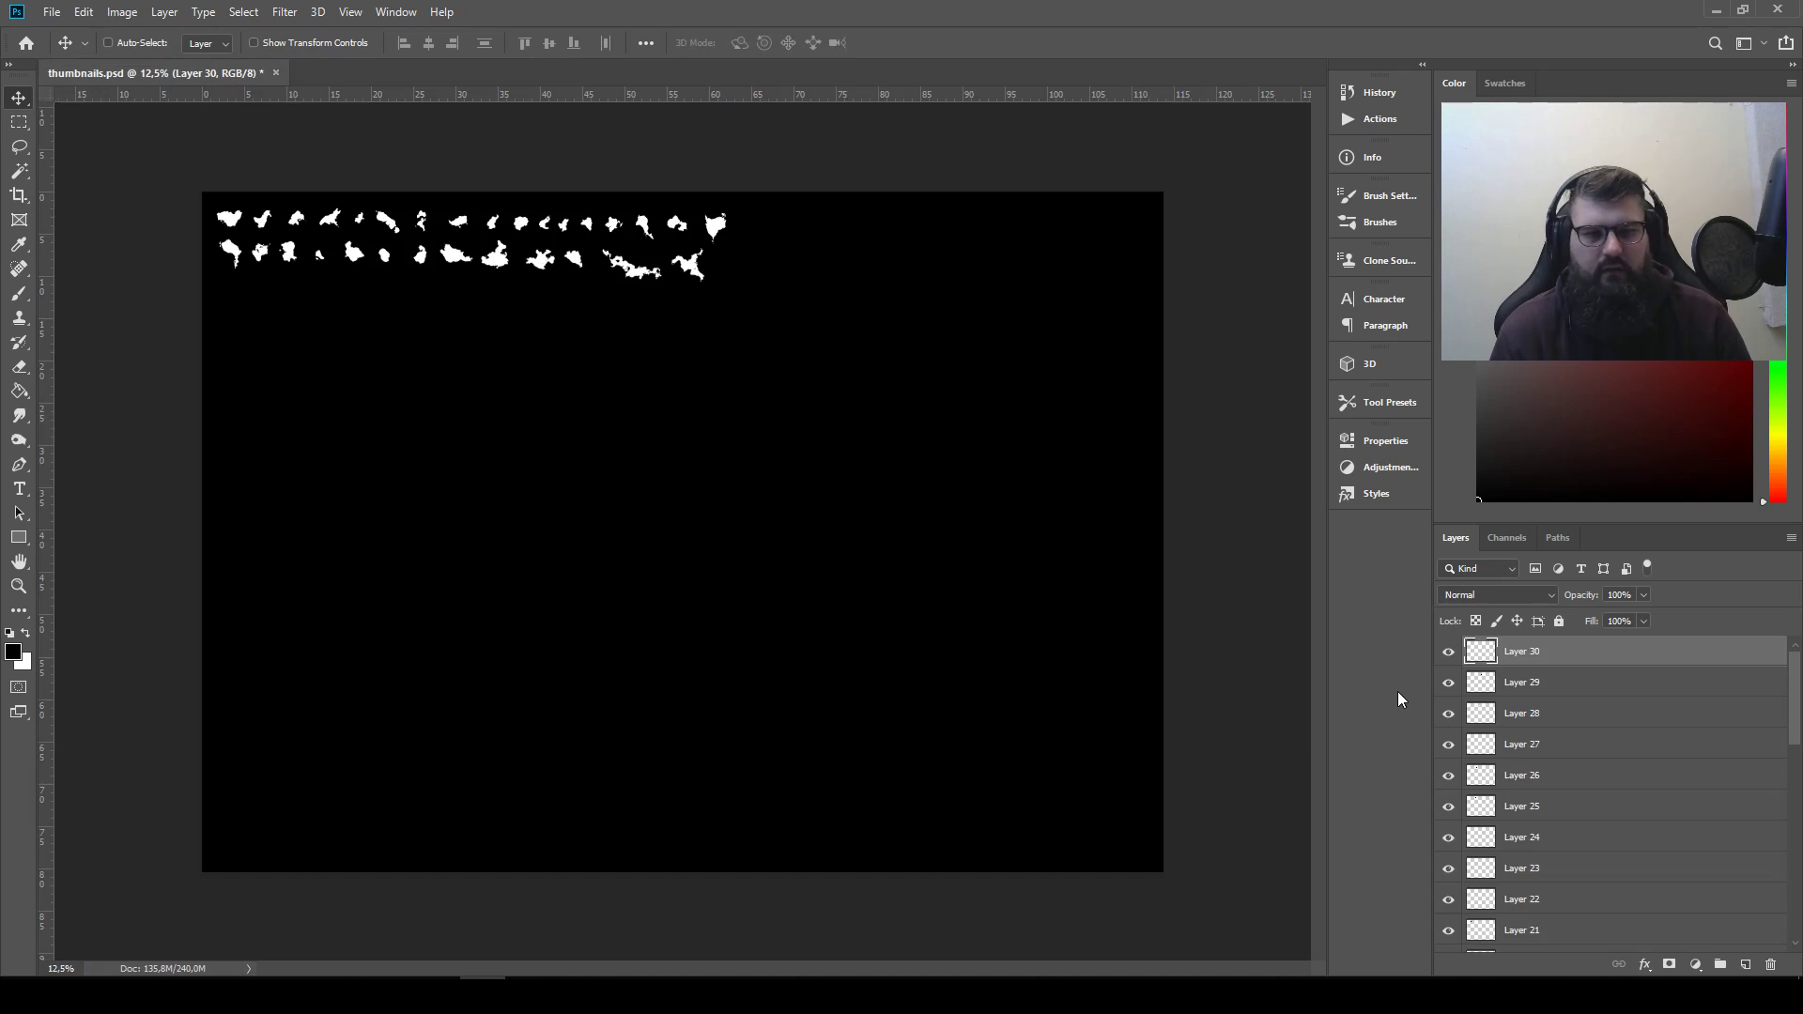
Hide the Background layer in thumbnails.psd to expose the black areas surrounding the pasted shapes
{"action": "scroll", "coordinate": [560, 444], "scroll_direction": "up", "scroll_amount": 7}
{"action": "left_click_drag", "start_coordinate": [532, 394], "coordinate": [853, 733]}
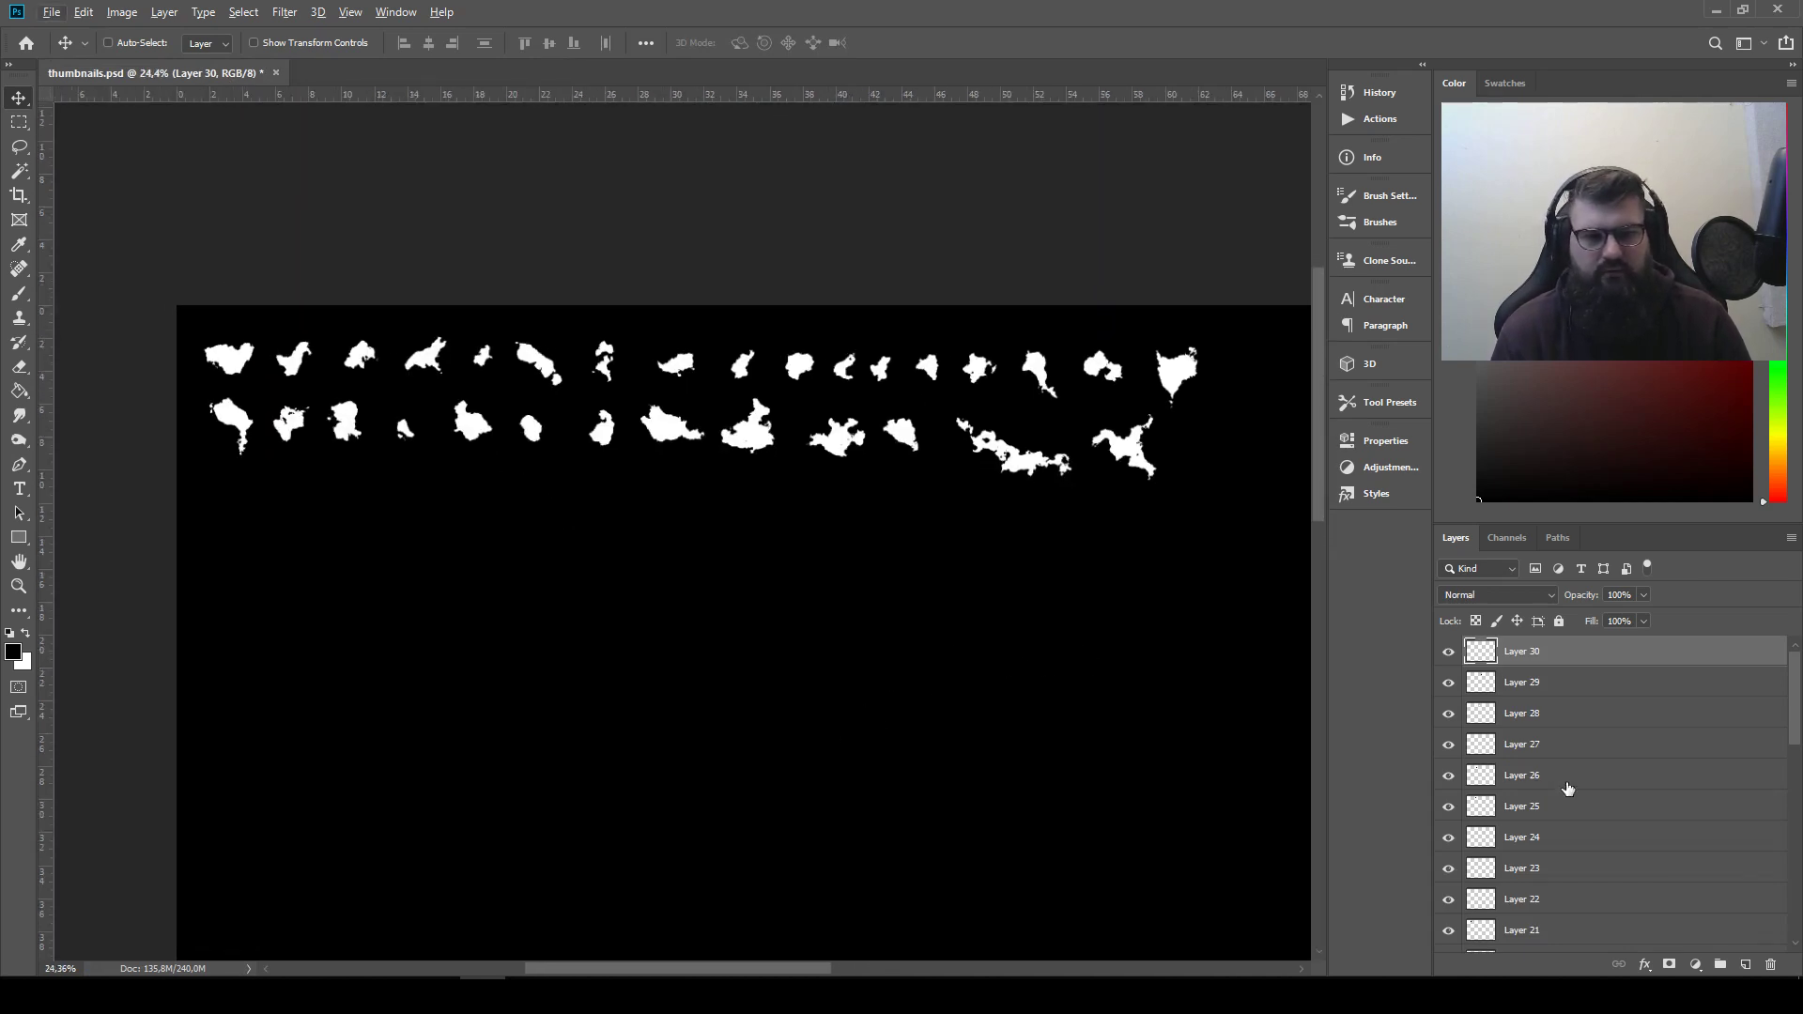
{"action": "scroll", "coordinate": [1567, 788], "scroll_direction": "down", "scroll_amount": 10}
{"action": "left_click_drag", "start_coordinate": [1031, 634], "coordinate": [833, 760]}
{"action": "scroll", "coordinate": [1054, 709], "scroll_direction": "up", "scroll_amount": 7}
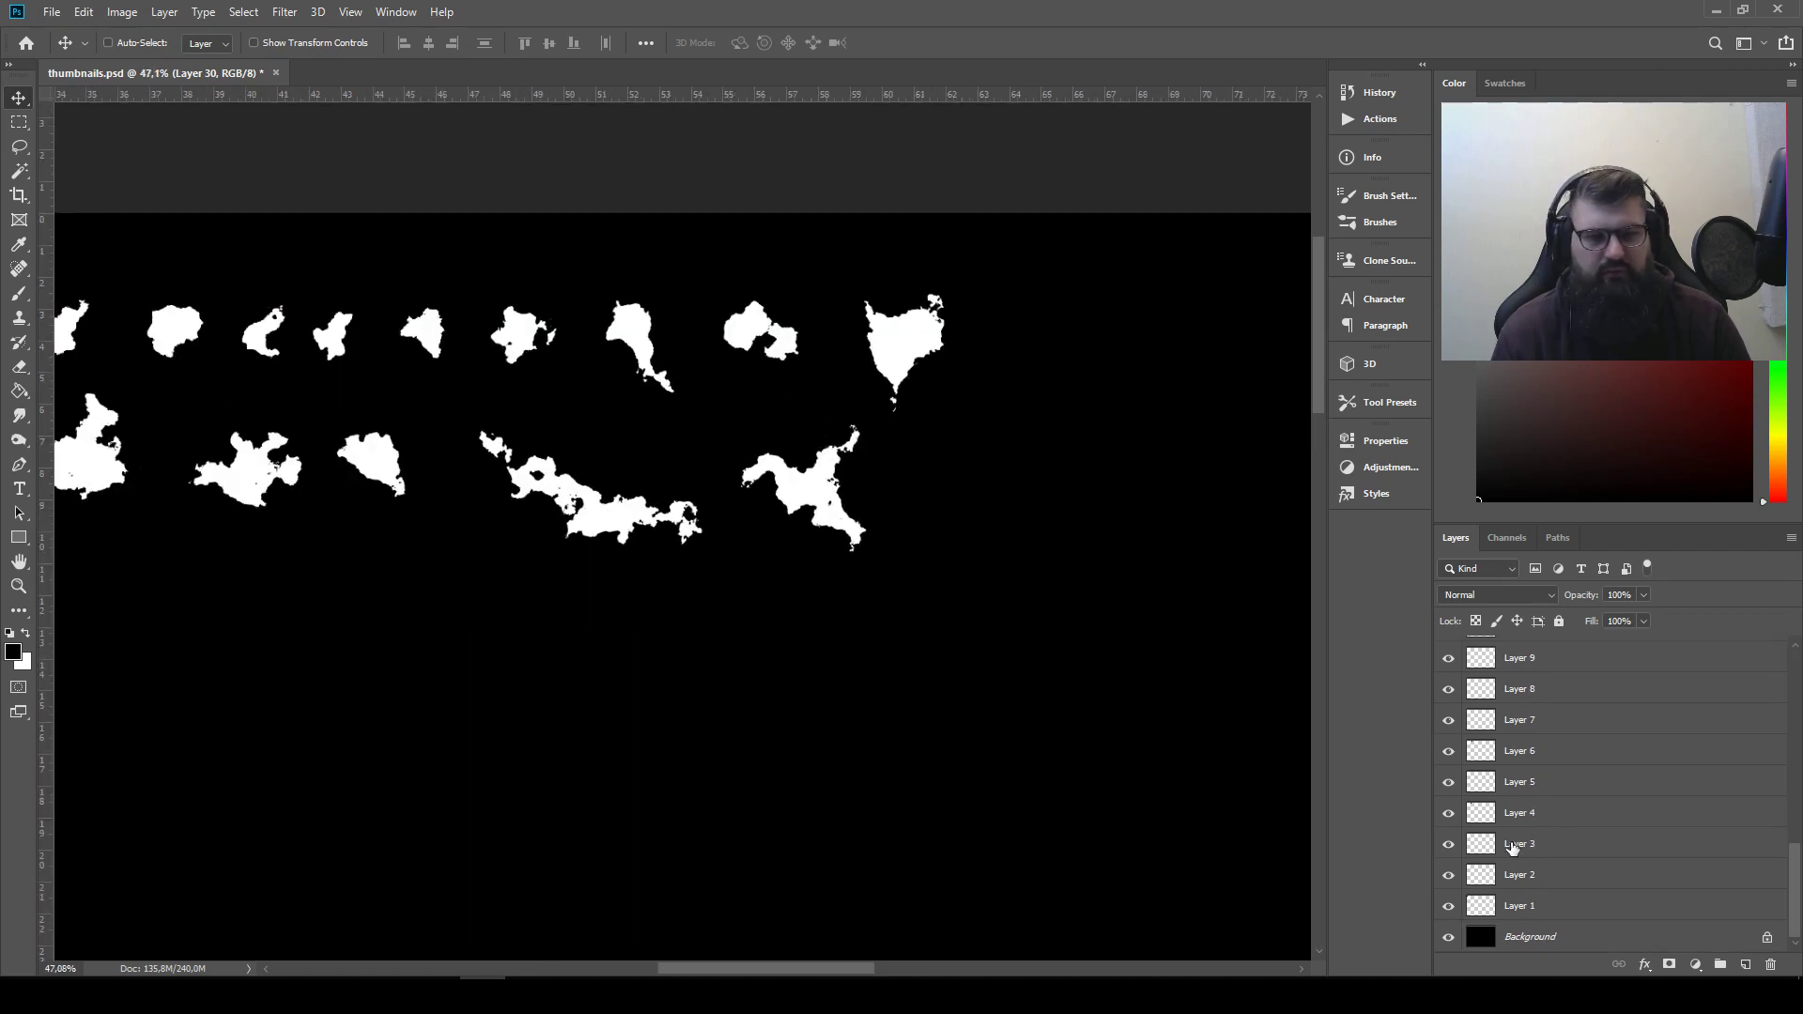
{"action": "scroll", "coordinate": [1492, 864], "scroll_direction": "up", "scroll_amount": 10}
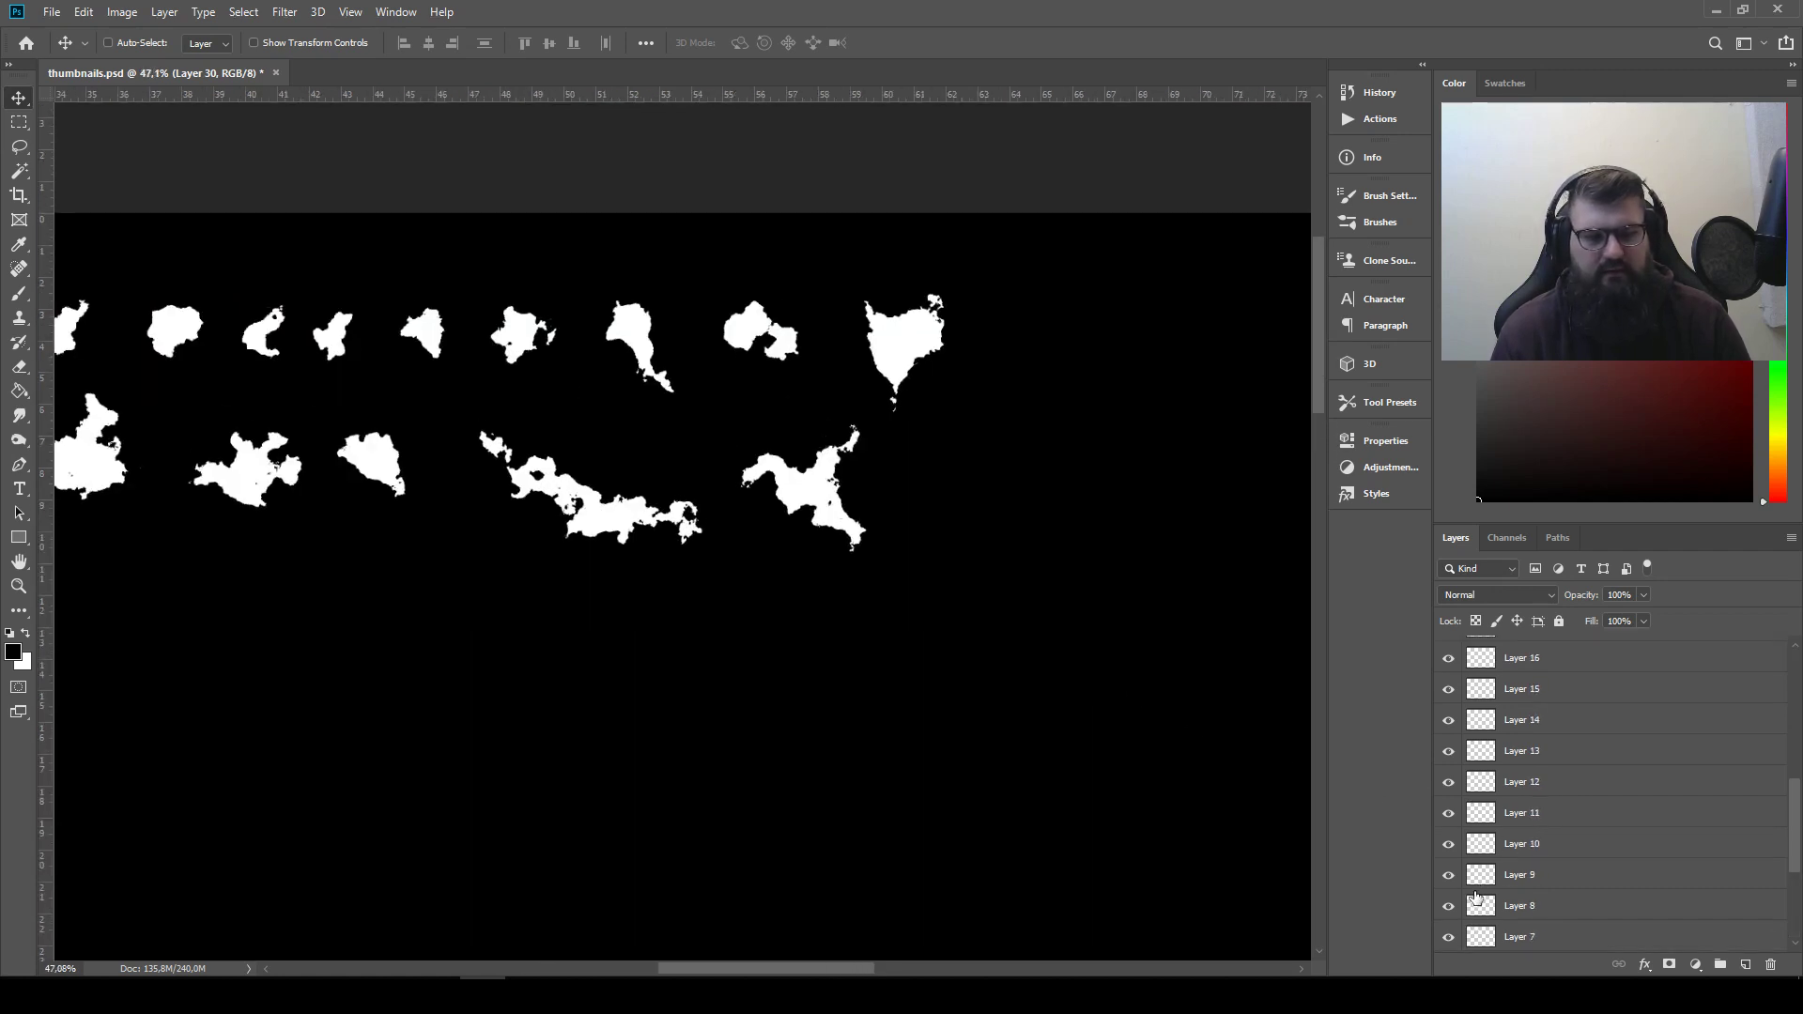
{"action": "scroll", "coordinate": [1518, 805], "scroll_direction": "down", "scroll_amount": 10}
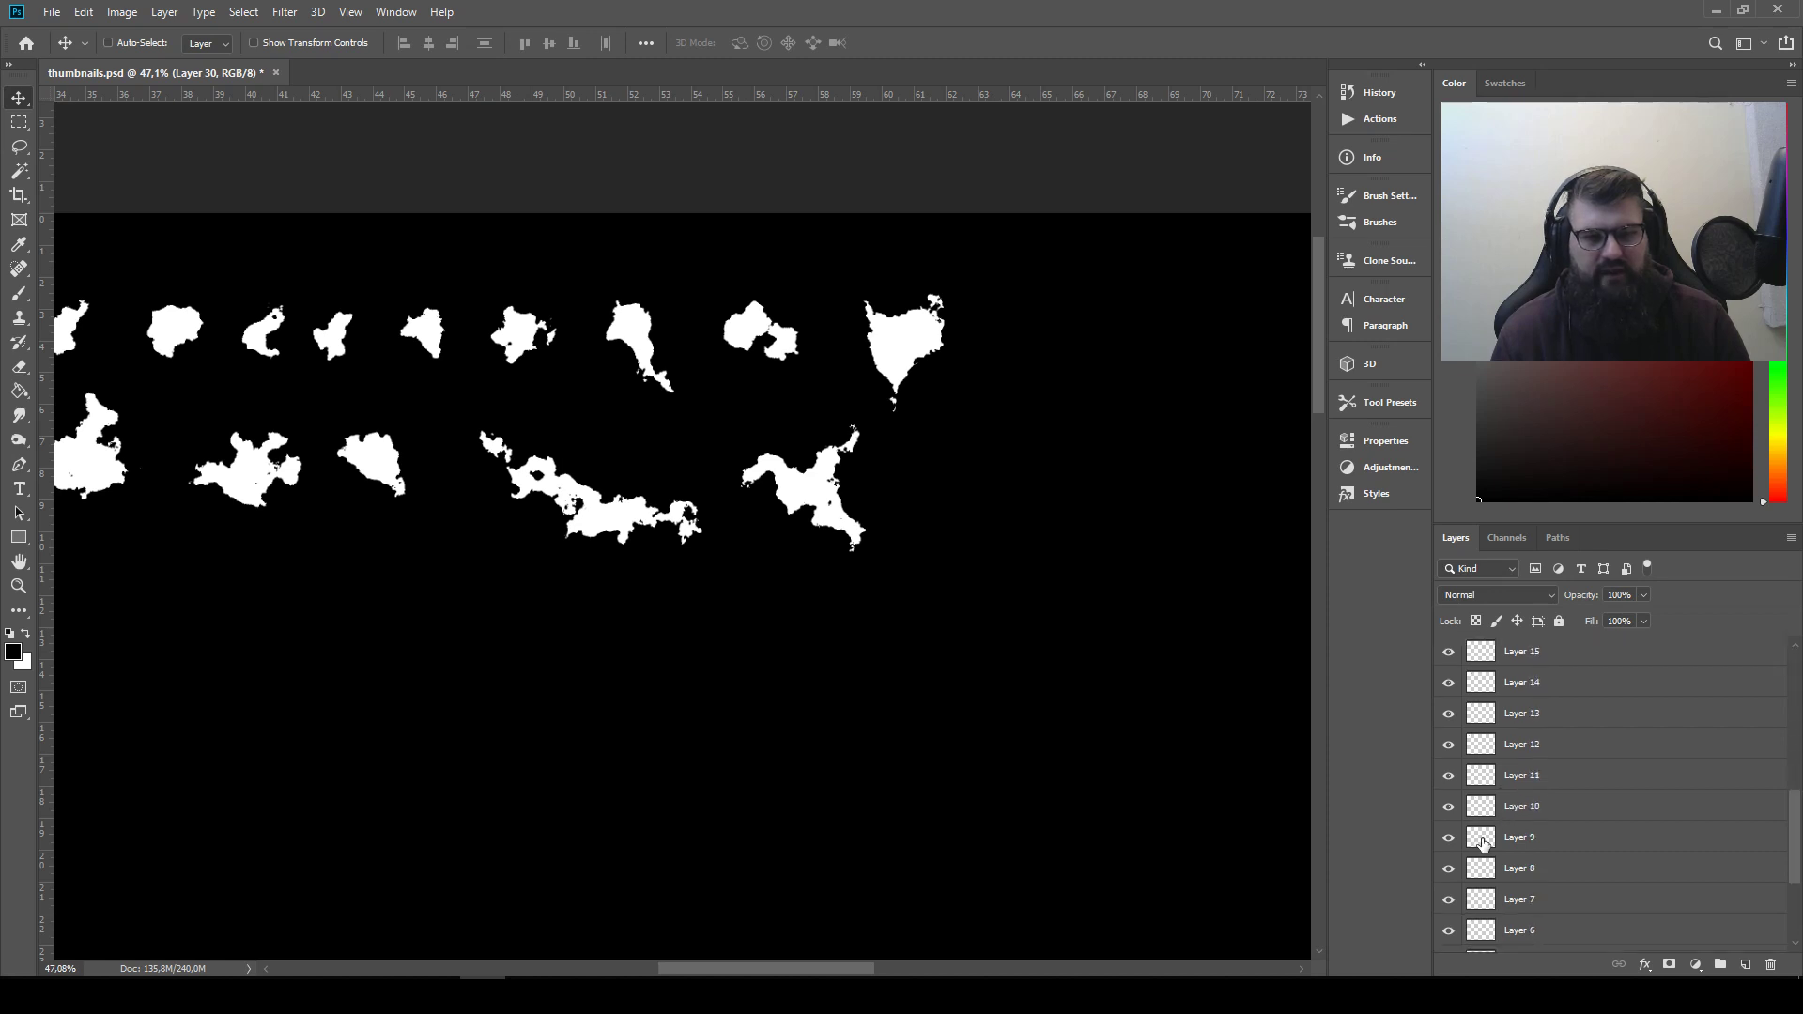
{"action": "left_click", "coordinate": [1446, 937]}
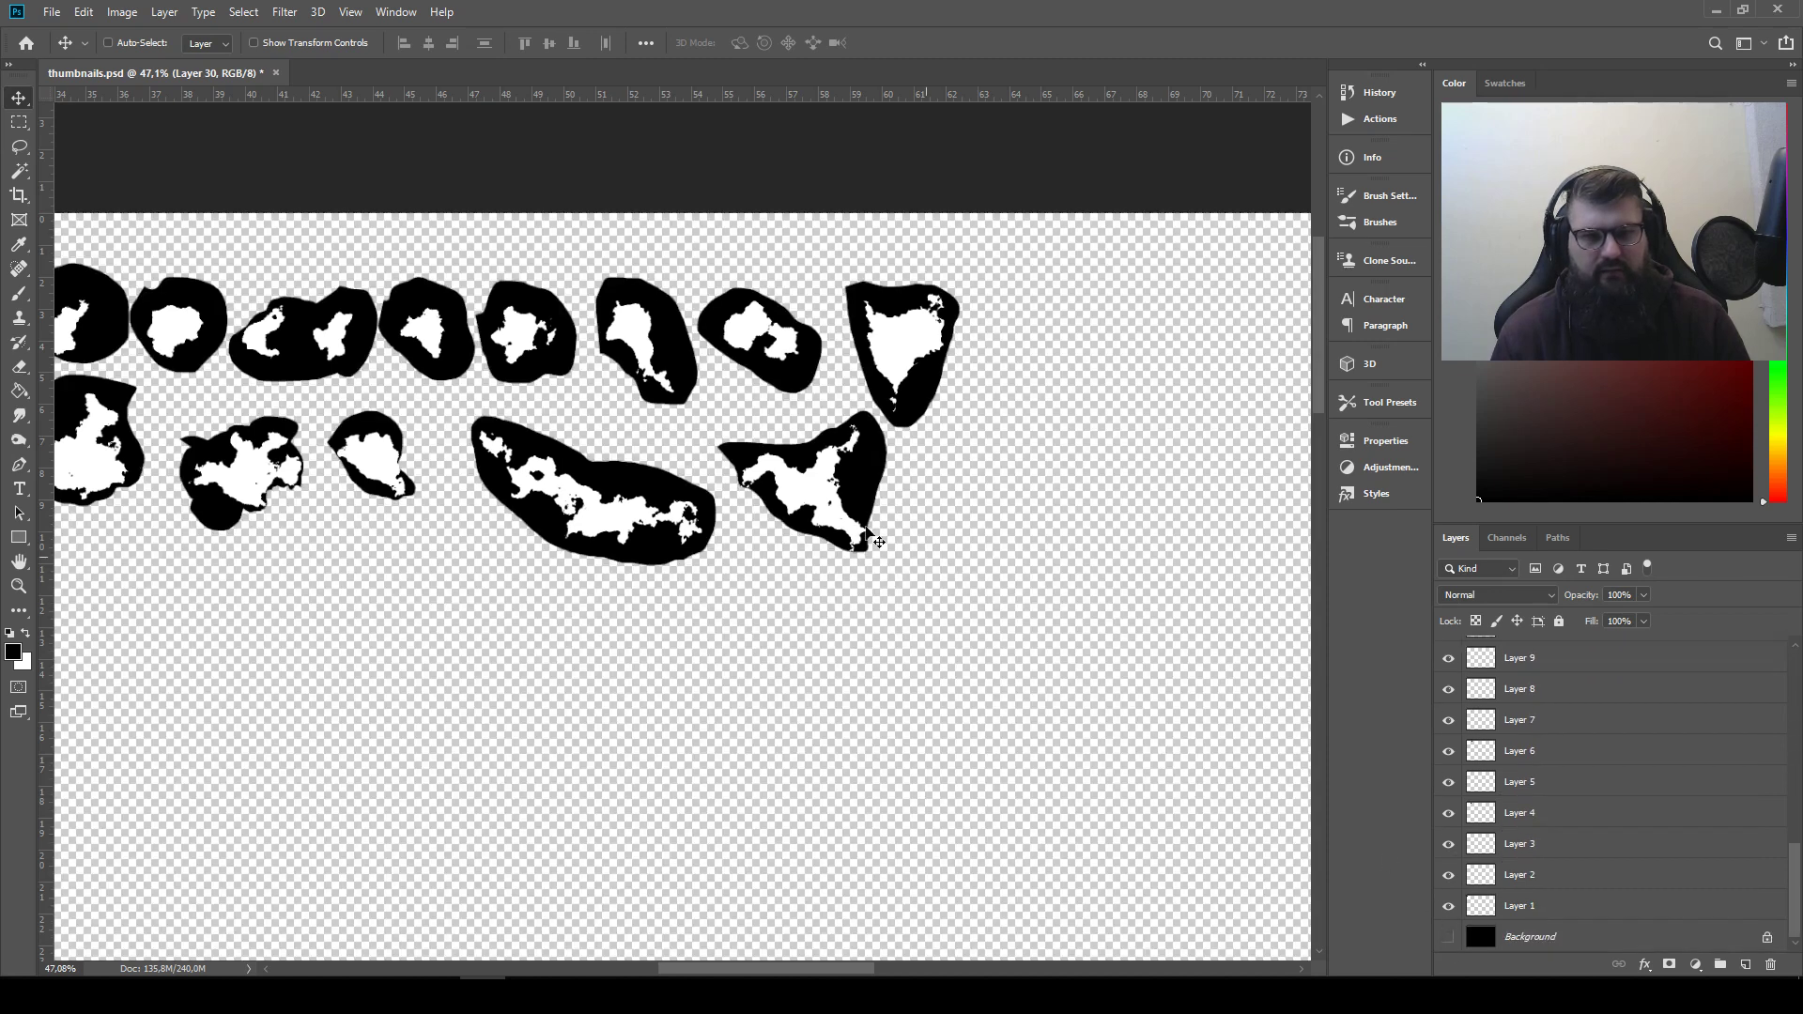
{"action": "scroll", "coordinate": [1530, 742], "scroll_direction": "up", "scroll_amount": 6}
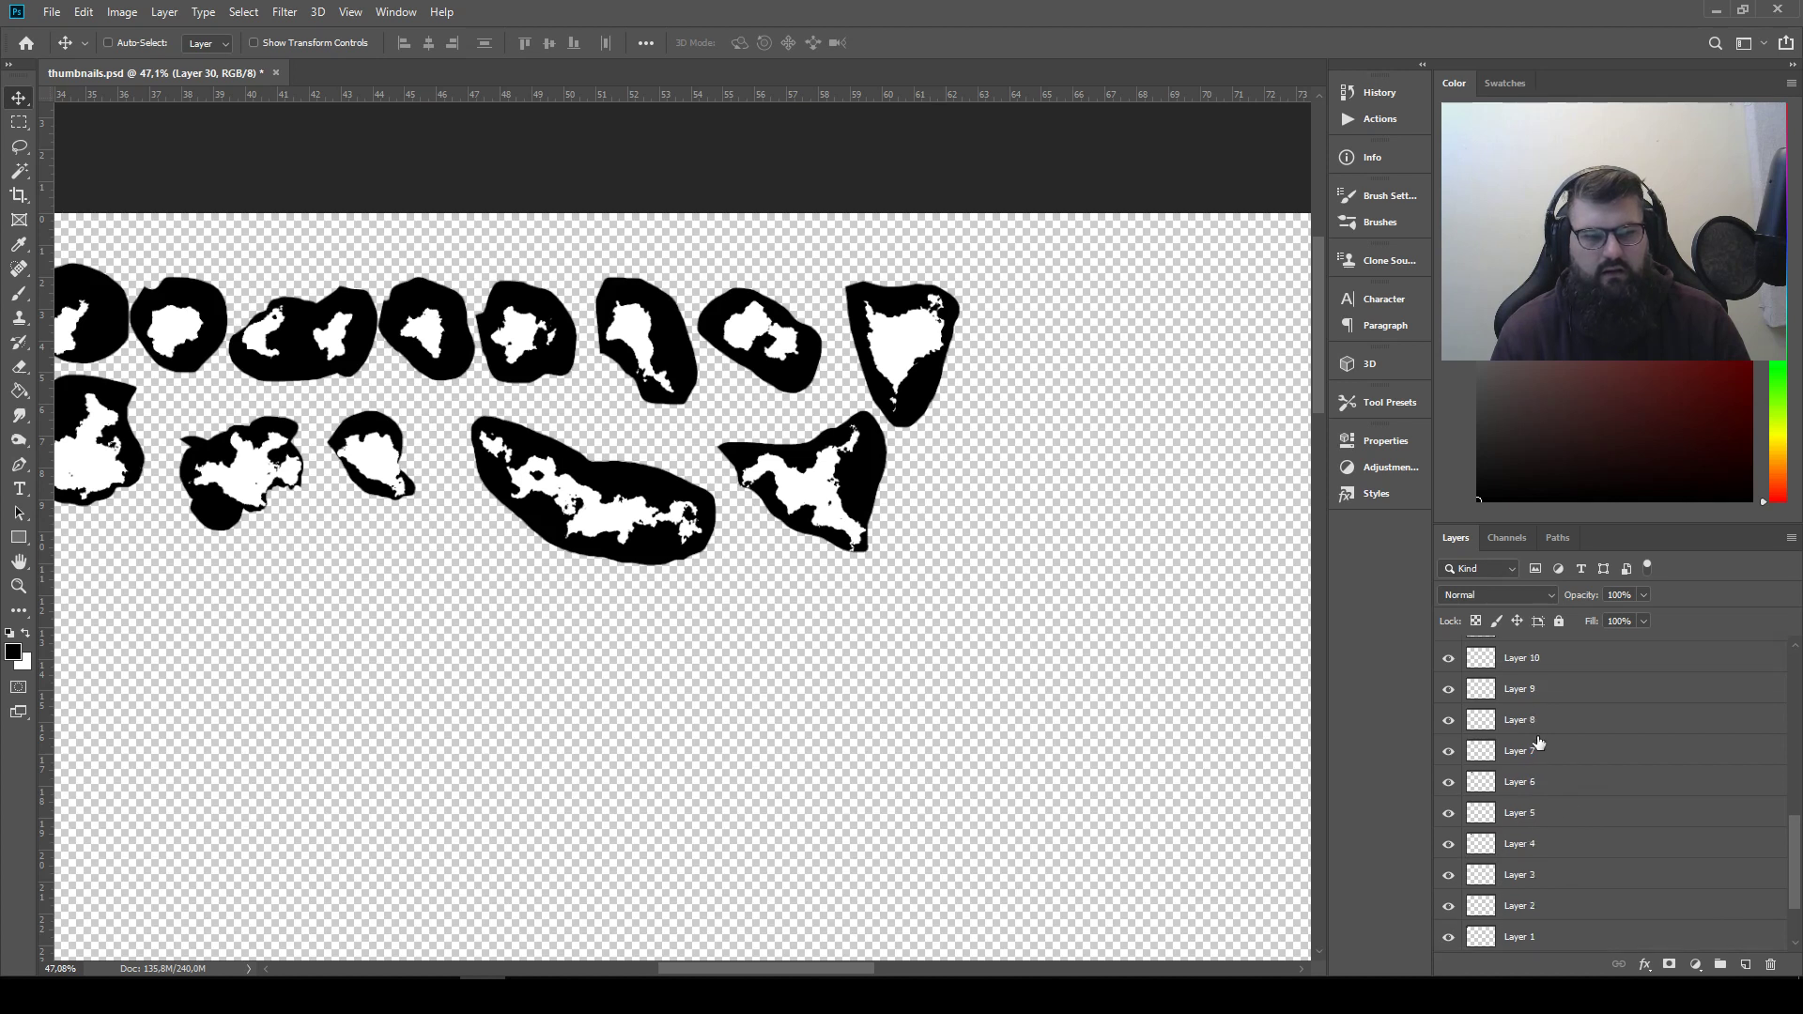
{"action": "scroll", "coordinate": [1506, 706], "scroll_direction": "up", "scroll_amount": 2}
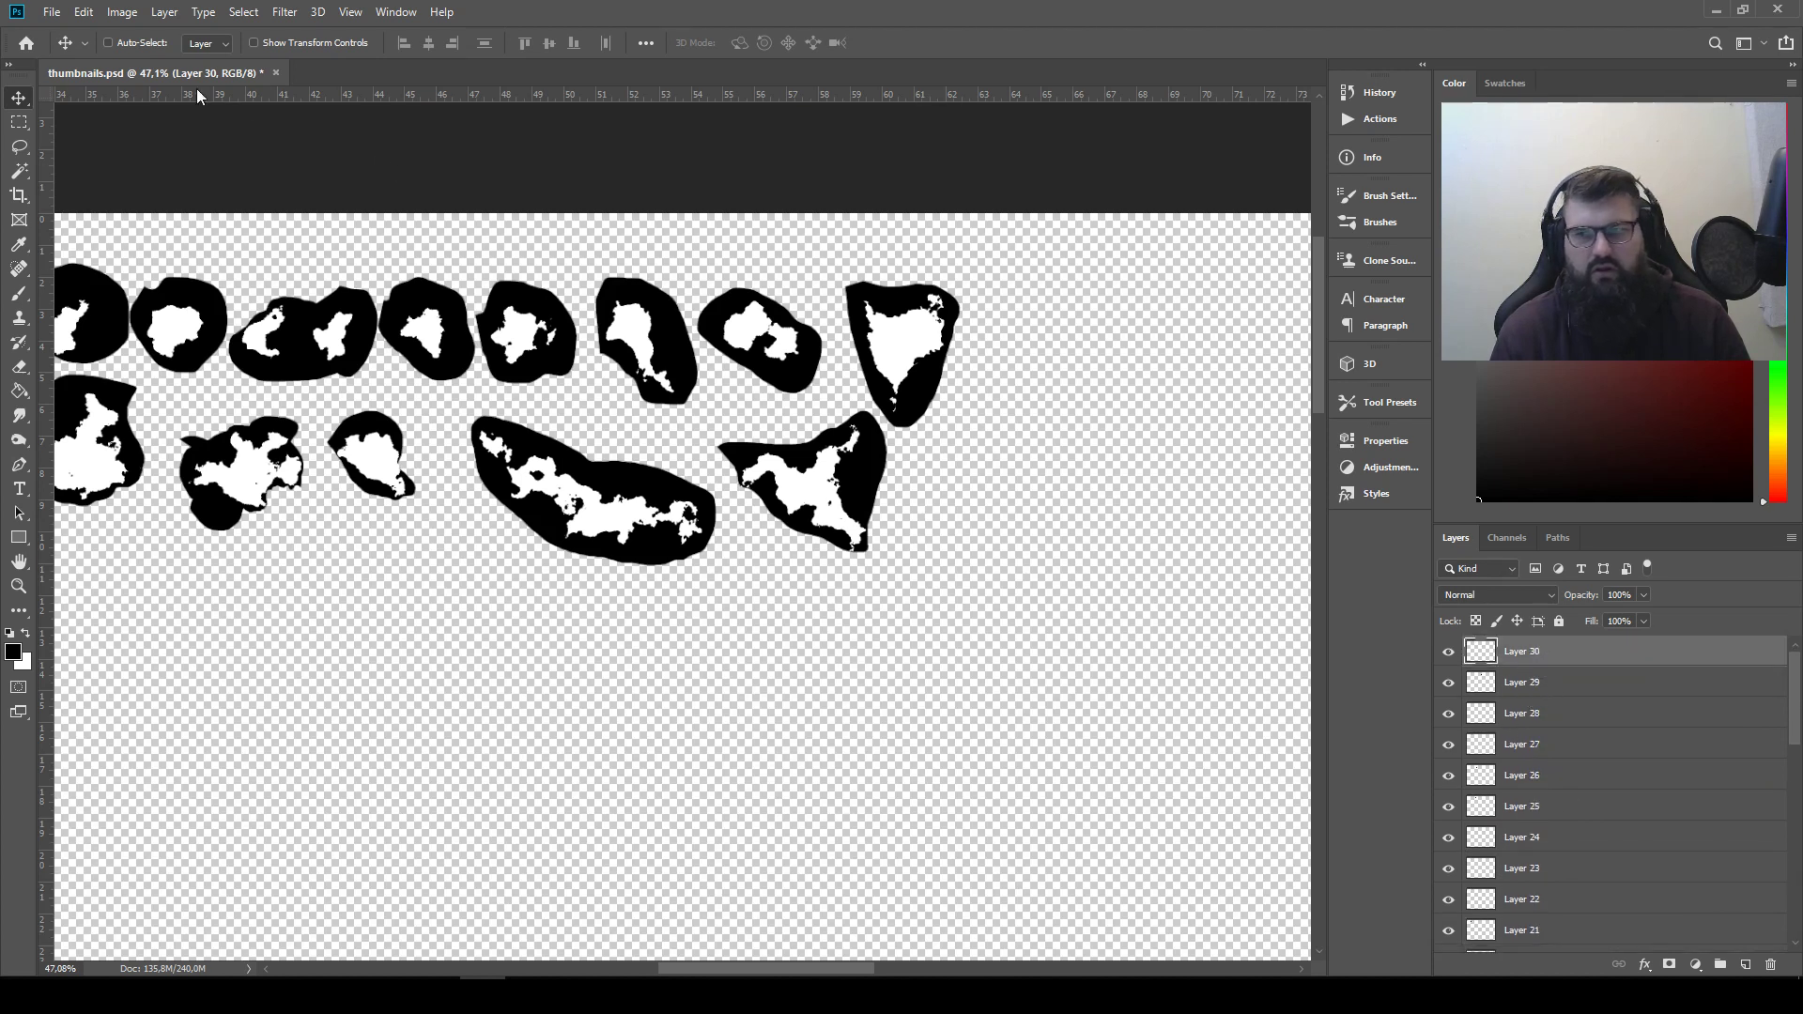
Select Layer 30 and move the heart-shaped blob slightly up and toward its neighbour in the first row
{"action": "left_click", "coordinate": [1555, 693]}
{"action": "left_click", "coordinate": [1523, 660]}
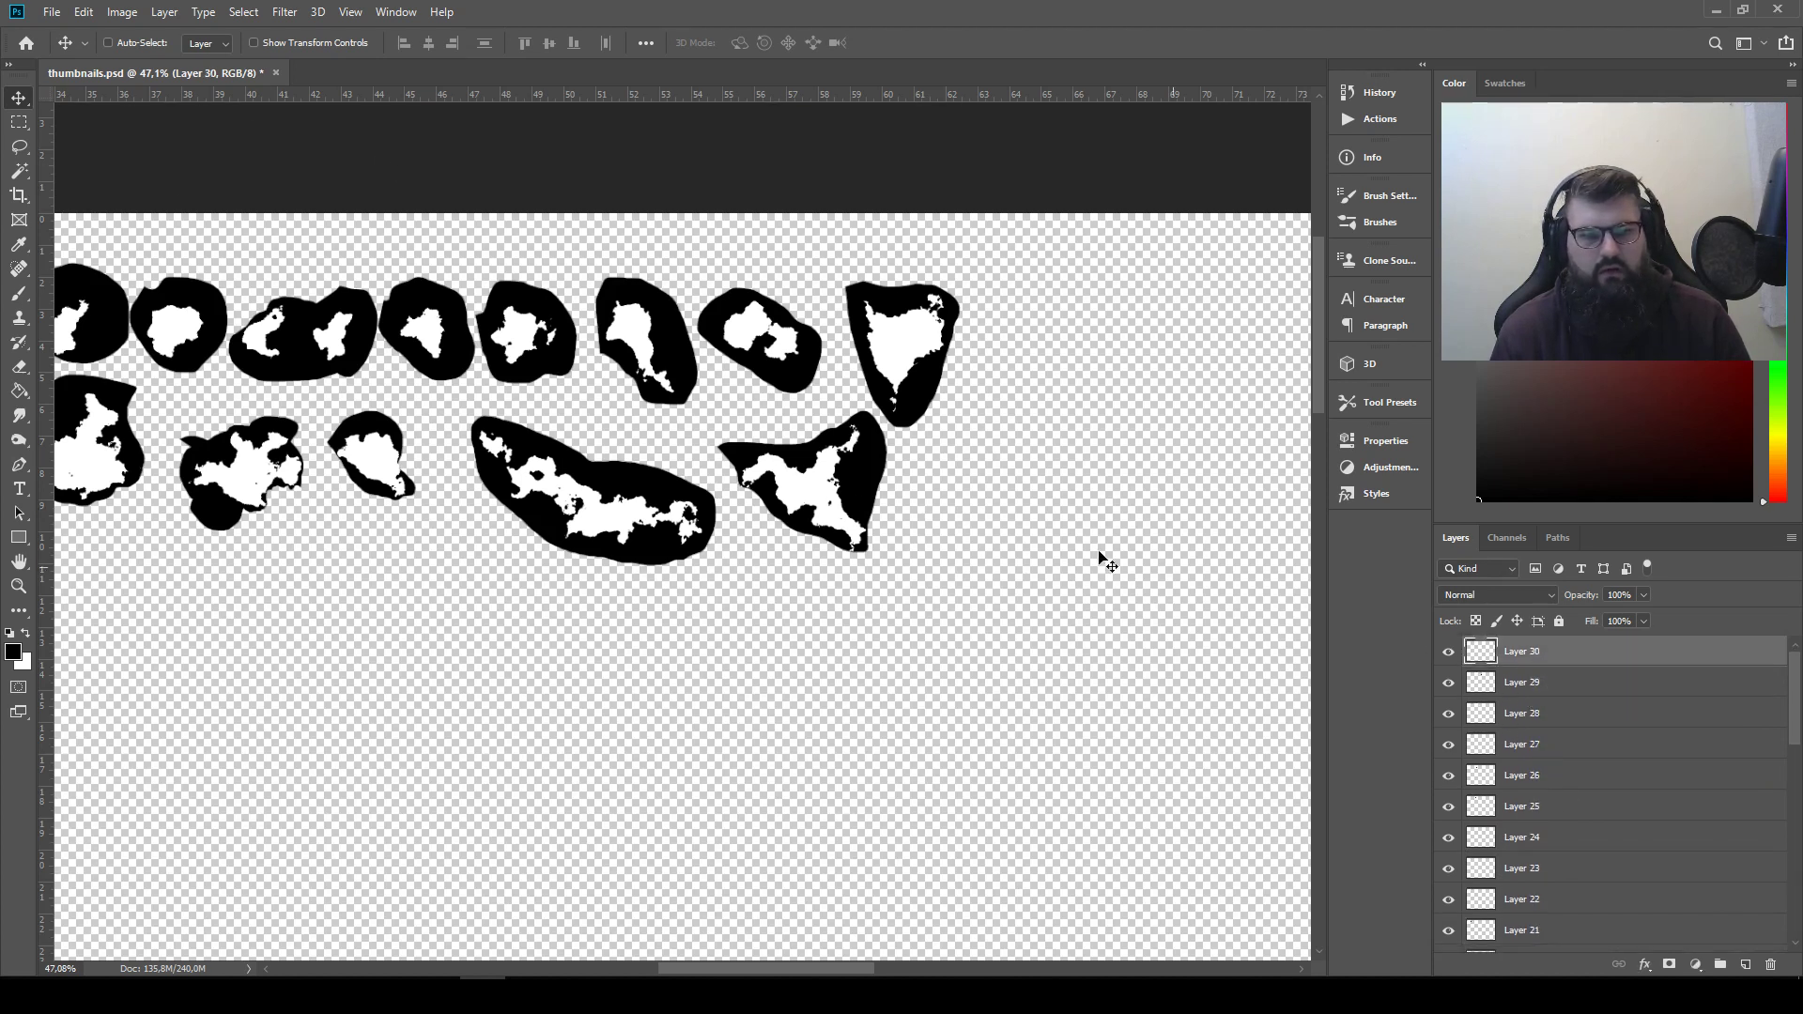
{"action": "mouse_move", "coordinate": [858, 502]}
{"action": "left_mouse_down"}
{"action": "mouse_move", "coordinate": [723, 566]}
{"action": "mouse_move", "coordinate": [701, 612]}
{"action": "mouse_move", "coordinate": [829, 509]}
{"action": "mouse_move", "coordinate": [830, 489]}
{"action": "left_mouse_up"}
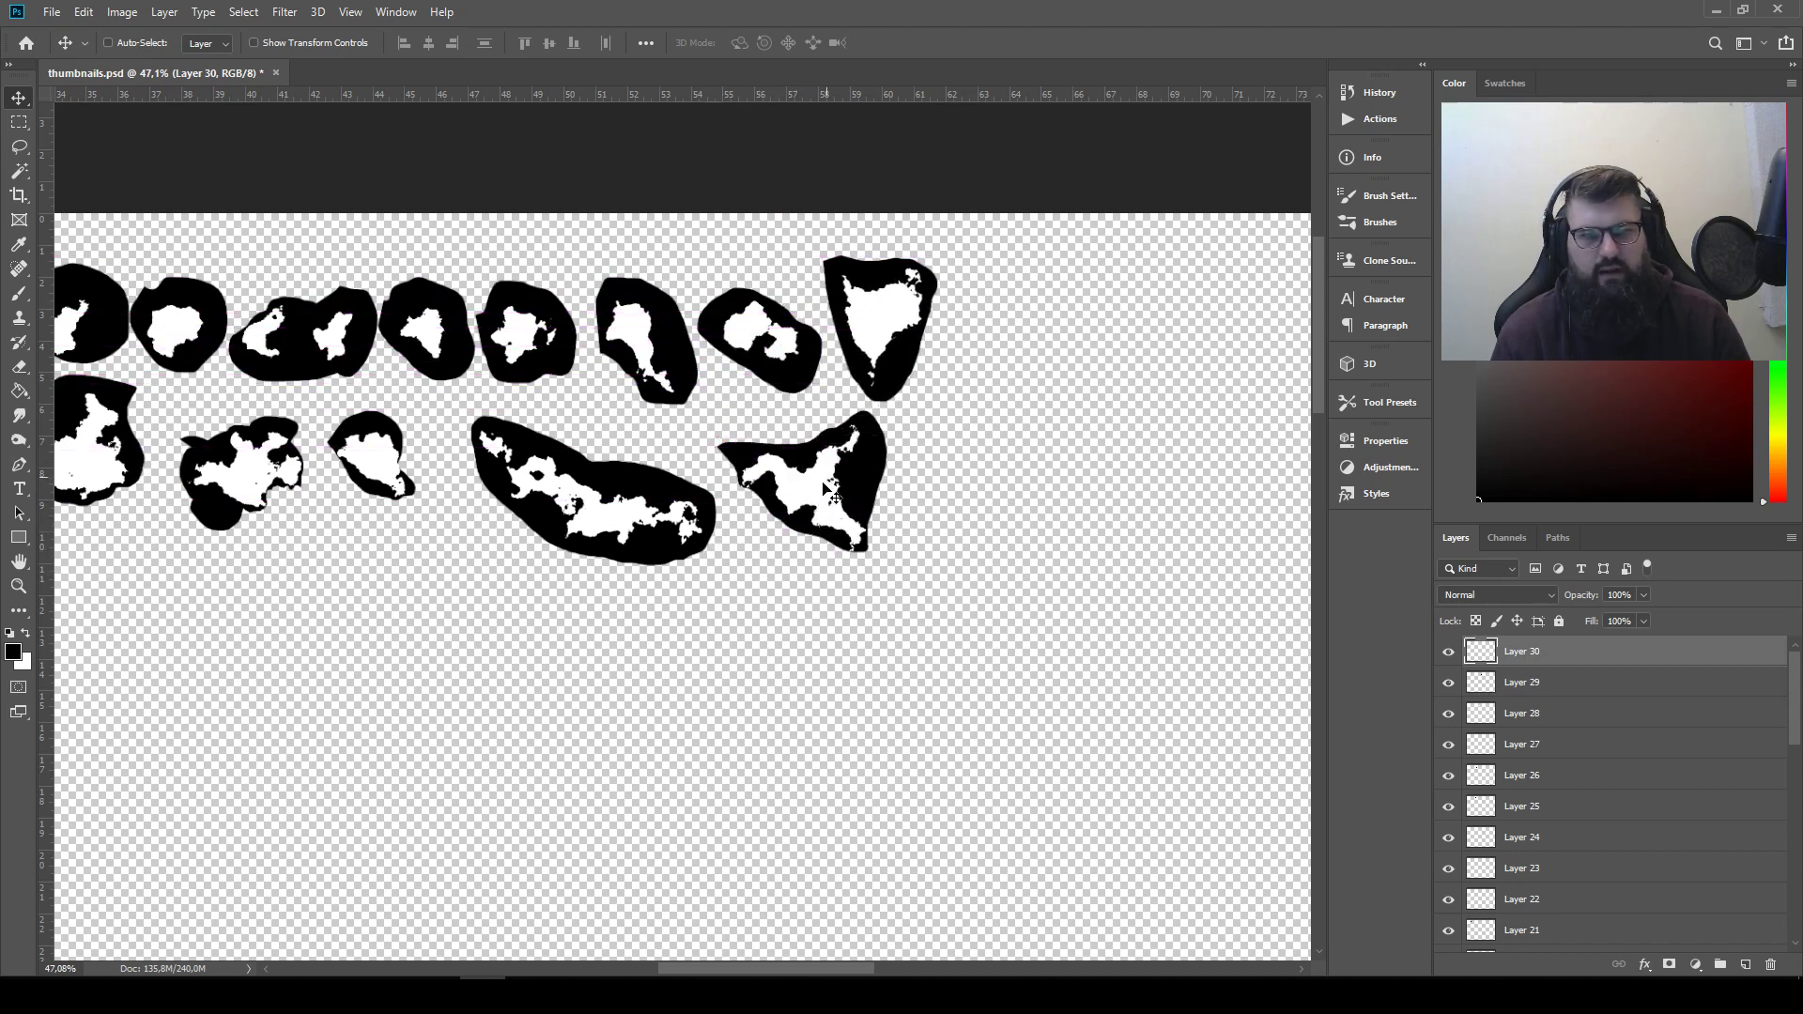
Select all shape layers from Layer 30 down to Layer 1 and set their blending mode to Lighten
{"action": "left_click_drag", "start_coordinate": [574, 640], "coordinate": [1500, 624]}
{"action": "left_click_drag", "start_coordinate": [788, 532], "coordinate": [910, 487]}
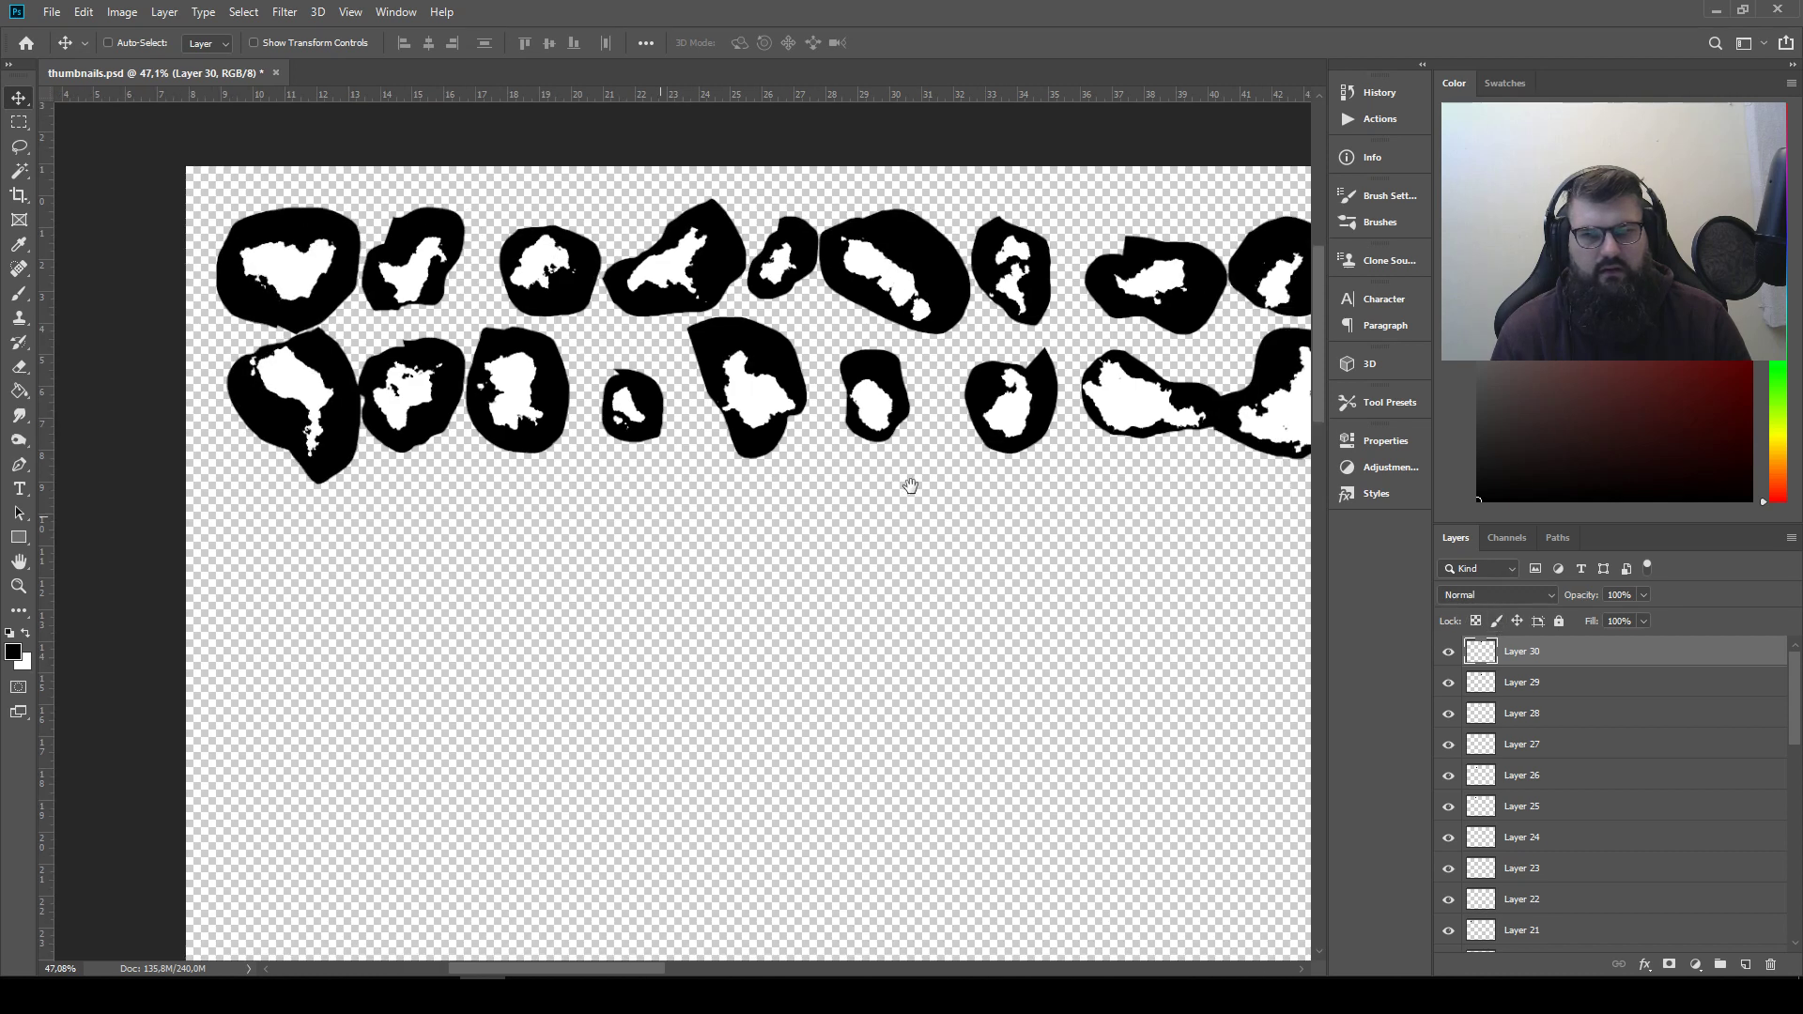
{"action": "scroll", "coordinate": [1592, 691], "scroll_direction": "down", "scroll_amount": 7}
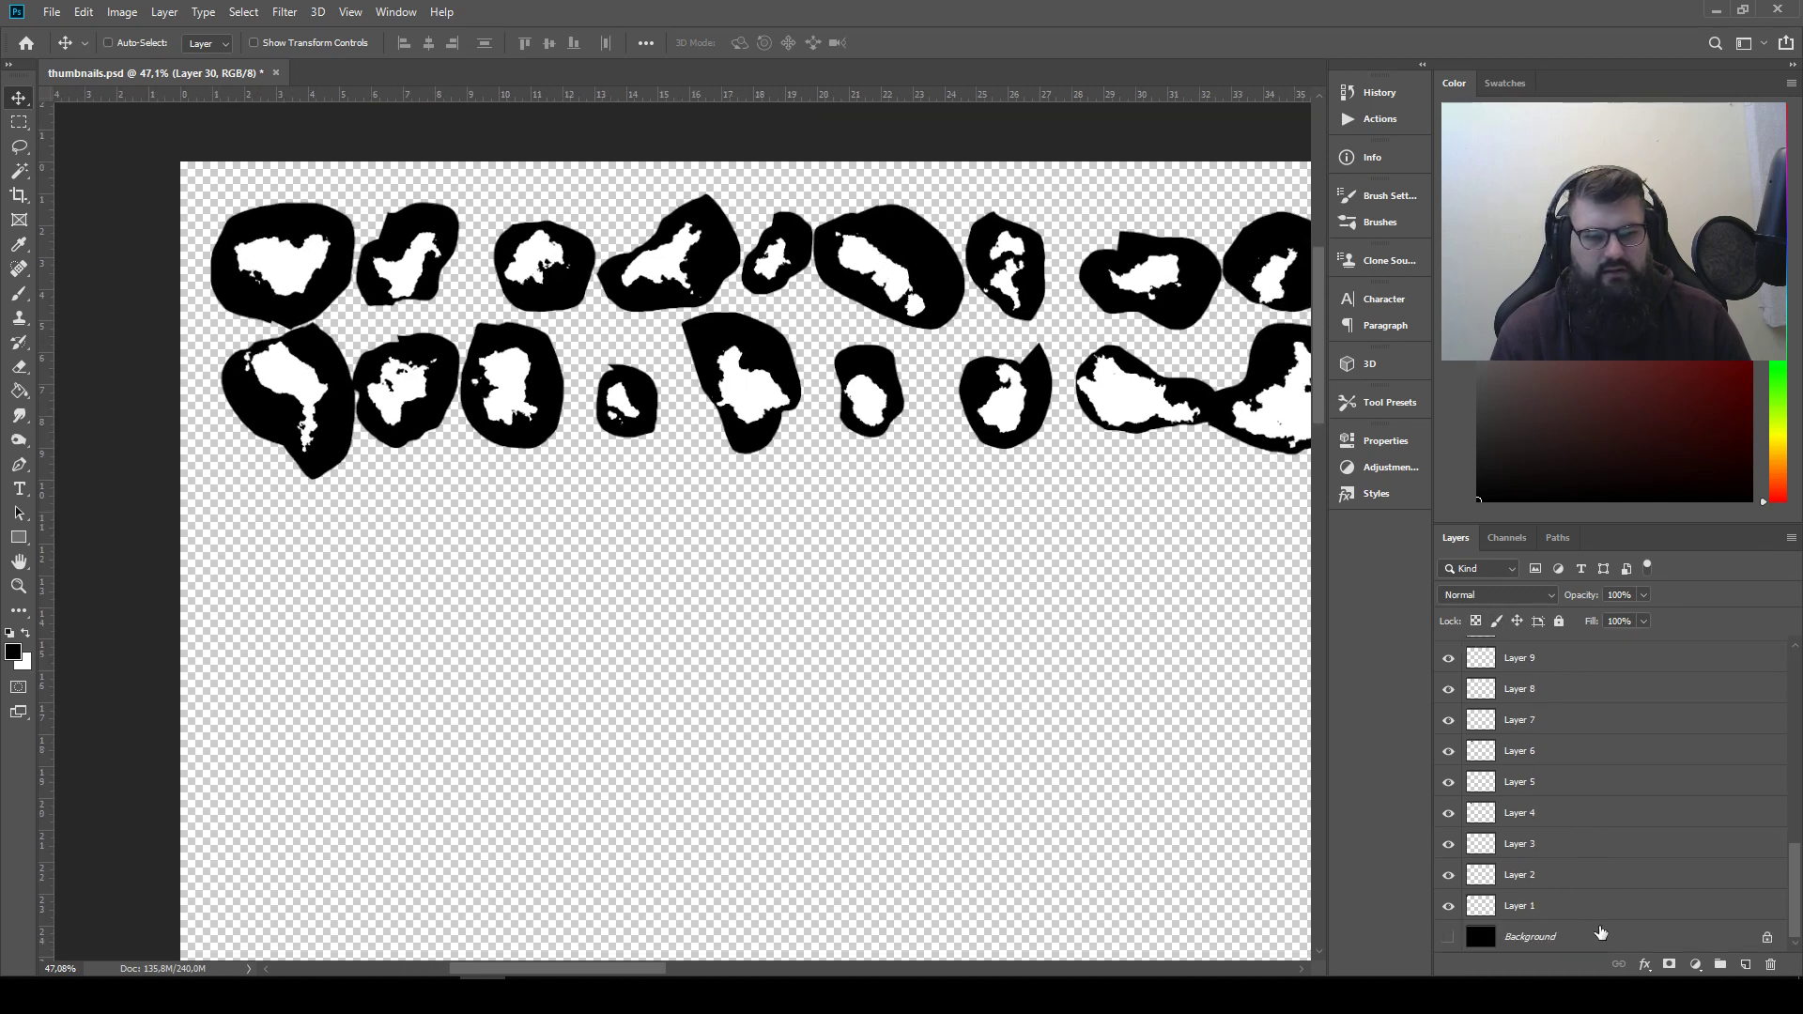
{"action": "left_click", "coordinate": [1558, 906], "text": "shift"}
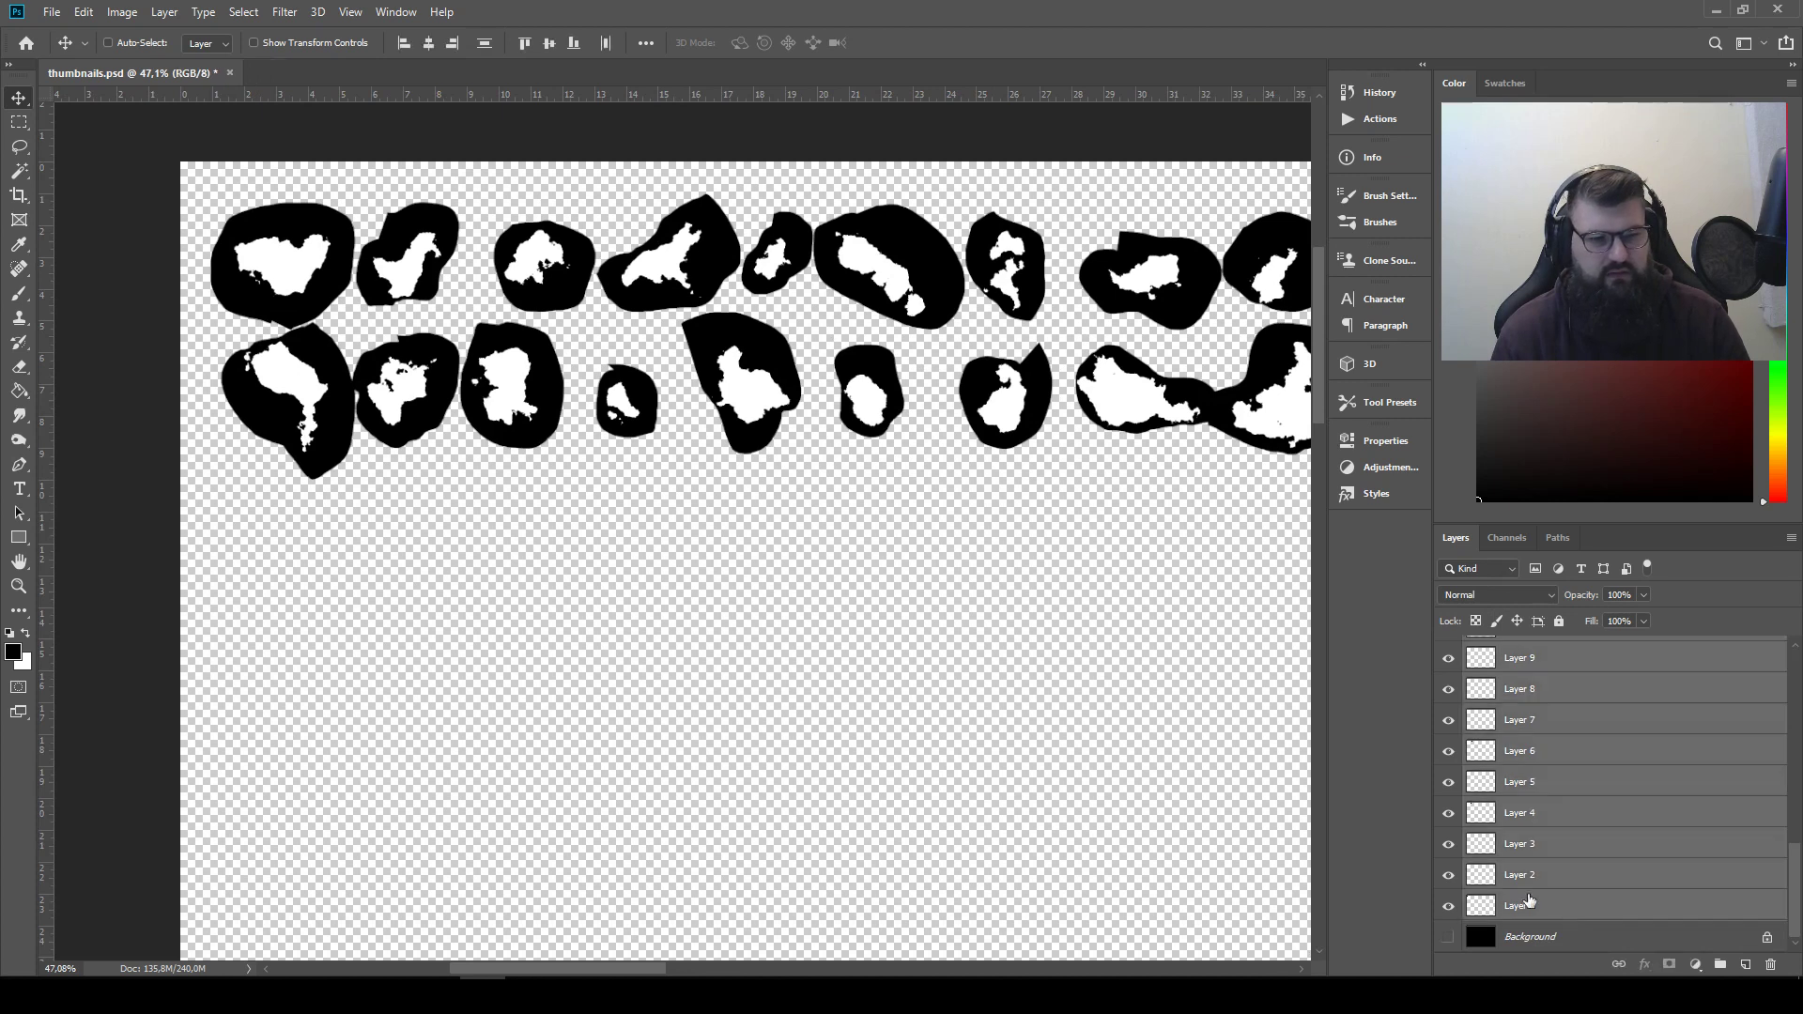
{"action": "left_click", "coordinate": [1519, 601]}
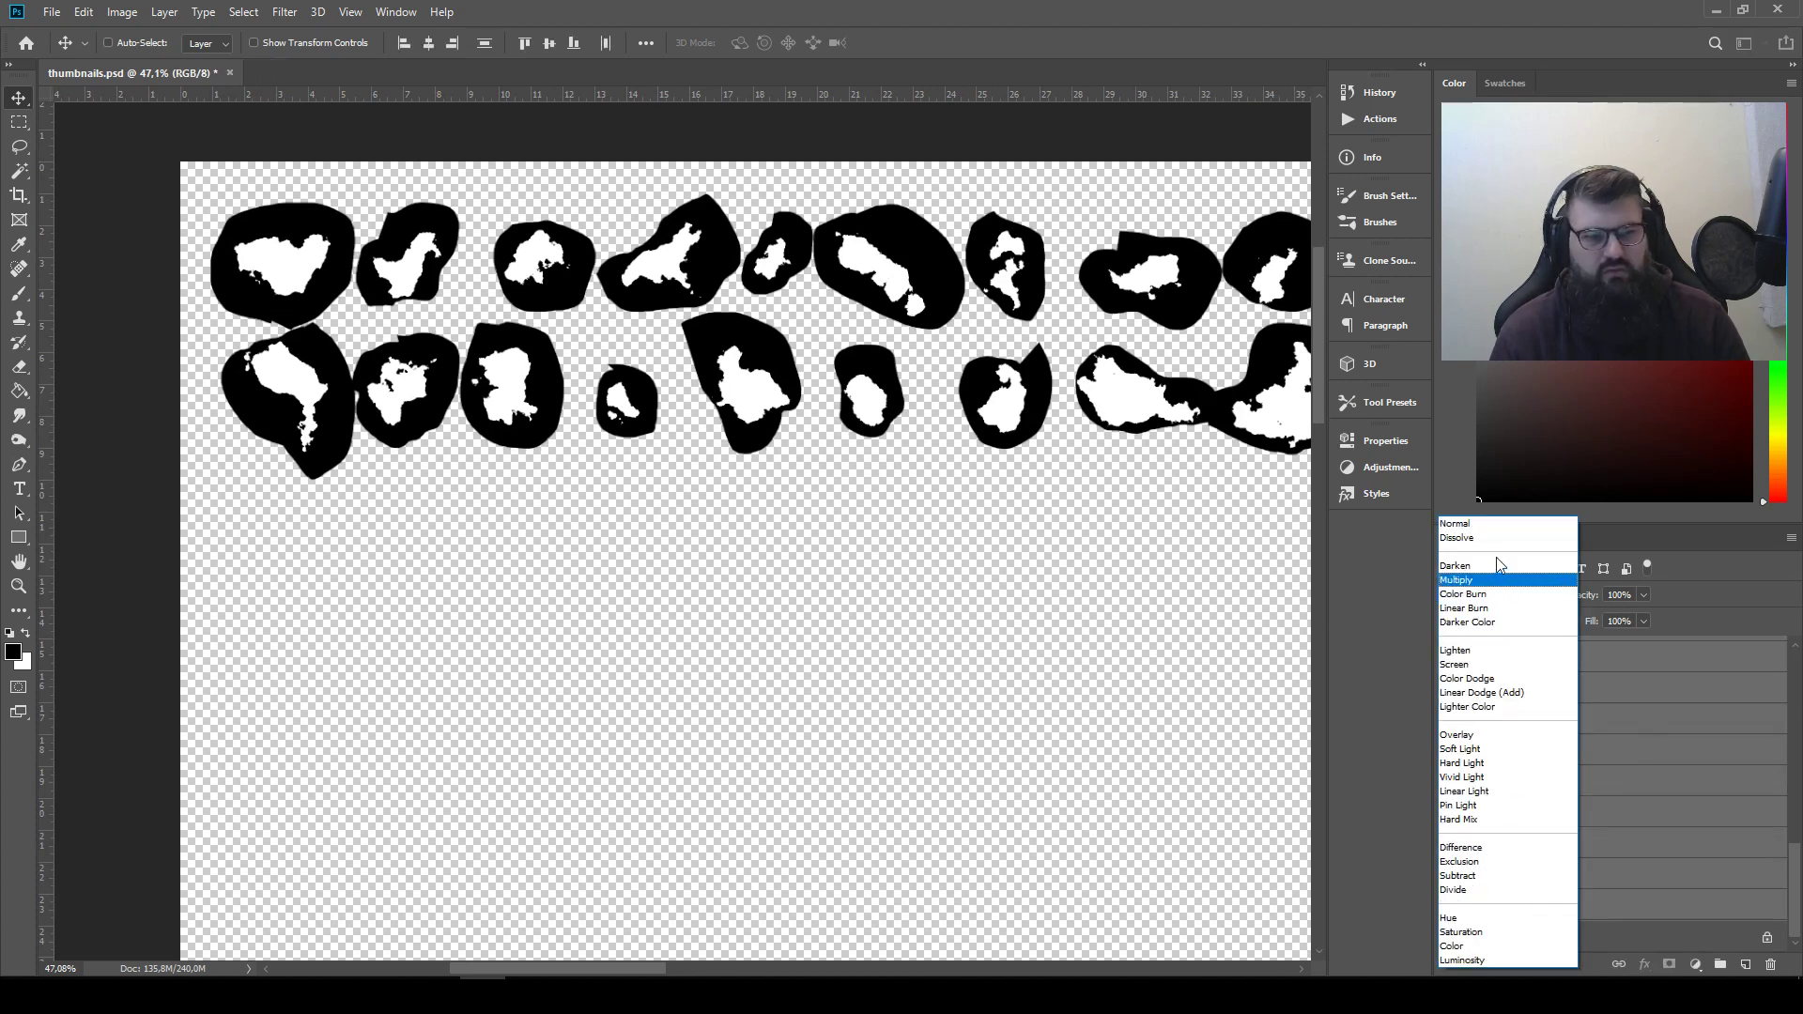
{"action": "left_click", "coordinate": [1502, 653]}
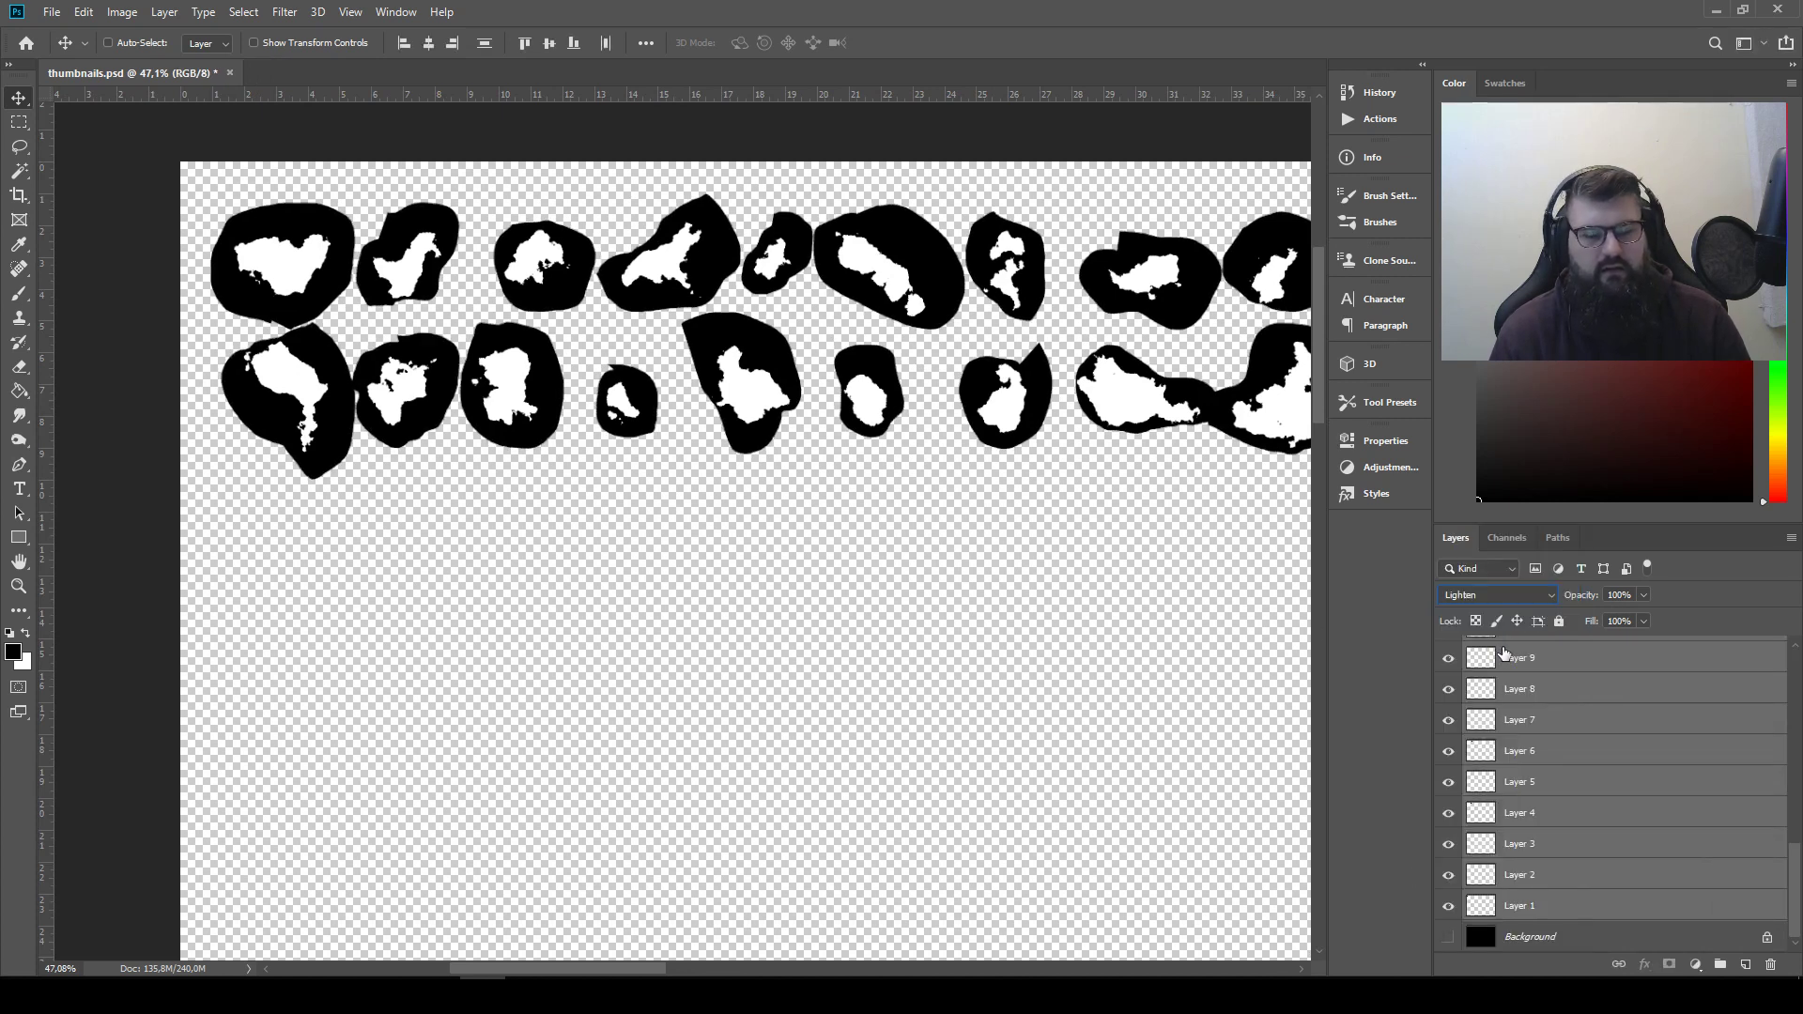
{"action": "left_click", "coordinate": [1611, 705]}
Move the diagonal sixth shape of the first row slightly upward and select Layer 13
{"action": "scroll", "coordinate": [1615, 712], "scroll_direction": "up", "scroll_amount": 7}
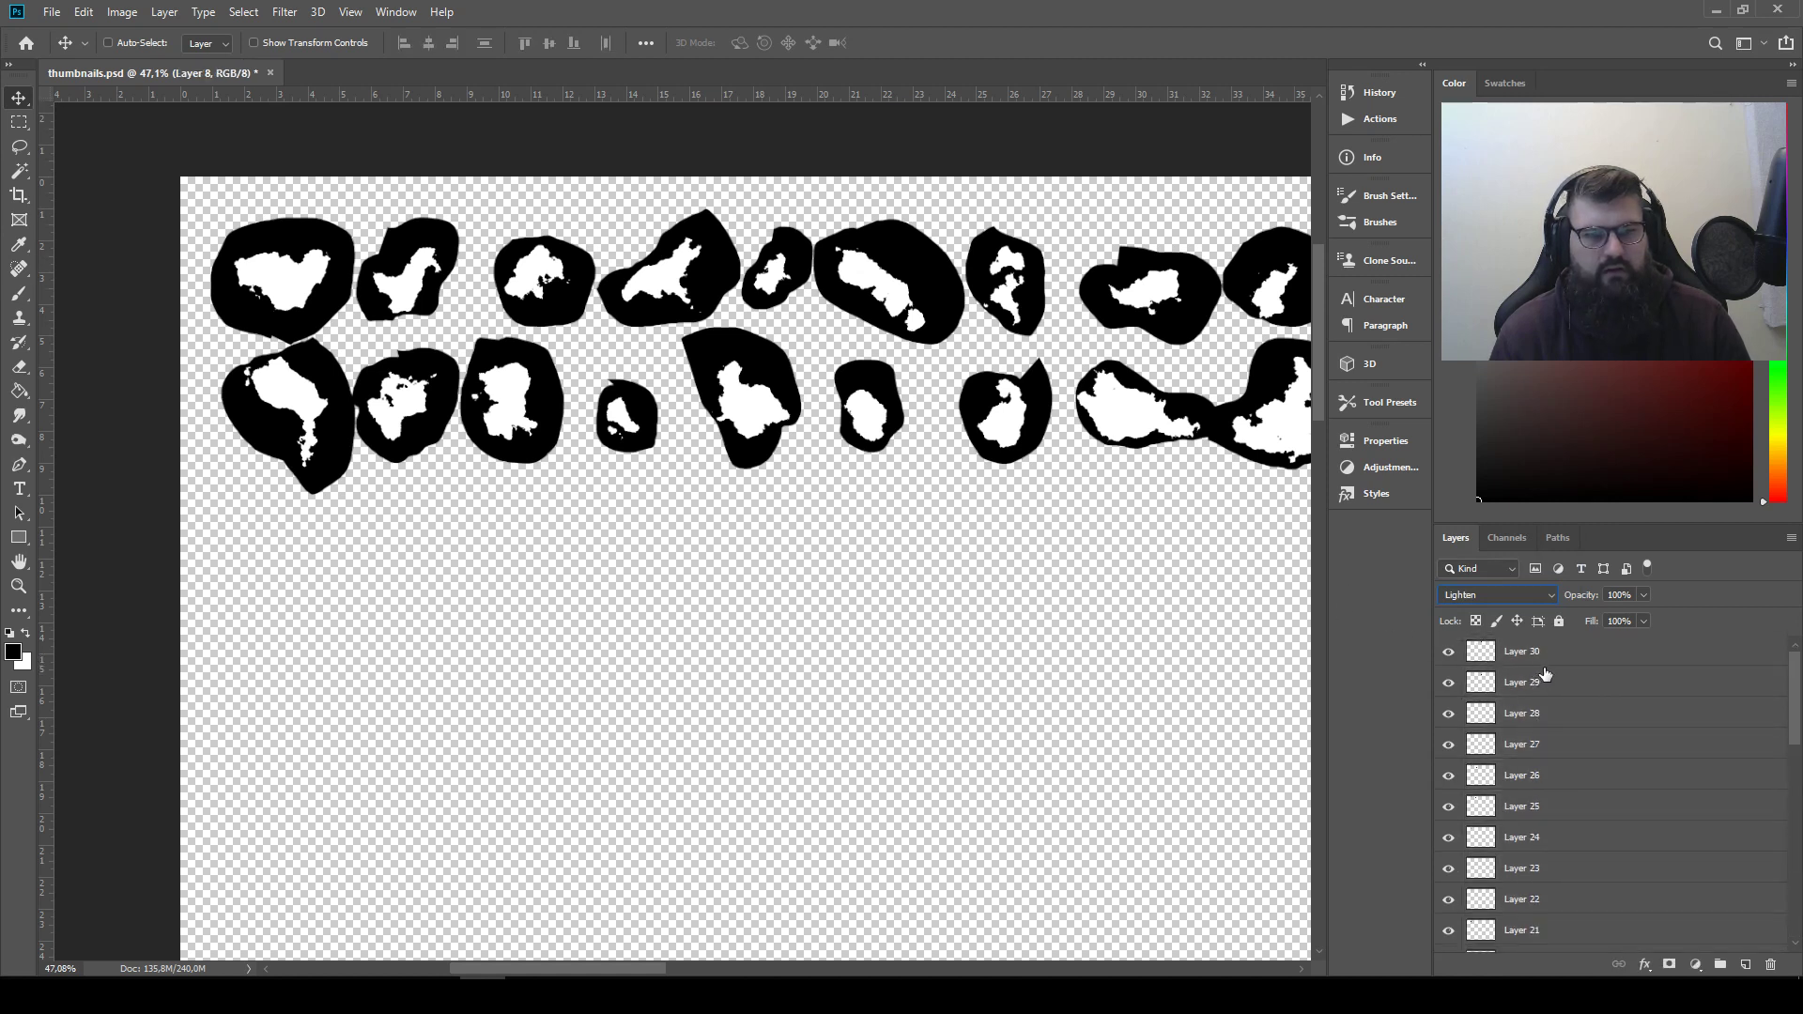
{"action": "left_click", "coordinate": [1539, 657]}
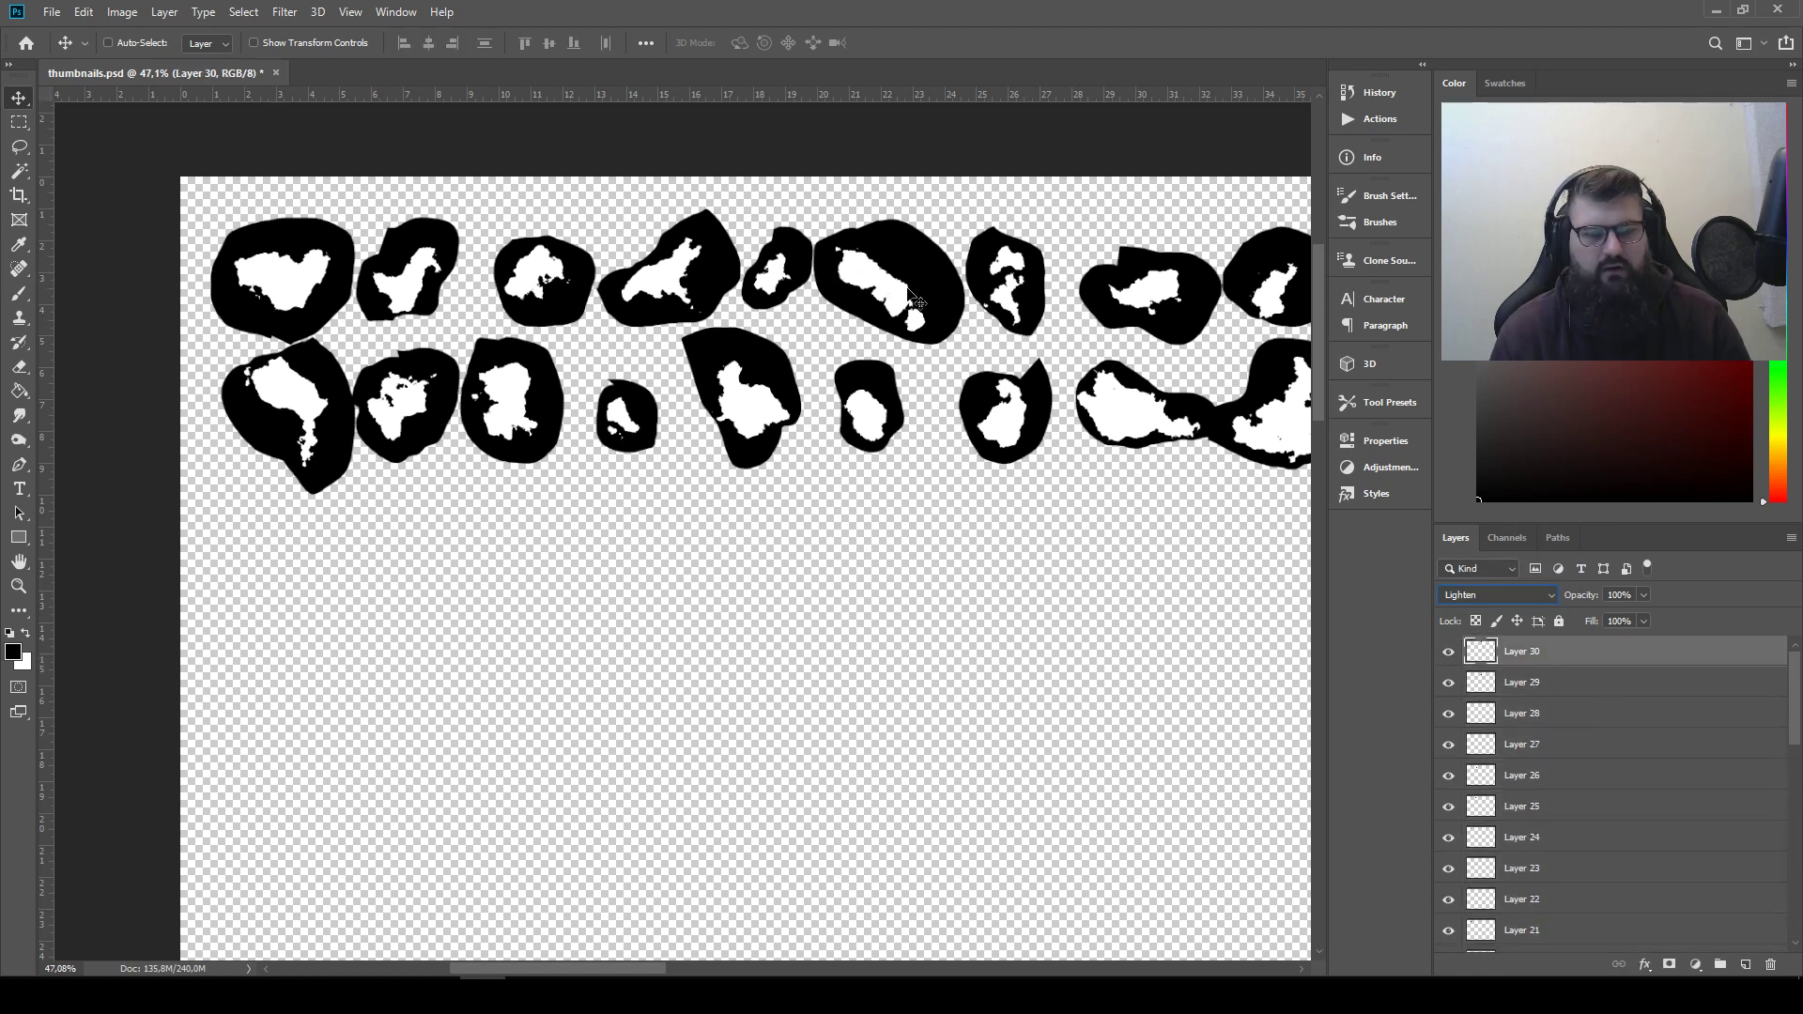
{"action": "mouse_move", "coordinate": [915, 293]}
{"action": "left_mouse_down"}
{"action": "mouse_move", "coordinate": [887, 394]}
{"action": "mouse_move", "coordinate": [1033, 413]}
{"action": "mouse_move", "coordinate": [1033, 319]}
{"action": "mouse_move", "coordinate": [1010, 280]}
{"action": "mouse_move", "coordinate": [851, 297]}
{"action": "mouse_move", "coordinate": [787, 281]}
{"action": "mouse_move", "coordinate": [917, 279]}
{"action": "left_mouse_up"}
{"action": "left_click", "coordinate": [1536, 719]}
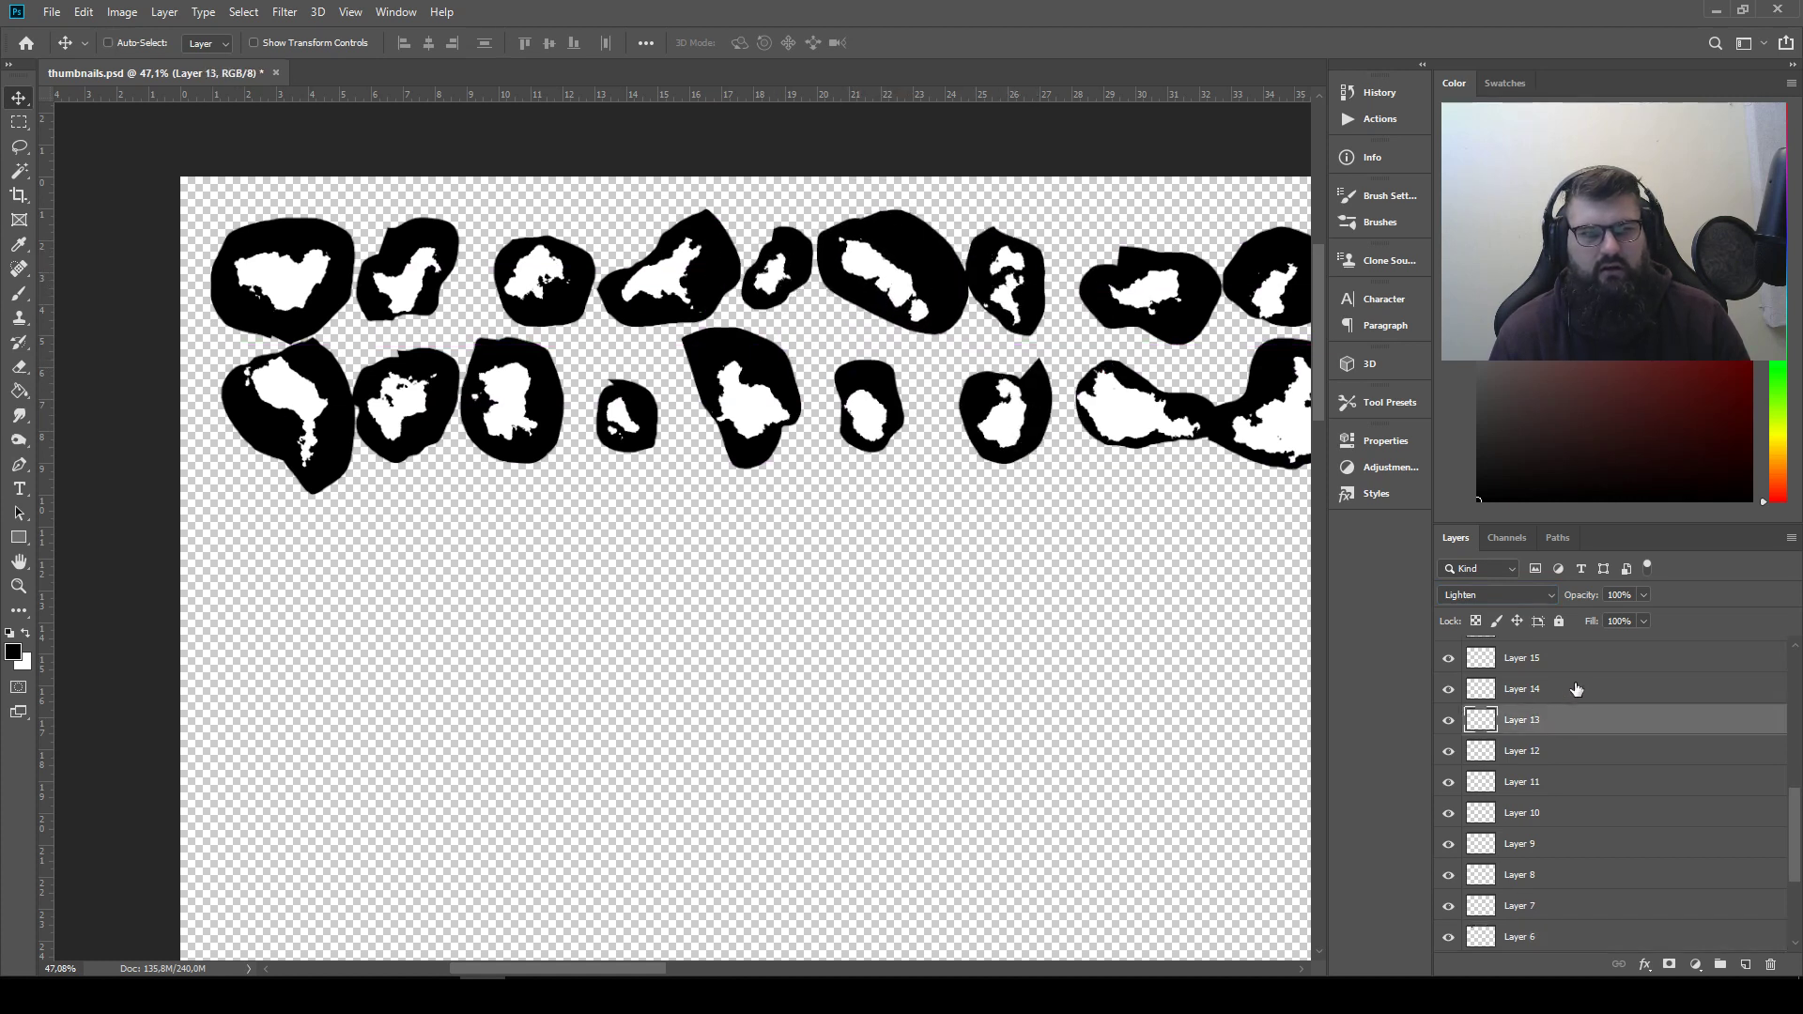
Select Layer 30 and make the black Background layer visible again behind the shapes
{"action": "scroll", "coordinate": [1532, 699], "scroll_direction": "up", "scroll_amount": 5}
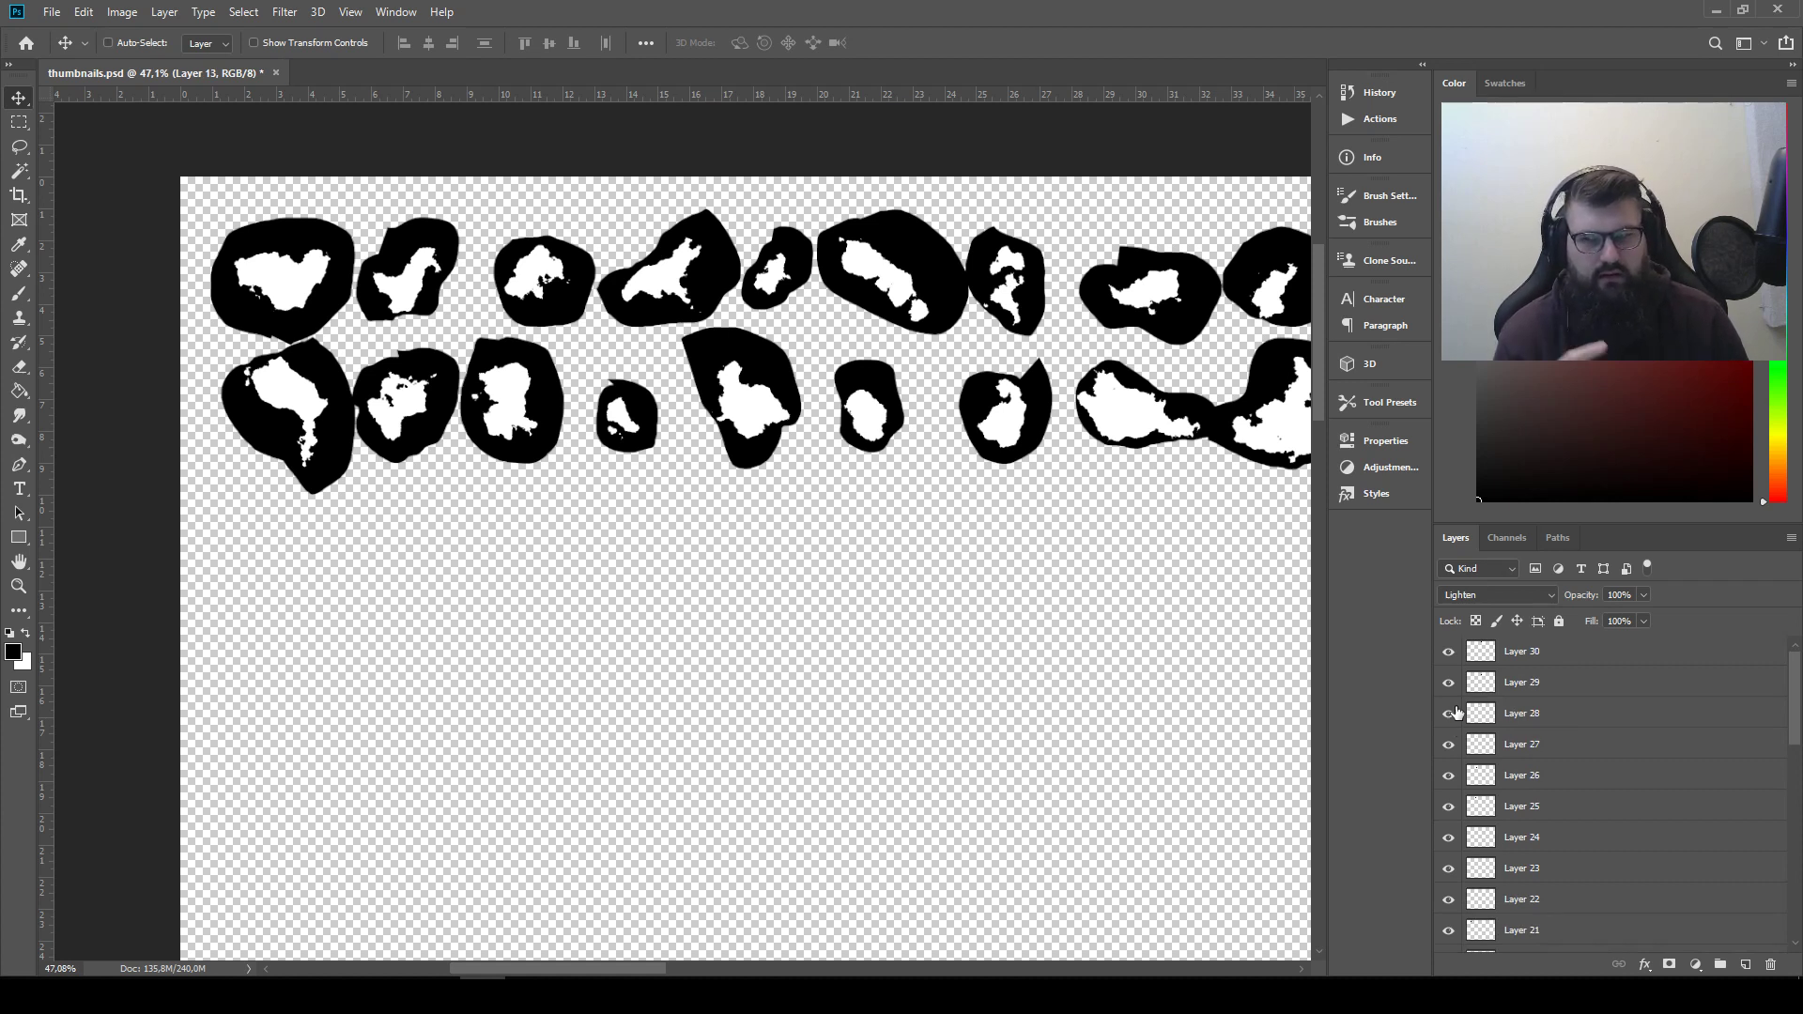
{"action": "left_click", "coordinate": [1613, 661]}
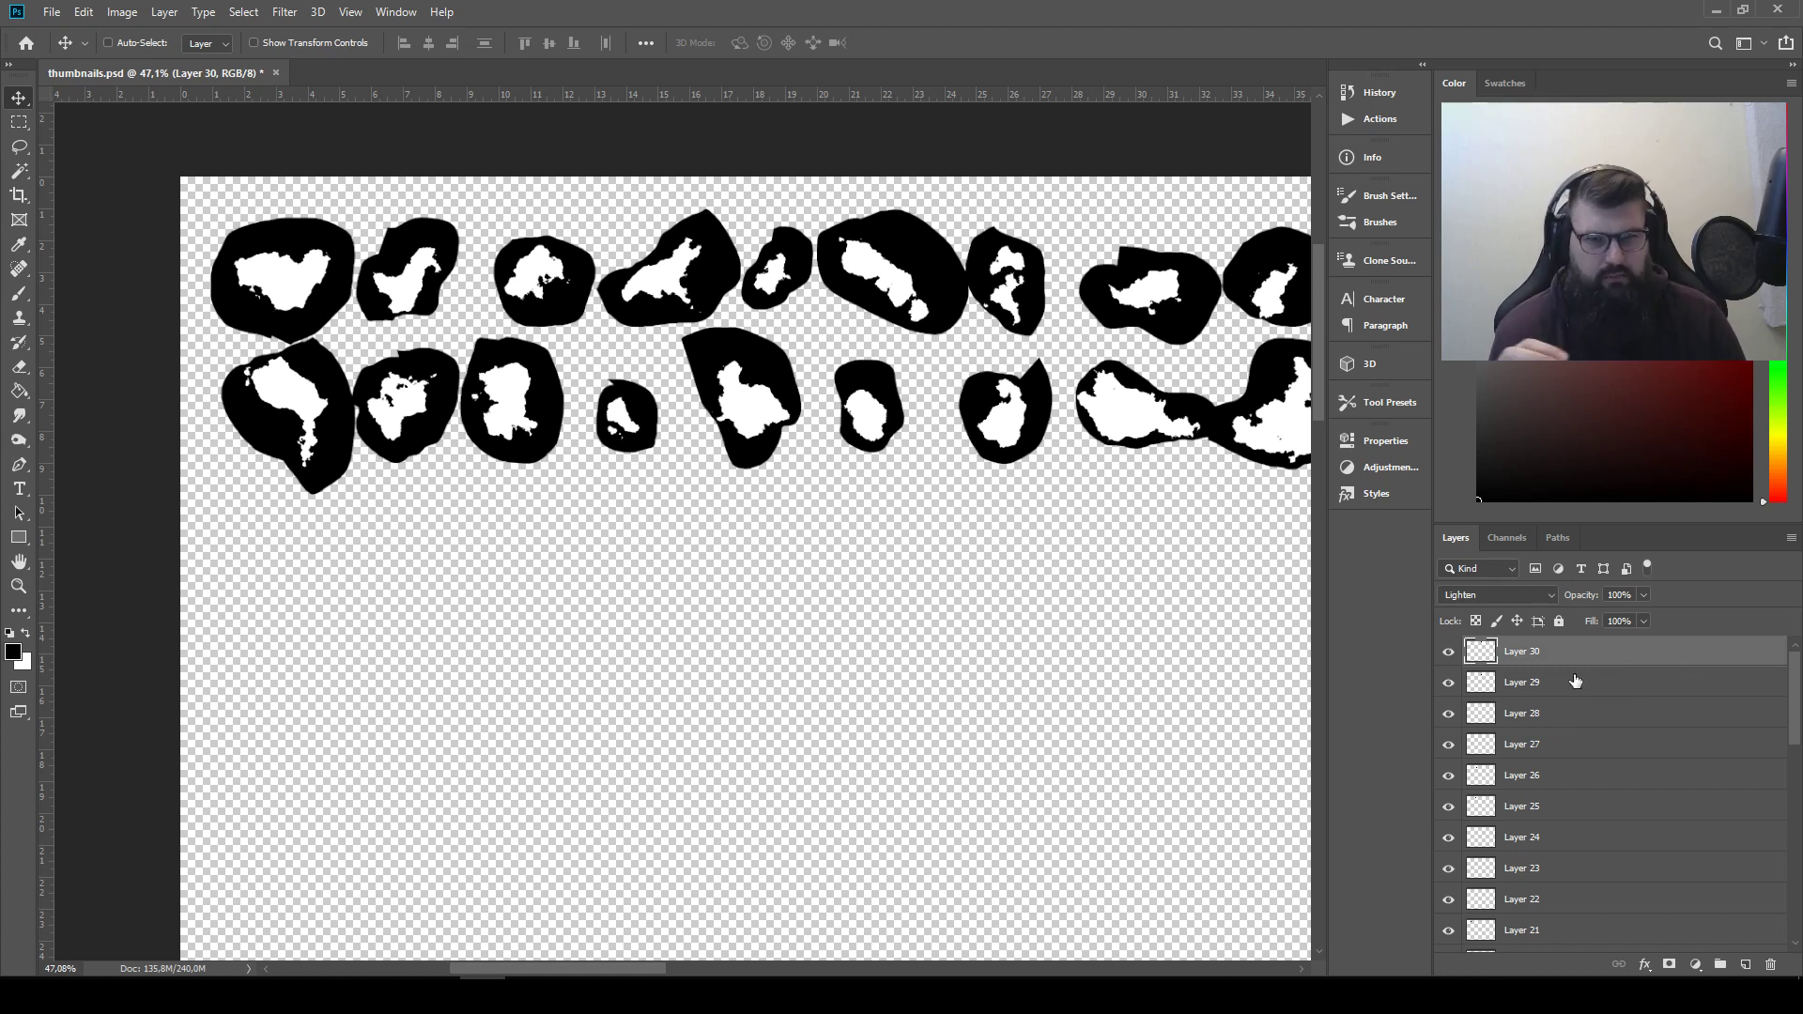
{"action": "scroll", "coordinate": [1575, 680], "scroll_direction": "down", "scroll_amount": 10}
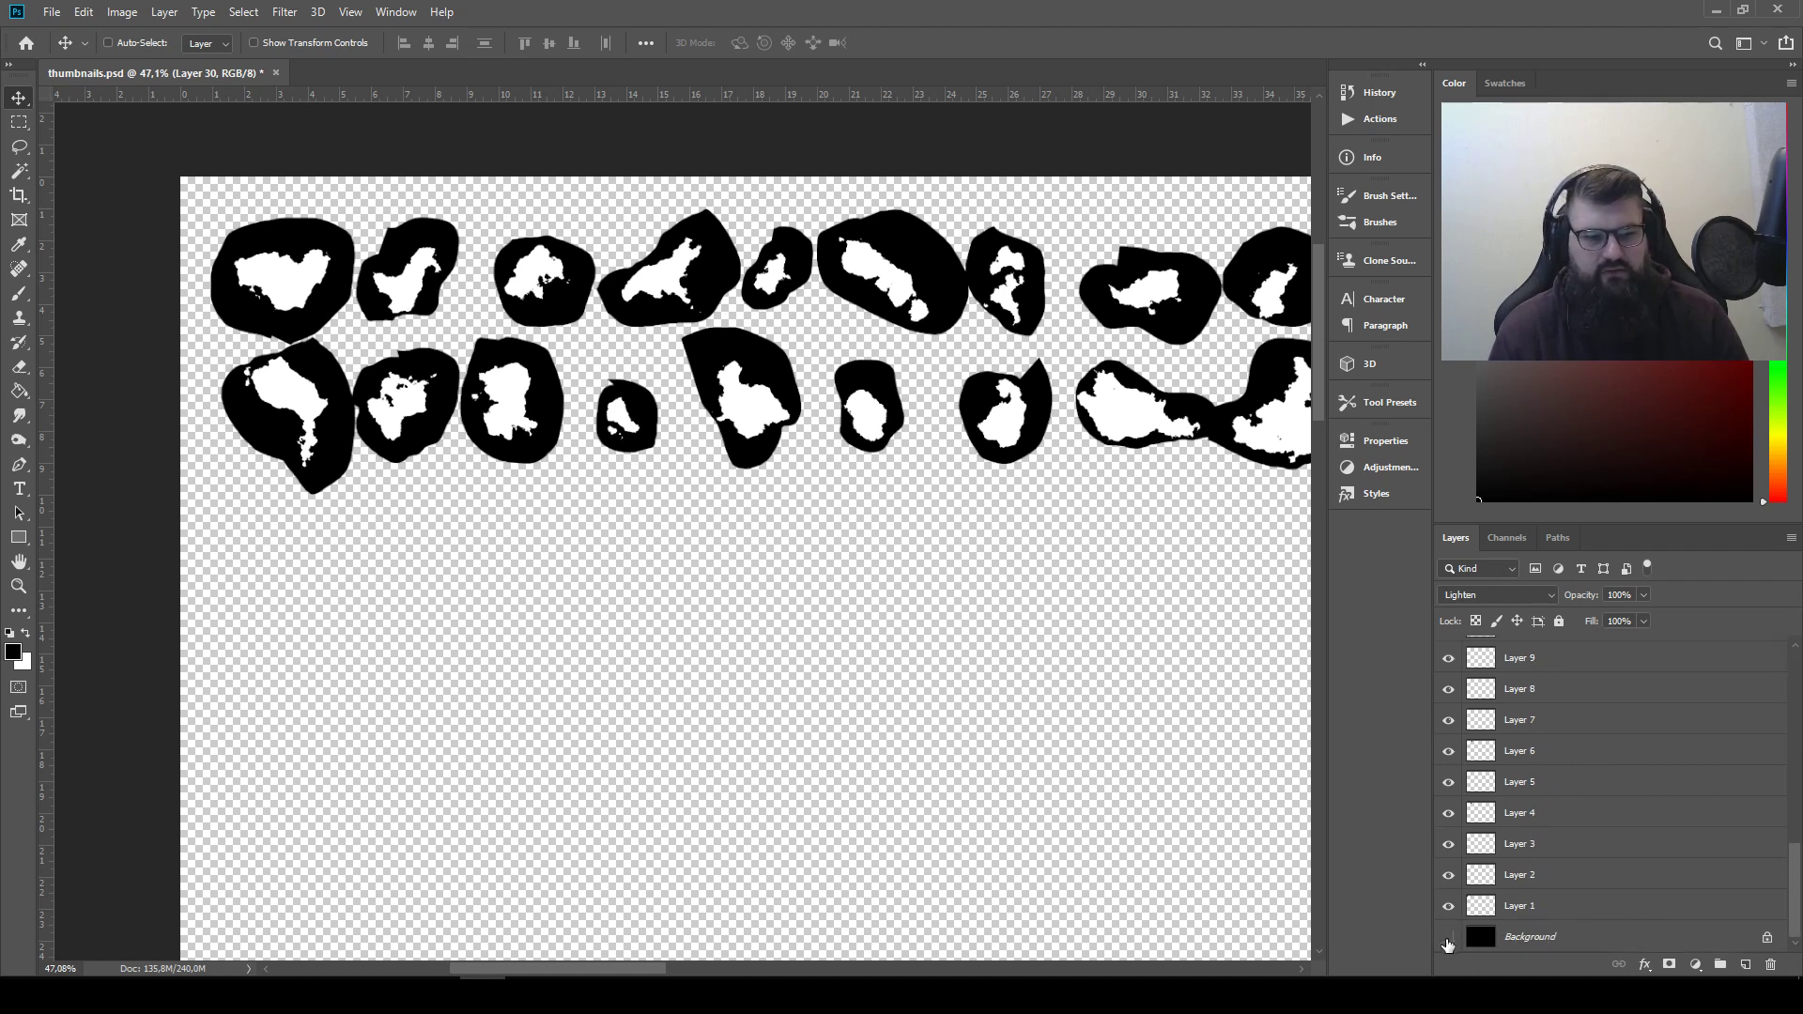
{"action": "left_click", "coordinate": [1447, 938]}
{"action": "scroll", "coordinate": [1578, 702], "scroll_direction": "up", "scroll_amount": 10}
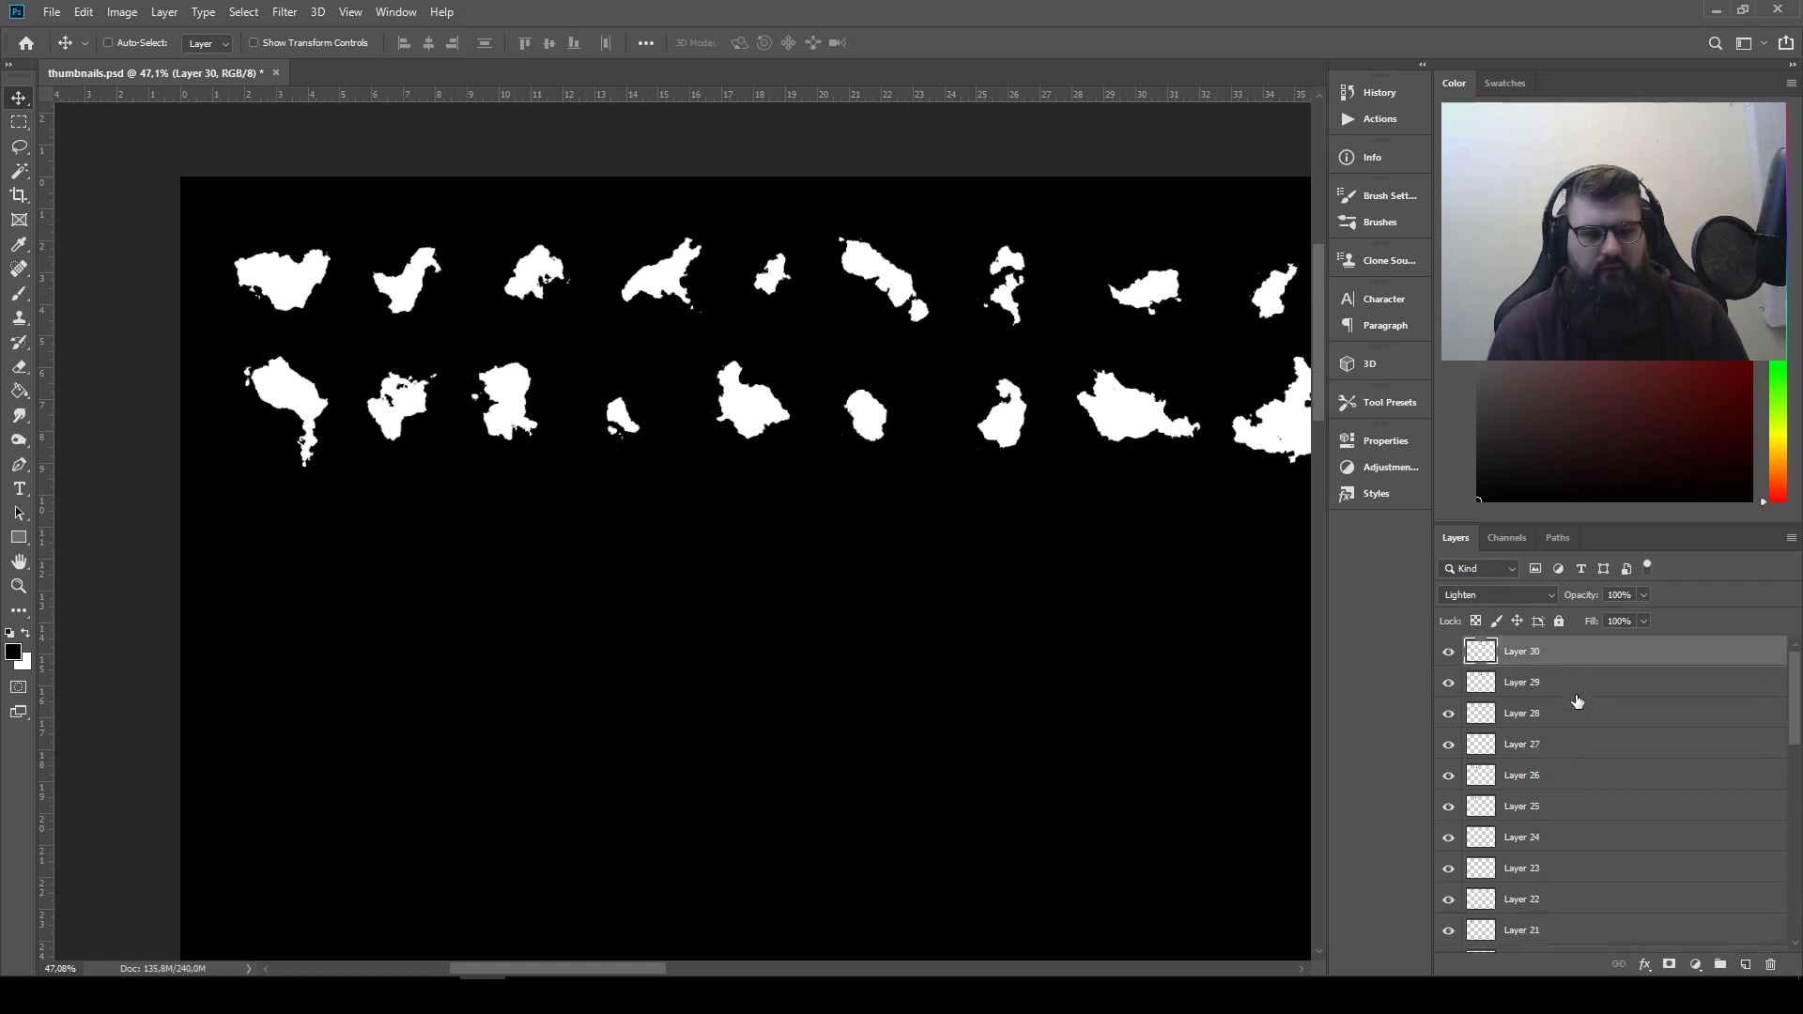
{"action": "left_click_drag", "start_coordinate": [938, 478], "coordinate": [884, 490]}
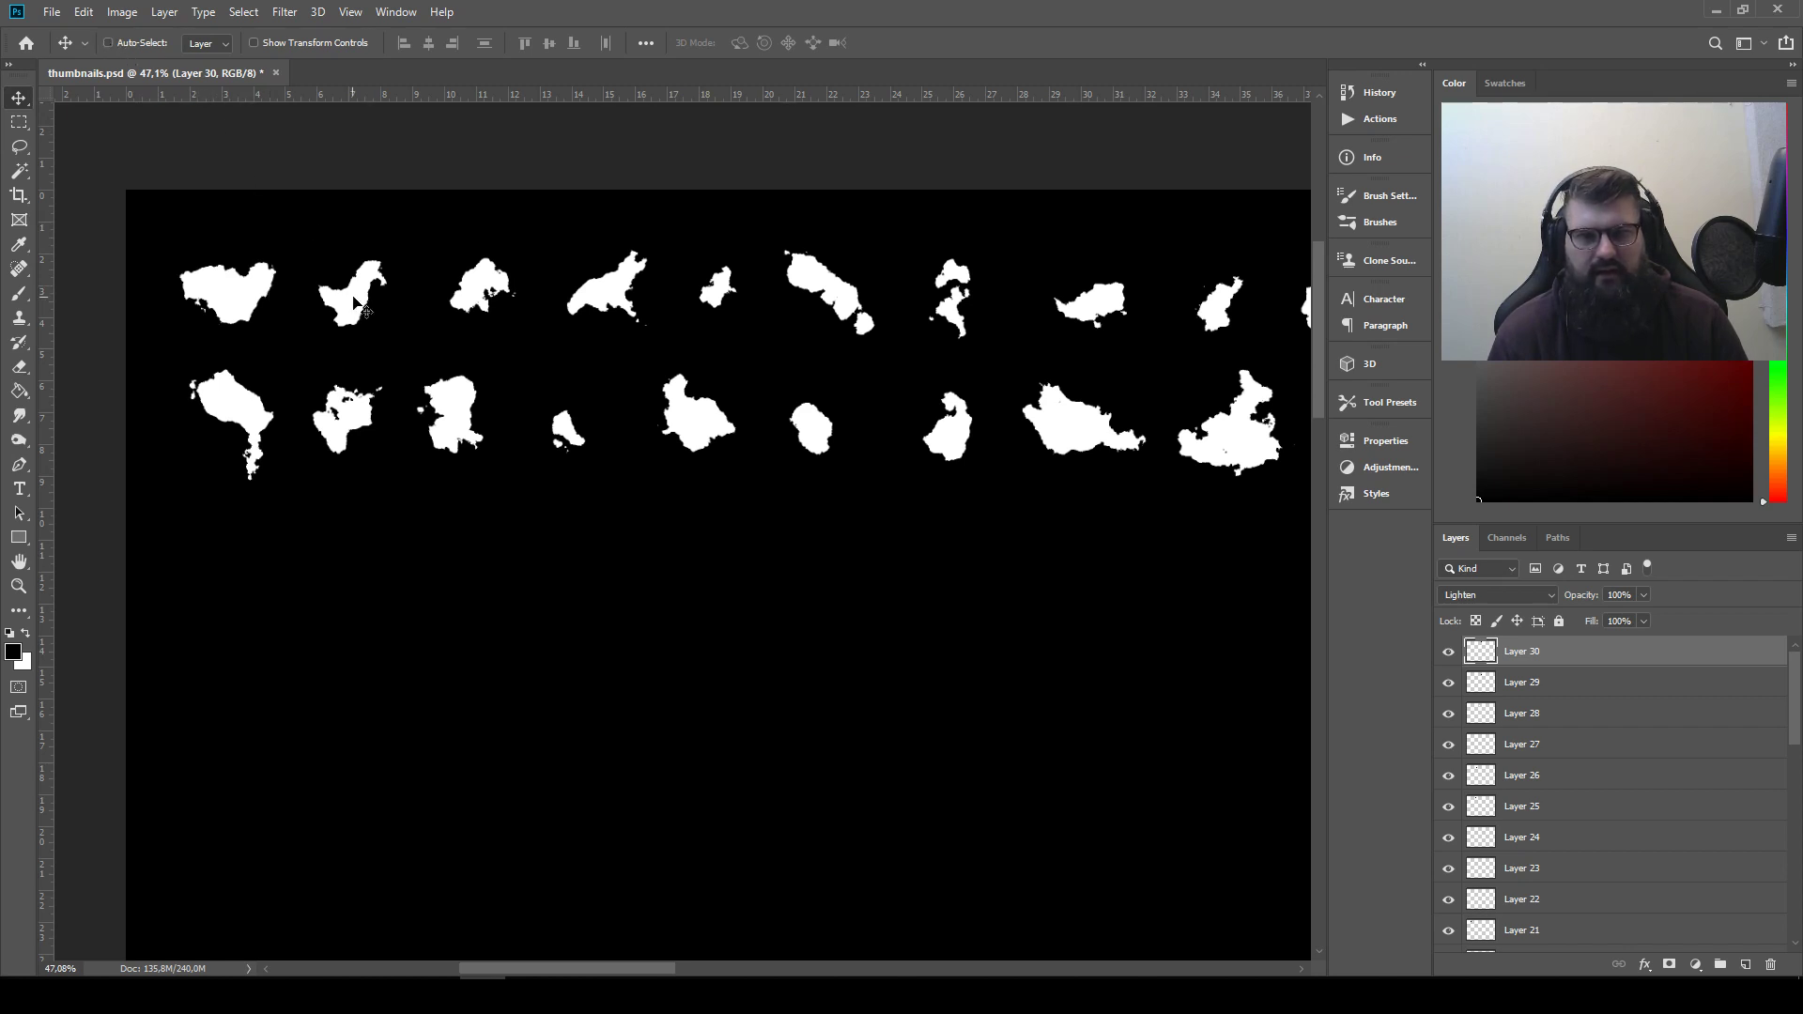
{"action": "left_click_drag", "start_coordinate": [610, 299], "coordinate": [723, 368]}
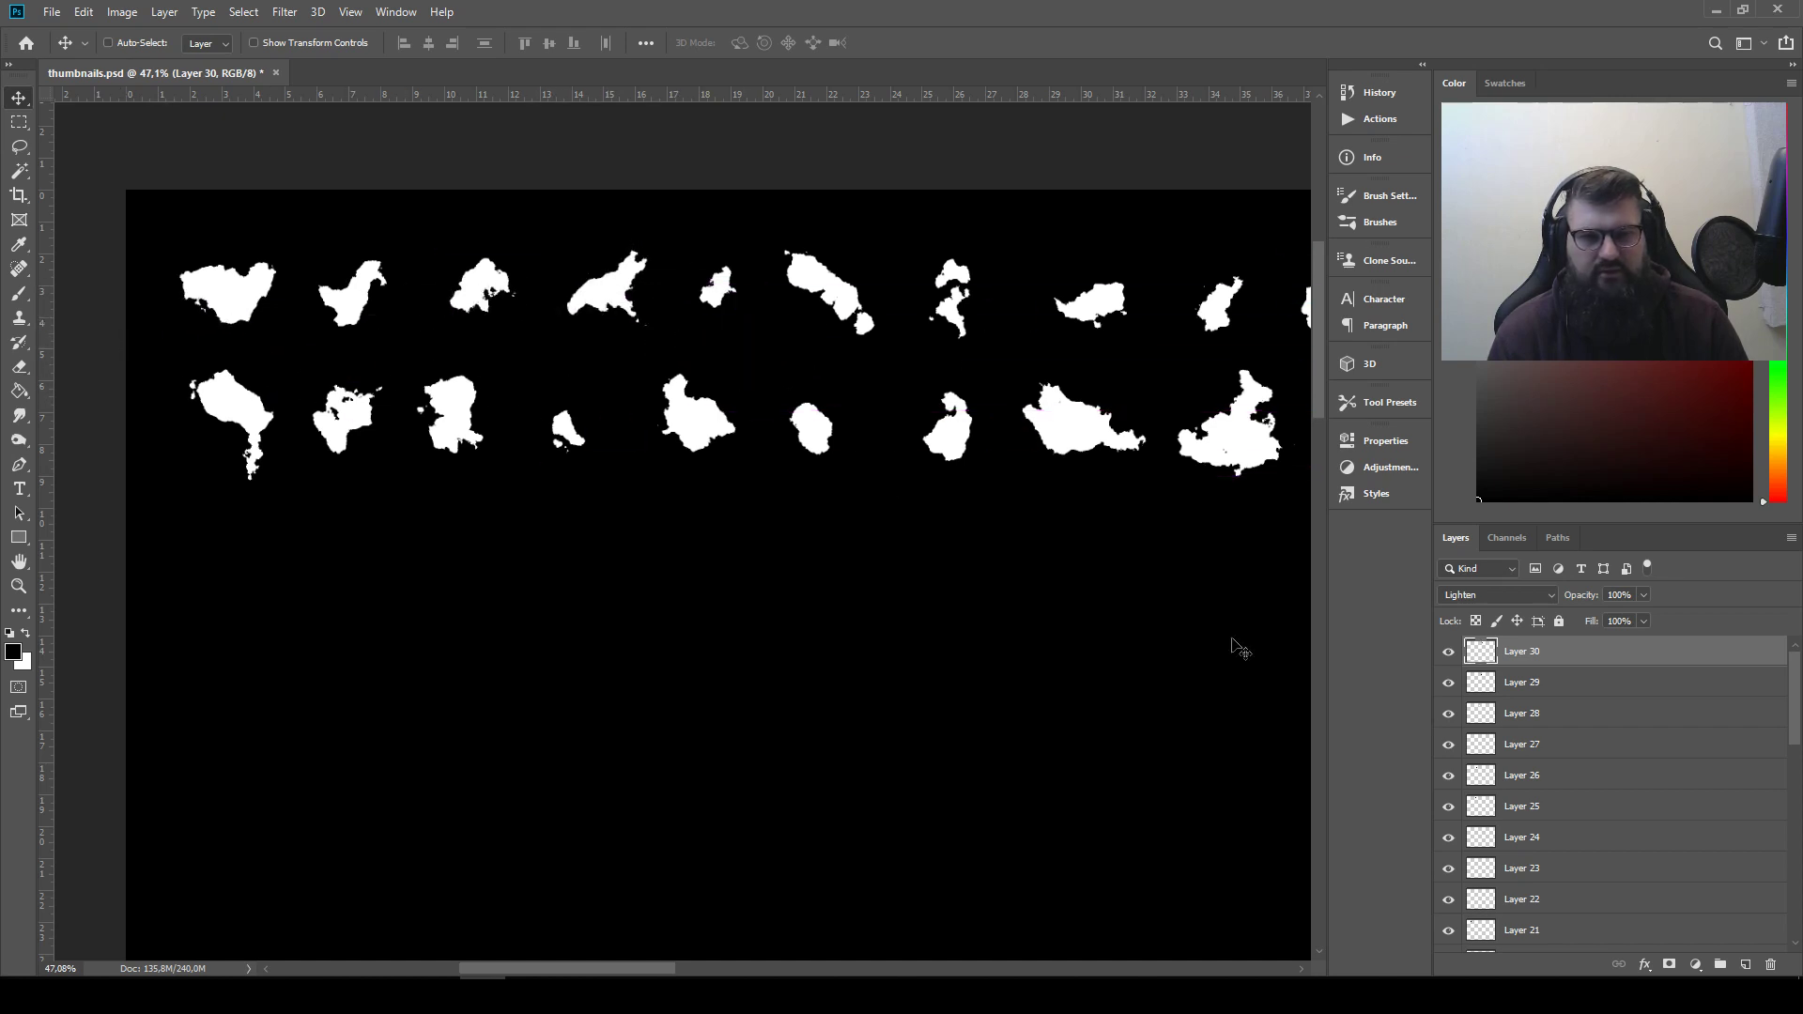
{"action": "left_click_drag", "start_coordinate": [1098, 519], "coordinate": [250, 535]}
{"action": "key", "text": "ctrl+z"}
{"action": "left_click_drag", "start_coordinate": [542, 598], "coordinate": [1279, 593]}
{"action": "left_click_drag", "start_coordinate": [855, 508], "coordinate": [972, 490]}
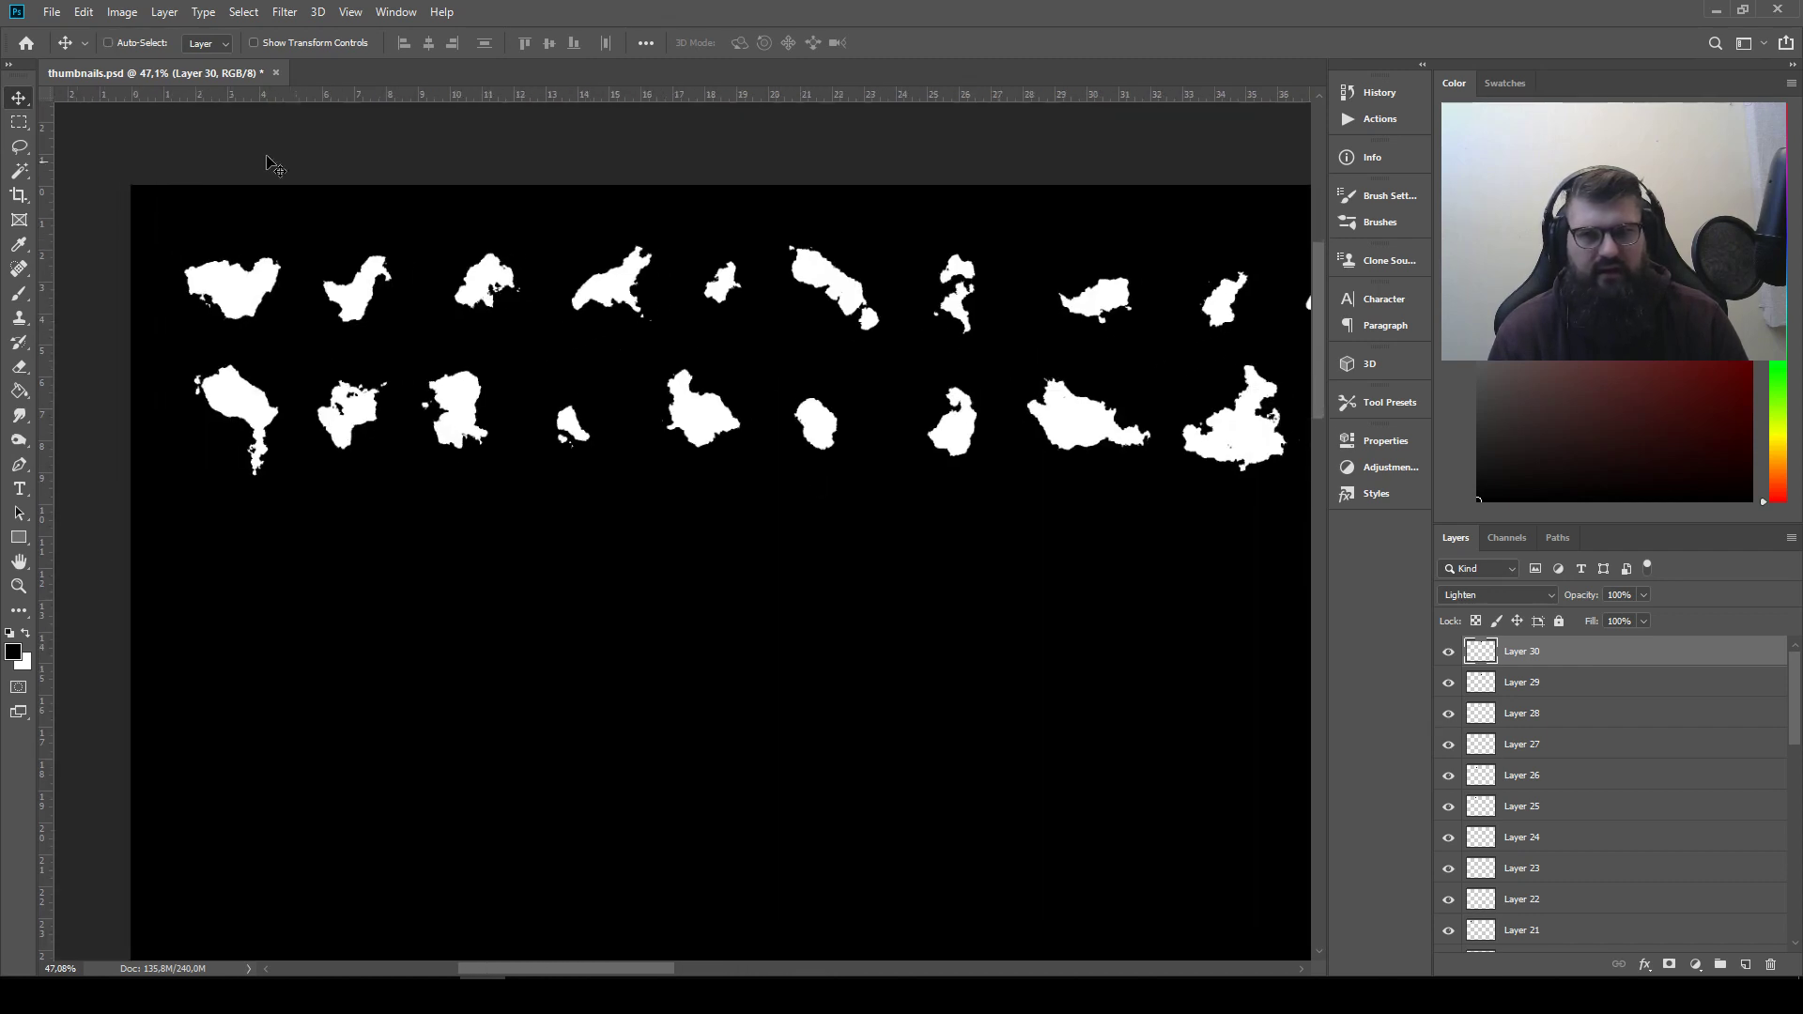
Move the heart-shaped blob and the second row's second shape into the empty area below the rows so that they touch
{"action": "left_click", "coordinate": [241, 297]}
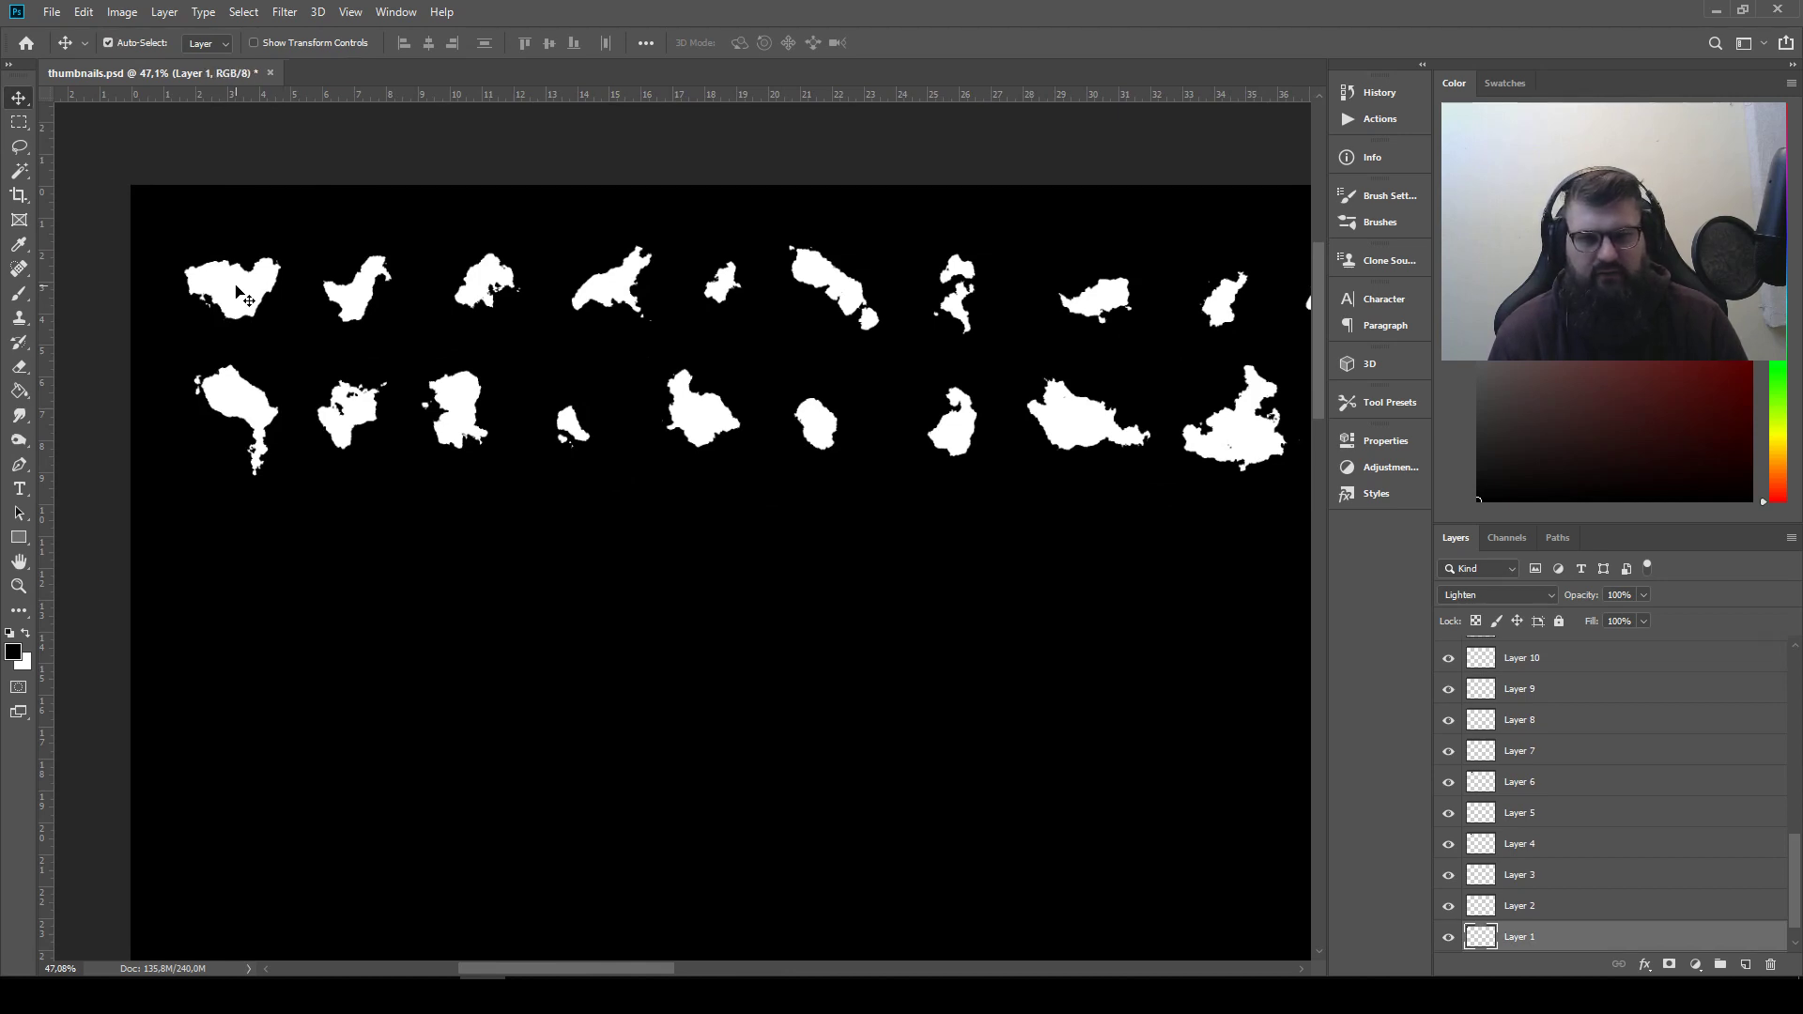
{"action": "left_click_drag", "start_coordinate": [242, 297], "coordinate": [338, 526]}
{"action": "left_click_drag", "start_coordinate": [352, 415], "coordinate": [409, 502]}
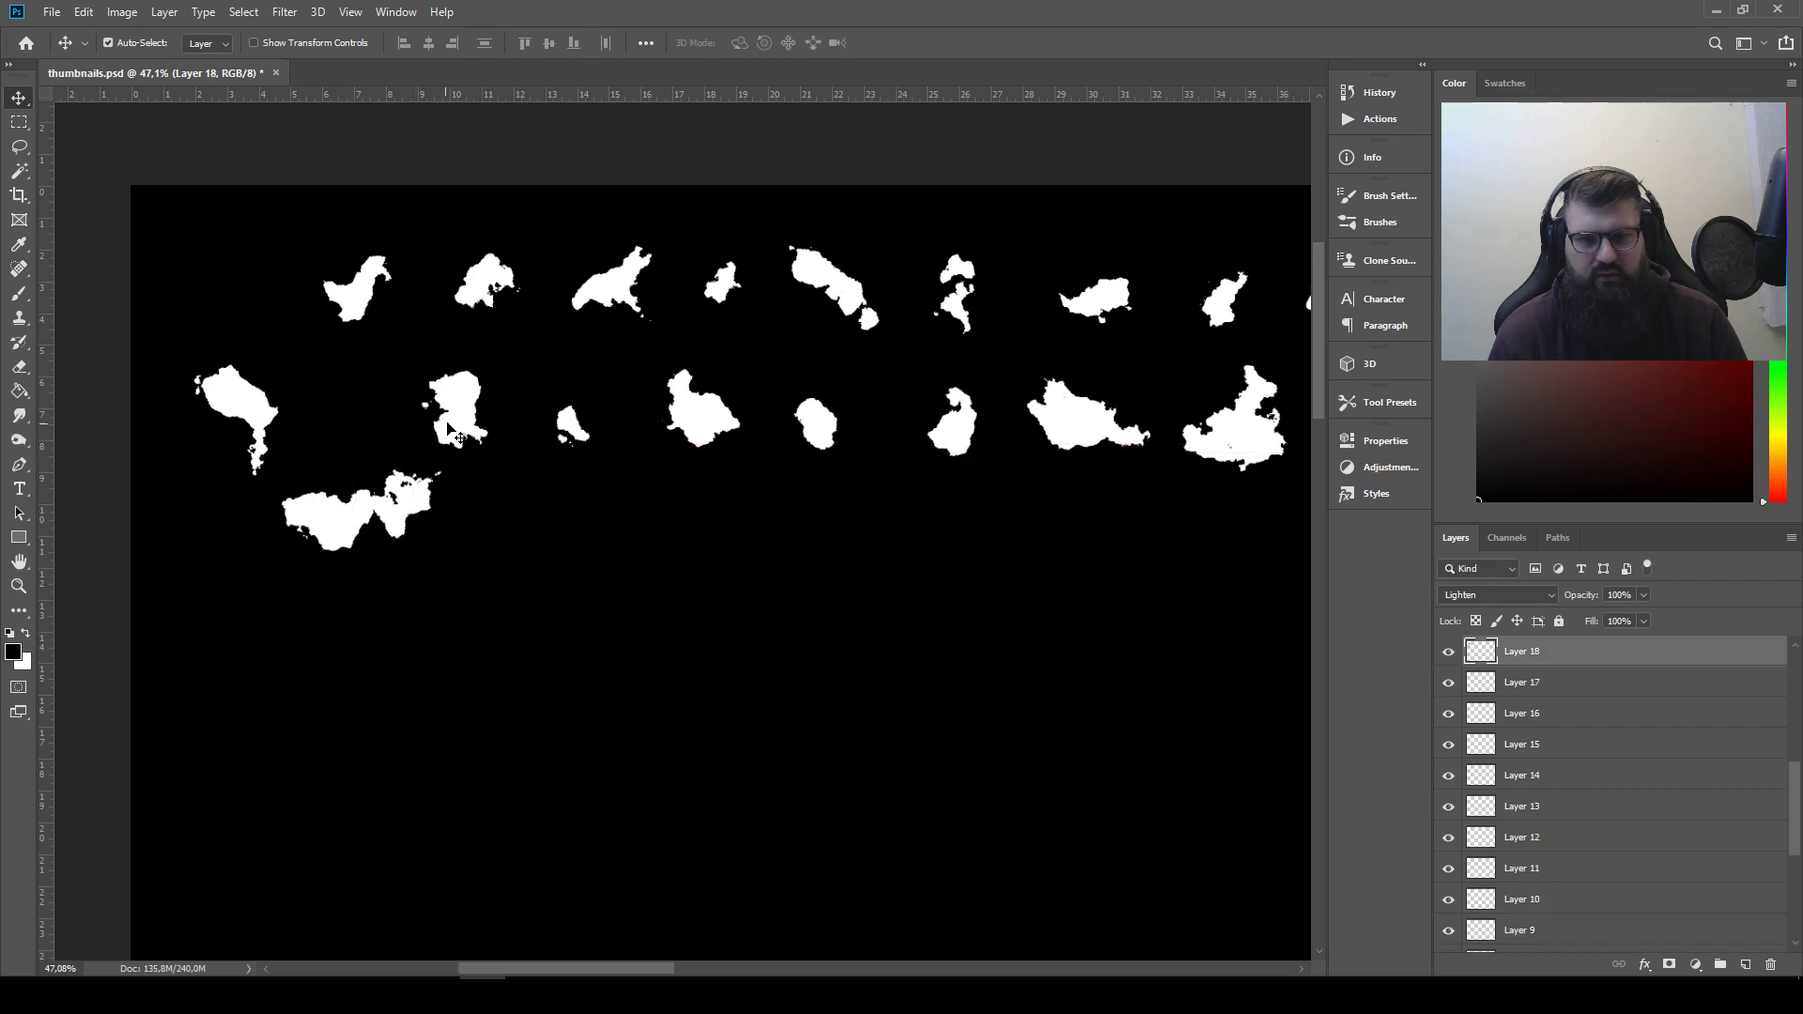
Nudge the second row's third shape slightly and return the two joined shapes to their places in the rows
{"action": "left_click_drag", "start_coordinate": [447, 424], "coordinate": [463, 434]}
{"action": "left_click_drag", "start_coordinate": [411, 494], "coordinate": [367, 406]}
{"action": "left_click_drag", "start_coordinate": [333, 512], "coordinate": [235, 246]}
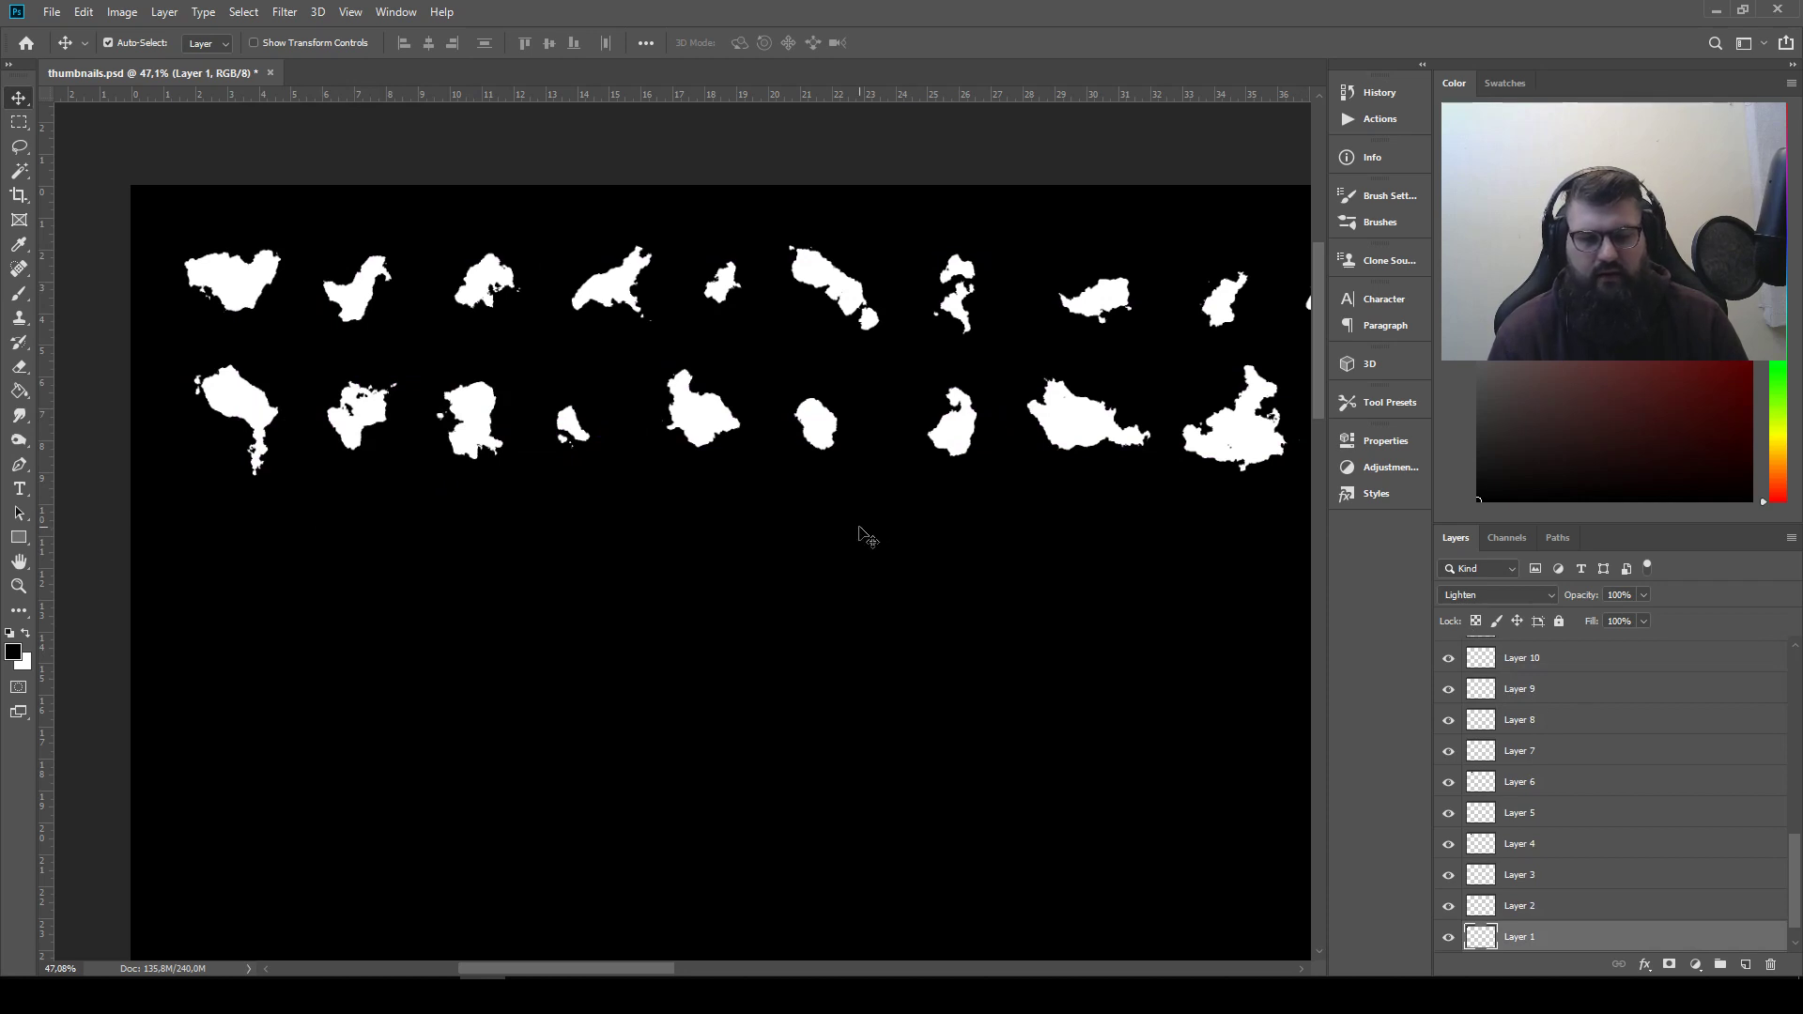
Turn off Auto-Select and move the heart-shaped blob and the second row's first shape below the rows so that they overlap
{"action": "left_click", "coordinate": [120, 45]}
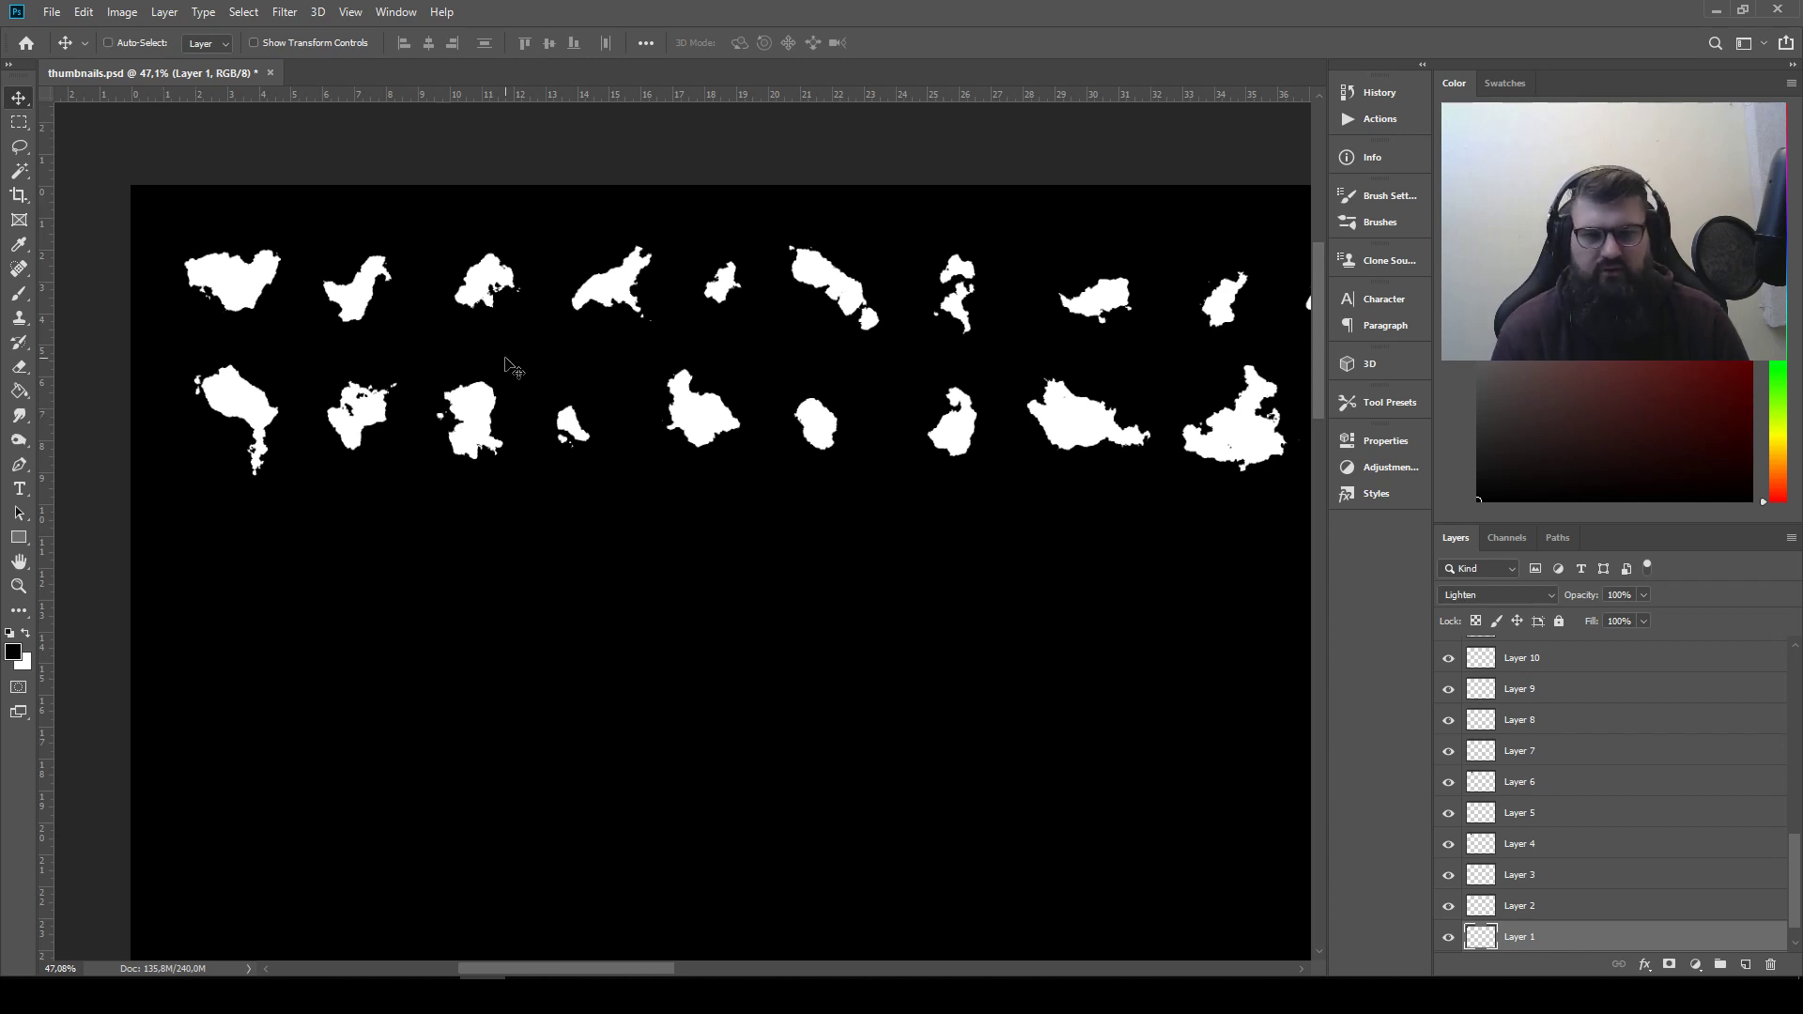
{"action": "left_click_drag", "start_coordinate": [506, 345], "coordinate": [85, 321]}
{"action": "left_click_drag", "start_coordinate": [686, 426], "coordinate": [901, 460]}
{"action": "left_click_drag", "start_coordinate": [639, 401], "coordinate": [516, 265]}
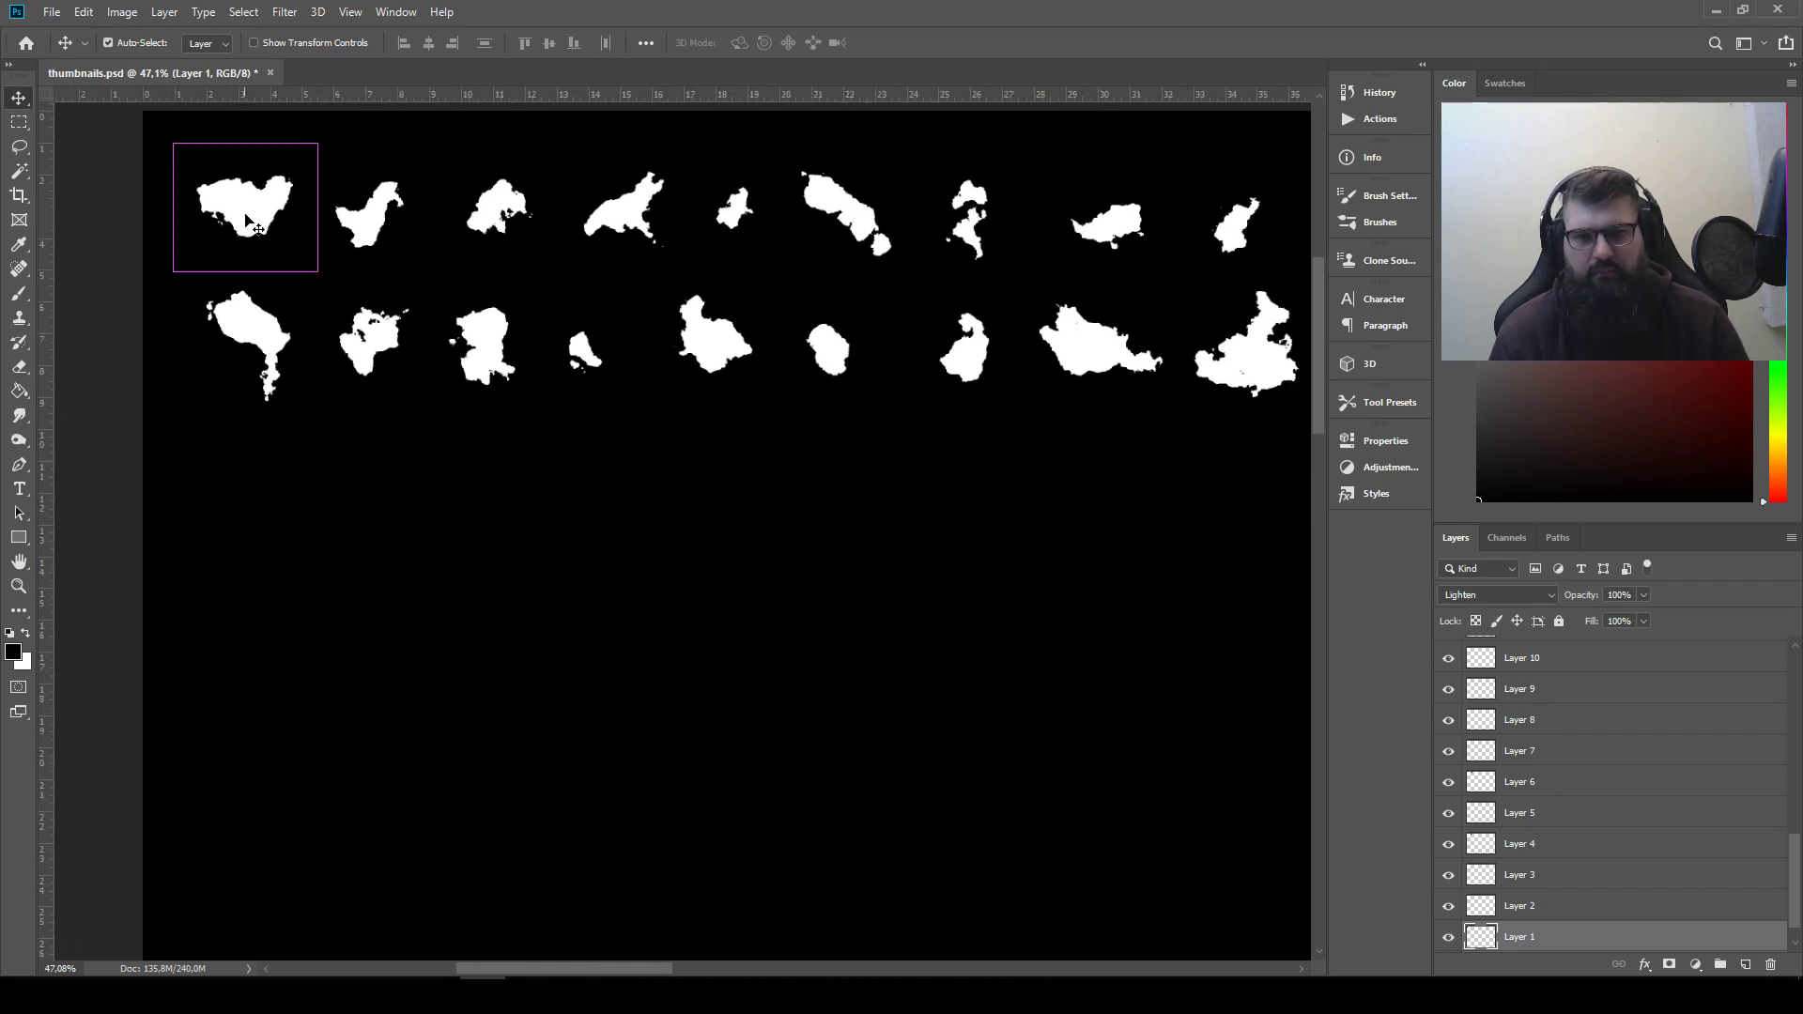
{"action": "left_click_drag", "start_coordinate": [259, 209], "coordinate": [352, 507]}
{"action": "left_click_drag", "start_coordinate": [263, 309], "coordinate": [366, 517]}
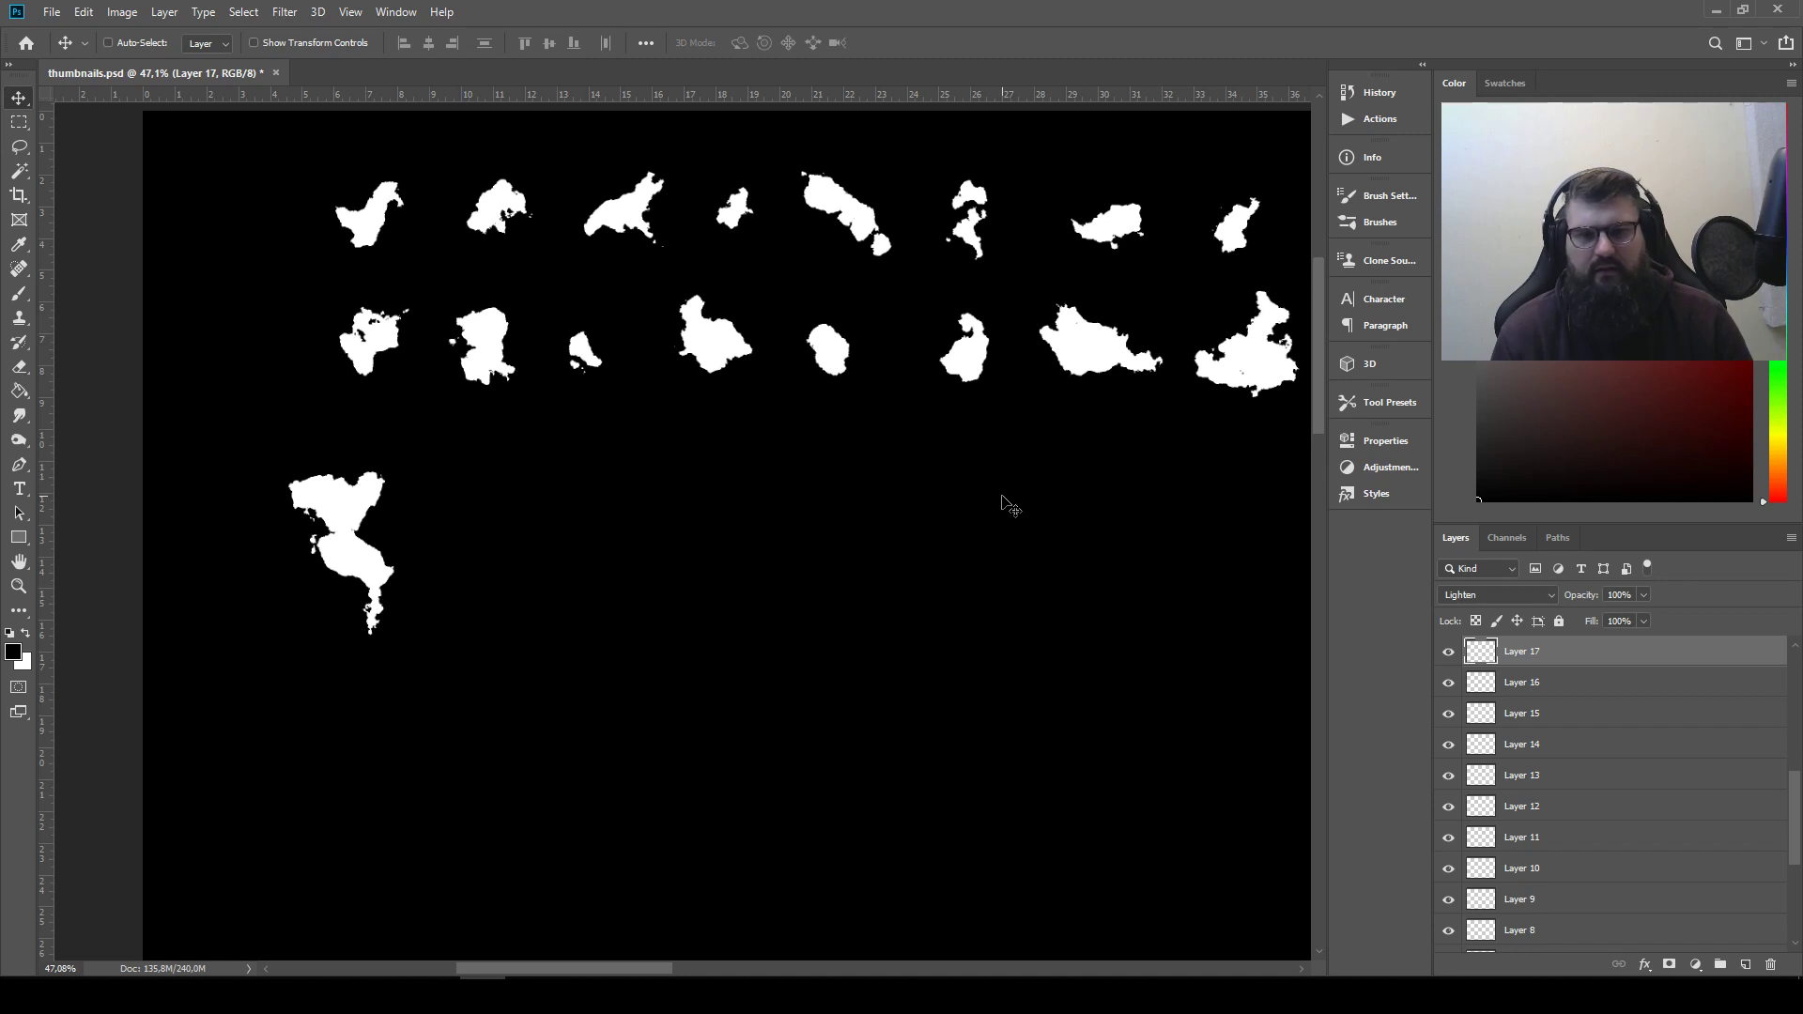
{"action": "key", "text": "ctrl"}
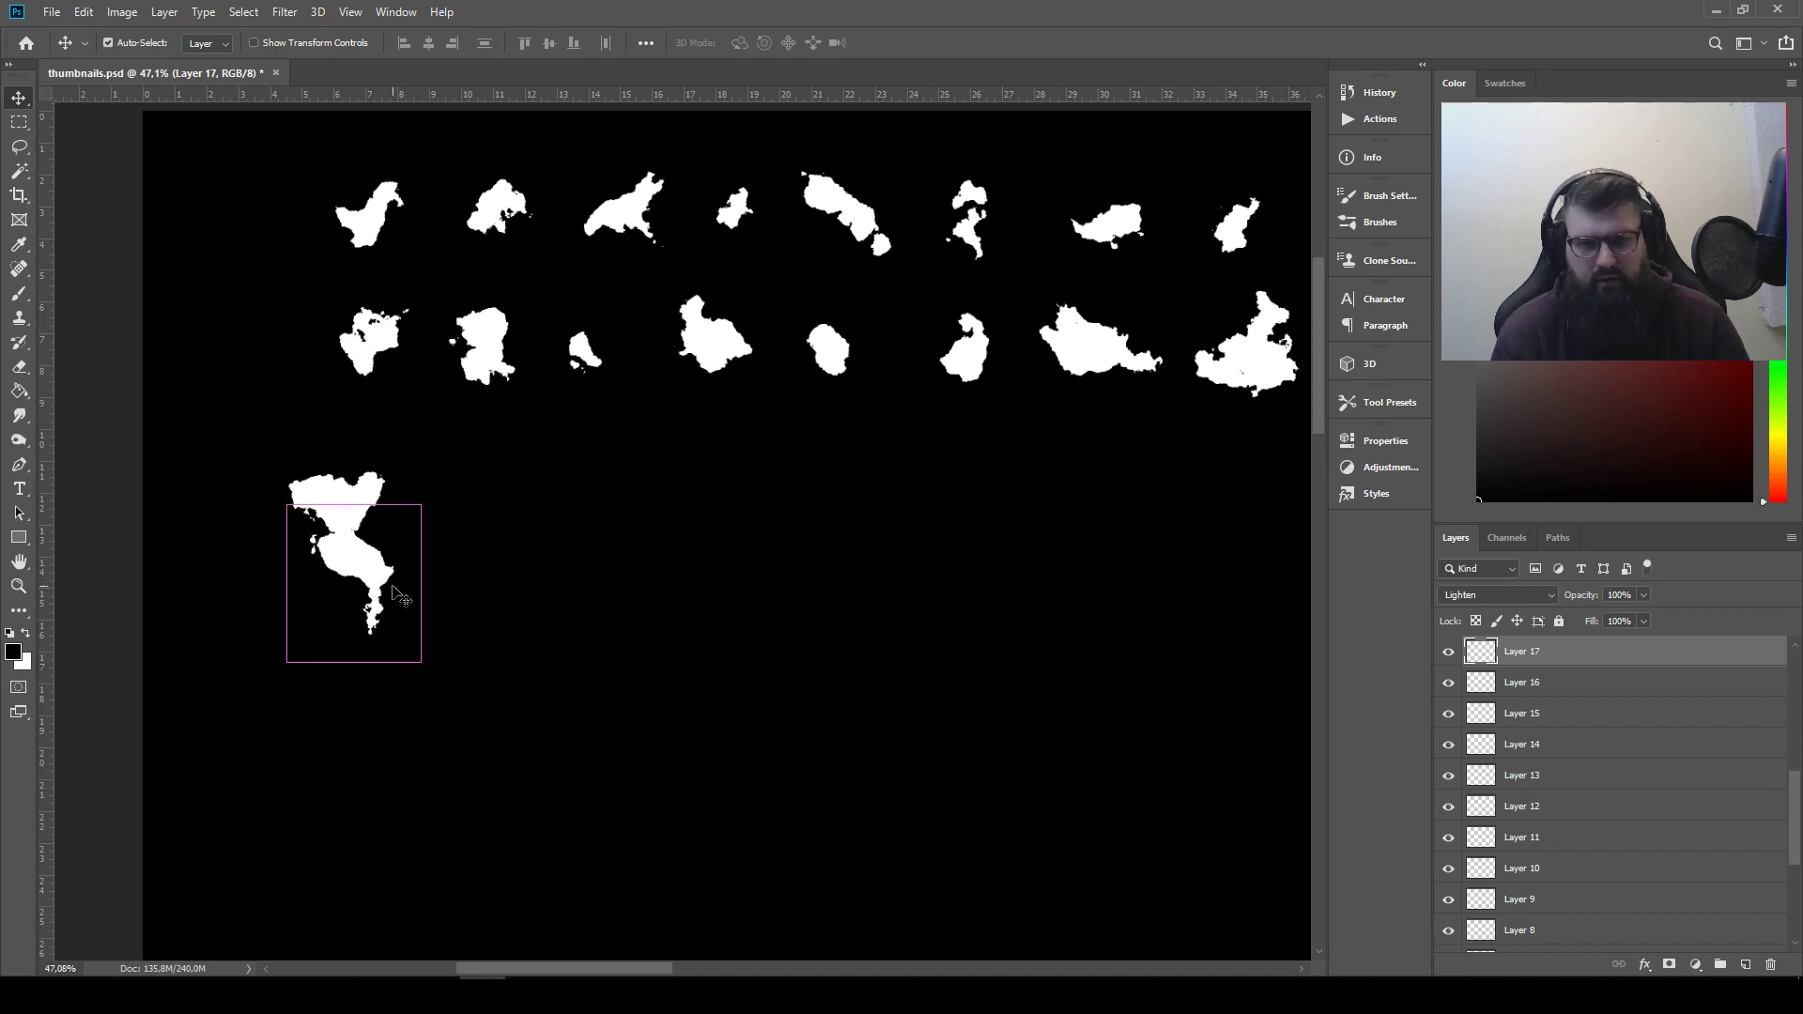
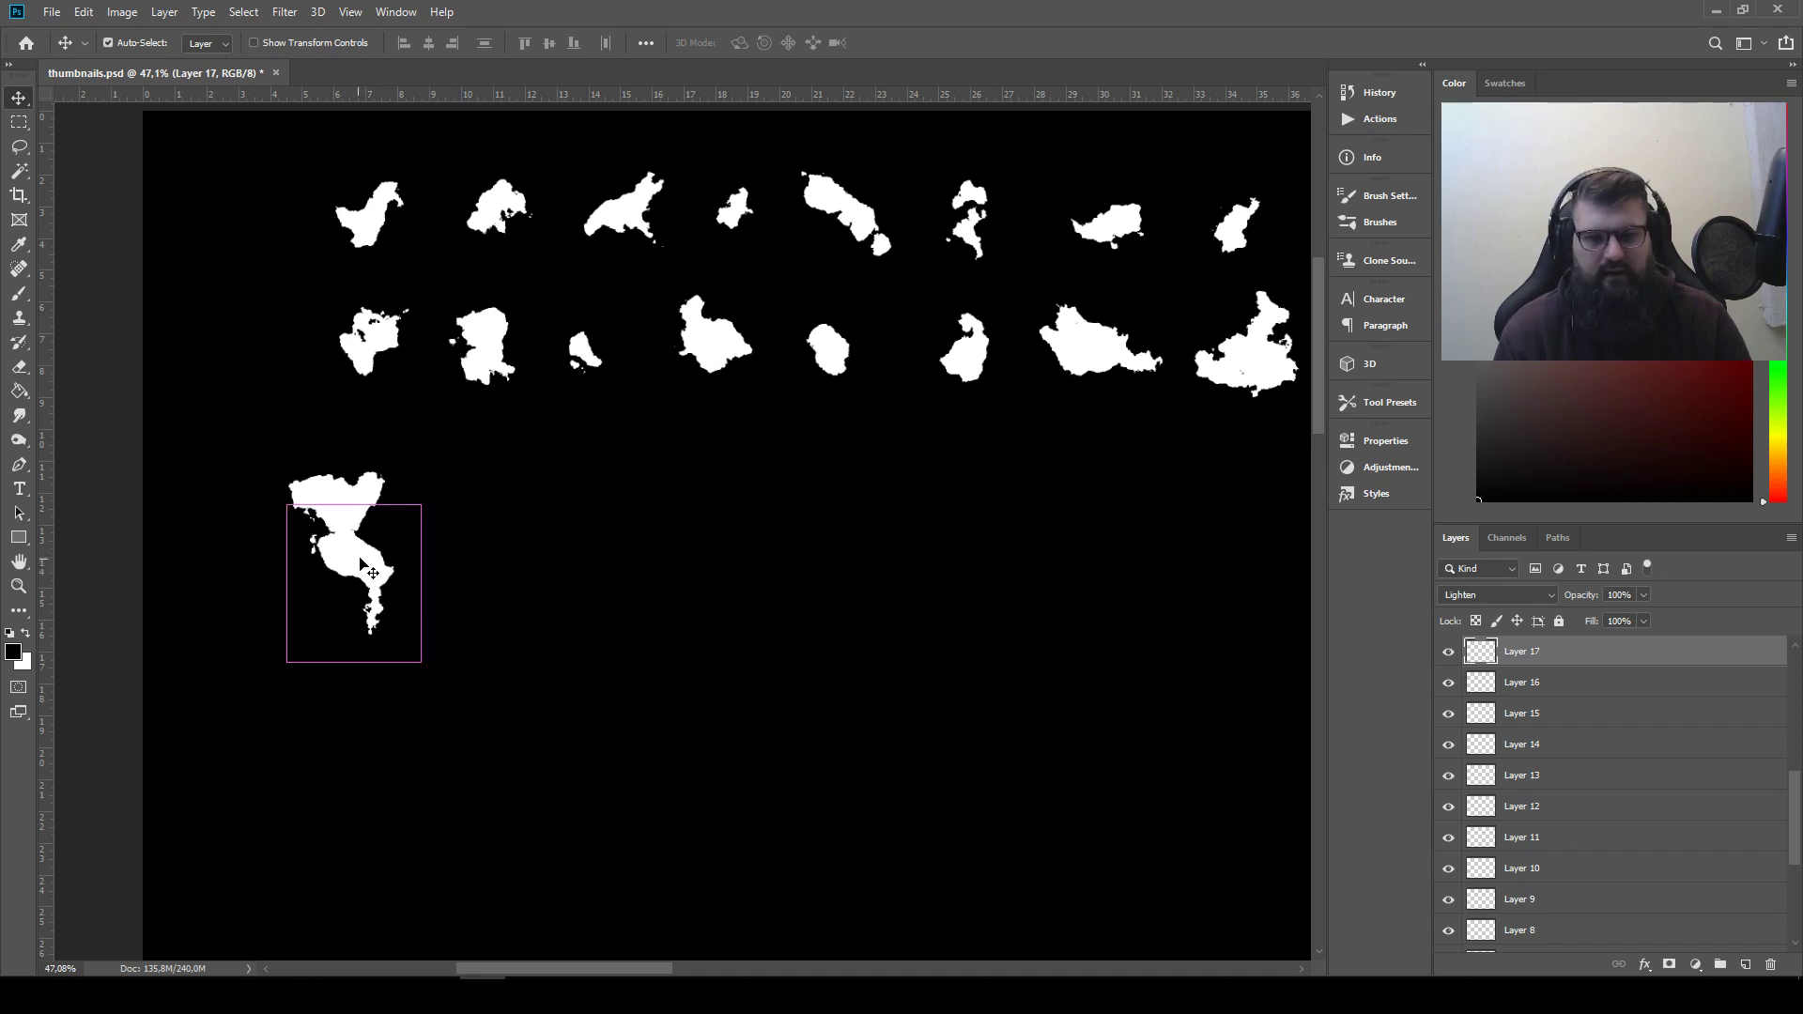
Flip the tailed shape horizontally and vertically and join it and the second row's fourth shape to the heart-shaped blob as one silhouette
{"action": "left_click_drag", "start_coordinate": [363, 559], "coordinate": [492, 551]}
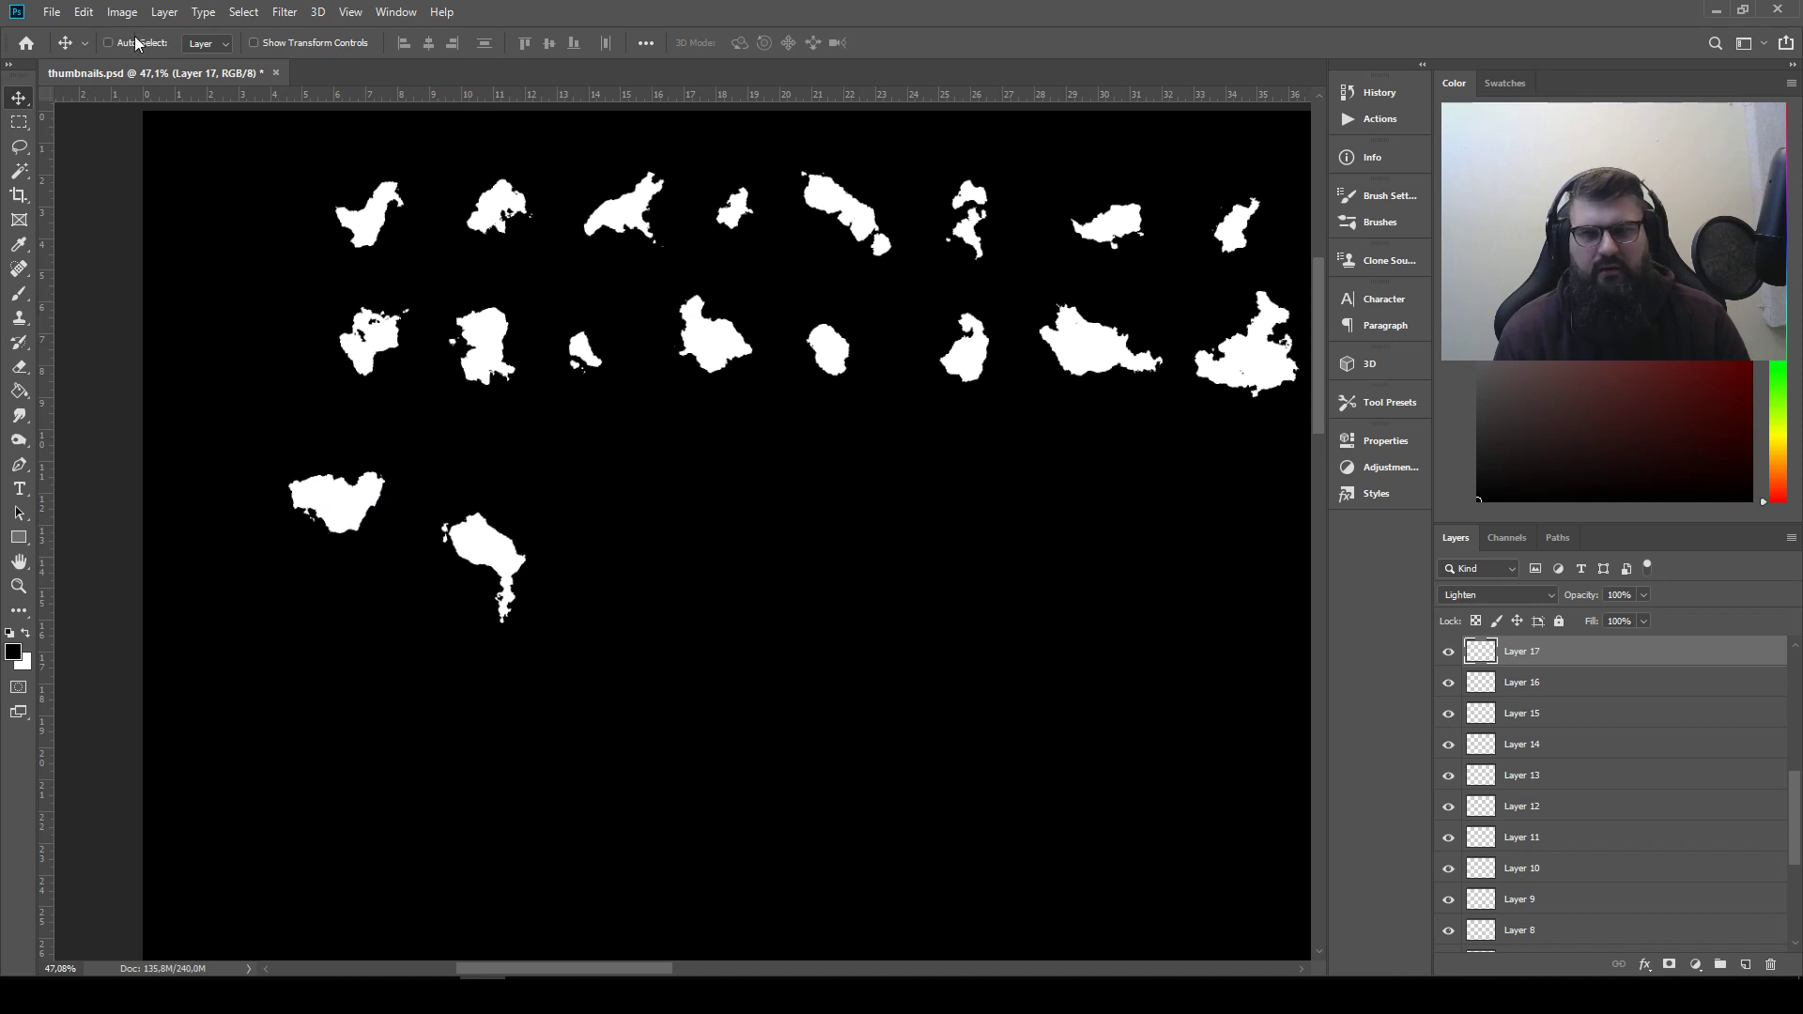
{"action": "left_click", "coordinate": [84, 12]}
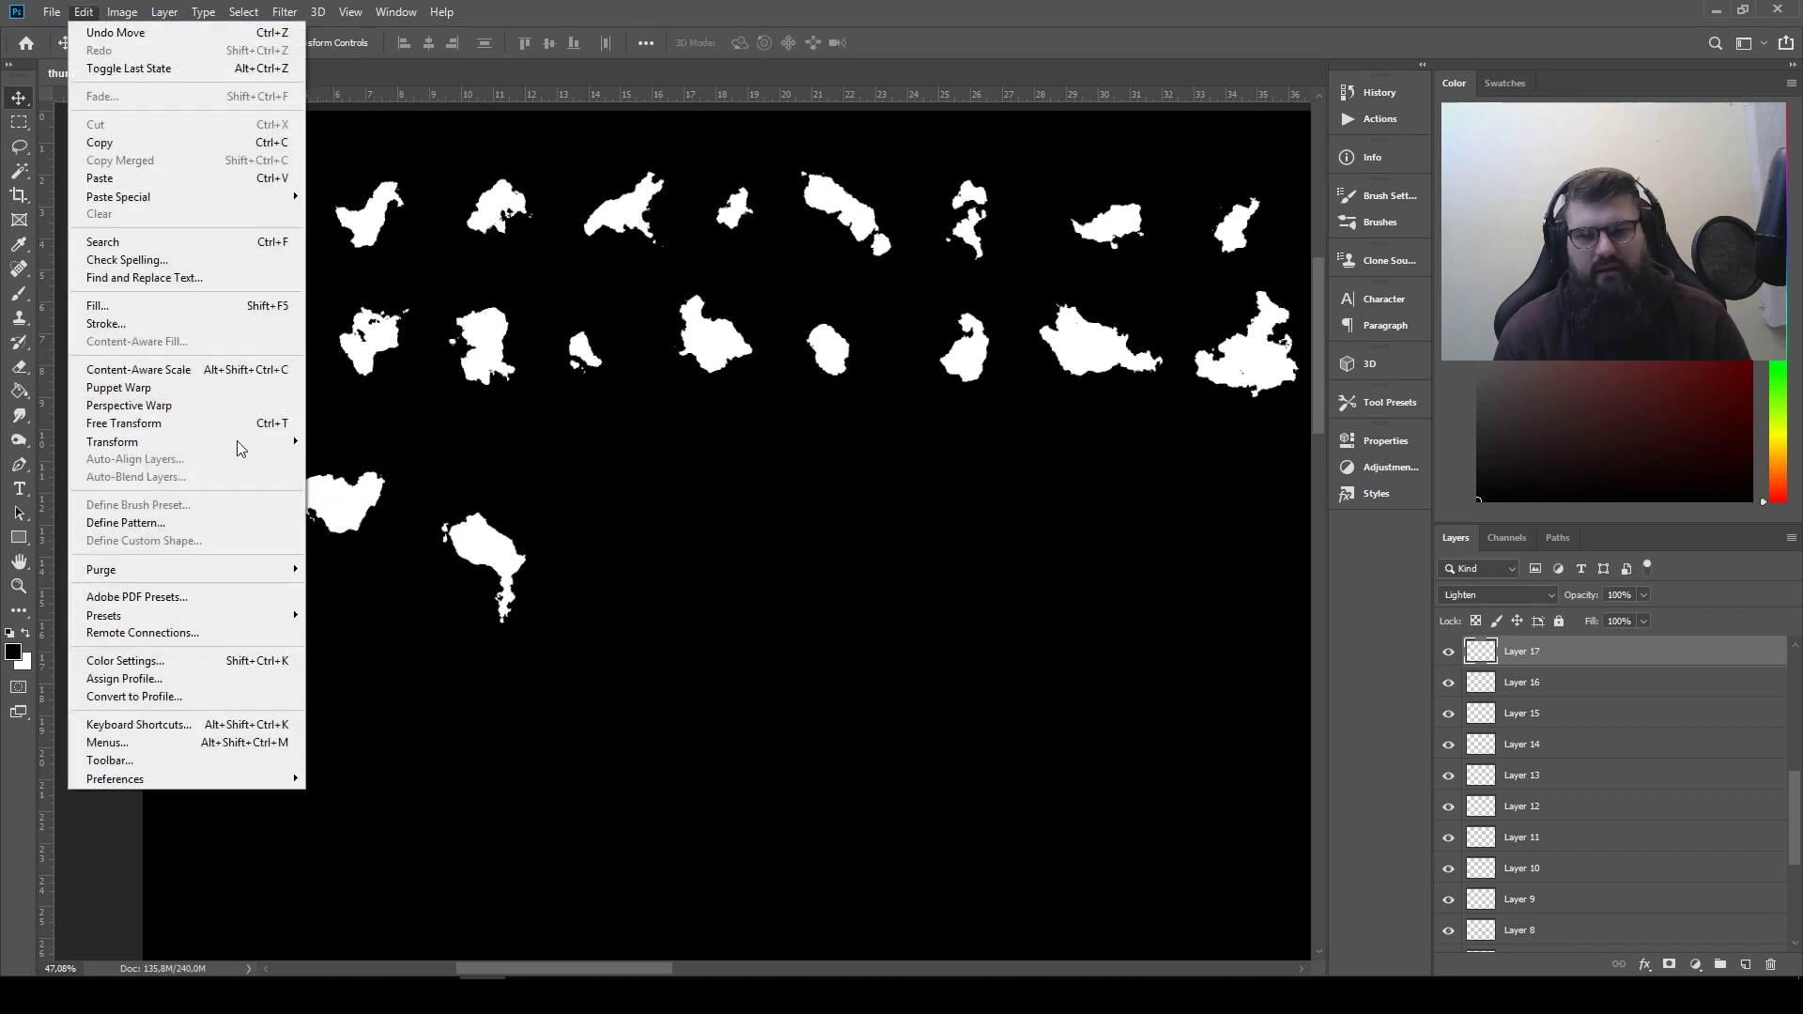
{"action": "mouse_move", "coordinate": [241, 448]}
{"action": "left_click", "coordinate": [383, 648]}
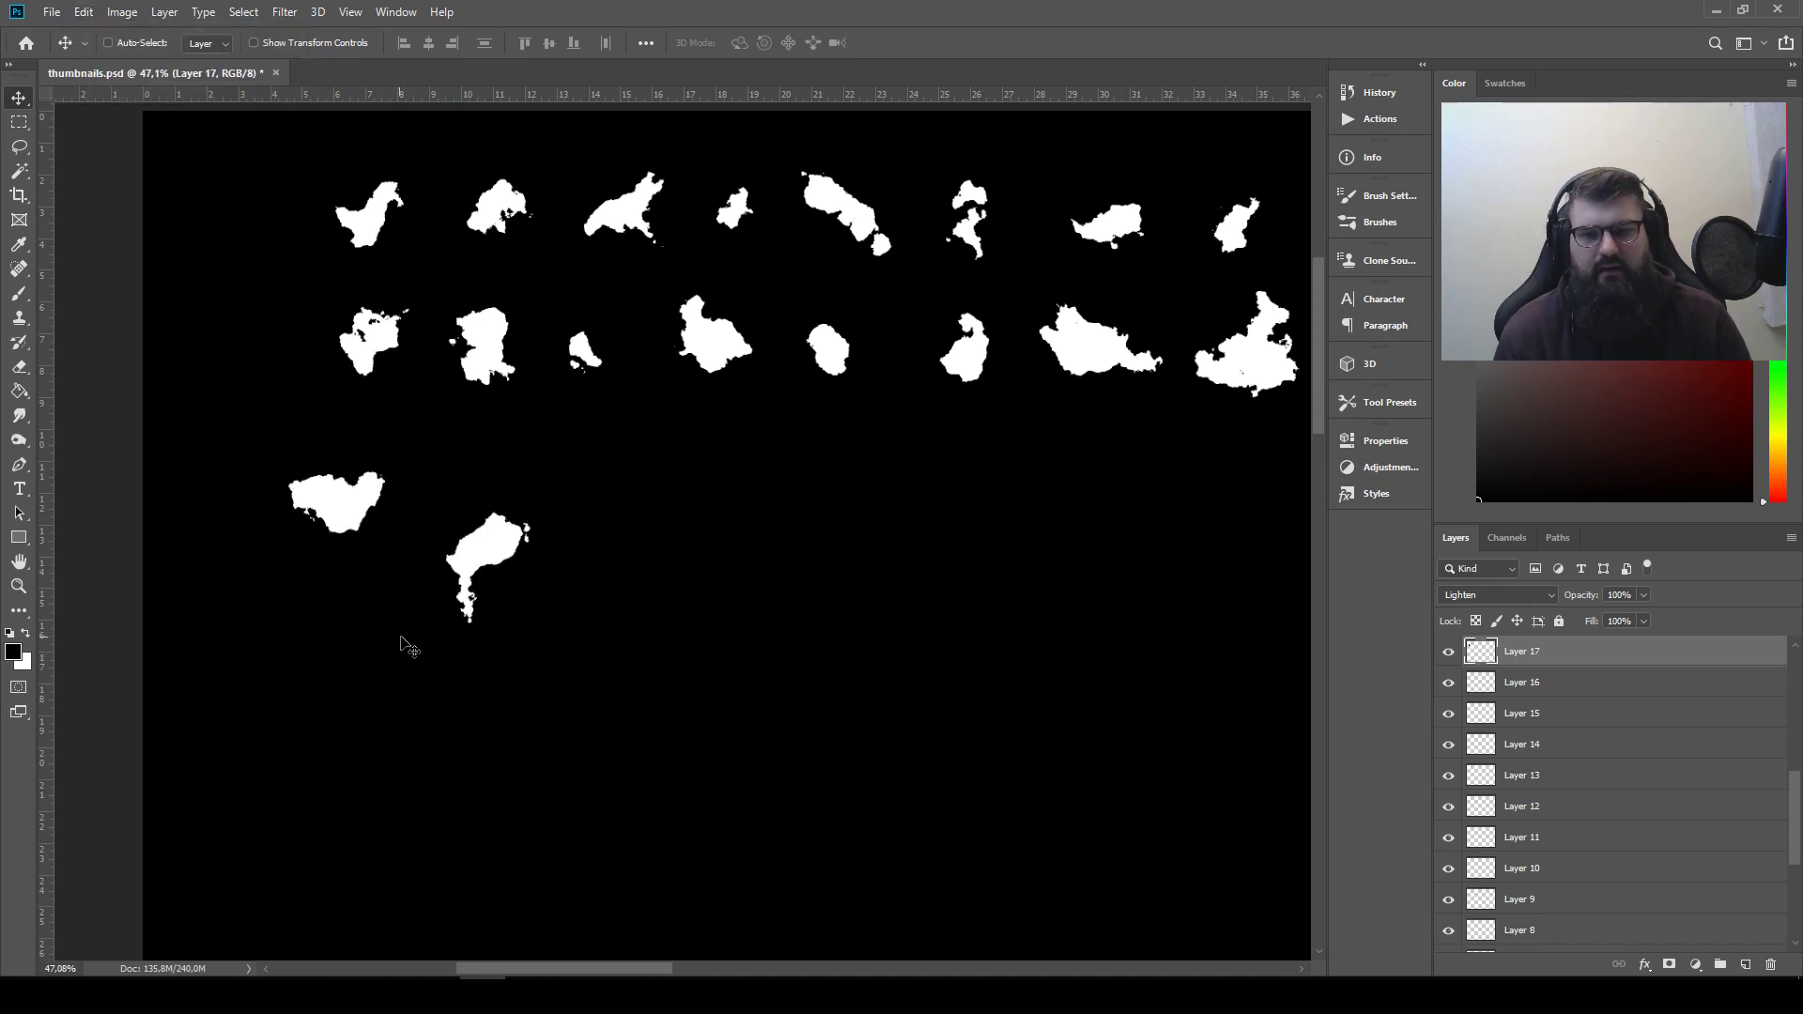
{"action": "left_click", "coordinate": [83, 12]}
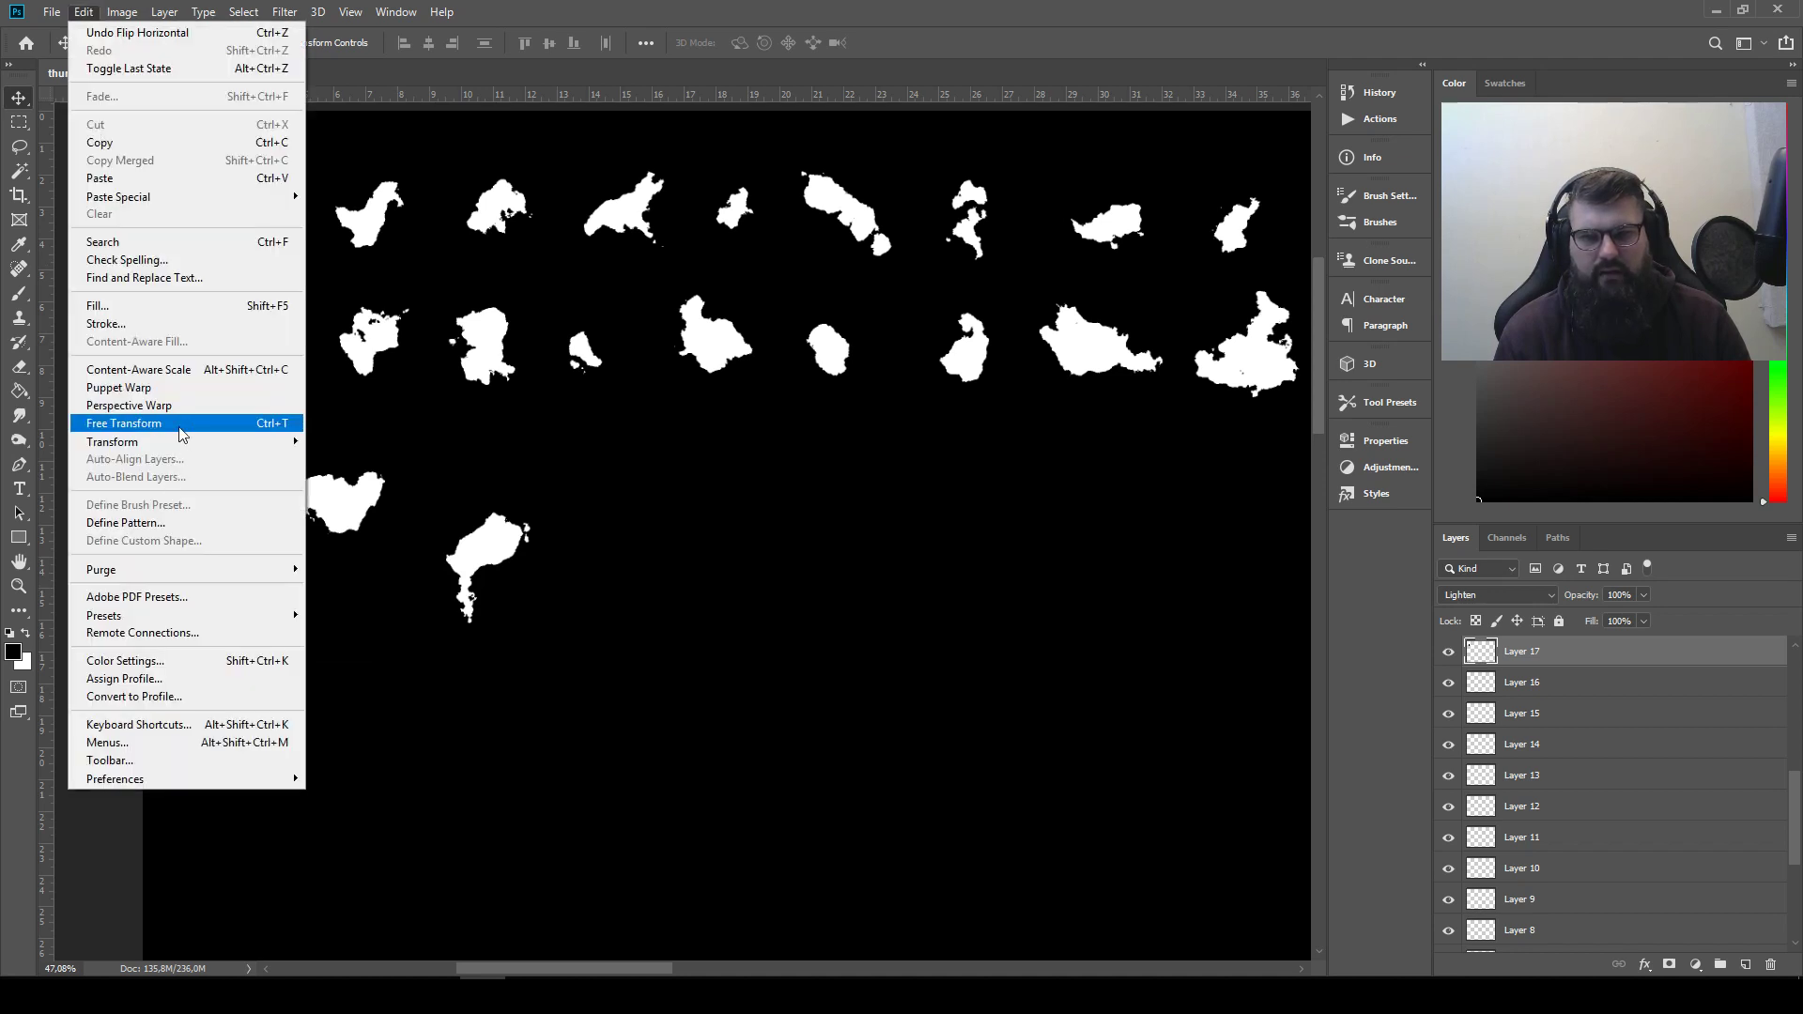
{"action": "mouse_move", "coordinate": [180, 445]}
{"action": "left_click", "coordinate": [390, 606]}
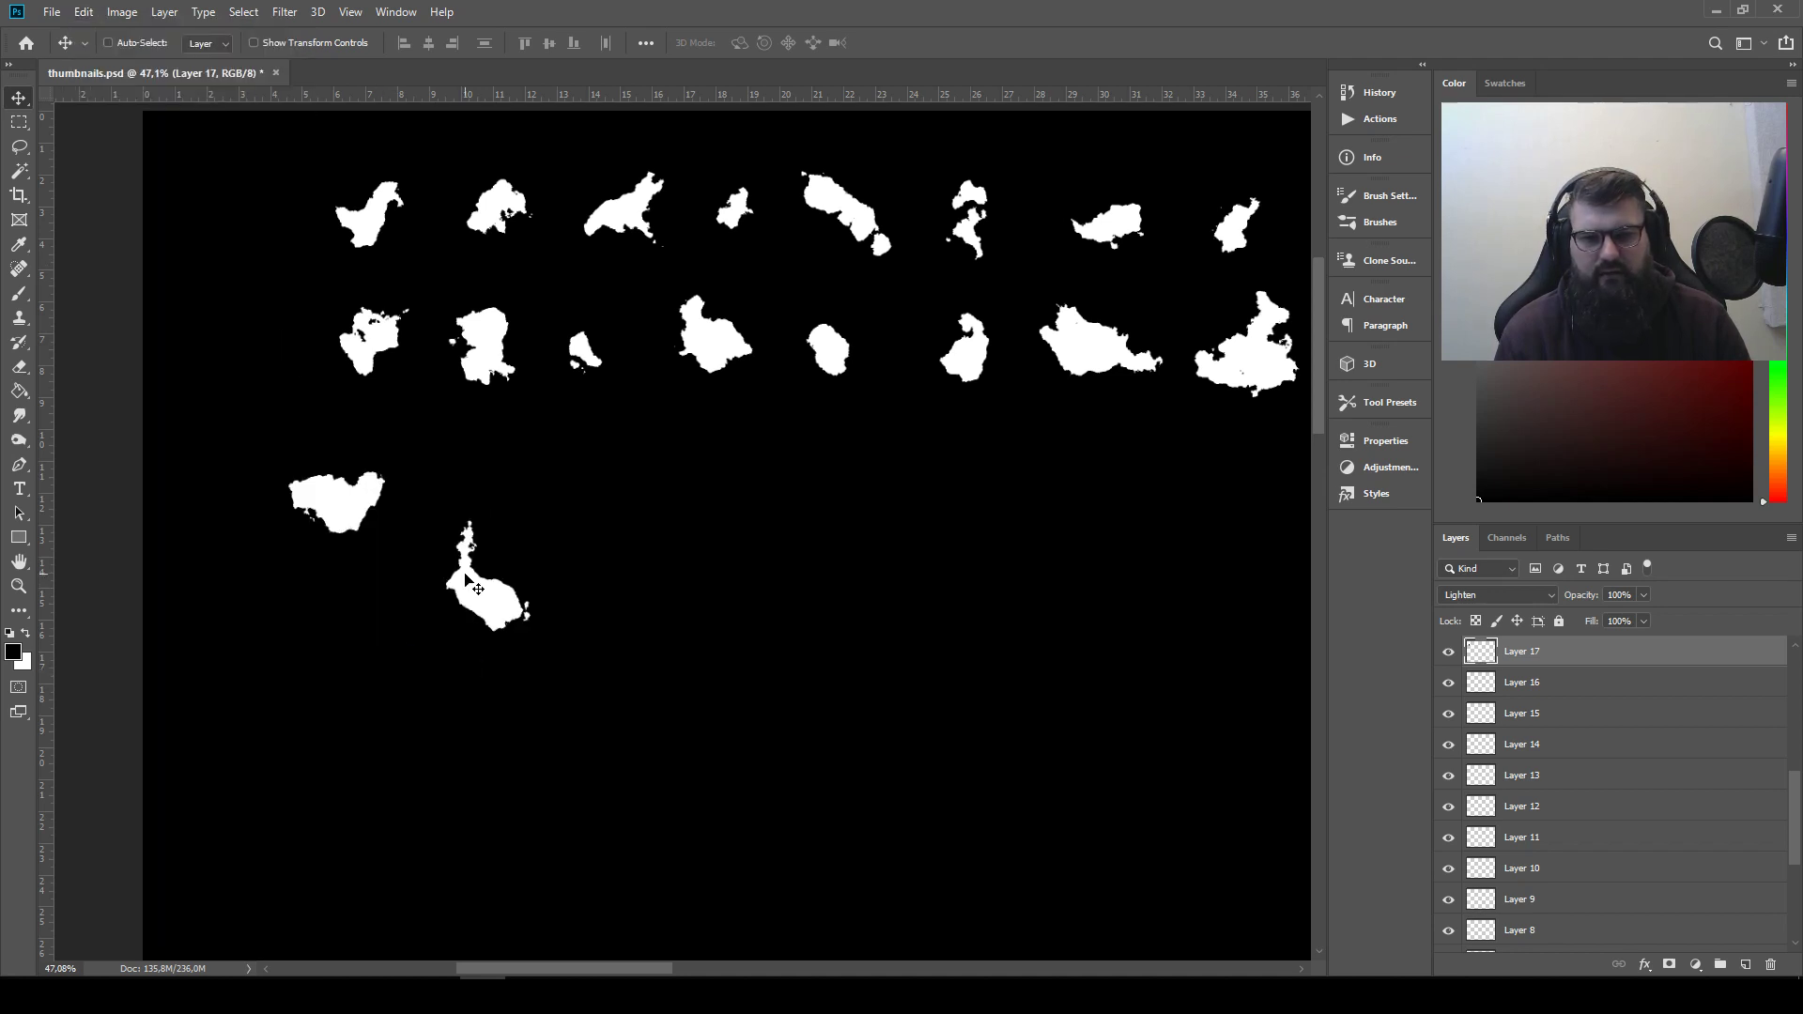
{"action": "left_click_drag", "start_coordinate": [470, 592], "coordinate": [295, 466]}
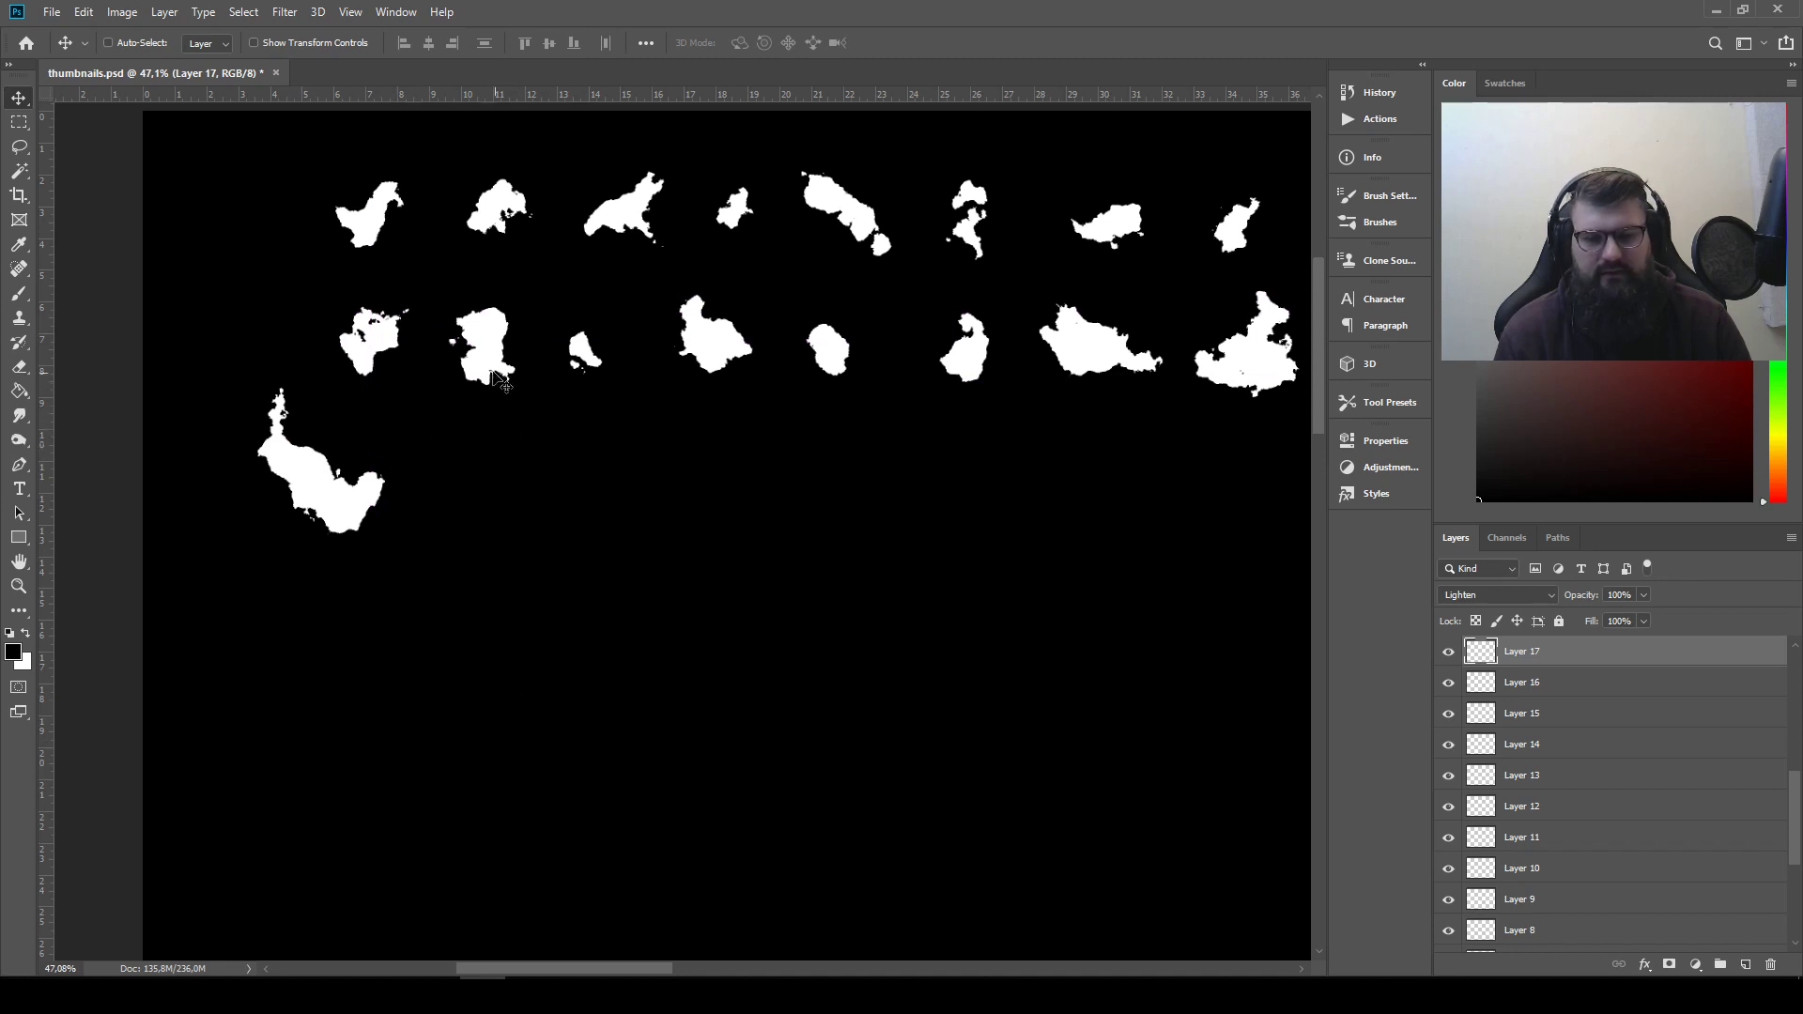
{"action": "left_click_drag", "start_coordinate": [718, 340], "coordinate": [354, 459]}
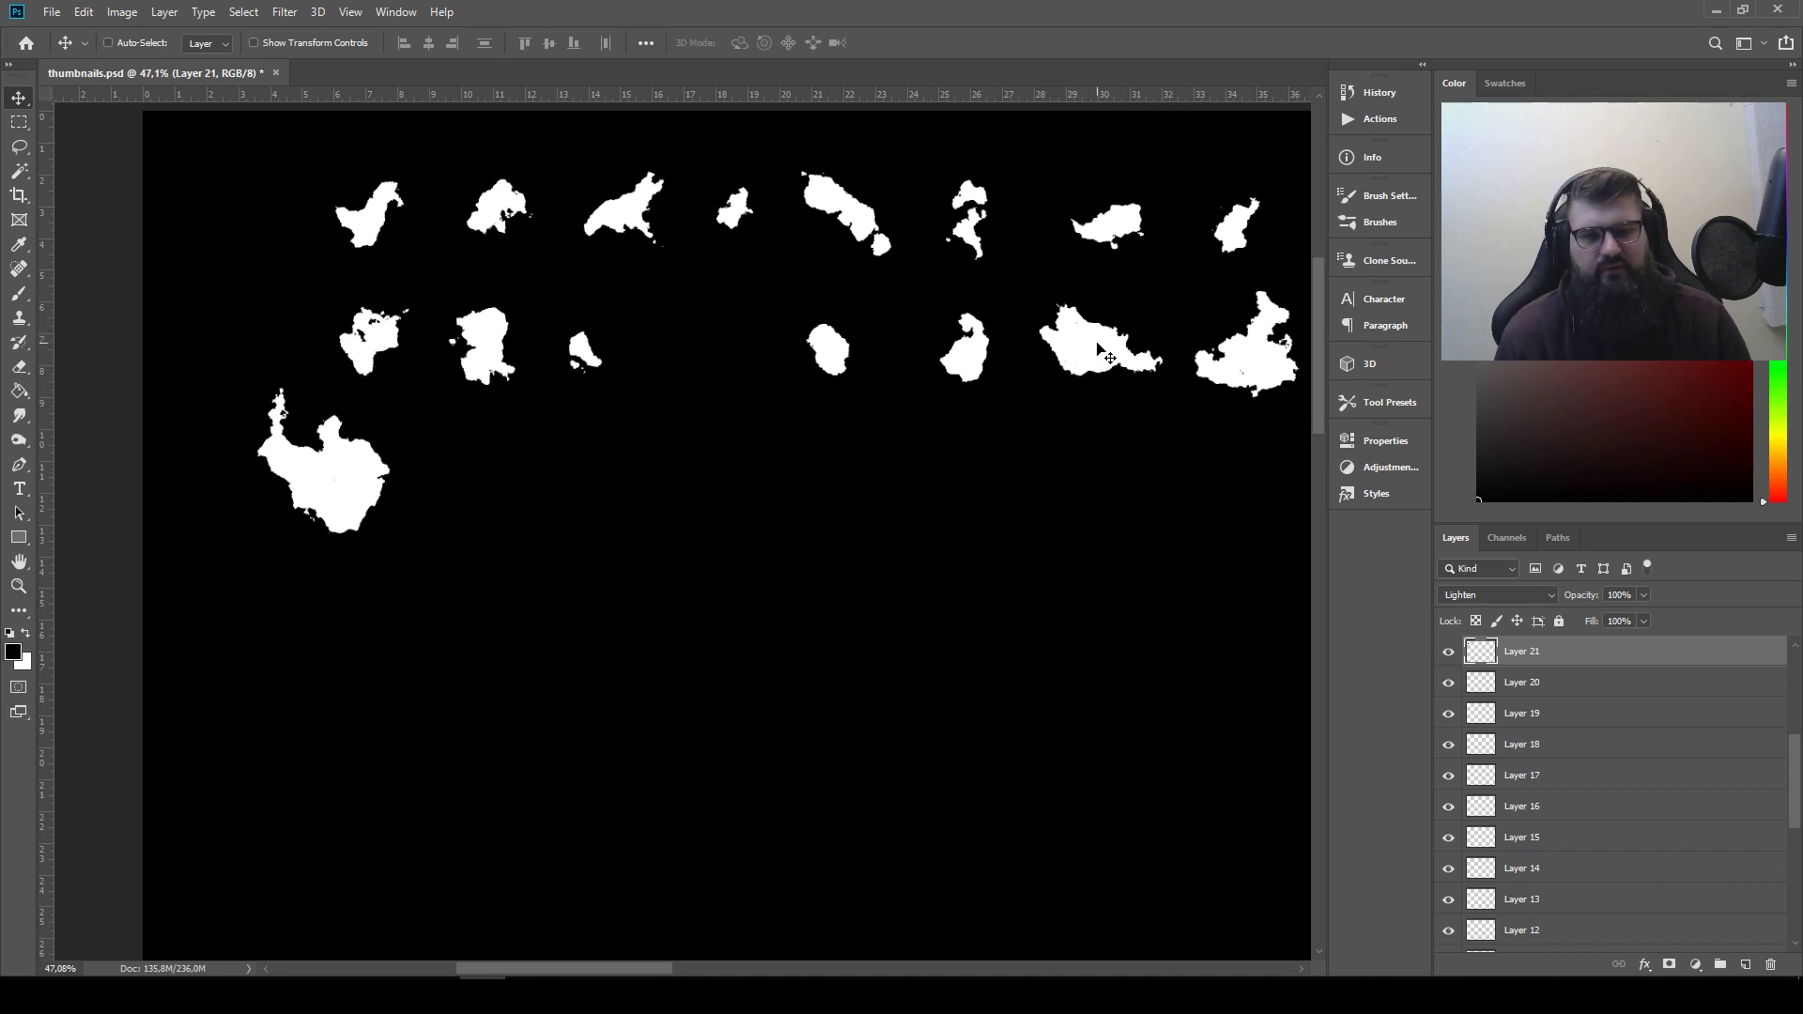
Move the second row's seventh shape beside that row's first shape, invert its colours and set its blend mode to Multiply
{"action": "left_click_drag", "start_coordinate": [1099, 349], "coordinate": [278, 322]}
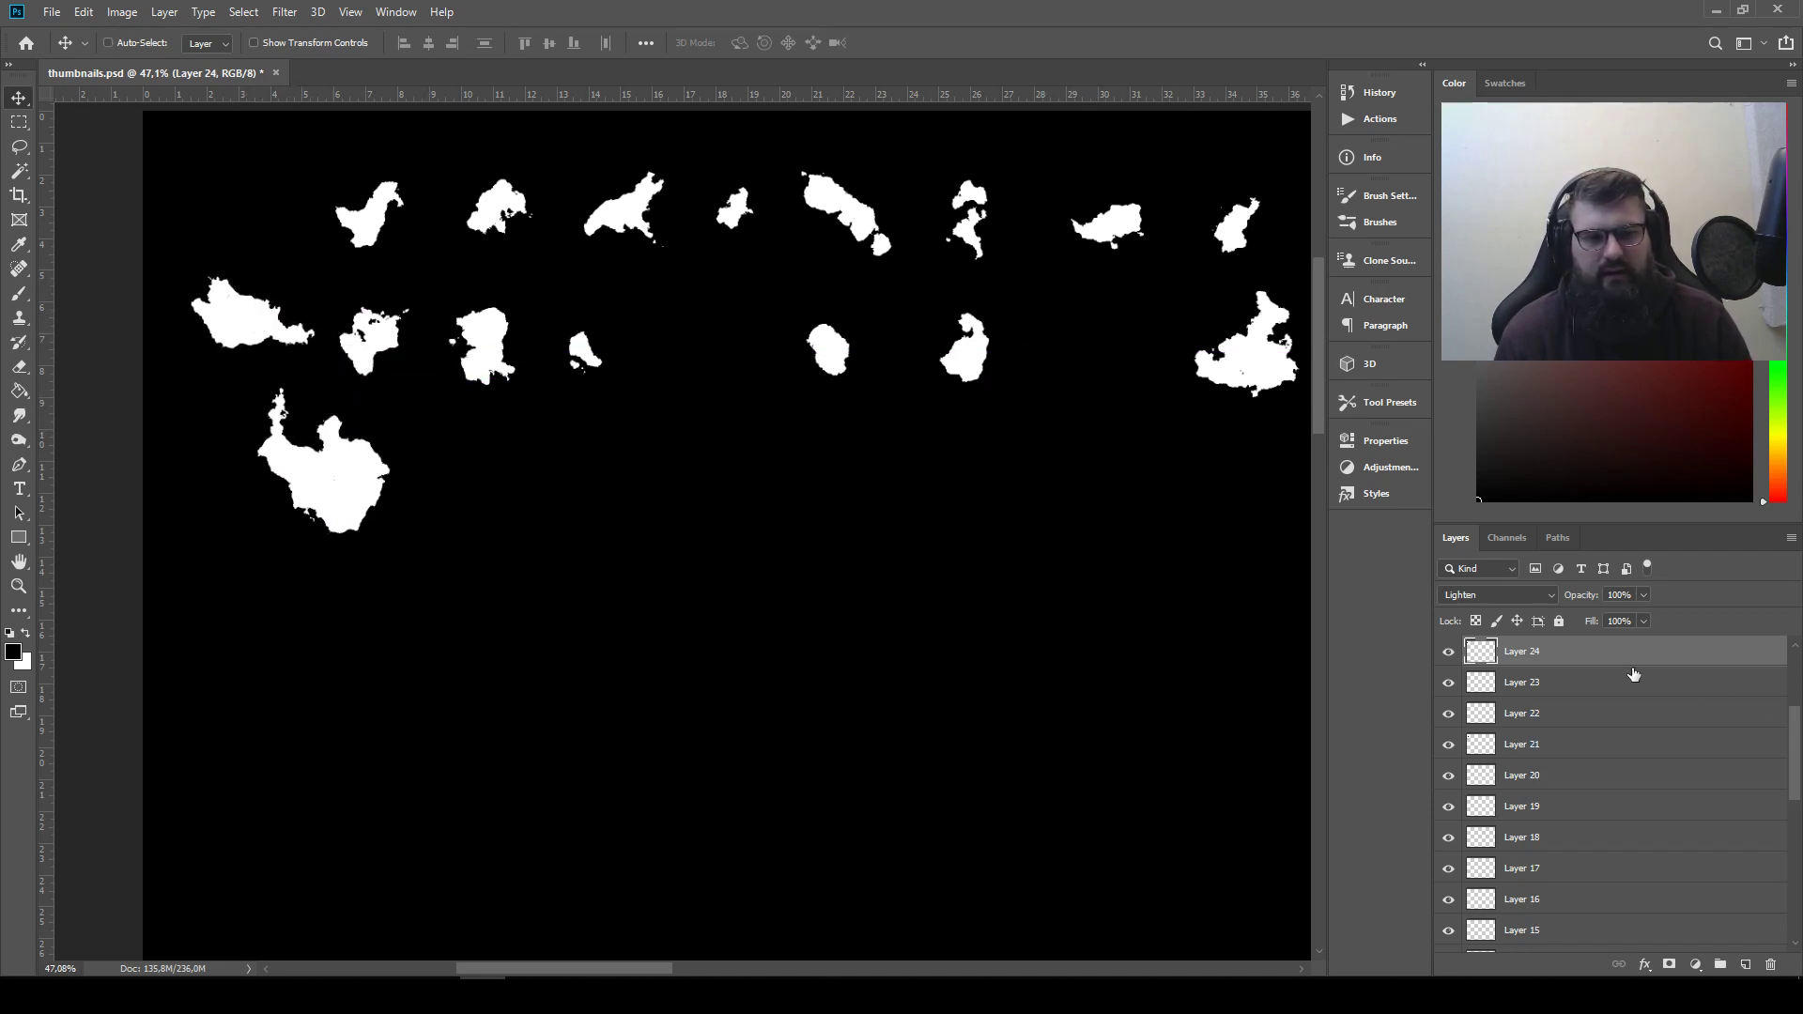
{"action": "left_click", "coordinate": [122, 11]}
{"action": "mouse_move", "coordinate": [178, 60]}
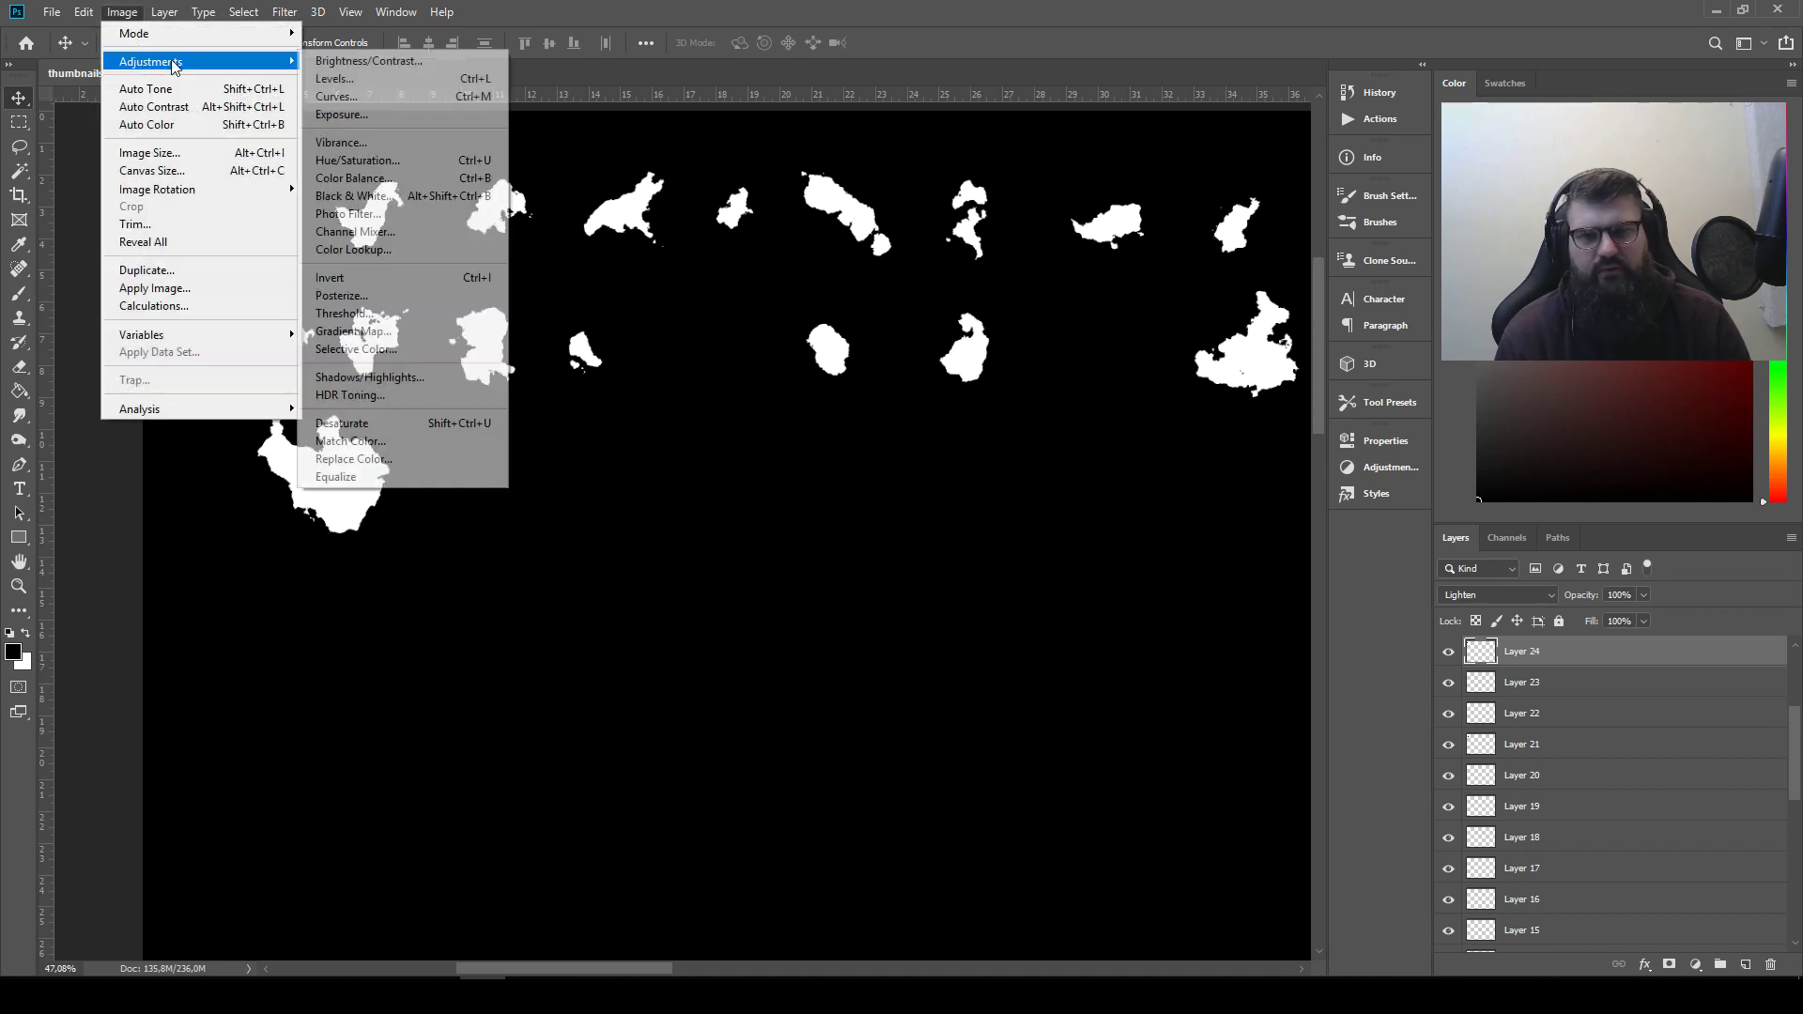
{"action": "left_click", "coordinate": [381, 277]}
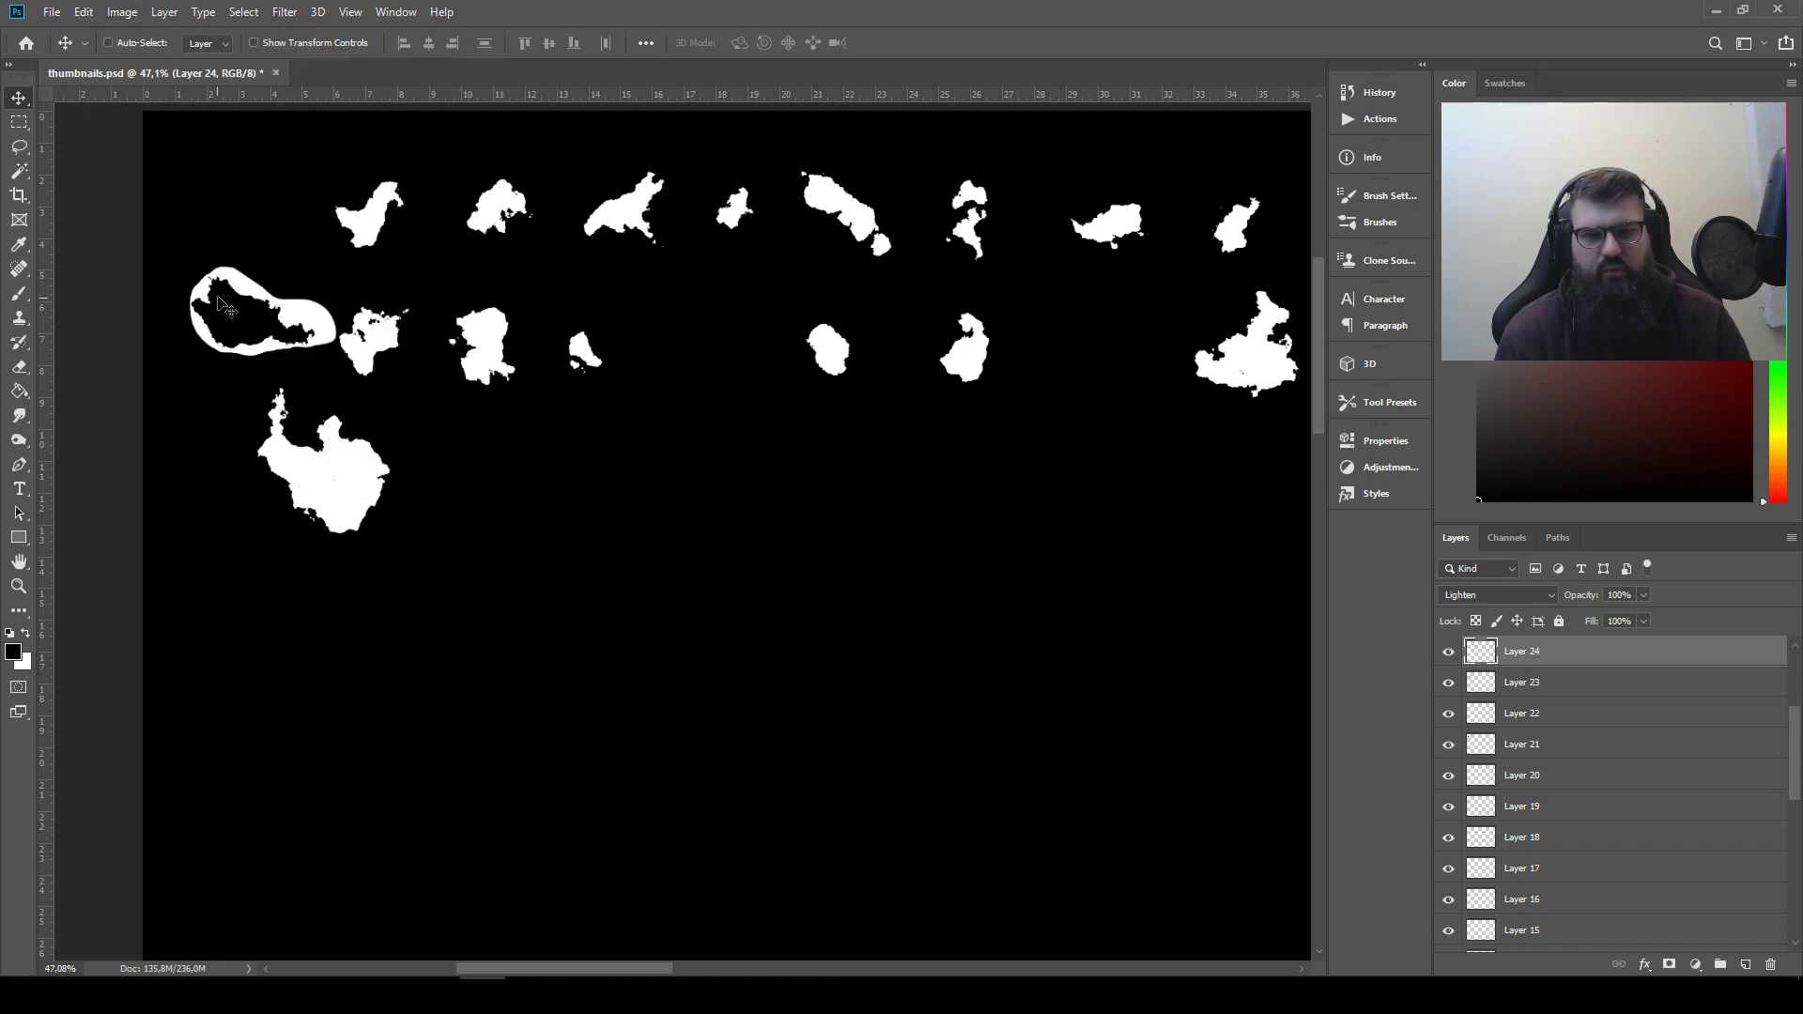
{"action": "left_click", "coordinate": [1497, 595]}
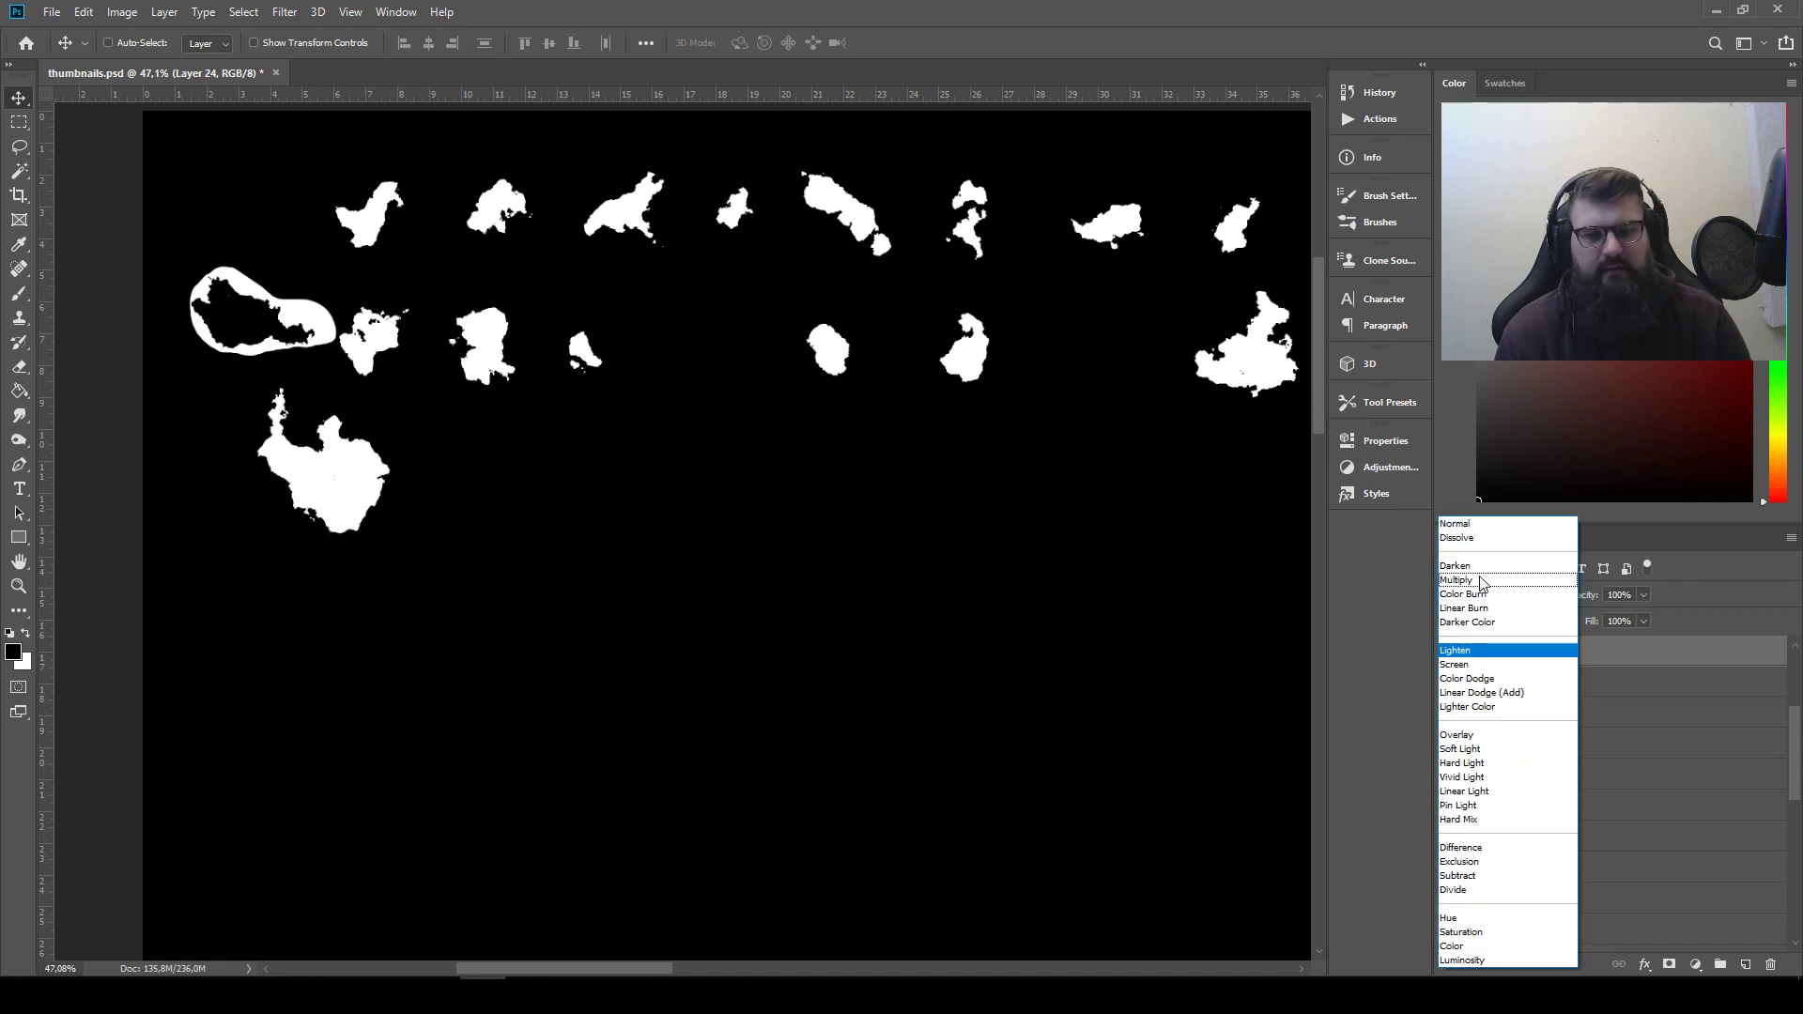
{"action": "left_click", "coordinate": [1482, 580]}
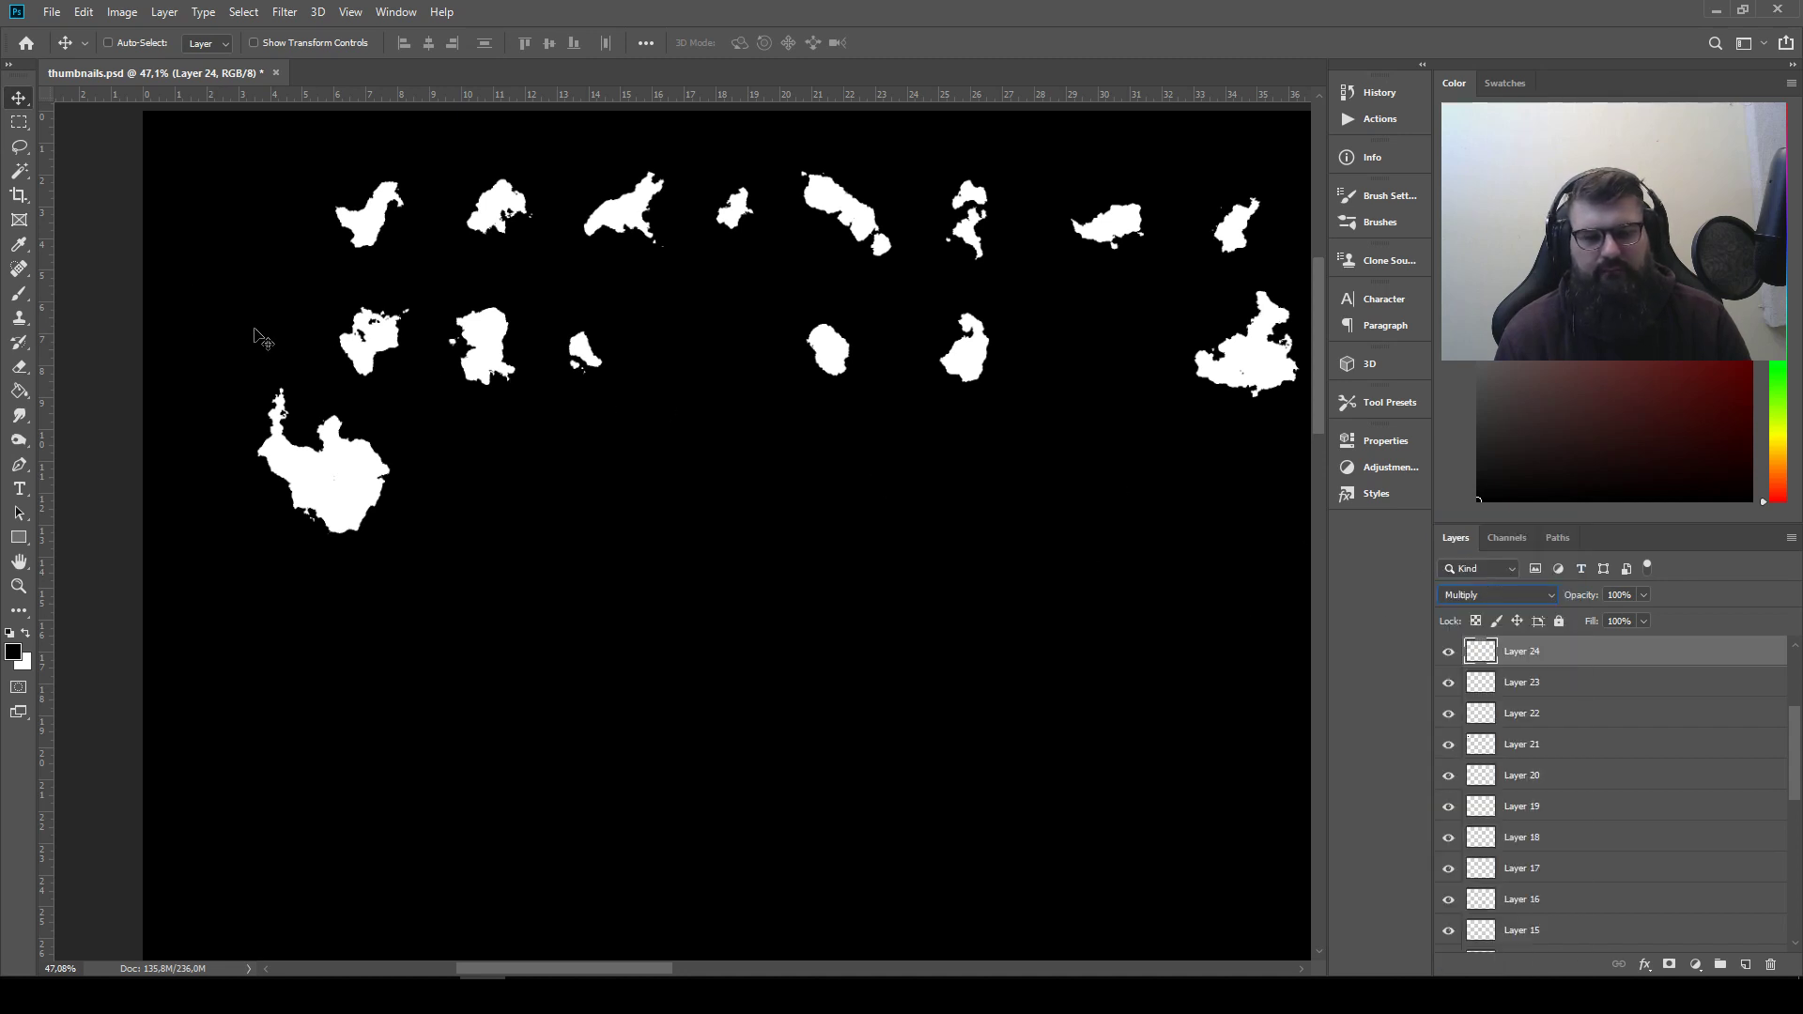
Rotate the inverted shape by about -50° and place it over the thin spike of the combined silhouette to cut the spike off
{"action": "left_click_drag", "start_coordinate": [255, 323], "coordinate": [387, 377]}
{"action": "key", "text": "ctrl+t"}
{"action": "mouse_move", "coordinate": [295, 423]}
{"action": "left_mouse_down"}
{"action": "mouse_move", "coordinate": [282, 398]}
{"action": "mouse_move", "coordinate": [310, 377]}
{"action": "mouse_move", "coordinate": [277, 504]}
{"action": "mouse_move", "coordinate": [288, 409]}
{"action": "mouse_move", "coordinate": [282, 448]}
{"action": "mouse_move", "coordinate": [322, 390]}
{"action": "mouse_move", "coordinate": [298, 393]}
{"action": "left_mouse_up"}
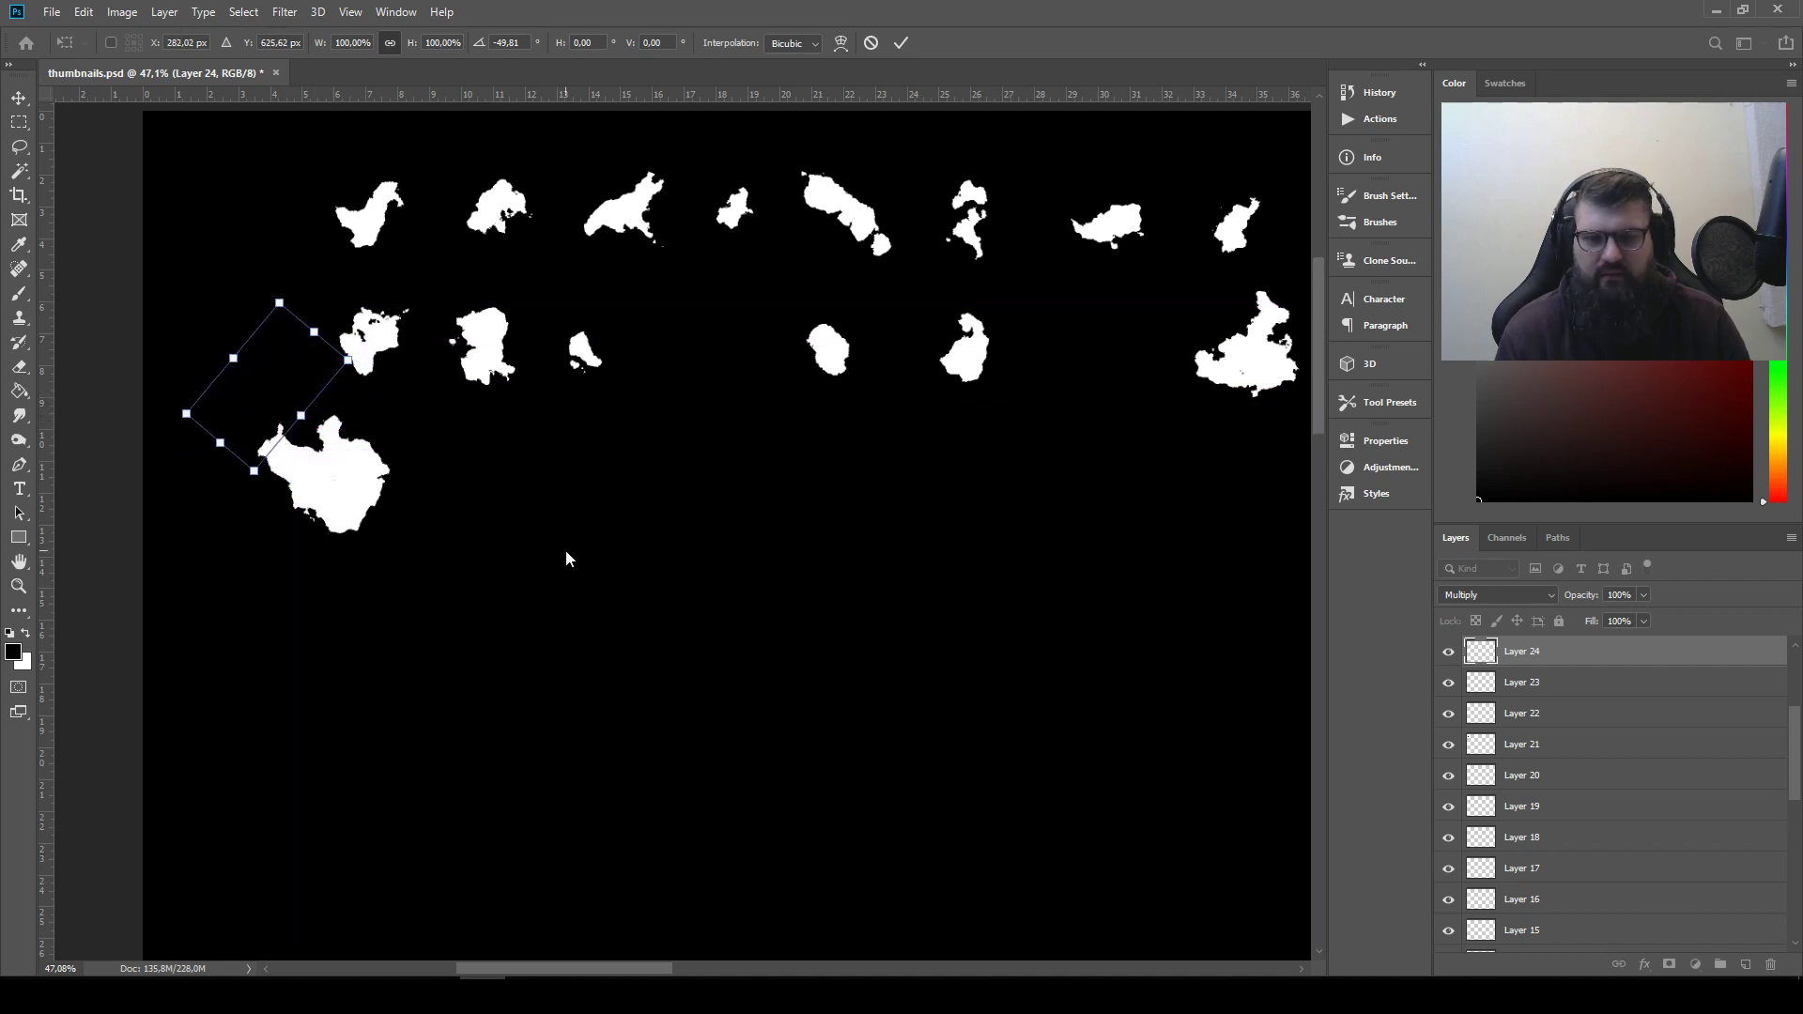
{"action": "left_click", "coordinate": [182, 215]}
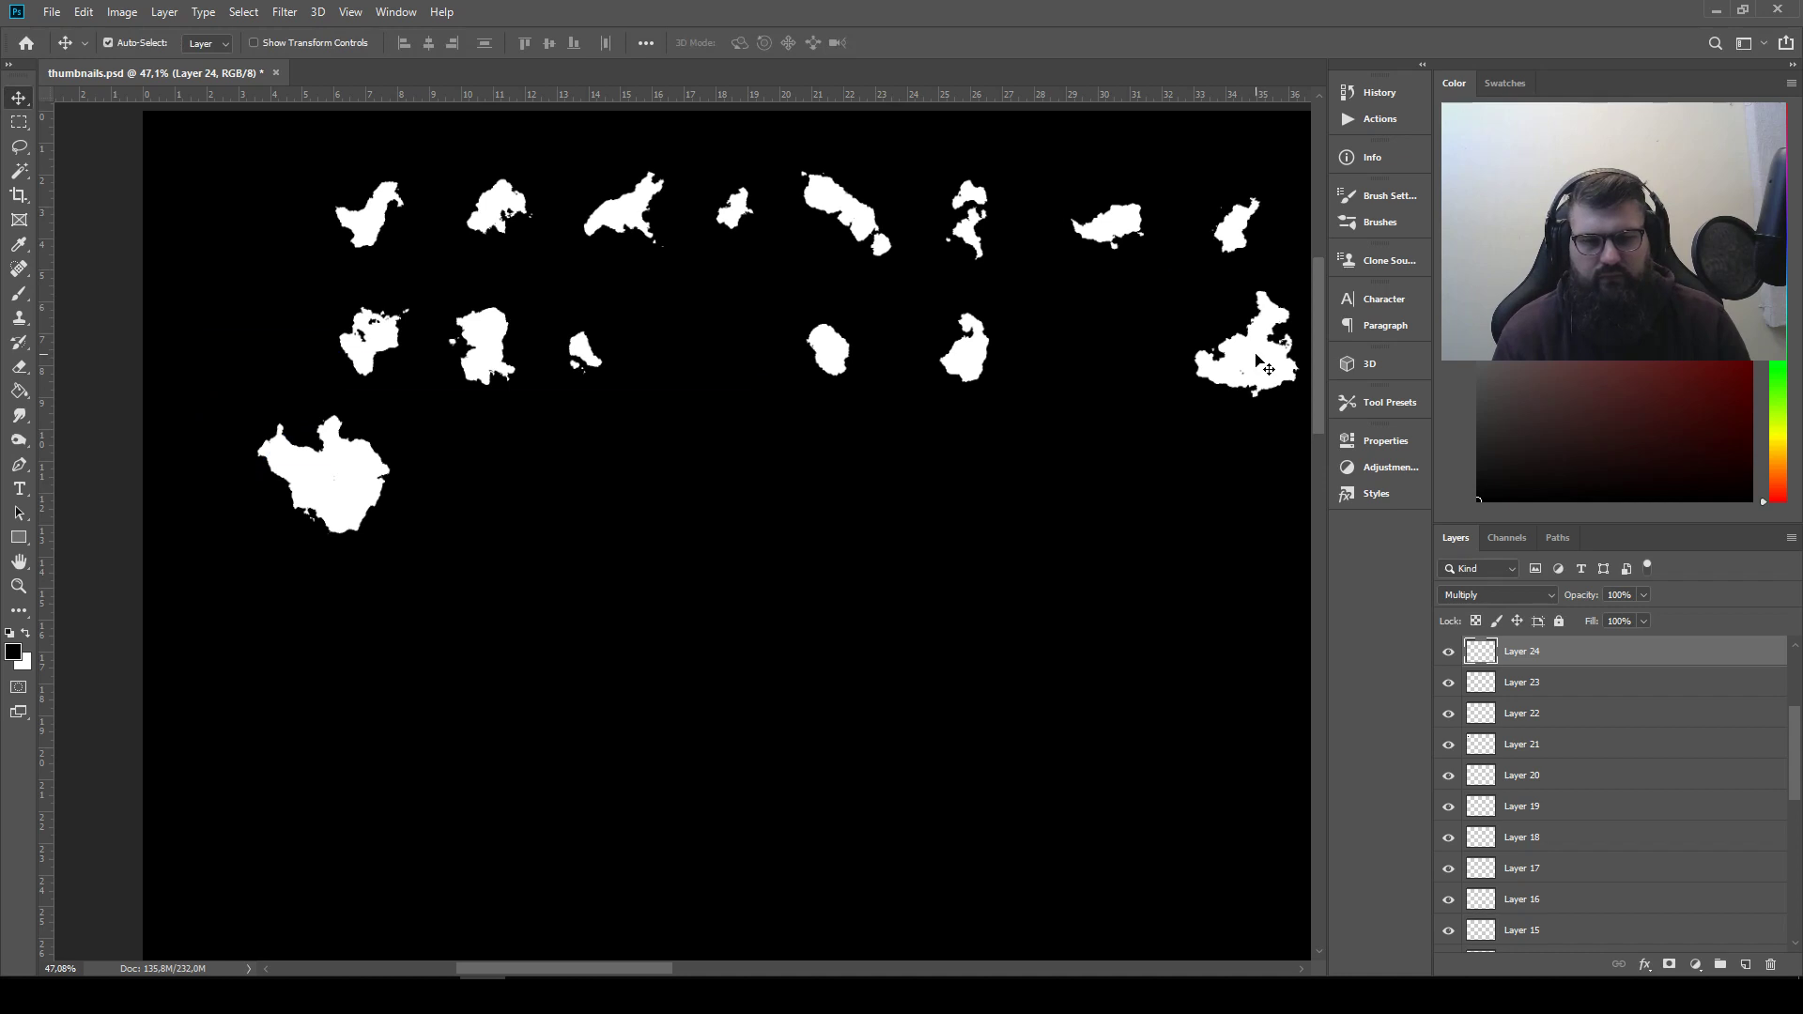
Lower the second row's last shape and overlap the first row's third and fifth with the second row's second and sixth shapes beside the first silhouette
{"action": "left_click_drag", "start_coordinate": [1258, 361], "coordinate": [1105, 419]}
{"action": "left_click_drag", "start_coordinate": [850, 214], "coordinate": [458, 556]}
{"action": "left_click_drag", "start_coordinate": [498, 361], "coordinate": [478, 450]}
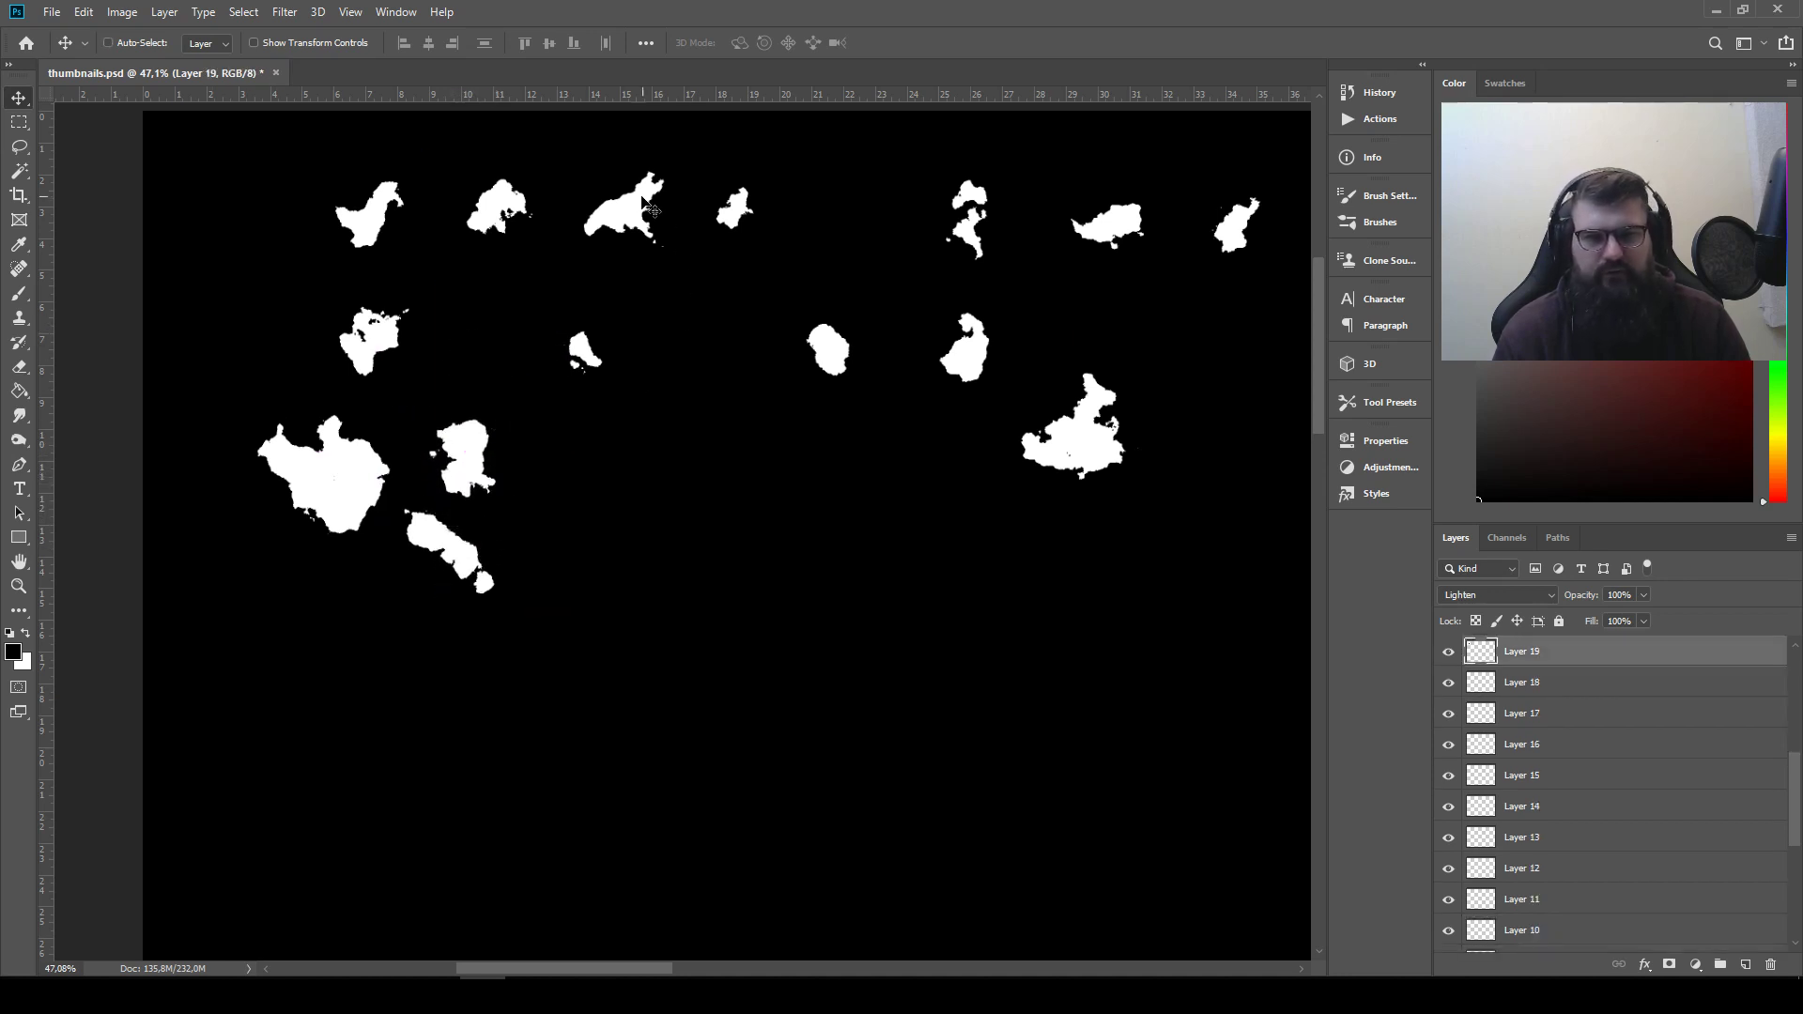
{"action": "left_click_drag", "start_coordinate": [647, 206], "coordinate": [494, 515]}
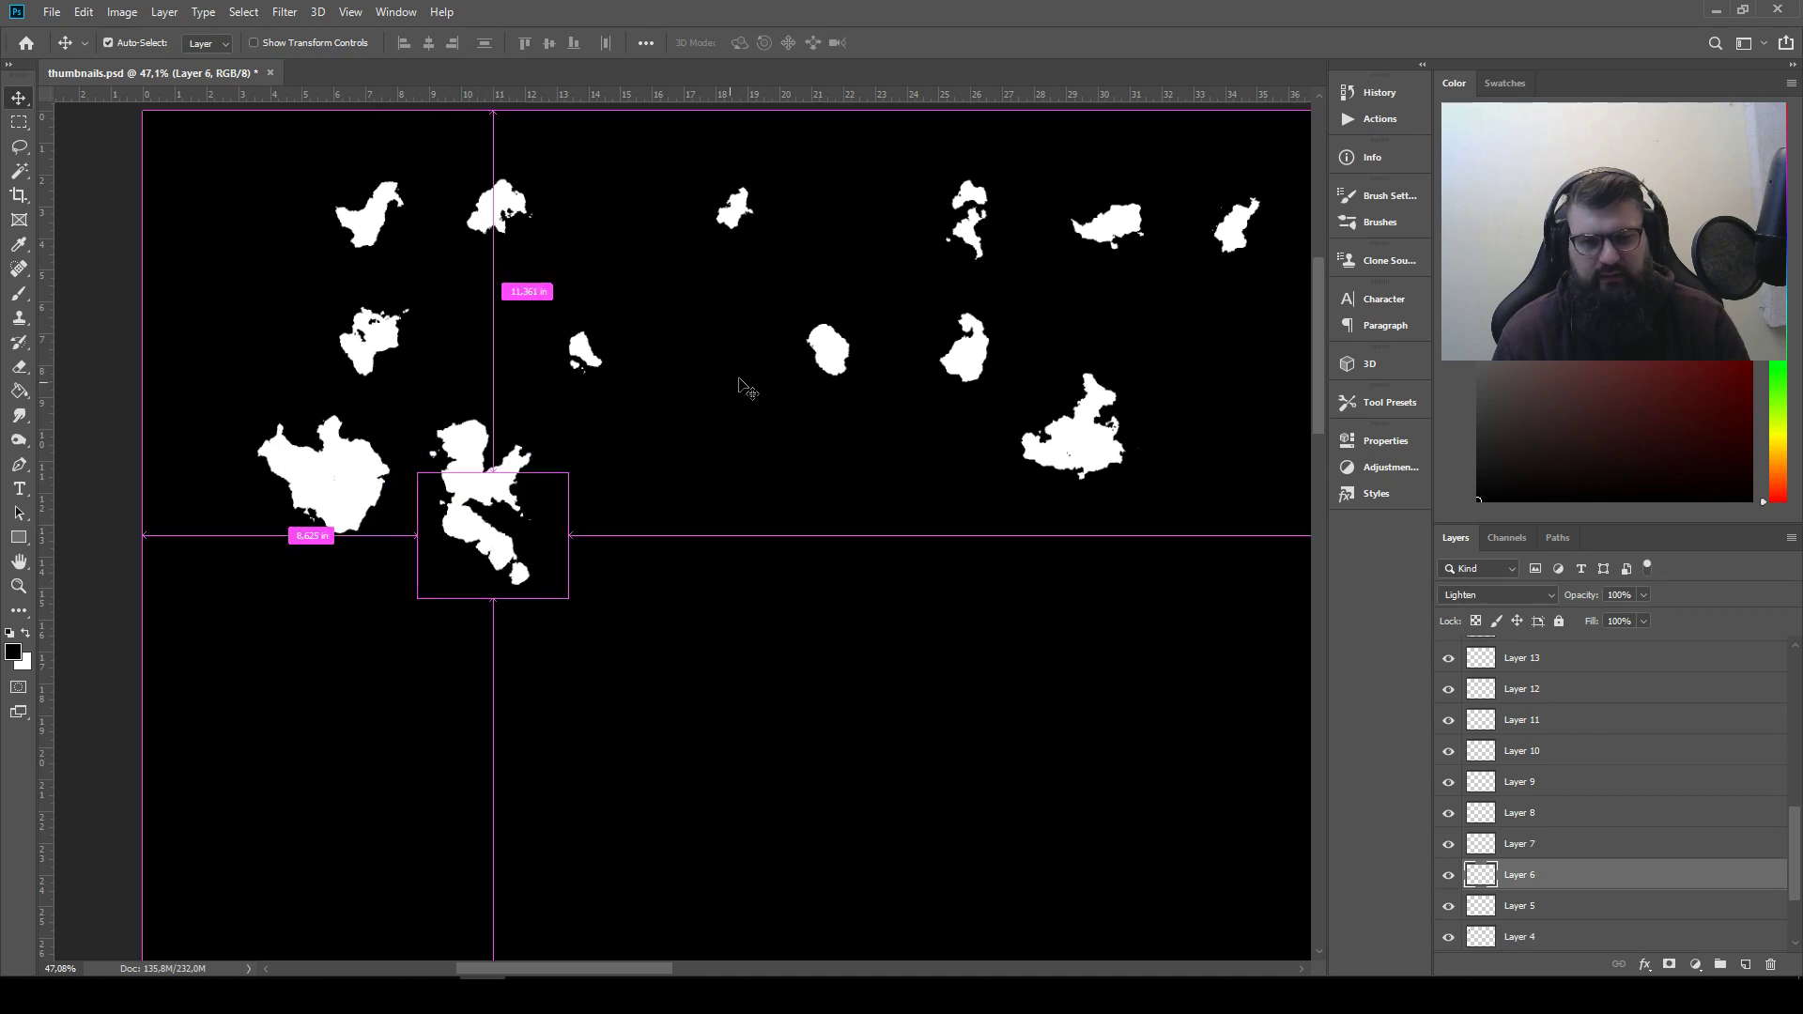
{"action": "left_click_drag", "start_coordinate": [972, 365], "coordinate": [436, 550]}
Move the first row's seventh shape into the second row's gap and add the Layer 26 and Layer 27 shapes to the second silhouette
{"action": "left_click_drag", "start_coordinate": [1129, 249], "coordinate": [728, 312]}
{"action": "left_click_drag", "start_coordinate": [893, 420], "coordinate": [615, 437]}
{"action": "left_click_drag", "start_coordinate": [1117, 388], "coordinate": [243, 515]}
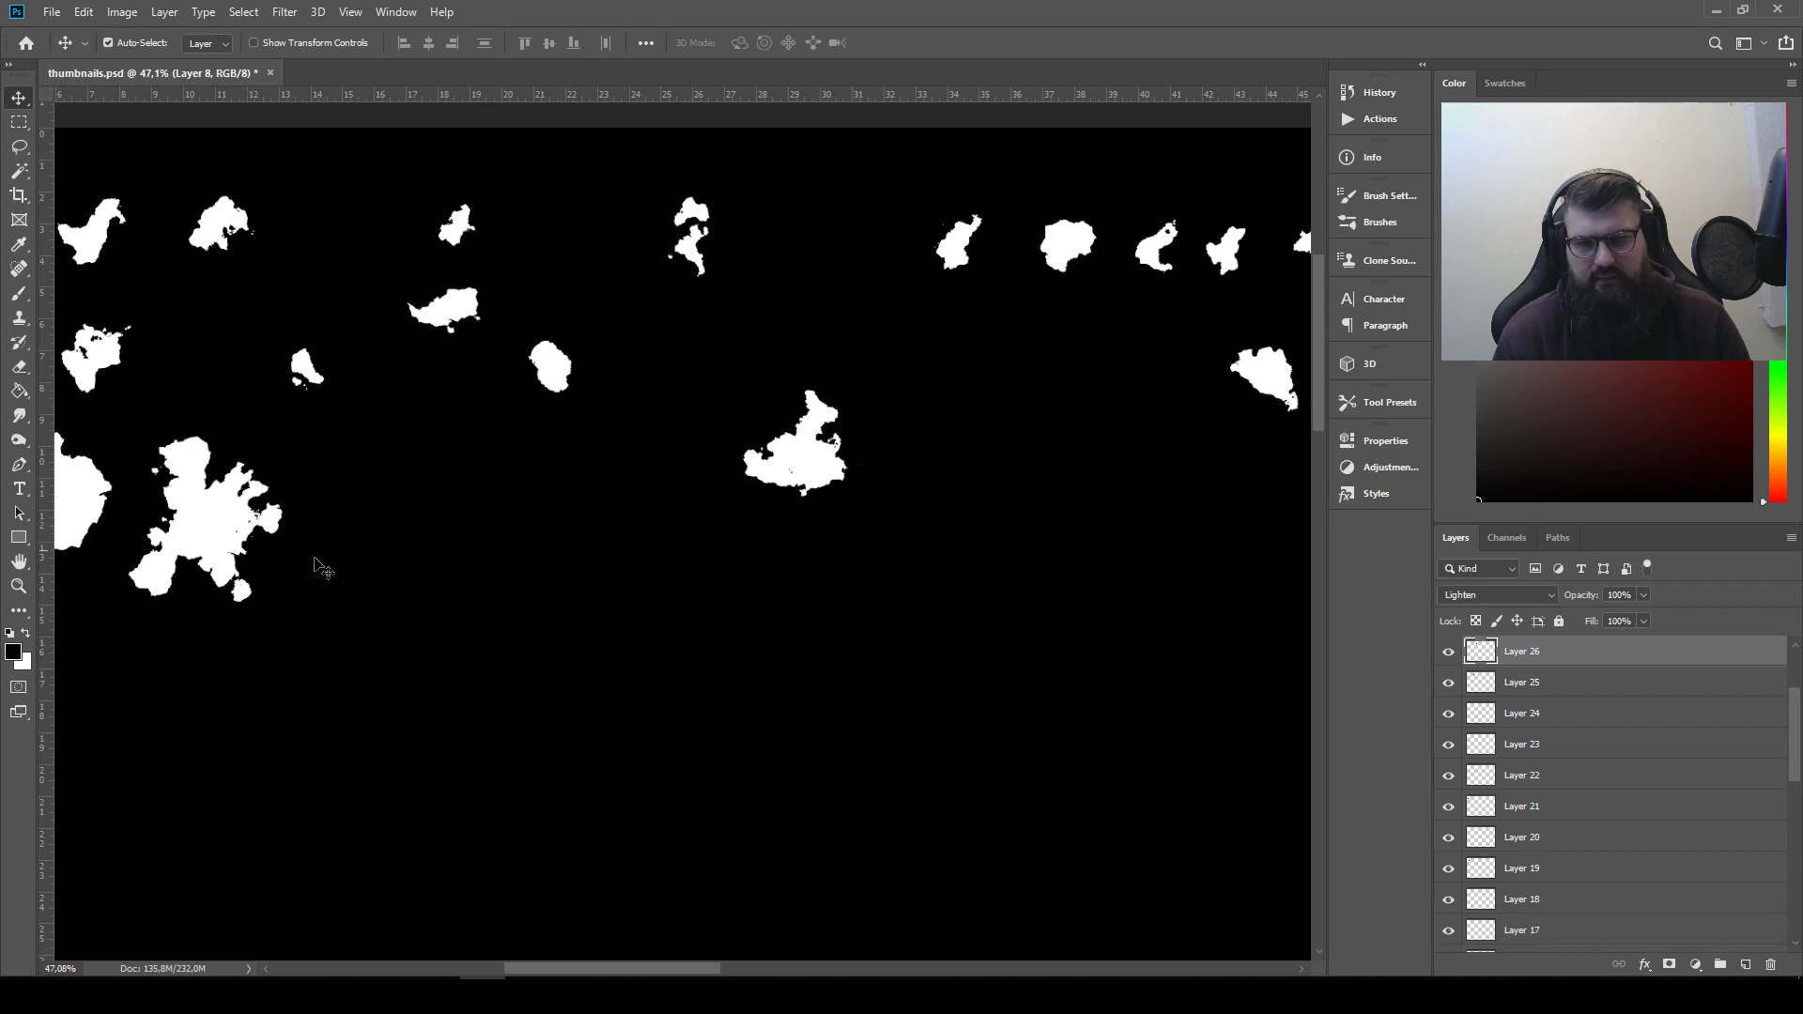
{"action": "left_click_drag", "start_coordinate": [319, 564], "coordinate": [667, 549]}
{"action": "scroll", "coordinate": [760, 528], "scroll_direction": "down", "scroll_amount": 3}
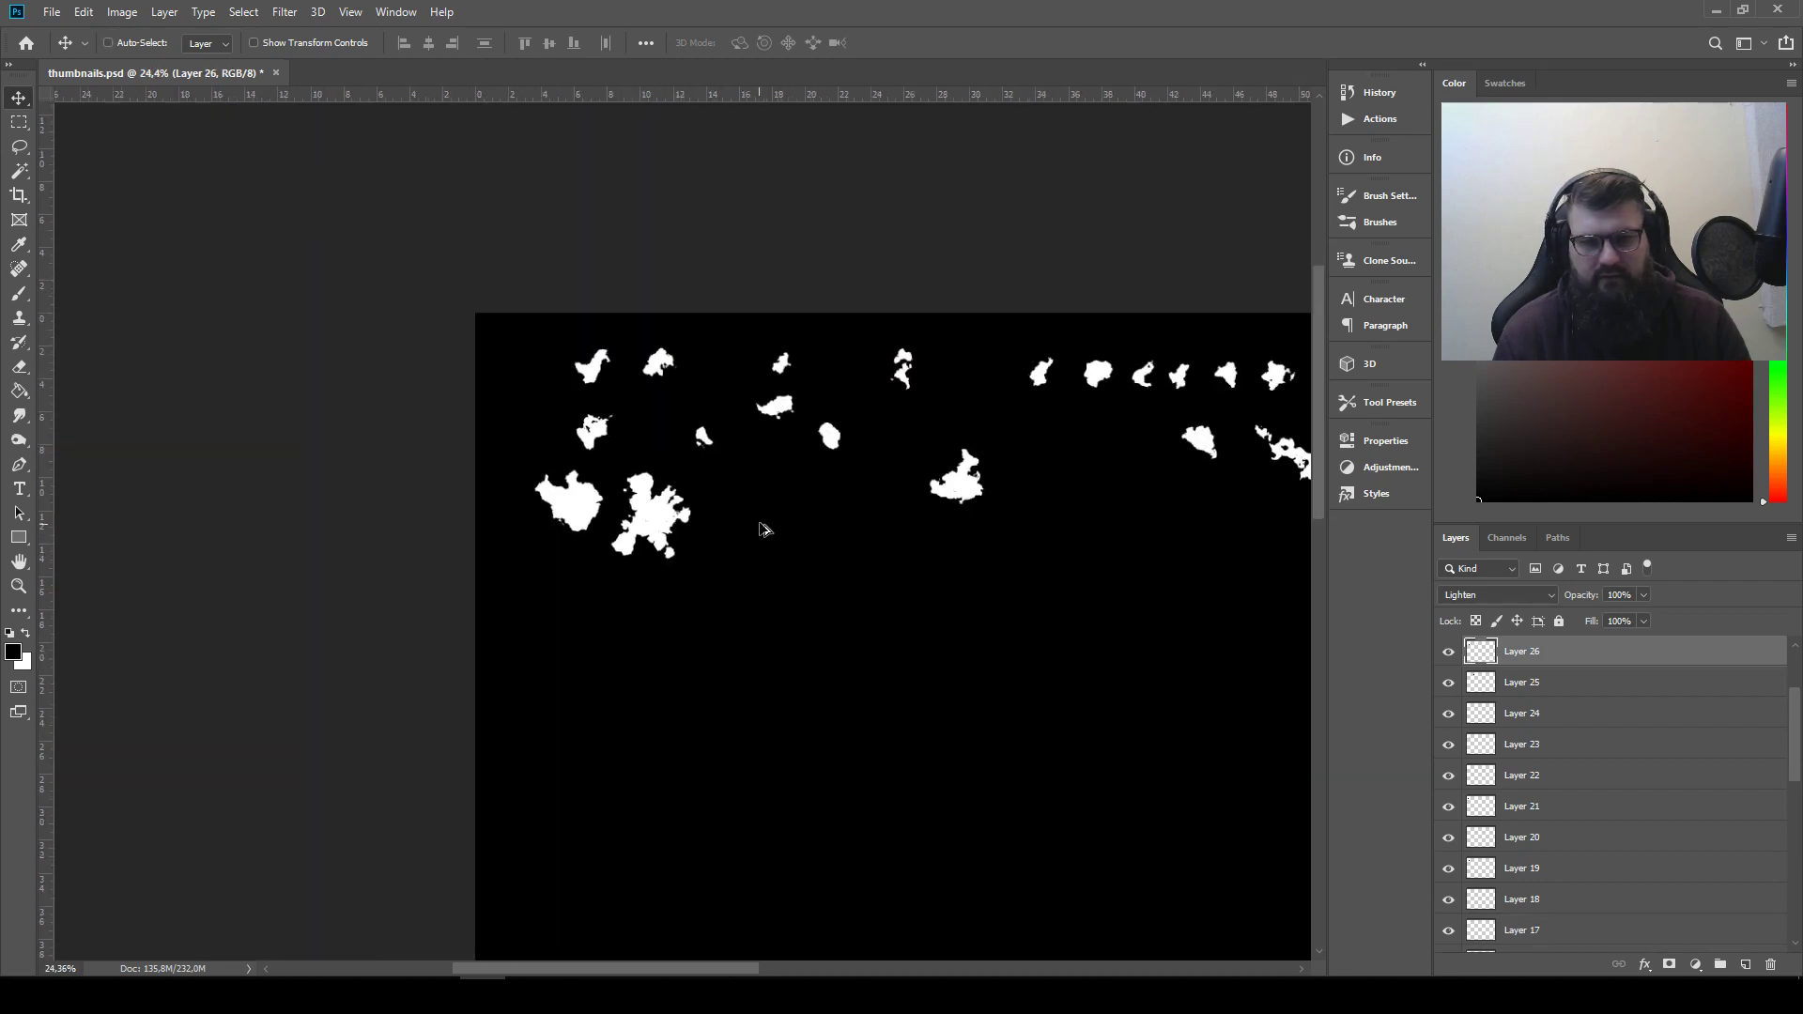
{"action": "scroll", "coordinate": [785, 528], "scroll_direction": "up", "scroll_amount": 2}
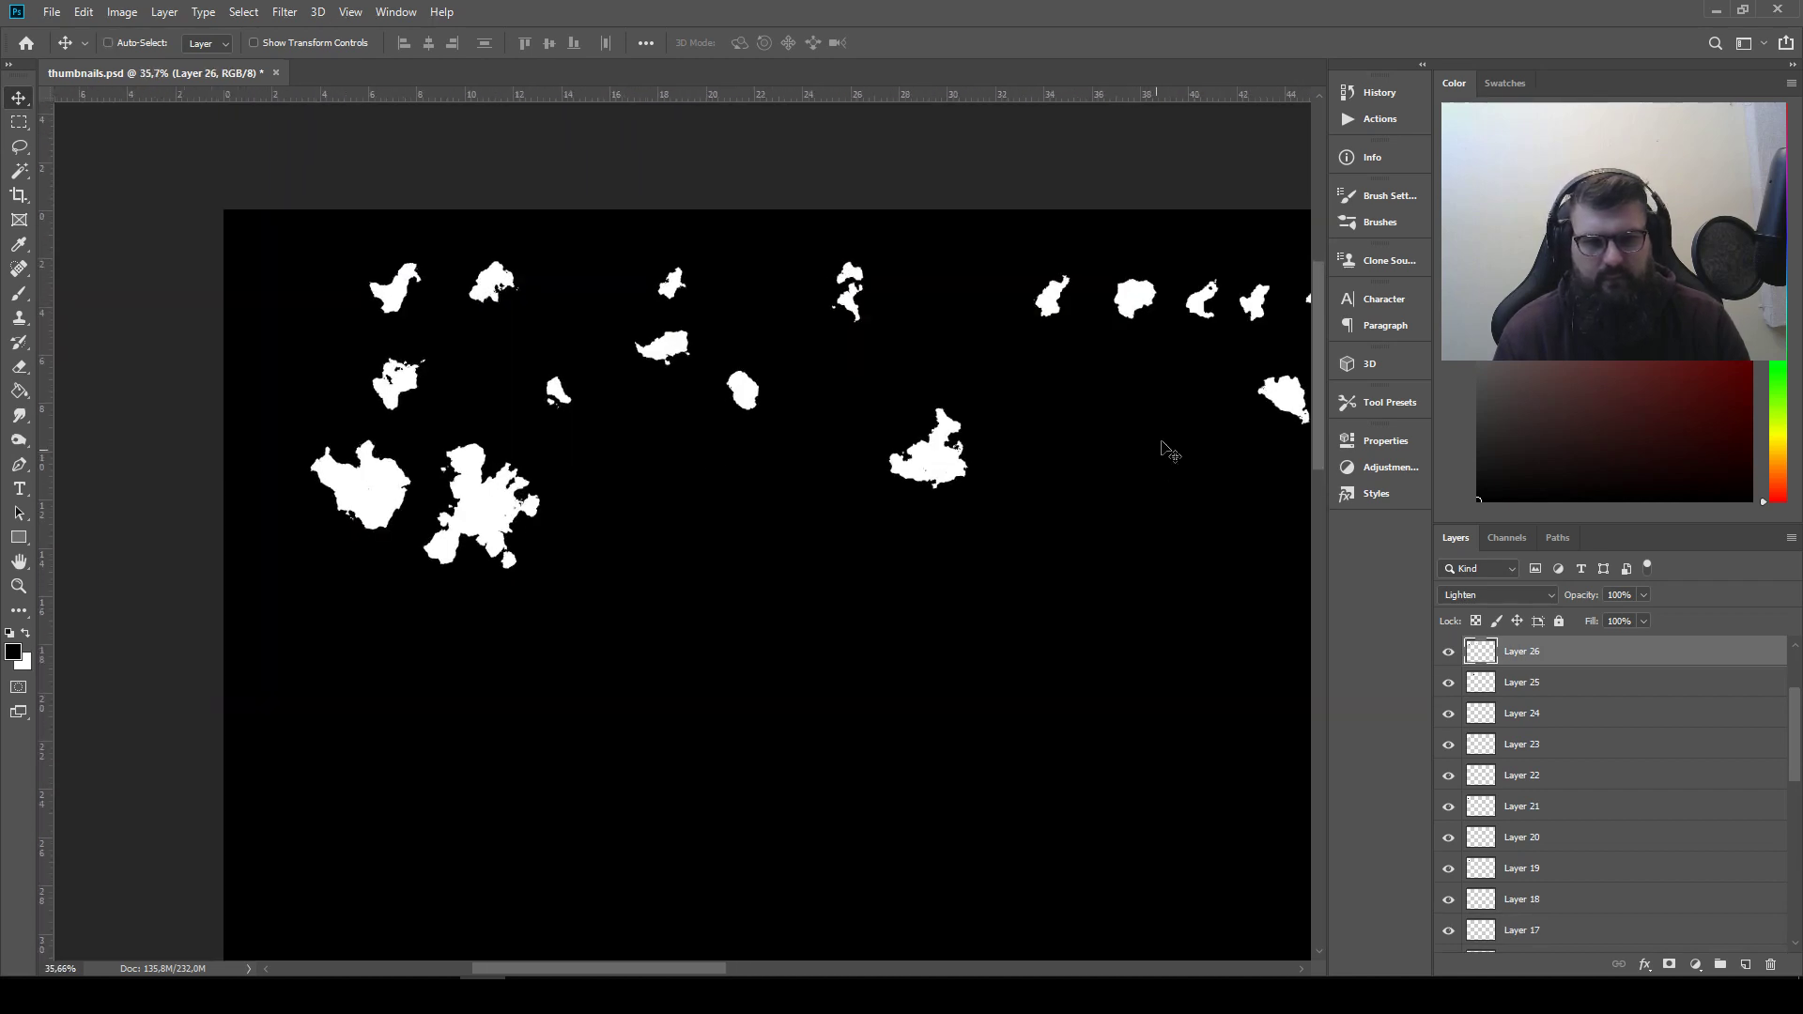
{"action": "key", "text": "ctrl"}
{"action": "left_click_drag", "start_coordinate": [1279, 399], "coordinate": [516, 503]}
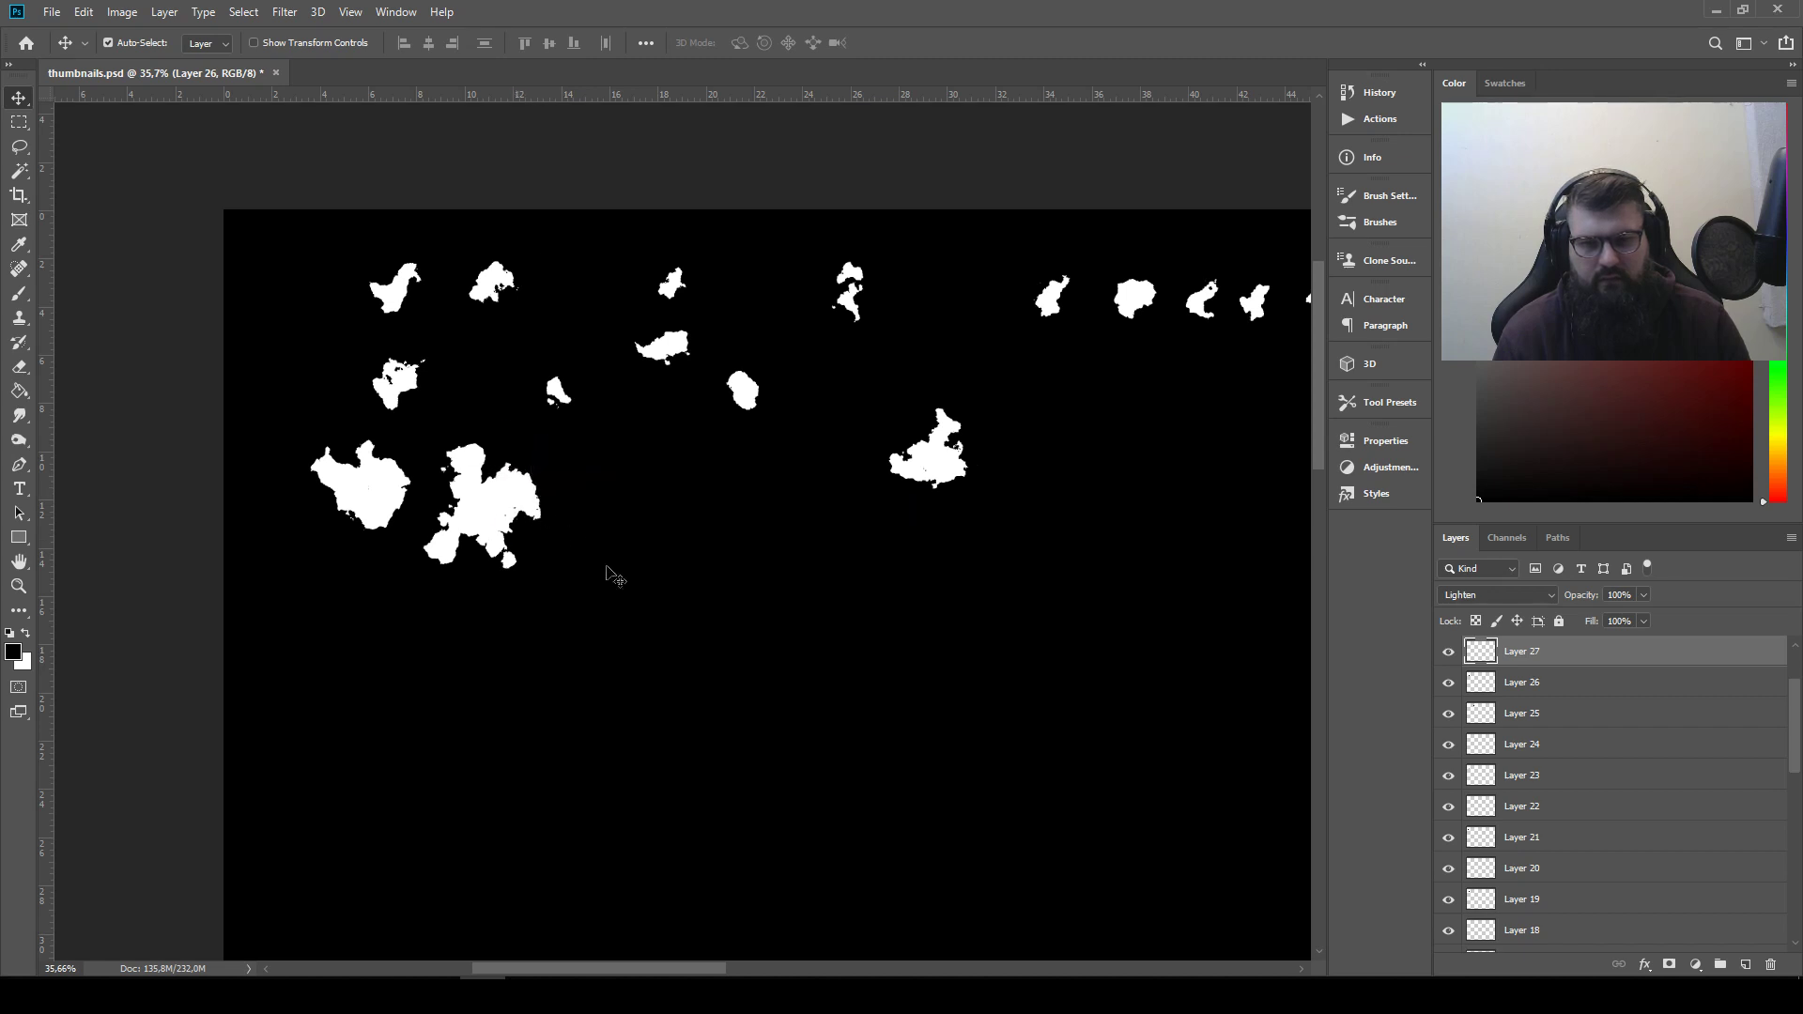
Attach the Layer 15 shape to the underside of the first silhouette as a pointed tail
{"action": "left_click_drag", "start_coordinate": [672, 597], "coordinate": [718, 612]}
{"action": "key", "text": "ctrl"}
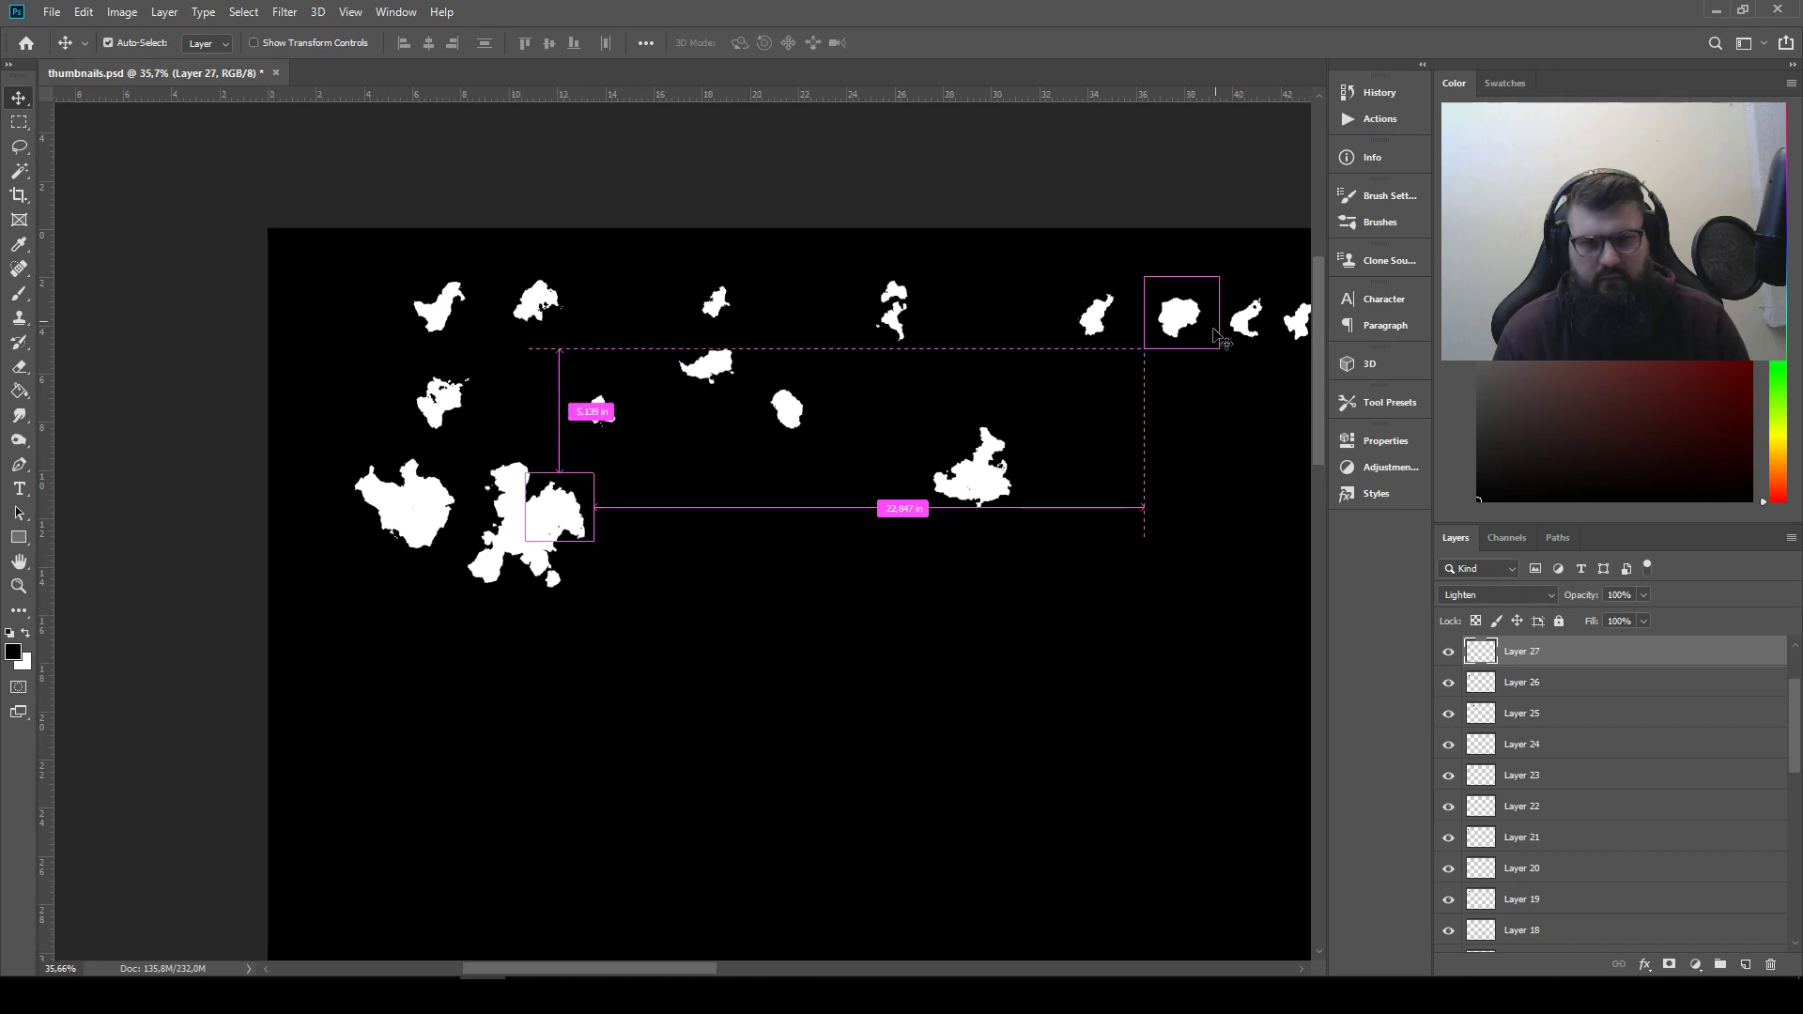
{"action": "left_click_drag", "start_coordinate": [1190, 490], "coordinate": [950, 479]}
{"action": "left_click_drag", "start_coordinate": [1196, 413], "coordinate": [167, 546]}
{"action": "left_click_drag", "start_coordinate": [398, 646], "coordinate": [592, 656]}
{"action": "scroll", "coordinate": [449, 532], "scroll_direction": "up", "scroll_amount": 5}
{"action": "scroll", "coordinate": [421, 538], "scroll_direction": "up", "scroll_amount": 1}
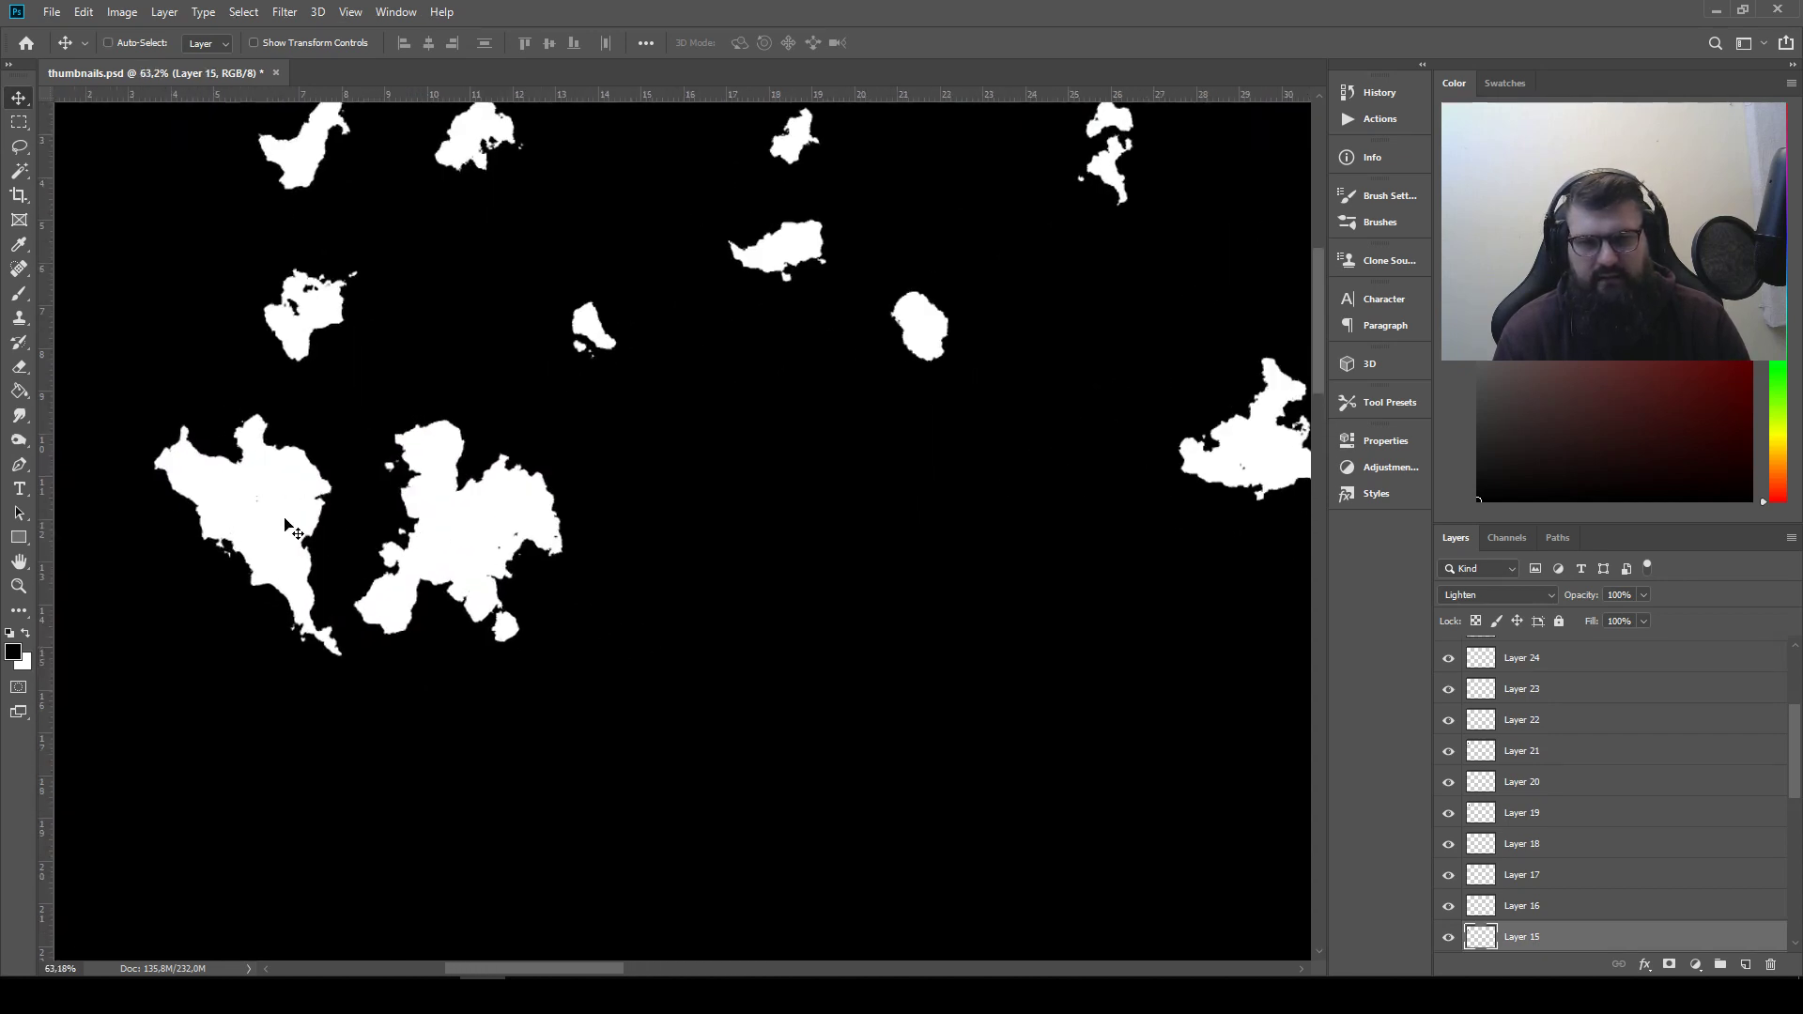
Pull the second silhouette apart and join its elongated shape with the Layer 26 and Layer 27 shapes as a separate silhouette further right
{"action": "left_click_drag", "start_coordinate": [647, 597], "coordinate": [701, 621]}
{"action": "left_click_drag", "start_coordinate": [531, 554], "coordinate": [793, 472]}
{"action": "left_click_drag", "start_coordinate": [440, 638], "coordinate": [644, 598]}
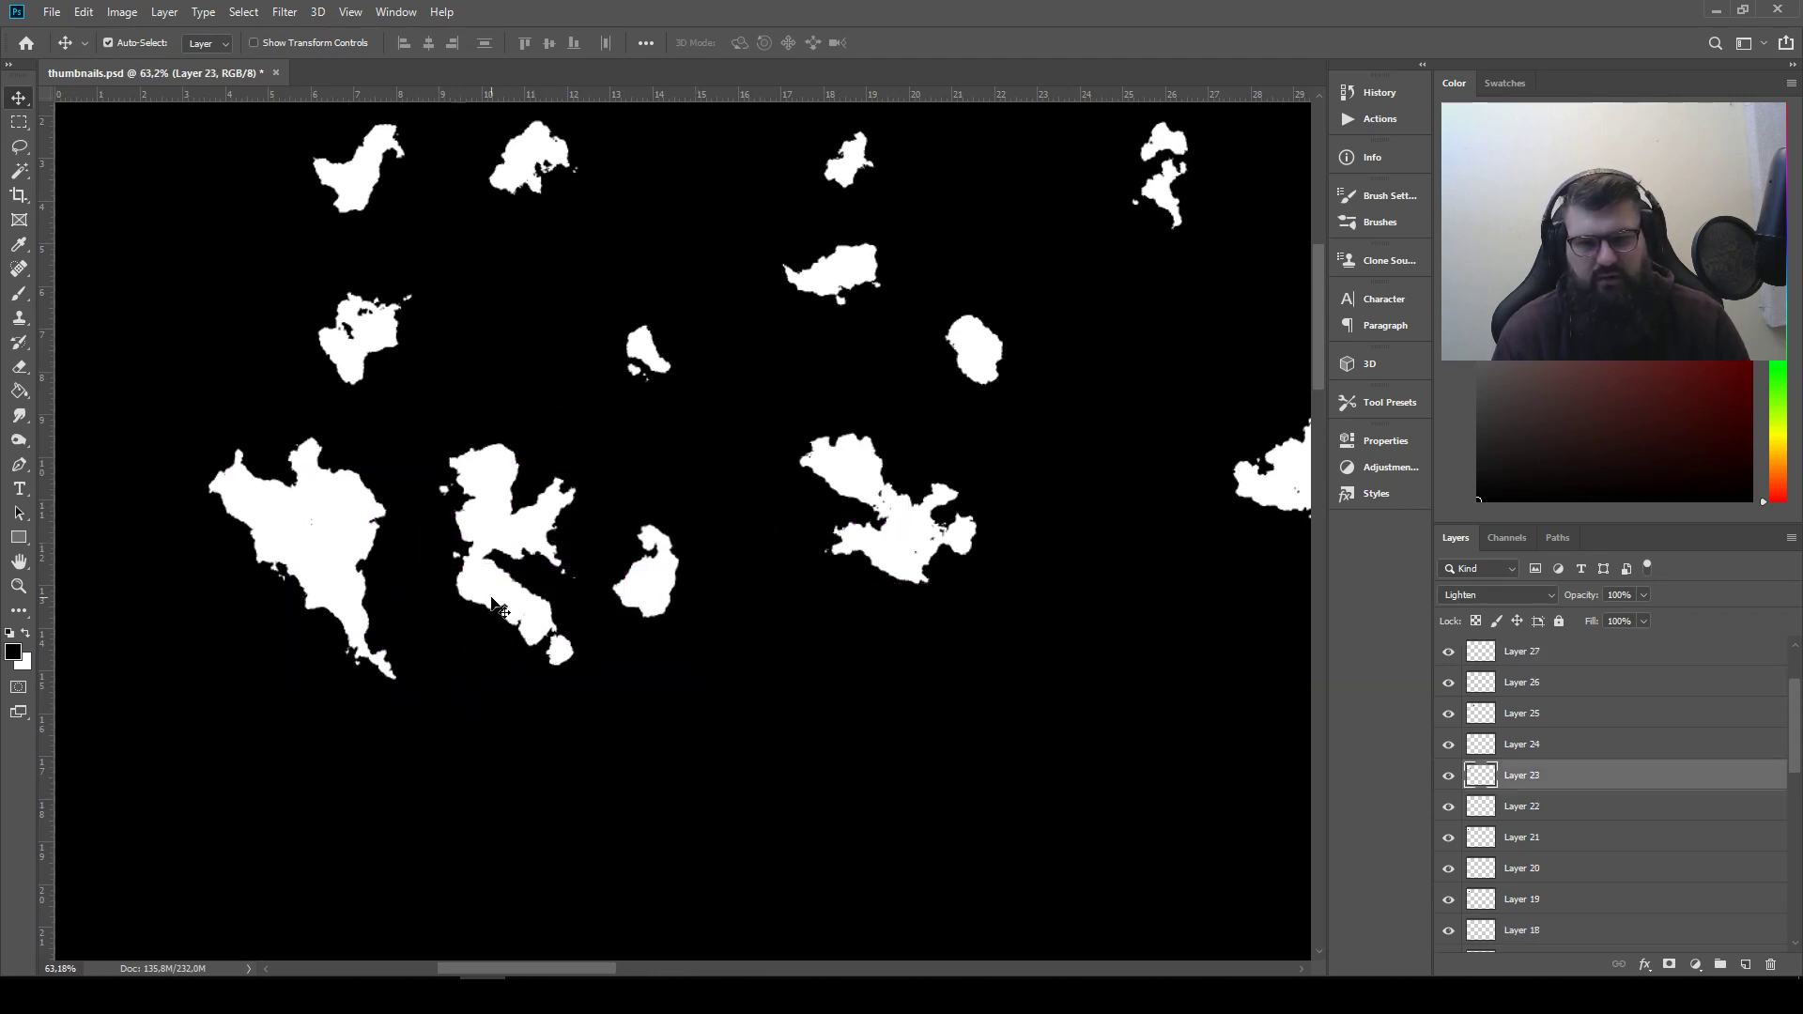
{"action": "left_click_drag", "start_coordinate": [491, 598], "coordinate": [822, 455]}
{"action": "left_click_drag", "start_coordinate": [502, 520], "coordinate": [650, 486]}
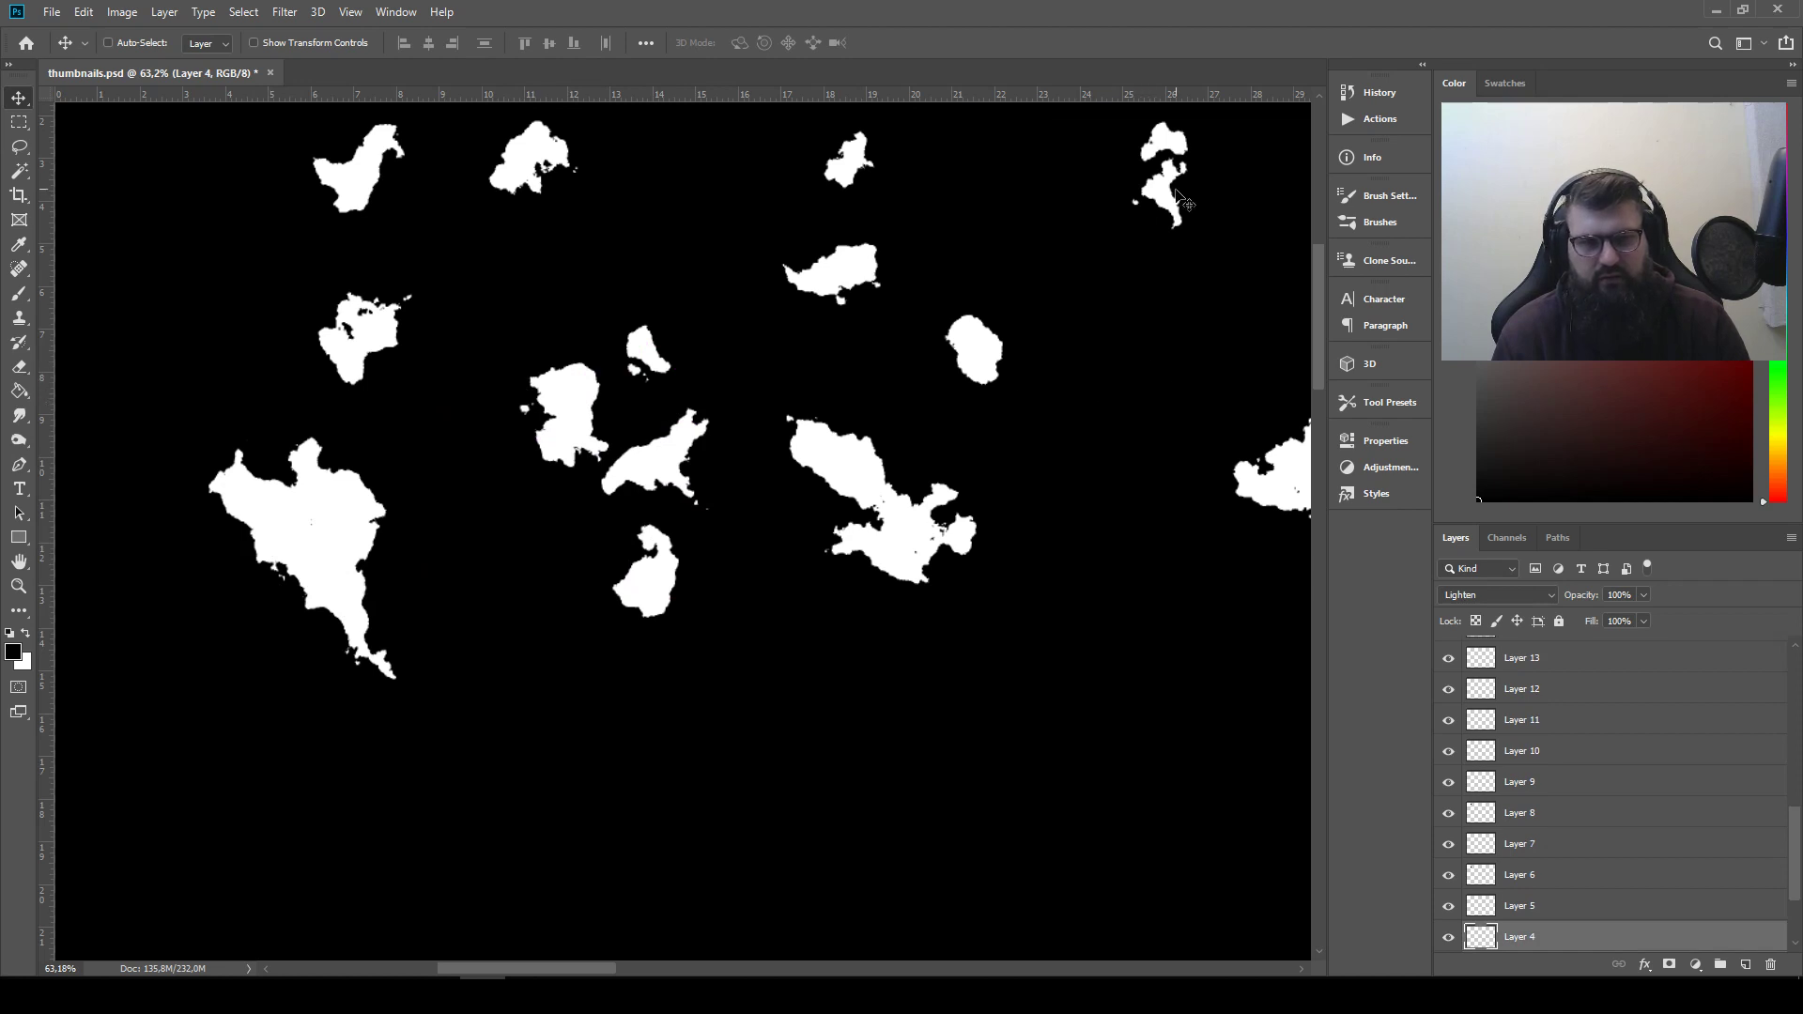
Move the first row's first shape beside the first silhouette's tail, invert its colours and set its blend mode to Multiply
{"action": "left_click_drag", "start_coordinate": [399, 174], "coordinate": [219, 664]}
{"action": "left_click", "coordinate": [110, 11]}
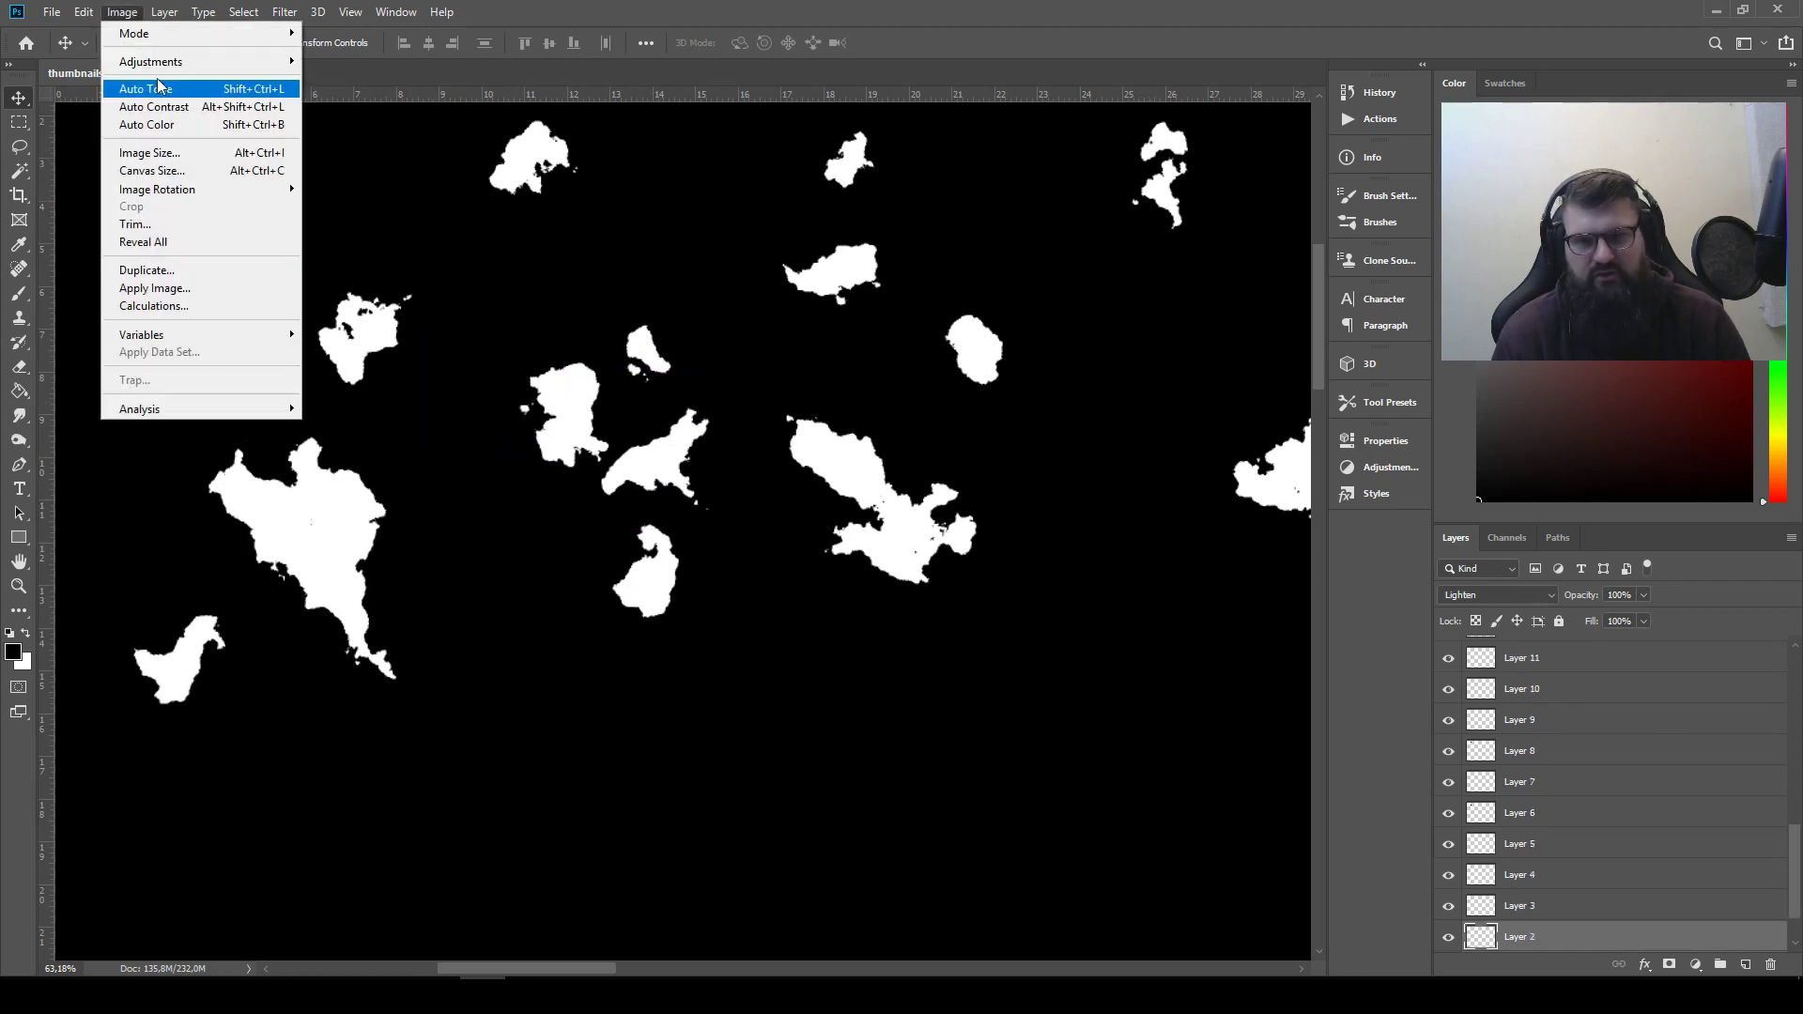
{"action": "mouse_move", "coordinate": [164, 62]}
{"action": "left_click", "coordinate": [421, 277]}
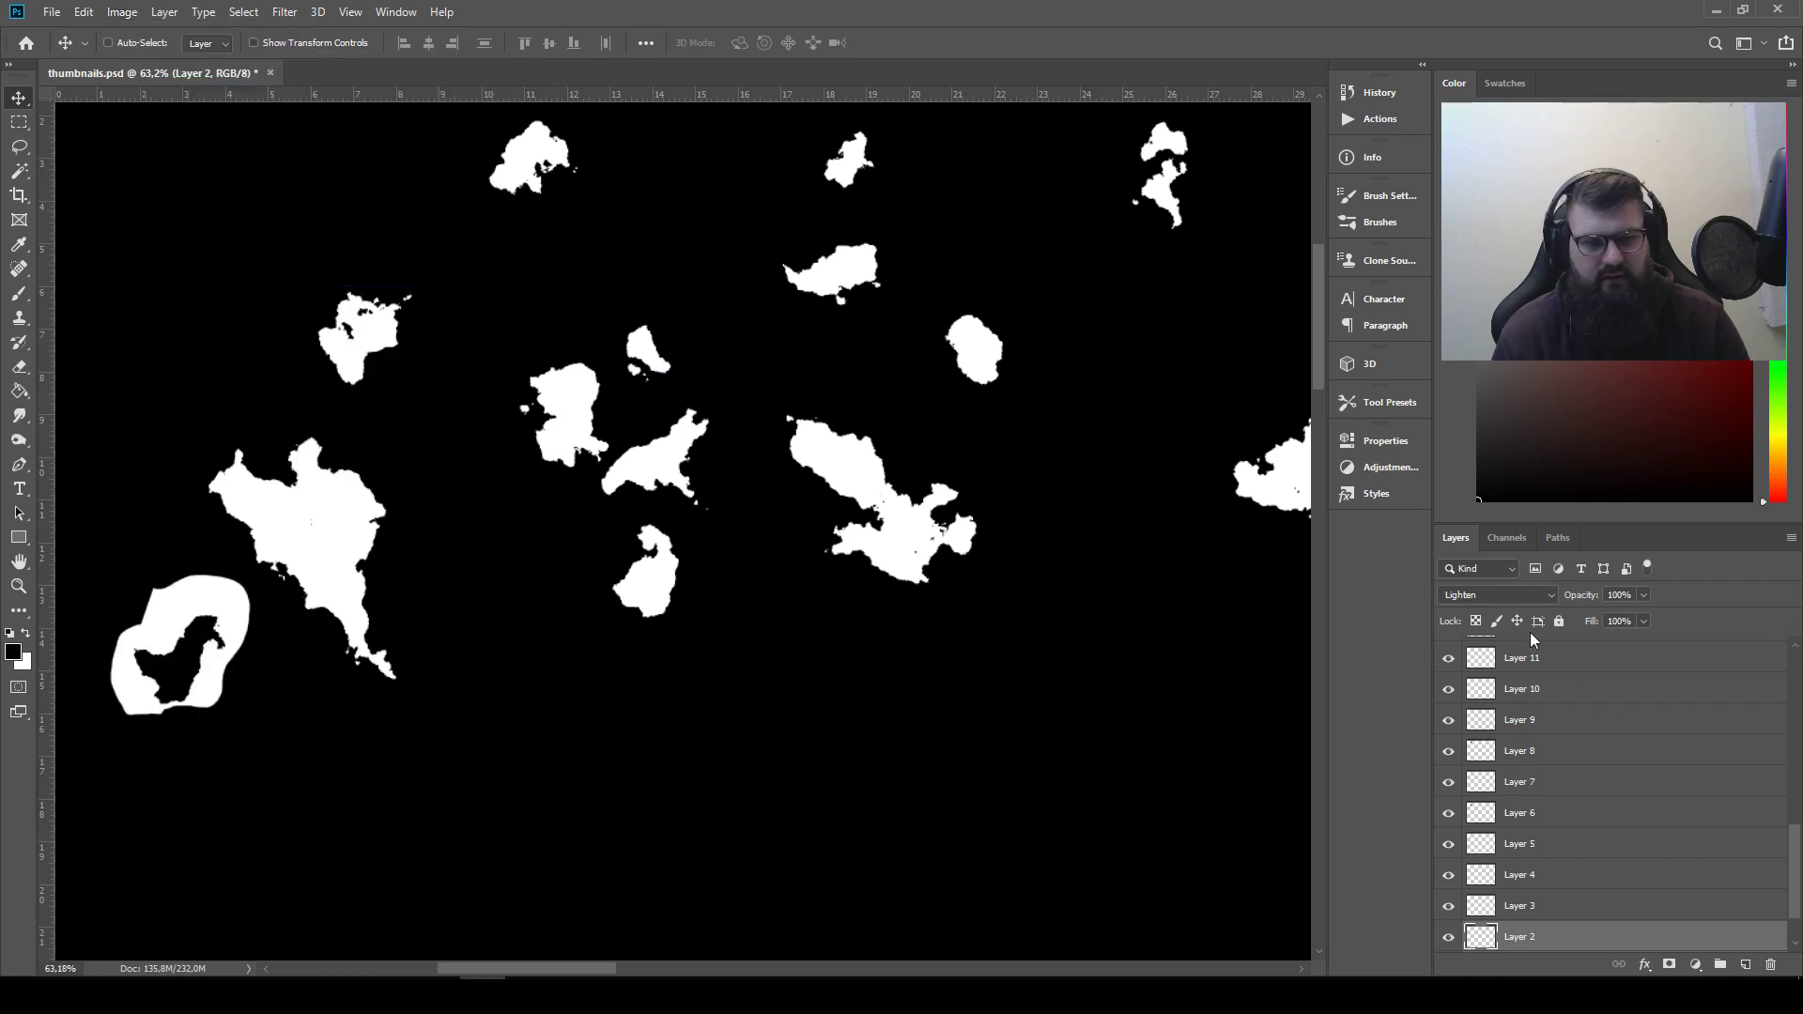
{"action": "left_click", "coordinate": [1514, 595]}
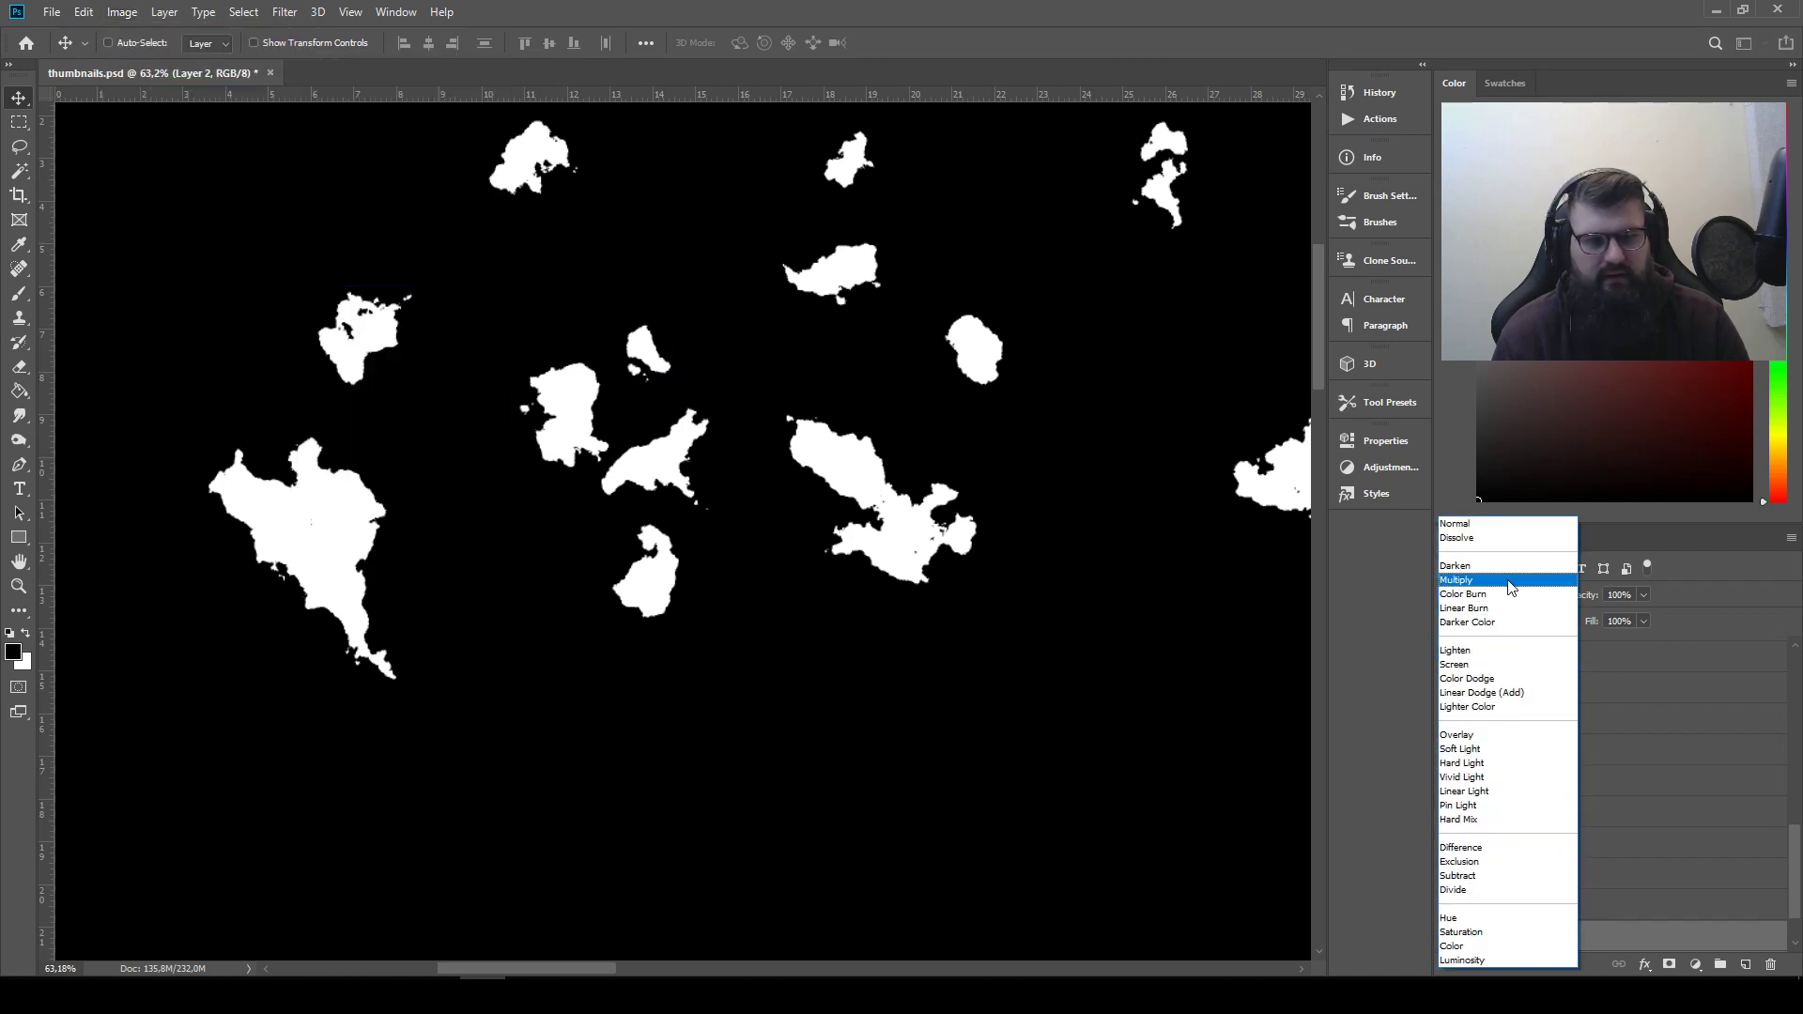
{"action": "left_click", "coordinate": [1508, 581]}
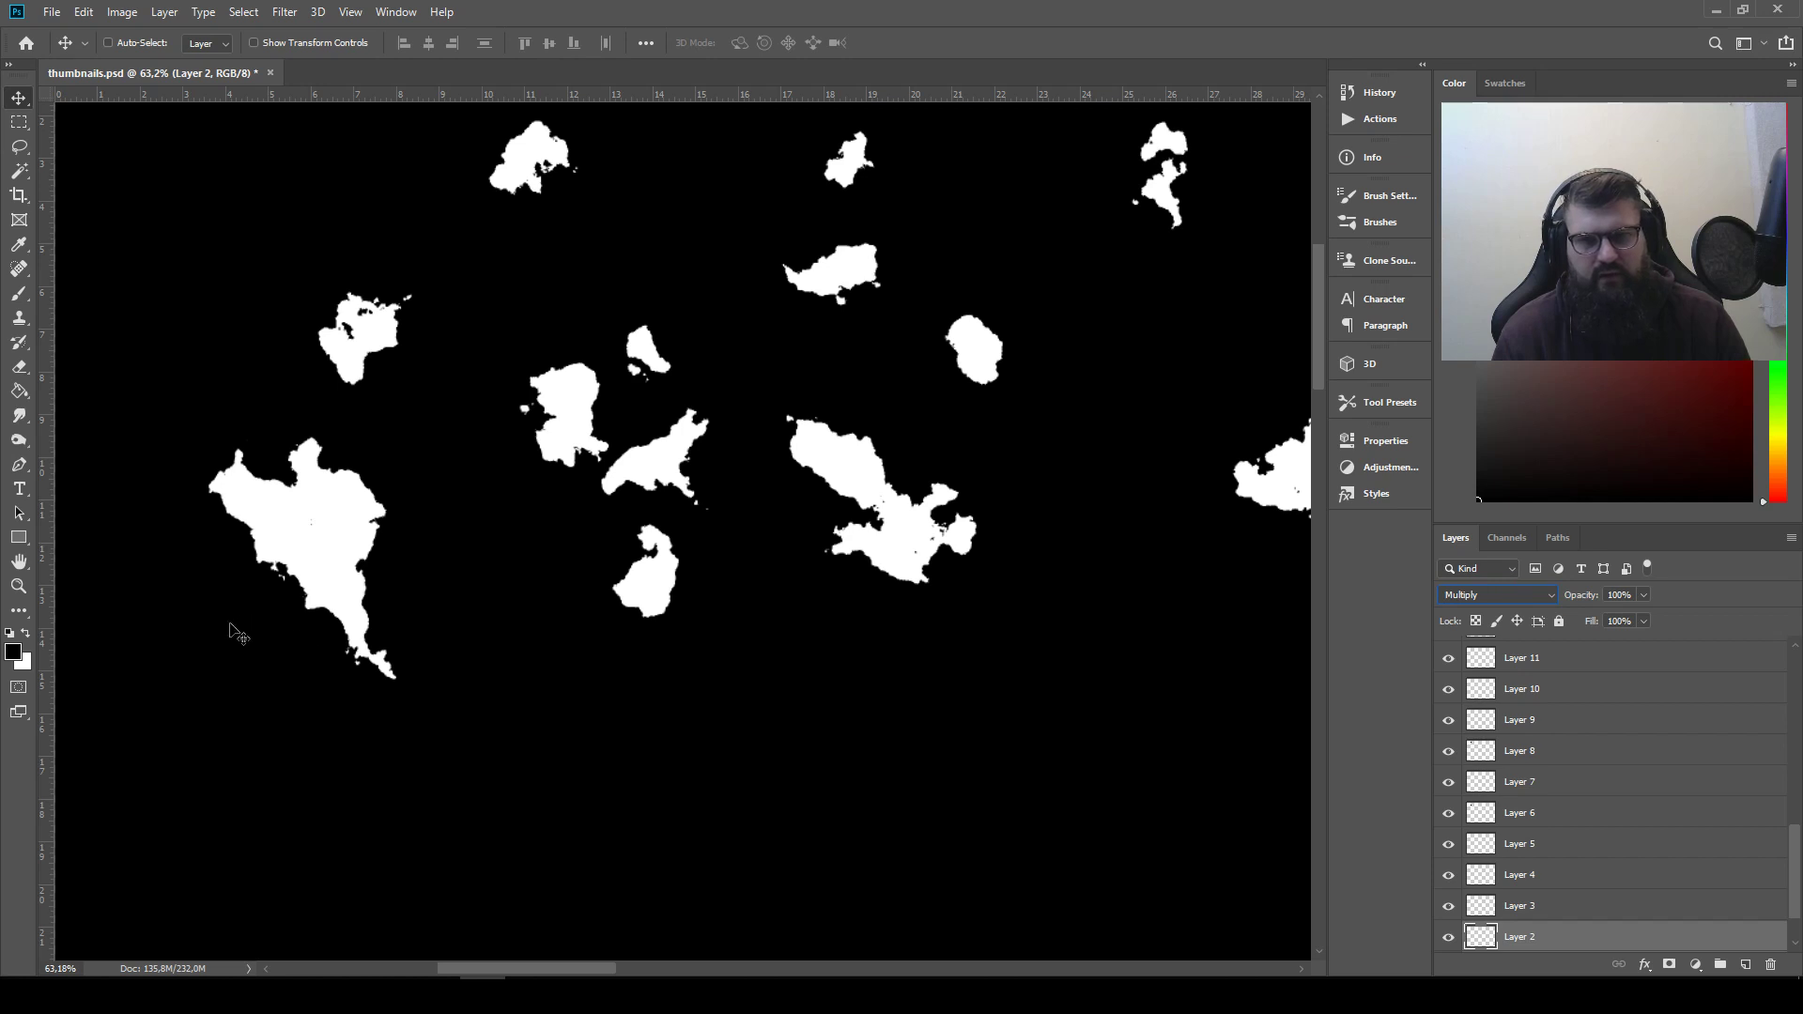
Bring inverted Layer 2 to the top of the layer stack and place it over the first silhouette's left edge to carve it
{"action": "left_click_drag", "start_coordinate": [260, 593], "coordinate": [364, 592]}
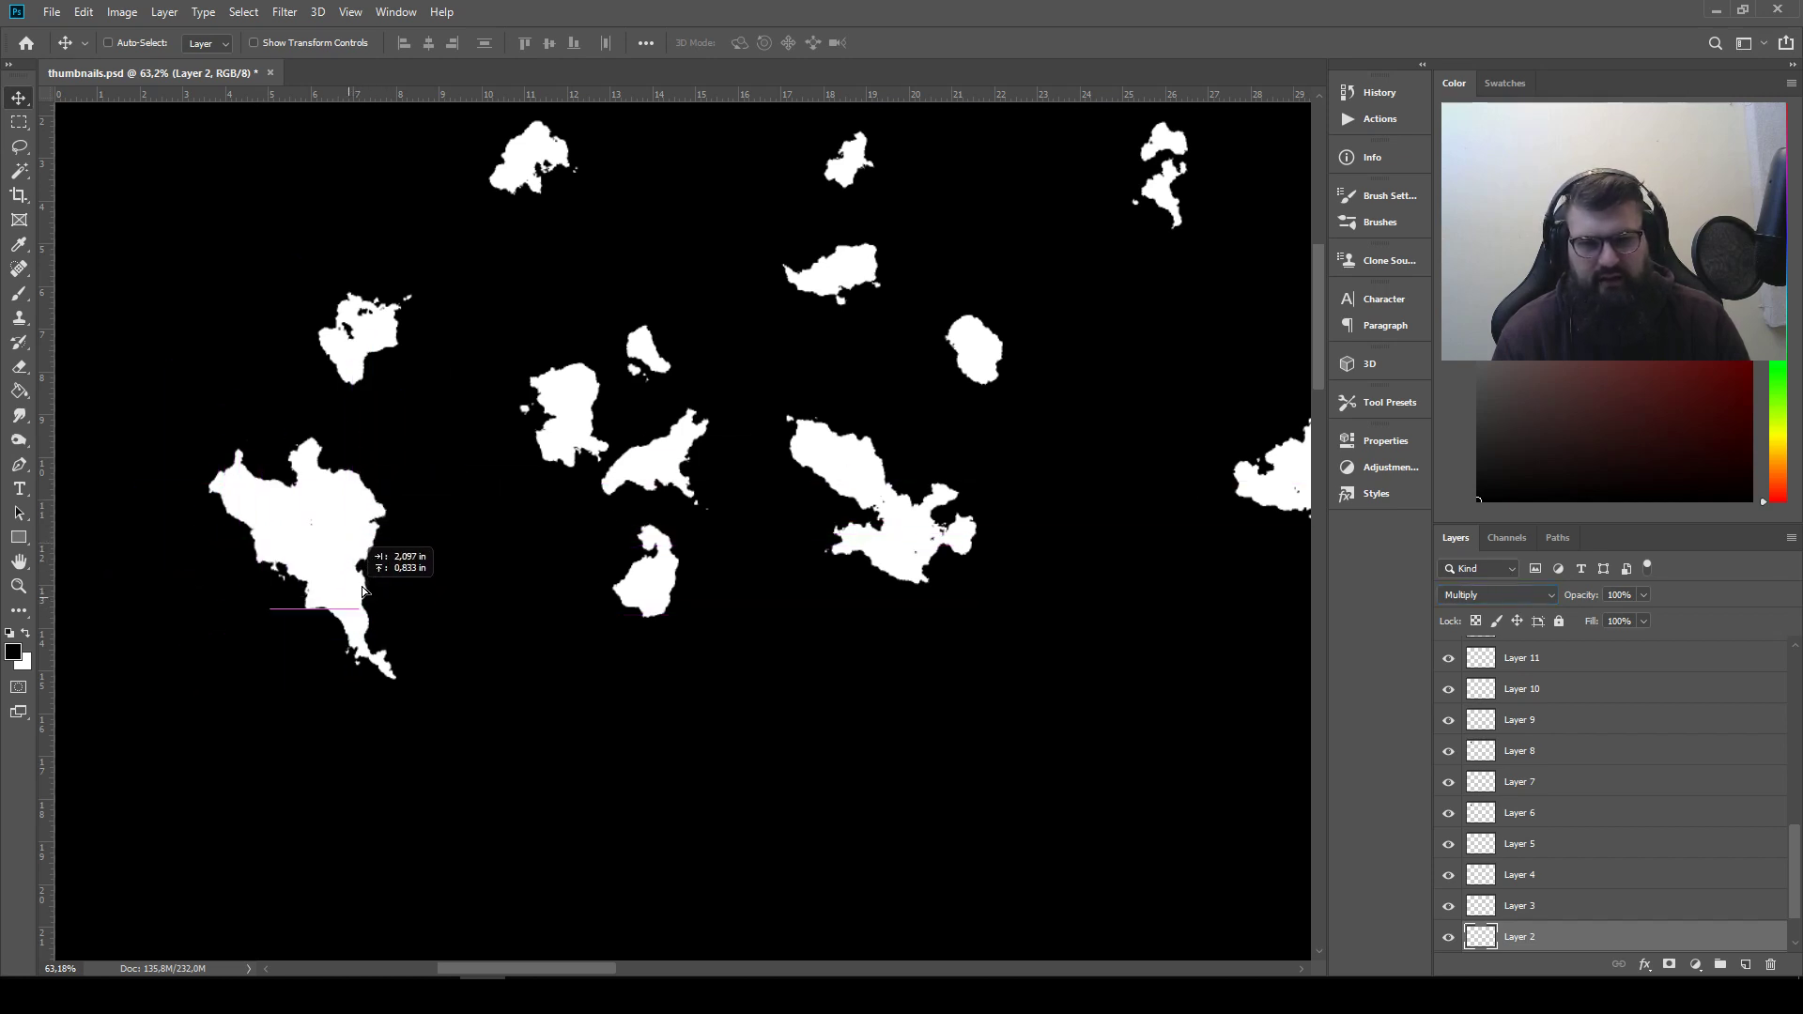
{"action": "left_click_drag", "start_coordinate": [1578, 936], "coordinate": [1588, 647]}
{"action": "left_click_drag", "start_coordinate": [253, 610], "coordinate": [264, 556]}
{"action": "mouse_move", "coordinate": [394, 668]}
{"action": "left_mouse_down"}
{"action": "mouse_move", "coordinate": [374, 638]}
{"action": "mouse_move", "coordinate": [349, 646]}
{"action": "mouse_move", "coordinate": [397, 664]}
{"action": "mouse_move", "coordinate": [391, 640]}
{"action": "left_mouse_up"}
Rotate inverted Layer 2 by about -100° and position it to cut a notch into the first silhouette's left side
{"action": "key", "text": "ctrl+t"}
{"action": "left_click_drag", "start_coordinate": [383, 473], "coordinate": [198, 469]}
{"action": "mouse_move", "coordinate": [310, 560]}
{"action": "left_mouse_down"}
{"action": "mouse_move", "coordinate": [274, 572]}
{"action": "mouse_move", "coordinate": [278, 543]}
{"action": "mouse_move", "coordinate": [262, 548]}
{"action": "mouse_move", "coordinate": [274, 562]}
{"action": "left_mouse_up"}
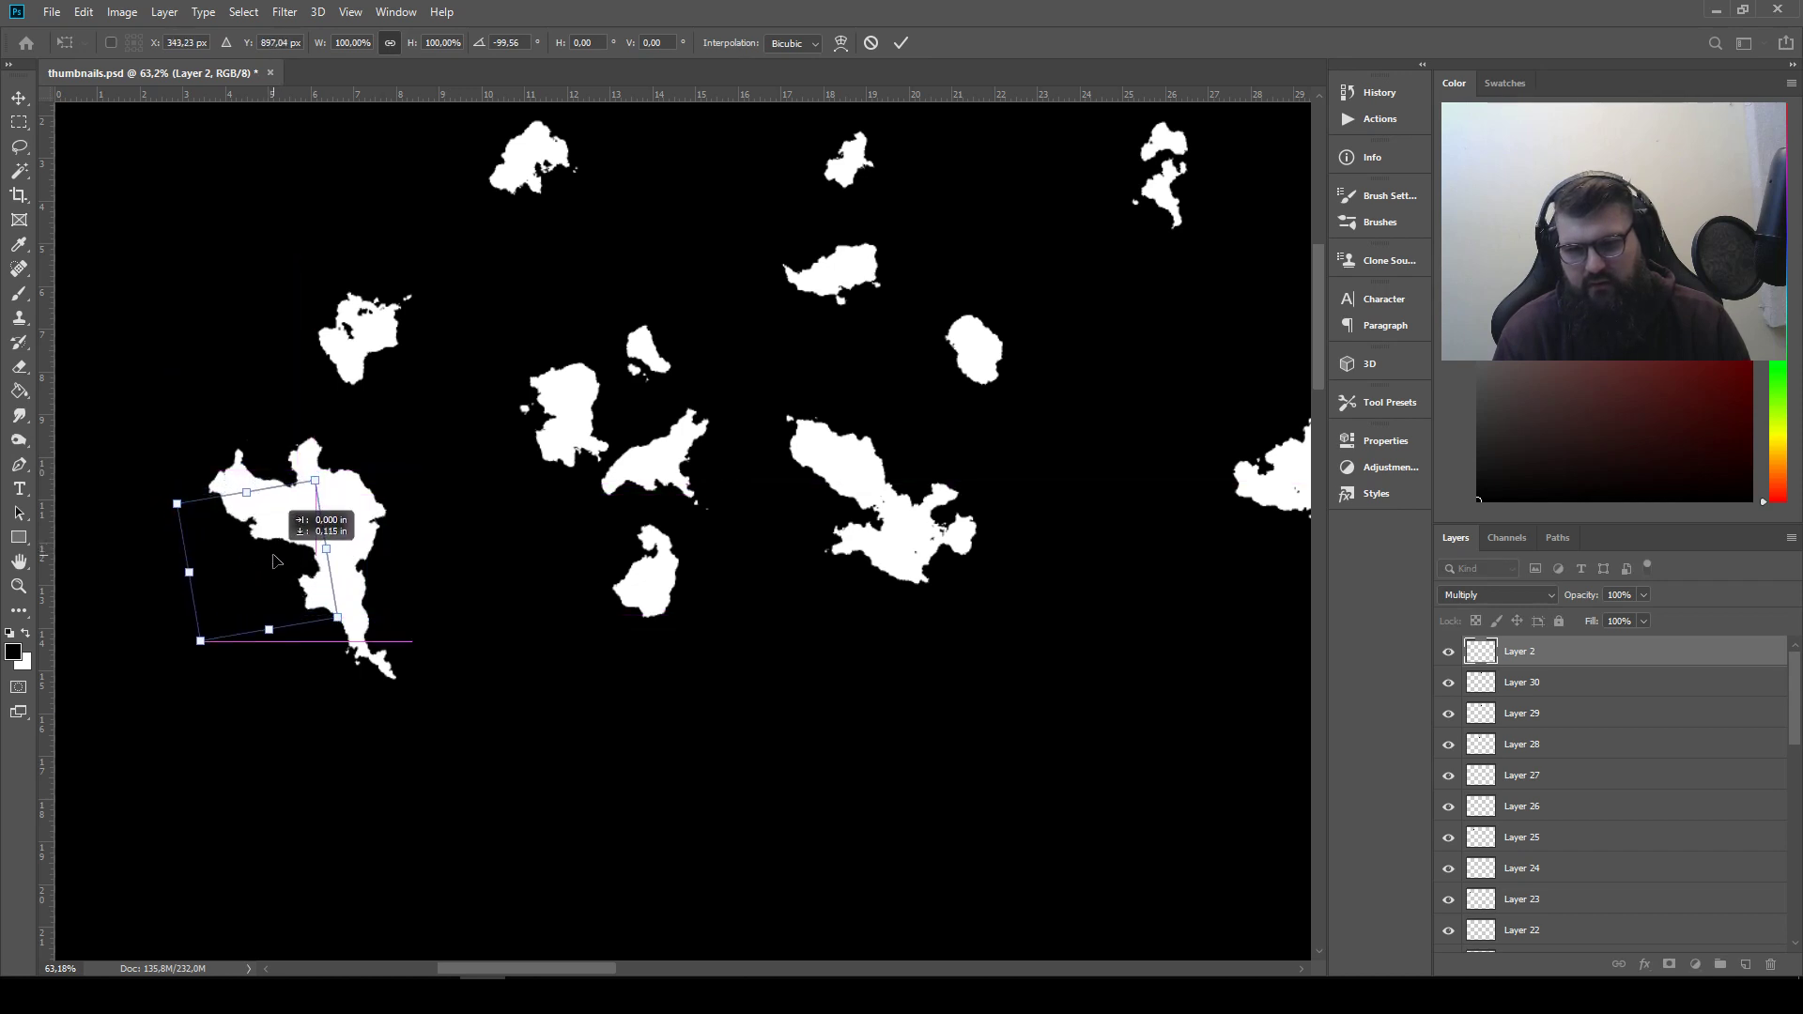
{"action": "key", "text": "Return"}
Join the Layer 19 shape to the shape in the second row's gap, then move the rounded Layer 23 shape and large Layer 25 shape clear
{"action": "scroll", "coordinate": [601, 608], "scroll_direction": "up", "scroll_amount": 2}
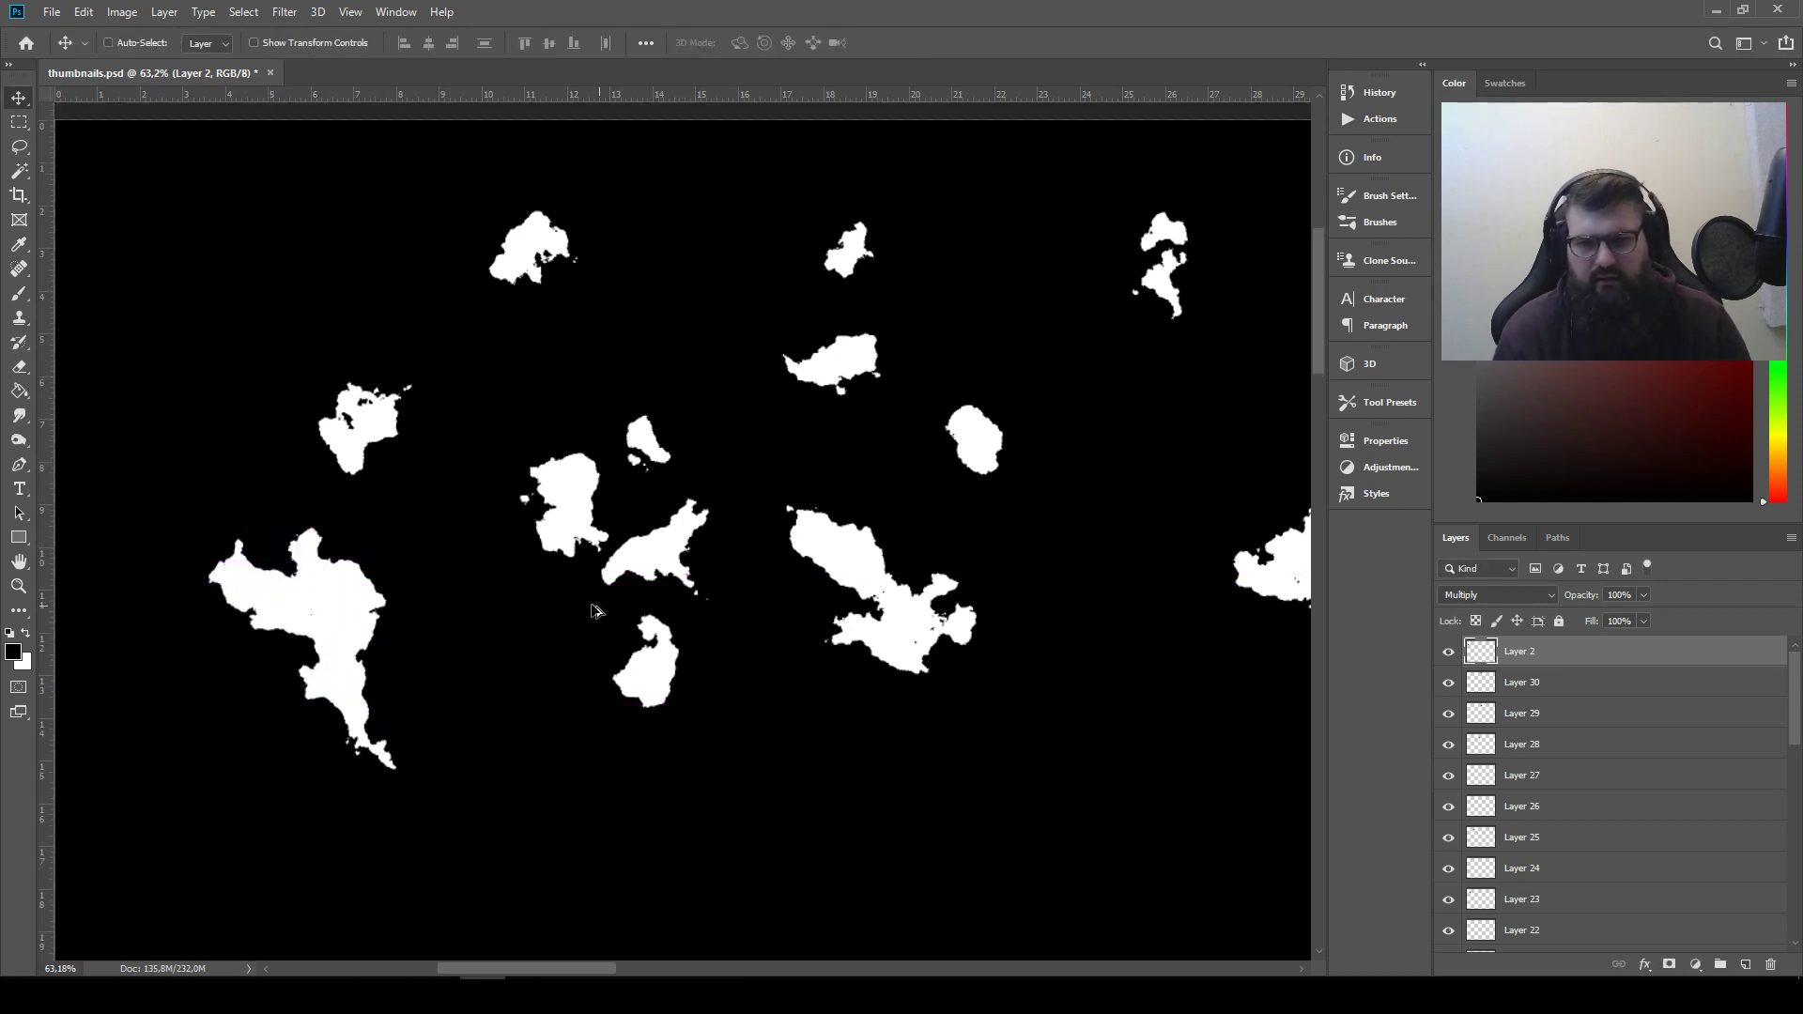
{"action": "scroll", "coordinate": [579, 601], "scroll_direction": "down", "scroll_amount": 7}
{"action": "scroll", "coordinate": [433, 598], "scroll_direction": "up", "scroll_amount": 6}
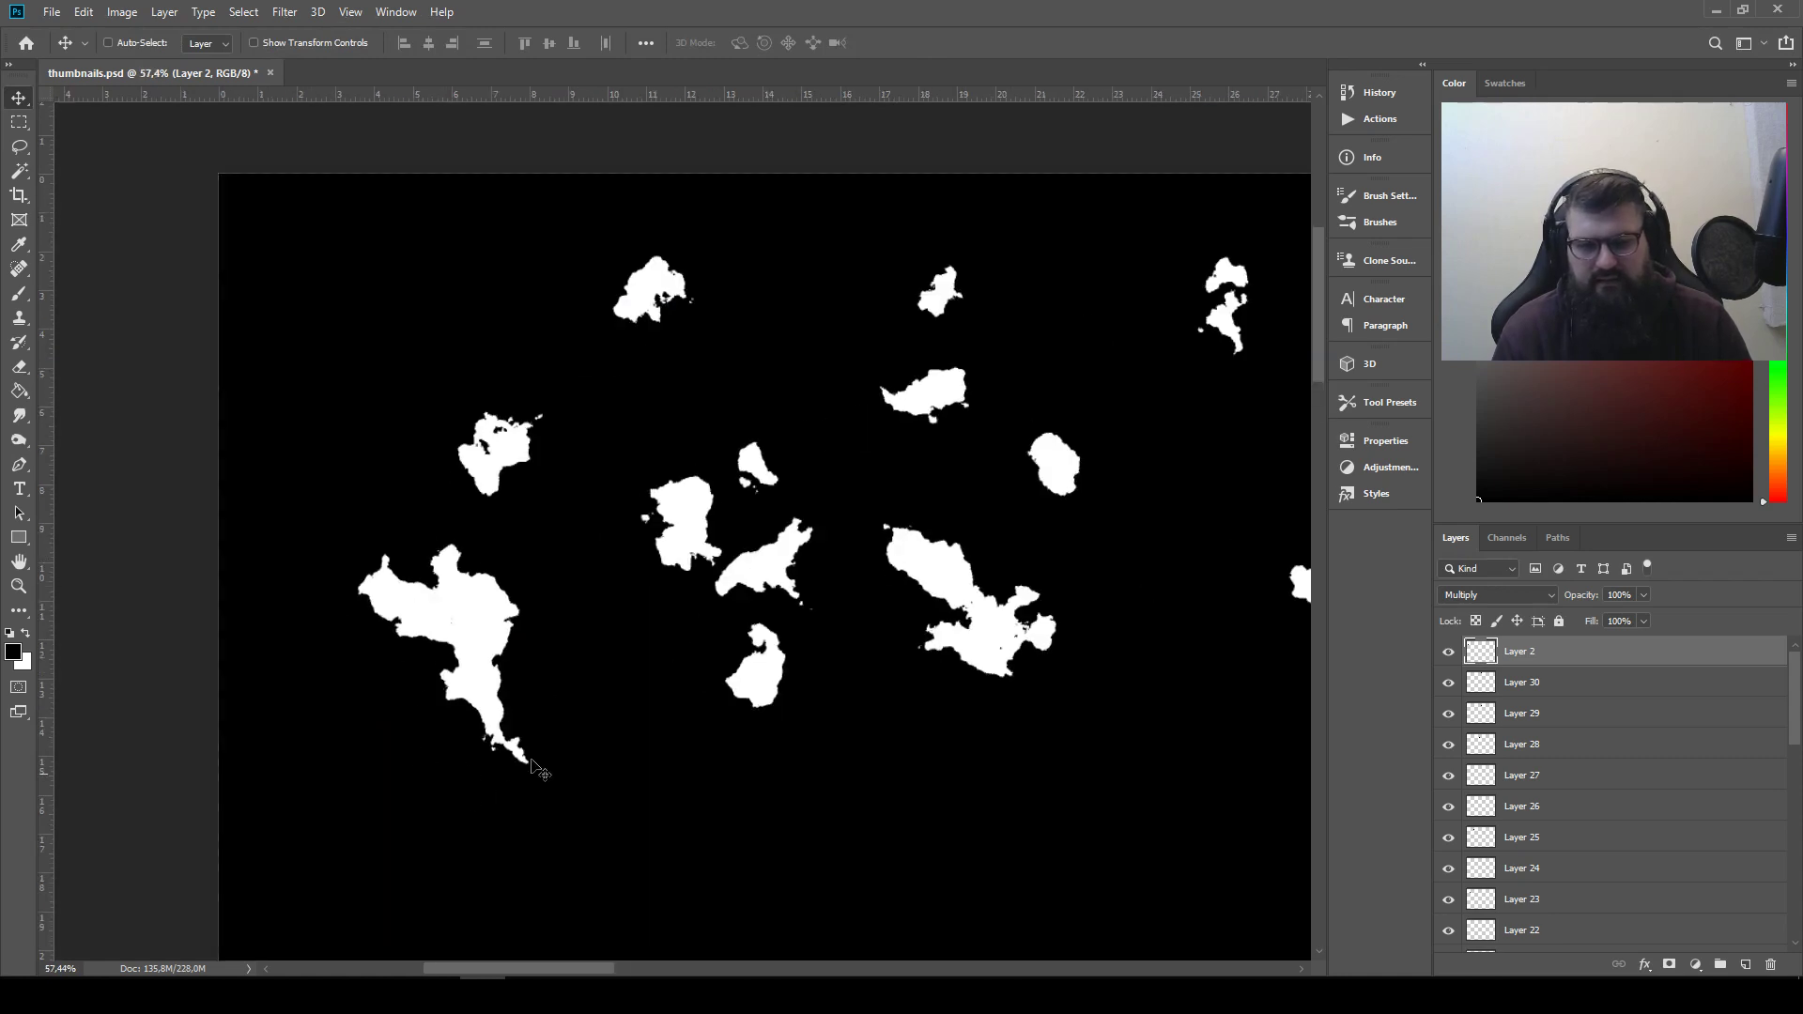
{"action": "left_click_drag", "start_coordinate": [865, 806], "coordinate": [689, 714]}
{"action": "left_click_drag", "start_coordinate": [620, 615], "coordinate": [737, 366]}
{"action": "left_click_drag", "start_coordinate": [1194, 486], "coordinate": [967, 737]}
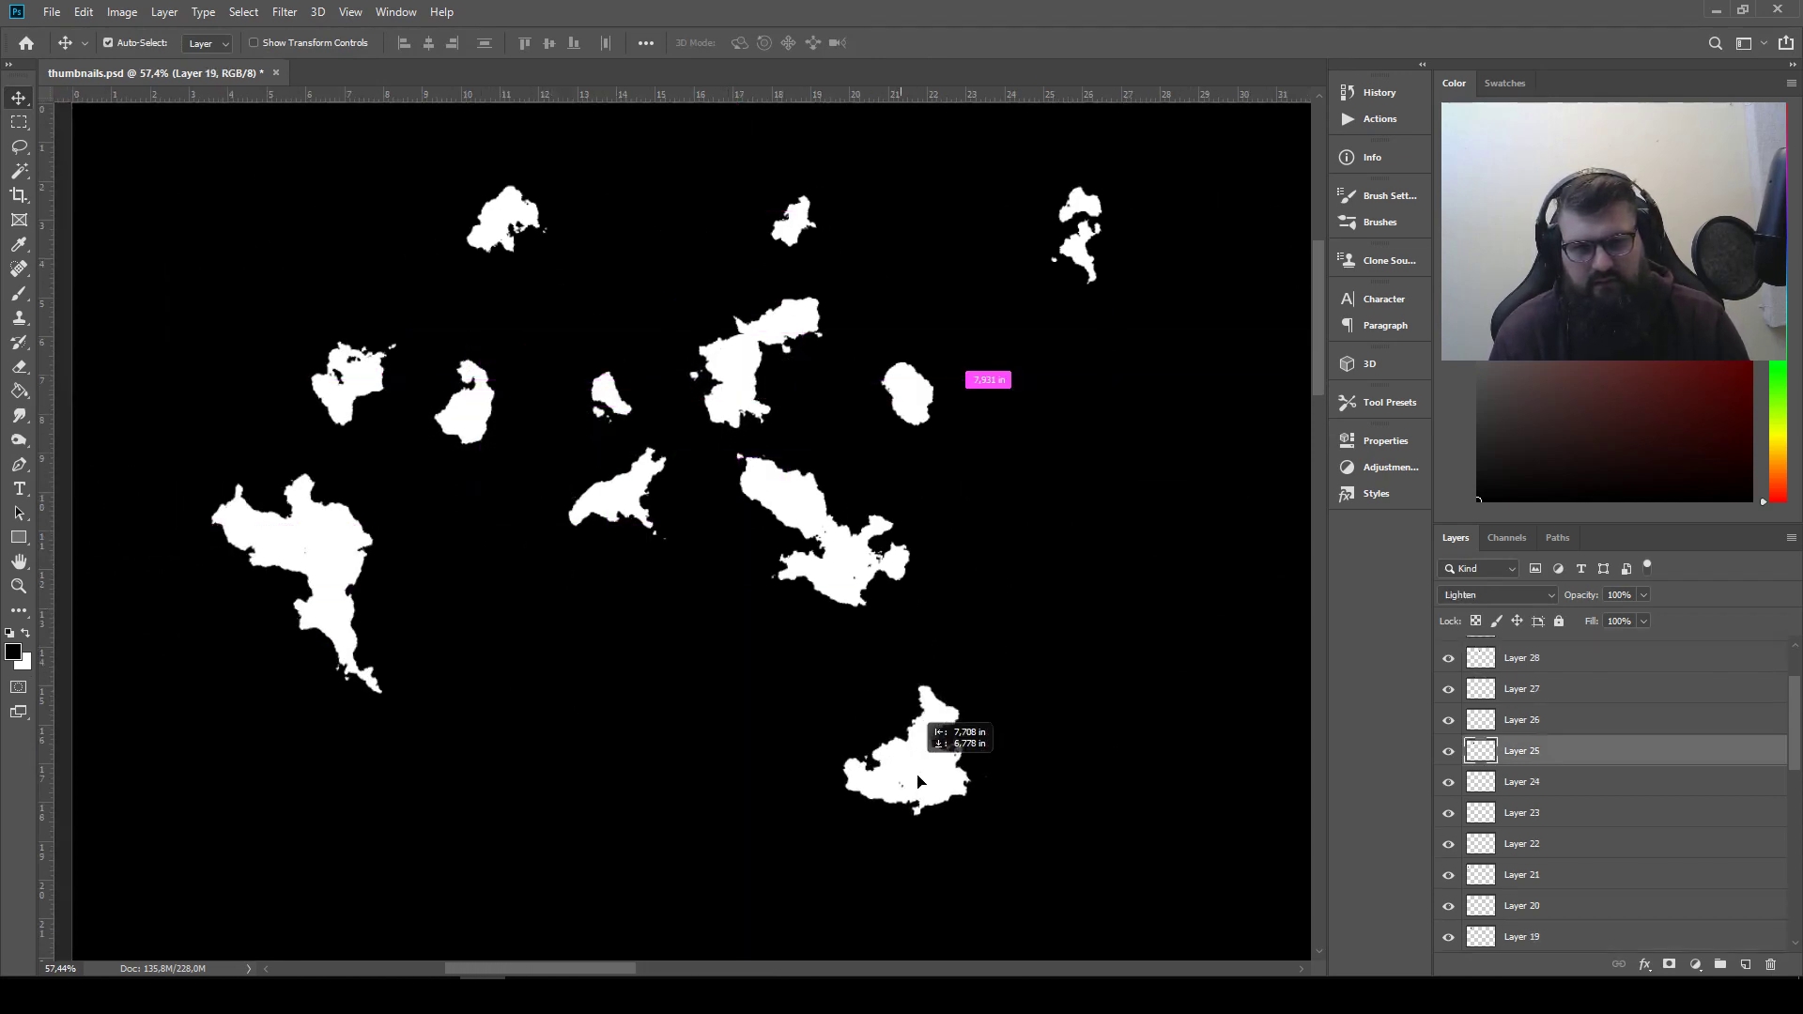
Bring the long ragged Layer 28 shape and the first row's Layer 9 shape into the empty area right of the silhouettes
{"action": "scroll", "coordinate": [1015, 625], "scroll_direction": "right", "scroll_amount": 5}
{"action": "left_click_drag", "start_coordinate": [1236, 567], "coordinate": [607, 545]}
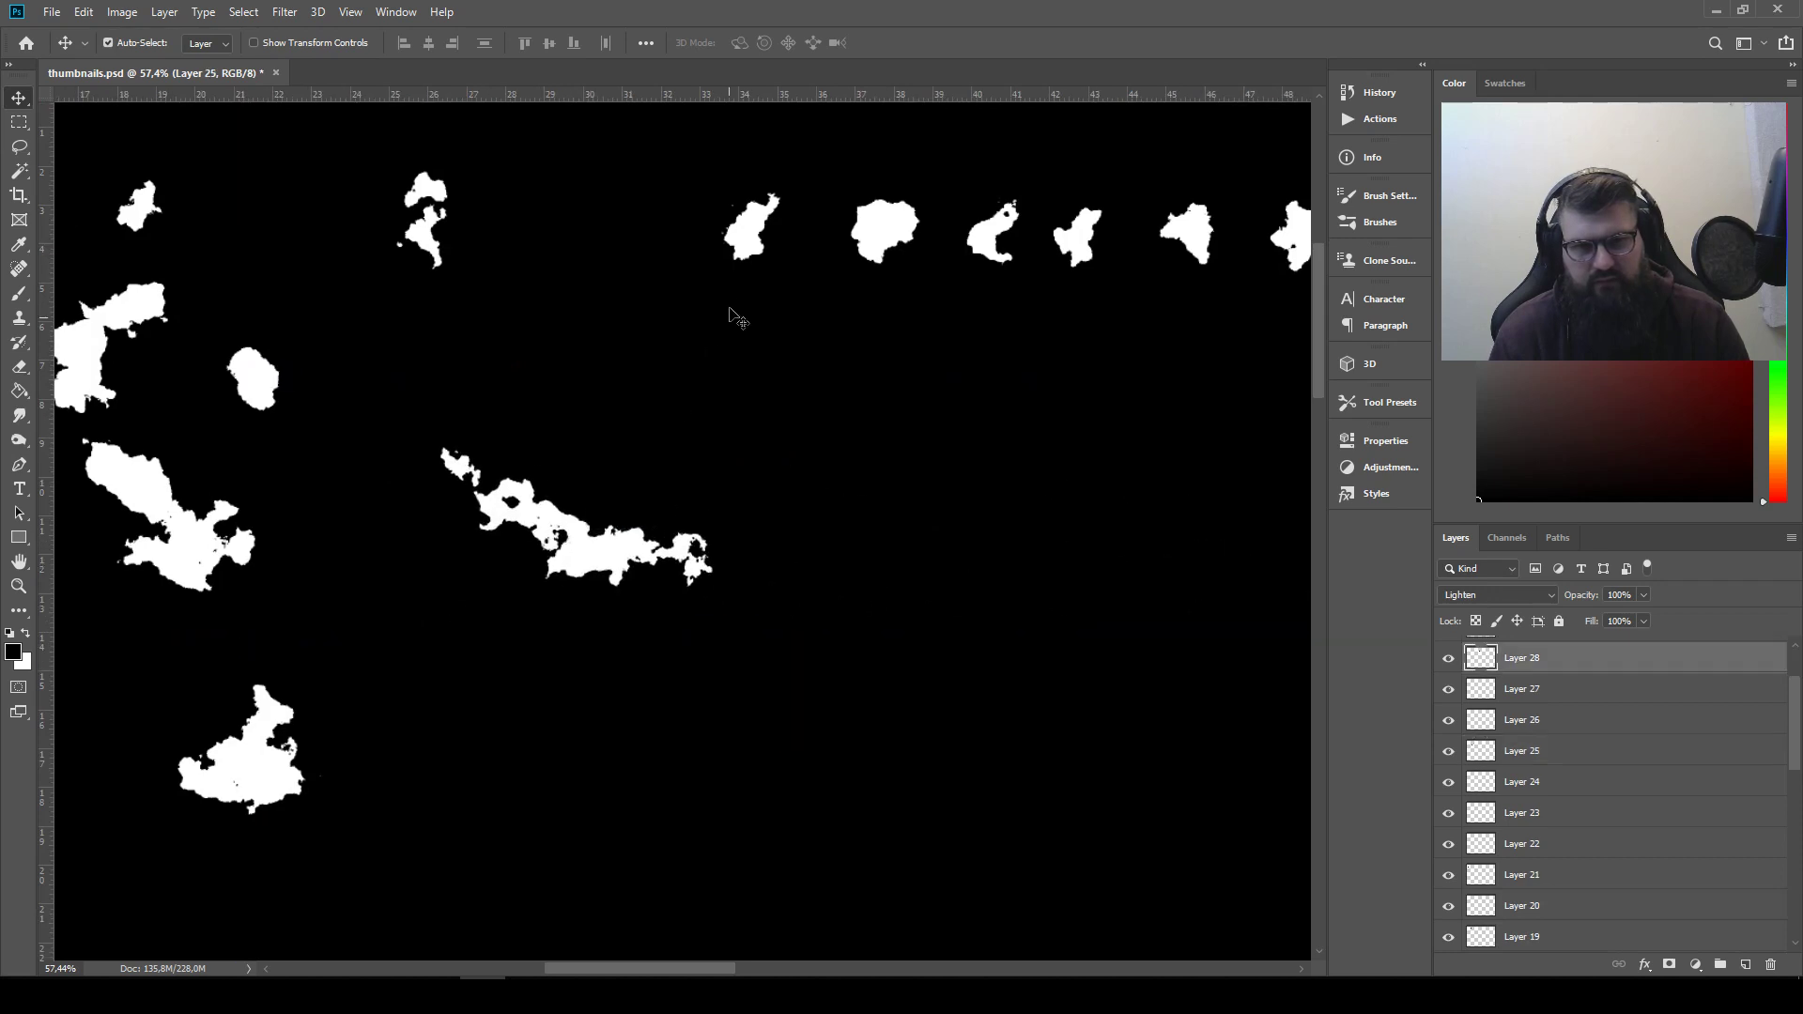
{"action": "left_click_drag", "start_coordinate": [752, 230], "coordinate": [383, 617]}
{"action": "scroll", "coordinate": [826, 592], "scroll_direction": "down", "scroll_amount": 4}
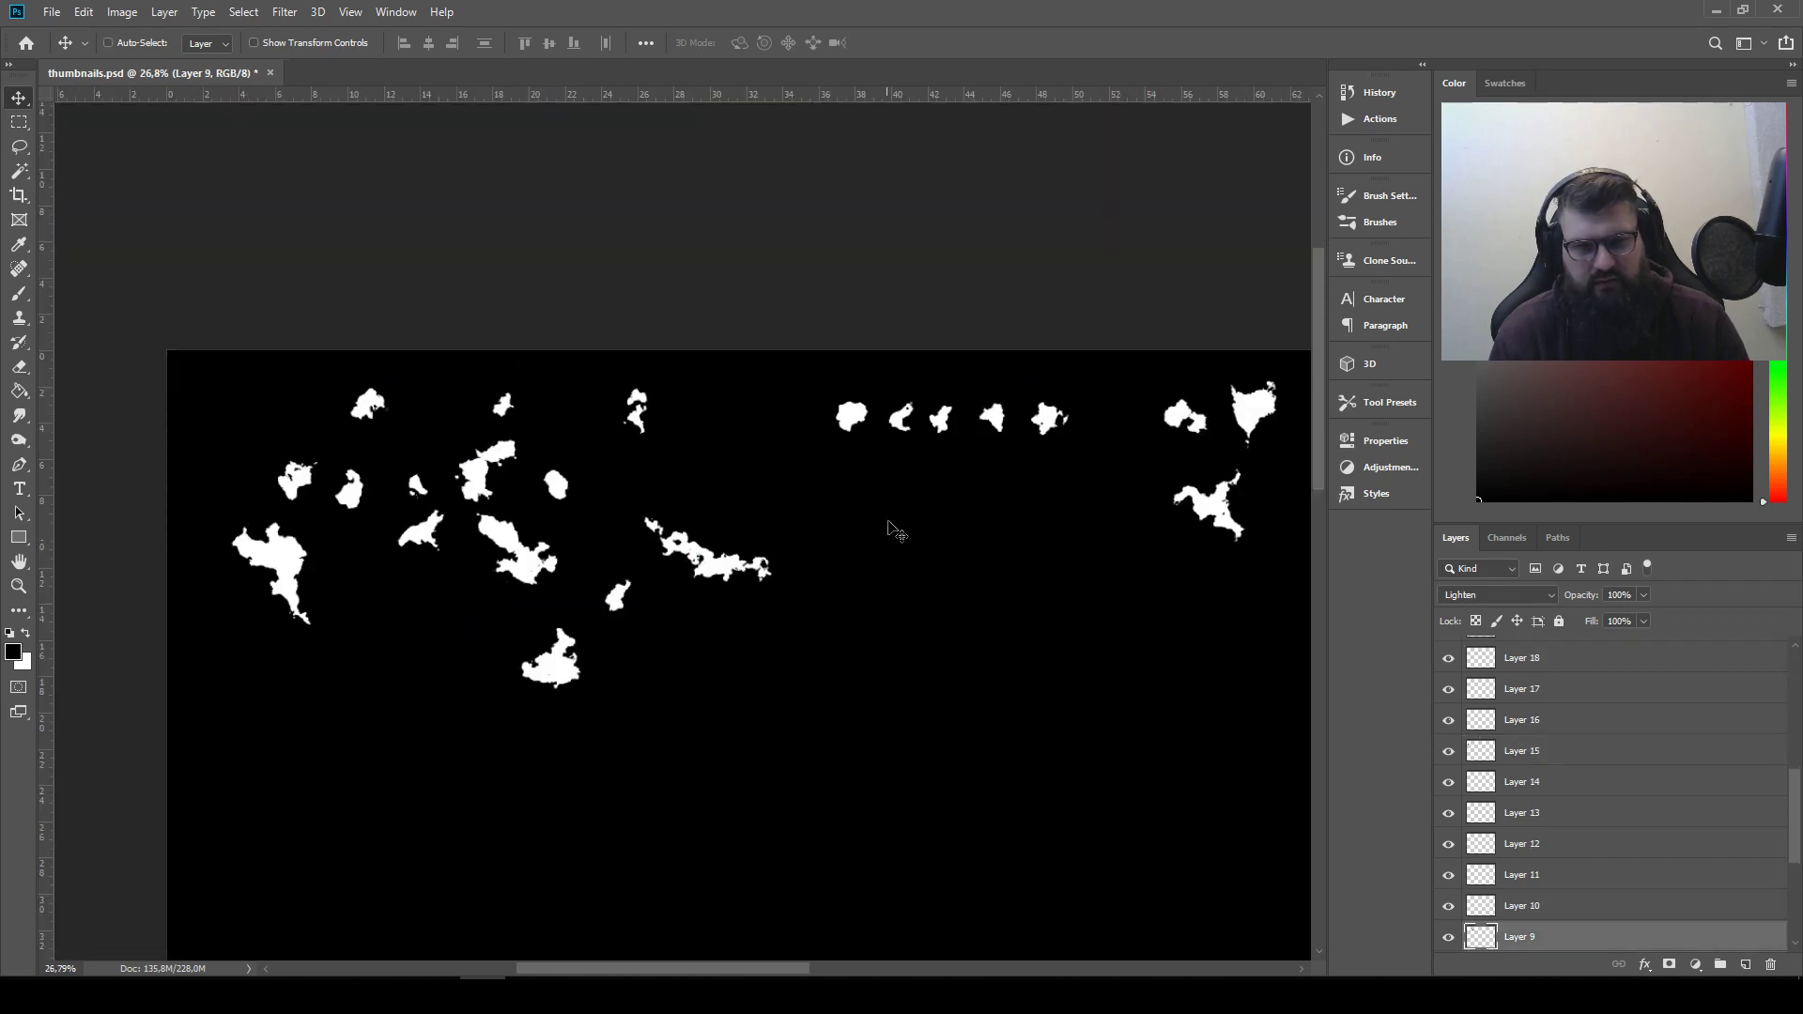
Gather the remaining shapes from the far end of the canvas into a group near the silhouettes
{"action": "left_click_drag", "start_coordinate": [858, 419], "coordinate": [596, 532]}
{"action": "left_click_drag", "start_coordinate": [1252, 407], "coordinate": [456, 606]}
{"action": "left_click_drag", "start_coordinate": [1206, 502], "coordinate": [517, 615]}
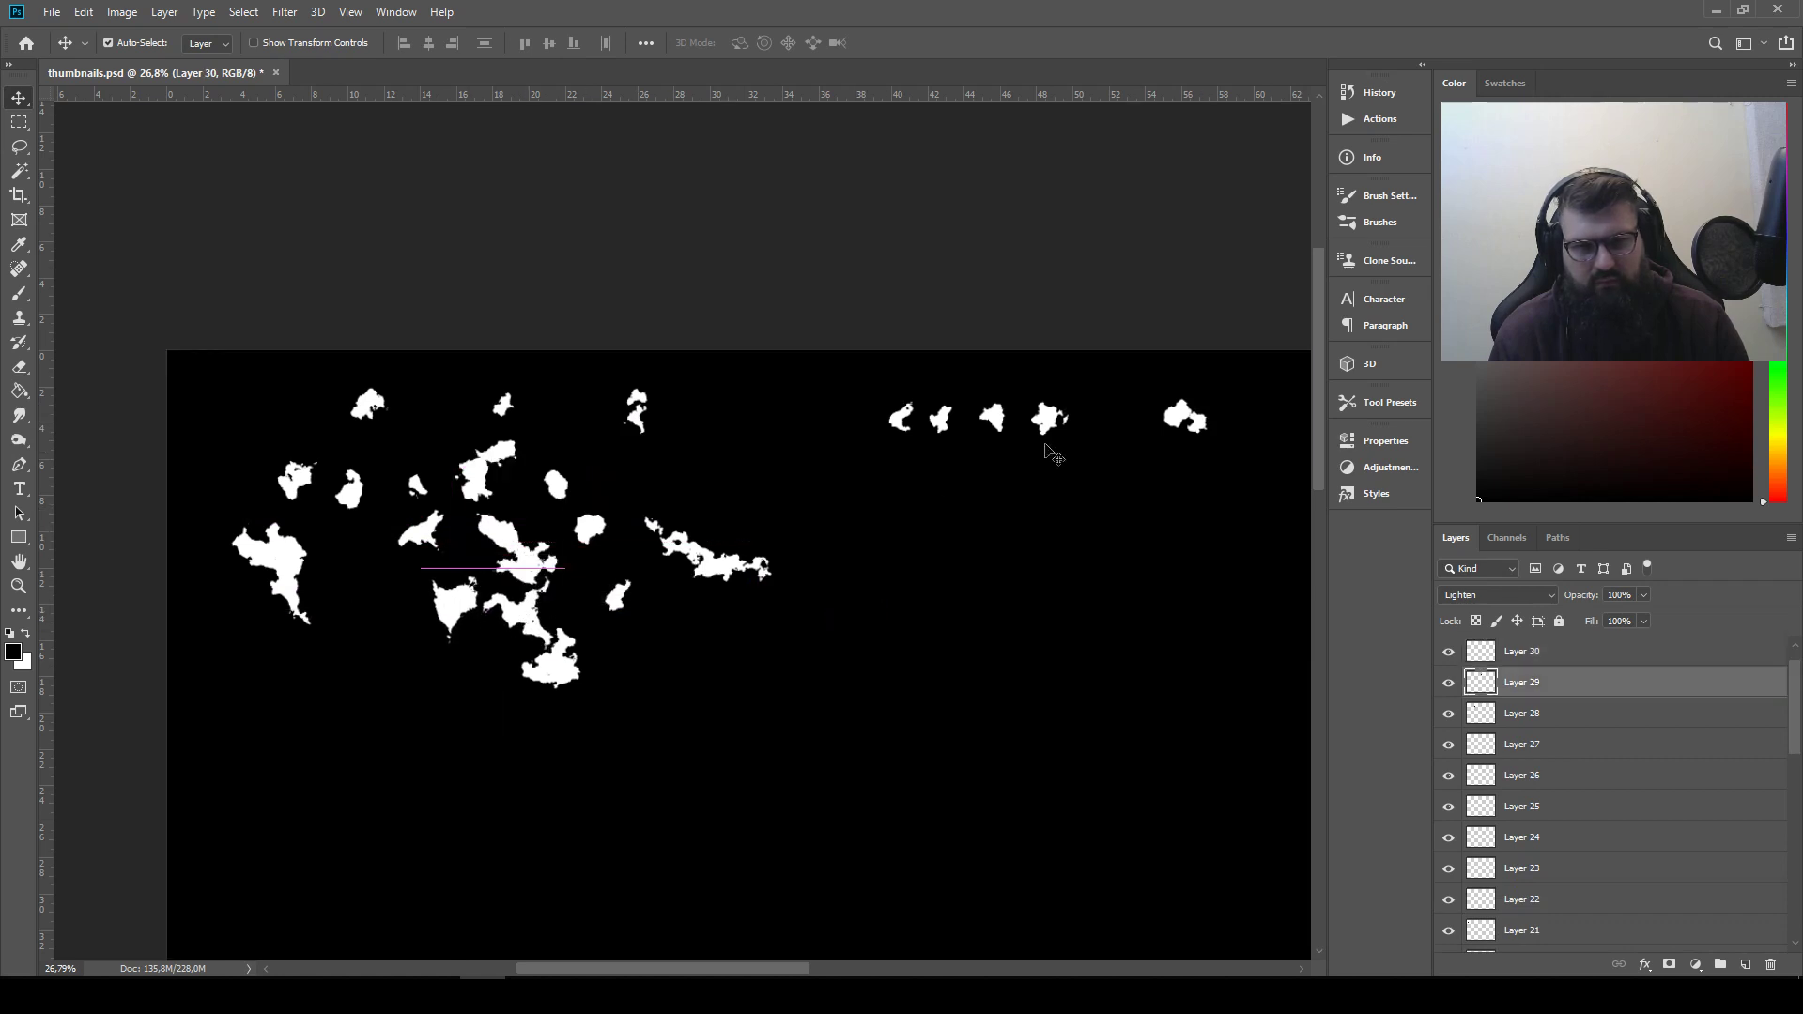
{"action": "left_click_drag", "start_coordinate": [1185, 418], "coordinate": [472, 676]}
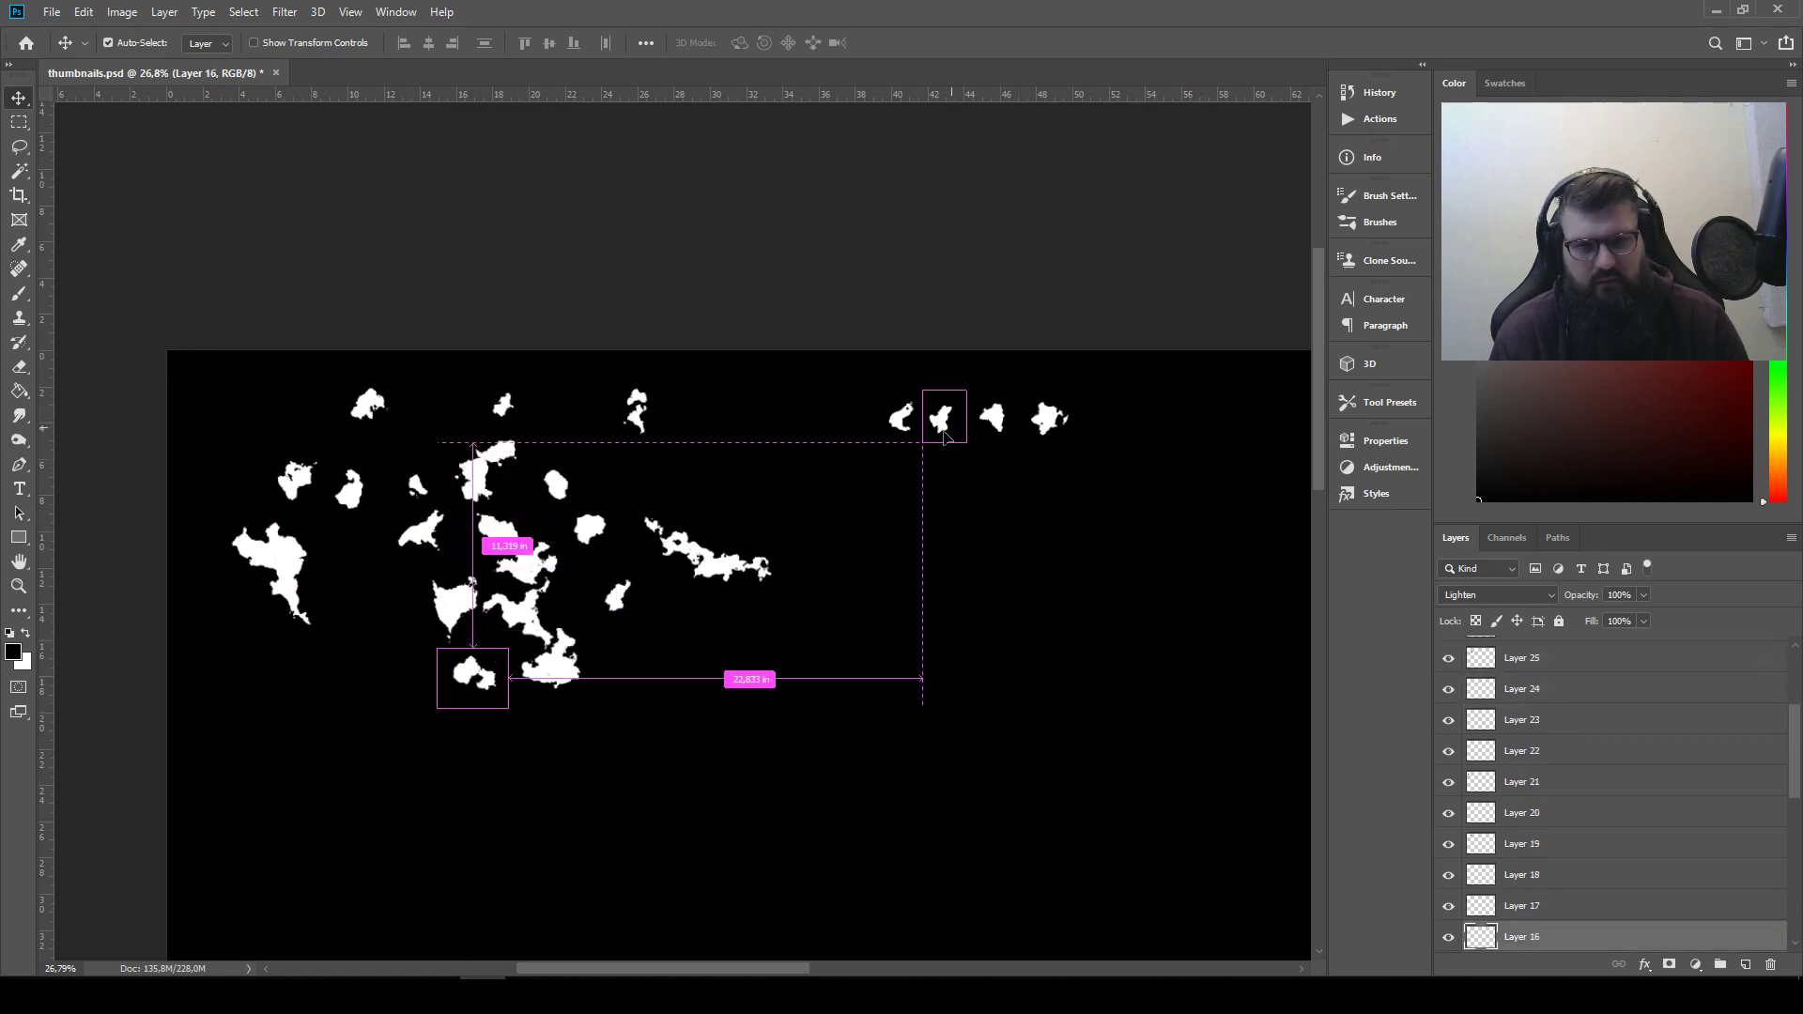
{"action": "left_click_drag", "start_coordinate": [944, 434], "coordinate": [582, 627]}
{"action": "left_click_drag", "start_coordinate": [992, 418], "coordinate": [591, 582]}
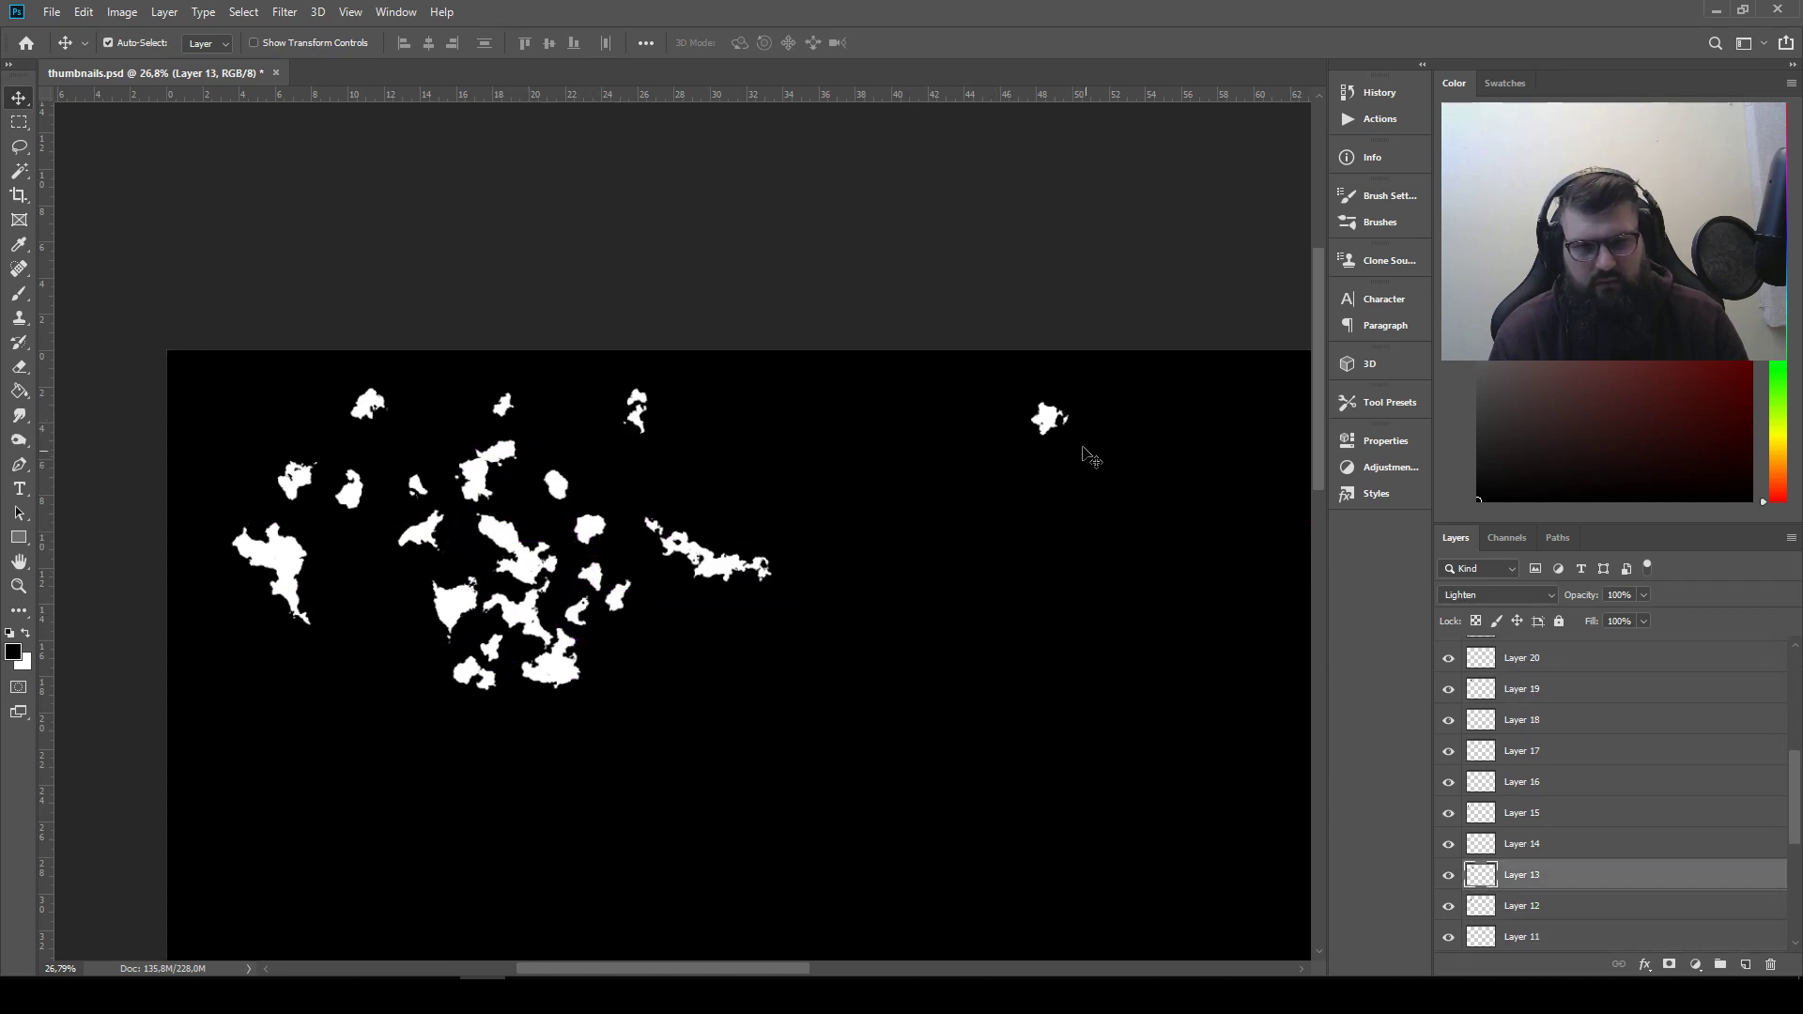
{"action": "left_click_drag", "start_coordinate": [1049, 420], "coordinate": [625, 552]}
{"action": "left_click_drag", "start_coordinate": [299, 576], "coordinate": [583, 519]}
{"action": "scroll", "coordinate": [613, 535], "scroll_direction": "down", "scroll_amount": 3}
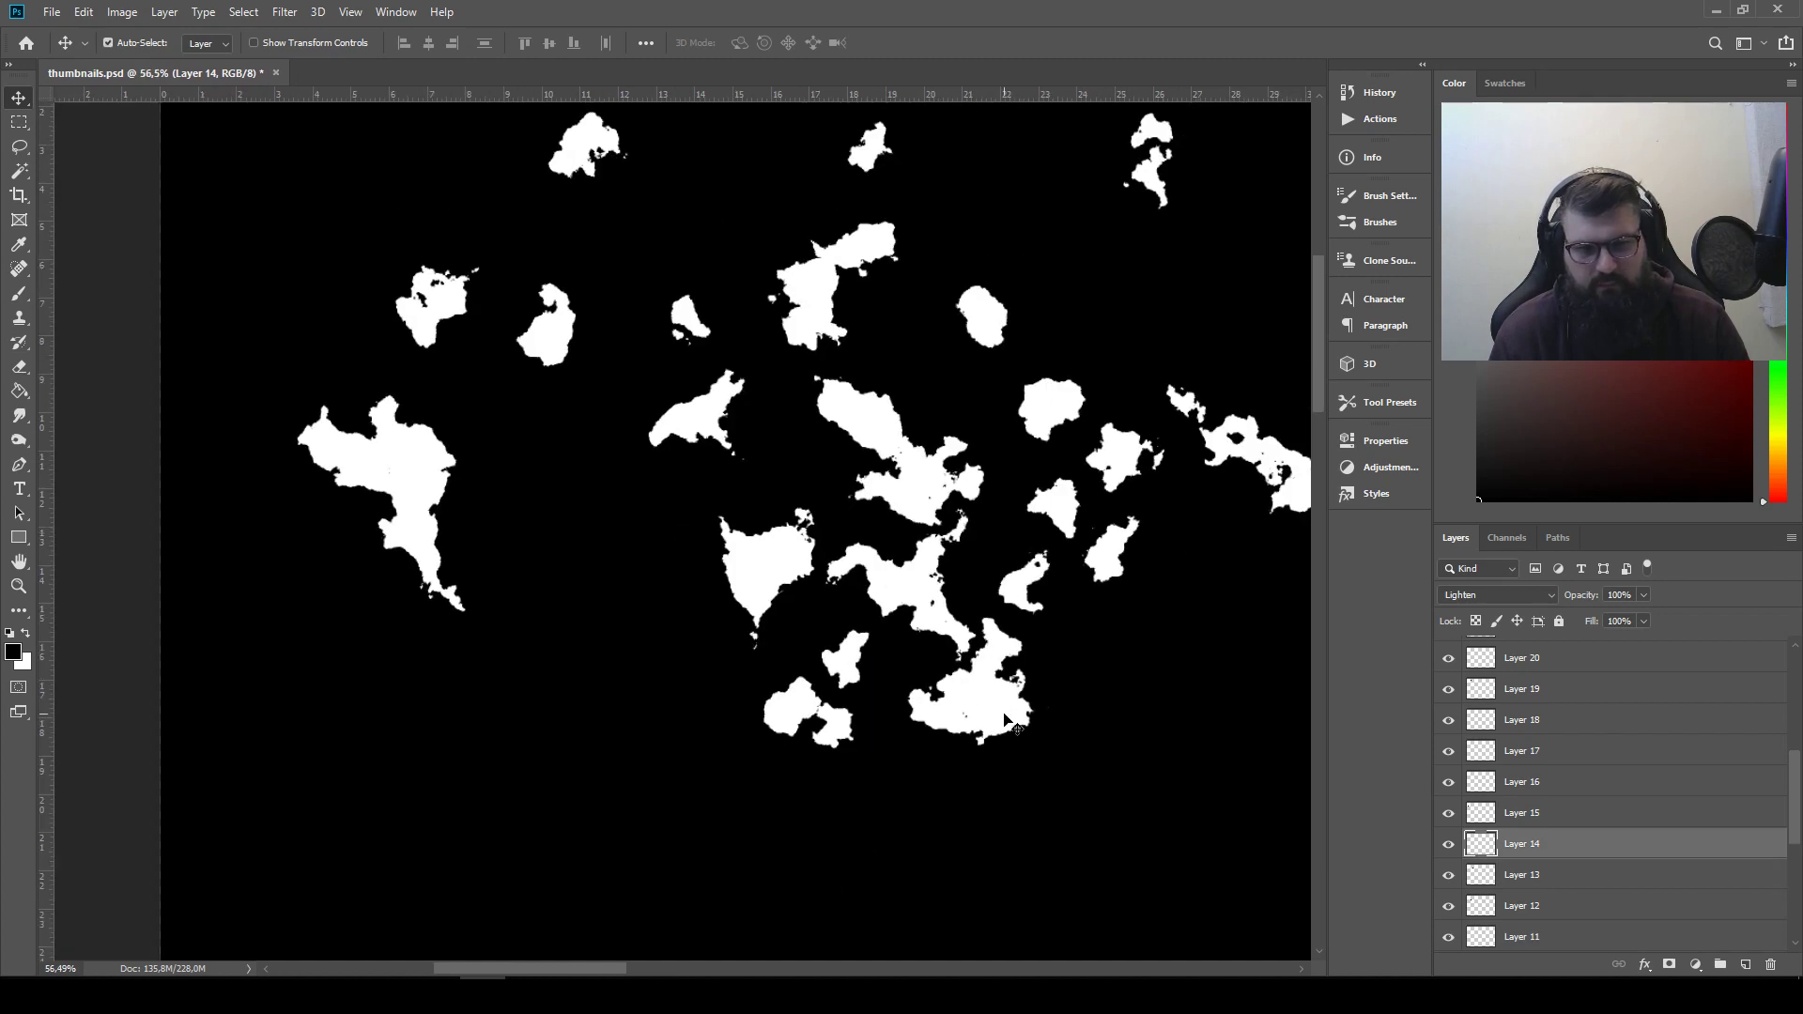
Place the larger shape of the second row's joined pair right of the first silhouette, moving the long Layer 28 and nearby horned shapes clear
{"action": "key", "text": "ctrl"}
{"action": "left_click_drag", "start_coordinate": [1211, 475], "coordinate": [1003, 324]}
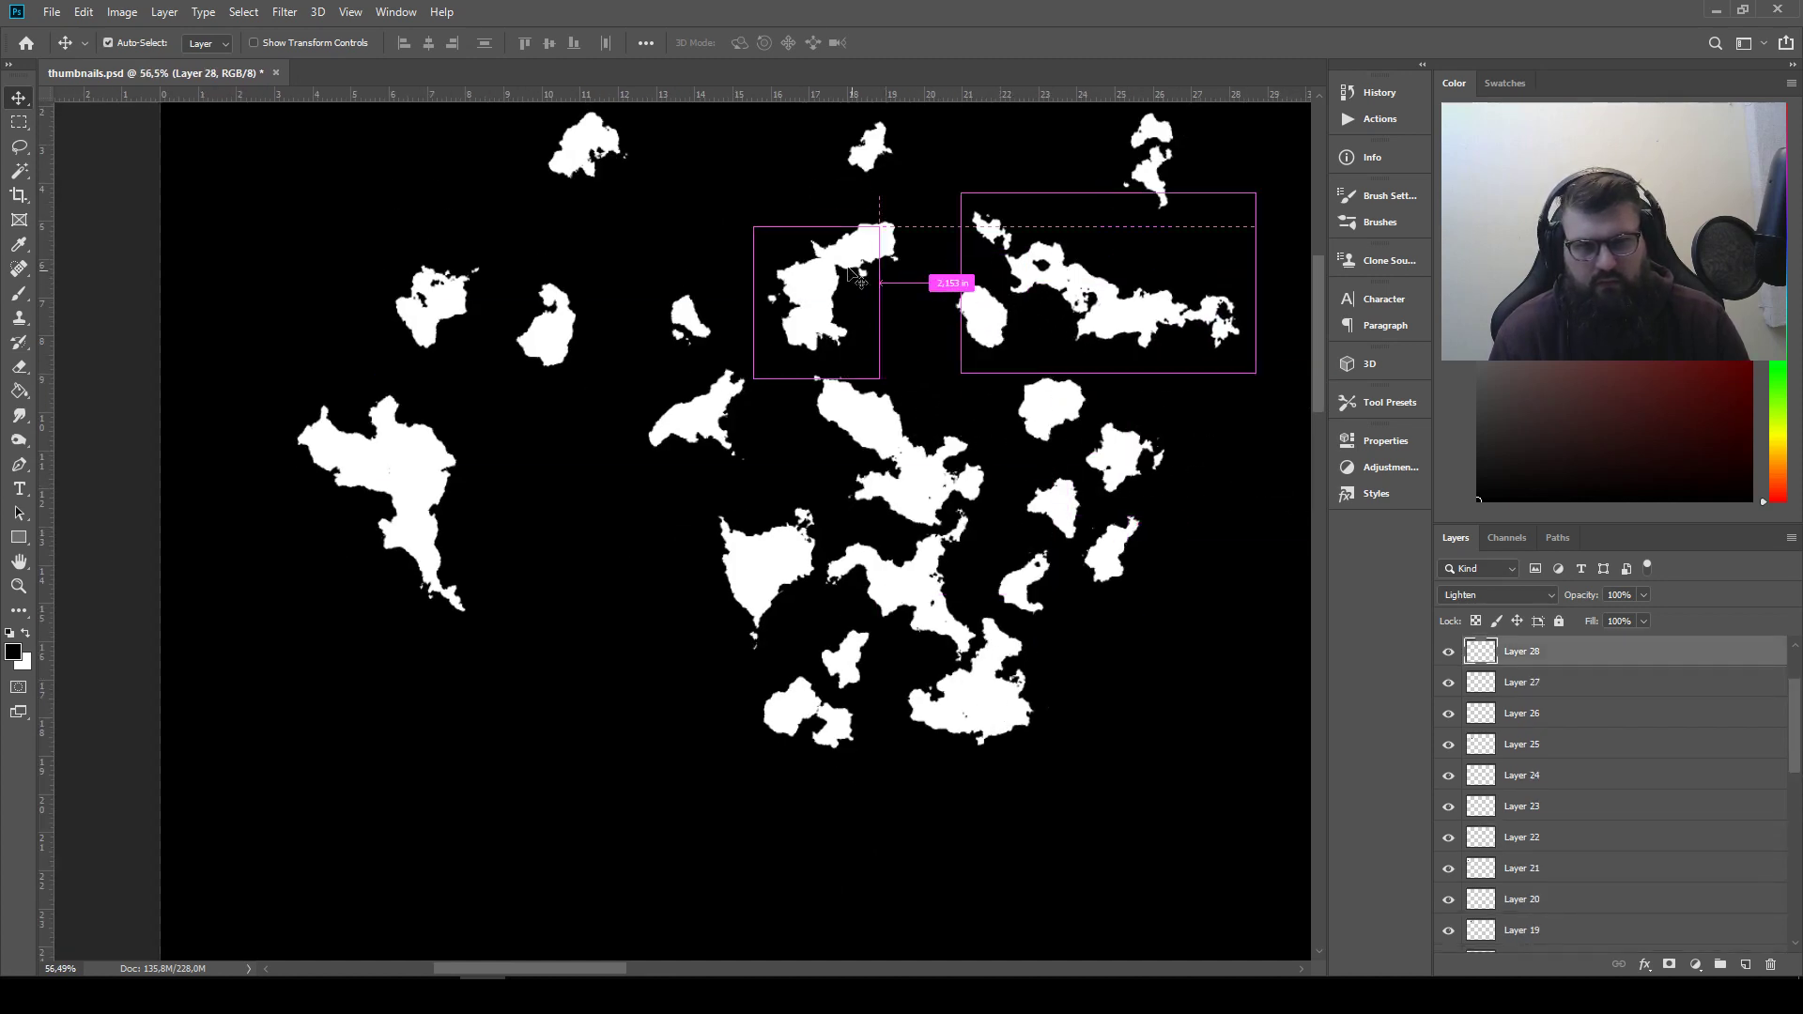
{"action": "left_click_drag", "start_coordinate": [845, 271], "coordinate": [578, 411]}
{"action": "left_click_drag", "start_coordinate": [706, 407], "coordinate": [875, 314]}
Rotate the Layer 8 shape by about 58° and join it to the underside of the second silhouette
{"action": "left_click_drag", "start_coordinate": [859, 249], "coordinate": [563, 549]}
{"action": "key", "text": "ctrl+t"}
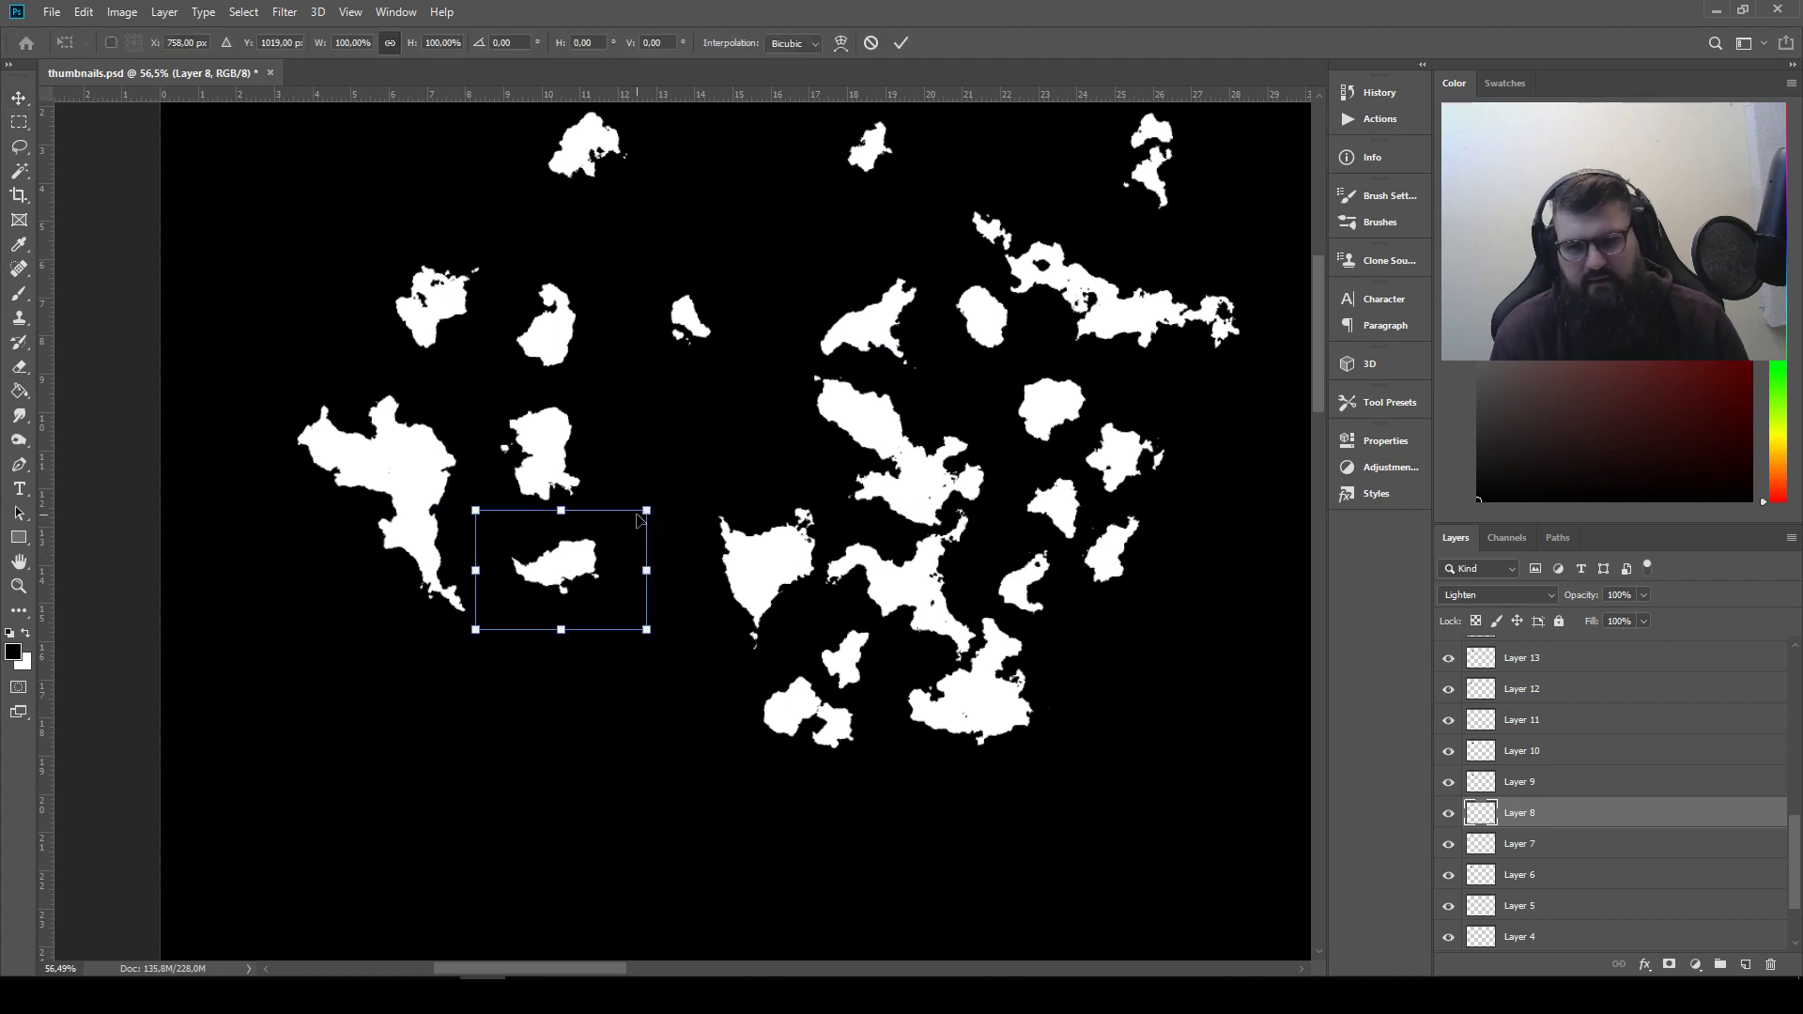
{"action": "left_click_drag", "start_coordinate": [658, 492], "coordinate": [680, 625]}
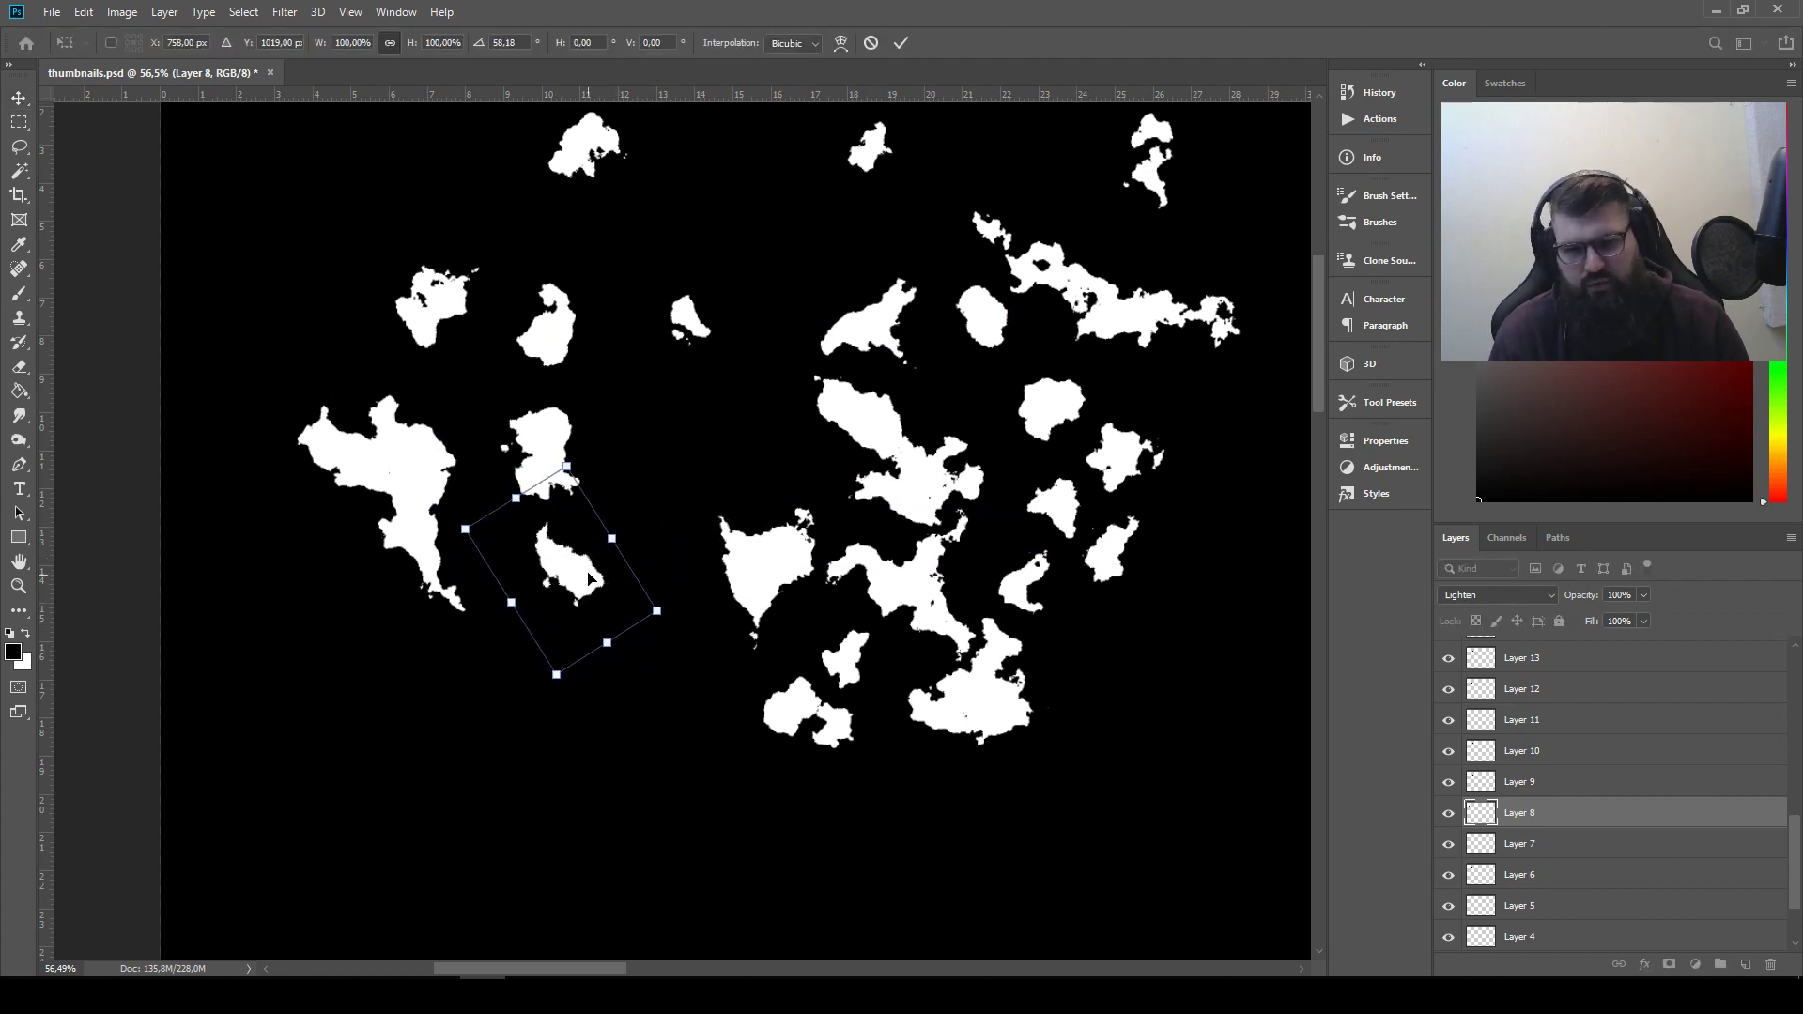
{"action": "left_click_drag", "start_coordinate": [590, 577], "coordinate": [567, 551]}
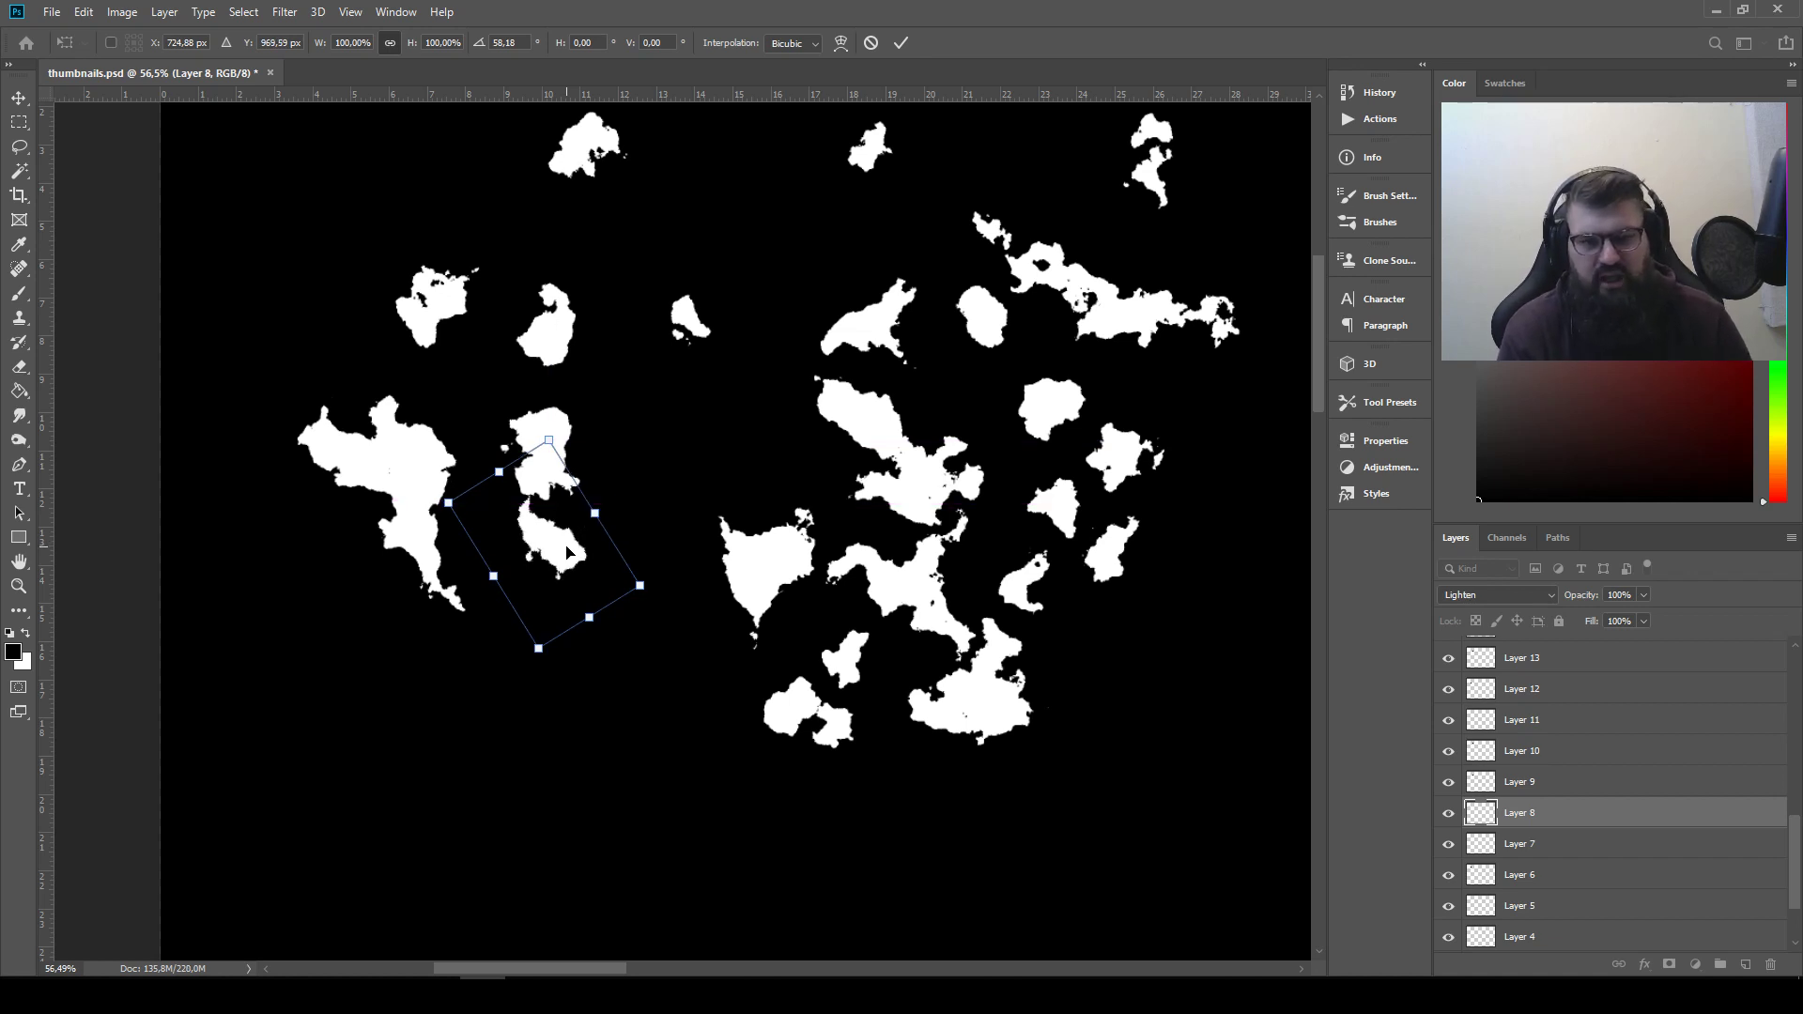
{"action": "key", "text": "Return"}
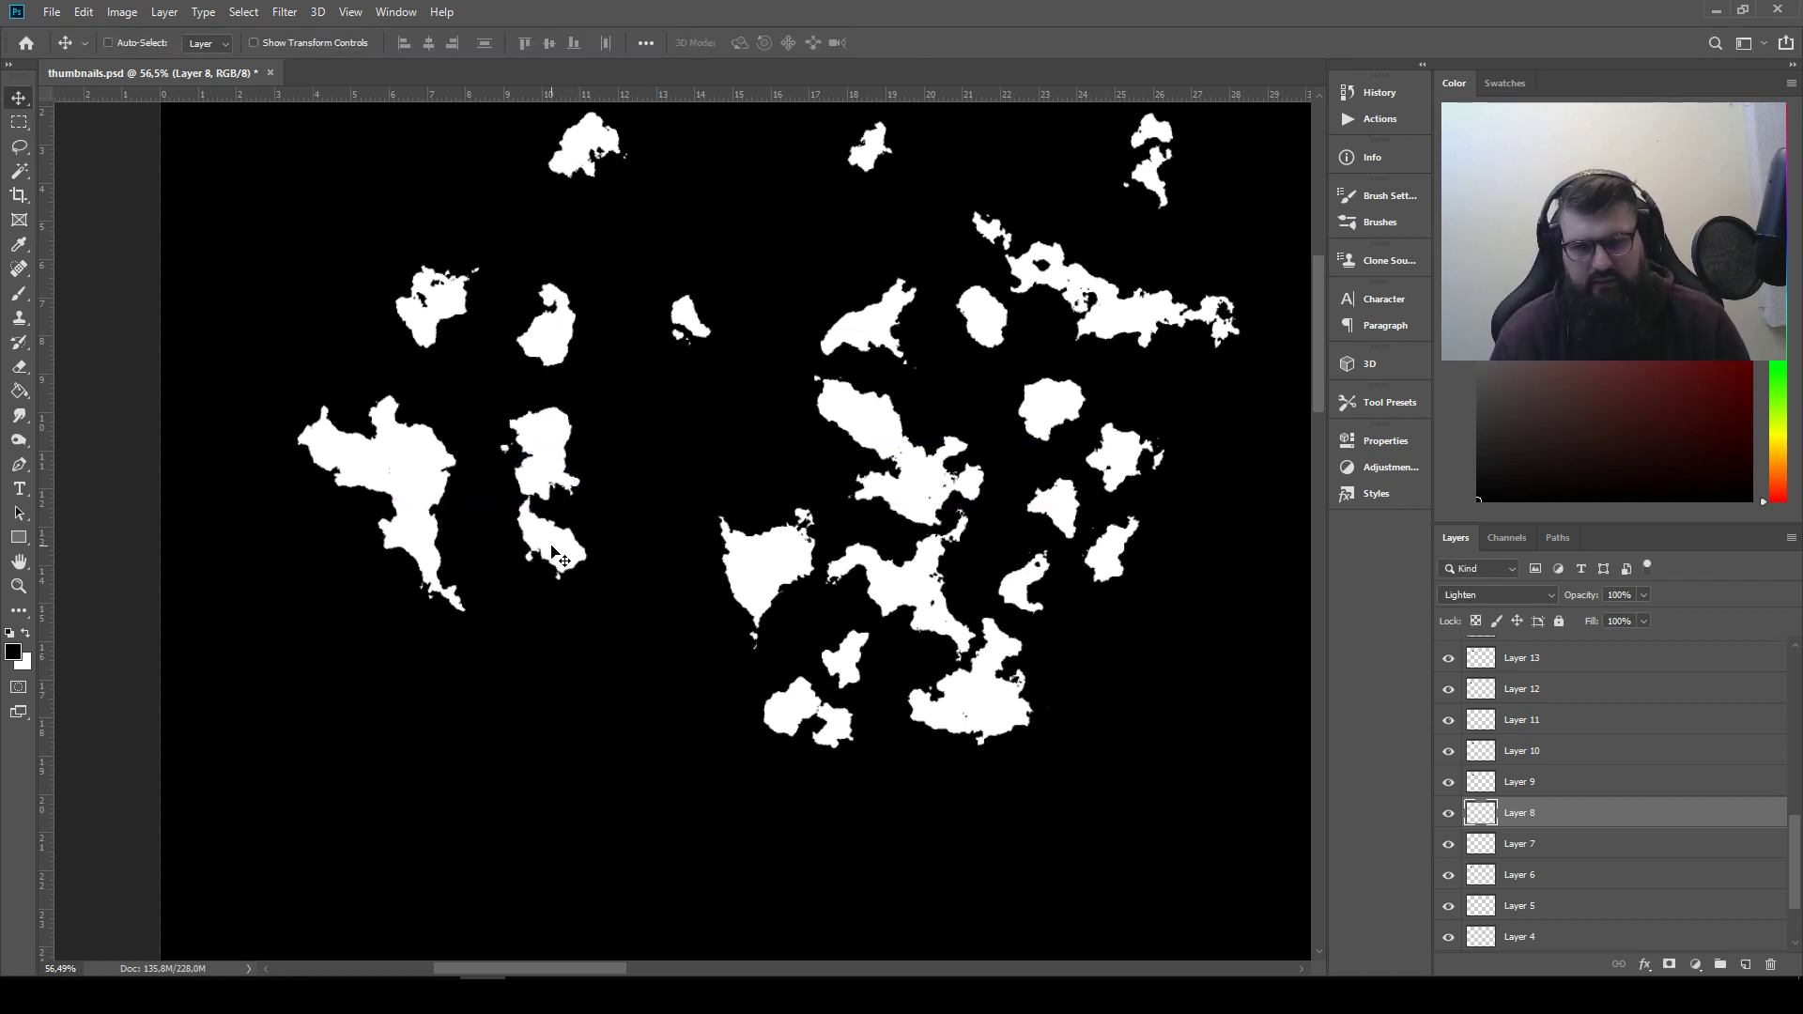
{"action": "left_click_drag", "start_coordinate": [552, 548], "coordinate": [564, 542]}
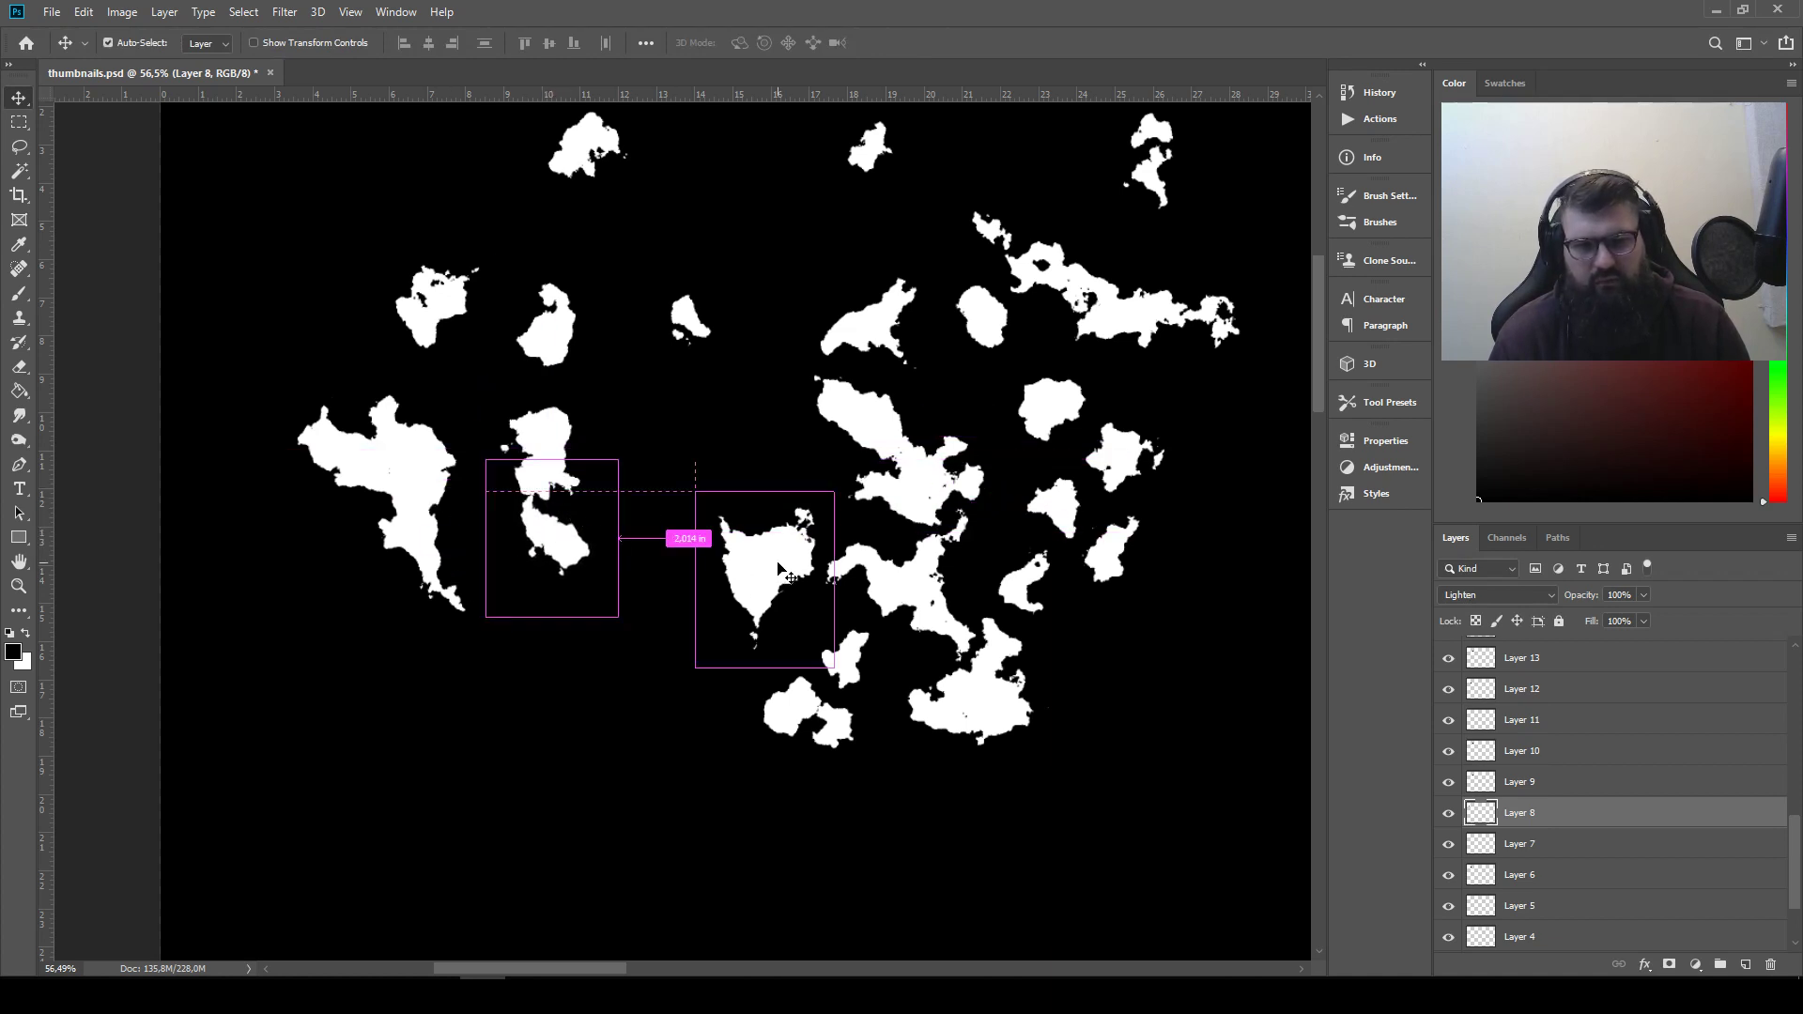
Add the heart-like Layer 30 shape, the small elongated shape and the branching Layer 29 shape to the second silhouette's right side
{"action": "left_click_drag", "start_coordinate": [756, 561], "coordinate": [580, 493]}
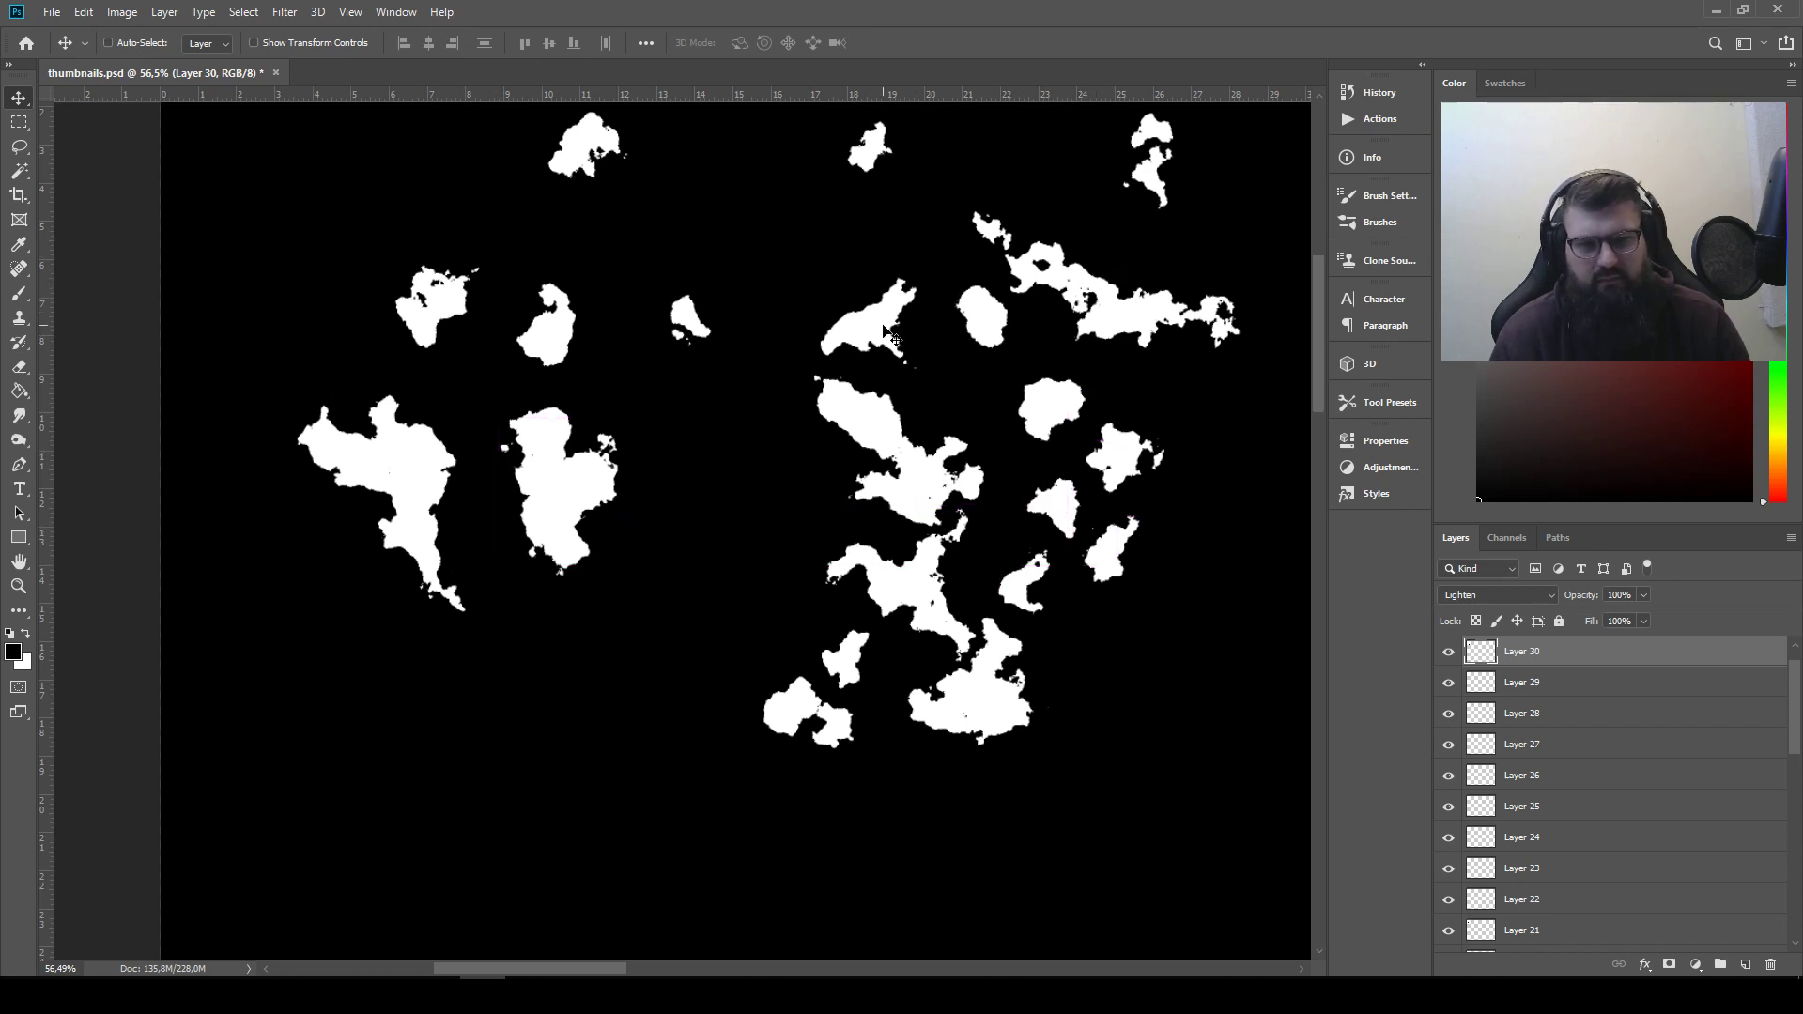
{"action": "left_click_drag", "start_coordinate": [1089, 559], "coordinate": [626, 471]}
{"action": "left_click_drag", "start_coordinate": [922, 591], "coordinate": [656, 542]}
Flip the Layer 29 shape horizontally and fit it over the second silhouette's lower right side
{"action": "left_click", "coordinate": [111, 15]}
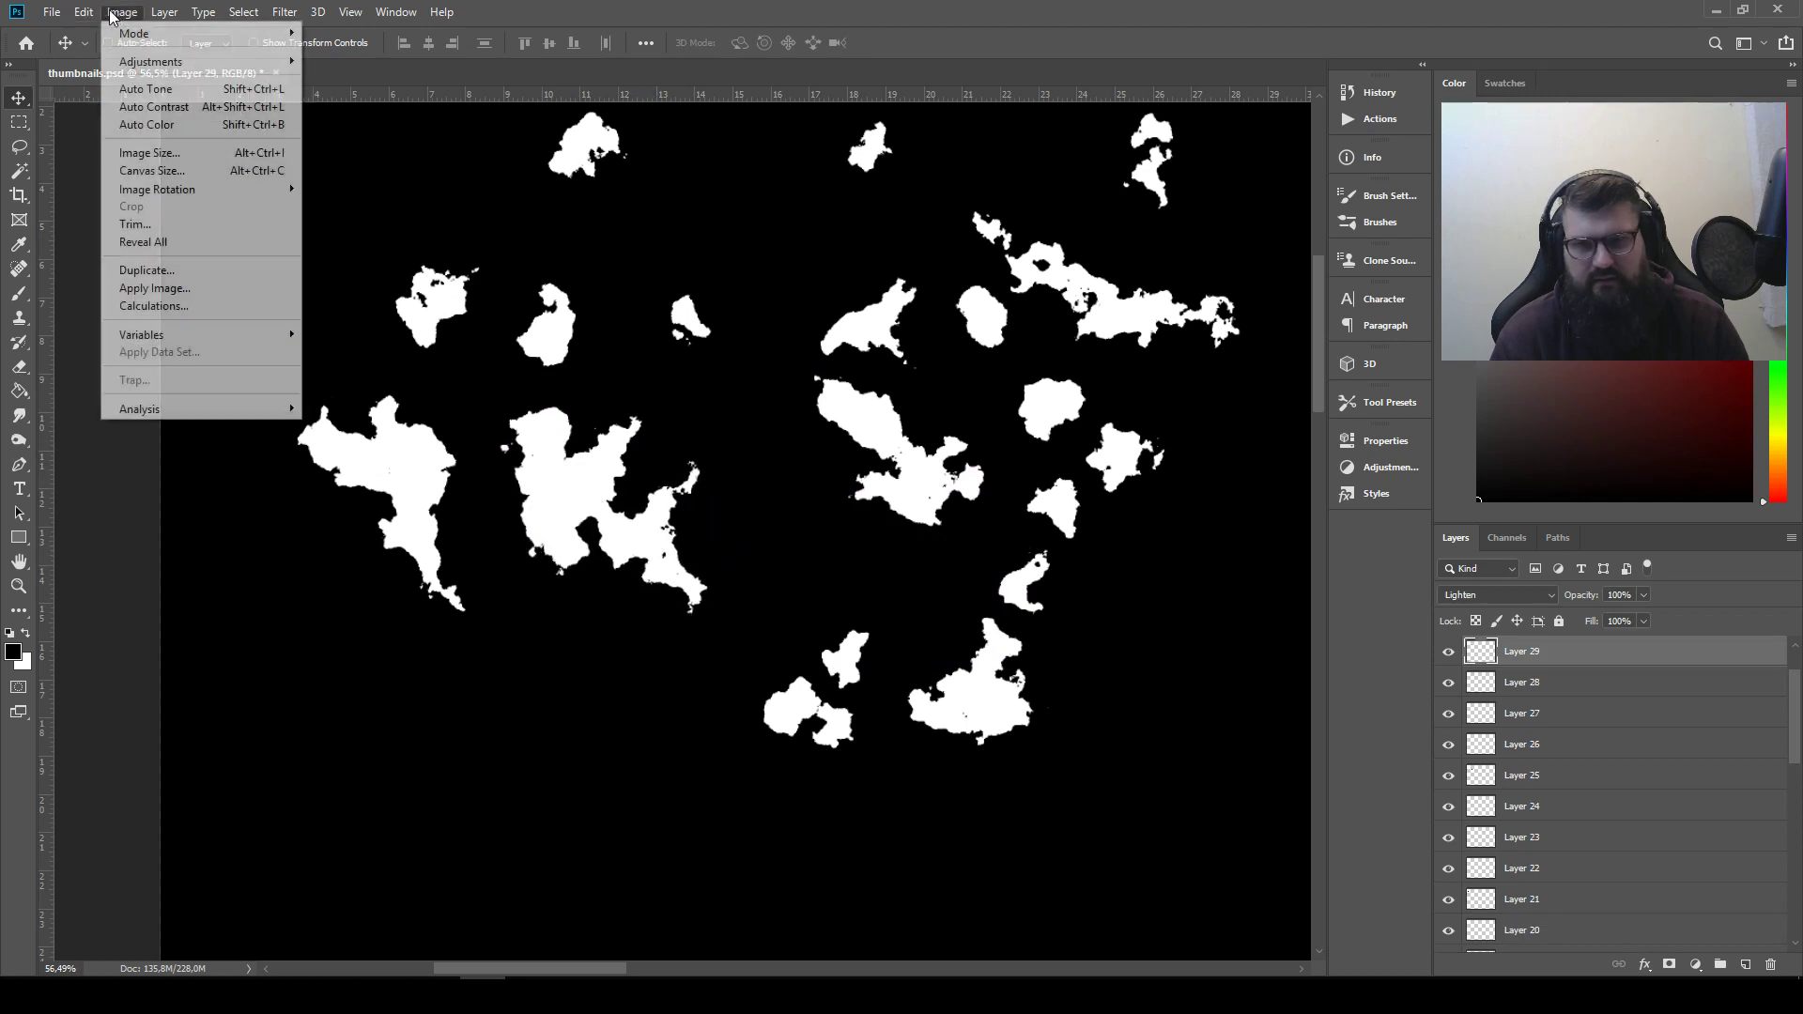
{"action": "mouse_move", "coordinate": [84, 11]}
{"action": "mouse_move", "coordinate": [188, 441]}
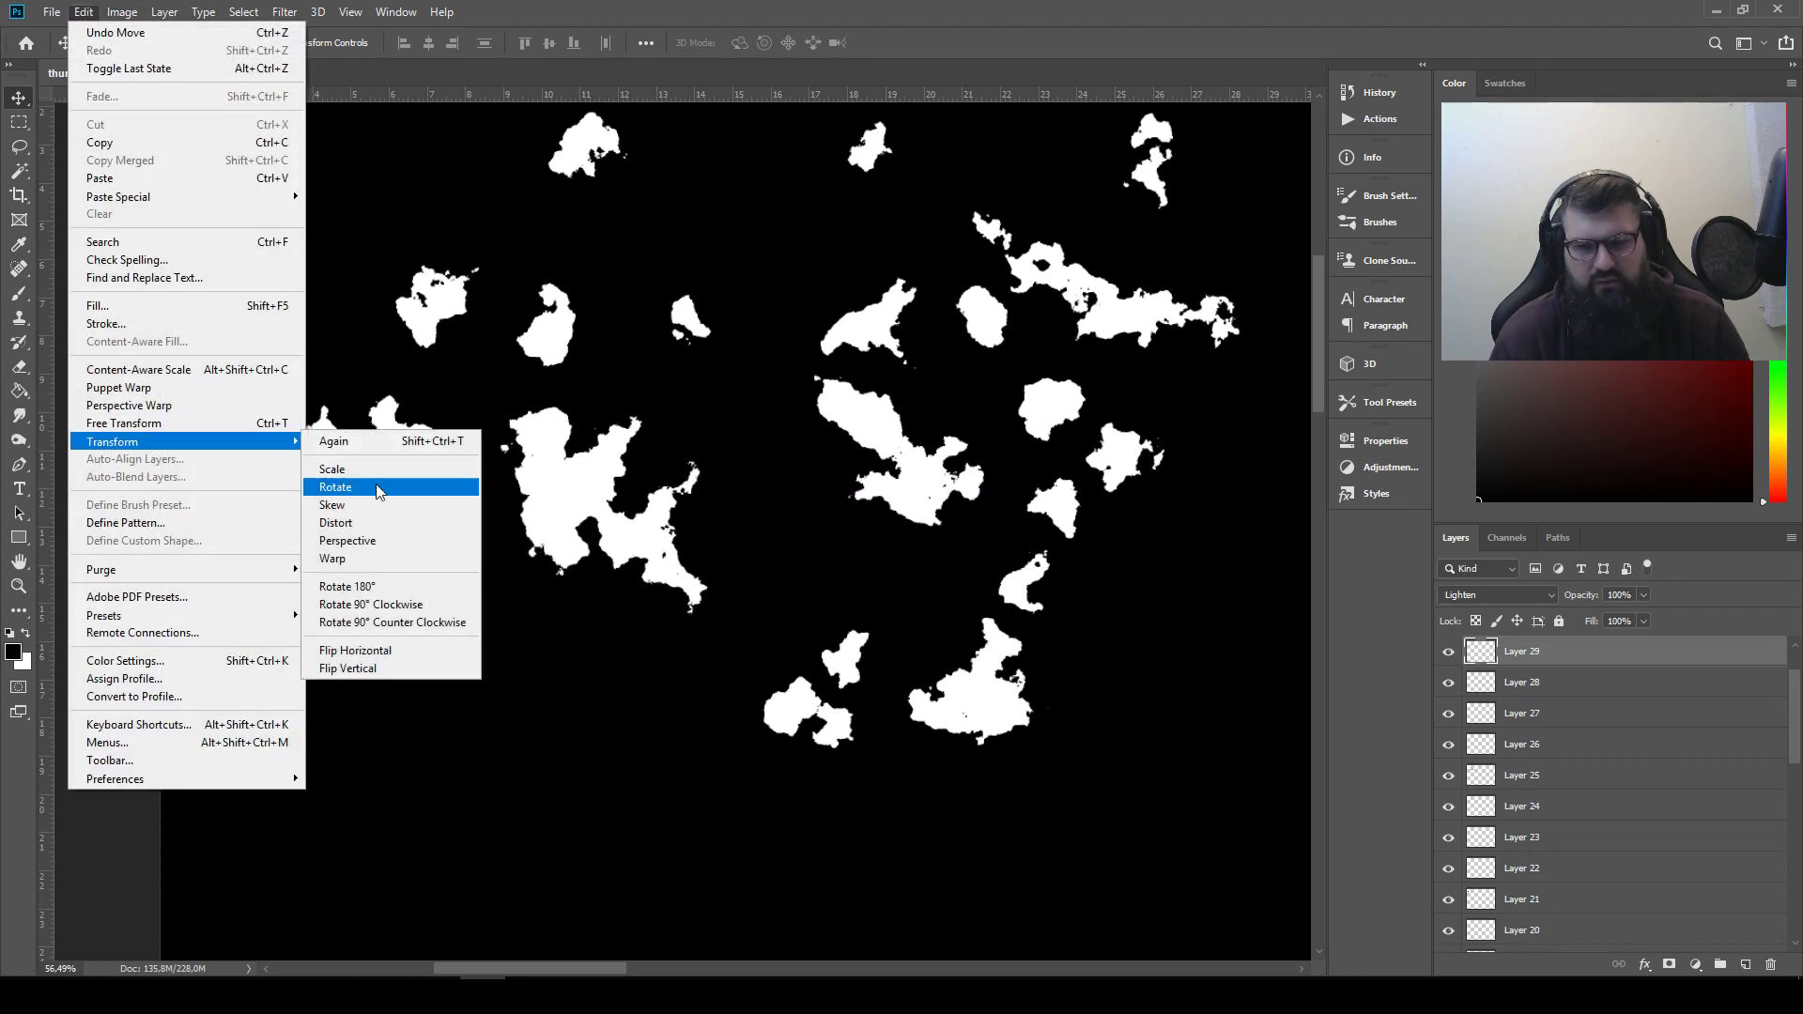
{"action": "left_click", "coordinate": [414, 657]}
{"action": "left_click_drag", "start_coordinate": [616, 616], "coordinate": [618, 524]}
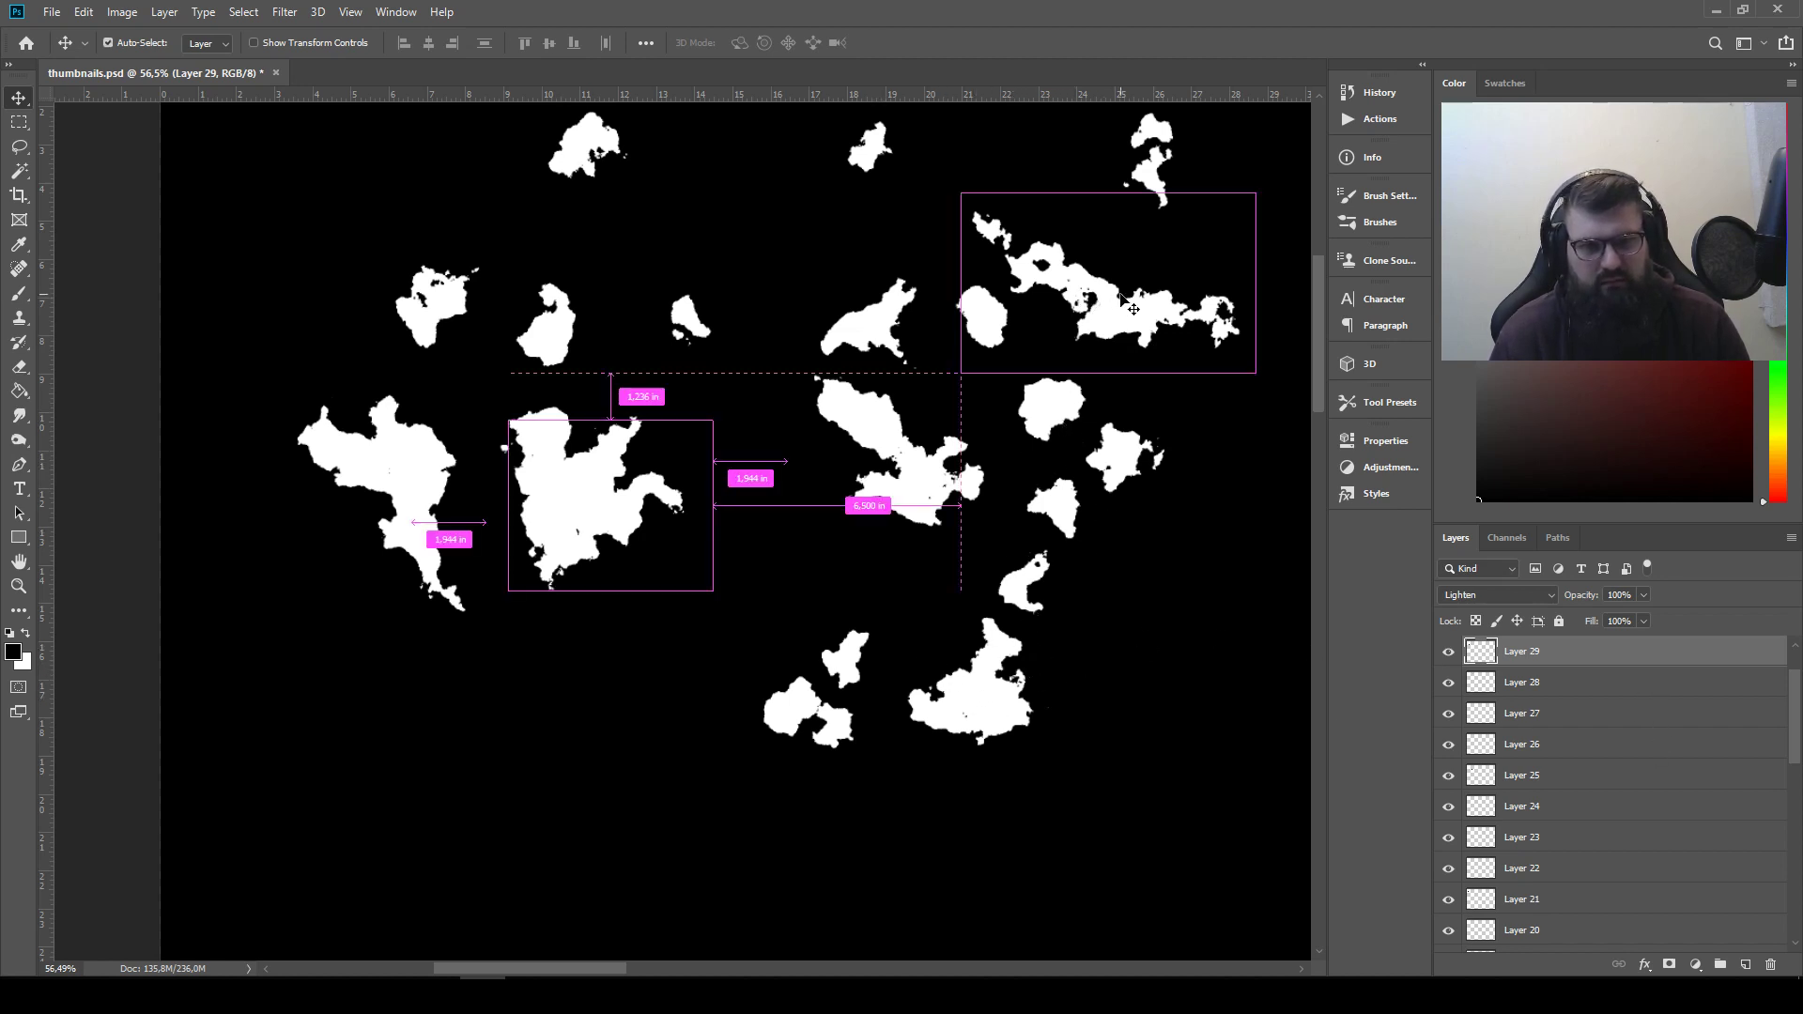
Bring the long ragged Layer 28 to the top of the layer stack, inverted and set to the Multiply blend mode
{"action": "left_click", "coordinate": [1087, 305], "text": "ctrl"}
{"action": "scroll", "coordinate": [1582, 713], "scroll_direction": "up", "scroll_amount": 1}
{"action": "left_click_drag", "start_coordinate": [1580, 745], "coordinate": [1560, 644]}
{"action": "left_click", "coordinate": [122, 11]}
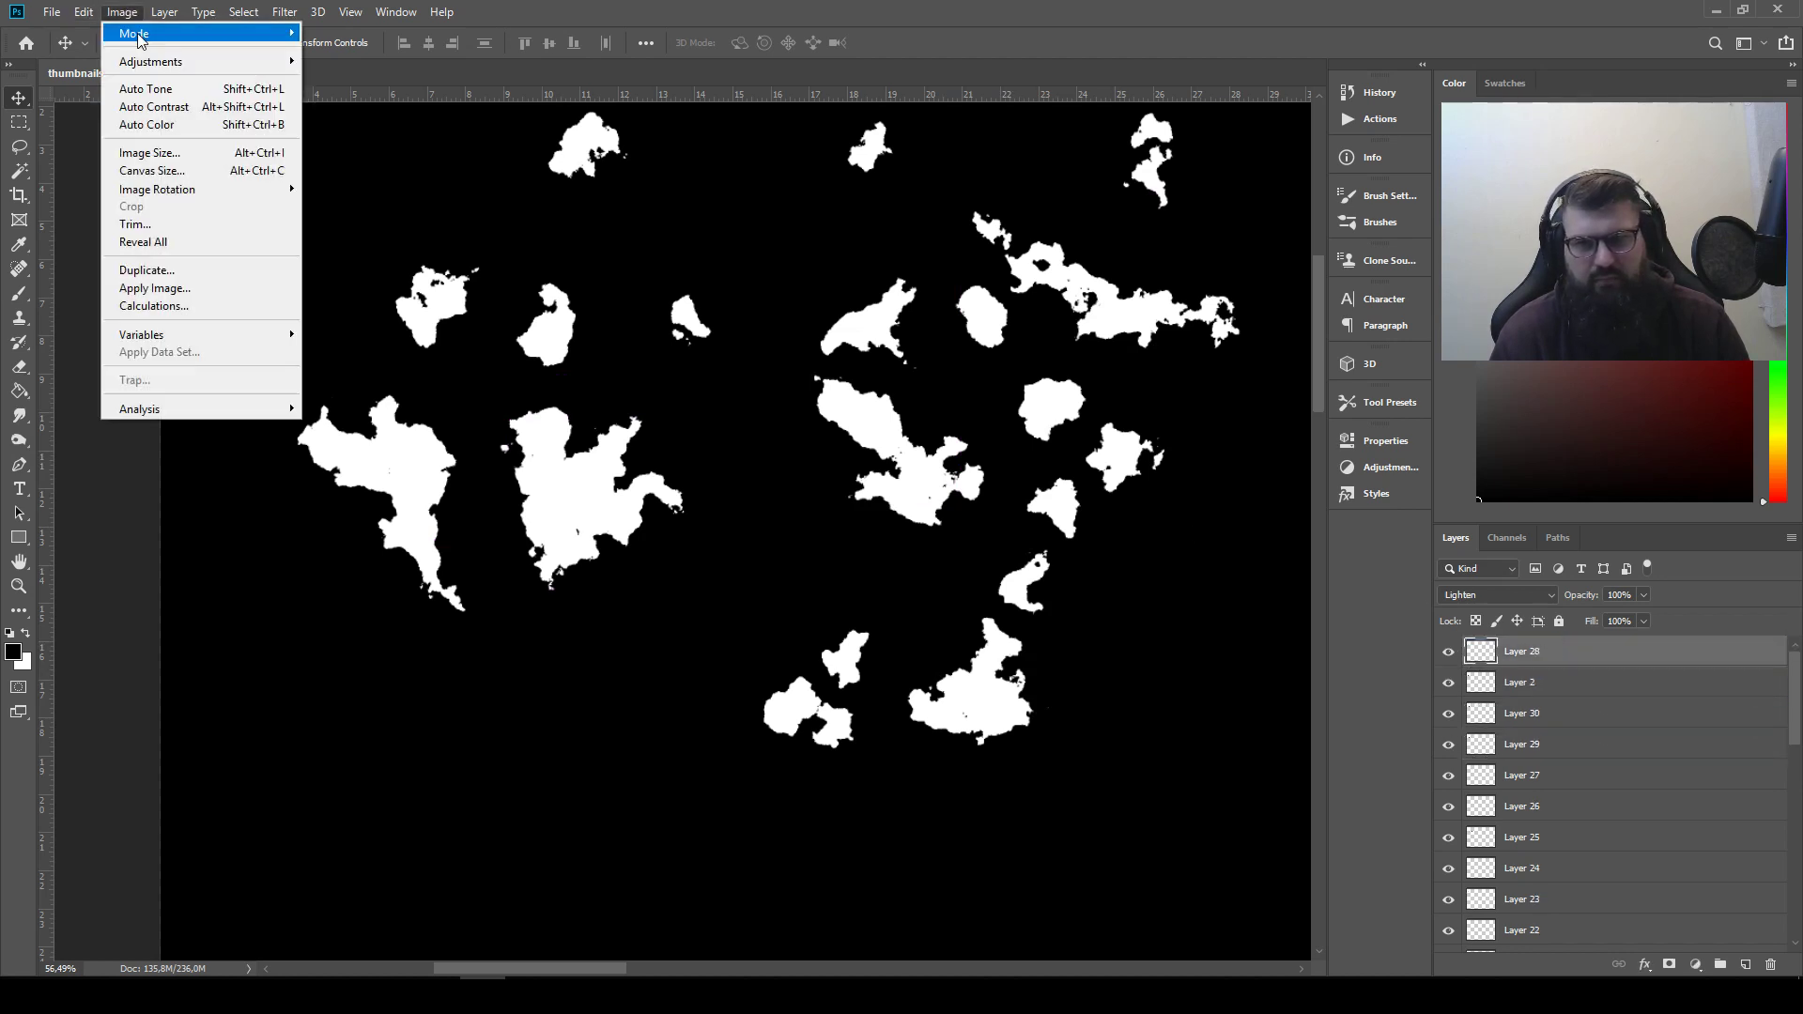
{"action": "mouse_move", "coordinate": [157, 64]}
{"action": "left_click", "coordinate": [331, 278]}
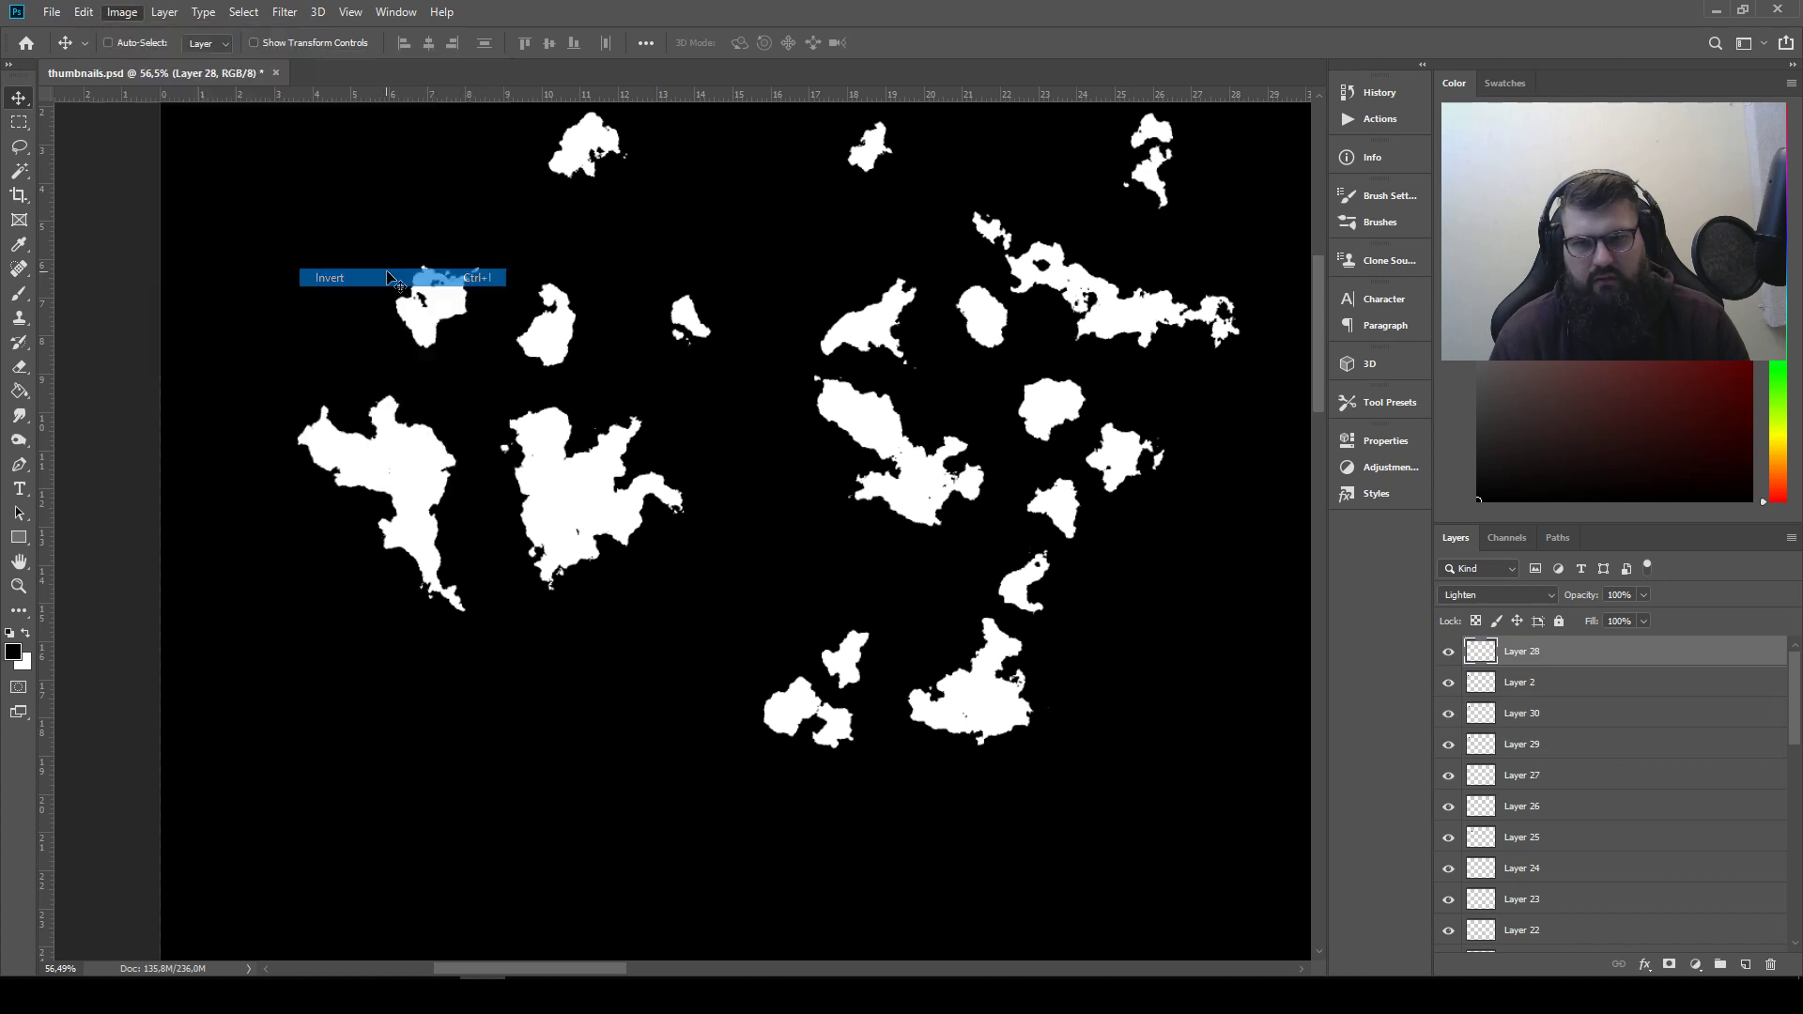
{"action": "left_click", "coordinate": [1497, 594]}
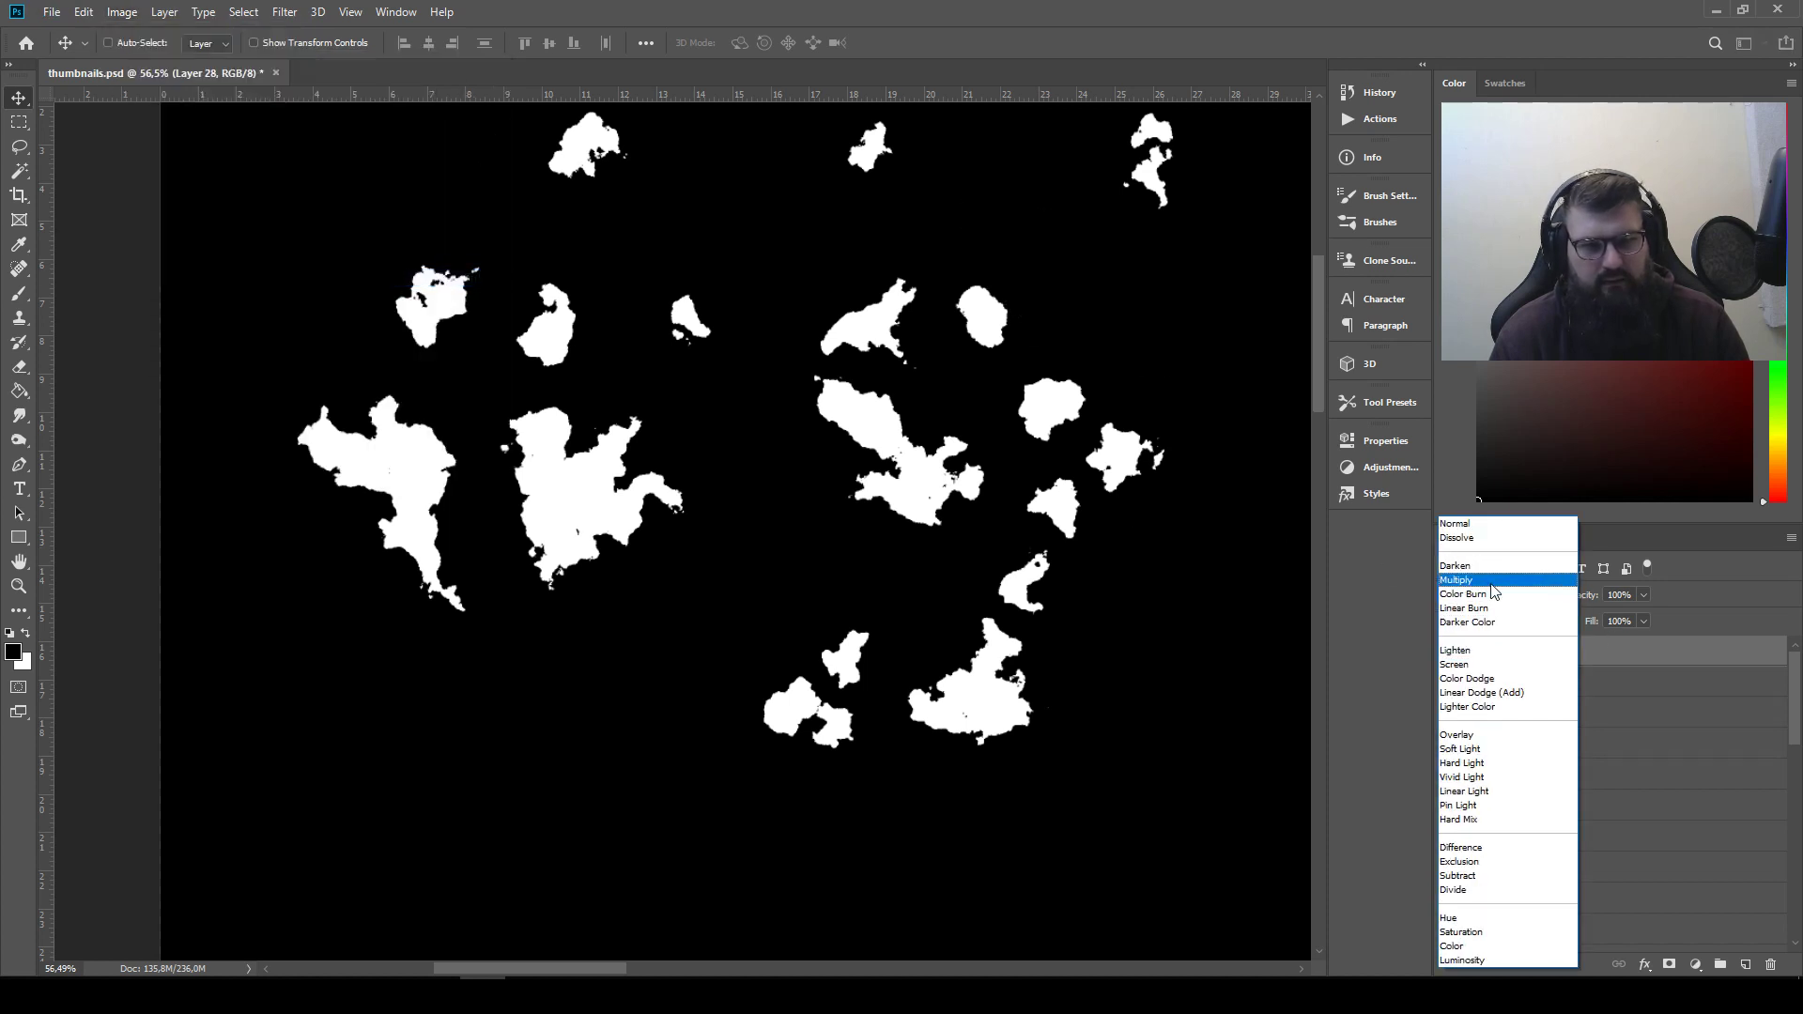
{"action": "left_click", "coordinate": [1502, 579]}
Rotate inverted Layer 28 by about 55° and position it to carve the second silhouette's right edge
{"action": "left_click_drag", "start_coordinate": [1153, 322], "coordinate": [721, 514]}
{"action": "key", "text": "ctrl+t"}
{"action": "left_click_drag", "start_coordinate": [643, 362], "coordinate": [751, 394]}
{"action": "left_click_drag", "start_coordinate": [675, 504], "coordinate": [676, 432]}
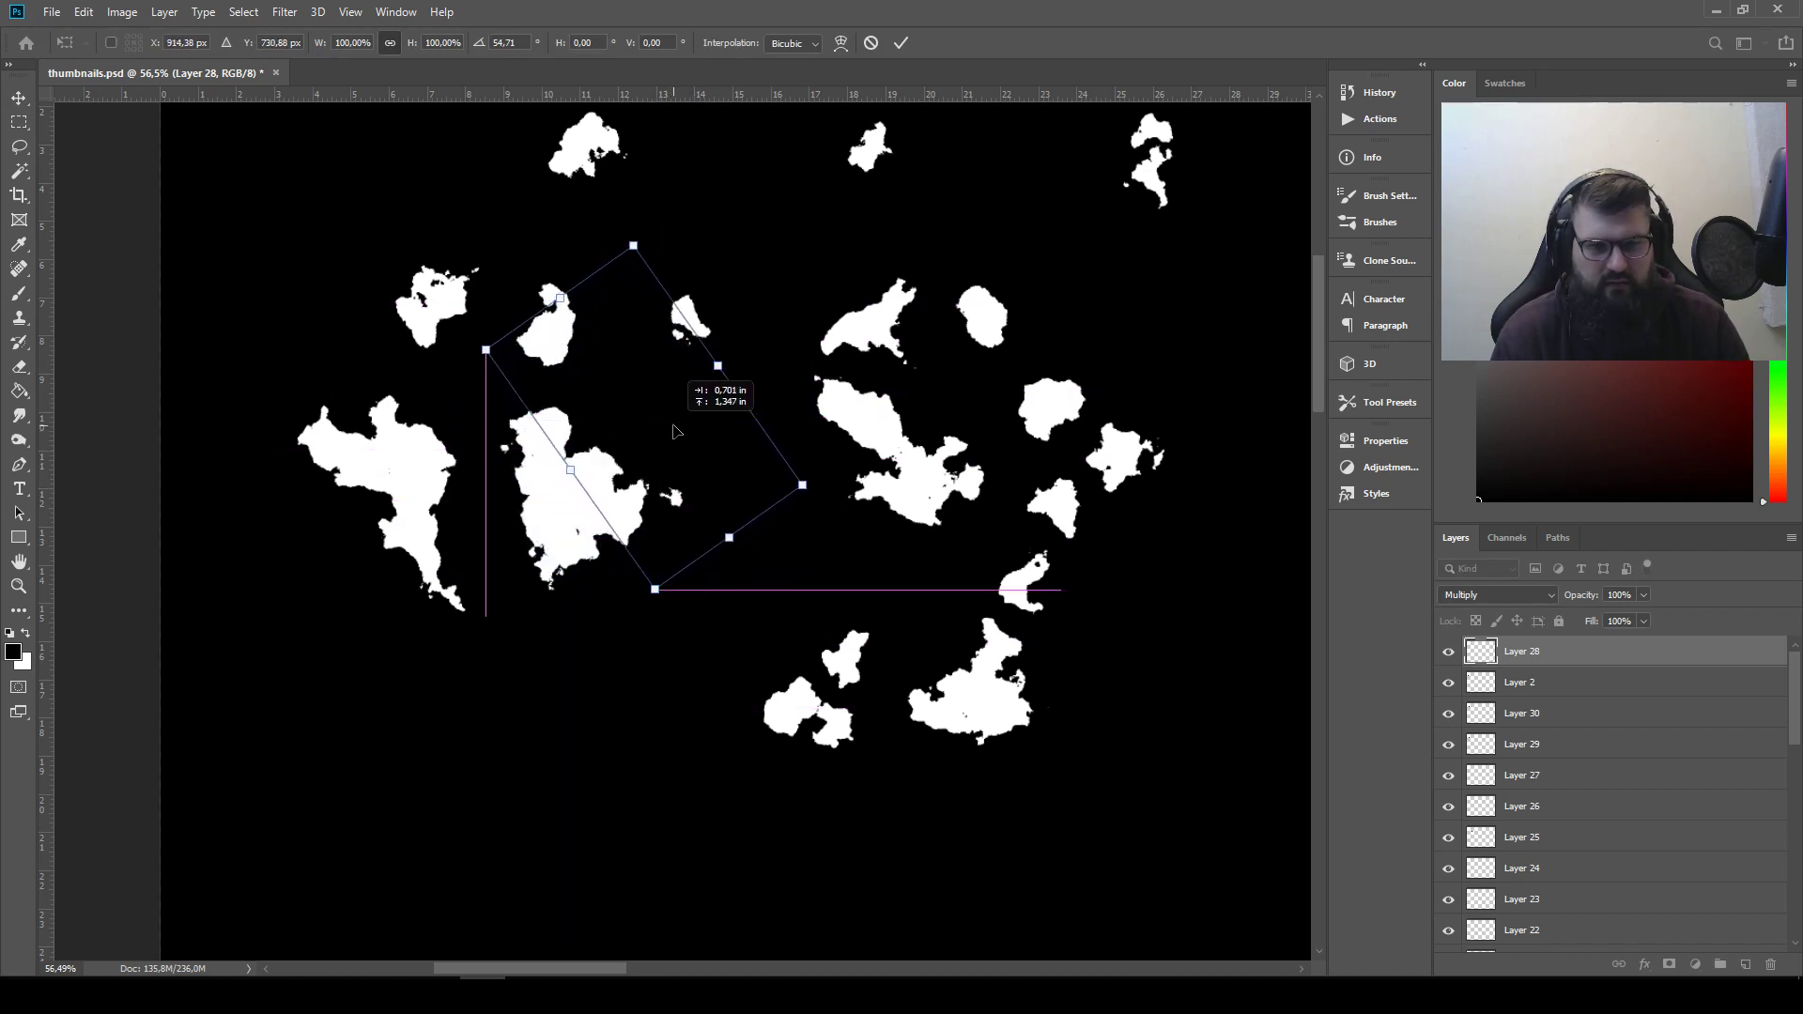
{"action": "key", "text": "Return"}
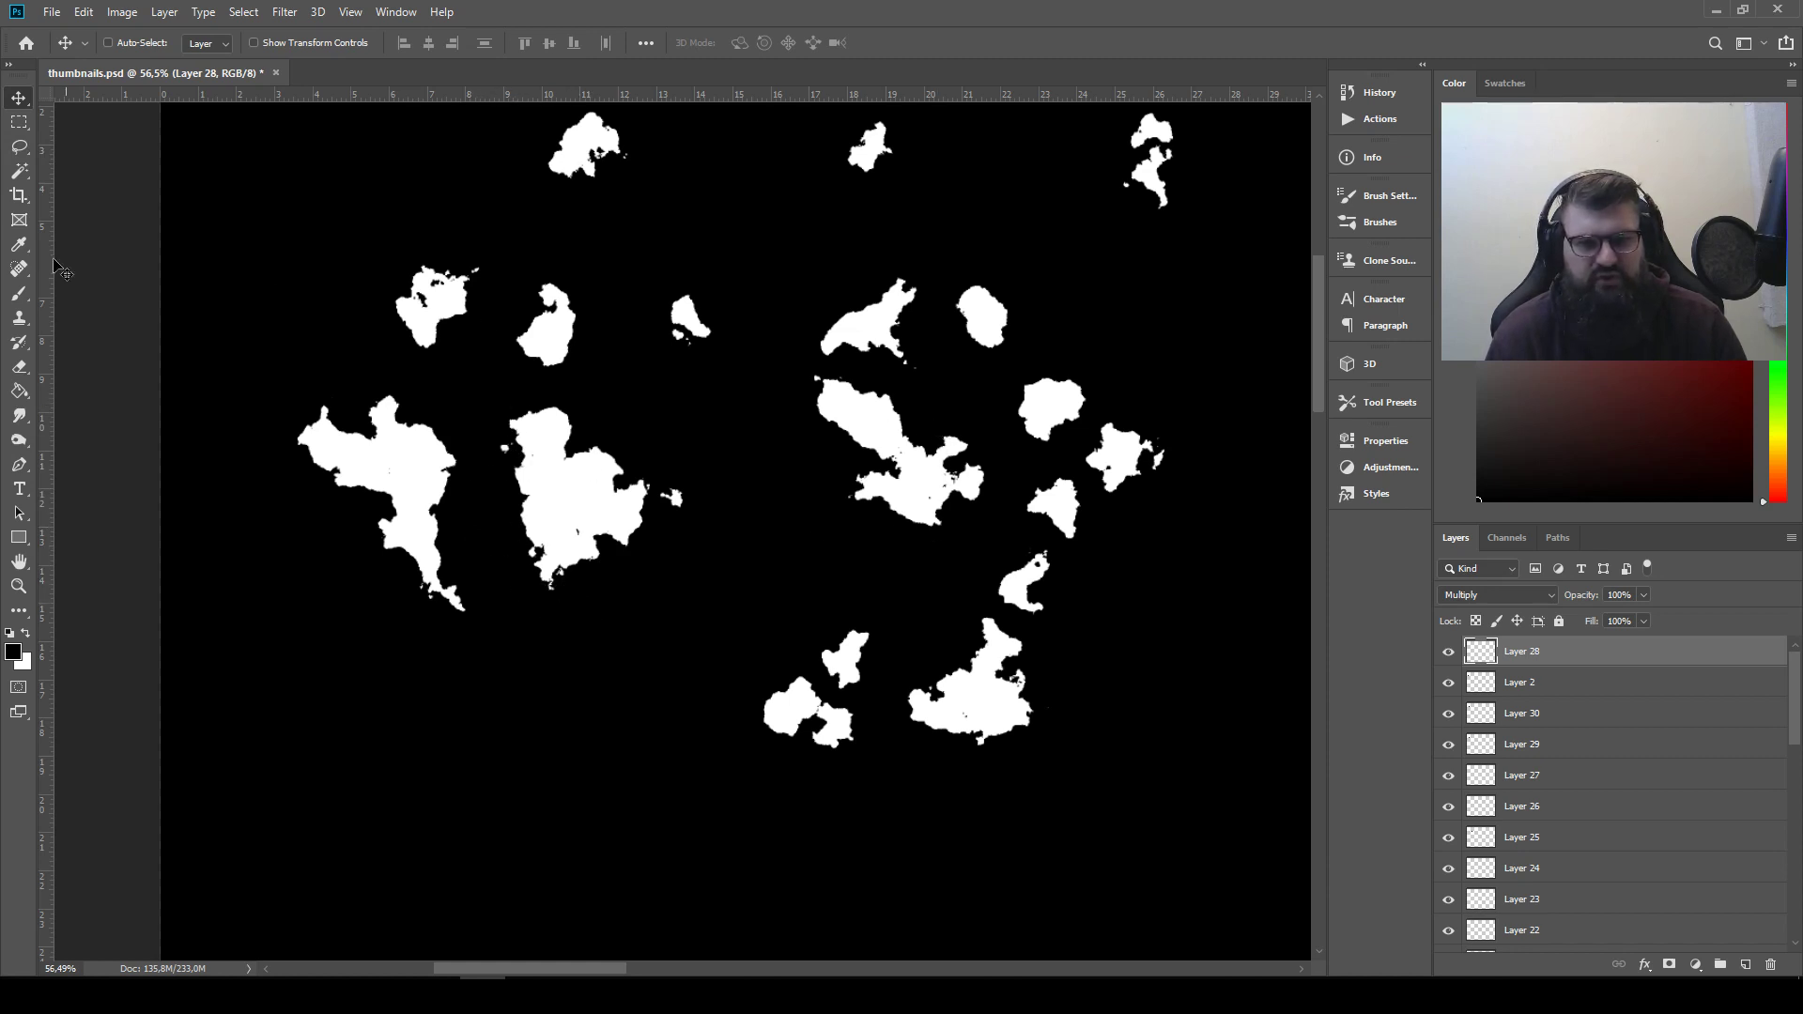
Copy both finished silhouettes together onto a new layer and move the copy to the empty area right of the first row
{"action": "left_click", "coordinate": [25, 126]}
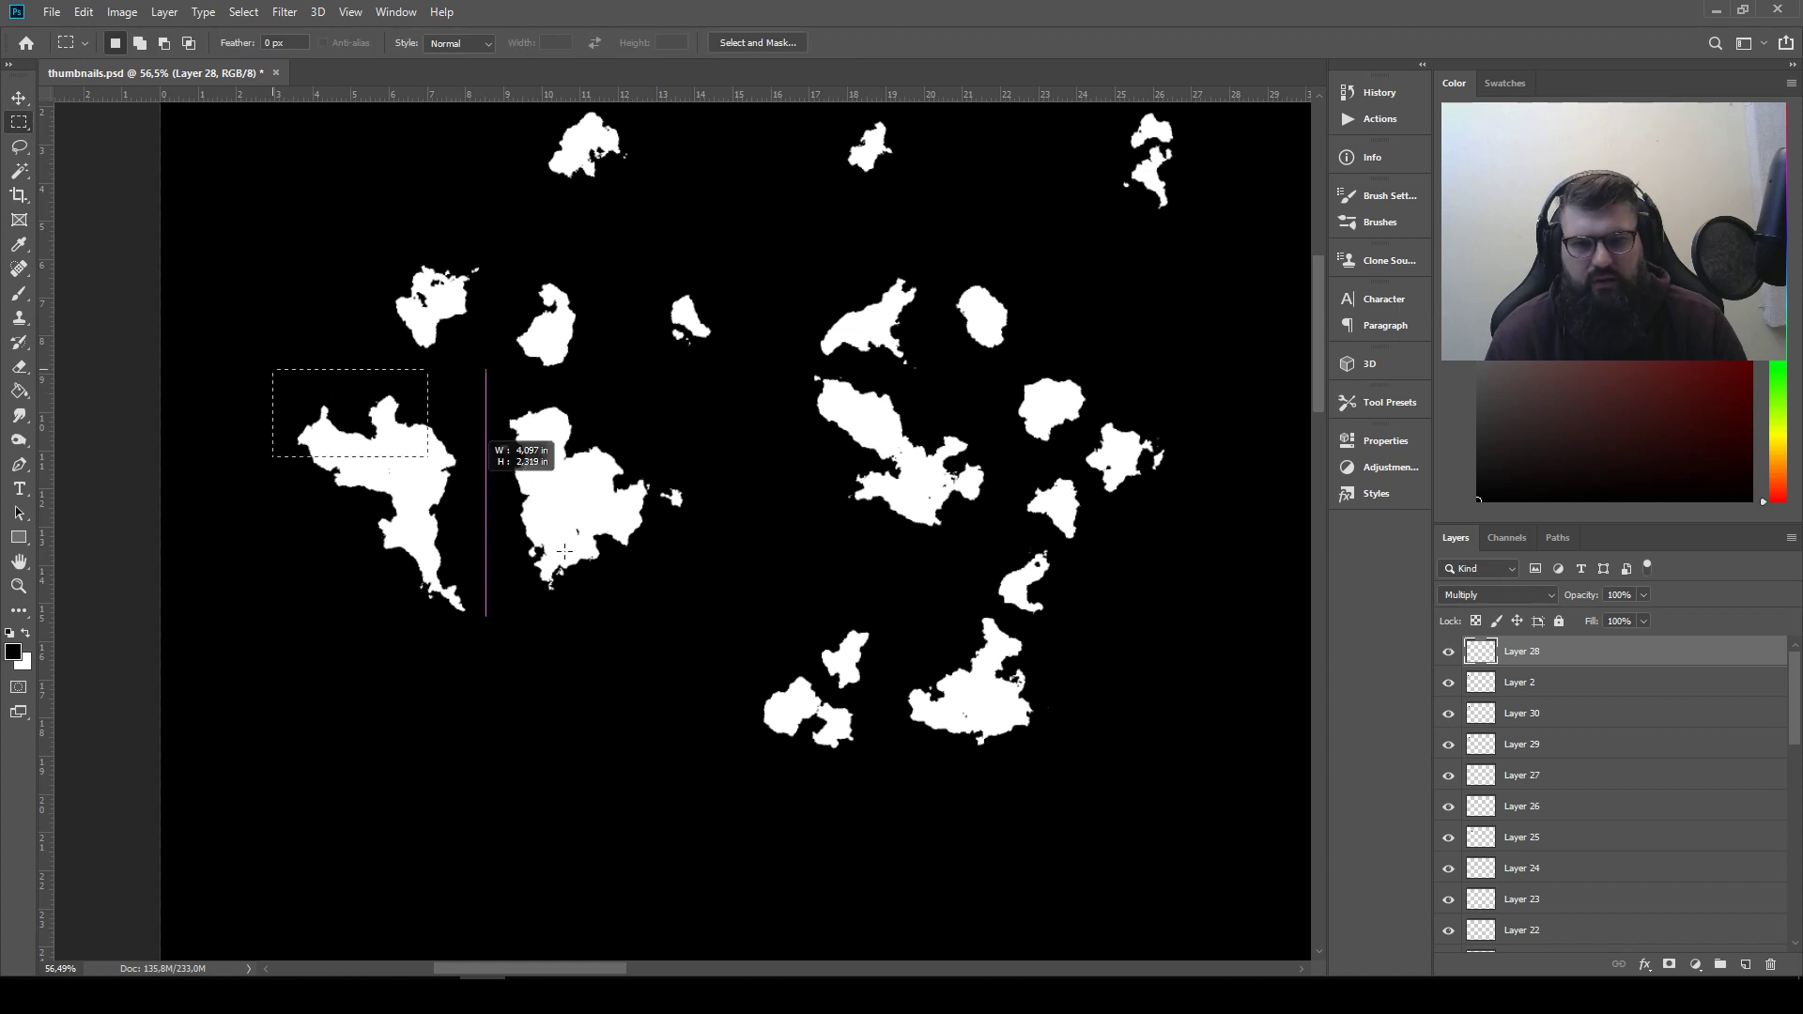
{"action": "left_click_drag", "start_coordinate": [564, 552], "coordinate": [710, 643]}
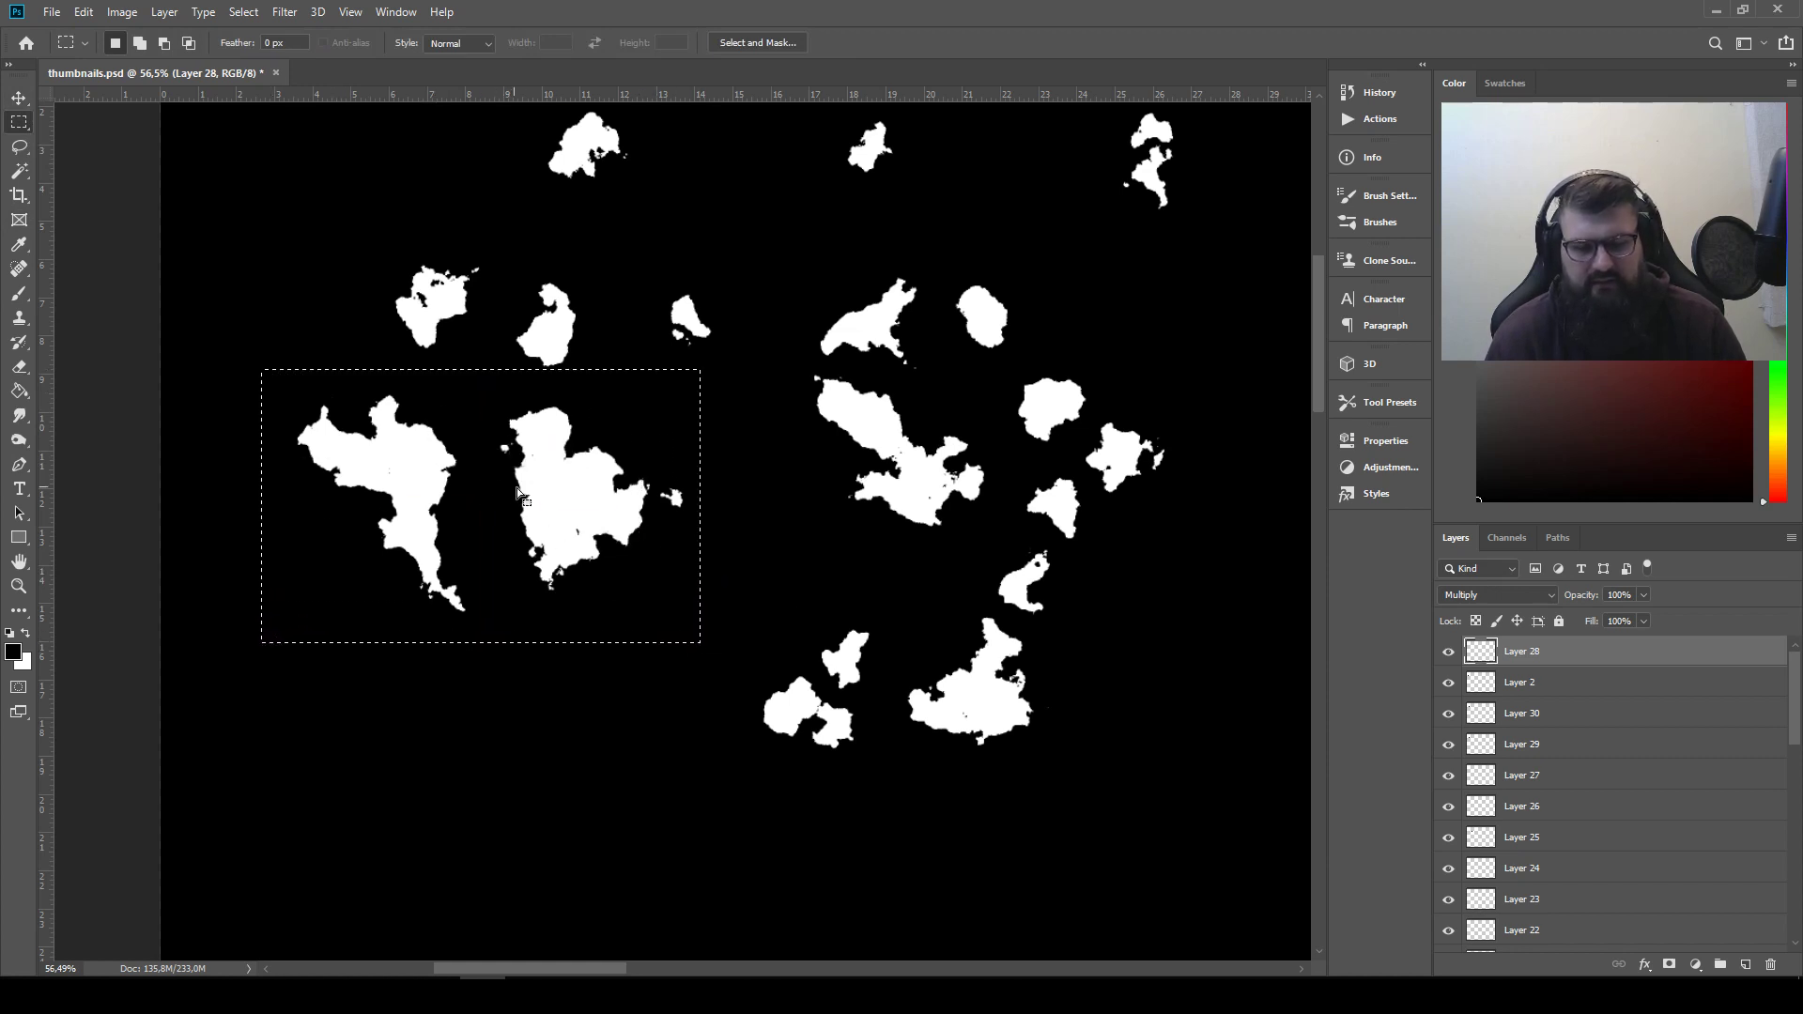
{"action": "key", "text": "ctrl+j"}
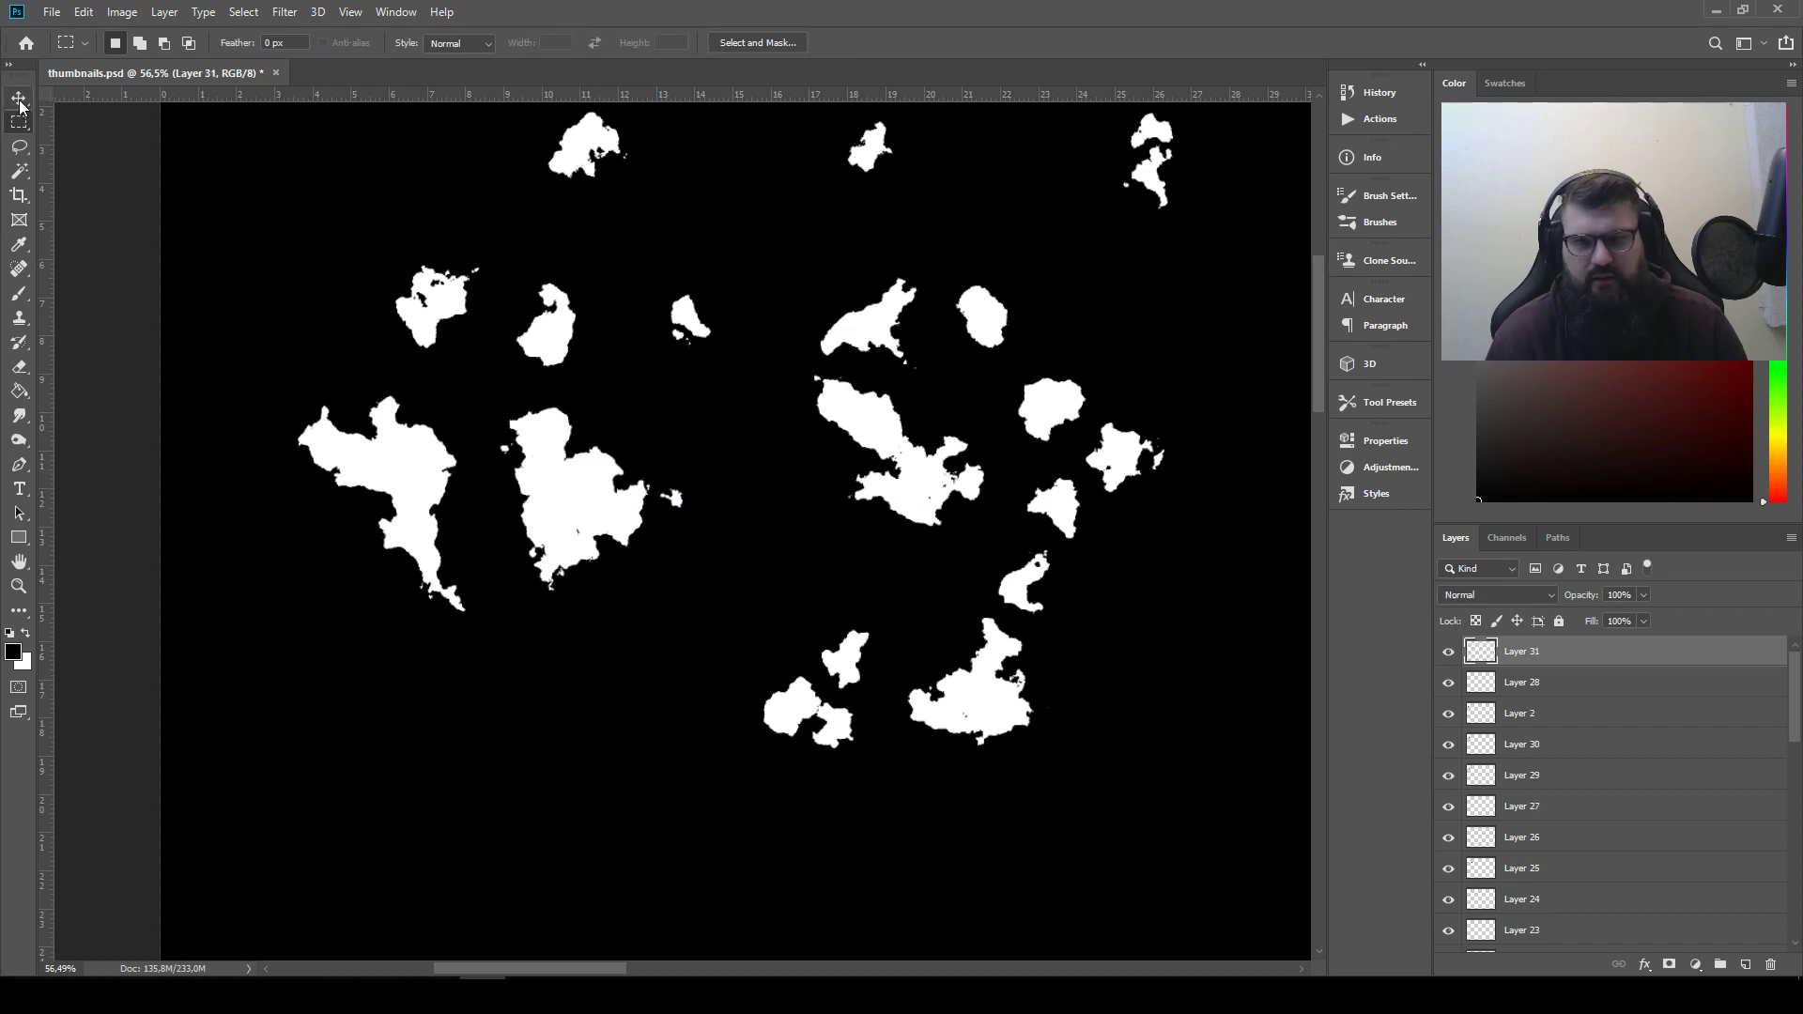
{"action": "key", "text": "v"}
{"action": "left_click_drag", "start_coordinate": [575, 397], "coordinate": [1218, 380]}
{"action": "scroll", "coordinate": [610, 650], "scroll_direction": "down", "scroll_amount": 3}
{"action": "left_click_drag", "start_coordinate": [1030, 567], "coordinate": [674, 575]}
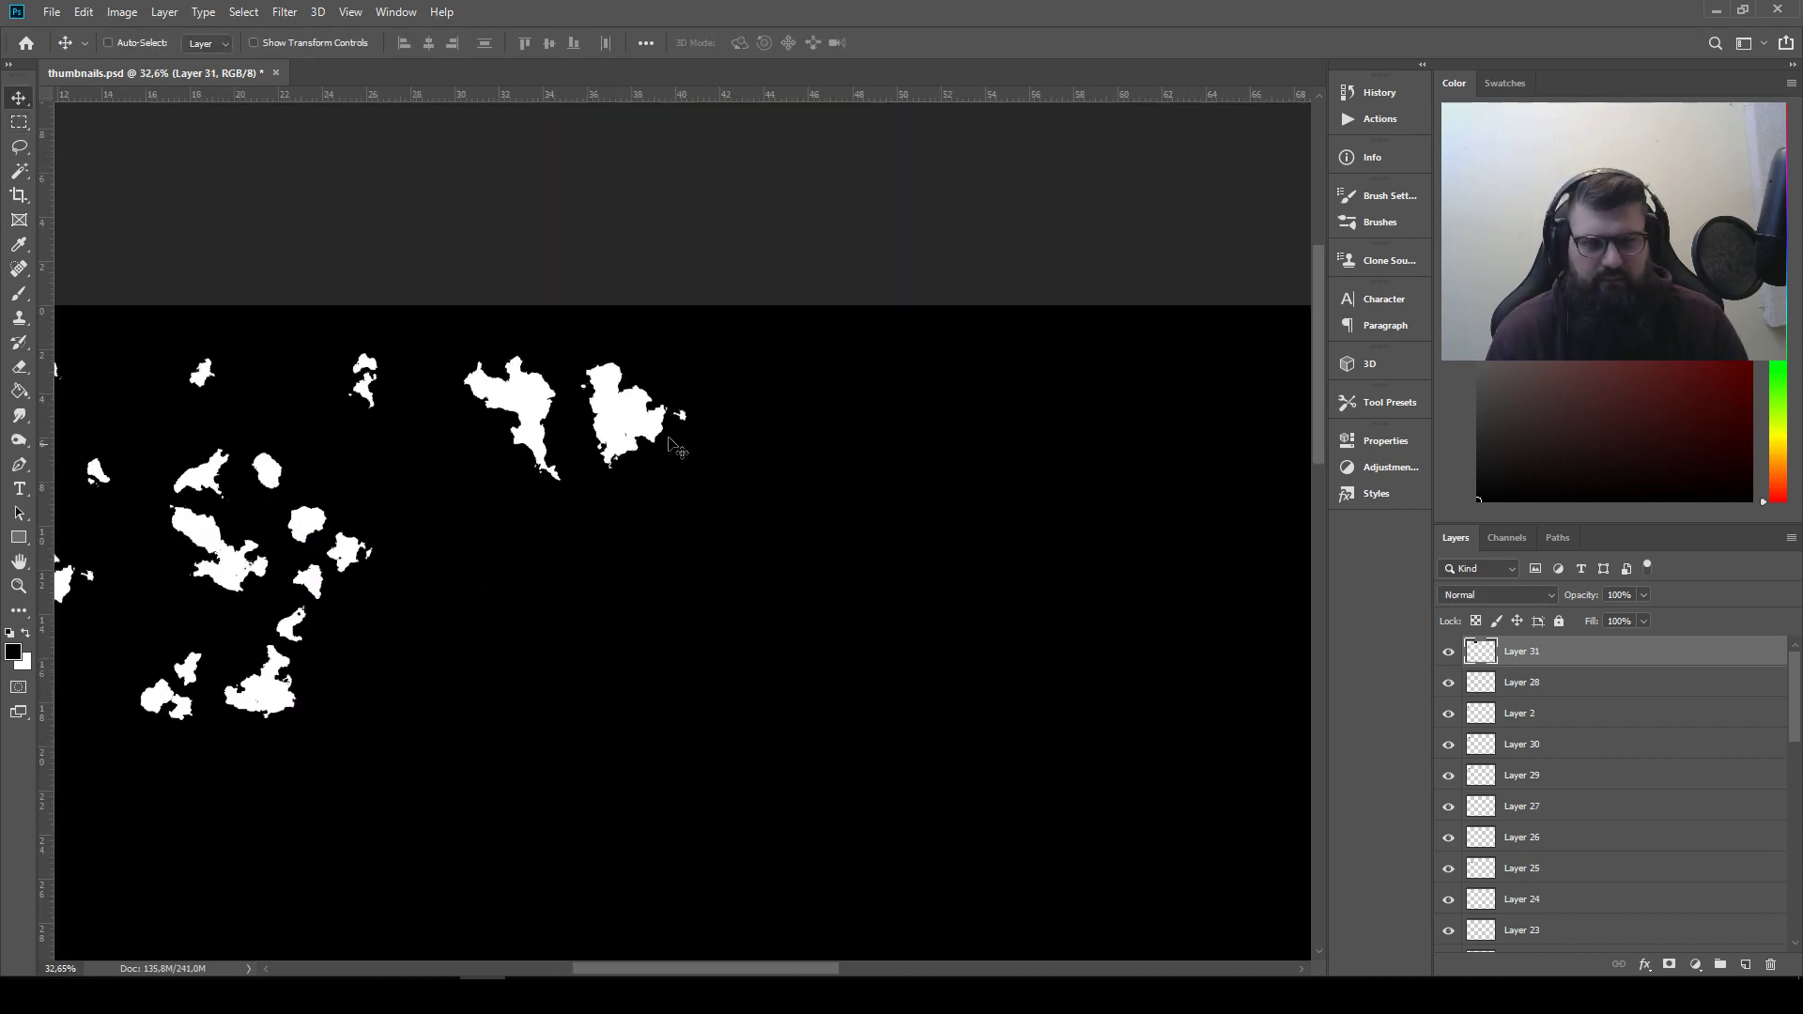
Try to rotate the copied second silhouette clockwise and move it closer to the first using a lasso selection
{"action": "scroll", "coordinate": [671, 451], "scroll_direction": "up", "scroll_amount": 6}
{"action": "scroll", "coordinate": [672, 452], "scroll_direction": "up", "scroll_amount": 1}
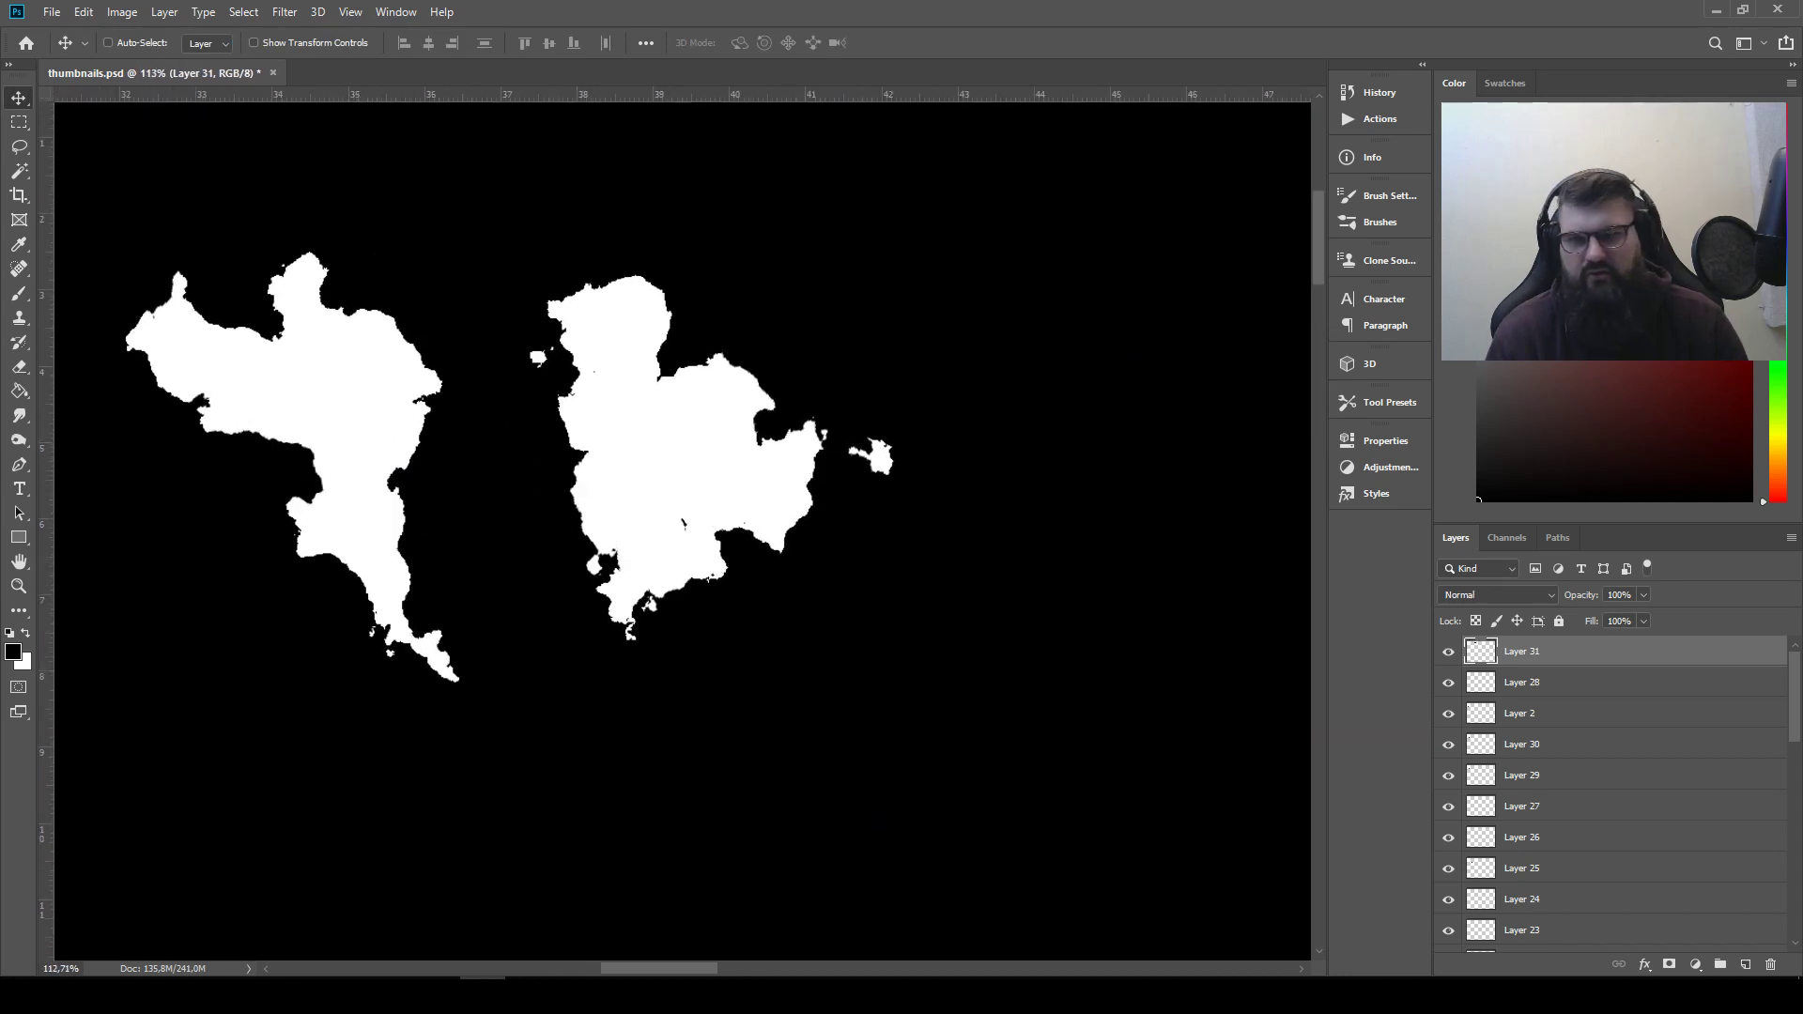
{"action": "left_click", "coordinate": [20, 147]}
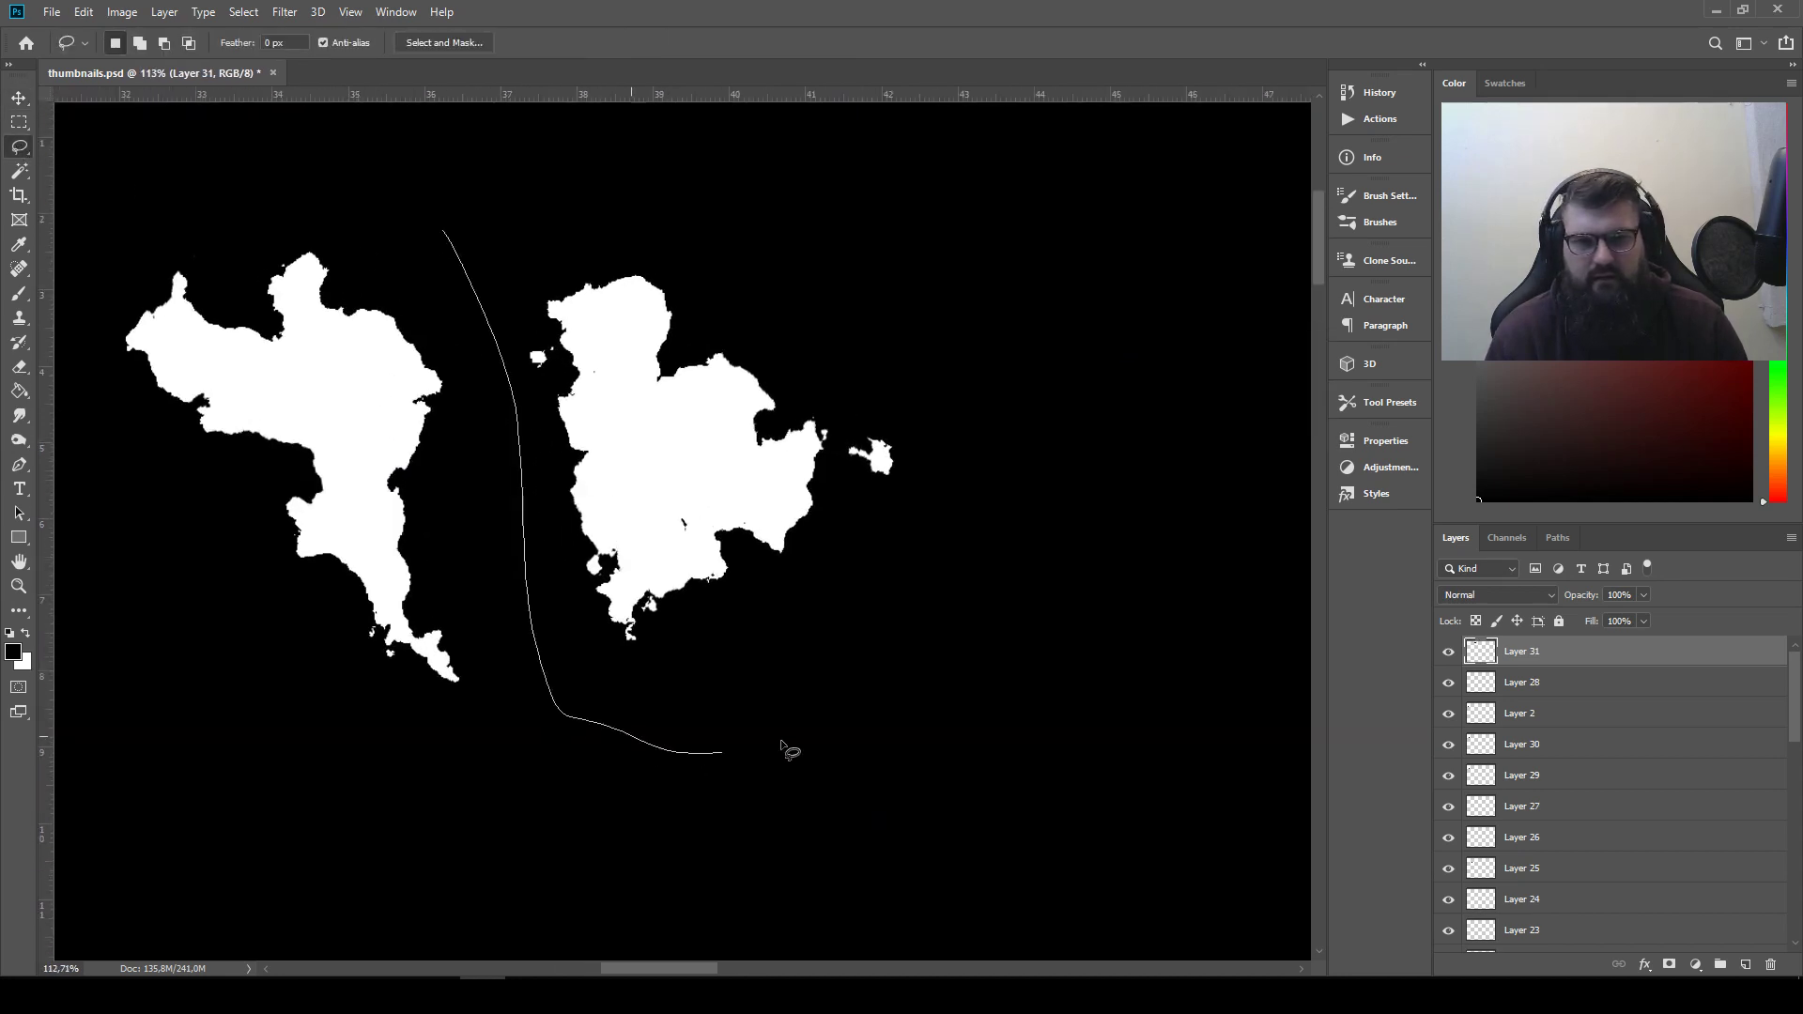
{"action": "left_click_drag", "start_coordinate": [781, 751], "coordinate": [732, 228]}
{"action": "key", "text": "ctrl+t"}
{"action": "left_click_drag", "start_coordinate": [1107, 215], "coordinate": [1146, 301]}
{"action": "mouse_move", "coordinate": [808, 404]}
{"action": "left_mouse_down"}
{"action": "mouse_move", "coordinate": [746, 483]}
{"action": "mouse_move", "coordinate": [712, 404]}
{"action": "left_mouse_up"}
{"action": "key", "text": "Return"}
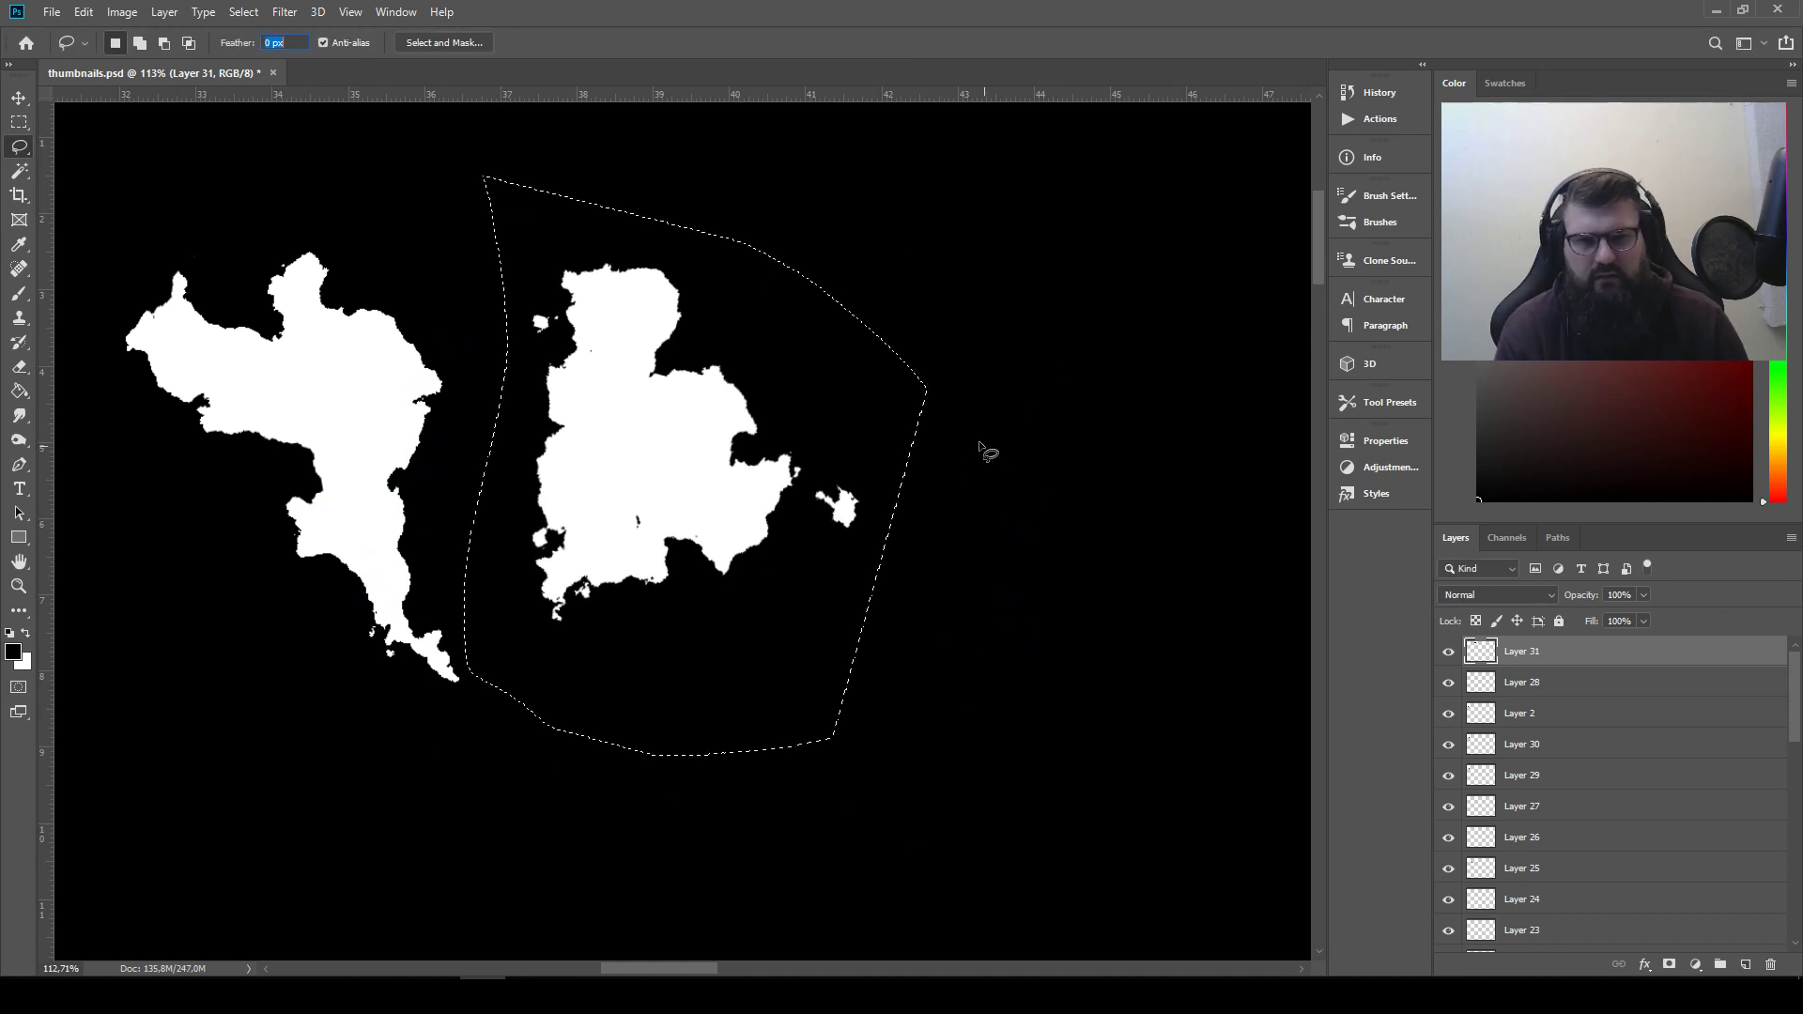
{"action": "scroll", "coordinate": [806, 373], "scroll_direction": "down", "scroll_amount": 2}
{"action": "left_click_drag", "start_coordinate": [549, 385], "coordinate": [667, 393]}
{"action": "key", "text": "ctrl+z"}
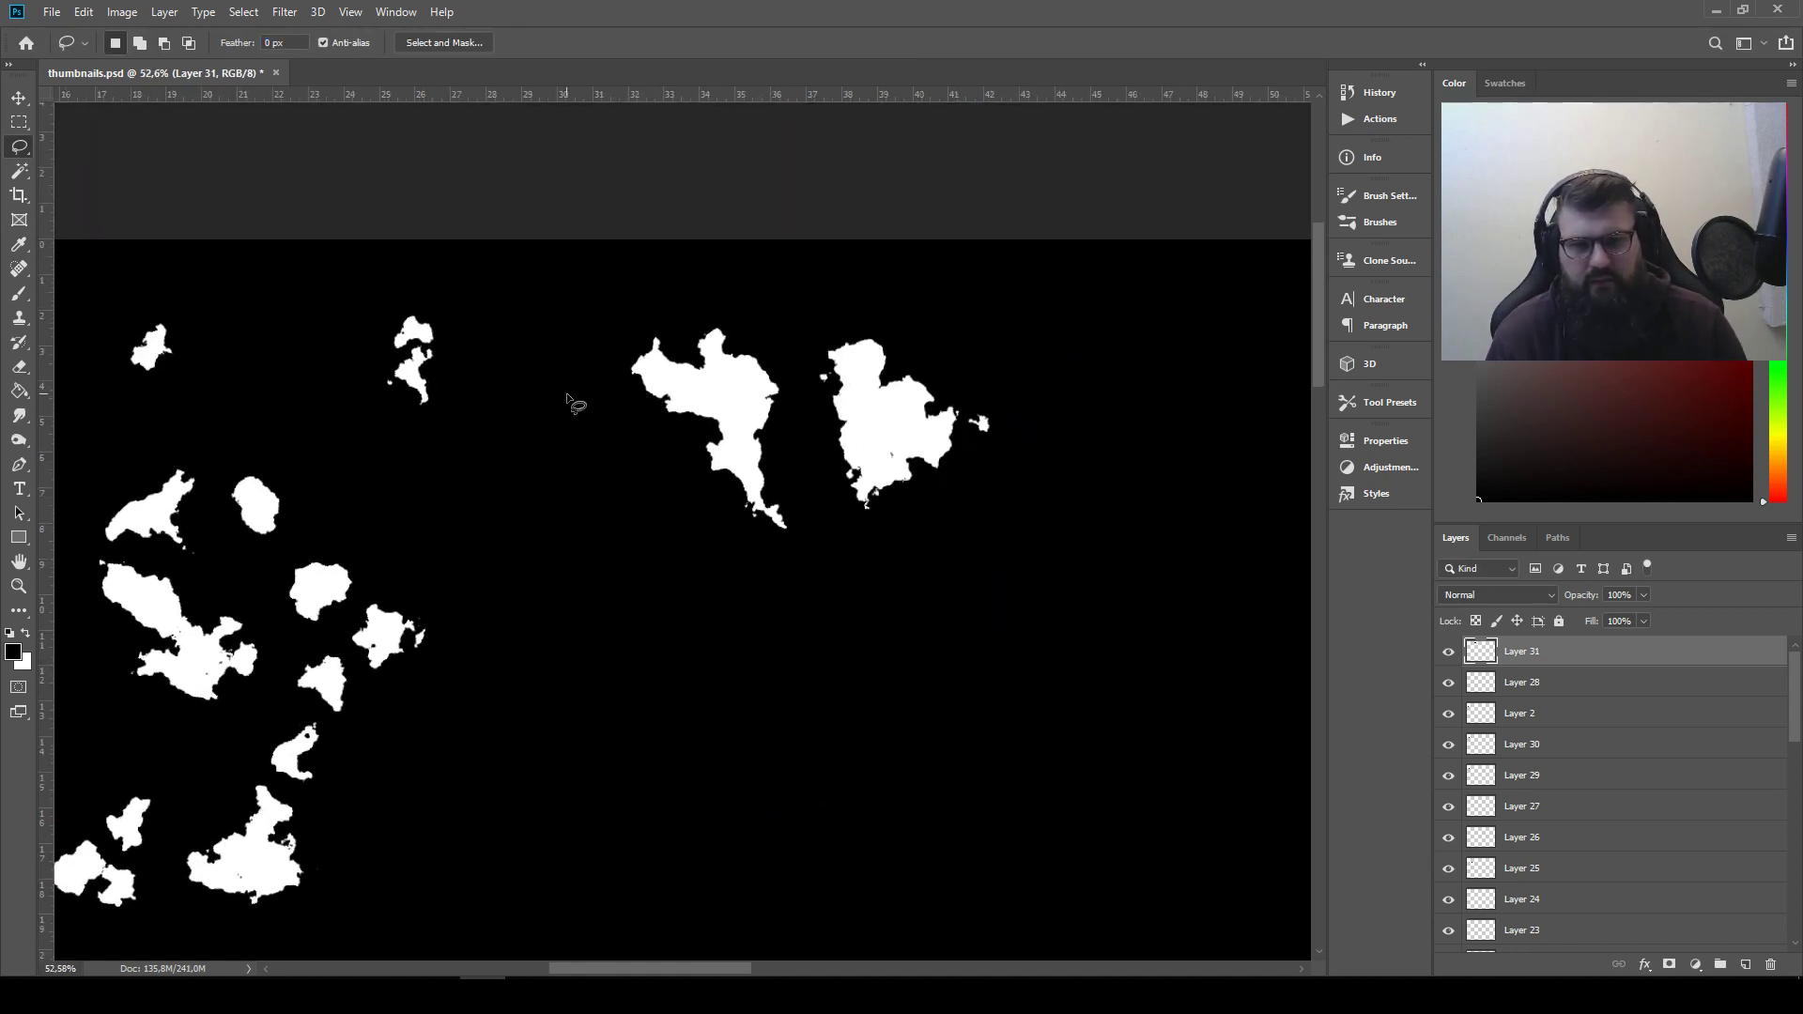
Nudge the copied silhouettes down slightly and place the Layer 27 shape below them, at the top of the layer stack
{"action": "left_click_drag", "start_coordinate": [470, 515], "coordinate": [635, 507]}
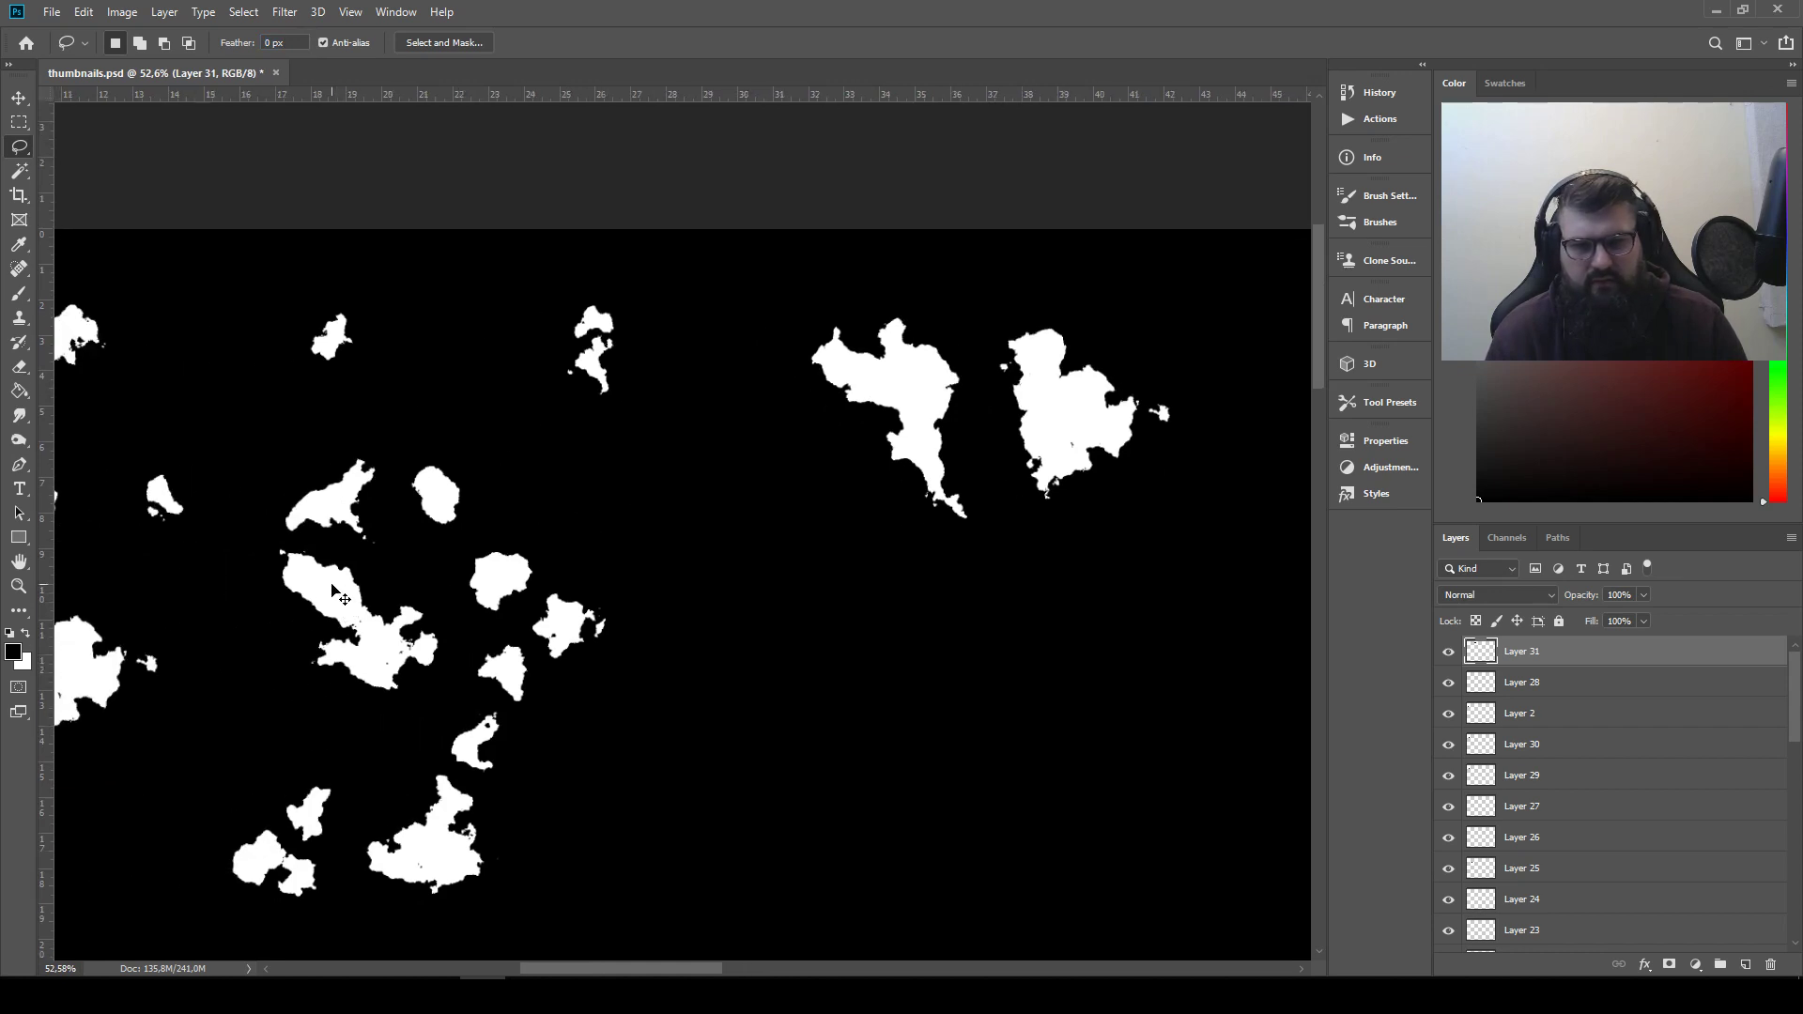
{"action": "mouse_move", "coordinate": [334, 589]}
{"action": "left_mouse_down"}
{"action": "mouse_move", "coordinate": [728, 563]}
{"action": "mouse_move", "coordinate": [470, 511]}
{"action": "mouse_move", "coordinate": [405, 589]}
{"action": "mouse_move", "coordinate": [314, 595]}
{"action": "mouse_move", "coordinate": [333, 561]}
{"action": "left_mouse_up"}
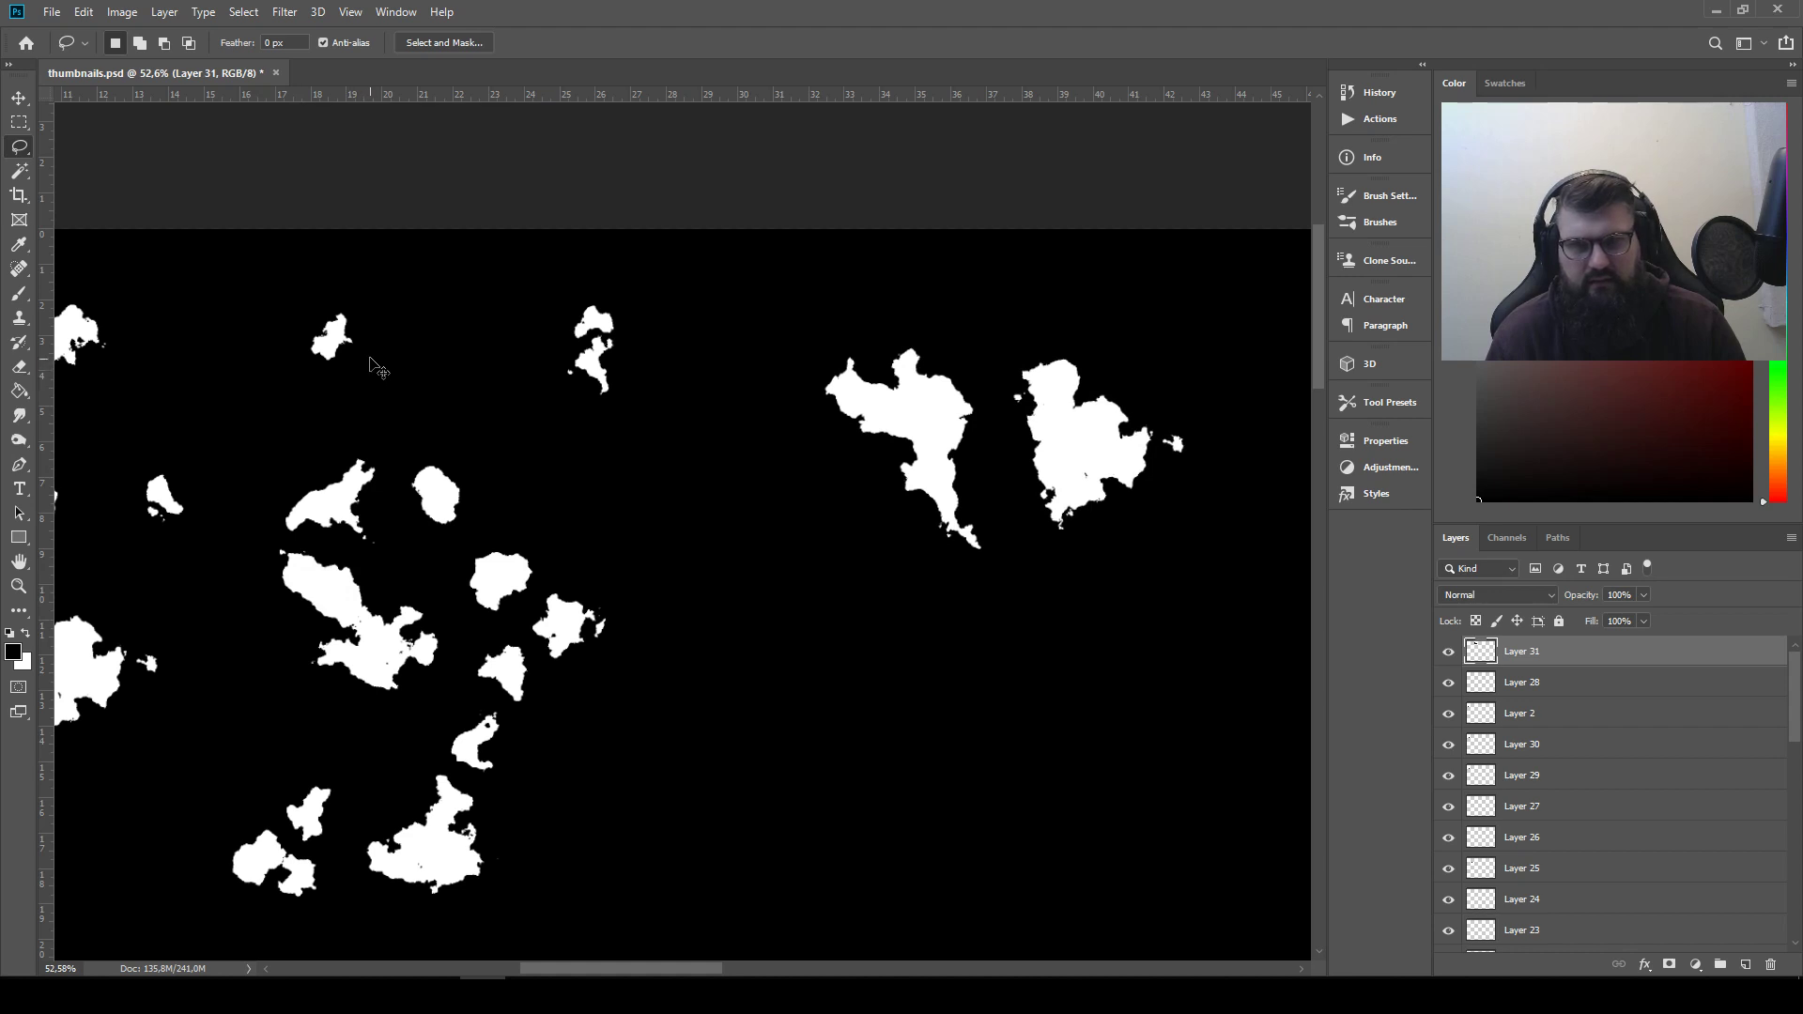
{"action": "left_click", "coordinate": [16, 105]}
{"action": "left_click_drag", "start_coordinate": [344, 570], "coordinate": [1023, 653]}
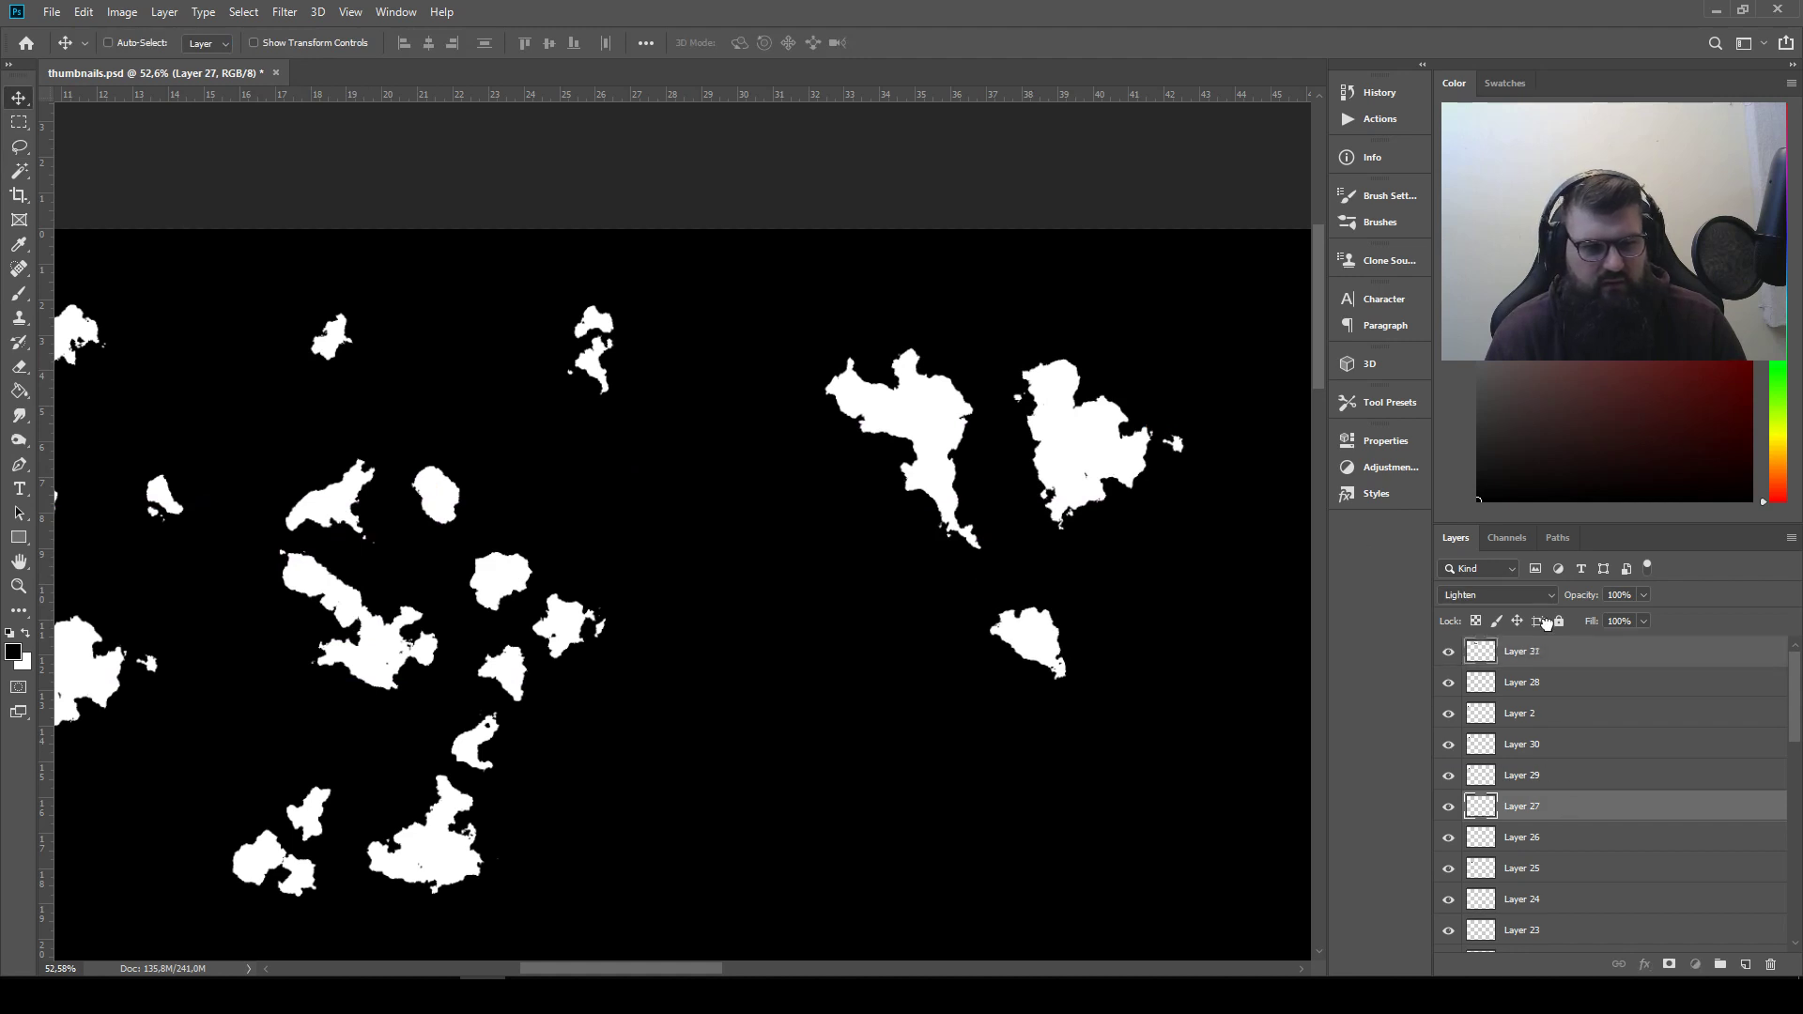
Invert the Layer 27 shape and set its blend mode to Multiply
{"action": "left_click", "coordinate": [122, 11]}
{"action": "mouse_move", "coordinate": [183, 62]}
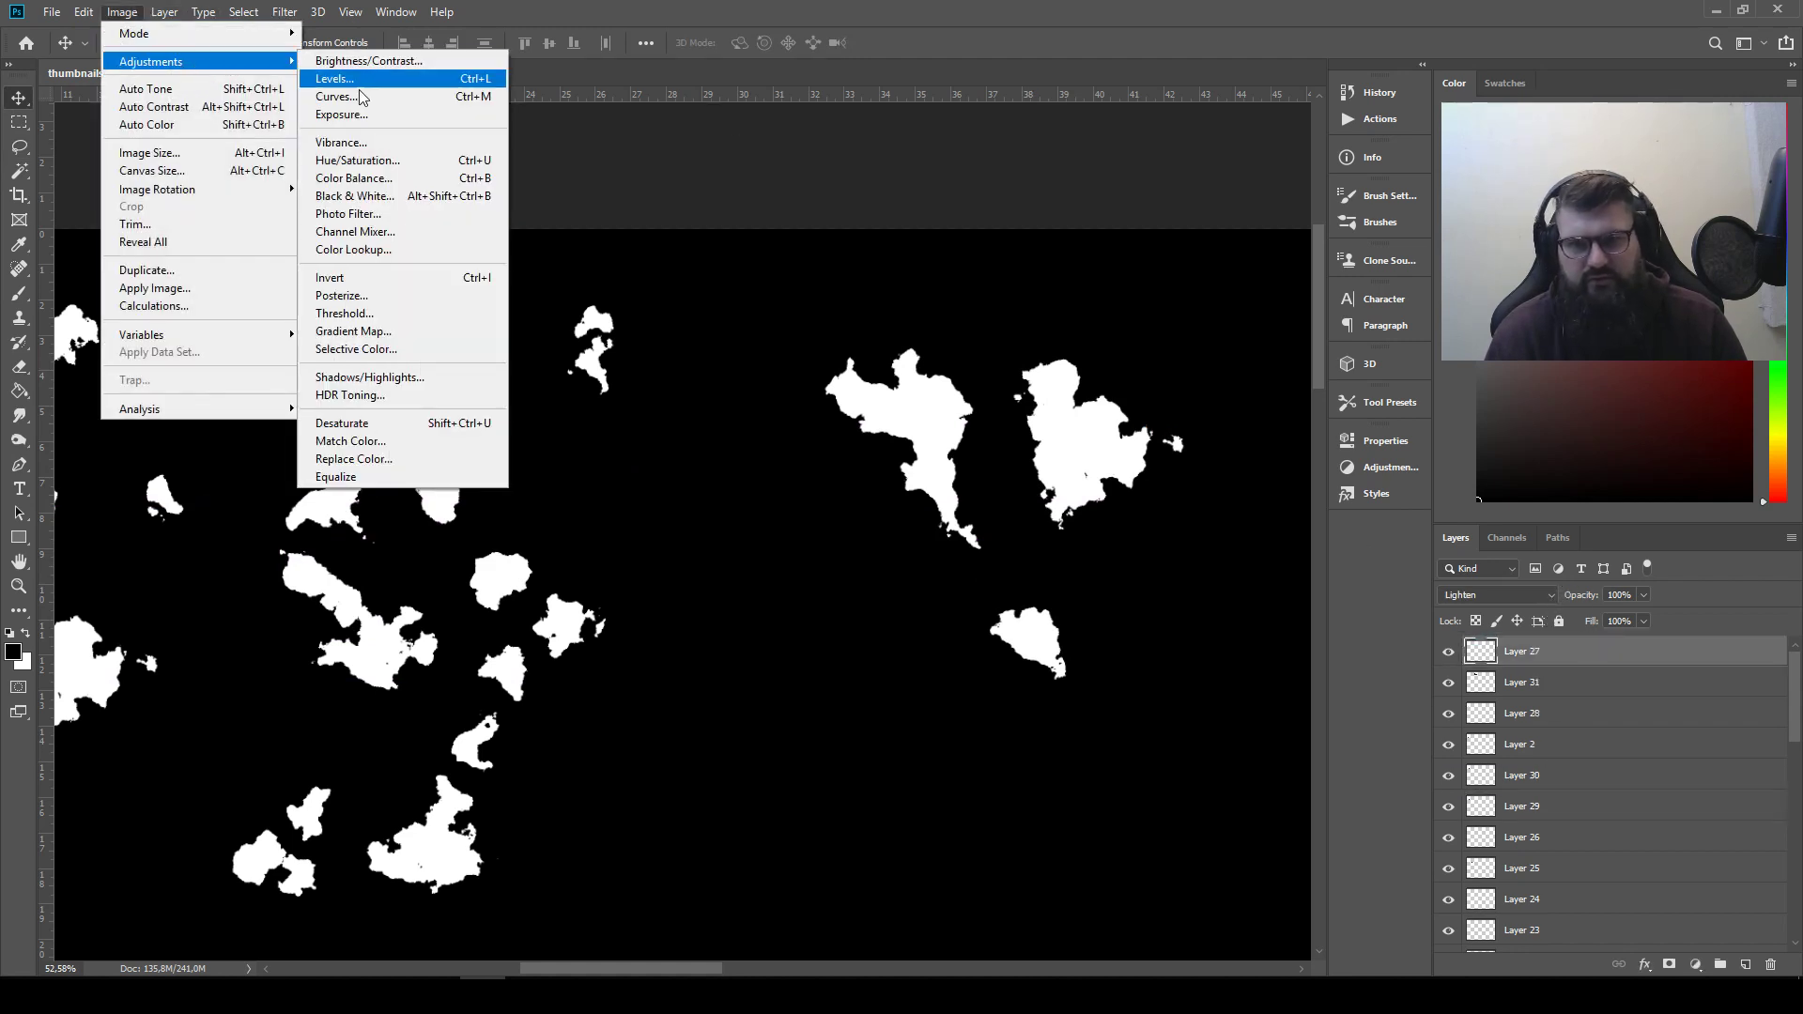
{"action": "left_click", "coordinate": [419, 280]}
{"action": "left_click", "coordinate": [1523, 598]}
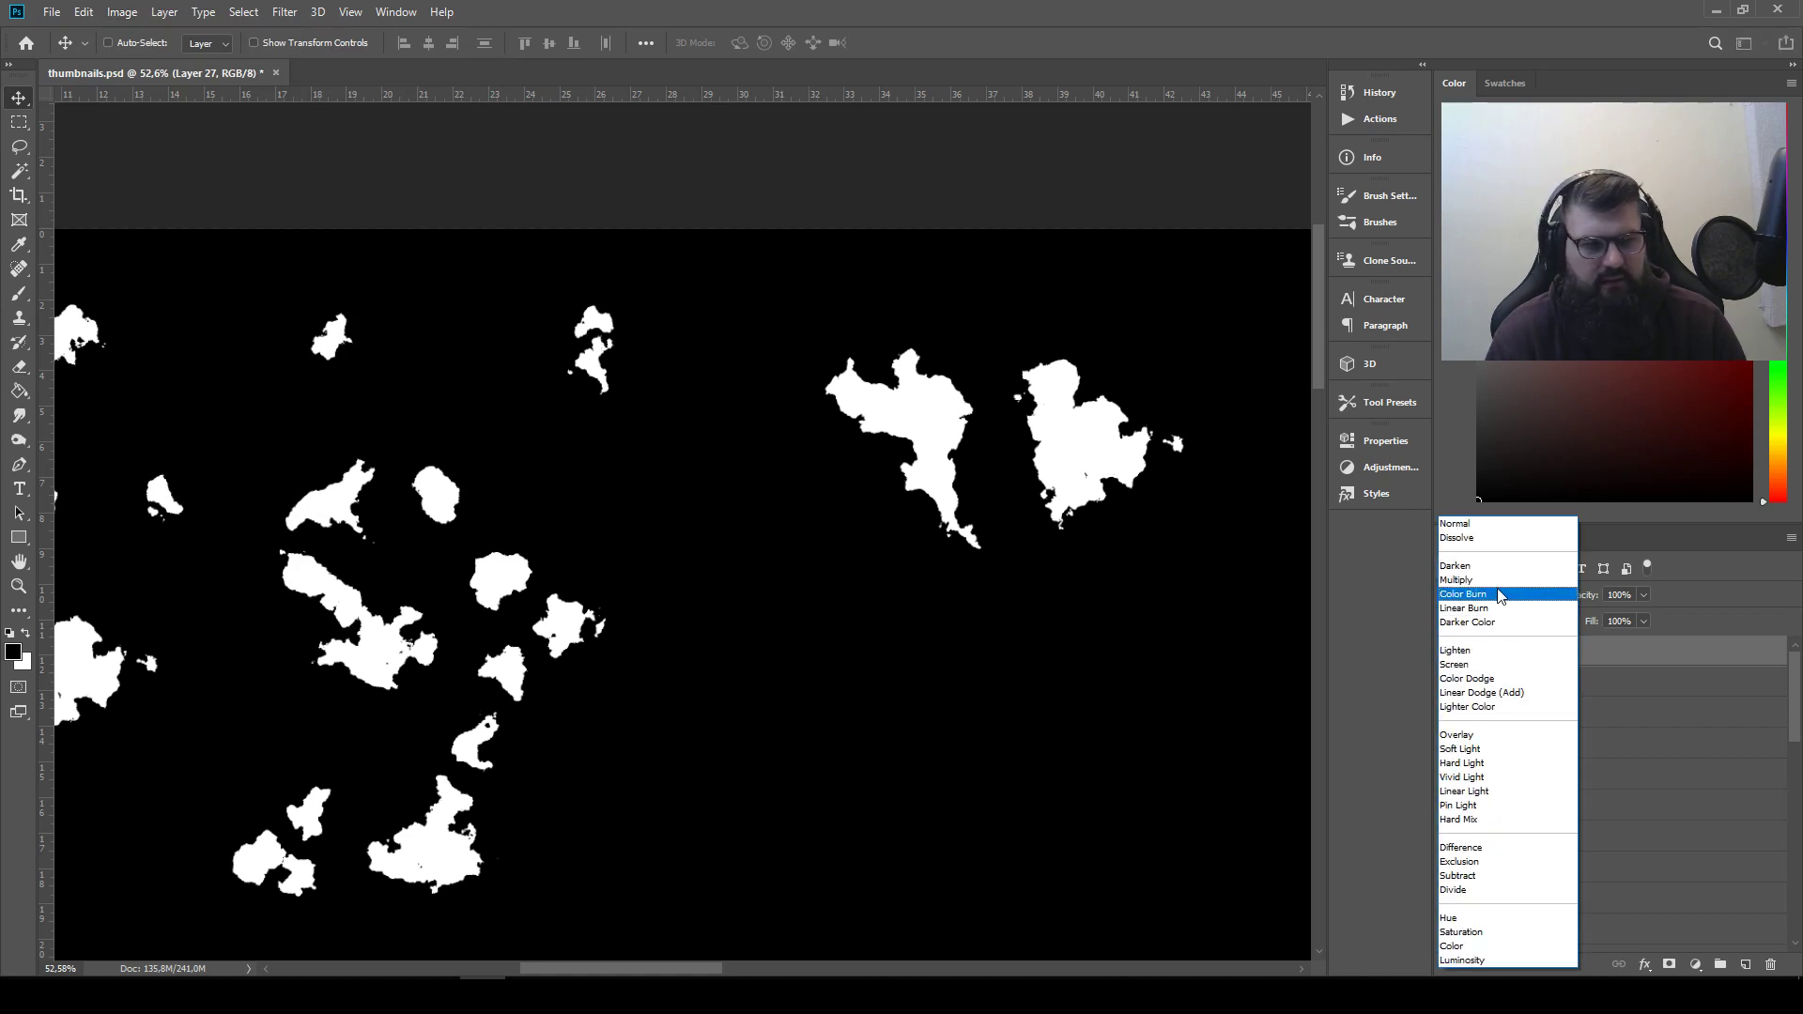
{"action": "left_click", "coordinate": [1503, 590]}
Rotate the inverted Layer 27 shape to about -89.82° and place it so it cuts the second copied silhouette's head from its body
{"action": "left_click_drag", "start_coordinate": [1075, 589], "coordinate": [995, 499]}
{"action": "scroll", "coordinate": [1089, 483], "scroll_direction": "up", "scroll_amount": 4}
{"action": "key", "text": "ctrl"}
{"action": "key", "text": "ctrl+t"}
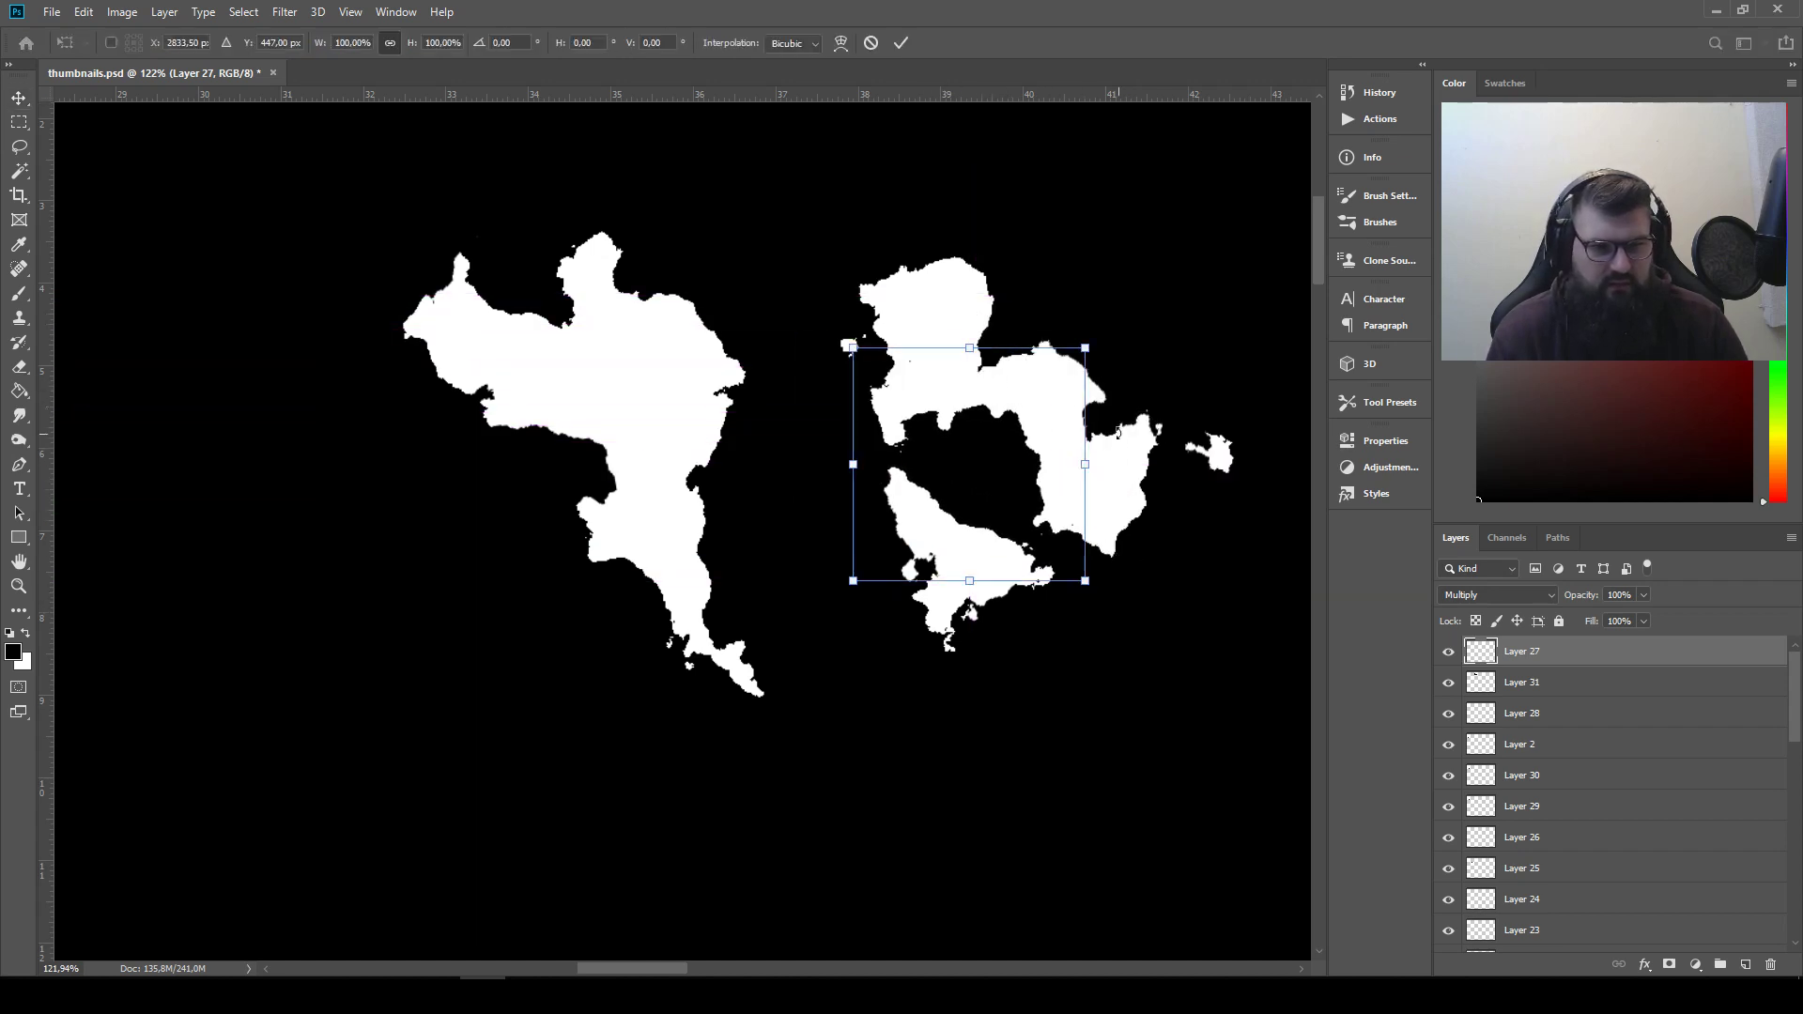
{"action": "left_click_drag", "start_coordinate": [1113, 348], "coordinate": [883, 299]}
{"action": "left_click_drag", "start_coordinate": [993, 487], "coordinate": [918, 452]}
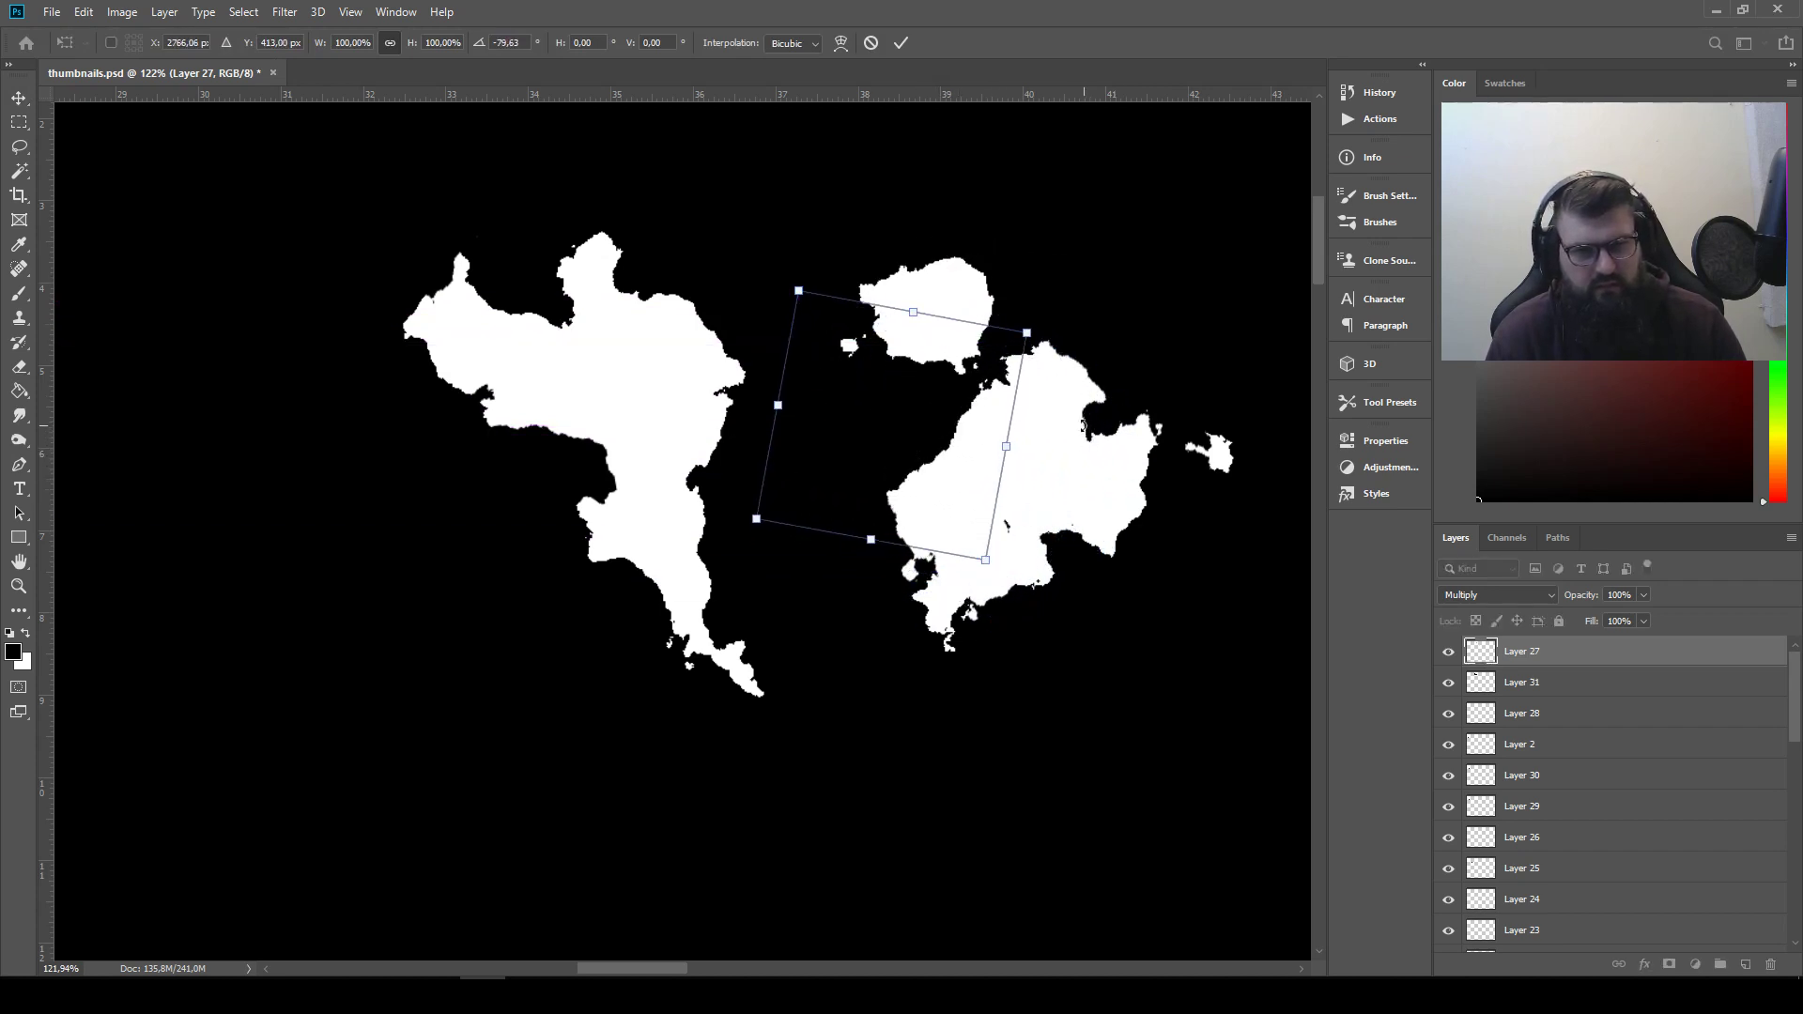
{"action": "left_click_drag", "start_coordinate": [1060, 344], "coordinate": [1080, 300]}
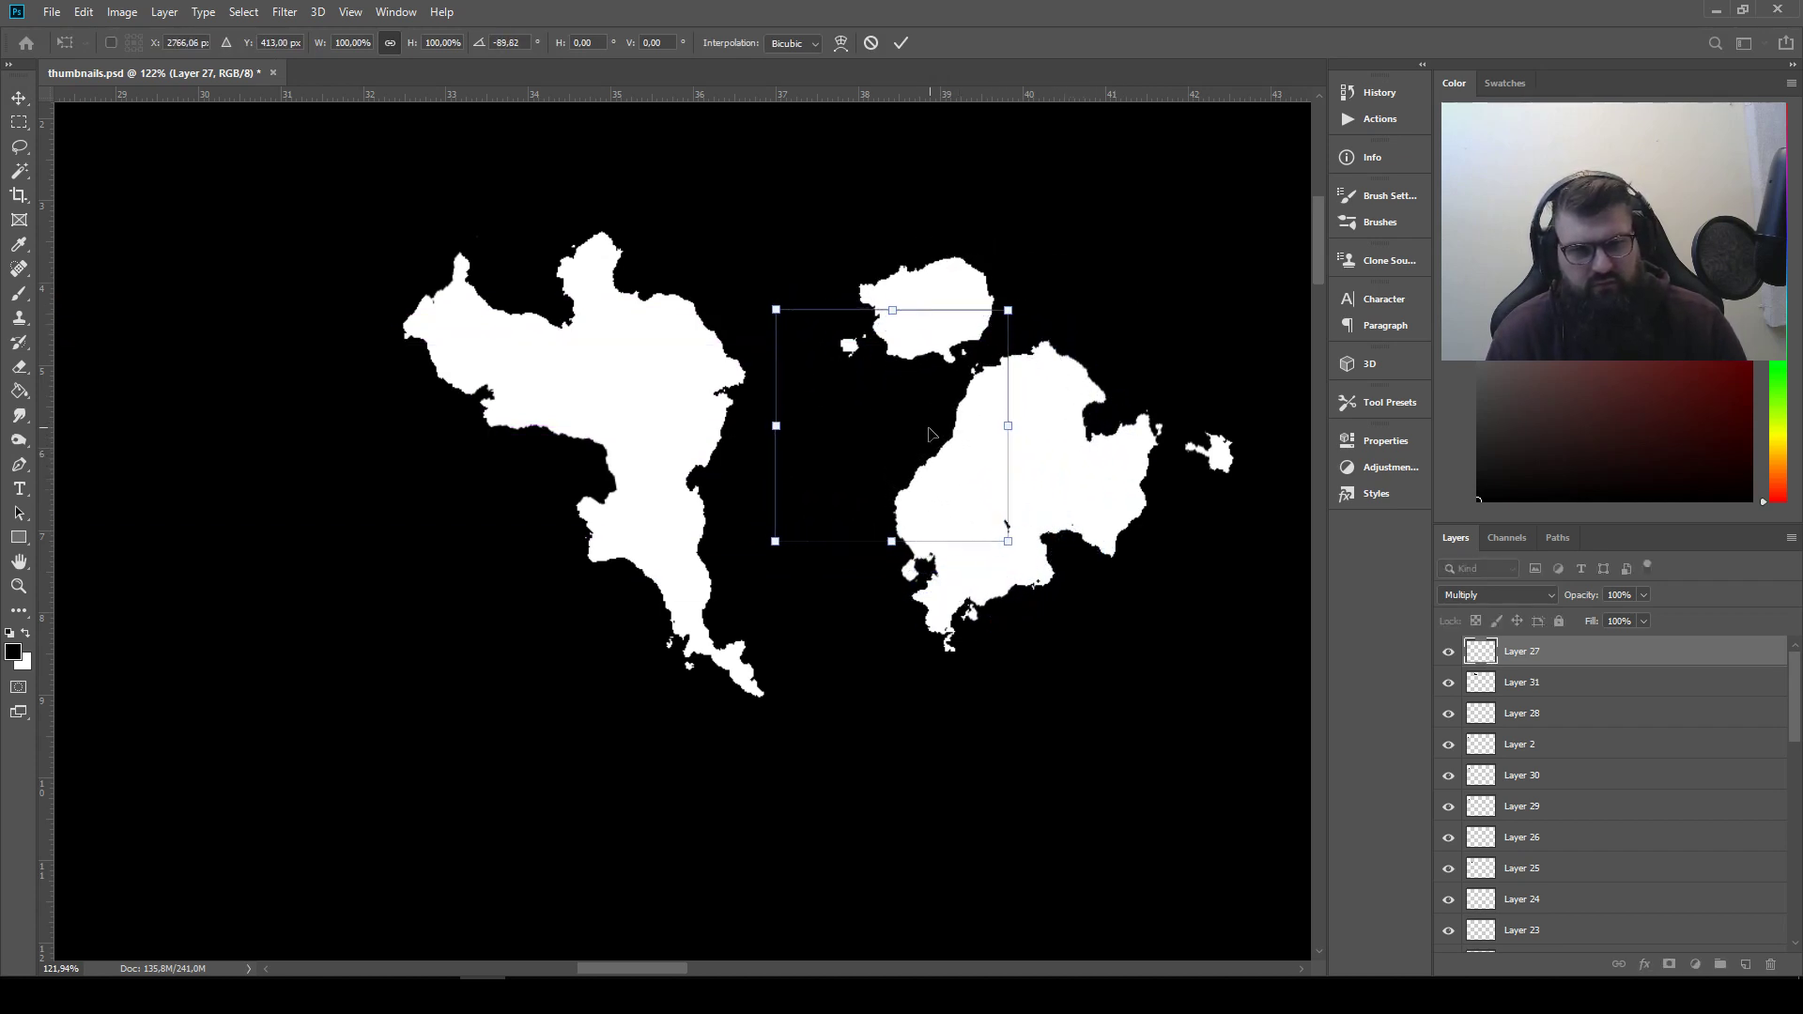
{"action": "left_click_drag", "start_coordinate": [925, 432], "coordinate": [929, 436]}
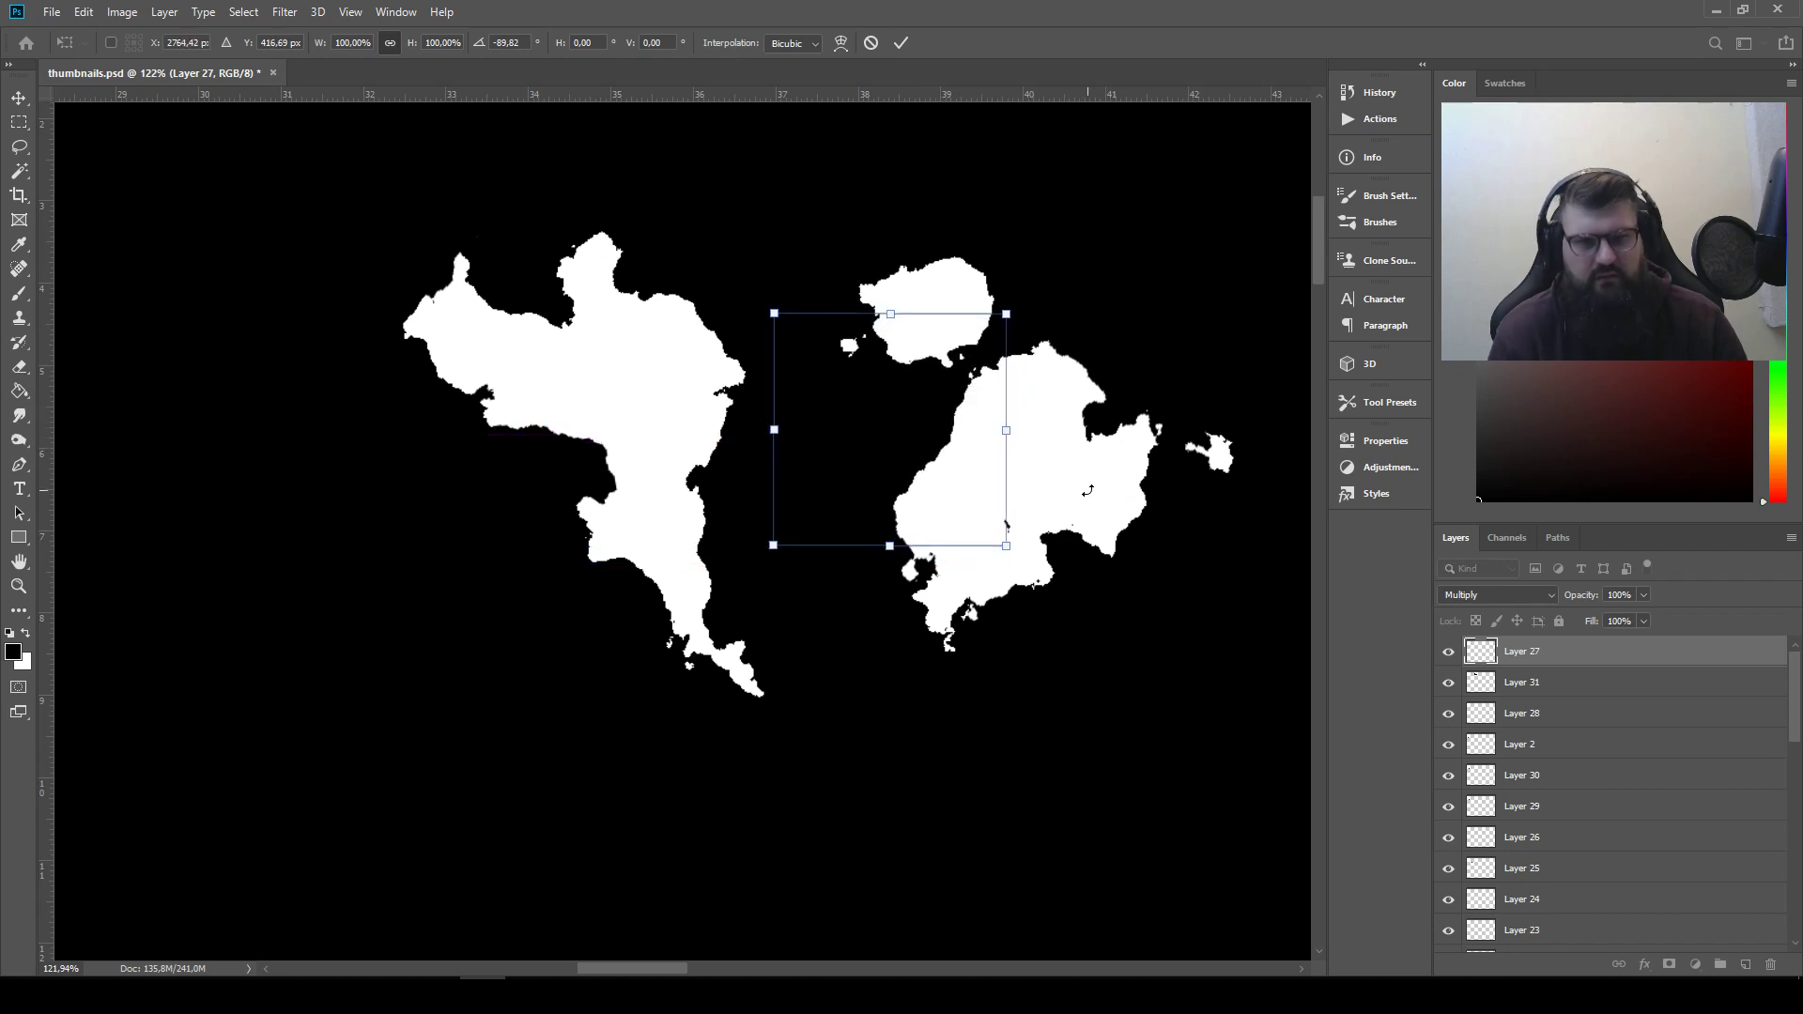
{"action": "key", "text": "Return"}
{"action": "scroll", "coordinate": [1033, 494], "scroll_direction": "down", "scroll_amount": 3}
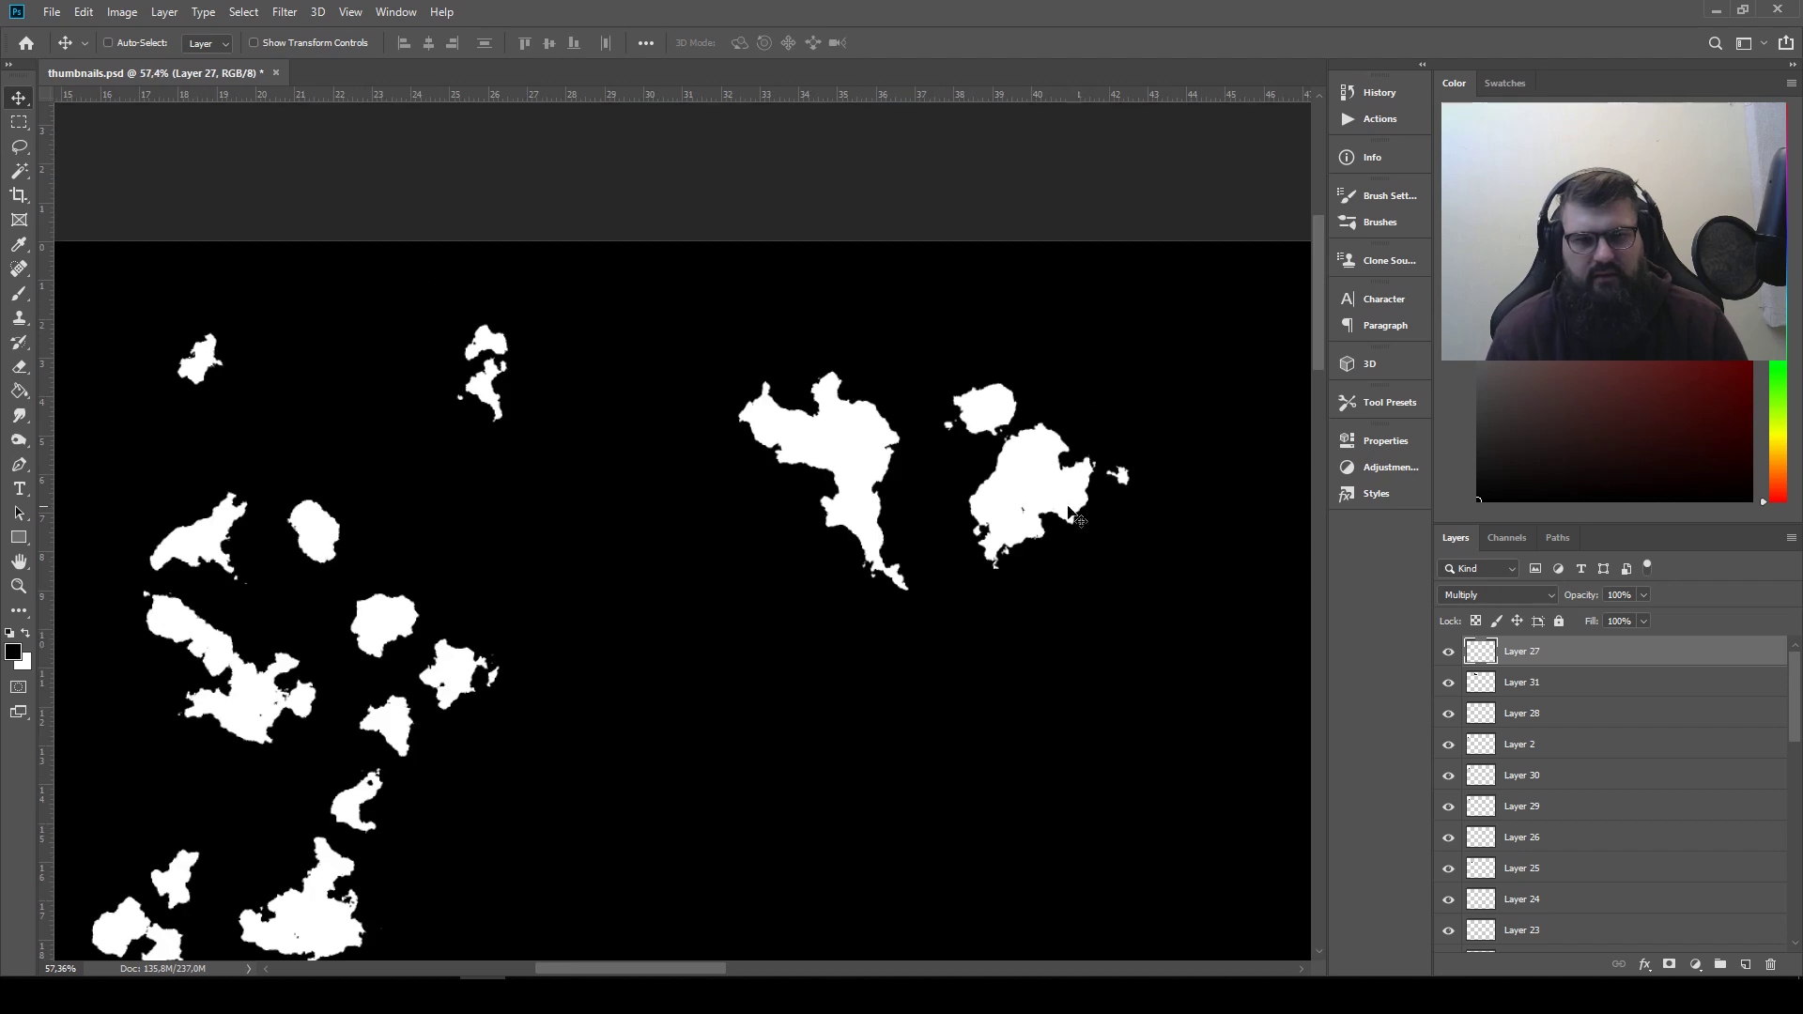
Copy both refined silhouettes together onto a new layer and move the copy into the empty area far to the right
{"action": "left_click_drag", "start_coordinate": [1038, 502], "coordinate": [778, 479]}
{"action": "scroll", "coordinate": [774, 492], "scroll_direction": "up", "scroll_amount": 2}
{"action": "left_click", "coordinate": [18, 122]}
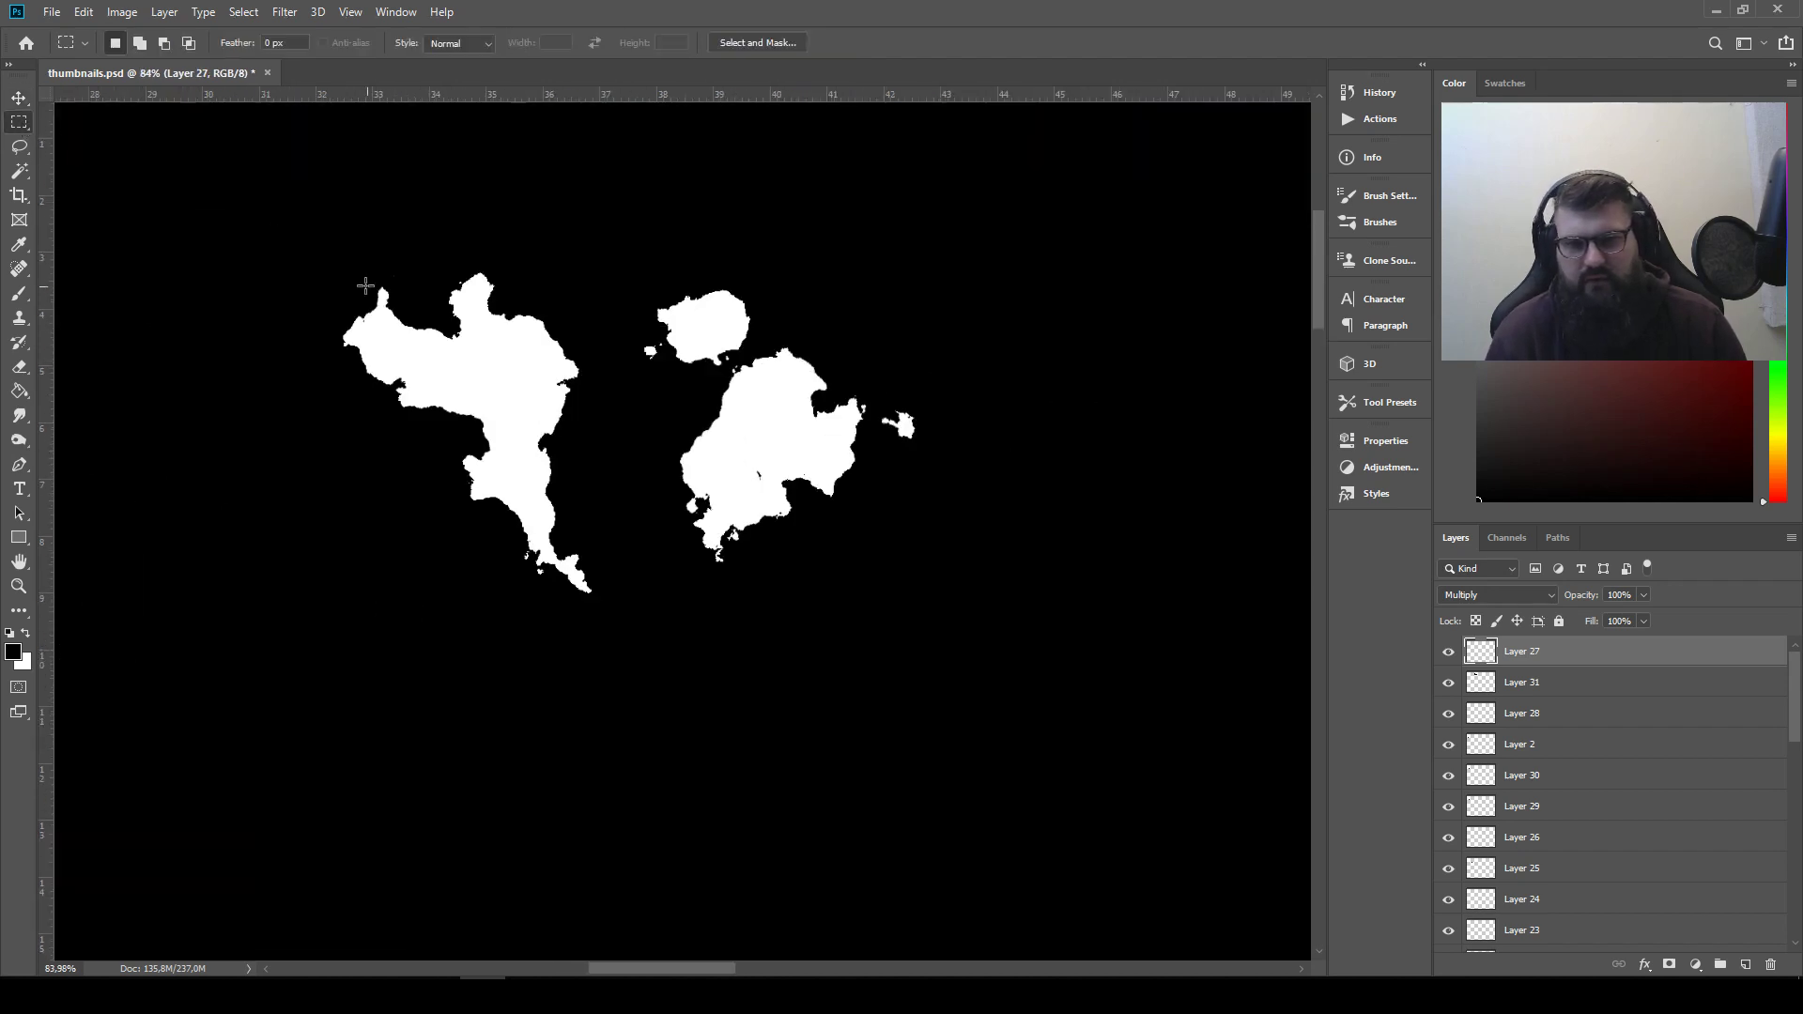
{"action": "mouse_move", "coordinate": [321, 241]}
{"action": "left_mouse_down"}
{"action": "mouse_move", "coordinate": [804, 525]}
{"action": "mouse_move", "coordinate": [950, 636]}
{"action": "left_mouse_up"}
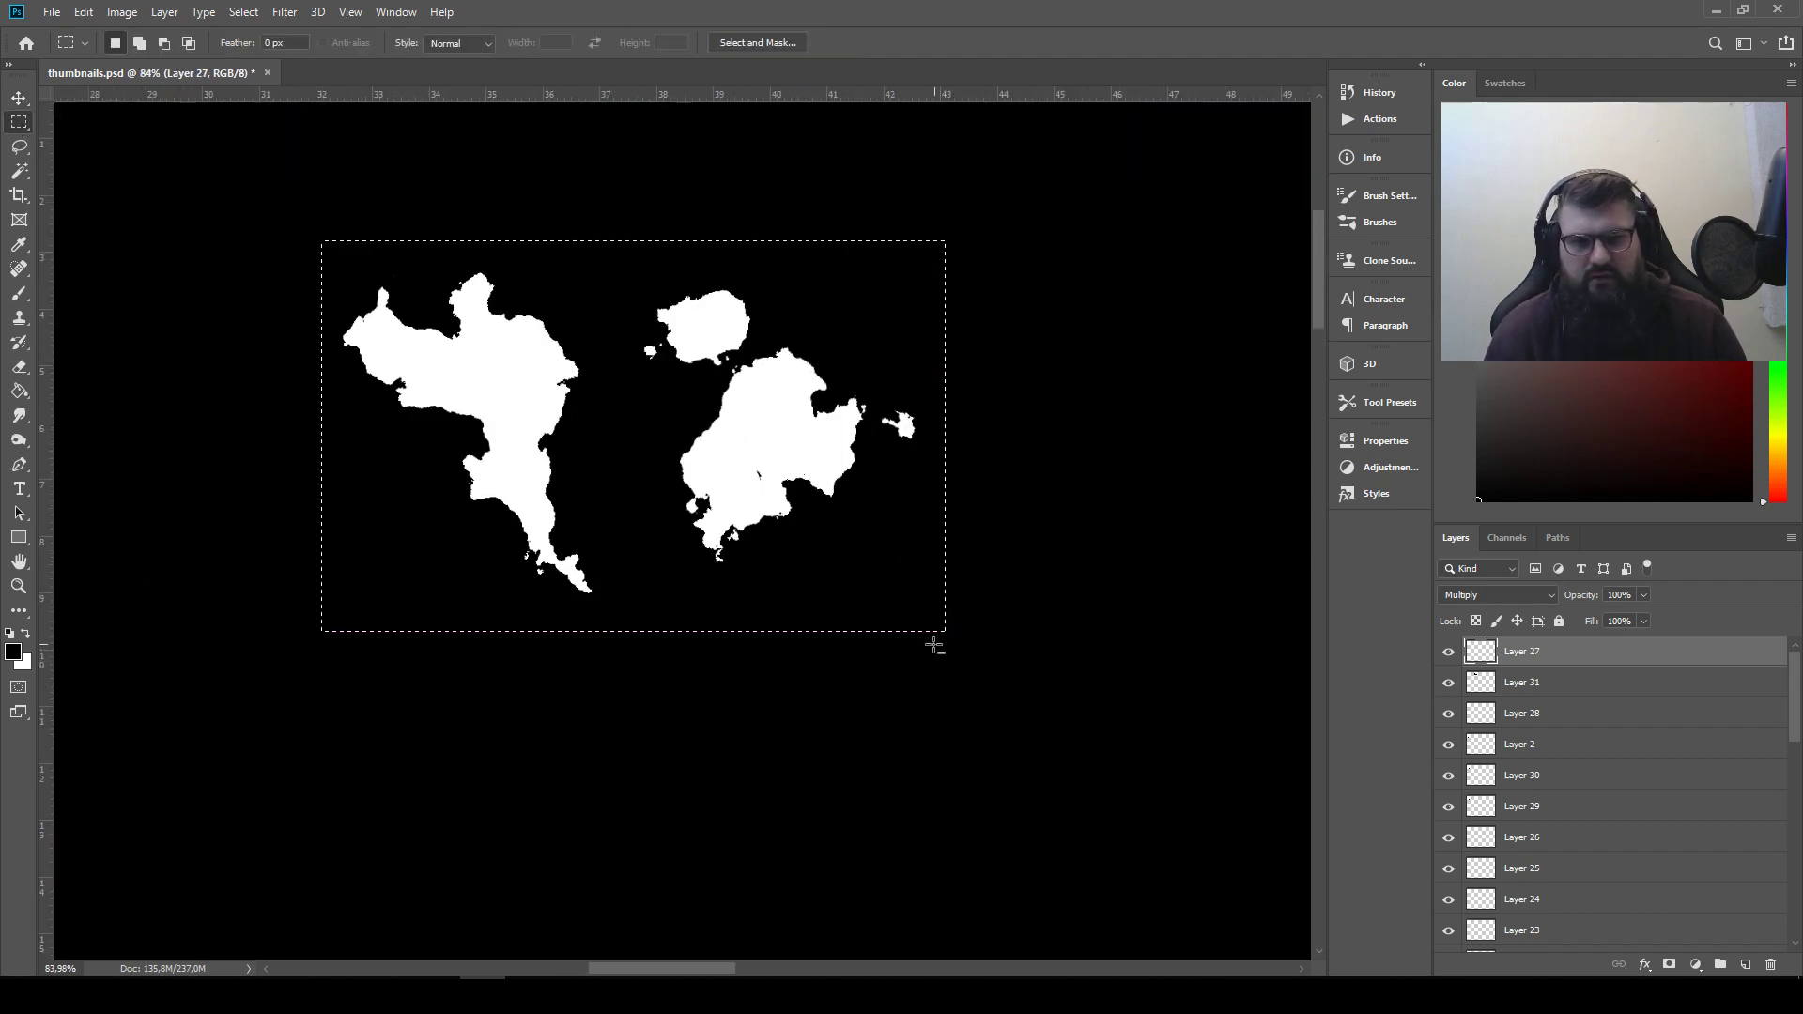
{"action": "scroll", "coordinate": [934, 645], "scroll_direction": "down", "scroll_amount": 5}
{"action": "key", "text": "ctrl+j"}
{"action": "key", "text": "v"}
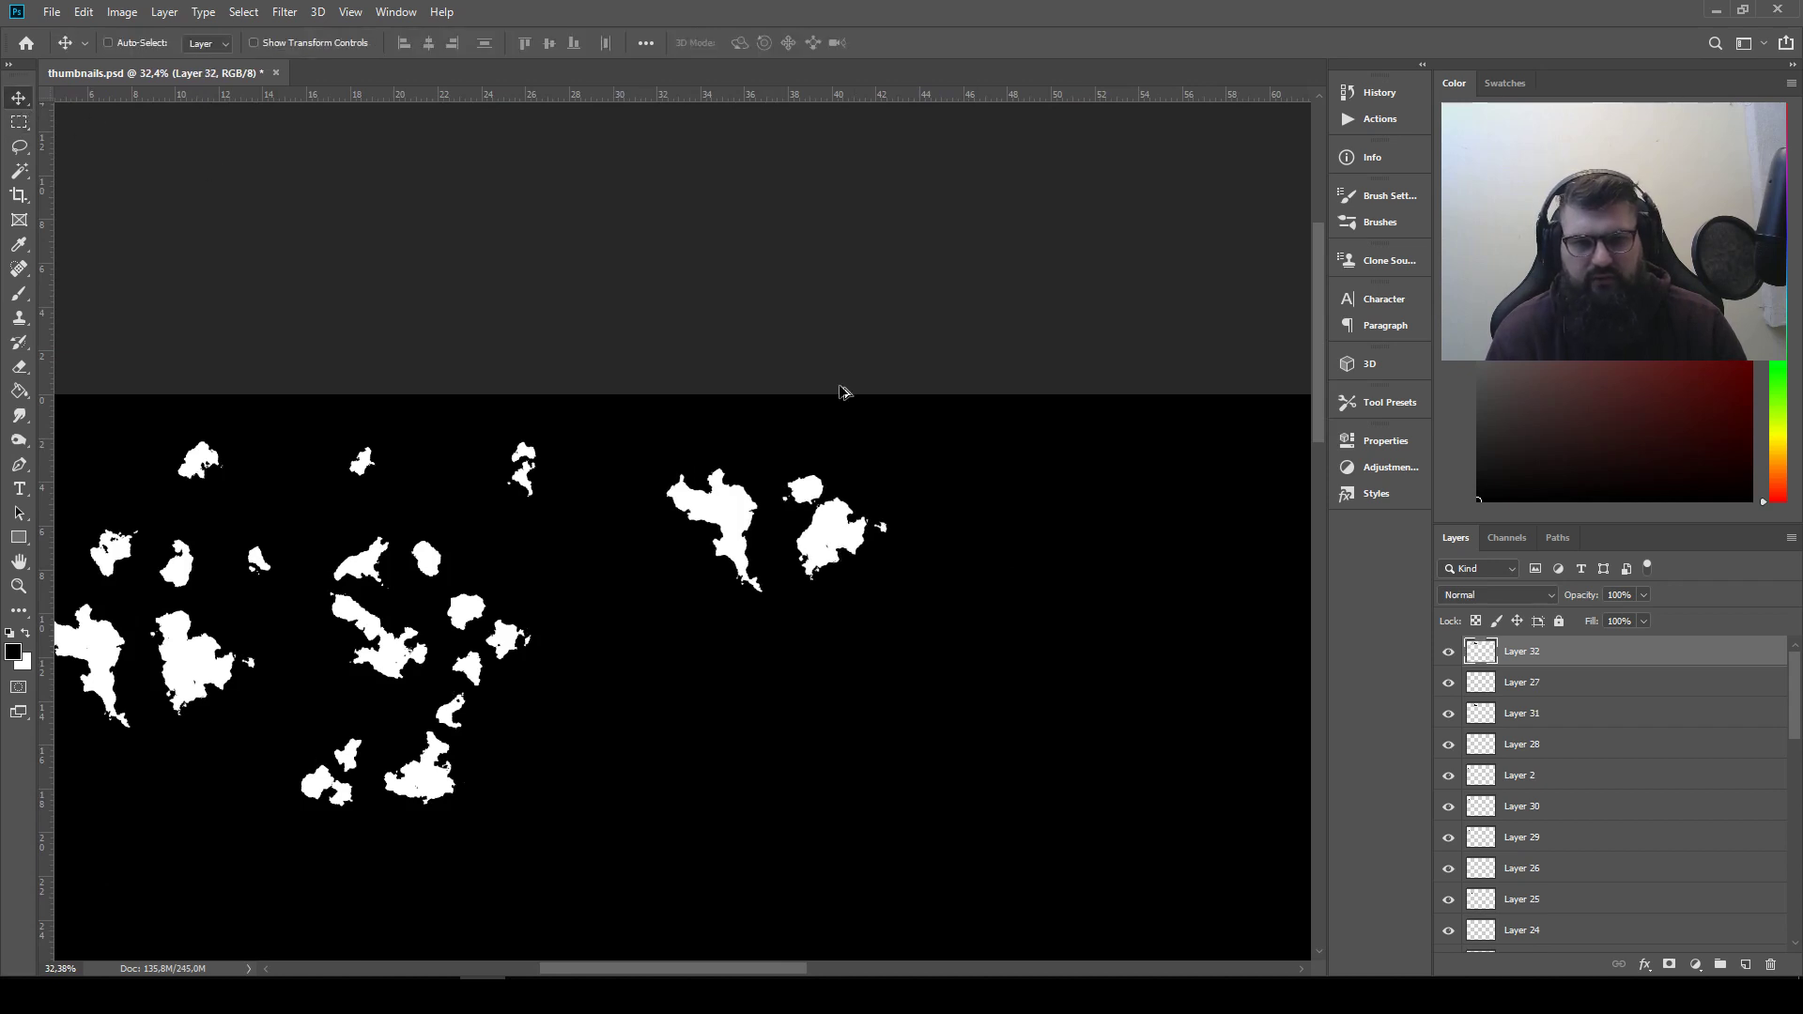
{"action": "scroll", "coordinate": [842, 393], "scroll_direction": "down", "scroll_amount": 2}
{"action": "left_click_drag", "start_coordinate": [821, 528], "coordinate": [1176, 543]}
{"action": "left_click_drag", "start_coordinate": [1121, 607], "coordinate": [715, 494]}
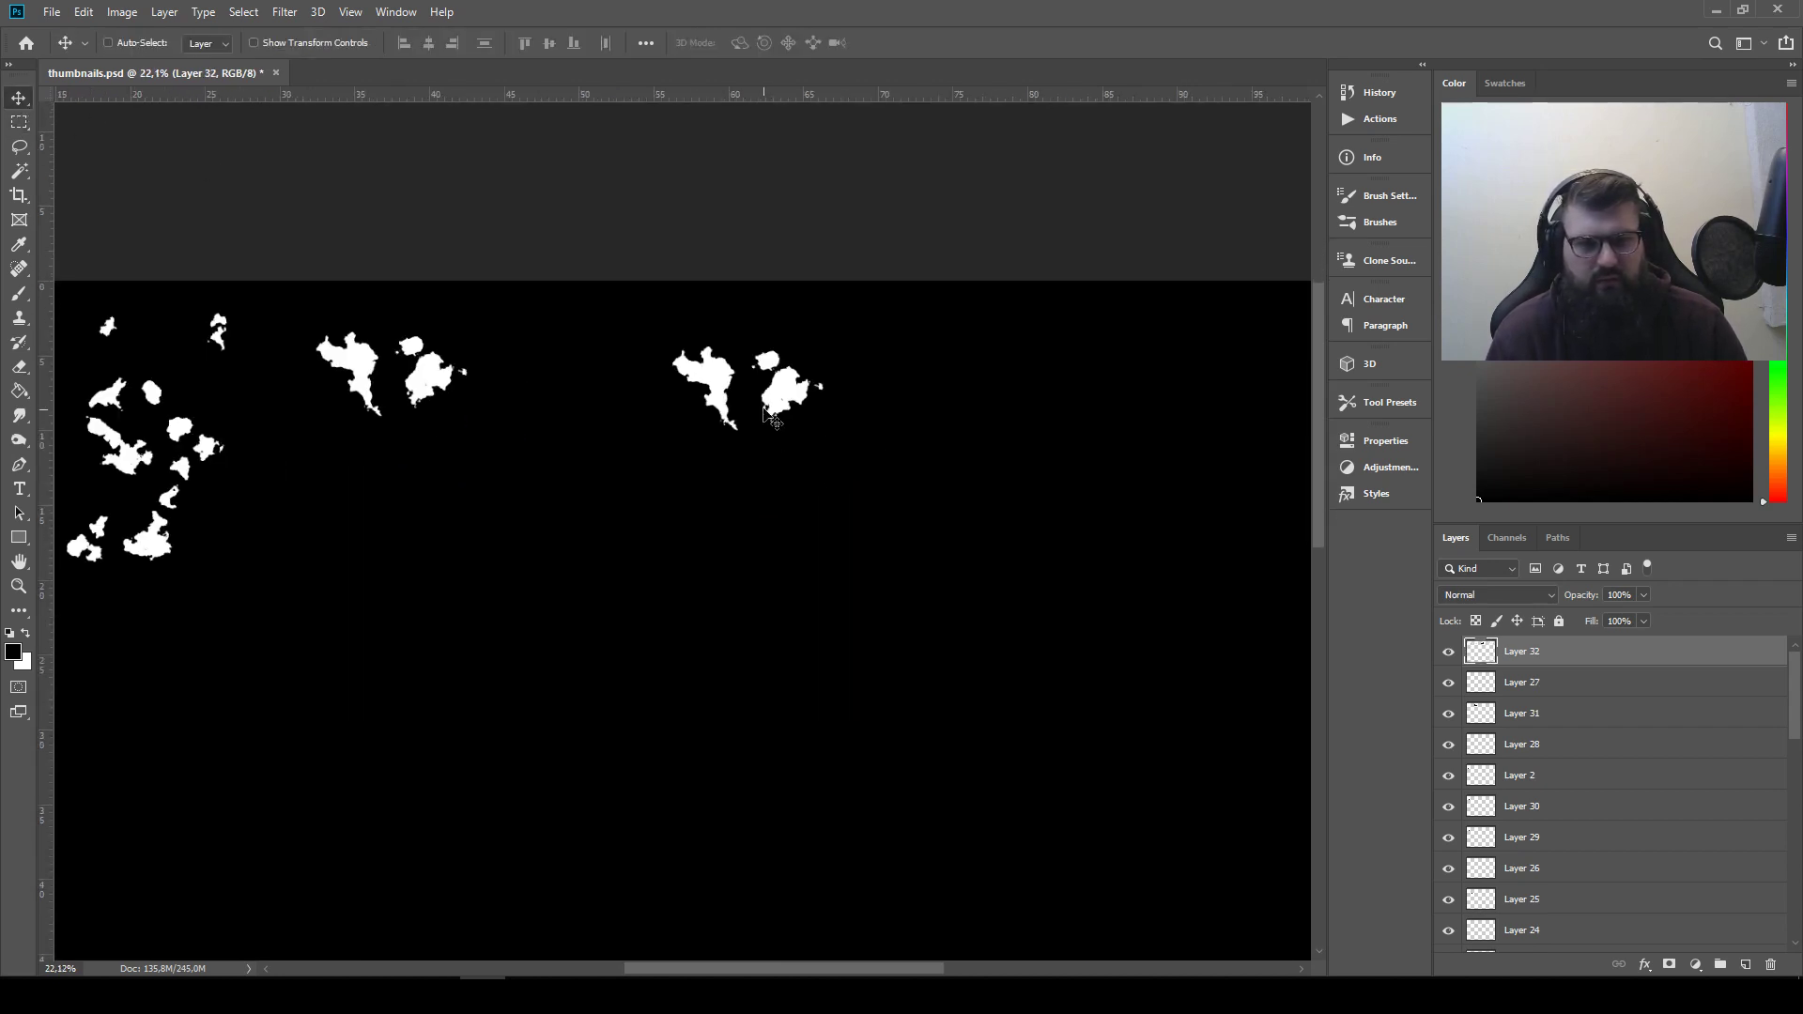
{"action": "left_click_drag", "start_coordinate": [792, 403], "coordinate": [978, 482]}
{"action": "left_click_drag", "start_coordinate": [525, 481], "coordinate": [1031, 535]}
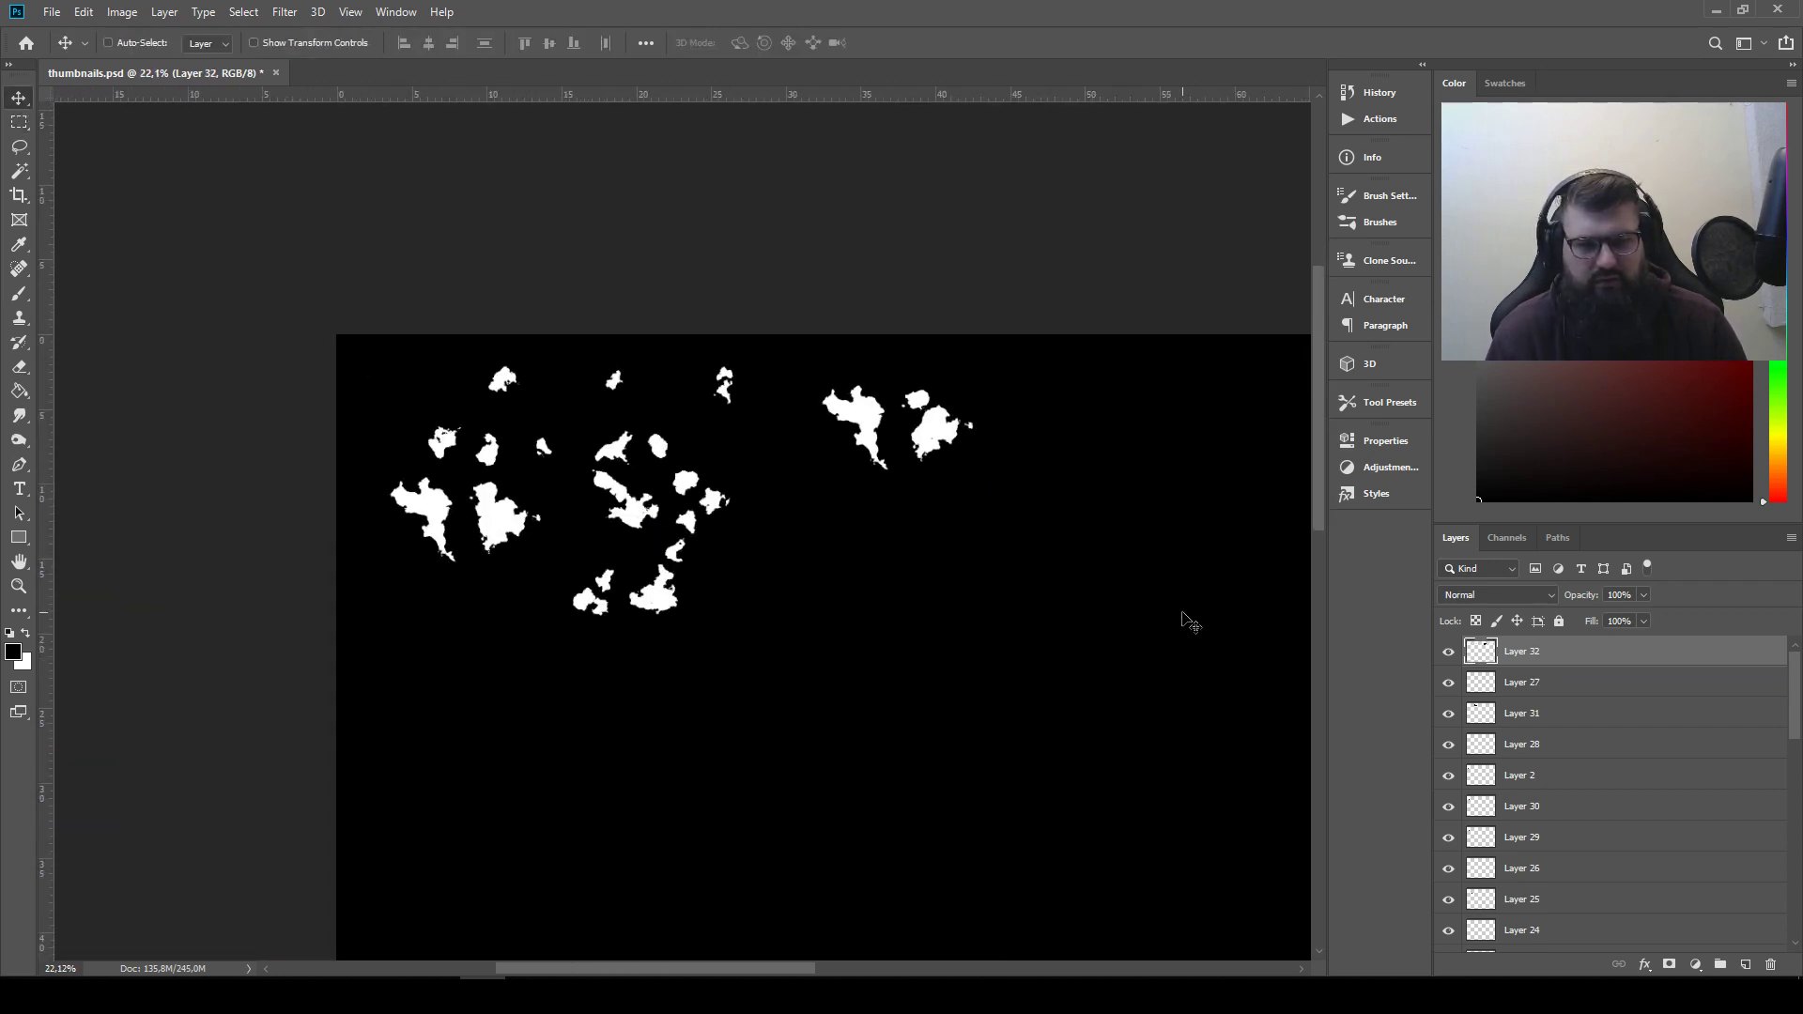
Invert Layer 27 back, set its blend mode to Lighten and move its shape back beside the random white shapes
{"action": "left_click", "coordinate": [1504, 681]}
{"action": "left_click", "coordinate": [121, 11]}
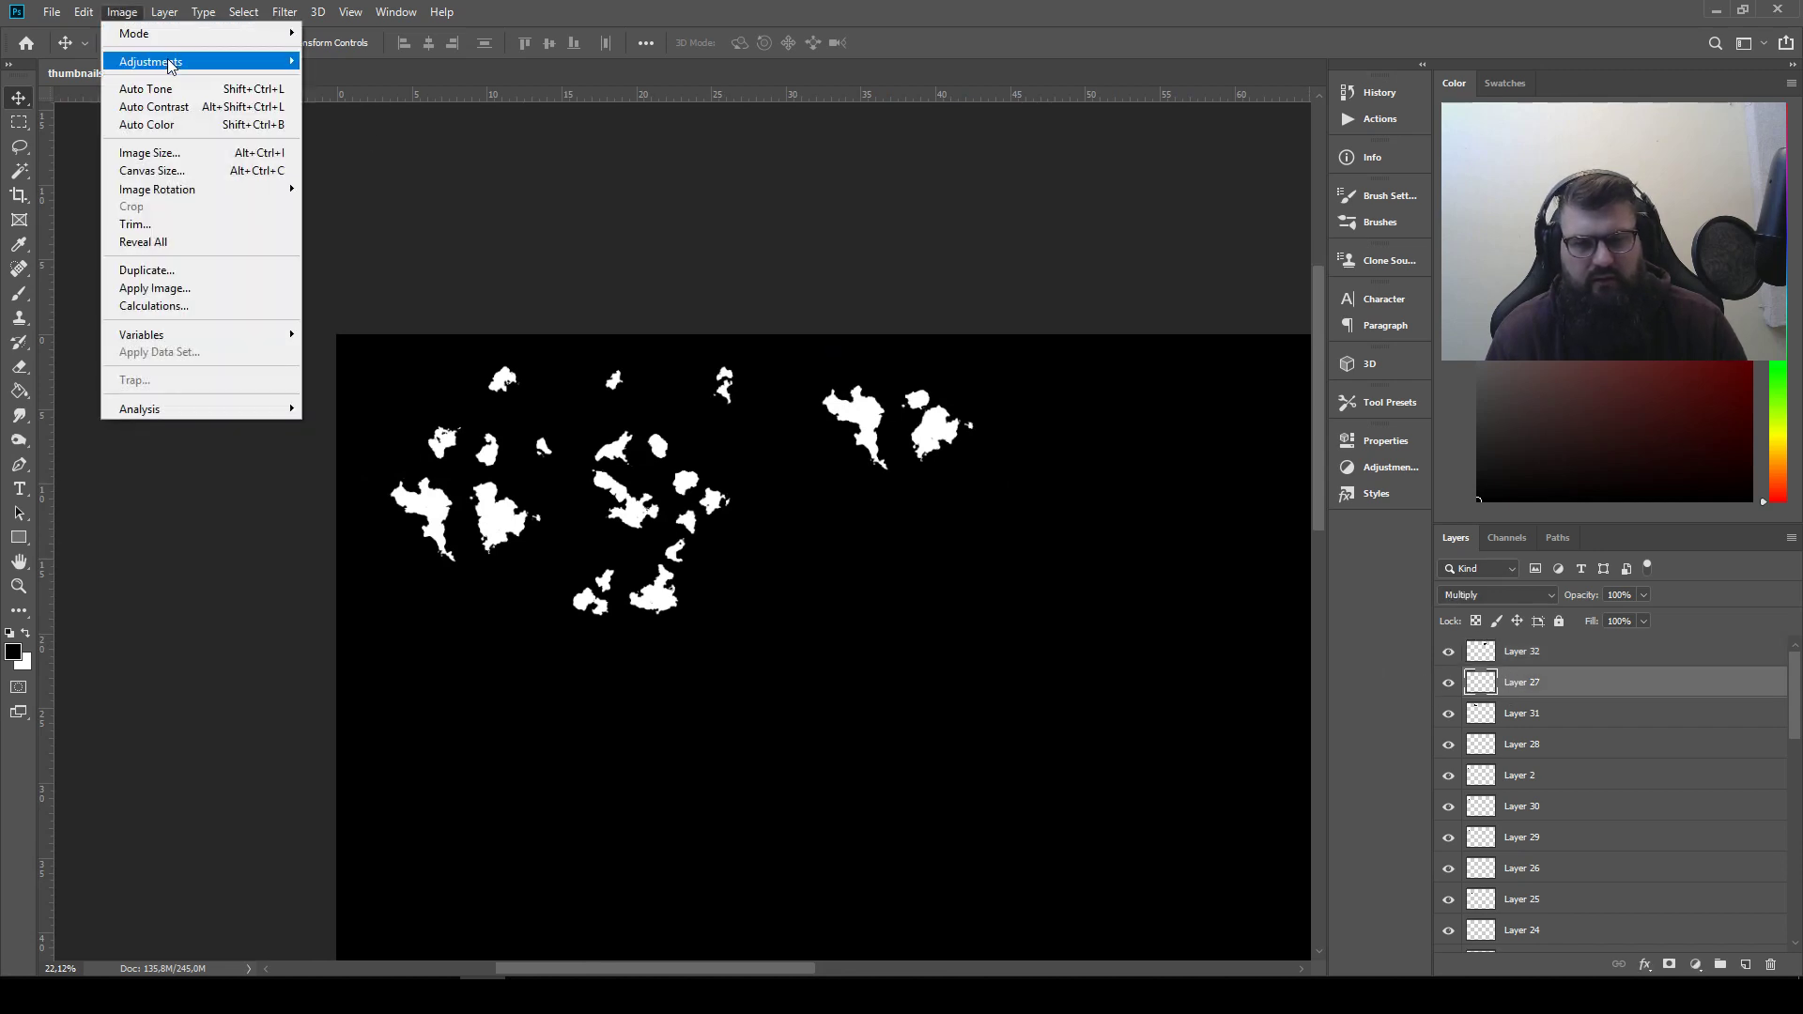
{"action": "mouse_move", "coordinate": [151, 57]}
{"action": "left_click", "coordinate": [450, 278]}
{"action": "left_click", "coordinate": [1472, 594]}
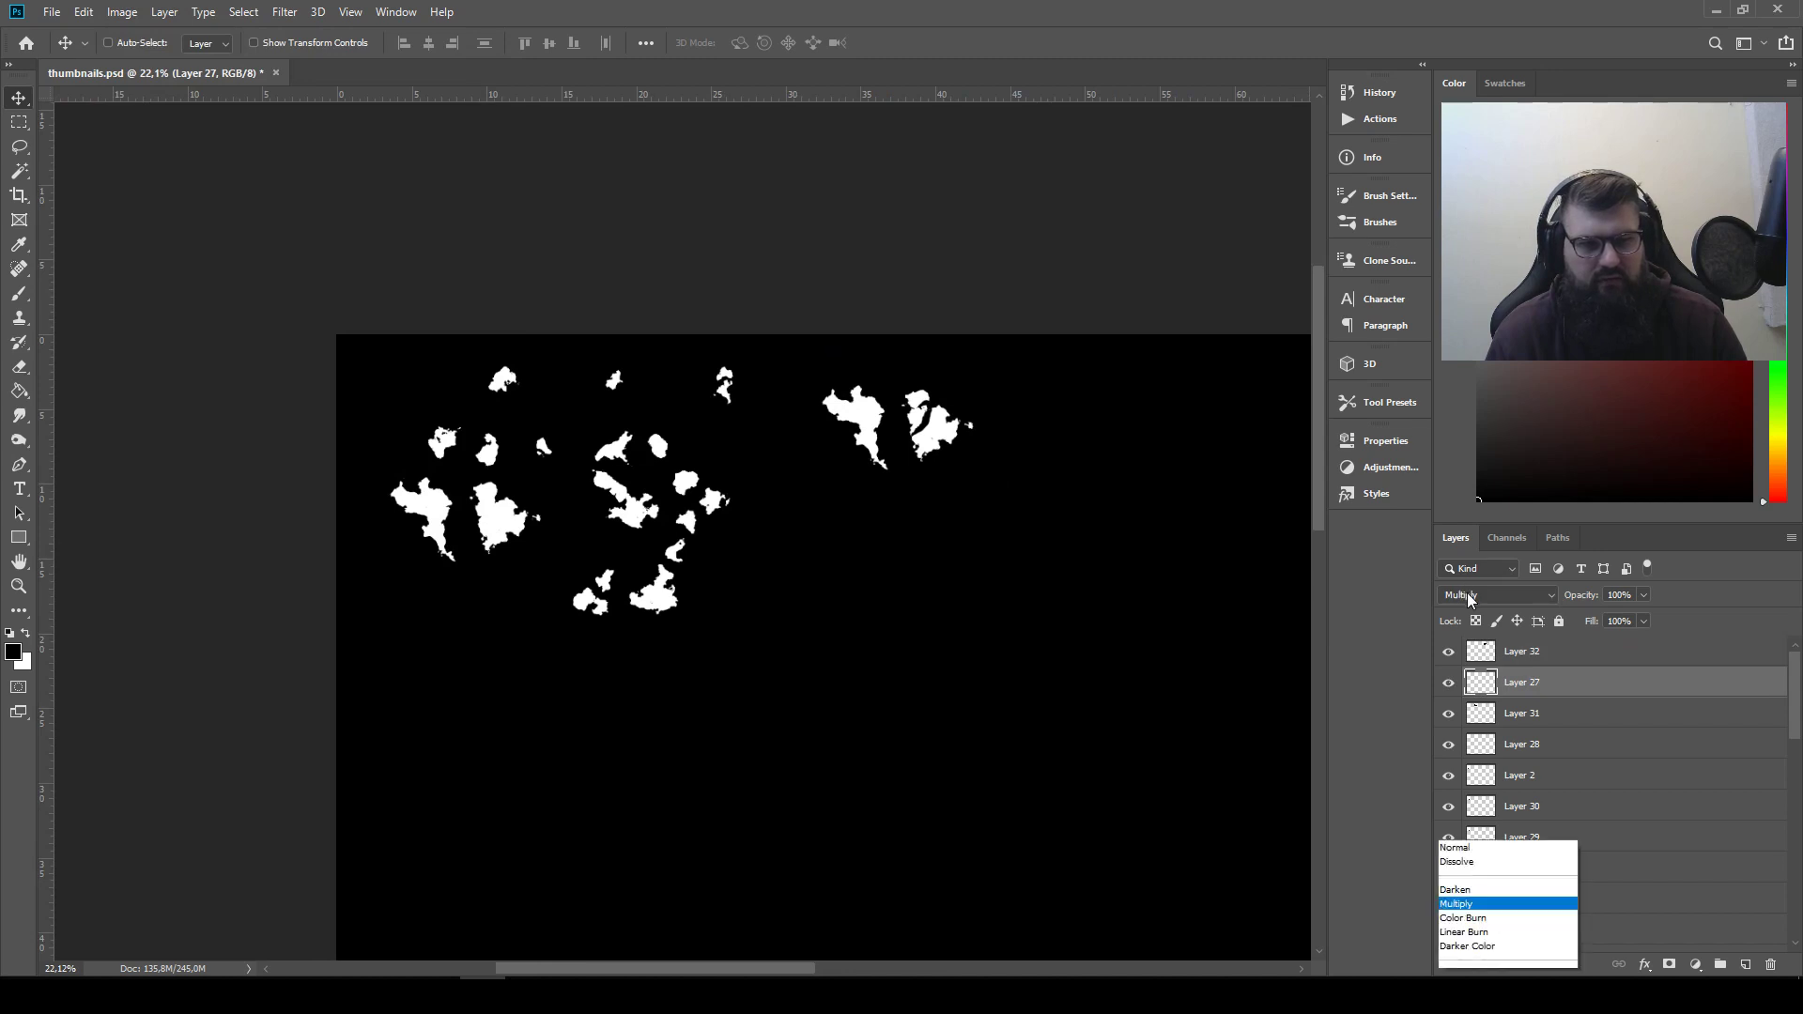
{"action": "left_click", "coordinate": [1472, 651]}
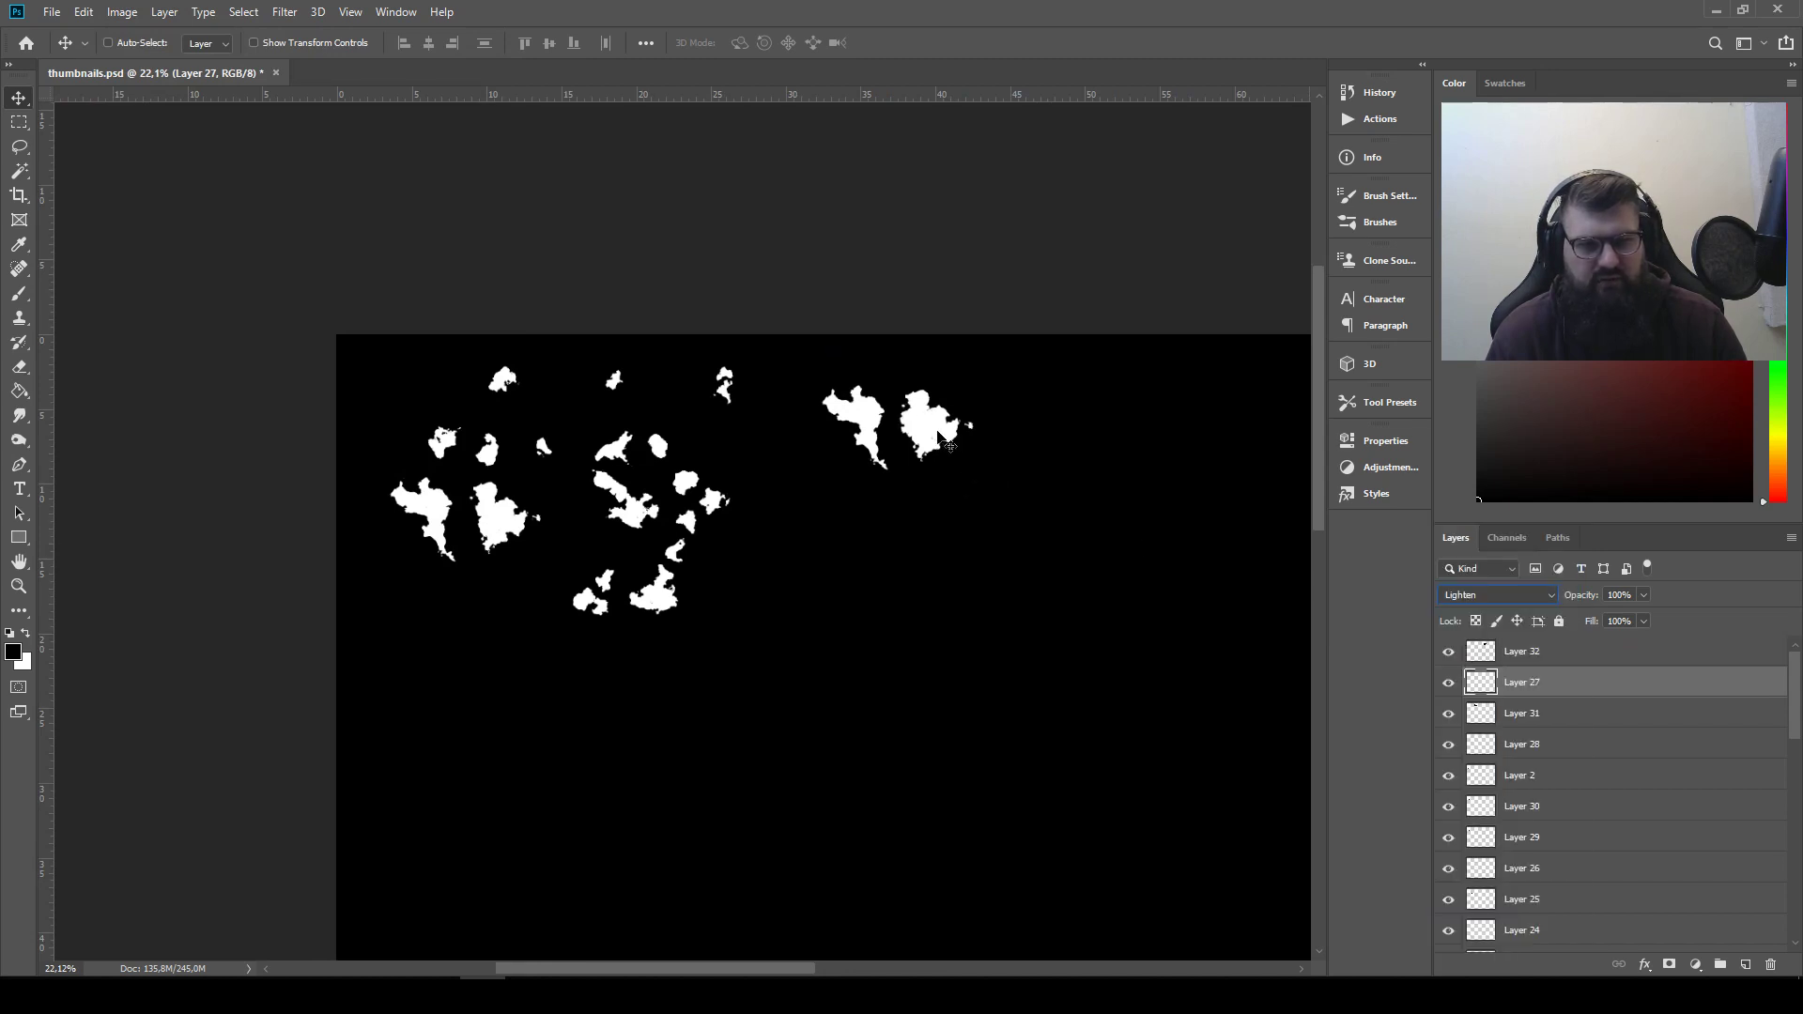
{"action": "left_click_drag", "start_coordinate": [937, 438], "coordinate": [787, 515]}
Delete Layer 31 with the previous silhouette copies and rename Layer 32 as "thumnail 1"
{"action": "left_click", "coordinate": [1541, 713]}
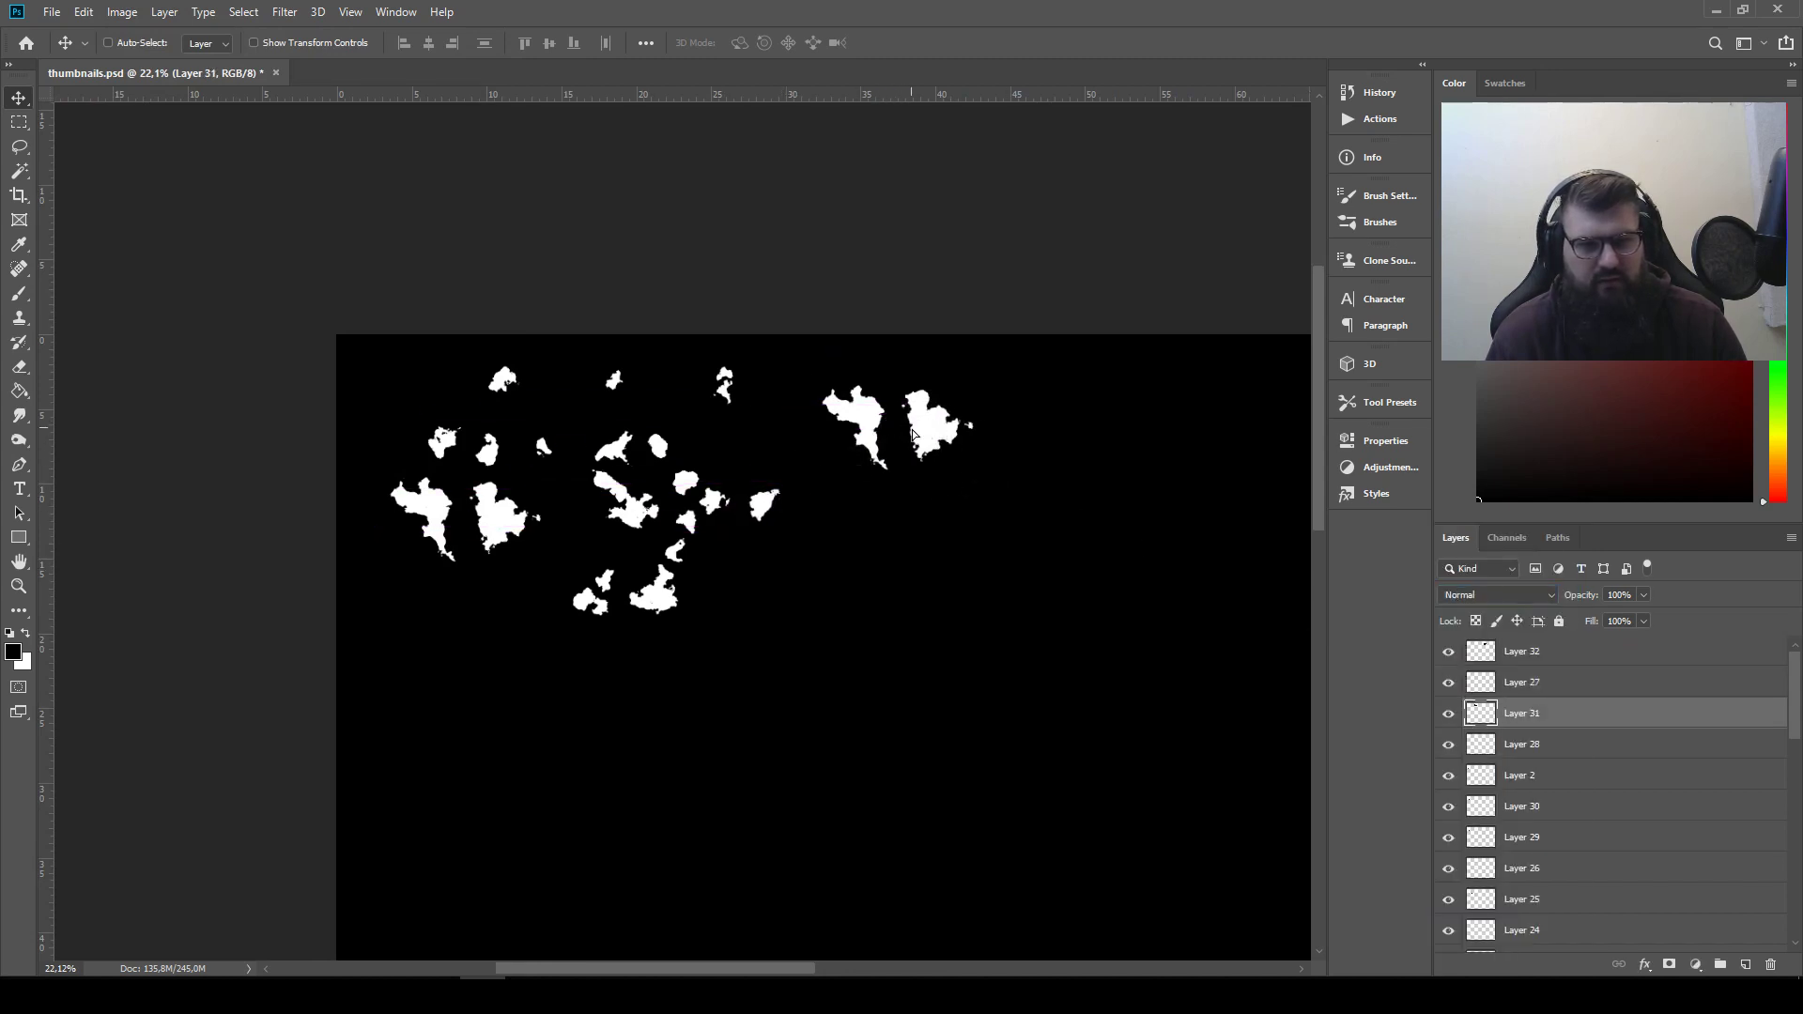
{"action": "left_click_drag", "start_coordinate": [911, 433], "coordinate": [985, 453]}
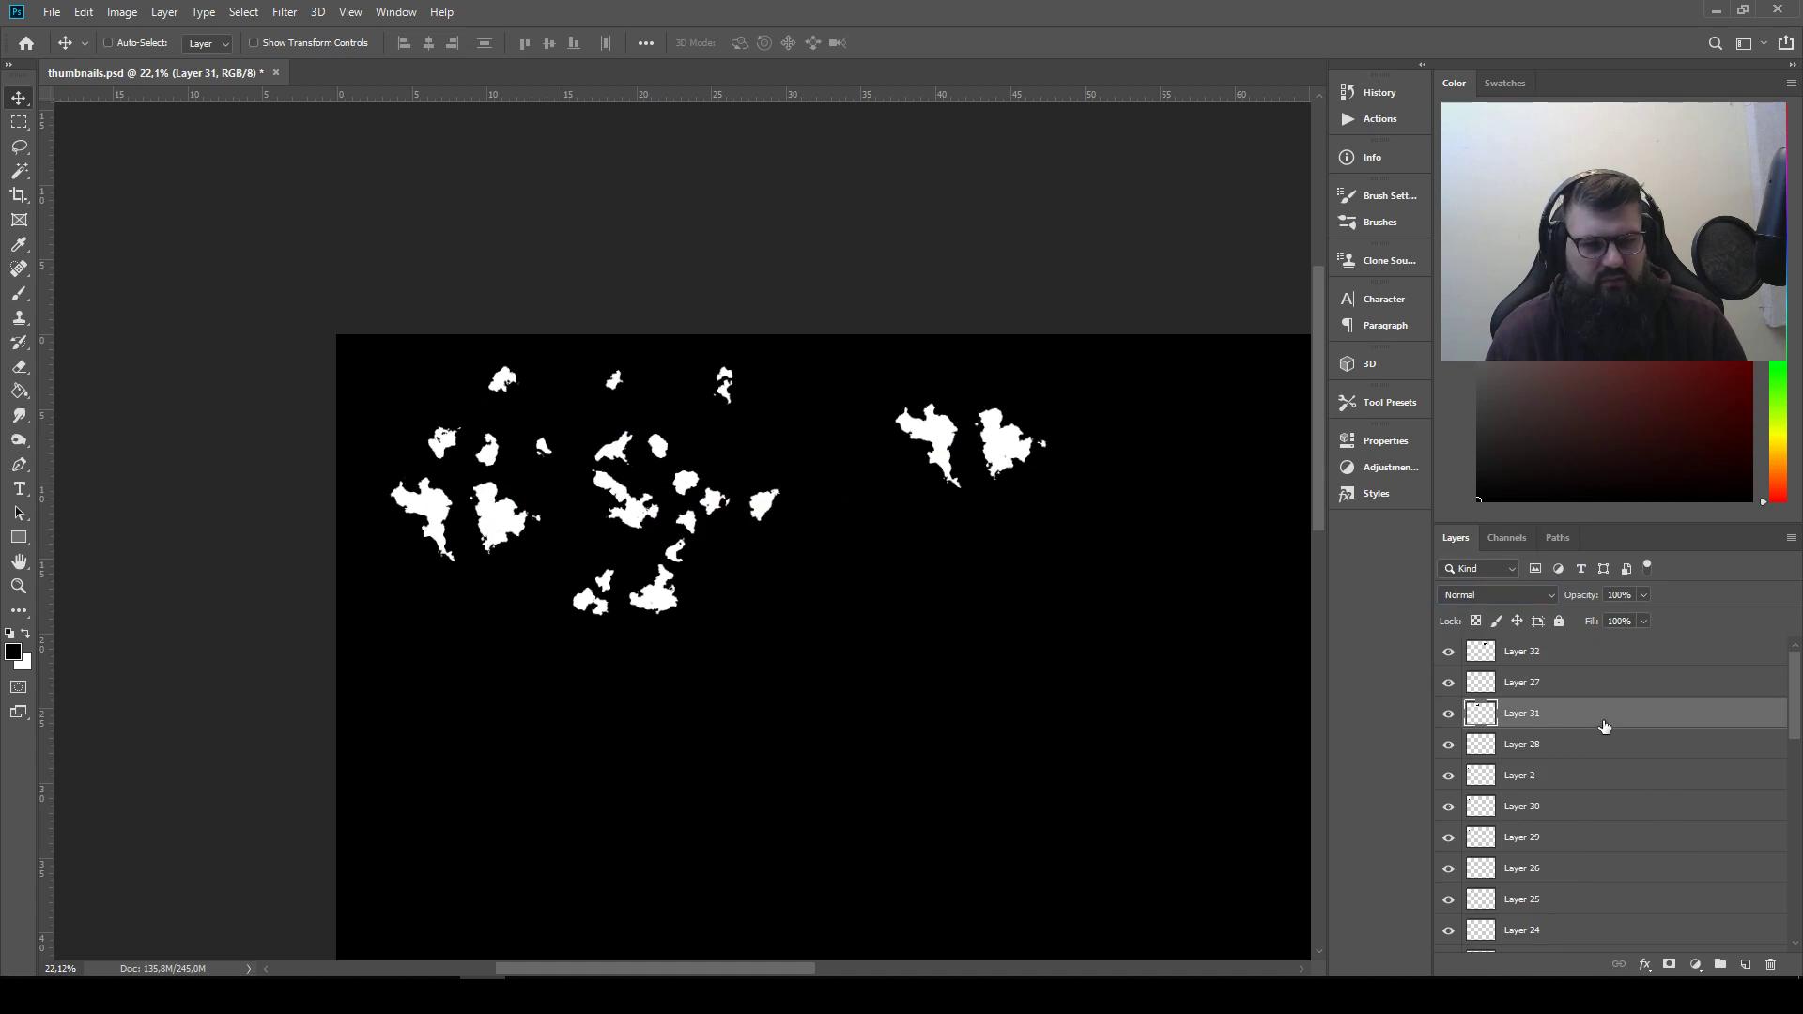
{"action": "left_click", "coordinate": [1769, 962]}
{"action": "double_click", "coordinate": [1543, 661]}
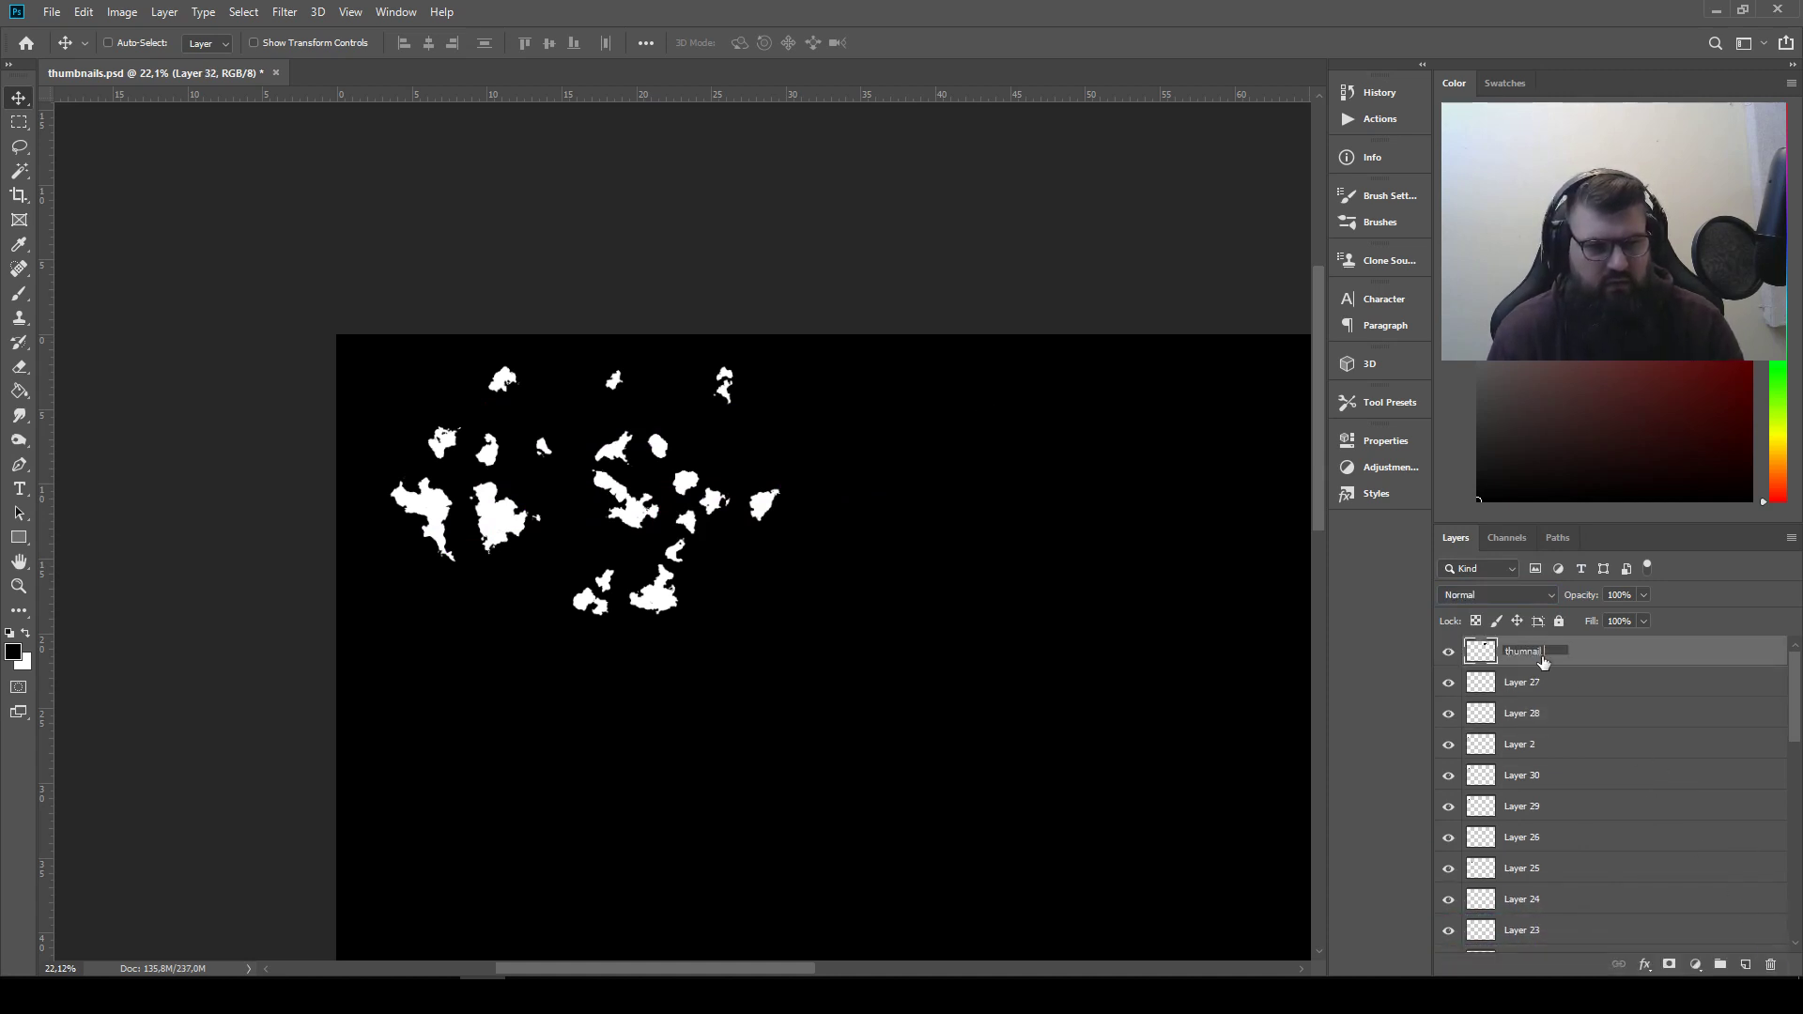
Invert the Layer 28 shape and set its blend mode to Lighten
{"action": "left_click", "coordinate": [1576, 690]}
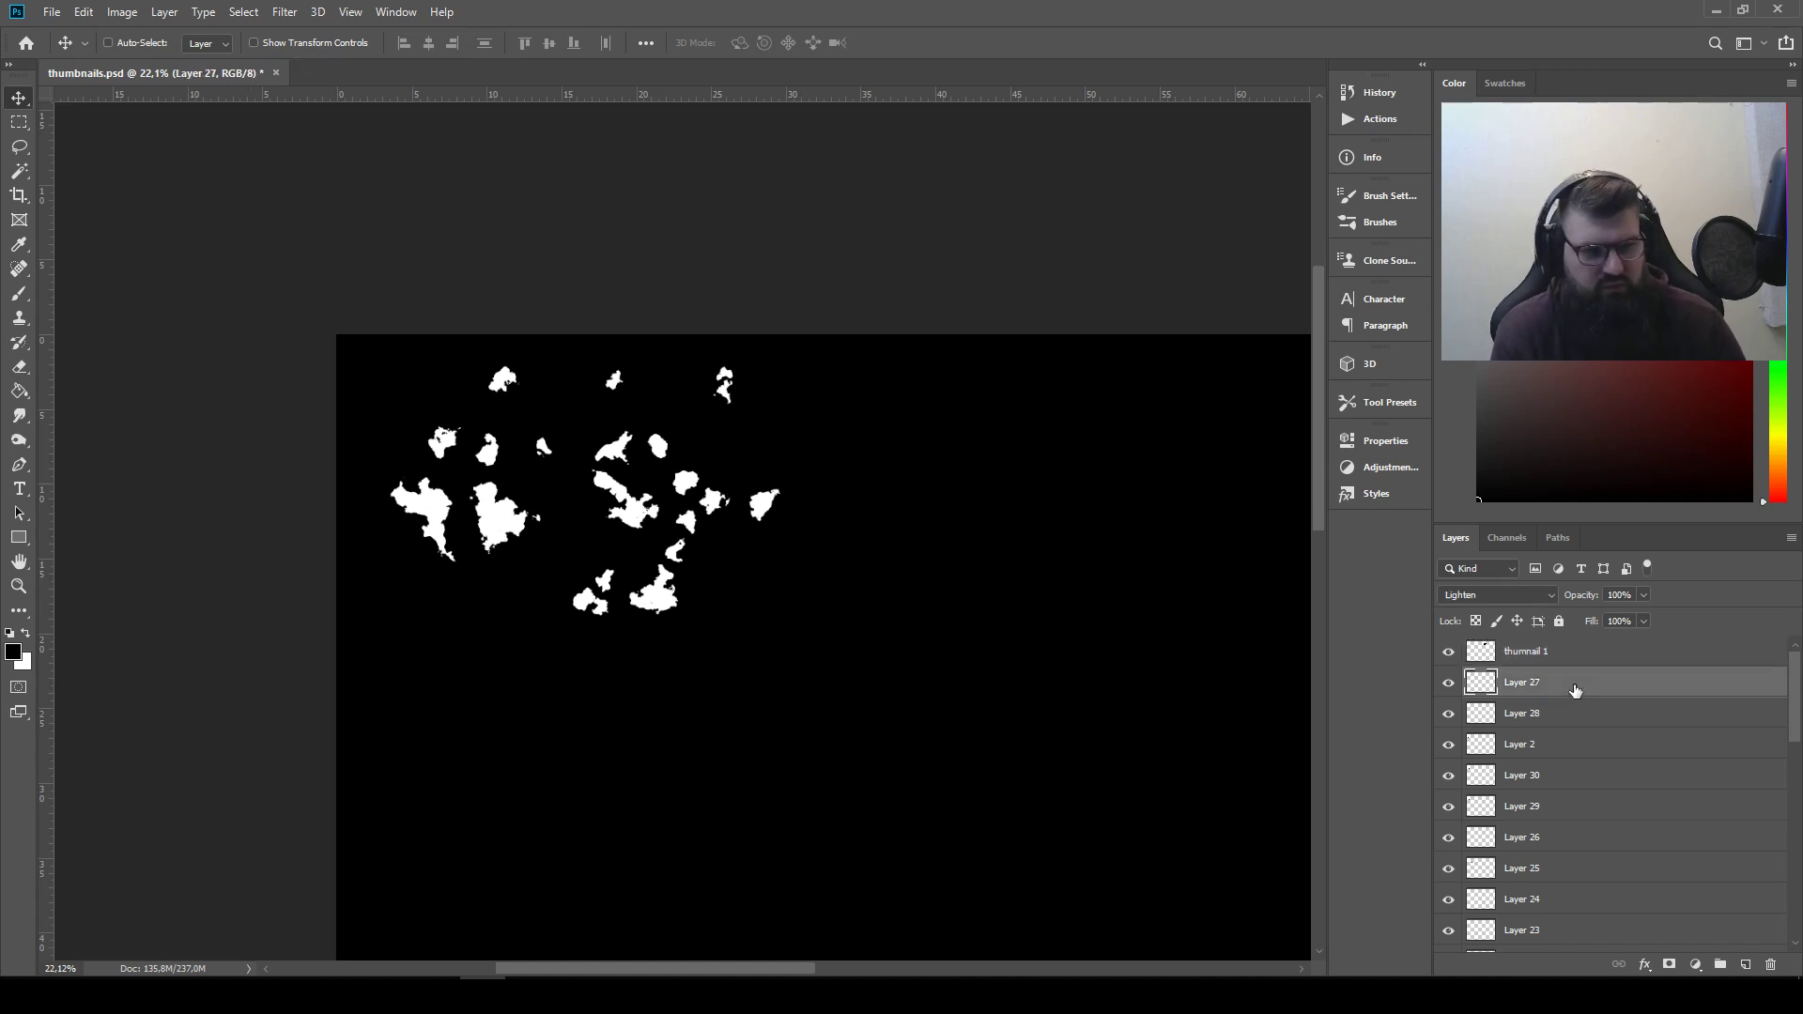
{"action": "left_click", "coordinate": [1562, 717]}
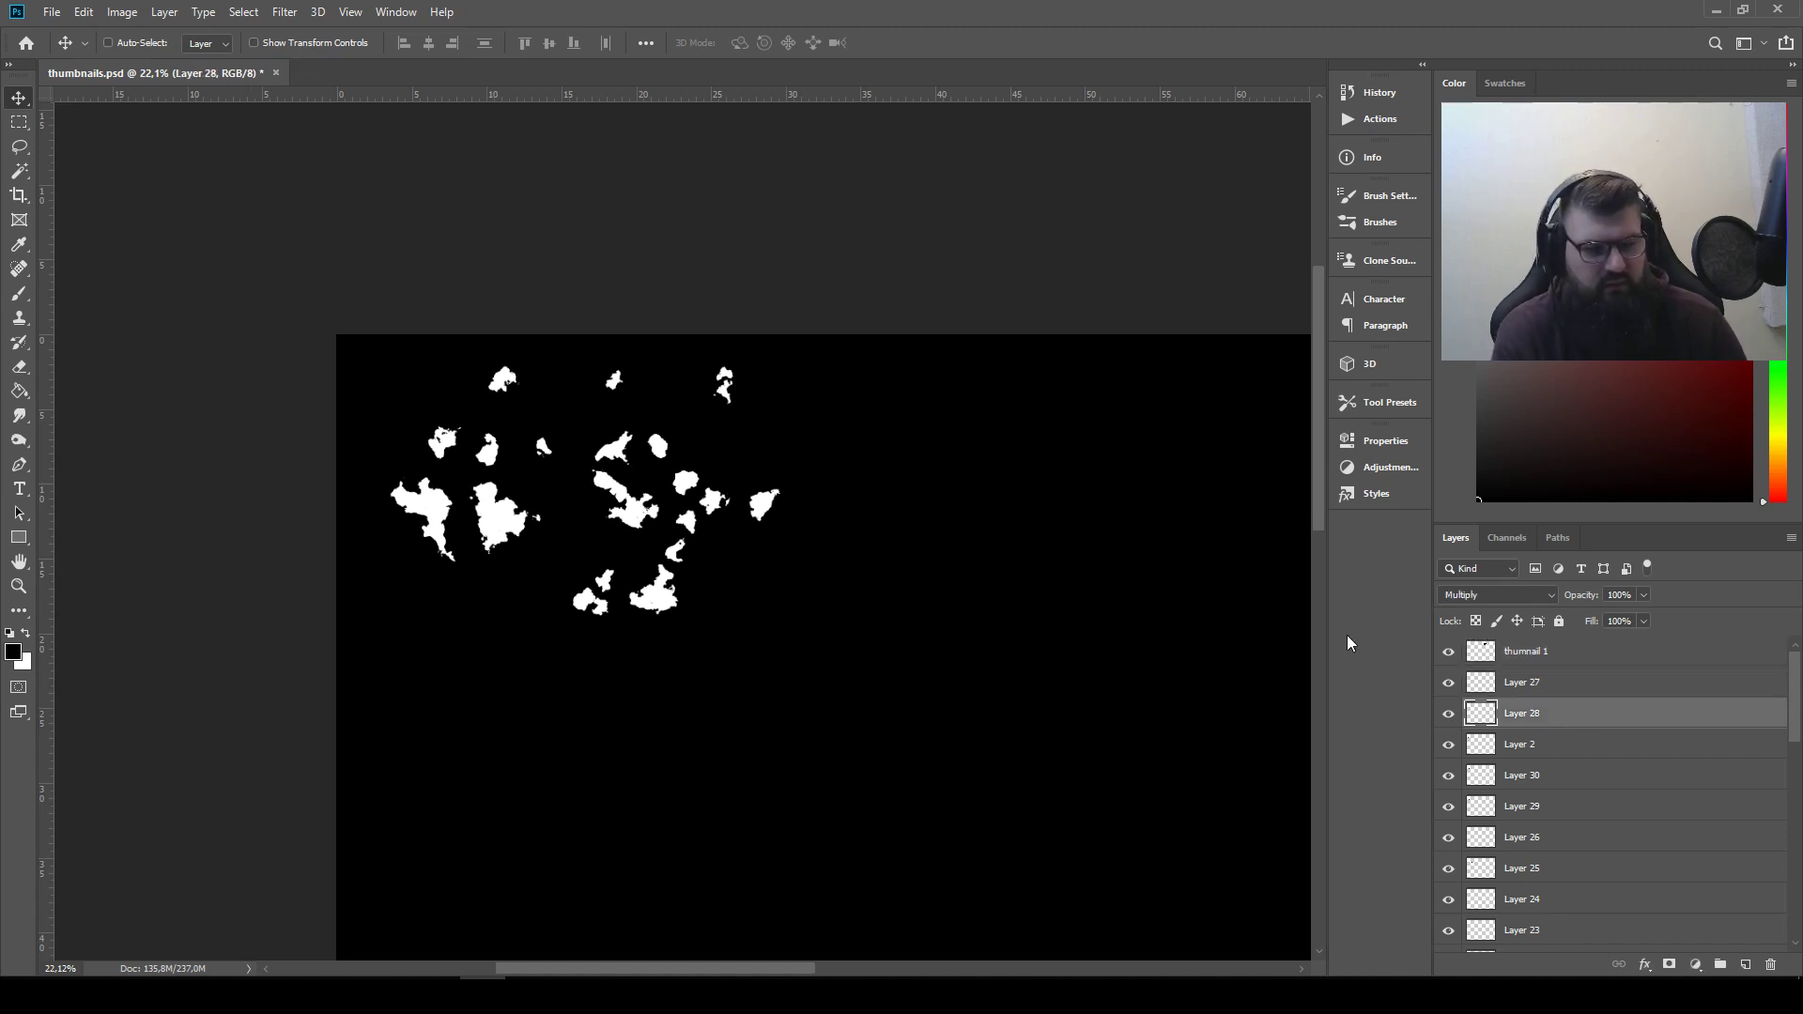
{"action": "left_click", "coordinate": [122, 11]}
{"action": "mouse_move", "coordinate": [146, 62]}
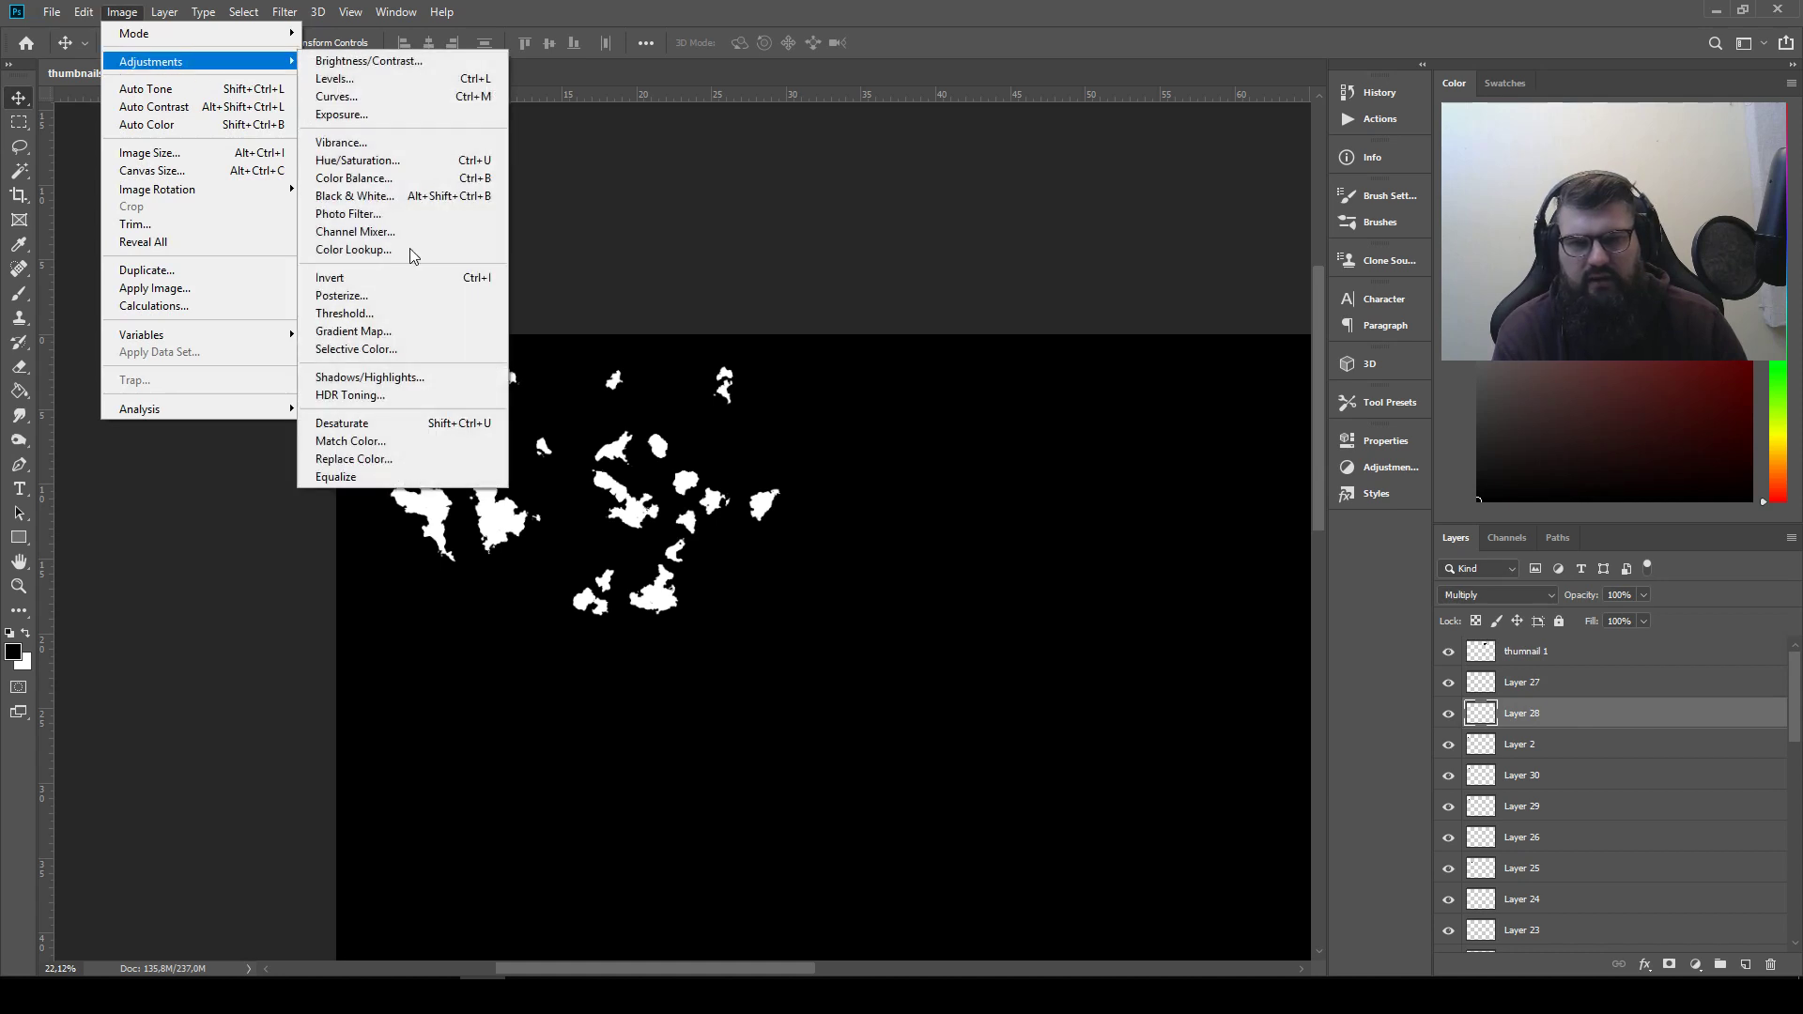
{"action": "left_click", "coordinate": [386, 280]}
{"action": "left_click", "coordinate": [1500, 595]}
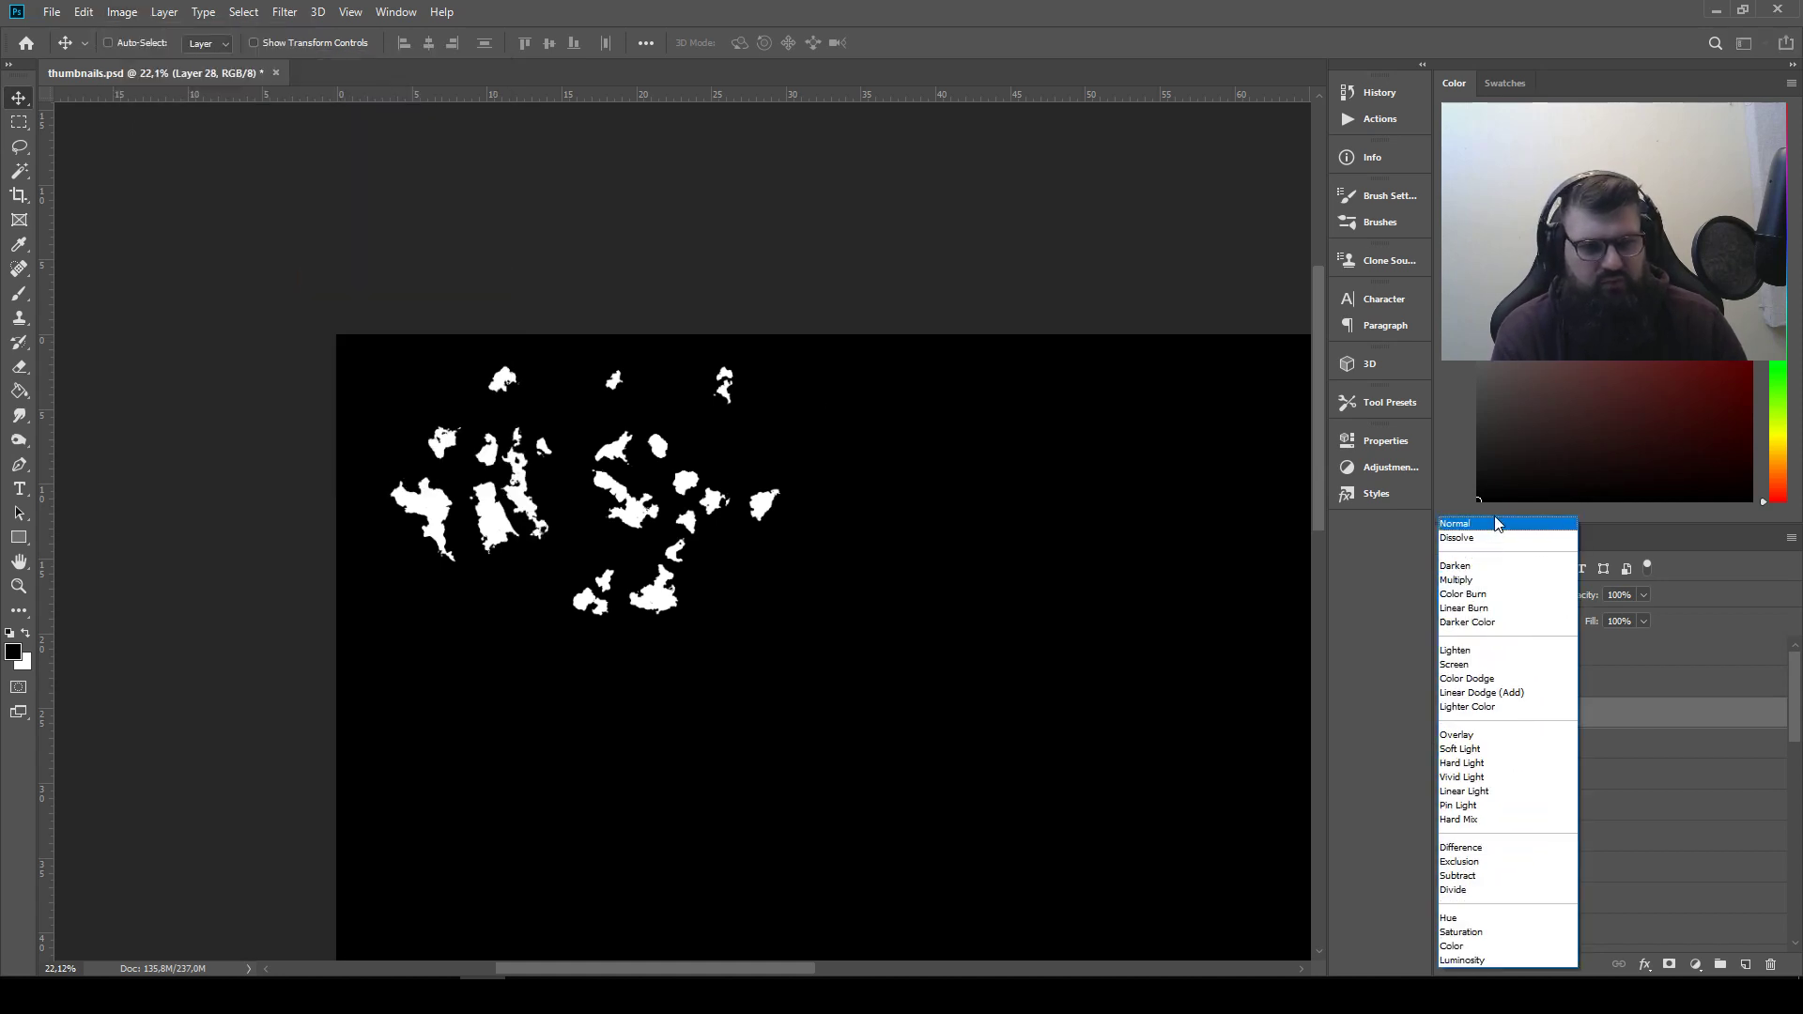
{"action": "left_click", "coordinate": [1503, 648]}
Set Layer 2's blend mode to Lighten and invert its shape
{"action": "left_click", "coordinate": [1606, 751]}
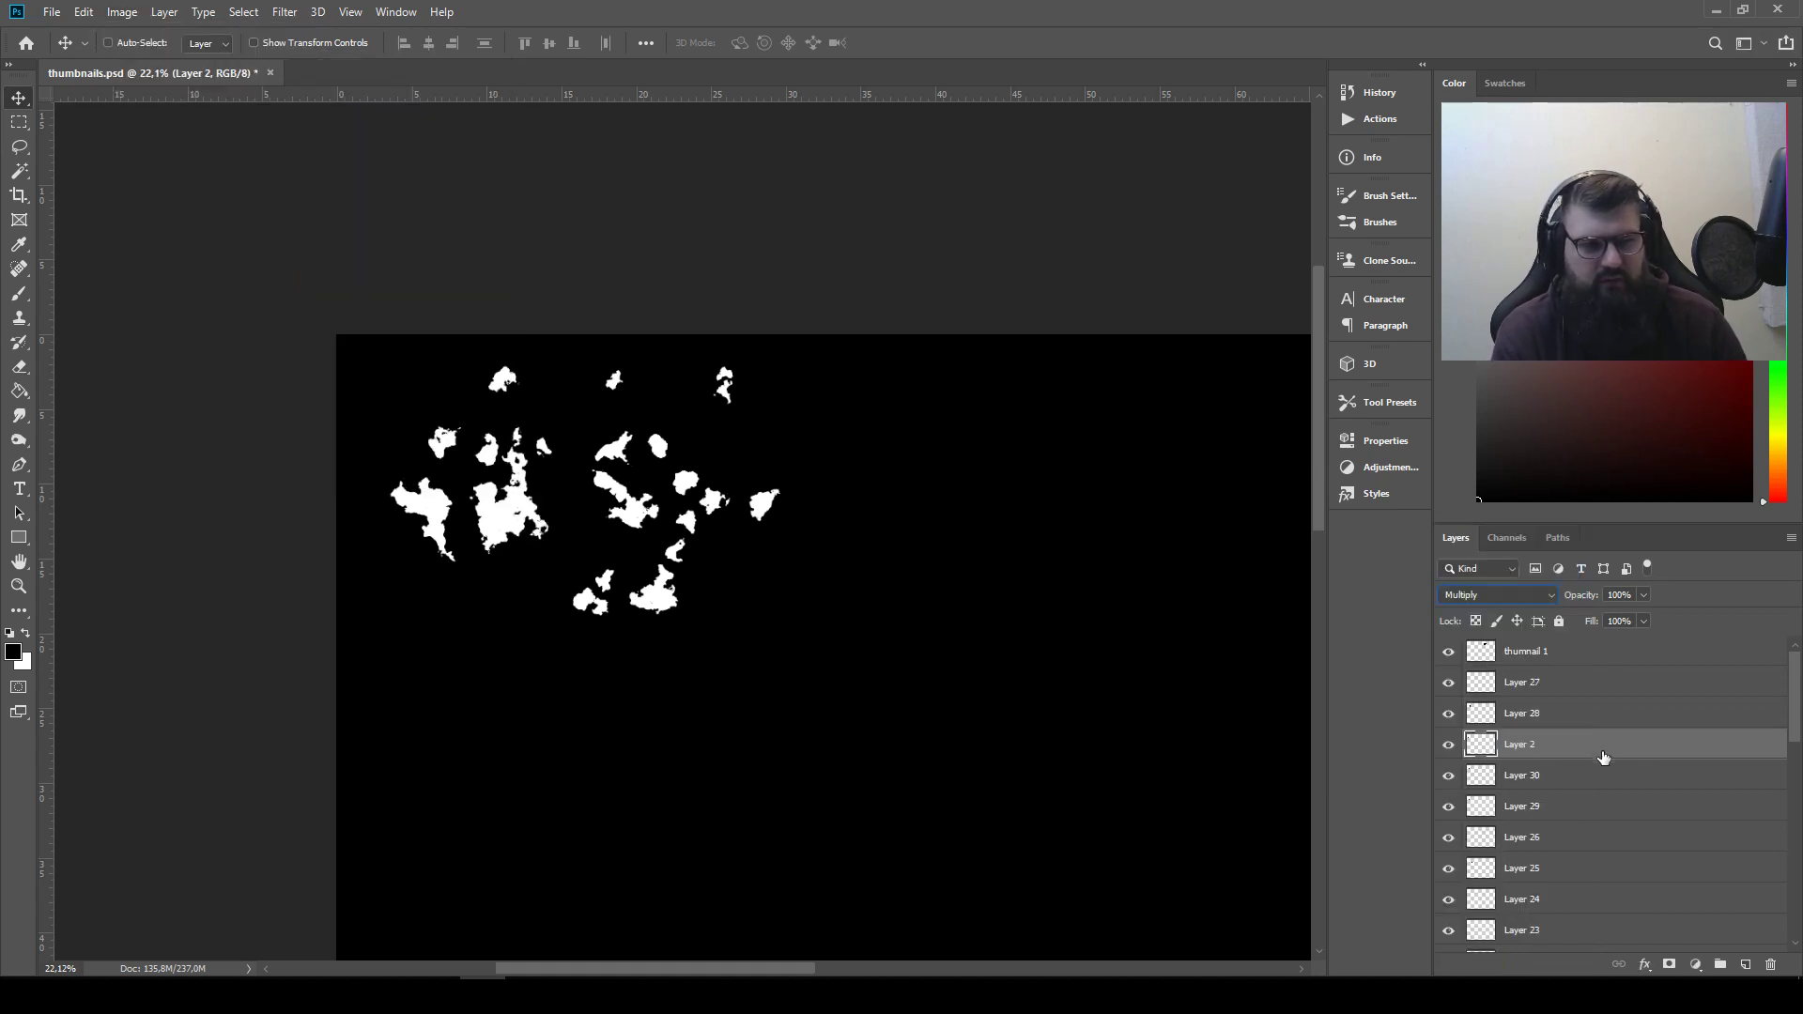
{"action": "left_click", "coordinate": [1498, 596]}
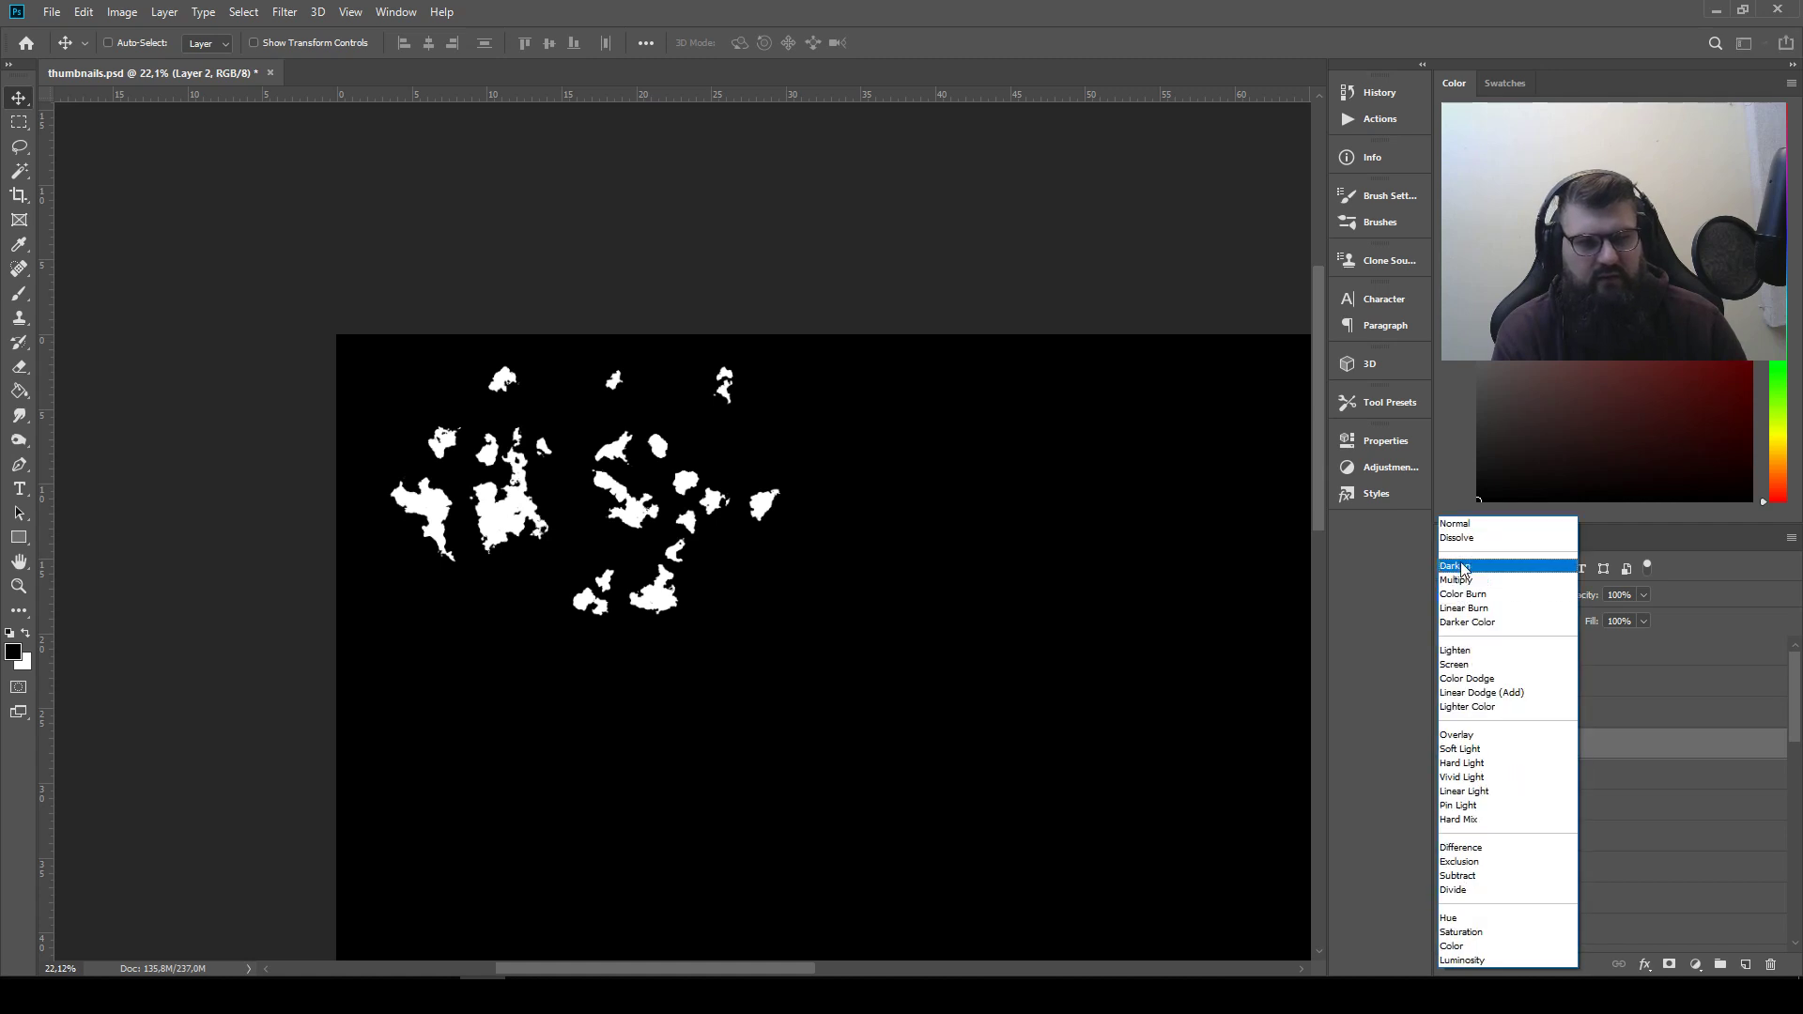
{"action": "left_click", "coordinate": [1498, 650]}
{"action": "left_click", "coordinate": [122, 12]}
{"action": "mouse_move", "coordinate": [188, 61]}
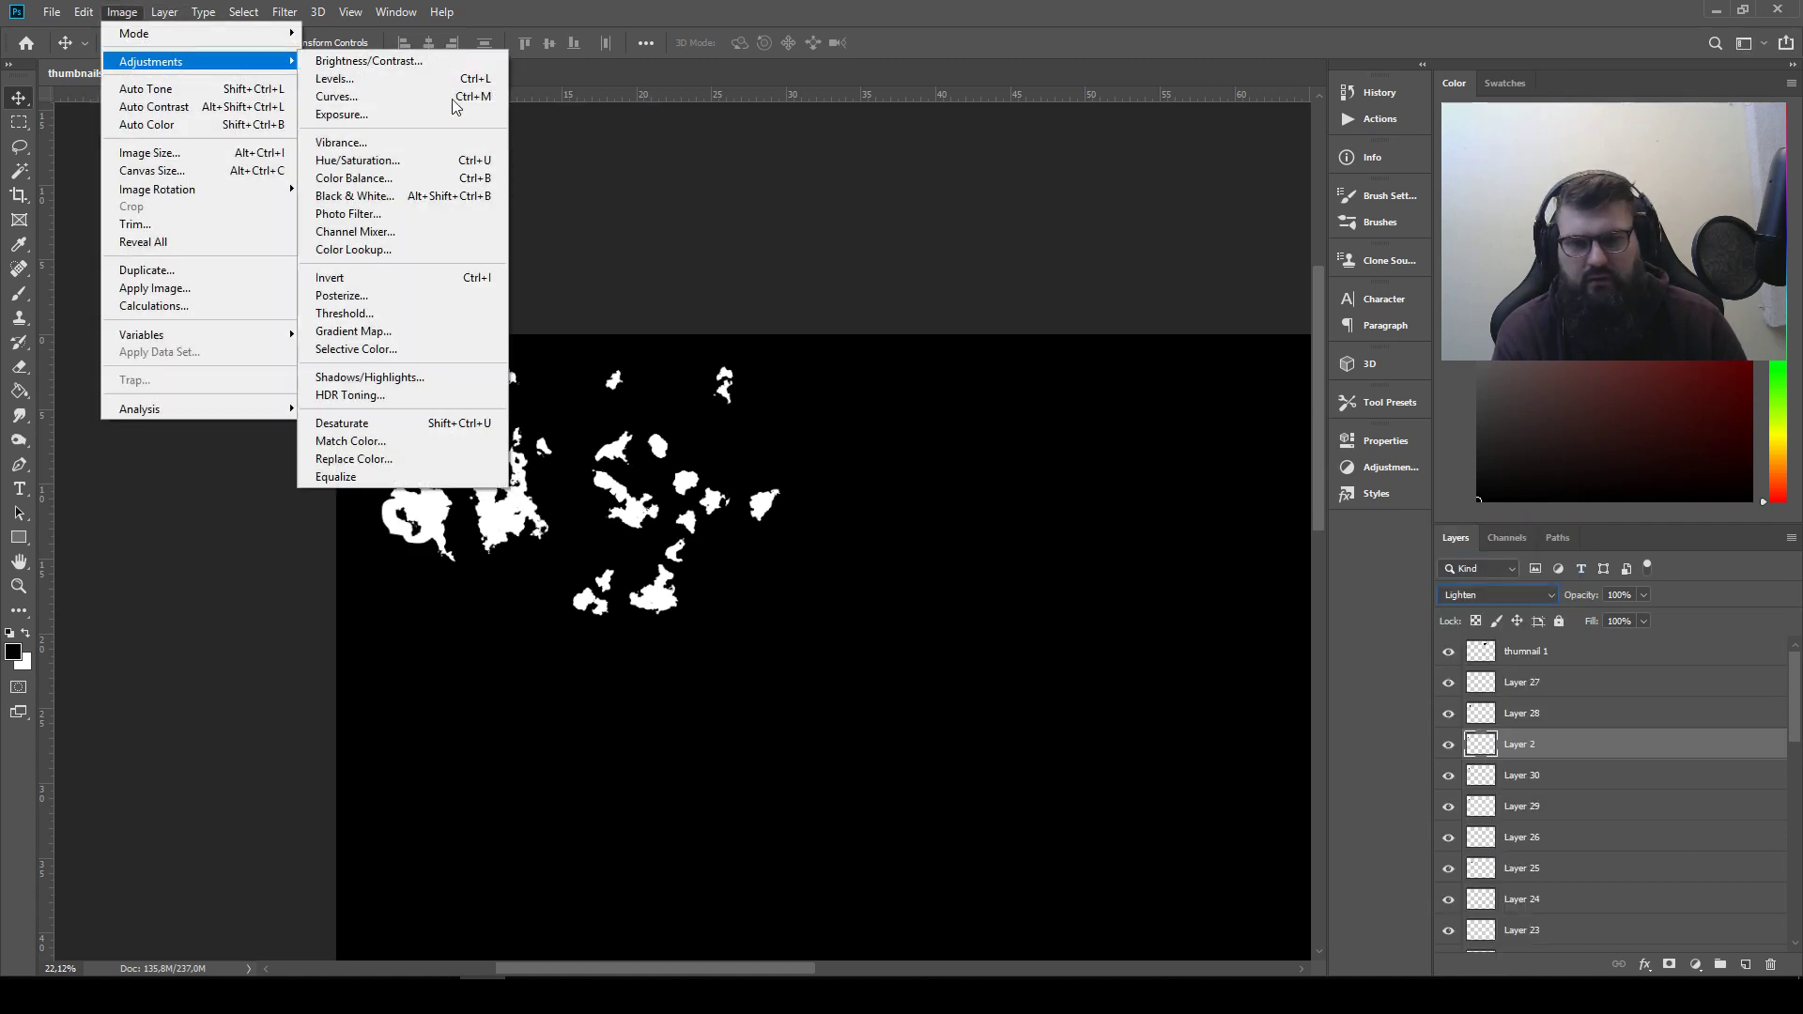
{"action": "left_click", "coordinate": [479, 282]}
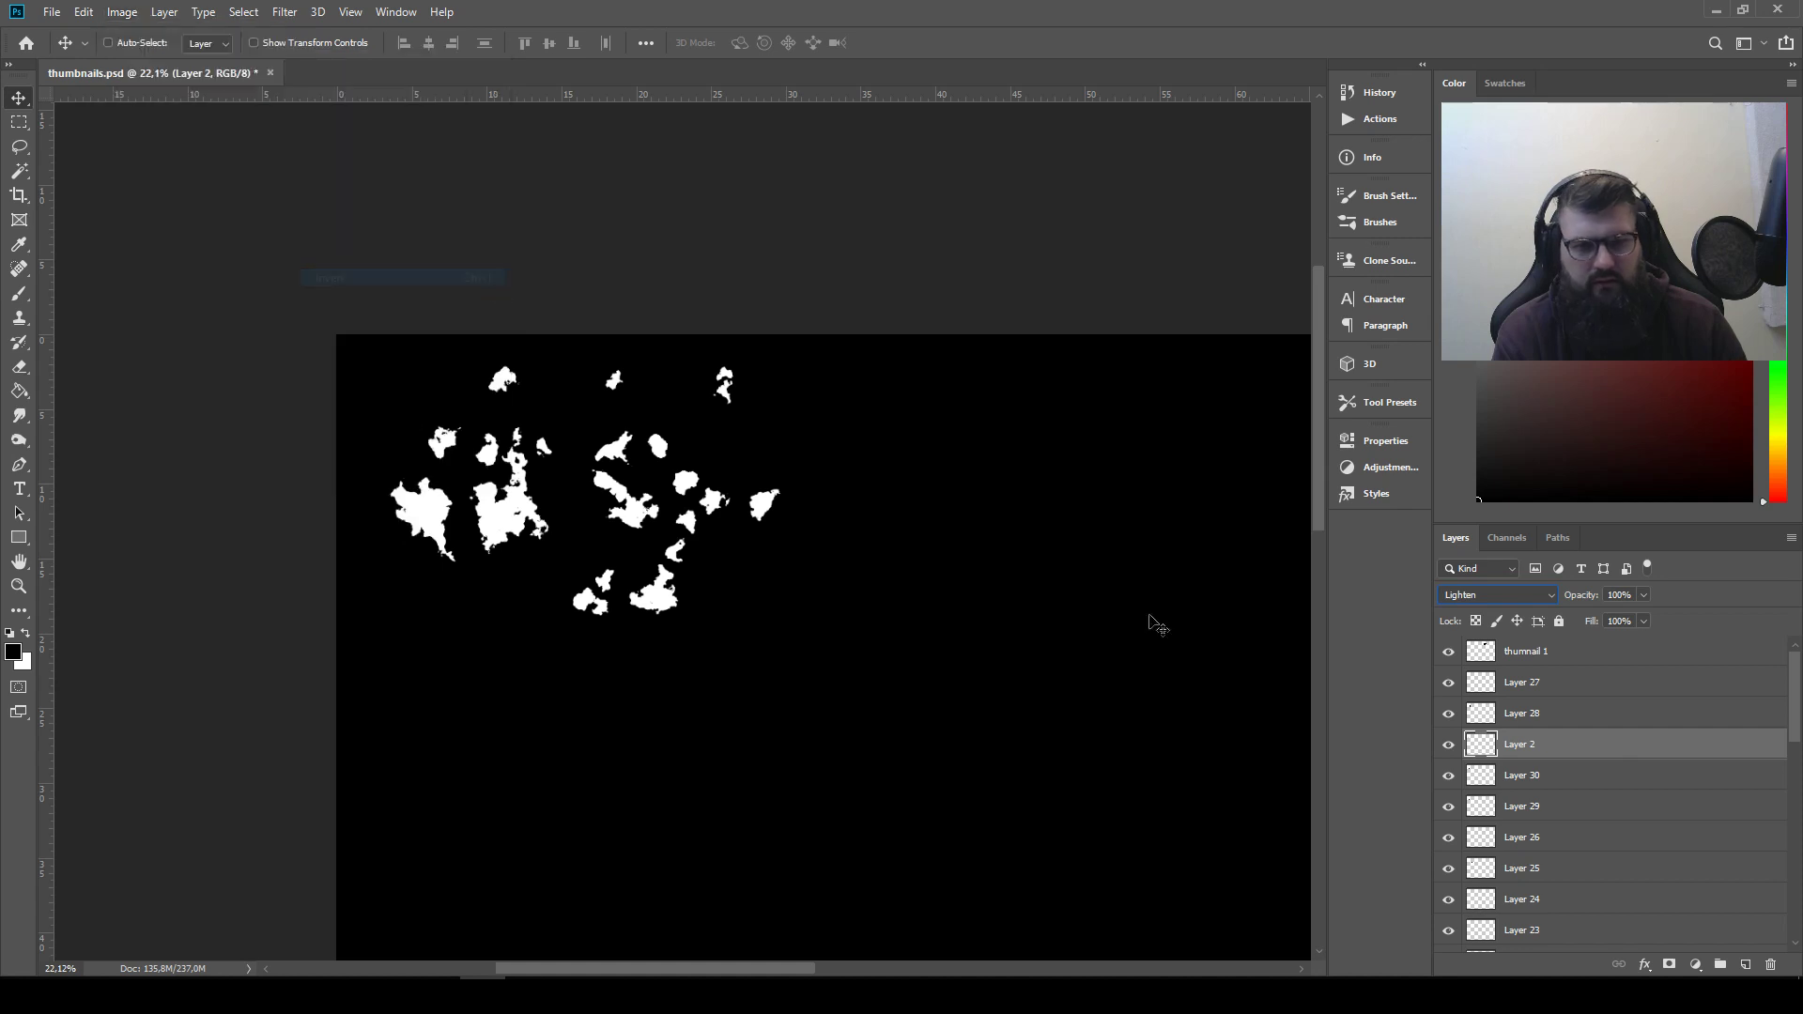
Go through Layers 30, 29, 26 and 25, and shift the Layer 25 shape left onto the neighbouring small shapes
{"action": "left_click", "coordinate": [1474, 775]}
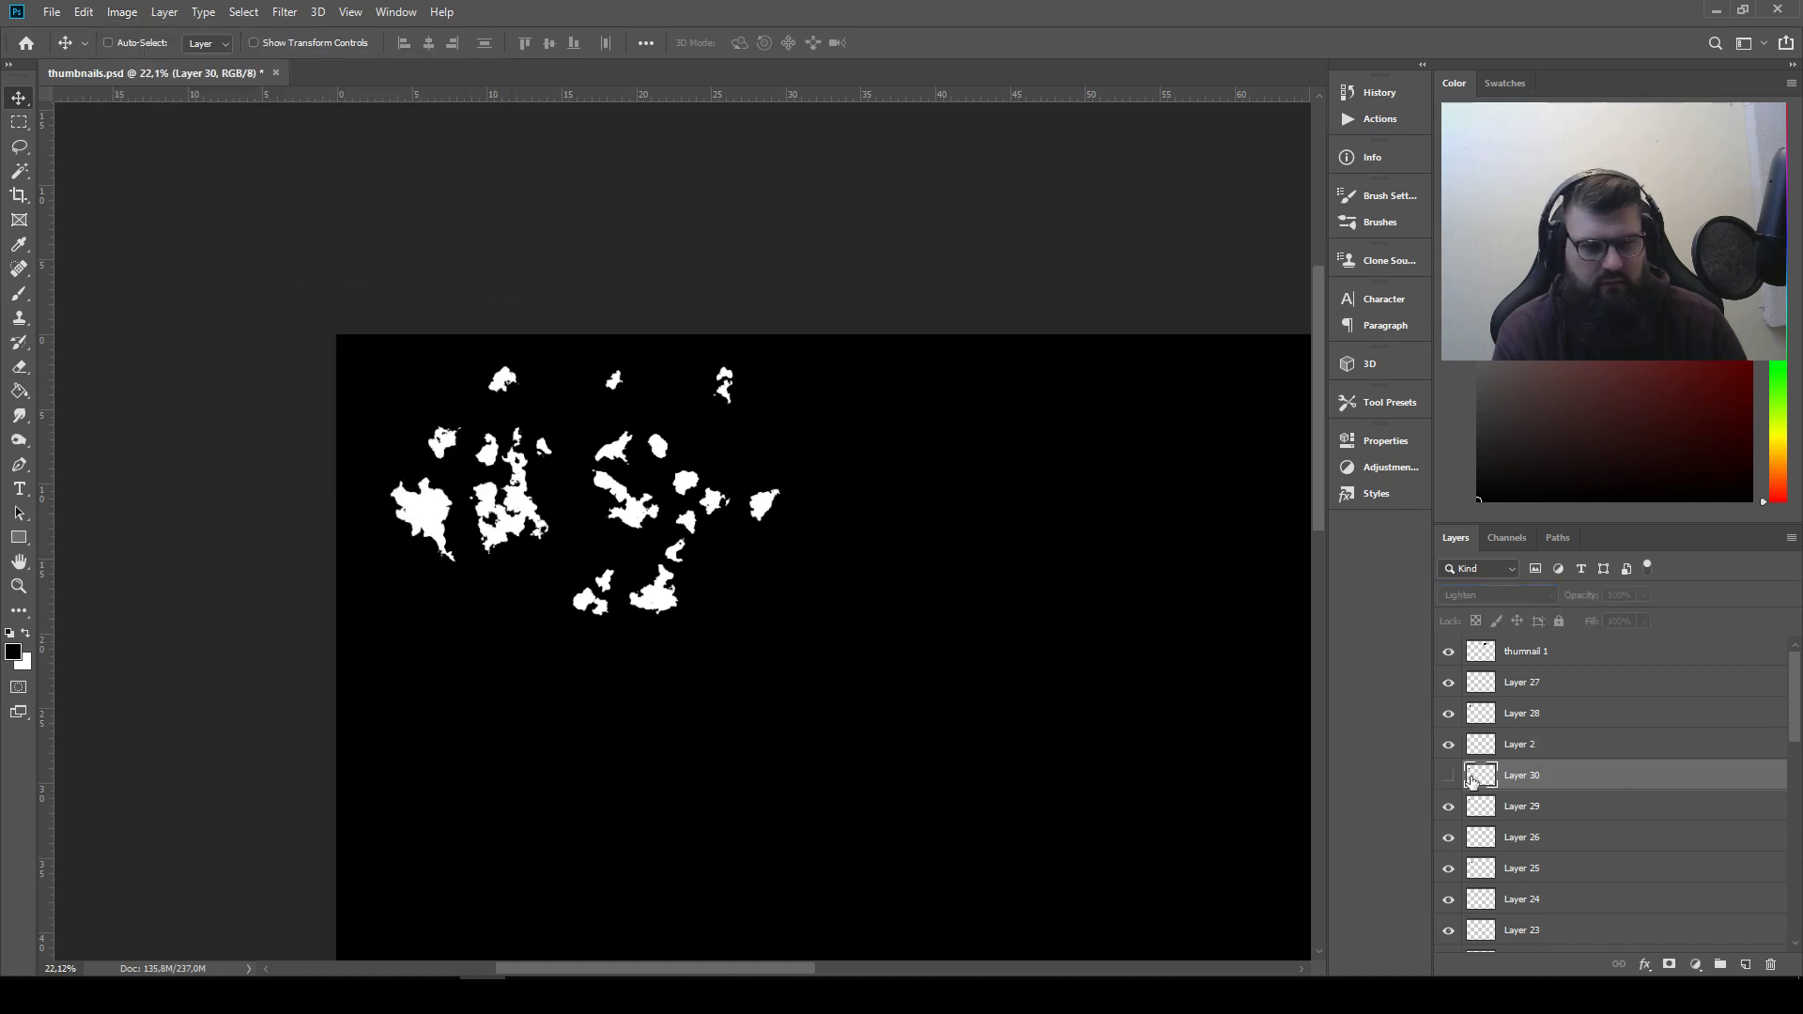
{"action": "left_click", "coordinate": [1521, 809]}
{"action": "left_click", "coordinate": [1531, 836]}
{"action": "left_click", "coordinate": [1541, 871]}
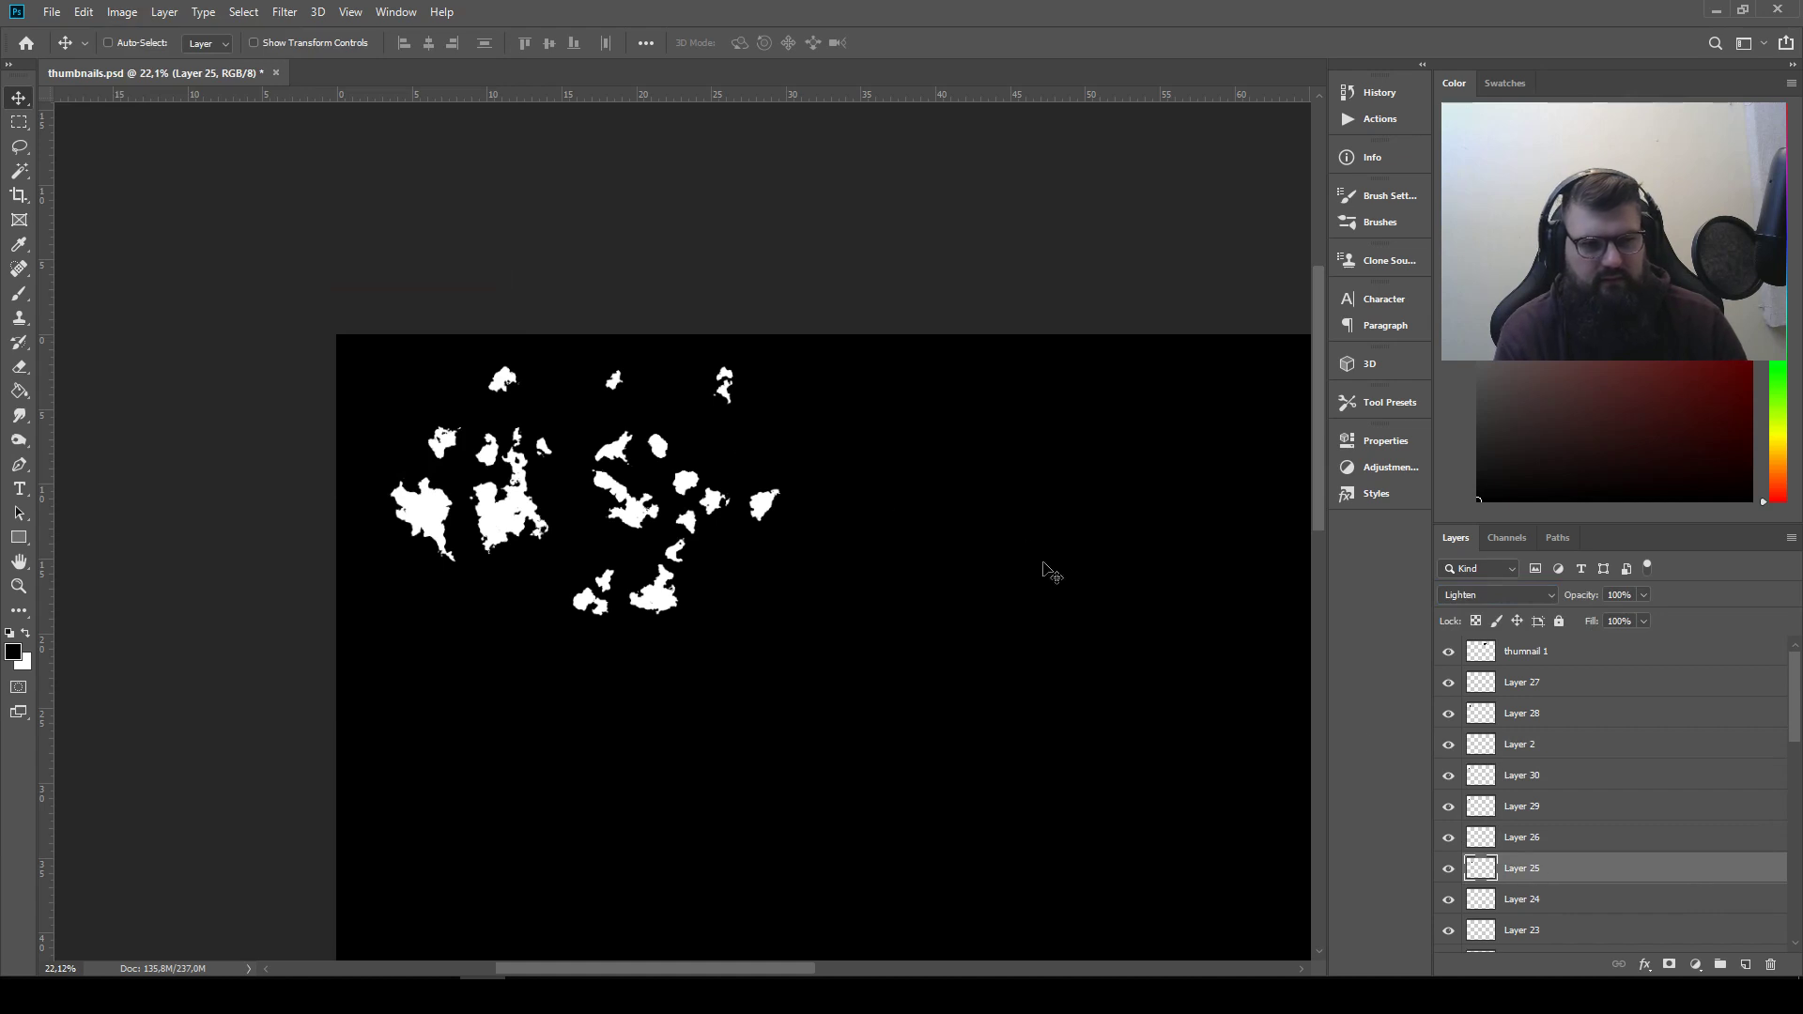
{"action": "left_click_drag", "start_coordinate": [1049, 571], "coordinate": [995, 564]}
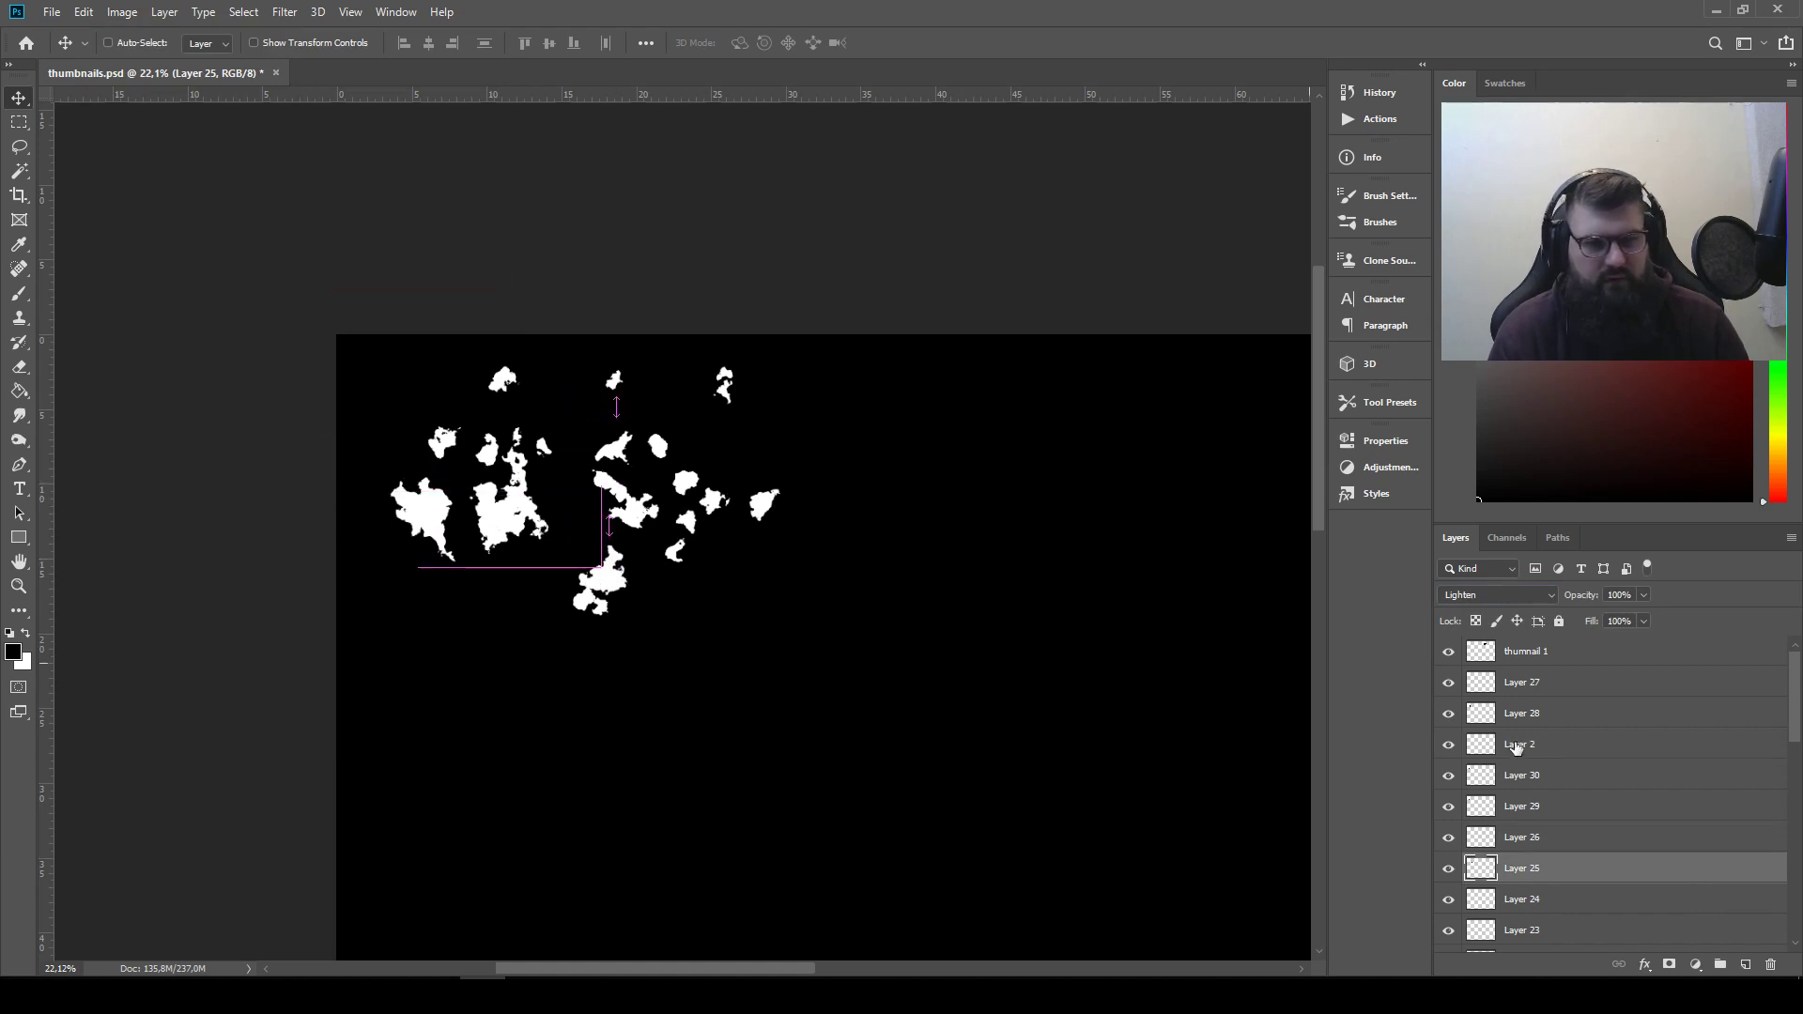
Move the thumnail 1 silhouettes into the upper-right corner of the canvas
{"action": "left_click", "coordinate": [1554, 652]}
{"action": "left_click_drag", "start_coordinate": [1094, 510], "coordinate": [1110, 312]}
{"action": "scroll", "coordinate": [1158, 310], "scroll_direction": "up", "scroll_amount": 8}
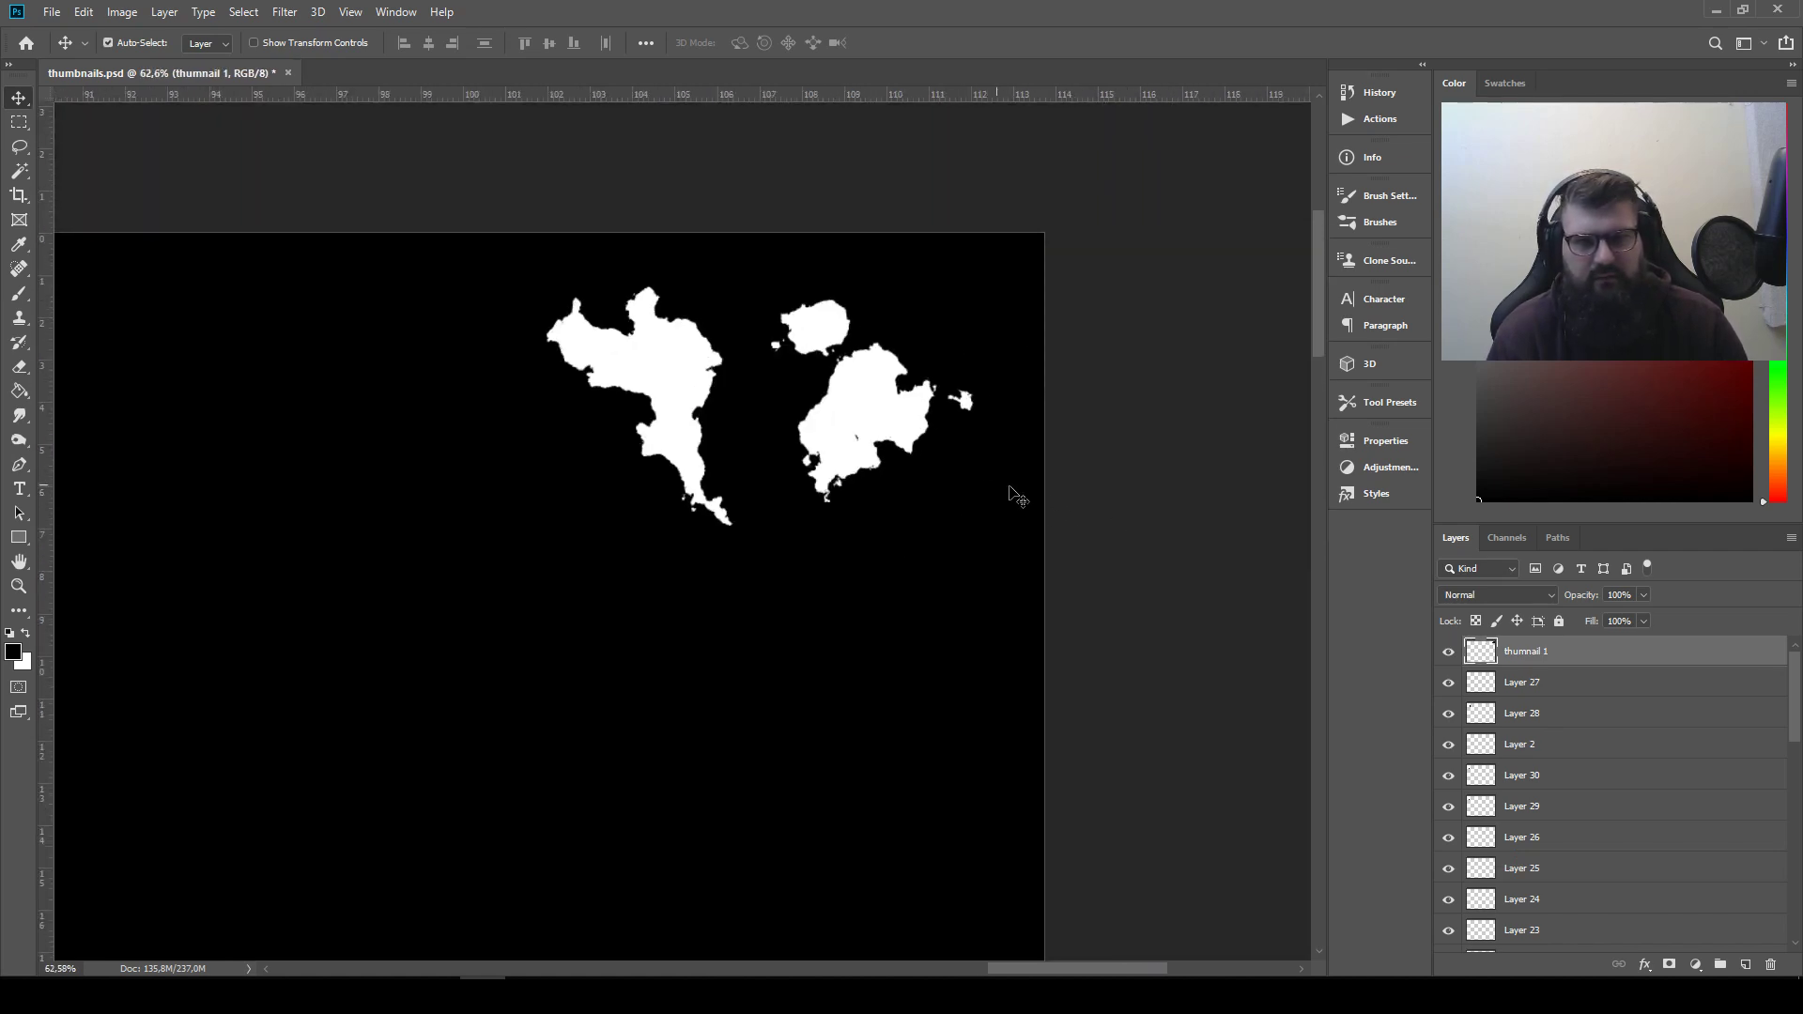
{"action": "left_click_drag", "start_coordinate": [881, 400], "coordinate": [880, 402]}
{"action": "left_click_drag", "start_coordinate": [857, 449], "coordinate": [855, 436]}
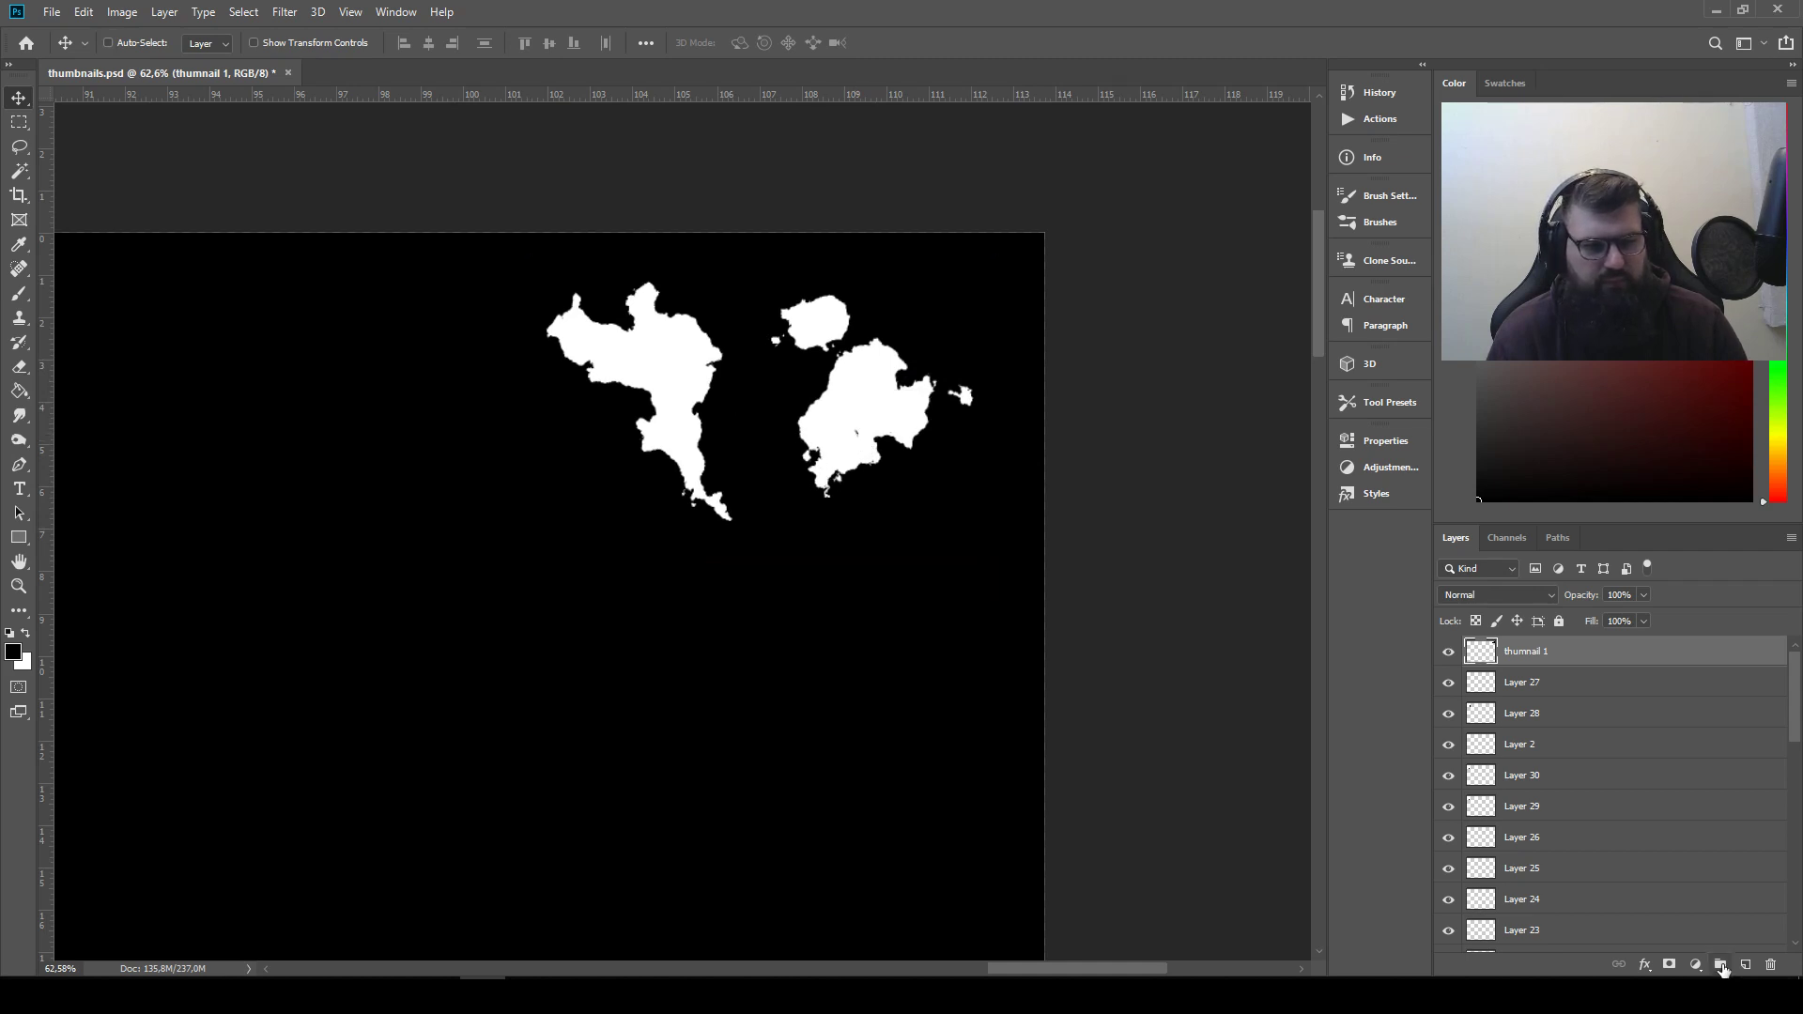
Put the thumnail 1 layer into a new group and rename both the group and the layer as "Thumbnail"
{"action": "left_click", "coordinate": [1721, 965]}
{"action": "left_click_drag", "start_coordinate": [1543, 678], "coordinate": [1547, 650]}
{"action": "double_click", "coordinate": [1525, 648]}
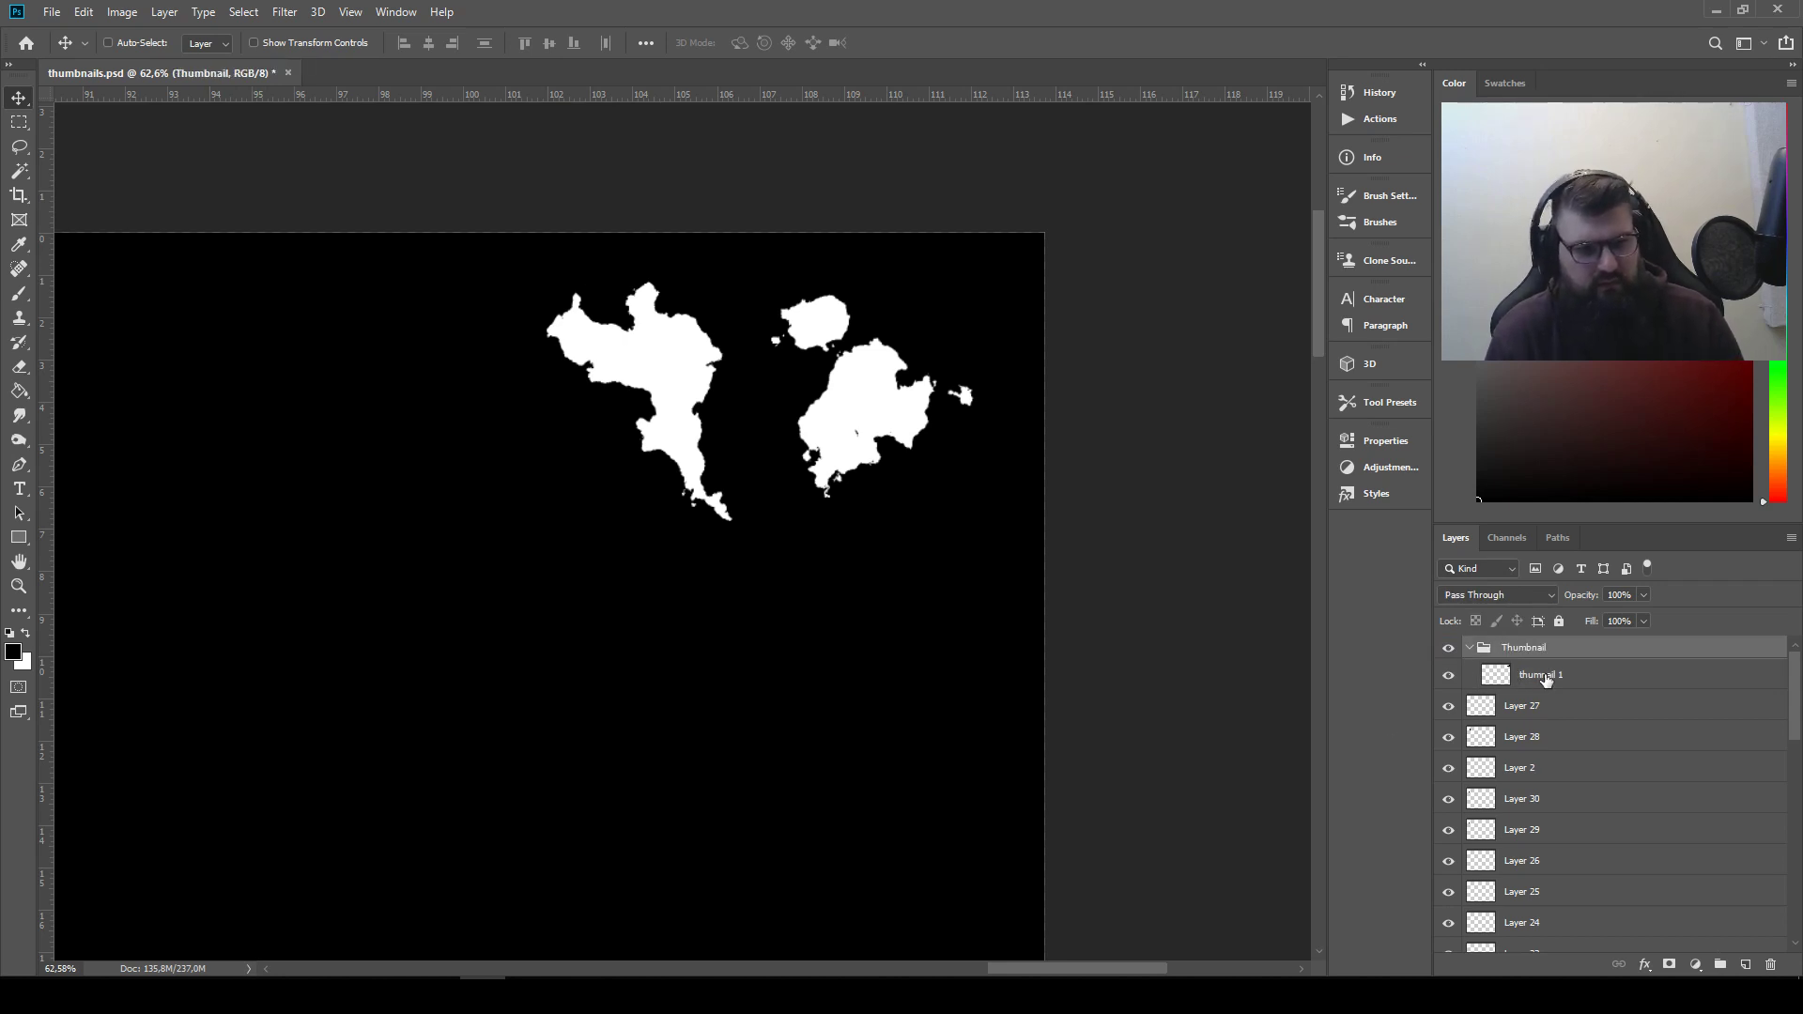
{"action": "double_click", "coordinate": [1540, 679]}
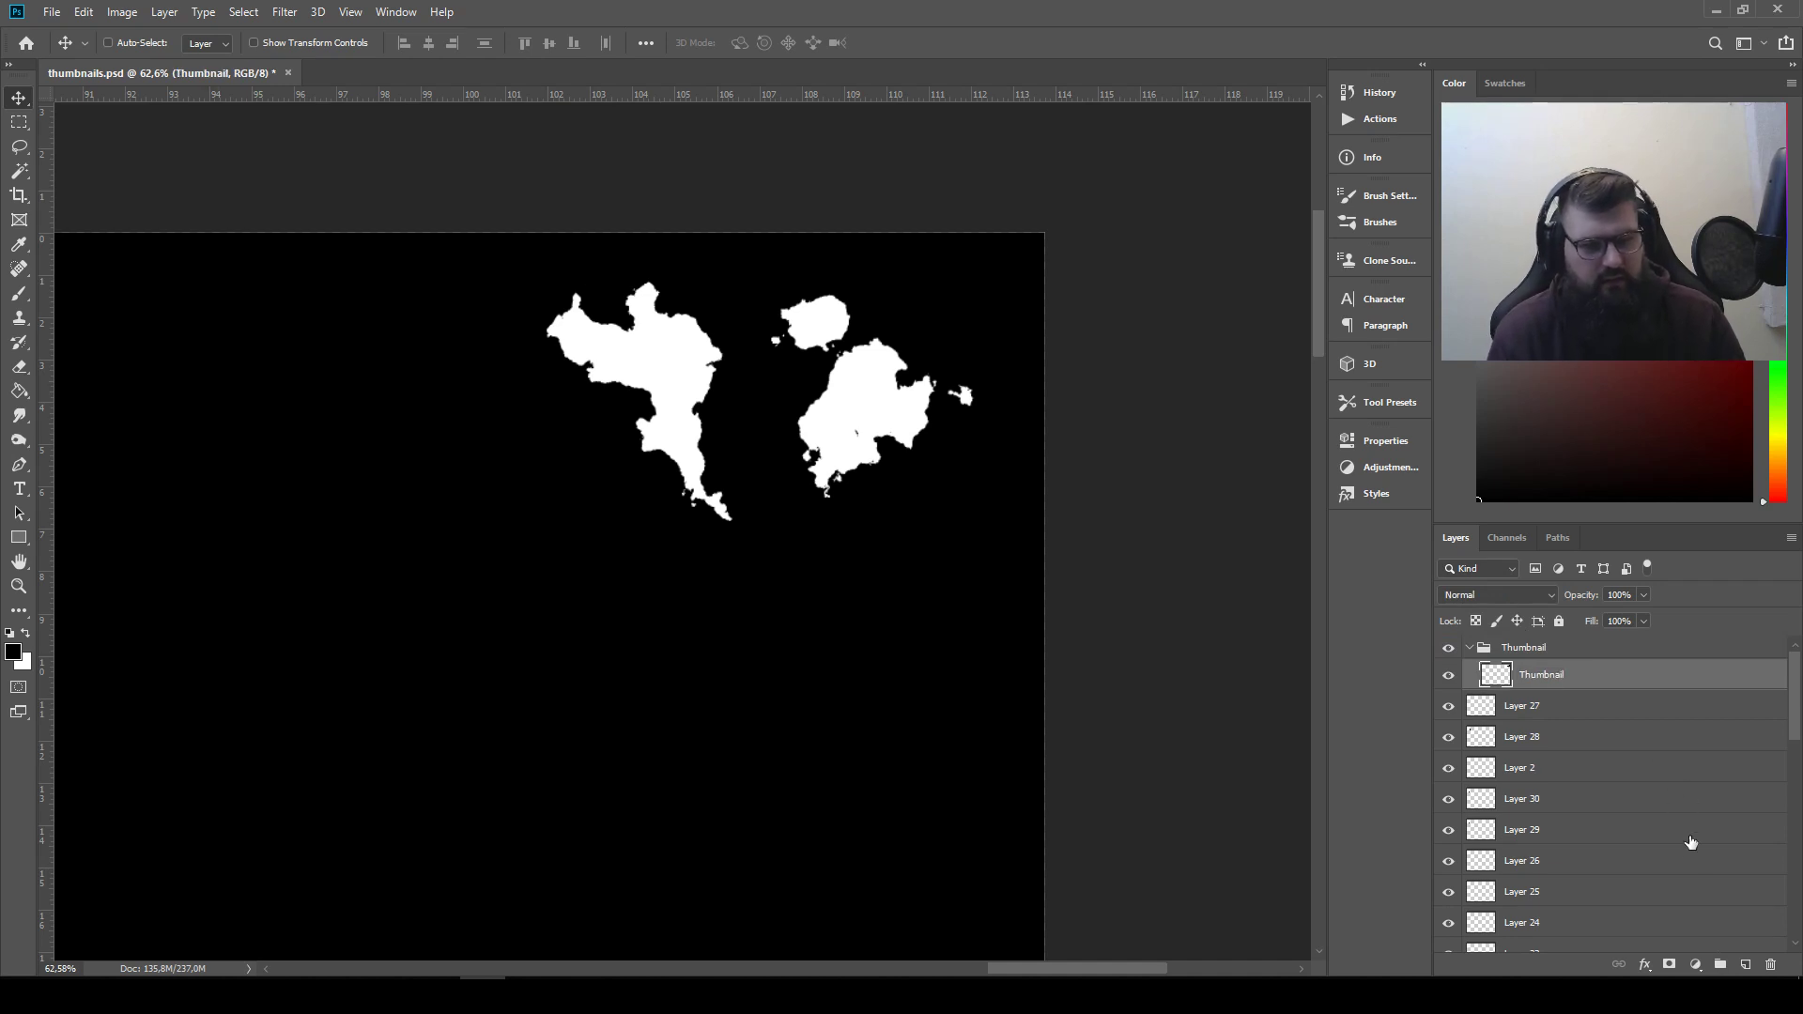
Add a Levels adjustment clipped to the Thumbnail layer, with midtones 0.13 and output levels 79 and 161
{"action": "left_click", "coordinate": [1695, 967]}
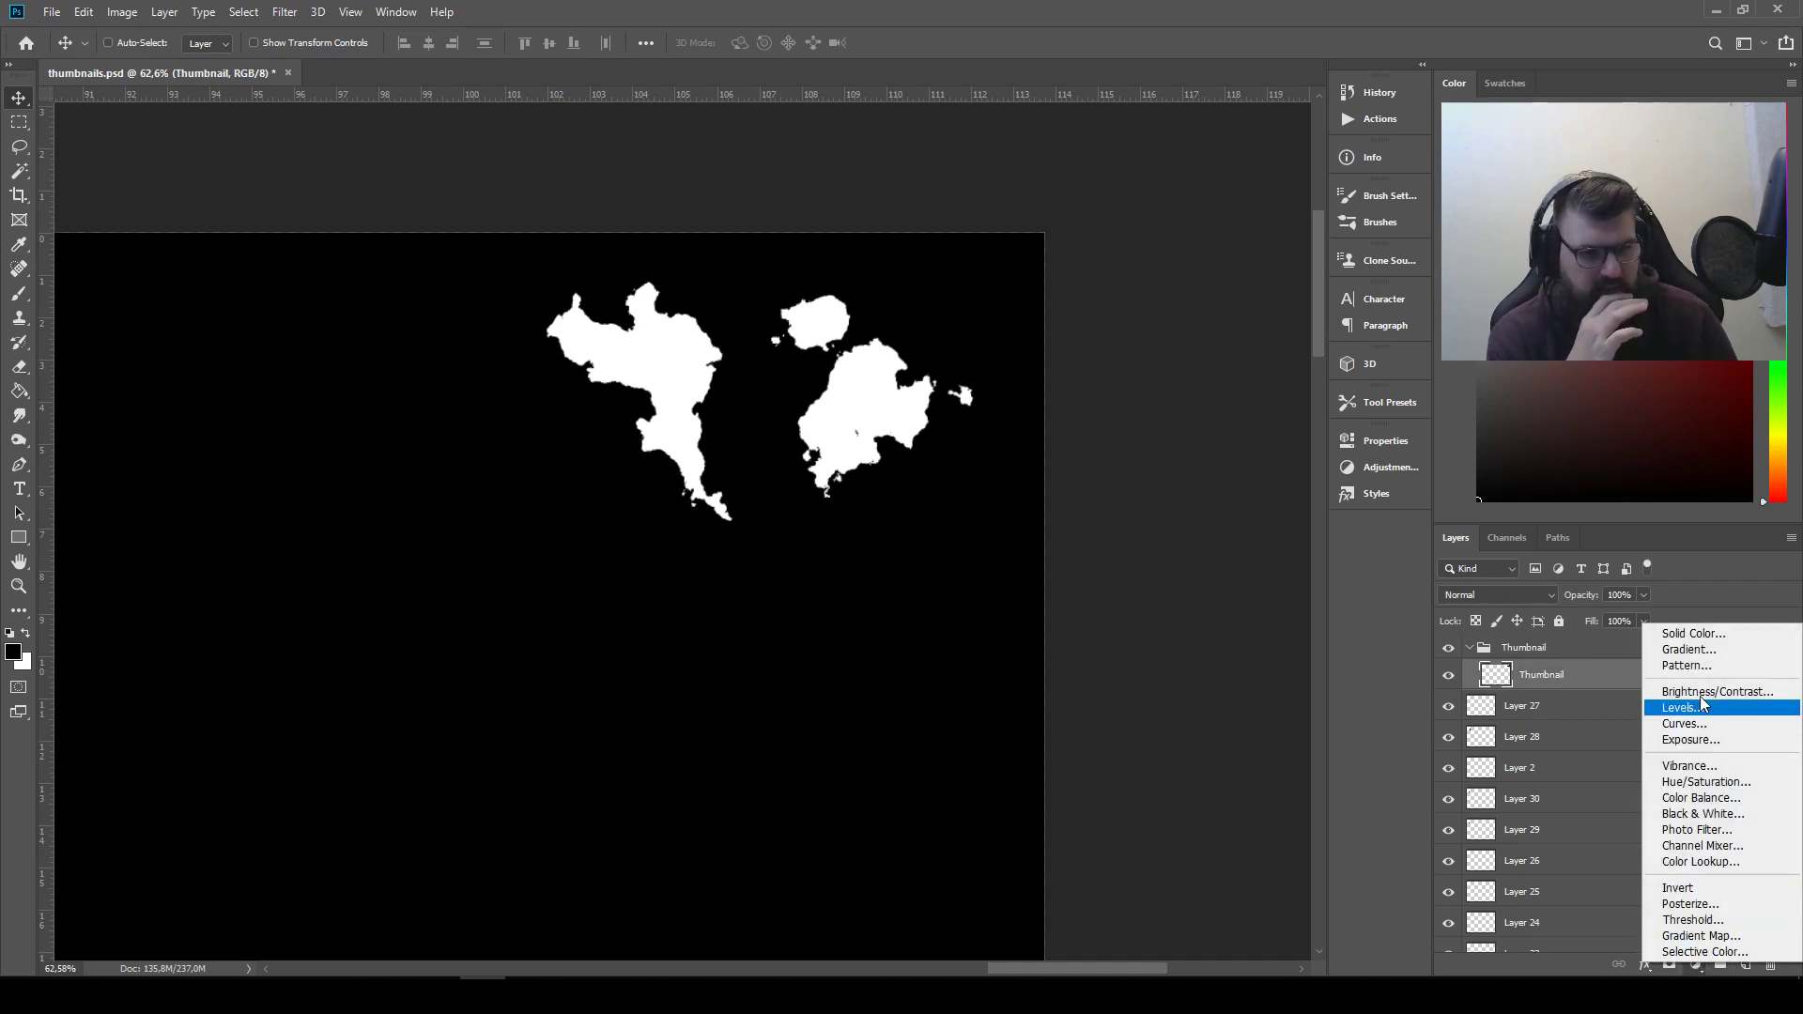
{"action": "left_click", "coordinate": [1683, 707]}
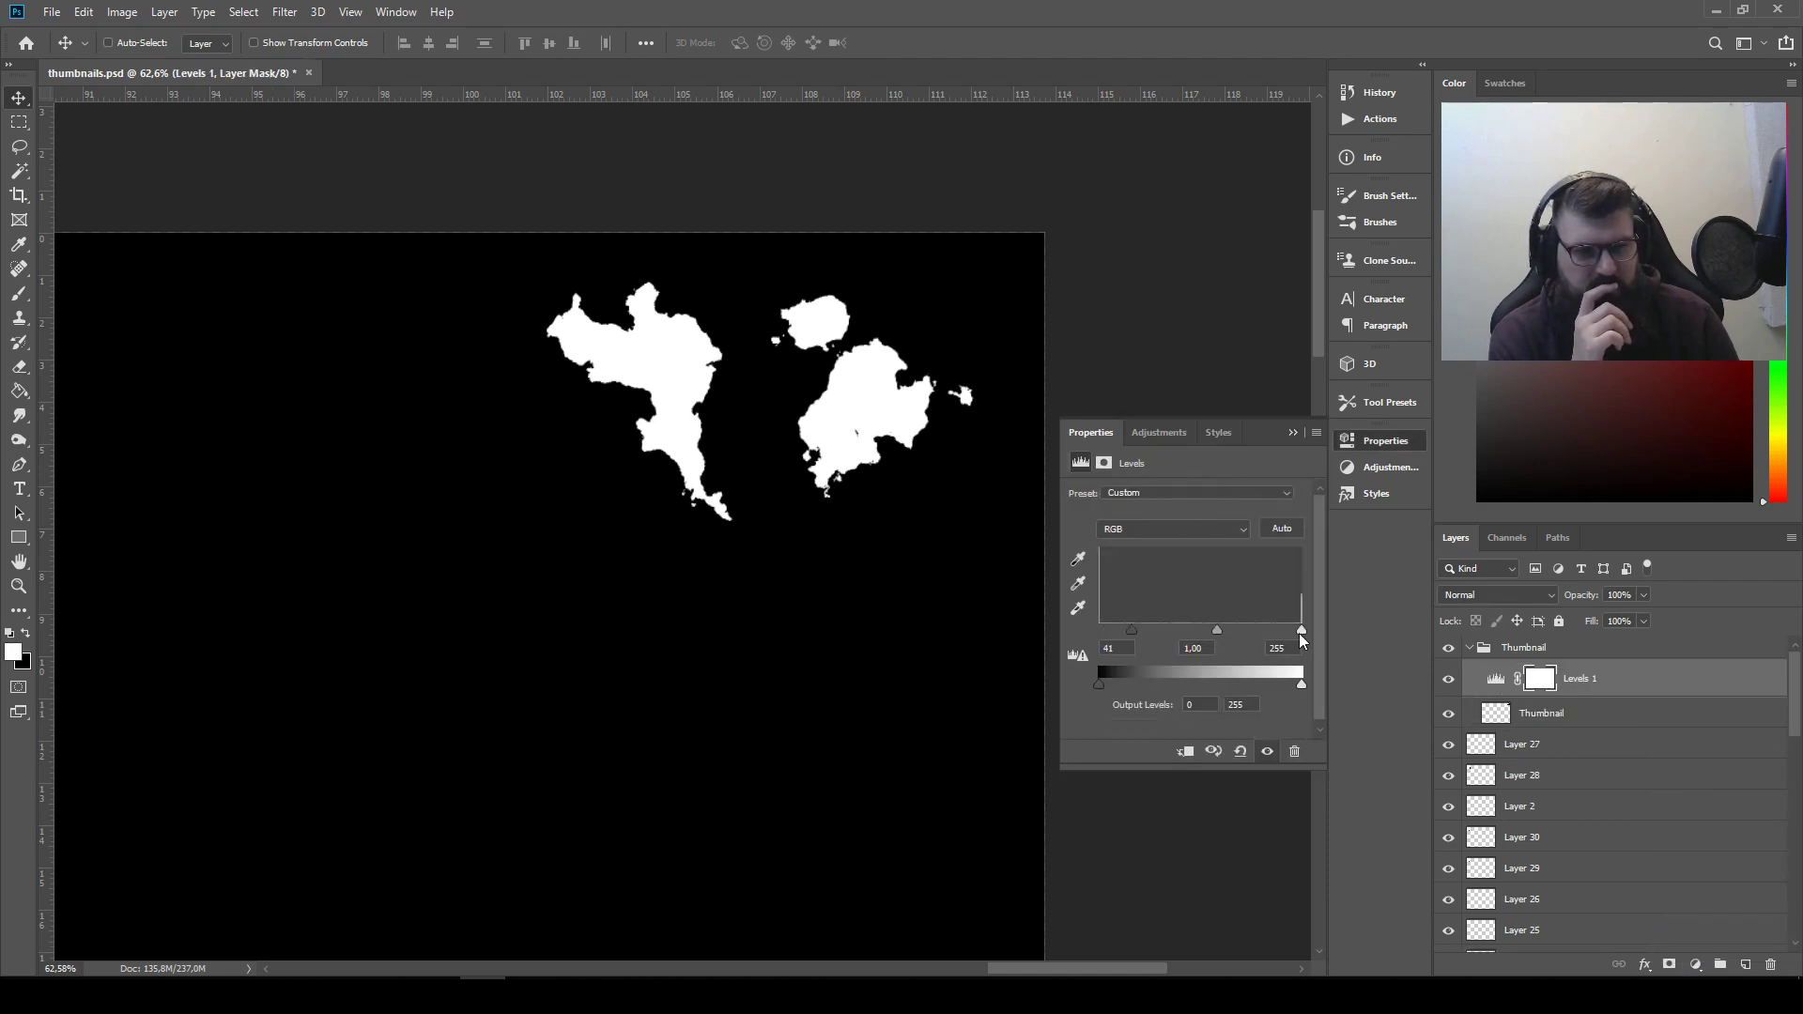
{"action": "left_click_drag", "start_coordinate": [1300, 629], "coordinate": [1263, 629]}
{"action": "left_click_drag", "start_coordinate": [1200, 629], "coordinate": [1051, 623]}
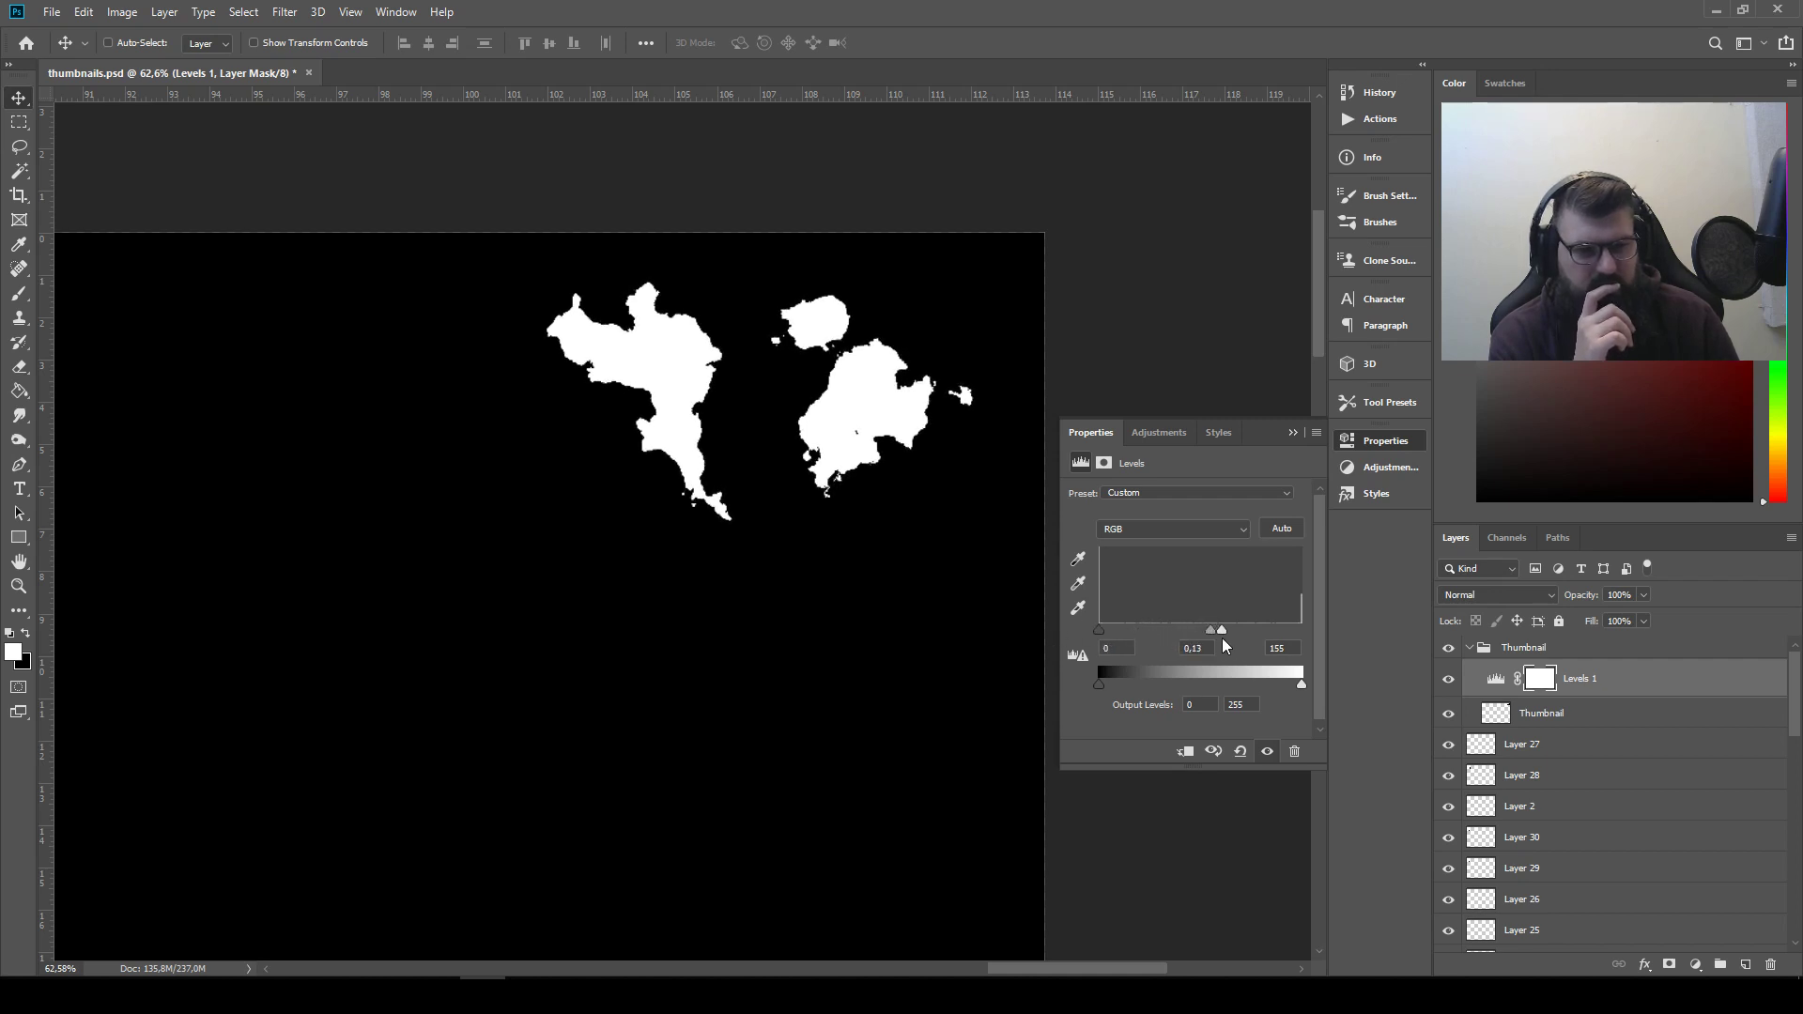
{"action": "left_click_drag", "start_coordinate": [1221, 630], "coordinate": [1302, 630]}
{"action": "left_click_drag", "start_coordinate": [1097, 684], "coordinate": [1159, 684]}
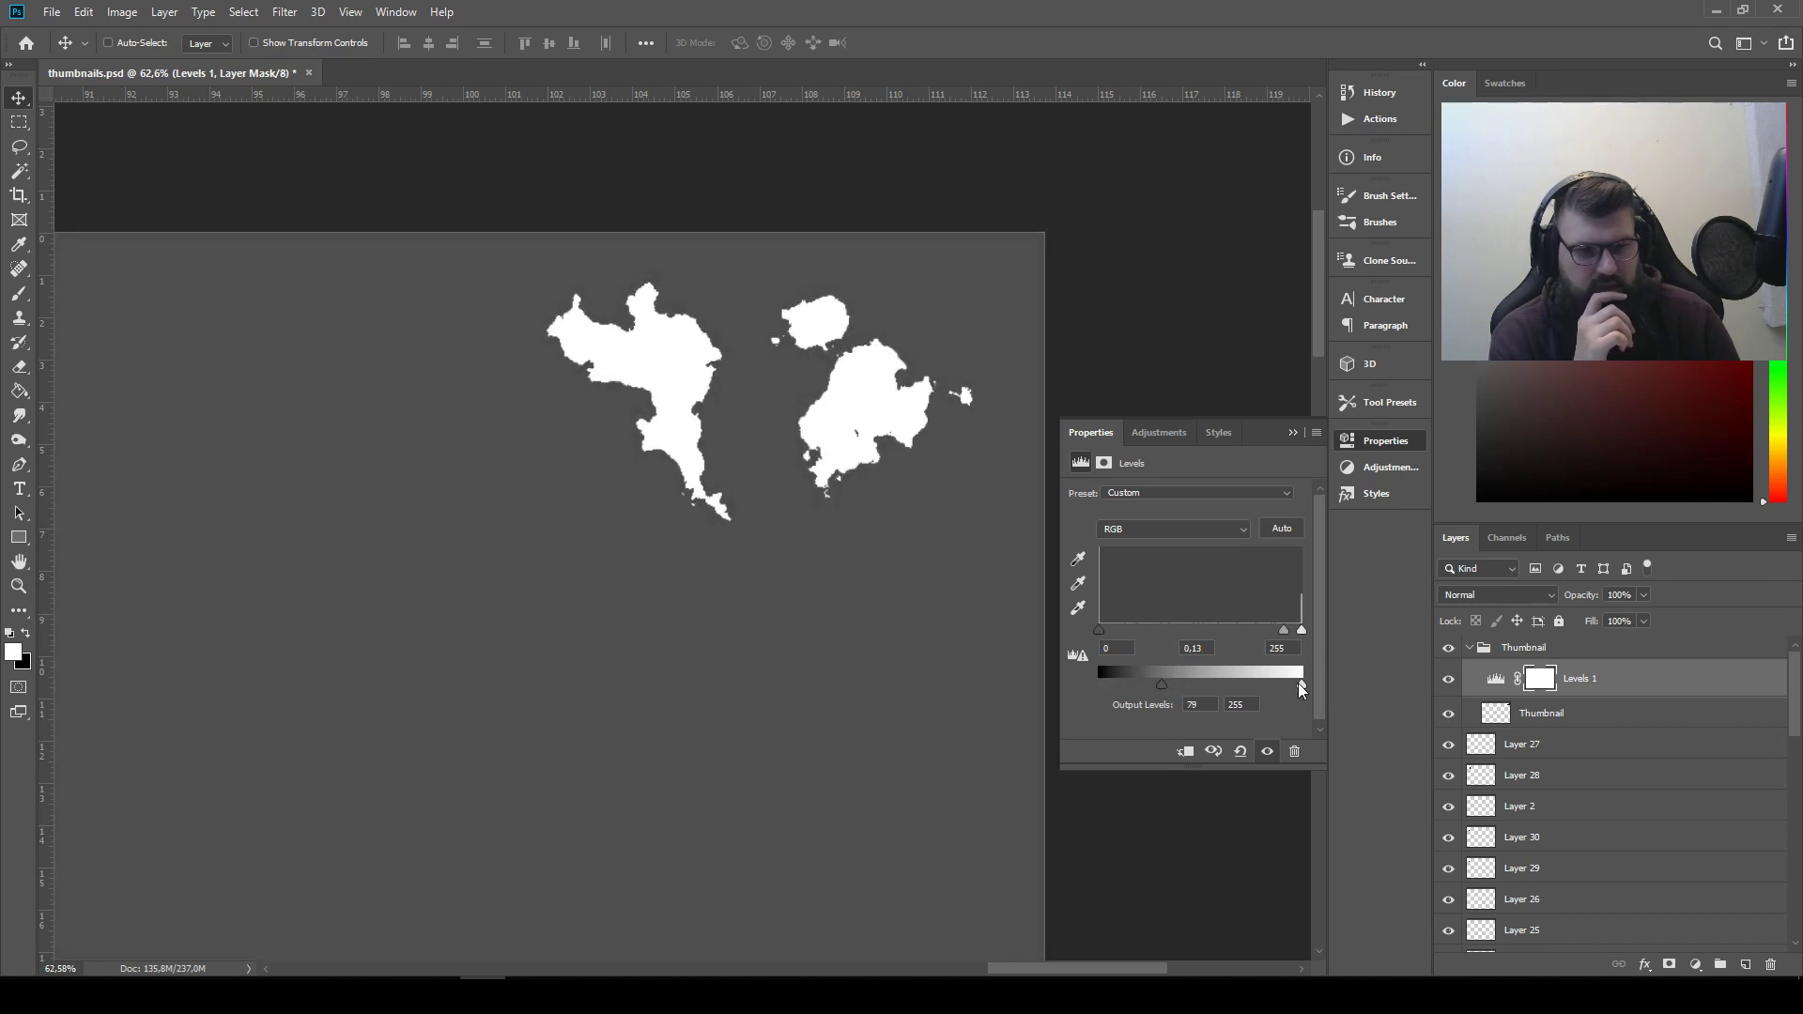
{"action": "left_click_drag", "start_coordinate": [1297, 685], "coordinate": [1236, 684]}
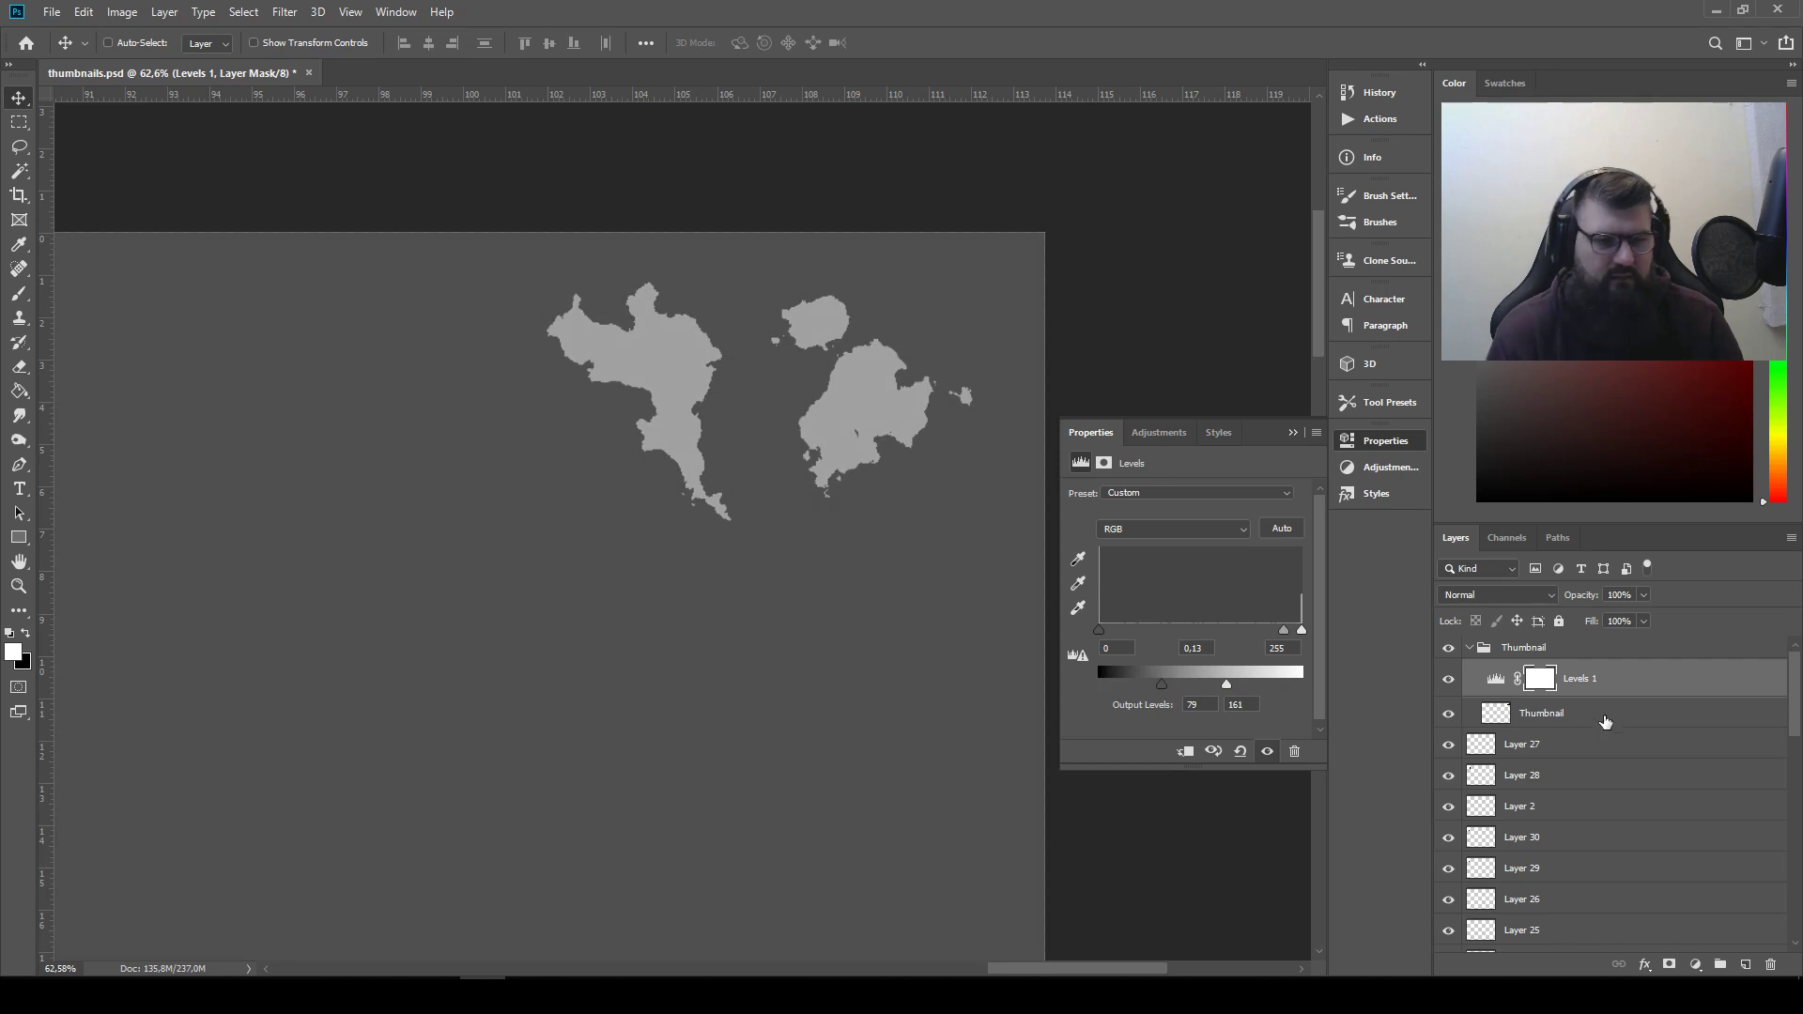
{"action": "left_click", "coordinate": [1496, 678]}
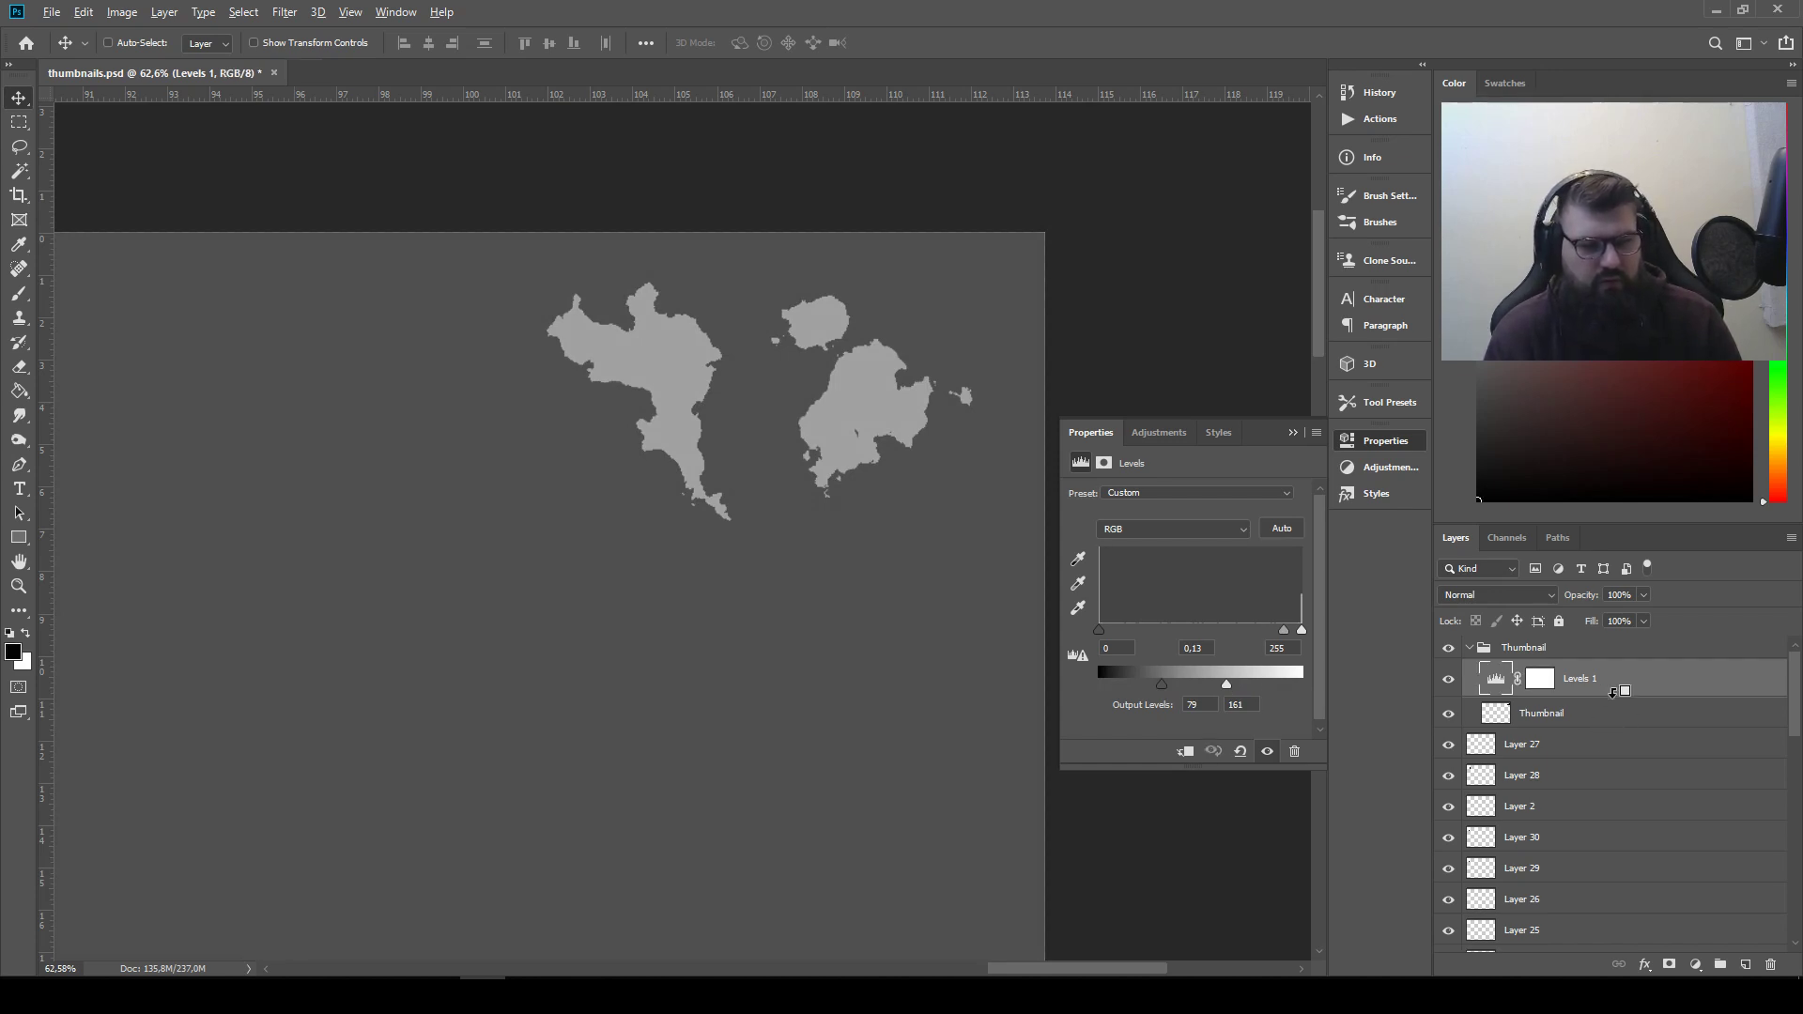
{"action": "left_click", "coordinate": [1613, 693], "text": "alt"}
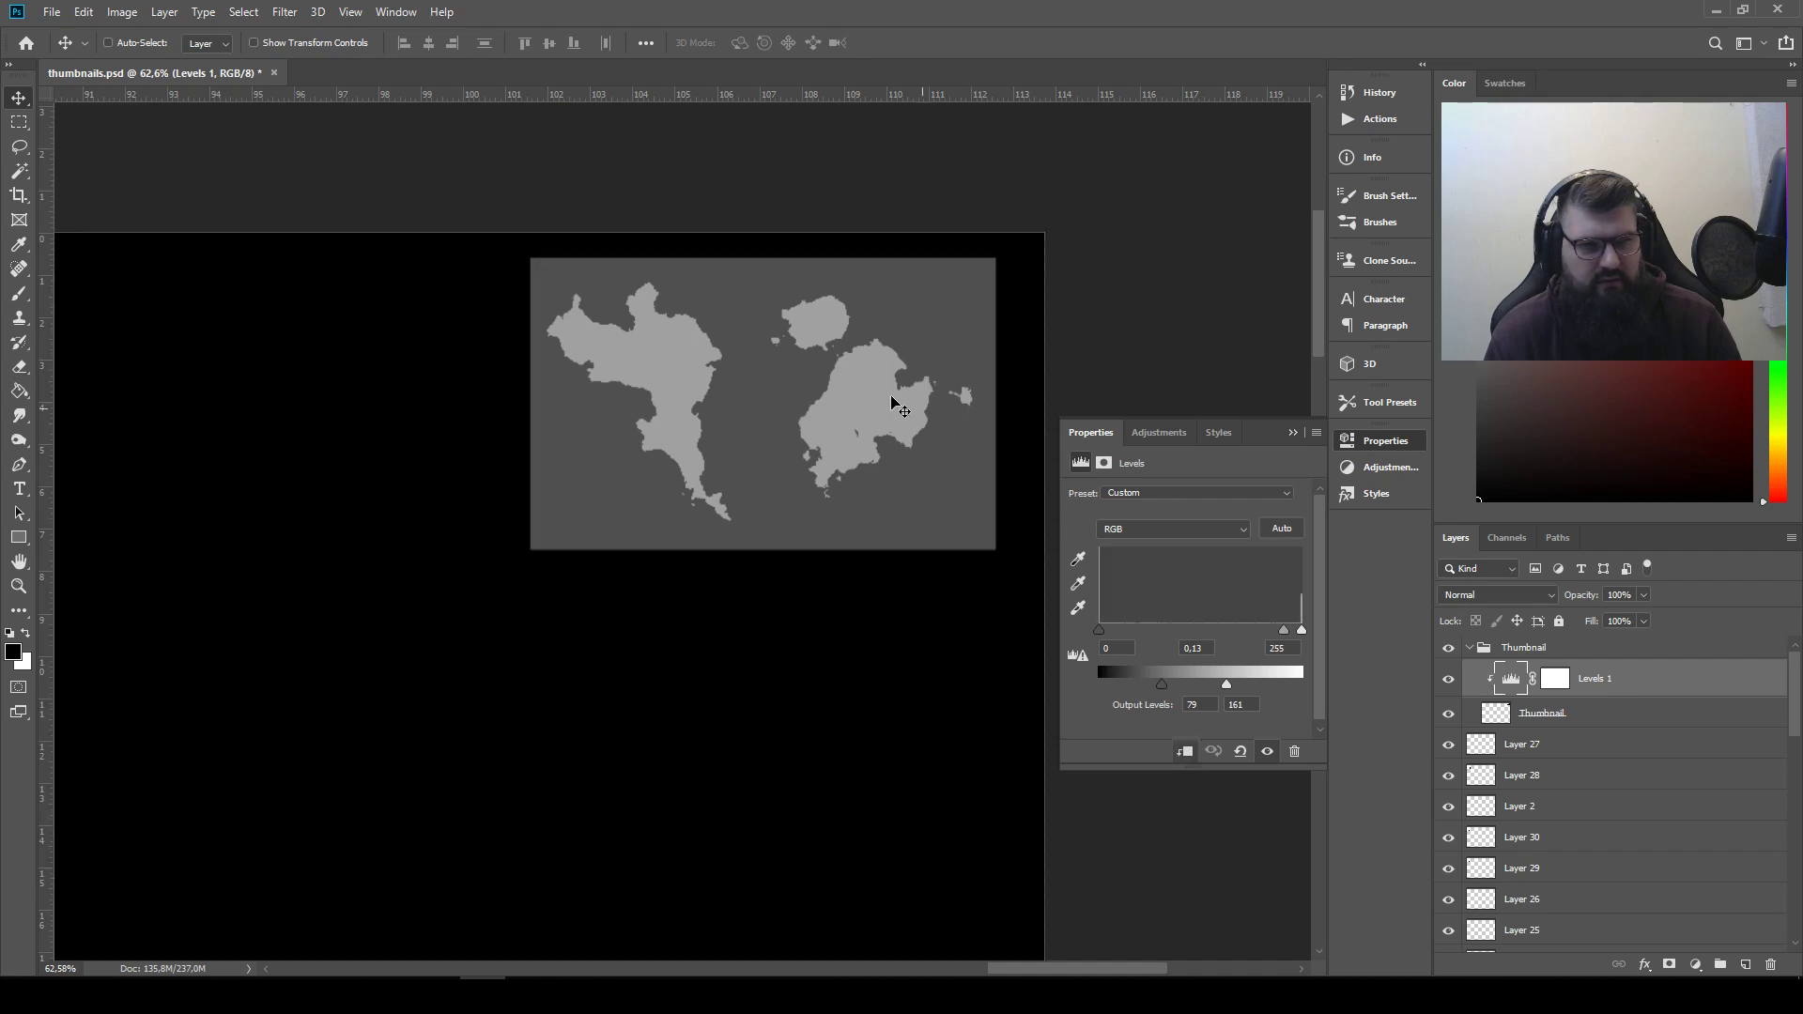
Move the whole Thumbnail group closer to the canvas's upper-right corner and collapse the adjustment's properties
{"action": "left_click", "coordinate": [1566, 657]}
{"action": "left_click_drag", "start_coordinate": [801, 381], "coordinate": [834, 368]}
{"action": "scroll", "coordinate": [756, 364], "scroll_direction": "down", "scroll_amount": 5}
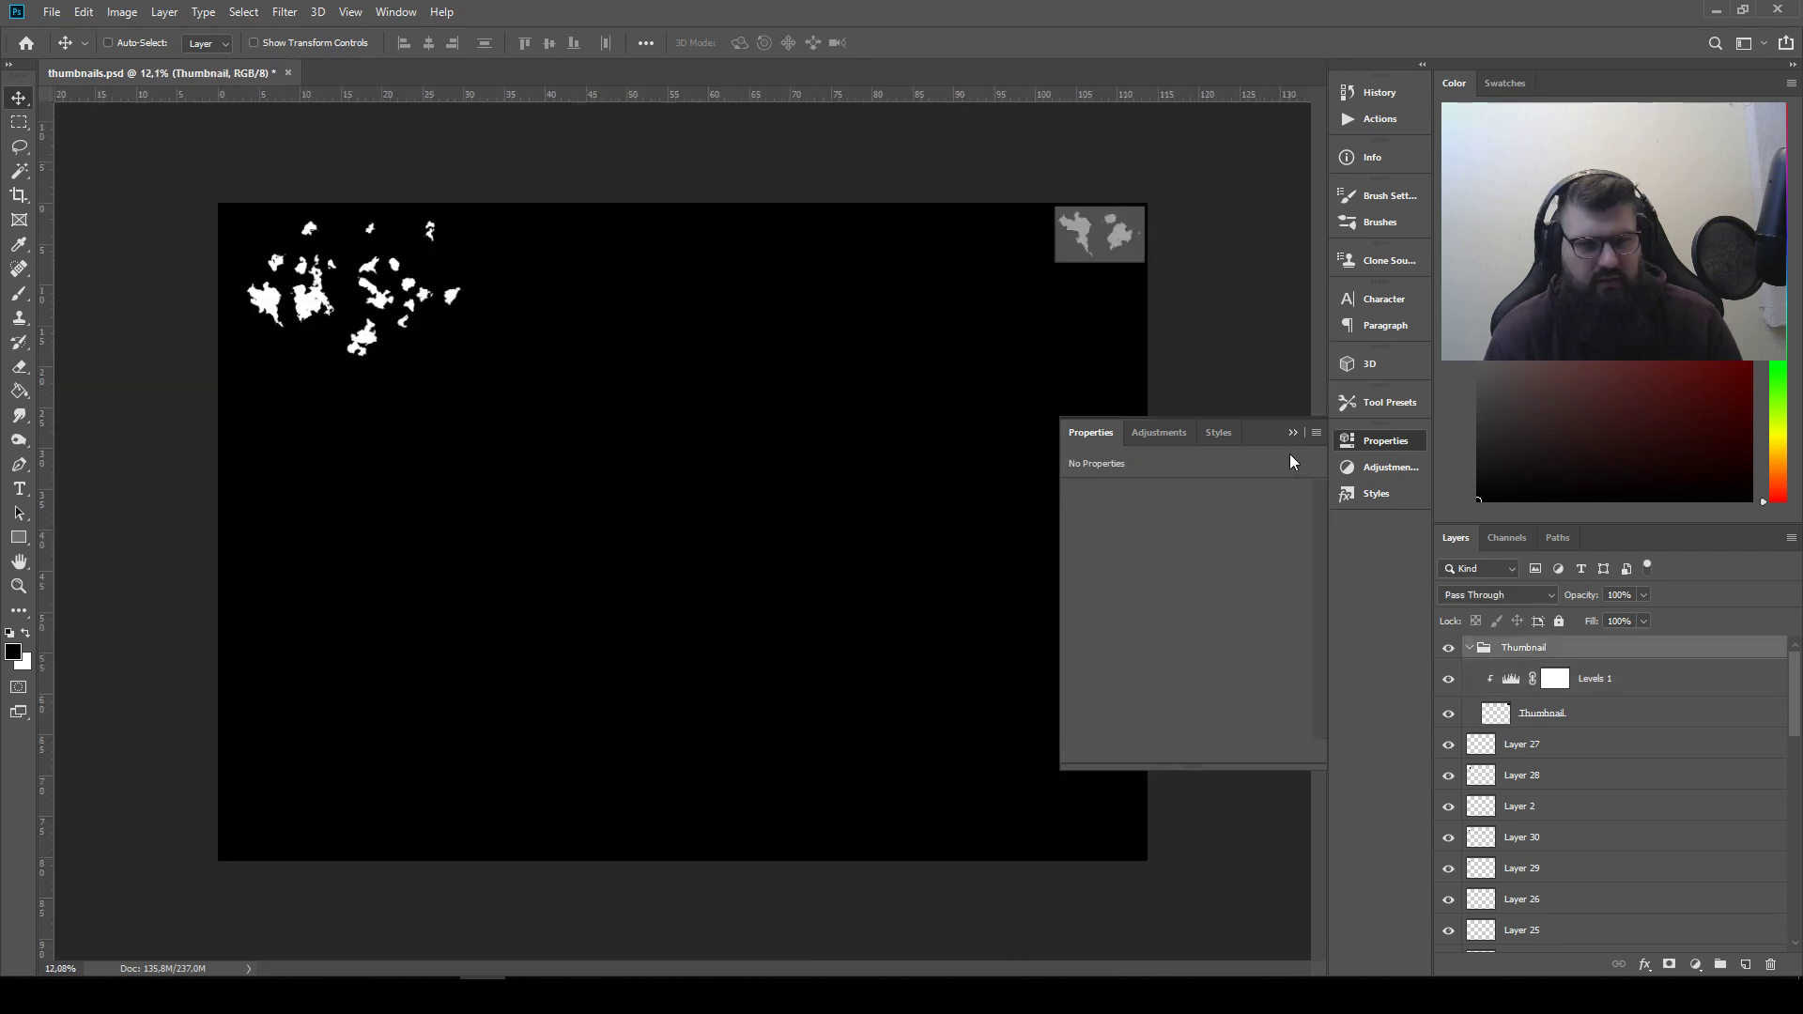
{"action": "left_click", "coordinate": [1291, 434]}
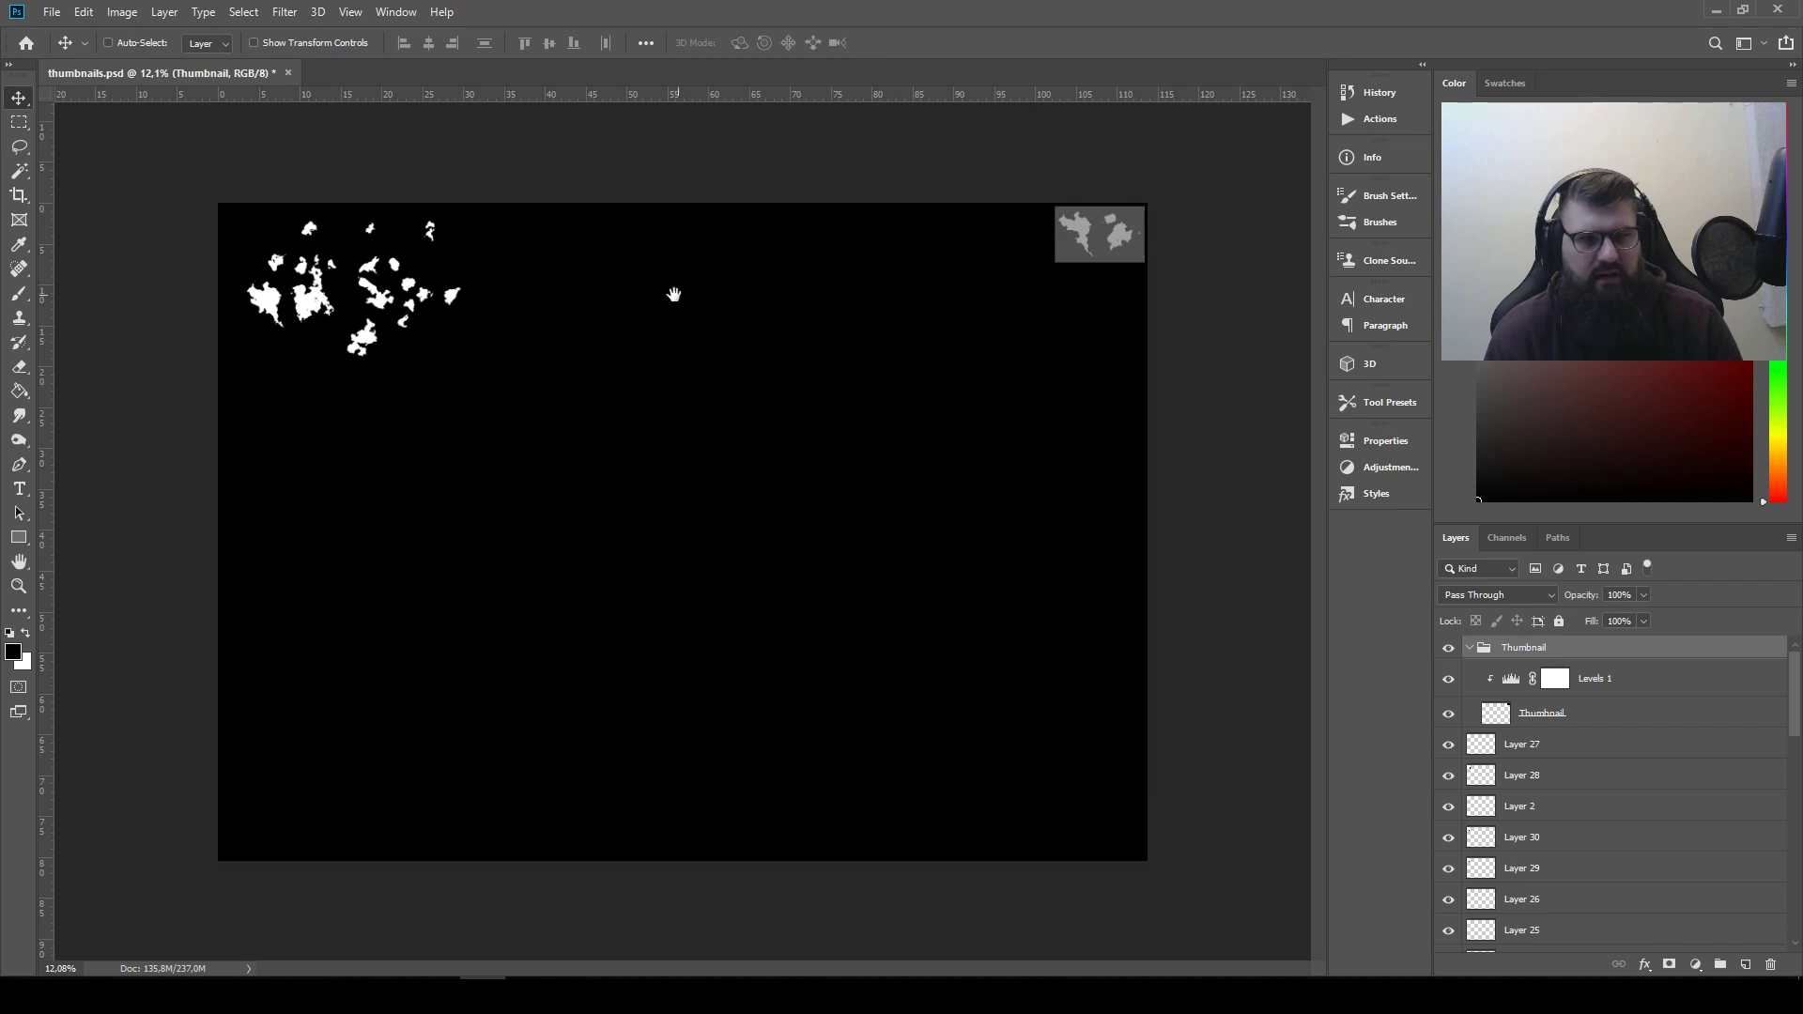
Save thumbnails.psd with Maximize Compatibility enabled
{"action": "scroll", "coordinate": [600, 257], "scroll_direction": "up", "scroll_amount": 5}
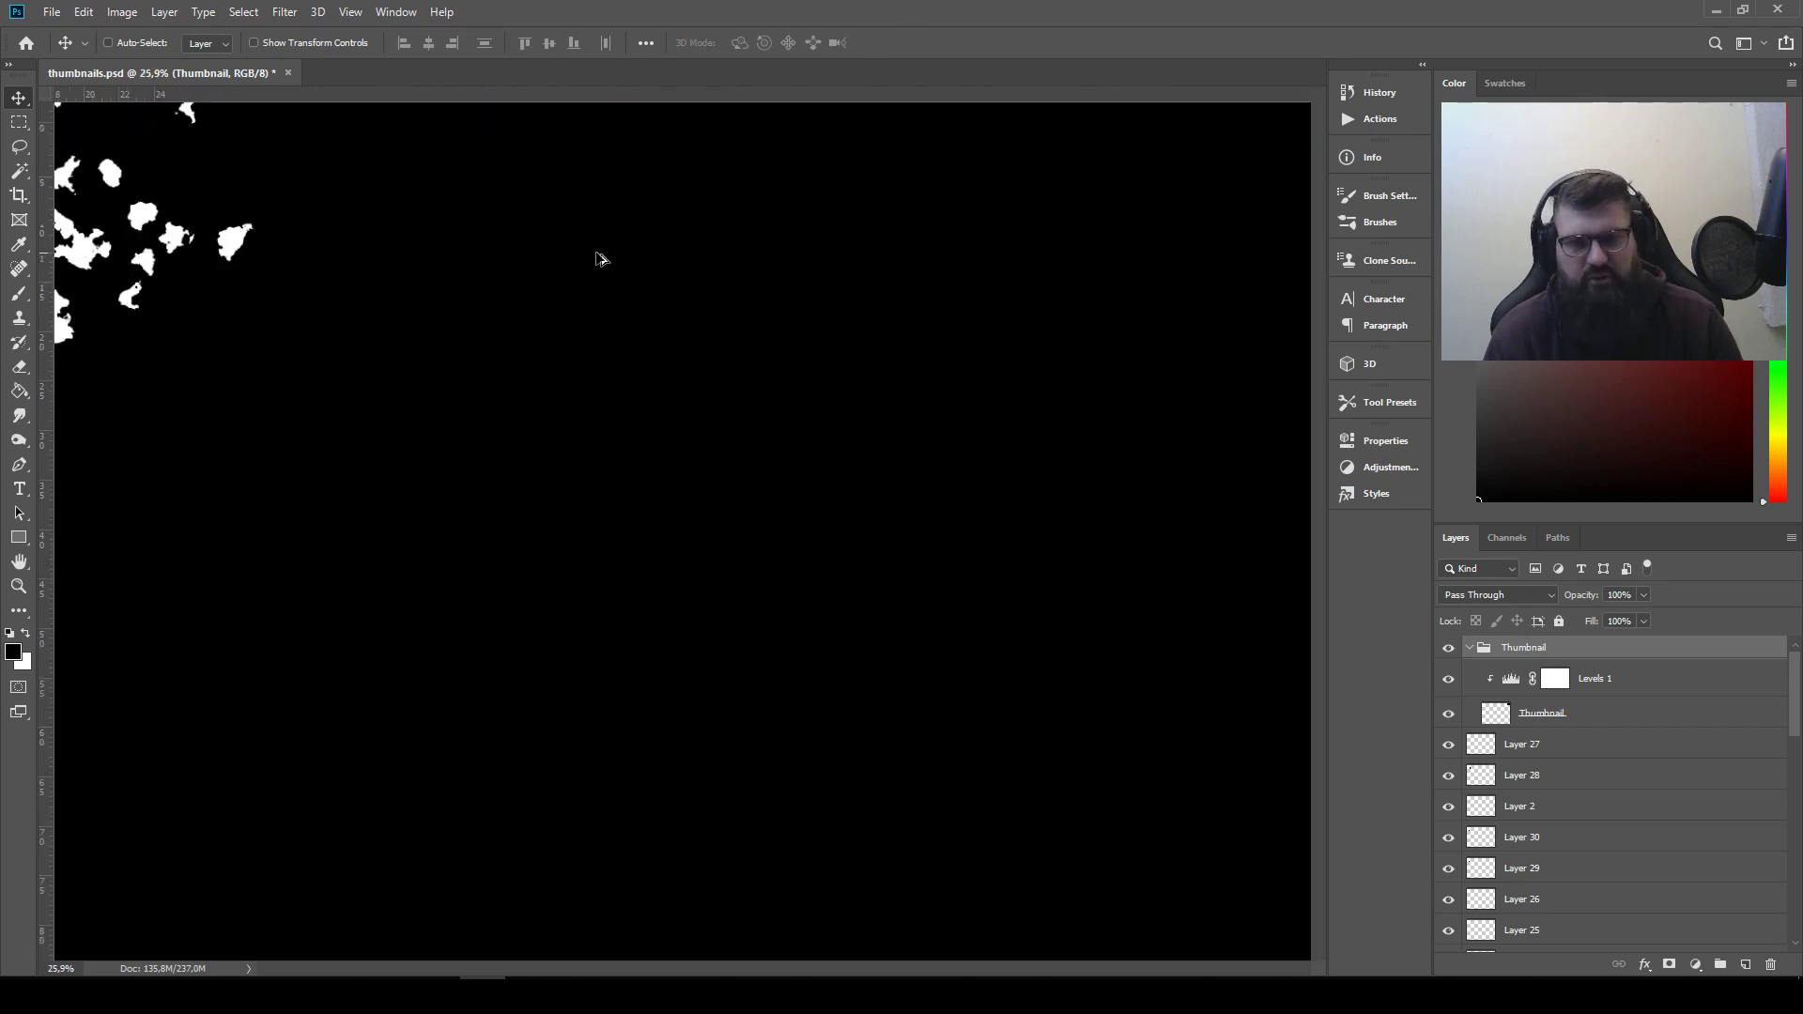
{"action": "left_click_drag", "start_coordinate": [589, 439], "coordinate": [910, 463]}
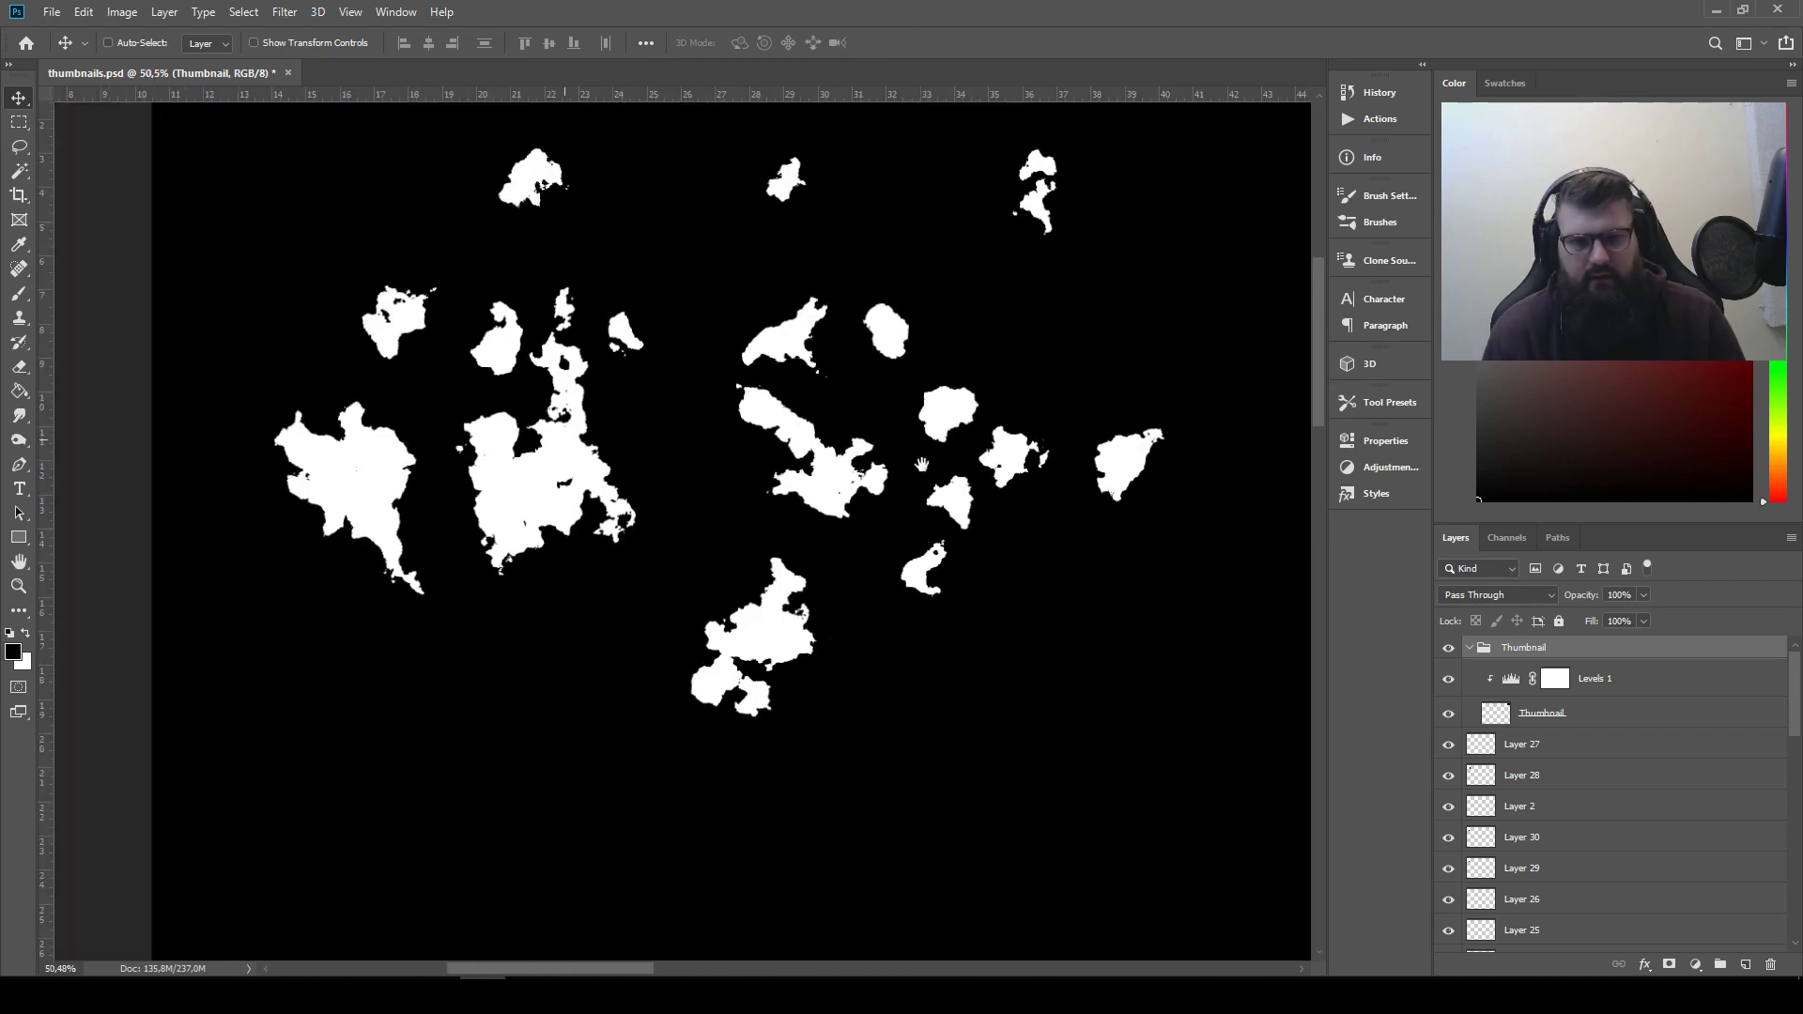
{"action": "key", "text": "ctrl+s"}
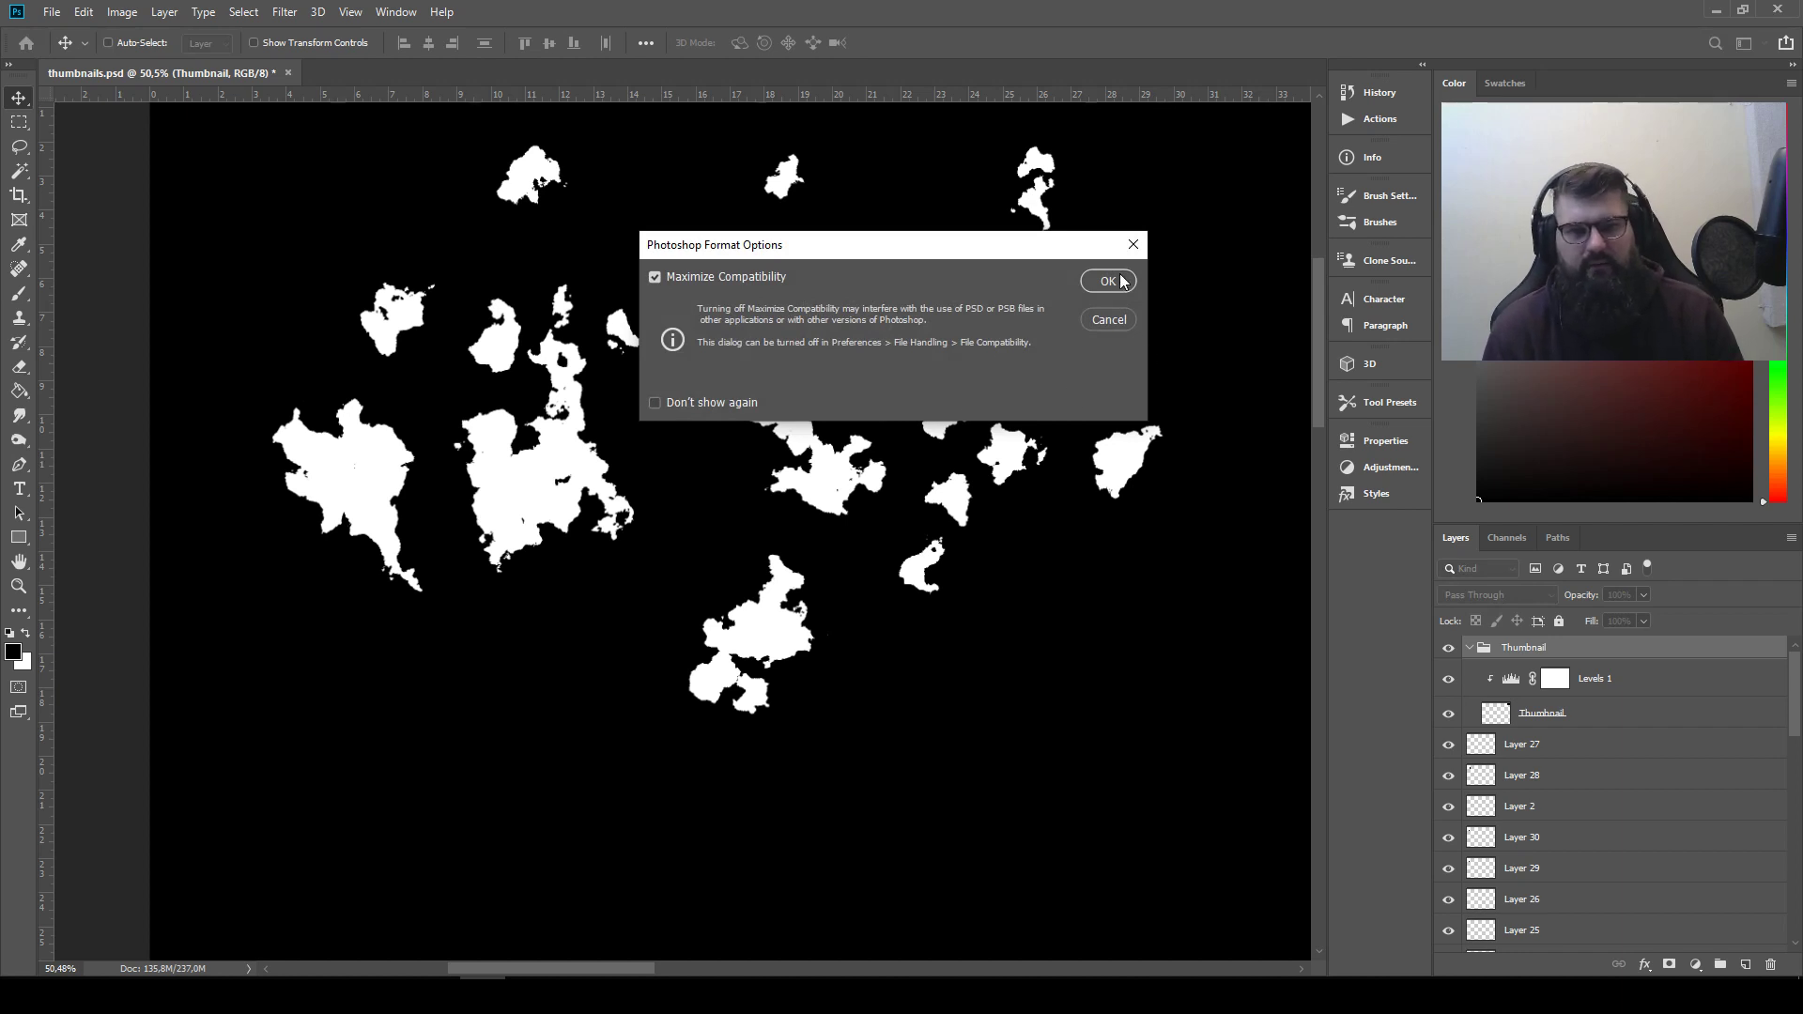
{"action": "left_click", "coordinate": [1108, 282]}
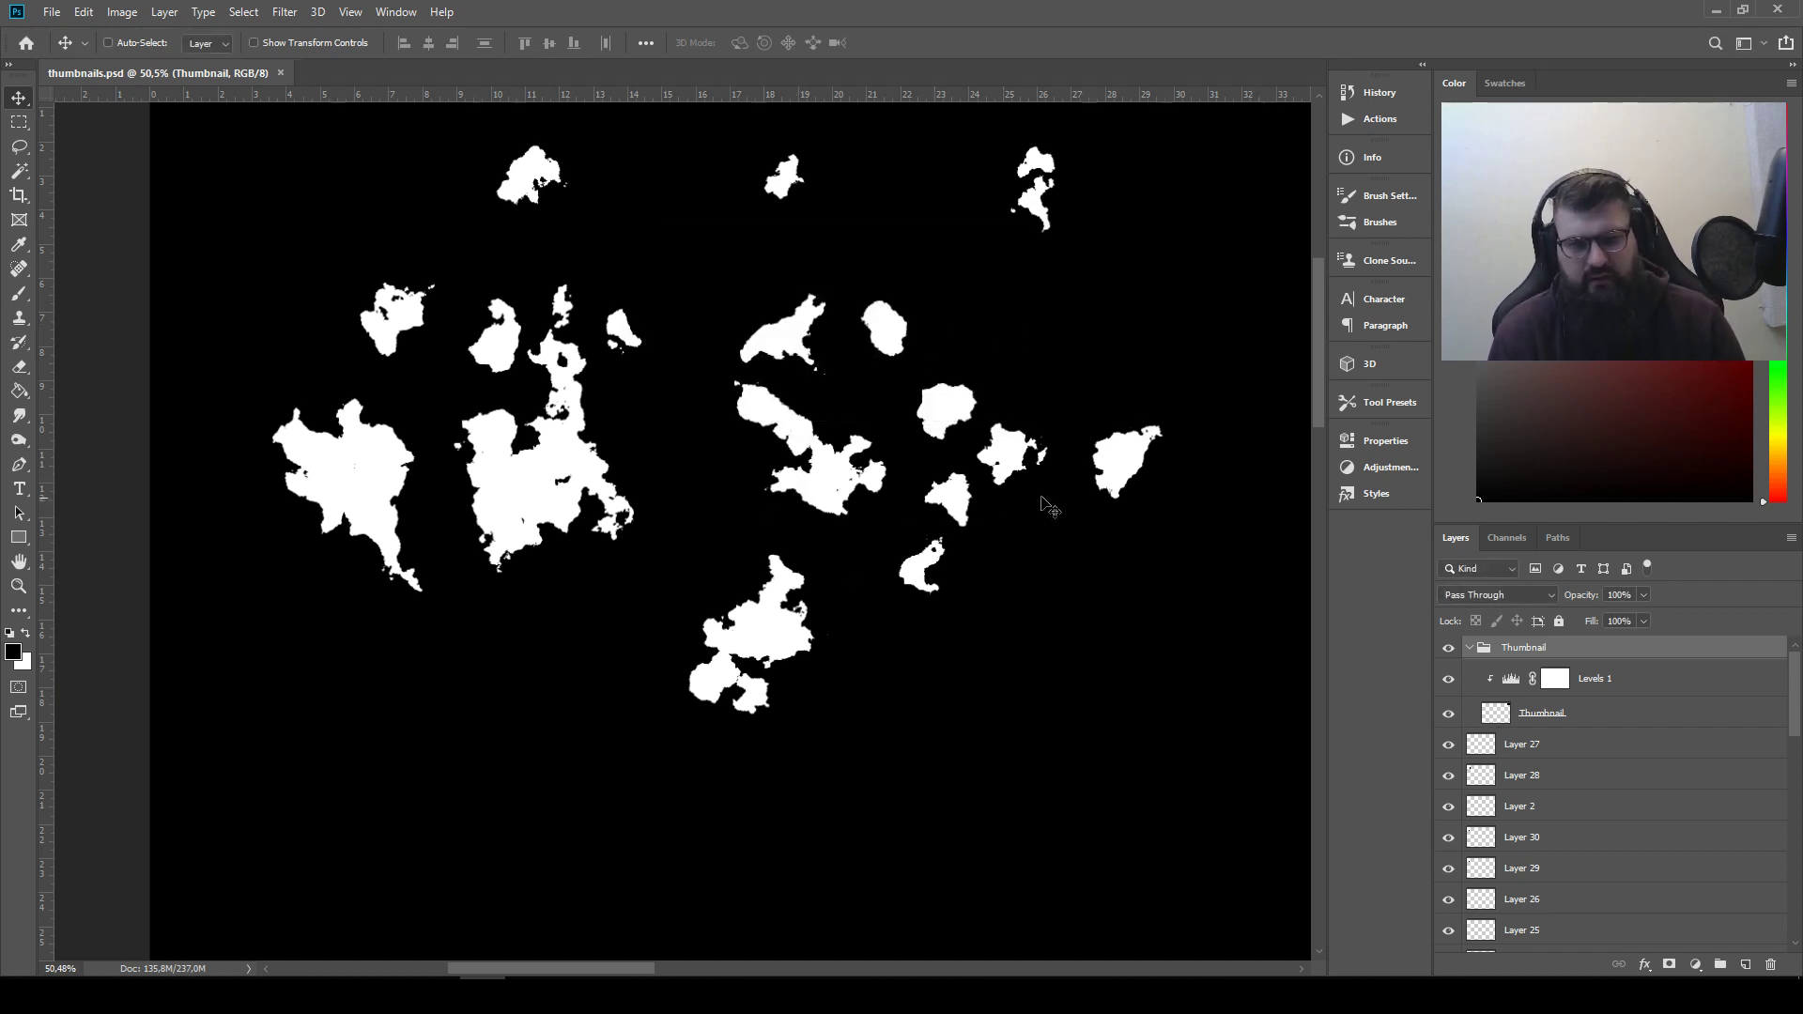
Move the tall Layer 28 shape away from the left cluster and stack three other blobs into a new silhouette below that cluster
{"action": "left_click_drag", "start_coordinate": [565, 497], "coordinate": [861, 659], "text": "ctrl"}
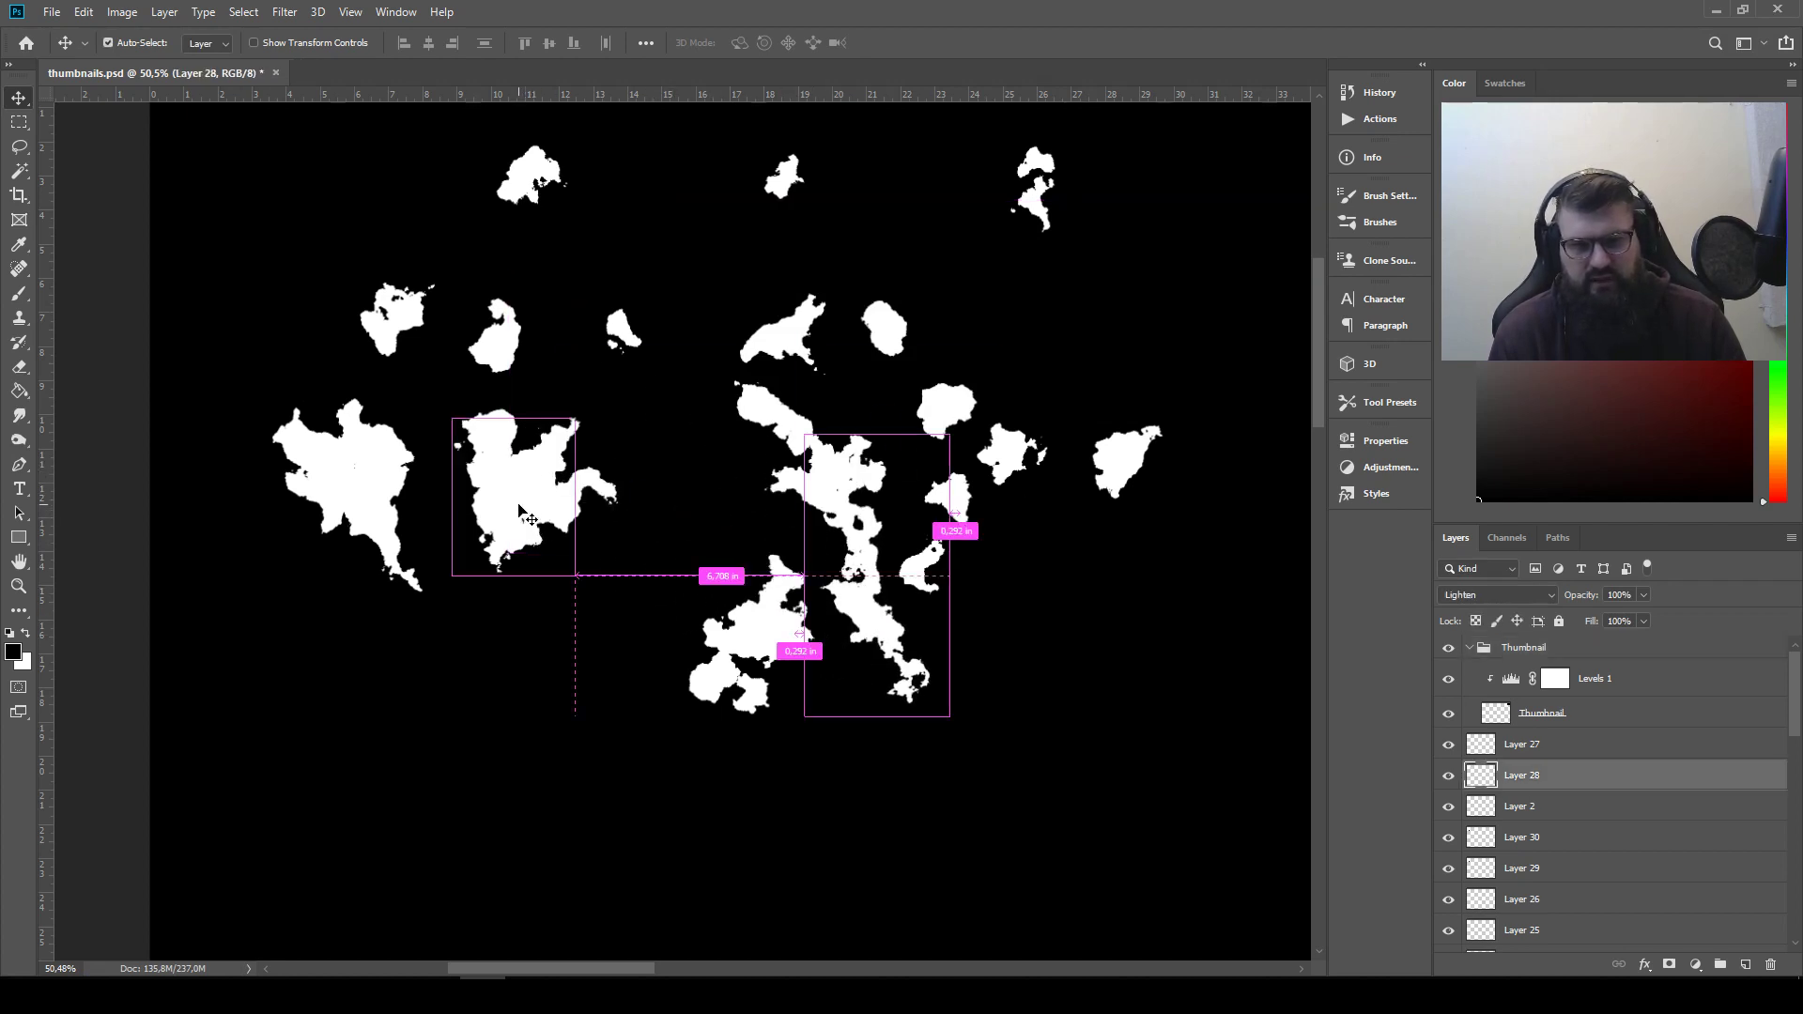
{"action": "left_click_drag", "start_coordinate": [507, 507], "coordinate": [554, 686], "text": "ctrl"}
{"action": "left_click_drag", "start_coordinate": [382, 486], "coordinate": [532, 676], "text": "ctrl"}
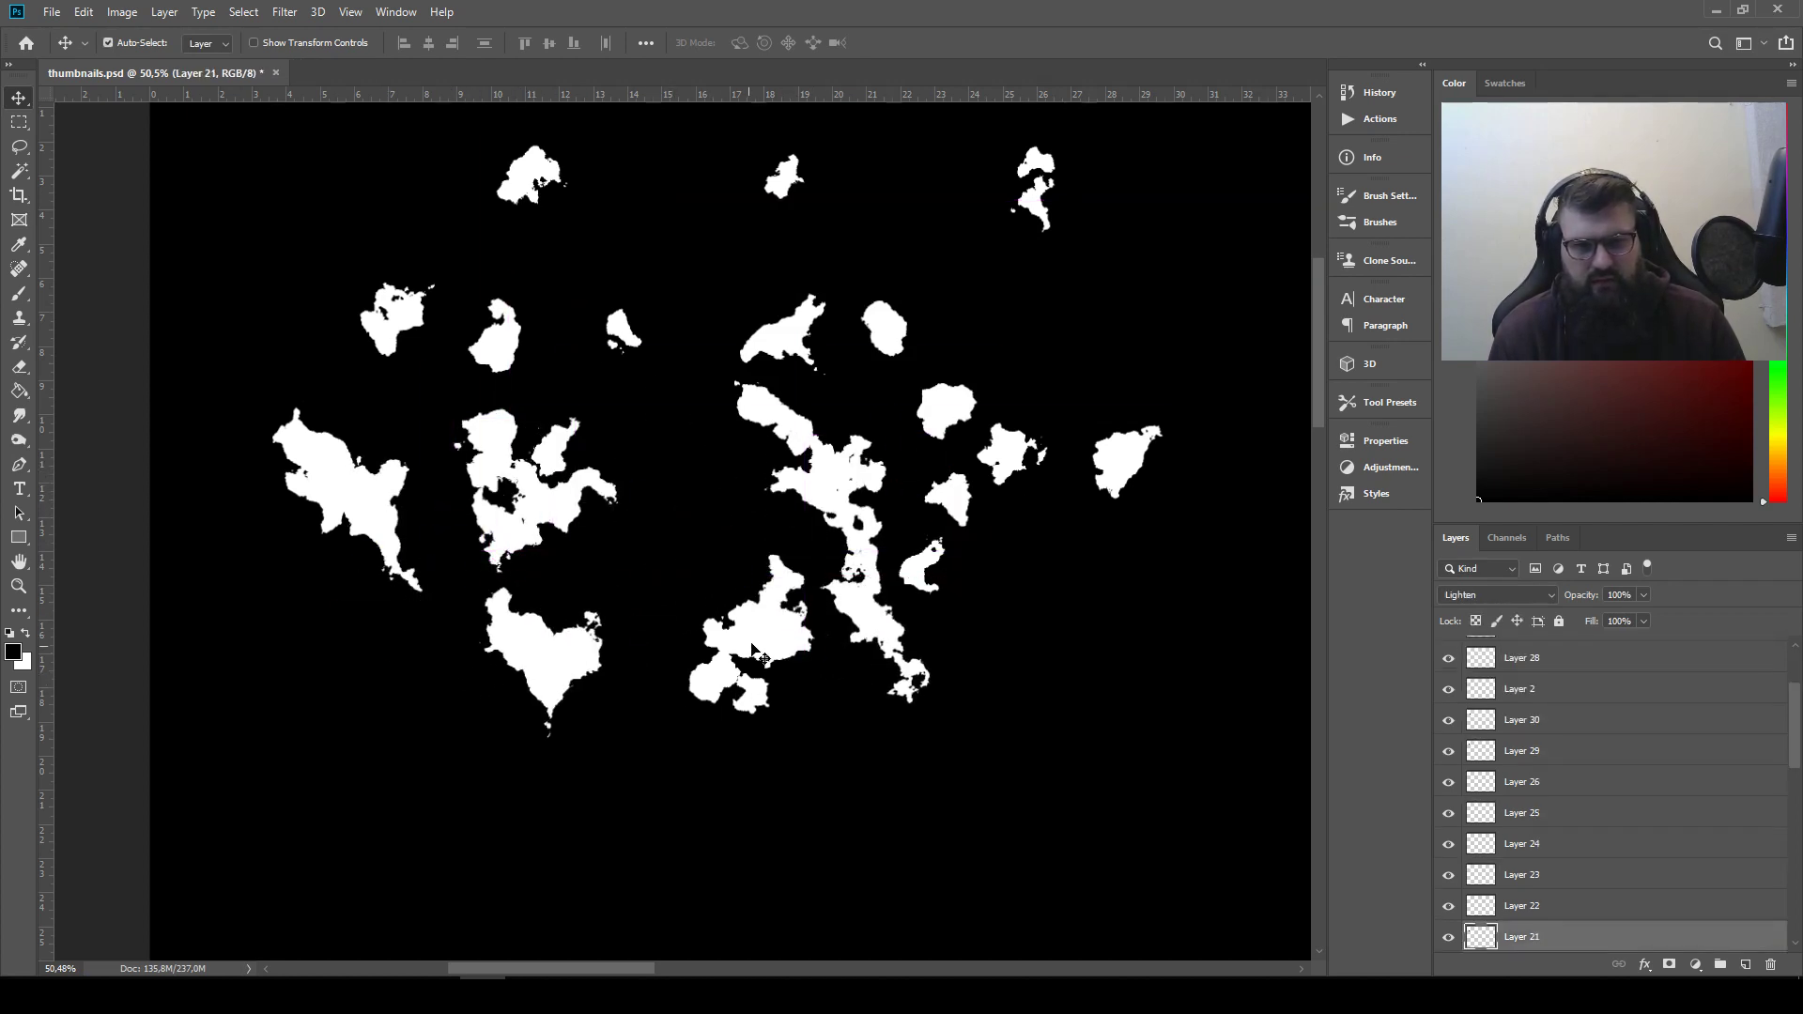
{"action": "left_click_drag", "start_coordinate": [759, 632], "coordinate": [542, 730], "text": "ctrl"}
Combine the Layer 16 shape, the tall Layer 28 shape and the small curved shape into a long upright silhouette in the lower middle
{"action": "left_click_drag", "start_coordinate": [756, 692], "coordinate": [759, 745], "text": "ctrl"}
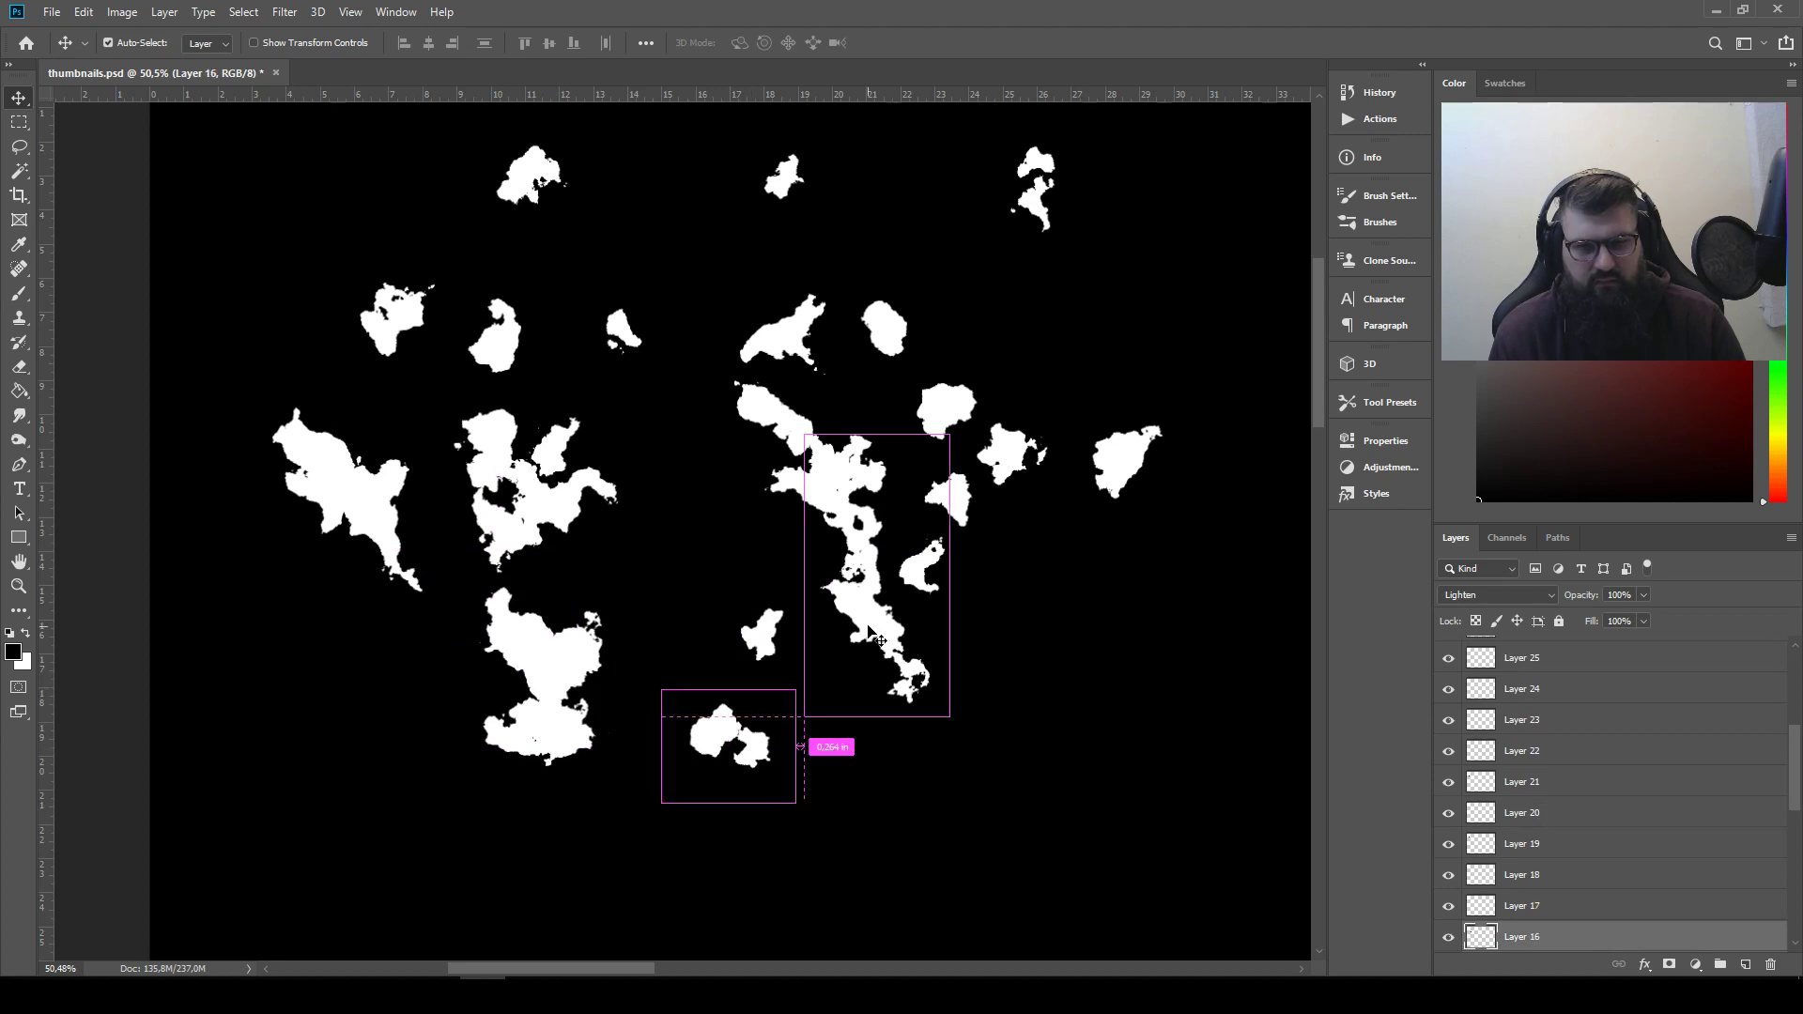
{"action": "left_click_drag", "start_coordinate": [869, 620], "coordinate": [730, 745], "text": "ctrl"}
{"action": "left_click_drag", "start_coordinate": [916, 554], "coordinate": [686, 677], "text": "ctrl"}
Build two silhouettes on the cluster's right side, one from three small shapes and one by joining two shapes to the round blob
{"action": "left_click_drag", "start_coordinate": [1106, 464], "coordinate": [1031, 596], "text": "ctrl"}
{"action": "left_click_drag", "start_coordinate": [953, 499], "coordinate": [1058, 550], "text": "ctrl"}
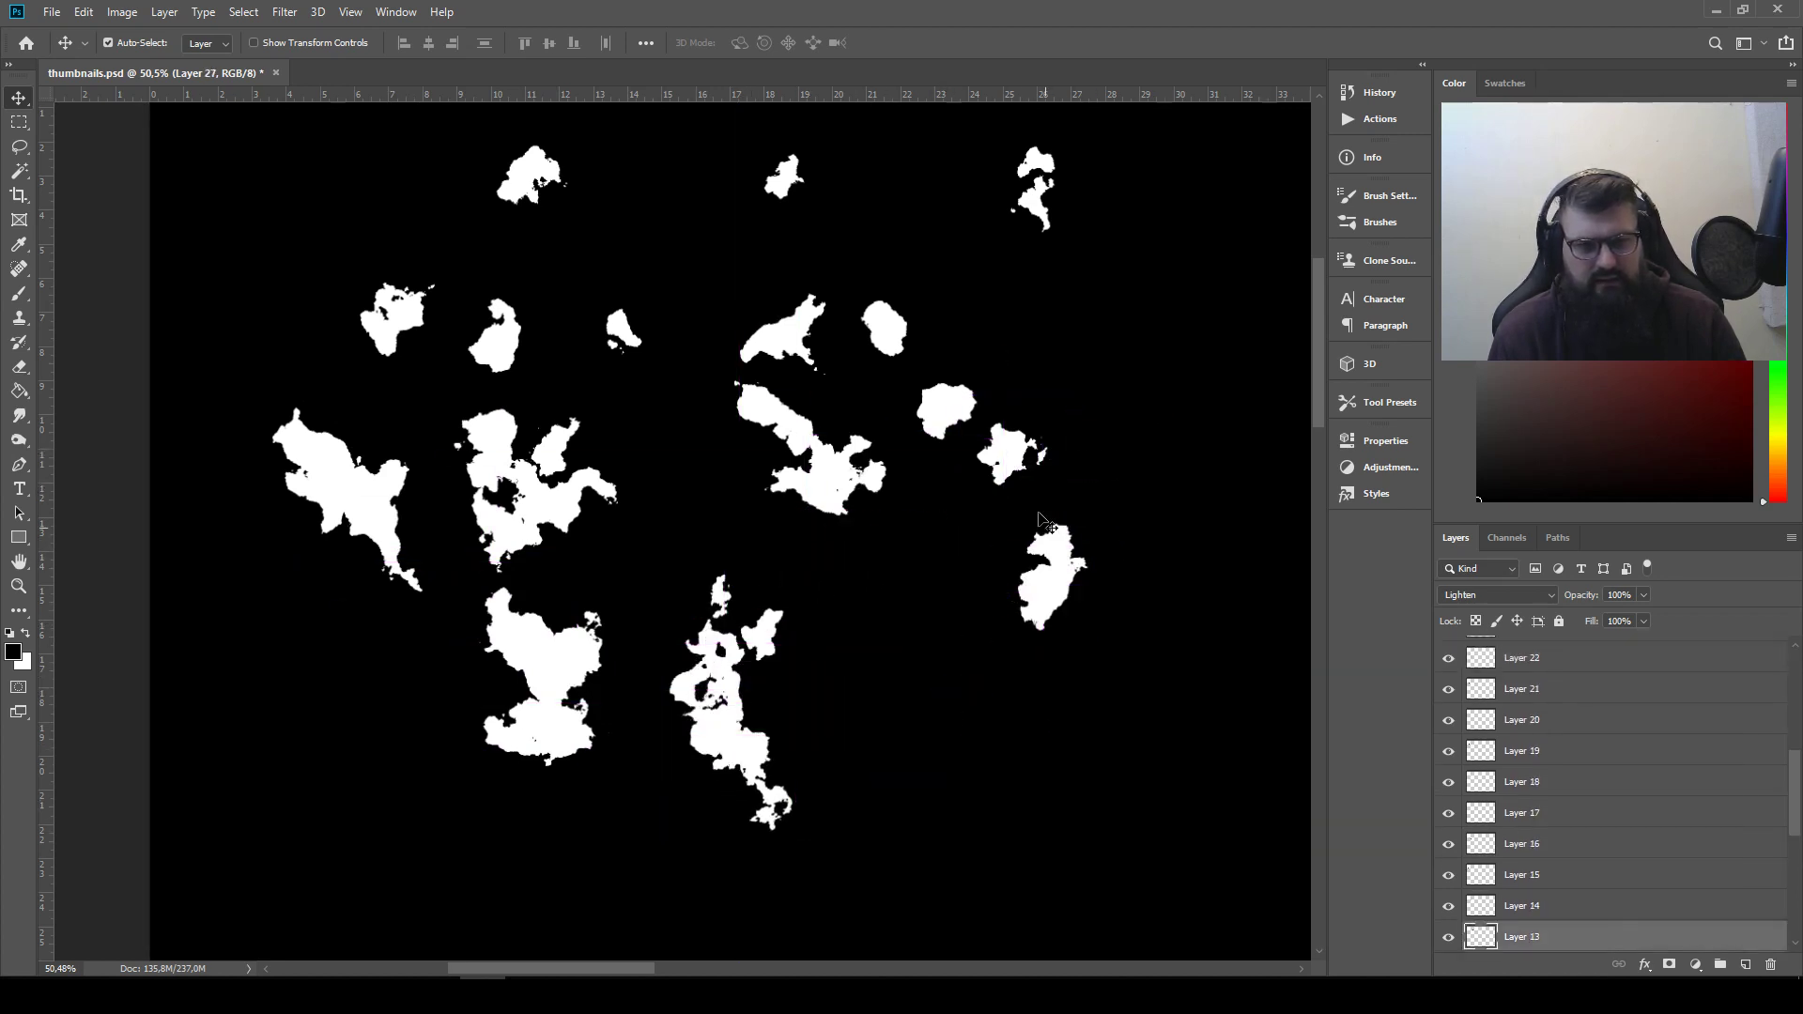
{"action": "left_click_drag", "start_coordinate": [1009, 468], "coordinate": [1009, 594], "text": "ctrl"}
{"action": "left_click_drag", "start_coordinate": [815, 486], "coordinate": [996, 396], "text": "ctrl"}
{"action": "left_click_drag", "start_coordinate": [896, 333], "coordinate": [984, 364], "text": "ctrl"}
Rearrange the small upper shapes, attaching one beneath the topmost left shape and joining two in the row below
{"action": "left_click_drag", "start_coordinate": [1049, 225], "coordinate": [959, 230], "text": "ctrl"}
{"action": "left_click_drag", "start_coordinate": [779, 171], "coordinate": [545, 231], "text": "ctrl"}
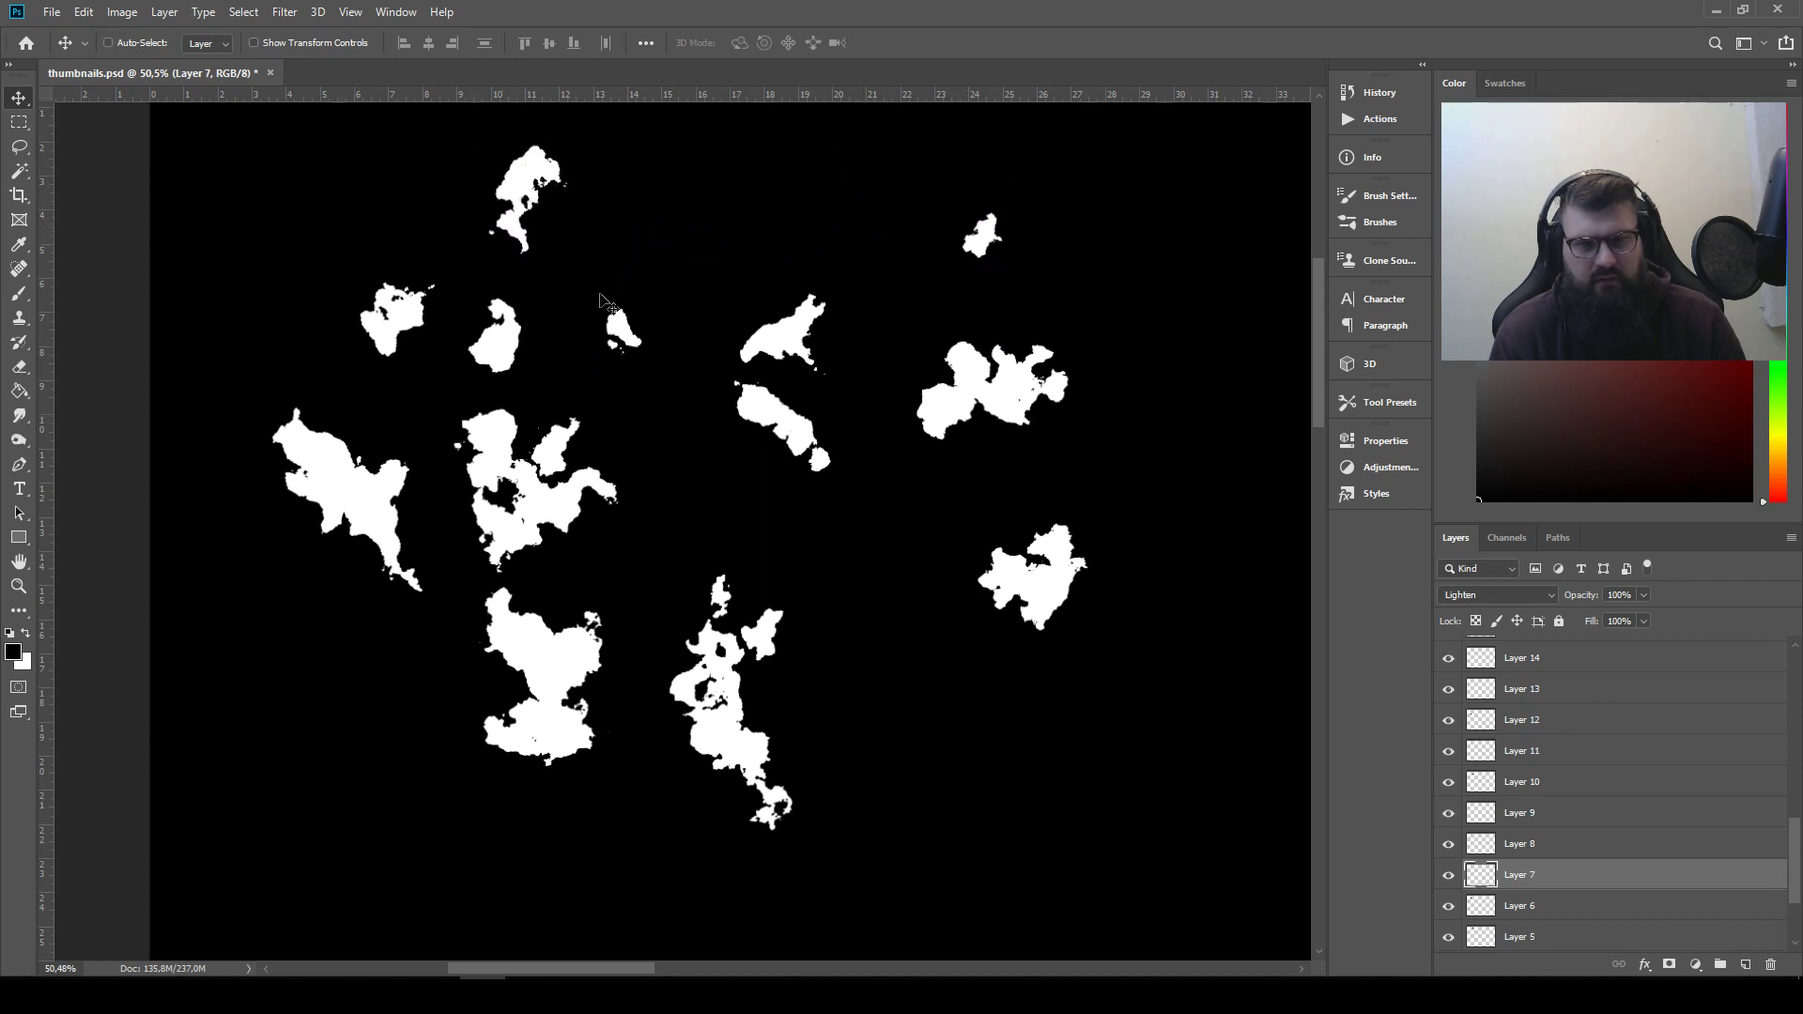
{"action": "left_click_drag", "start_coordinate": [396, 315], "coordinate": [592, 299]}
{"action": "left_click_drag", "start_coordinate": [489, 342], "coordinate": [414, 333]}
Pull apart the large leftmost silhouette and spread its shapes, including Layers 17 and 1, over empty parts of the canvas
{"action": "left_click_drag", "start_coordinate": [333, 427], "coordinate": [324, 236]}
{"action": "left_click_drag", "start_coordinate": [345, 459], "coordinate": [263, 545]}
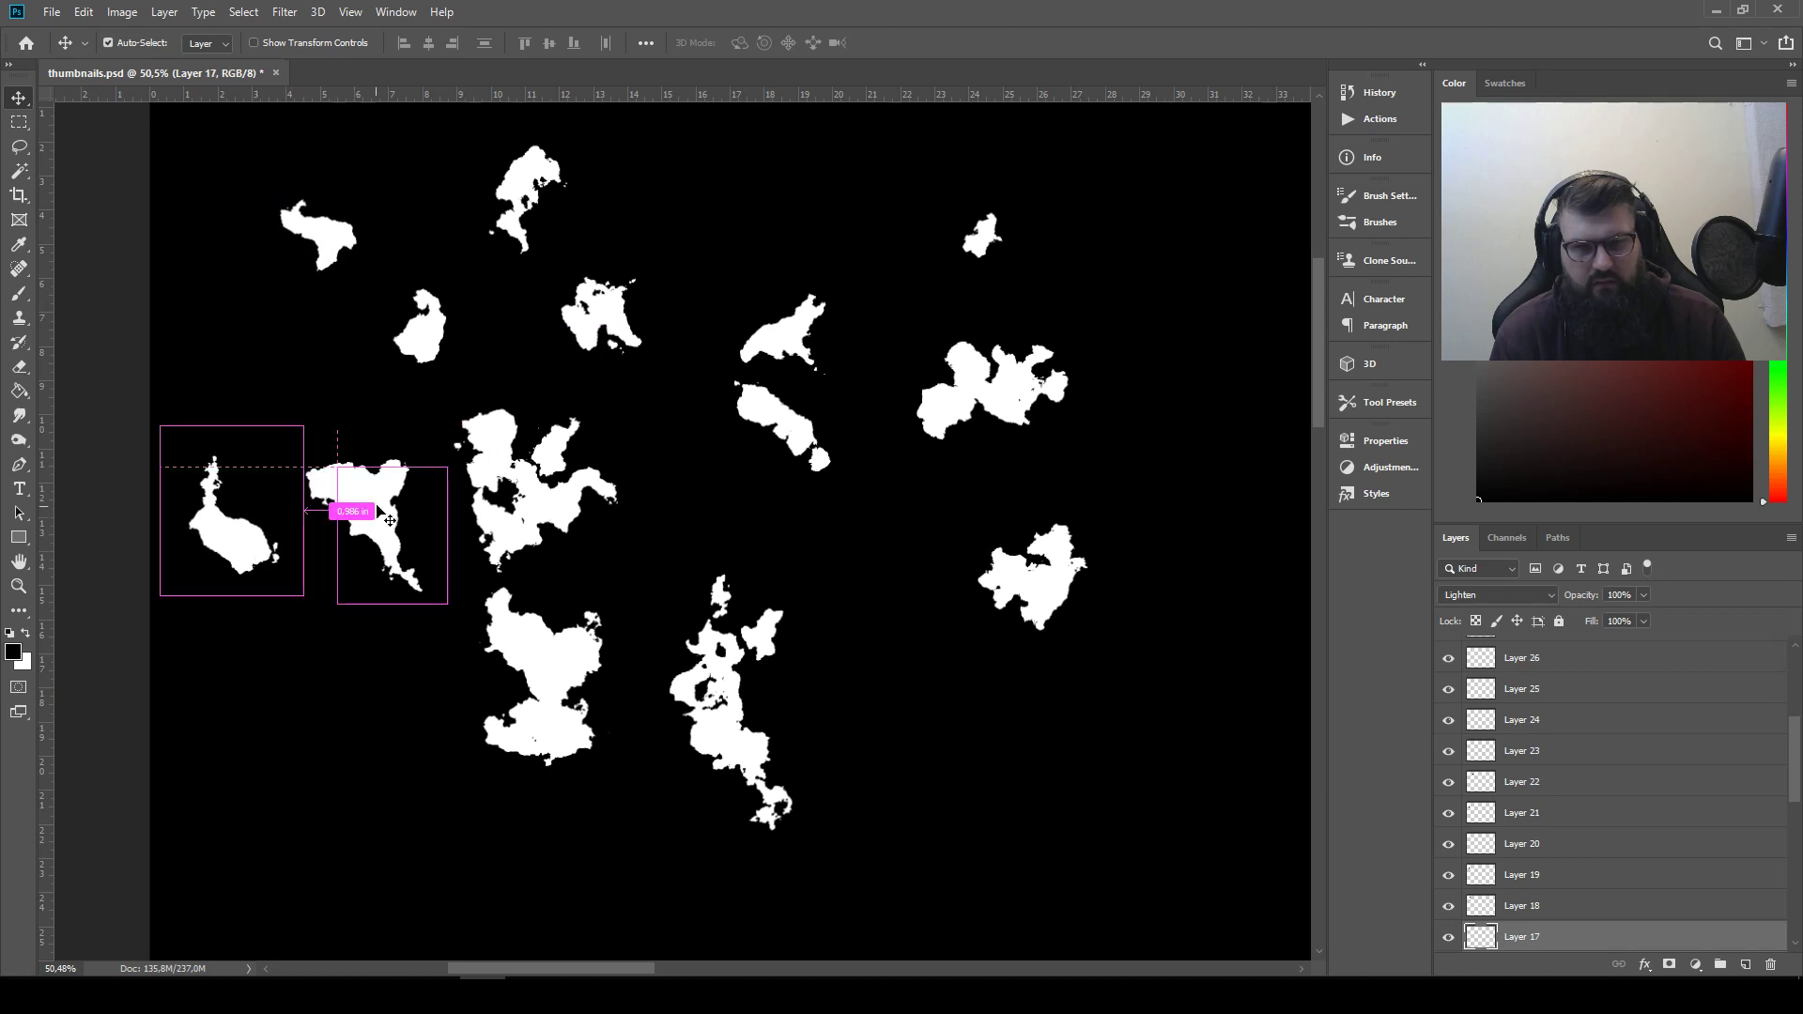
{"action": "left_click_drag", "start_coordinate": [377, 494], "coordinate": [366, 296]}
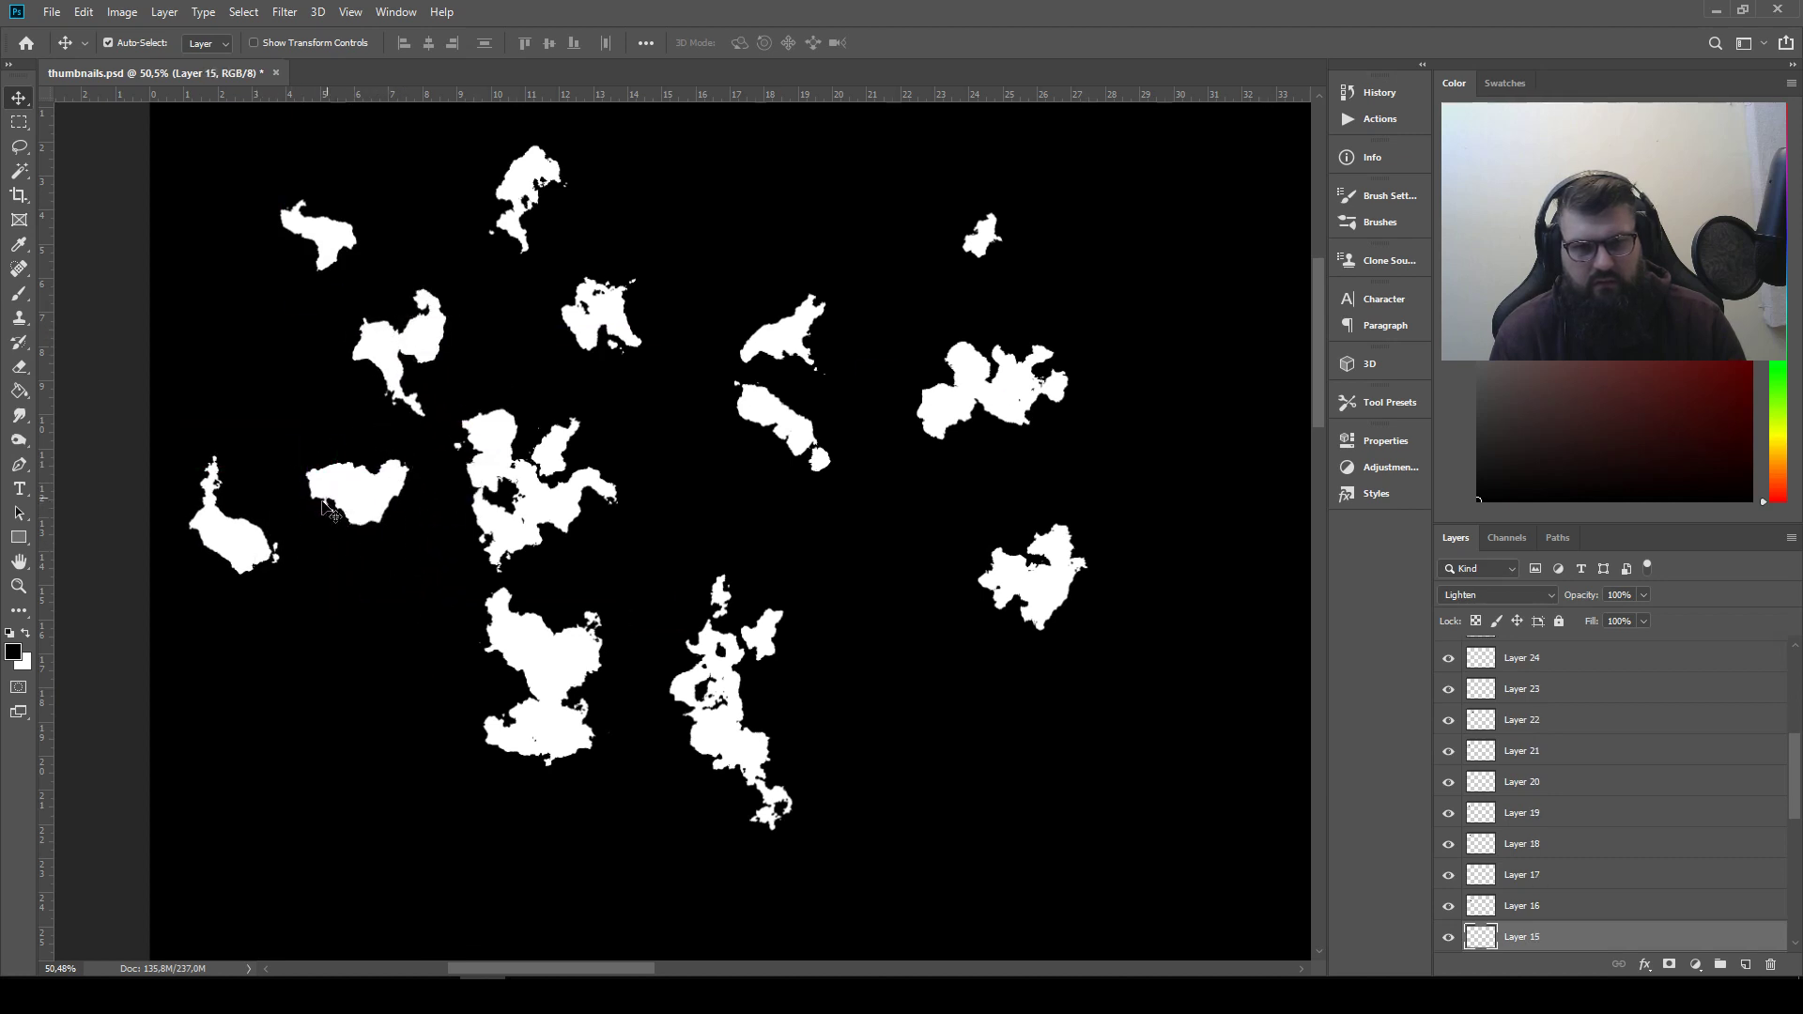
{"action": "left_click_drag", "start_coordinate": [321, 535], "coordinate": [692, 227]}
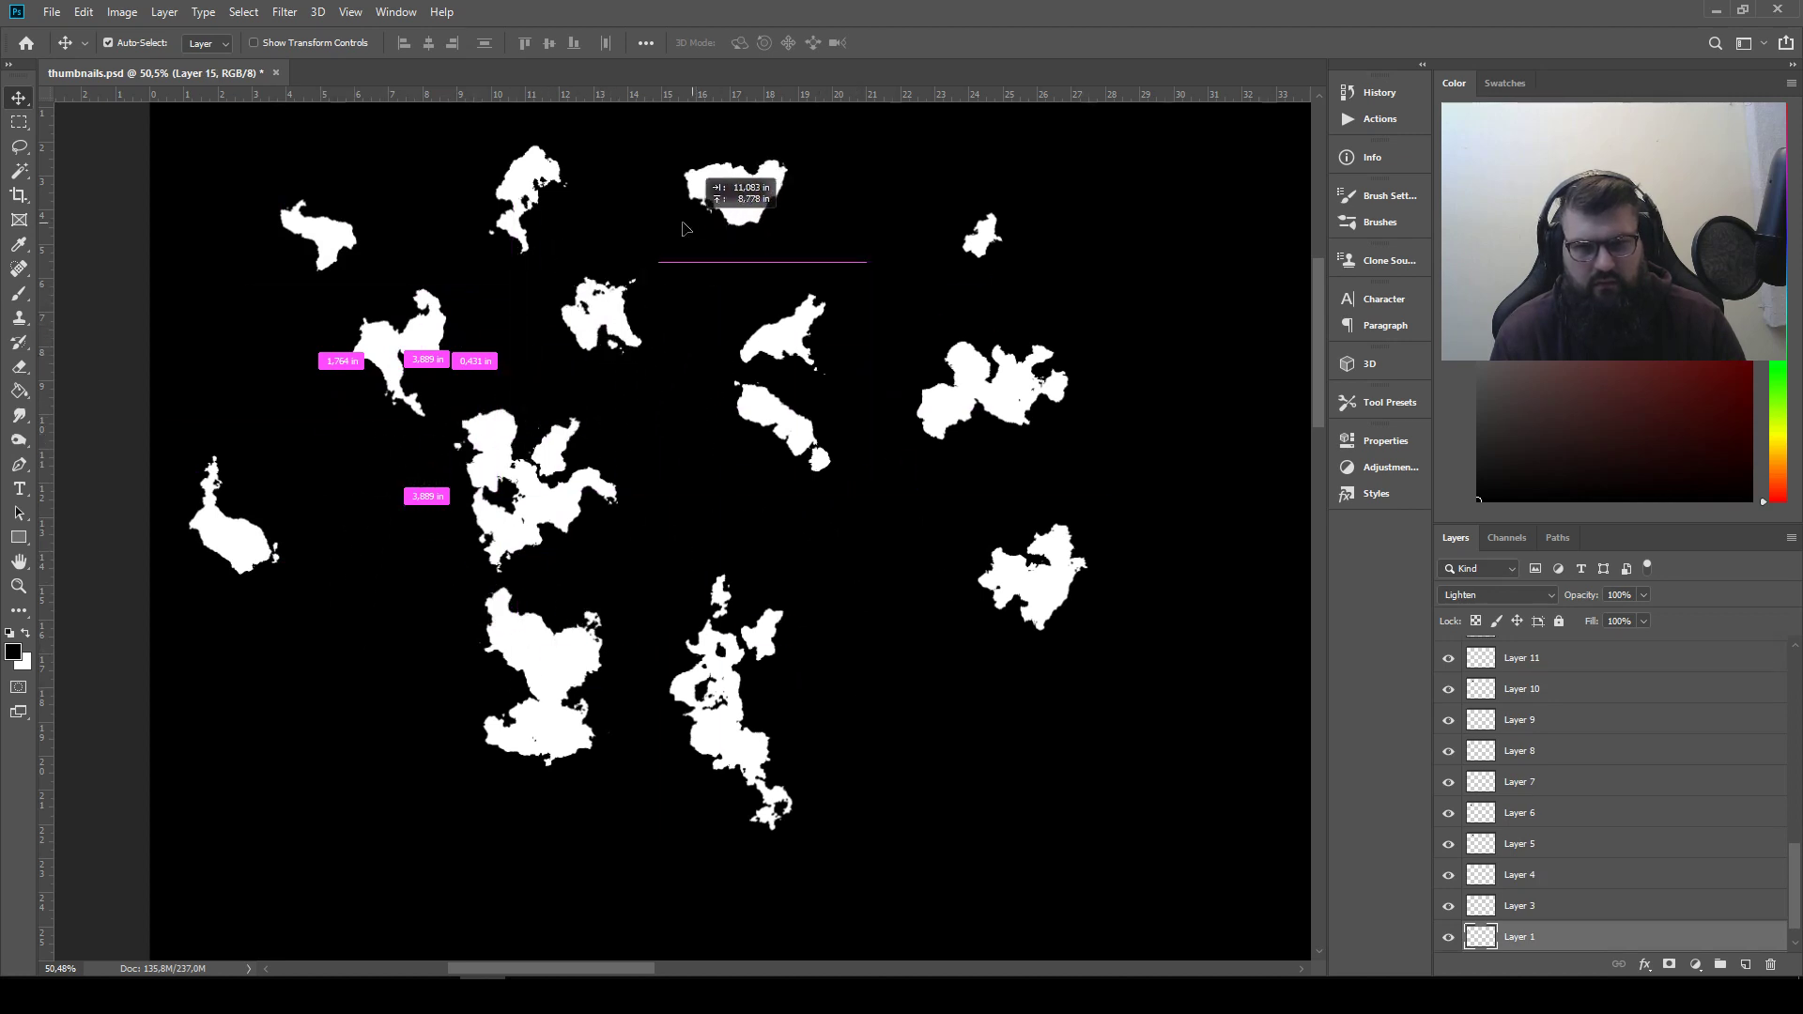
Move the arched two-part shape from the top of the cluster down beside the lower right silhouette
{"action": "key", "text": "ctrl"}
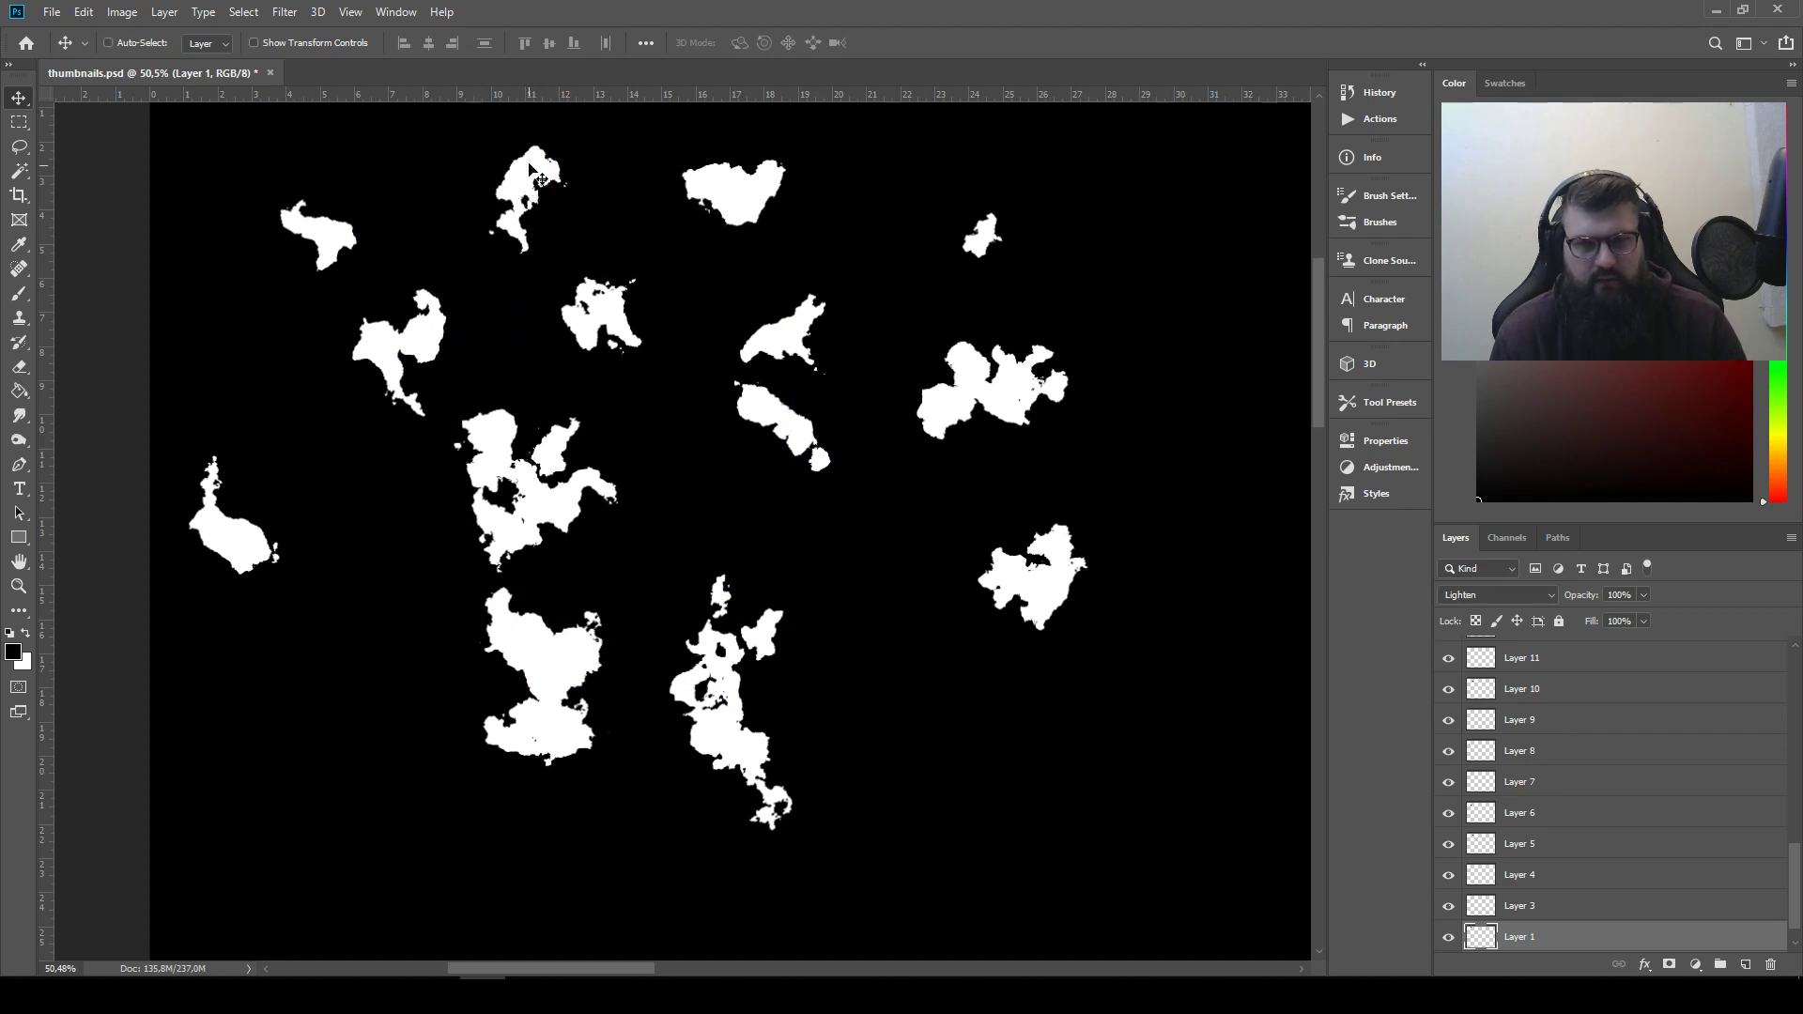
{"action": "left_click", "coordinate": [549, 195], "text": "ctrl"}
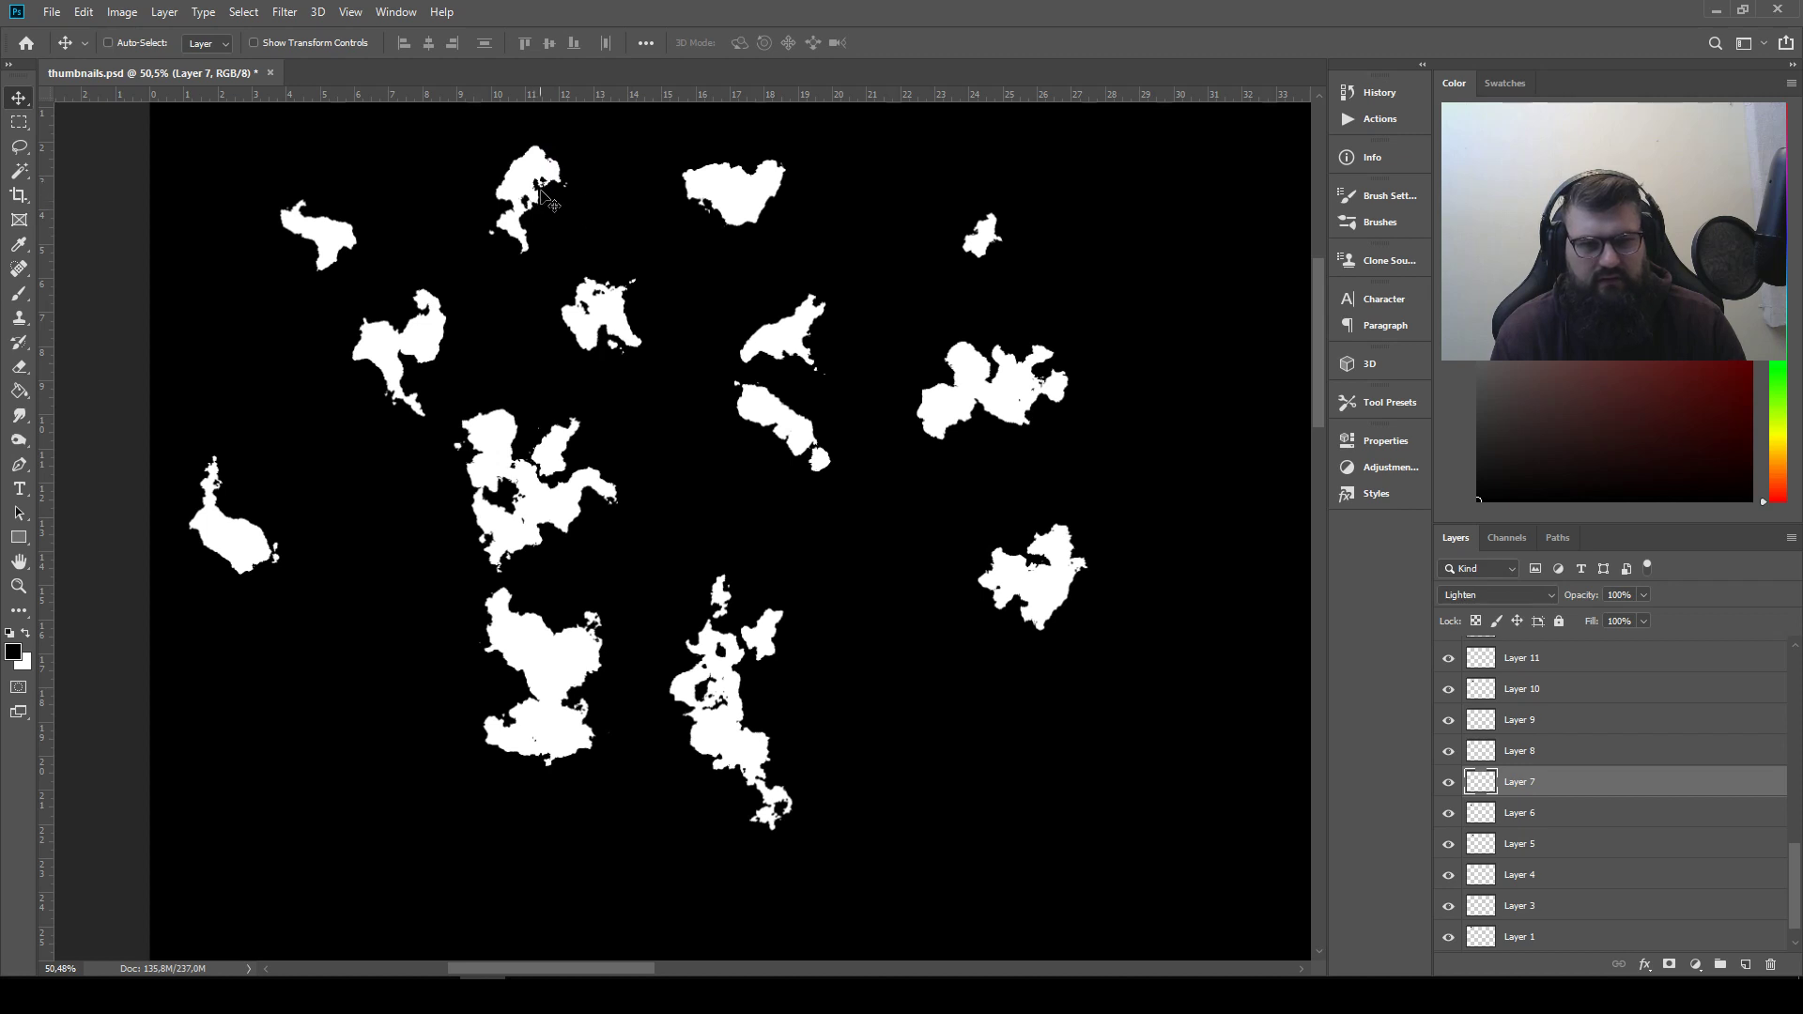
{"action": "mouse_move", "coordinate": [547, 195]}
{"action": "left_mouse_down"}
{"action": "mouse_move", "coordinate": [491, 232]}
{"action": "mouse_move", "coordinate": [537, 196]}
{"action": "left_mouse_up"}
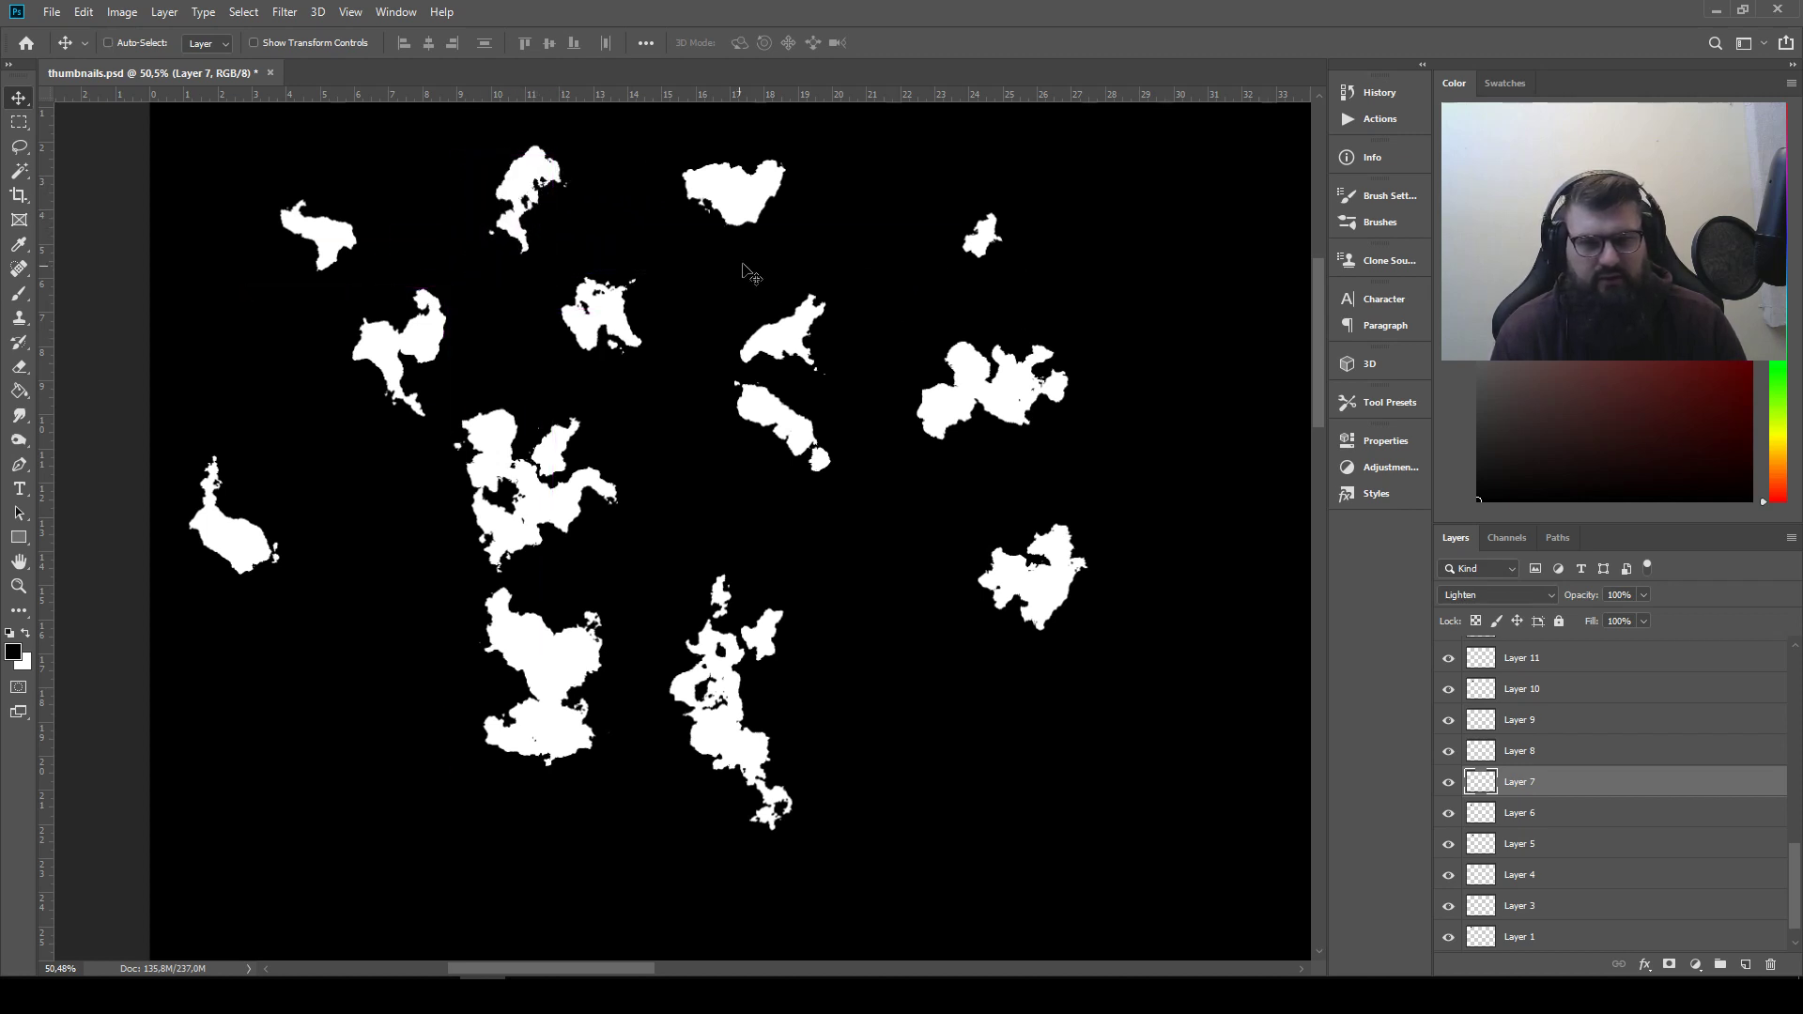
{"action": "left_click", "coordinate": [566, 174]}
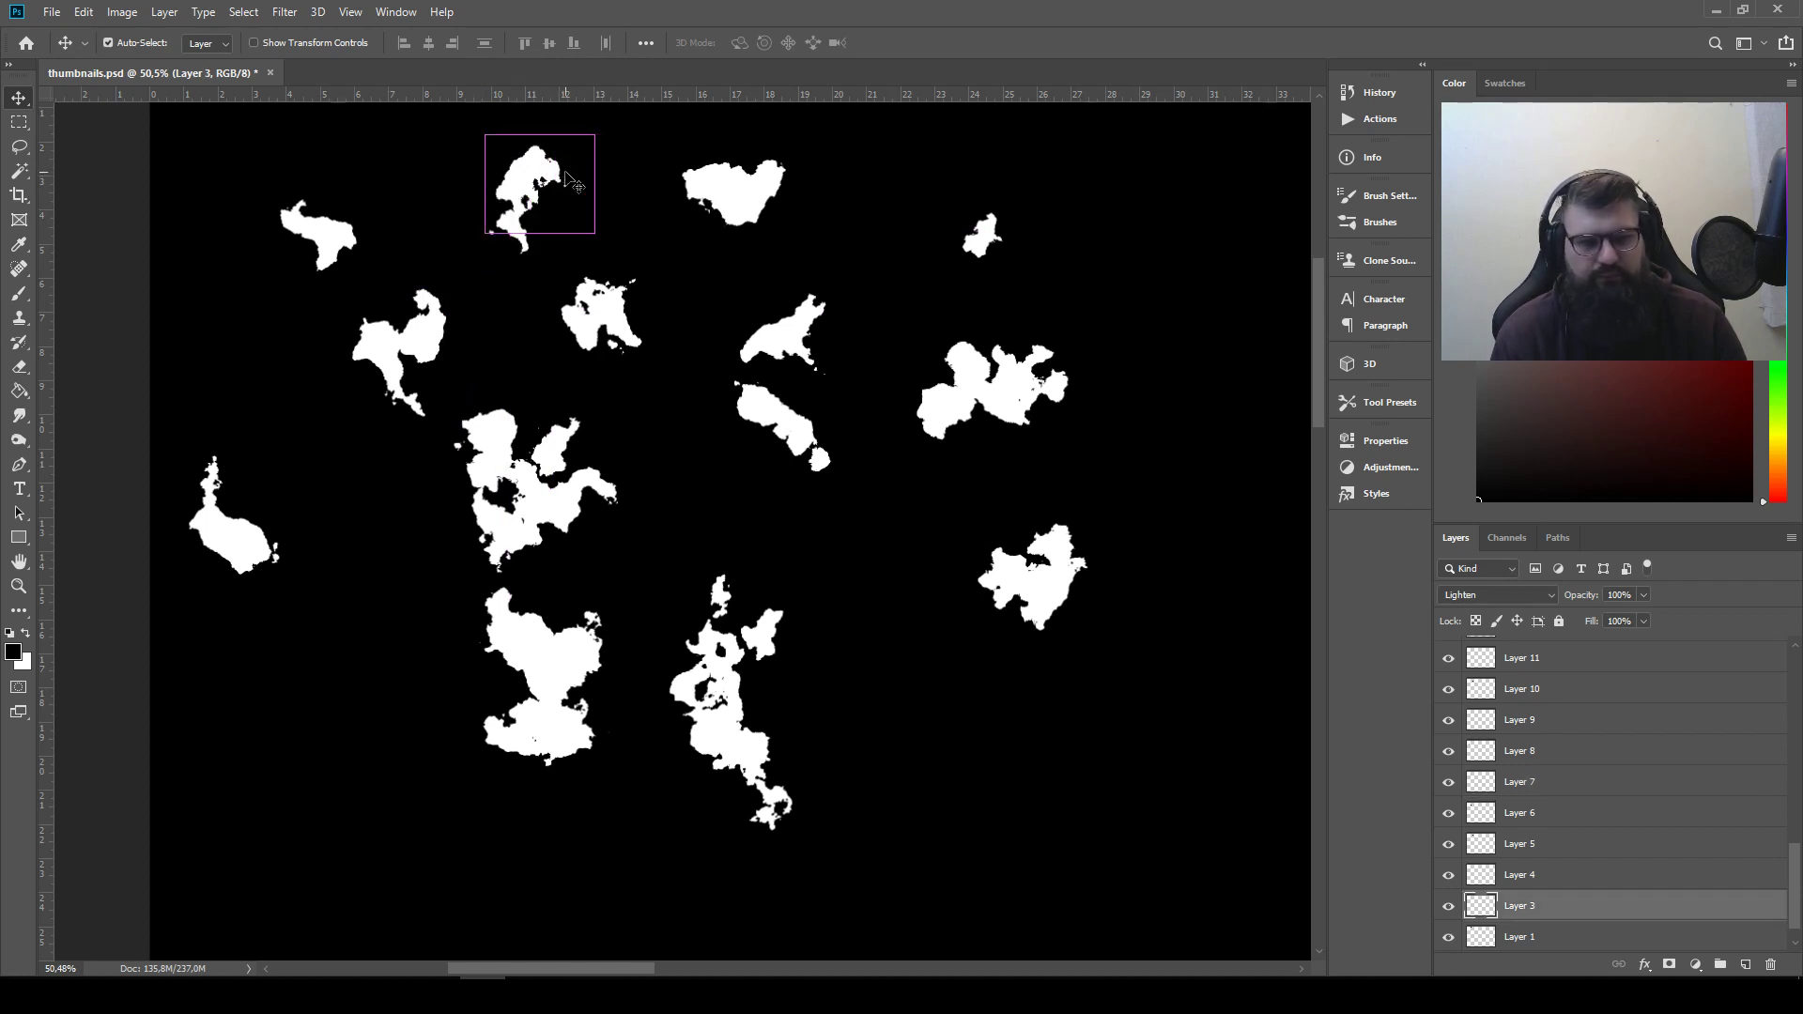
{"action": "left_click", "coordinate": [522, 241], "text": "shift"}
{"action": "left_click_drag", "start_coordinate": [543, 224], "coordinate": [923, 594]}
Rebuild the lower right silhouette by overlapping its shapes with one from the silhouette above, forming a larger mass
{"action": "left_click_drag", "start_coordinate": [1044, 570], "coordinate": [1047, 691]}
{"action": "left_click_drag", "start_coordinate": [1019, 441], "coordinate": [1064, 607]}
{"action": "left_click_drag", "start_coordinate": [1047, 688], "coordinate": [1037, 625]}
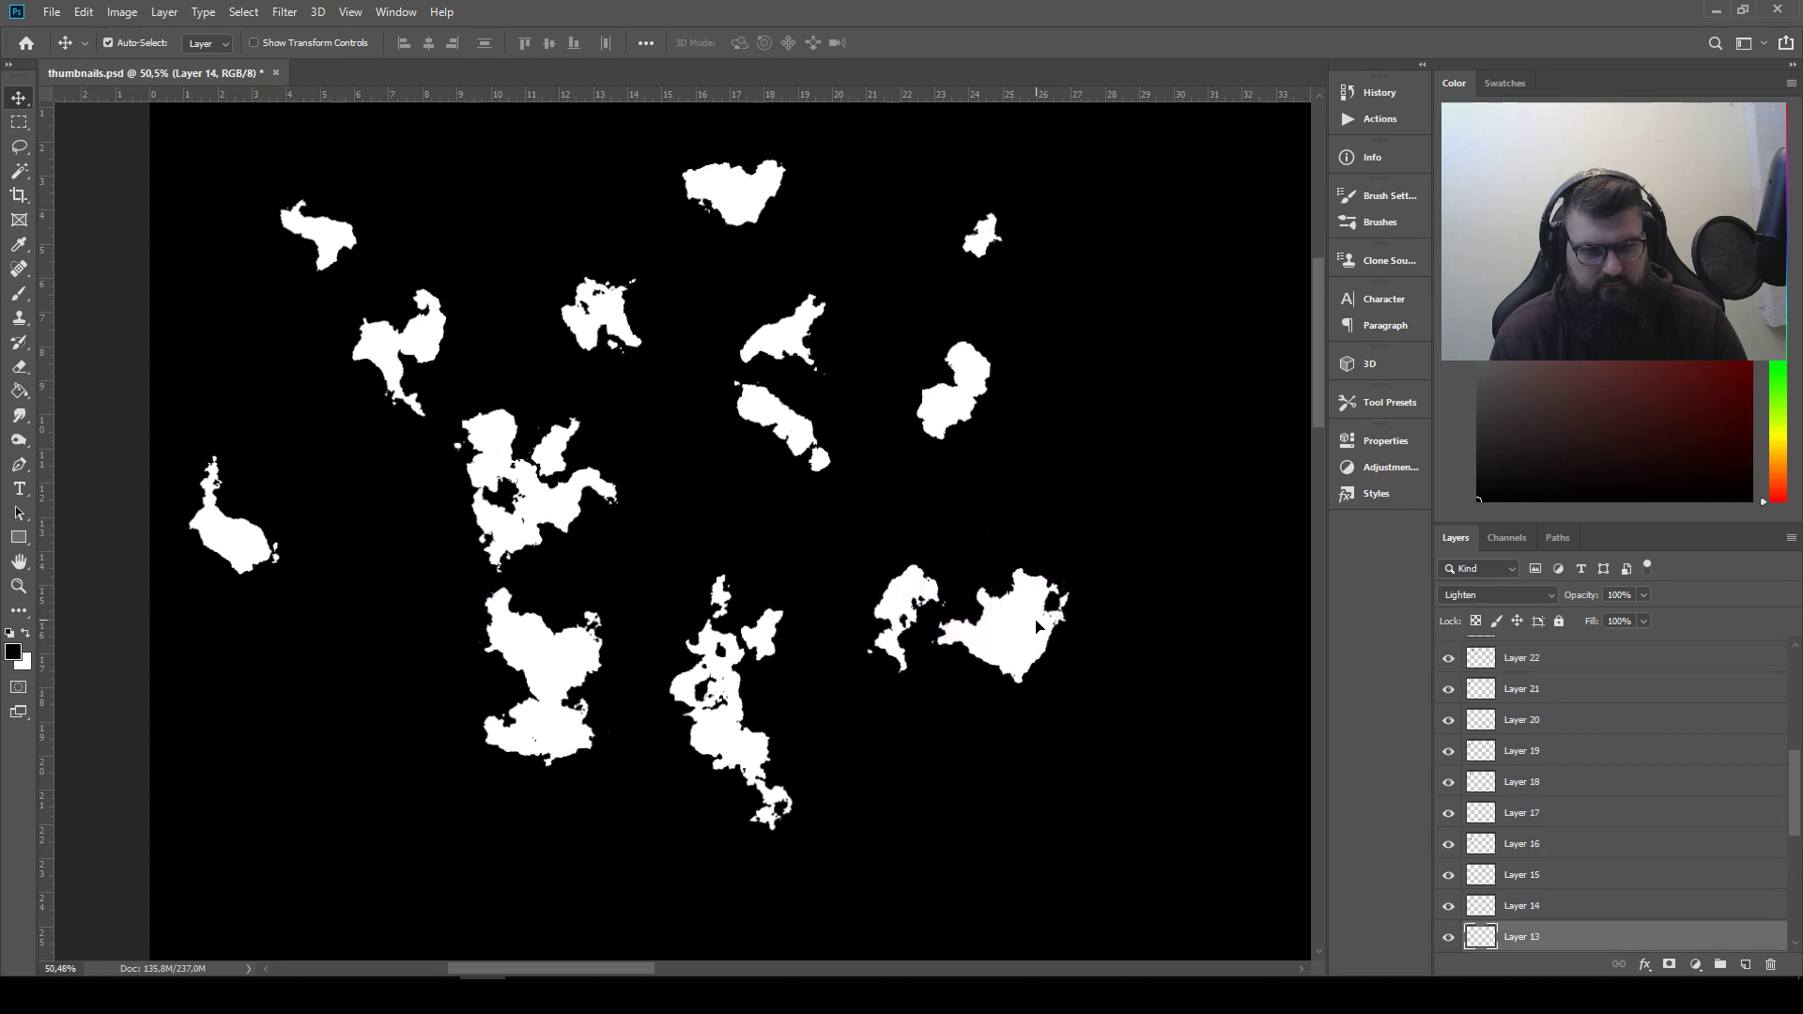
Move the oval blob to the middle and extend the two lower right silhouettes with one more shape each
{"action": "left_click_drag", "start_coordinate": [965, 385], "coordinate": [657, 465]}
{"action": "left_click_drag", "start_coordinate": [885, 591], "coordinate": [878, 569]}
{"action": "left_click_drag", "start_coordinate": [562, 513], "coordinate": [1002, 690]}
Shift the long upright silhouette to the far left, redistribute the nearby small shapes and attach the Layer 29 shape below the middle oval
{"action": "left_click_drag", "start_coordinate": [740, 706], "coordinate": [356, 666]}
{"action": "left_click_drag", "start_coordinate": [775, 661], "coordinate": [648, 577]}
{"action": "left_click_drag", "start_coordinate": [597, 312], "coordinate": [580, 519]}
{"action": "left_click_drag", "start_coordinate": [394, 352], "coordinate": [833, 762]}
{"action": "left_click_drag", "start_coordinate": [979, 716], "coordinate": [981, 712]}
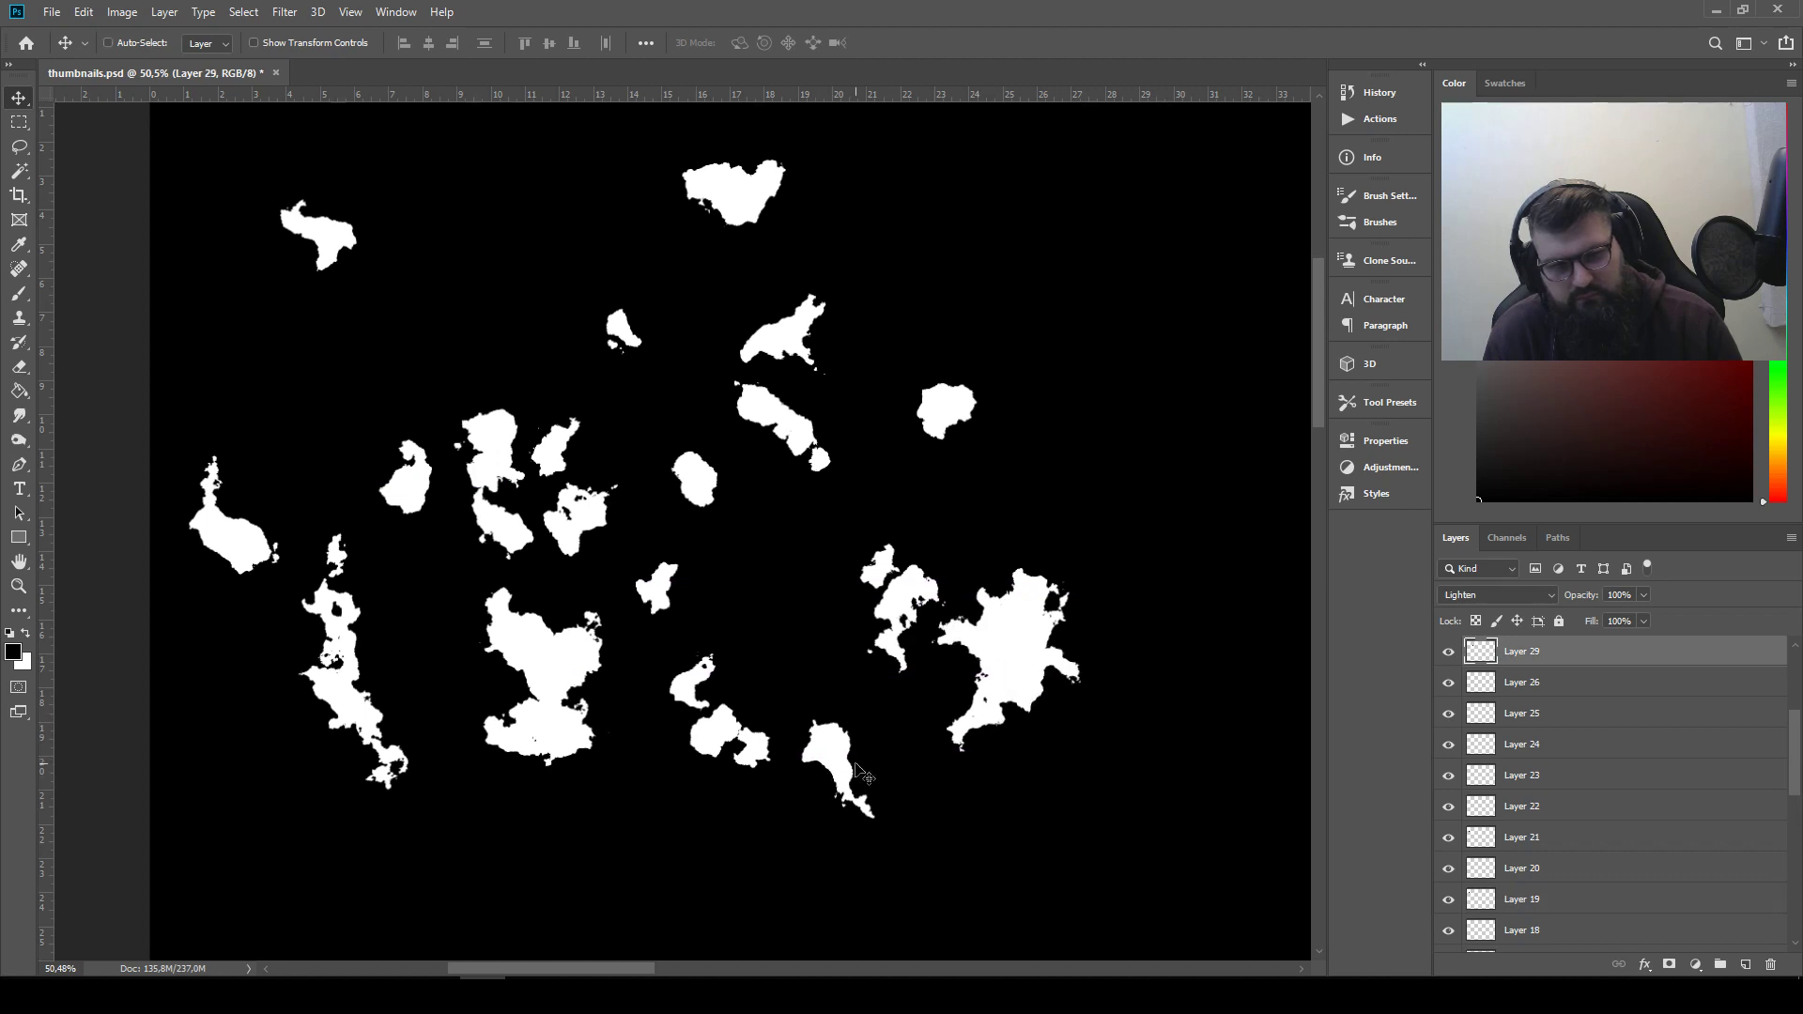
{"action": "left_click_drag", "start_coordinate": [841, 772], "coordinate": [720, 496]}
Flip the Layer 11 shape horizontally, place it beneath the arched silhouette and overlap it with the Layer 10 blob
{"action": "left_click_drag", "start_coordinate": [687, 686], "coordinate": [856, 722]}
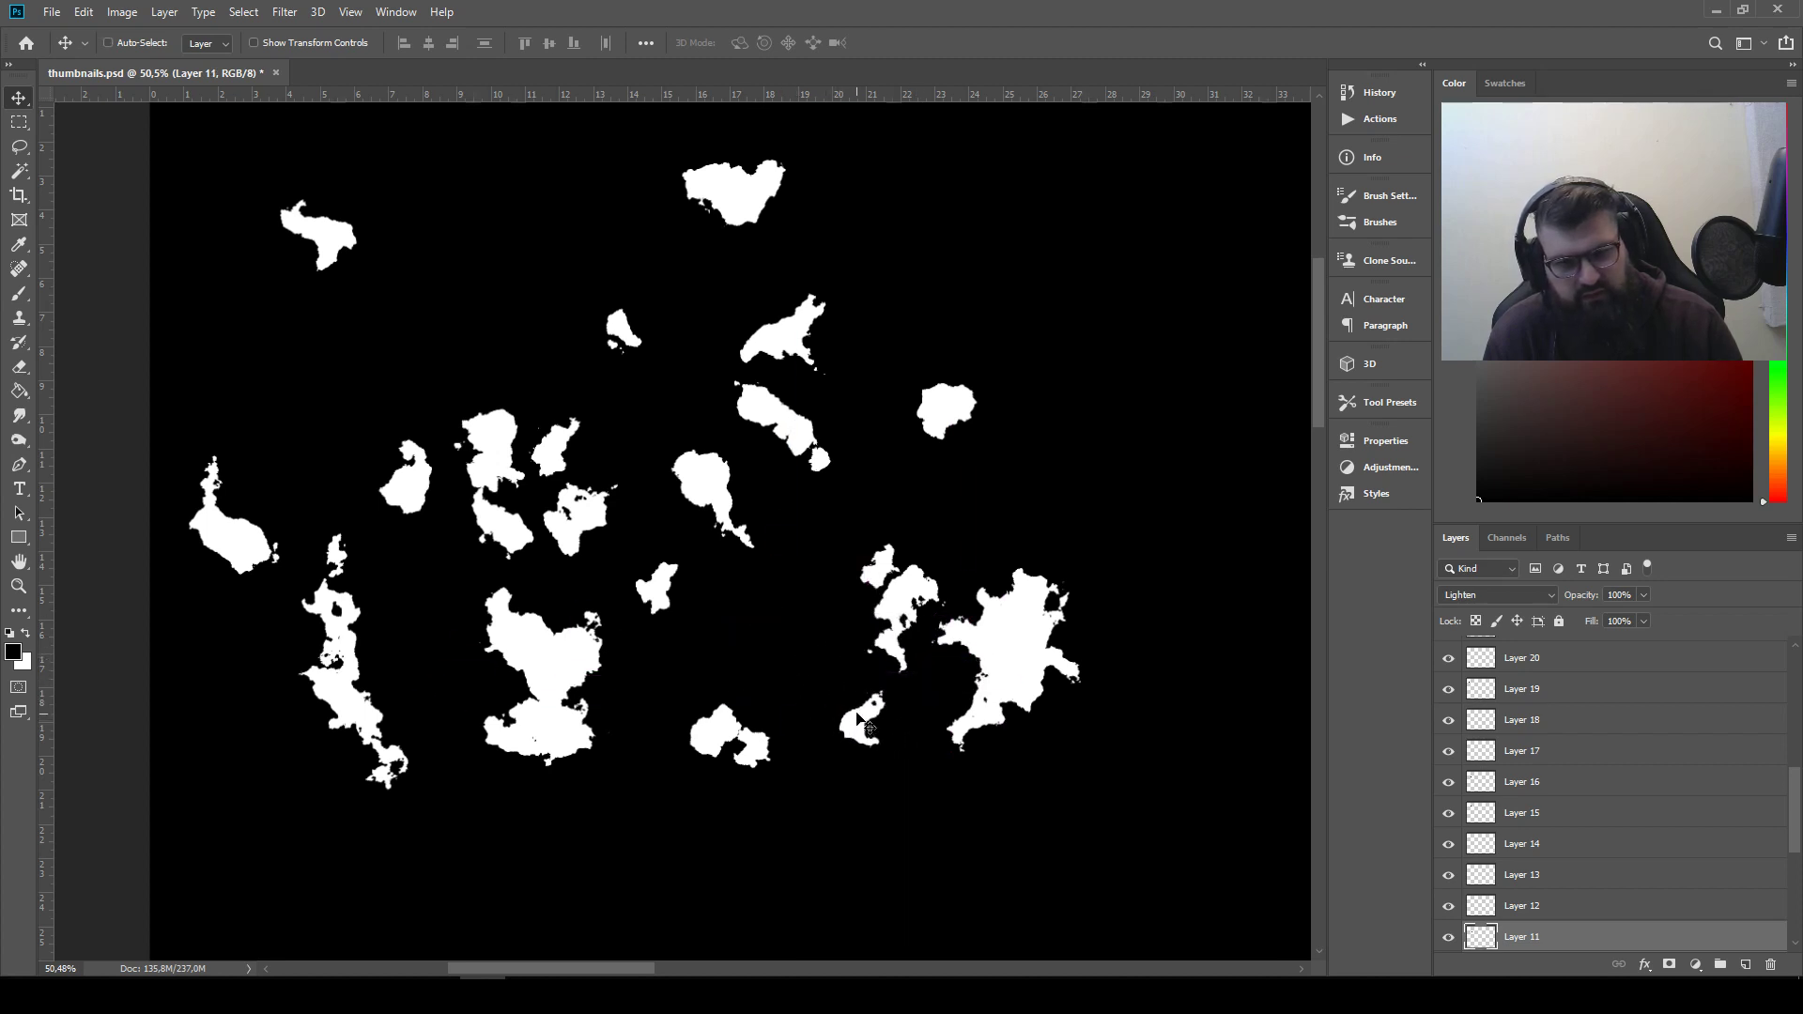
{"action": "left_click", "coordinate": [120, 12]}
{"action": "mouse_move", "coordinate": [84, 12]}
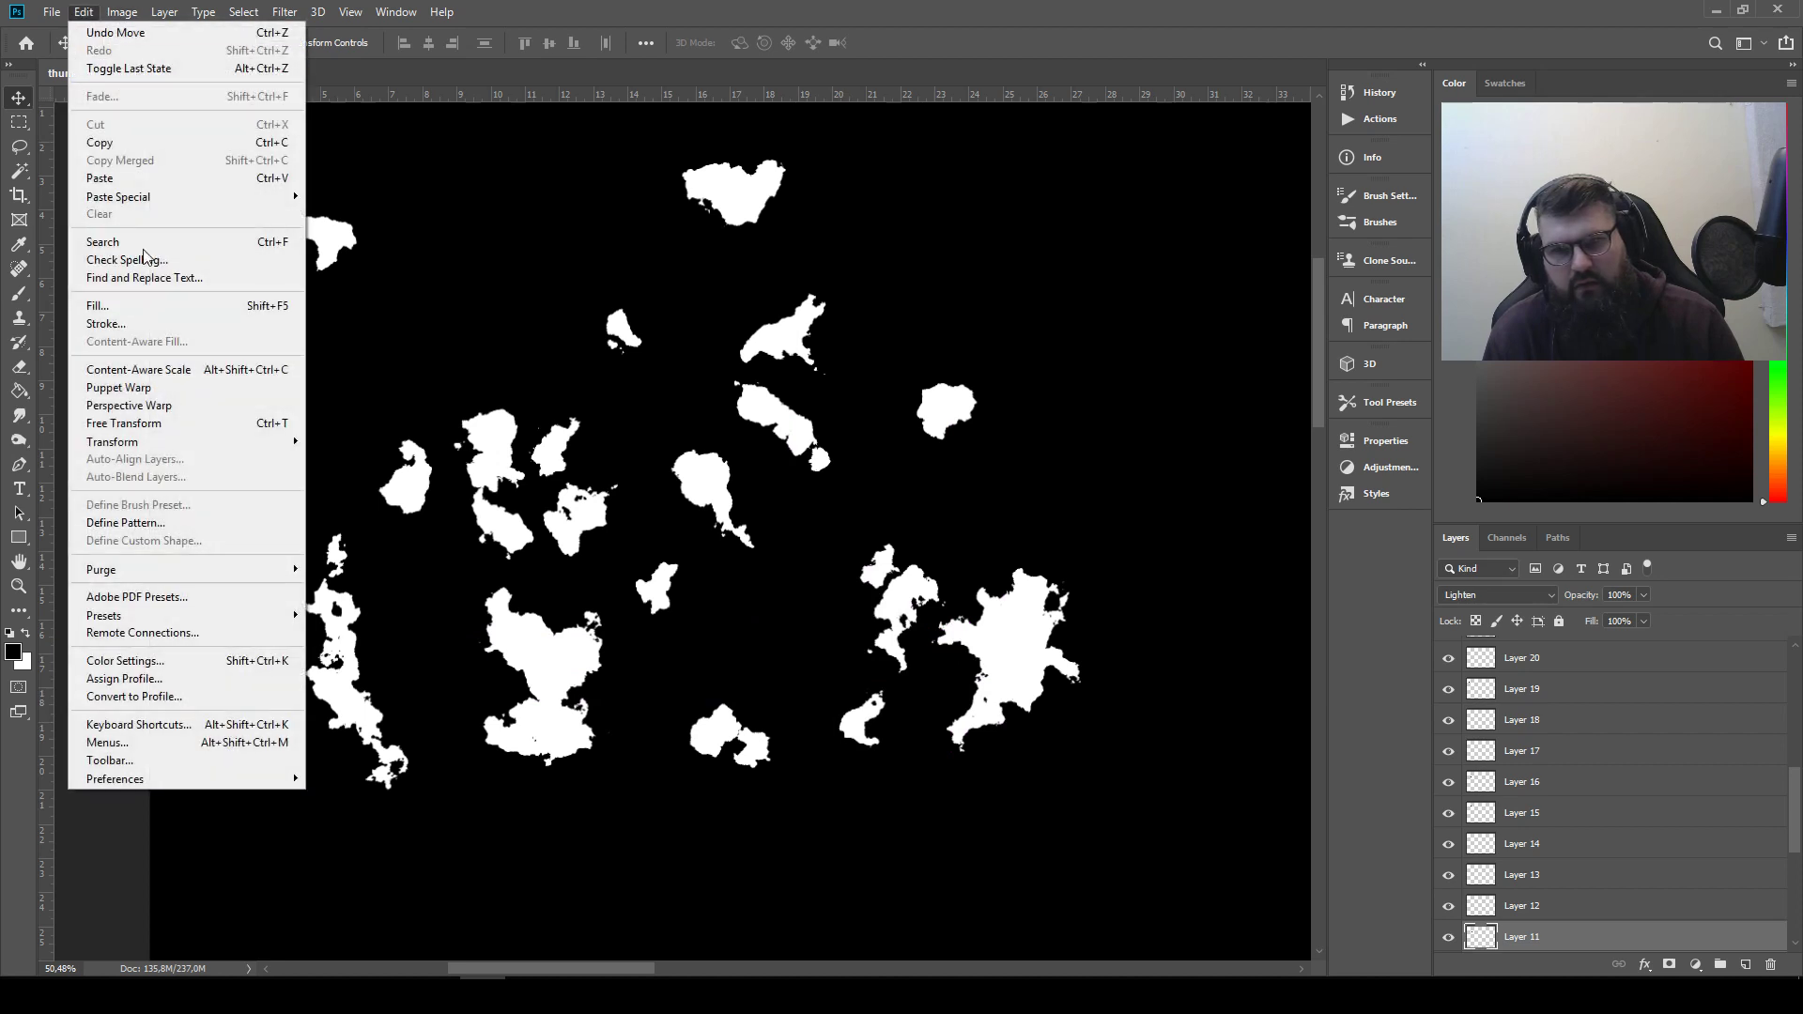
{"action": "mouse_move", "coordinate": [188, 443]}
{"action": "left_click", "coordinate": [355, 650]}
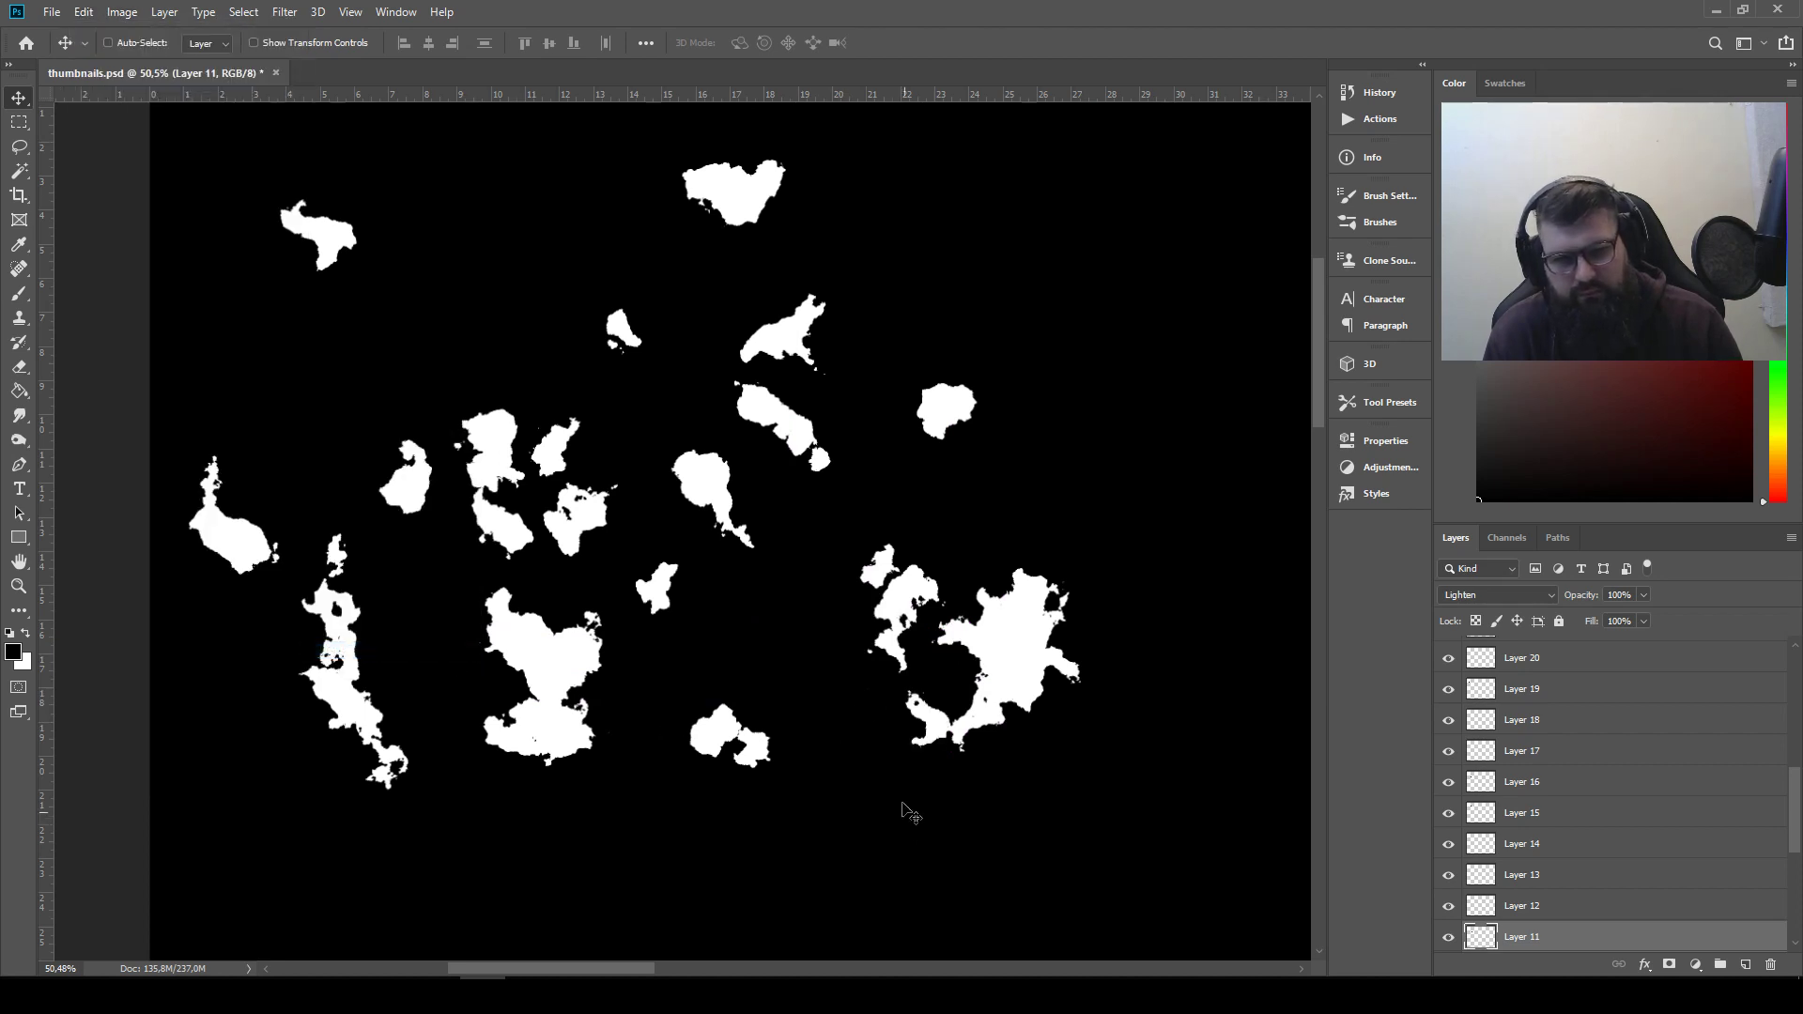
{"action": "left_click_drag", "start_coordinate": [929, 742], "coordinate": [902, 702]}
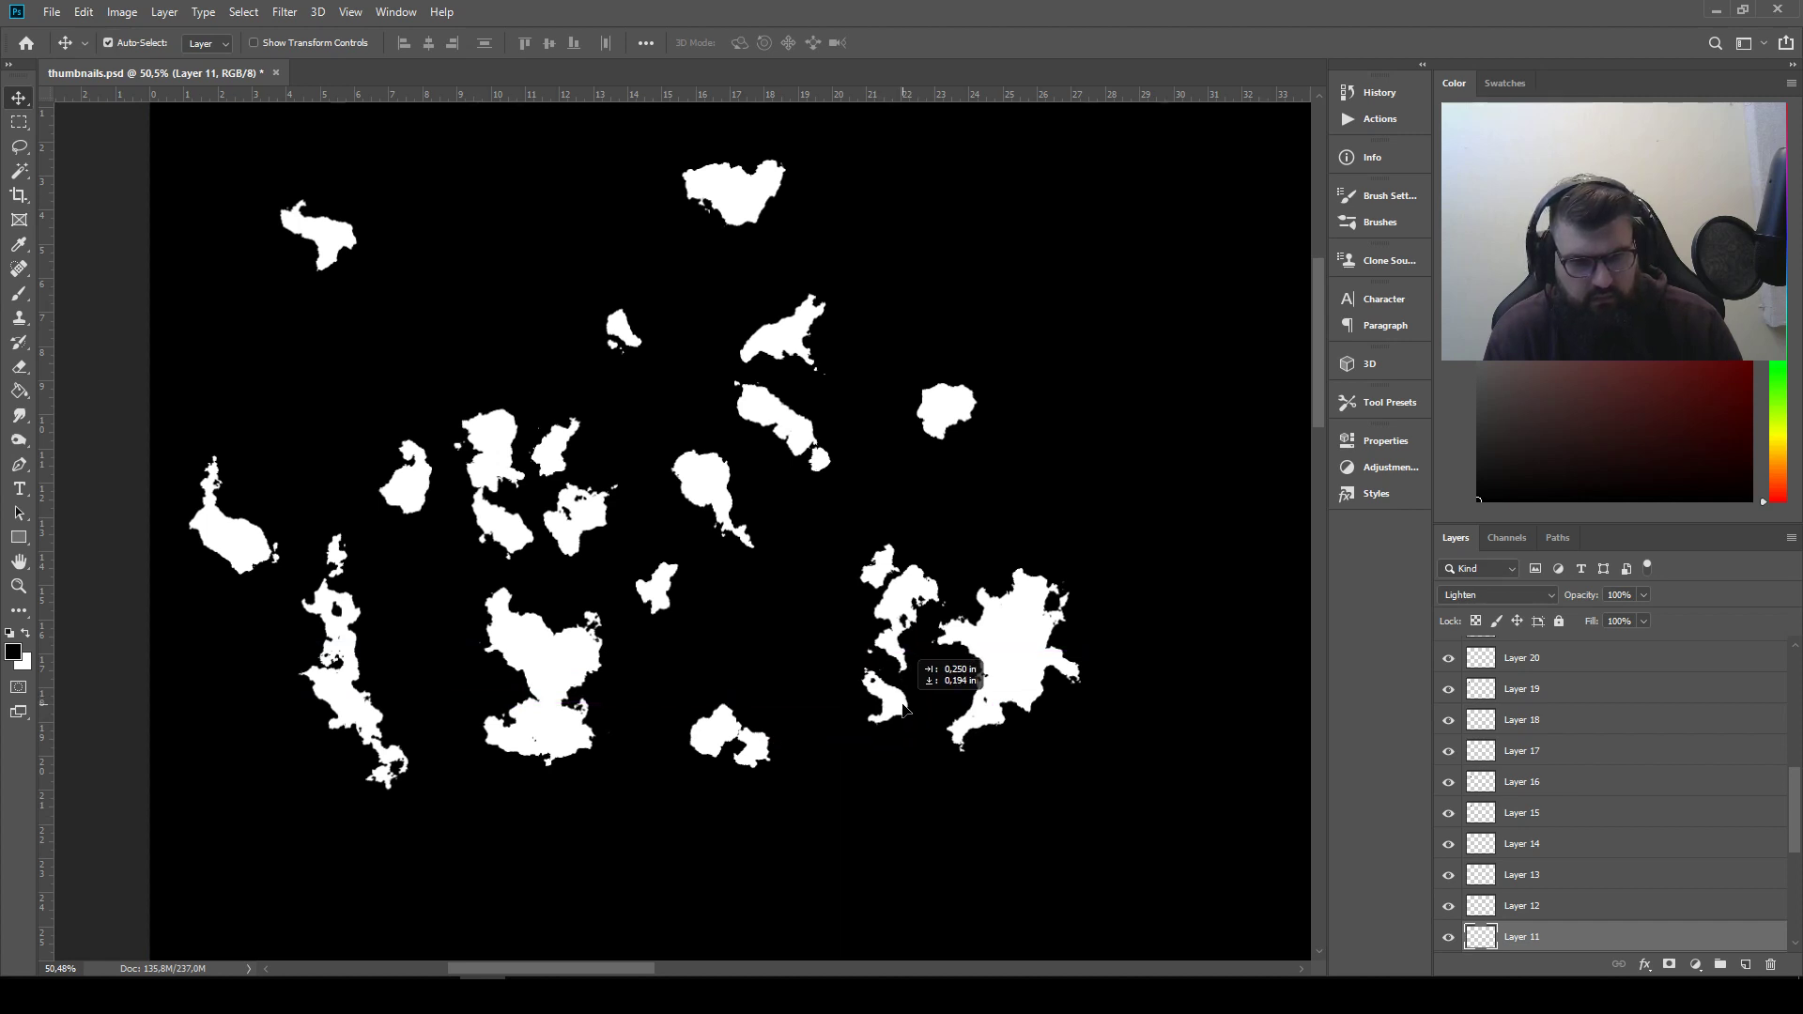
{"action": "left_click_drag", "start_coordinate": [946, 410], "coordinate": [864, 676]}
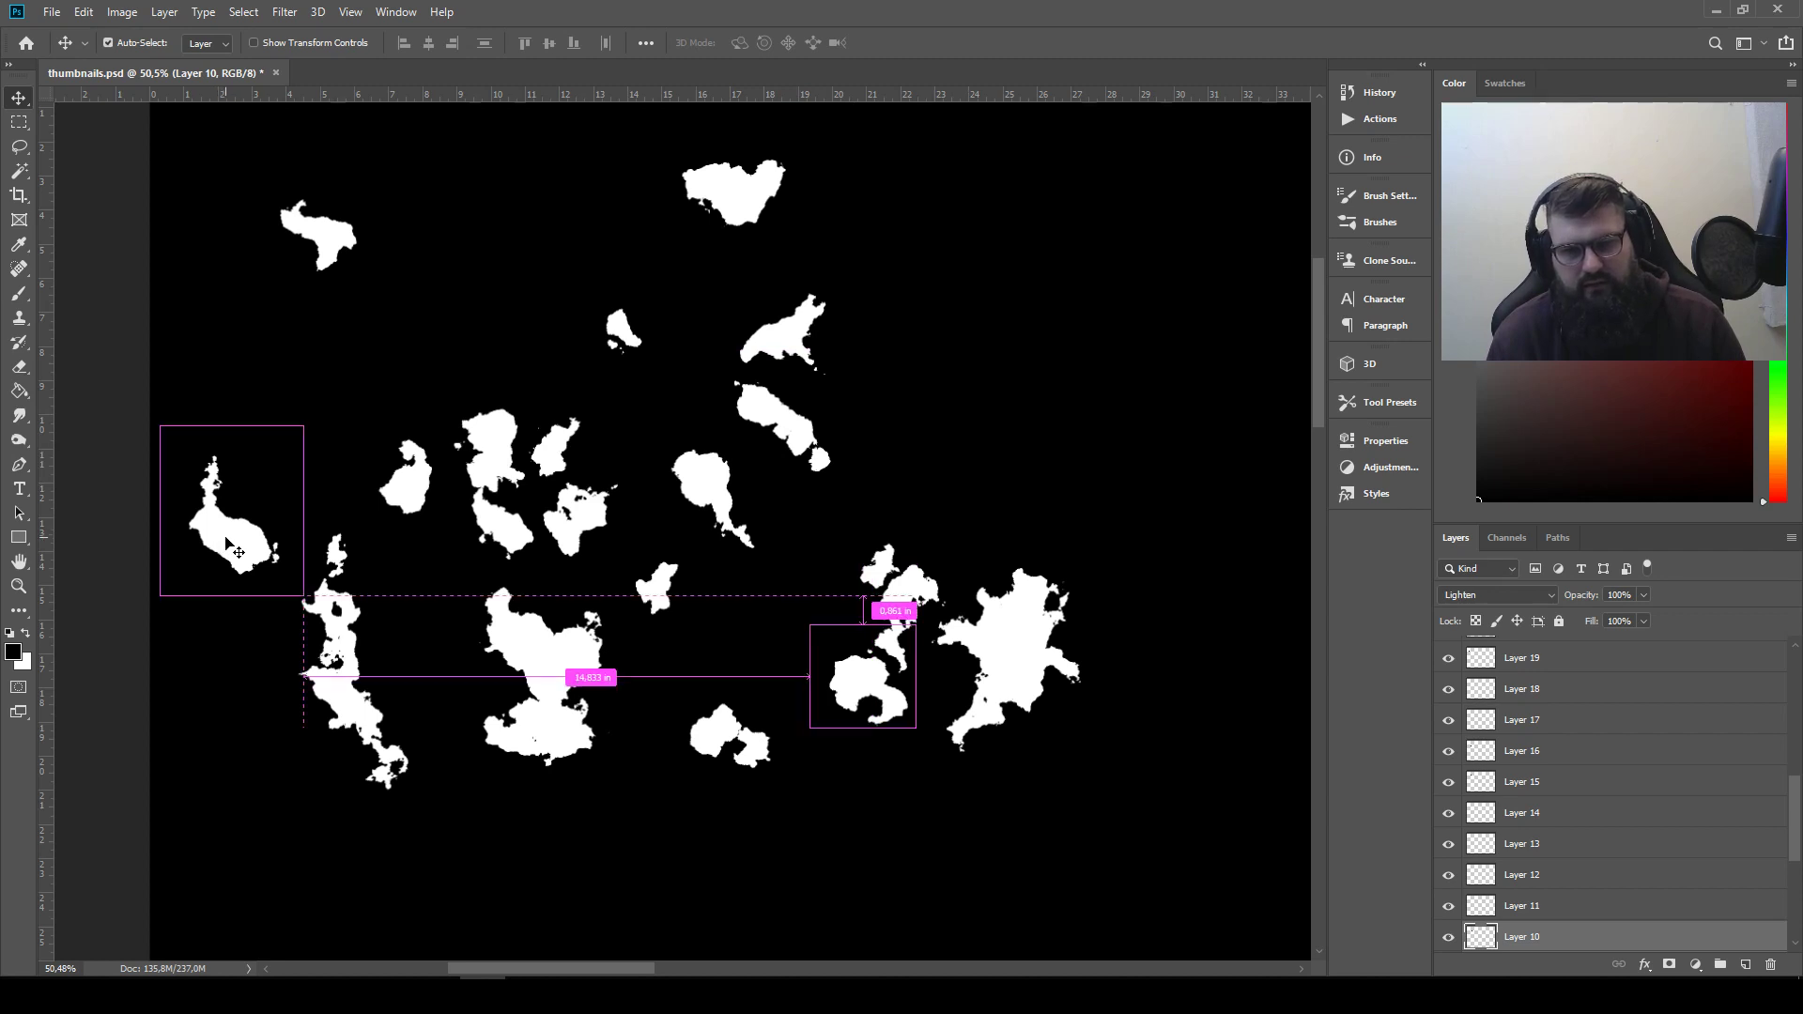
Move the Layer 17 shape above the lower right silhouette, place its layer directly below the Thumbnail group and invert it
{"action": "left_click_drag", "start_coordinate": [216, 541], "coordinate": [1032, 457]}
{"action": "scroll", "coordinate": [1570, 744], "scroll_direction": "up", "scroll_amount": 3}
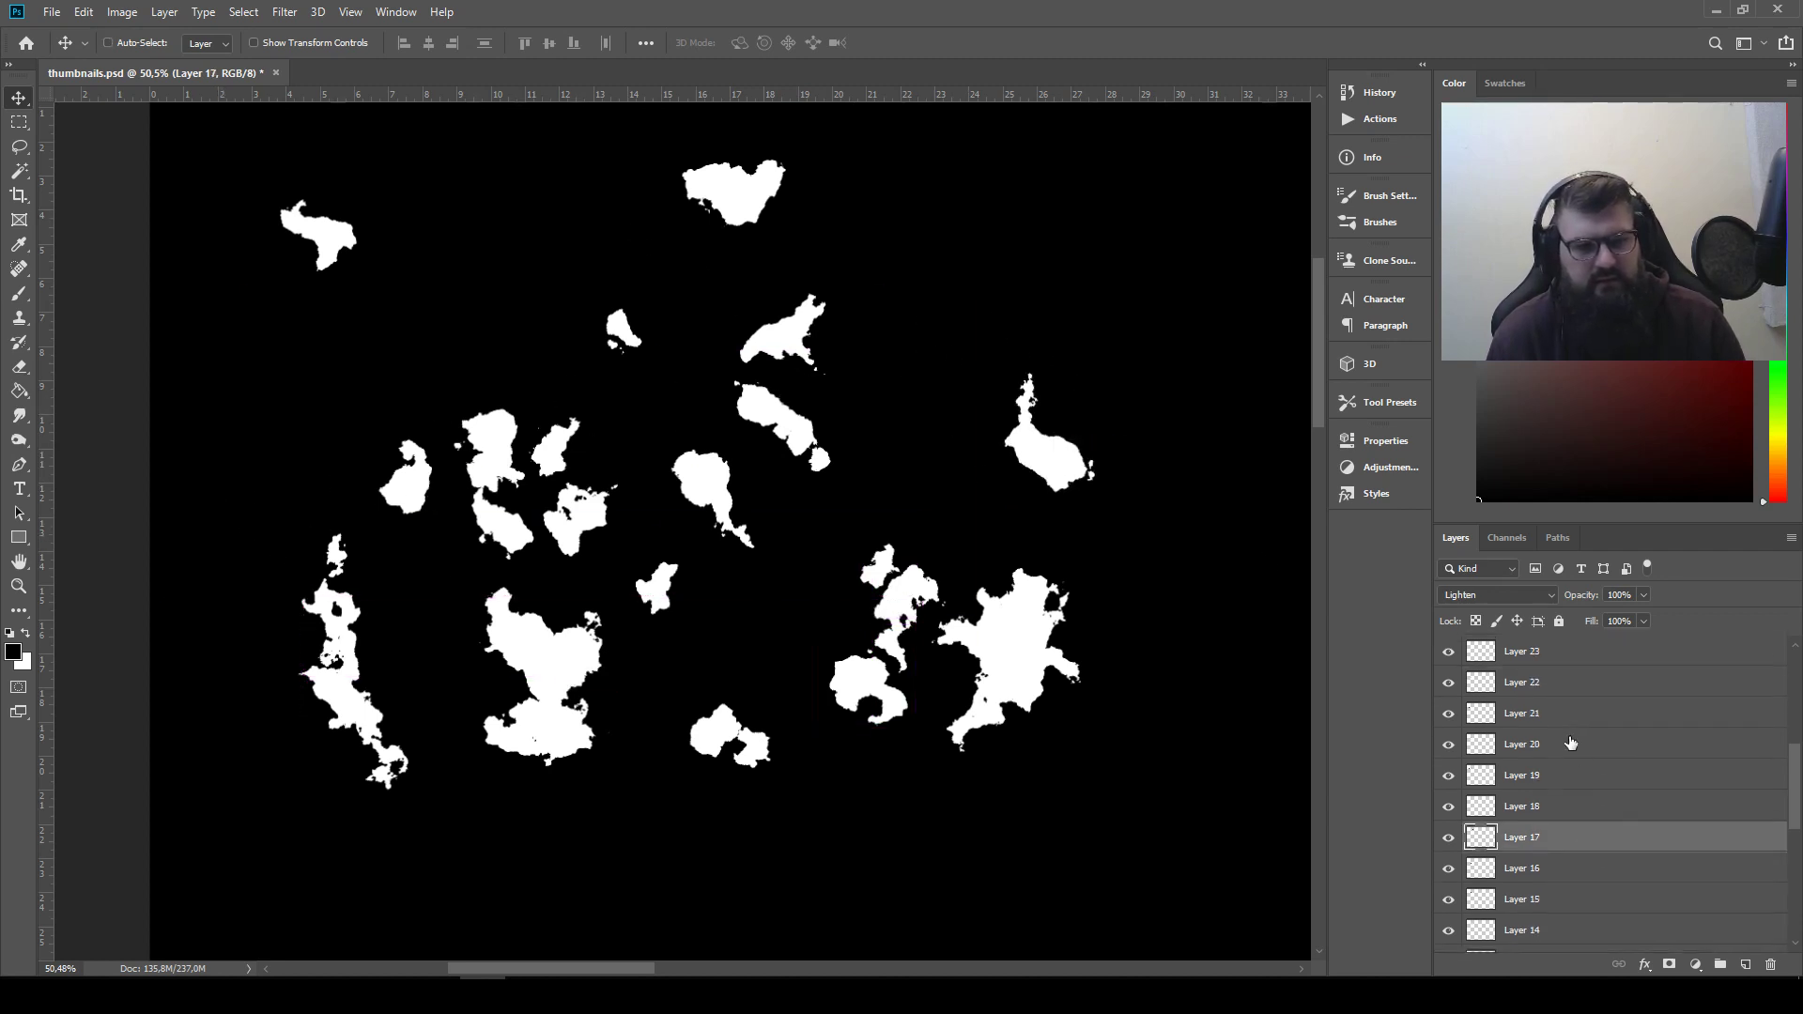
{"action": "left_click_drag", "start_coordinate": [1586, 835], "coordinate": [1580, 739]}
{"action": "left_click", "coordinate": [122, 11]}
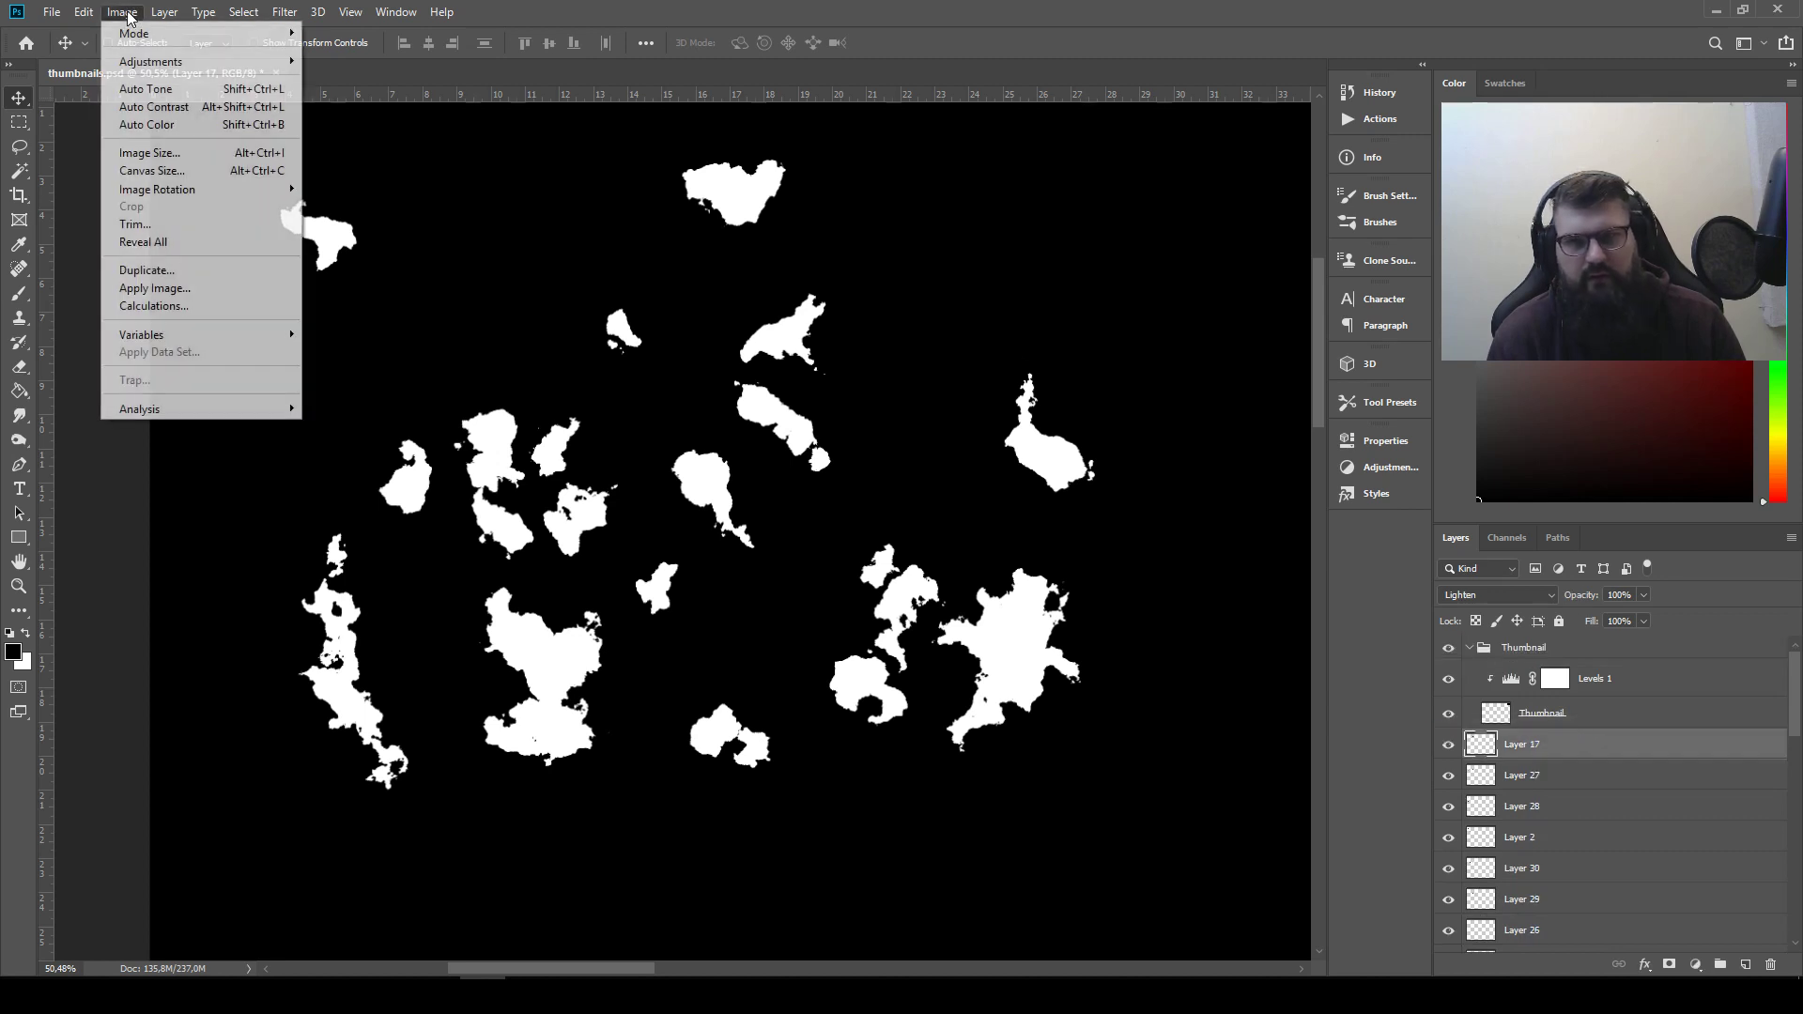
{"action": "mouse_move", "coordinate": [185, 62]}
{"action": "left_click", "coordinate": [358, 276]}
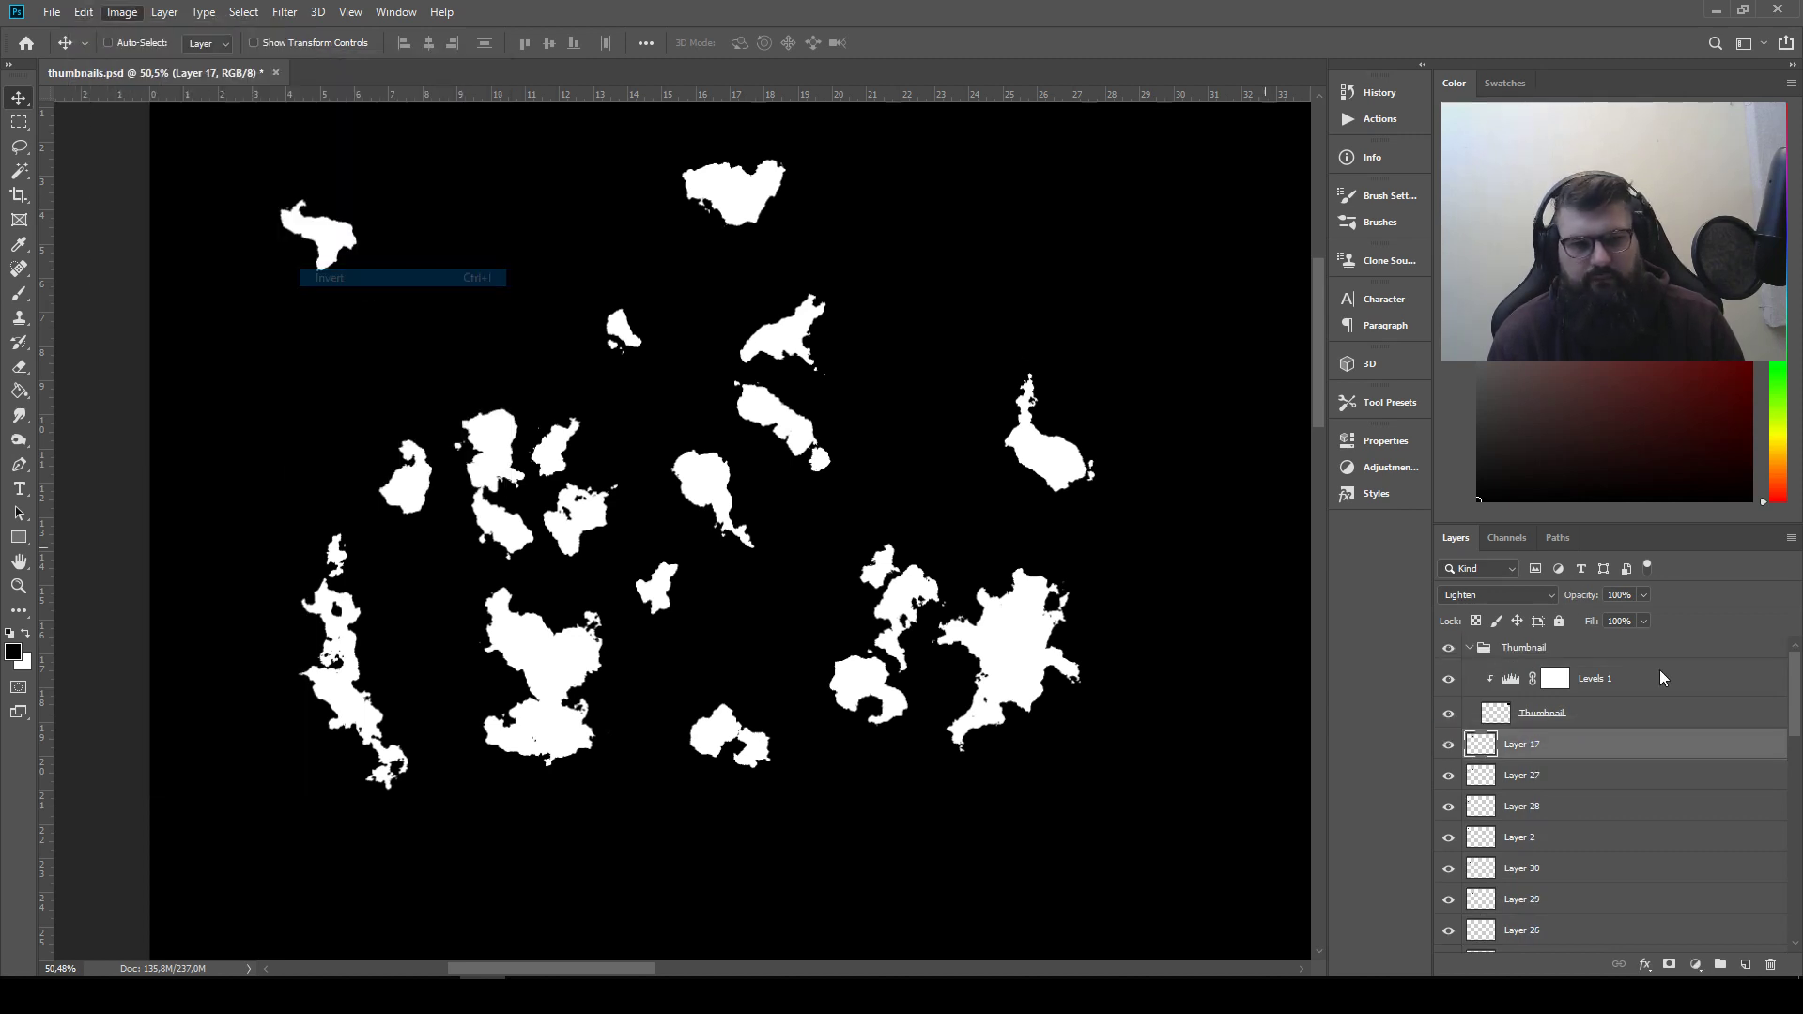
Set Layer 17 to Multiply, move it over the lower right silhouette and rotate it so it cuts through the shape
{"action": "left_click", "coordinate": [1505, 594]}
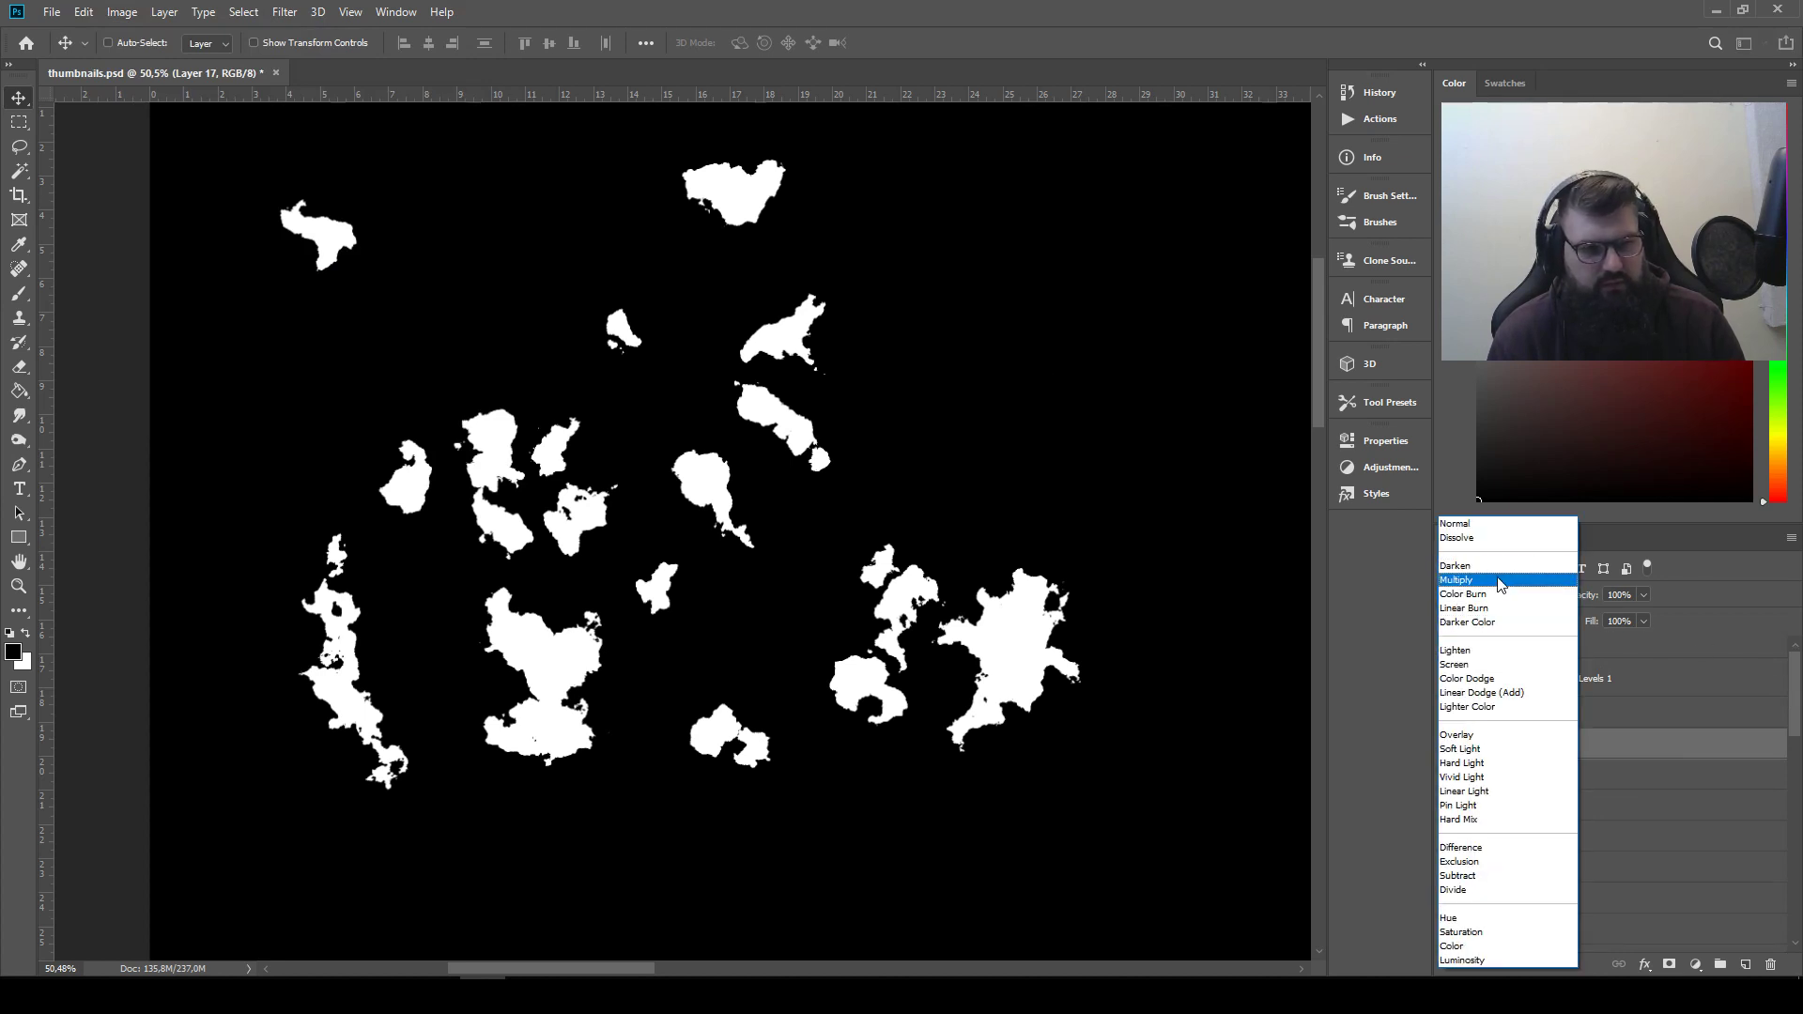
{"action": "left_click", "coordinate": [1500, 580]}
{"action": "left_click_drag", "start_coordinate": [1067, 467], "coordinate": [1042, 619]}
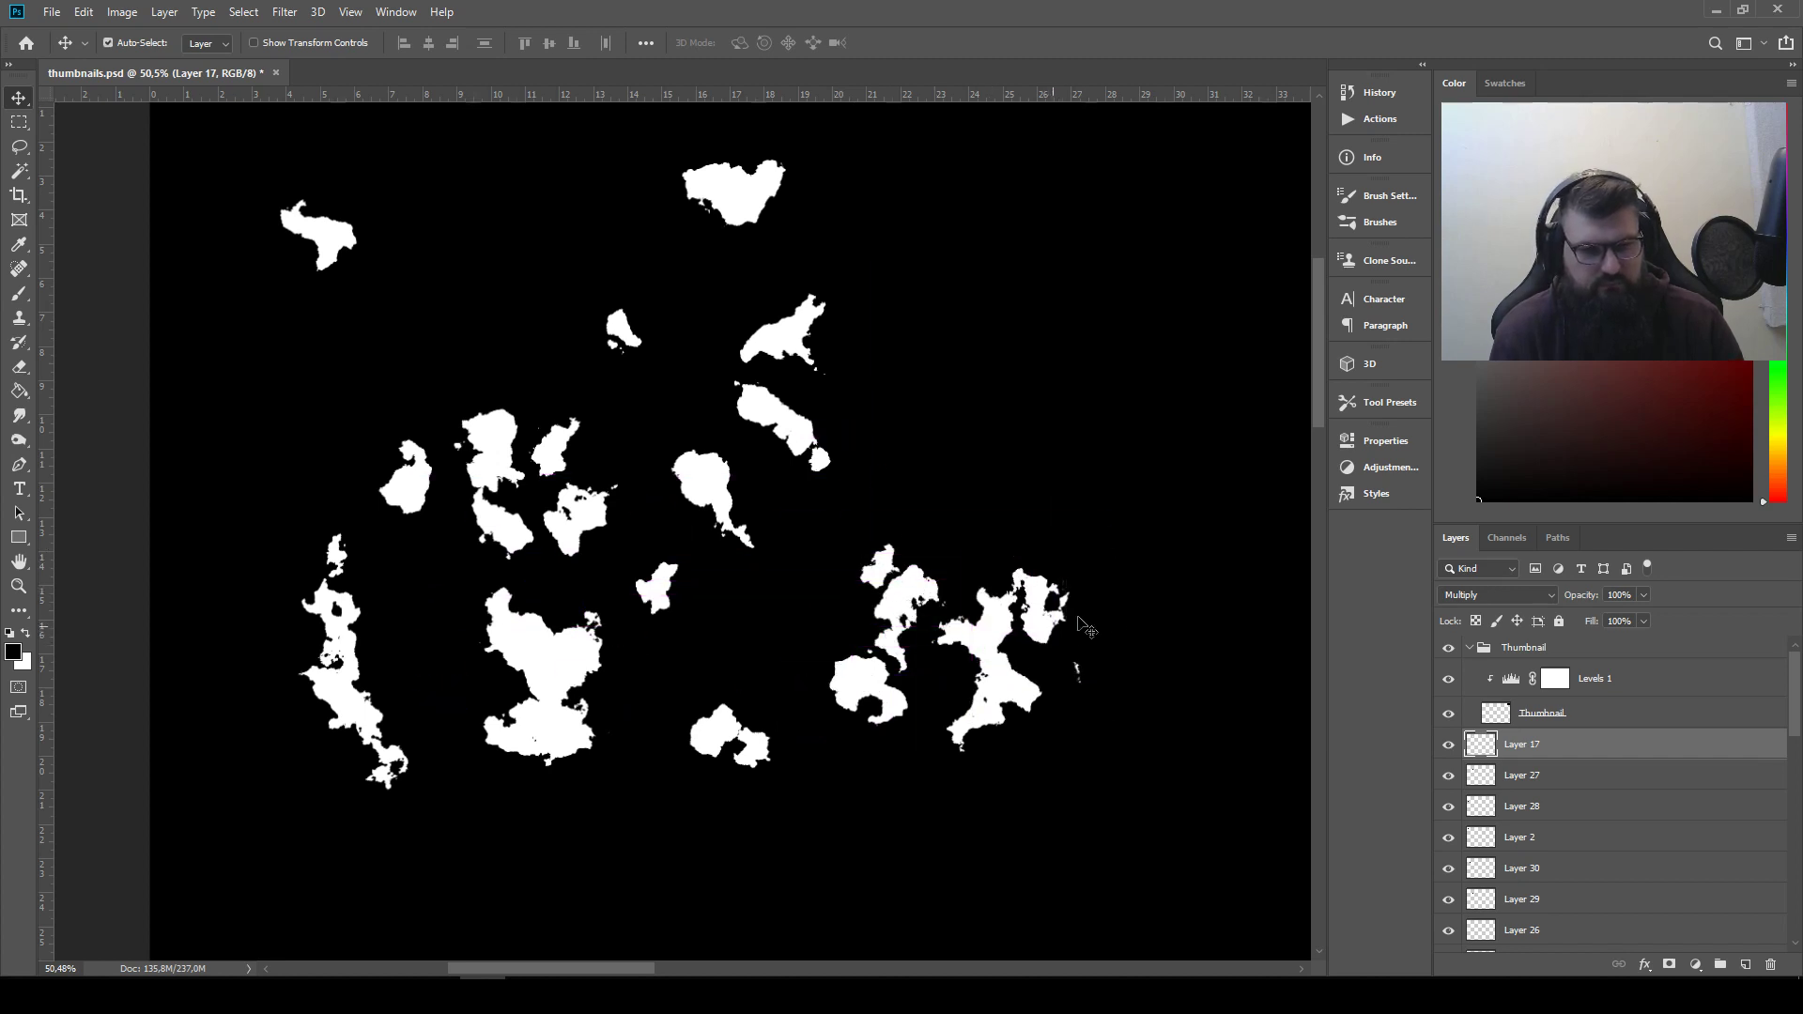
{"action": "key", "text": "ctrl+t"}
{"action": "left_click_drag", "start_coordinate": [1161, 553], "coordinate": [984, 498]}
{"action": "left_click_drag", "start_coordinate": [1041, 617], "coordinate": [1068, 686]}
{"action": "key", "text": "Return"}
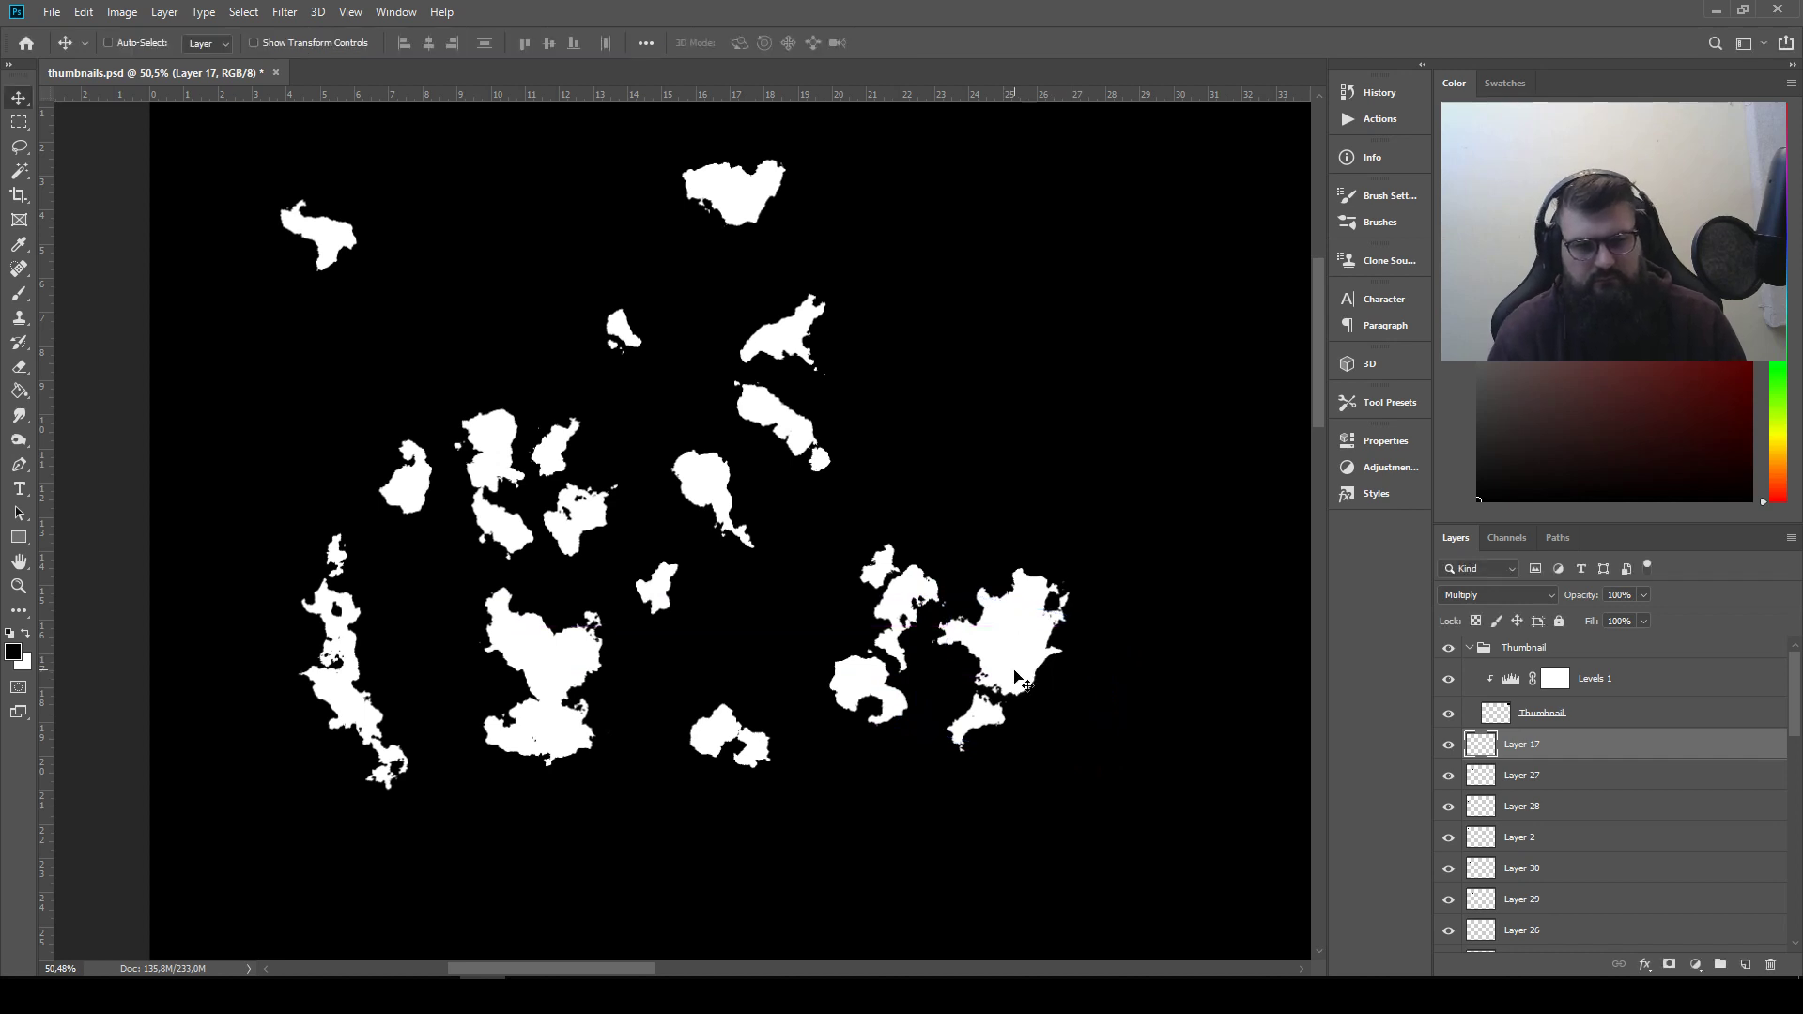
Move the long Layer 28 shape below the arched silhouette, place its layer directly under the Thumbnail group, invert it and set it to Multiply
{"action": "mouse_move", "coordinate": [664, 579]}
{"action": "left_mouse_down"}
{"action": "mouse_move", "coordinate": [845, 693]}
{"action": "mouse_move", "coordinate": [822, 780]}
{"action": "mouse_move", "coordinate": [859, 779]}
{"action": "mouse_move", "coordinate": [826, 648]}
{"action": "mouse_move", "coordinate": [634, 575]}
{"action": "left_mouse_up"}
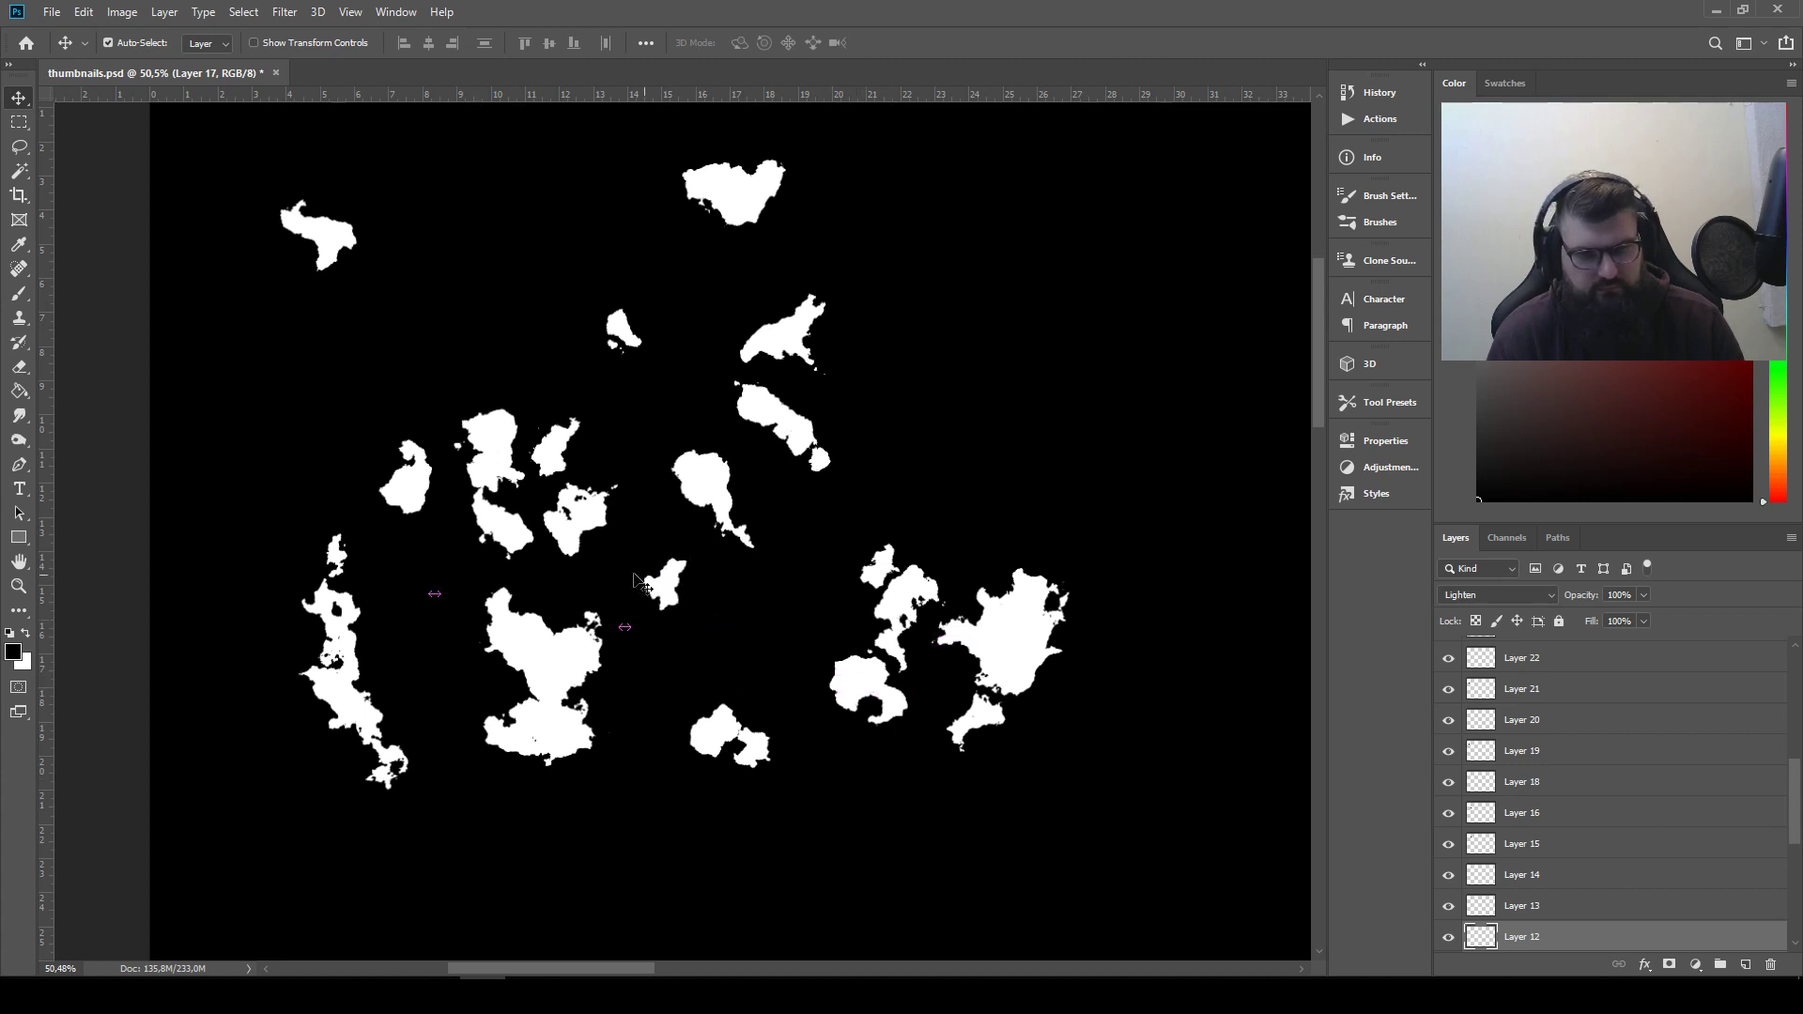
{"action": "left_click_drag", "start_coordinate": [375, 631], "coordinate": [949, 793]}
{"action": "left_click_drag", "start_coordinate": [1577, 654], "coordinate": [1570, 731]}
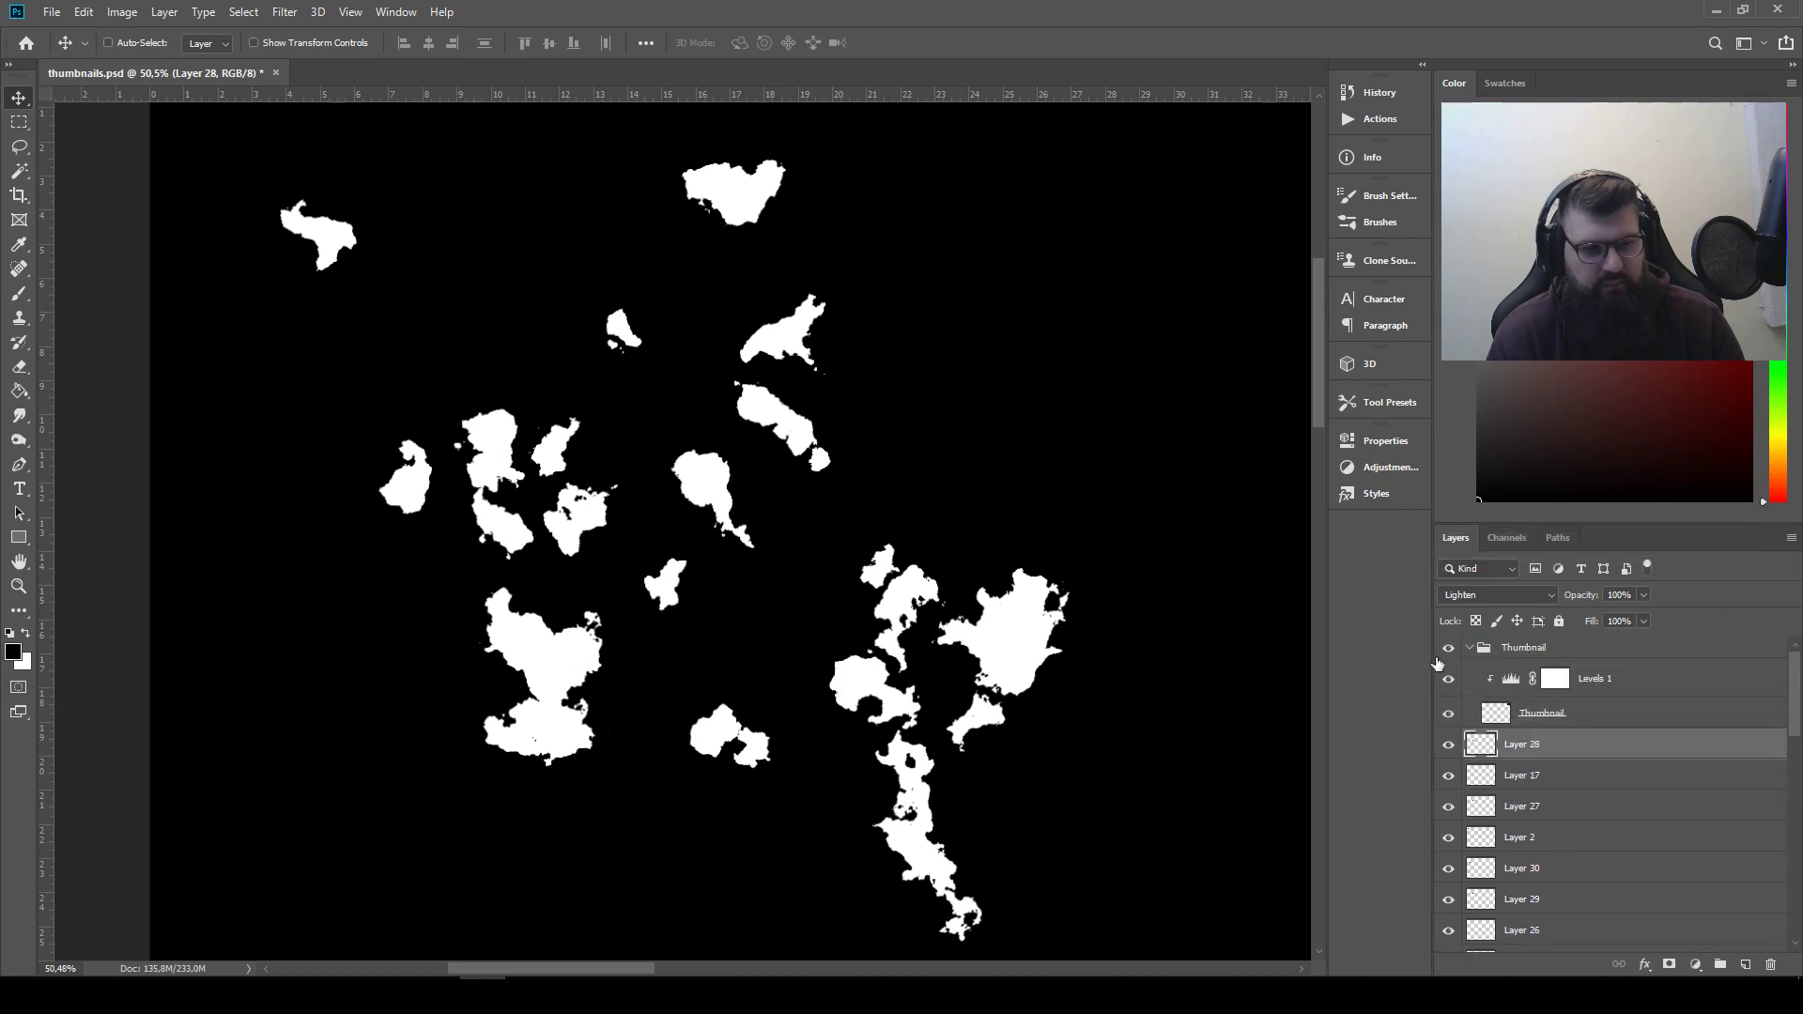
{"action": "left_click", "coordinate": [125, 12]}
{"action": "mouse_move", "coordinate": [158, 64]}
{"action": "left_click", "coordinate": [338, 277]}
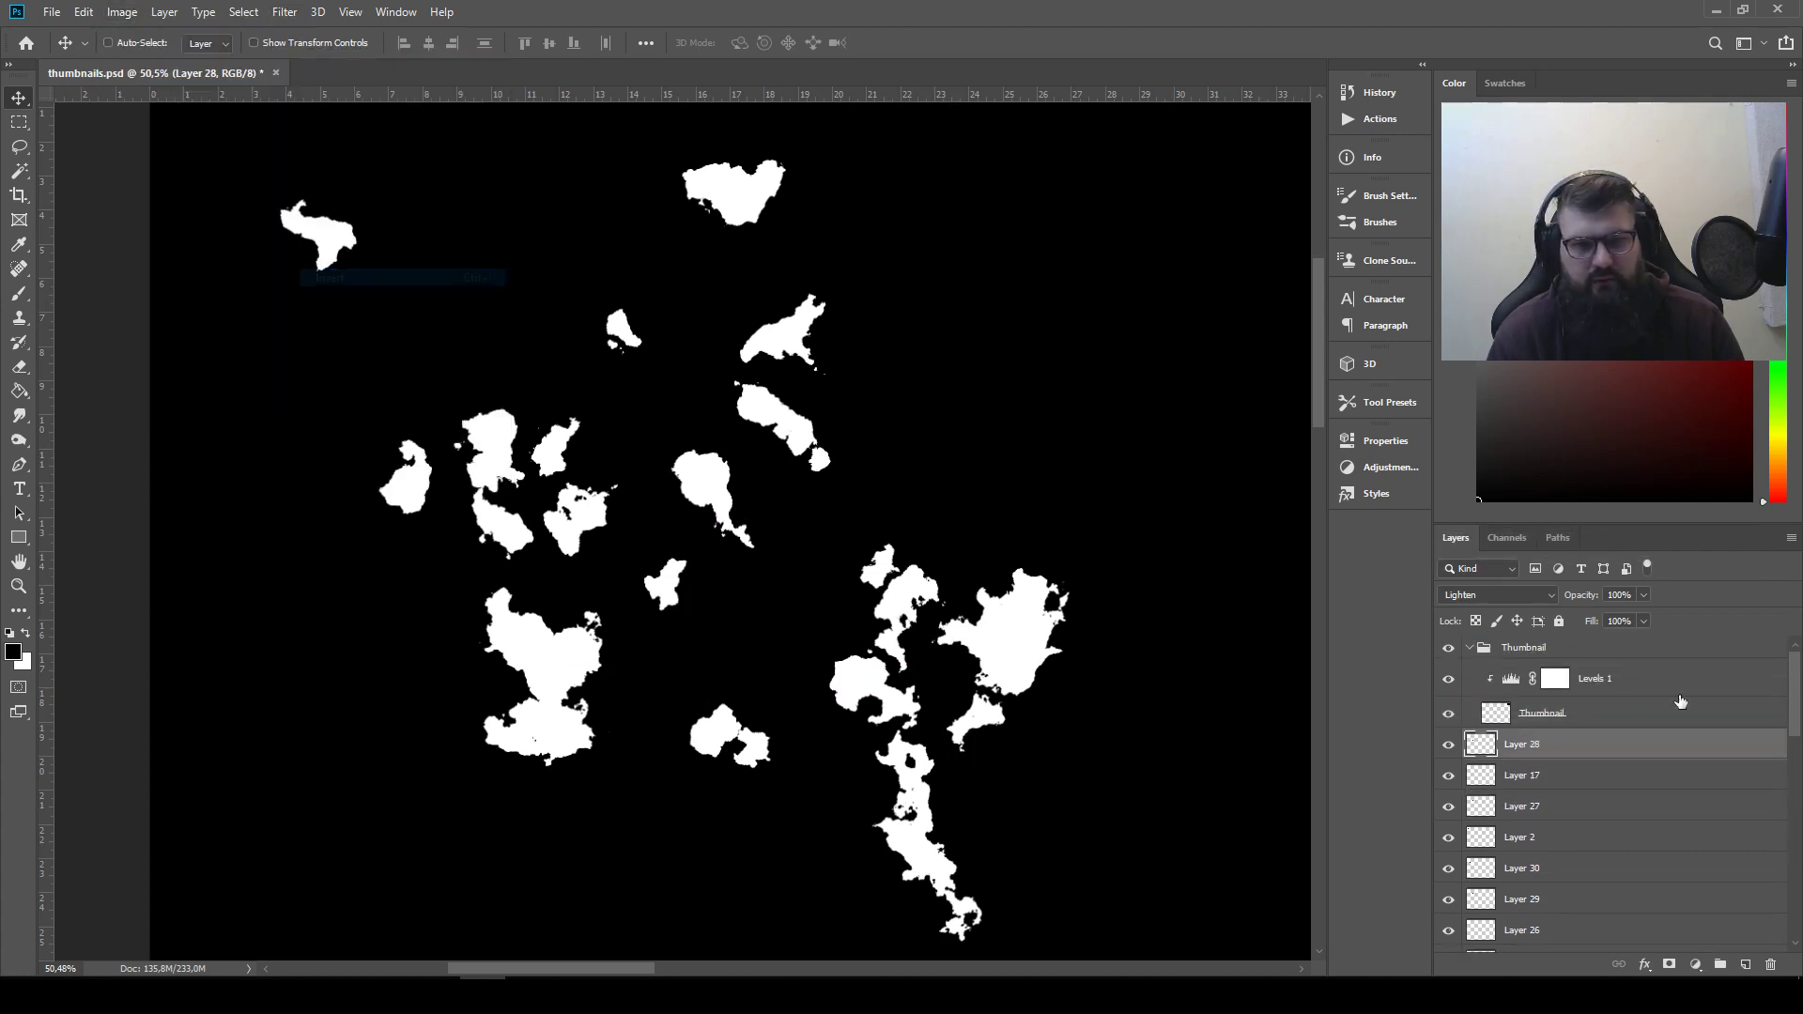
{"action": "left_click", "coordinate": [1545, 597]}
{"action": "left_click", "coordinate": [1488, 584]}
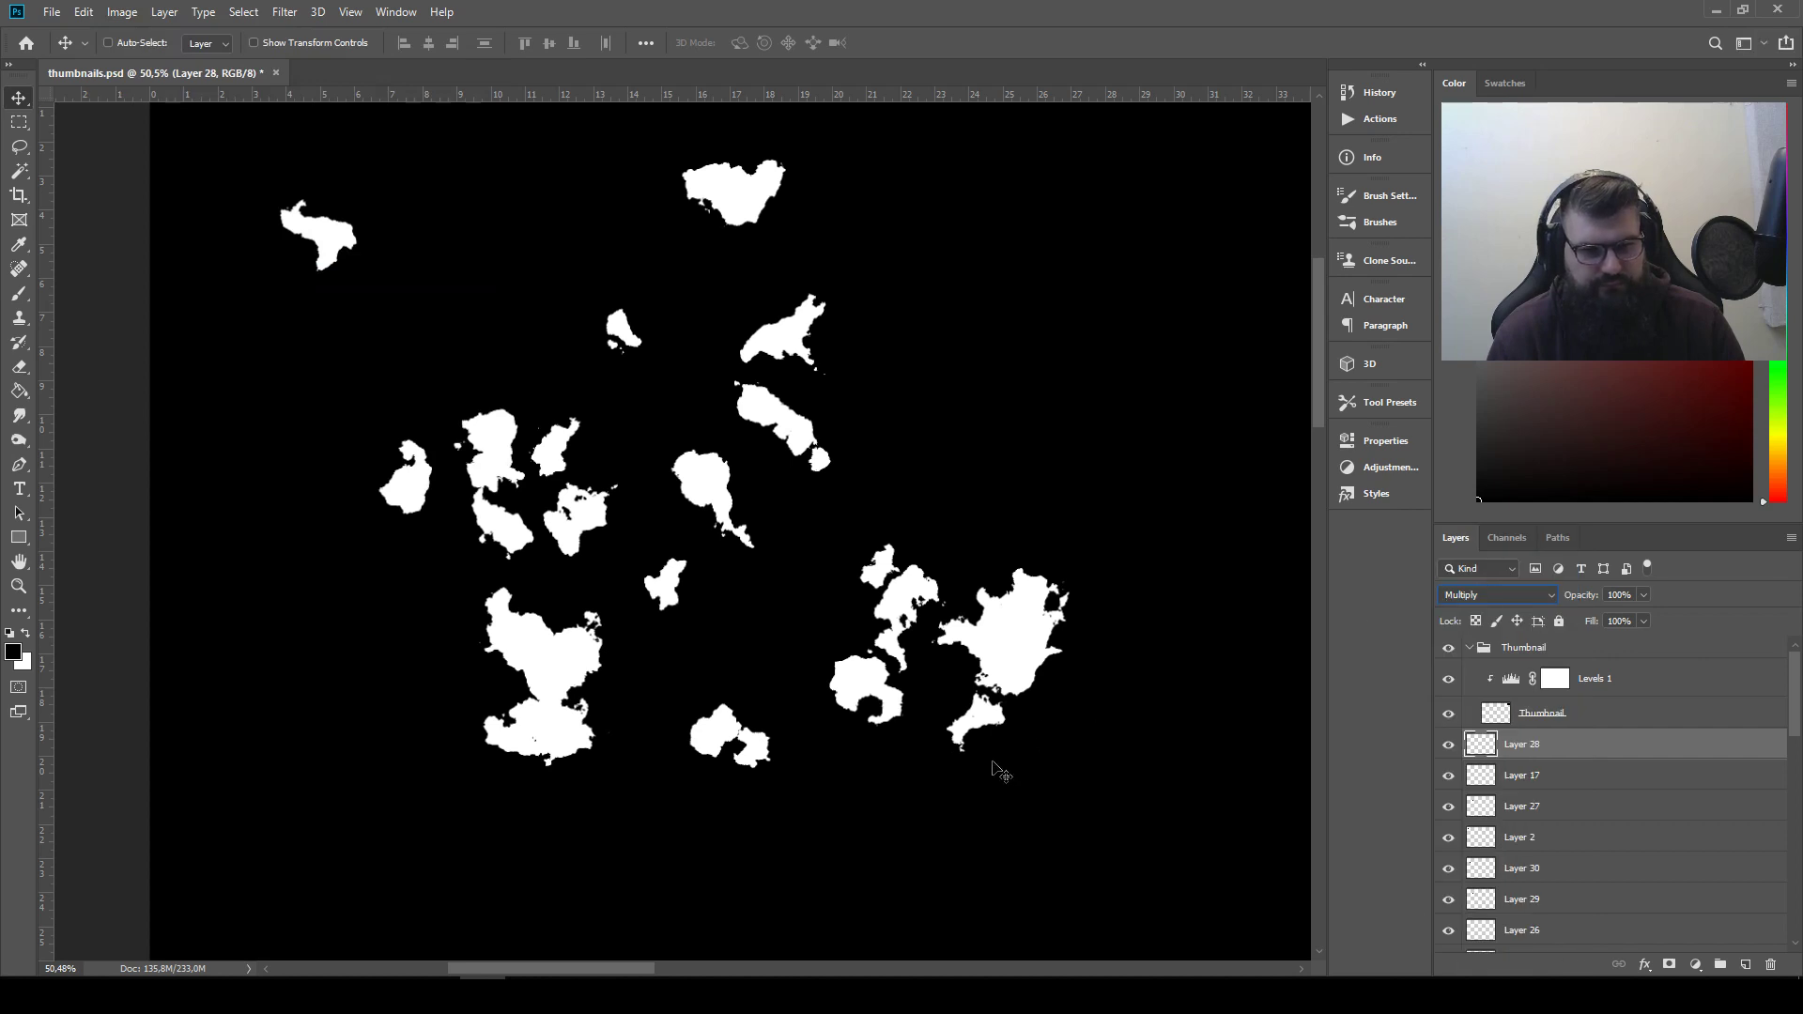
Position and rotate Layer 28 over the arched silhouette so it carves away part of the lower blob
{"action": "left_click_drag", "start_coordinate": [882, 774], "coordinate": [833, 686]}
{"action": "key", "text": "ctrl+t"}
{"action": "left_click_drag", "start_coordinate": [978, 551], "coordinate": [1037, 700]}
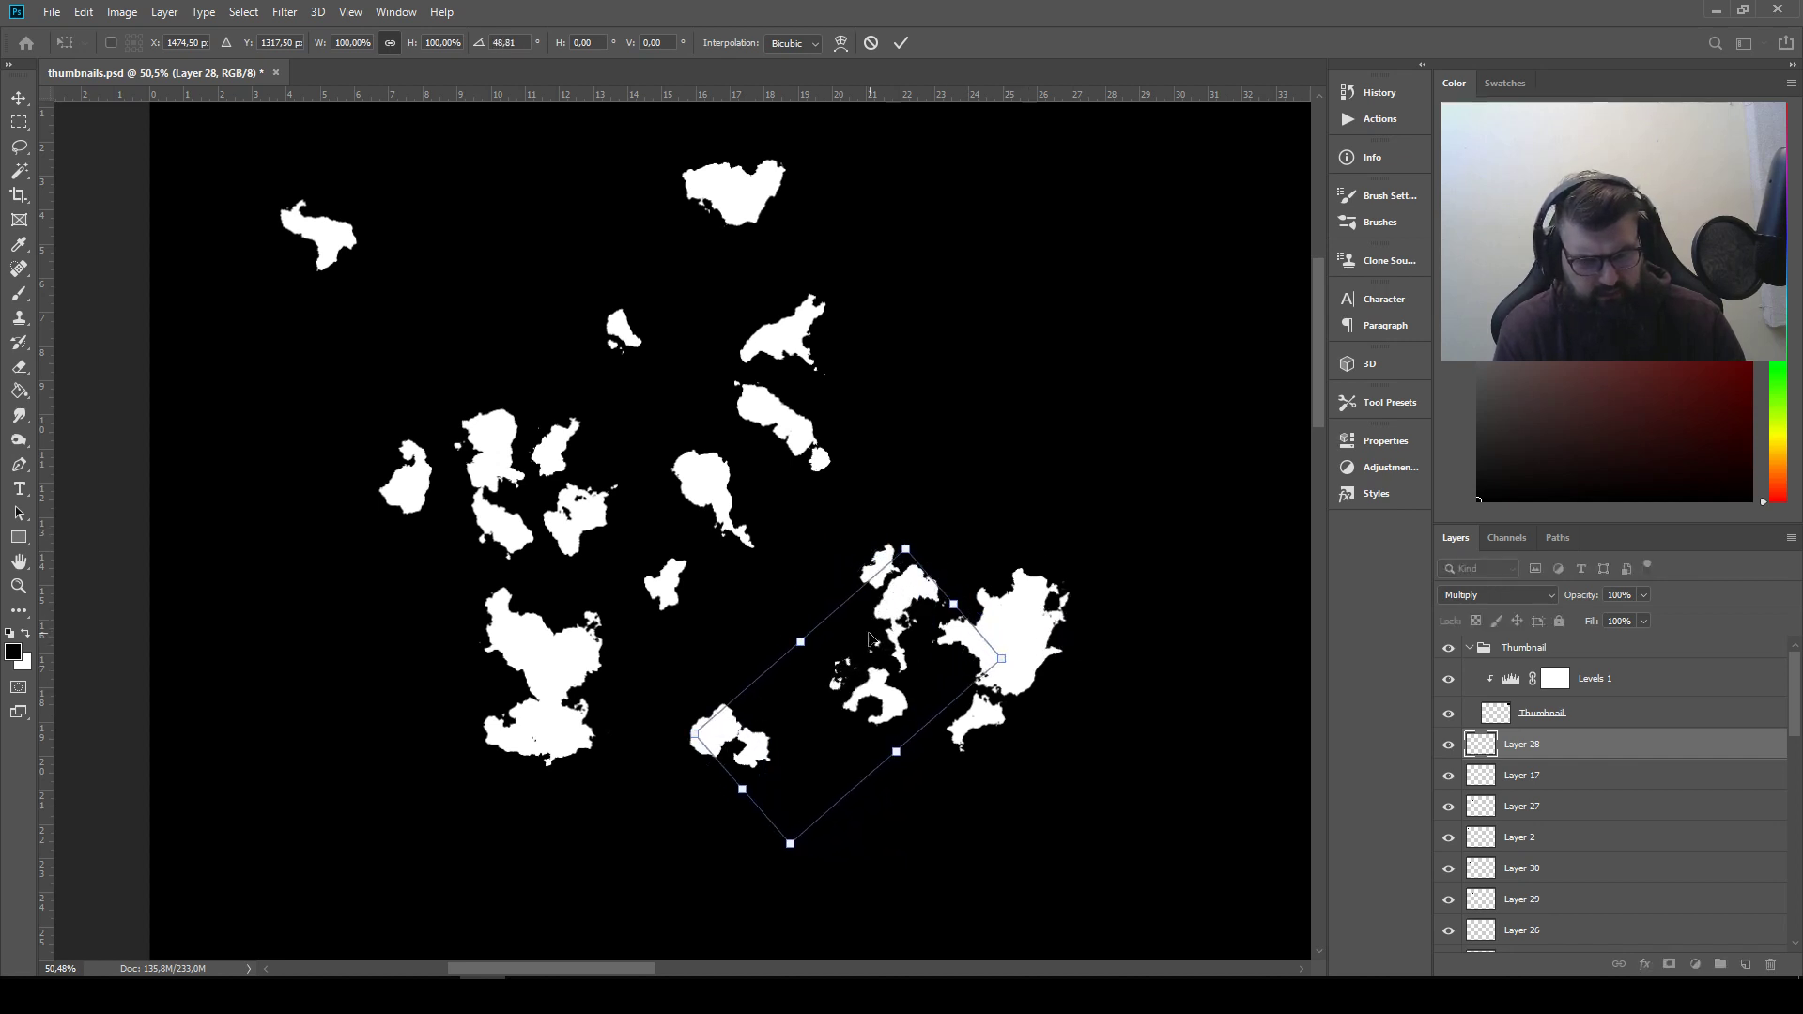
{"action": "left_click_drag", "start_coordinate": [857, 636], "coordinate": [895, 590]}
{"action": "left_click_drag", "start_coordinate": [872, 678], "coordinate": [911, 678]}
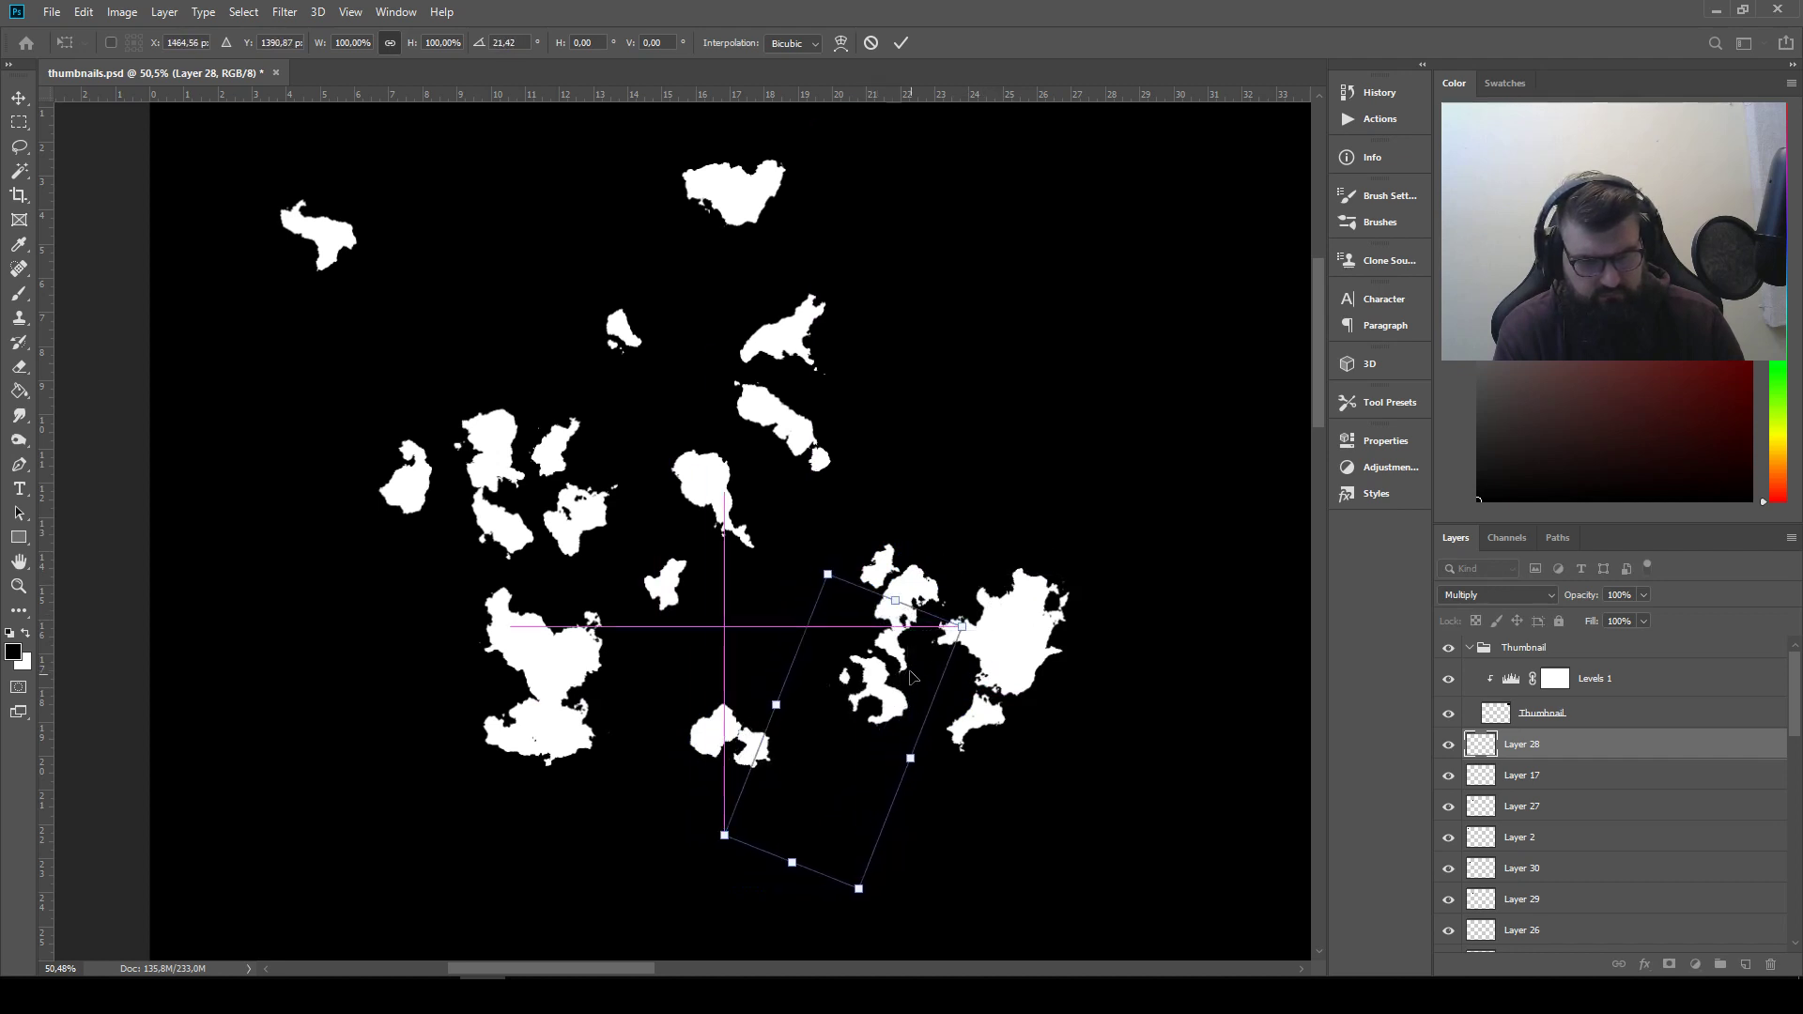
{"action": "key", "text": "Return"}
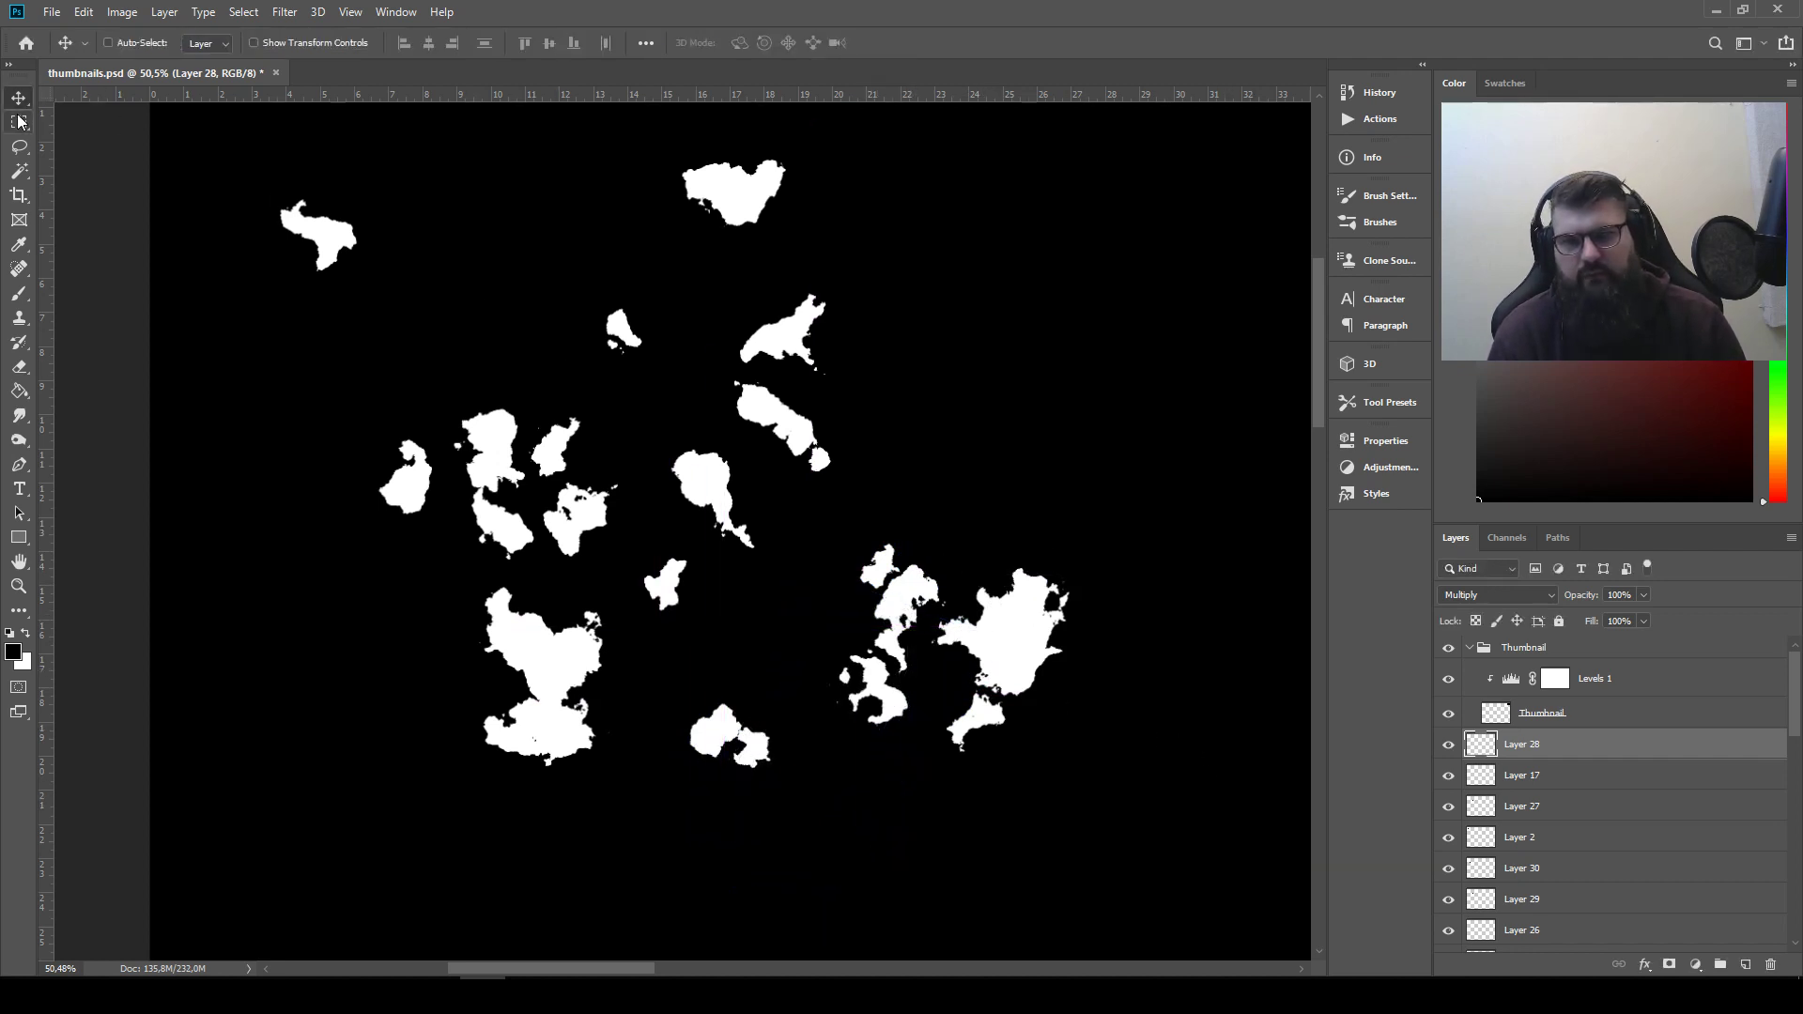
Copy the merged rectangular area around the two lower right silhouettes and paste it above the Thumbnail layer
{"action": "left_click", "coordinate": [19, 121]}
{"action": "left_click_drag", "start_coordinate": [811, 526], "coordinate": [1075, 767]}
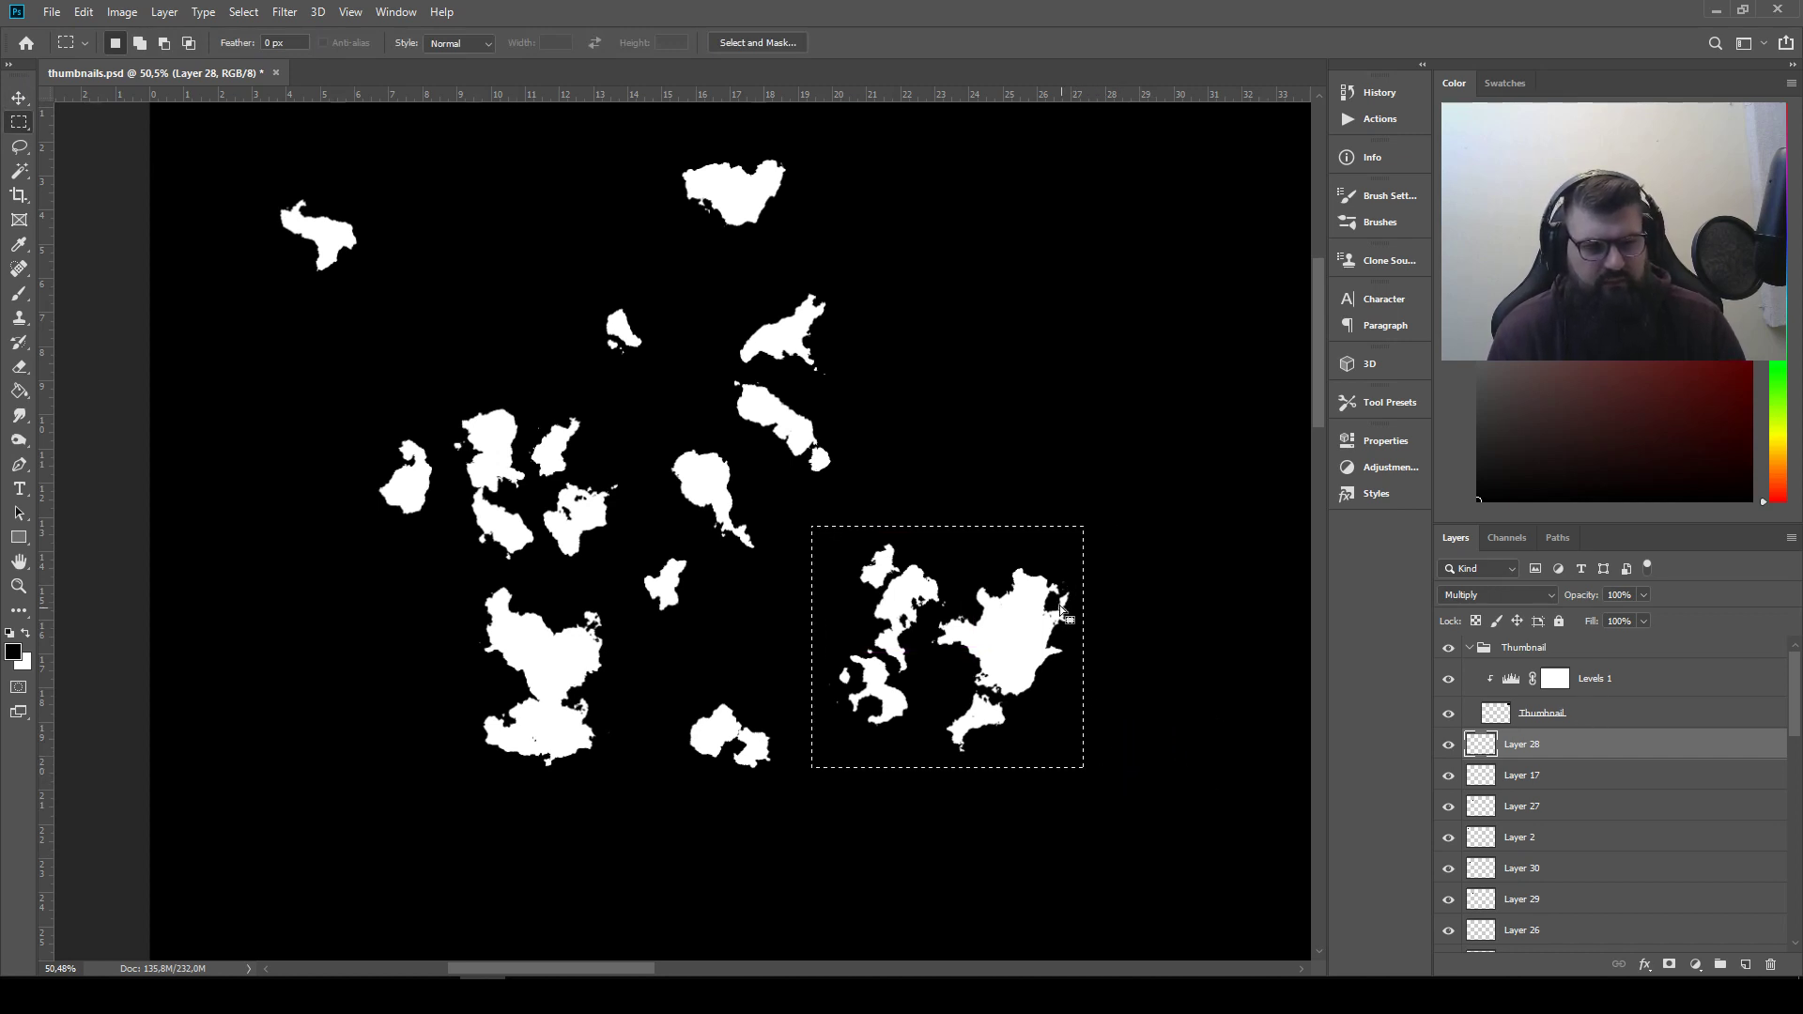
{"action": "left_click_drag", "start_coordinate": [978, 534], "coordinate": [394, 798]}
{"action": "left_click_drag", "start_coordinate": [1220, 432], "coordinate": [282, 282]}
{"action": "left_click_drag", "start_coordinate": [1259, 657], "coordinate": [375, 584]}
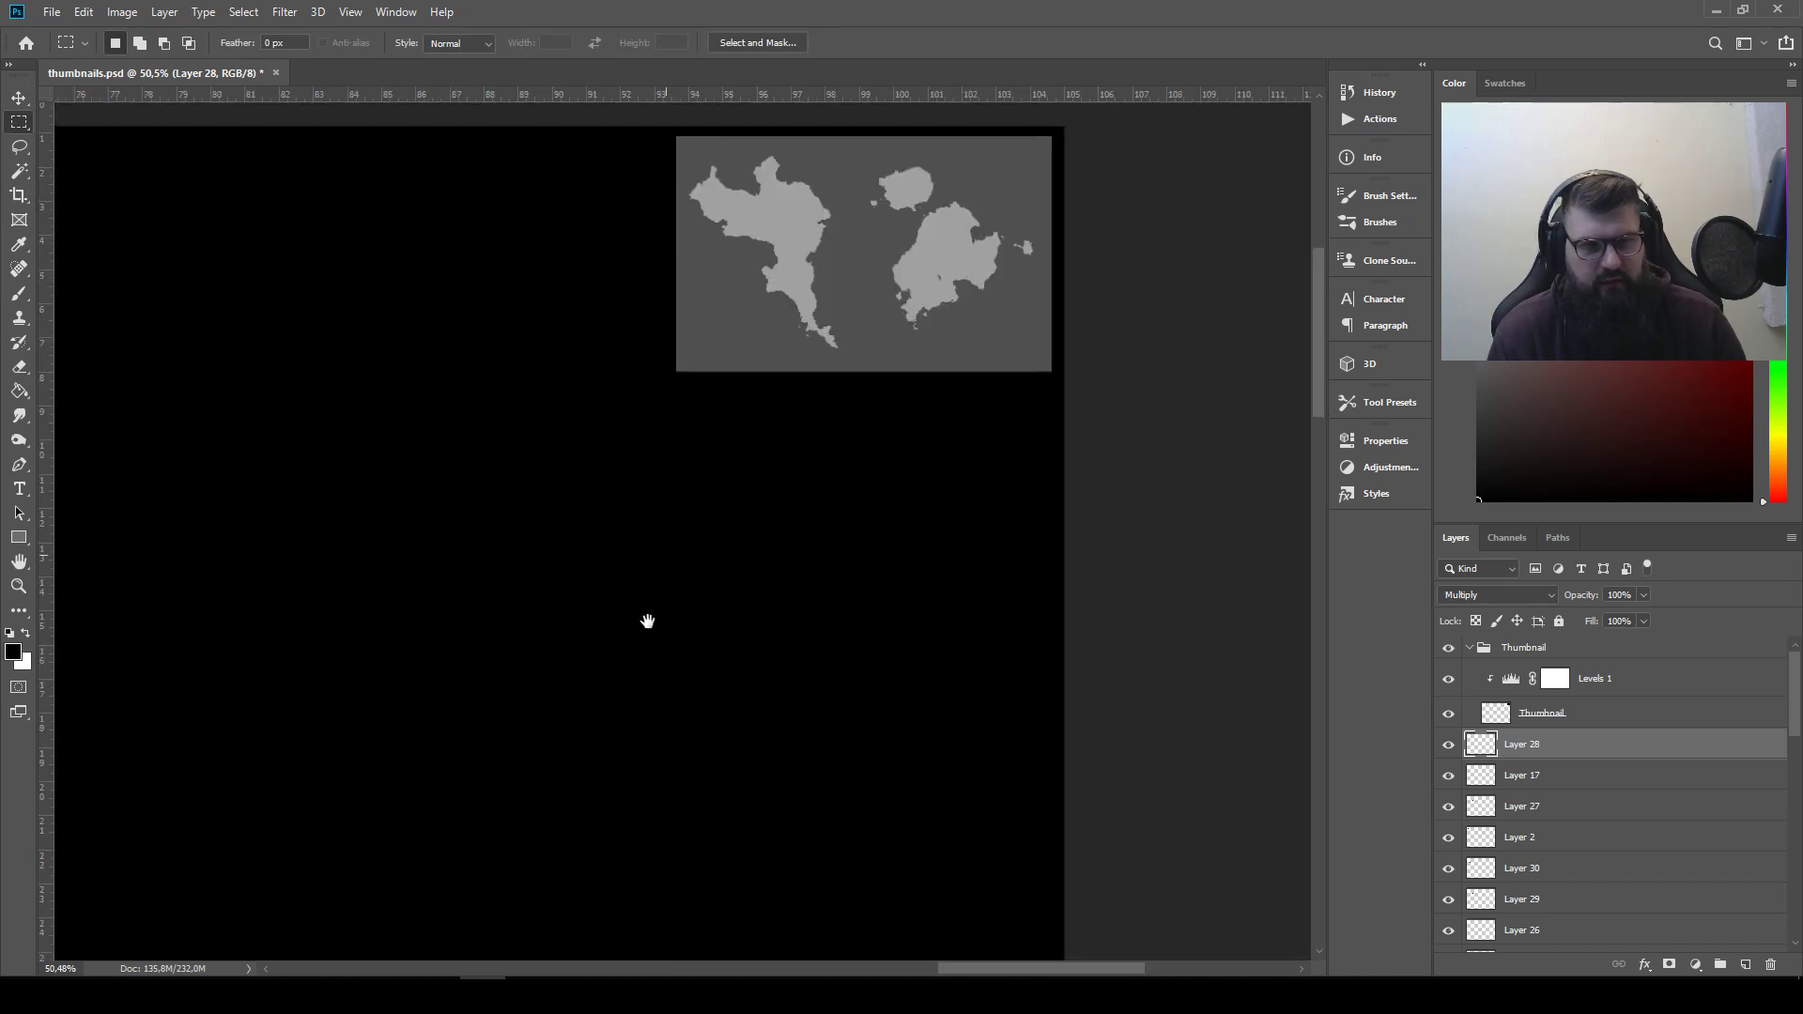
{"action": "left_click_drag", "start_coordinate": [648, 620], "coordinate": [674, 645]}
{"action": "left_click", "coordinate": [1568, 715]}
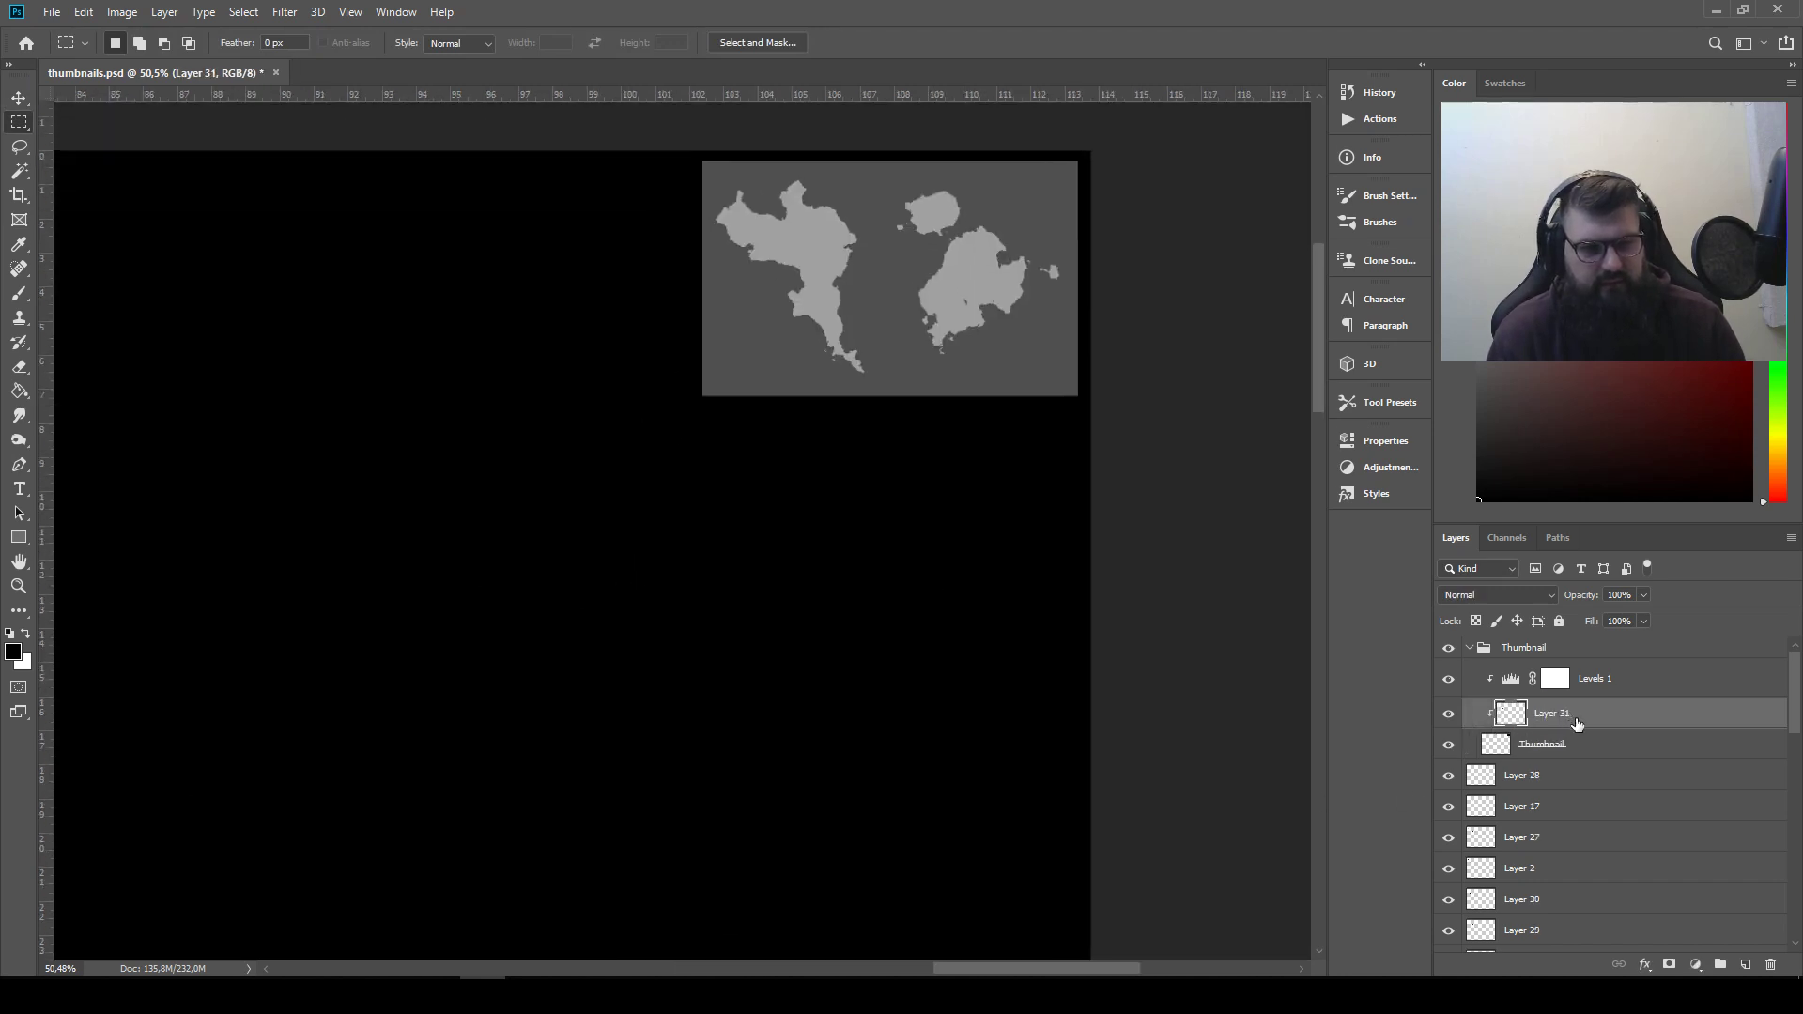
Move Levels 1 above the Thumbnail group, clip it to the whole group and release Layer 31 from its clipping mask
{"action": "left_click", "coordinate": [1570, 744]}
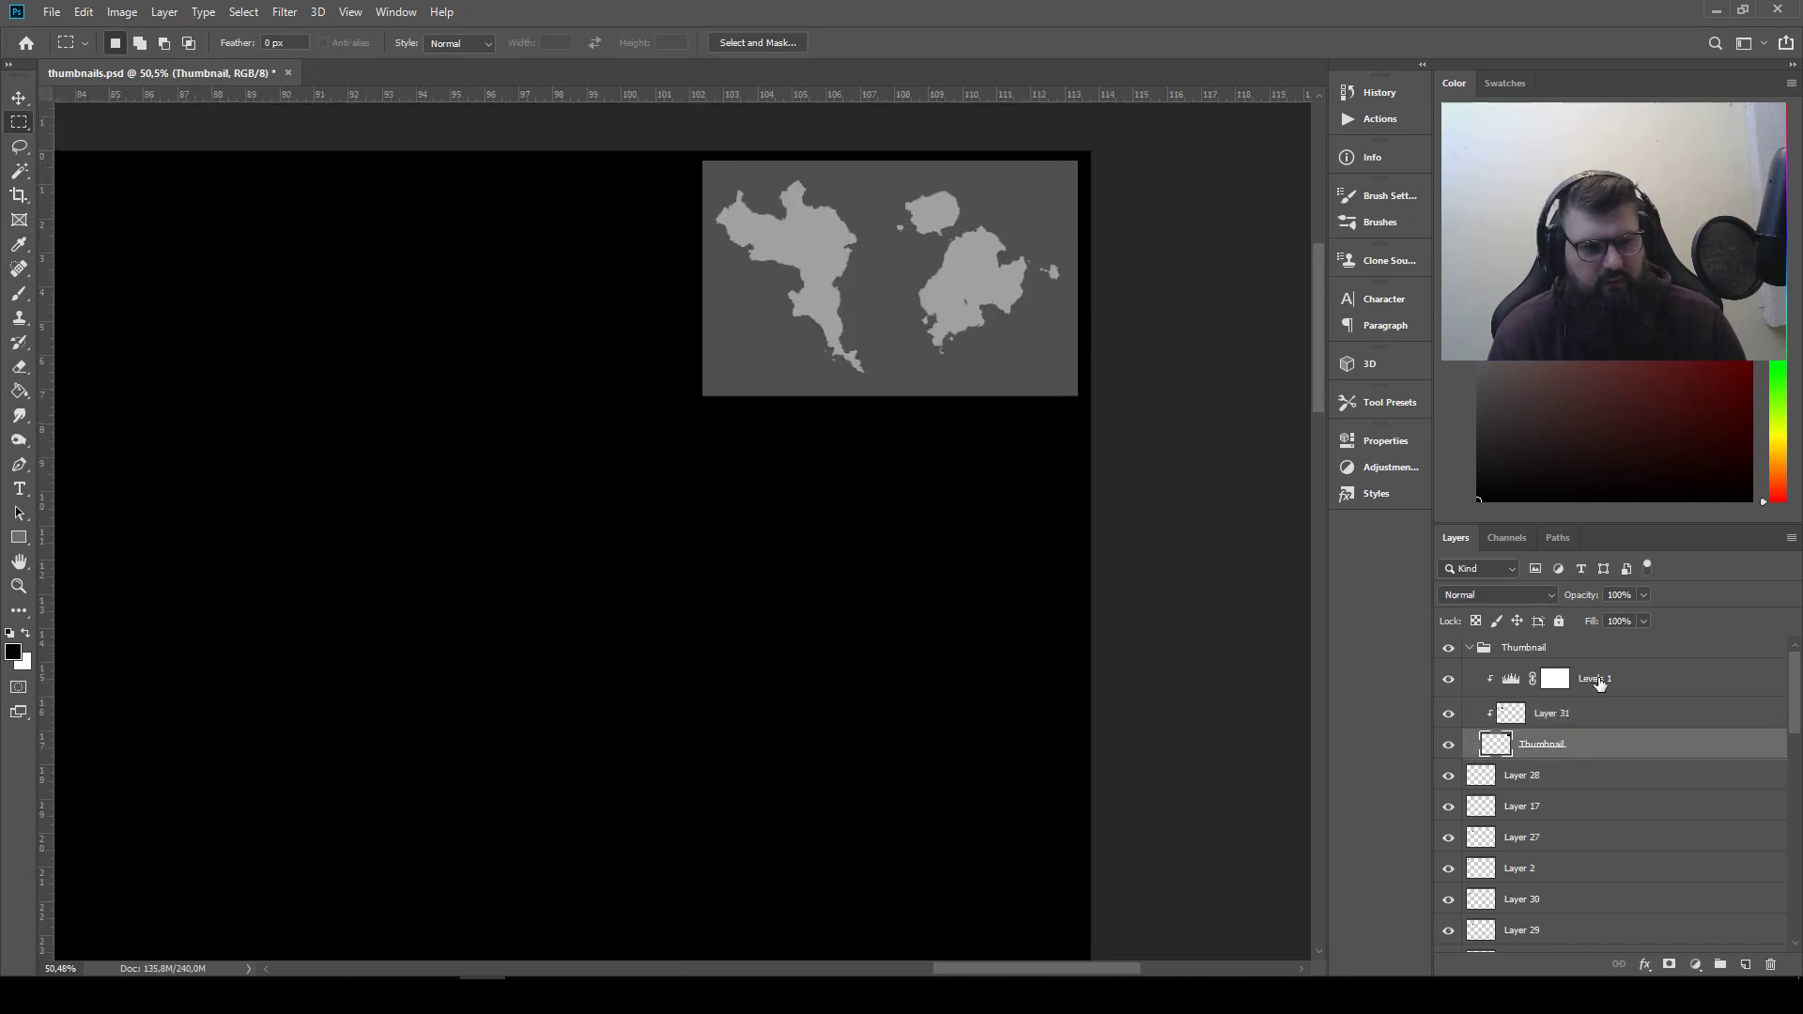
{"action": "scroll", "coordinate": [1098, 591], "scroll_direction": "down", "scroll_amount": 3}
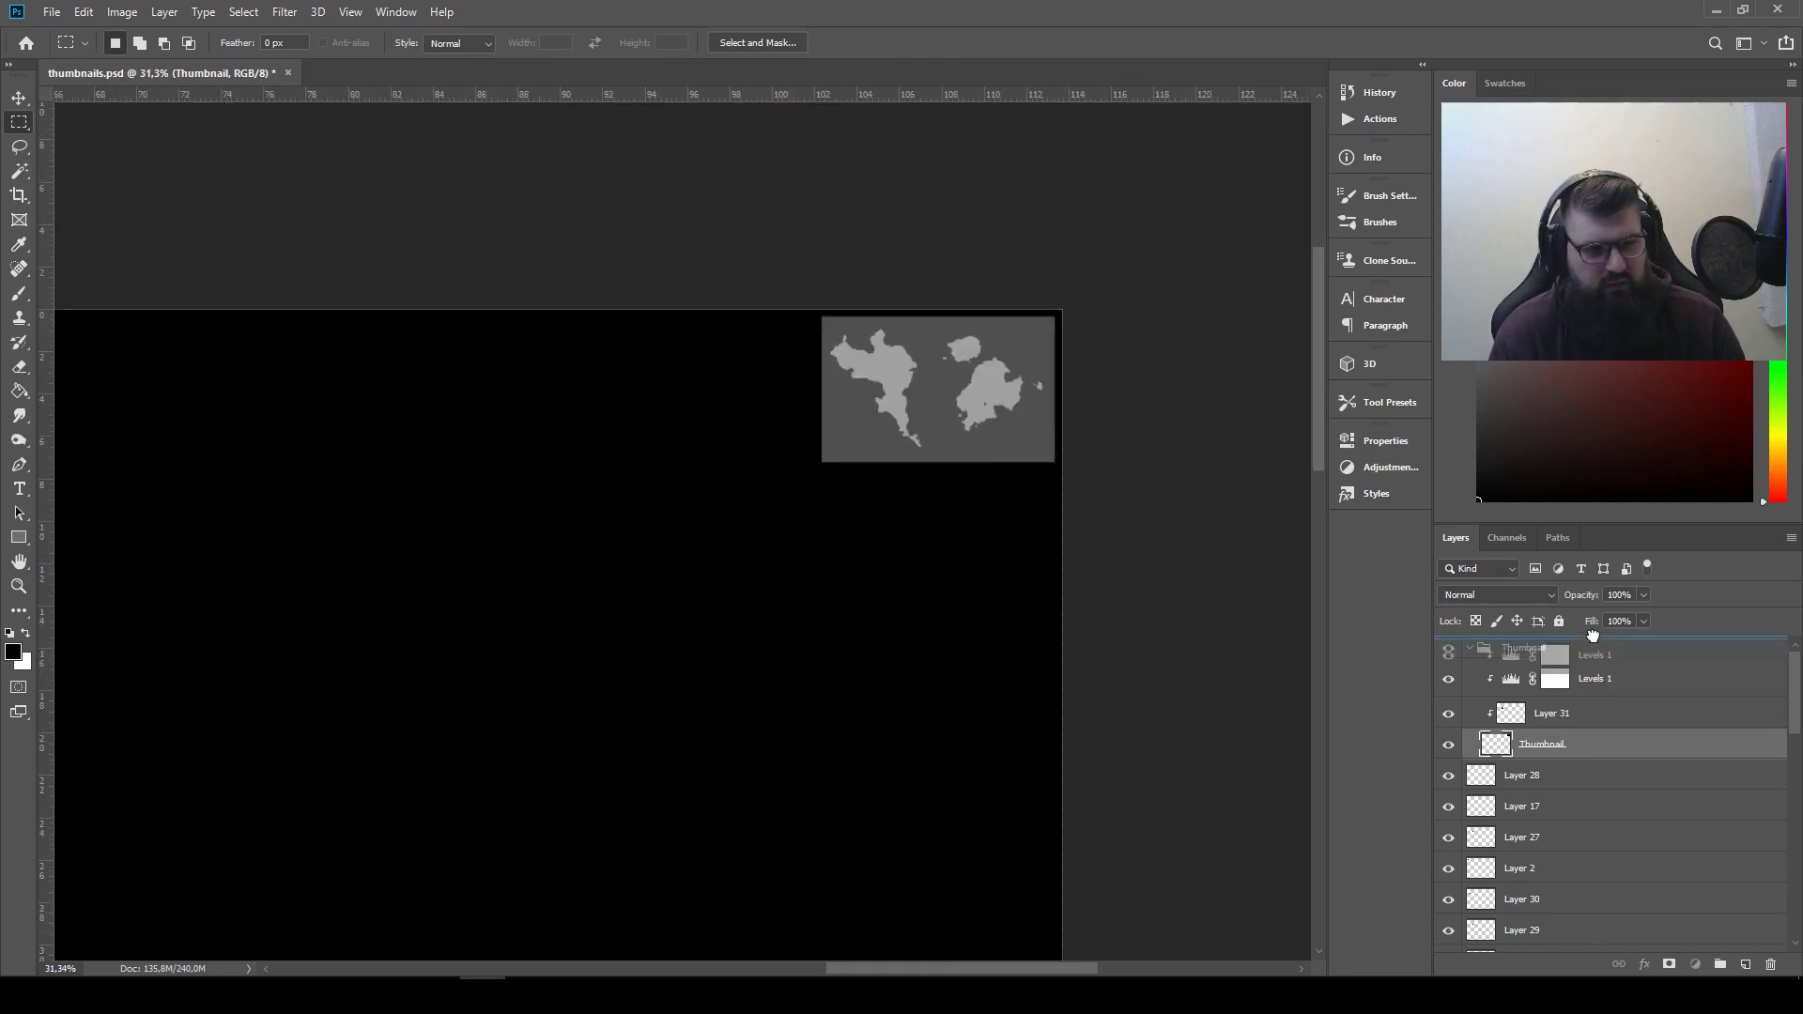
{"action": "left_click_drag", "start_coordinate": [1592, 636], "coordinate": [1585, 646]}
{"action": "left_click", "coordinate": [1563, 668], "text": "alt"}
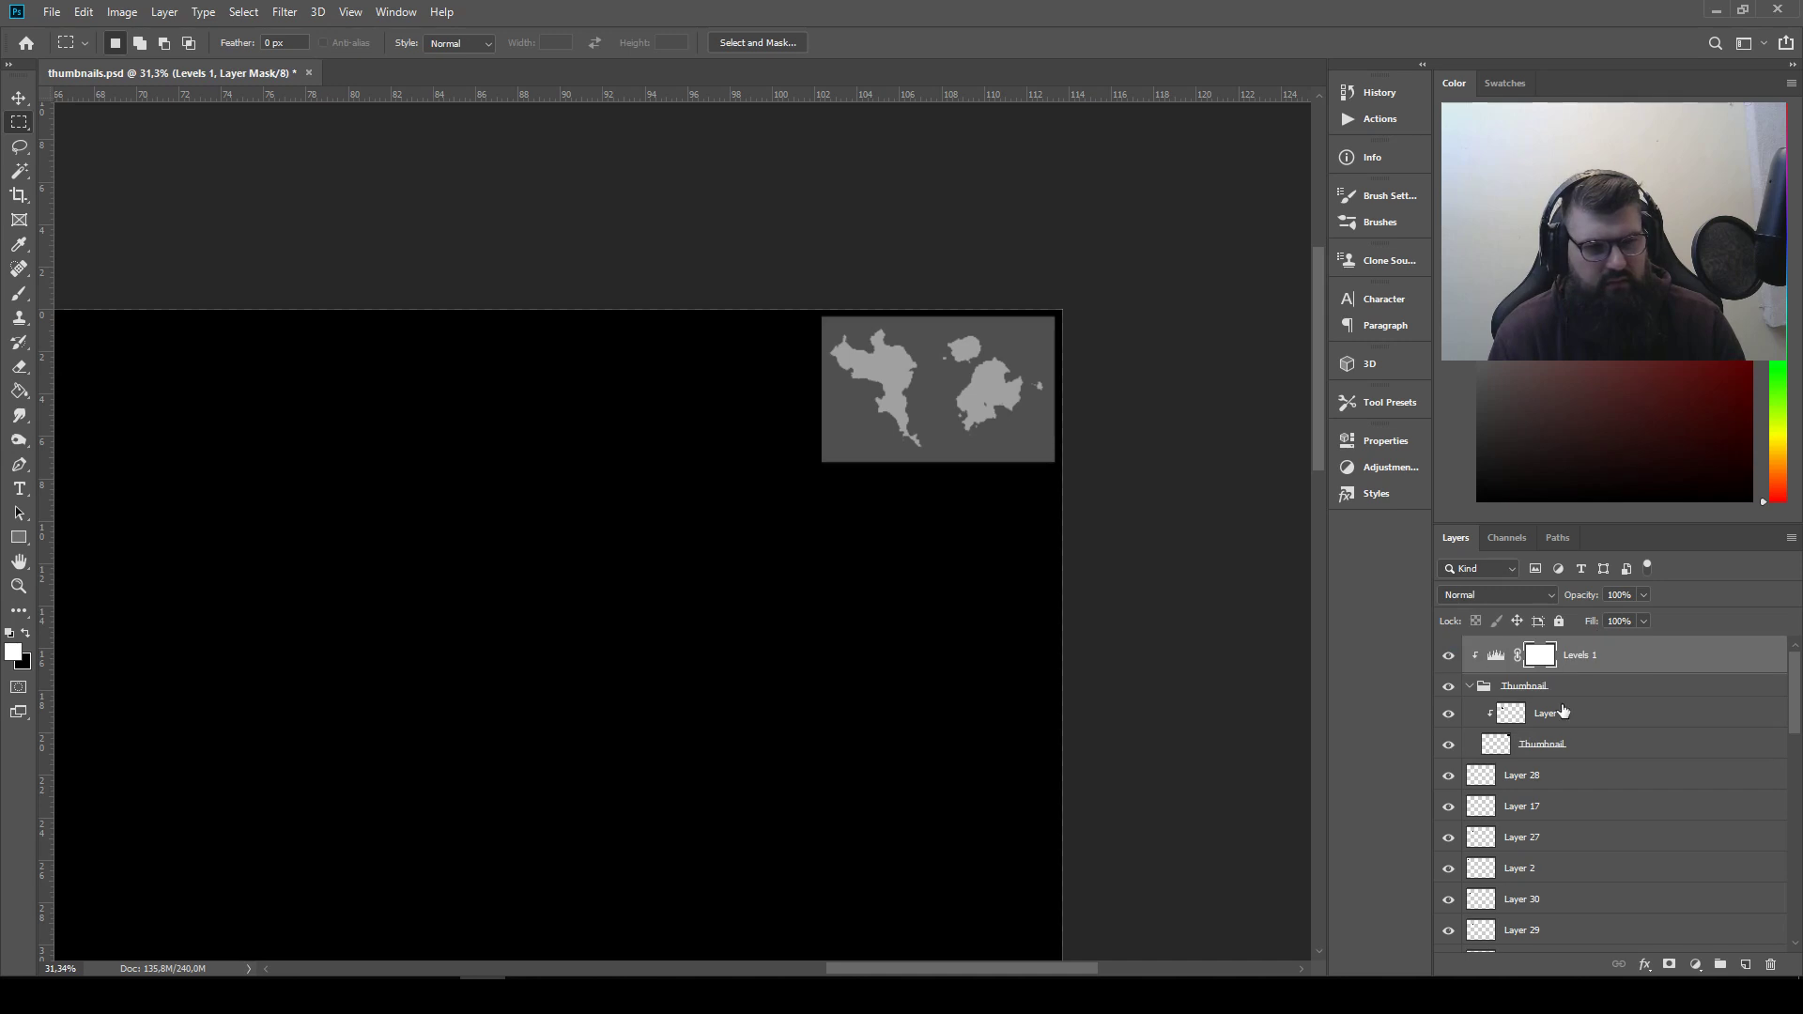
{"action": "left_click", "coordinate": [1555, 748]}
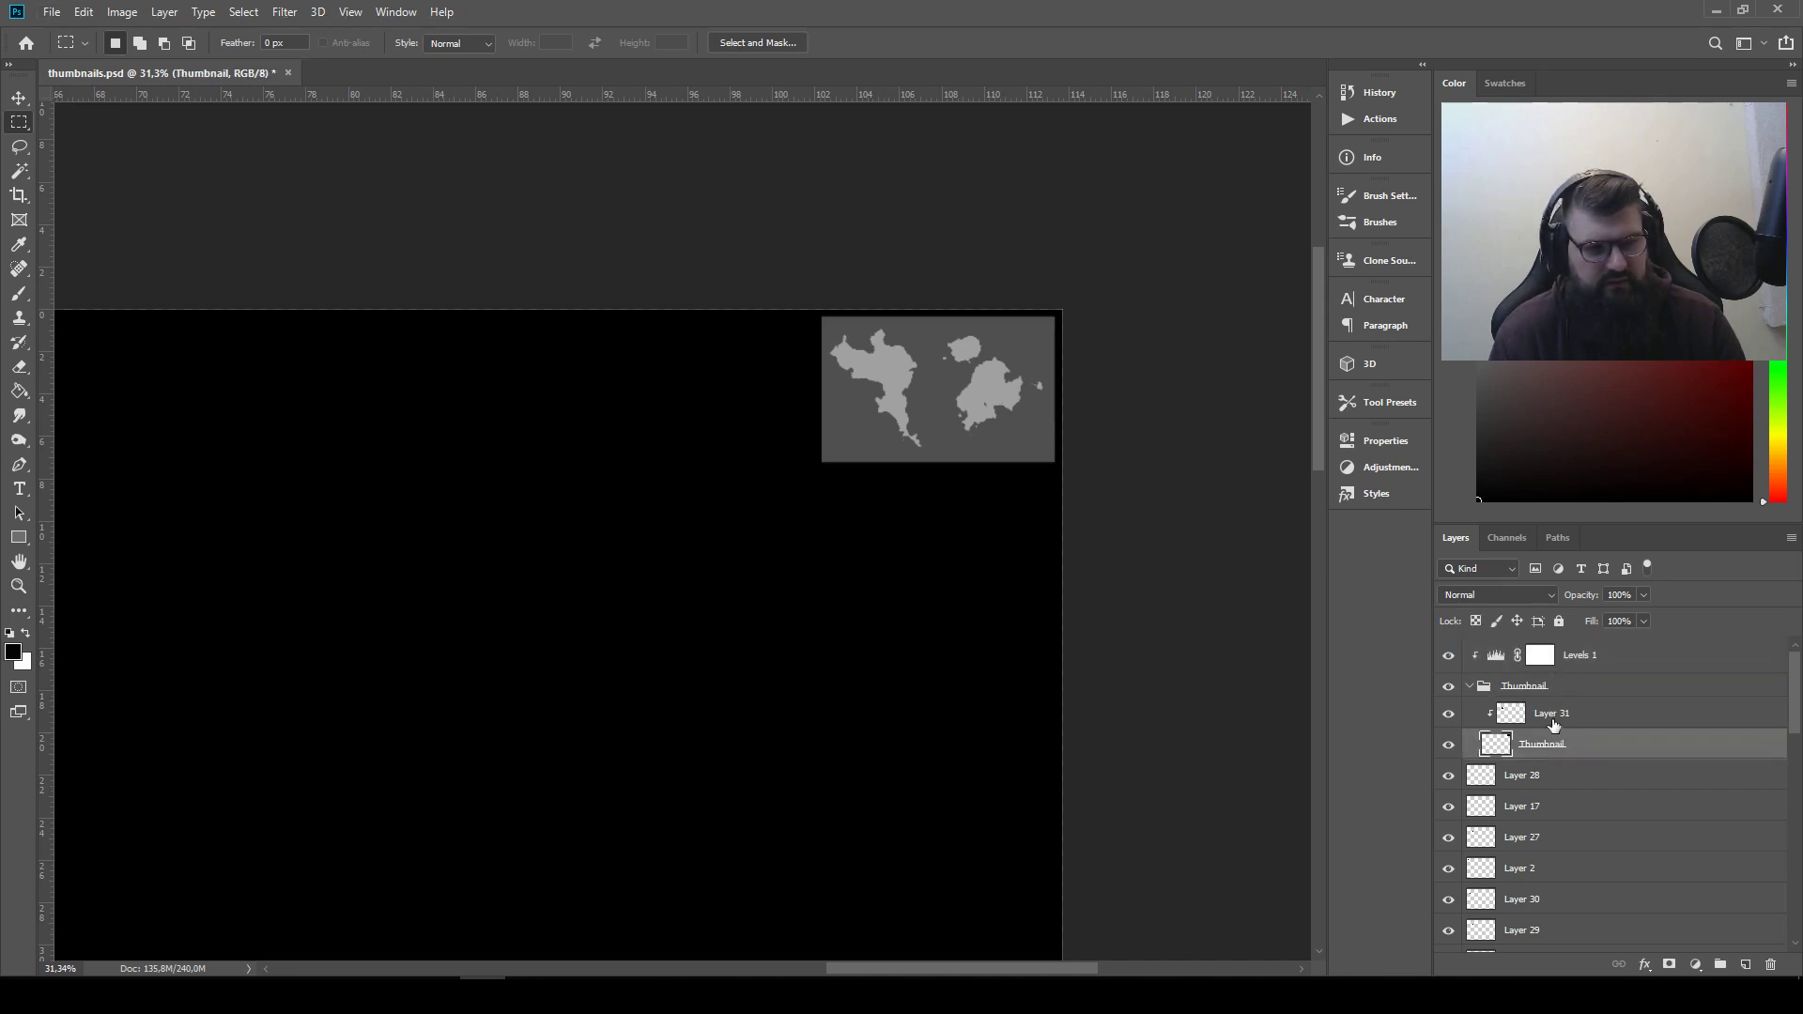
{"action": "left_click_drag", "start_coordinate": [1553, 724], "coordinate": [1551, 718]}
{"action": "left_click", "coordinate": [1566, 747]}
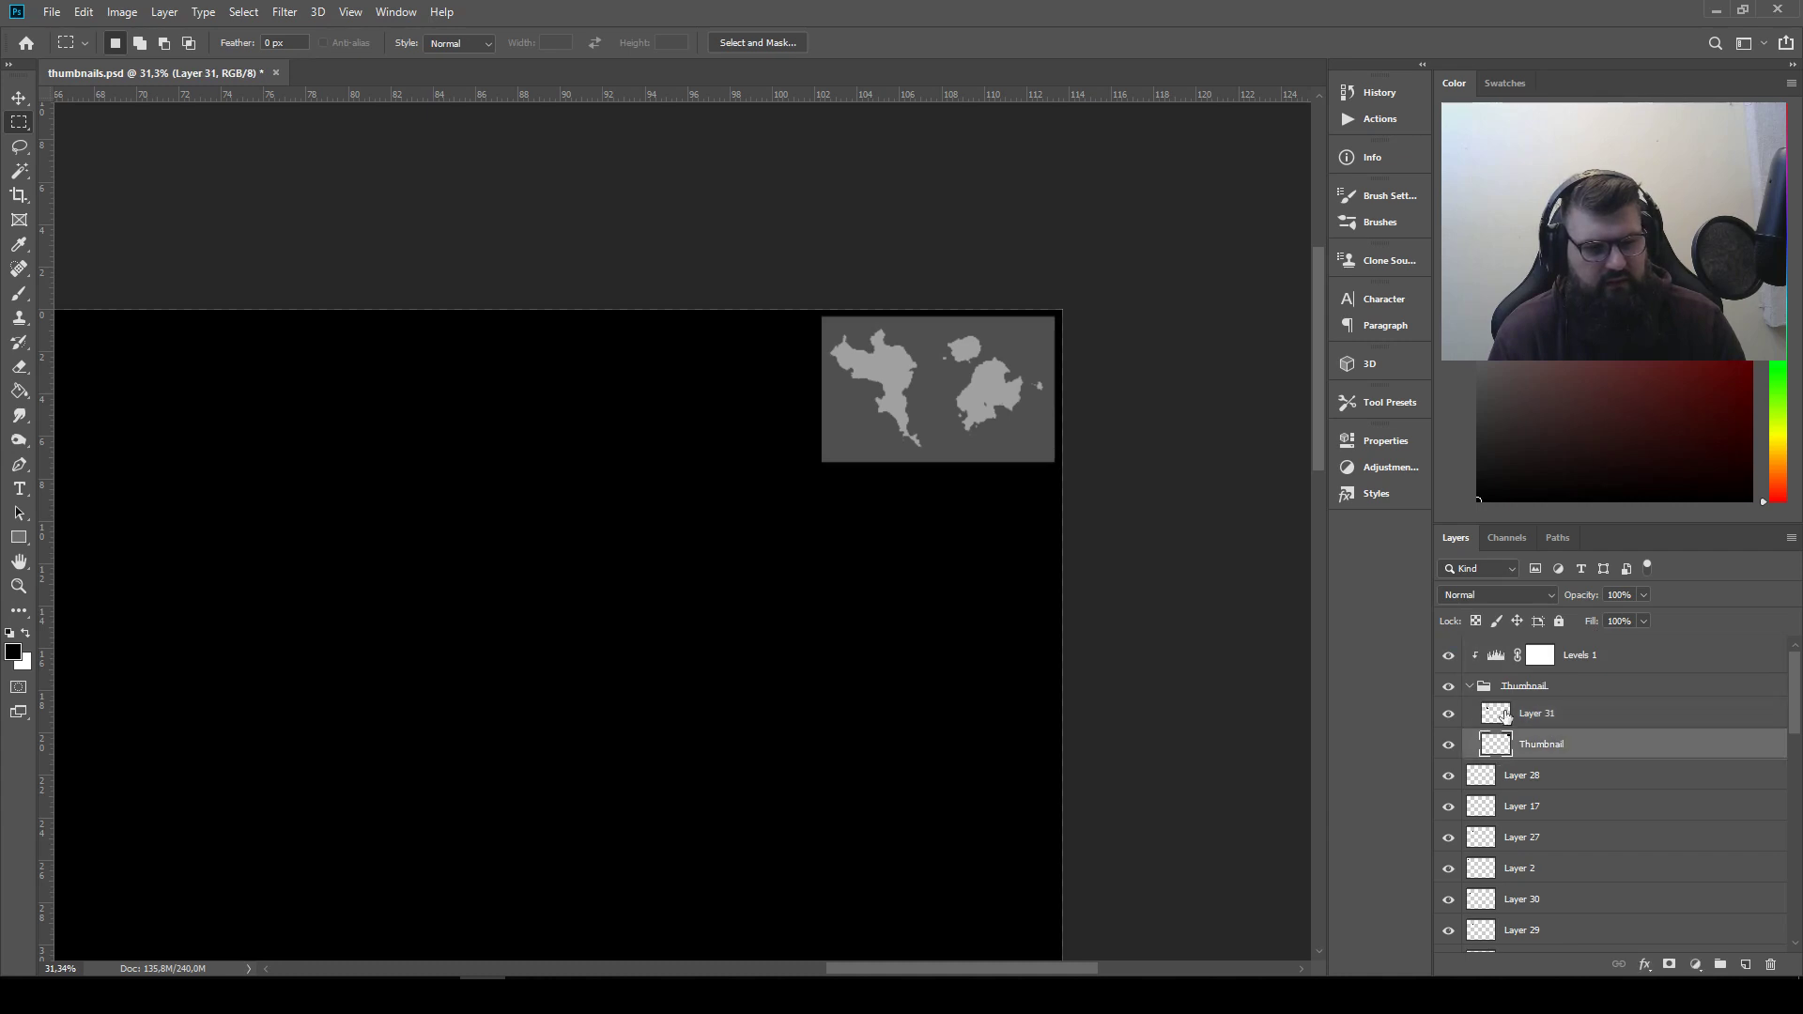
Move the Layer 31 thumbnail to the canvas's upper right corner, beside the first thumbnail and level with its top edge
{"action": "scroll", "coordinate": [845, 572], "scroll_direction": "down", "scroll_amount": 9}
{"action": "scroll", "coordinate": [701, 487], "scroll_direction": "up", "scroll_amount": 2}
{"action": "left_click_drag", "start_coordinate": [567, 404], "coordinate": [578, 636]}
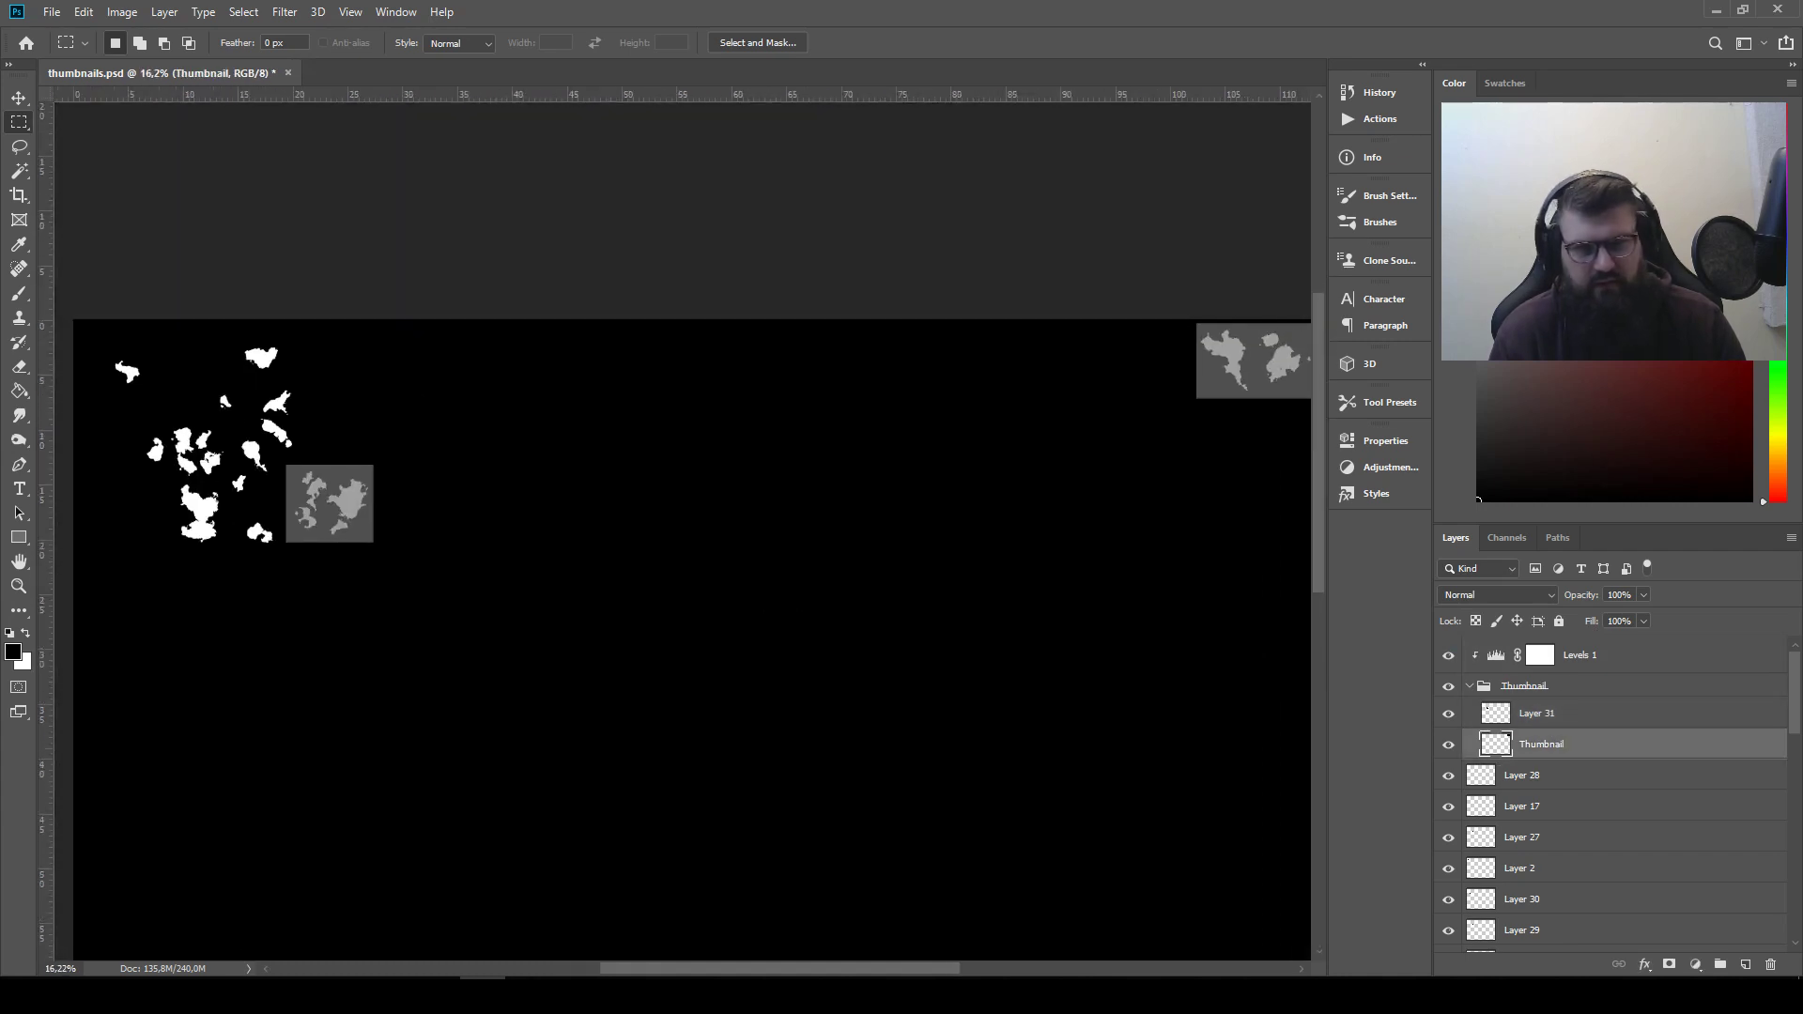
{"action": "left_click", "coordinate": [18, 98]}
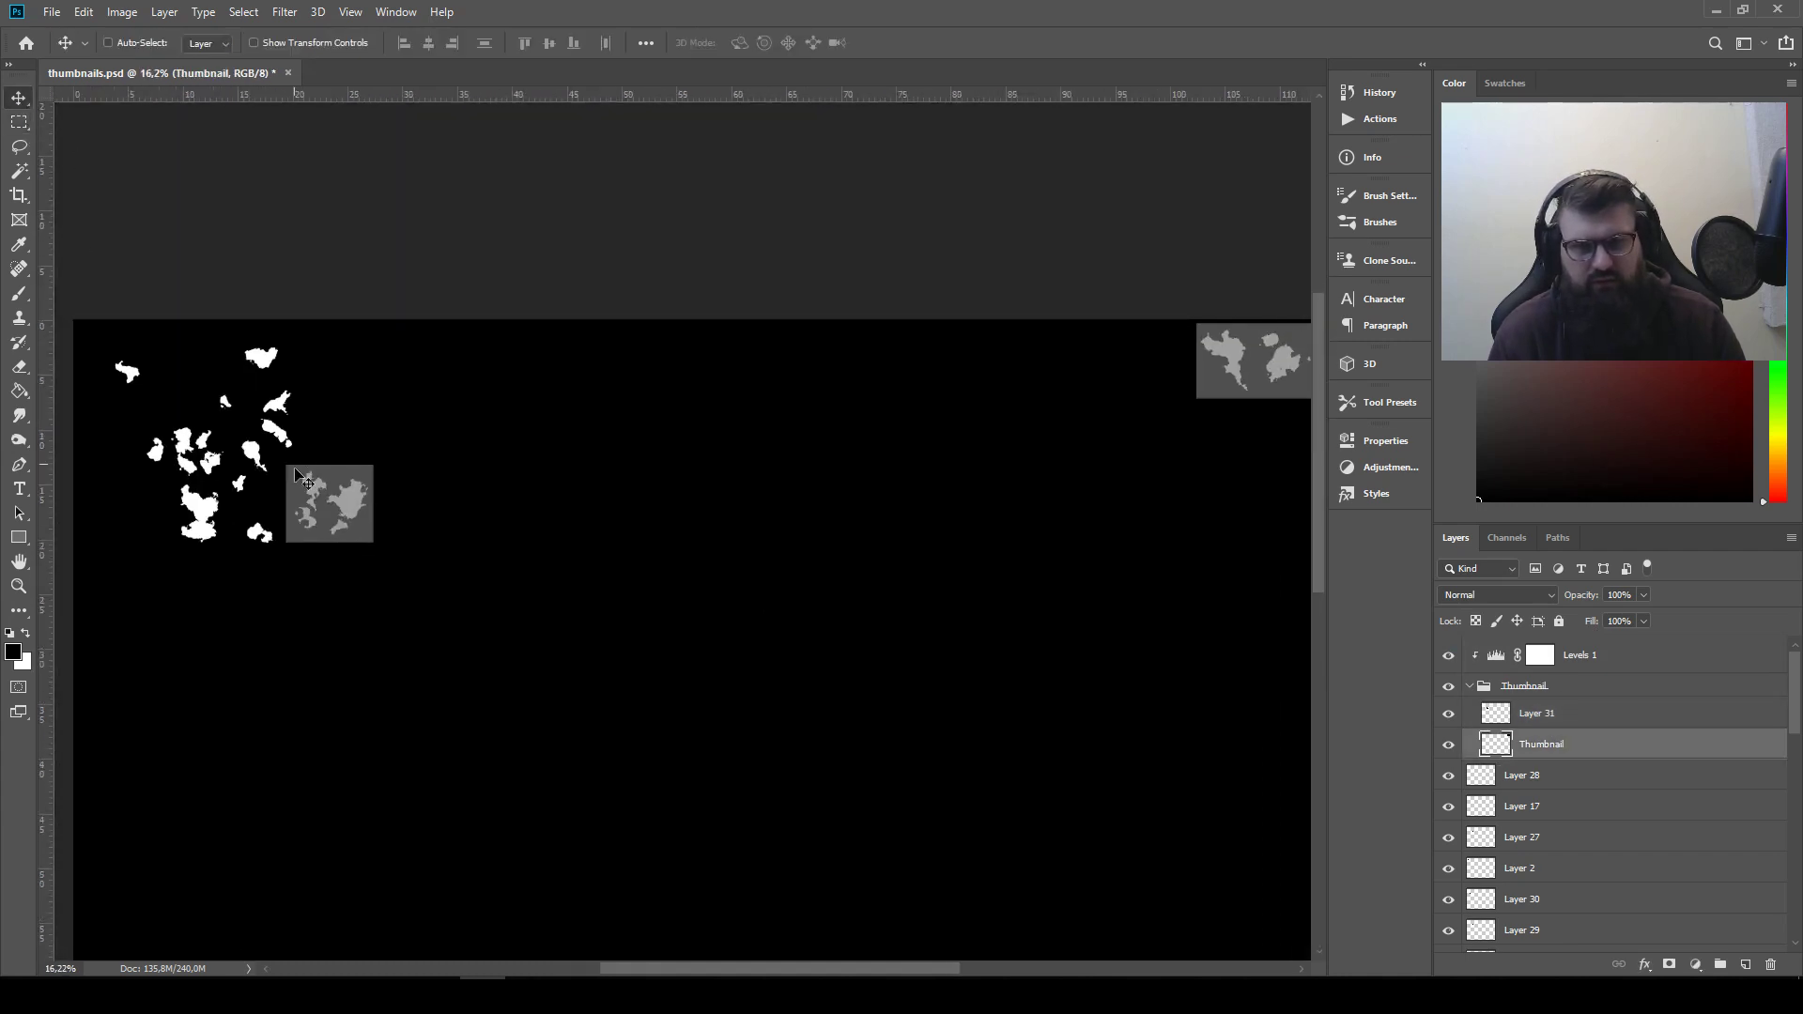
{"action": "left_click_drag", "start_coordinate": [362, 512], "coordinate": [1169, 369]}
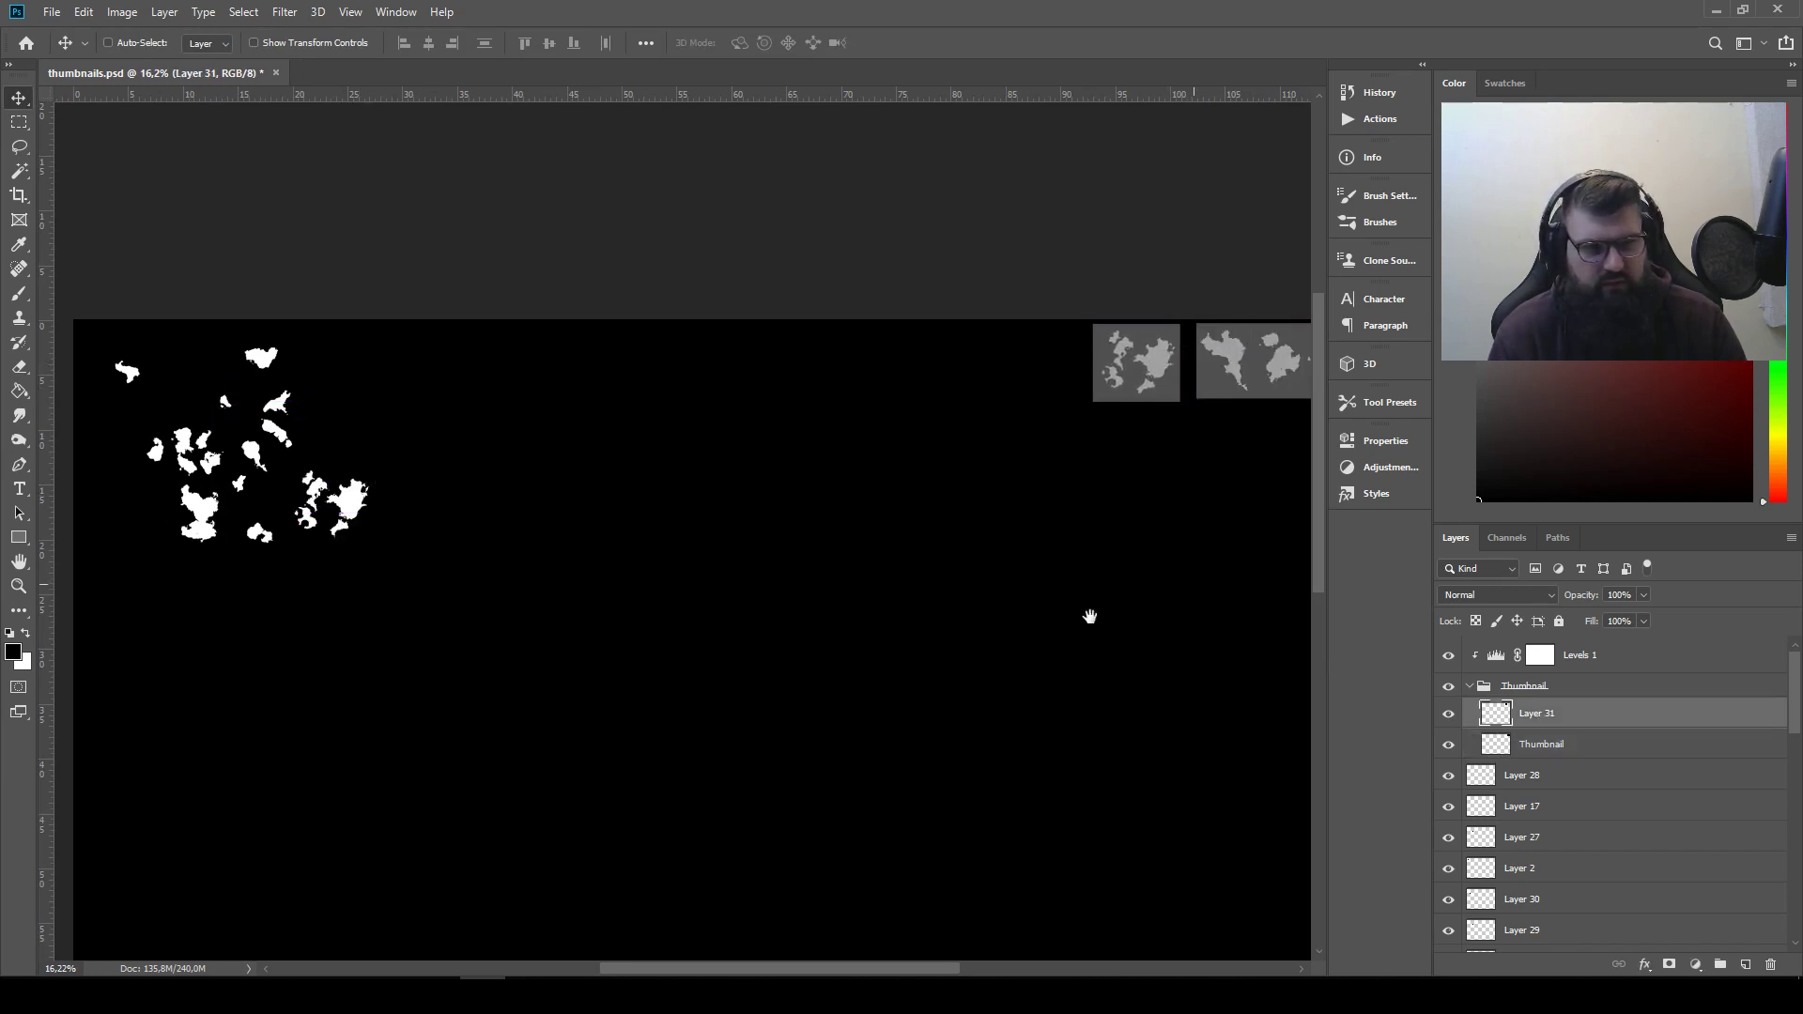
{"action": "scroll", "coordinate": [1038, 487], "scroll_direction": "up", "scroll_amount": 6}
{"action": "left_click_drag", "start_coordinate": [1012, 306], "coordinate": [1032, 301]}
{"action": "left_click_drag", "start_coordinate": [1089, 374], "coordinate": [684, 472]}
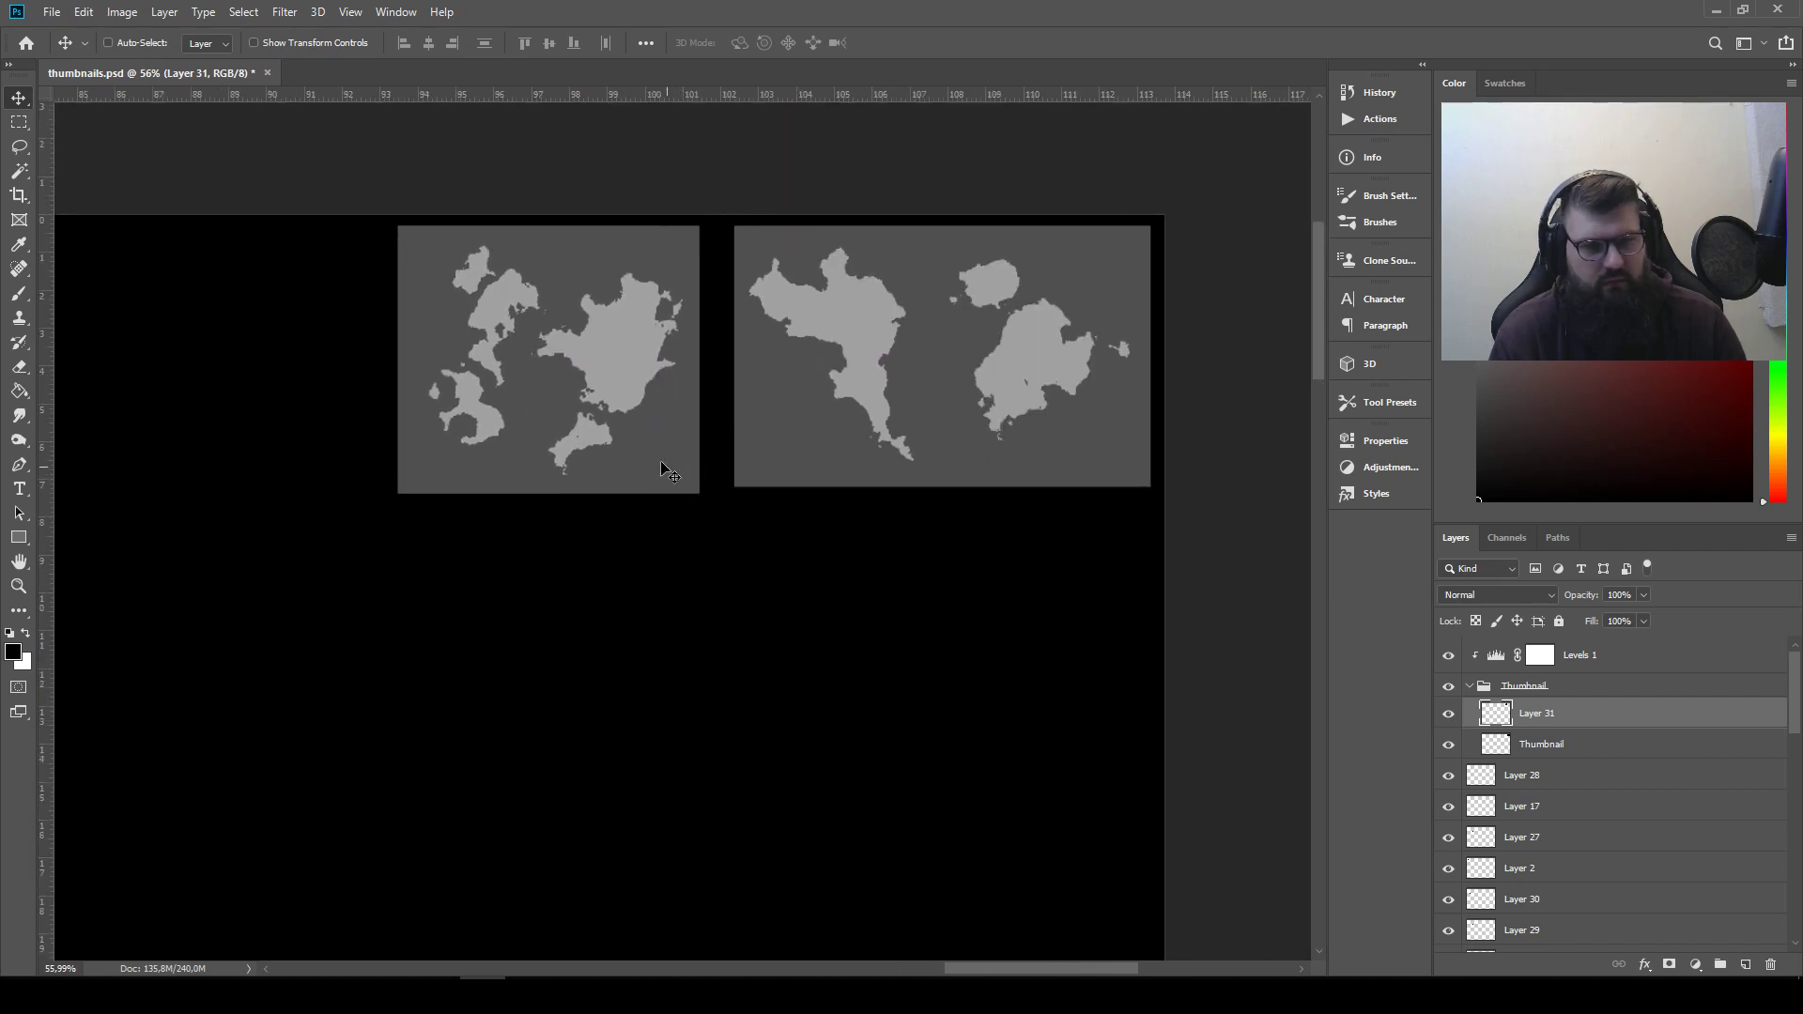
Invert Layer 28 back to a white shape and set its blend mode to Lighten
{"action": "scroll", "coordinate": [522, 462], "scroll_direction": "down", "scroll_amount": 5}
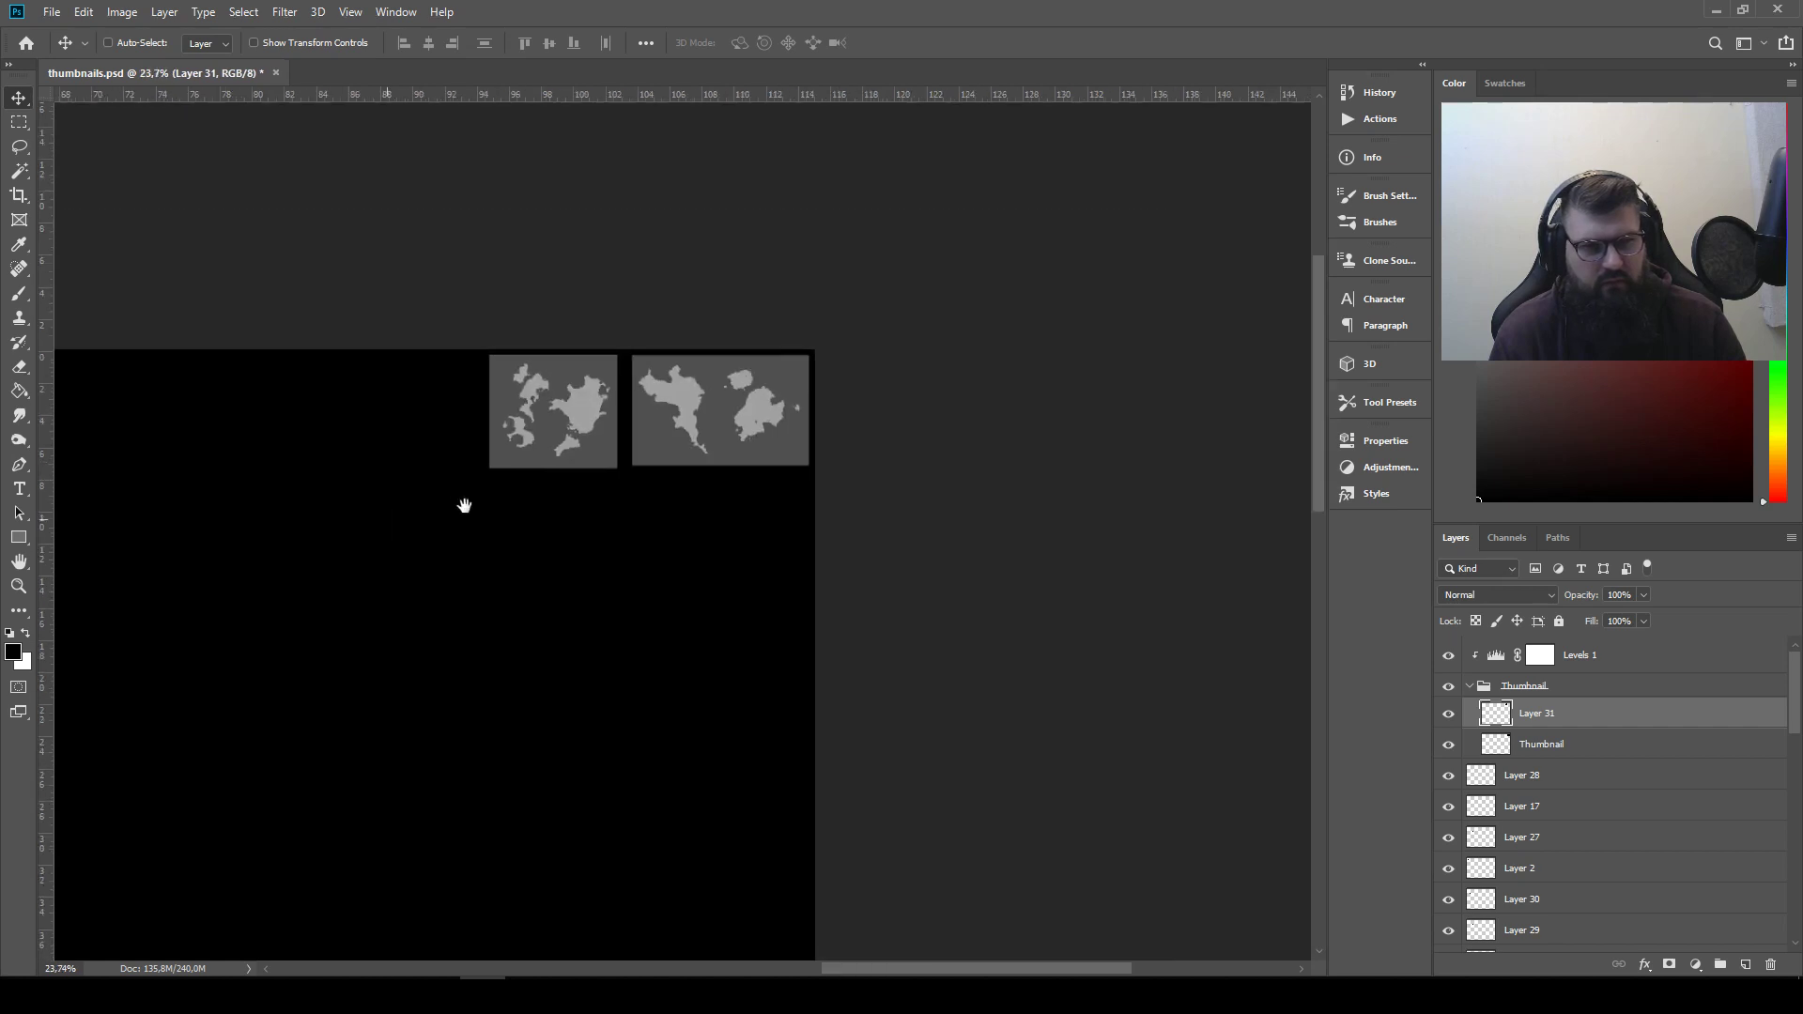
{"action": "left_click_drag", "start_coordinate": [463, 503], "coordinate": [1251, 463]}
{"action": "left_click_drag", "start_coordinate": [1266, 507], "coordinate": [1268, 505]}
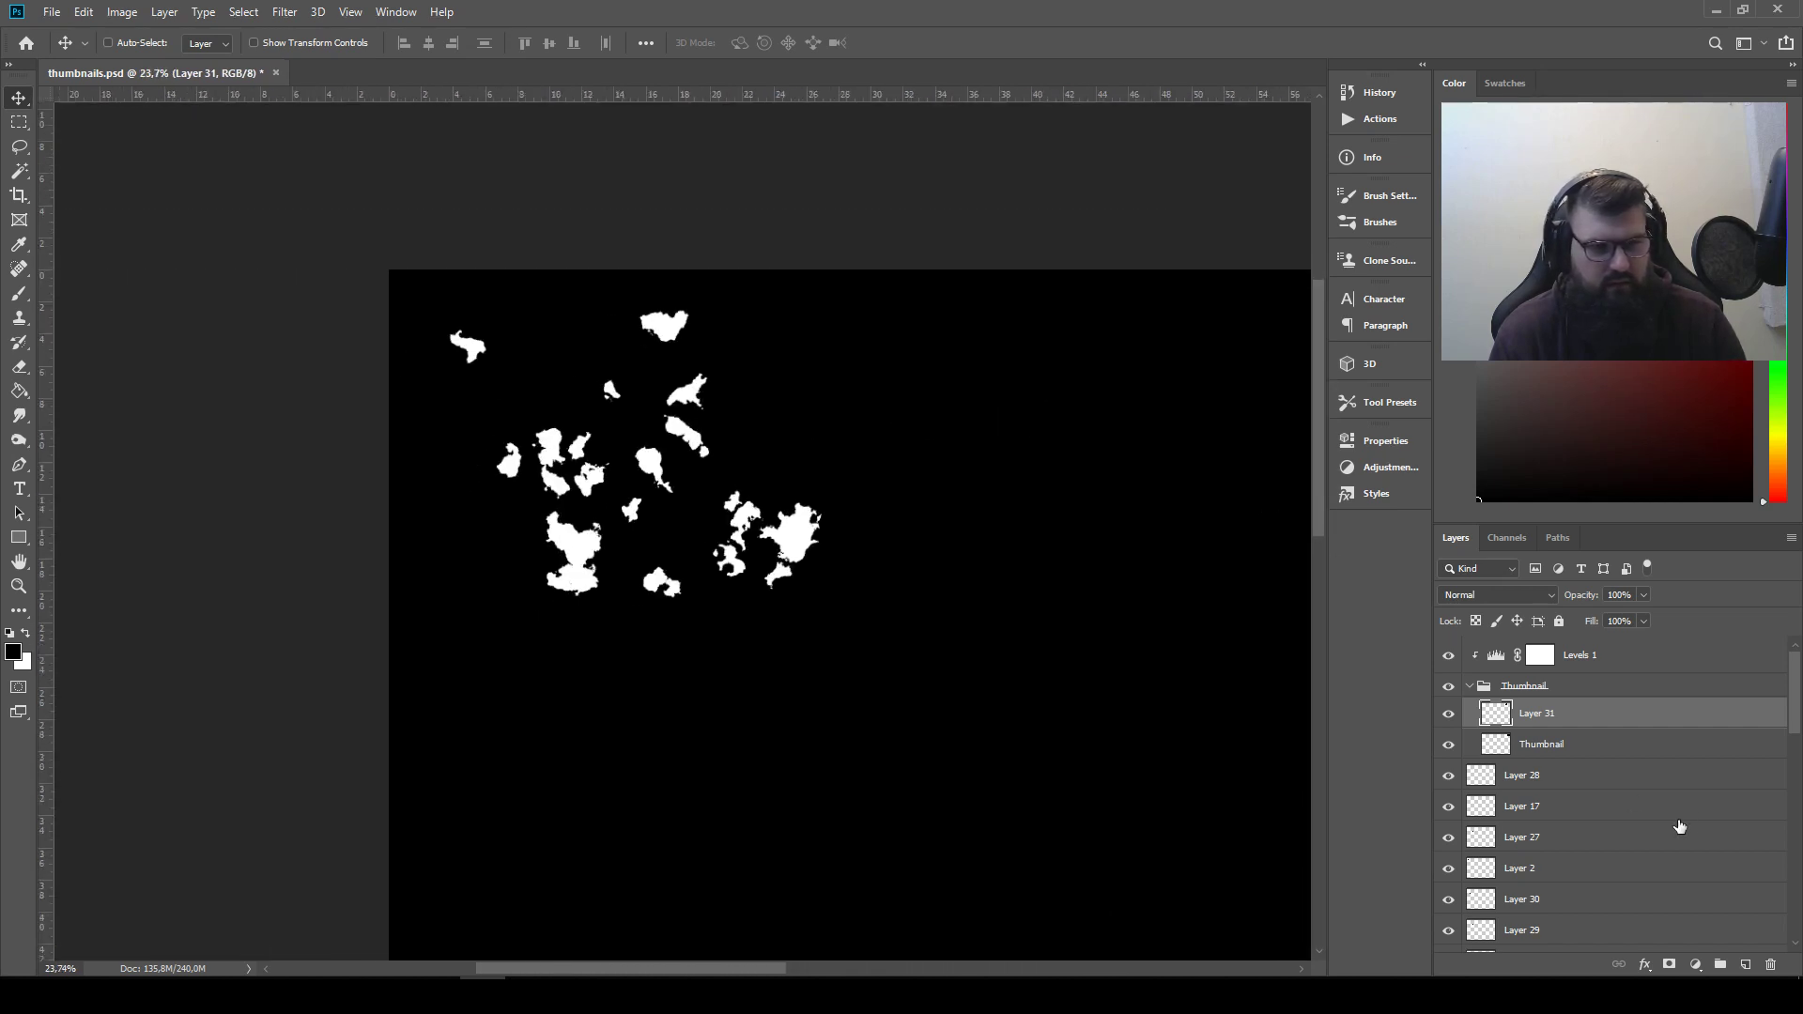
{"action": "left_click", "coordinate": [1613, 777]}
{"action": "left_click", "coordinate": [106, 11]}
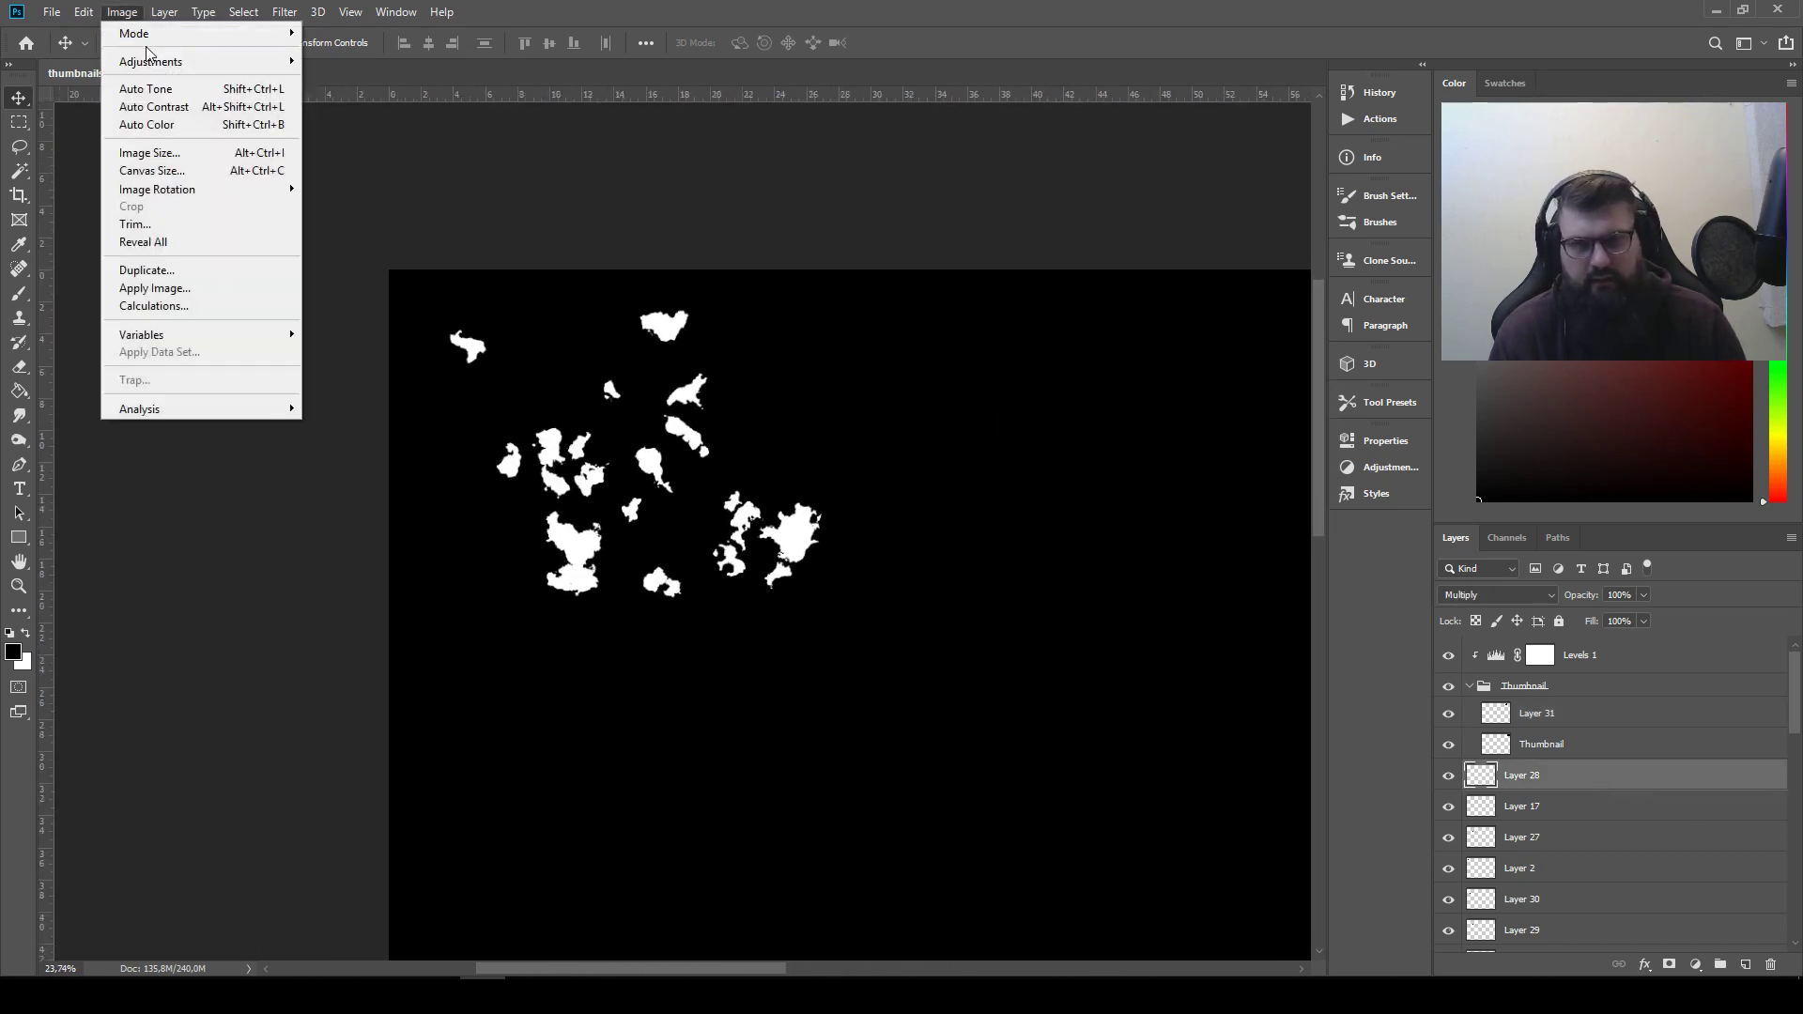
{"action": "mouse_move", "coordinate": [208, 63]}
{"action": "left_click", "coordinate": [406, 283]}
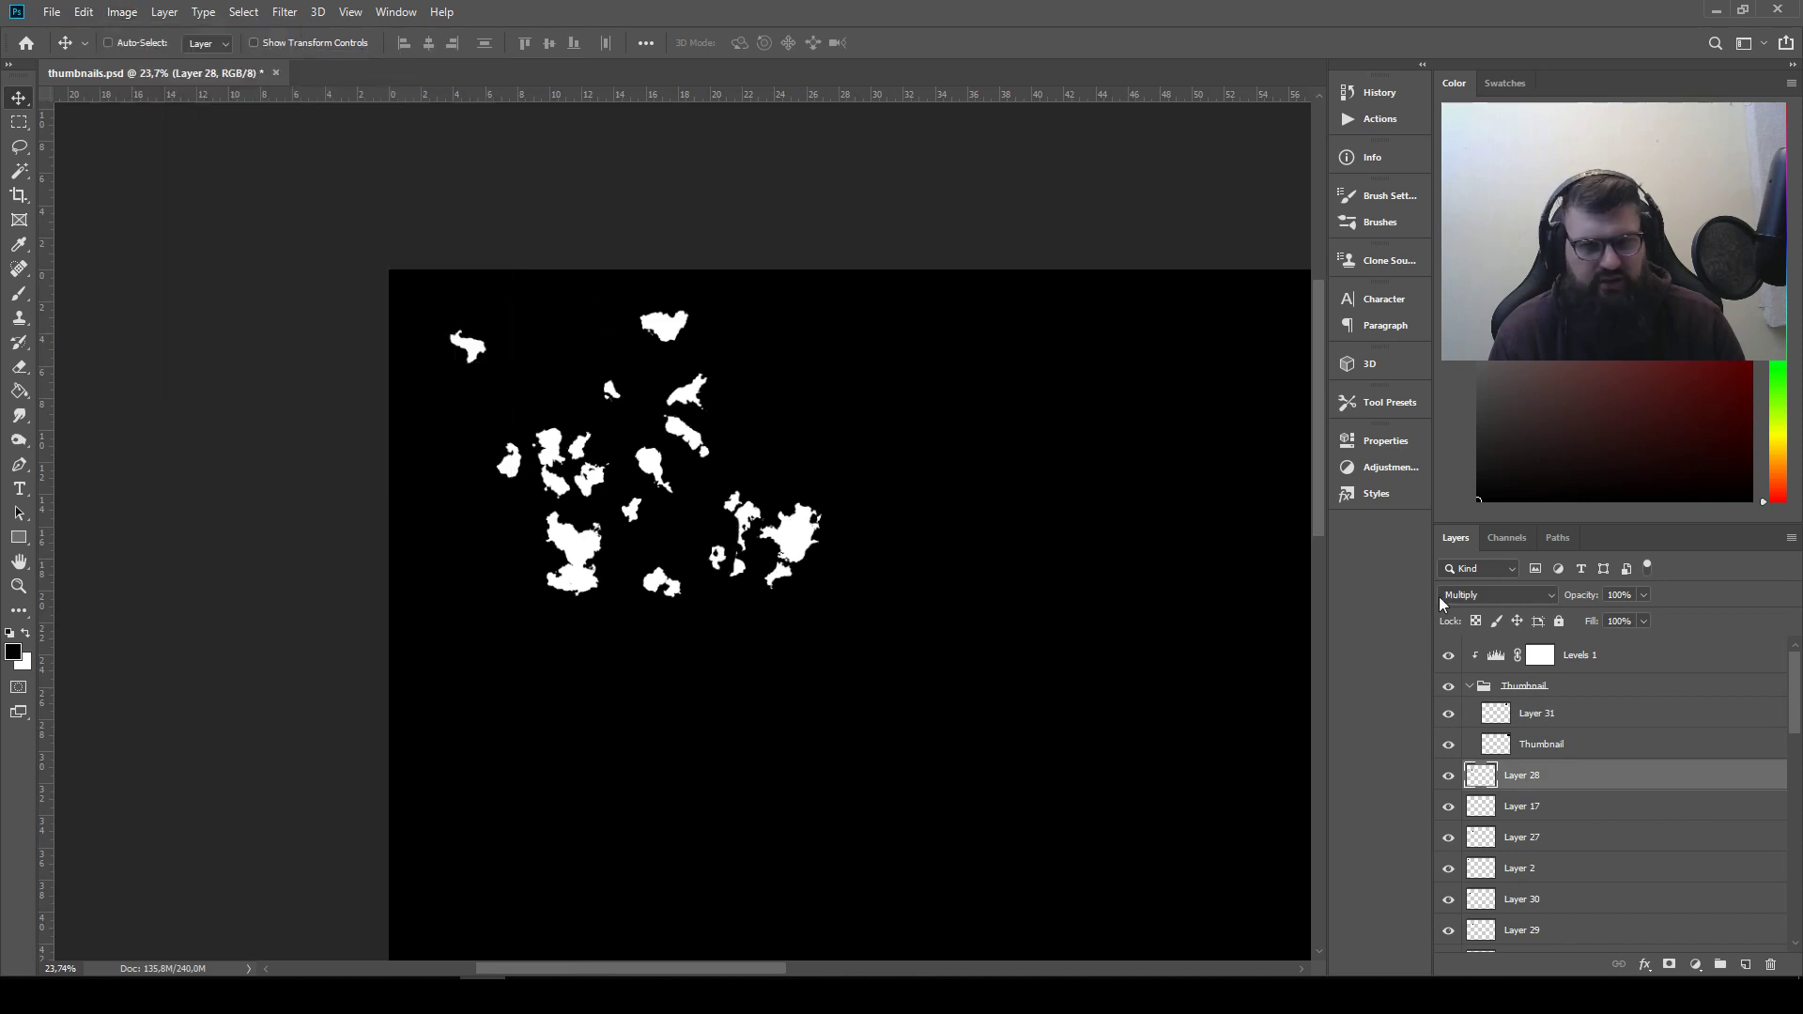
{"action": "left_click", "coordinate": [1497, 597]}
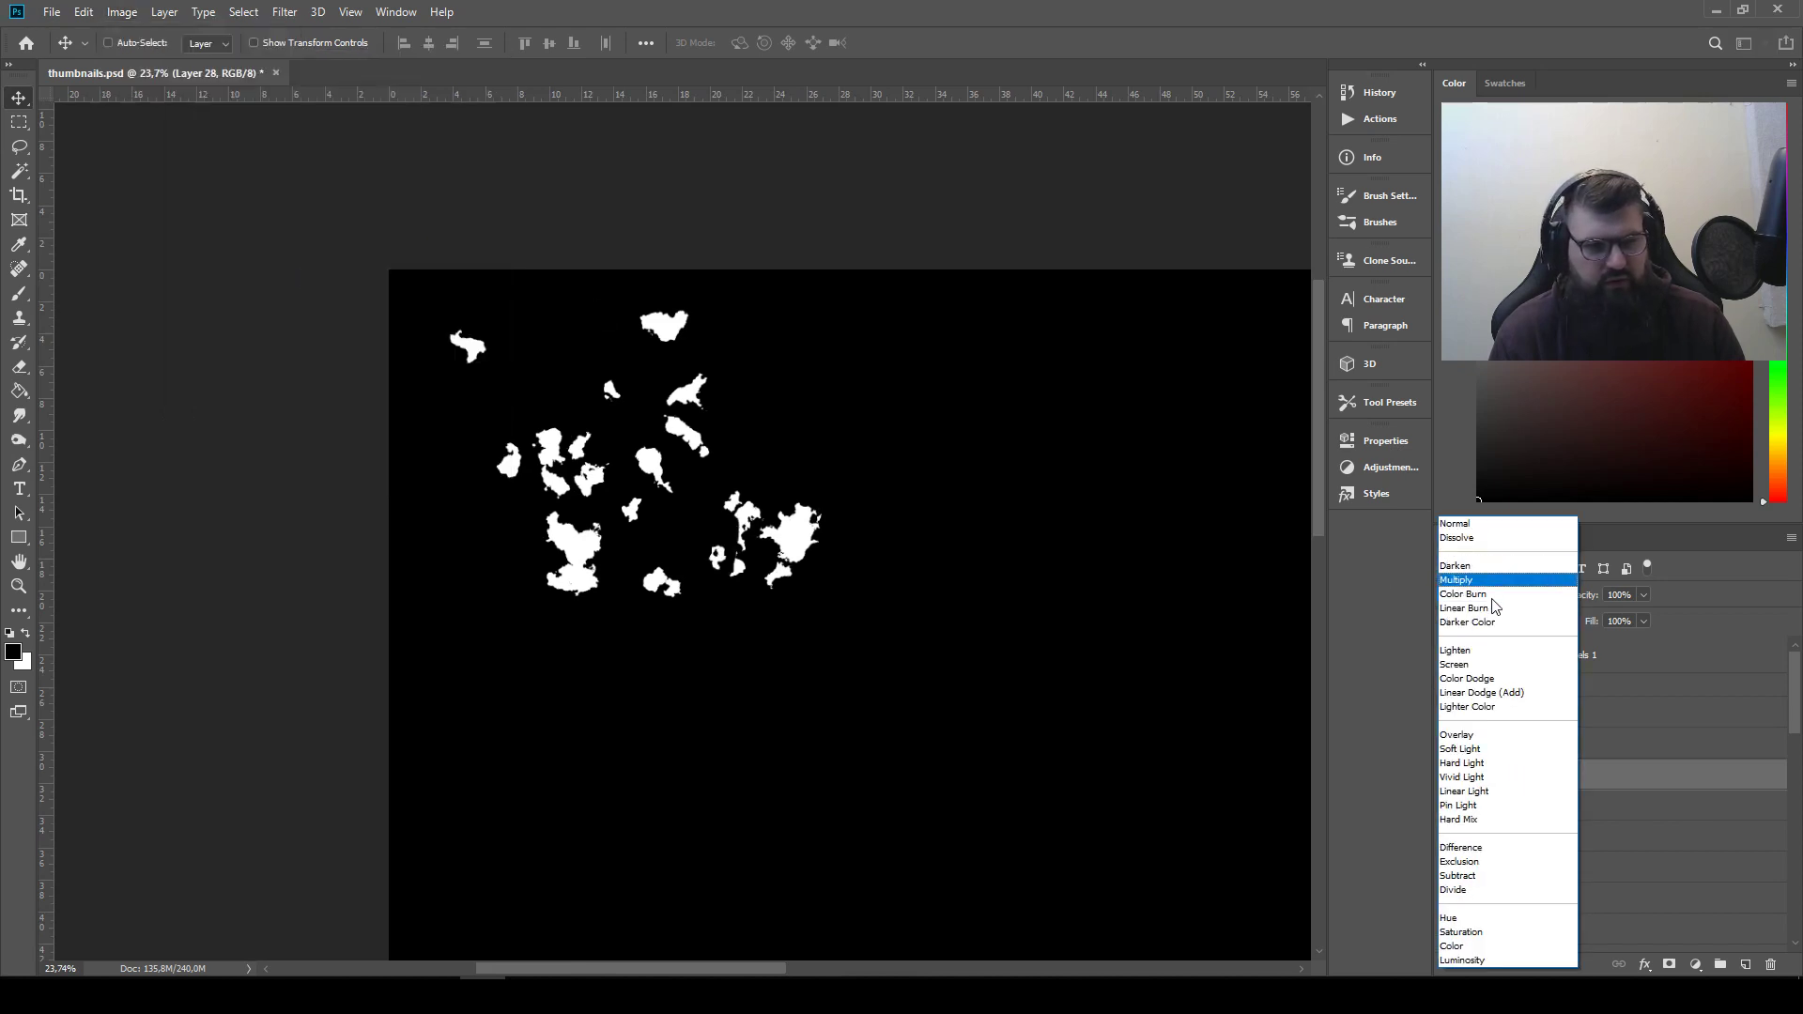
{"action": "left_click", "coordinate": [1496, 654]}
Invert Layer 17 back to a white shape and set its blend mode to Lighten
{"action": "left_click", "coordinate": [1547, 805]}
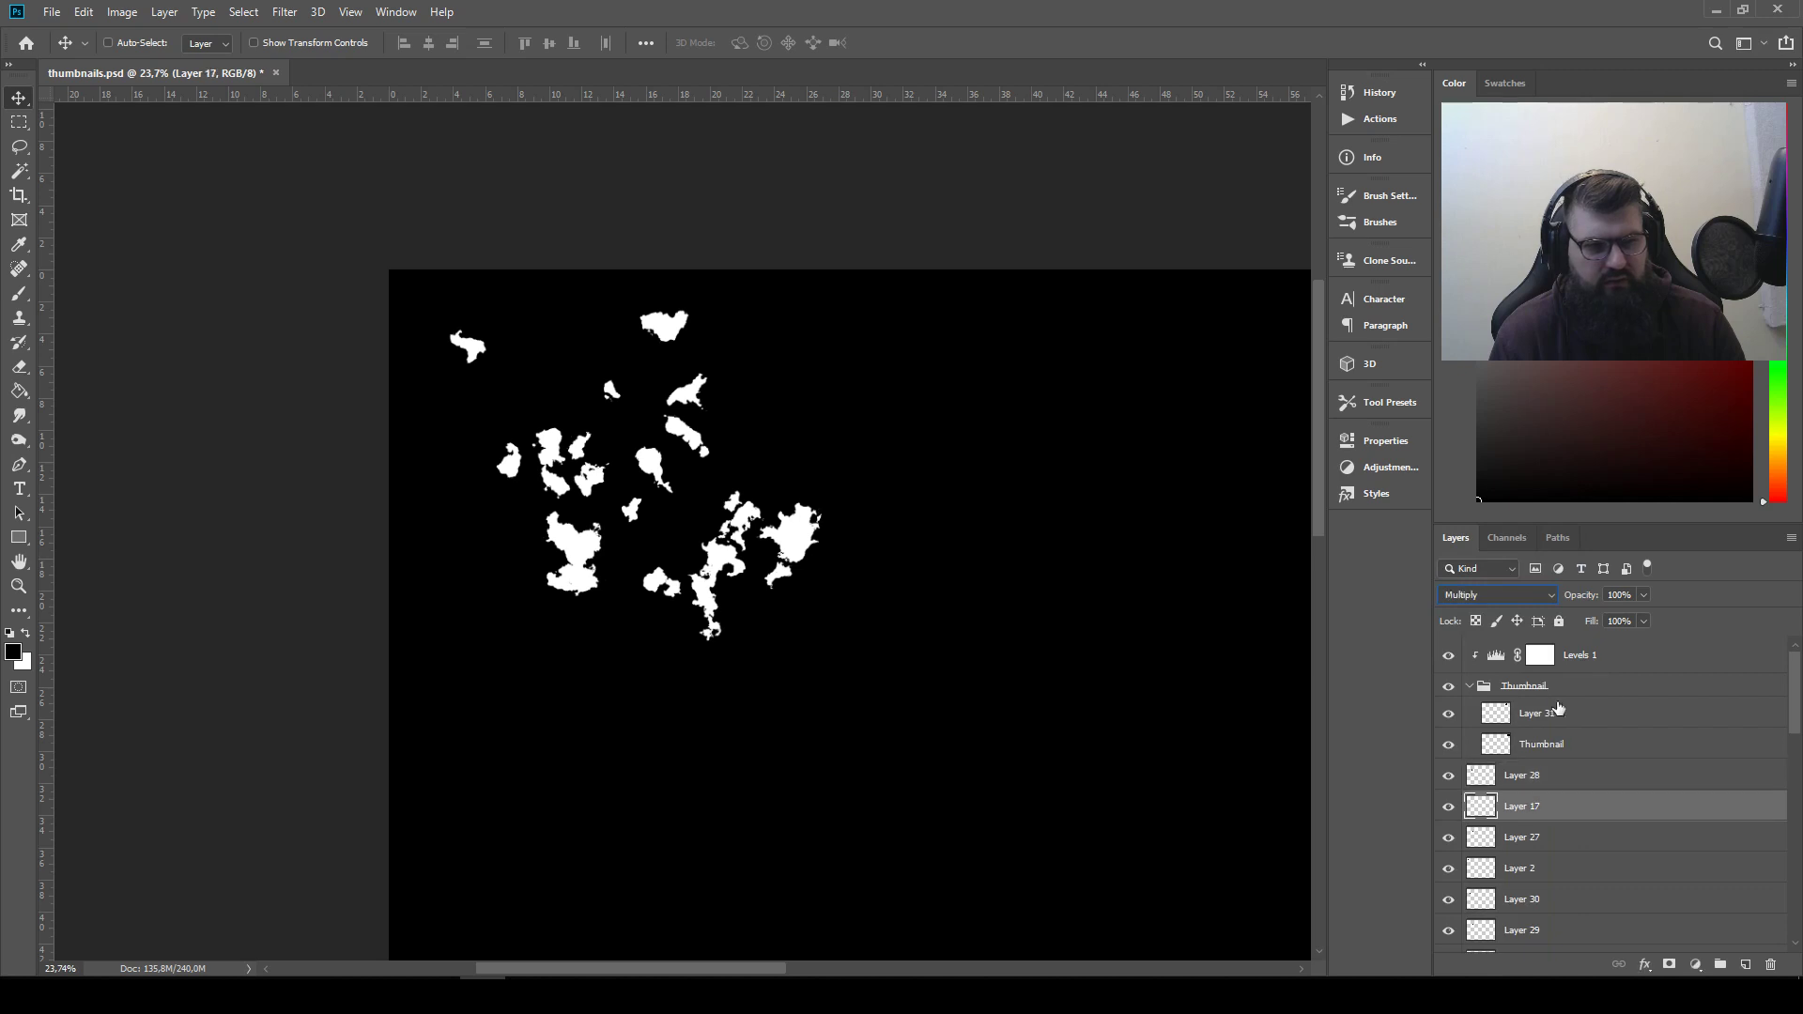
{"action": "left_click", "coordinate": [122, 11]}
{"action": "mouse_move", "coordinate": [140, 58]}
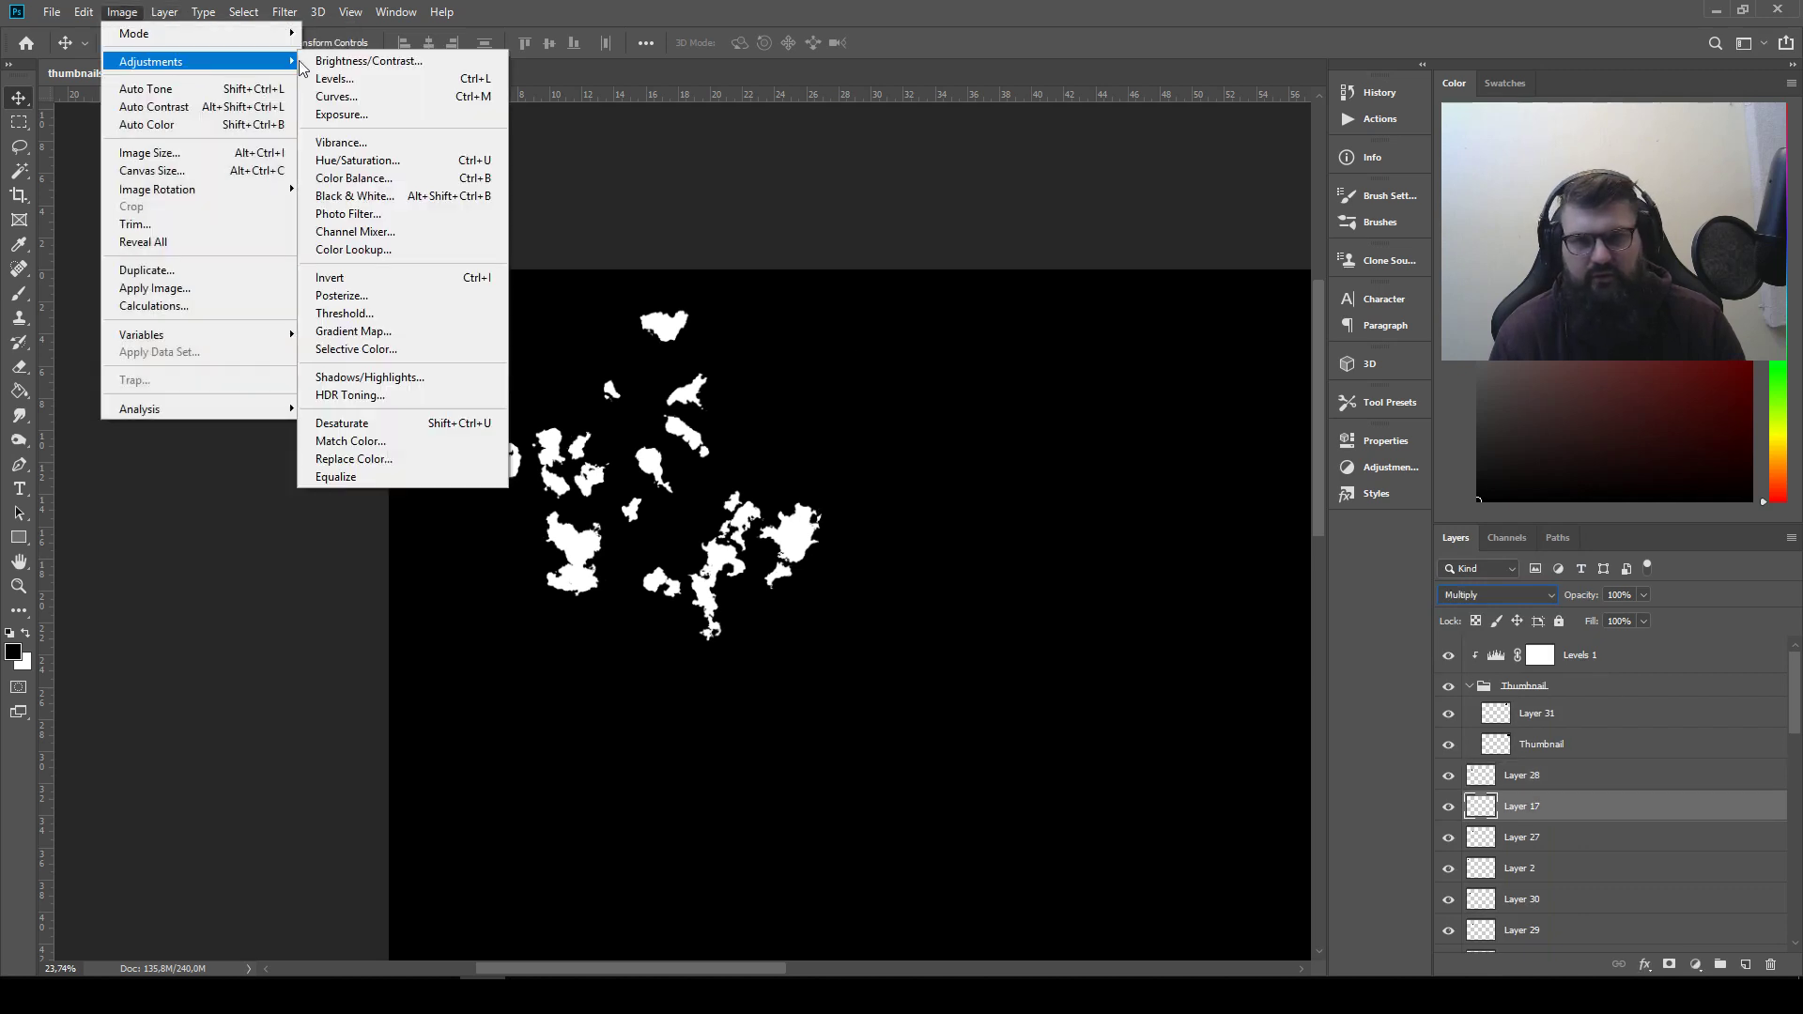
{"action": "left_click", "coordinate": [404, 278]}
{"action": "left_click", "coordinate": [1483, 595]}
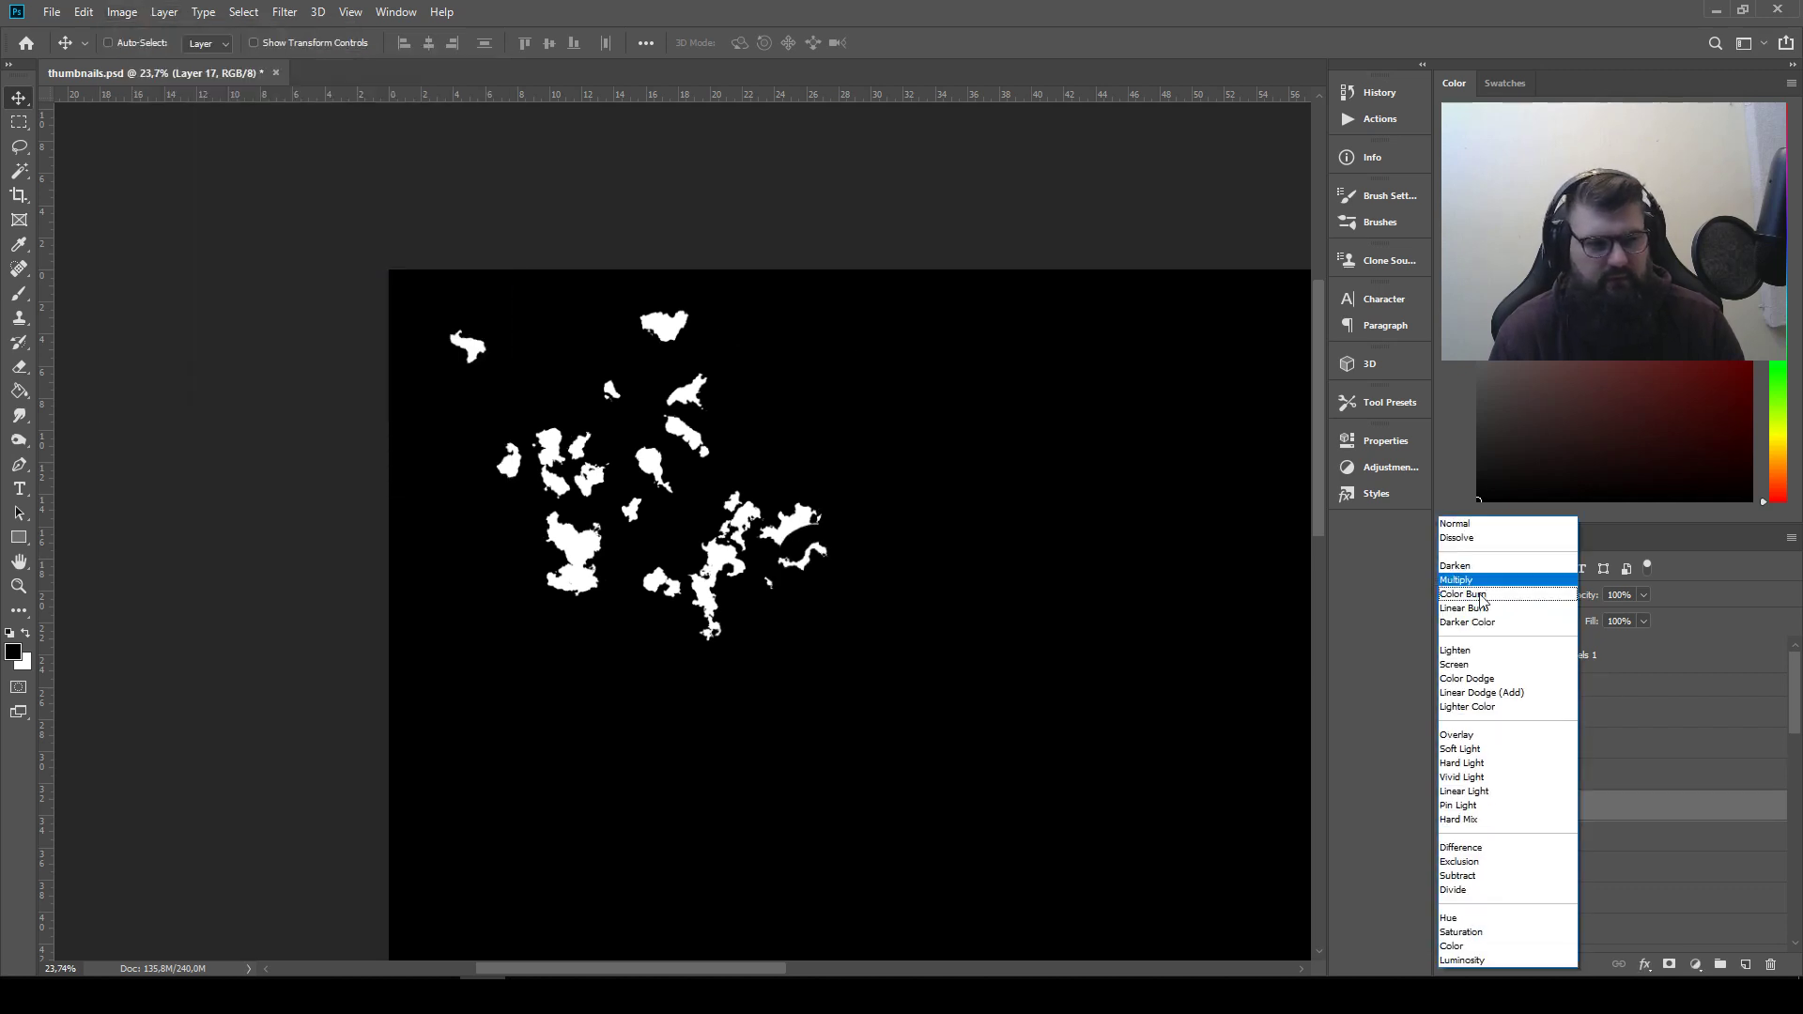
{"action": "left_click", "coordinate": [1465, 650]}
Save the document and pull the two combined silhouettes apart, spreading their individual shapes across the empty canvas around them
{"action": "left_click", "coordinate": [1554, 845]}
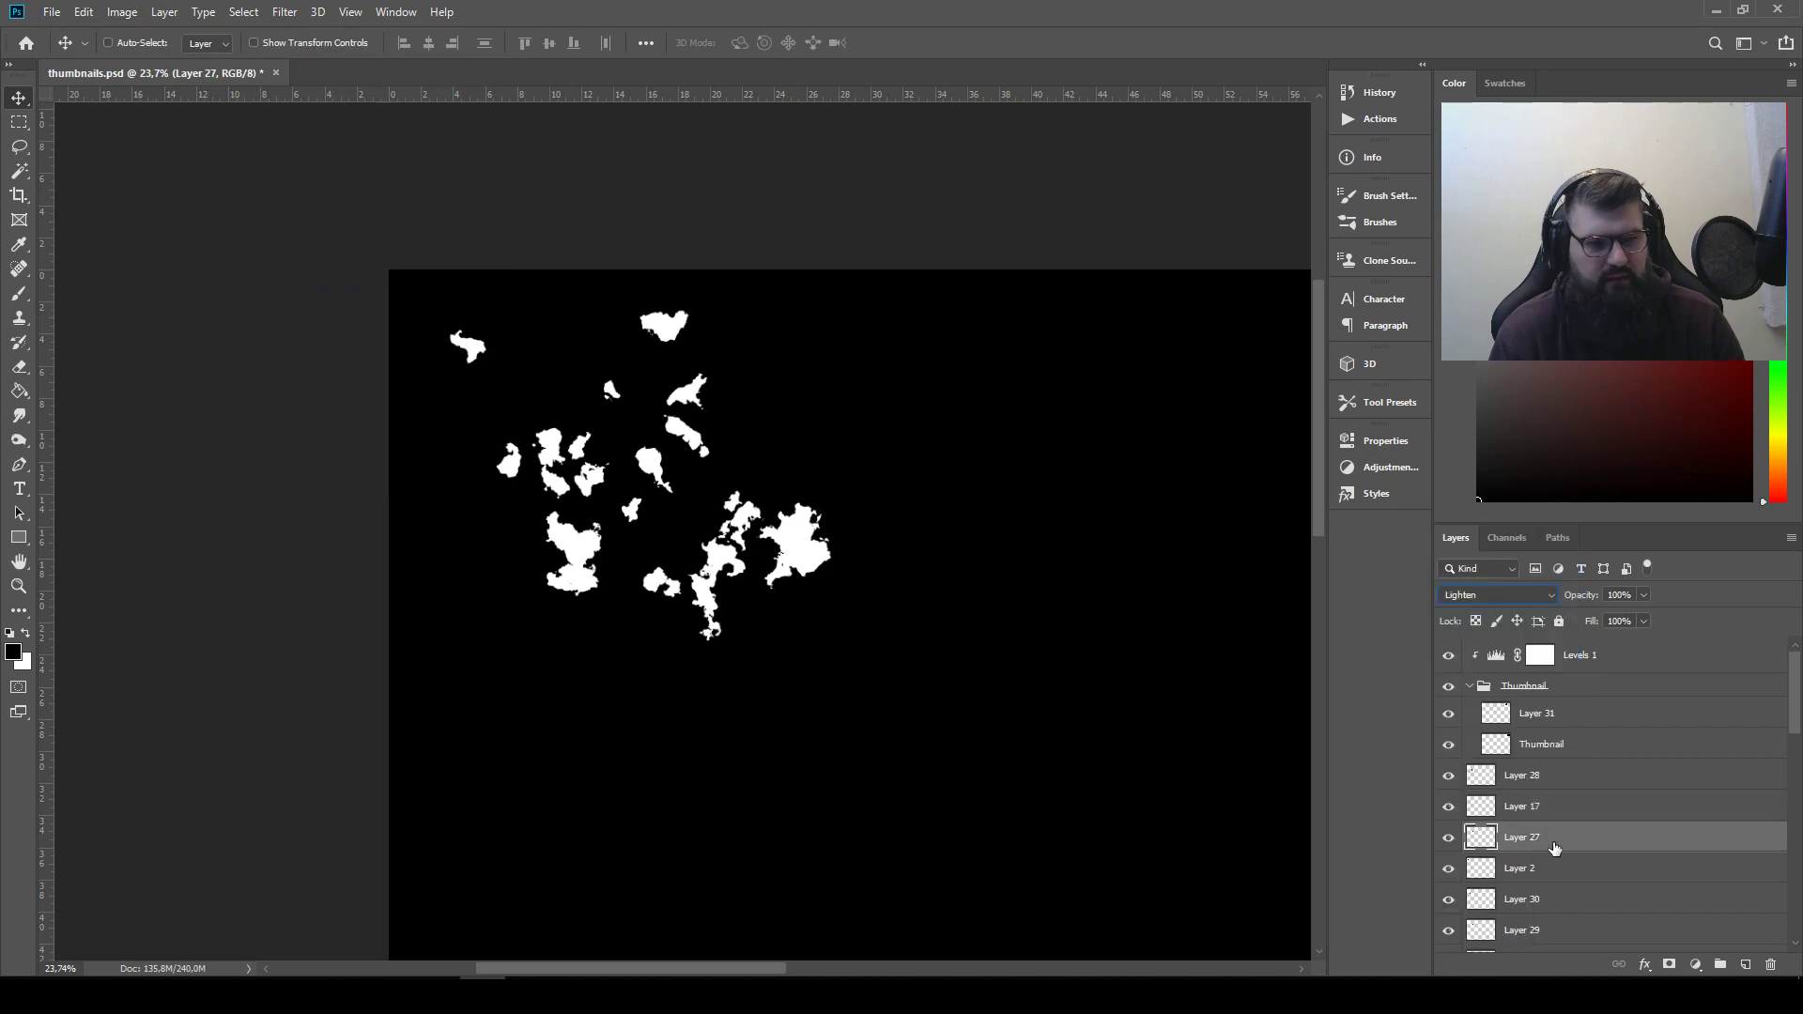
{"action": "scroll", "coordinate": [774, 418], "scroll_direction": "up", "scroll_amount": 3}
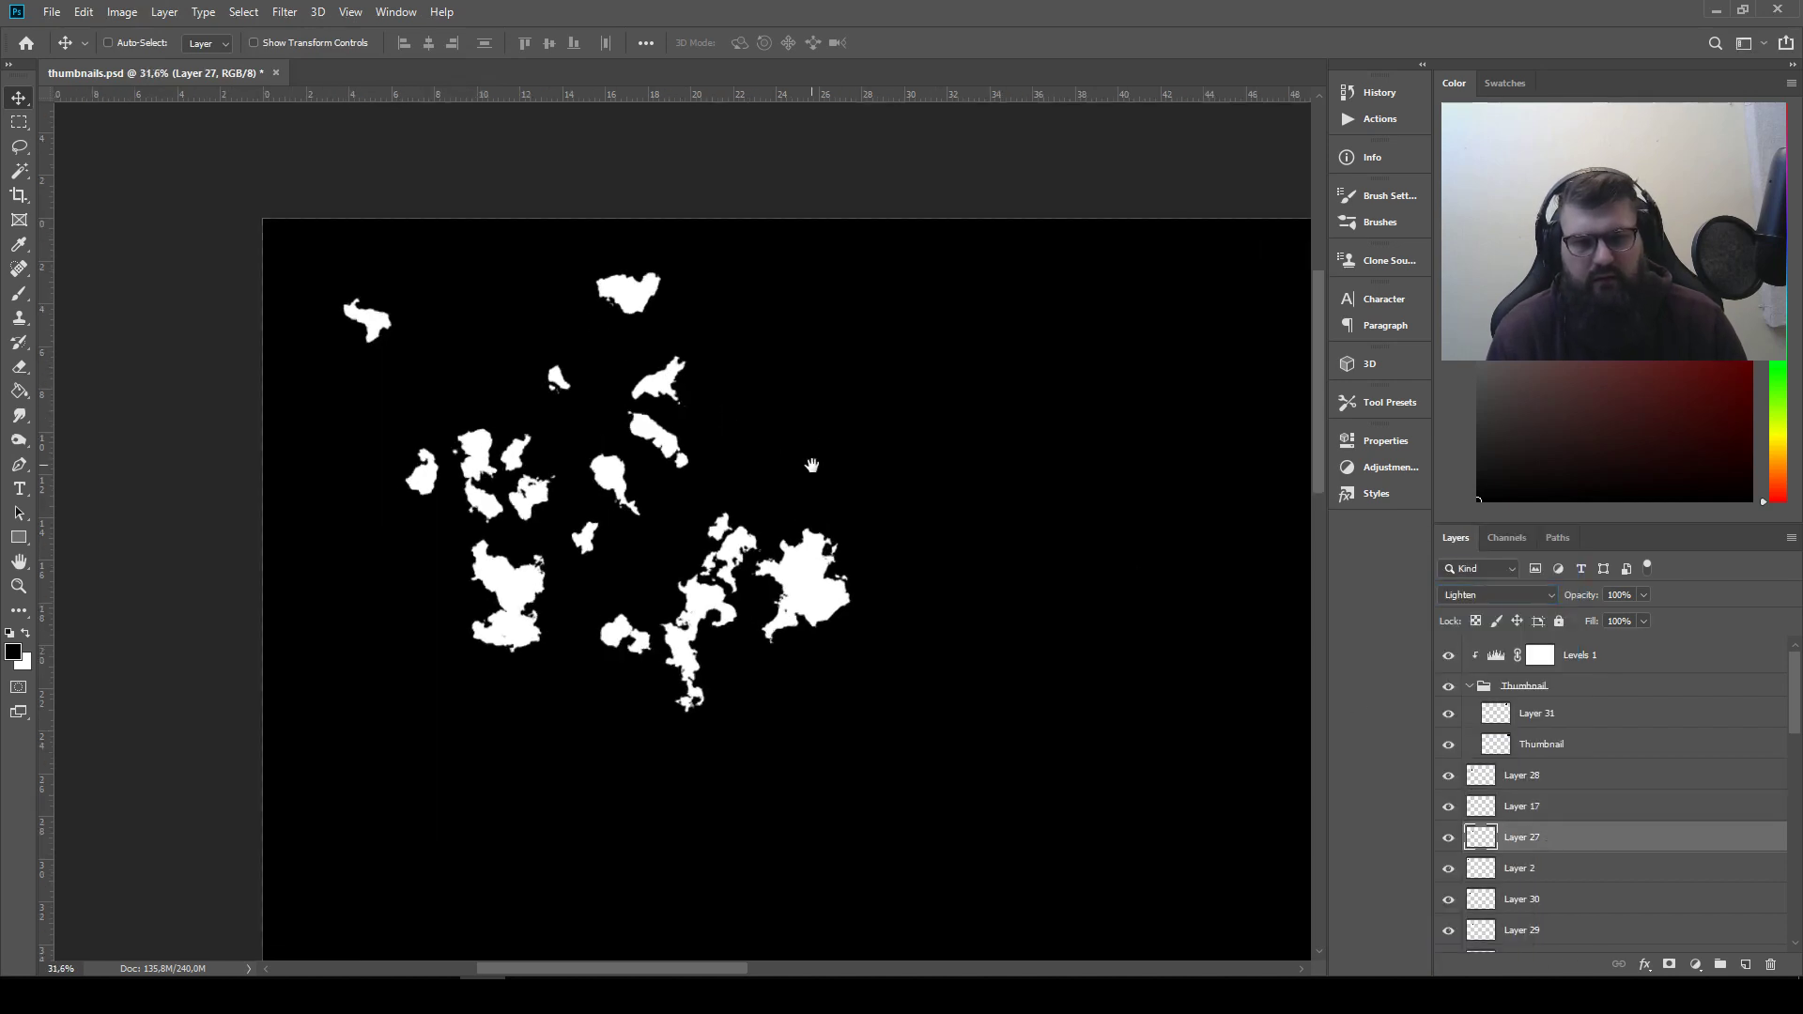
{"action": "left_click_drag", "start_coordinate": [805, 466], "coordinate": [714, 423]}
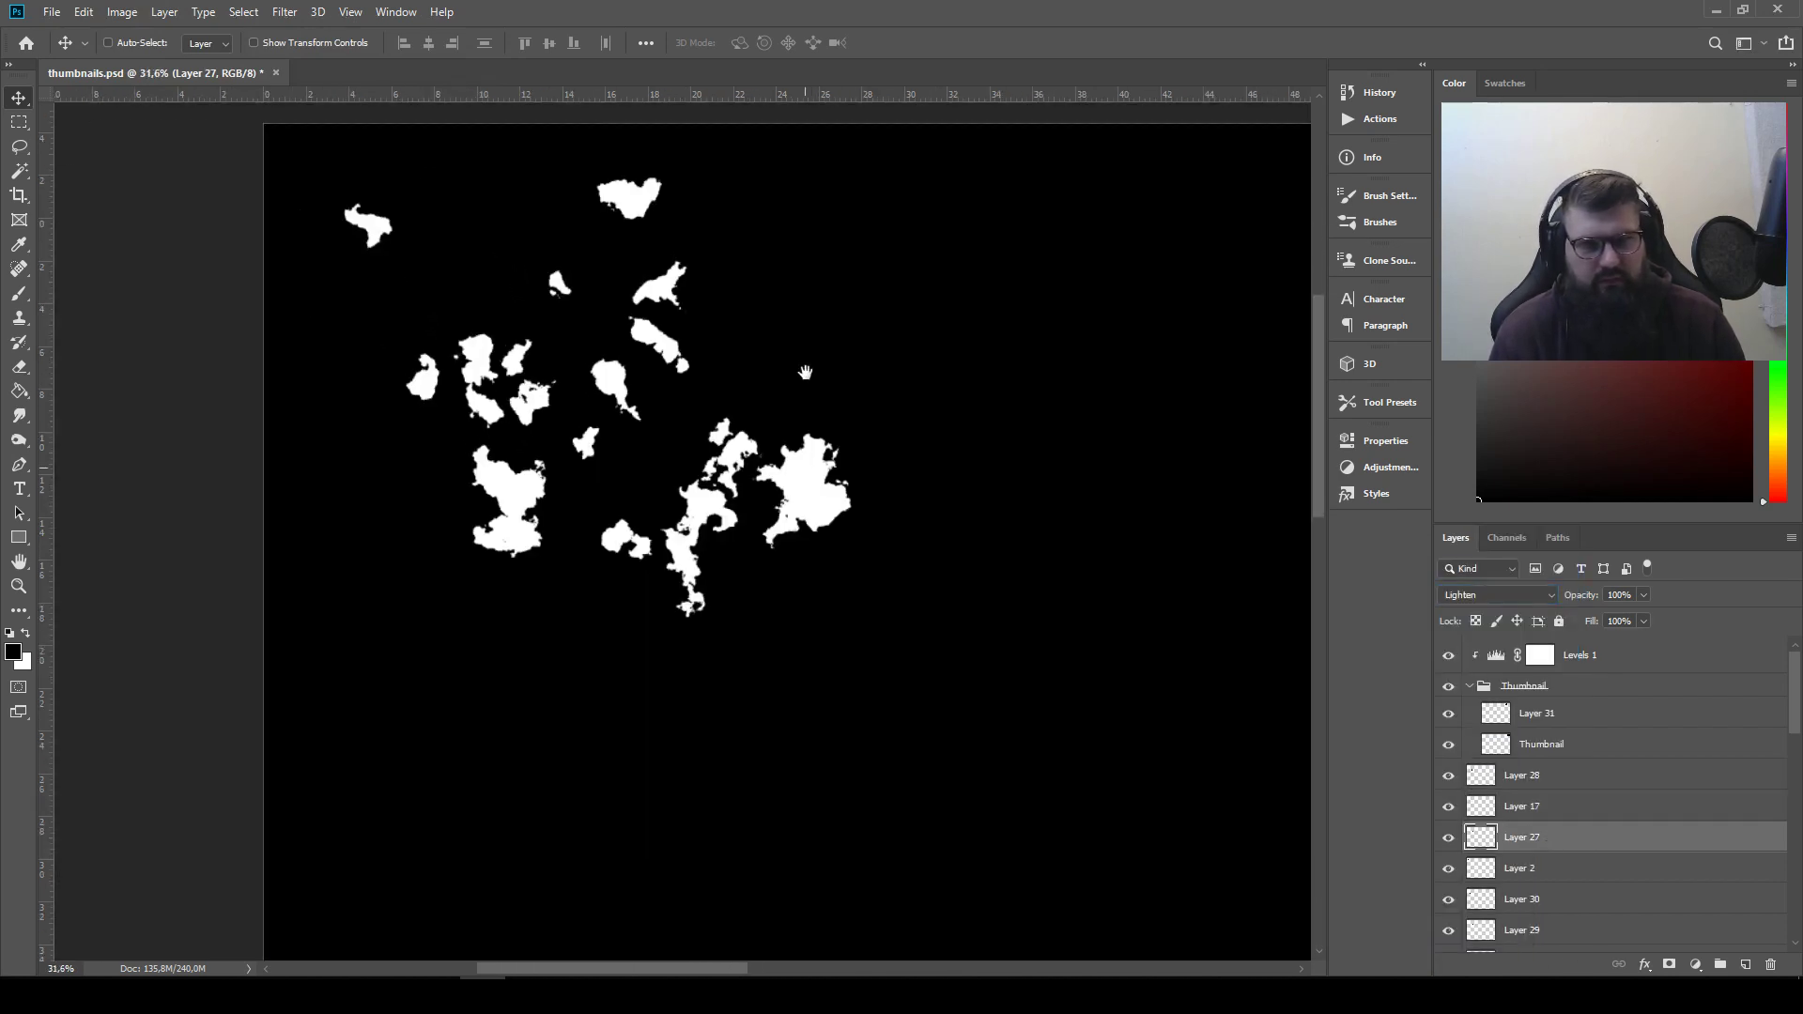
{"action": "key", "text": "ctrl+s"}
{"action": "left_click_drag", "start_coordinate": [805, 489], "coordinate": [886, 382]}
{"action": "left_click_drag", "start_coordinate": [784, 507], "coordinate": [1028, 480]}
{"action": "left_click_drag", "start_coordinate": [984, 652], "coordinate": [859, 507]}
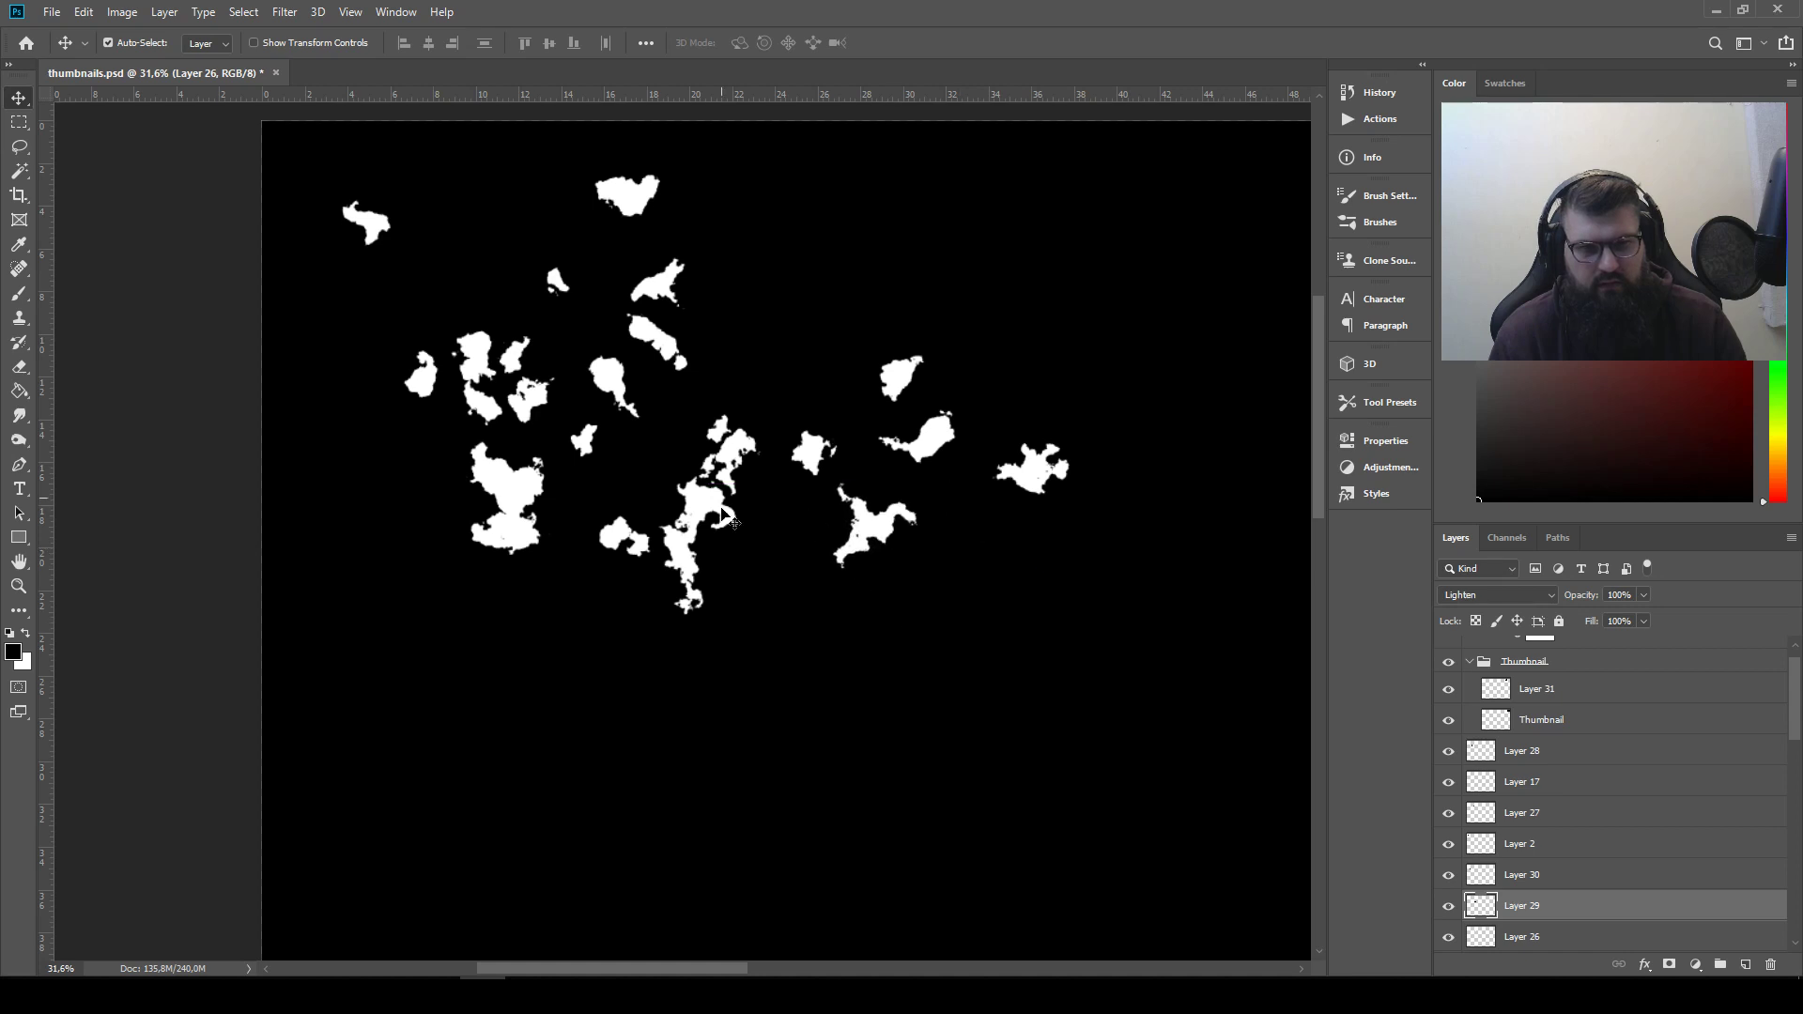
{"action": "left_click_drag", "start_coordinate": [690, 500], "coordinate": [743, 255]}
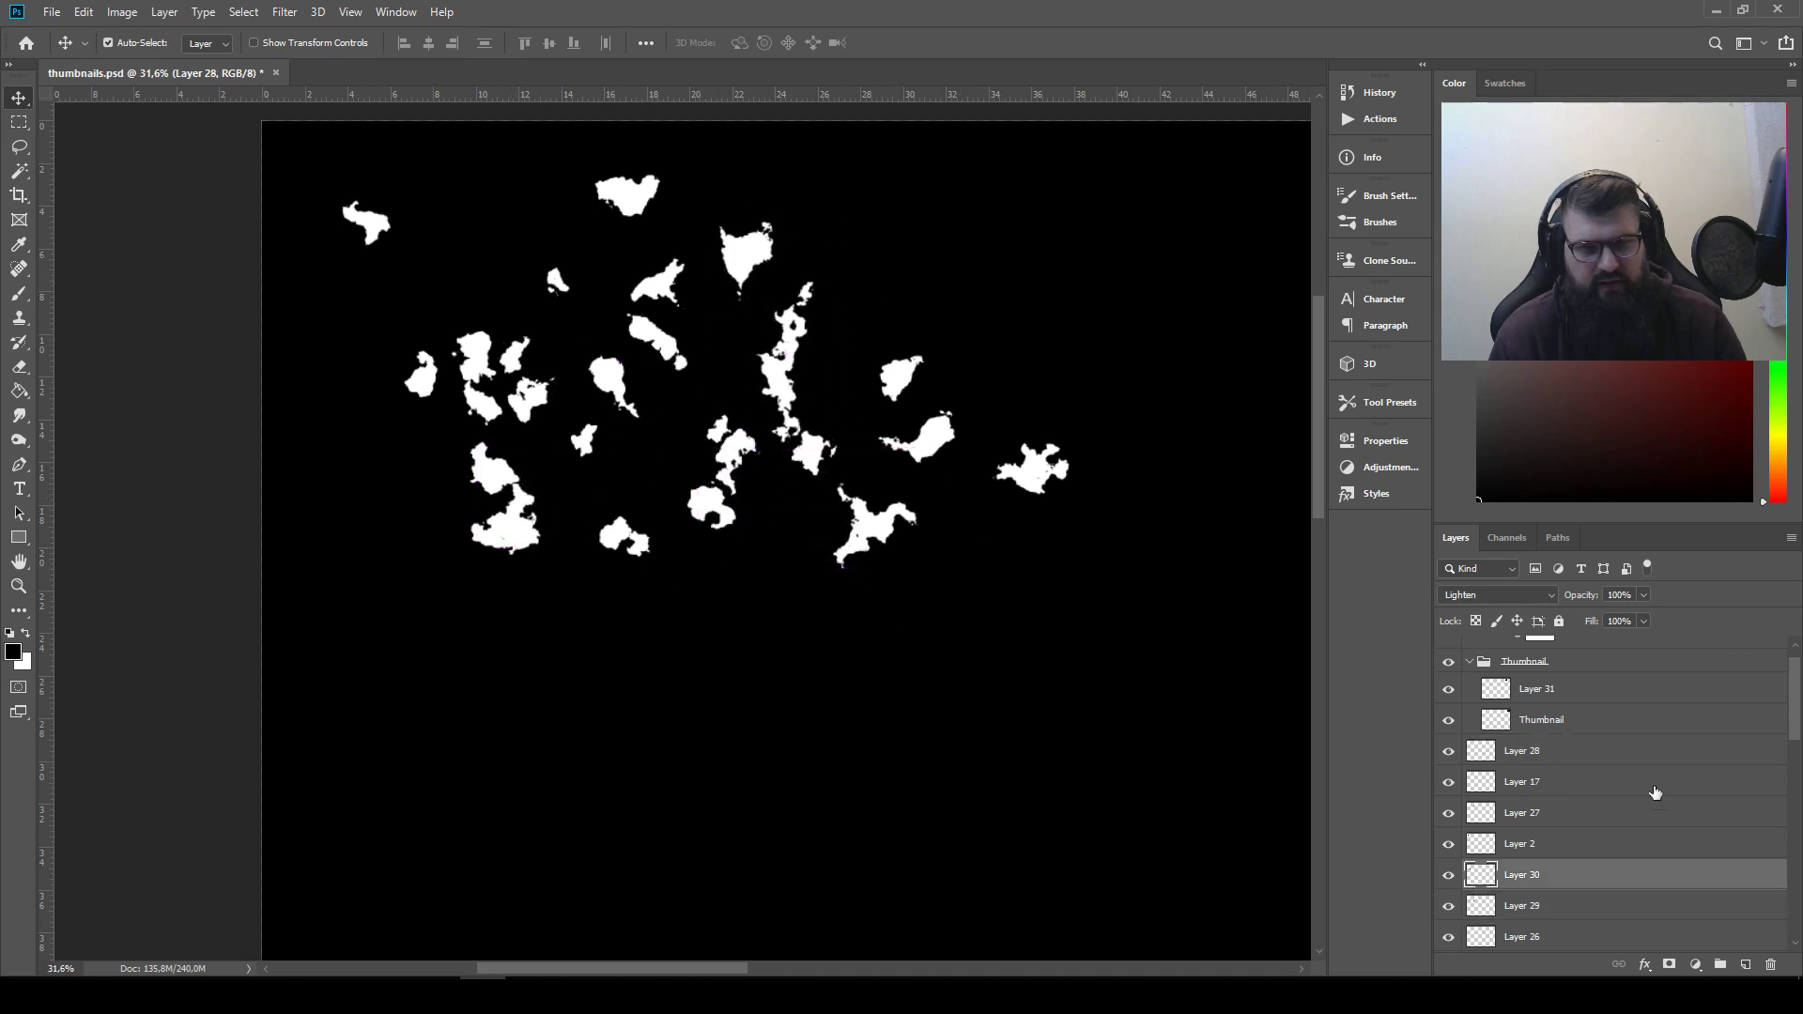
Rotate all the white shape layers from Layer 28 down to Layer 1 together by 180°
{"action": "left_click", "coordinate": [1634, 761]}
{"action": "scroll", "coordinate": [1624, 765], "scroll_direction": "down", "scroll_amount": 8}
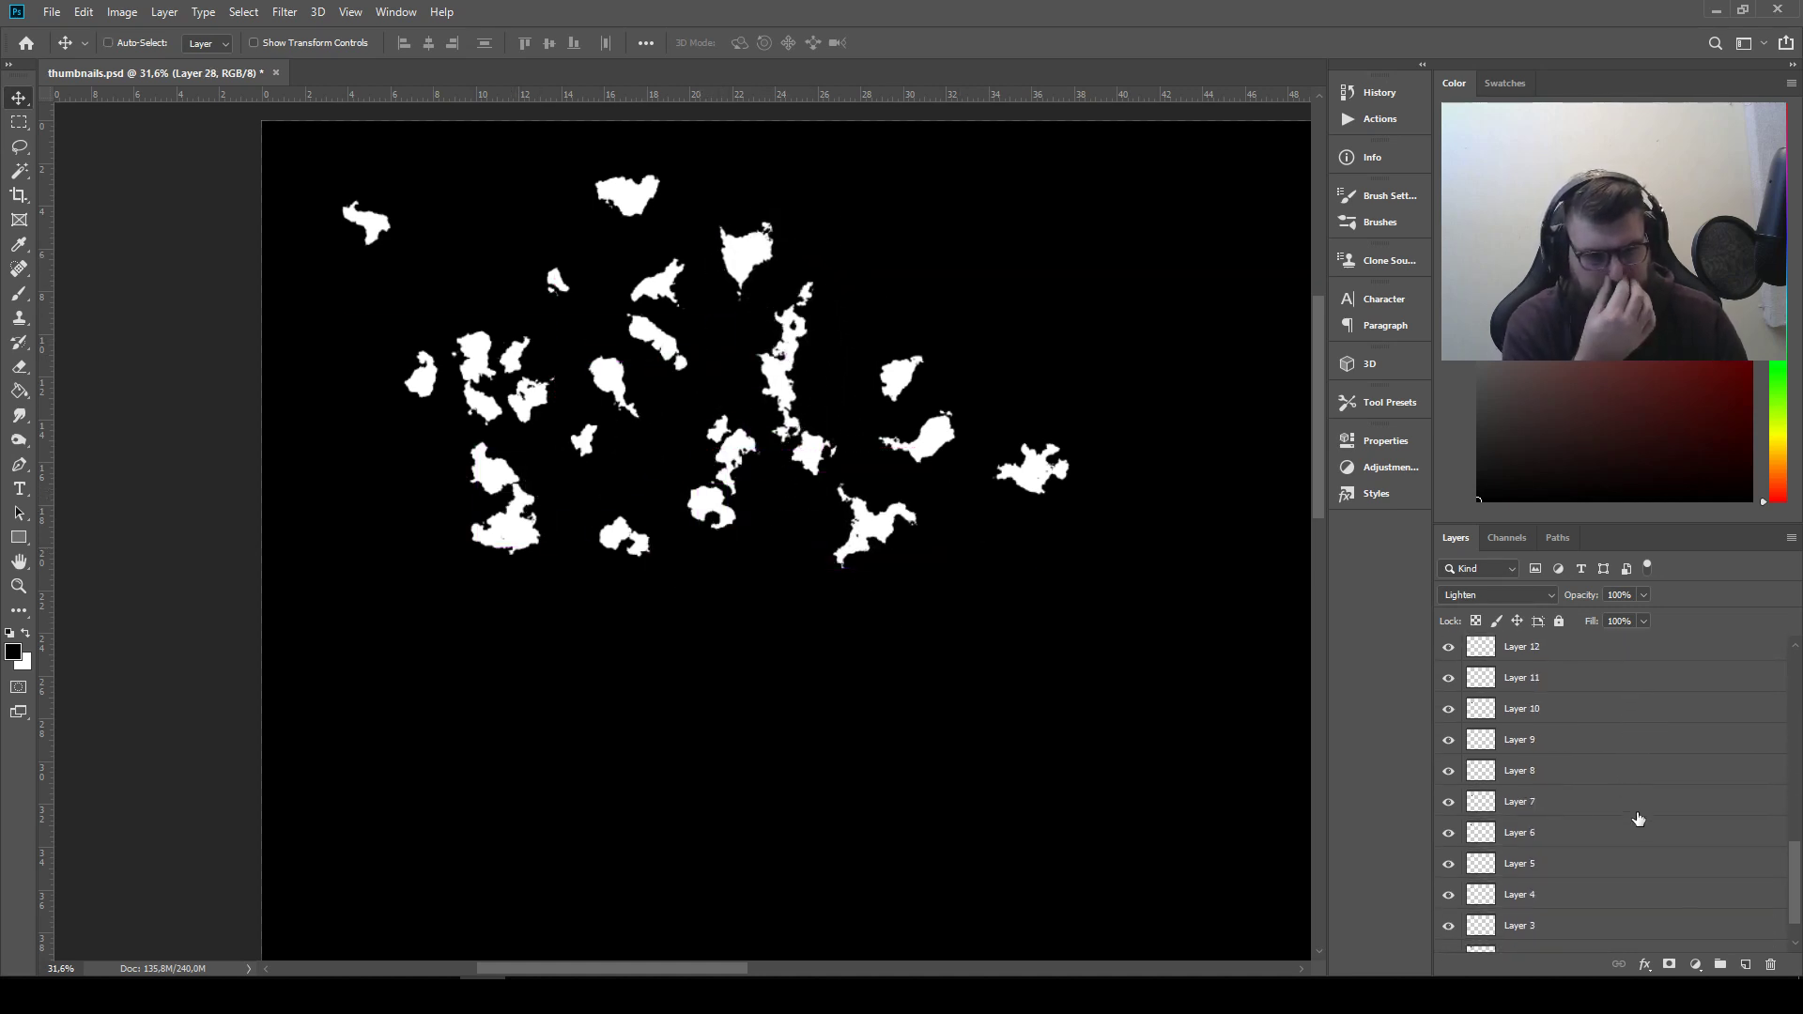
{"action": "left_click", "coordinate": [1587, 907], "text": "shift"}
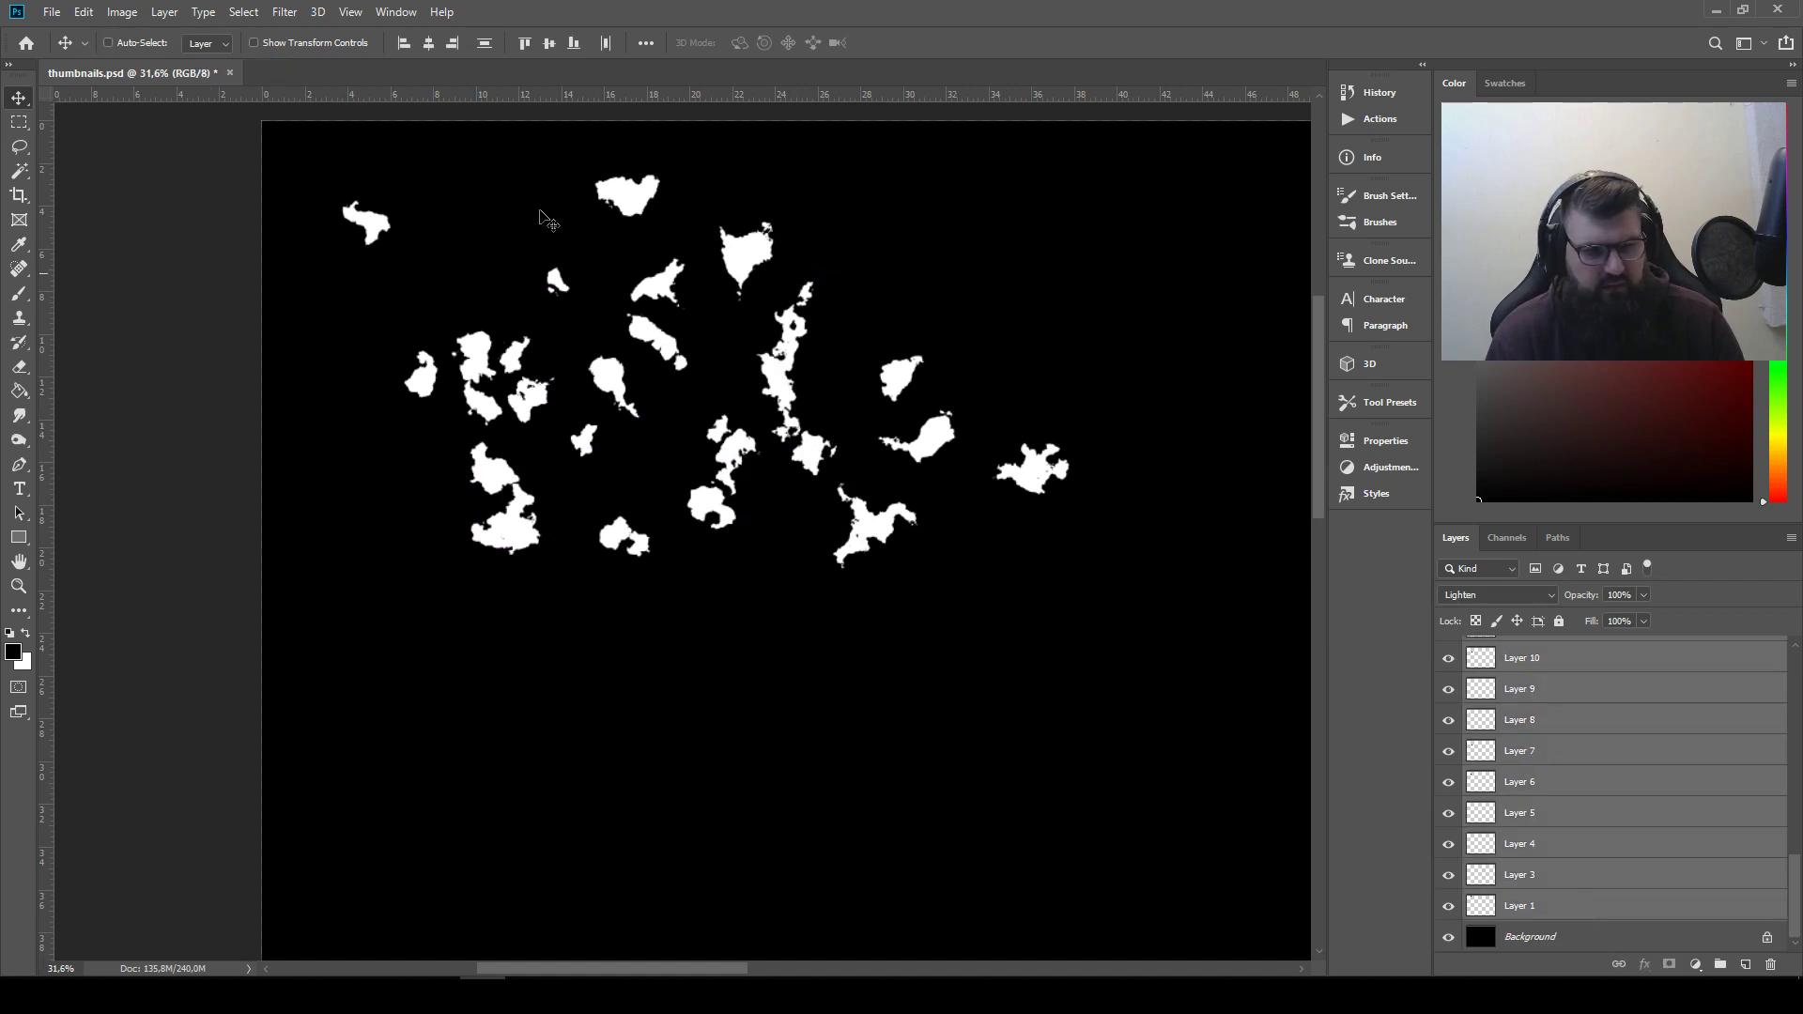
{"action": "left_click", "coordinate": [122, 12]}
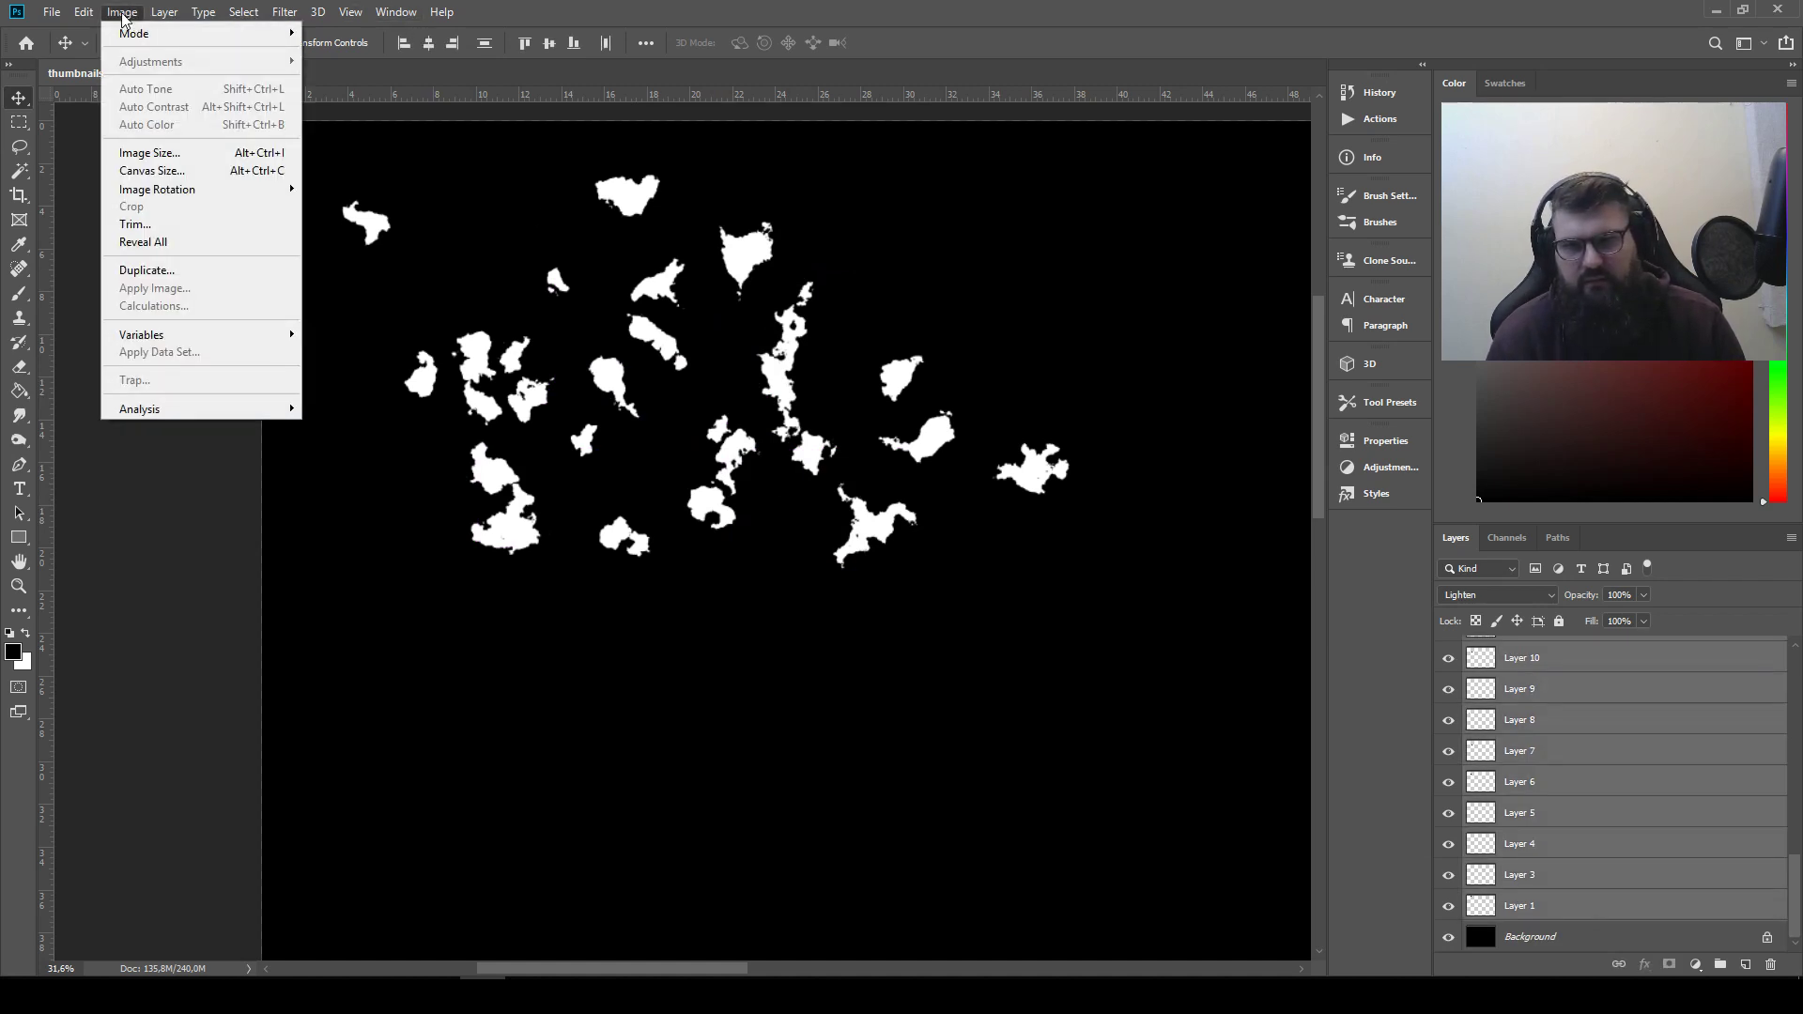
{"action": "mouse_move", "coordinate": [84, 12]}
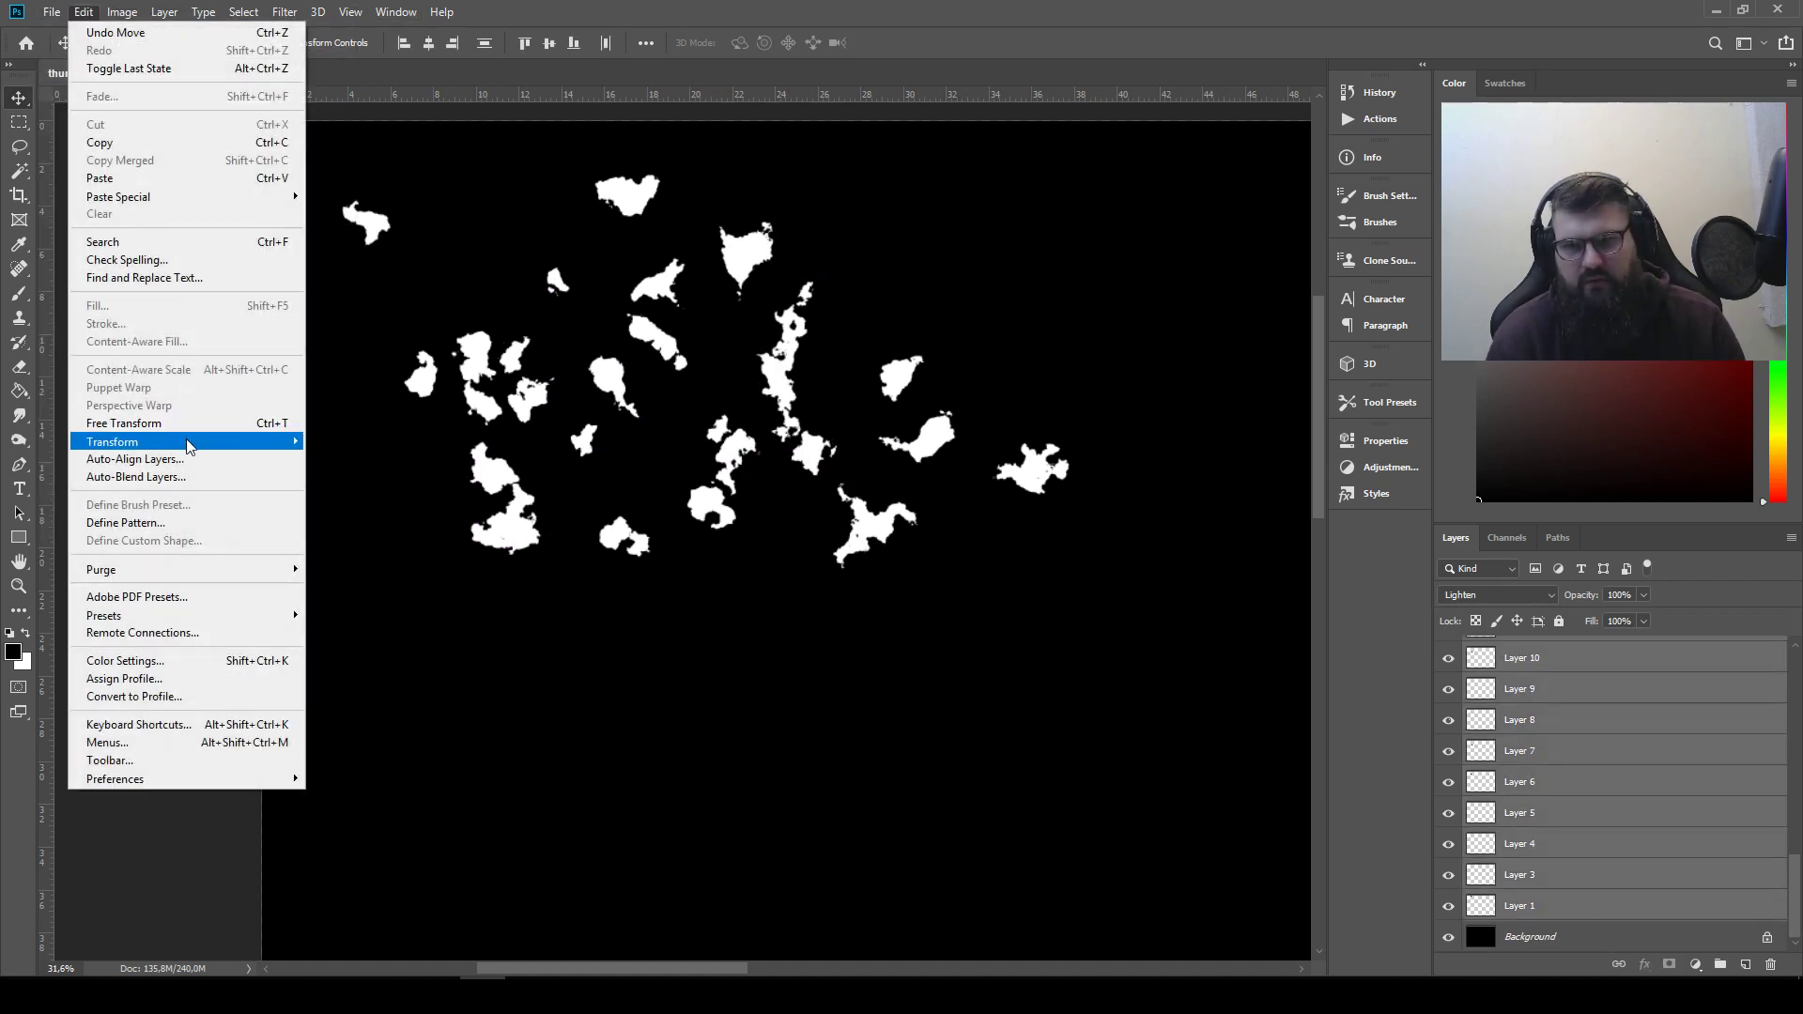
{"action": "mouse_move", "coordinate": [202, 444]}
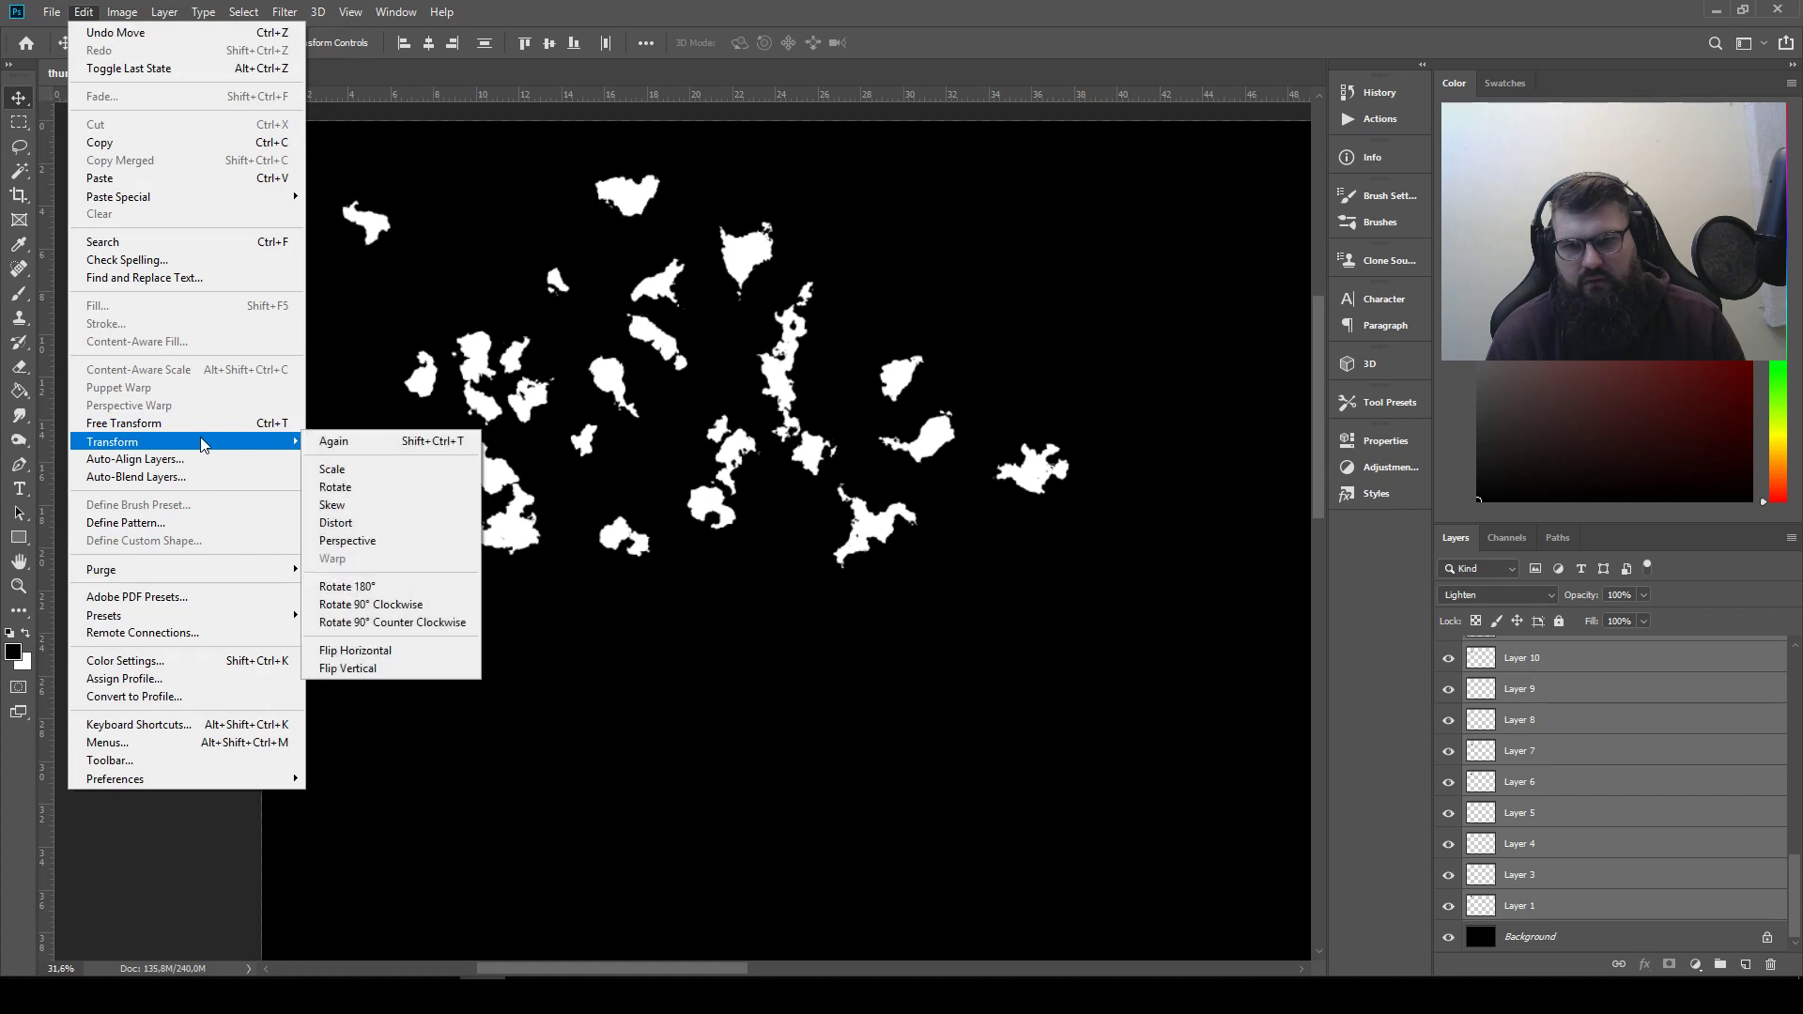
{"action": "left_click", "coordinate": [390, 588]}
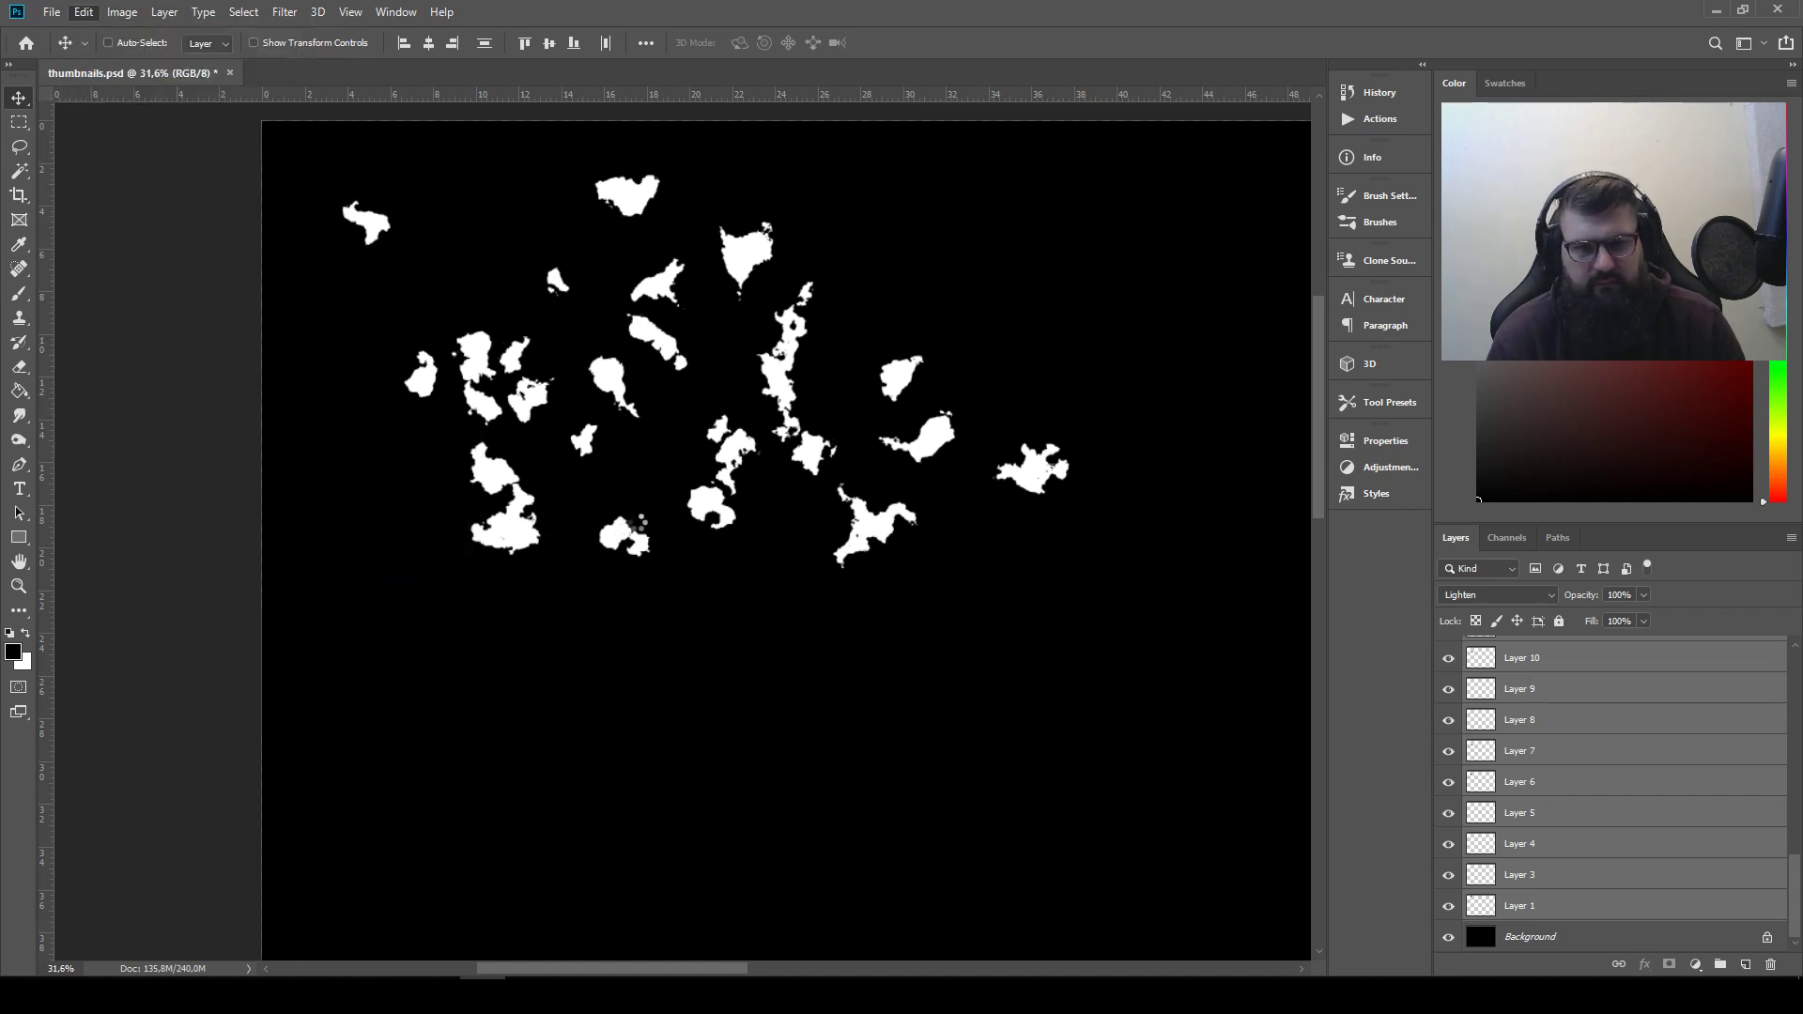
Flip the selected white shape layers horizontally
{"action": "left_click", "coordinate": [83, 11]}
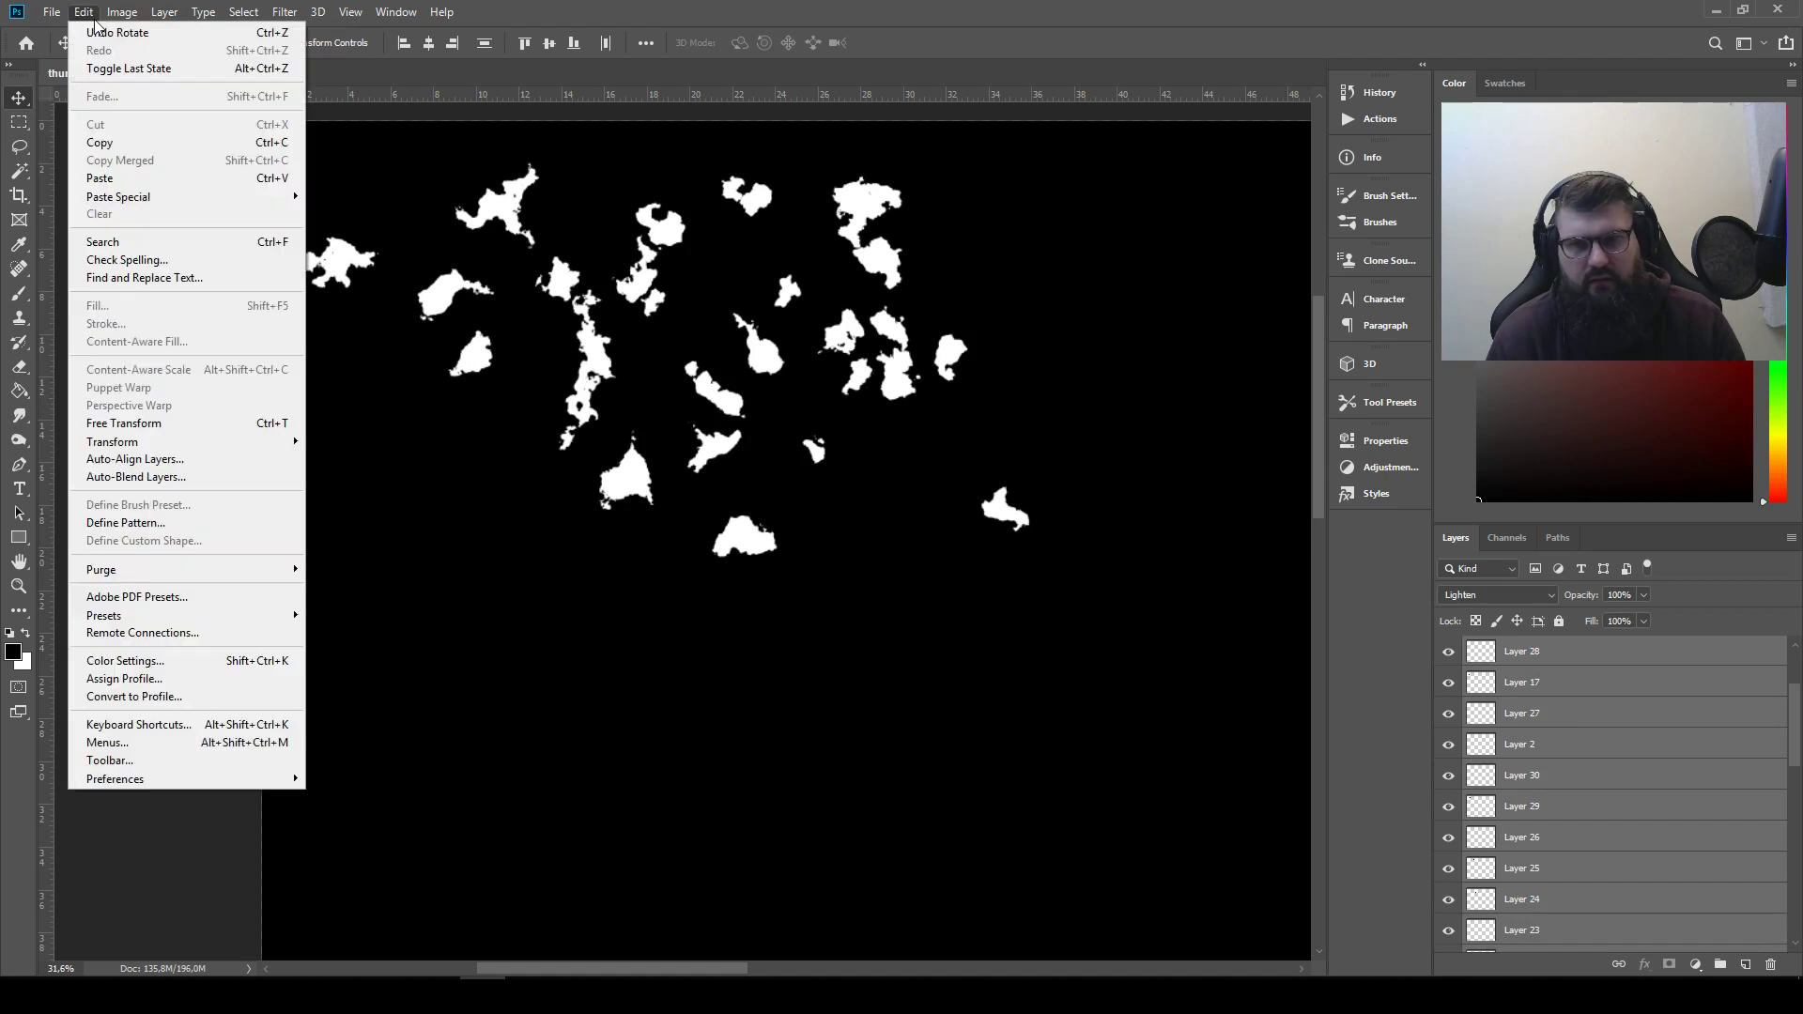
{"action": "mouse_move", "coordinate": [179, 447]}
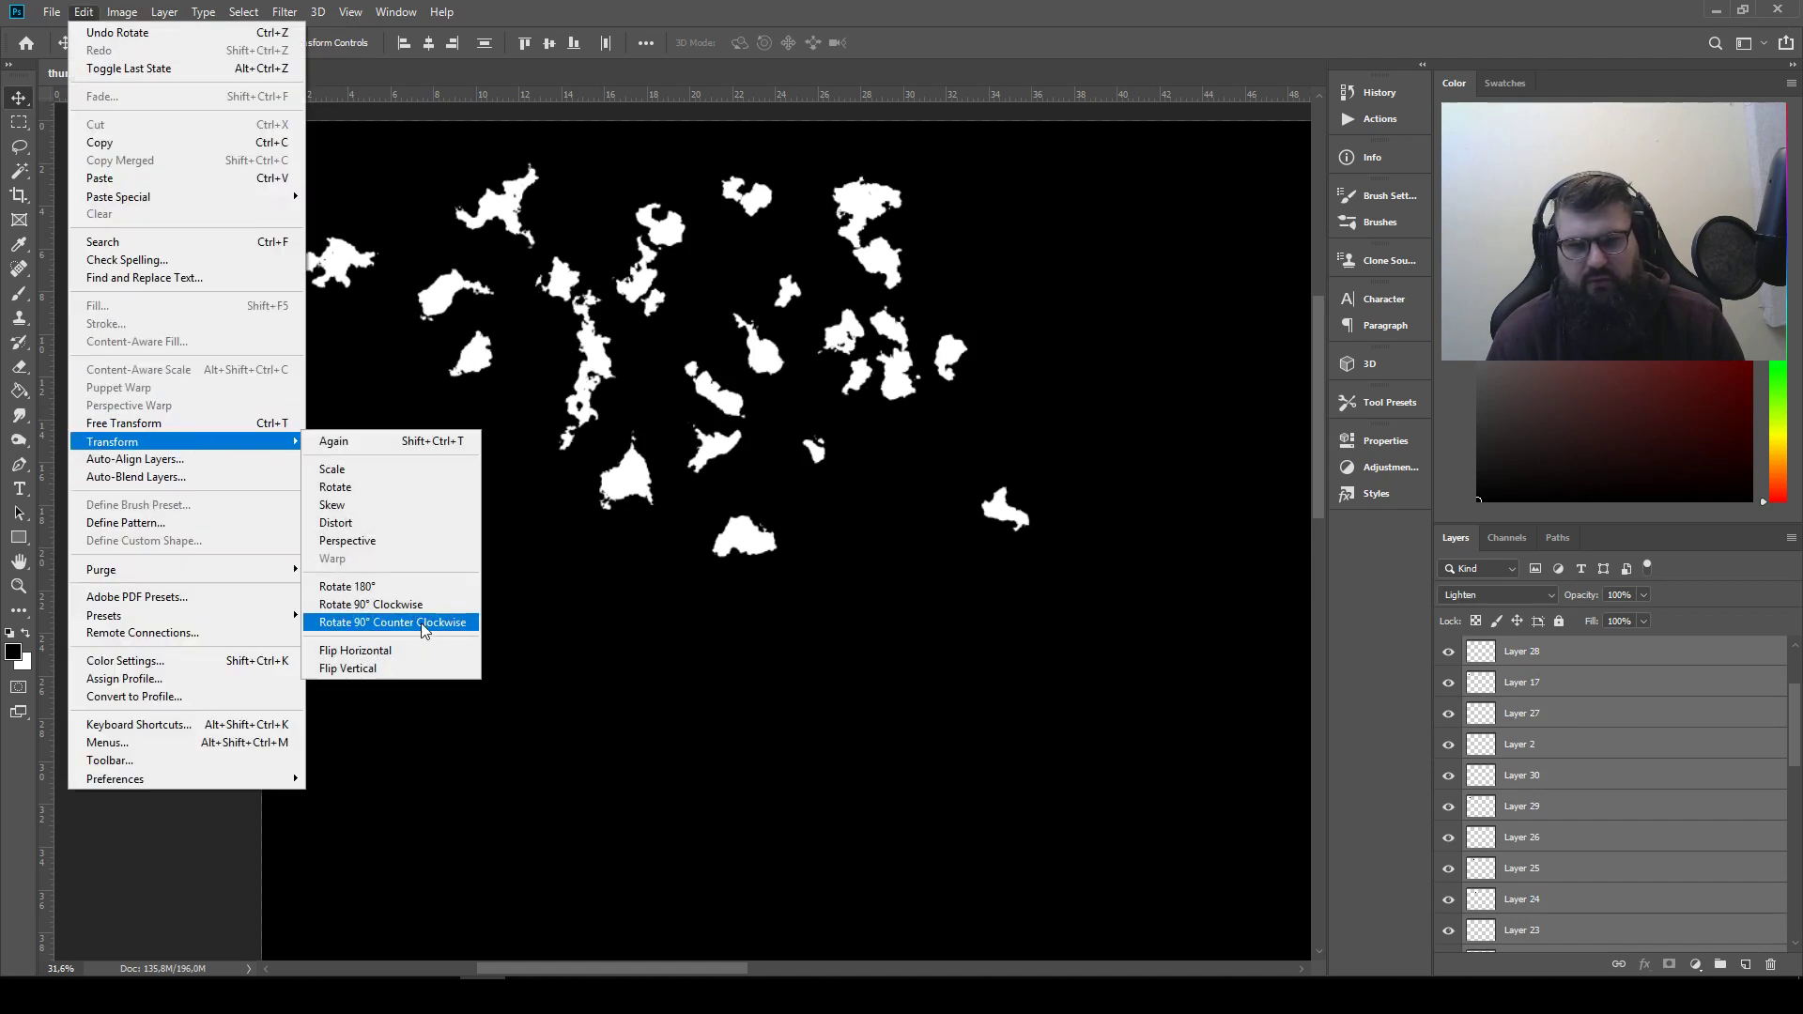
{"action": "left_click", "coordinate": [408, 650]}
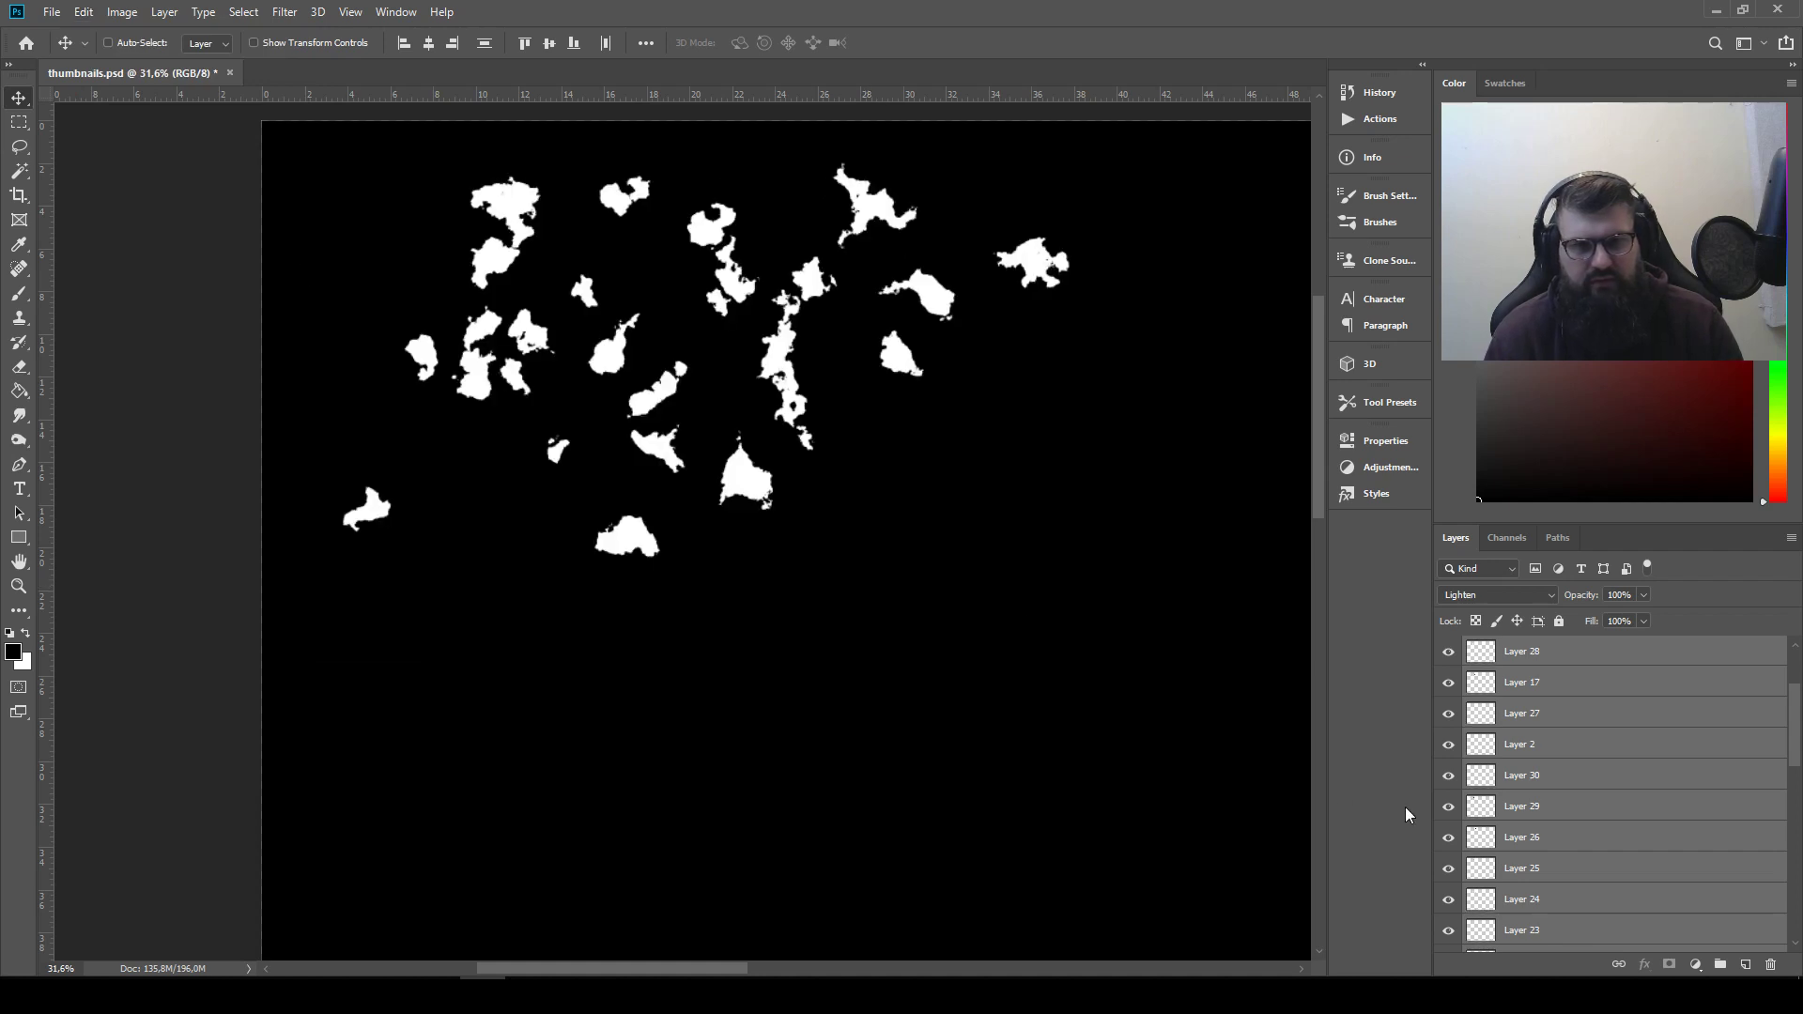
Build a first silhouette in the empty middle of the canvas from three overlapping white shapes, moving the other nearby shapes below the scattered group
{"action": "left_click", "coordinate": [1619, 776]}
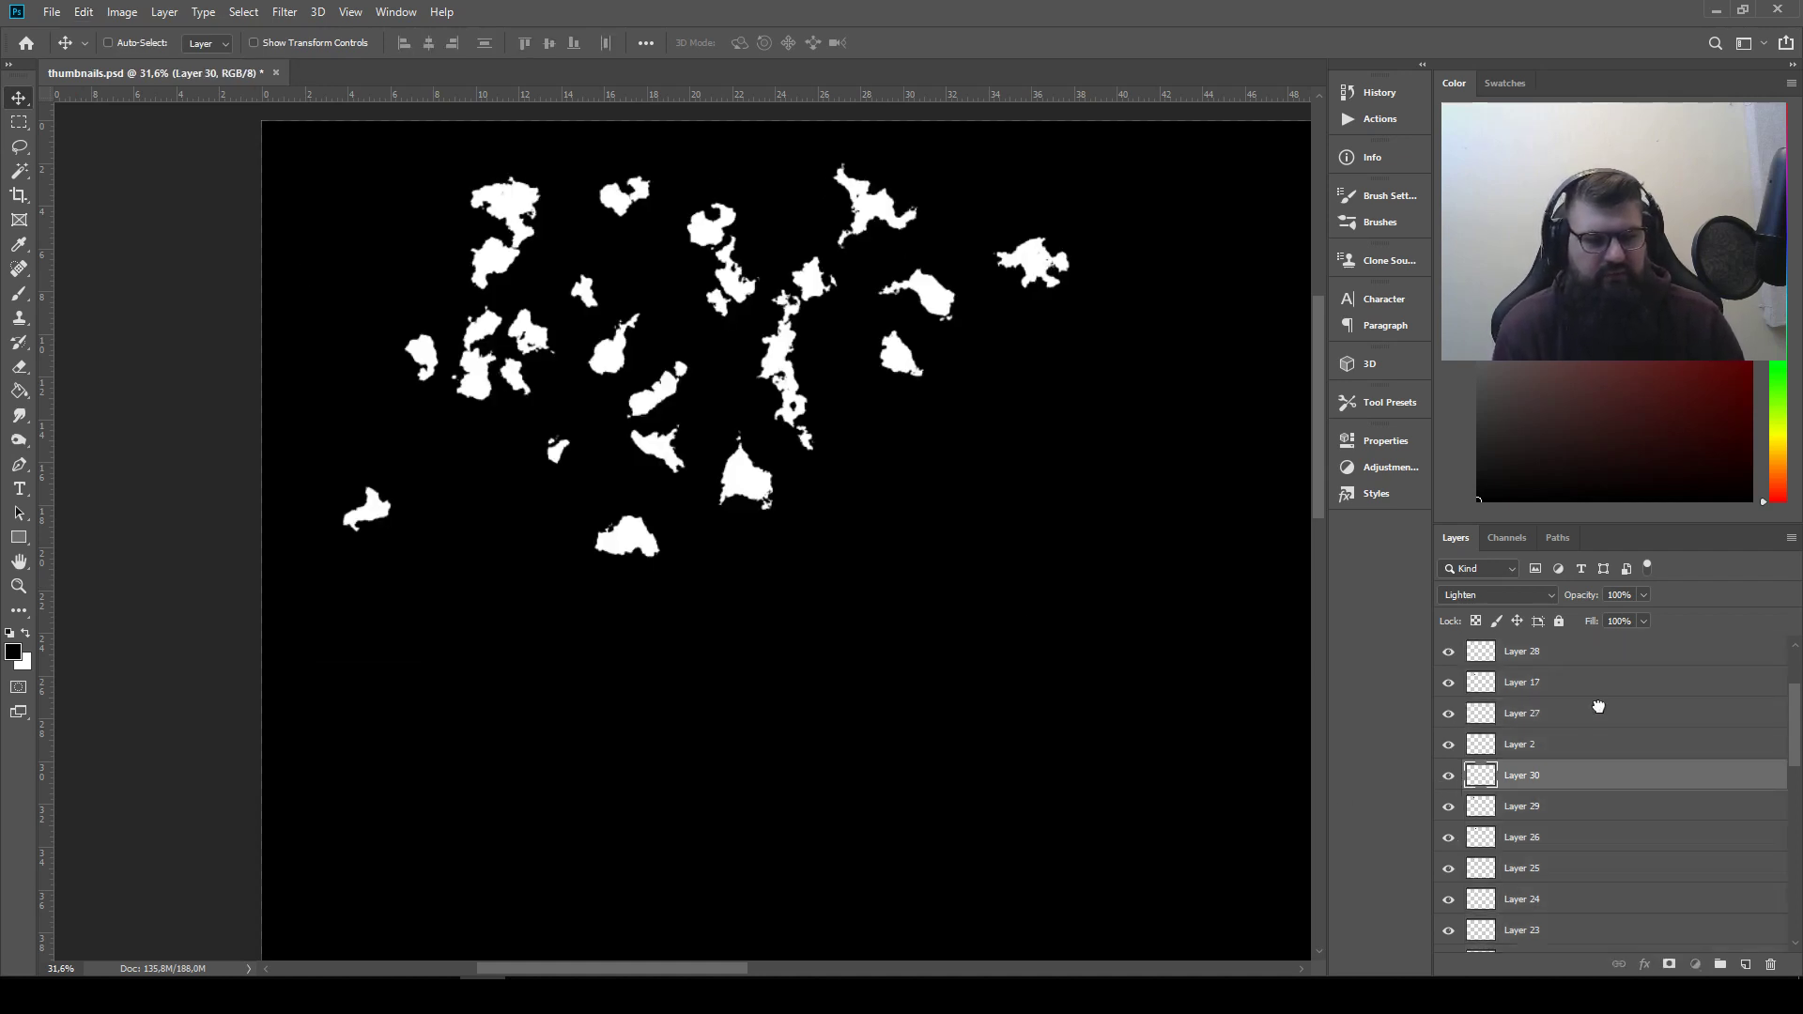
{"action": "left_click", "coordinate": [1599, 710]}
{"action": "scroll", "coordinate": [1562, 751], "scroll_direction": "up", "scroll_amount": 2}
{"action": "left_click", "coordinate": [1571, 785]}
{"action": "left_click_drag", "start_coordinate": [763, 489], "coordinate": [723, 508]}
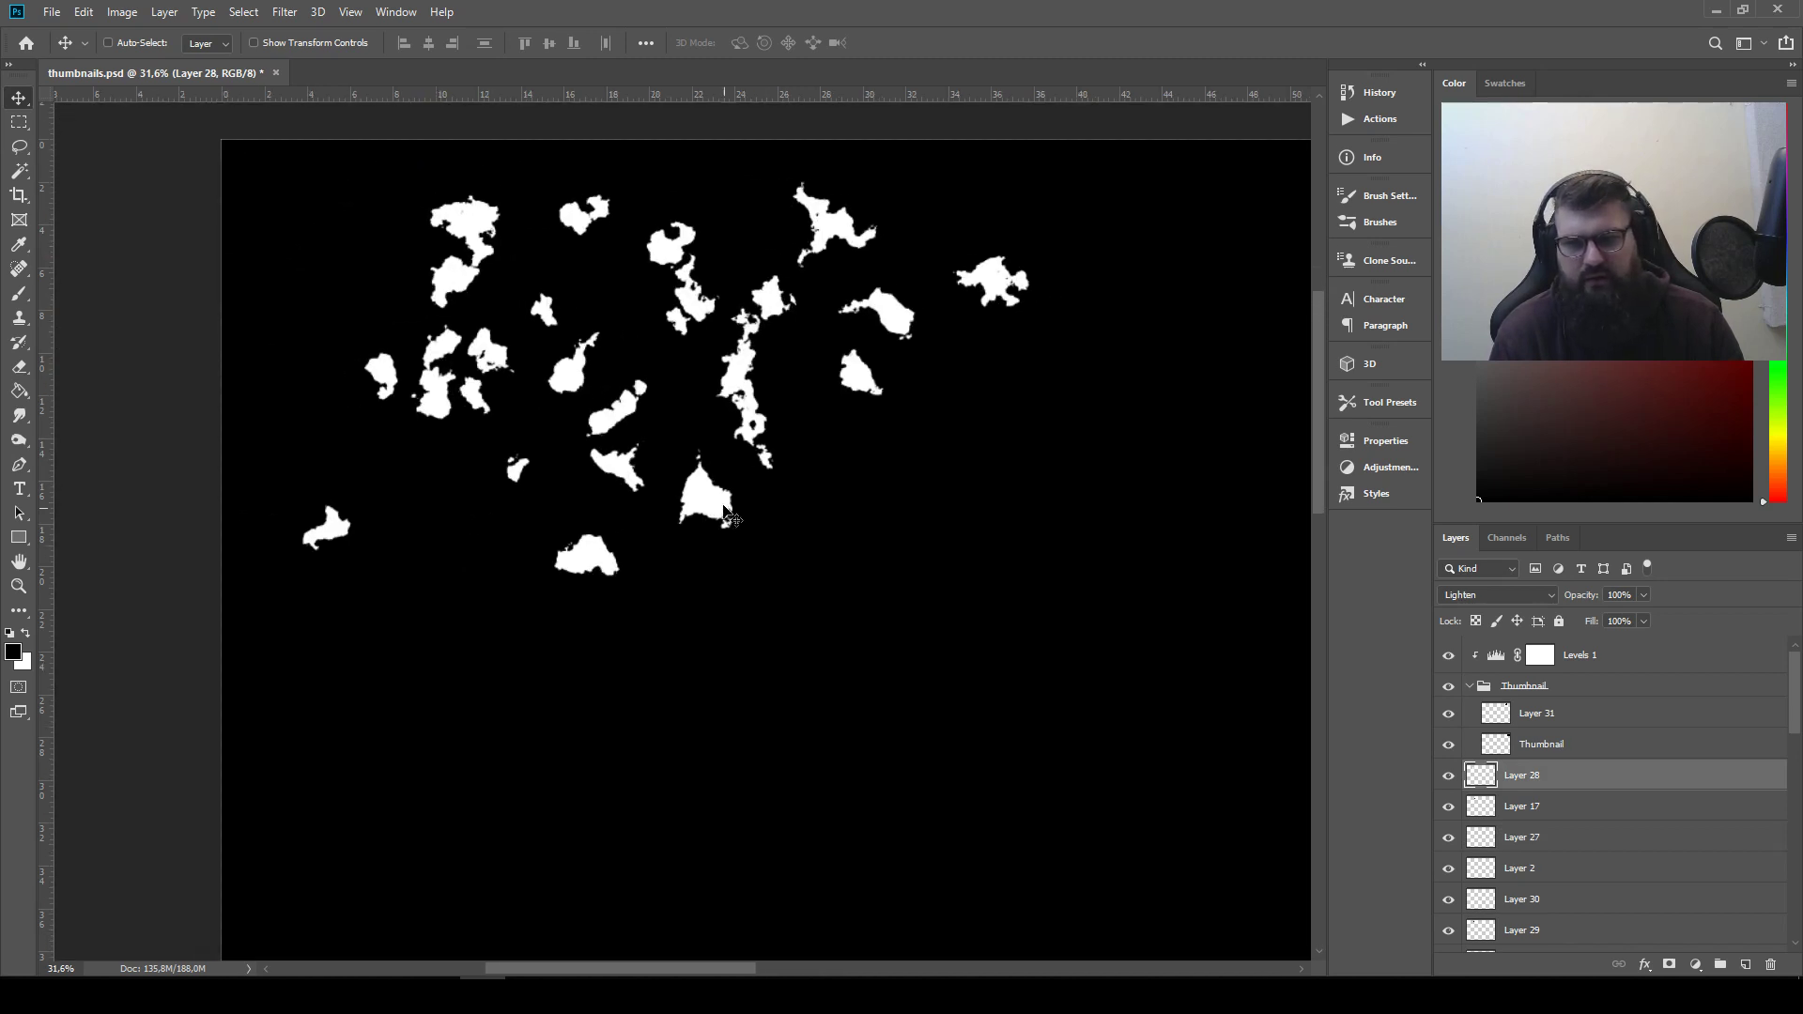
{"action": "left_click_drag", "start_coordinate": [466, 230], "coordinate": [926, 528]}
{"action": "left_click_drag", "start_coordinate": [863, 408], "coordinate": [777, 626]}
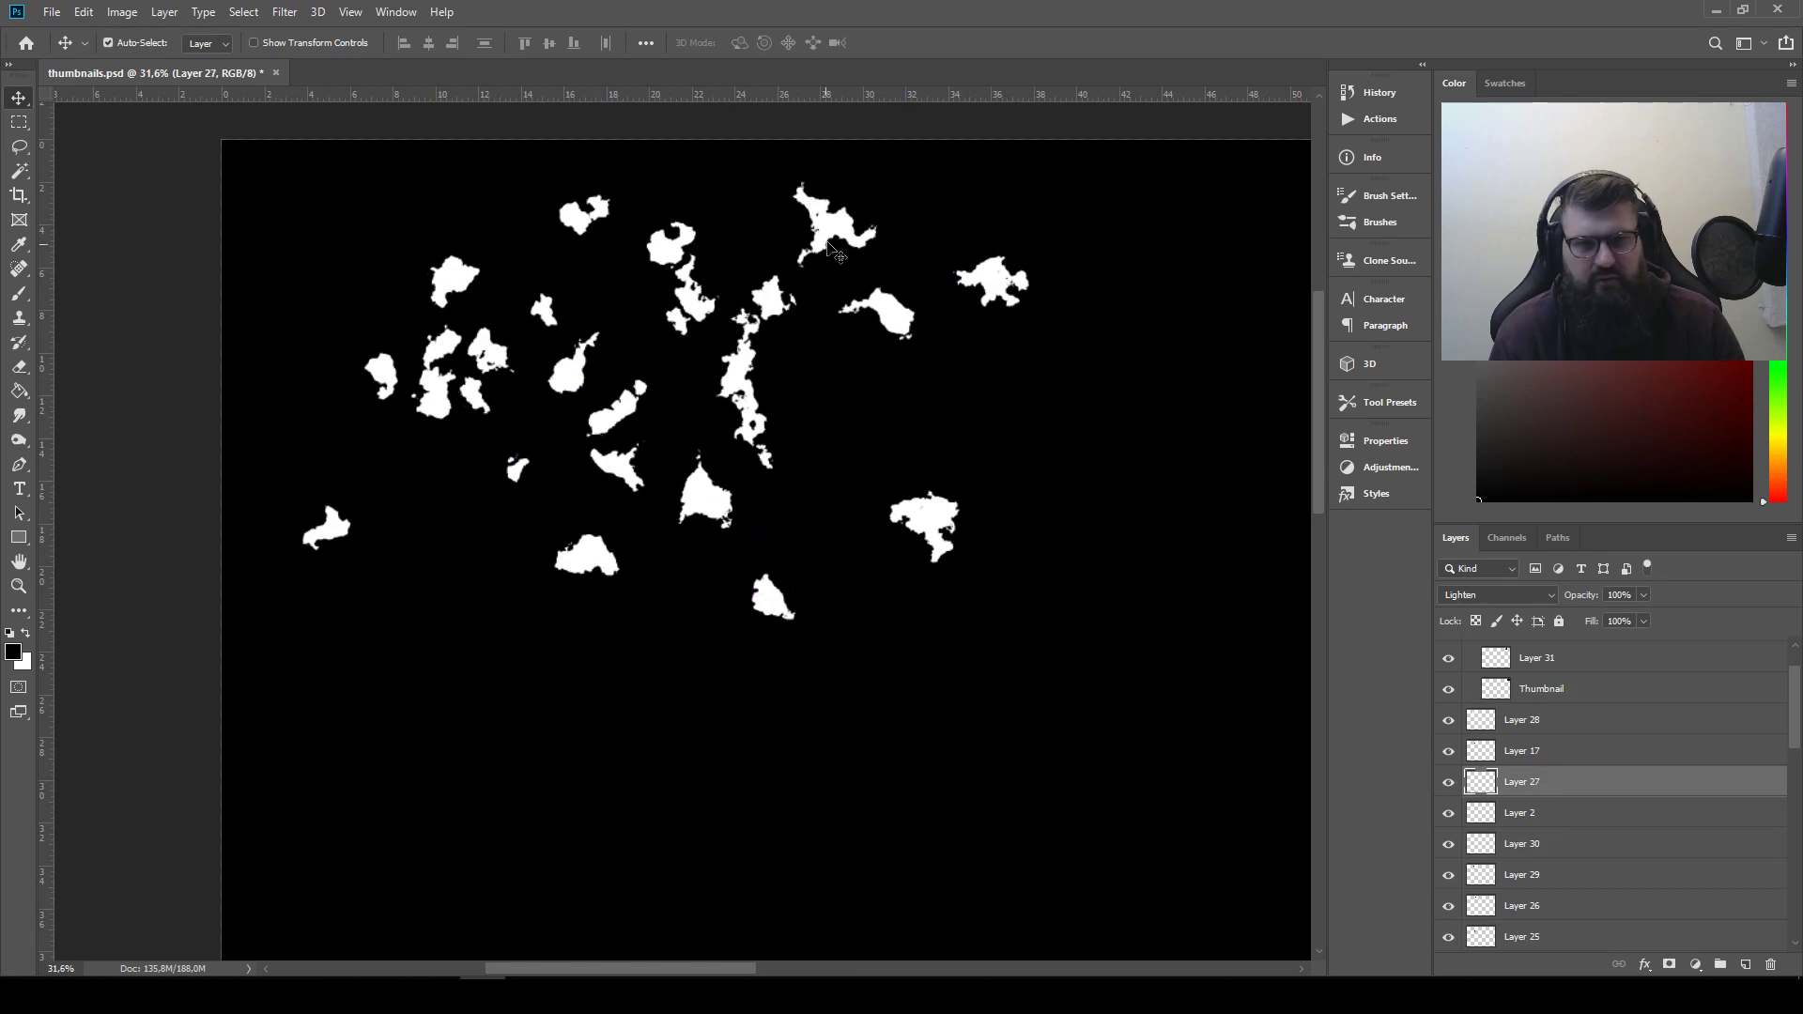
{"action": "left_click_drag", "start_coordinate": [835, 246], "coordinate": [962, 495]}
{"action": "left_click_drag", "start_coordinate": [1002, 294], "coordinate": [789, 694]}
{"action": "left_click_drag", "start_coordinate": [705, 508], "coordinate": [560, 627]}
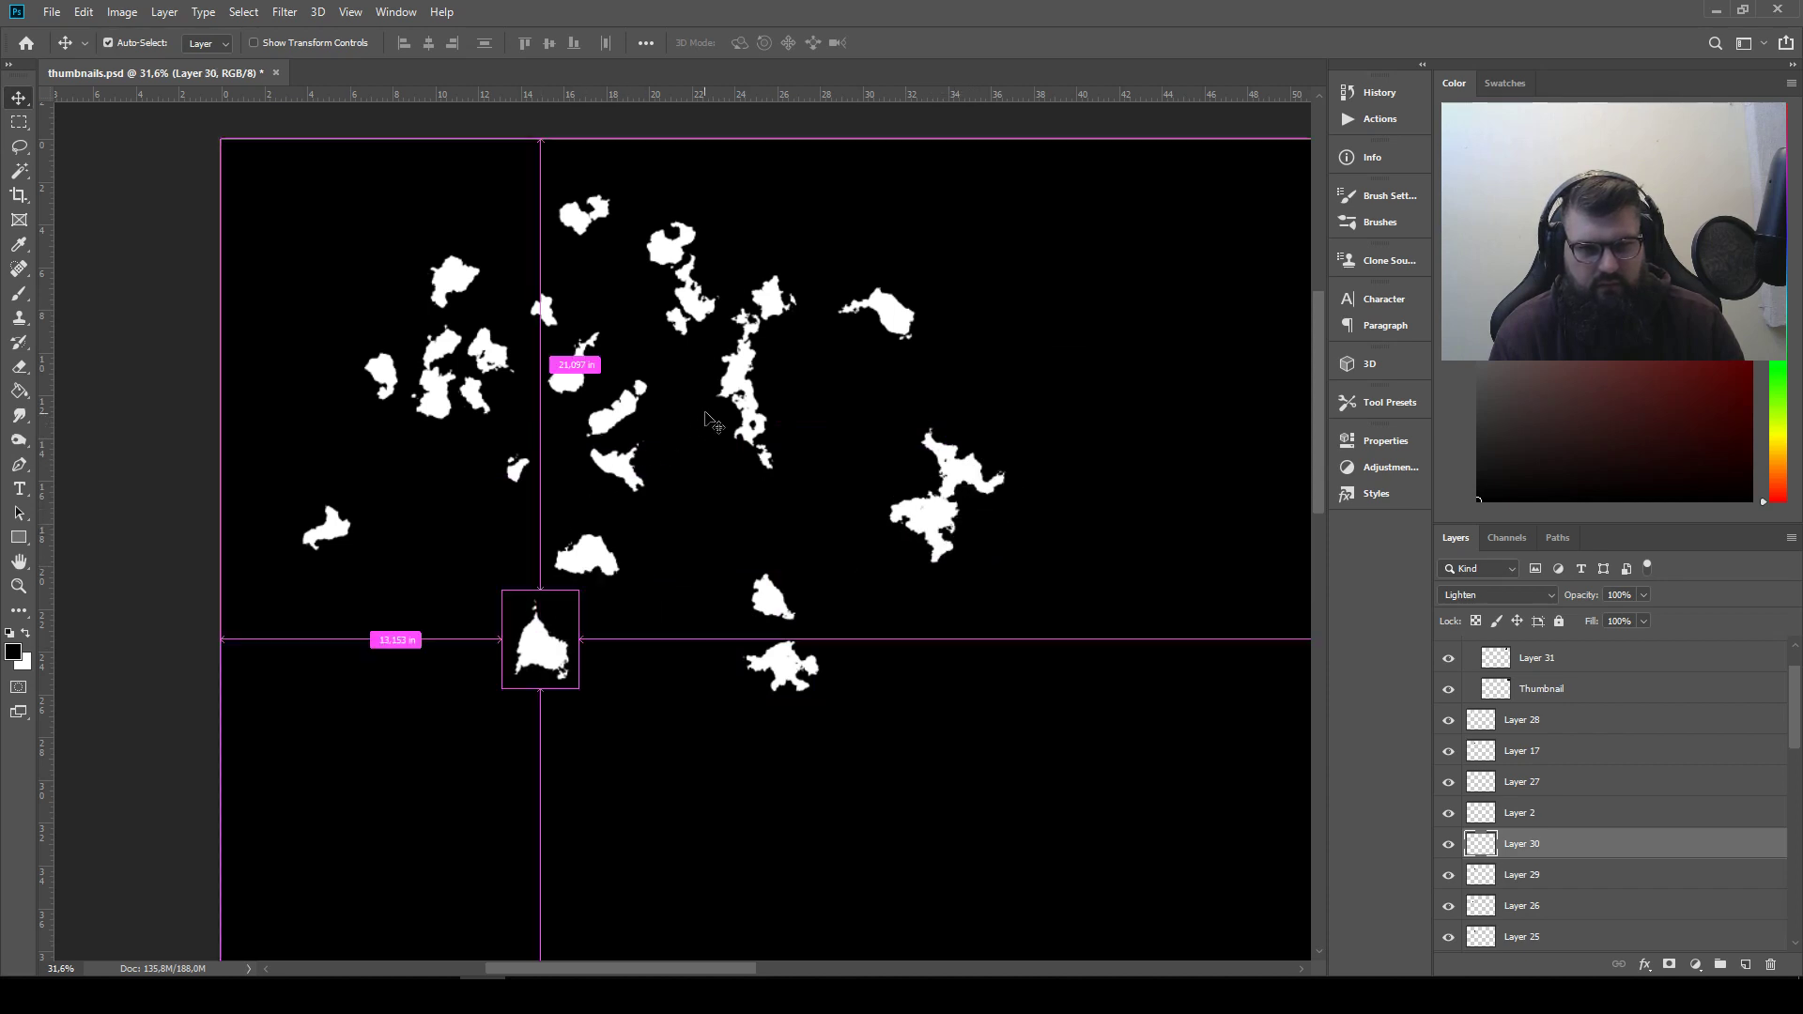
{"action": "left_click_drag", "start_coordinate": [730, 418], "coordinate": [947, 521]}
{"action": "scroll", "coordinate": [865, 635], "scroll_direction": "right", "scroll_amount": 3}
Start a second silhouette to the right of the first by stacking two more white shapes beneath the curved one
{"action": "left_click_drag", "start_coordinate": [718, 314], "coordinate": [939, 524]}
{"action": "left_click", "coordinate": [533, 298]}
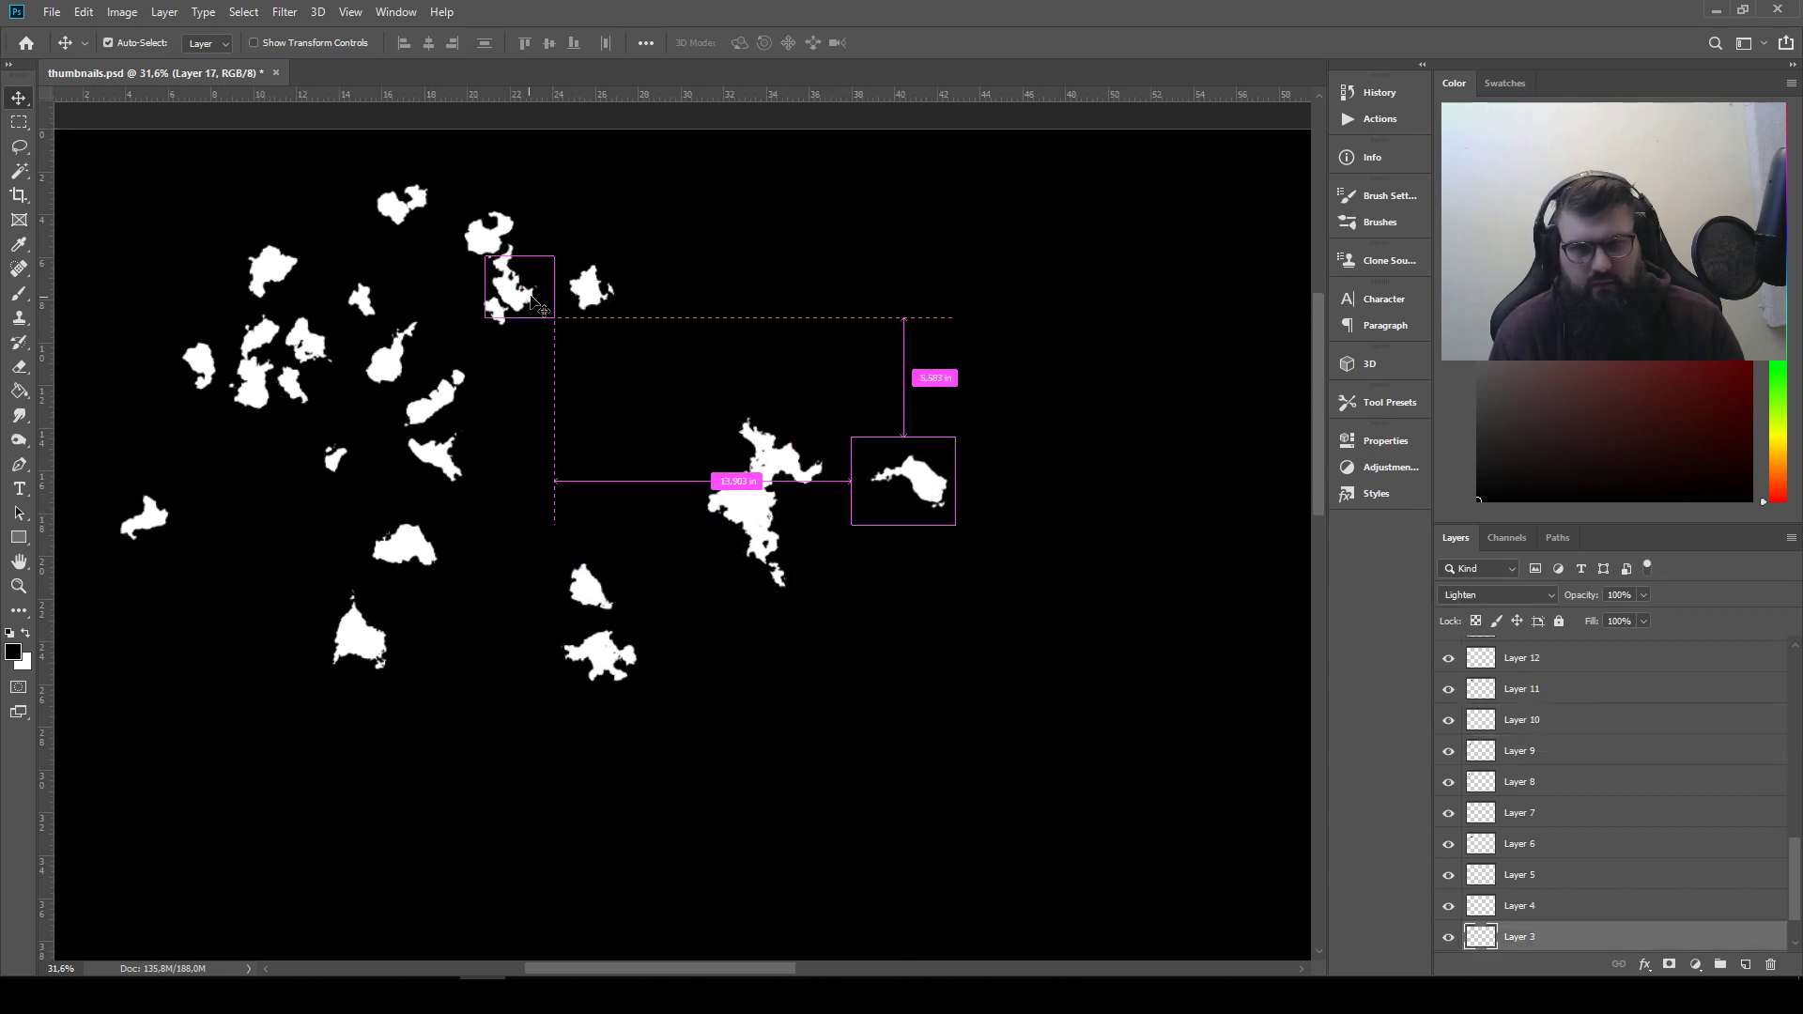
{"action": "left_click_drag", "start_coordinate": [530, 298], "coordinate": [951, 511]}
{"action": "left_click_drag", "start_coordinate": [403, 542], "coordinate": [907, 531]}
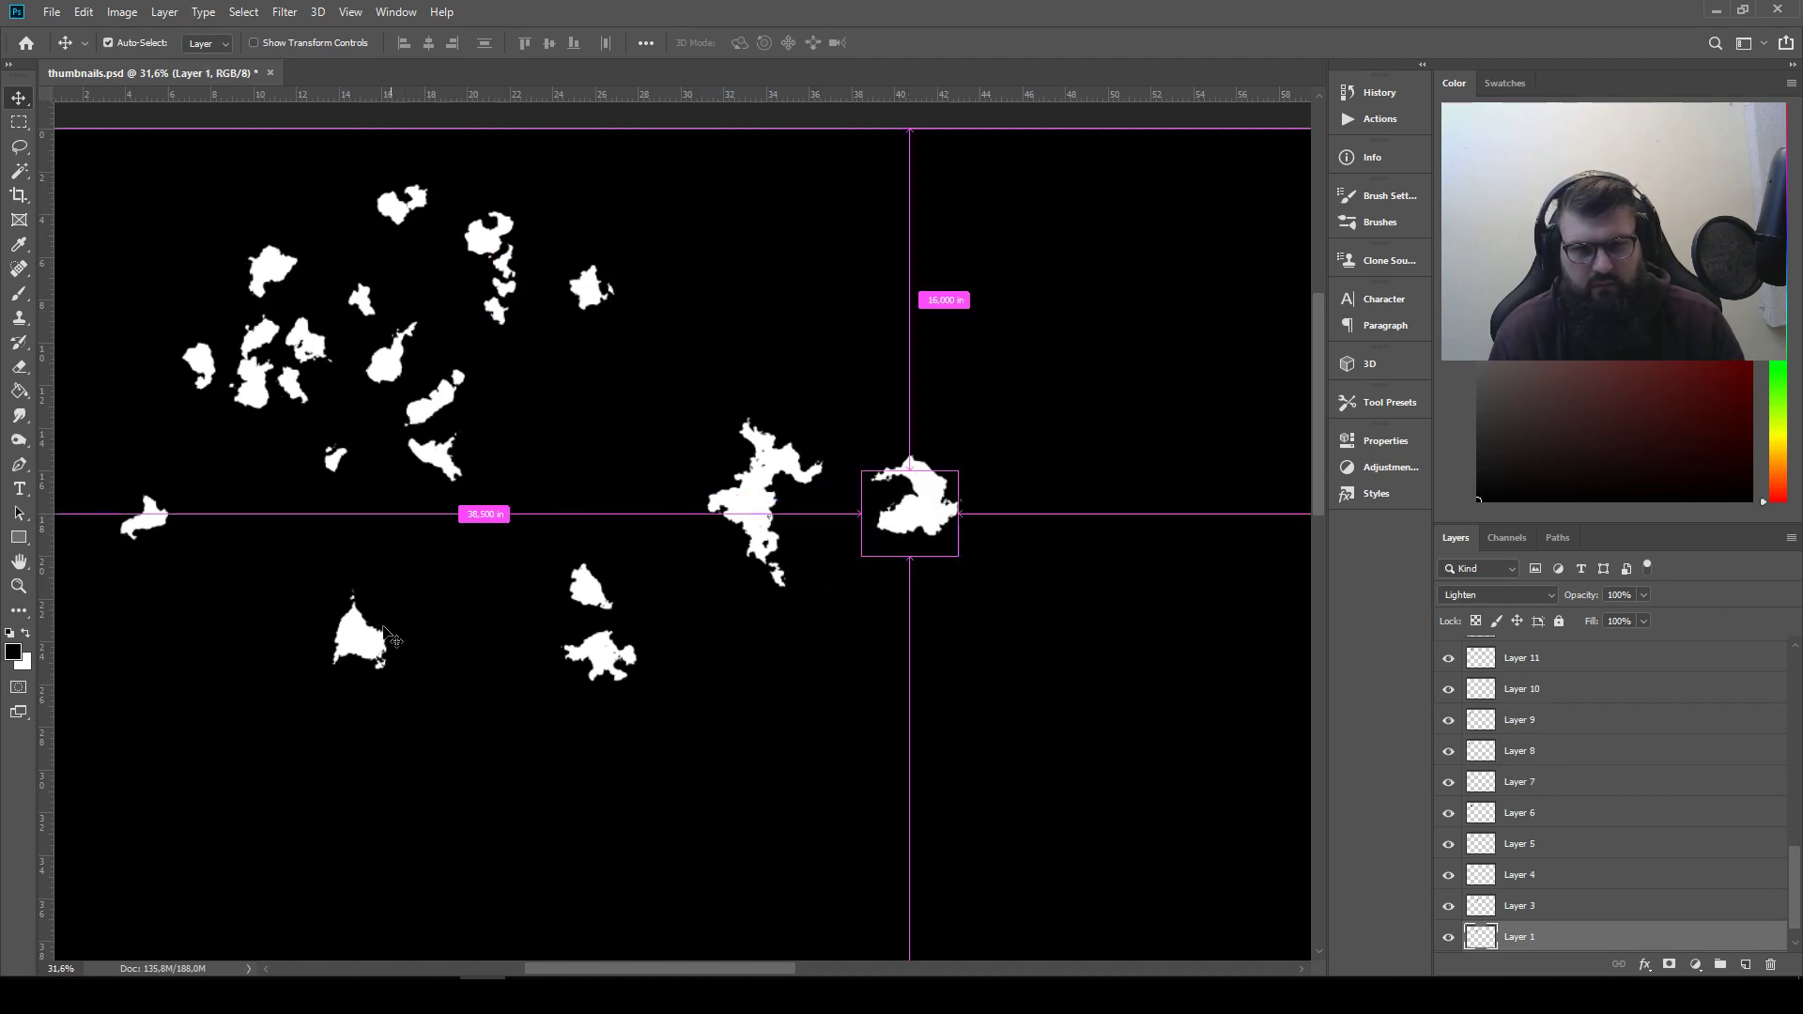
Turn the triangular Layer 30 shape upside down and place it as the lower part of the second silhouette
{"action": "left_click_drag", "start_coordinate": [362, 638], "coordinate": [815, 723]}
{"action": "key", "text": "ctrl+t"}
{"action": "key", "text": "Return"}
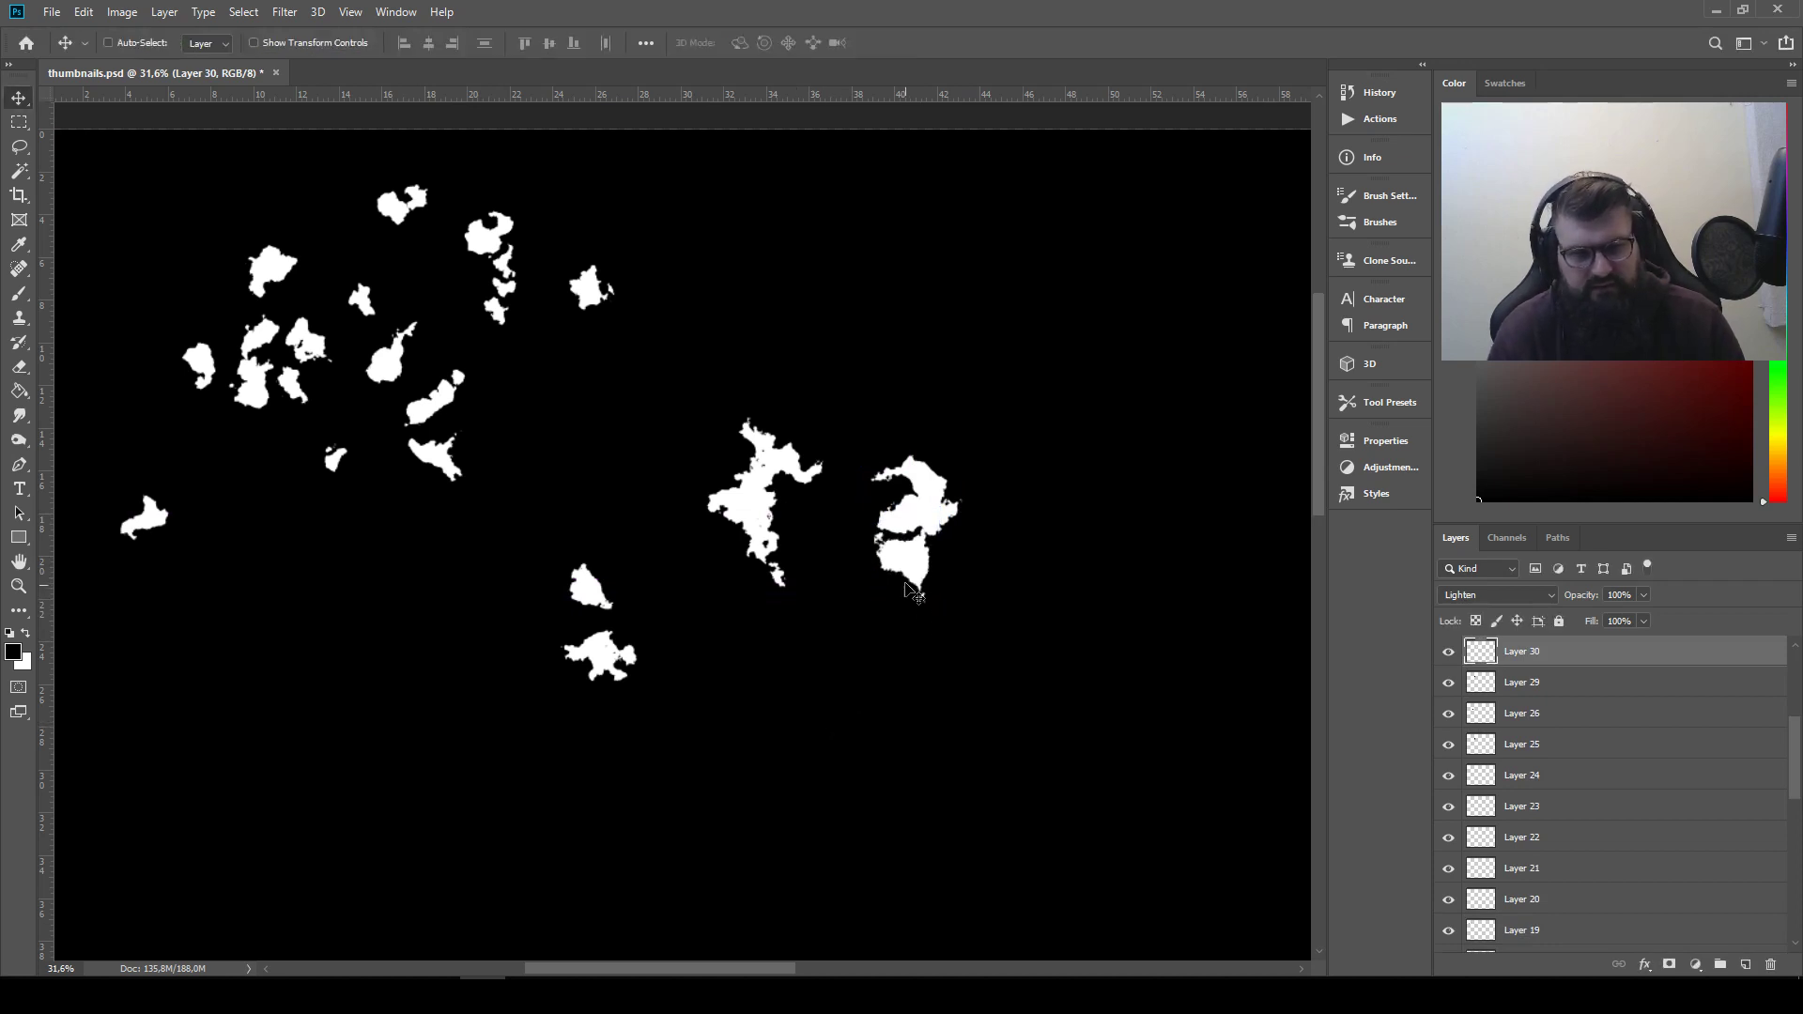
{"action": "left_click_drag", "start_coordinate": [907, 517], "coordinate": [907, 571]}
Extend the second silhouette's lower edge with two more shapes and move the star-like Layer 26 shape closer to the first silhouette
{"action": "left_click_drag", "start_coordinate": [591, 658], "coordinate": [272, 548]}
{"action": "left_click_drag", "start_coordinate": [388, 355], "coordinate": [878, 549]}
{"action": "left_click_drag", "start_coordinate": [284, 557], "coordinate": [526, 503]}
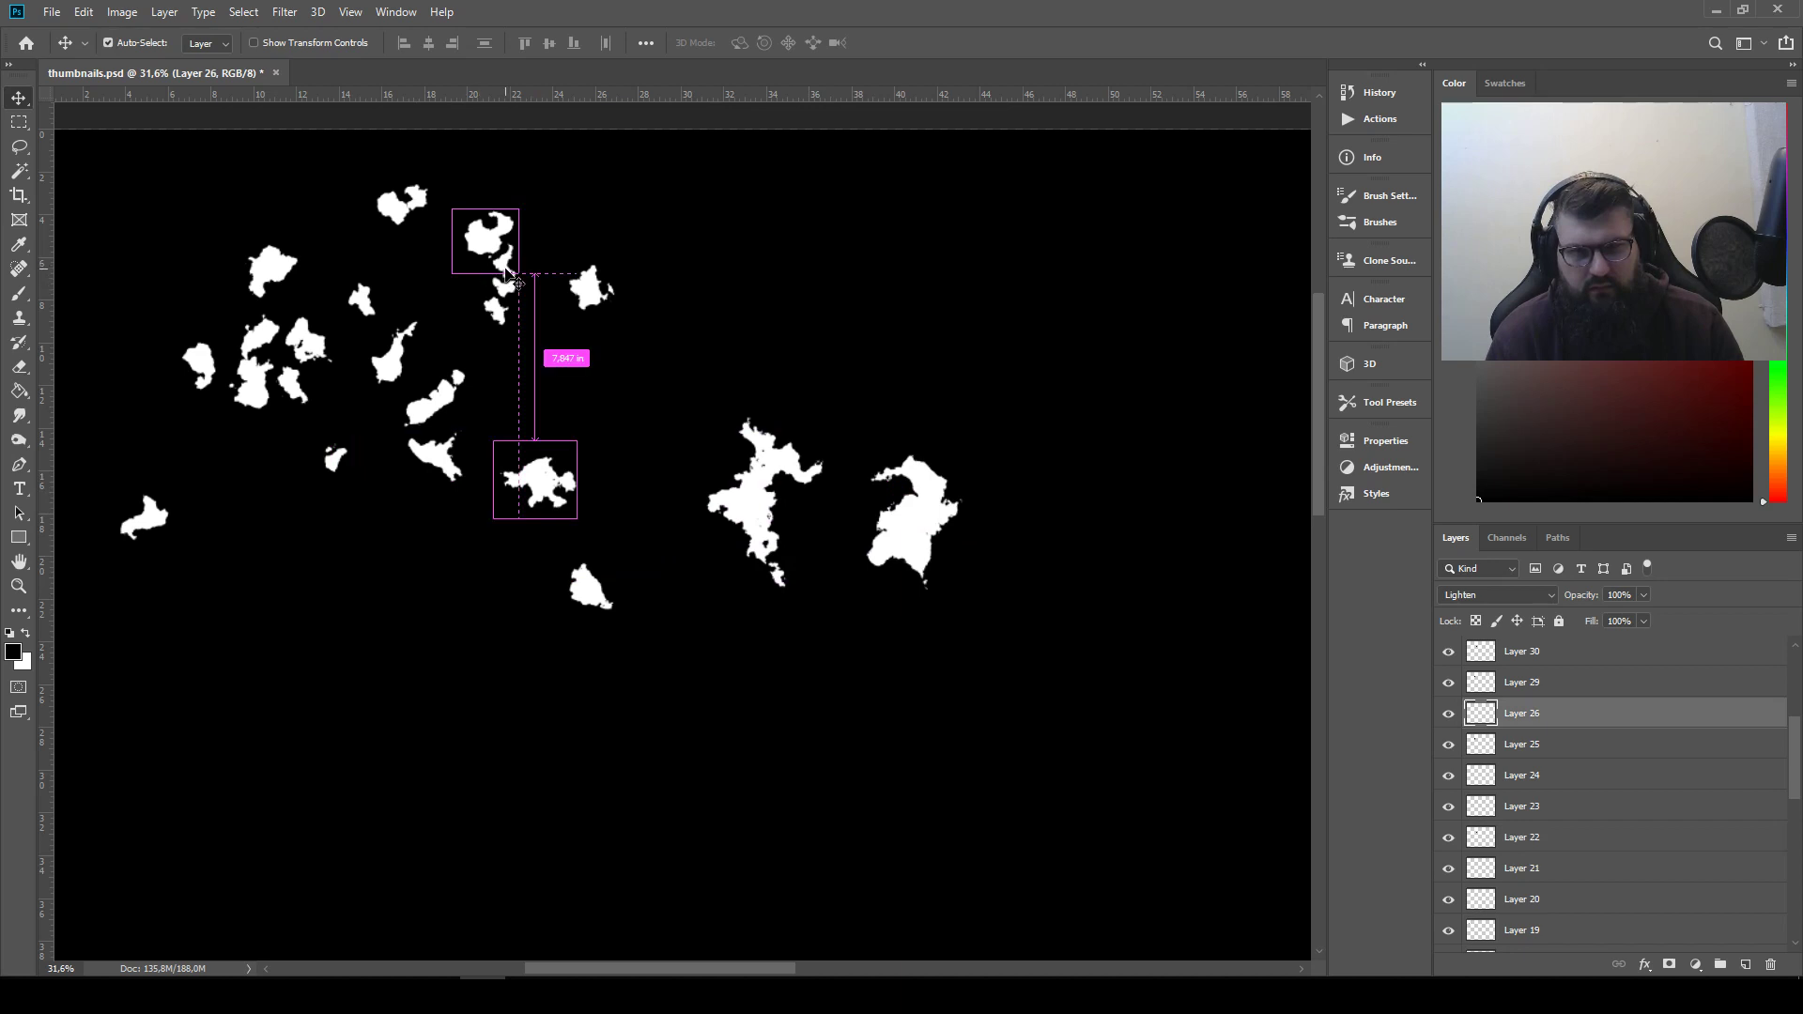
{"action": "left_click_drag", "start_coordinate": [507, 274], "coordinate": [959, 601]}
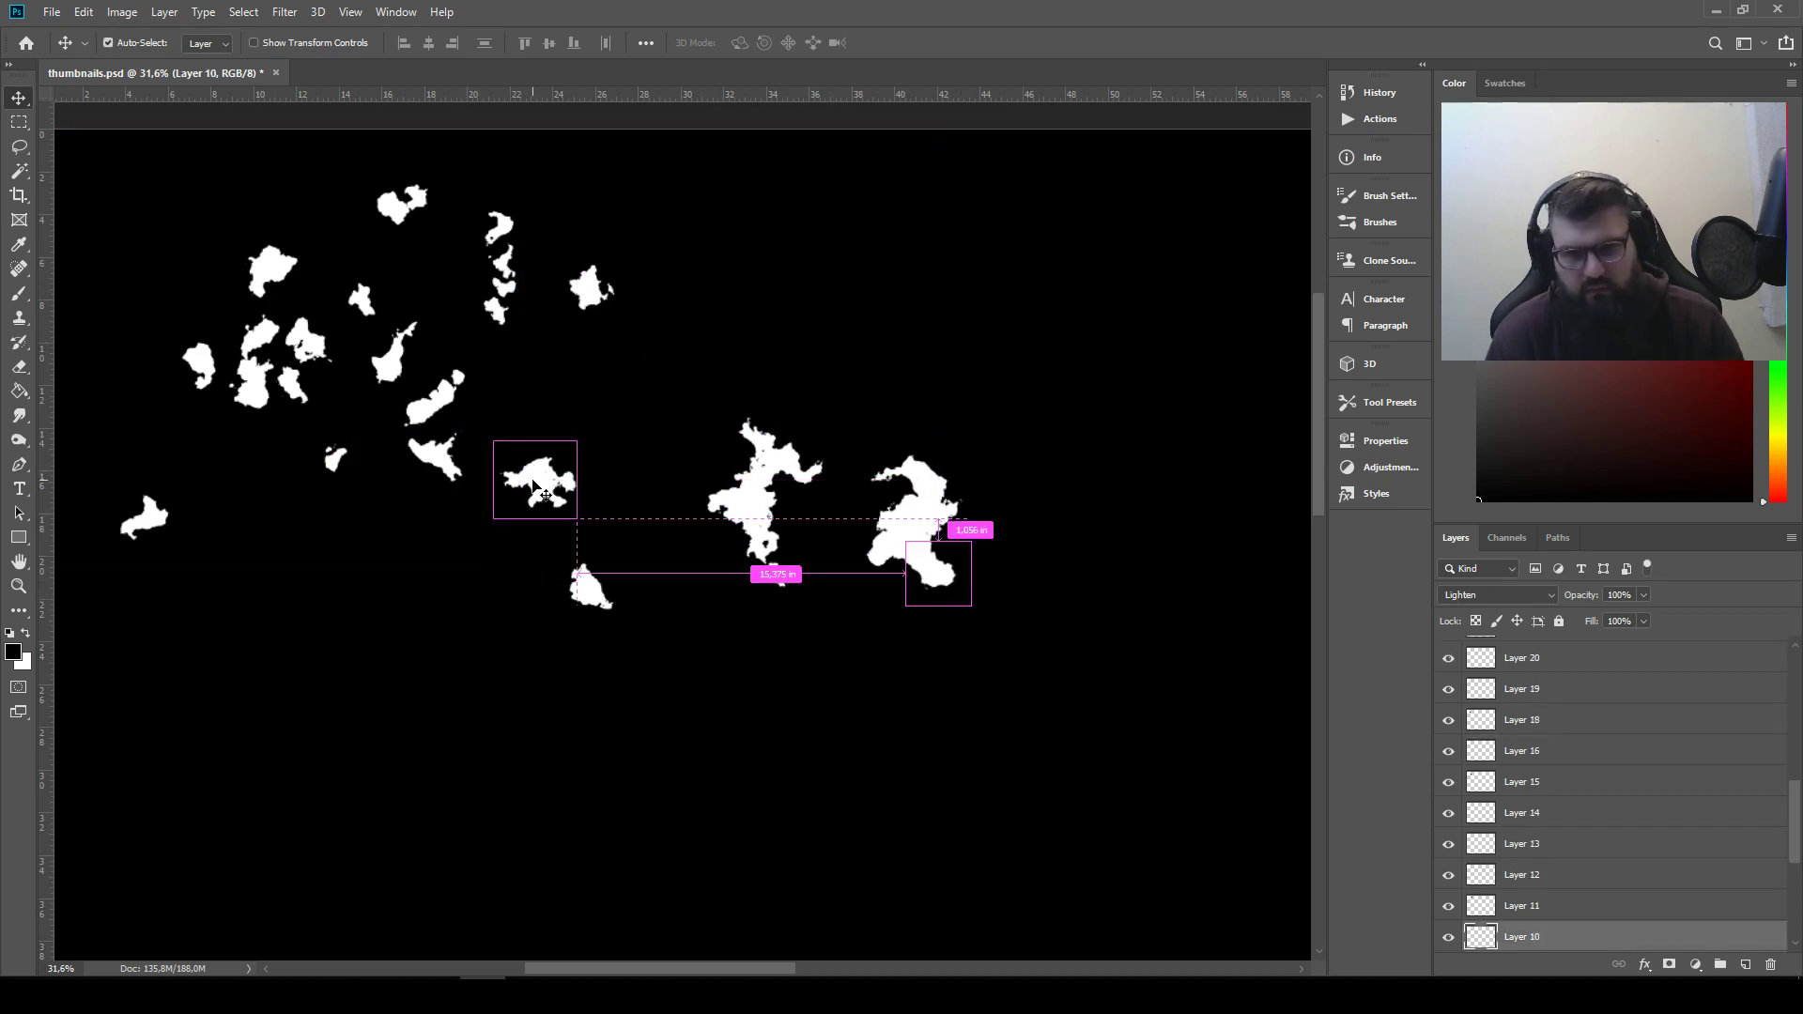
Overlap the Layer 26 shape with the first silhouette, put Layer 27 at its foot, and place a small shape above the second silhouette
{"action": "left_click_drag", "start_coordinate": [529, 484], "coordinate": [765, 489]}
{"action": "left_click_drag", "start_coordinate": [582, 587], "coordinate": [809, 580]}
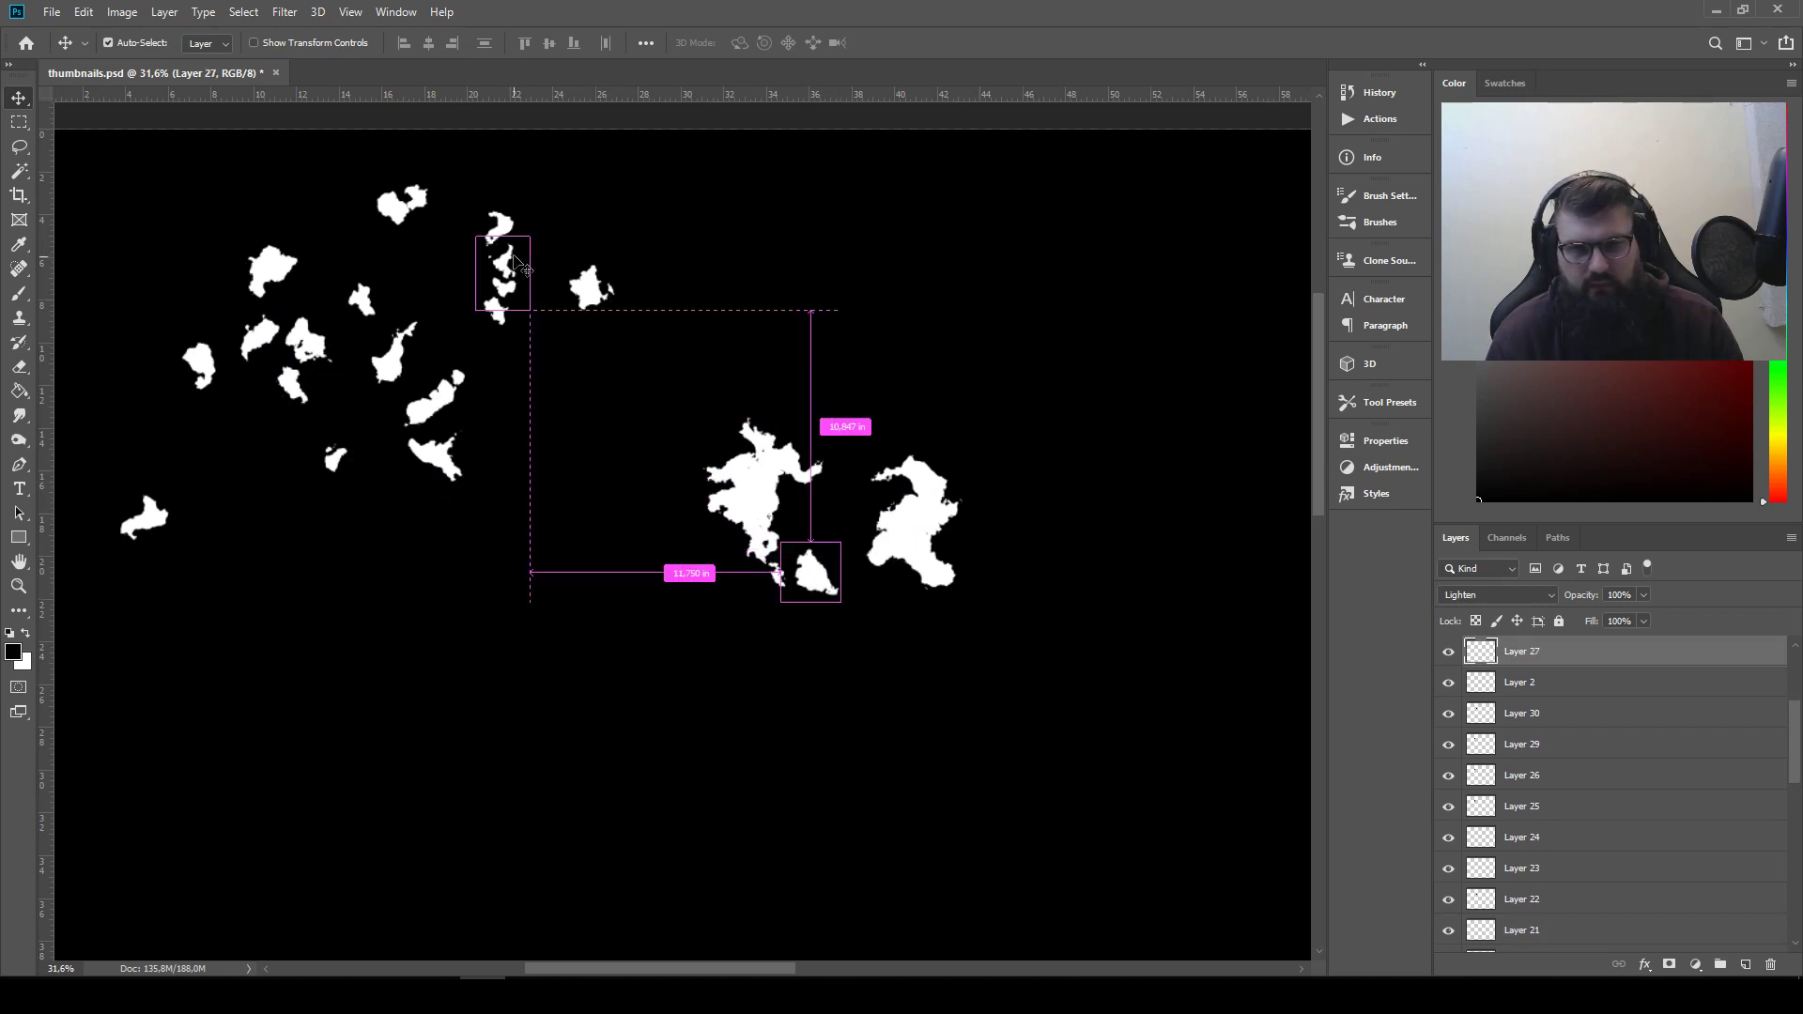
{"action": "mouse_move", "coordinate": [404, 211]}
{"action": "left_mouse_down"}
{"action": "mouse_move", "coordinate": [479, 200]}
{"action": "mouse_move", "coordinate": [864, 451]}
{"action": "mouse_move", "coordinate": [441, 324]}
{"action": "mouse_move", "coordinate": [383, 223]}
{"action": "left_mouse_up"}
{"action": "left_click_drag", "start_coordinate": [502, 270], "coordinate": [676, 355]}
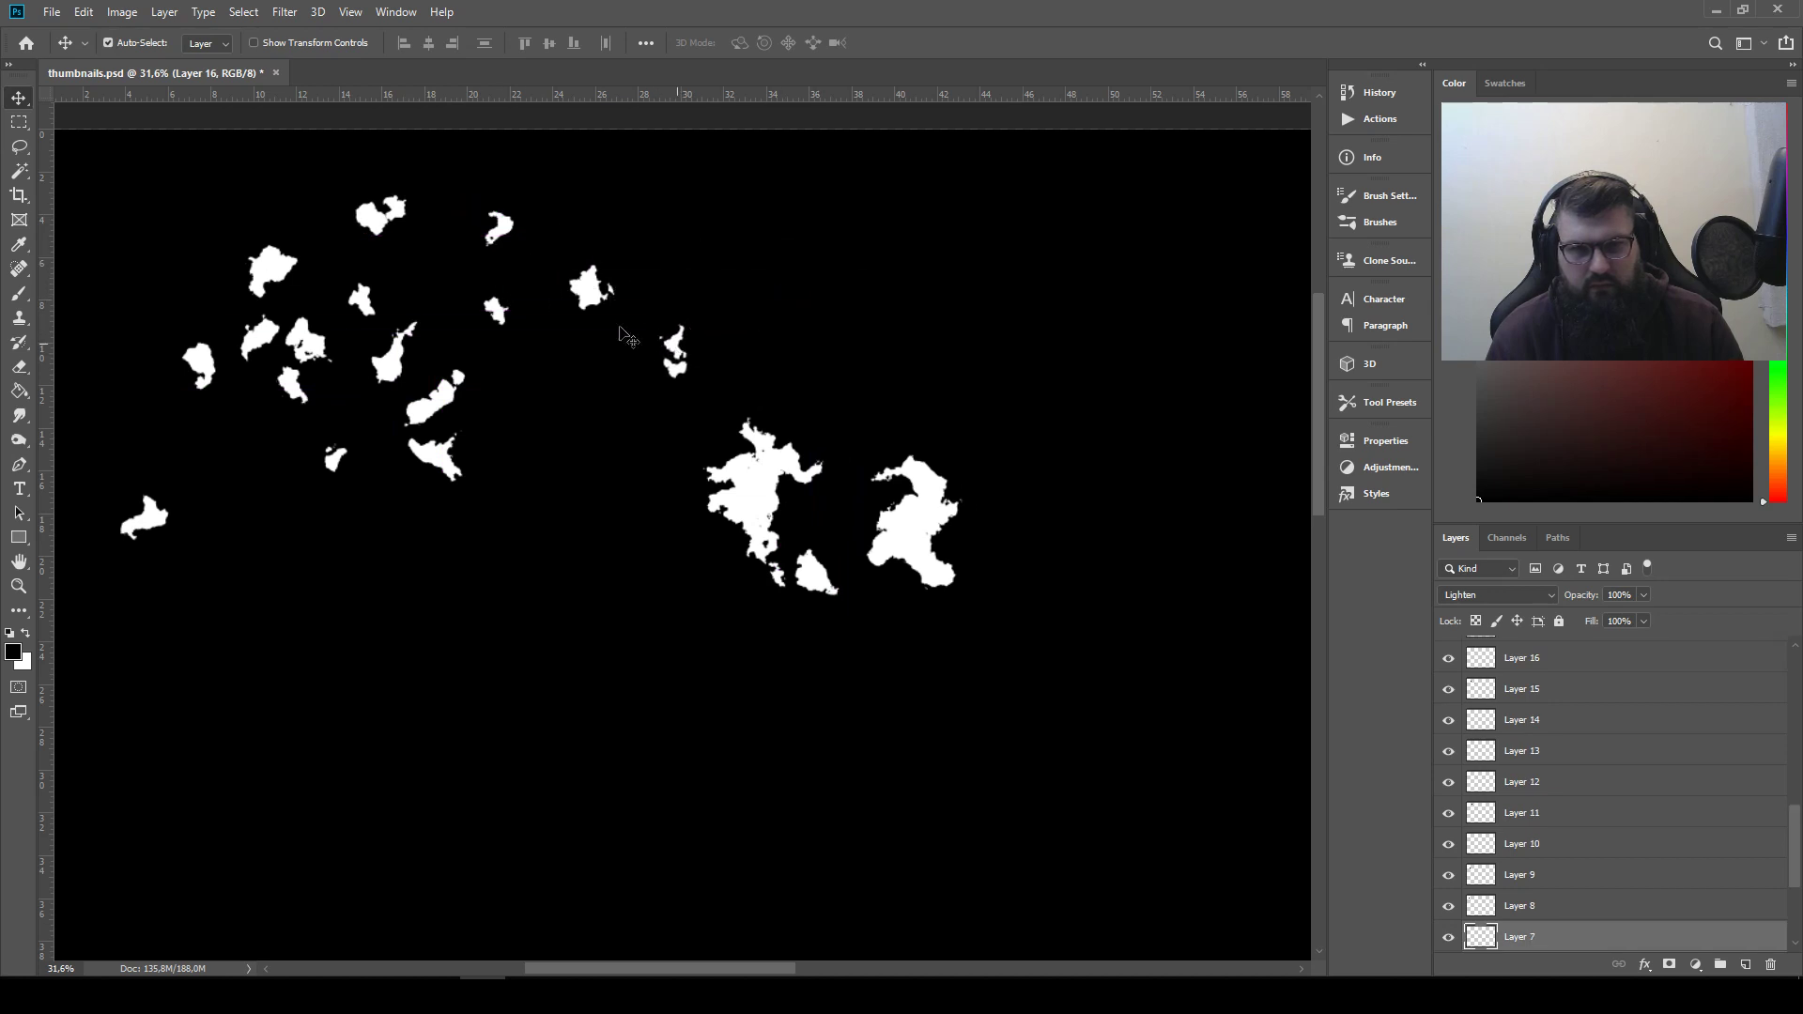
{"action": "left_click_drag", "start_coordinate": [504, 319], "coordinate": [888, 448]}
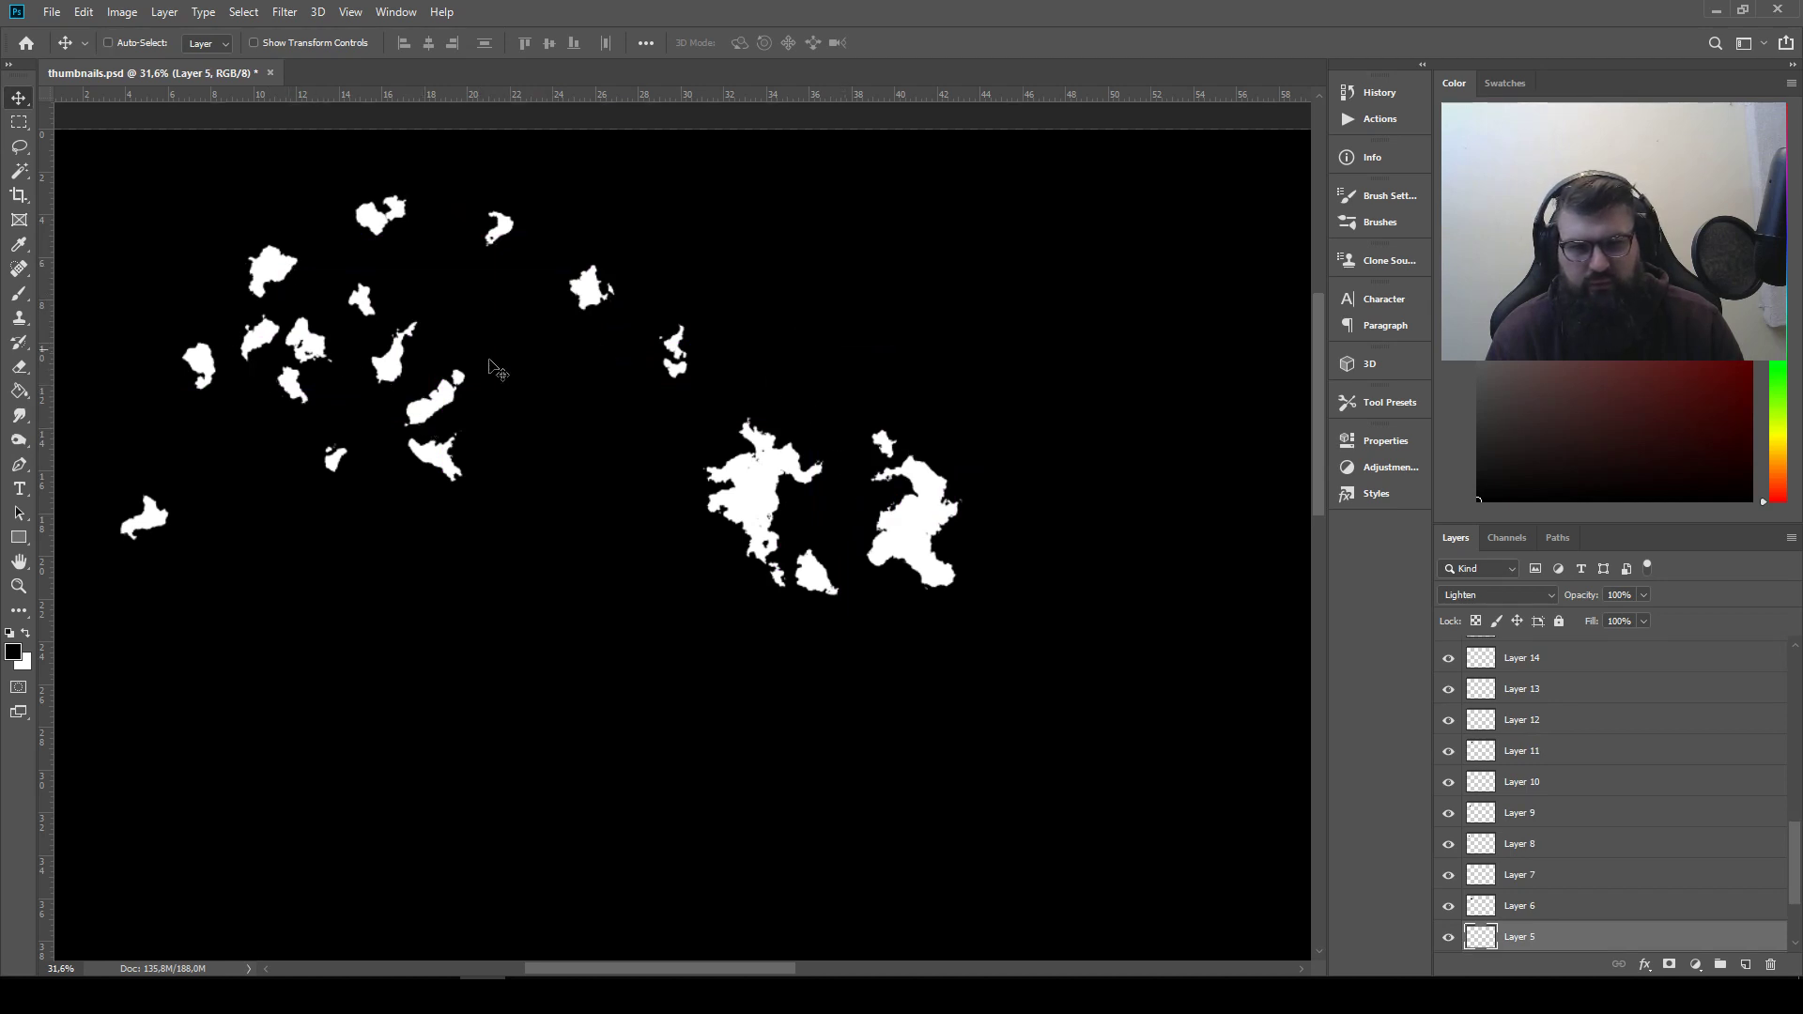
{"action": "key", "text": "ctrl"}
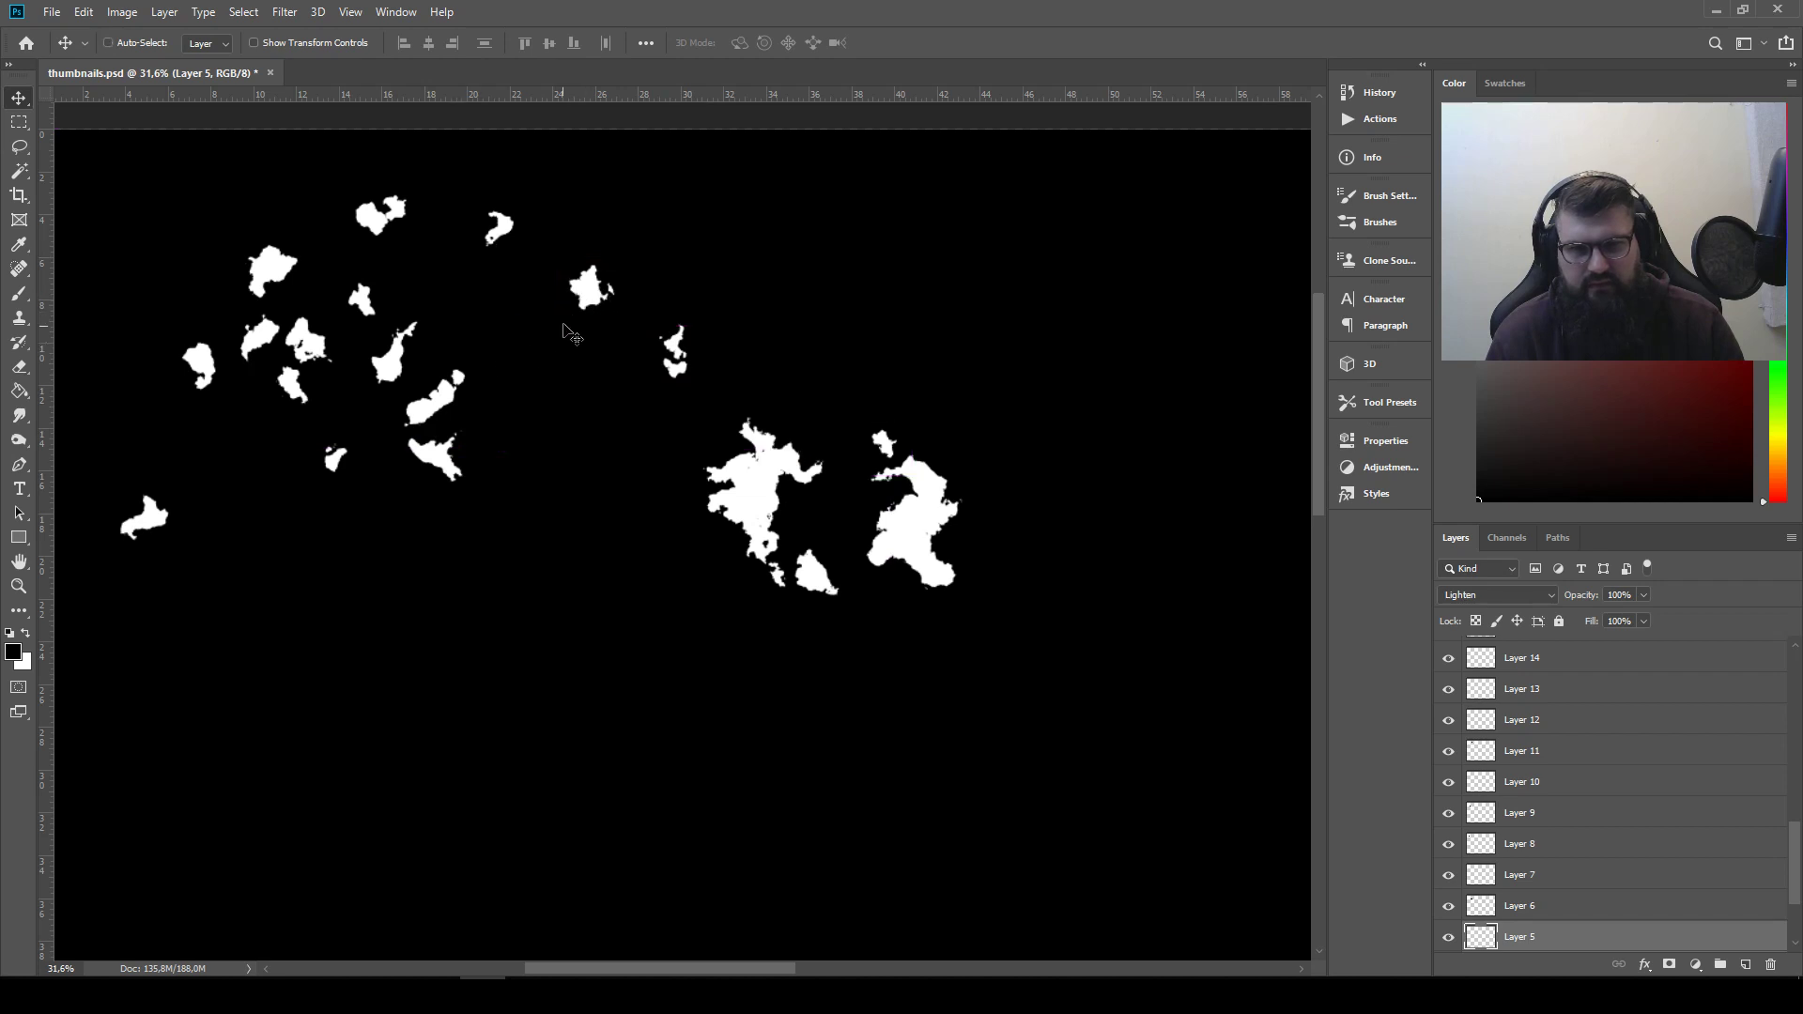
Move the Layer 14 shape to empty canvas left of the first silhouette and raise its layer directly beneath Layer 28, outside the Thumbnail group
{"action": "left_click_drag", "start_coordinate": [591, 287], "coordinate": [571, 504]}
{"action": "scroll", "coordinate": [1597, 724], "scroll_direction": "up", "scroll_amount": 5}
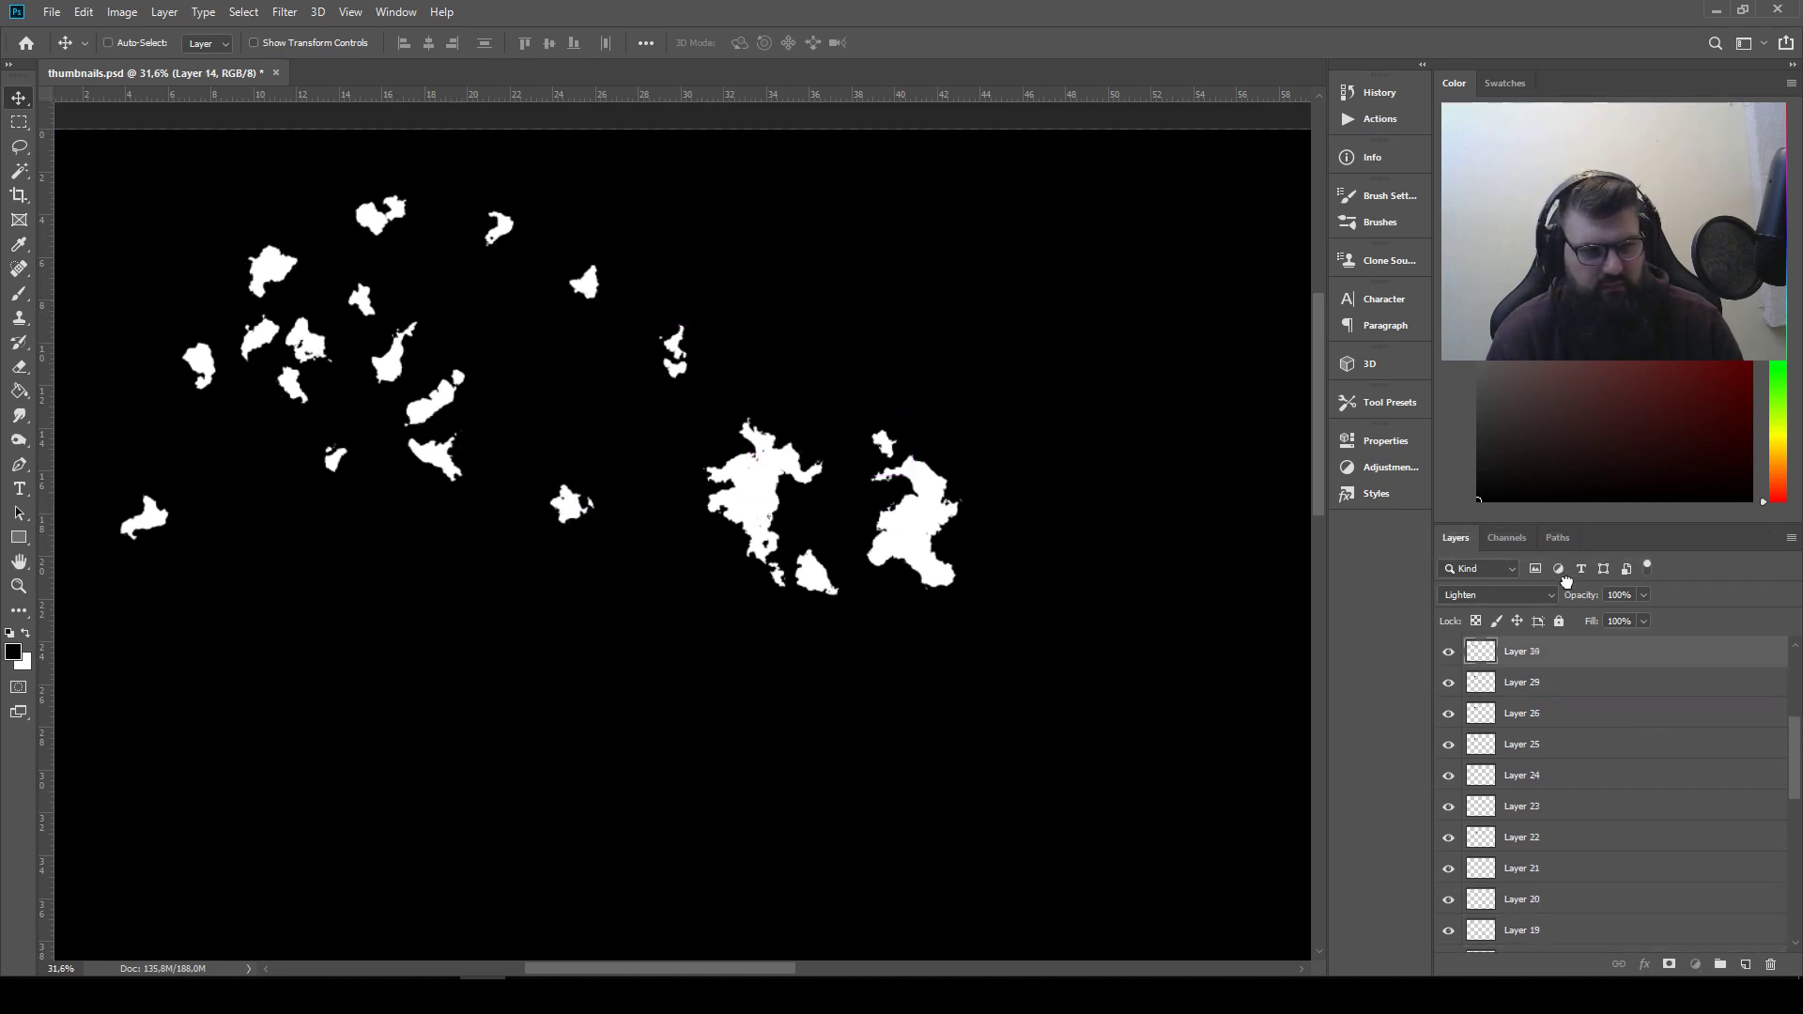
{"action": "left_click_drag", "start_coordinate": [1566, 582], "coordinate": [1580, 757]}
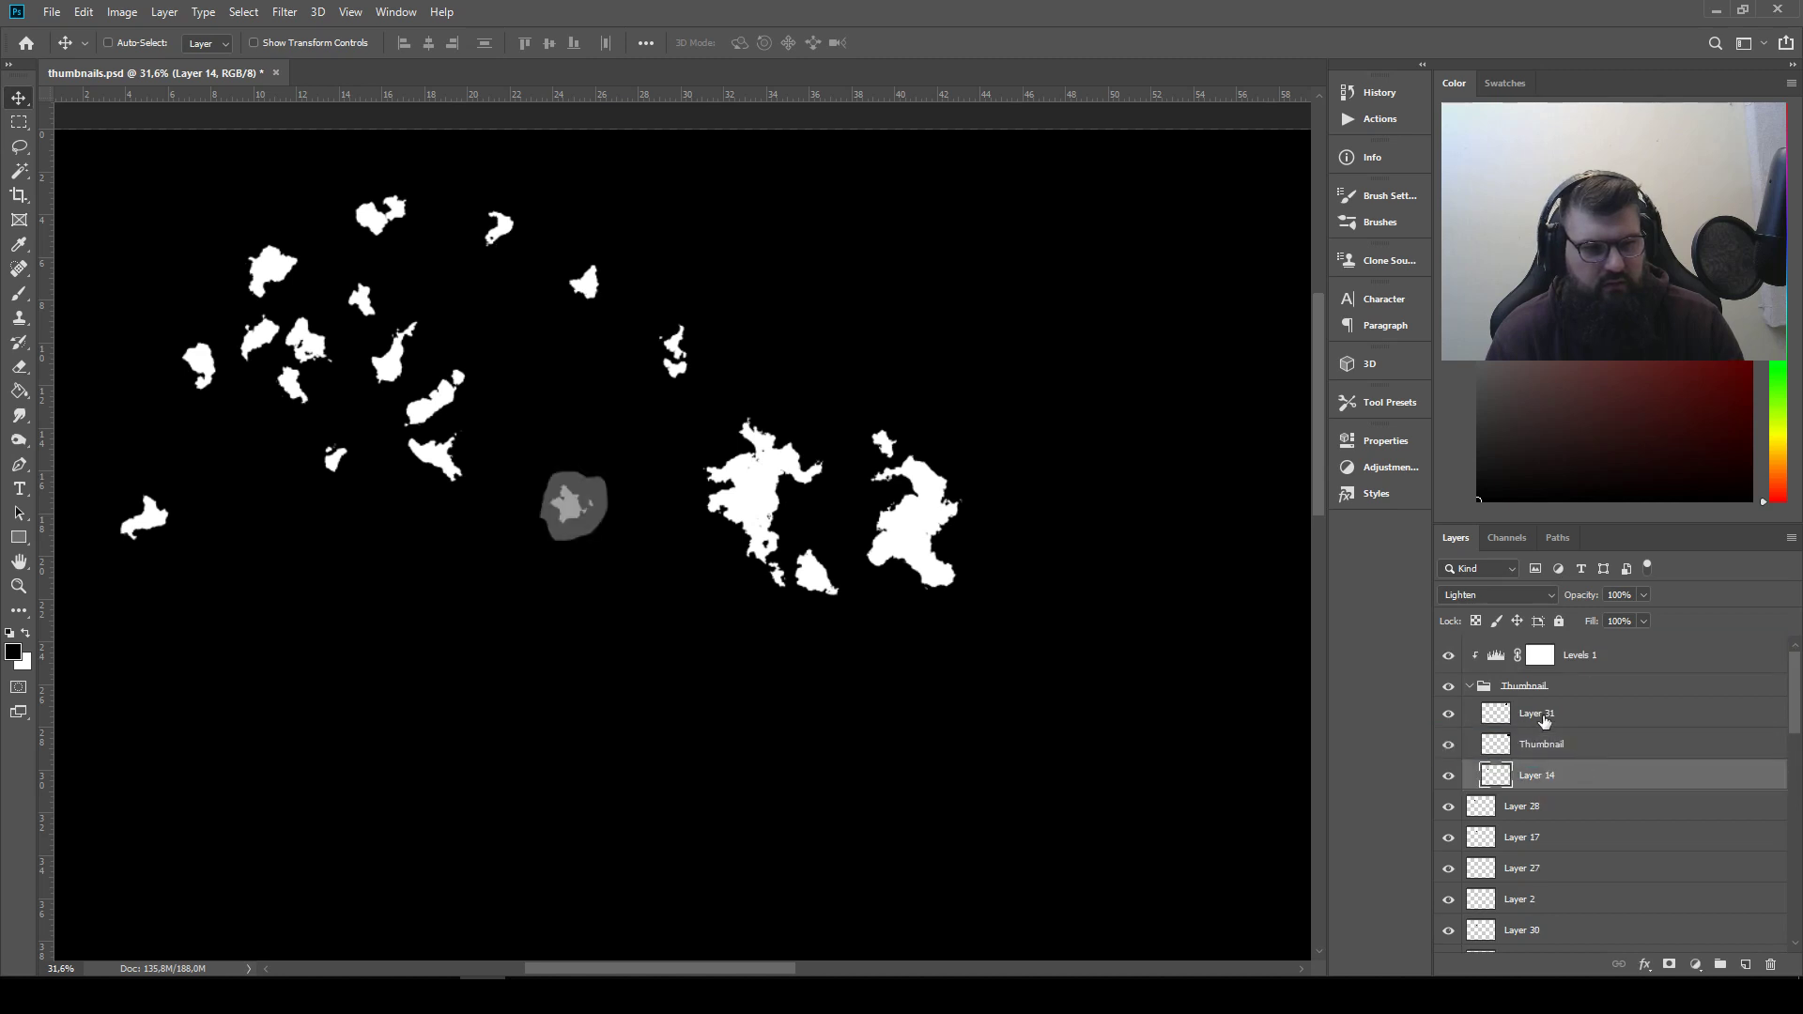
{"action": "key", "text": "ctrl+z"}
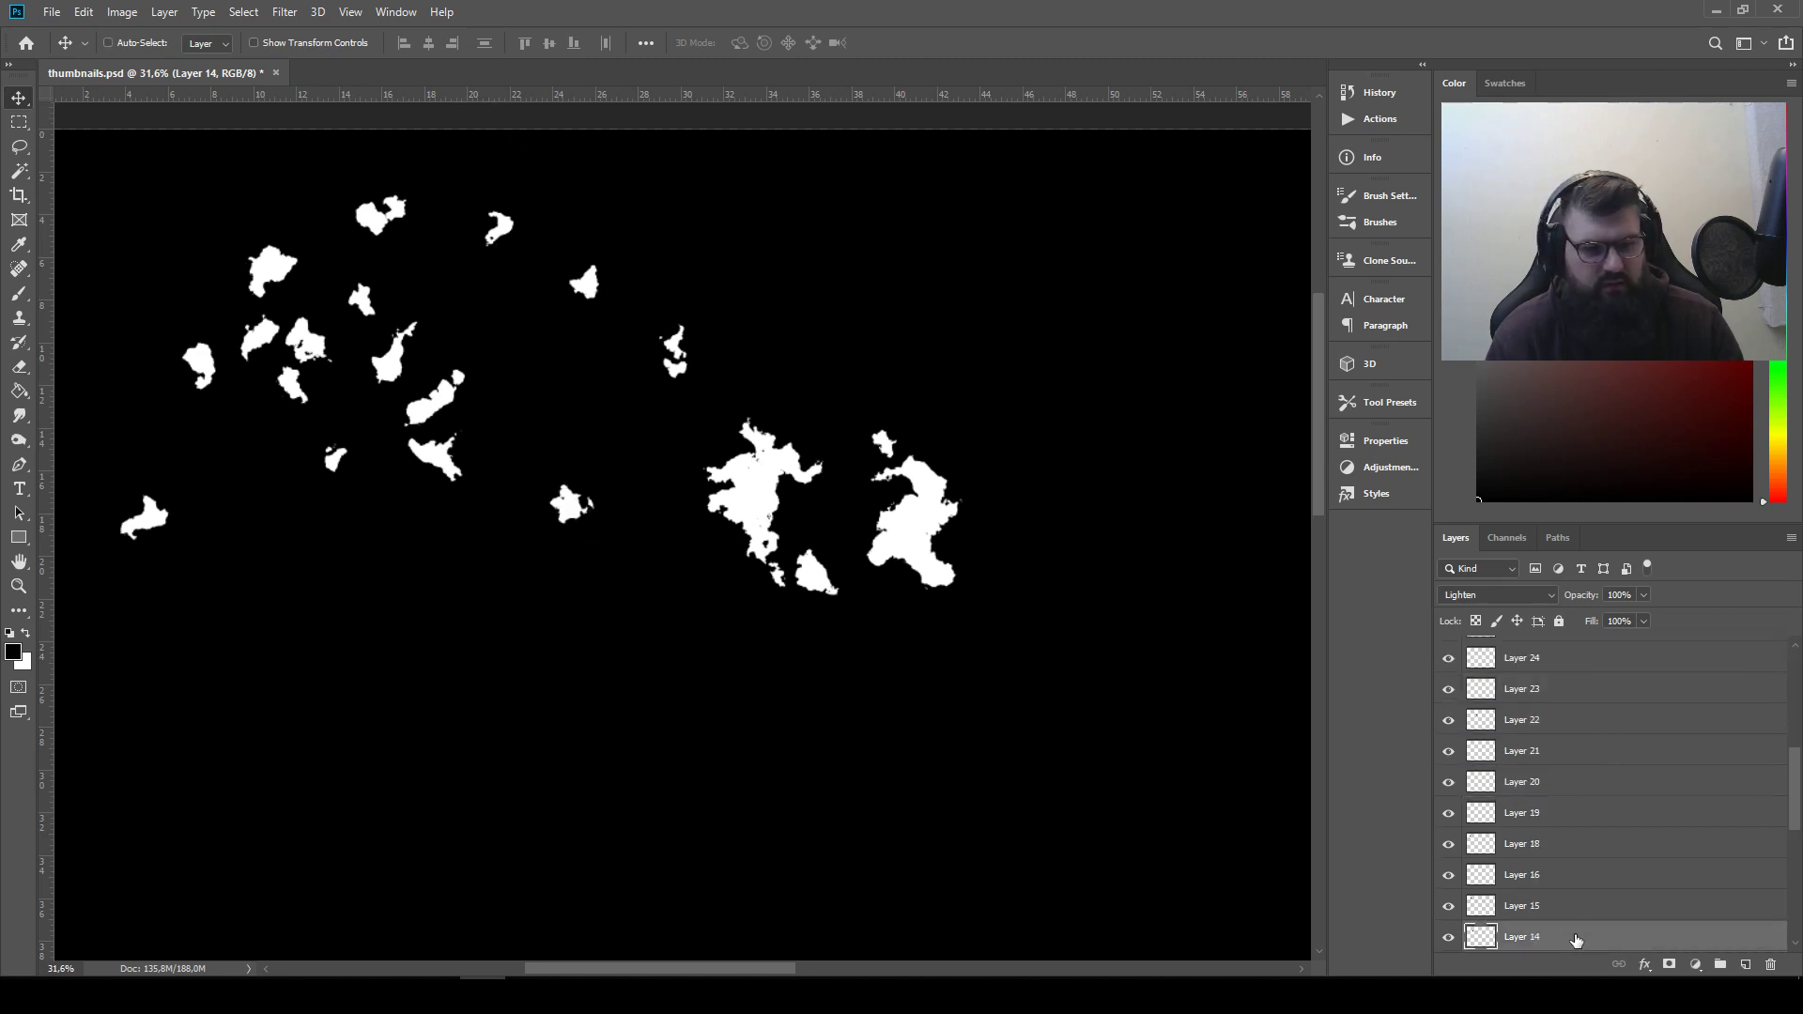
{"action": "left_click_drag", "start_coordinate": [1575, 940], "coordinate": [1585, 796]}
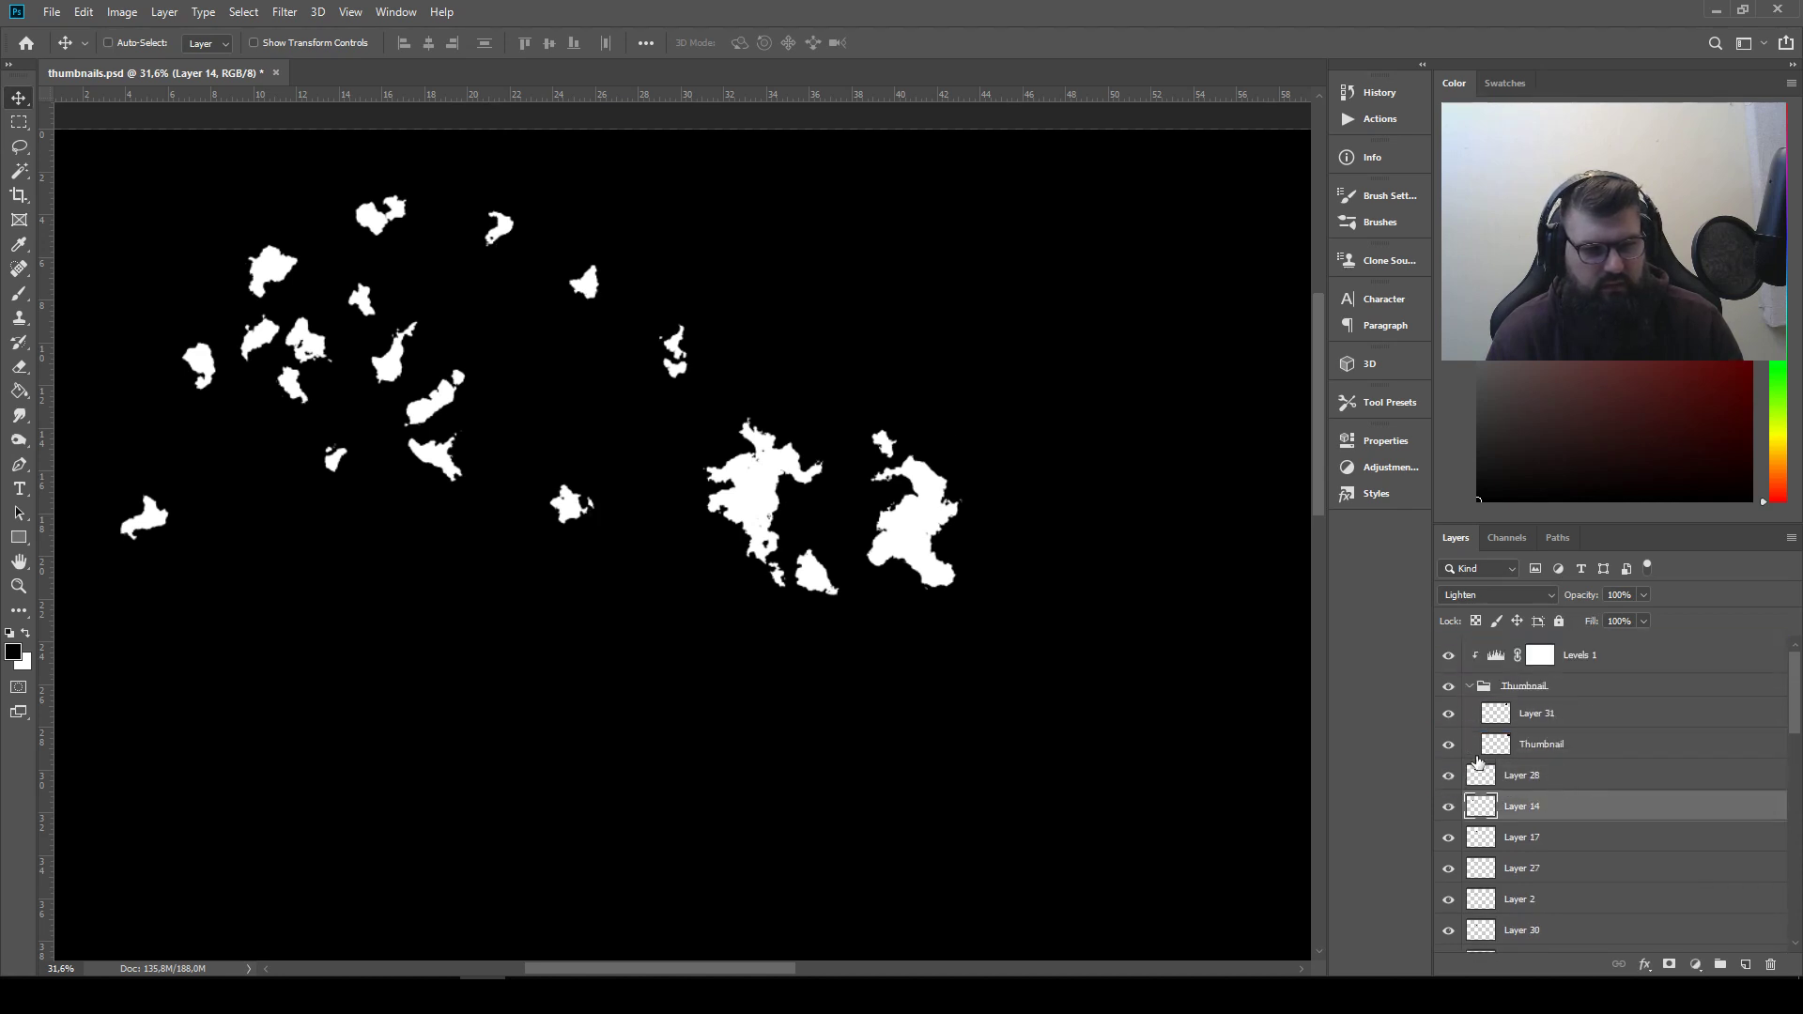
Invert Layer 14 to black and set its blend mode to Multiply
{"action": "left_click", "coordinate": [122, 12]}
{"action": "mouse_move", "coordinate": [150, 61]}
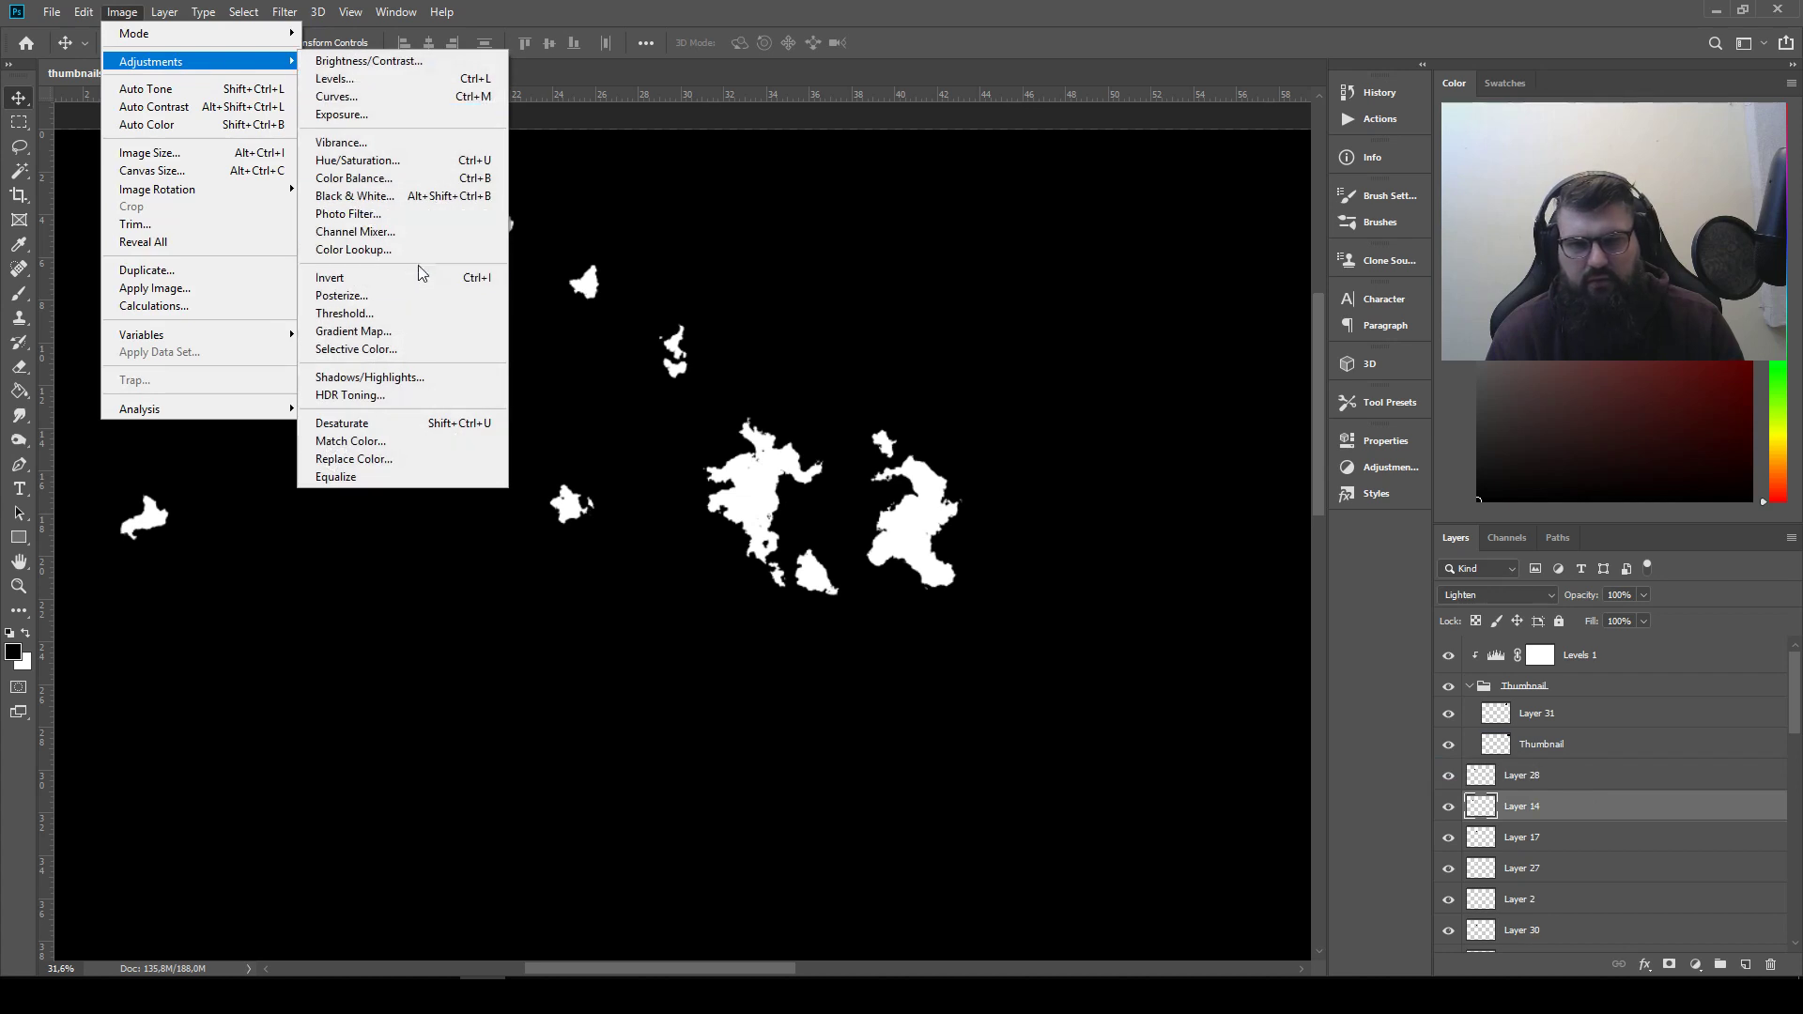
{"action": "left_click", "coordinate": [419, 277]}
{"action": "left_click", "coordinate": [1473, 595]}
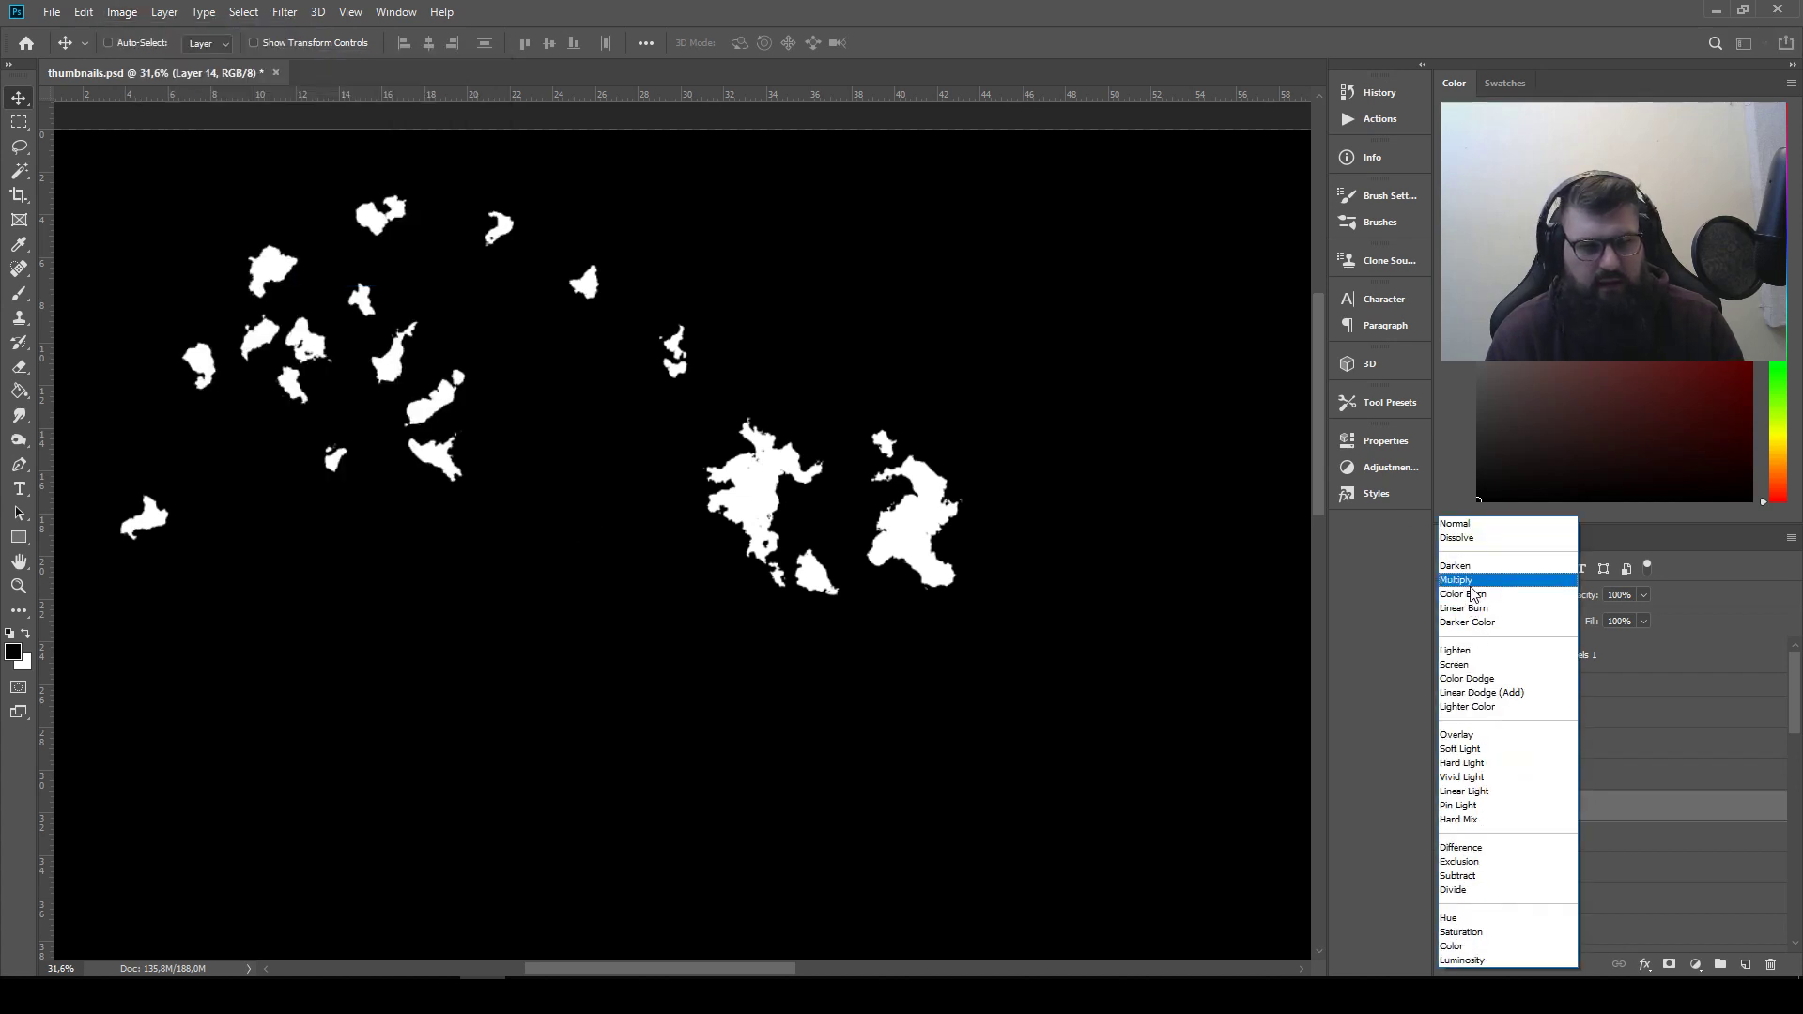
{"action": "left_click", "coordinate": [1465, 580]}
Raise Layer 14 above Layer 28 and fit its black shape over the first silhouette's right arm to trim it
{"action": "left_click_drag", "start_coordinate": [491, 457], "coordinate": [684, 487]}
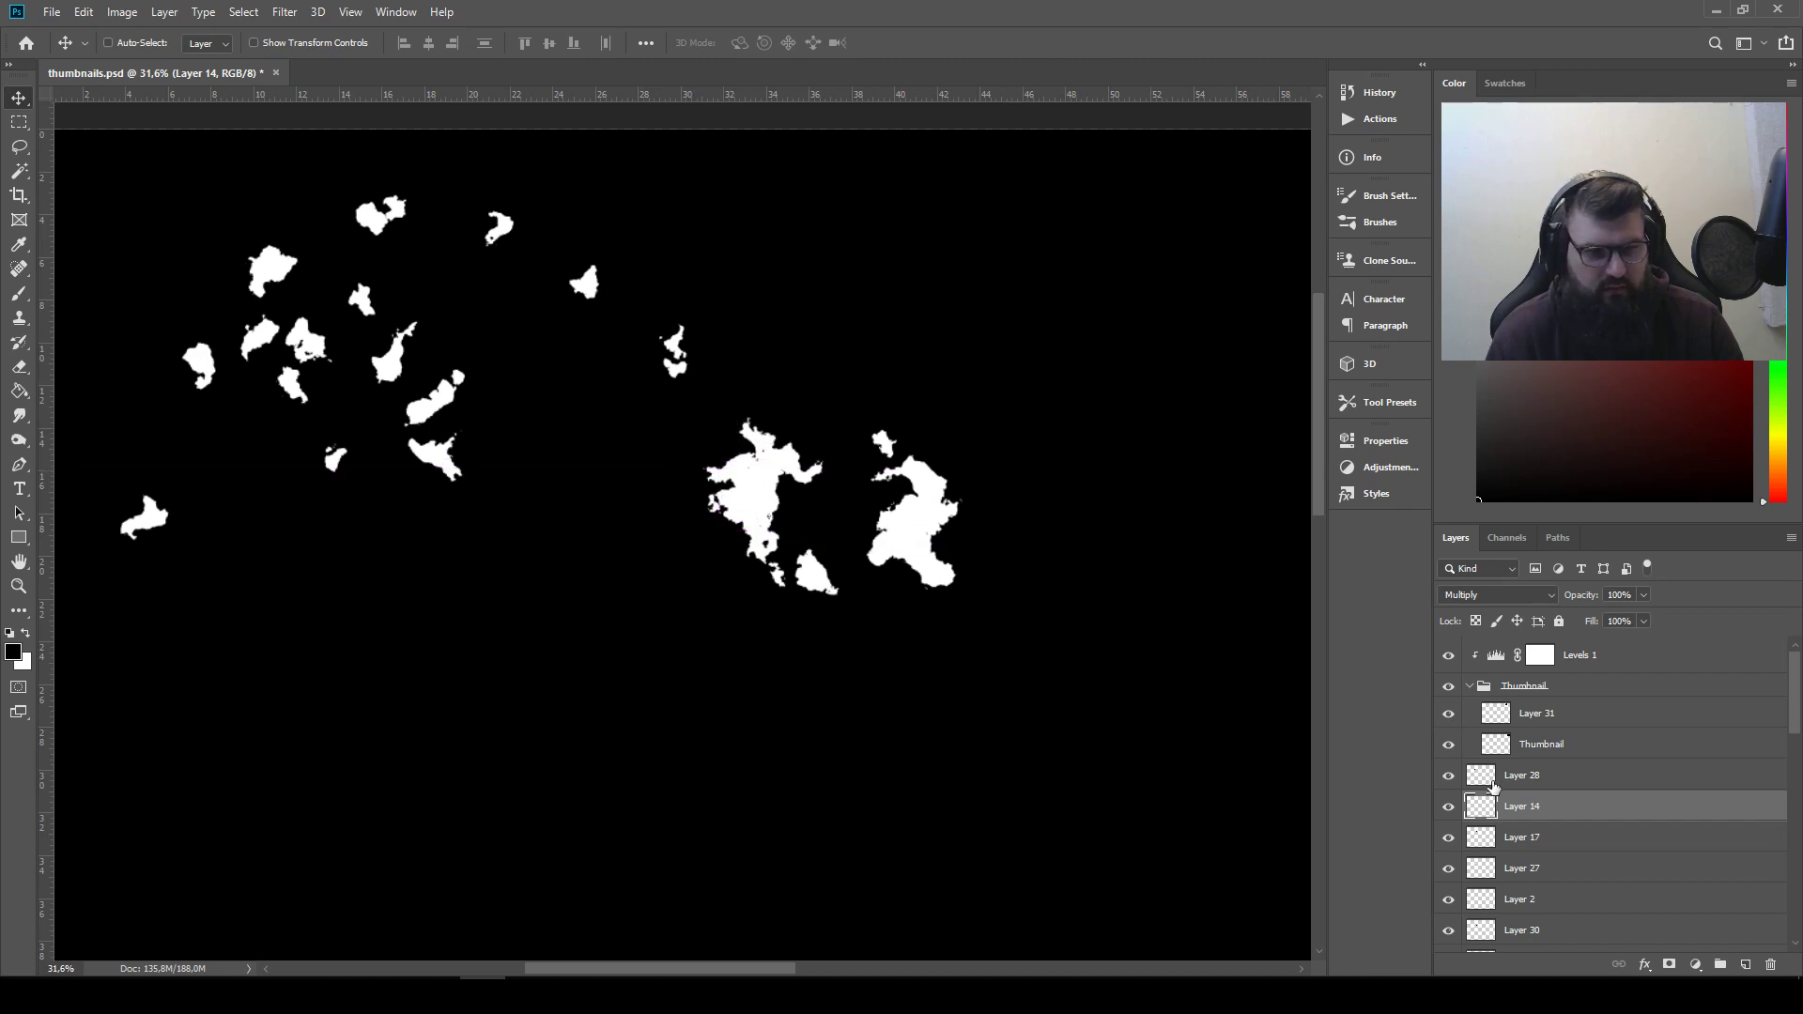
{"action": "left_click_drag", "start_coordinate": [1523, 776], "coordinate": [1534, 822]}
{"action": "left_click", "coordinate": [1531, 783]}
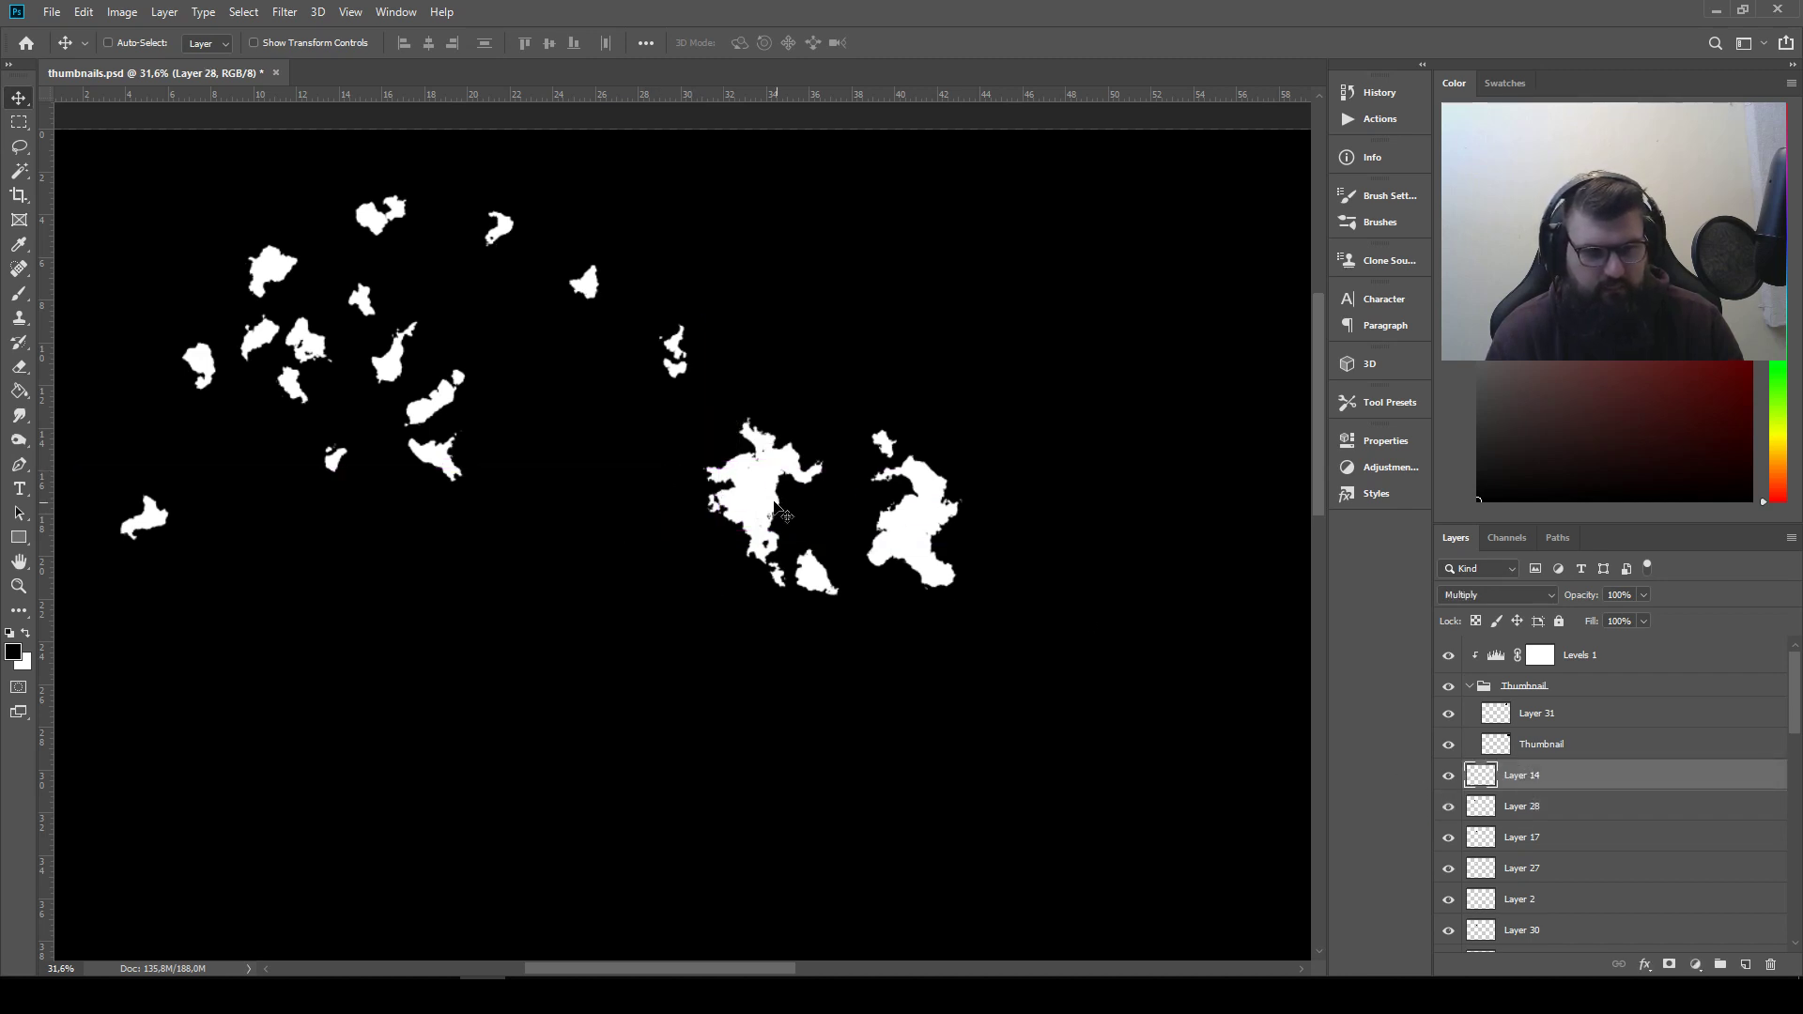
{"action": "left_click_drag", "start_coordinate": [830, 505], "coordinate": [894, 484]}
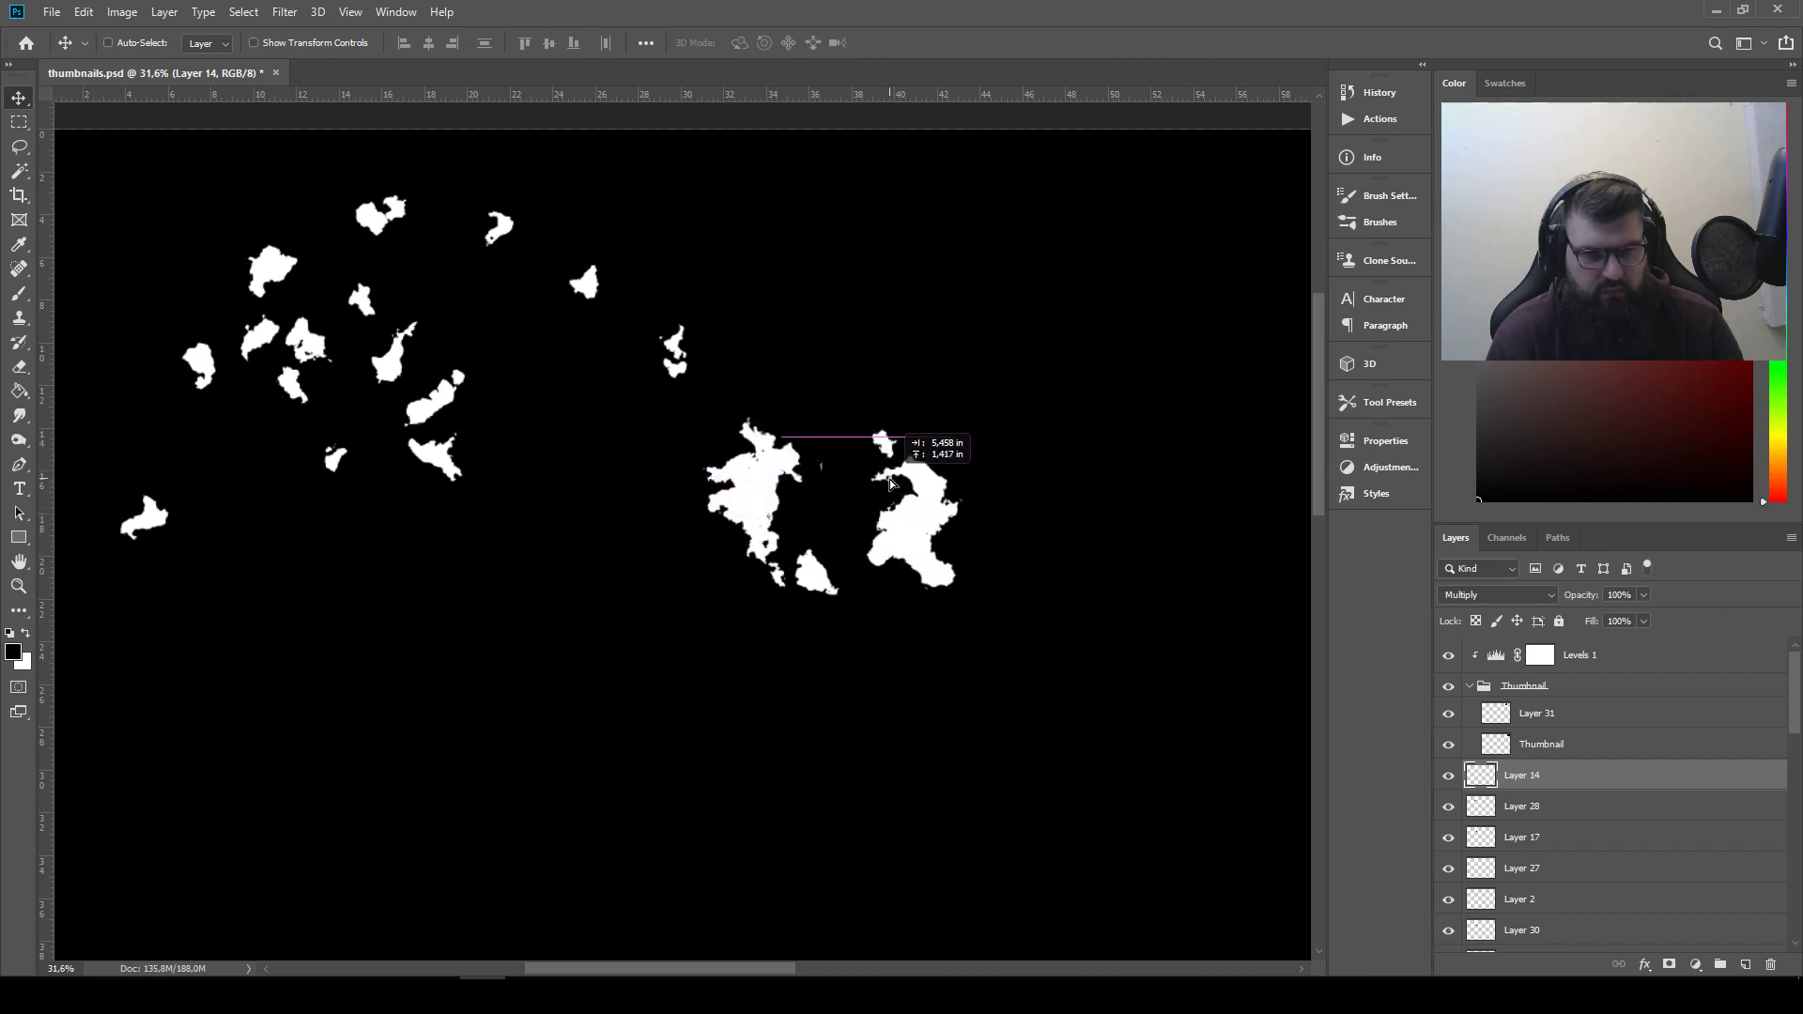
{"action": "left_click_drag", "start_coordinate": [886, 484], "coordinate": [866, 419]}
{"action": "key", "text": "ctrl+t"}
{"action": "key", "text": "Return"}
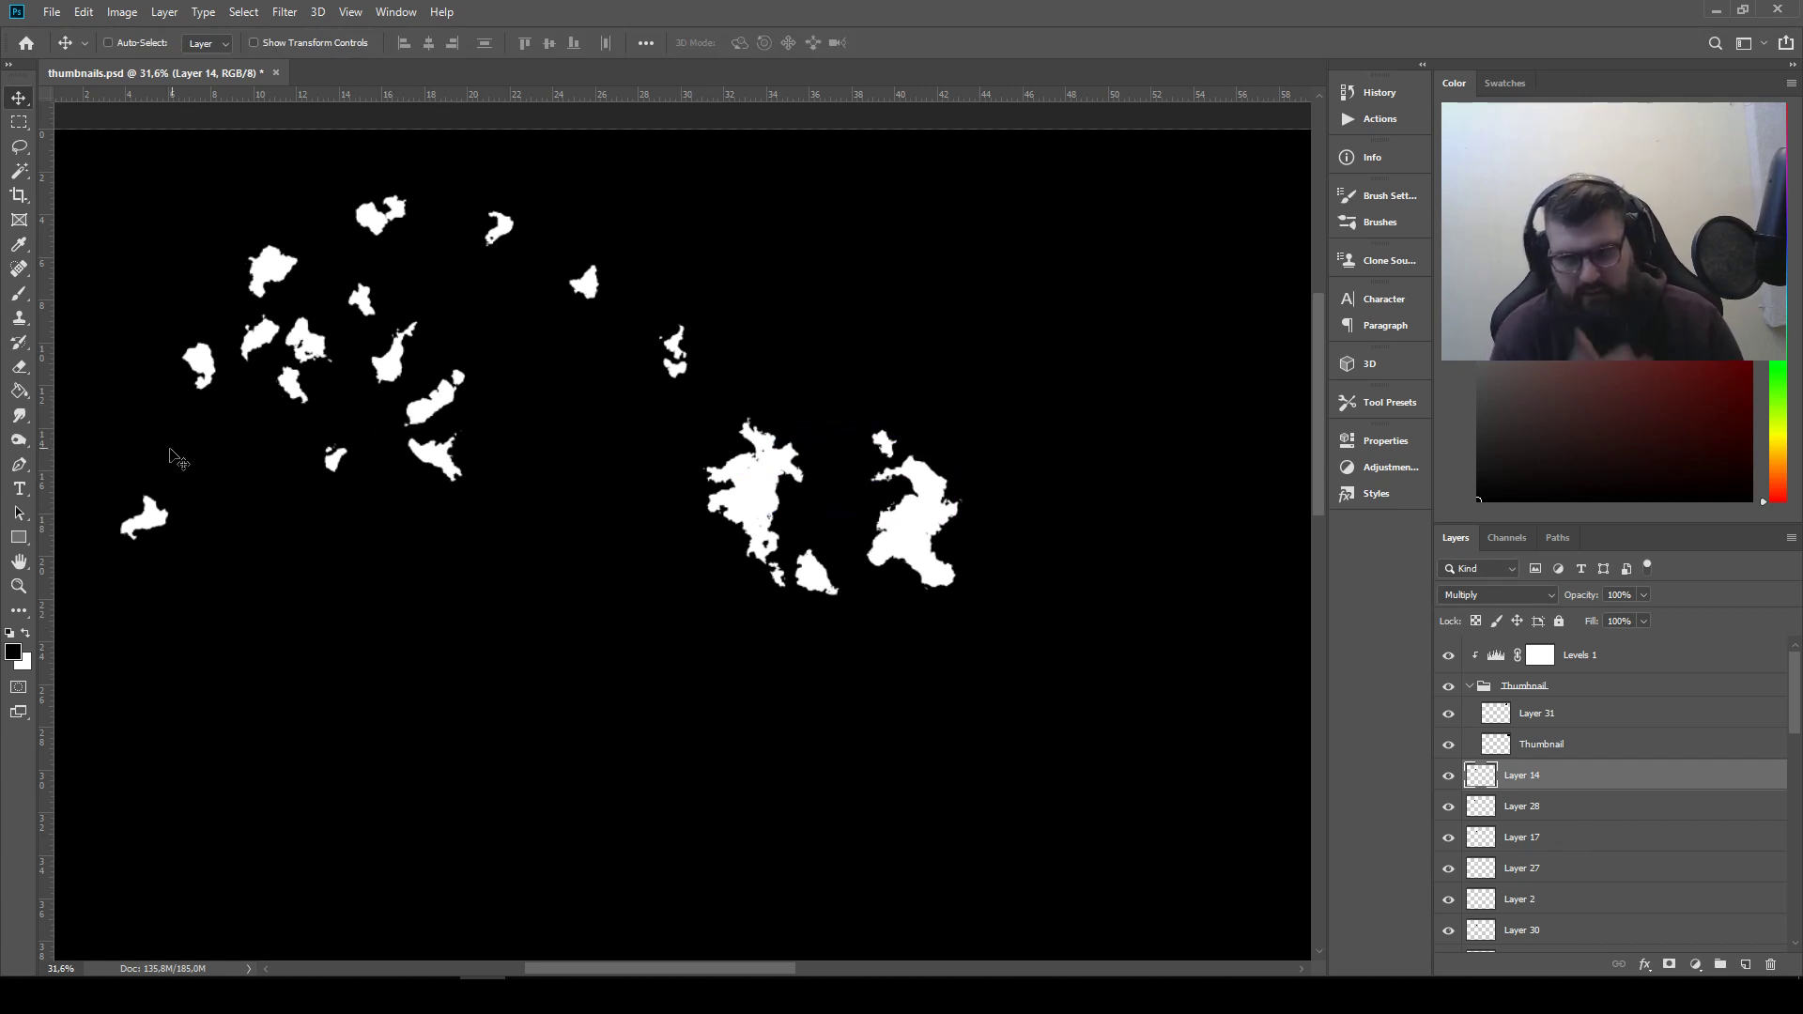
Select the Layer 6 shape among the scattered pieces and raise its layer directly above Layer 14, below the Thumbnail group
{"action": "left_click_drag", "start_coordinate": [323, 542], "coordinate": [100, 475]}
{"action": "left_click_drag", "start_coordinate": [526, 548], "coordinate": [1150, 644]}
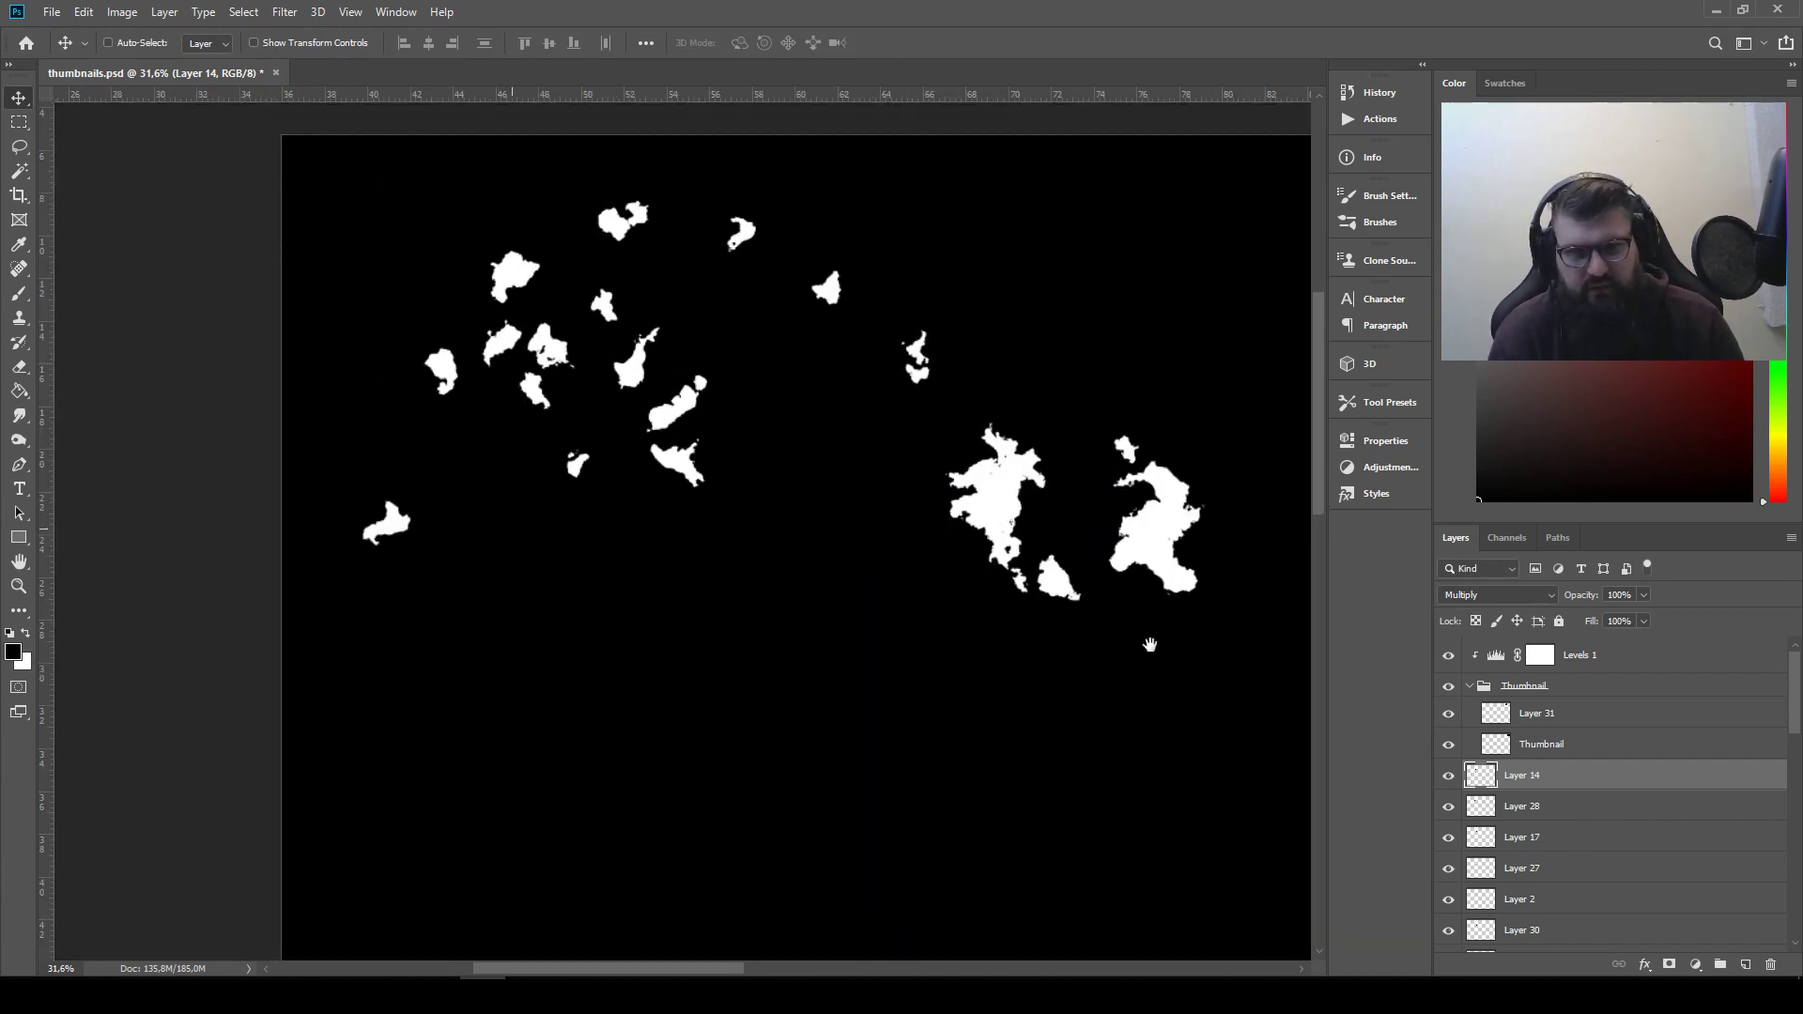
{"action": "left_click", "coordinate": [695, 414], "text": "ctrl"}
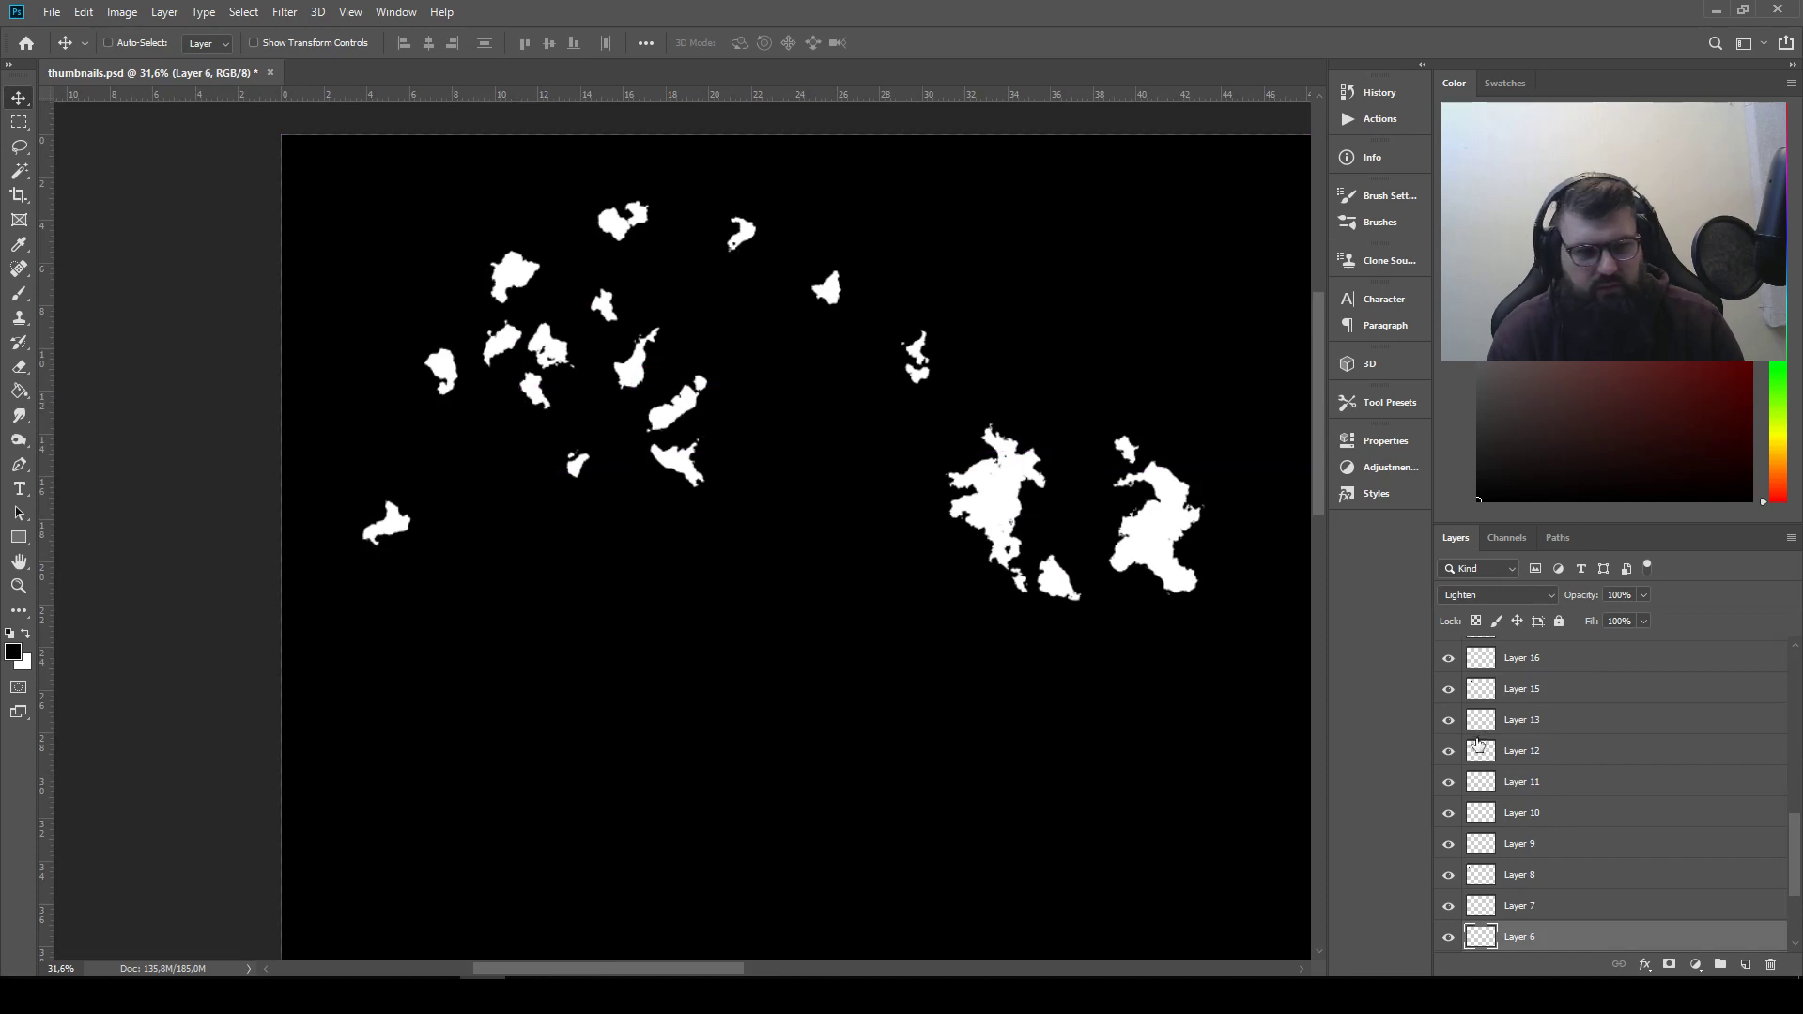
{"action": "left_click_drag", "start_coordinate": [1627, 938], "coordinate": [1593, 776]}
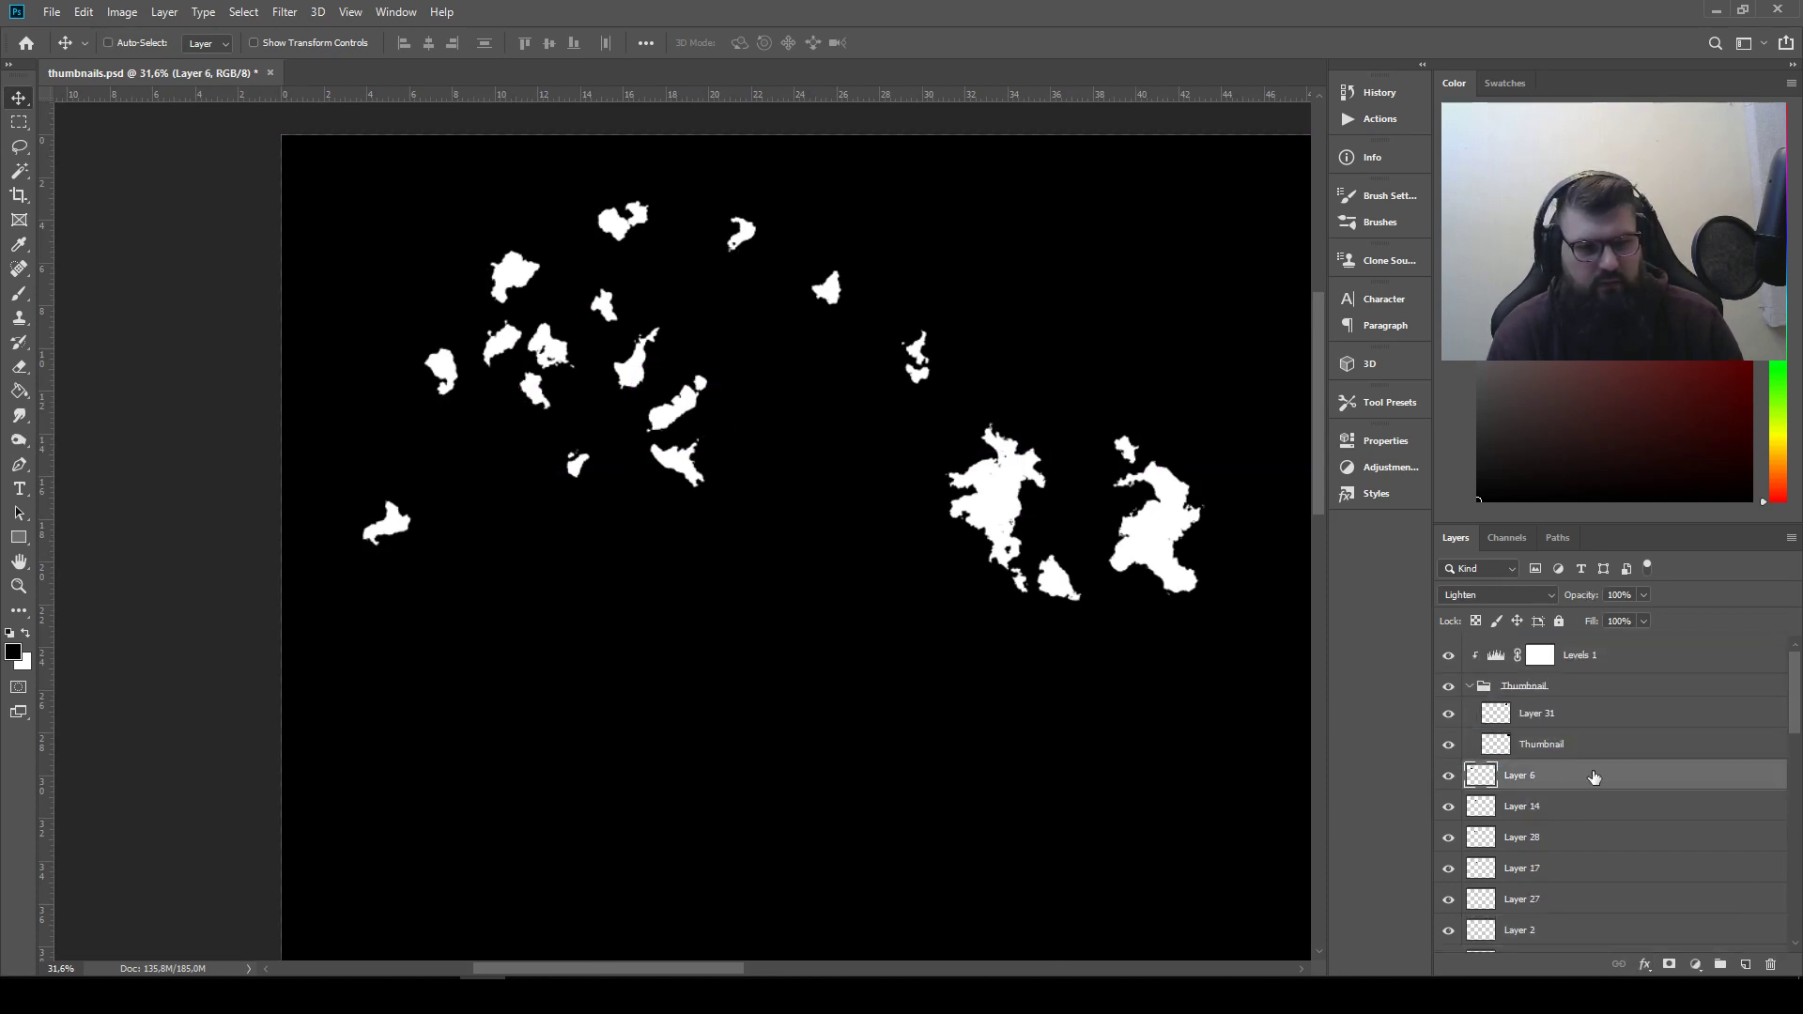
Invert the Layer 6 shape to black and set its blend mode to Multiply
{"action": "left_click", "coordinate": [127, 12]}
{"action": "mouse_move", "coordinate": [188, 61]}
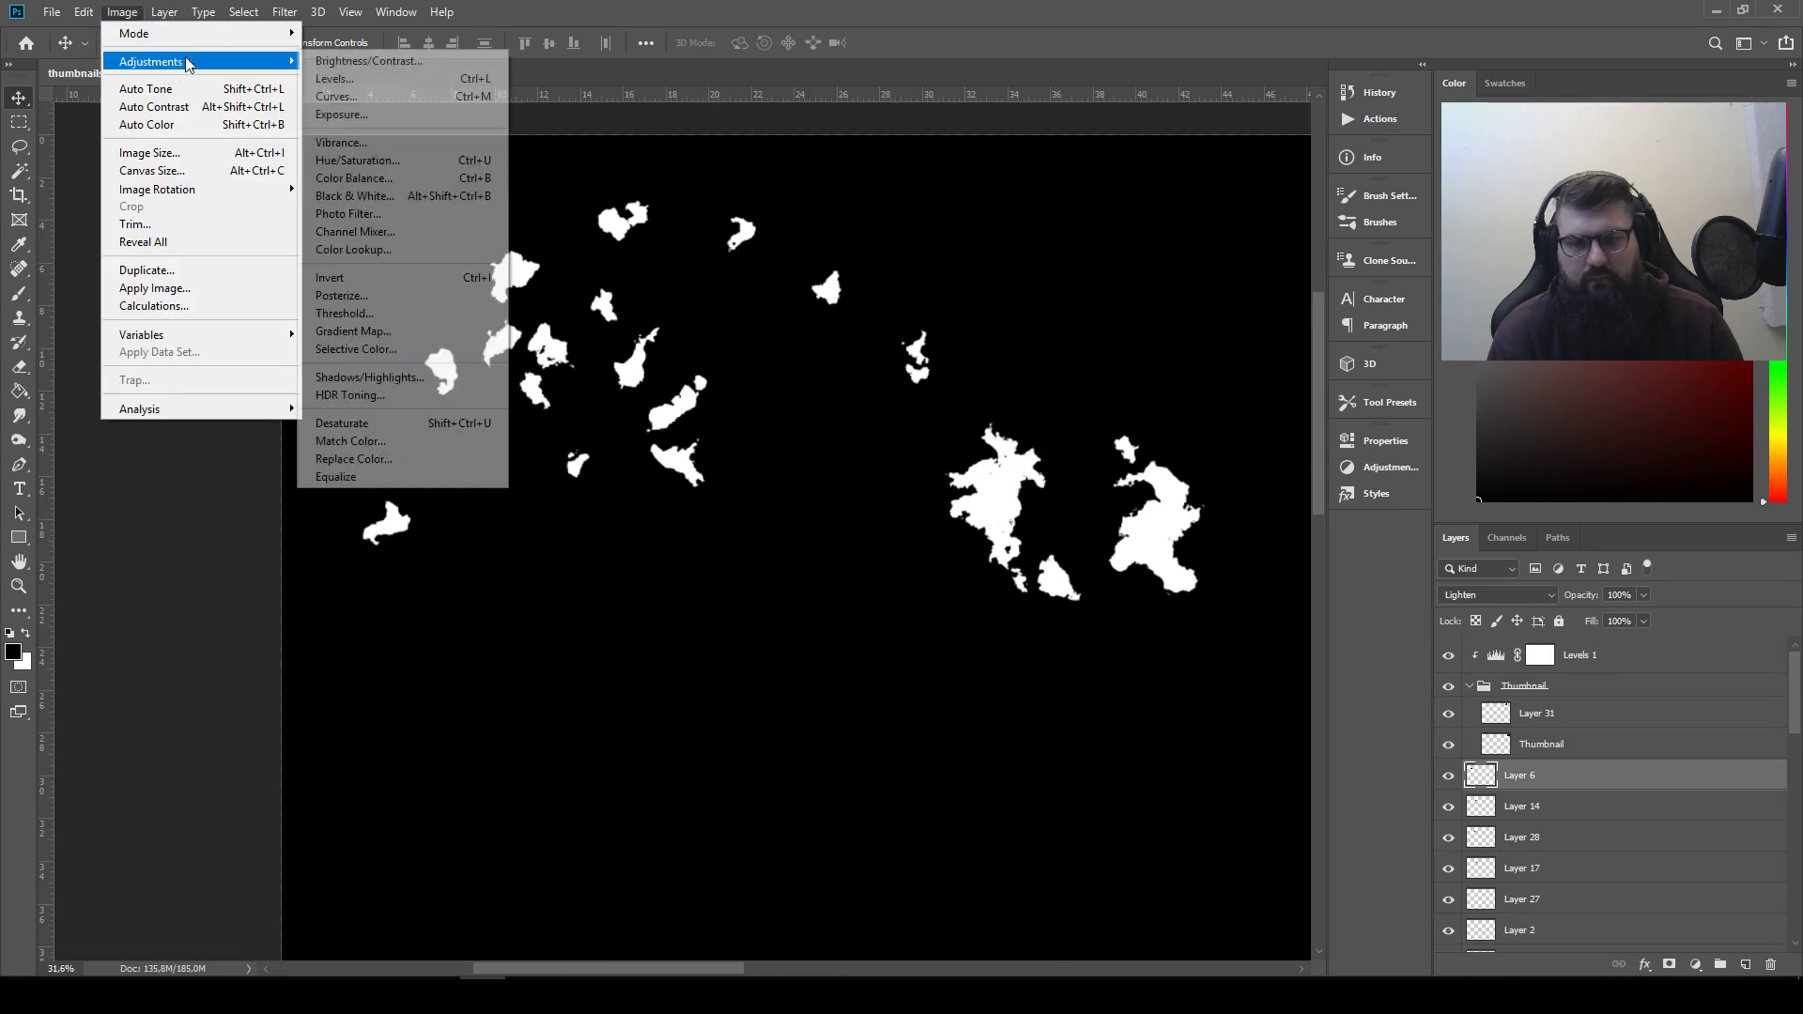
{"action": "left_click", "coordinate": [382, 285]}
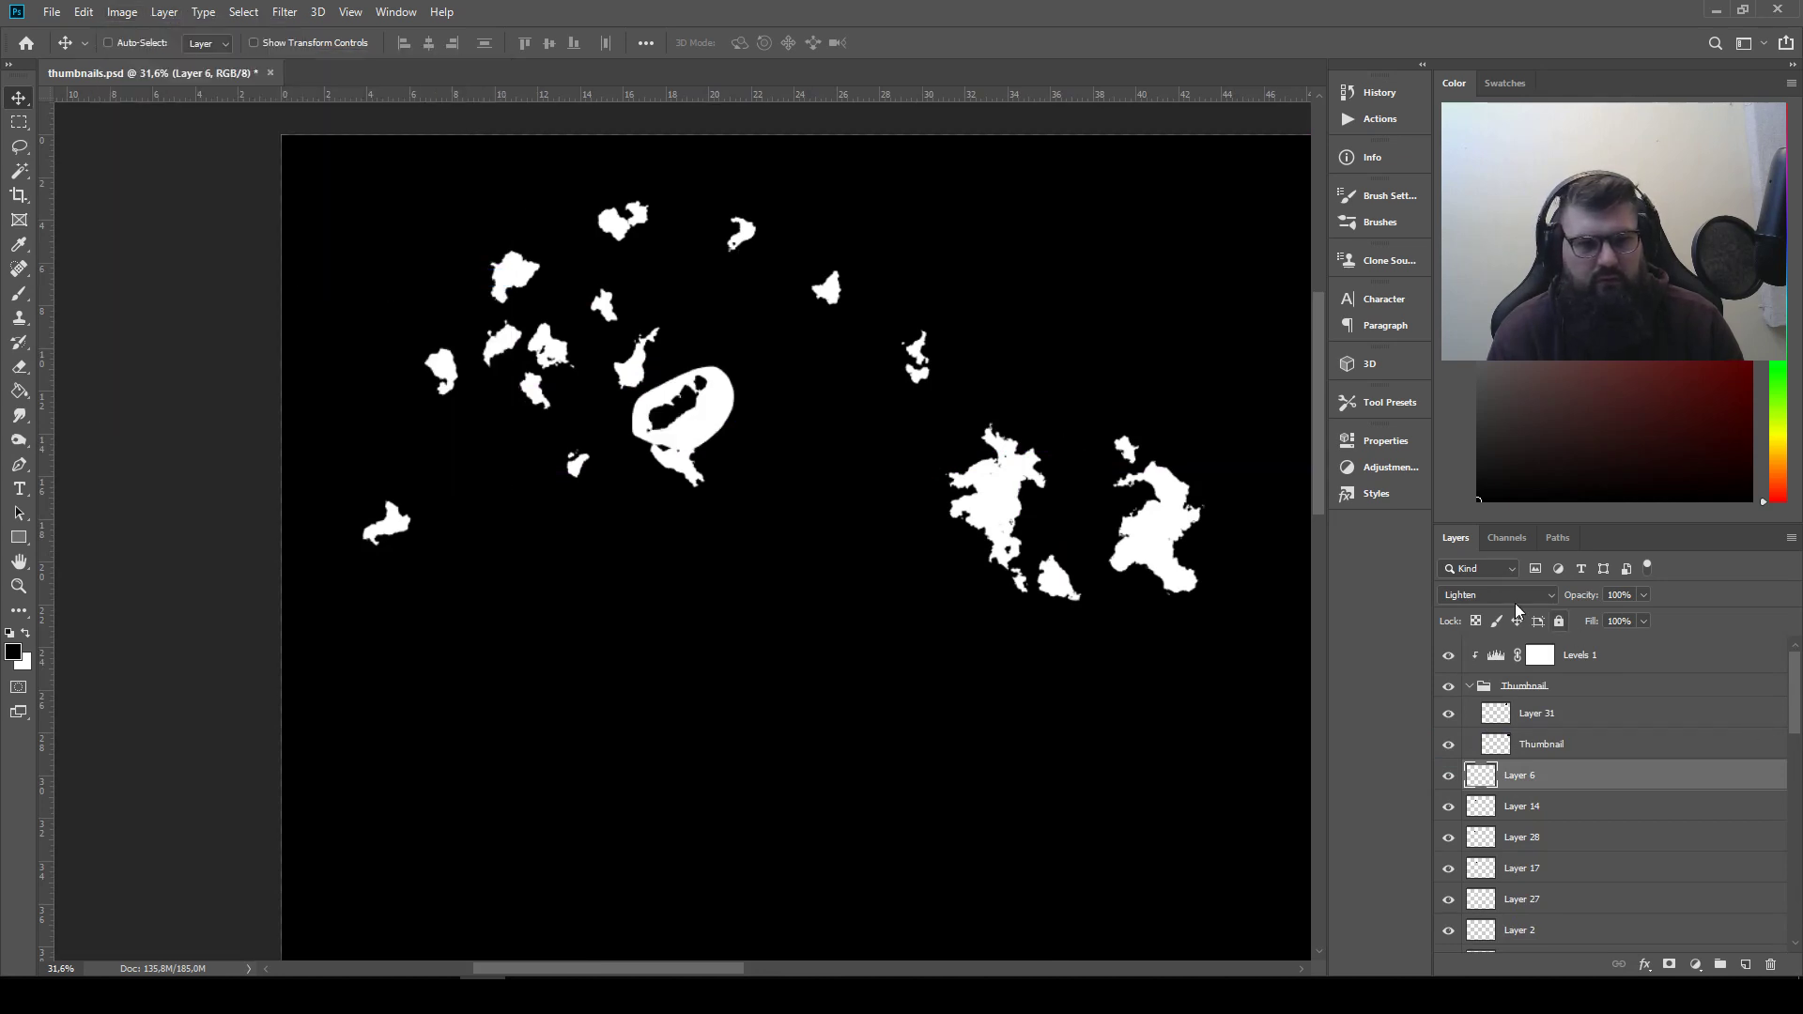
{"action": "left_click", "coordinate": [1512, 596]}
{"action": "left_click", "coordinate": [1483, 574]}
Move the black Layer 6 shape over the second silhouette, then rotate and fit it so it trims the silhouette's right edge
{"action": "left_click_drag", "start_coordinate": [1161, 607], "coordinate": [953, 592]}
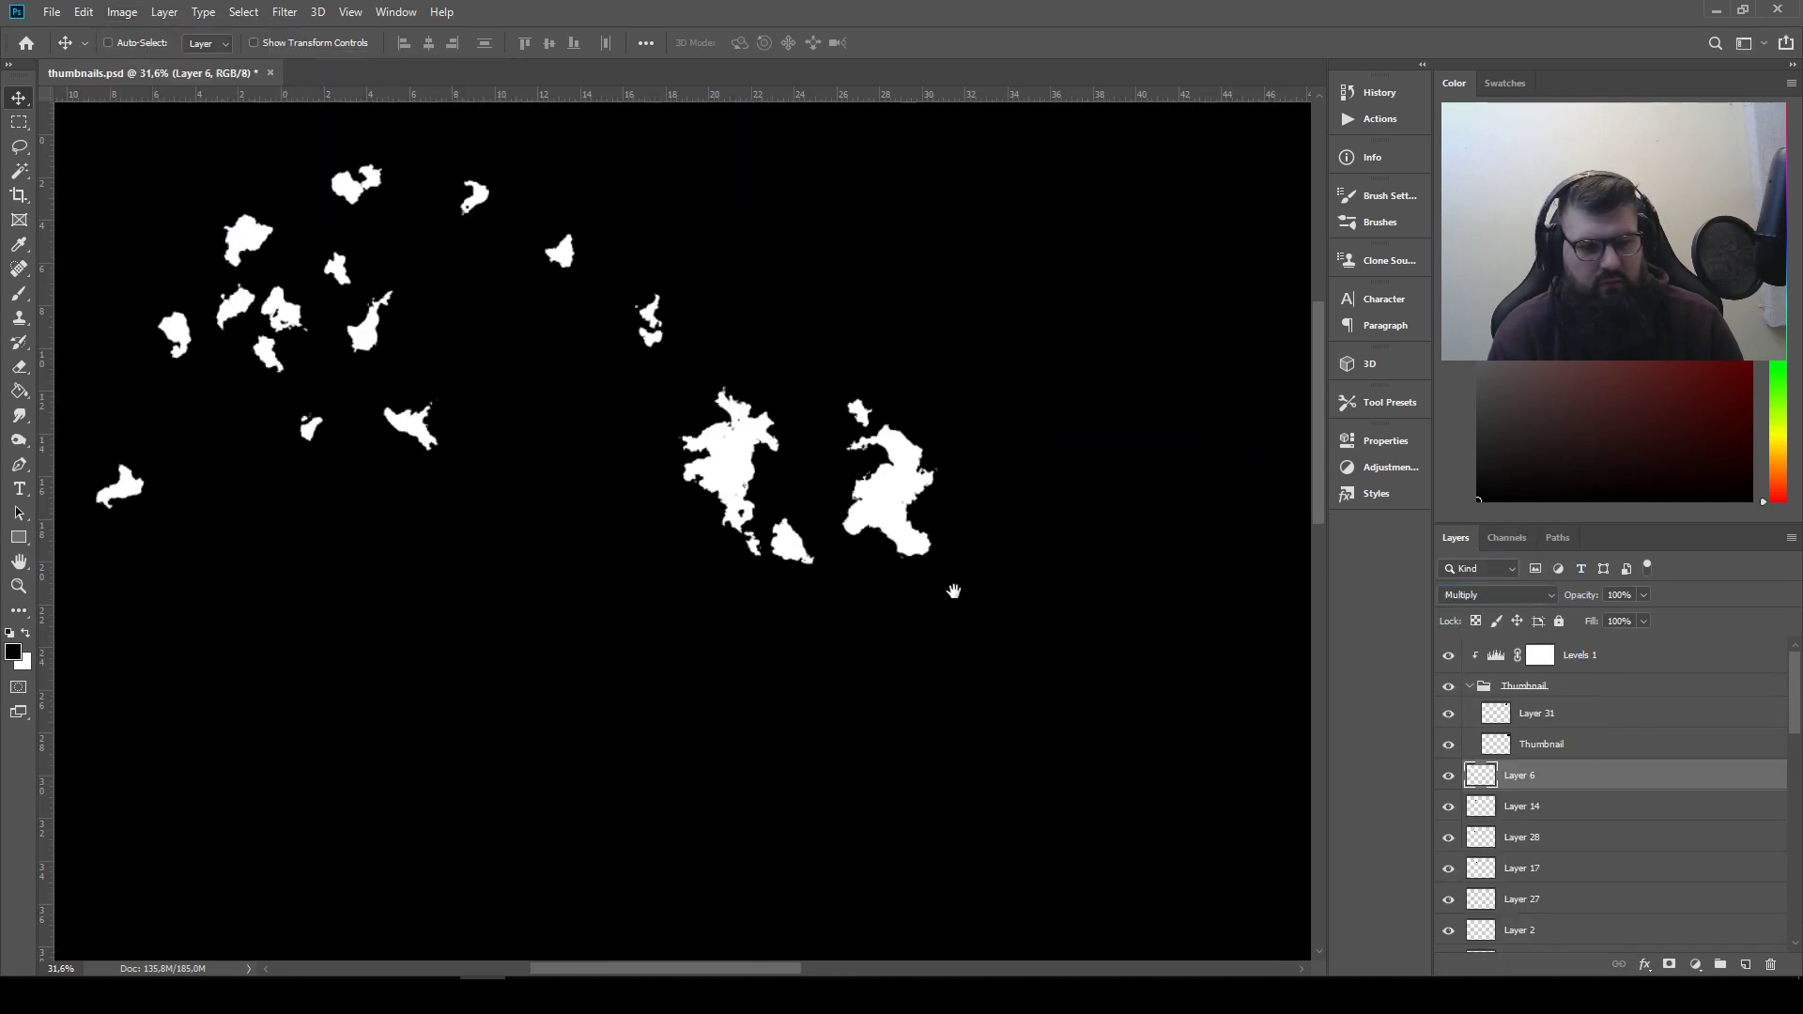
{"action": "left_click_drag", "start_coordinate": [404, 429], "coordinate": [881, 551]}
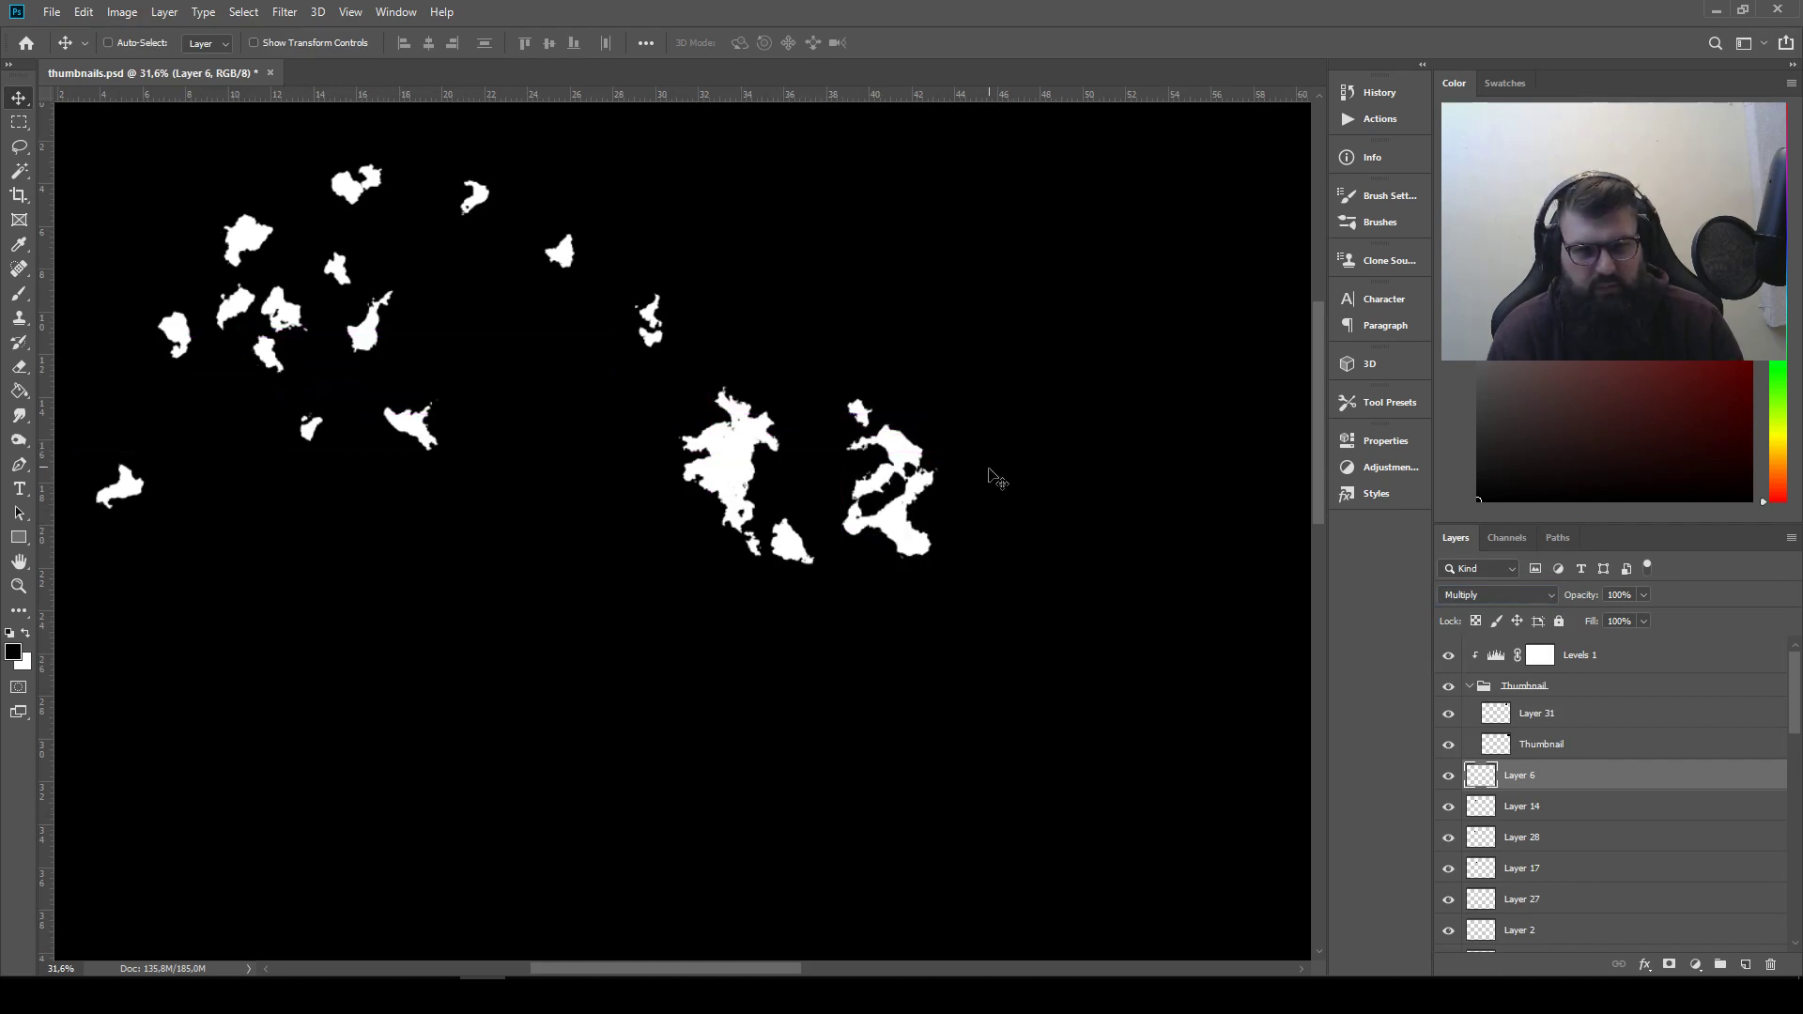
{"action": "mouse_move", "coordinate": [991, 474]}
{"action": "left_mouse_down"}
{"action": "mouse_move", "coordinate": [969, 480]}
{"action": "mouse_move", "coordinate": [965, 460]}
{"action": "mouse_move", "coordinate": [1012, 453]}
{"action": "mouse_move", "coordinate": [1027, 492]}
{"action": "mouse_move", "coordinate": [998, 510]}
{"action": "mouse_move", "coordinate": [888, 493]}
{"action": "mouse_move", "coordinate": [830, 432]}
{"action": "mouse_move", "coordinate": [786, 449]}
{"action": "mouse_move", "coordinate": [980, 445]}
{"action": "mouse_move", "coordinate": [982, 415]}
{"action": "mouse_move", "coordinate": [1014, 412]}
{"action": "mouse_move", "coordinate": [1014, 471]}
{"action": "left_mouse_up"}
{"action": "left_click_drag", "start_coordinate": [1005, 476], "coordinate": [1002, 470]}
{"action": "key", "text": "ctrl+t"}
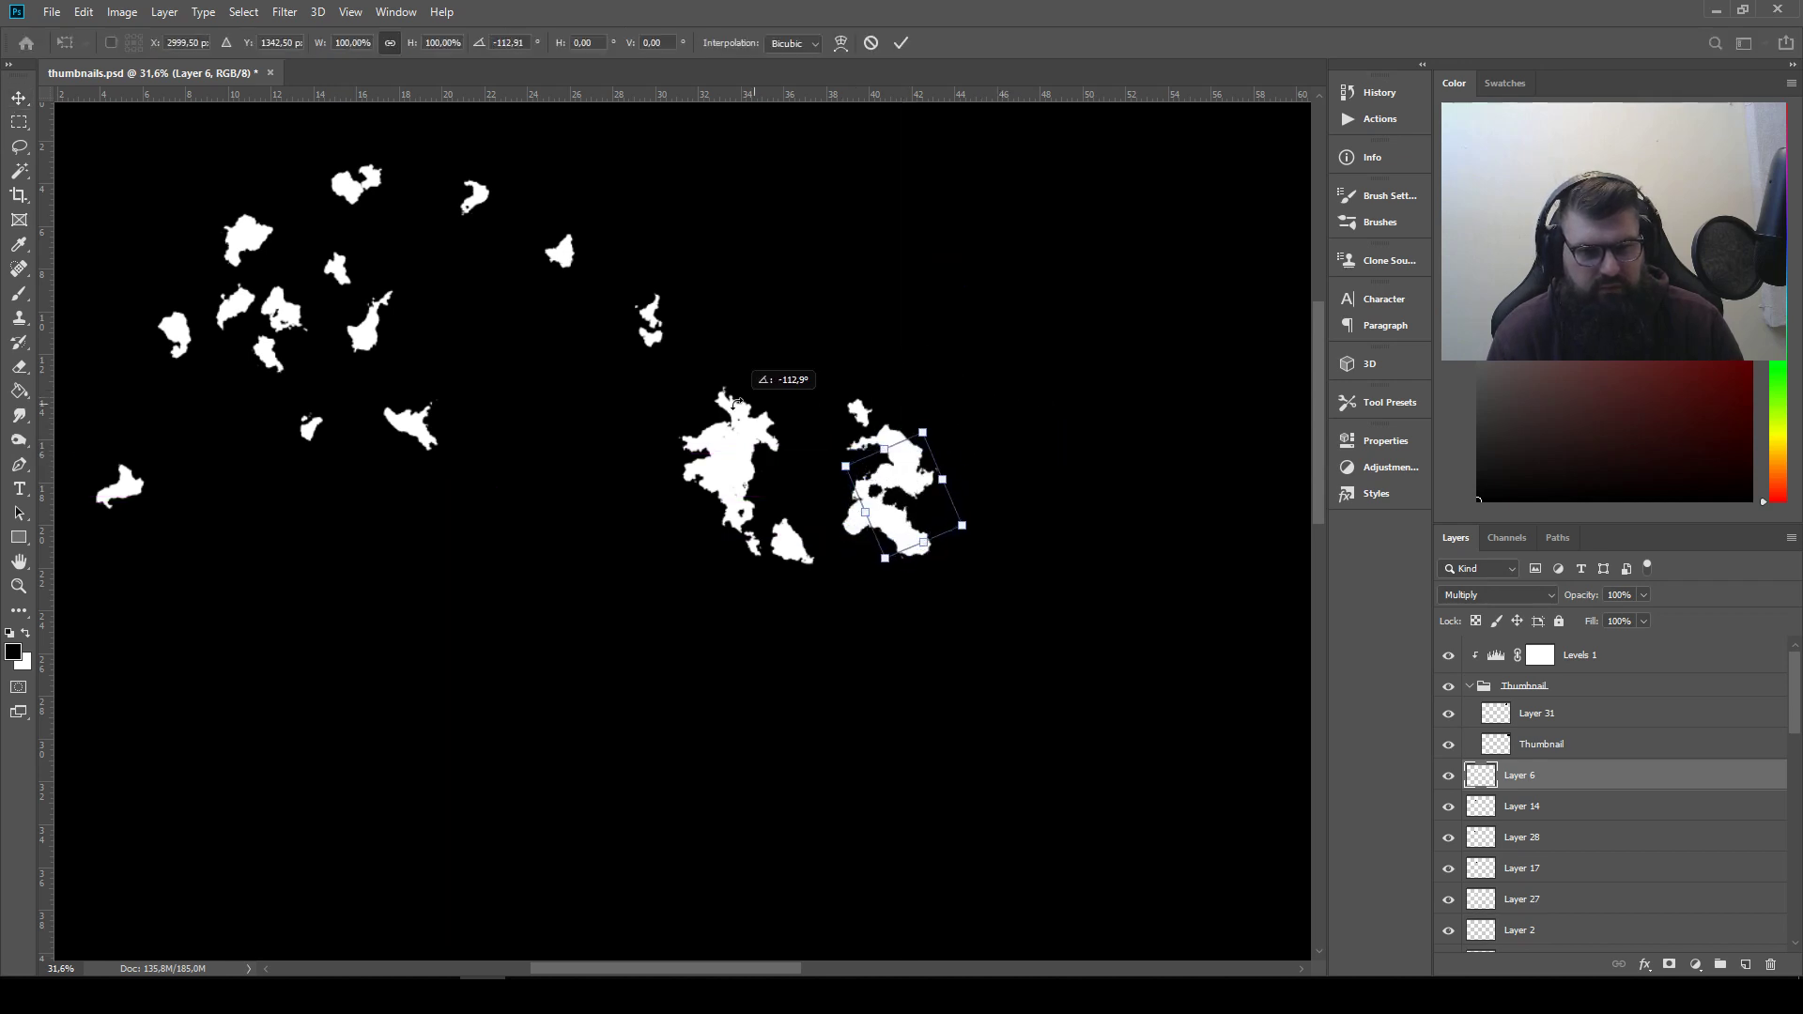
{"action": "left_click_drag", "start_coordinate": [737, 402], "coordinate": [739, 401]}
{"action": "left_click_drag", "start_coordinate": [921, 508], "coordinate": [891, 502]}
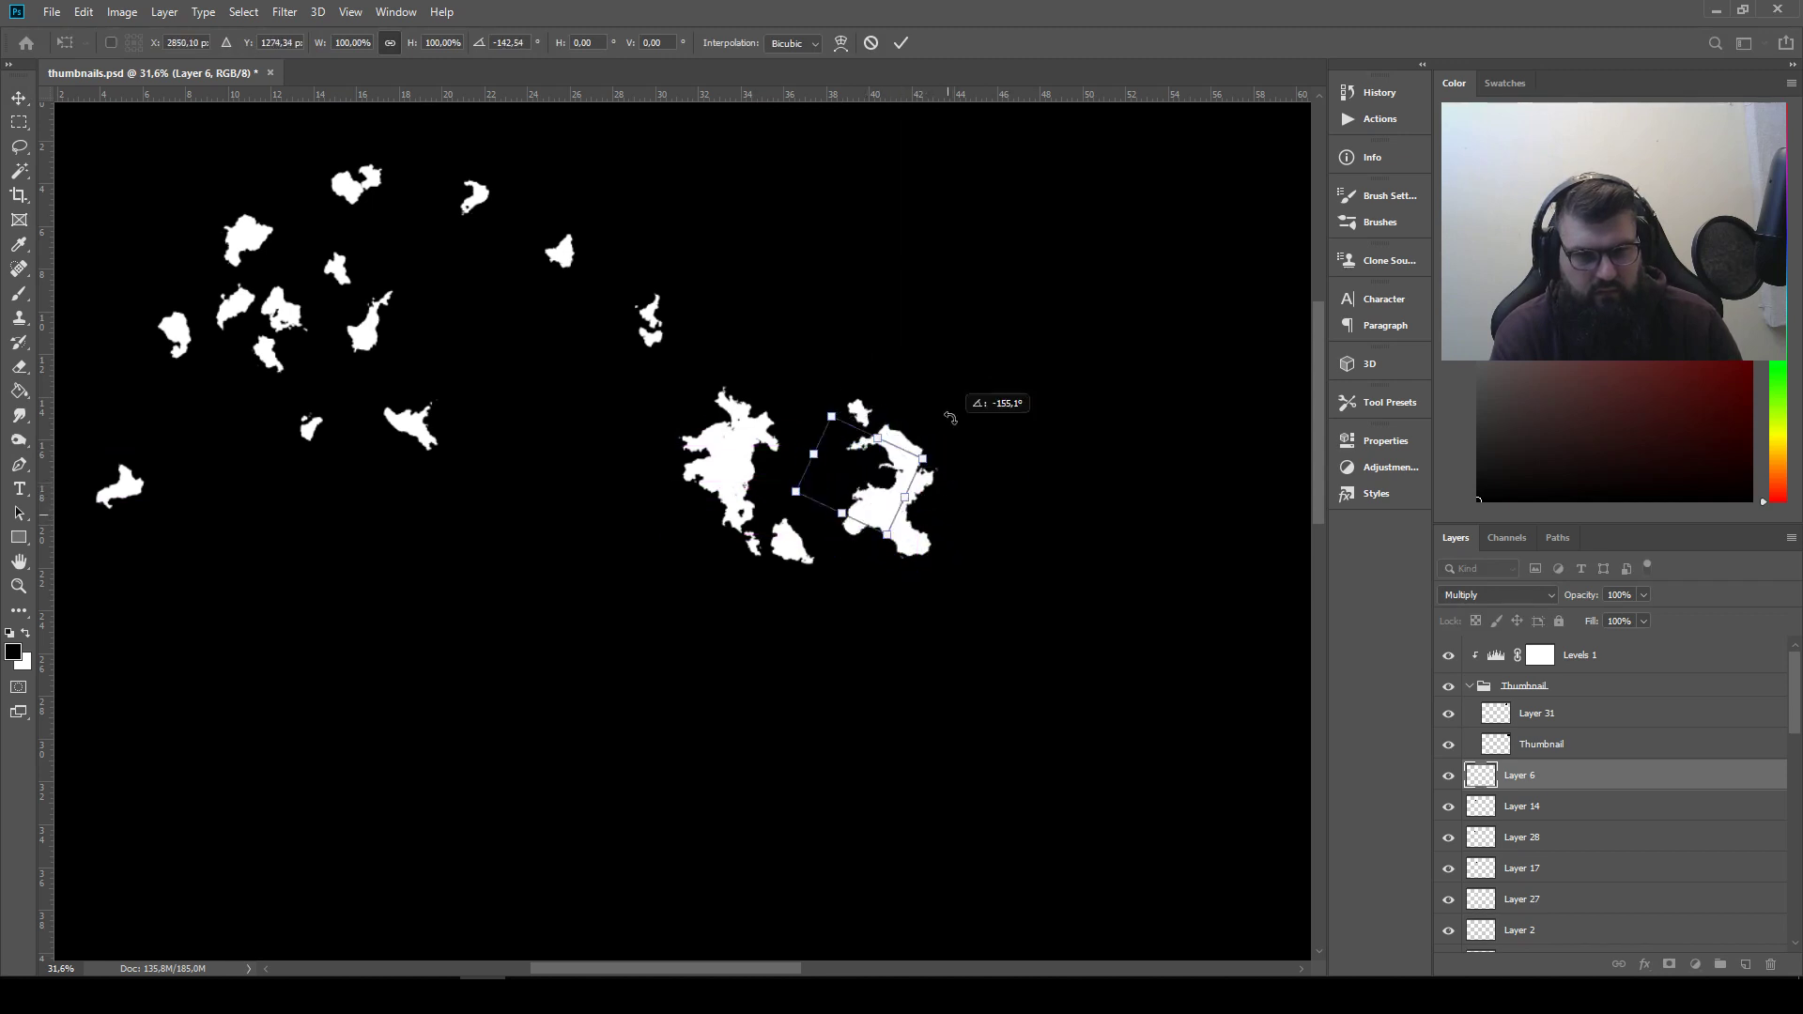
{"action": "left_click_drag", "start_coordinate": [873, 505], "coordinate": [939, 495]}
{"action": "key", "text": "Return"}
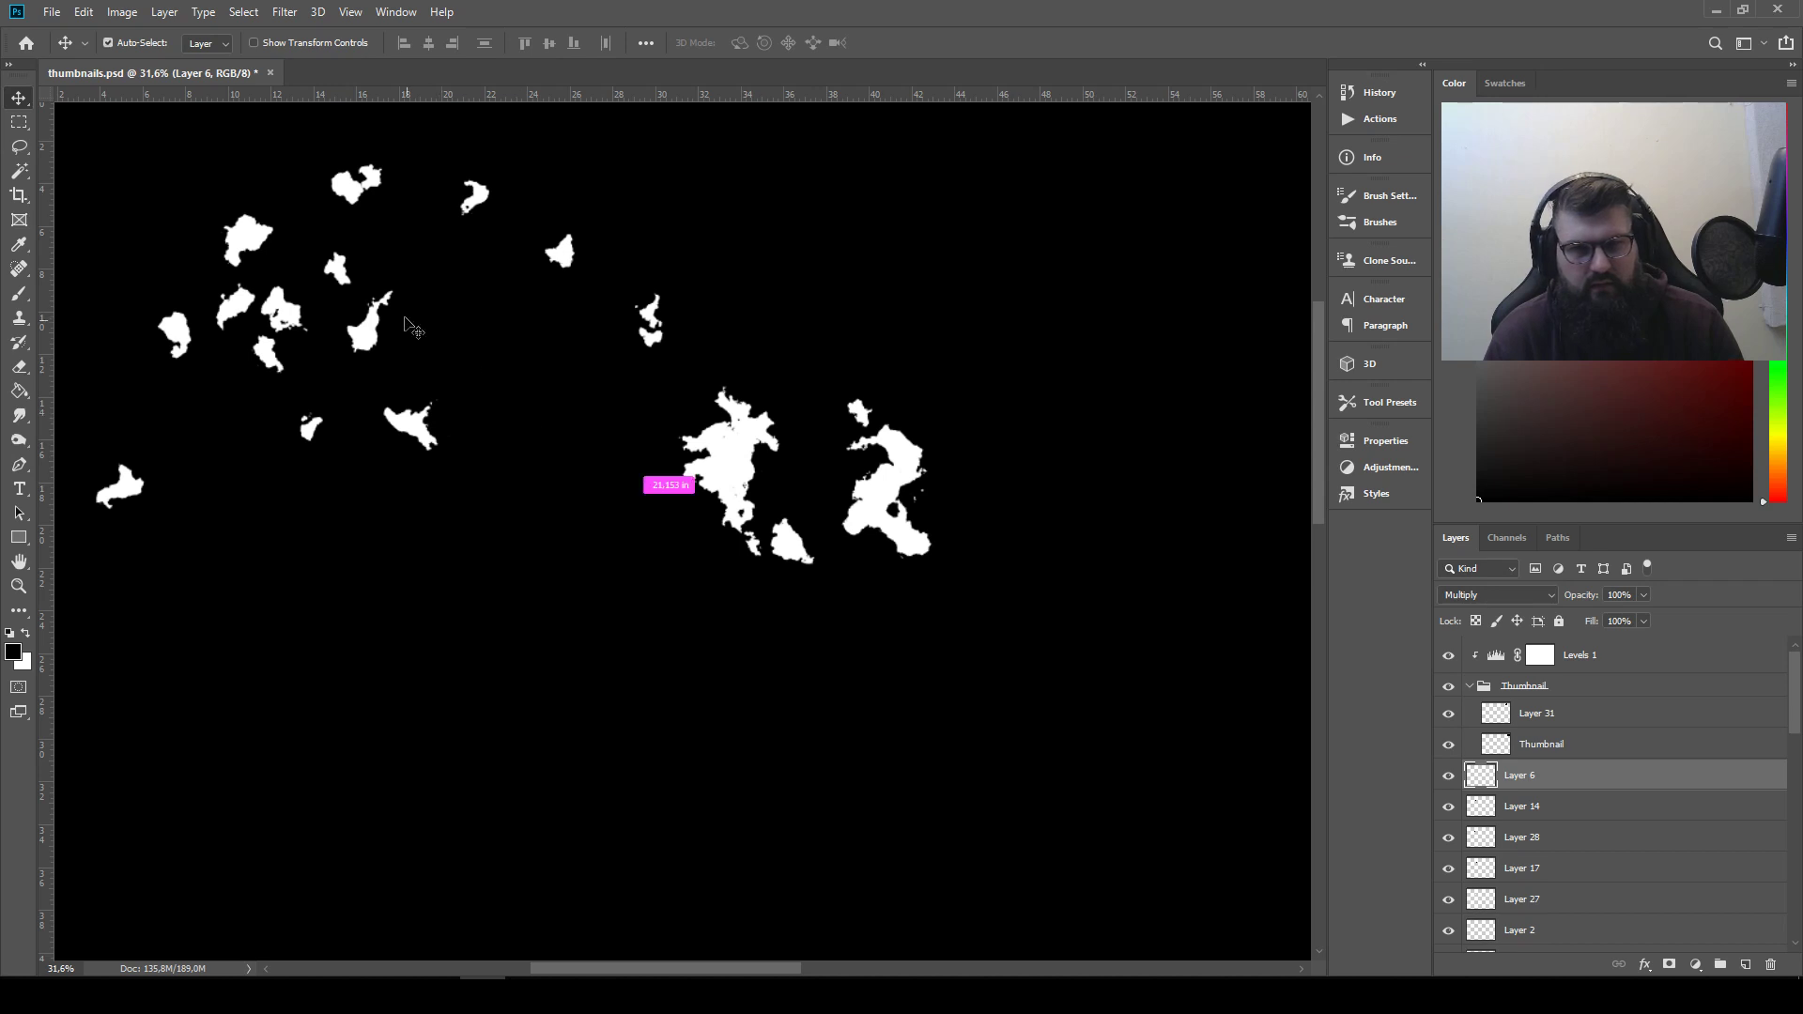
Move the white Layer 21 shape from the scattered pieces into the lower left part of the second silhouette
{"action": "left_click_drag", "start_coordinate": [240, 228], "coordinate": [868, 512]}
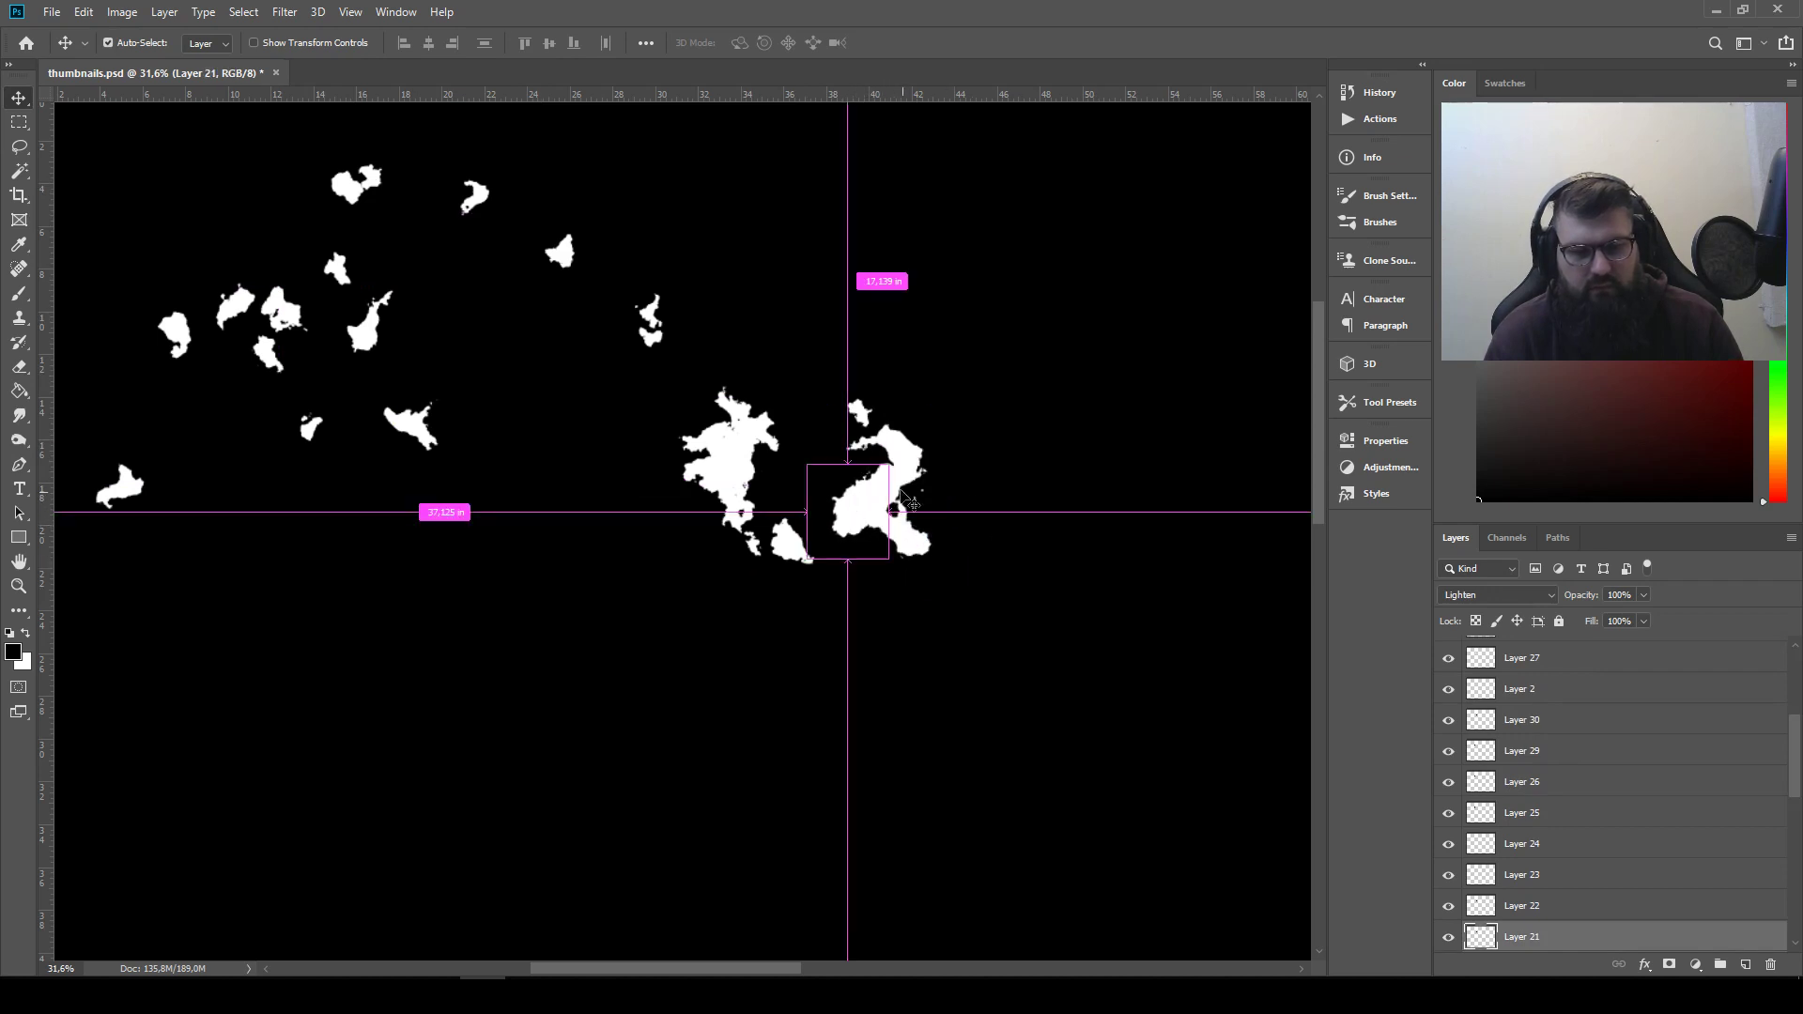
{"action": "left_click", "coordinate": [859, 533], "text": "ctrl"}
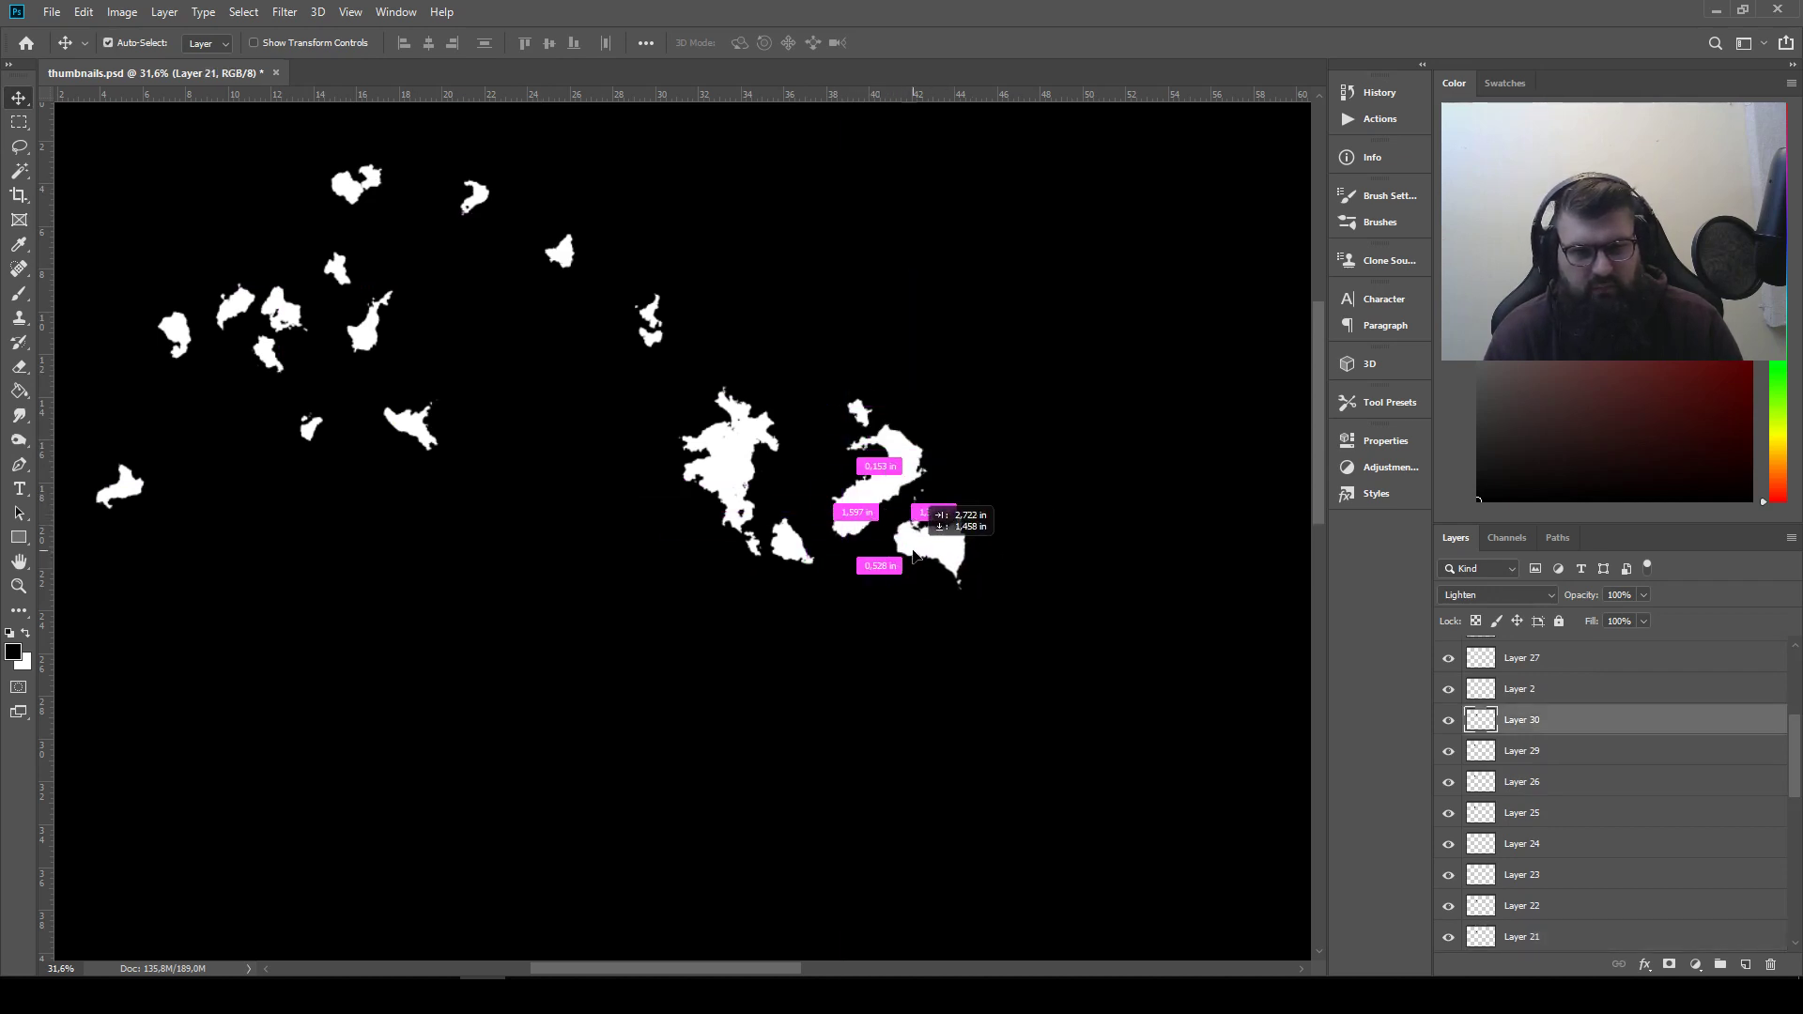
{"action": "mouse_move", "coordinate": [849, 530]}
{"action": "left_mouse_down"}
{"action": "mouse_move", "coordinate": [1005, 544]}
{"action": "mouse_move", "coordinate": [852, 521]}
{"action": "left_mouse_up"}
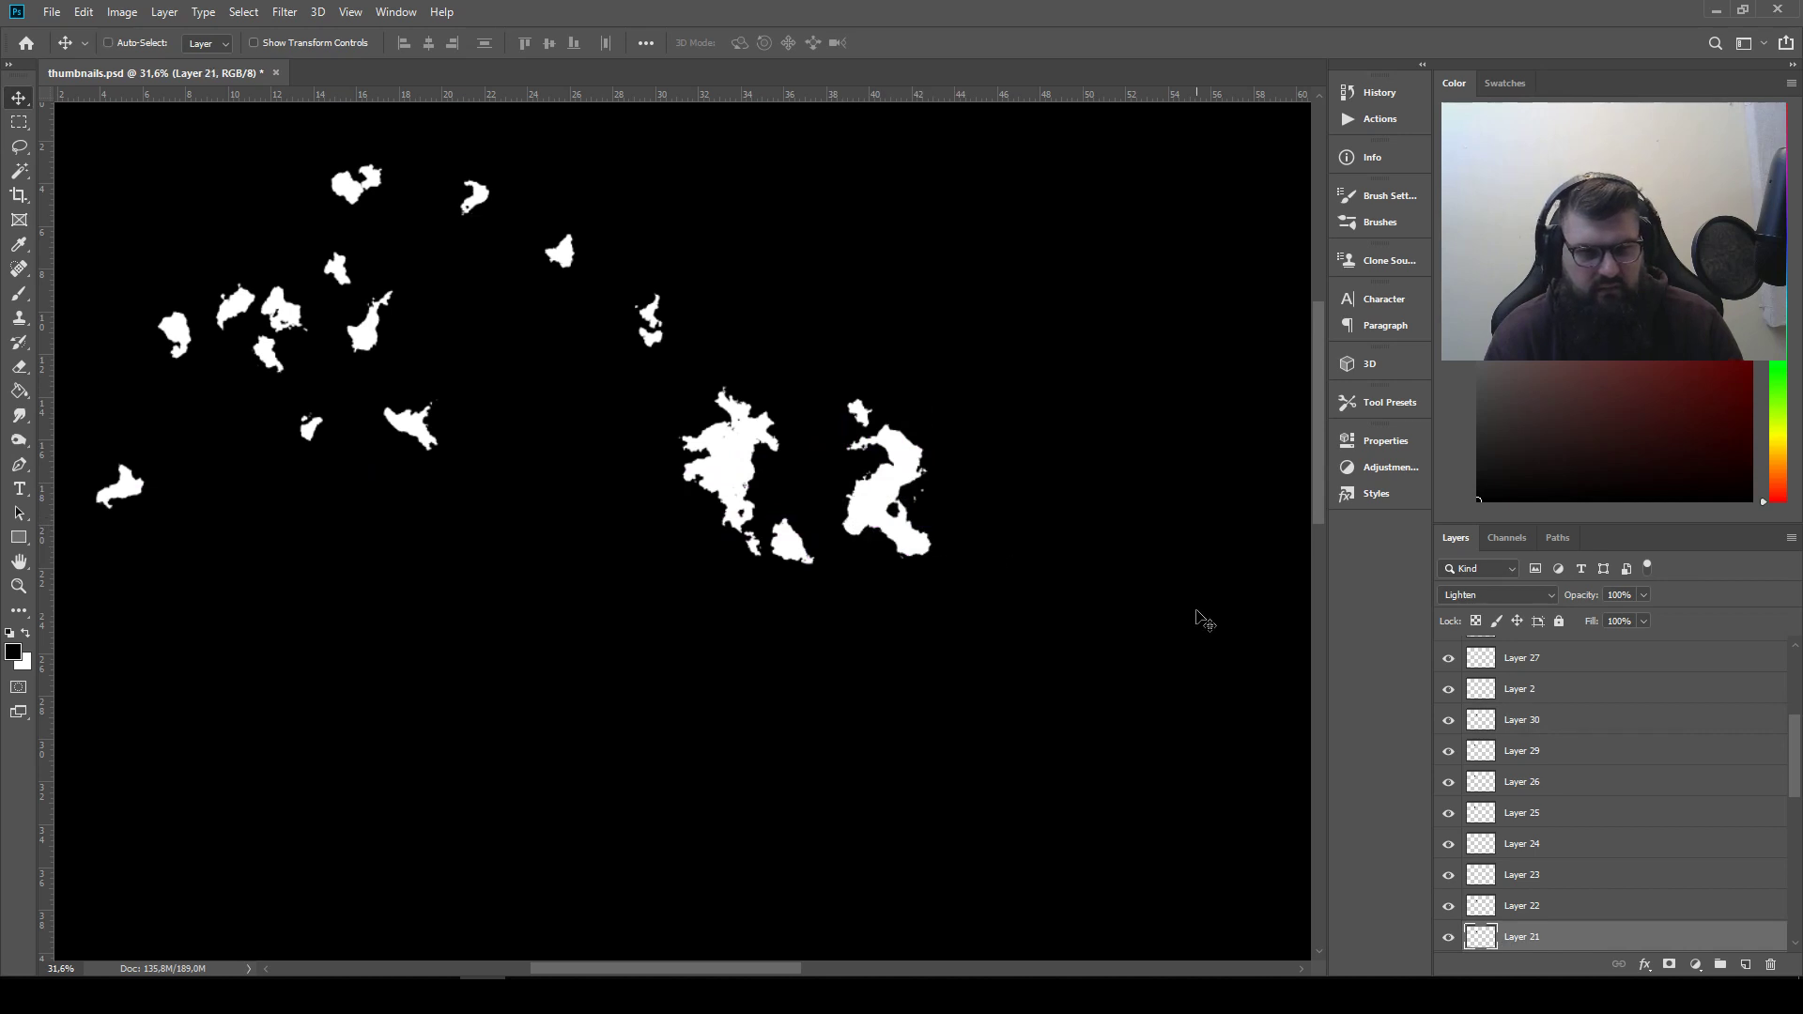
Copy the merged rectangular area around both silhouettes and paste it as a new layer above Layer 31 in the Thumbnail group
{"action": "scroll", "coordinate": [971, 498], "scroll_direction": "down", "scroll_amount": 3}
{"action": "scroll", "coordinate": [929, 483], "scroll_direction": "up", "scroll_amount": 4}
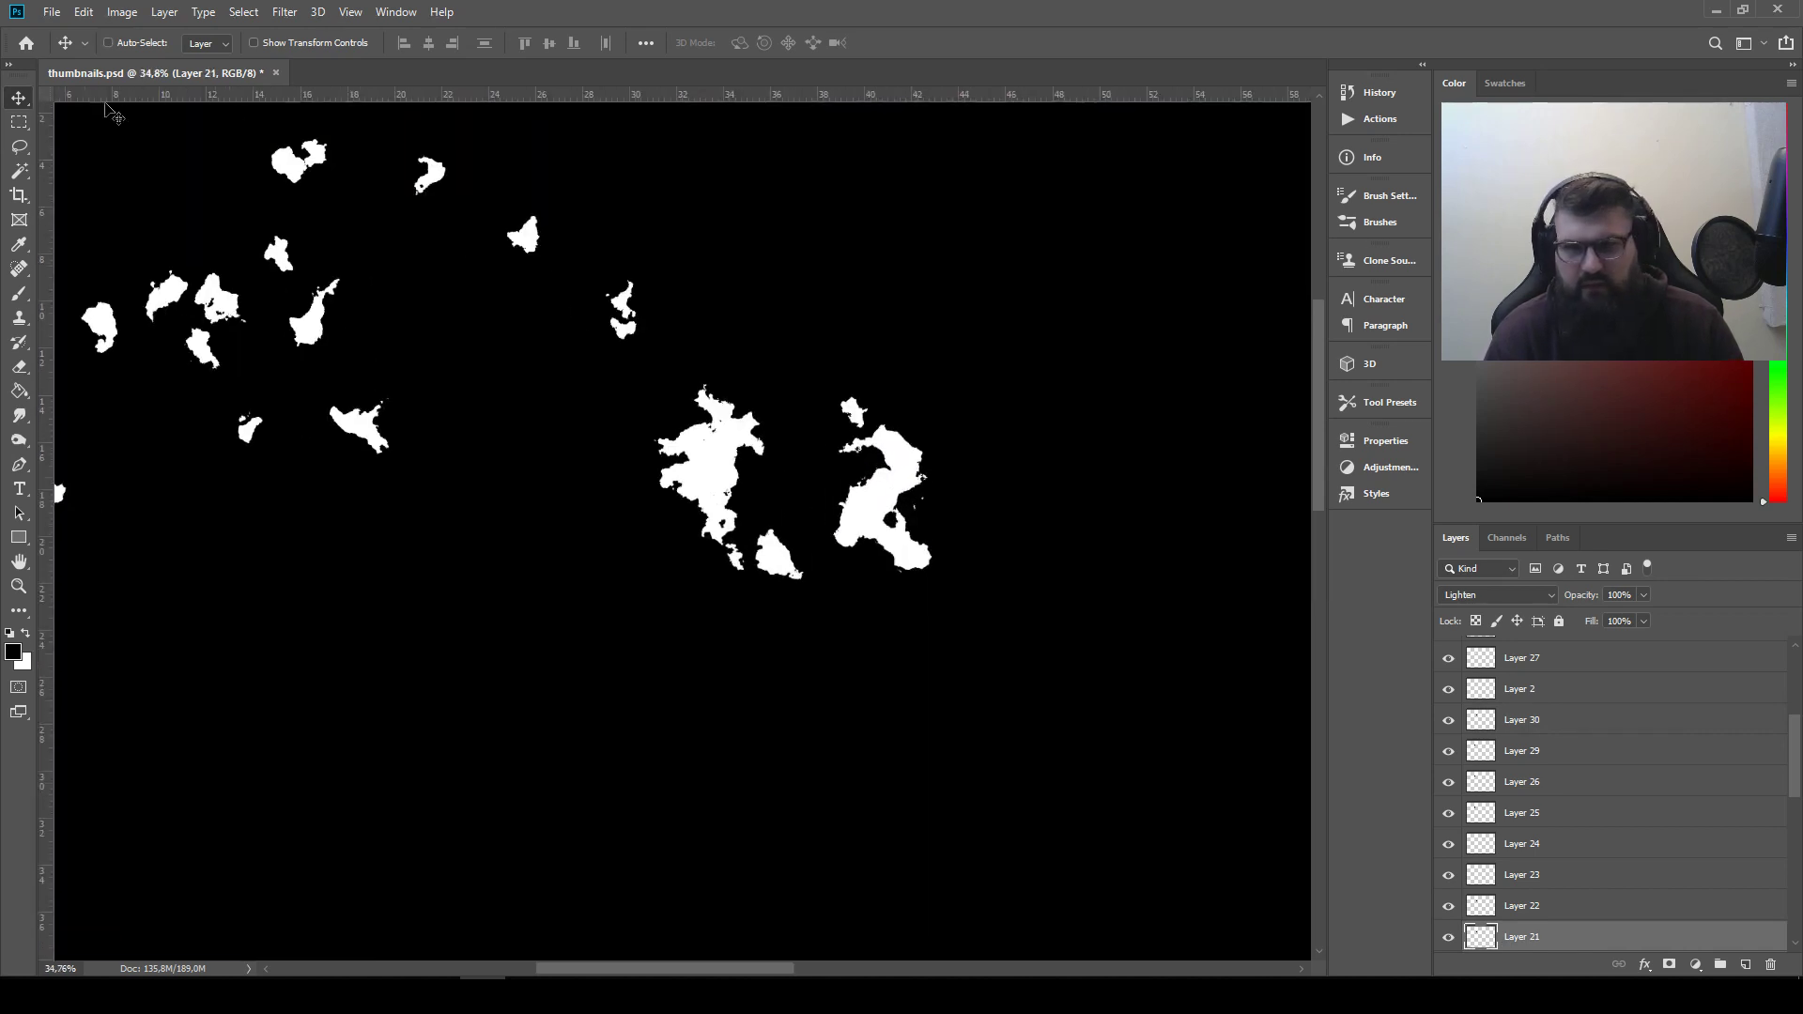
{"action": "left_click", "coordinate": [18, 121]}
{"action": "left_click_drag", "start_coordinate": [646, 378], "coordinate": [956, 601]}
{"action": "scroll", "coordinate": [1590, 711], "scroll_direction": "up", "scroll_amount": 5}
{"action": "left_click", "coordinate": [1596, 719]}
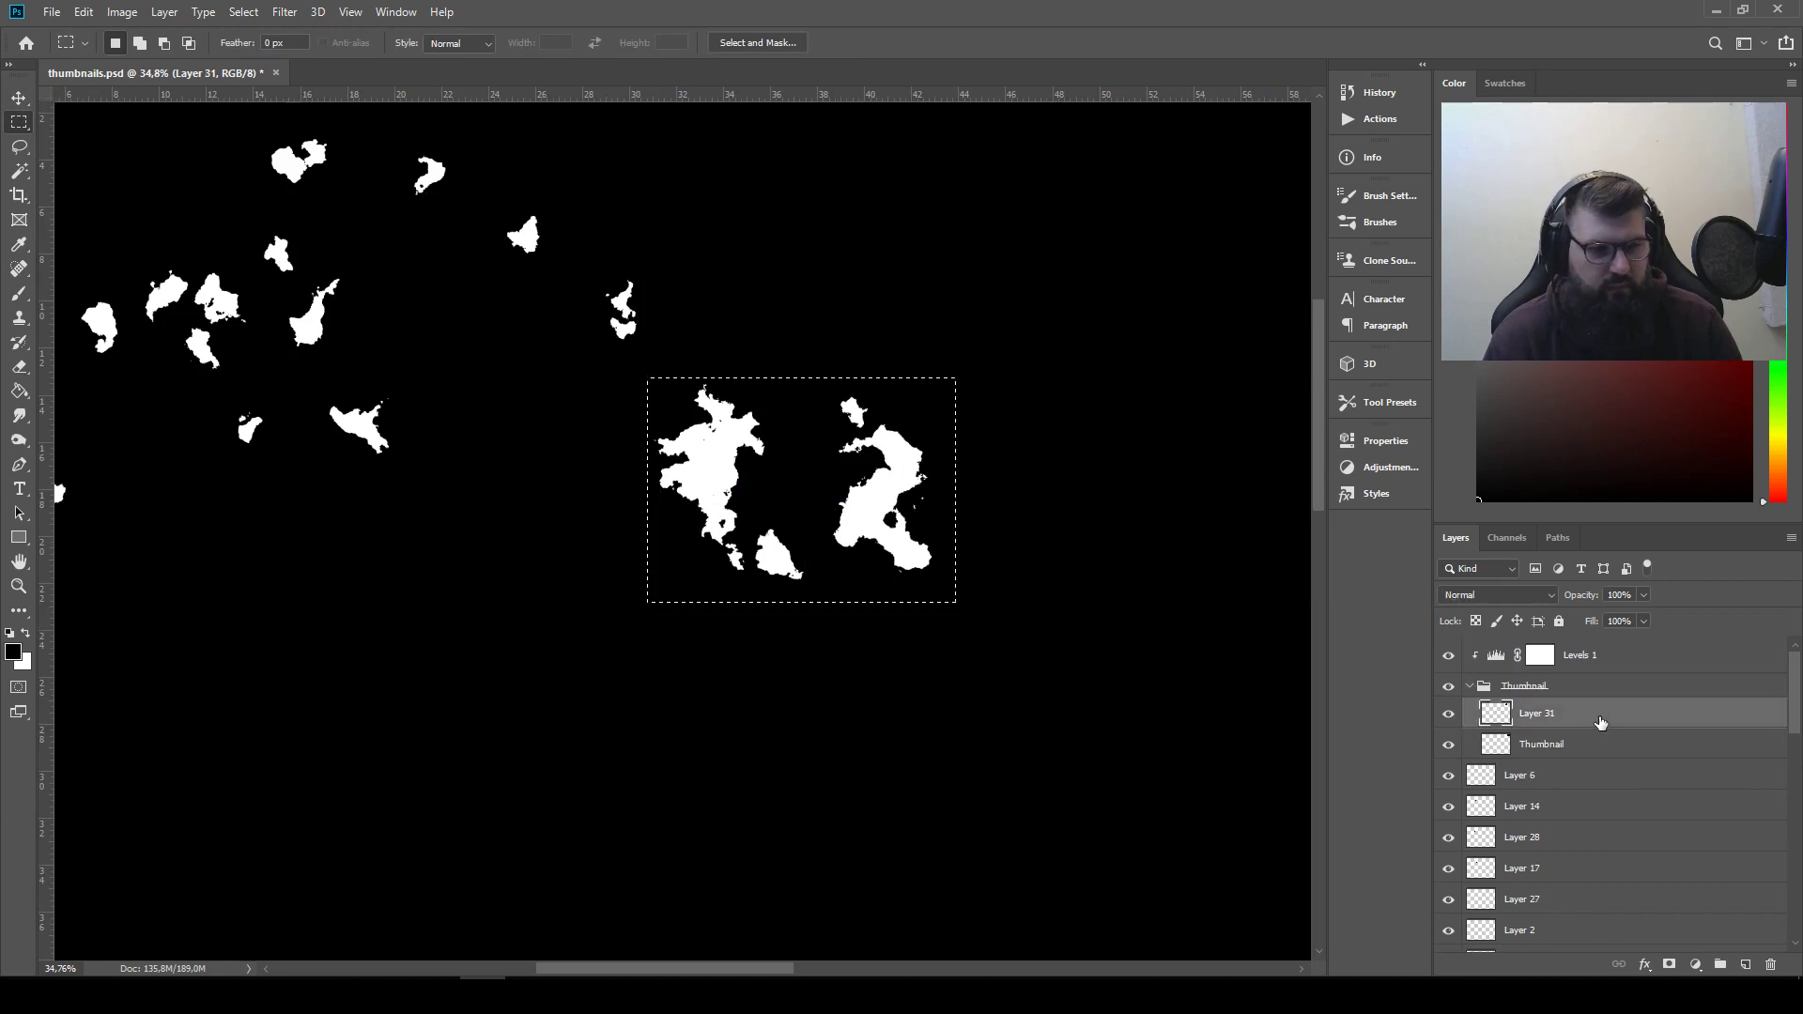
{"action": "key", "text": "ctrl+v"}
Rename Layer 31 as Thumbnail 2 and the newly pasted Layer 32 as Thumbnail 3
{"action": "left_click", "coordinate": [1566, 750]}
{"action": "double_click", "coordinate": [1540, 748]}
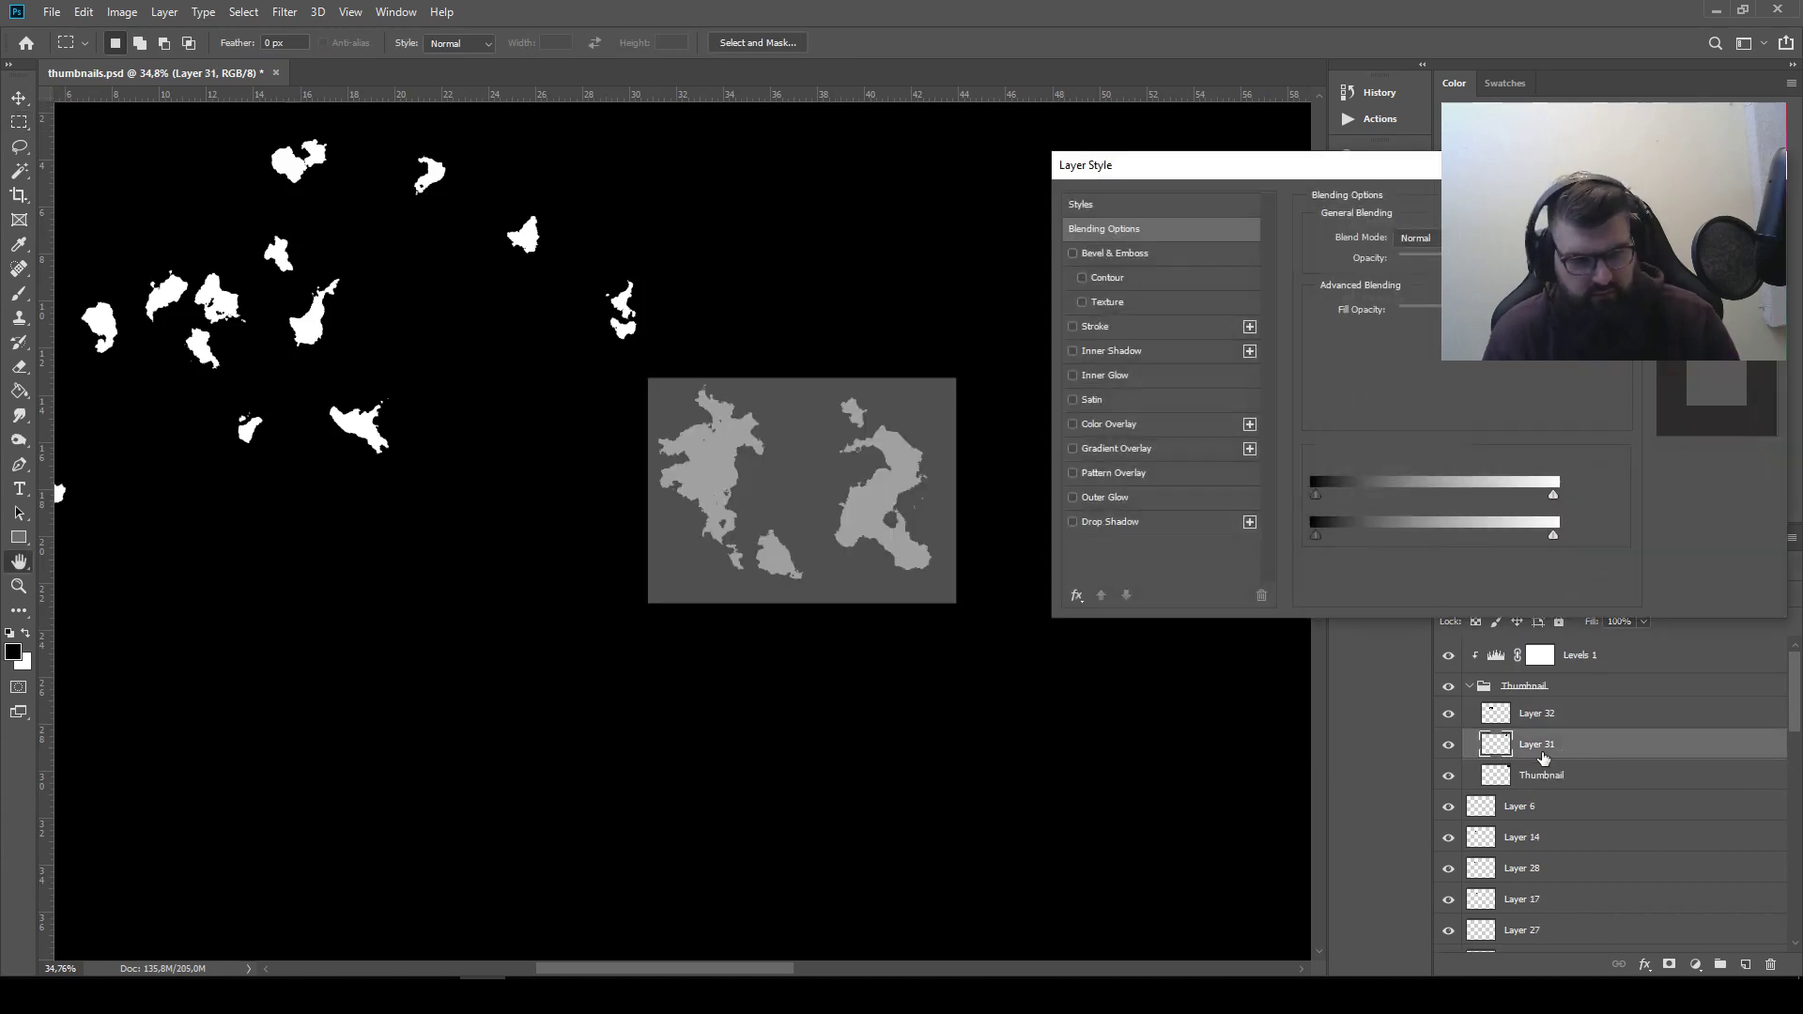
{"action": "key", "text": "Escape"}
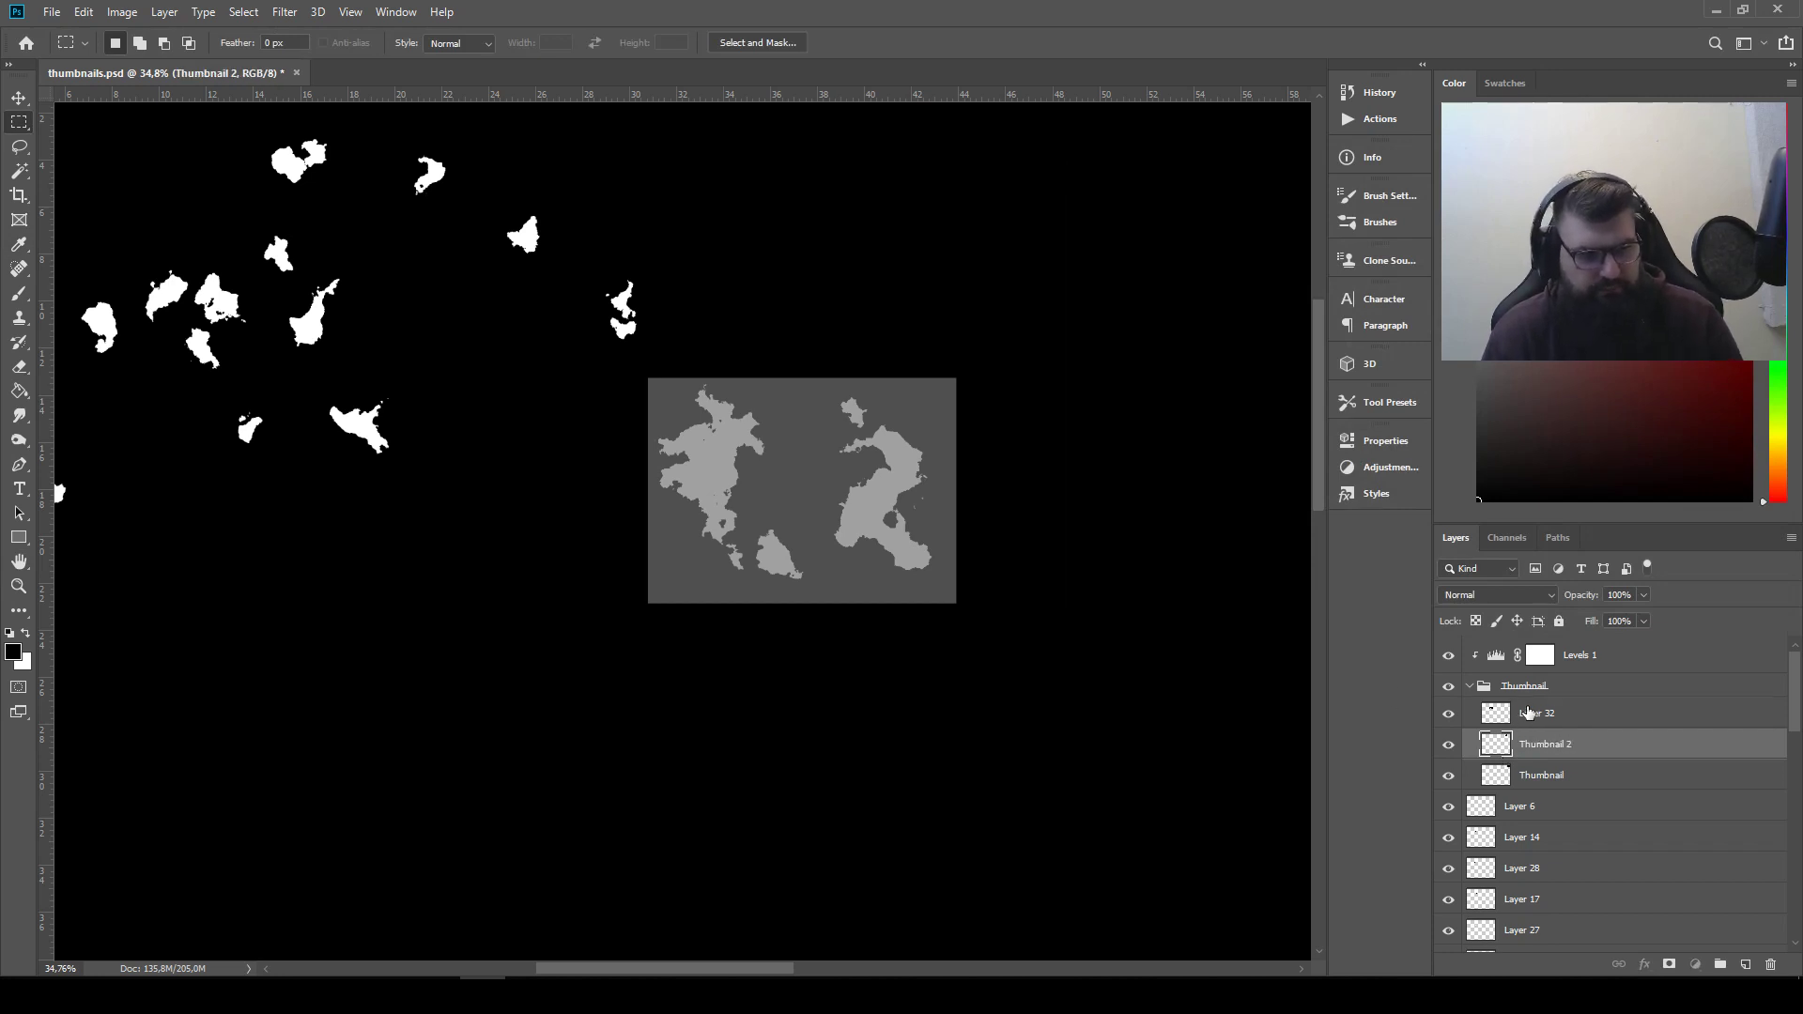
{"action": "left_click", "coordinate": [1528, 712]}
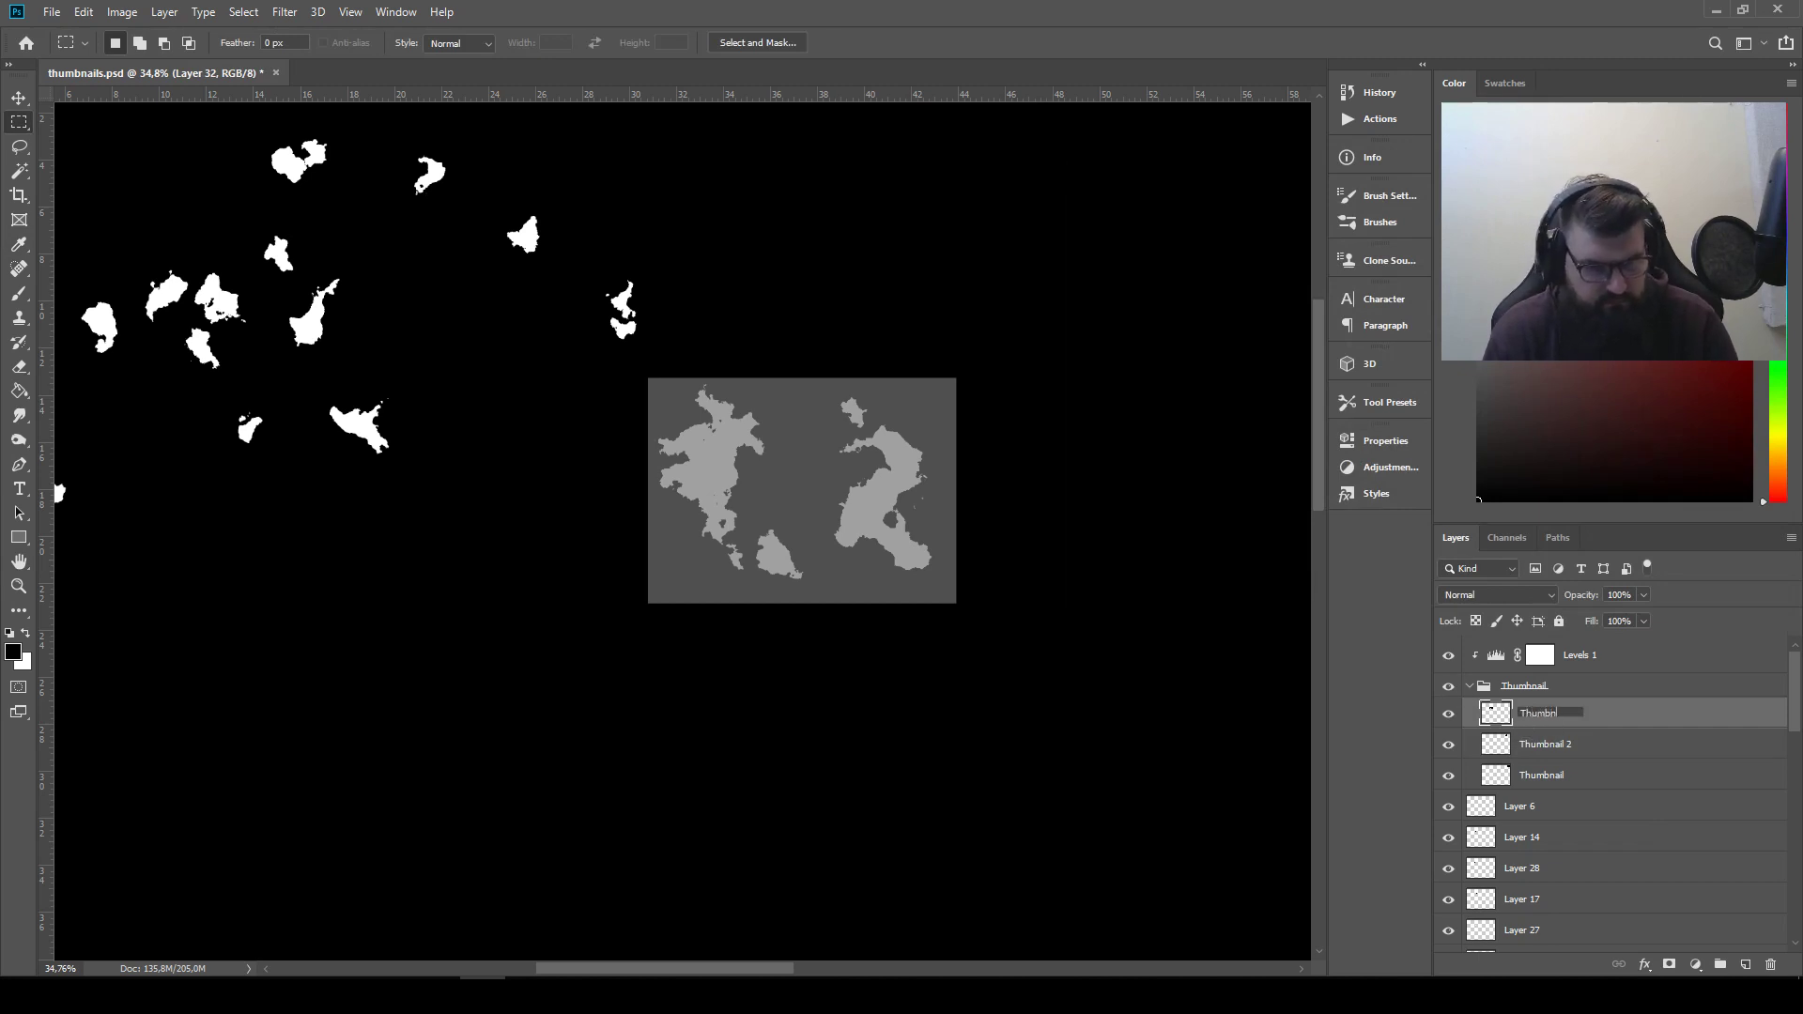
Move the Thumbnail 3 image to the canvas's upper edge, directly left of the two stored thumbnails
{"action": "scroll", "coordinate": [898, 290], "scroll_direction": "down", "scroll_amount": 5}
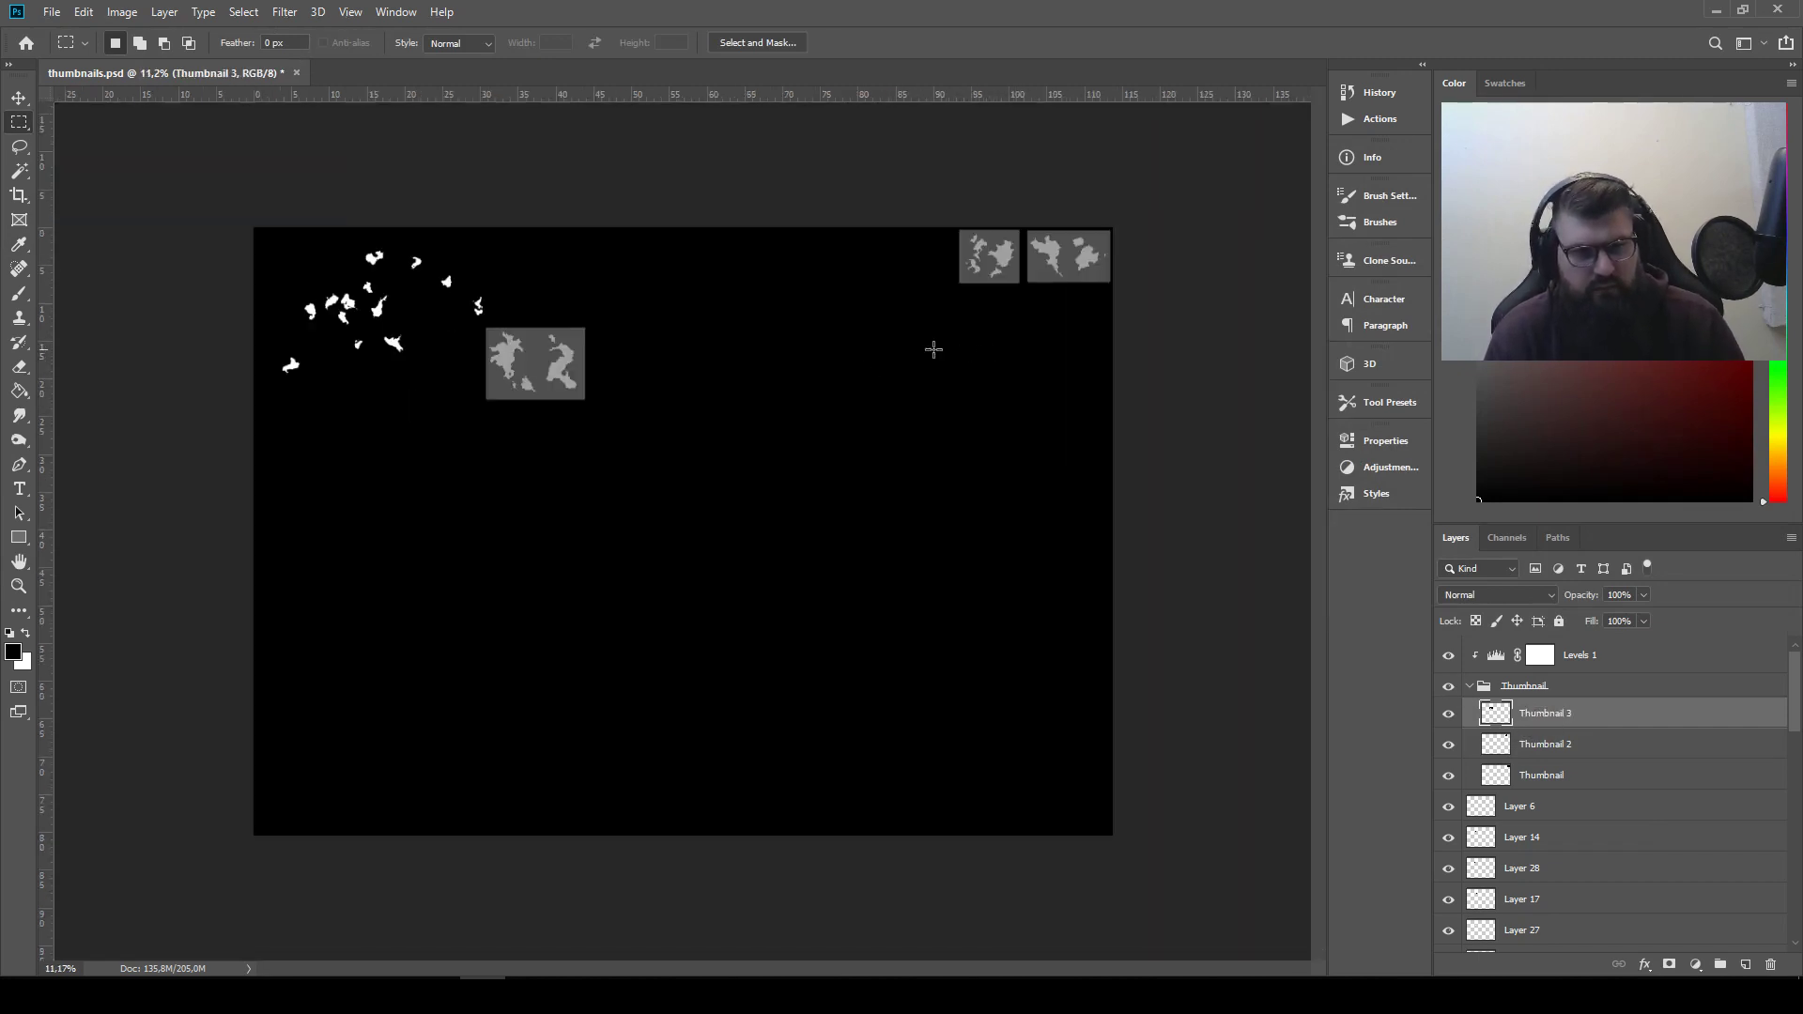
{"action": "left_click", "coordinate": [26, 98]}
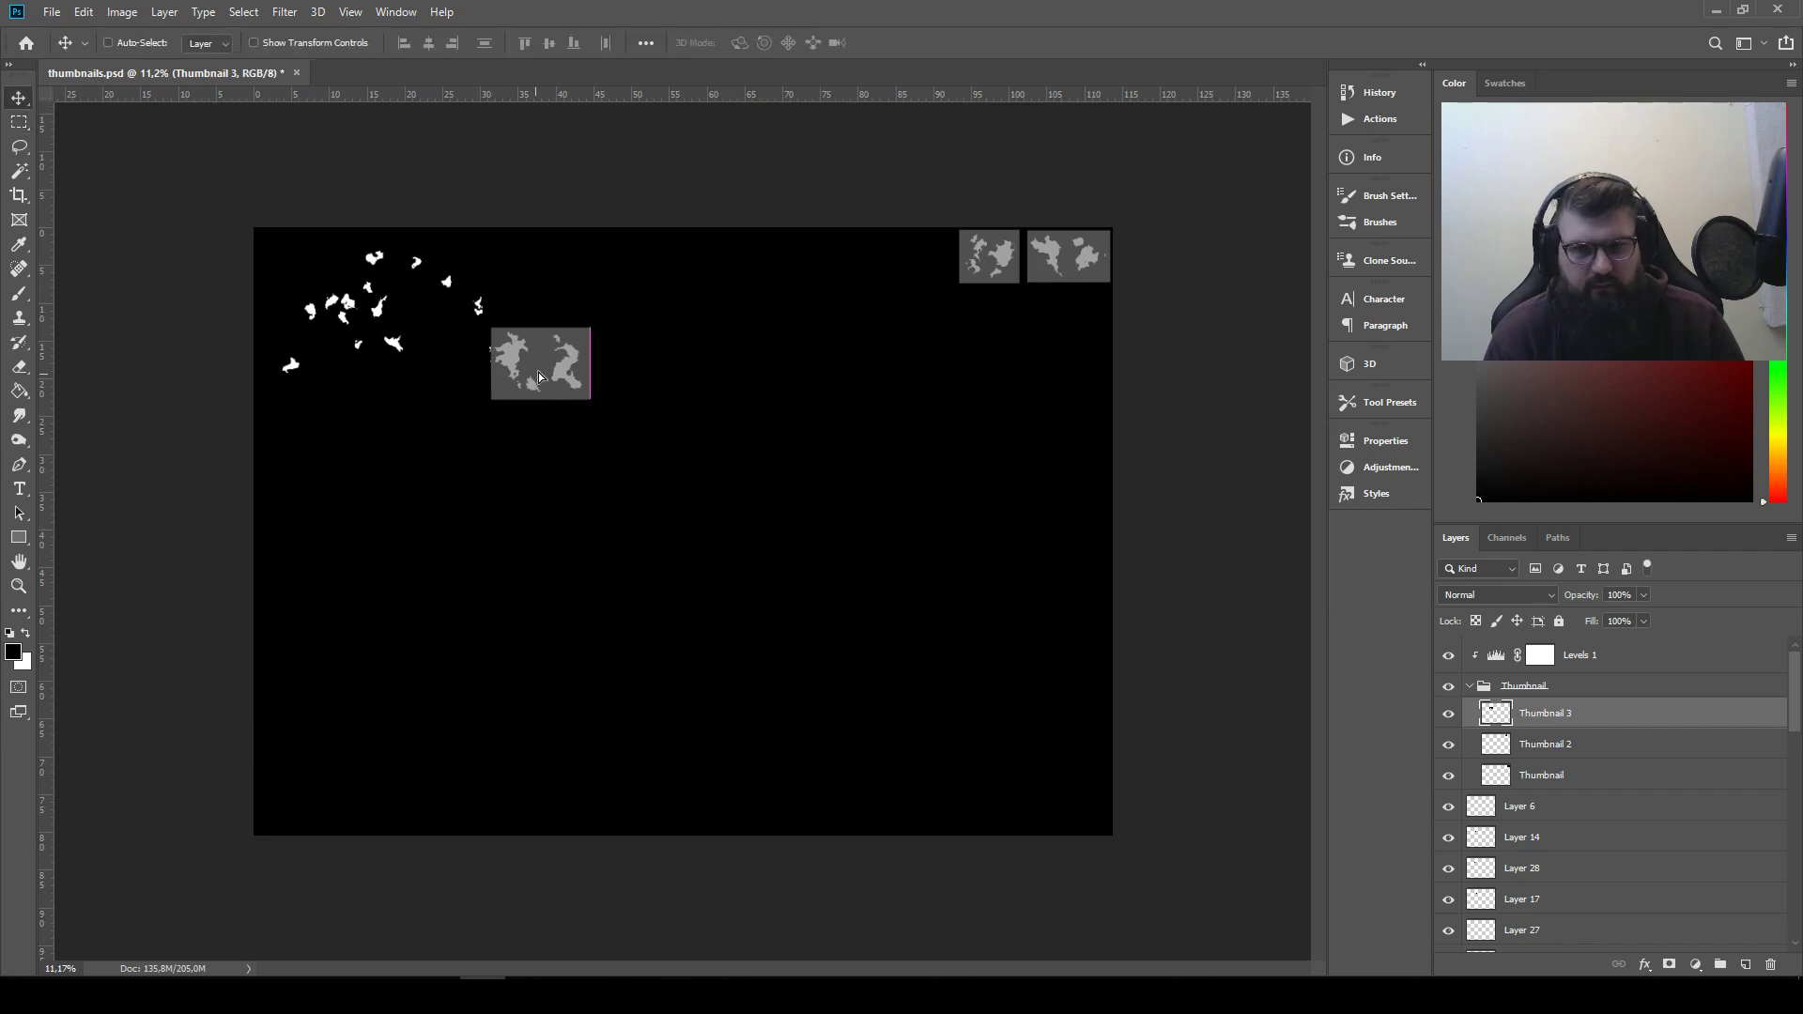
{"action": "left_click_drag", "start_coordinate": [529, 378], "coordinate": [894, 281]}
Lasso around the dark hole in Thumbnail 3's right silhouette and fill the selection with the black foreground colour
{"action": "scroll", "coordinate": [910, 323], "scroll_direction": "up", "scroll_amount": 8}
{"action": "left_click_drag", "start_coordinate": [995, 214], "coordinate": [898, 538]}
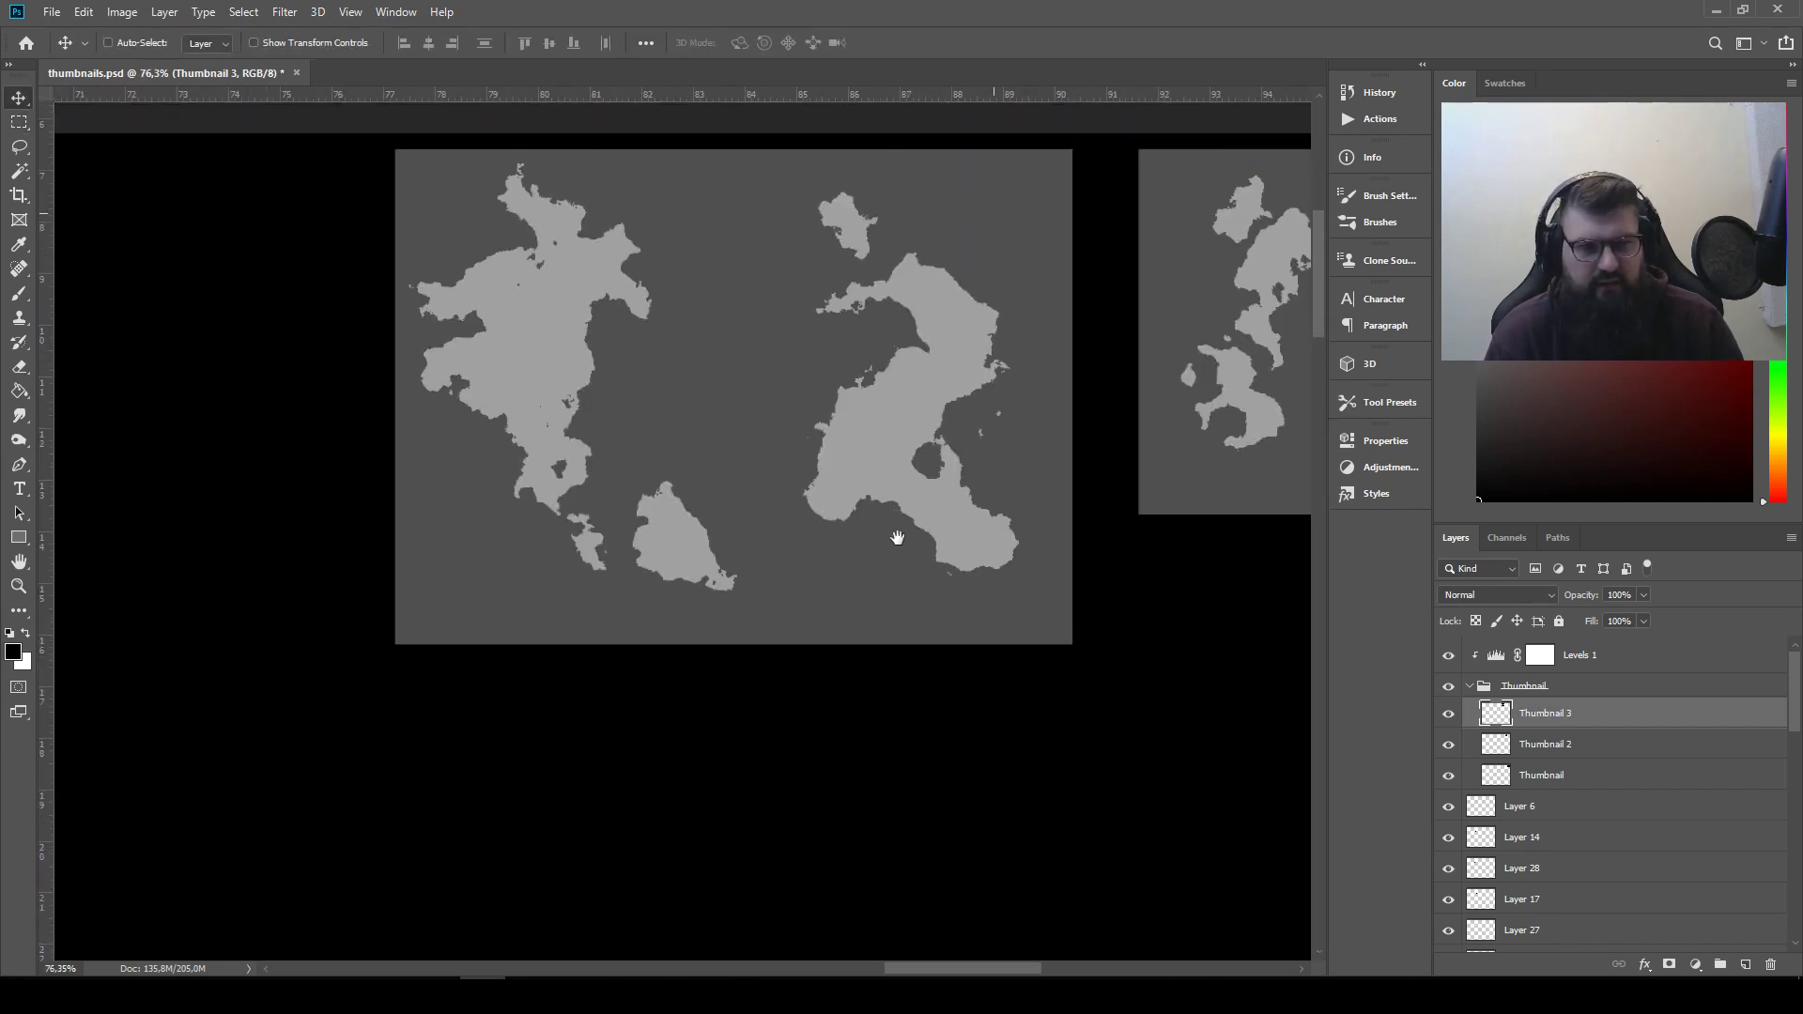
{"action": "scroll", "coordinate": [897, 538], "scroll_direction": "up", "scroll_amount": 6}
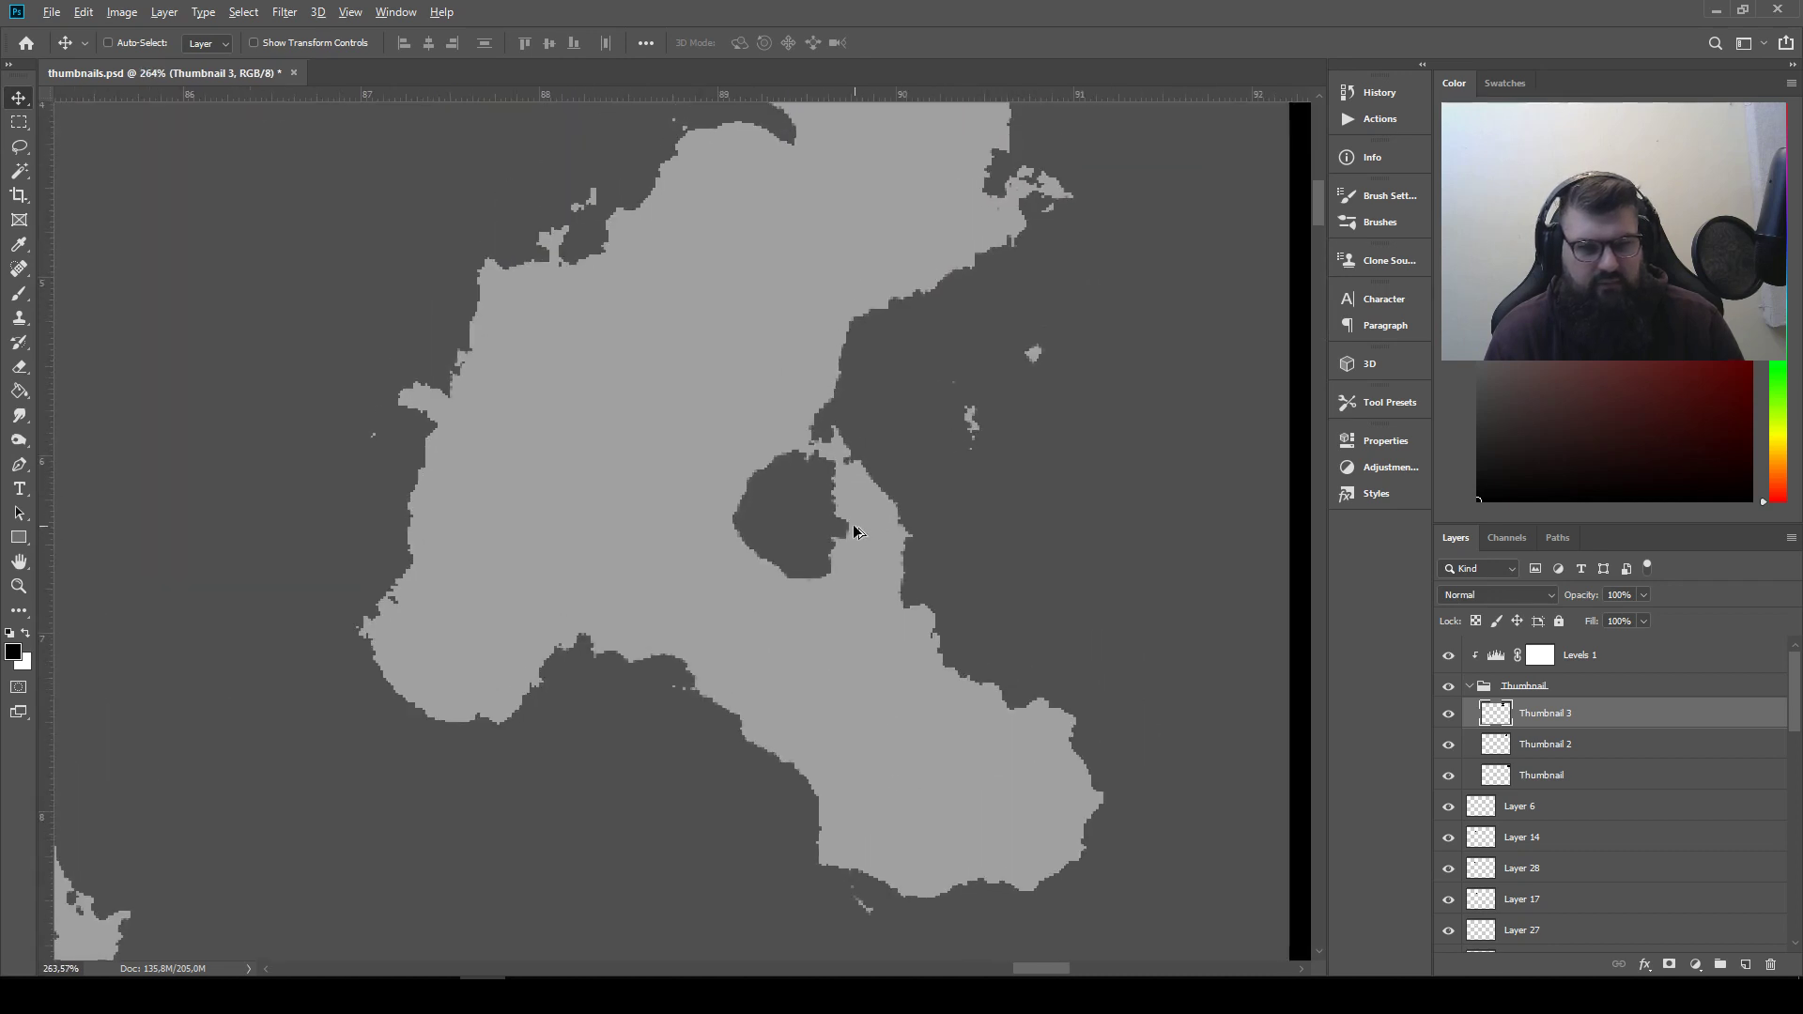
{"action": "scroll", "coordinate": [854, 532], "scroll_direction": "up", "scroll_amount": 2}
{"action": "left_click", "coordinate": [23, 147]}
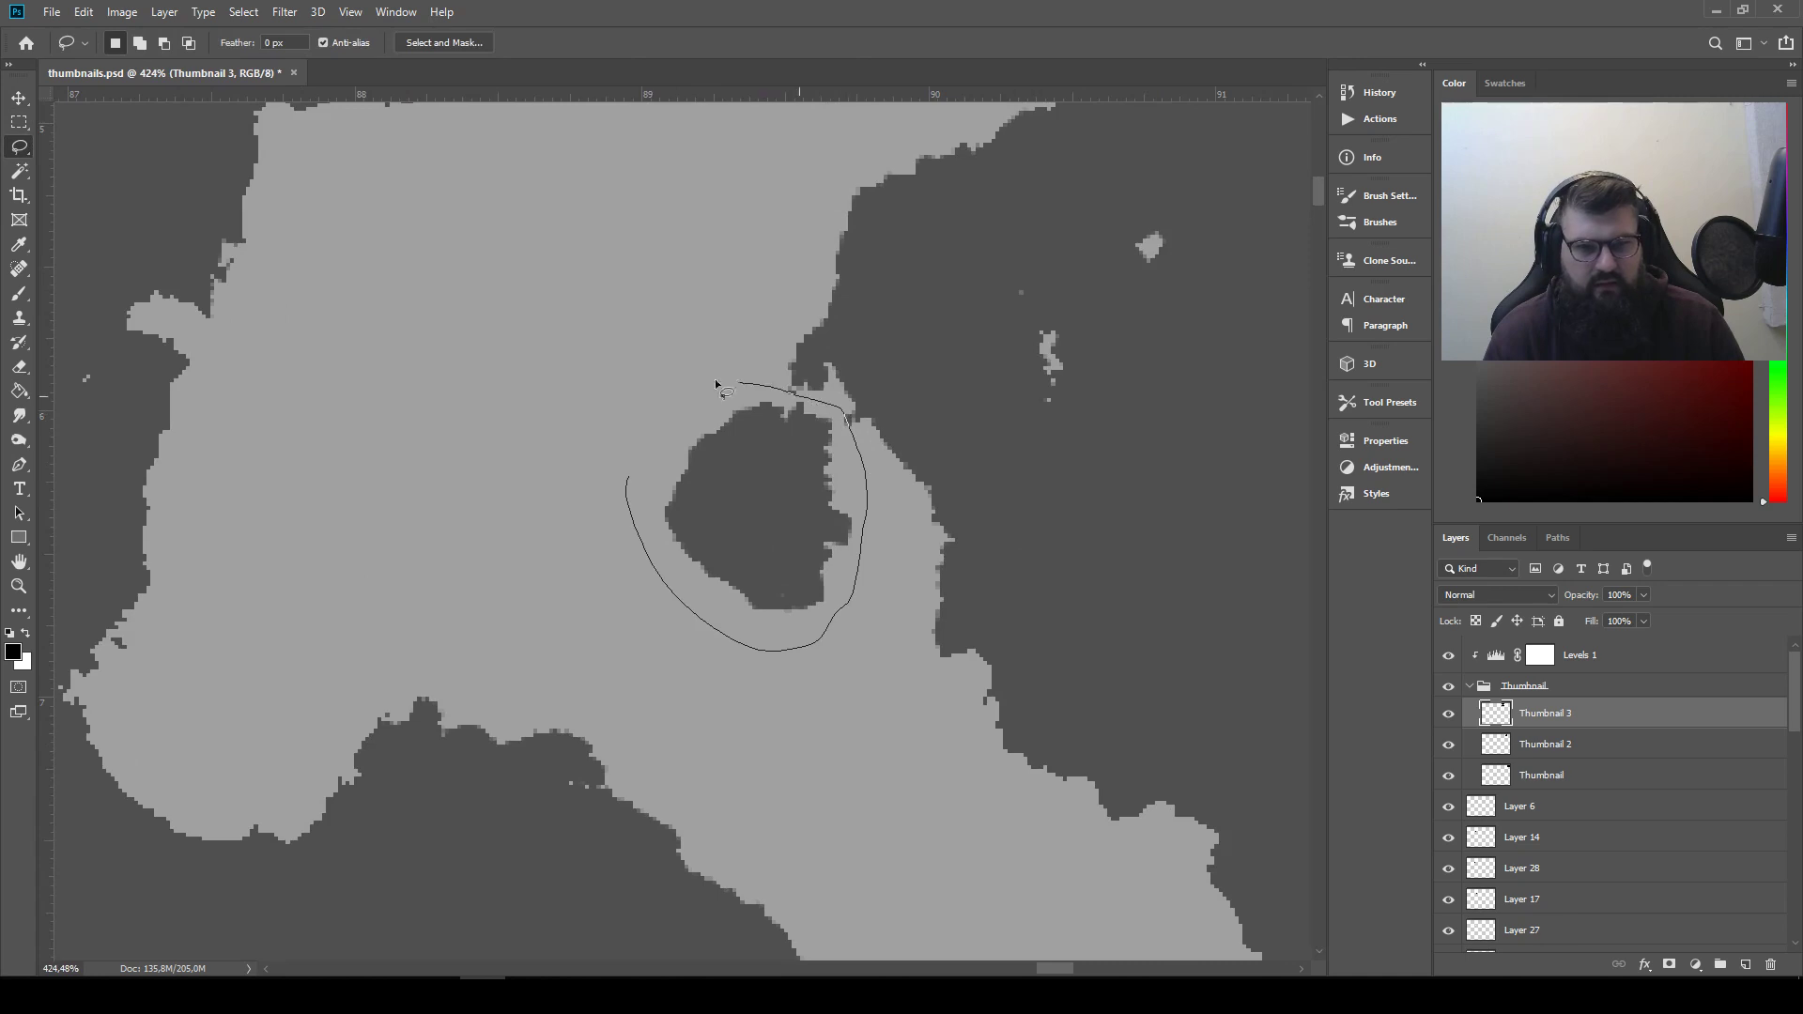
{"action": "key", "text": "alt+BackSpace"}
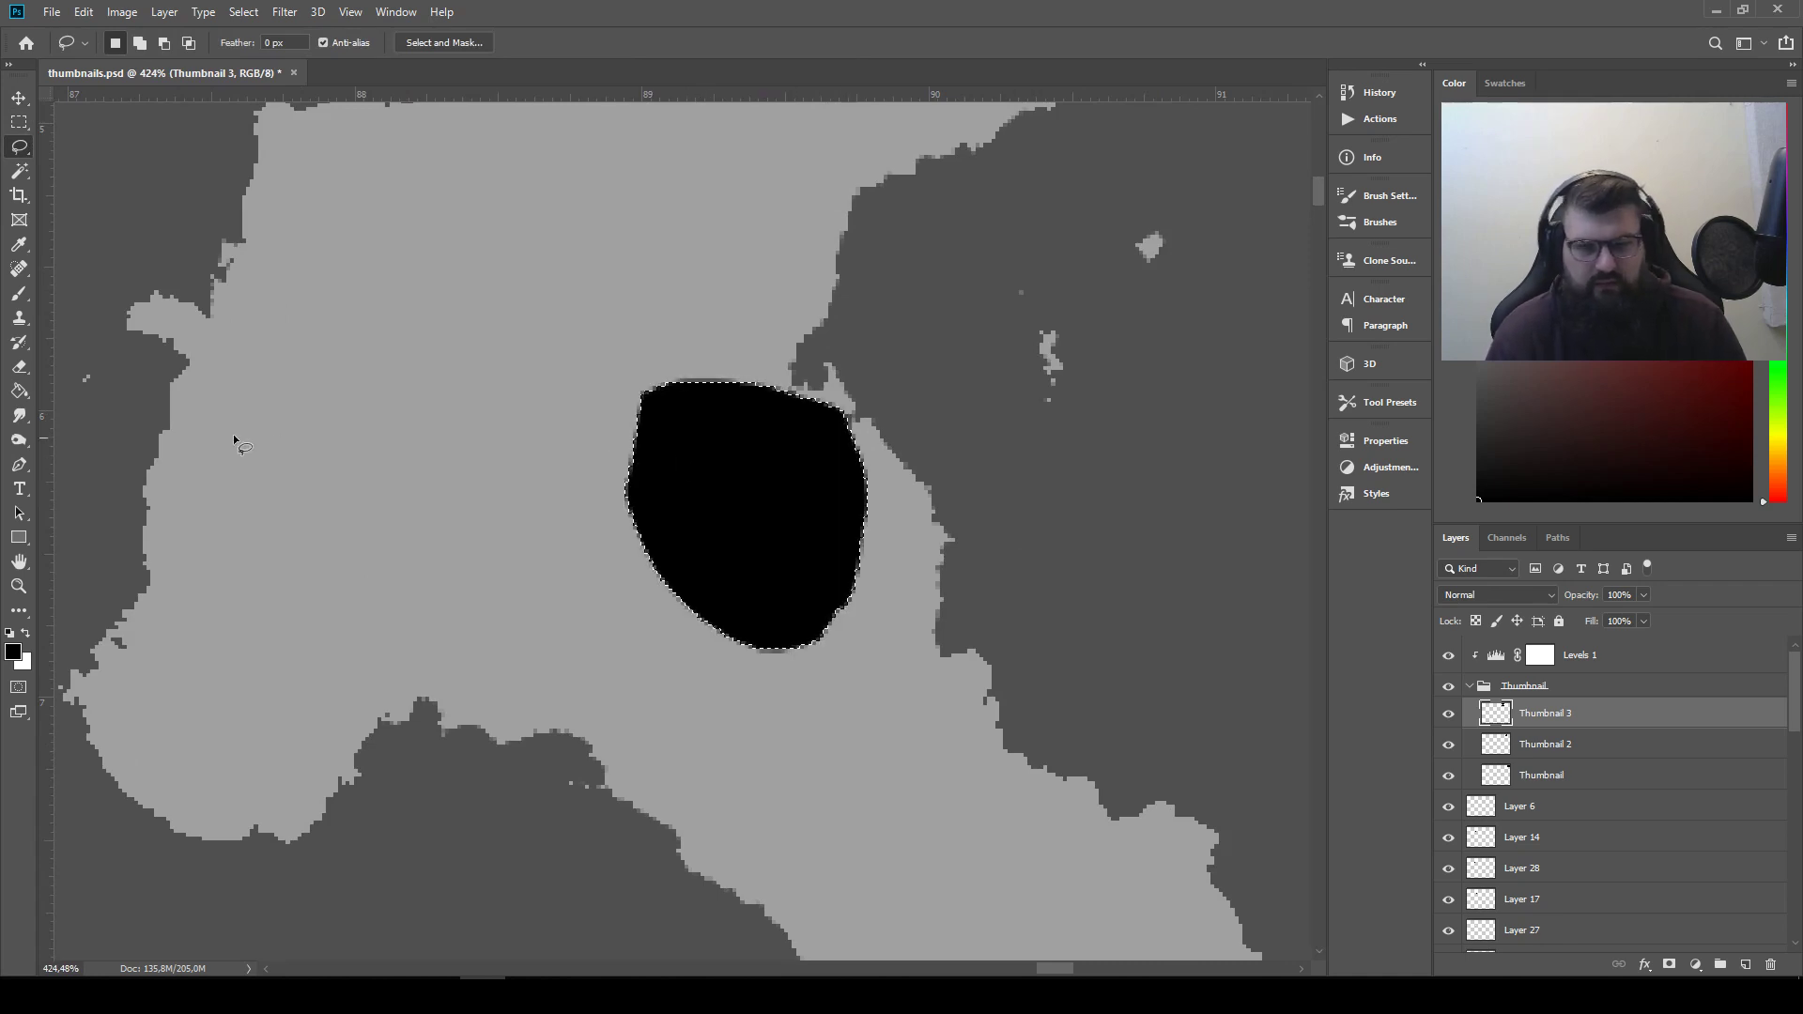
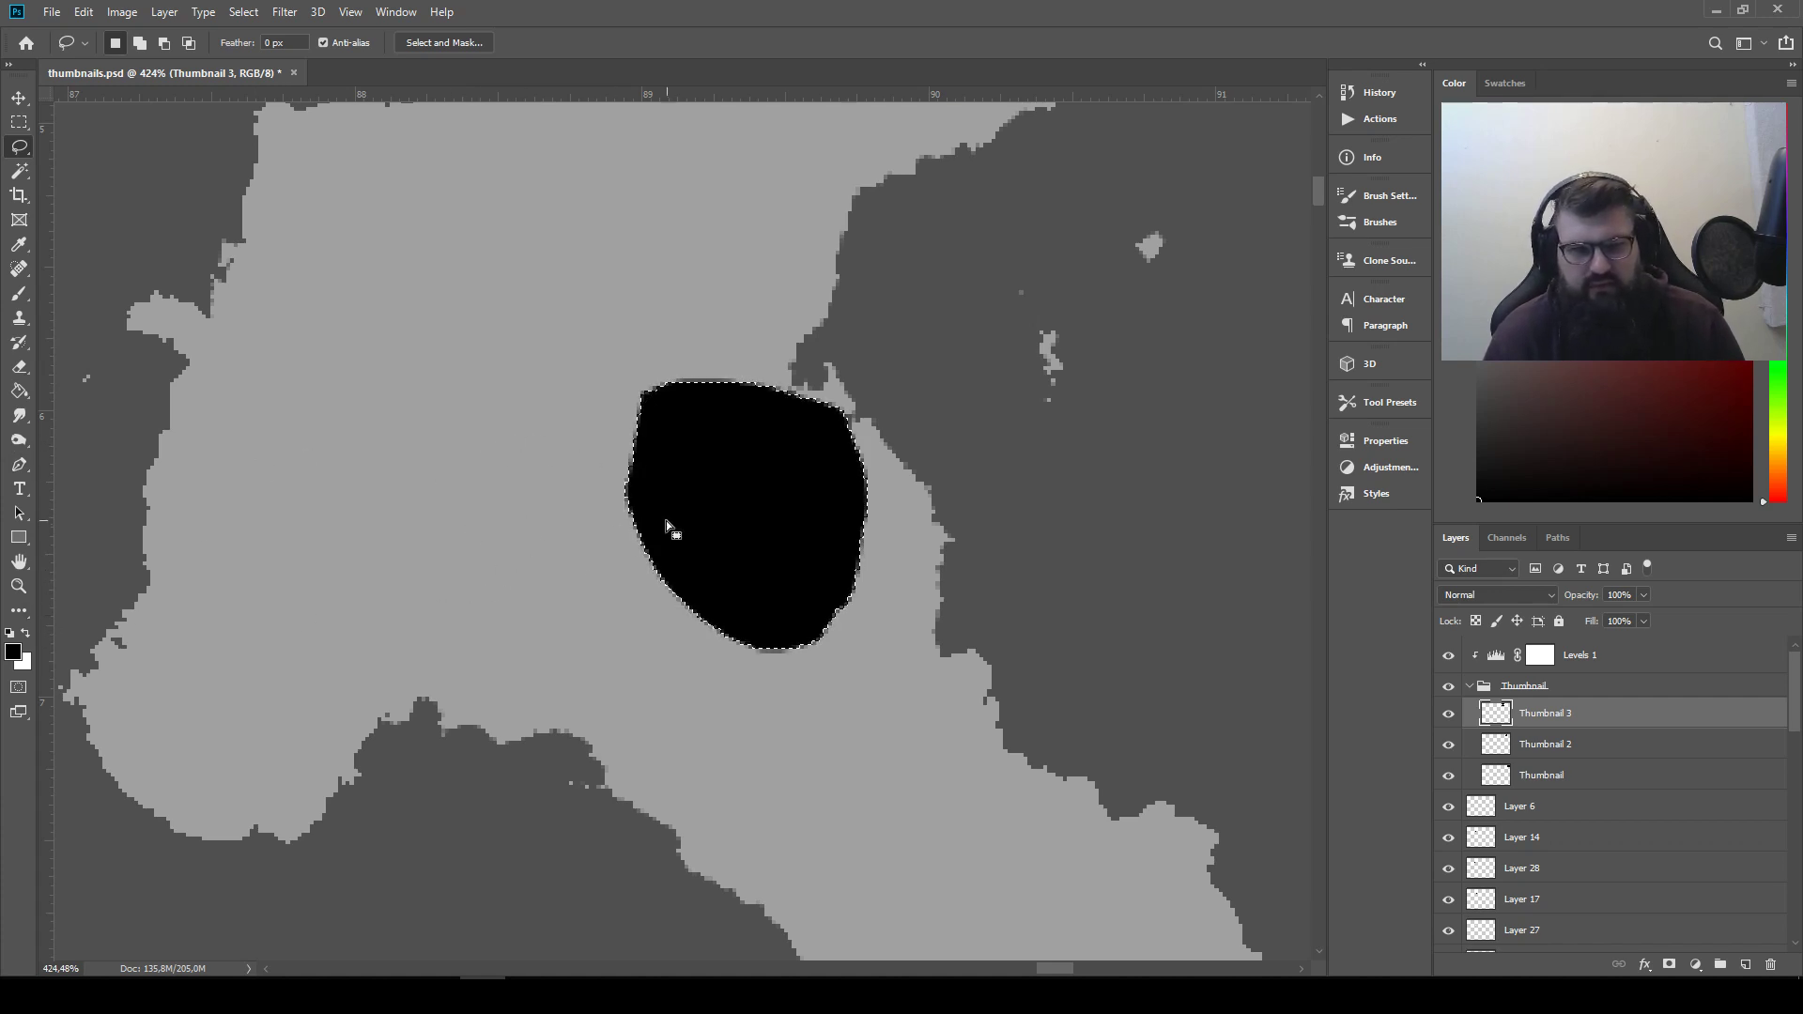
Undo the black fill and paint over the hole in Thumbnail 3's right silhouette with a white brush
{"action": "key", "text": "x"}
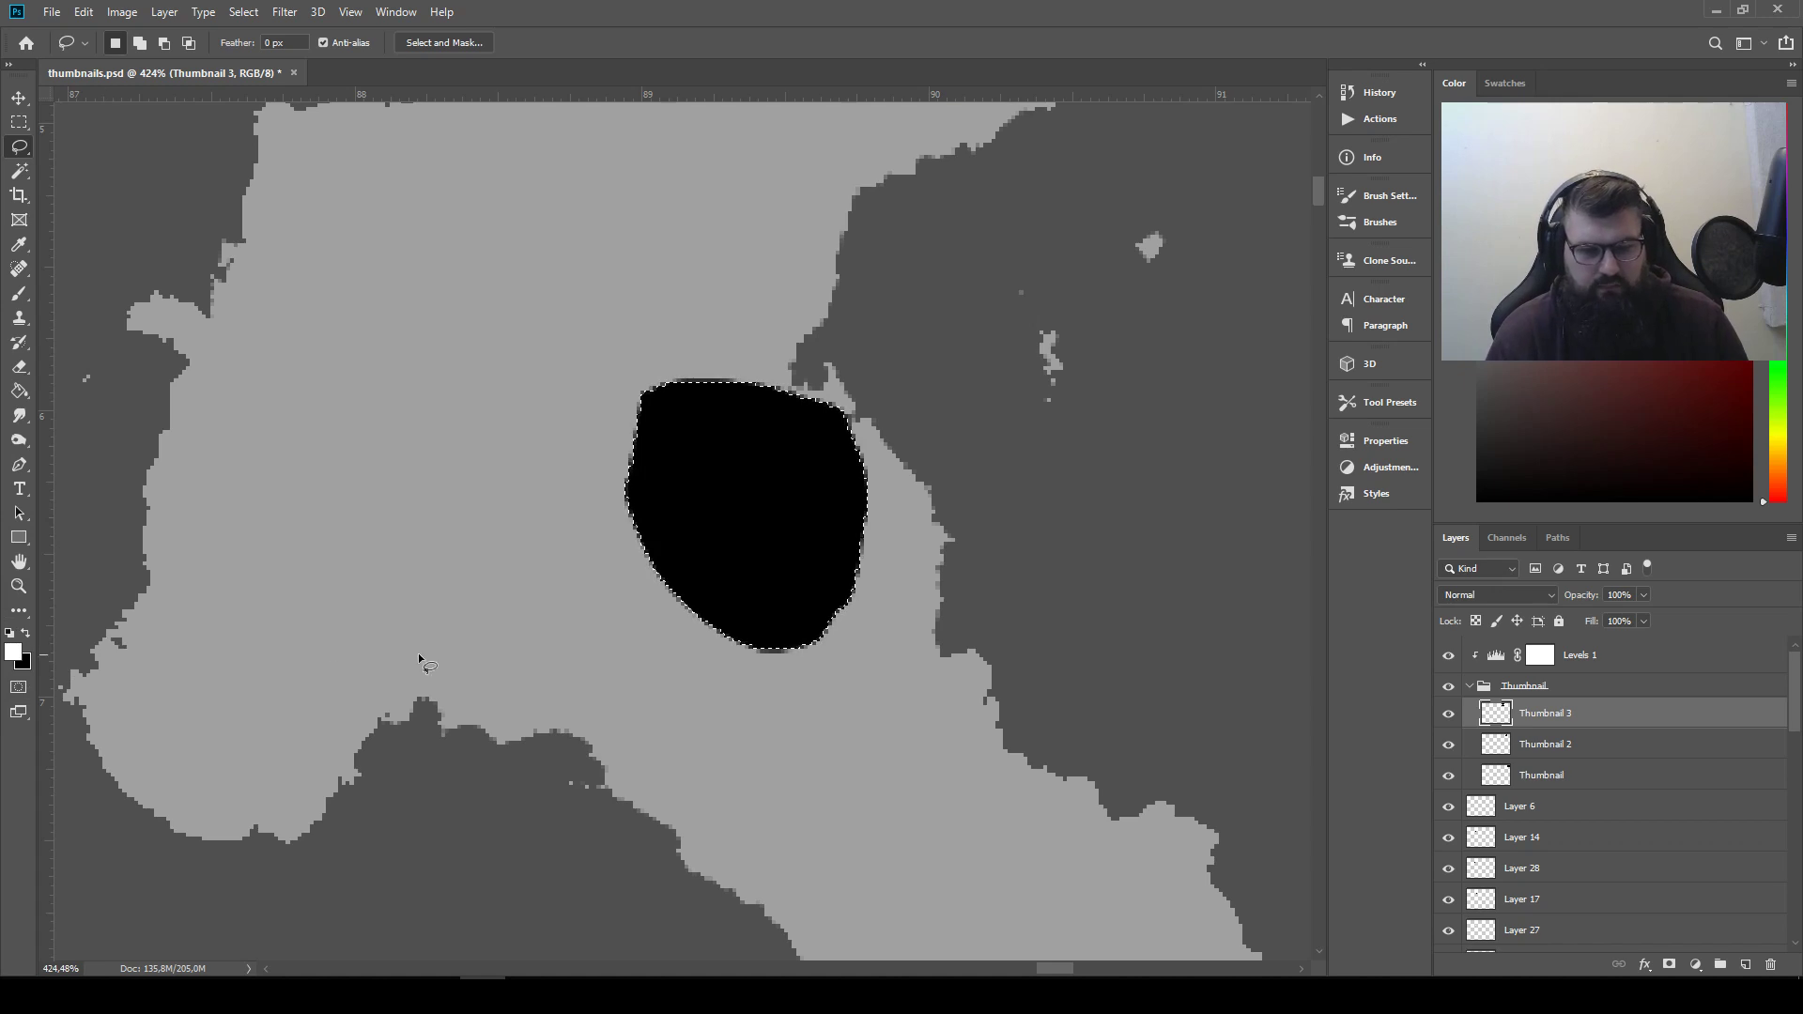
{"action": "key", "text": "Delete"}
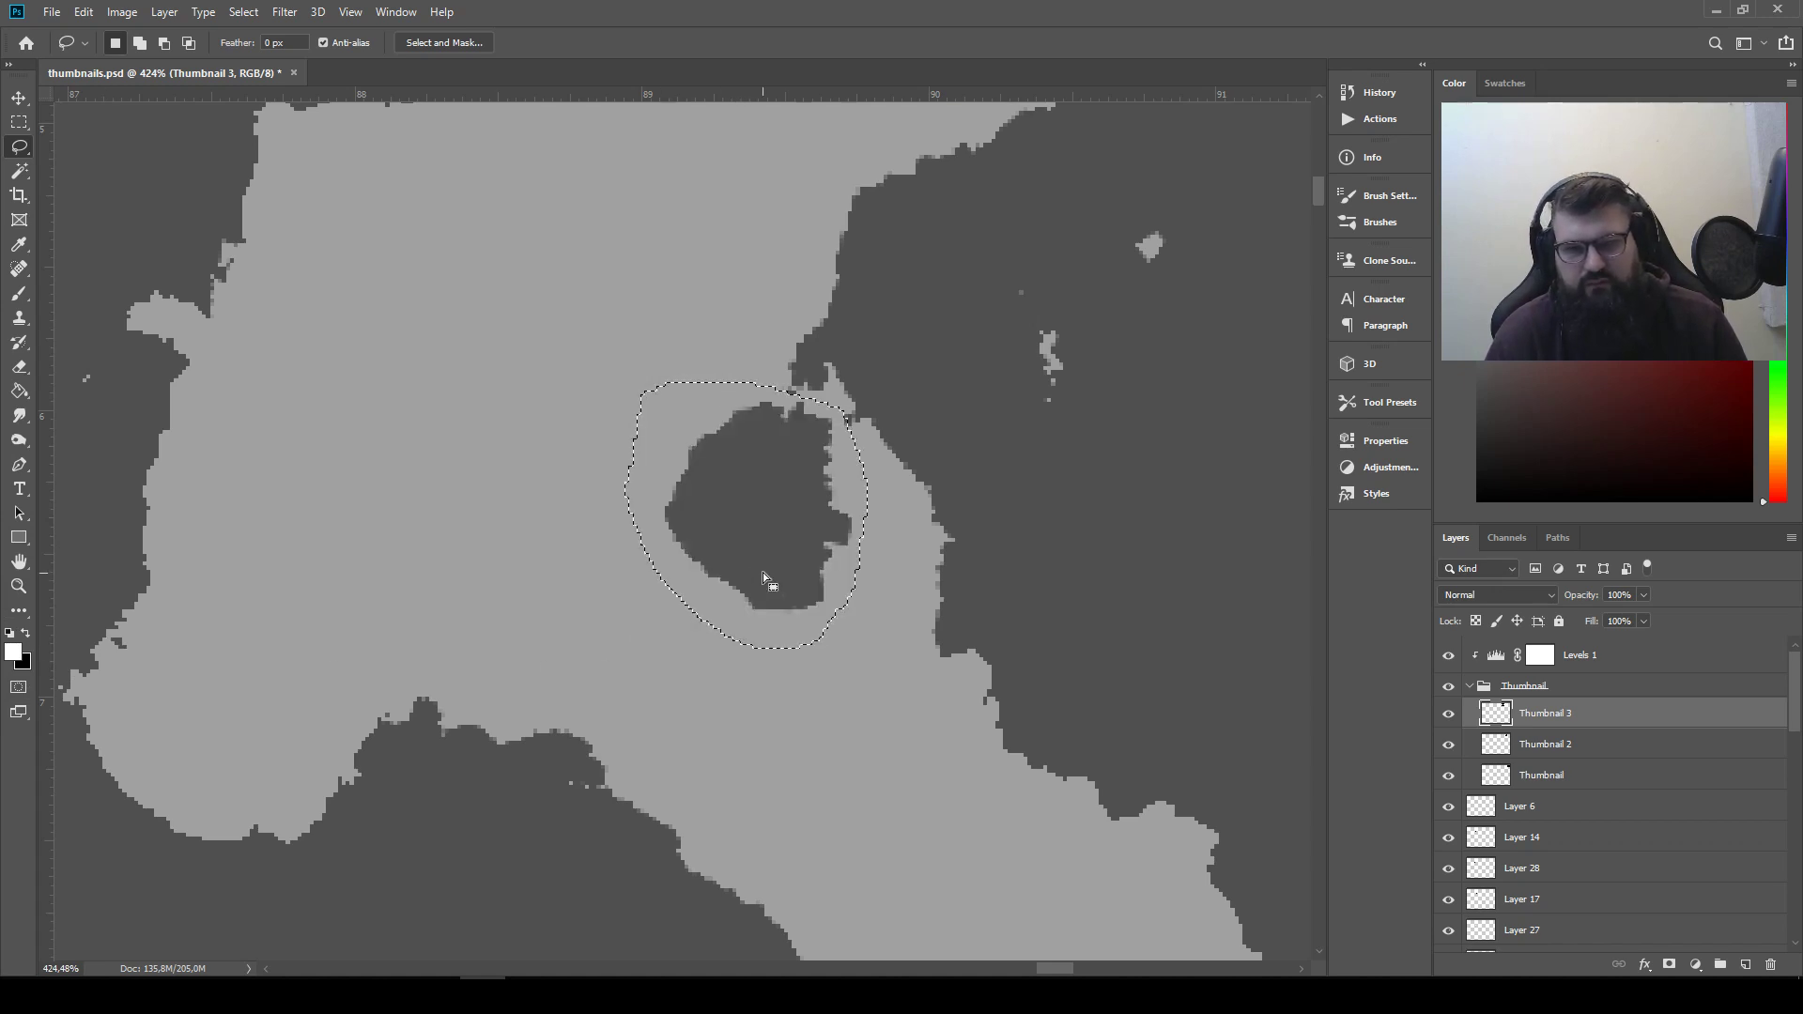
{"action": "left_click", "coordinate": [19, 294]}
{"action": "mouse_move", "coordinate": [681, 514]}
{"action": "left_mouse_down"}
{"action": "mouse_move", "coordinate": [728, 442]}
{"action": "mouse_move", "coordinate": [797, 434]}
{"action": "mouse_move", "coordinate": [812, 545]}
{"action": "mouse_move", "coordinate": [727, 581]}
{"action": "left_mouse_up"}
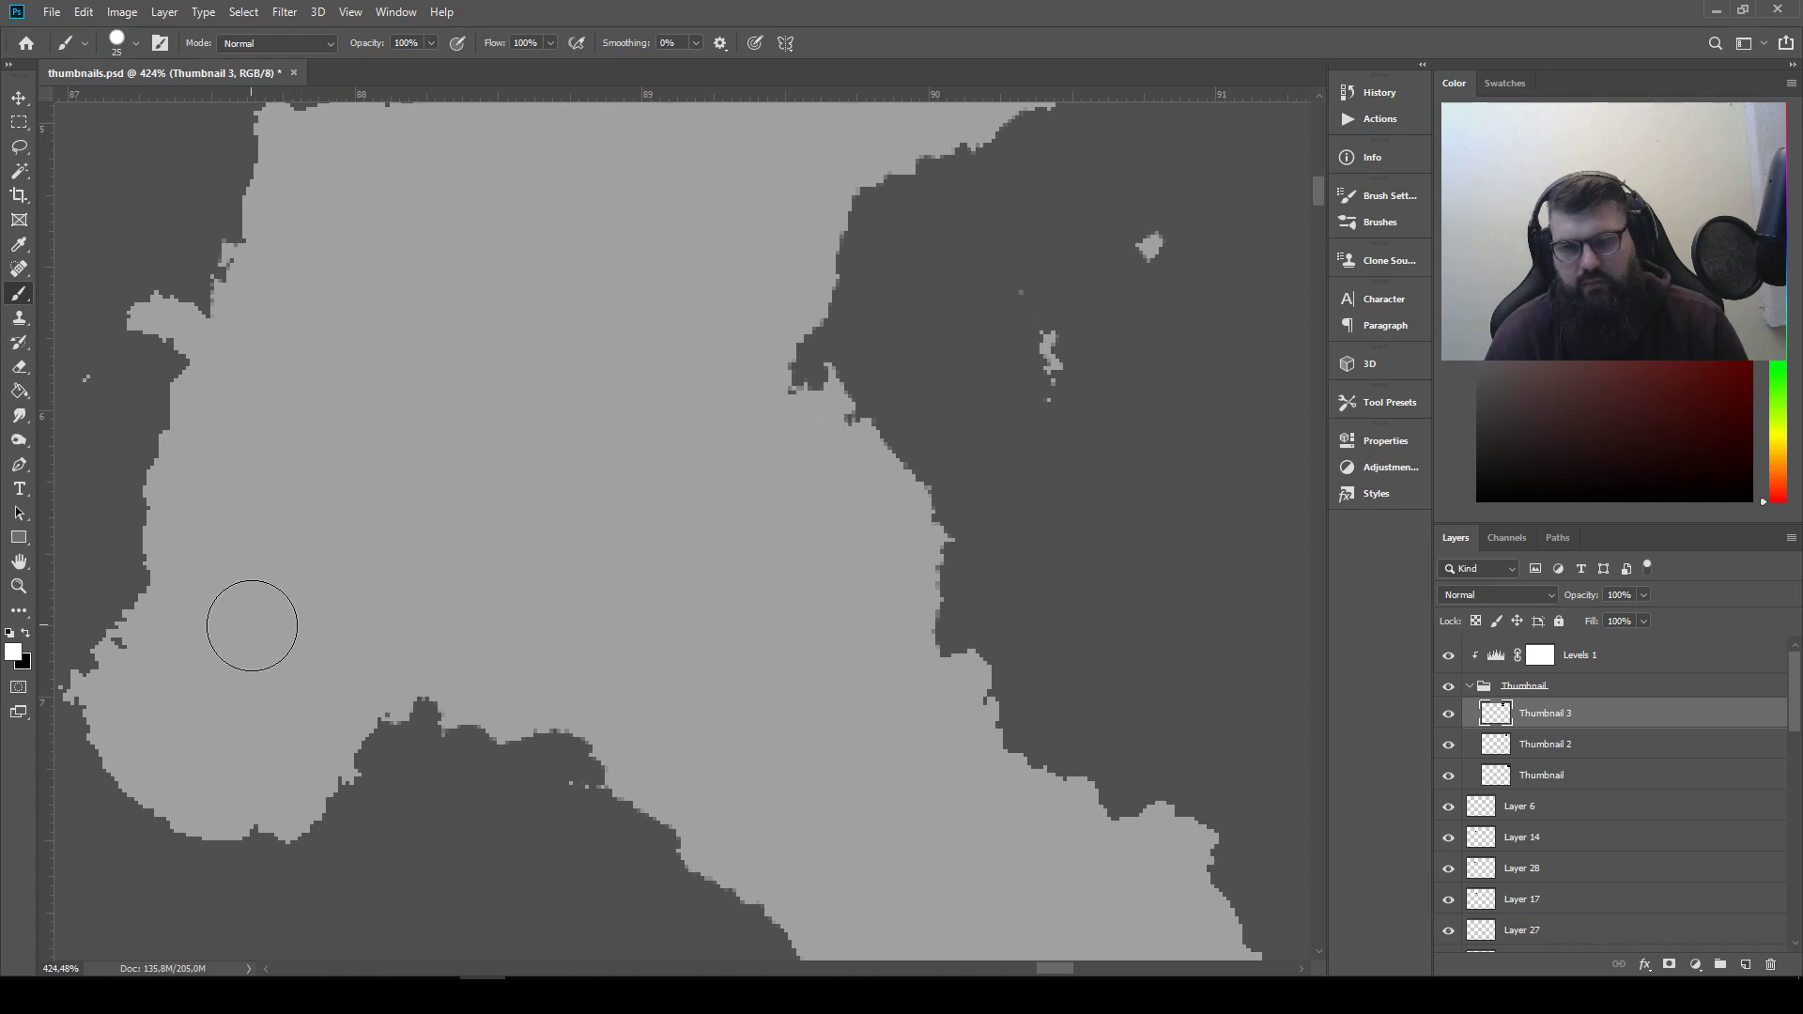
Touch up the remaining small holes in Thumbnail 3's silhouettes with the white brush
{"action": "left_click_drag", "start_coordinate": [532, 474], "coordinate": [349, 23]}
{"action": "left_click_drag", "start_coordinate": [532, 514], "coordinate": [650, 893]}
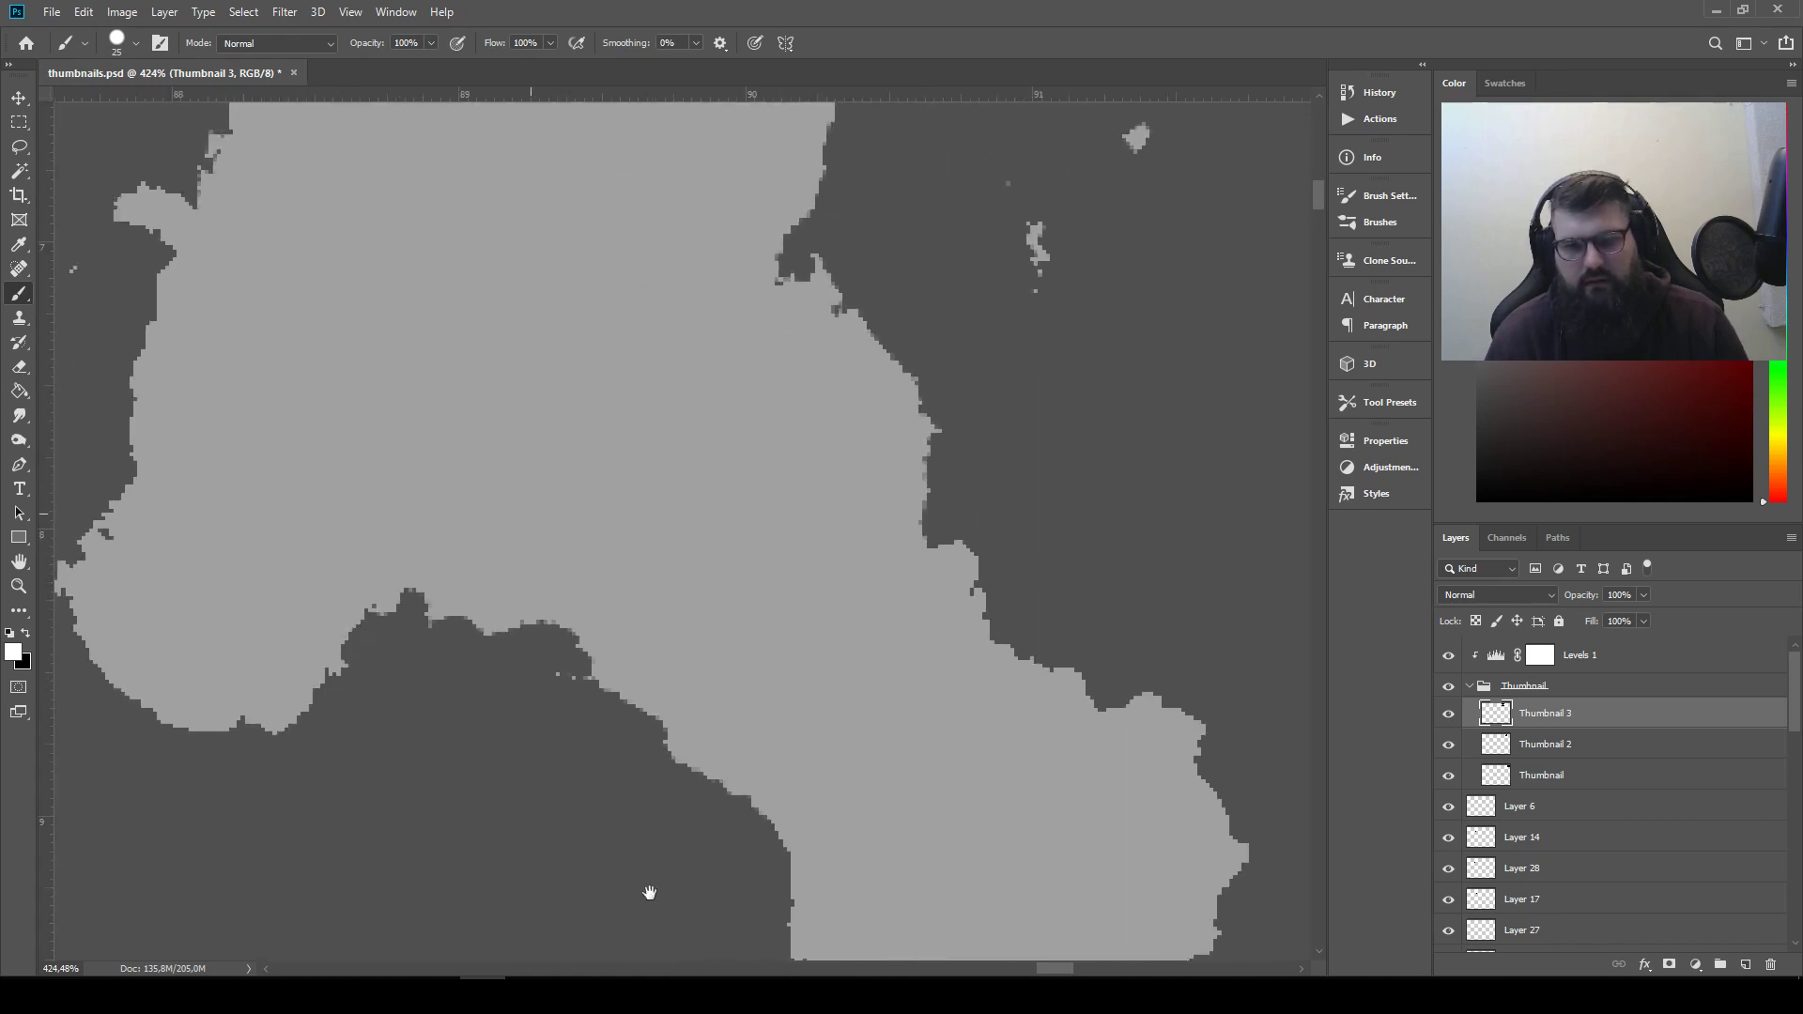
{"action": "left_click_drag", "start_coordinate": [1025, 416], "coordinate": [724, 830]}
{"action": "scroll", "coordinate": [767, 674], "scroll_direction": "down", "scroll_amount": 10}
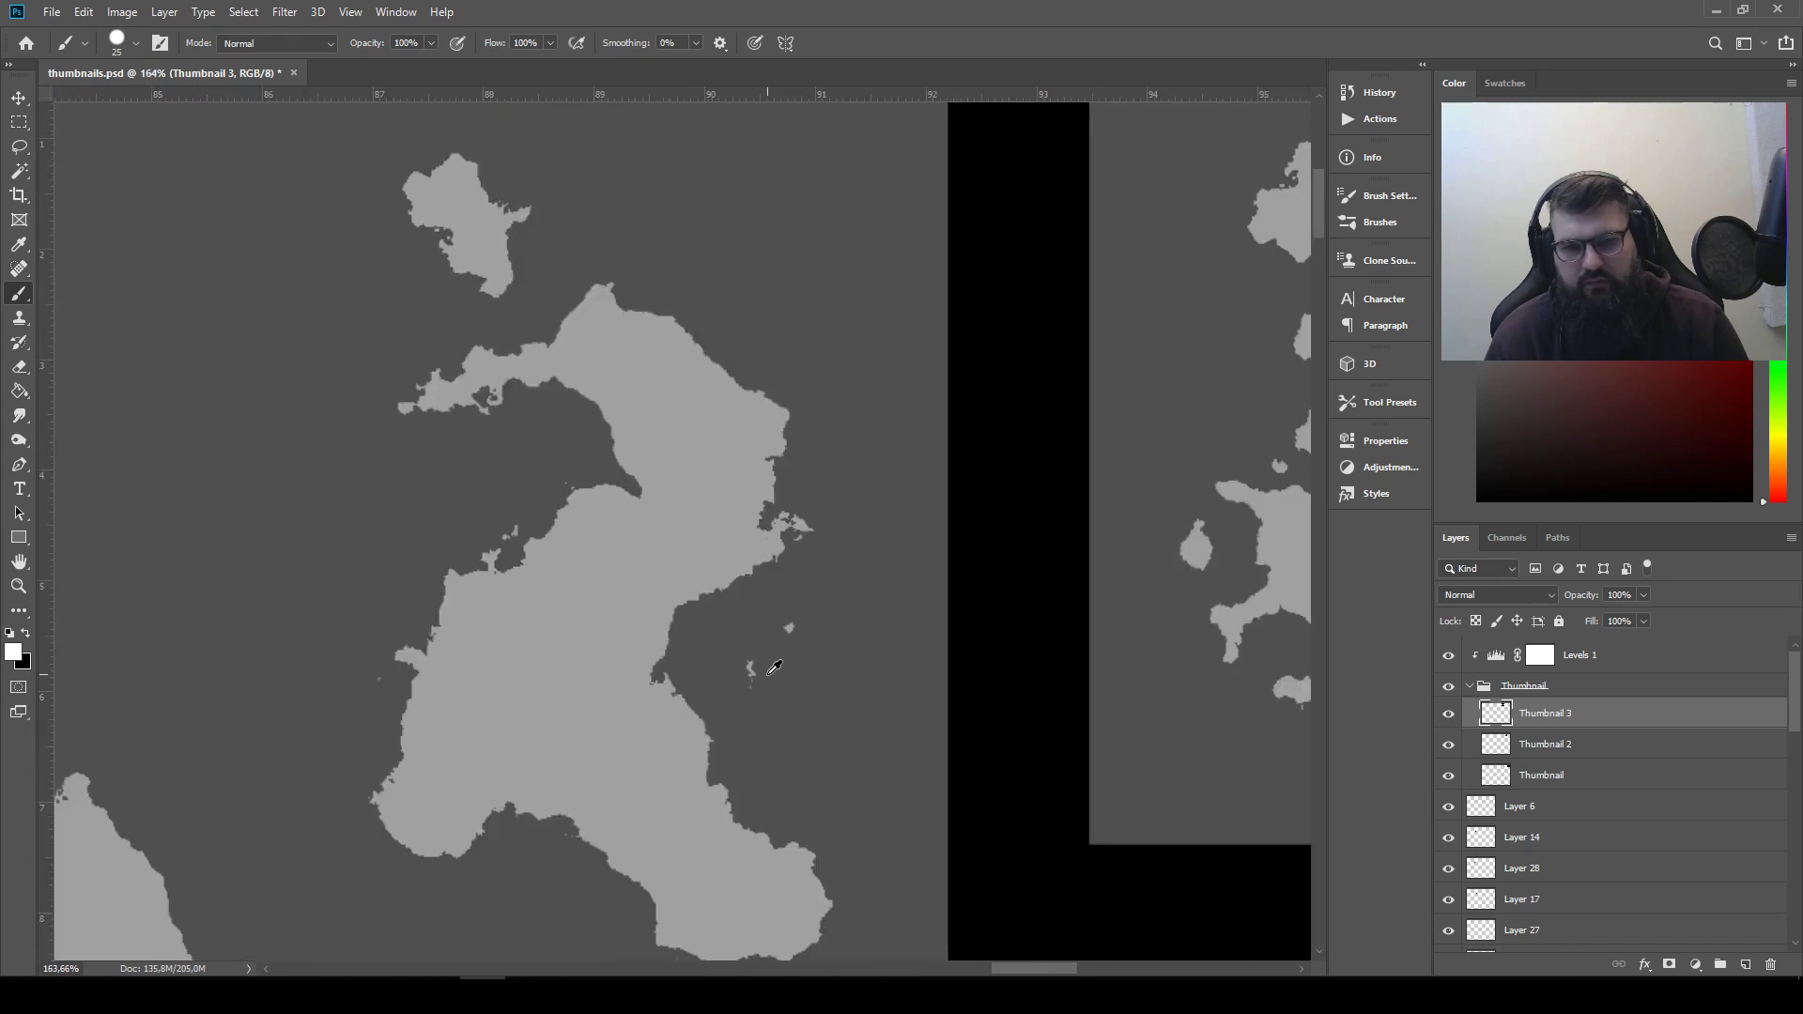
{"action": "scroll", "coordinate": [769, 666], "scroll_direction": "down", "scroll_amount": 5}
{"action": "scroll", "coordinate": [513, 669], "scroll_direction": "up", "scroll_amount": 8}
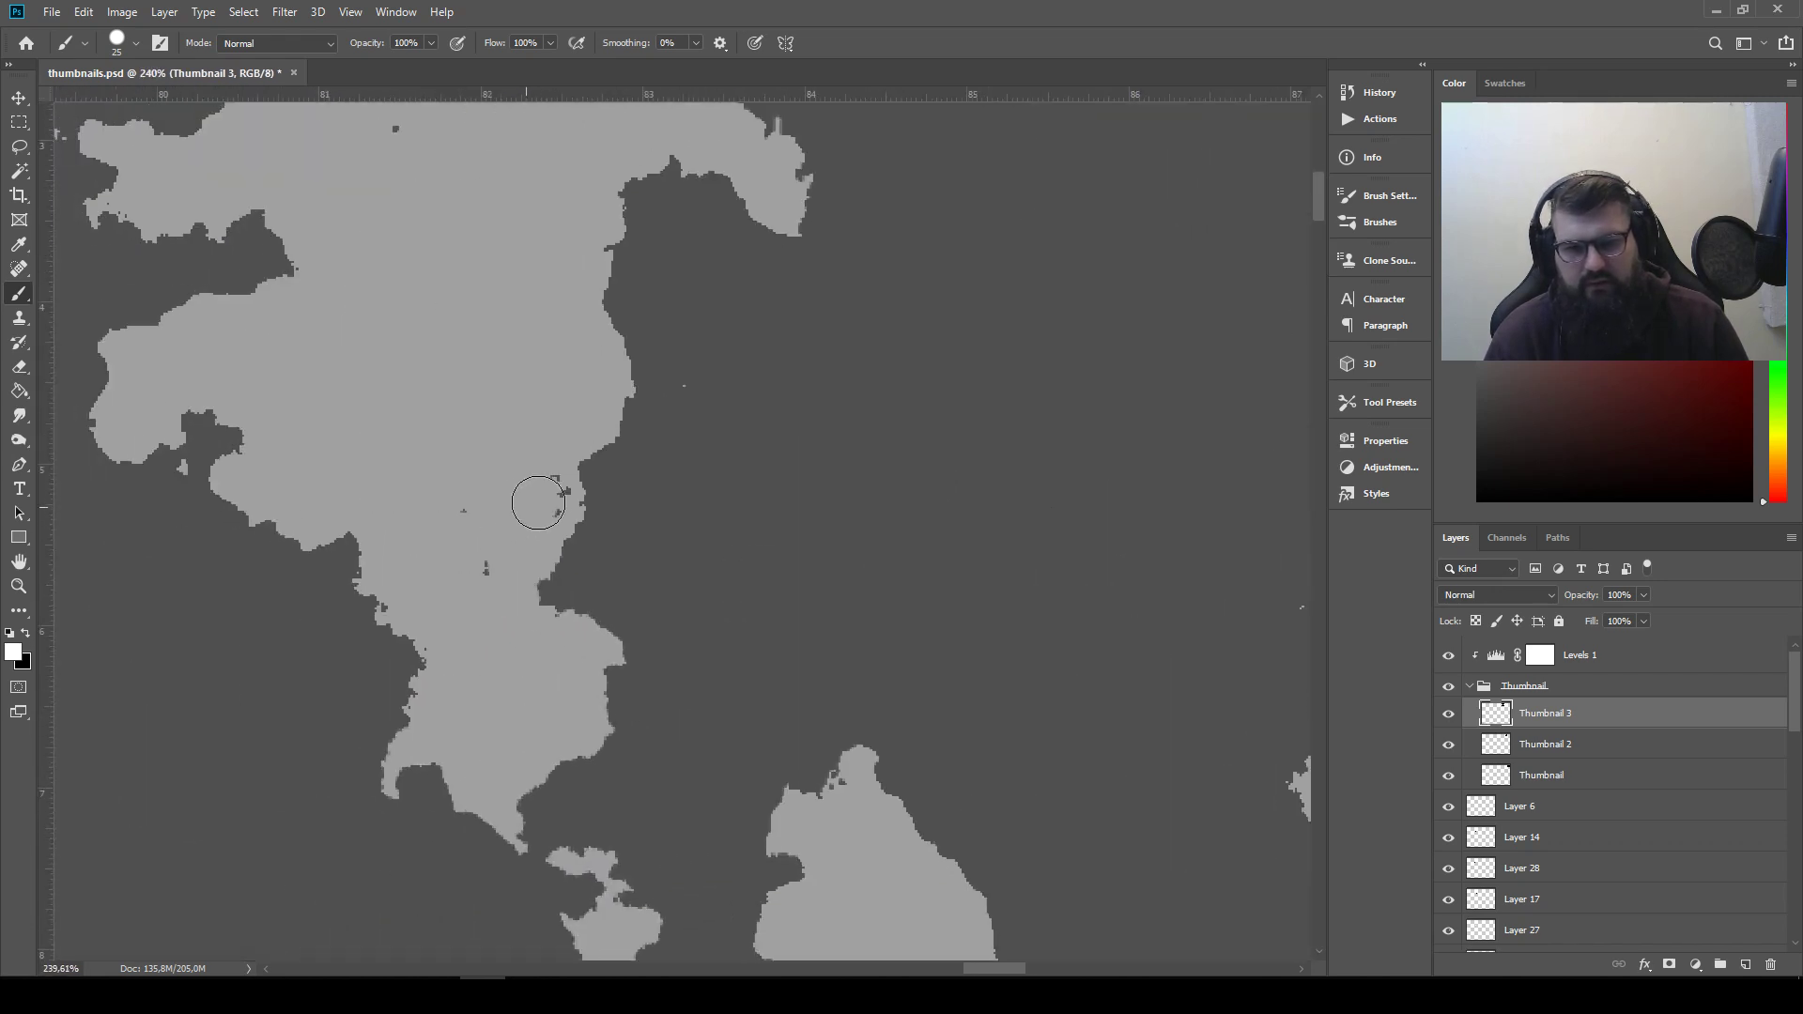
{"action": "left_click_drag", "start_coordinate": [502, 357], "coordinate": [544, 591]}
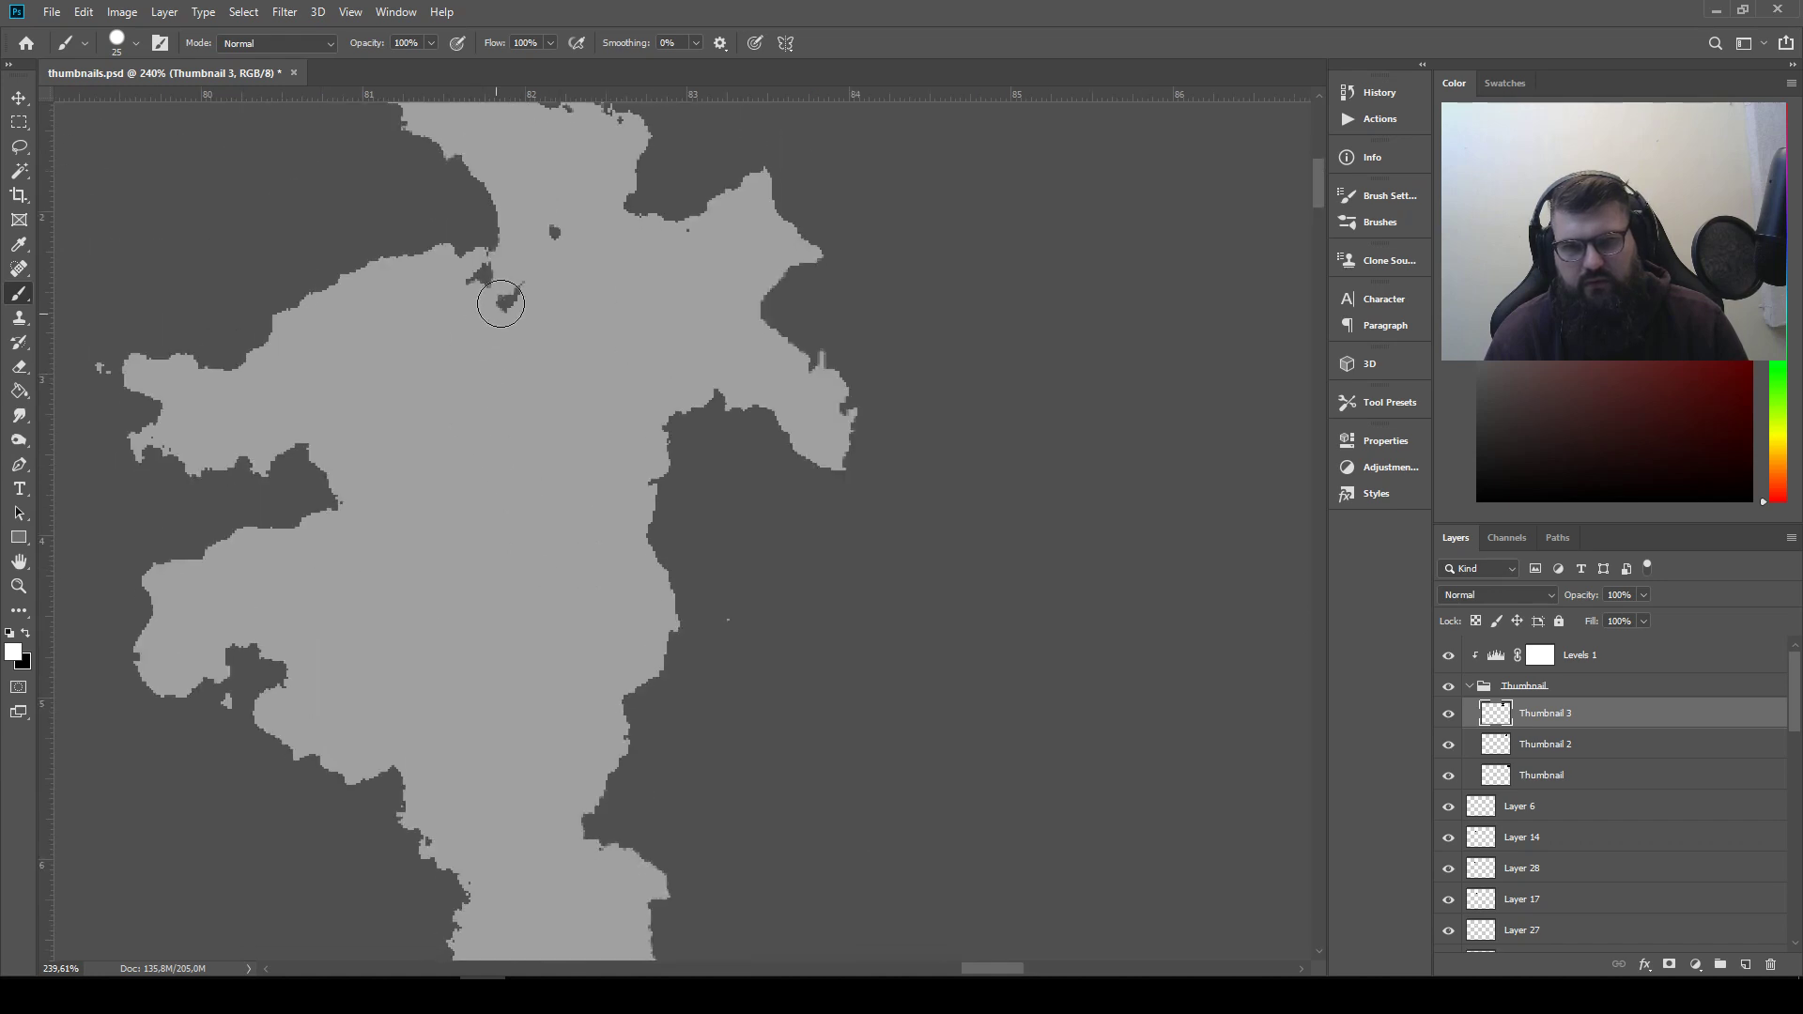
{"action": "scroll", "coordinate": [821, 488], "scroll_direction": "down", "scroll_amount": 7}
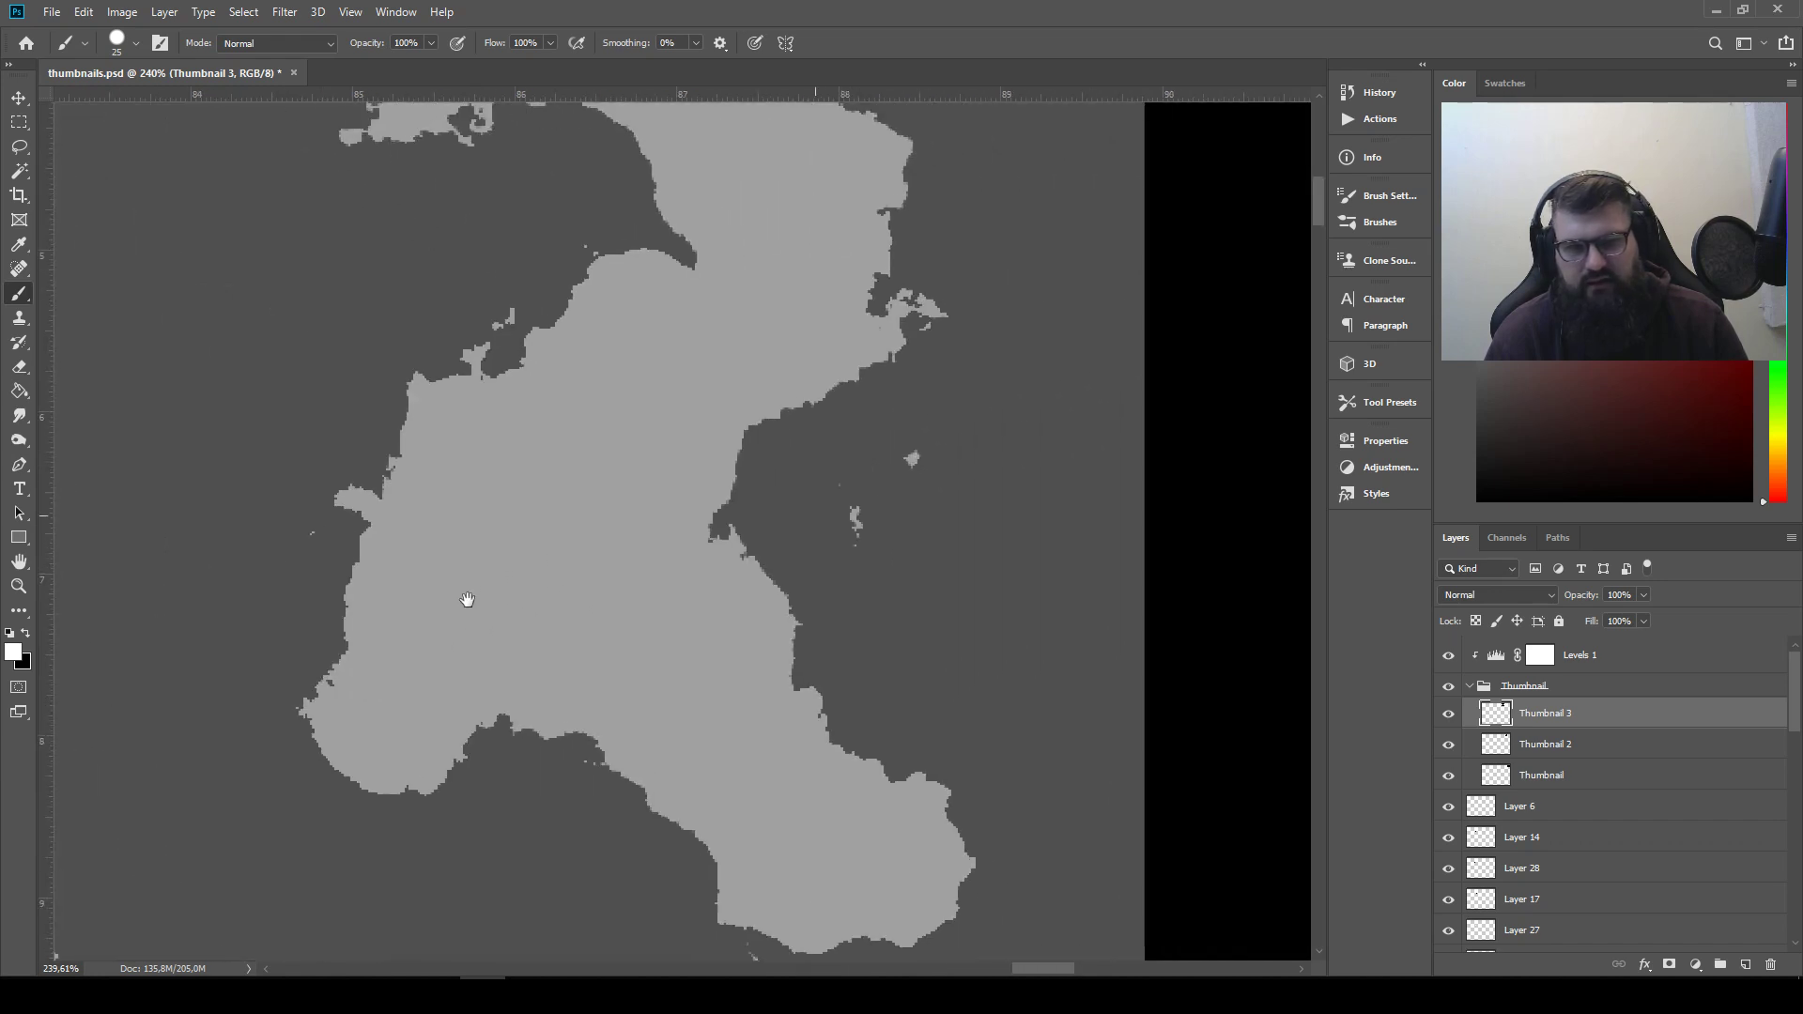
{"action": "scroll", "coordinate": [662, 483], "scroll_direction": "down", "scroll_amount": 3}
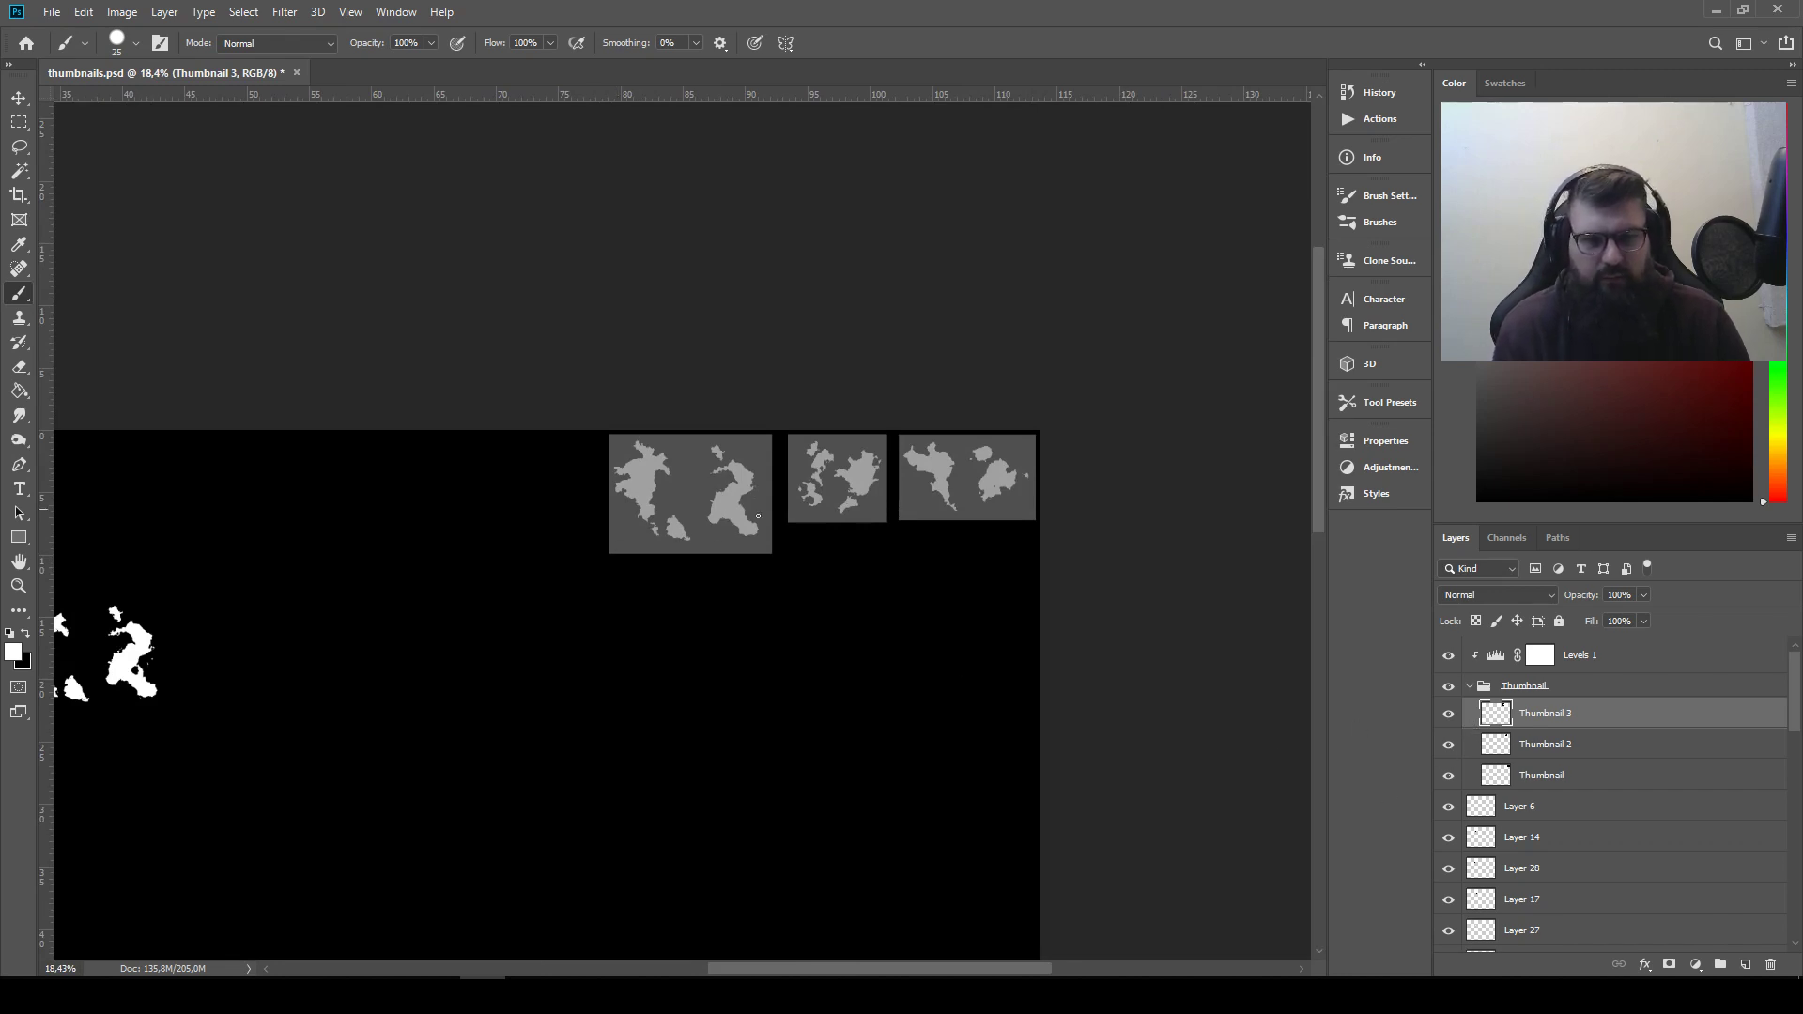
Invert Layer 6 and set its blending mode to Lighten
{"action": "left_click", "coordinate": [1563, 819]}
{"action": "left_click_drag", "start_coordinate": [812, 702], "coordinate": [1243, 483]}
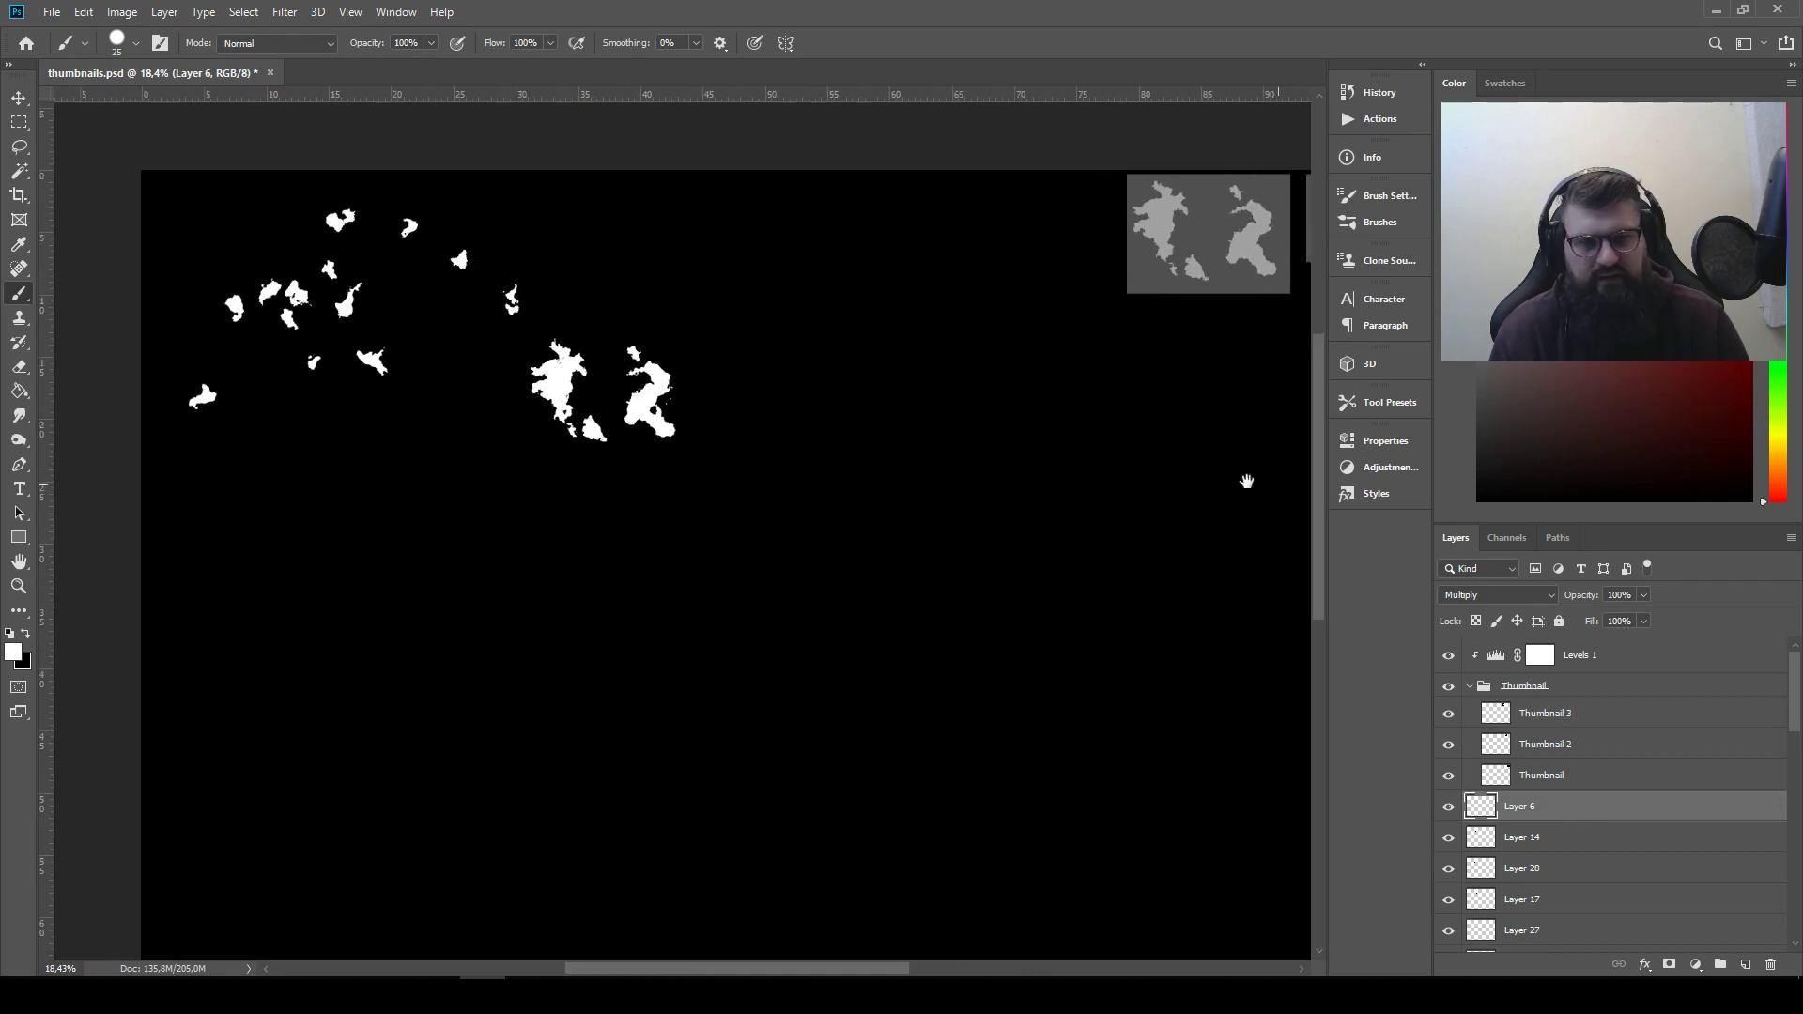
{"action": "left_click_drag", "start_coordinate": [724, 414], "coordinate": [829, 443]}
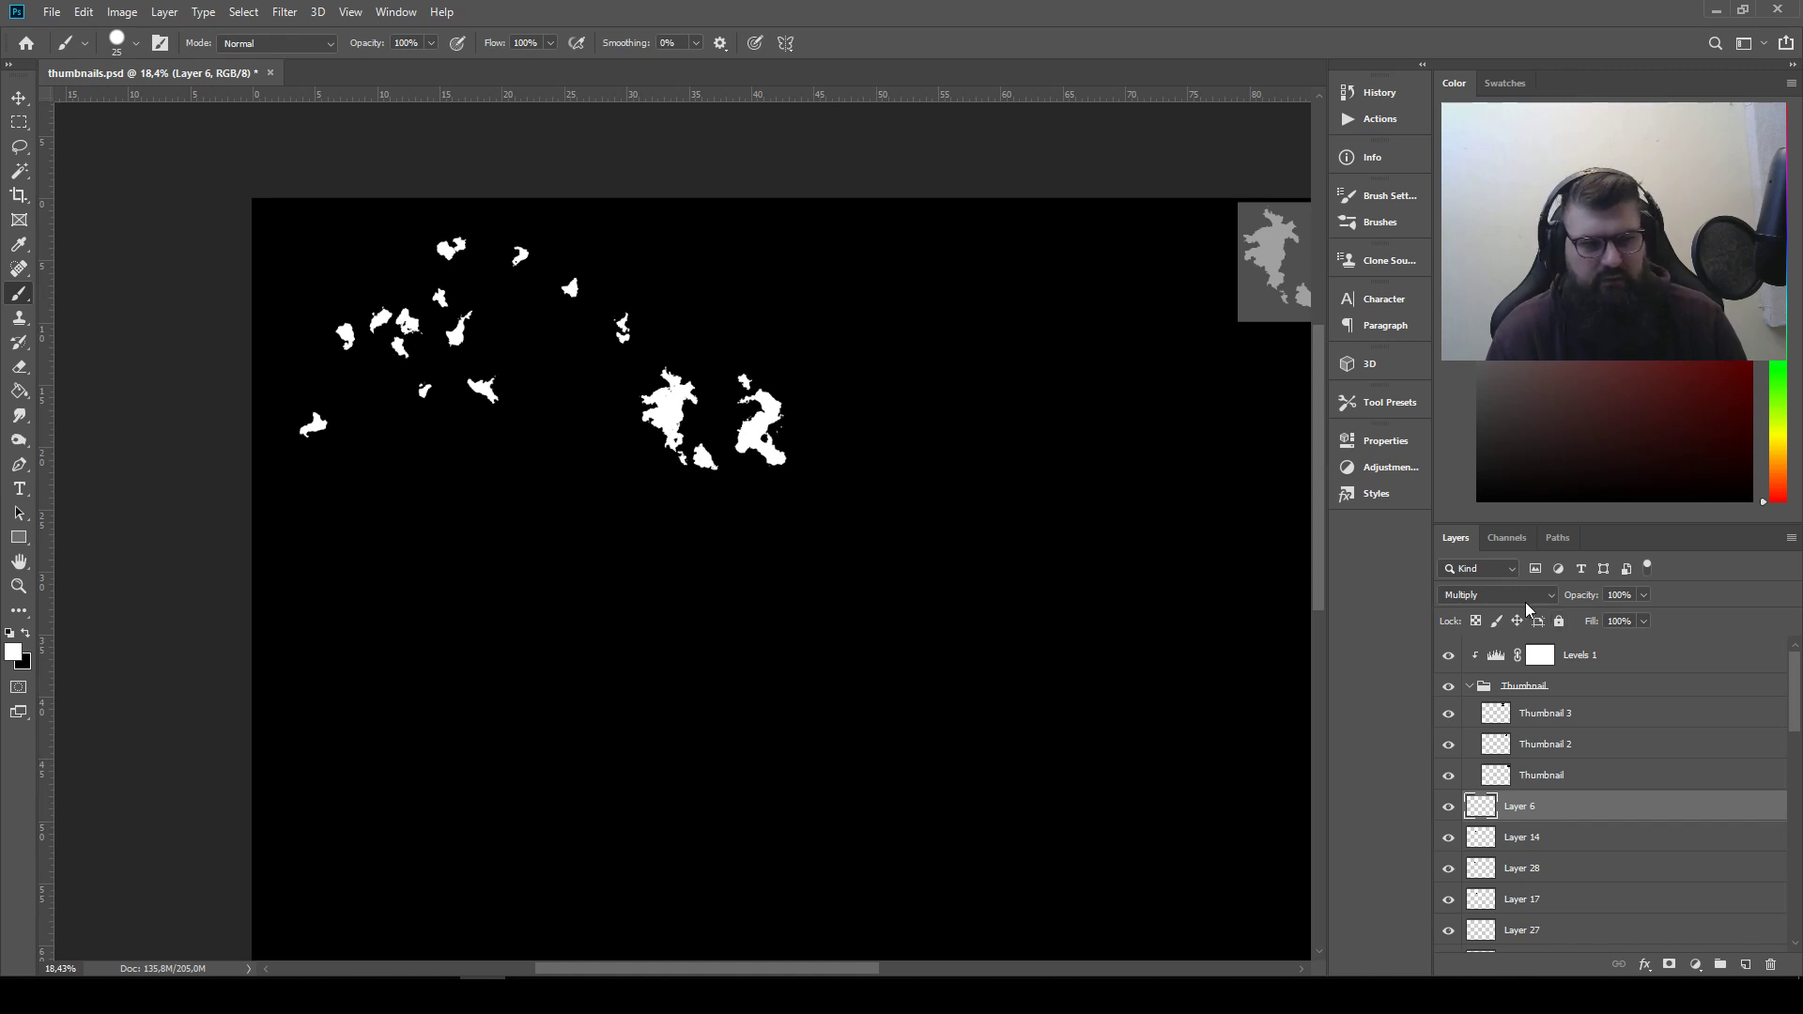
{"action": "left_click", "coordinate": [122, 11]}
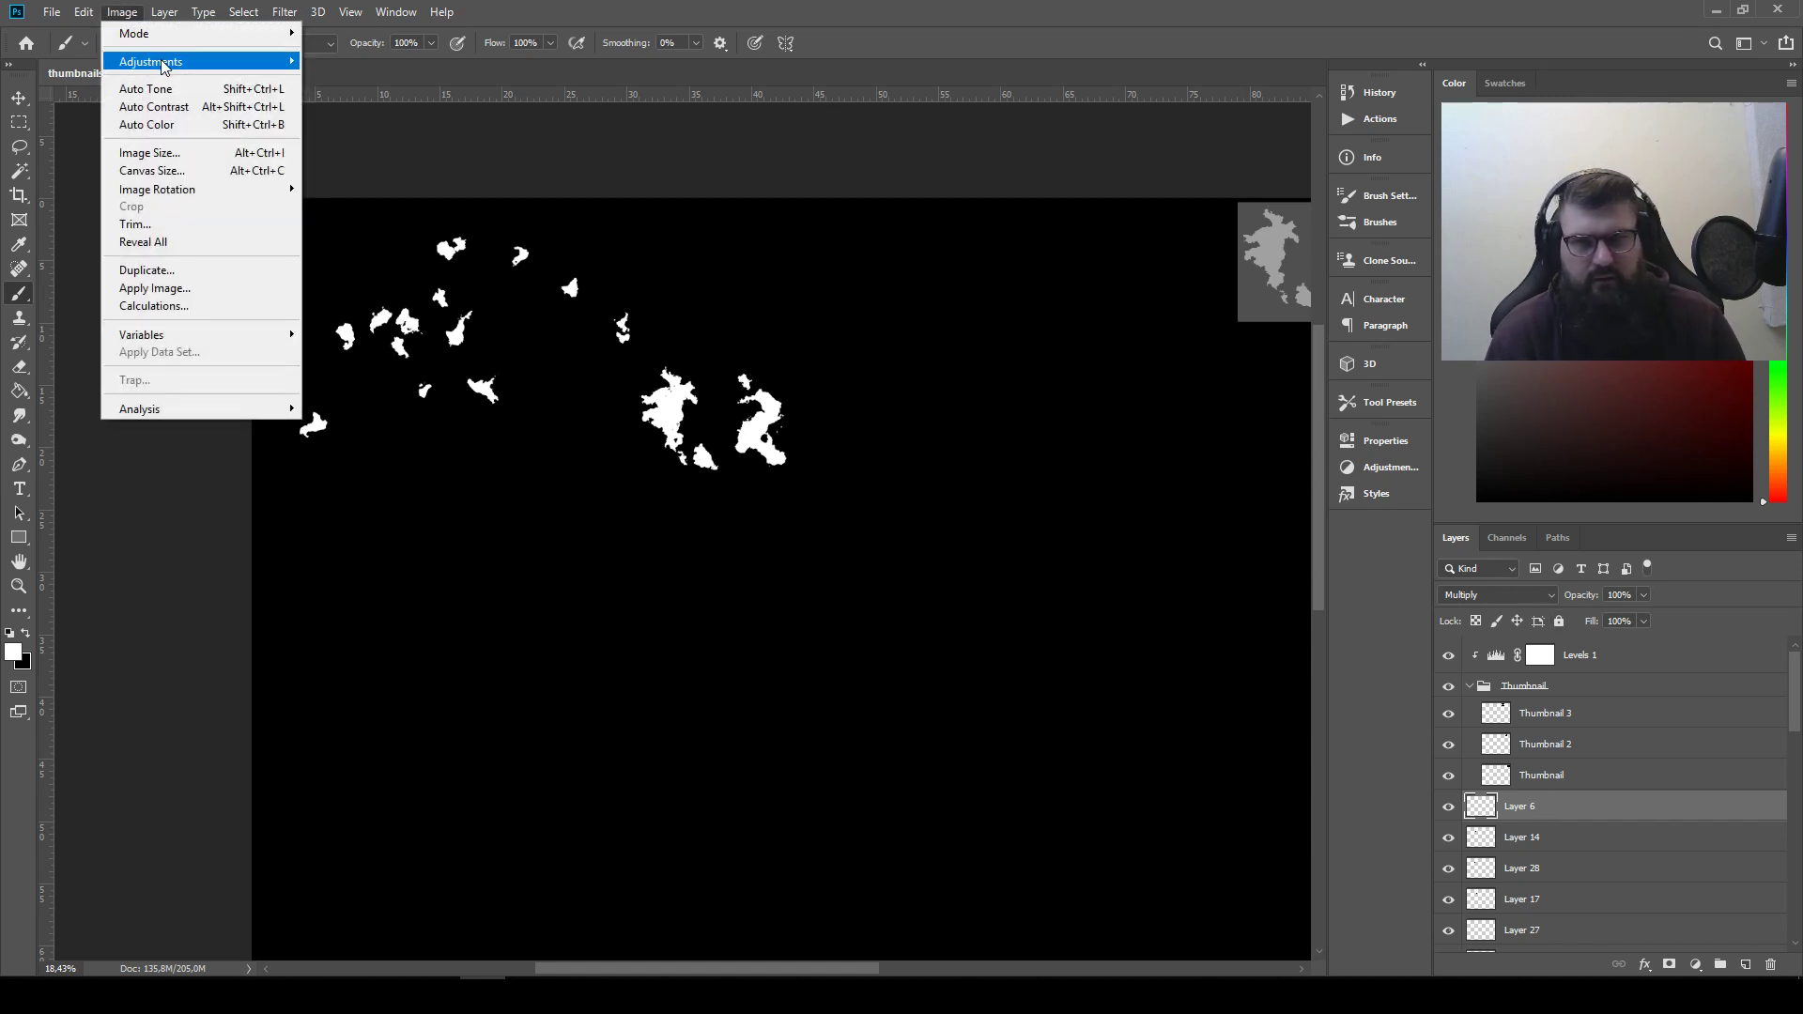
{"action": "mouse_move", "coordinate": [169, 61]}
{"action": "left_click", "coordinate": [396, 275]}
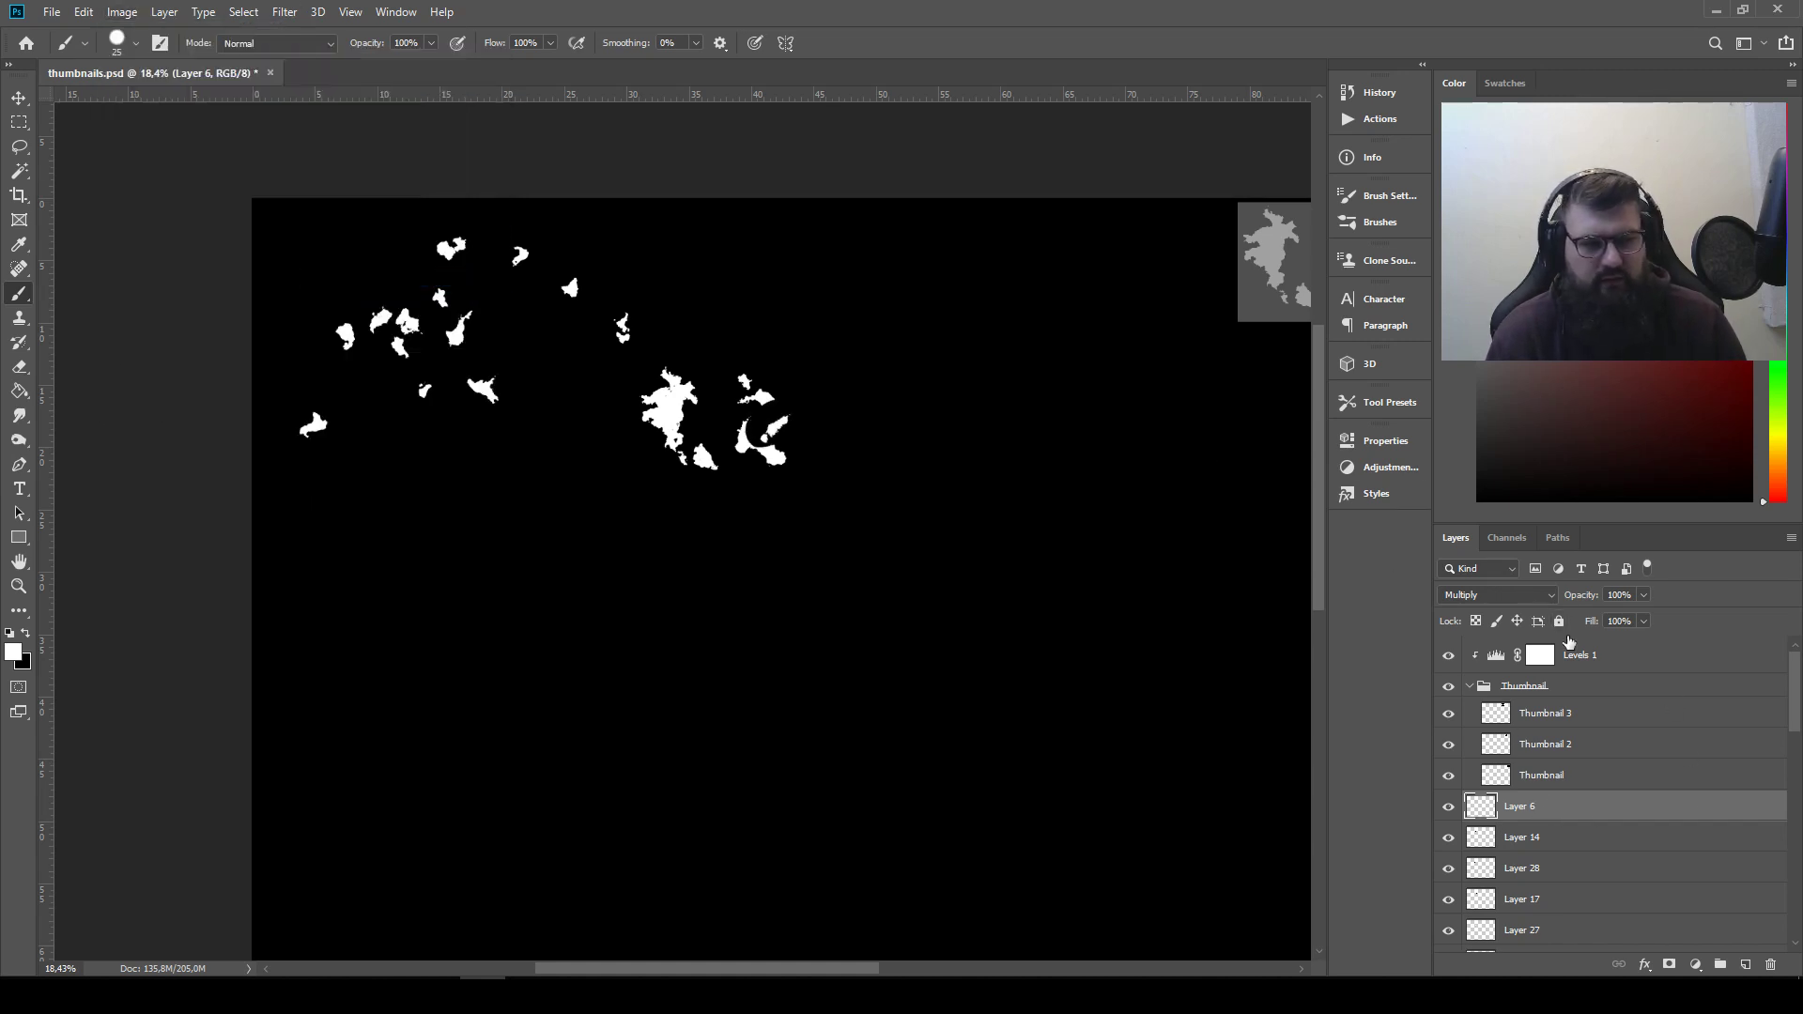
{"action": "left_click", "coordinate": [1498, 595]}
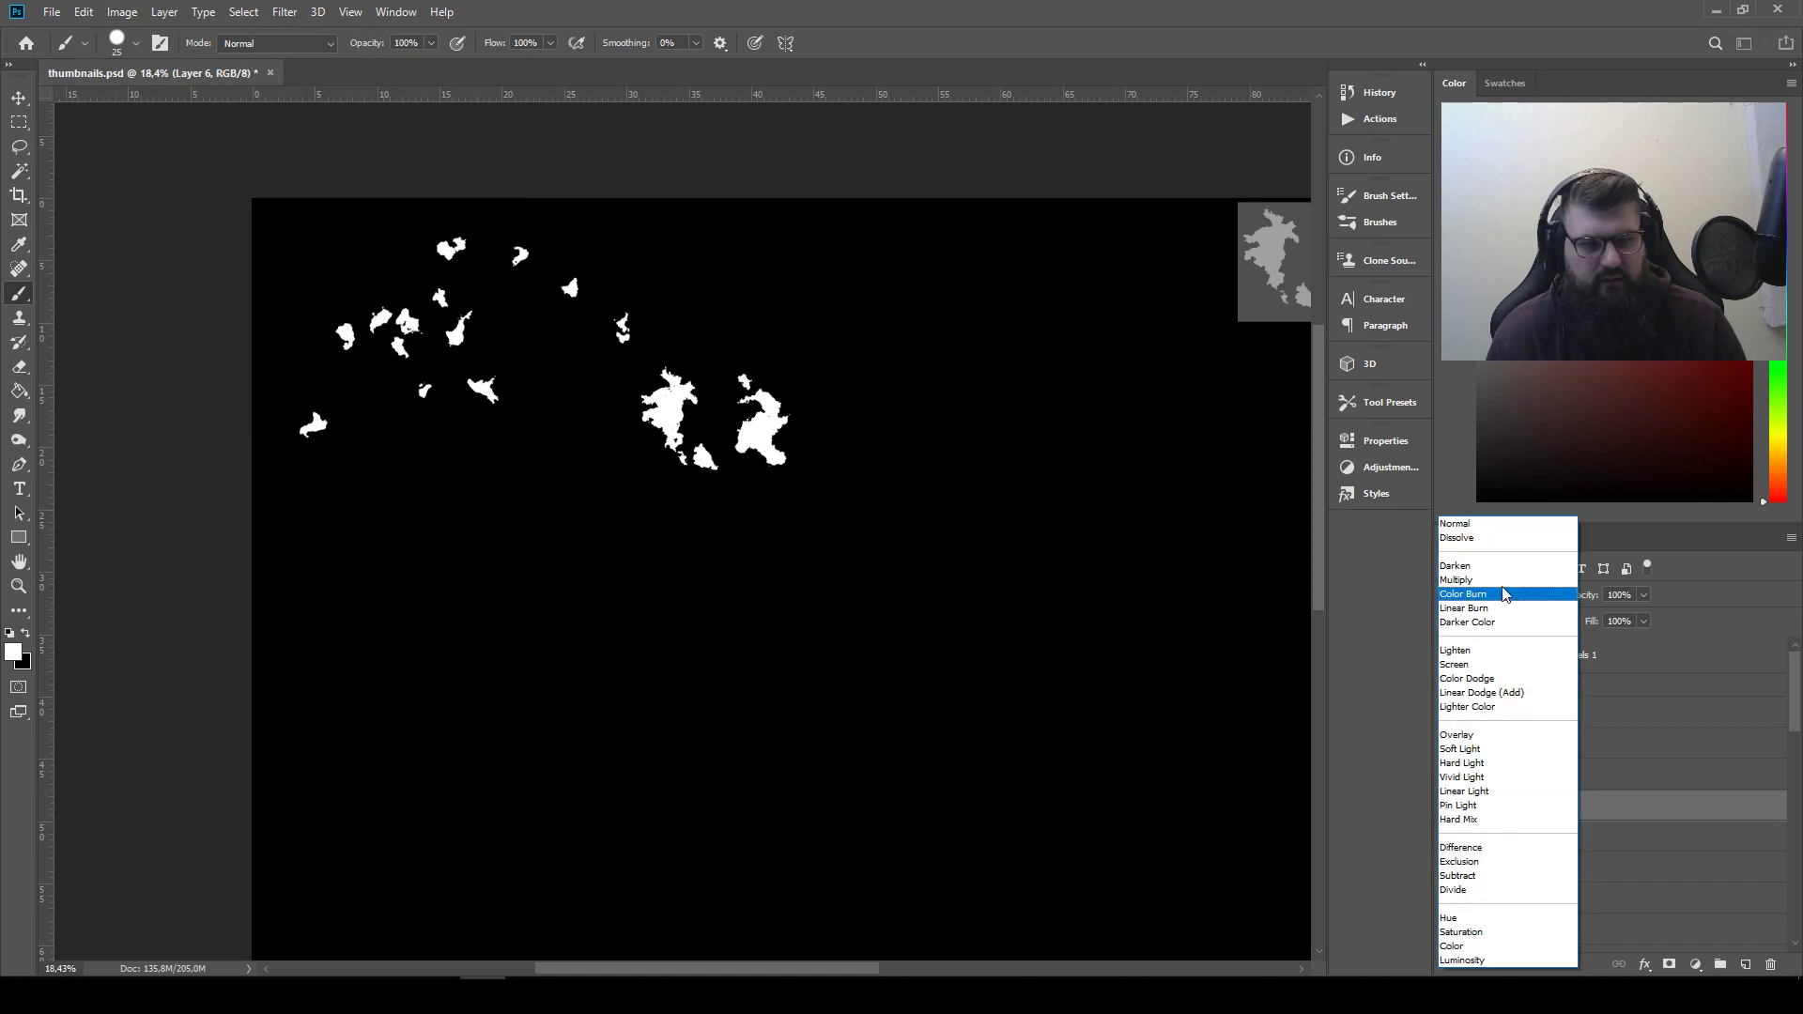
{"action": "left_click", "coordinate": [1518, 652]}
Set Layer 14's blending mode to Lighten and invert the layer
{"action": "left_click", "coordinate": [1559, 845]}
{"action": "left_click", "coordinate": [1469, 594]}
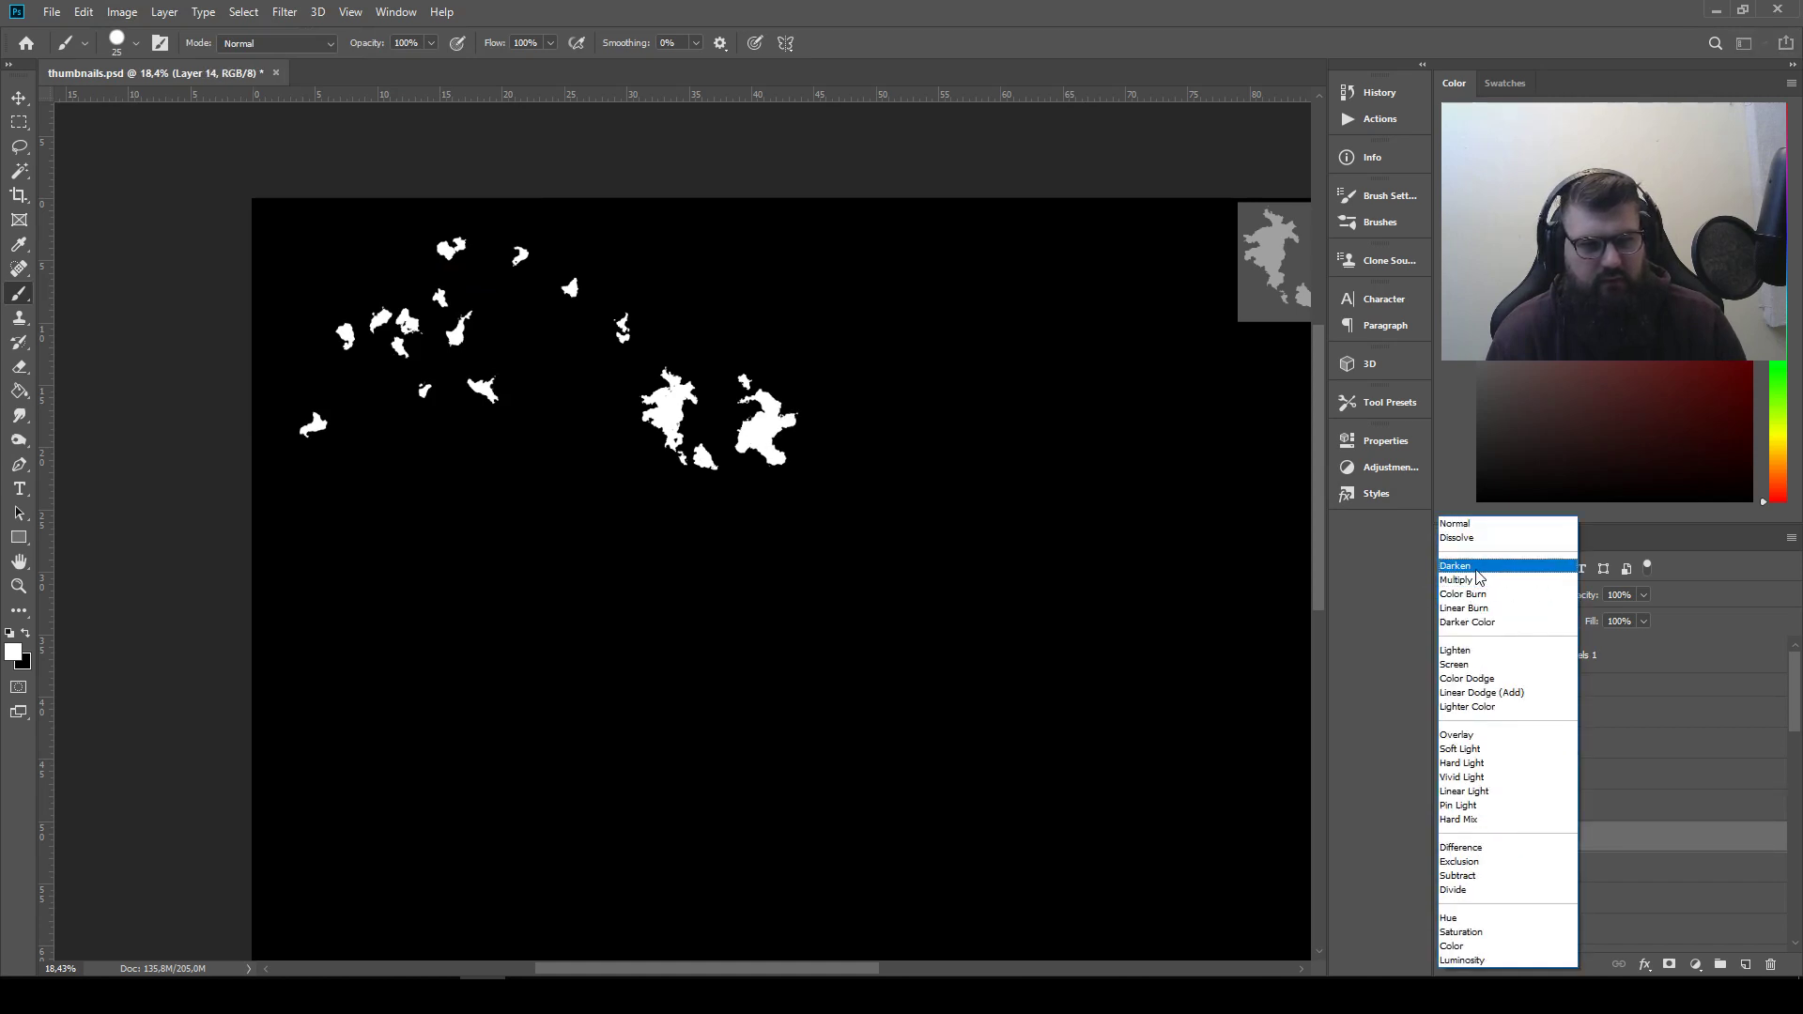
{"action": "left_click", "coordinate": [1491, 651]}
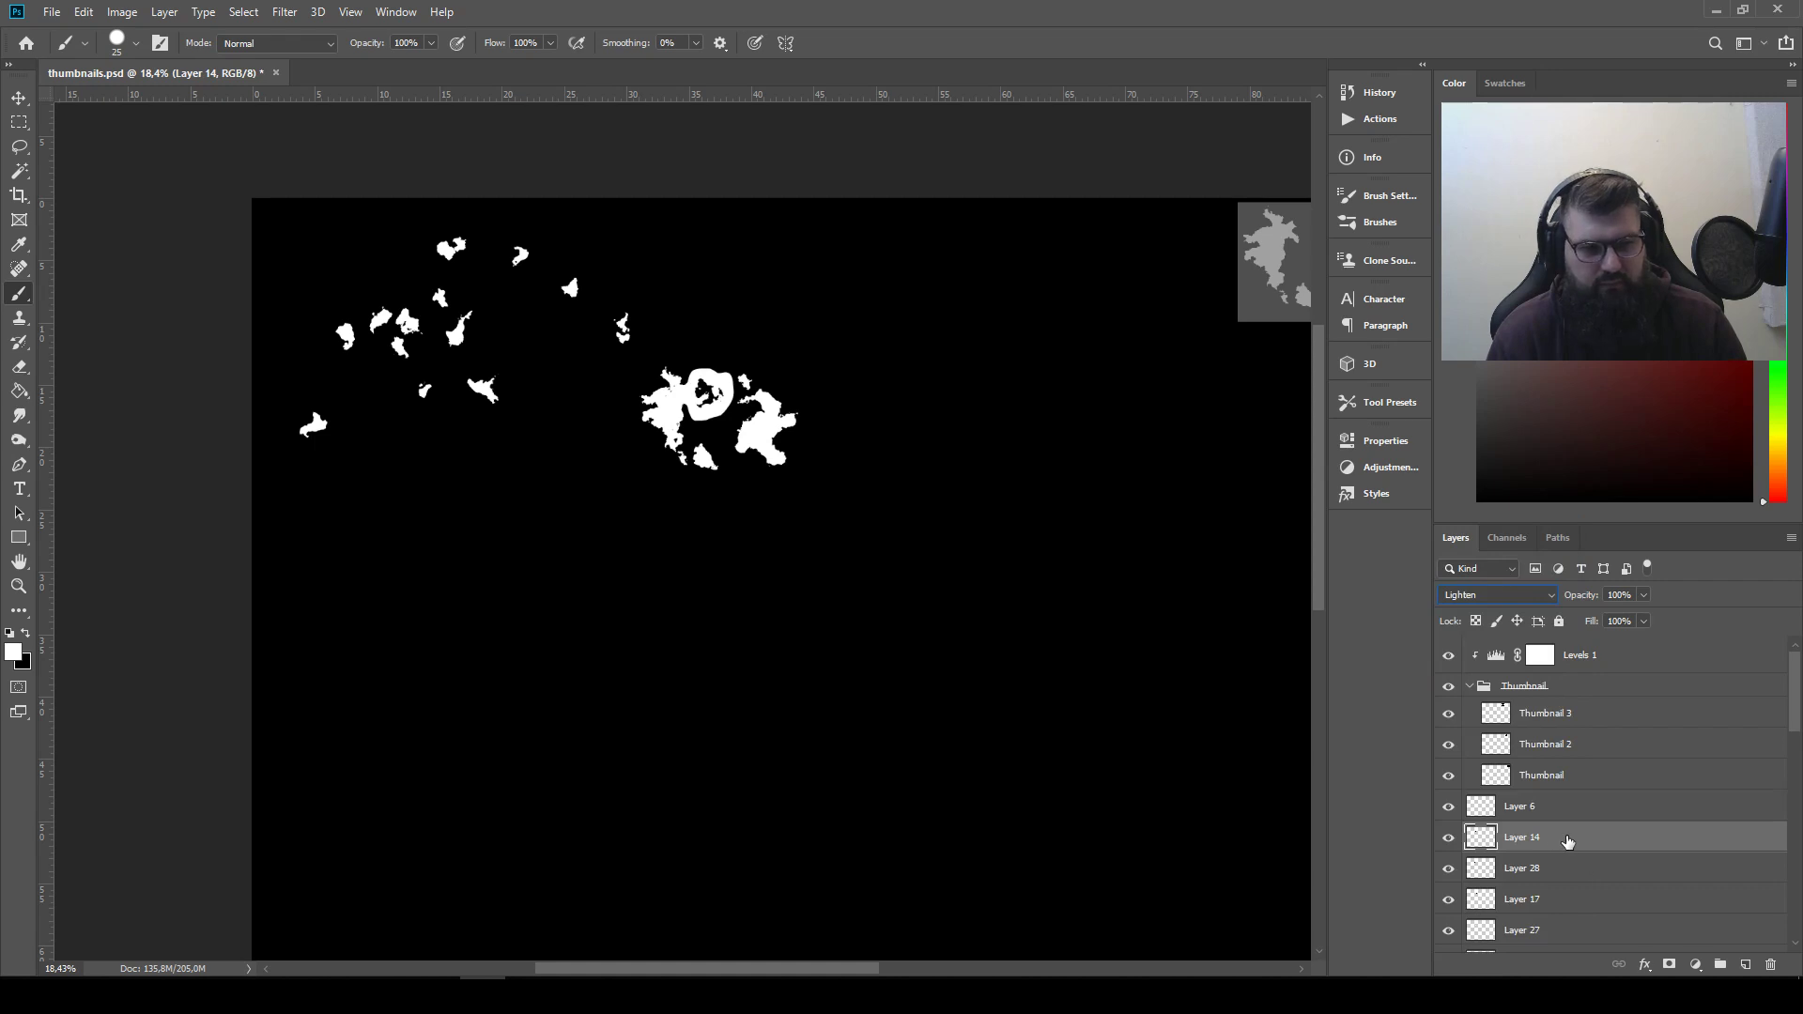
{"action": "left_click", "coordinate": [13, 99]}
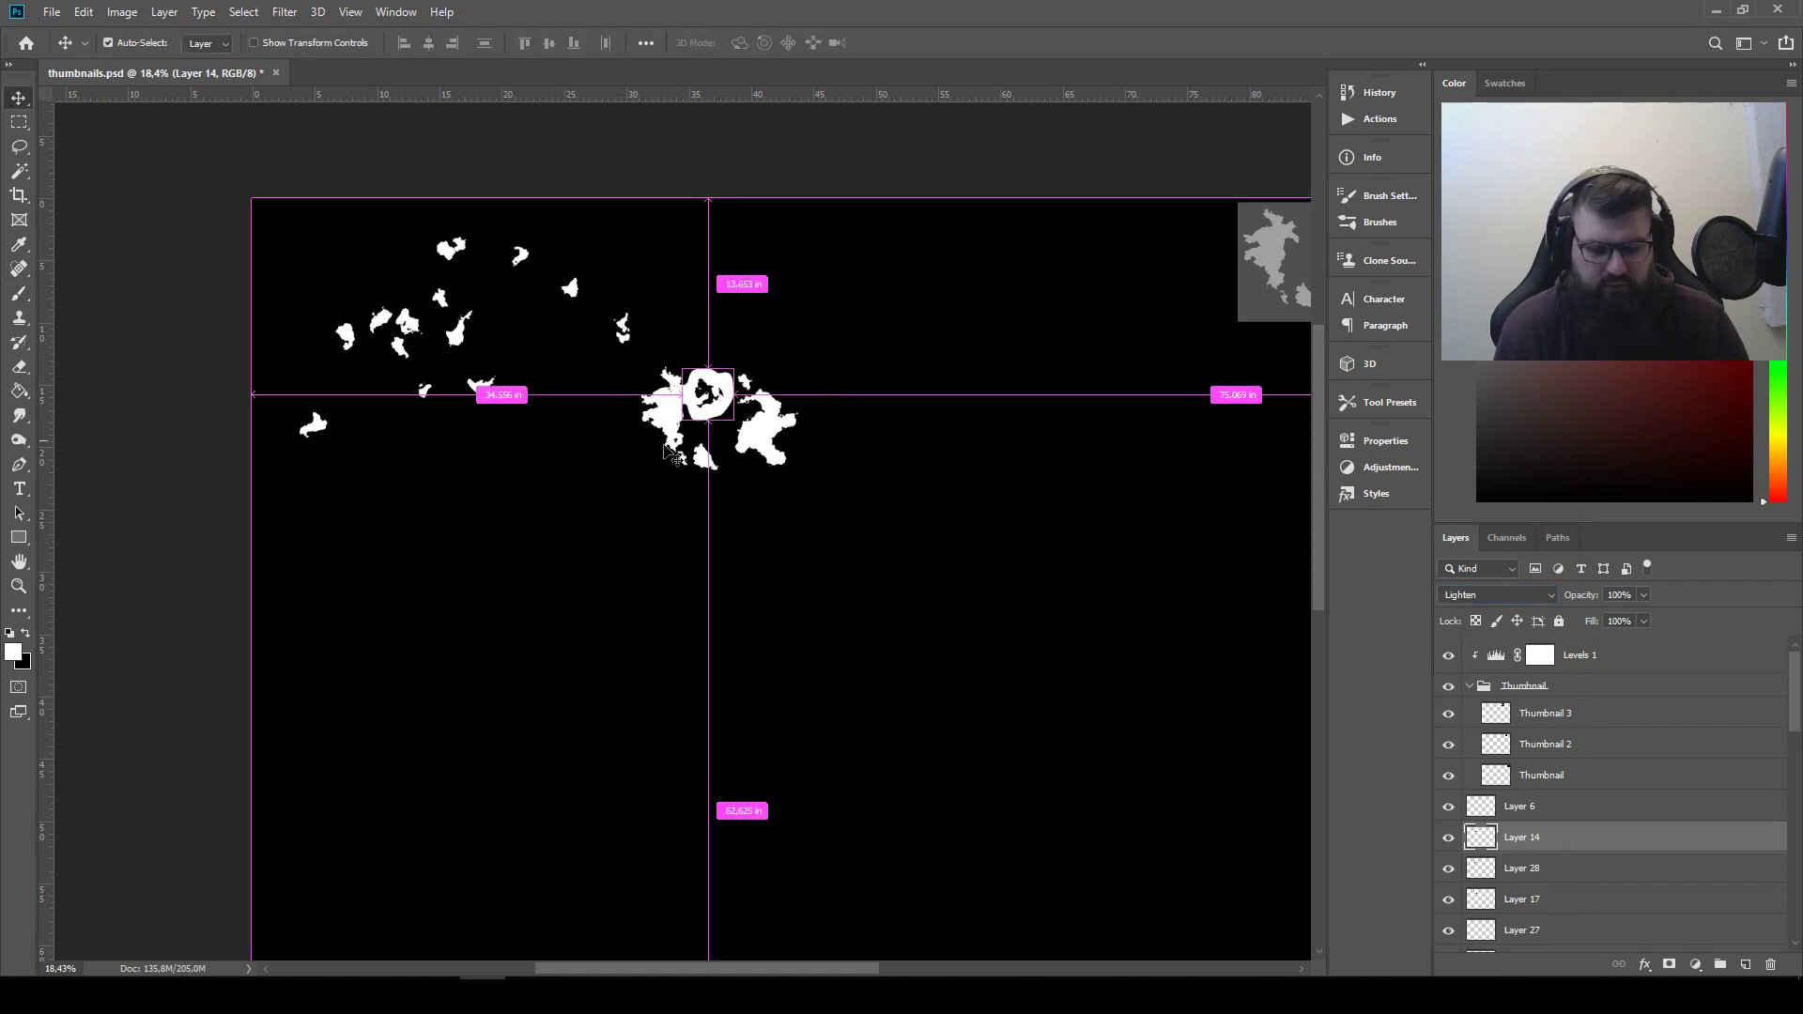
{"action": "key", "text": "ctrl+i"}
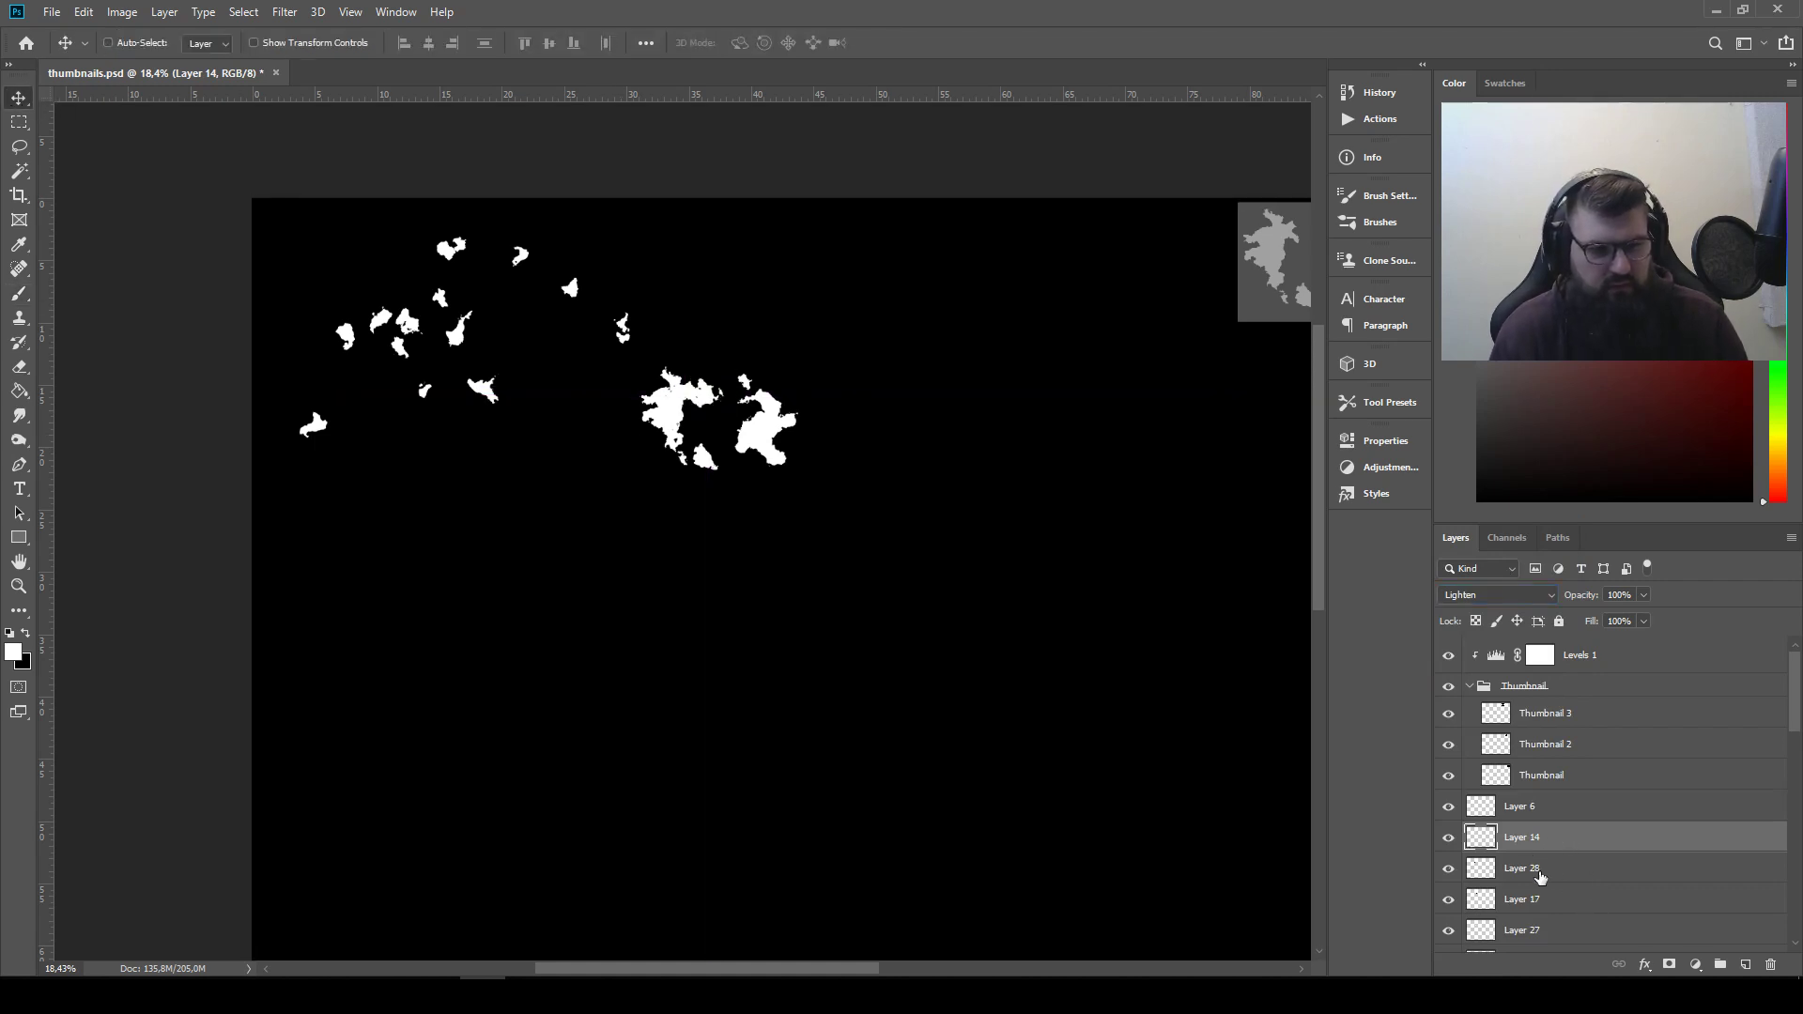
Select Layer 17 and save the document
{"action": "left_click", "coordinate": [1540, 873]}
{"action": "left_click", "coordinate": [1534, 903]}
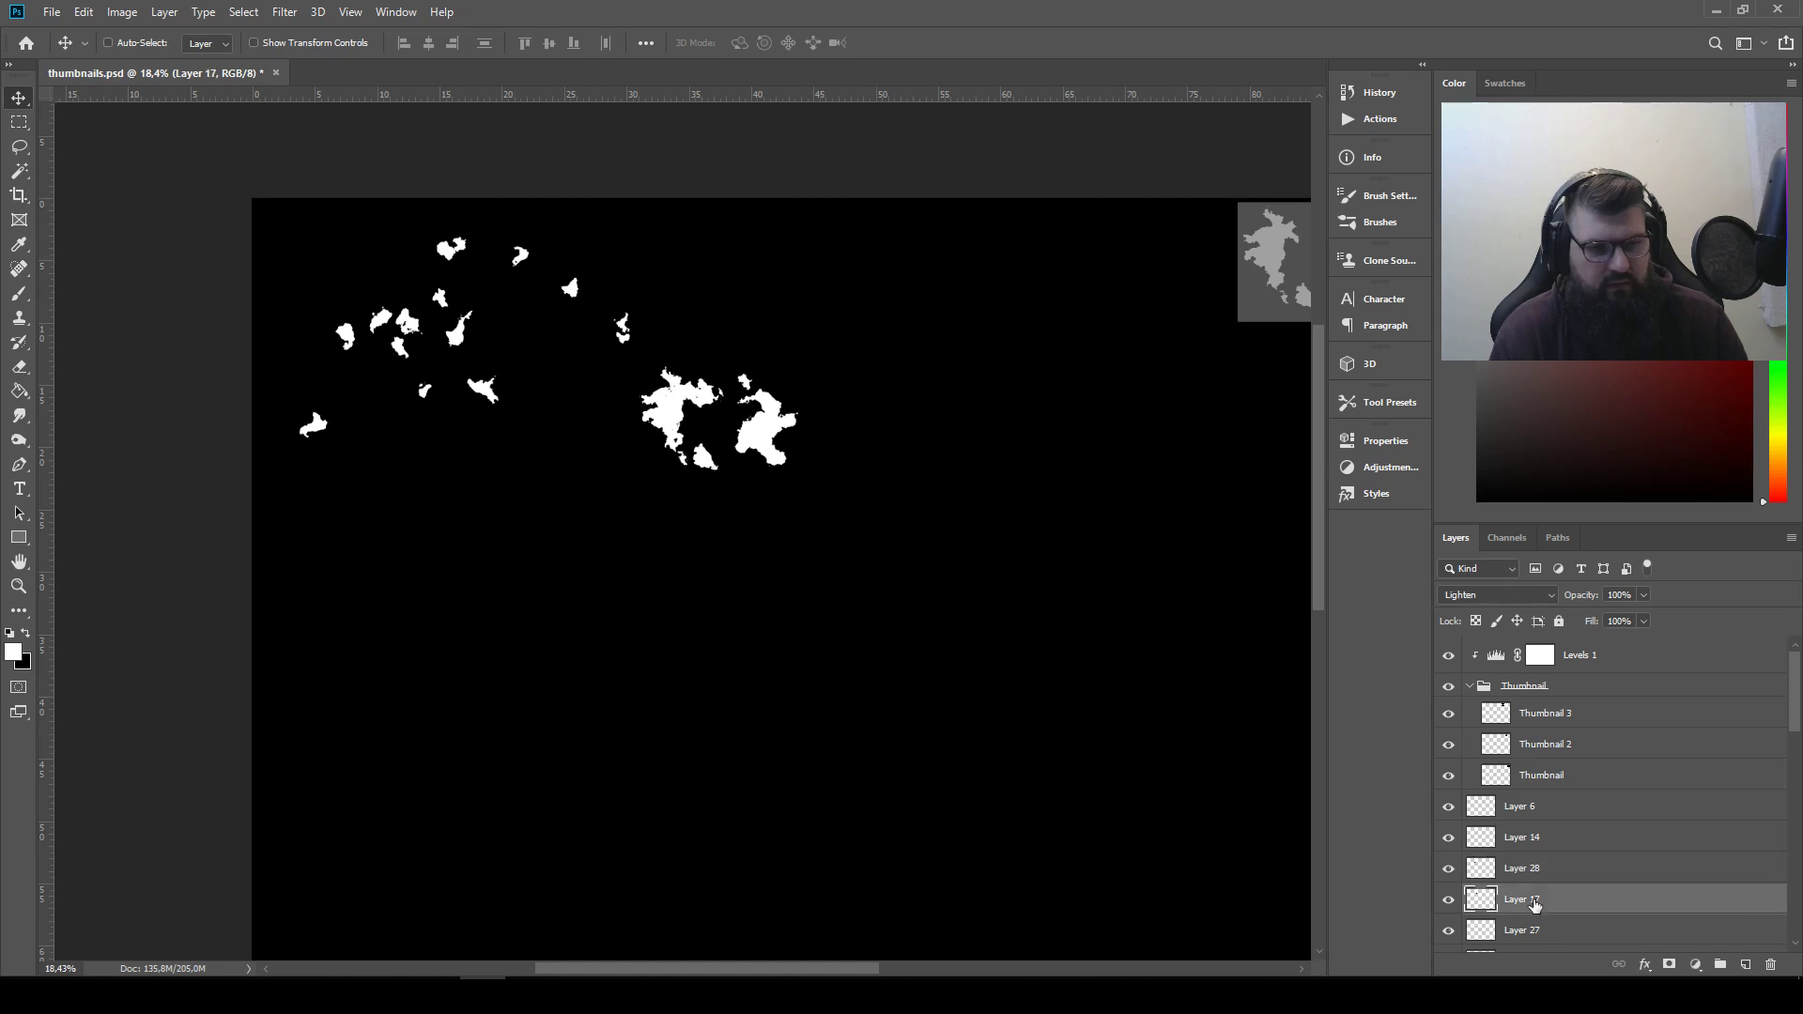
{"action": "left_click_drag", "start_coordinate": [980, 536], "coordinate": [372, 562]}
{"action": "left_click_drag", "start_coordinate": [865, 648], "coordinate": [1209, 697]}
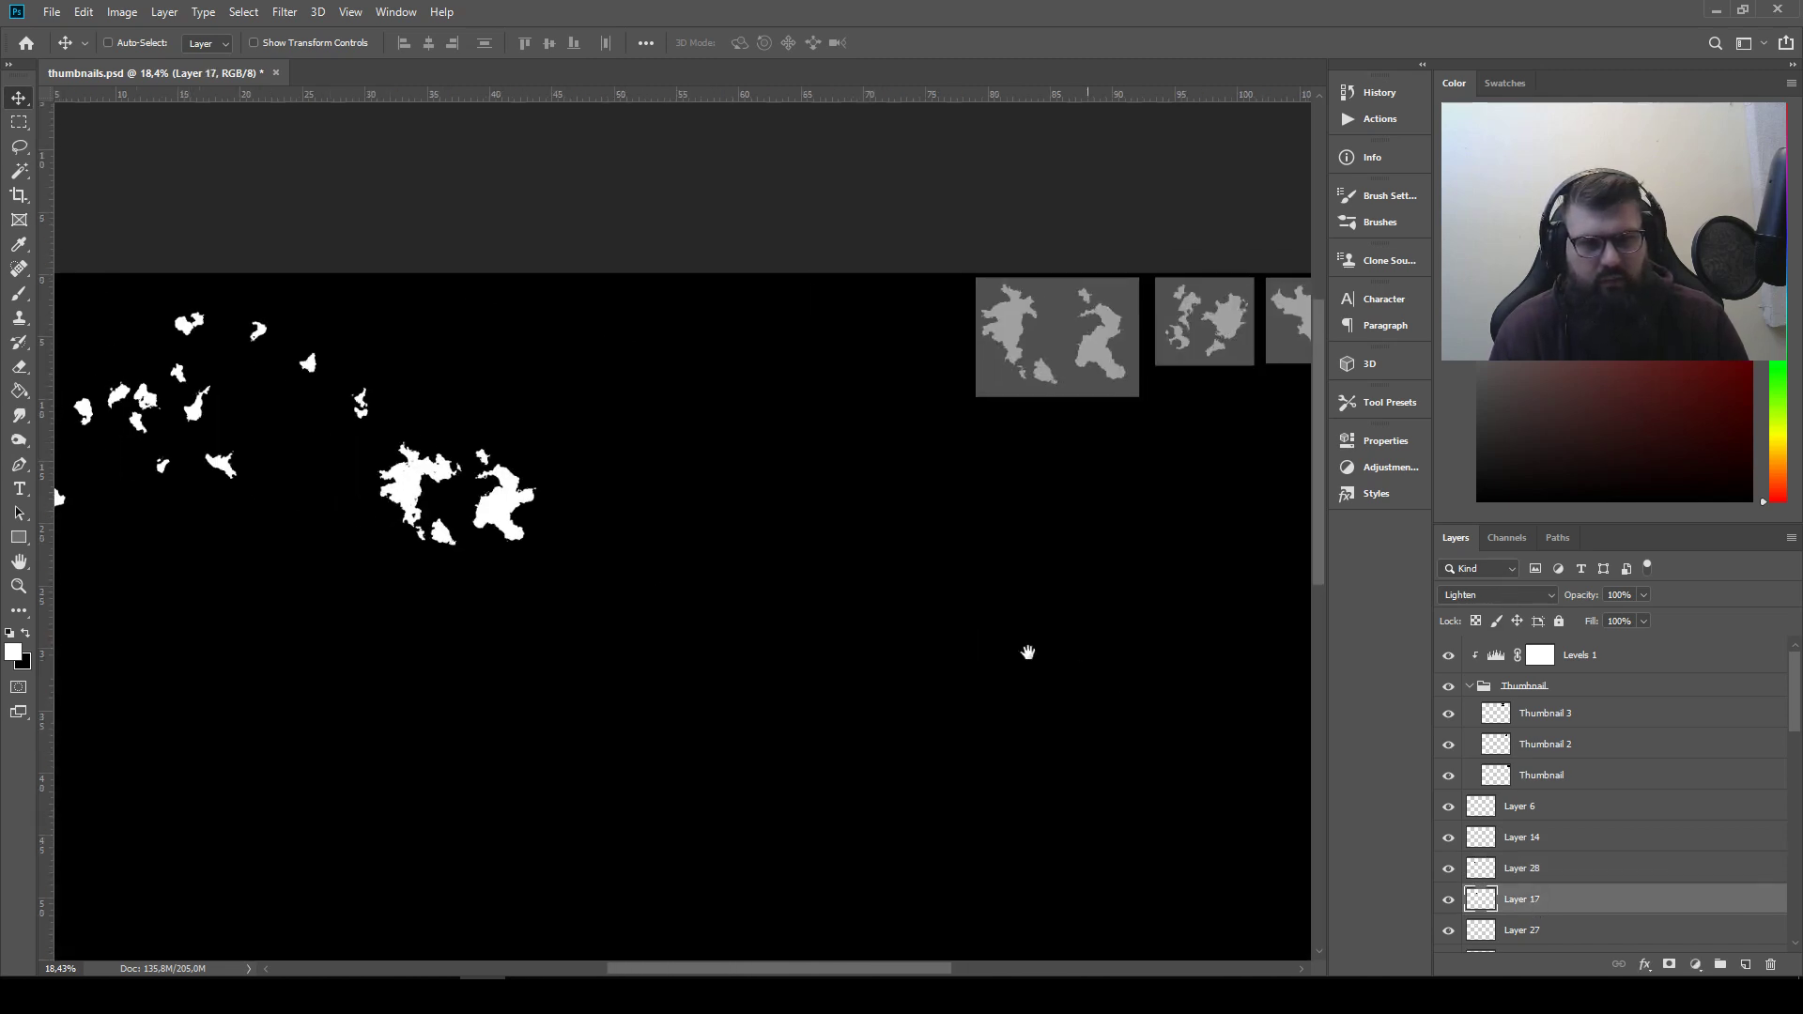
{"action": "left_click_drag", "start_coordinate": [648, 520], "coordinate": [945, 536]}
{"action": "key", "text": "ctrl+s"}
Pull the tall narrow piece and the small ragged piece out of the left silhouette into the empty area left of it
{"action": "scroll", "coordinate": [617, 432], "scroll_direction": "up", "scroll_amount": 3}
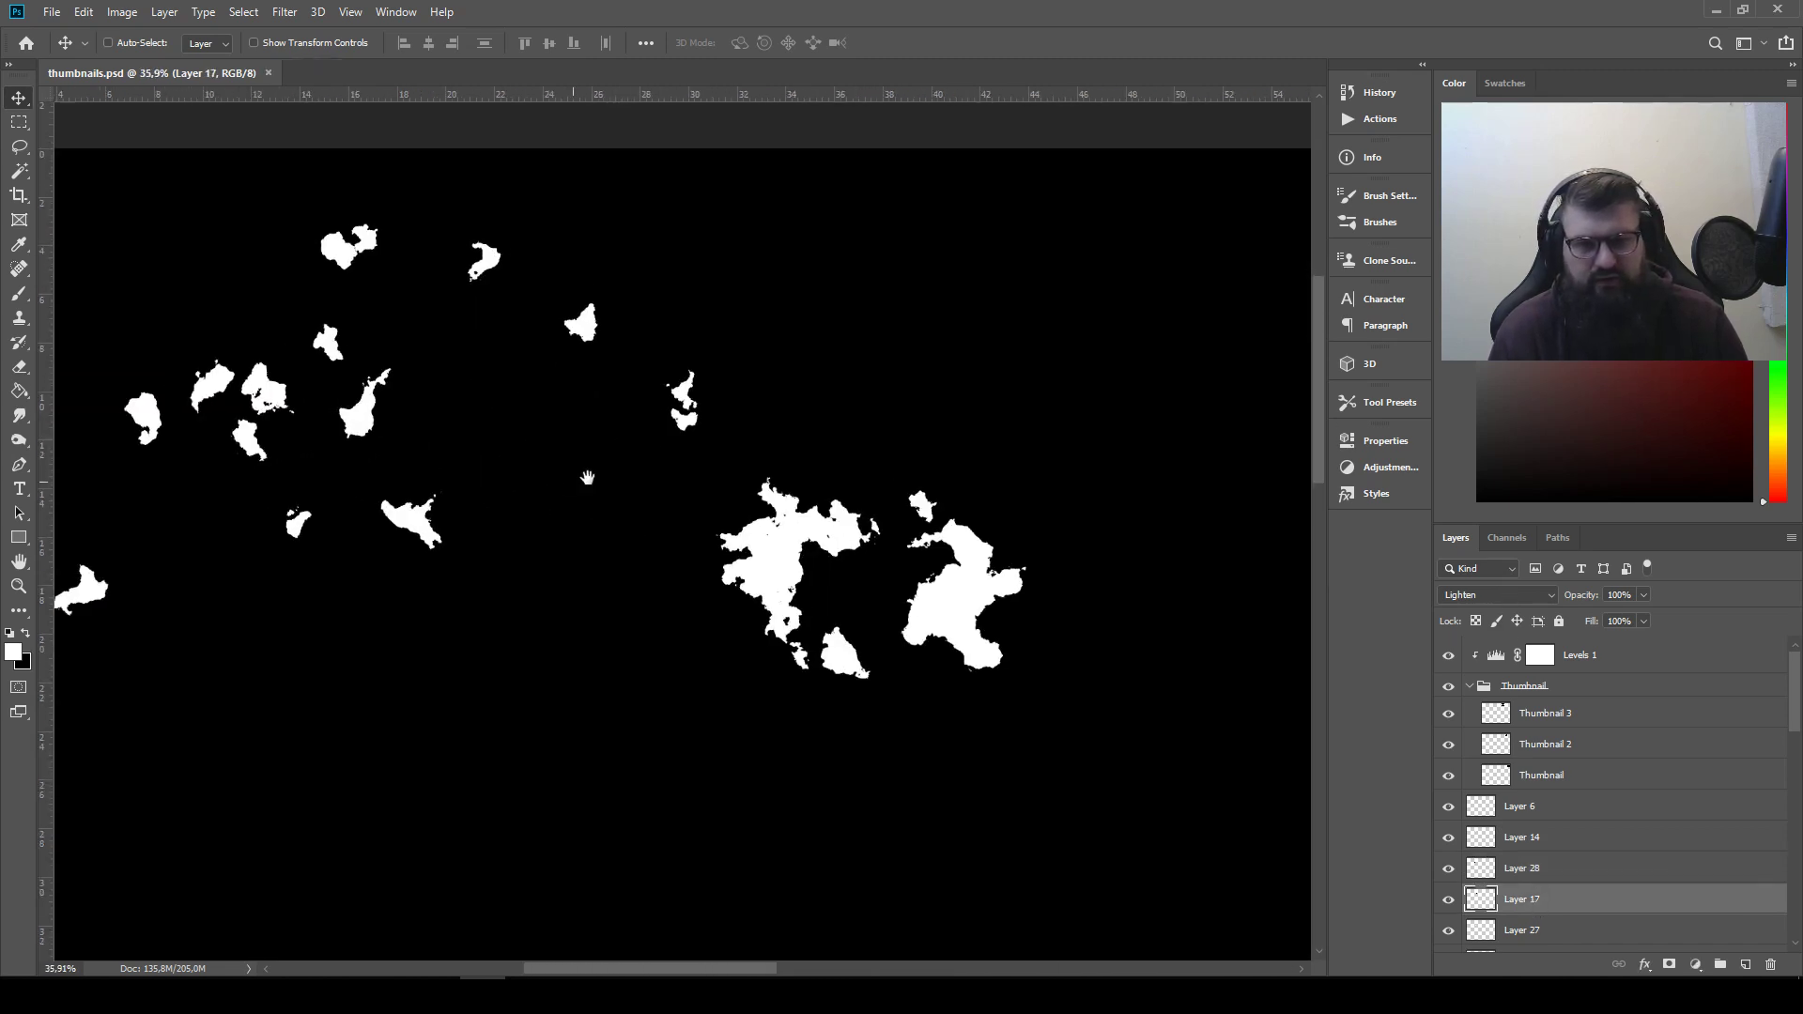
{"action": "left_click_drag", "start_coordinate": [962, 542], "coordinate": [683, 645]}
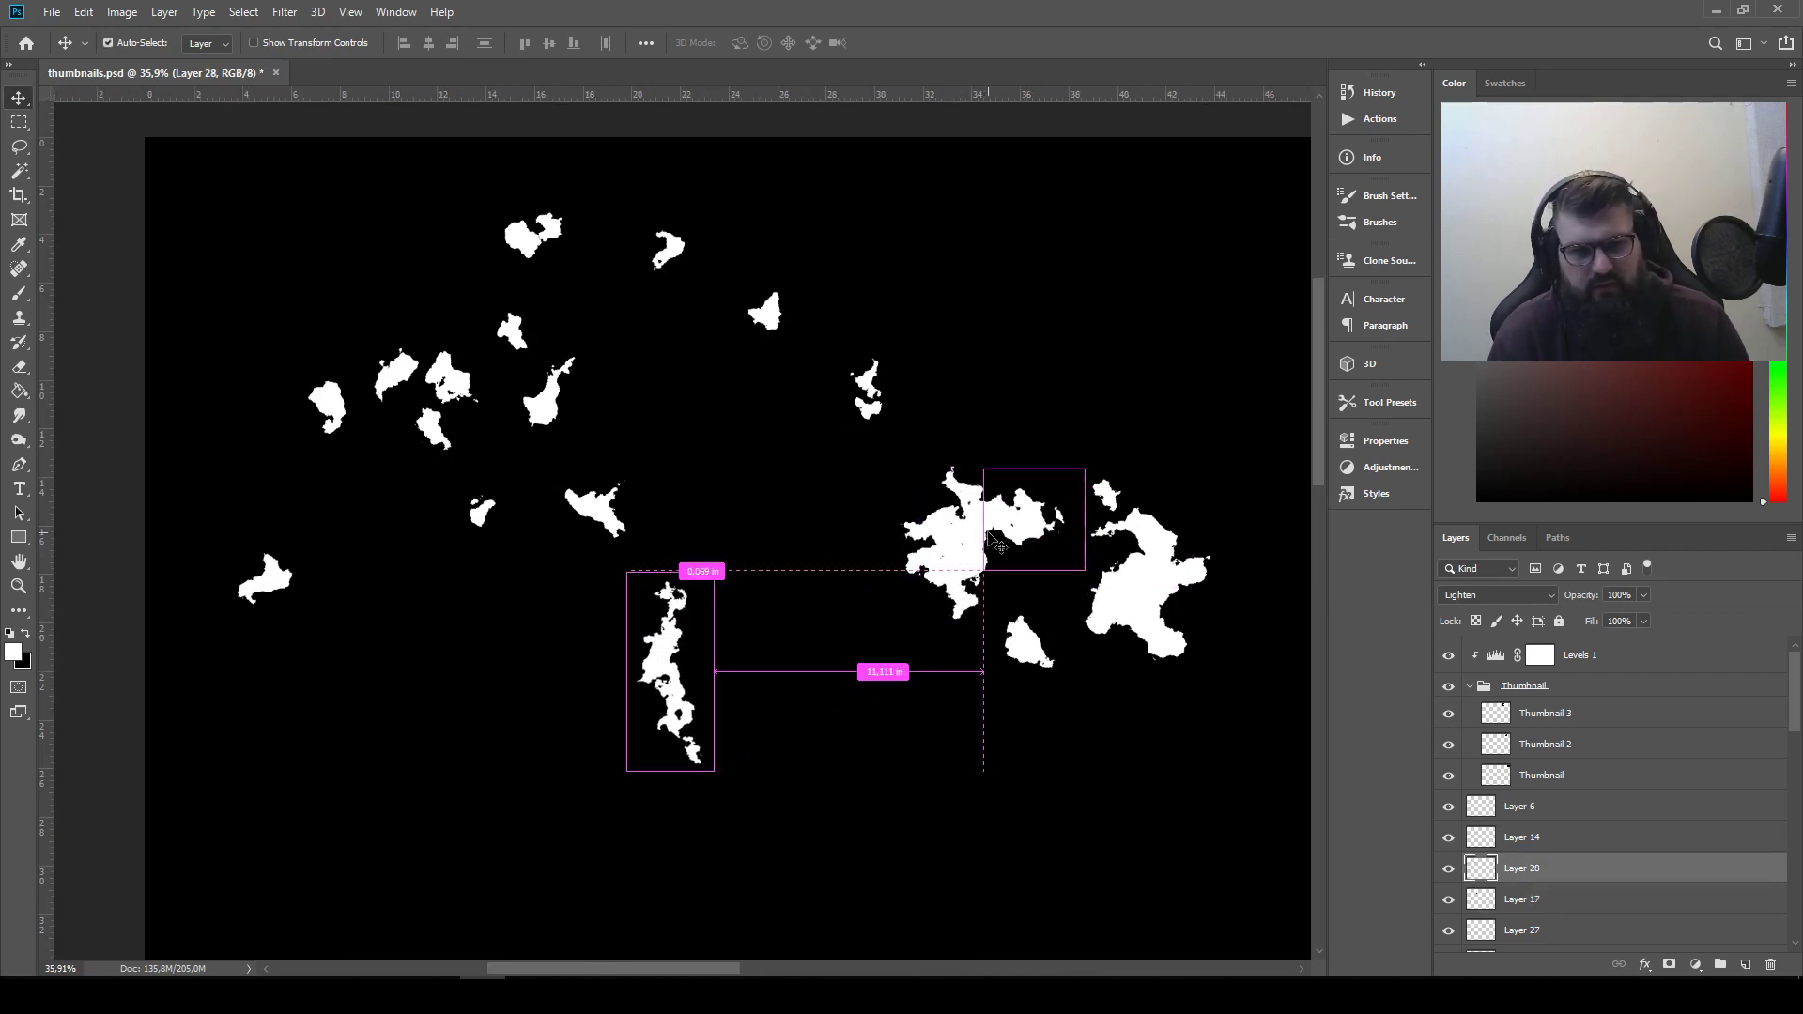
{"action": "left_click_drag", "start_coordinate": [1025, 518], "coordinate": [778, 649]}
Move the tall narrow Layer 28 piece just left of the left silhouette and flip it horizontally
{"action": "left_click_drag", "start_coordinate": [670, 678], "coordinate": [843, 546]}
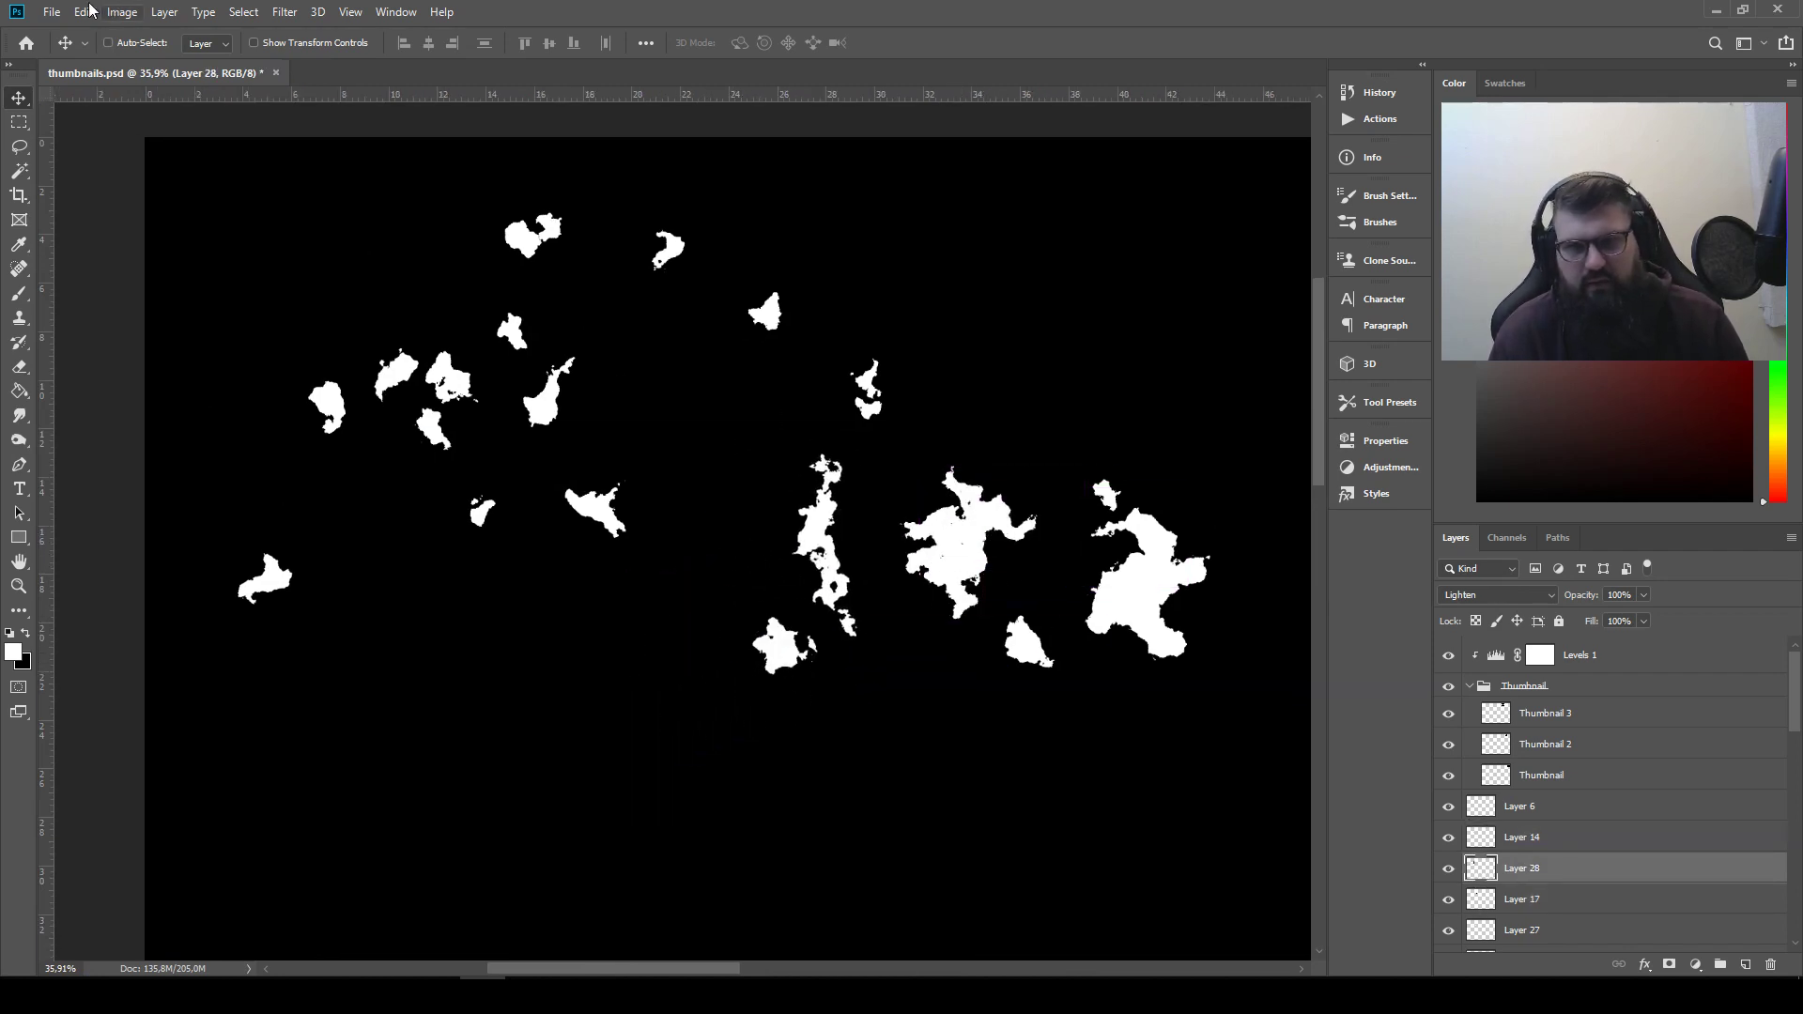
{"action": "left_click", "coordinate": [84, 11]}
{"action": "mouse_move", "coordinate": [197, 445]}
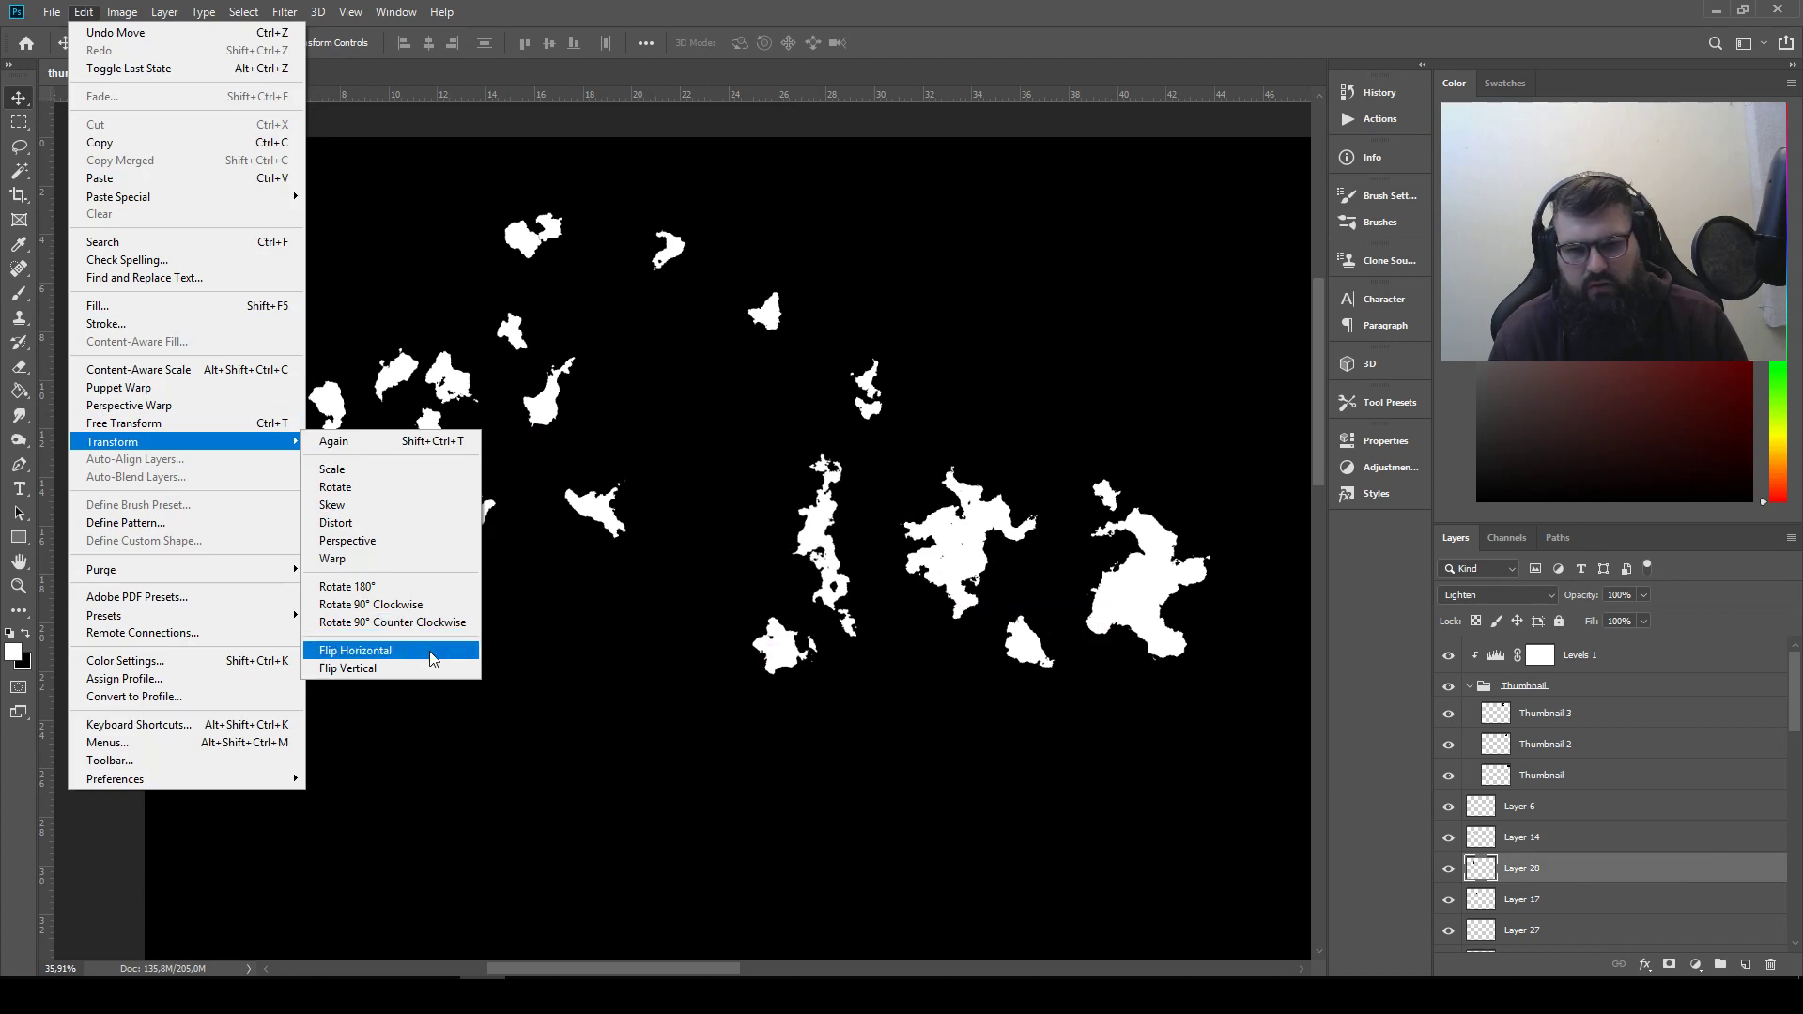
{"action": "left_click", "coordinate": [395, 649]}
Move the elongated piece and Layer 6's piece from the right silhouette, plus Layer 29's piece from the left one, into the open area at left
{"action": "left_click_drag", "start_coordinate": [1188, 578], "coordinate": [560, 675]}
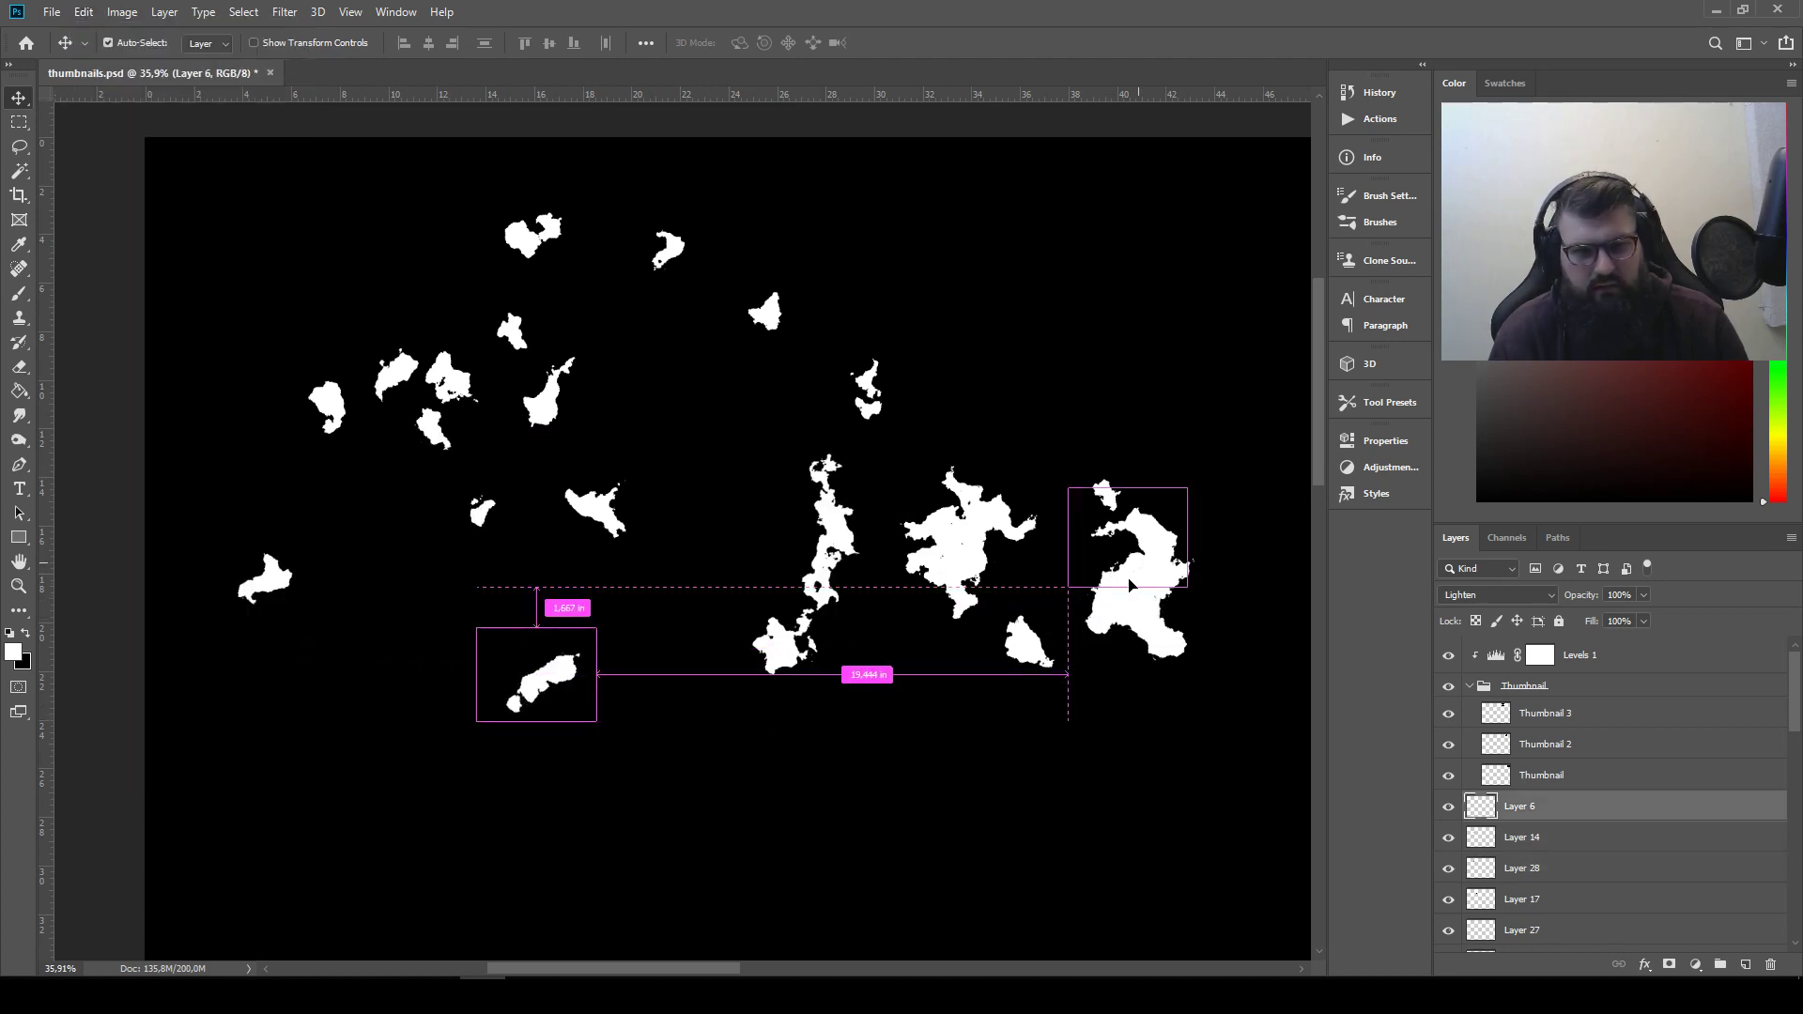
{"action": "left_click_drag", "start_coordinate": [1145, 538], "coordinate": [515, 444]}
{"action": "left_click_drag", "start_coordinate": [935, 534], "coordinate": [657, 522]}
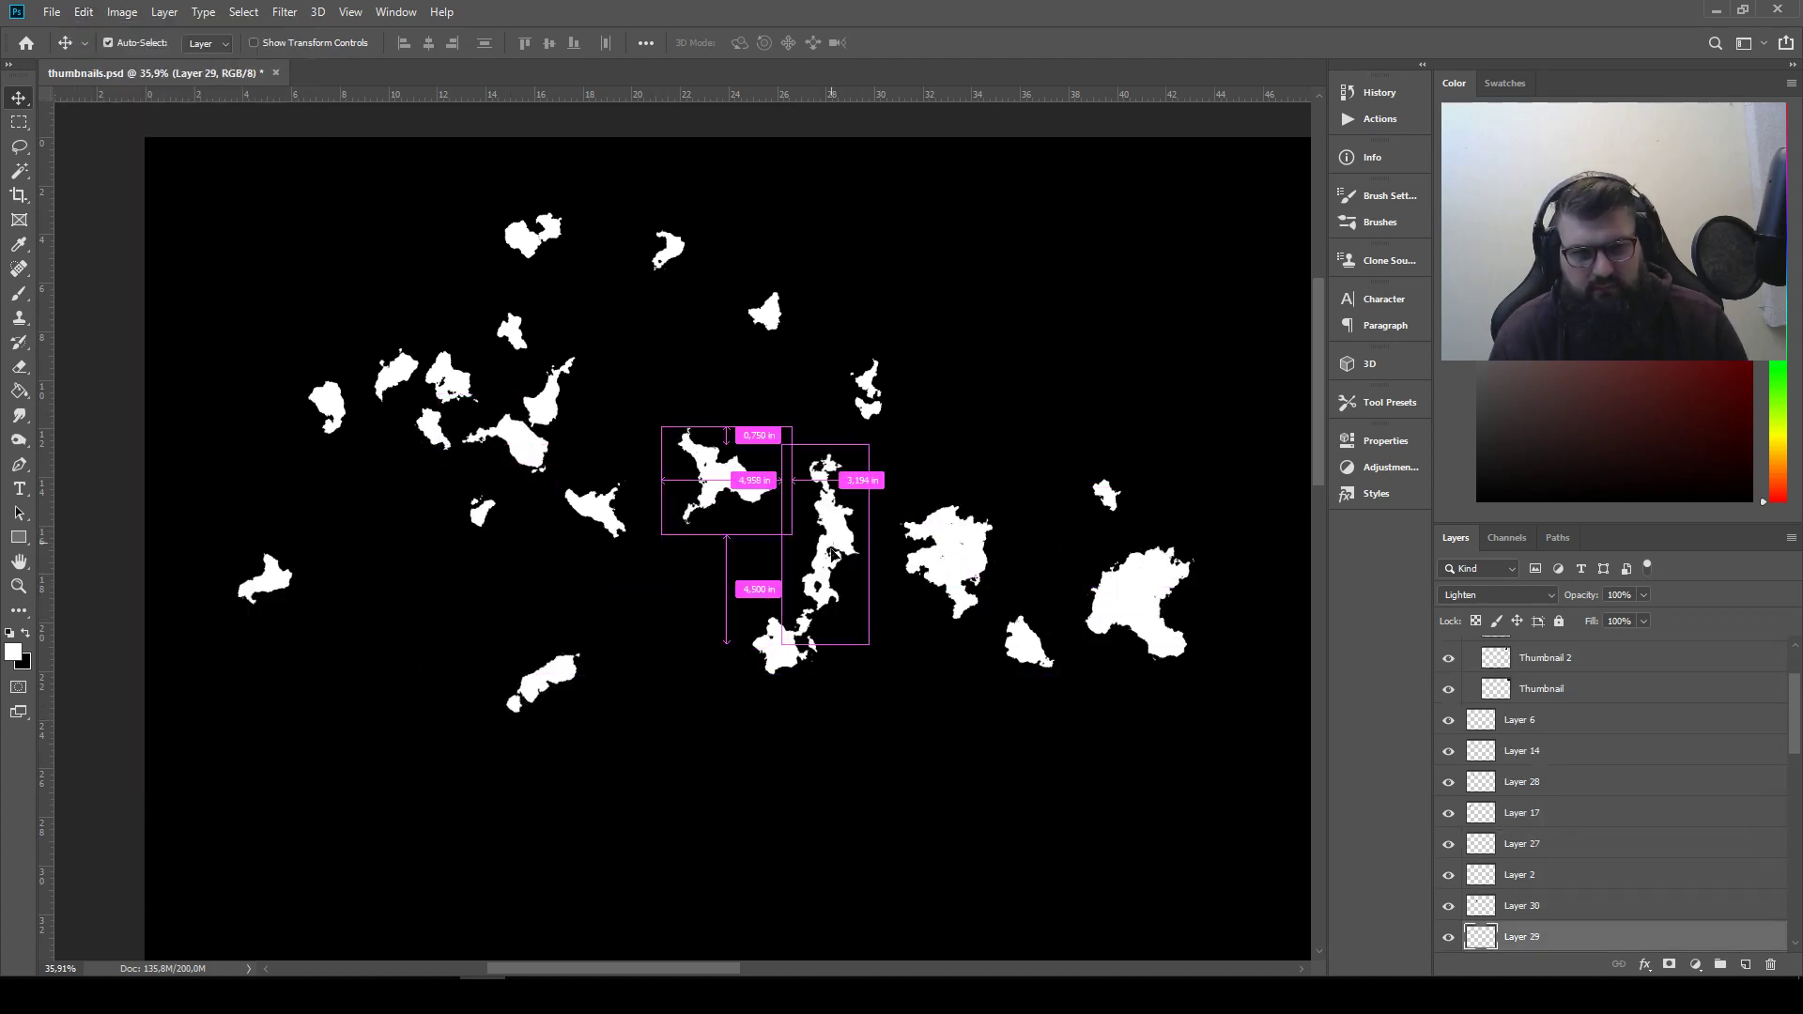
Attach the tall Layer 28 piece to the right end of Layer 29's piece and shrink and rotate it with Free Transform
{"action": "left_click_drag", "start_coordinate": [830, 530], "coordinate": [754, 543]}
{"action": "key", "text": "ctrl+t"}
{"action": "key", "text": "Return"}
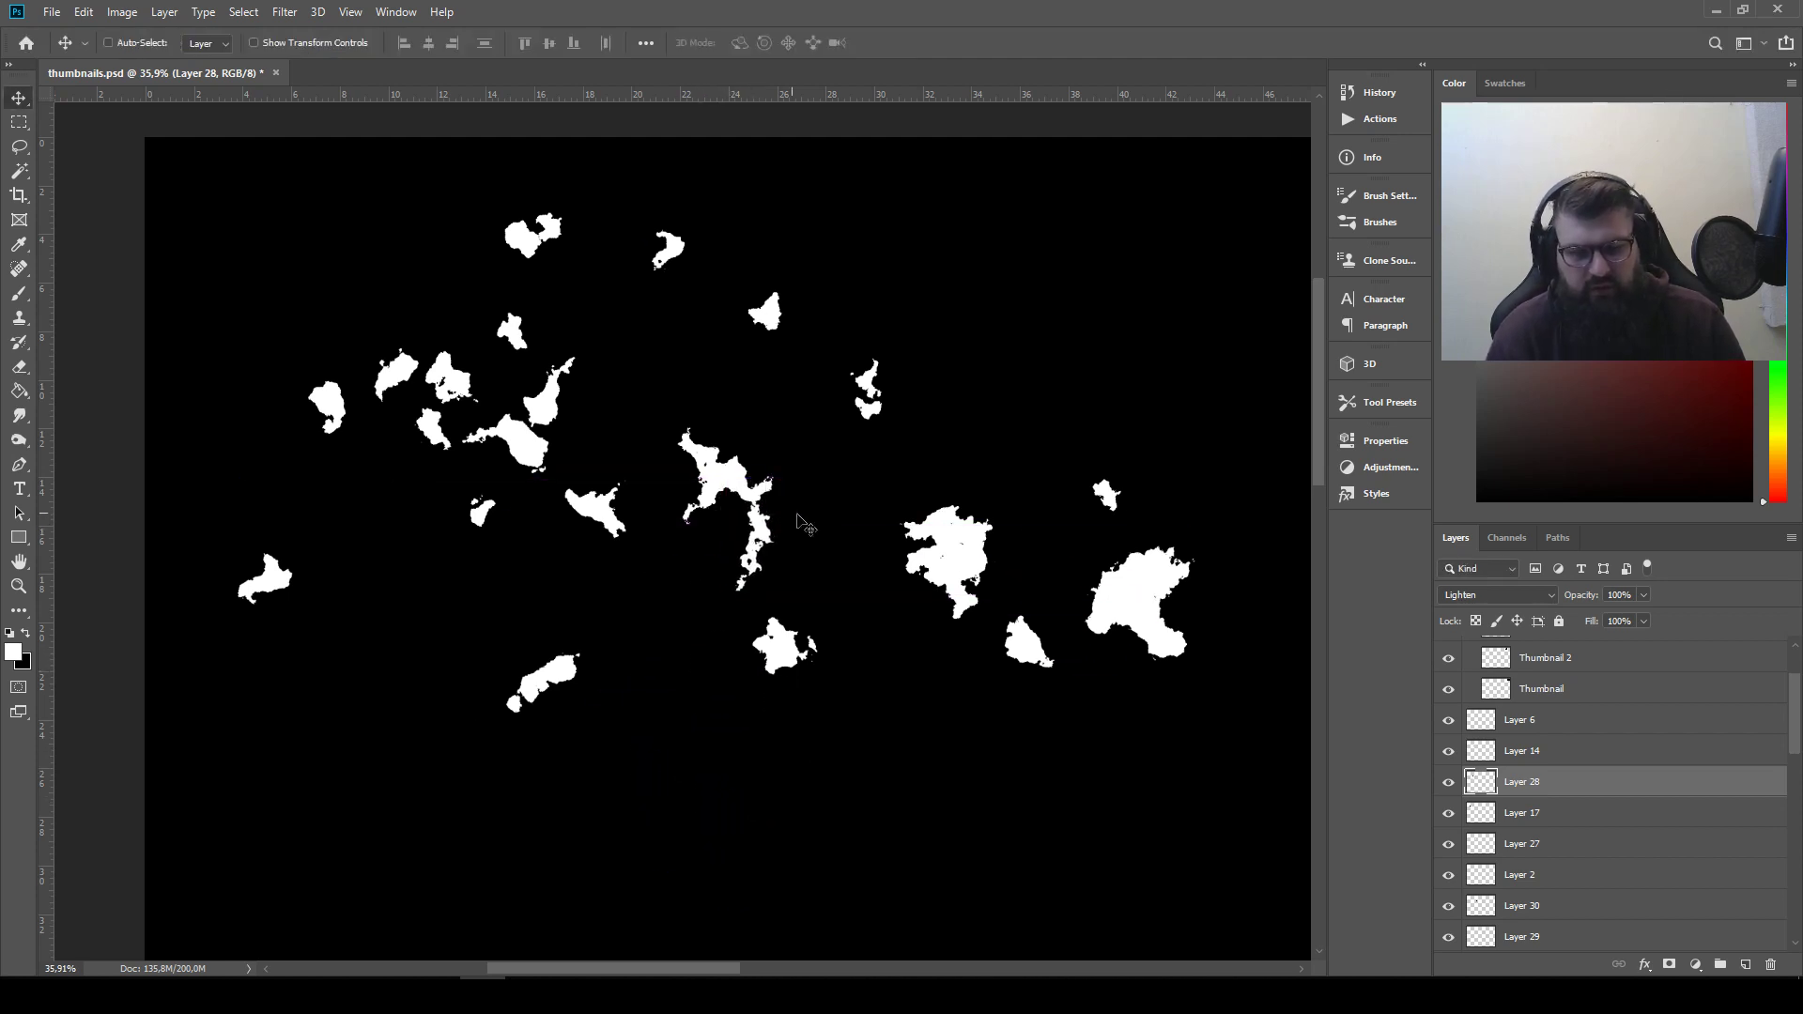
Move the tailed piece out of the left silhouette toward the upper middle and join Layer 4's slanted piece to the small two-part piece
{"action": "scroll", "coordinate": [845, 497], "scroll_direction": "up", "scroll_amount": 4}
{"action": "left_click_drag", "start_coordinate": [860, 564], "coordinate": [962, 599]}
{"action": "scroll", "coordinate": [1010, 564], "scroll_direction": "down", "scroll_amount": 3}
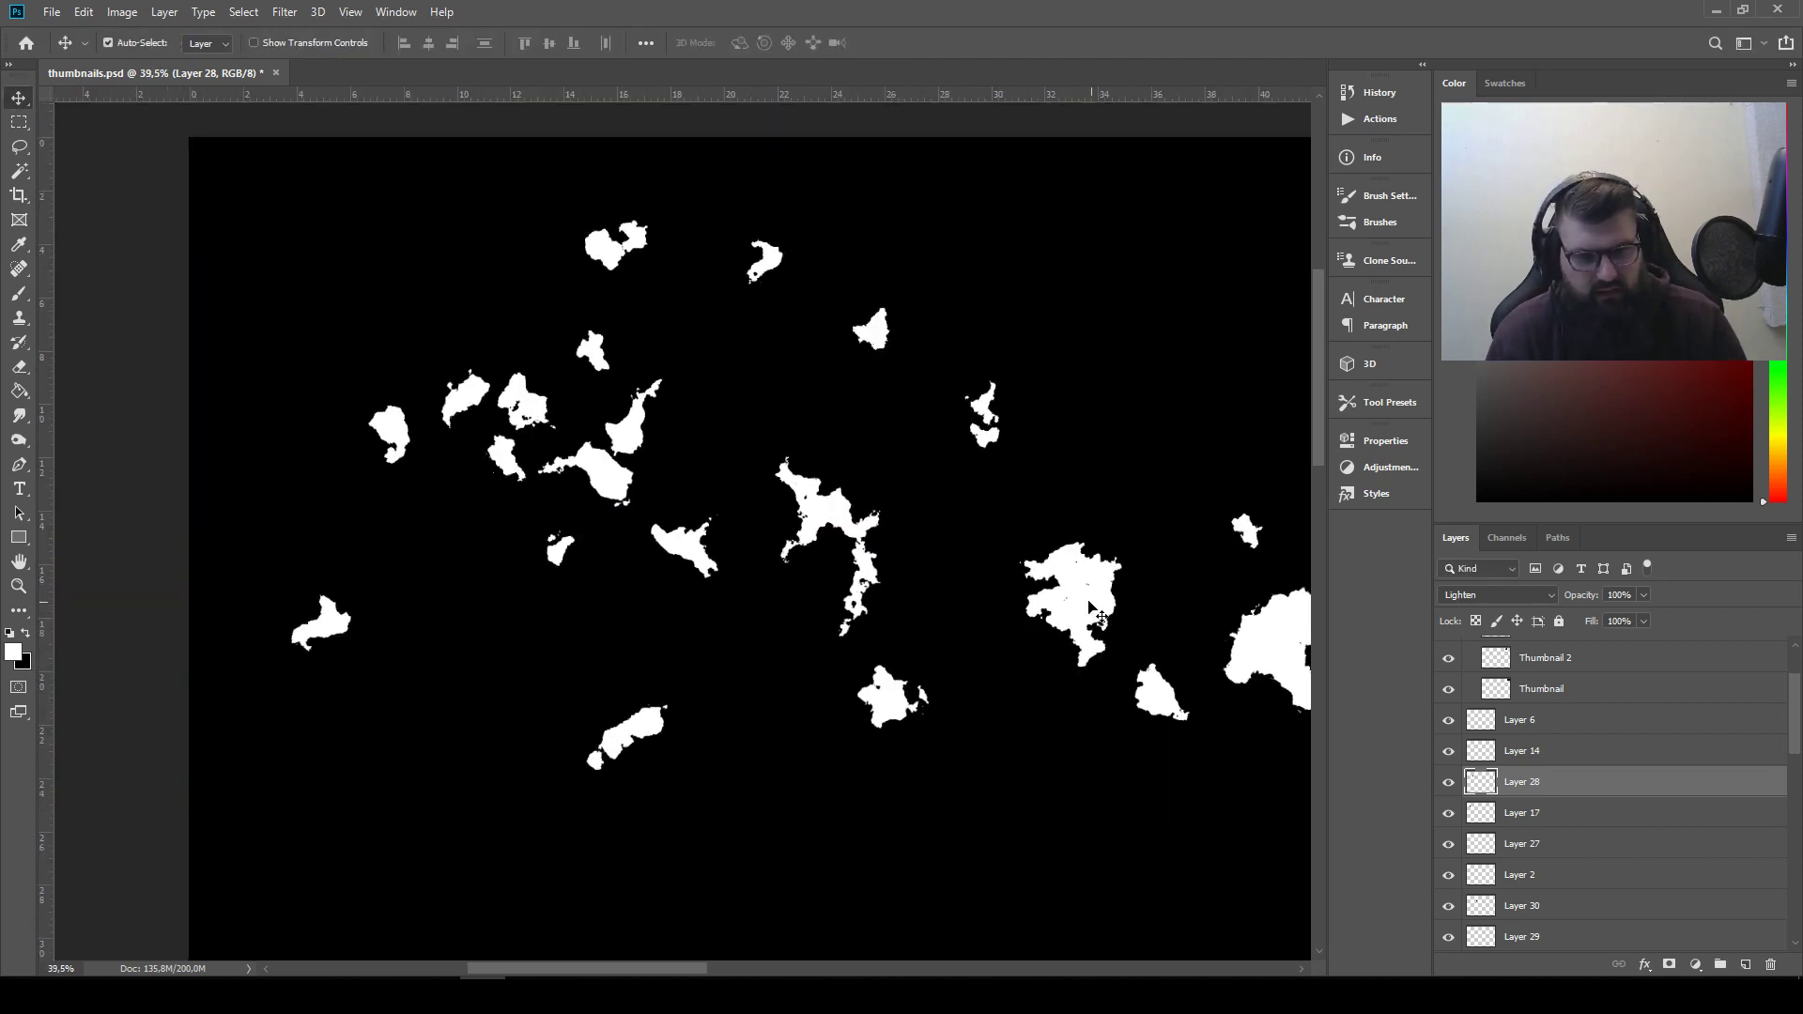
{"action": "left_click_drag", "start_coordinate": [1094, 612], "coordinate": [742, 373]}
{"action": "left_click_drag", "start_coordinate": [693, 542], "coordinate": [955, 428]}
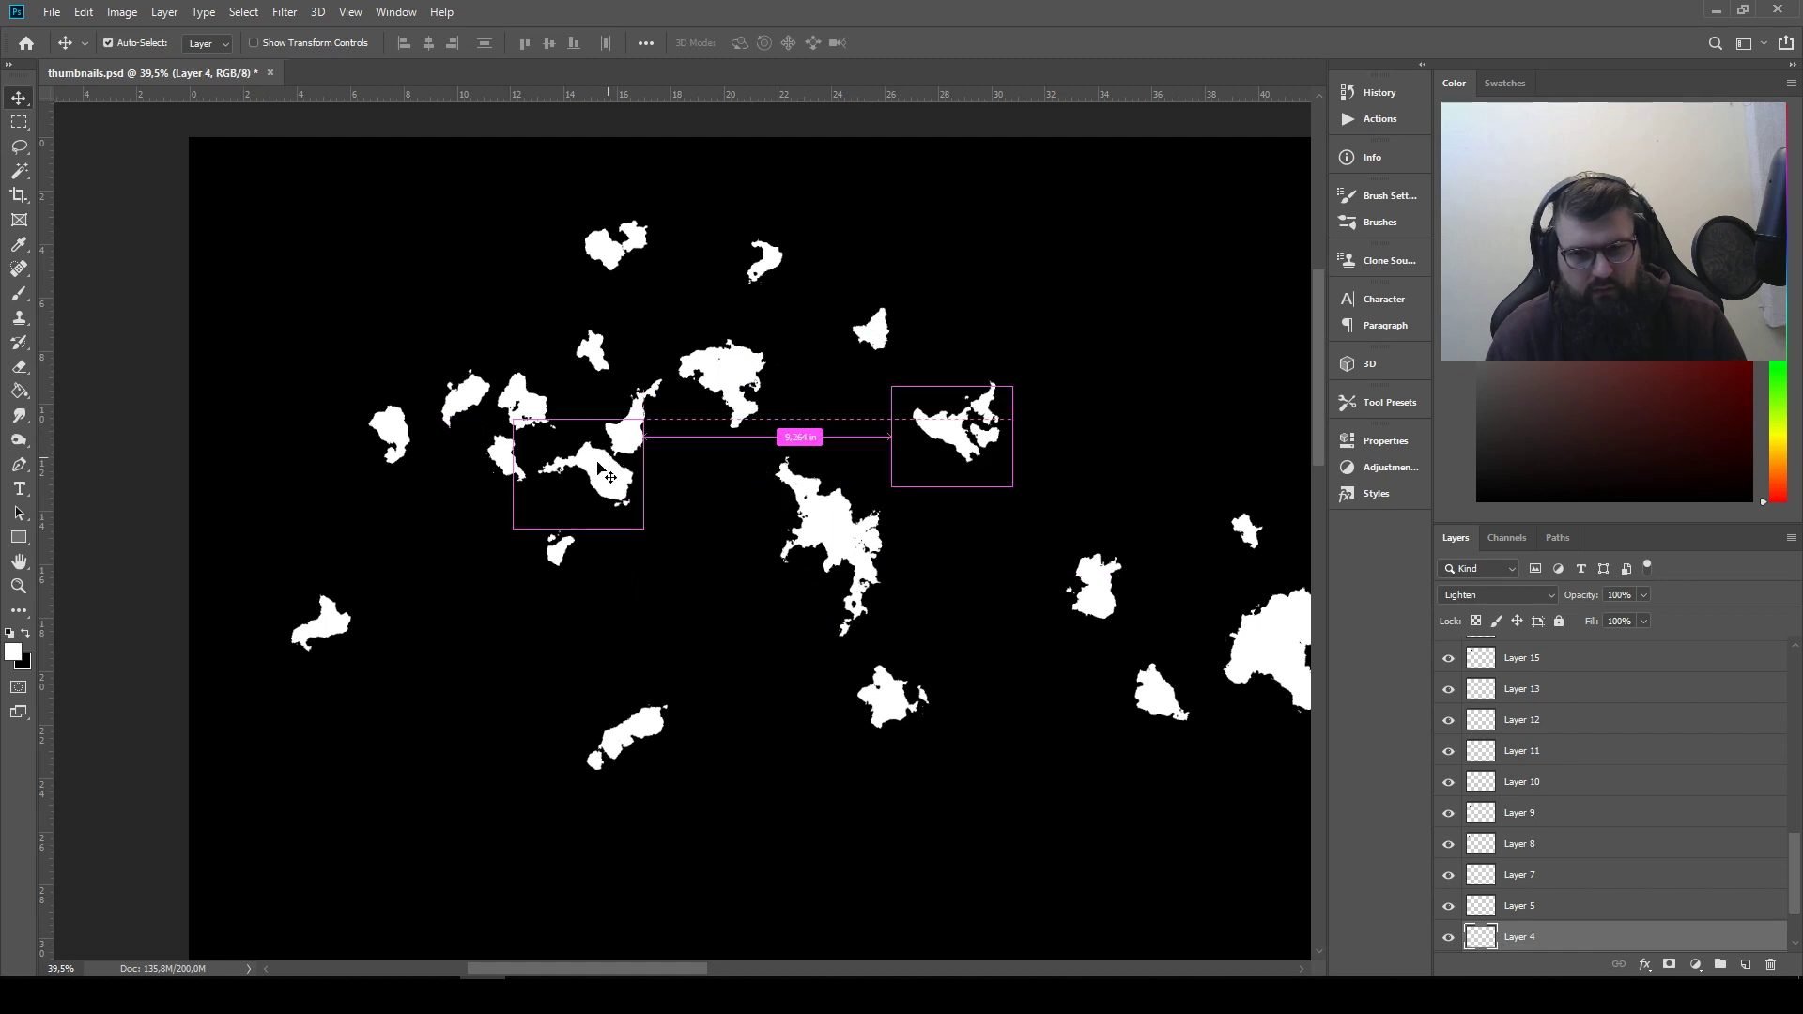
Enlarge the tailed piece with Free Transform and move it and the curved piece to the lower left of the shape group
{"action": "left_click_drag", "start_coordinate": [753, 415], "coordinate": [770, 648]}
{"action": "key", "text": "ctrl+t"}
{"action": "key", "text": "Return"}
{"action": "left_click_drag", "start_coordinate": [718, 590], "coordinate": [475, 653]}
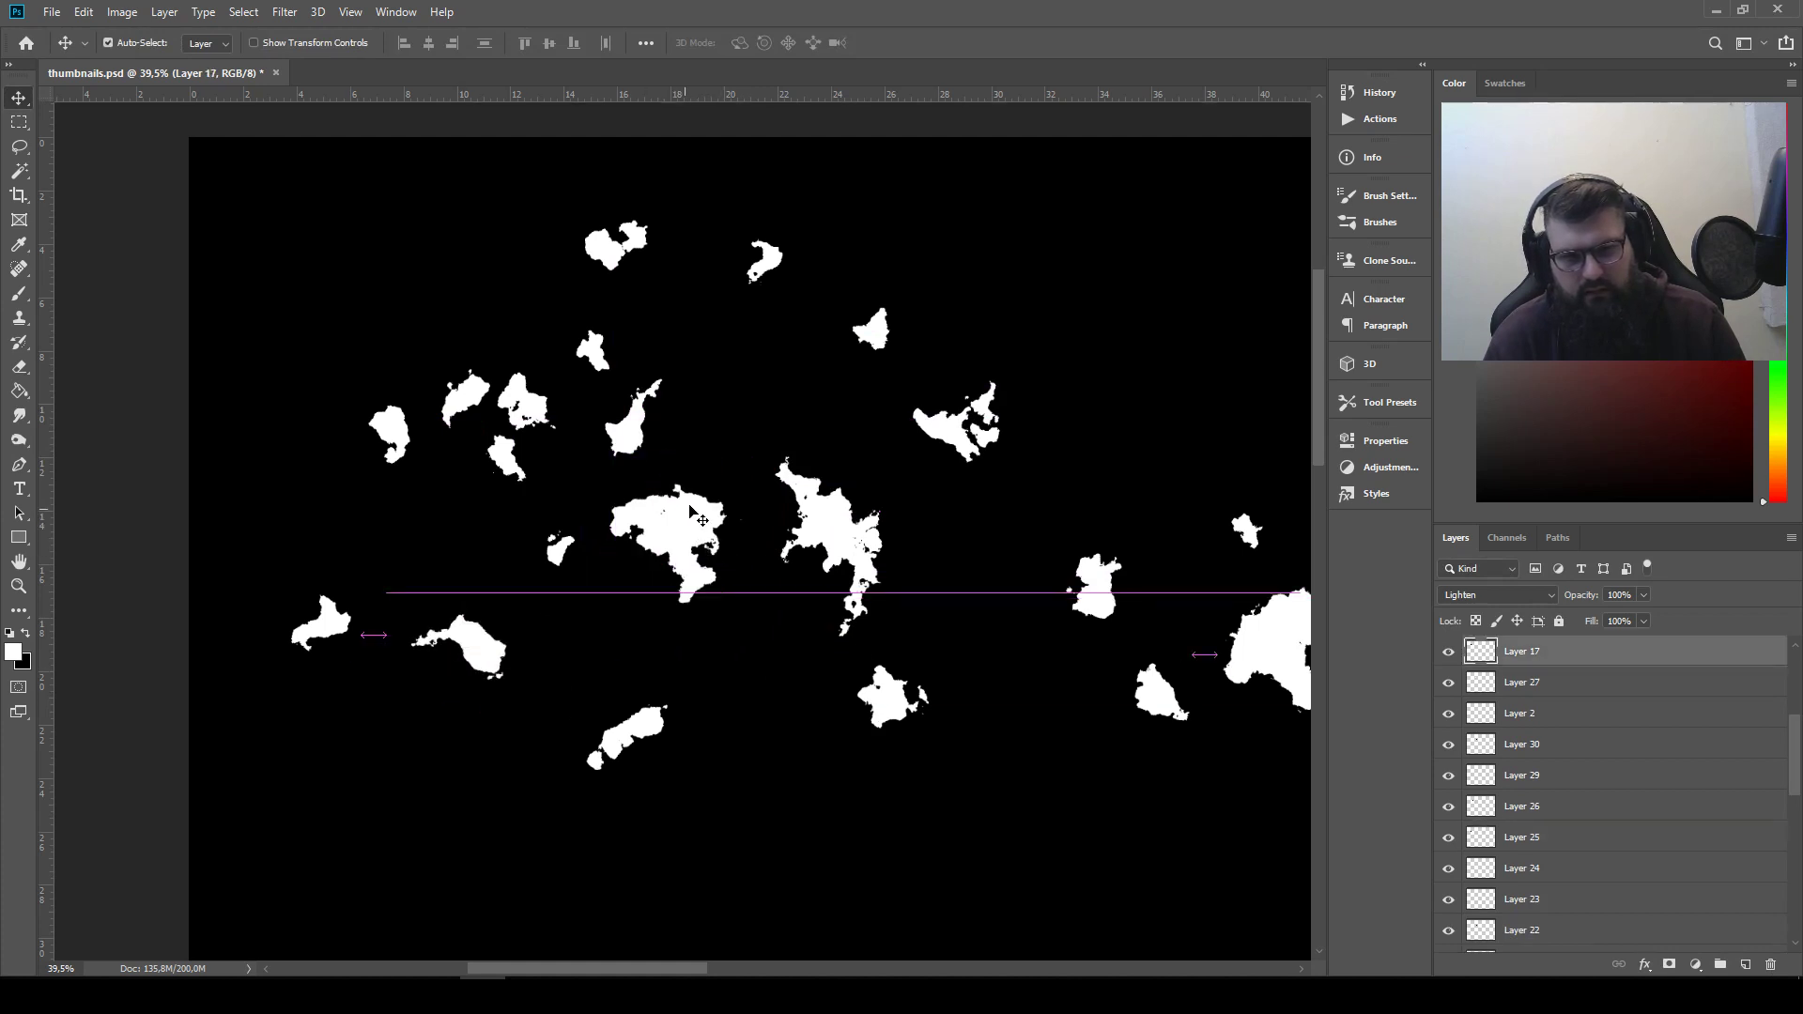
{"action": "left_click_drag", "start_coordinate": [684, 516], "coordinate": [521, 723]}
Overlap three loose white pieces immediately left of the ragged silhouette to start a second silhouette
{"action": "left_click_drag", "start_coordinate": [545, 400], "coordinate": [737, 493]}
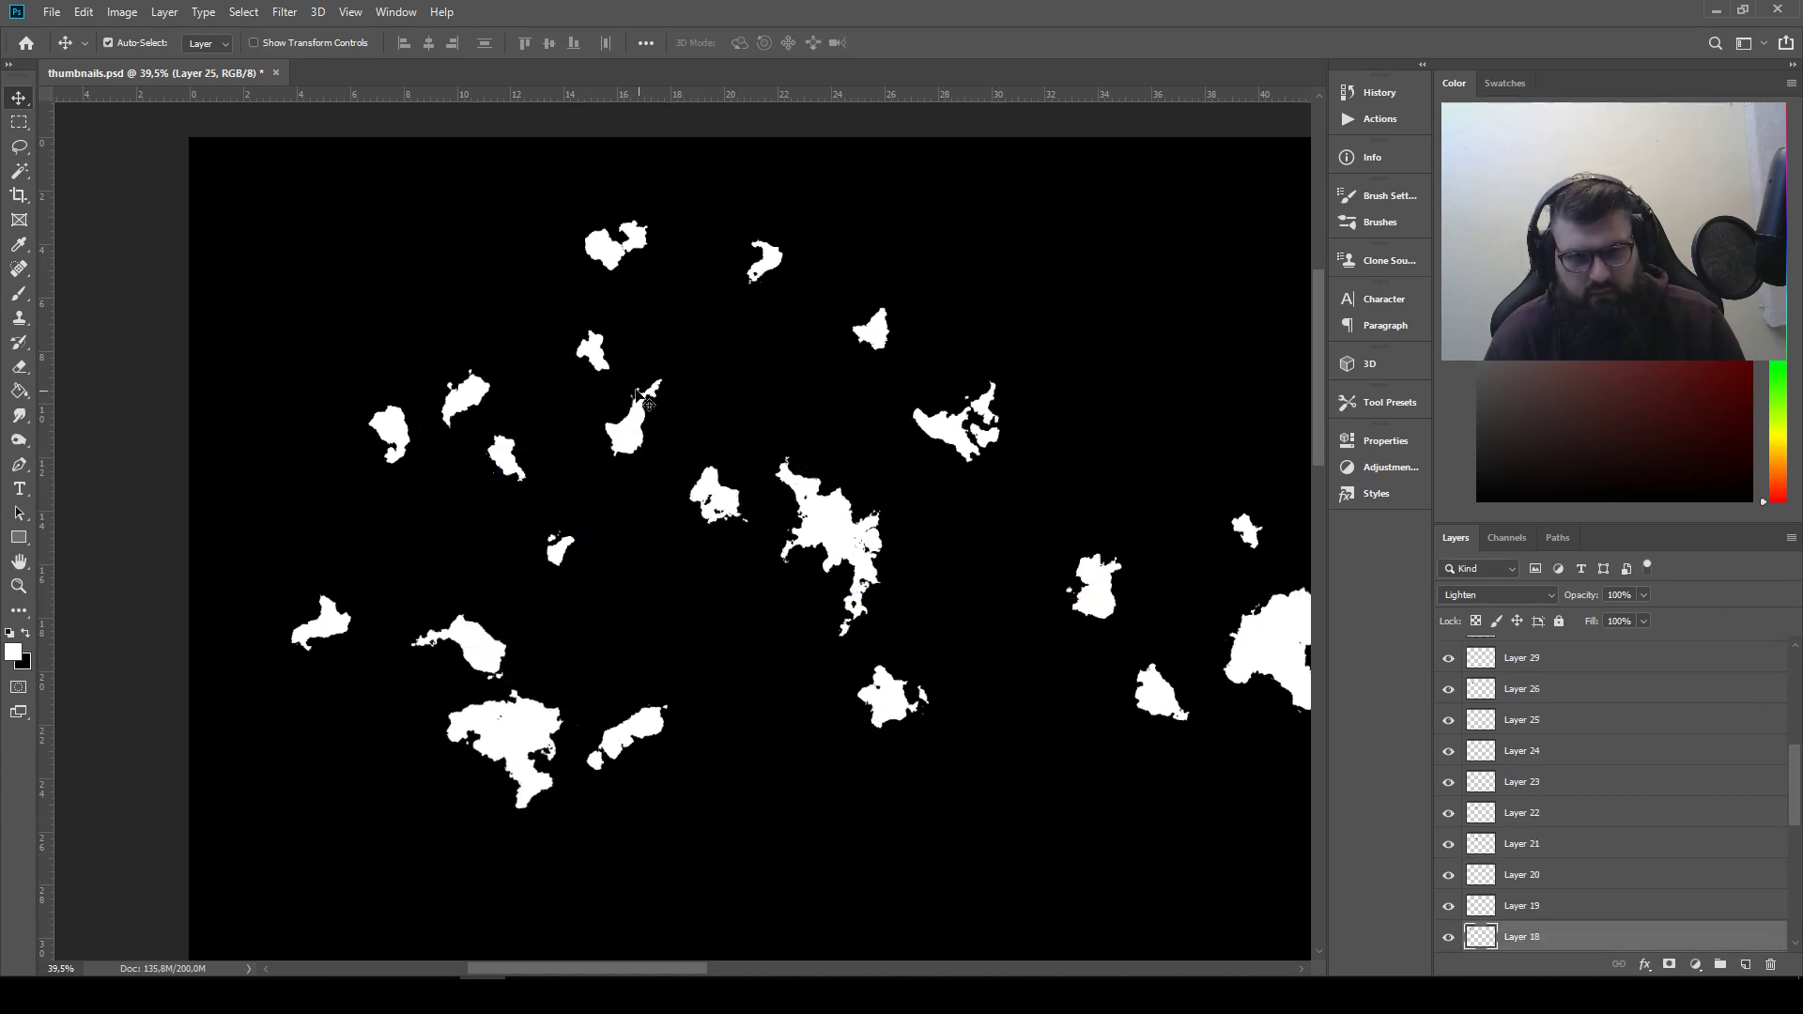
{"action": "left_click_drag", "start_coordinate": [628, 435], "coordinate": [692, 559]}
{"action": "left_click_drag", "start_coordinate": [891, 693], "coordinate": [701, 577]}
Park the triangular piece among the upper-left shapes and add the top piece and two pieces from the far-right cluster to the second silhouette
{"action": "left_click_drag", "start_coordinate": [1146, 699], "coordinate": [584, 424]}
{"action": "left_click_drag", "start_coordinate": [620, 249], "coordinate": [731, 585]}
{"action": "left_click_drag", "start_coordinate": [1267, 659], "coordinate": [716, 584]}
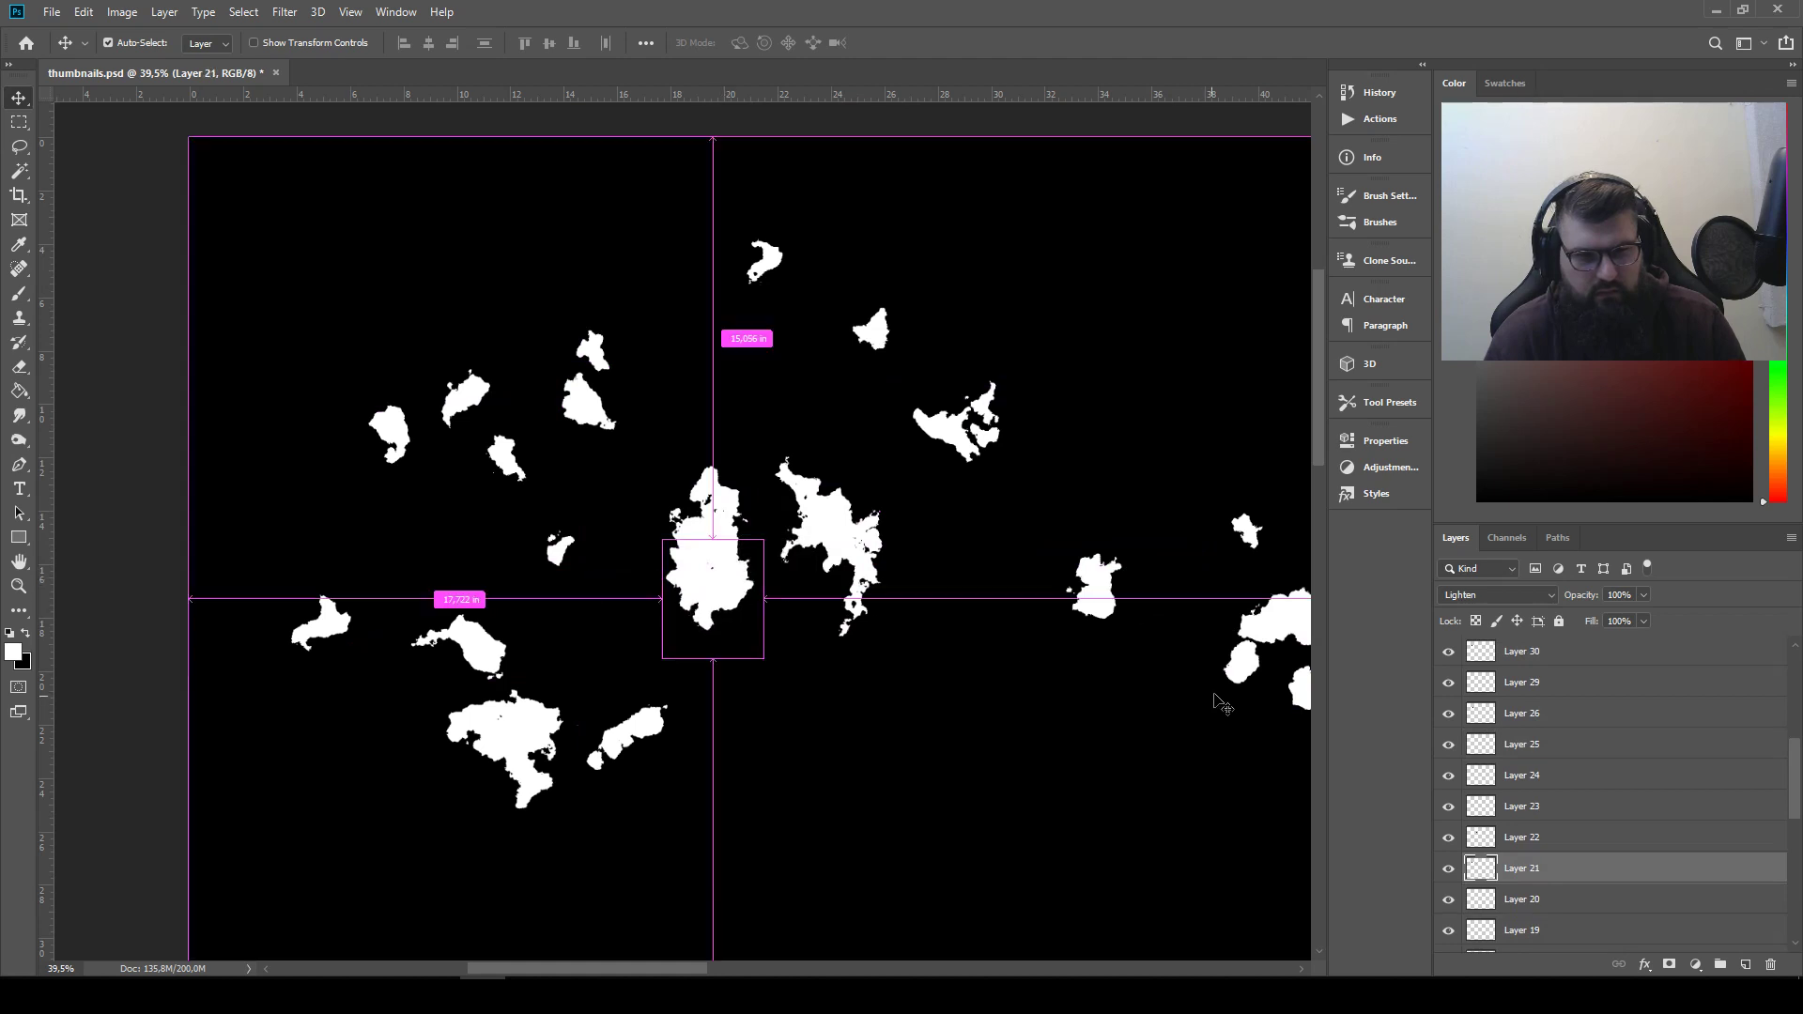
{"action": "left_click_drag", "start_coordinate": [1265, 627], "coordinate": [734, 620]}
Try moving the small two-part piece above the second silhouette and the large lower-left piece below the ragged silhouette
{"action": "left_click_drag", "start_coordinate": [940, 459], "coordinate": [686, 398]}
{"action": "mouse_move", "coordinate": [1083, 678]}
{"action": "left_mouse_down"}
{"action": "mouse_move", "coordinate": [869, 664]}
{"action": "mouse_move", "coordinate": [1067, 692]}
{"action": "left_mouse_up"}
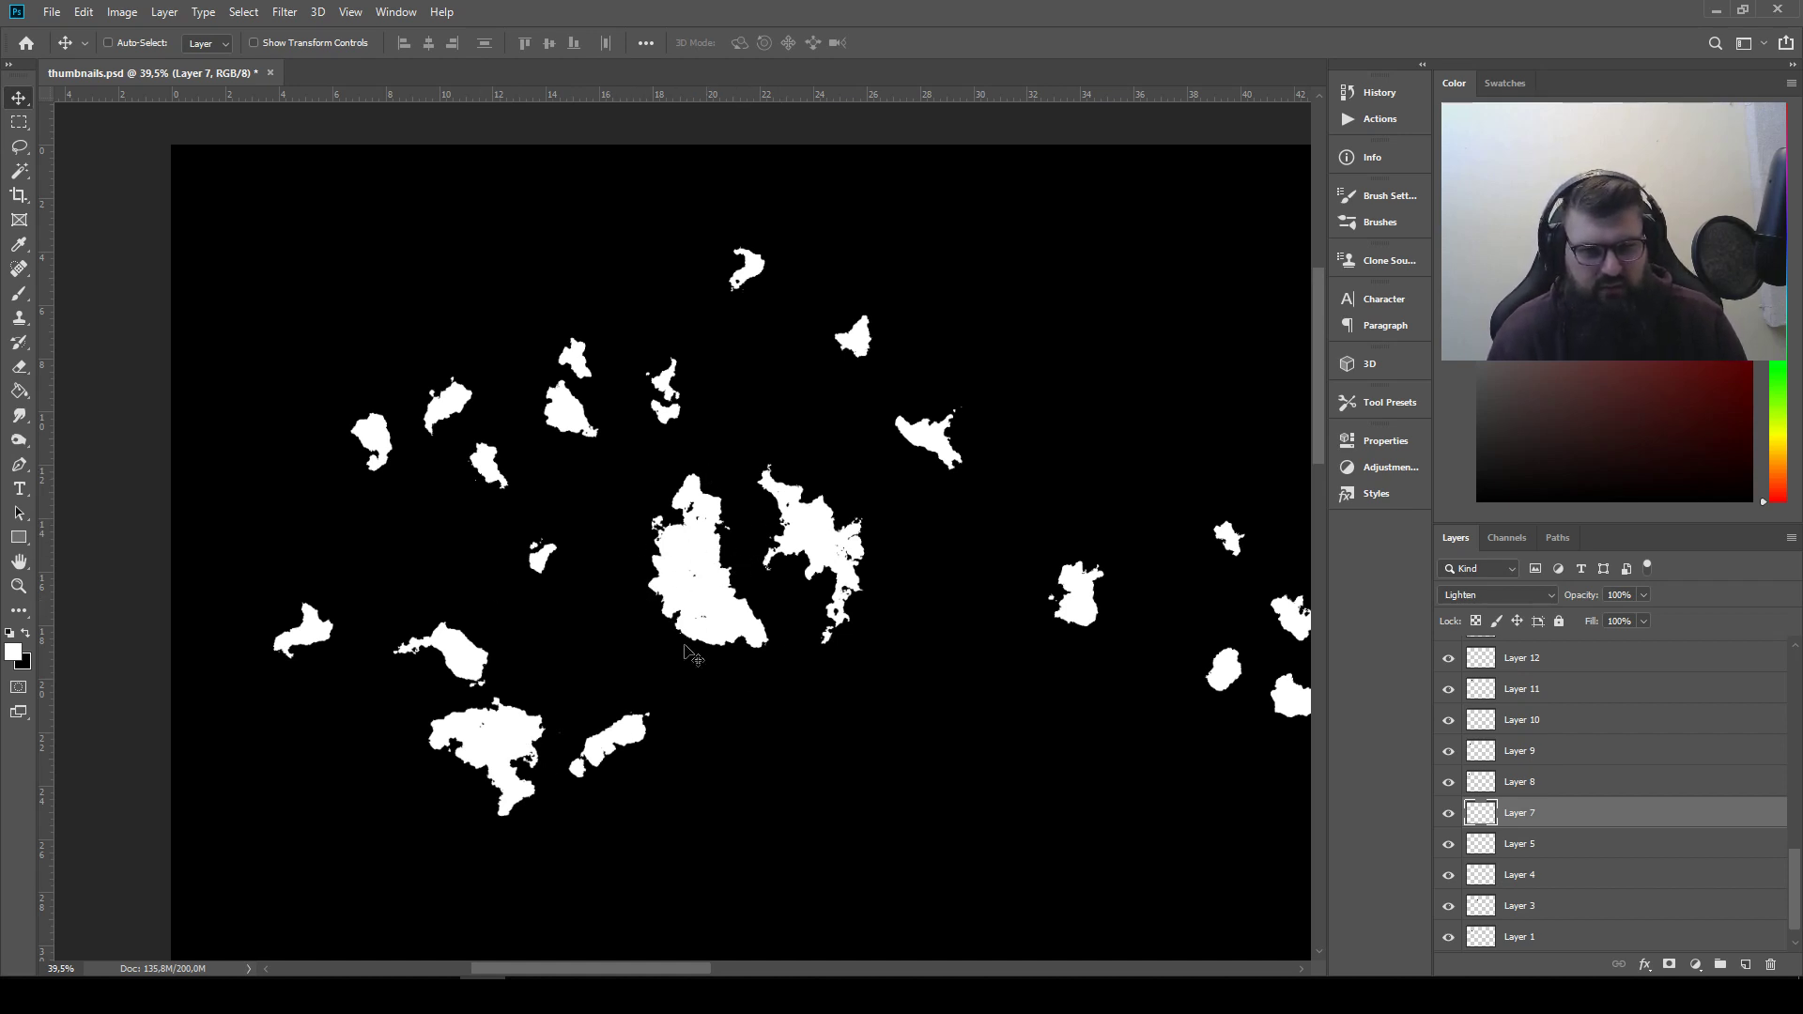
{"action": "left_click_drag", "start_coordinate": [503, 742], "coordinate": [803, 773]}
Invert the large lower-left piece, set its blend mode to Multiply and raise its layer to the top of the shape layers
{"action": "left_click", "coordinate": [508, 758], "text": "ctrl"}
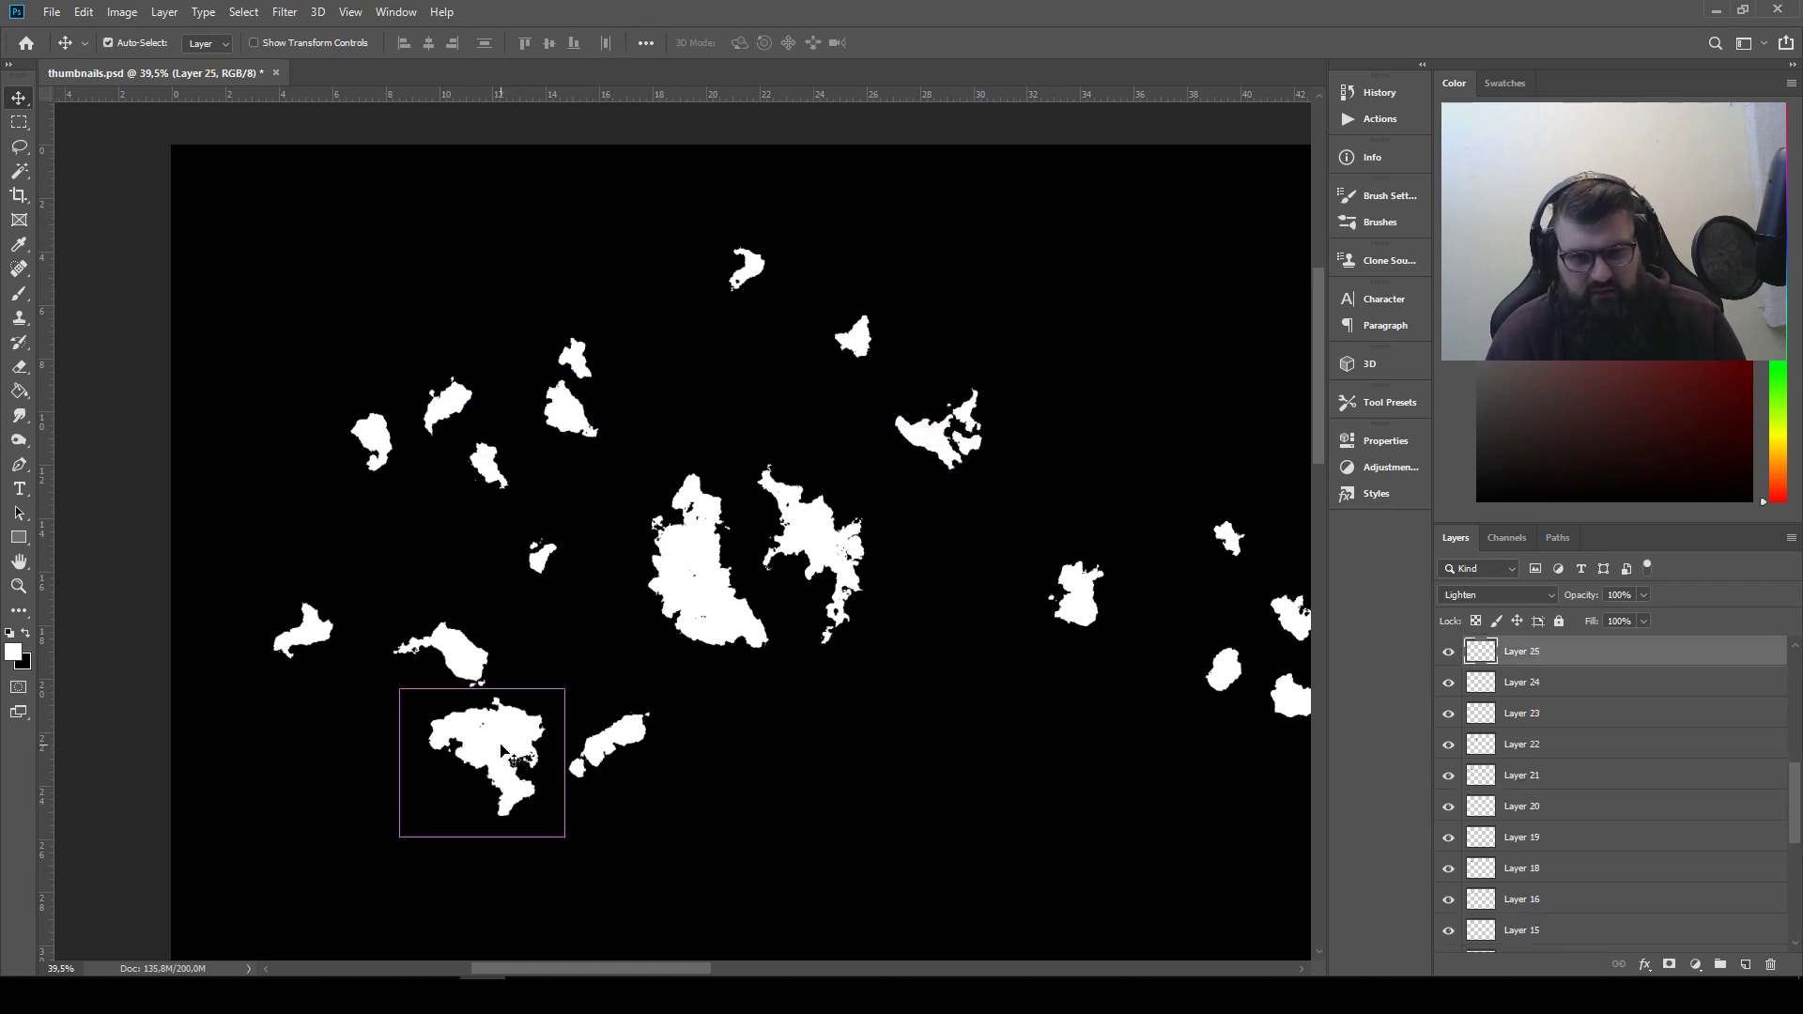
{"action": "mouse_move", "coordinate": [141, 61]}
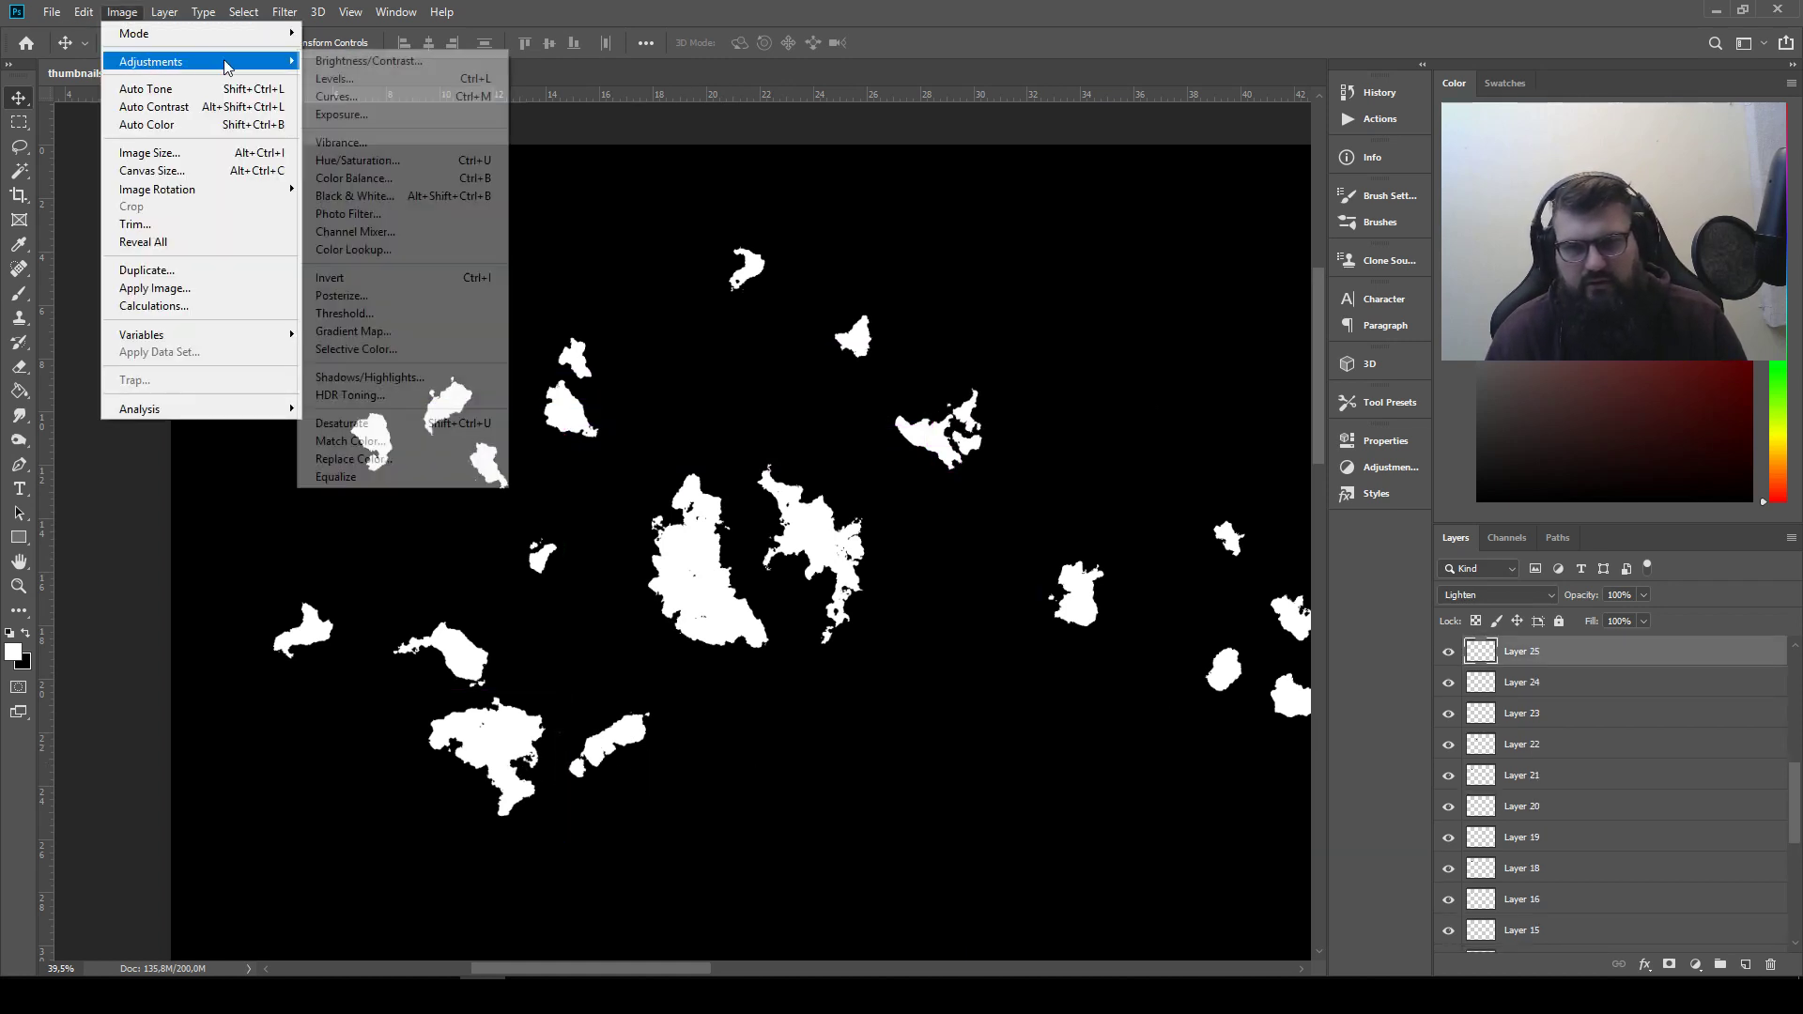
{"action": "left_click", "coordinate": [358, 276]}
{"action": "left_click", "coordinate": [1465, 596]}
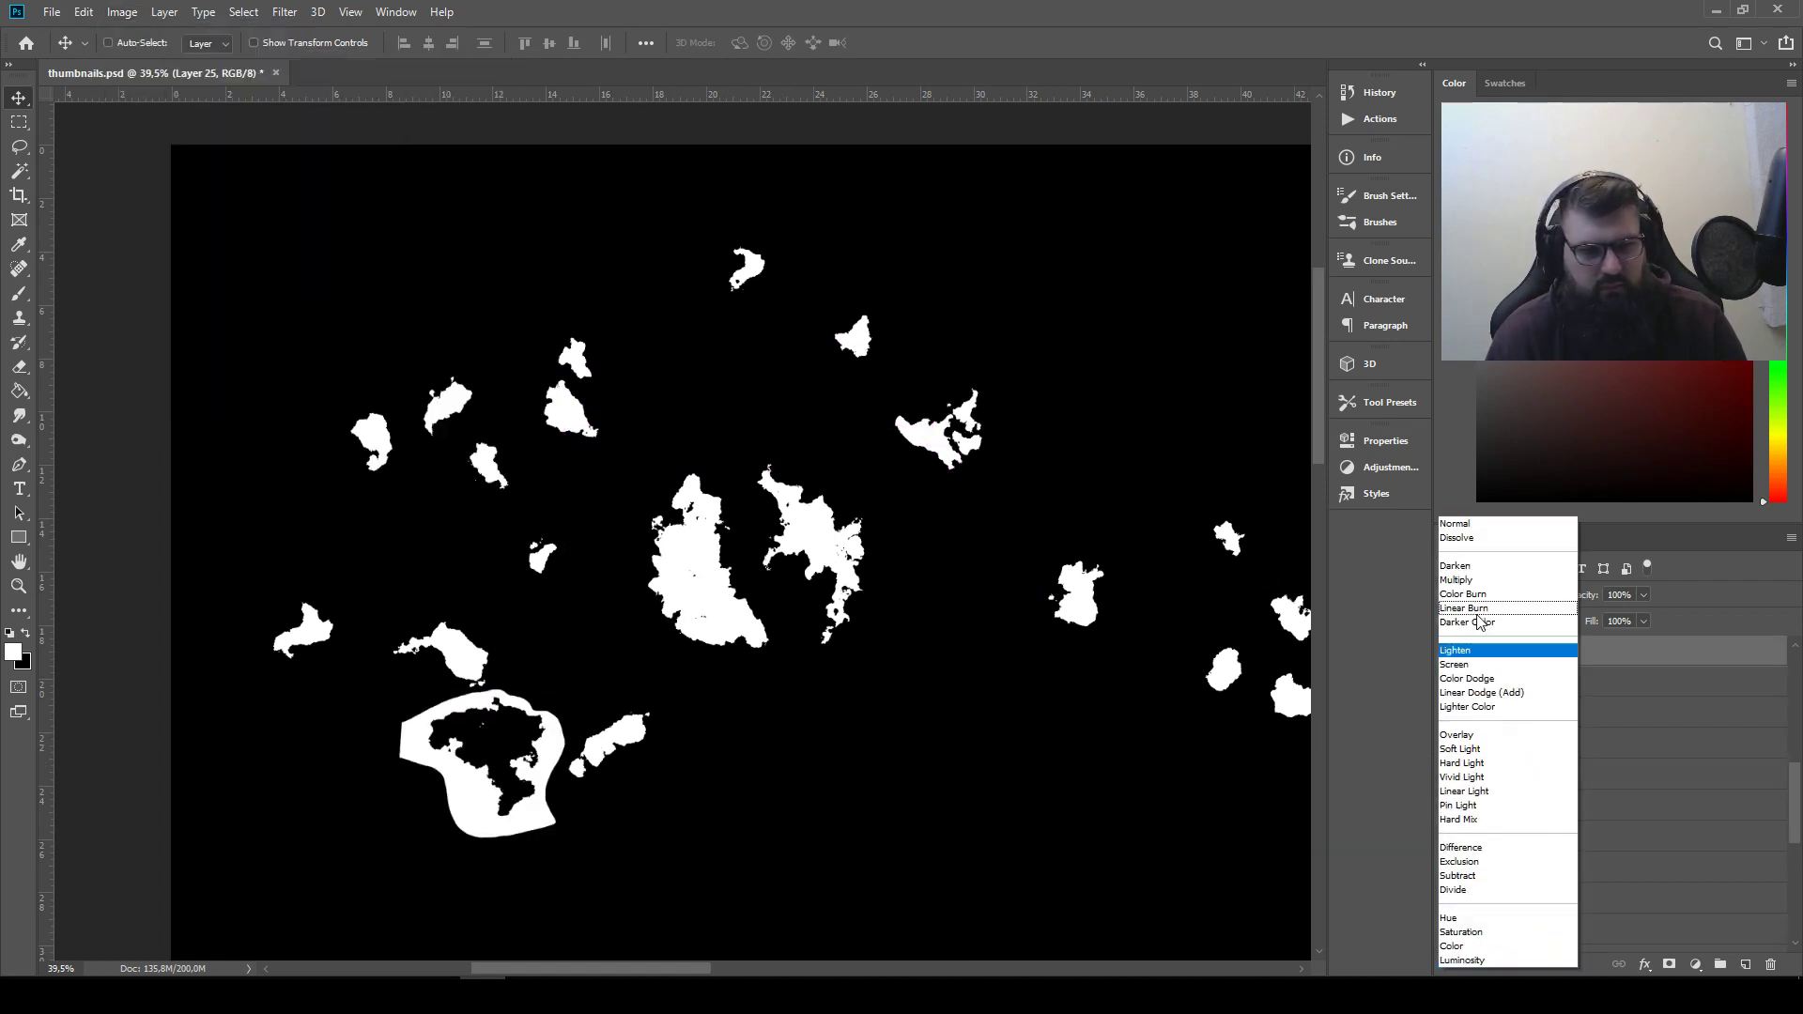
{"action": "left_click", "coordinate": [1470, 580]}
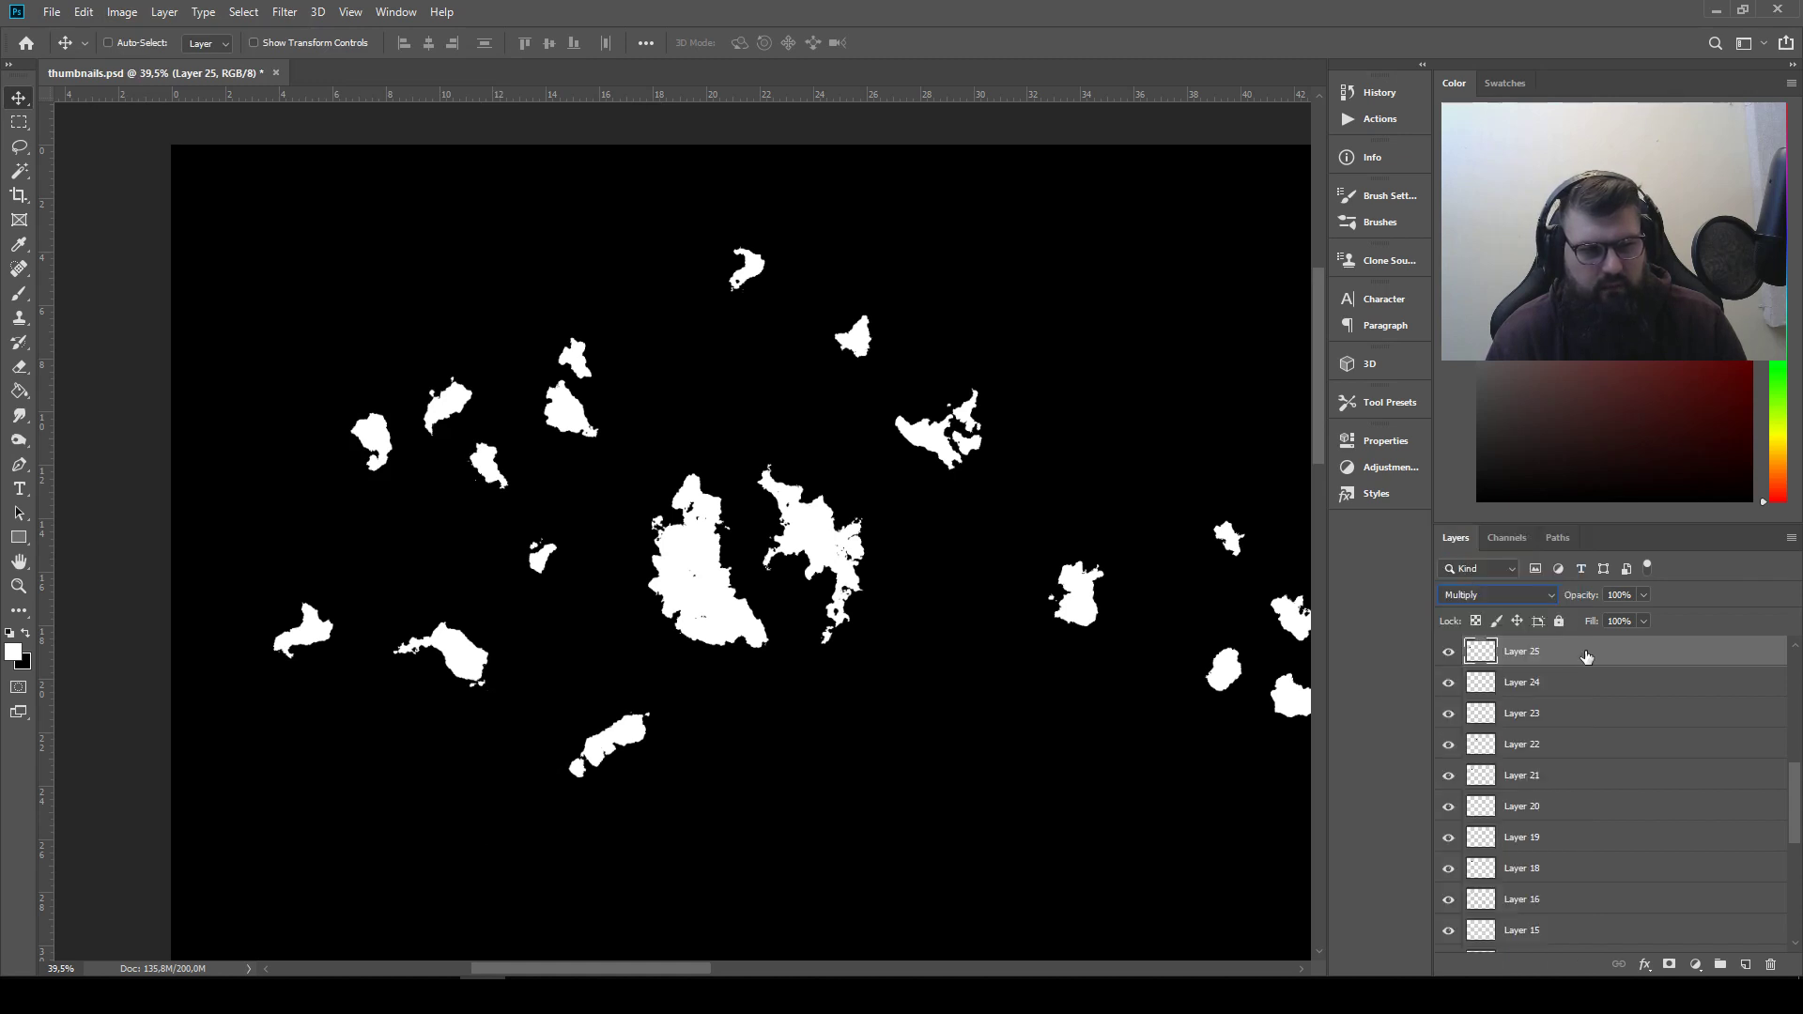
{"action": "scroll", "coordinate": [1621, 717], "scroll_direction": "up", "scroll_amount": 5}
{"action": "left_click_drag", "start_coordinate": [1560, 925], "coordinate": [1556, 714]}
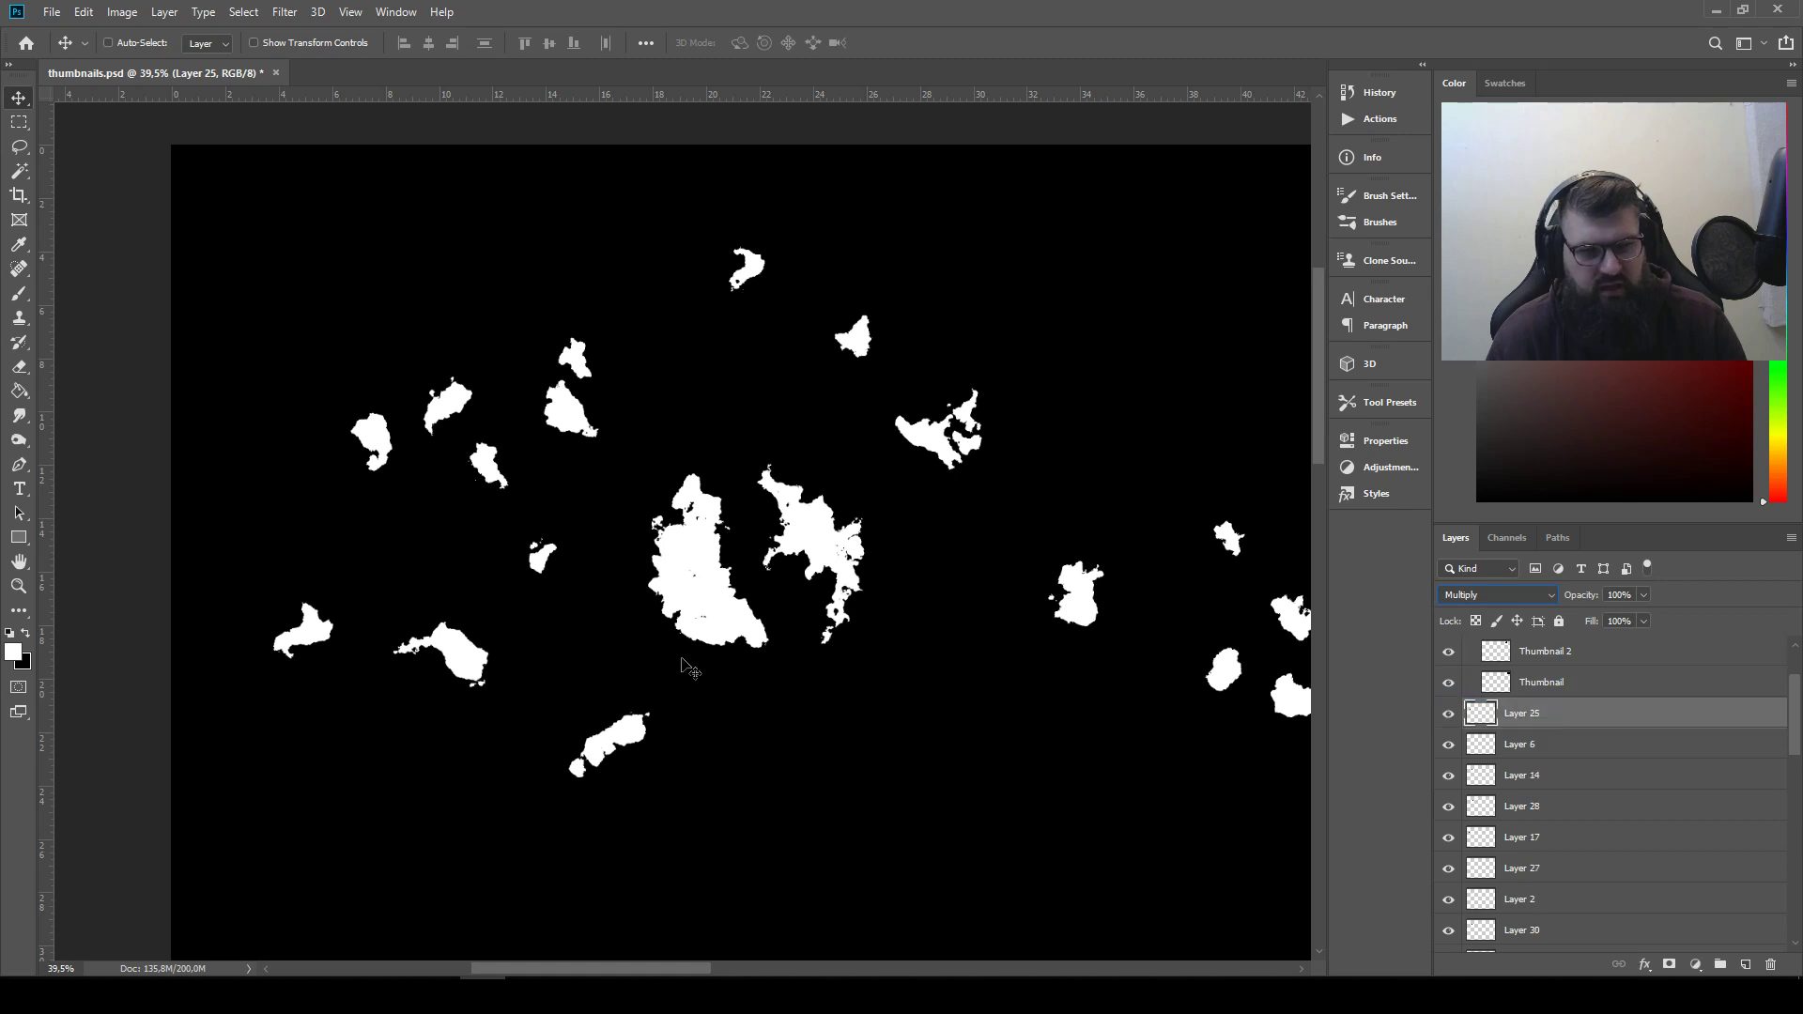
Carve a notch into the left silhouette's outer edge by placing and rotating the inverted Layer 25 piece over it
{"action": "left_click_drag", "start_coordinate": [503, 632], "coordinate": [729, 571]}
{"action": "key", "text": "ctrl+t"}
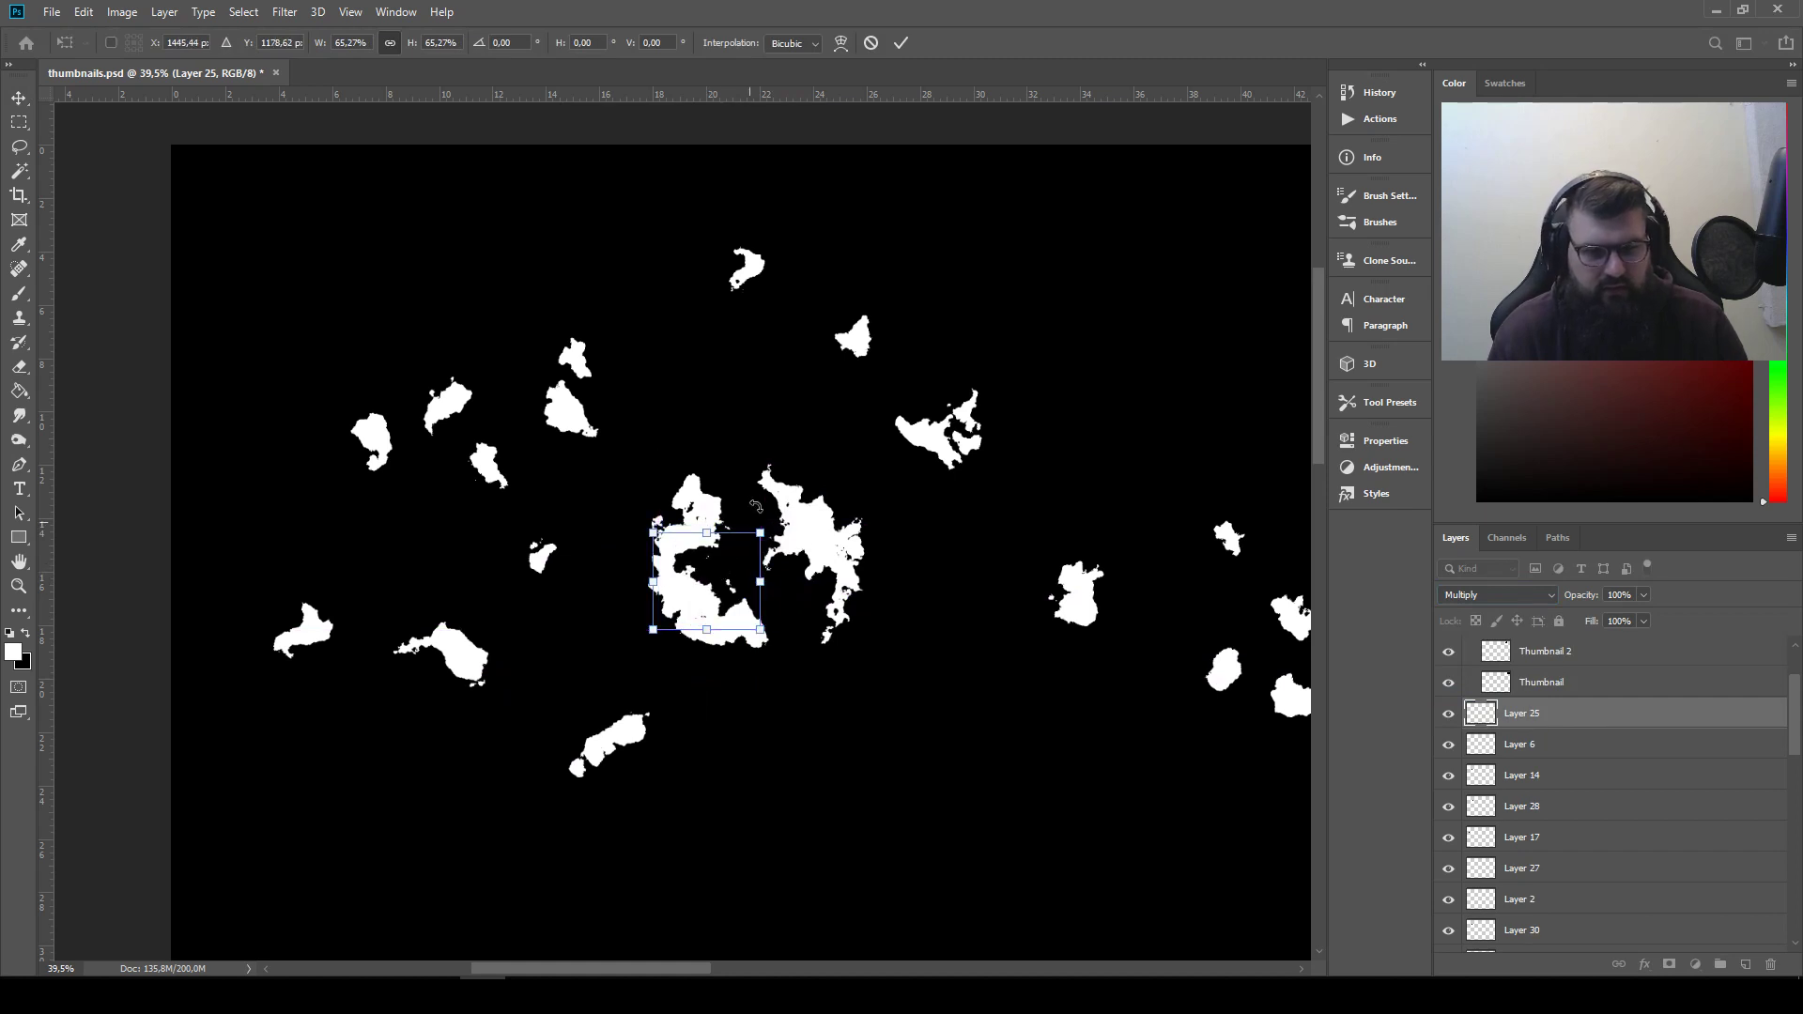
{"action": "left_click_drag", "start_coordinate": [761, 496], "coordinate": [749, 703]}
{"action": "left_click_drag", "start_coordinate": [687, 603], "coordinate": [656, 585]}
{"action": "left_click_drag", "start_coordinate": [799, 527], "coordinate": [790, 608]}
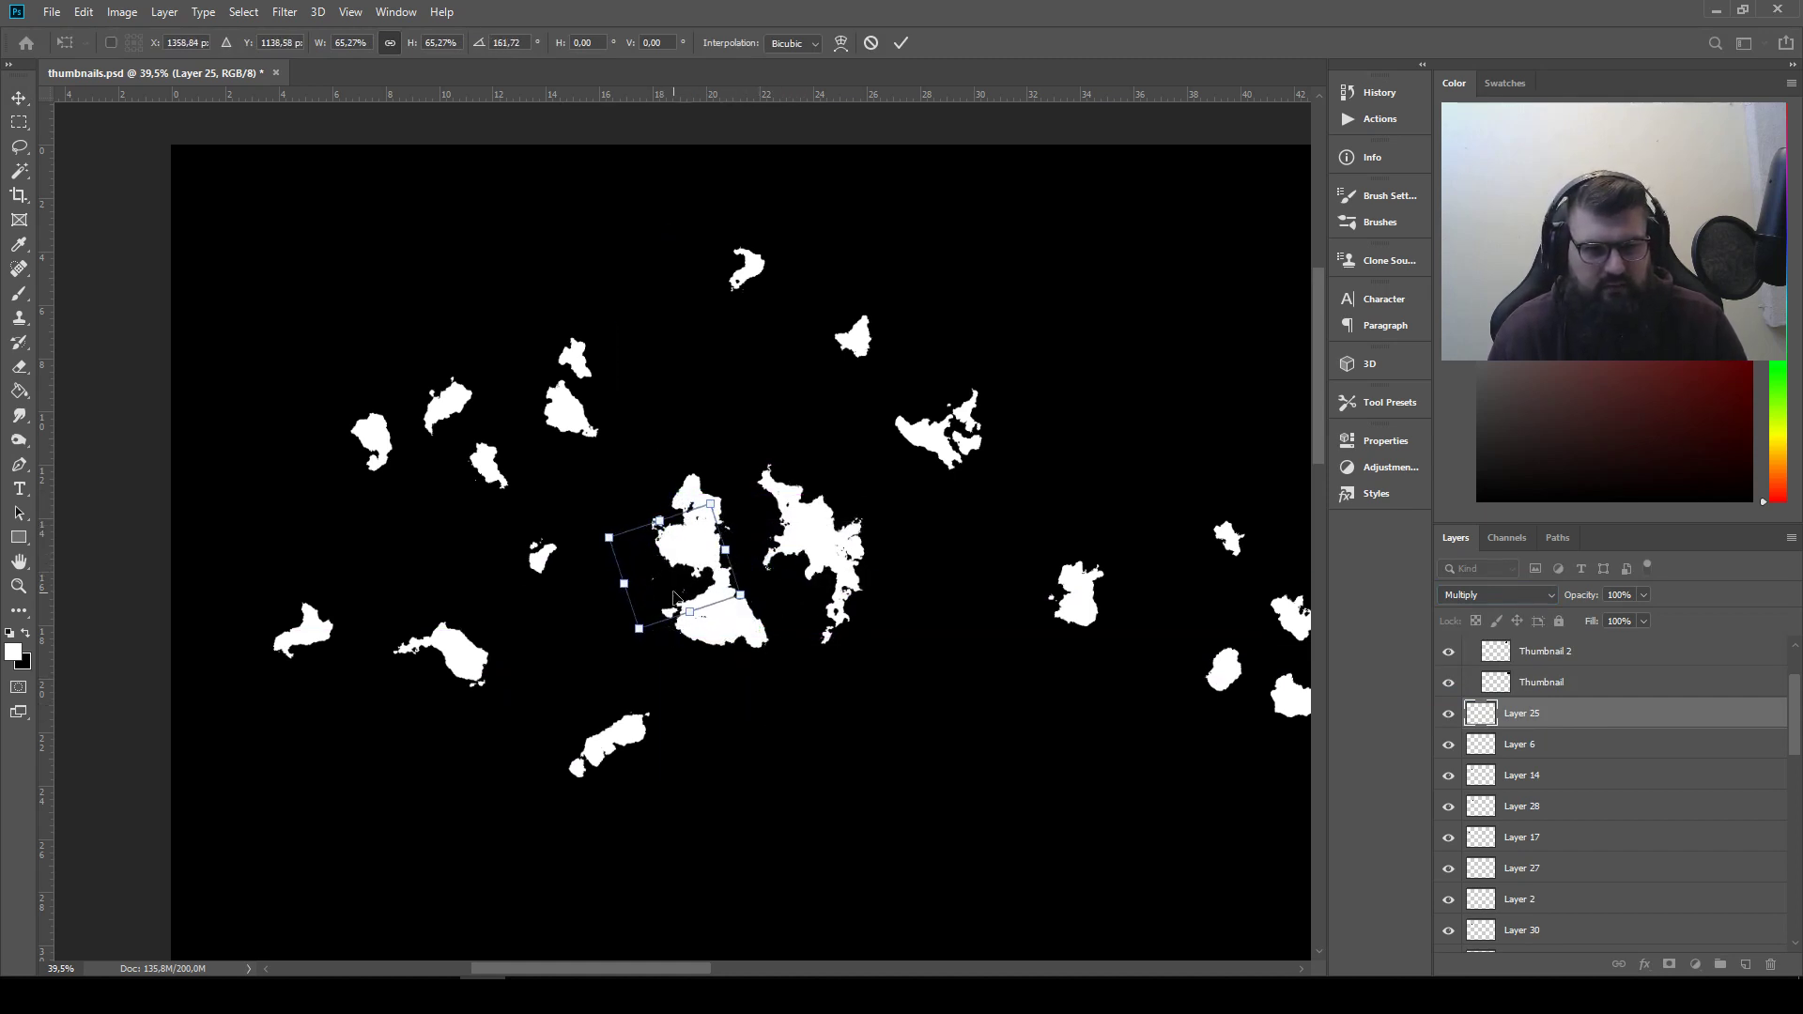
{"action": "left_click_drag", "start_coordinate": [673, 586], "coordinate": [674, 583]}
{"action": "key", "text": "Return"}
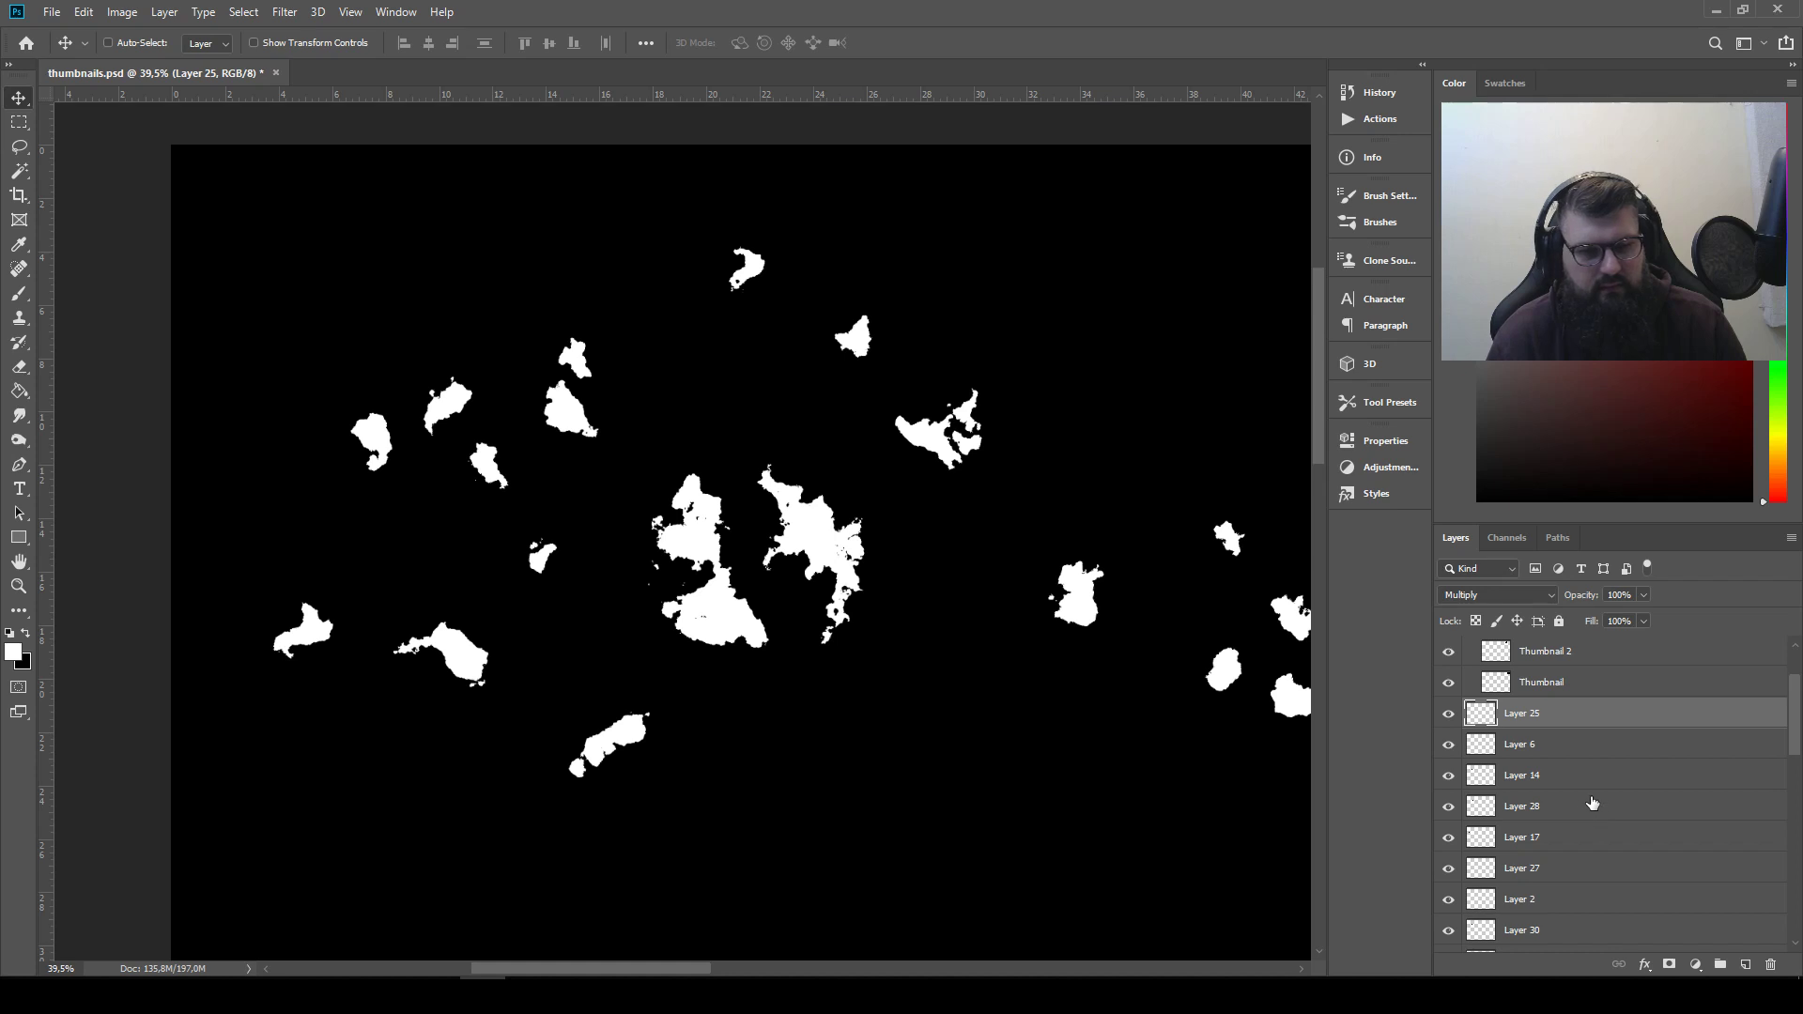
Invert the curved tailed piece on Layer 17, set its blend mode to Multiply and move its layer directly above Layer 25
{"action": "left_click", "coordinate": [1554, 805]}
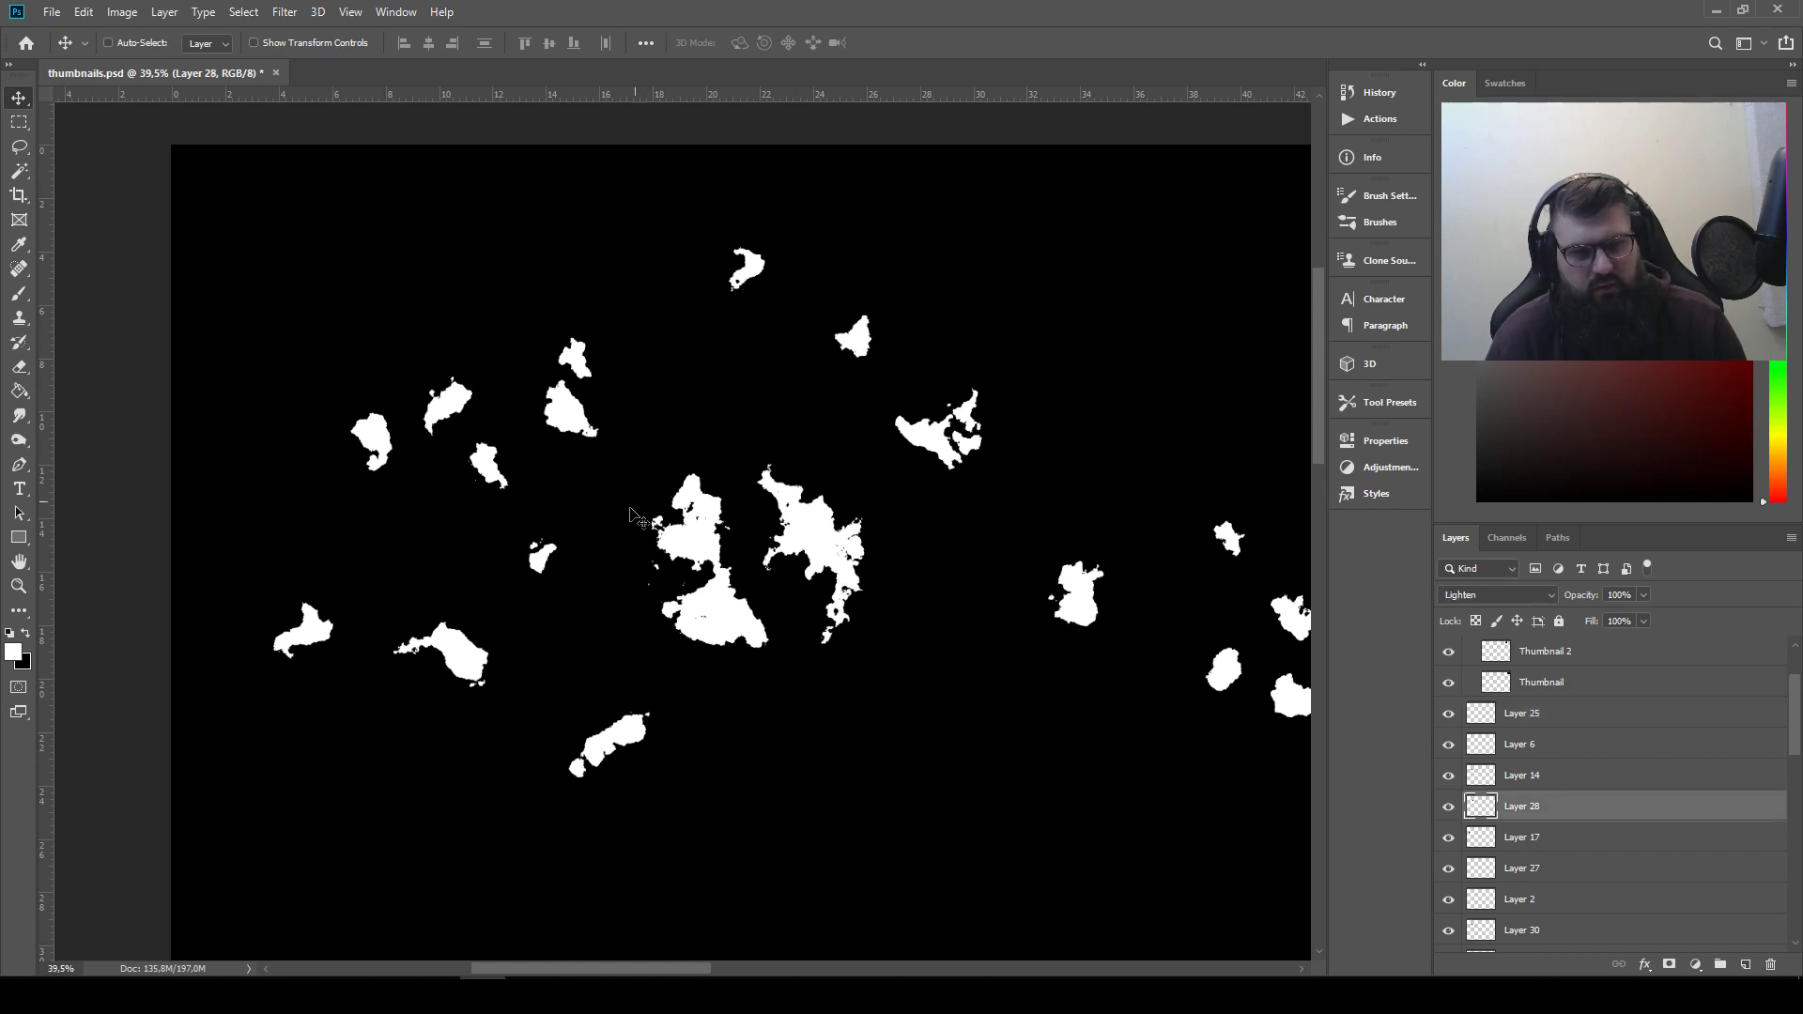
{"action": "left_click", "coordinate": [460, 664], "text": "ctrl"}
{"action": "left_click", "coordinate": [122, 11]}
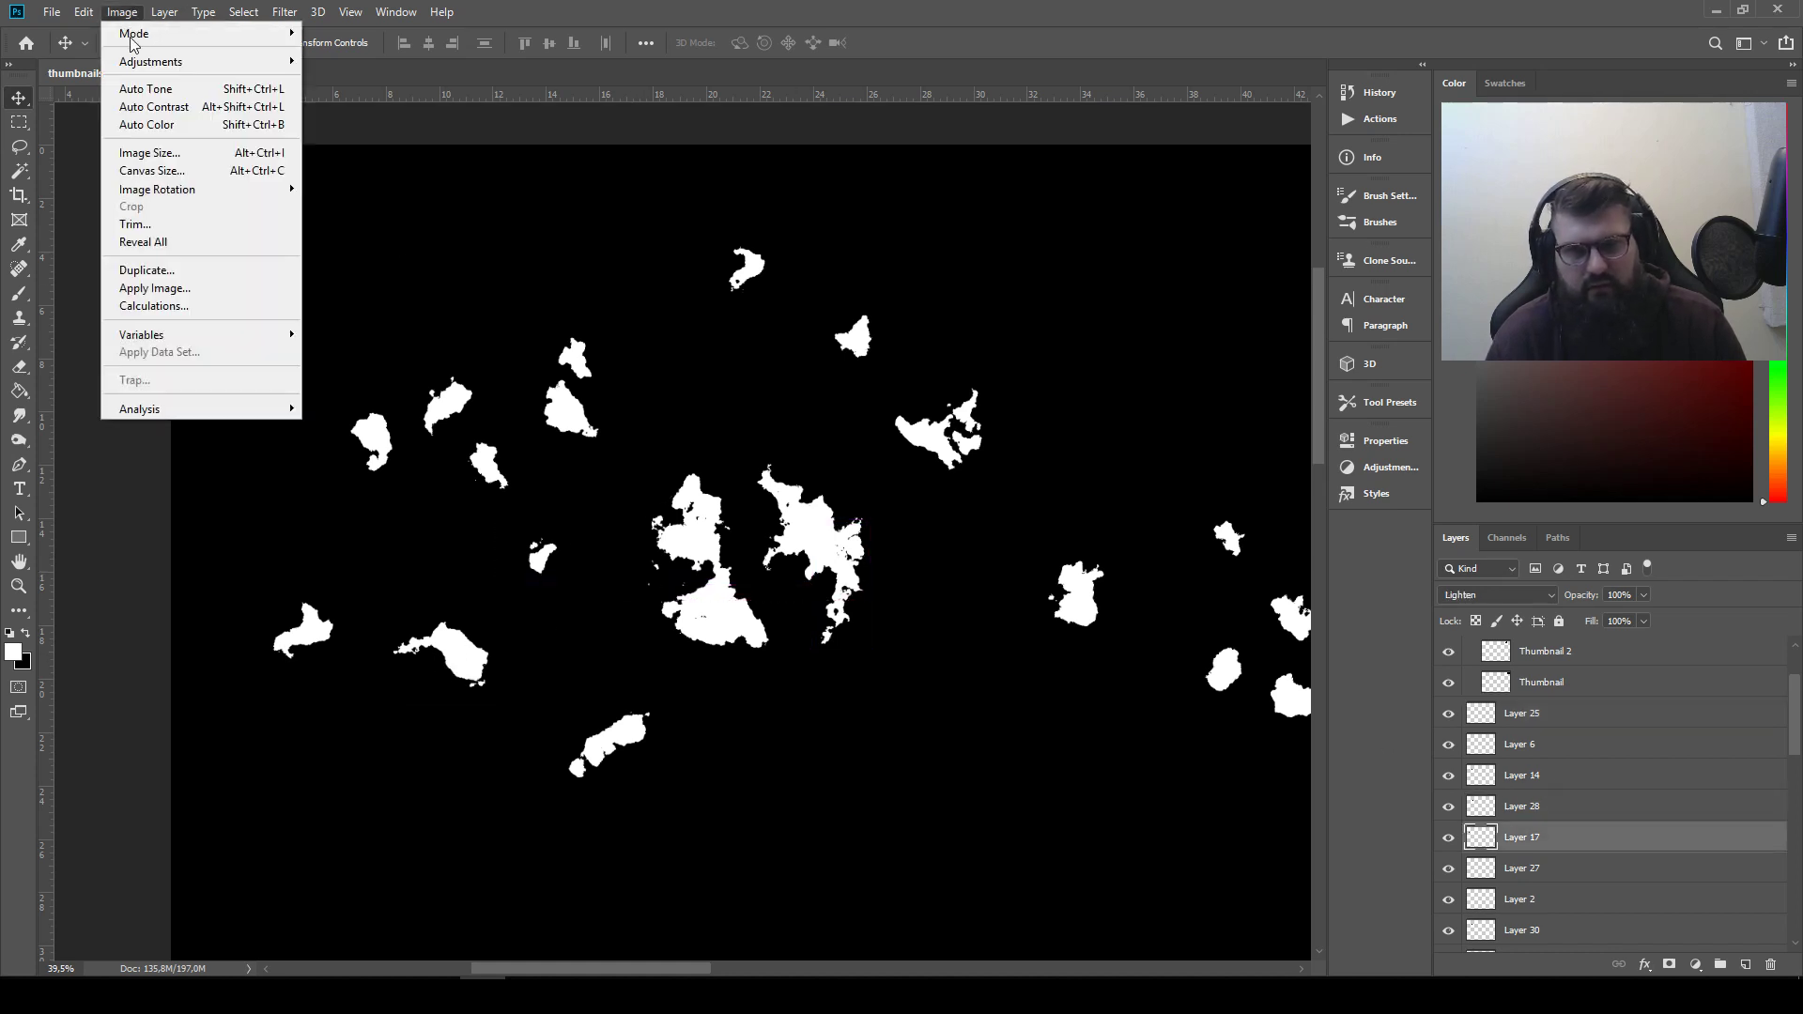
{"action": "mouse_move", "coordinate": [153, 61]}
{"action": "left_click", "coordinate": [394, 274]}
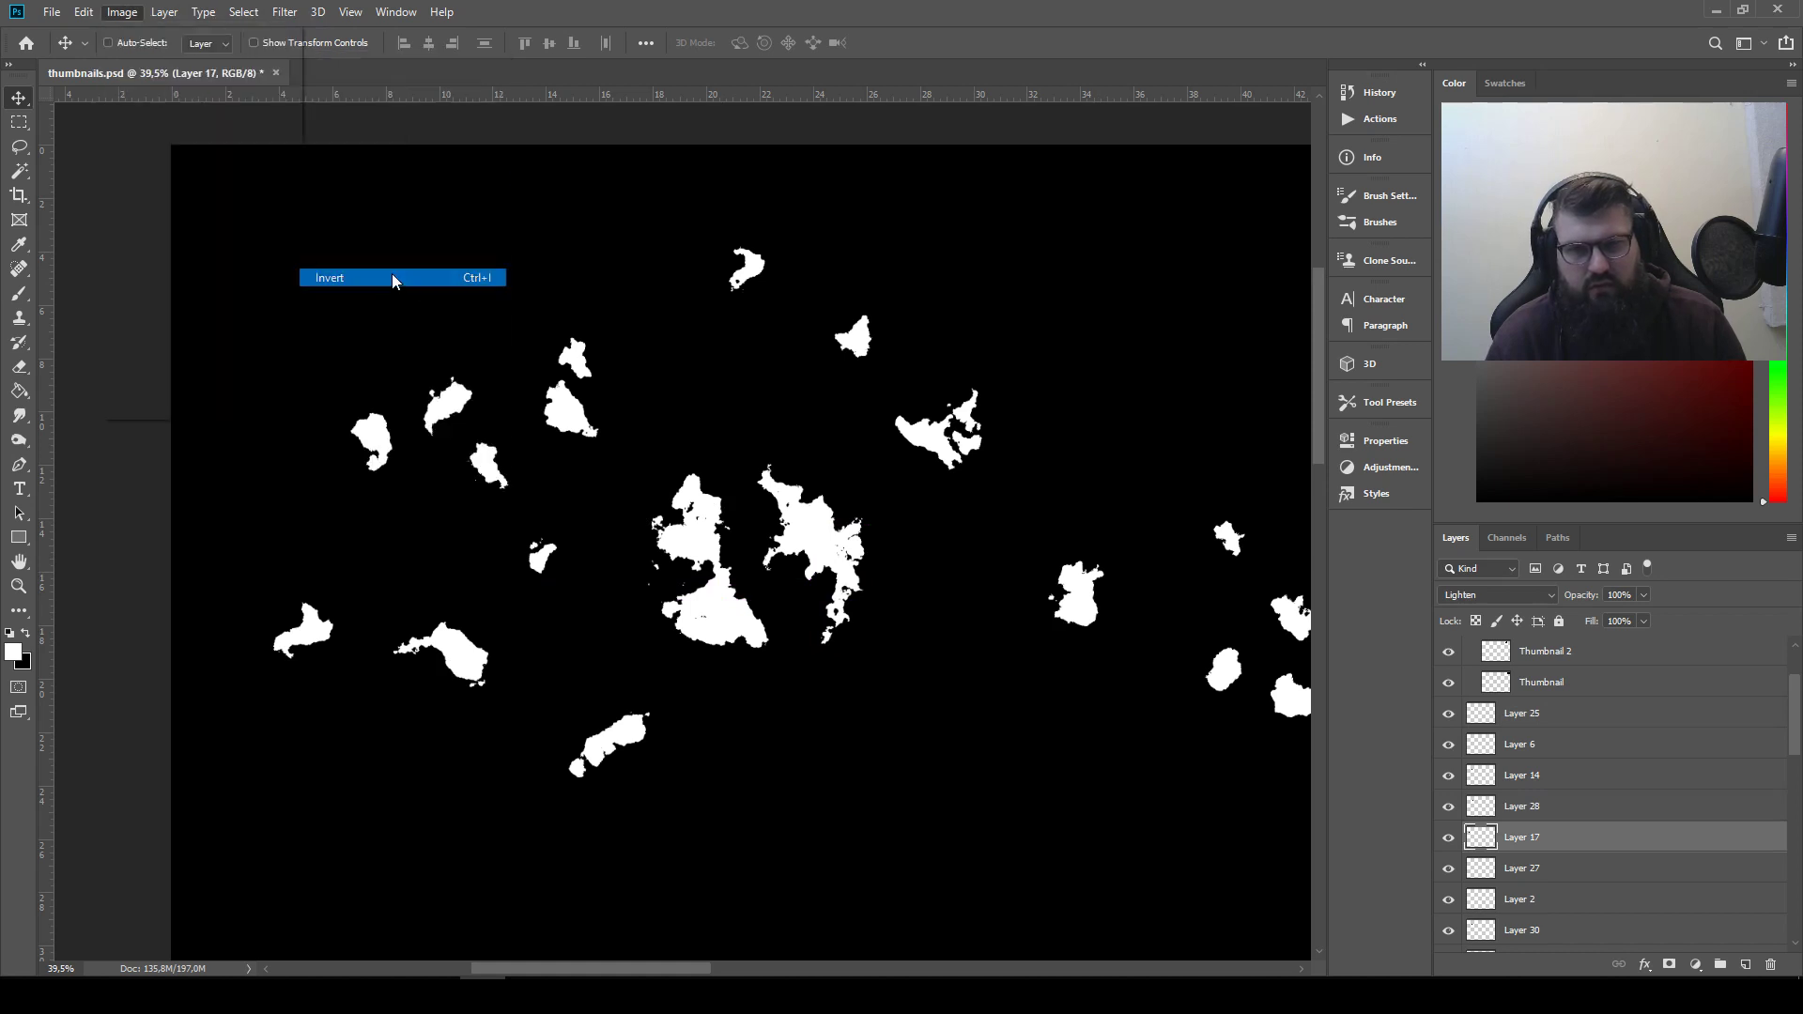
{"action": "left_click", "coordinate": [1512, 595]}
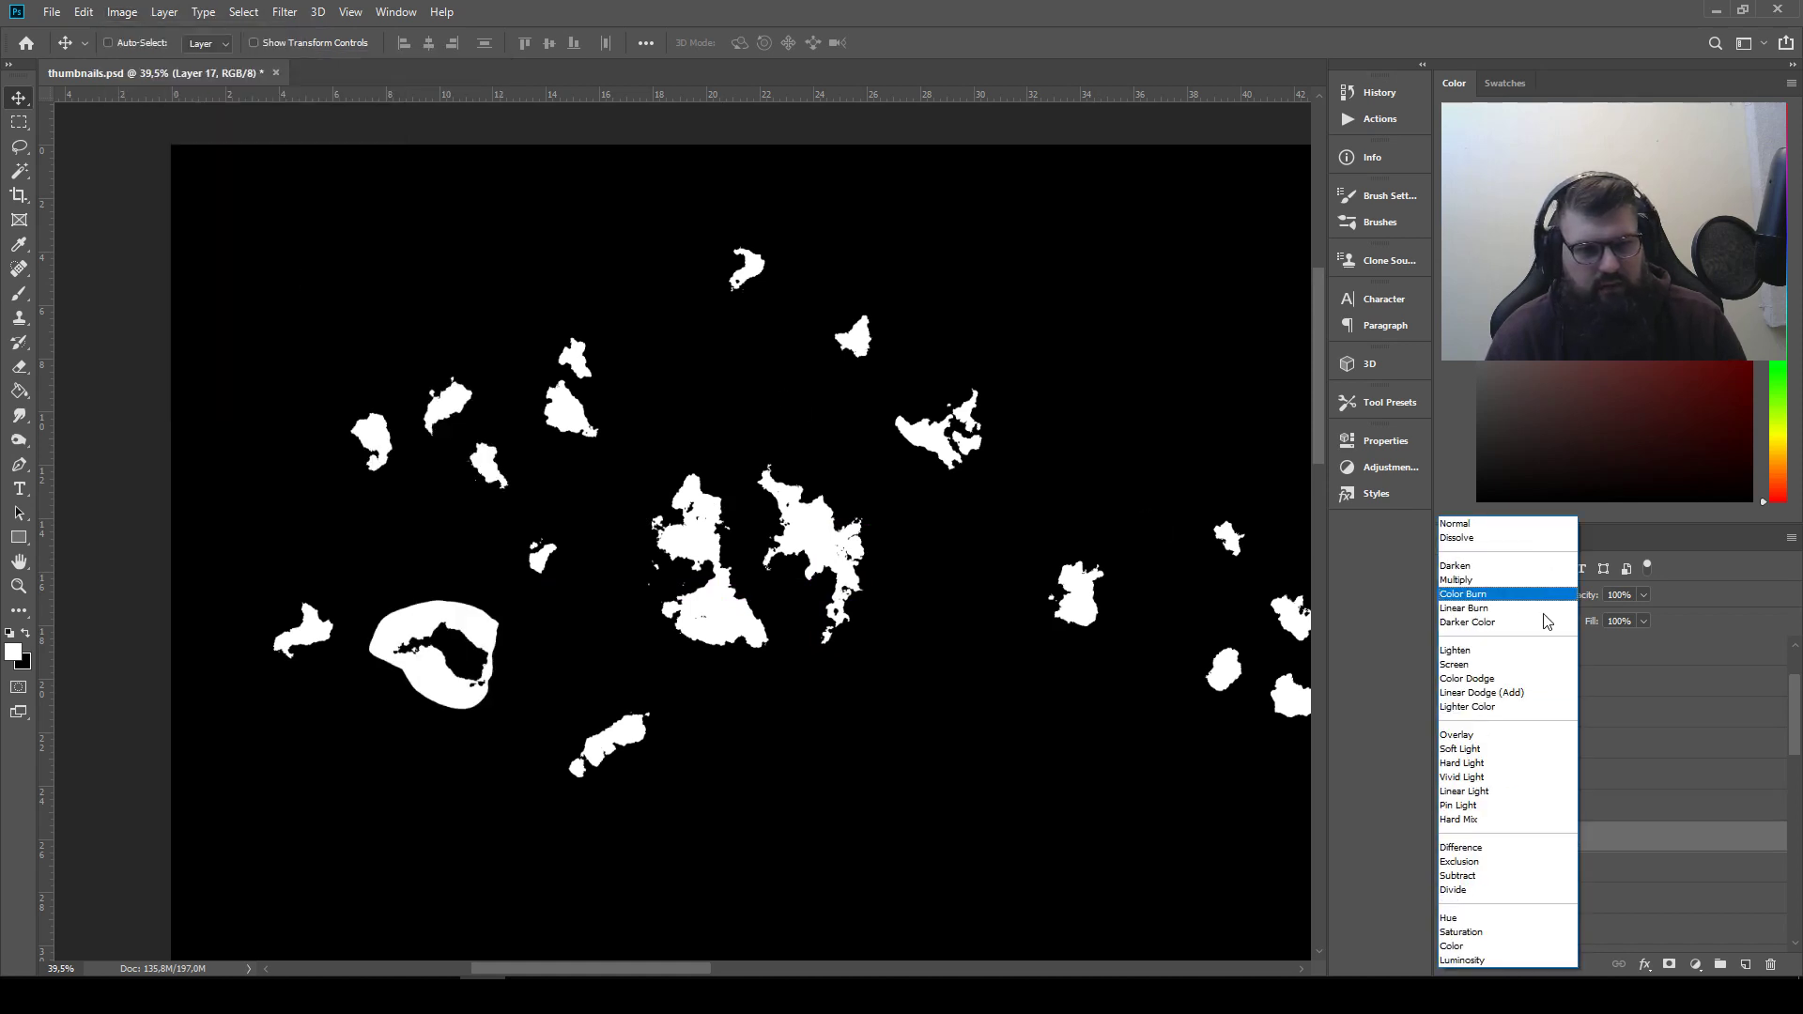
{"action": "left_click", "coordinate": [1493, 580]}
{"action": "left_click_drag", "start_coordinate": [1610, 832], "coordinate": [1573, 711]}
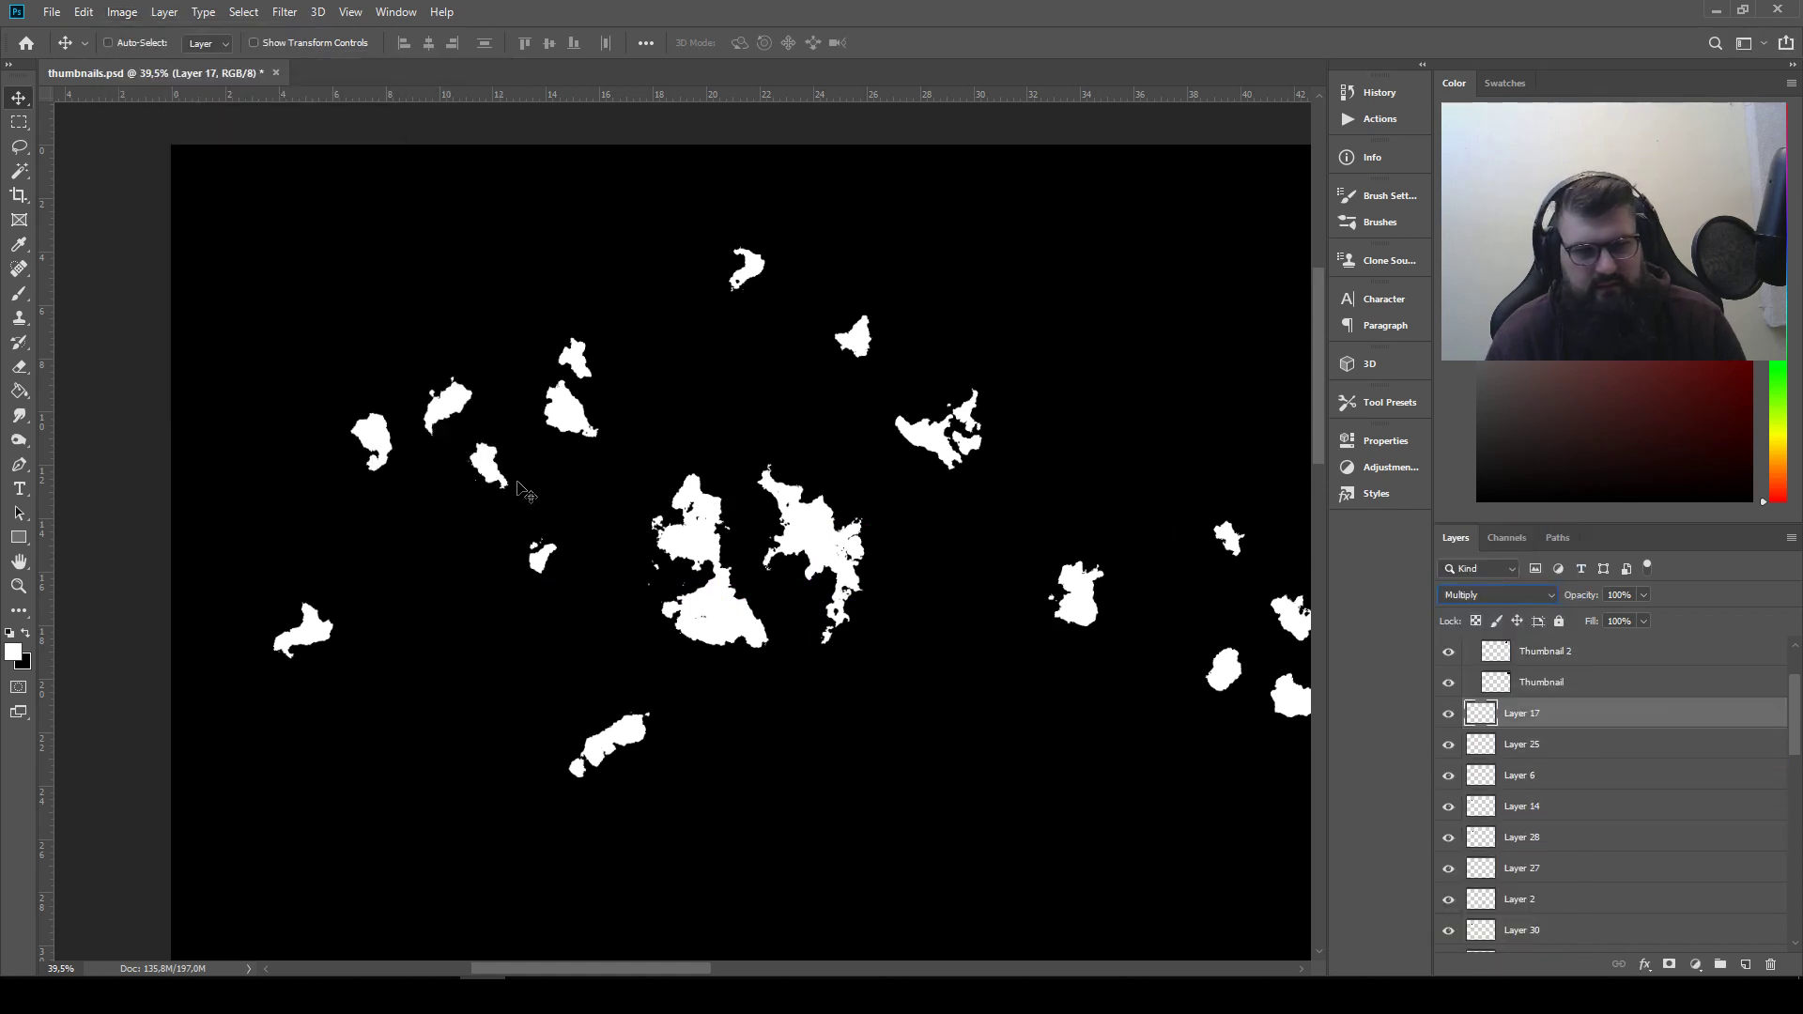
Move and rotate the inverted curved piece over the left silhouette to cut its lower mass apart from the upper part
{"action": "left_click_drag", "start_coordinate": [503, 640], "coordinate": [751, 595]}
{"action": "key", "text": "ctrl+t"}
{"action": "left_click_drag", "start_coordinate": [772, 657], "coordinate": [824, 697]}
{"action": "mouse_move", "coordinate": [752, 626]}
{"action": "left_mouse_down"}
{"action": "mouse_move", "coordinate": [726, 614]}
{"action": "mouse_move", "coordinate": [743, 610]}
{"action": "left_mouse_up"}
{"action": "key", "text": "Return"}
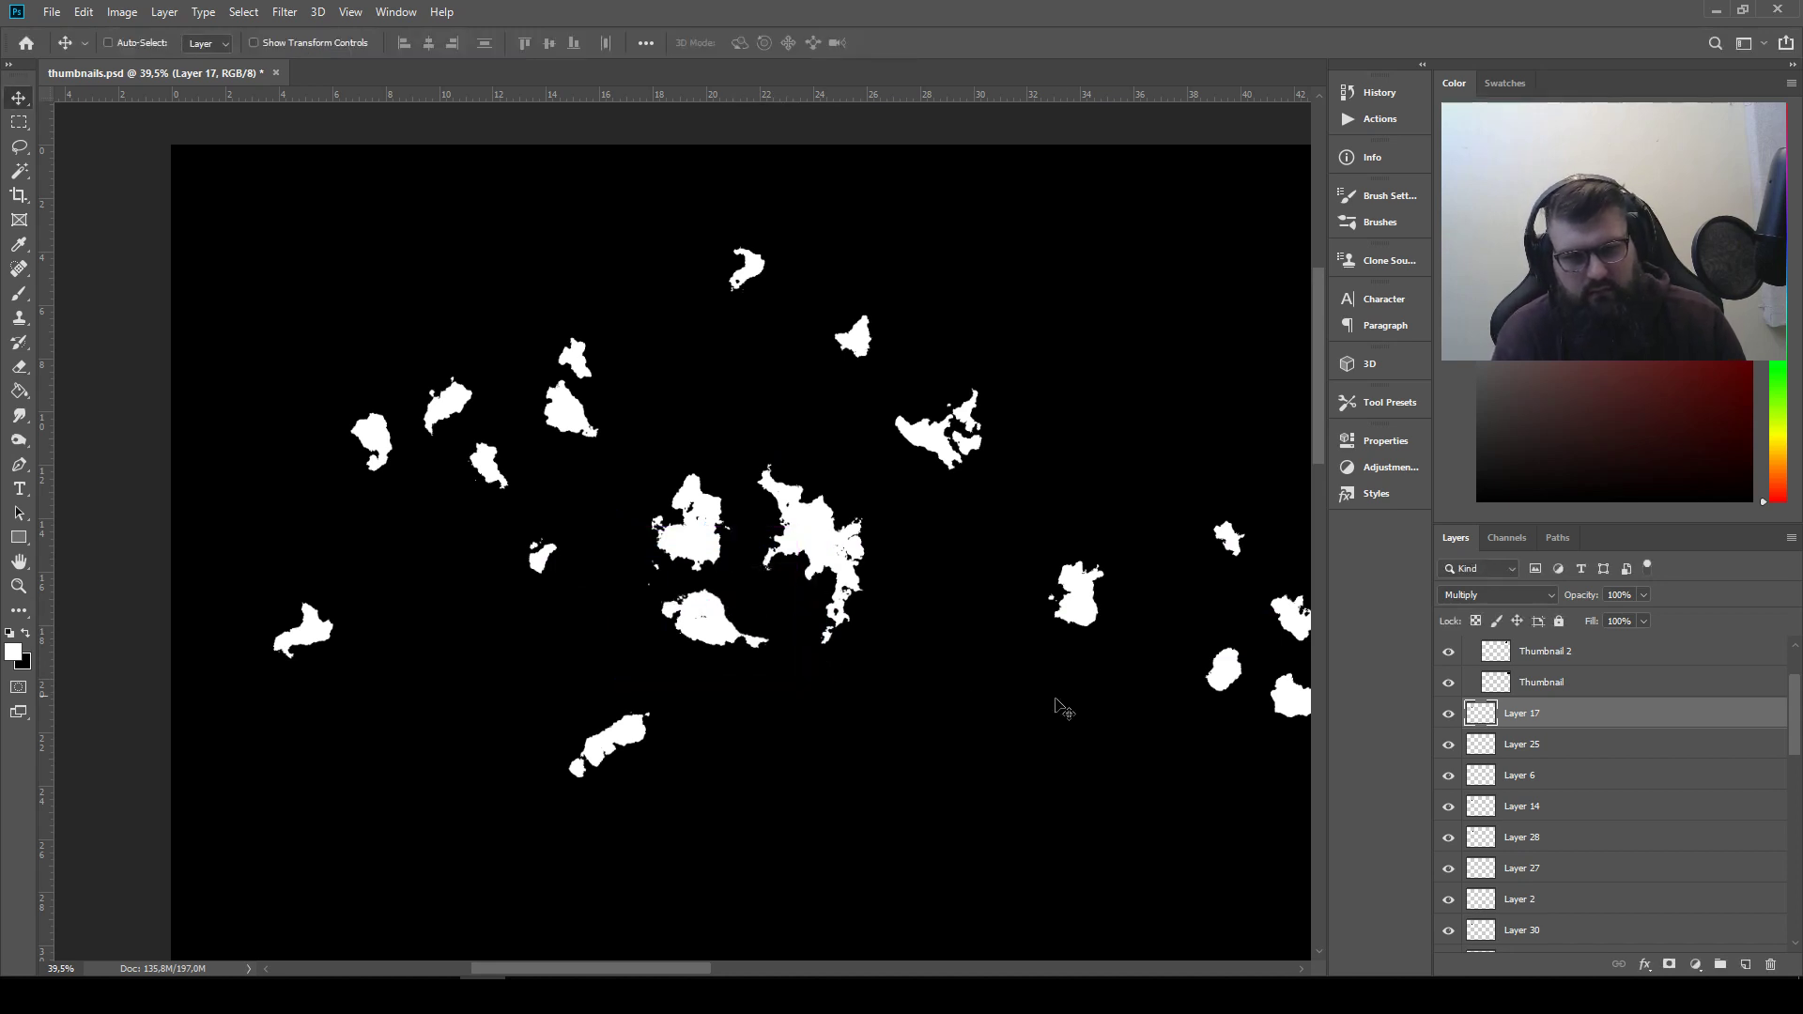
Raise the small two-part piece's layer above Layer 17 and position the piece beside the lower-left silhouette's tail
{"action": "left_click", "coordinate": [1612, 837]}
{"action": "left_click", "coordinate": [1612, 867]}
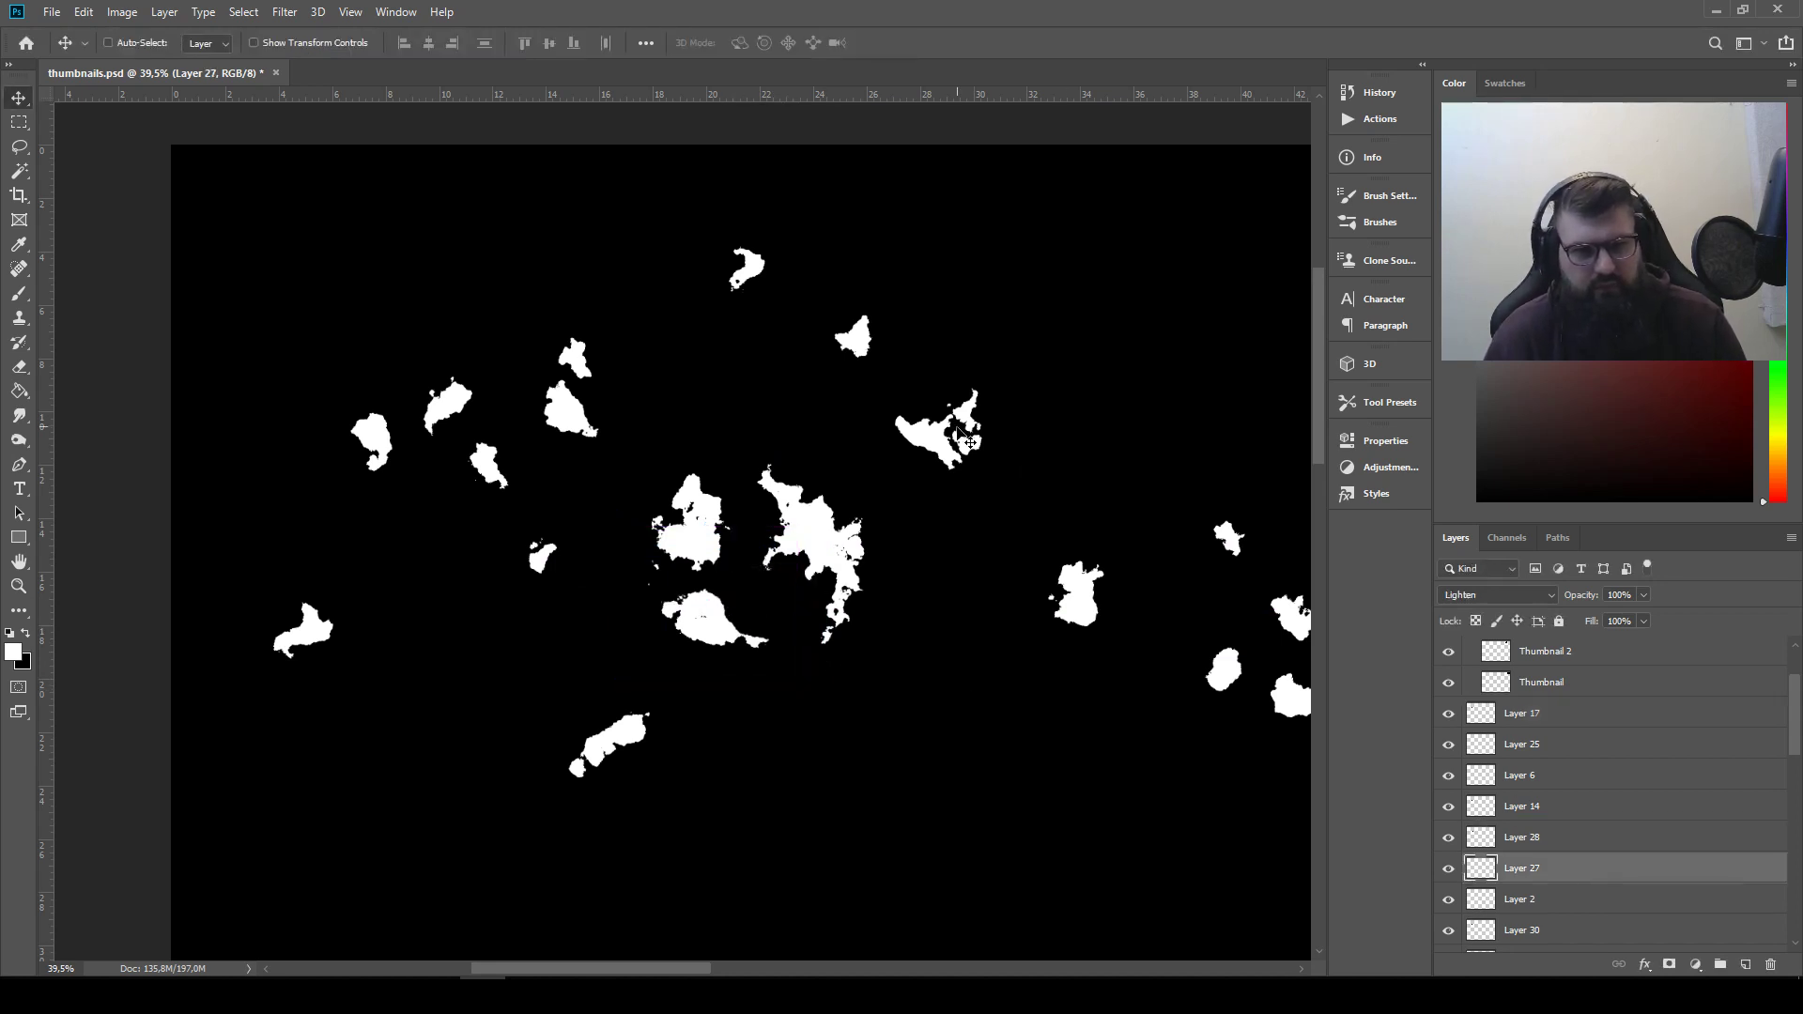
{"action": "left_click_drag", "start_coordinate": [967, 438], "coordinate": [732, 691]}
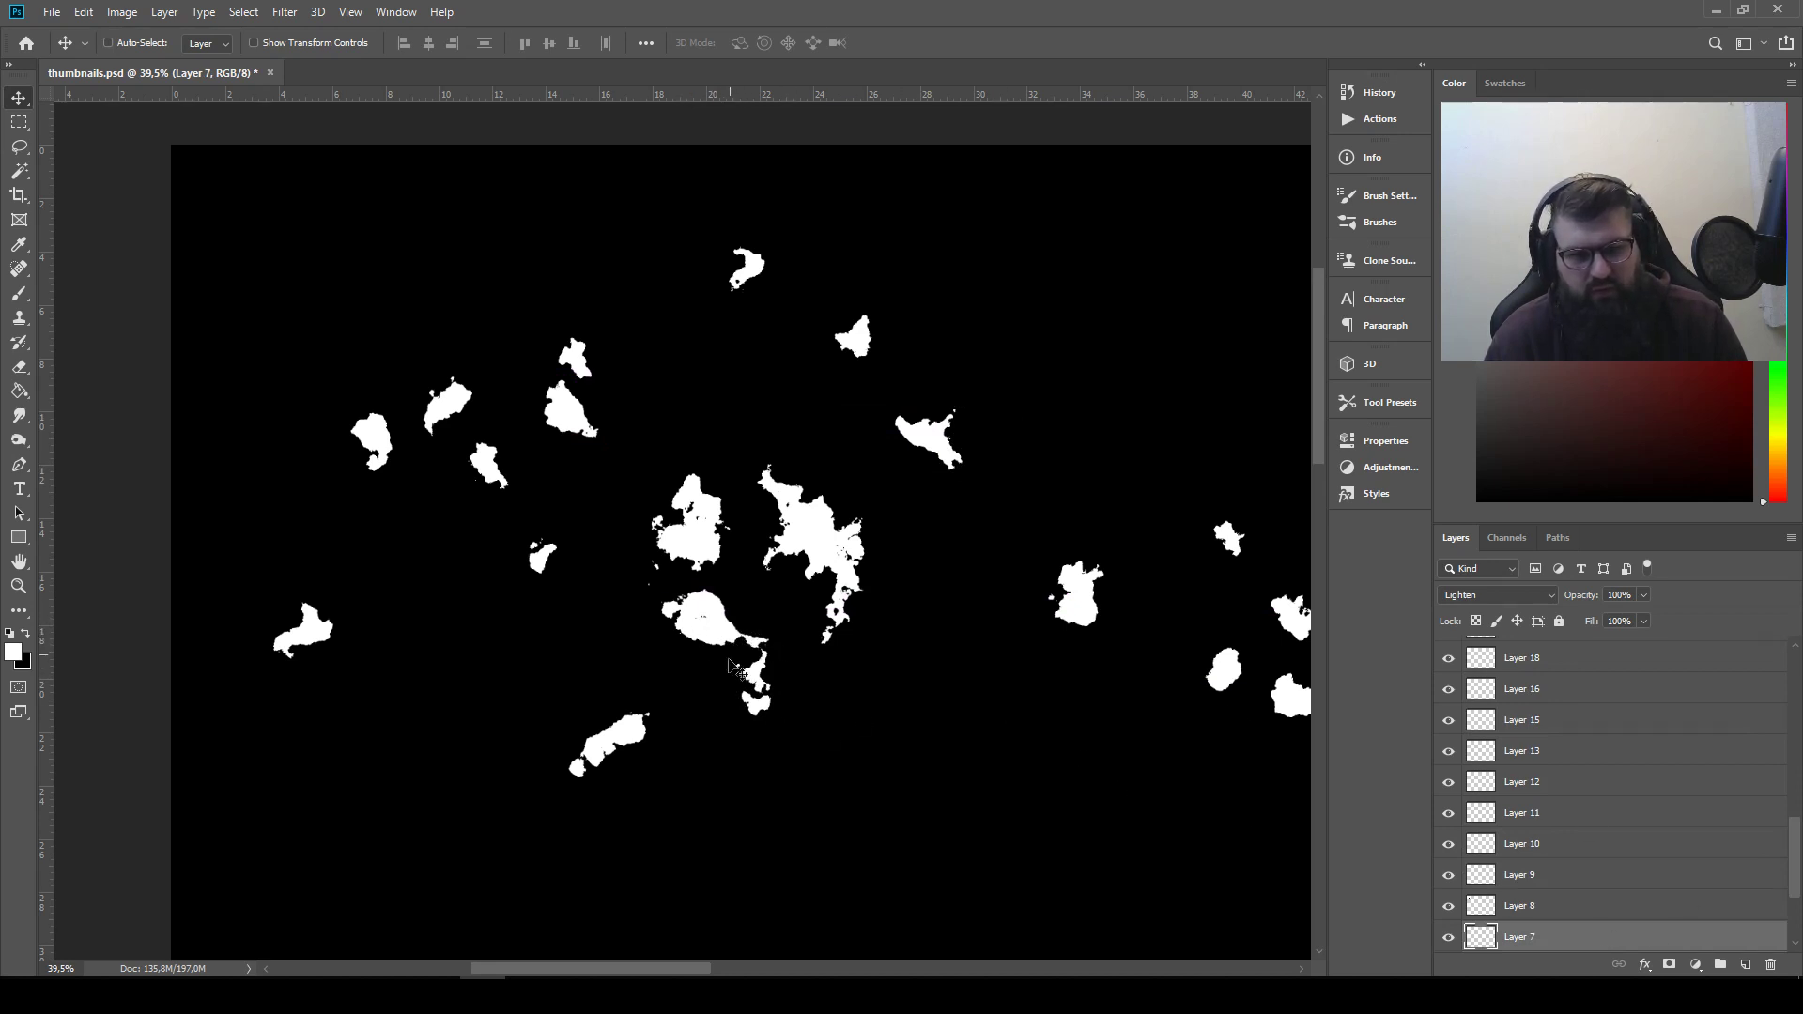
{"action": "scroll", "coordinate": [1581, 674], "scroll_direction": "up", "scroll_amount": 2}
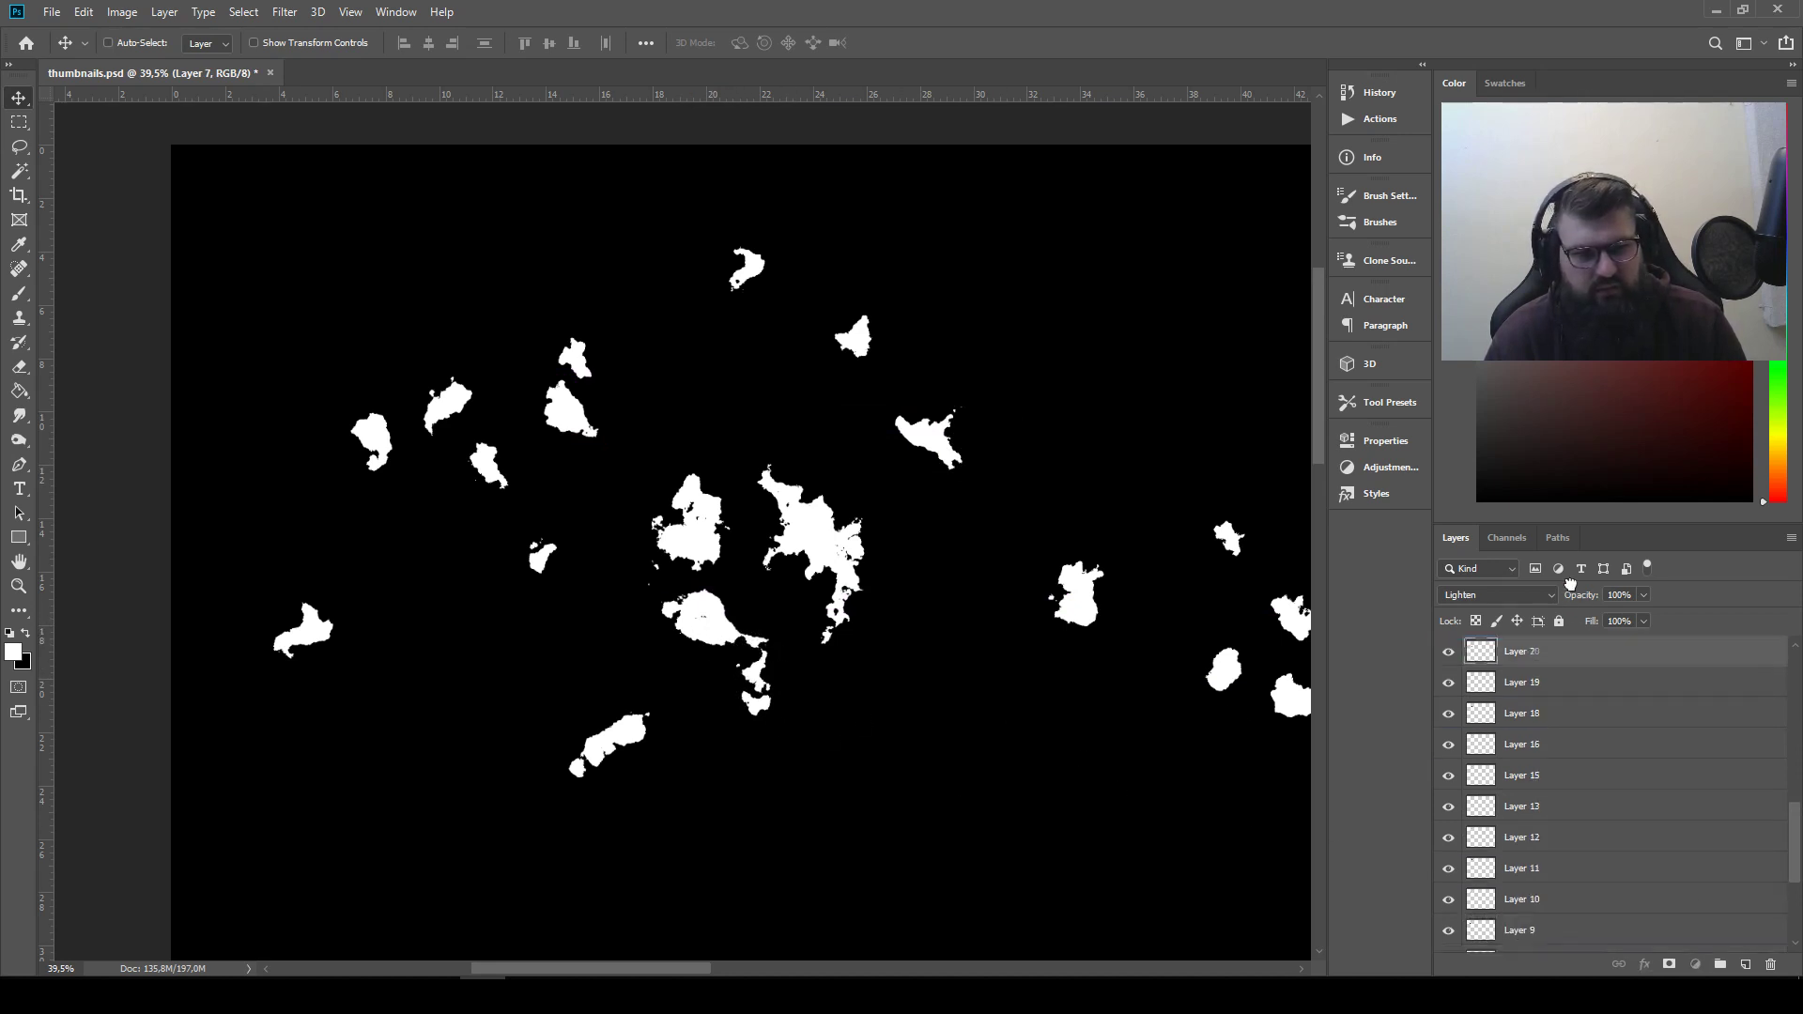
{"action": "scroll", "coordinate": [1558, 714], "scroll_direction": "up", "scroll_amount": 5}
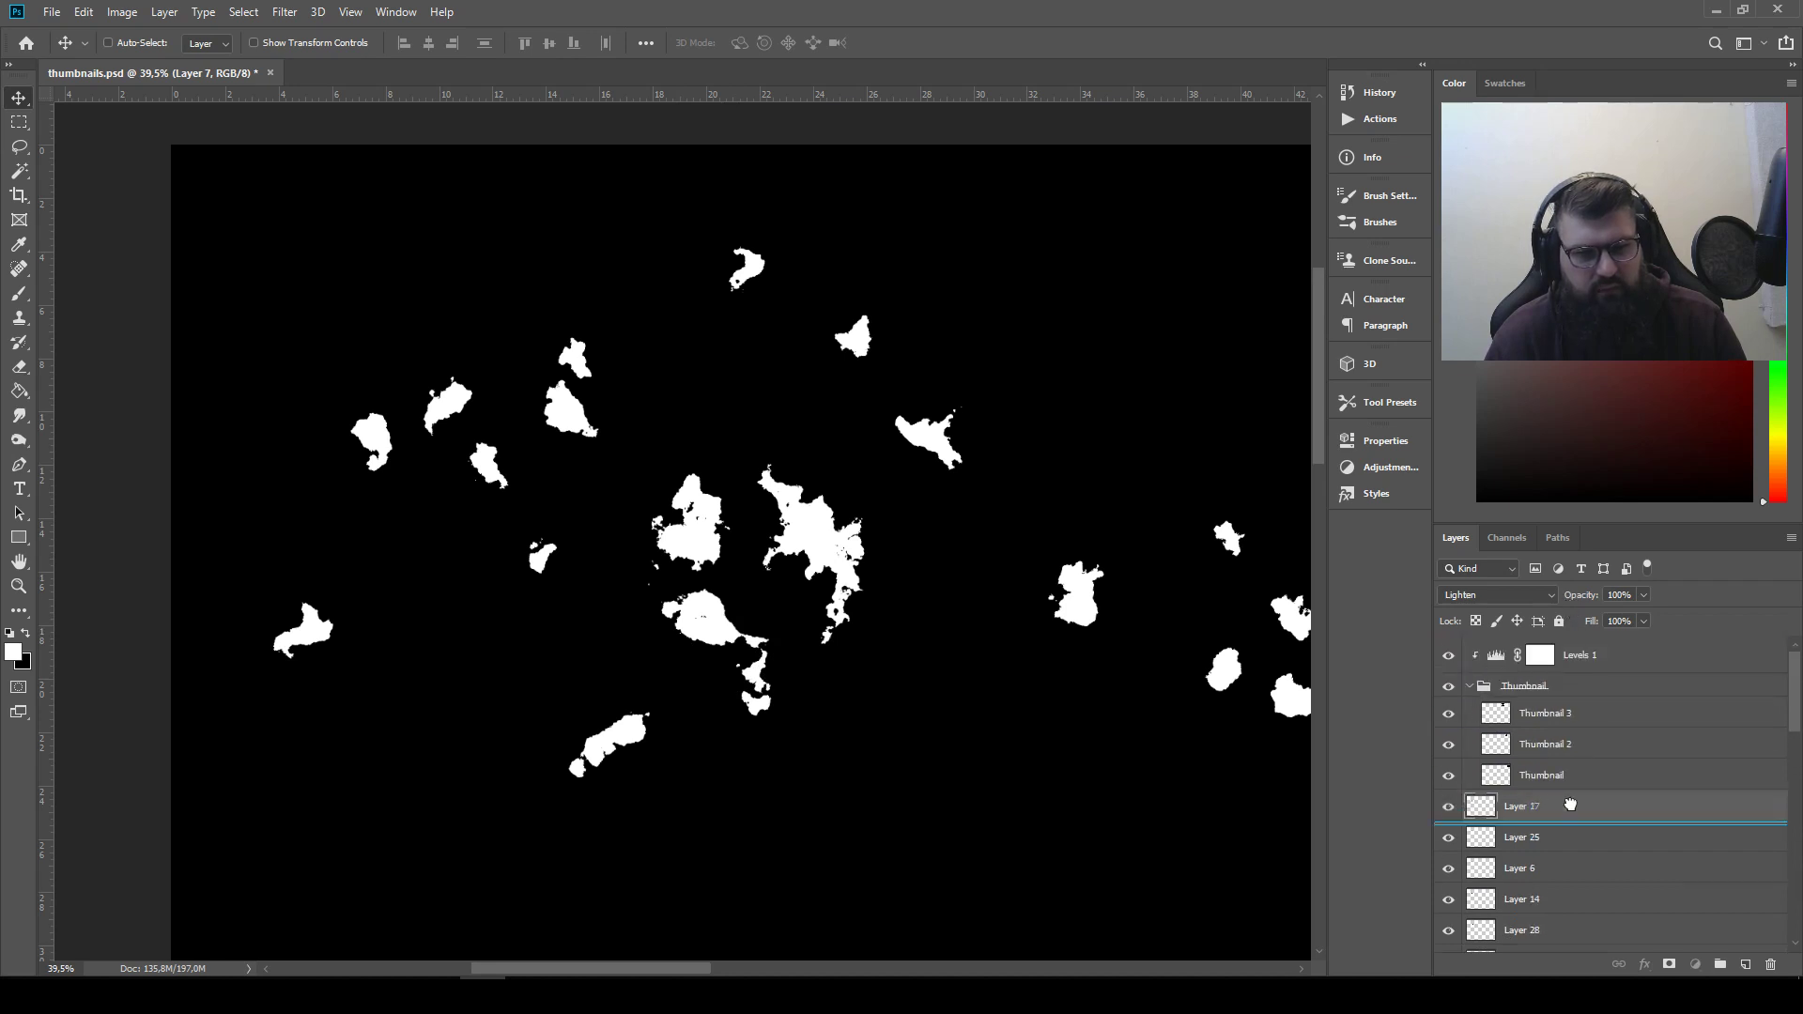
{"action": "left_click_drag", "start_coordinate": [838, 682], "coordinate": [831, 620]}
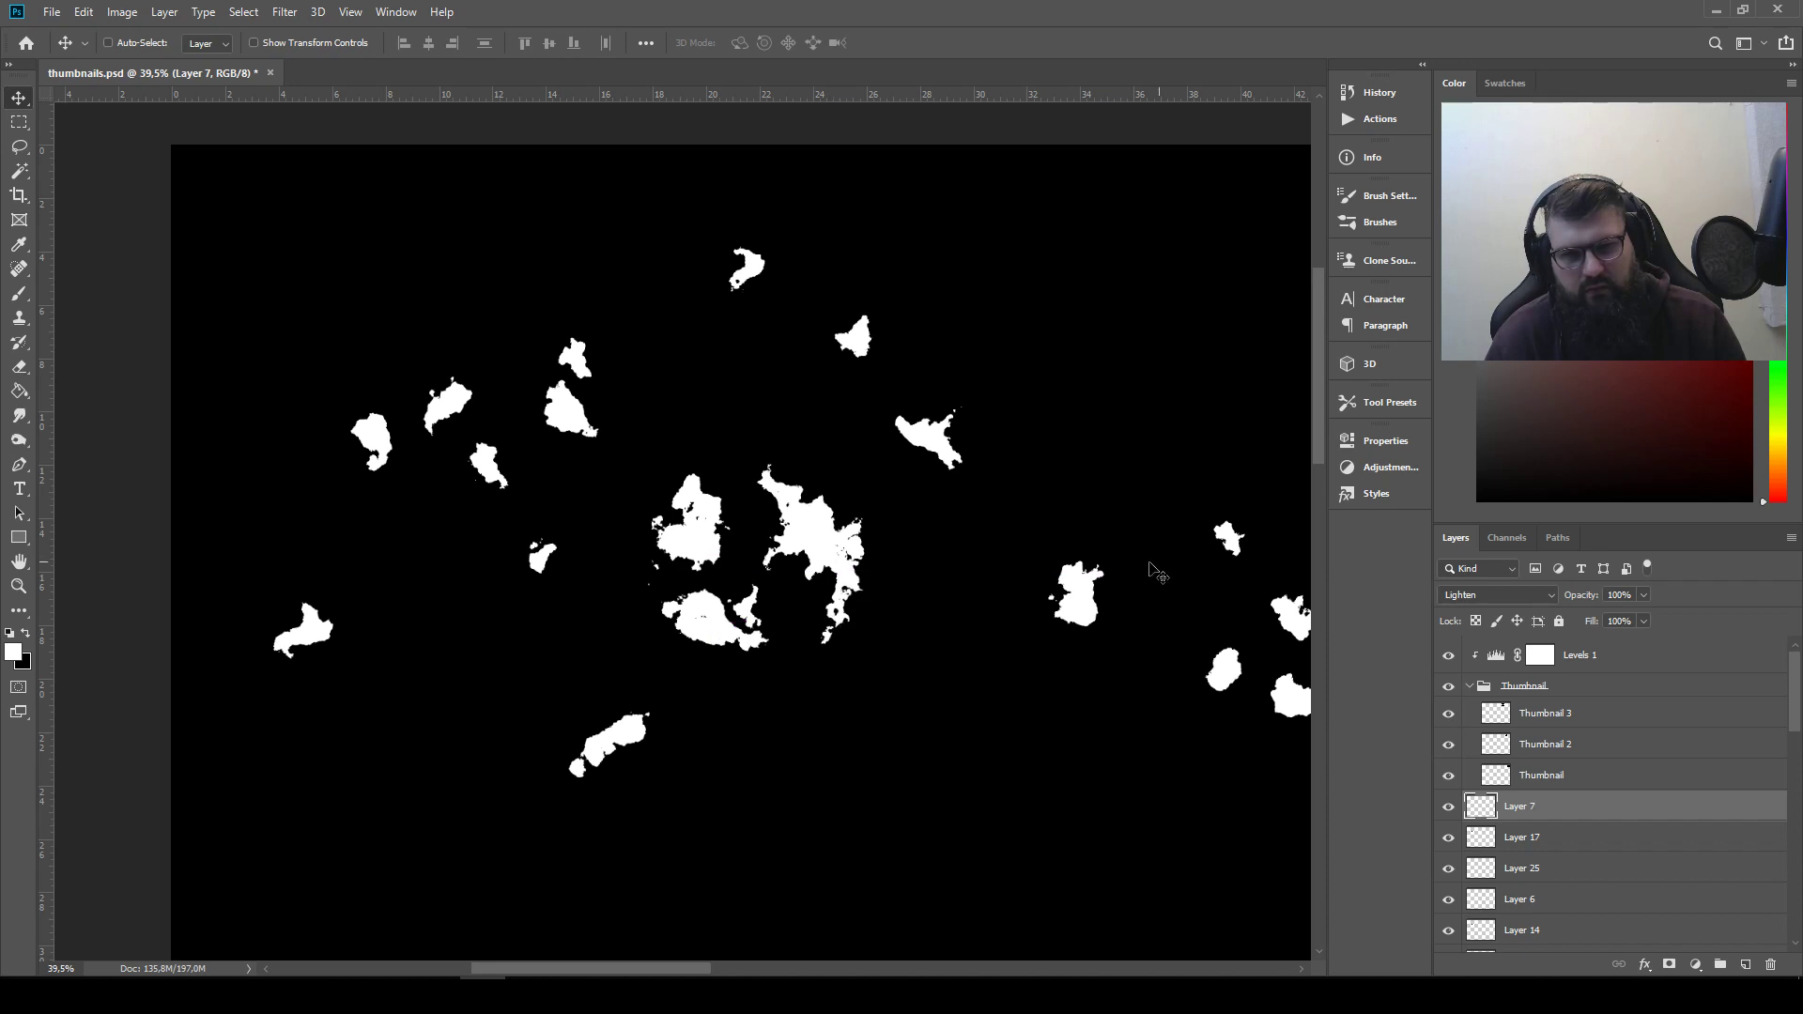
Try the small triangular piece beside the left silhouettes, raise its layer above Layer 7 and park it with the far lower-left piece
{"action": "left_click_drag", "start_coordinate": [827, 338], "coordinate": [615, 582]}
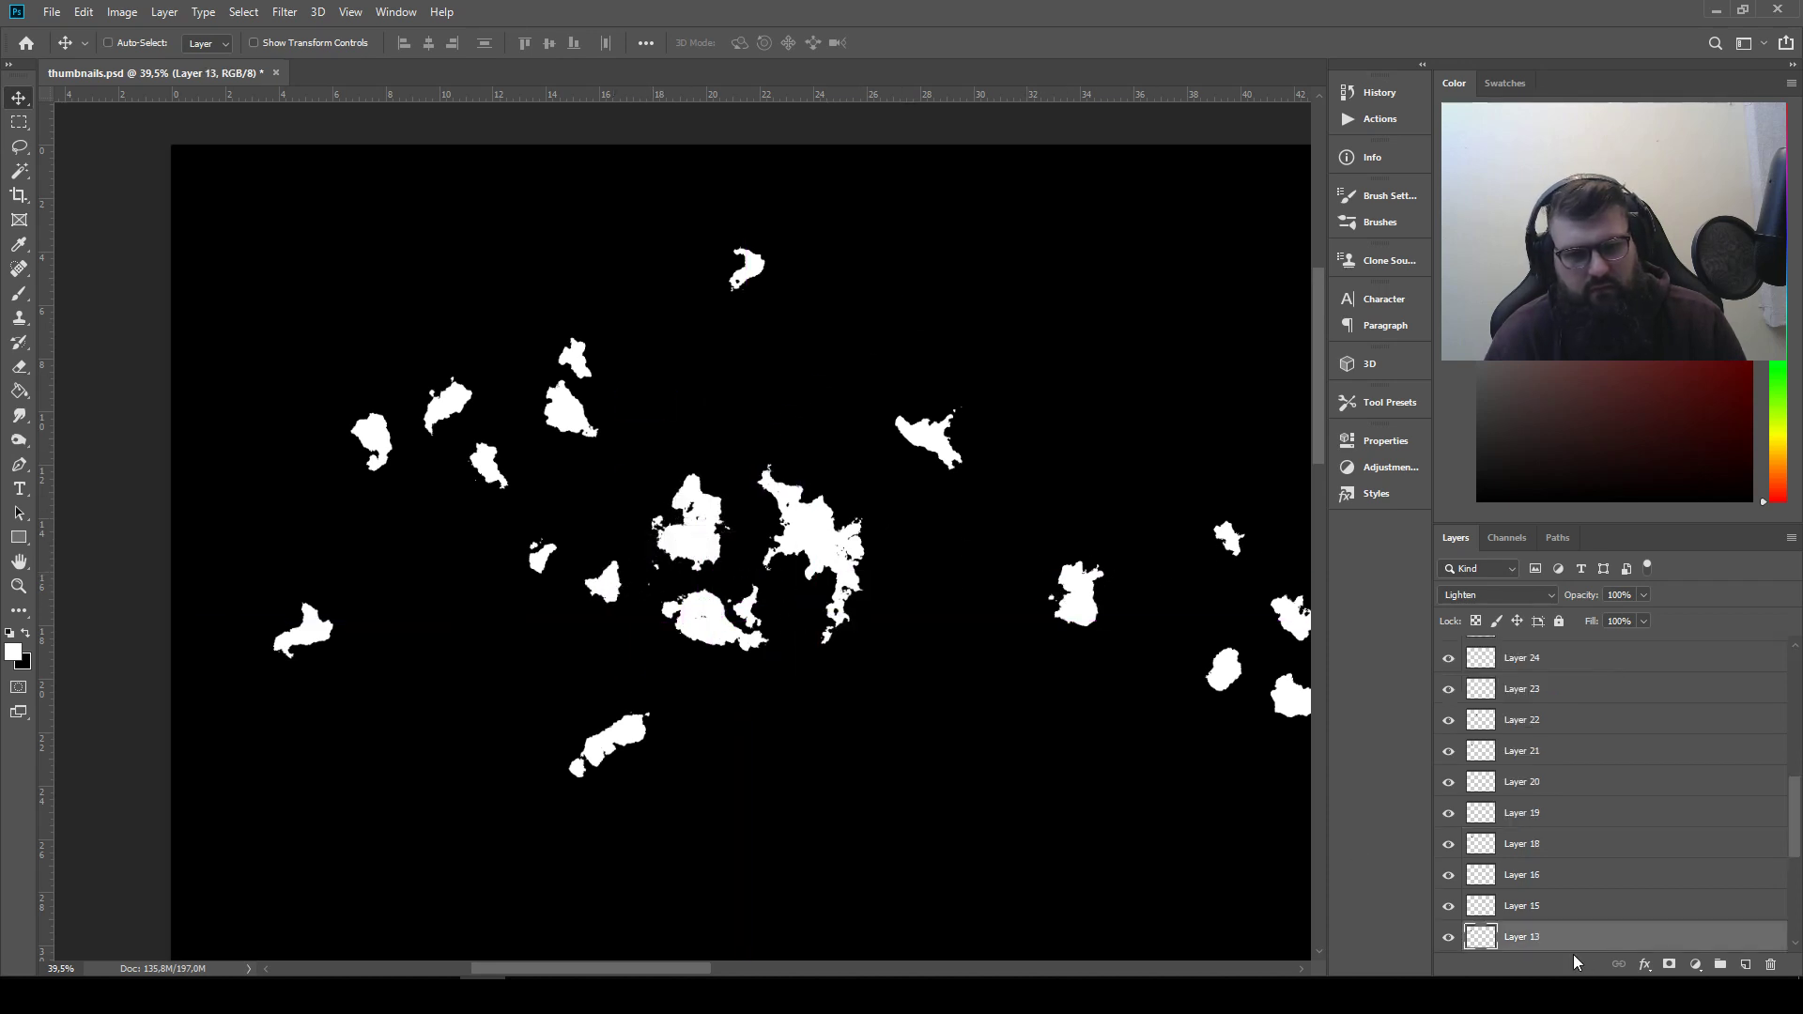
{"action": "left_click_drag", "start_coordinate": [1549, 936], "coordinate": [1541, 796]}
{"action": "left_click_drag", "start_coordinate": [711, 587], "coordinate": [331, 674]}
Copy the marquee-selected silhouette group into a new layer above Thumbnail 3 and name it Thumbnail 4
{"action": "left_click", "coordinate": [19, 122]}
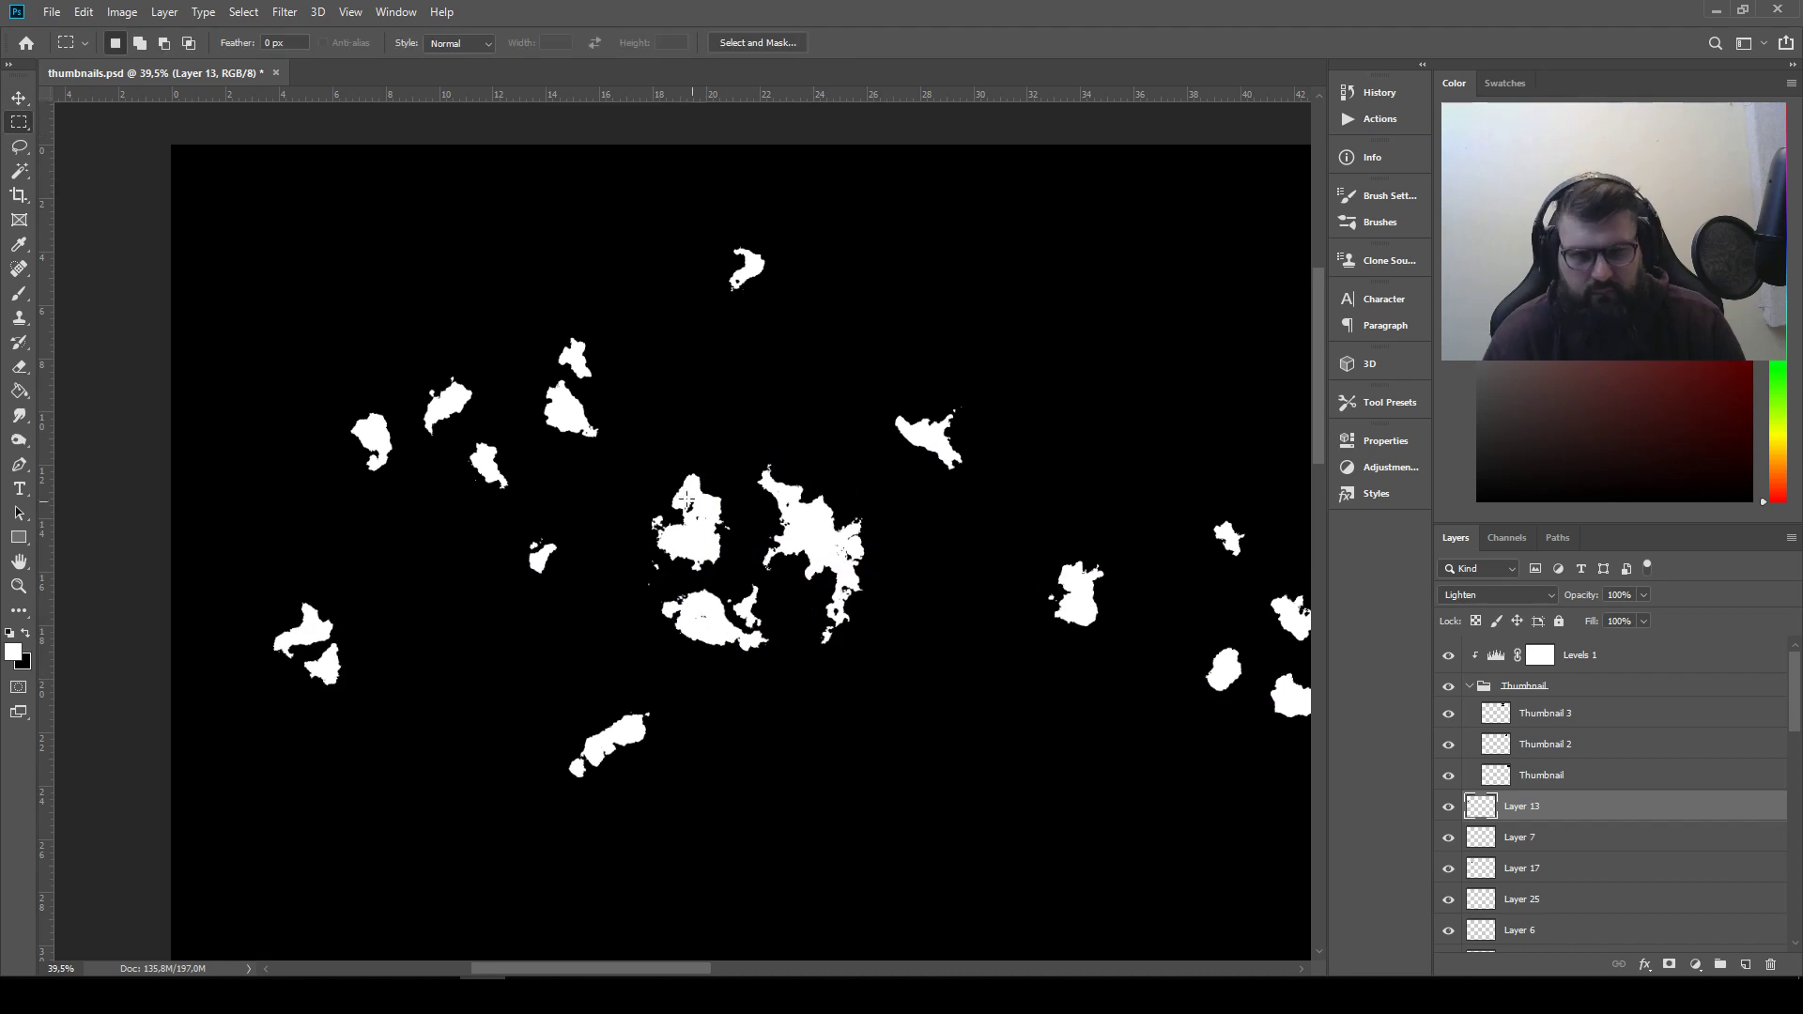
{"action": "left_click_drag", "start_coordinate": [634, 457], "coordinate": [889, 672]}
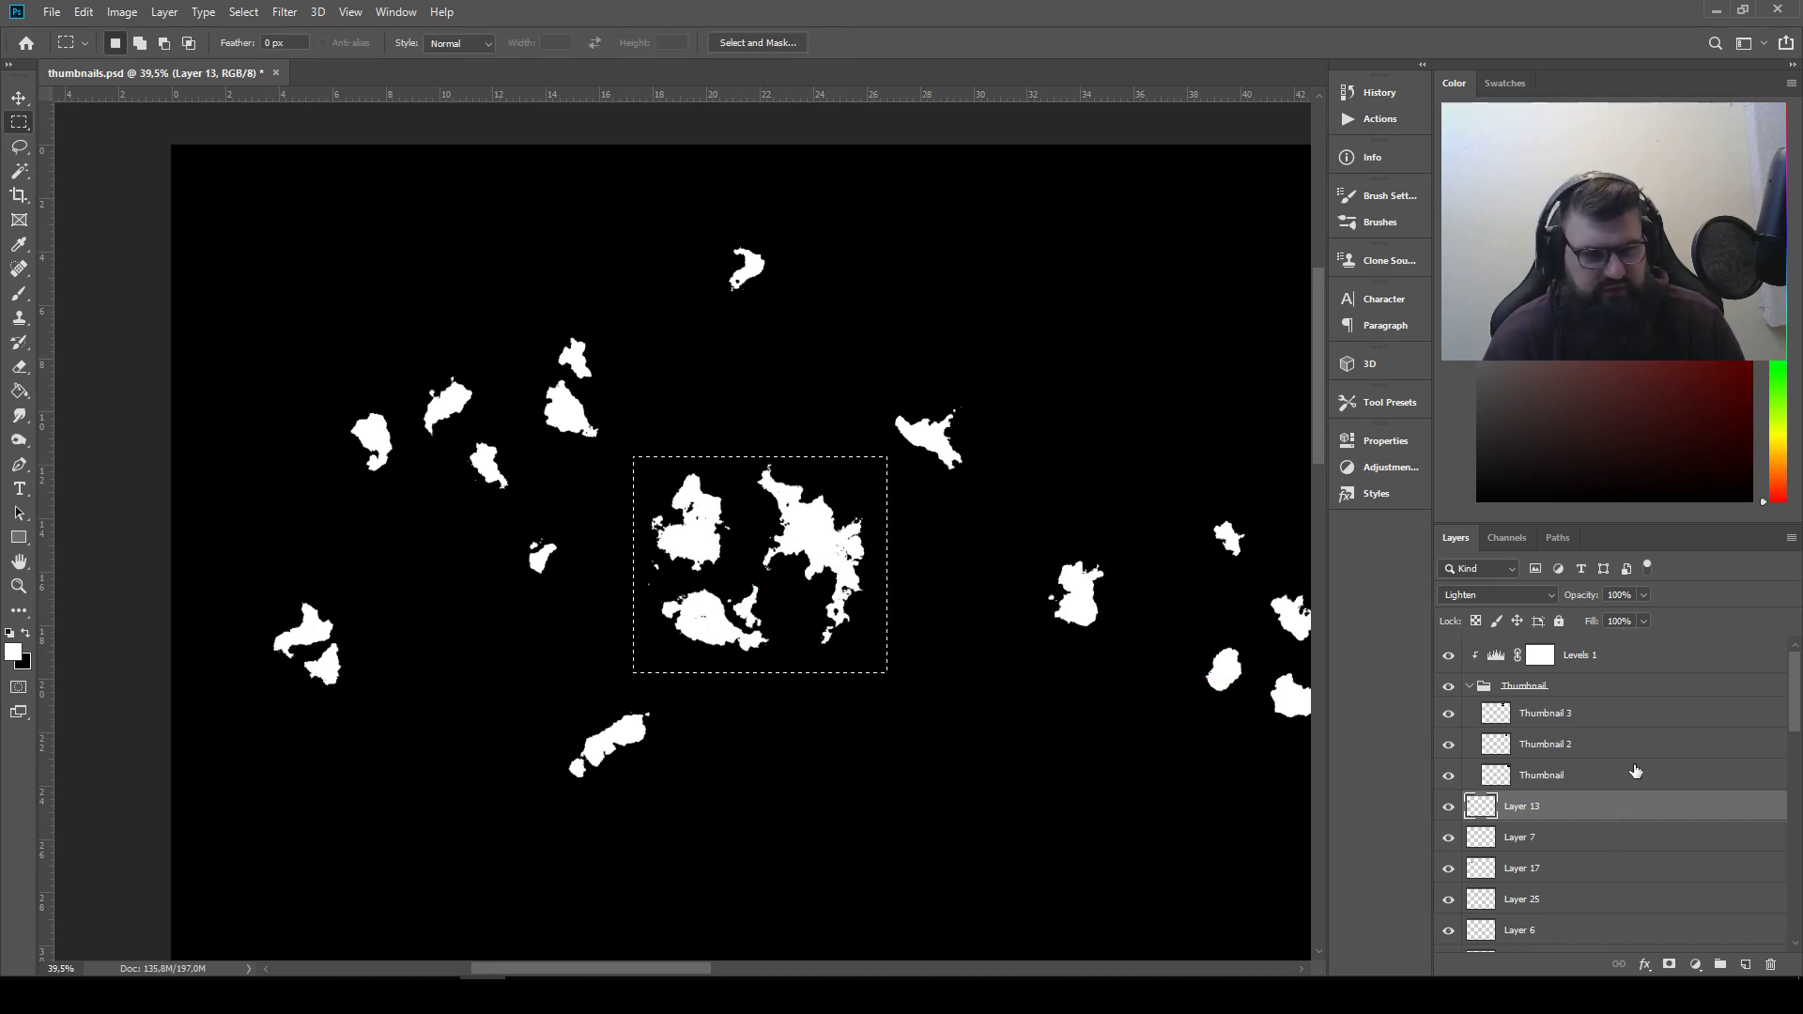
{"action": "left_click", "coordinate": [1611, 715]}
{"action": "key", "text": "ctrl+j"}
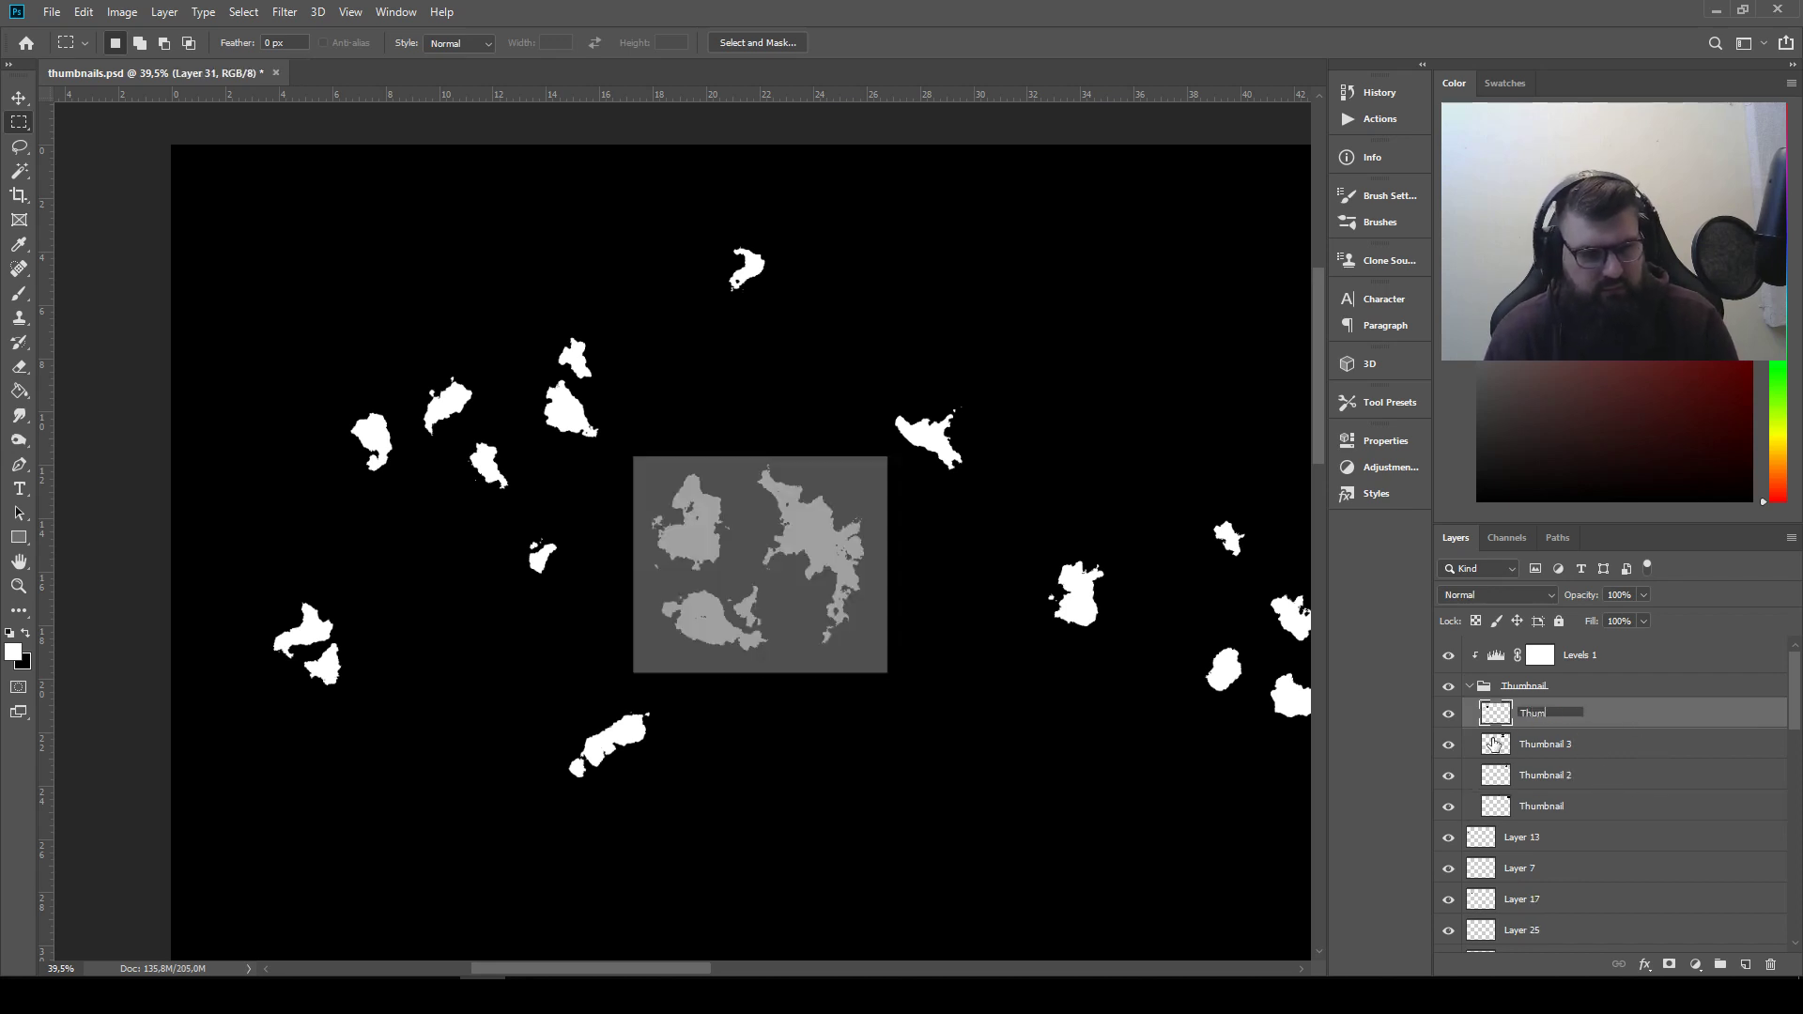
{"action": "type", "text": "Thumbnail 4"}
{"action": "key", "text": "Return"}
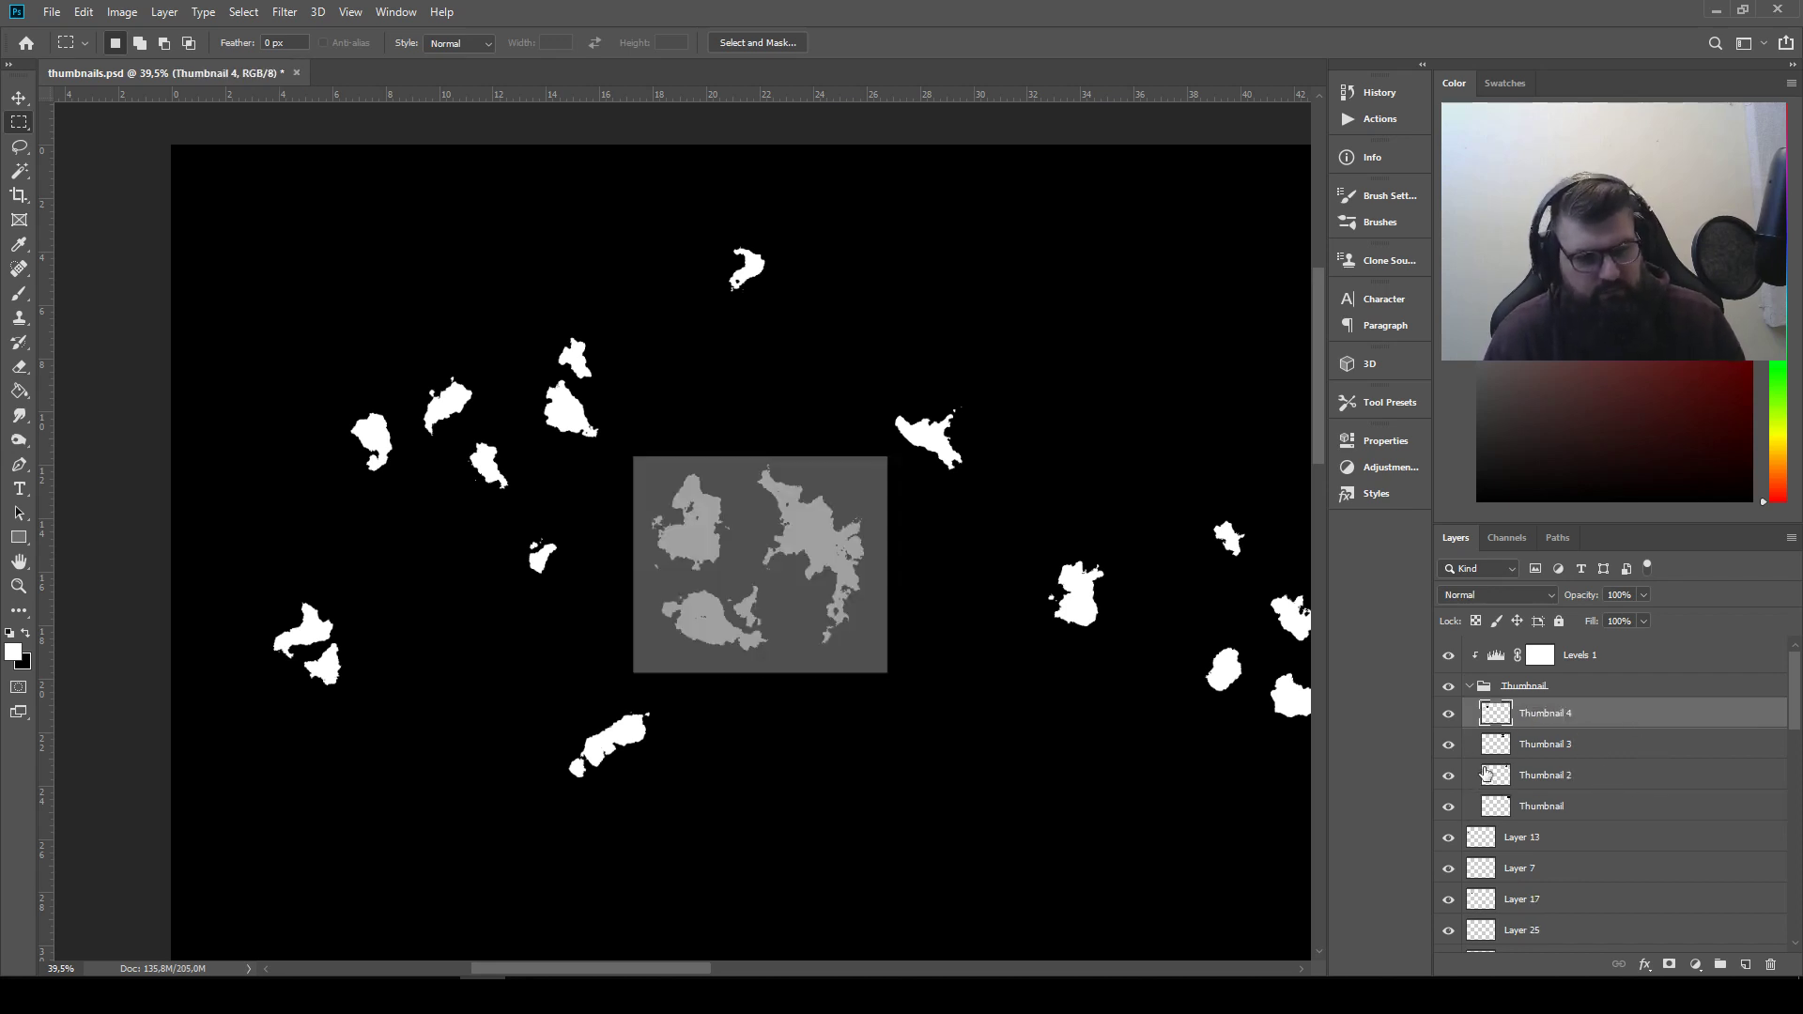
Group all shape layers from Layer 13 down to Layer 1 as Shapes and hide the group
{"action": "left_click", "coordinate": [1611, 850]}
{"action": "scroll", "coordinate": [1611, 850], "scroll_direction": "down", "scroll_amount": 8}
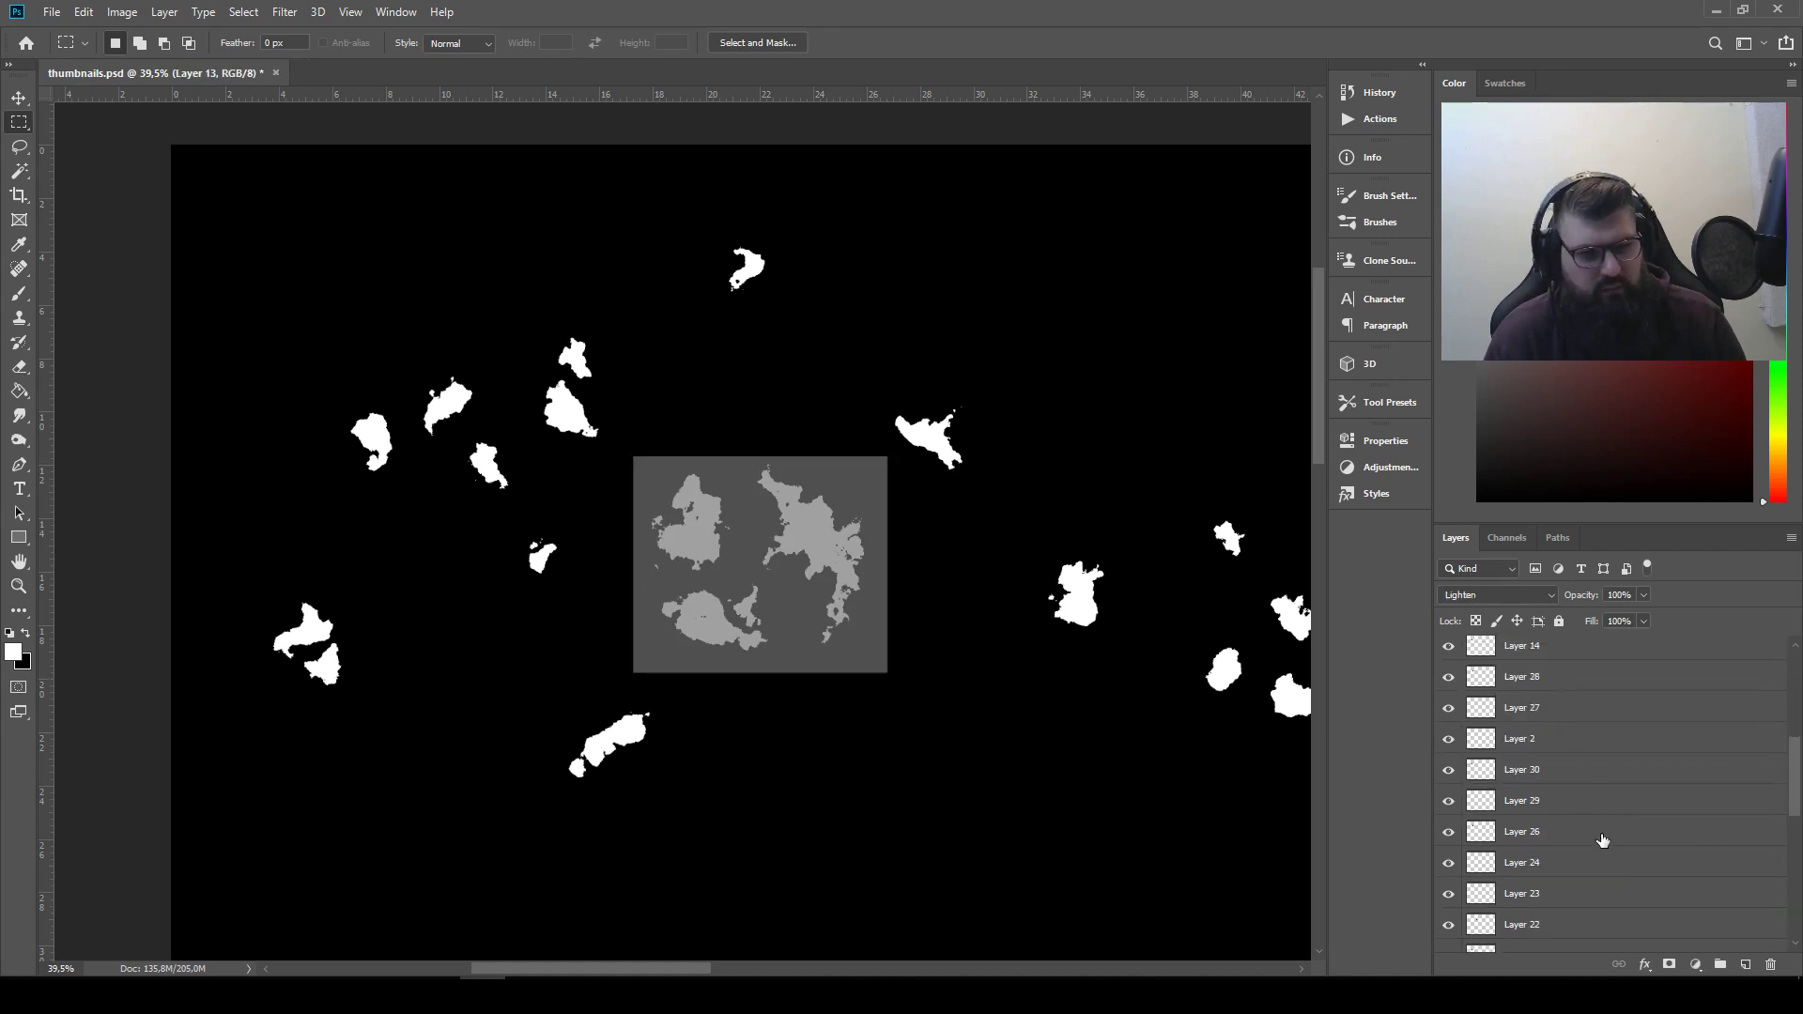
{"action": "left_click", "coordinate": [1599, 906], "text": "shift"}
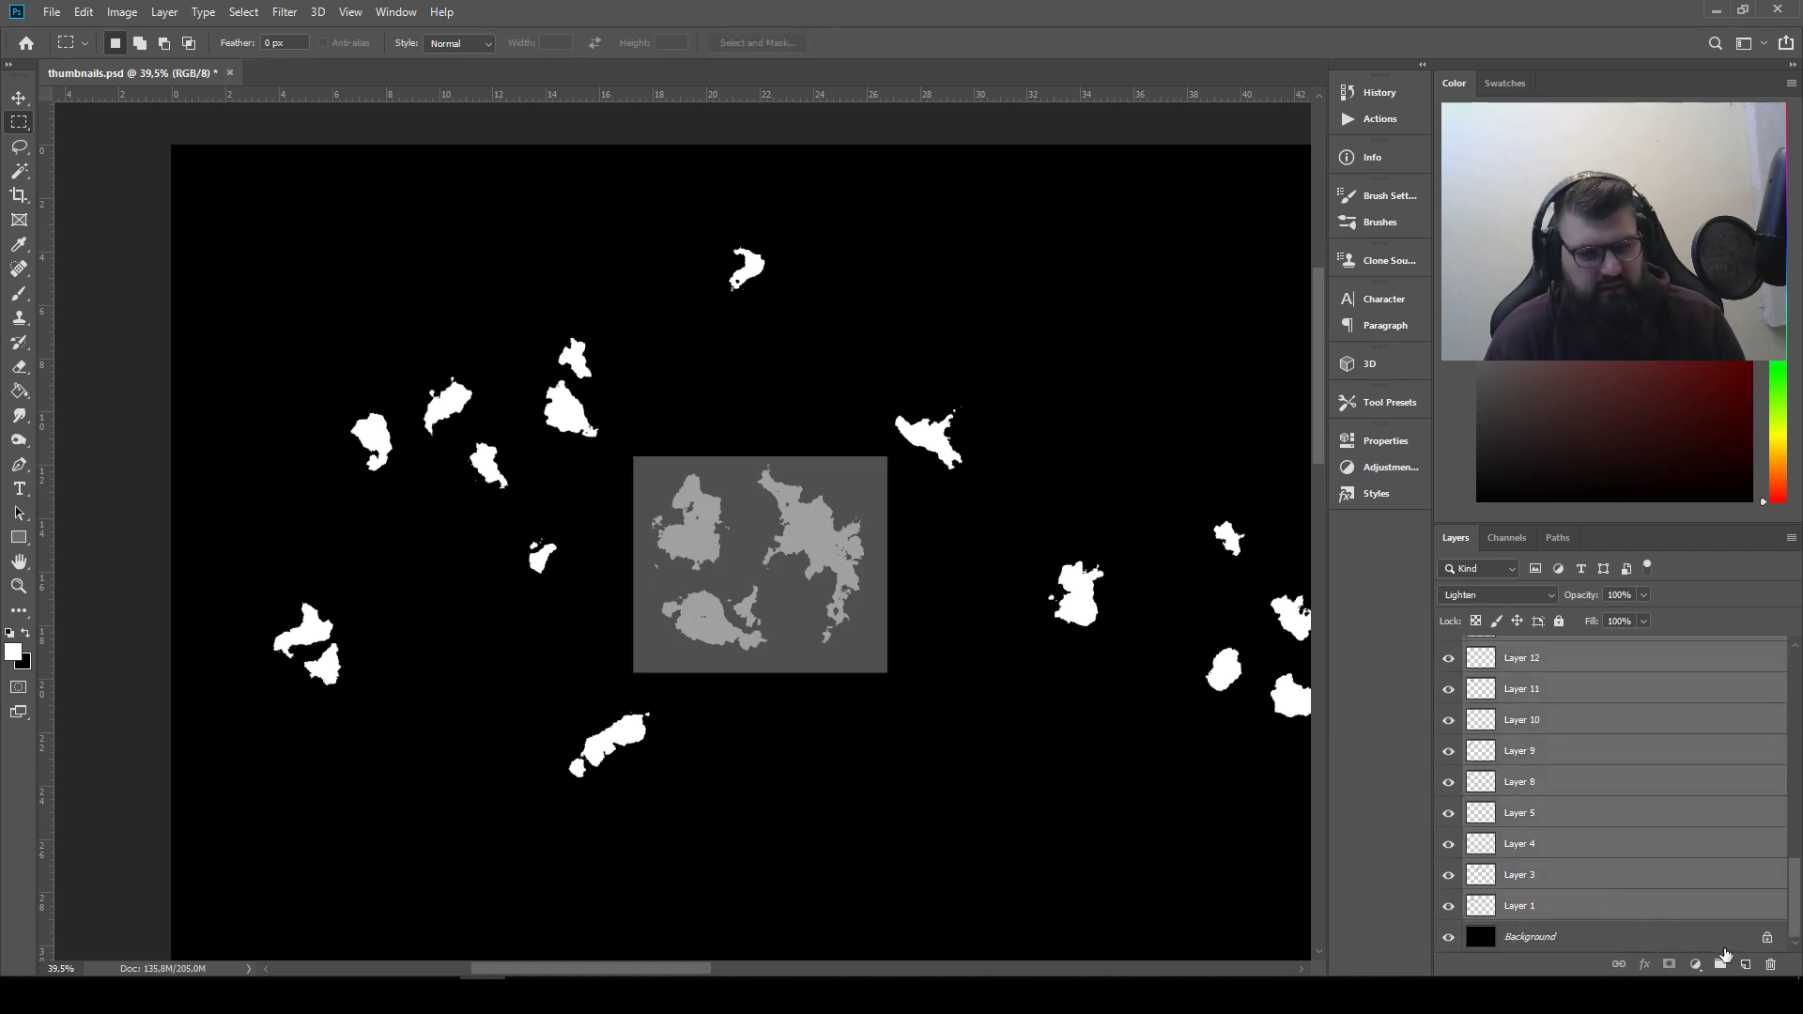
{"action": "left_click", "coordinate": [1721, 965]}
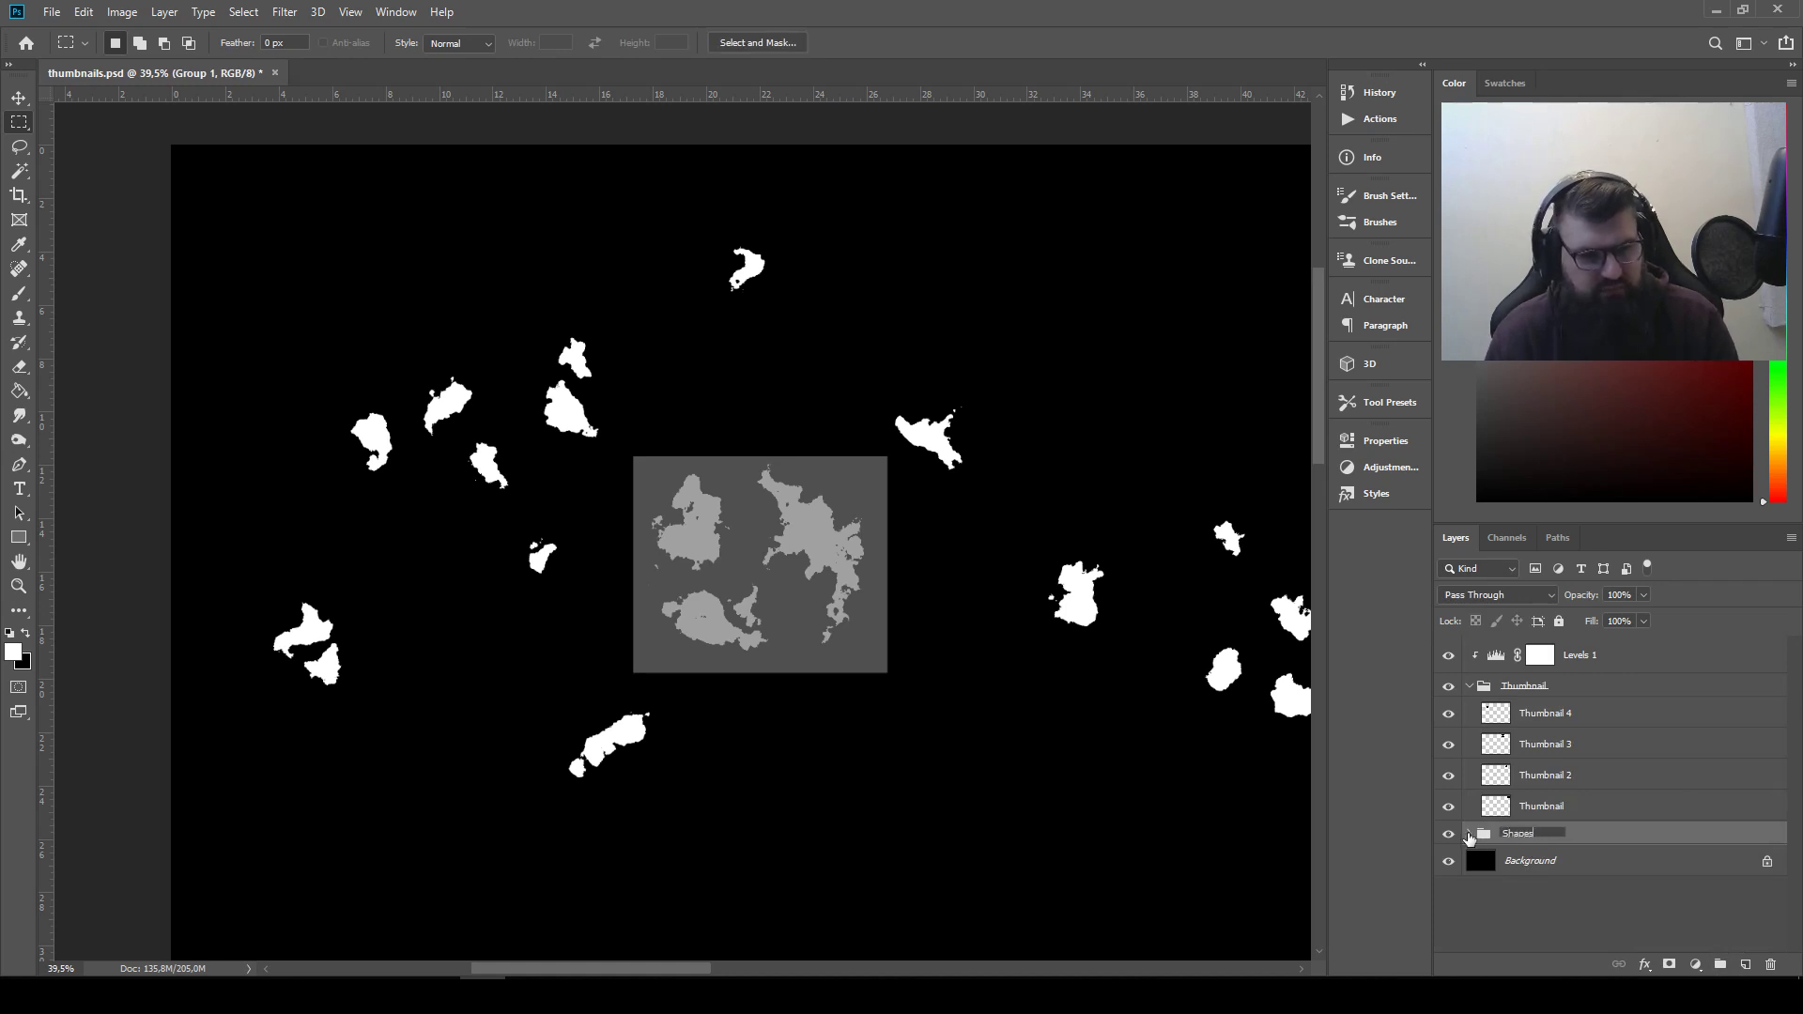
{"action": "type", "text": "es"}
{"action": "key", "text": "Return"}
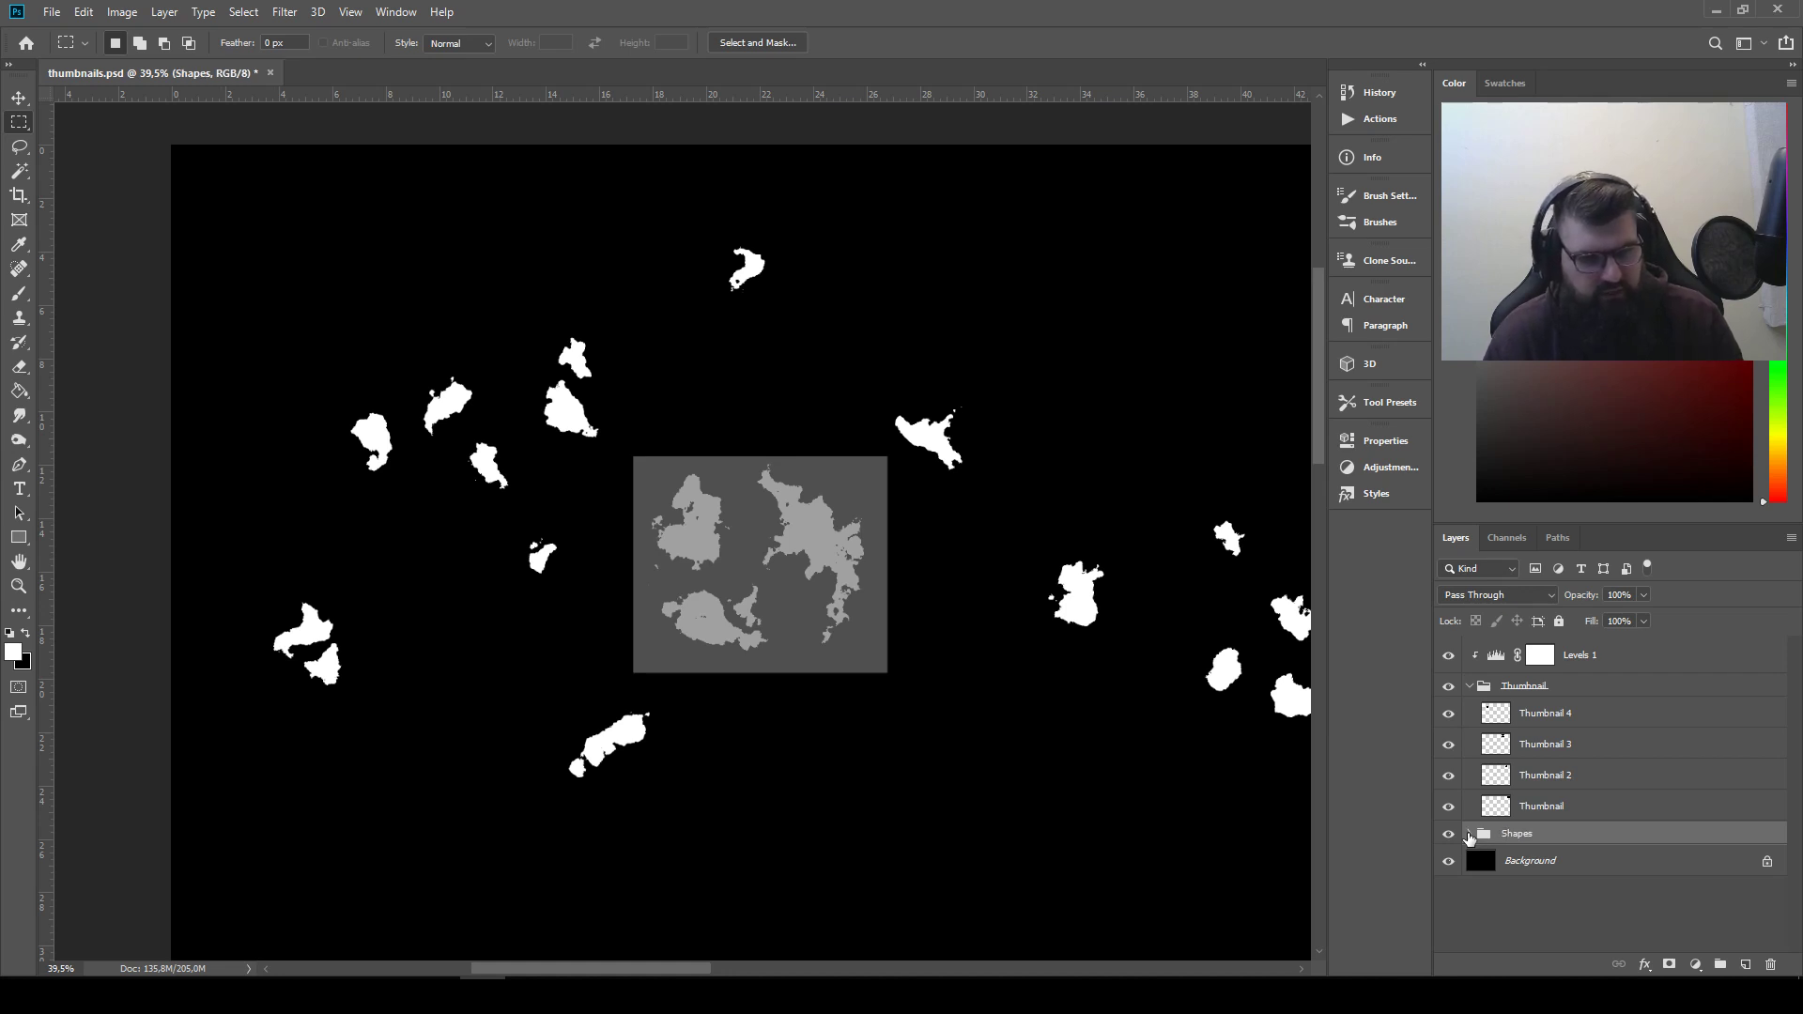
{"action": "left_click", "coordinate": [1447, 834]}
{"action": "left_click", "coordinate": [1472, 834]}
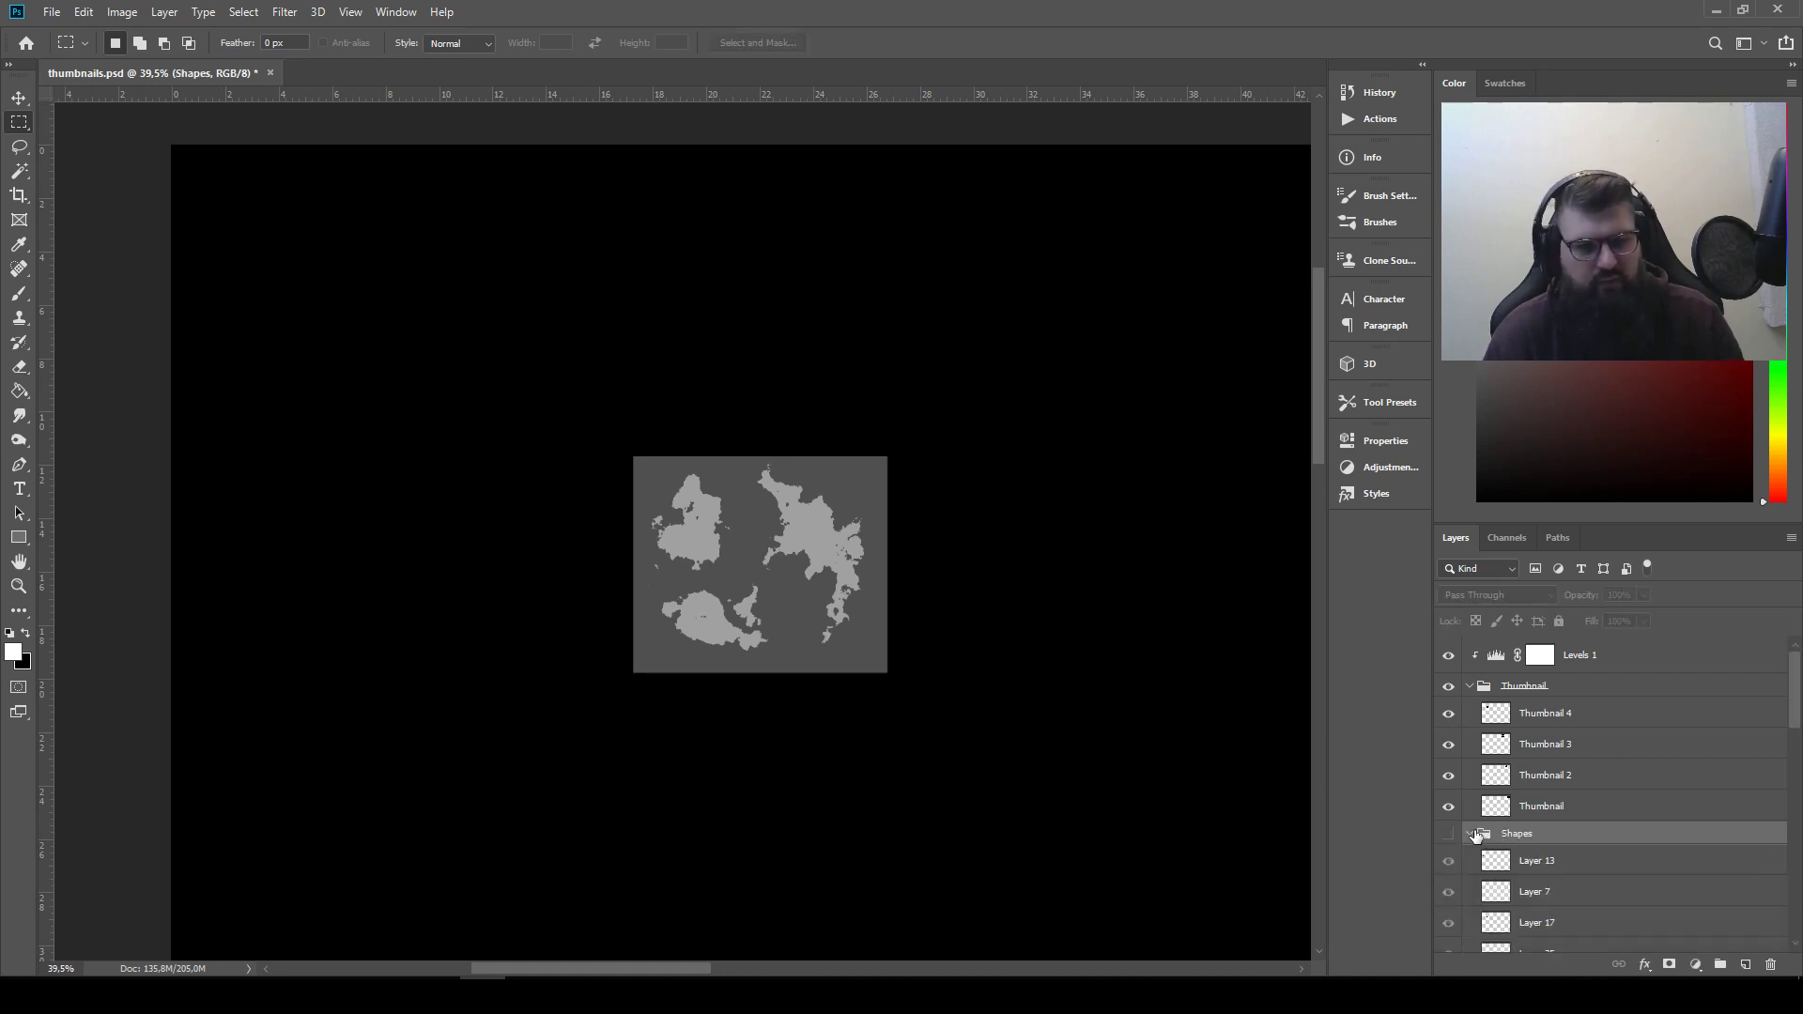
{"action": "left_click_drag", "start_coordinate": [1225, 718], "coordinate": [866, 761]}
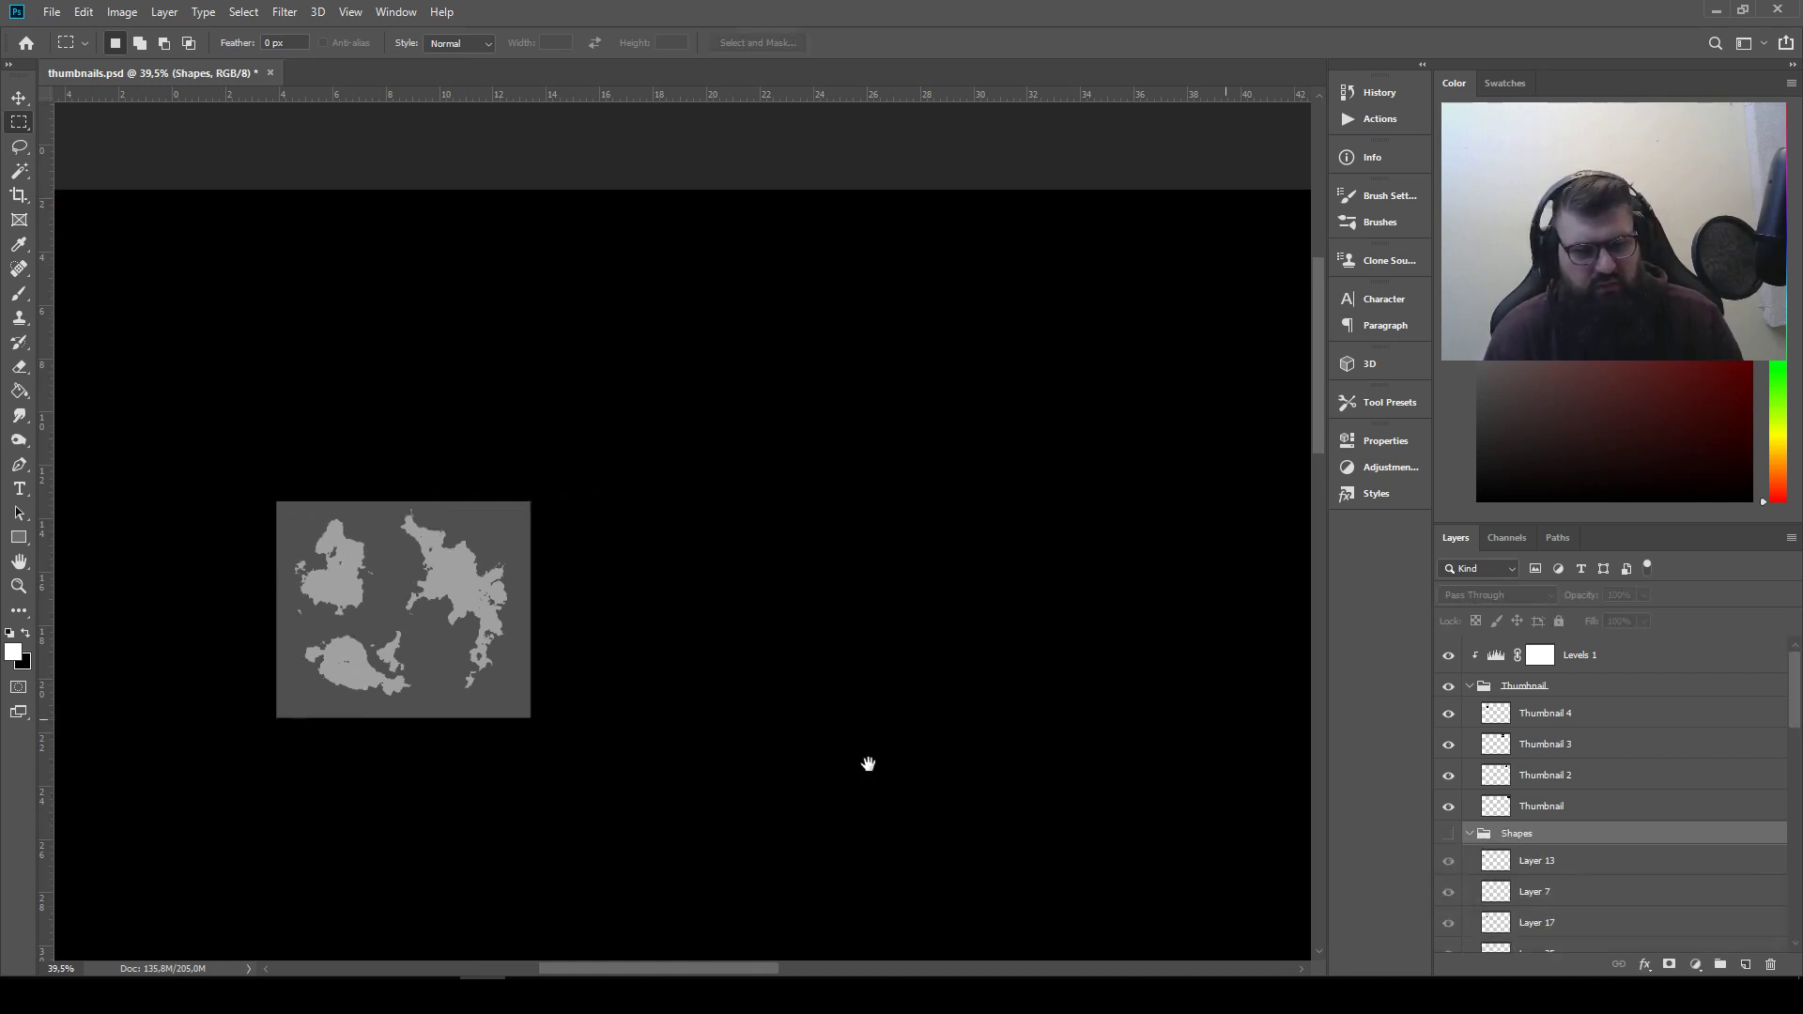
{"action": "left_click", "coordinate": [1589, 869]}
{"action": "left_click", "coordinate": [1580, 901]}
{"action": "left_click", "coordinate": [1563, 932]}
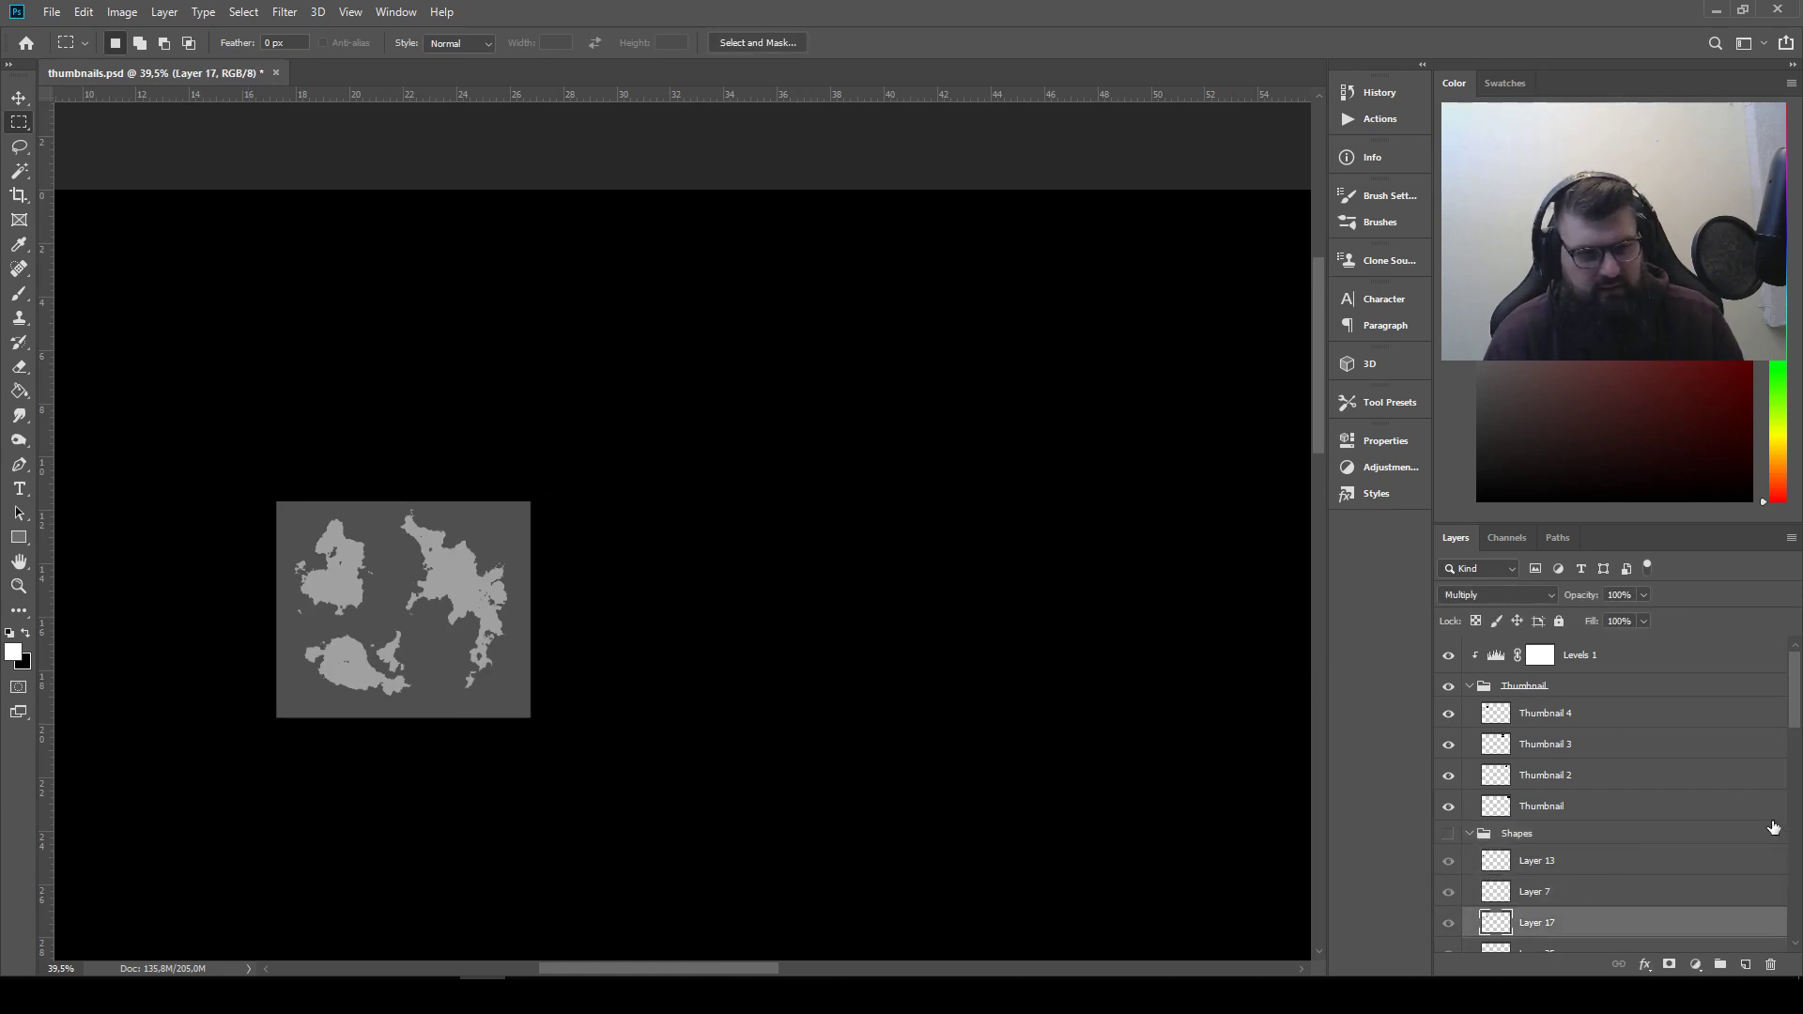
{"action": "left_click", "coordinate": [1592, 778]}
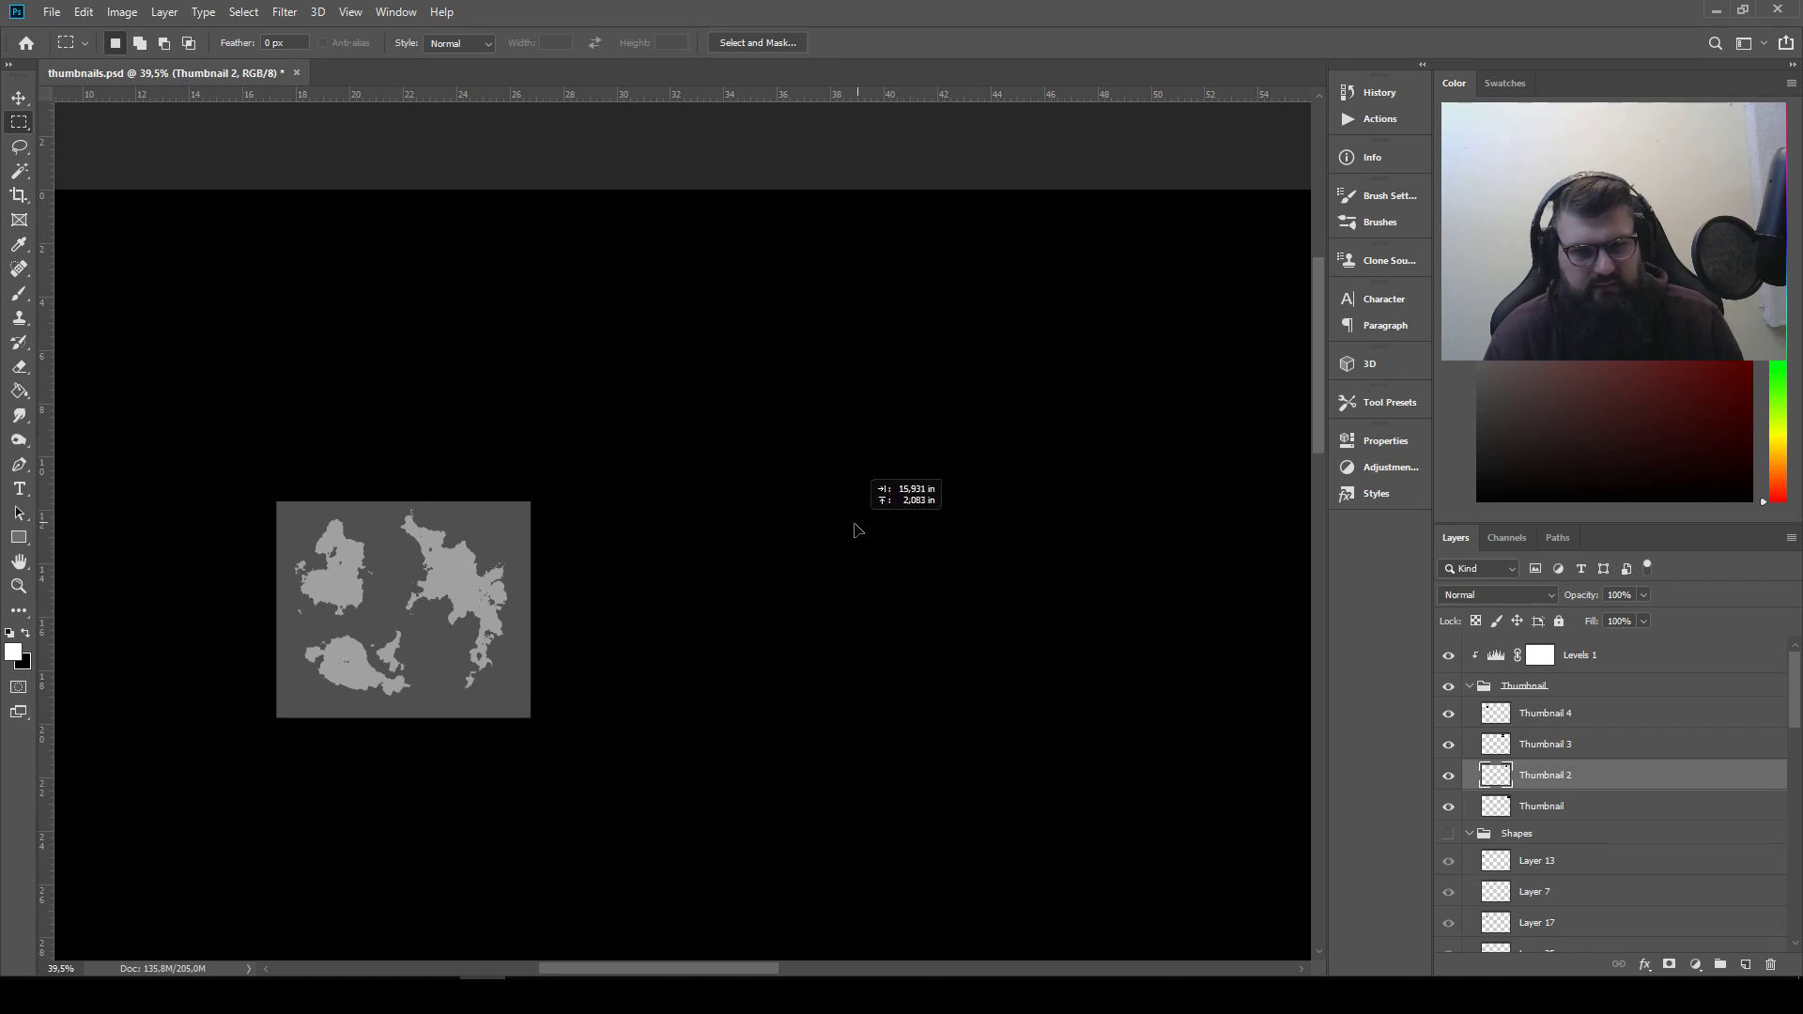
Move Thumbnail 4 to the thumbnail row, placing it below the middle thumbnail with their left edges aligned
{"action": "left_click", "coordinate": [1554, 718]}
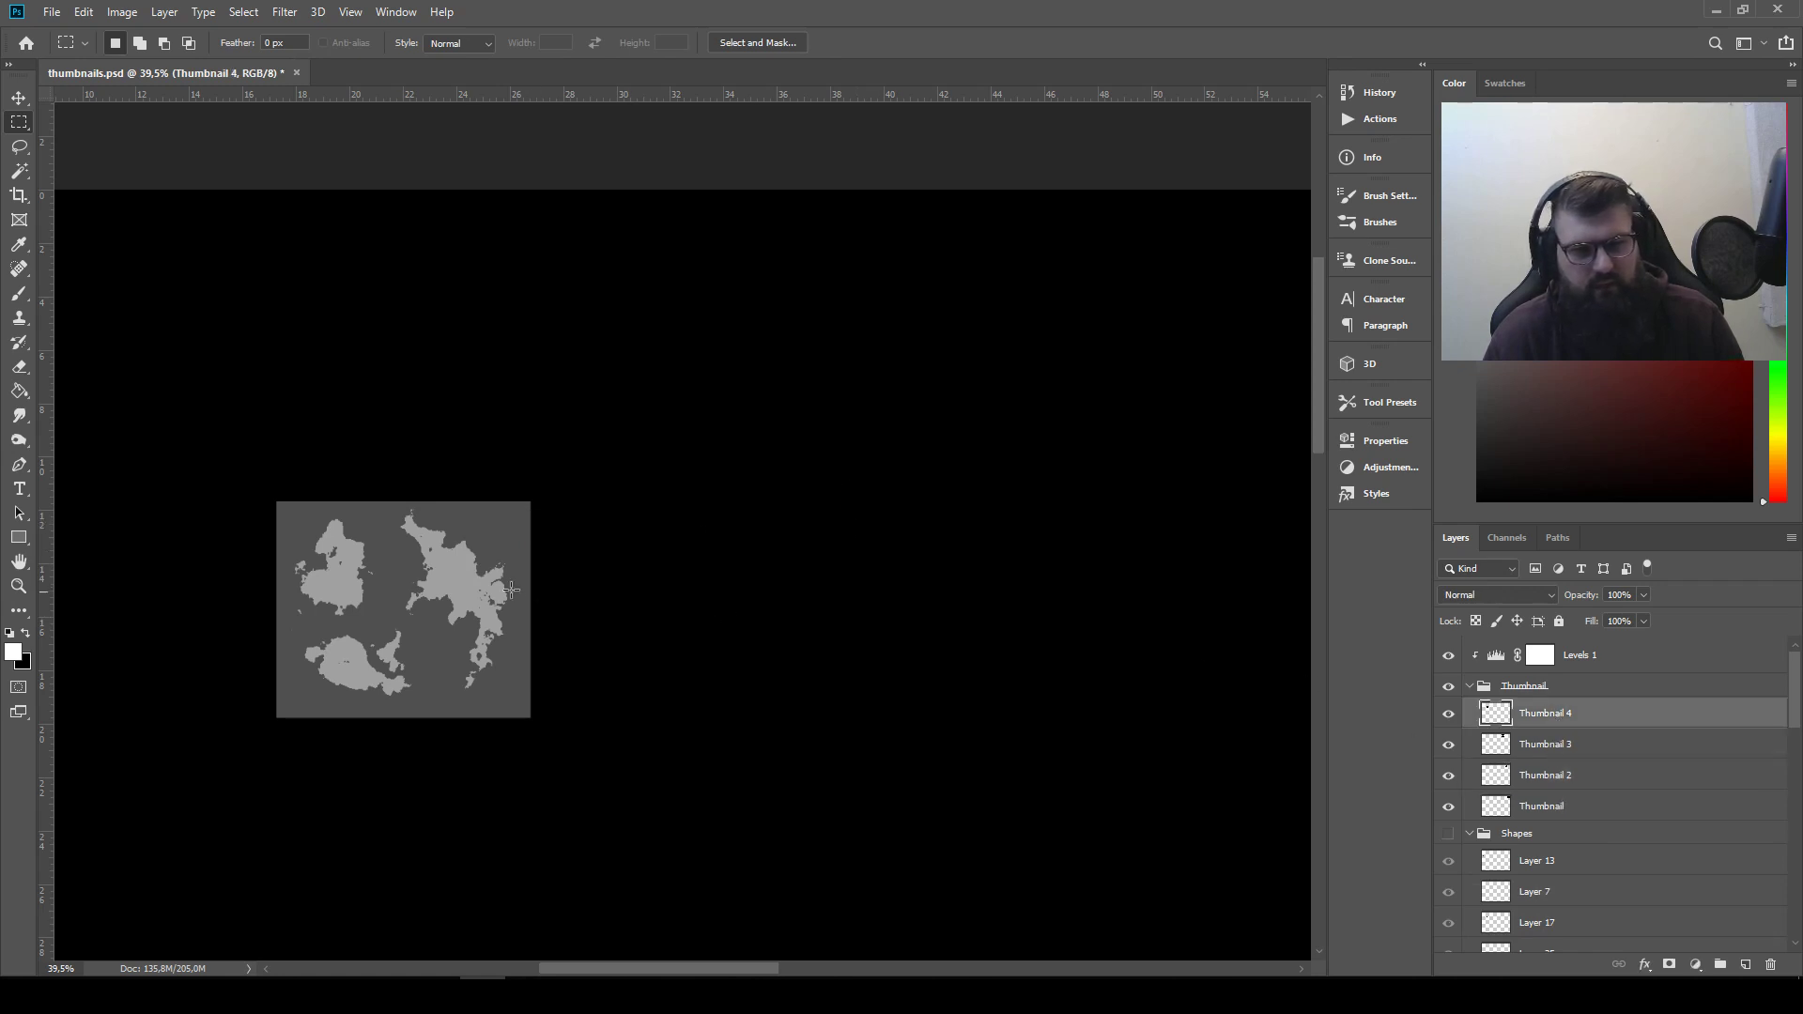
{"action": "left_click", "coordinate": [19, 98]}
{"action": "left_click_drag", "start_coordinate": [366, 623], "coordinate": [1114, 505]}
{"action": "left_click_drag", "start_coordinate": [1165, 554], "coordinate": [18, 561]}
{"action": "left_click_drag", "start_coordinate": [131, 544], "coordinate": [647, 536]}
{"action": "left_click_drag", "start_coordinate": [595, 605], "coordinate": [666, 642]}
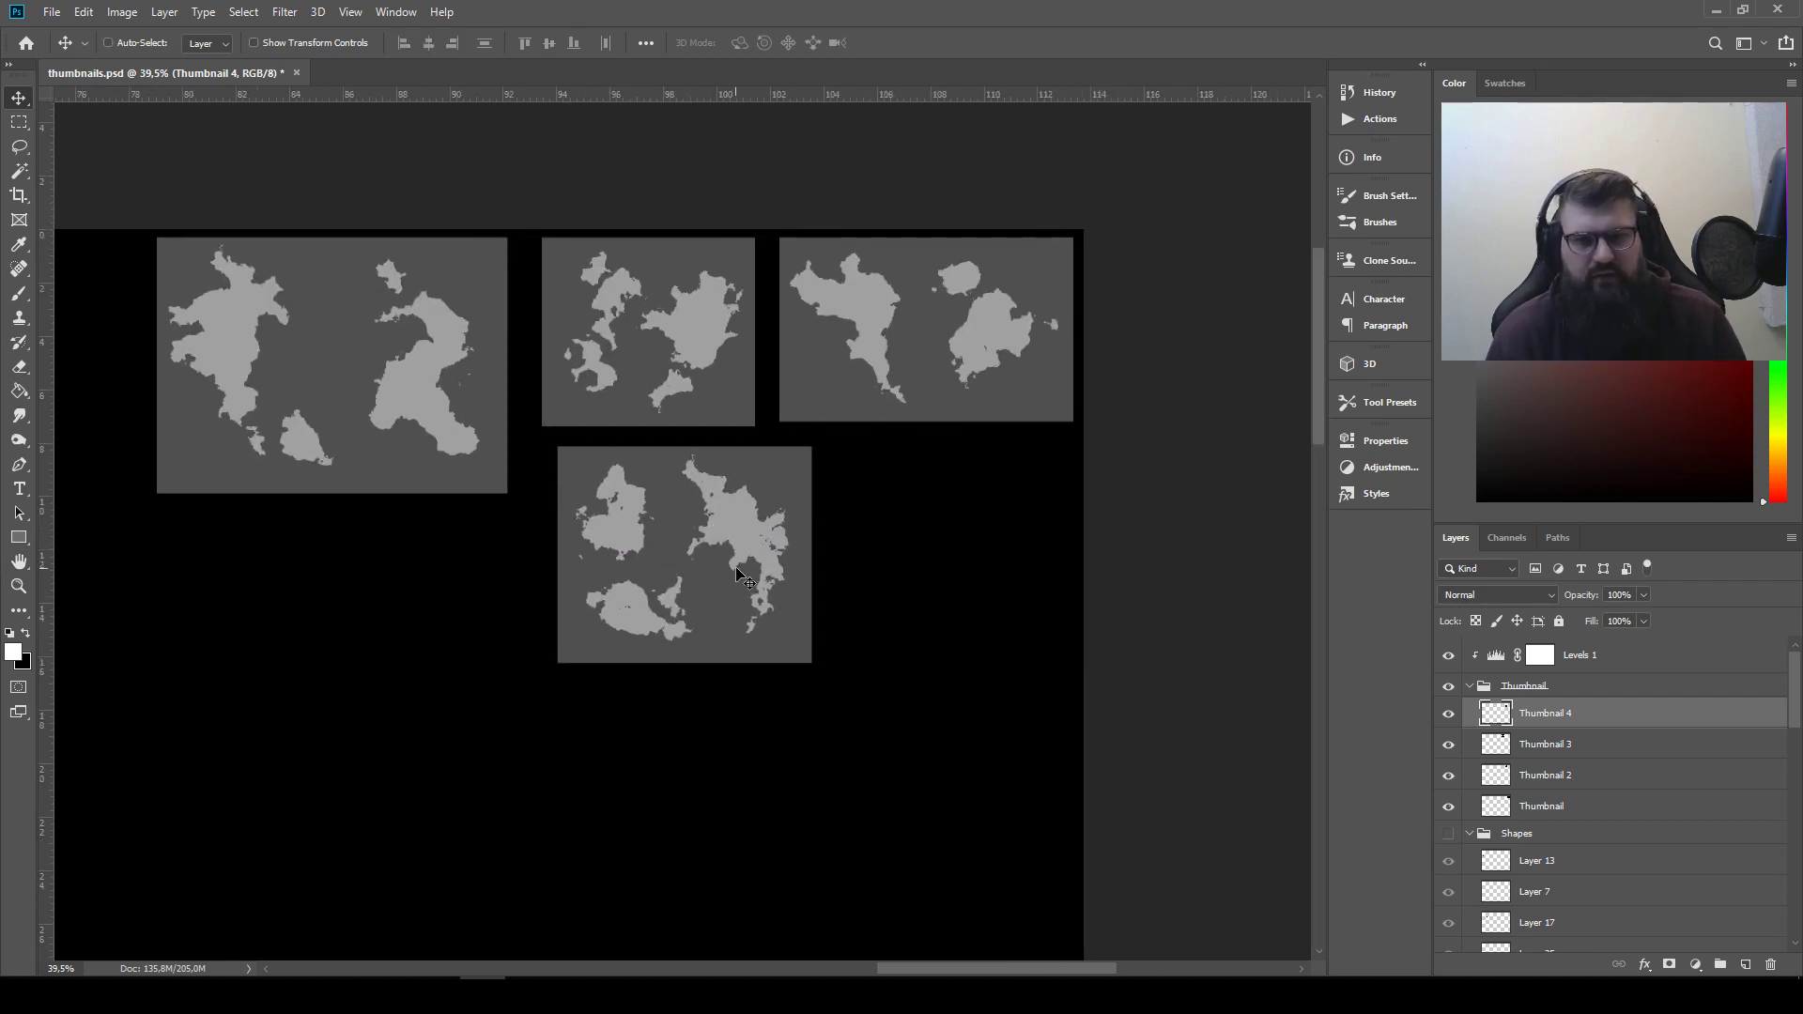
{"action": "left_click_drag", "start_coordinate": [736, 569], "coordinate": [698, 554]}
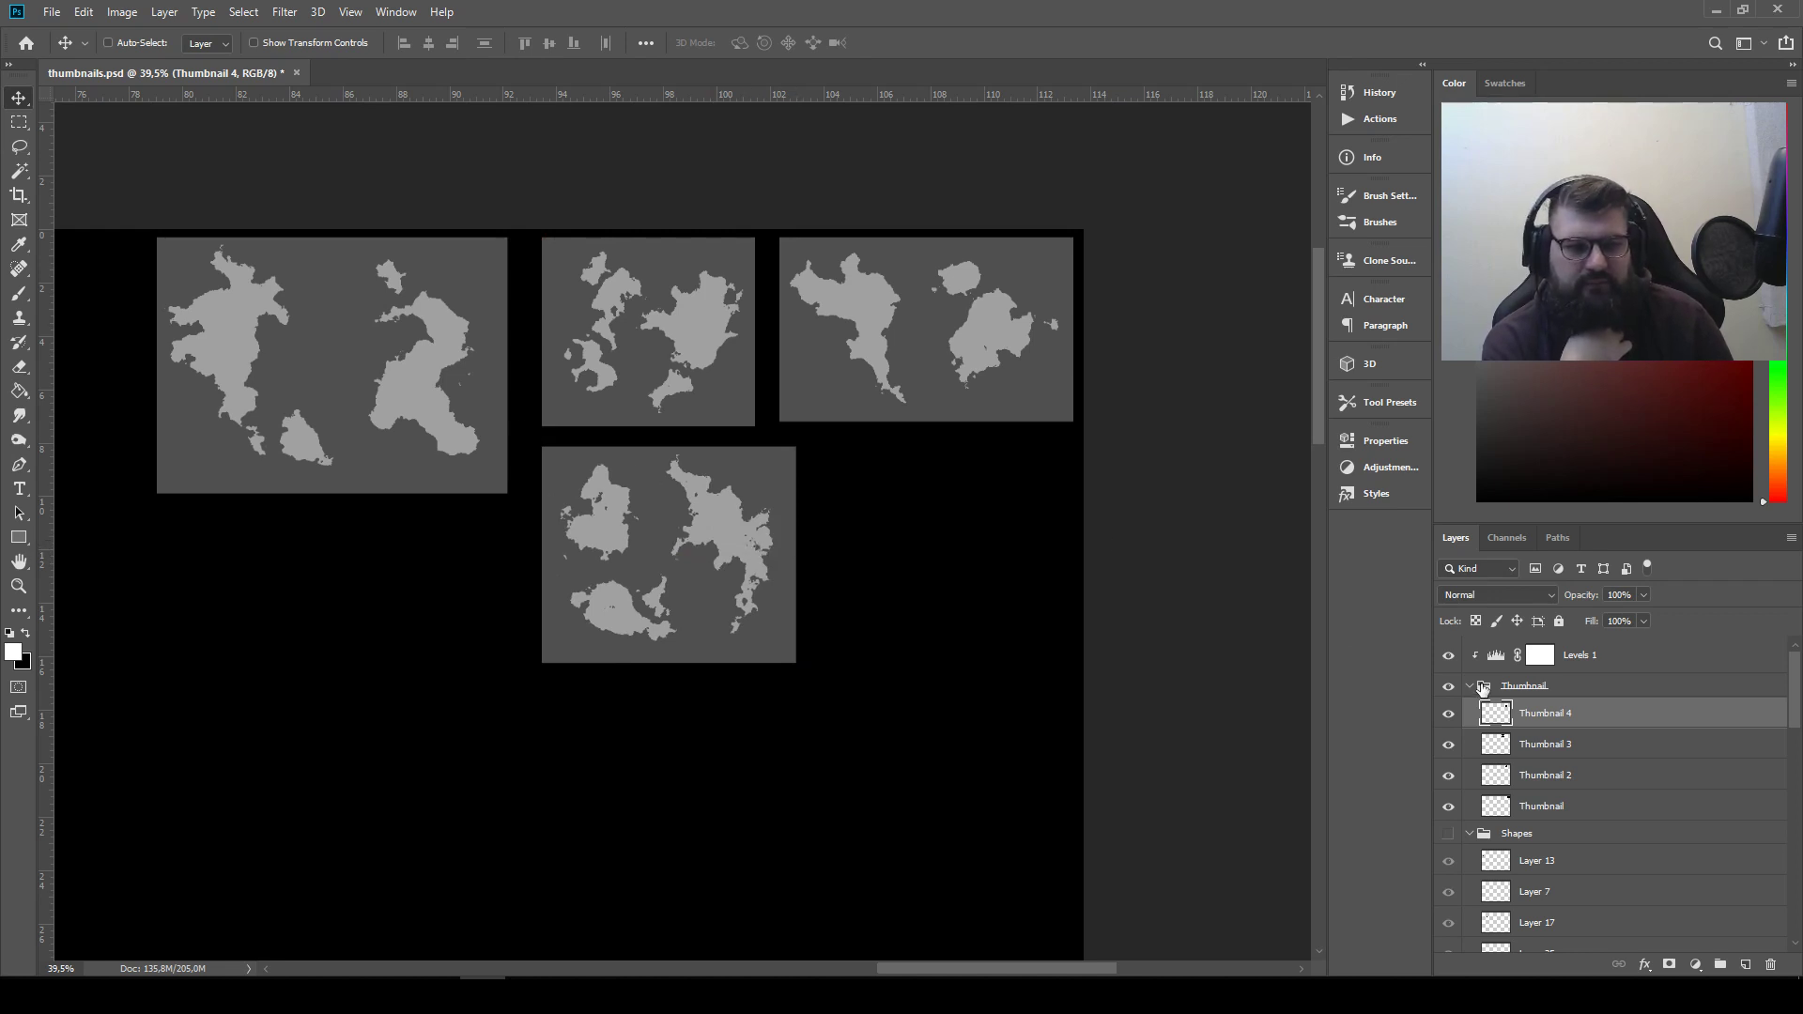
Hide the Levels 1 adjustment and set all four thumbnail layers from Thumbnail 4 to Thumbnail to Lighten blending
{"action": "left_click", "coordinate": [1448, 657]}
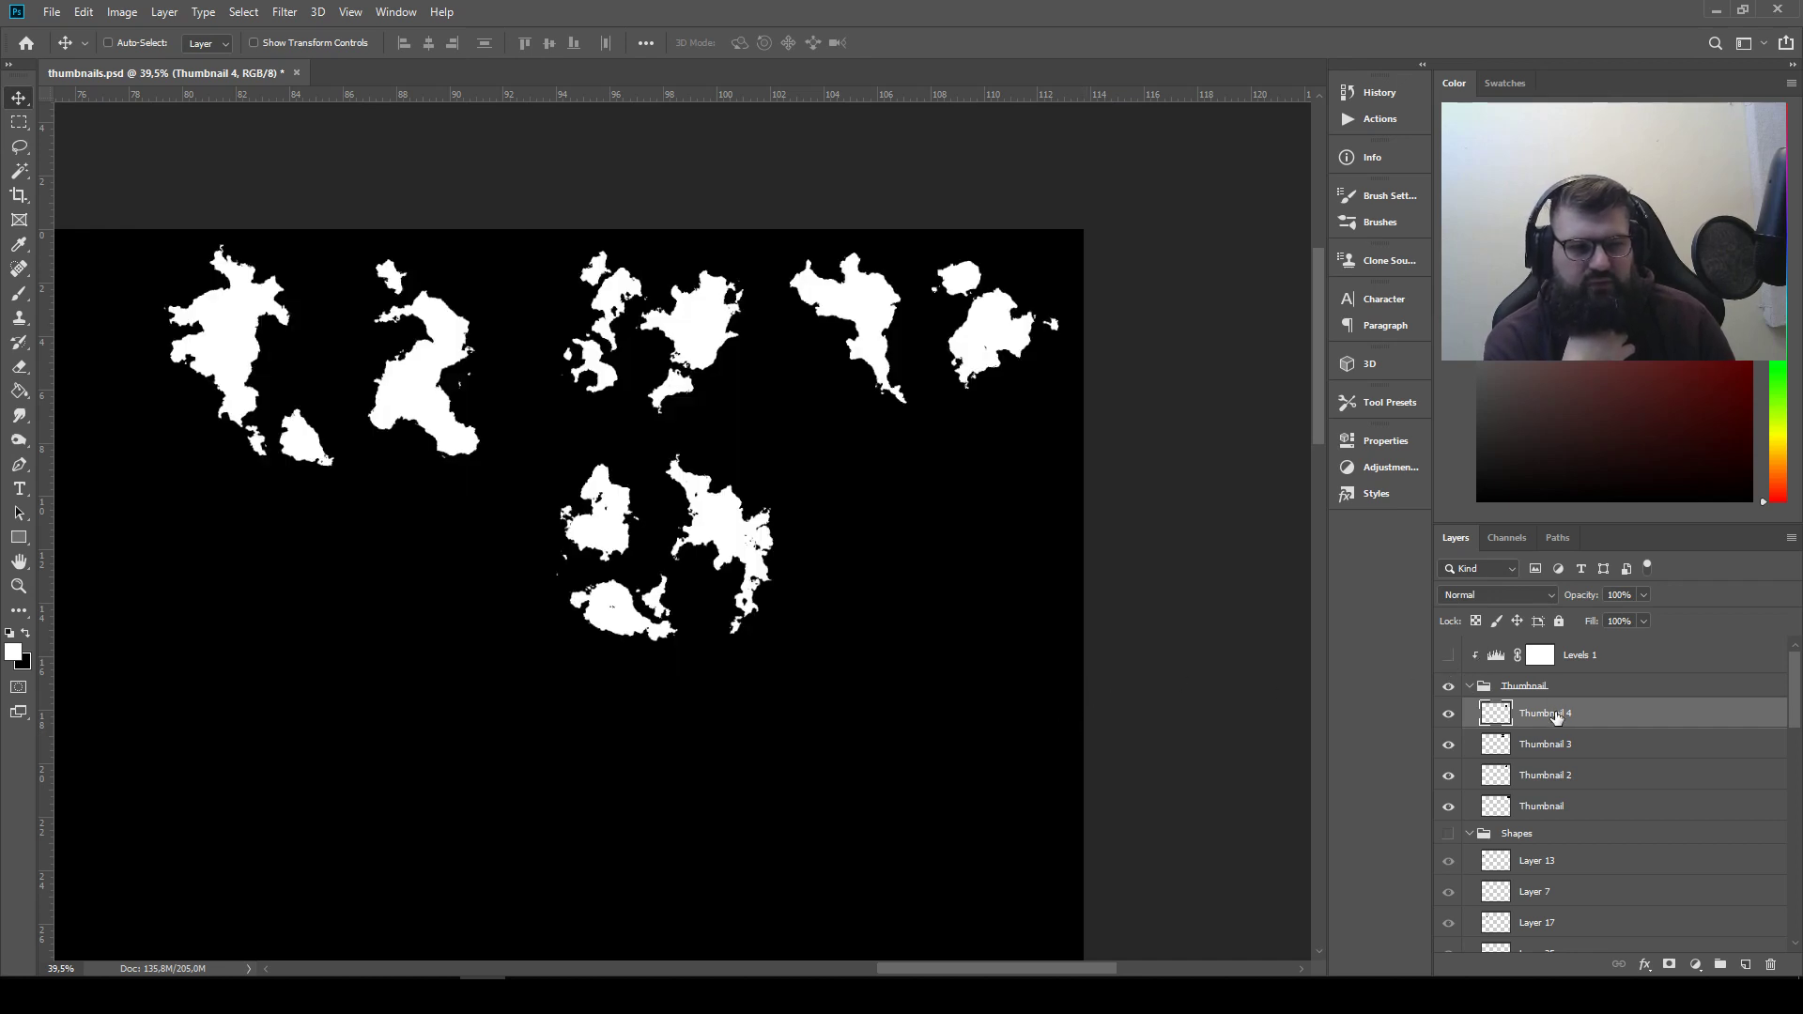
{"action": "left_click", "coordinate": [1562, 808], "text": "shift"}
{"action": "left_click", "coordinate": [1479, 594]}
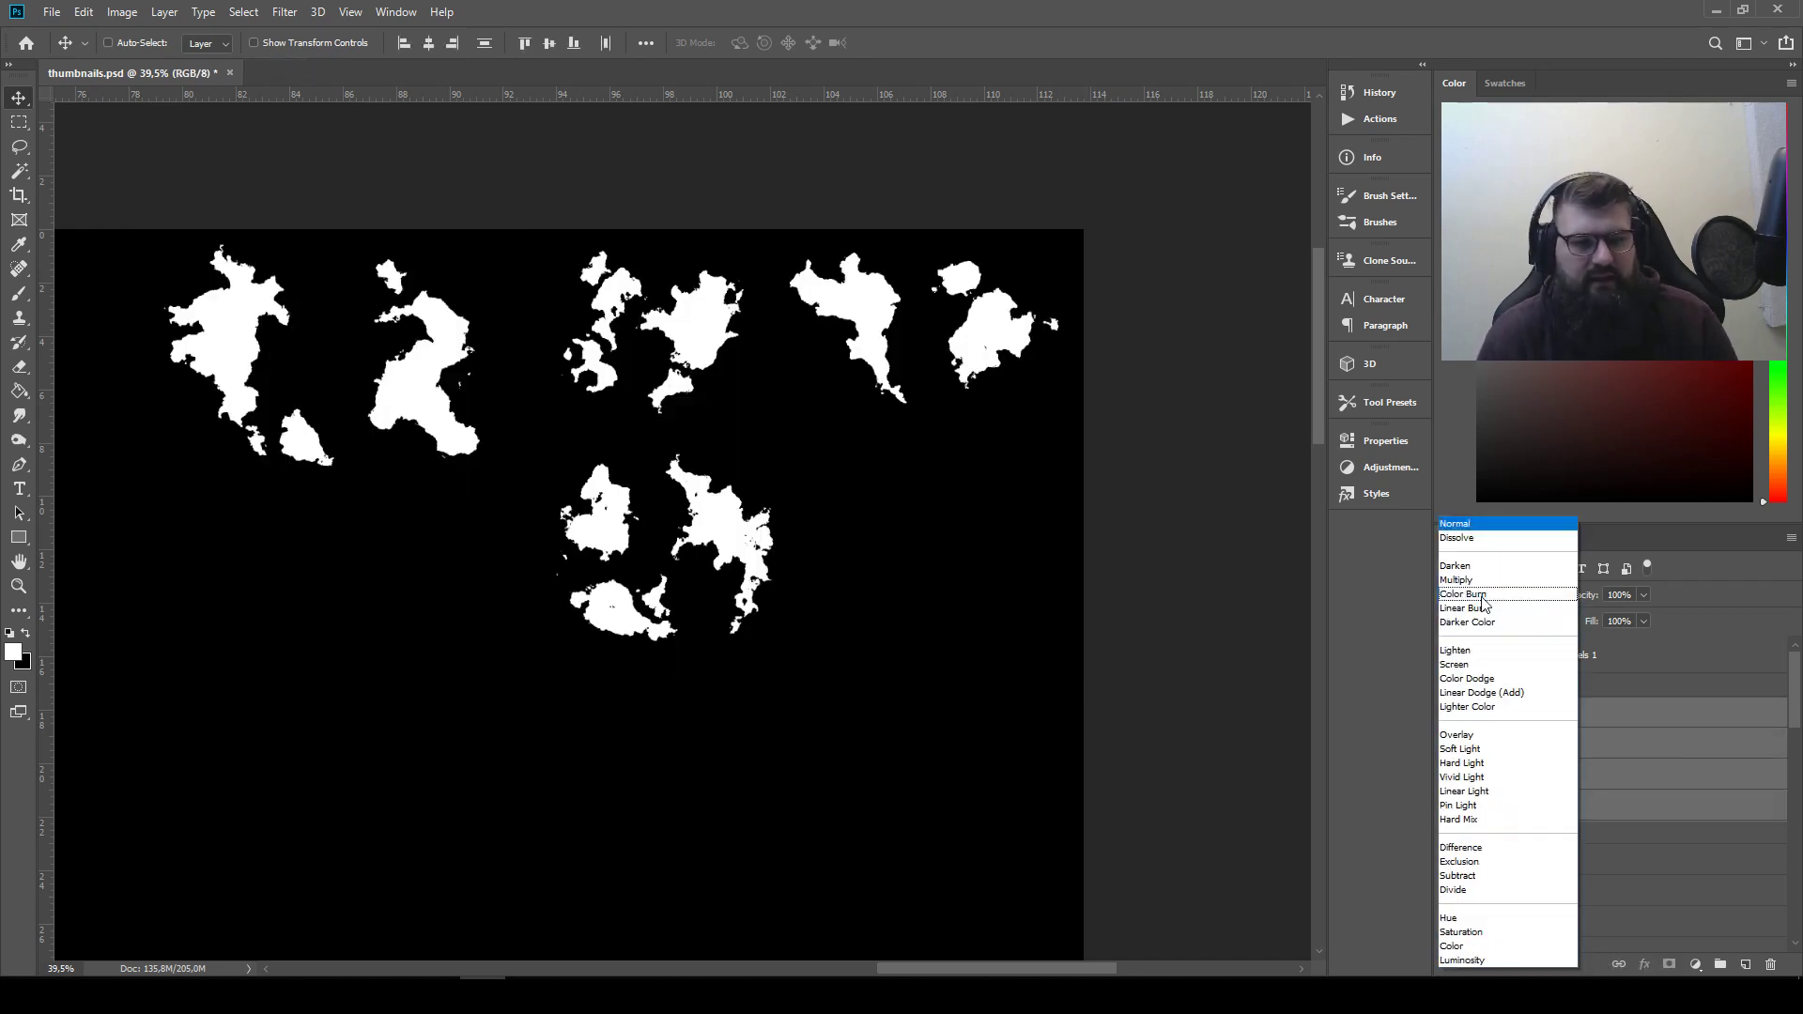
{"action": "left_click", "coordinate": [1489, 651]}
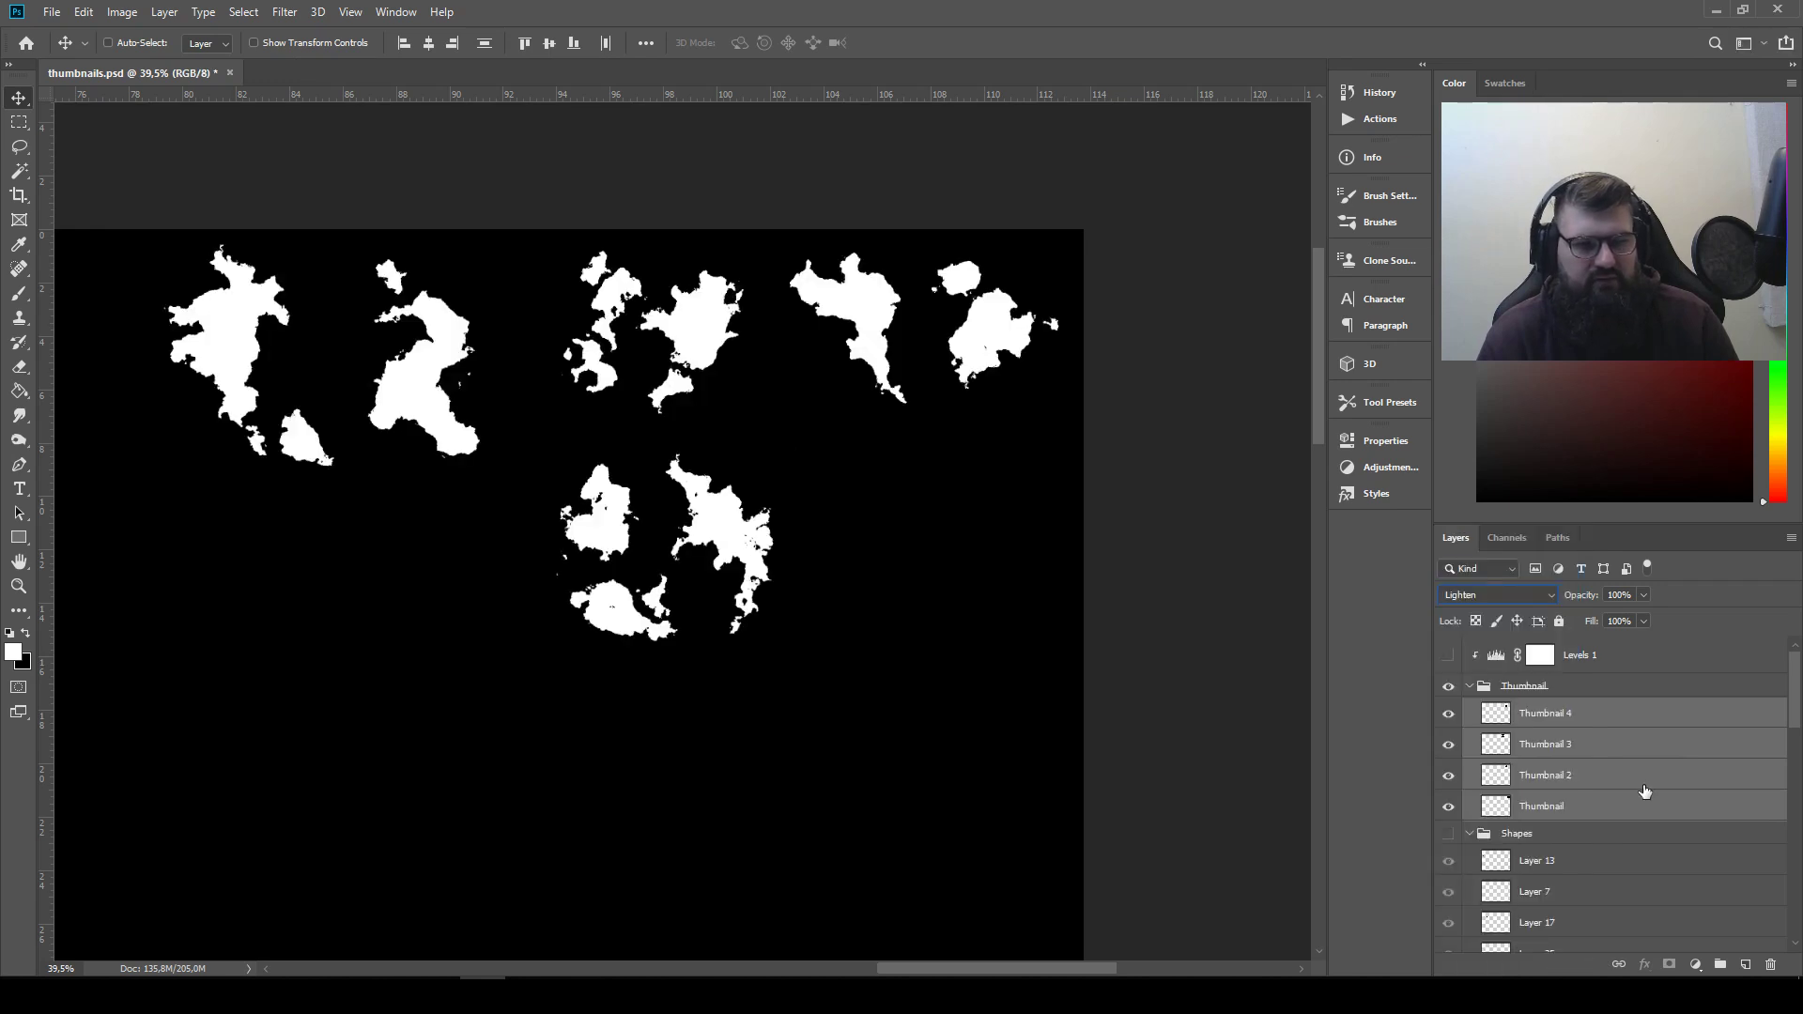
Lasso the top-right thumbnail's left silhouette and copy it from the Thumbnail layer to a new layer
{"action": "left_click", "coordinate": [1601, 719]}
{"action": "left_click_drag", "start_coordinate": [1004, 619], "coordinate": [1106, 622]}
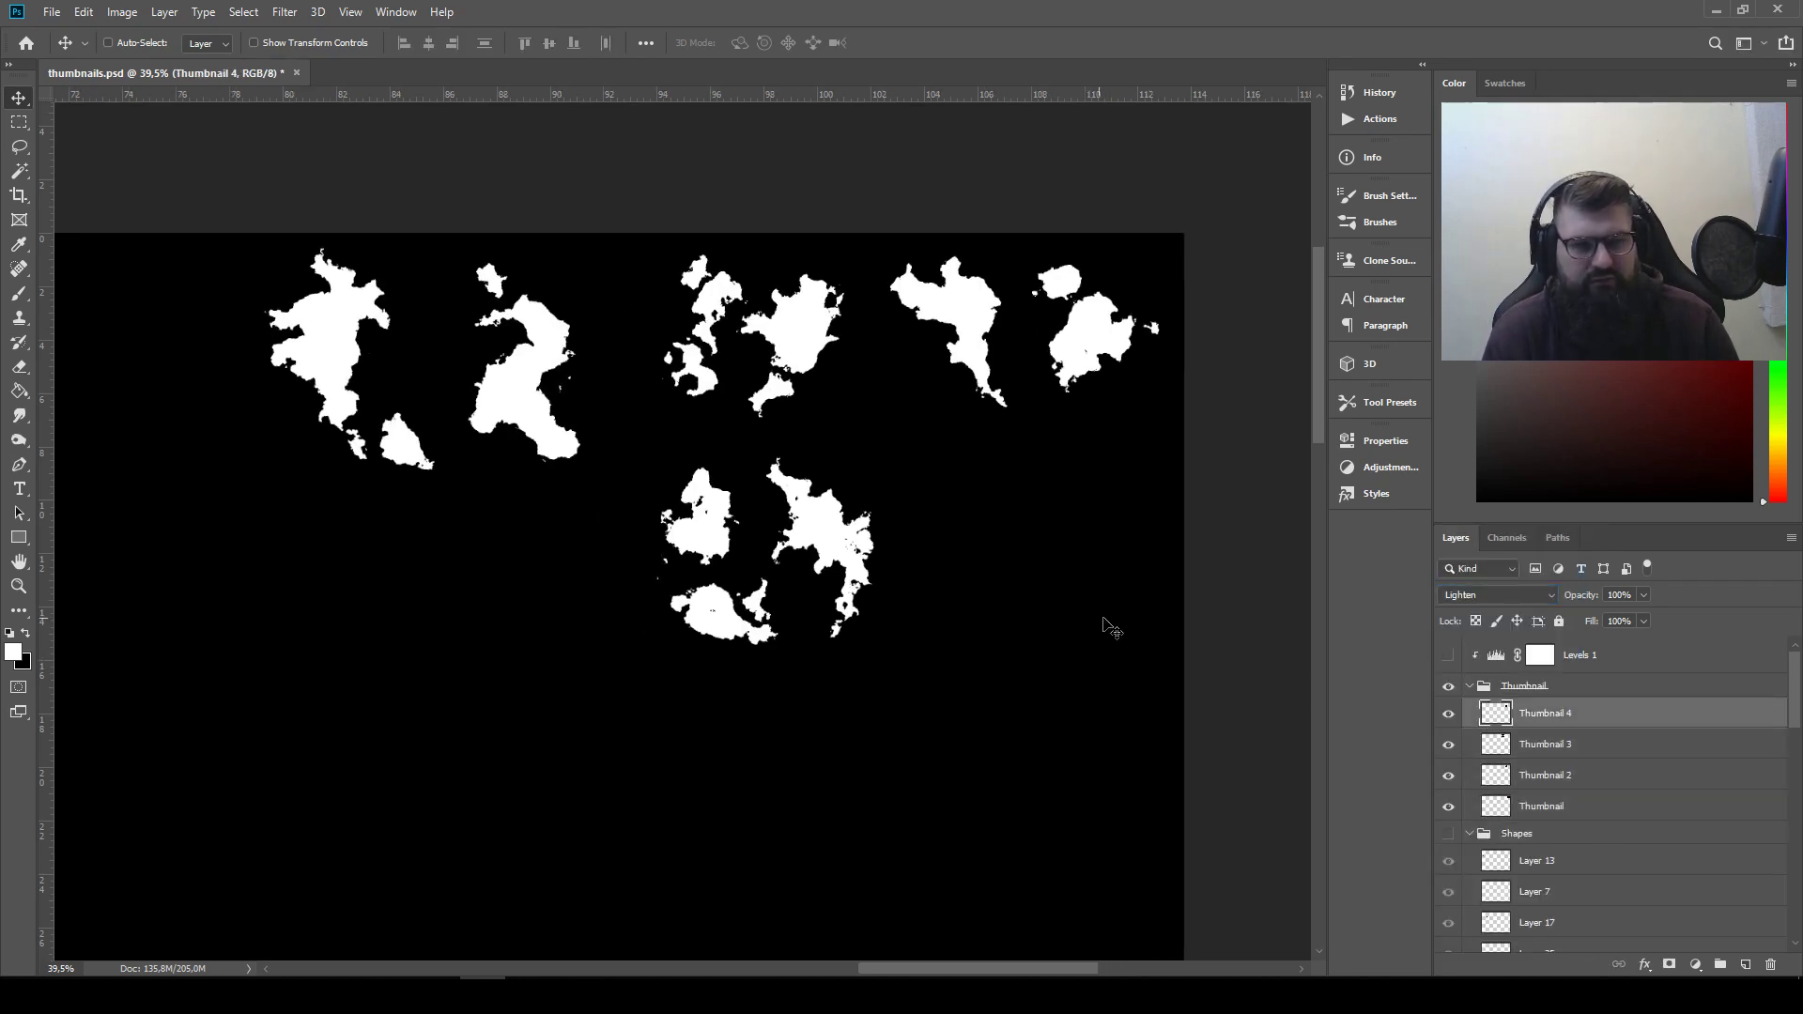
{"action": "left_click", "coordinate": [19, 148]}
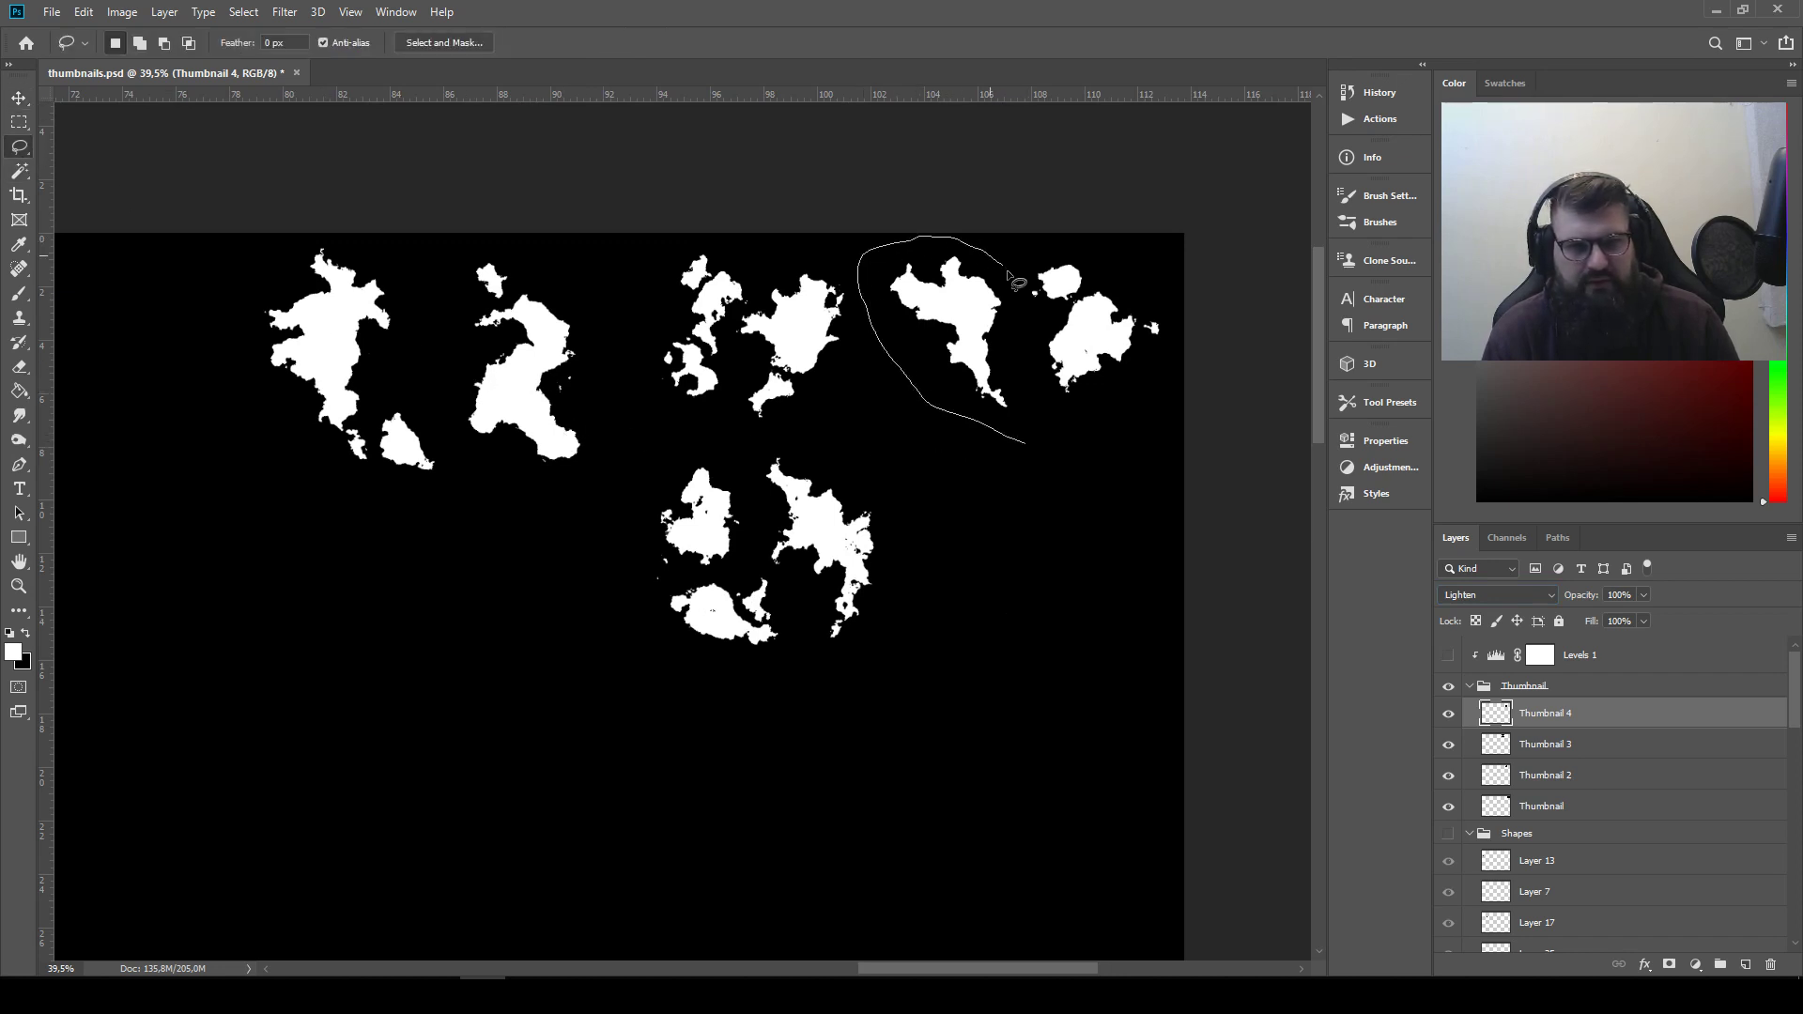
{"action": "left_click_drag", "start_coordinate": [1037, 420], "coordinate": [1038, 420]}
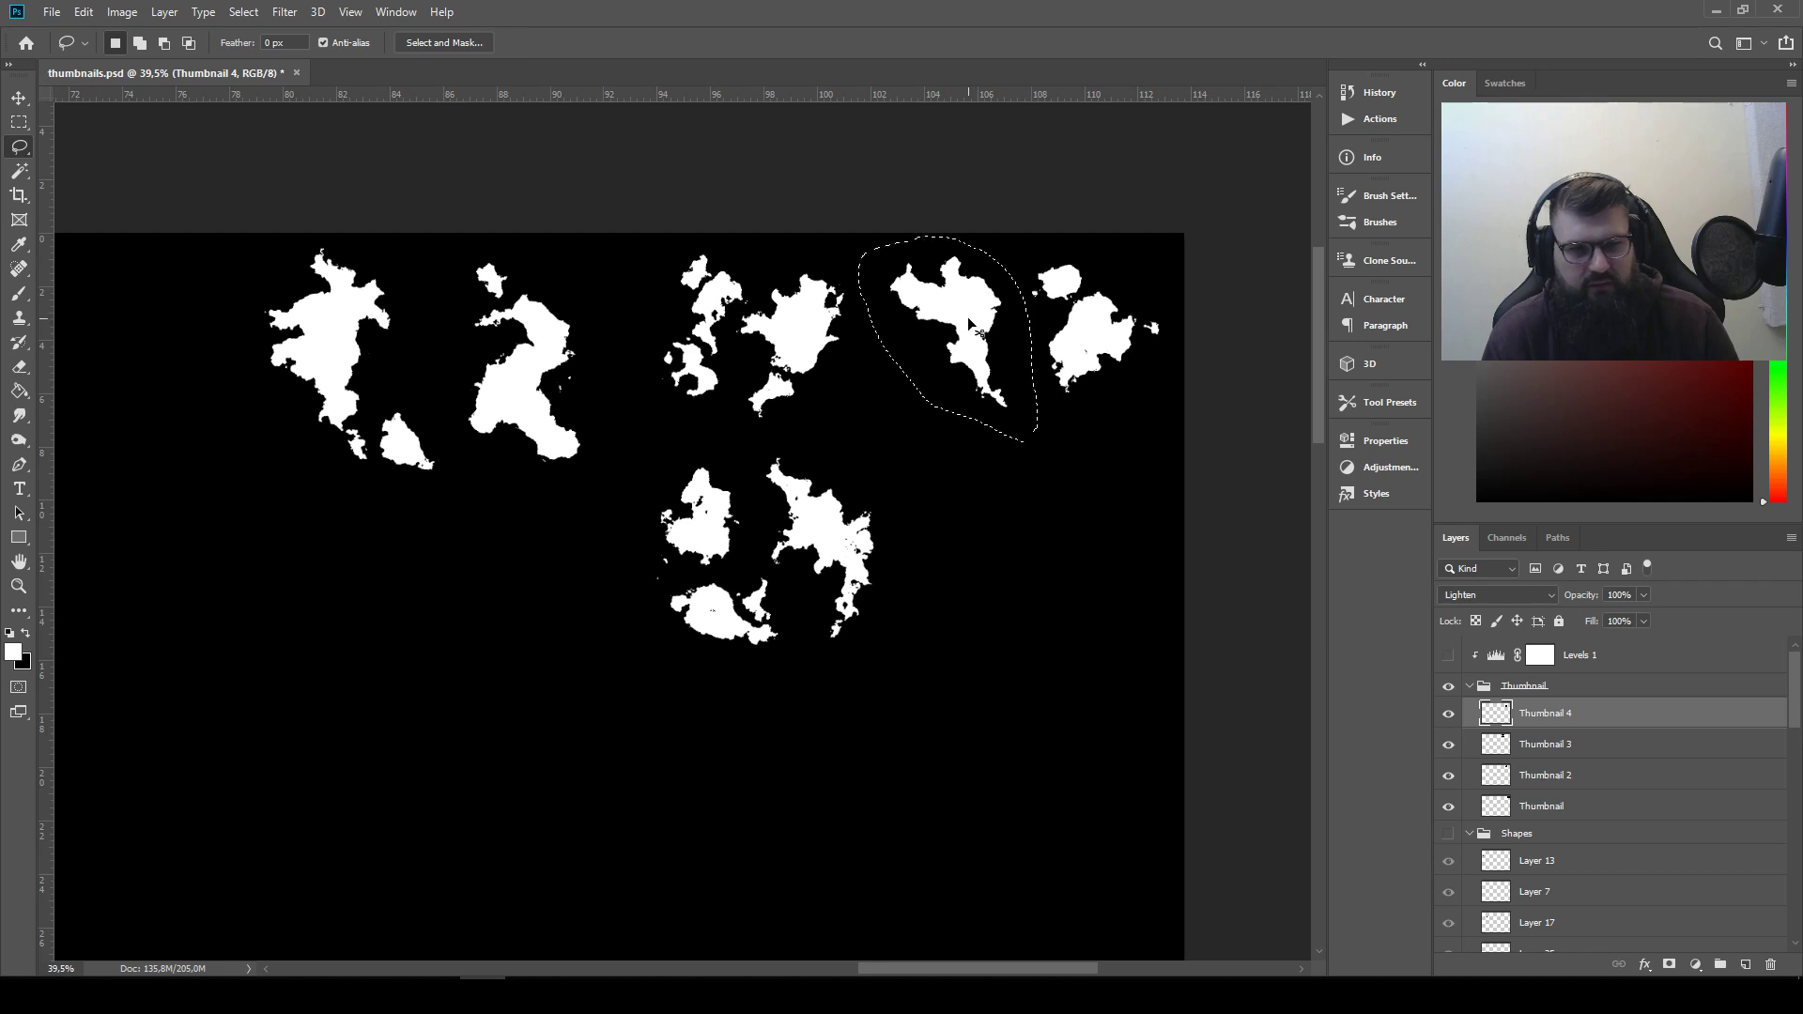
{"action": "left_click", "coordinate": [966, 312], "text": "ctrl"}
{"action": "key", "text": "Return"}
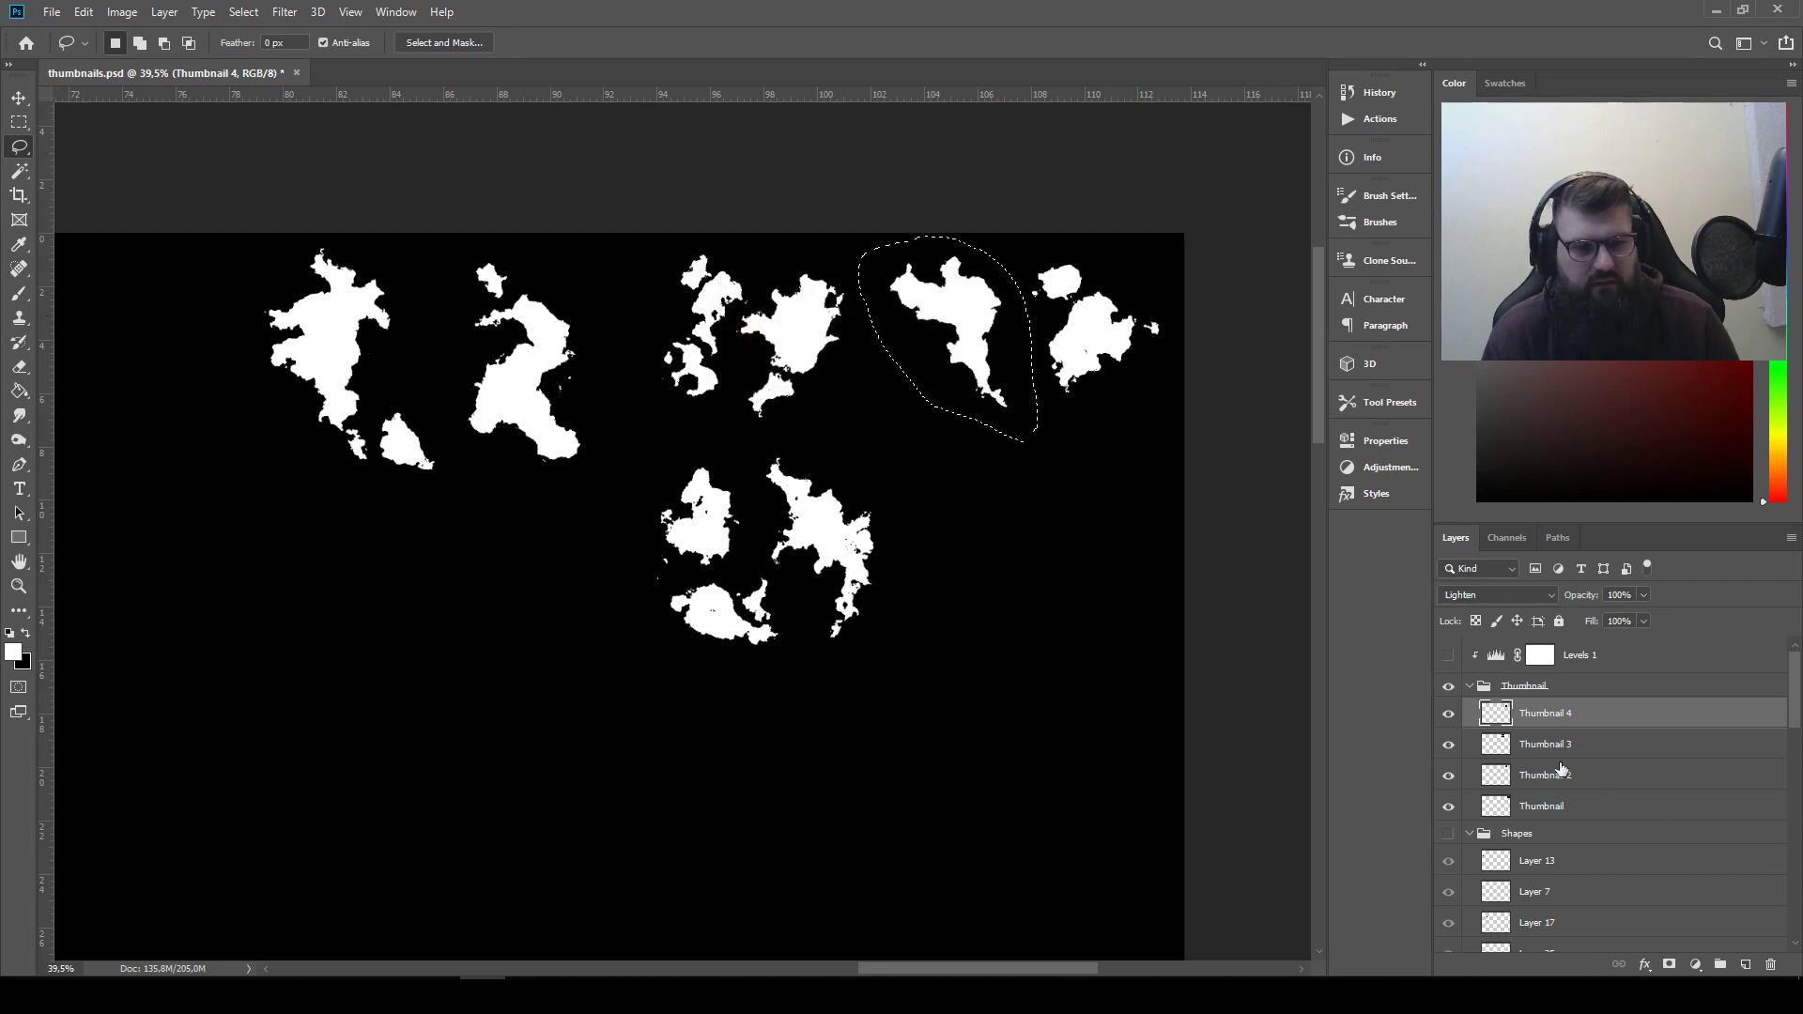
{"action": "left_click", "coordinate": [1559, 807]}
{"action": "mouse_move", "coordinate": [976, 300]}
{"action": "left_mouse_down"}
{"action": "mouse_move", "coordinate": [566, 570]}
{"action": "mouse_move", "coordinate": [375, 619]}
{"action": "left_mouse_up"}
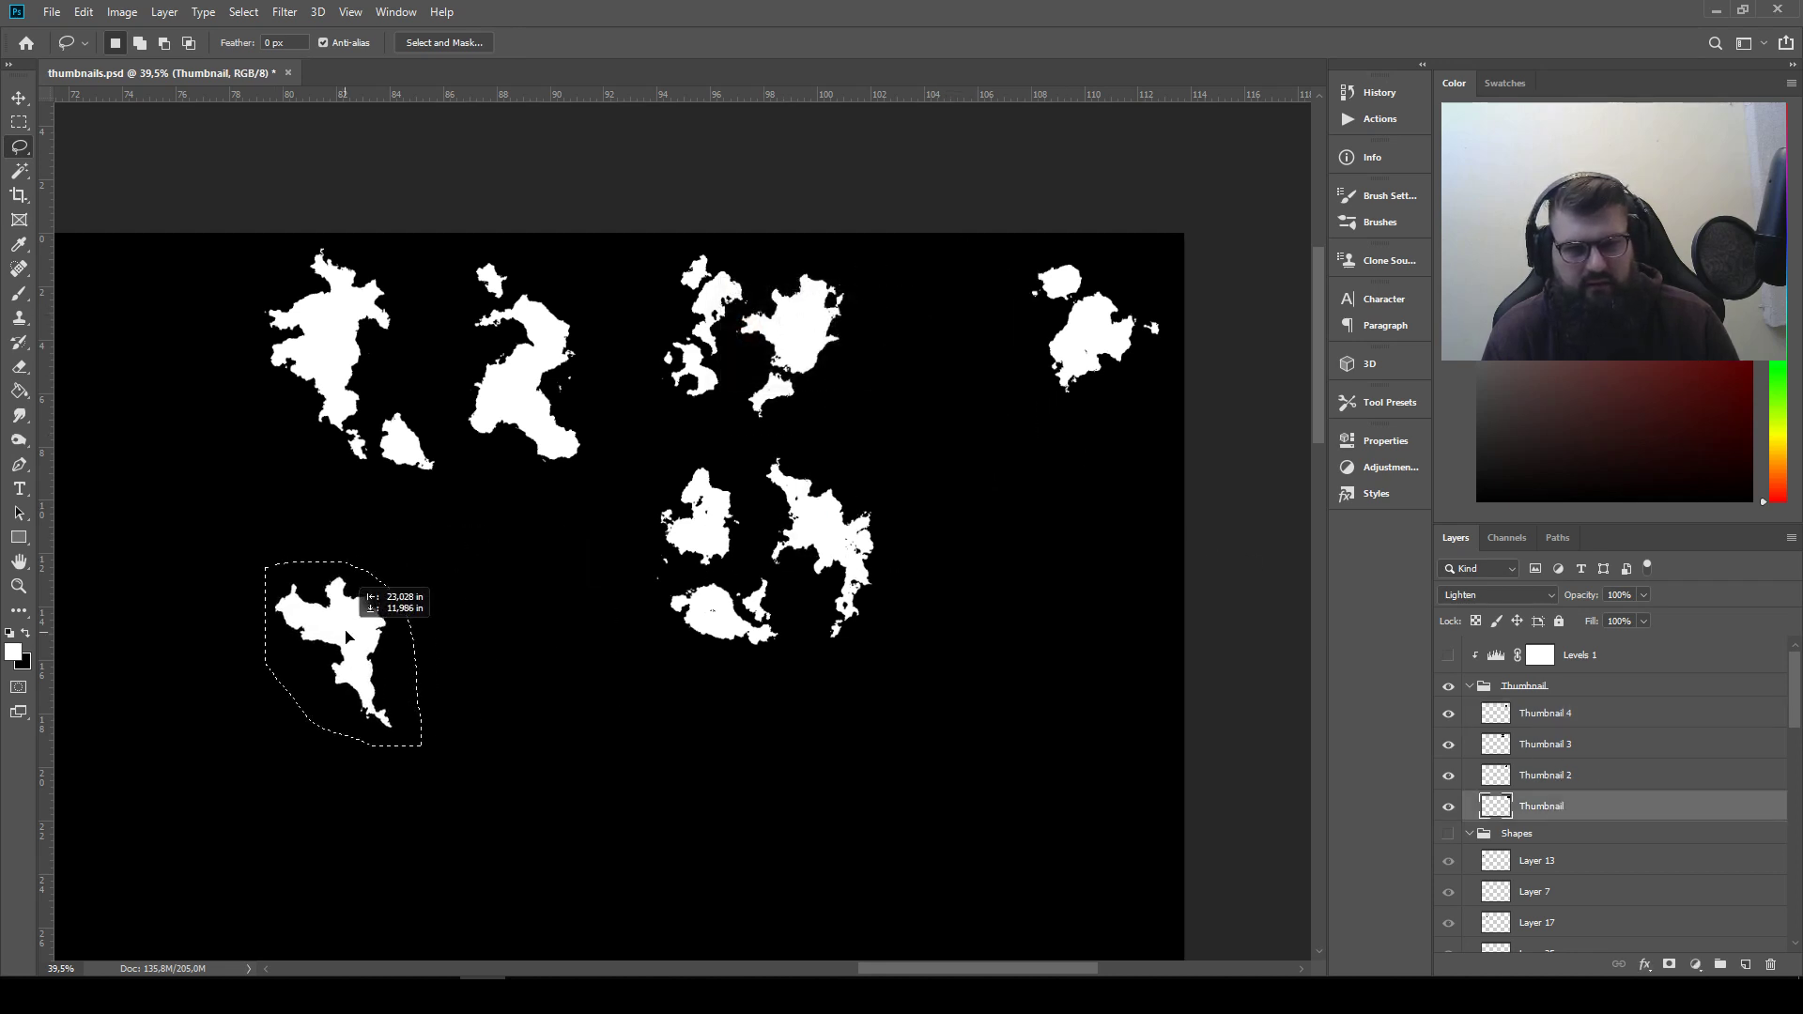
{"action": "key", "text": "ctrl+z"}
{"action": "key", "text": "ctrl+j"}
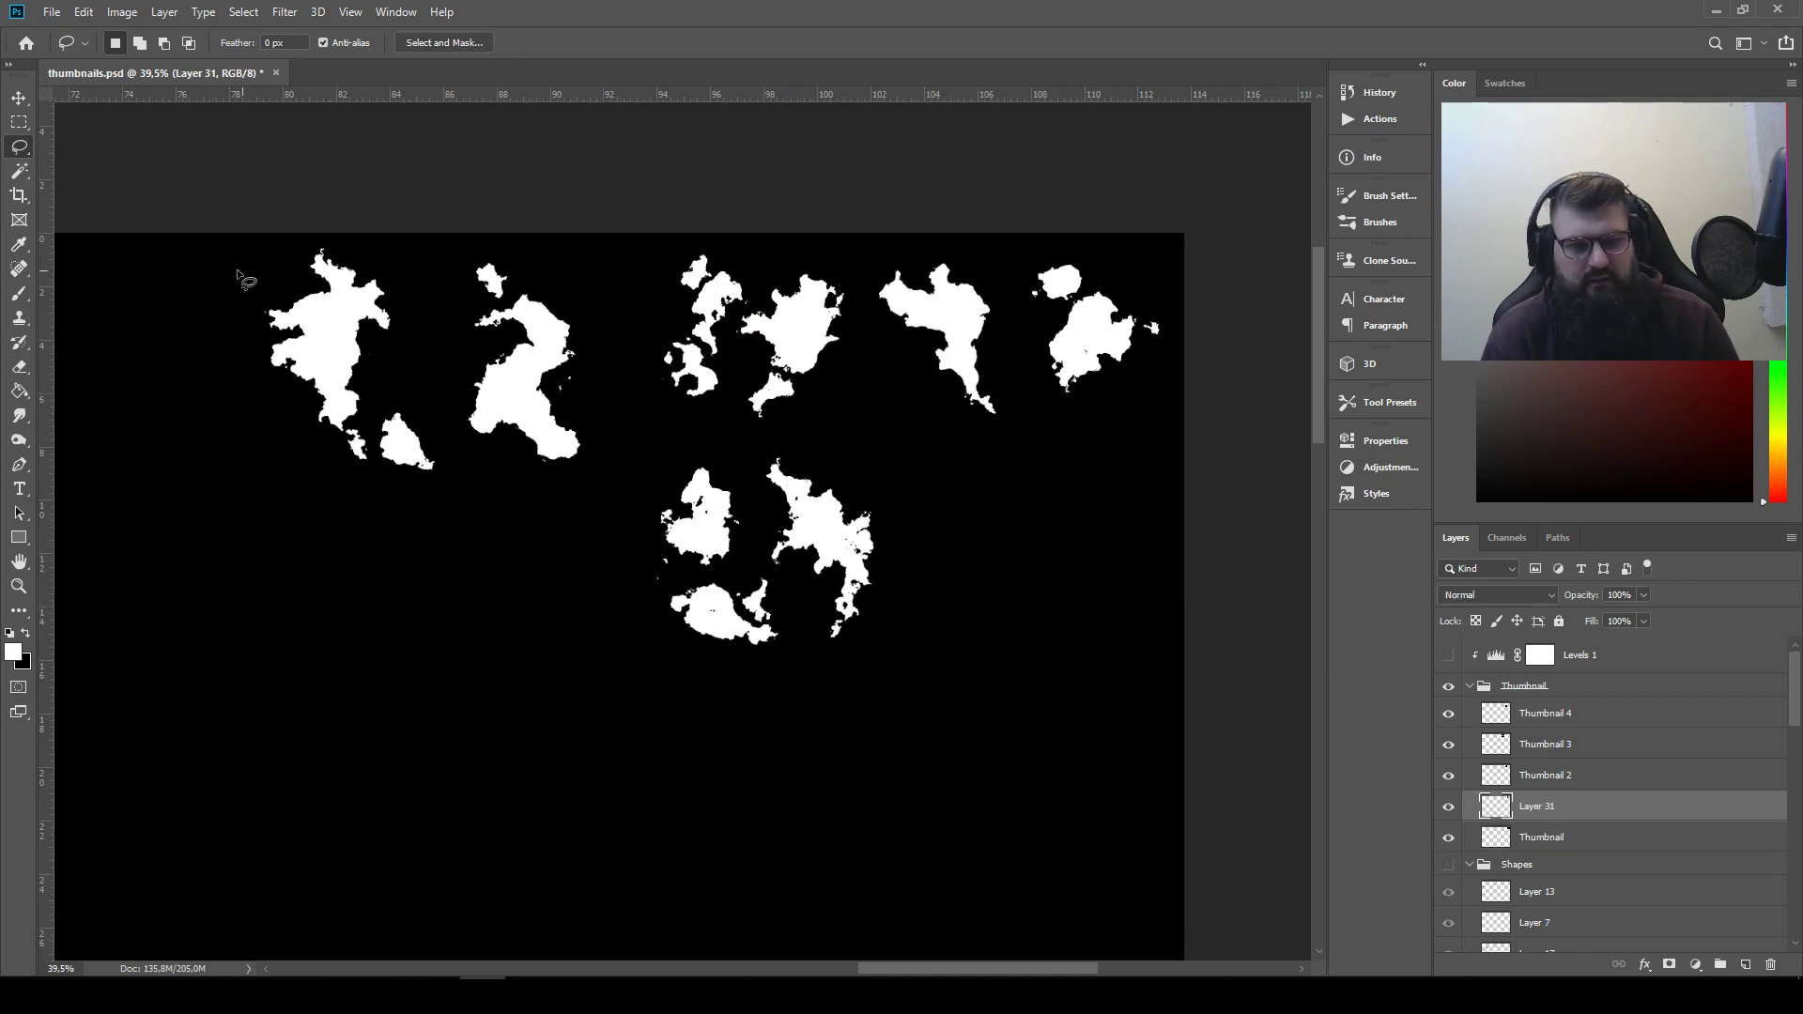
Move the copied silhouette to the empty lower-left area, raise its layer above Thumbnail 4 and set it to Lighten blending
{"action": "left_click", "coordinate": [19, 97]}
{"action": "left_click_drag", "start_coordinate": [977, 324], "coordinate": [530, 678]}
{"action": "left_click_drag", "start_coordinate": [1617, 813], "coordinate": [1617, 706]}
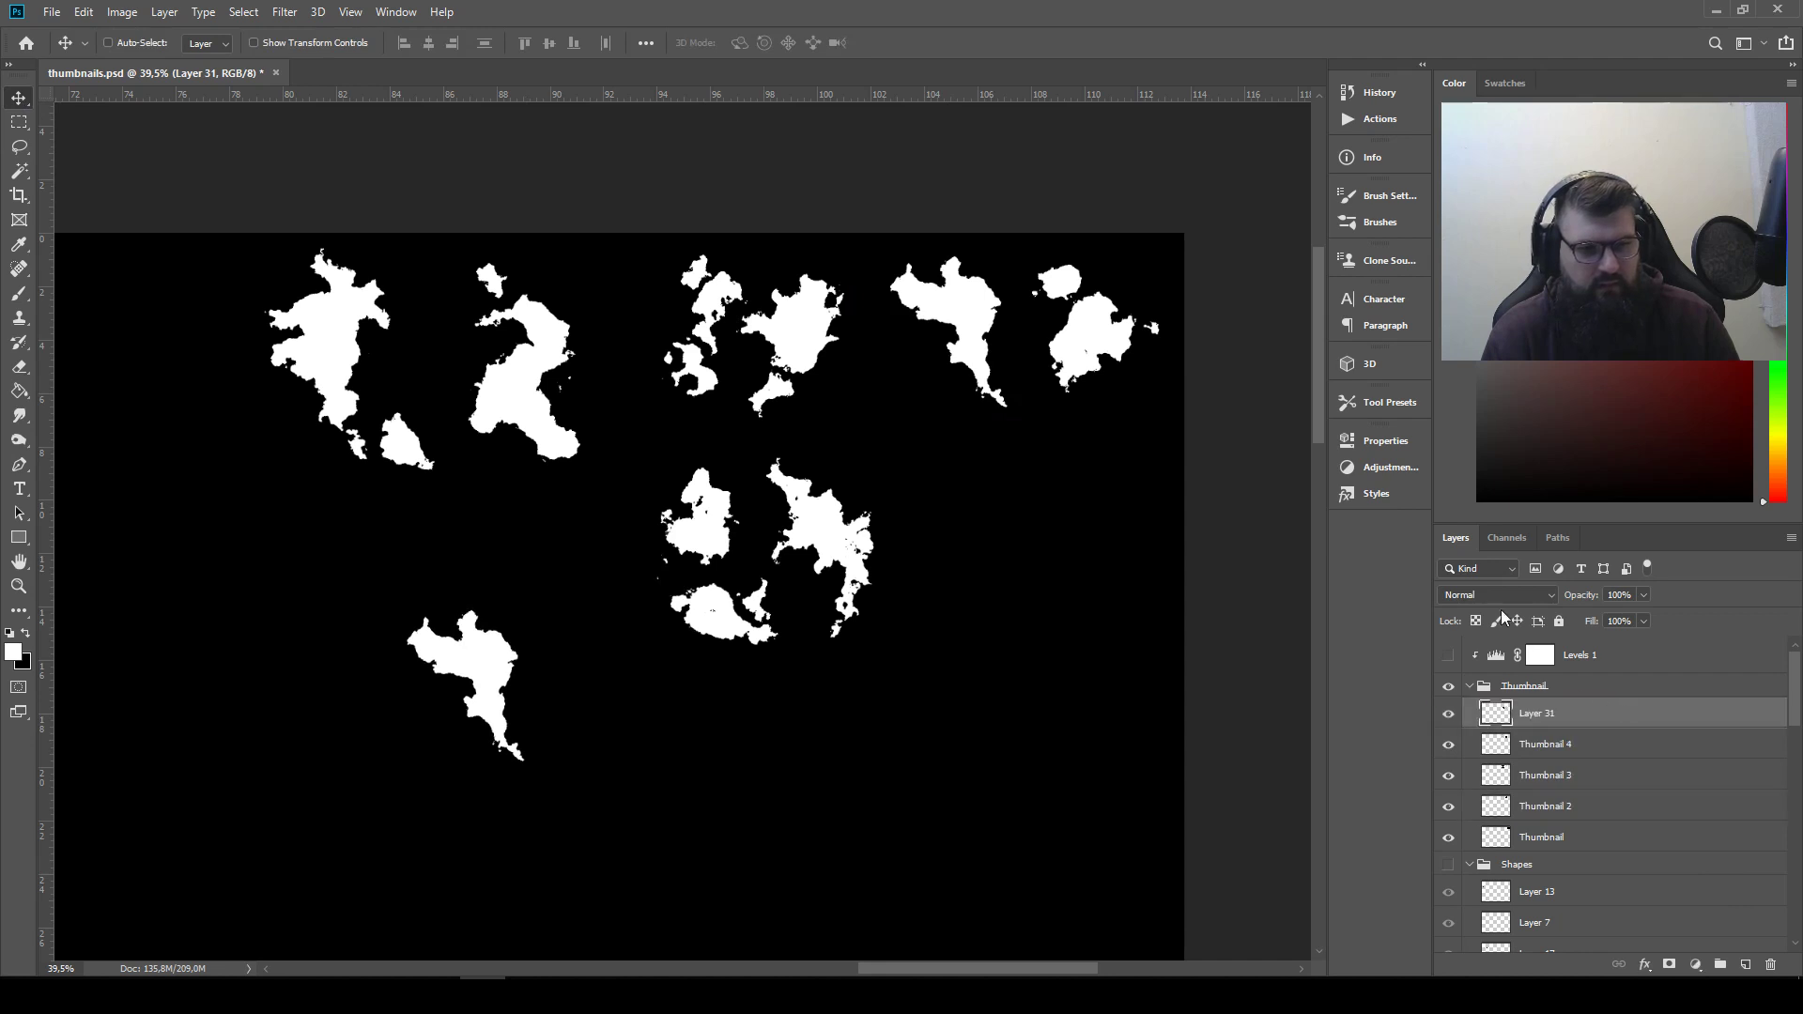
{"action": "left_click", "coordinate": [1498, 594]}
{"action": "left_click", "coordinate": [1465, 650]}
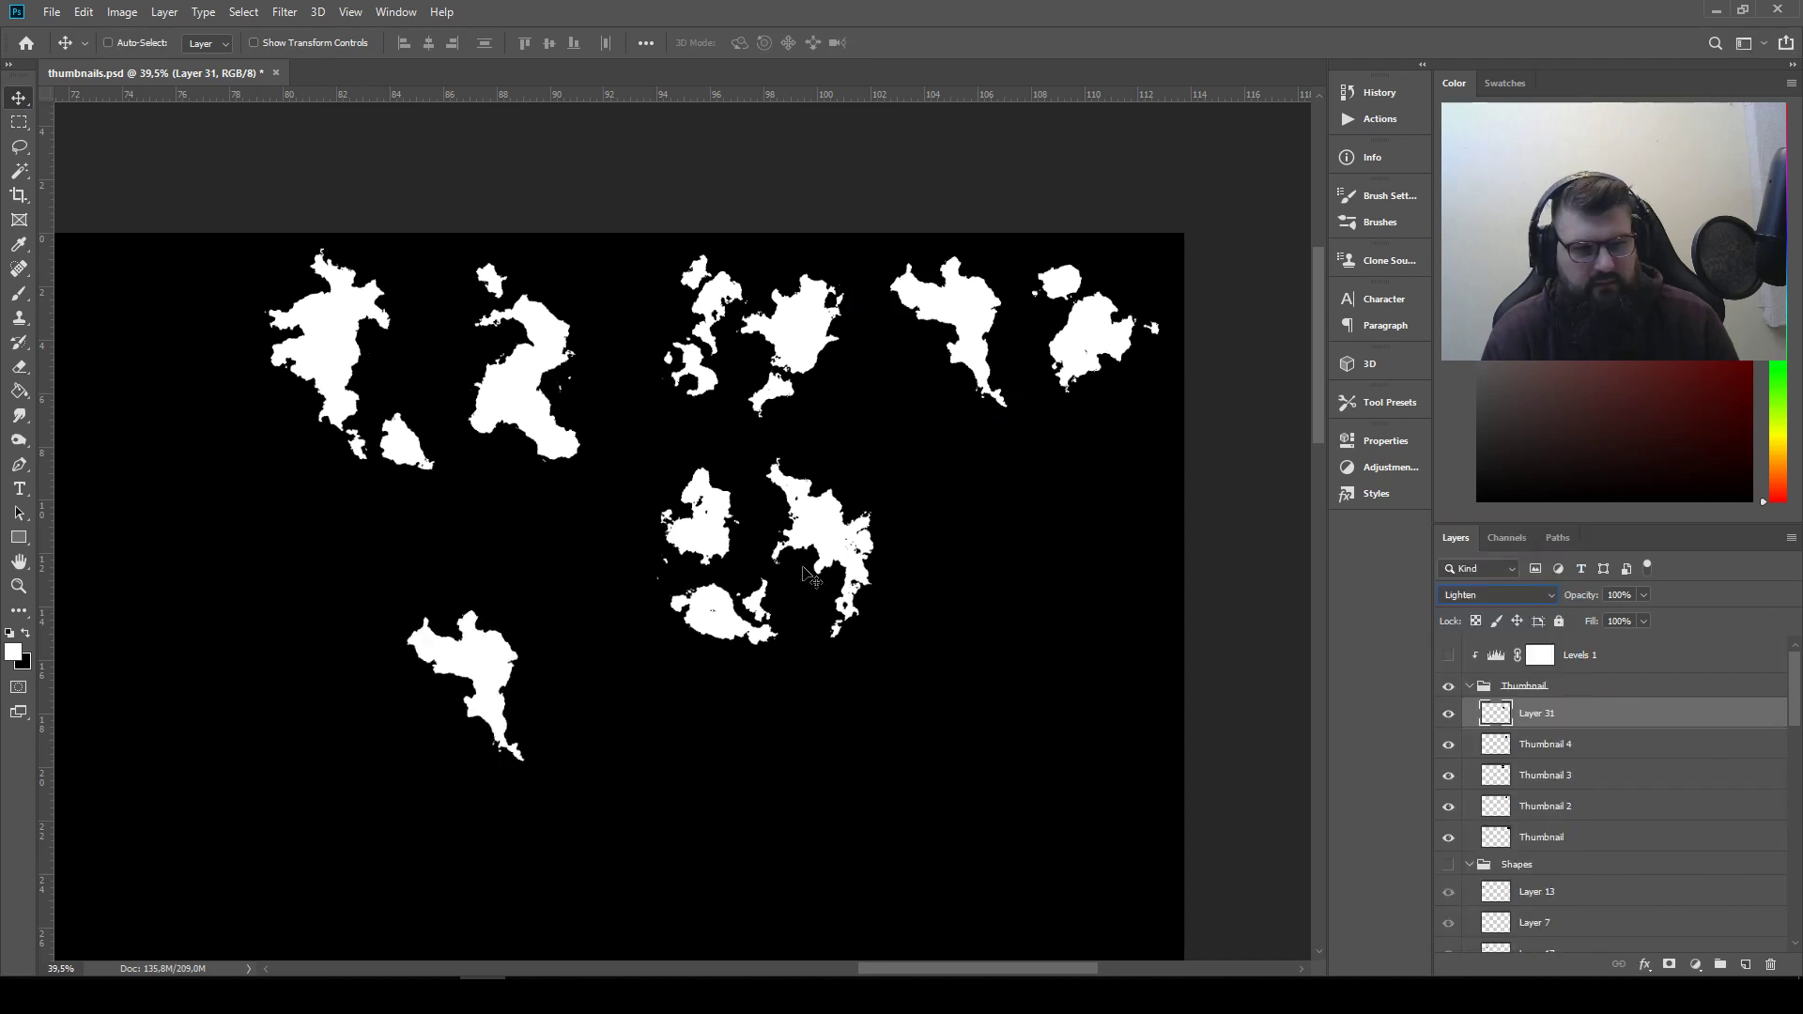
{"action": "left_click_drag", "start_coordinate": [507, 670], "coordinate": [321, 678]}
{"action": "left_click_drag", "start_coordinate": [612, 678], "coordinate": [672, 649]}
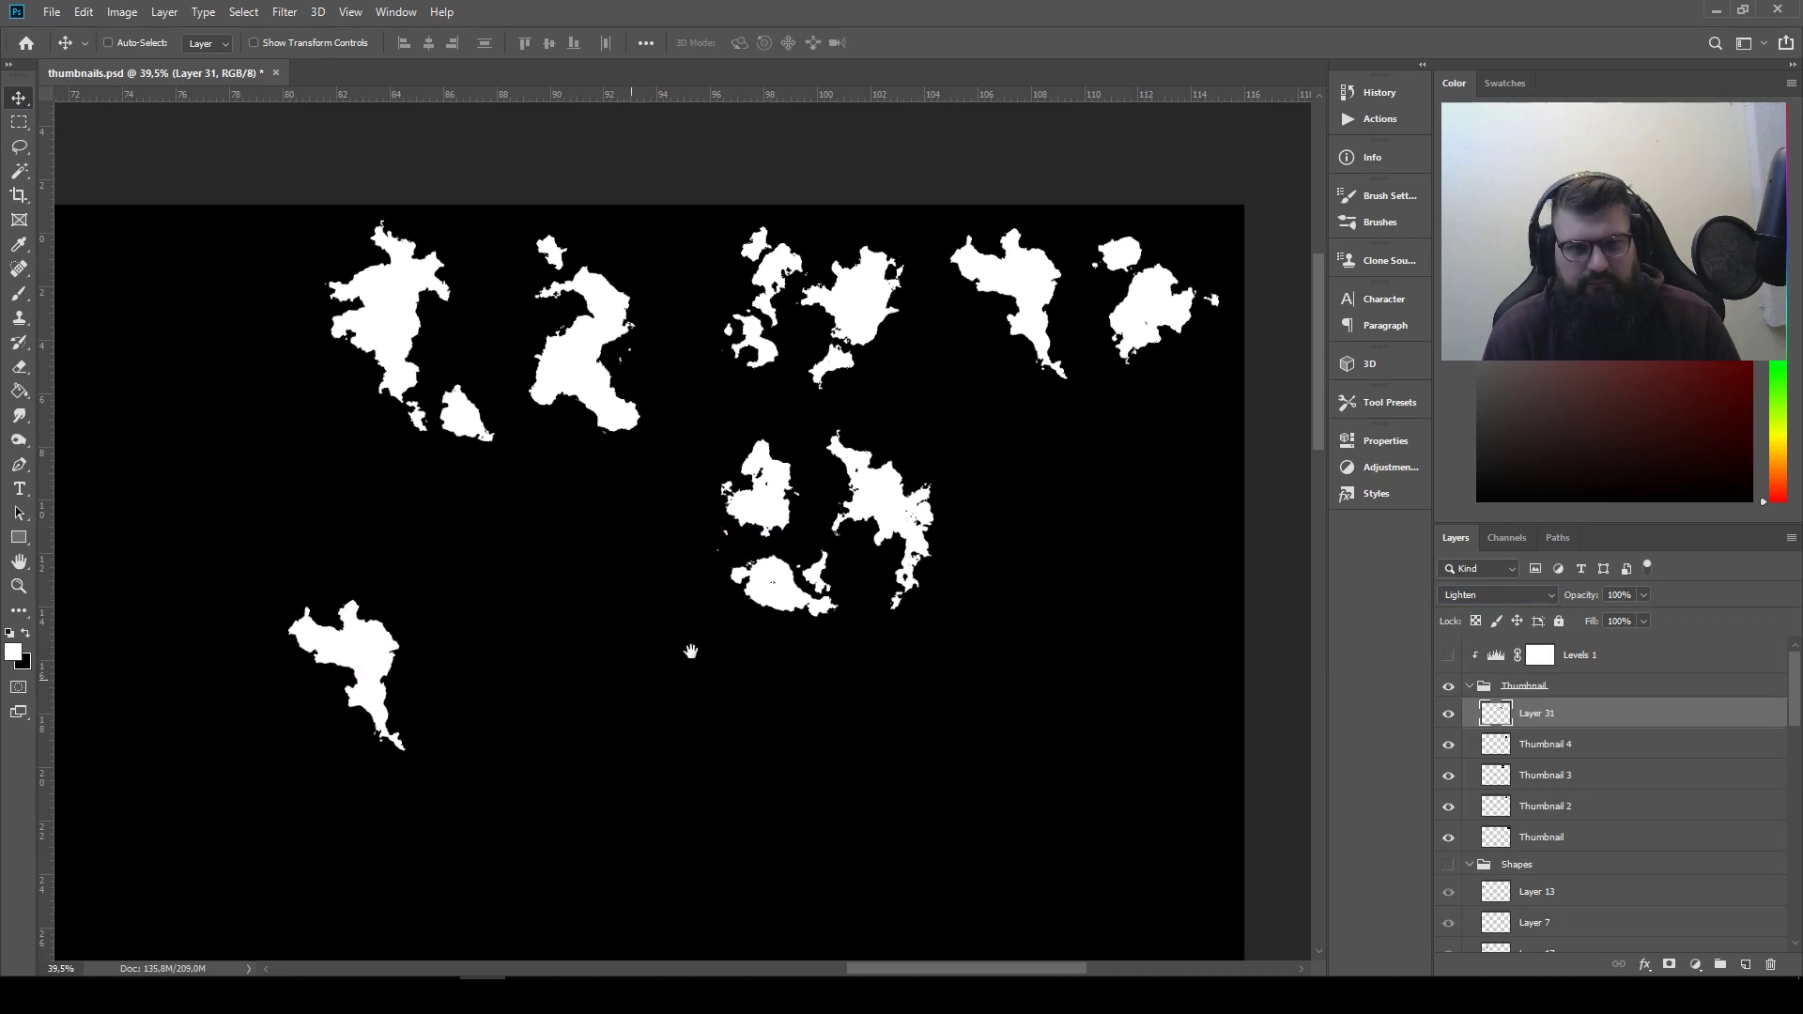
Lasso the jagged right silhouette of the lower middle thumbnail and copy it to a new layer with Lighten blending
{"action": "left_click", "coordinate": [19, 146]}
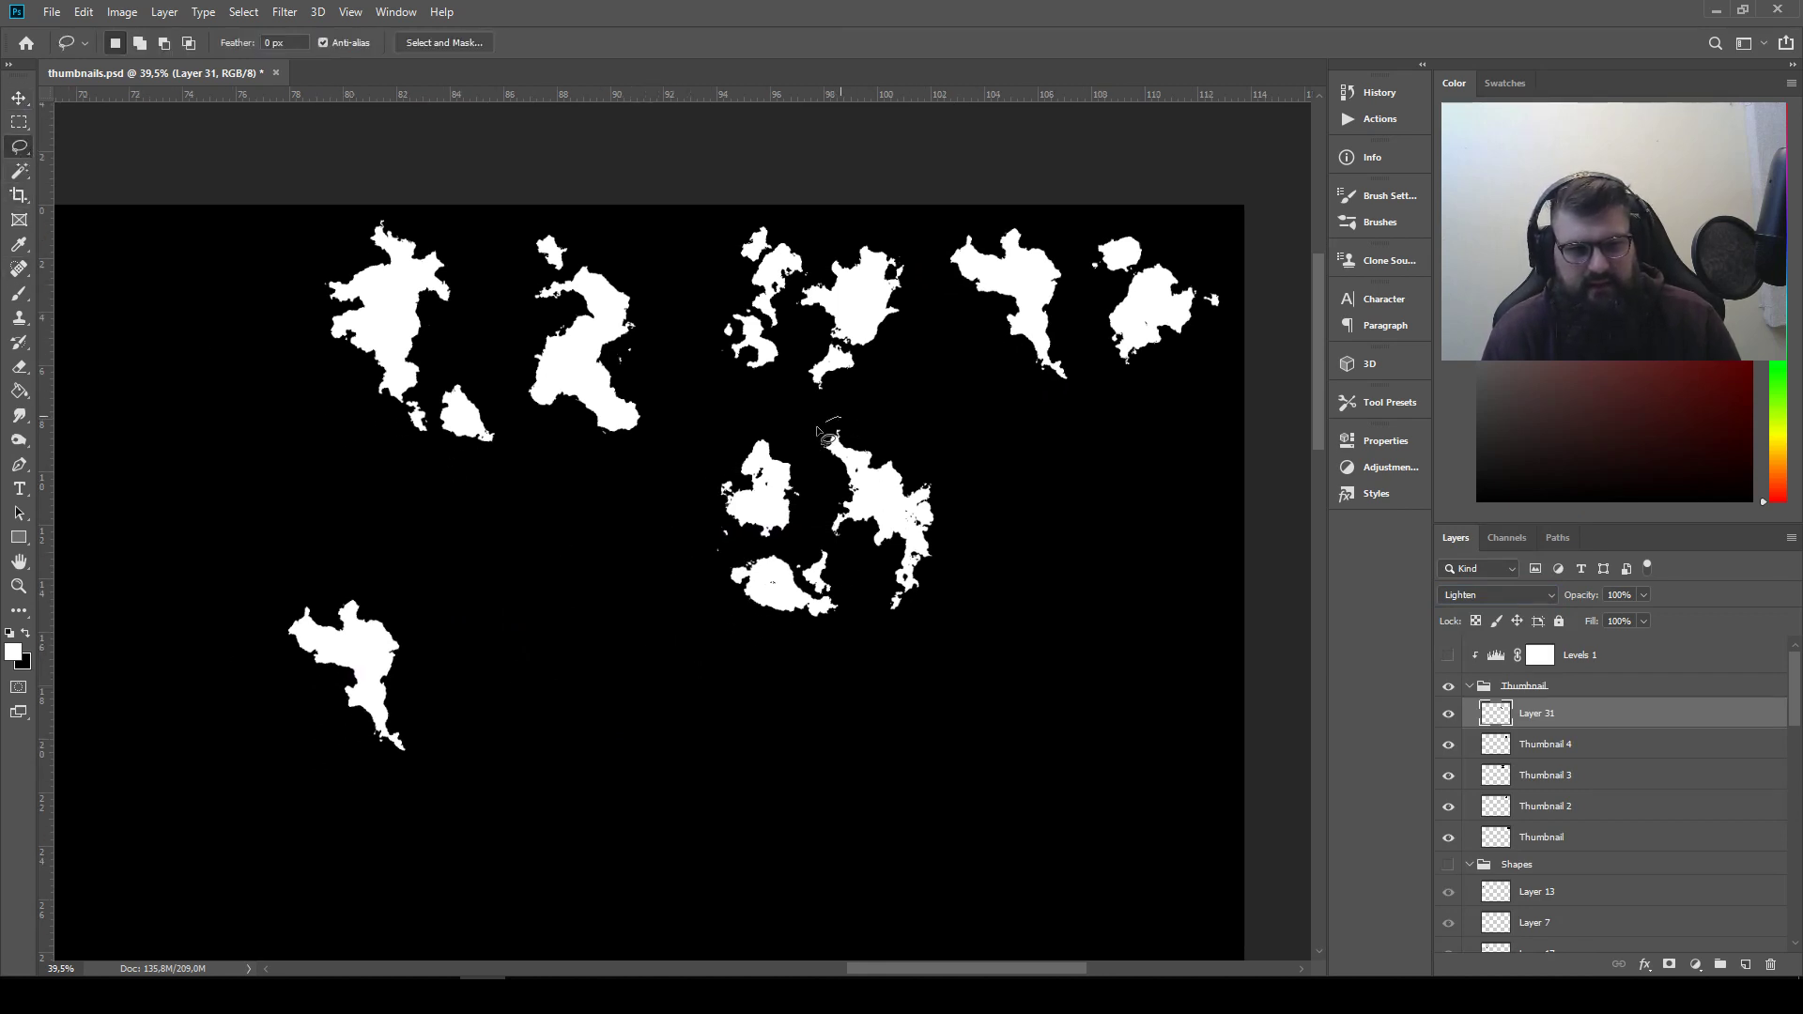
{"action": "left_click_drag", "start_coordinate": [860, 571], "coordinate": [979, 494]}
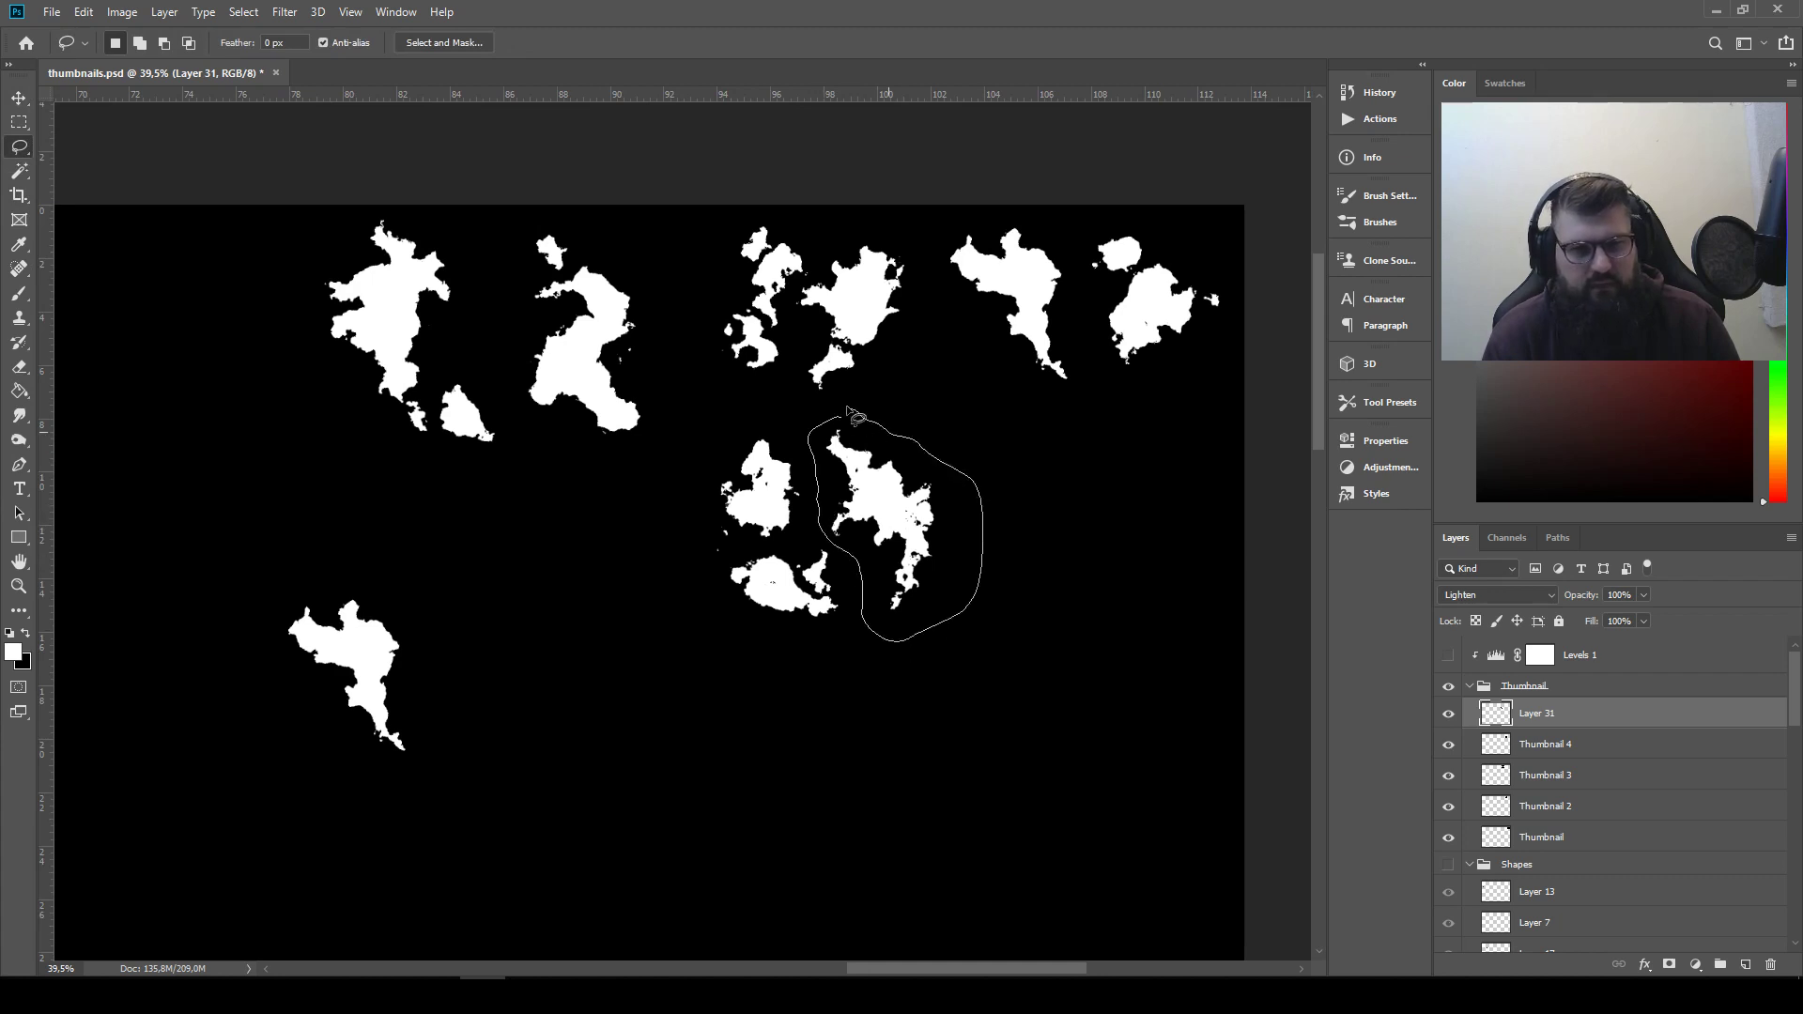
{"action": "left_click_drag", "start_coordinate": [849, 411], "coordinate": [847, 413]}
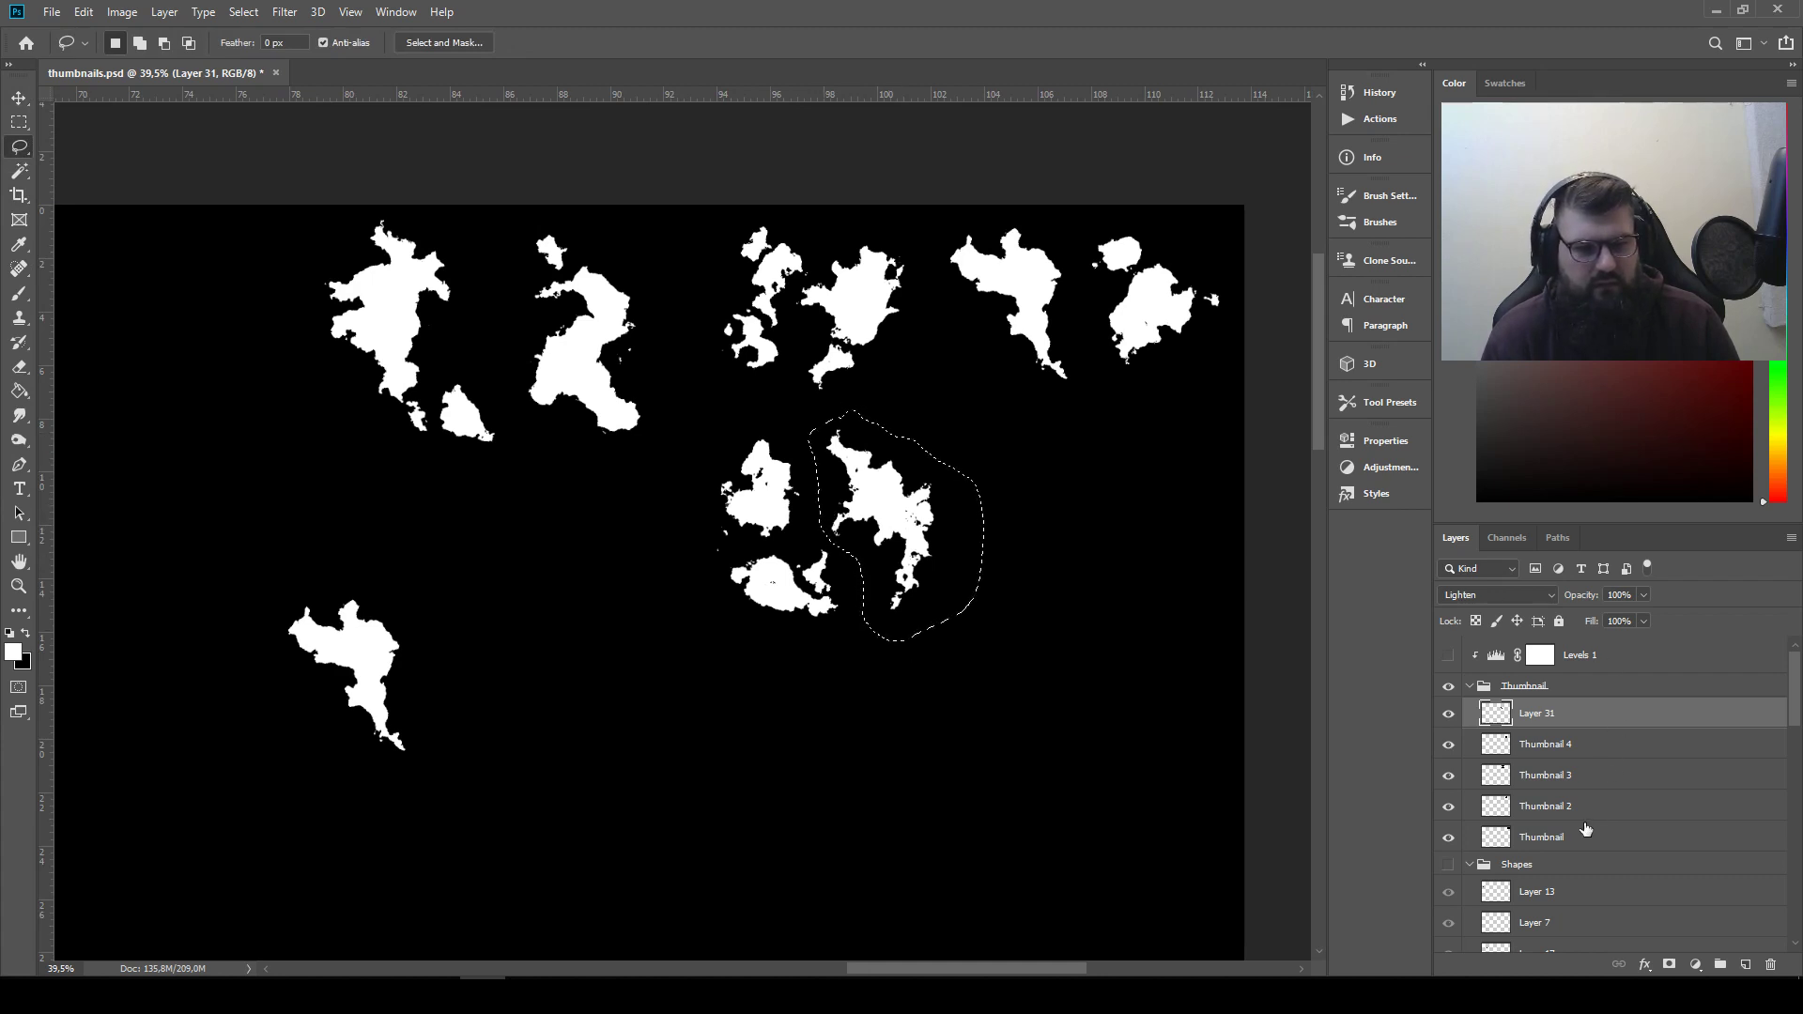
{"action": "key", "text": "ctrl+j"}
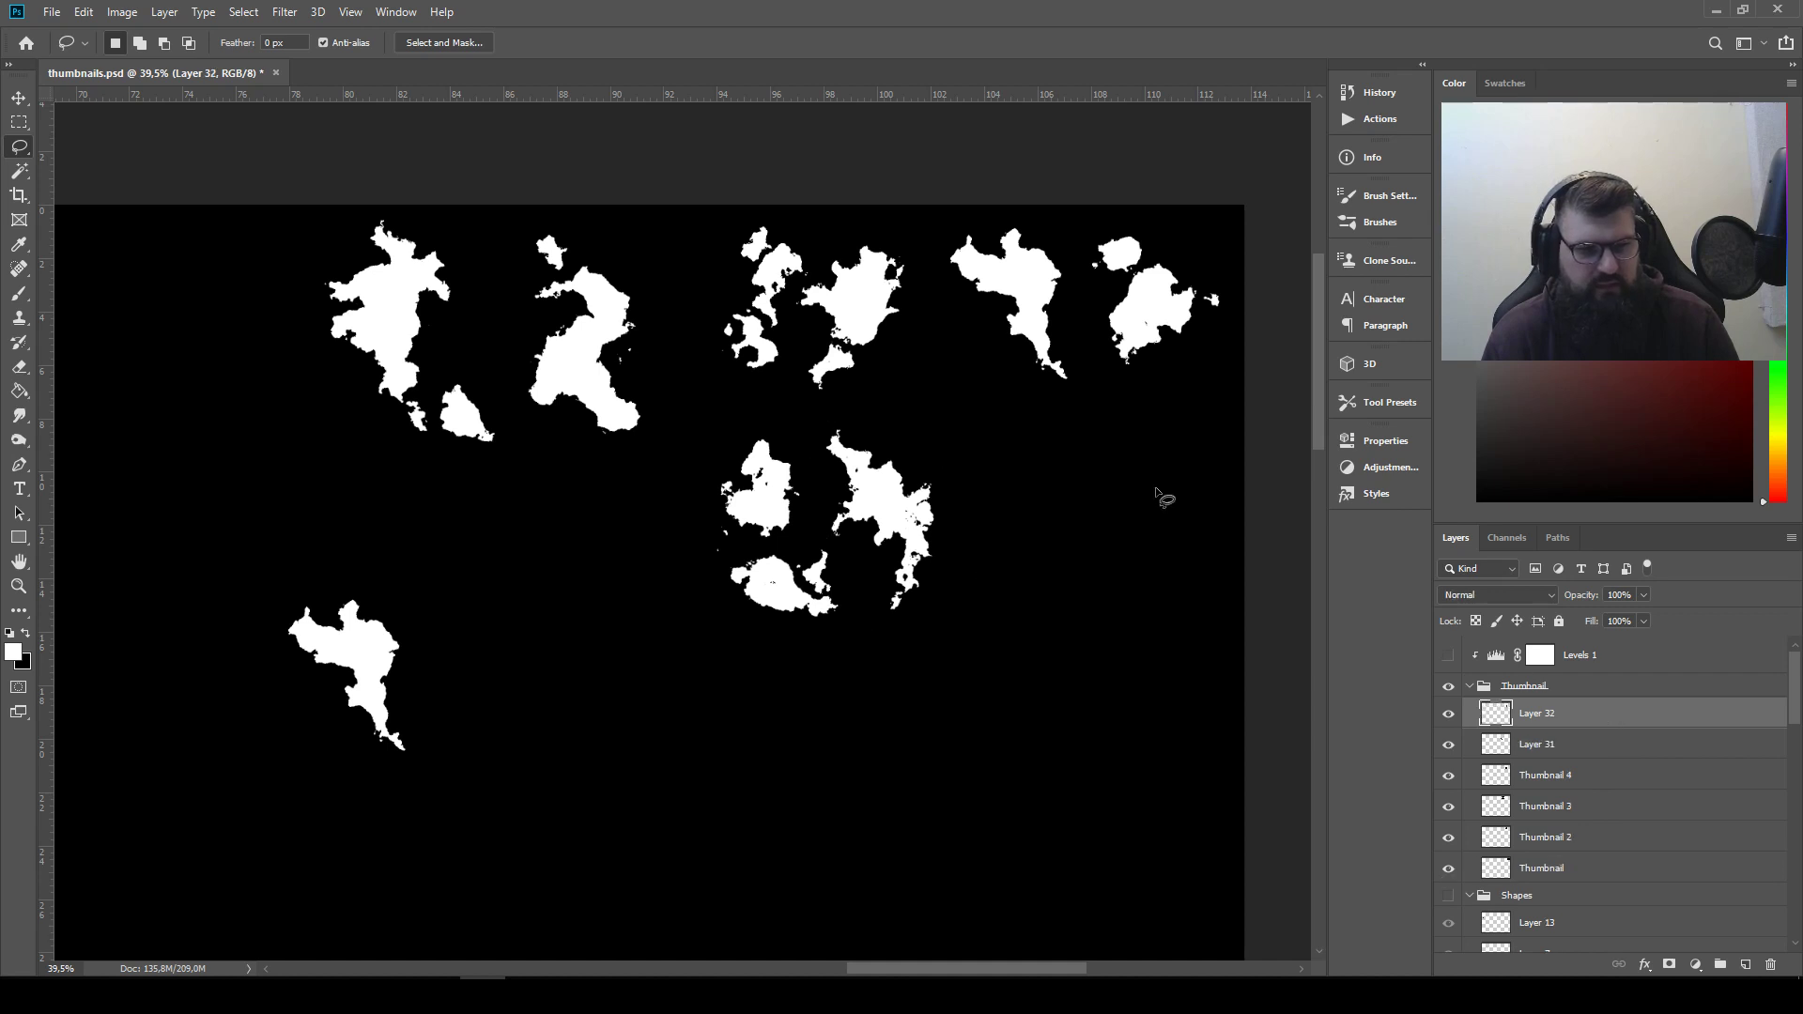
{"action": "left_click", "coordinate": [1512, 593]}
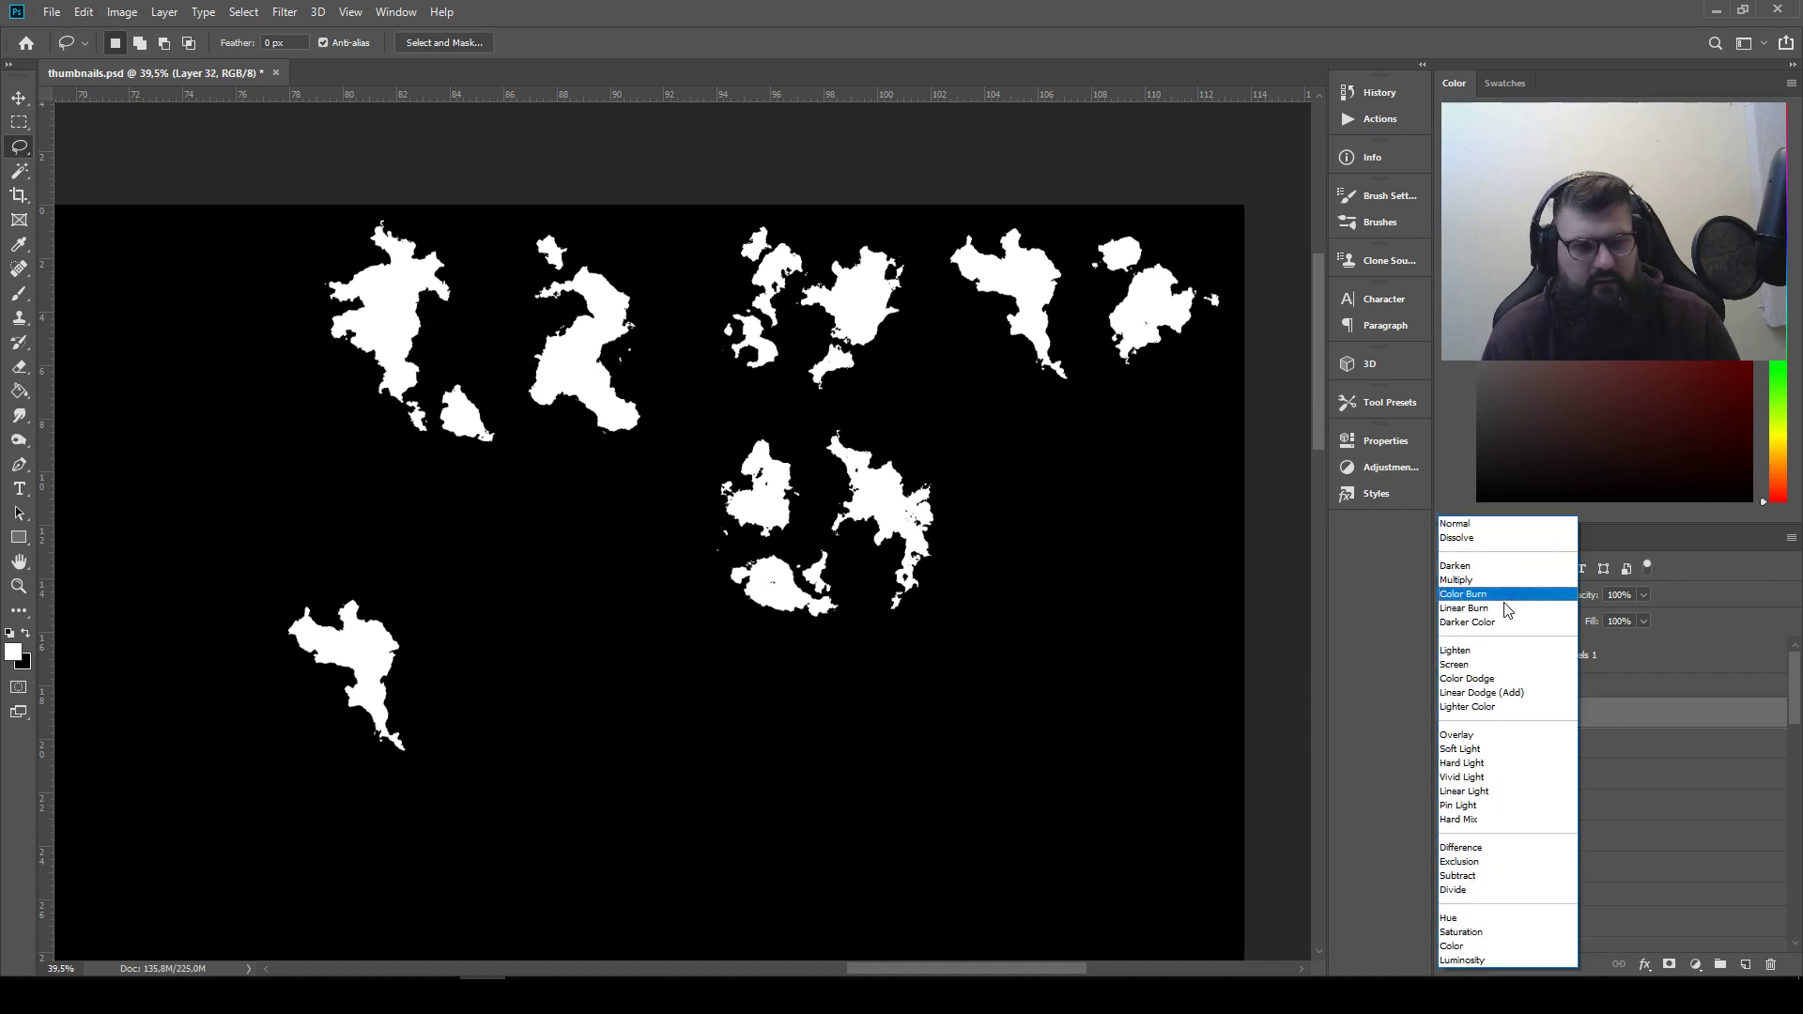
{"action": "left_click", "coordinate": [1502, 656]}
Place the jagged copy to the right of the lower-left silhouette and rotate it slightly counterclockwise
{"action": "left_click", "coordinate": [19, 98]}
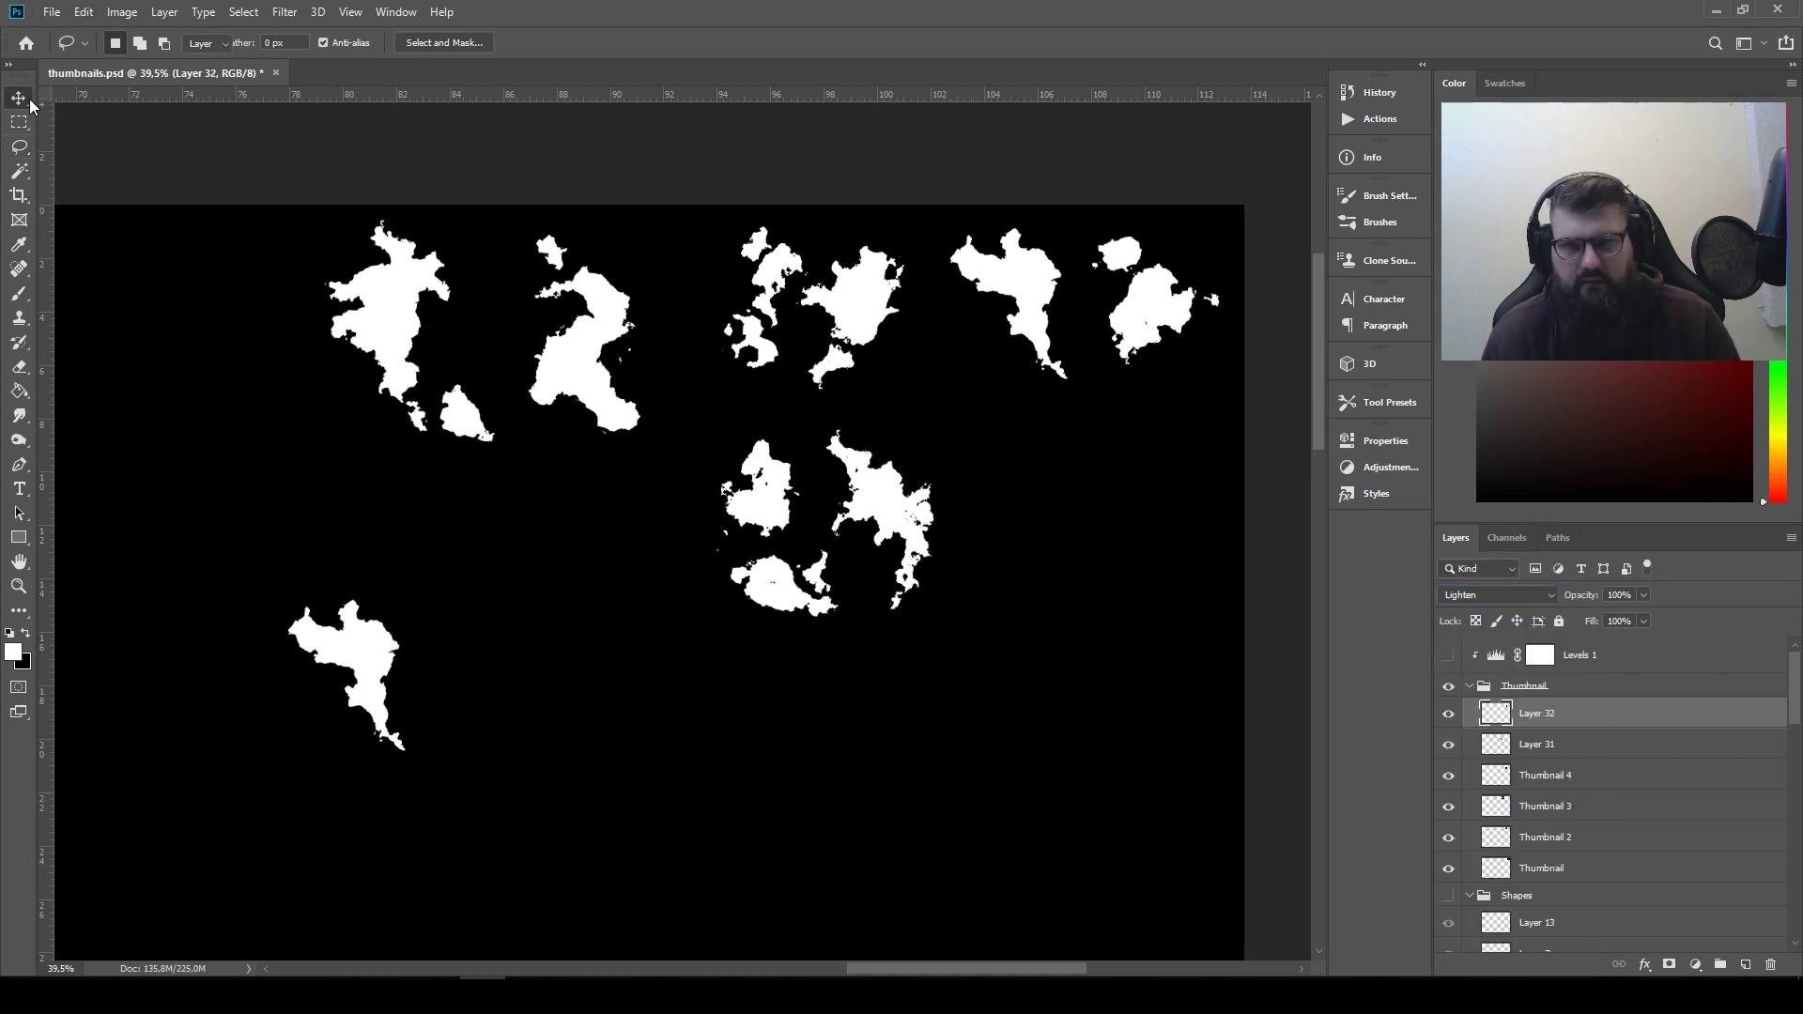
{"action": "mouse_move", "coordinate": [958, 526]}
{"action": "left_mouse_down"}
{"action": "mouse_move", "coordinate": [648, 577]}
{"action": "mouse_move", "coordinate": [554, 659]}
{"action": "mouse_move", "coordinate": [509, 656]}
{"action": "mouse_move", "coordinate": [556, 659]}
{"action": "mouse_move", "coordinate": [343, 700]}
{"action": "mouse_move", "coordinate": [328, 671]}
{"action": "mouse_move", "coordinate": [399, 714]}
{"action": "mouse_move", "coordinate": [375, 736]}
{"action": "mouse_move", "coordinate": [563, 657]}
{"action": "mouse_move", "coordinate": [544, 635]}
{"action": "mouse_move", "coordinate": [582, 646]}
{"action": "left_mouse_up"}
{"action": "key", "text": "ctrl+t"}
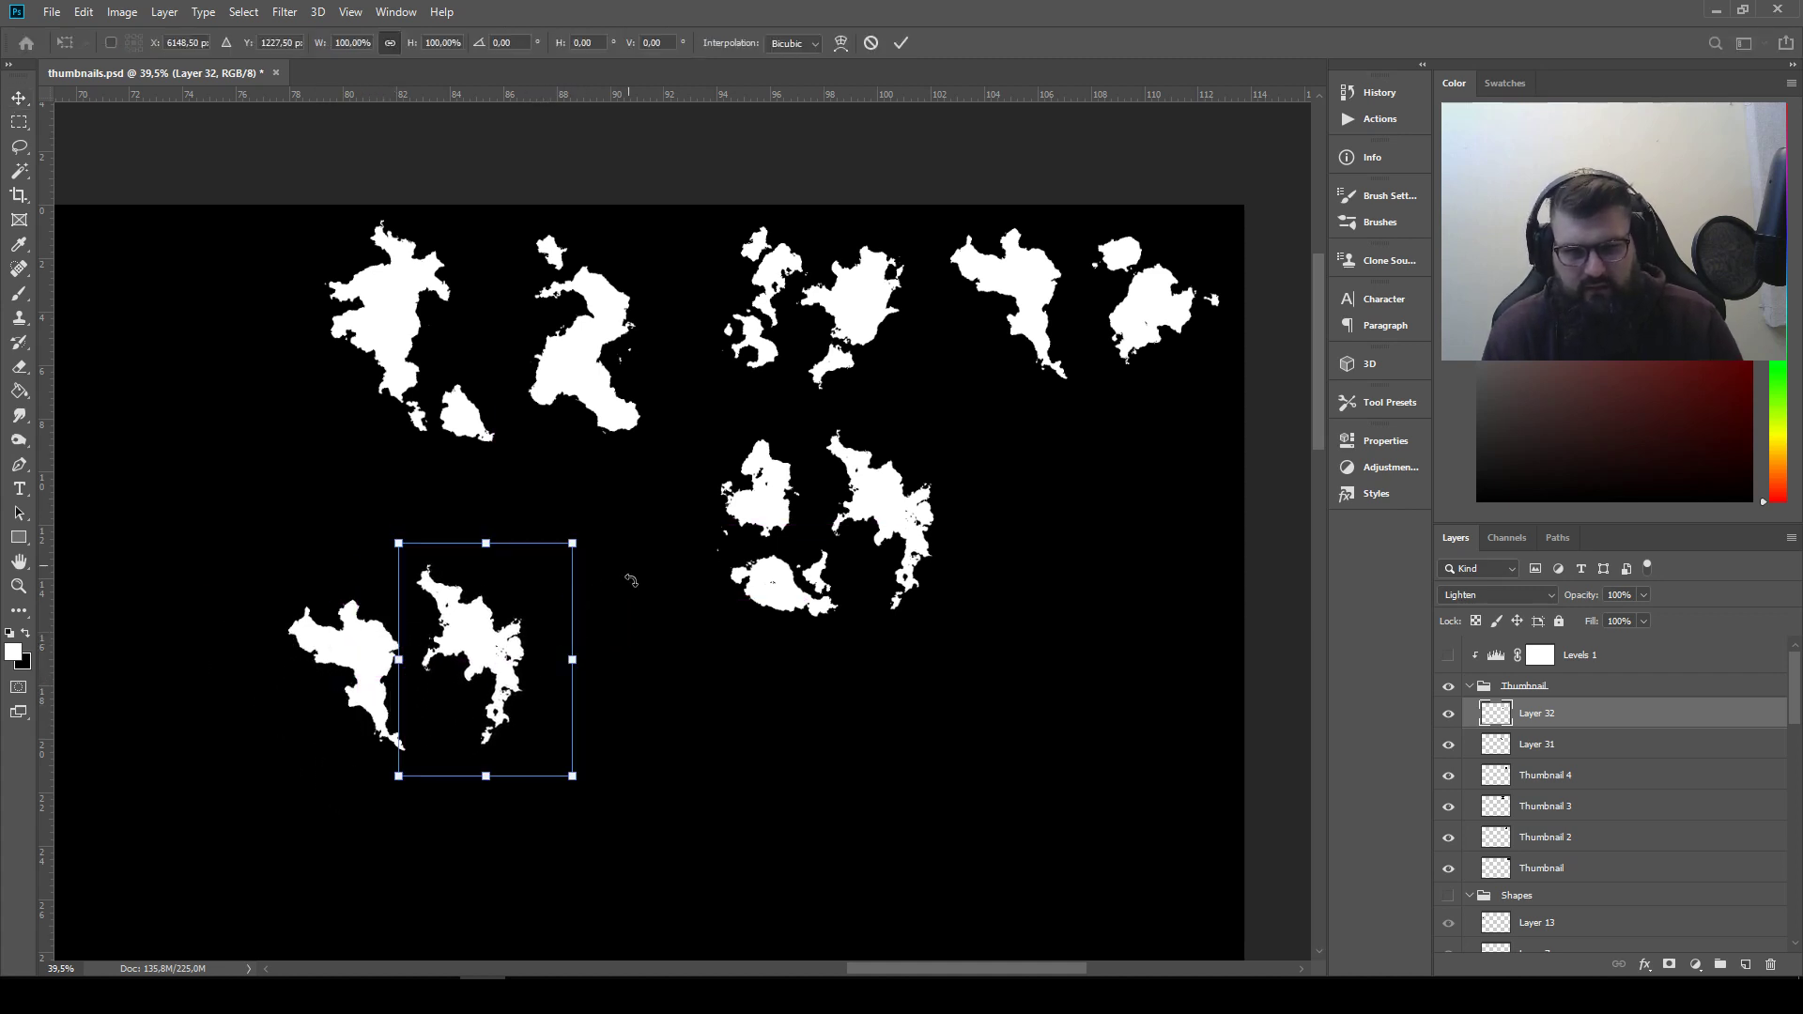
{"action": "left_click_drag", "start_coordinate": [627, 575], "coordinate": [544, 460]}
{"action": "left_click_drag", "start_coordinate": [567, 520], "coordinate": [519, 640]}
{"action": "key", "text": "Return"}
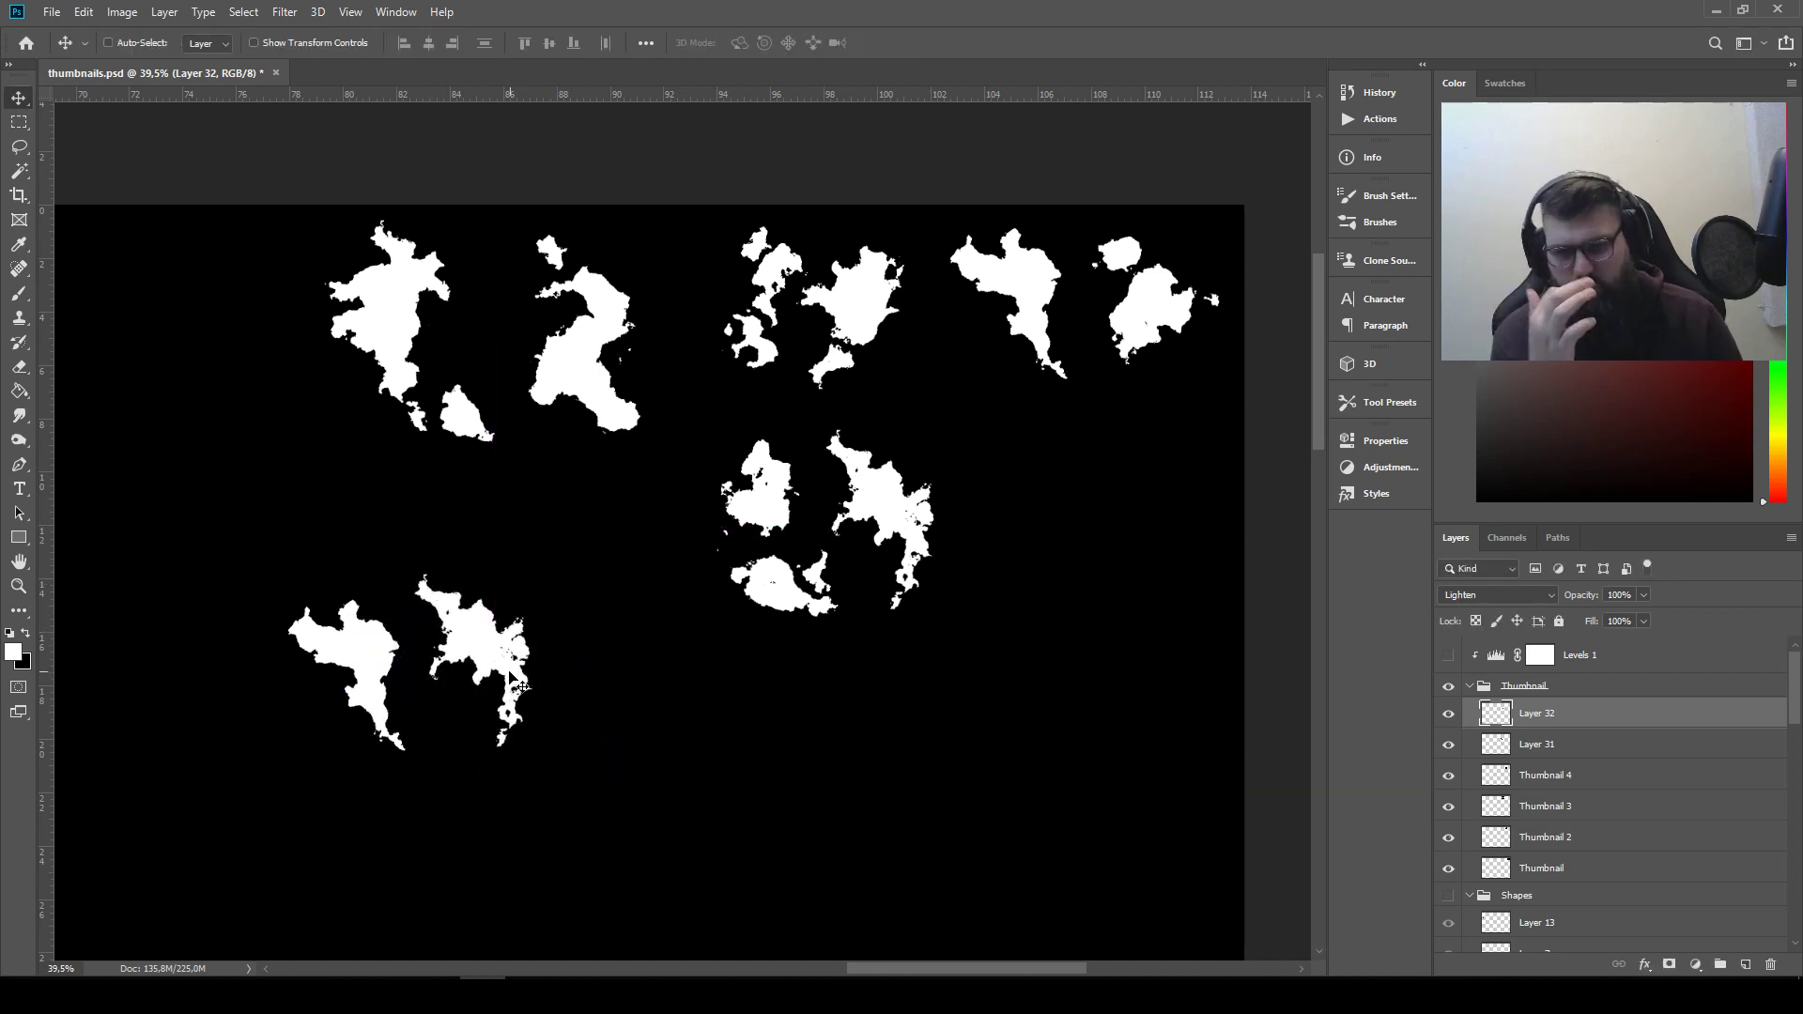
{"action": "left_click_drag", "start_coordinate": [513, 683], "coordinate": [519, 695]}
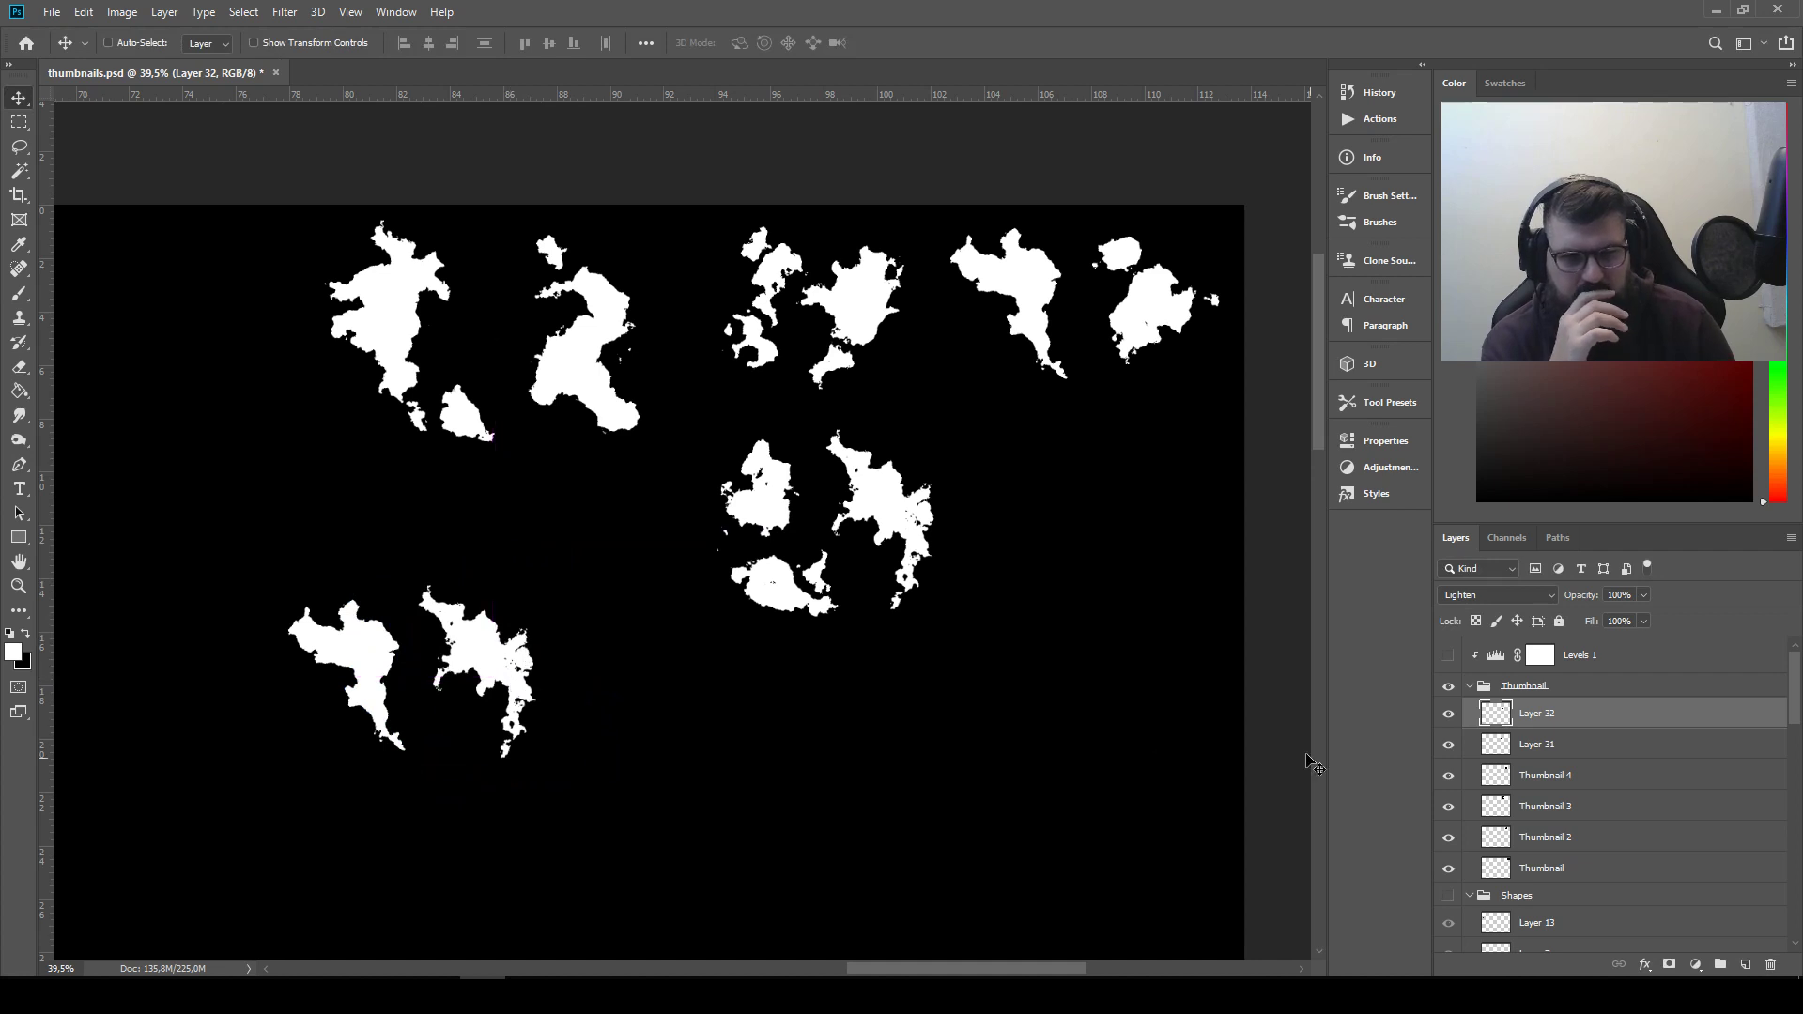
Lasso the large rounded right silhouette of the top-right thumbnail and copy it to a new layer
{"action": "left_click", "coordinate": [1448, 744]}
{"action": "left_click", "coordinate": [1448, 743]}
{"action": "left_click", "coordinate": [1448, 714]}
{"action": "left_click", "coordinate": [1448, 714]}
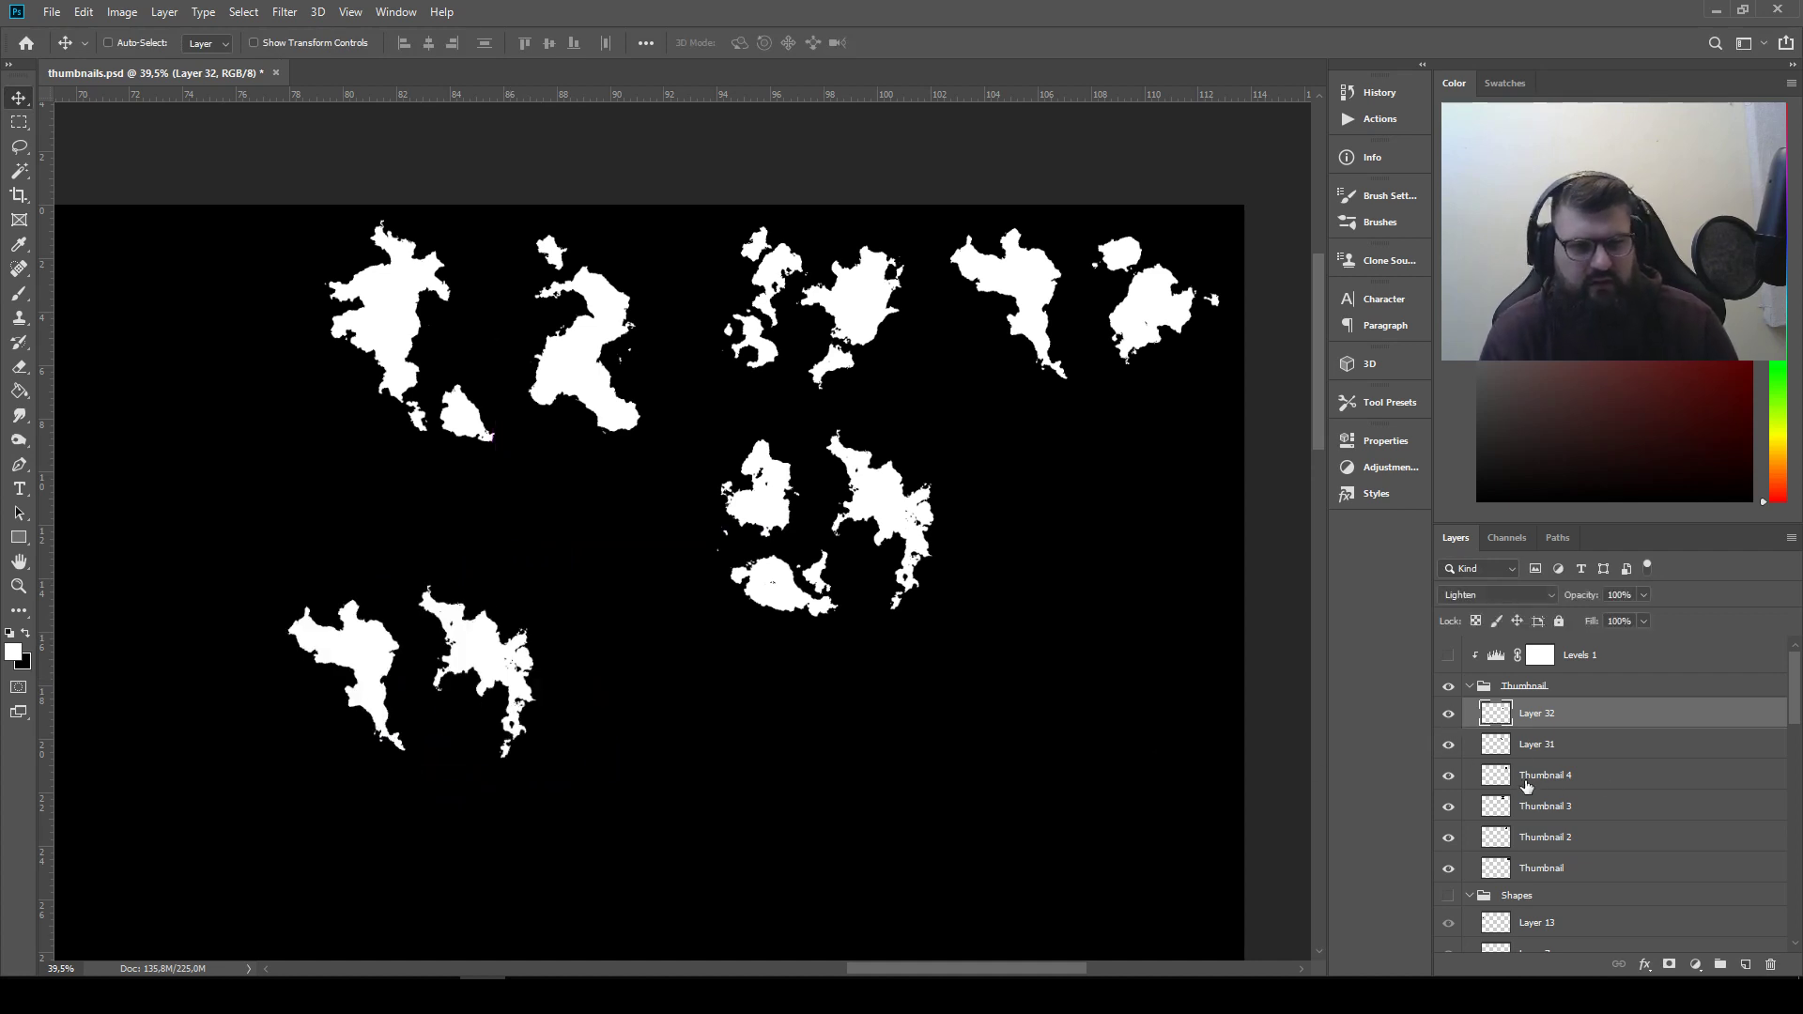
{"action": "left_click", "coordinate": [1550, 786]}
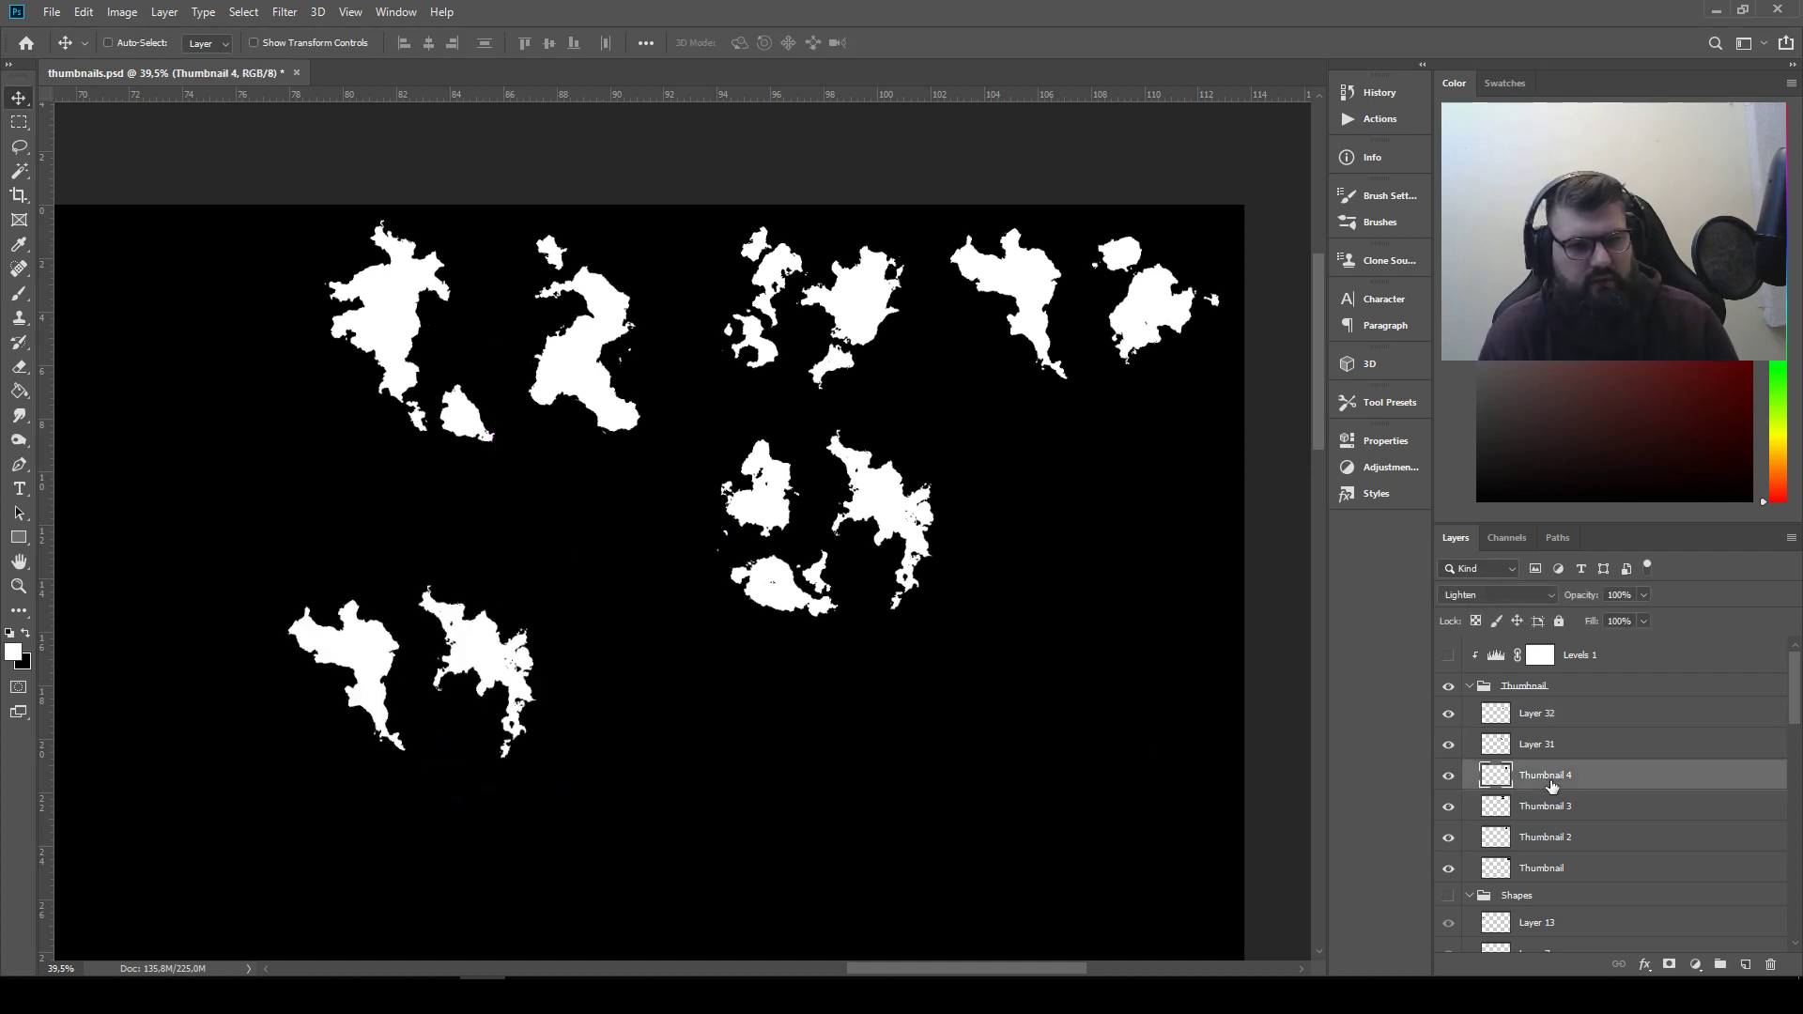
{"action": "left_click", "coordinate": [21, 148]}
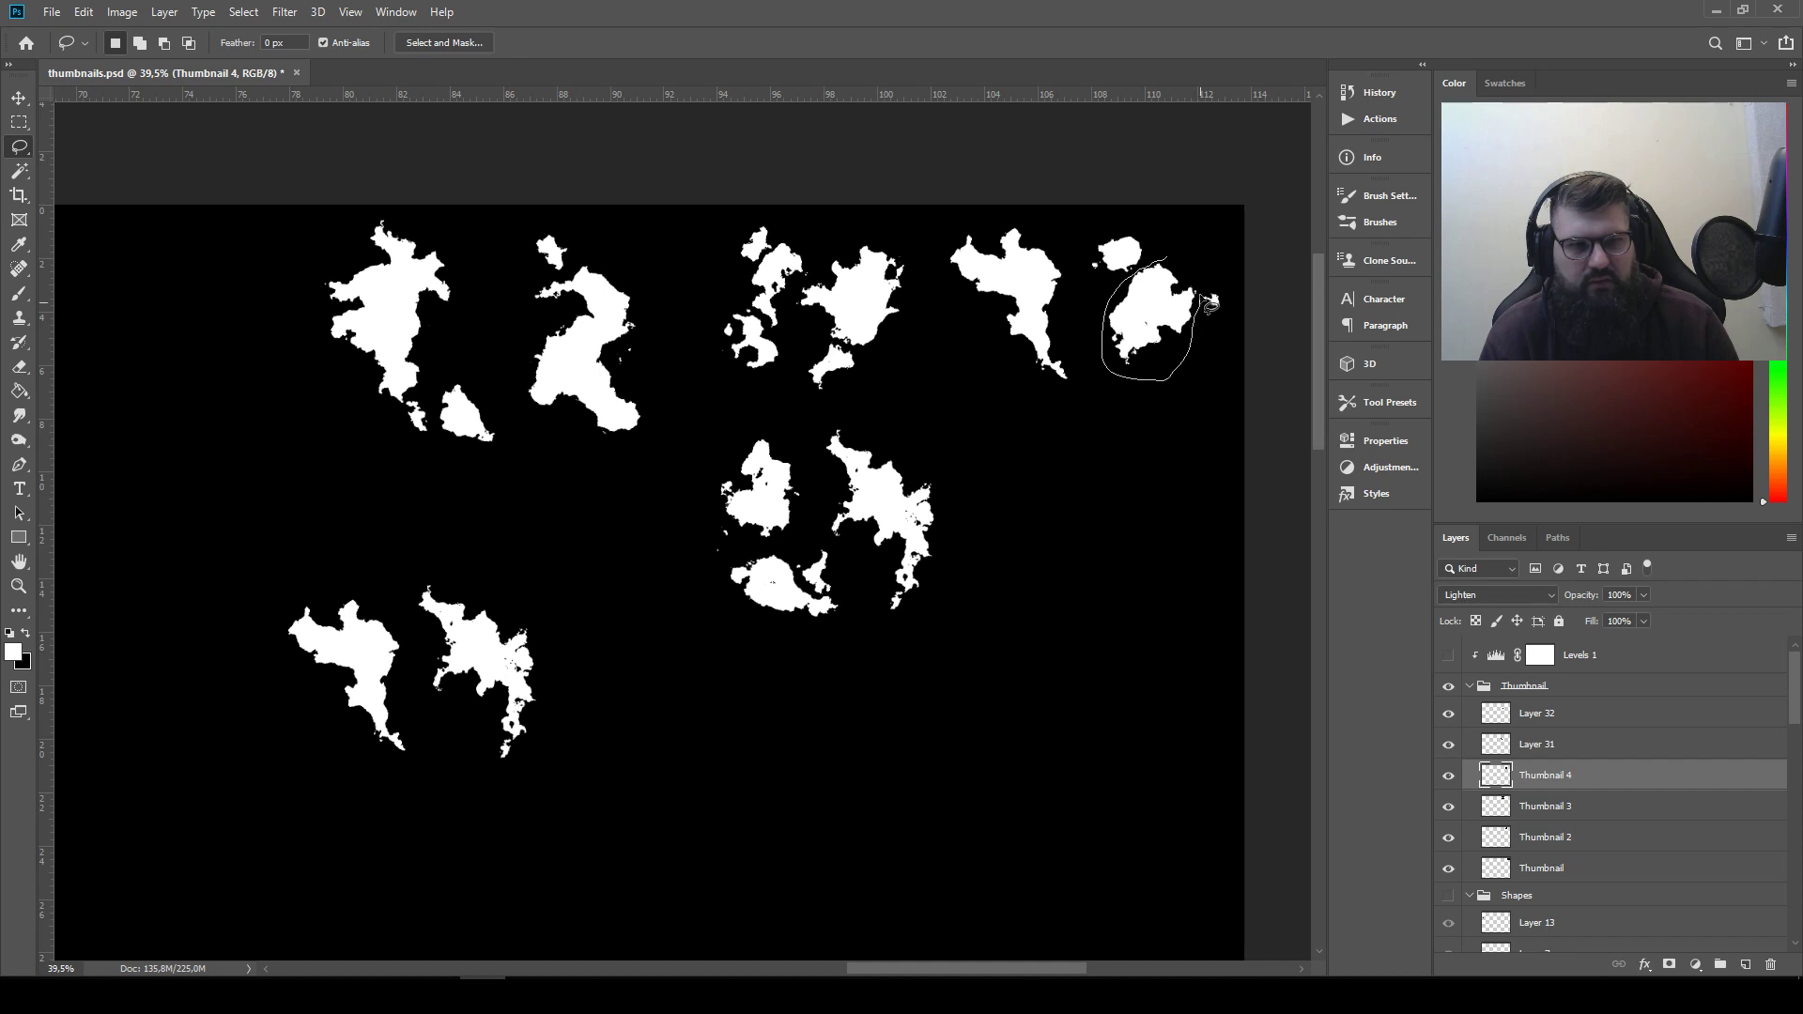
{"action": "left_click_drag", "start_coordinate": [1200, 298], "coordinate": [1156, 254]}
{"action": "key", "text": "ctrl+j"}
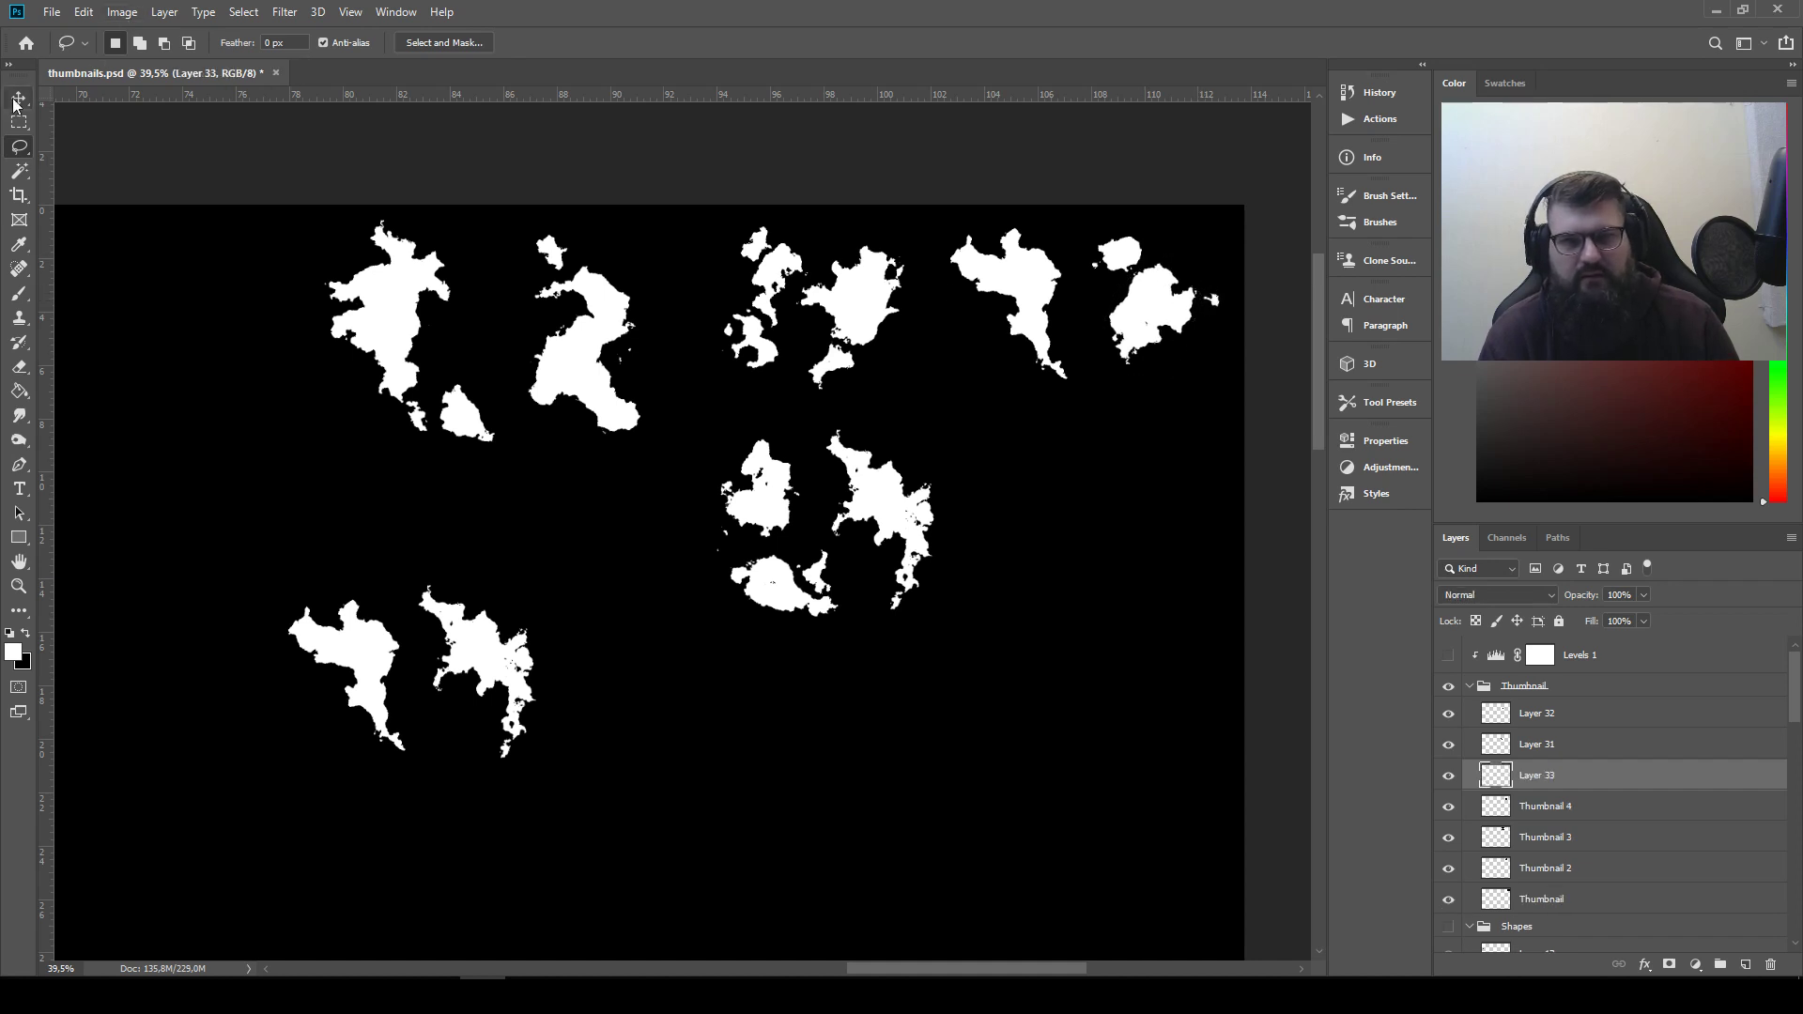
Move the rounded copy above the lower-left silhouettes and set its layer to Lighten blending
{"action": "left_click", "coordinate": [19, 98]}
{"action": "left_click_drag", "start_coordinate": [1236, 301], "coordinate": [390, 497]}
{"action": "left_click", "coordinate": [1483, 595]}
{"action": "left_click", "coordinate": [1473, 658]}
Park the jagged copy near the canvas's lower-right edge and place the rounded copy beside the lower-left silhouette
{"action": "left_click_drag", "start_coordinate": [450, 631], "coordinate": [768, 727]}
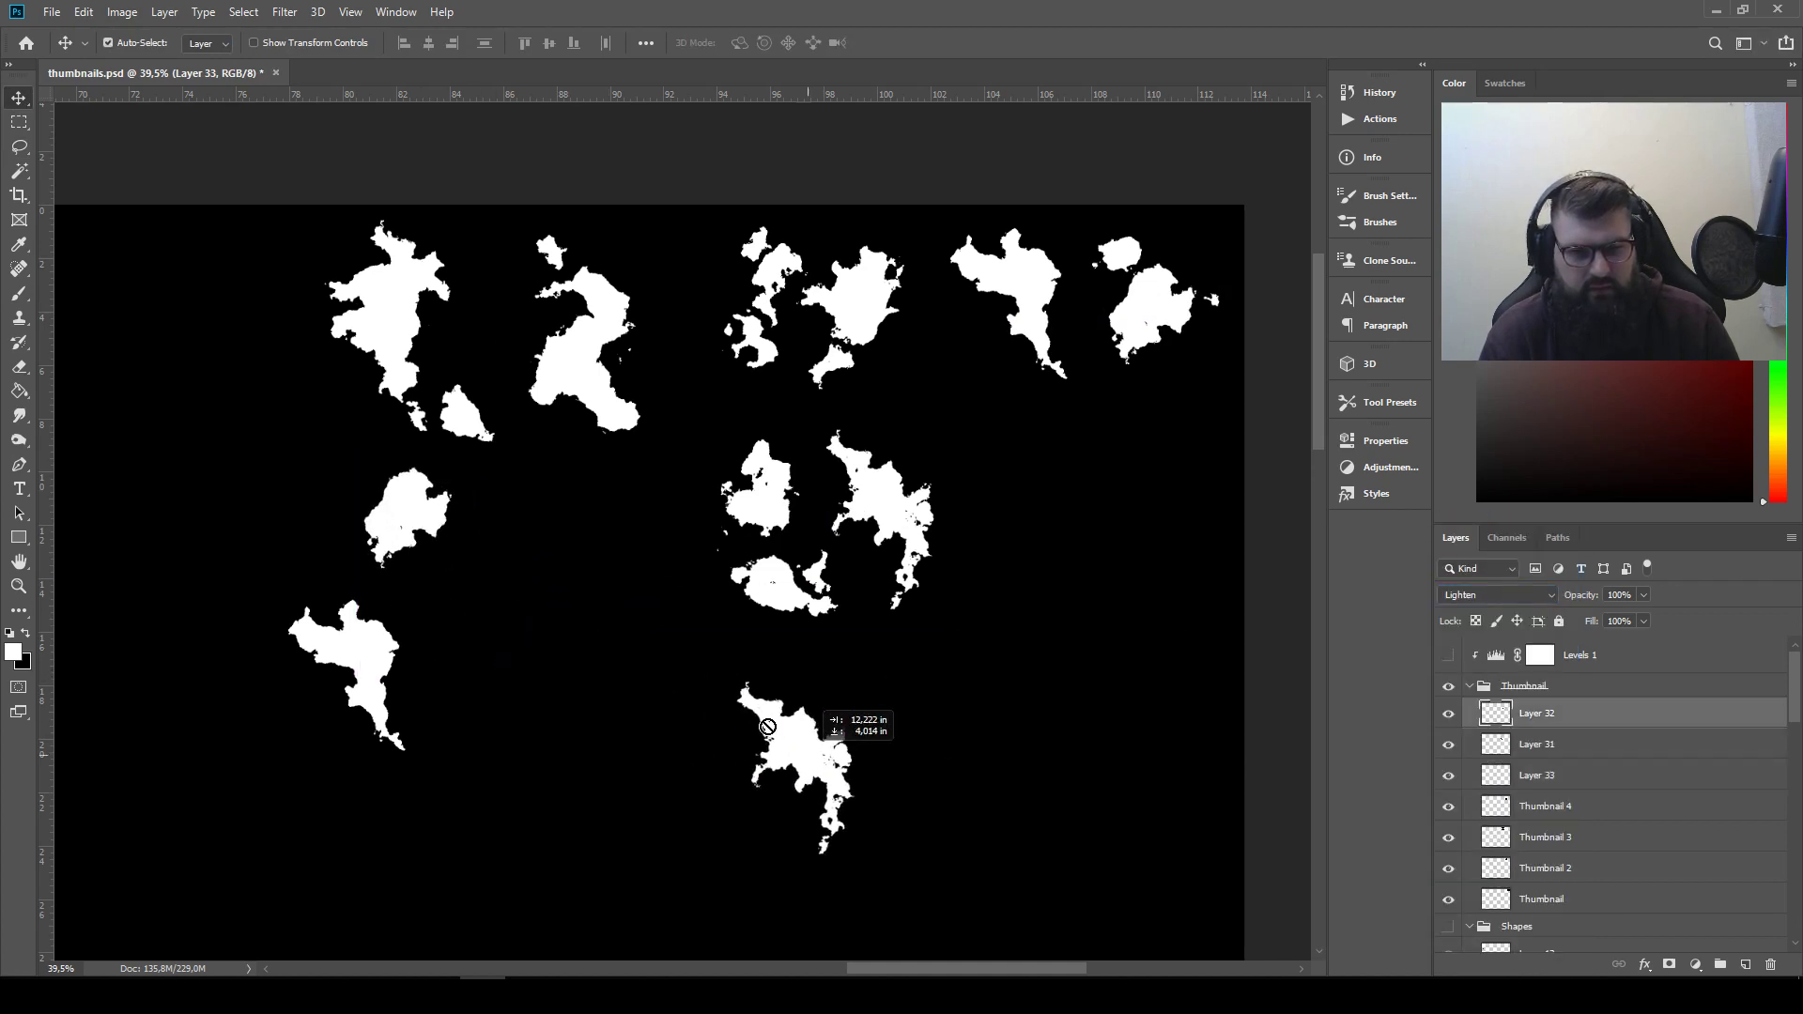
{"action": "left_click_drag", "start_coordinate": [418, 506], "coordinate": [470, 609]}
{"action": "left_click_drag", "start_coordinate": [796, 785], "coordinate": [879, 792]}
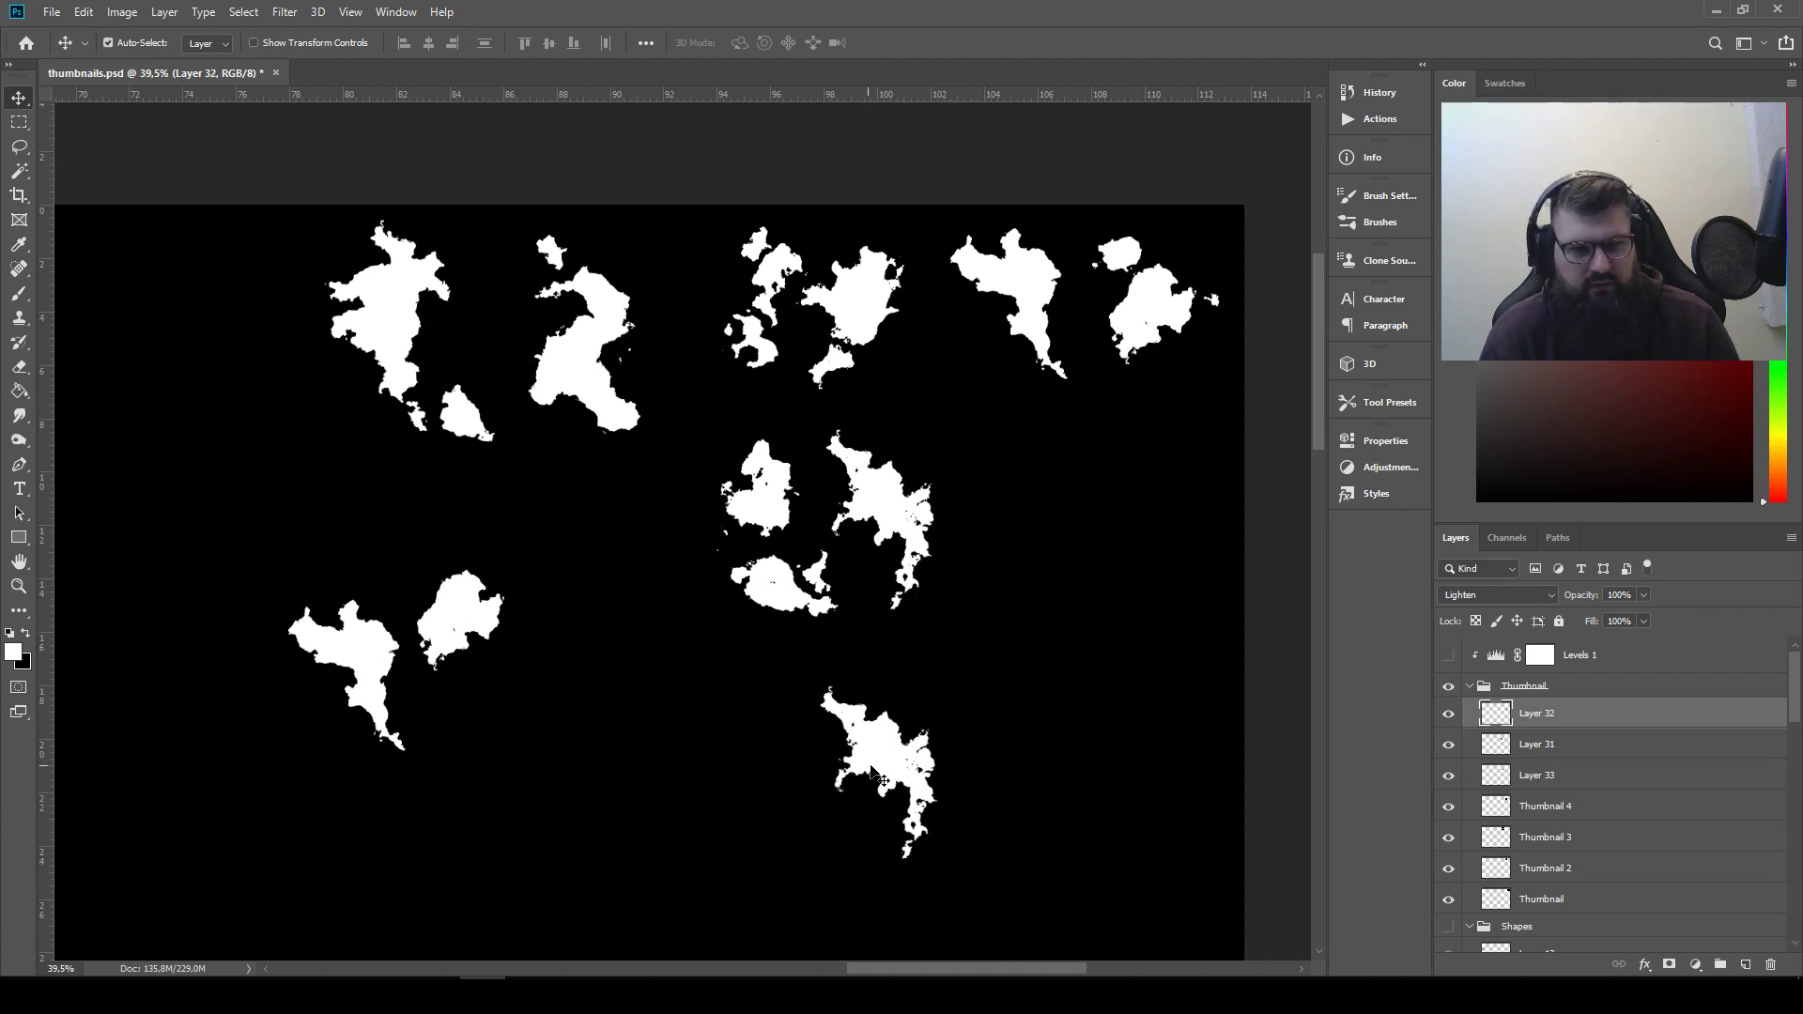
{"action": "left_click_drag", "start_coordinate": [872, 770], "coordinate": [1104, 823]}
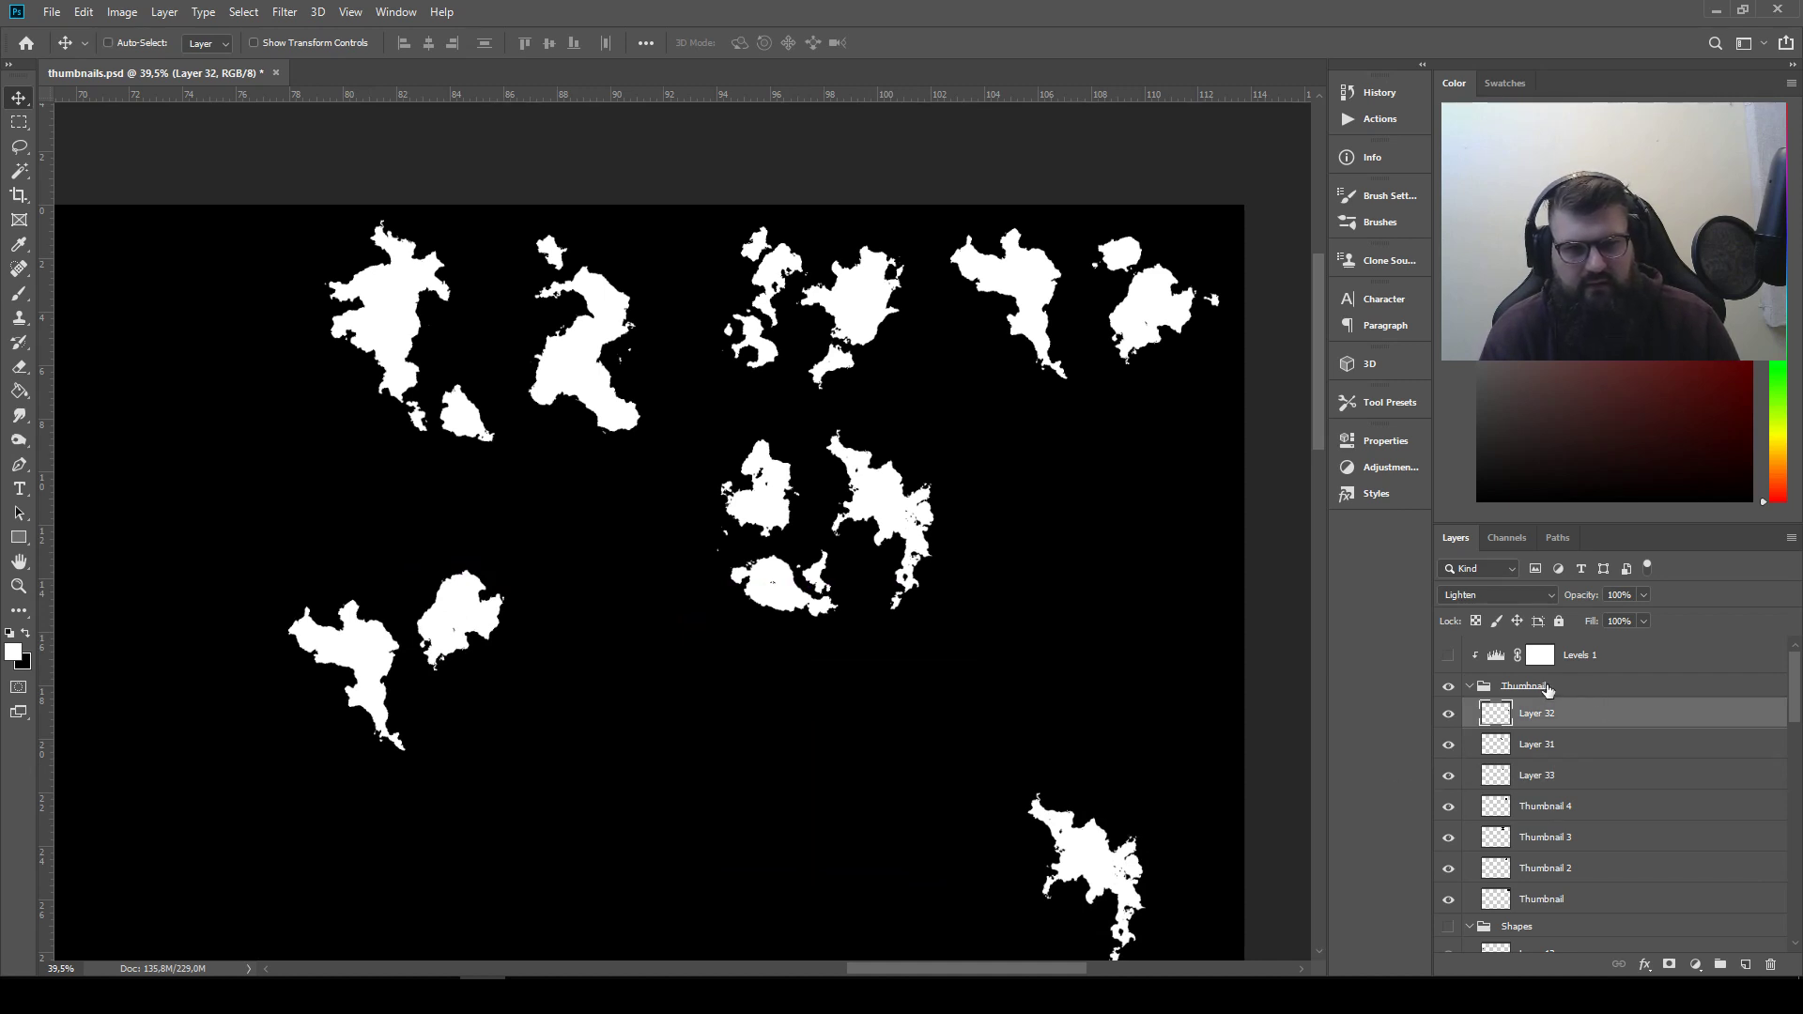
Copy the lower middle thumbnail's bottom-left silhouette to a new Lighten layer and place it below the rounded copy
{"action": "left_click", "coordinate": [23, 147]}
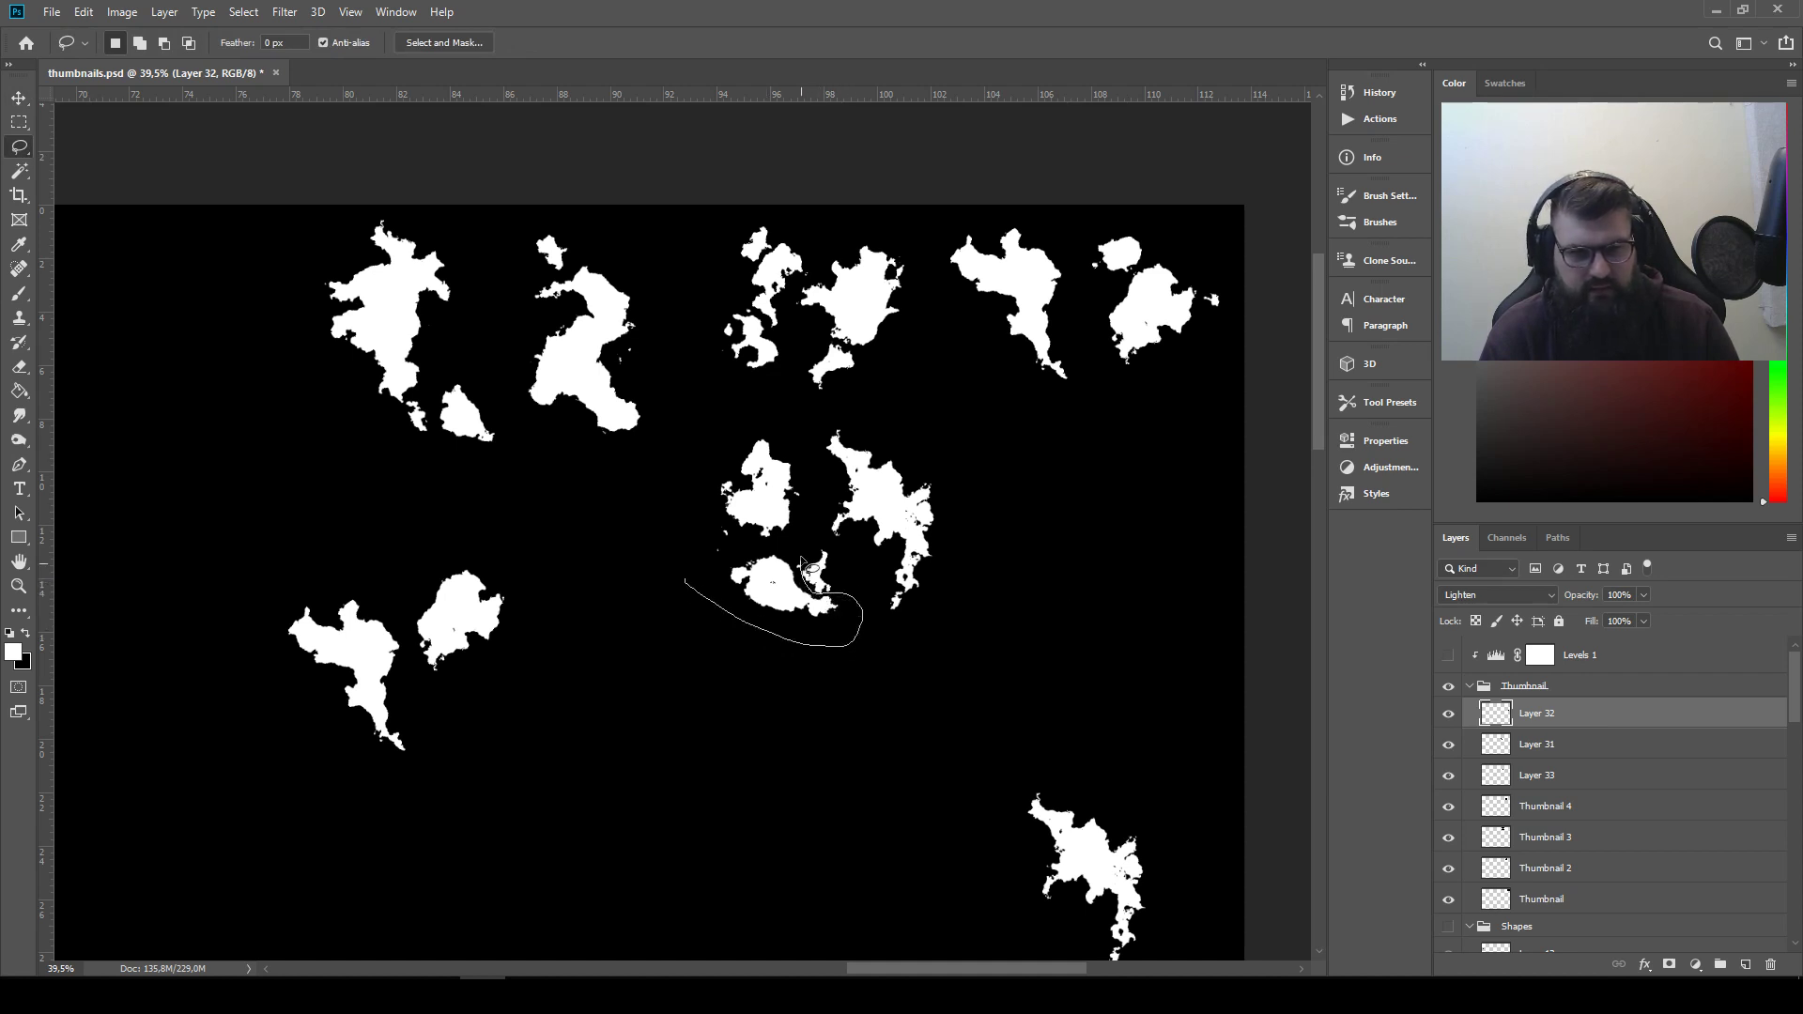
{"action": "mouse_move", "coordinate": [751, 545]}
{"action": "left_mouse_down"}
{"action": "mouse_move", "coordinate": [507, 686]}
{"action": "mouse_move", "coordinate": [523, 693]}
{"action": "mouse_move", "coordinate": [490, 695]}
{"action": "left_mouse_up"}
{"action": "key", "text": "ctrl+j"}
{"action": "left_click", "coordinate": [21, 99]}
{"action": "left_click", "coordinate": [1480, 595]}
{"action": "left_click", "coordinate": [1448, 658]}
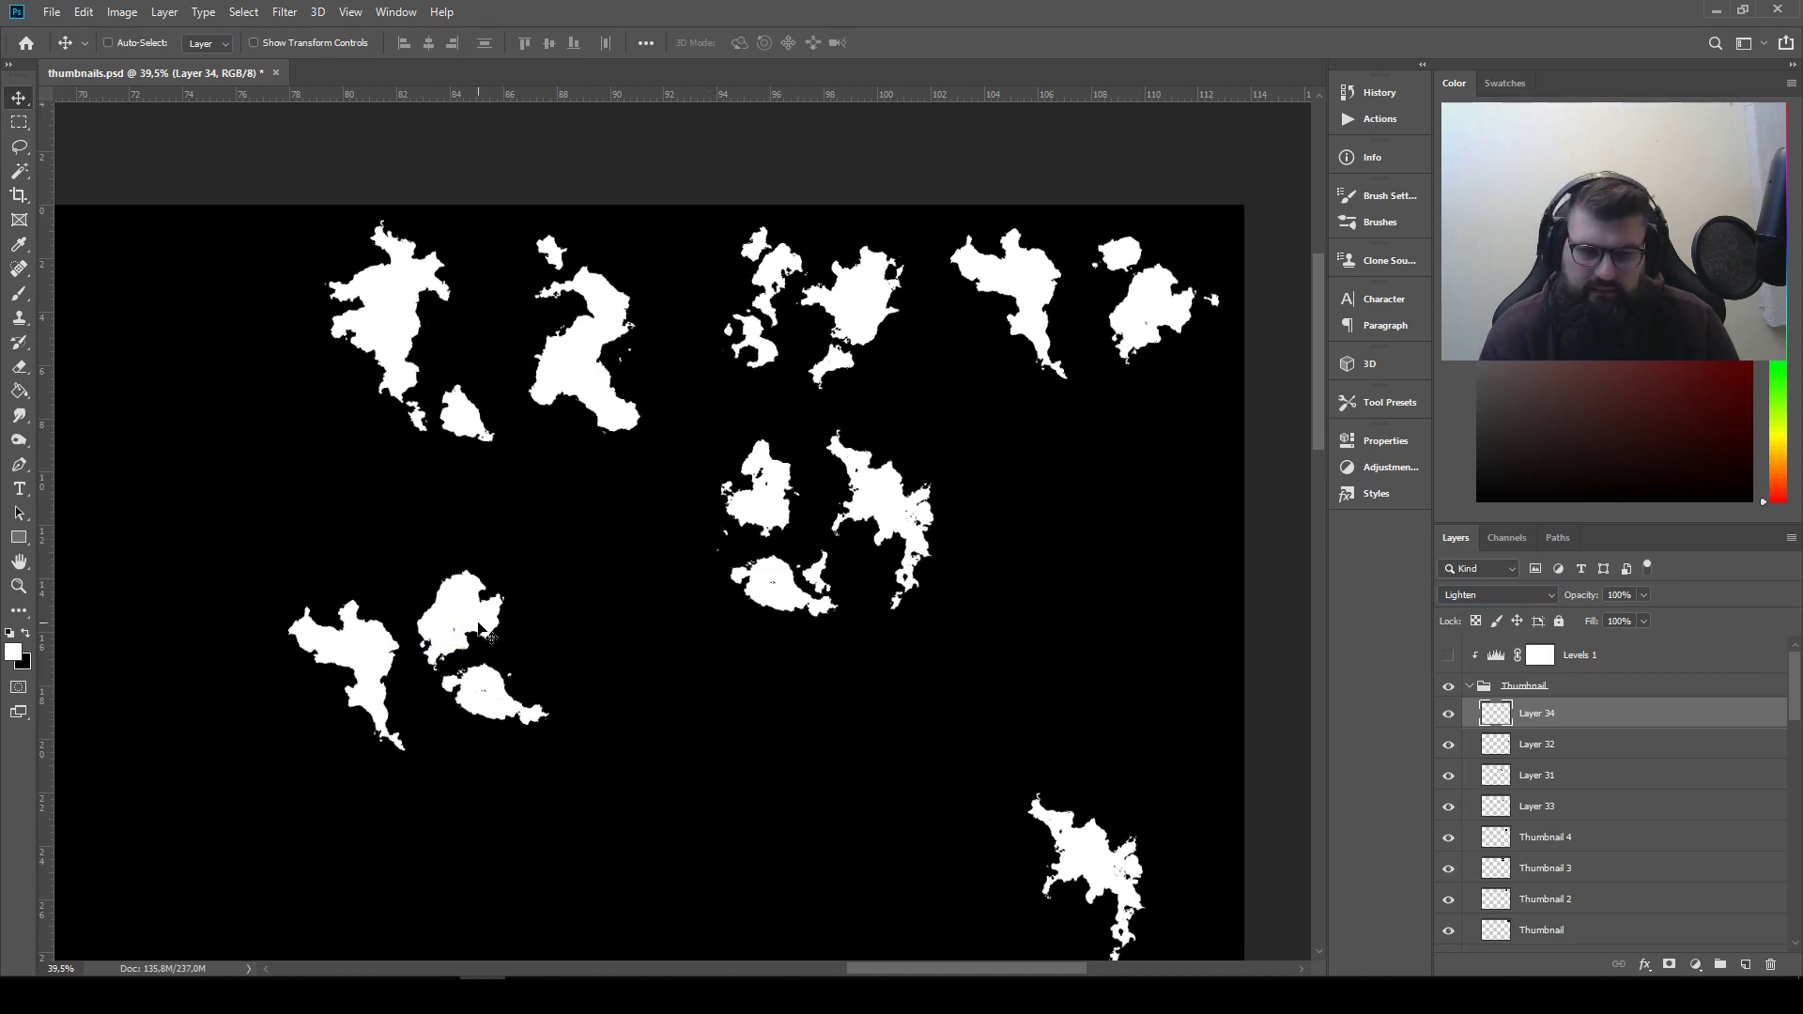
Lower the new bottom piece slightly, then shift it and the rounded piece together slightly upward
{"action": "left_click_drag", "start_coordinate": [500, 711], "coordinate": [500, 725]}
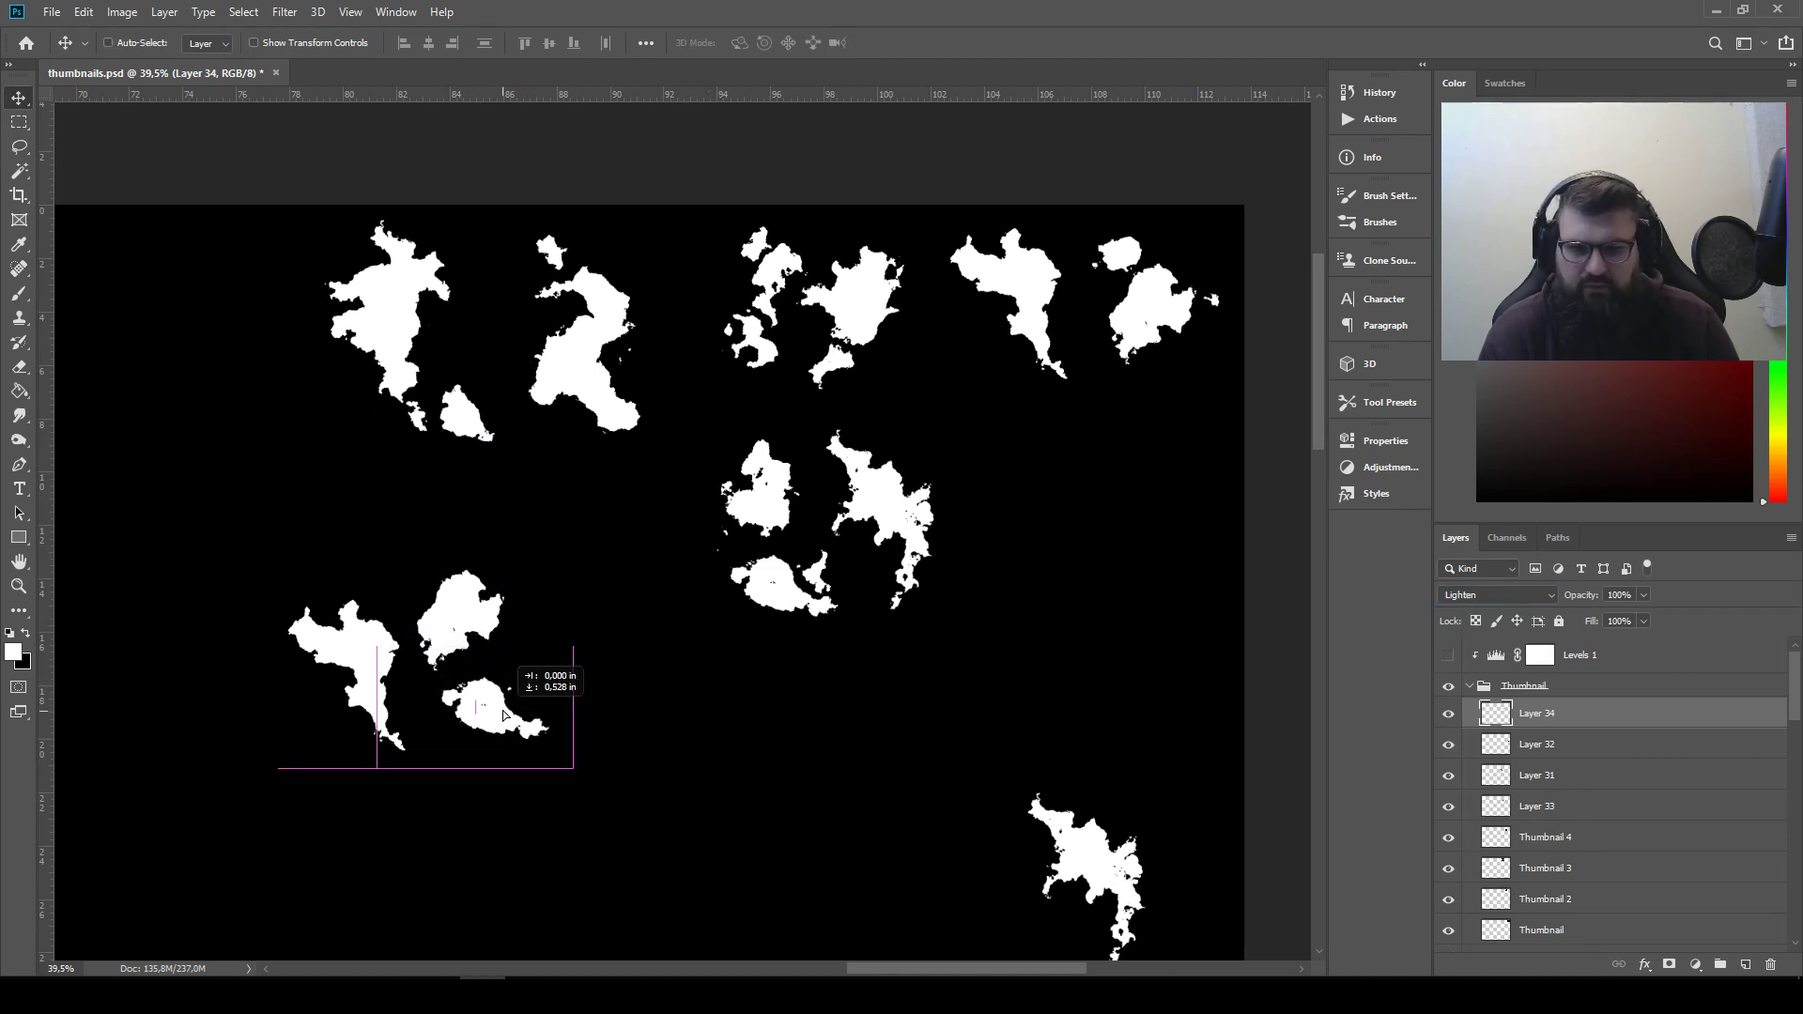
{"action": "left_click", "coordinate": [462, 615], "text": "ctrl+shift"}
{"action": "mouse_move", "coordinate": [462, 615]}
{"action": "left_mouse_down"}
{"action": "mouse_move", "coordinate": [483, 633]}
{"action": "mouse_move", "coordinate": [469, 614]}
{"action": "left_mouse_up"}
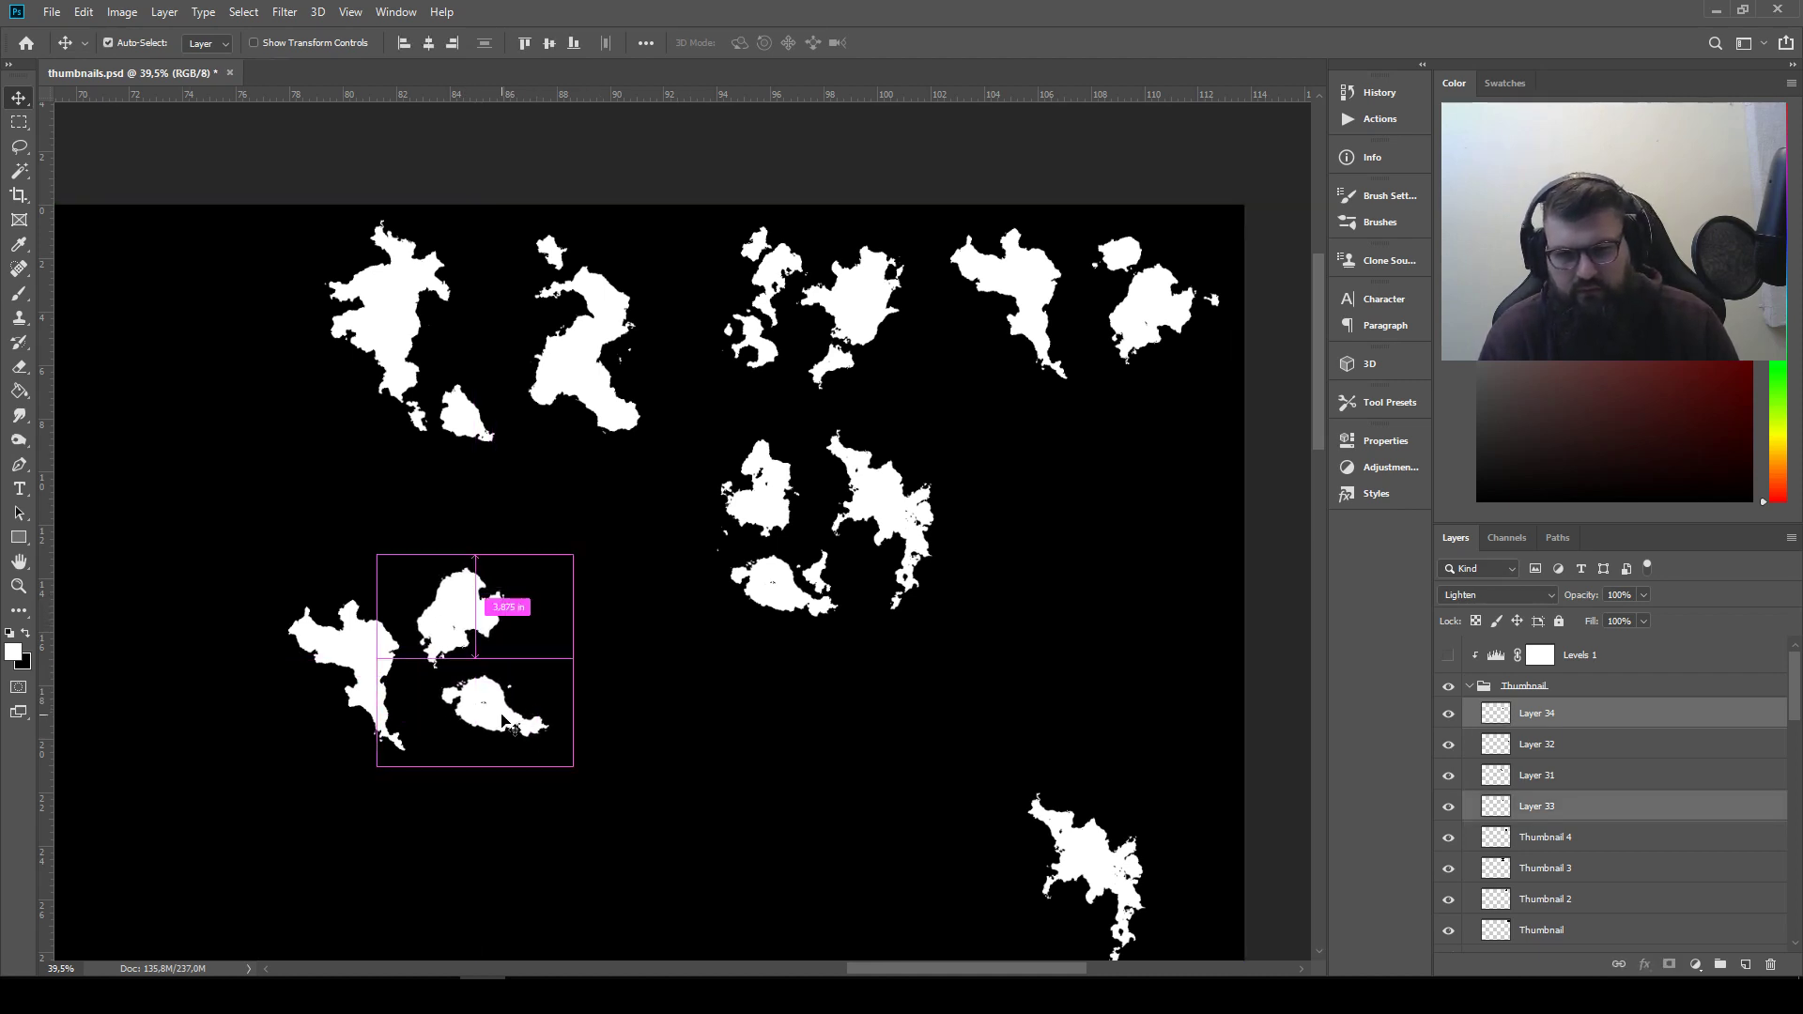
{"action": "left_click_drag", "start_coordinate": [508, 717], "coordinate": [508, 711]}
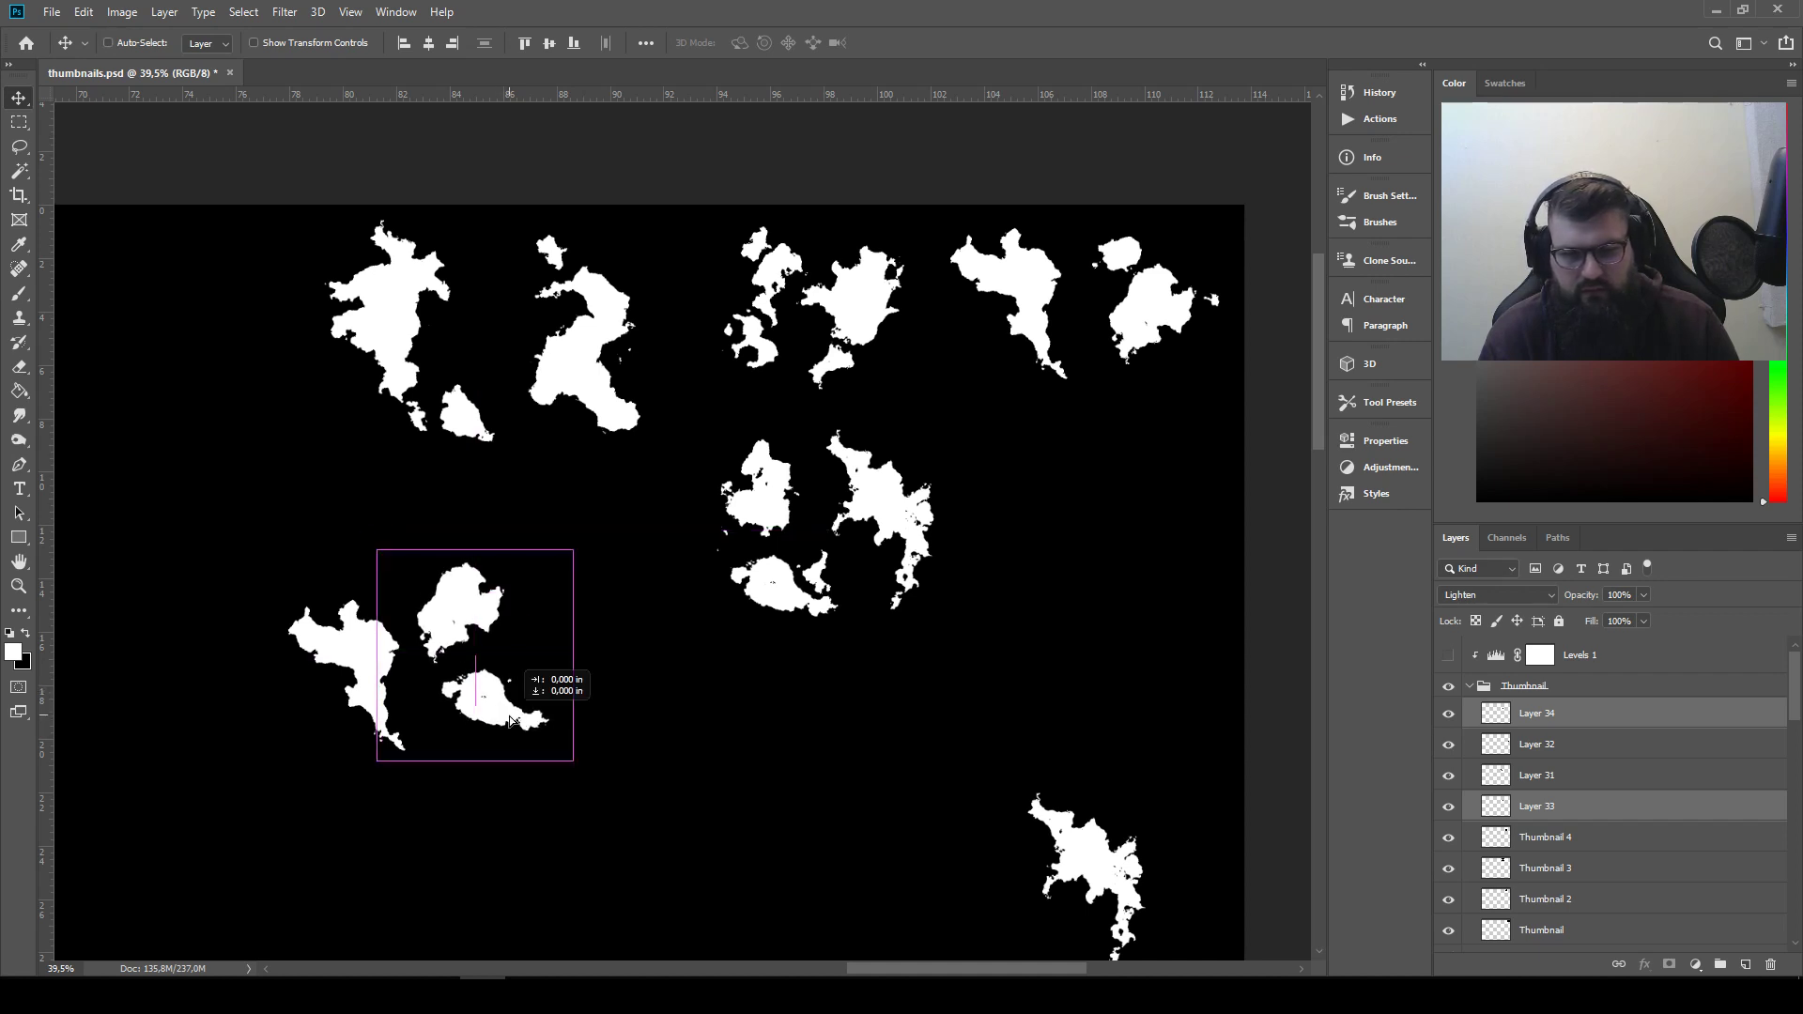
Rotate the bottom piece on Layer 34 clockwise and fit it beneath the rounded piece
{"action": "left_click", "coordinate": [1551, 718]}
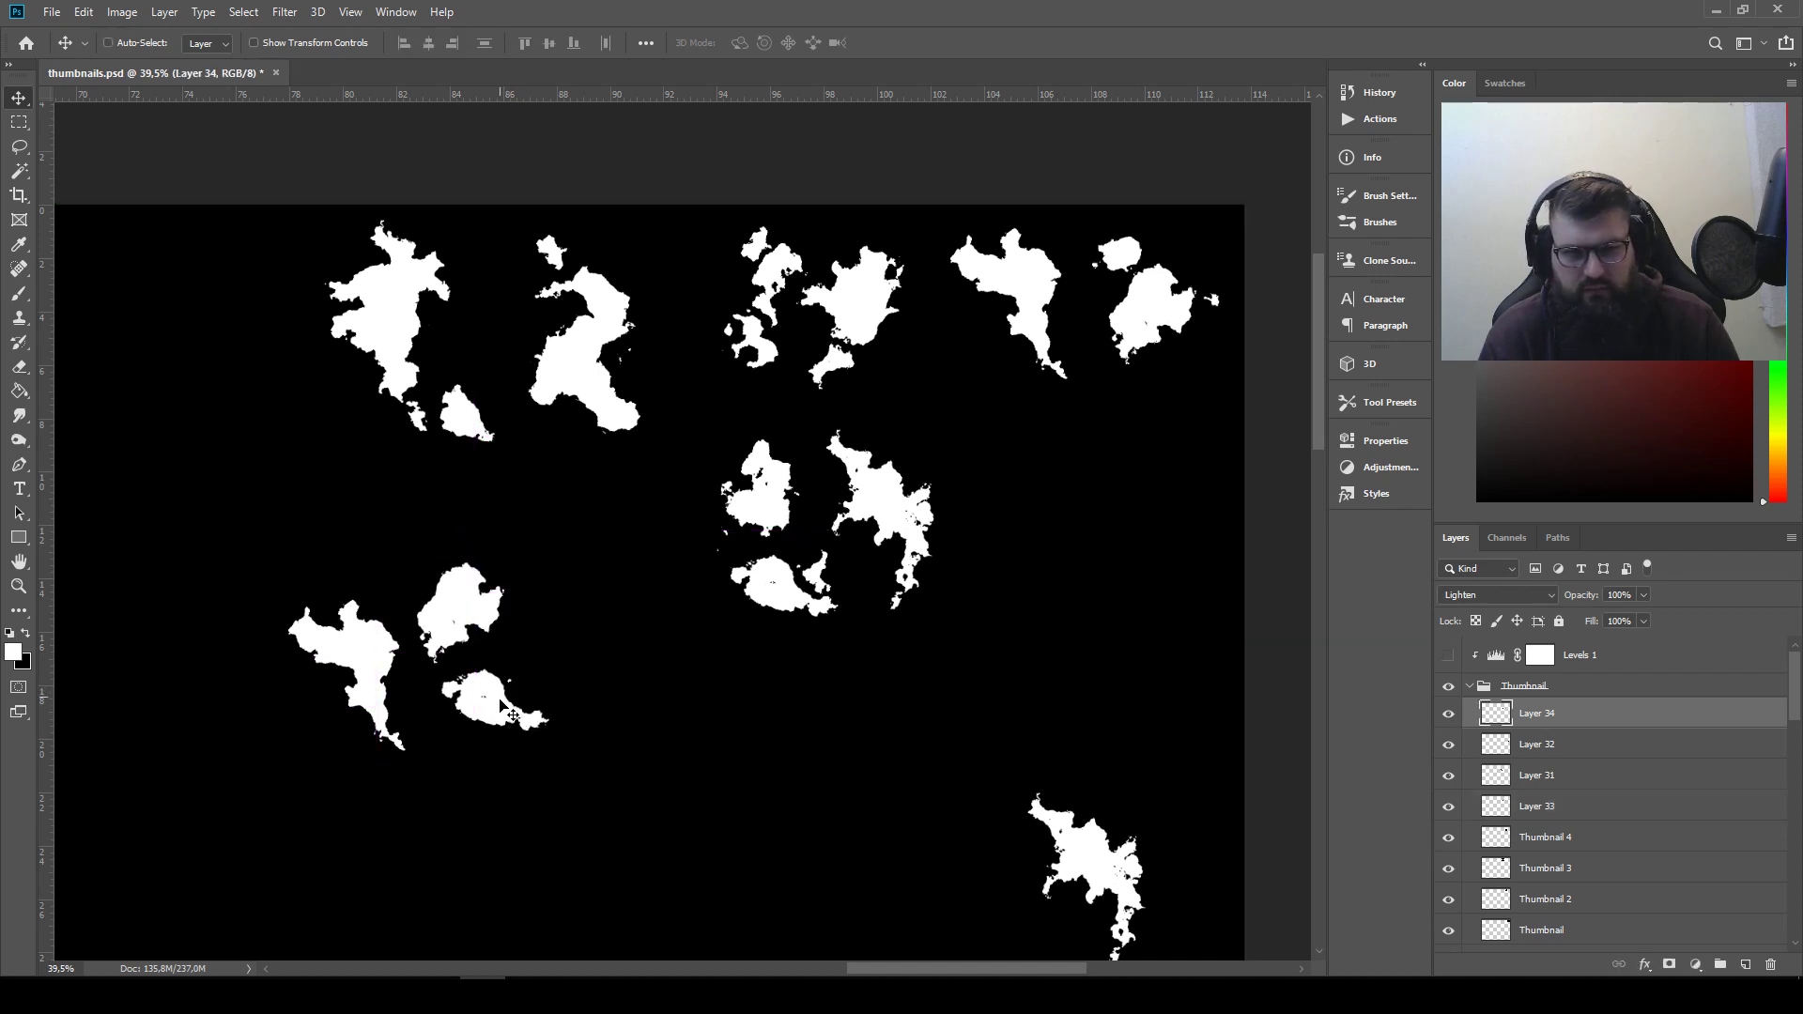
{"action": "mouse_move", "coordinate": [498, 707]}
{"action": "left_mouse_down"}
{"action": "mouse_move", "coordinate": [465, 668]}
{"action": "mouse_move", "coordinate": [481, 716]}
{"action": "left_mouse_up"}
{"action": "key", "text": "ctrl+t"}
{"action": "left_click_drag", "start_coordinate": [608, 690], "coordinate": [613, 739]}
{"action": "left_click_drag", "start_coordinate": [479, 704], "coordinate": [752, 672]}
{"action": "key", "text": "Return"}
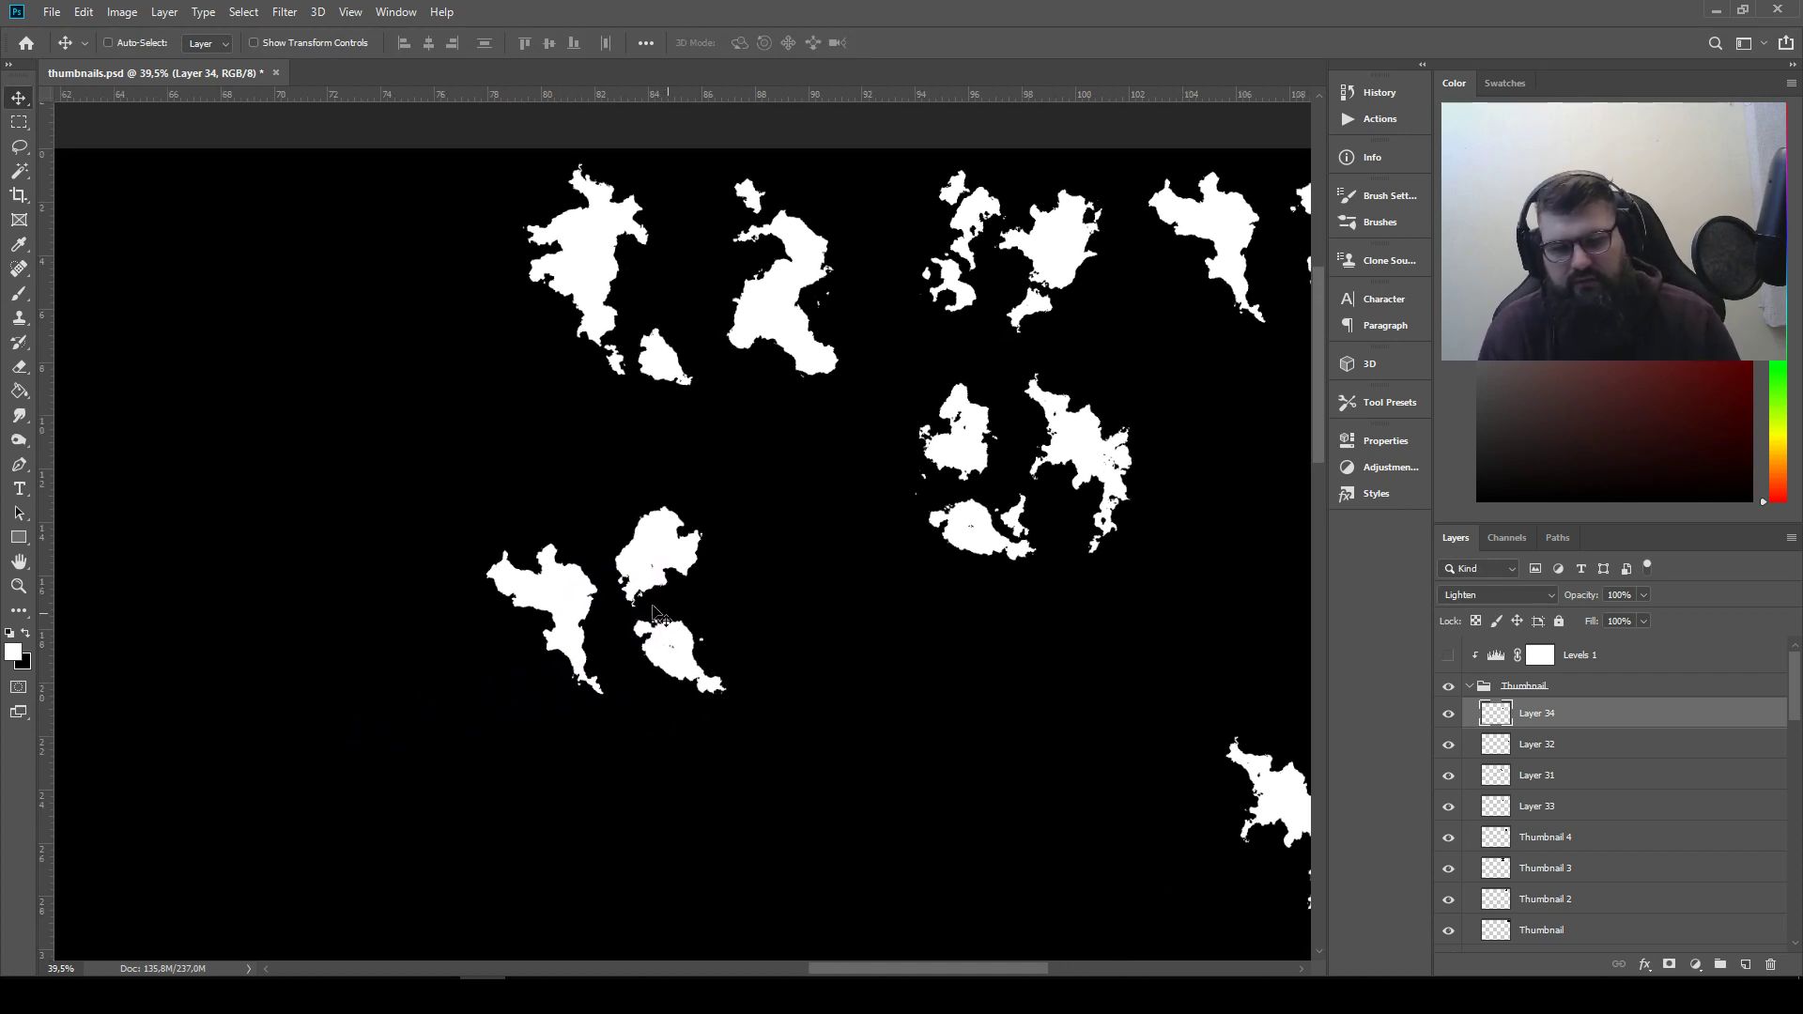
Lower the rounded piece slightly onto the bottom piece and extend its right side with a Screen-mode copy of the third top thumbnail's thin fragment
{"action": "left_click_drag", "start_coordinate": [824, 586], "coordinate": [736, 597]}
{"action": "left_click_drag", "start_coordinate": [580, 567], "coordinate": [588, 583]}
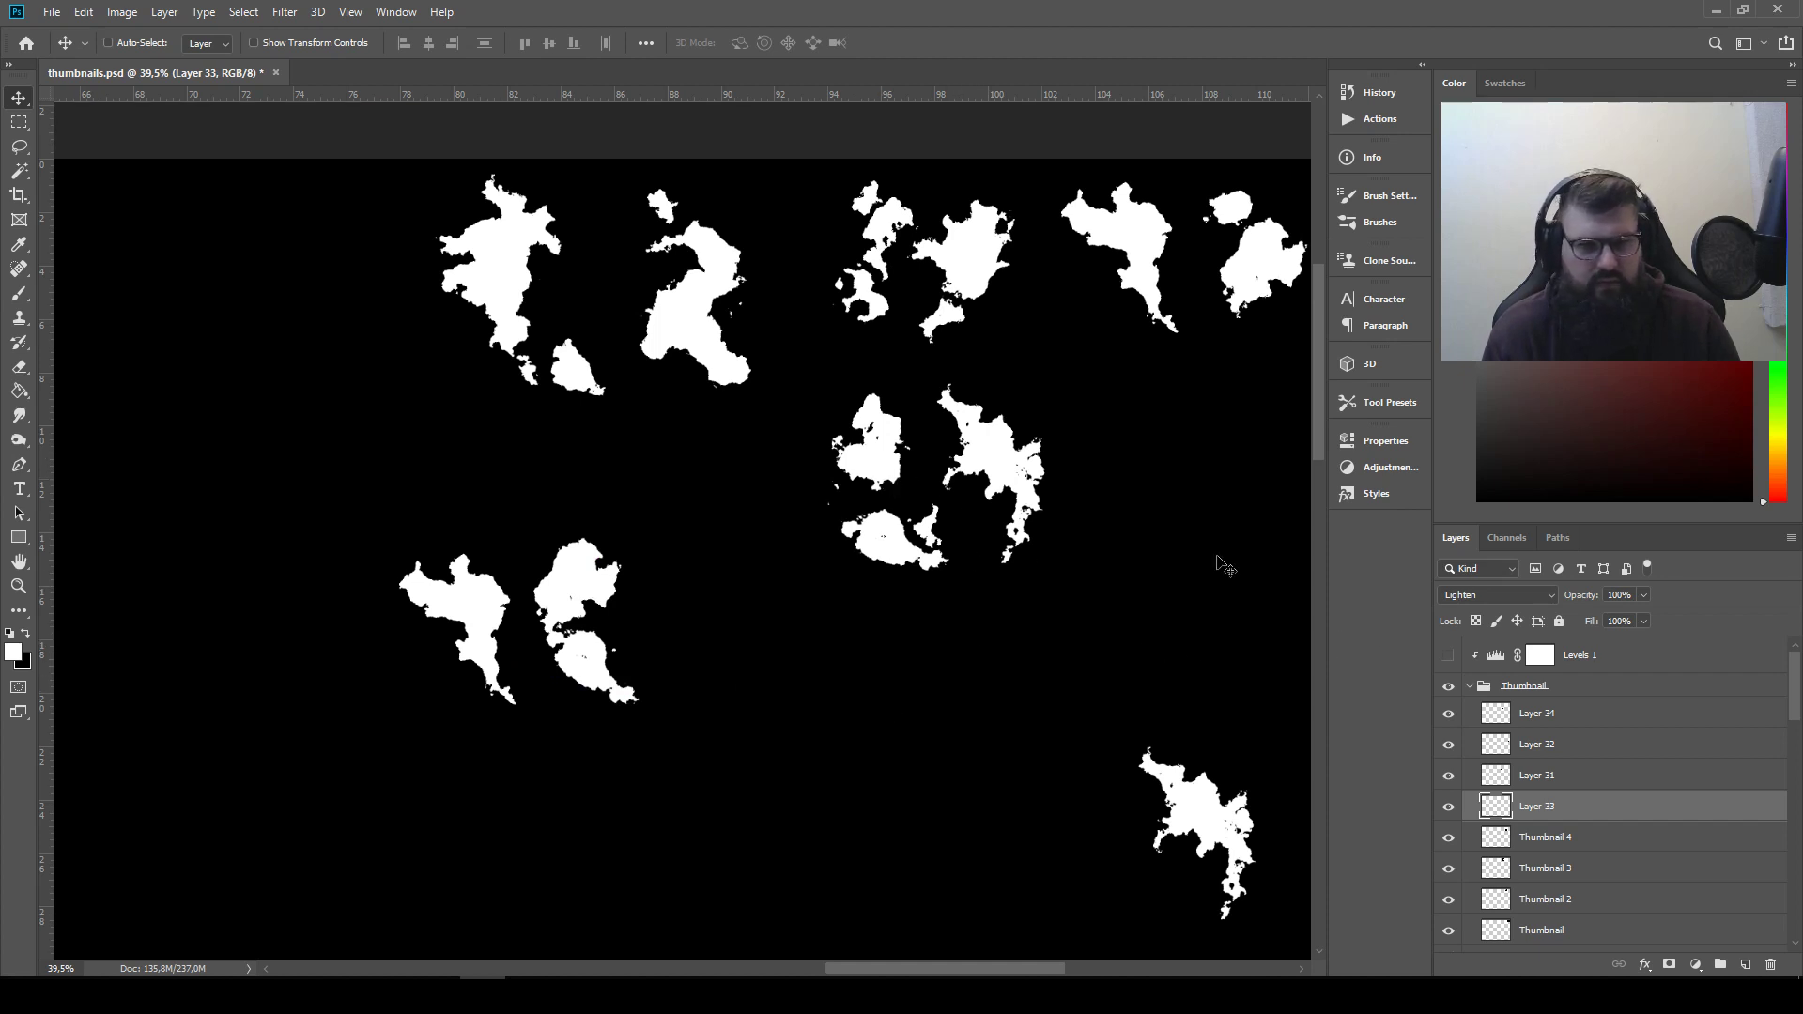
{"action": "left_click", "coordinate": [18, 146]}
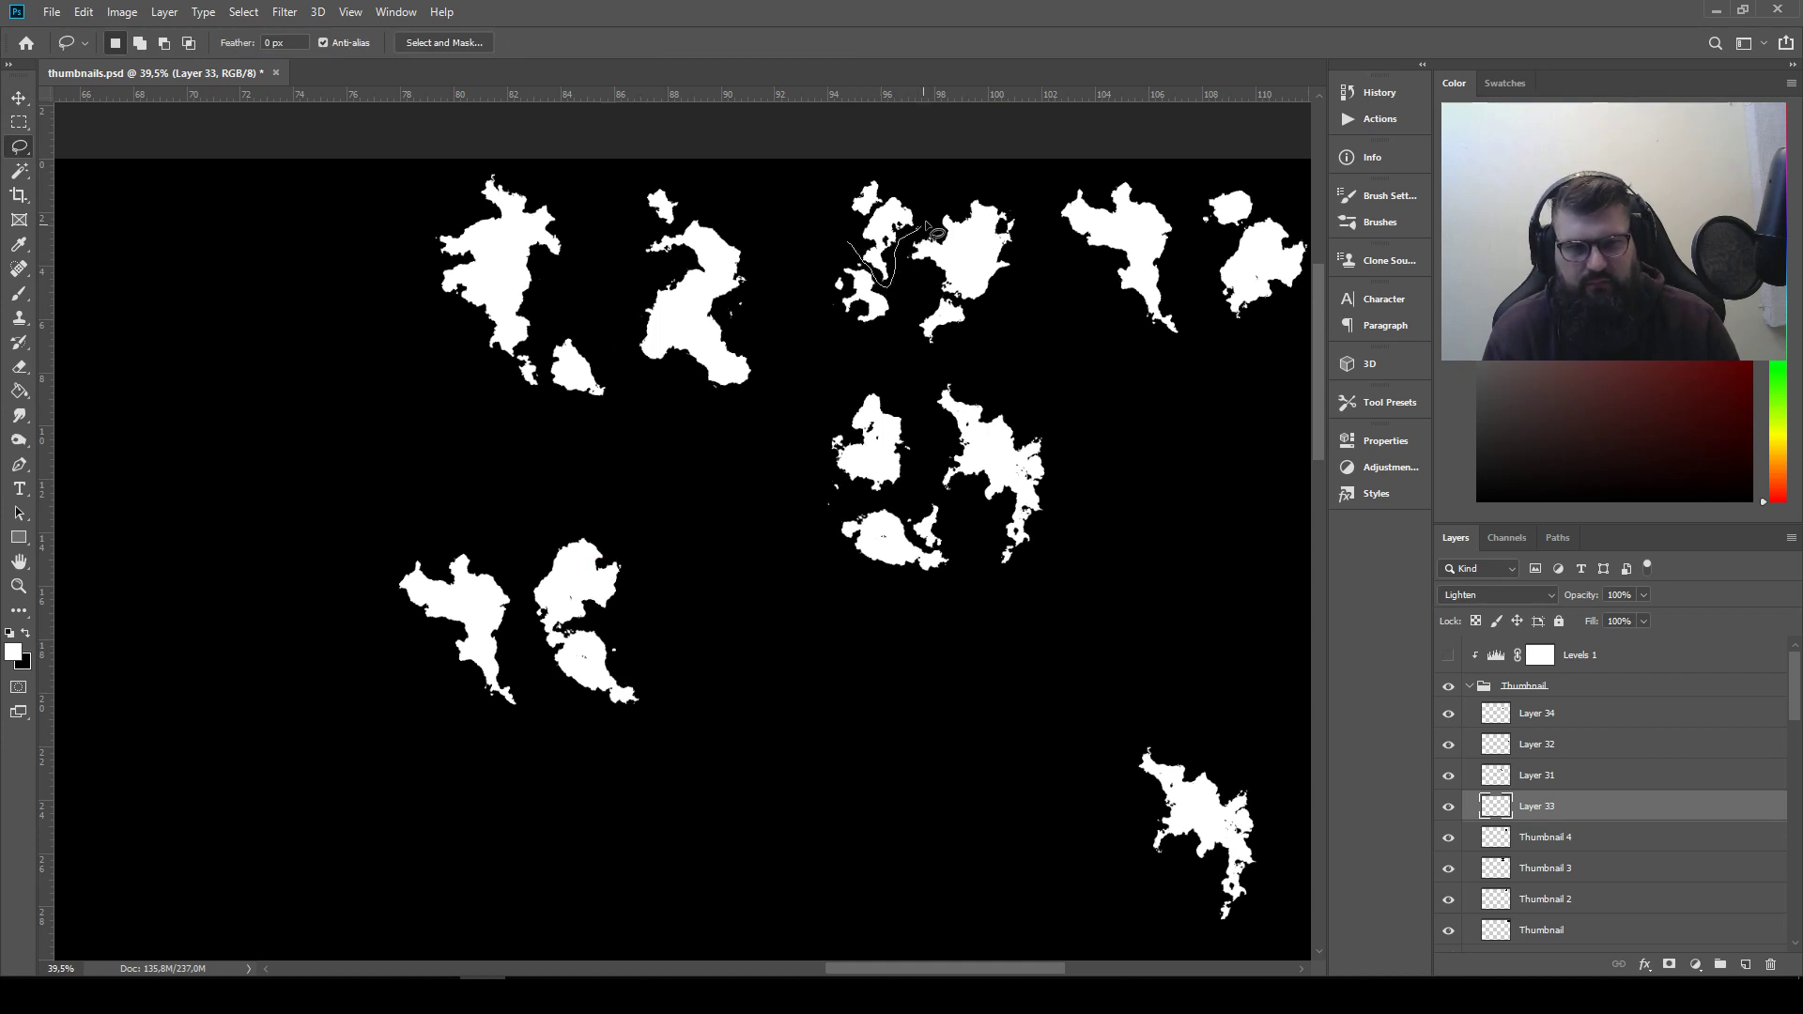
{"action": "mouse_move", "coordinate": [852, 228]}
{"action": "left_mouse_down"}
{"action": "mouse_move", "coordinate": [519, 596]}
{"action": "mouse_move", "coordinate": [600, 638]}
{"action": "mouse_move", "coordinate": [580, 606]}
{"action": "mouse_move", "coordinate": [418, 618]}
{"action": "mouse_move", "coordinate": [609, 599]}
{"action": "mouse_move", "coordinate": [655, 572]}
{"action": "mouse_move", "coordinate": [619, 608]}
{"action": "mouse_move", "coordinate": [658, 568]}
{"action": "mouse_move", "coordinate": [692, 583]}
{"action": "mouse_move", "coordinate": [615, 535]}
{"action": "mouse_move", "coordinate": [659, 569]}
{"action": "left_mouse_up"}
{"action": "key", "text": "ctrl+j"}
{"action": "key", "text": "v"}
{"action": "left_click", "coordinate": [1465, 594]}
{"action": "left_click", "coordinate": [1454, 664]}
{"action": "key", "text": "ctrl+t"}
{"action": "key", "text": "Return"}
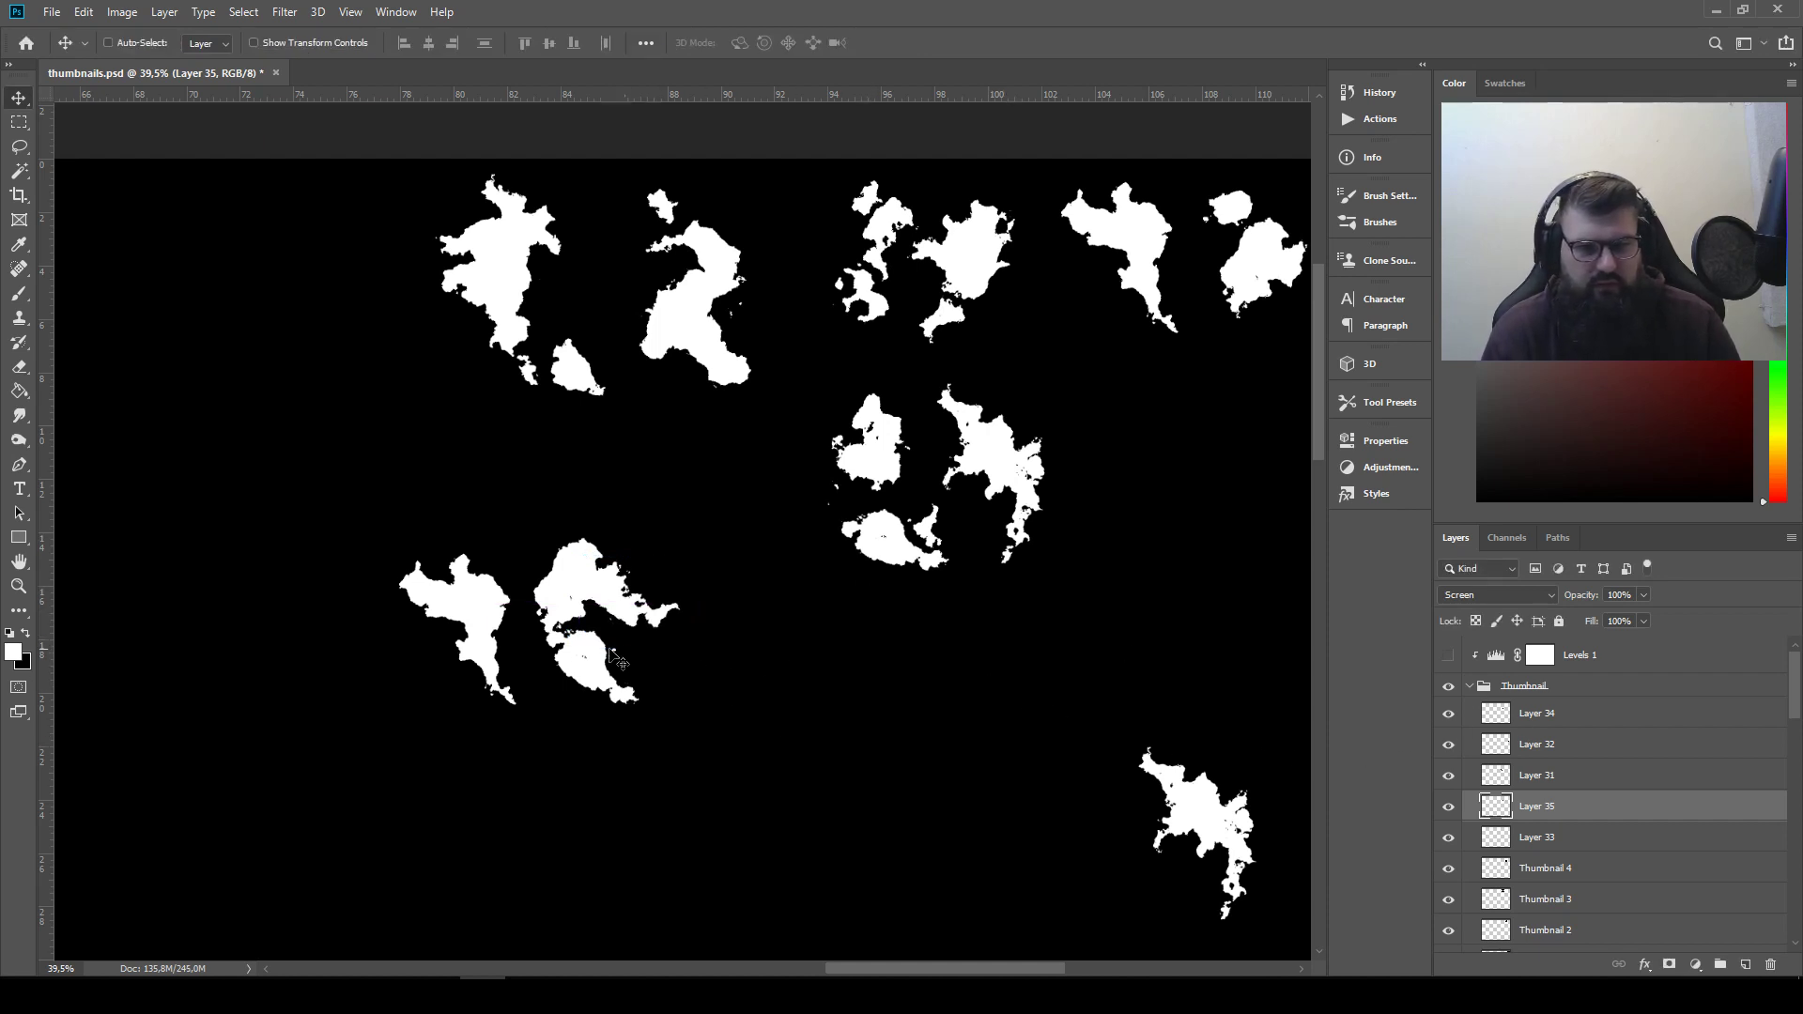
Move the parked jagged copy on Layer 32 beside the new rounded arrangement
{"action": "scroll", "coordinate": [539, 632], "scroll_direction": "up", "scroll_amount": 15}
{"action": "scroll", "coordinate": [605, 630], "scroll_direction": "down", "scroll_amount": 11}
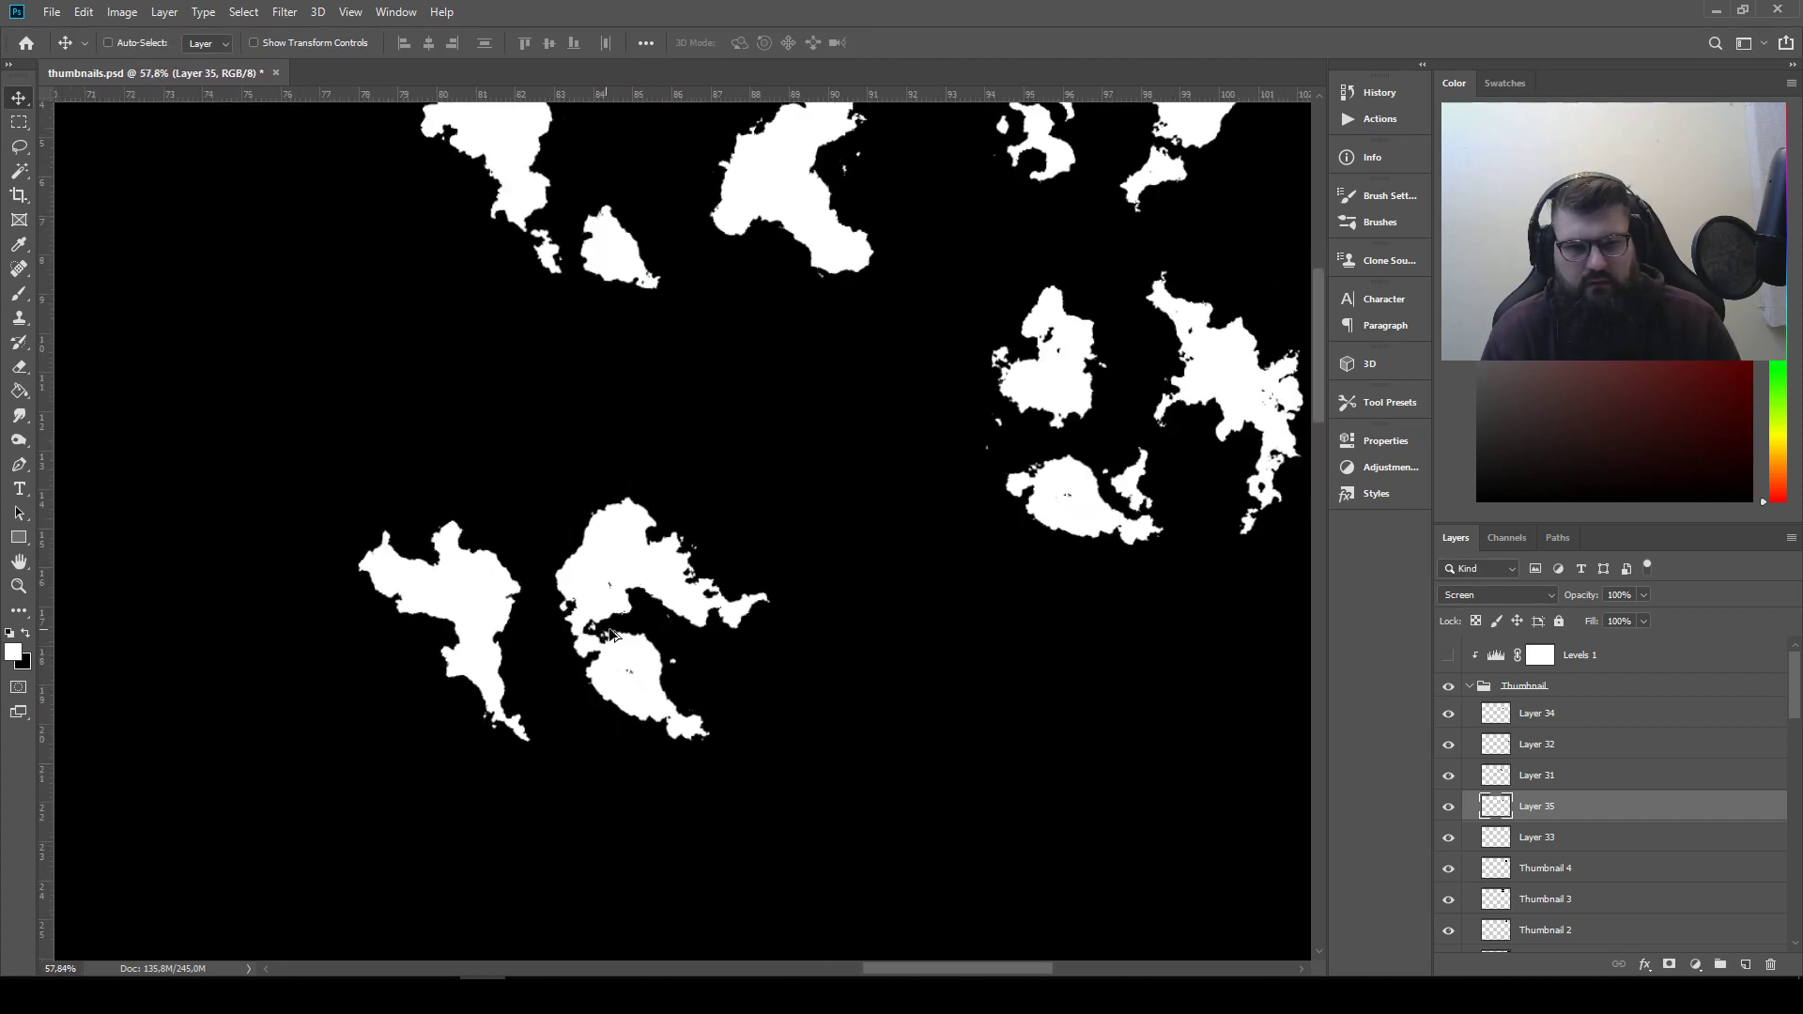
{"action": "left_click_drag", "start_coordinate": [883, 663], "coordinate": [802, 690]}
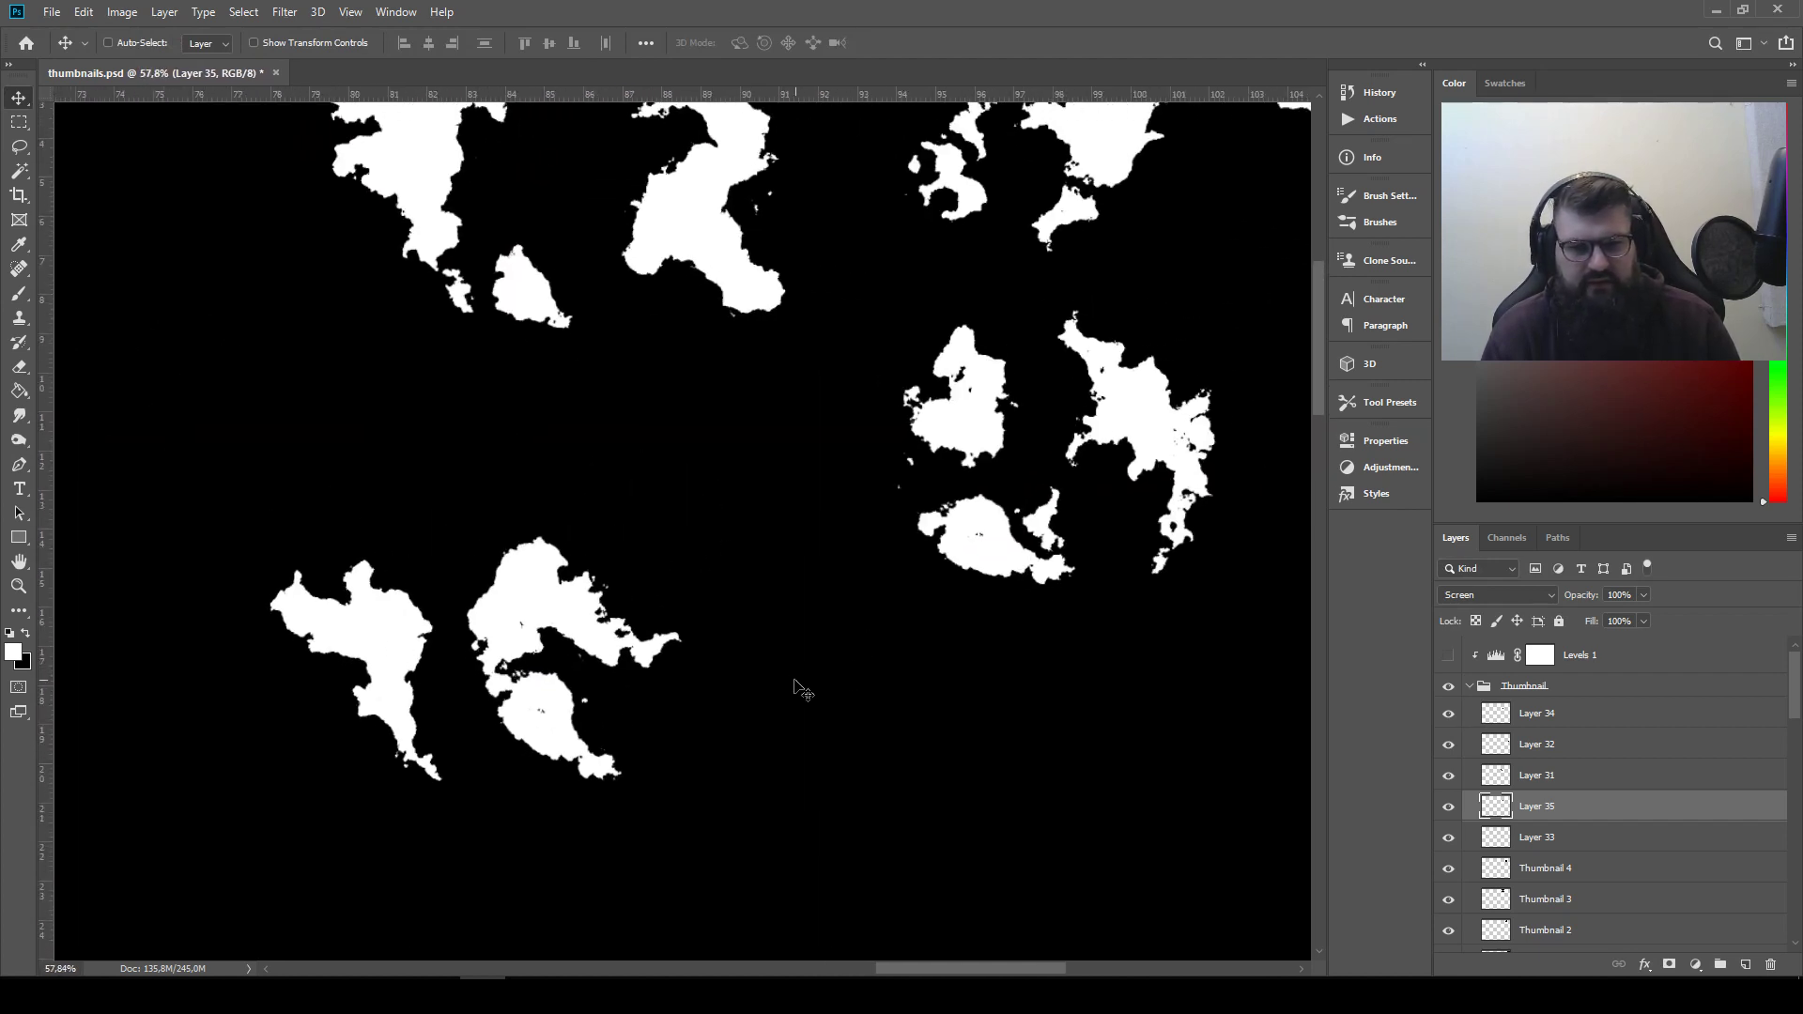
{"action": "scroll", "coordinate": [827, 670], "scroll_direction": "down", "scroll_amount": 1}
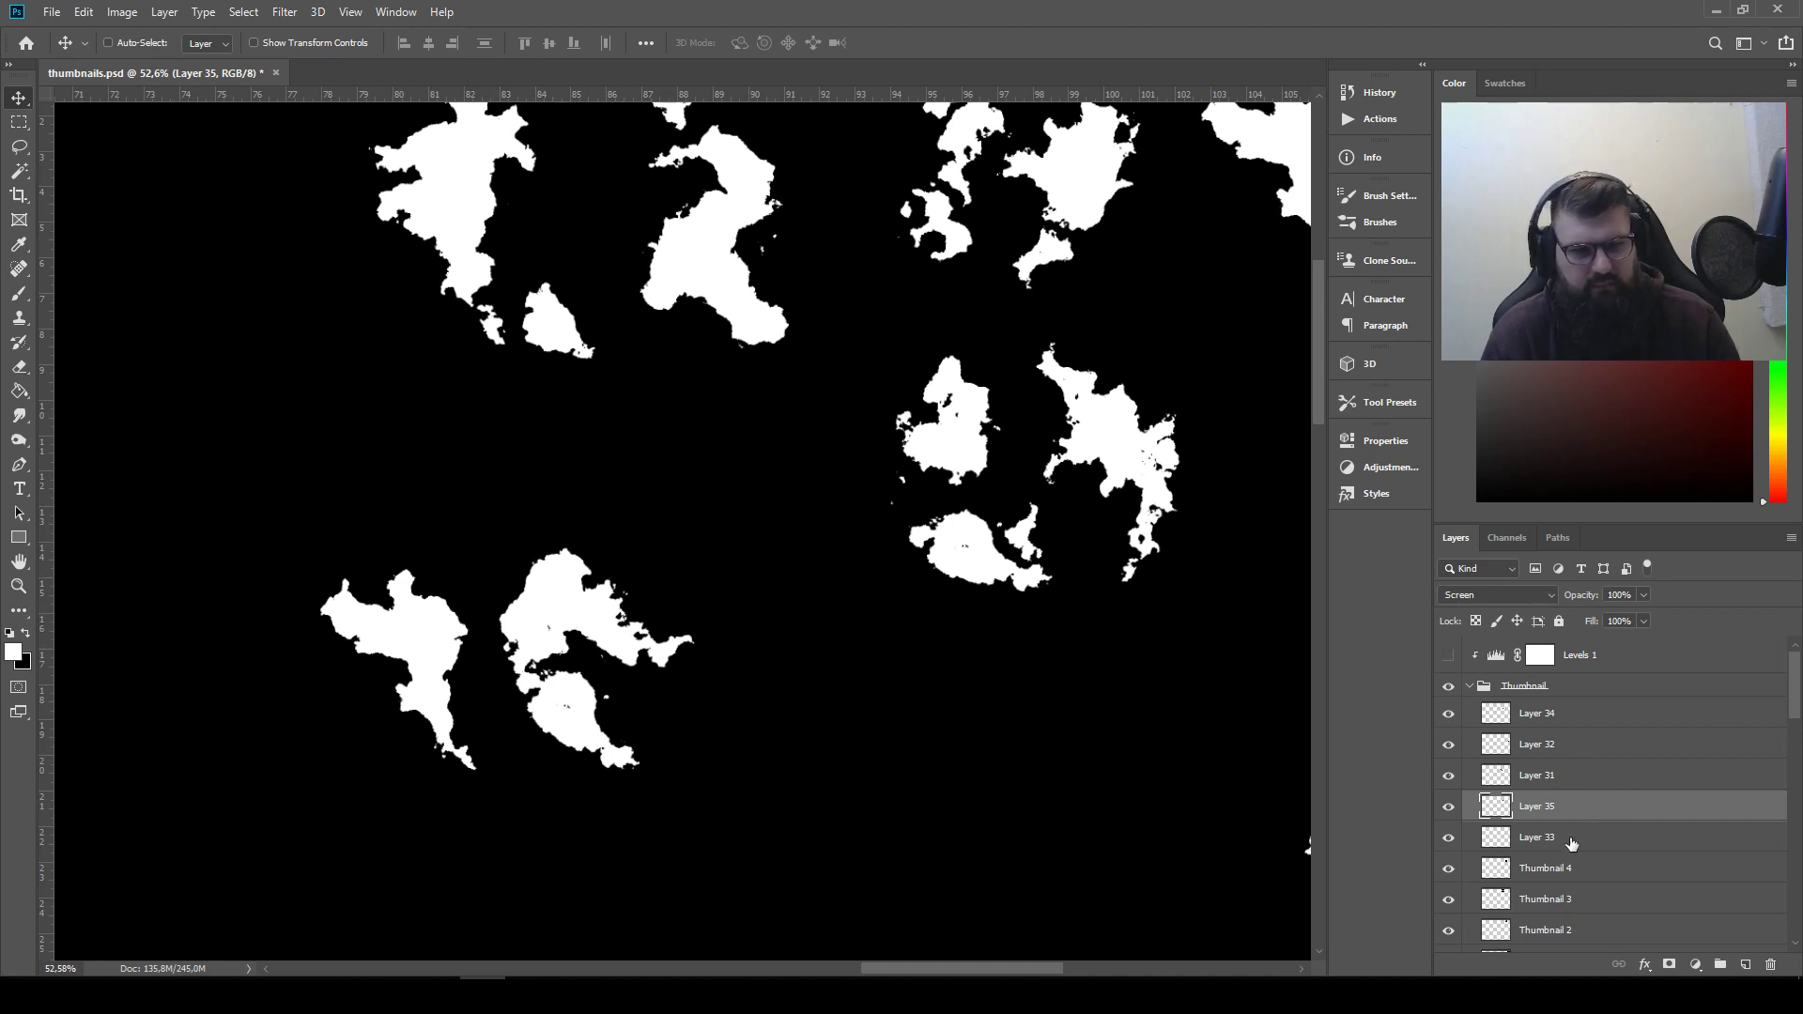
{"action": "left_click_drag", "start_coordinate": [1185, 592], "coordinate": [990, 489]}
{"action": "left_click_drag", "start_coordinate": [1211, 812], "coordinate": [591, 568]}
Invert the colours of the jagged copy on Layer 32 and set its blending mode to Multiply
{"action": "left_click", "coordinate": [101, 12]}
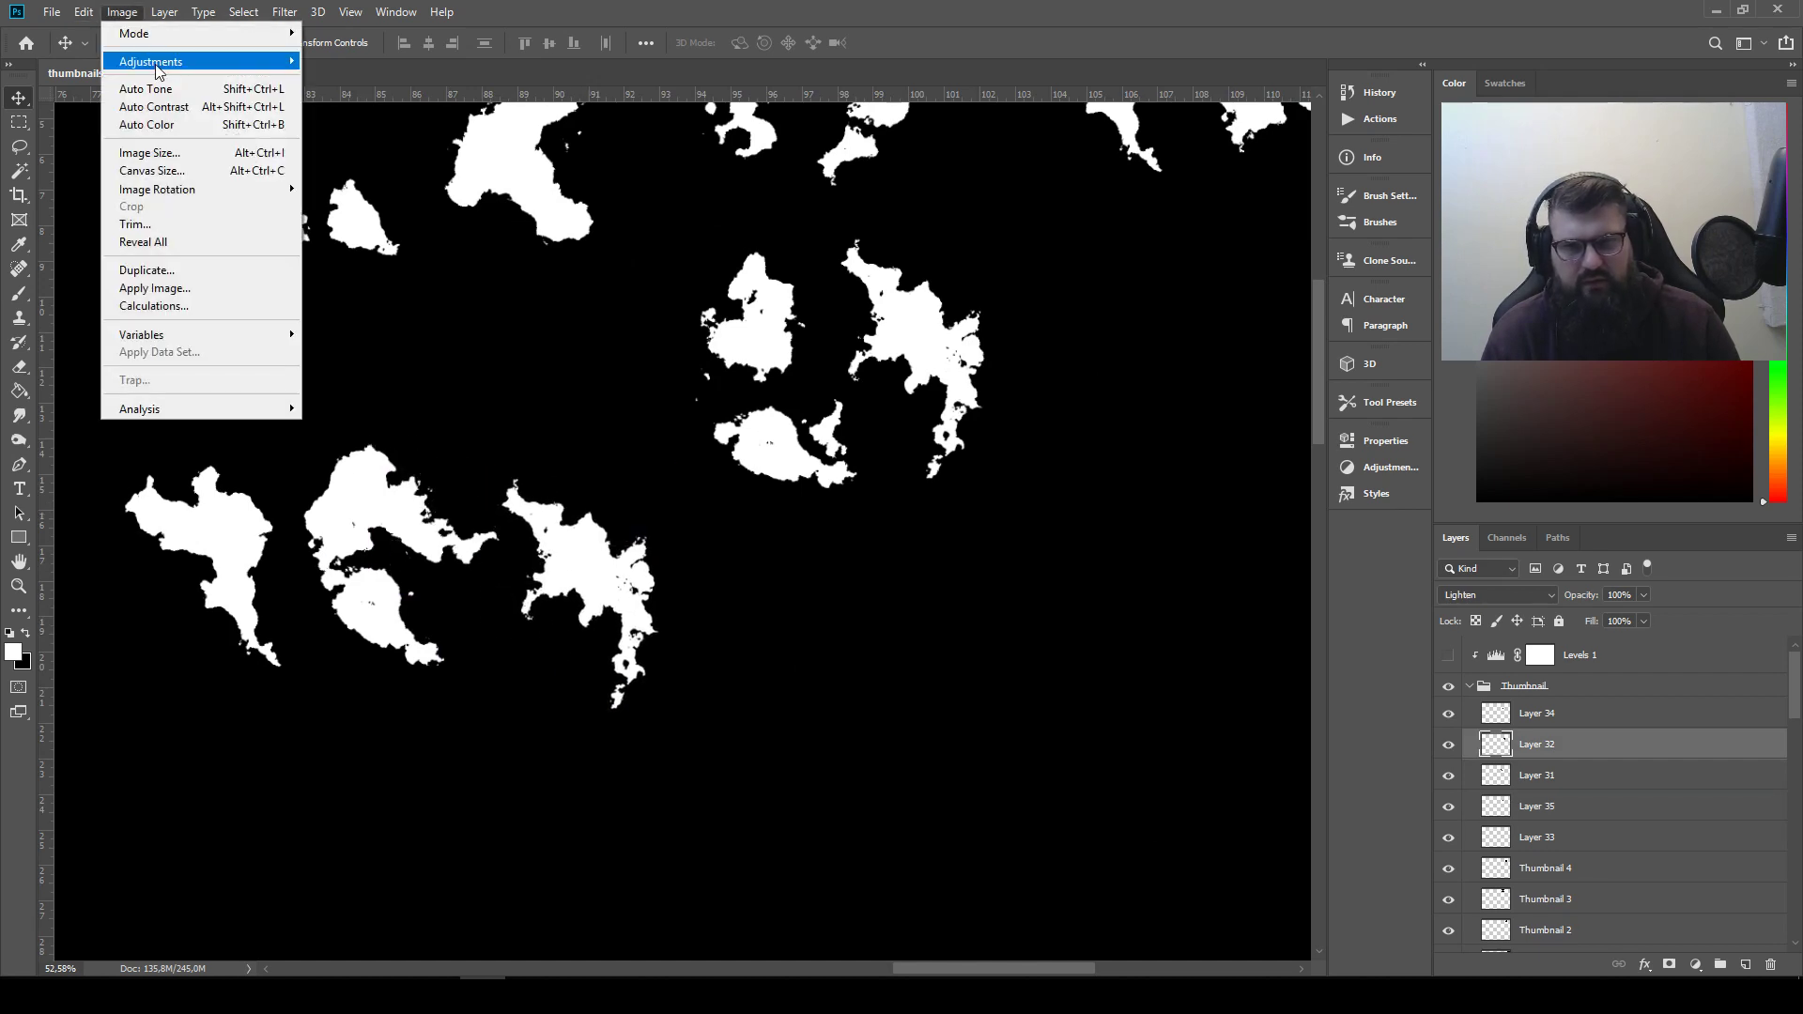
{"action": "mouse_move", "coordinate": [161, 62]}
{"action": "left_click", "coordinate": [408, 278]}
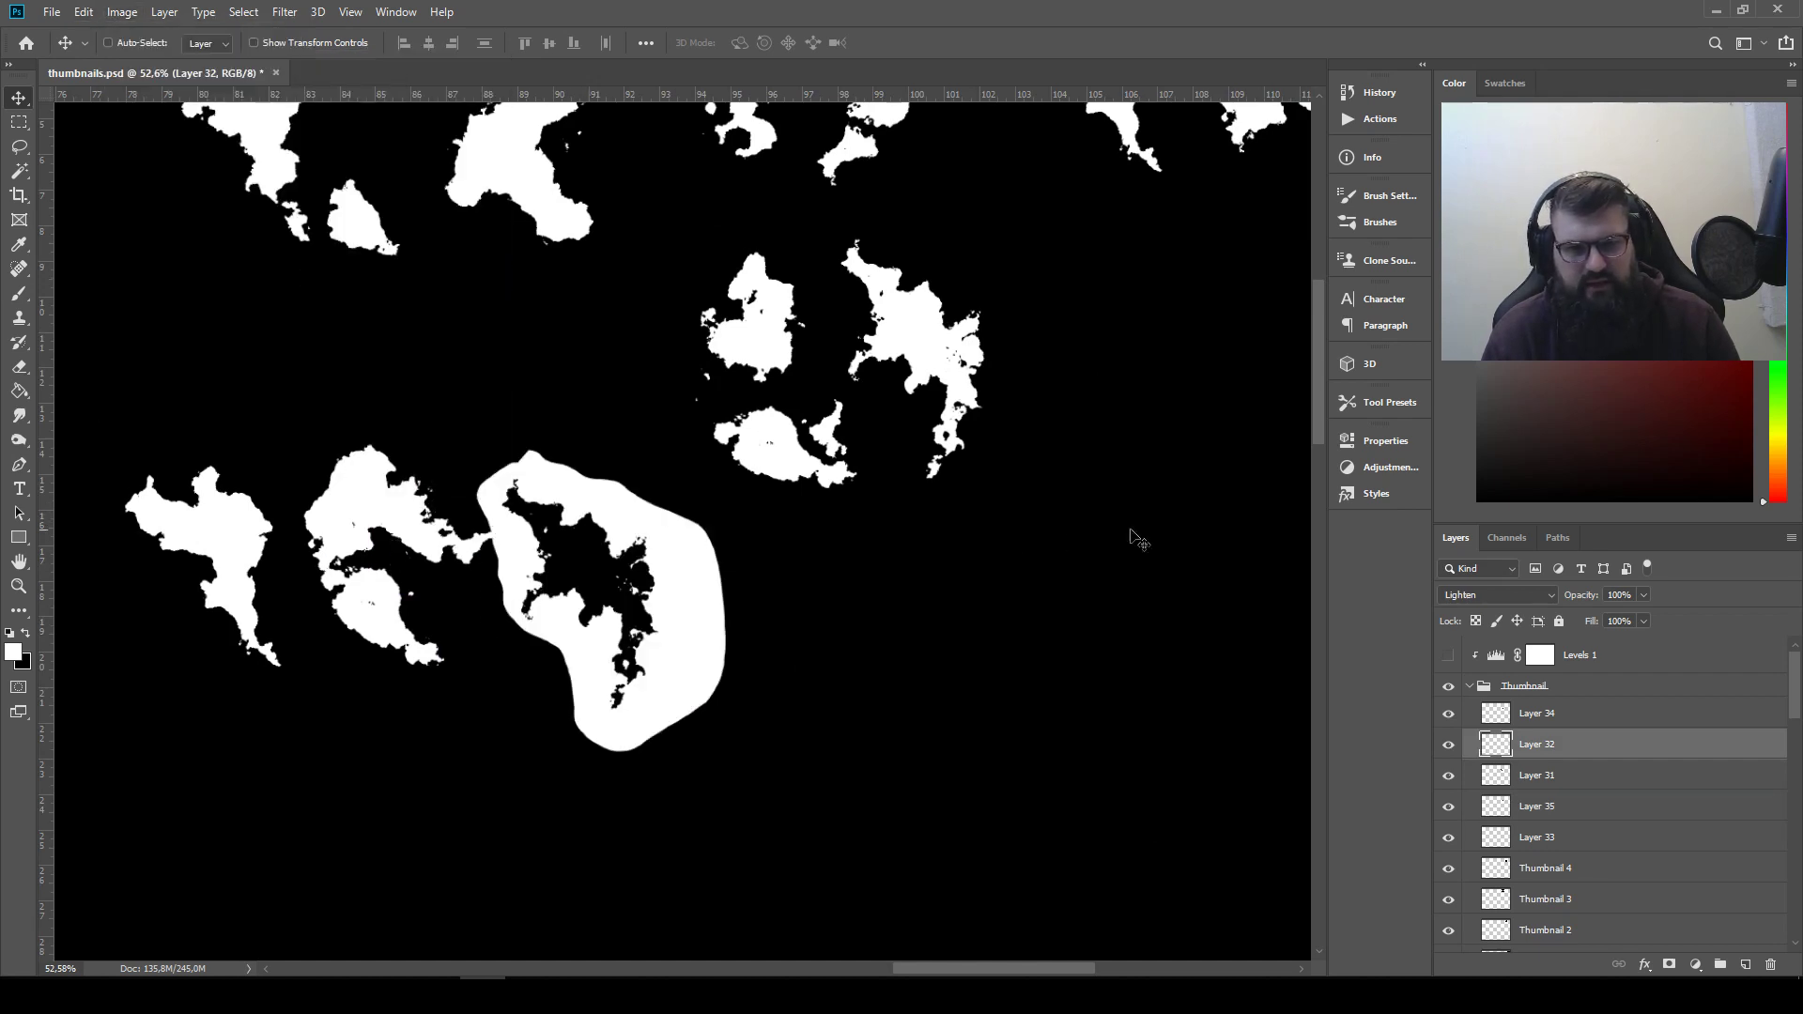
{"action": "left_click", "coordinate": [1474, 597]}
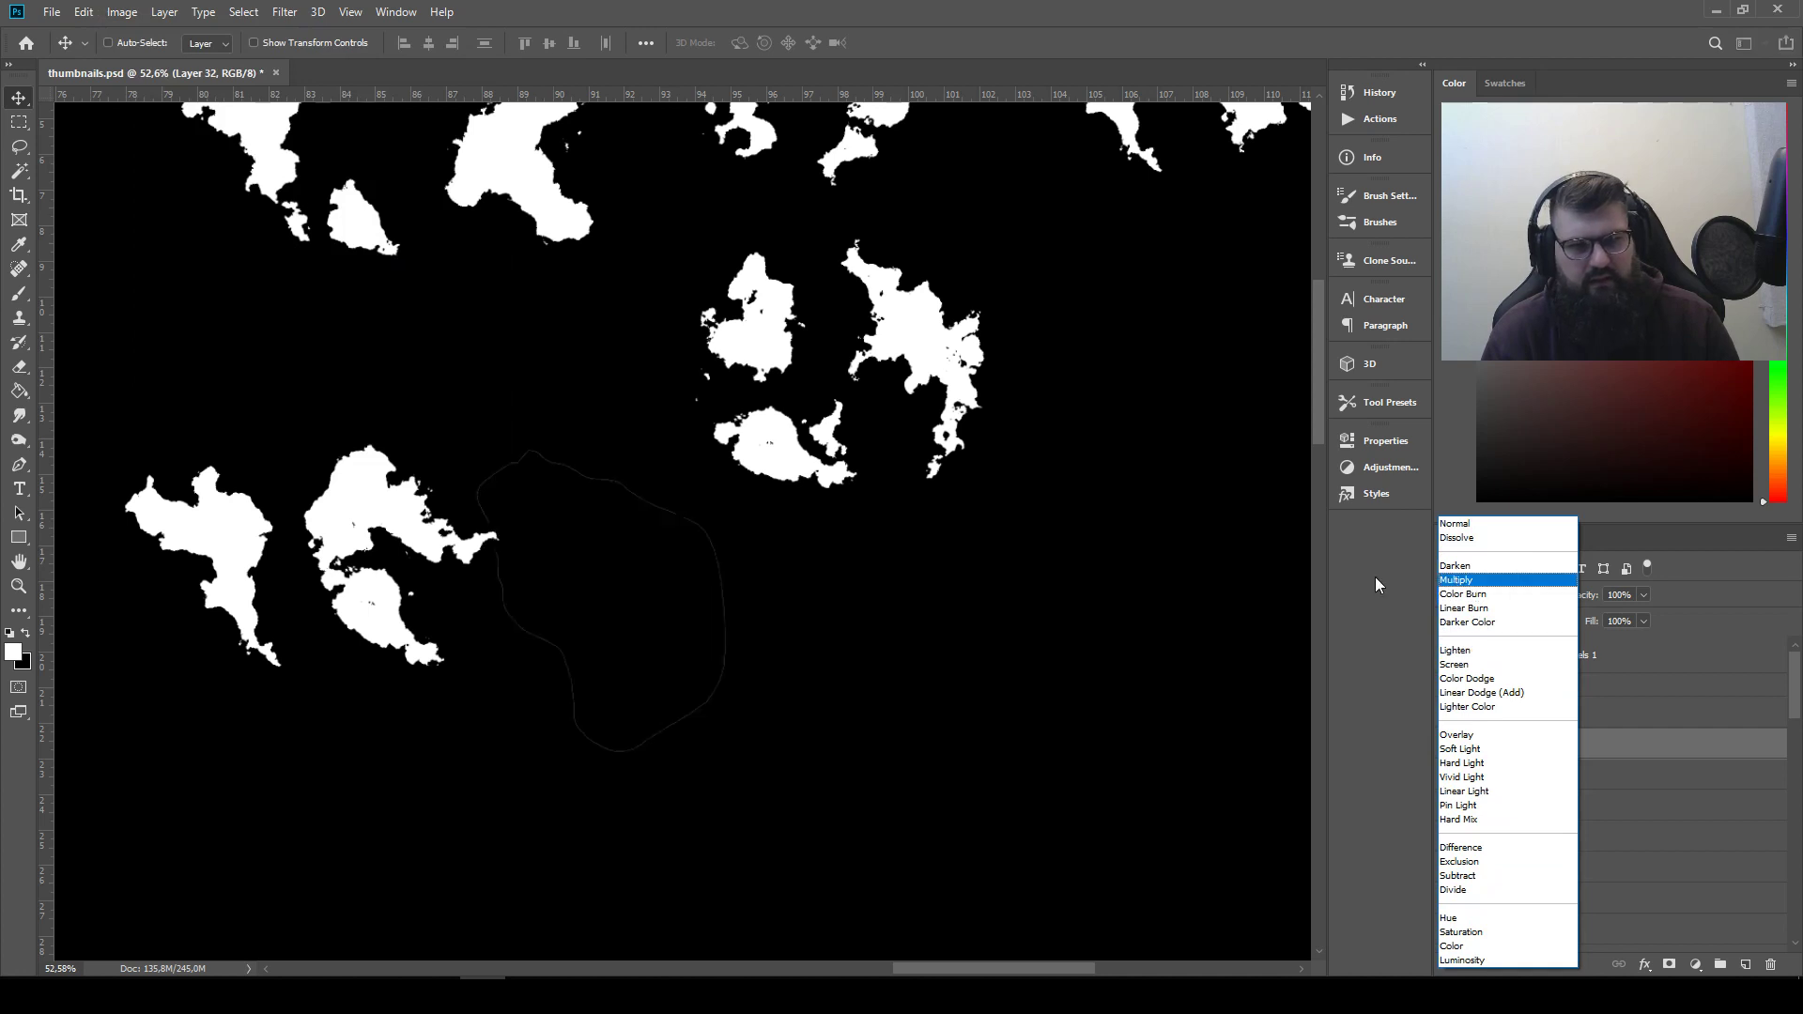
{"action": "key", "text": "Escape"}
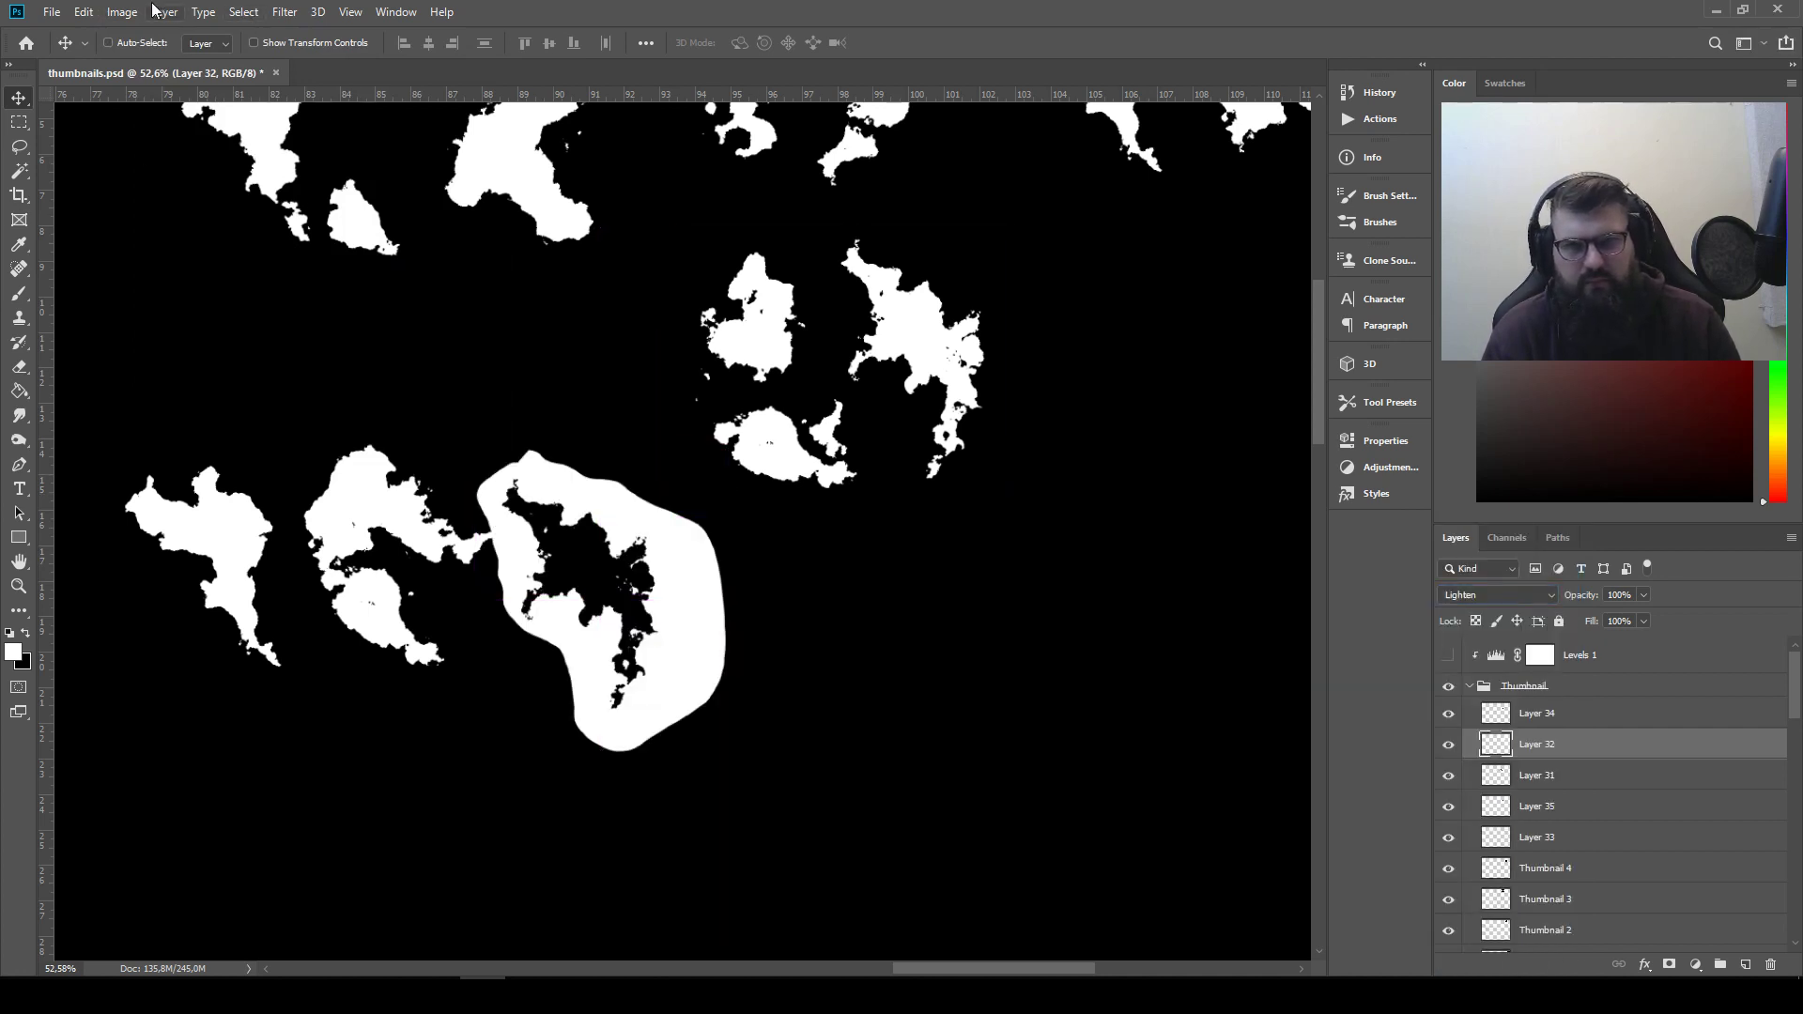
{"action": "left_click", "coordinate": [122, 11]}
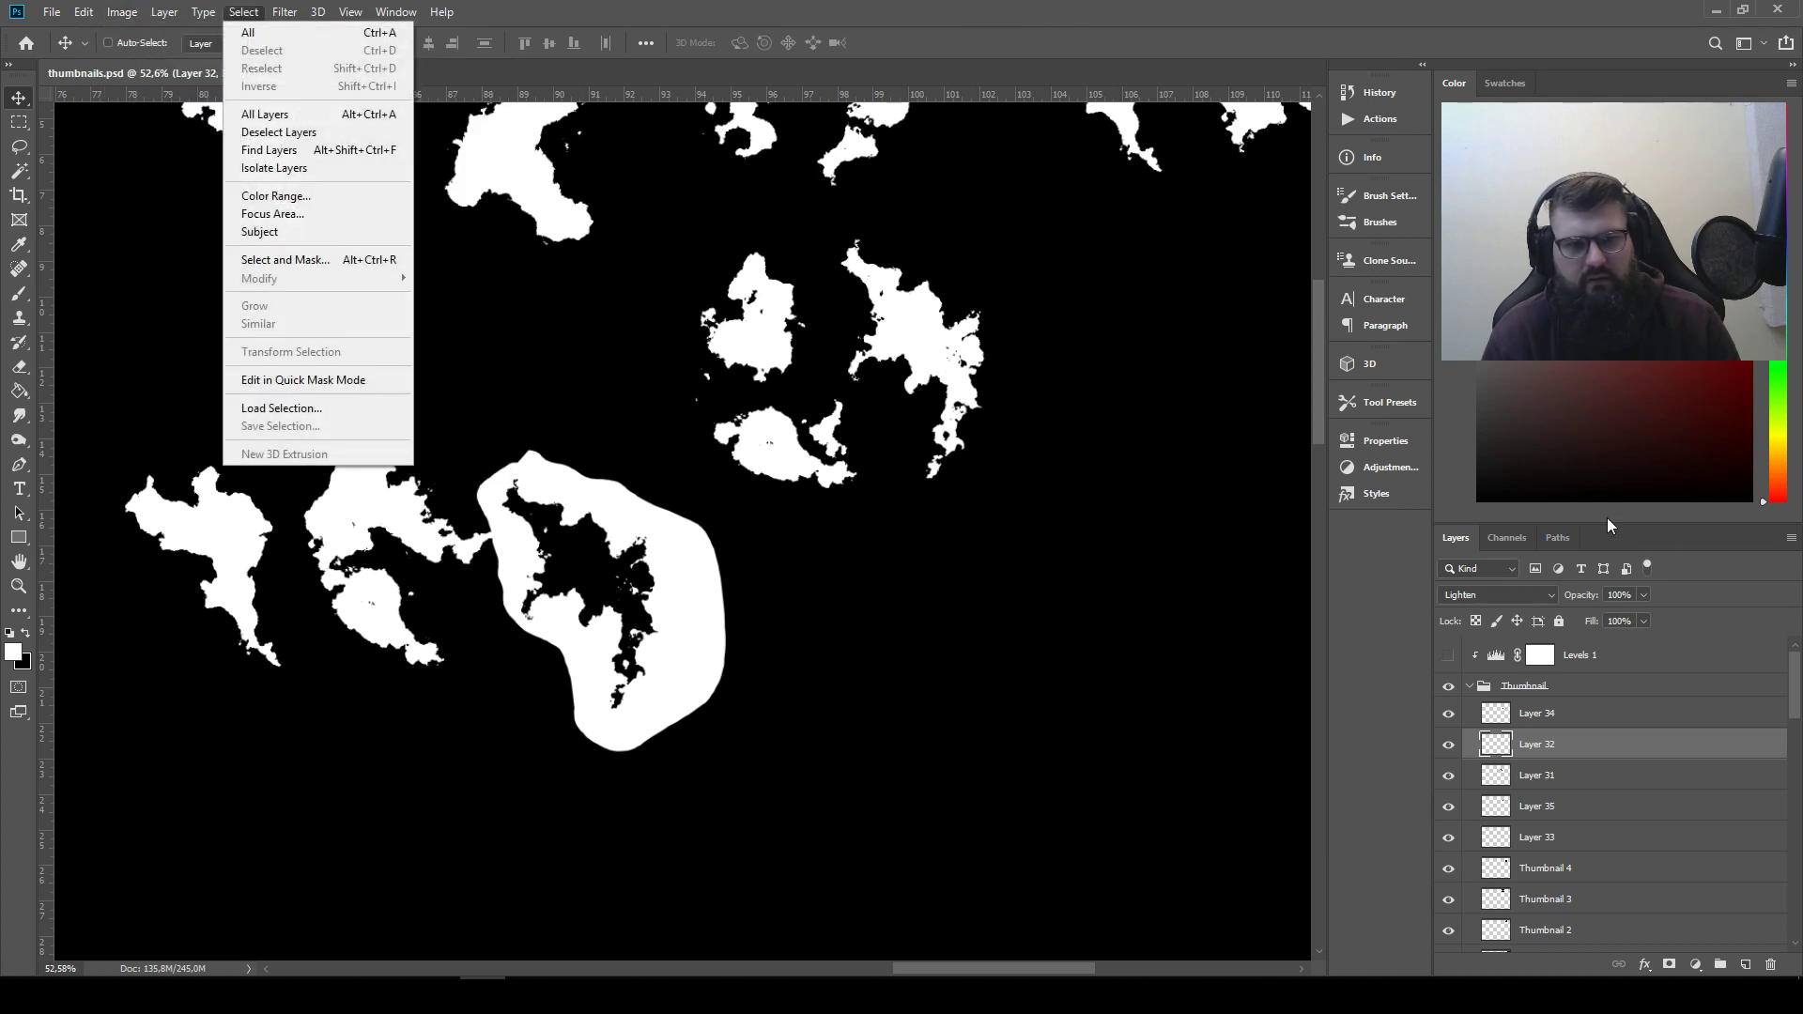
{"action": "left_click", "coordinate": [1527, 593]}
{"action": "left_click", "coordinate": [1521, 580]}
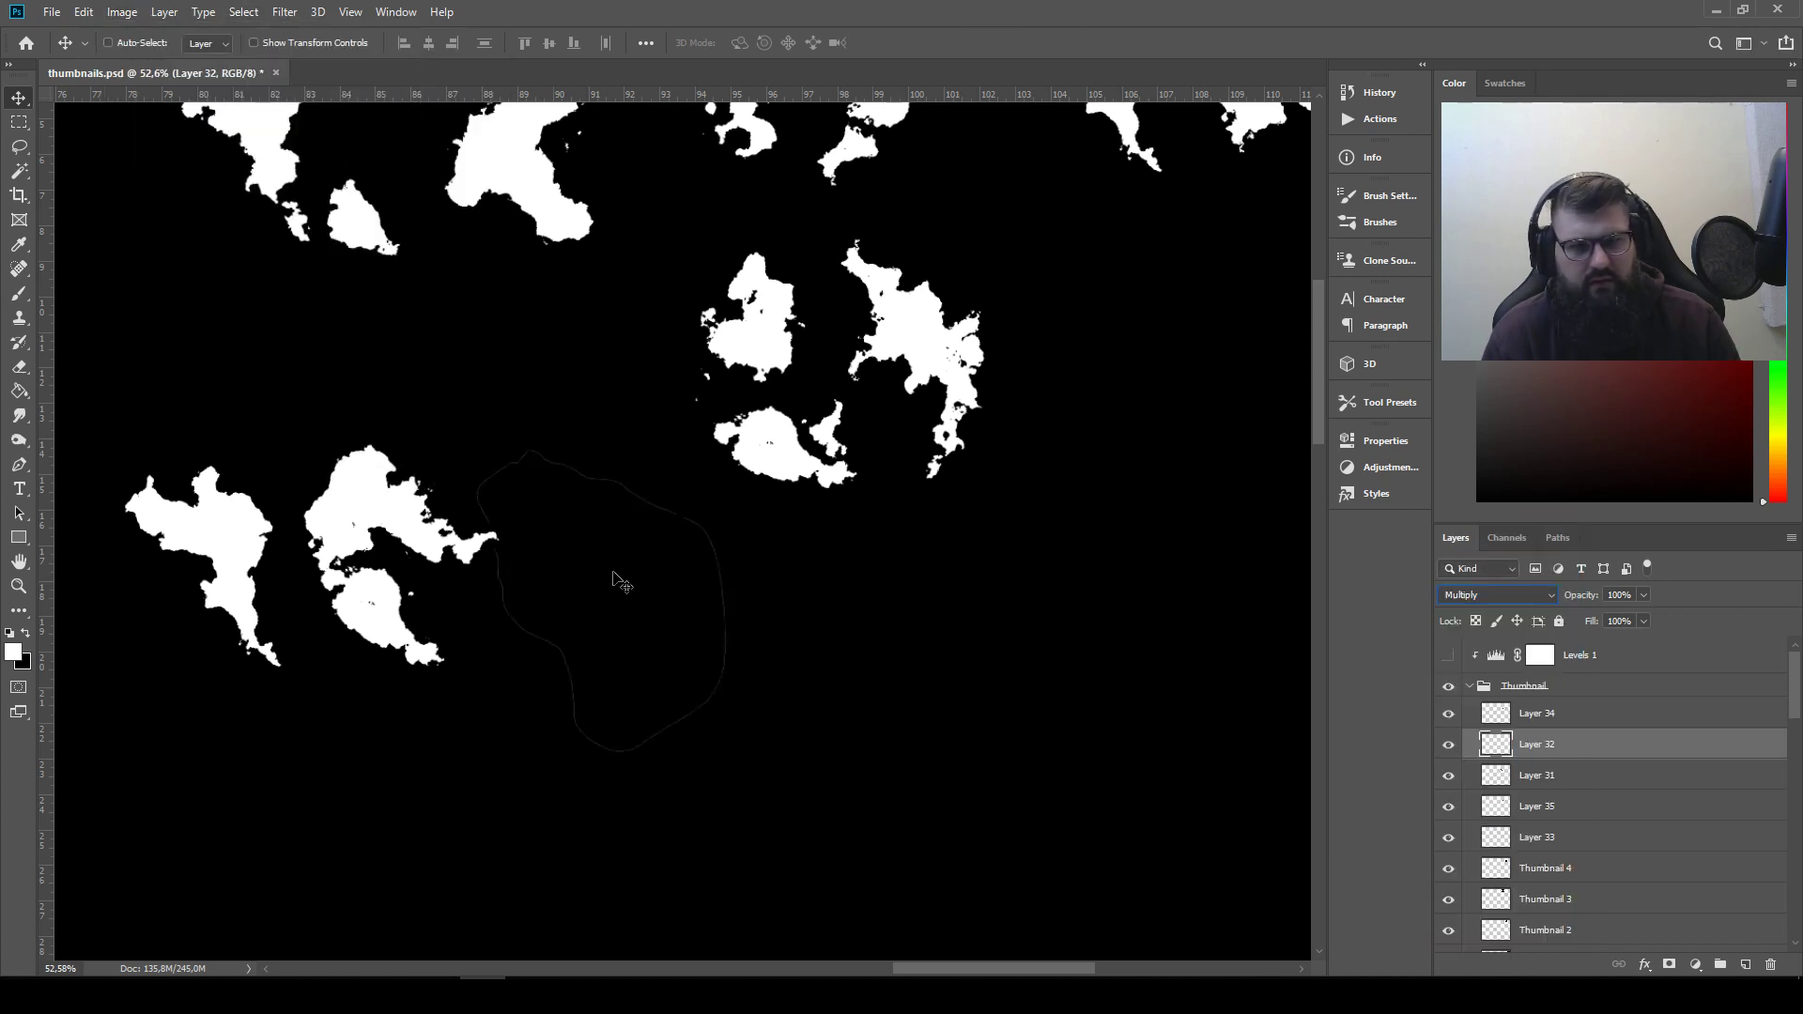
Move the inverted jagged piece towards the rounded arrangement's lower part and rotate it counterclockwise
{"action": "left_click_drag", "start_coordinate": [616, 579], "coordinate": [450, 624]}
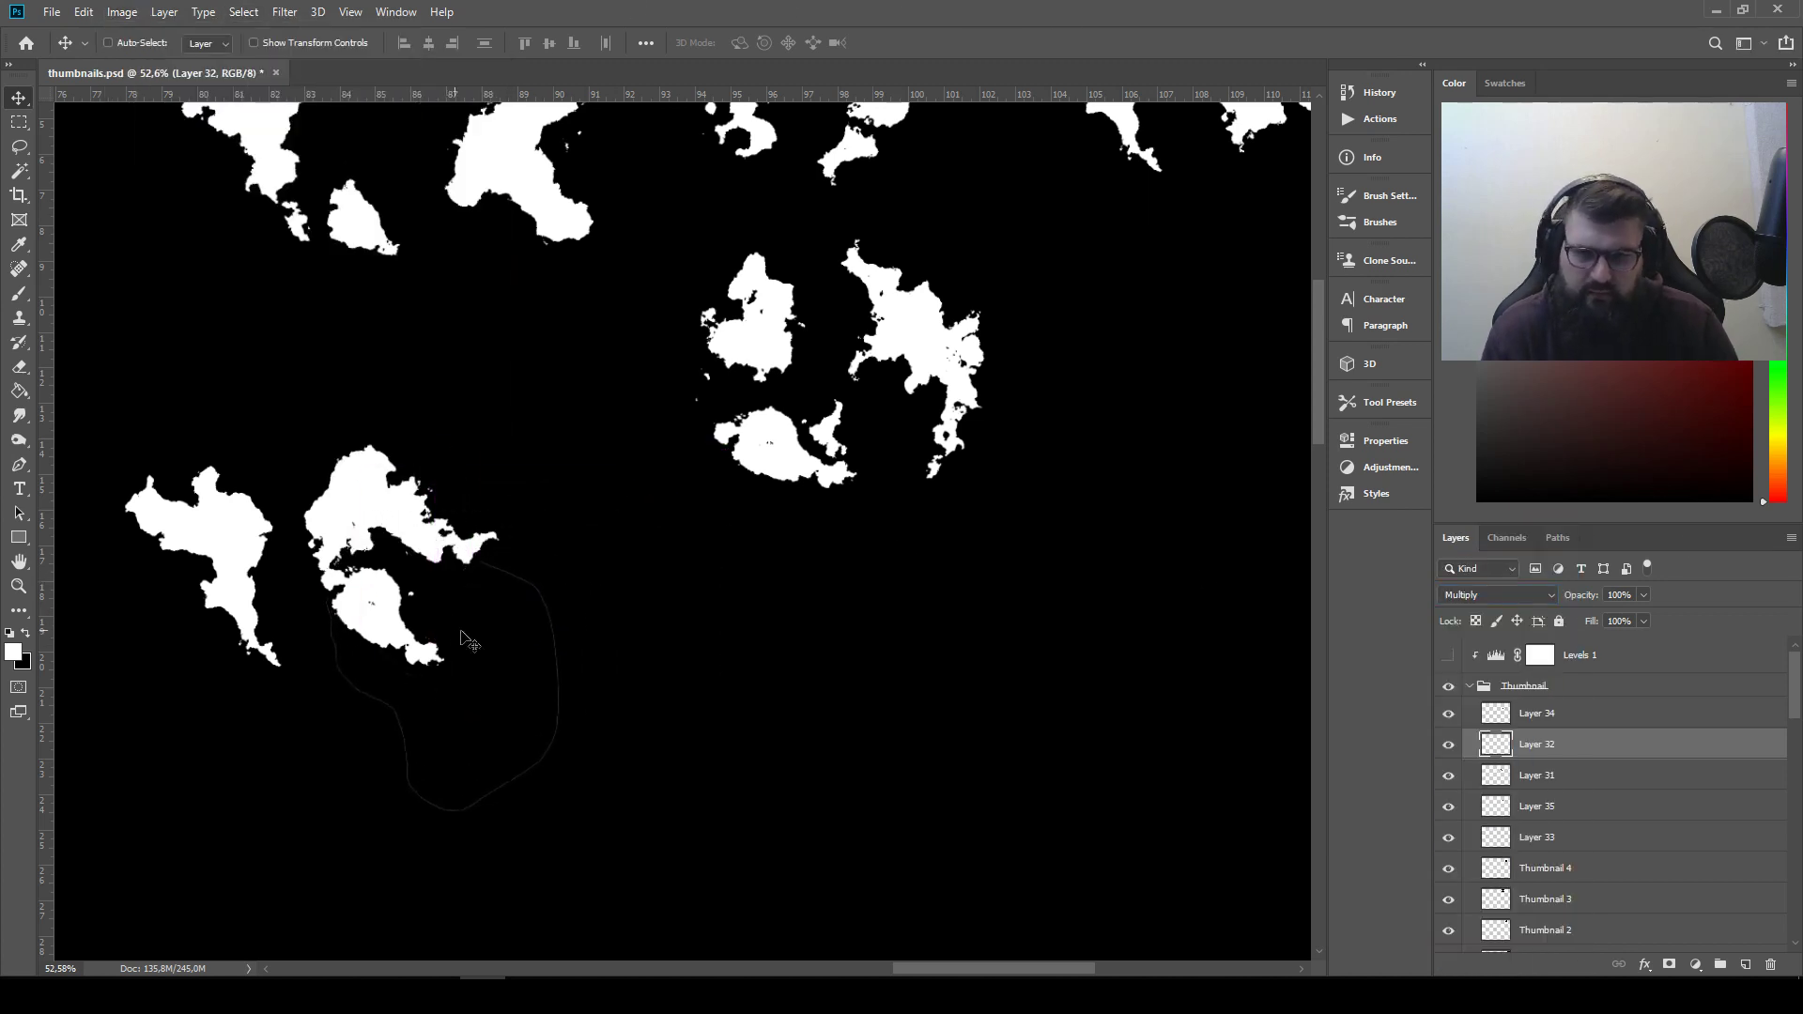
{"action": "key", "text": "ctrl+t"}
{"action": "left_click_drag", "start_coordinate": [611, 632], "coordinate": [600, 518]}
{"action": "left_click_drag", "start_coordinate": [551, 626], "coordinate": [545, 571]}
{"action": "key", "text": "Escape"}
Raise Layer 32 above Layer 34 in the Thumbnail group and place its piece to the lower right of the rounded arrangement
{"action": "left_click_drag", "start_coordinate": [1570, 747], "coordinate": [1564, 706]}
{"action": "left_click_drag", "start_coordinate": [500, 593], "coordinate": [716, 729]}
{"action": "scroll", "coordinate": [657, 729], "scroll_direction": "up", "scroll_amount": 8}
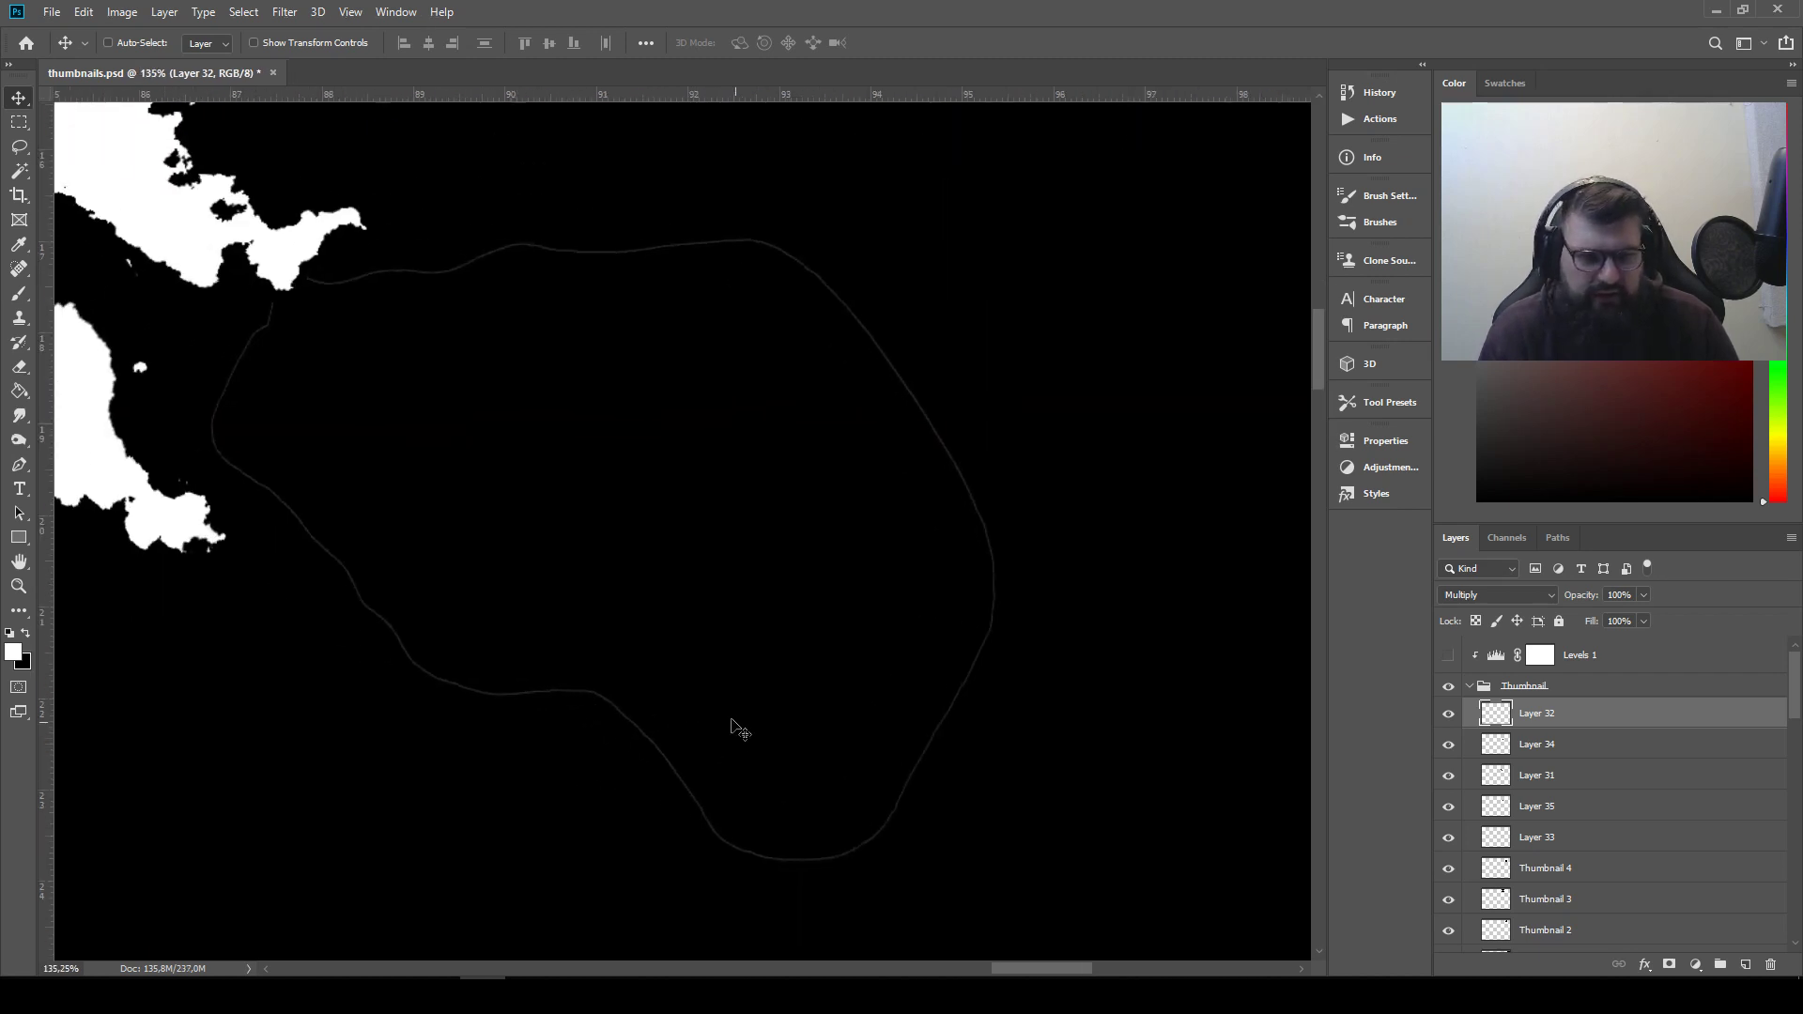
Try to erase the faint outline around the inverted piece on Layer 32 with the Eraser
{"action": "scroll", "coordinate": [740, 730], "scroll_direction": "down", "scroll_amount": 4}
{"action": "scroll", "coordinate": [689, 711], "scroll_direction": "up", "scroll_amount": 3}
{"action": "key", "text": "e"}
{"action": "mouse_move", "coordinate": [564, 681]}
{"action": "left_mouse_down"}
{"action": "mouse_move", "coordinate": [676, 753]}
{"action": "mouse_move", "coordinate": [718, 807]}
{"action": "mouse_move", "coordinate": [806, 817]}
{"action": "left_mouse_up"}
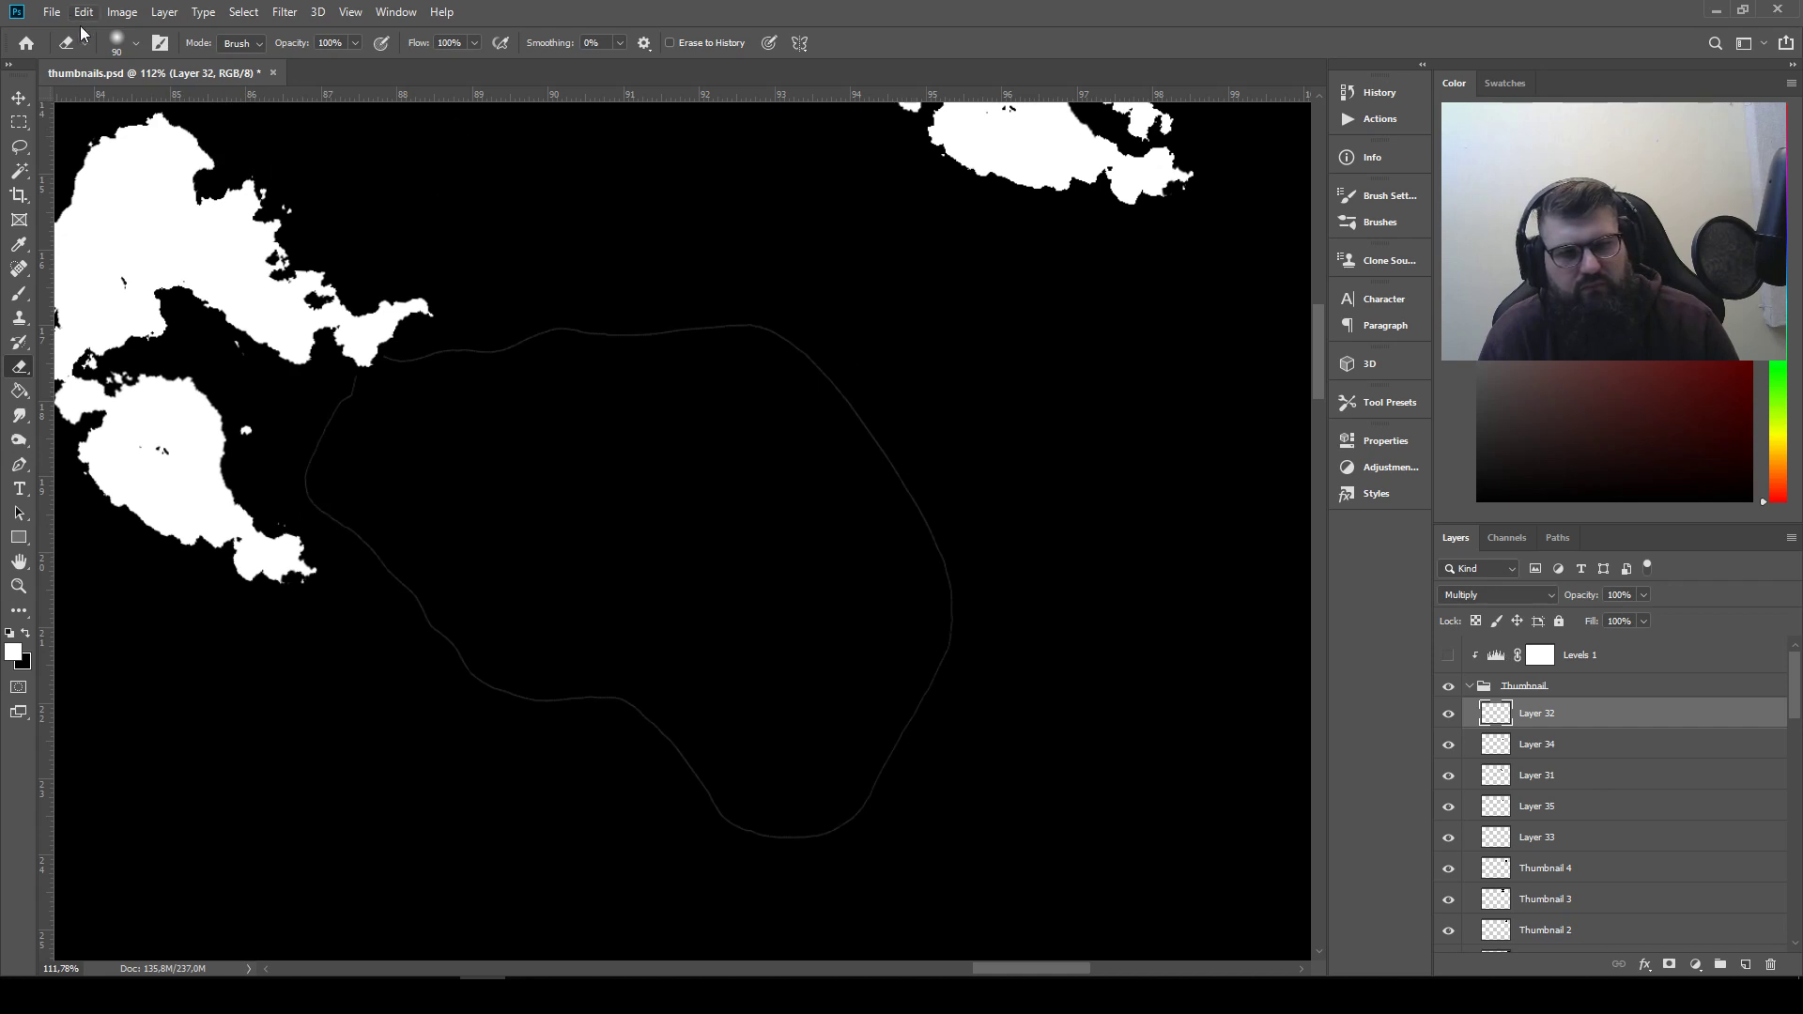
{"action": "mouse_move", "coordinate": [329, 479]}
{"action": "left_mouse_down"}
{"action": "mouse_move", "coordinate": [438, 598]}
{"action": "mouse_move", "coordinate": [539, 672]}
{"action": "mouse_move", "coordinate": [658, 703]}
{"action": "mouse_move", "coordinate": [751, 788]}
{"action": "mouse_move", "coordinate": [875, 666]}
{"action": "mouse_move", "coordinate": [855, 762]}
{"action": "mouse_move", "coordinate": [703, 871]}
{"action": "mouse_move", "coordinate": [947, 643]}
{"action": "mouse_move", "coordinate": [936, 672]}
{"action": "mouse_move", "coordinate": [927, 490]}
{"action": "mouse_move", "coordinate": [891, 433]}
{"action": "mouse_move", "coordinate": [811, 356]}
{"action": "mouse_move", "coordinate": [731, 327]}
{"action": "mouse_move", "coordinate": [536, 329]}
{"action": "mouse_move", "coordinate": [392, 361]}
{"action": "mouse_move", "coordinate": [303, 428]}
{"action": "mouse_move", "coordinate": [322, 498]}
{"action": "left_mouse_up"}
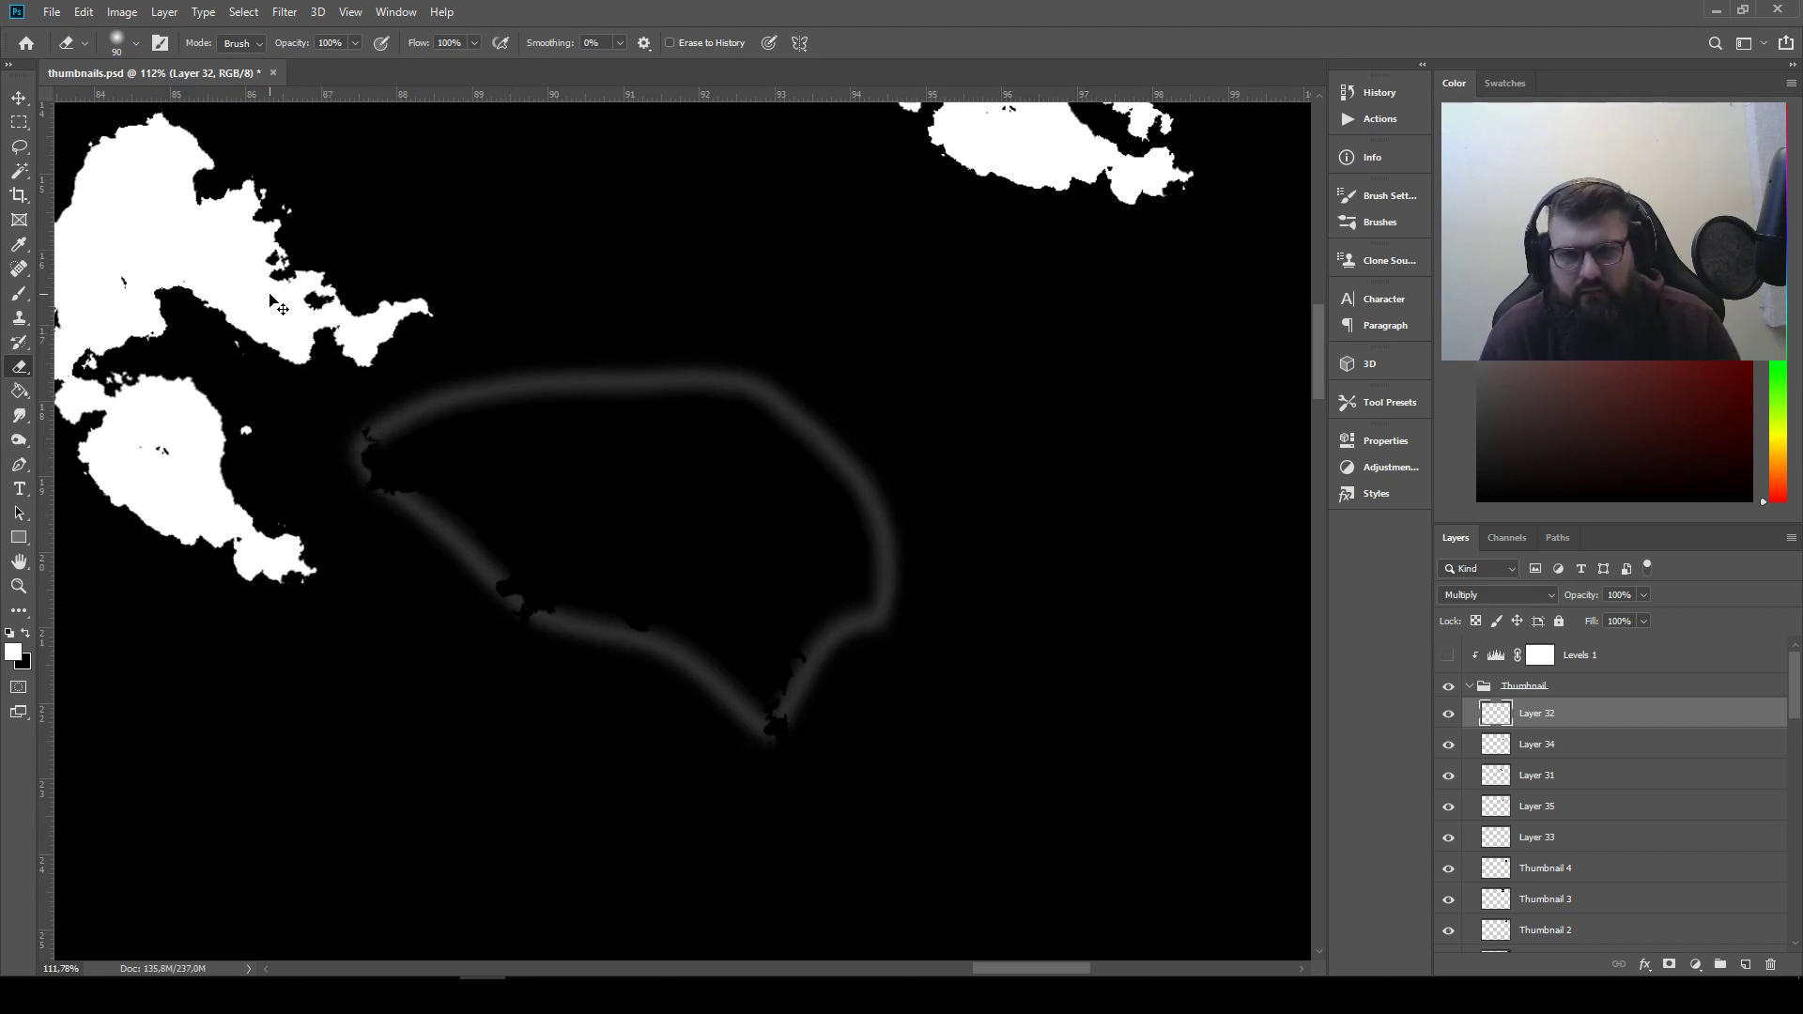
{"action": "key", "text": "ctrl+z"}
{"action": "key", "text": "x"}
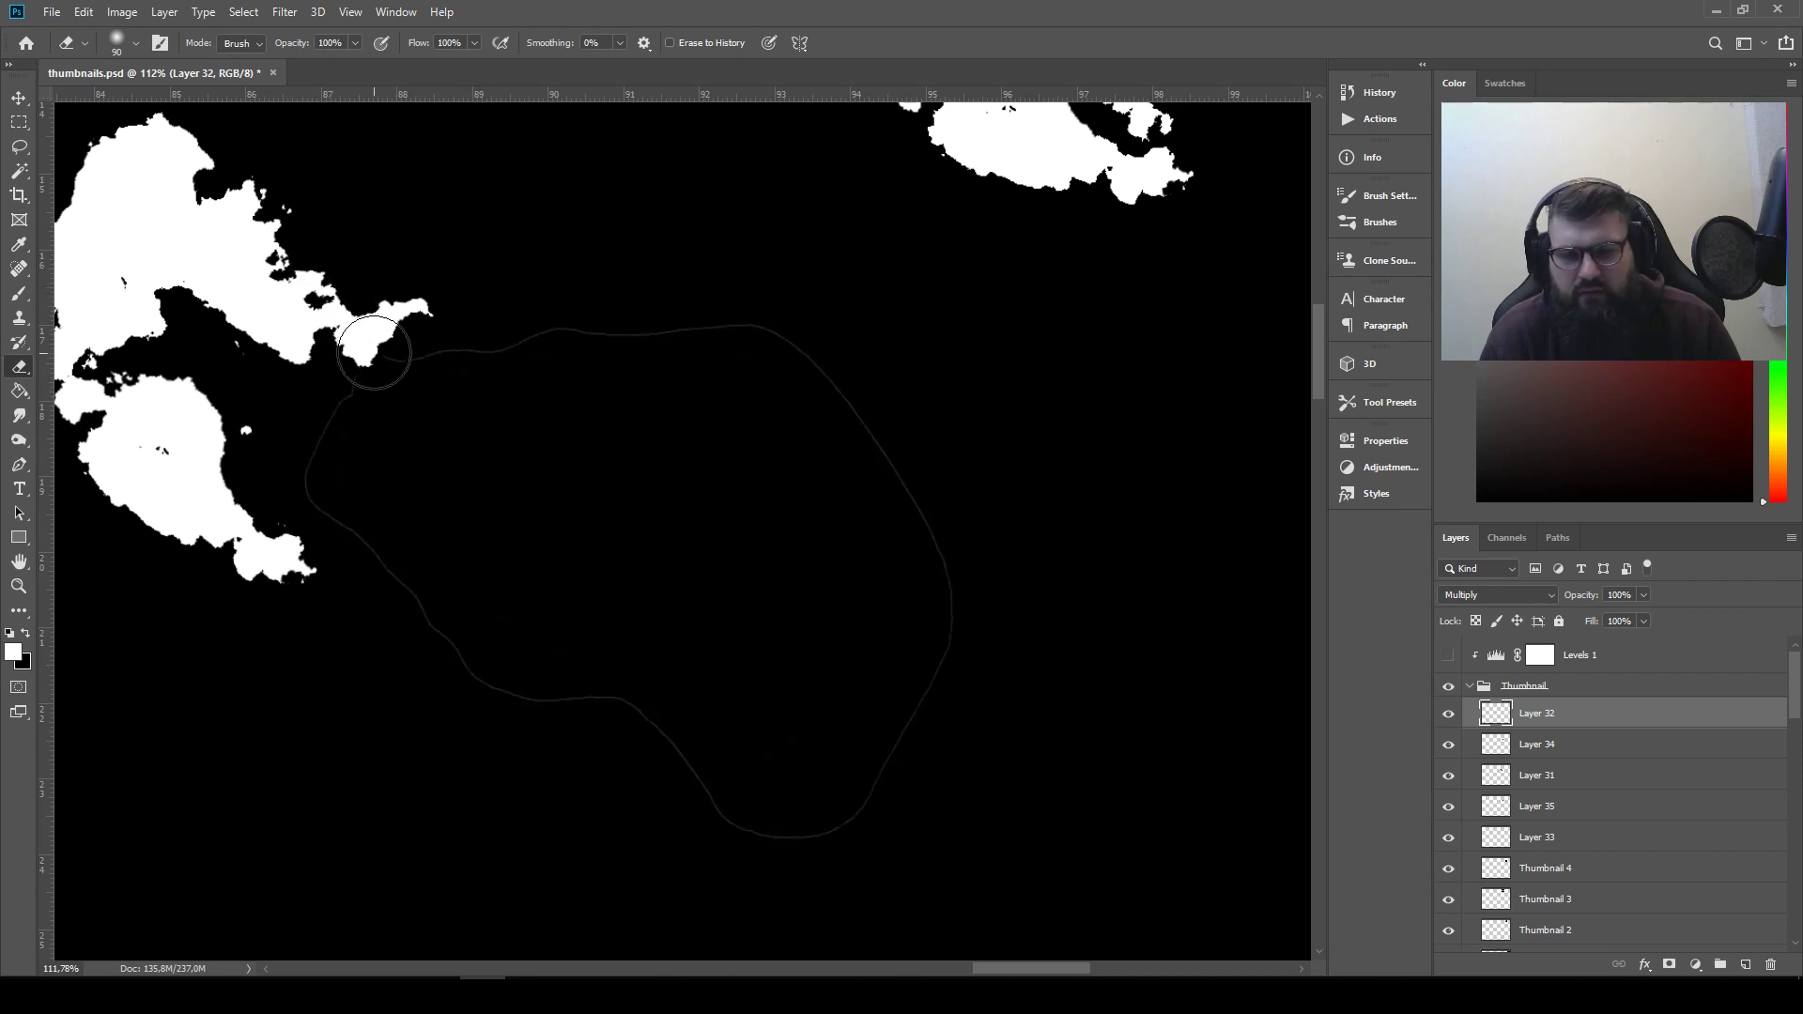
{"action": "mouse_move", "coordinate": [632, 322]}
{"action": "left_mouse_down"}
{"action": "mouse_move", "coordinate": [774, 335]}
{"action": "mouse_move", "coordinate": [825, 376]}
{"action": "mouse_move", "coordinate": [781, 346]}
{"action": "mouse_move", "coordinate": [540, 329]}
{"action": "left_mouse_up"}
{"action": "key", "text": "ctrl+z"}
{"action": "key", "text": "x"}
{"action": "key", "text": "ctrl+z"}
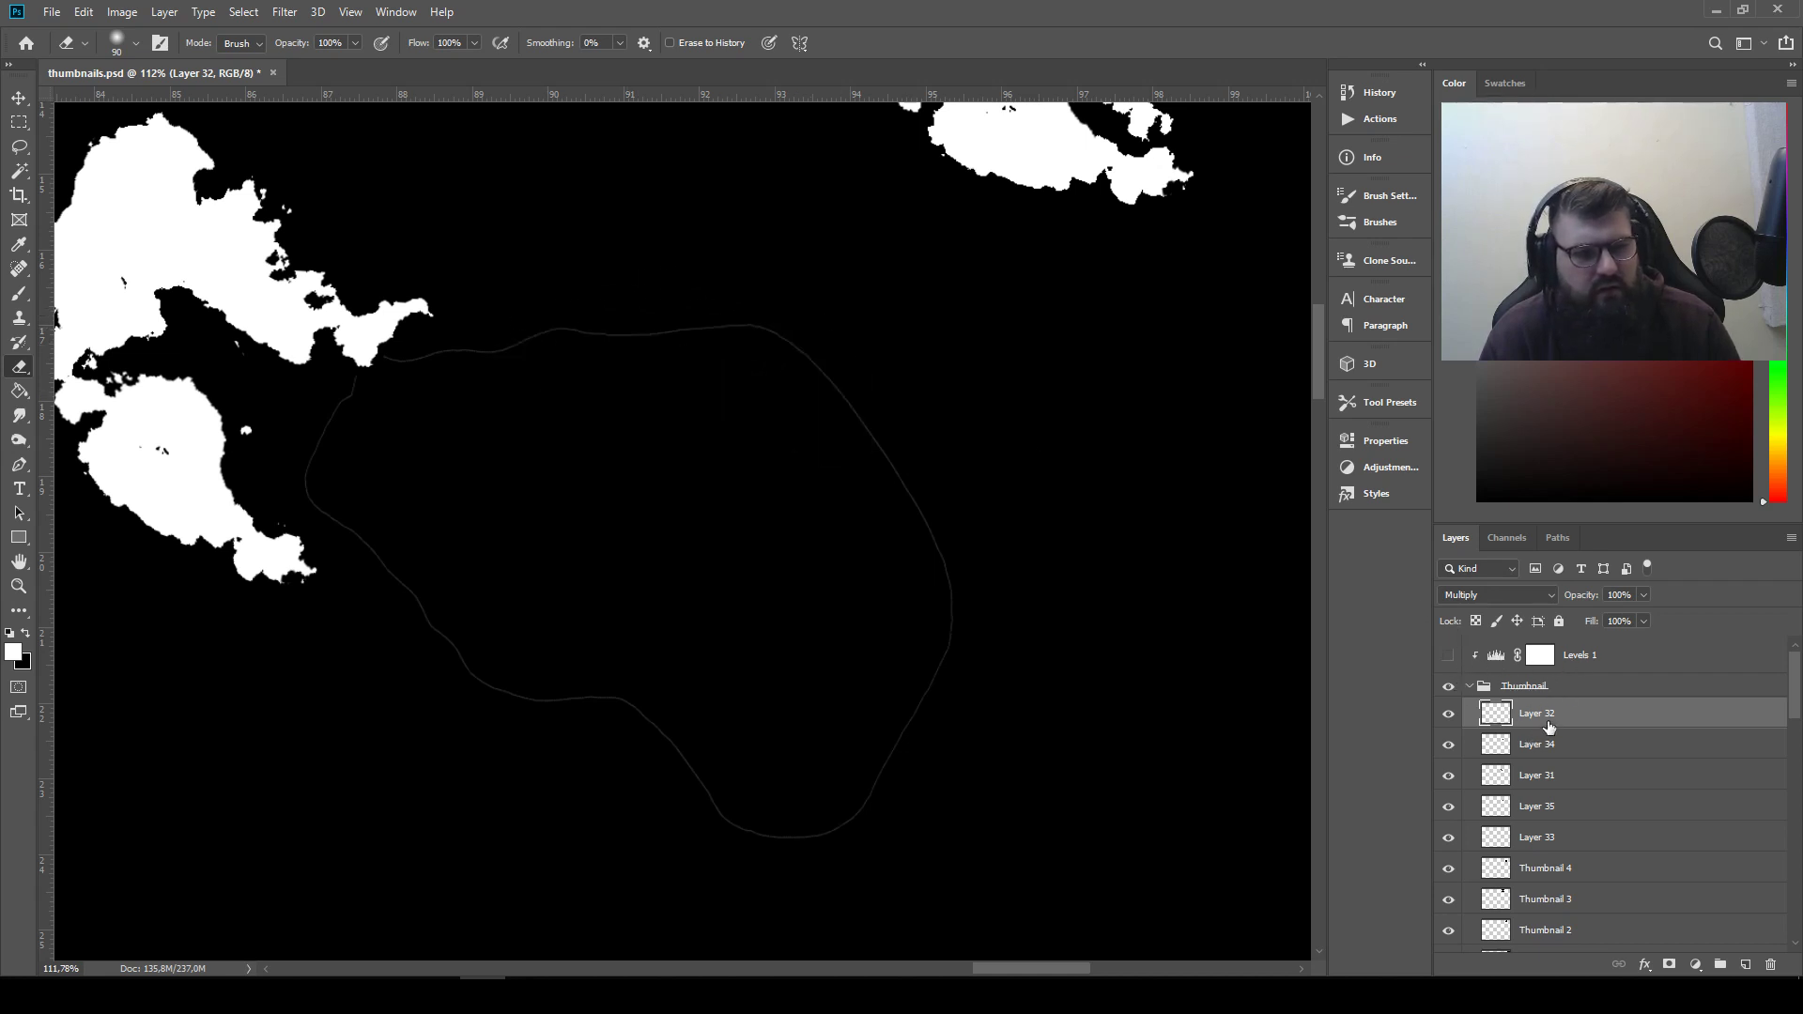
Set Layer 32 to Normal blending and shift its piece clear of the neighbouring white shapes
{"action": "left_click", "coordinate": [19, 98]}
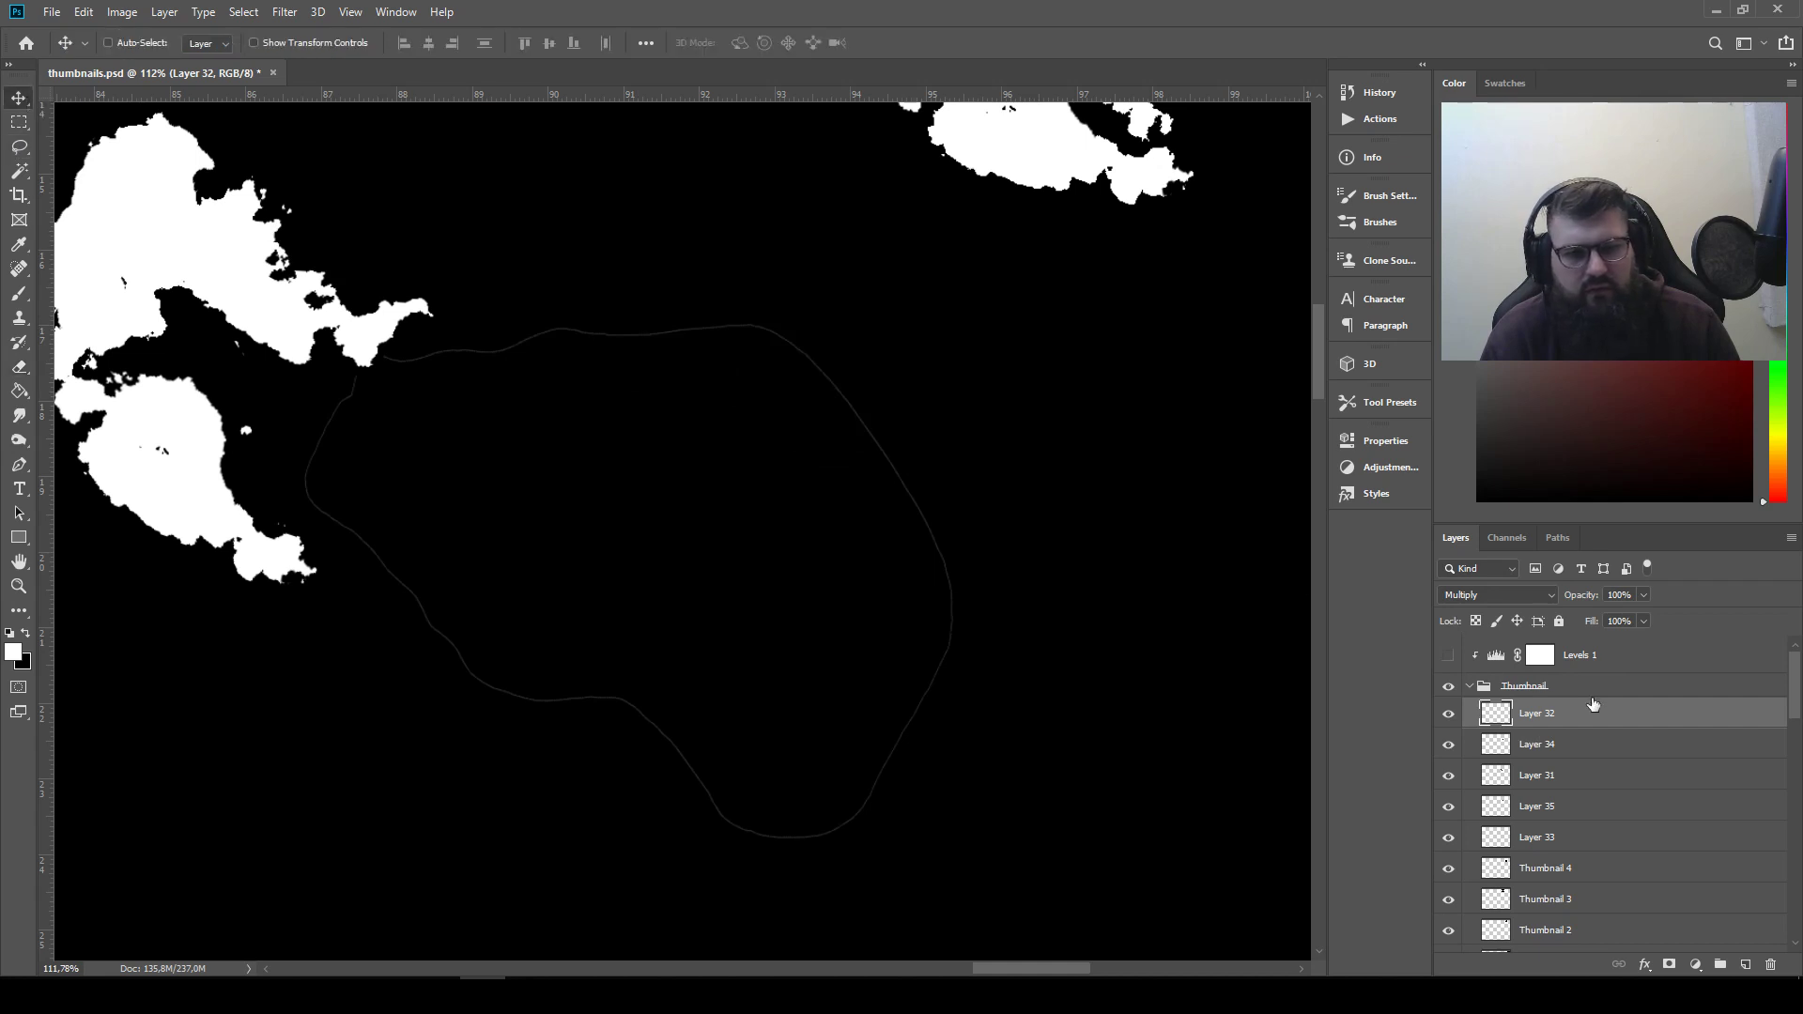
{"action": "left_click", "coordinate": [1497, 603]}
{"action": "left_click", "coordinate": [1491, 524]}
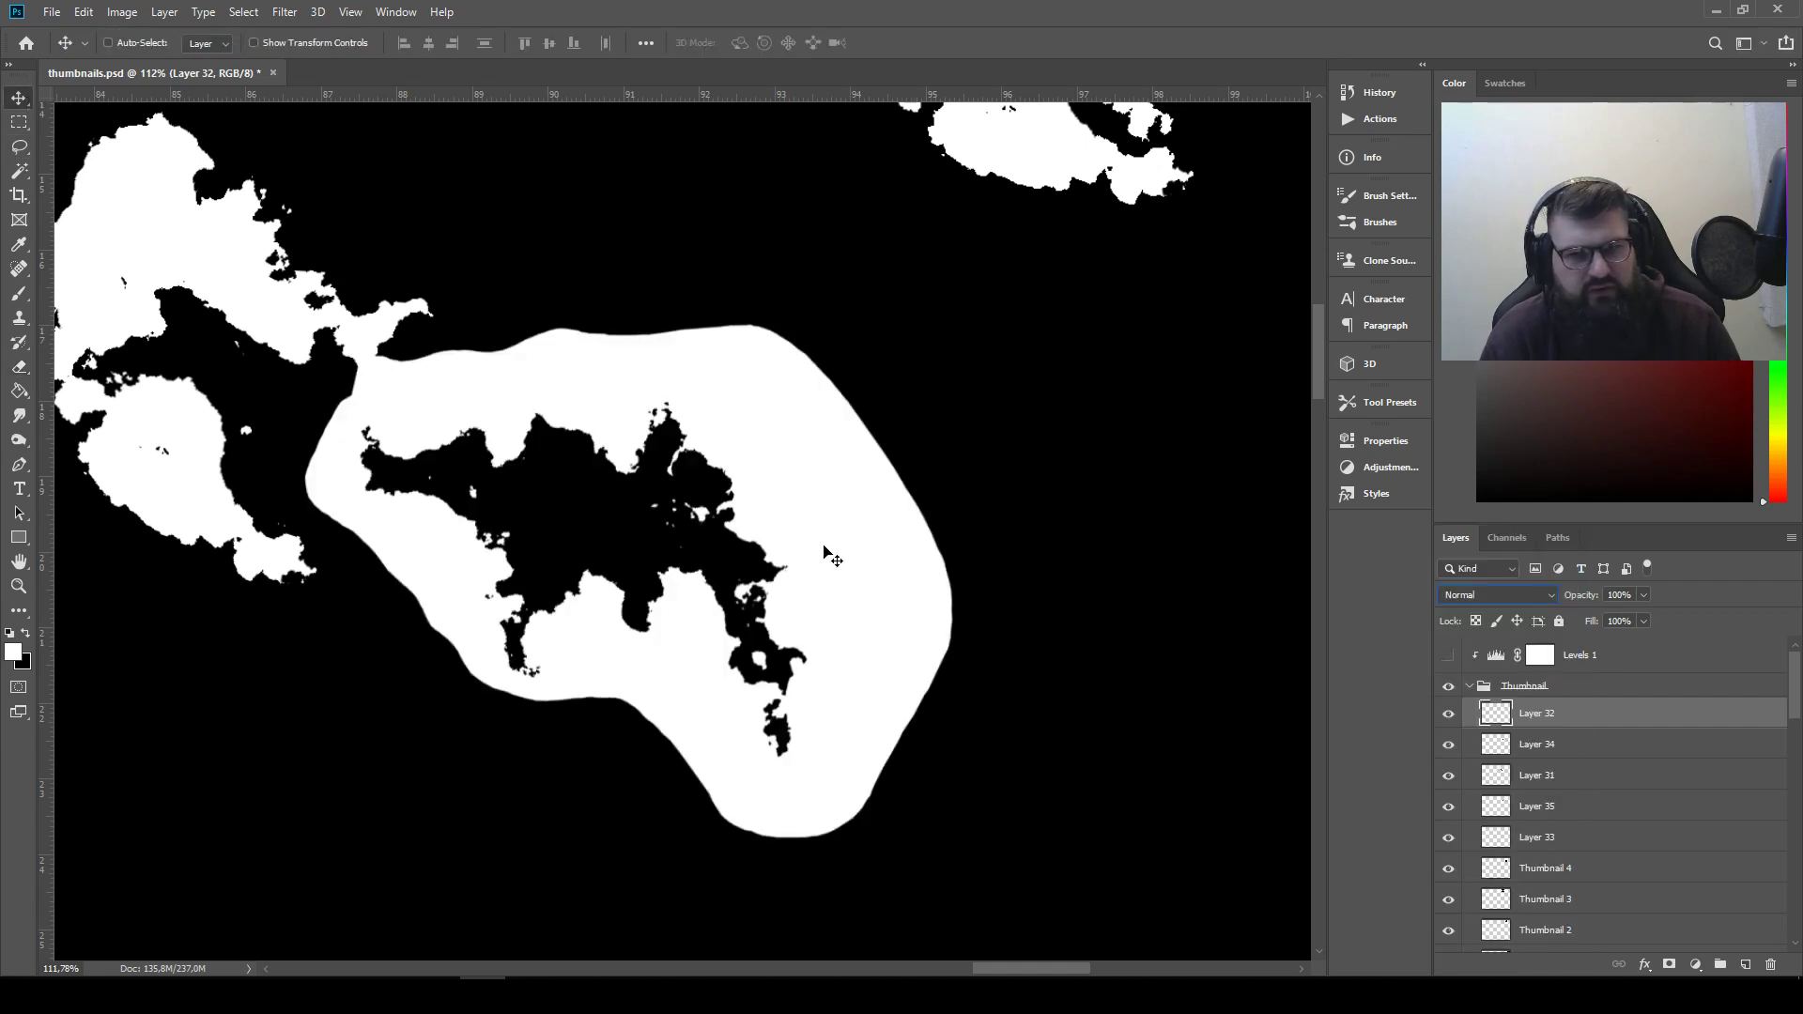
{"action": "left_click_drag", "start_coordinate": [751, 533], "coordinate": [845, 564]}
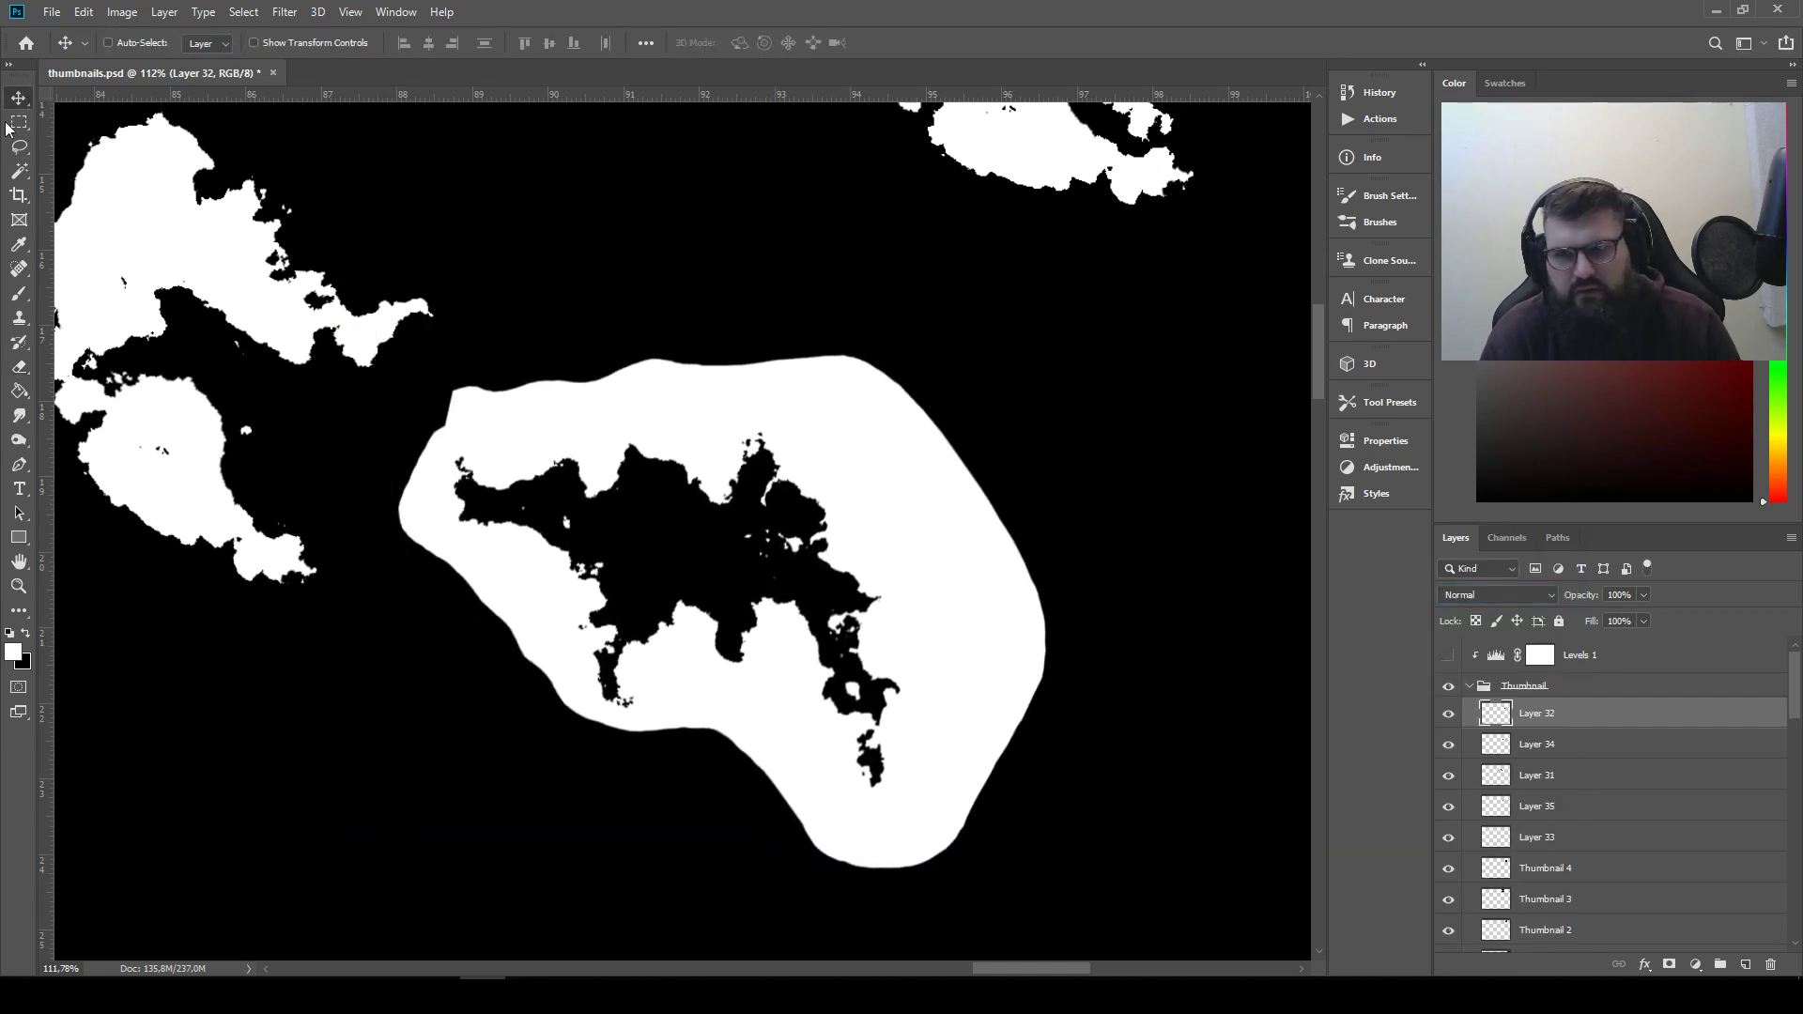
Cut off the upper-right edge of the white halo around the inverted jagged piece
{"action": "left_click", "coordinate": [20, 148]}
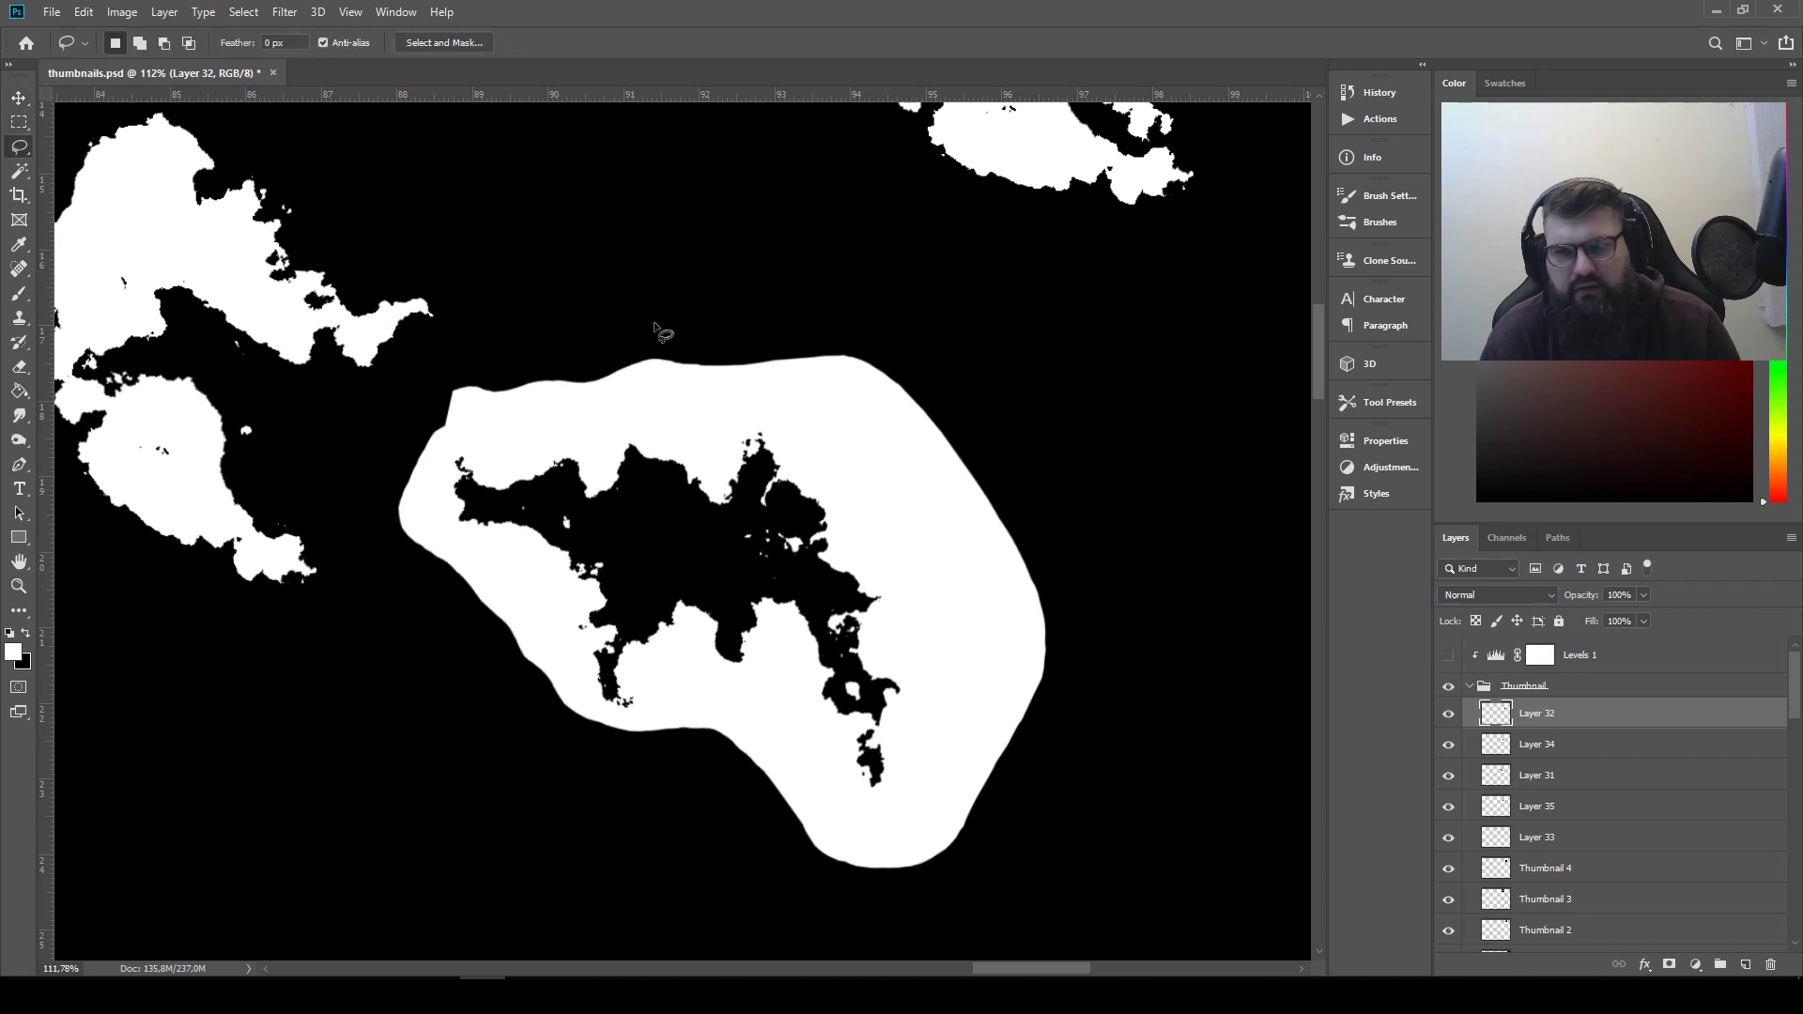
{"action": "mouse_move", "coordinate": [943, 514]}
{"action": "left_mouse_down"}
{"action": "mouse_move", "coordinate": [926, 319]}
{"action": "mouse_move", "coordinate": [768, 291]}
{"action": "left_mouse_up"}
{"action": "key", "text": "Delete"}
{"action": "key", "text": "ctrl+d"}
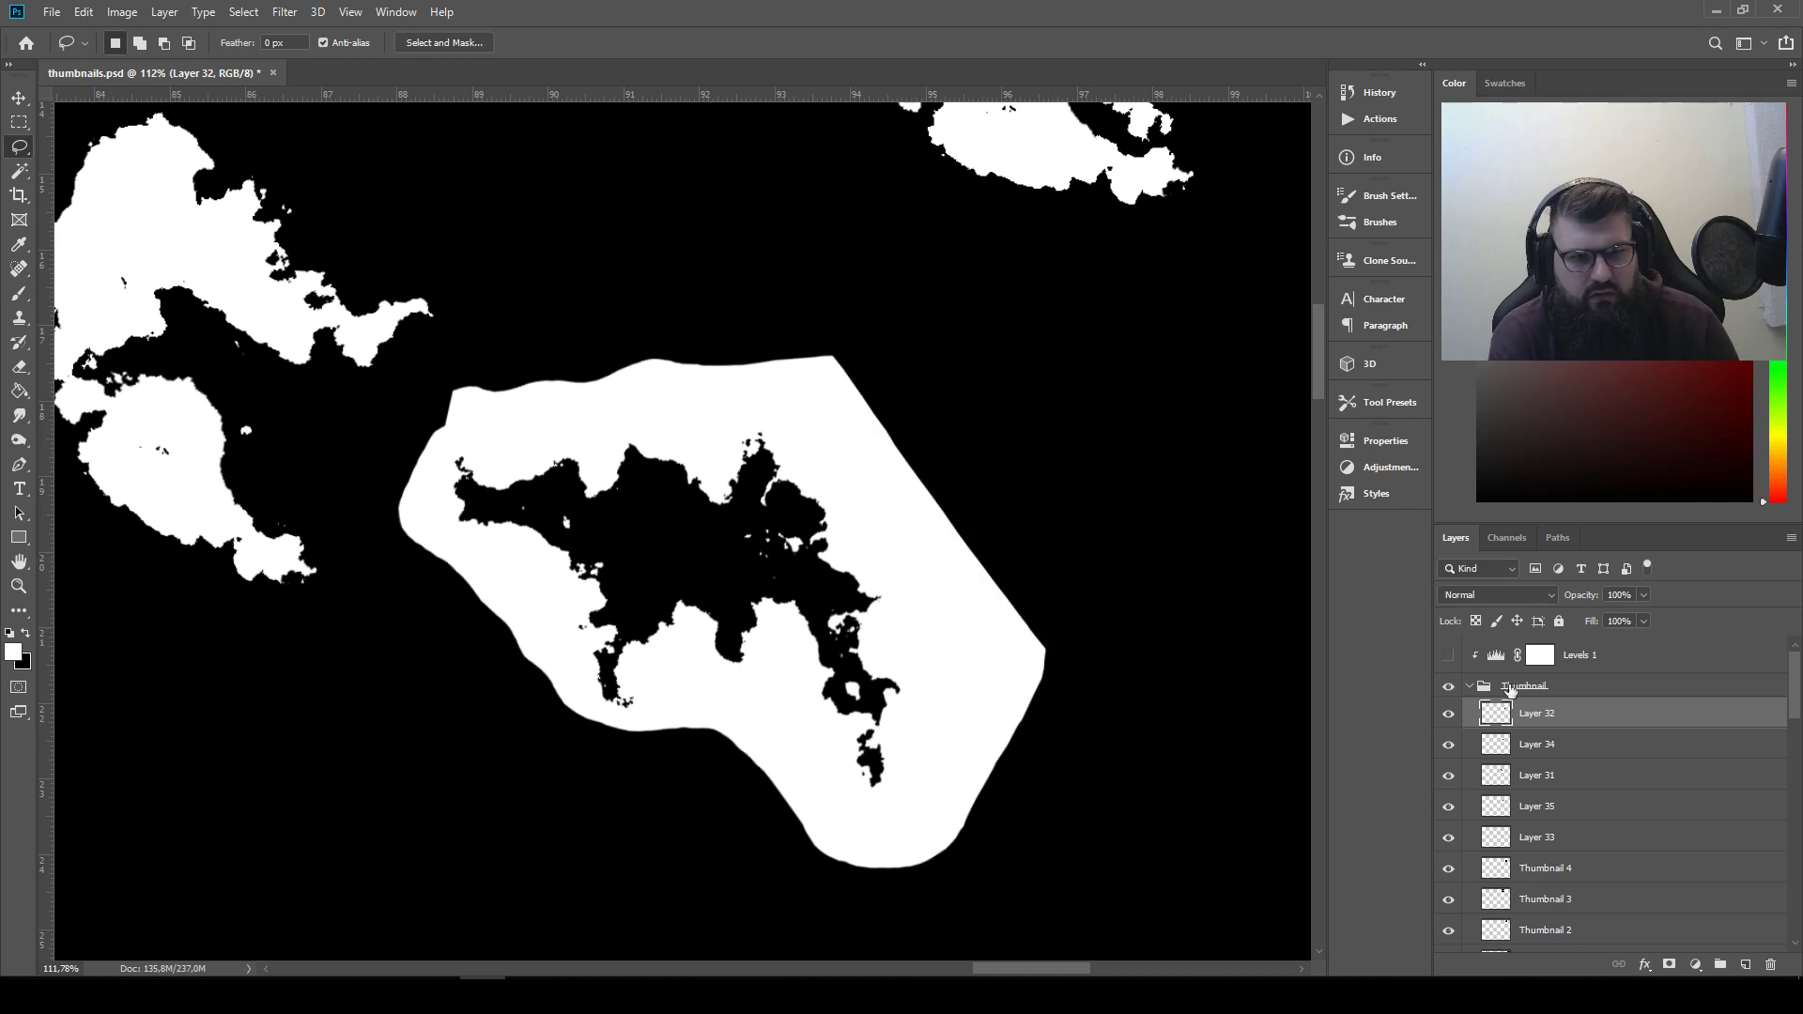
Set Layer 32's blending mode back to Multiply
{"action": "left_click", "coordinate": [1448, 655]}
{"action": "left_click", "coordinate": [1448, 655]}
{"action": "left_click", "coordinate": [1492, 595]}
{"action": "left_click", "coordinate": [1486, 588]}
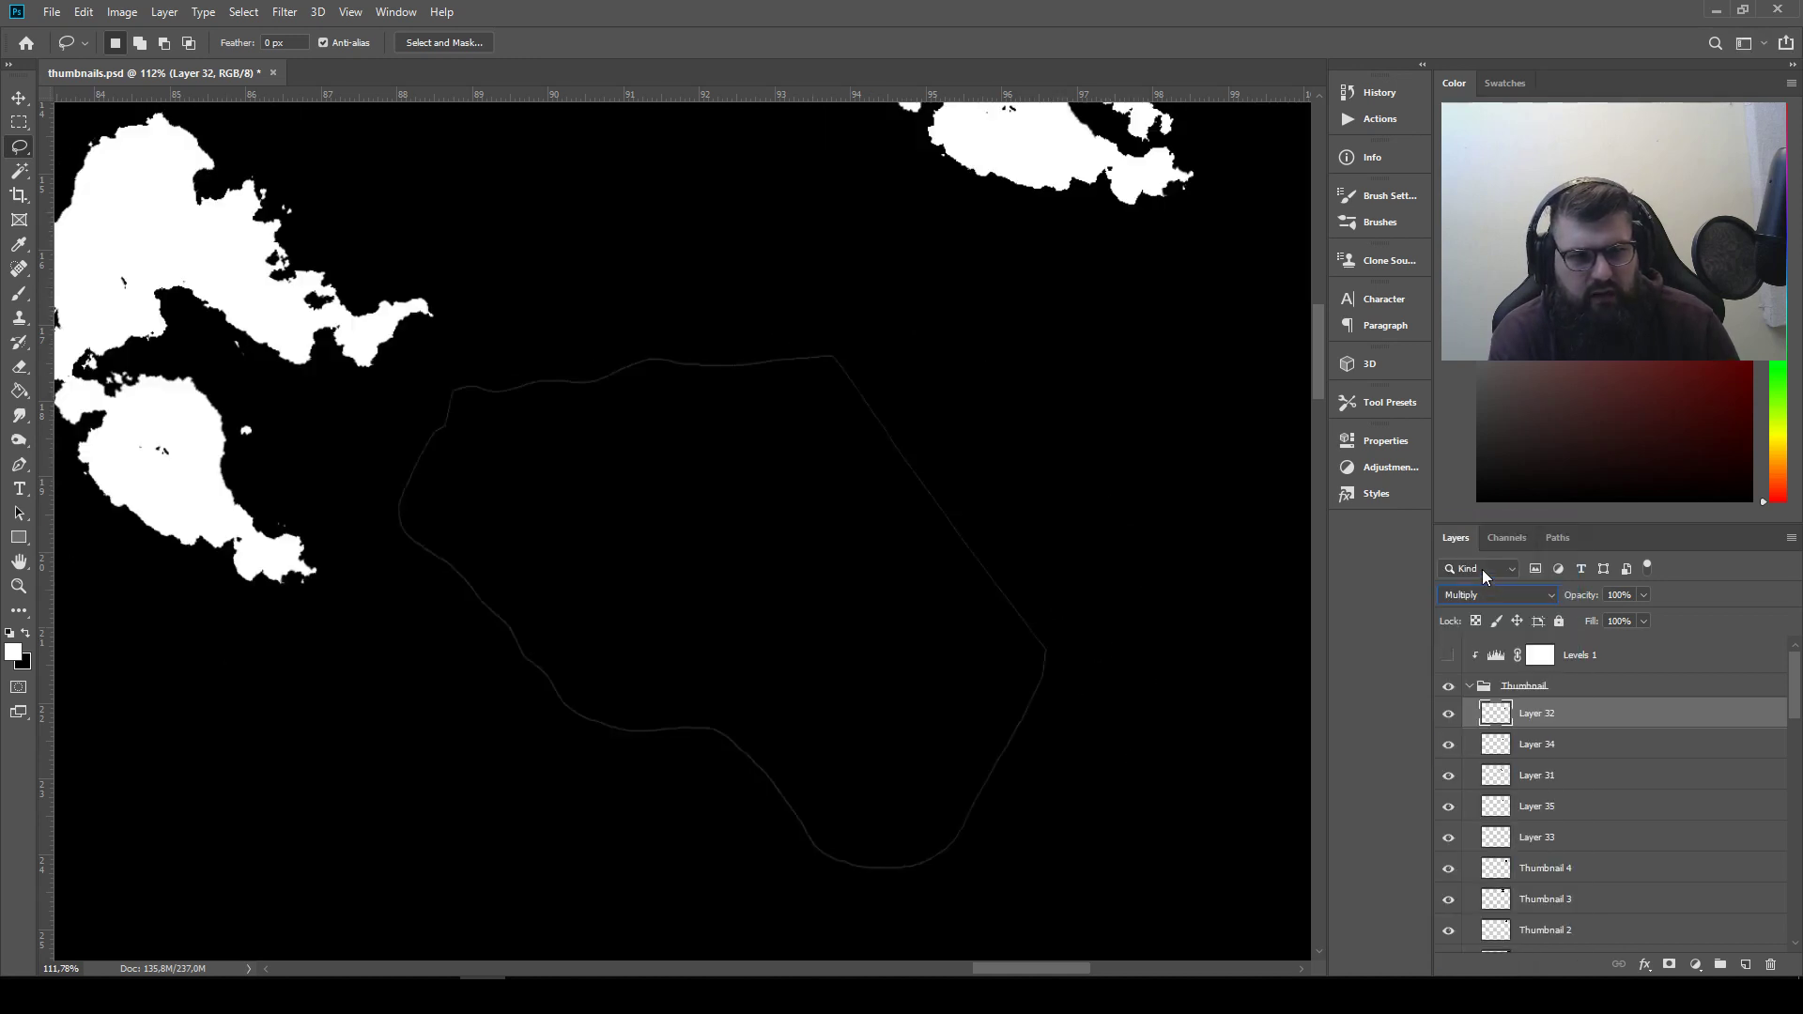
{"action": "left_click", "coordinate": [1483, 595]}
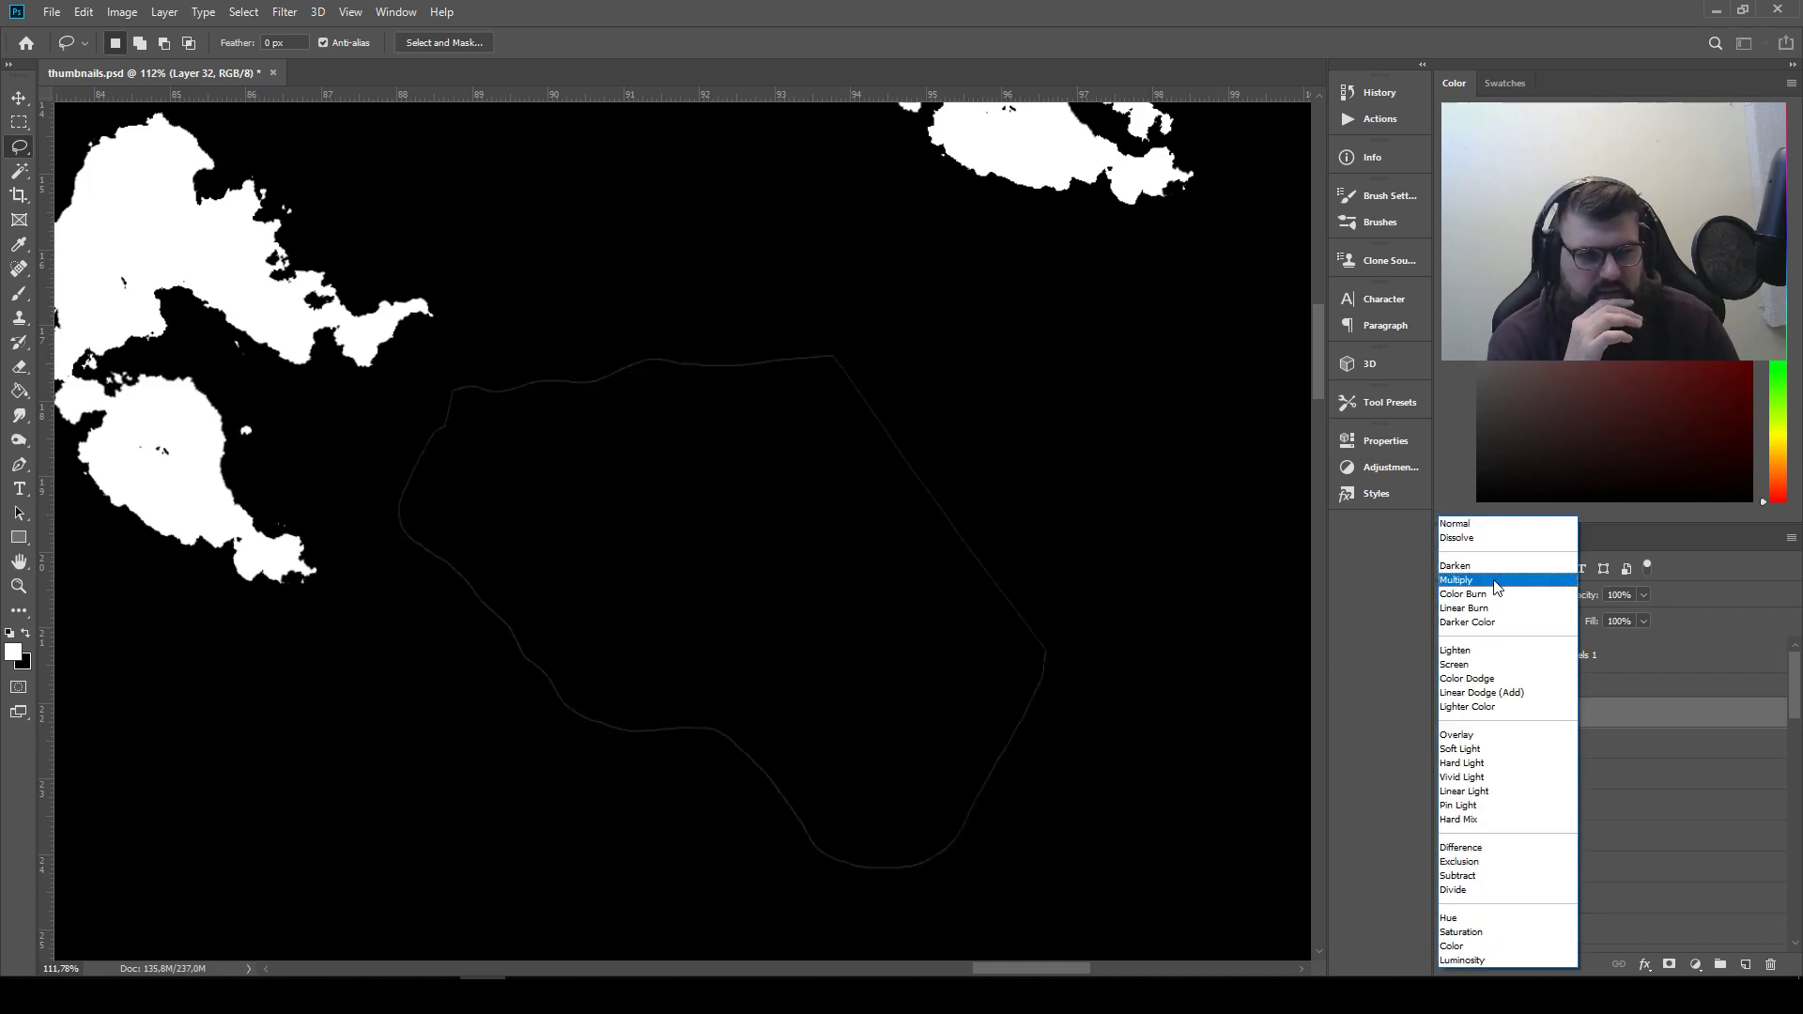
{"action": "left_click", "coordinate": [1495, 580]}
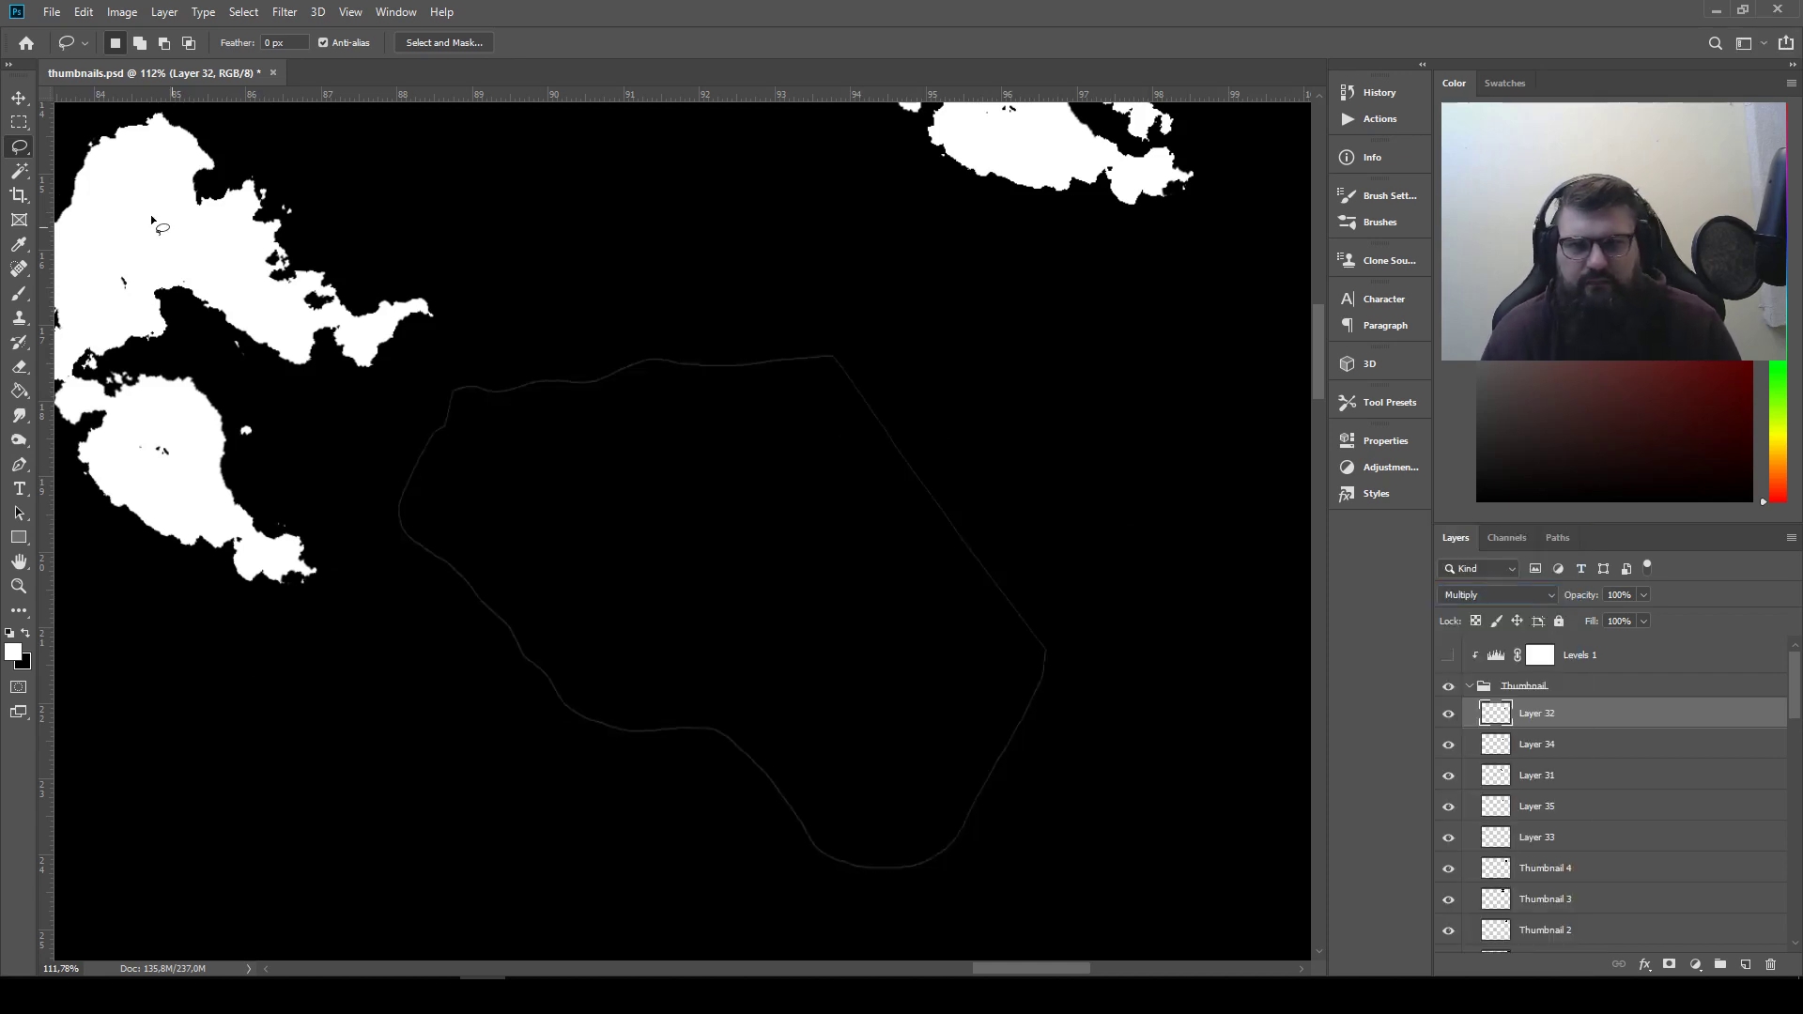
Position the inverted piece over the rounded arrangement so it carves into the lower white shape
{"action": "left_click", "coordinate": [19, 102]}
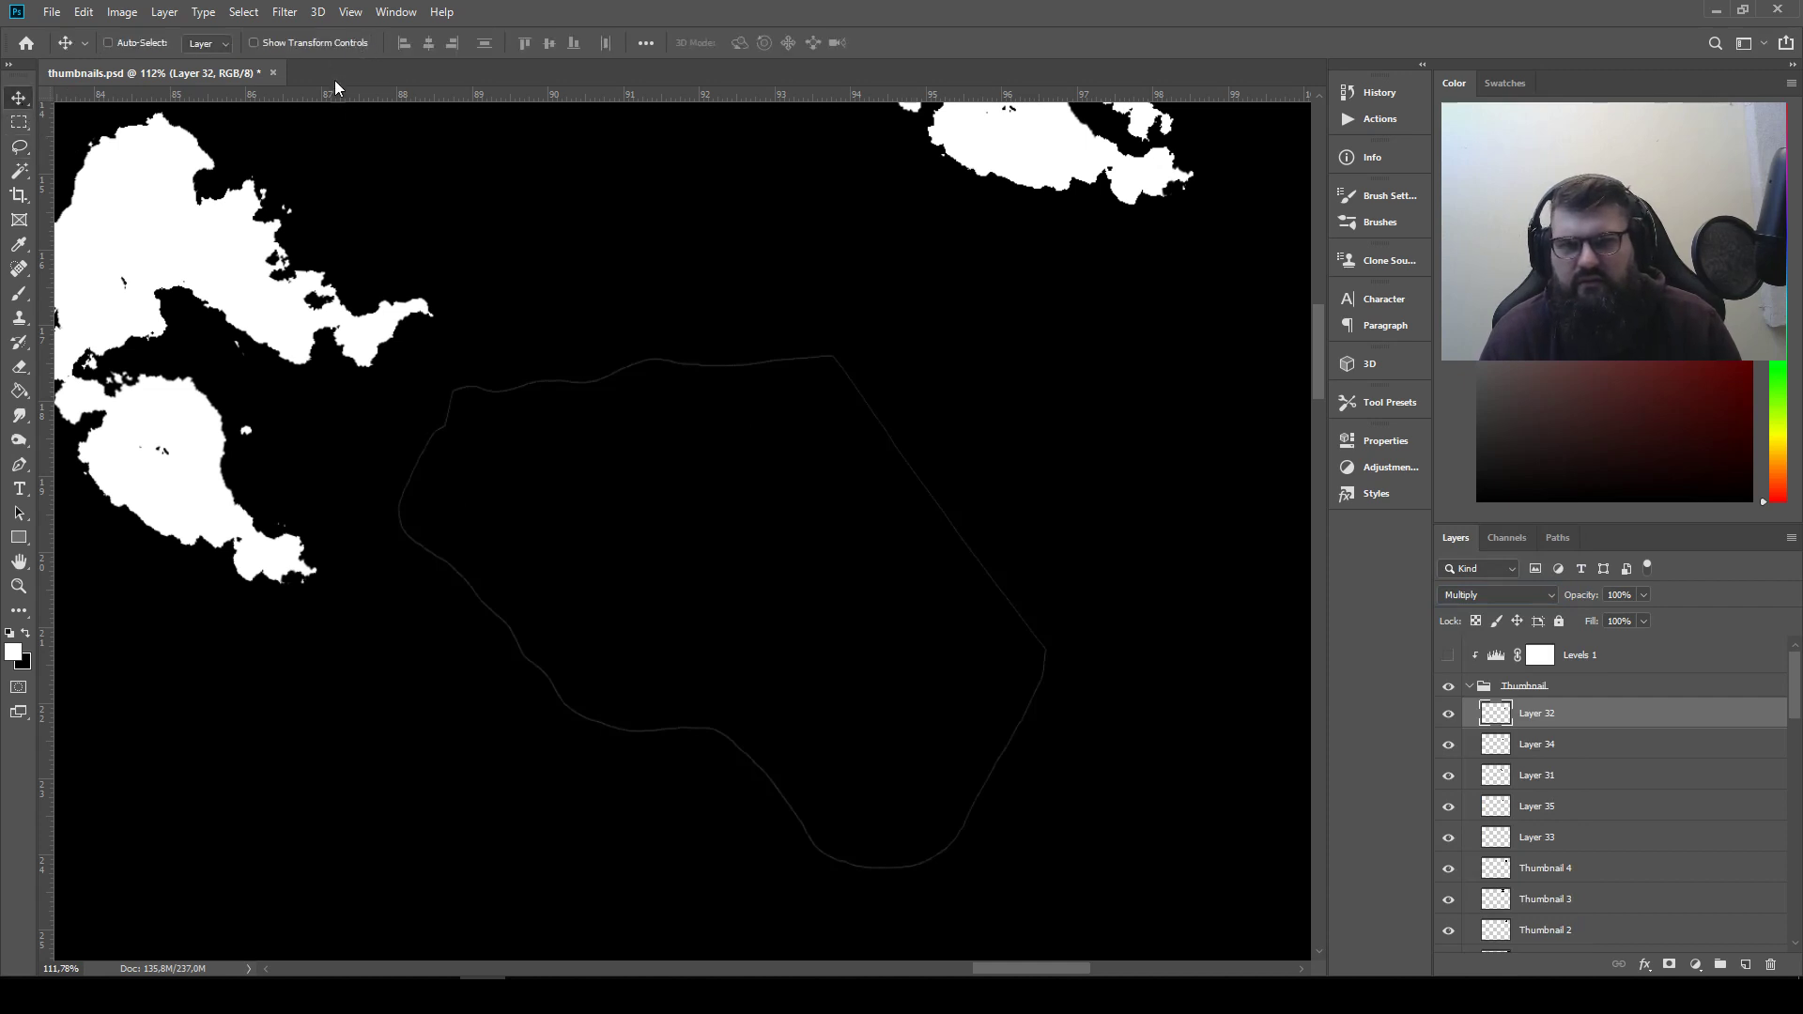
{"action": "left_click_drag", "start_coordinate": [628, 389], "coordinate": [745, 451]}
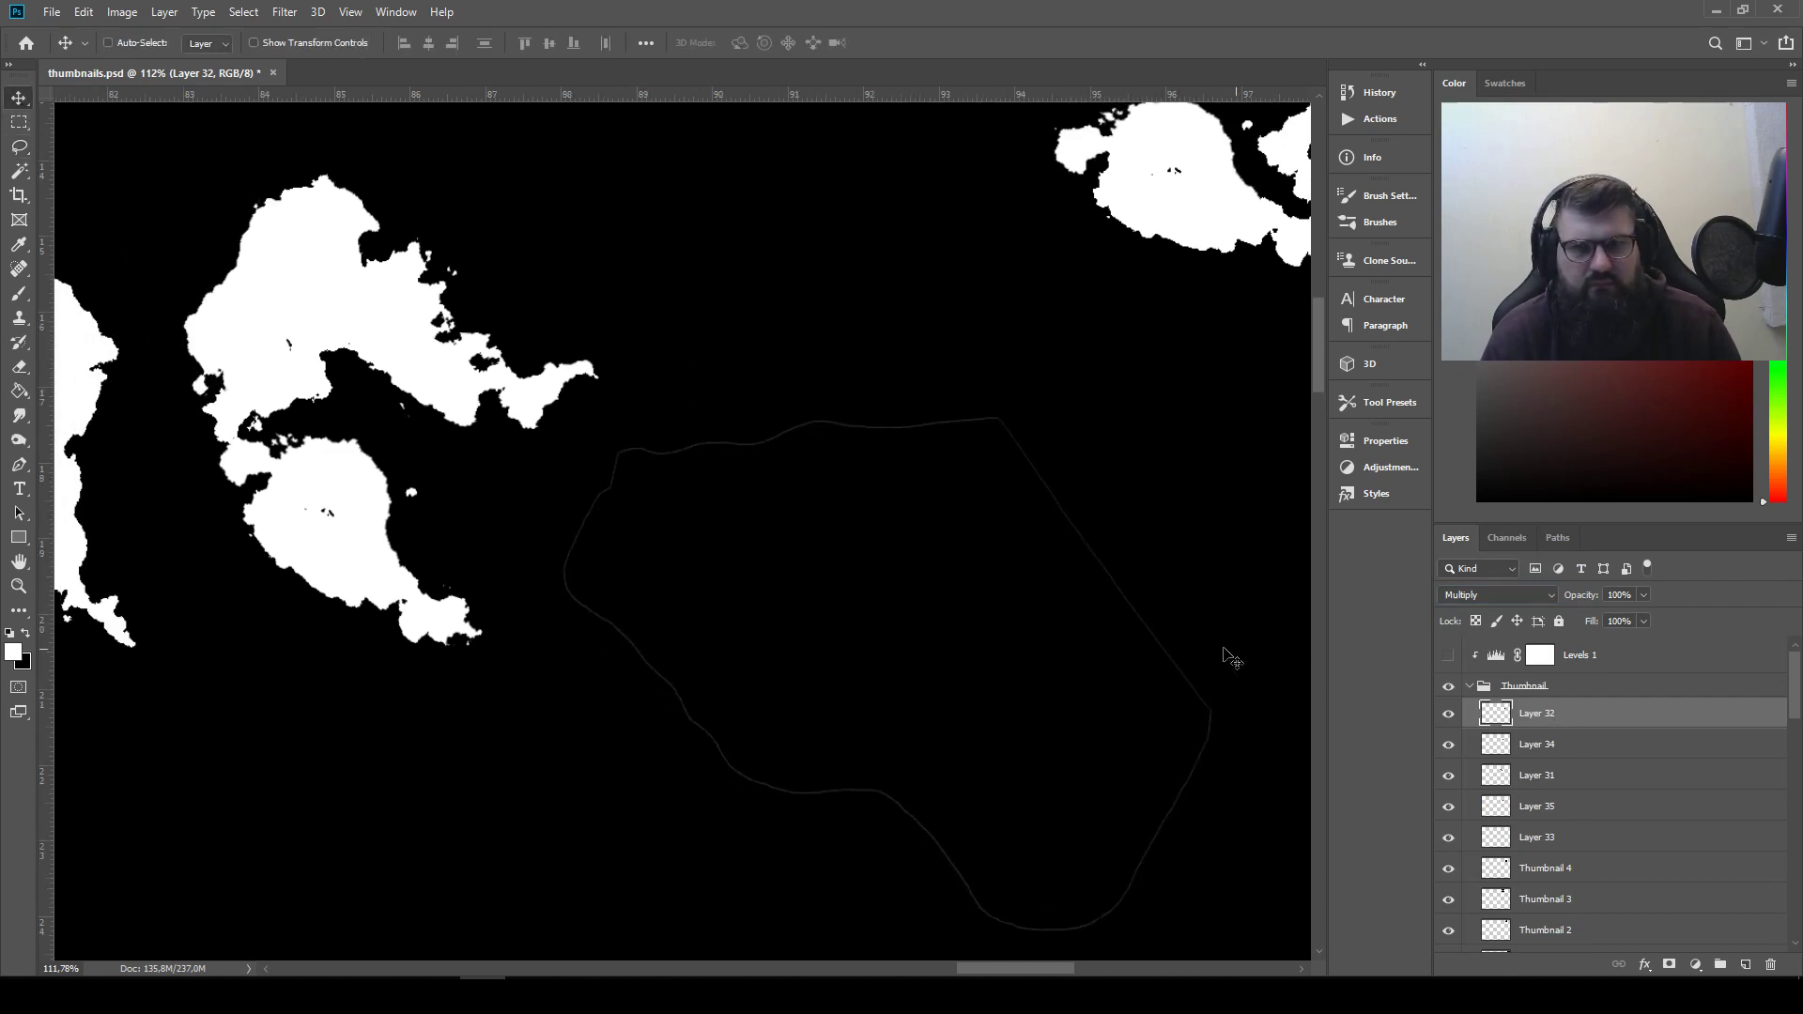
{"action": "left_click_drag", "start_coordinate": [988, 666], "coordinate": [563, 526]}
{"action": "left_click_drag", "start_coordinate": [494, 609], "coordinate": [887, 543]}
Try scaling the inverted piece on Layer 32 down to 70.71% over the rounded arrangement
{"action": "key", "text": "ctrl+t"}
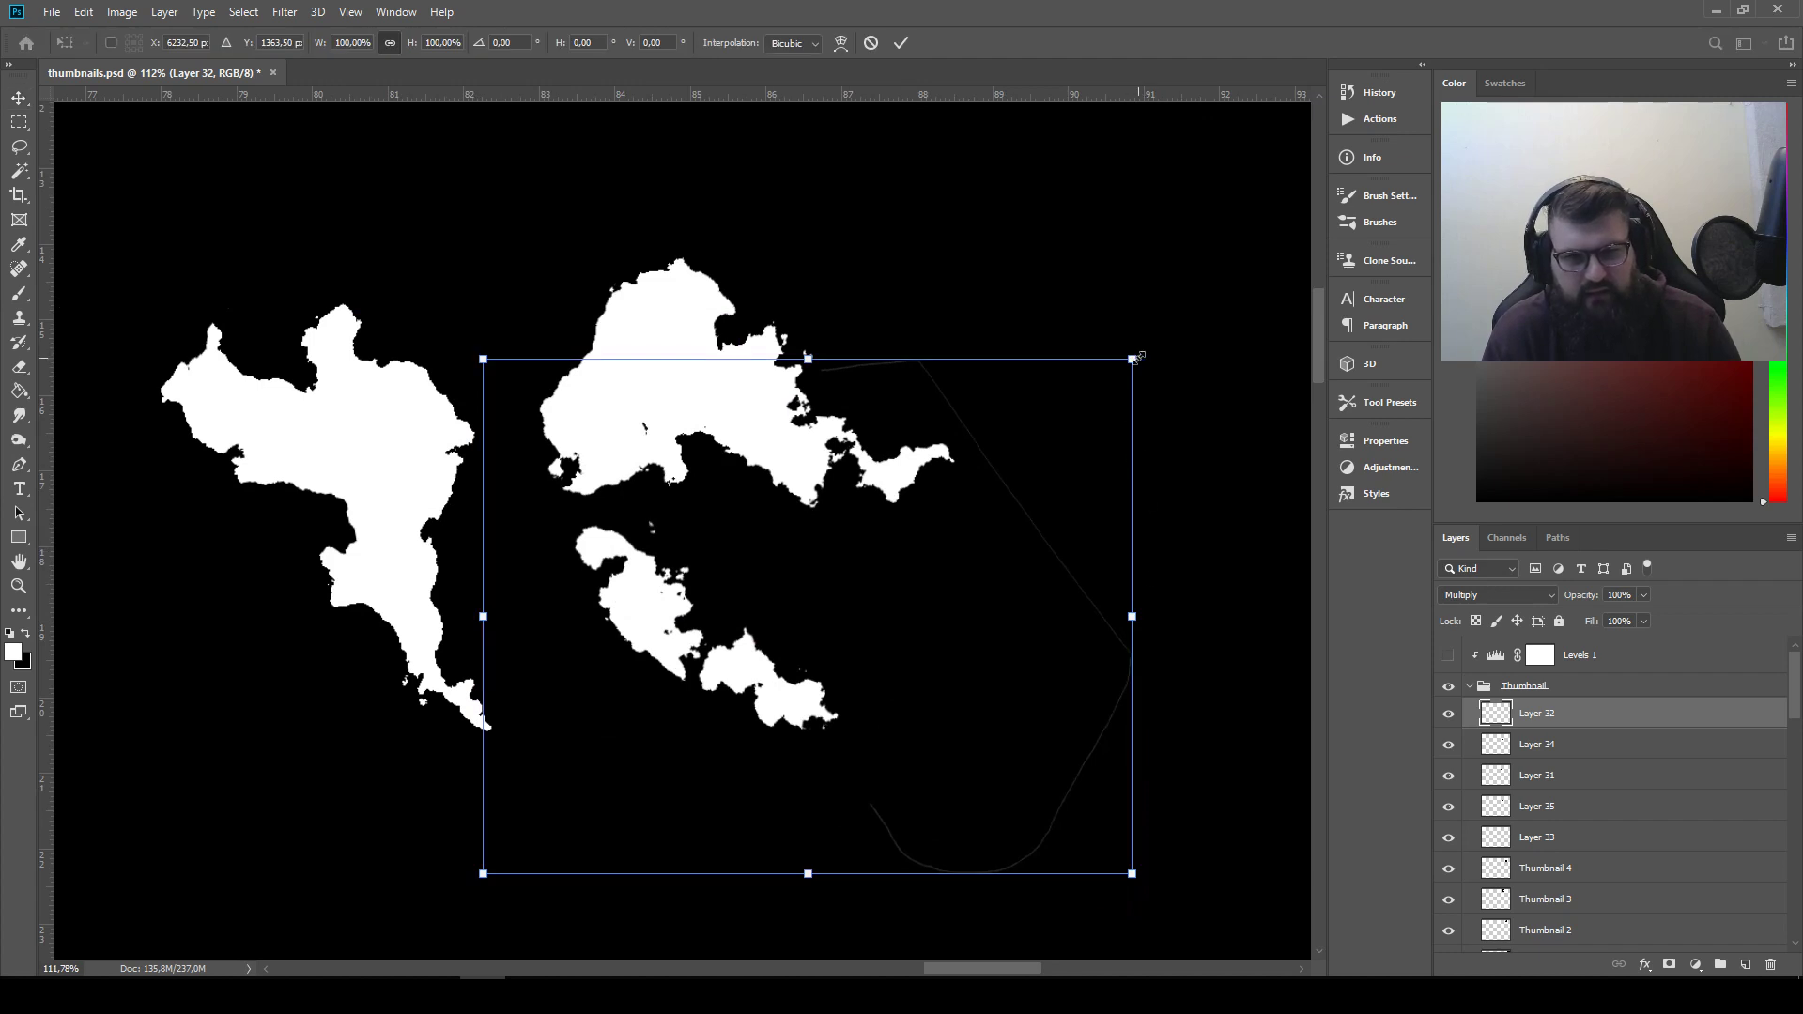
{"action": "left_click_drag", "start_coordinate": [1134, 356], "coordinate": [949, 507]}
{"action": "left_click_drag", "start_coordinate": [857, 737], "coordinate": [940, 635]}
{"action": "scroll", "coordinate": [939, 601], "scroll_direction": "down", "scroll_amount": 4}
{"action": "scroll", "coordinate": [930, 596], "scroll_direction": "up", "scroll_amount": 2}
{"action": "scroll", "coordinate": [930, 596], "scroll_direction": "up", "scroll_amount": 1}
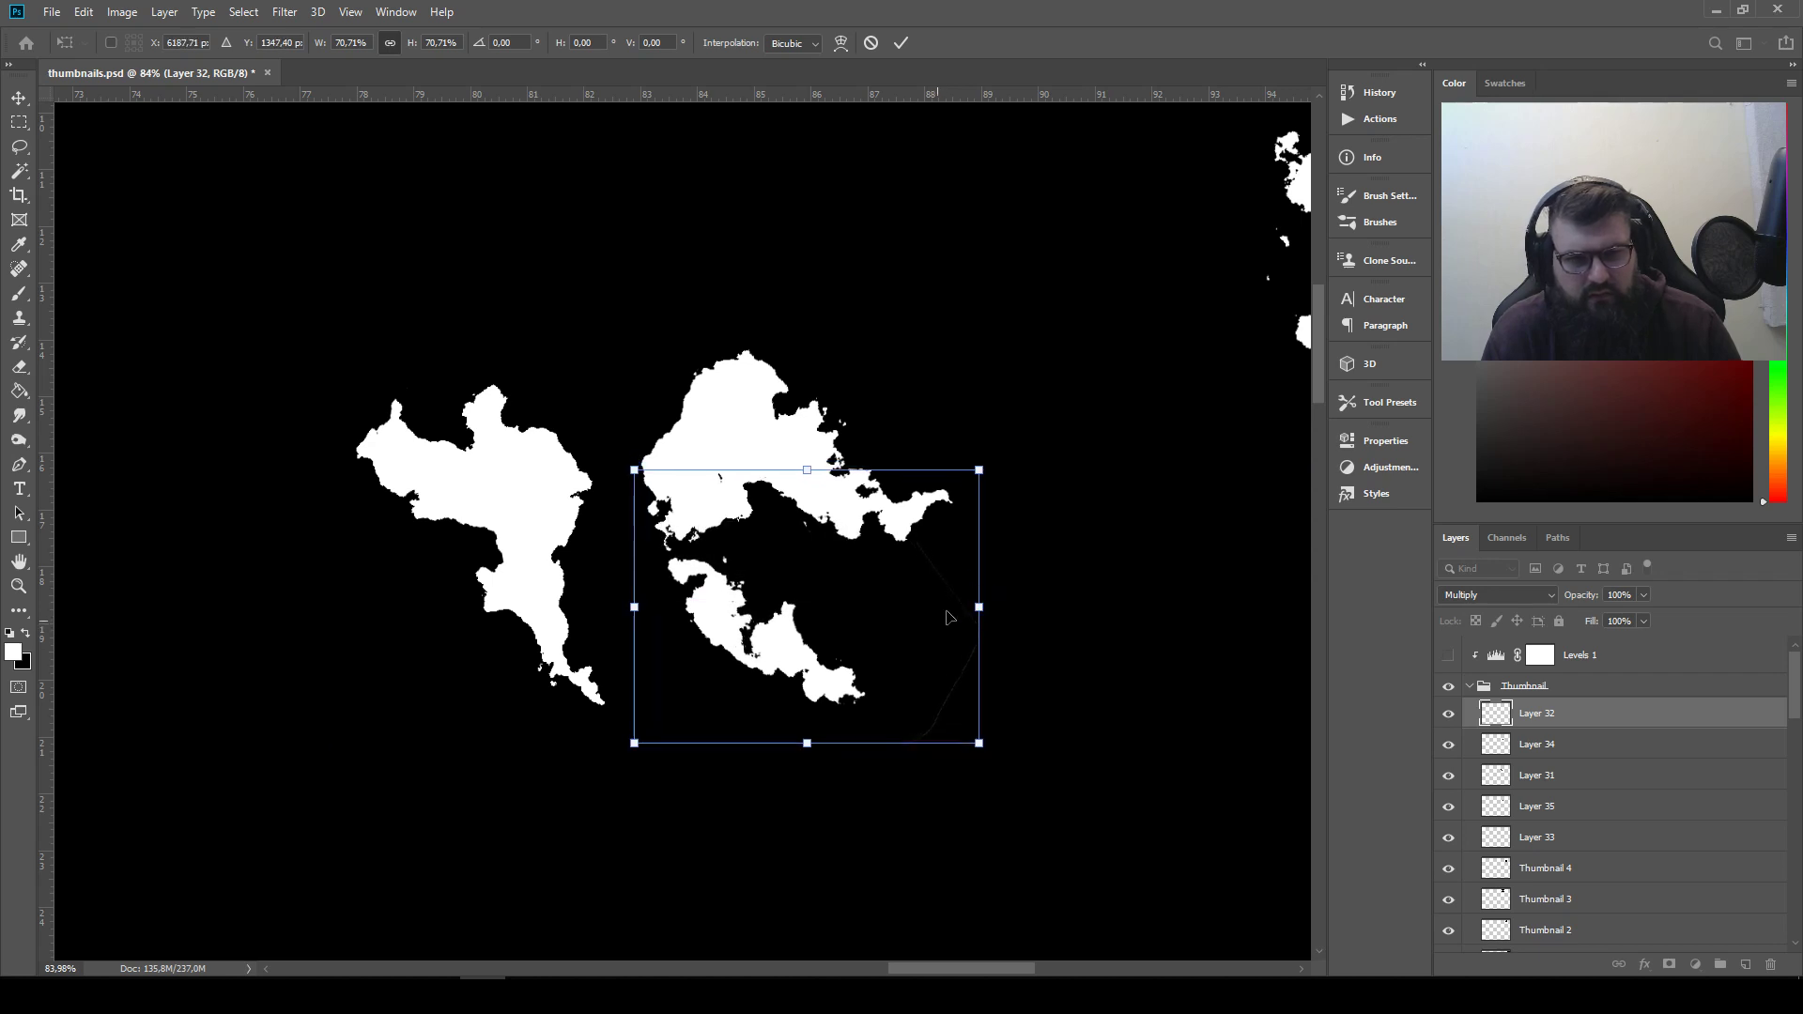
{"action": "key", "text": "Return"}
Flip Layer 32's inverted piece horizontally and move it up and left over the rounded arrangement
{"action": "left_click", "coordinate": [122, 11]}
{"action": "mouse_move", "coordinate": [84, 11]}
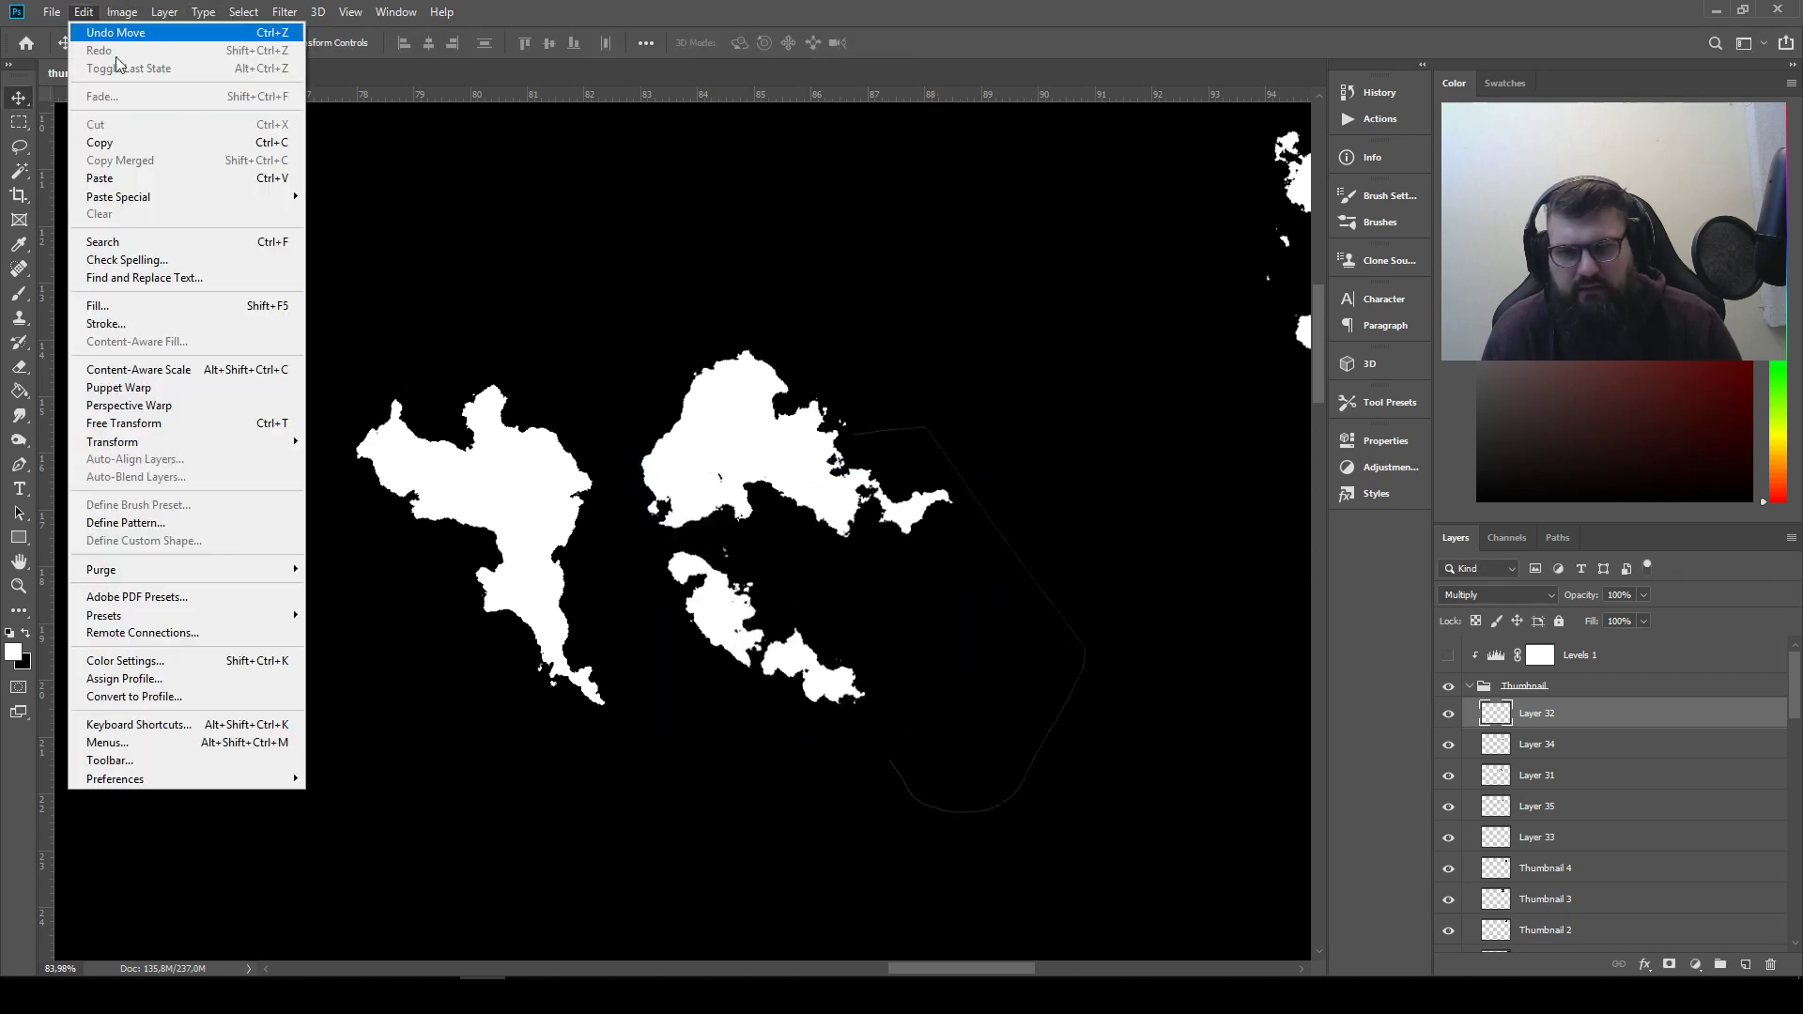
{"action": "mouse_move", "coordinate": [196, 441]}
{"action": "left_click", "coordinate": [414, 648]}
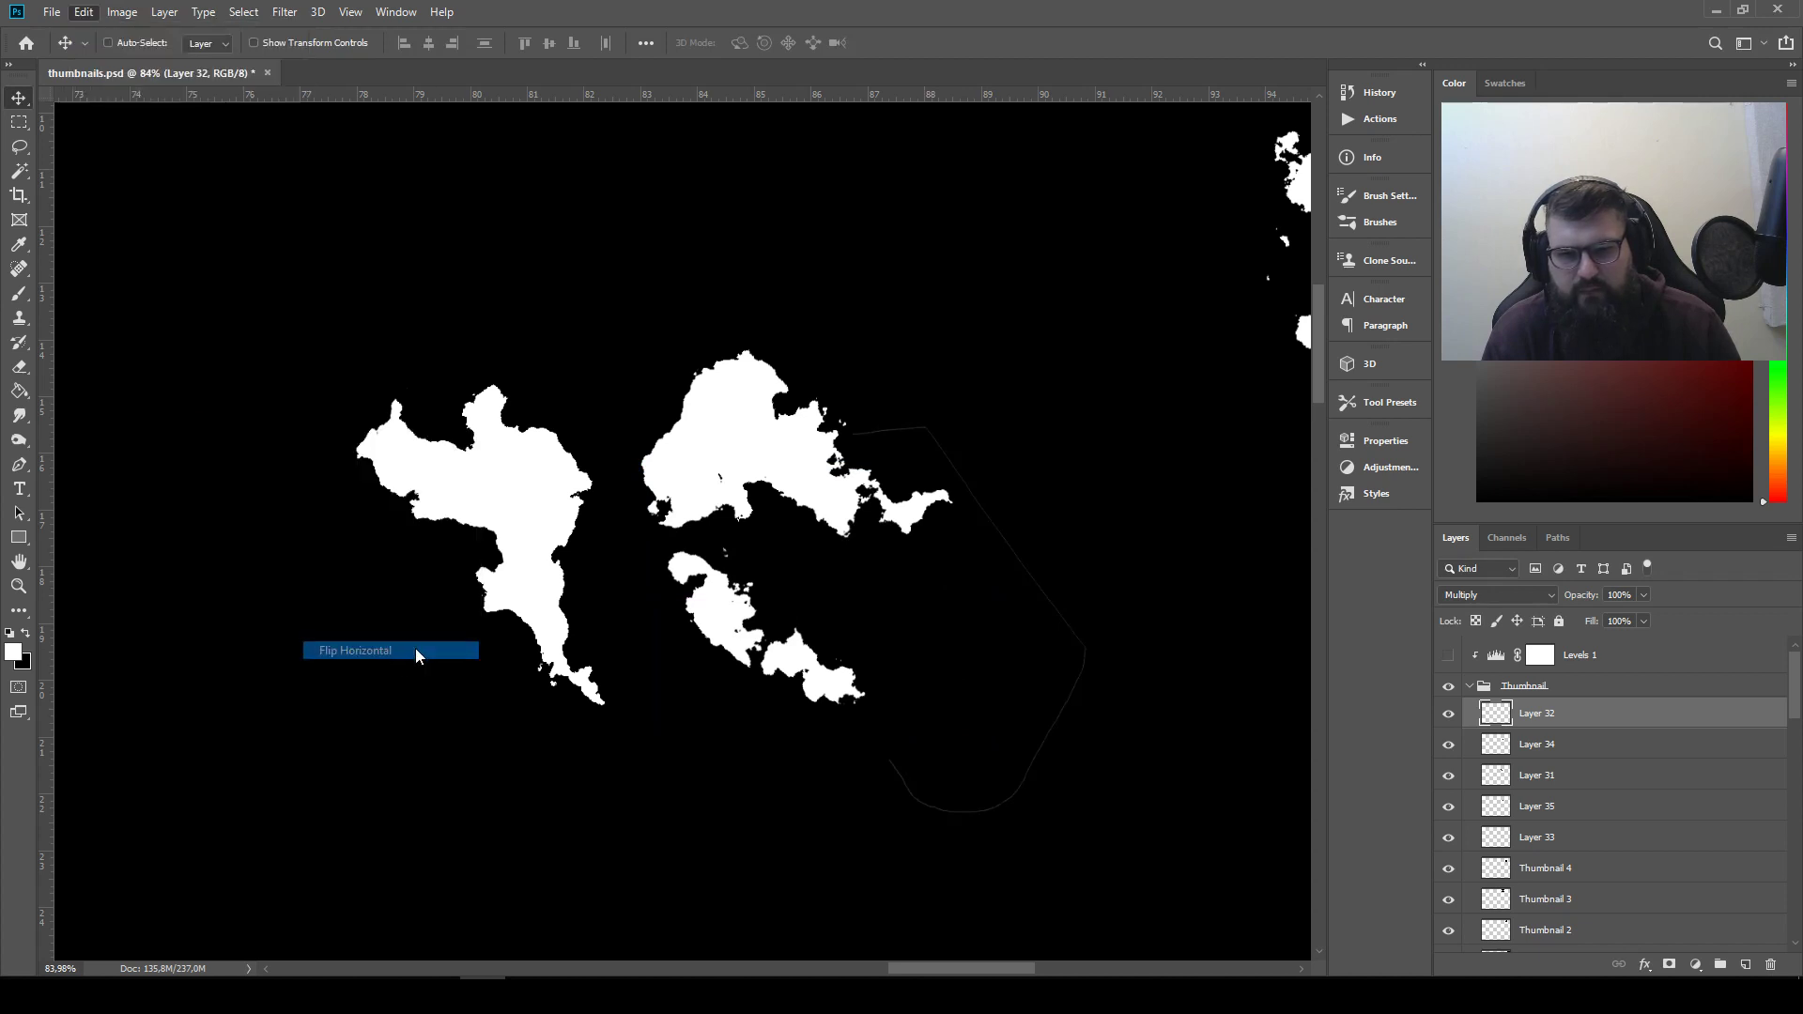
{"action": "left_click_drag", "start_coordinate": [916, 617], "coordinate": [831, 459]}
Rotate the inverted piece by 9.87° and shift it slightly up and right to carve the rounded arrangement
{"action": "key", "text": "ctrl+t"}
{"action": "left_click_drag", "start_coordinate": [981, 366], "coordinate": [967, 410]}
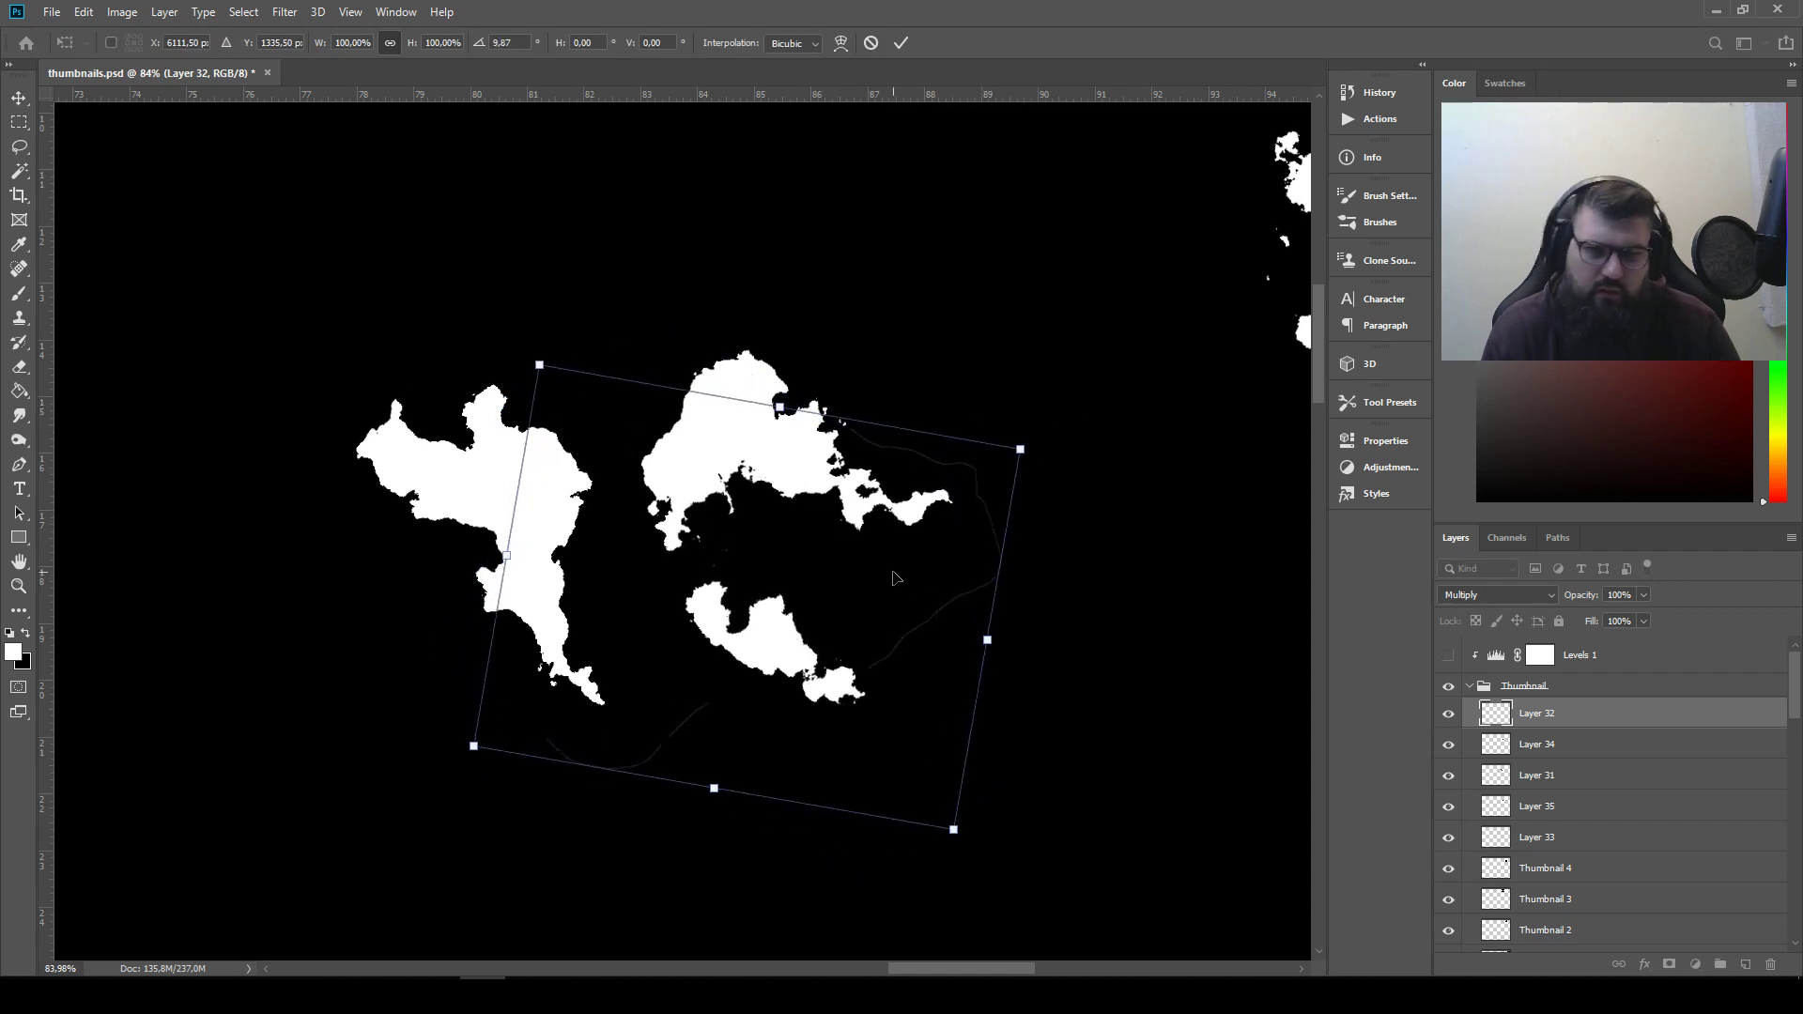
{"action": "mouse_move", "coordinate": [889, 575]}
{"action": "left_mouse_down"}
{"action": "mouse_move", "coordinate": [910, 551]}
{"action": "mouse_move", "coordinate": [920, 571]}
{"action": "mouse_move", "coordinate": [920, 542]}
{"action": "mouse_move", "coordinate": [909, 556]}
{"action": "left_mouse_up"}
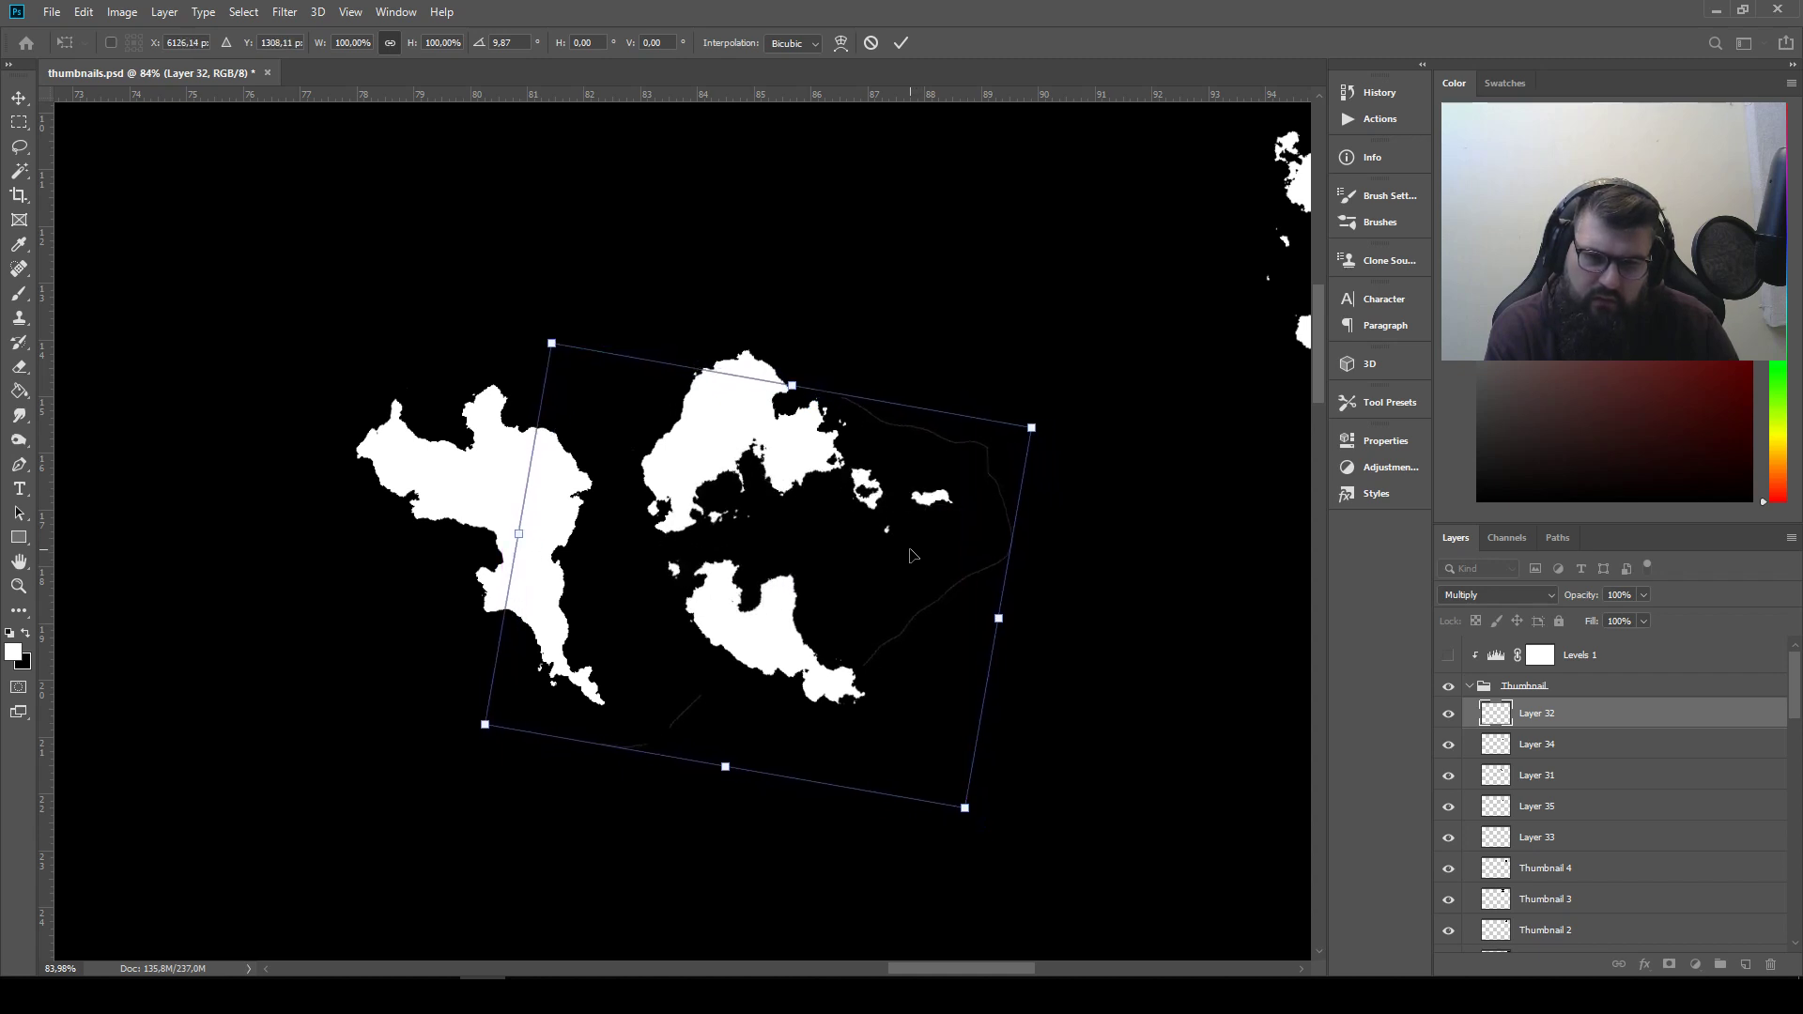
{"action": "key", "text": "Return"}
{"action": "scroll", "coordinate": [814, 546], "scroll_direction": "up", "scroll_amount": 3}
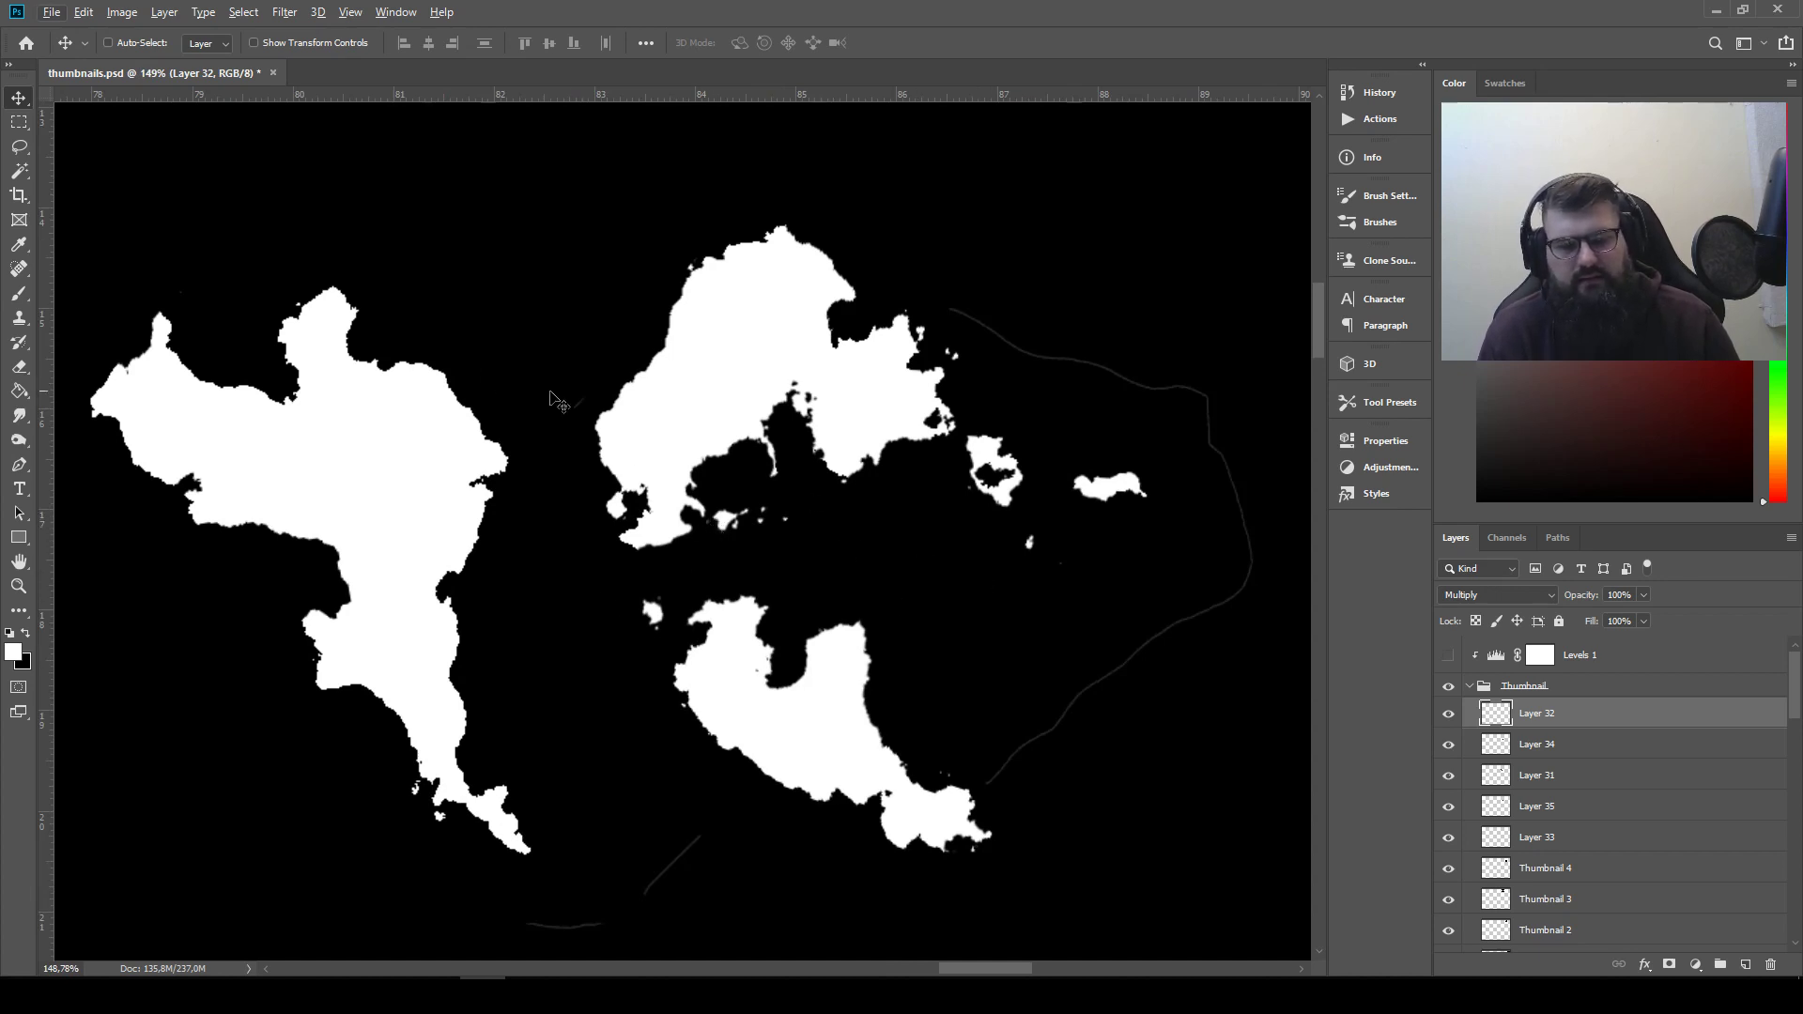
Try erasing part of the inverted piece on Layer 32 with a soft 90 px eraser, and undo it
{"action": "key", "text": "e"}
{"action": "mouse_move", "coordinate": [773, 411]}
{"action": "left_mouse_down"}
{"action": "mouse_move", "coordinate": [712, 452]}
{"action": "mouse_move", "coordinate": [841, 434]}
{"action": "mouse_move", "coordinate": [772, 479]}
{"action": "mouse_move", "coordinate": [1094, 556]}
{"action": "left_mouse_up"}
{"action": "key", "text": "ctrl+z"}
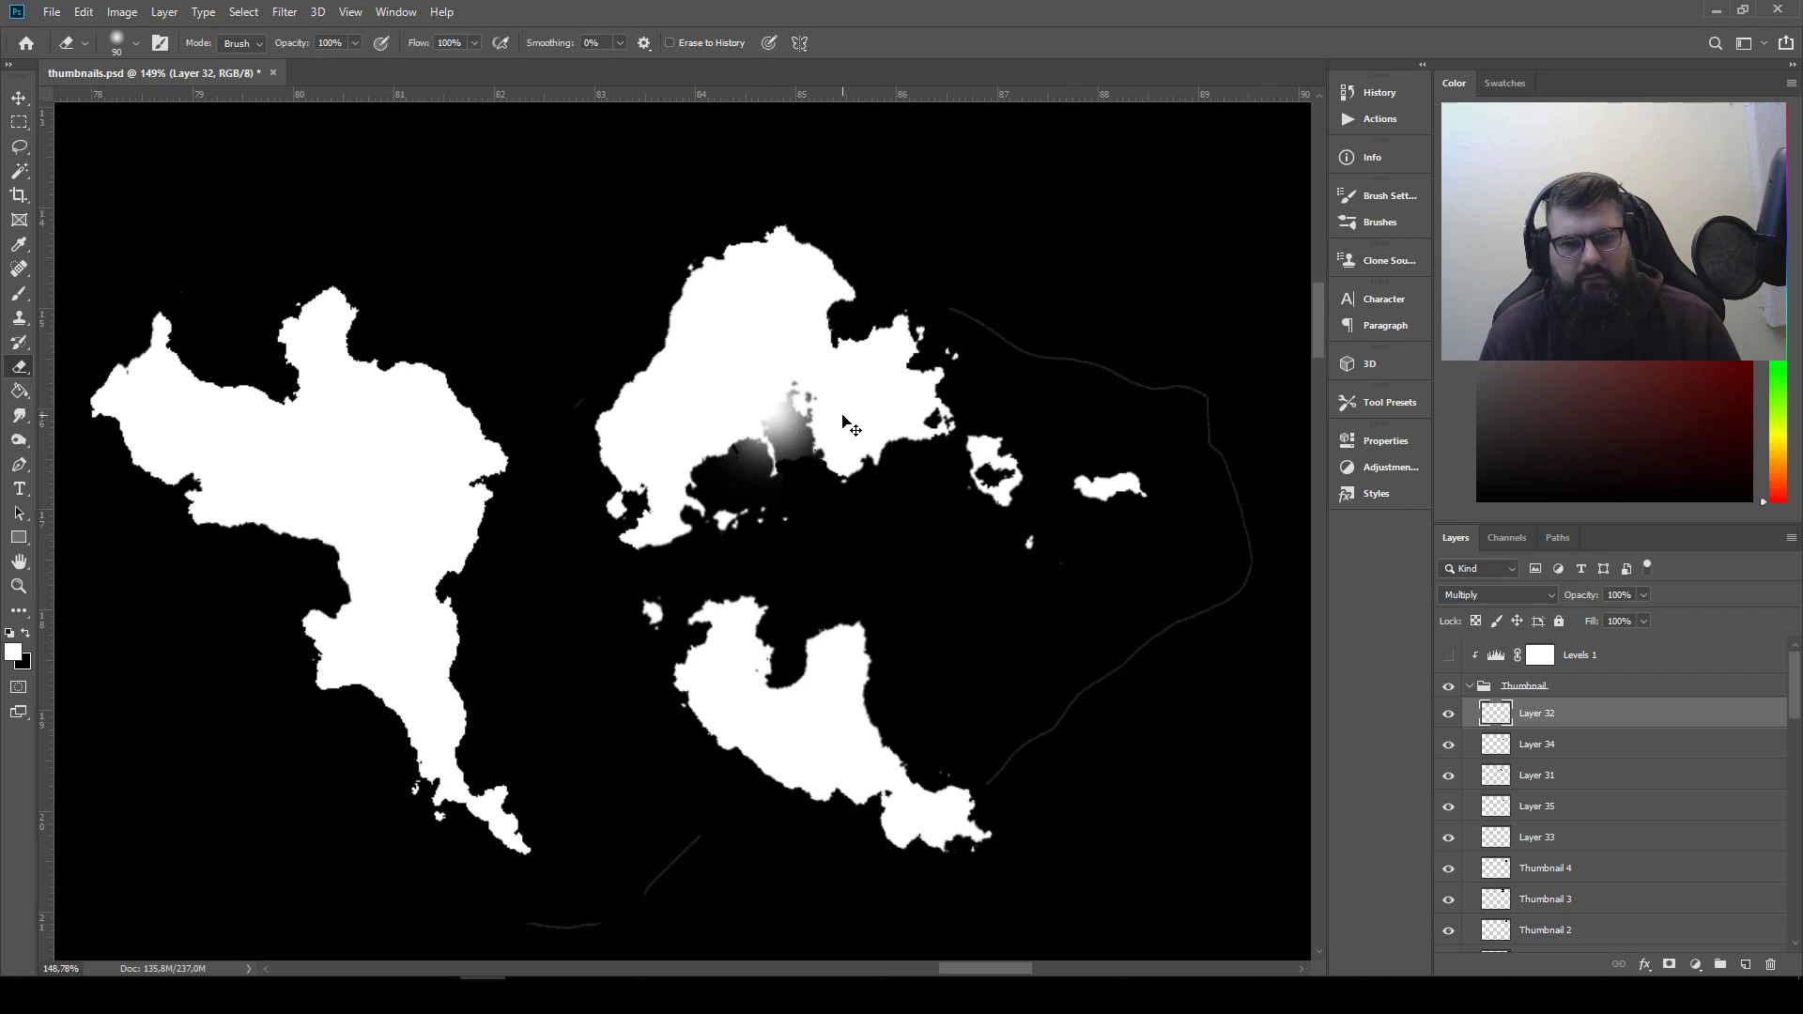
{"action": "key", "text": "ctrl+z"}
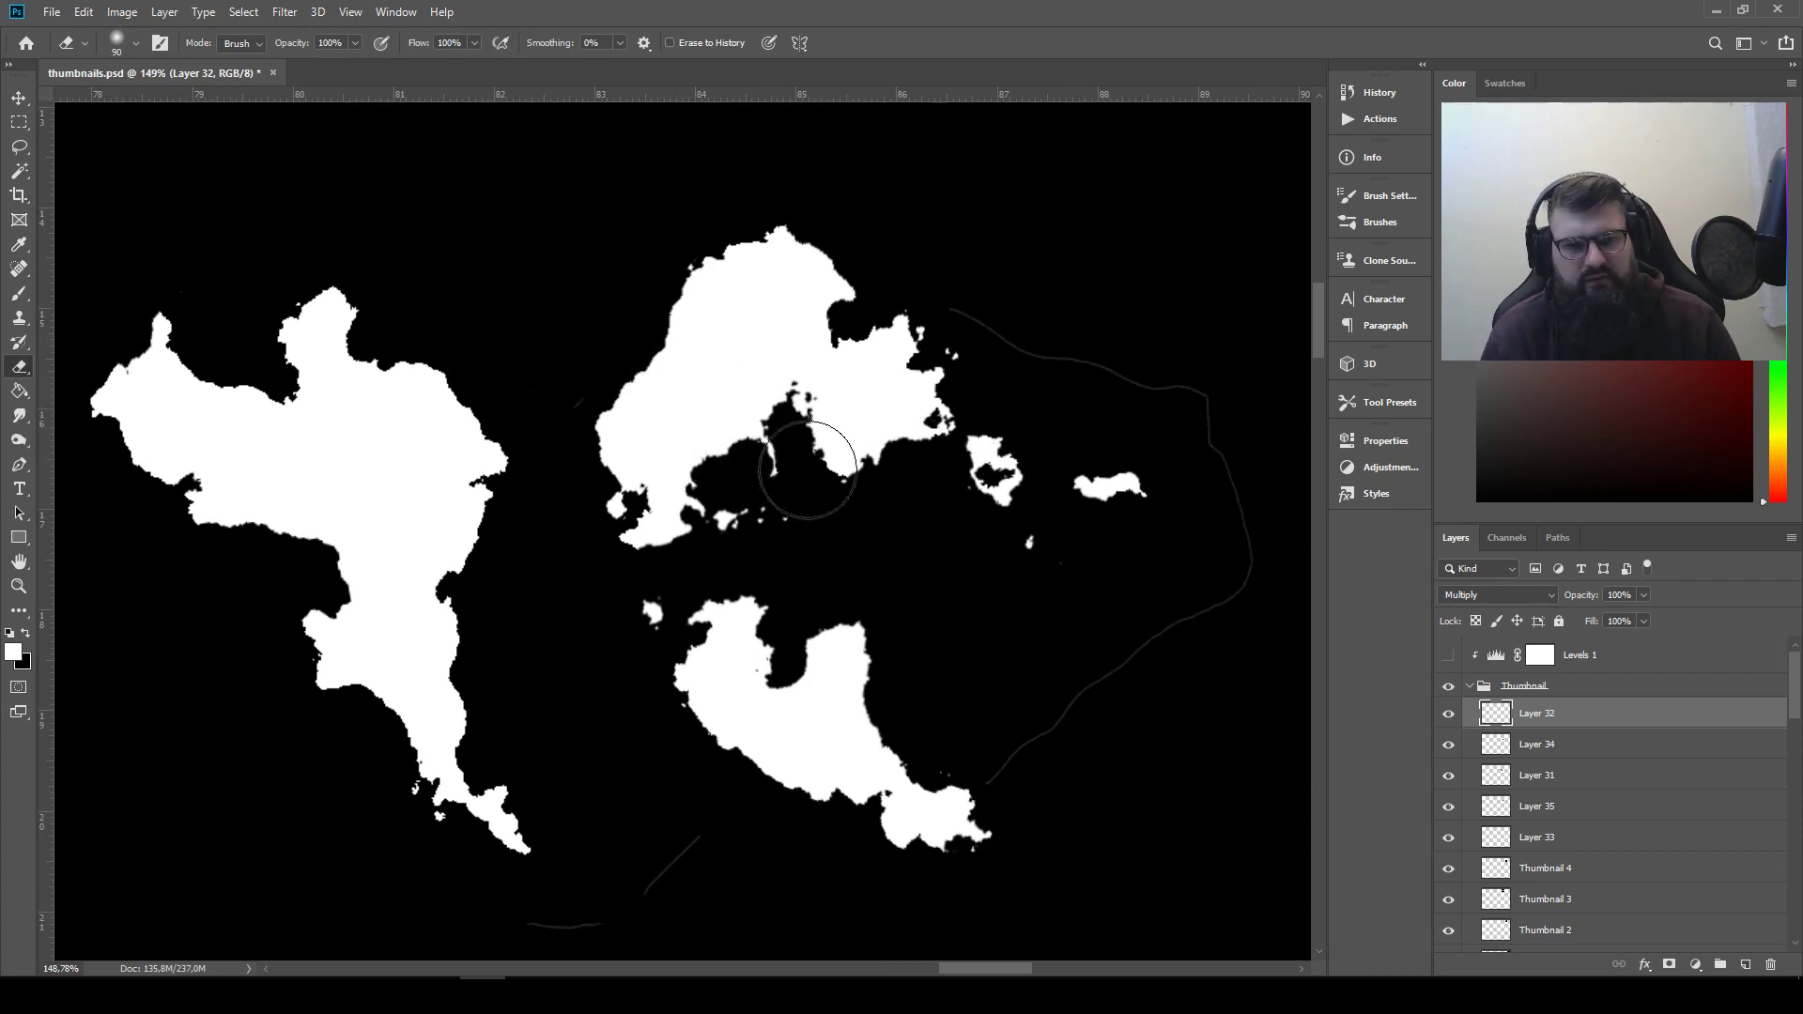
Add a layer mask to Layer 32 and give the eraser a hard round tip at 100% hardness
{"action": "left_click", "coordinate": [1668, 965]}
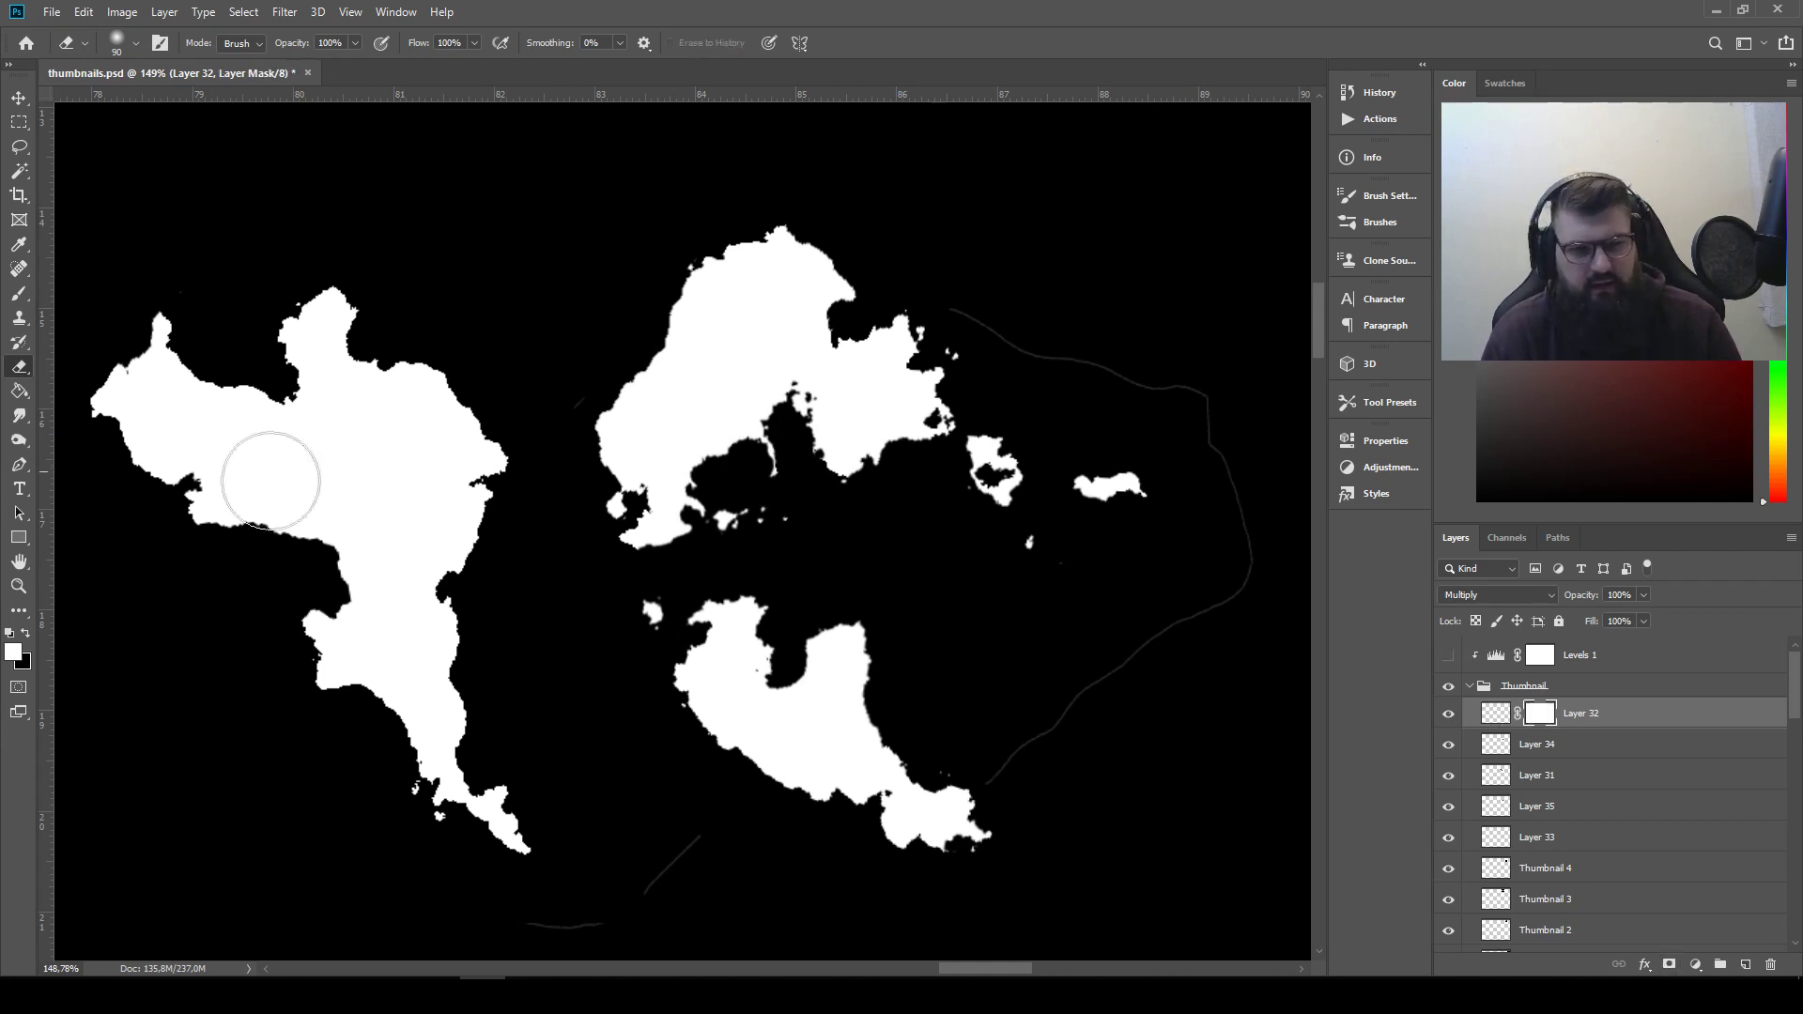
{"action": "left_click", "coordinate": [159, 42]}
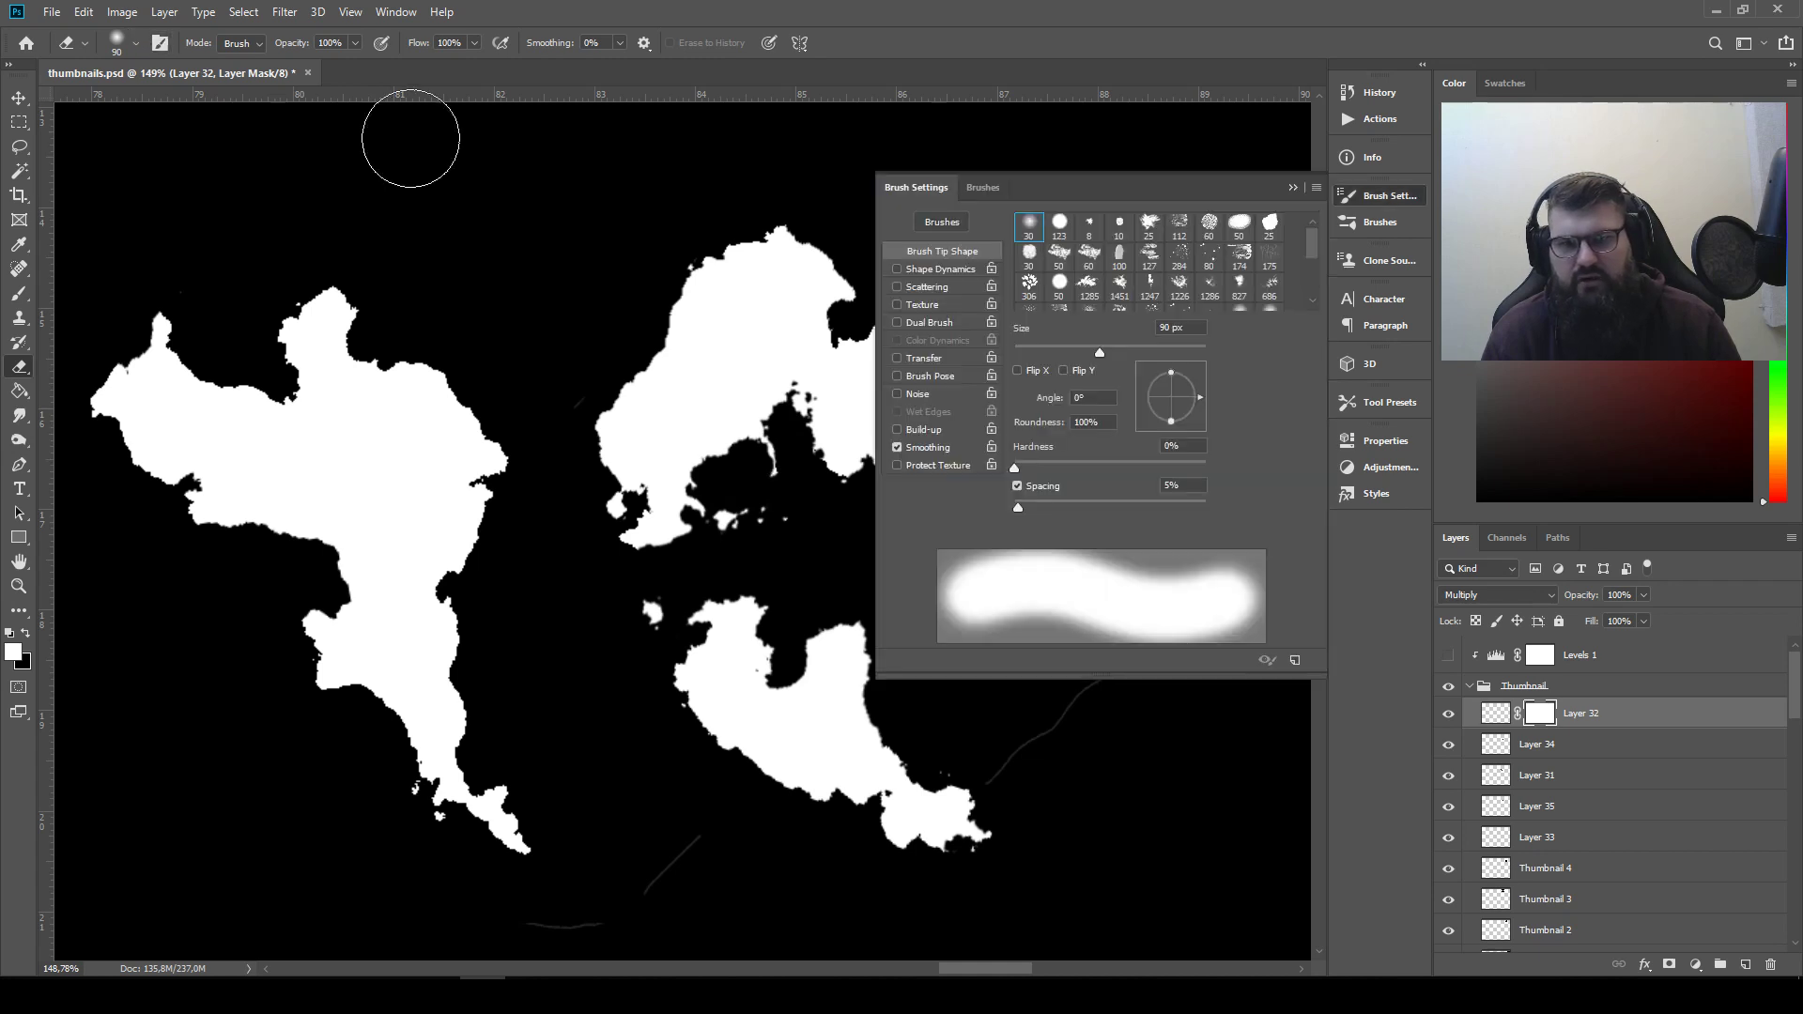
{"action": "left_click_drag", "start_coordinate": [1167, 464], "coordinate": [1276, 477]}
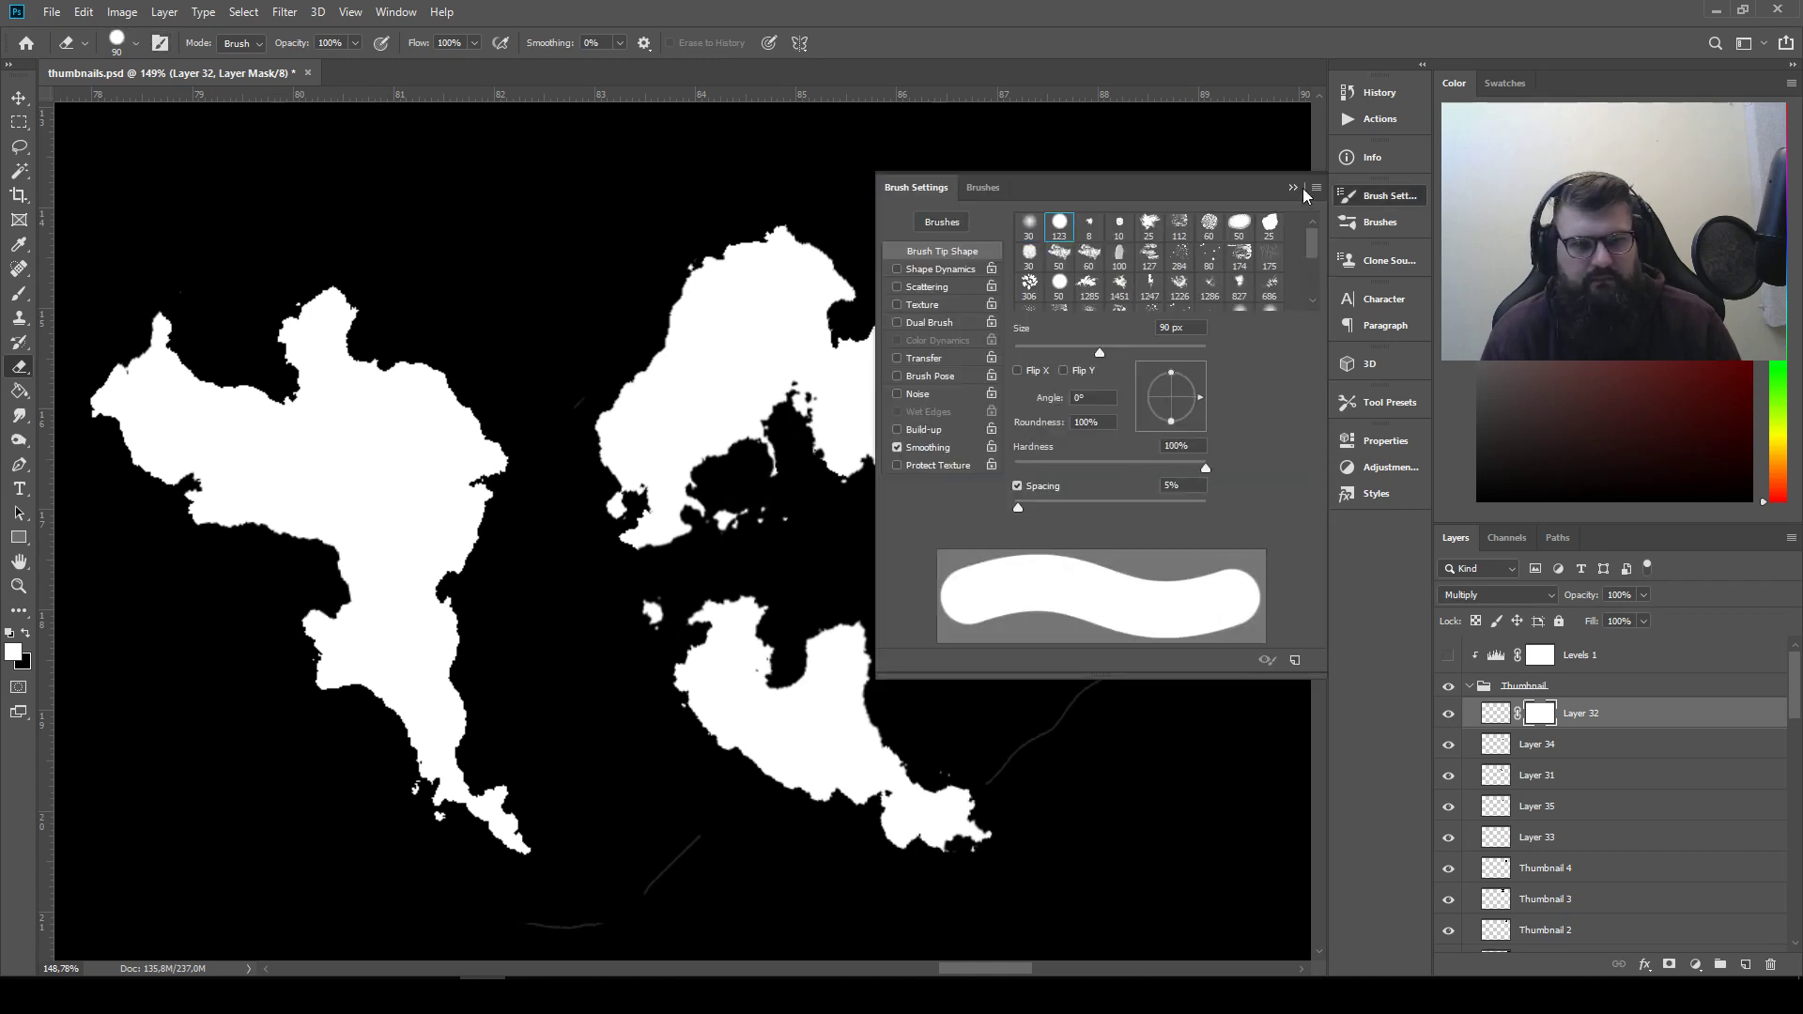
{"action": "left_click", "coordinate": [1303, 192]}
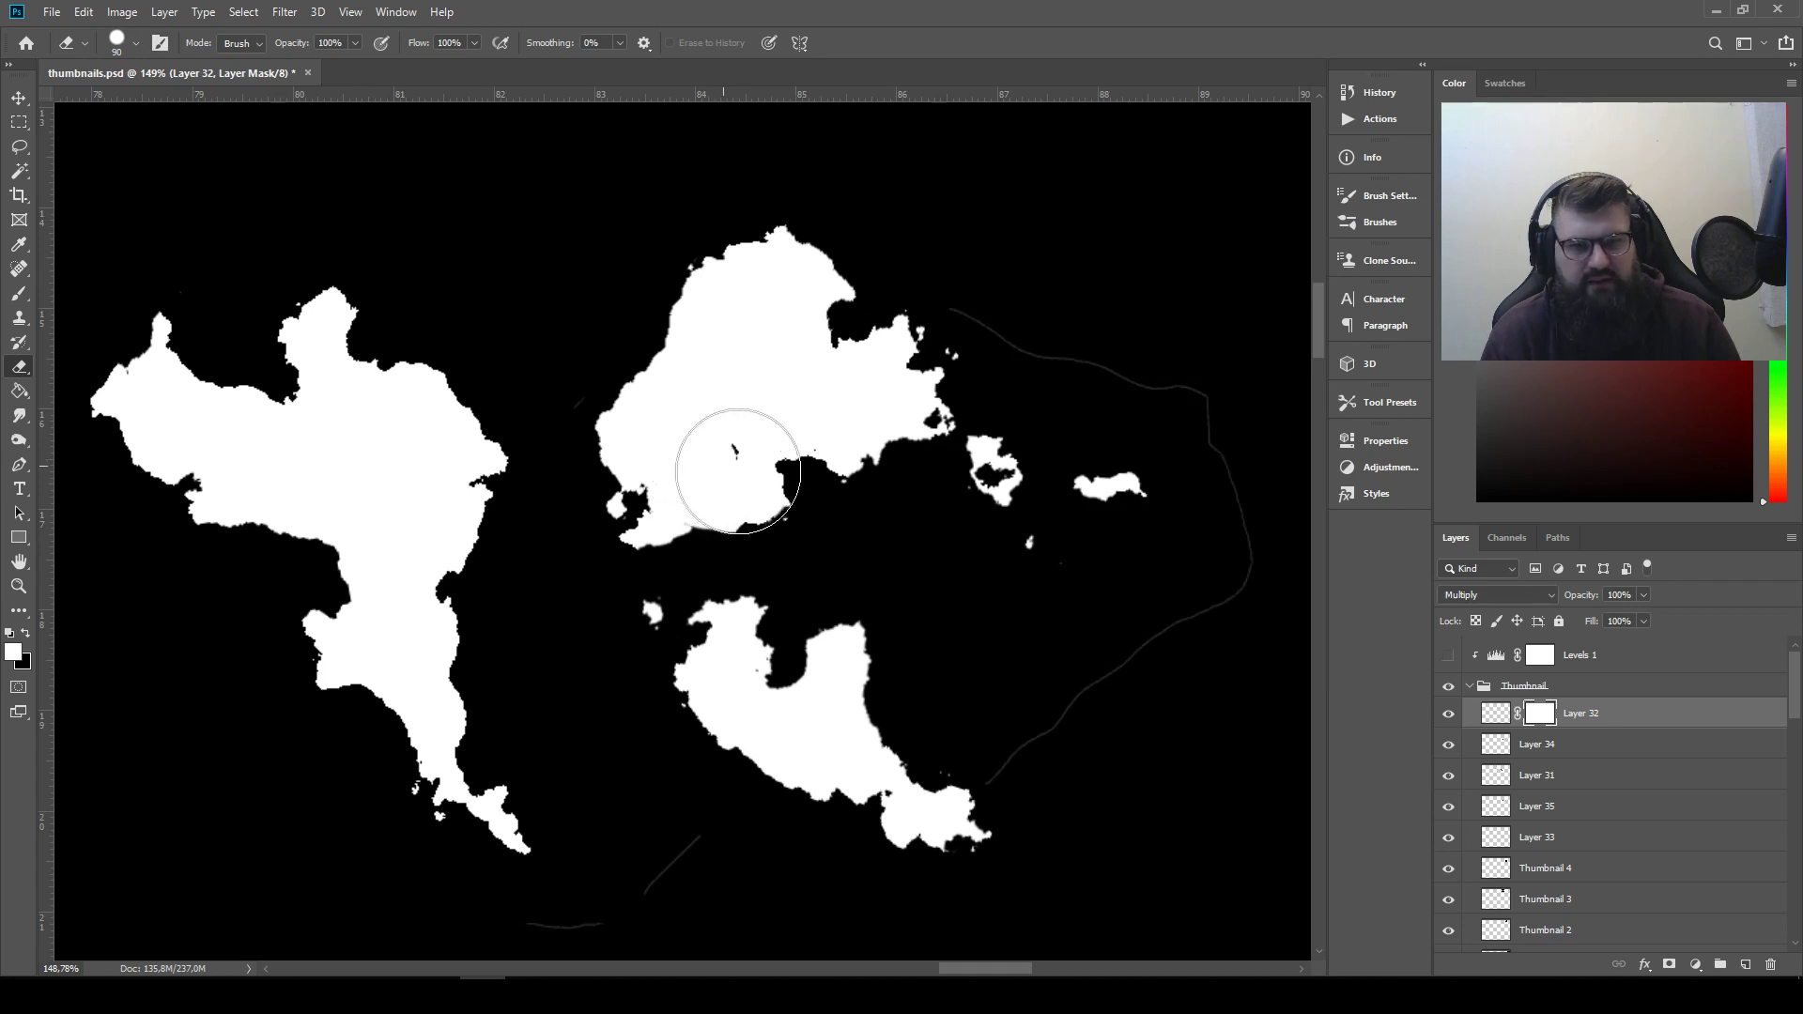
Mask out the inverted piece across the arrangement's upper white shape, and refine that shape's lower edge on the mask with a 40 px eraser
{"action": "mouse_move", "coordinate": [737, 470]}
{"action": "left_mouse_down"}
{"action": "mouse_move", "coordinate": [876, 449]}
{"action": "mouse_move", "coordinate": [942, 472]}
{"action": "mouse_move", "coordinate": [1119, 480]}
{"action": "mouse_move", "coordinate": [1129, 458]}
{"action": "mouse_move", "coordinate": [934, 424]}
{"action": "mouse_move", "coordinate": [763, 436]}
{"action": "left_mouse_up"}
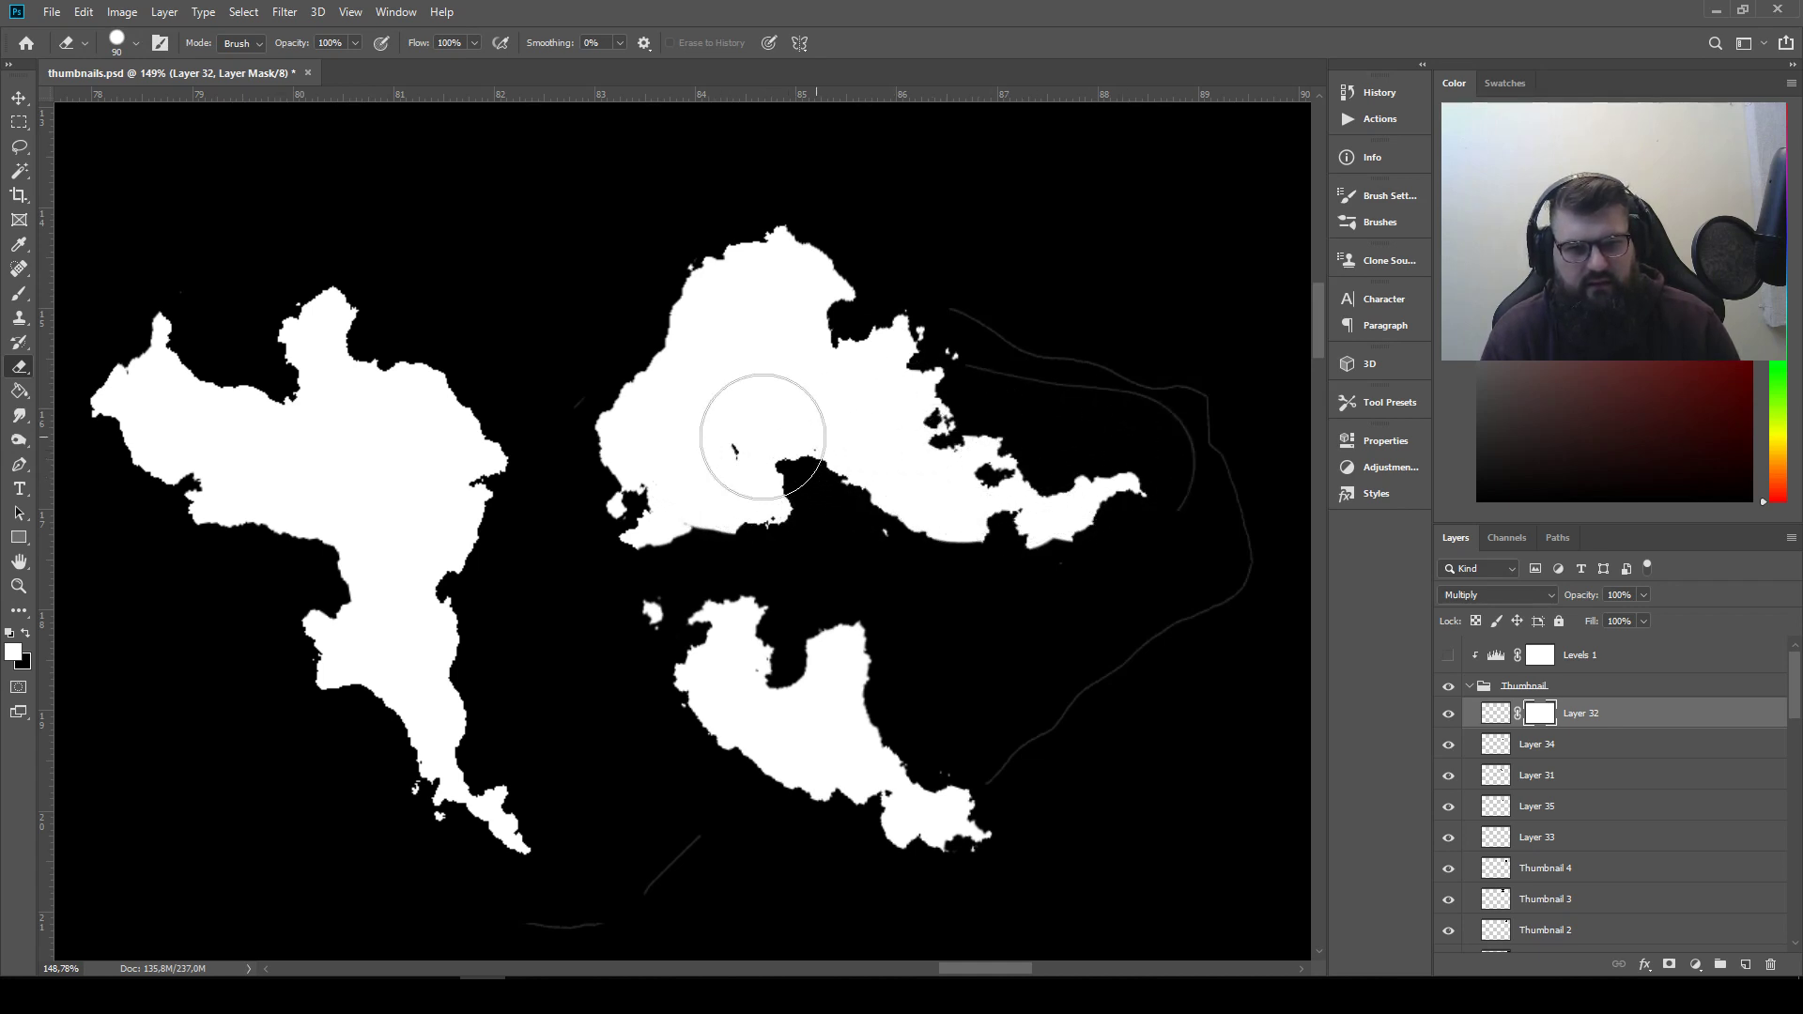
{"action": "key", "text": "v"}
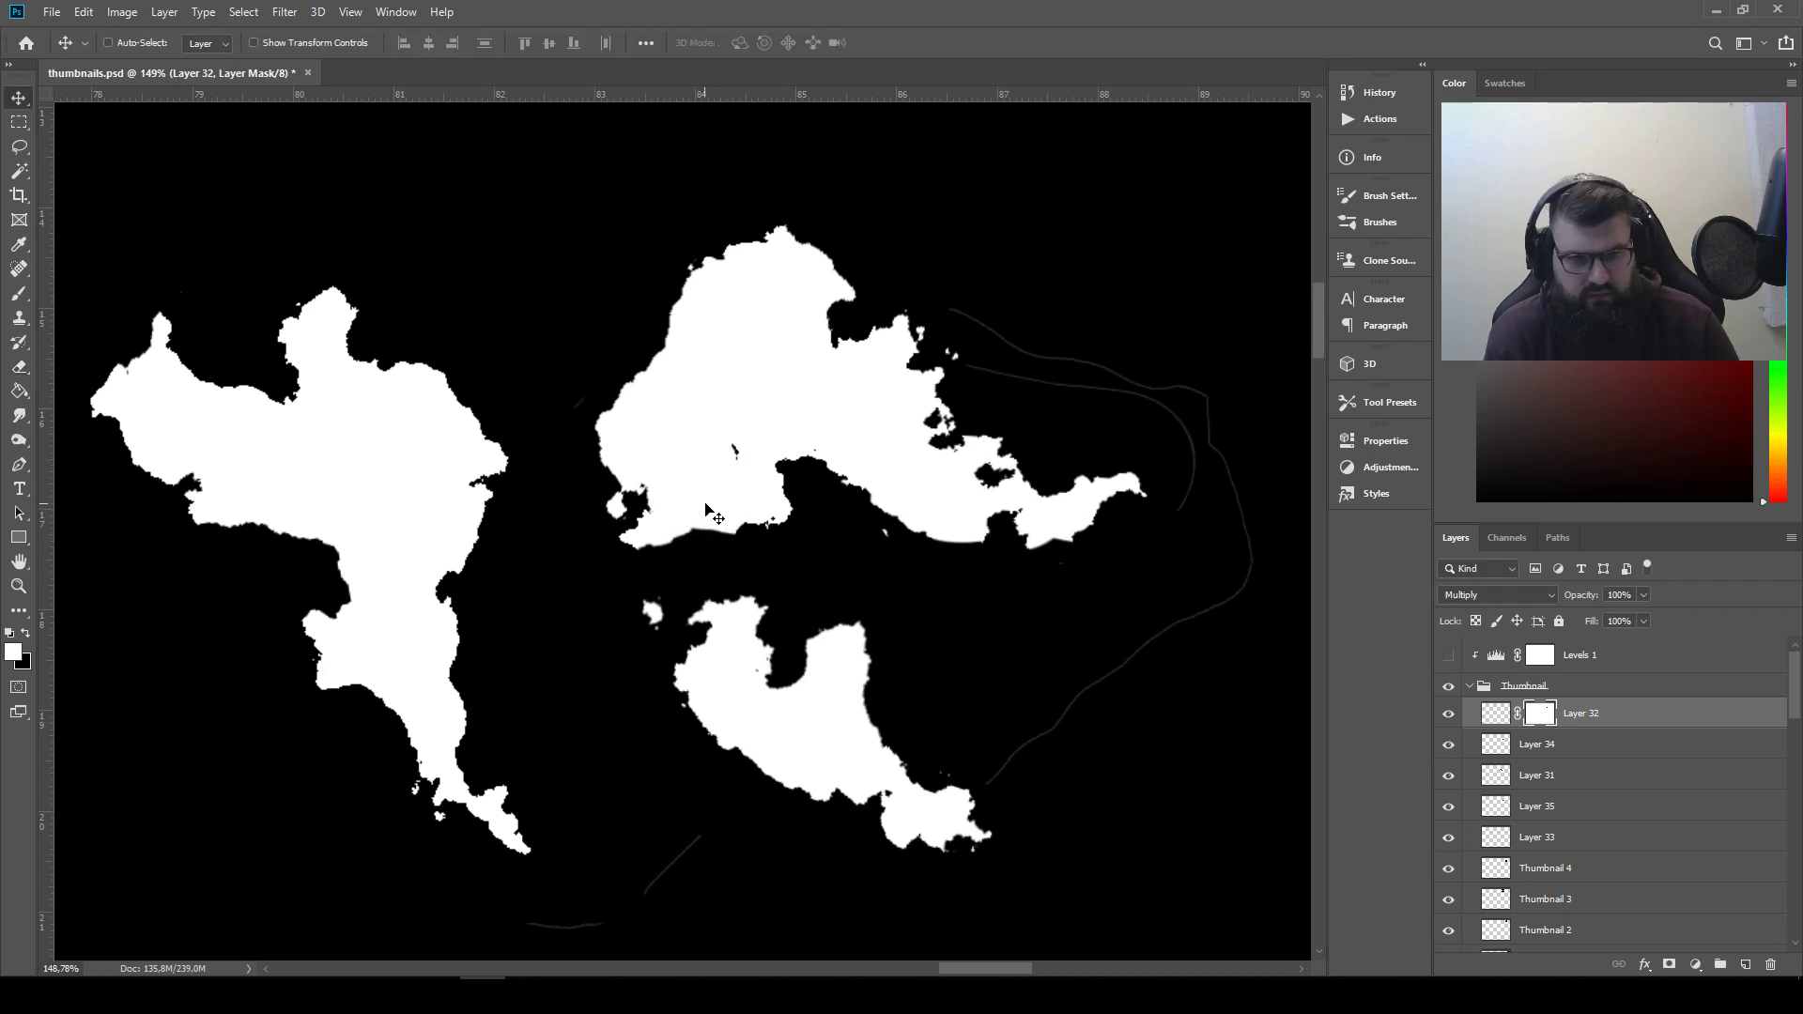
{"action": "key", "text": "e"}
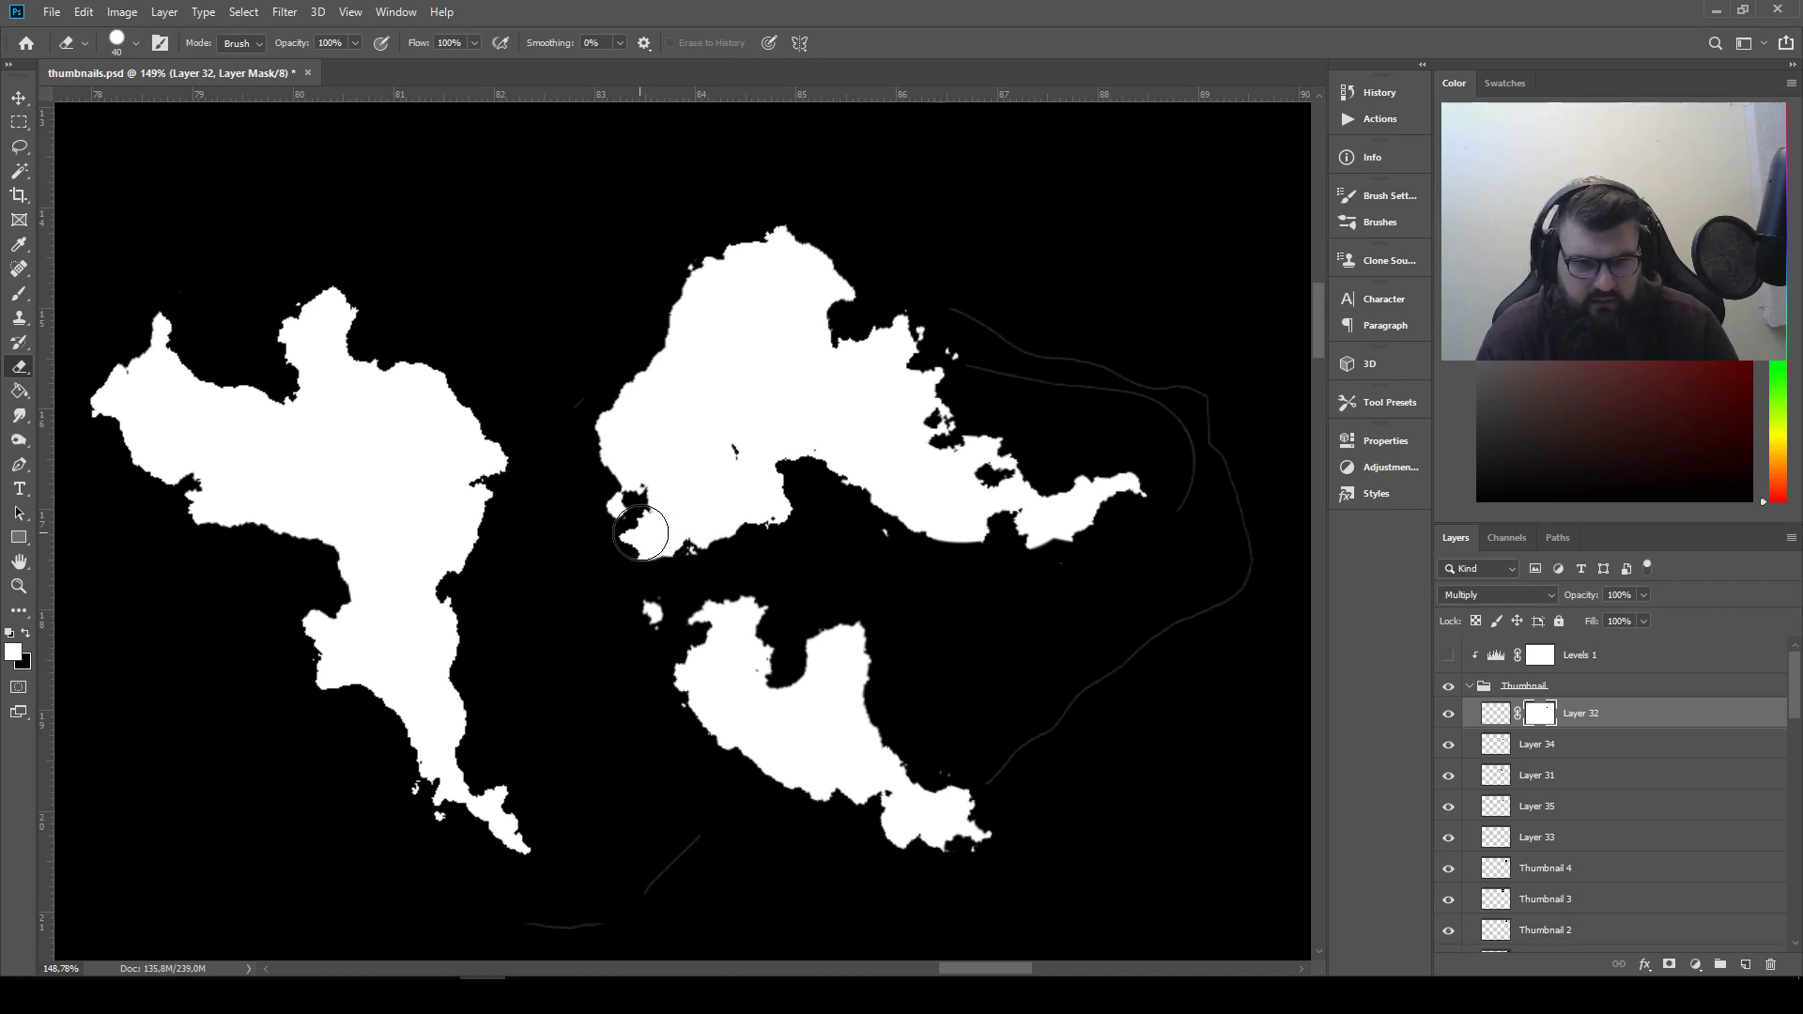
{"action": "key", "text": "x"}
{"action": "left_click_drag", "start_coordinate": [658, 585], "coordinate": [651, 576]}
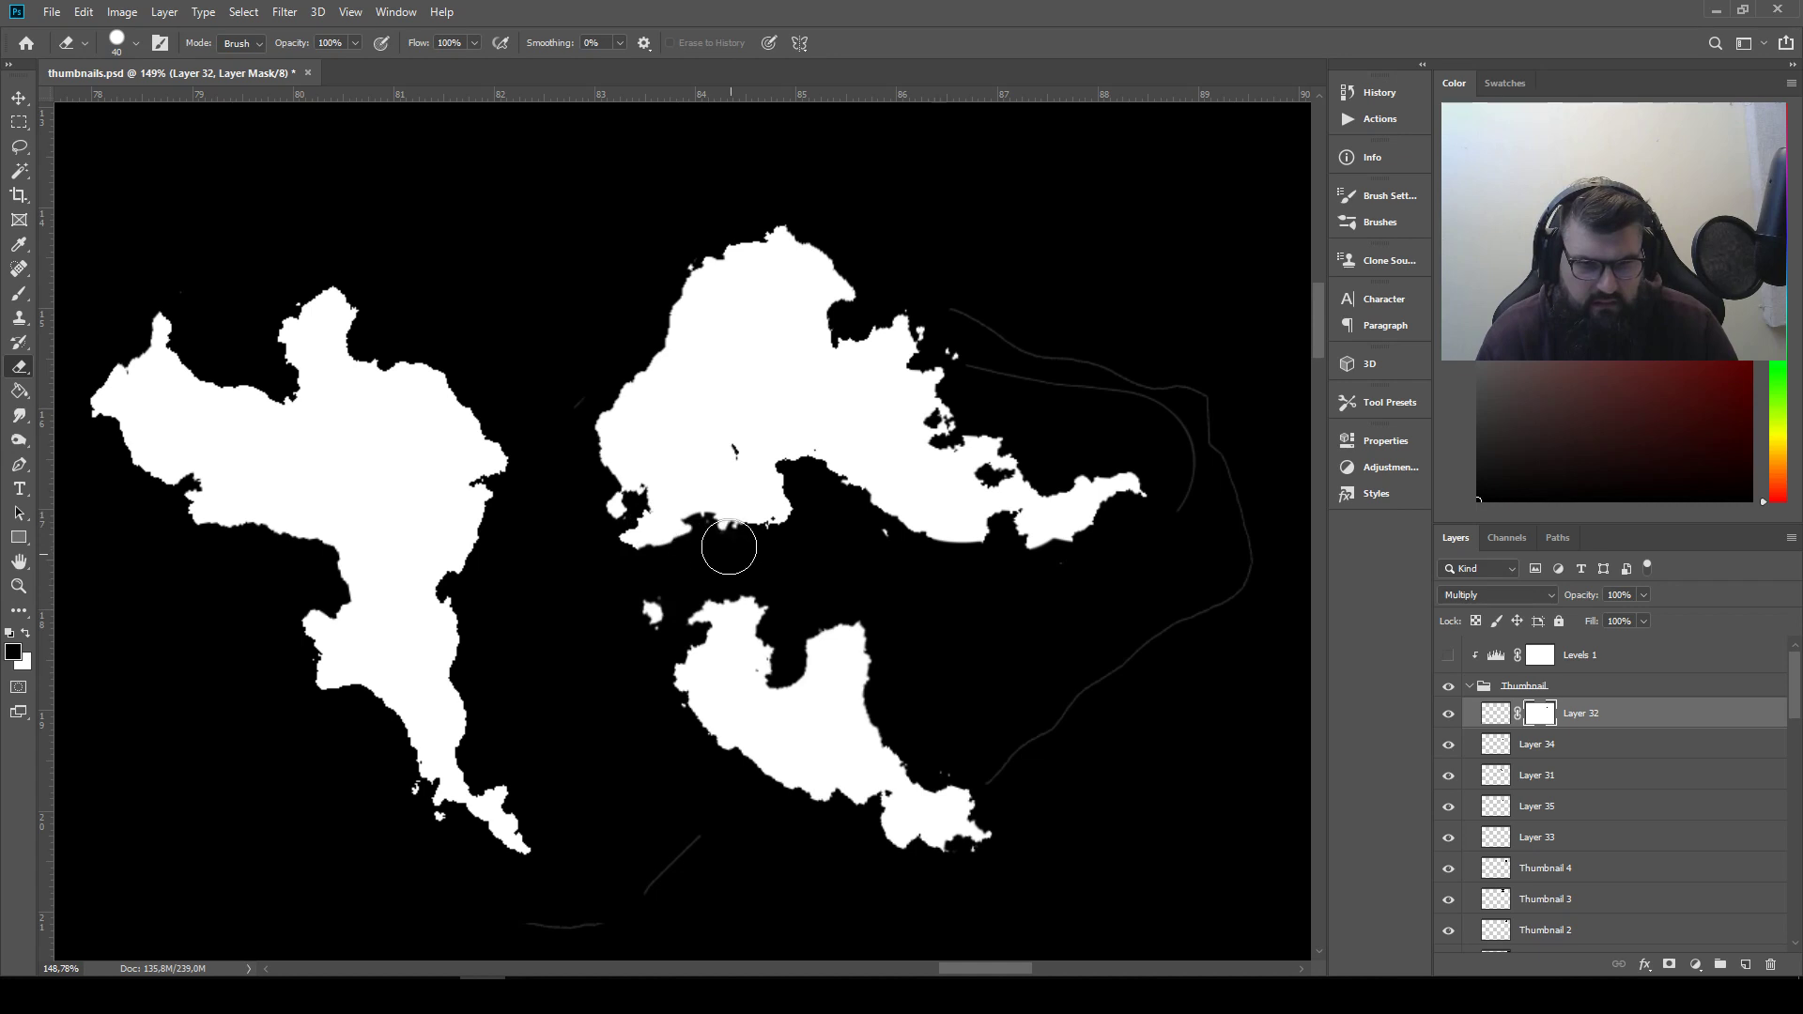
{"action": "mouse_move", "coordinate": [740, 546]}
{"action": "left_mouse_down"}
{"action": "mouse_move", "coordinate": [695, 507]}
{"action": "mouse_move", "coordinate": [696, 487]}
{"action": "mouse_move", "coordinate": [729, 487]}
{"action": "left_mouse_up"}
{"action": "key", "text": "x"}
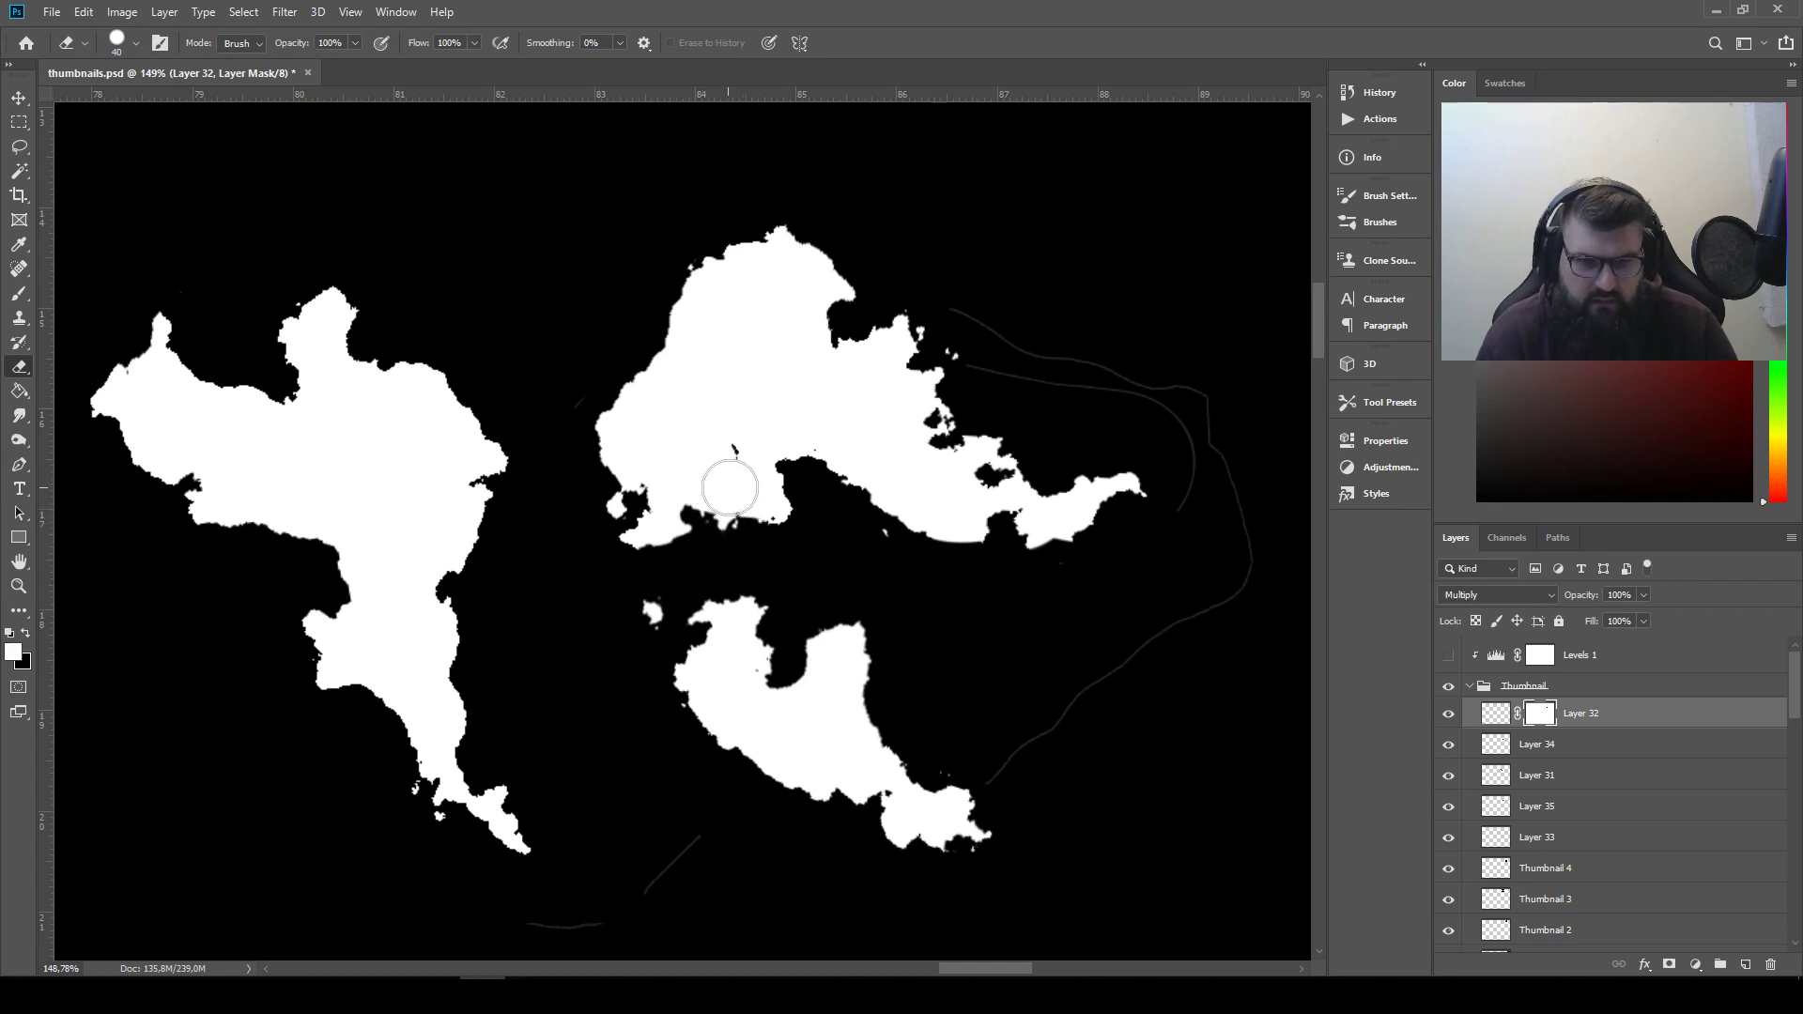
Copy the small isolated piece above the second silhouette of the first arrangement to a new layer and move it beside the newest arrangement's lower shape
{"action": "scroll", "coordinate": [1068, 626], "scroll_direction": "down", "scroll_amount": 10}
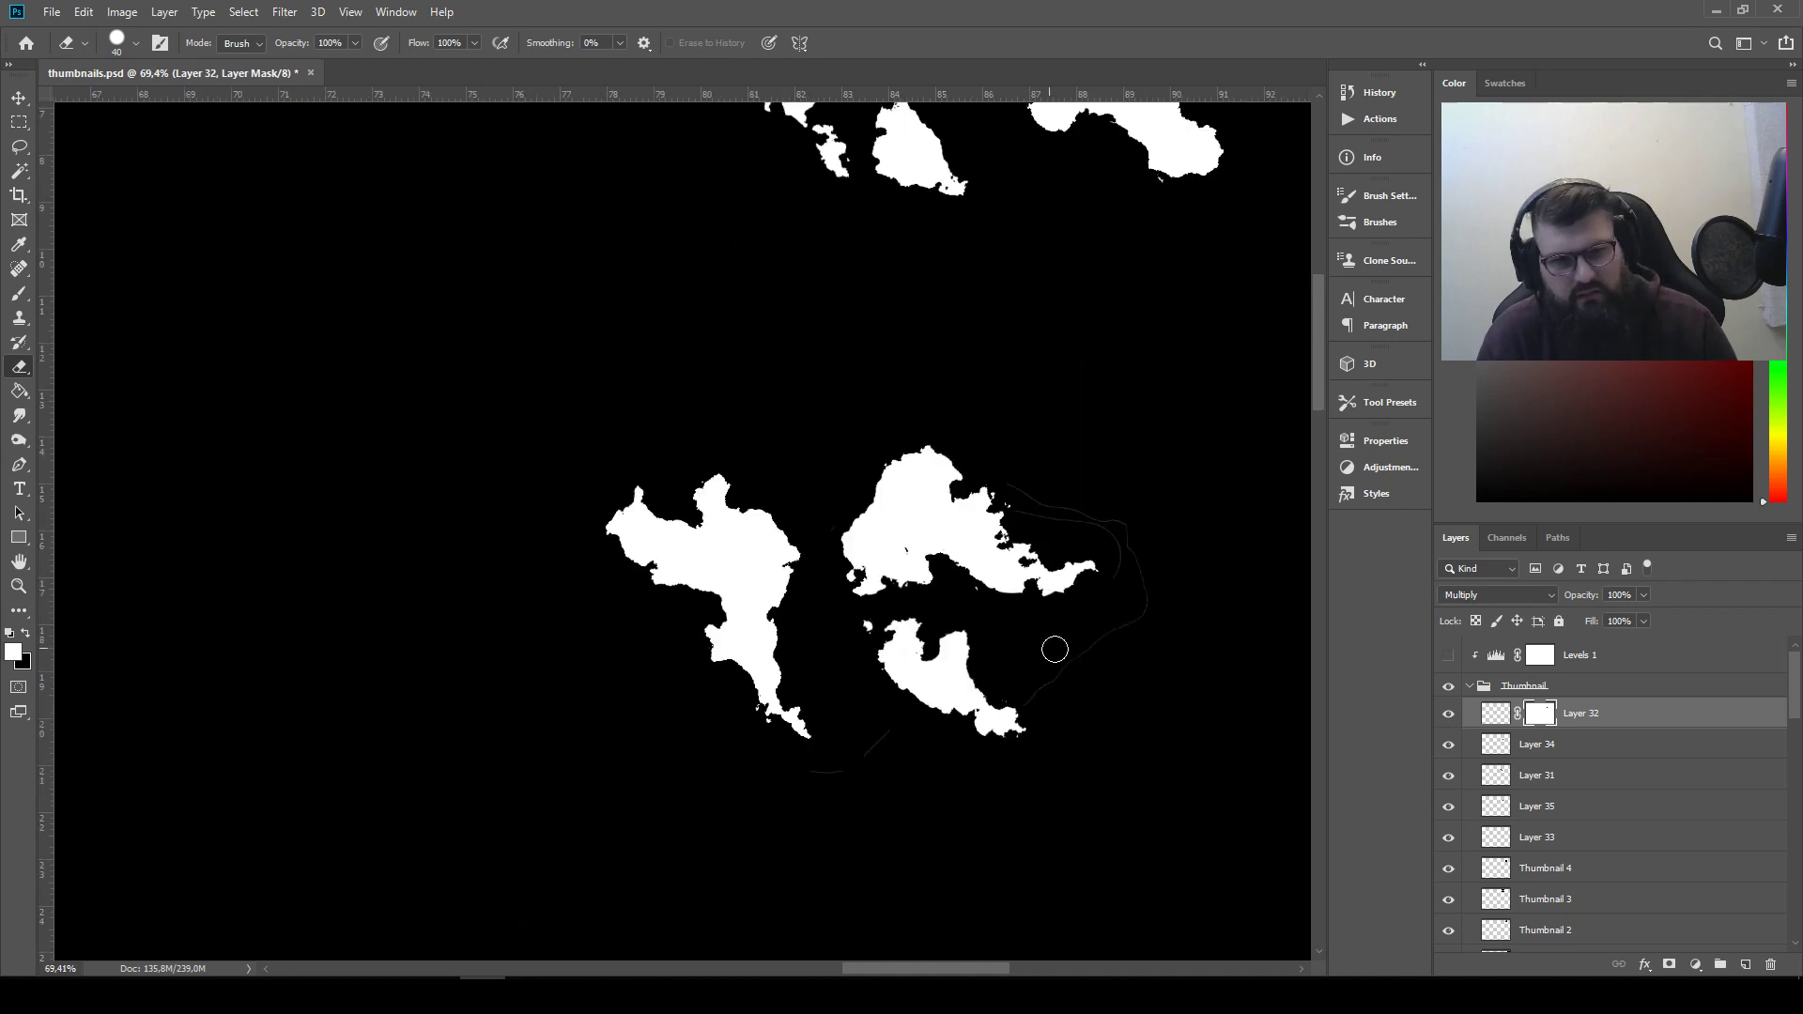
{"action": "scroll", "coordinate": [1130, 681], "scroll_direction": "up", "scroll_amount": 5}
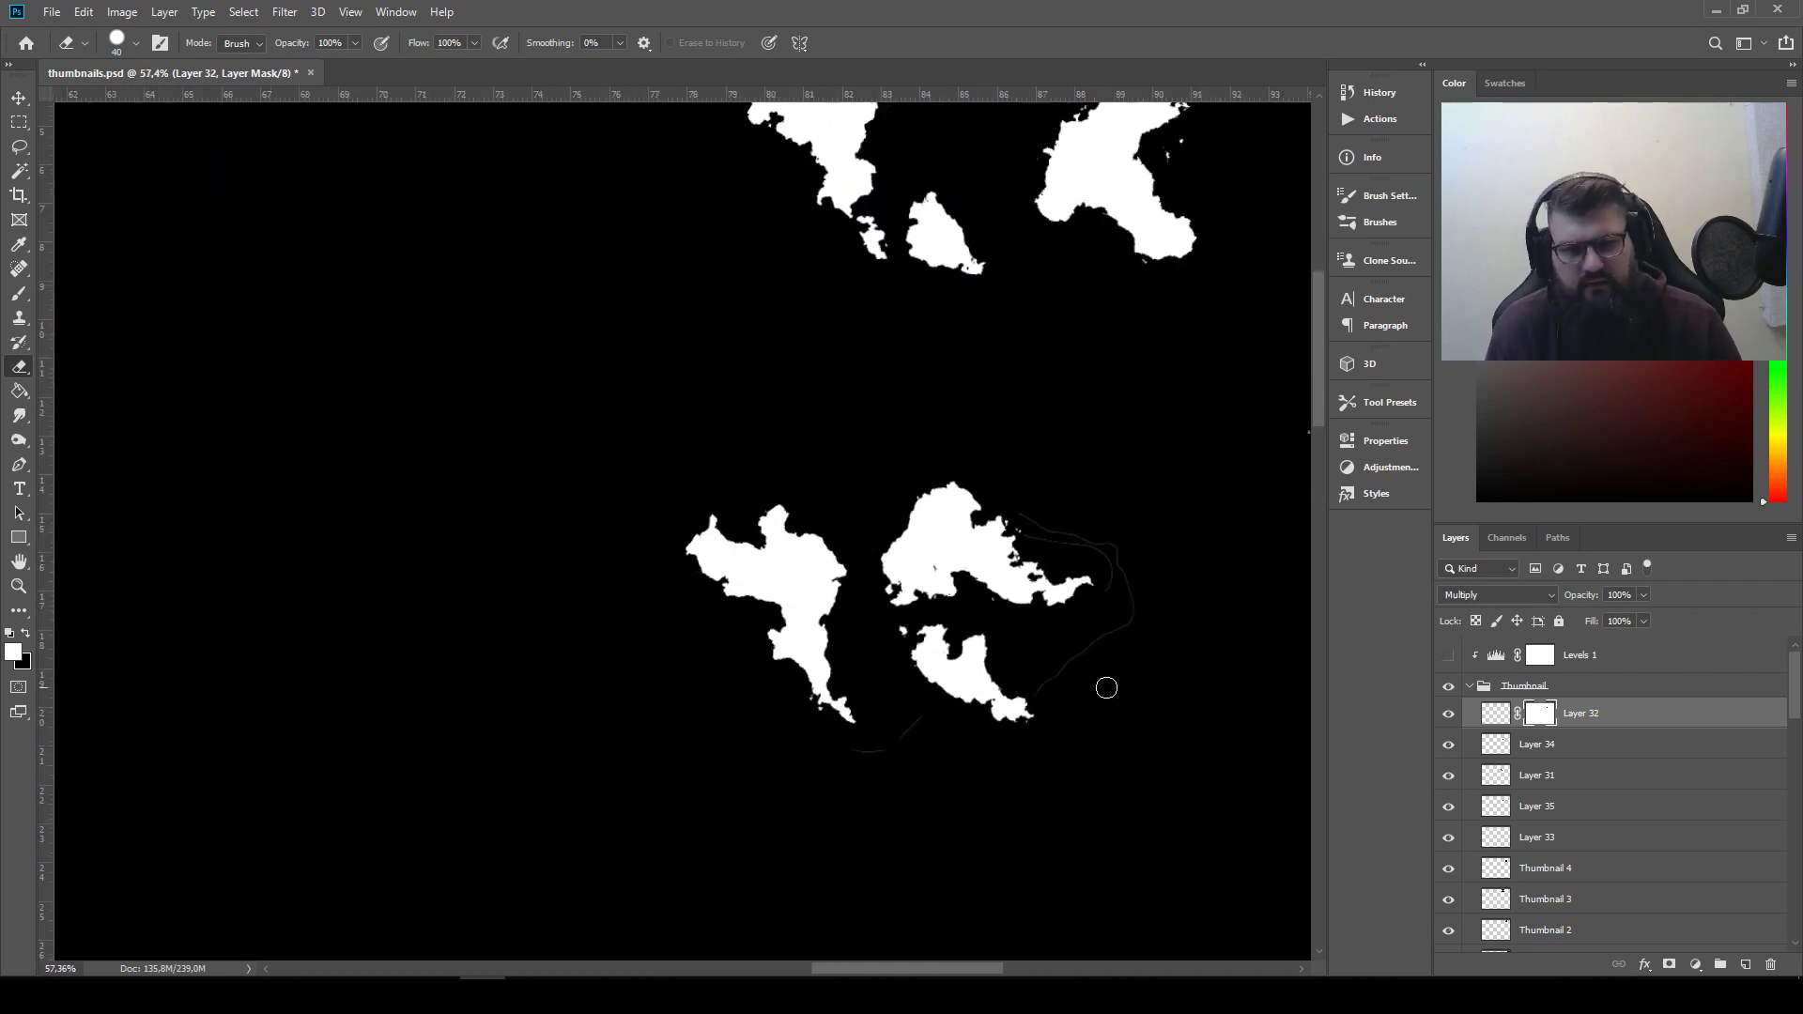
{"action": "left_click_drag", "start_coordinate": [919, 642], "coordinate": [834, 708]}
{"action": "scroll", "coordinate": [825, 648], "scroll_direction": "down", "scroll_amount": 4}
{"action": "scroll", "coordinate": [869, 611], "scroll_direction": "up", "scroll_amount": 2}
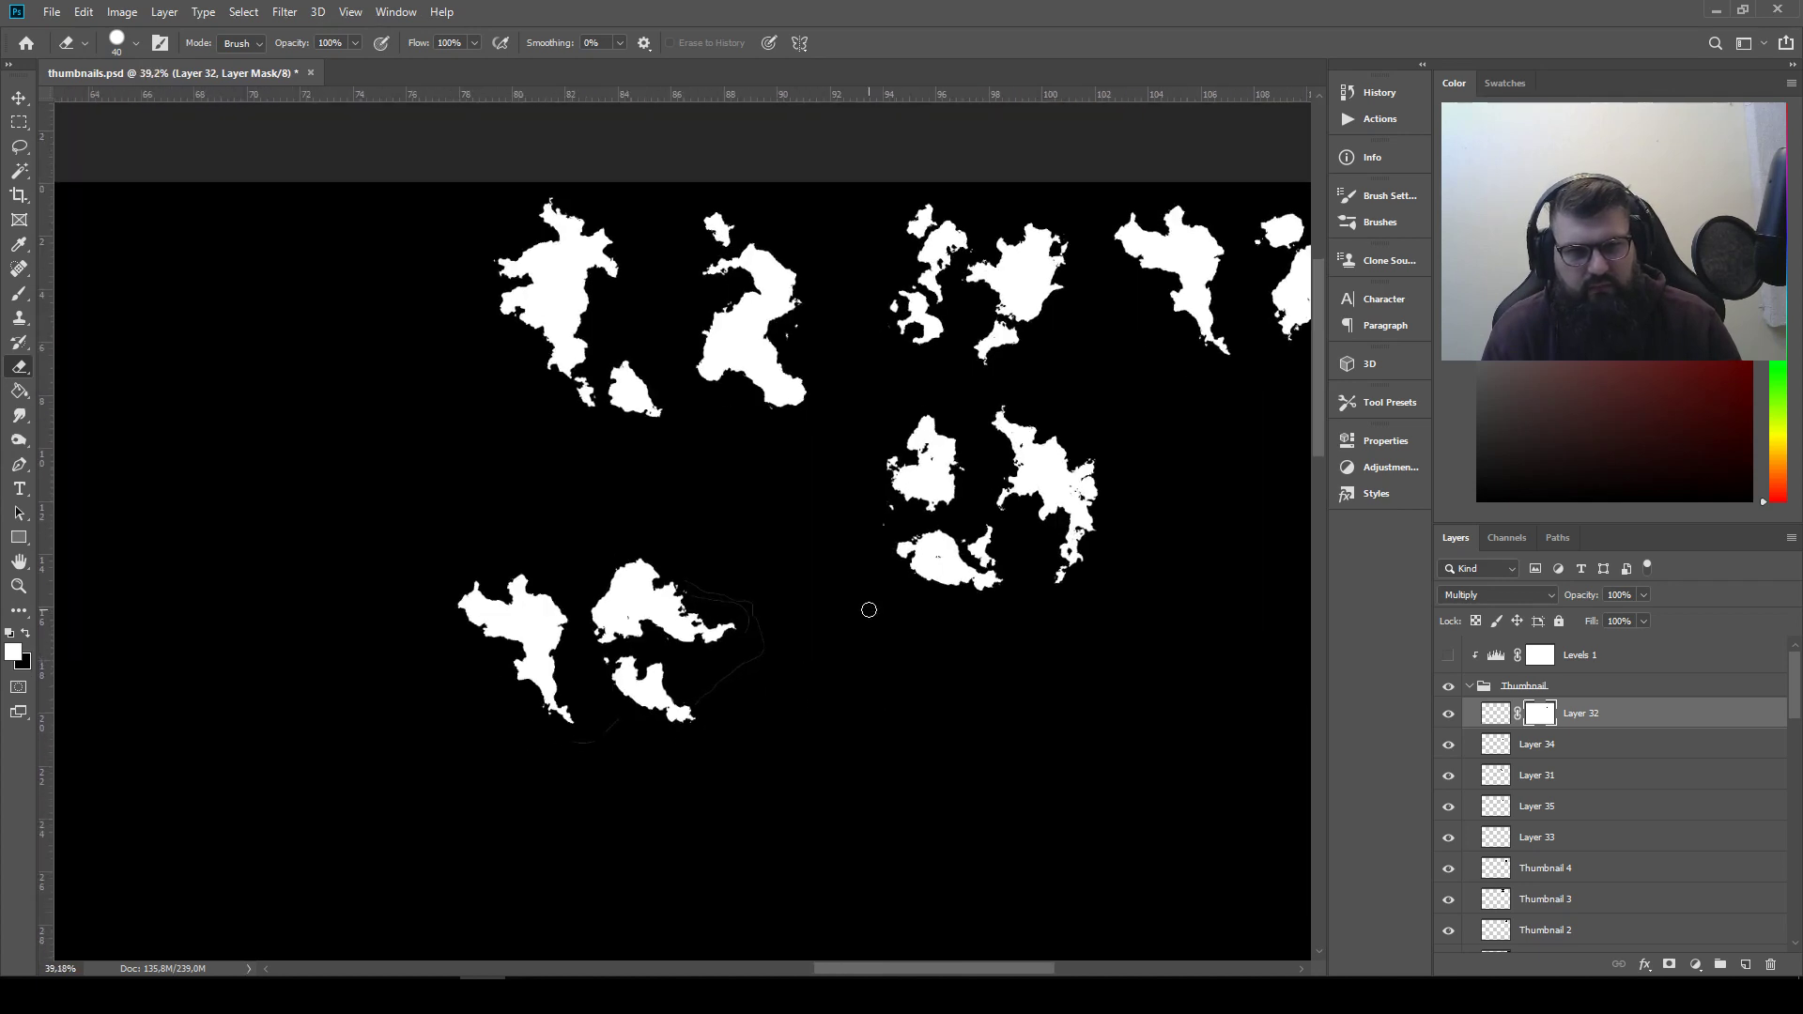
{"action": "left_click", "coordinate": [15, 152]}
{"action": "scroll", "coordinate": [732, 349], "scroll_direction": "right", "scroll_amount": 3}
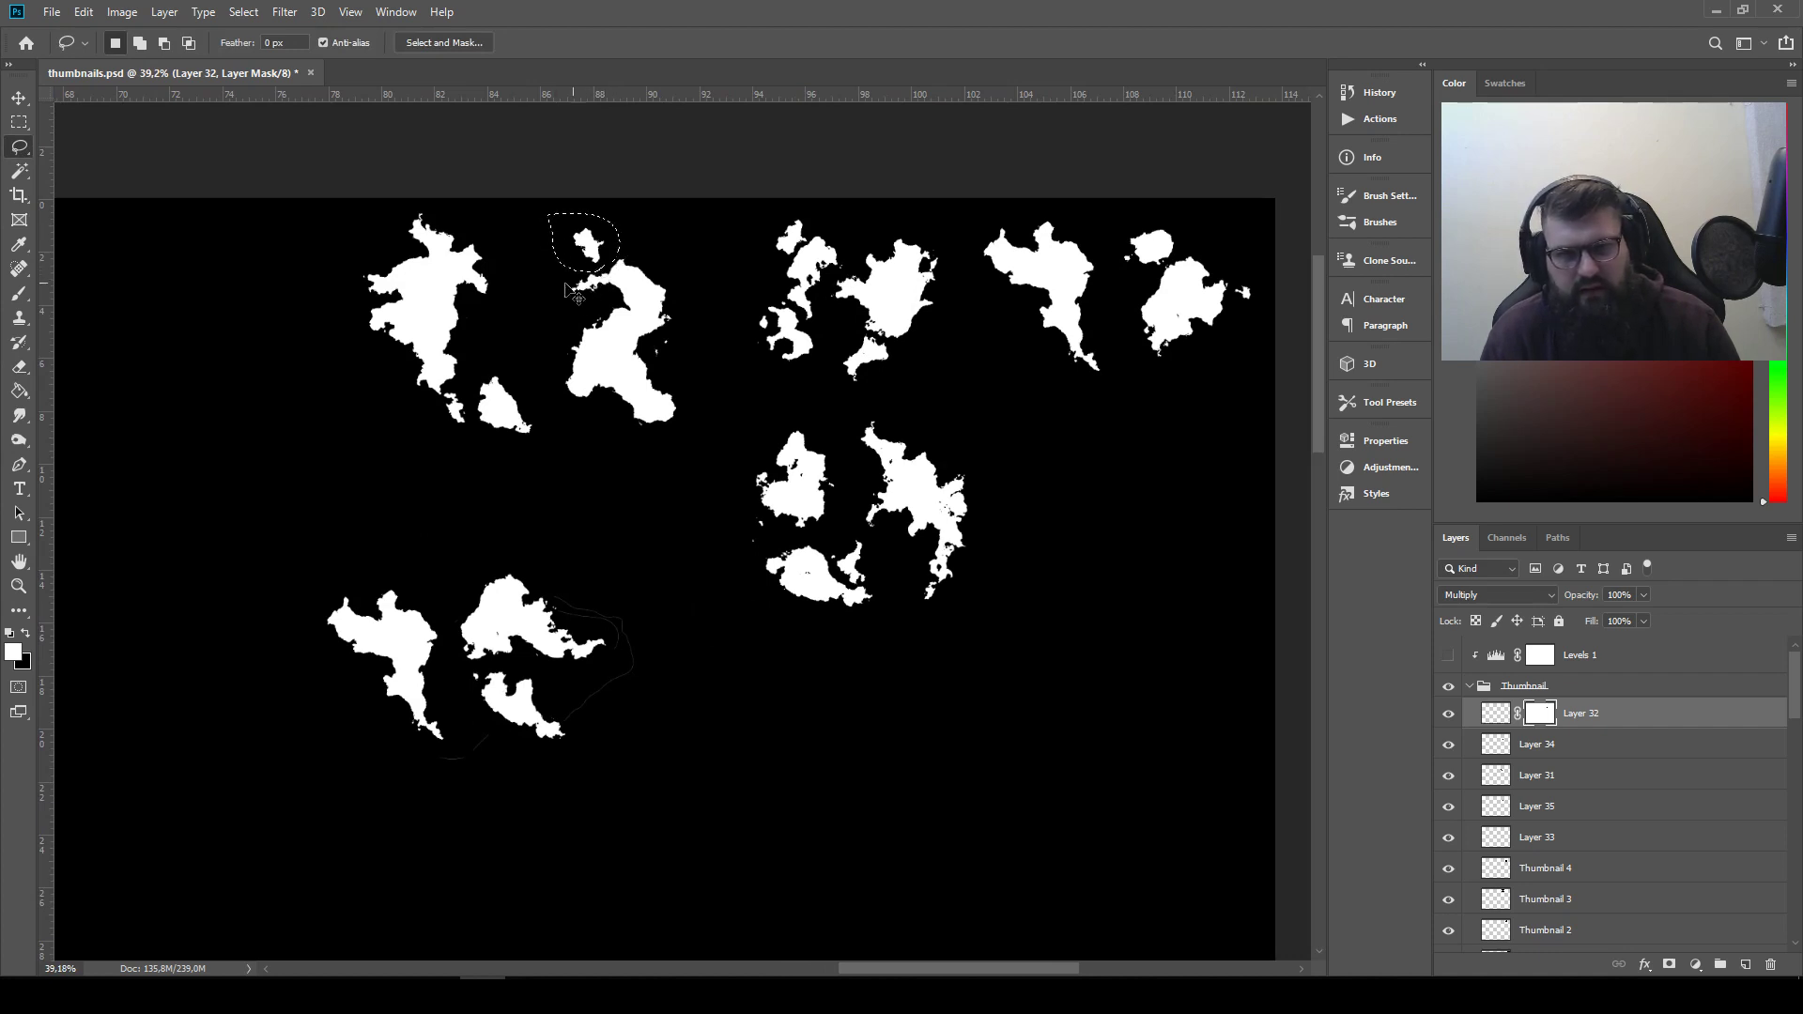
{"action": "key", "text": "ctrl+j"}
{"action": "left_click", "coordinate": [20, 102]}
{"action": "left_click_drag", "start_coordinate": [588, 252], "coordinate": [604, 709]}
Set the copied small piece on Layer 36 to Lighten and move it below the western part of the newest arrangement's tall silhouette
{"action": "left_click", "coordinate": [1498, 594]}
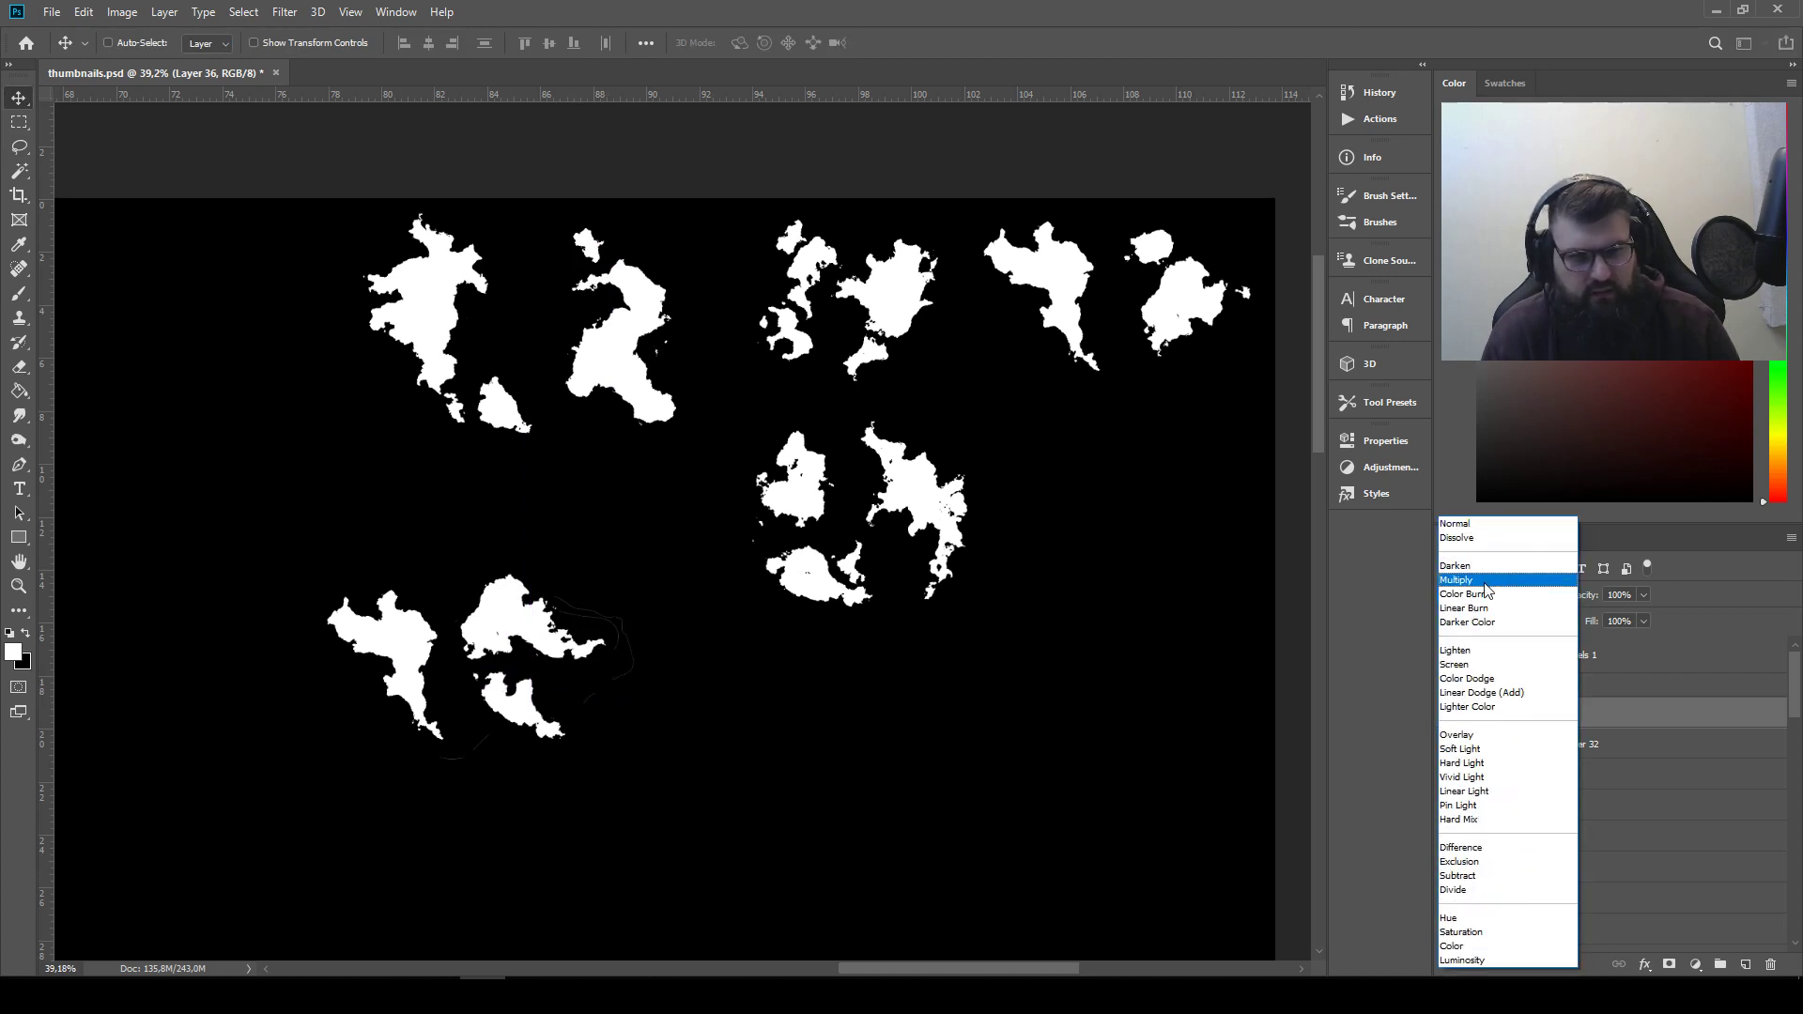
{"action": "left_click", "coordinate": [1455, 650]}
{"action": "left_click_drag", "start_coordinate": [620, 674], "coordinate": [482, 692]}
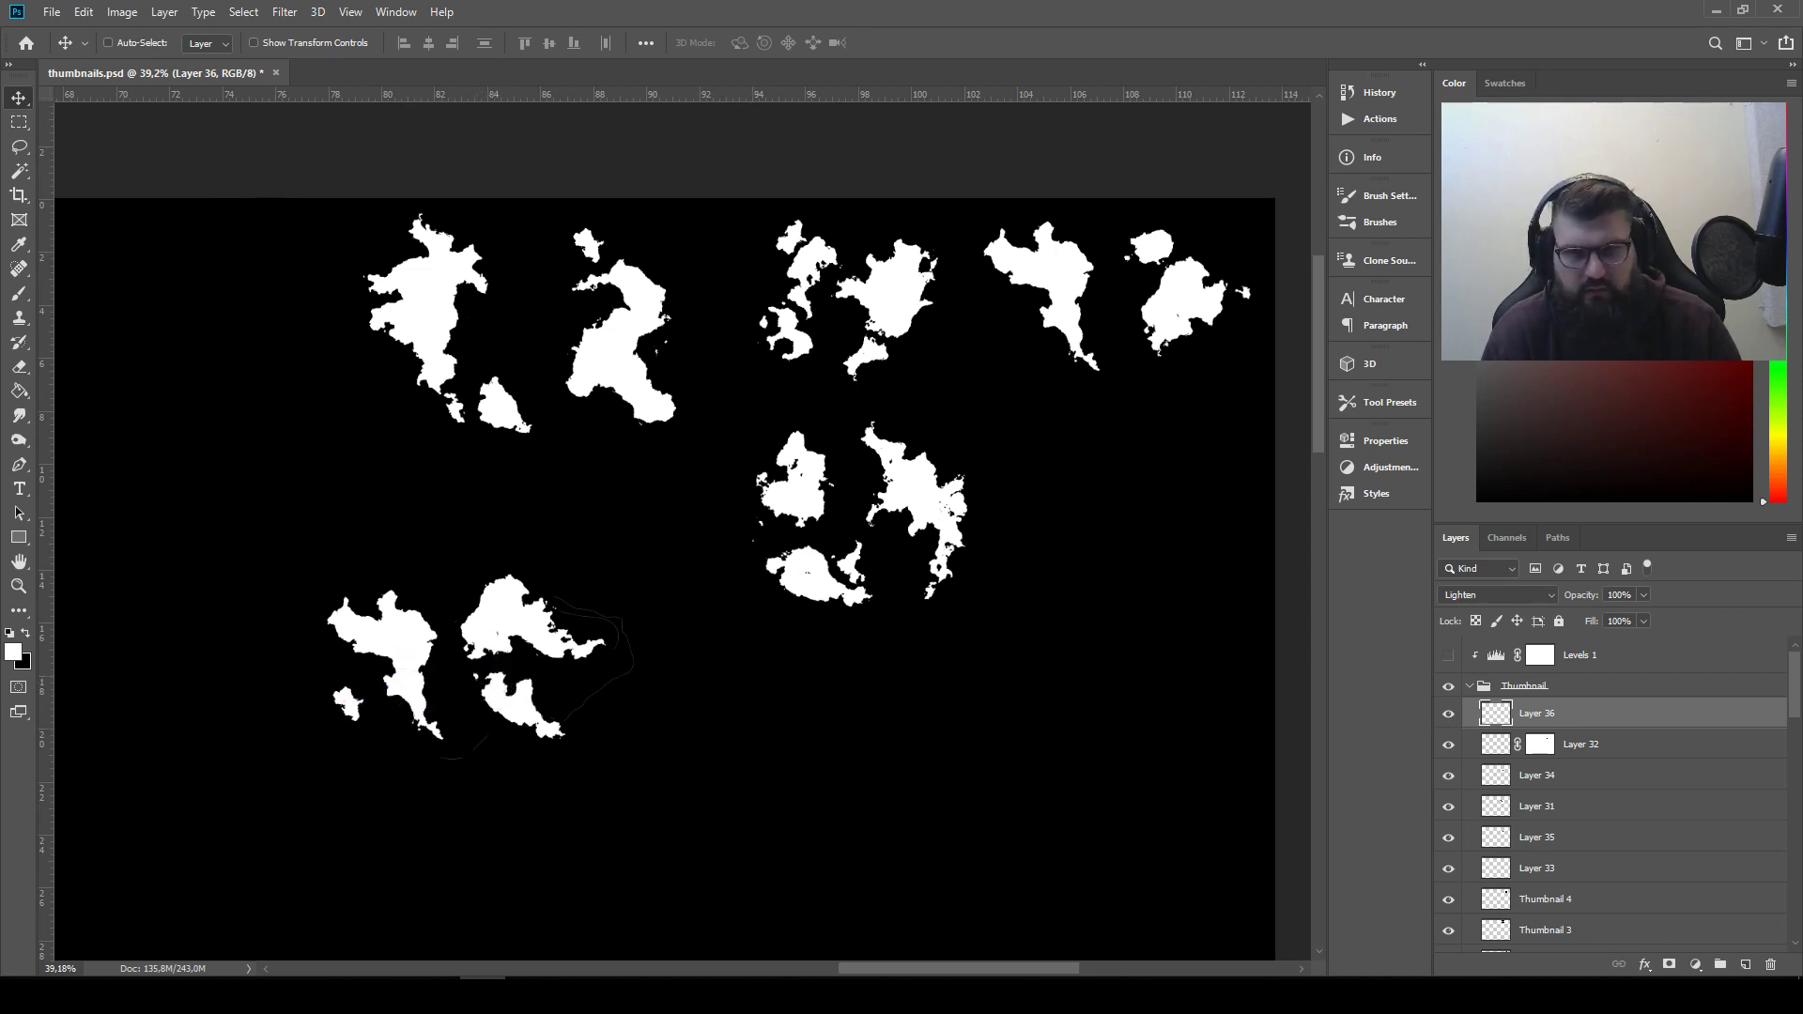
Try a merged copy of the second arrangement's small lower-left pieces beside the newest arrangement's lower white shape
{"action": "left_click", "coordinate": [22, 154]}
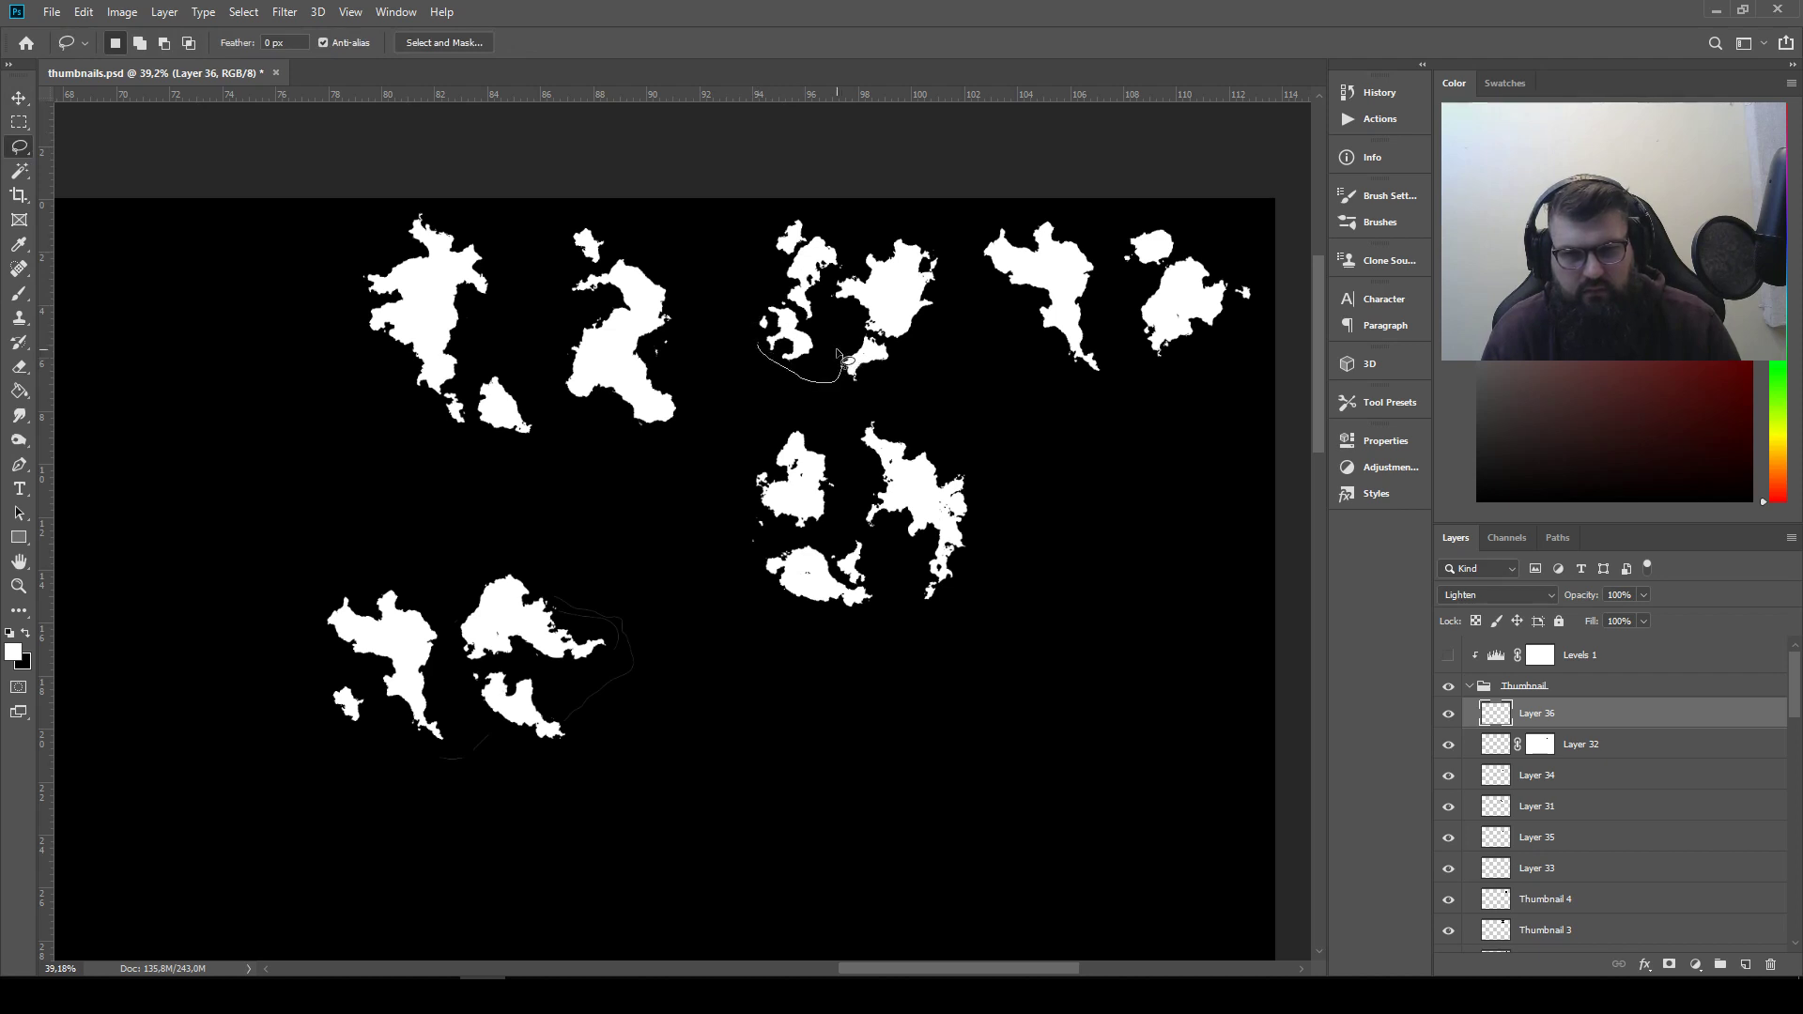
{"action": "left_click_drag", "start_coordinate": [767, 320], "coordinate": [800, 315]}
{"action": "key", "text": "ctrl+c"}
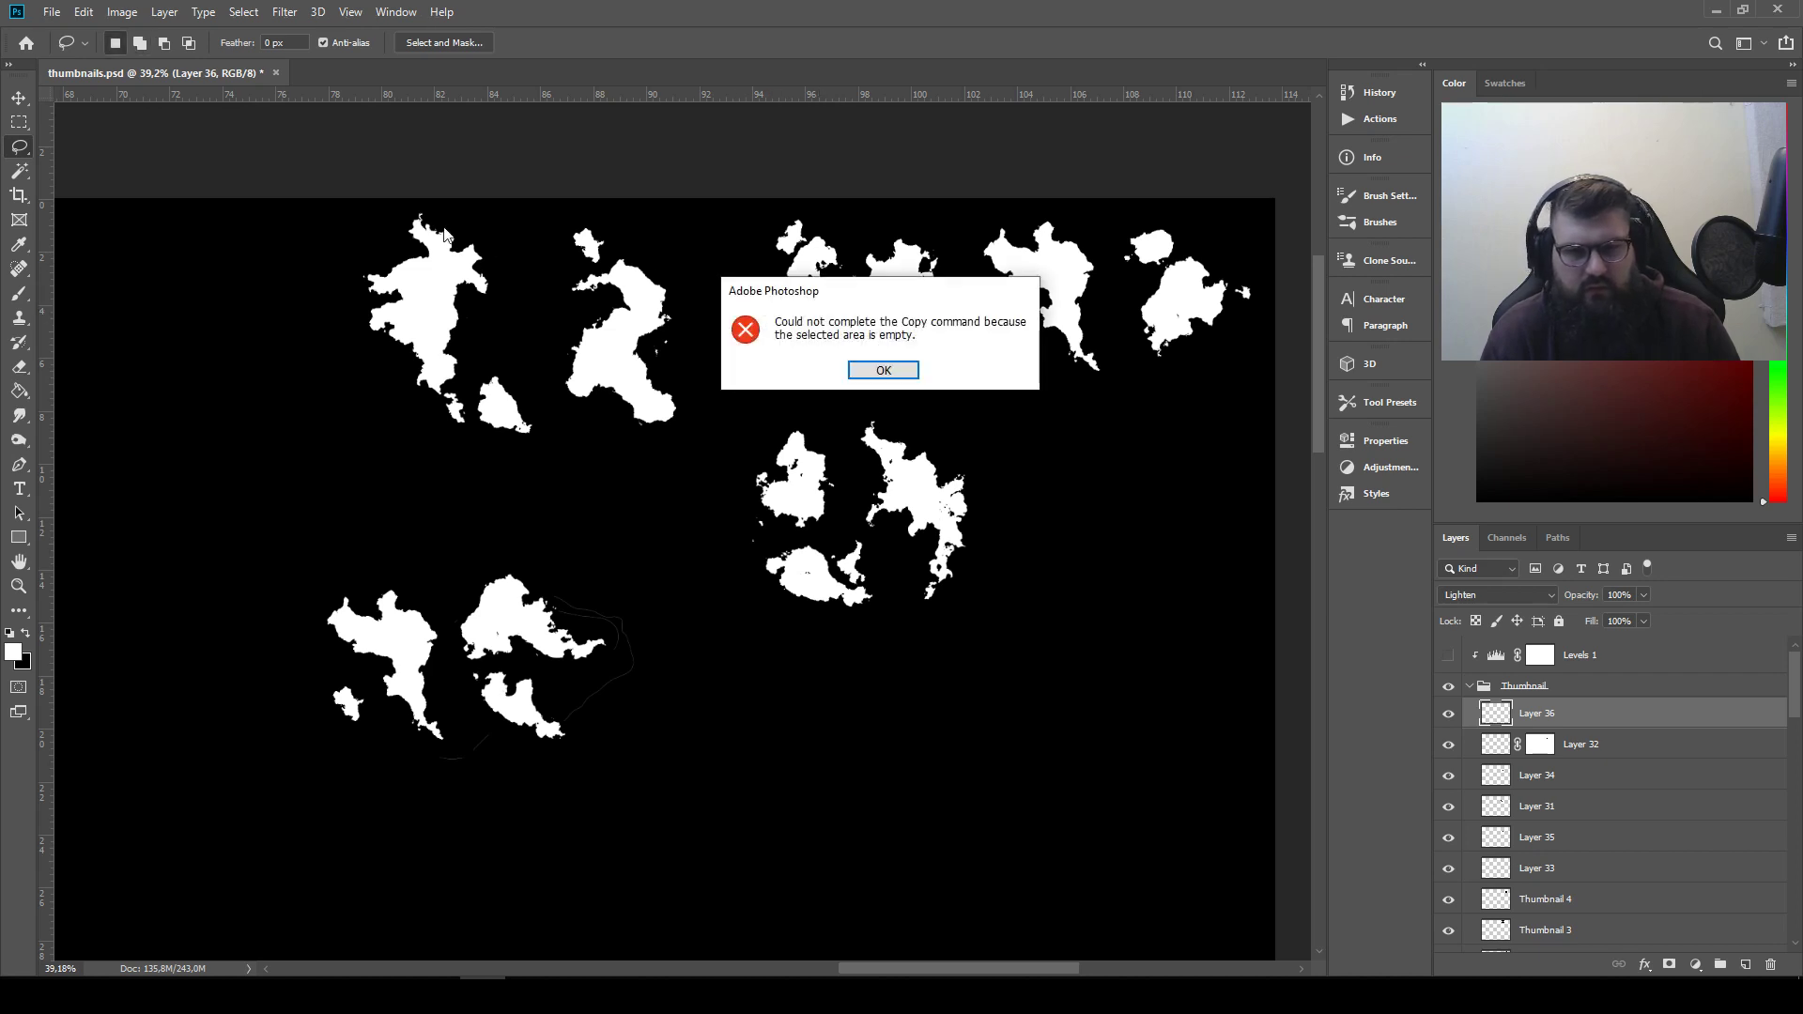
{"action": "left_click", "coordinate": [899, 370]}
{"action": "key", "text": "ctrl+shift+c"}
{"action": "key", "text": "ctrl+v"}
{"action": "left_click", "coordinate": [17, 99]}
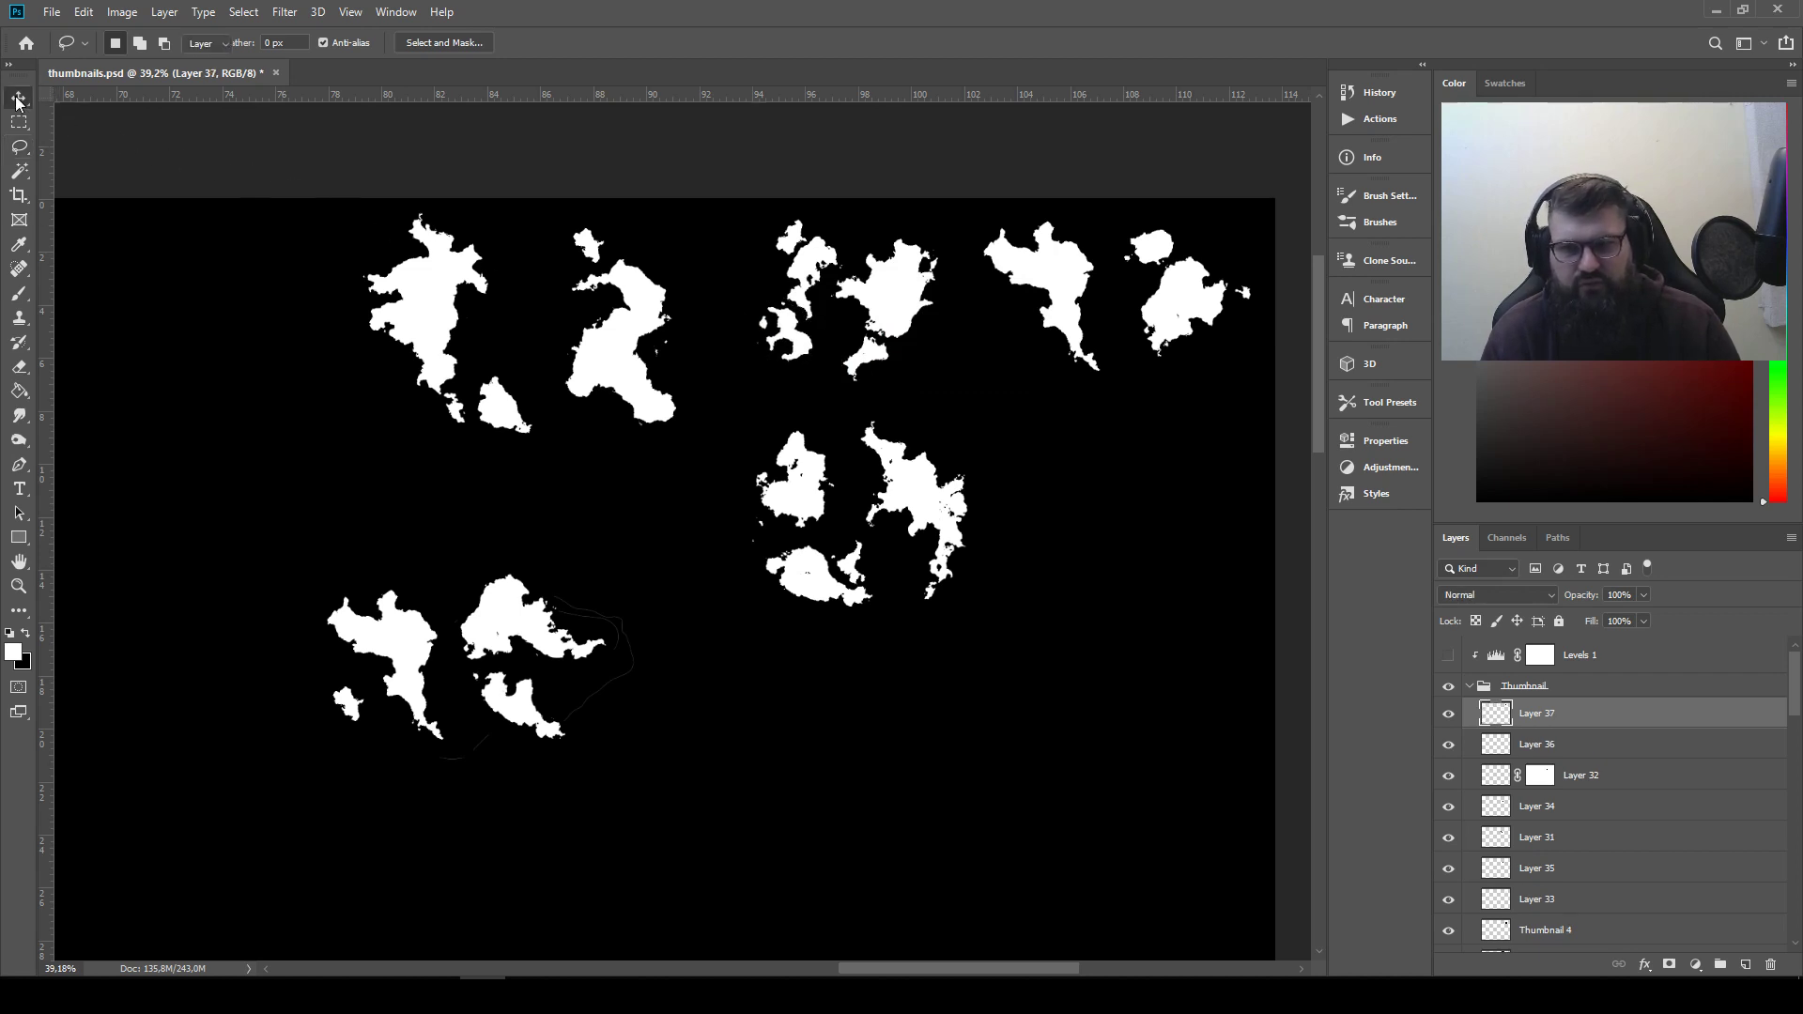
{"action": "left_click_drag", "start_coordinate": [807, 329], "coordinate": [650, 709]}
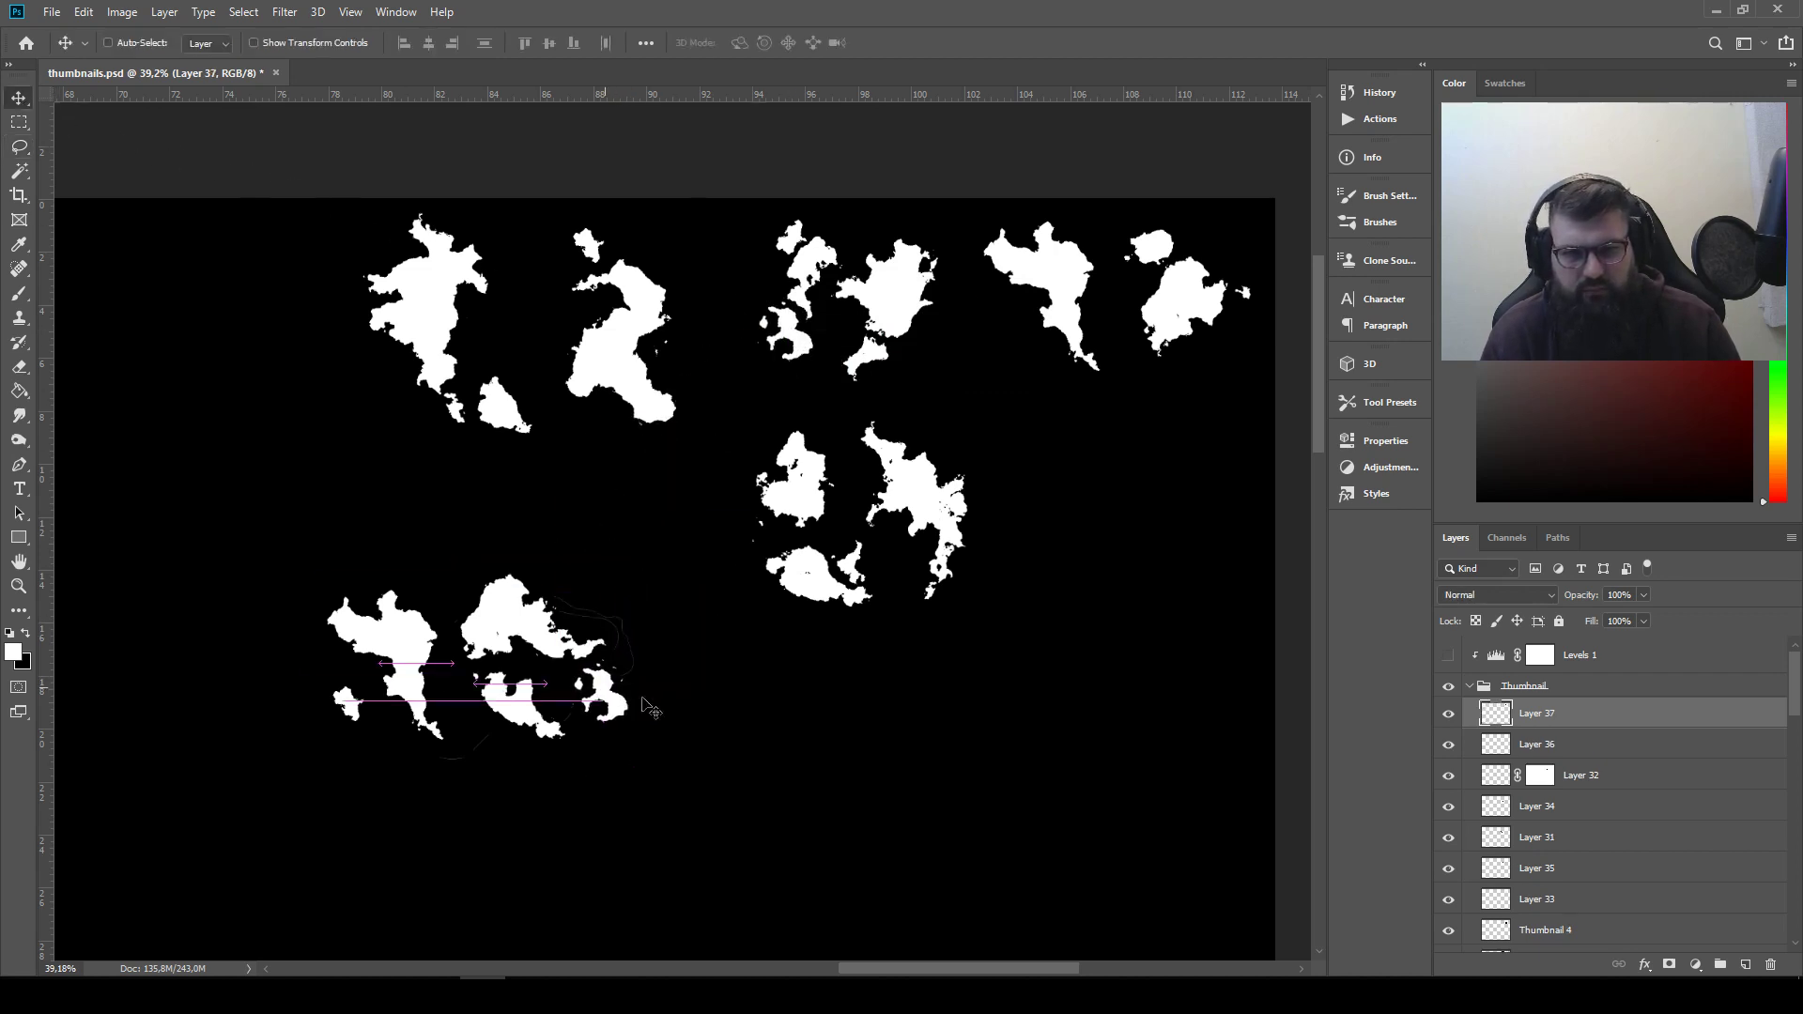
Try Lighten mode and another position for the pasted pieces on Layer 37, and delete that layer
{"action": "left_click", "coordinate": [1462, 594]}
{"action": "left_click", "coordinate": [1474, 655]}
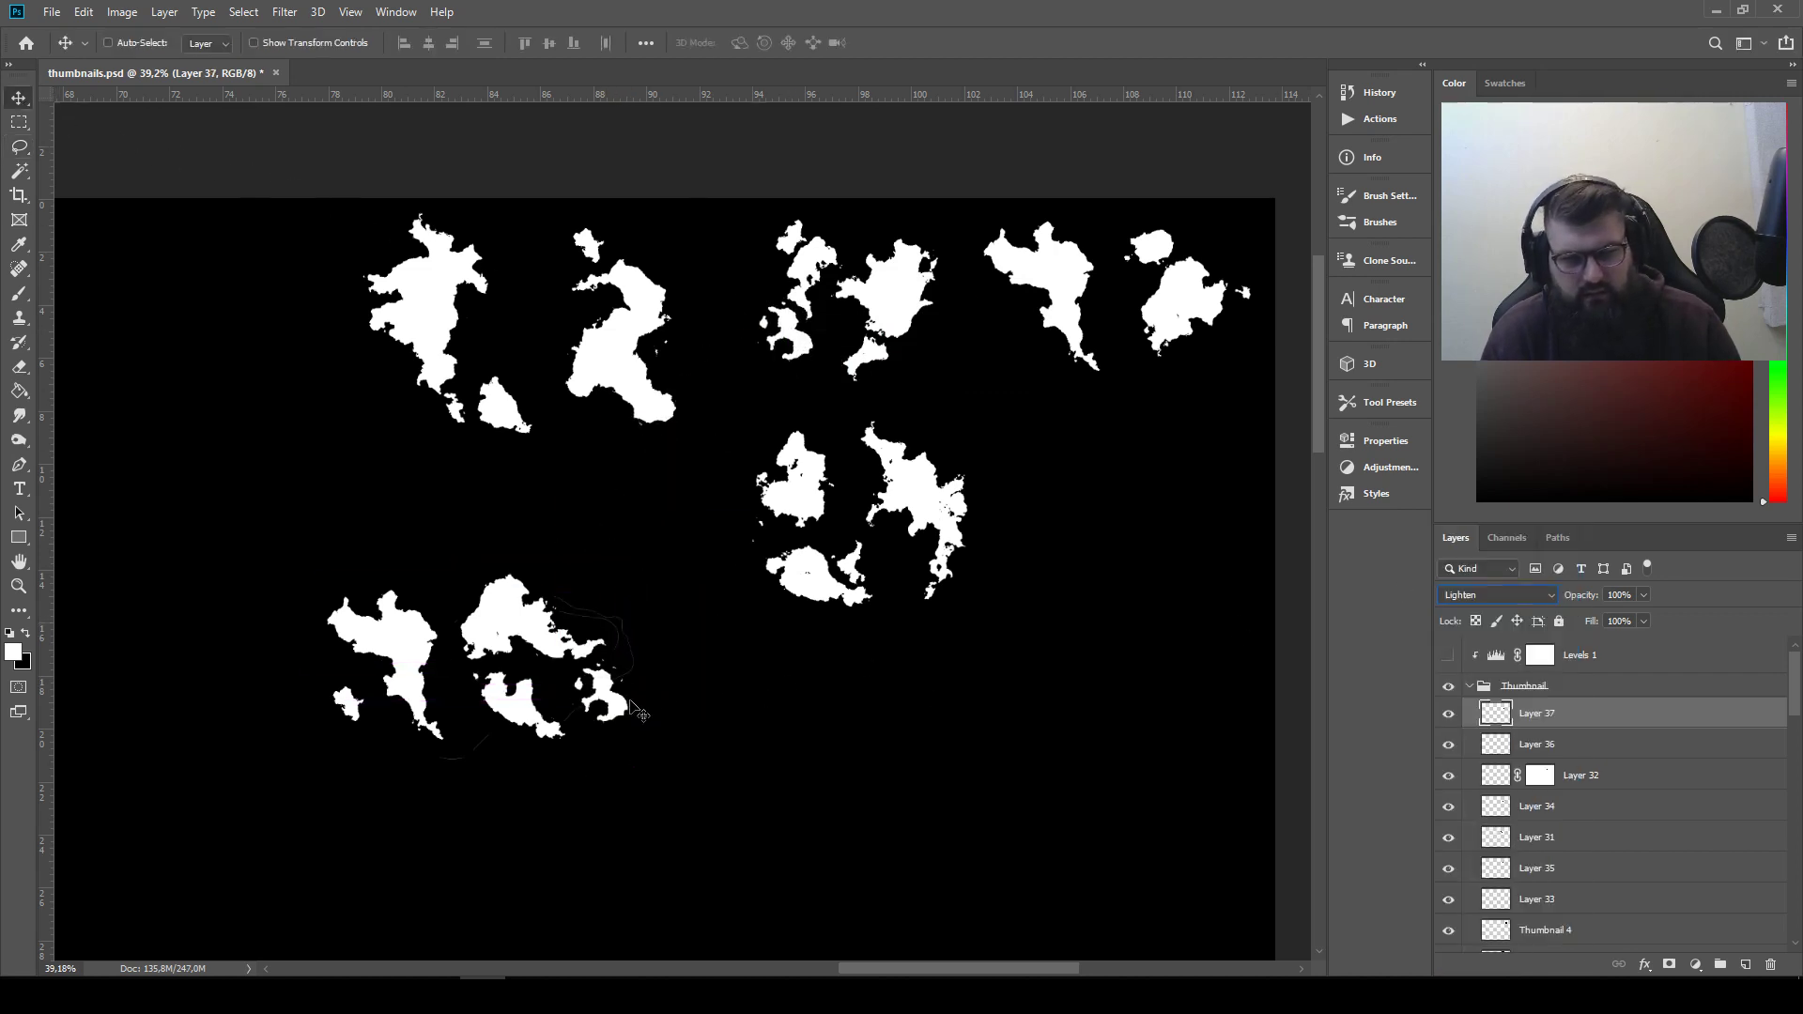
{"action": "left_click_drag", "start_coordinate": [640, 714], "coordinate": [690, 382]}
{"action": "key", "text": "ctrl+z"}
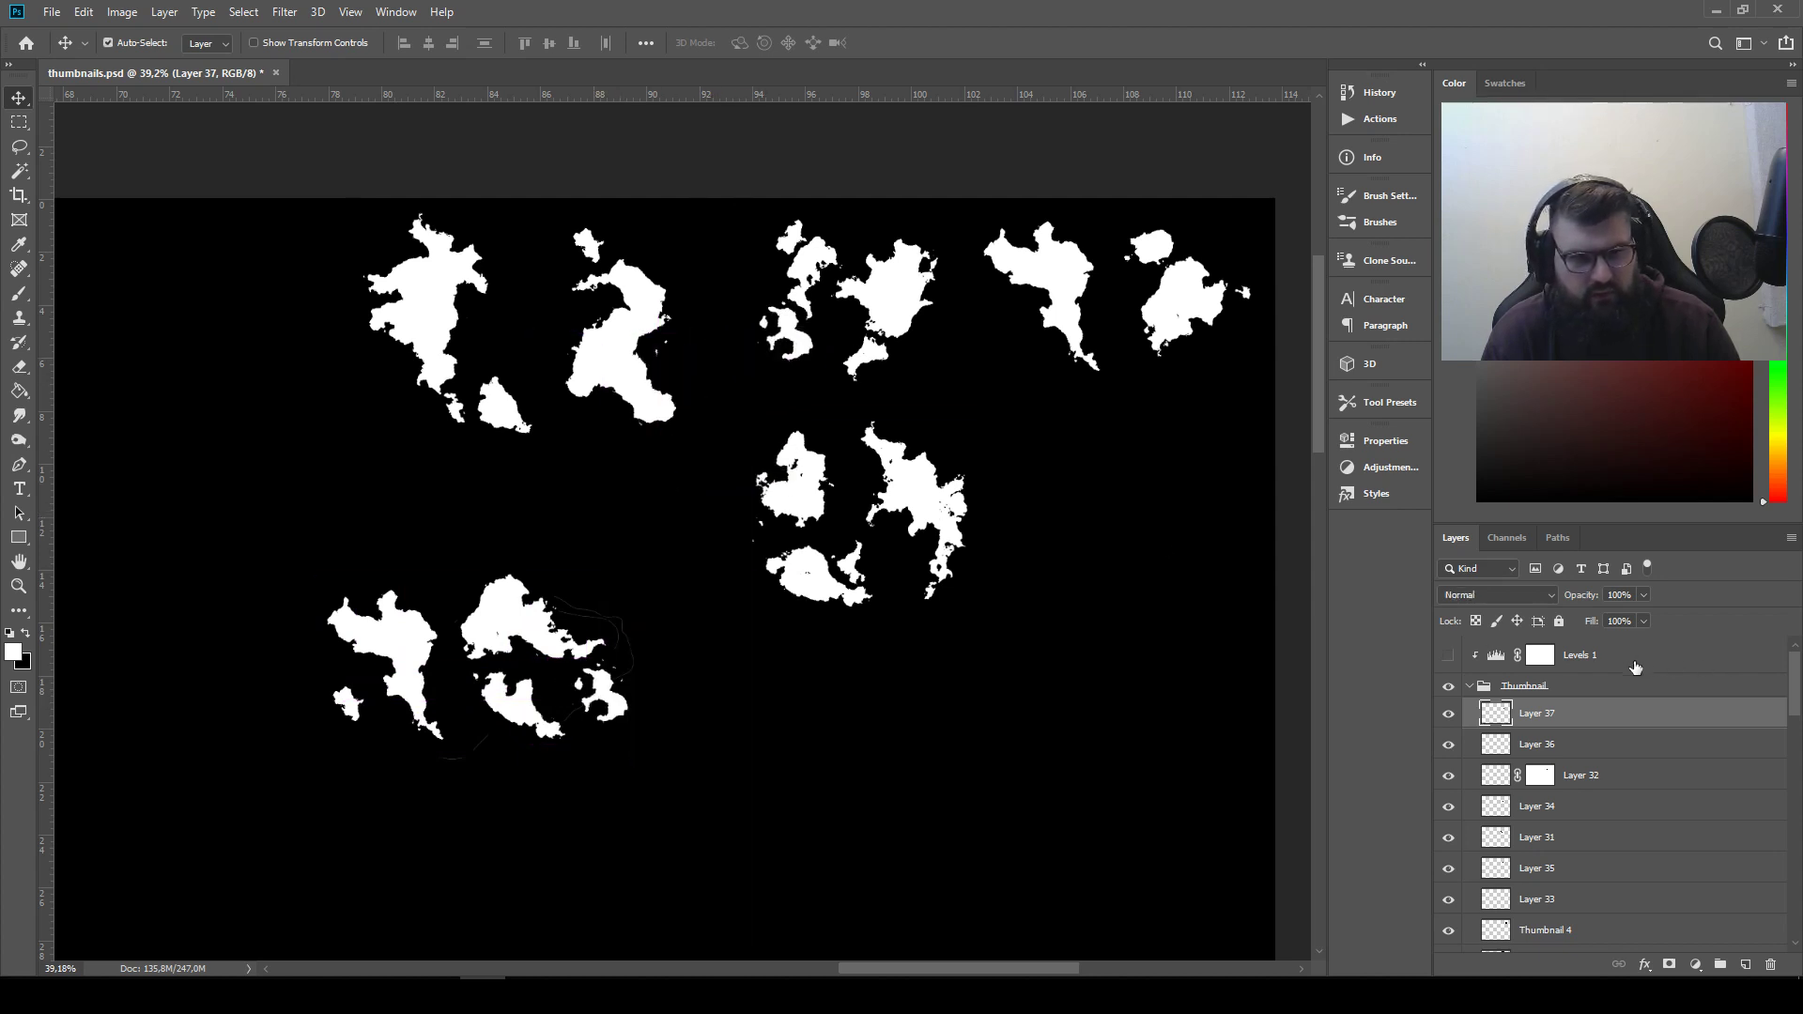
{"action": "left_click_drag", "start_coordinate": [1544, 714], "coordinate": [1771, 964]}
Copy the small rounded piece from the top-right arrangement to a new layer and move it beside the newest arrangement's lower shape
{"action": "left_click_drag", "start_coordinate": [1136, 615], "coordinate": [973, 695]}
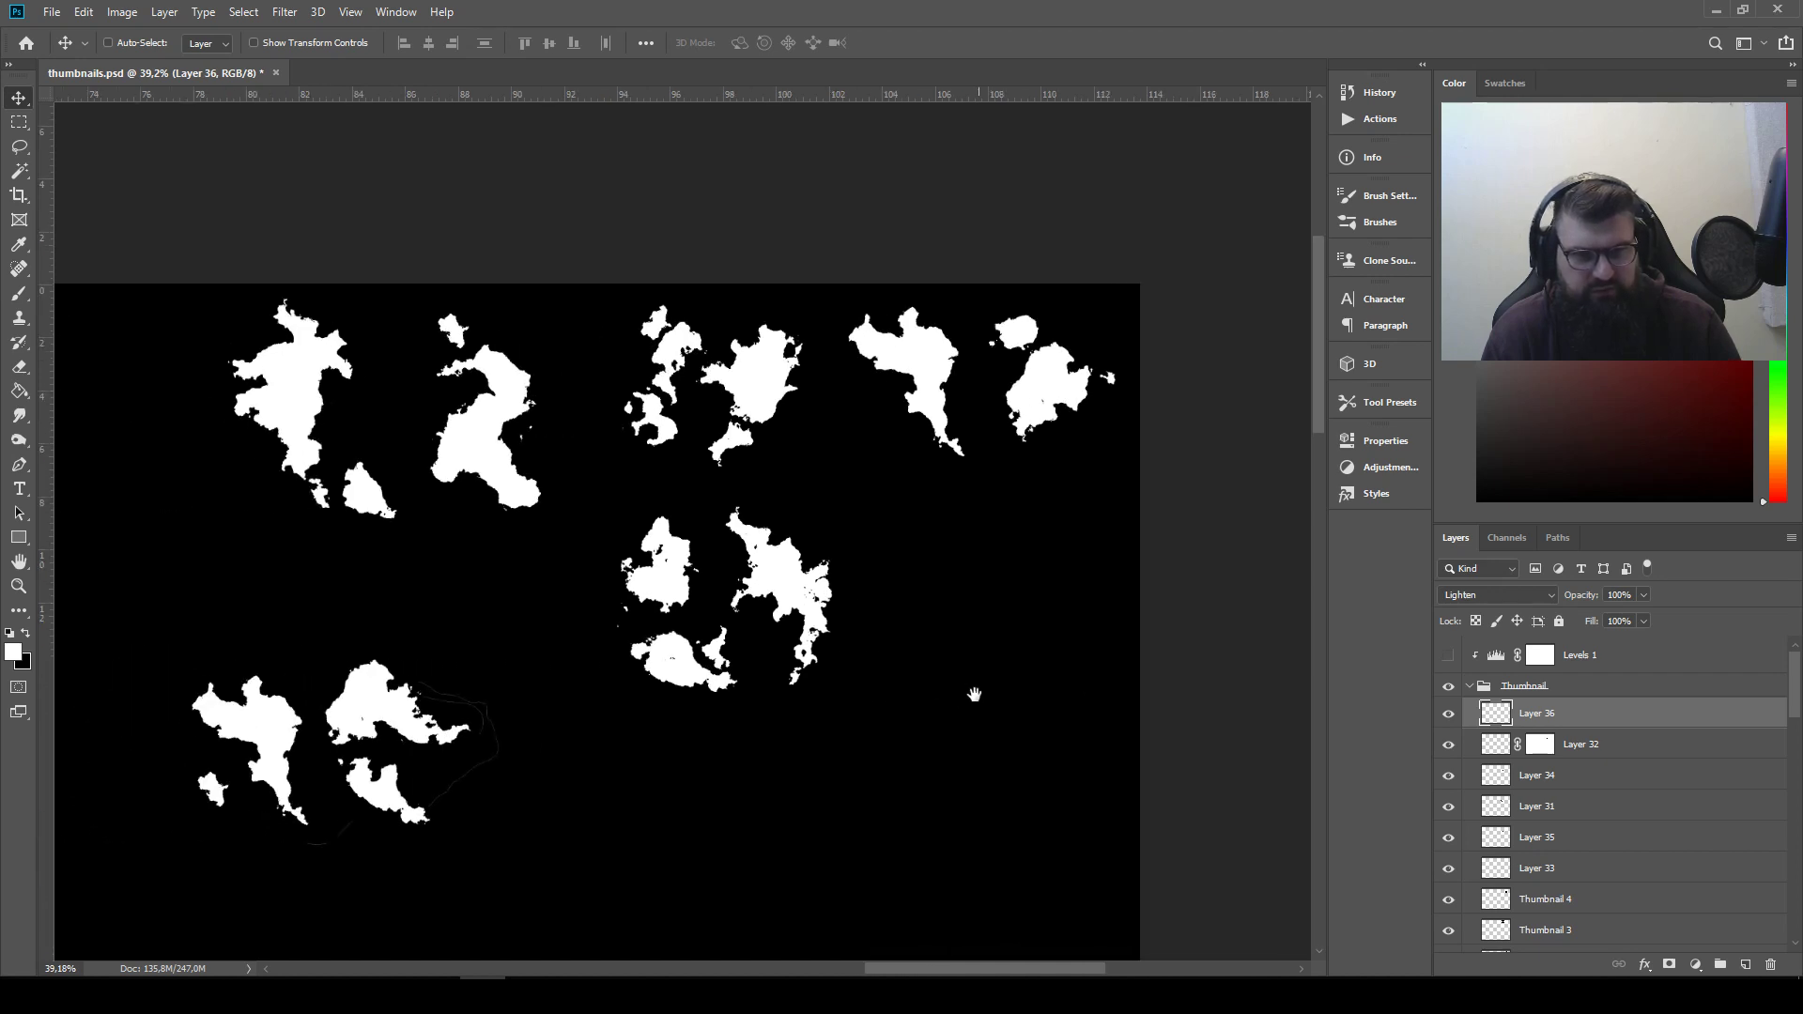
{"action": "left_click", "coordinate": [26, 147]}
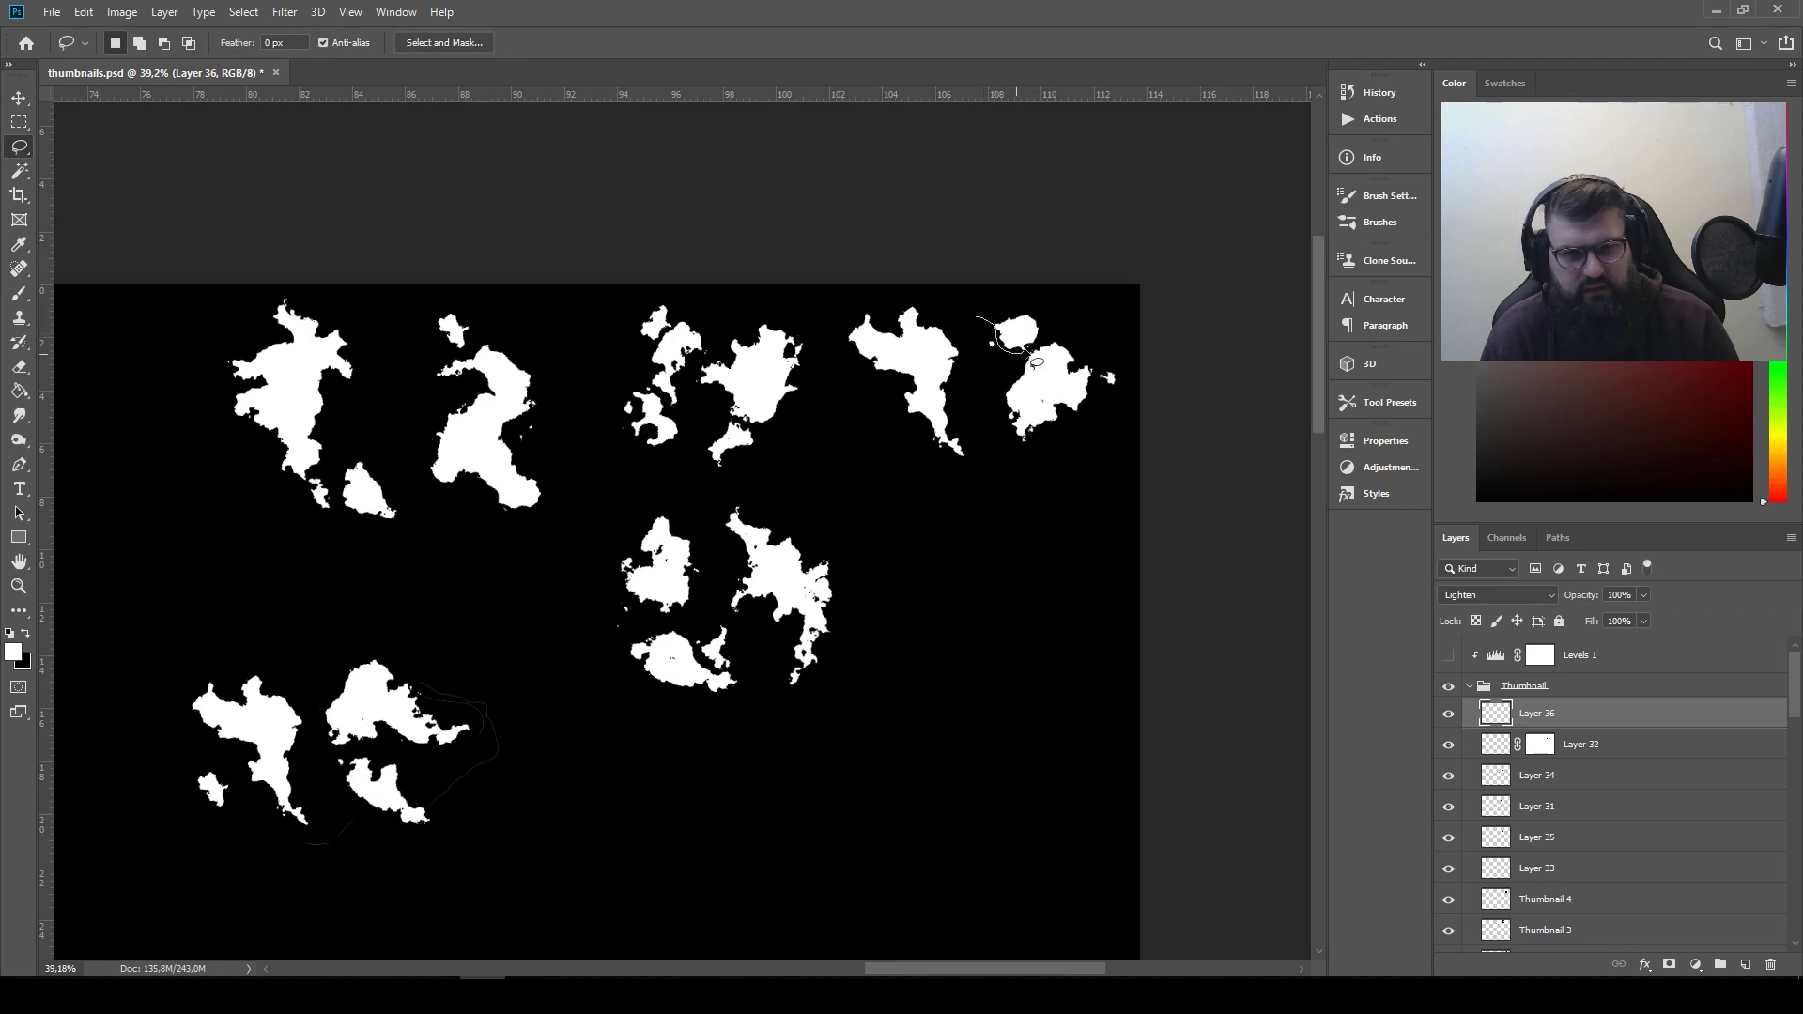
{"action": "key", "text": "ctrl+j"}
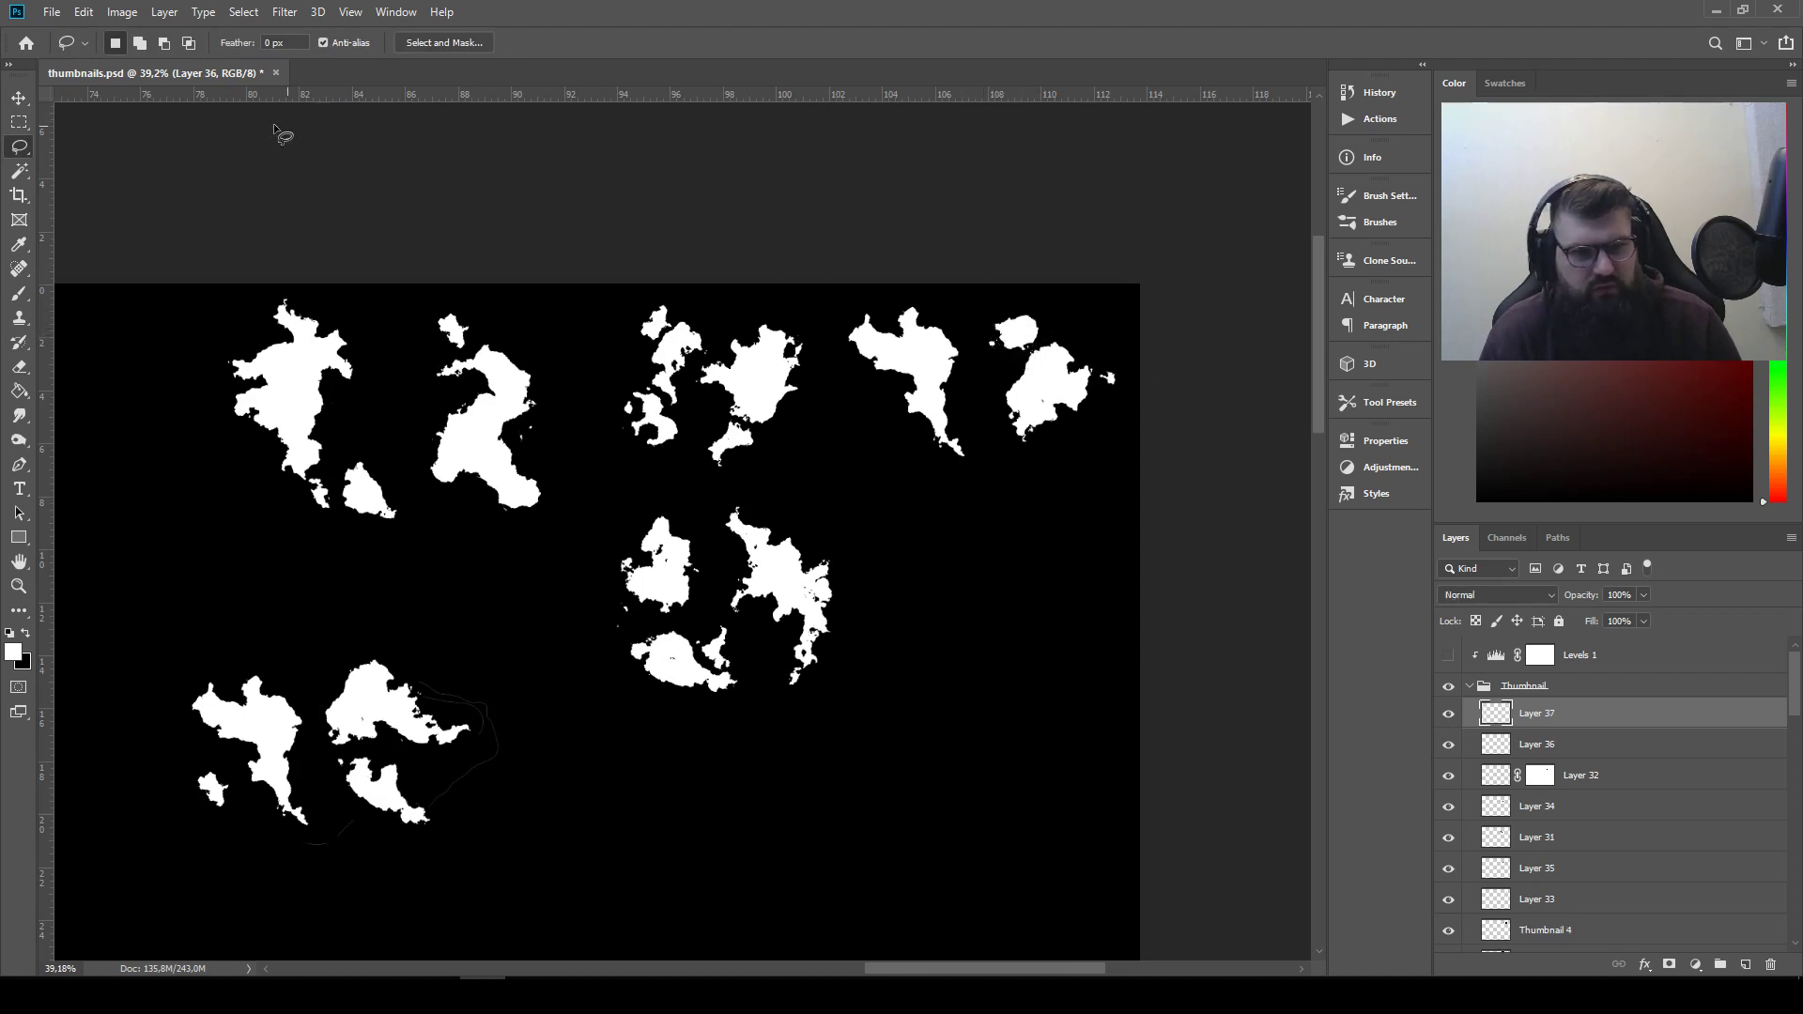
{"action": "key", "text": "v"}
{"action": "mouse_move", "coordinate": [1085, 387]}
{"action": "left_mouse_down"}
{"action": "mouse_move", "coordinate": [614, 648]}
{"action": "mouse_move", "coordinate": [545, 807]}
{"action": "left_mouse_up"}
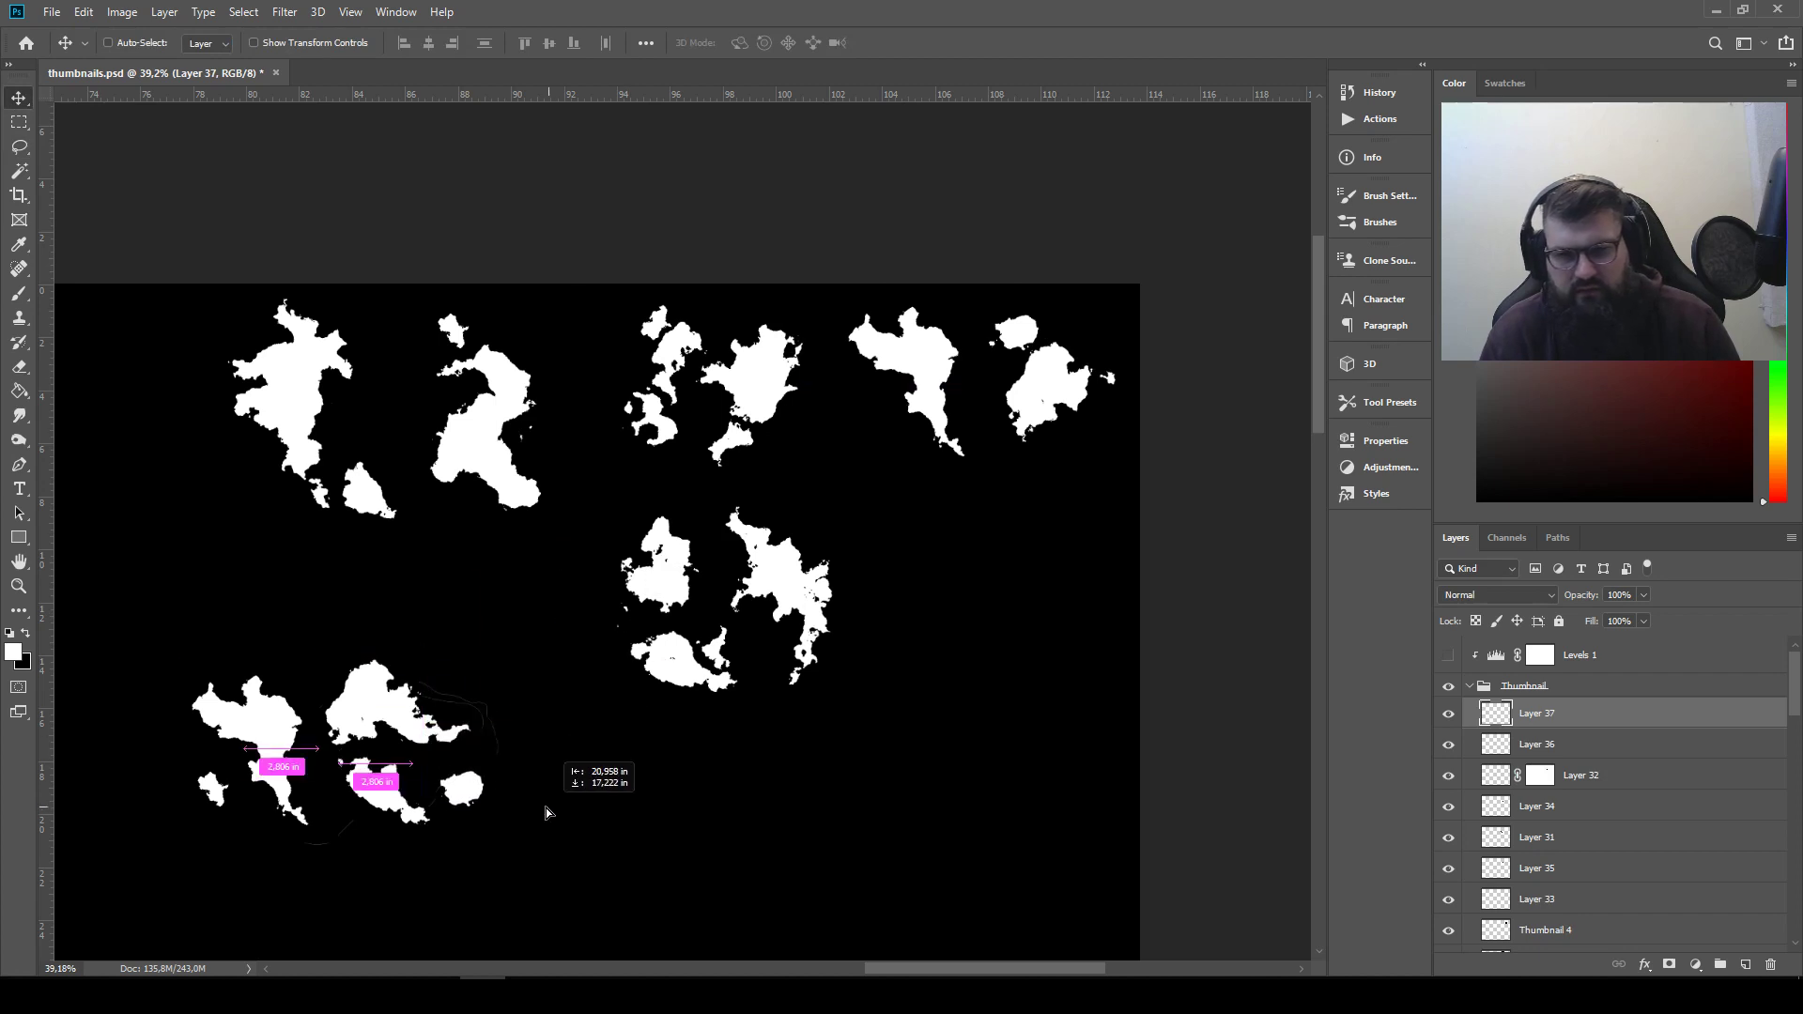
Set the rounded piece on Layer 37 to Lighten and fit it with Free Transform into the gap beside the lower white shape
{"action": "left_click", "coordinate": [1498, 594]}
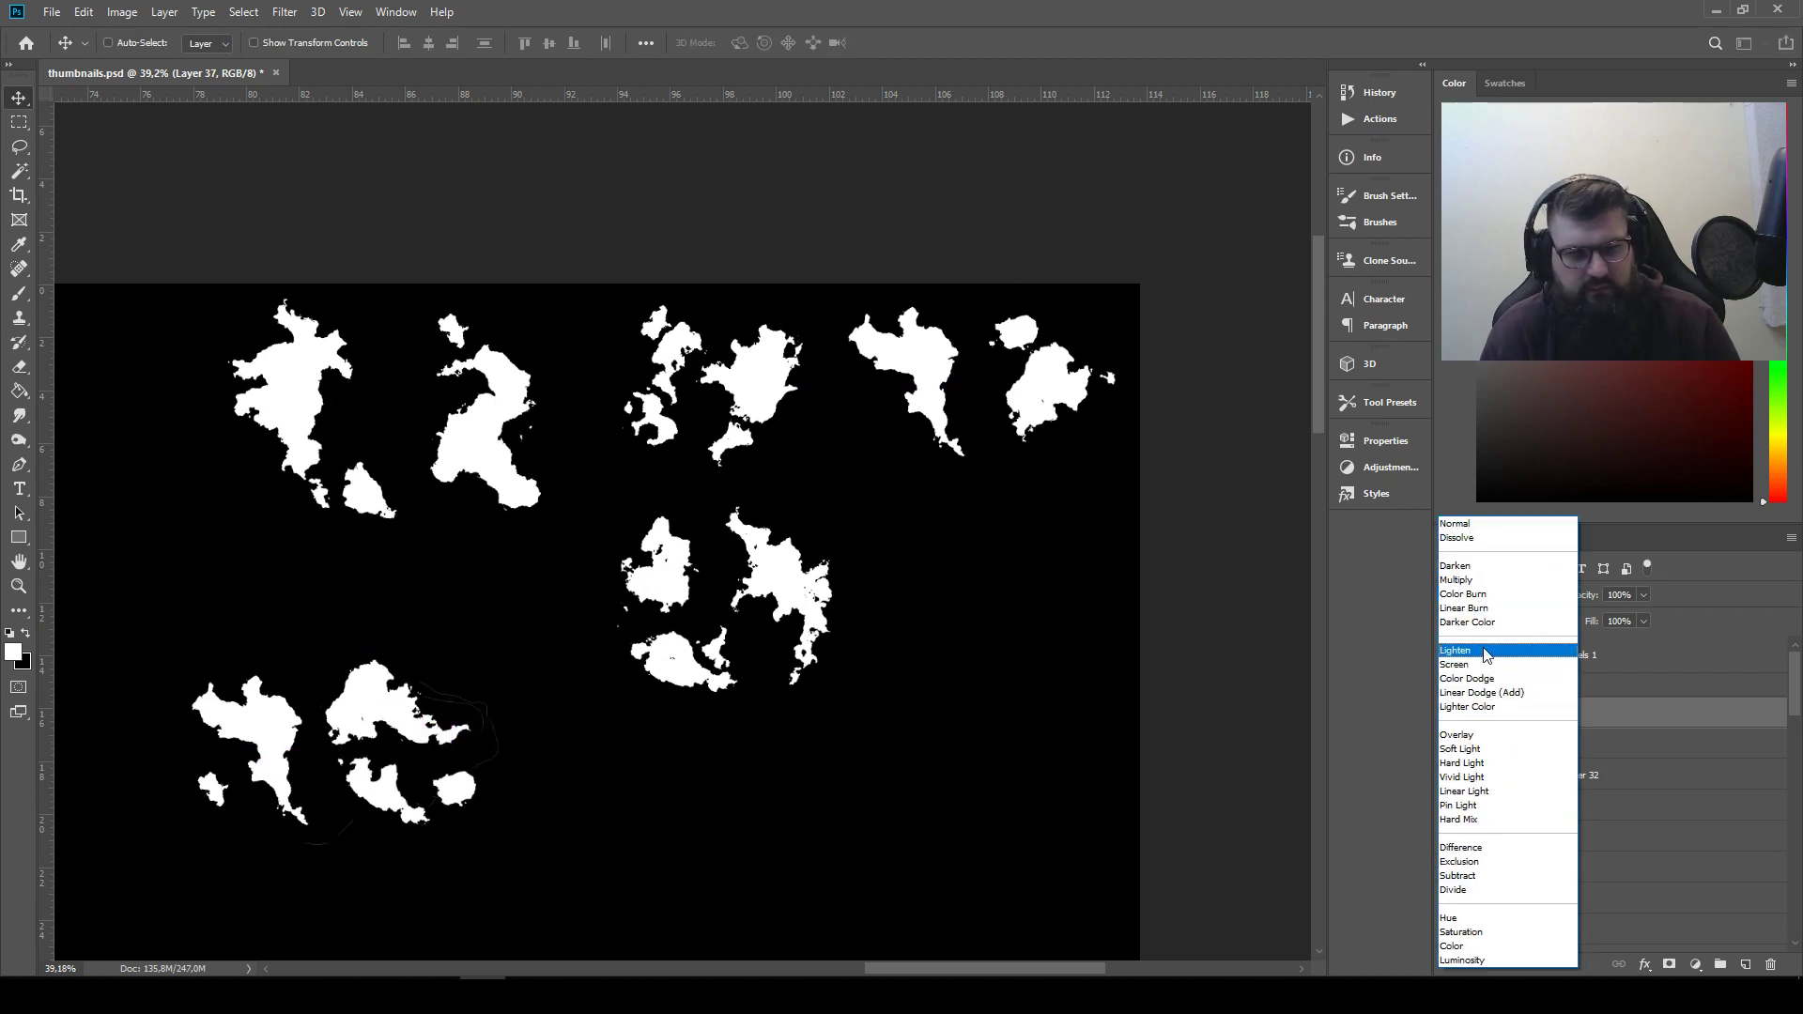
{"action": "left_click", "coordinate": [1455, 650]}
{"action": "left_click_drag", "start_coordinate": [507, 815], "coordinate": [441, 791]}
{"action": "key", "text": "ctrl"}
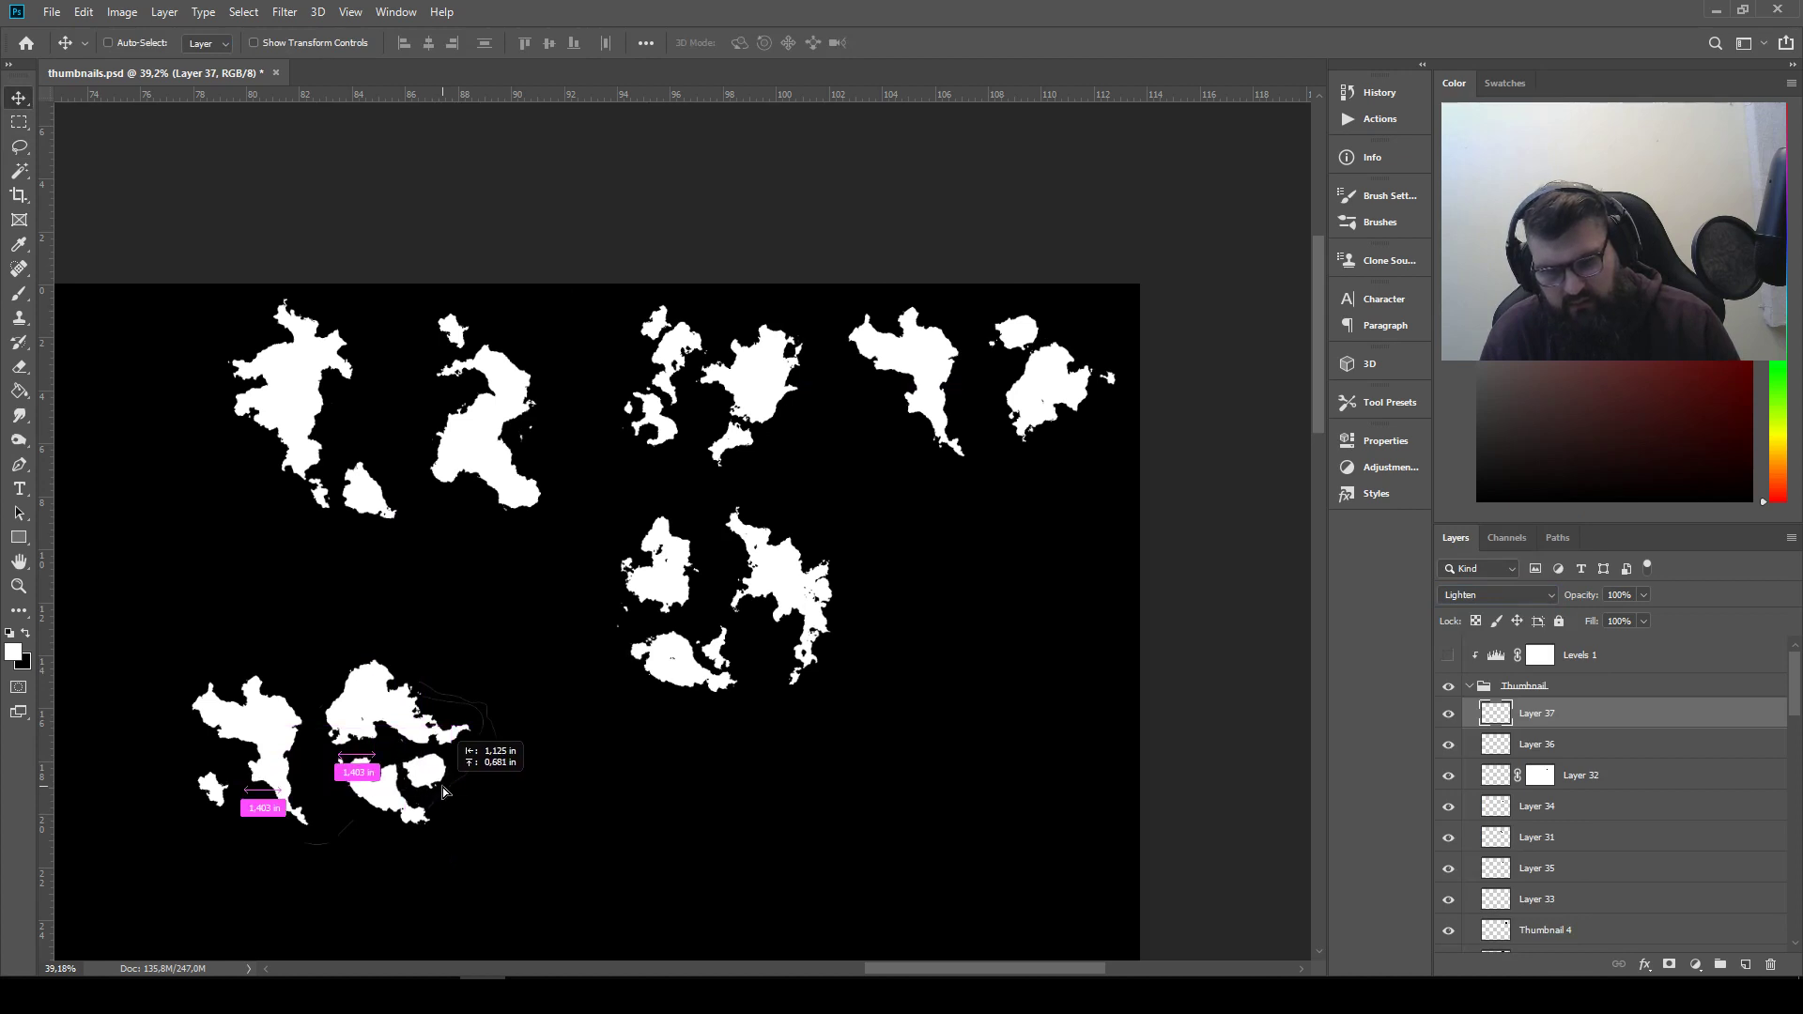
{"action": "key", "text": "ctrl+t"}
{"action": "mouse_move", "coordinate": [465, 794]}
{"action": "left_mouse_down"}
{"action": "mouse_move", "coordinate": [402, 741]}
{"action": "mouse_move", "coordinate": [473, 772]}
{"action": "mouse_move", "coordinate": [431, 775]}
{"action": "mouse_move", "coordinate": [447, 782]}
{"action": "left_mouse_up"}
{"action": "key", "text": "Return"}
Select the whole newest arrangement with a rectangular marquee
{"action": "scroll", "coordinate": [364, 771], "scroll_direction": "up", "scroll_amount": 7}
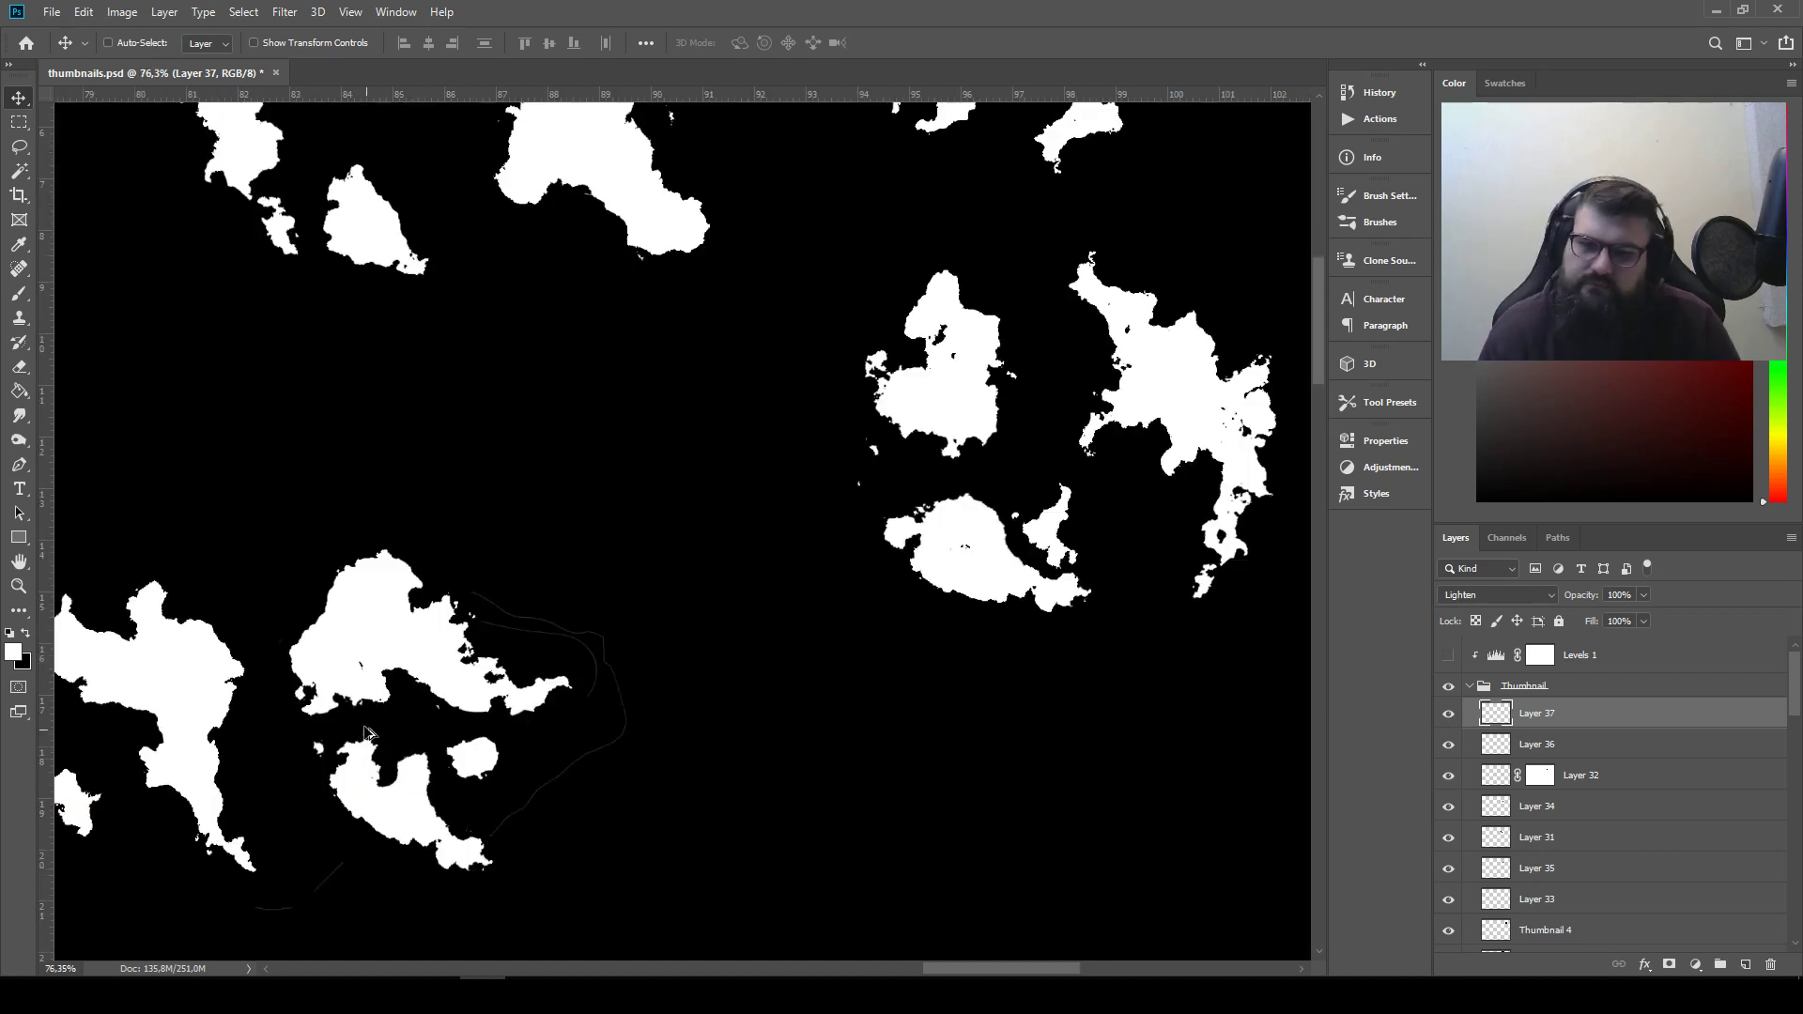
{"action": "left_click_drag", "start_coordinate": [375, 709], "coordinate": [770, 573]}
{"action": "scroll", "coordinate": [761, 570], "scroll_direction": "down", "scroll_amount": 3}
{"action": "scroll", "coordinate": [760, 575], "scroll_direction": "down", "scroll_amount": 2}
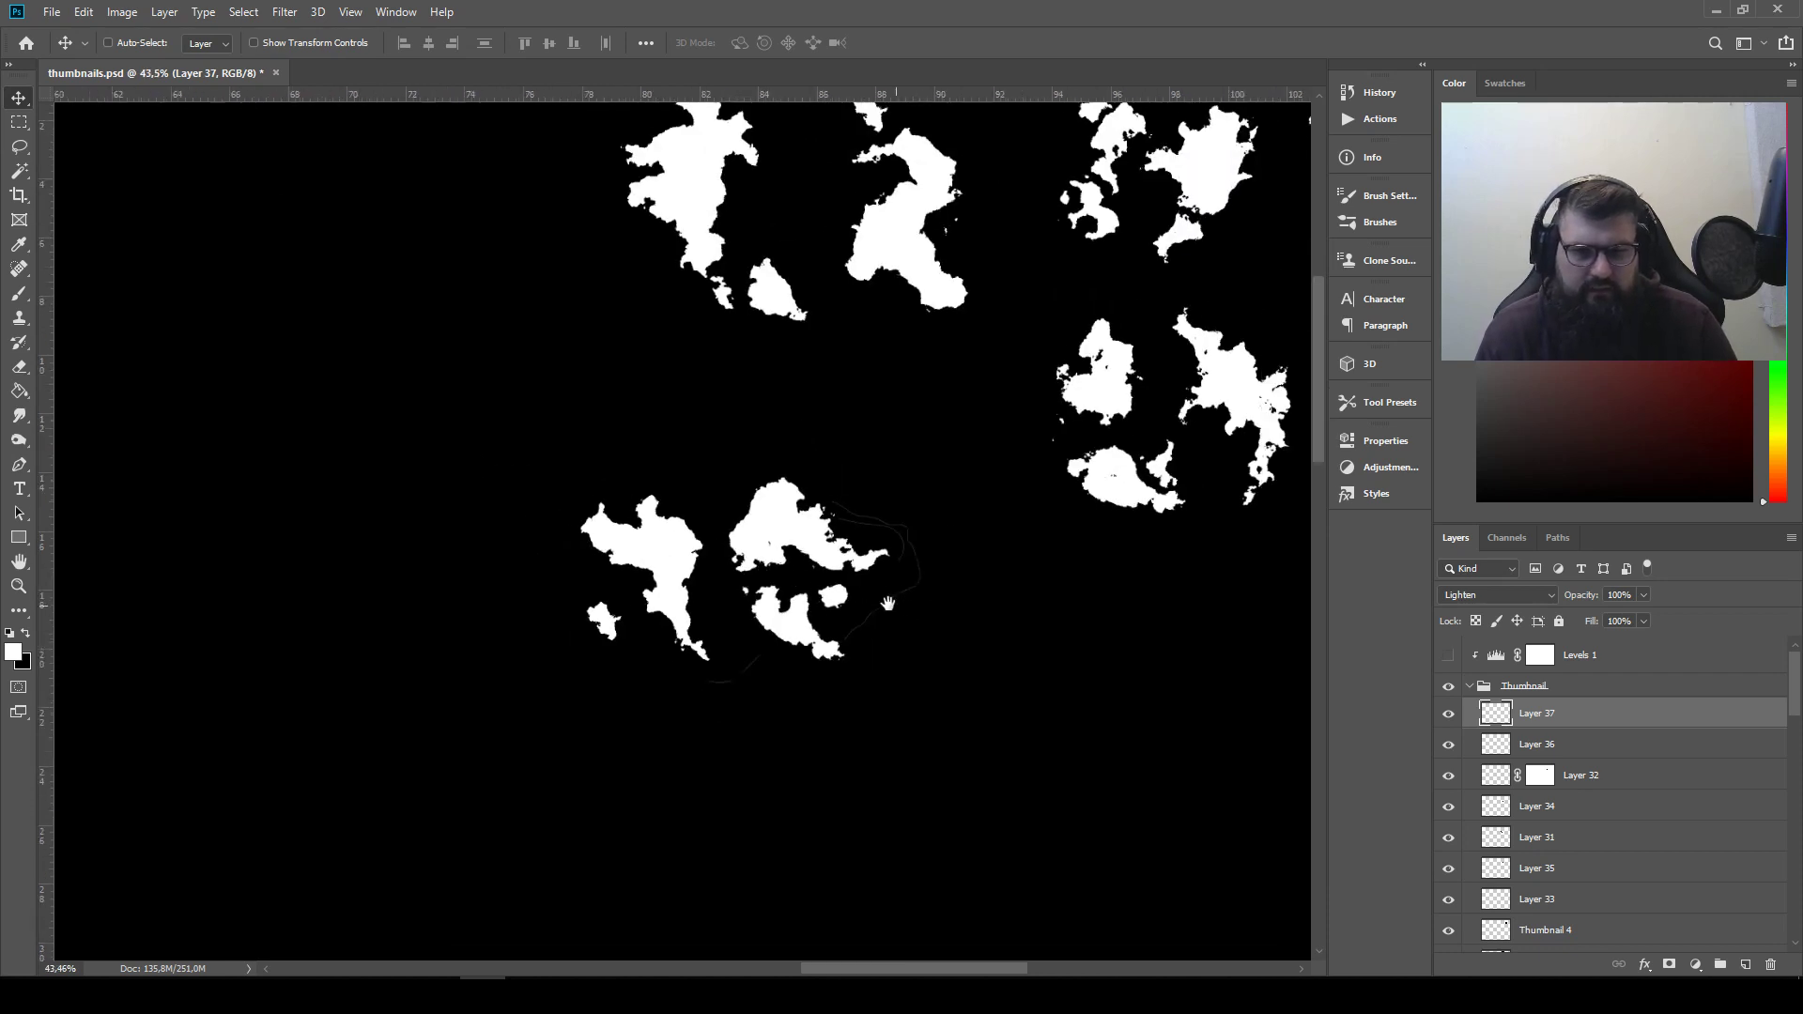
{"action": "left_click_drag", "start_coordinate": [883, 601], "coordinate": [756, 589]}
{"action": "left_click", "coordinate": [21, 122]}
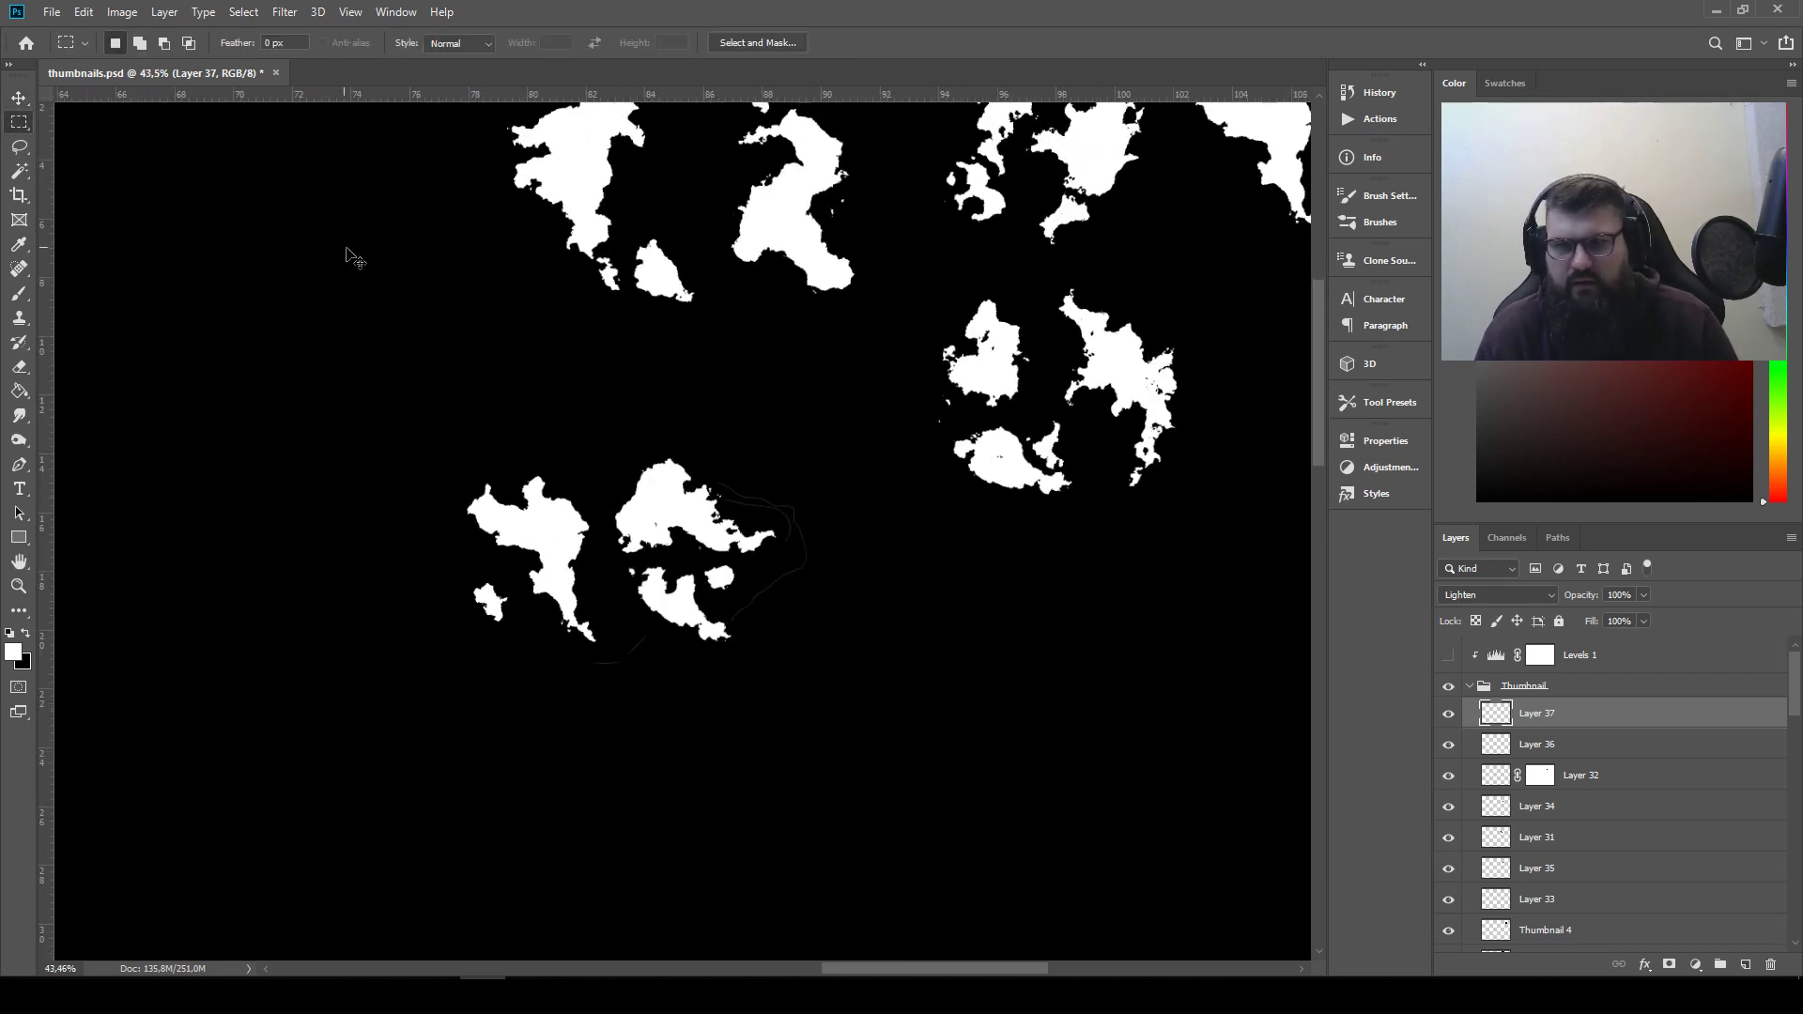
{"action": "left_click_drag", "start_coordinate": [418, 404], "coordinate": [813, 686]}
{"action": "scroll", "coordinate": [897, 652], "scroll_direction": "down", "scroll_amount": 4}
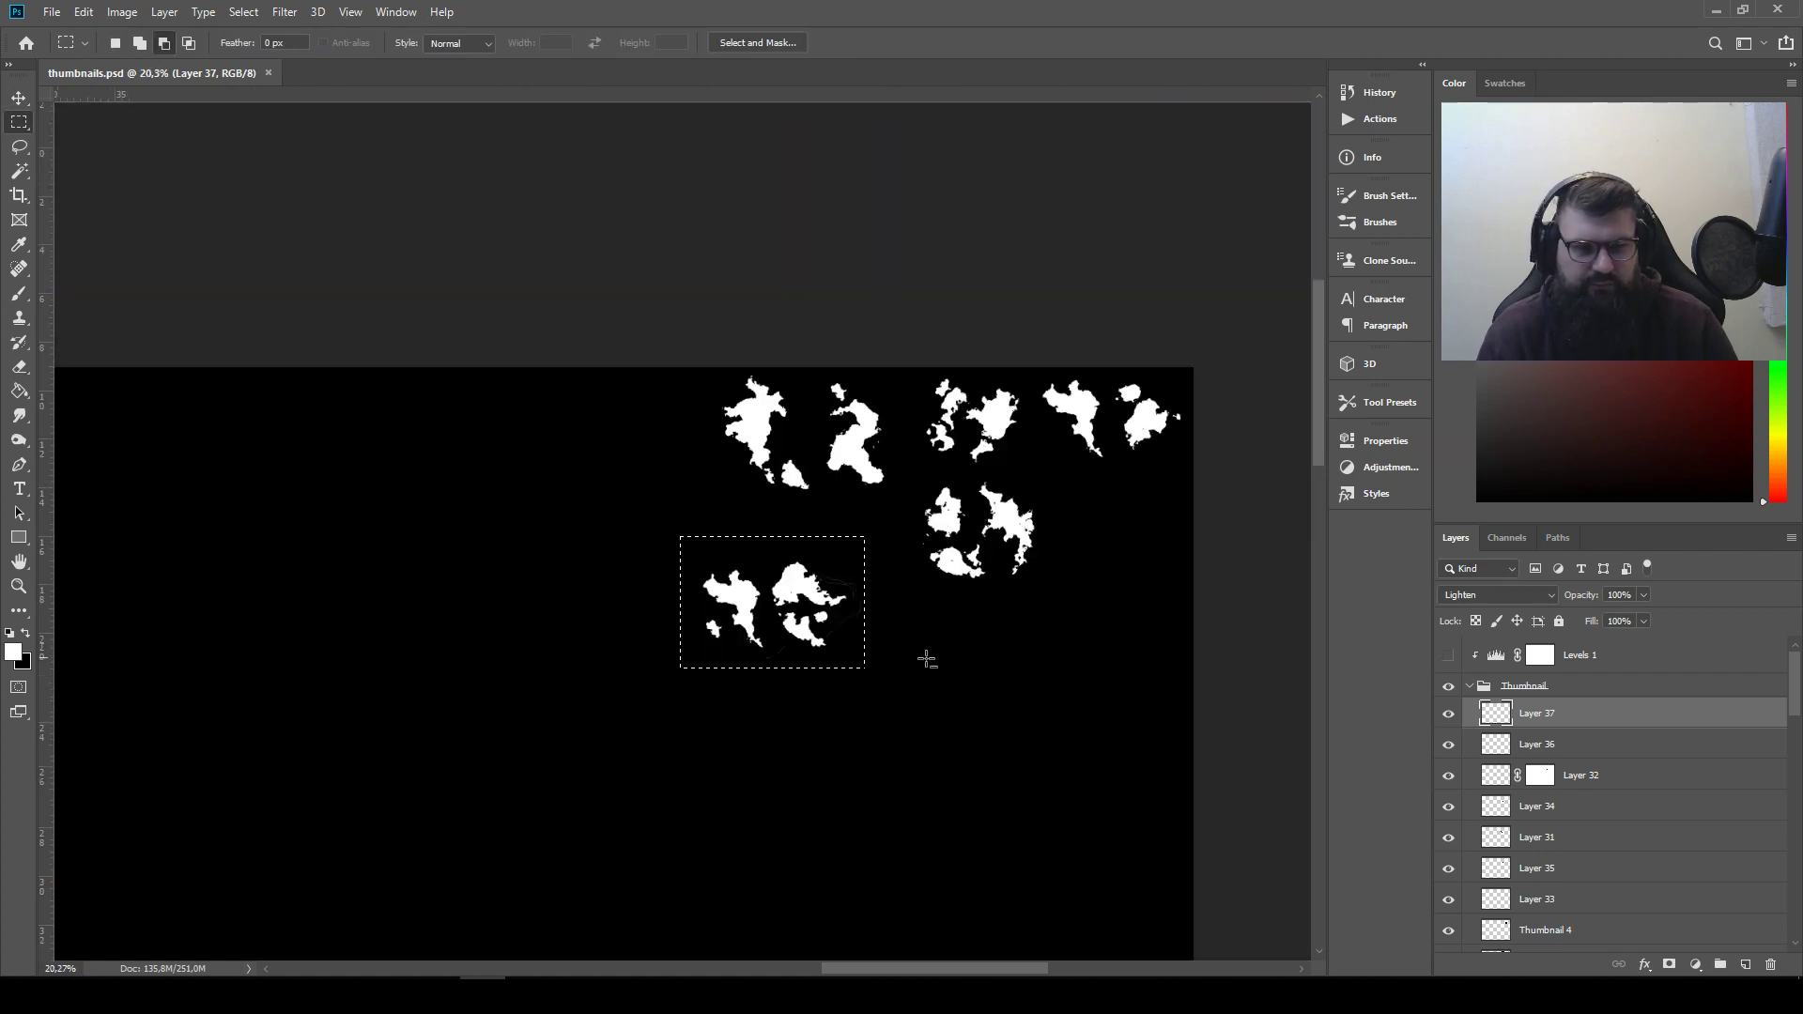
Hide the Thumbnail group and collapse it in the layer list
{"action": "left_click", "coordinate": [1448, 685]}
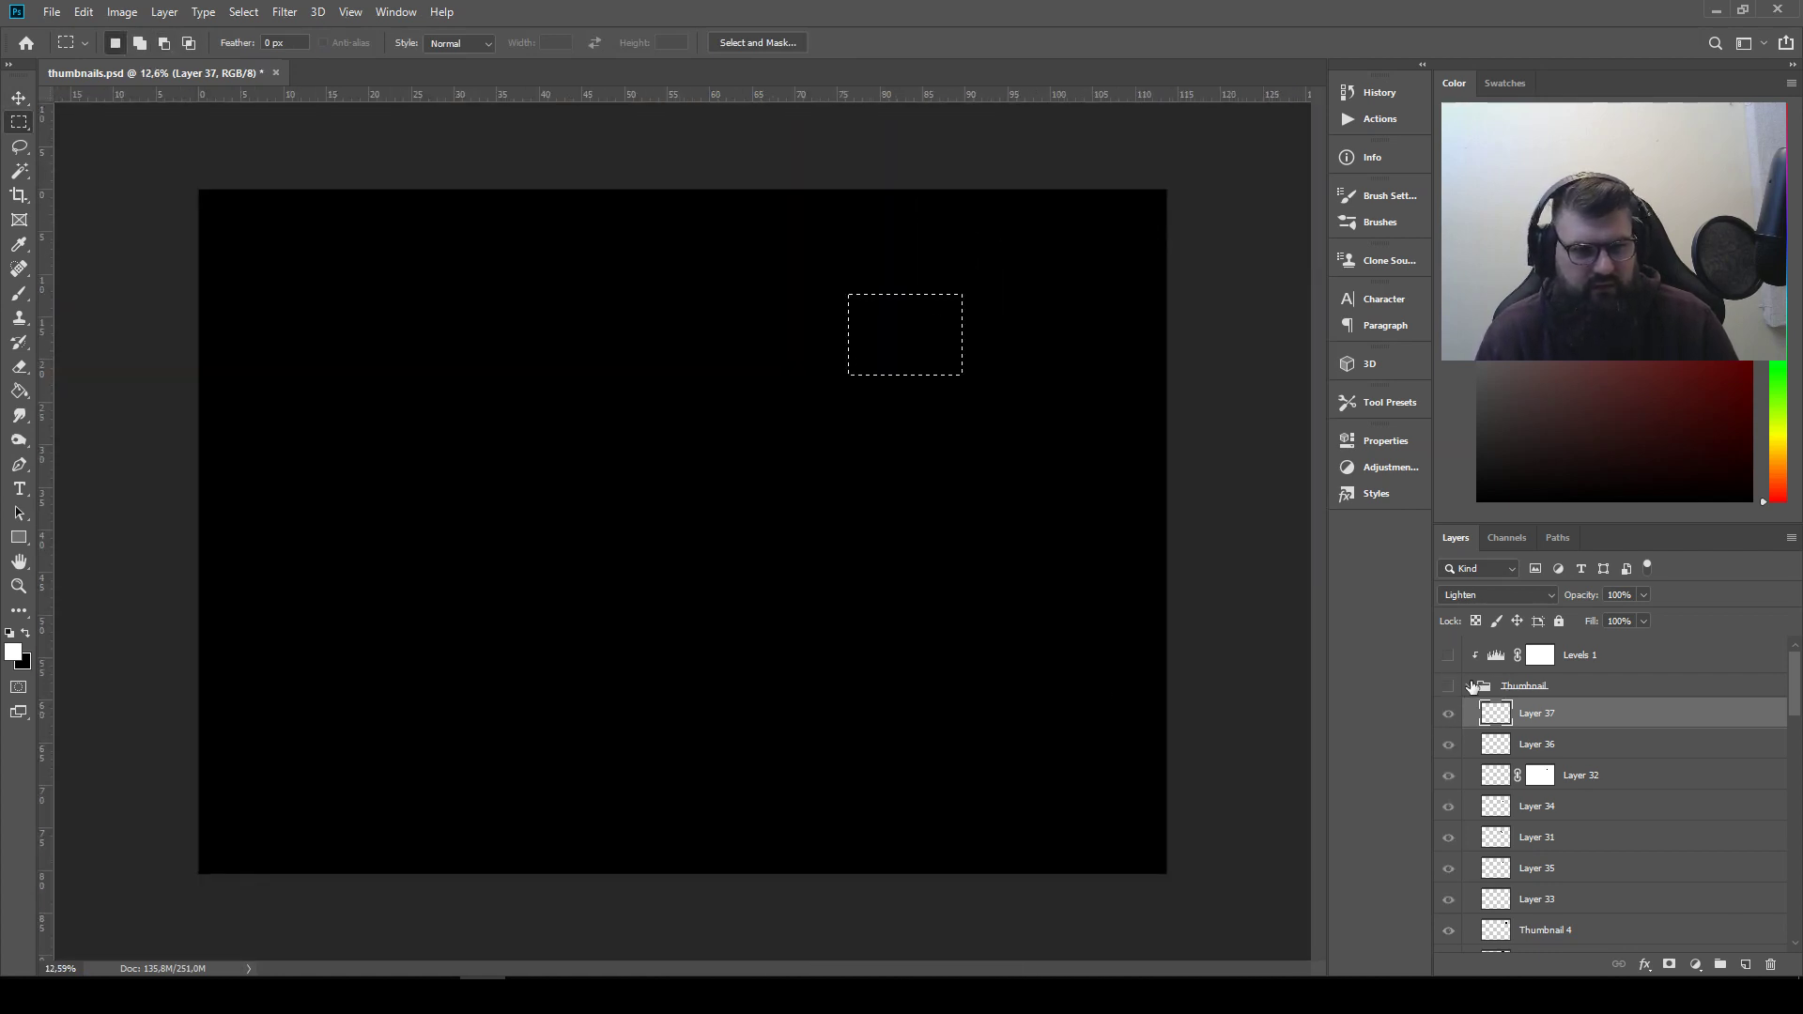
{"action": "left_click", "coordinate": [1471, 687]}
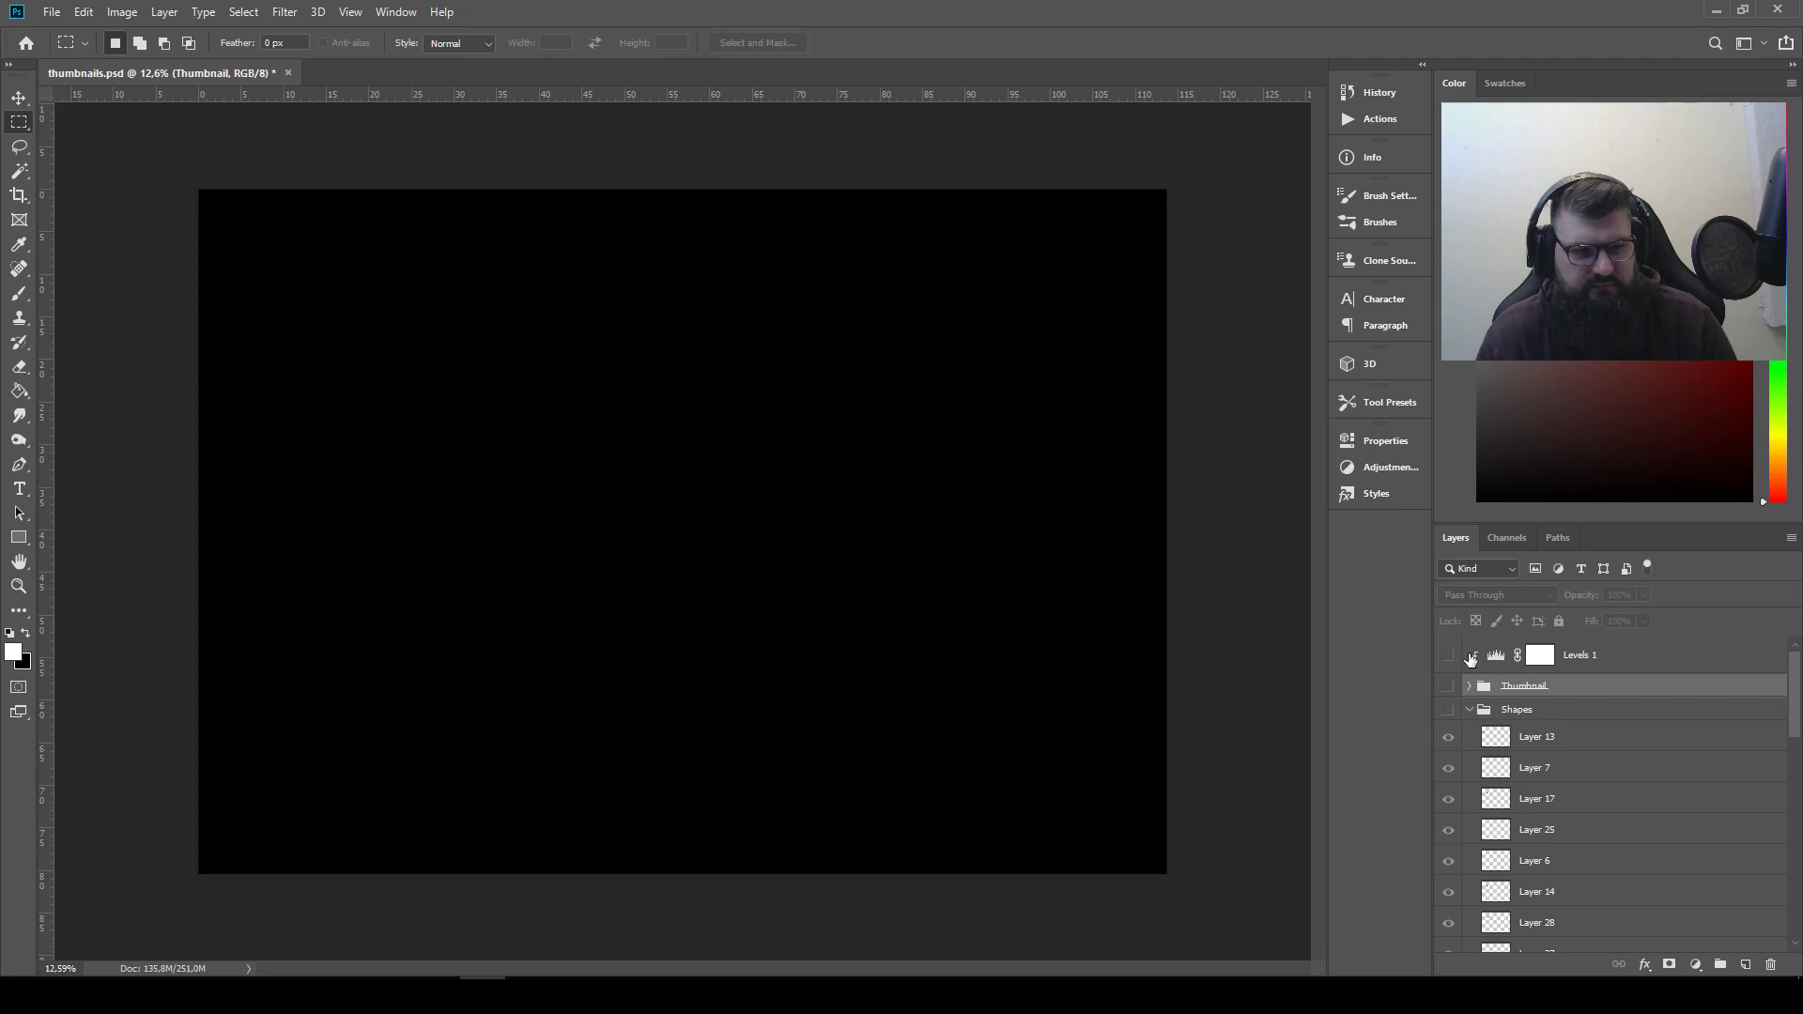
Paste the copied arrangement as a new layer above the Levels 1 adjustment layer
{"action": "left_click", "coordinate": [1624, 669]}
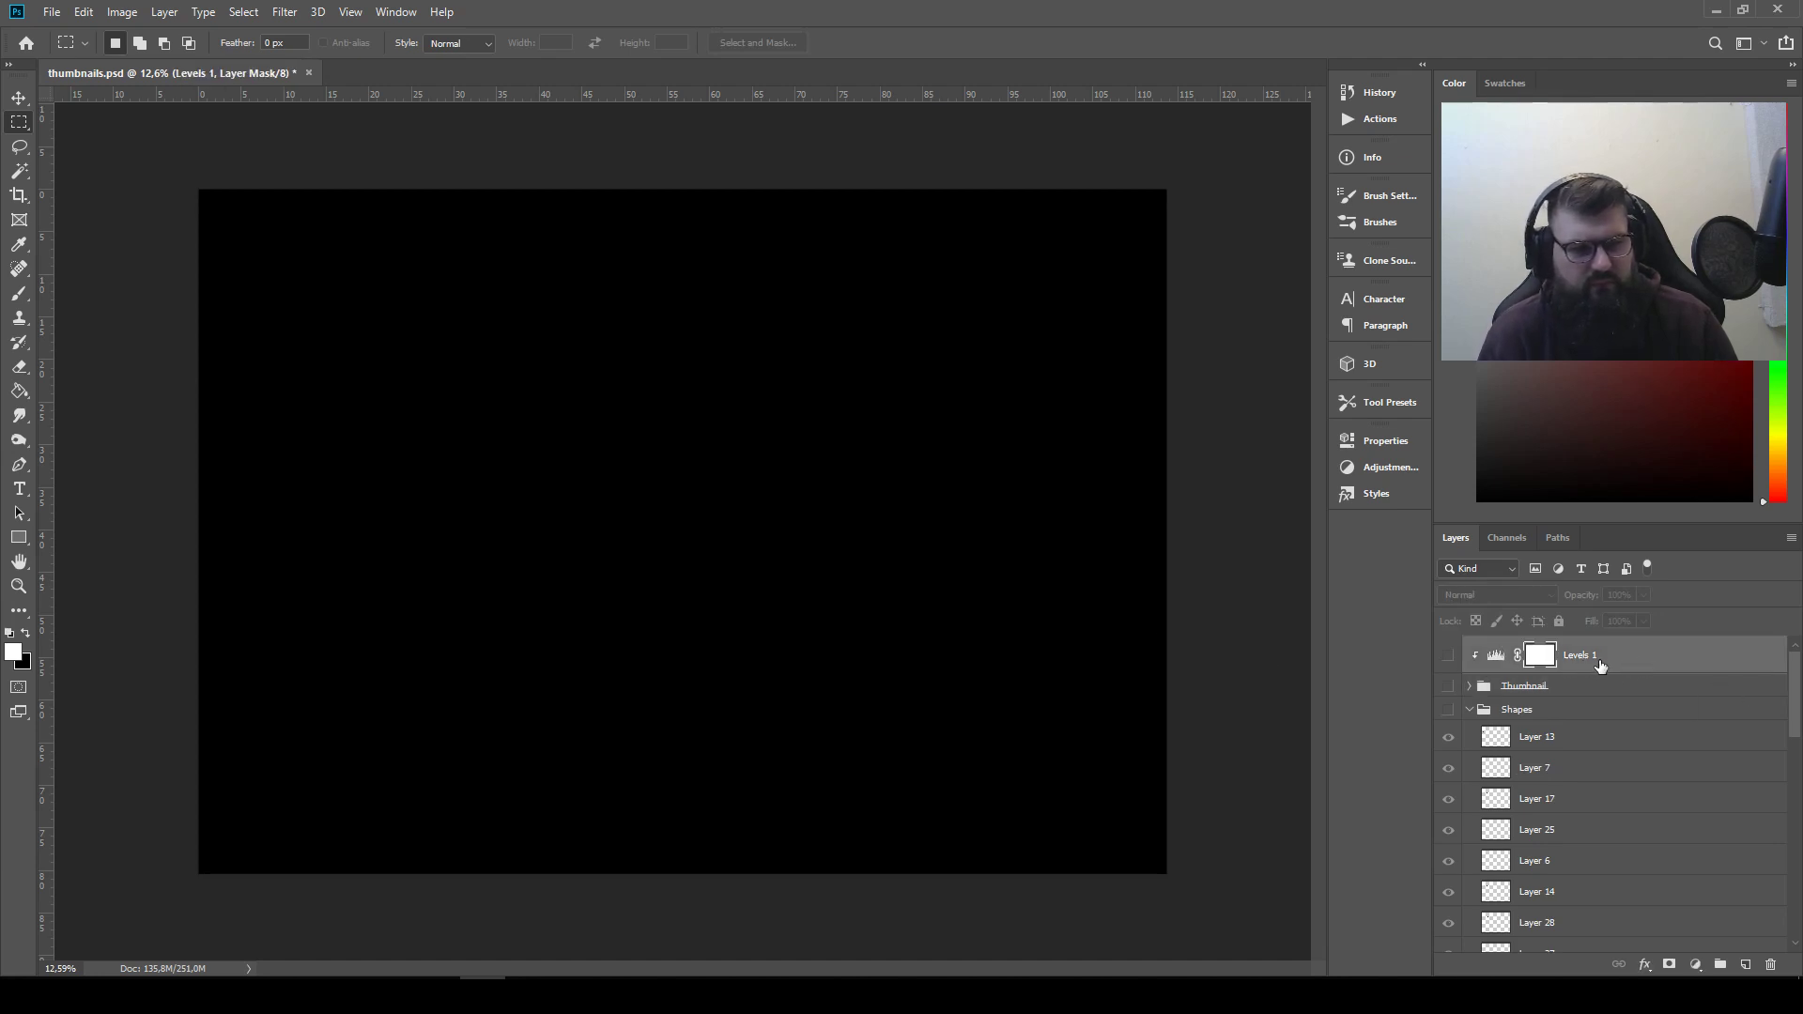
{"action": "left_click", "coordinate": [1604, 742]}
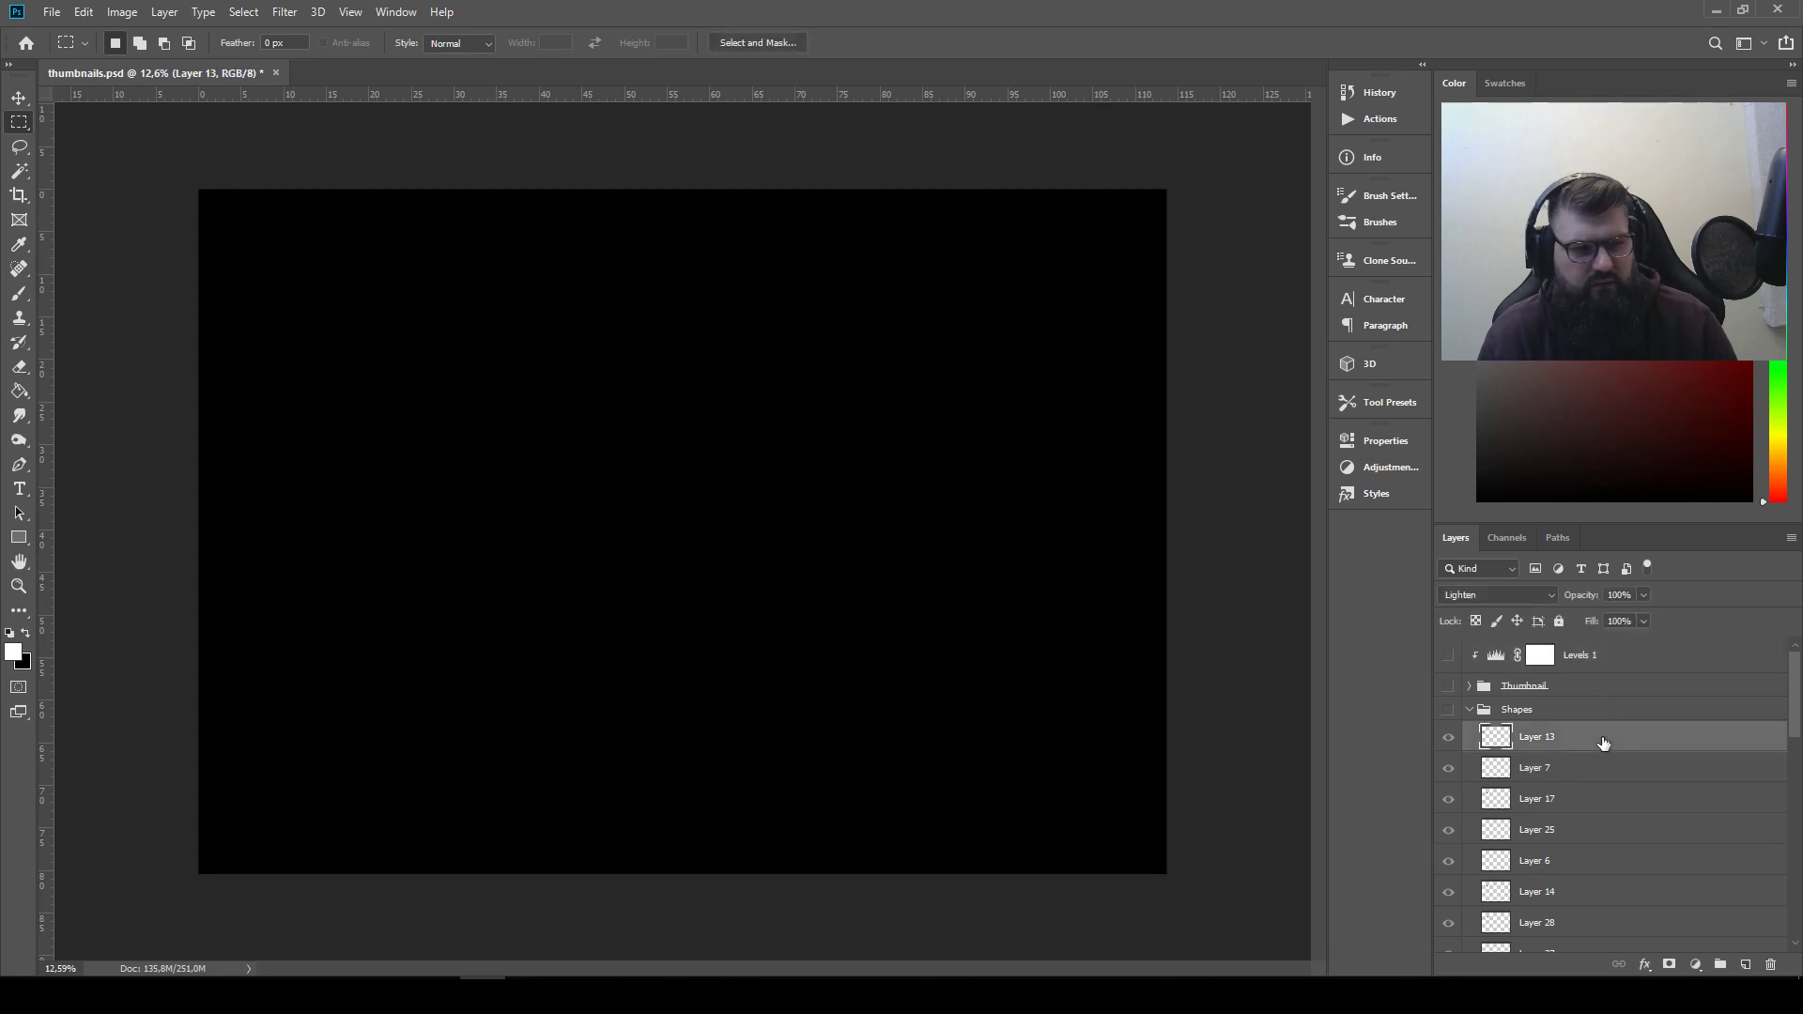
{"action": "left_click", "coordinate": [1609, 654]}
{"action": "key", "text": "ctrl+v"}
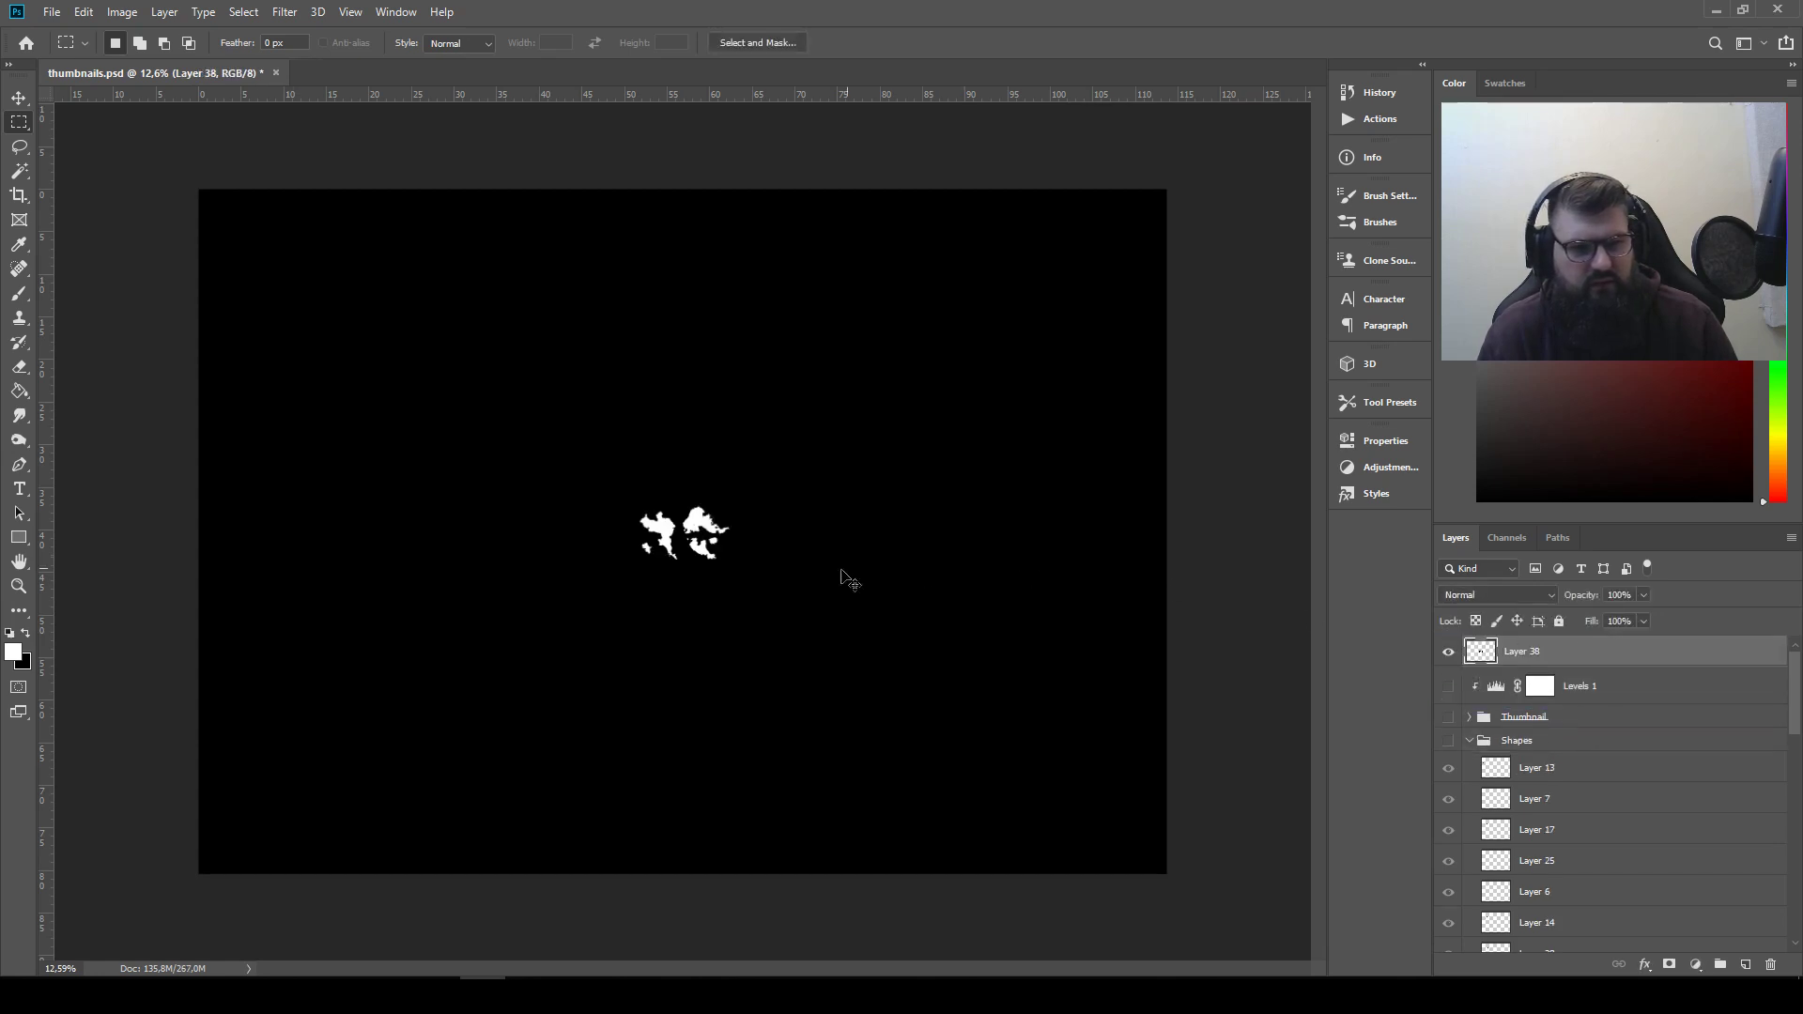
Enlarge the pasted arrangement with Free Transform until it fills the canvas, and position it centrally
{"action": "key", "text": "ctrl+t"}
{"action": "left_click_drag", "start_coordinate": [739, 572], "coordinate": [1193, 840]}
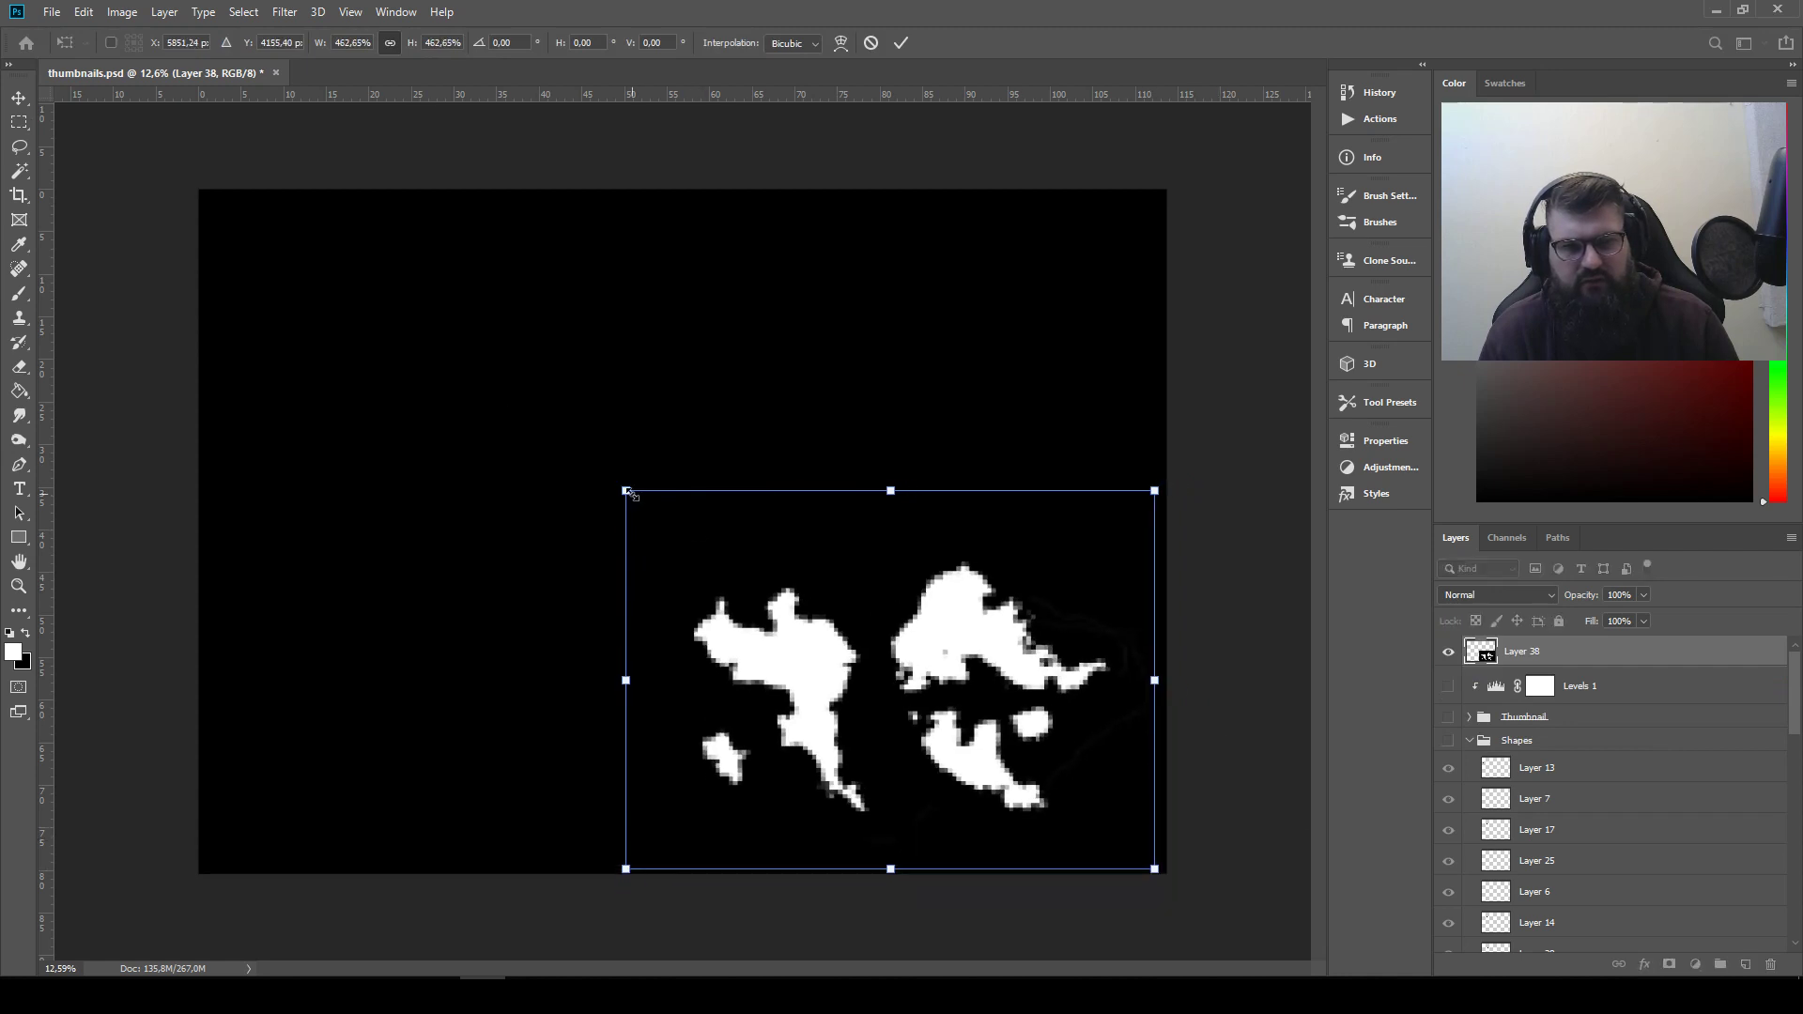
{"action": "left_click_drag", "start_coordinate": [628, 491], "coordinate": [71, 93]}
{"action": "left_click_drag", "start_coordinate": [632, 421], "coordinate": [684, 440]}
{"action": "key", "text": "Return"}
{"action": "key", "text": "m"}
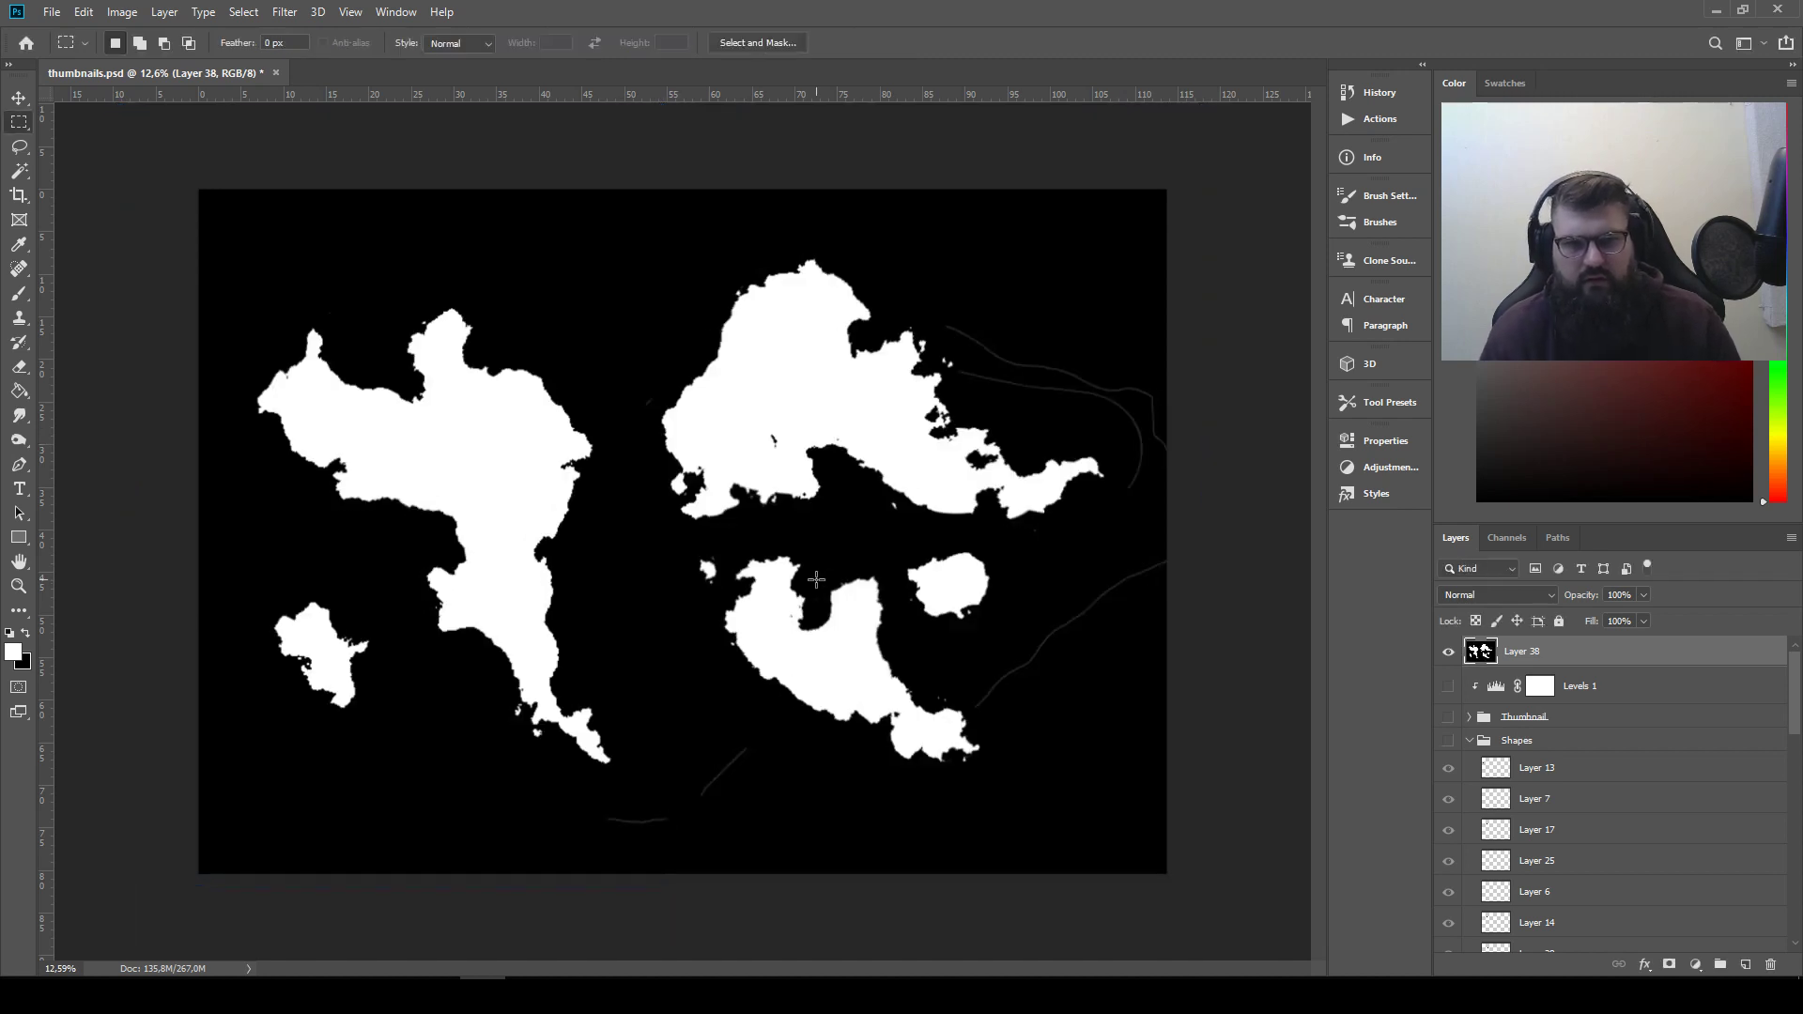
{"action": "left_click", "coordinate": [18, 97]}
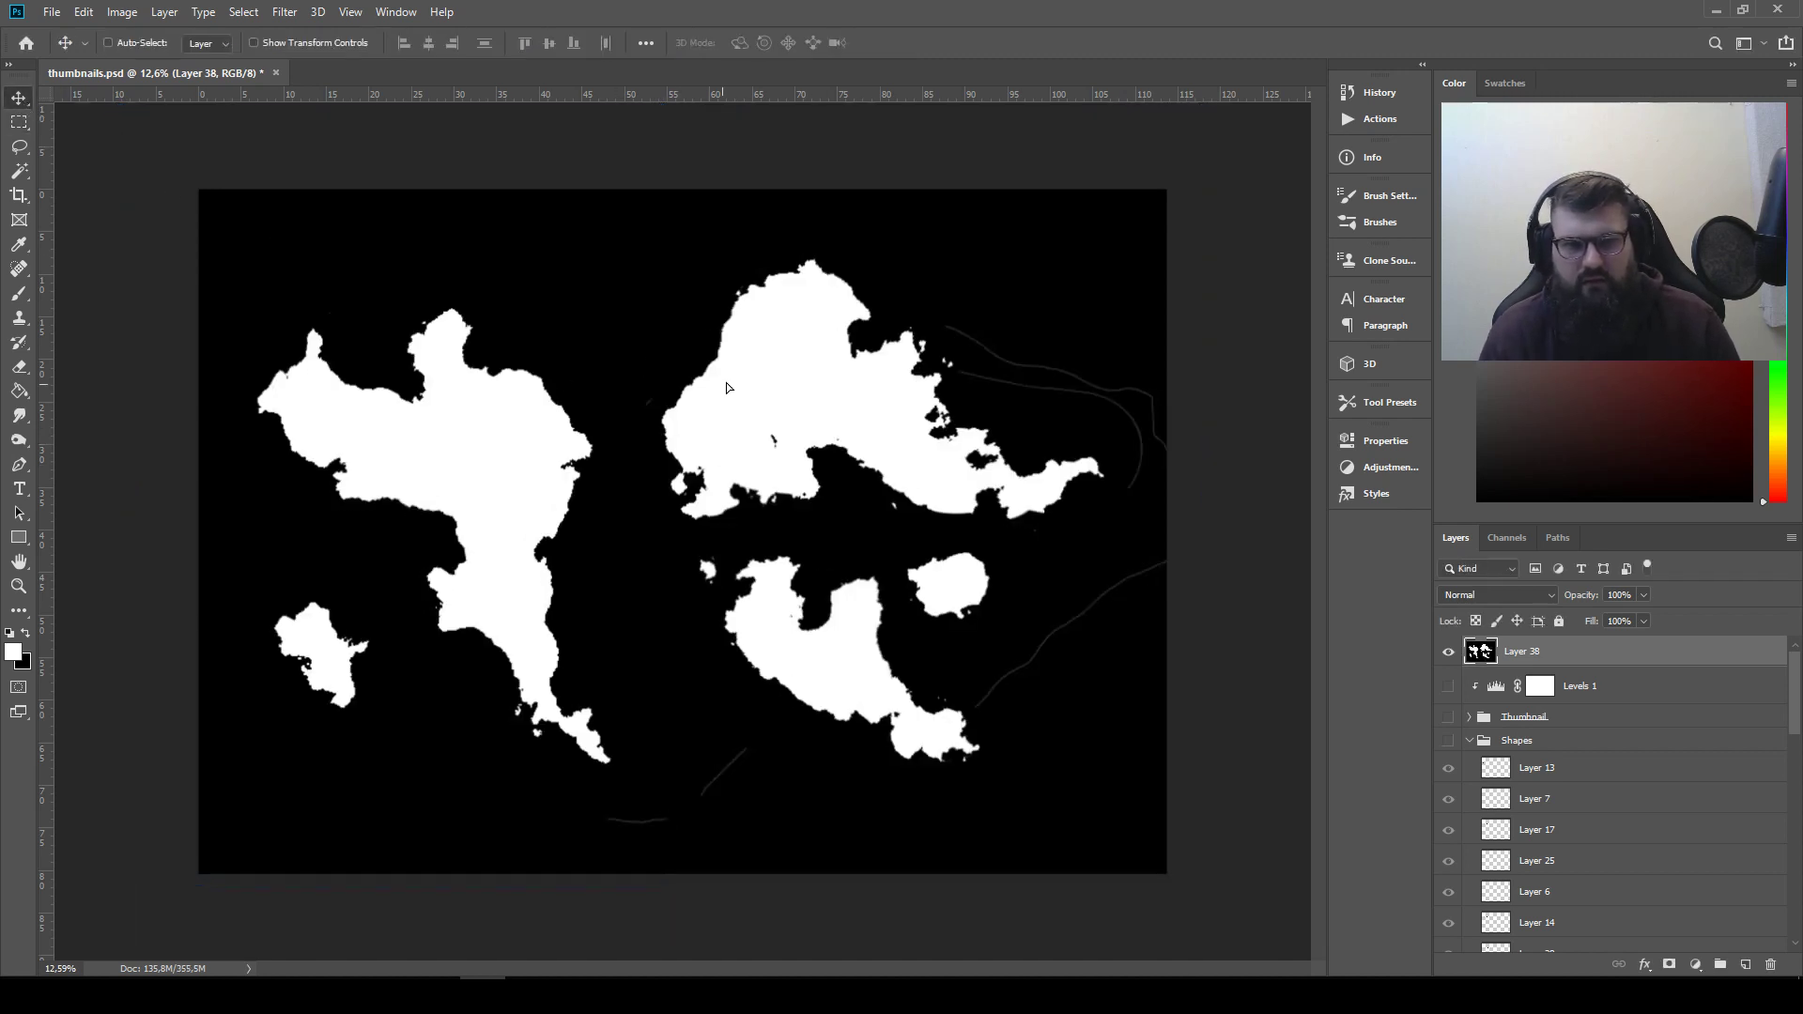
{"action": "left_click_drag", "start_coordinate": [724, 383], "coordinate": [725, 382]}
{"action": "key", "text": "e"}
{"action": "key", "text": "alt+e"}
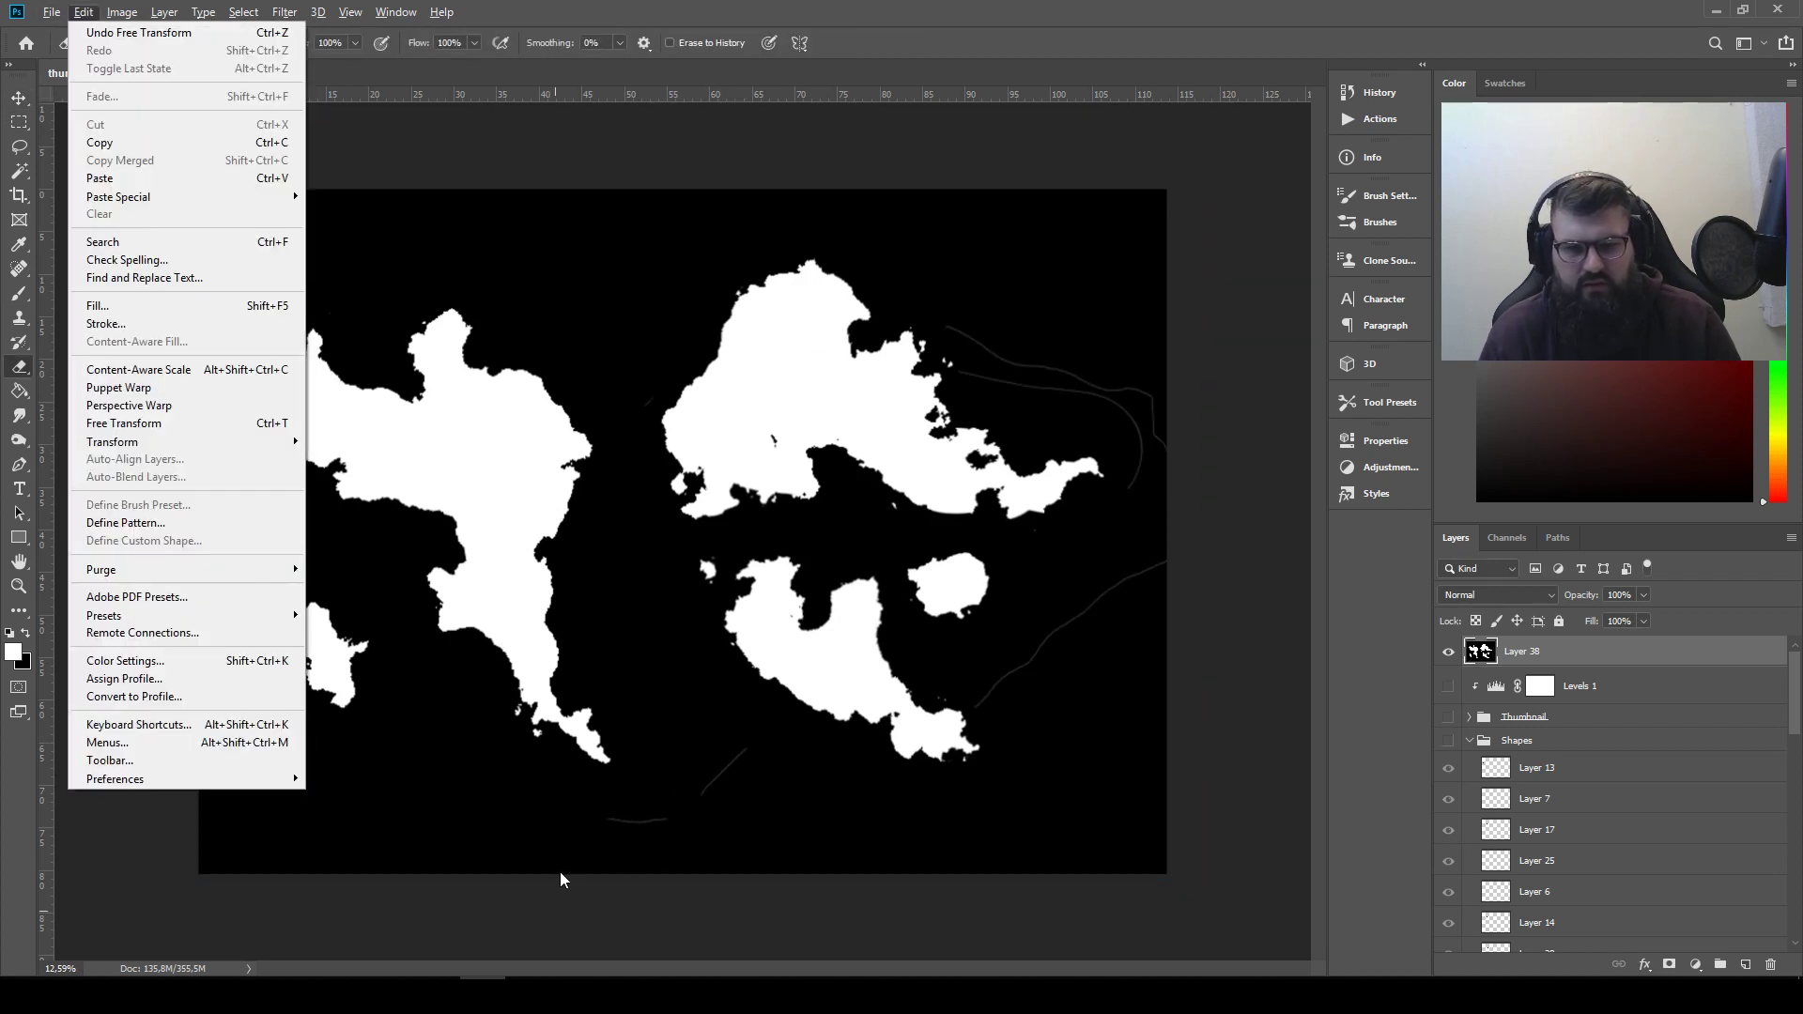
{"action": "key", "text": "Escape"}
{"action": "key", "text": "Escape"}
{"action": "key", "text": "v"}
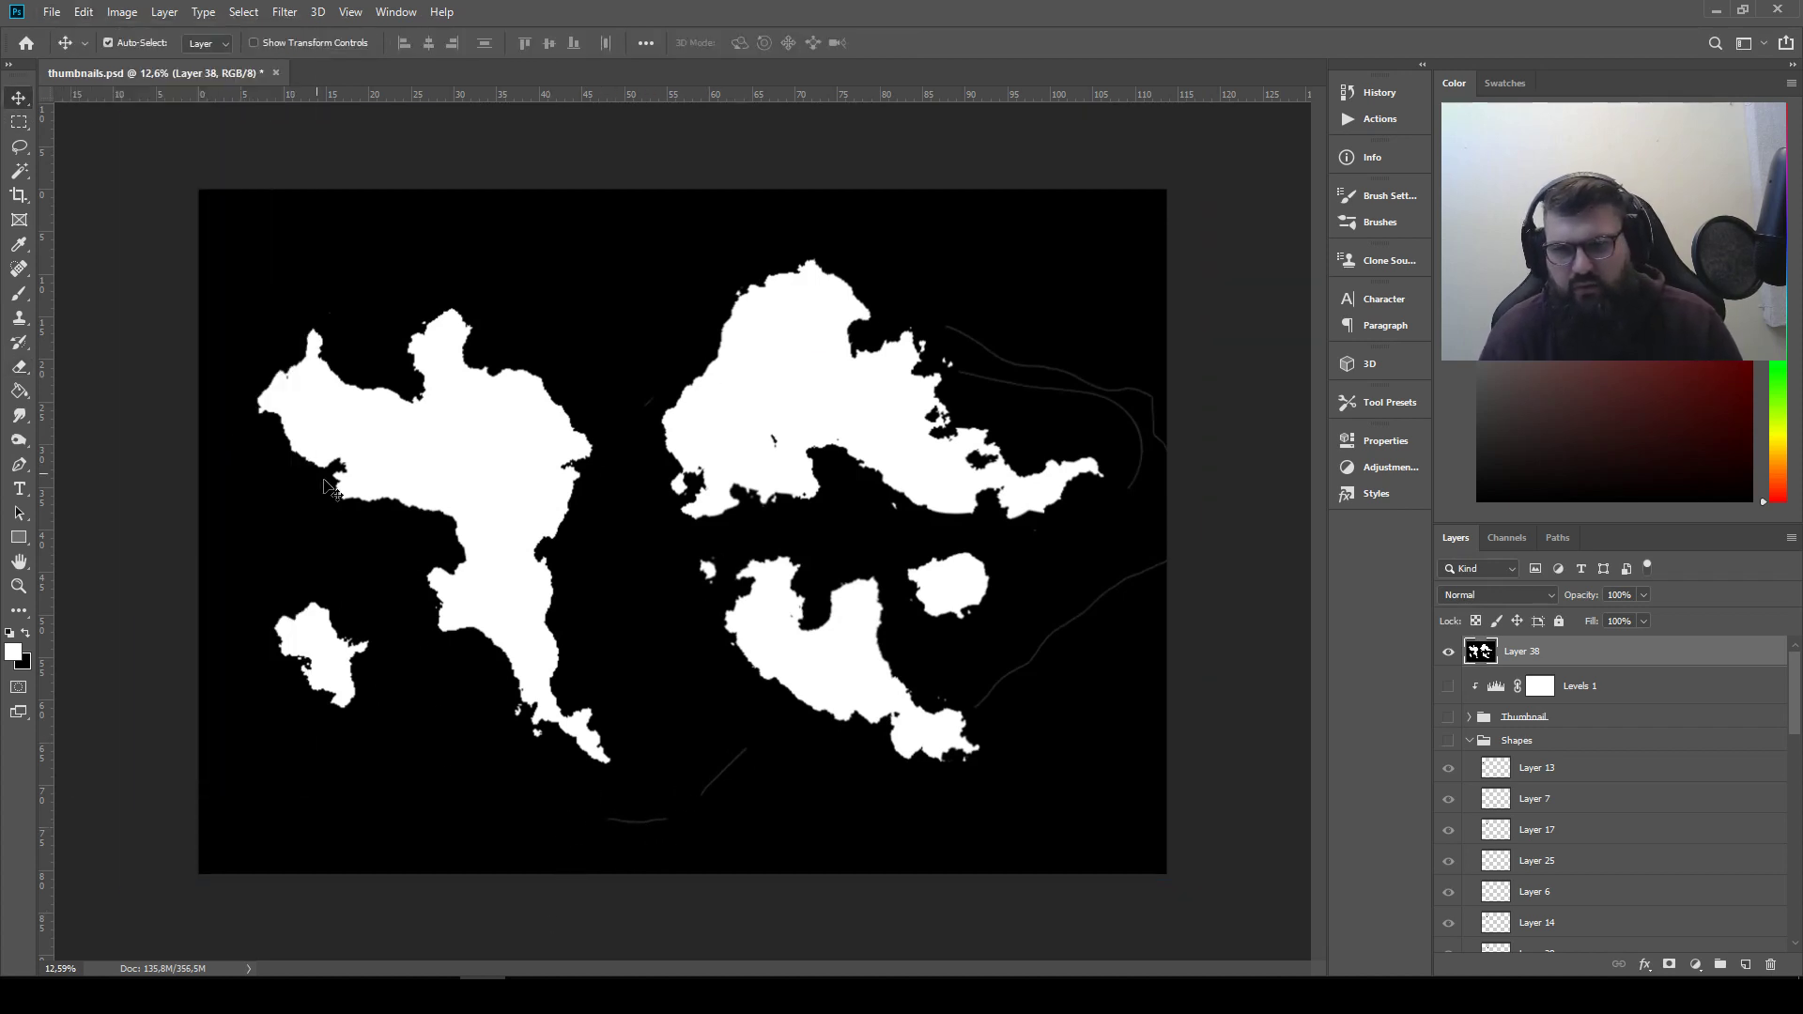
Erase the faint stray lines below and beside the white shapes on Layer 38 with a size 175 eraser
{"action": "key", "text": "e"}
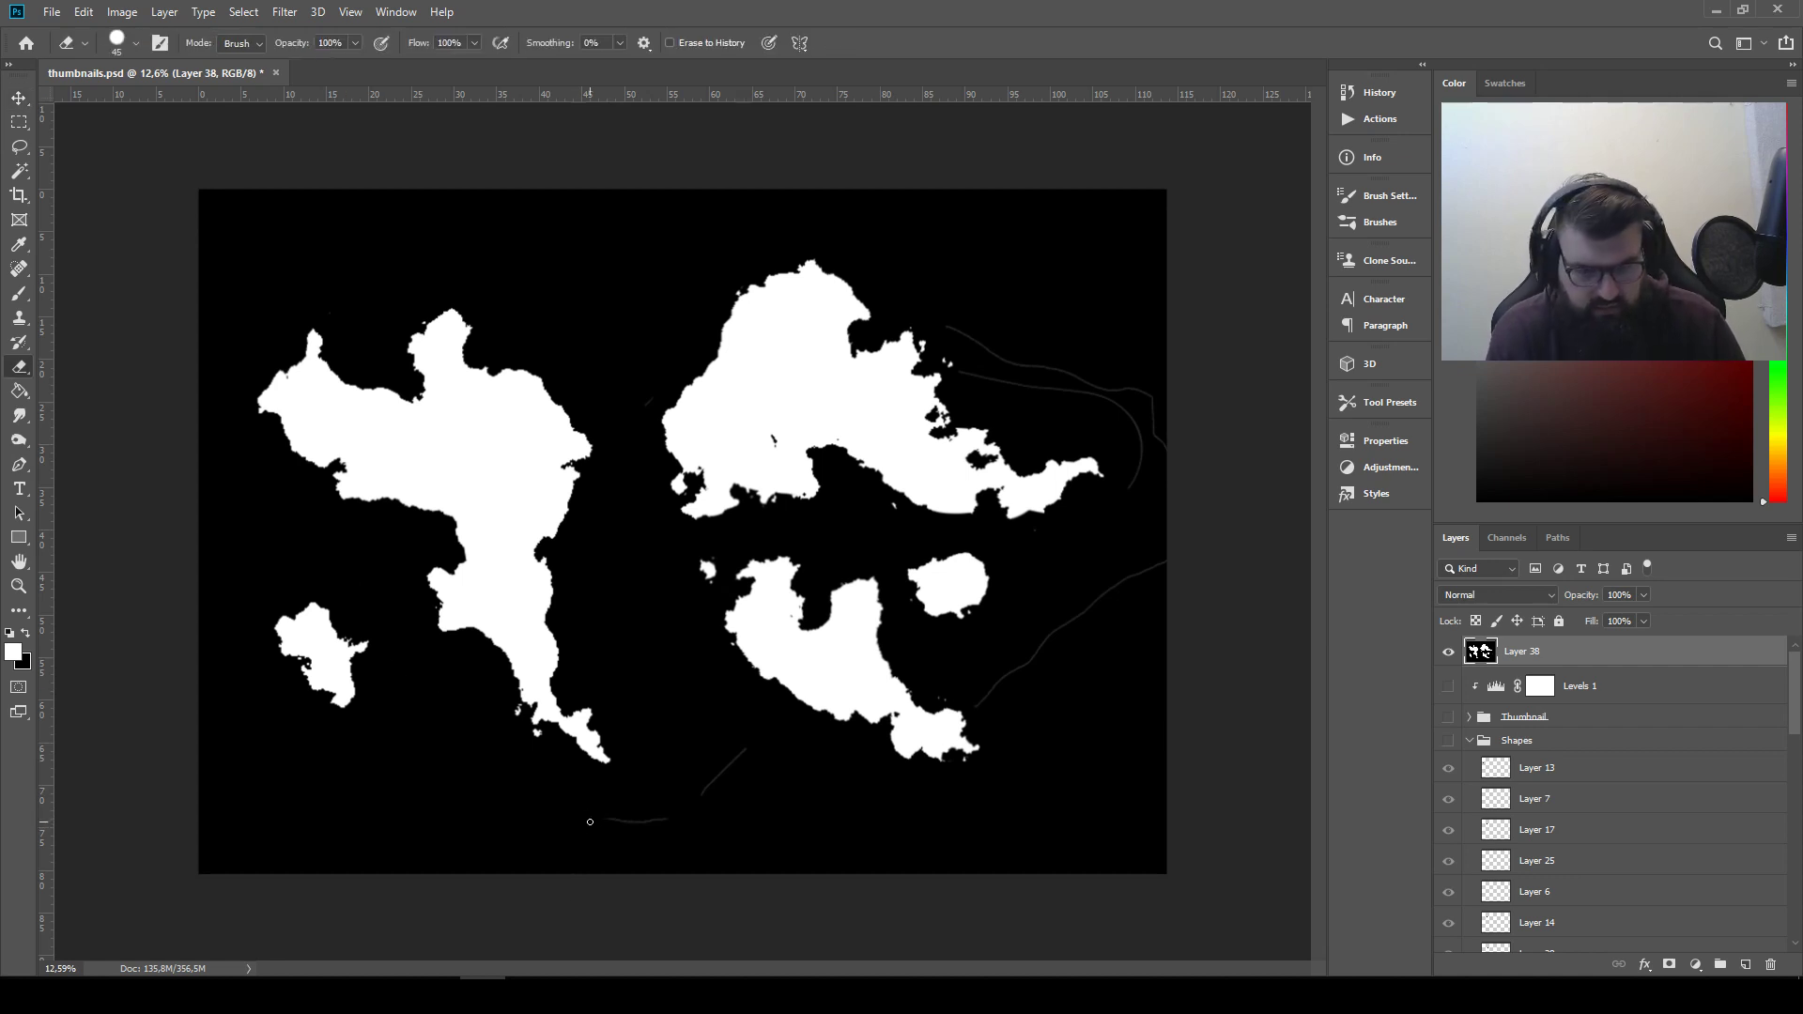
{"action": "key", "text": "bracketright"}
{"action": "key", "text": "bracketright"}
{"action": "key", "text": "bracketright"}
{"action": "key", "text": "bracketright"}
{"action": "key", "text": "bracketright"}
{"action": "key", "text": "bracketright"}
{"action": "key", "text": "bracketright"}
{"action": "key", "text": "bracketright"}
{"action": "key", "text": "bracketright"}
{"action": "mouse_move", "coordinate": [600, 819]}
{"action": "left_mouse_down"}
{"action": "mouse_move", "coordinate": [661, 815]}
{"action": "mouse_move", "coordinate": [724, 769]}
{"action": "mouse_move", "coordinate": [688, 808]}
{"action": "left_mouse_up"}
{"action": "mouse_move", "coordinate": [977, 700]}
{"action": "left_mouse_down"}
{"action": "mouse_move", "coordinate": [1098, 597]}
{"action": "mouse_move", "coordinate": [1183, 556]}
{"action": "left_mouse_up"}
{"action": "mouse_move", "coordinate": [1146, 417]}
{"action": "left_mouse_down"}
{"action": "mouse_move", "coordinate": [1129, 483]}
{"action": "mouse_move", "coordinate": [1117, 410]}
{"action": "mouse_move", "coordinate": [967, 375]}
{"action": "mouse_move", "coordinate": [983, 340]}
{"action": "mouse_move", "coordinate": [952, 326]}
{"action": "mouse_move", "coordinate": [1146, 404]}
{"action": "mouse_move", "coordinate": [1159, 470]}
{"action": "left_mouse_up"}
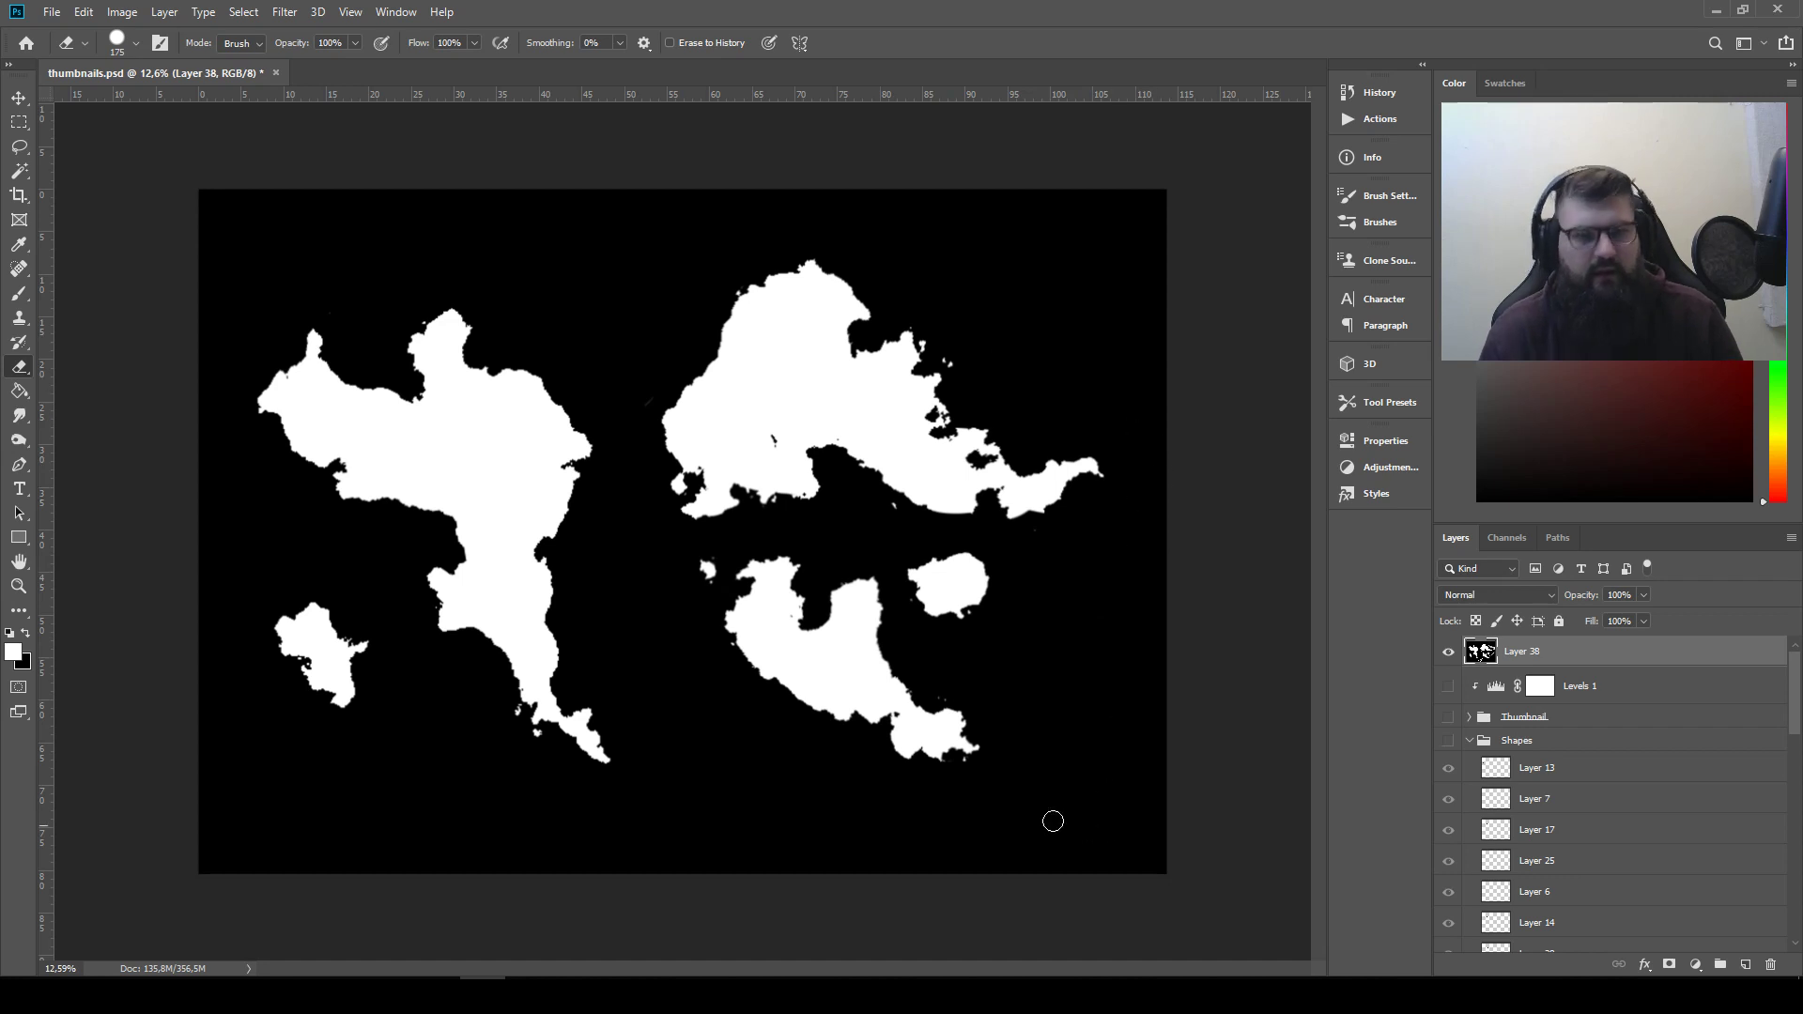
Nudge the enlarged arrangement on Layer 38 slightly to the right to centre it on the canvas
{"action": "left_click", "coordinate": [18, 98]}
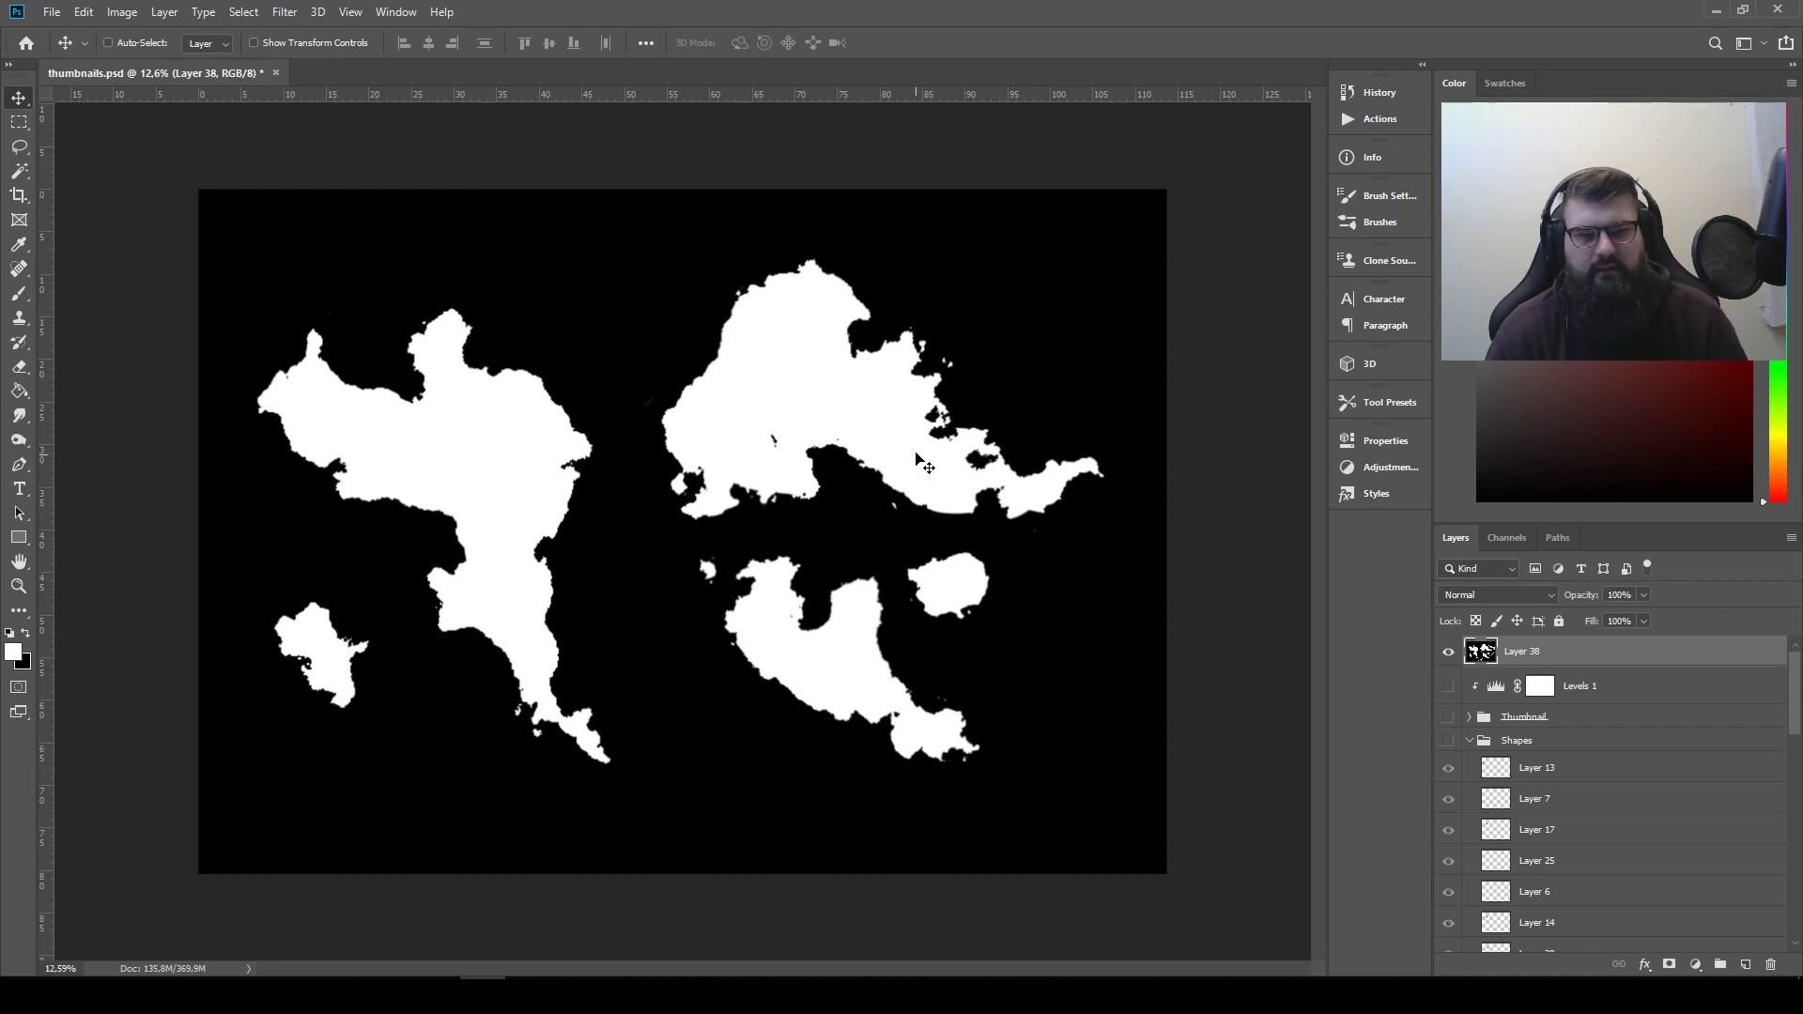
{"action": "left_click_drag", "start_coordinate": [921, 453], "coordinate": [911, 448]}
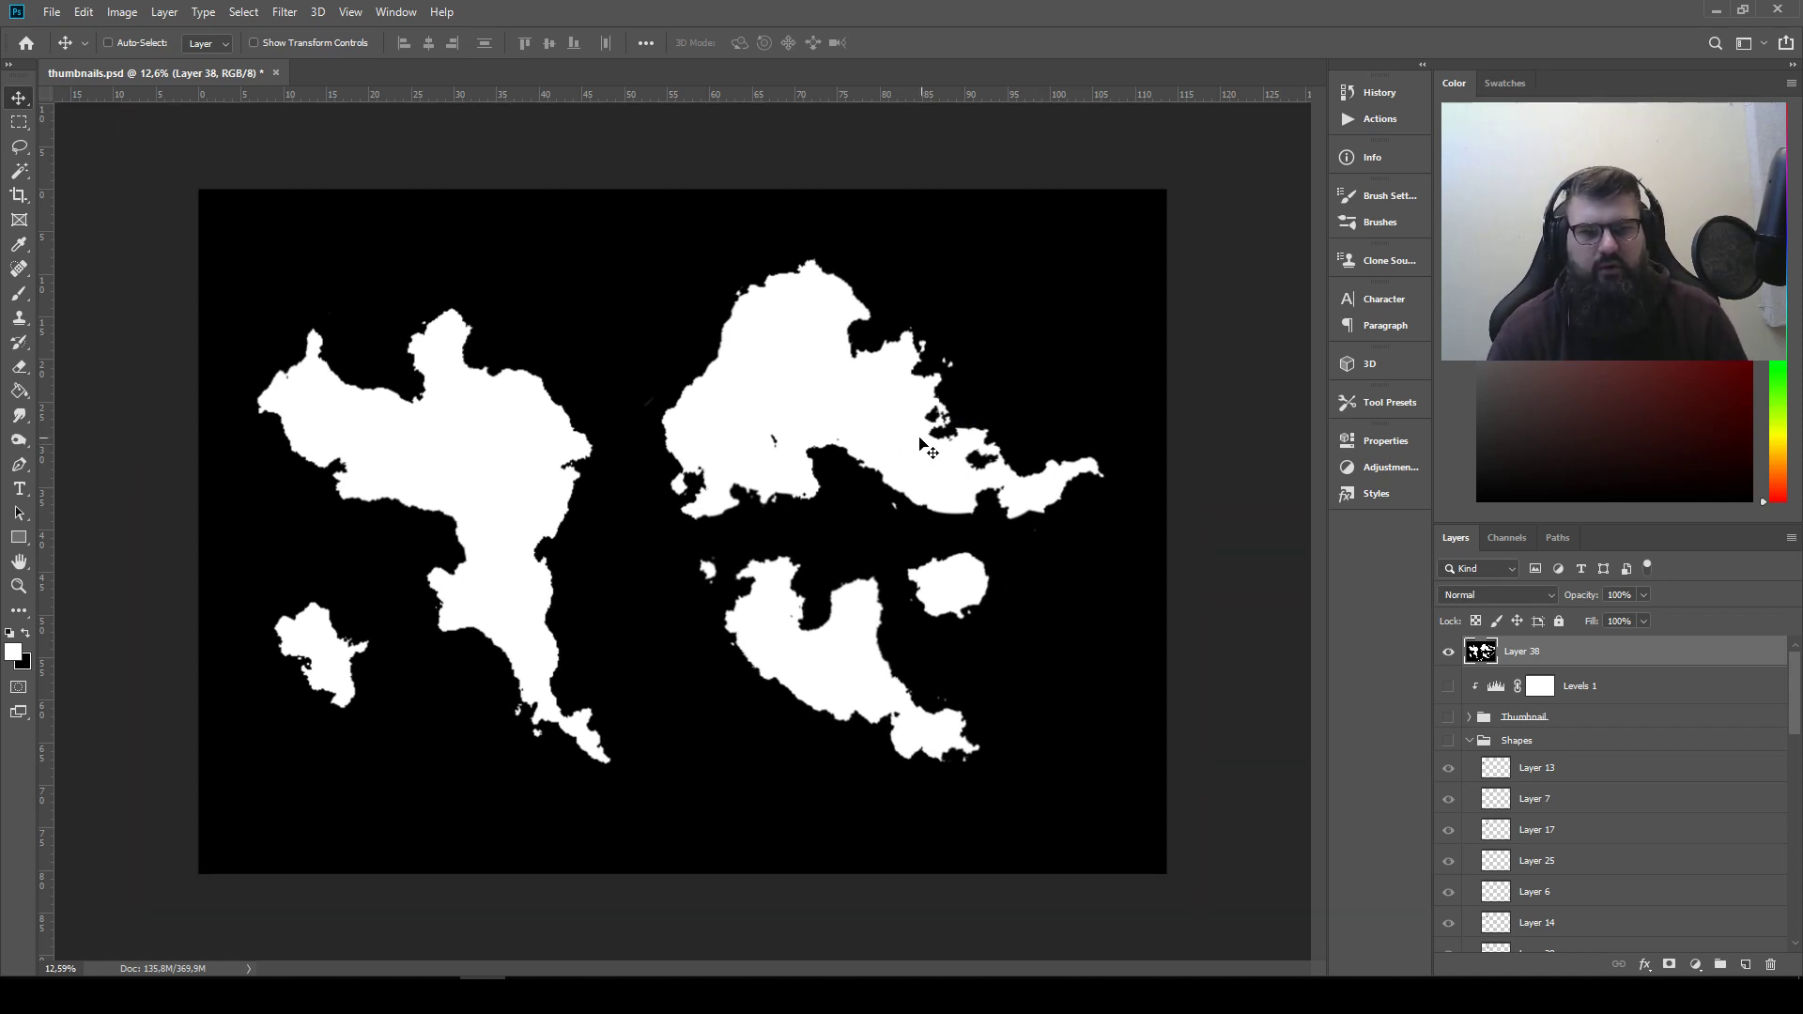
{"action": "key", "text": "shift+Right"}
{"action": "key", "text": "shift+Right"}
{"action": "key", "text": "shift+Right"}
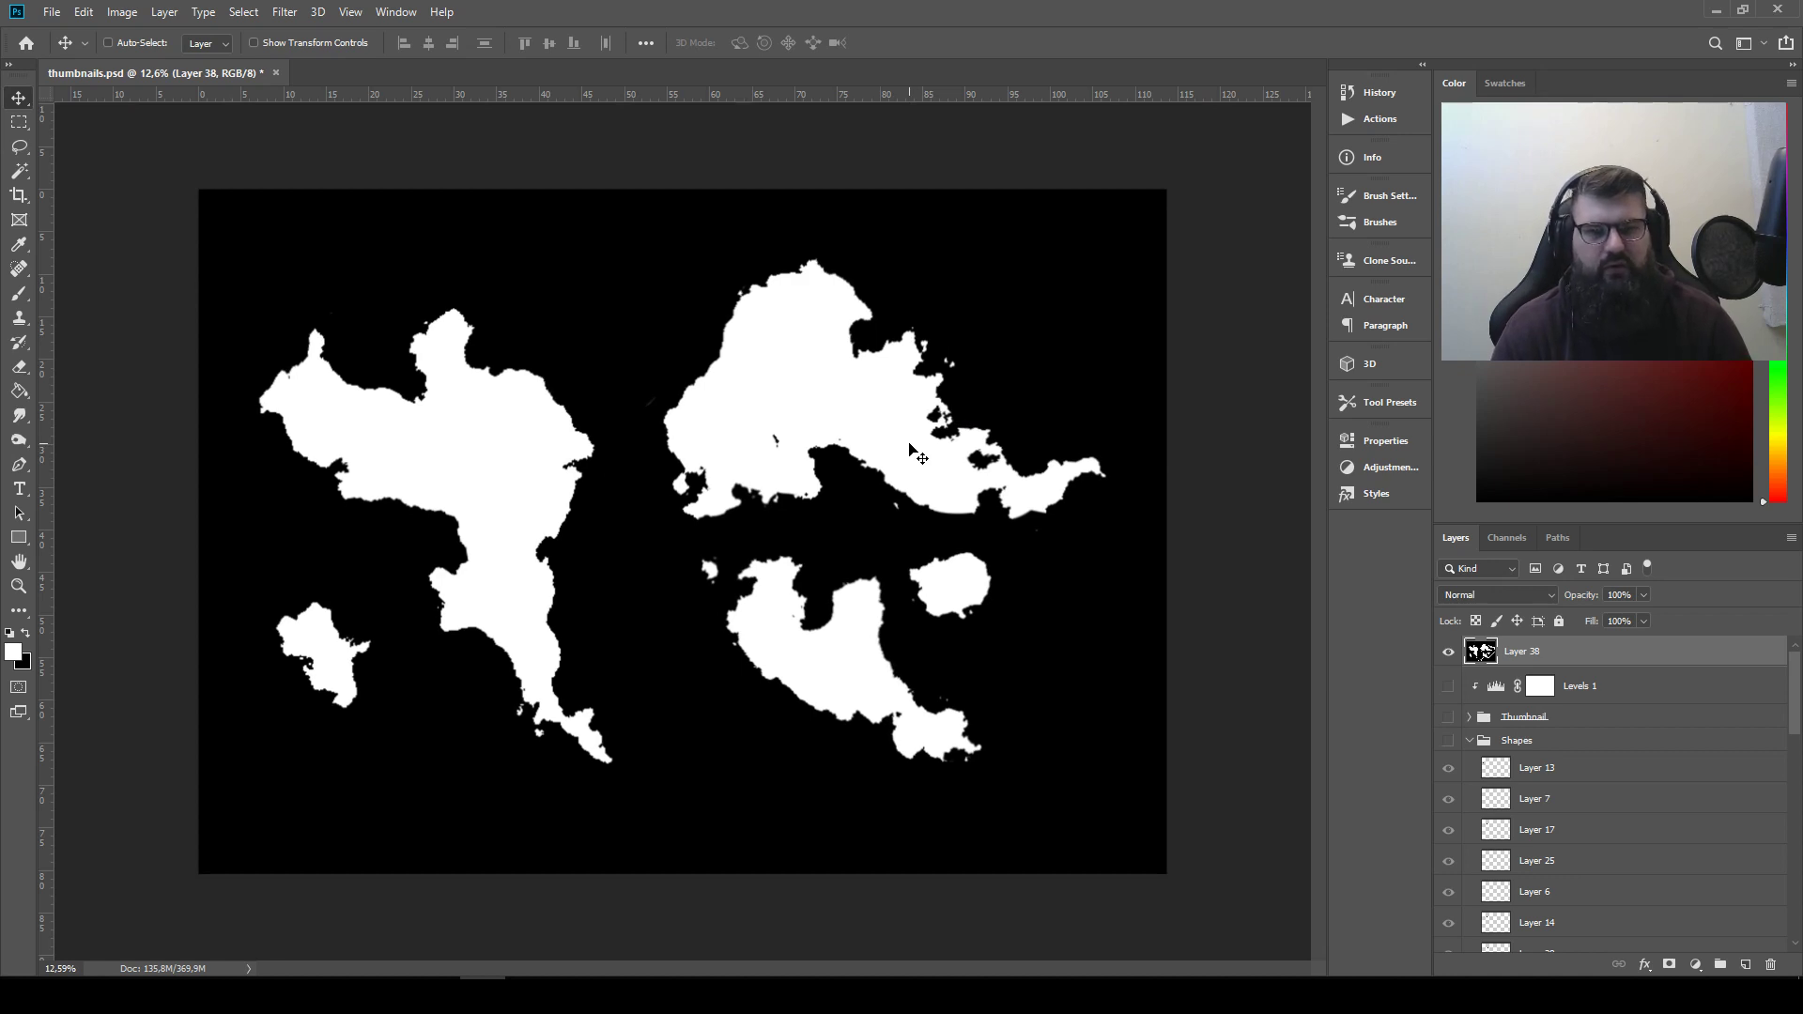
{"action": "key", "text": "shift+Right"}
{"action": "key", "text": "shift+Right"}
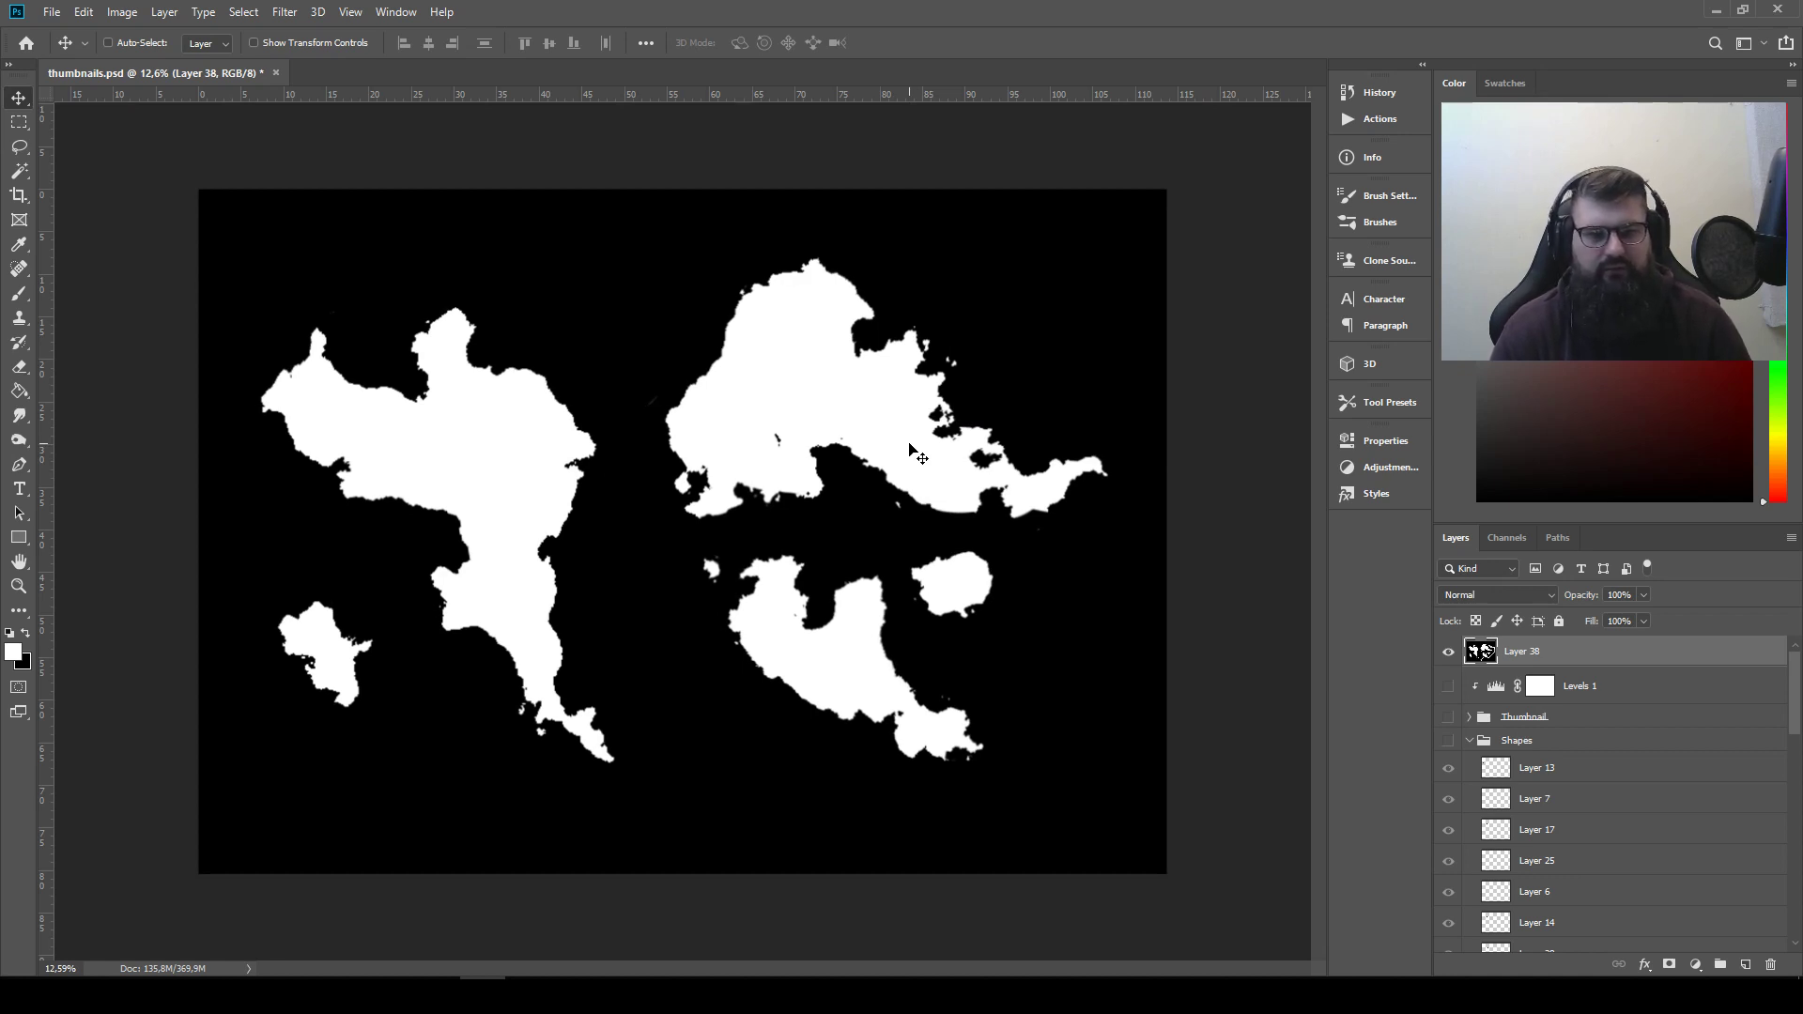